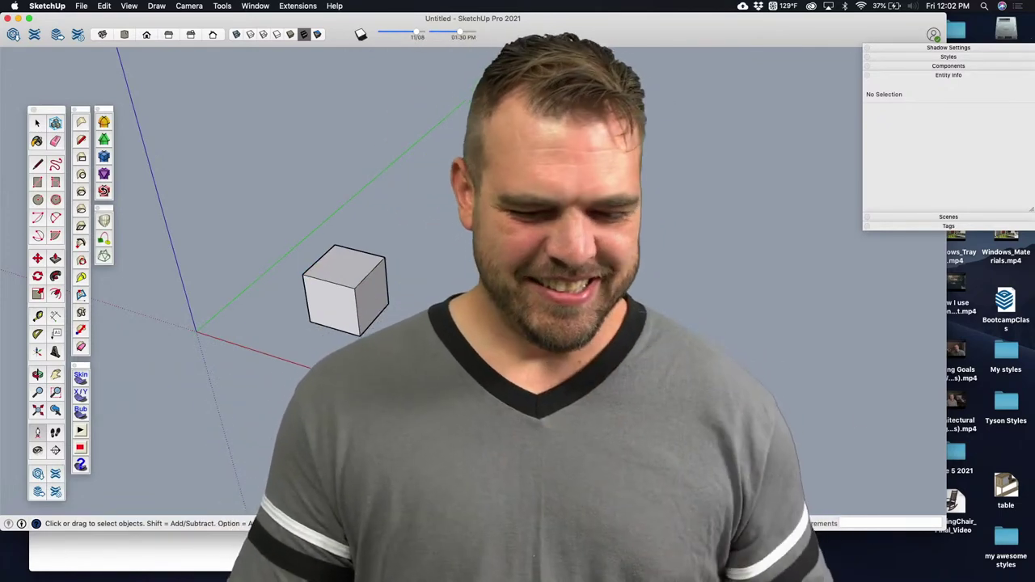
Step: Maximize the SketchUp window to full screen and nudge the Default Tray down slightly
key(ctrl+alt+Return)
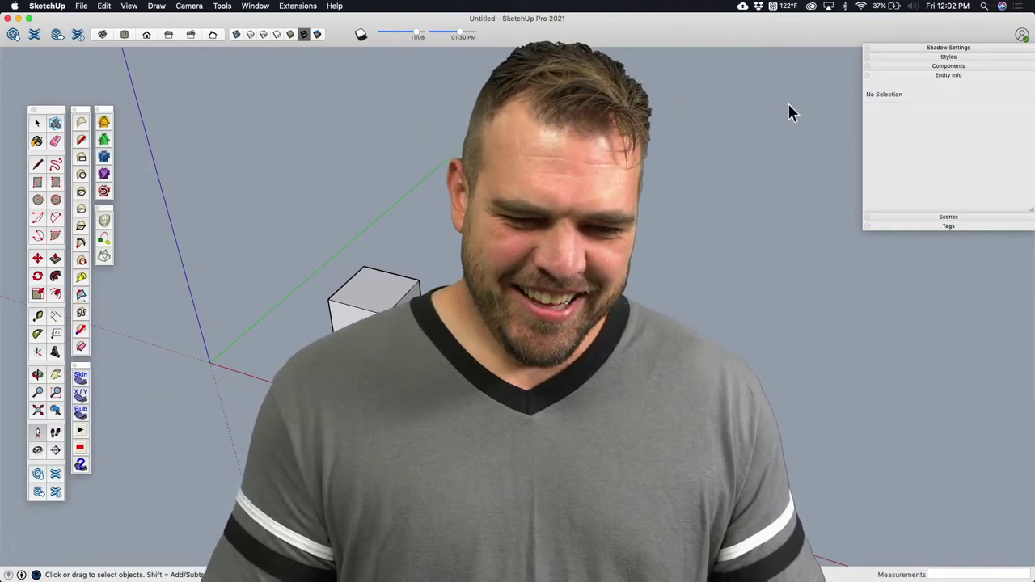
mouse_move(893, 58)
mouse_down()
mouse_move(902, 84)
mouse_move(890, 73)
mouse_up()
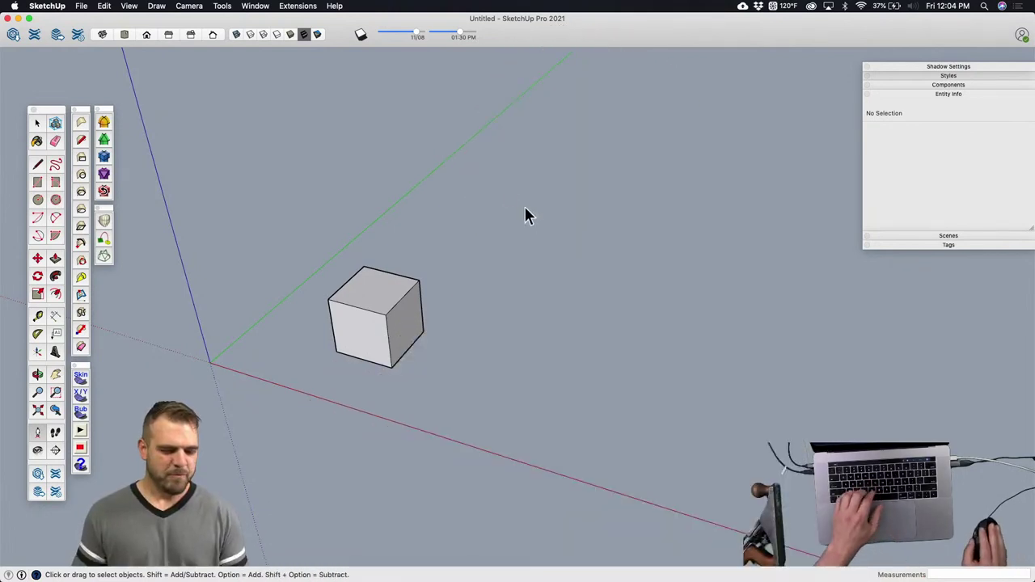
Step: Select the default cube and delete it
click(385, 331)
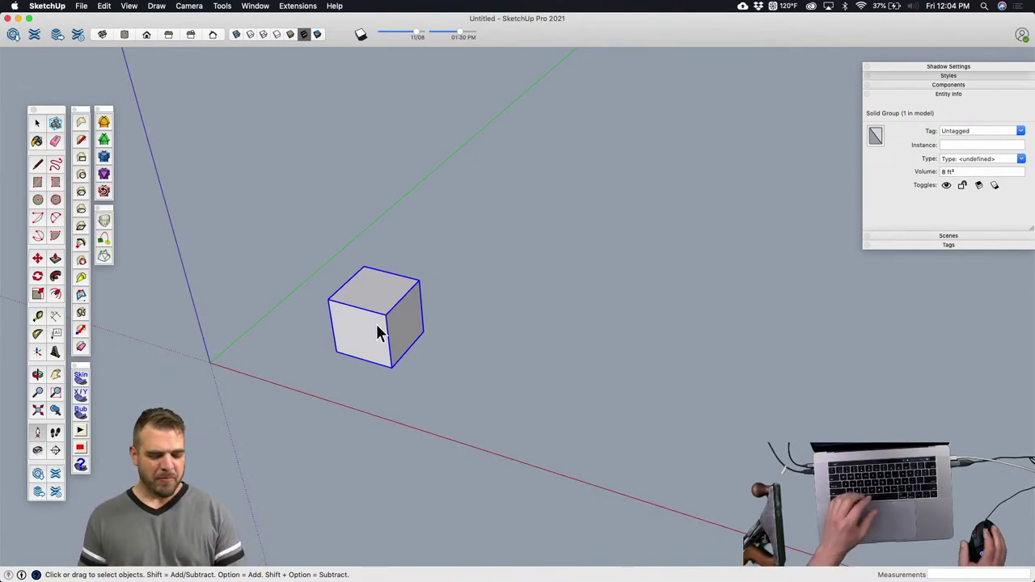
key(Delete)
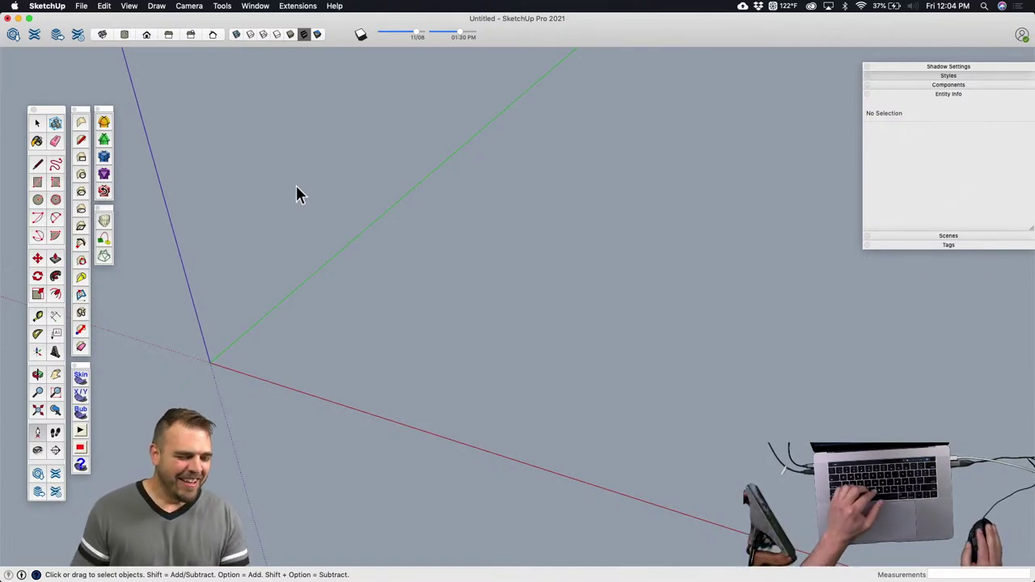
Step: Switch to the Front view and pan the origin toward the lower left
click(147, 36)
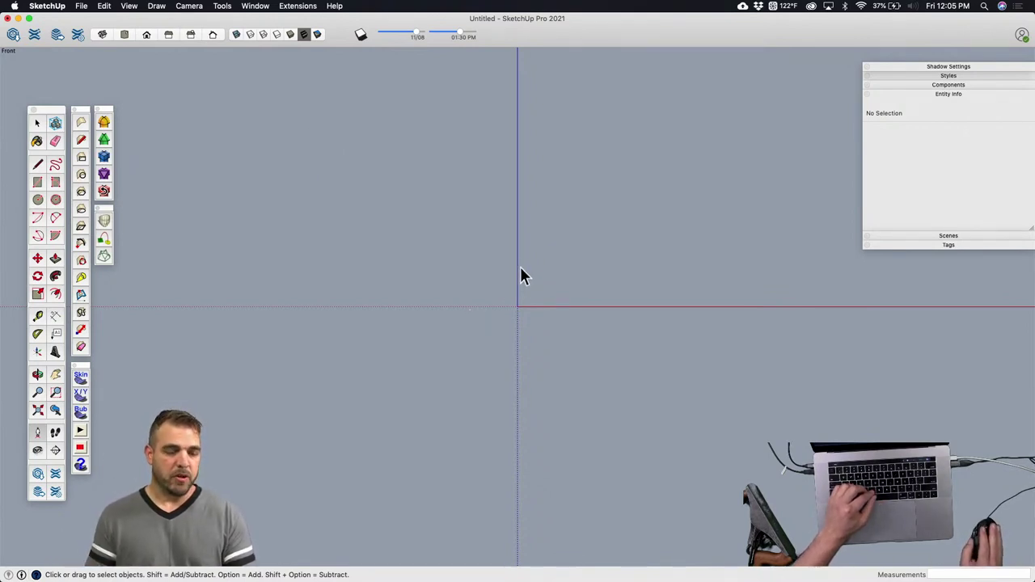
key(h)
drag(543, 292, 371, 343)
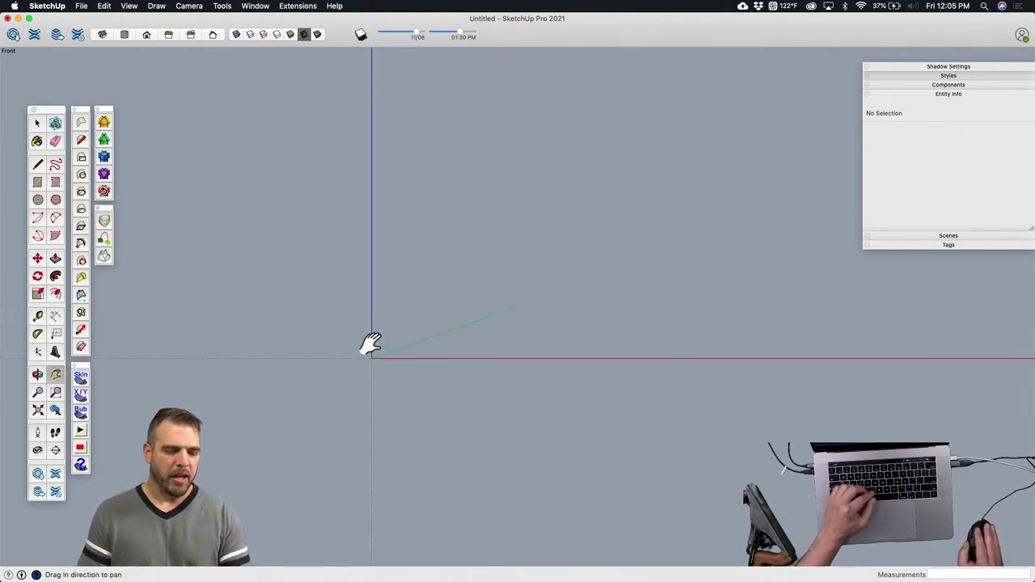
key(shift+p)
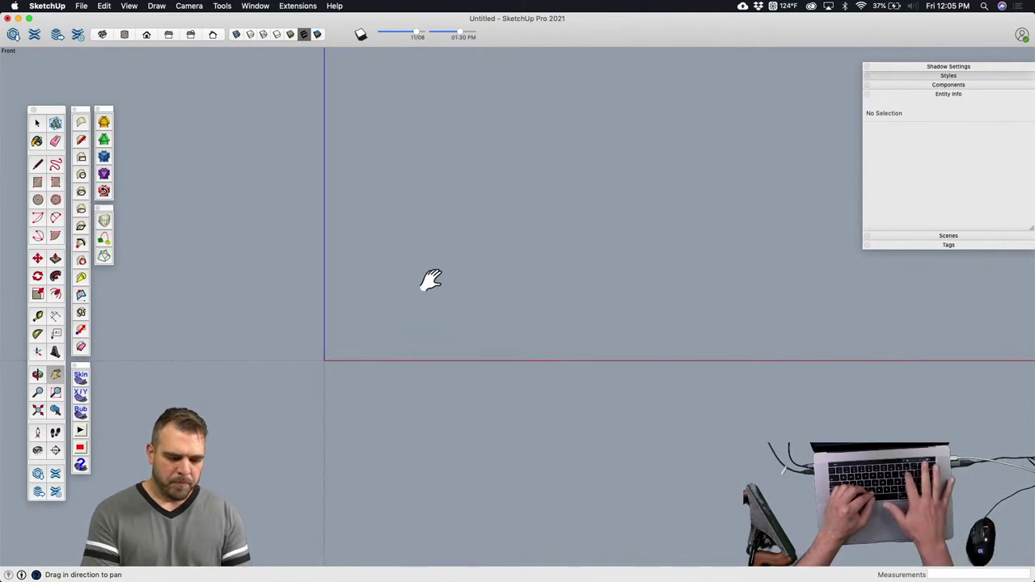
drag(428, 280, 367, 259)
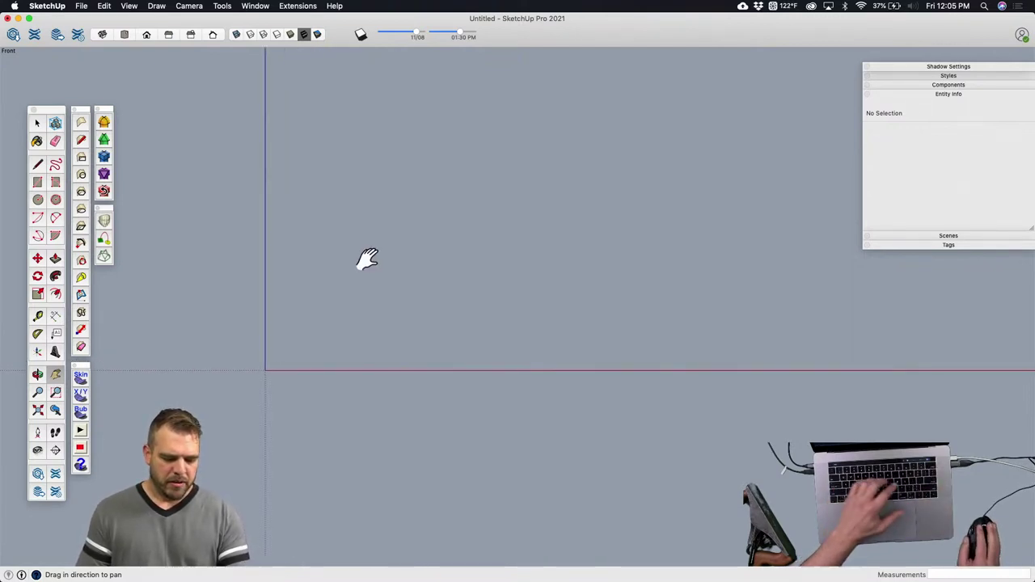
Step: Draw a 10 by 5 inch rectangle with the Line tool, closing it into a face
key(l)
click(331, 323)
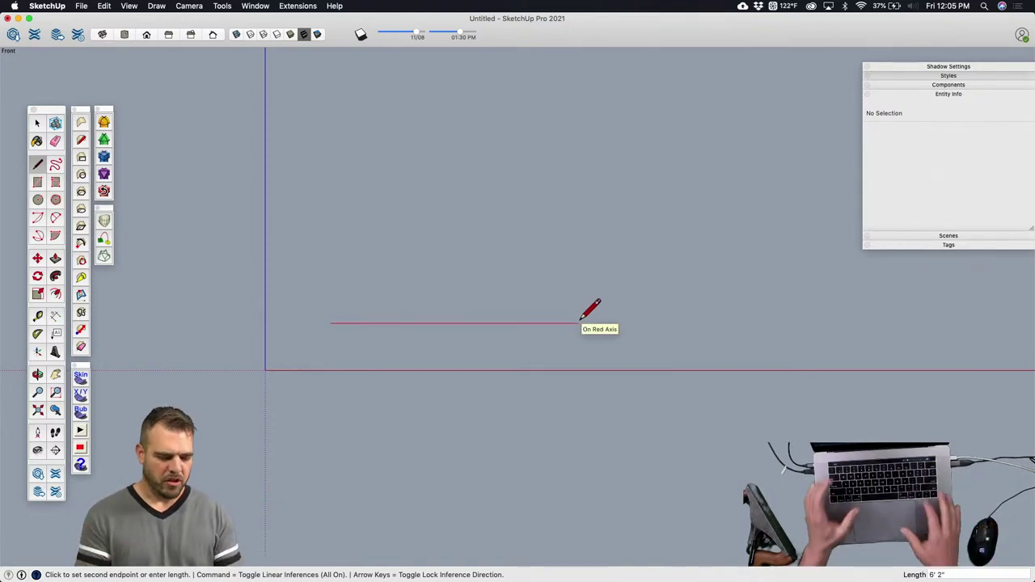
text(10)
key(Return)
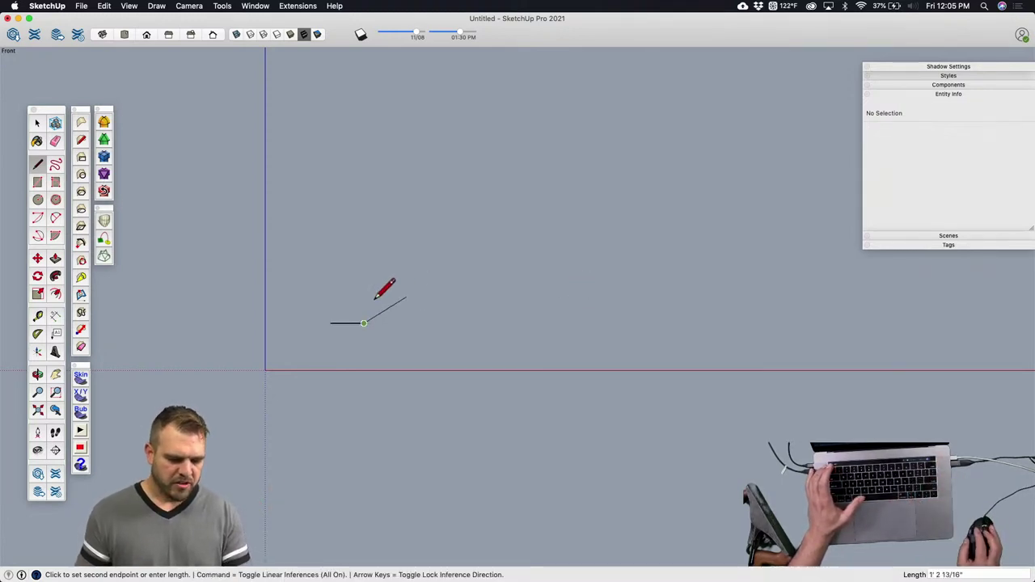
scroll(375, 299, up, 5)
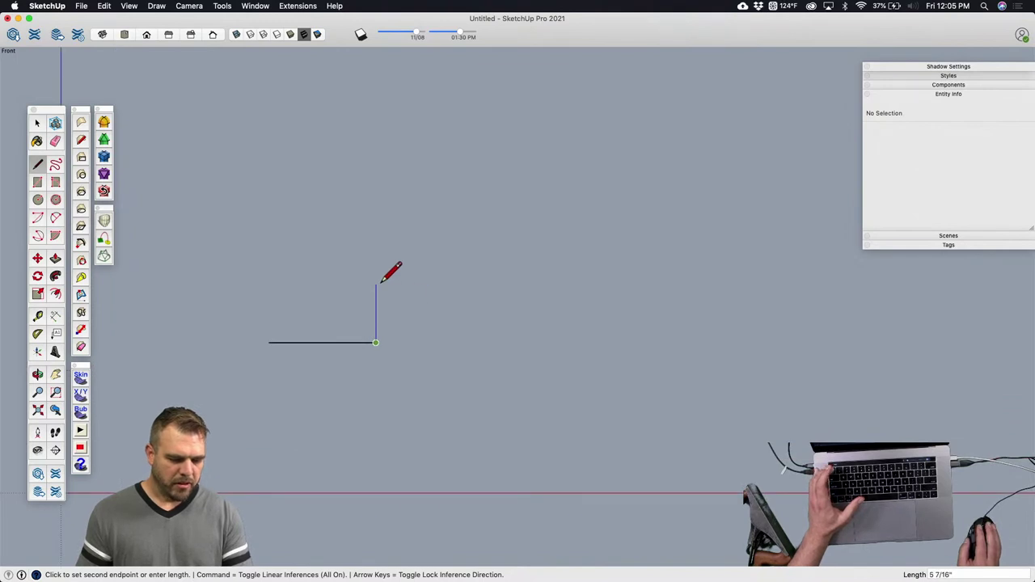
text(5)
key(Return)
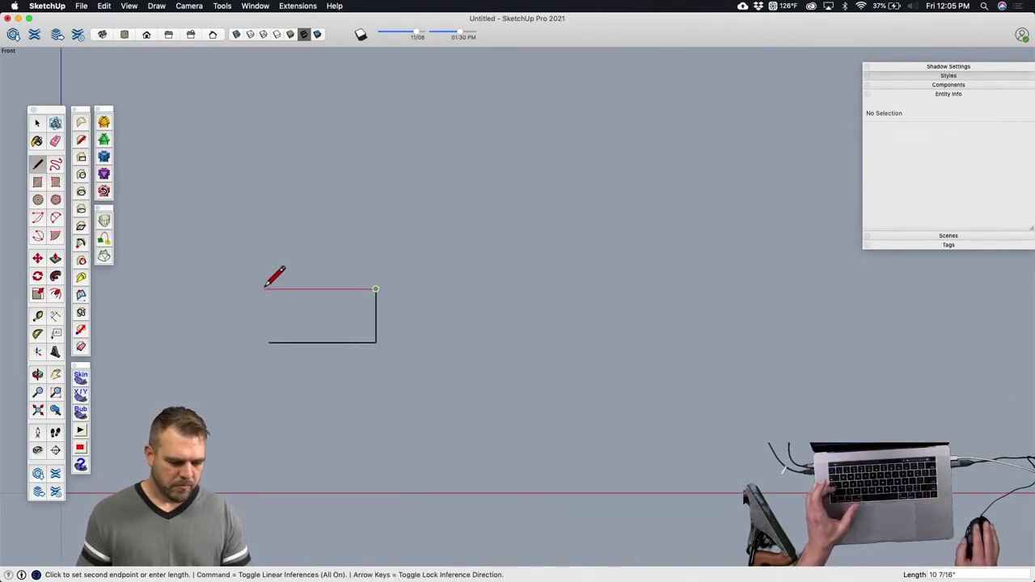
click(270, 341)
scroll(351, 340, down, 2)
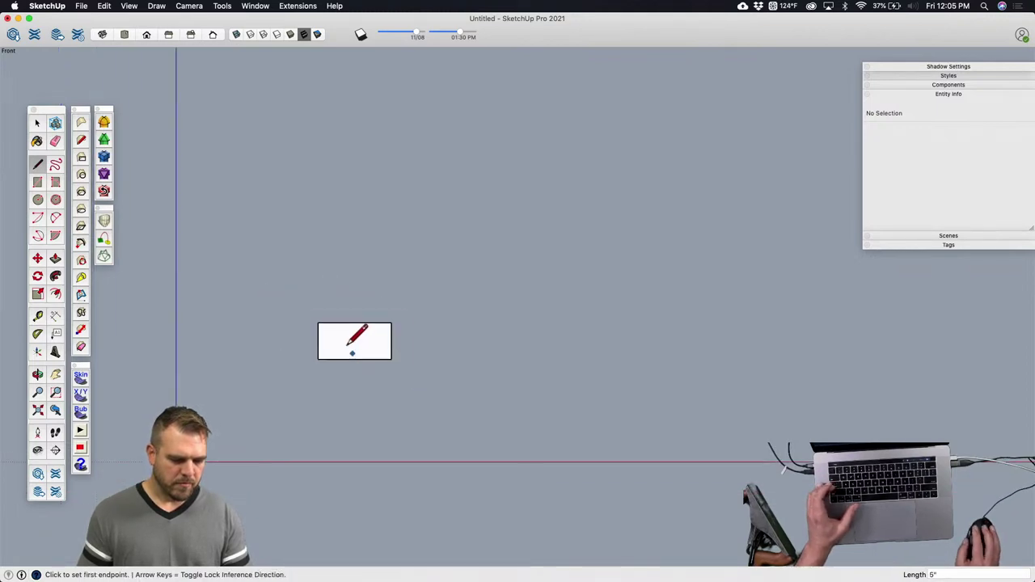
scroll(294, 332, up, 6)
scroll(534, 320, up, 3)
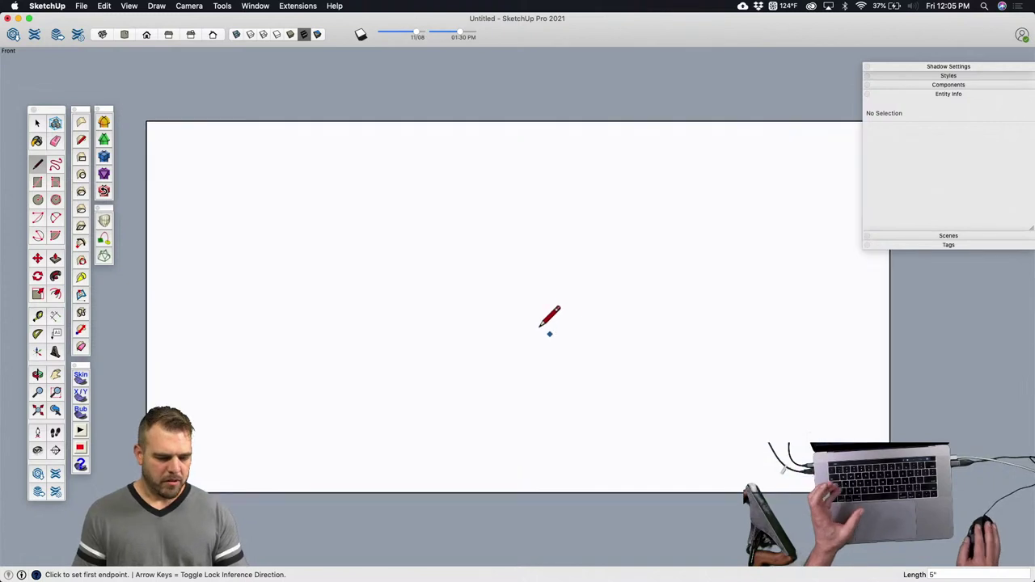
scroll(364, 293, down, 3)
shift+middle_drag(397, 304, 369, 289)
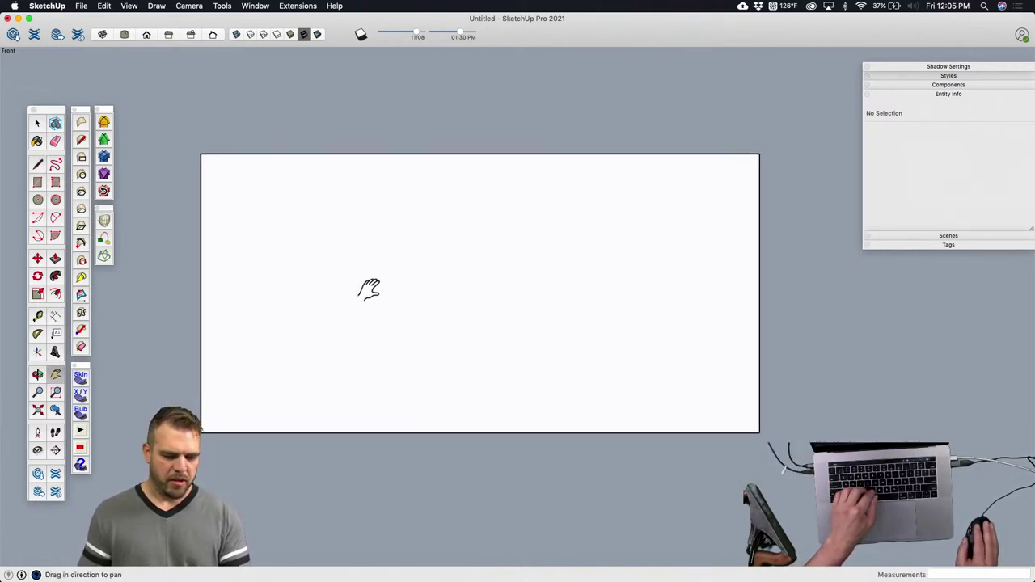
Step: Move-copy the rectangle's bottom edge 3/8 inch upward
key(t)
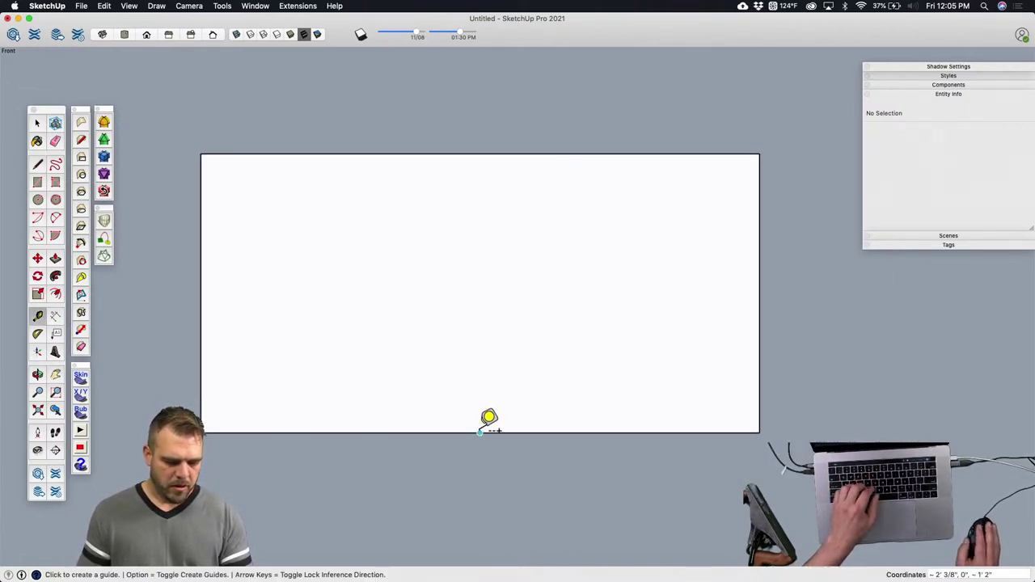
key(space)
click(480, 434)
key(m)
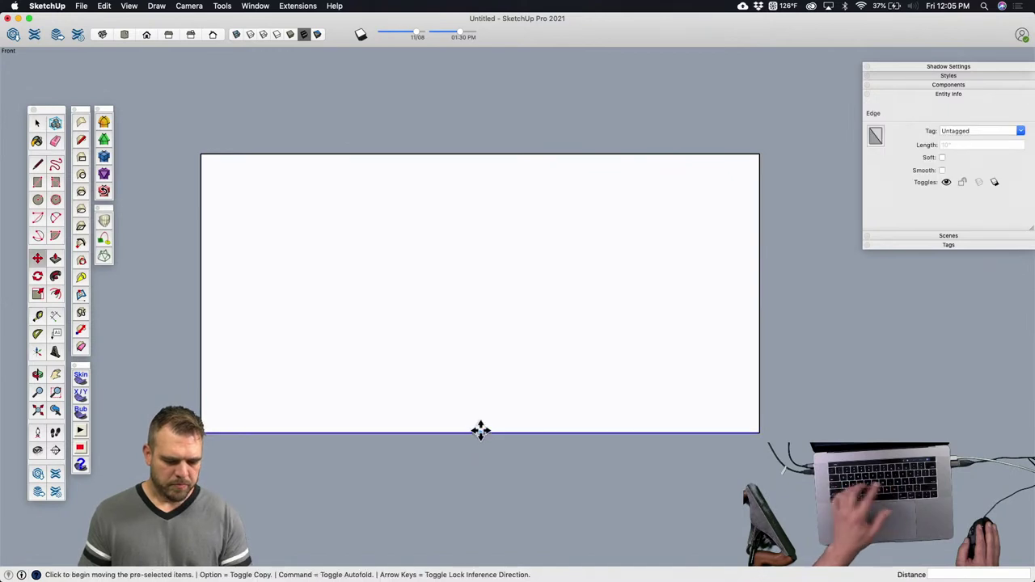
click(480, 431)
key(alt)
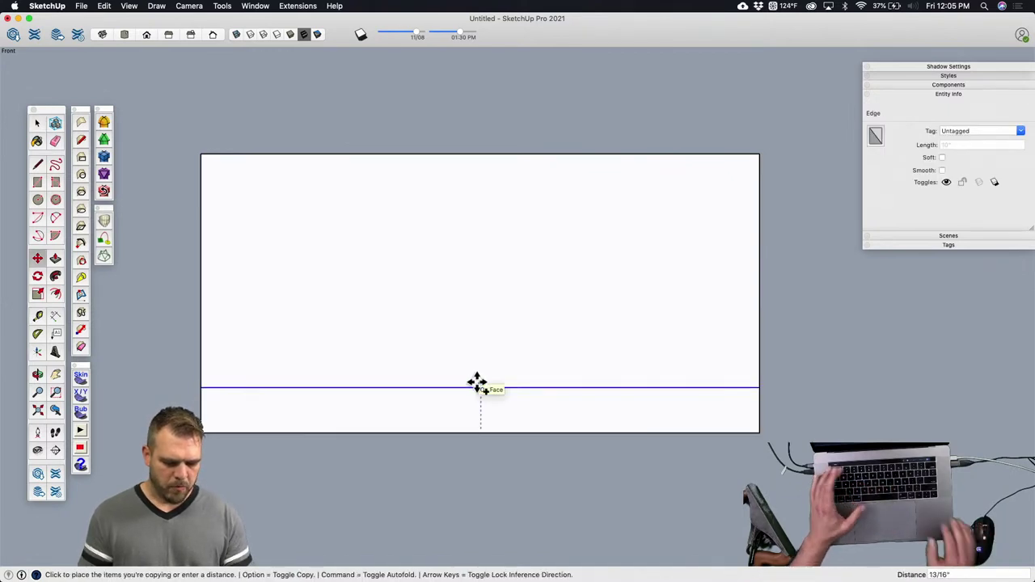
text(3/8)
key(Return)
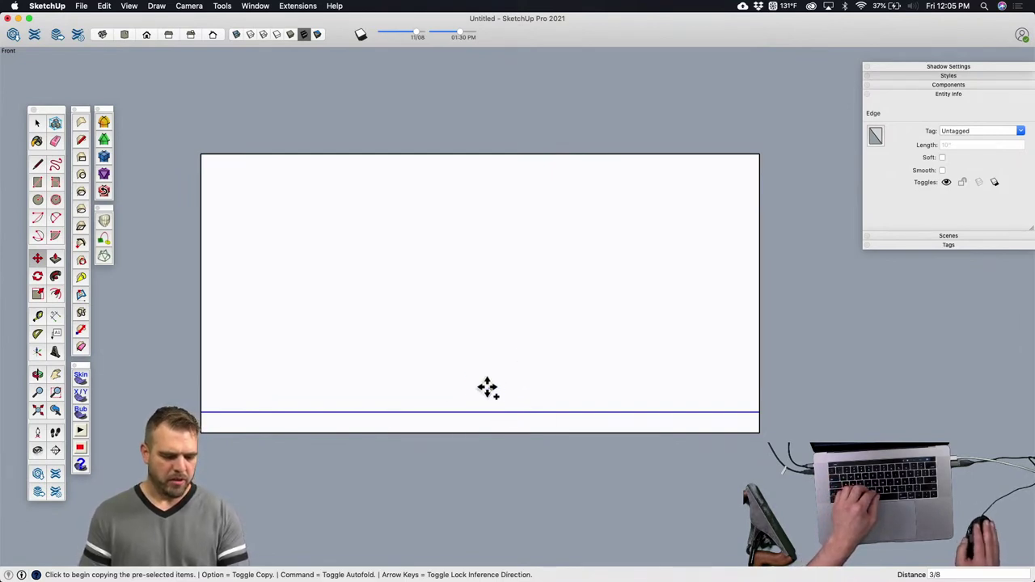
key(space)
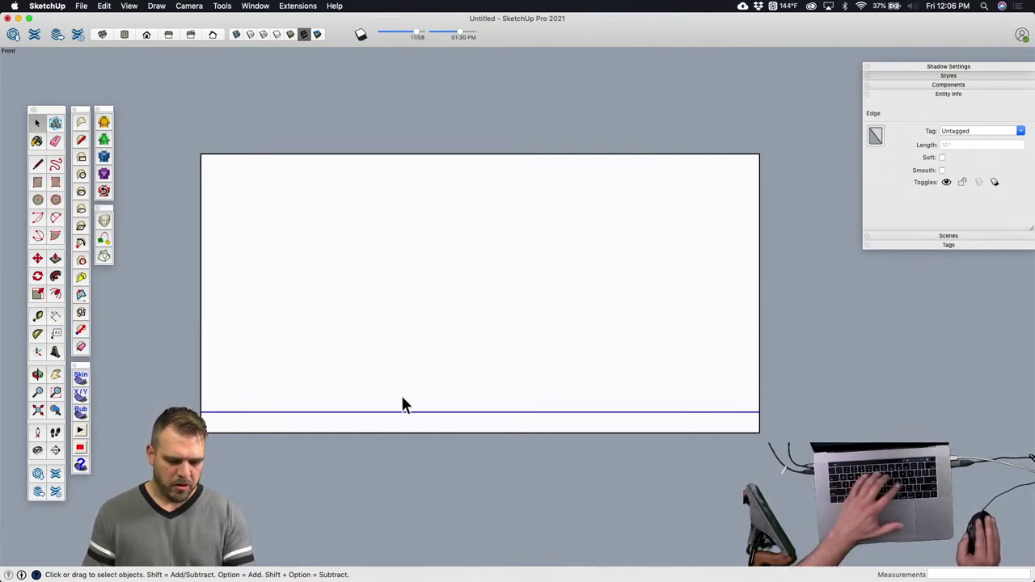
Step: Draw a slanted line from the 3/8" line toward the top right, leaving a 46.25 in² upper face
key(l)
click(381, 406)
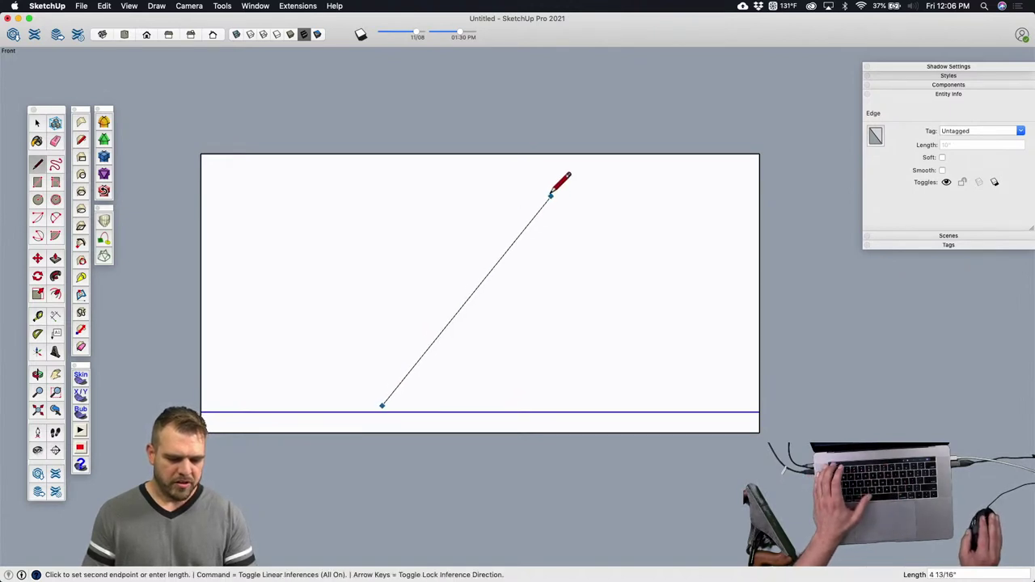
click(543, 194)
key(space)
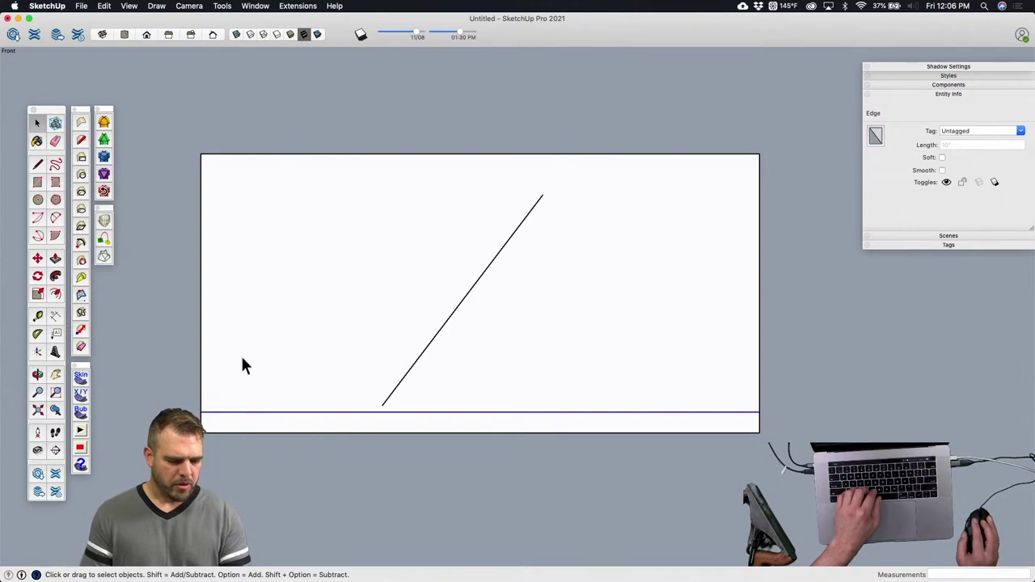
scroll(229, 372, up, 2)
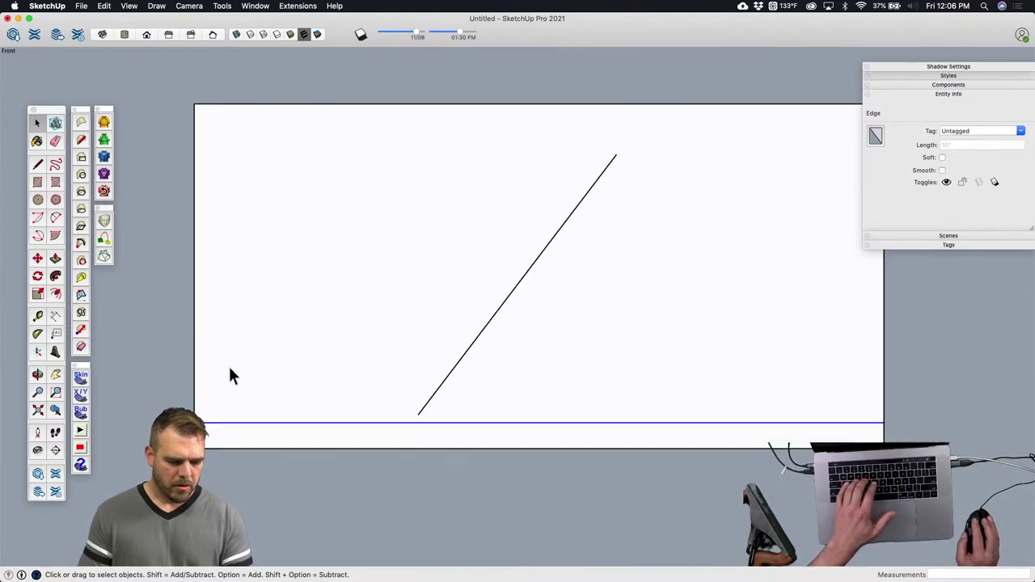
click(272, 366)
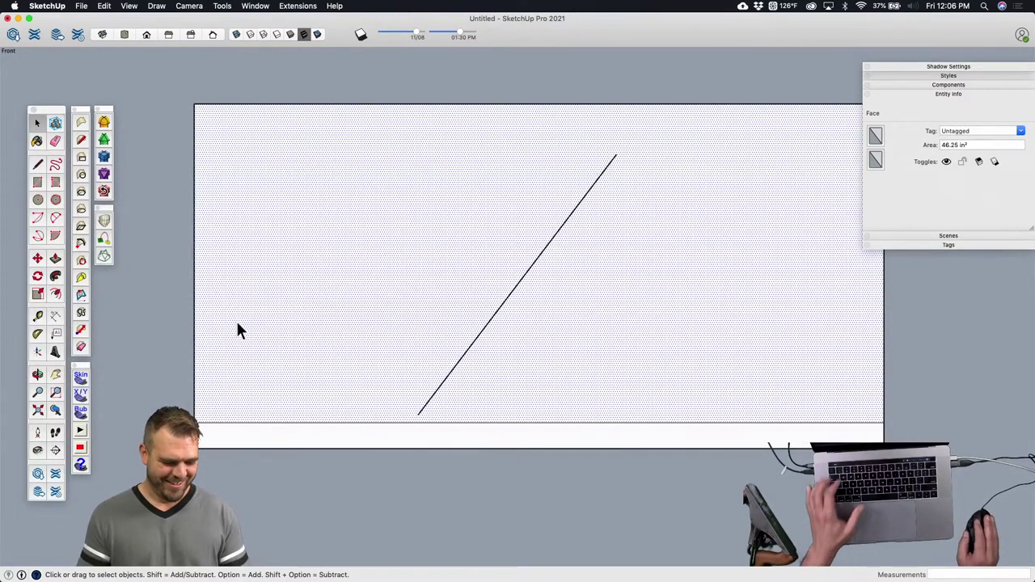
key(l)
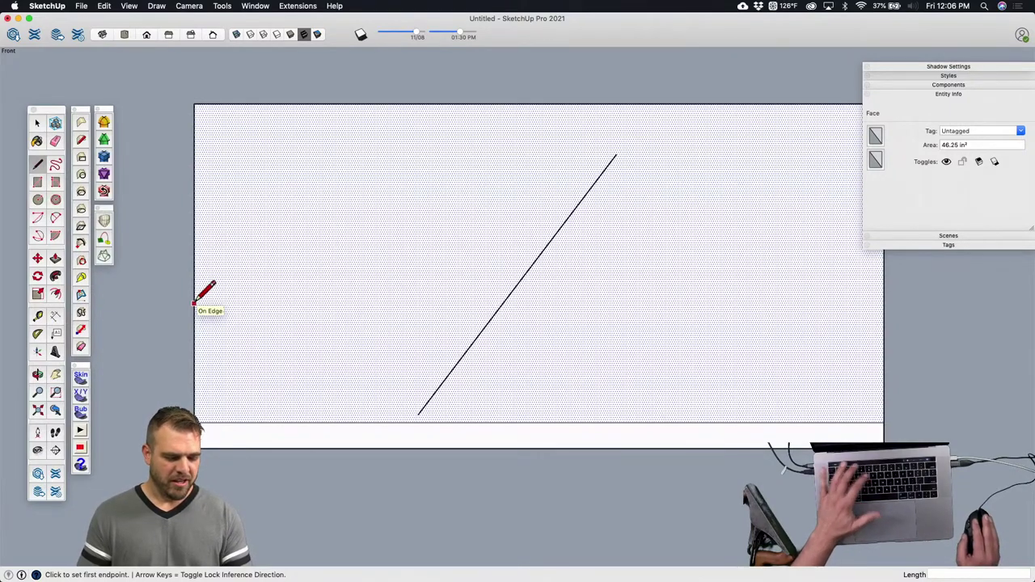
Step: Place a guide 2 inches above the bottom edge and draw a short line along it from the left edge
key(t)
click(293, 448)
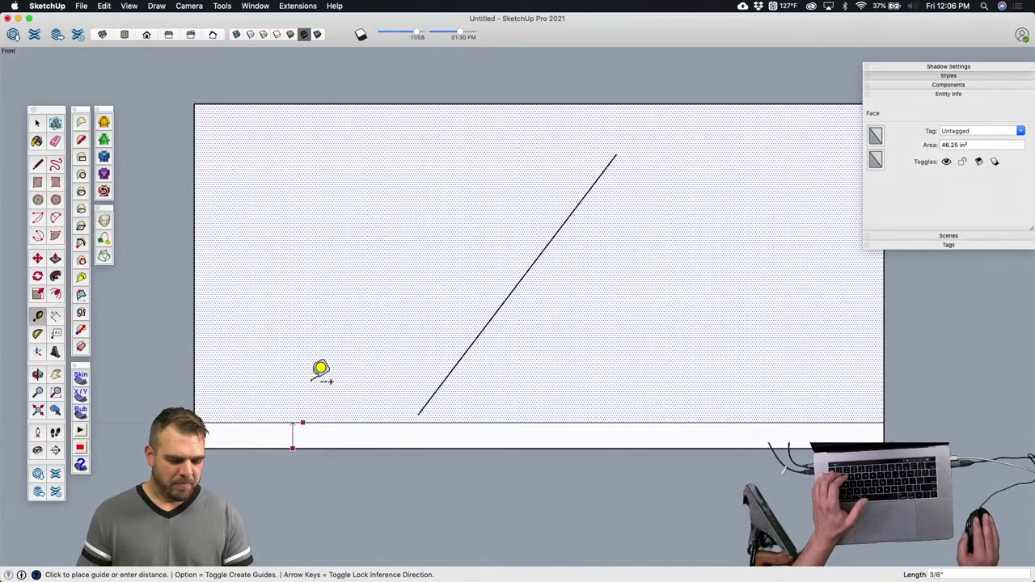
click(312, 310)
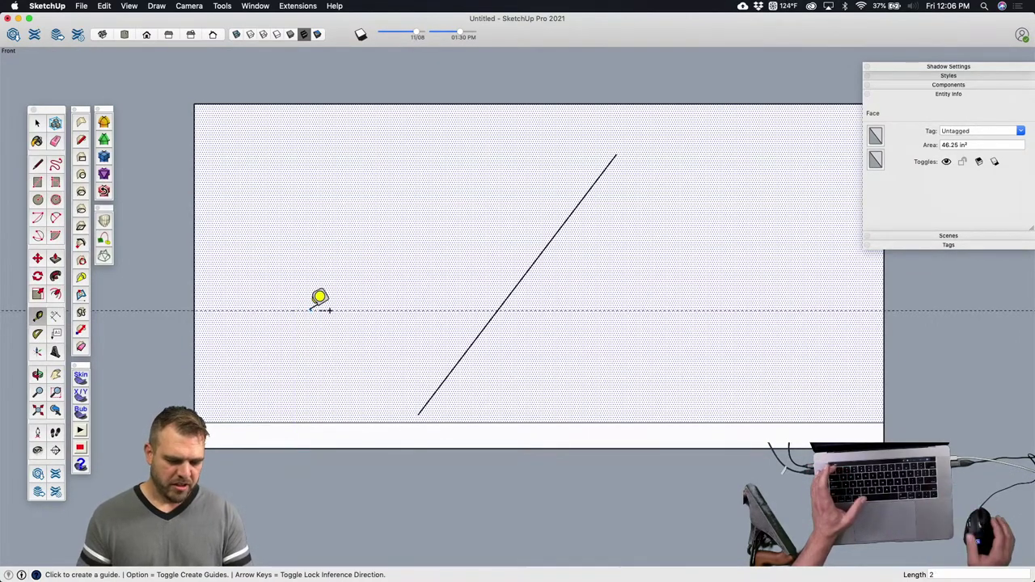
key(l)
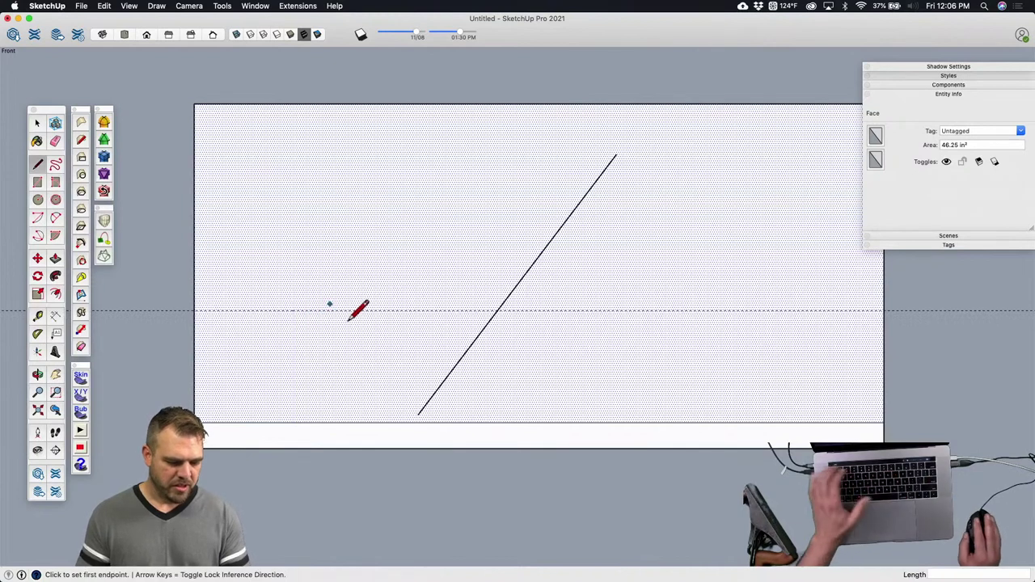
click(195, 310)
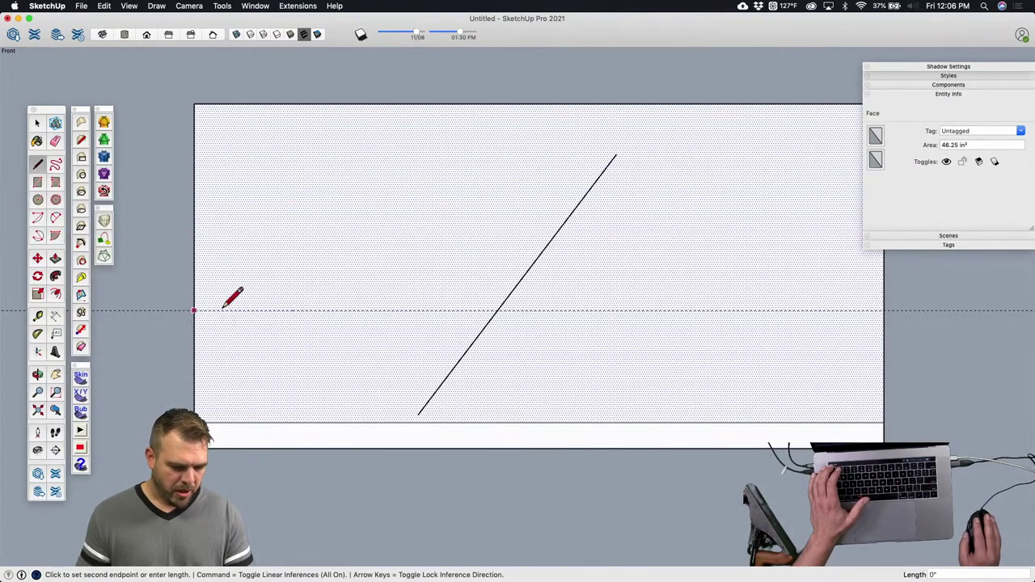
click(319, 310)
key(space)
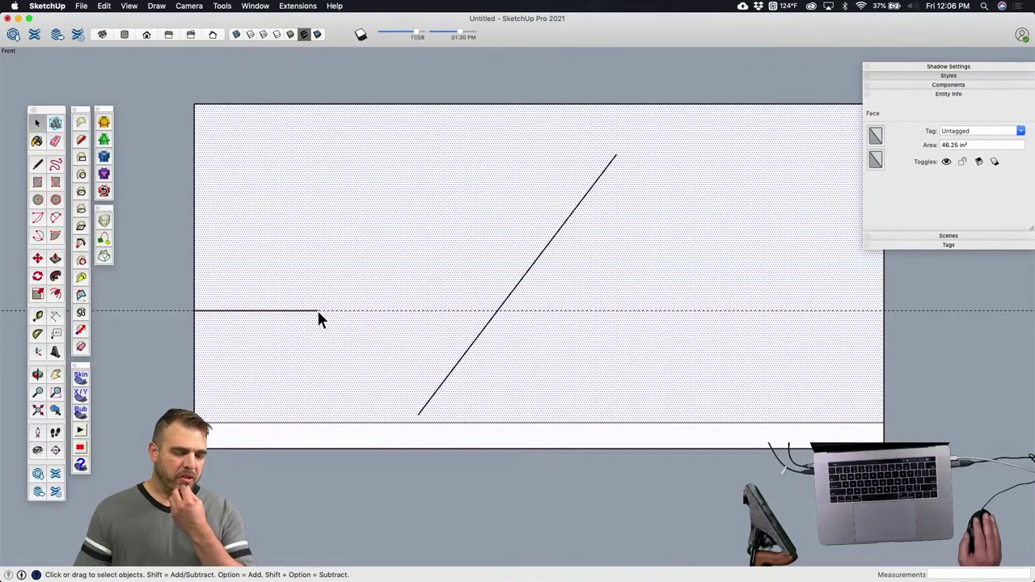
Step: Select and delete the diagonal edge
scroll(309, 312, down, 3)
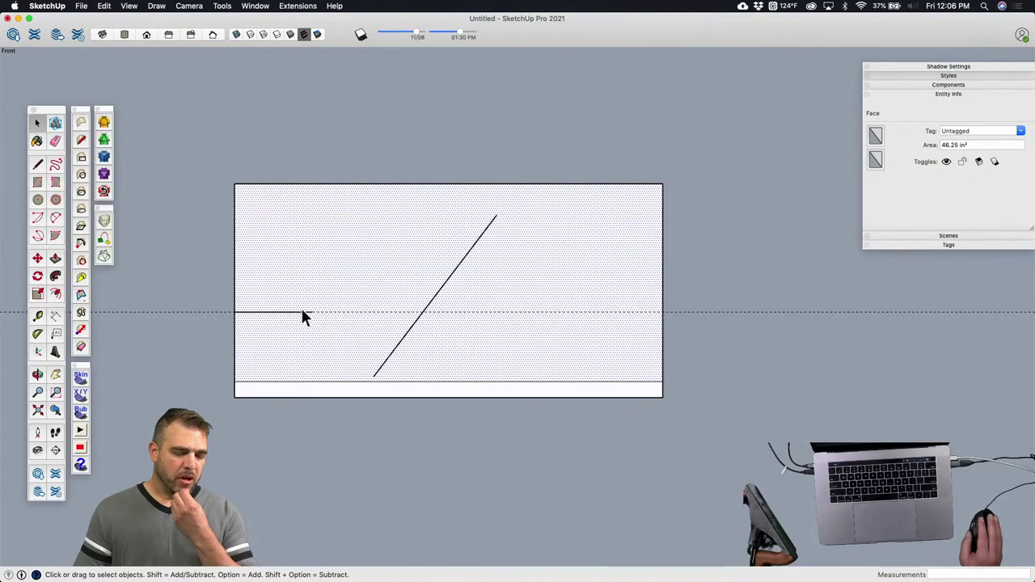
click(437, 297)
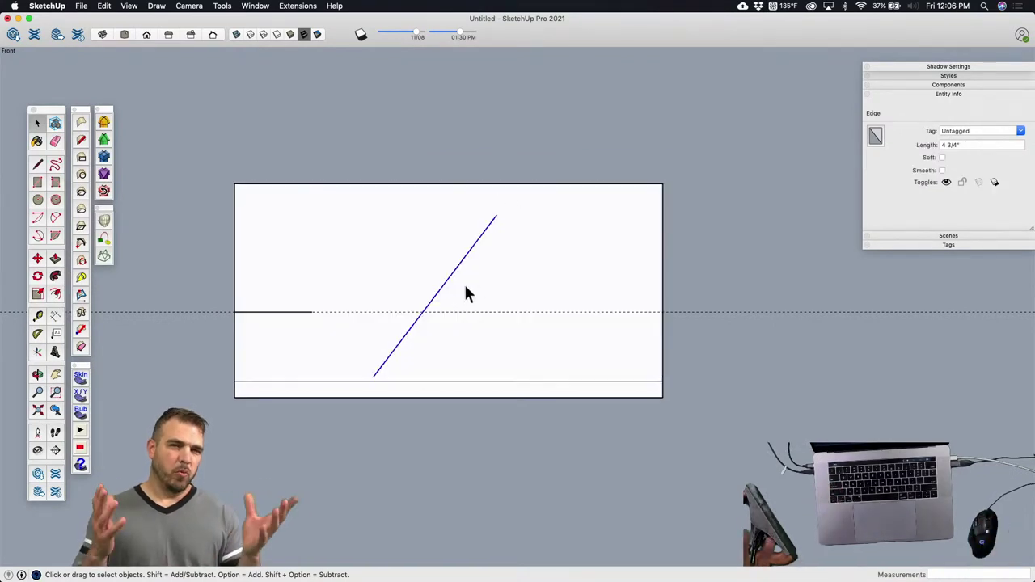
key(Delete)
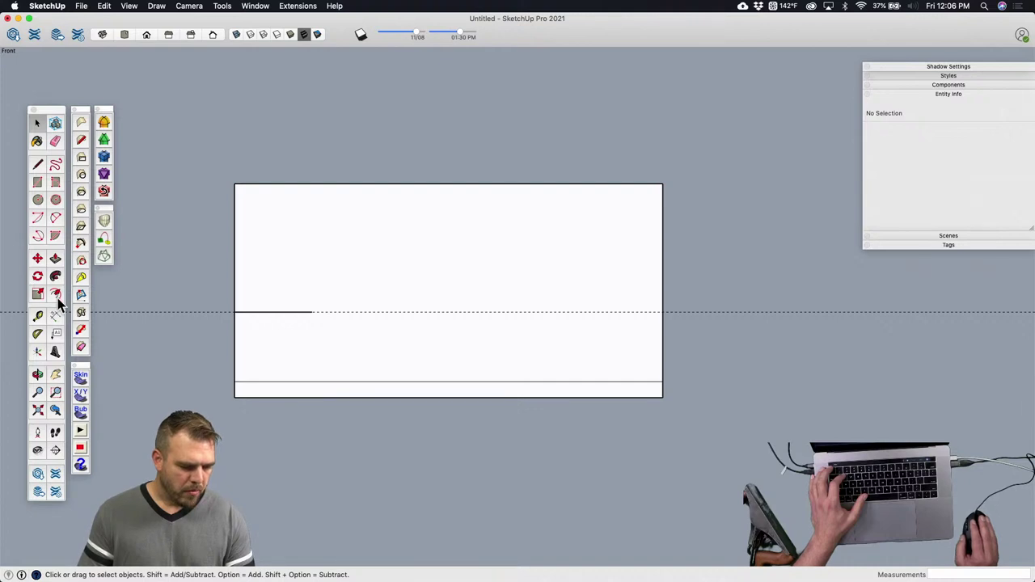
Step: Place a 50° protractor guide centred on the inner bottom line
click(38, 333)
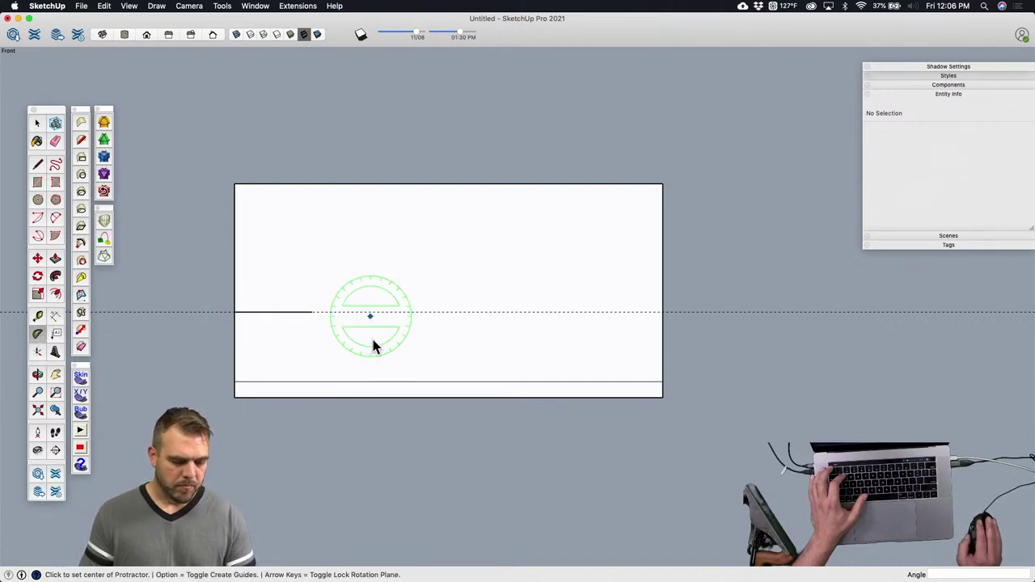
click(363, 384)
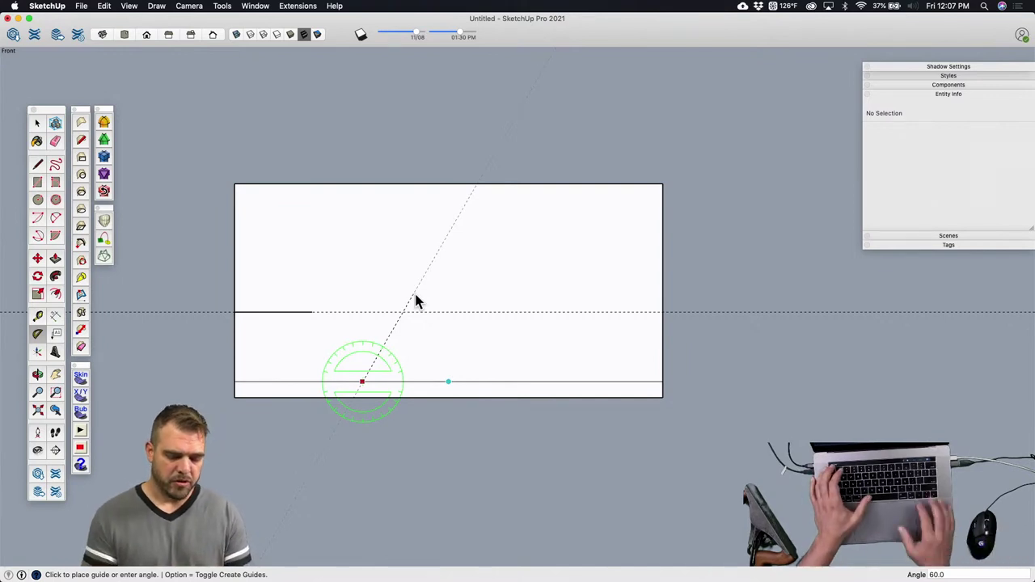
text(50)
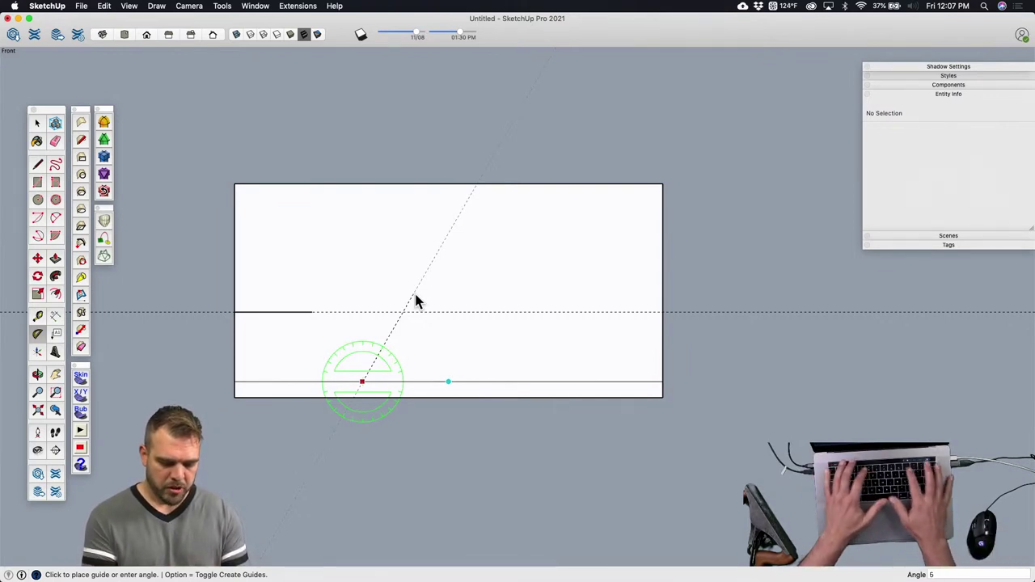
key(Return)
Step: Draw a line along the angled guide to the top edge, then erase the guide
key(l)
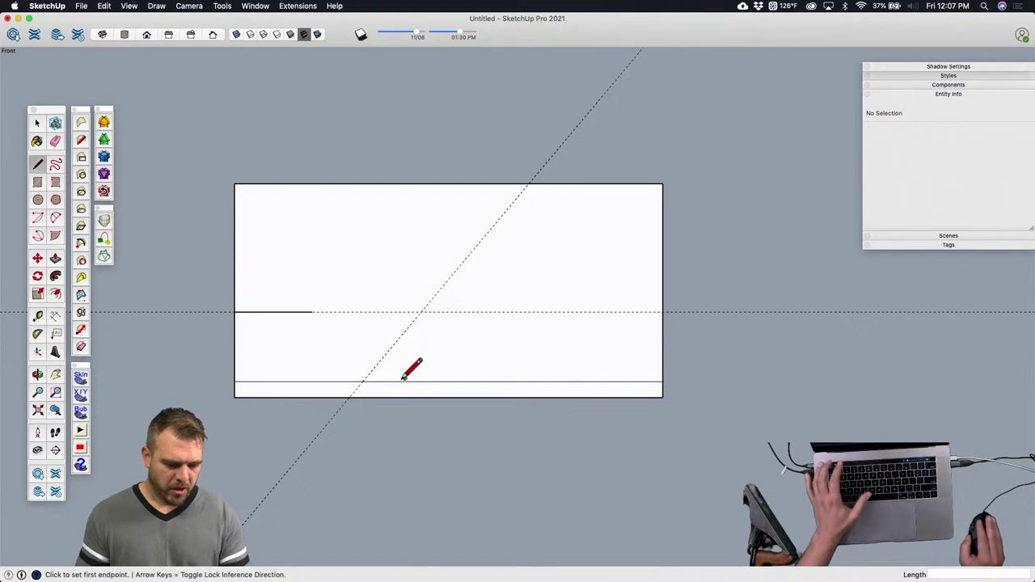
click(364, 380)
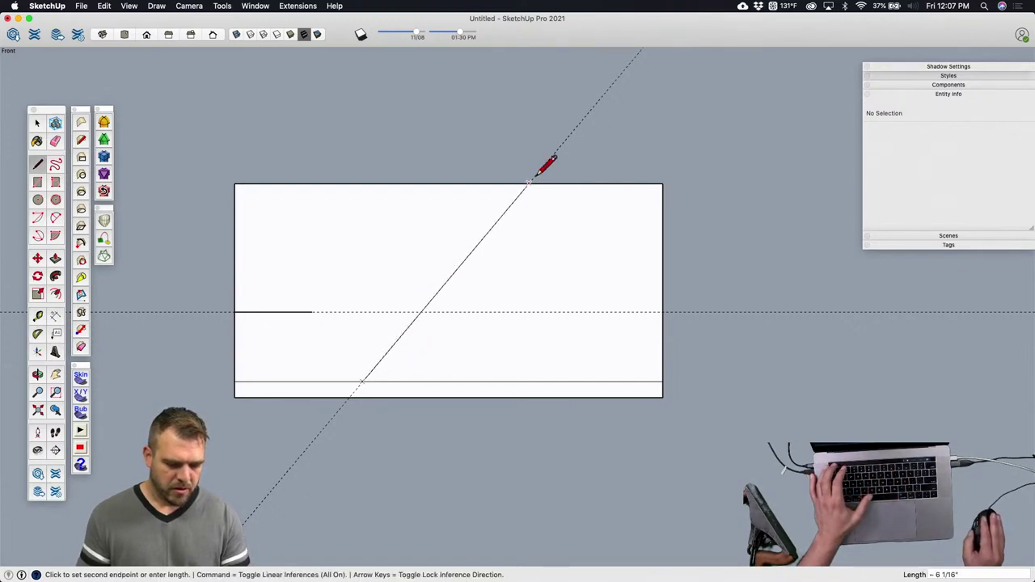
click(528, 184)
key(space)
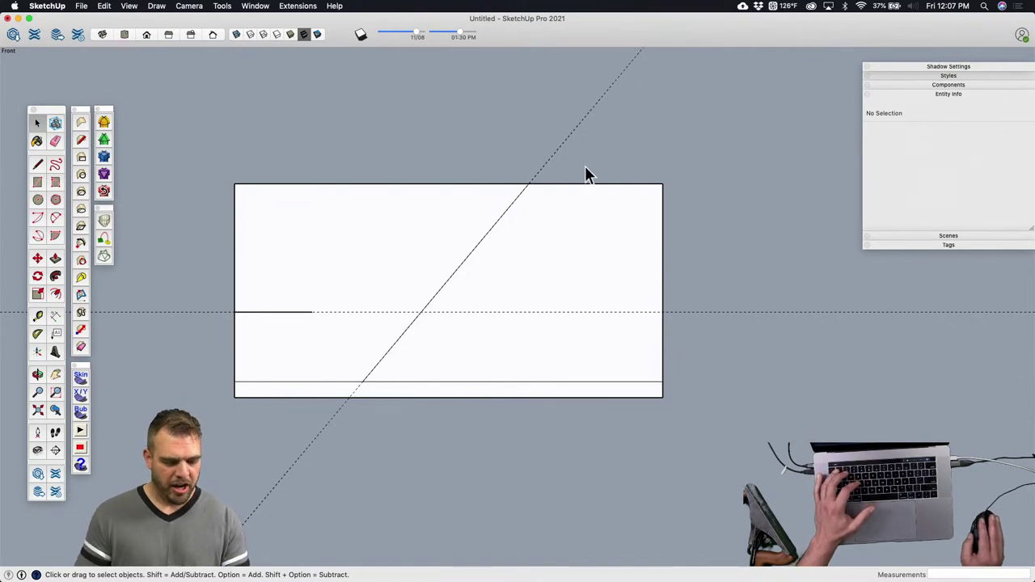
key(e)
click(538, 171)
key(space)
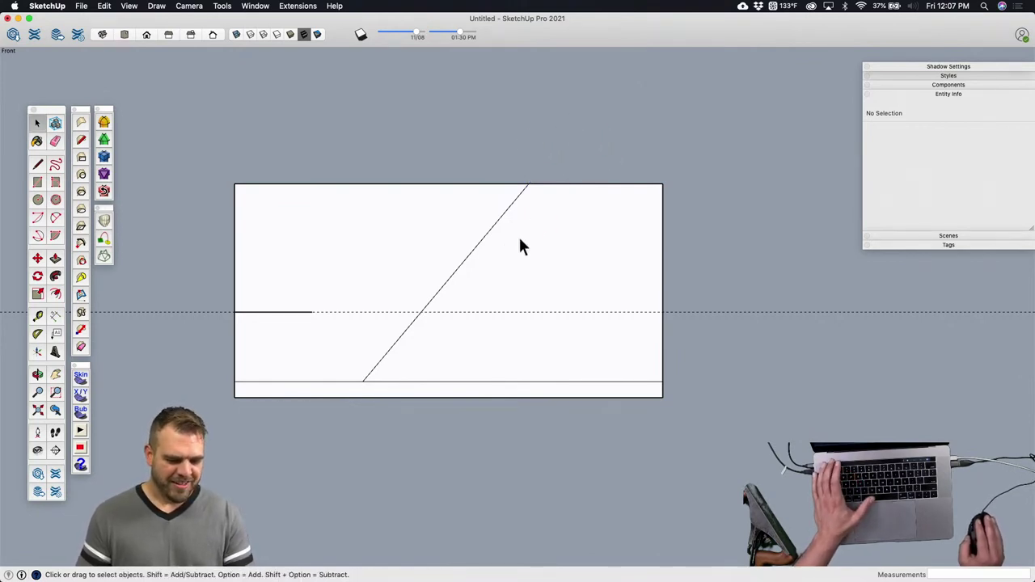
click(481, 305)
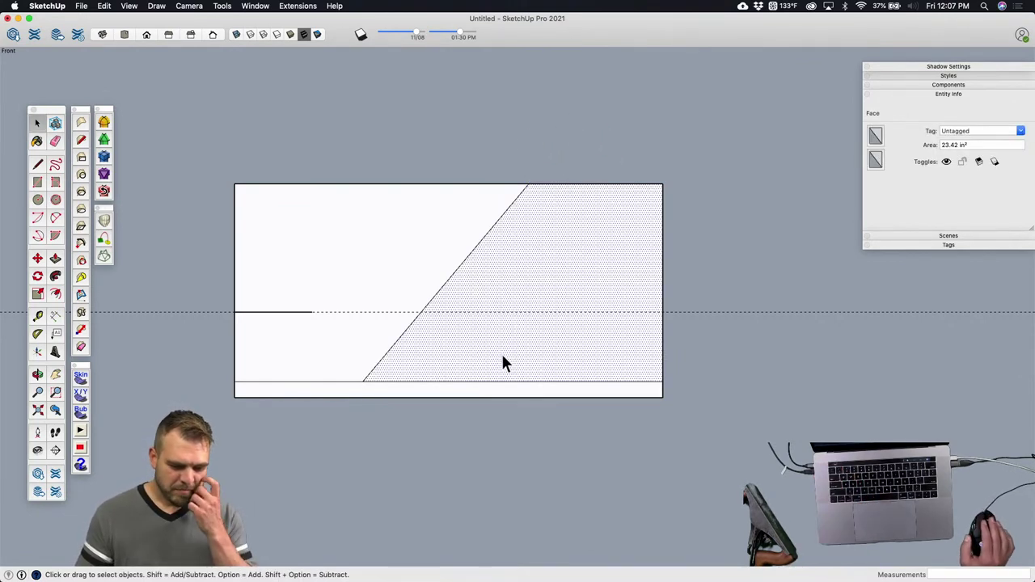
Step: Move the diagonal edge 1/16 inch to the right along the bottom line
click(403, 335)
key(m)
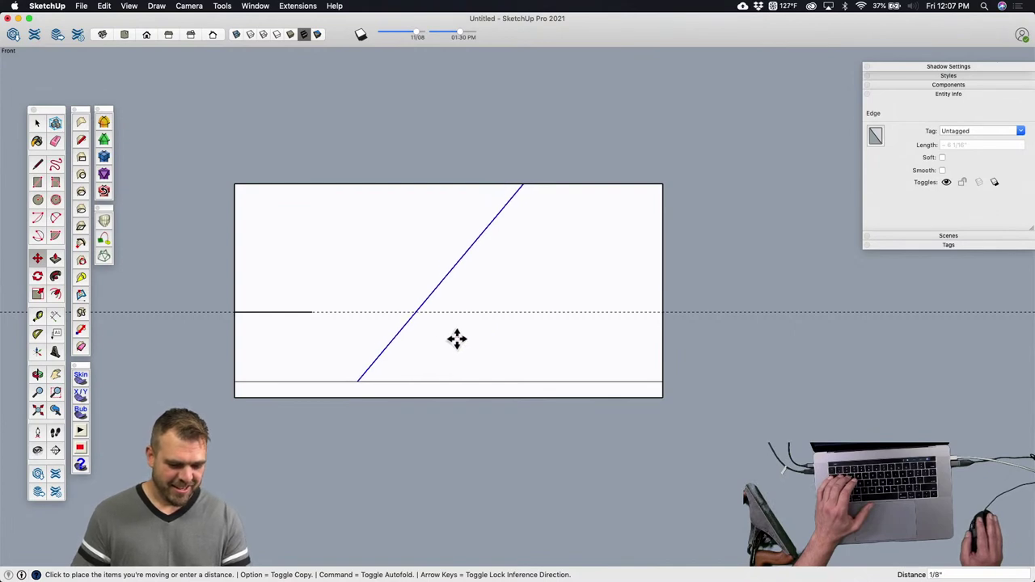
click(457, 339)
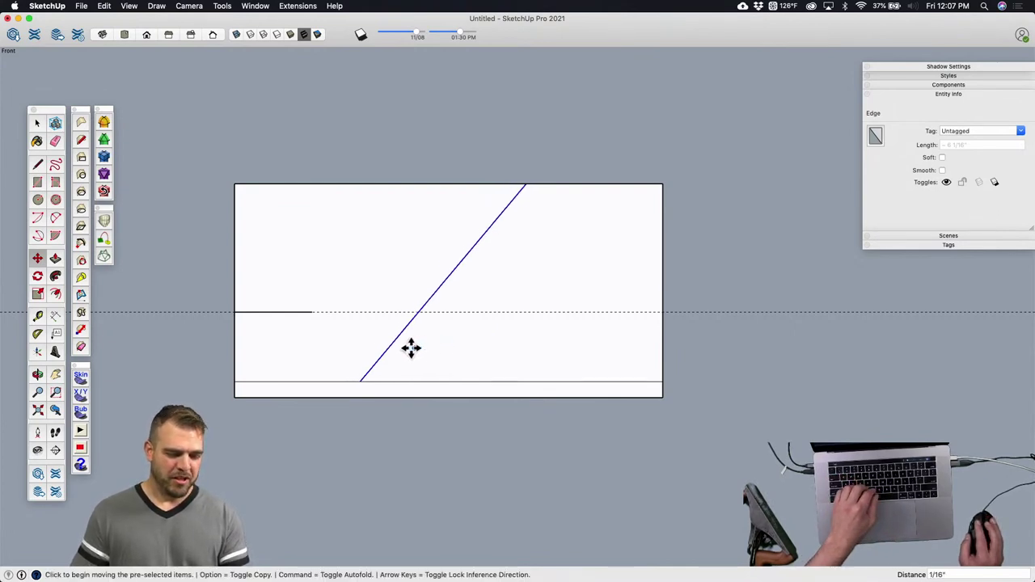
key(space)
scroll(377, 369, up, 3)
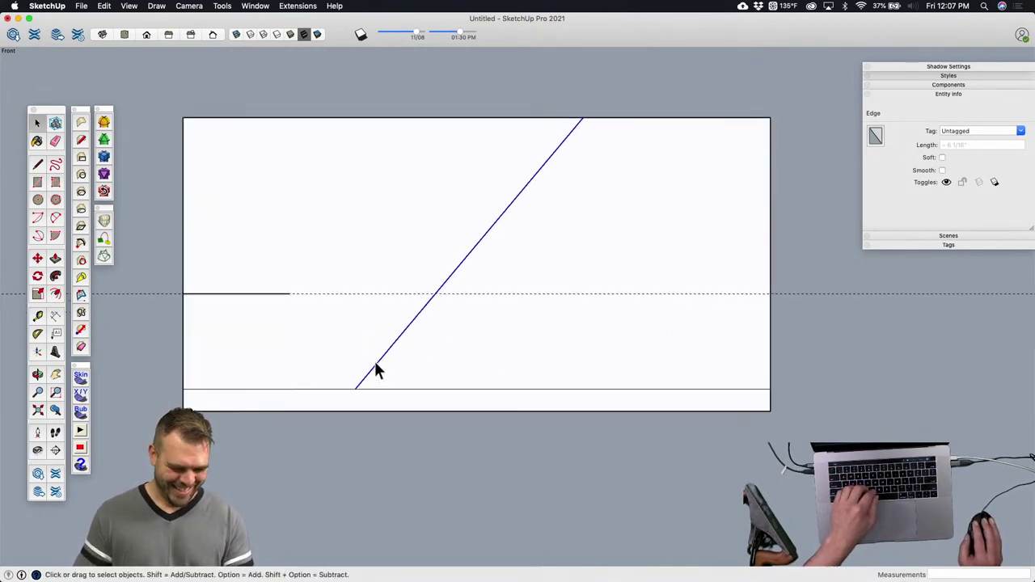
key(Delete)
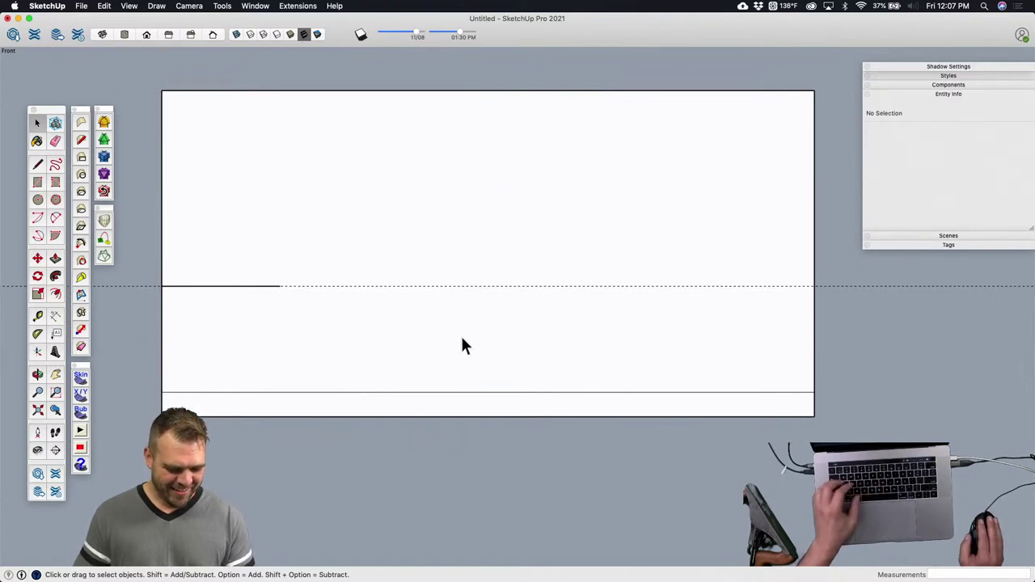
key(super+z)
shift+middle_drag(465, 338, 459, 378)
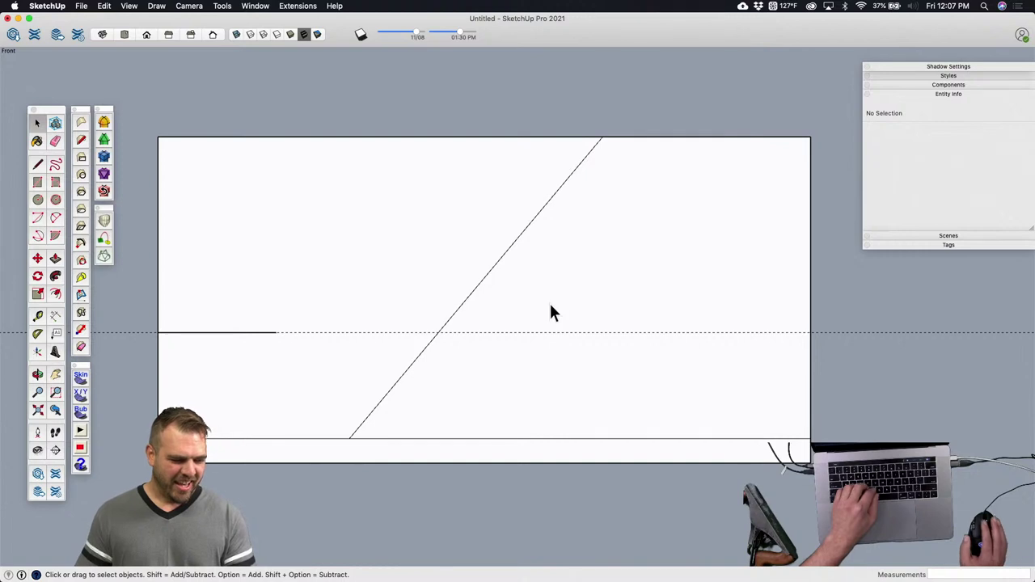
Step: Place a horizontal guide 4.5 inches above the bottom edge
key(l)
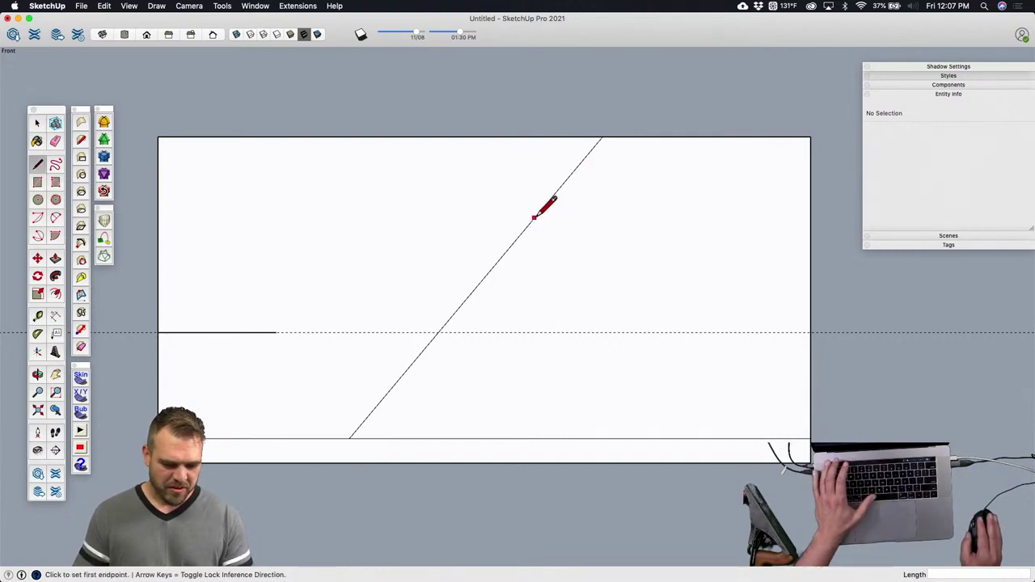
key(t)
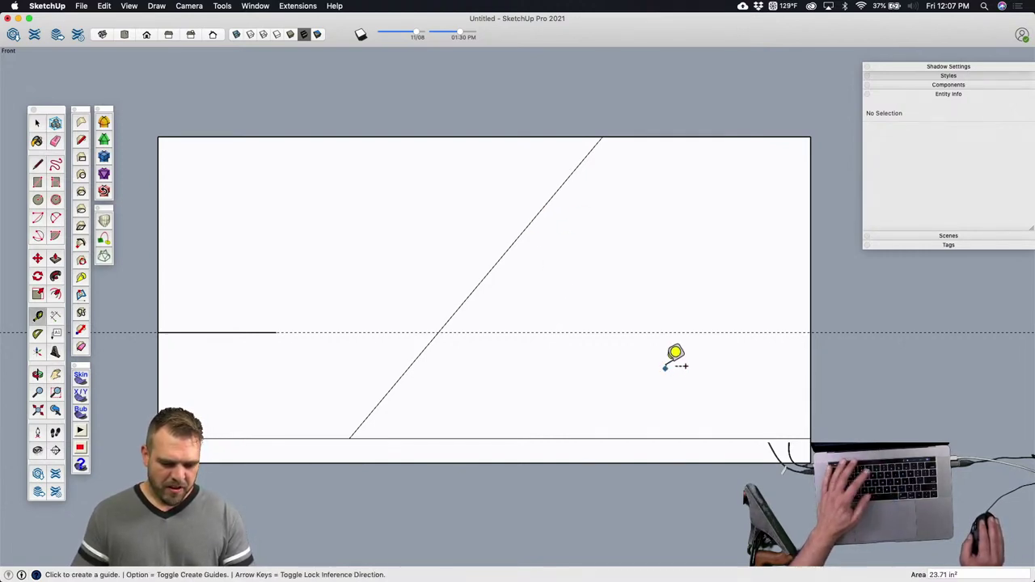
click(661, 438)
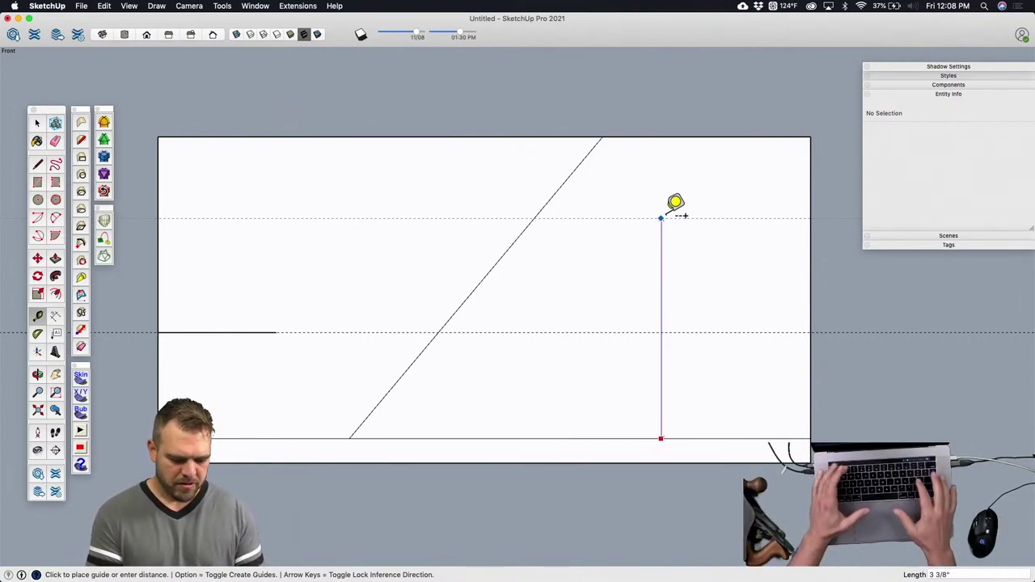
text(4.5)
key(Return)
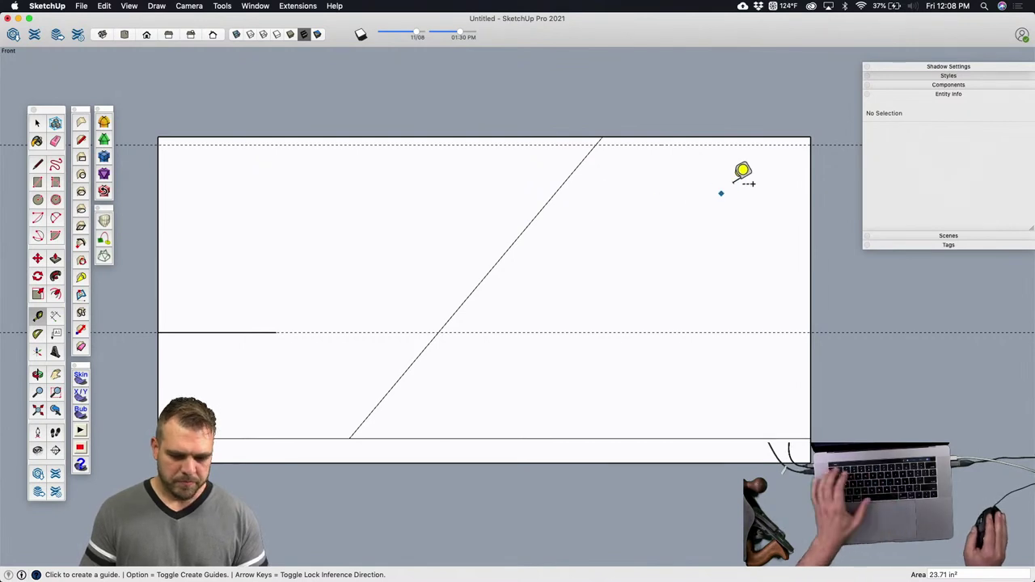
Step: Draw a two-point arc from the 4.5" guide down to the diagonal, tangent to it
key(a)
scroll(385, 401, down, 1)
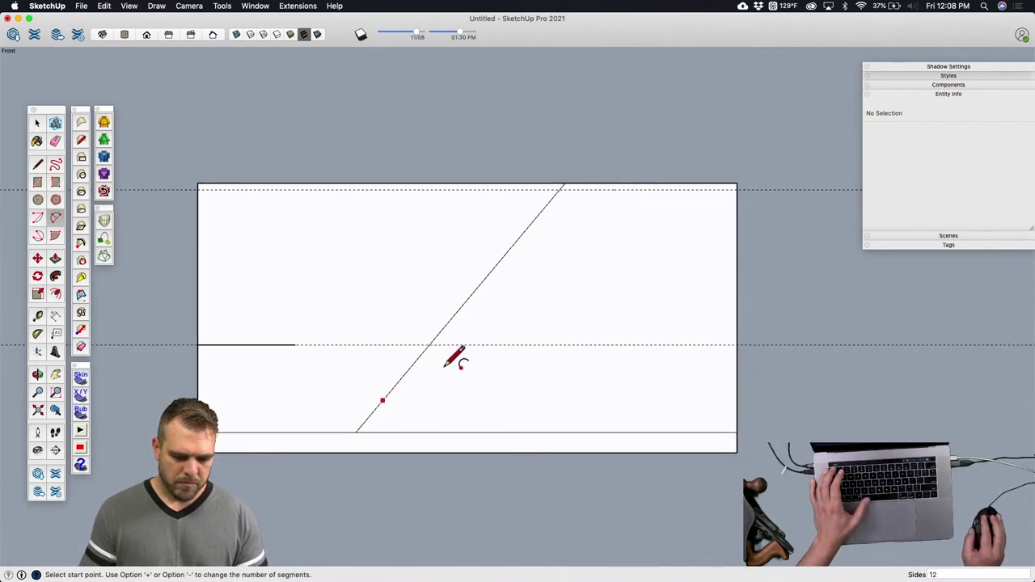
click(700, 189)
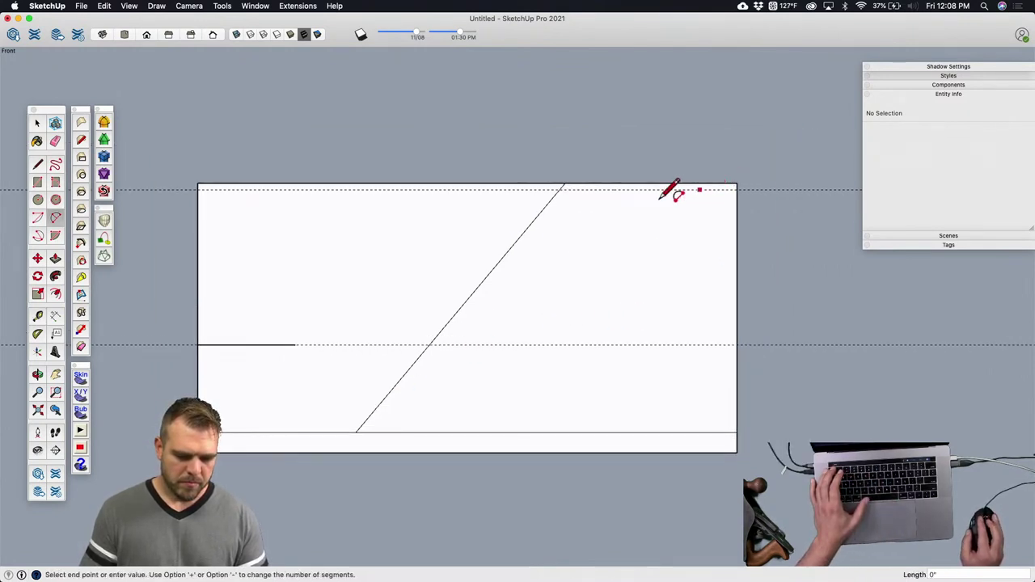
scroll(550, 231, up, 2)
click(488, 265)
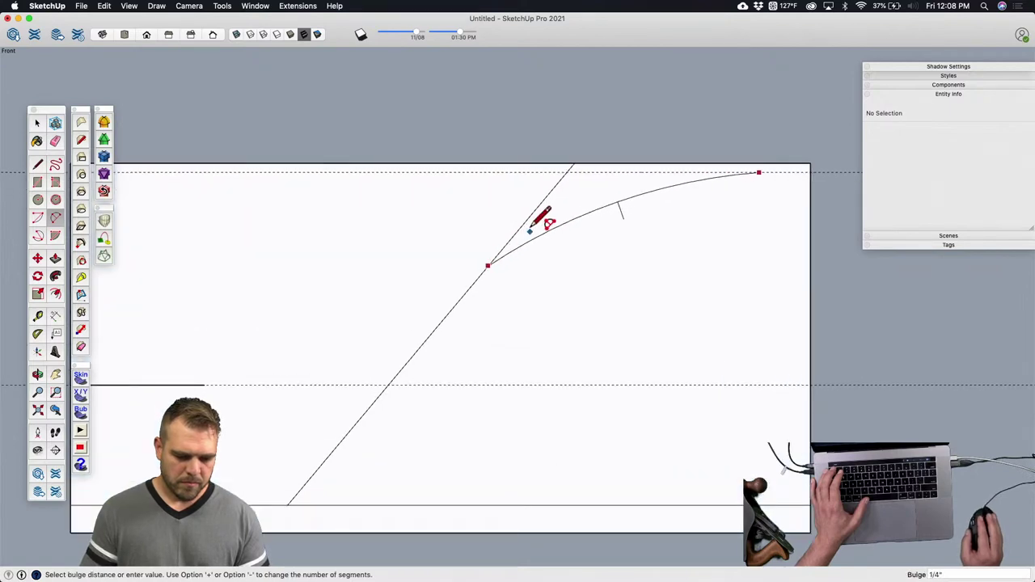
click(538, 231)
key(l)
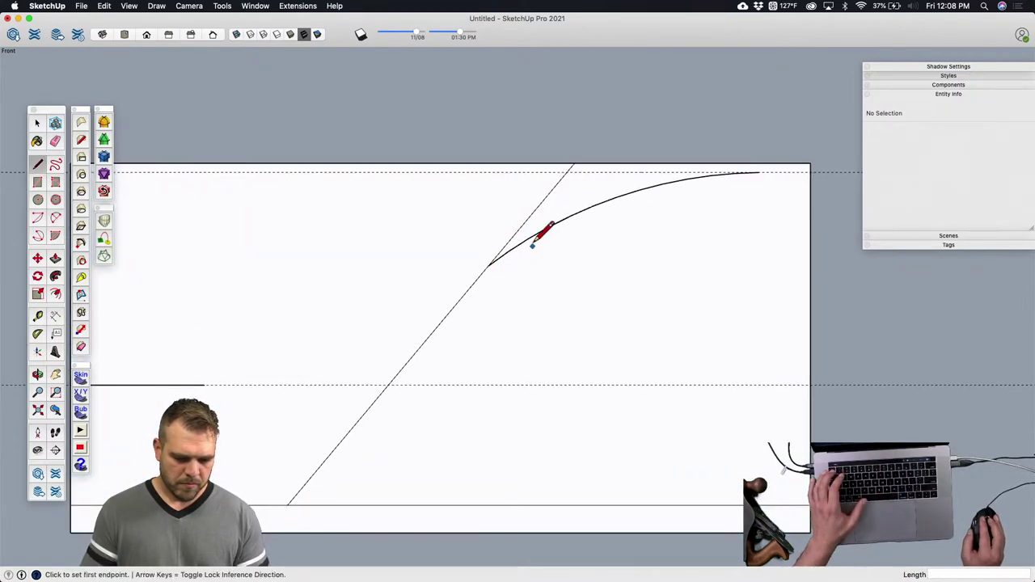
click(519, 244)
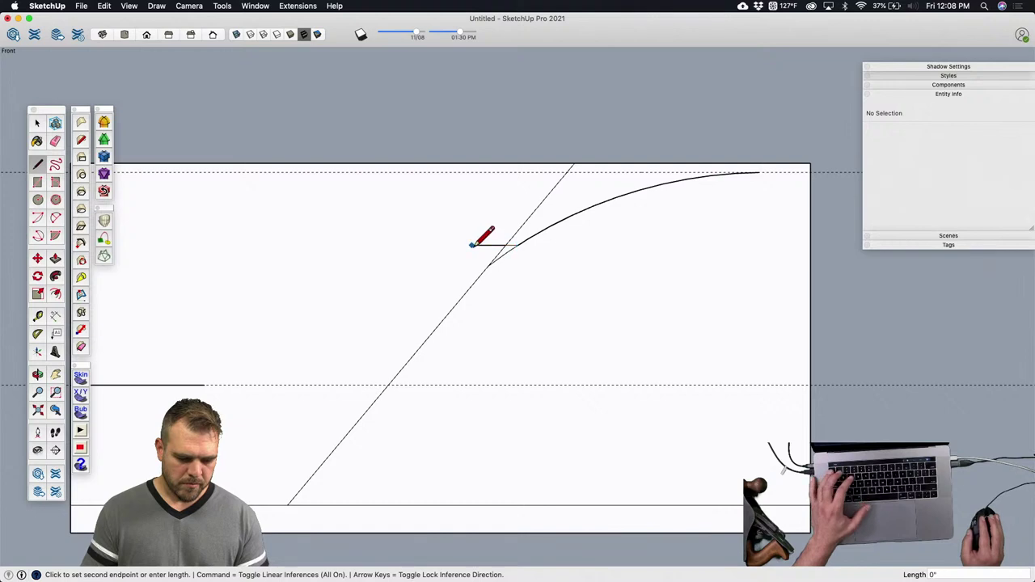
key(e)
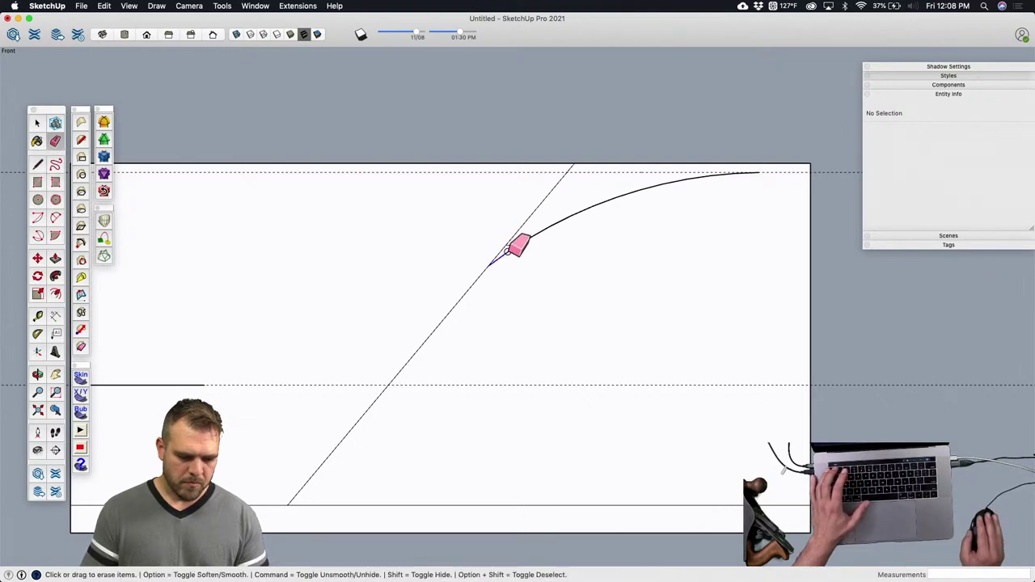
scroll(497, 280, down, 5)
scroll(675, 231, up, 2)
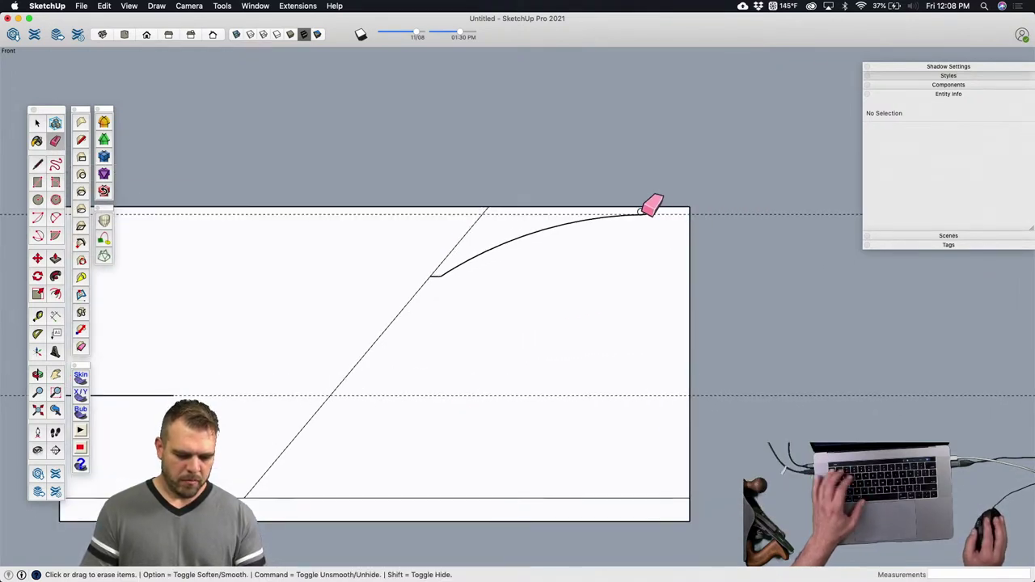
scroll(639, 234, up, 2)
Step: Add a second arc from the first arc's top end rounding over the right corner
key(a)
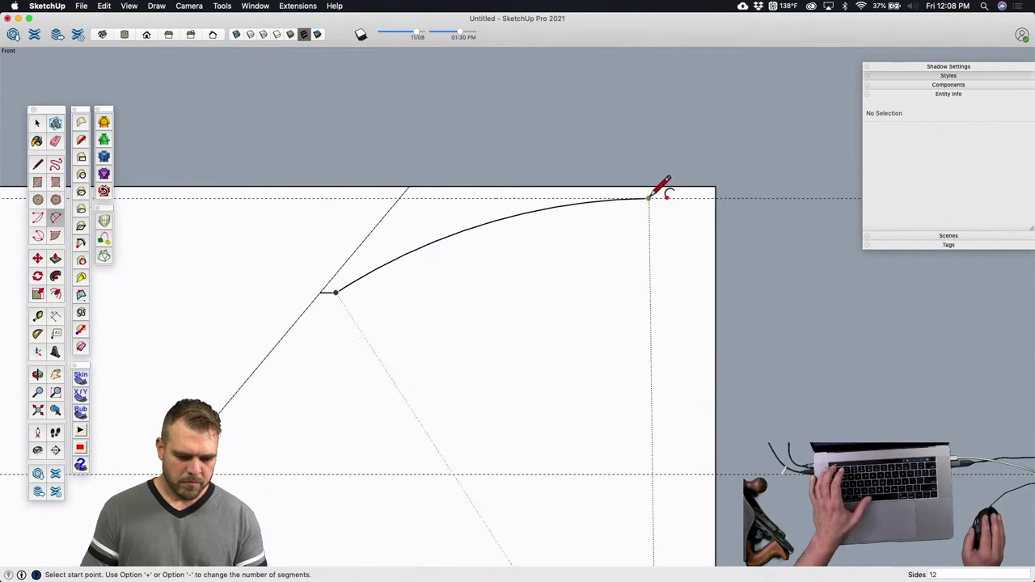
click(649, 199)
scroll(701, 223, up, 2)
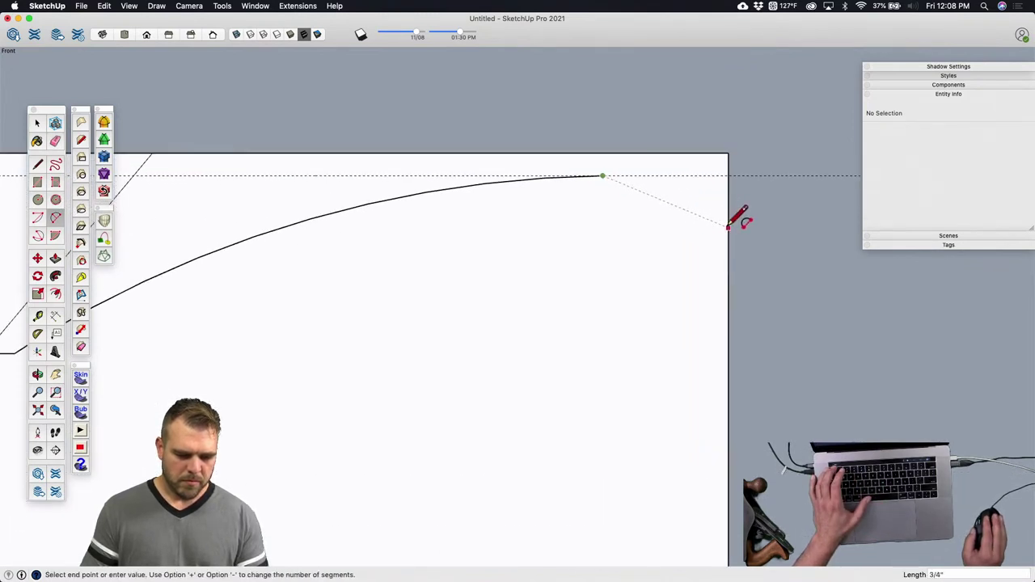
click(716, 225)
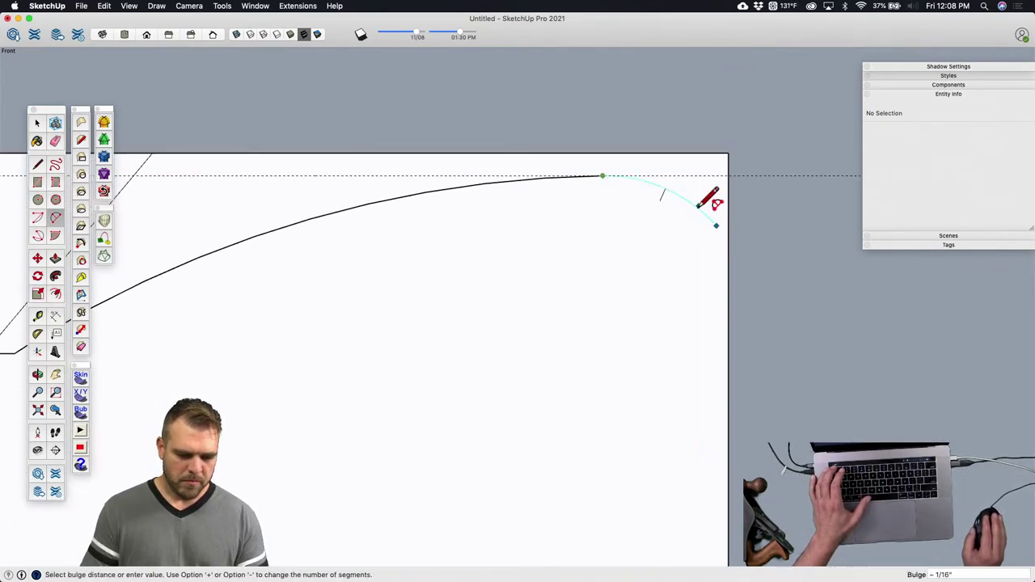
click(714, 201)
scroll(714, 203, down, 2)
key(space)
scroll(698, 243, down, 1)
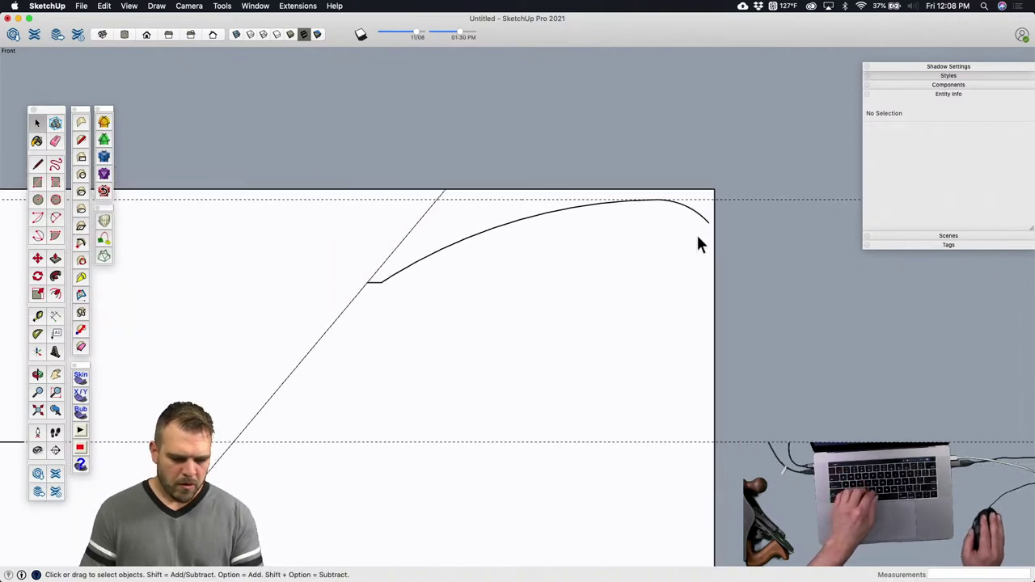
scroll(639, 259, down, 3)
scroll(579, 237, up, 3)
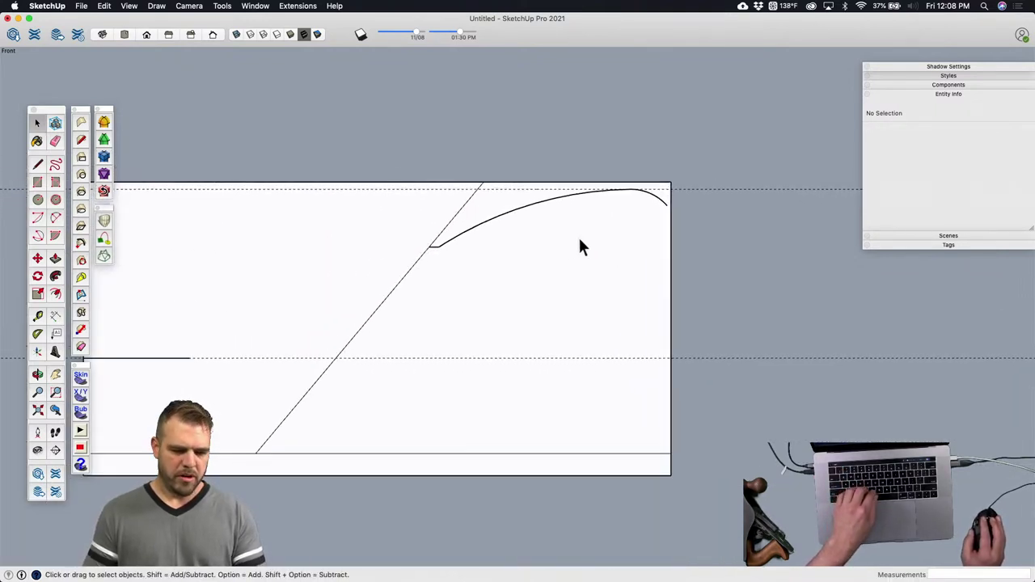
scroll(651, 209, up, 2)
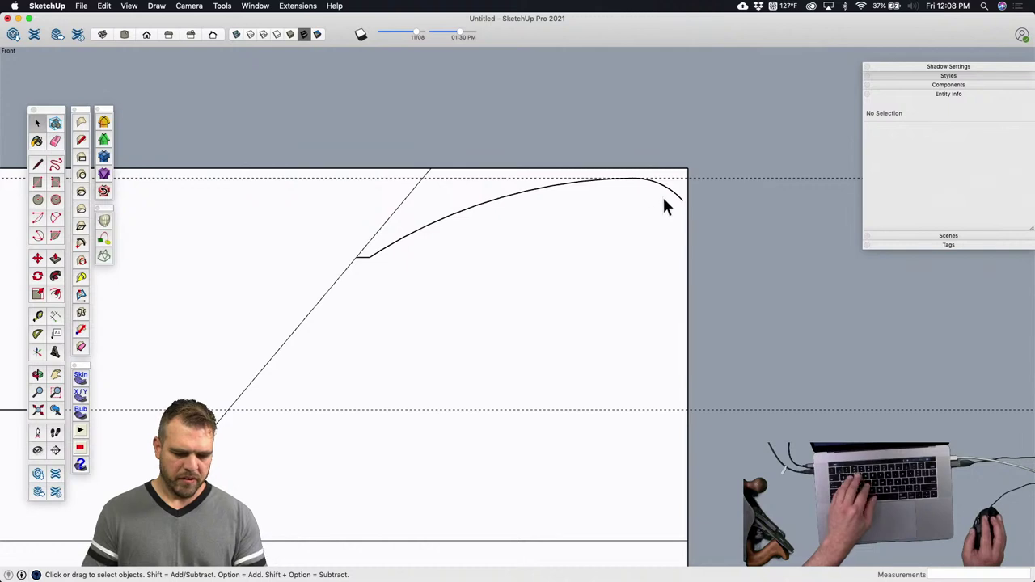
Step: Erase the short downward hook at the curve's right end
key(e)
click(668, 193)
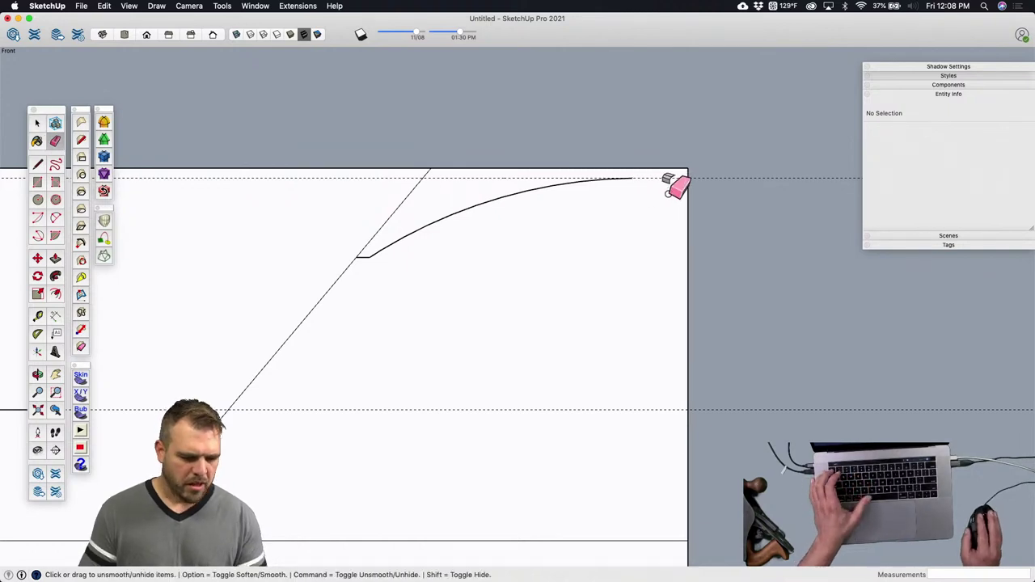
key(space)
click(257, 6)
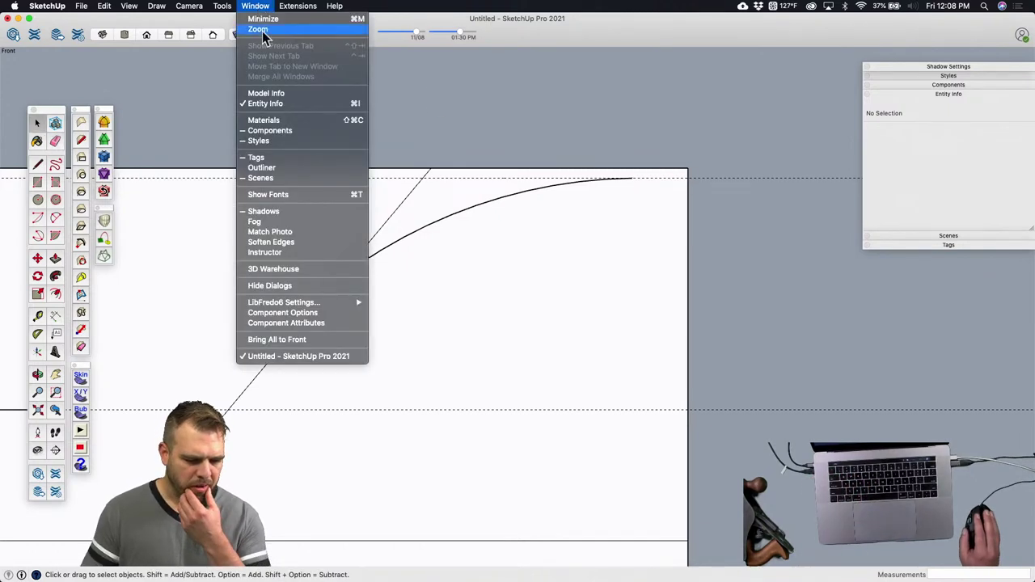
Step: Uncheck Enable length snapping in Model Info > Units and close the dialog
click(288, 94)
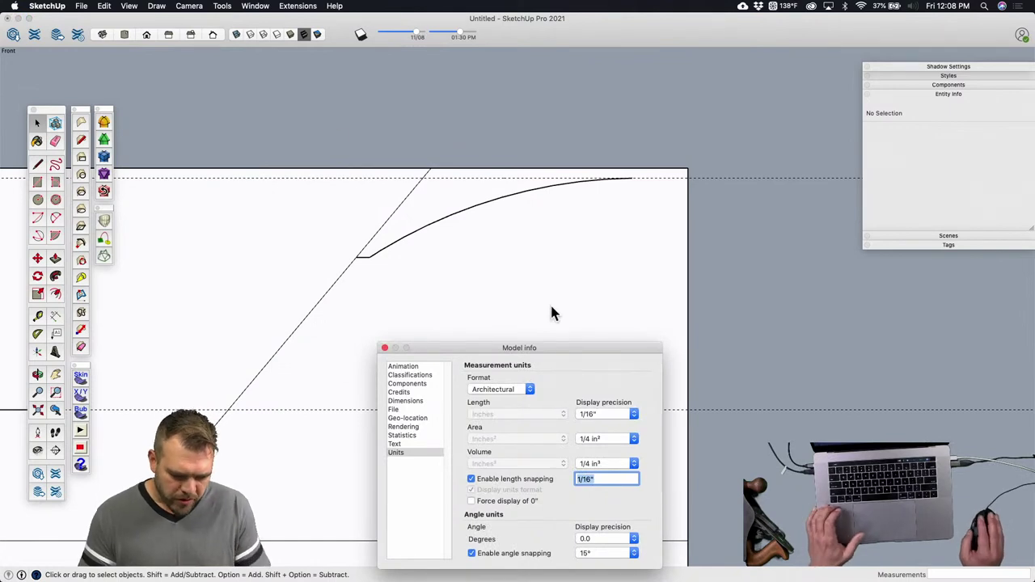
drag(575, 350, 483, 149)
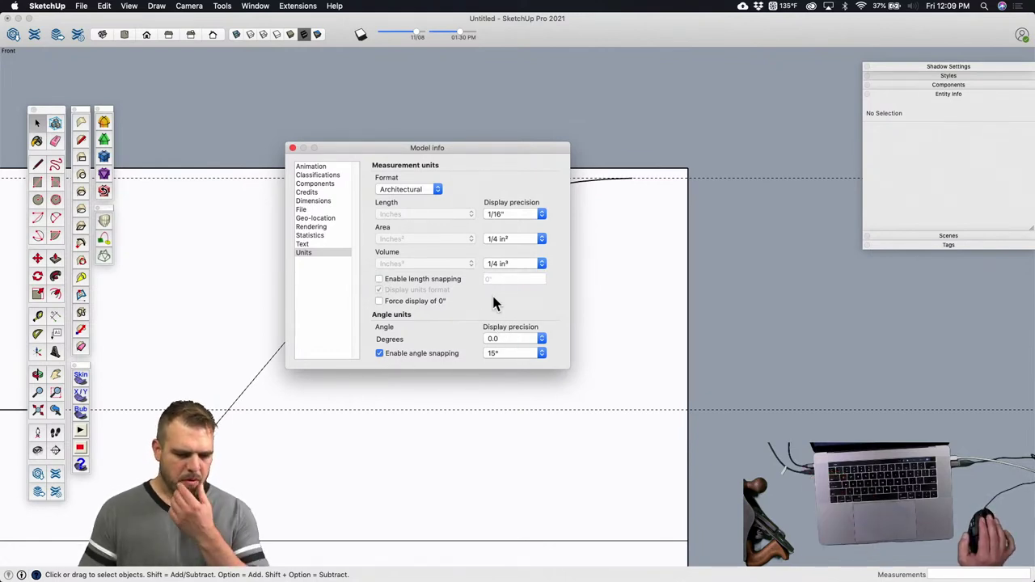
click(293, 148)
scroll(598, 270, down, 3)
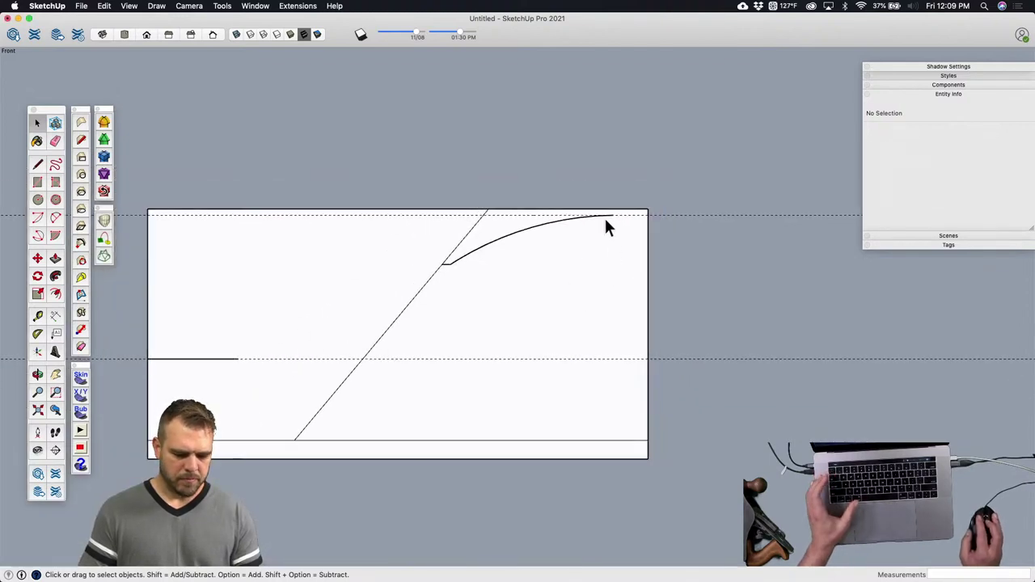
Step: Draw a two-point arc extending the top curve's end to the profile's right edge
scroll(584, 231, up, 3)
key(a)
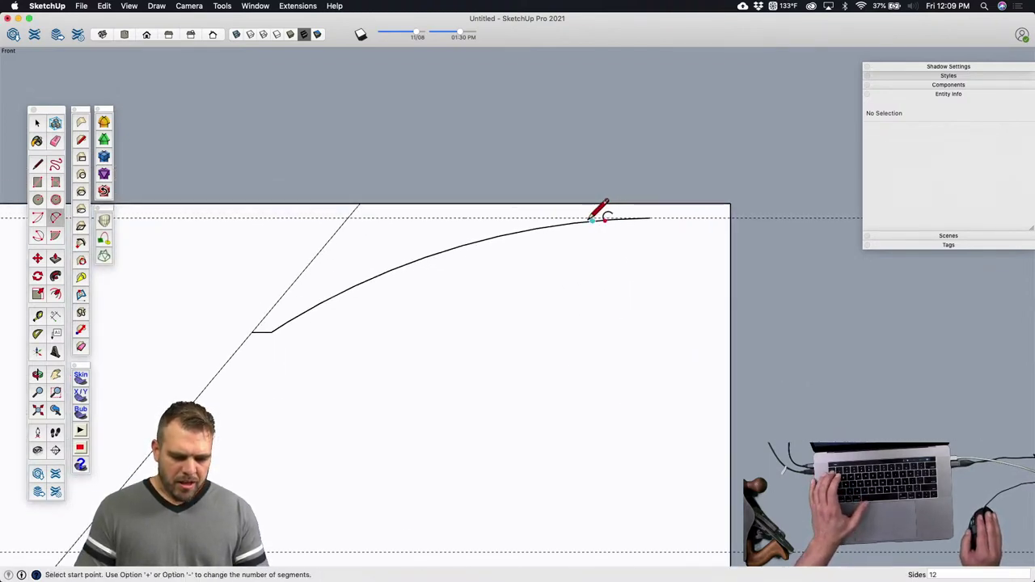
click(574, 222)
click(724, 238)
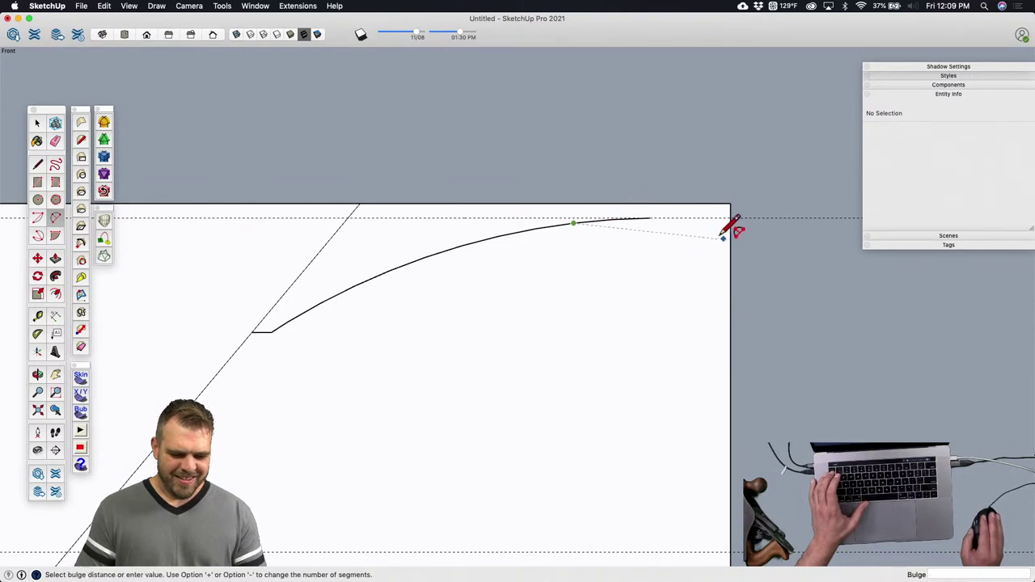
click(650, 217)
Step: Draw an arc from under the big top curve sweeping down and left to form the inner curve
scroll(650, 214, up, 4)
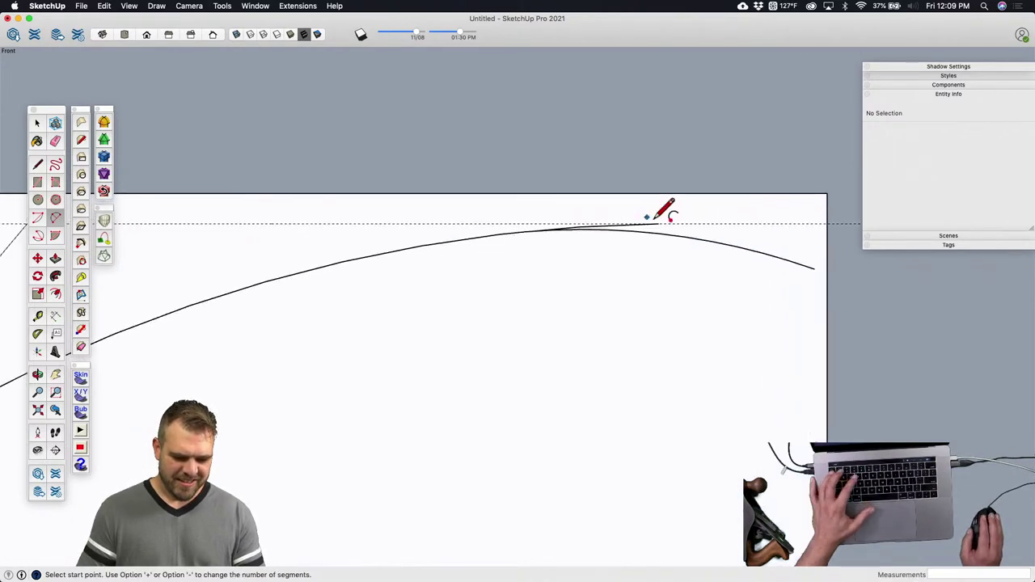
key(e)
scroll(678, 217, down, 3)
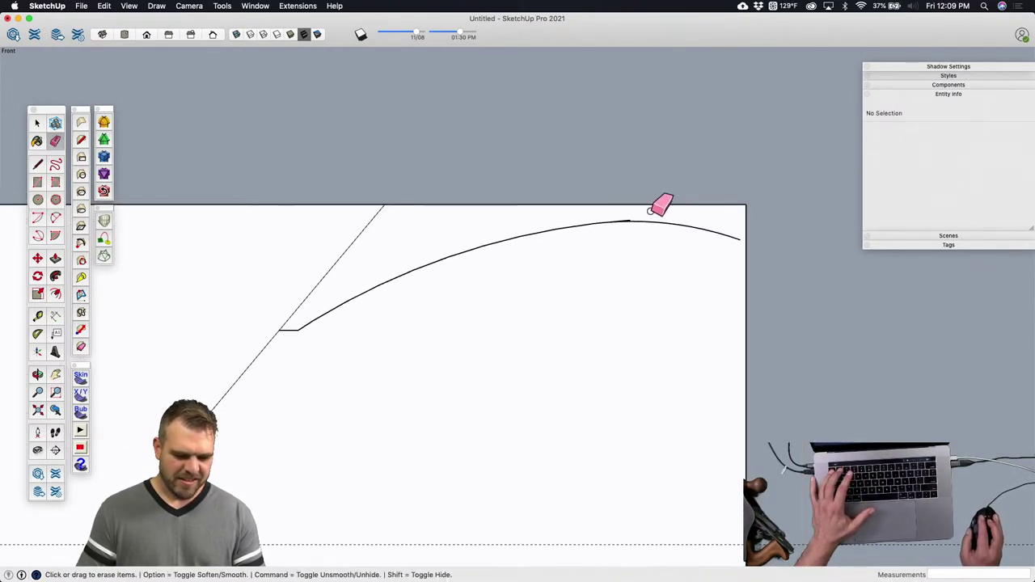
scroll(691, 235, down, 1)
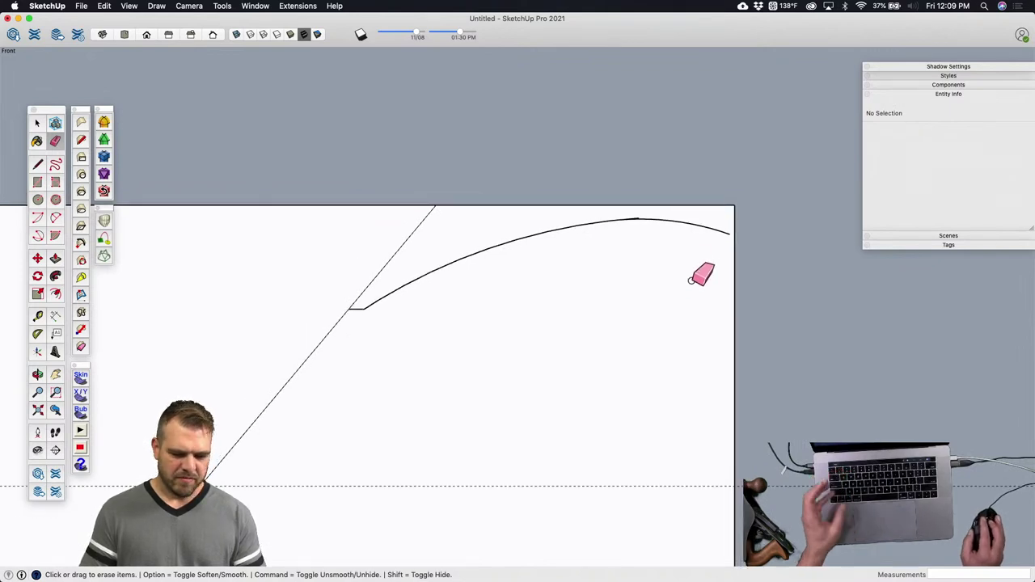
scroll(700, 263, up, 2)
key(a)
click(696, 232)
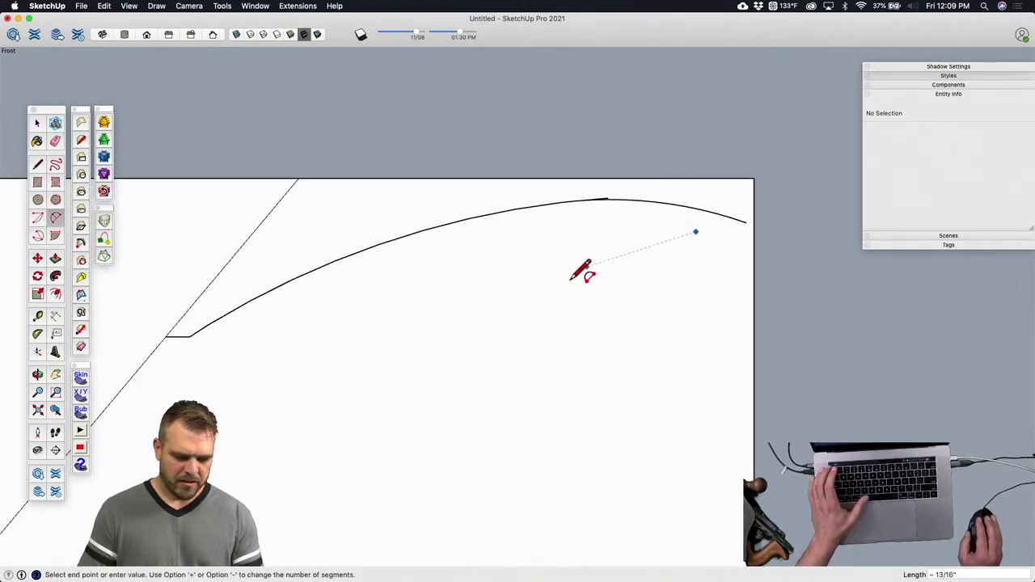
click(513, 301)
click(543, 266)
Step: Draw the curl arc from the inner curve's lower end, bulging left and down
scroll(538, 202, down, 3)
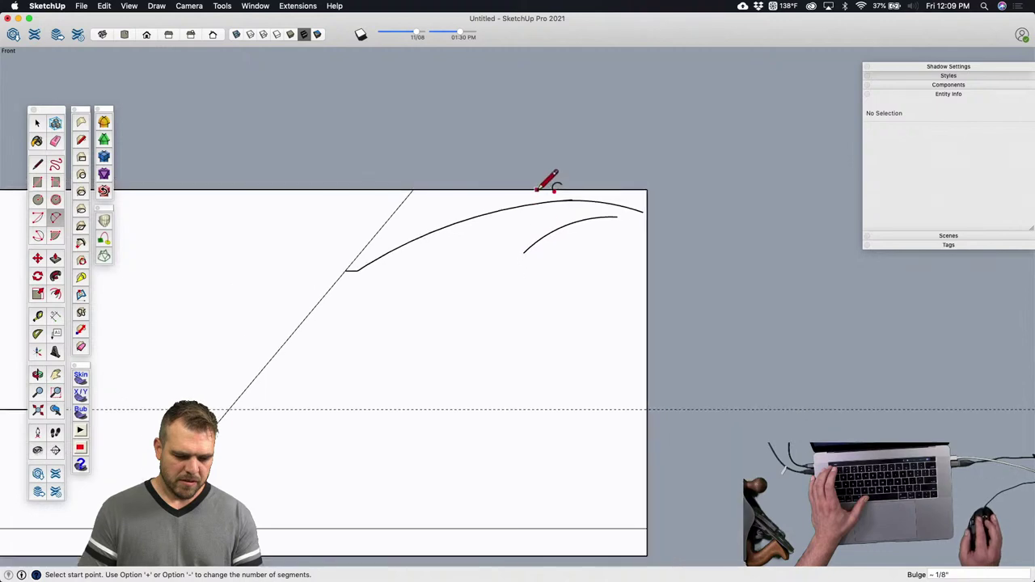
click(527, 250)
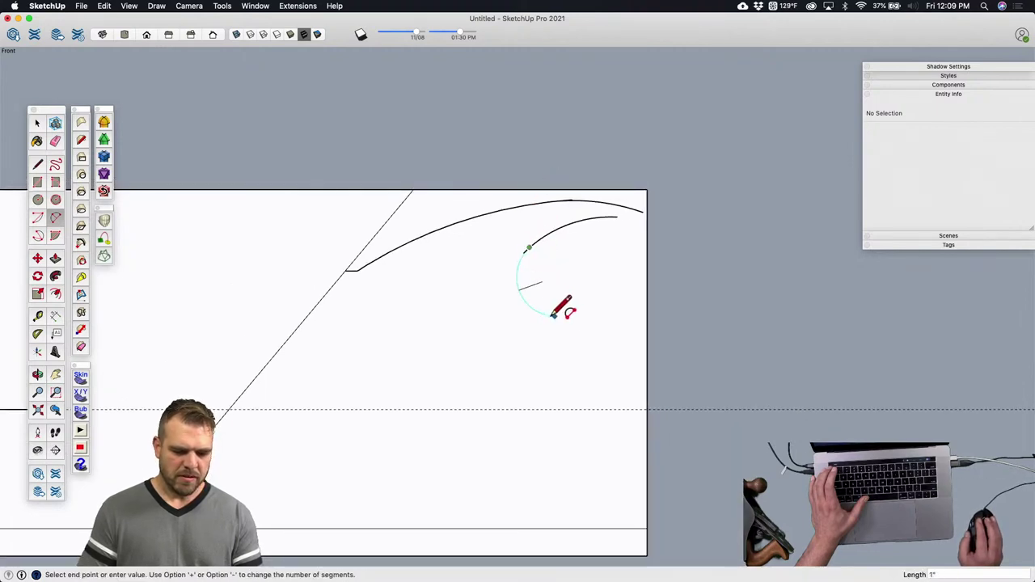
key(Escape)
scroll(550, 255, down, 1)
scroll(540, 263, up, 2)
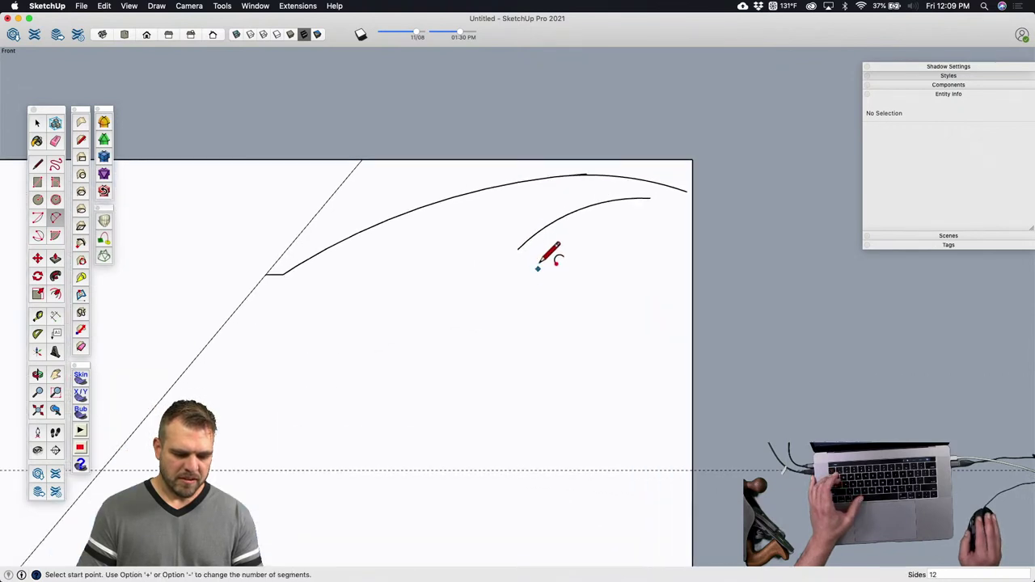
scroll(538, 268, up, 1)
click(512, 244)
click(527, 322)
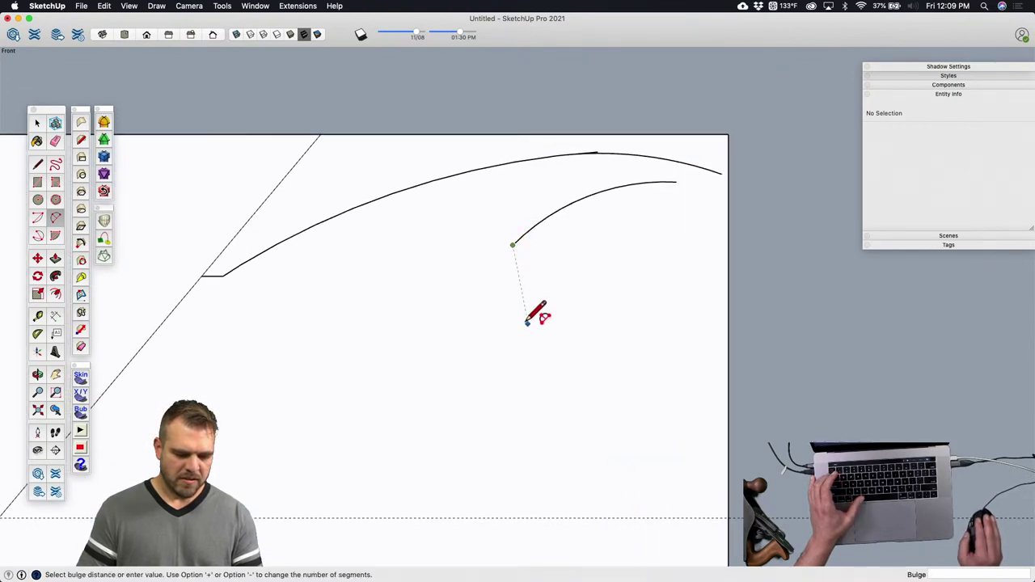
click(499, 285)
scroll(518, 210, down, 3)
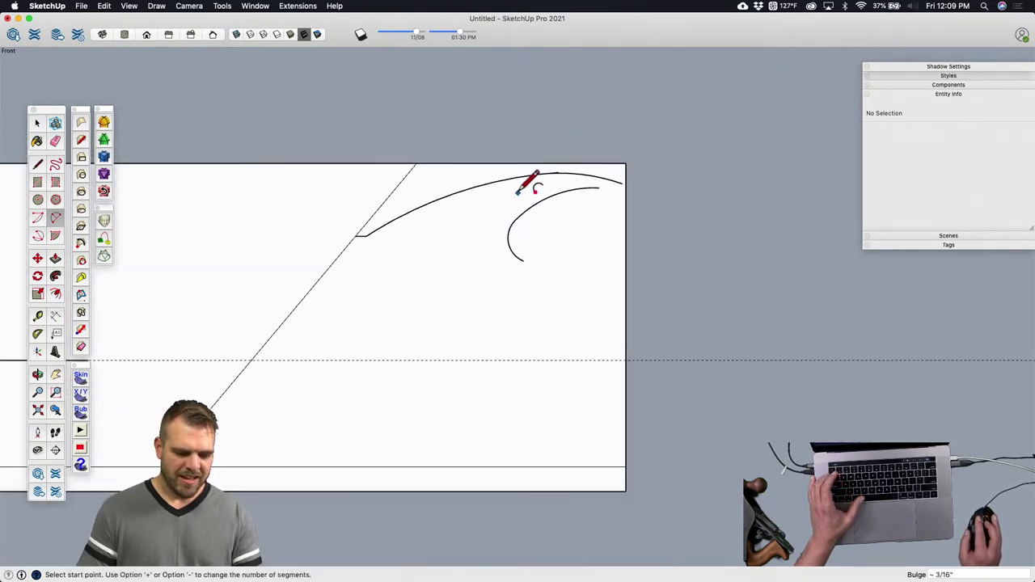
scroll(522, 243, up, 2)
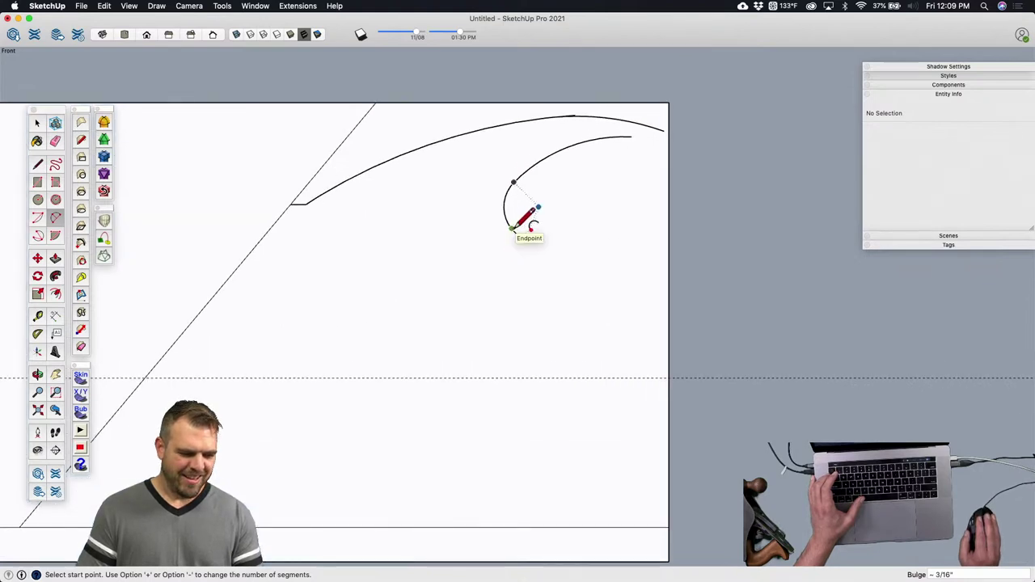
Step: Add a long arc from the curl down to the bottom line, plus a small arc to the bottom corner
click(512, 230)
scroll(493, 178, down, 3)
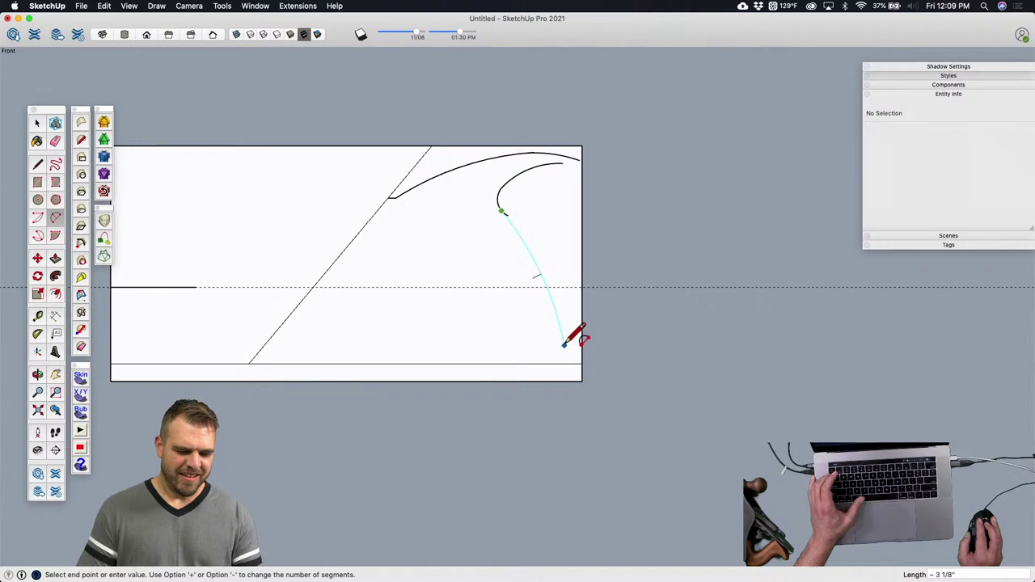
click(563, 343)
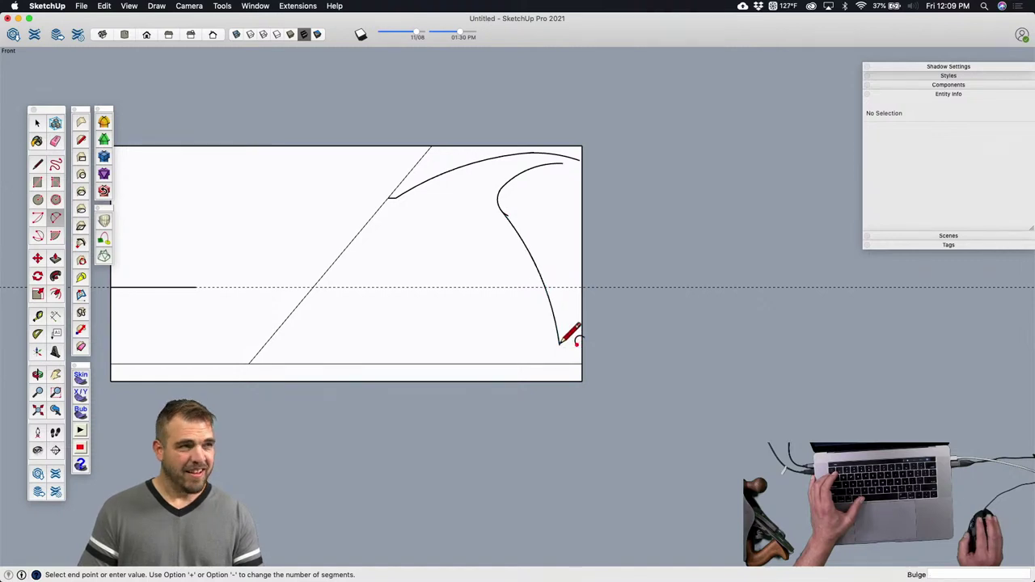
click(560, 345)
scroll(561, 346, up, 2)
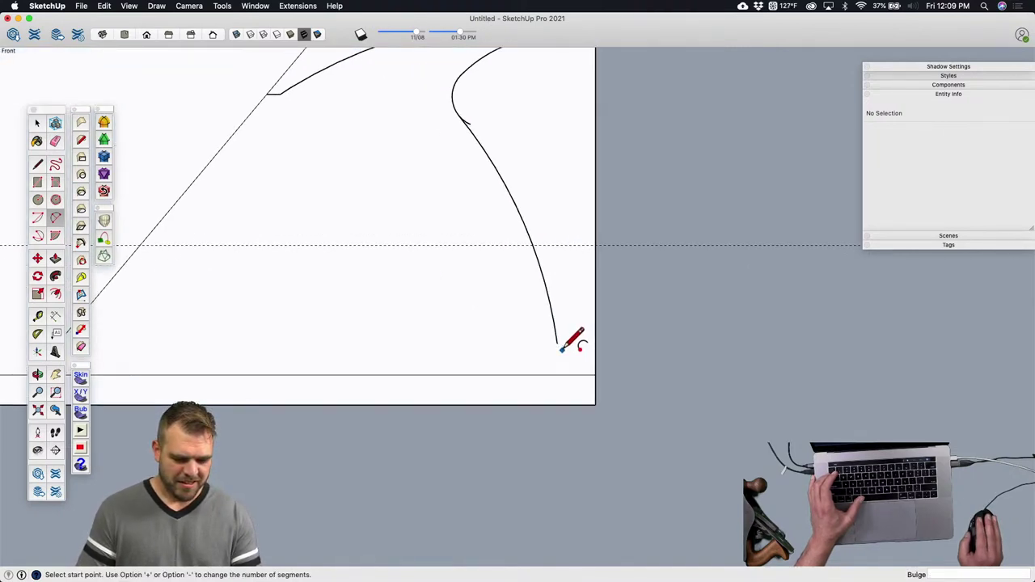
scroll(561, 346, down, 2)
click(558, 339)
scroll(583, 360, up, 2)
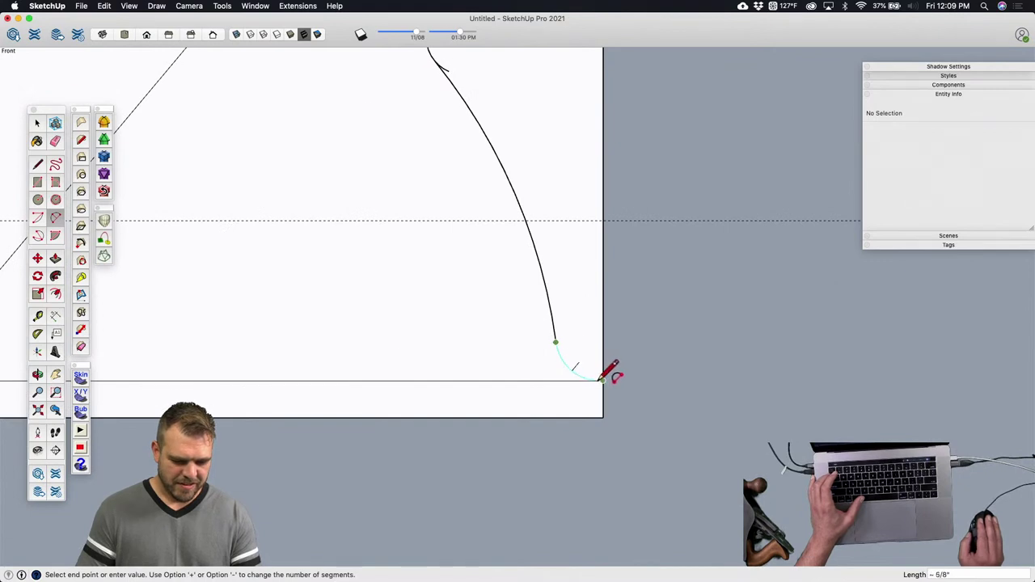
double_click(593, 380)
scroll(590, 376, down, 2)
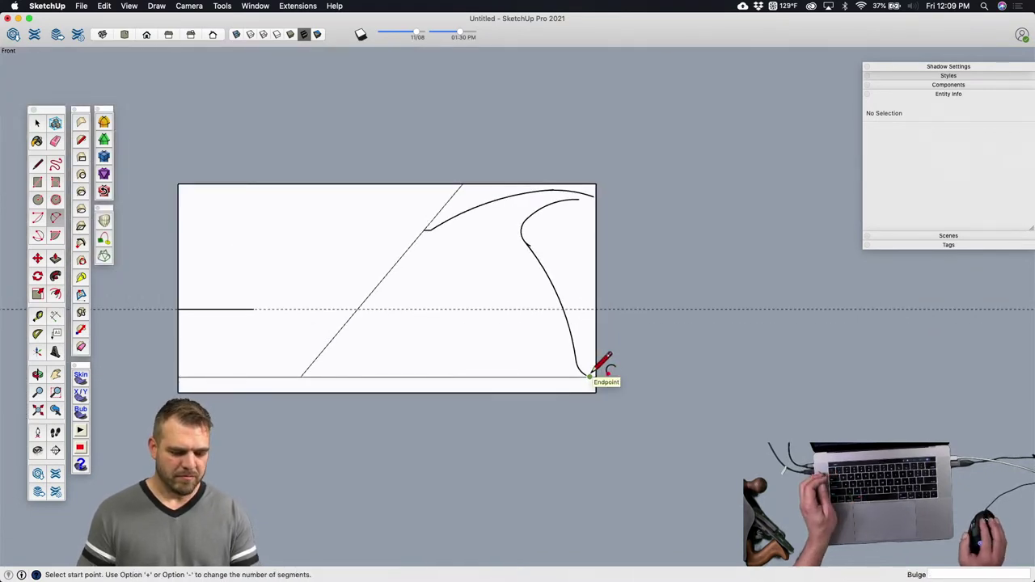
key(space)
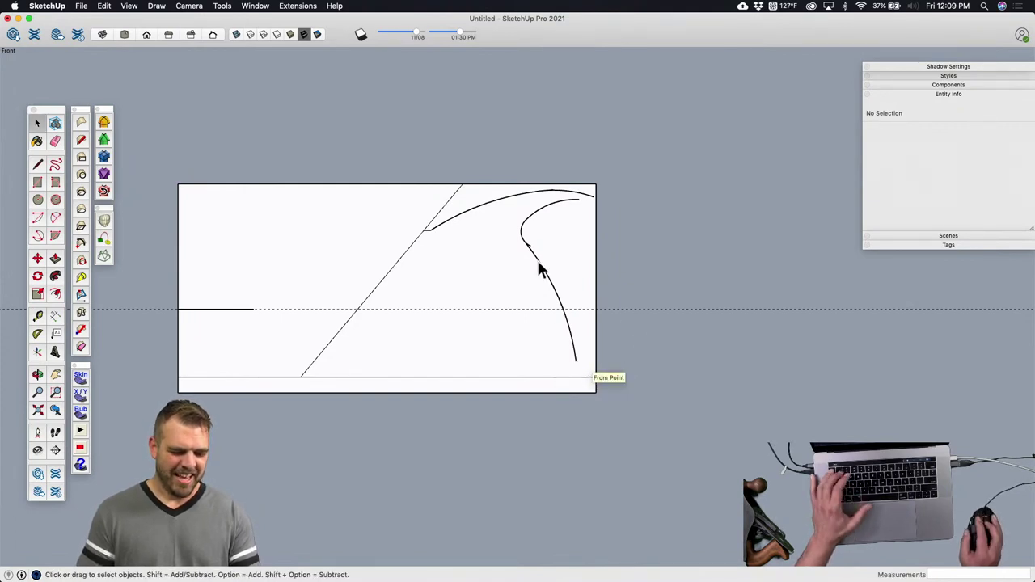
scroll(538, 242, up, 5)
Step: Erase the stub line left at the curve's kink
key(e)
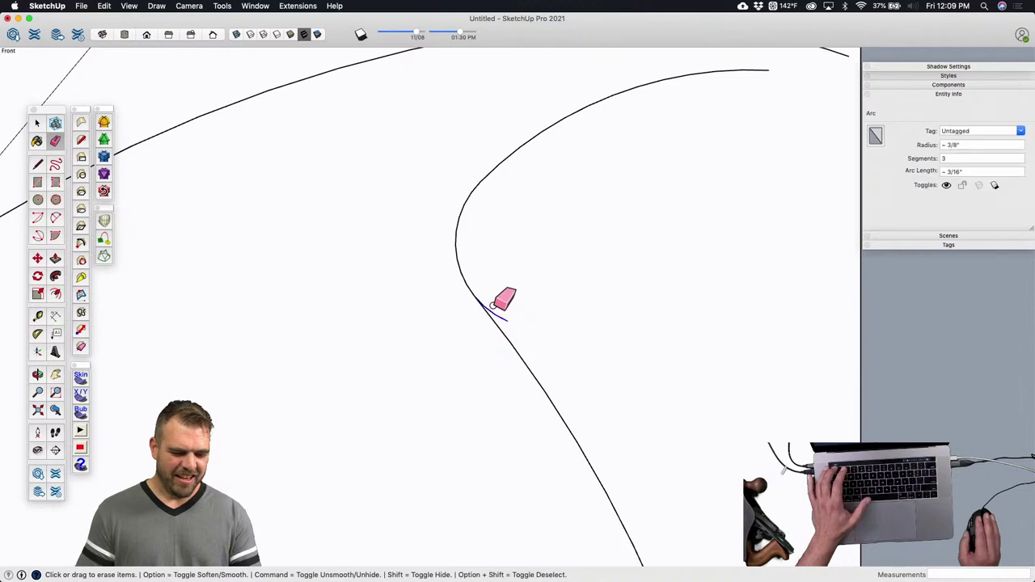
click(497, 307)
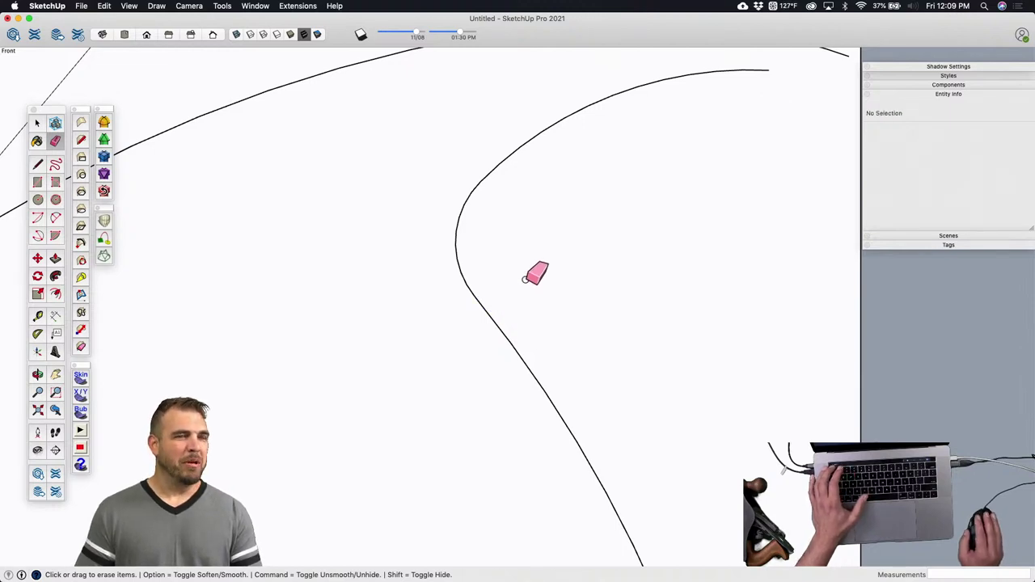
scroll(524, 279, down, 6)
scroll(598, 184, up, 2)
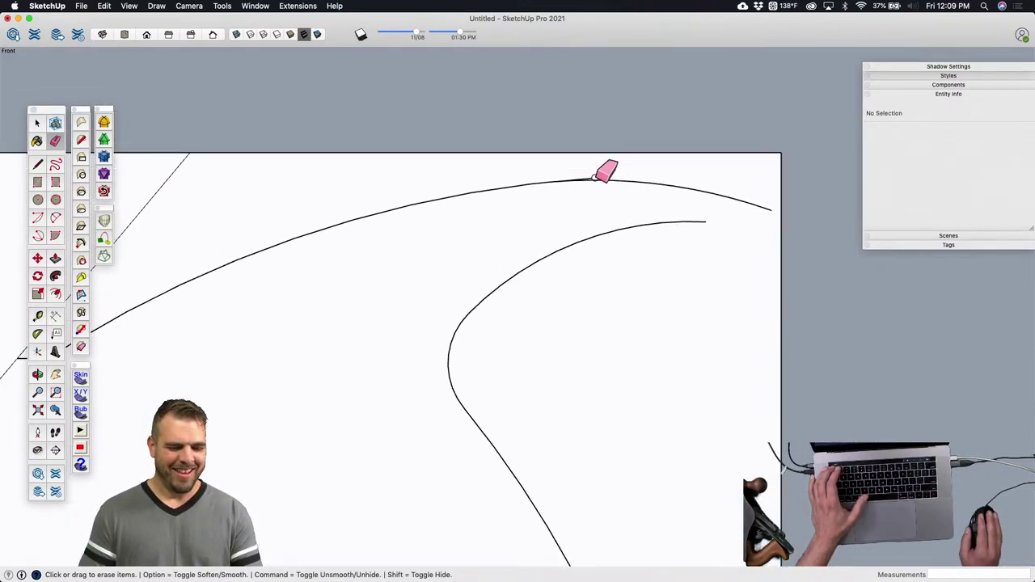
key(space)
click(557, 179)
drag(561, 166, 611, 209)
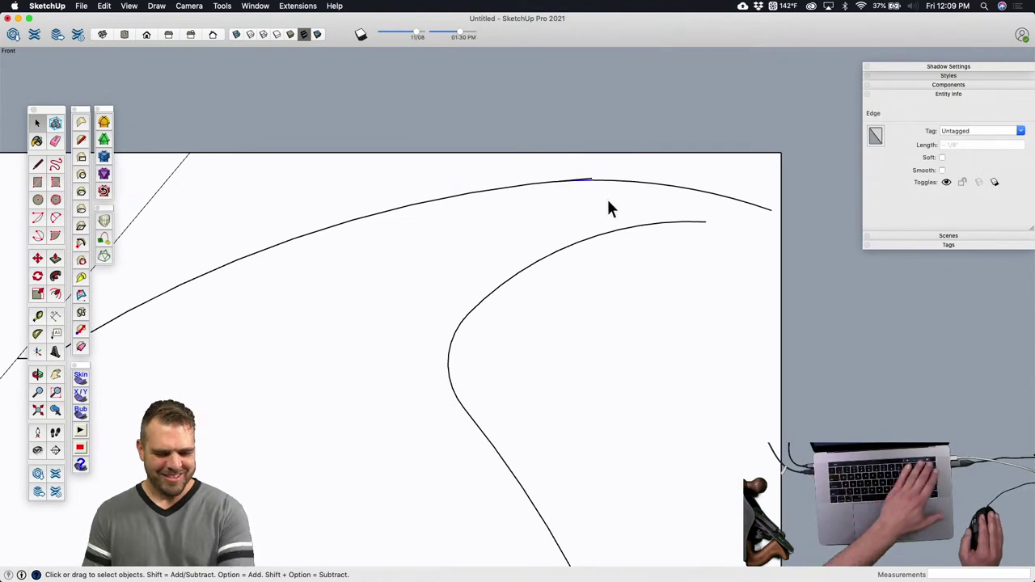
key(Escape)
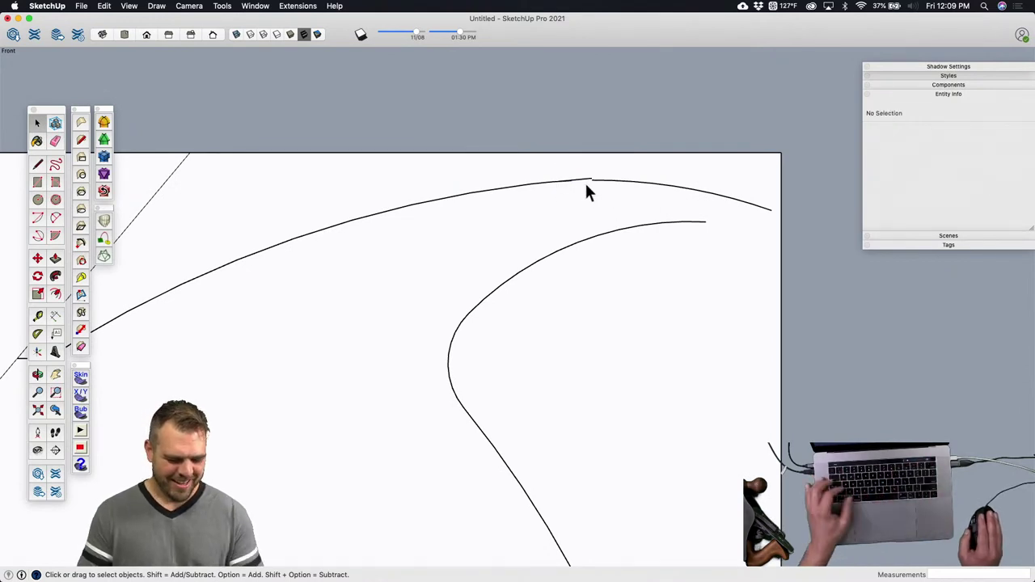
Step: Move the rear curve's lower endpoint up about 1/2 inch, above the bottom line
scroll(625, 212, down, 1)
scroll(631, 209, down, 6)
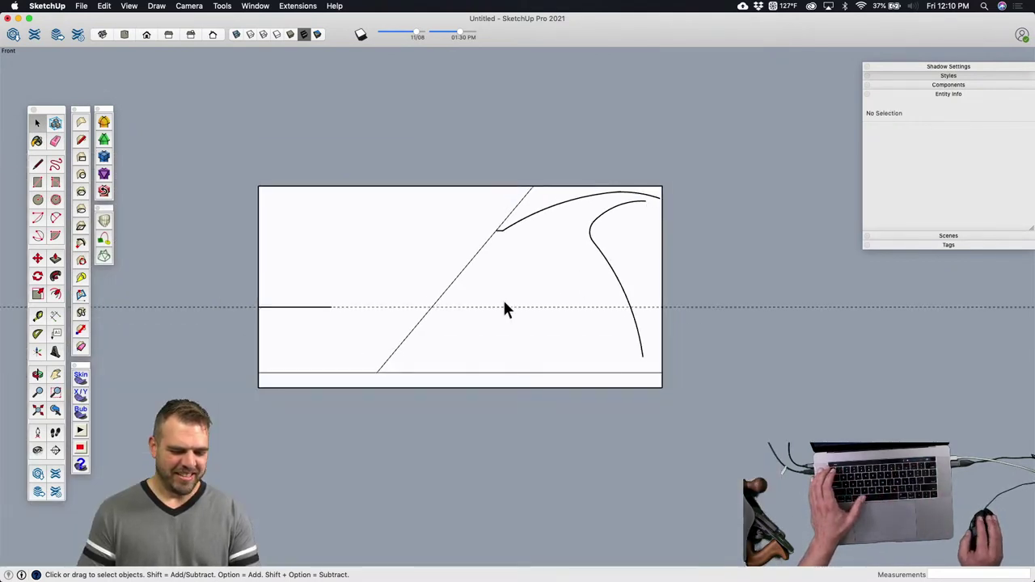
scroll(646, 364, up, 2)
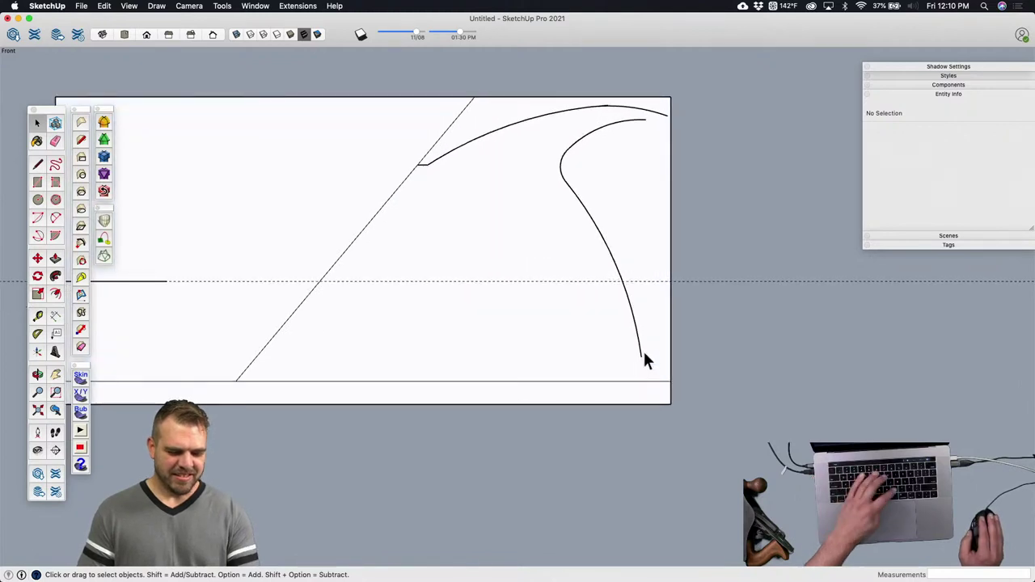
key(m)
click(641, 358)
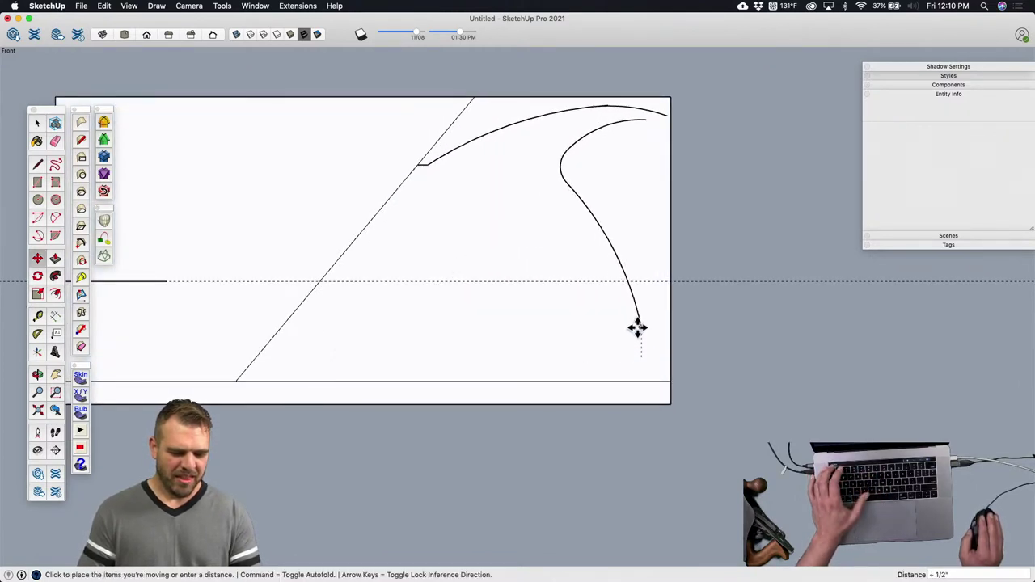
click(639, 327)
key(space)
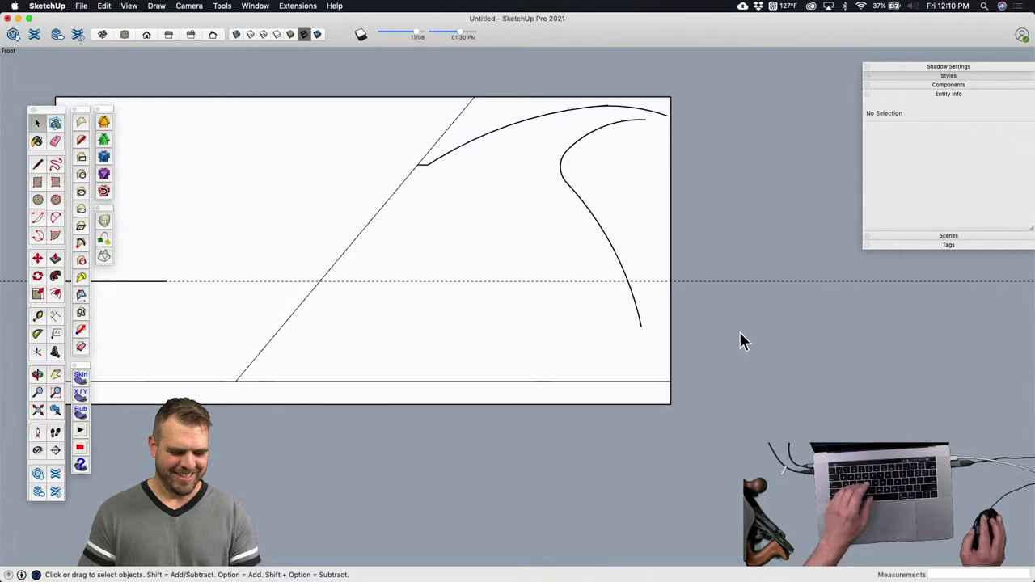
scroll(742, 342, down, 3)
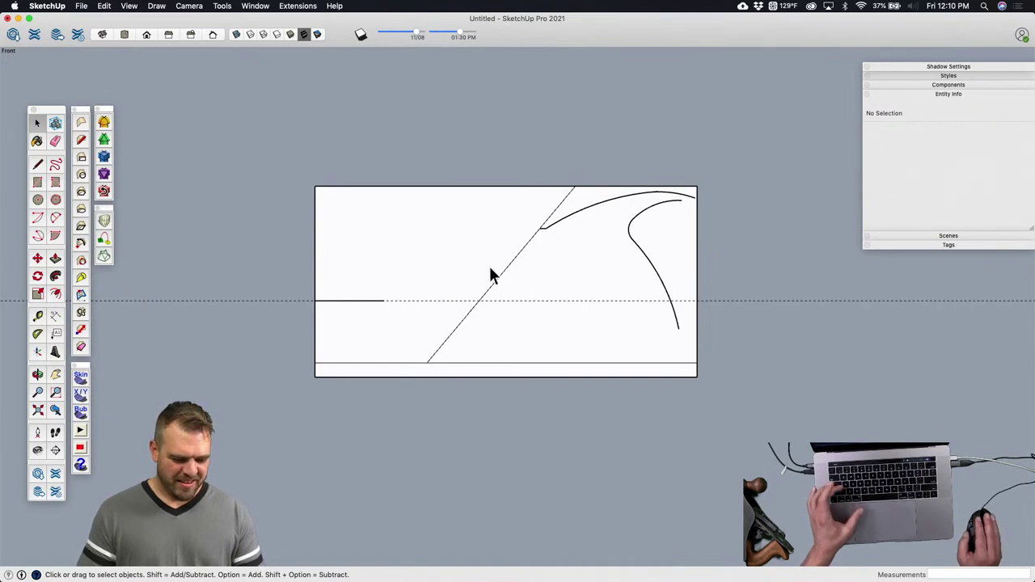
key(a)
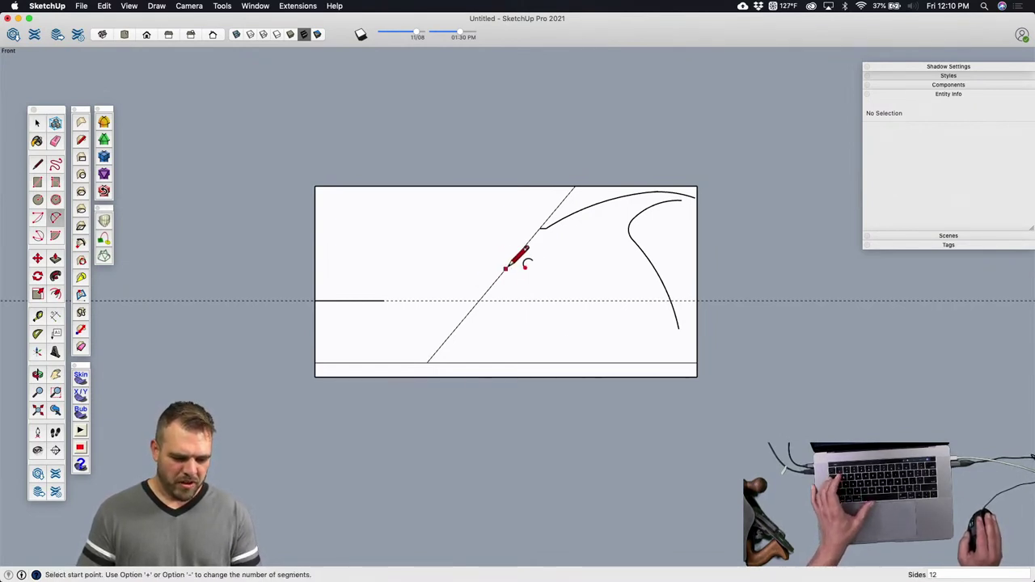
Step: Triple-click the reference faces to select all 41 connected entities and group them
key(space)
click(560, 258)
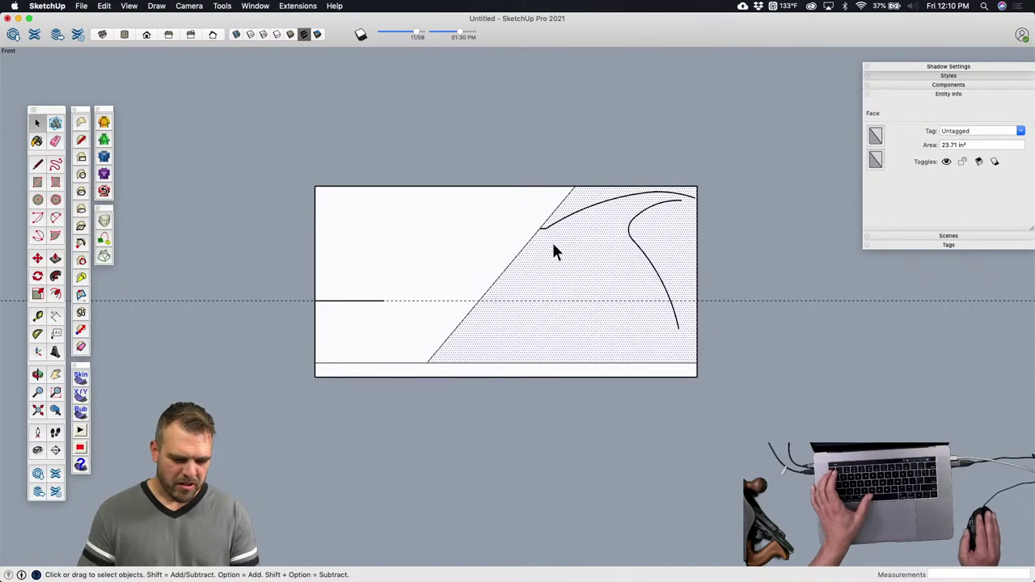
click(520, 166)
triple_click(502, 233)
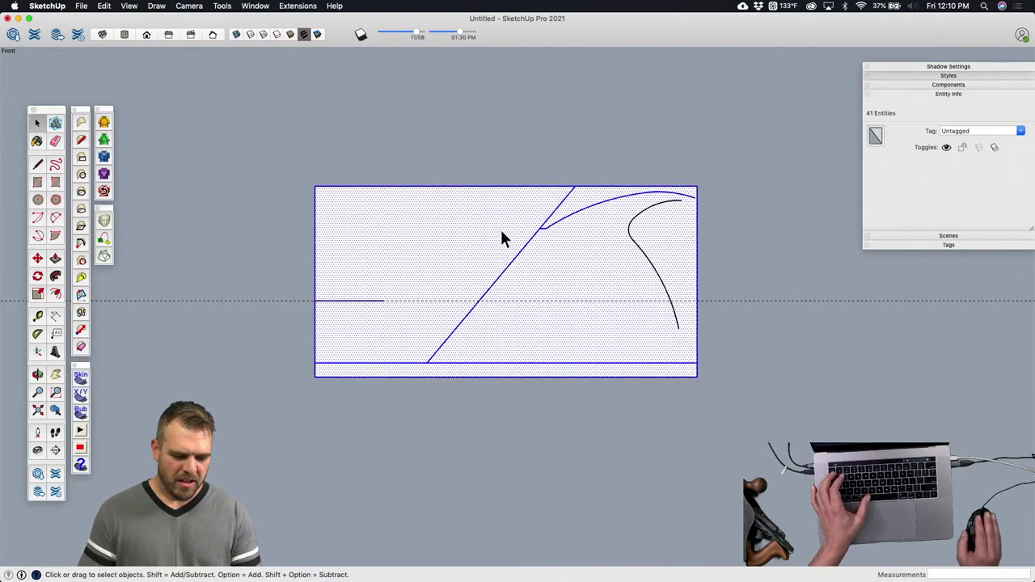
key(super+g)
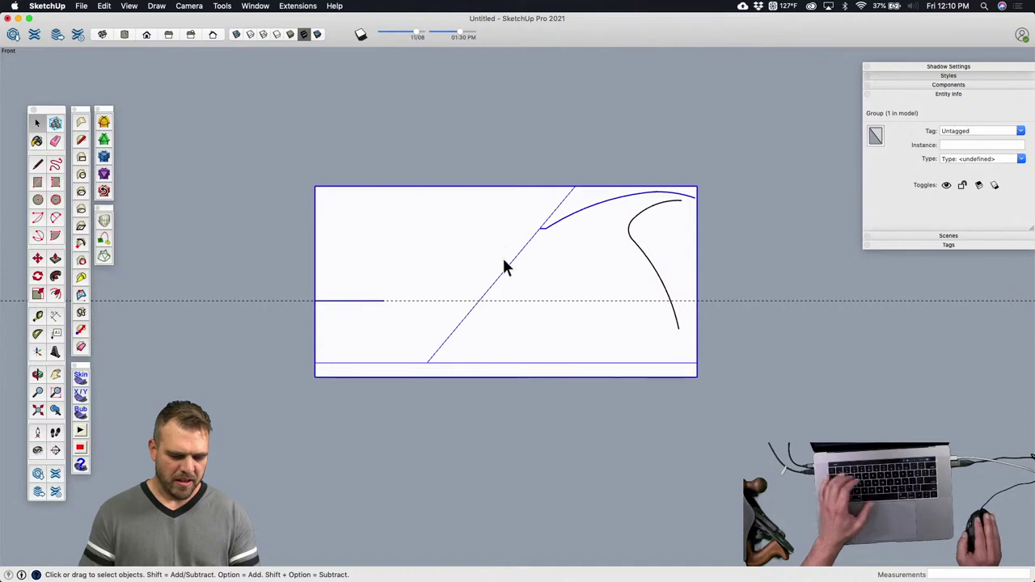
key(a)
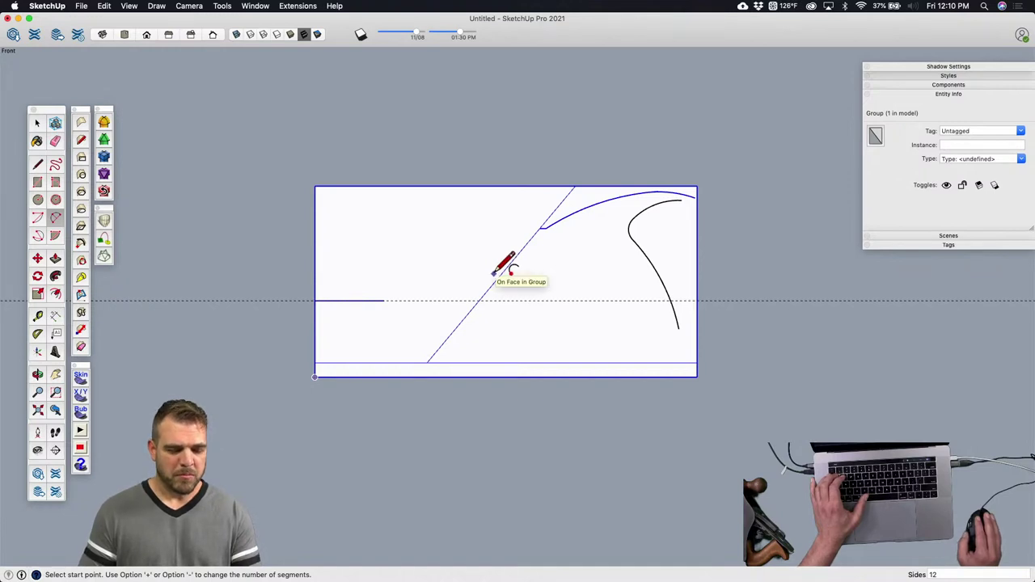
Step: Draw a long arc from the right edge sweeping up to near the diagonal
click(696, 344)
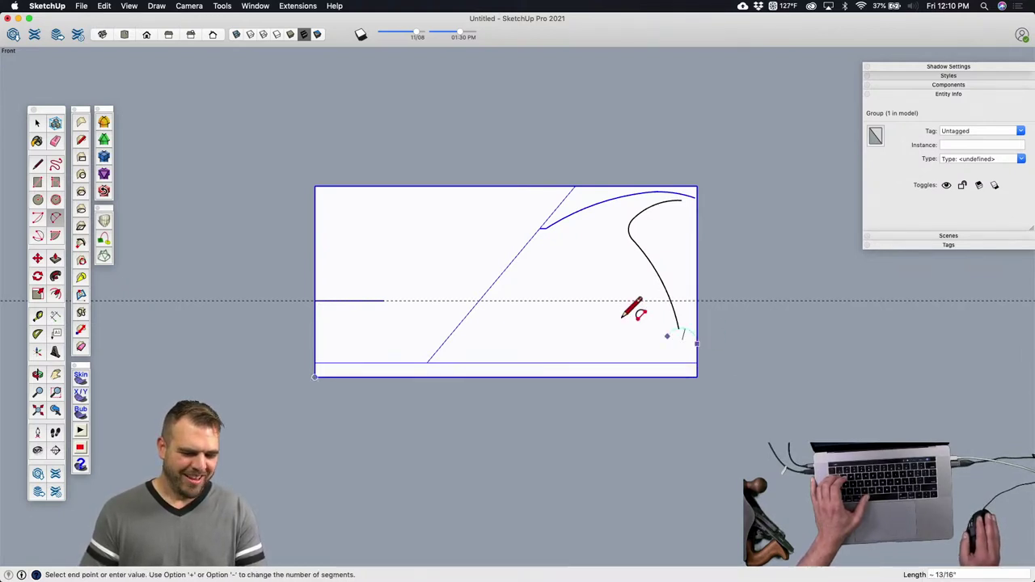
click(487, 270)
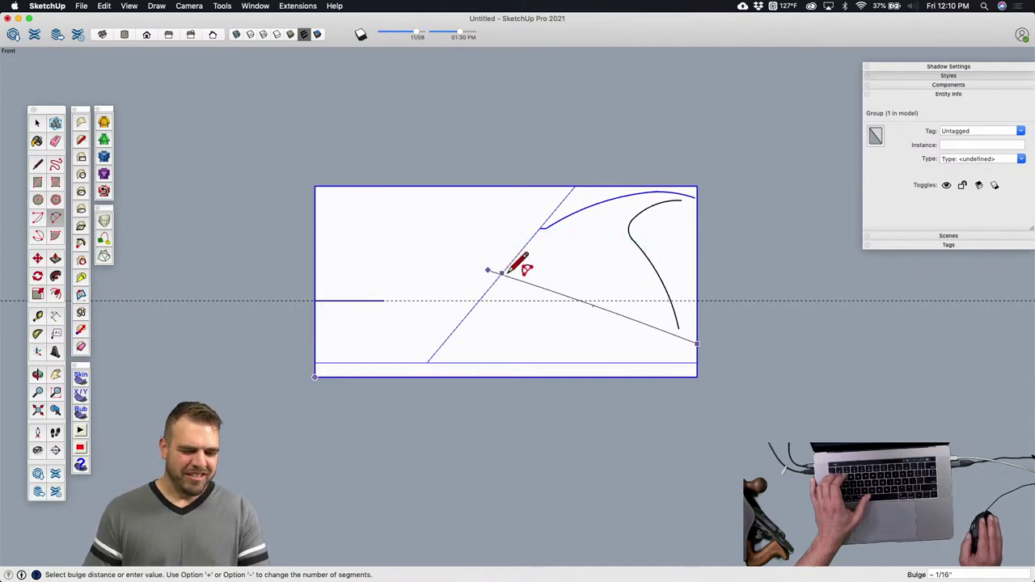
click(584, 317)
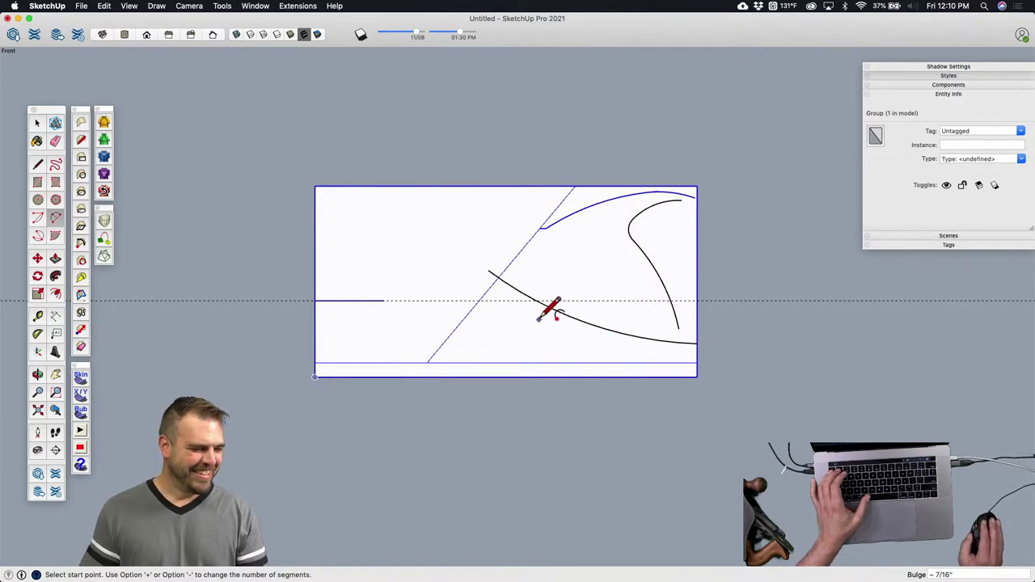
scroll(479, 286, up, 3)
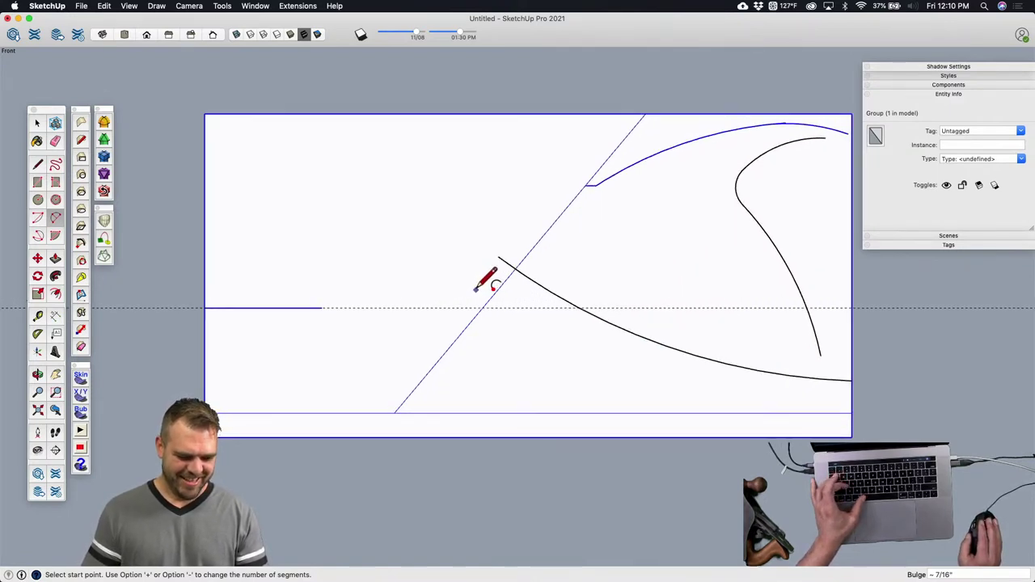
Step: Continue with a rounded hump arc from that arc's end toward the left
click(500, 253)
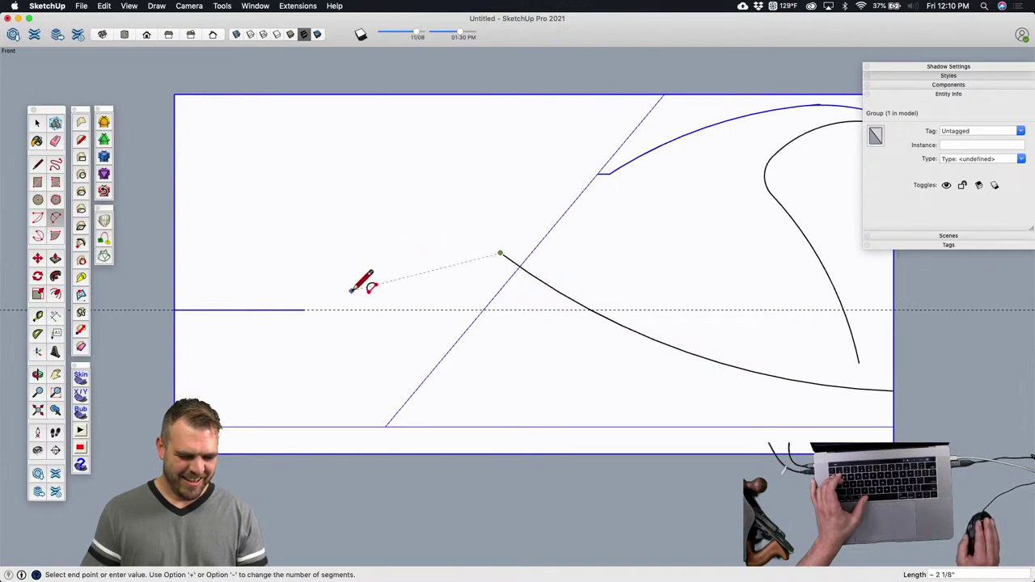
click(343, 322)
click(420, 243)
scroll(615, 251, down, 3)
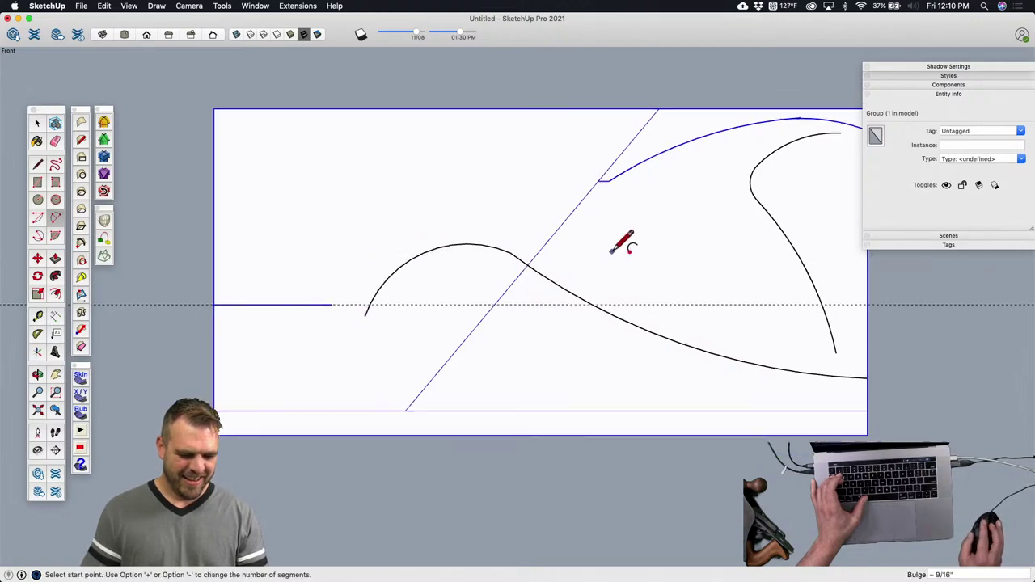
scroll(461, 285, up, 3)
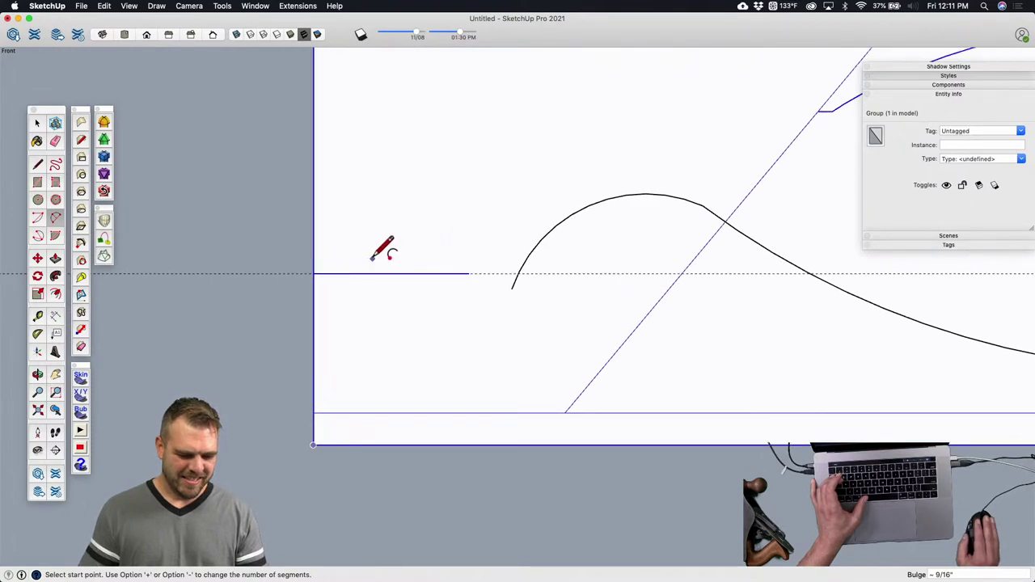
Step: Draw a short horizontal ledge line from the drawing's left edge
key(l)
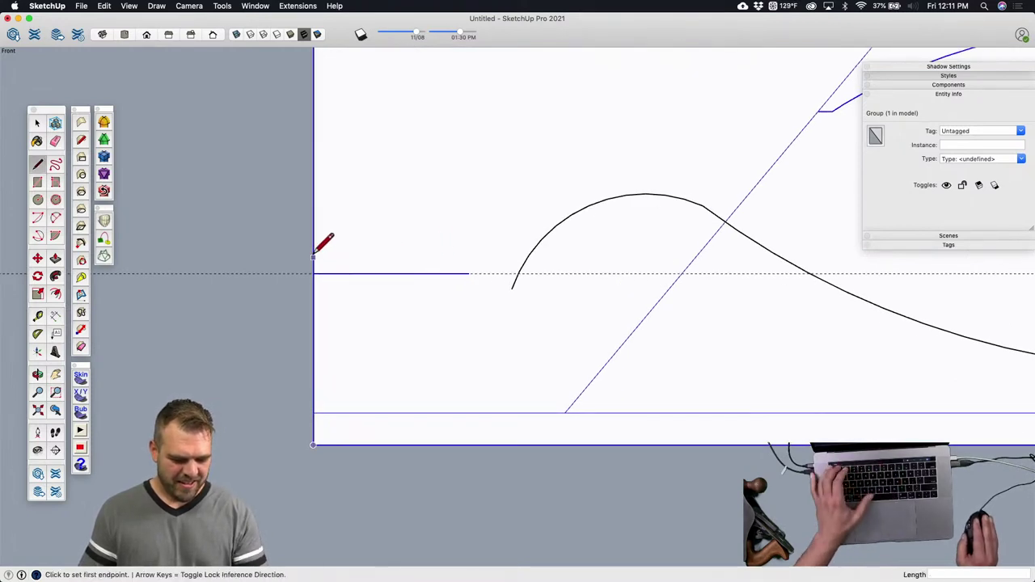
click(314, 259)
click(431, 259)
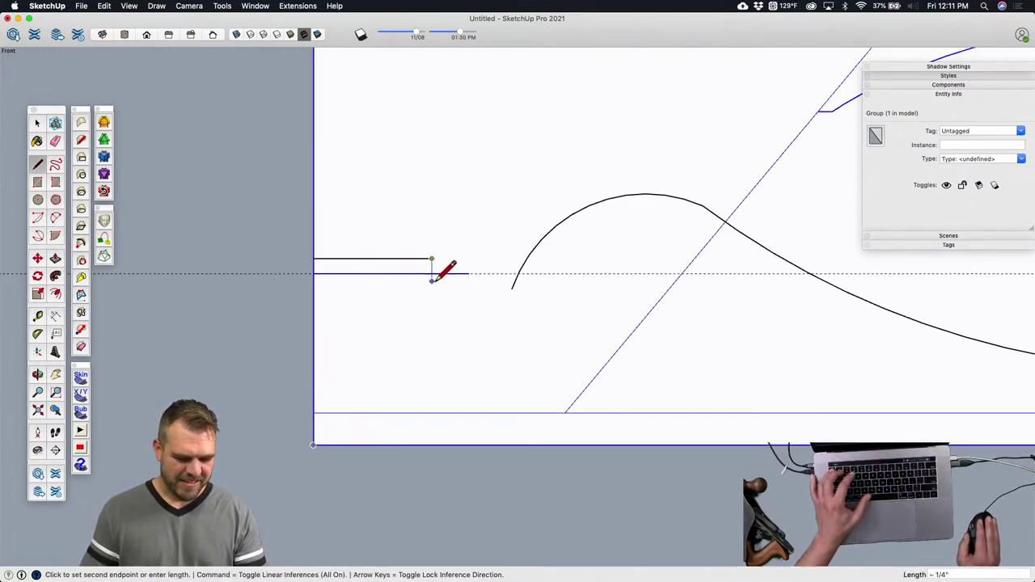
key(space)
Step: Draw a downward-bulging dip arc from the ledge line's end toward the hump's start
key(Return)
key(e)
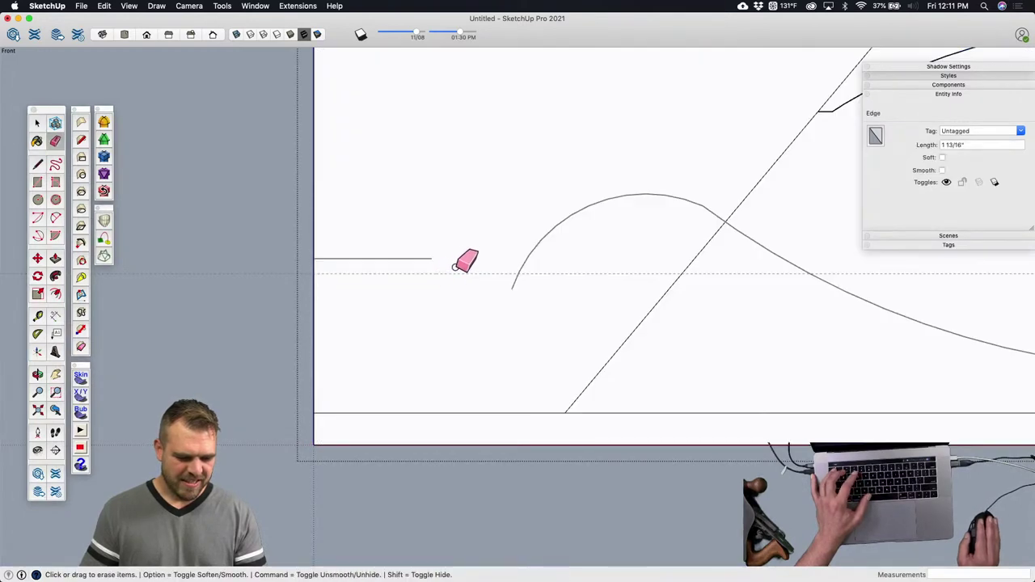
key(a)
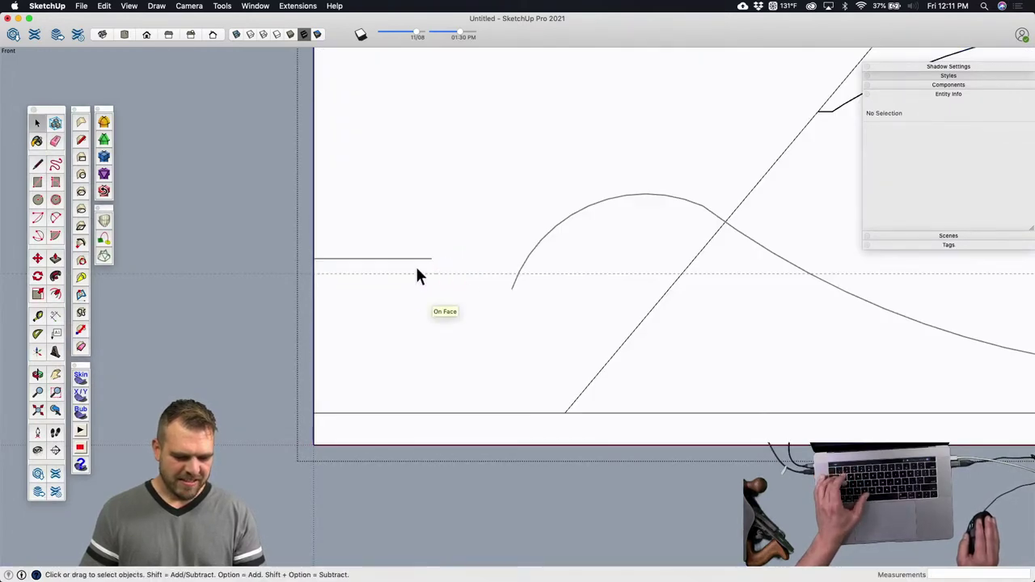
key(space)
click(282, 278)
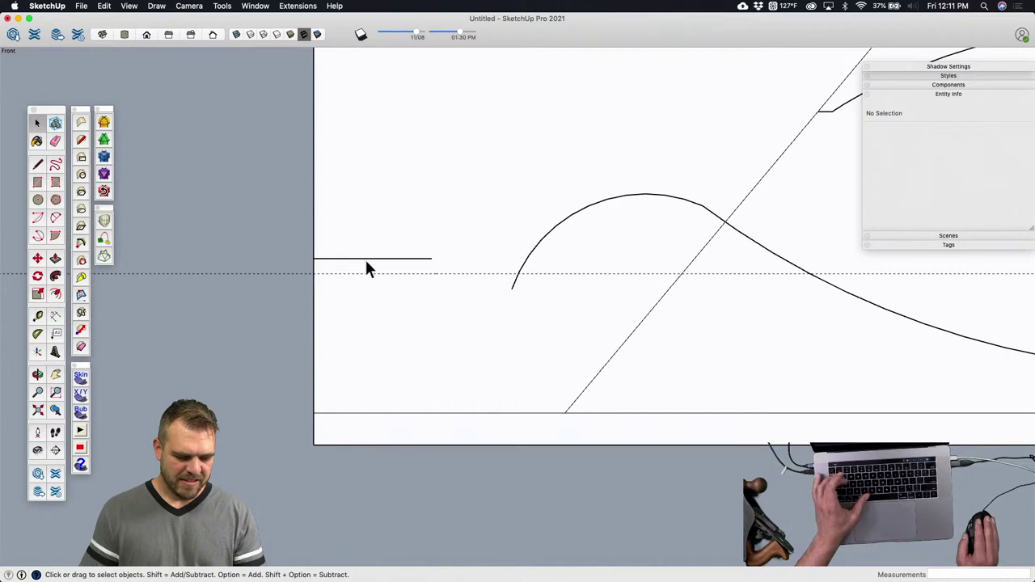
key(a)
click(386, 259)
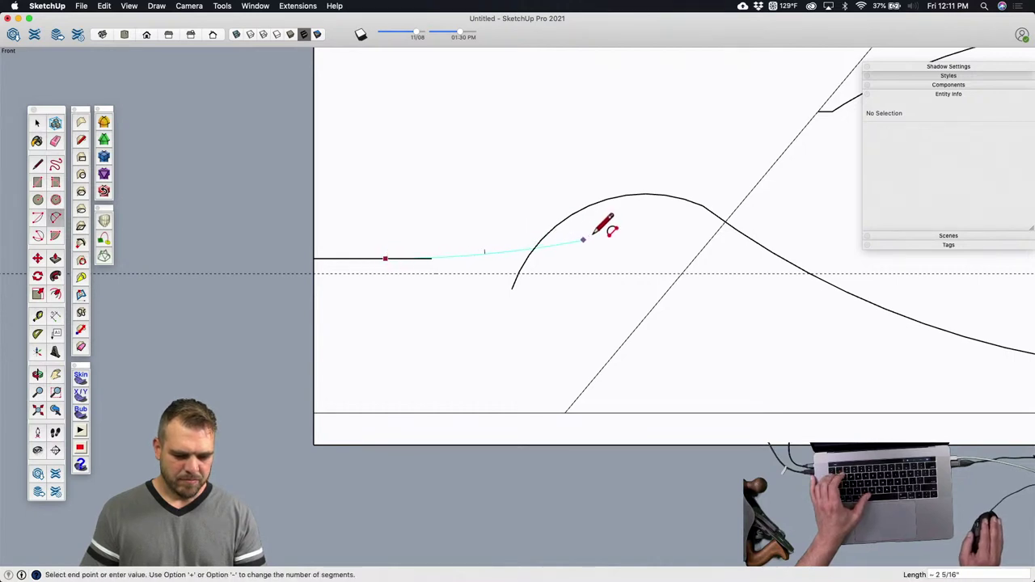
click(566, 250)
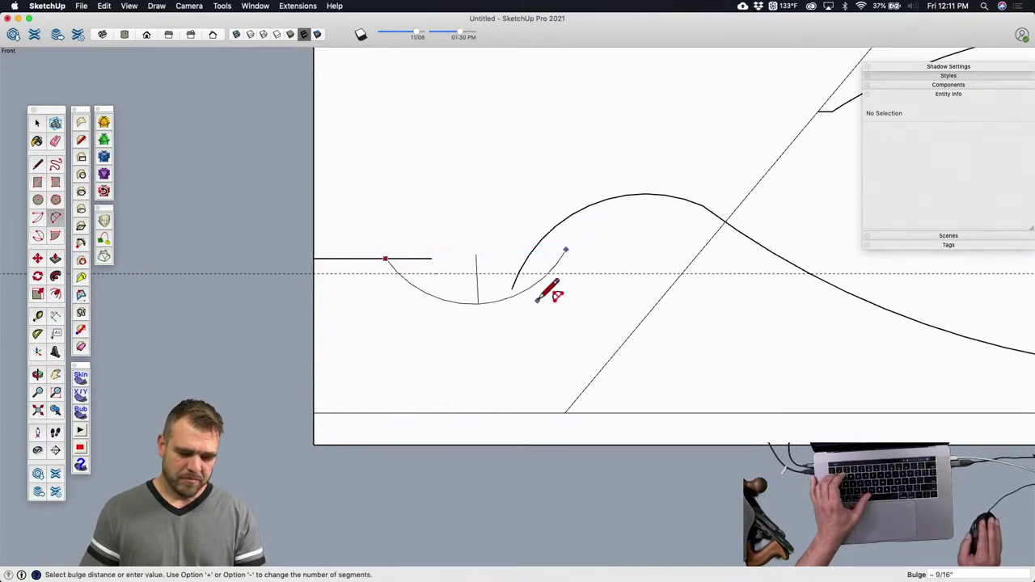
click(538, 302)
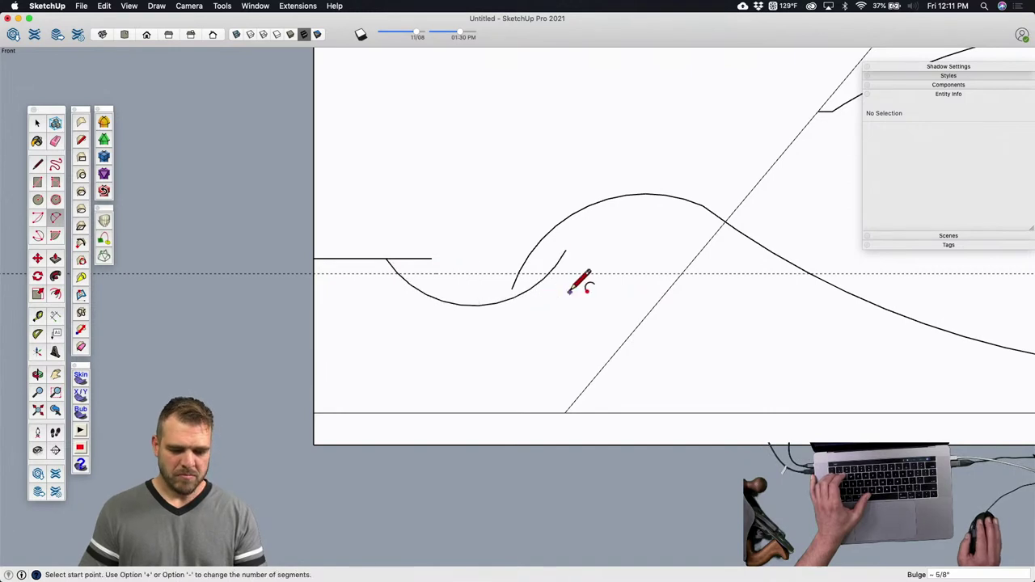
scroll(453, 277, down, 3)
scroll(567, 266, up, 3)
Step: Erase the old hump arc and redraw it from the dip's end onto the long sweep
key(e)
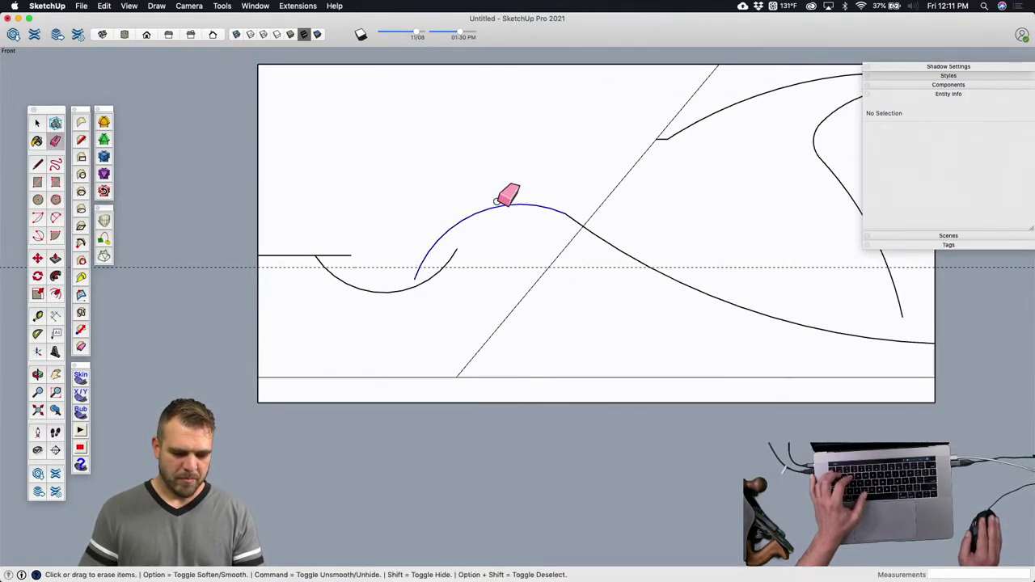
click(497, 202)
key(a)
click(457, 249)
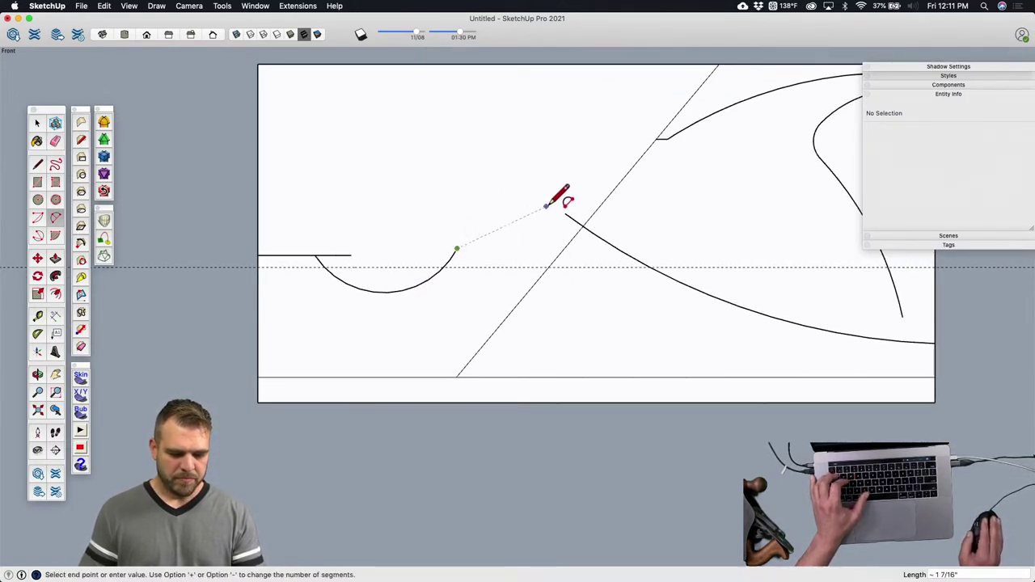
click(592, 234)
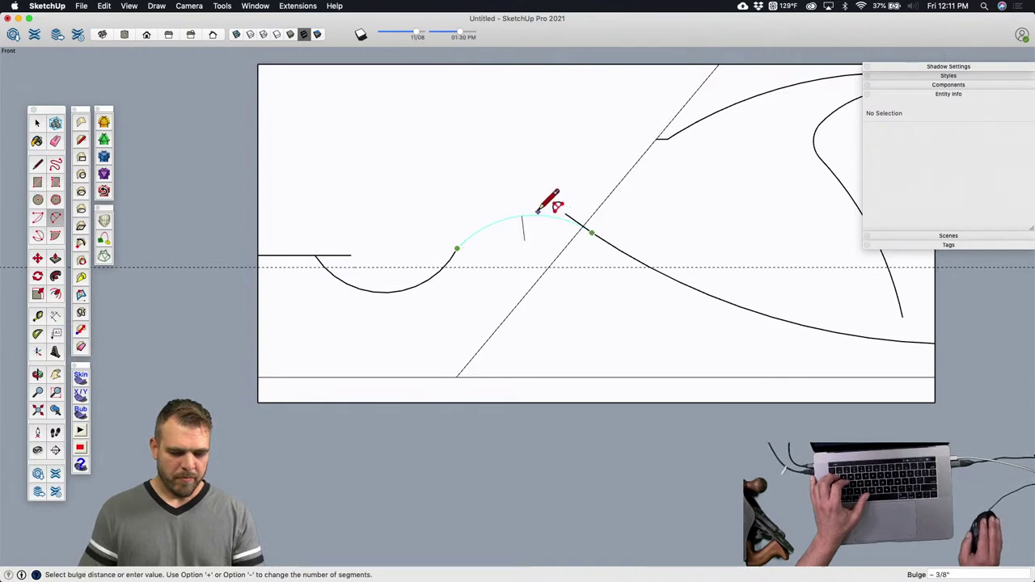
click(538, 212)
scroll(578, 208, up, 2)
key(e)
scroll(566, 202, down, 2)
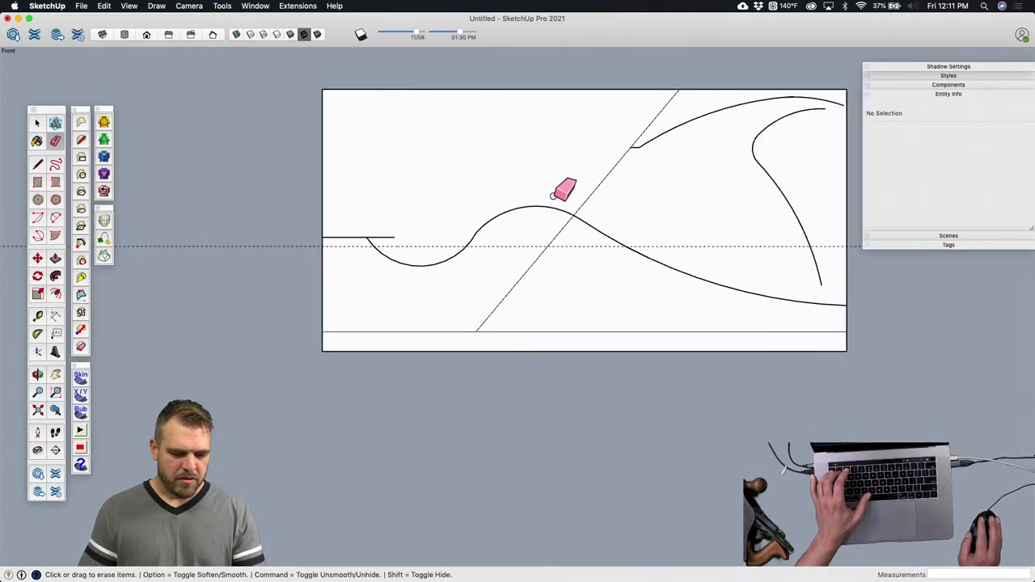
scroll(554, 194, down, 3)
key(space)
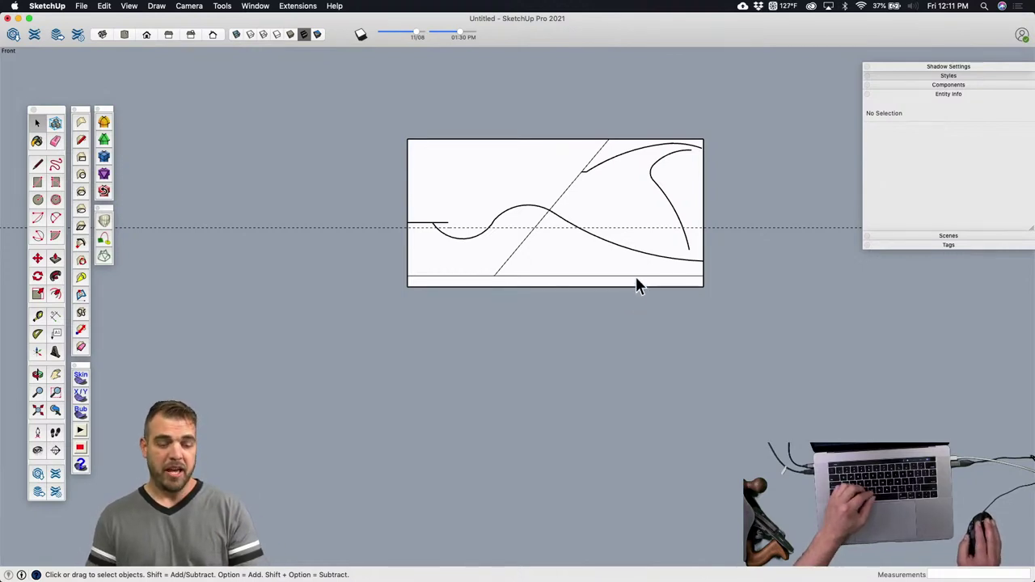
Step: Select the hump arc to read its radius (~1 9/16"), 12 segments and length (~2 3/16")
scroll(627, 237, up, 3)
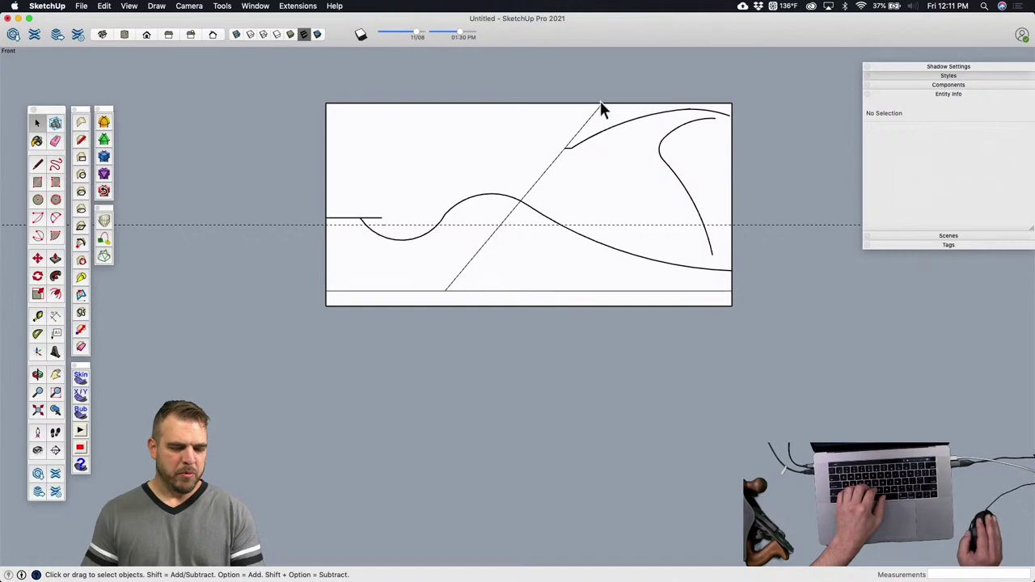
click(495, 195)
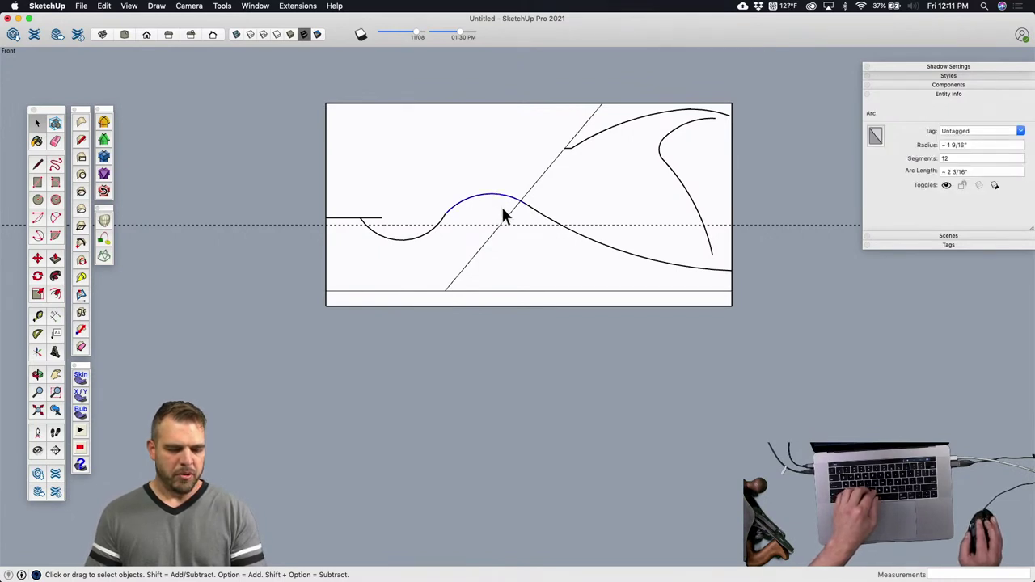
Step: Nudge the selected upper hump arc slightly with Move
scroll(505, 212, up, 3)
key(m)
click(508, 183)
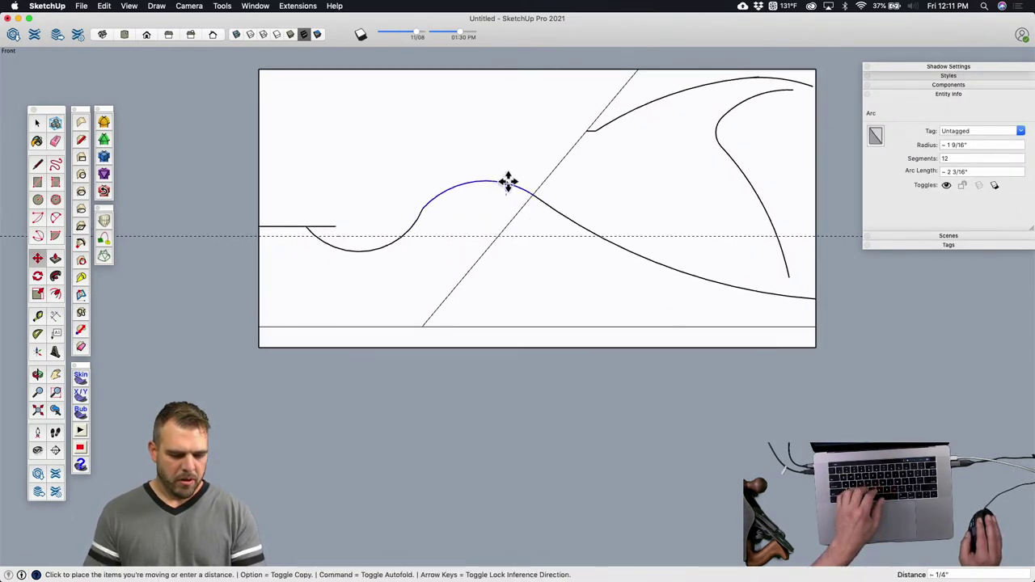
click(508, 180)
scroll(488, 242, down, 3)
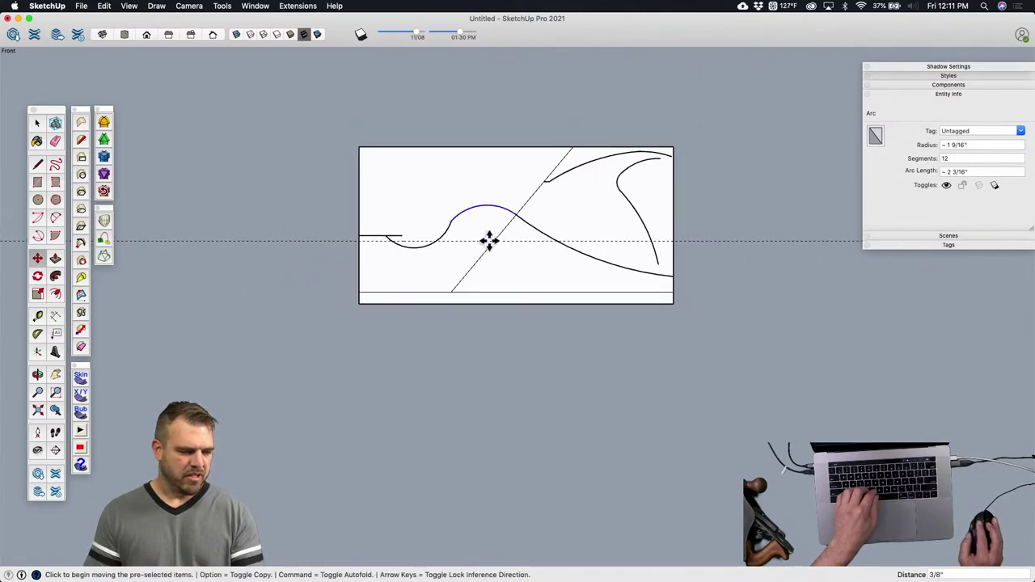
scroll(450, 222, up, 4)
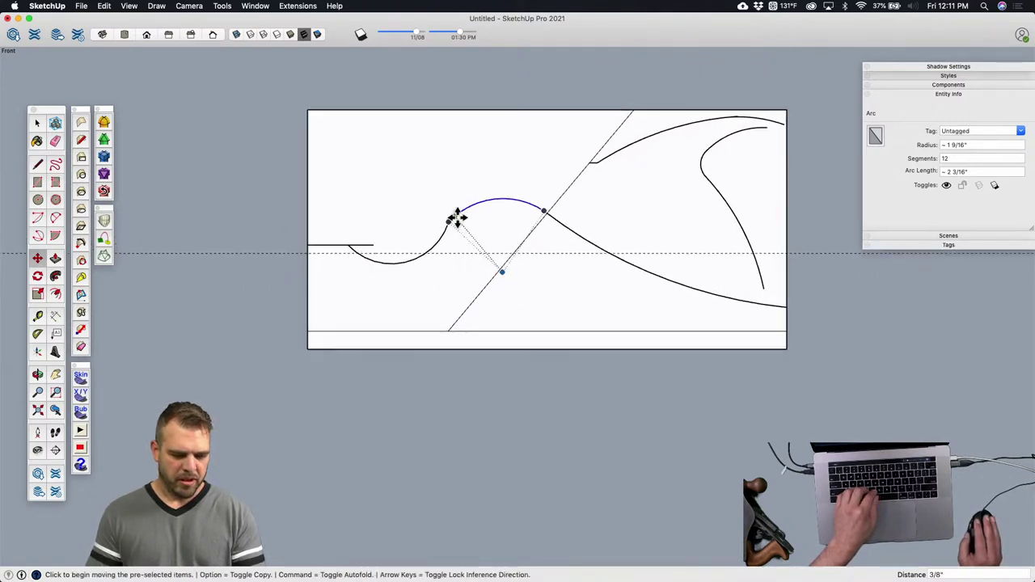
Step: Draw a lower arc from the curve joint, ending in a short flat line
key(a)
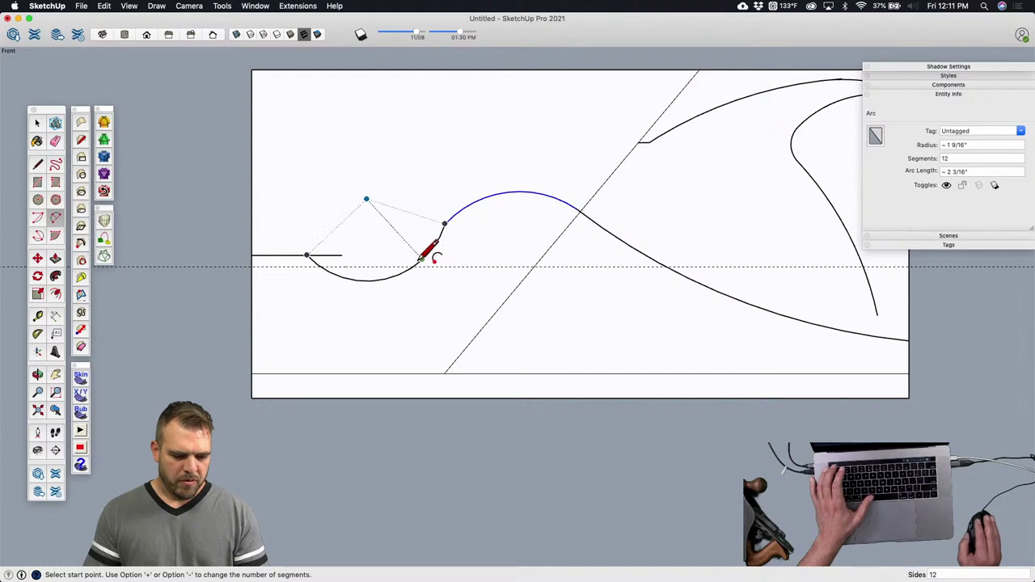
click(421, 259)
click(550, 213)
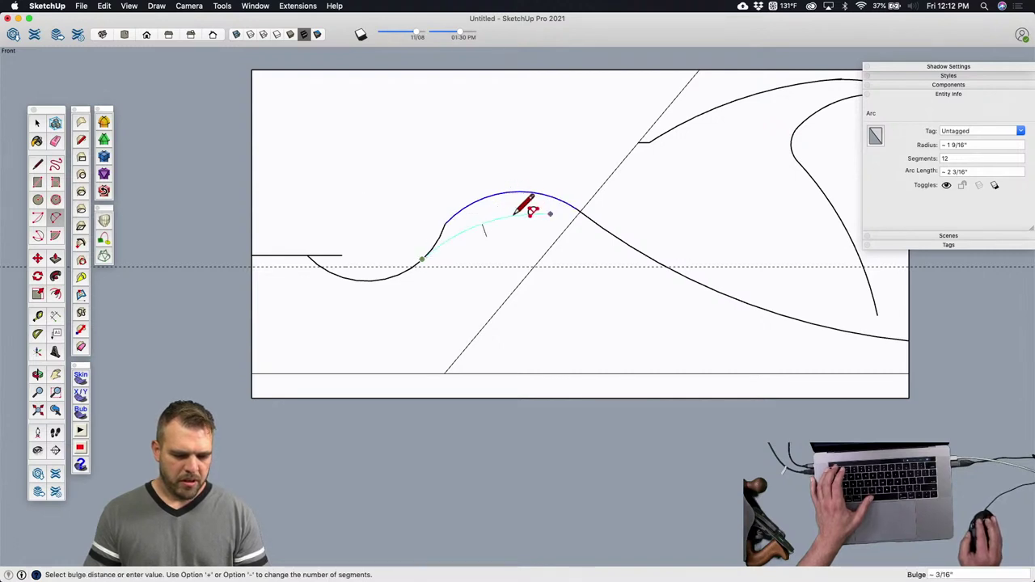
click(515, 212)
key(l)
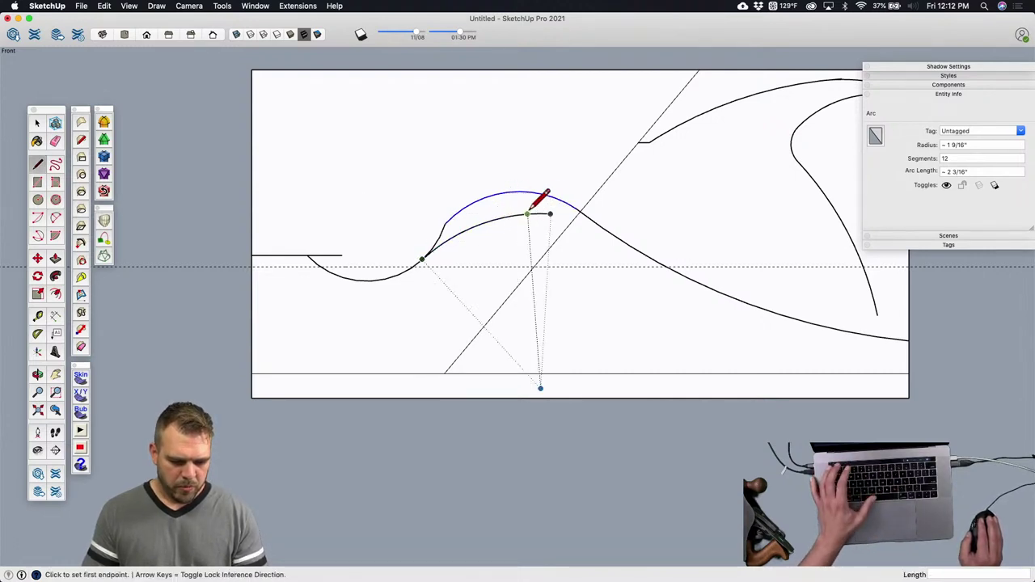
click(550, 213)
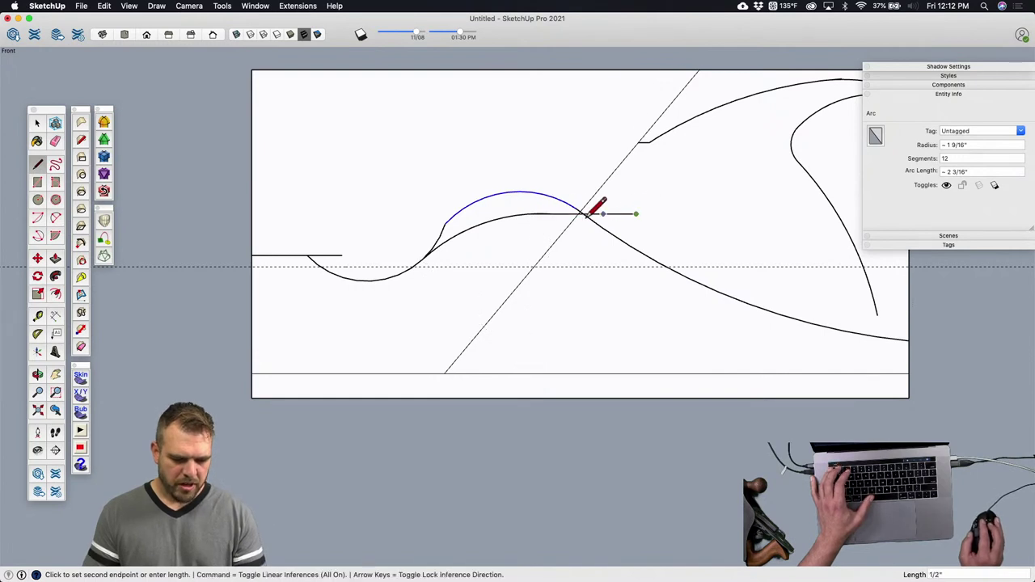
key(space)
scroll(578, 231, down, 3)
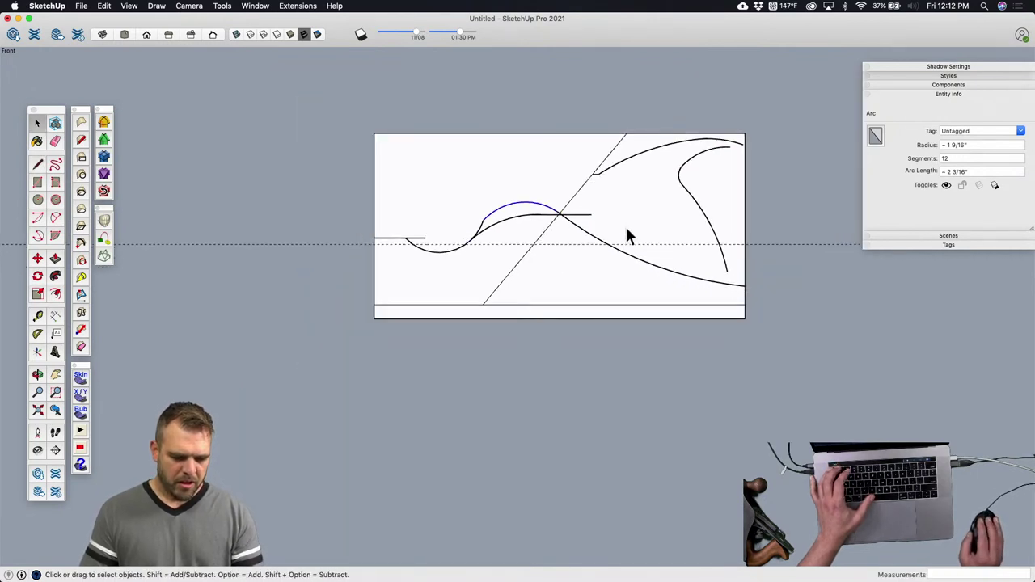
scroll(626, 232, up, 3)
Step: Erase the old upper hump arc
key(e)
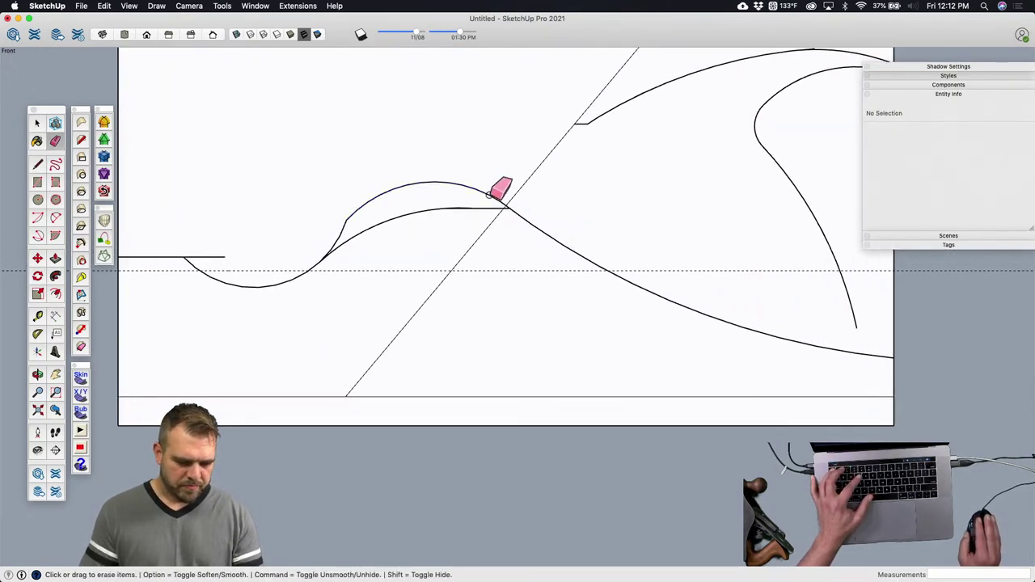
click(489, 194)
scroll(482, 182, down, 4)
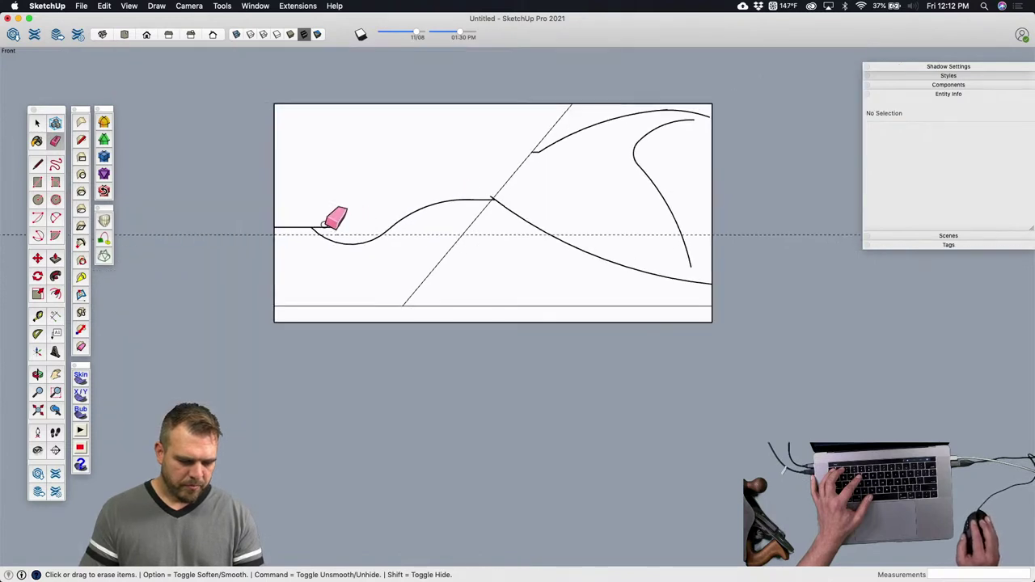
scroll(344, 225, up, 3)
Step: Move the front dip's end point further right to lengthen the flat front section
key(m)
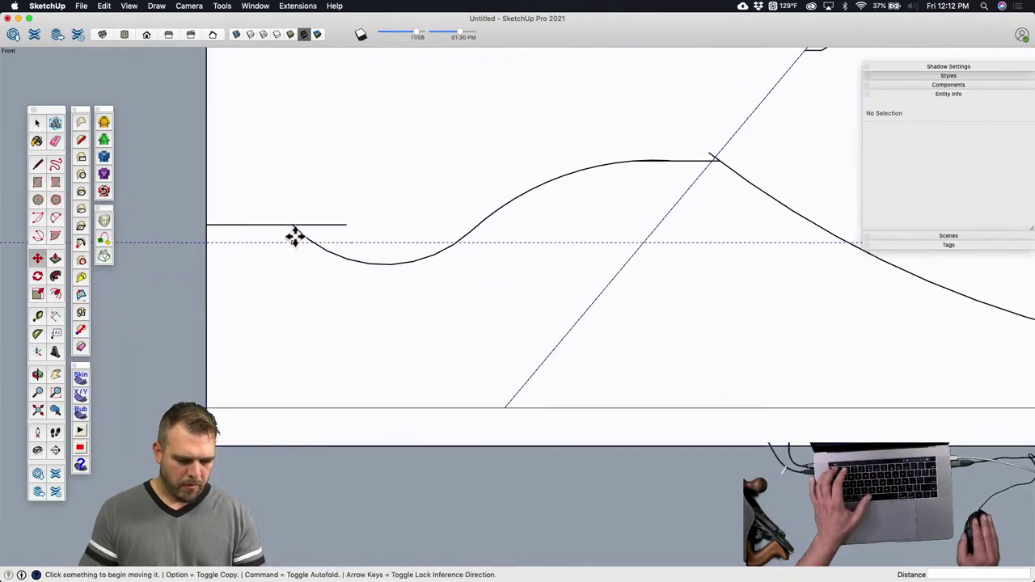
click(291, 225)
click(322, 224)
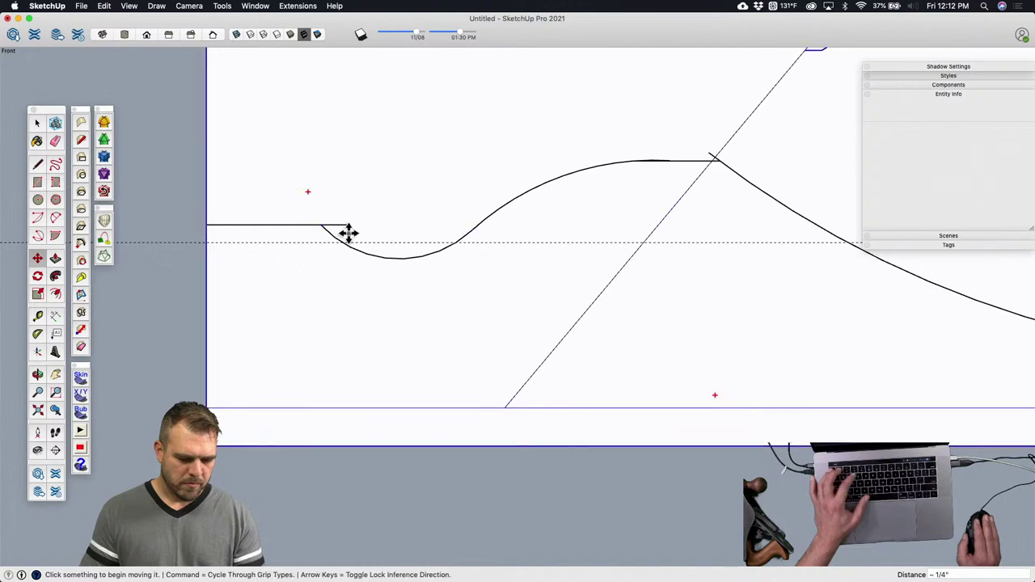
Step: Erase the diagonal line where it crosses the curve, then undo the erase
key(e)
scroll(333, 207, down, 4)
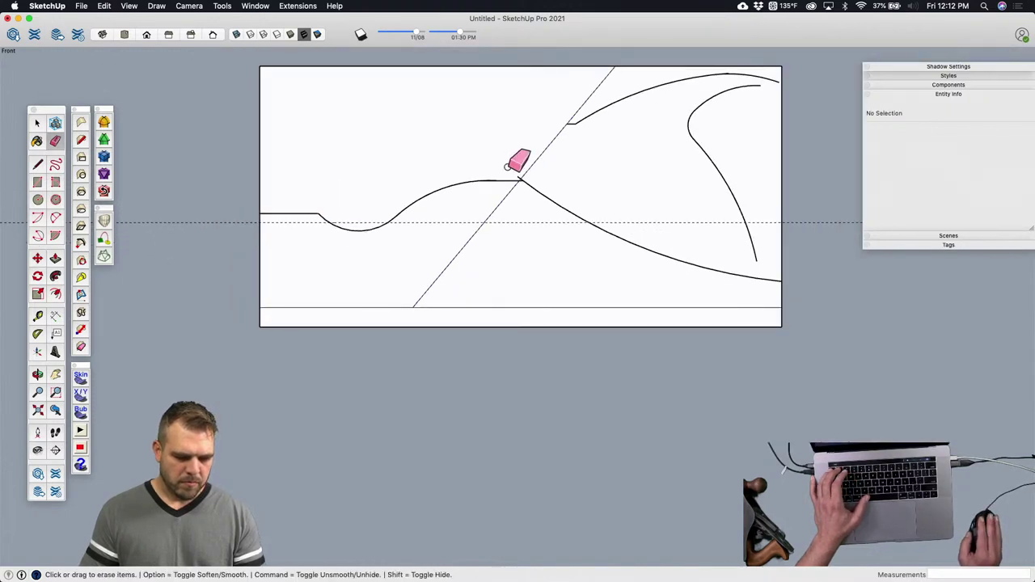
scroll(521, 174, up, 4)
click(537, 189)
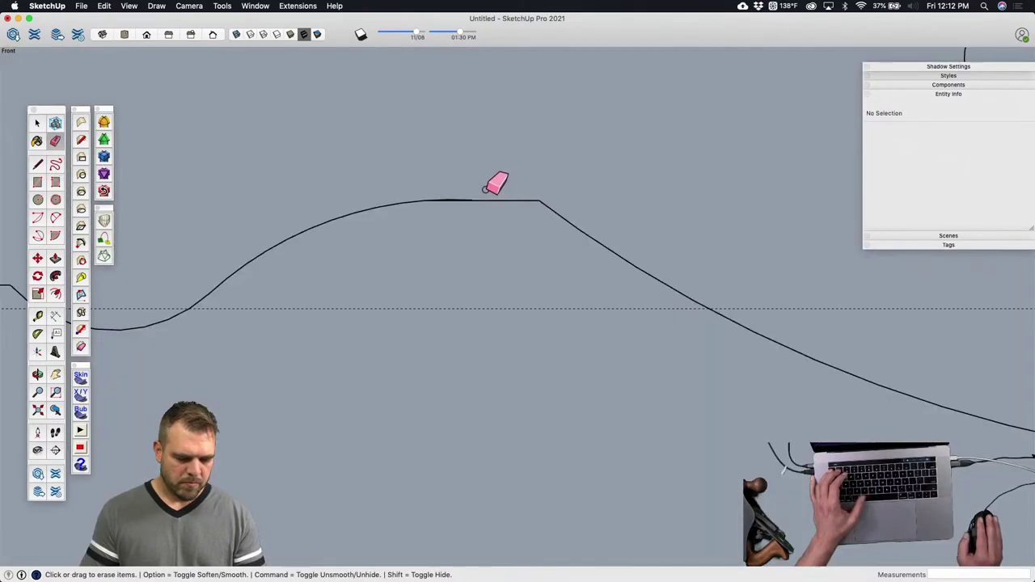
key(super+z)
key(space)
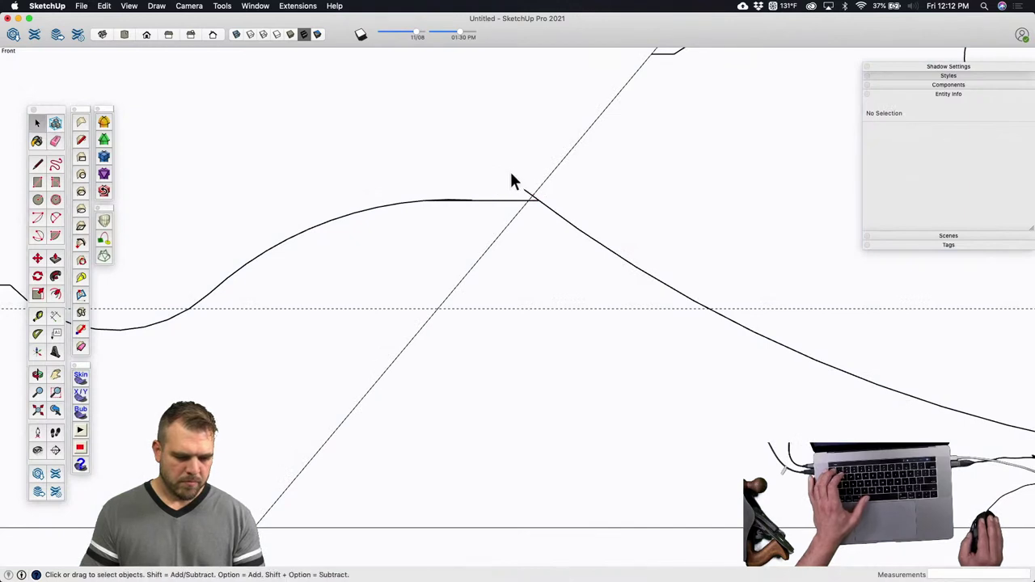
Step: Select the top curve and the short top arc piece to check them, then clear the selection
click(566, 232)
click(565, 232)
scroll(458, 205, up, 4)
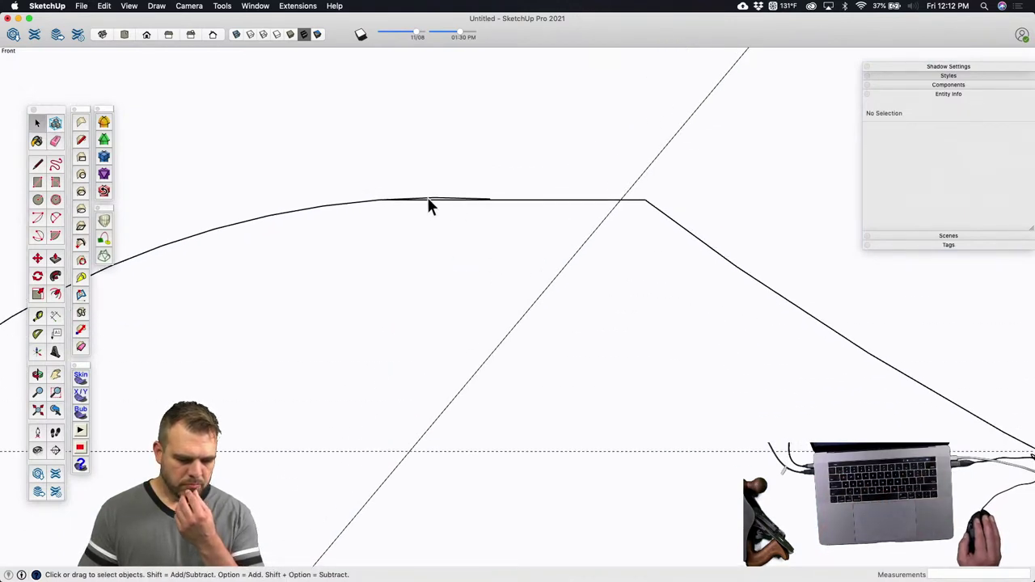
click(435, 200)
key(Escape)
scroll(430, 211, down, 5)
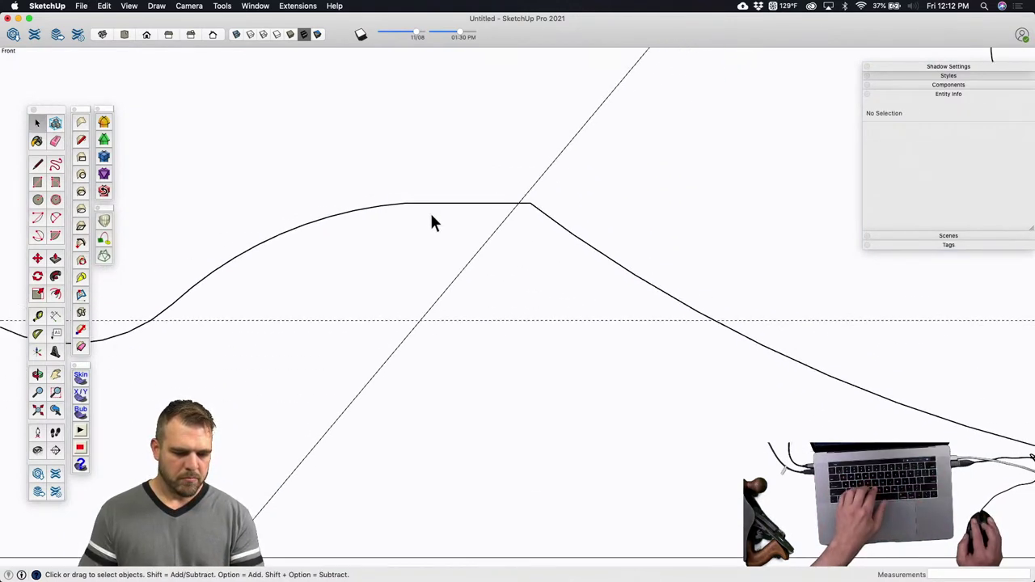
scroll(441, 279, down, 3)
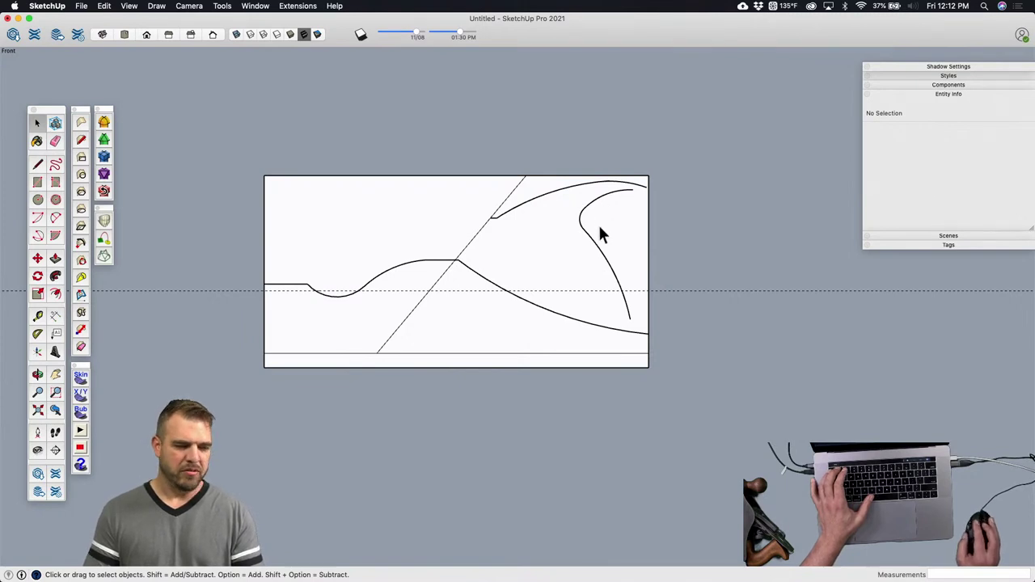
Step: Erase the hook's sharp bend and bridge the upper and lower hook pieces with a rounded 2-point arc
scroll(572, 242, up, 5)
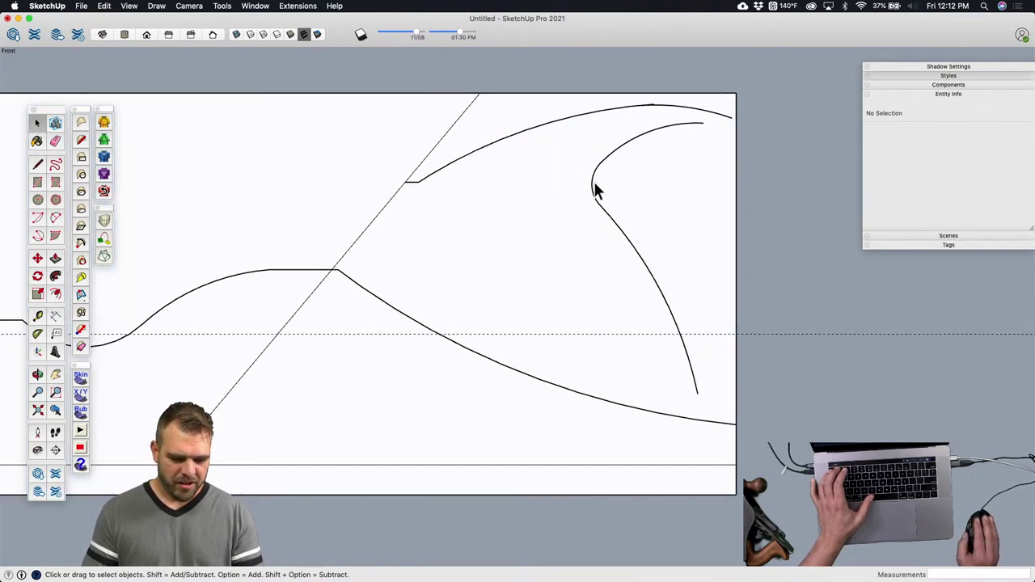
key(e)
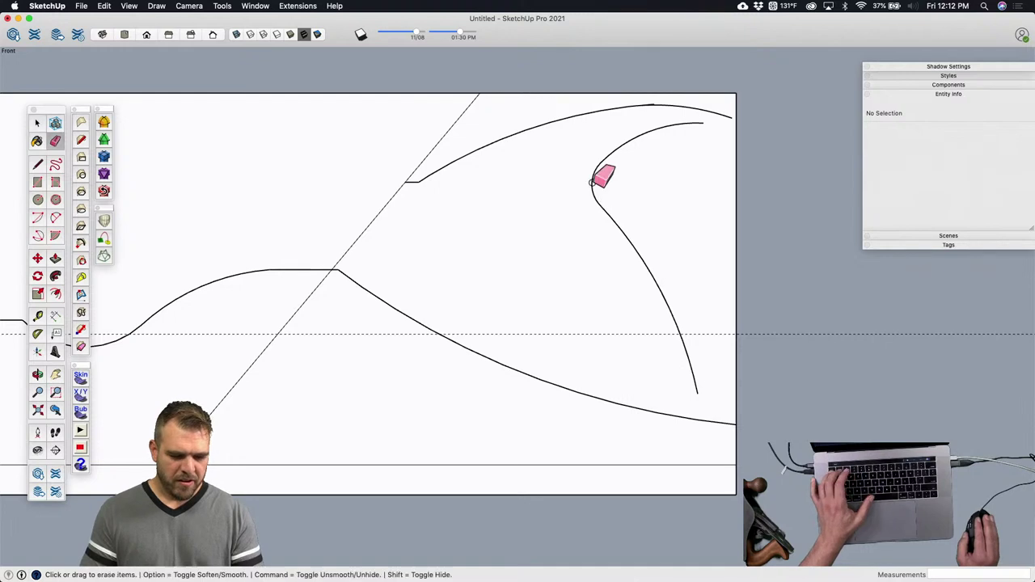
click(596, 183)
scroll(616, 179, up, 1)
scroll(617, 176, up, 3)
key(a)
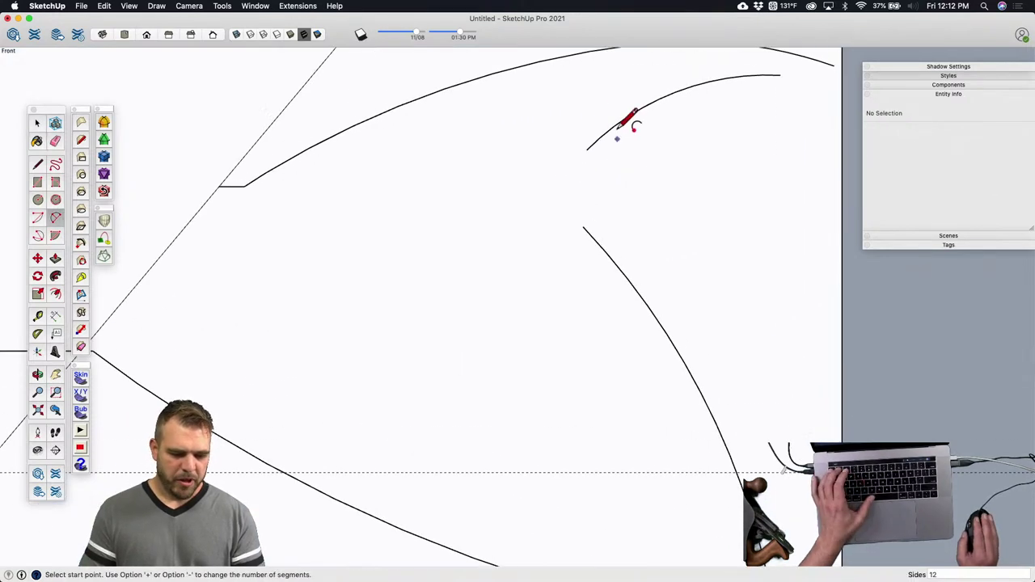
click(599, 137)
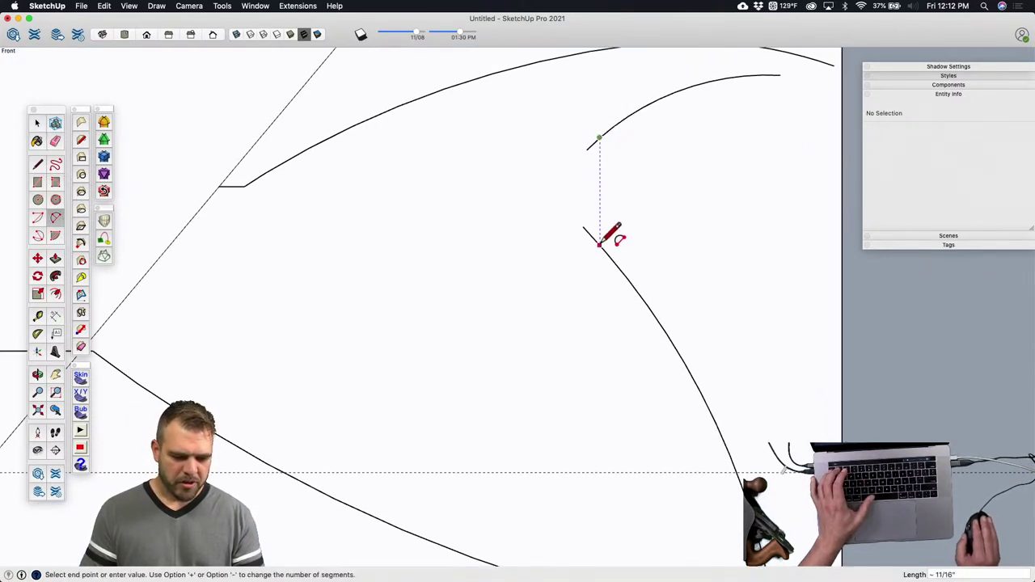
click(595, 239)
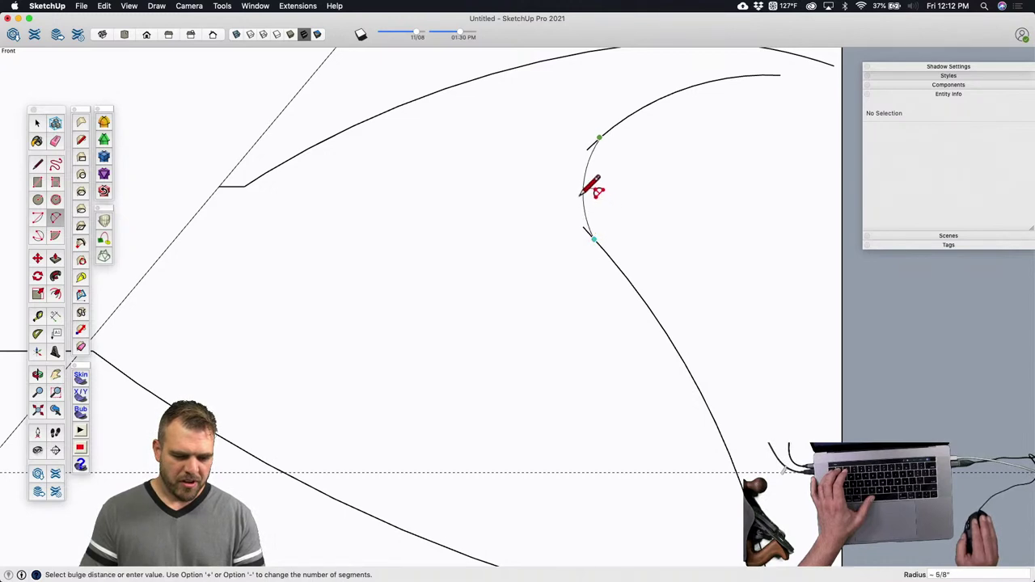
click(579, 186)
Step: Erase the leftover arc piece above the new rounded bend
scroll(582, 210, up, 3)
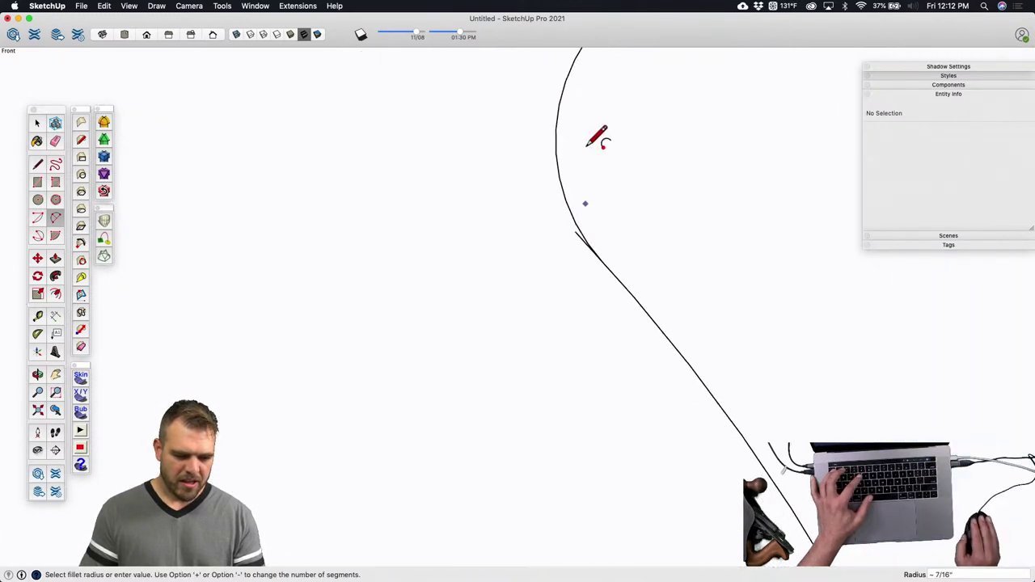
scroll(585, 267, down, 2)
scroll(580, 151, up, 1)
scroll(600, 143, up, 2)
key(e)
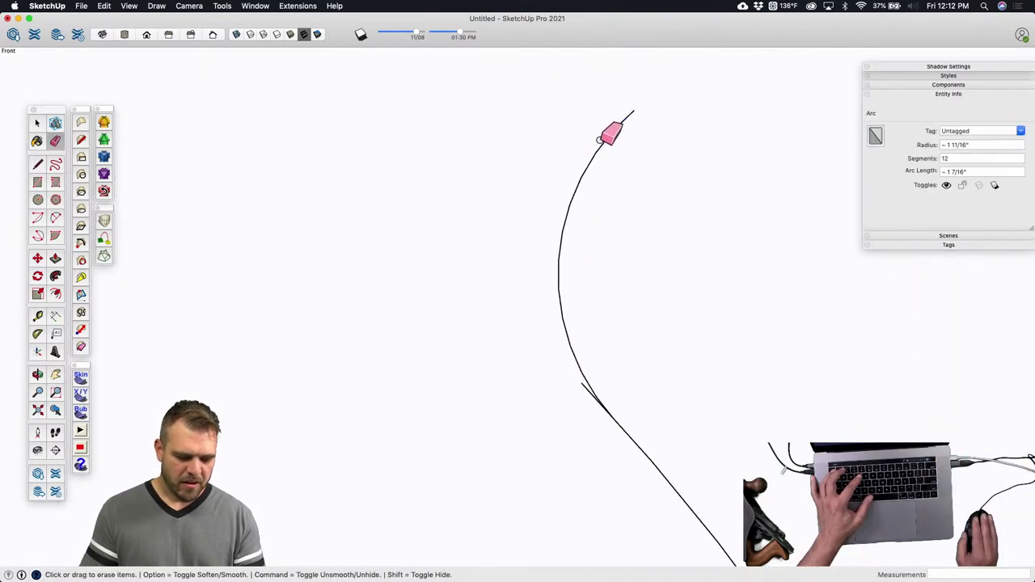
drag(598, 139, 606, 122)
key(space)
scroll(595, 194, down, 4)
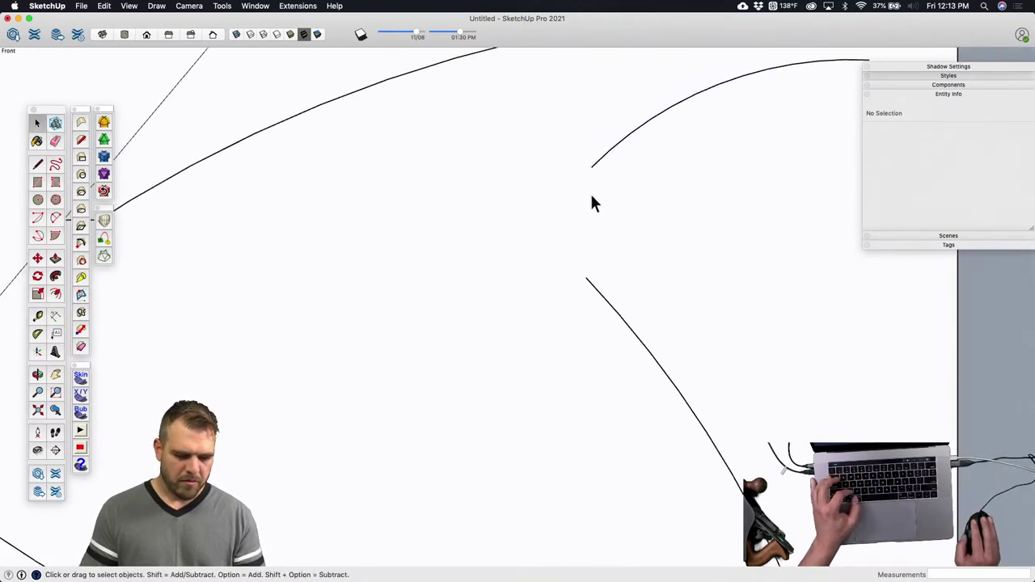
scroll(639, 231, down, 4)
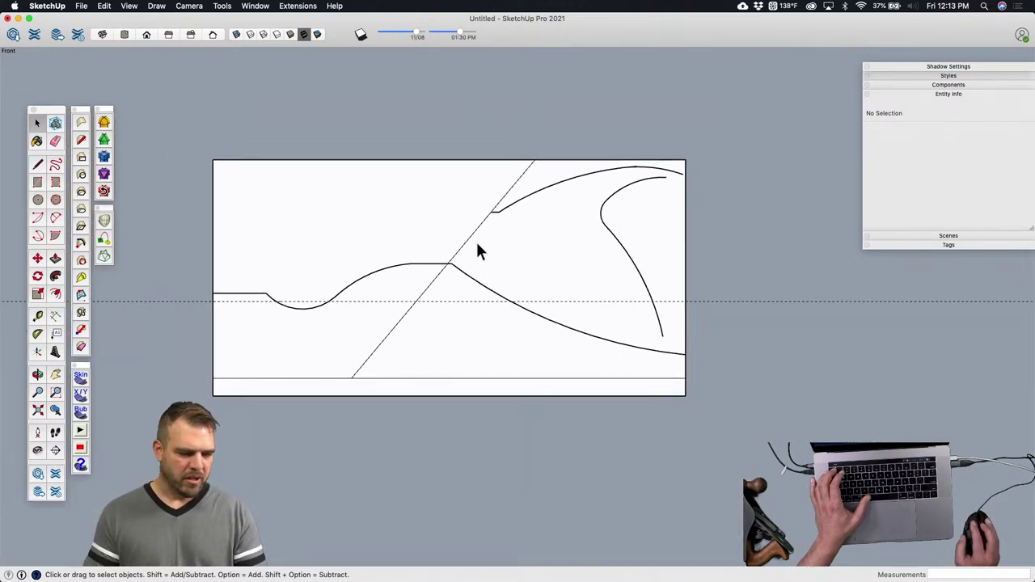
Step: Select the hook curve and then the lower long profile curve inside the drawing group
scroll(684, 353, up, 5)
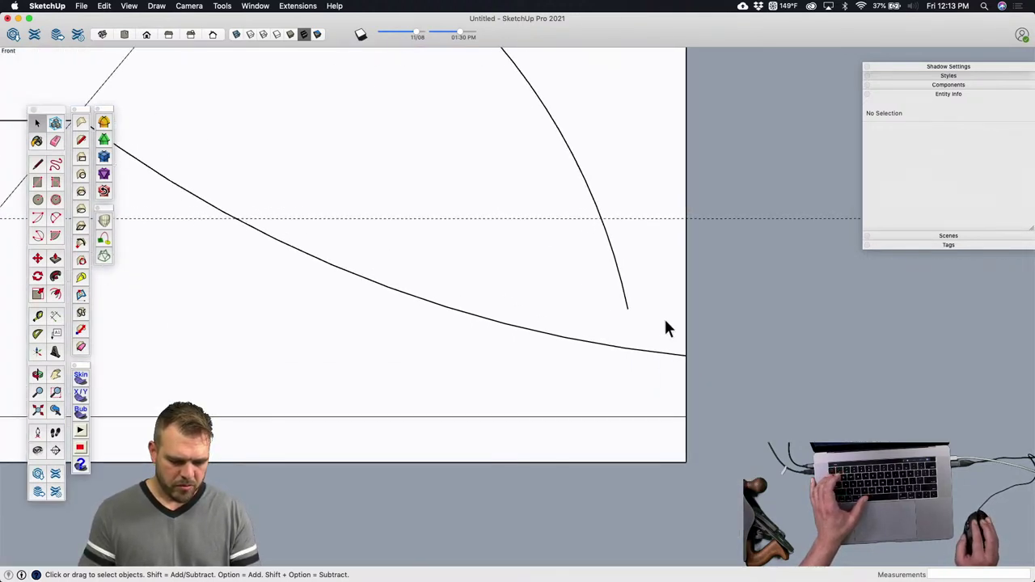
click(677, 401)
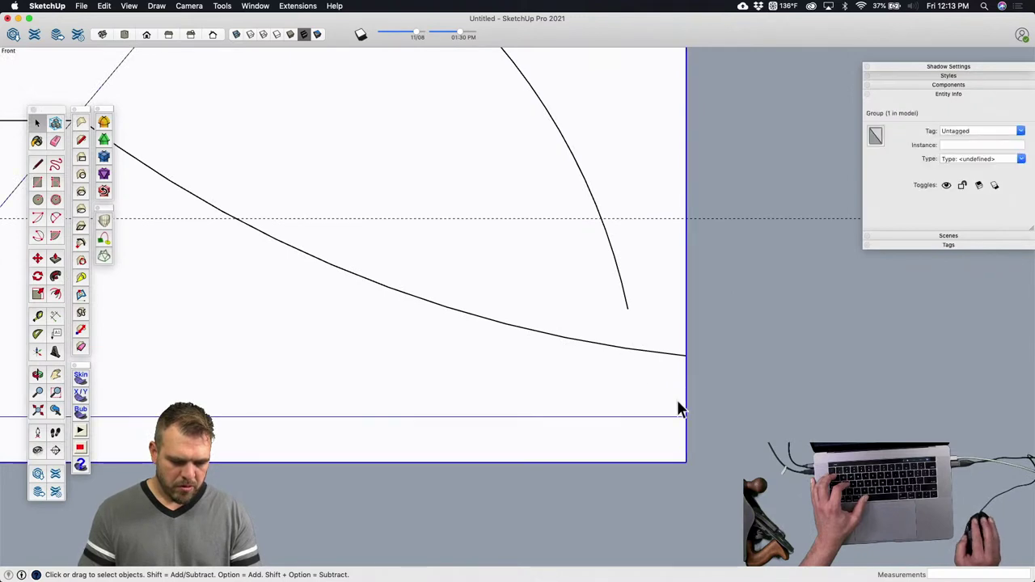
scroll(652, 363, down, 4)
triple_click(645, 326)
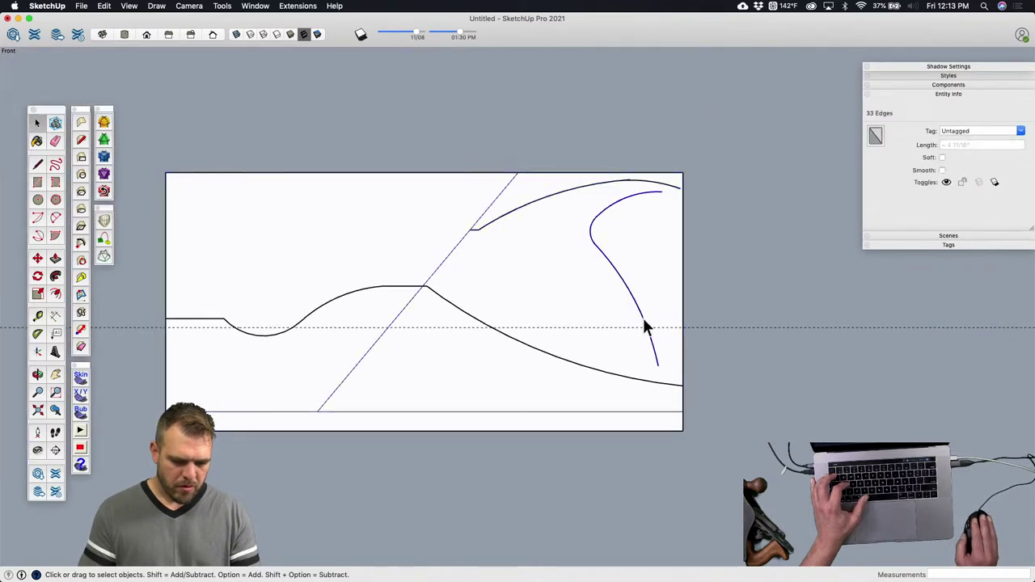
key(a)
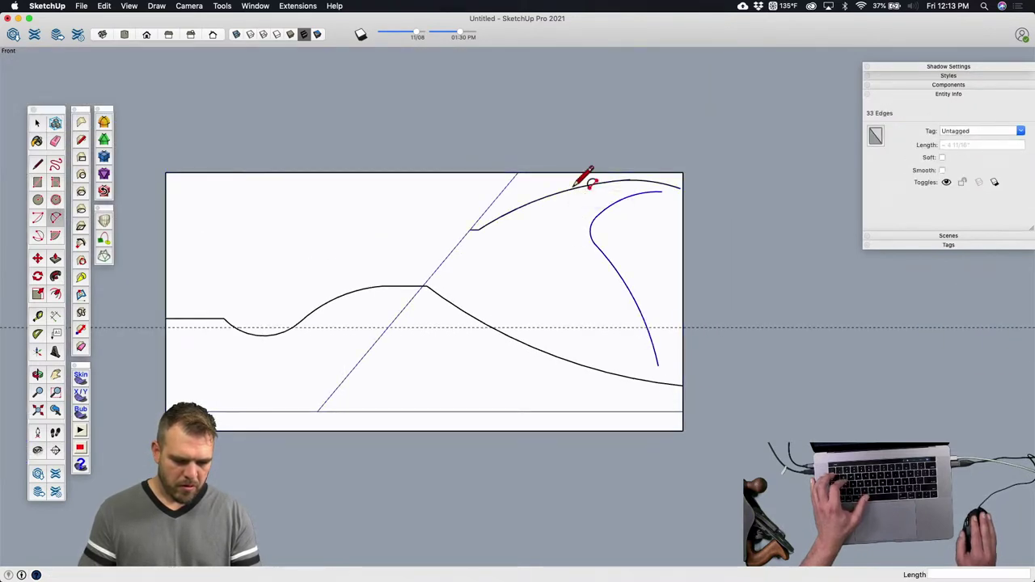
key(space)
click(529, 346)
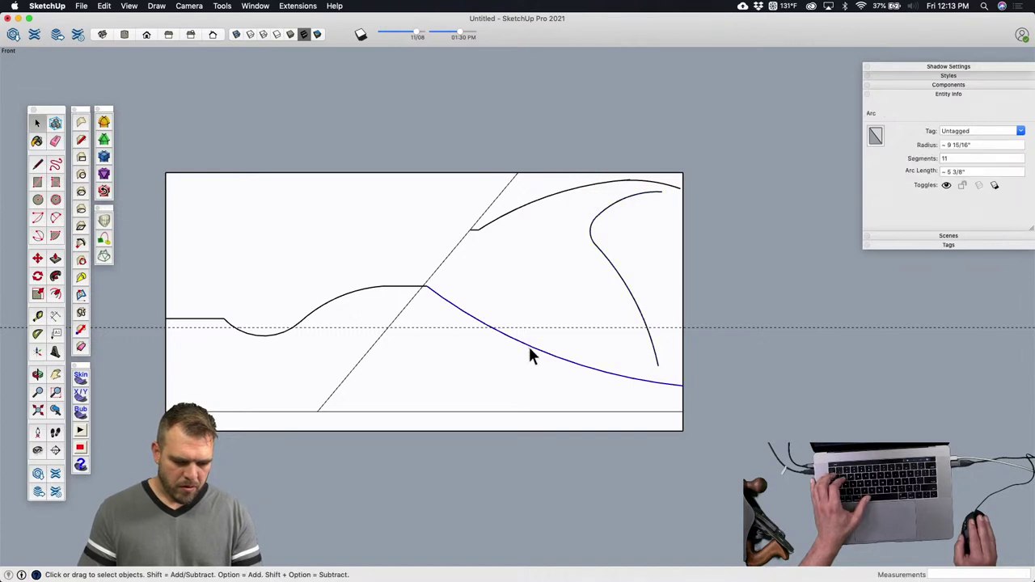
Step: Draw lines from the lower curve's left end down along the bottom edge to its right end
key(l)
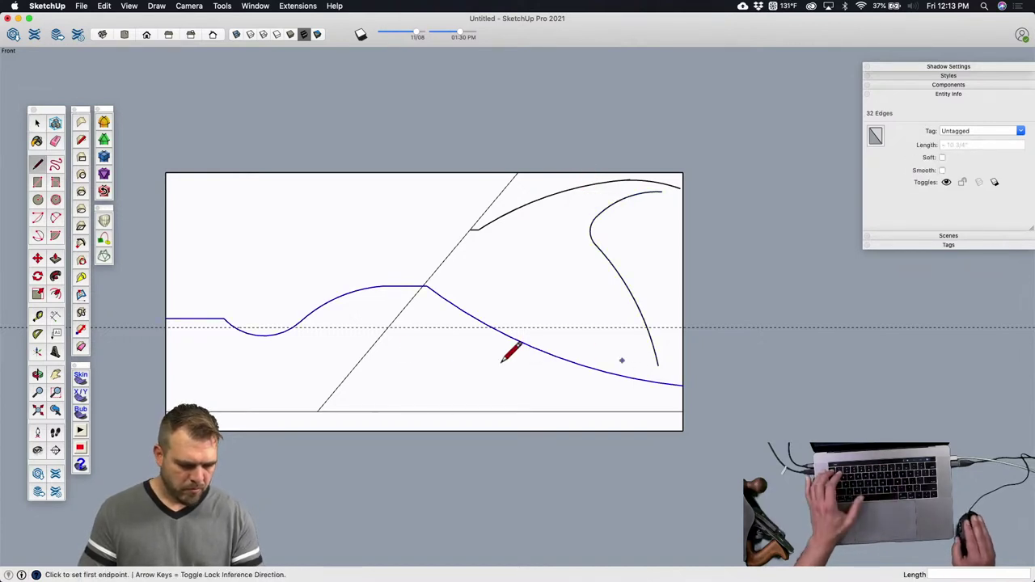
click(166, 319)
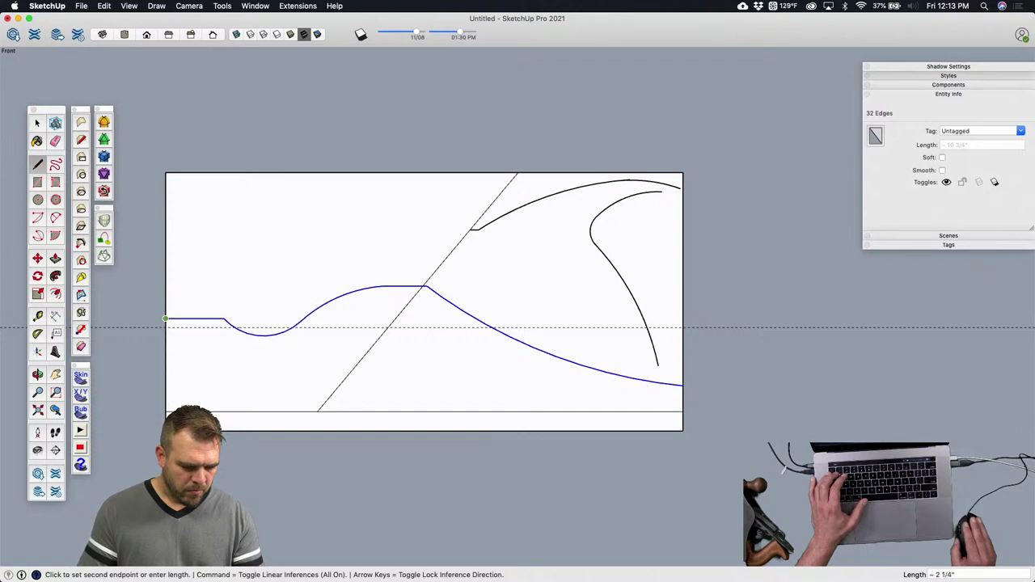
click(166, 412)
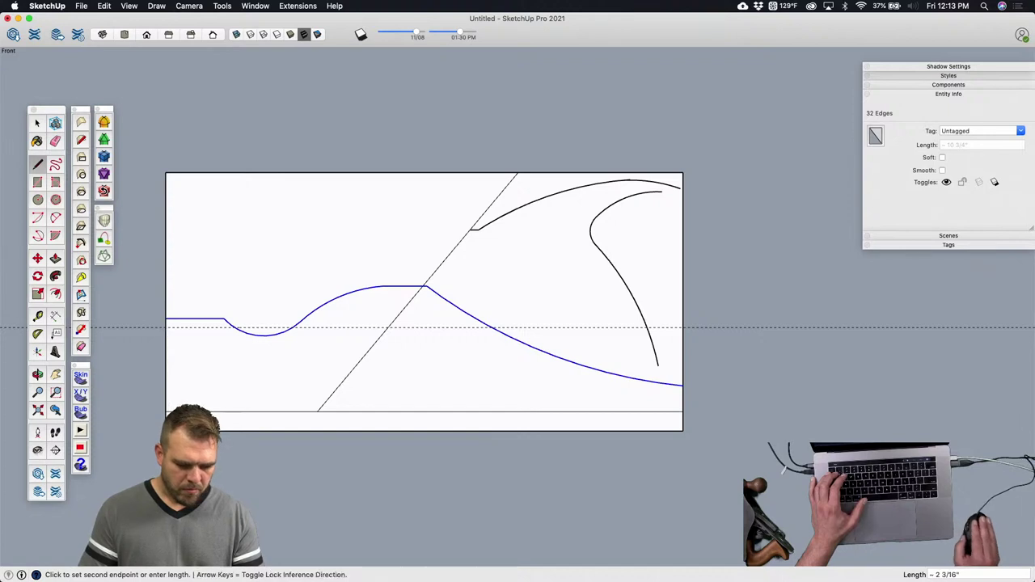
click(683, 386)
key(space)
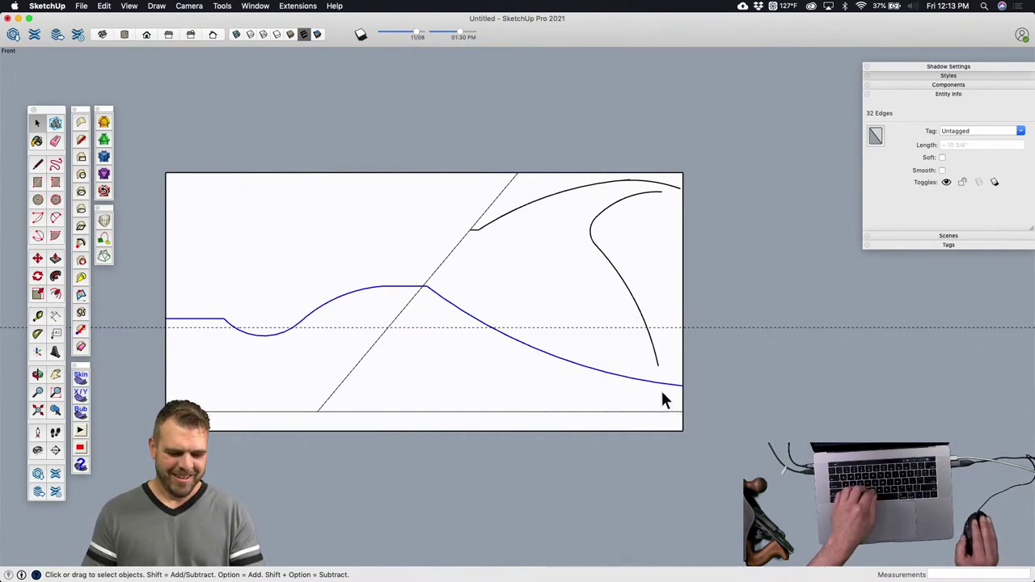
Step: Select all geometry connected to the lower profile, including the right curve's end segment
scroll(658, 368, up, 3)
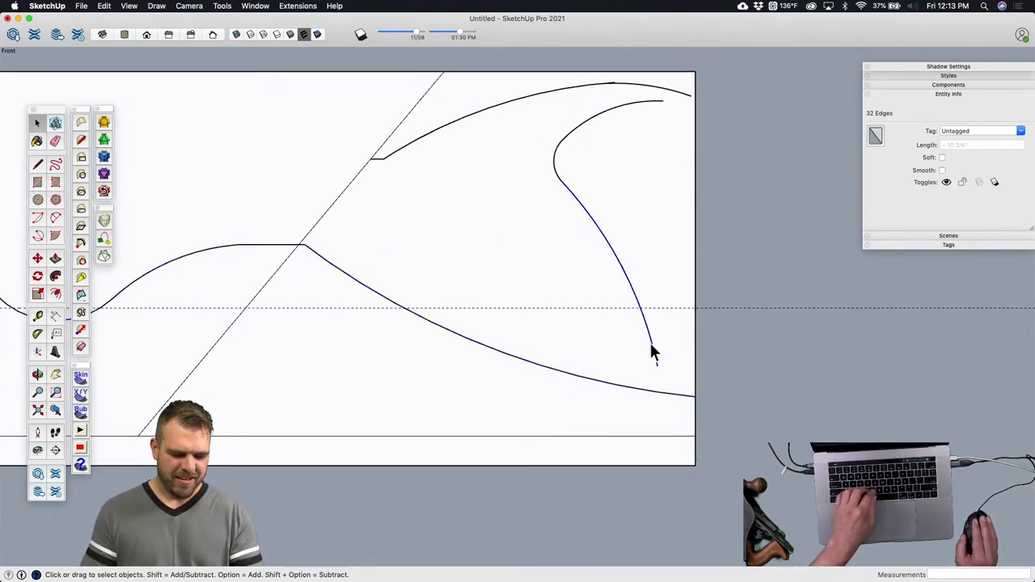
shift+click(654, 354)
shift+triple_click(635, 87)
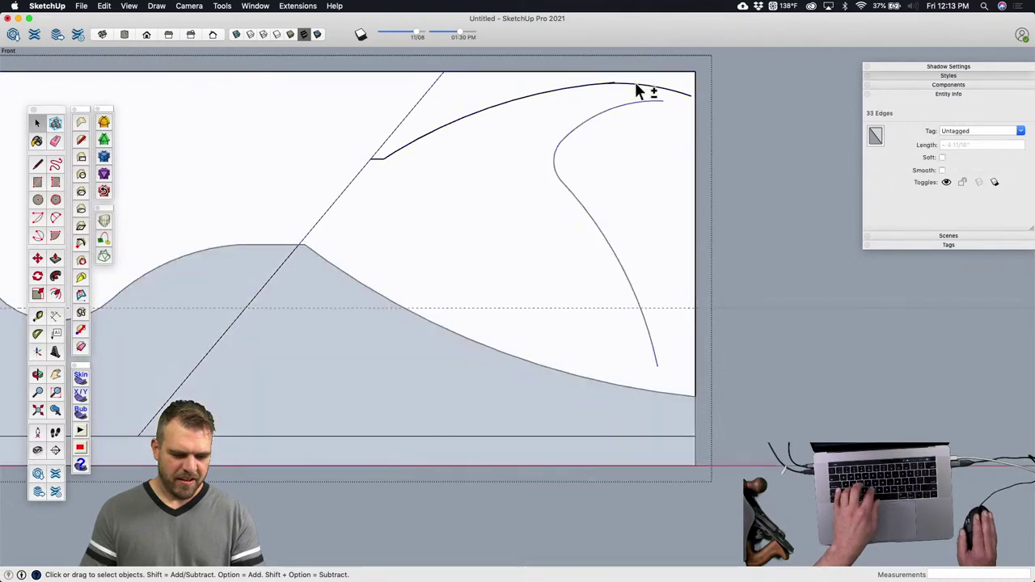
scroll(644, 275, down, 3)
Step: Fillet the corner between the handle curve and the lower long curve with a 2-point arc
click(707, 281)
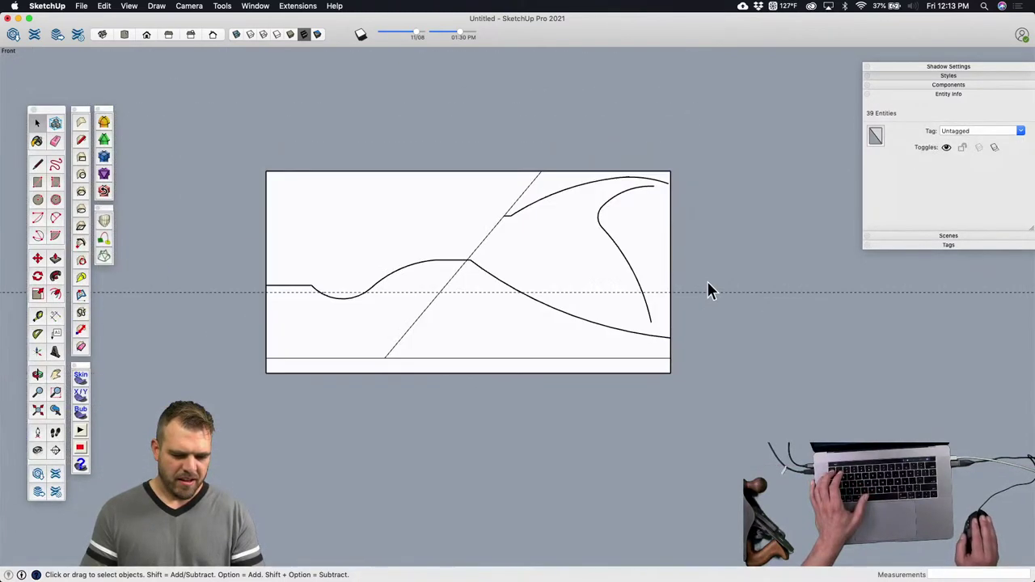
scroll(656, 324, up, 3)
key(a)
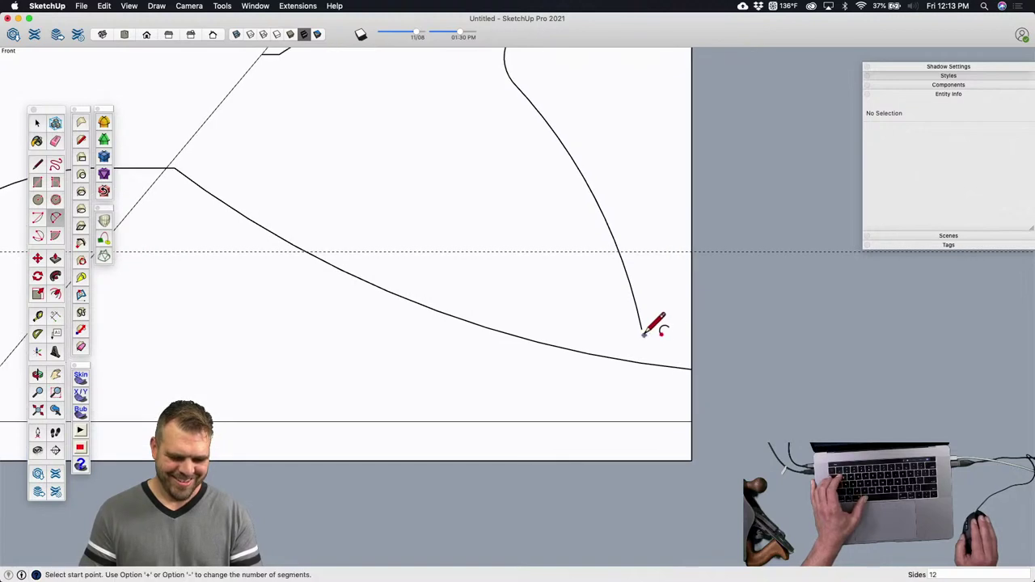
click(641, 329)
click(661, 365)
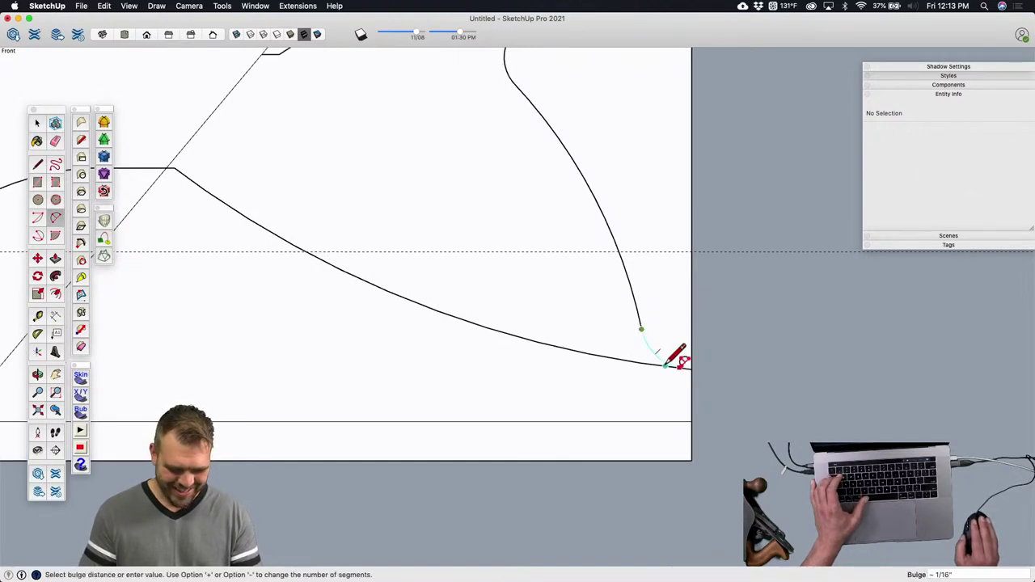
click(664, 357)
key(space)
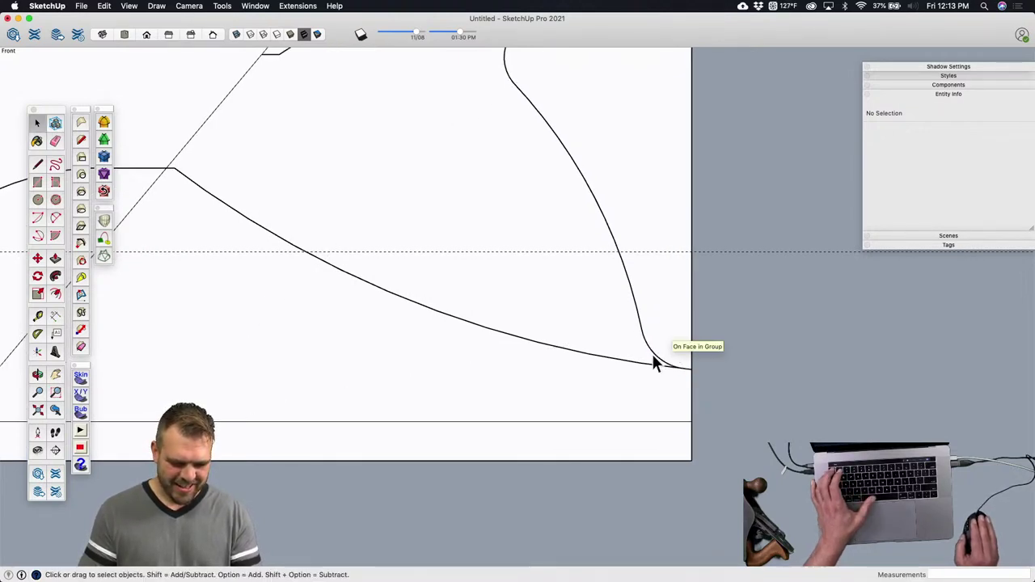
Step: Set the new corner arc to 6 segments in Entity Info
click(652, 354)
click(944, 160)
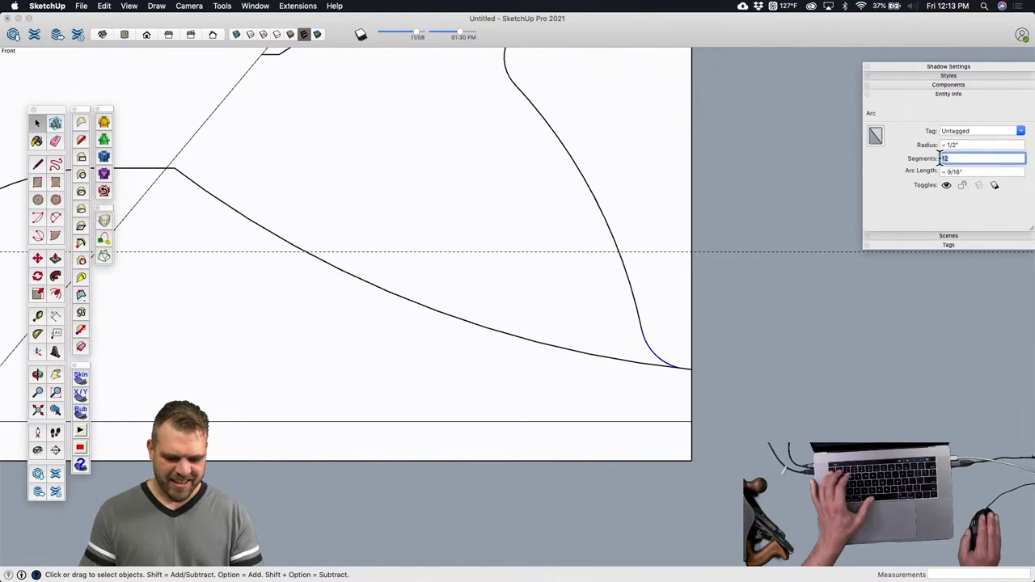
text(6)
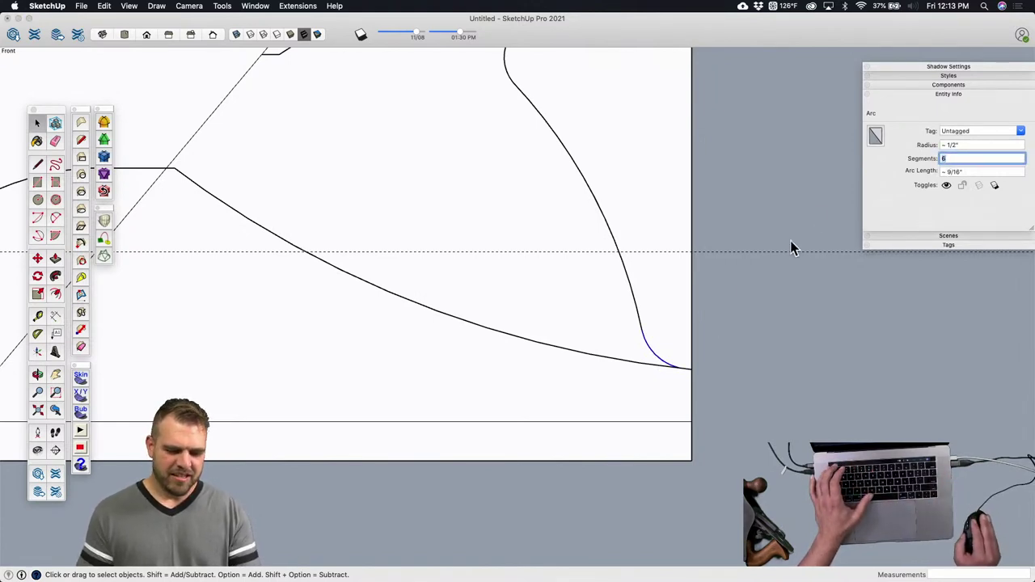
key(Return)
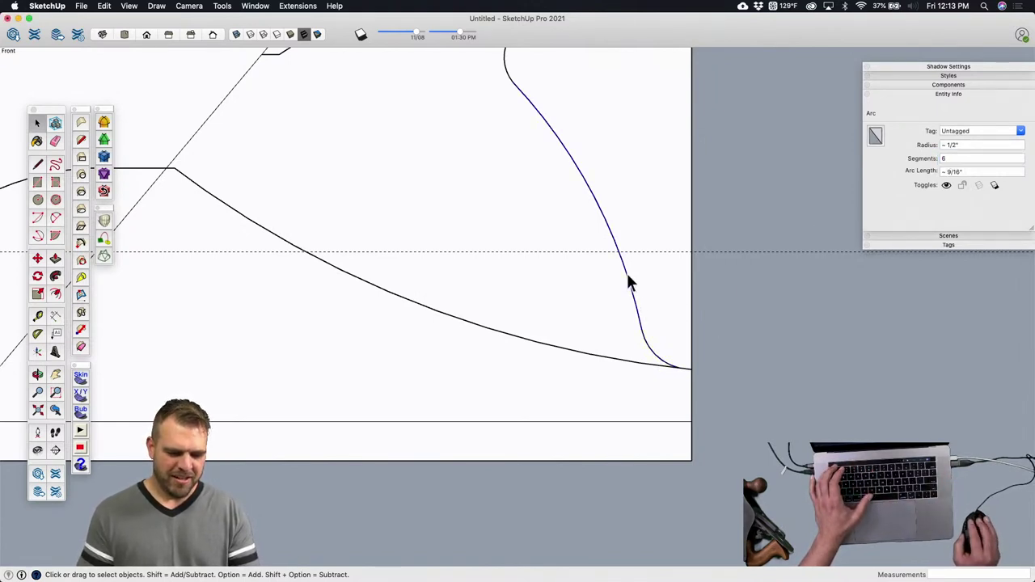
Step: Give the small bend arc 6 segments and the top arc 8 segments
click(628, 282)
scroll(627, 281, down, 3)
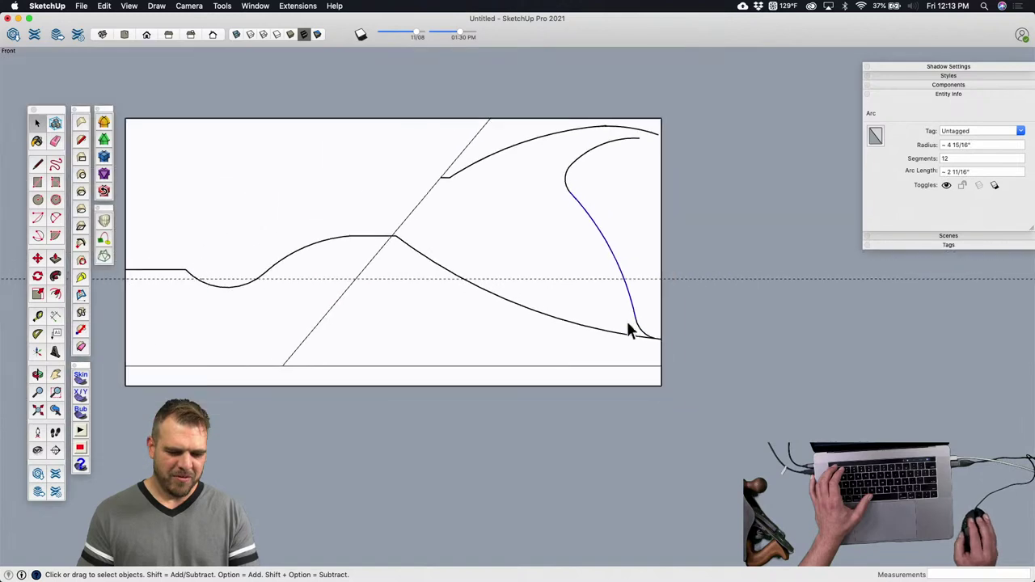
click(580, 183)
scroll(581, 179, up, 3)
double_click(948, 160)
text(6)
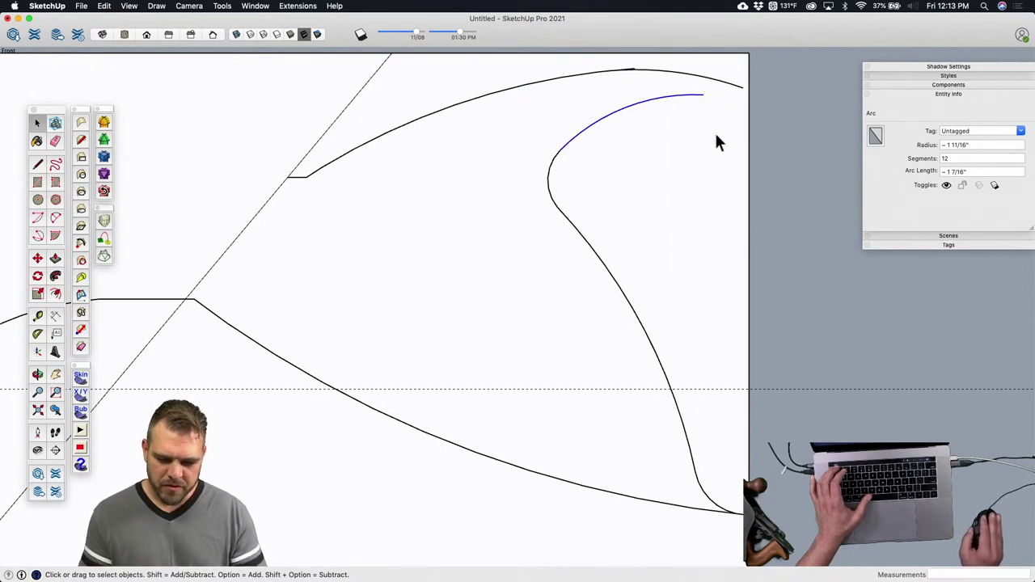
drag(957, 164, 921, 158)
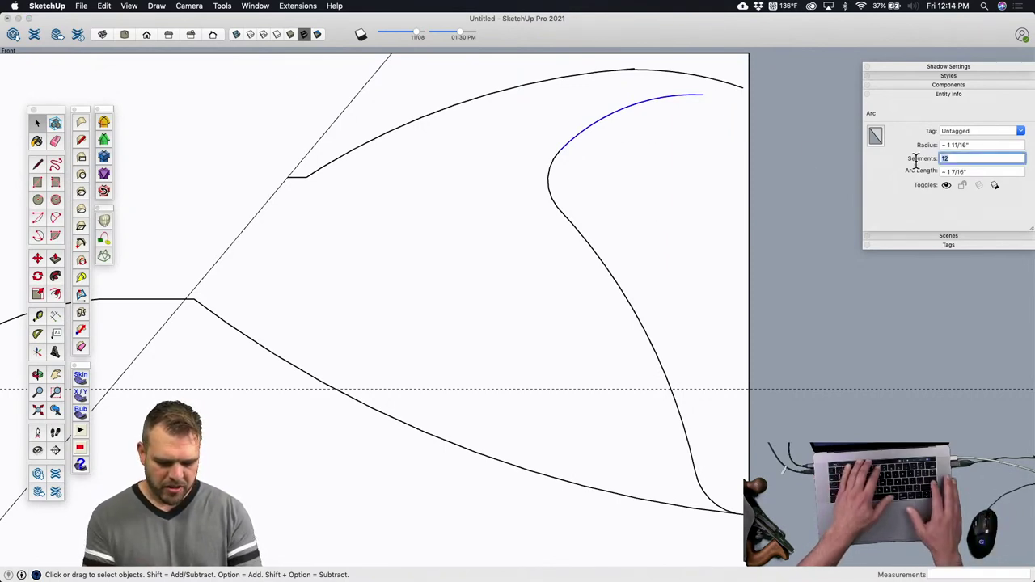
text(8)
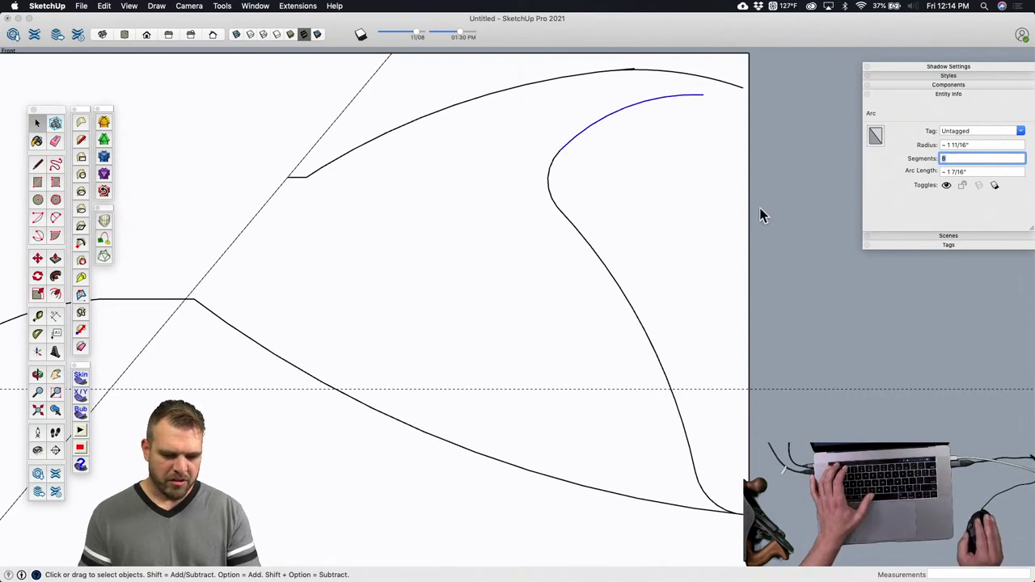
Step: Open the sheet group for editing
scroll(726, 241, down, 8)
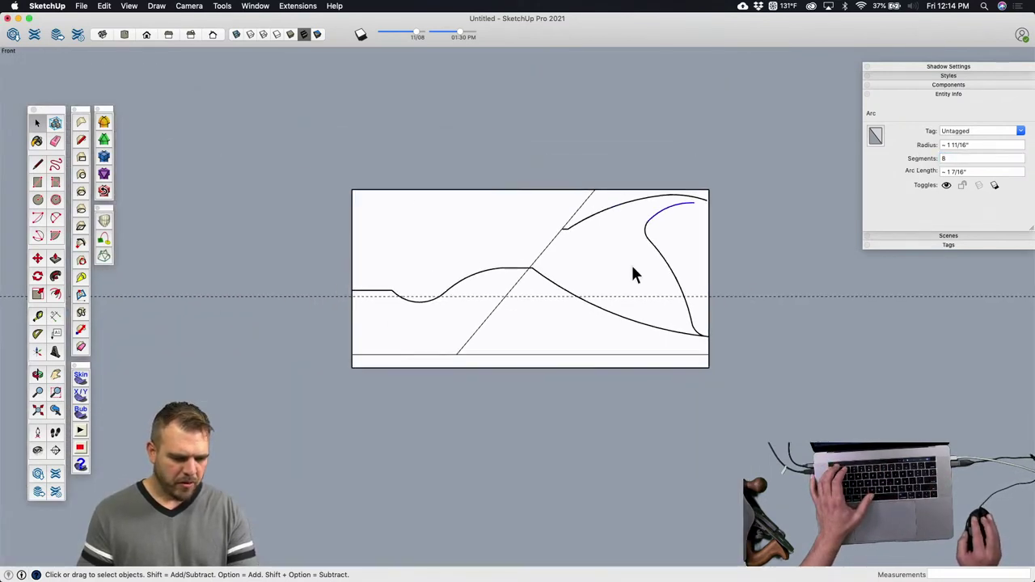
scroll(599, 298, up, 3)
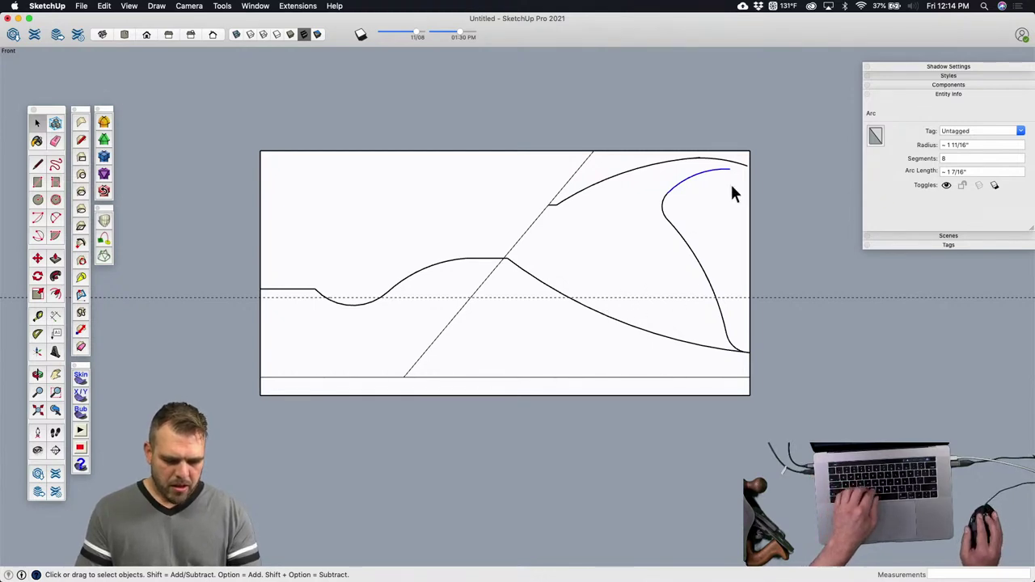
scroll(730, 182, up, 5)
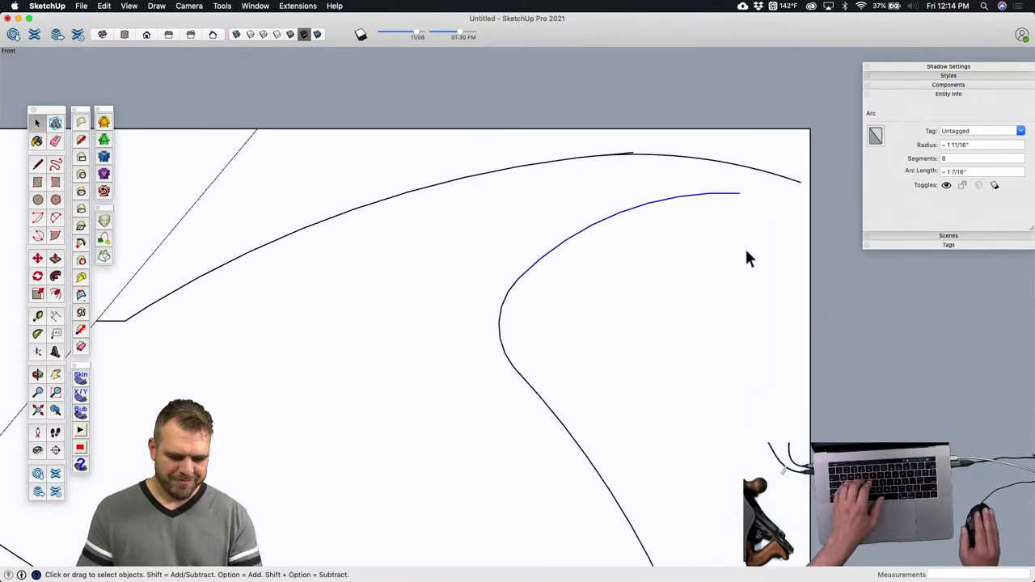
double_click(660, 157)
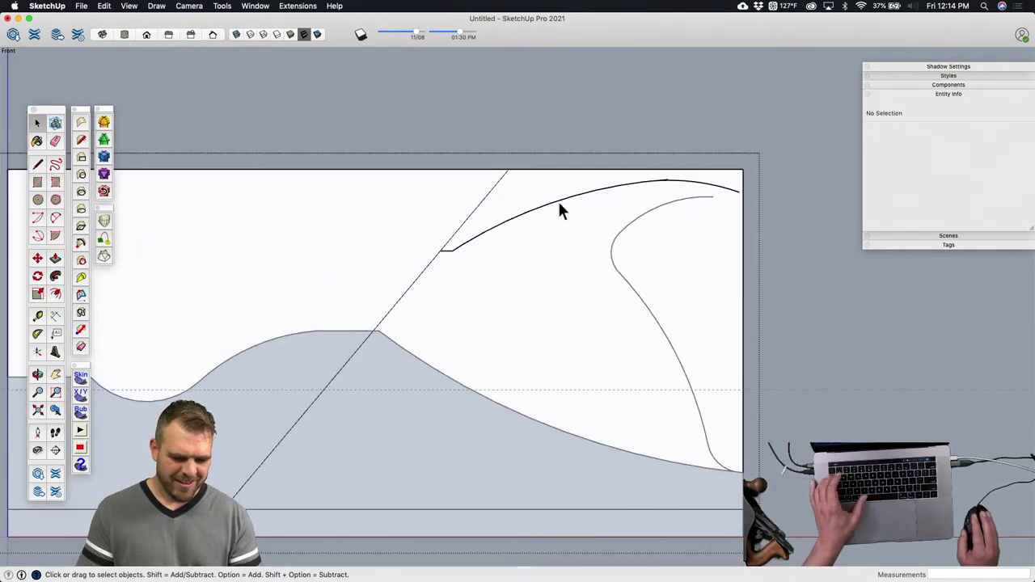
Step: Select the upper curve and top edges, then reselect and reopen the sheet group for editing
click(562, 210)
drag(392, 165, 809, 296)
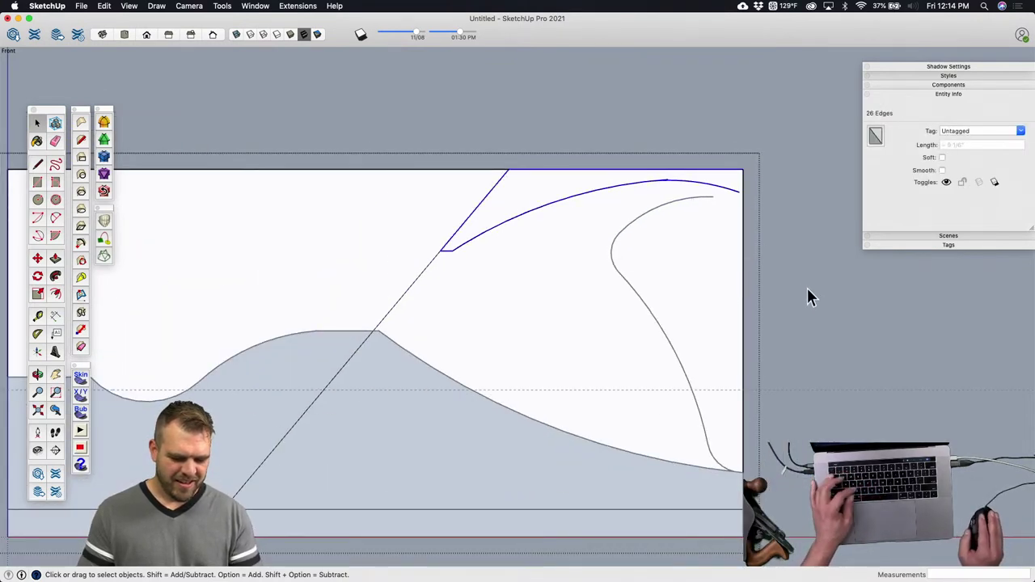
click(772, 309)
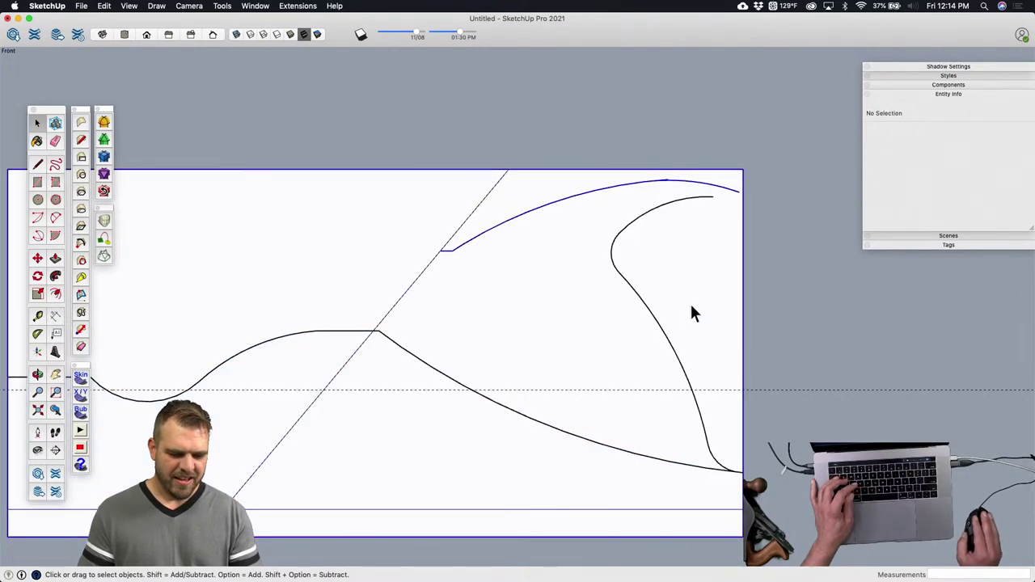
click(635, 307)
triple_click(639, 302)
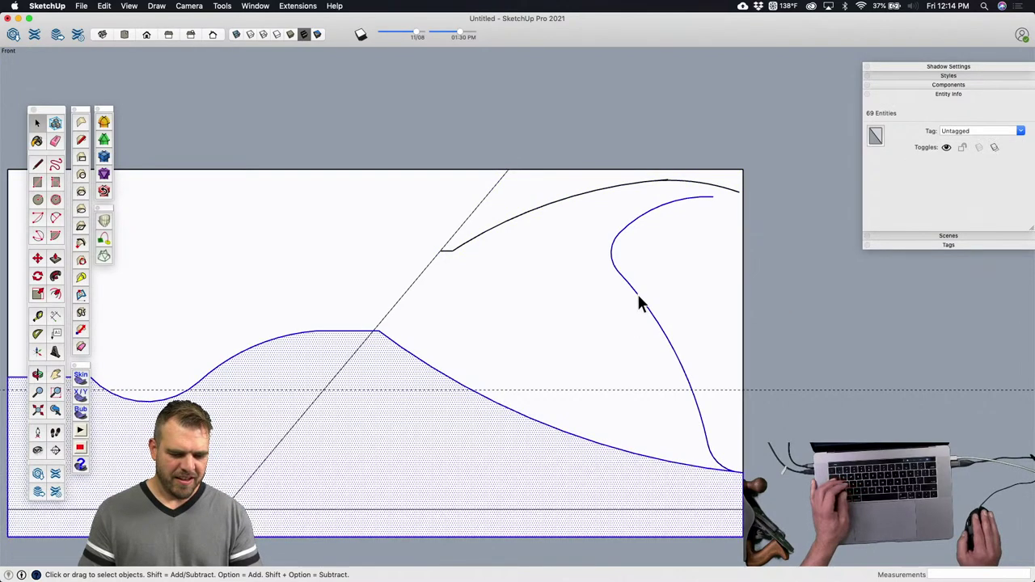
scroll(639, 302, down, 2)
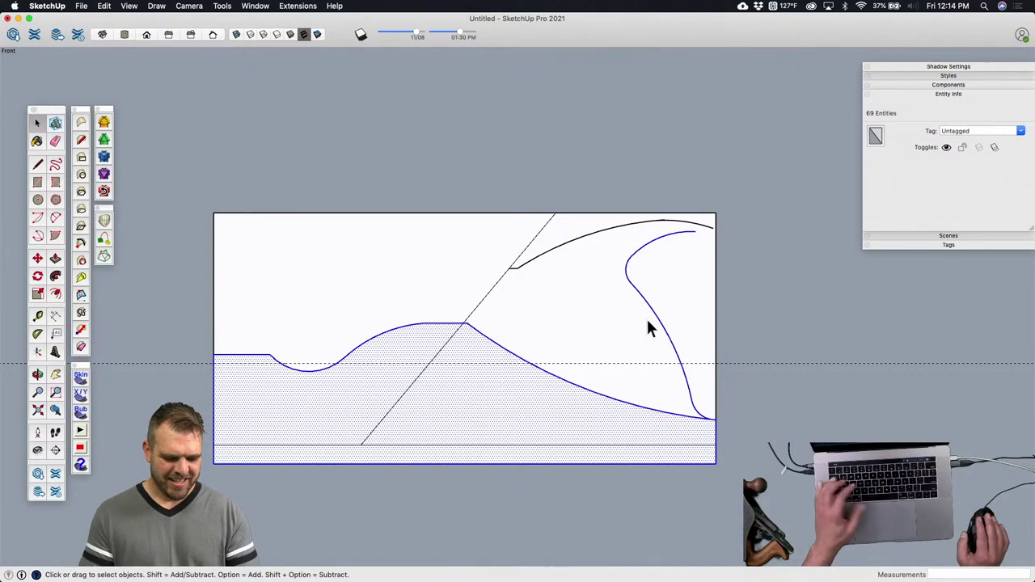
key(Escape)
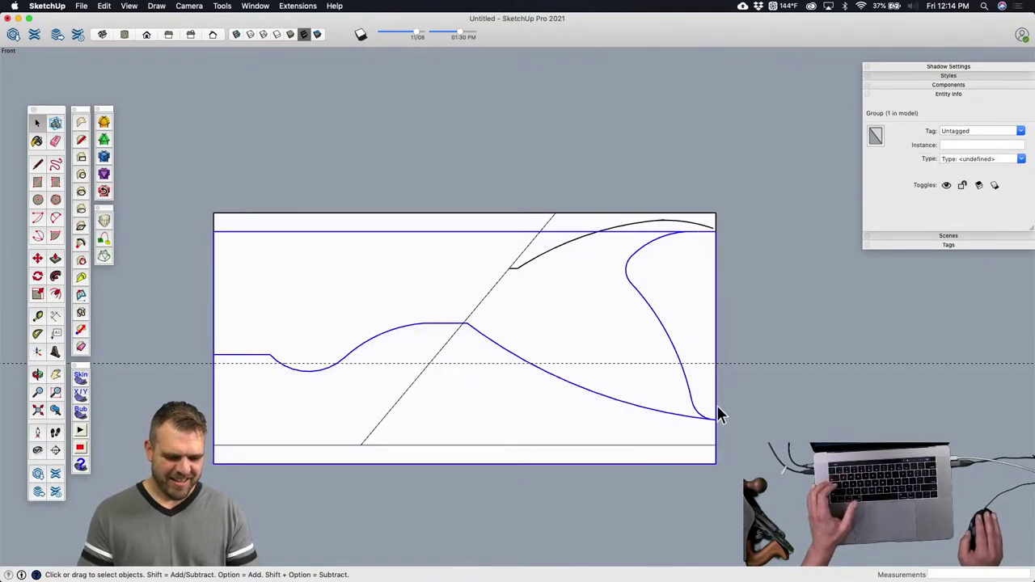
scroll(619, 400, down, 2)
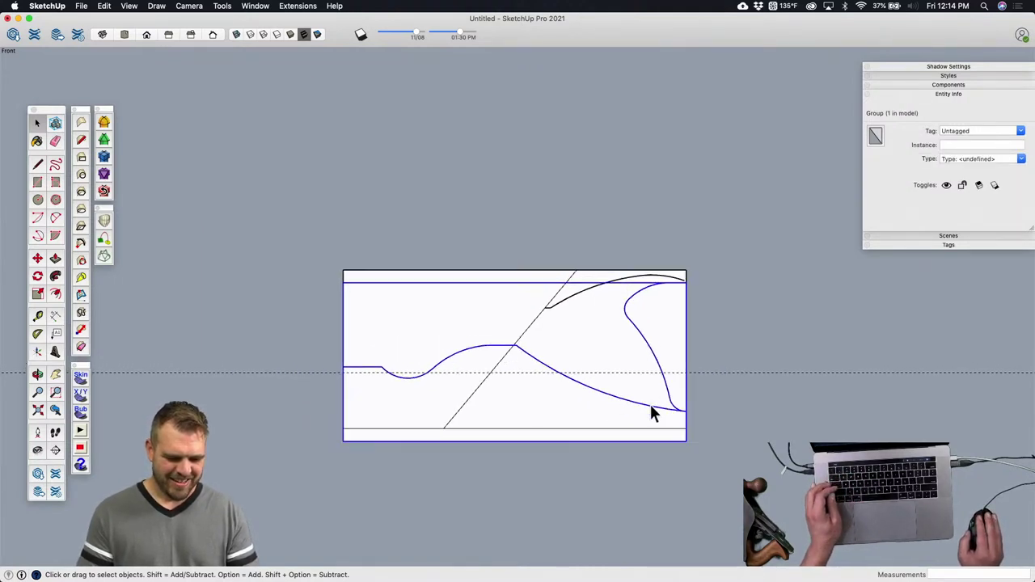
double_click(649, 403)
Step: Delete the edges above the profile and start a line at the handle curve's lower end
click(652, 409)
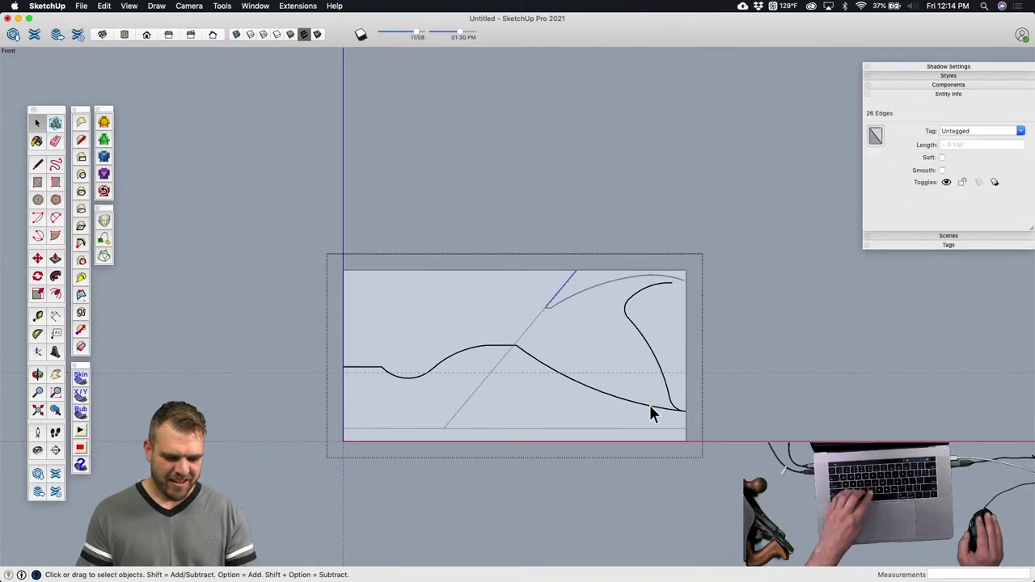
scroll(616, 311, up, 2)
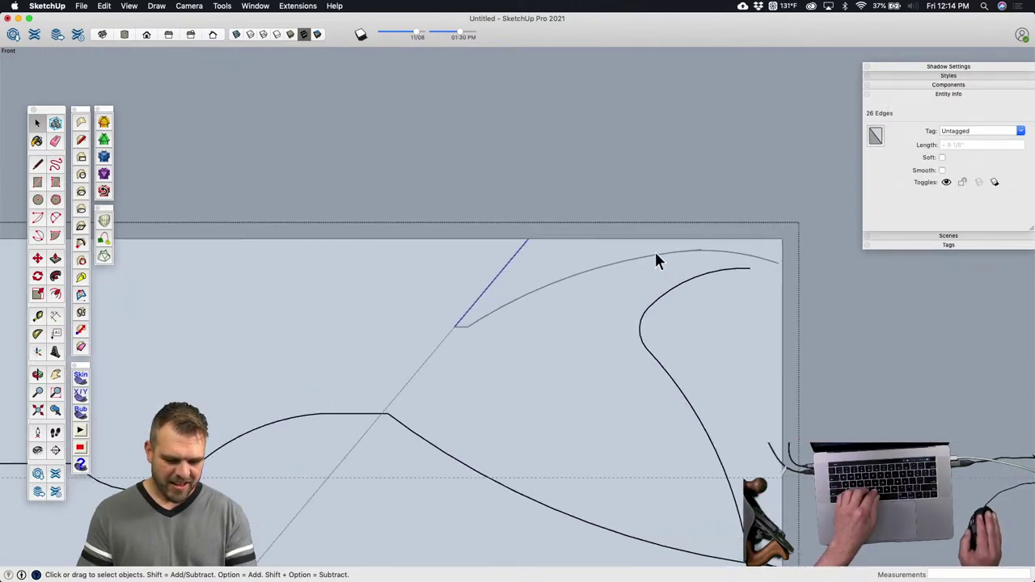
click(654, 261)
click(640, 259)
scroll(640, 259, down, 3)
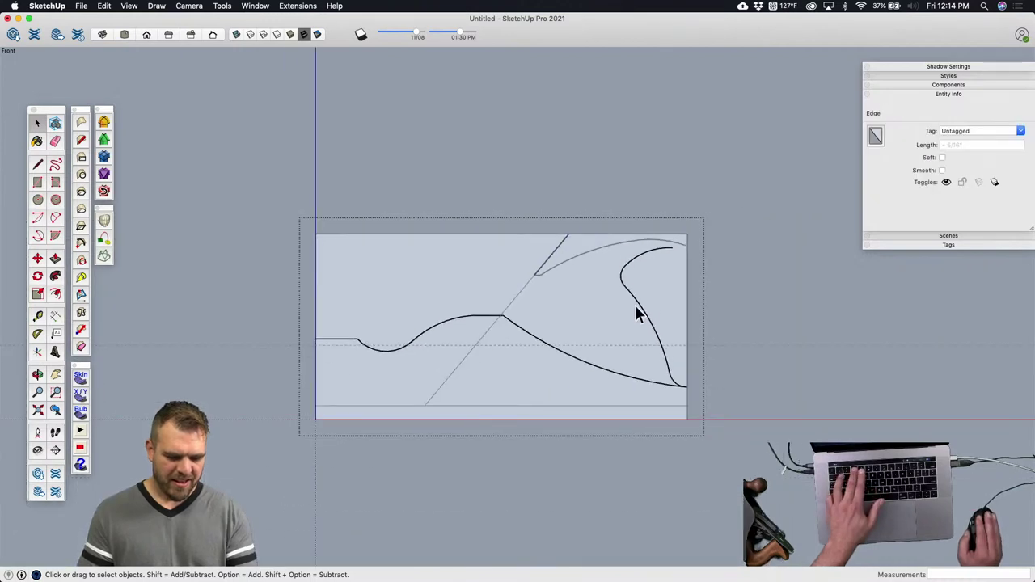
key(super+shift+z)
scroll(667, 238, up, 5)
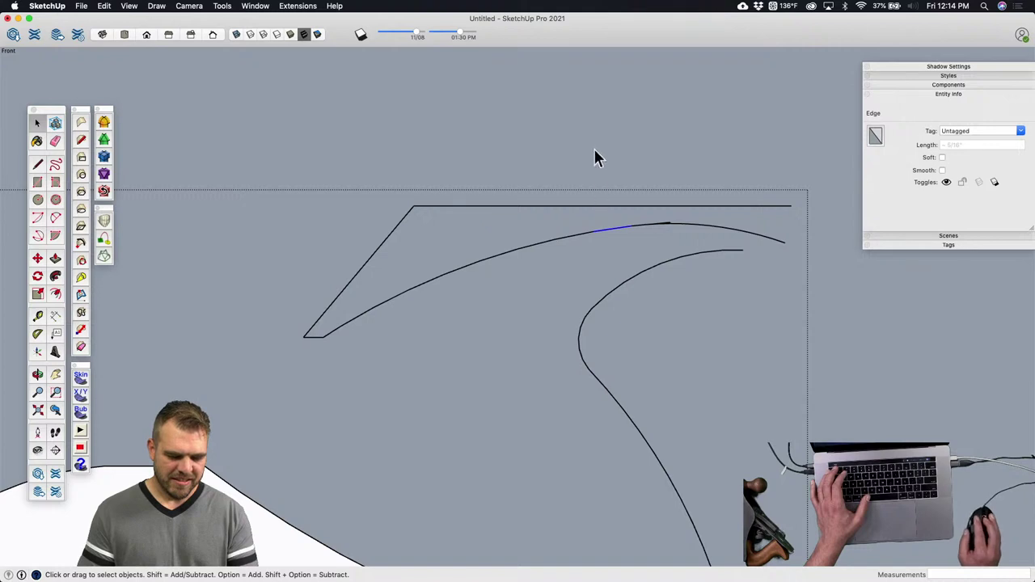
scroll(594, 157, down, 3)
key(l)
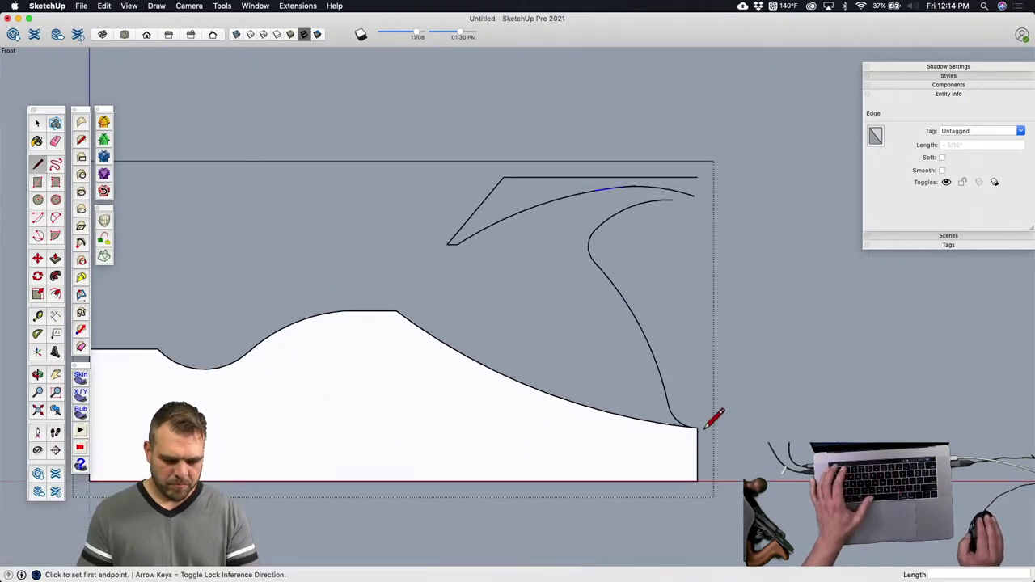
click(702, 427)
Step: Finish the vertical edge at the top line, then extend the diagonal to the hill's peak and trim its stub
click(698, 177)
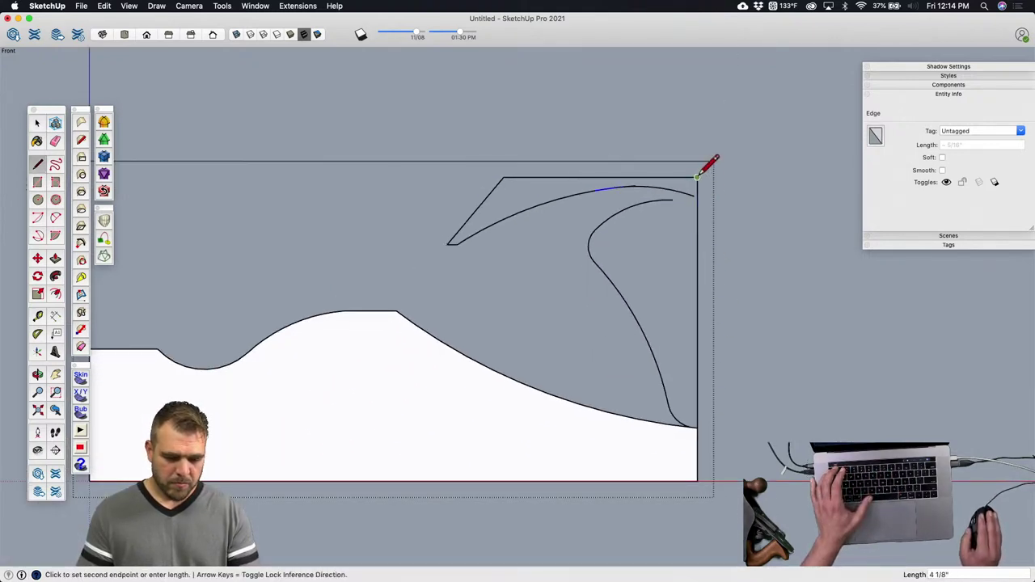
key(space)
key(l)
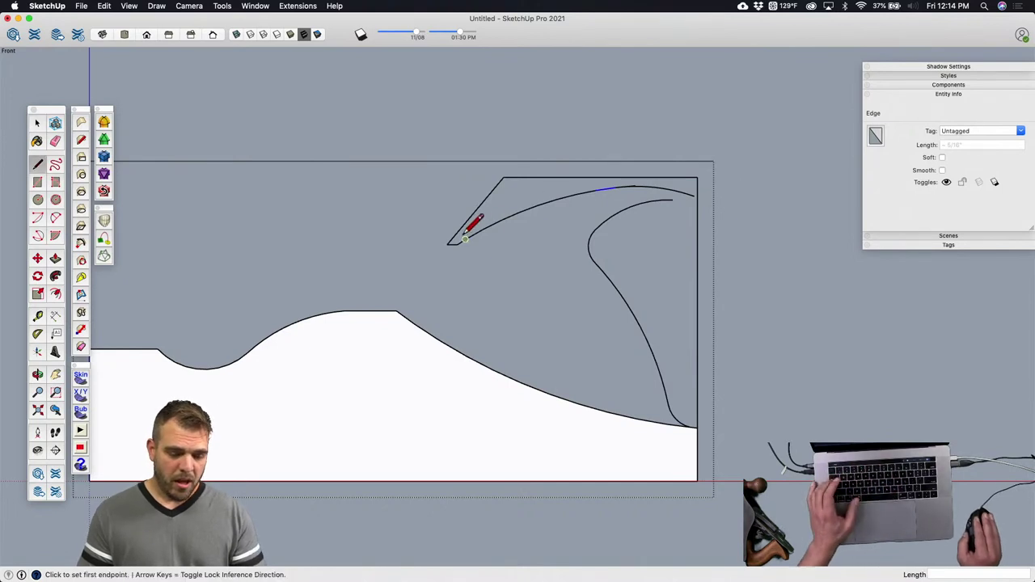
click(448, 243)
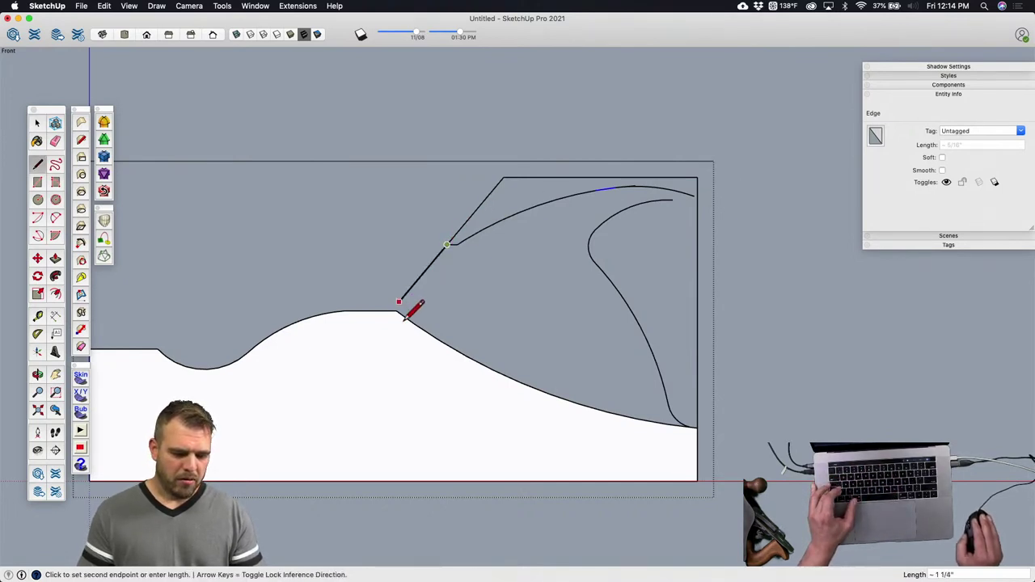
click(366, 343)
key(e)
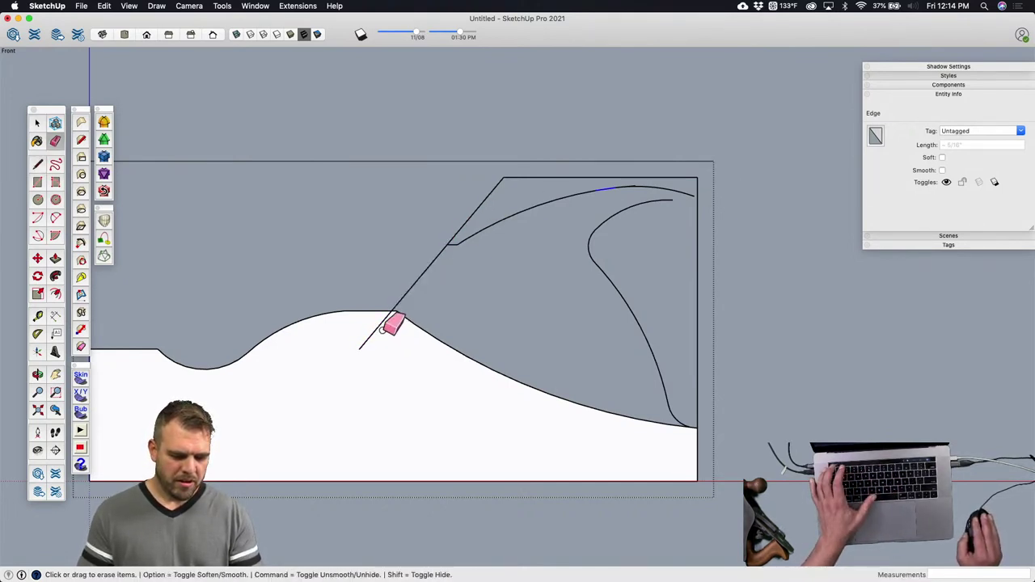
click(377, 330)
key(space)
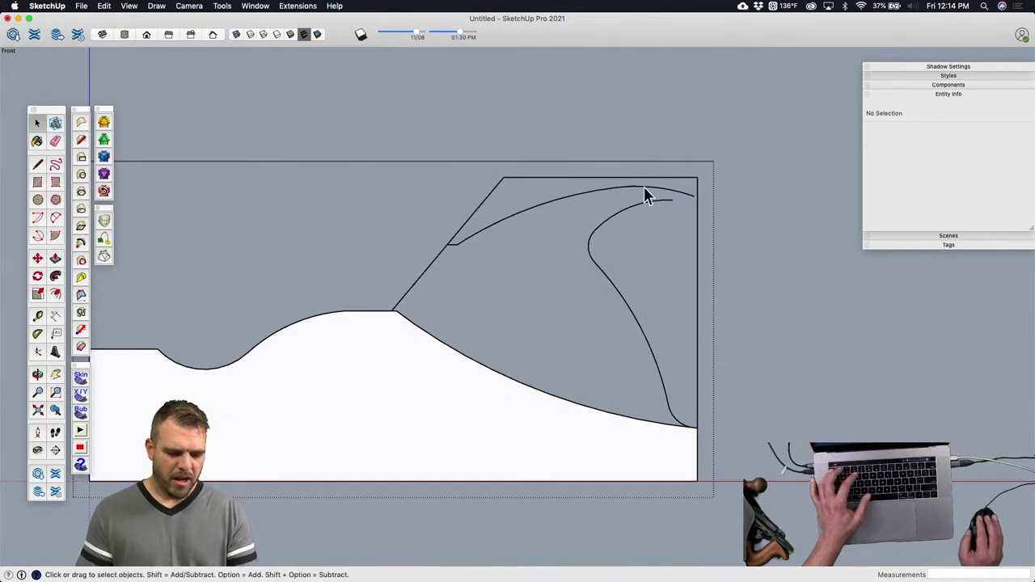
Step: Erase and delete every segment of the old upper handle curve
scroll(644, 187, up, 3)
key(e)
mouse_move(656, 183)
mouse_down()
mouse_move(628, 182)
mouse_move(662, 204)
mouse_up()
key(space)
key(Delete)
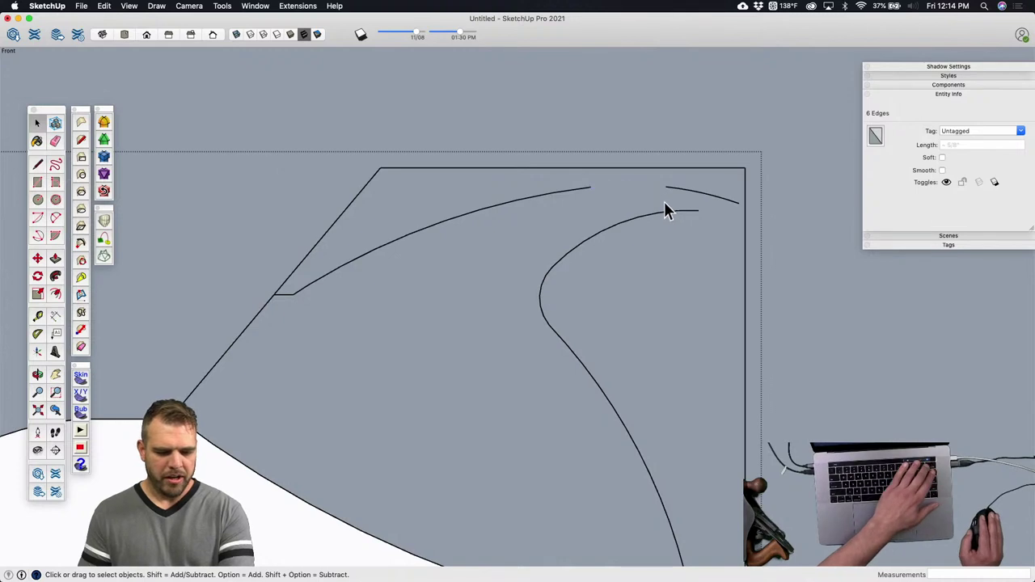
click(688, 194)
key(Delete)
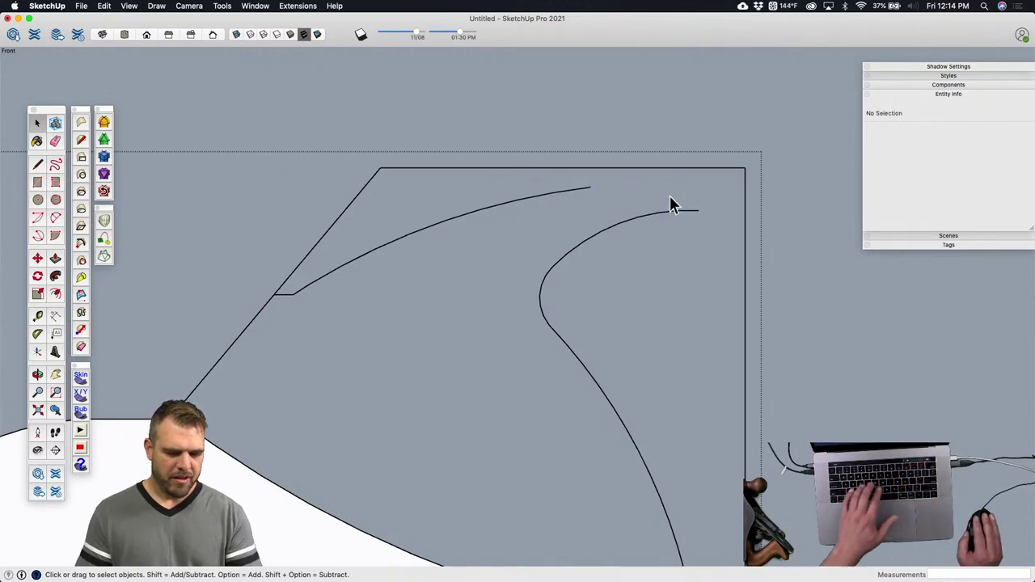
scroll(568, 212, down, 2)
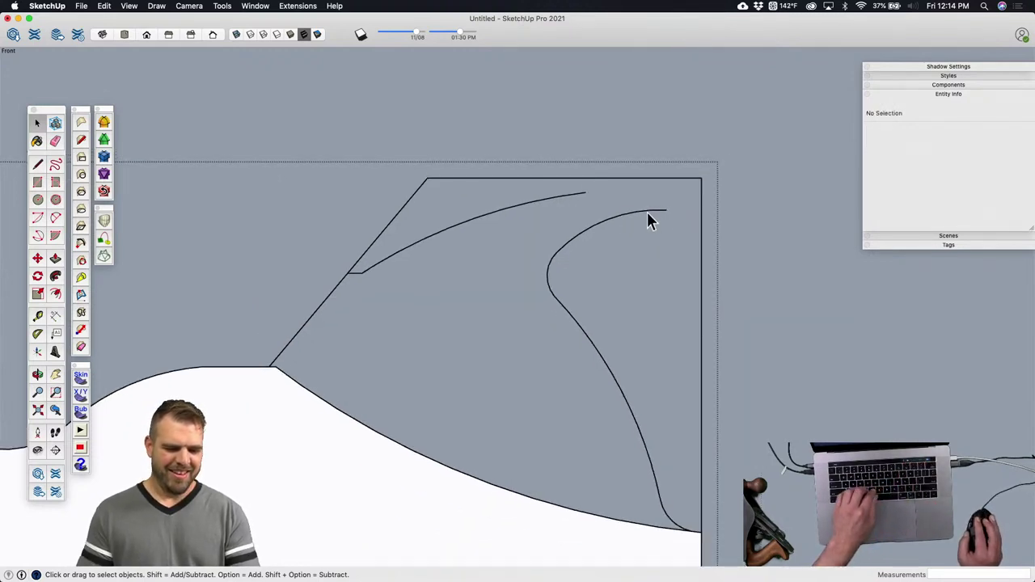
scroll(597, 198, up, 1)
click(569, 195)
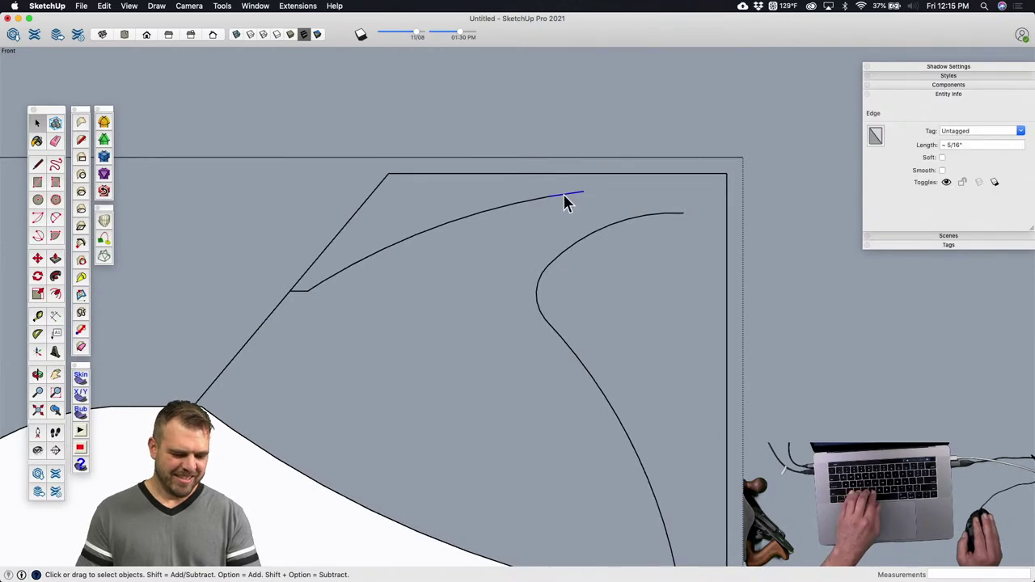
key(e)
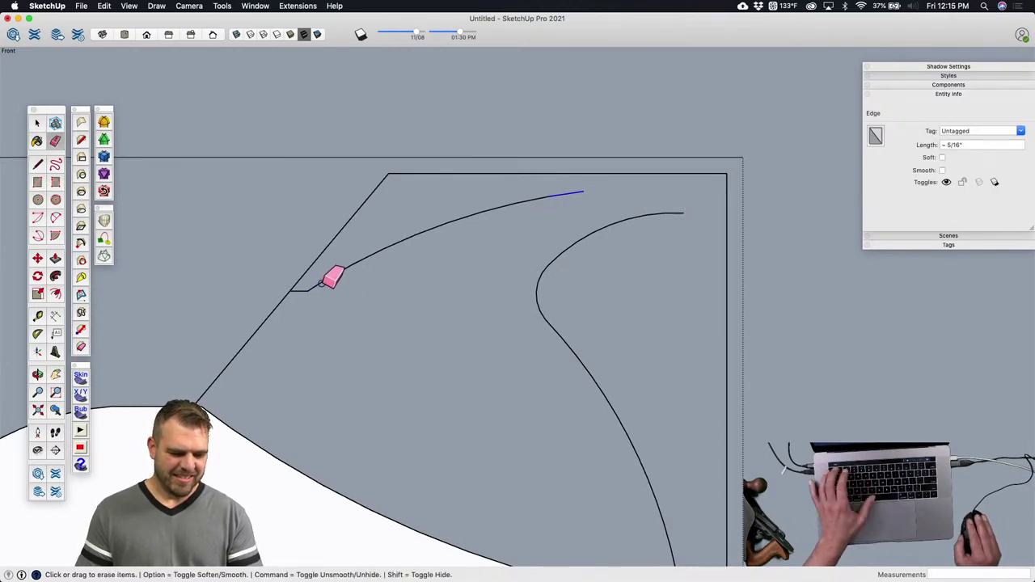
mouse_move(318, 287)
mouse_down()
mouse_move(390, 243)
mouse_move(449, 229)
mouse_up()
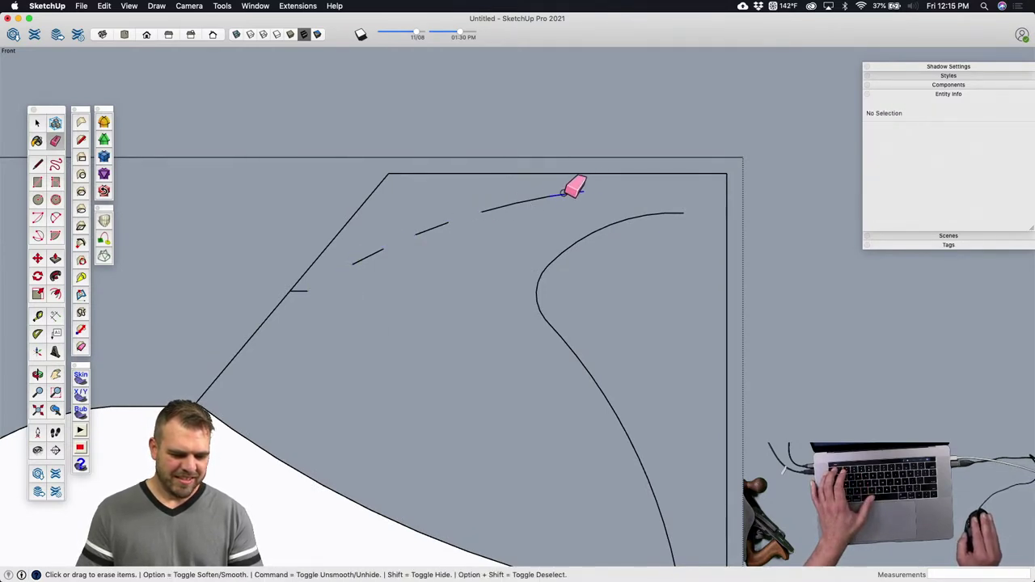
mouse_move(564, 192)
mouse_down()
mouse_move(358, 257)
mouse_move(508, 211)
mouse_move(519, 221)
mouse_up()
Step: Draw a new top arc from the diagonal's end to the top right of the handle
key(a)
click(307, 290)
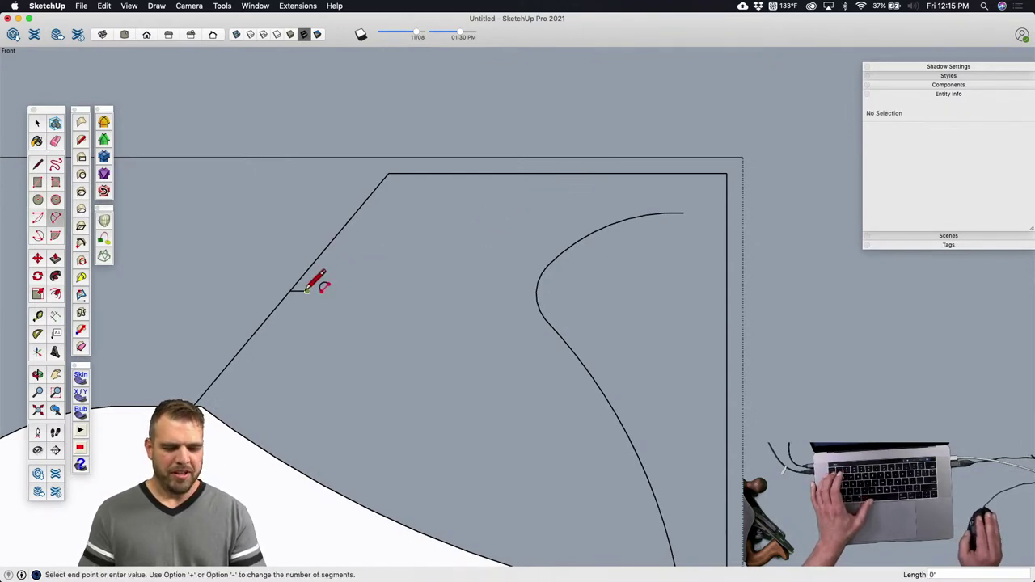
click(692, 190)
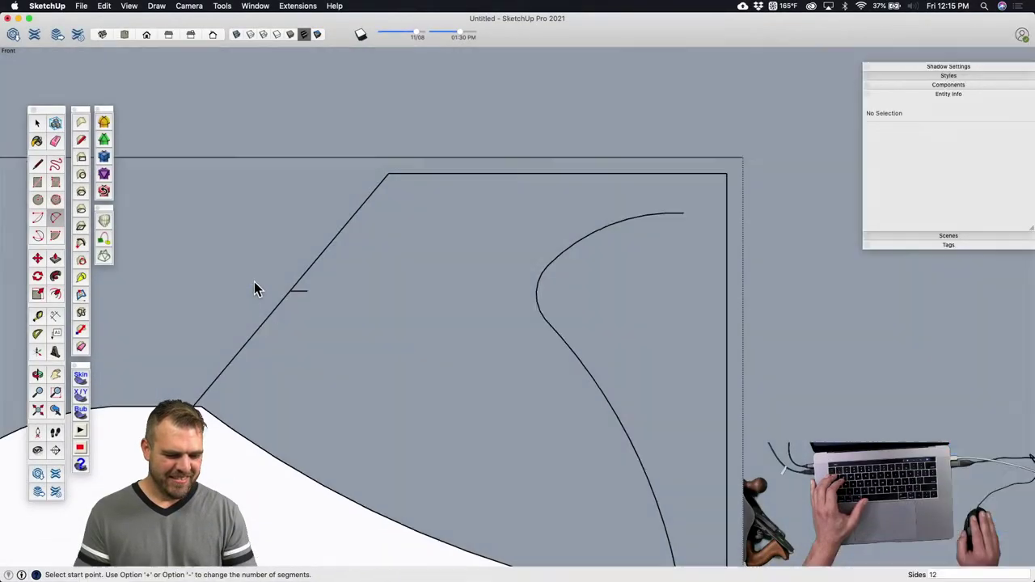
click(307, 291)
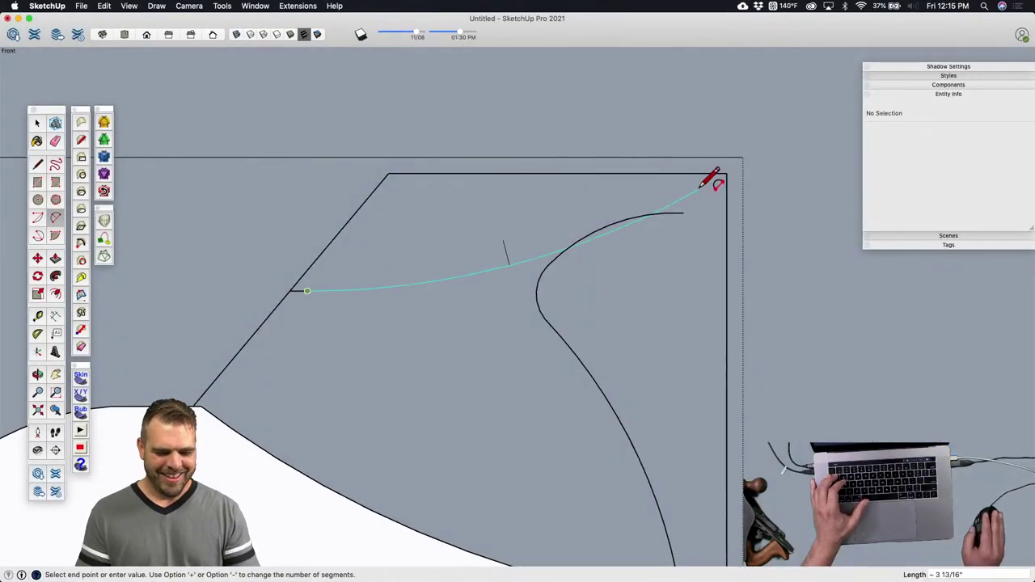
click(691, 186)
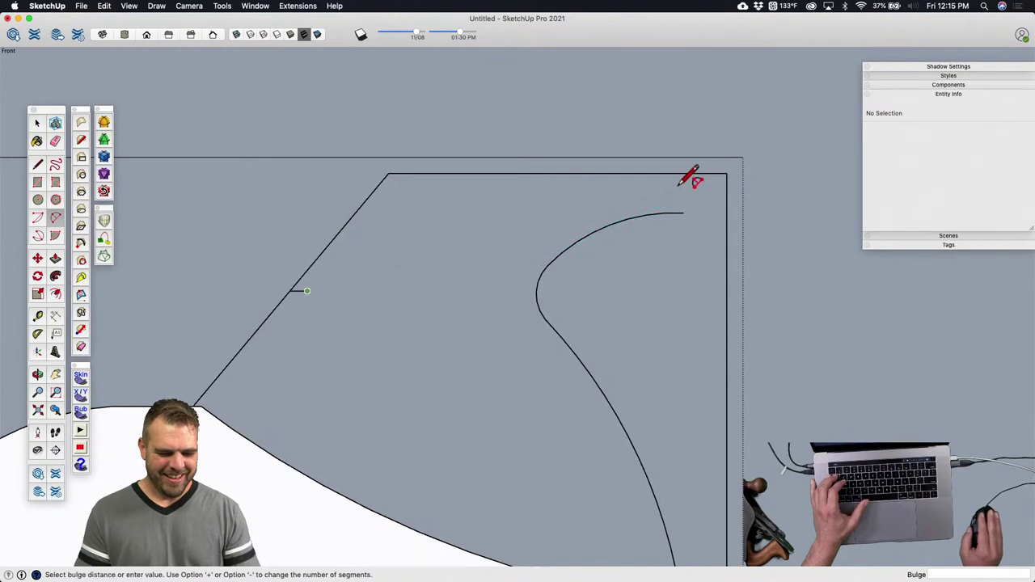
click(564, 194)
Step: Round the handle's tip with a small arc and erase the leftover stubs beyond it
click(646, 213)
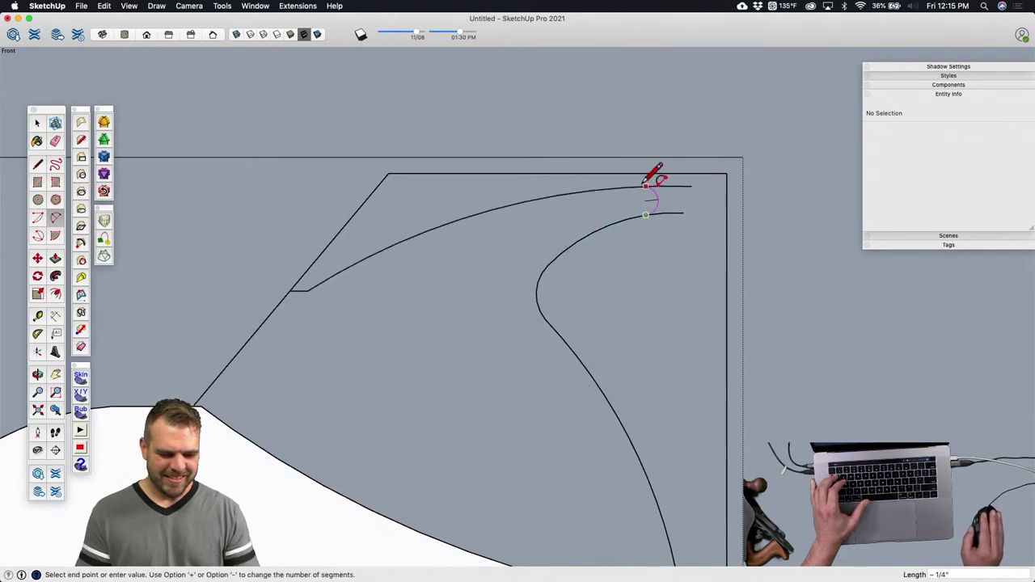
click(645, 186)
double_click(654, 173)
key(e)
drag(686, 196, 683, 179)
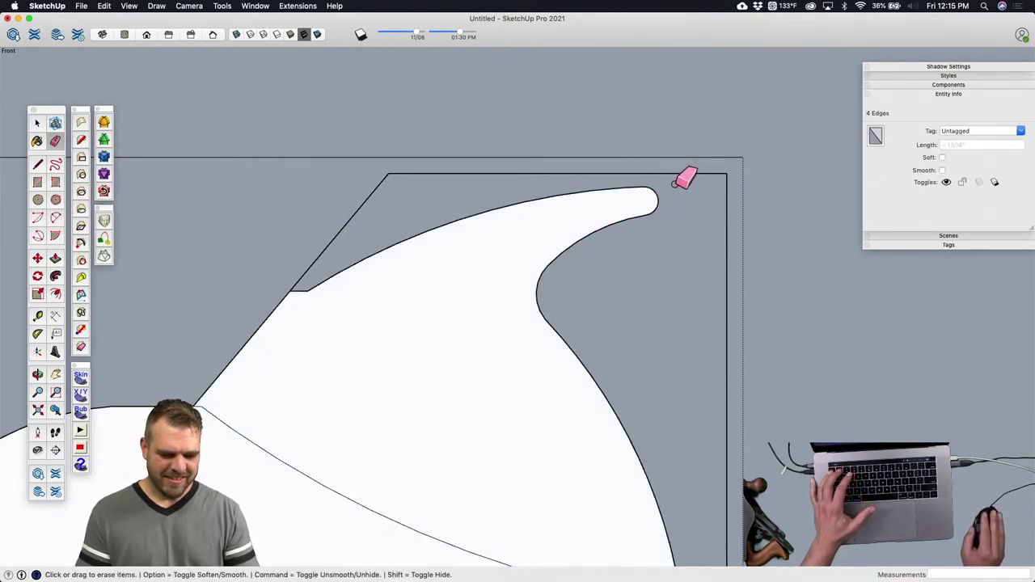
scroll(683, 179, down, 4)
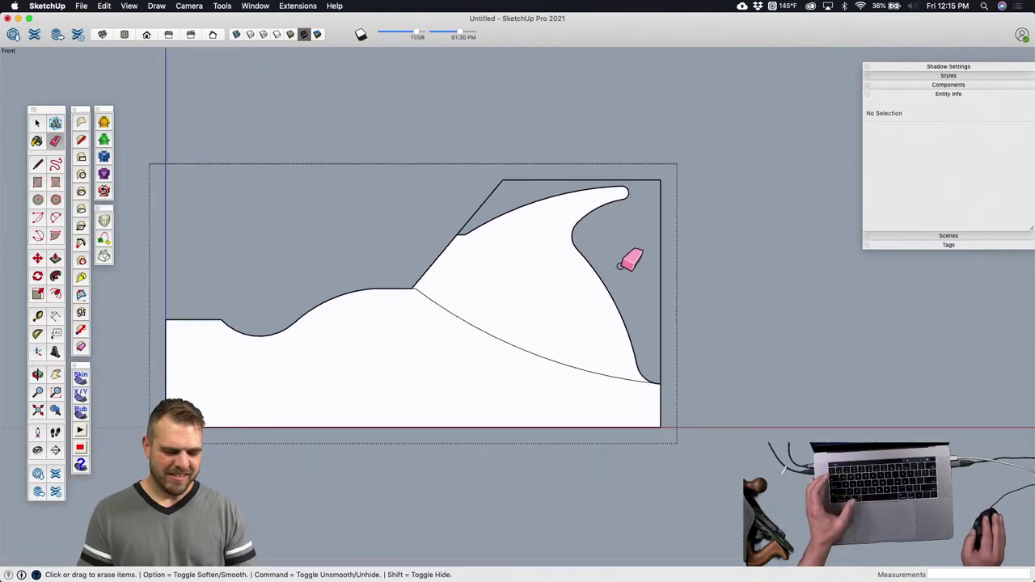
key(space)
Step: Offset the handle's front curve inward to make a copy inside the handle
click(559, 301)
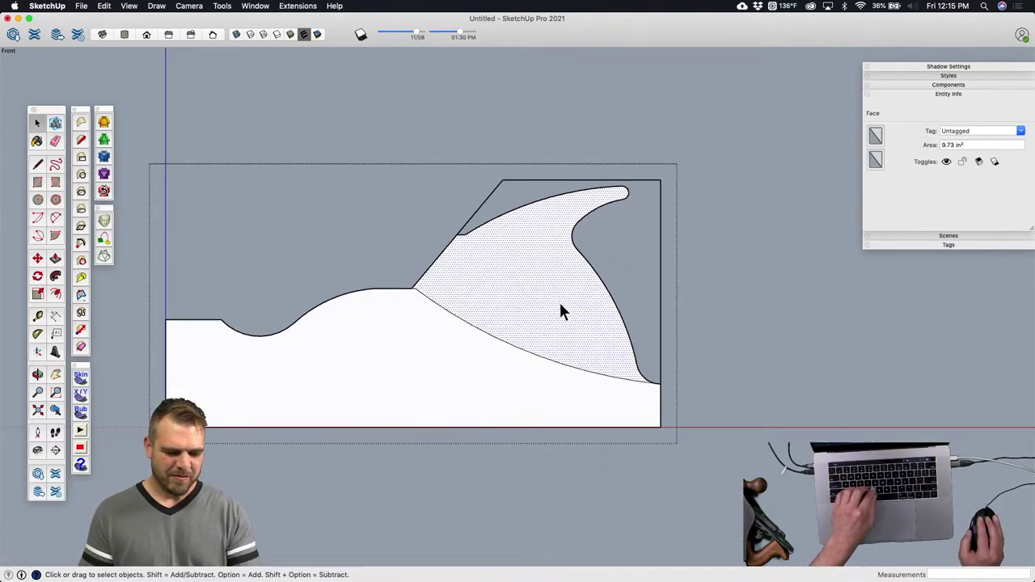
scroll(561, 307, up, 2)
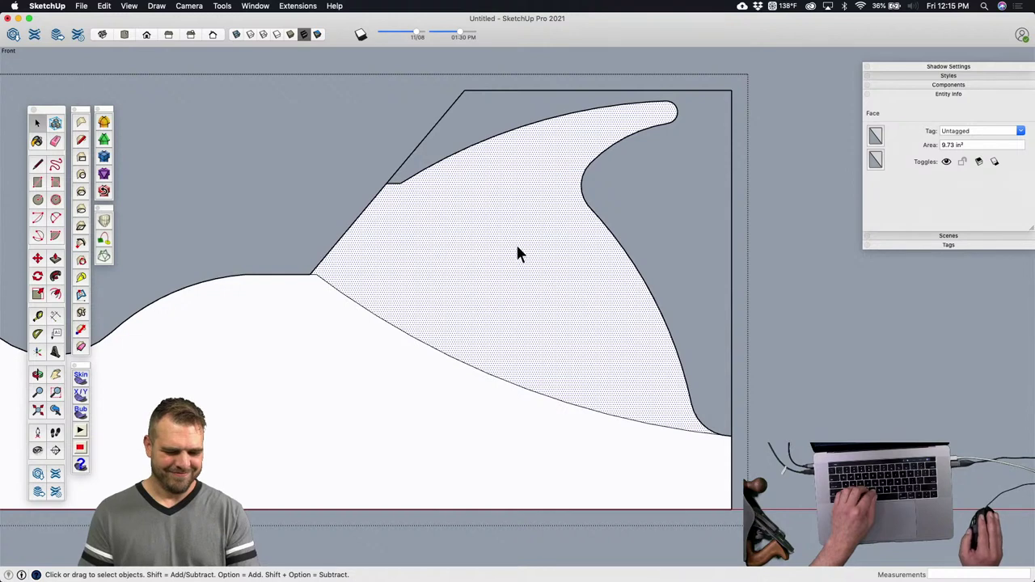
click(604, 227)
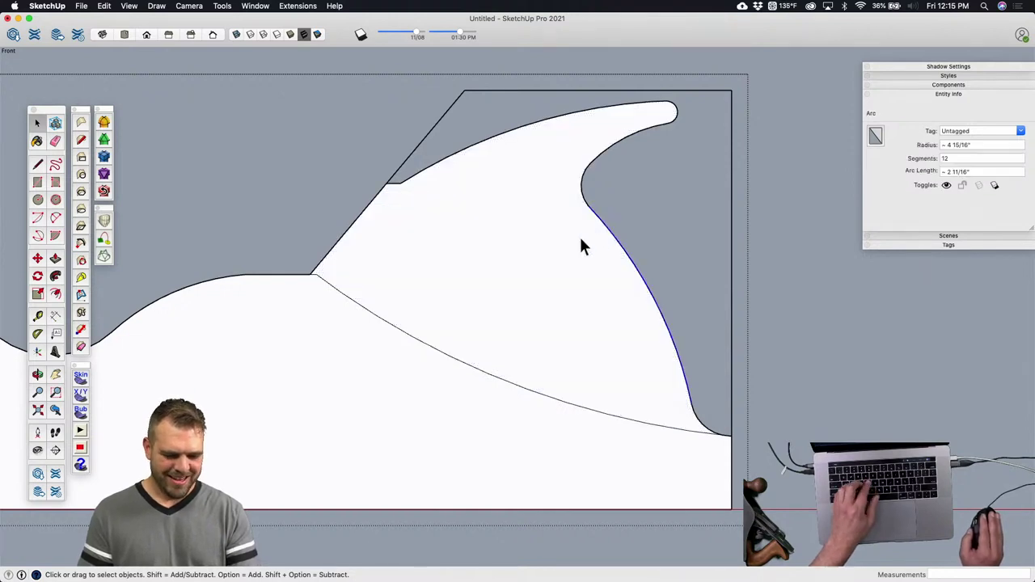
key(f)
click(594, 214)
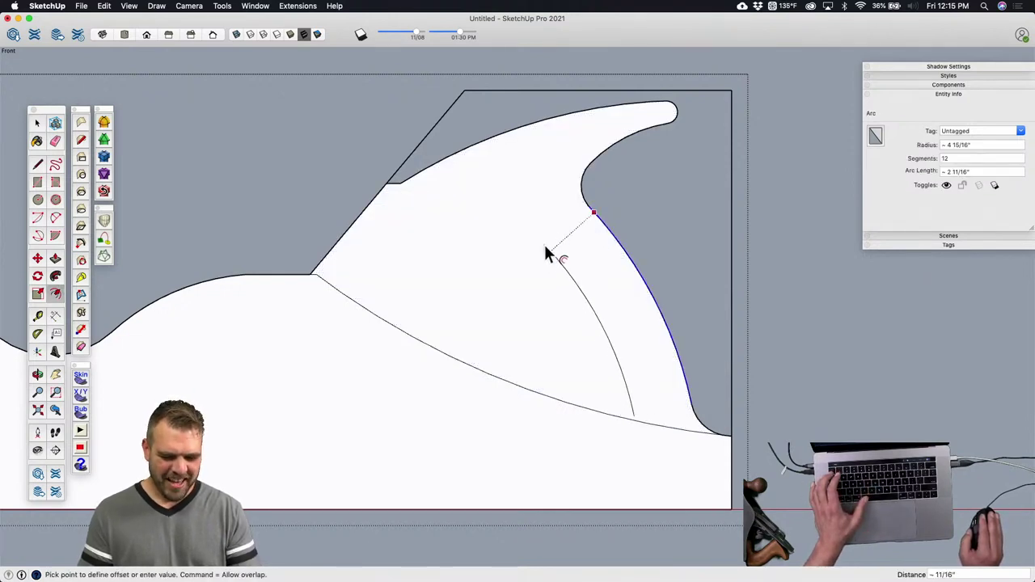
click(545, 251)
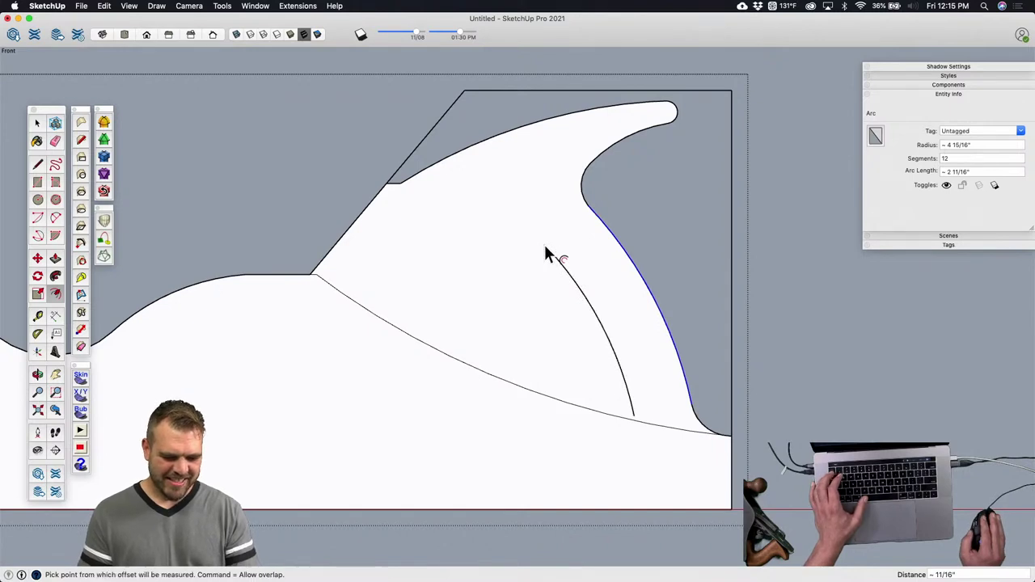
key(space)
Step: Move the copy's ends so it runs from higher in the handle down onto the lower curve
click(742, 380)
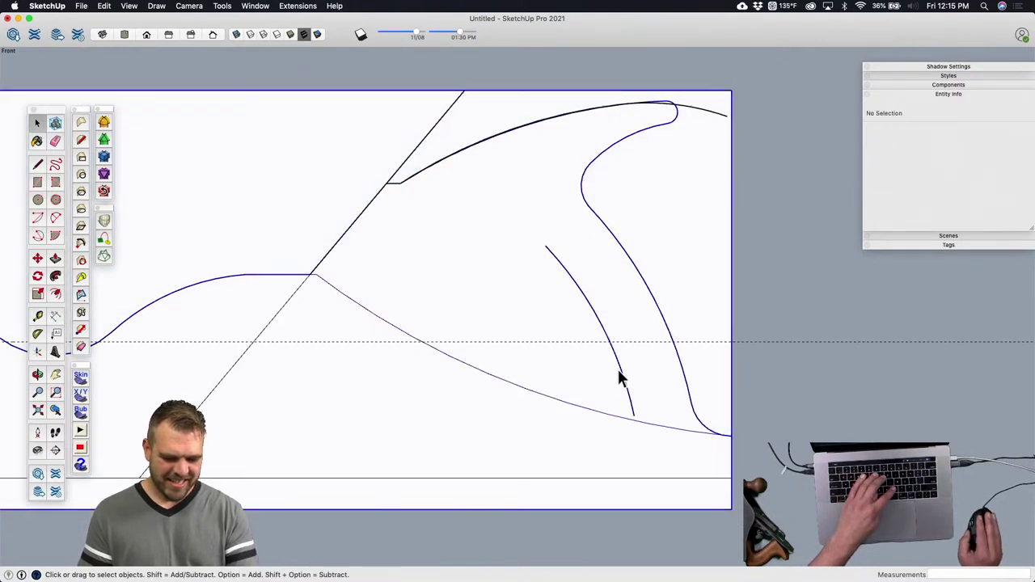
key(m)
click(633, 415)
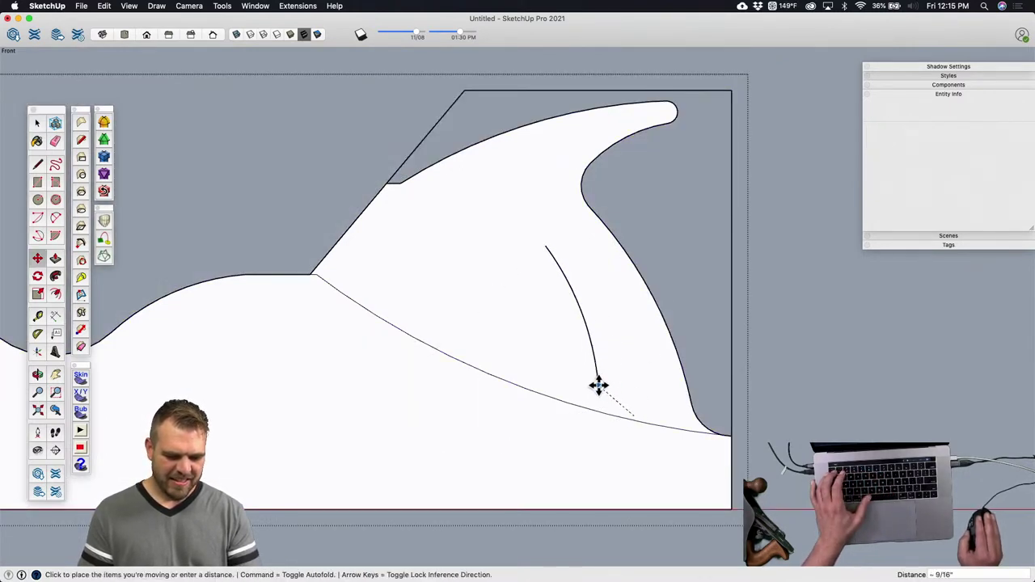
click(605, 389)
click(546, 245)
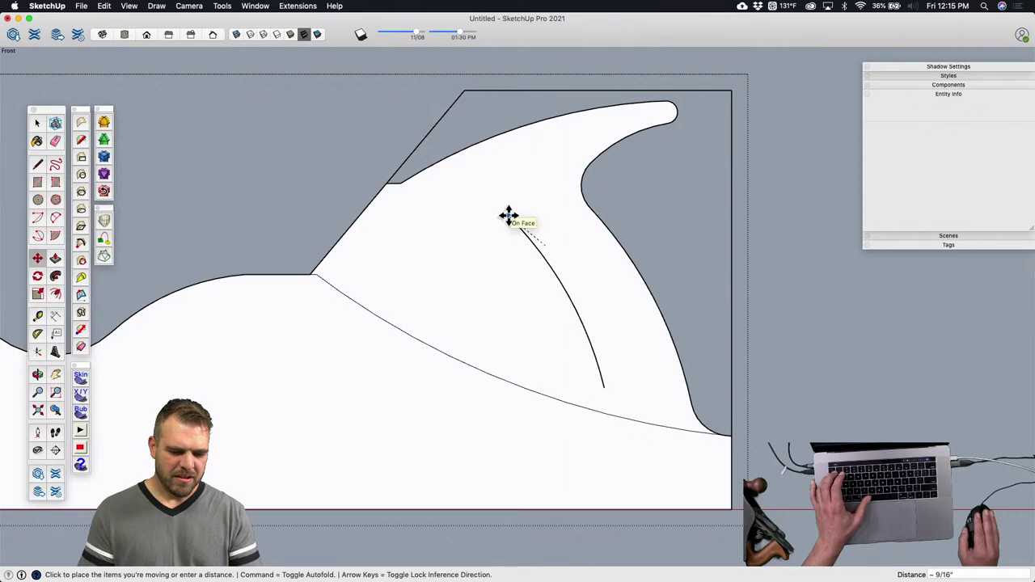
click(508, 214)
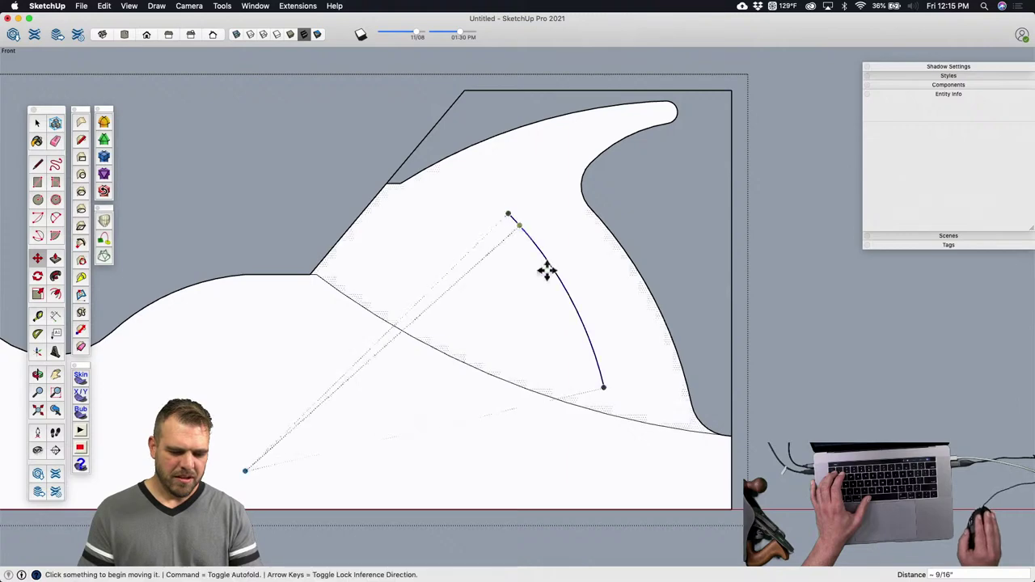
click(601, 387)
click(594, 396)
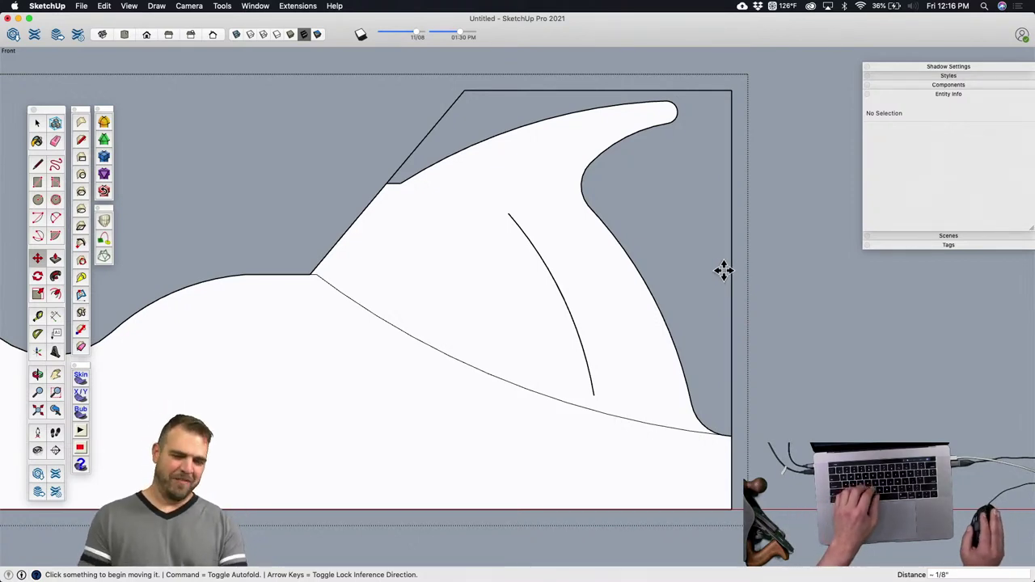
key(space)
Step: Hide the section cut and save the model to the Desktop as 'Infill Handplane'
key(shift+s)
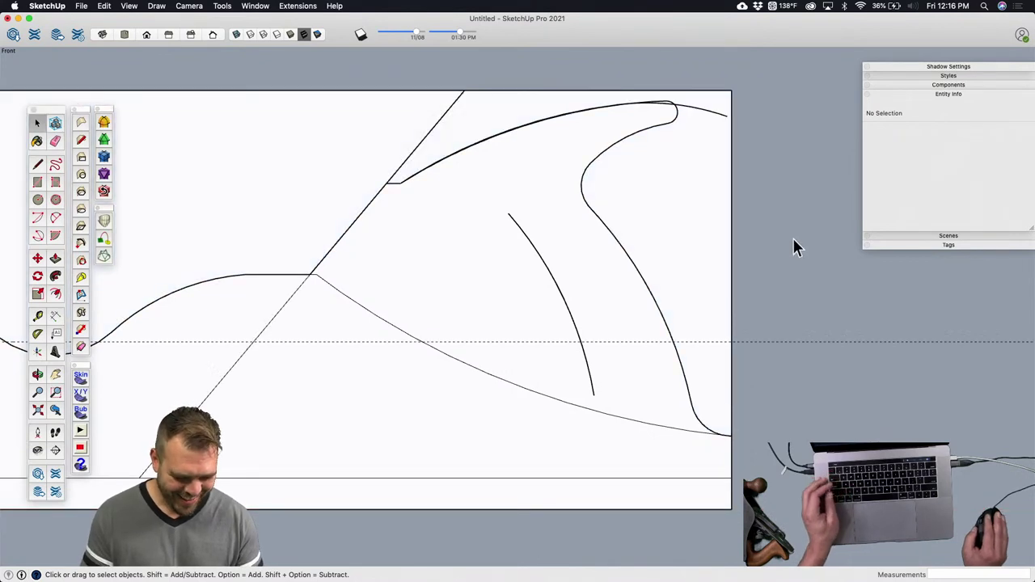
key(super+s)
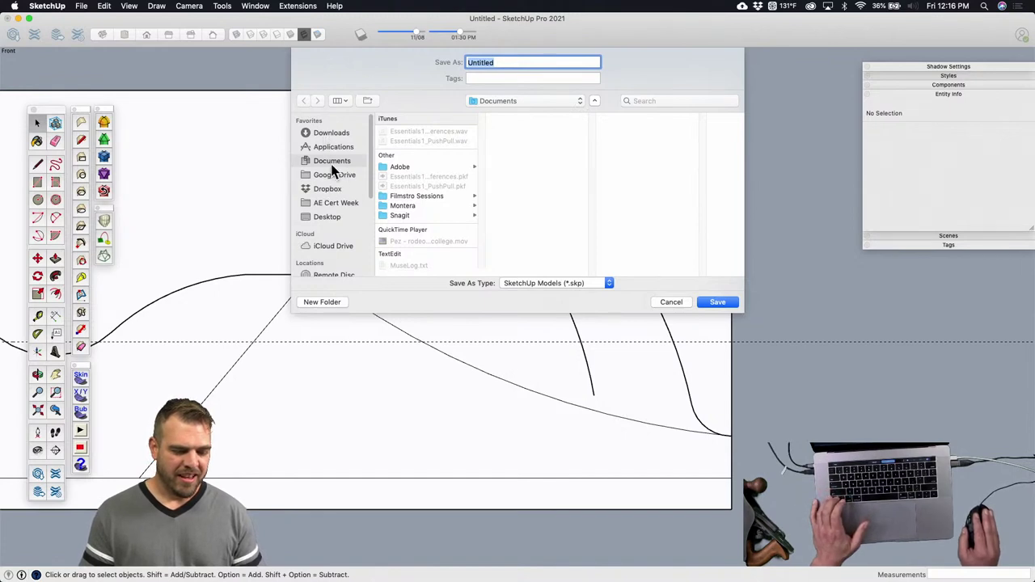
click(548, 101)
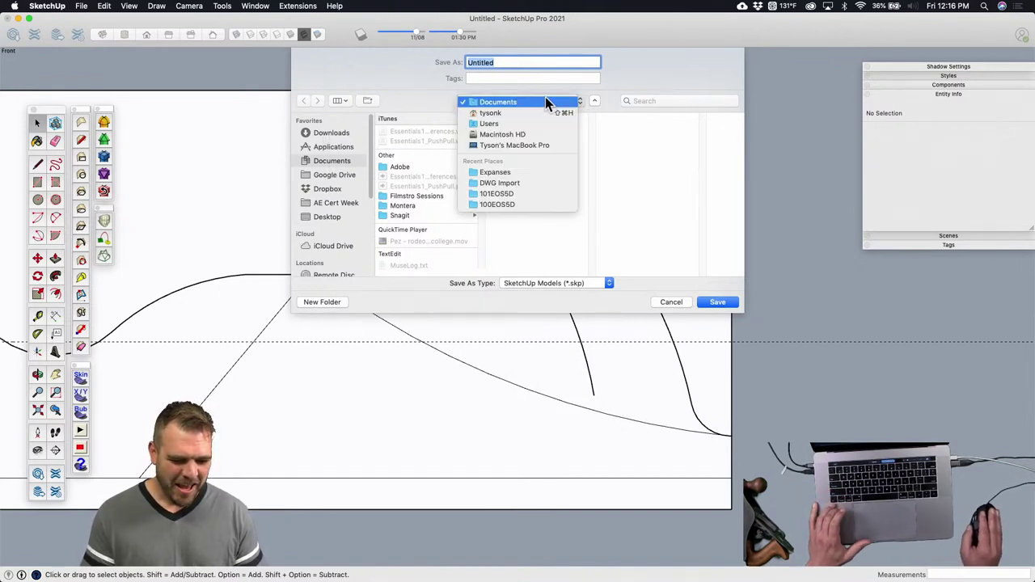
click(382, 72)
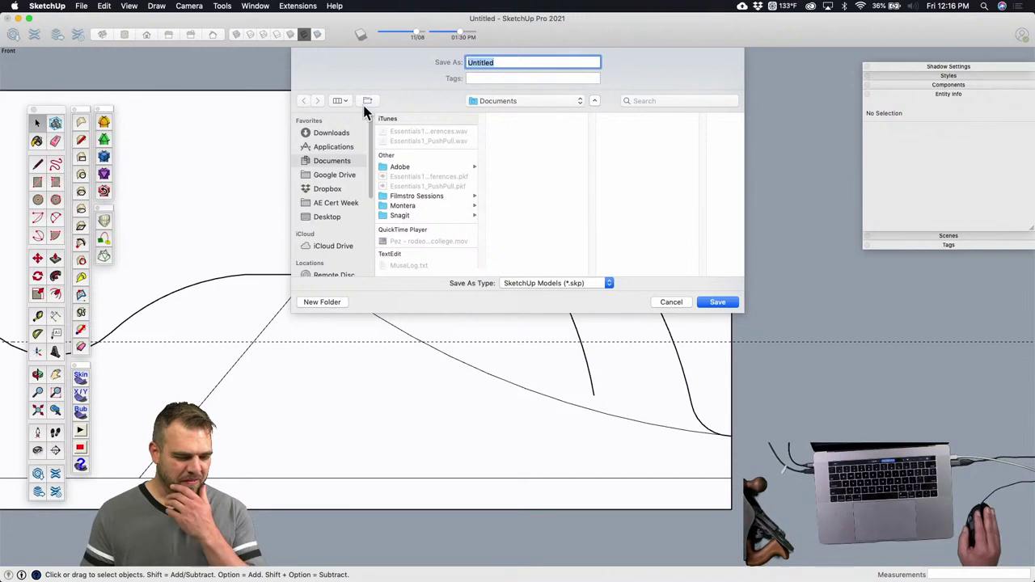
click(328, 217)
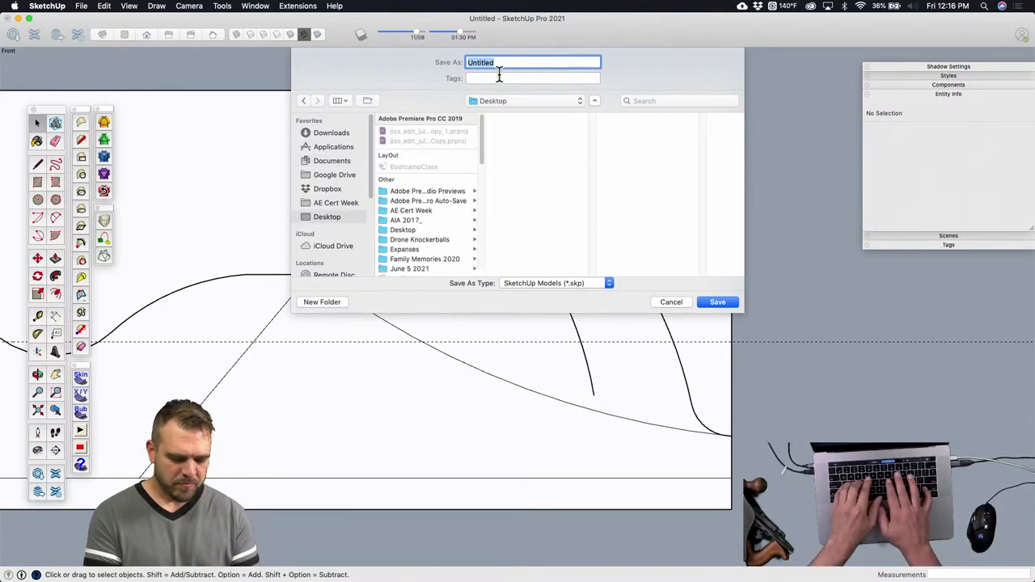
text(Infill)
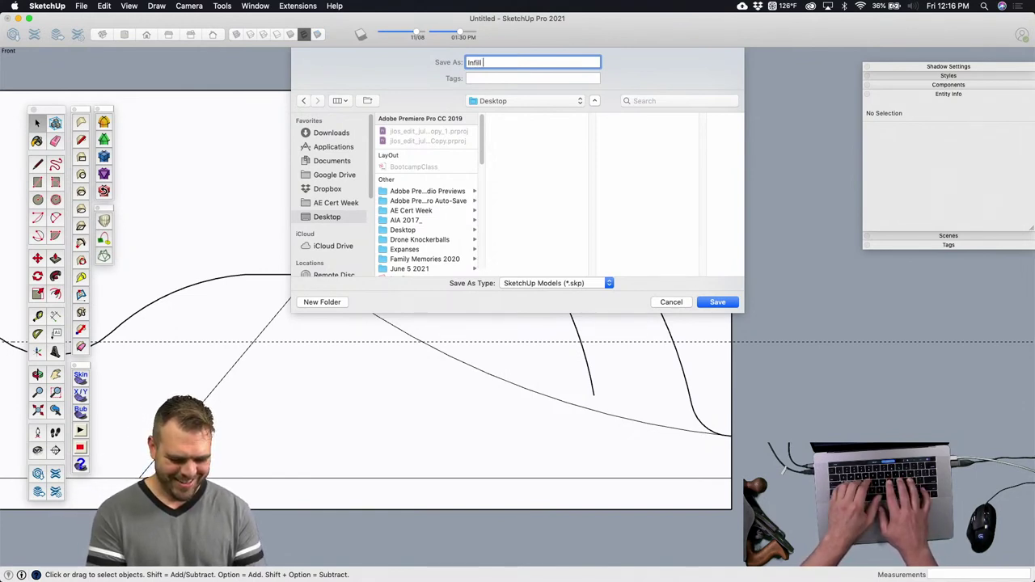
text( Pattern)
key(Return)
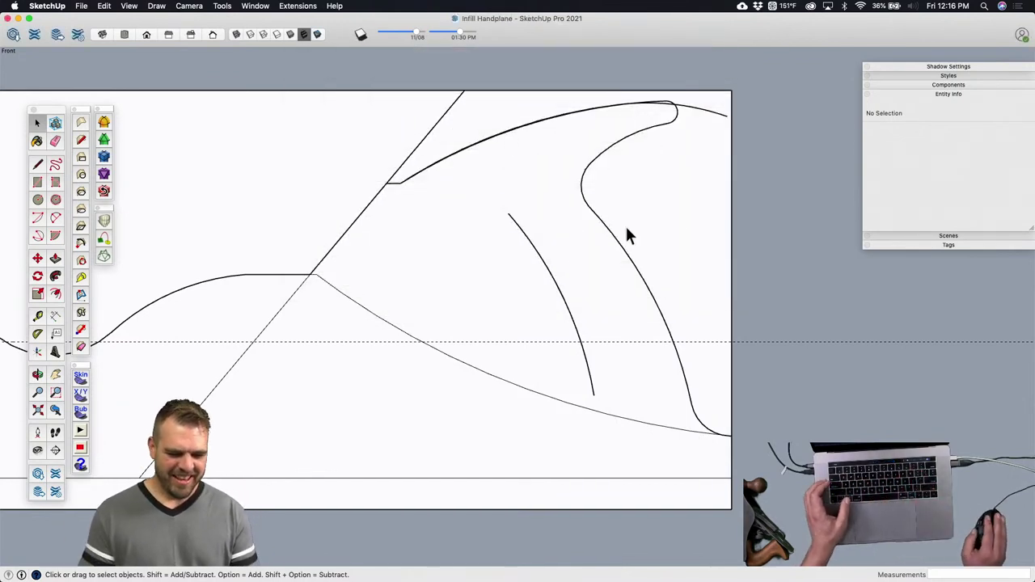
Step: Open the curve's group and try repositioning its endpoints, then cancel and leave the group
click(548, 271)
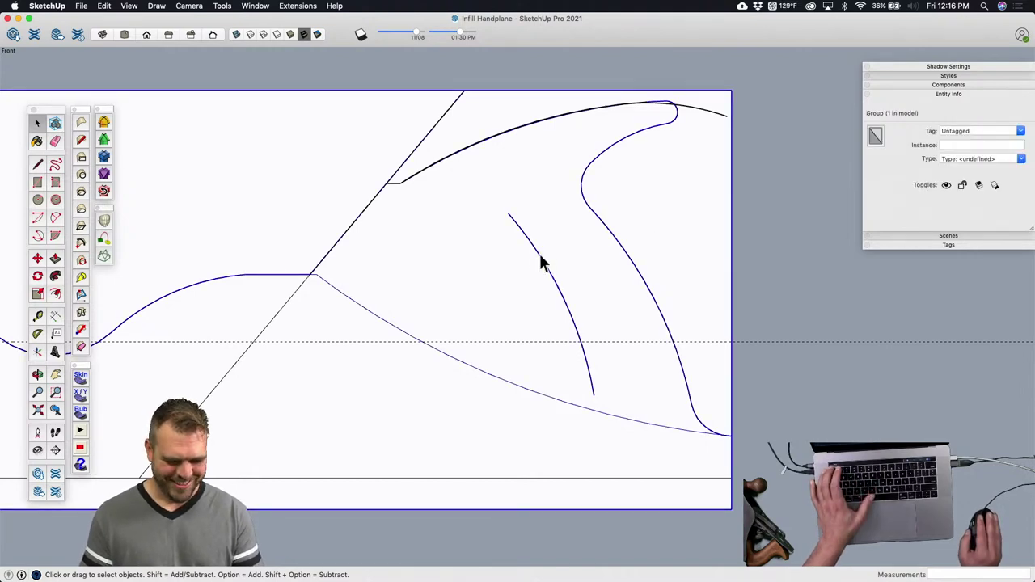
double_click(541, 265)
key(m)
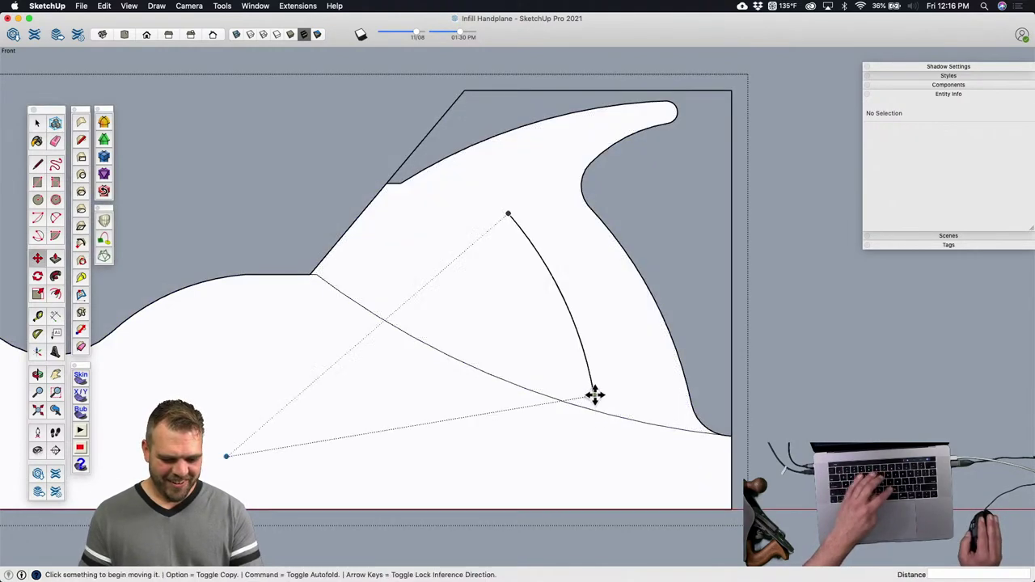
click(592, 395)
click(583, 394)
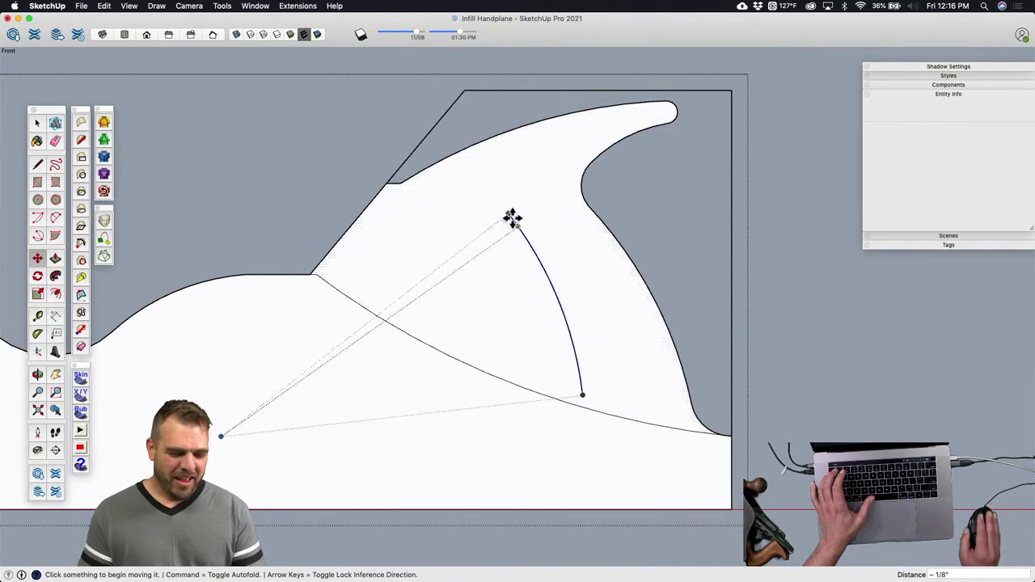
key(Escape)
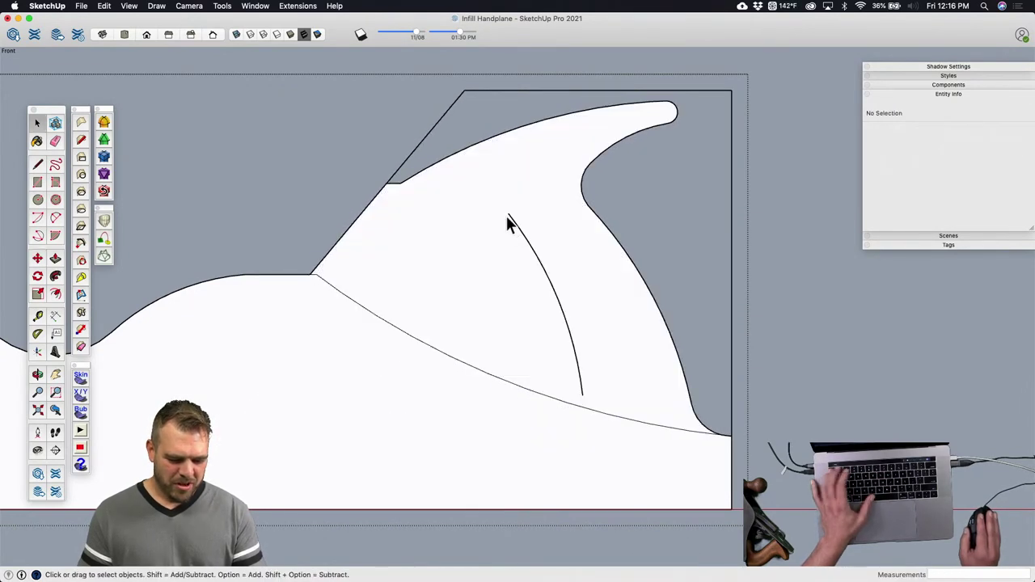
click(509, 215)
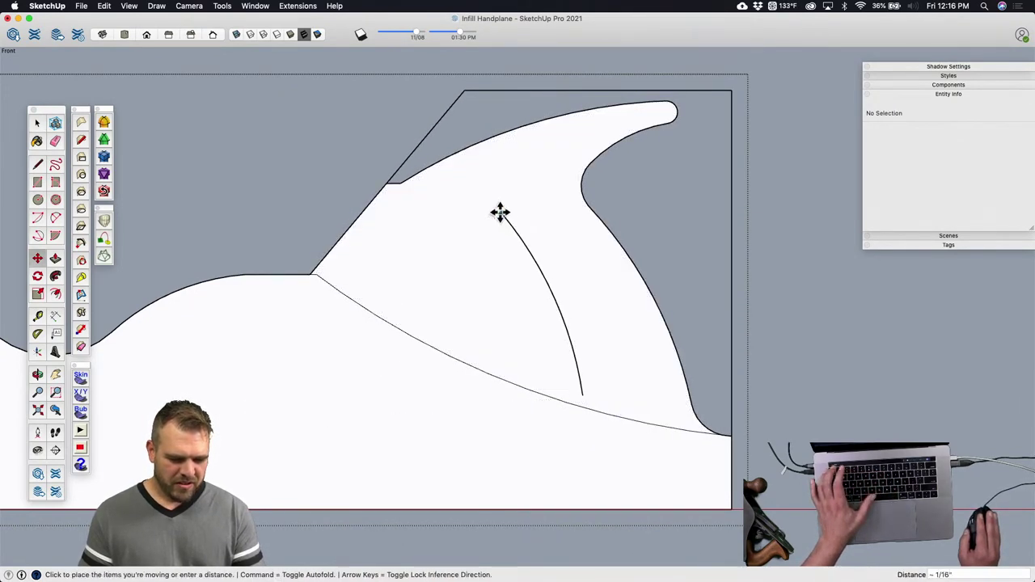
key(Escape)
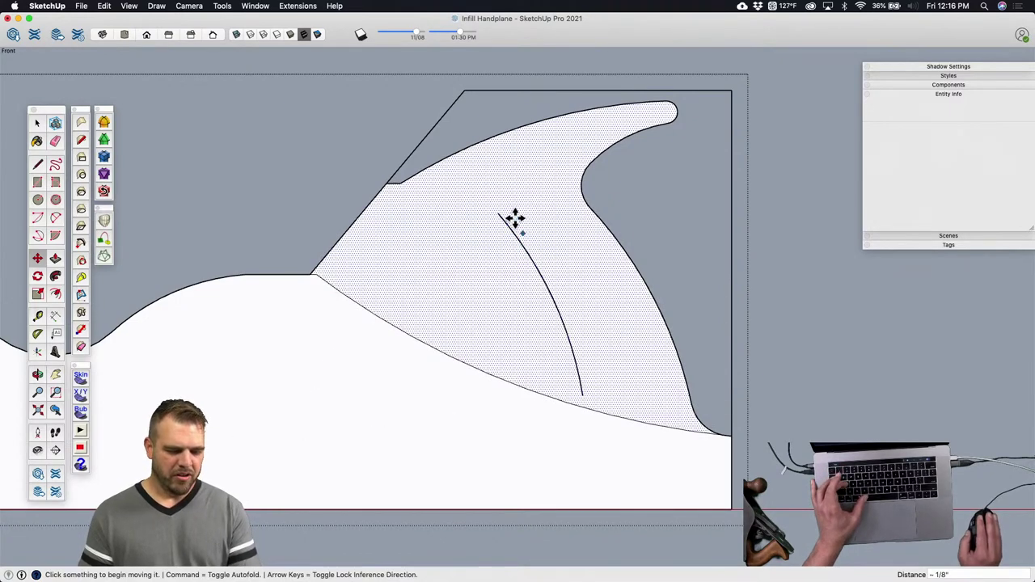
scroll(510, 217, down, 3)
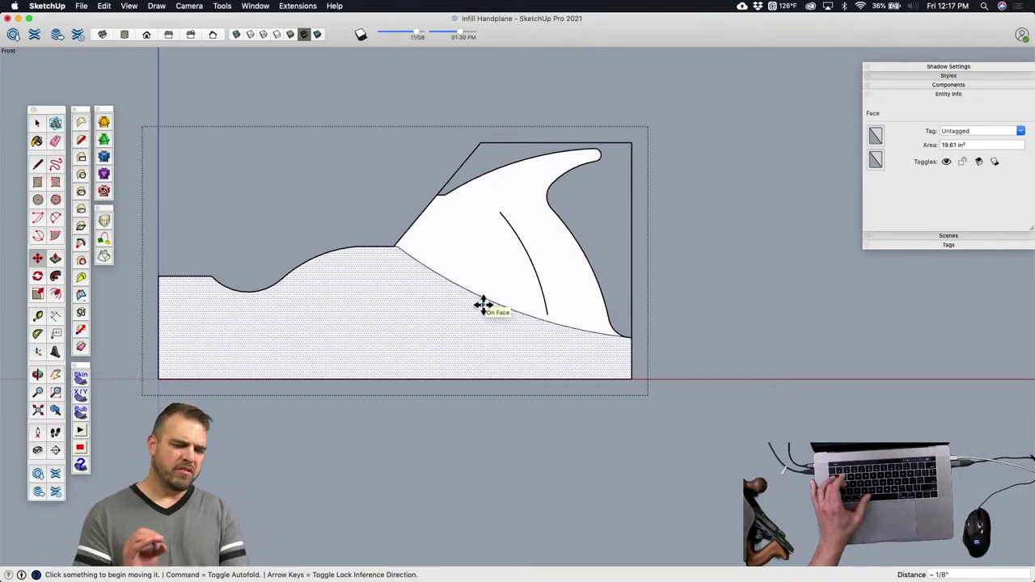
key(space)
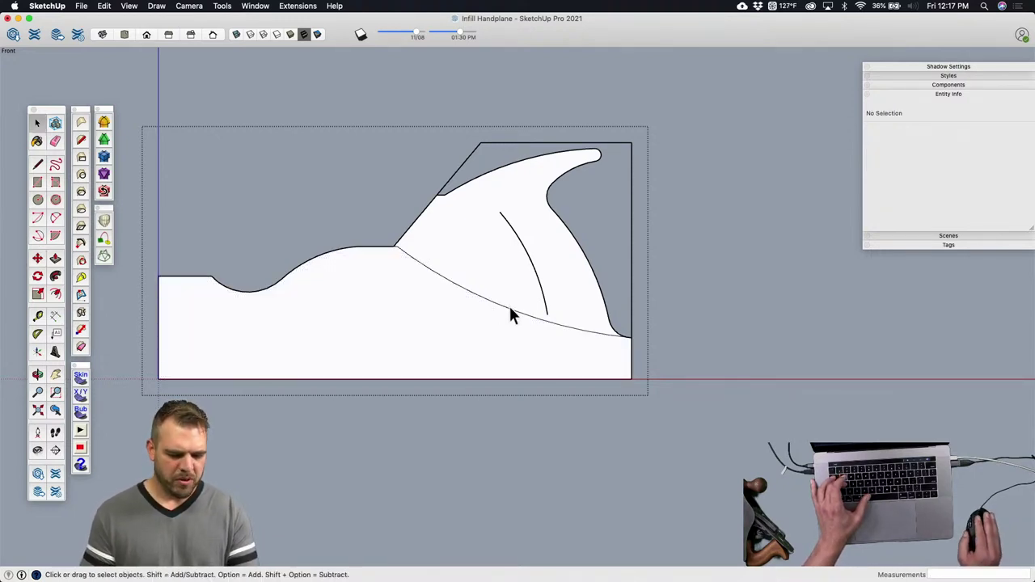
key(Escape)
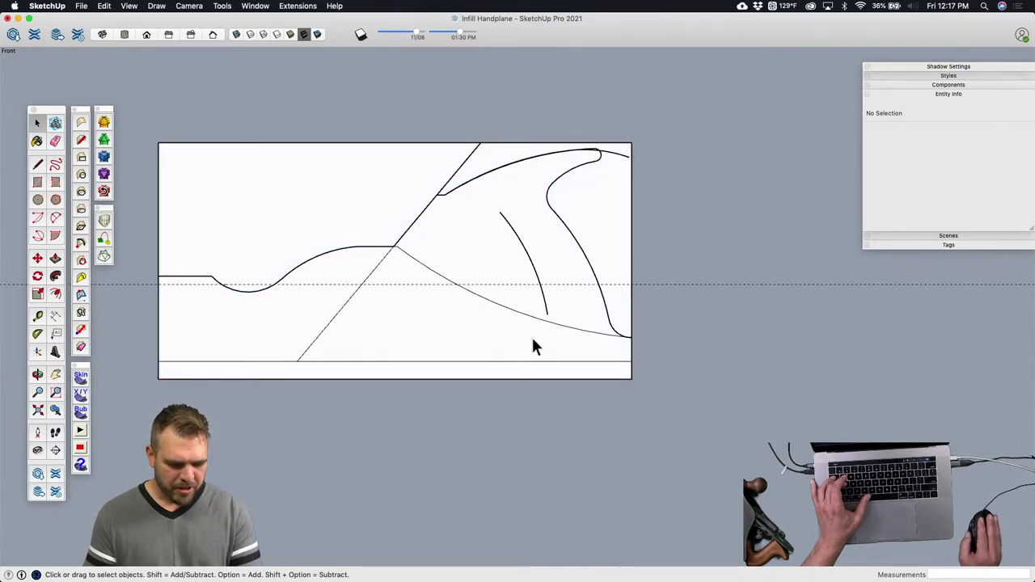
Step: Inside the board group, draw a short line from the right edge and an arc to the upper corner
double_click(441, 317)
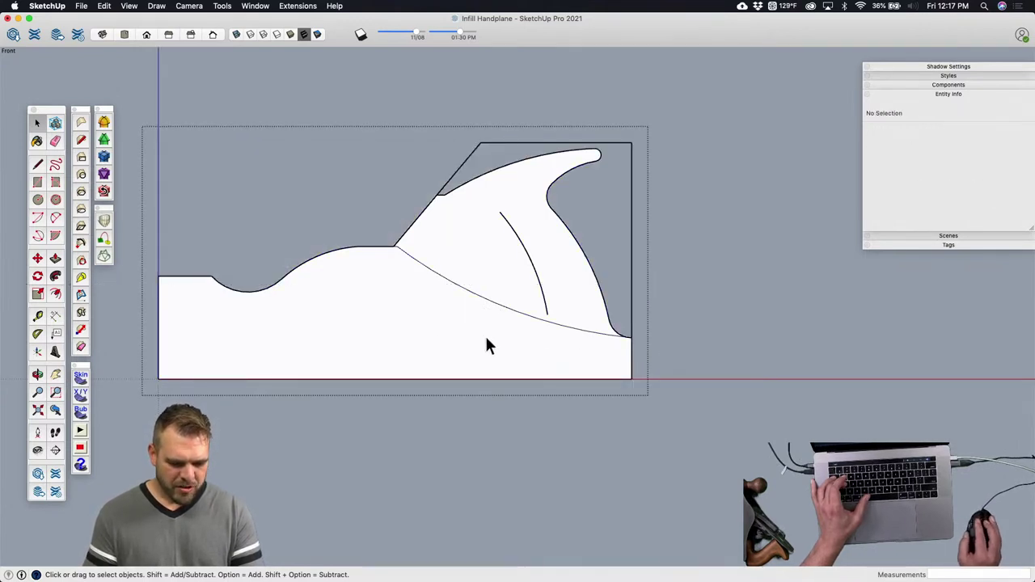
click(482, 344)
scroll(470, 336, up, 4)
key(a)
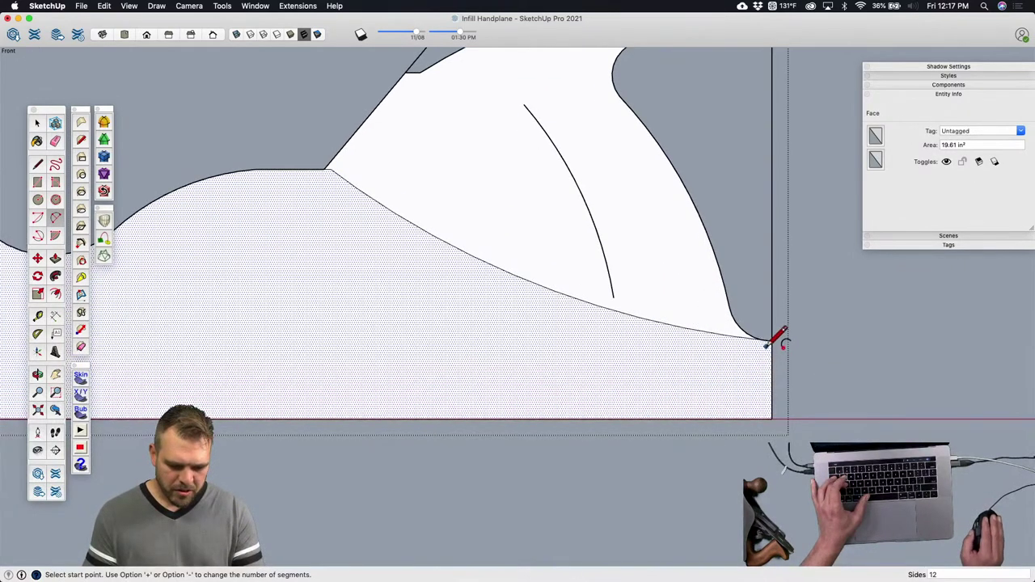
key(l)
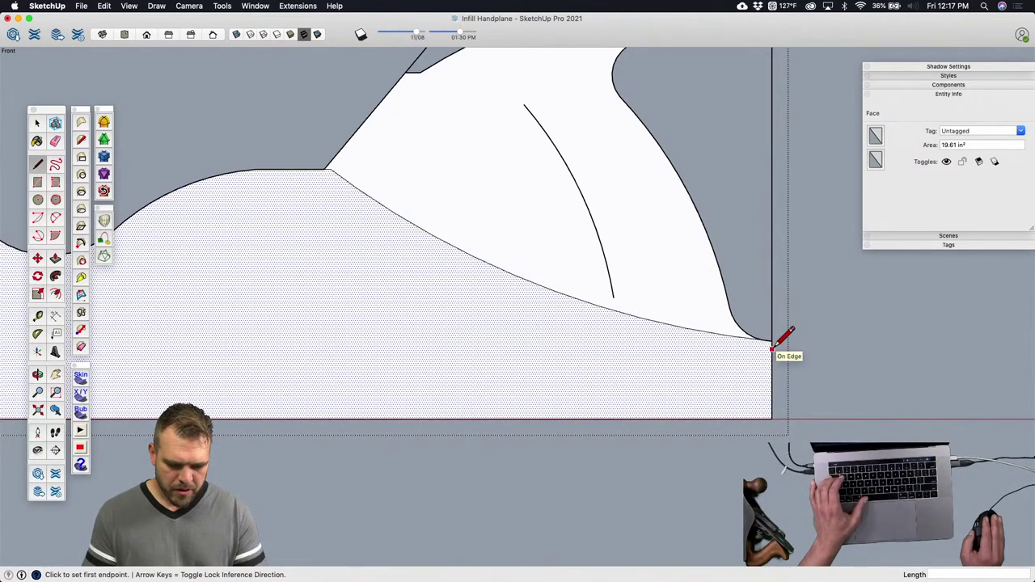
click(772, 347)
click(702, 348)
key(a)
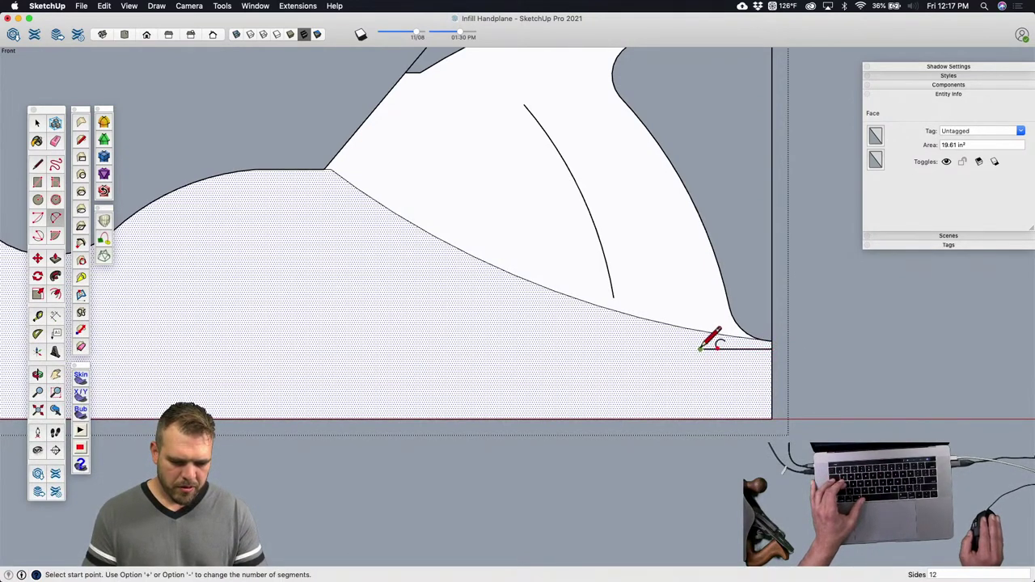
click(702, 349)
click(325, 168)
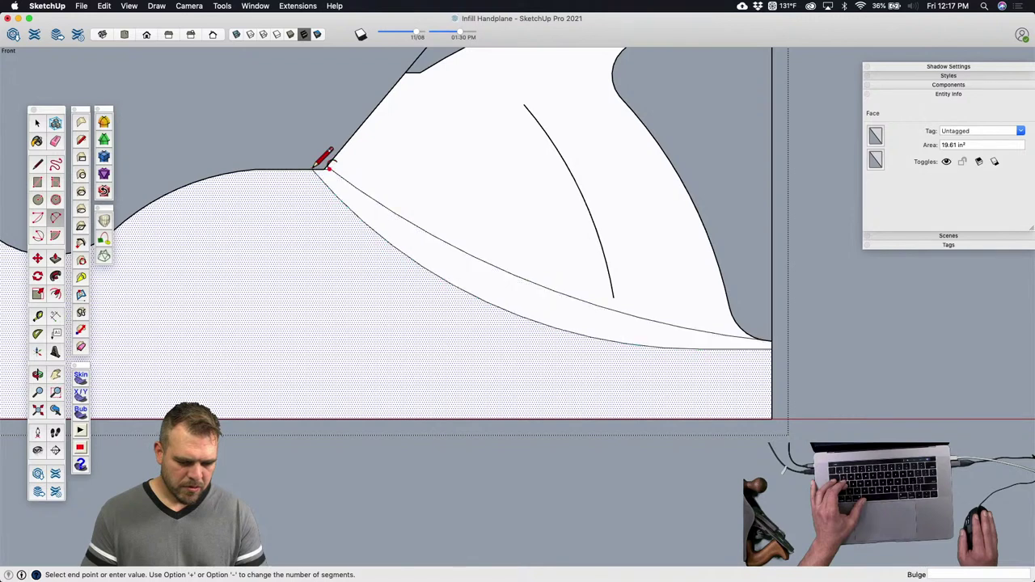
click(382, 212)
Step: Draw connected arcs forming the hand hole's rounded top, left side and bottom
key(e)
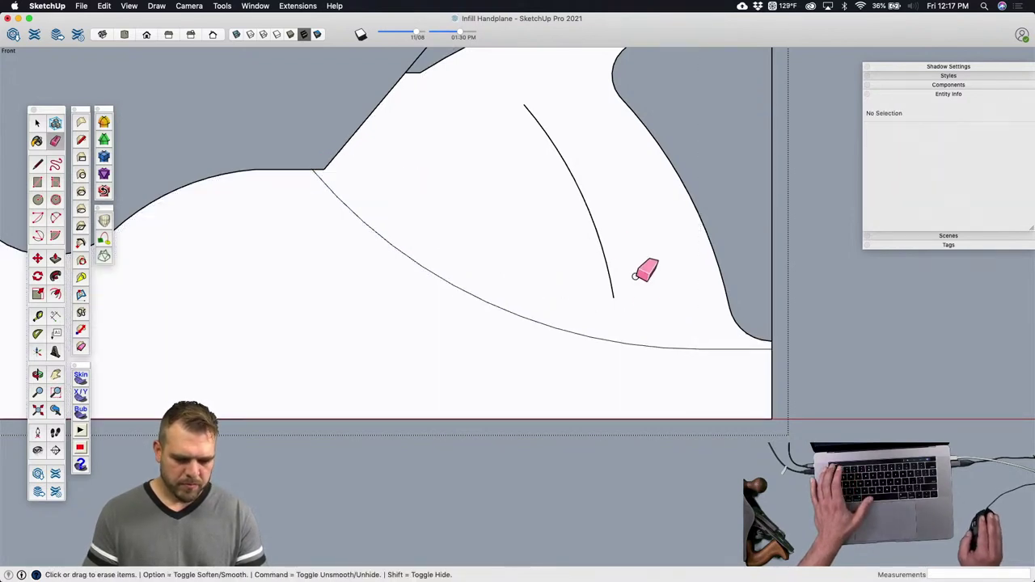
scroll(627, 316, down, 5)
scroll(566, 242, up, 5)
key(a)
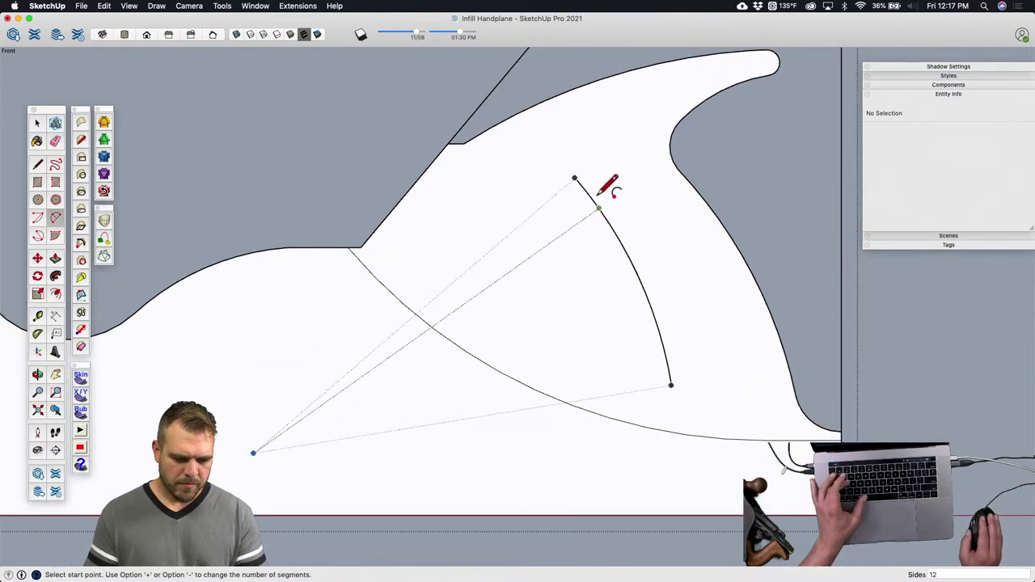
click(575, 177)
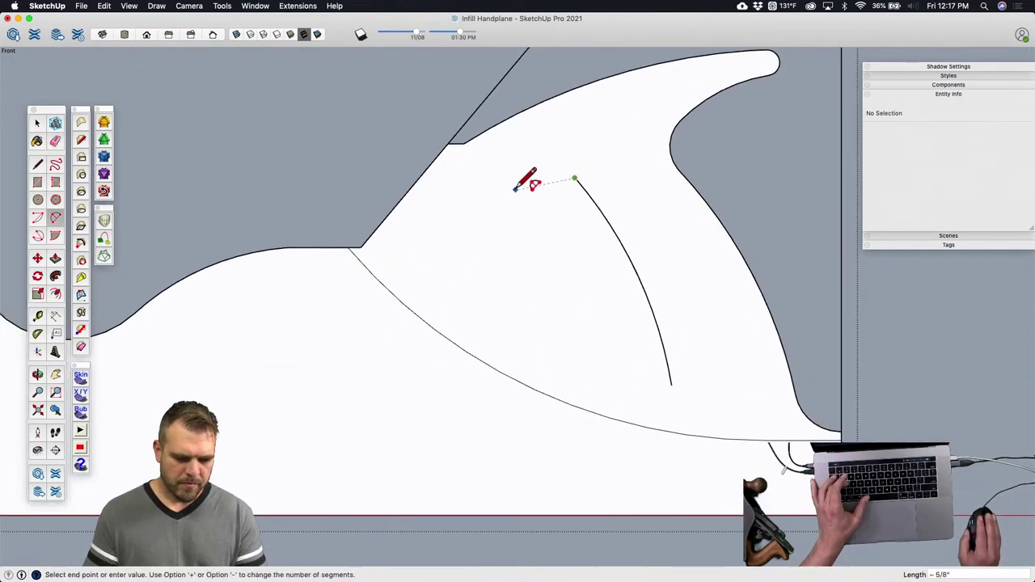
click(515, 189)
click(539, 170)
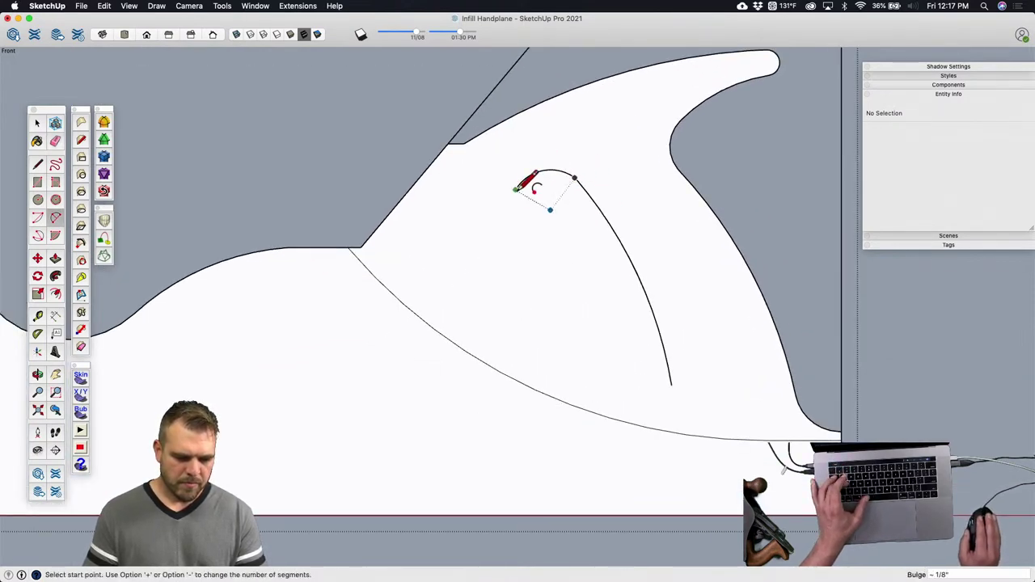
click(516, 190)
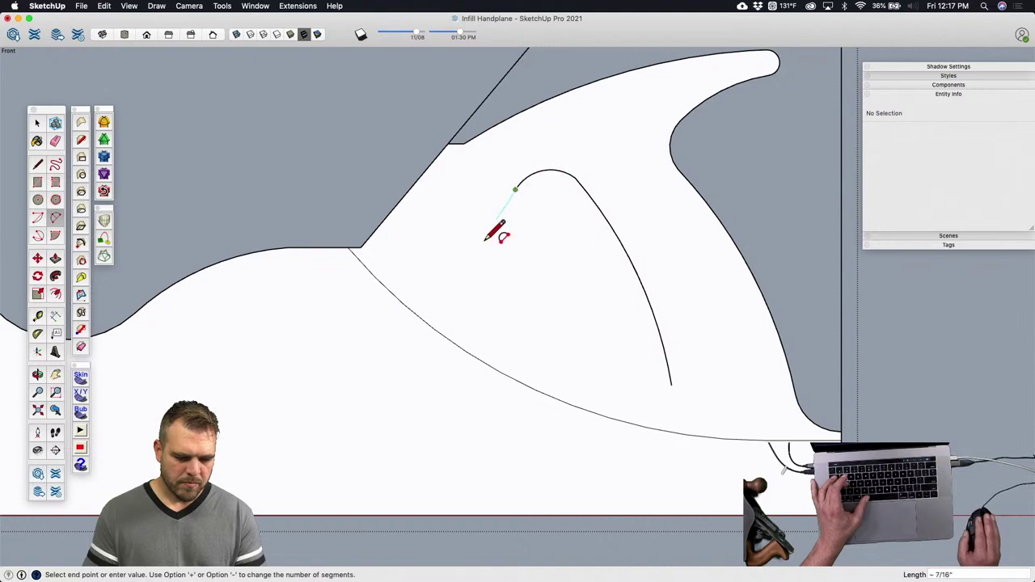
click(500, 340)
click(499, 343)
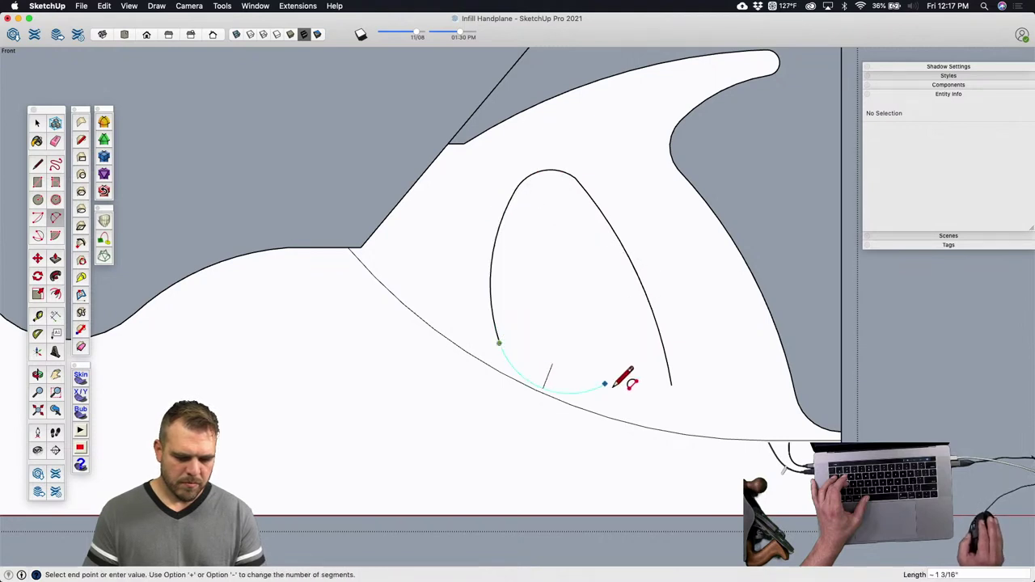
click(664, 408)
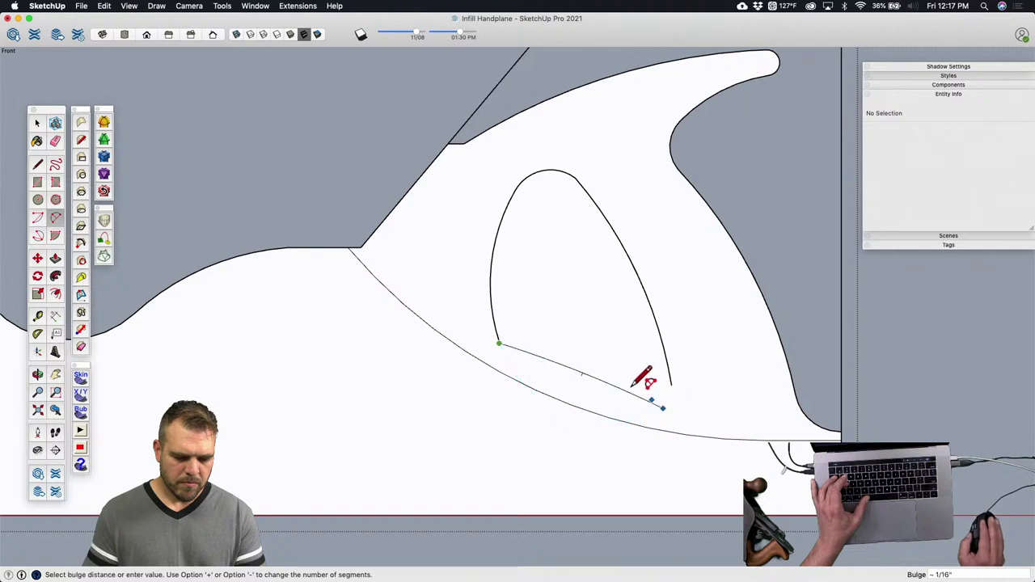
click(655, 395)
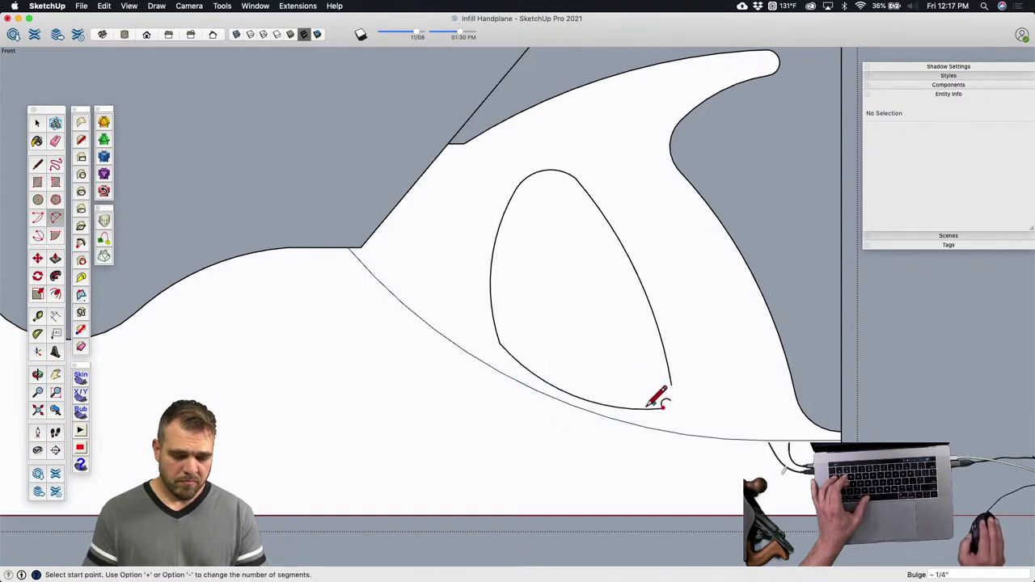
Step: Erase the stray edge at the bottom of the hand hole
click(633, 409)
key(Escape)
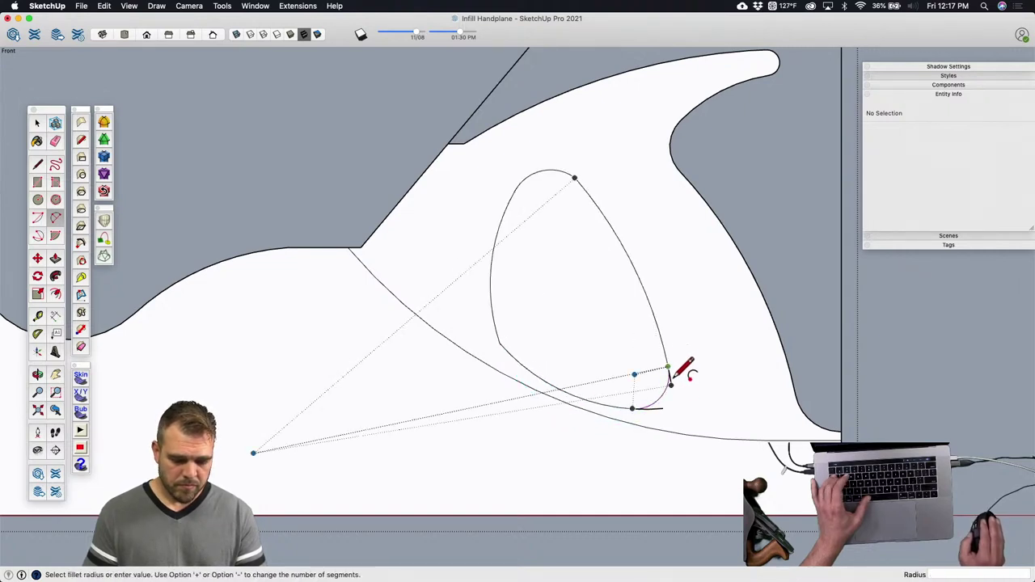
key(e)
click(657, 405)
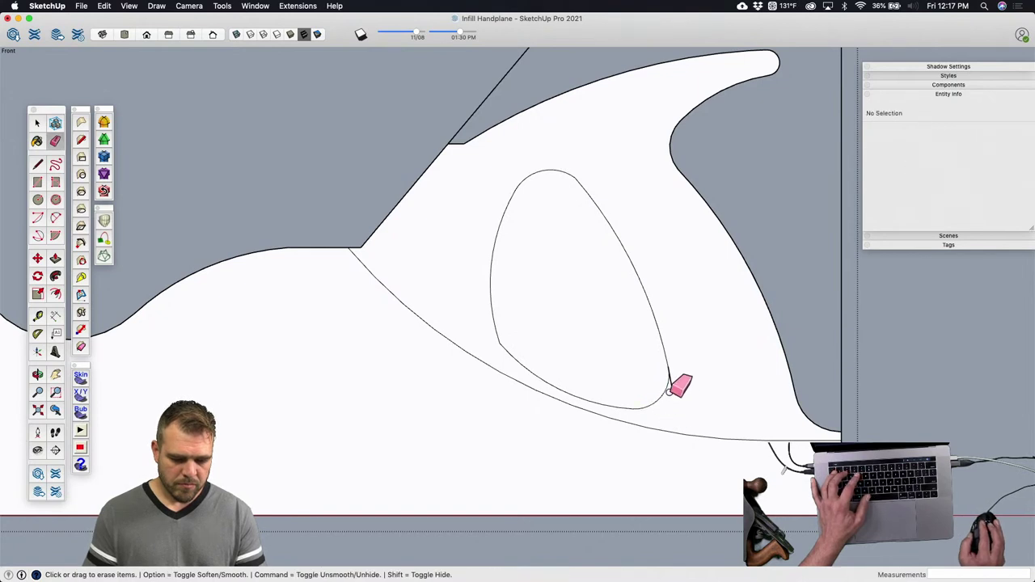
Step: Move the hand hole's left arc outward to widen the opening
scroll(619, 348, down, 3)
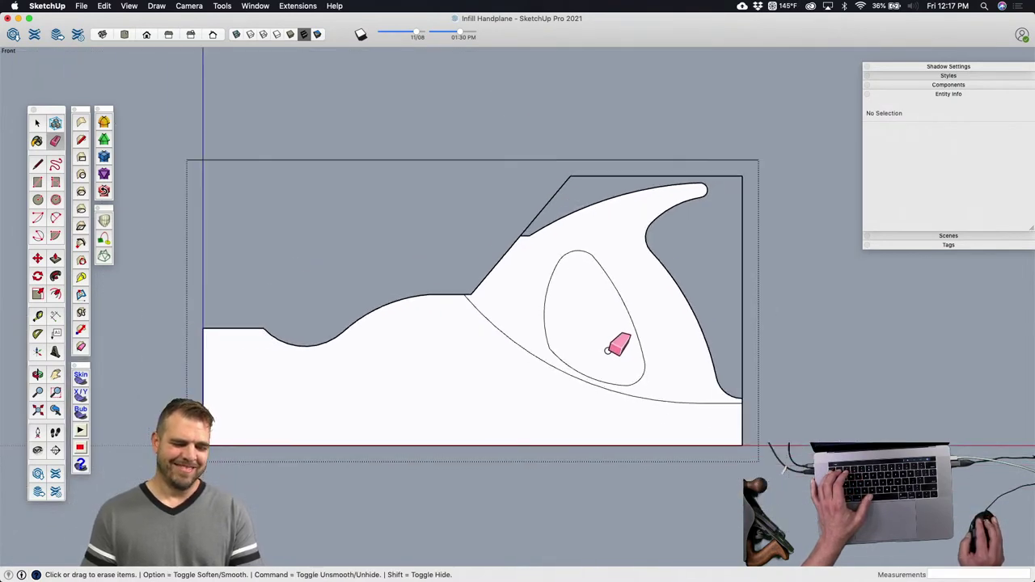
scroll(569, 360, up, 2)
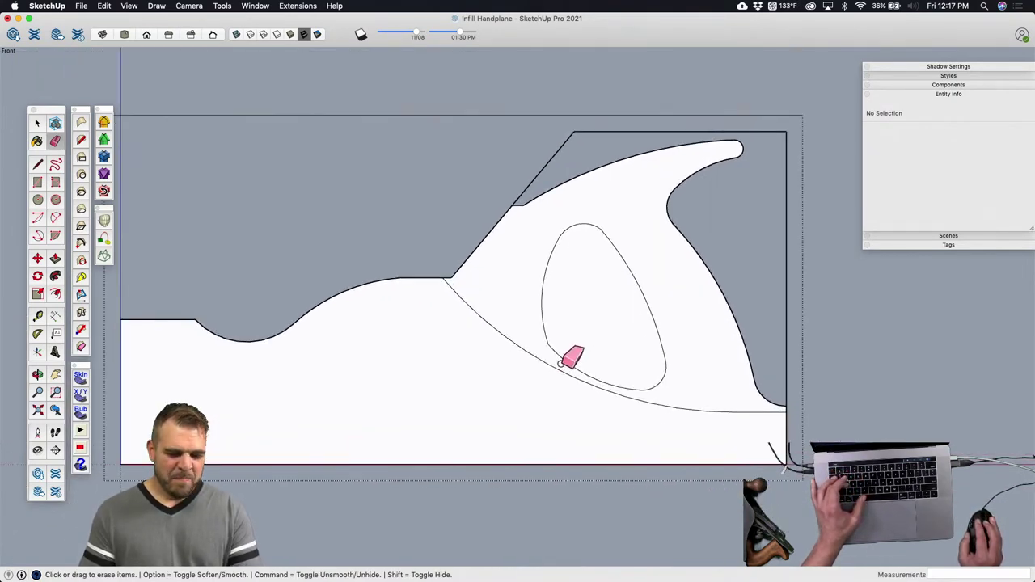
scroll(566, 350, up, 2)
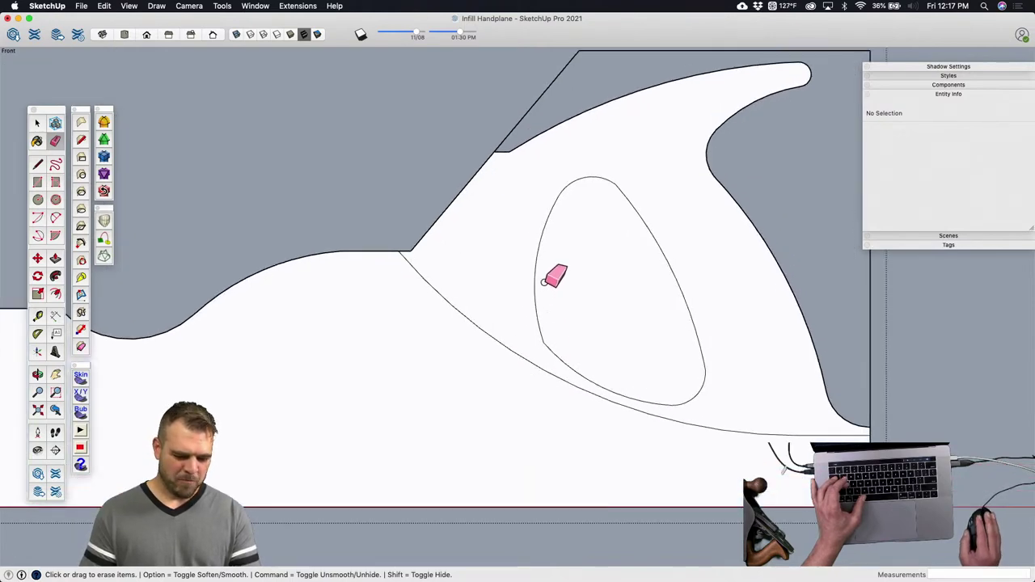
key(m)
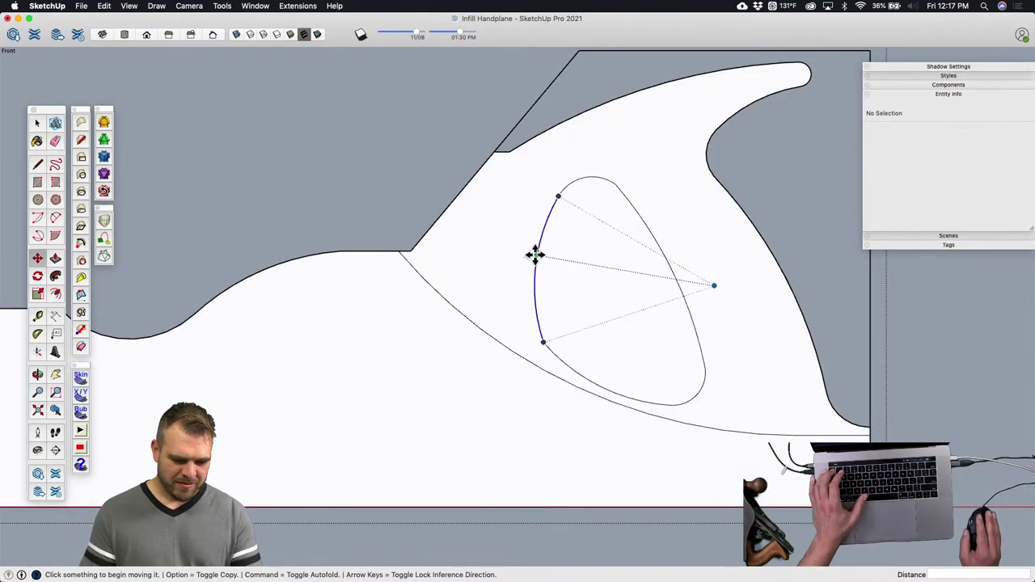
click(534, 265)
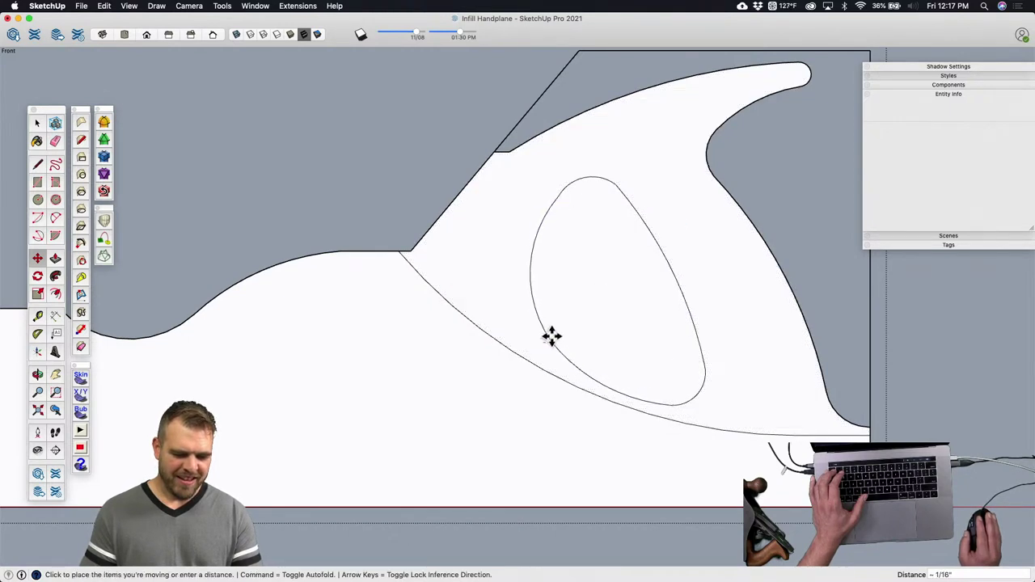
click(548, 335)
Step: Replace the opening's top edge with a new shallow arc of about 1/8" bulge
key(e)
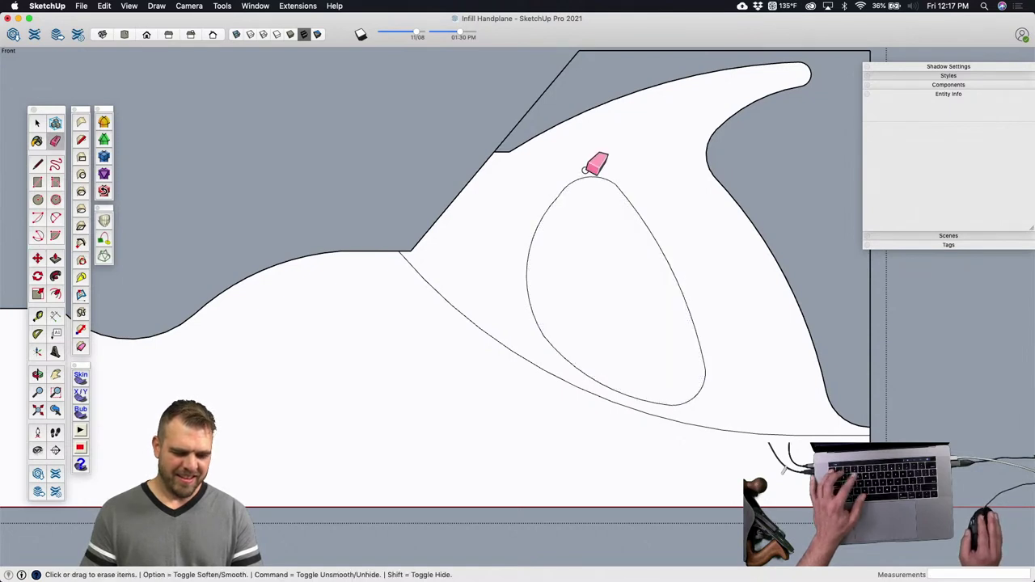
click(597, 180)
key(a)
click(558, 196)
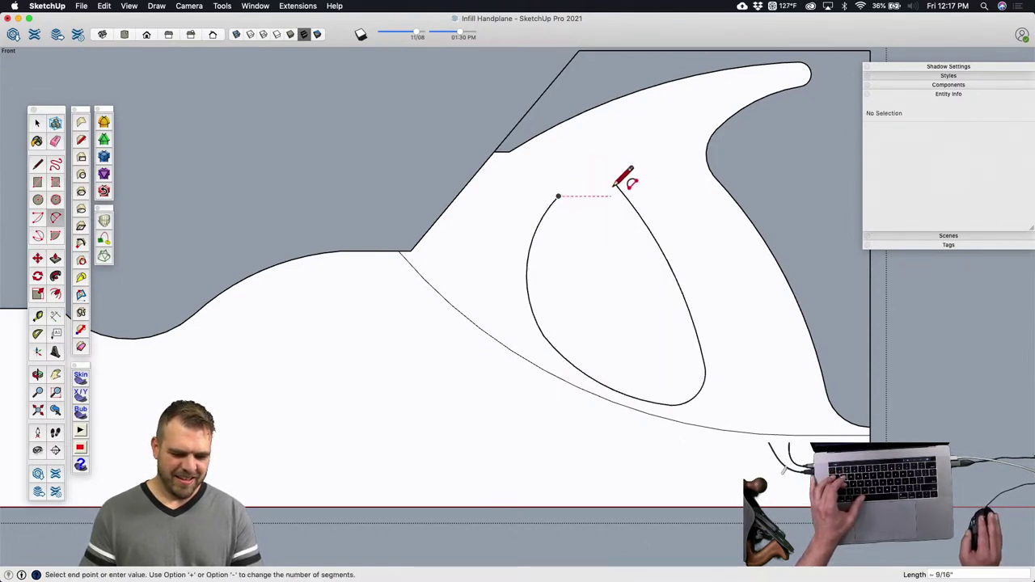
click(616, 185)
scroll(596, 174, up, 3)
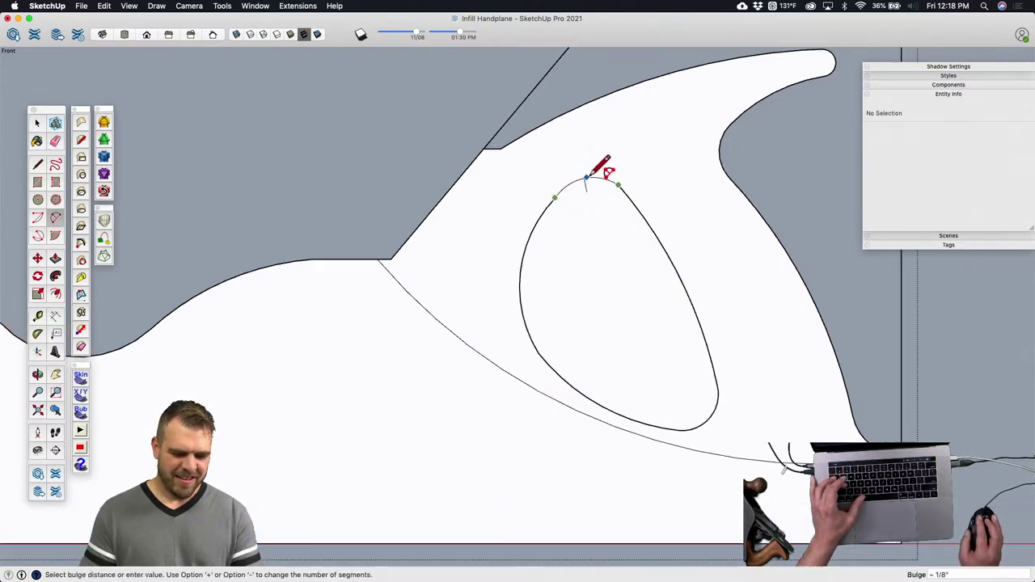
click(591, 170)
scroll(587, 154, down, 6)
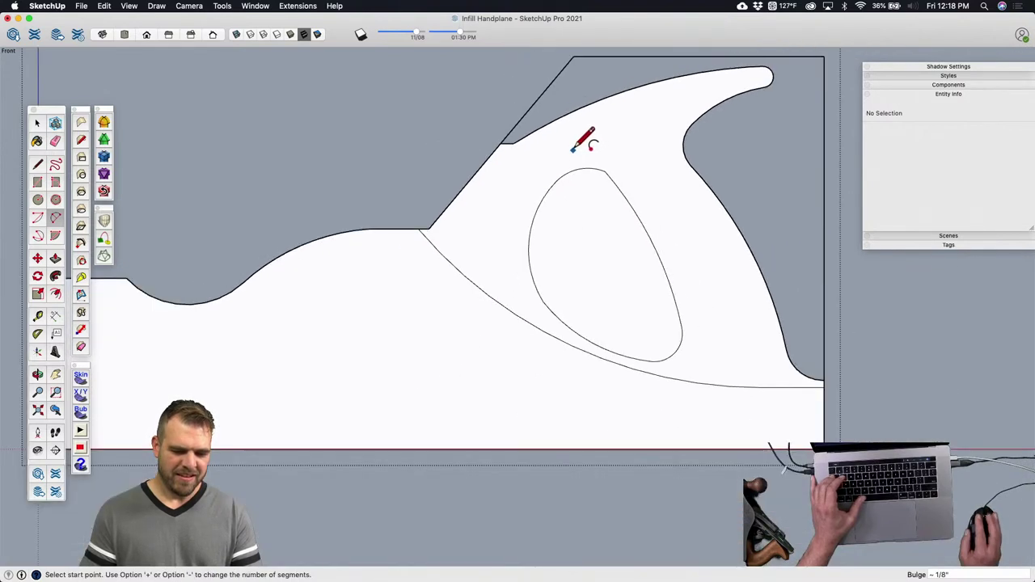
key(space)
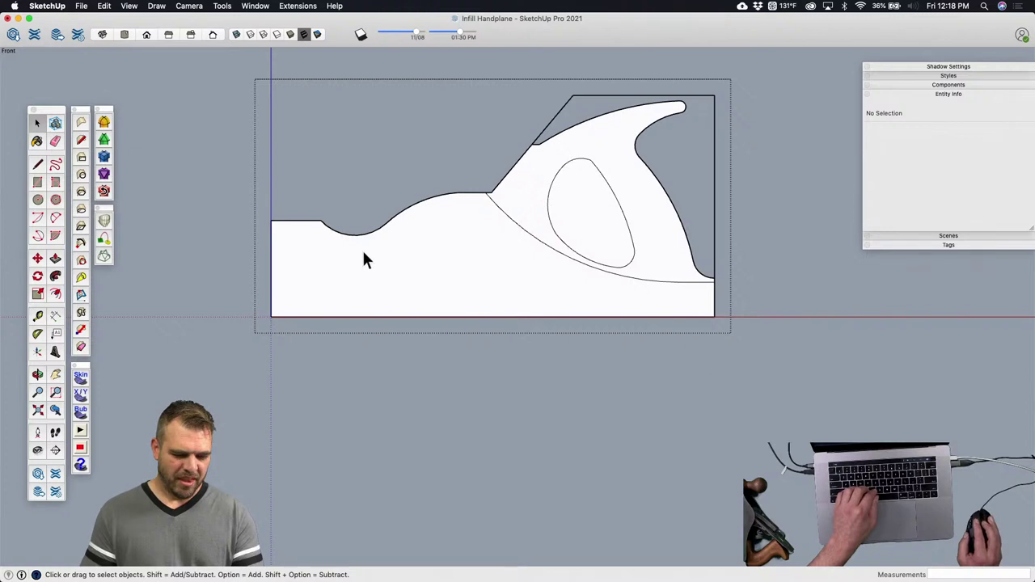
Step: Lower the front scoop curve in front of the tote by about 1/2"
scroll(363, 253, up, 4)
key(m)
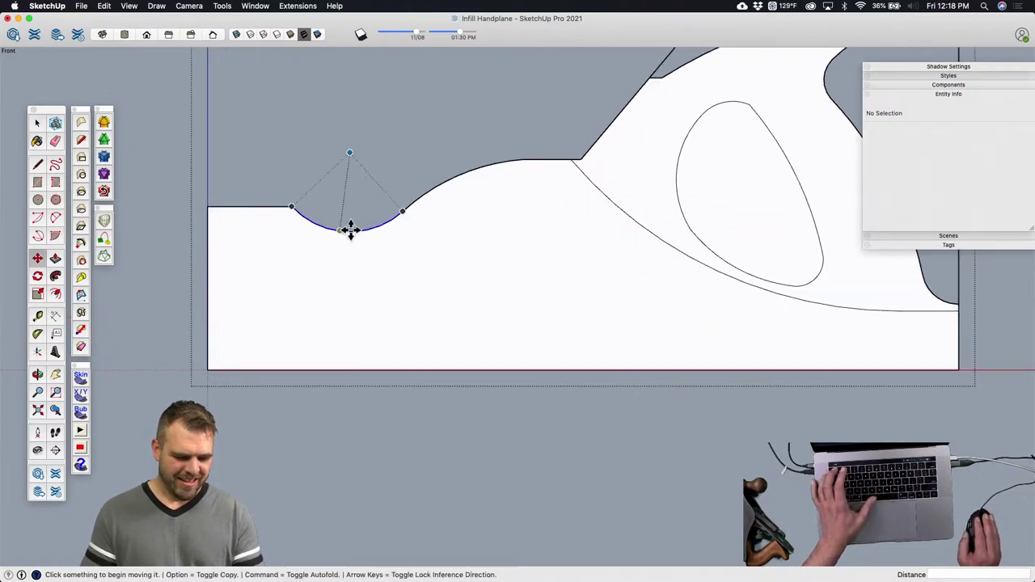
click(349, 231)
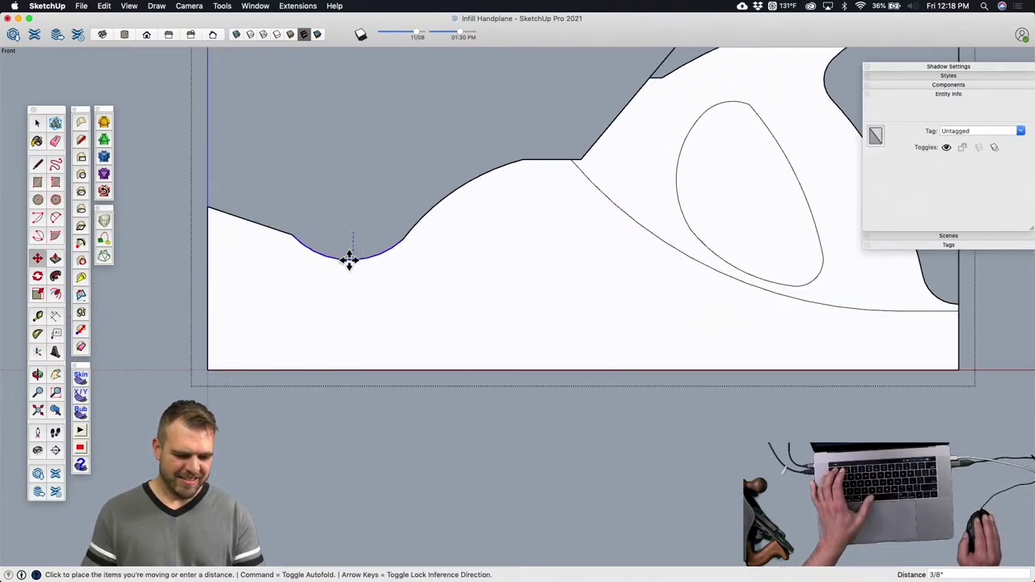
click(344, 267)
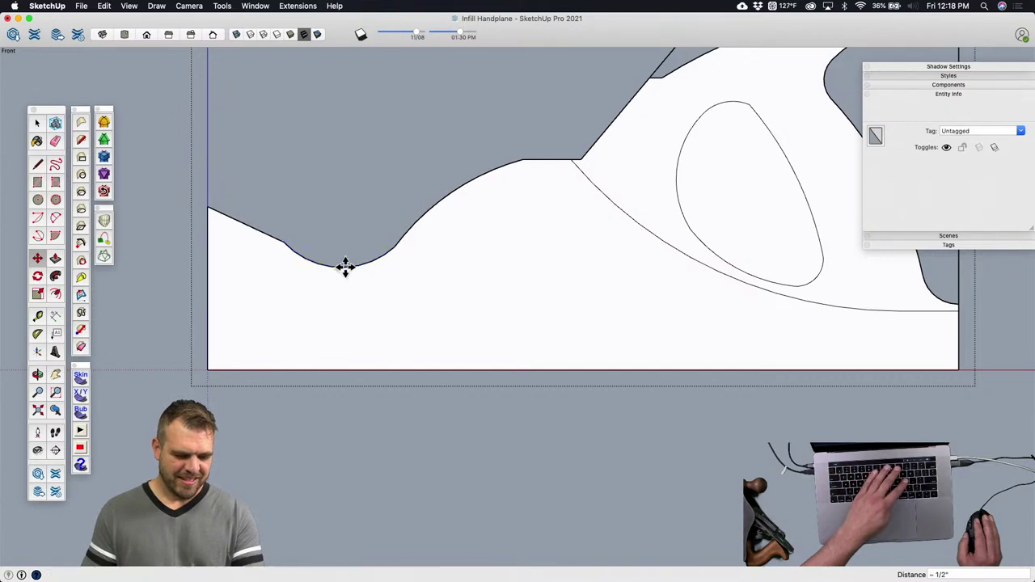
Step: Draw a new flat top line on the nose and erase the slanted nose edge
key(l)
click(285, 241)
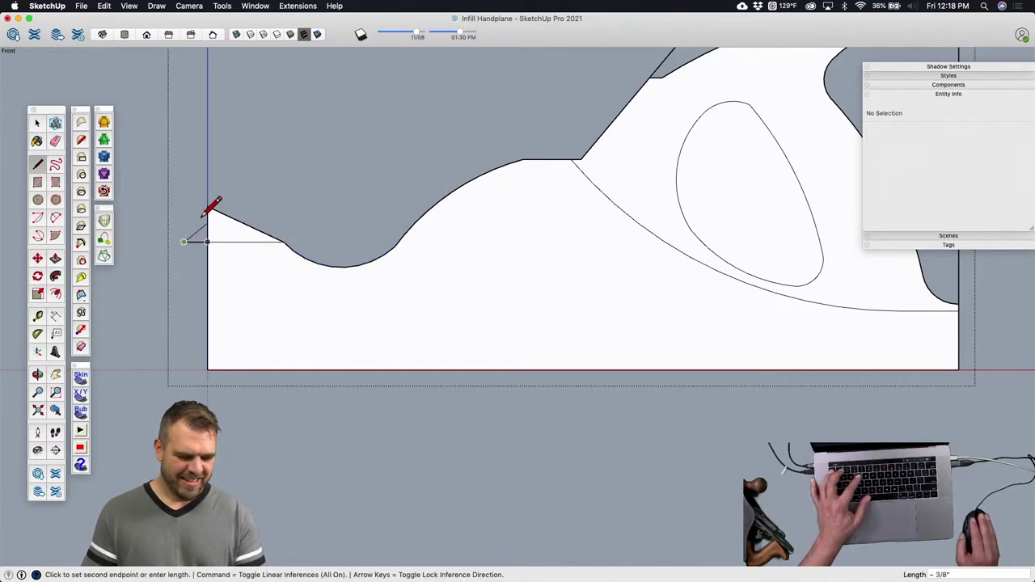
click(204, 215)
key(e)
click(238, 221)
scroll(243, 275, down, 2)
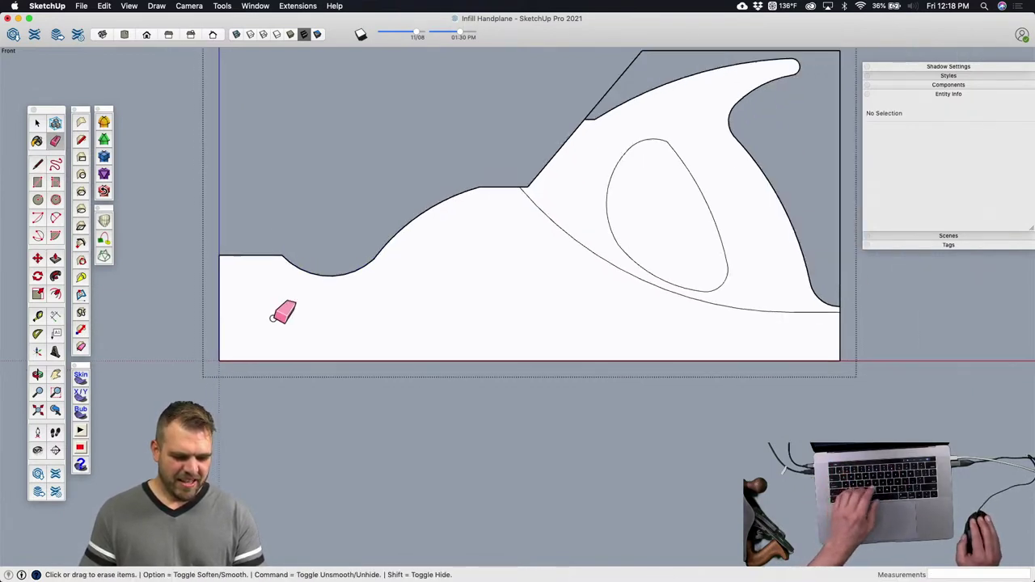
scroll(275, 317, down, 2)
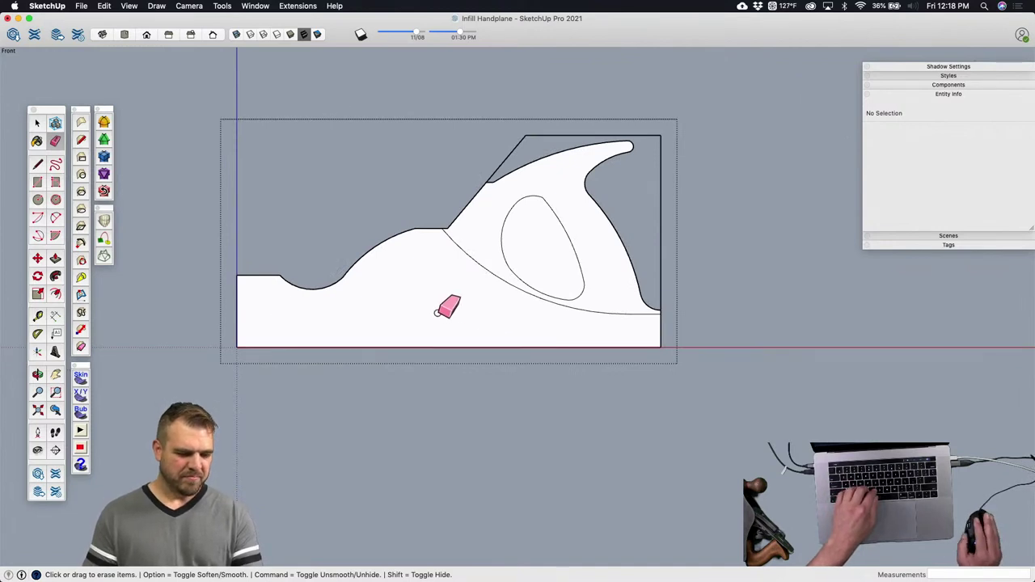
scroll(446, 220, up, 3)
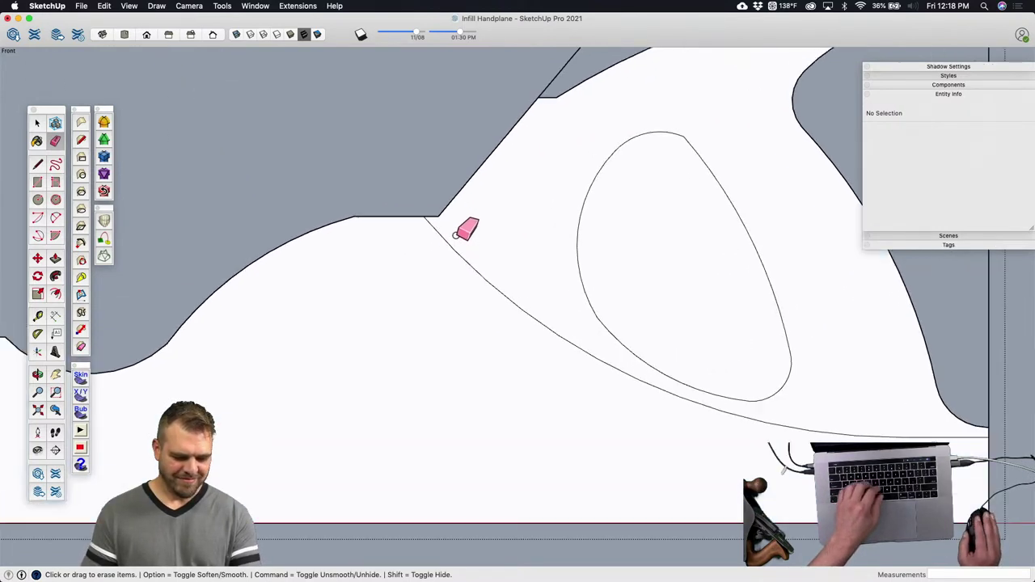
Step: Begin a line at the tote corner, then select the 3.25 in² hand-hole face
key(l)
click(438, 215)
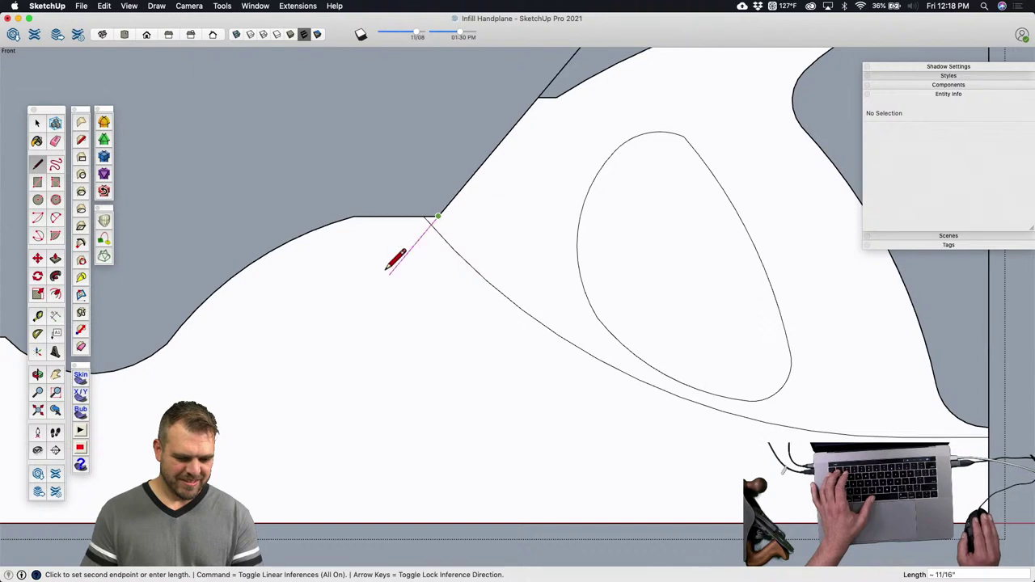
scroll(425, 234, up, 2)
key(e)
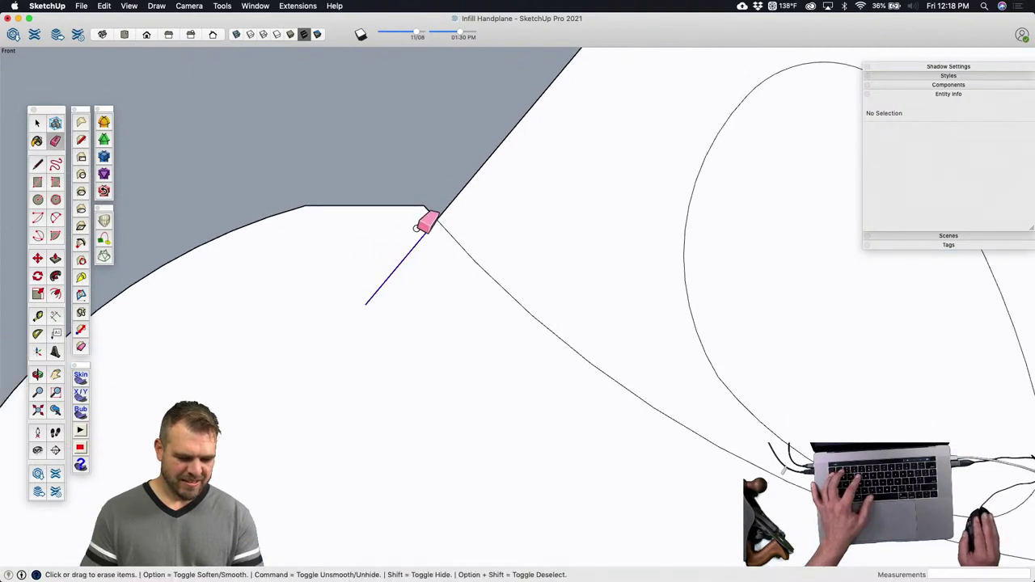
scroll(450, 247, down, 5)
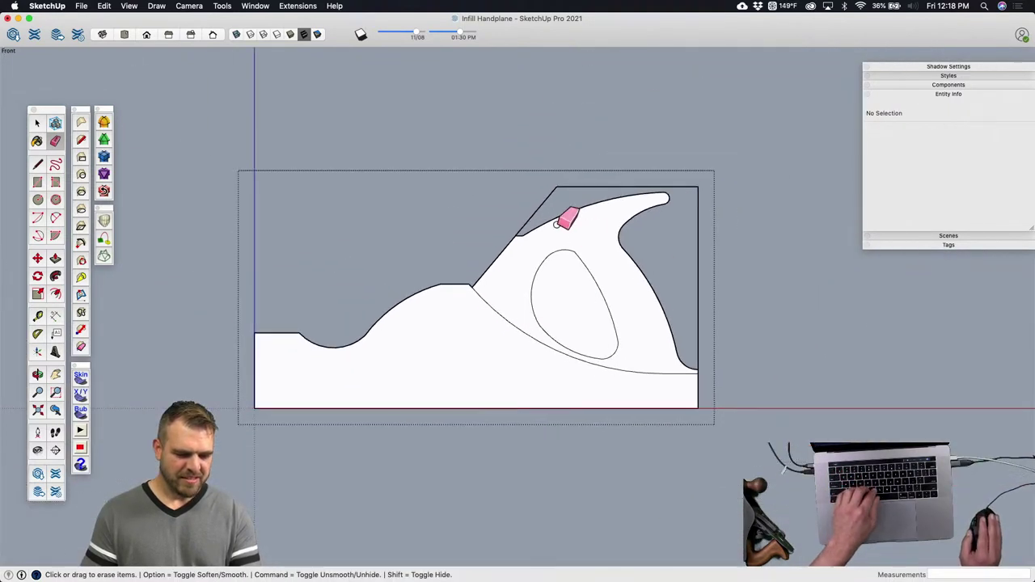
key(space)
click(571, 306)
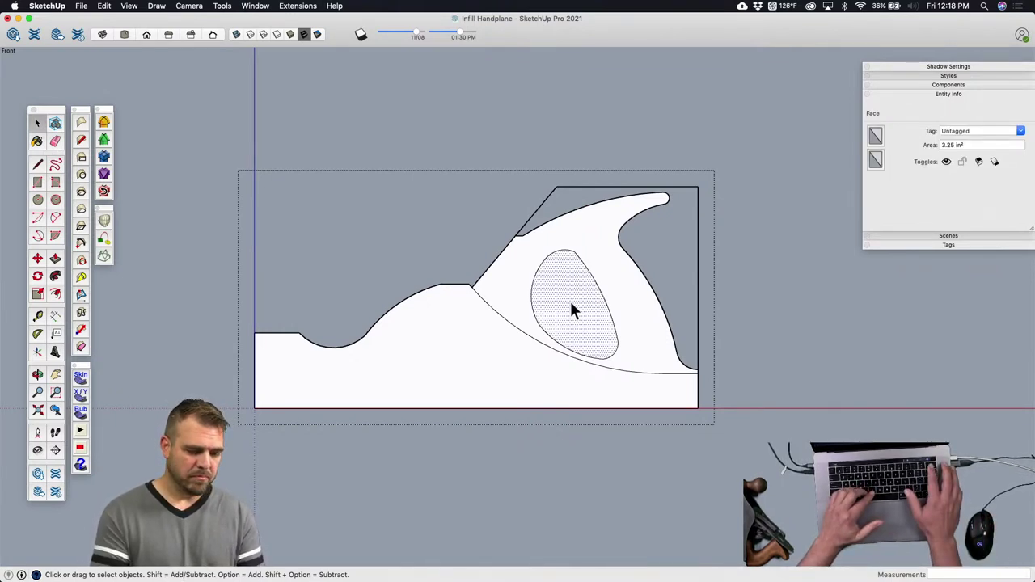
Step: Delete the hand-hole face, erase the reference outline edges, then undo that erasure
key(Delete)
key(e)
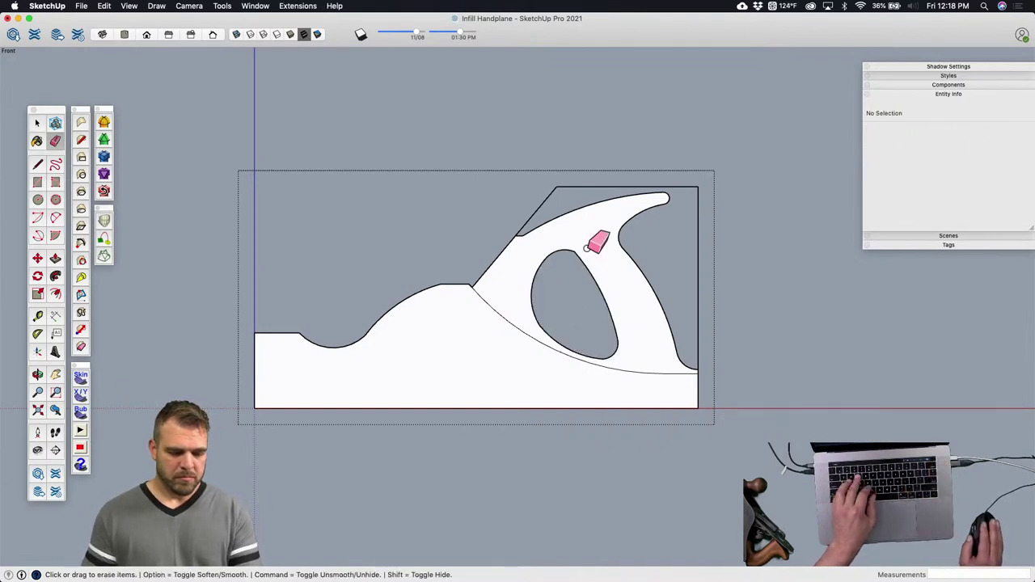
mouse_move(561, 193)
mouse_down()
mouse_move(547, 180)
mouse_move(670, 204)
mouse_move(717, 200)
mouse_move(704, 272)
mouse_up()
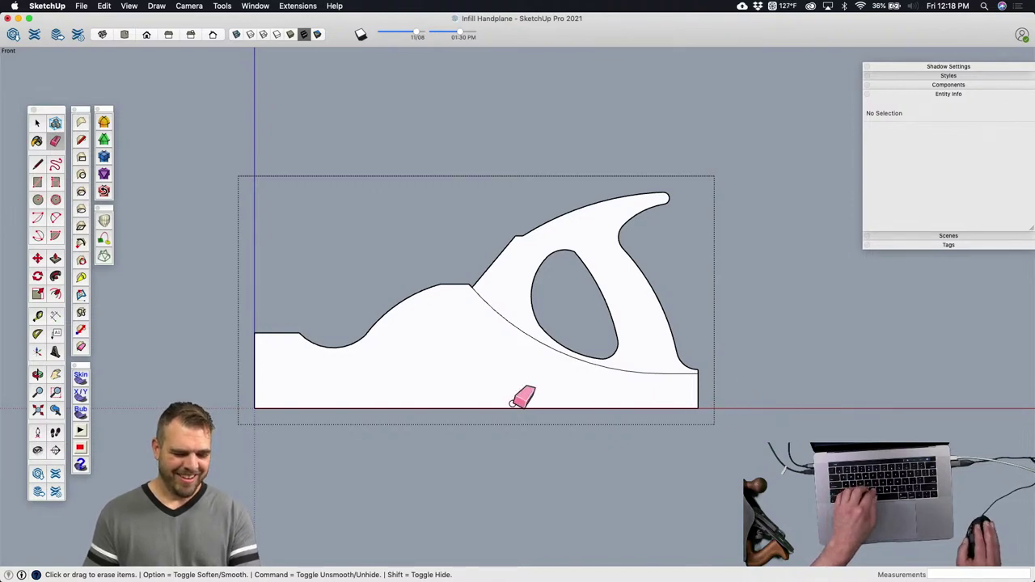
key(space)
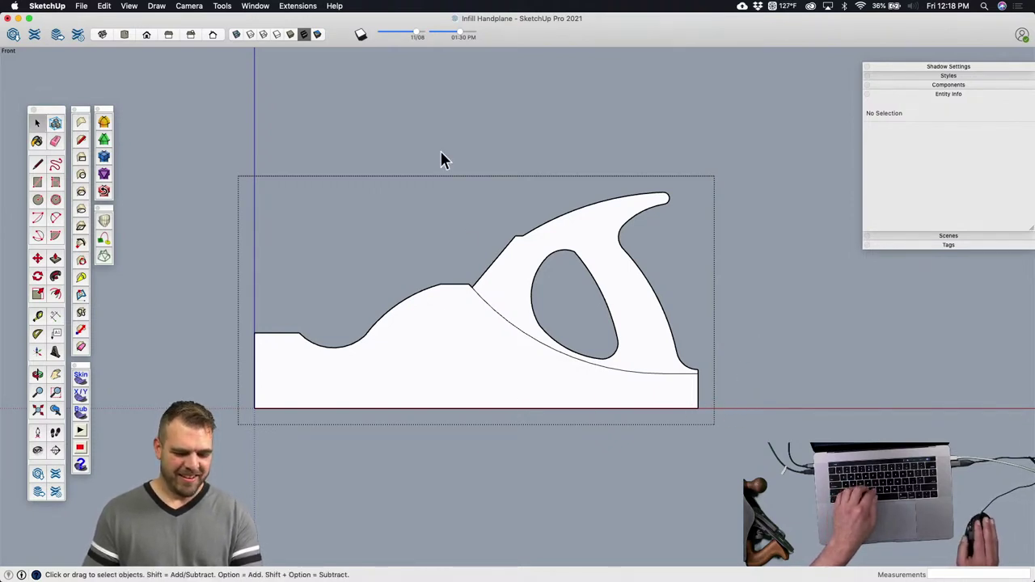
key(super+z)
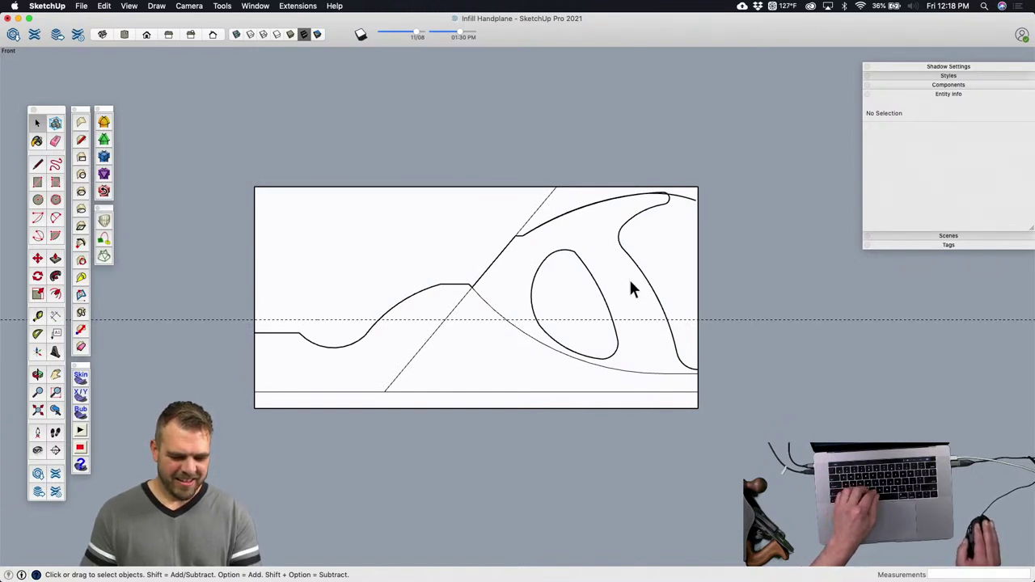
Step: Move the reference drawing group straight up above the plane profile and clear the selection
click(648, 291)
scroll(483, 275, down, 5)
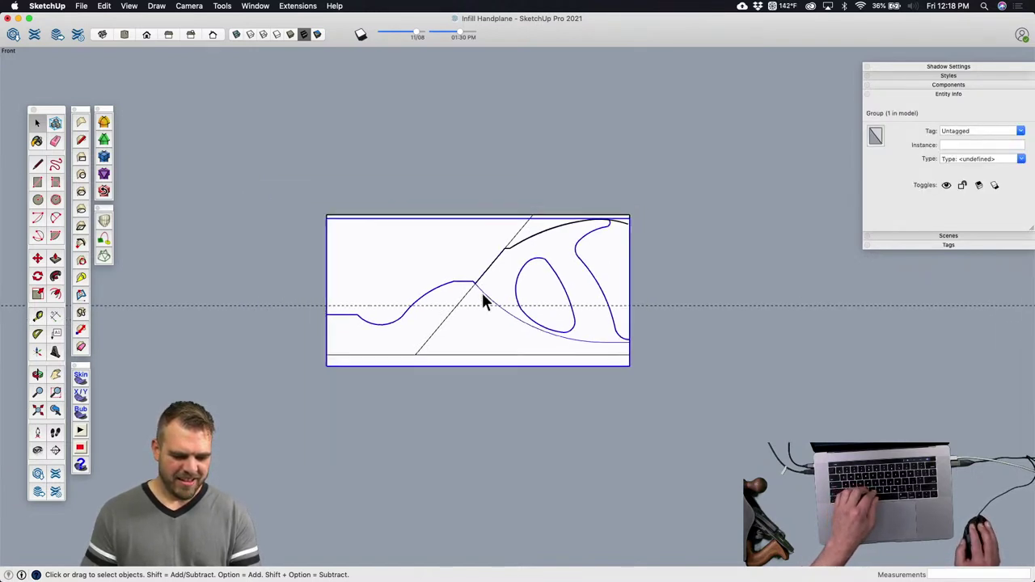
key(m)
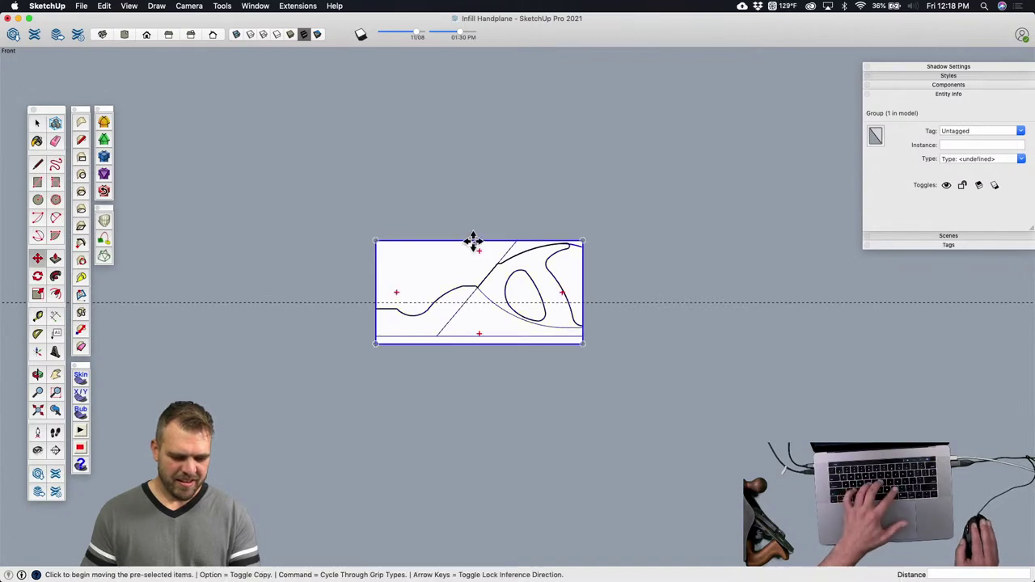
key(alt)
click(474, 241)
click(474, 106)
key(space)
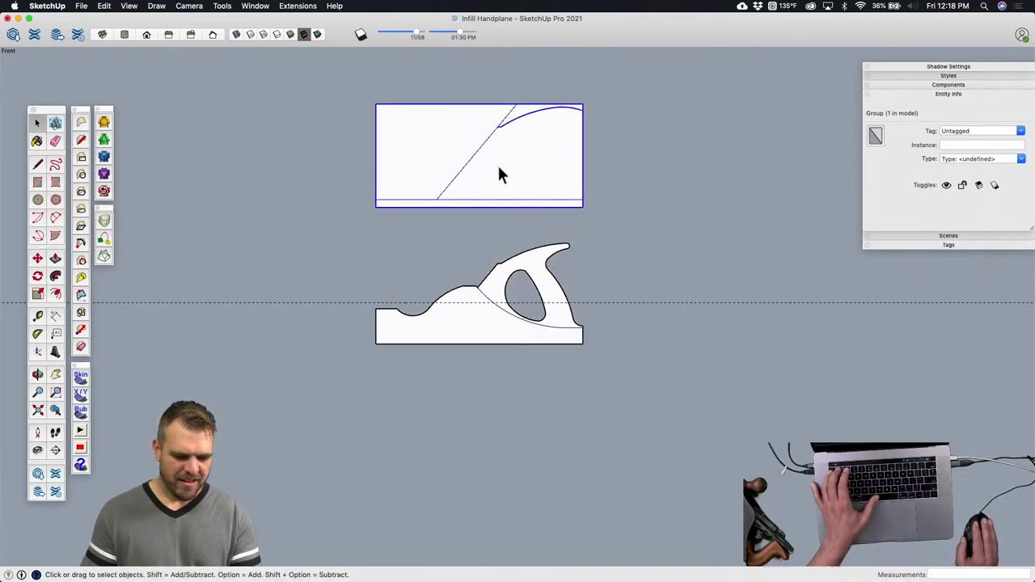
click(641, 323)
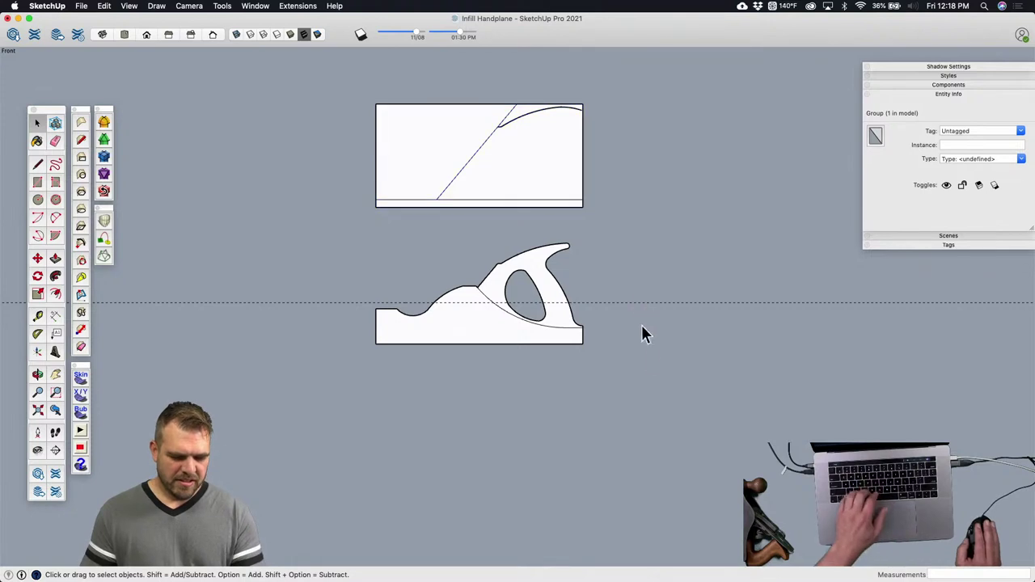
scroll(619, 323, up, 4)
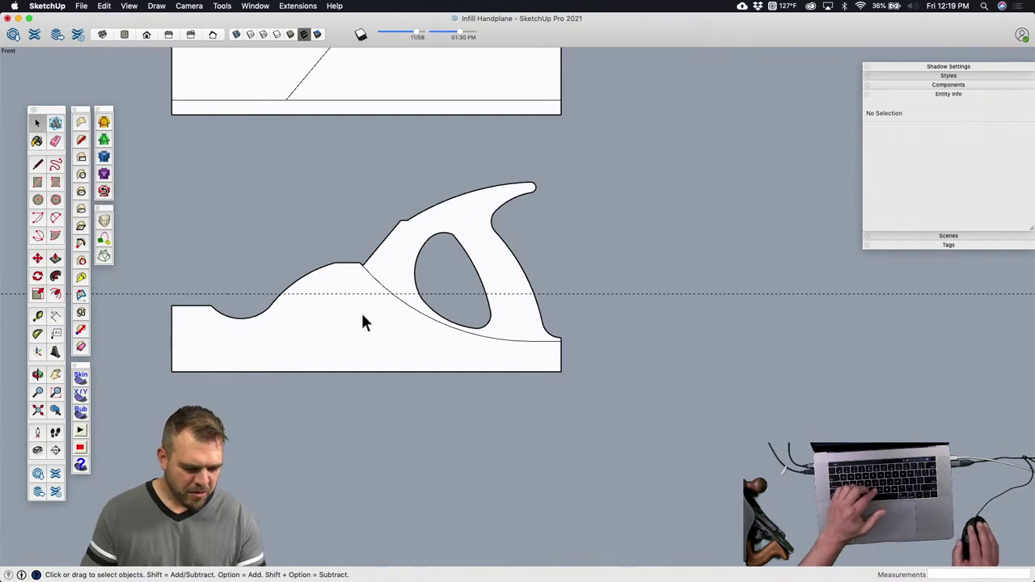
Step: Orbit to a tilted perspective and set the first corner of a rectangle beside the profile
middle_drag(384, 318, 495, 339)
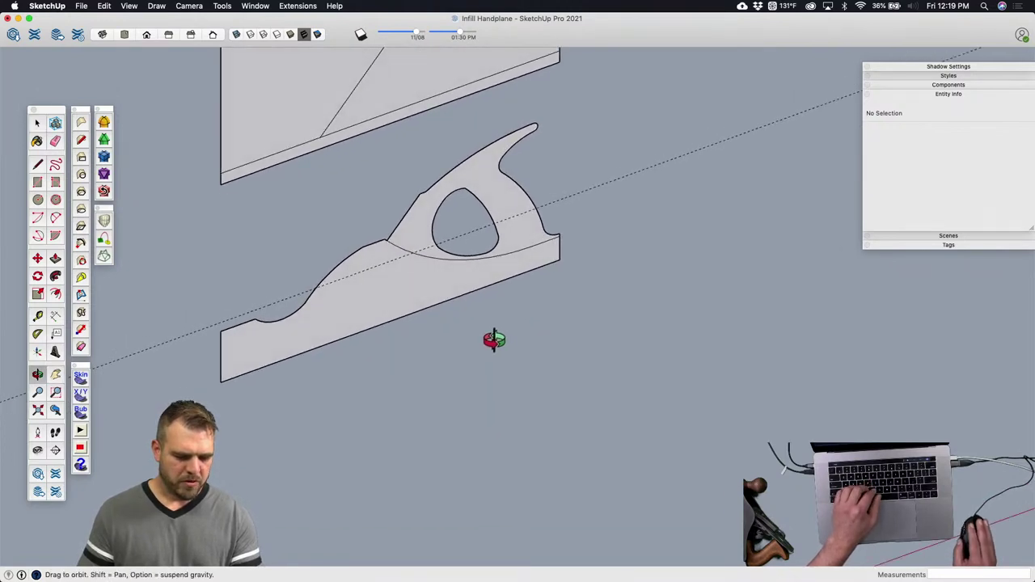
key(r)
click(548, 360)
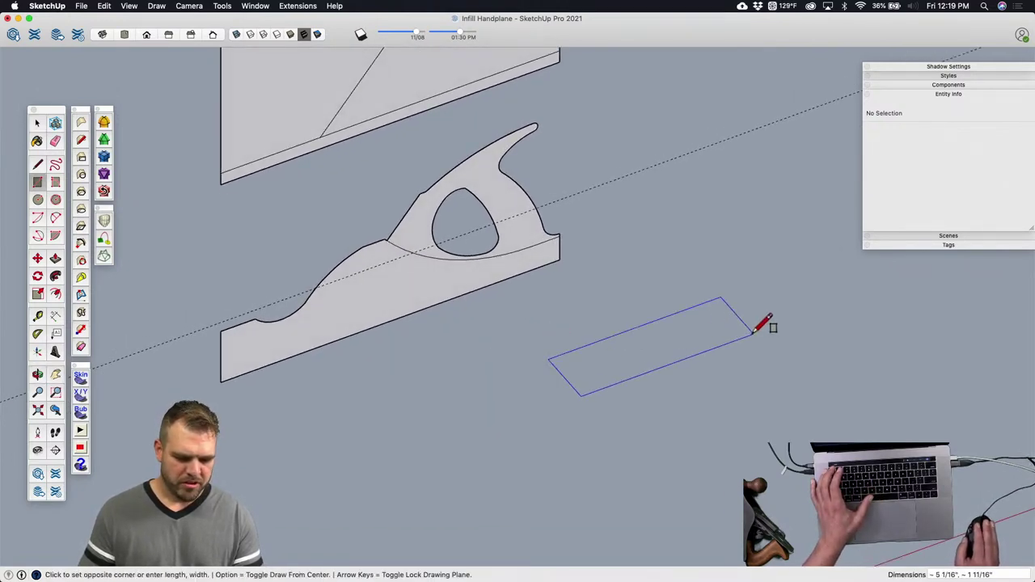
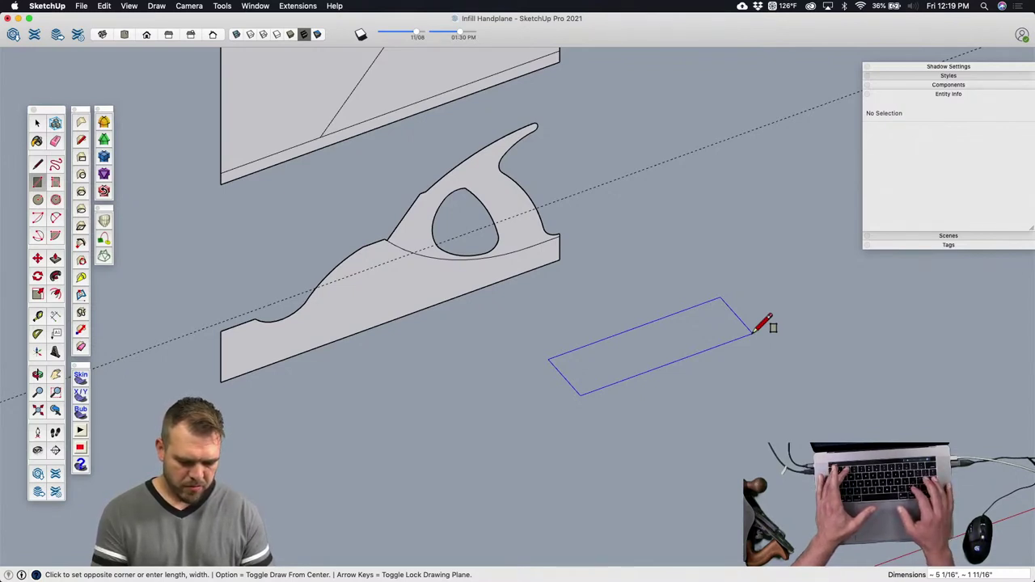
Step: Draw a 2.25 by 6 rectangle
text(2.2)
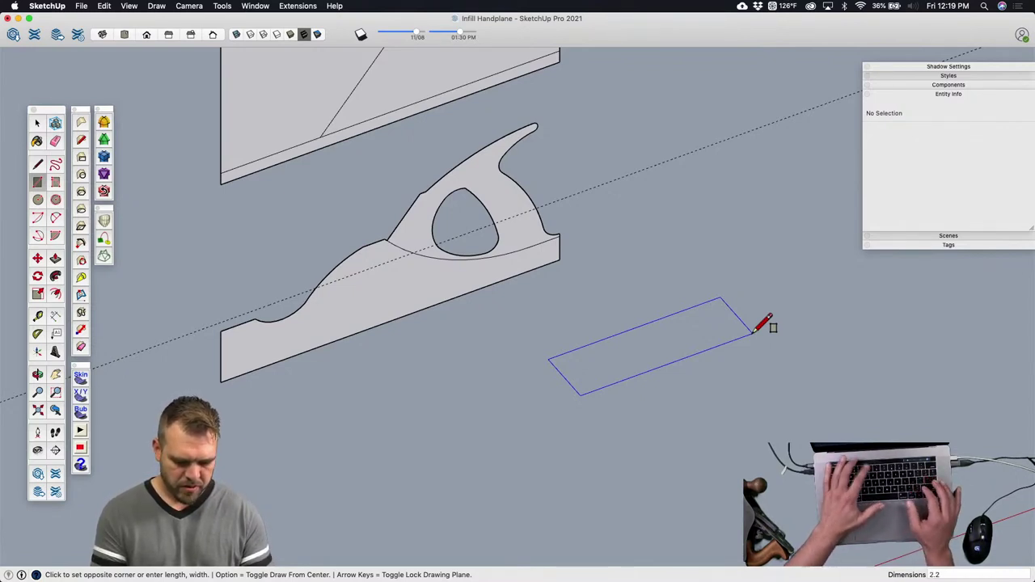
text(5,6)
key(Return)
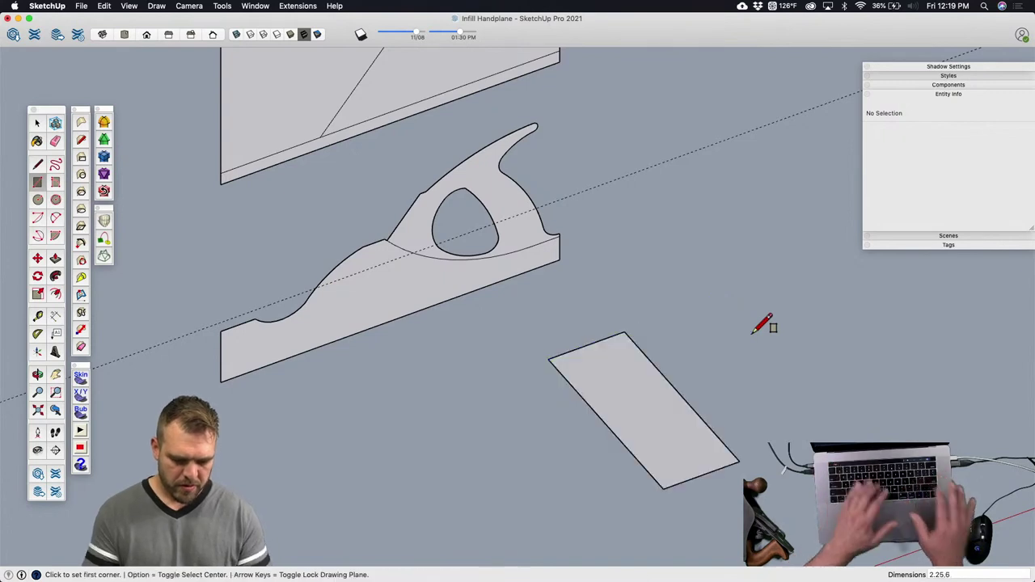
scroll(731, 307, down, 10)
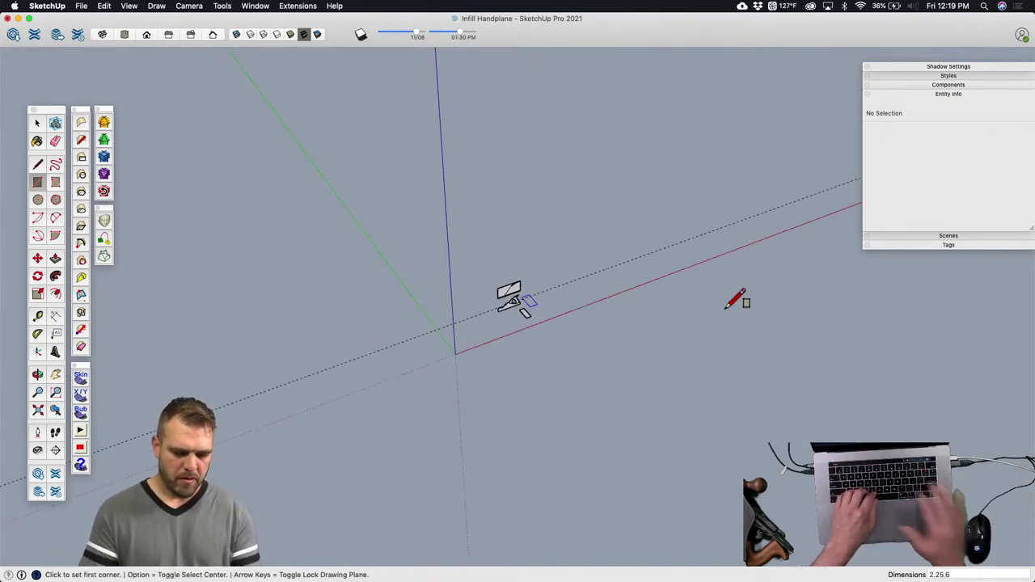
scroll(520, 308, up, 1)
scroll(522, 311, up, 10)
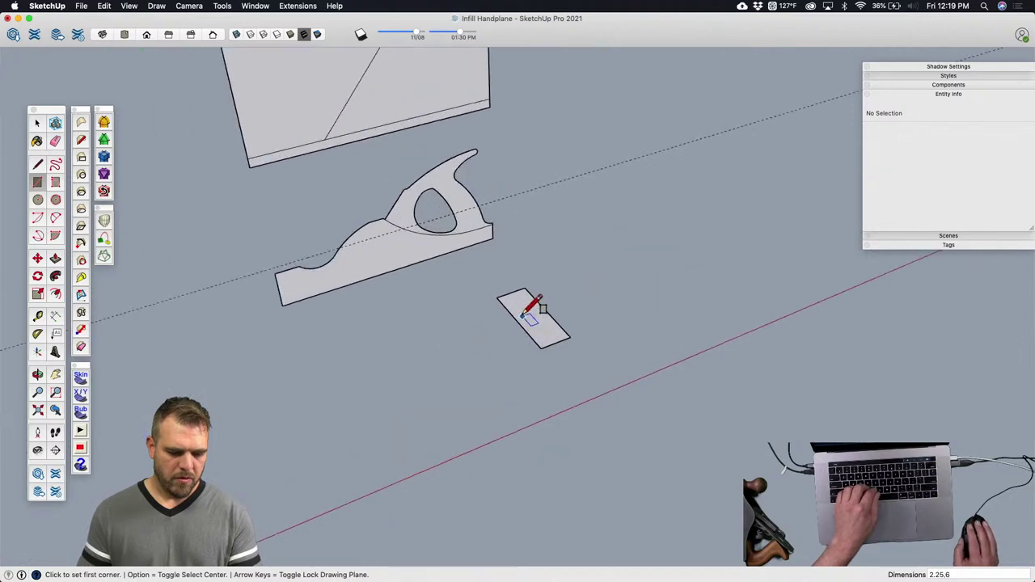
Step: Select the rectangle's face and edges and make them a group
key(space)
click(526, 306)
scroll(555, 305, down, 5)
key(o)
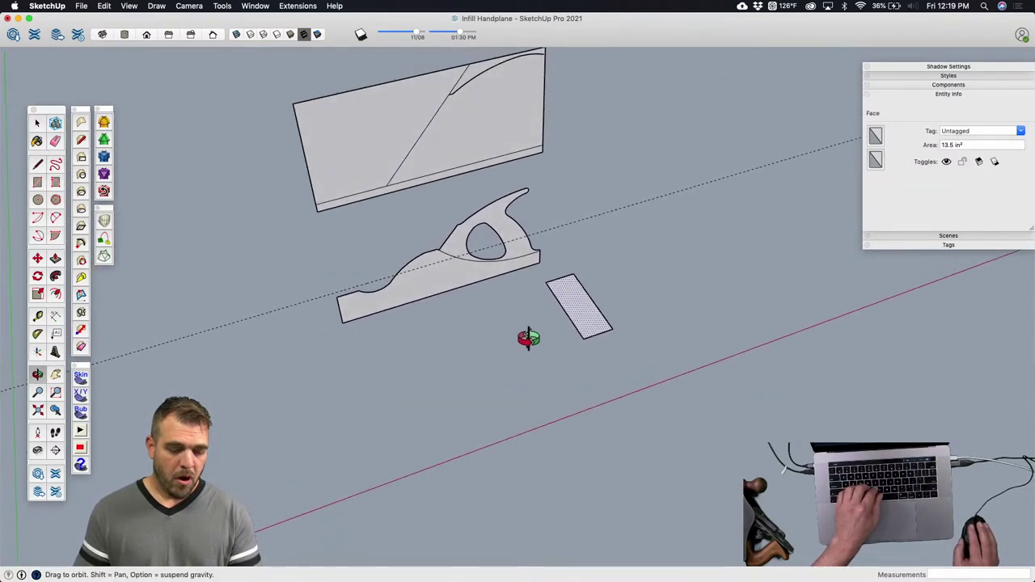
key(space)
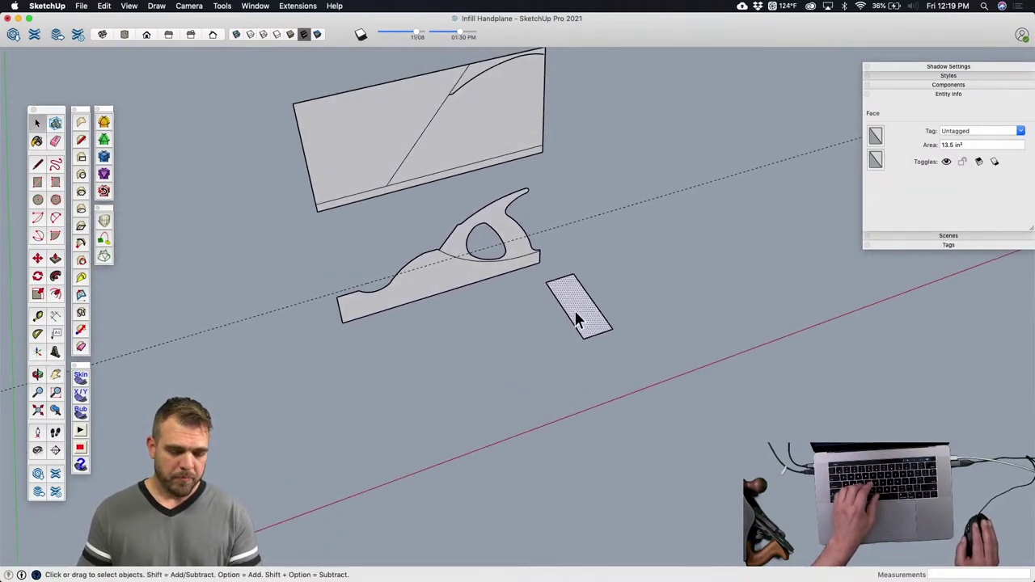
double_click(579, 311)
key(g)
Step: Move the rectangle group to just below the plane body
key(m)
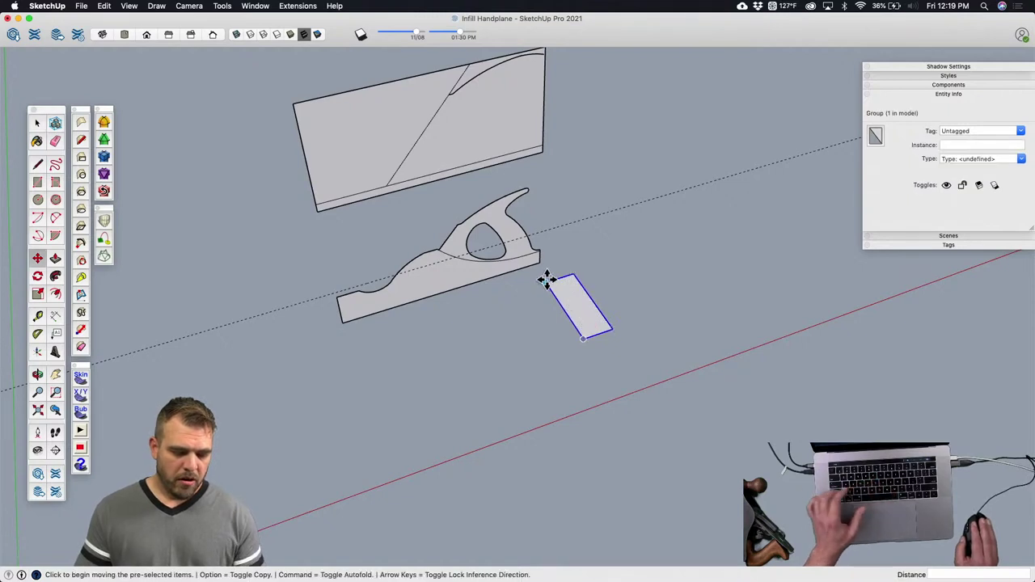
click(541, 280)
click(479, 292)
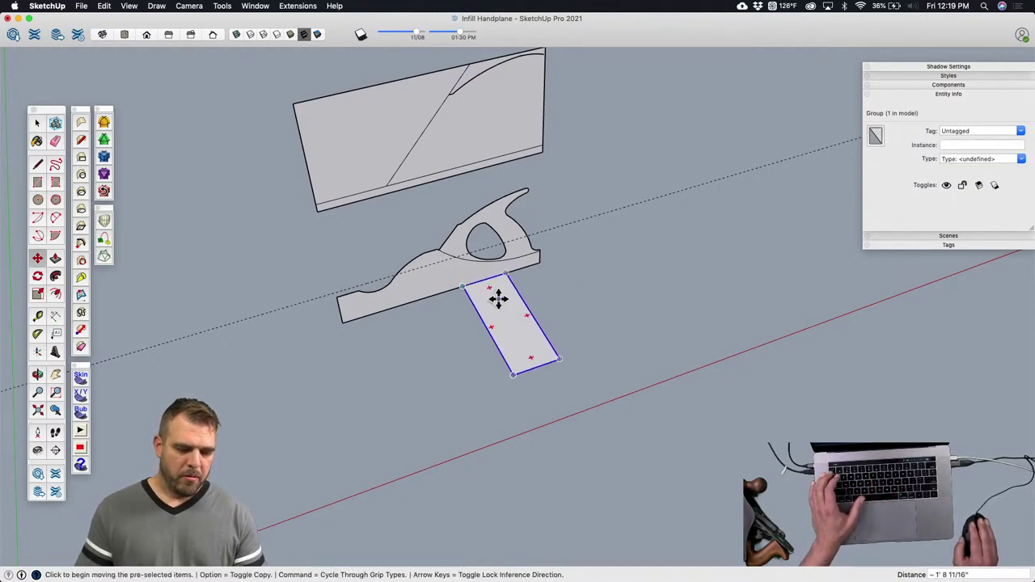
click(499, 301)
click(516, 333)
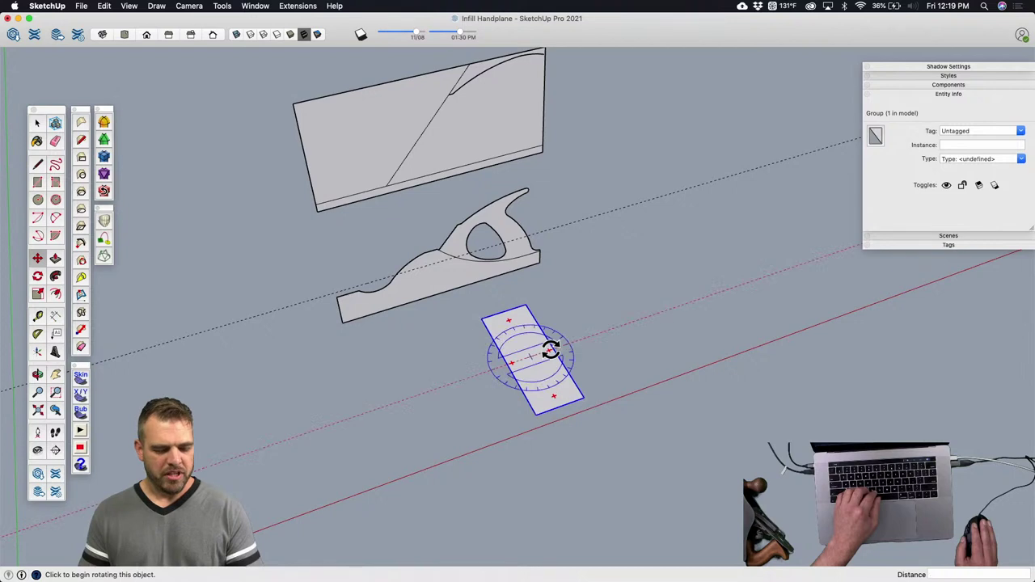
Step: Rotate the group 90° so it runs lengthwise beside the plane body
click(549, 353)
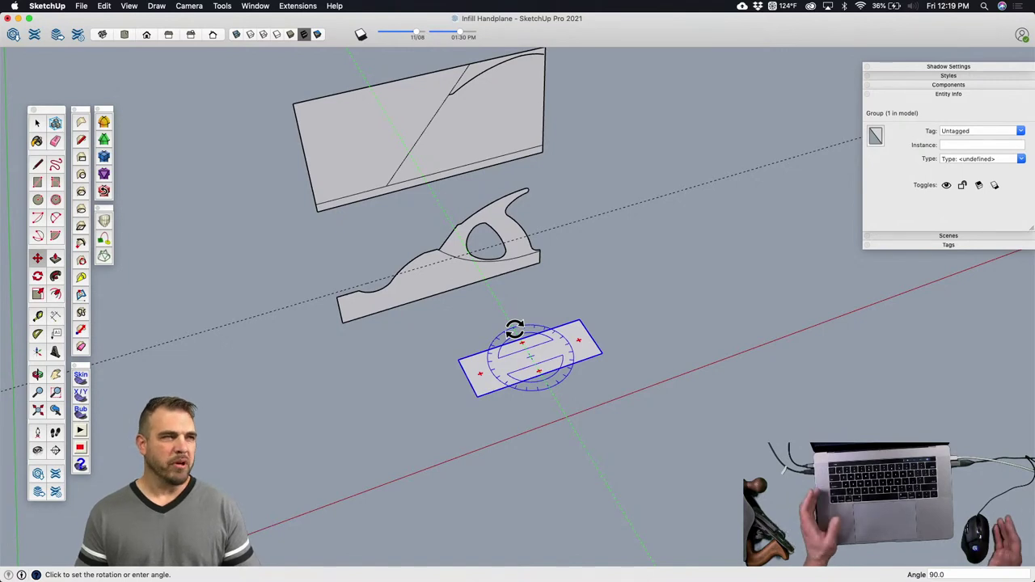
click(515, 330)
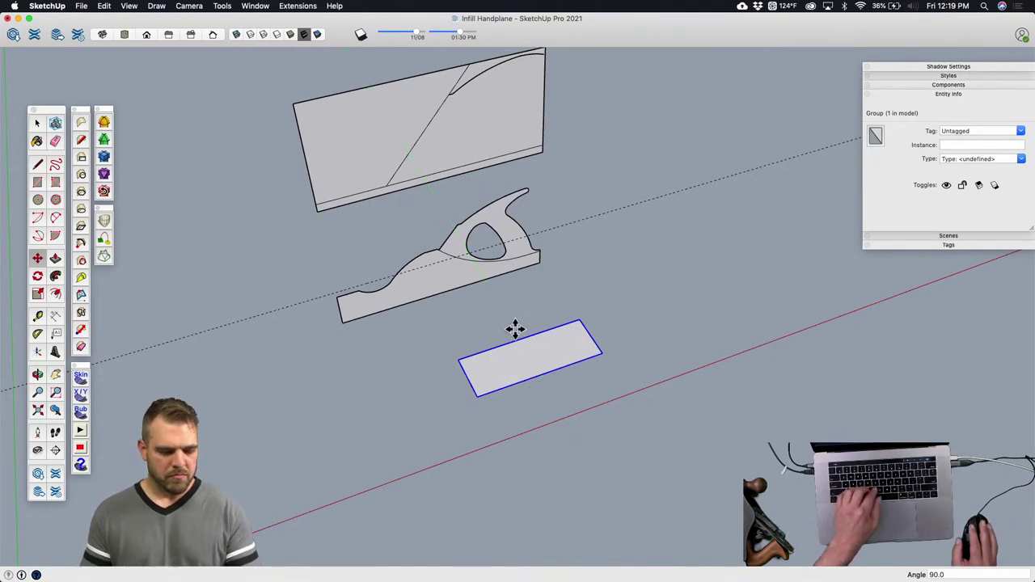
key(m)
scroll(526, 356, up, 5)
shift+middle_drag(504, 370, 555, 242)
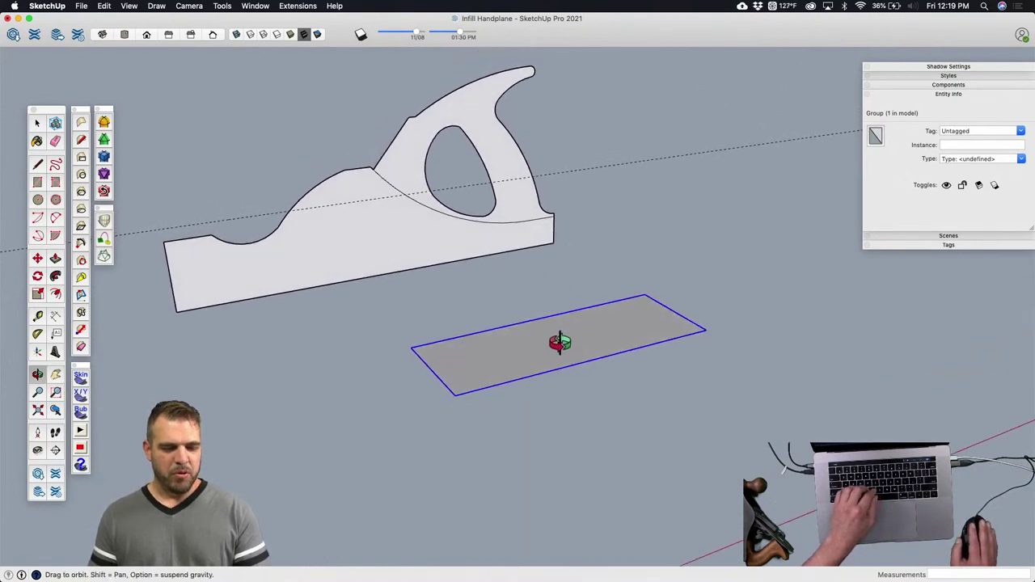
key(space)
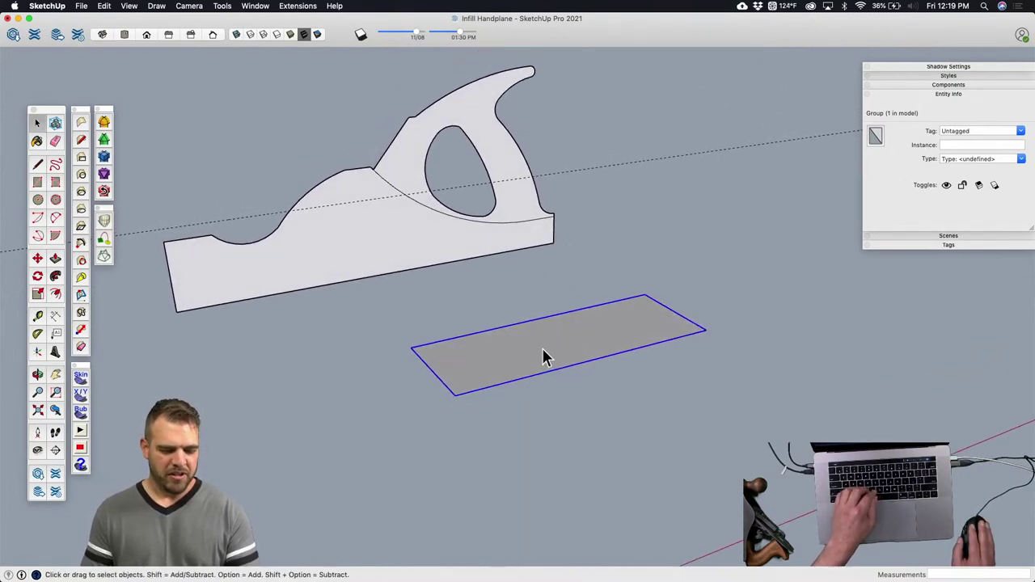
Step: Inside the group, push/pull the rectangle into a 1/8" thick slab
double_click(544, 356)
key(p)
click(545, 354)
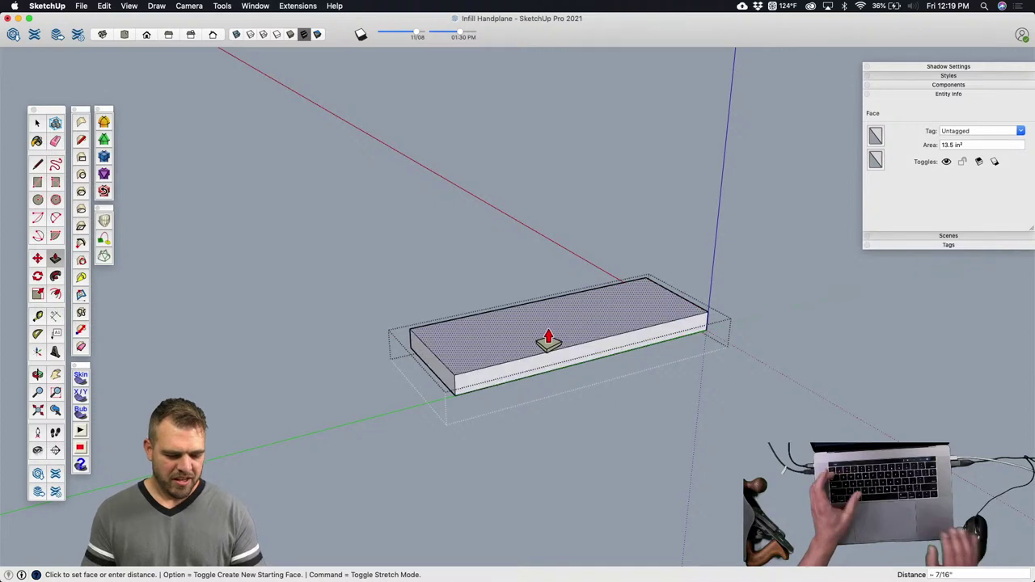
text(1/8)
key(Return)
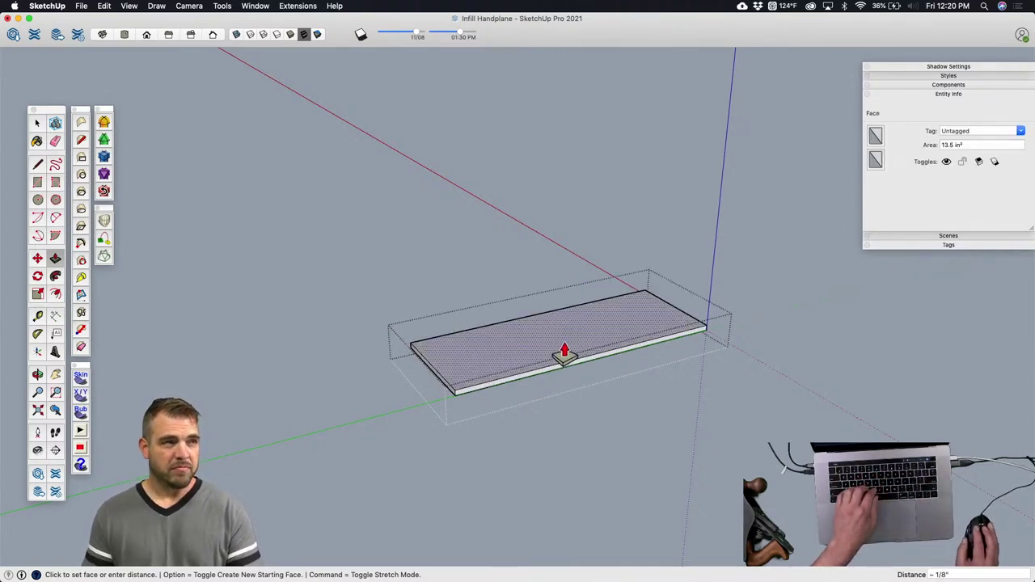
key(space)
click(567, 416)
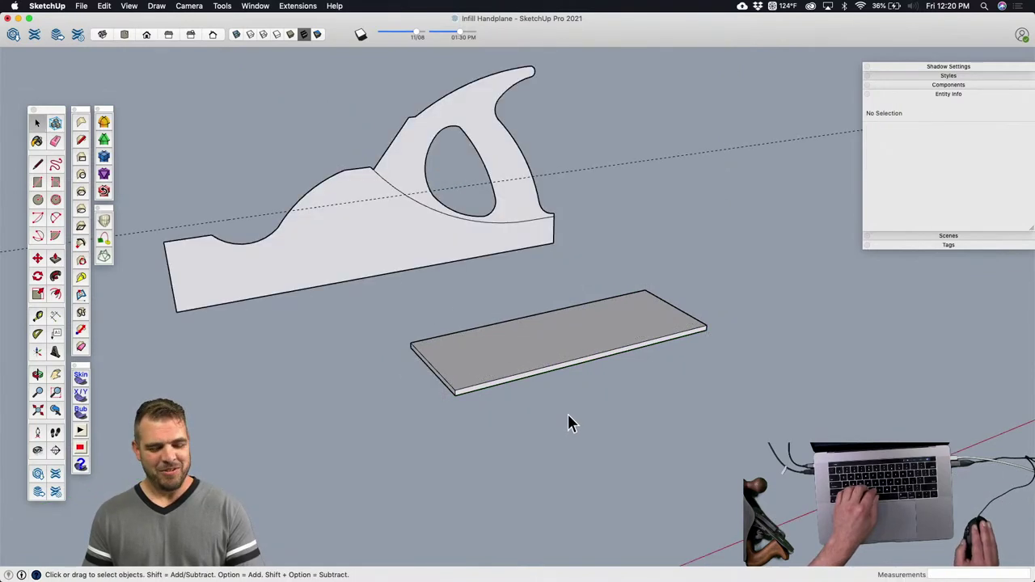
Step: Rotate the slab group 90° about its corner to stand it on its long edge
click(613, 346)
middle_drag(613, 347, 658, 359)
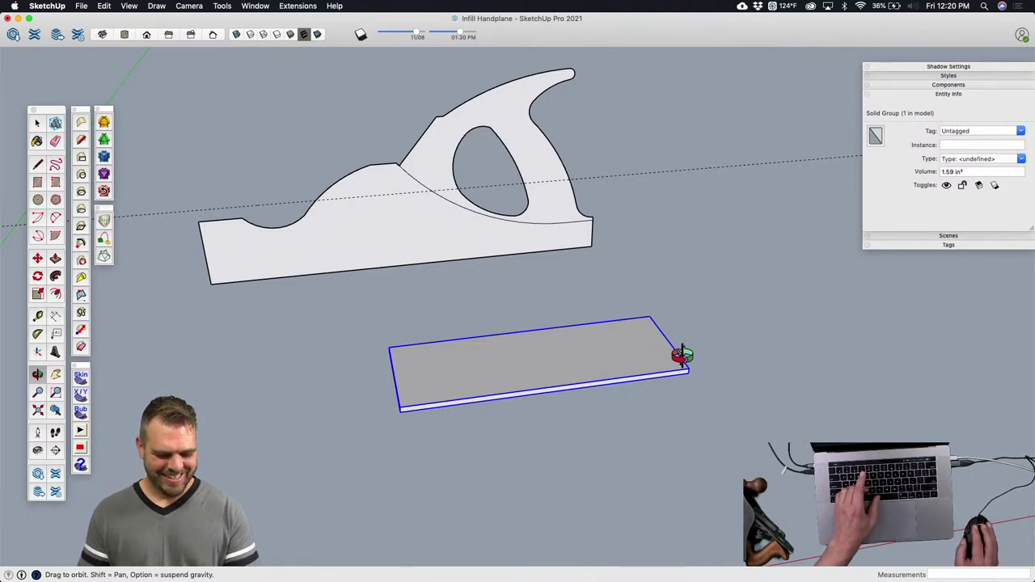
key(q)
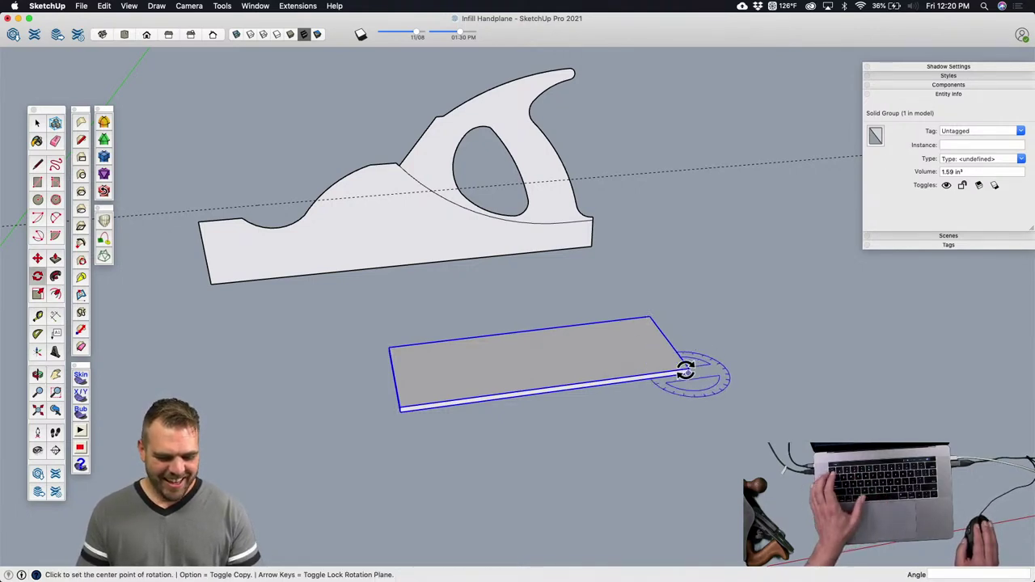
scroll(688, 369, up, 3)
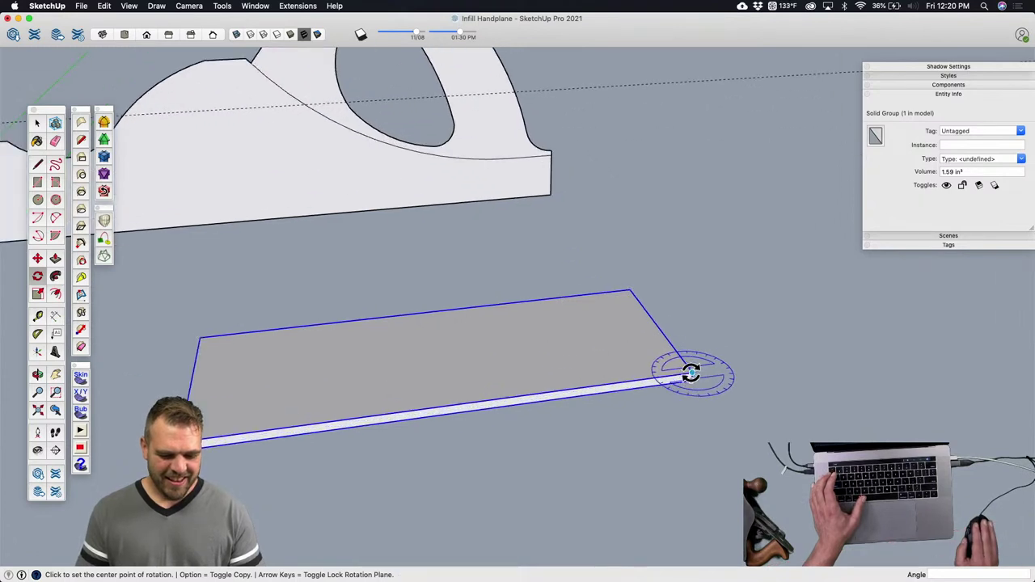
click(692, 374)
click(745, 365)
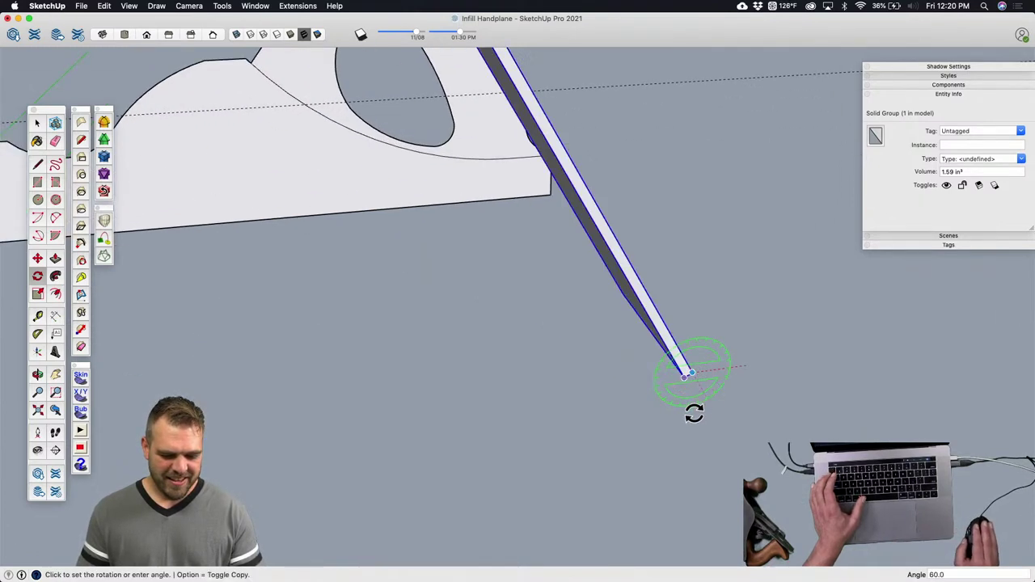
click(690, 417)
key(space)
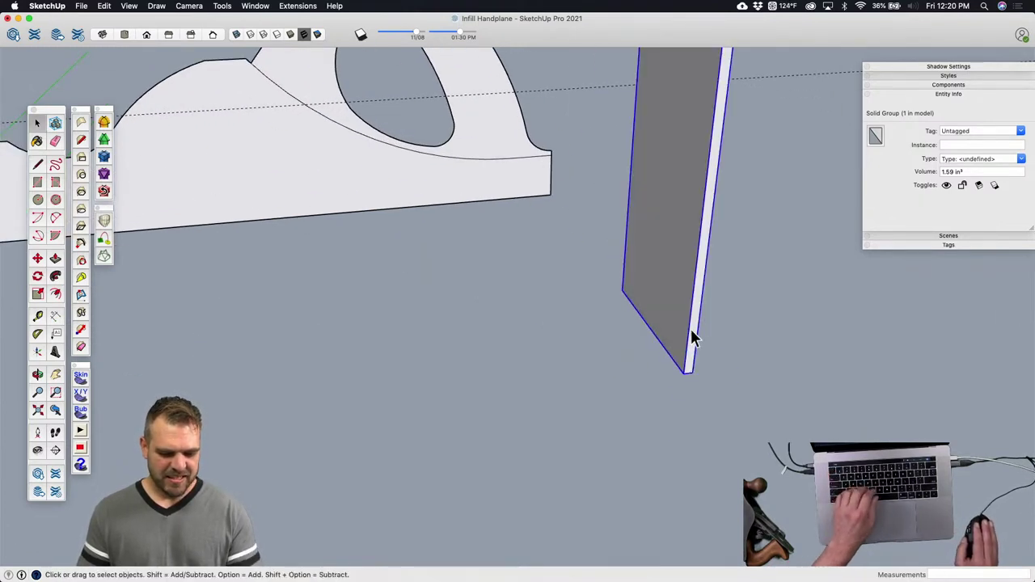
double_click(662, 313)
middle_drag(662, 305, 682, 396)
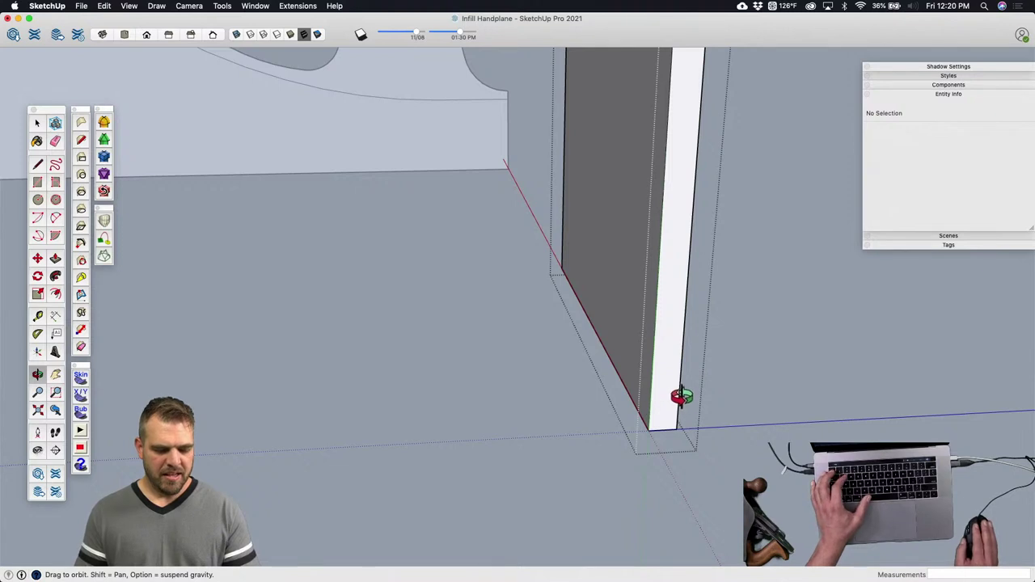
Step: Place a 25° guide through the board's bottom corner and draw a line along it
click(37, 334)
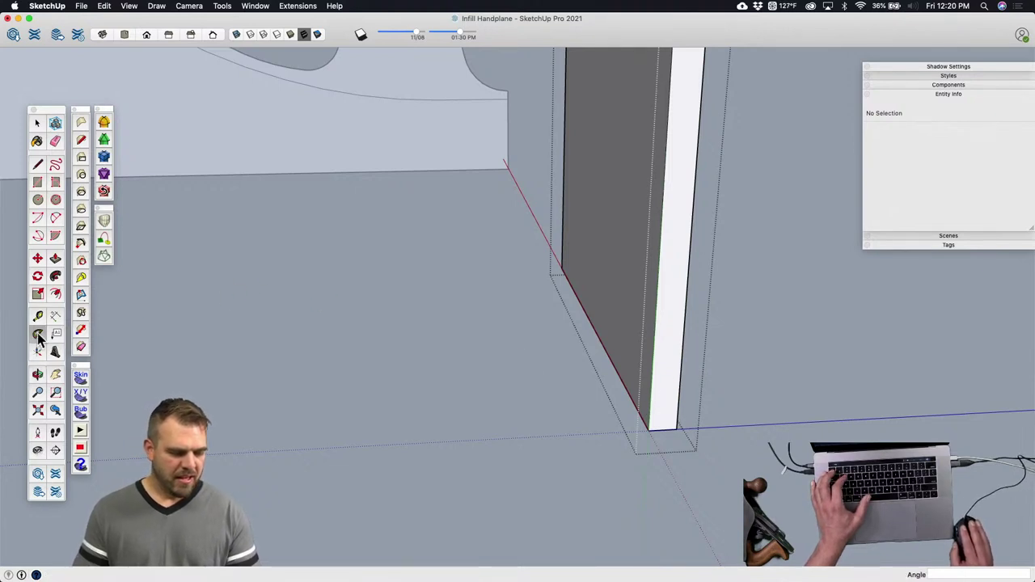
click(649, 429)
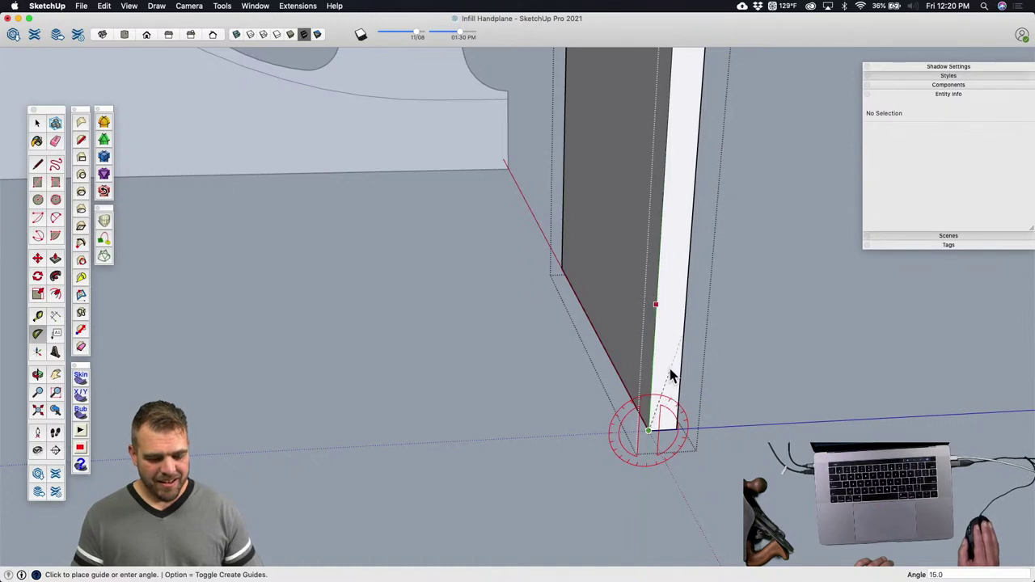
text(25)
key(Return)
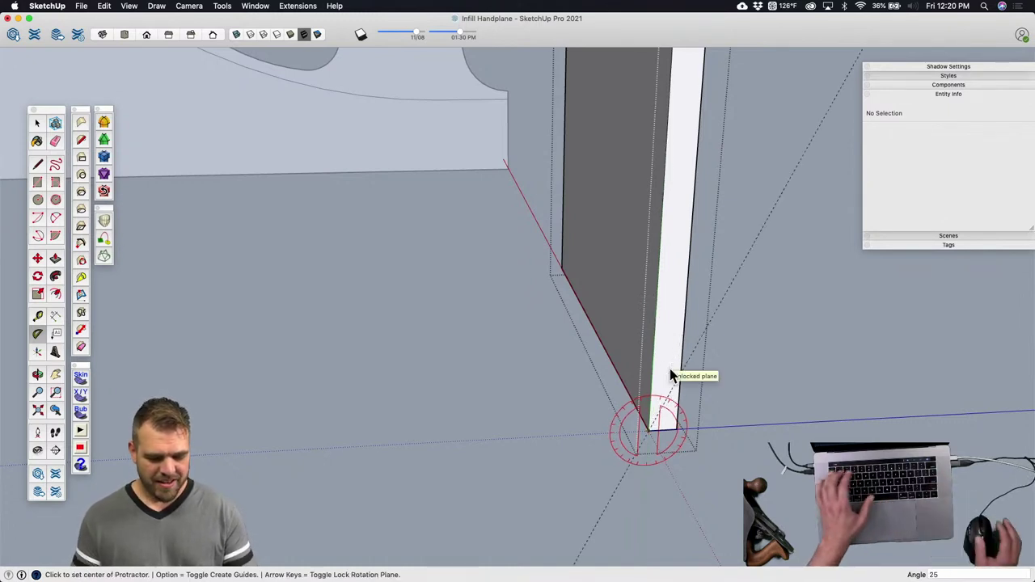
key(l)
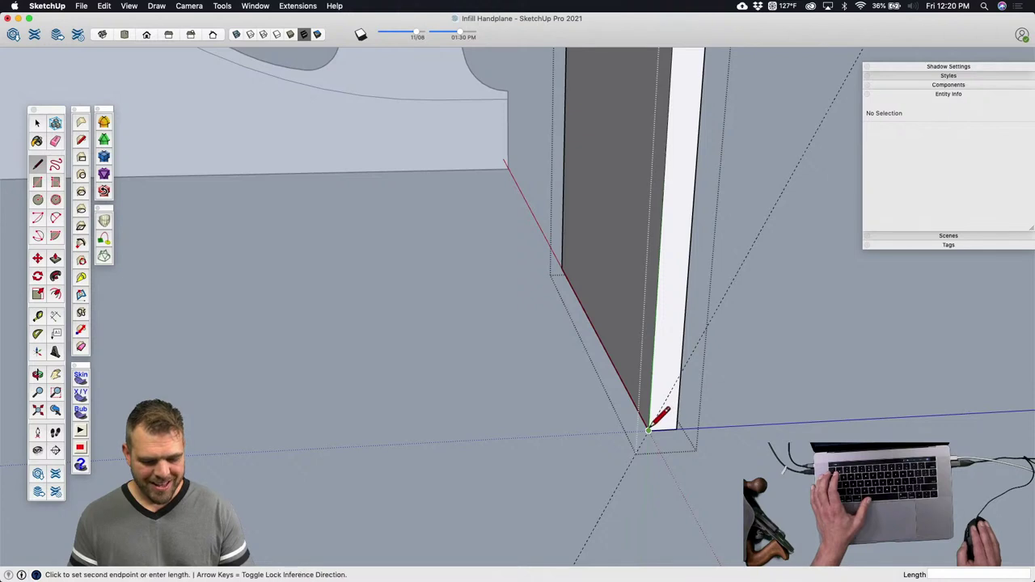
click(680, 372)
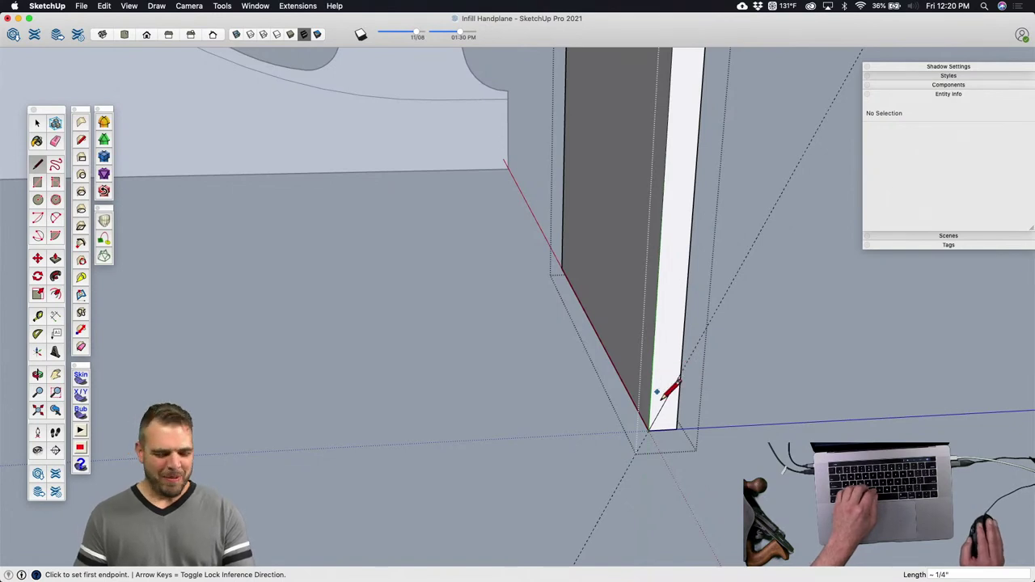
Step: Push away the triangle to bevel the board's end, then erase the leftover guides
key(p)
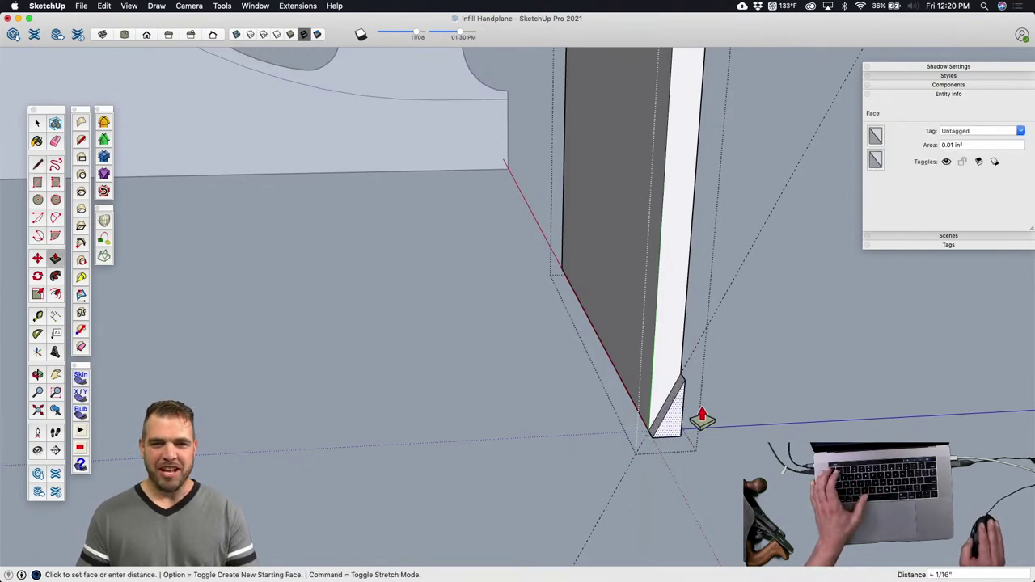
click(561, 279)
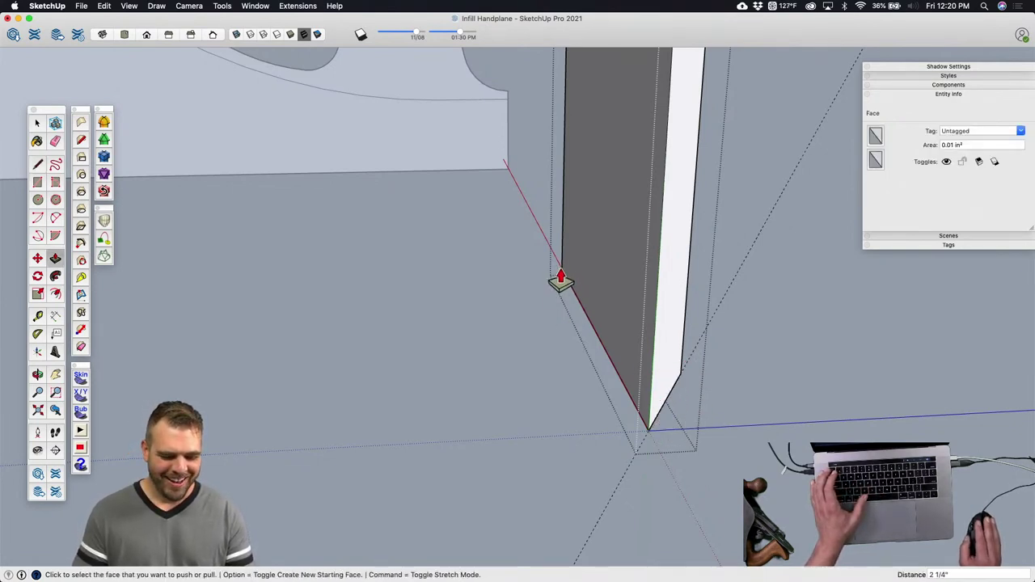
text(D)
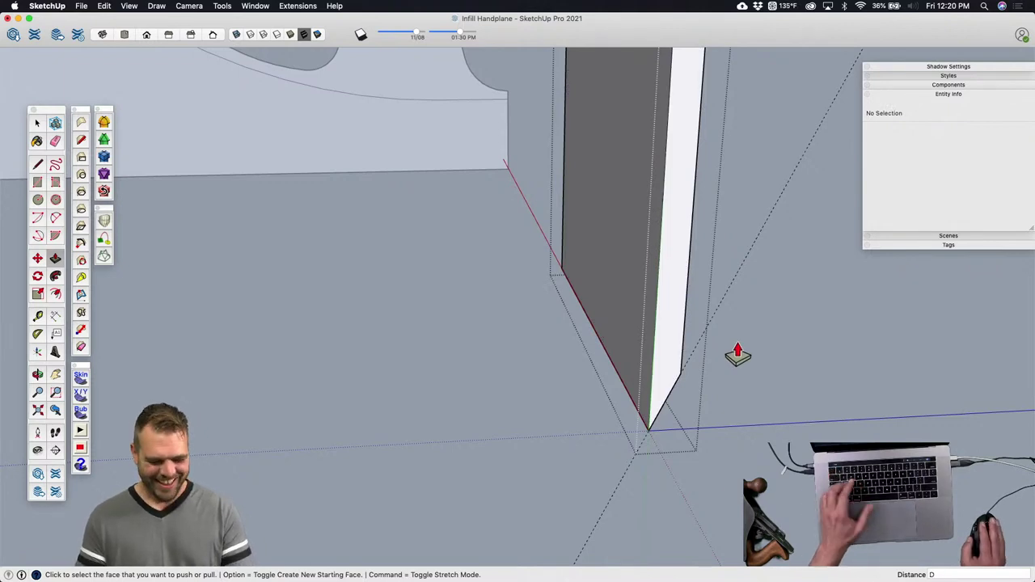
text(t)
key(space)
key(e)
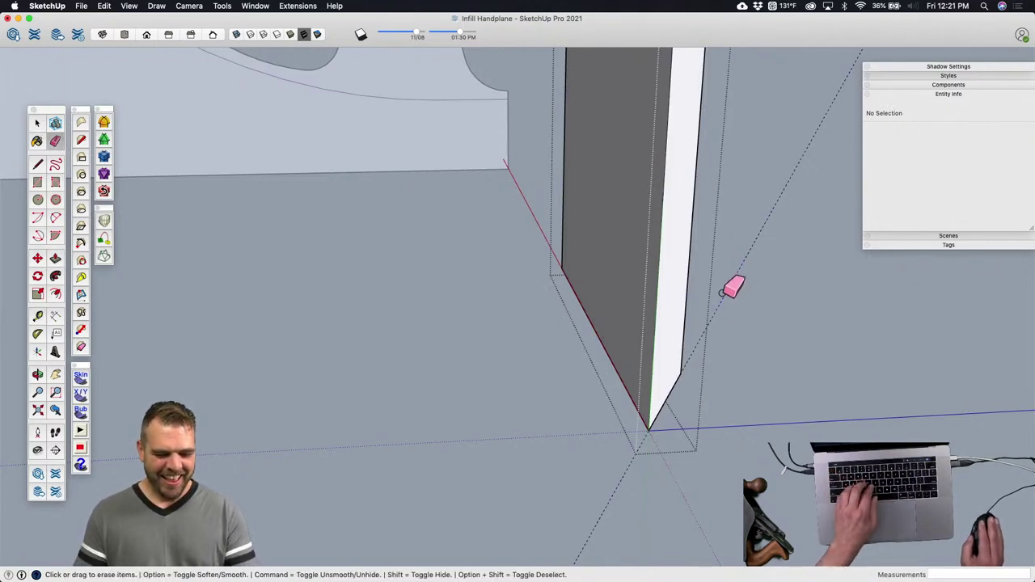
mouse_move(649, 341)
middle_down()
mouse_move(566, 321)
mouse_move(649, 374)
mouse_move(660, 349)
mouse_move(667, 382)
mouse_move(615, 404)
middle_up()
key(space)
Step: Rotate the board 50° about its end corner
middle_drag(714, 377, 642, 328)
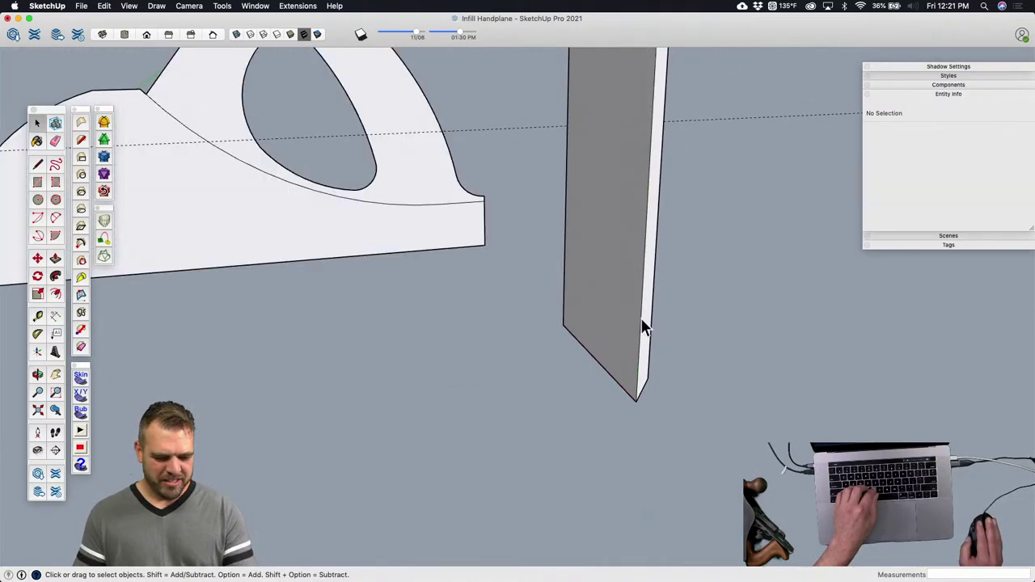
click(645, 374)
key(m)
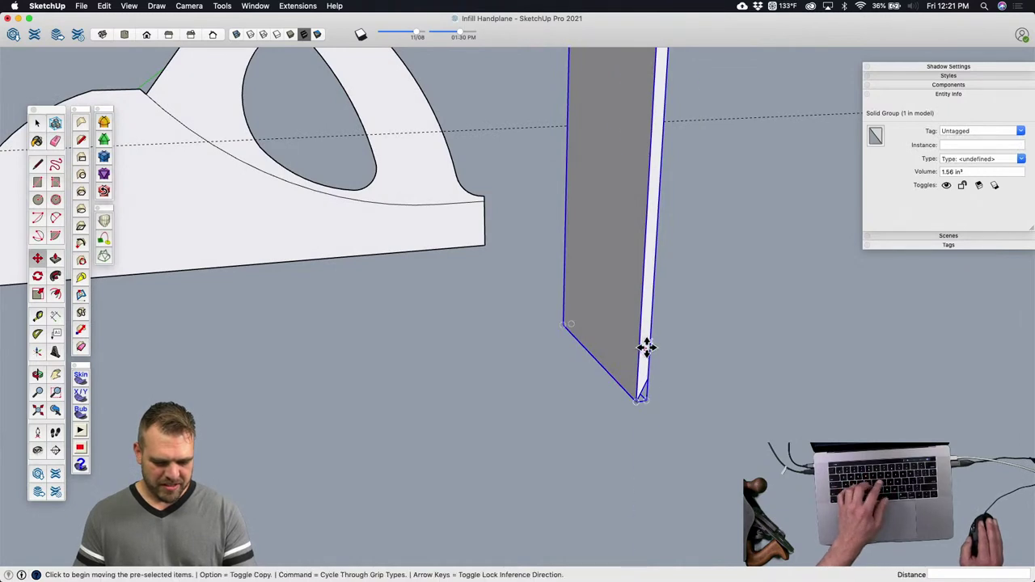
middle_drag(644, 350, 620, 109)
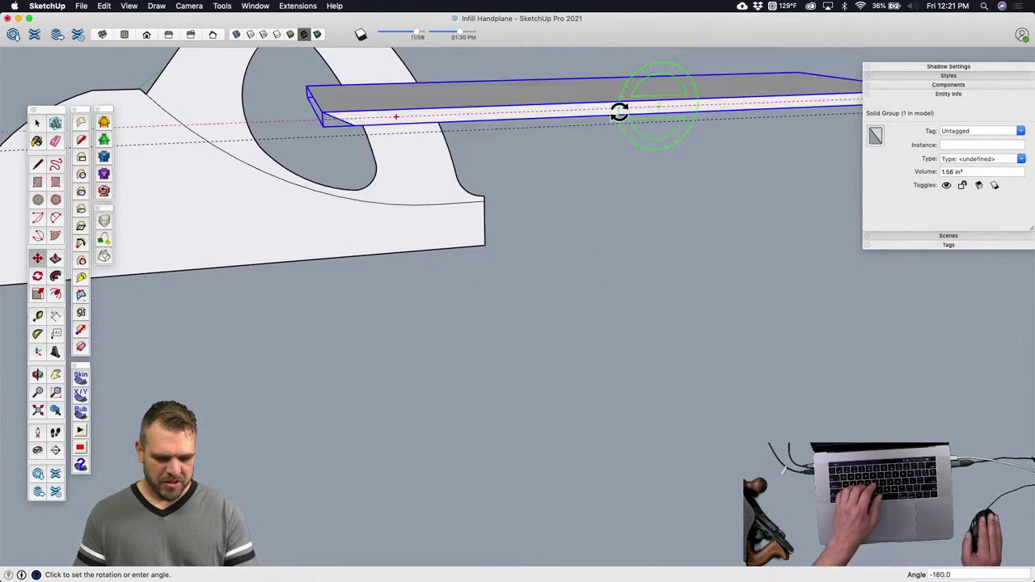
shift+middle_drag(550, 143, 630, 220)
key(q)
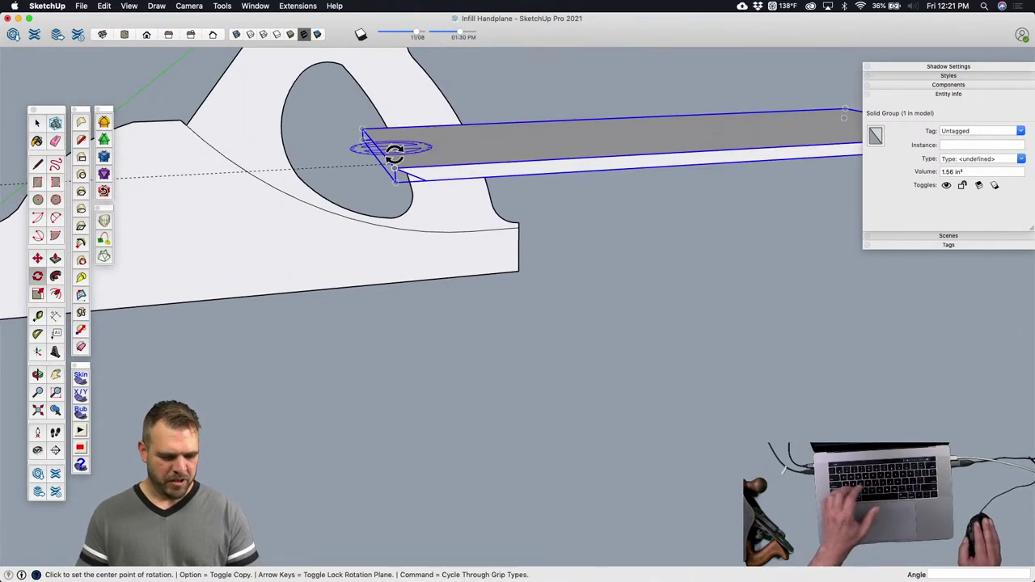
click(369, 135)
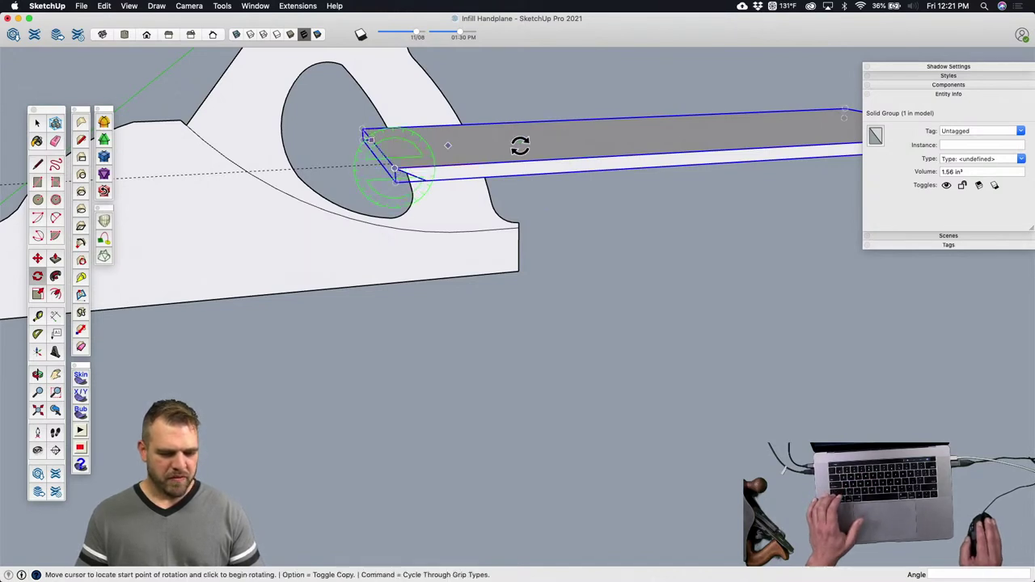
click(621, 157)
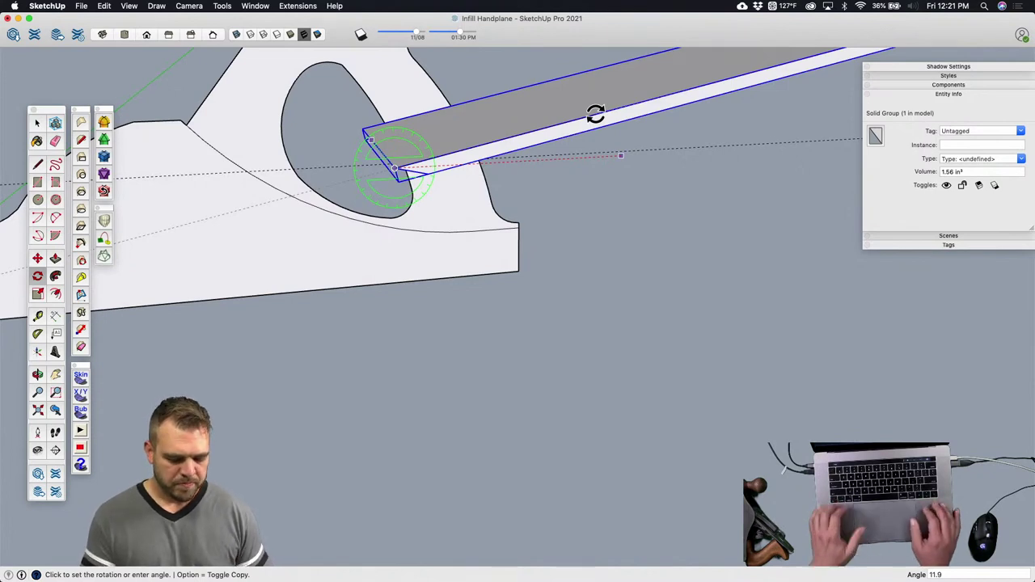
text(50)
key(Return)
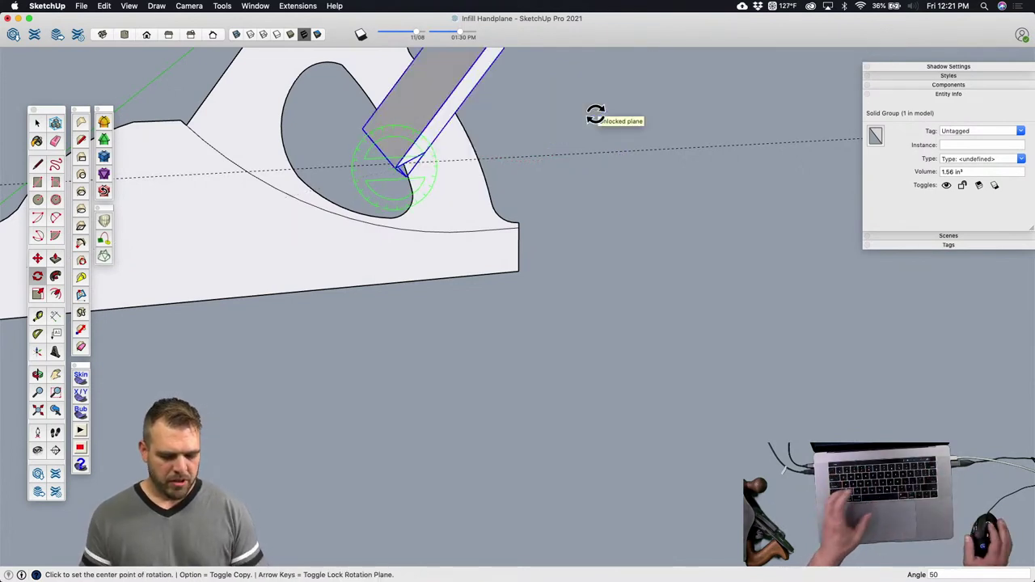
scroll(483, 254, down, 3)
key(space)
Step: Move the board into the handle notch and nudge it snugly into place
click(504, 329)
shift+middle_drag(510, 220, 555, 280)
key(m)
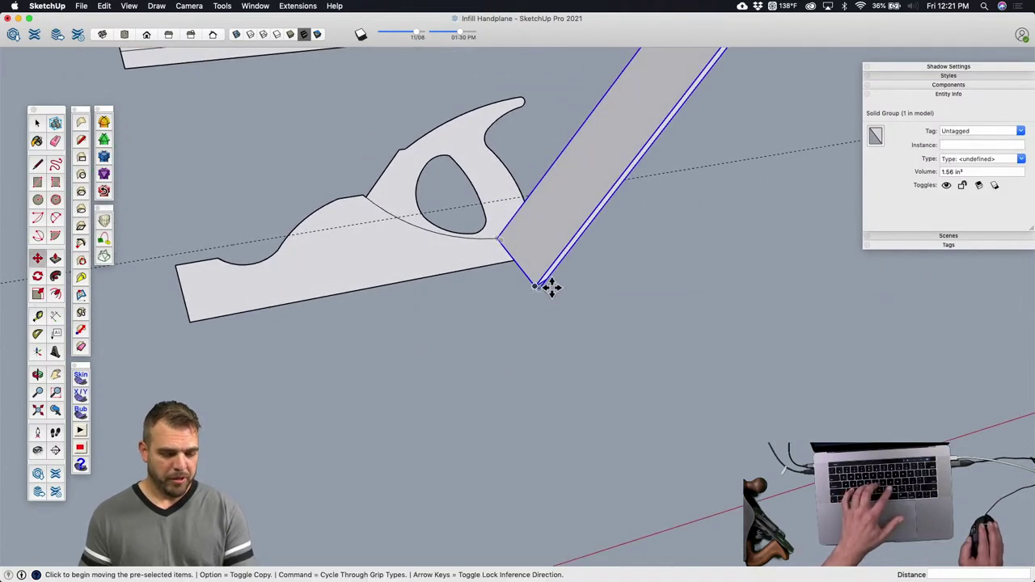
click(527, 286)
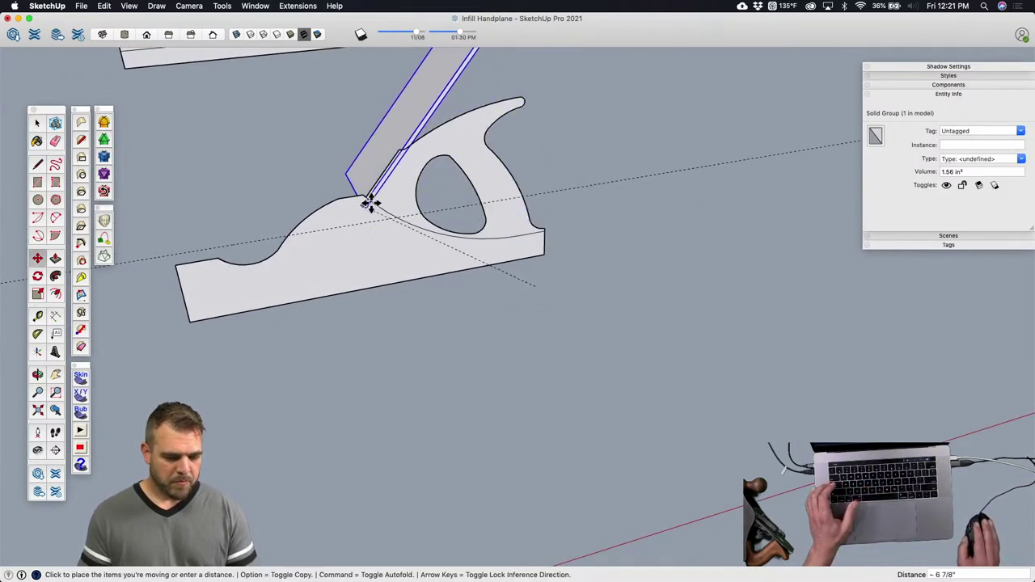
click(372, 181)
scroll(373, 179, up, 2)
scroll(380, 179, up, 2)
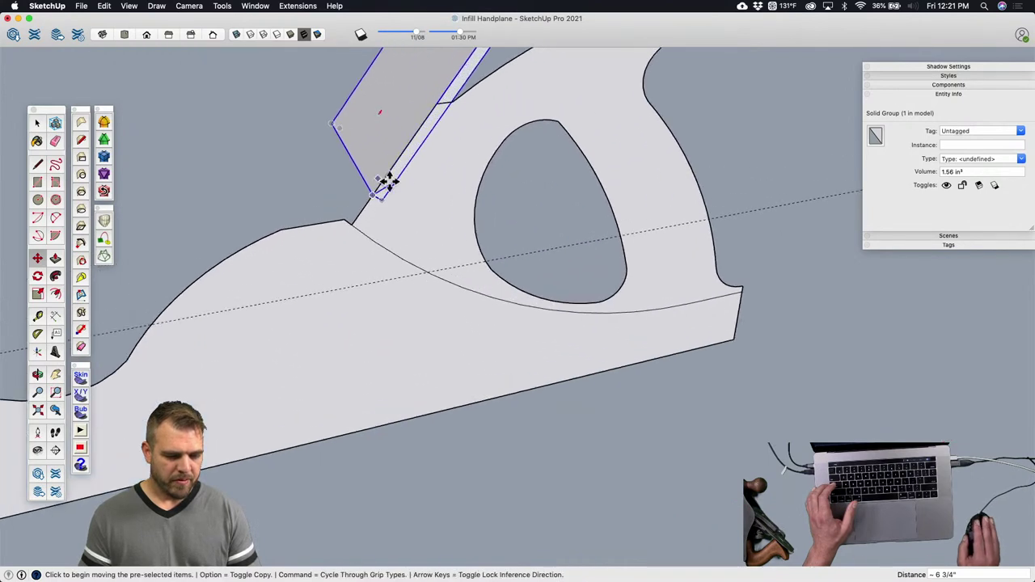
click(384, 184)
click(376, 180)
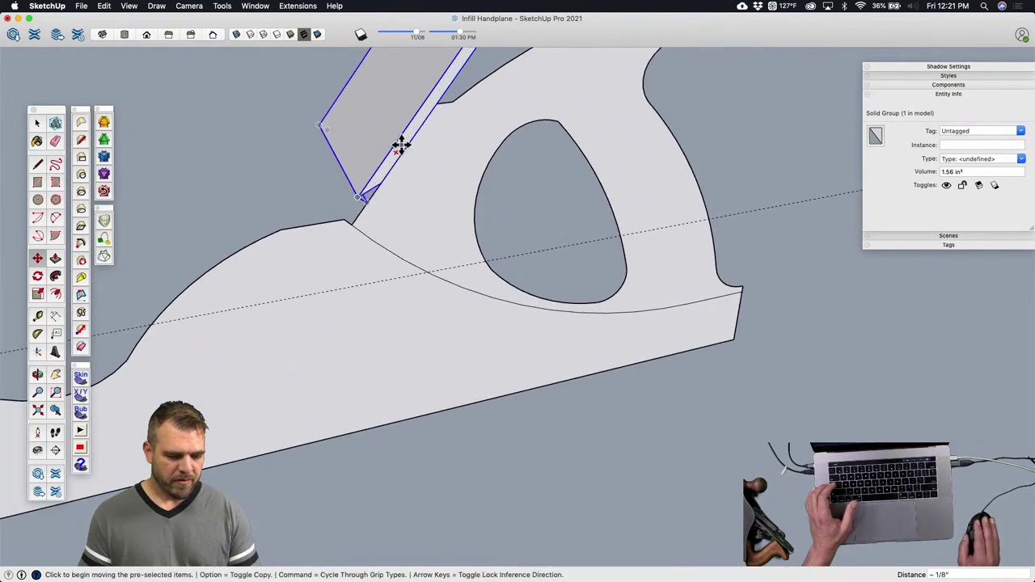
scroll(405, 141, down, 1)
Step: Slide the board lengthwise until its lower end rests on the sole
click(416, 131)
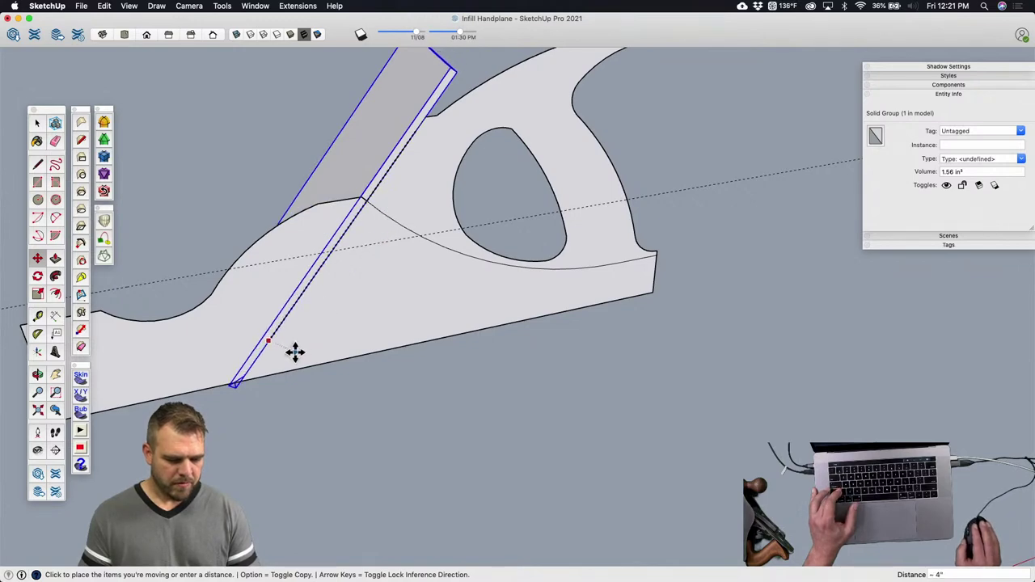
click(294, 350)
scroll(352, 356, down, 2)
key(space)
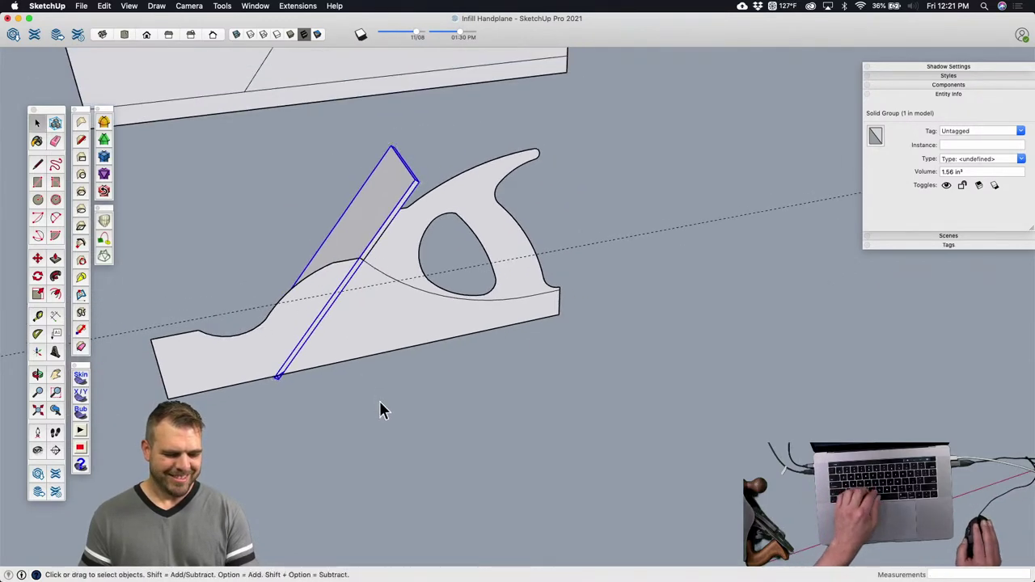
click(384, 411)
middle_drag(374, 340, 484, 299)
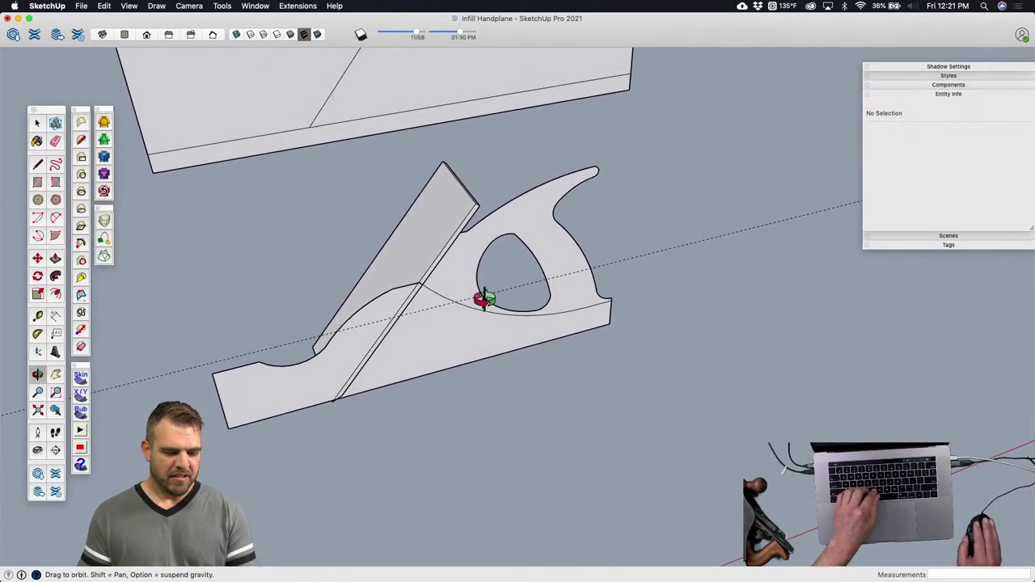
click(560, 250)
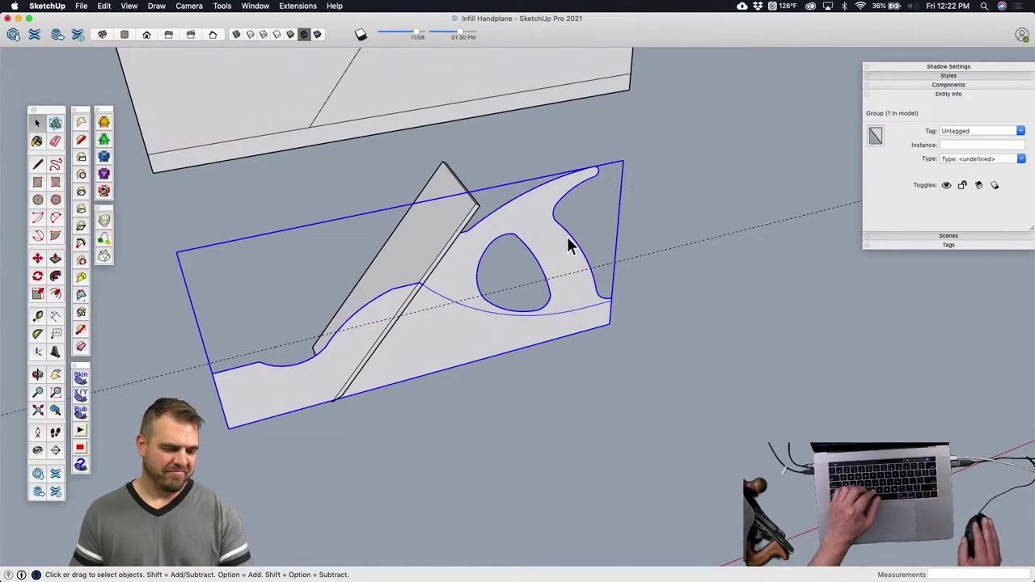
Step: Inside the body group, draw a line from the blade's corner down to the bottom edge
double_click(560, 236)
click(559, 241)
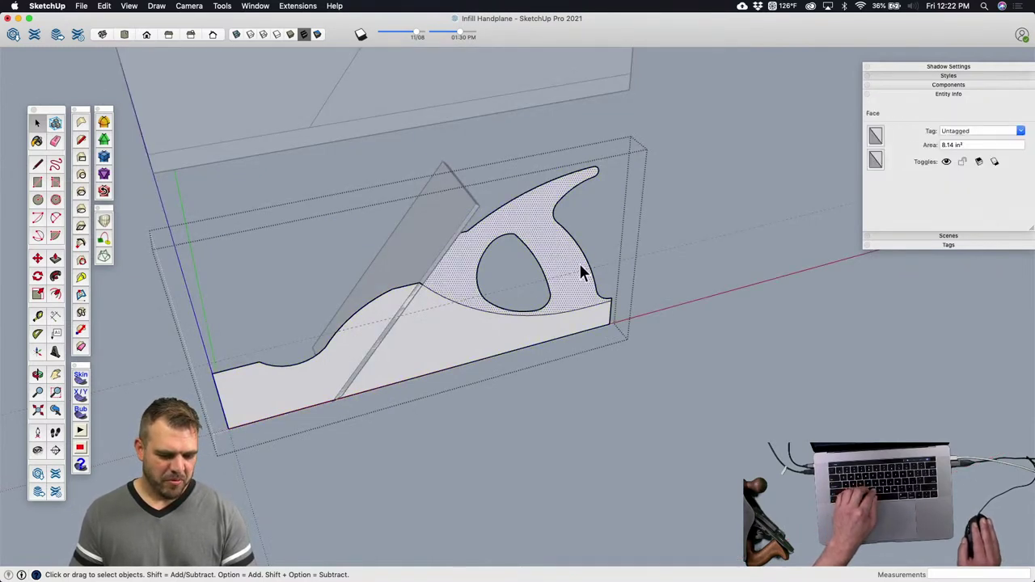
scroll(487, 327, down, 4)
scroll(480, 332, up, 8)
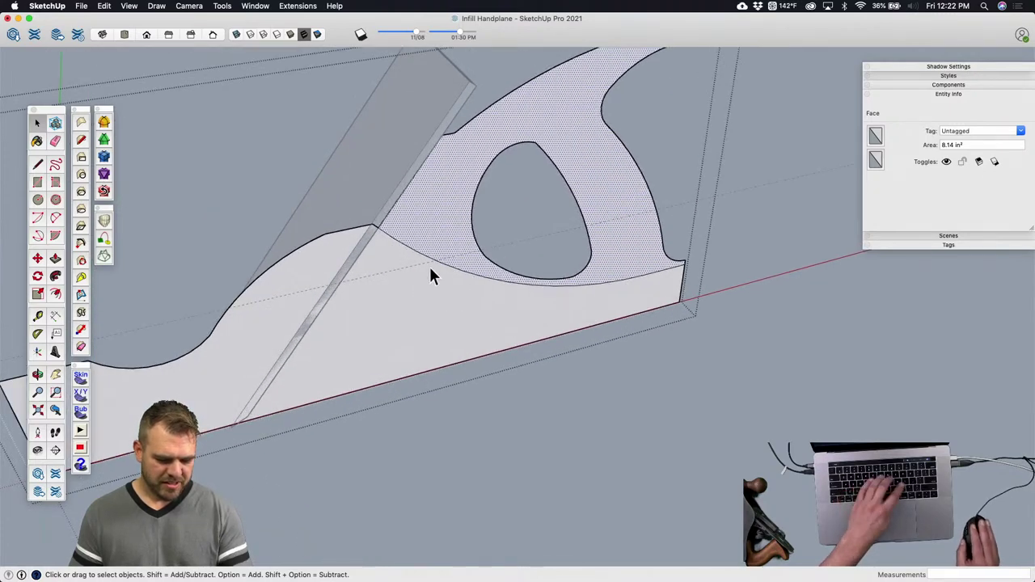
key(l)
click(377, 227)
scroll(435, 194, down, 3)
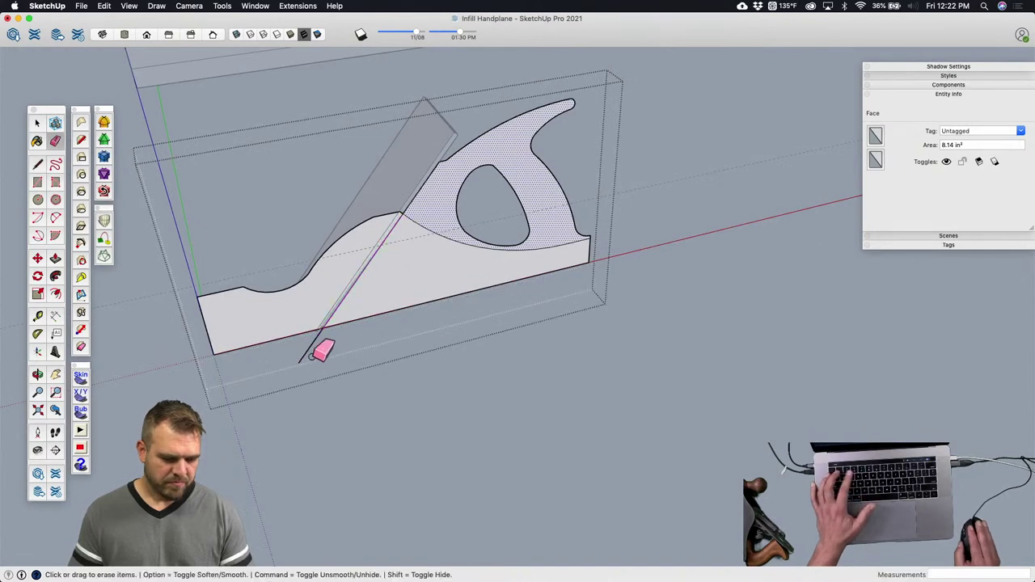
click(323, 330)
key(space)
click(441, 277)
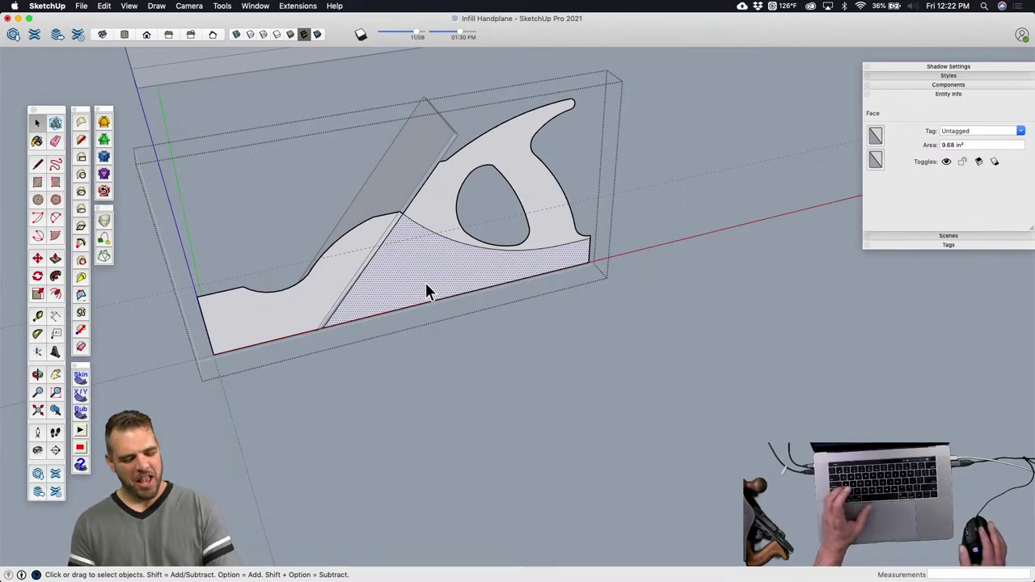
Step: Copy the blade solid to a spot below the plane
scroll(399, 78, down, 2)
click(404, 104)
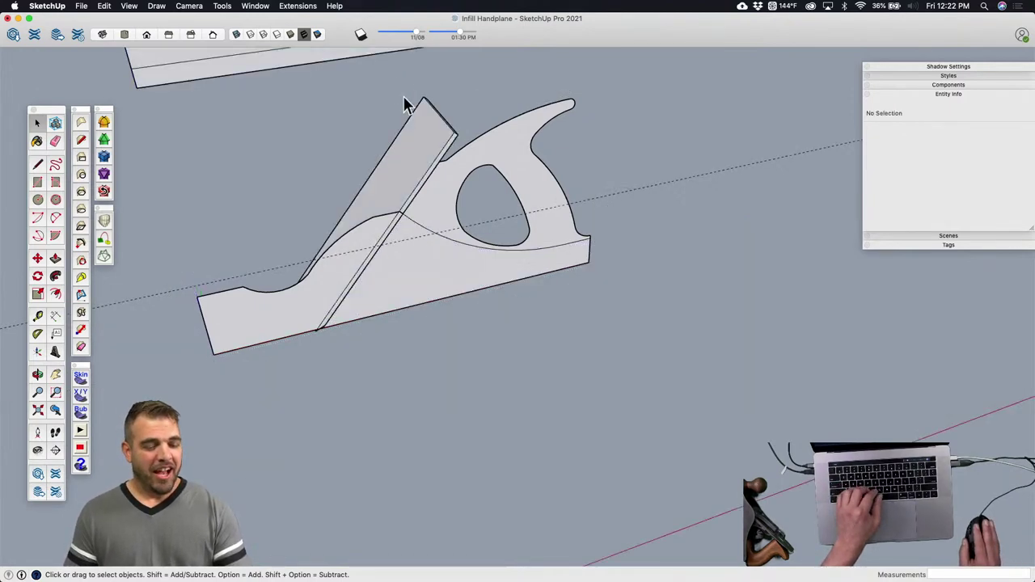
click(415, 150)
scroll(417, 157, down, 2)
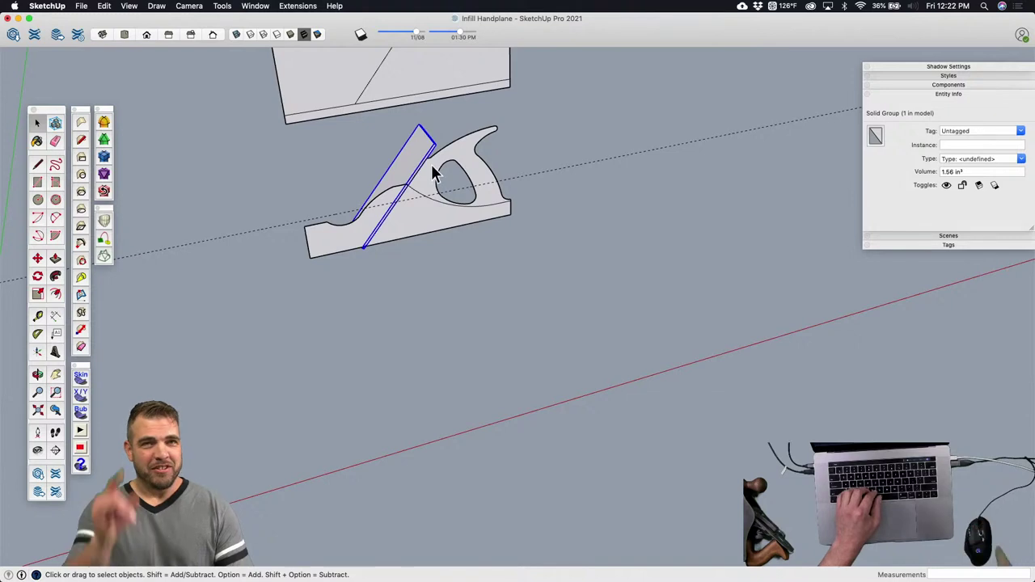
key(z)
key(m)
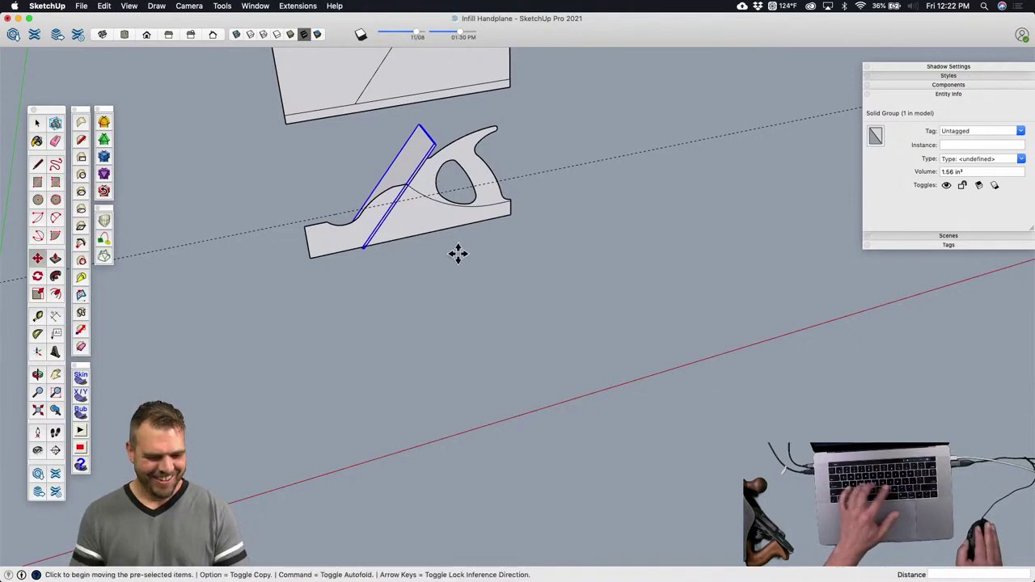
click(446, 247)
key(alt)
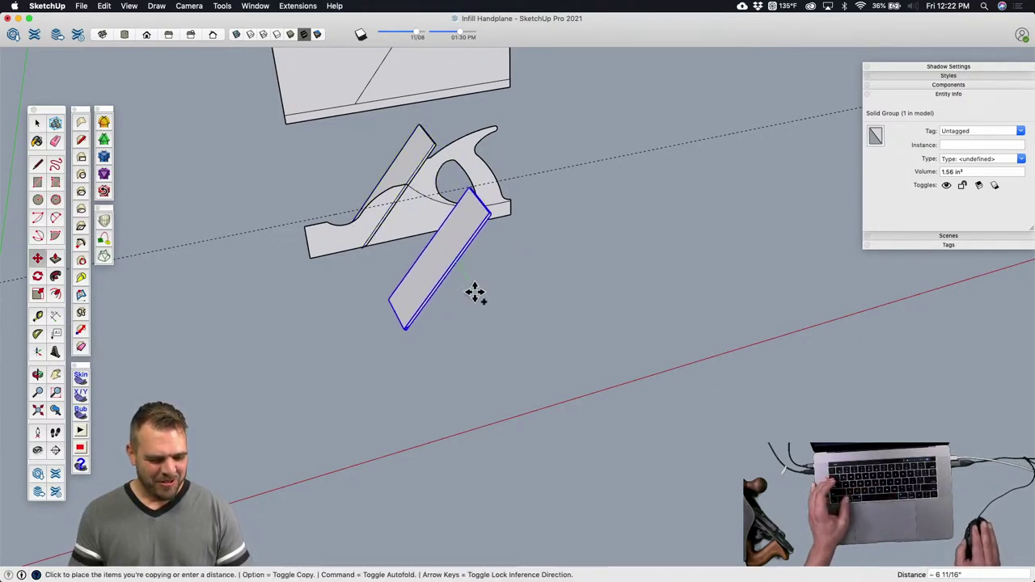
click(474, 294)
Step: Draw a first arc from the blade tip to its upper corner and dismiss the segment warning
scroll(412, 296, up, 3)
scroll(385, 332, up, 2)
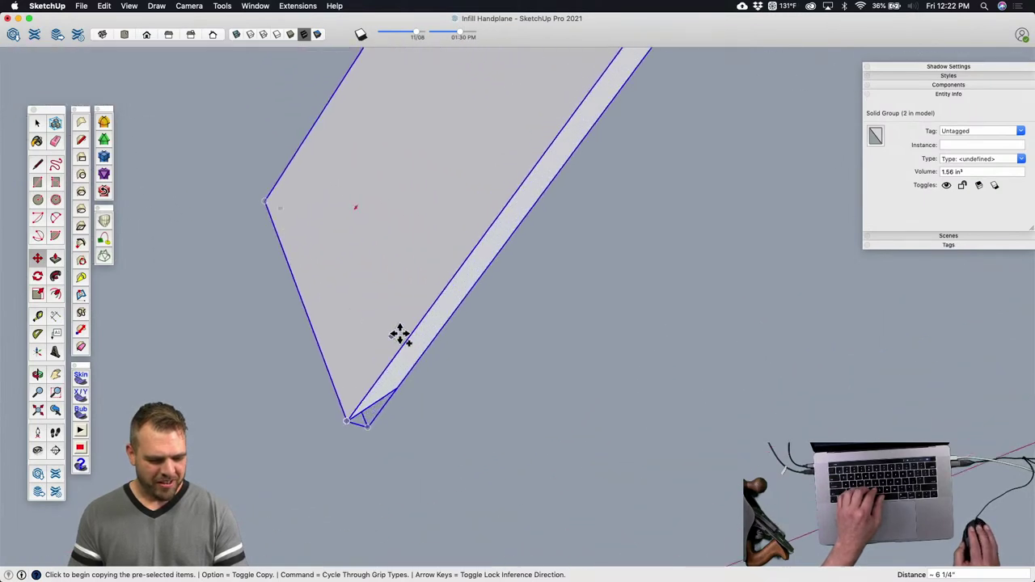
middle_drag(400, 335, 400, 233)
key(a)
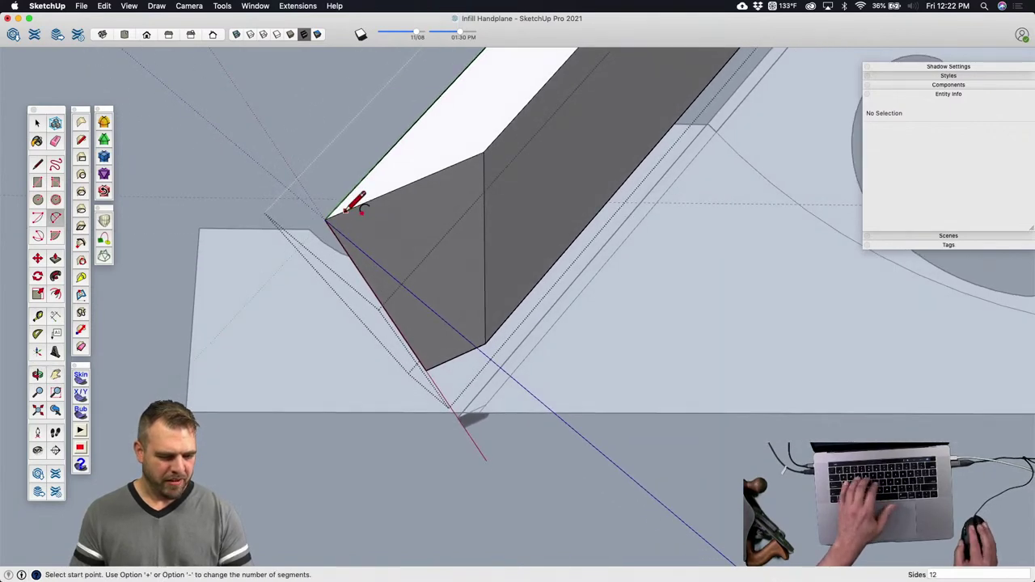
click(335, 216)
scroll(353, 201, up, 3)
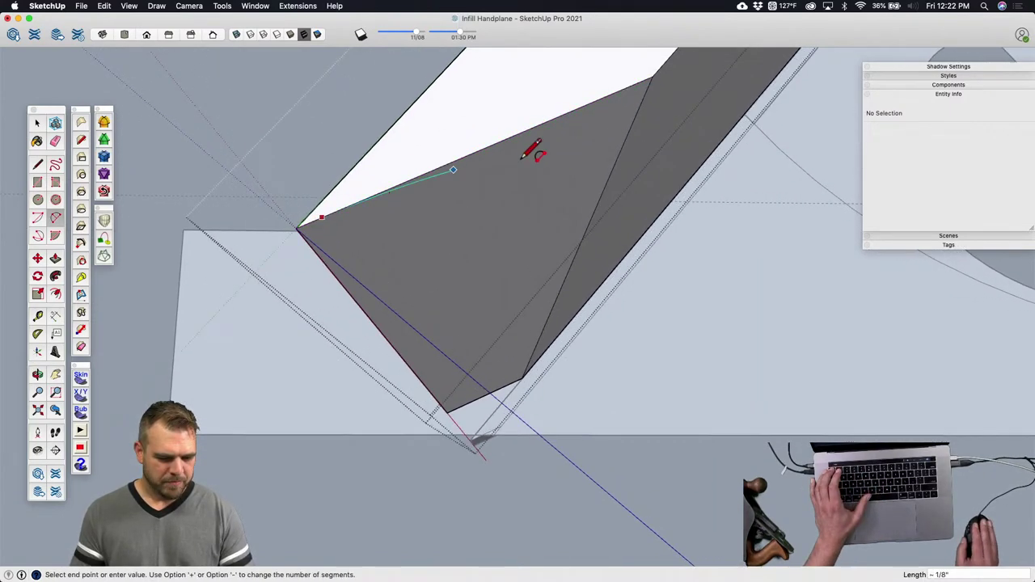
click(638, 82)
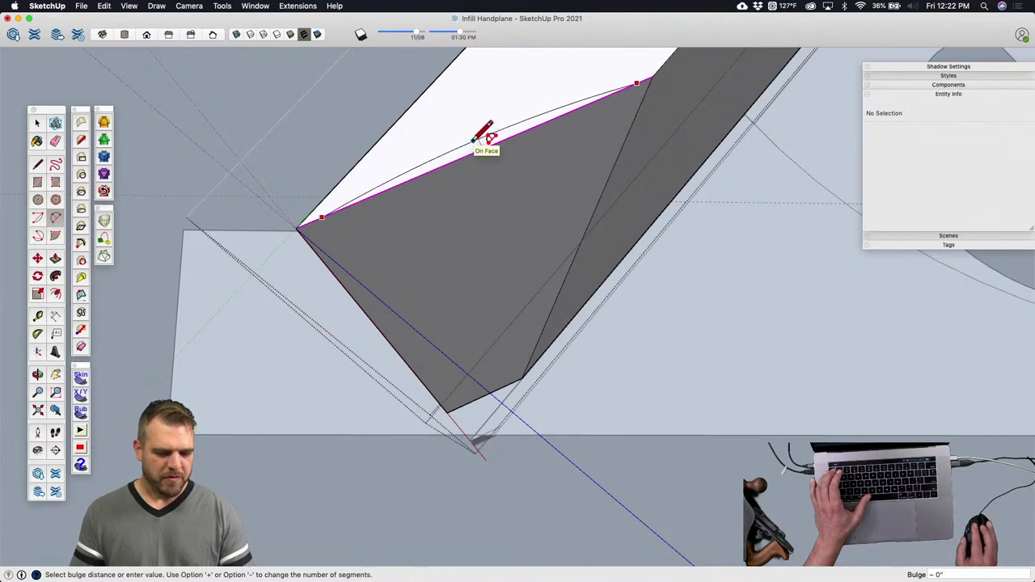
click(473, 141)
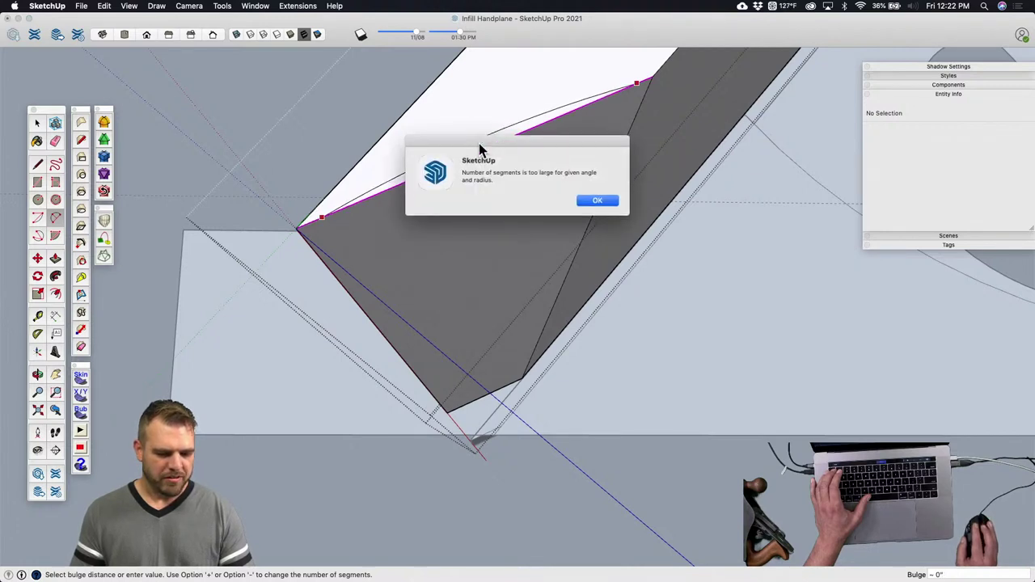
click(605, 201)
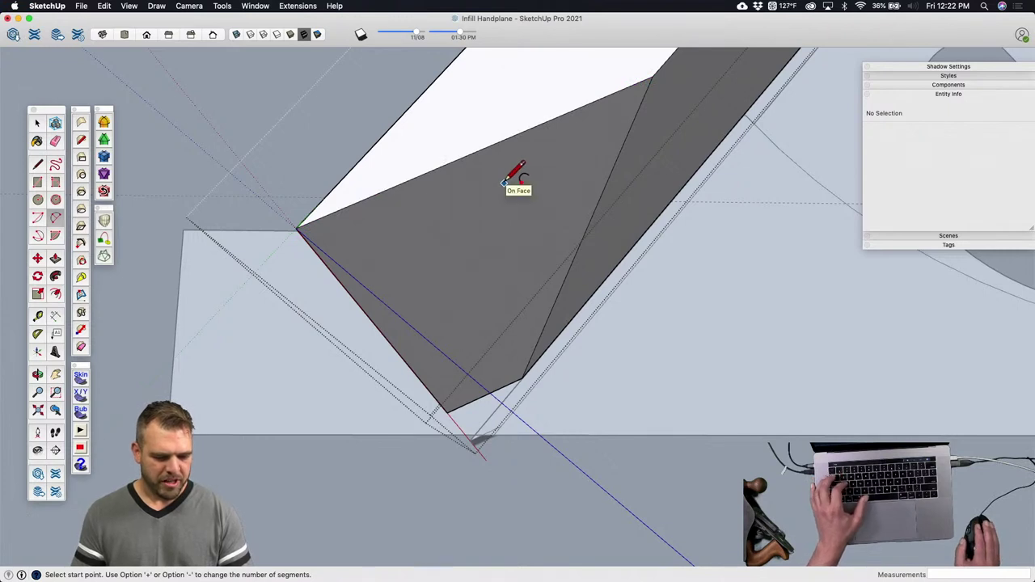
Step: Redraw a shallow arc along the block's top edge
key(space)
text(a)
text(4)
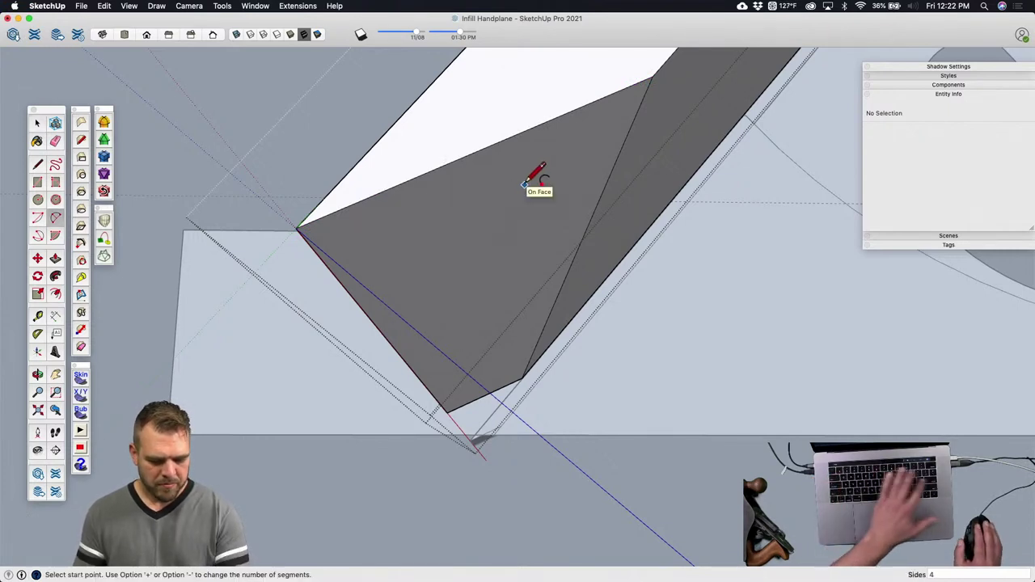
click(346, 207)
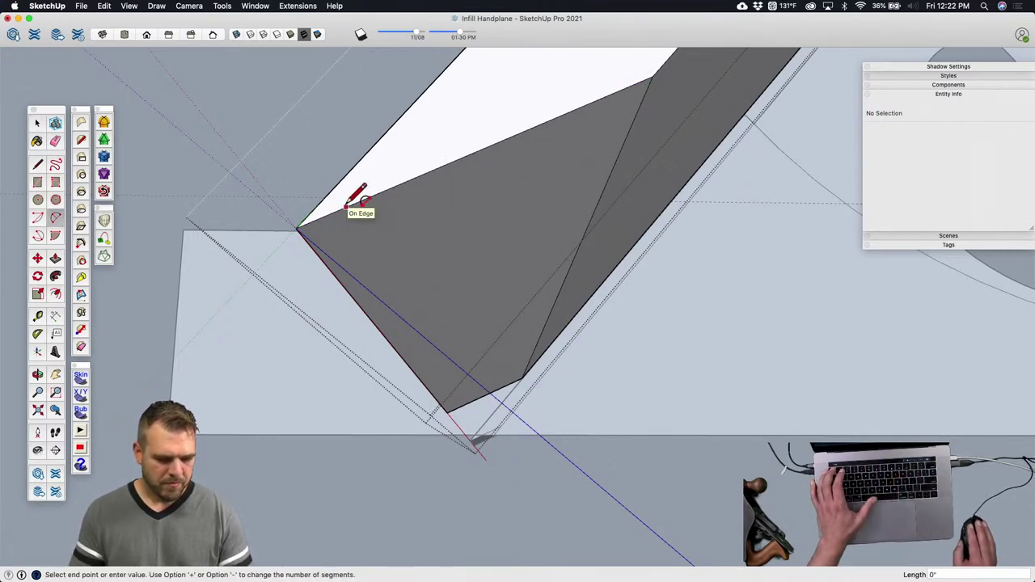
click(613, 94)
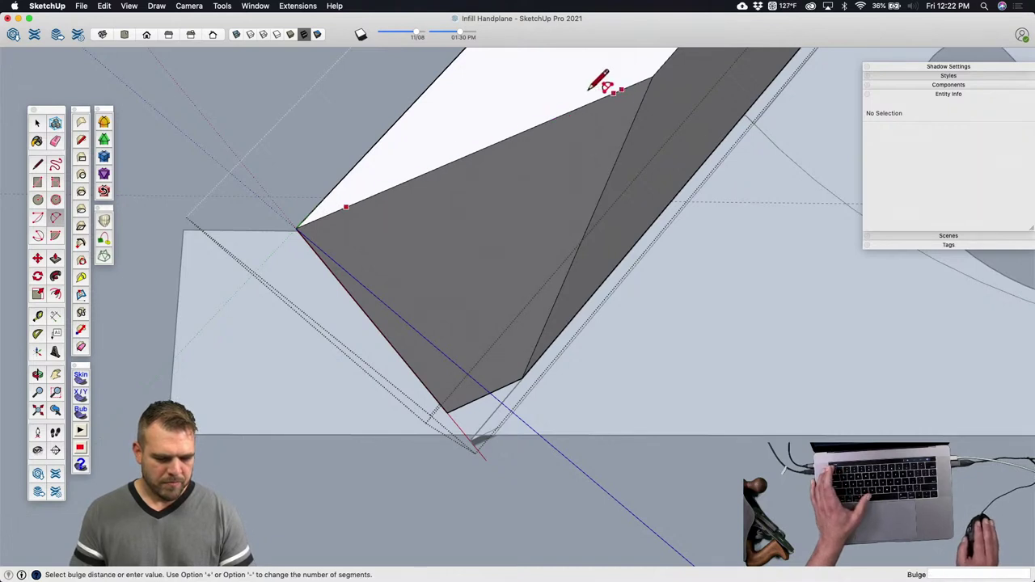
scroll(481, 139, up, 1)
scroll(481, 140, up, 1)
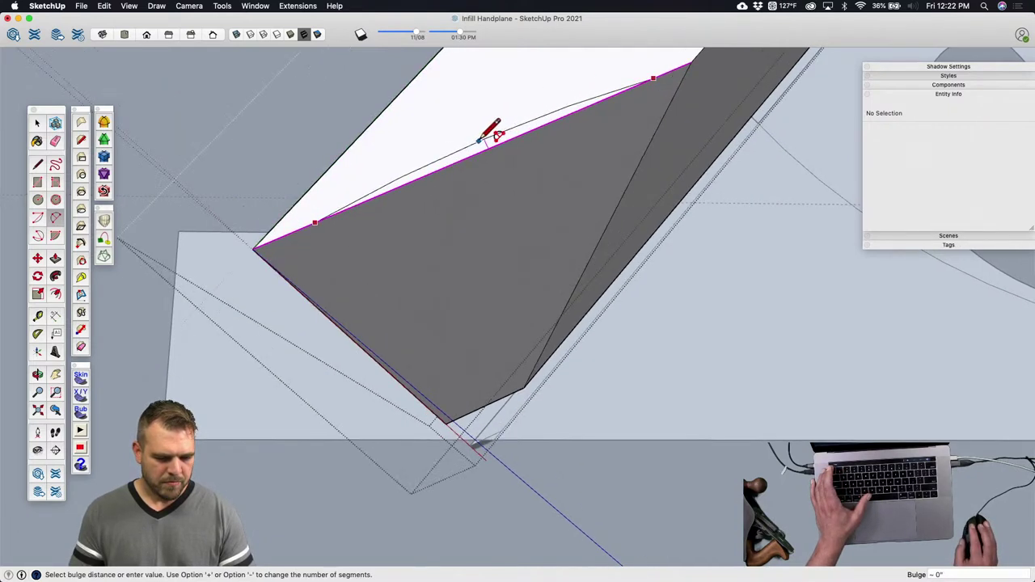
click(493, 132)
Step: Push the sliver face under the arc 2 1/4" through the block
key(p)
click(486, 152)
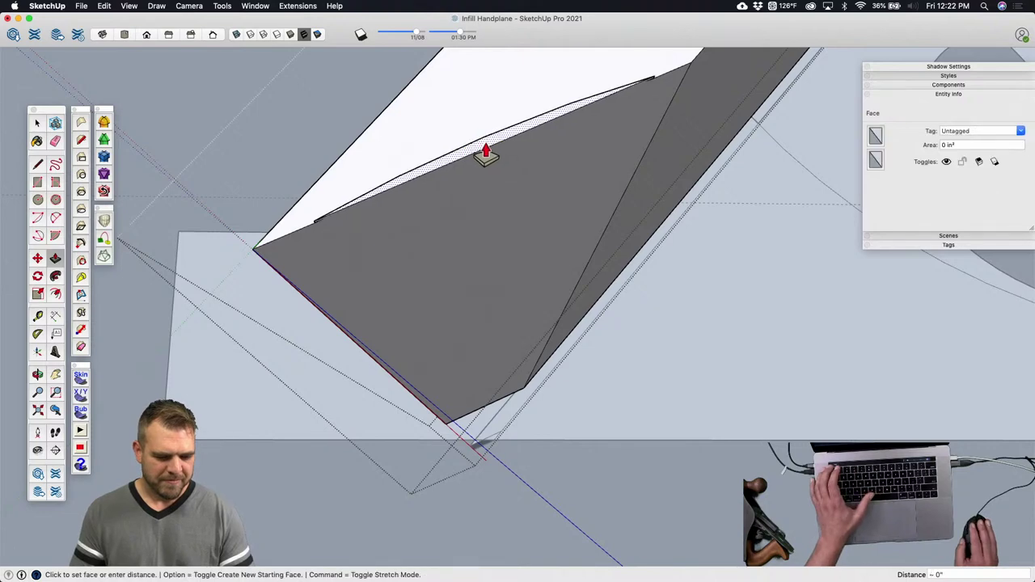
middle_drag(486, 152, 555, 312)
click(565, 293)
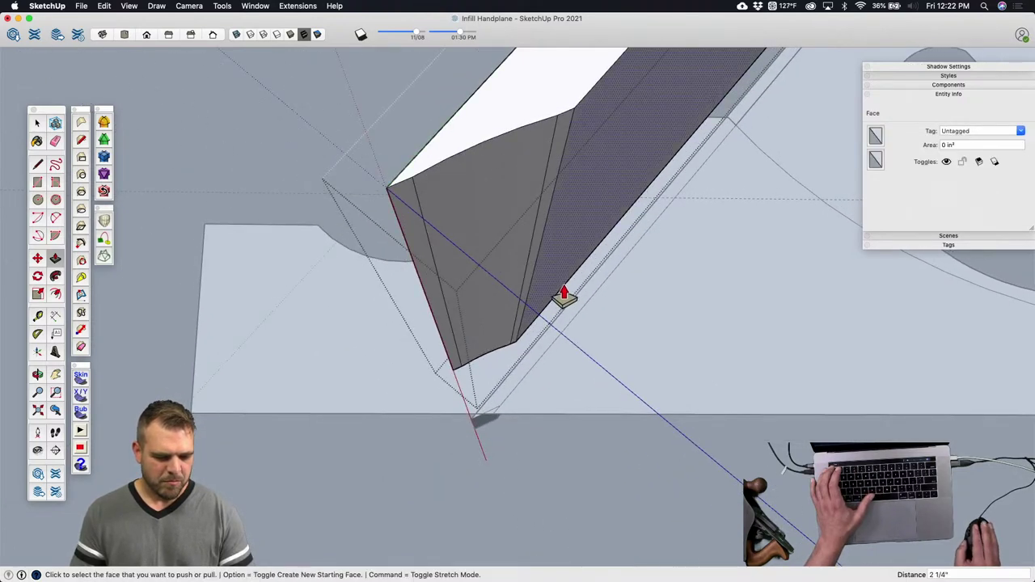
scroll(430, 206, up, 3)
key(l)
scroll(377, 168, up, 2)
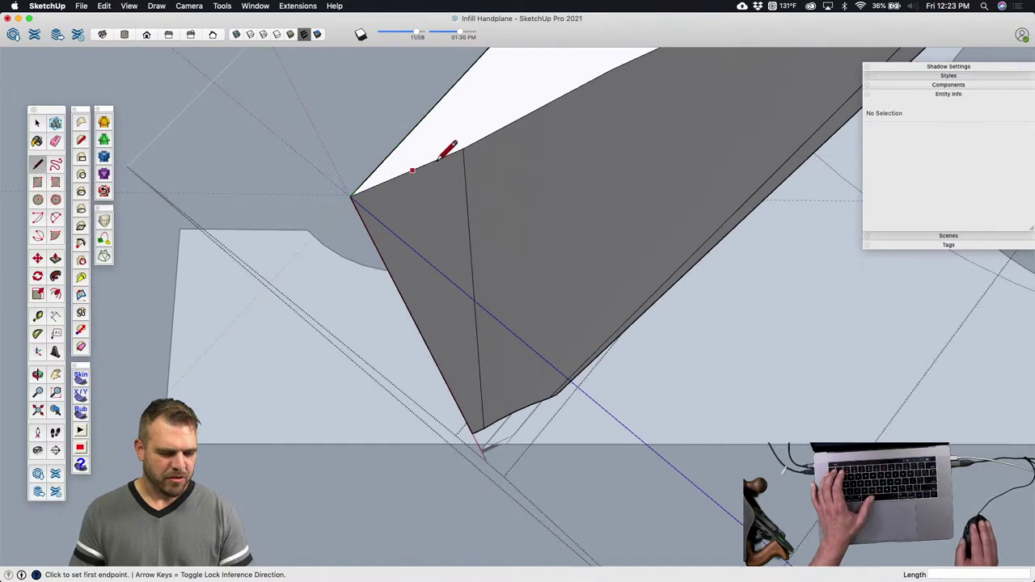
scroll(360, 189, up, 2)
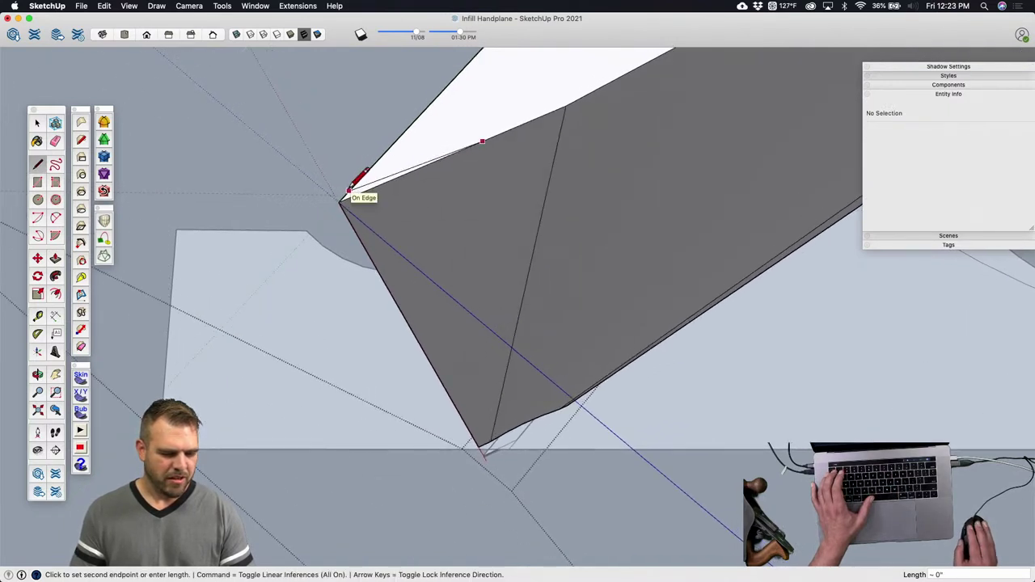
key(Escape)
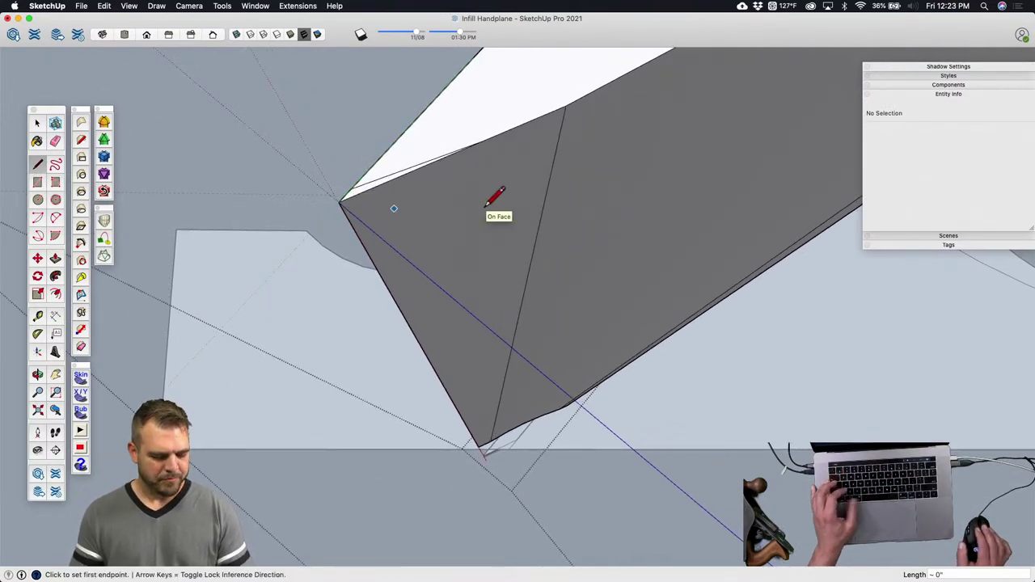
scroll(484, 212, down, 3)
scroll(462, 251, down, 2)
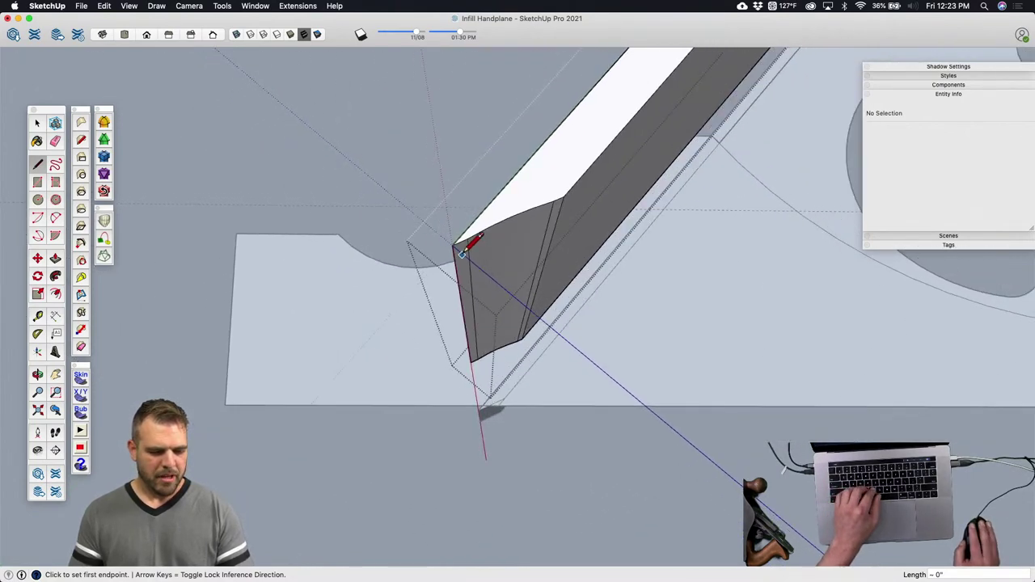
key(space)
key(o)
drag(574, 432, 648, 435)
Step: Move the front infill block onto the plane body at the mouth
key(space)
click(691, 455)
key(o)
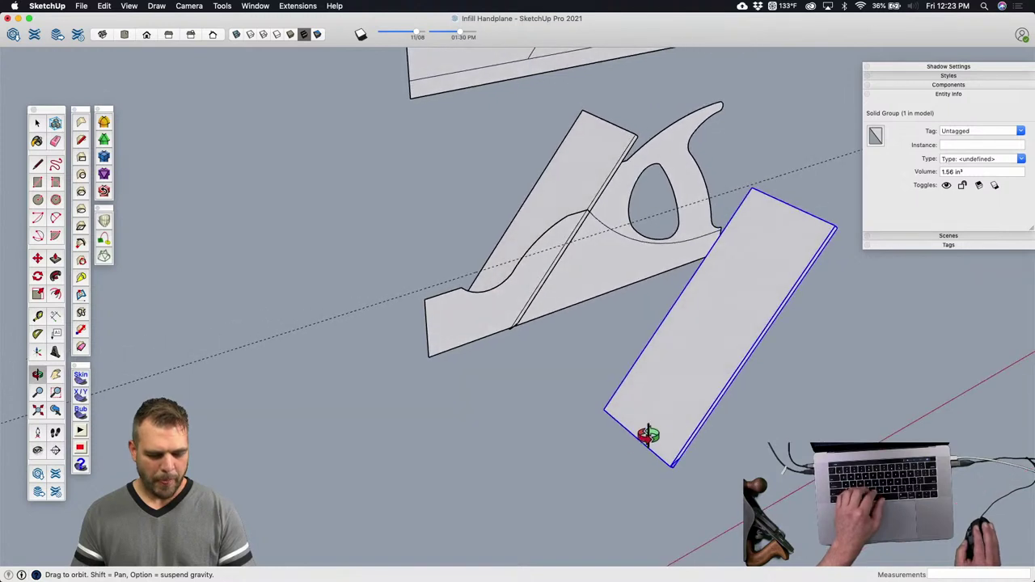
key(m)
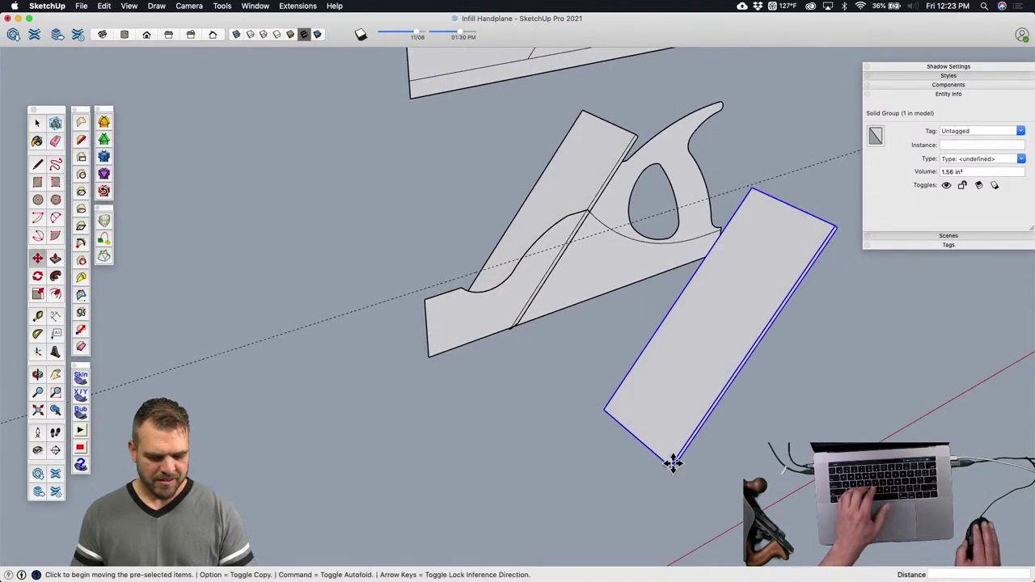
click(679, 473)
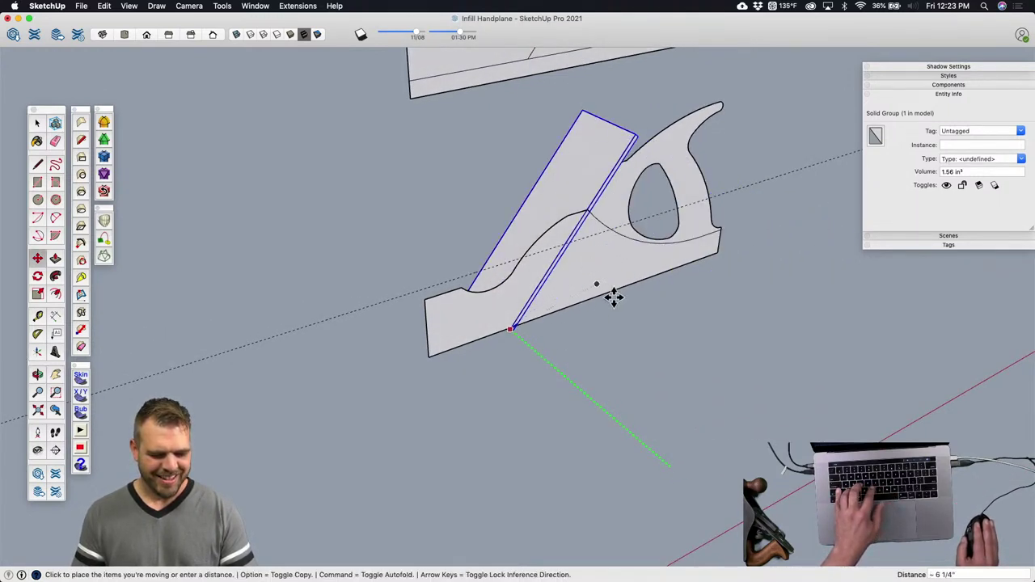
click(635, 312)
Step: Delete the extra overlapping copy of the infill block
key(space)
click(564, 174)
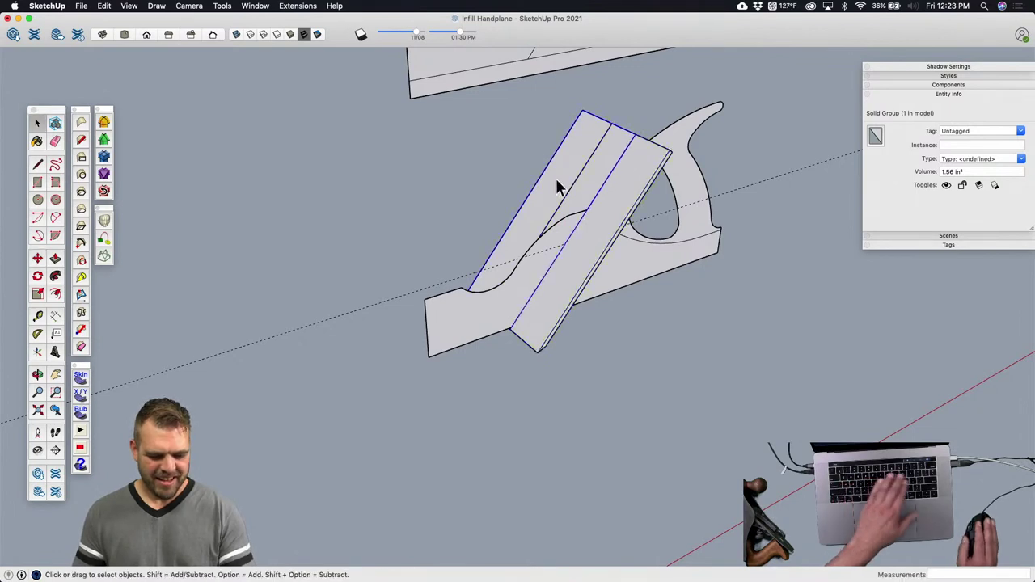
key(Delete)
Step: Slide the remaining infill block about 1 5/16" toward the mouth to seat it
click(587, 252)
key(m)
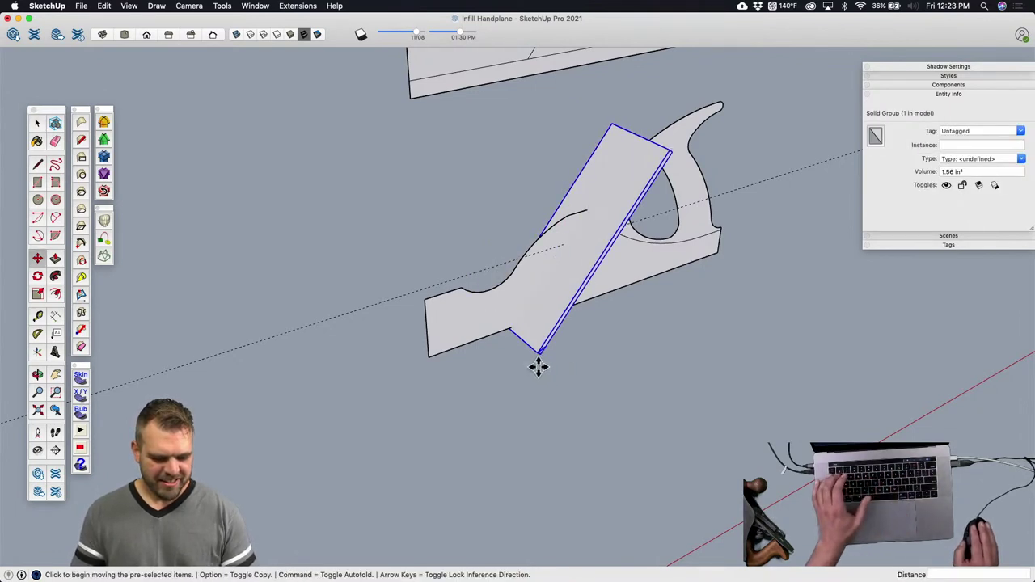
drag(538, 352, 470, 322)
click(469, 322)
key(space)
click(605, 339)
scroll(570, 325, up, 3)
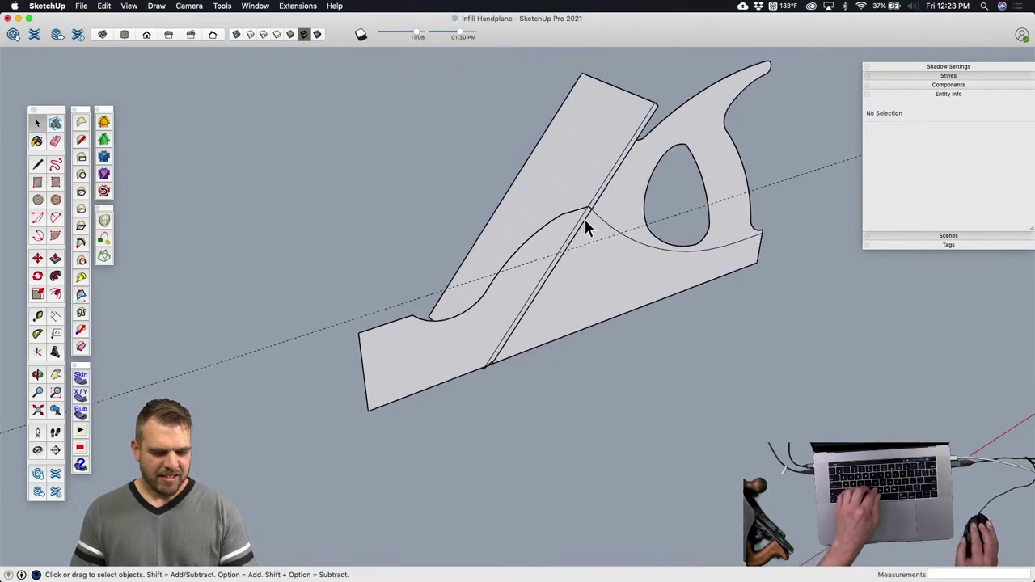
shift+middle_drag(584, 219, 502, 356)
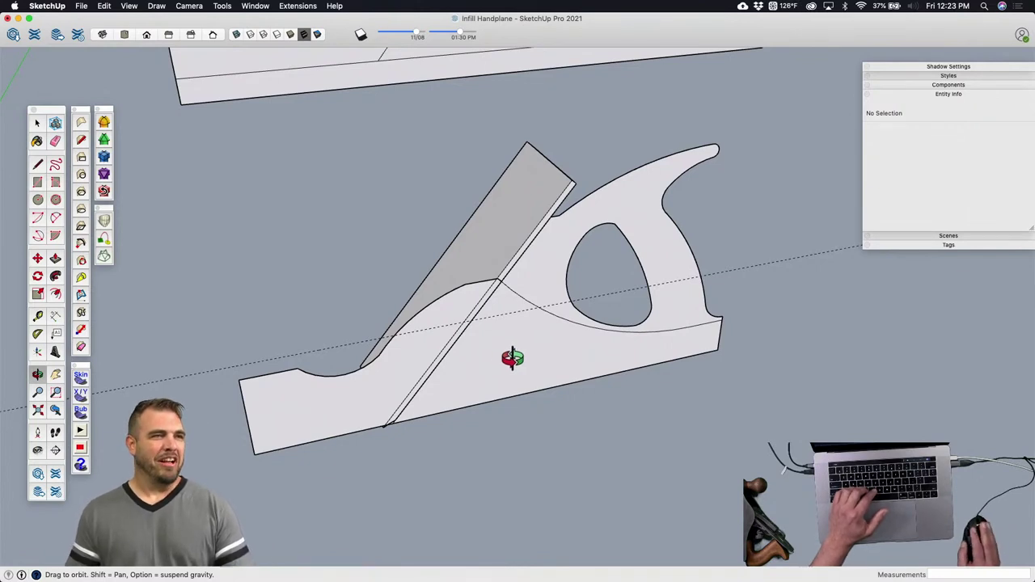
middle_drag(557, 360, 557, 361)
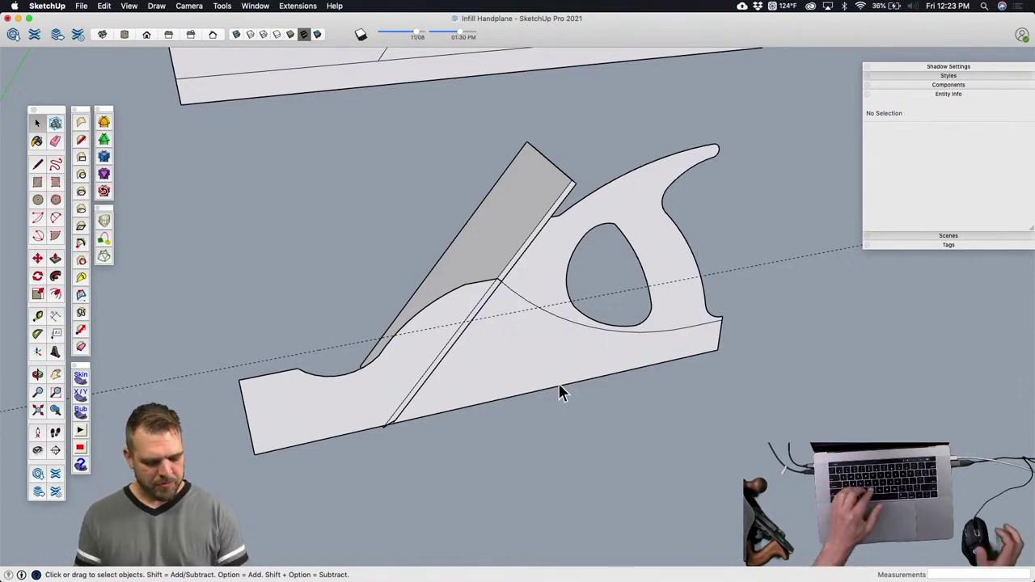
middle_drag(597, 343, 561, 340)
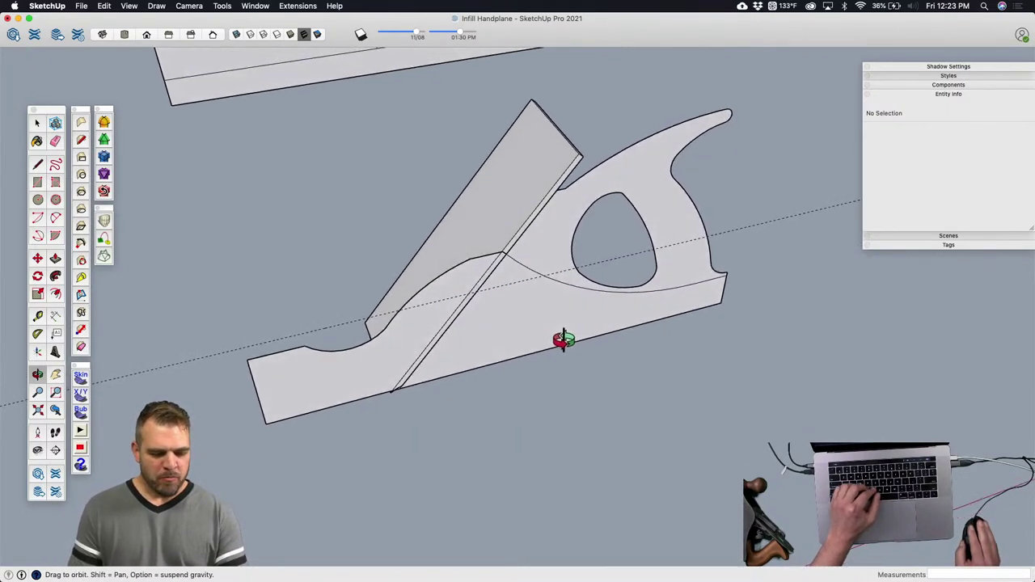
Step: Select the two side faces inside the plane body group
click(547, 267)
double_click(528, 269)
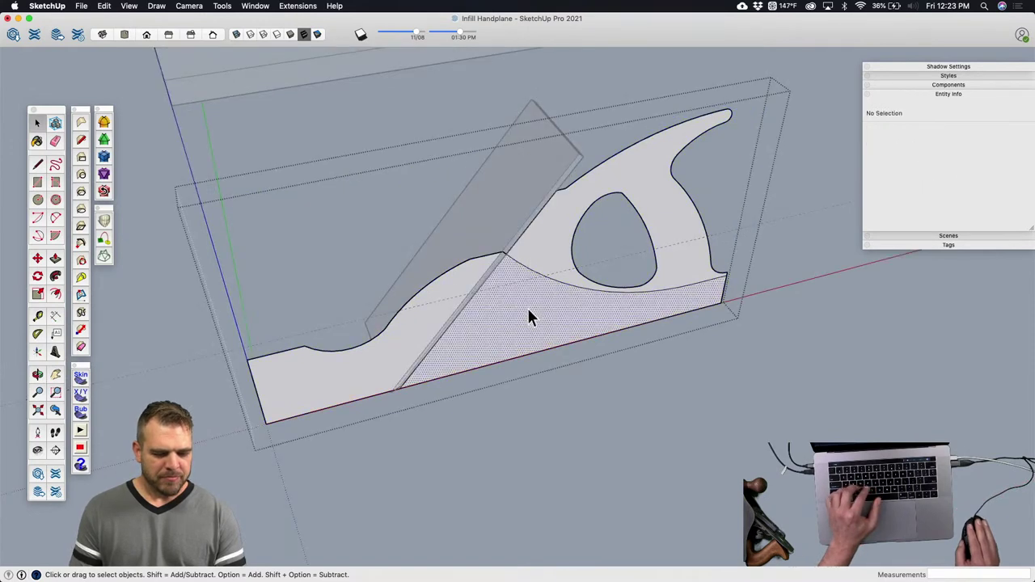
click(526, 306)
middle_drag(527, 305, 507, 280)
shift+click(510, 283)
scroll(510, 339, down, 3)
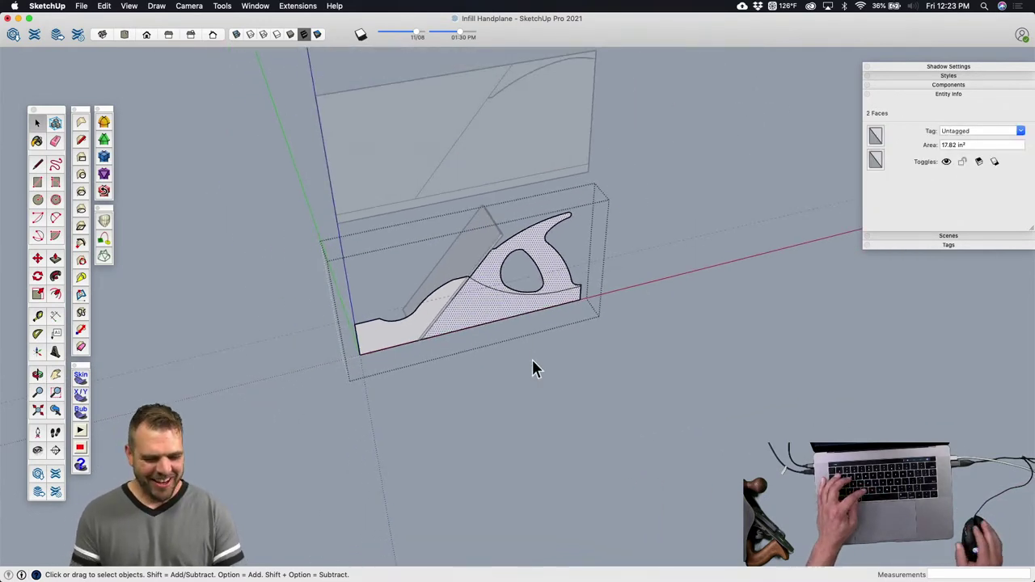
click(563, 370)
Step: Place a copy of the side faces beside the plane and open it for editing
key(m)
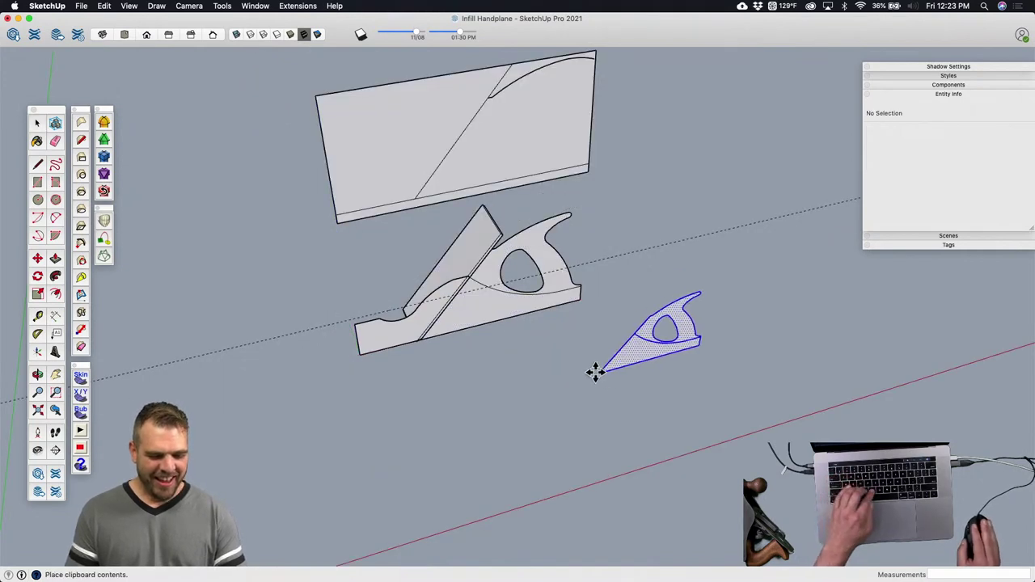
click(580, 358)
double_click(613, 340)
scroll(620, 338, up, 5)
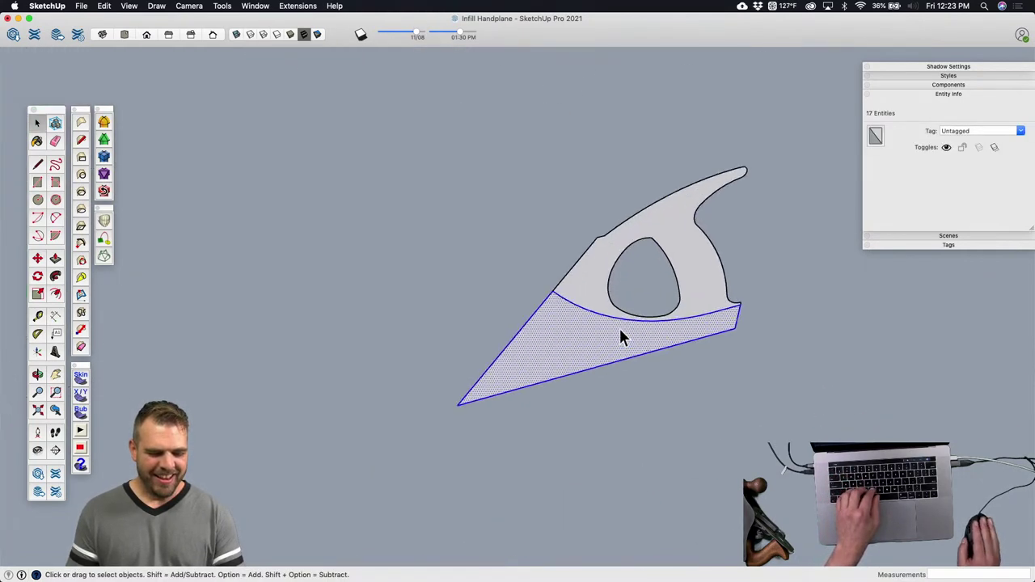
Step: Erase the arc edge splitting the copied piece's face
key(e)
click(586, 305)
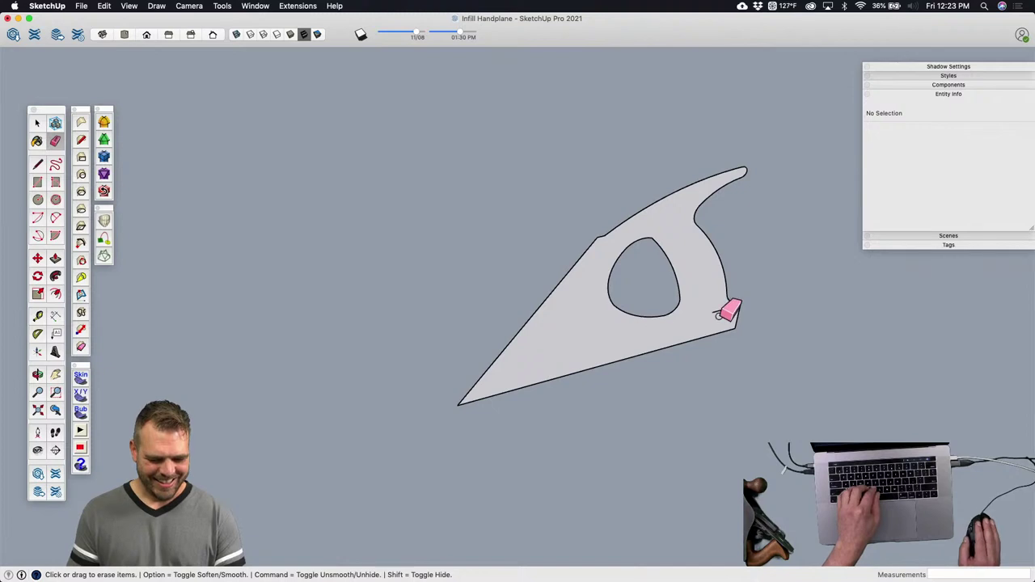
key(Escape)
scroll(730, 310, down, 6)
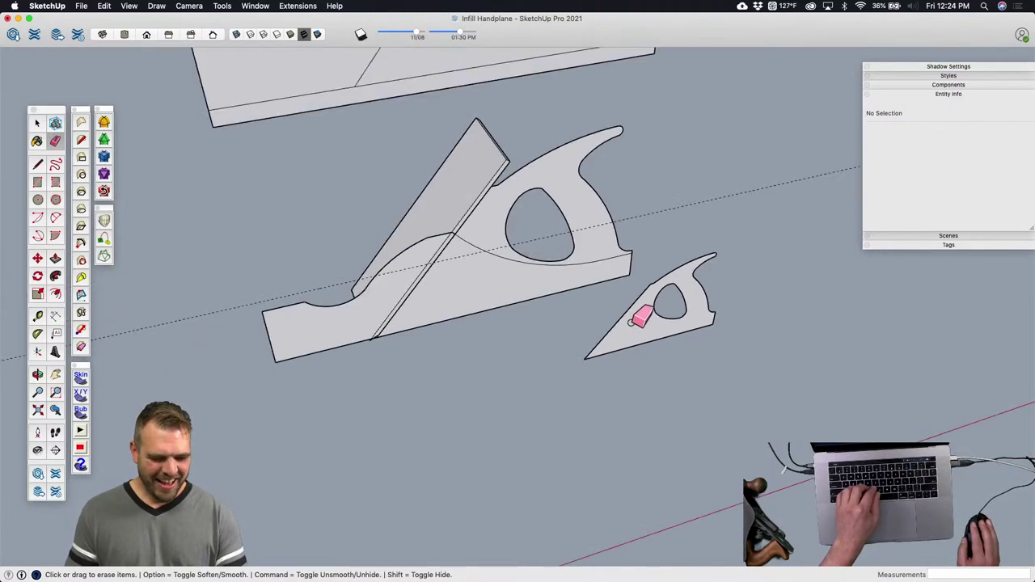
Step: Add a guide line offset from the small piece's bottom edge
key(space)
click(636, 338)
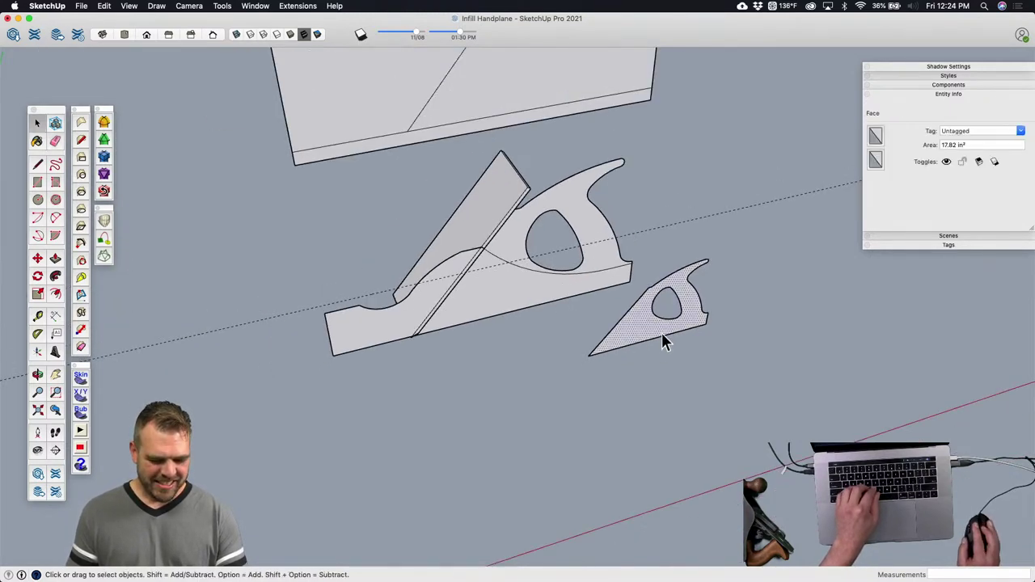
scroll(662, 333, up, 5)
key(t)
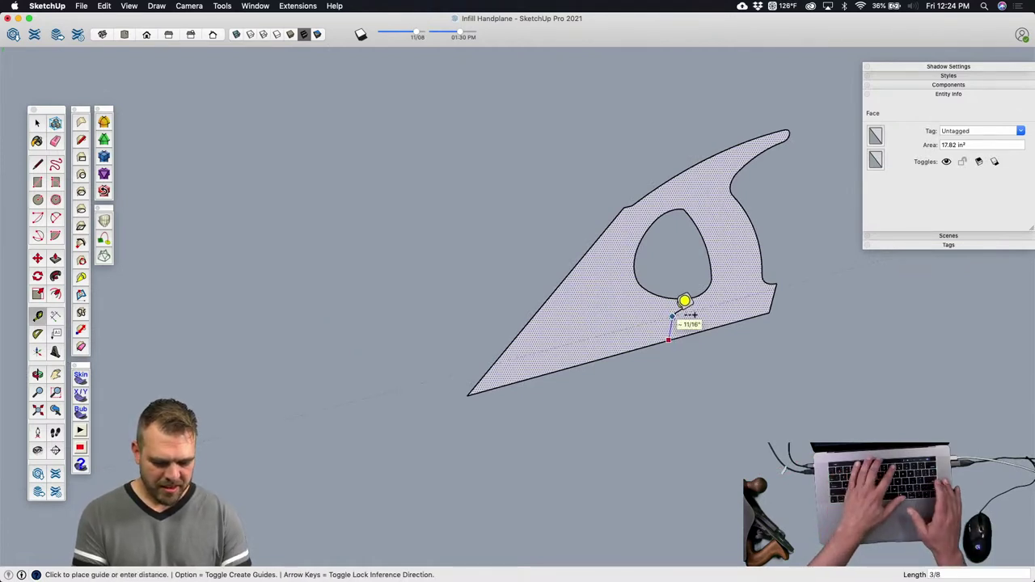
key(Return)
key(space)
Step: Split off the thin bottom strip along the guide, delete it, and erase the guide
double_click(677, 317)
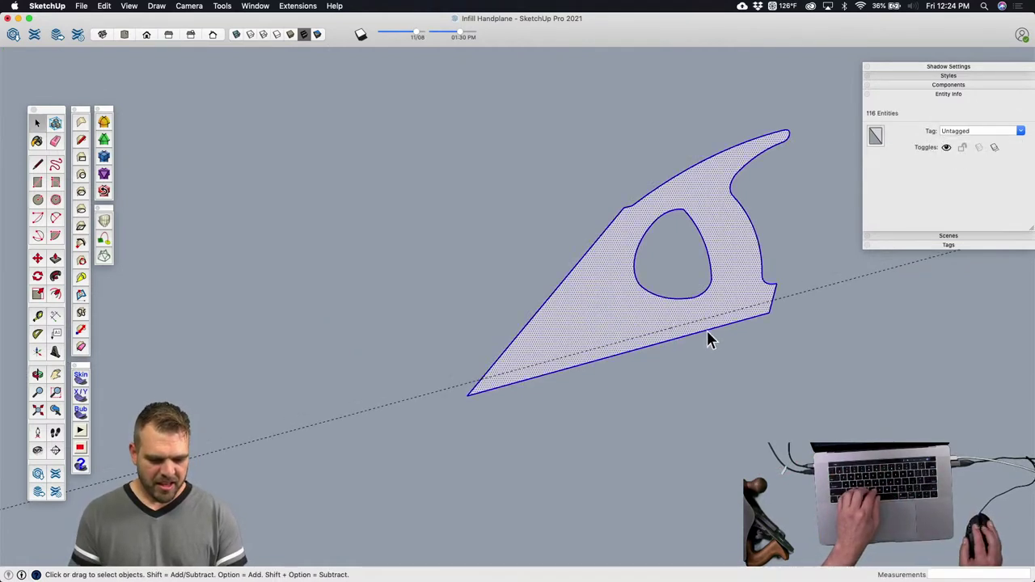
scroll(710, 339, up, 3)
key(l)
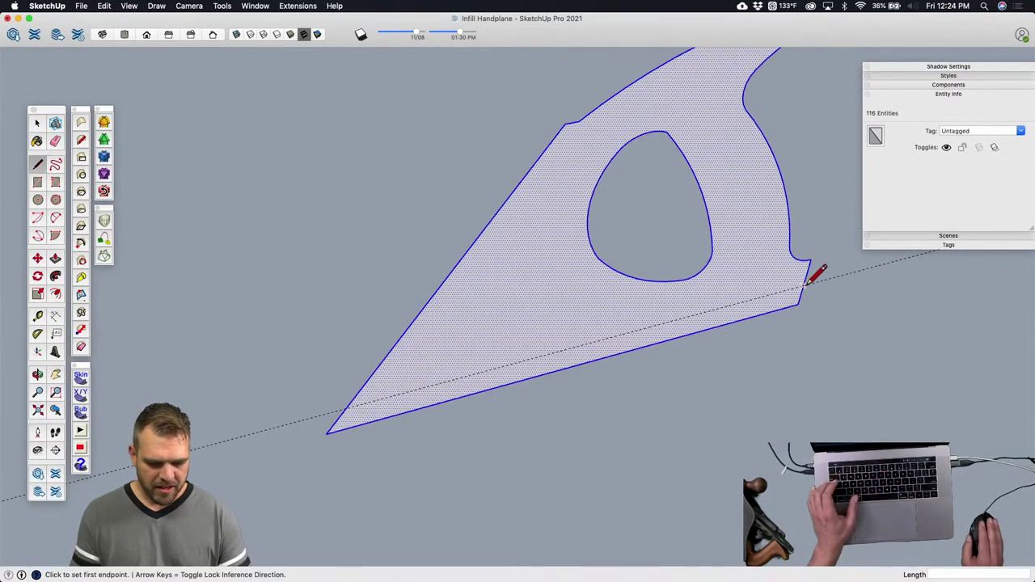
click(804, 285)
click(252, 434)
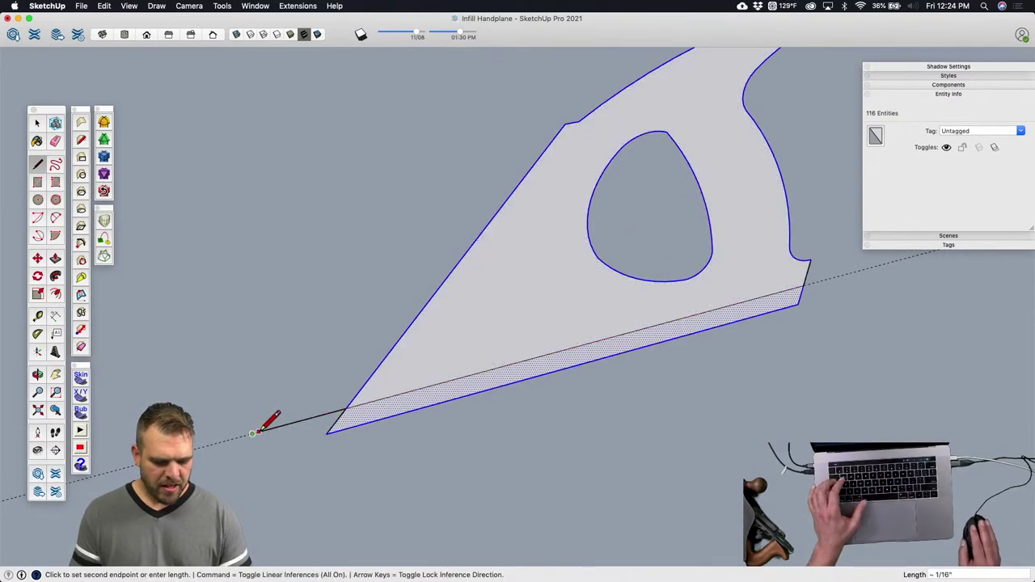
key(e)
key(Delete)
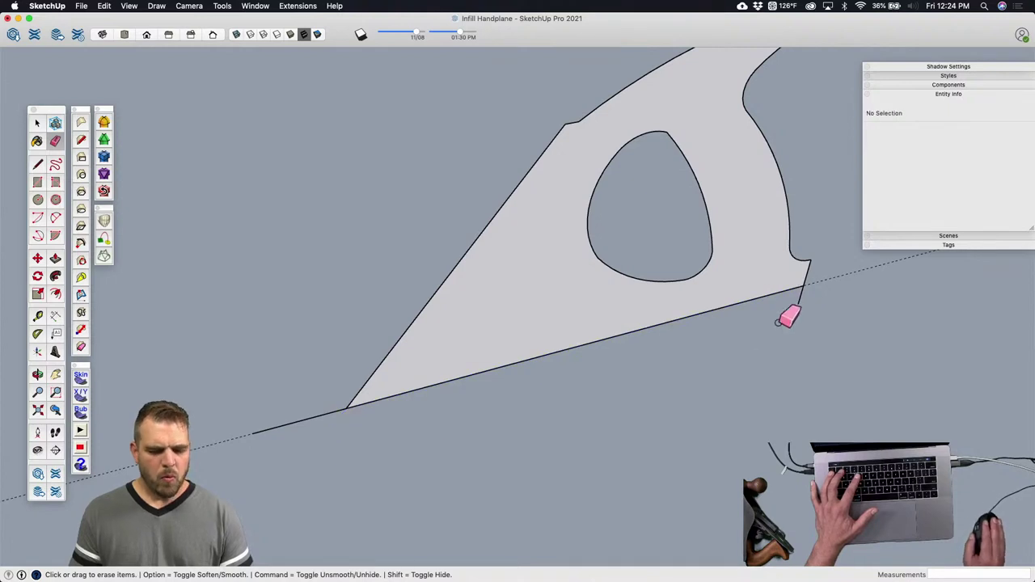
click(839, 277)
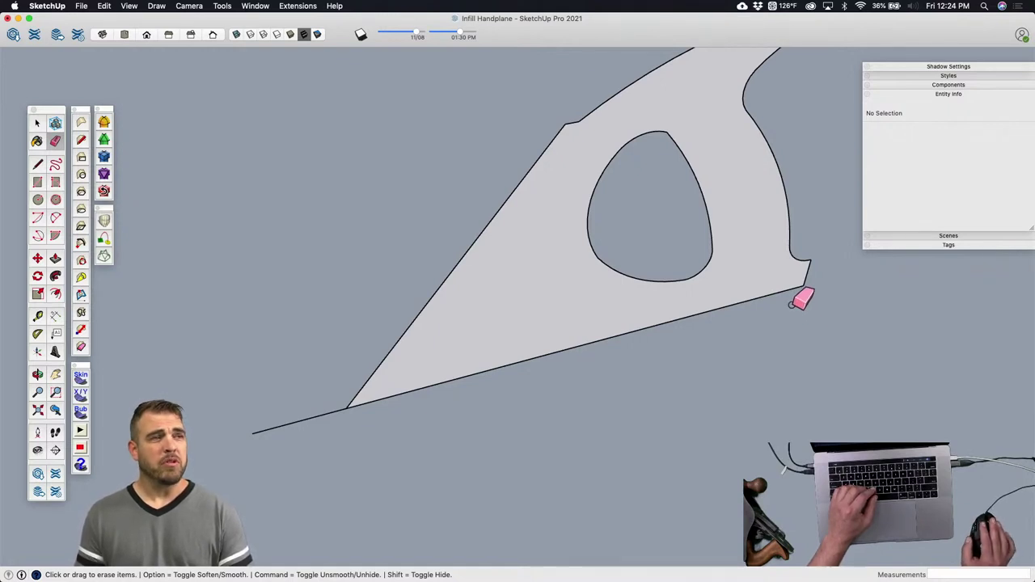
Step: Delete the stray edge at the handle's front tip and select the flat handle face
key(space)
click(294, 427)
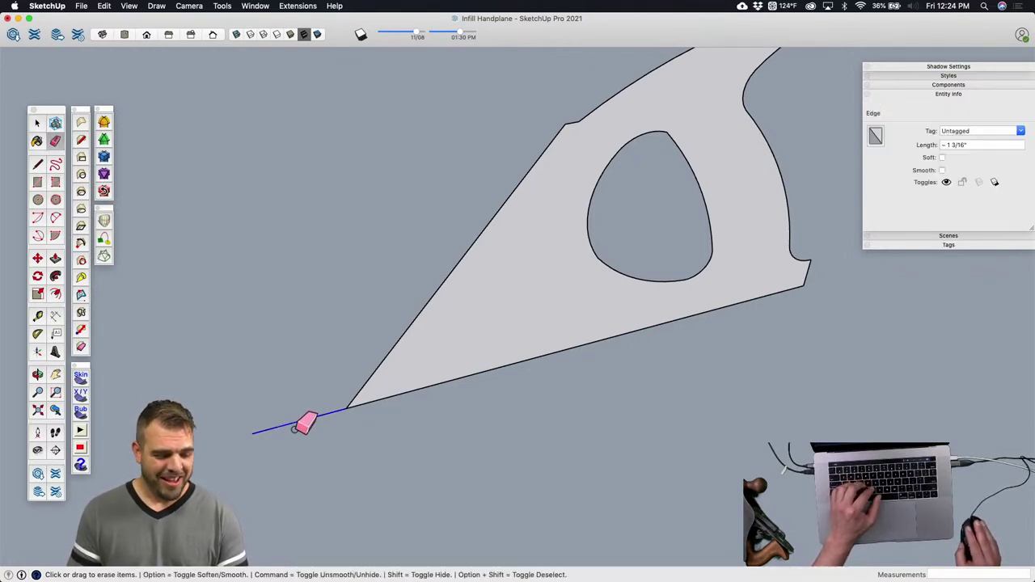
key(Delete)
scroll(626, 416, down, 3)
shift+middle_drag(572, 351, 553, 323)
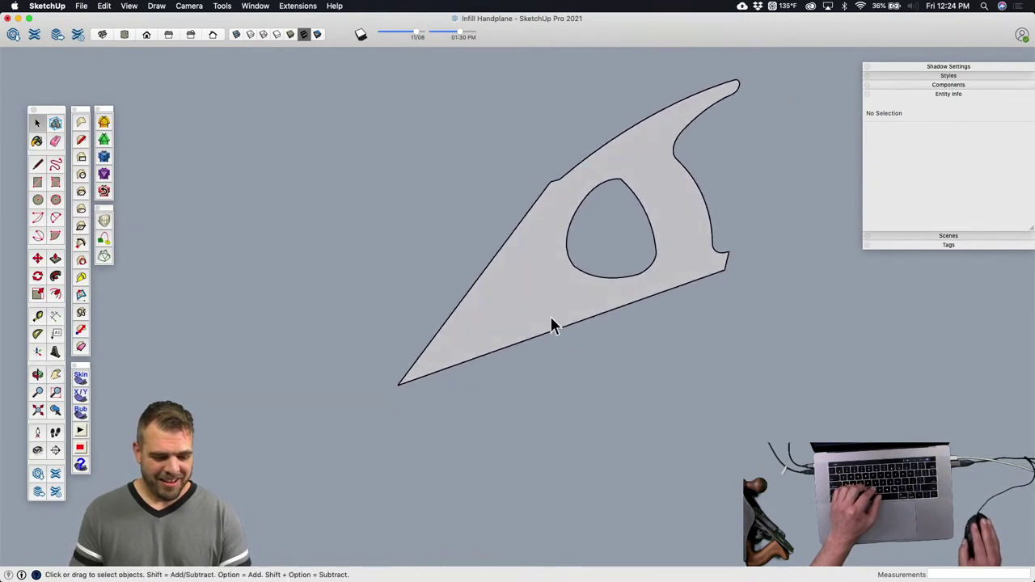
click(547, 316)
Step: Push/Pull the handle face 3/4" and group the resulting solid
key(p)
click(538, 310)
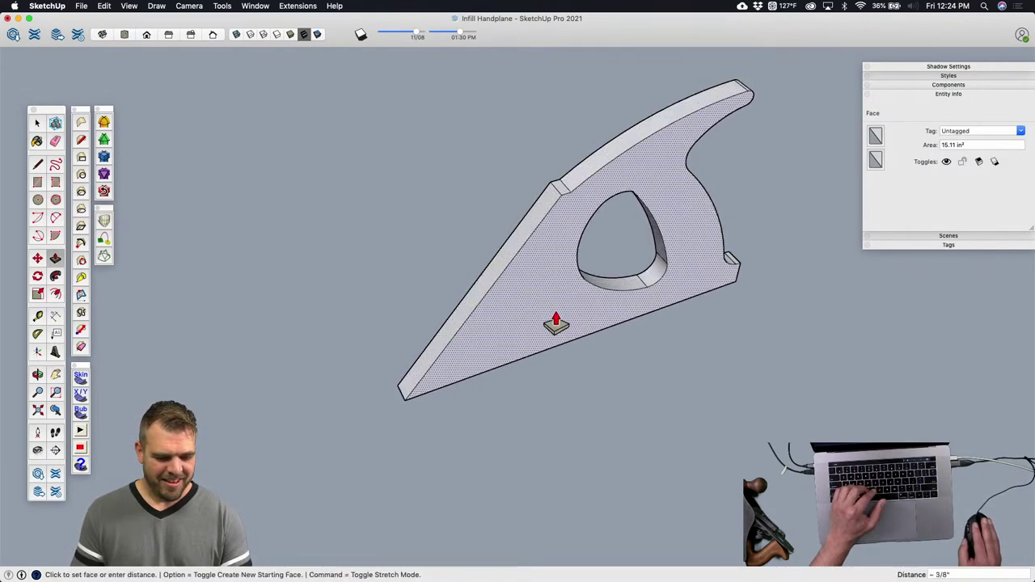
text(3/4)
key(Return)
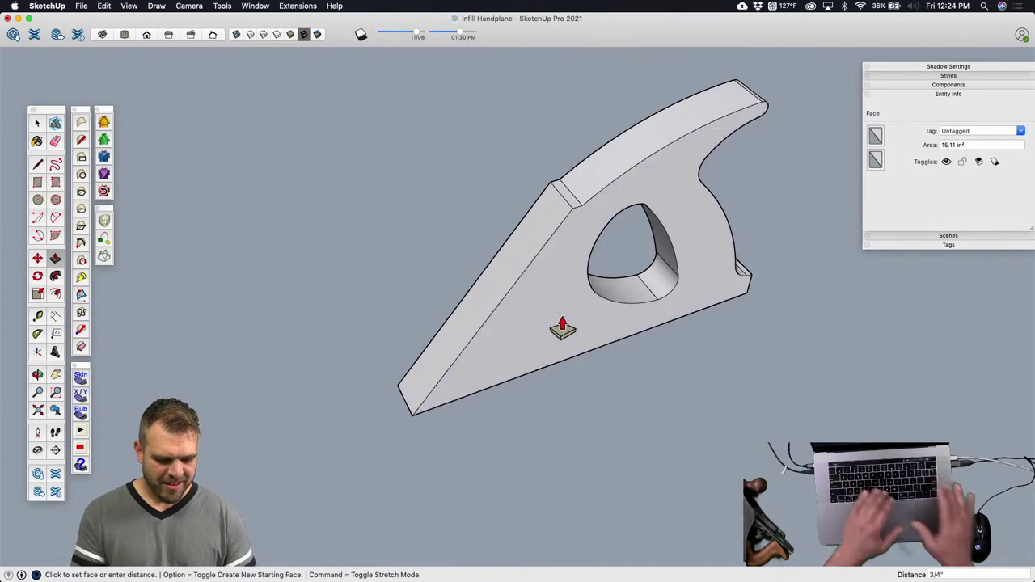
key(space)
scroll(645, 325, down, 3)
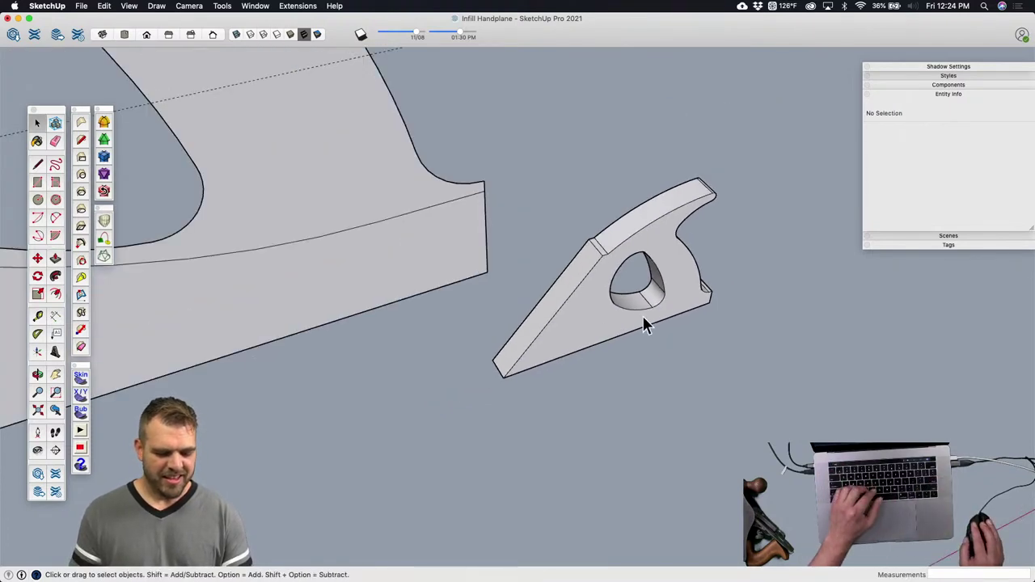
triple_click(584, 311)
key(super+g)
Step: Move the plane body and the panel above it lower in the model
key(z)
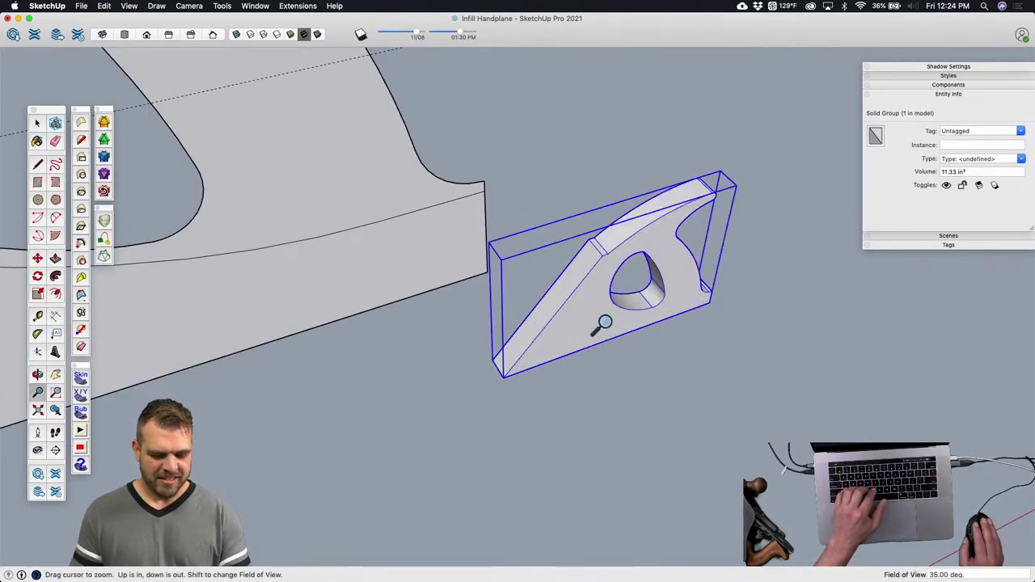
scroll(605, 324, down, 2)
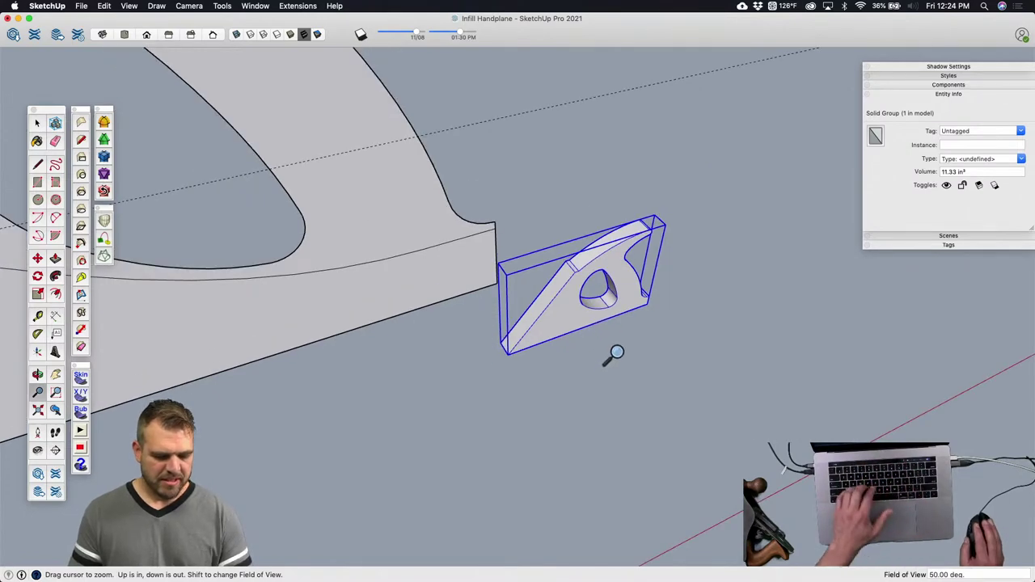
middle_drag(617, 353, 623, 323)
key(space)
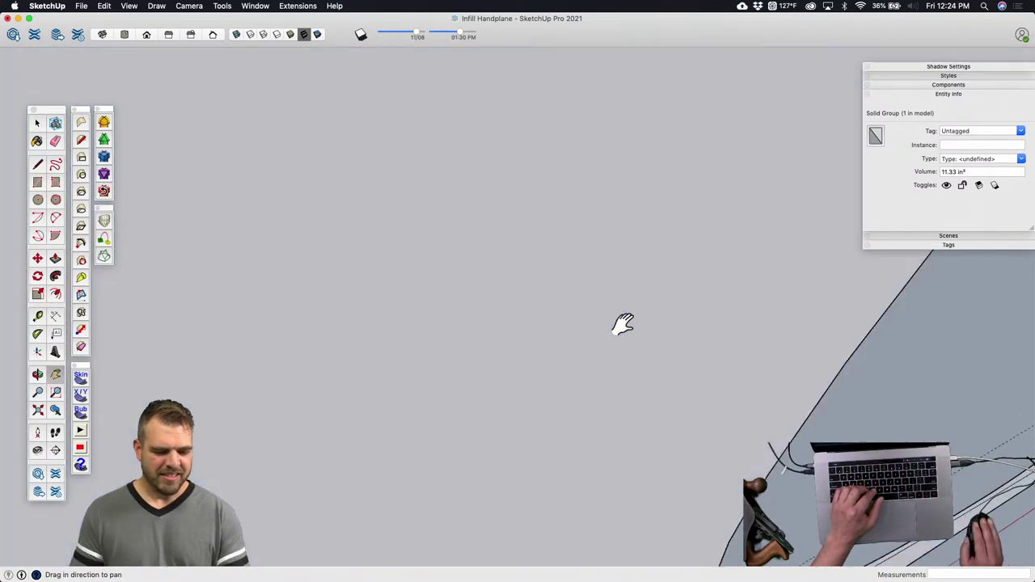
scroll(623, 324, down, 6)
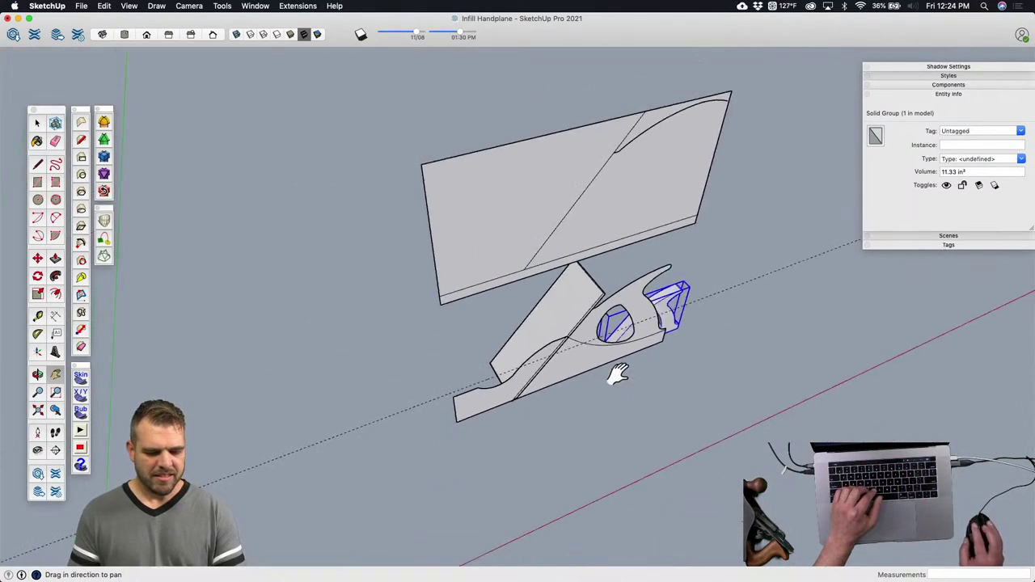
middle_drag(618, 373, 612, 397)
click(575, 363)
scroll(576, 363, down, 4)
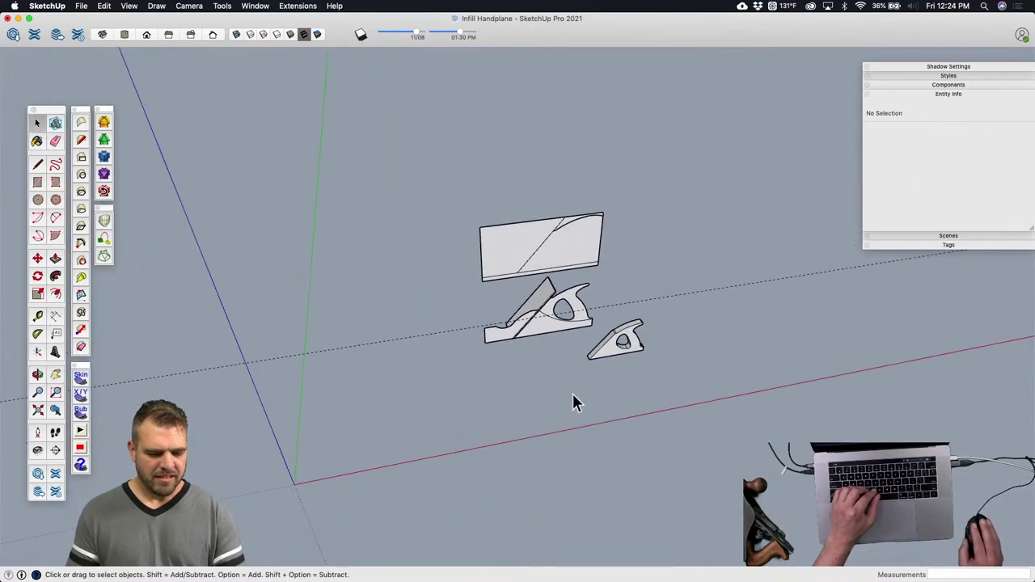
middle_drag(553, 353, 611, 308)
click(607, 359)
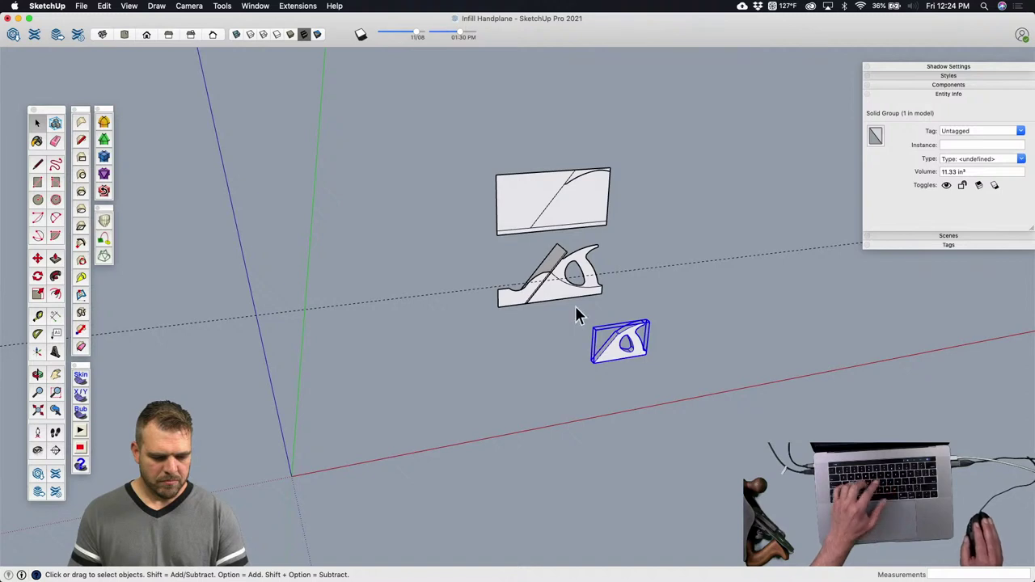
drag(552, 268, 460, 137)
key(m)
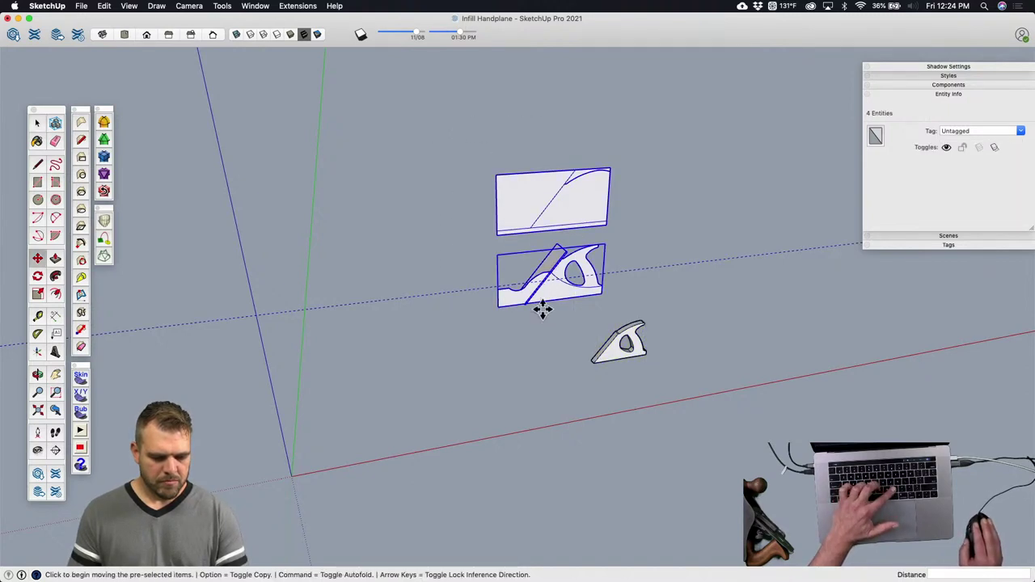
click(601, 294)
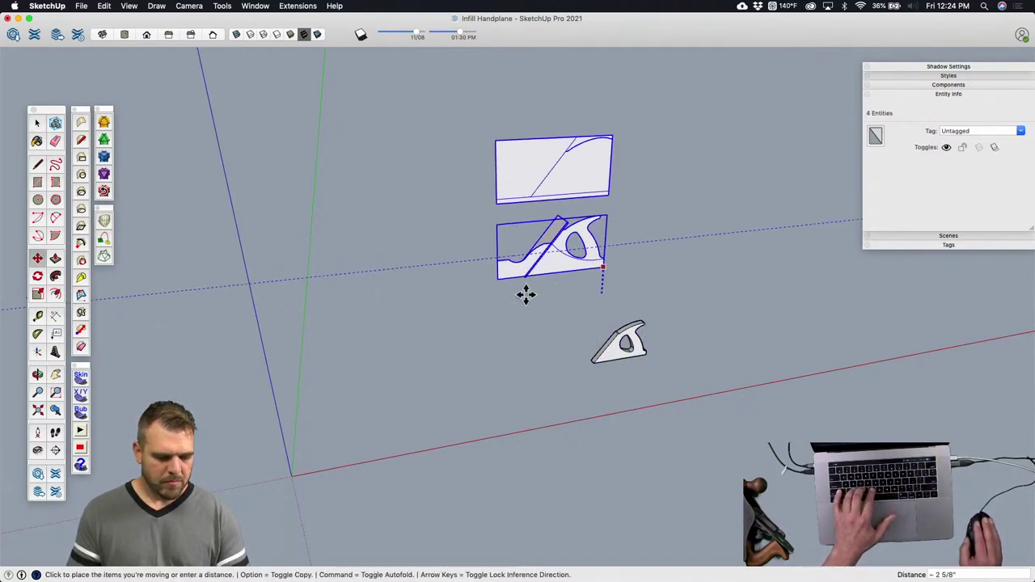
click(293, 475)
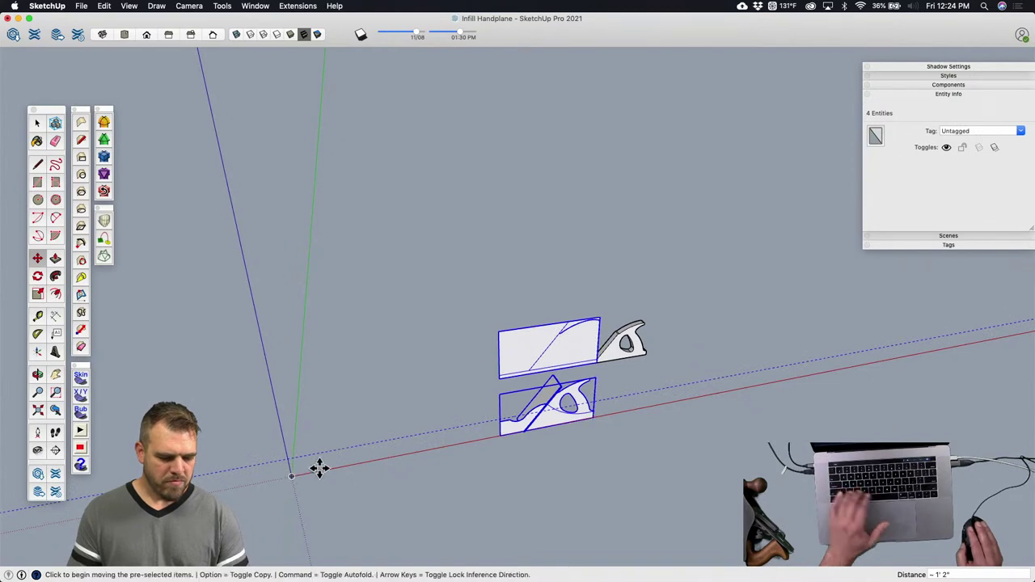
Step: Move the handle group onto the red axis beside the plane body
middle_drag(402, 494, 426, 453)
key(space)
click(563, 265)
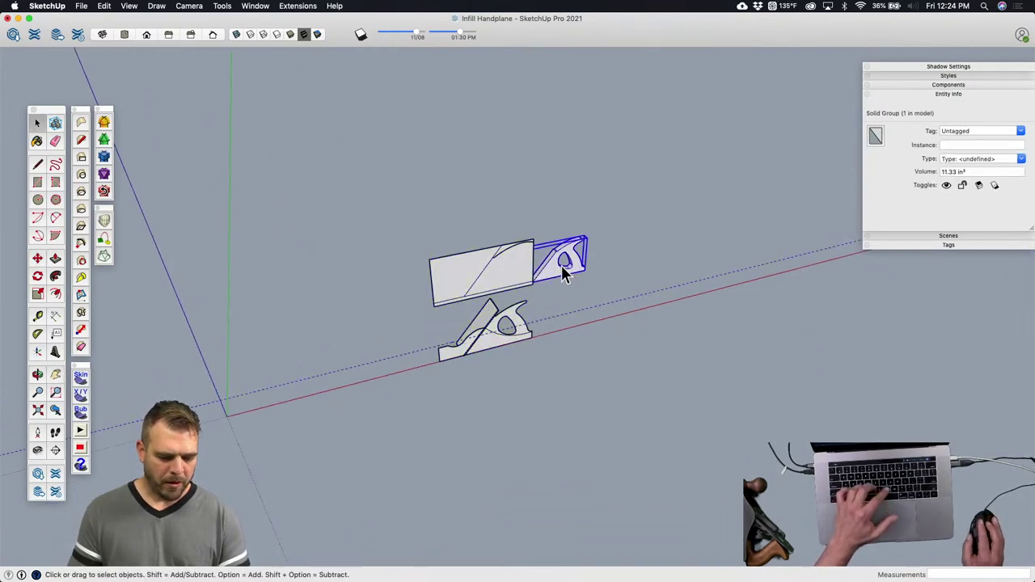
scroll(550, 279, up, 2)
key(m)
click(548, 287)
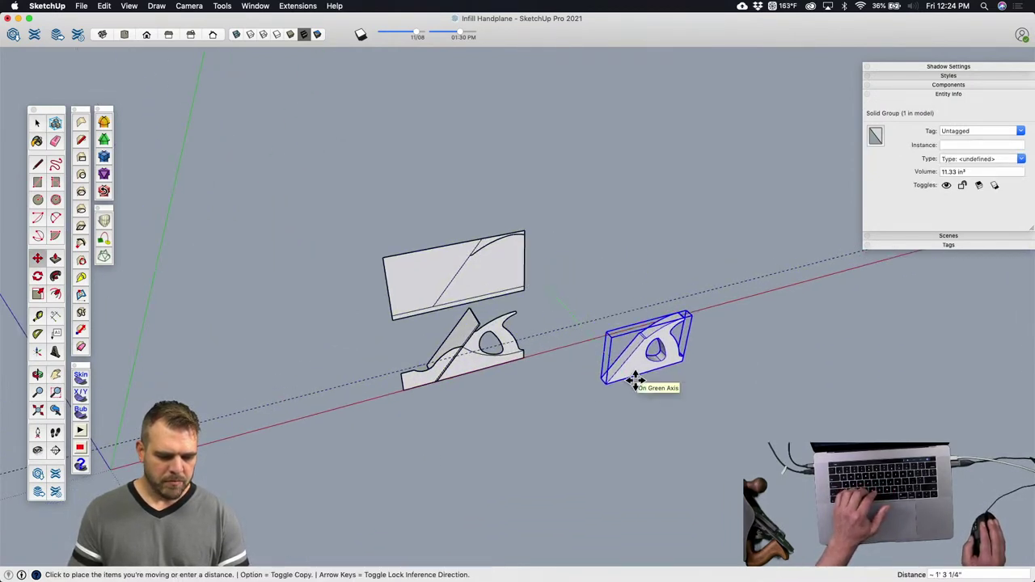
click(631, 380)
key(space)
click(620, 407)
click(471, 361)
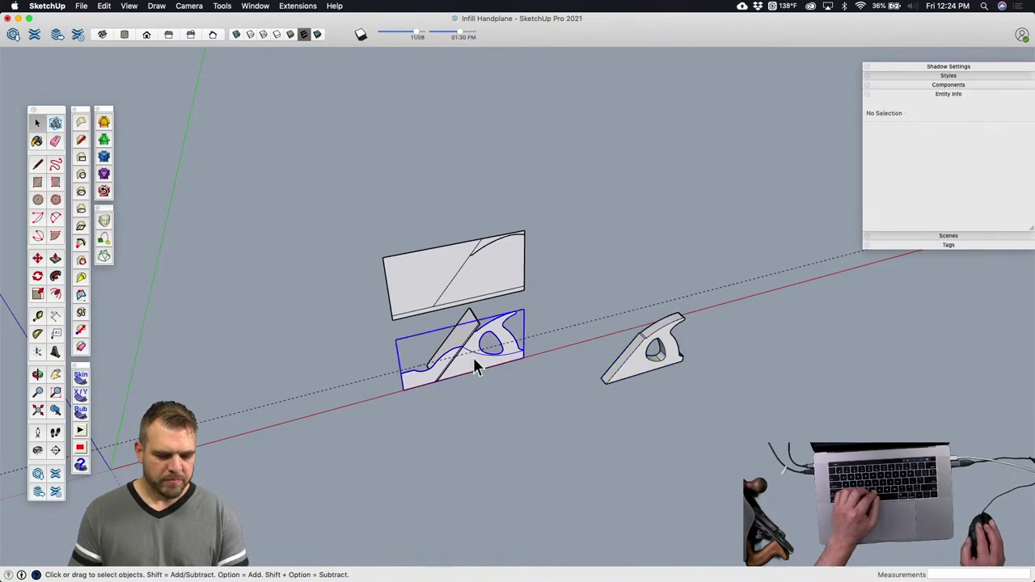
Step: Move the handle solid over the plane body, near its rear end
scroll(652, 380, up, 2)
click(634, 370)
key(m)
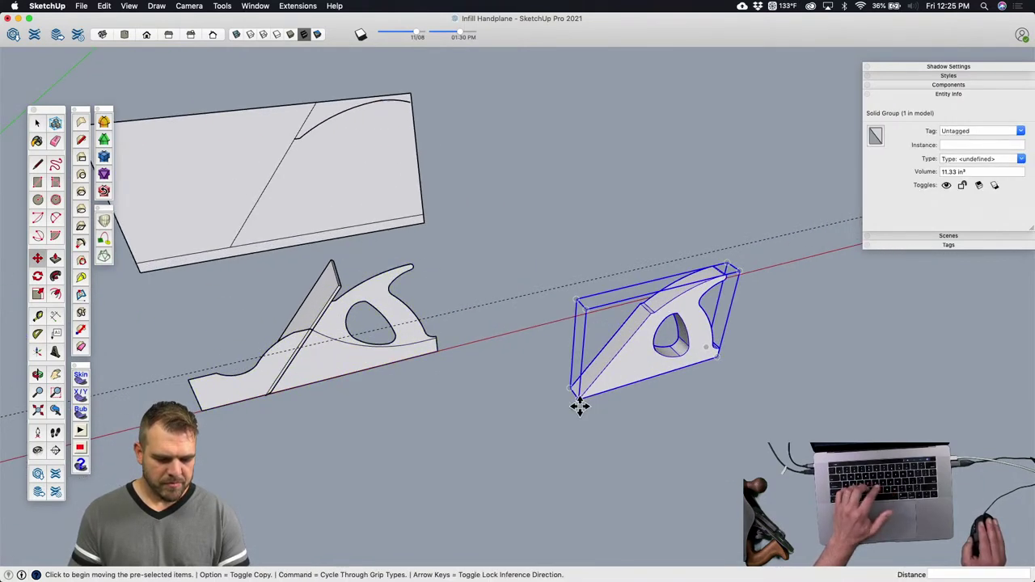
click(578, 394)
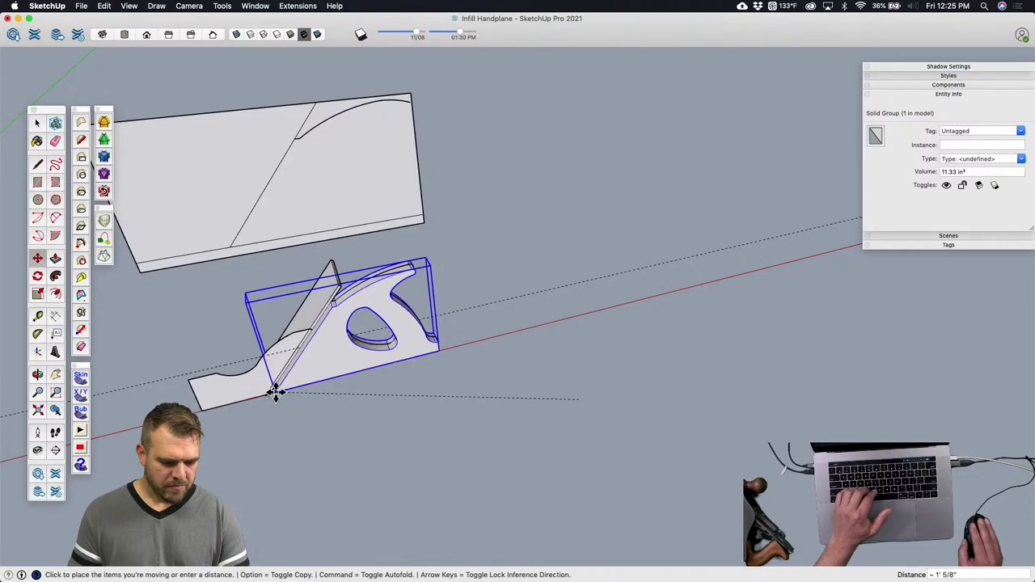
click(293, 369)
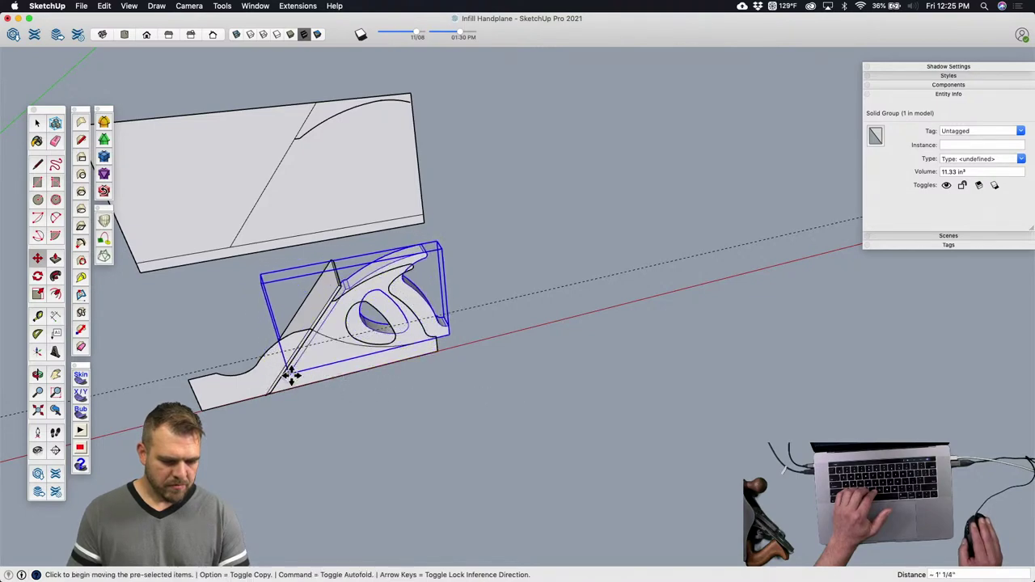
scroll(374, 356, up, 2)
scroll(378, 355, up, 3)
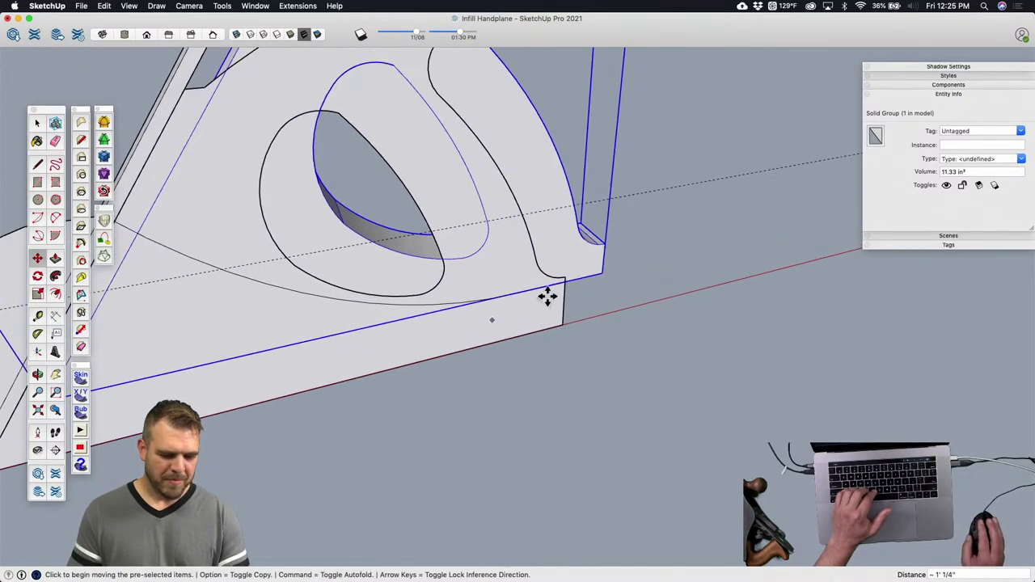
click(605, 243)
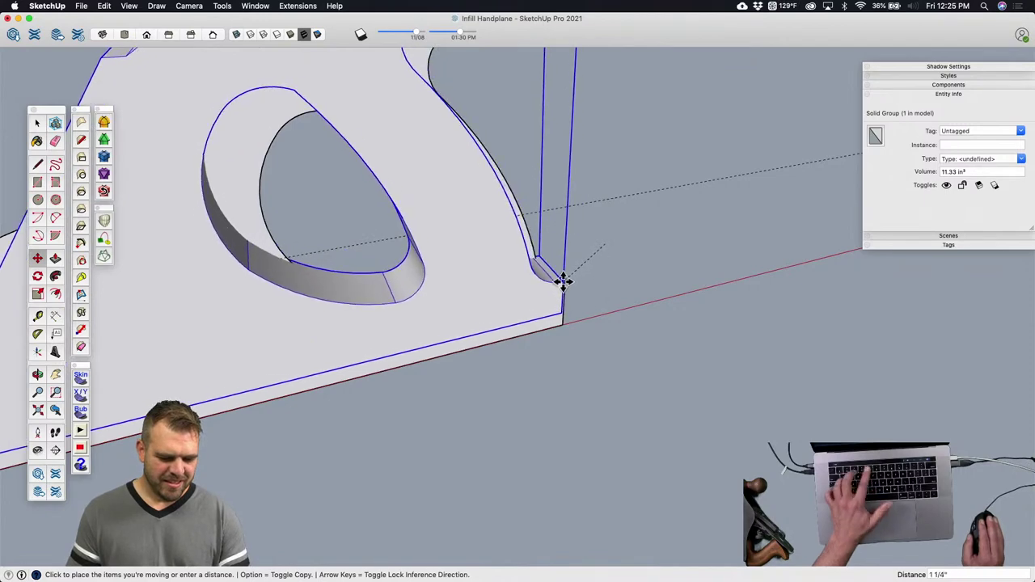
click(564, 283)
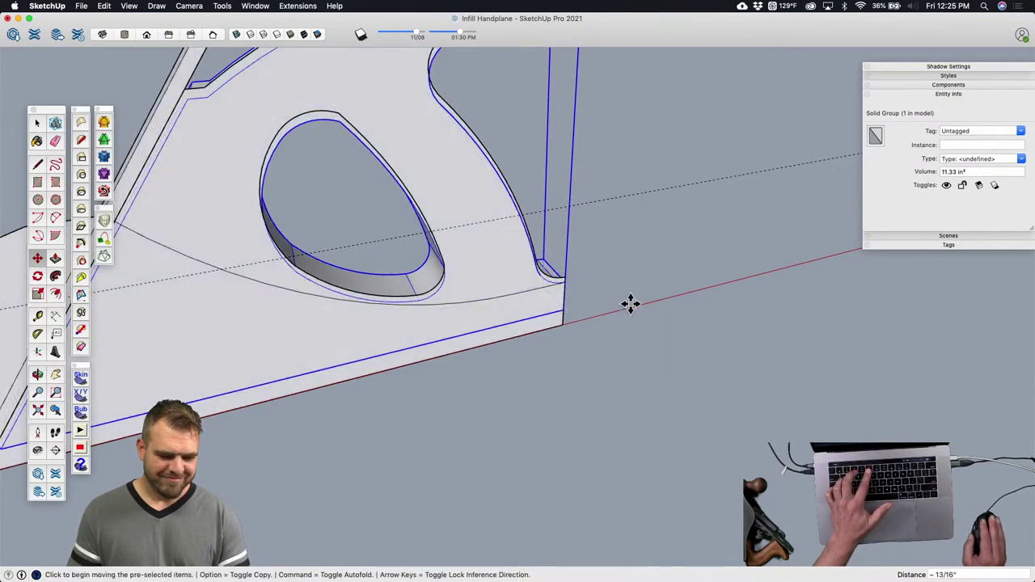
Step: Refine the handle's position until its back corner snaps to the body's rear corner
scroll(639, 323, down, 3)
click(567, 329)
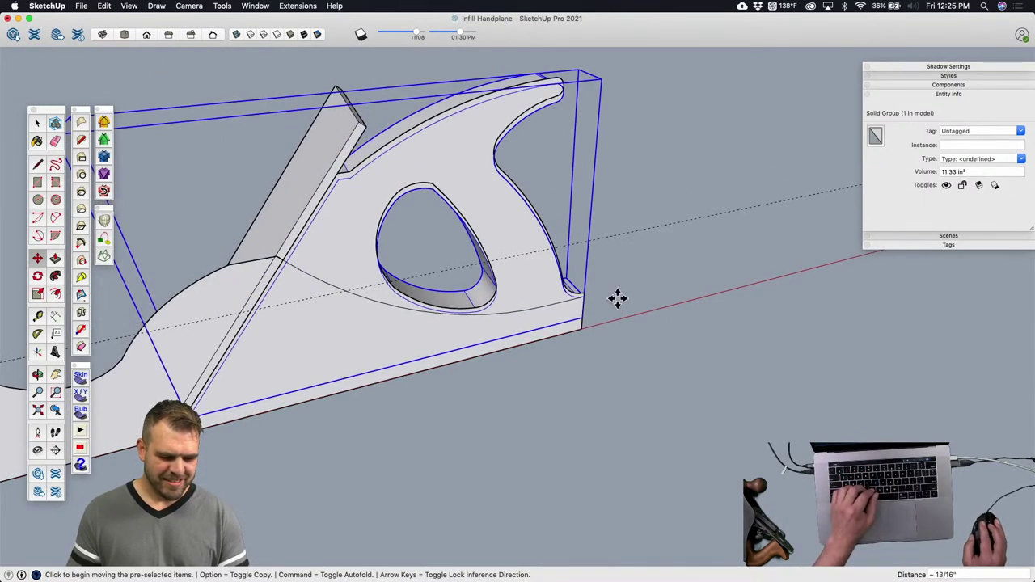
scroll(612, 297, up, 4)
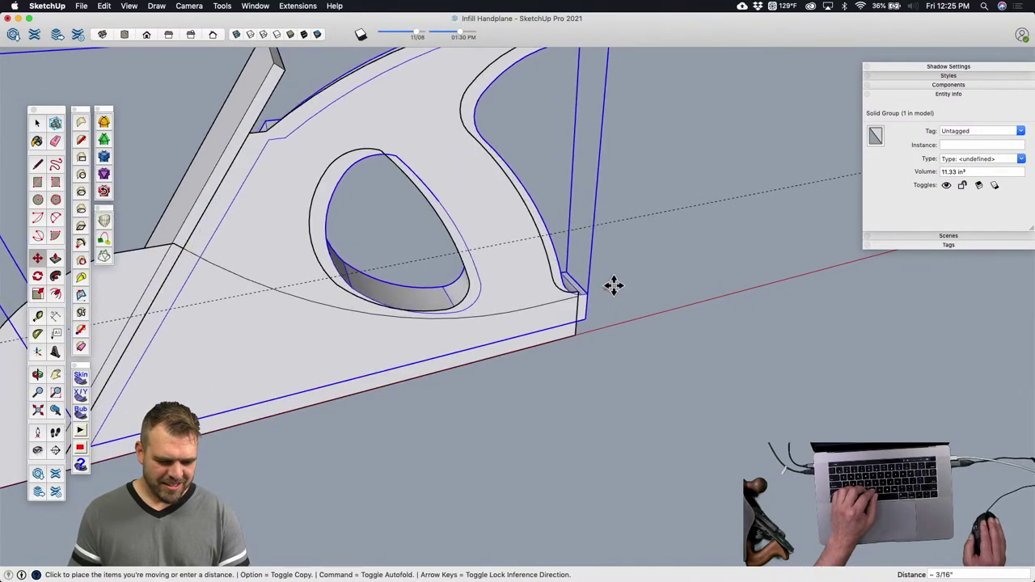
click(601, 303)
scroll(584, 300, up, 3)
click(596, 273)
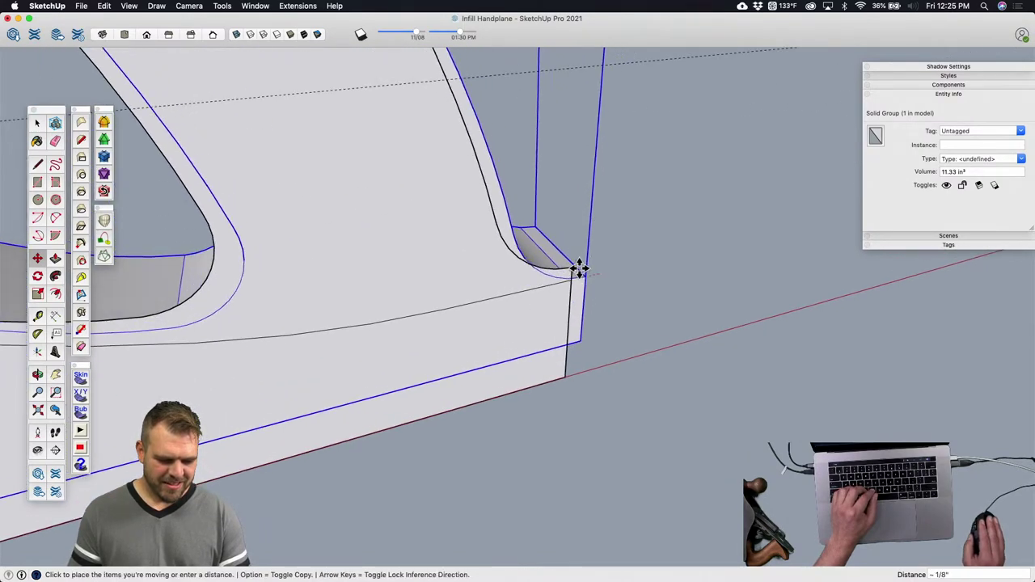
click(575, 281)
scroll(599, 323, down, 8)
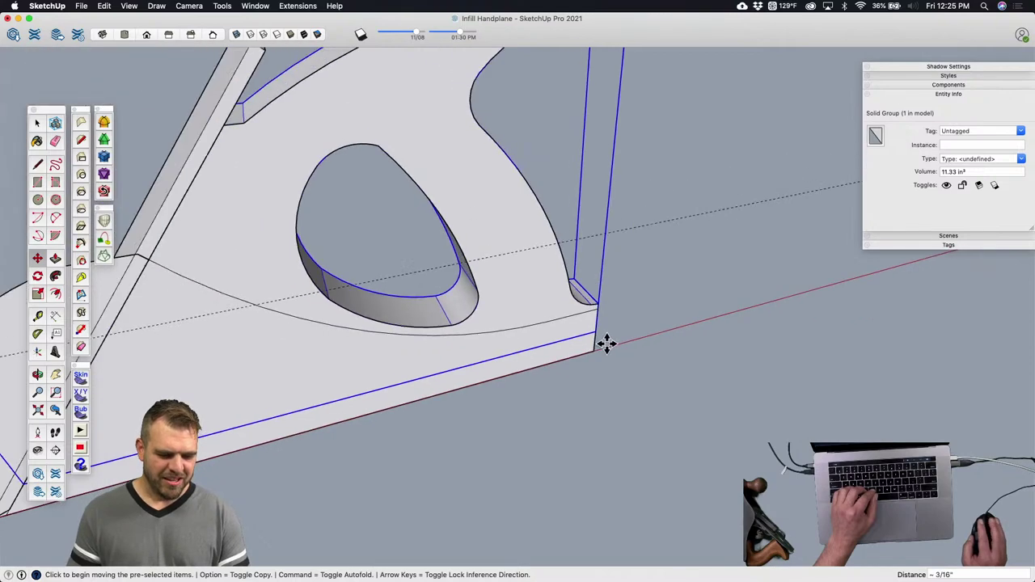
key(space)
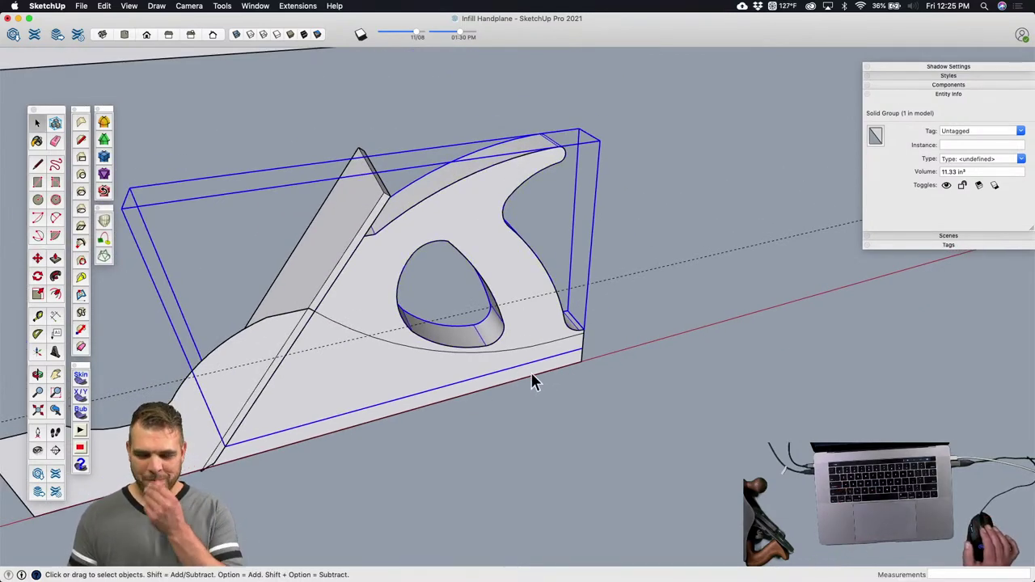
scroll(462, 377, down, 6)
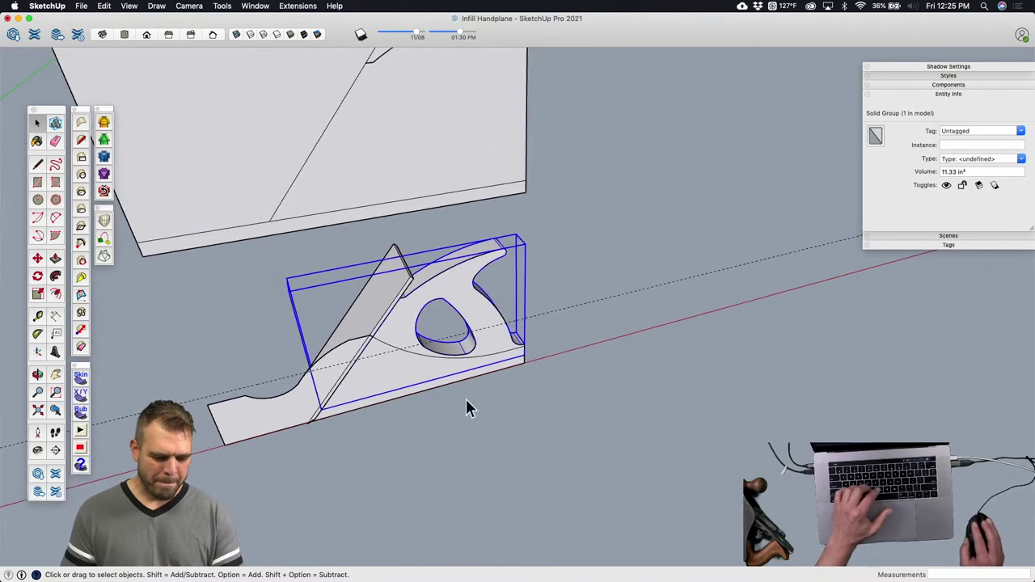
Step: Move the handle 10 along the red axis, off the plane body
key(m)
click(465, 413)
text(10)
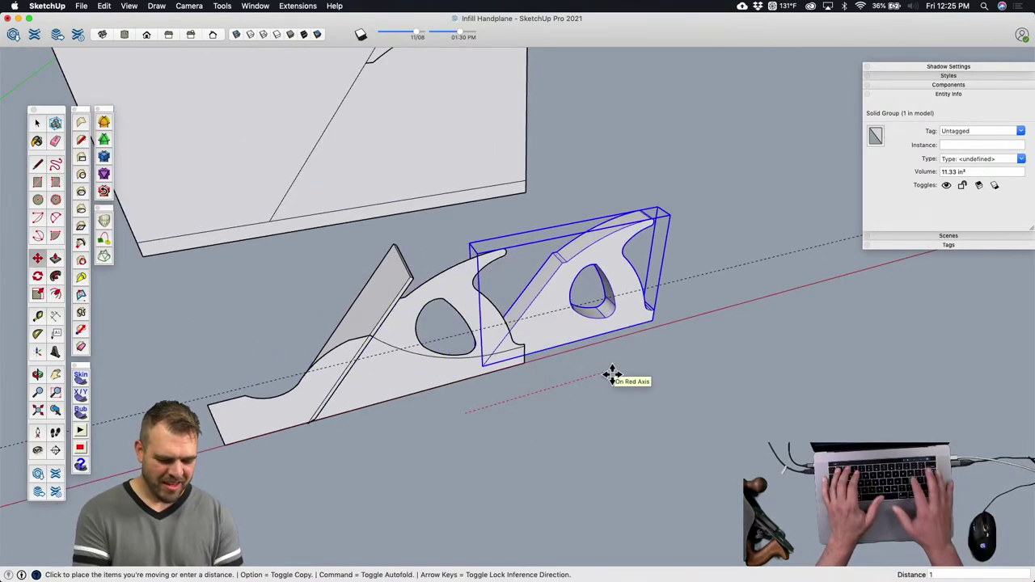
key(Return)
key(space)
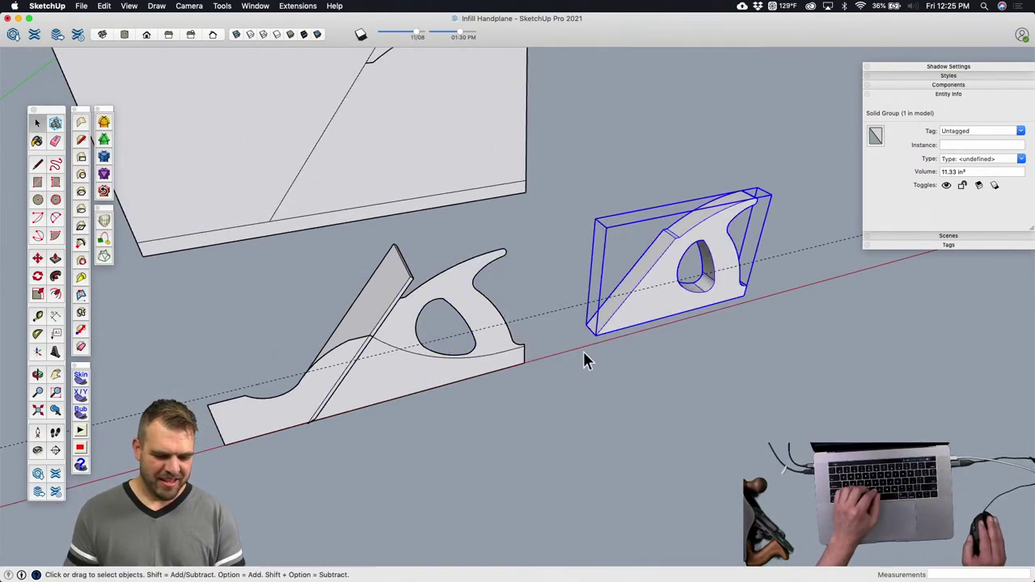
Step: Select the curved arc and its adjoining edge inside the left plane group
double_click(487, 354)
click(488, 355)
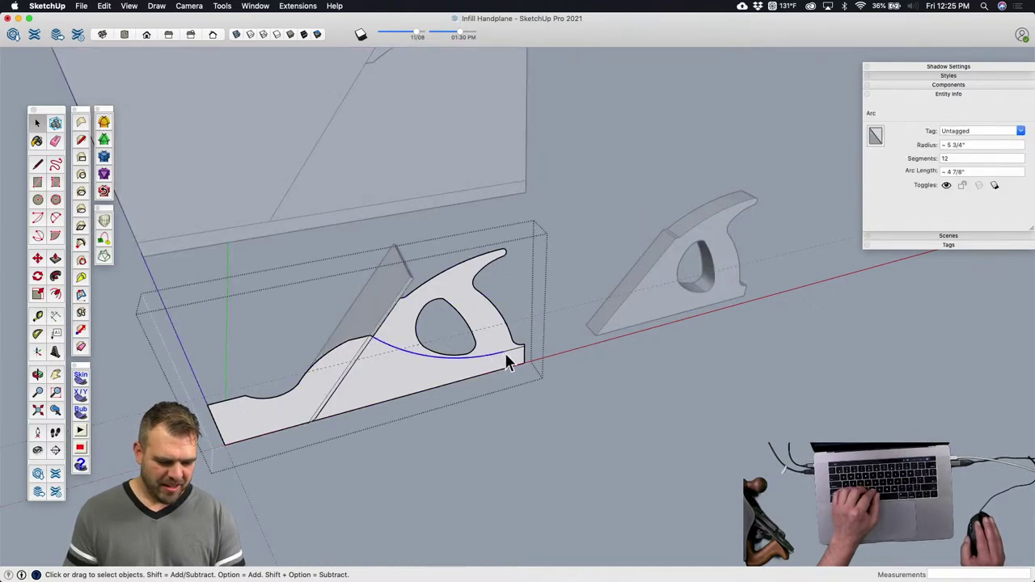
shift+click(511, 354)
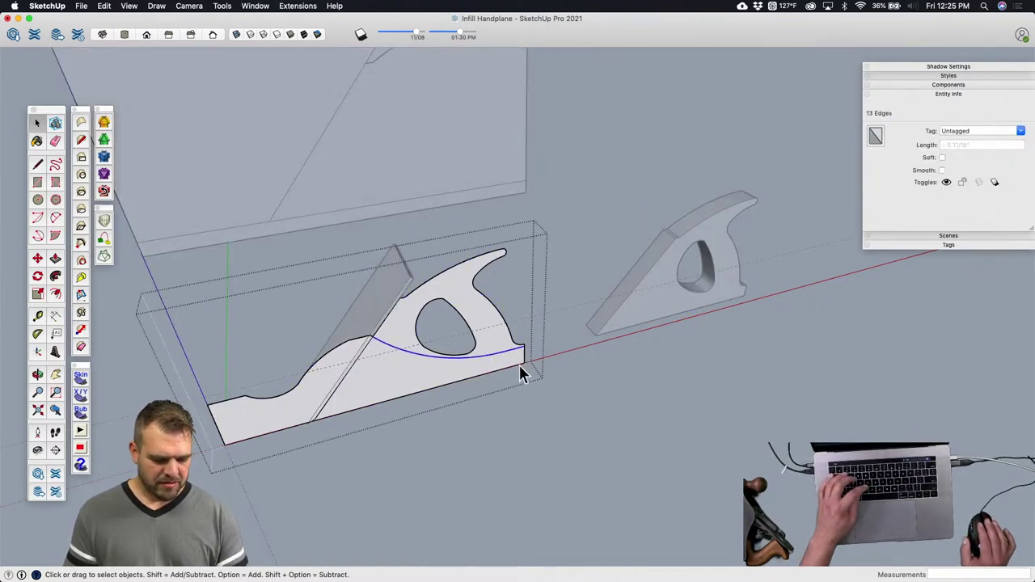
click(566, 419)
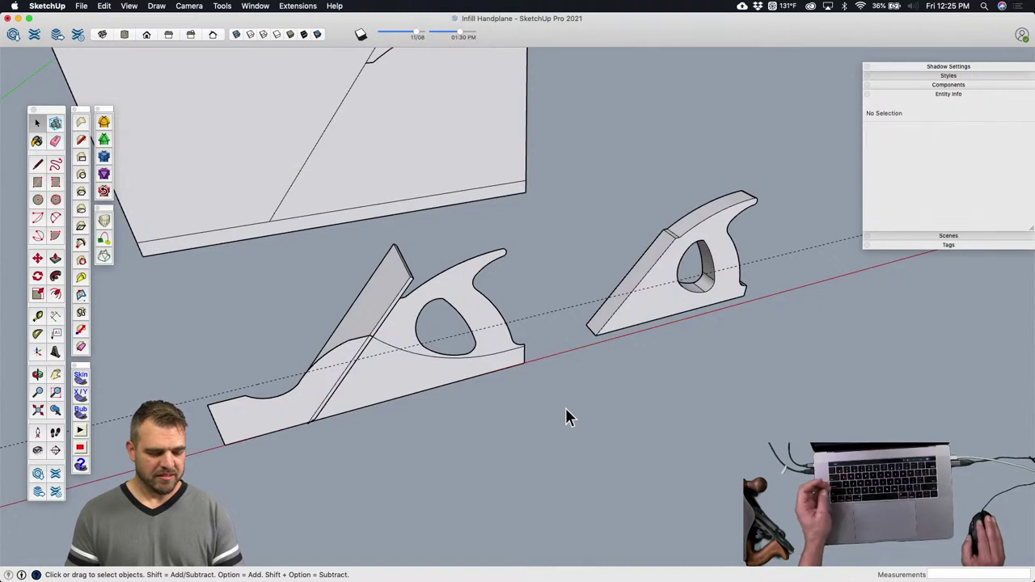
Step: Bring in the copied arc edges, then cancel their move and clear the selection
key(super+z)
key(m)
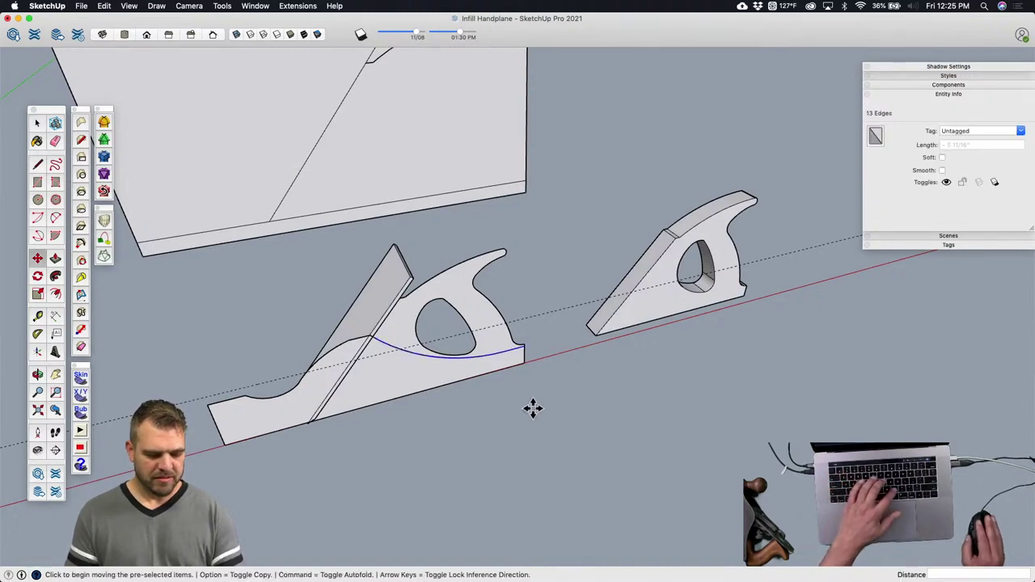
click(533, 409)
key(space)
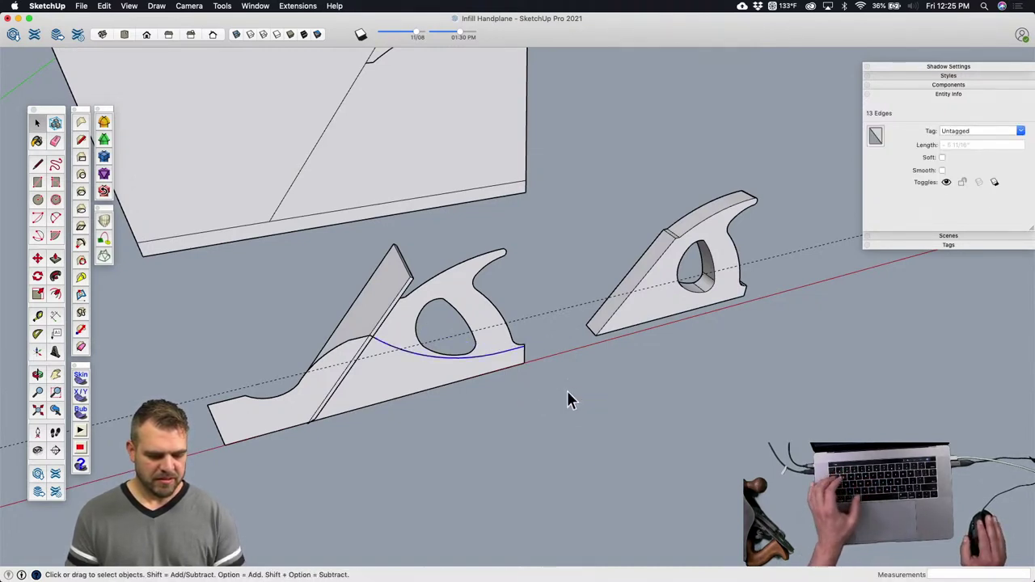
click(567, 391)
Step: Paste the copied arc into the handle group and move it 10" along the red axis
double_click(646, 295)
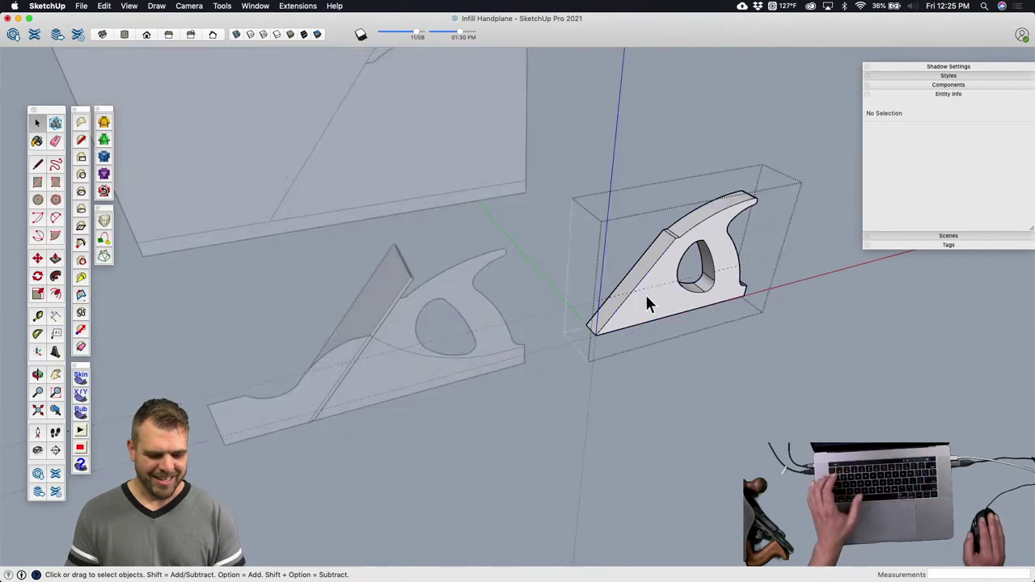
key(super+z)
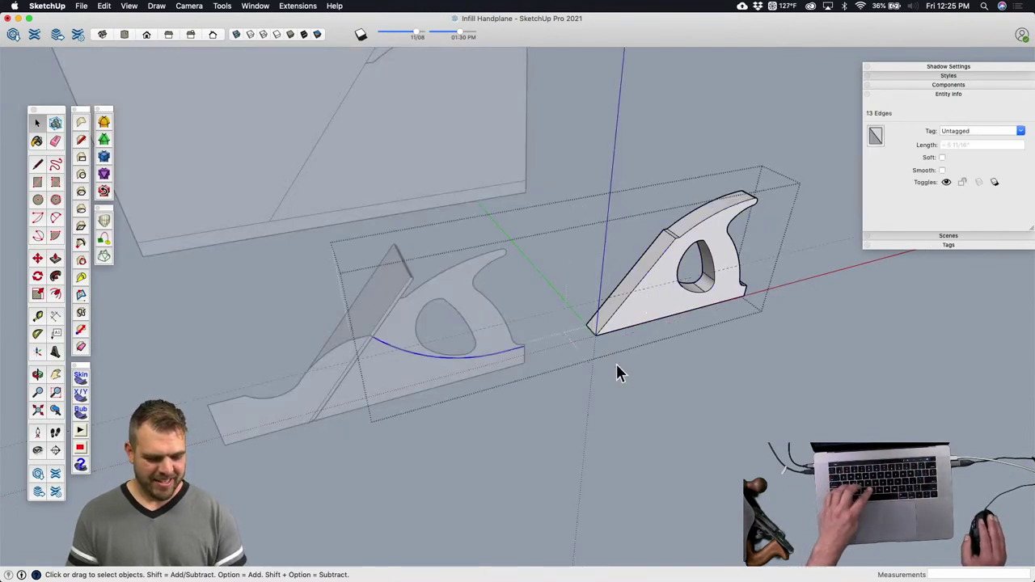
key(m)
click(595, 376)
text(1)
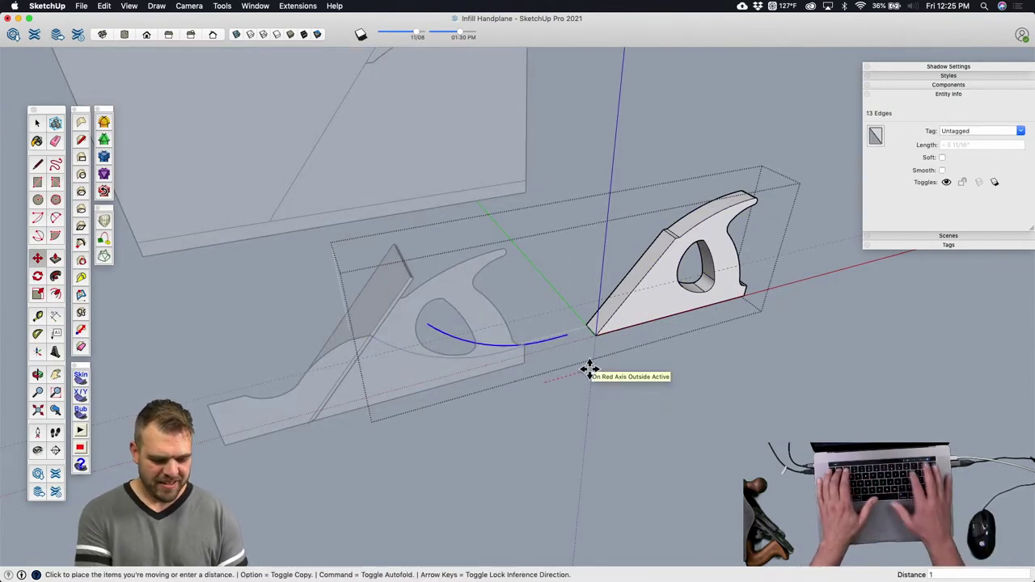
text(0)
key(Return)
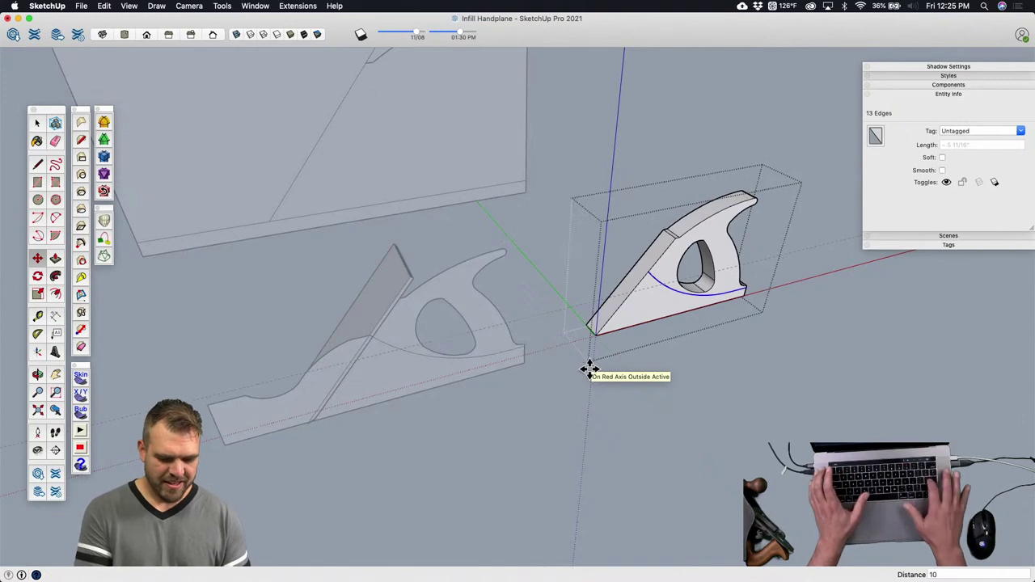
Step: Push the face below the arc back 1/2" to recess the handle
key(p)
click(671, 314)
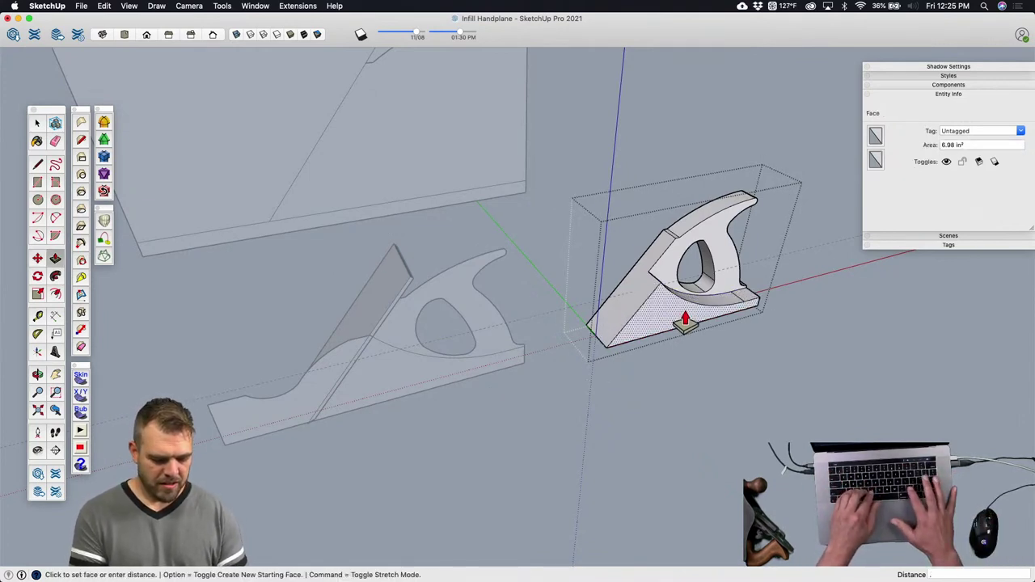
text(.5)
key(Return)
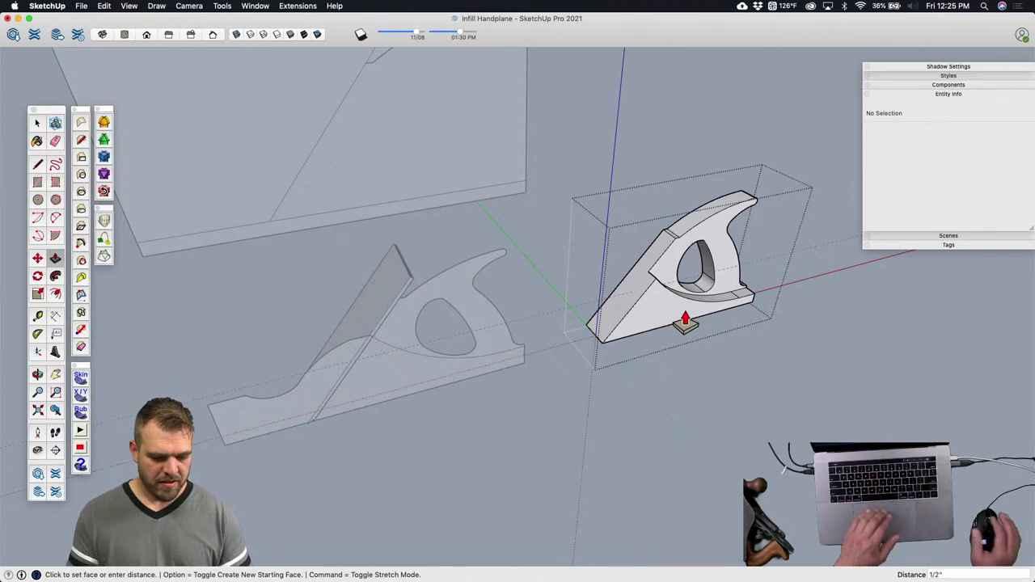
key(space)
scroll(631, 304, up, 3)
middle_drag(630, 303, 624, 377)
Step: Make a Move copy of a handle face from its corner, then exit the handle group
key(m)
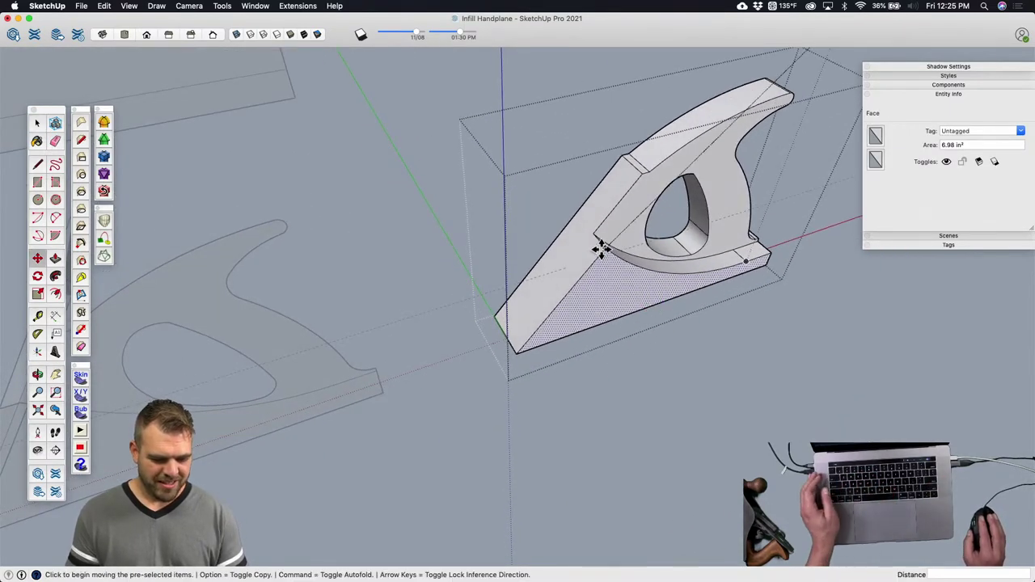
click(602, 249)
key(alt)
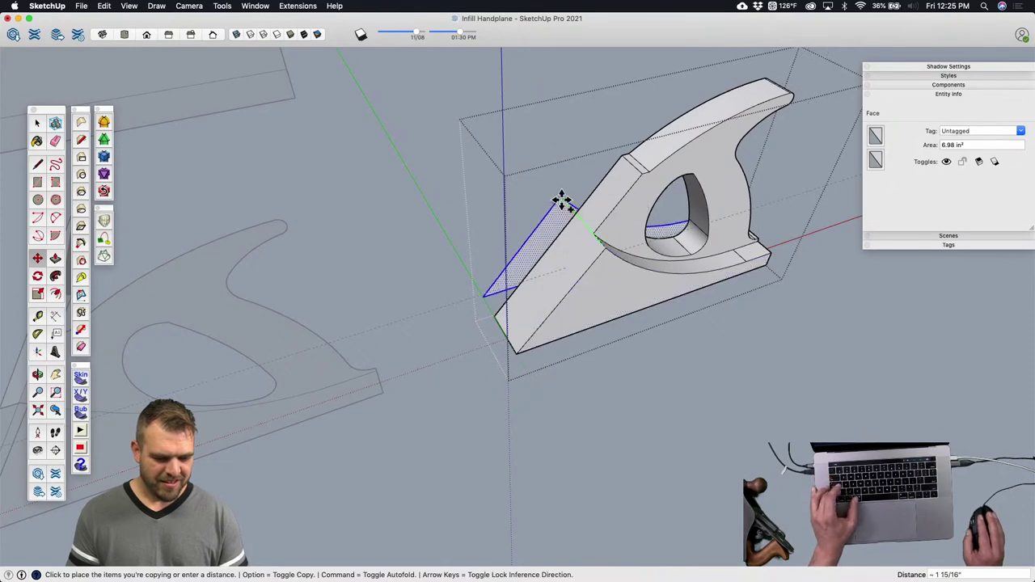
click(584, 202)
scroll(536, 224, up, 1)
middle_drag(537, 224, 550, 268)
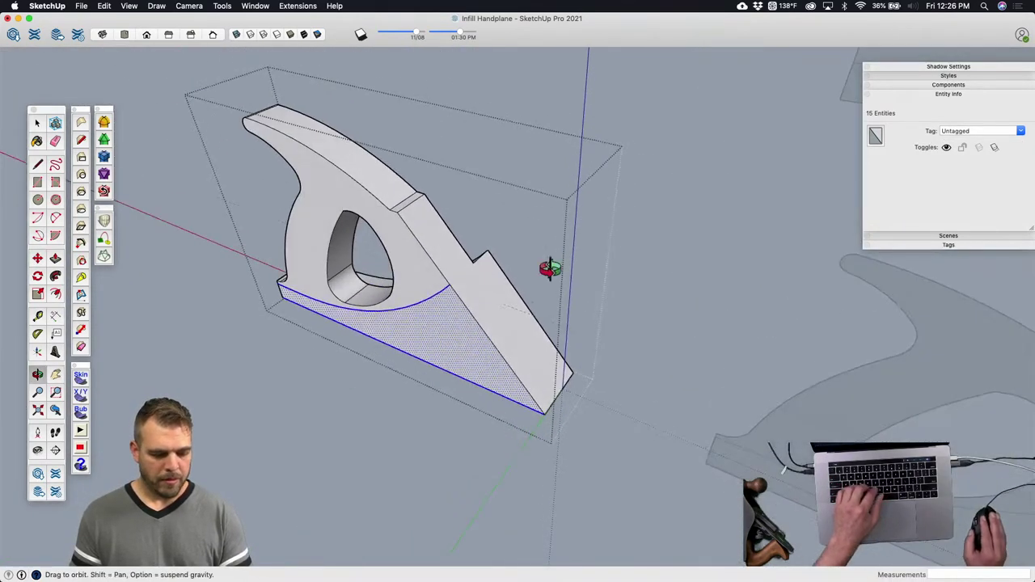
key(p)
middle_drag(440, 344, 599, 345)
click(669, 381)
click(691, 398)
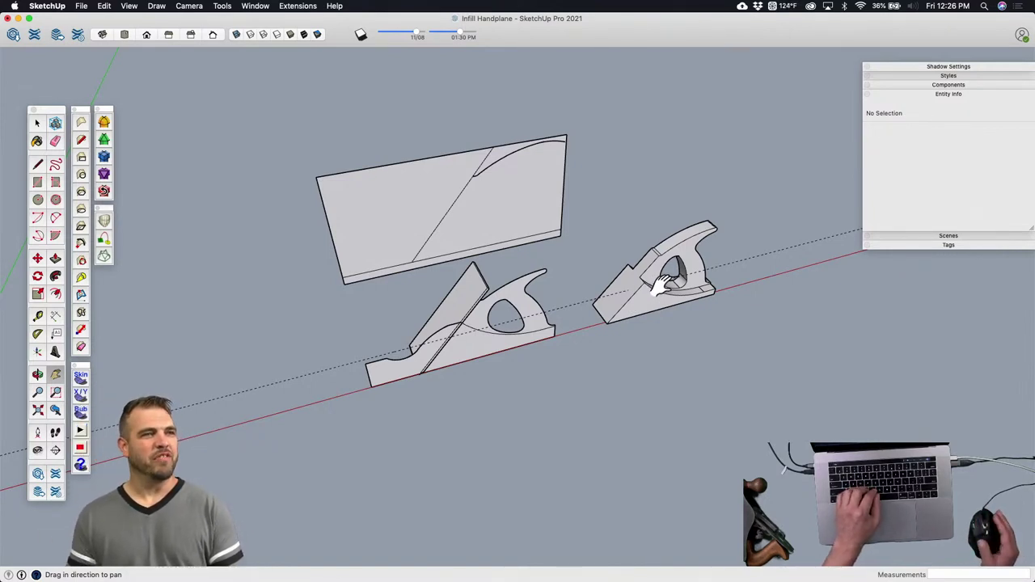
Step: Erase the long dashed guide line and orbit so the left plane faces the camera
key(e)
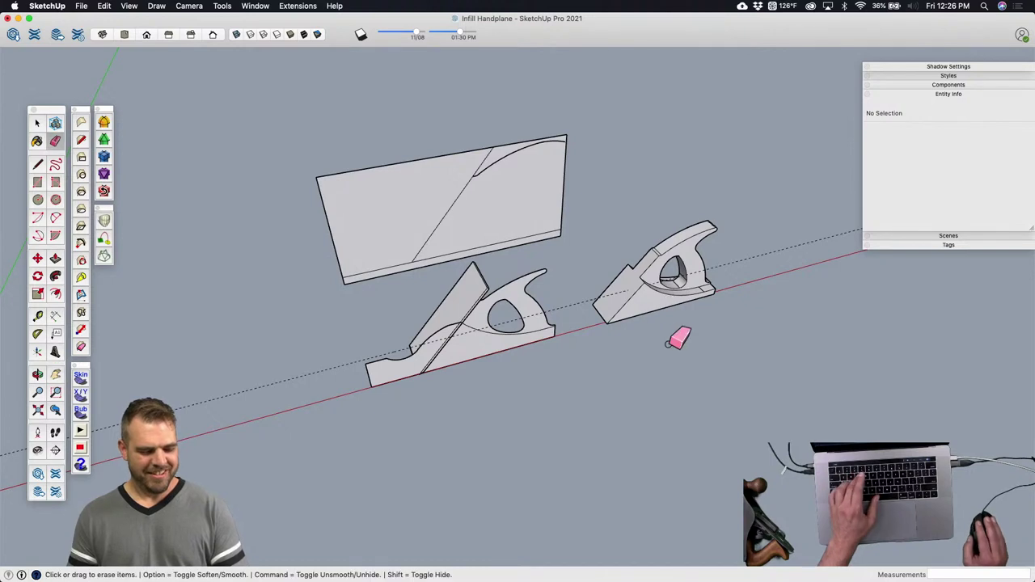
click(618, 296)
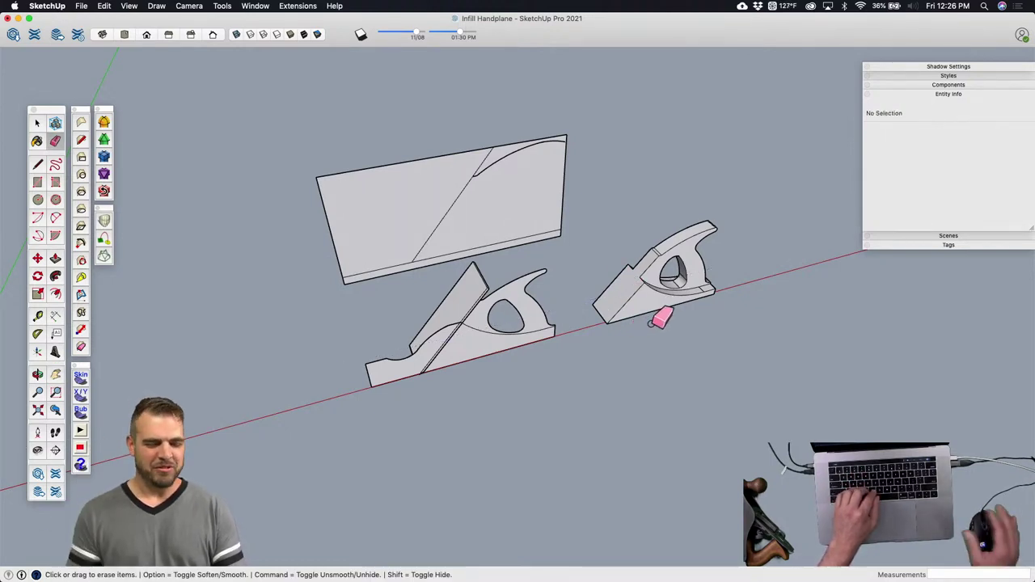
key(space)
middle_drag(550, 360, 607, 275)
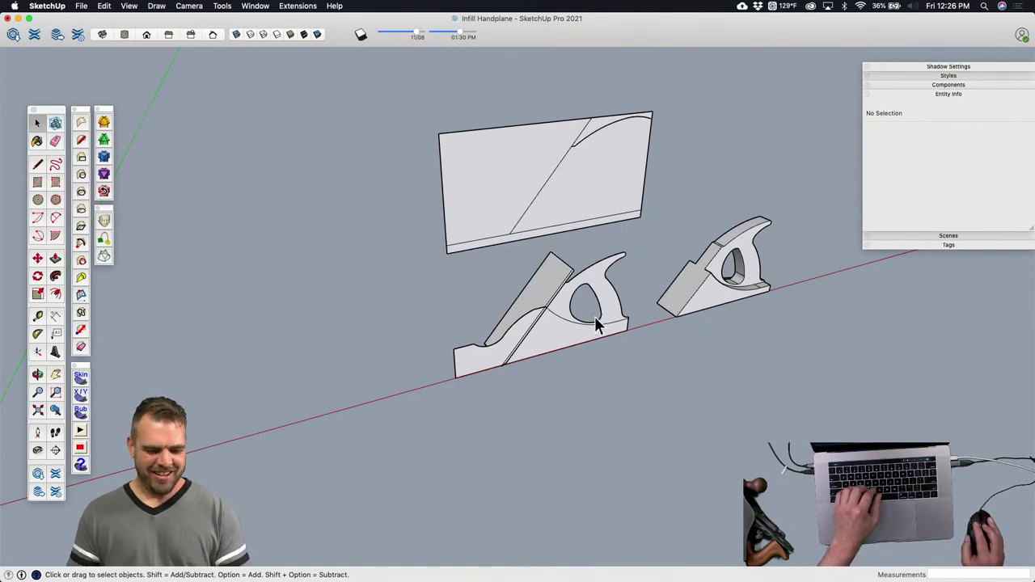
scroll(597, 323, up, 4)
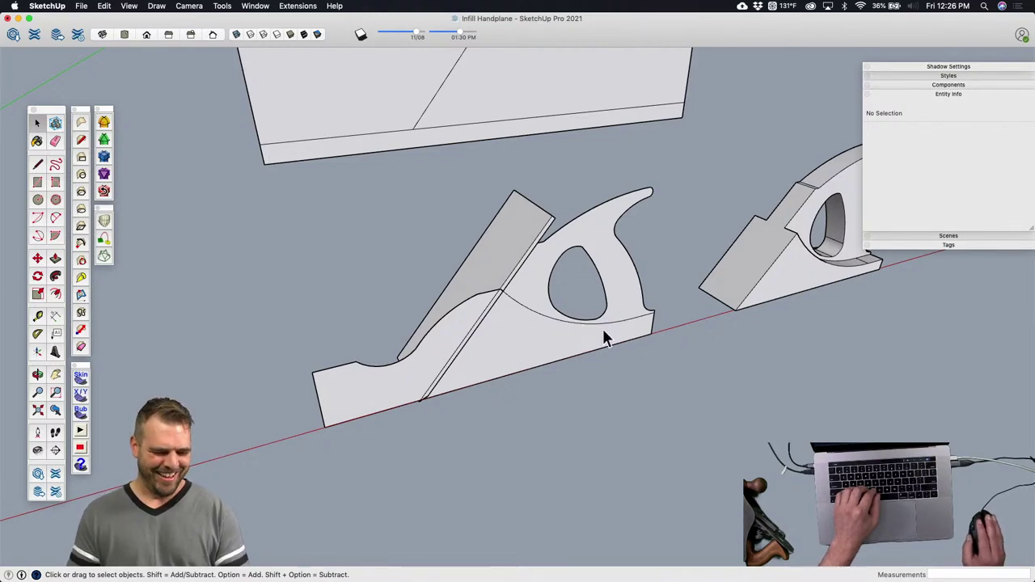
middle_drag(508, 341, 469, 284)
Step: Inside the plane group, select the front face below the arc and its adjoining face, then exit
click(515, 306)
double_click(518, 306)
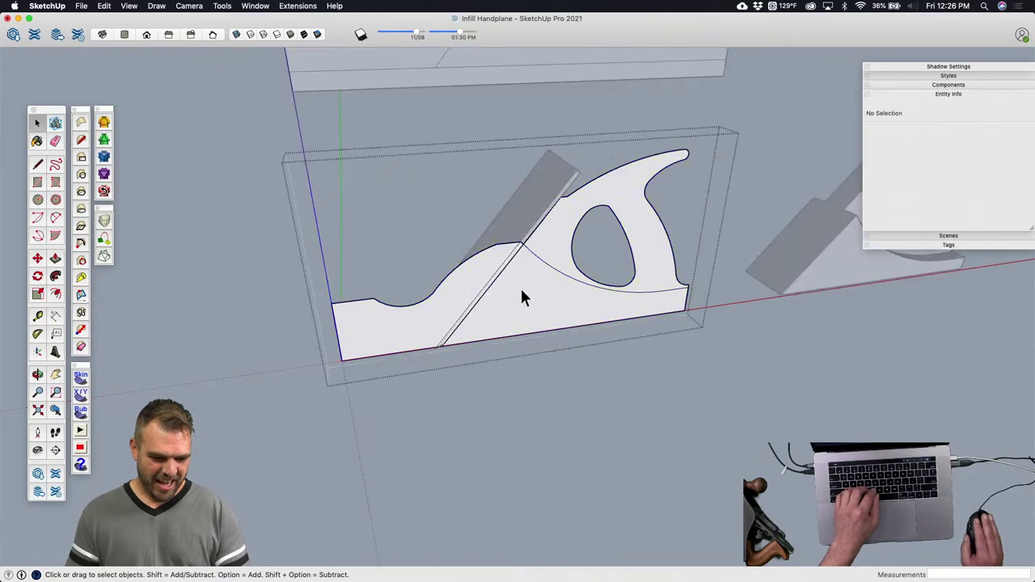
click(522, 298)
shift+click(478, 273)
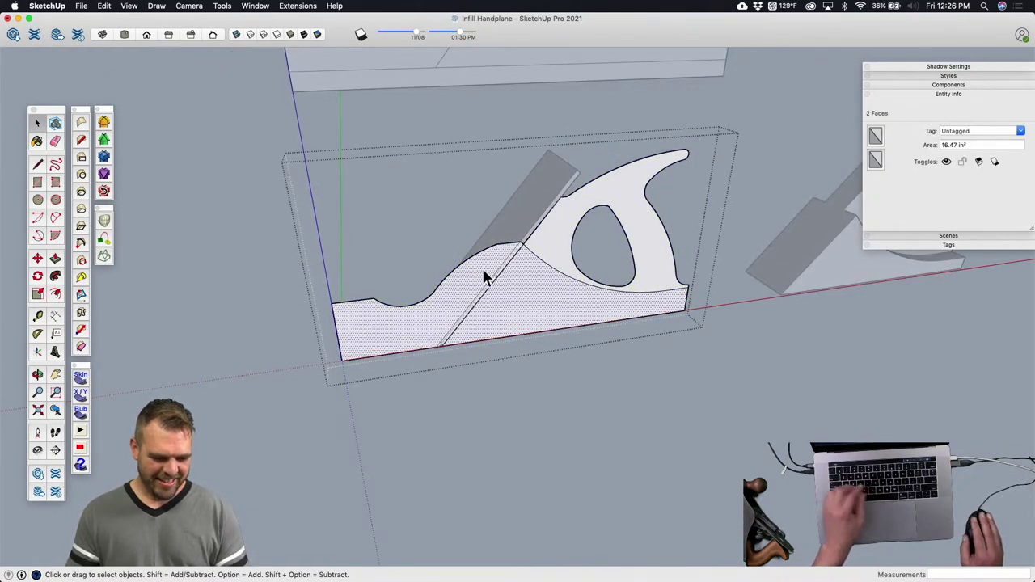
scroll(482, 268, down, 4)
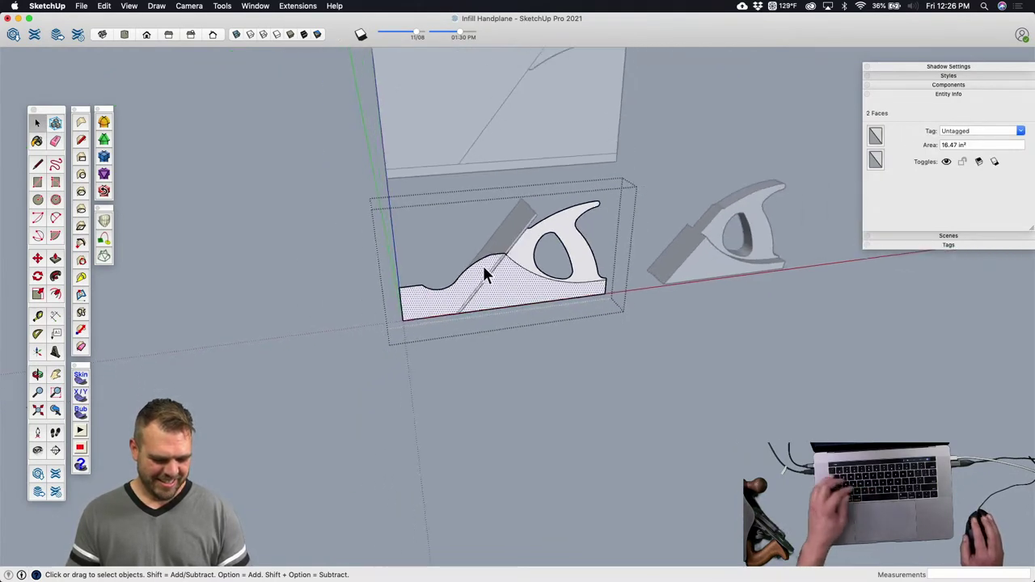
click(564, 342)
Step: Move the copied profile along the red axis, entering 10 then 20 inches
key(m)
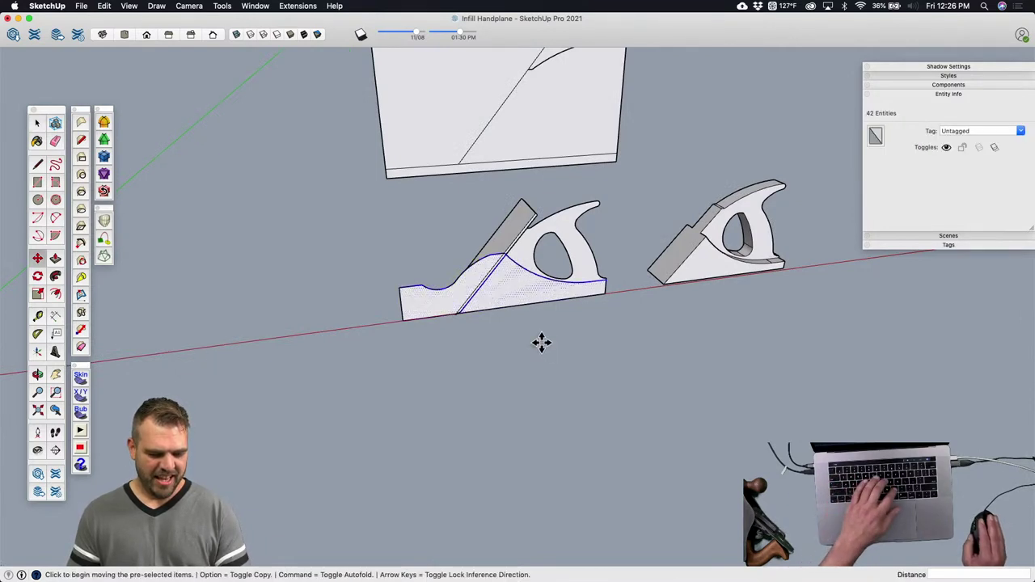
click(541, 342)
text(10)
key(Return)
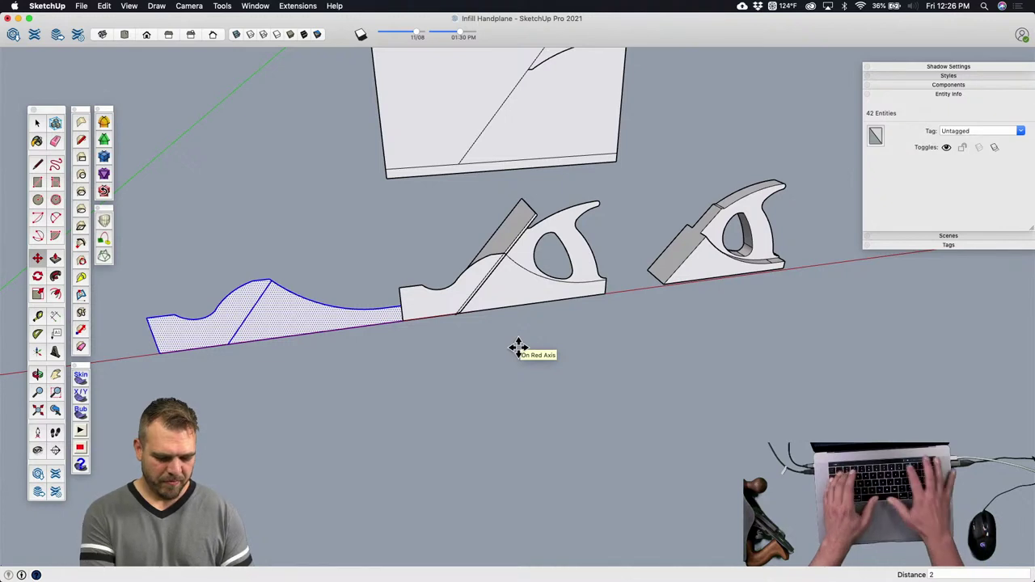
text(20)
key(Return)
key(space)
click(517, 367)
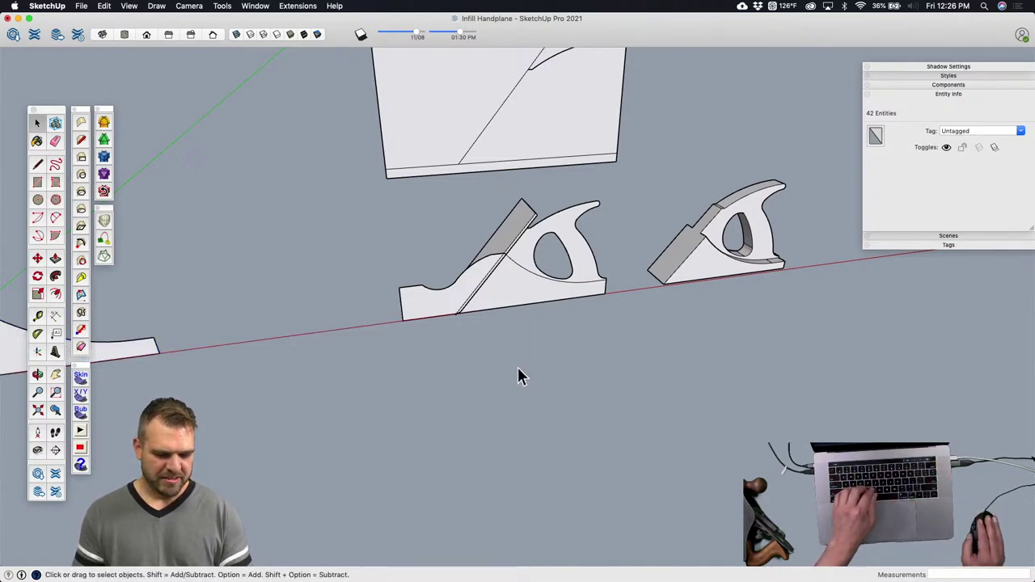
mouse_move(517, 367)
middle_down()
mouse_move(562, 316)
mouse_move(504, 351)
mouse_move(493, 328)
mouse_move(504, 319)
middle_up()
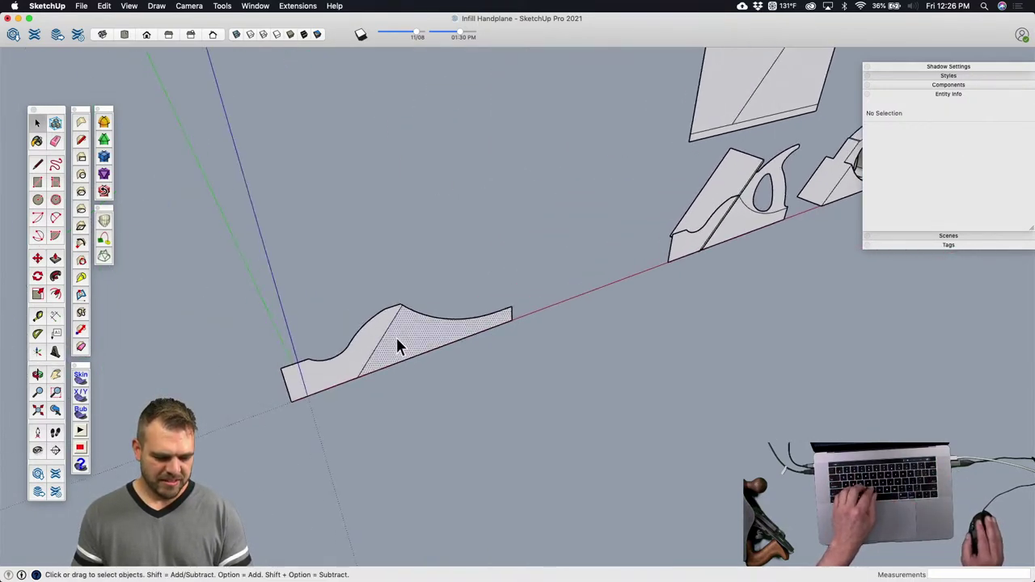
Step: Erase the diagonal inner edge of the copied profile
key(e)
click(395, 325)
mouse_move(416, 328)
middle_down()
mouse_move(445, 312)
mouse_move(448, 342)
mouse_move(526, 337)
mouse_move(622, 310)
mouse_move(496, 335)
middle_up()
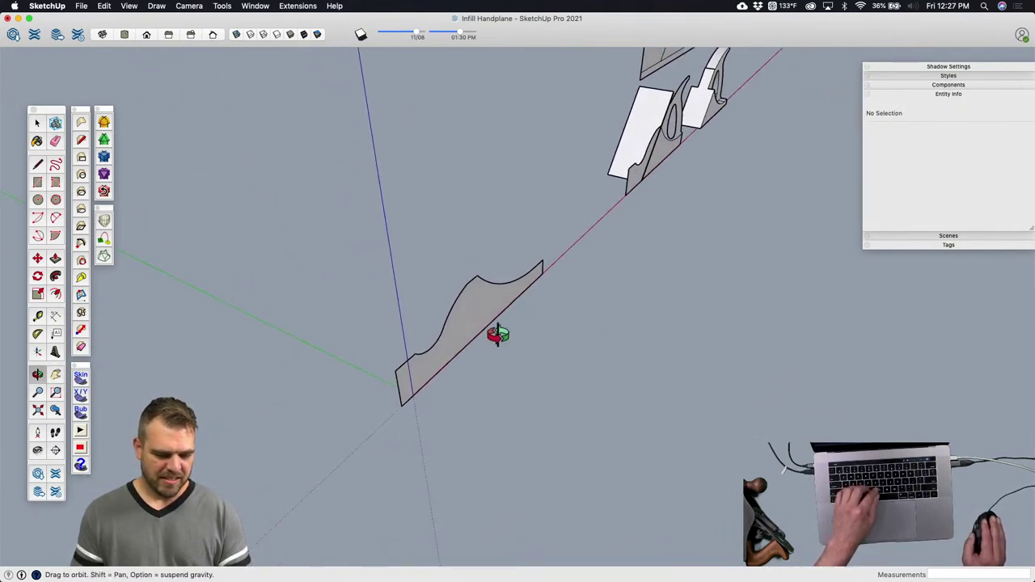
Step: Extrude the profile face 2 1/2 inches into a solid infill block
key(p)
click(441, 361)
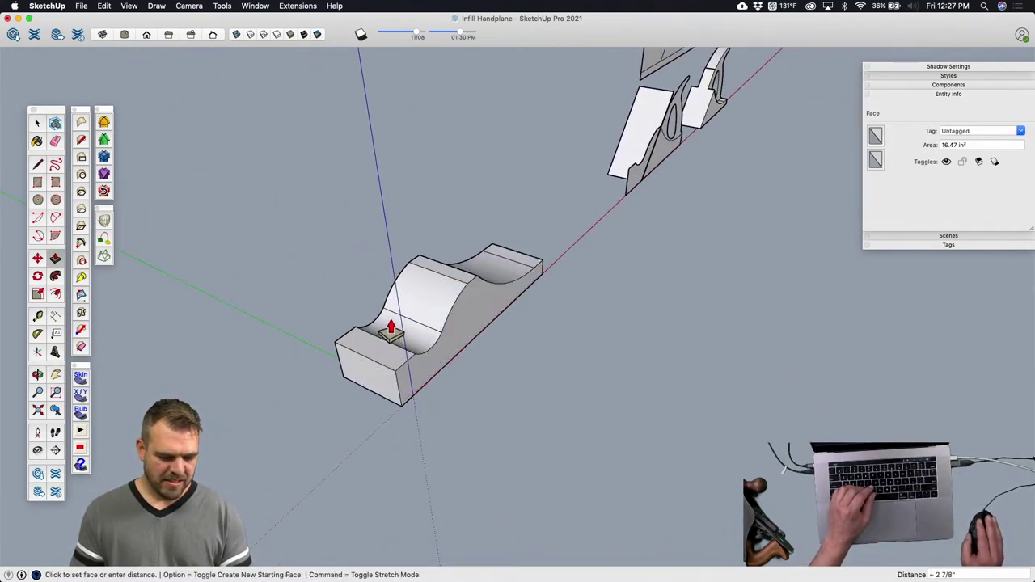
key(space)
key(p)
click(452, 358)
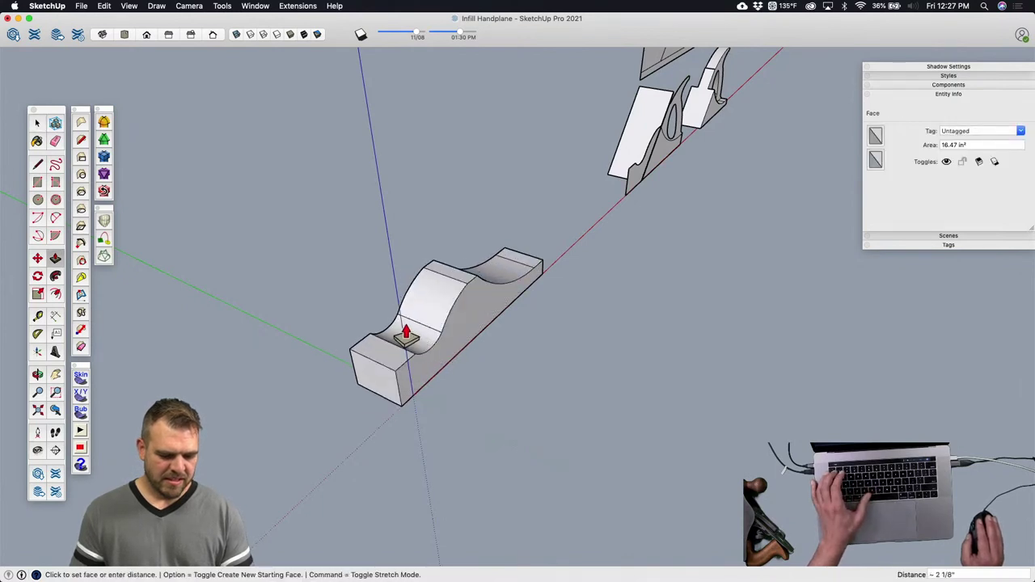
text(2.5)
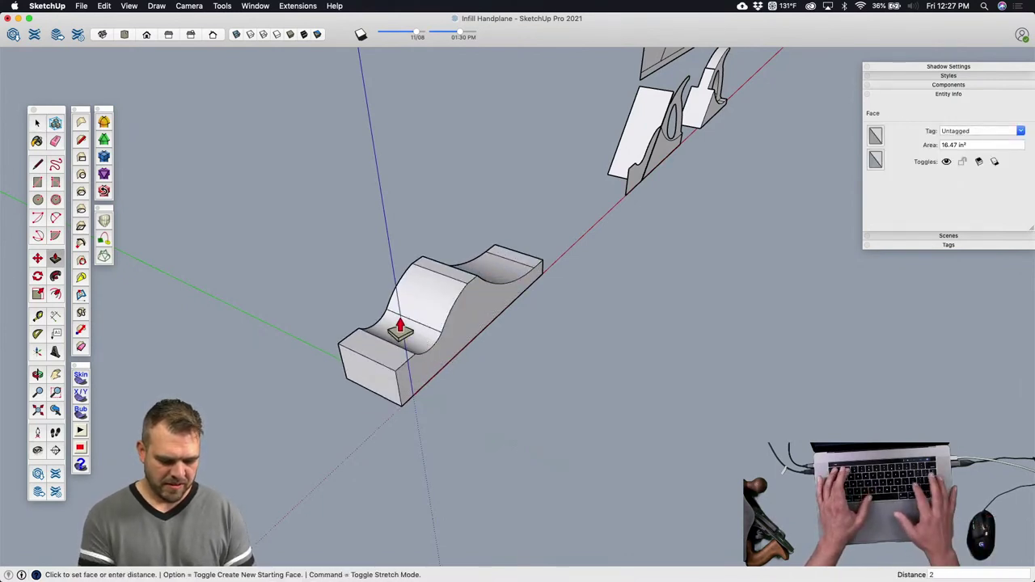
key(Return)
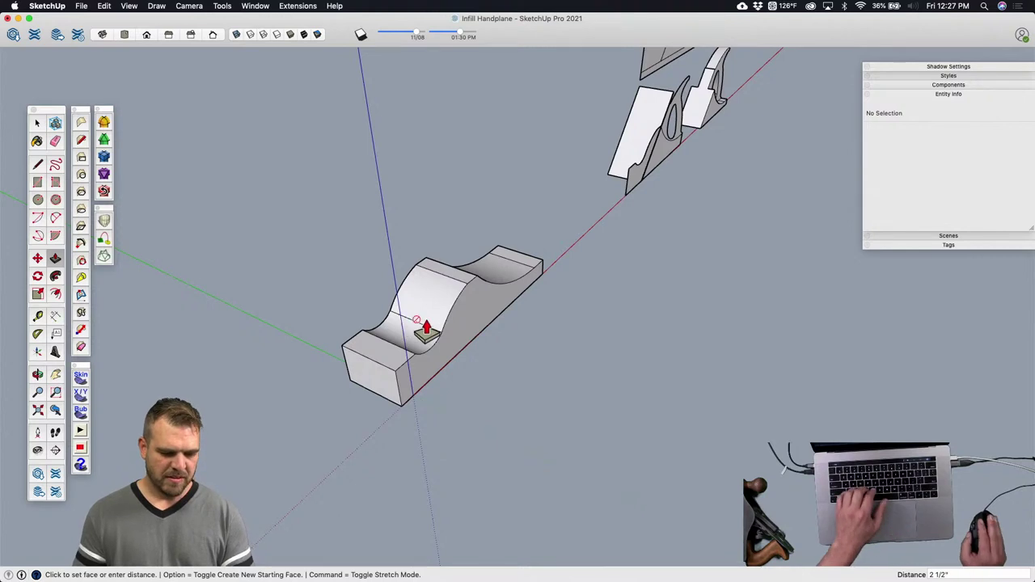
Step: Select the bottom face of the handle block
middle_drag(426, 330, 596, 370)
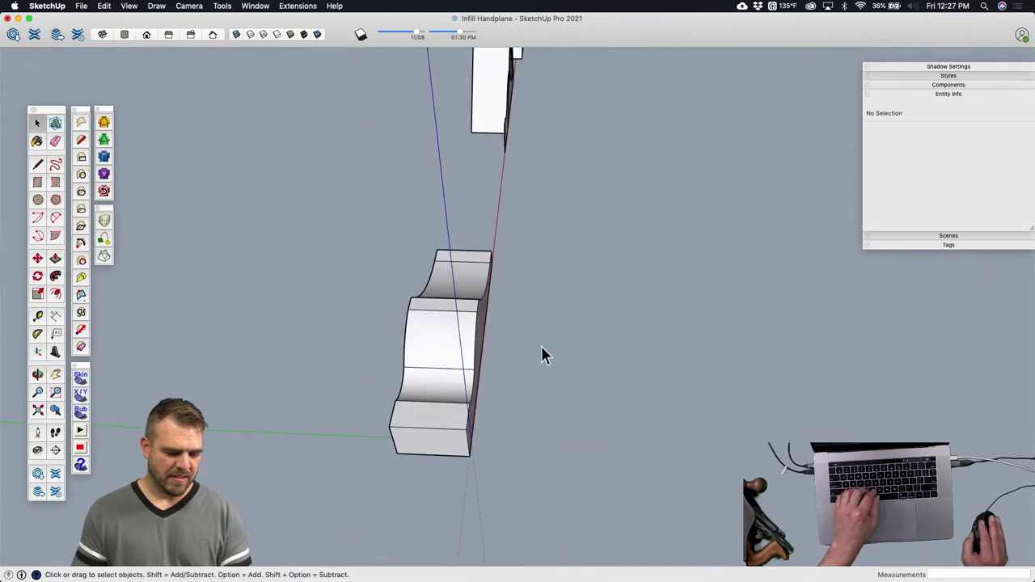
middle_drag(542, 350, 518, 335)
click(519, 336)
key(m)
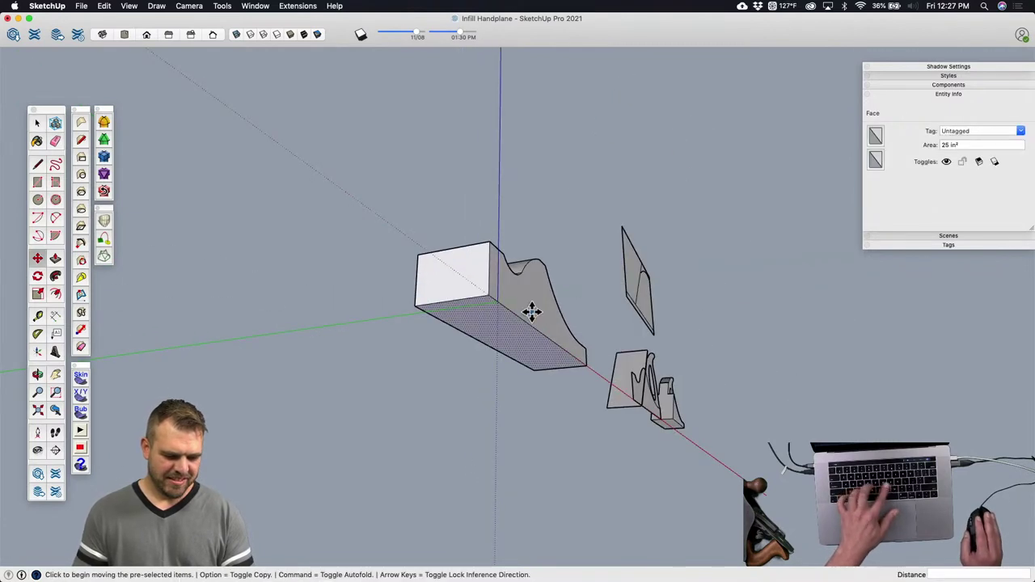
click(523, 319)
key(alt)
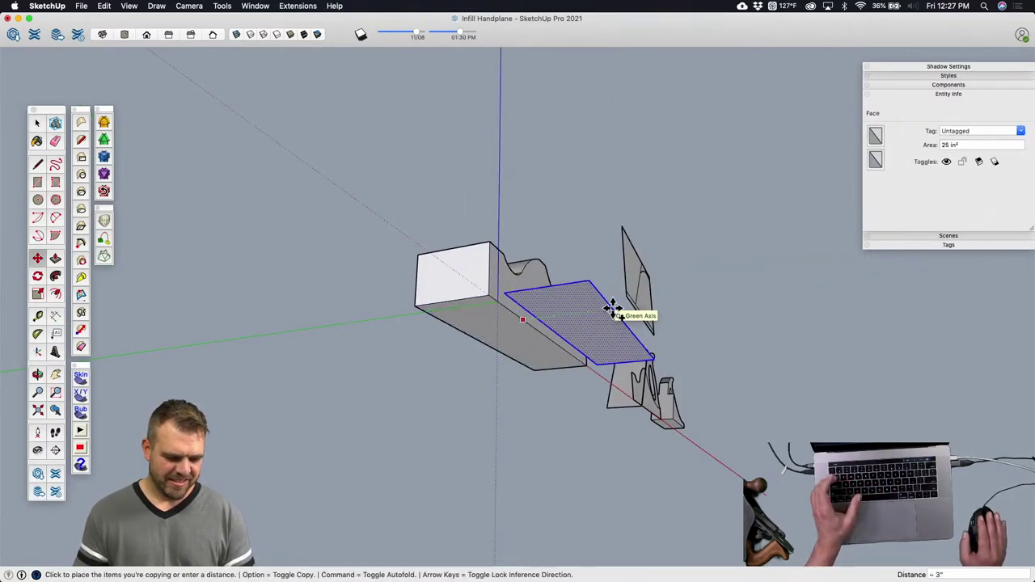
text(5)
key(Return)
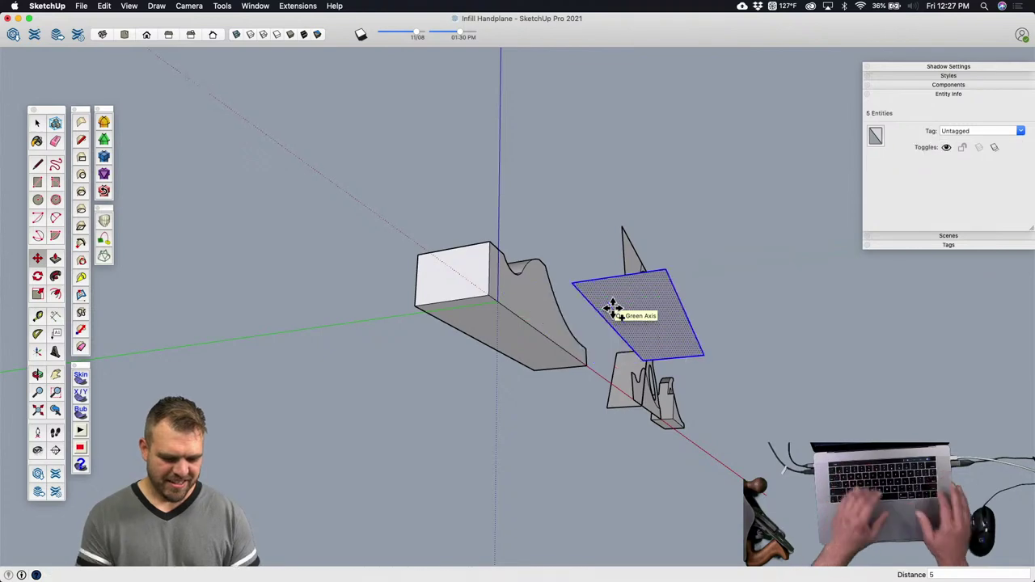
middle_drag(497, 277, 593, 377)
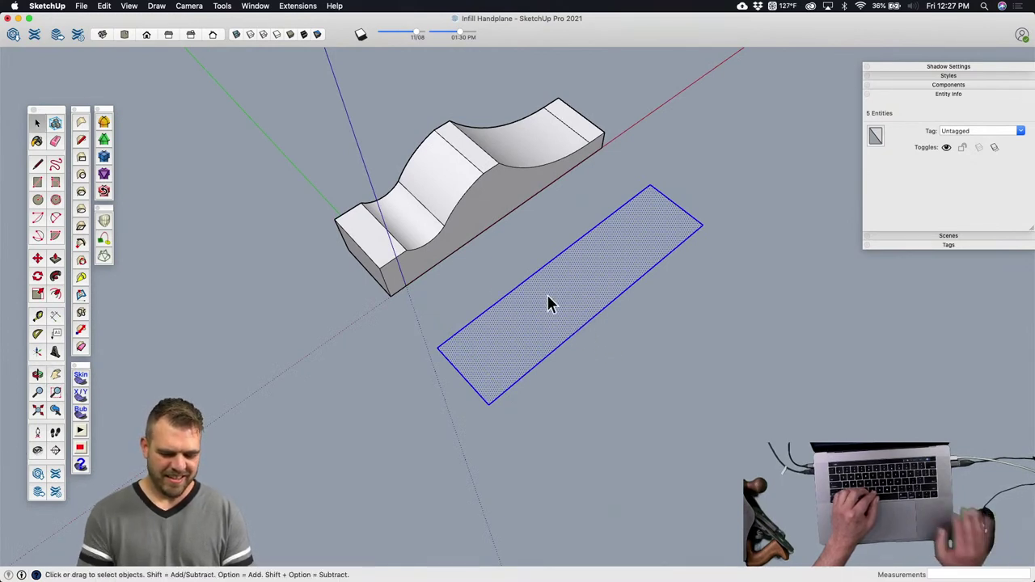
key(Delete)
middle_drag(547, 300, 545, 329)
click(368, 113)
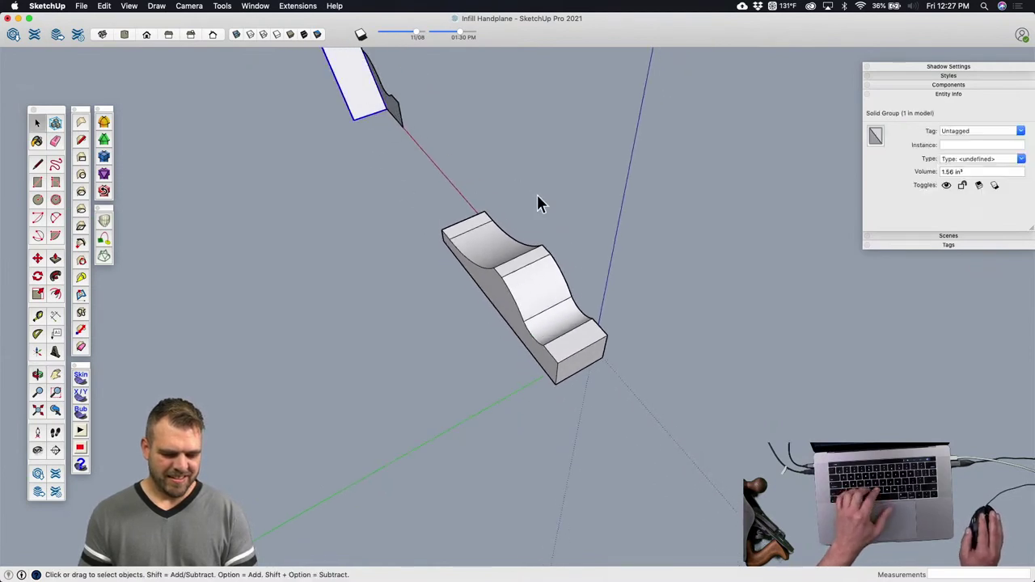
key(m)
click(548, 167)
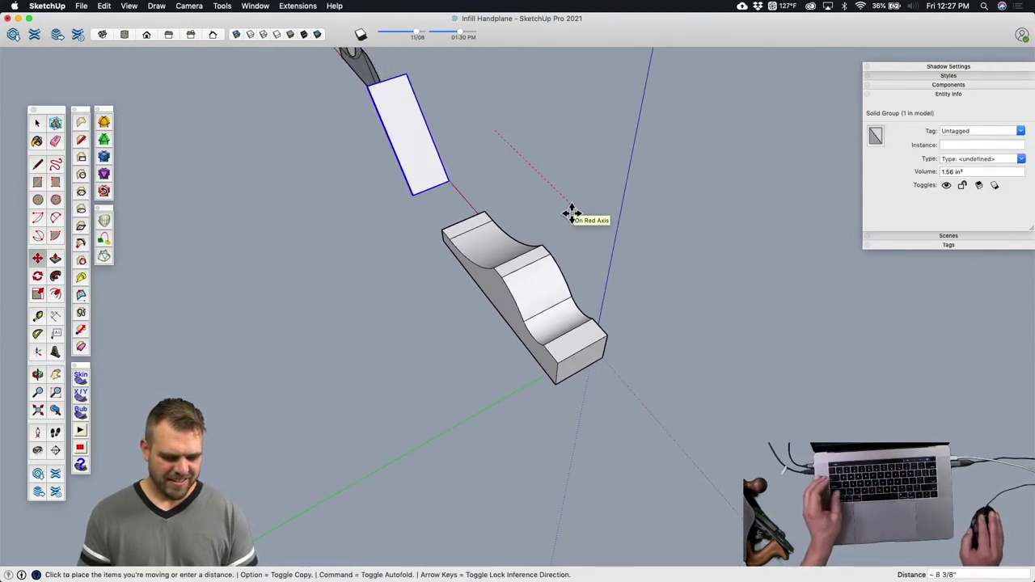
key(space)
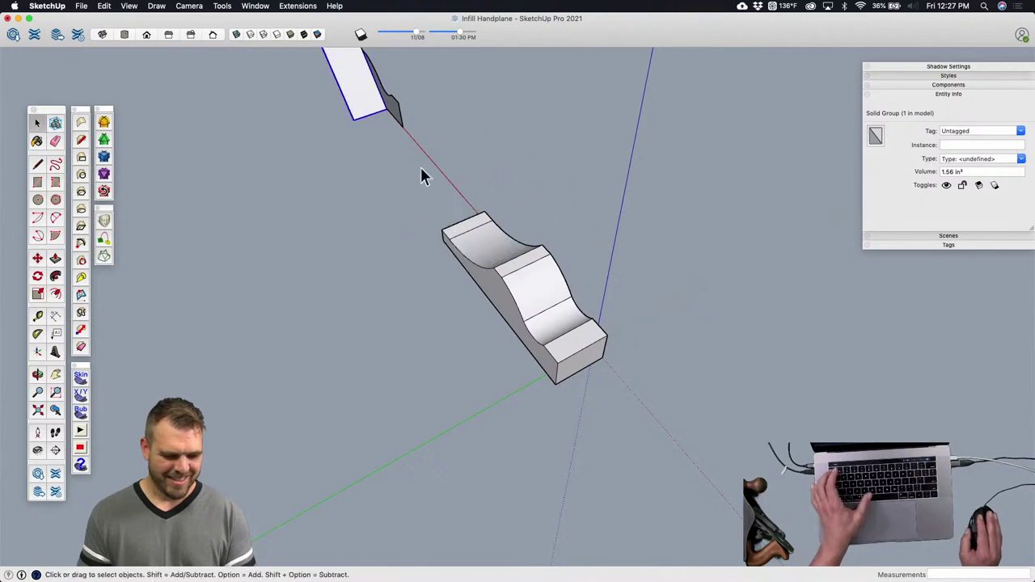
Step: Make the blade group a component with the definition name 'blade'
right_click(362, 94)
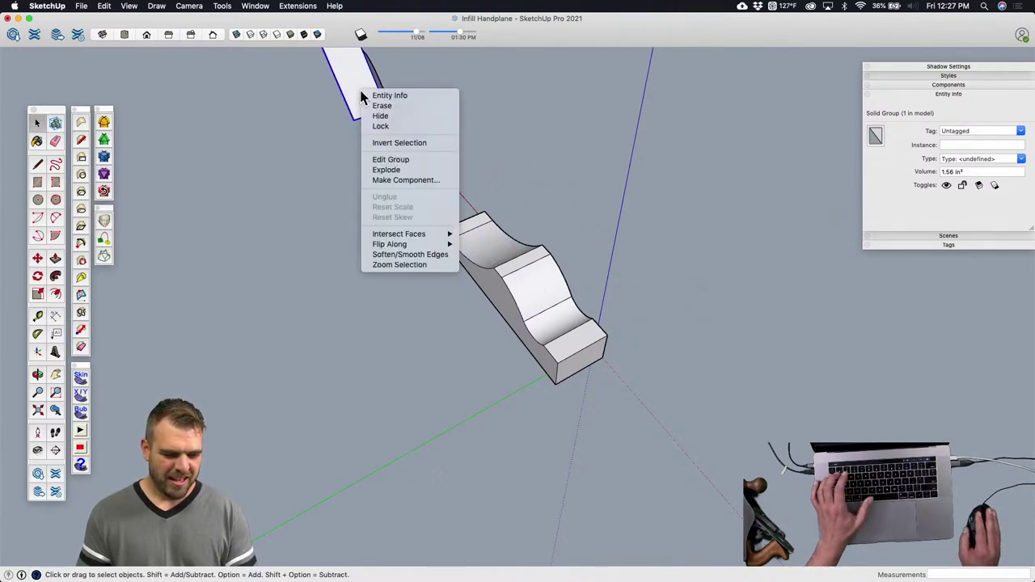
click(415, 181)
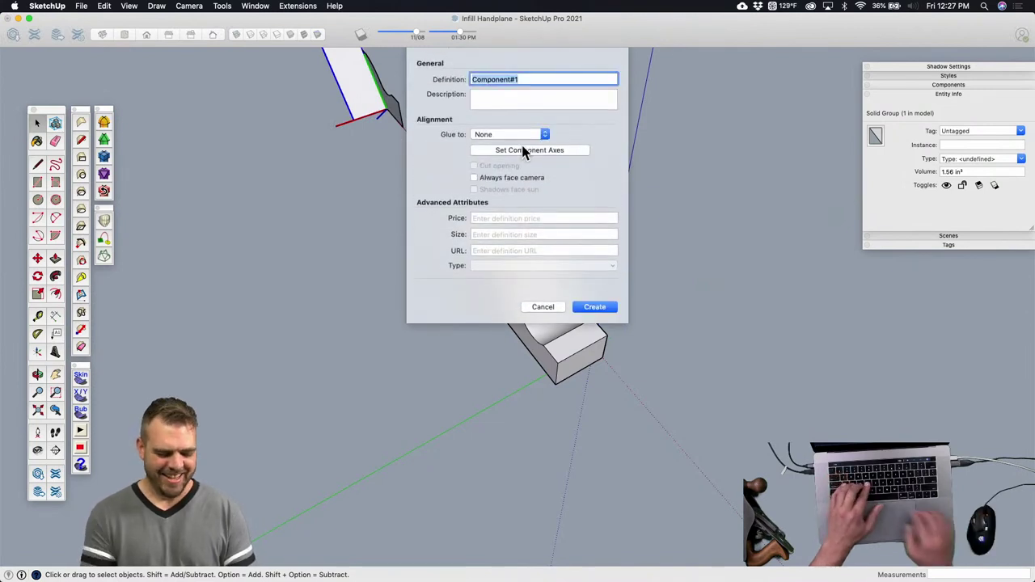
text(blade)
key(Return)
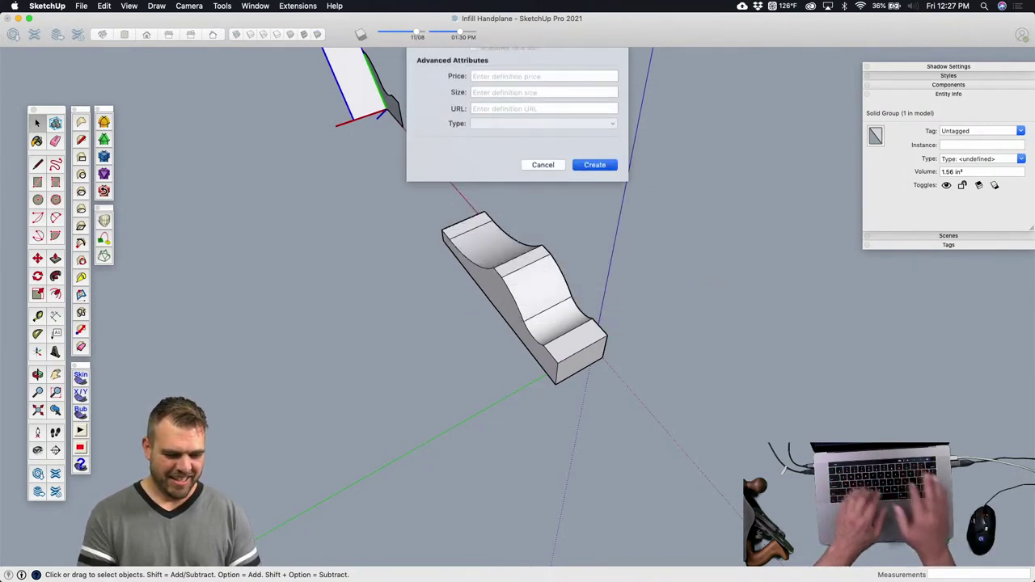
Step: Start a Move copy of the blade from its corner, then cancel it
key(m)
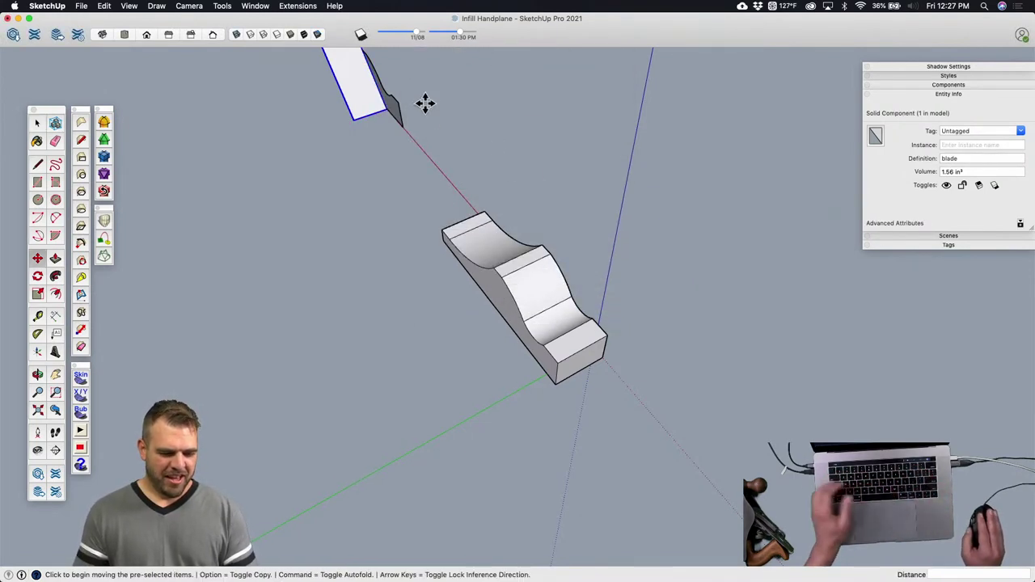
click(427, 103)
key(alt)
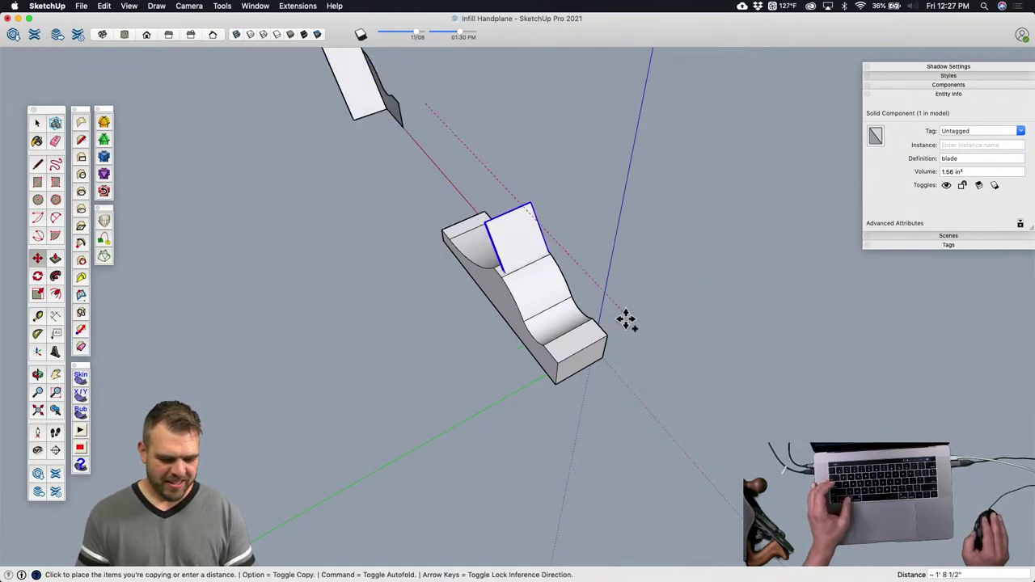
key(space)
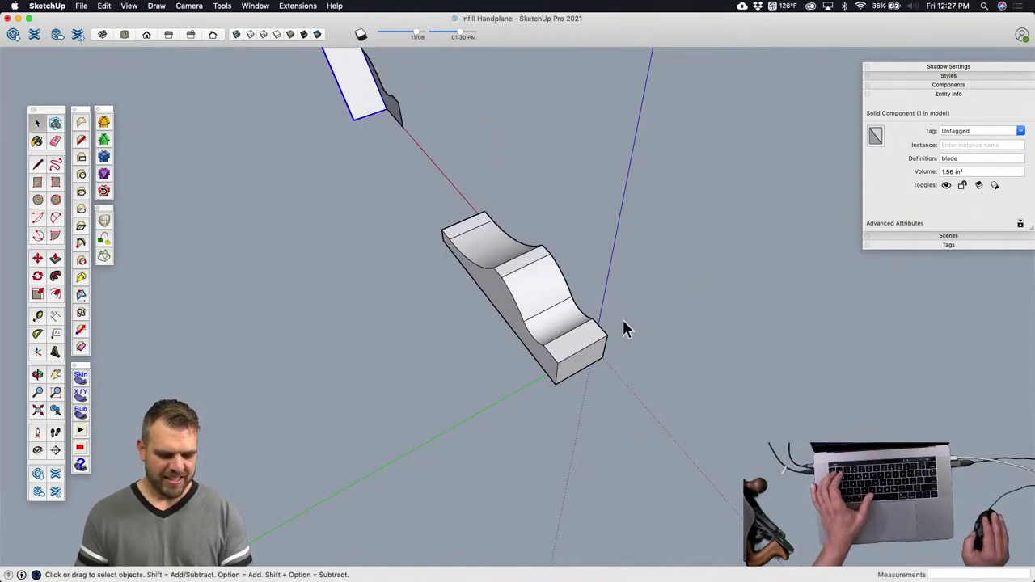
click(545, 348)
scroll(547, 352, up, 5)
key(t)
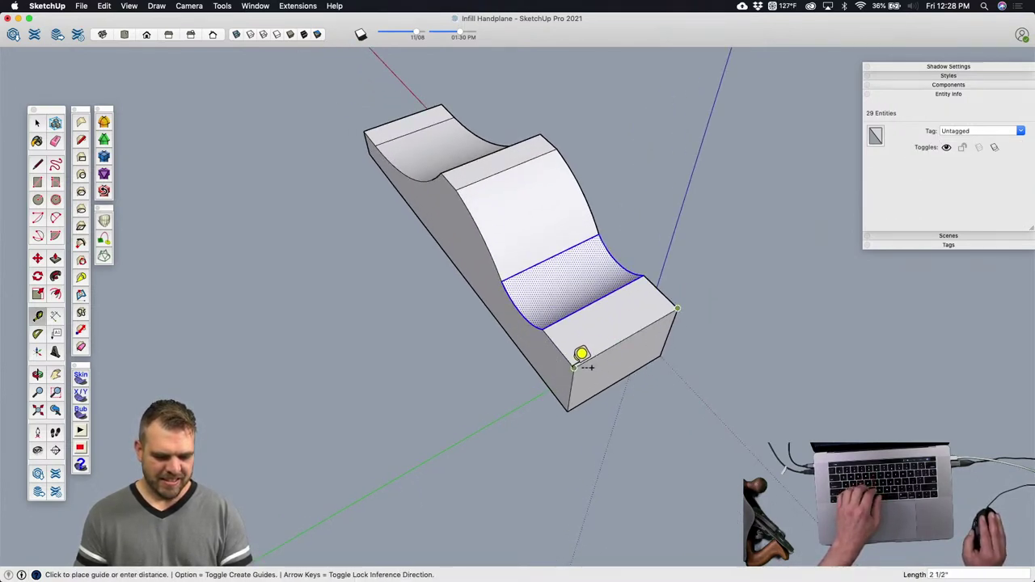
middle_drag(582, 354, 458, 339)
key(space)
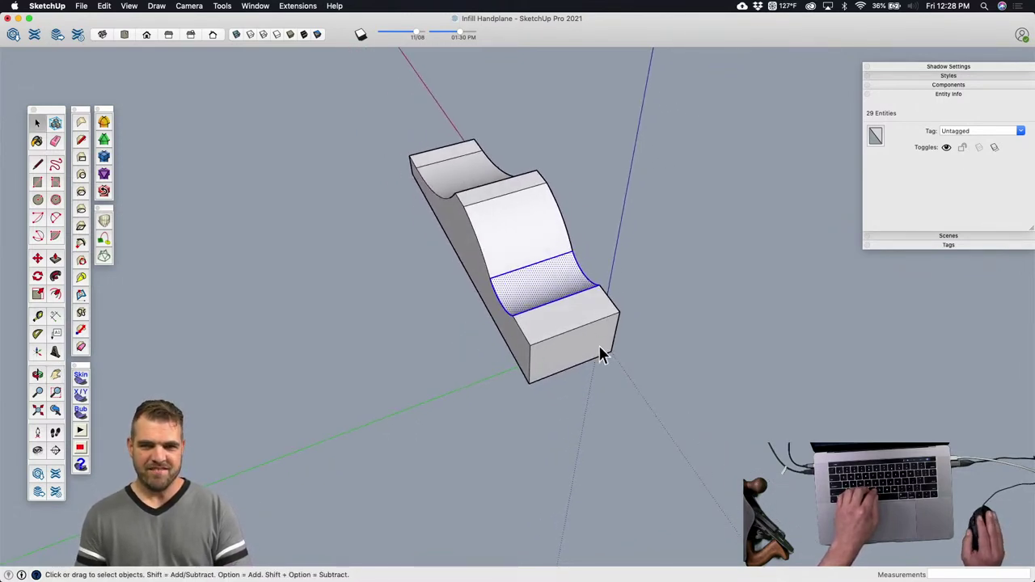
click(598, 374)
click(584, 353)
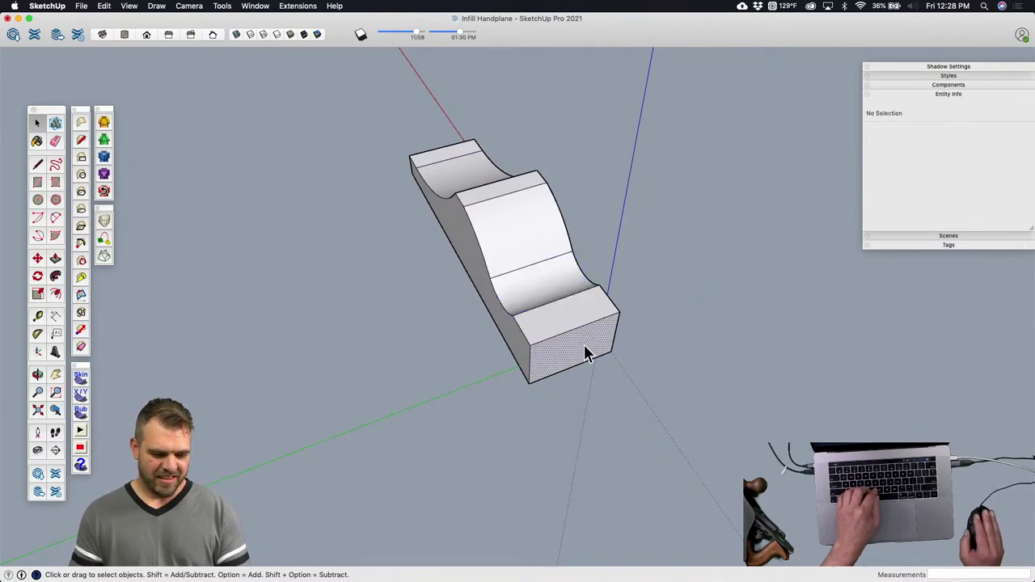
middle_drag(587, 354, 528, 314)
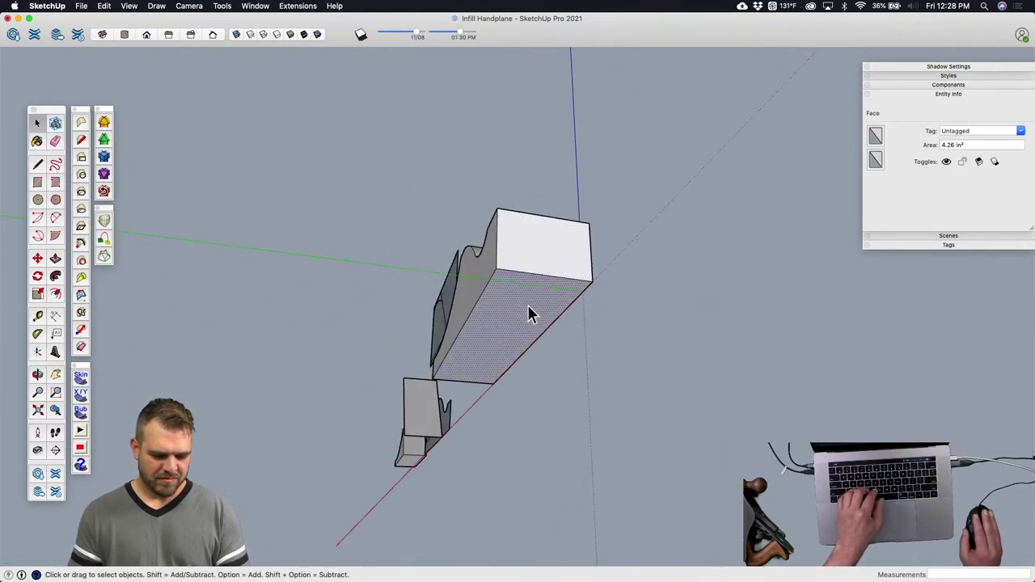
Step: Attempt twice to copy the bottom face with Move, cancelling each try
key(m)
key(alt)
click(522, 303)
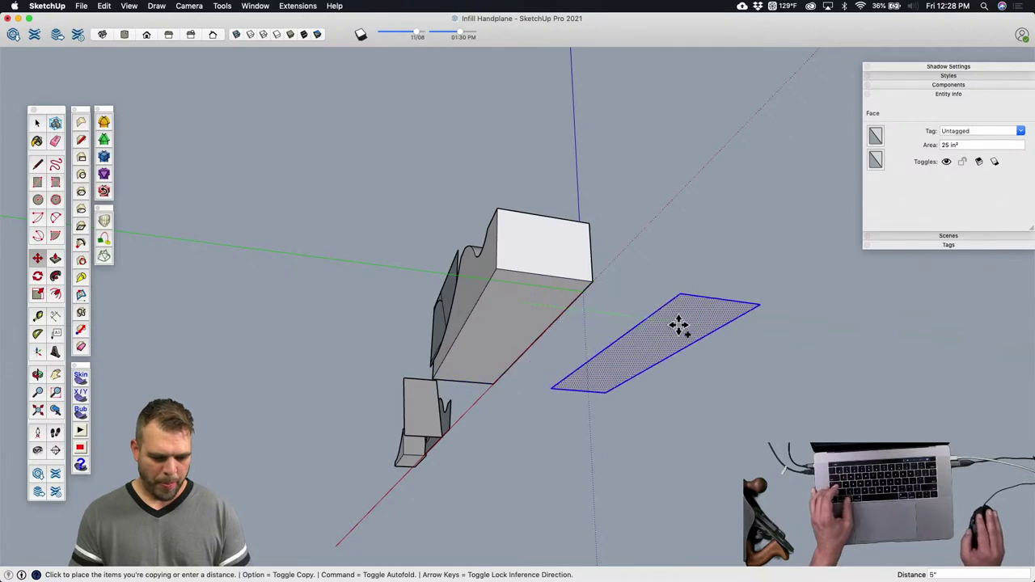
key(Escape)
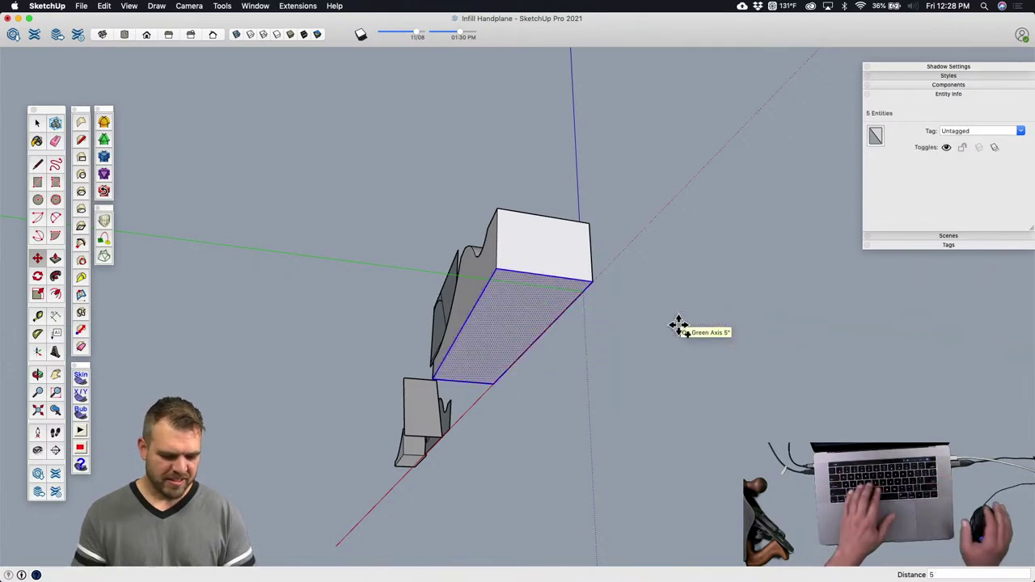
middle_drag(678, 325, 639, 281)
key(space)
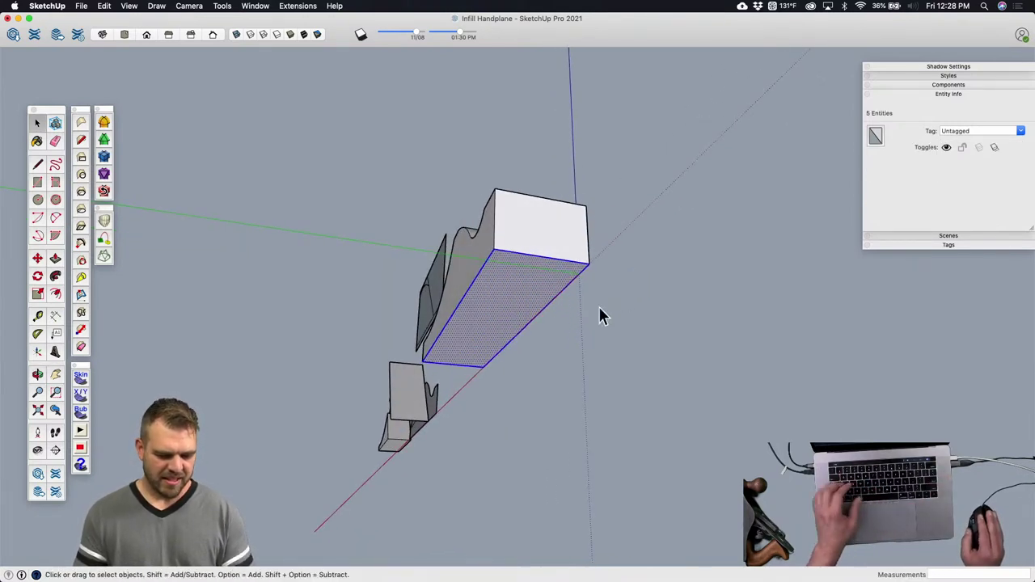
key(m)
click(546, 301)
key(alt)
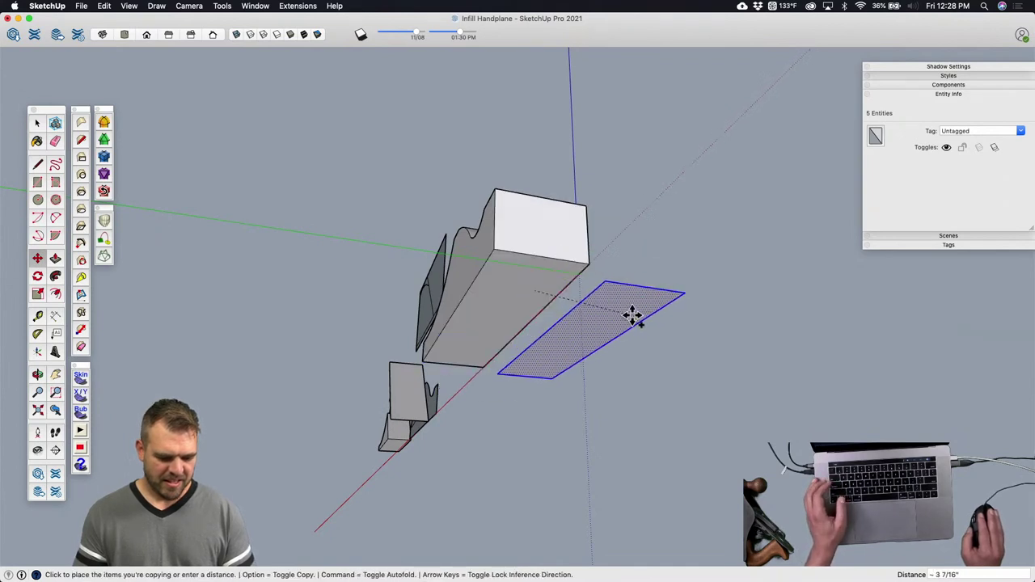
key(Escape)
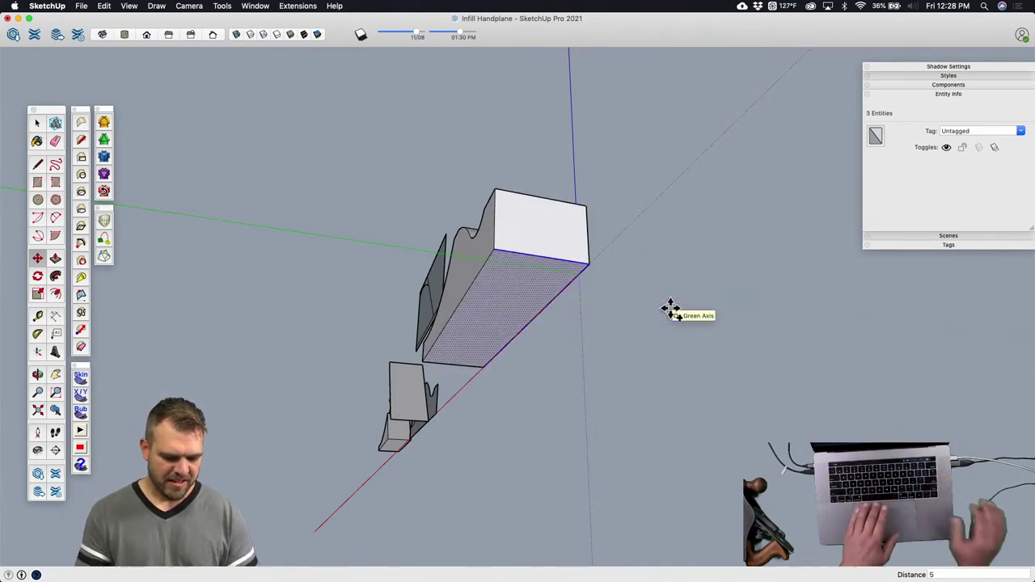
scroll(578, 336, down, 5)
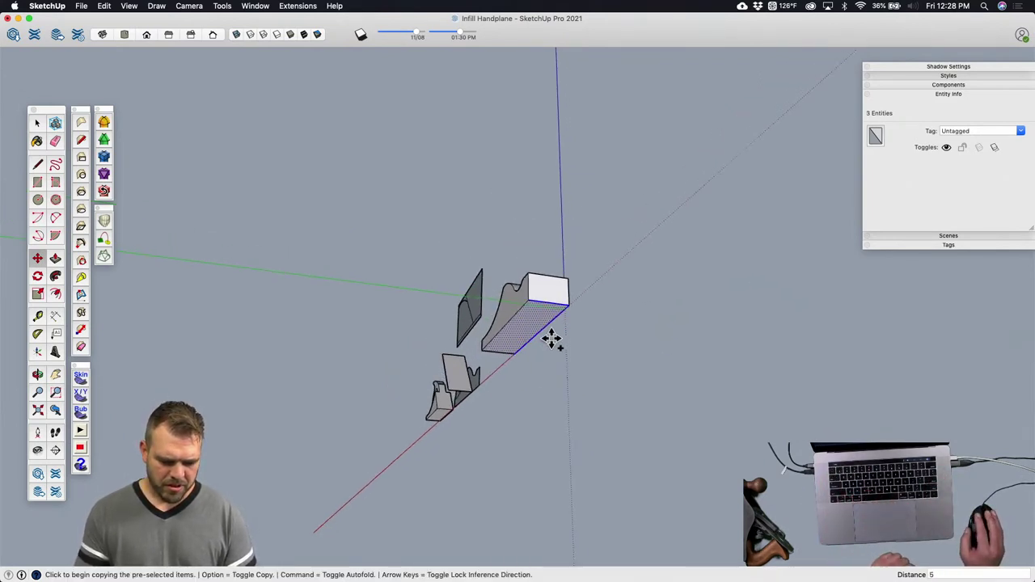
middle_drag(581, 276, 454, 431)
Step: Copy the bottom face 5 inches along the green axis as a flat rectangle
click(511, 362)
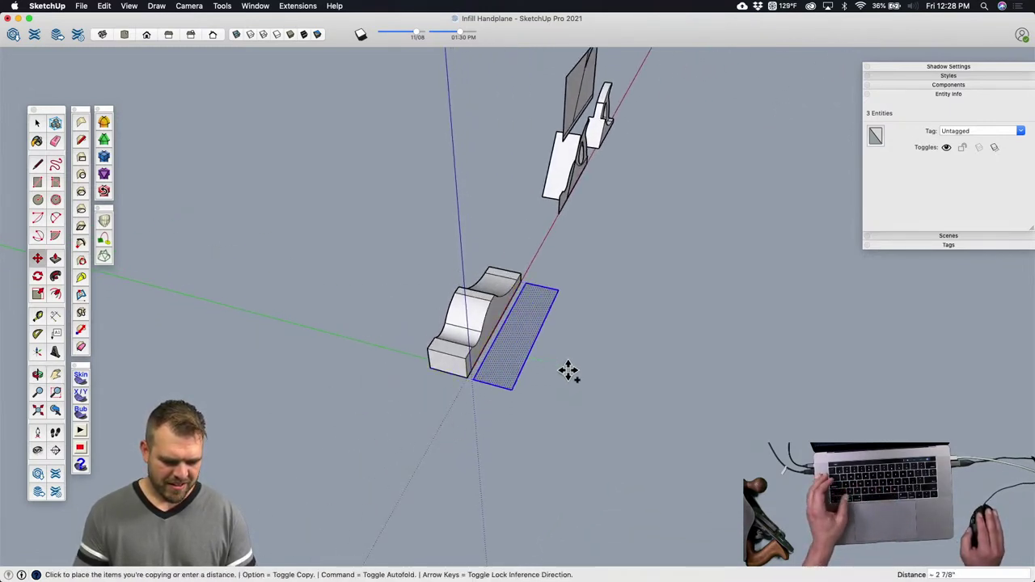
text(5)
key(Return)
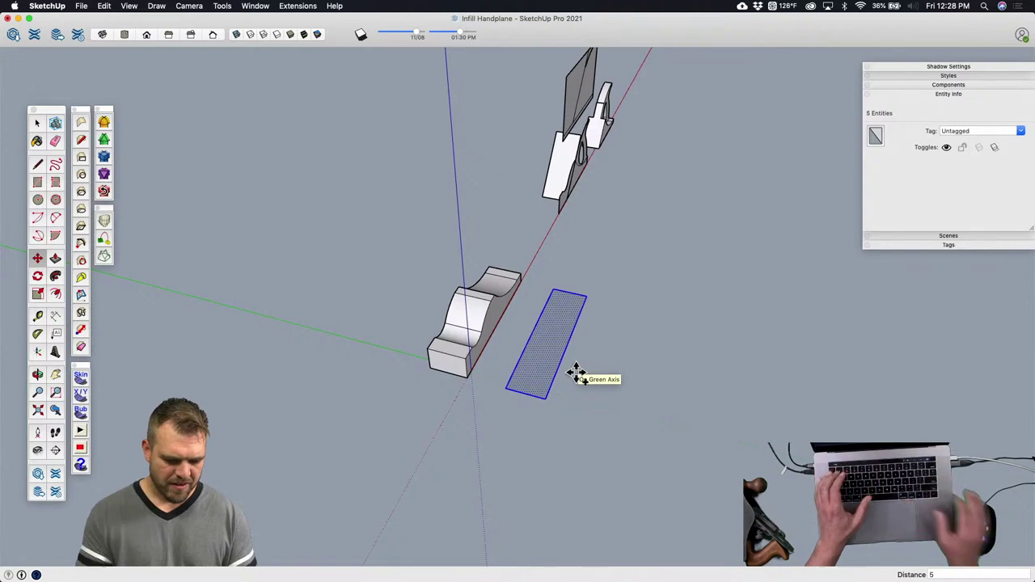
scroll(558, 340, up, 3)
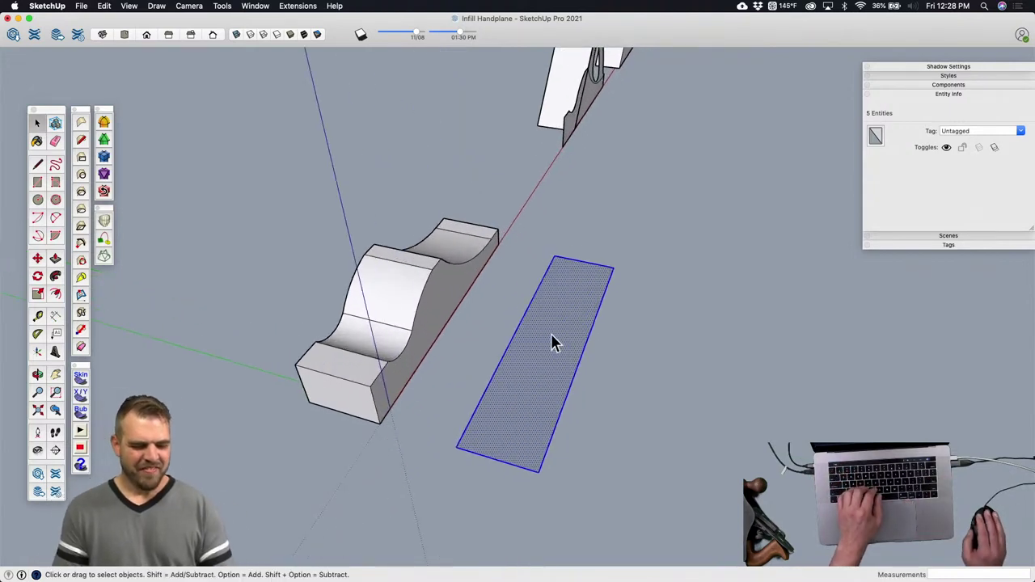
middle_drag(551, 333, 523, 366)
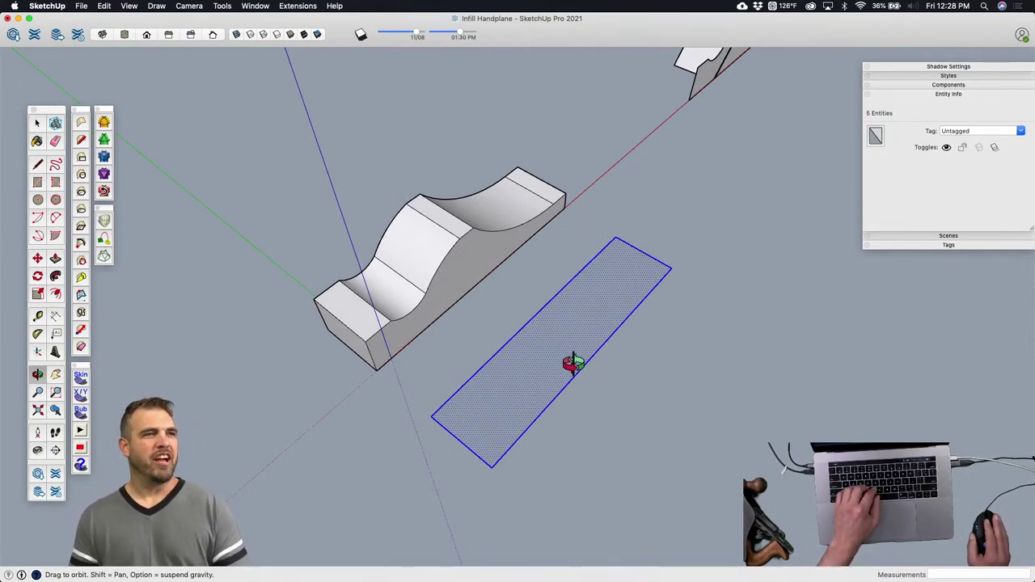
middle_drag(565, 369, 431, 394)
scroll(492, 308, up, 3)
Step: Place Tape Measure guide lines 0.25, 0.5 and 0.75 inch inside the rectangle's long edge
key(t)
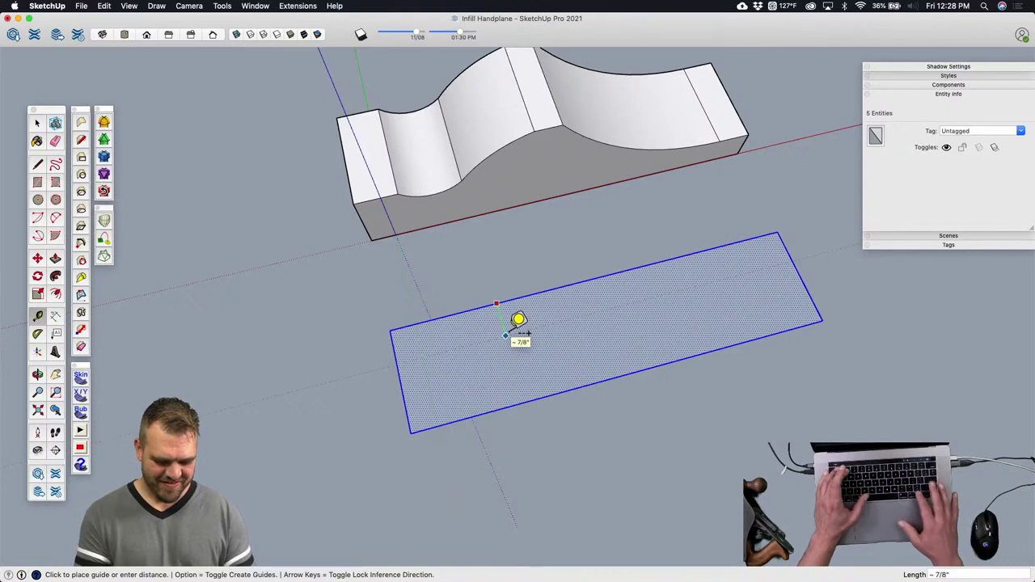
text(.25)
key(Return)
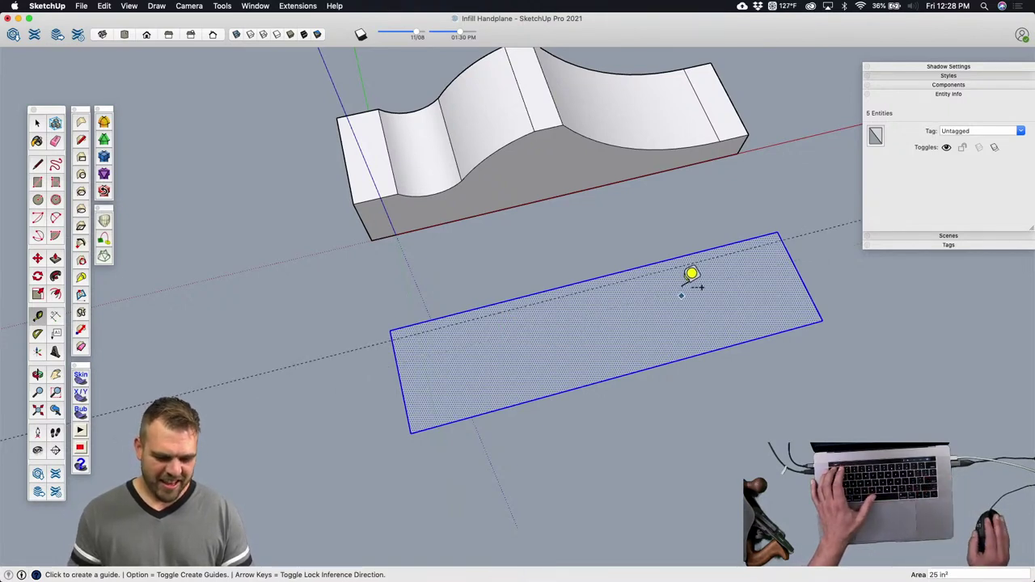
text(.)
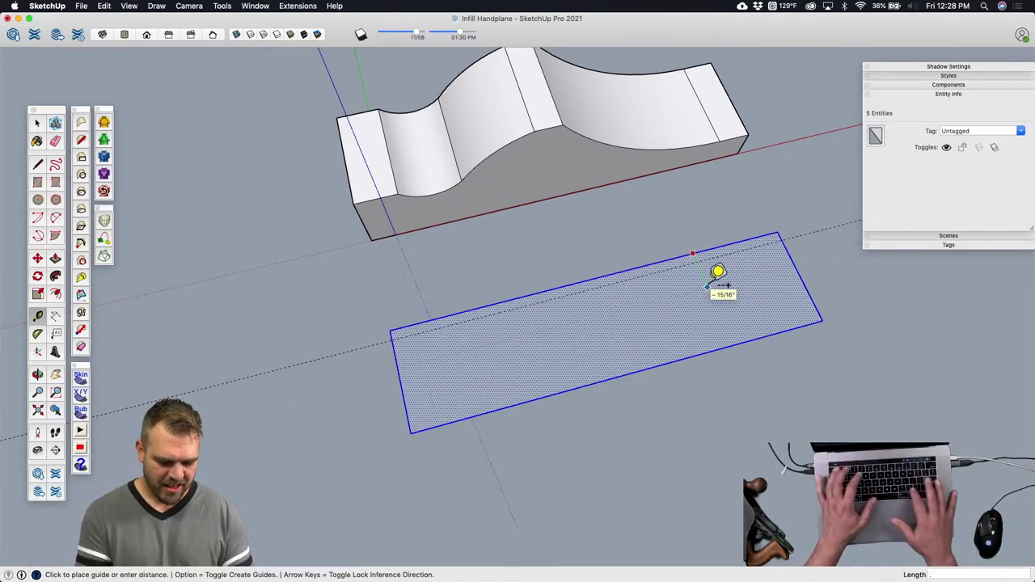
text(5)
key(Return)
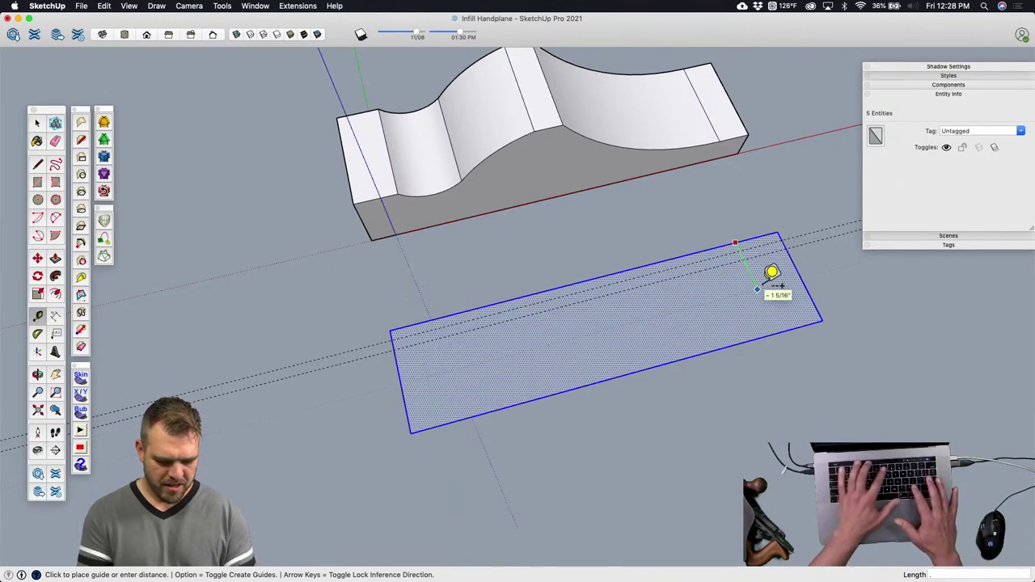
text(.75)
key(Return)
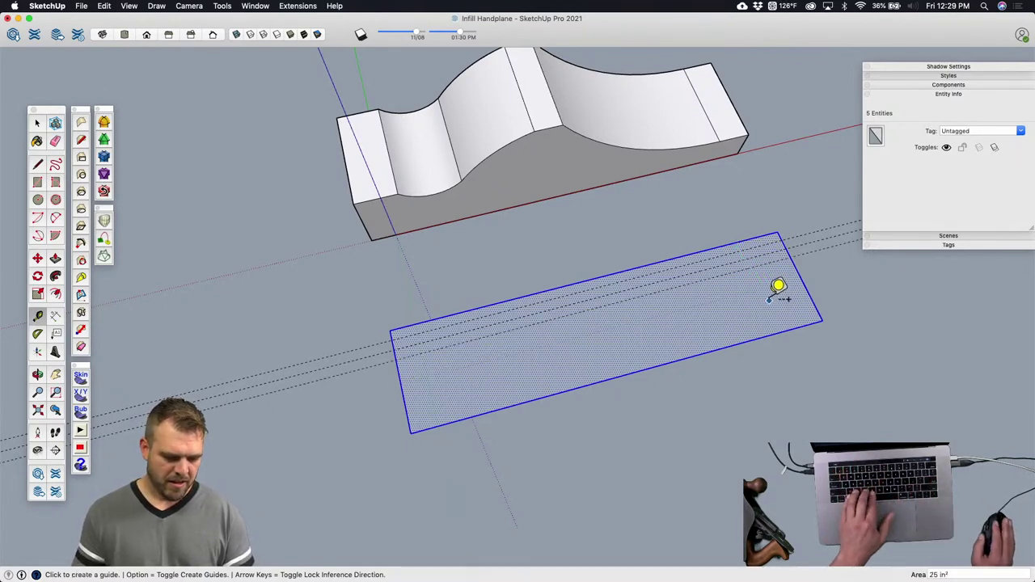
key(shift+p)
Step: Draw a 12-segment arc from the rectangle's back-left to back-right corner
click(393, 338)
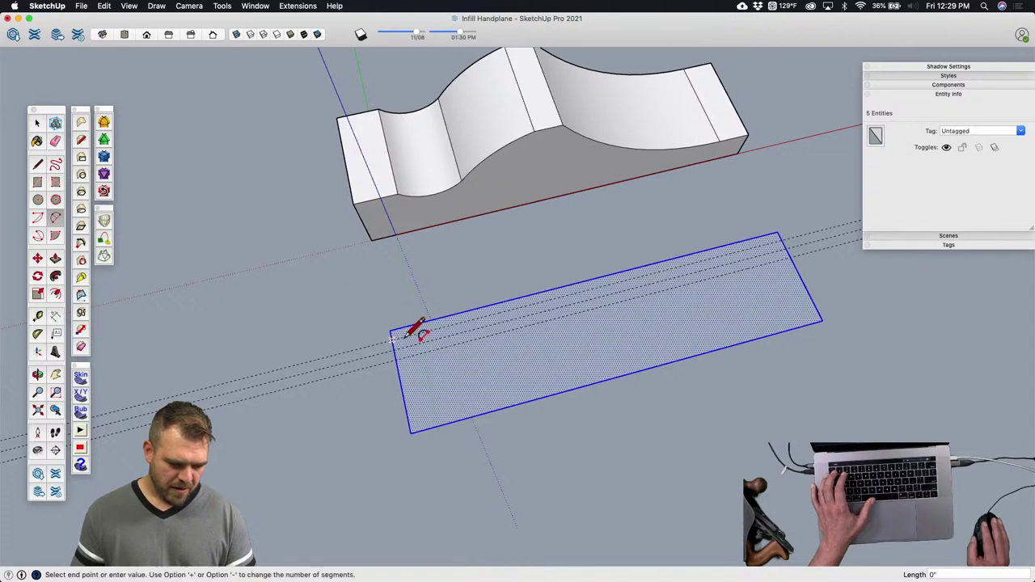
key(space)
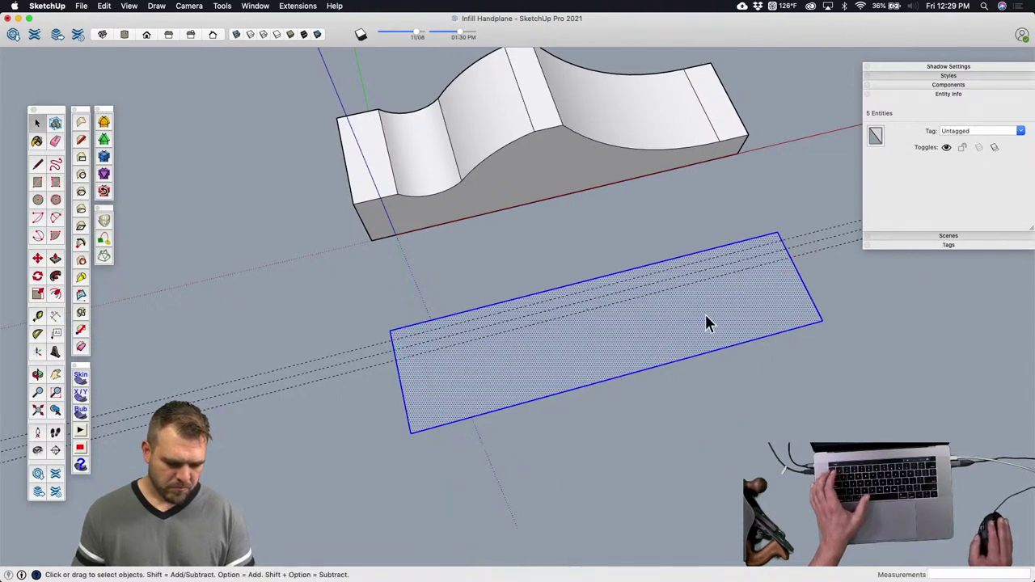
key(shift+p)
text(12)
key(Return)
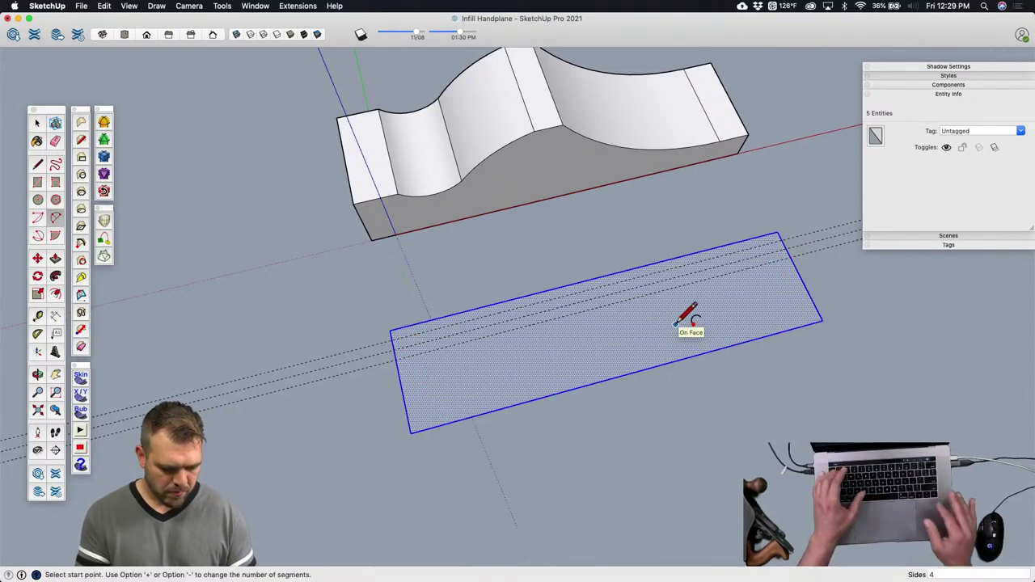
click(393, 338)
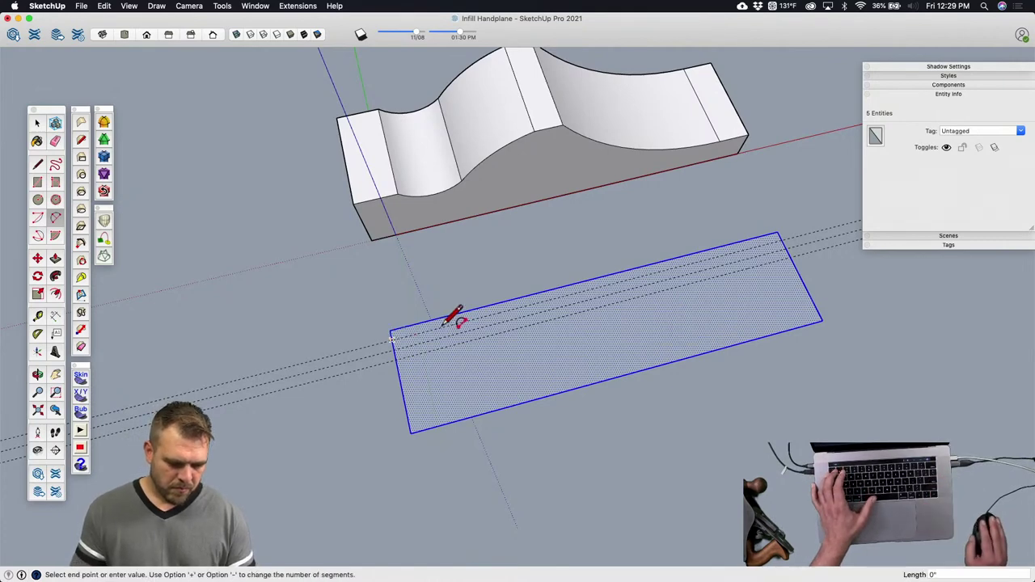
click(792, 257)
Step: Copy the thin sliver face cut by the arc off to the left
scroll(583, 281, up, 3)
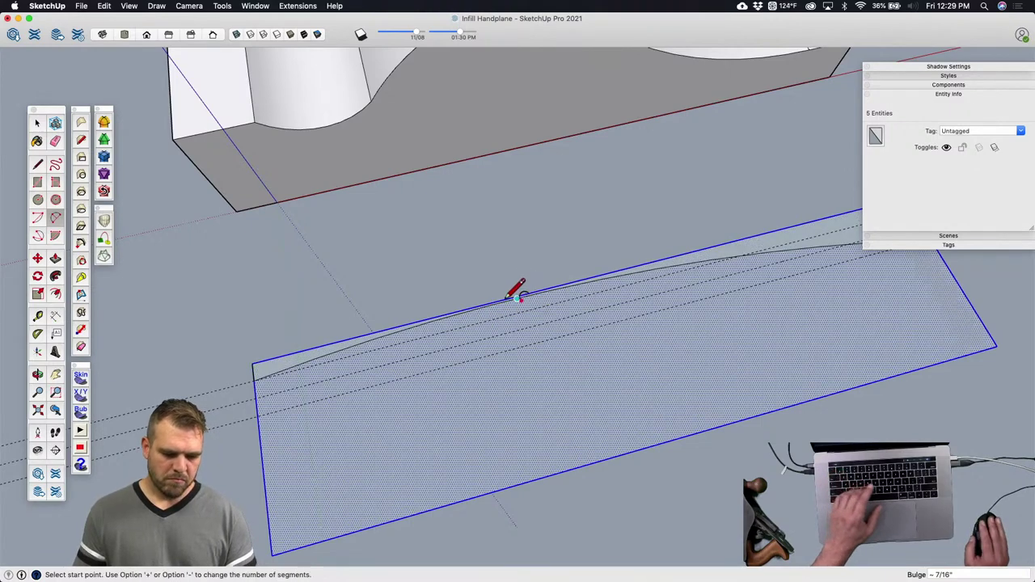
scroll(518, 298, down, 3)
middle_drag(715, 314, 583, 356)
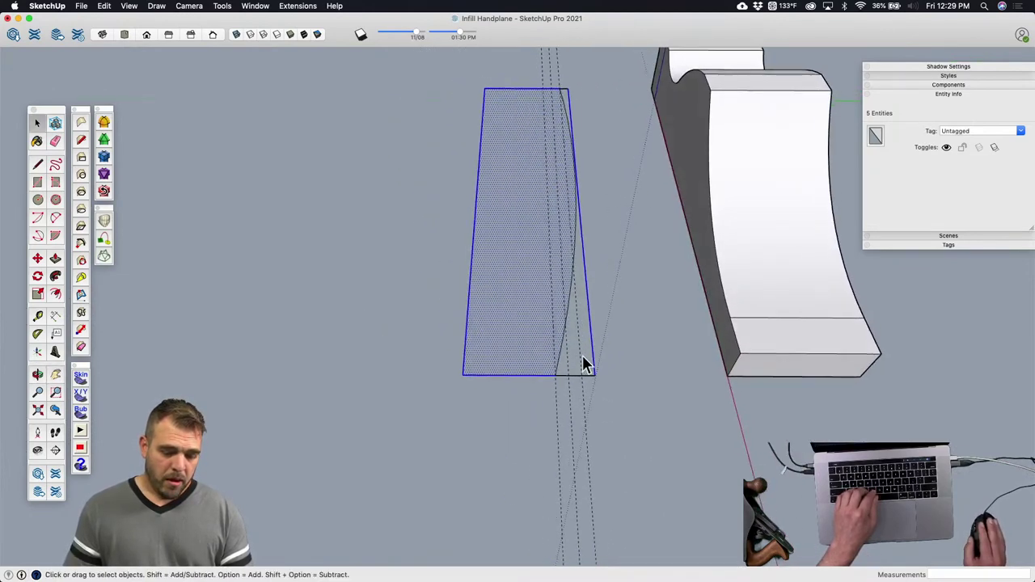
click(572, 349)
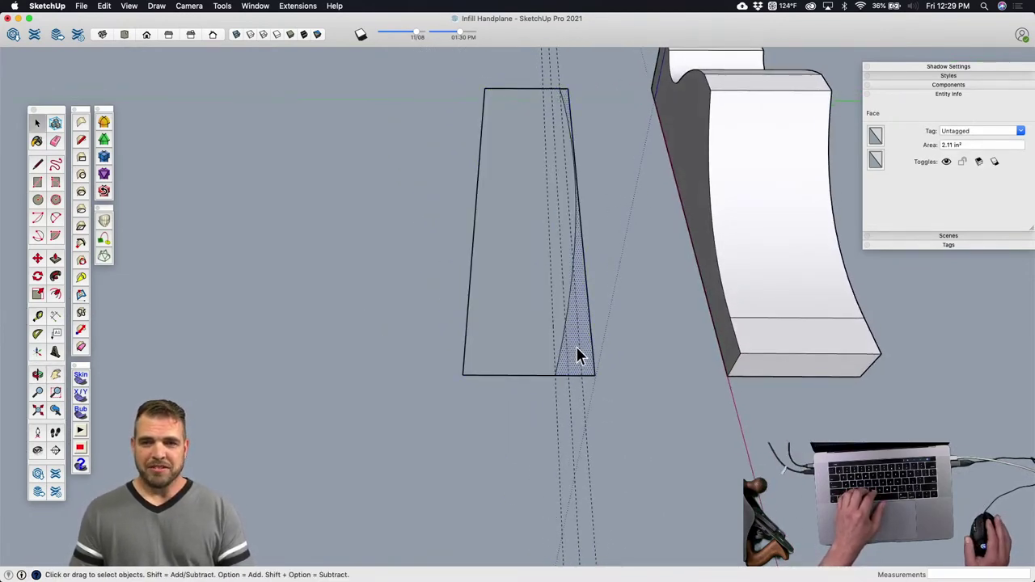
key(m)
click(575, 369)
key(alt)
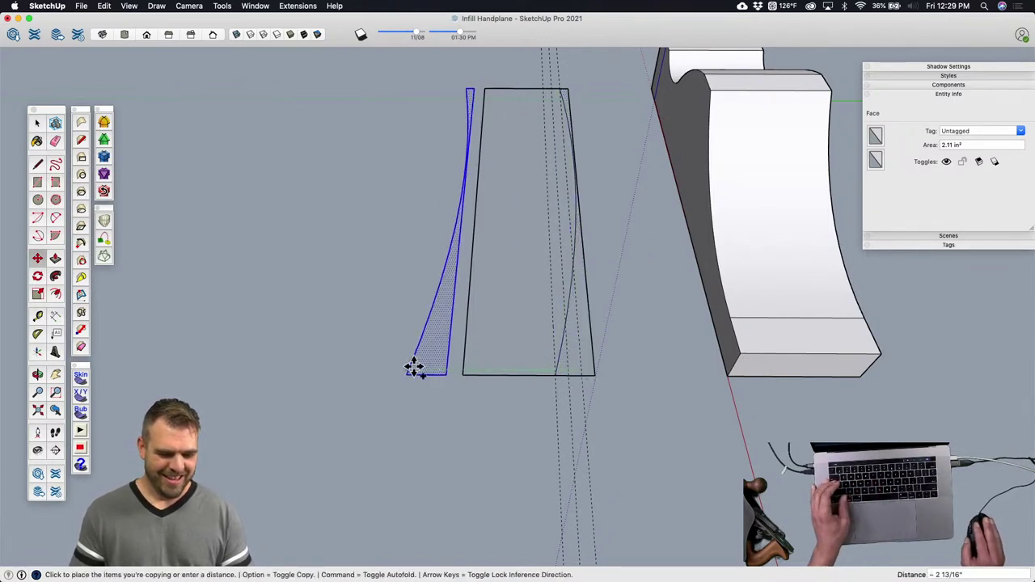
click(407, 365)
Step: Mirror the sliver copy with a scale of -1 and place it on the rectangle's left side
key(s)
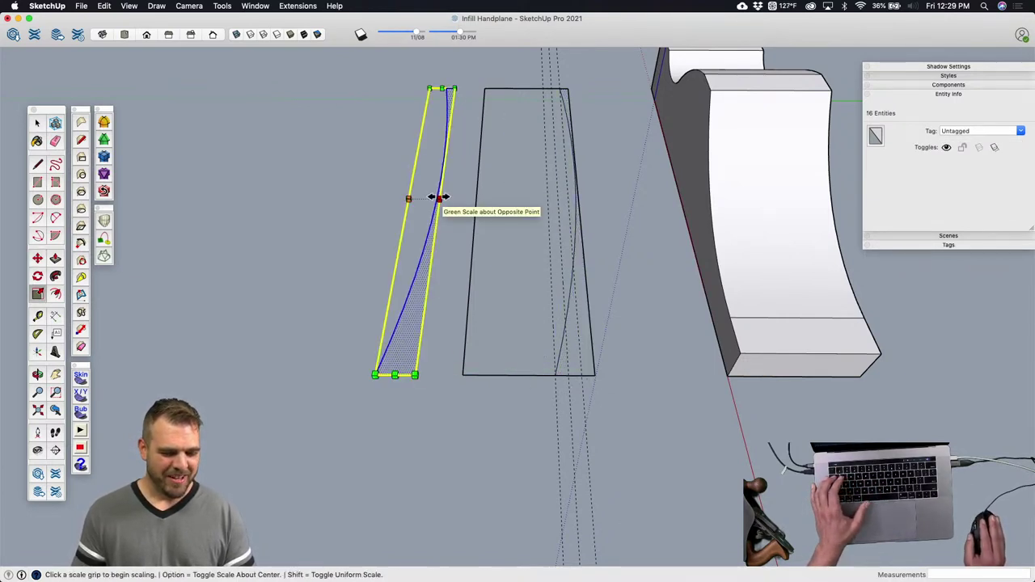
click(437, 197)
text(-)
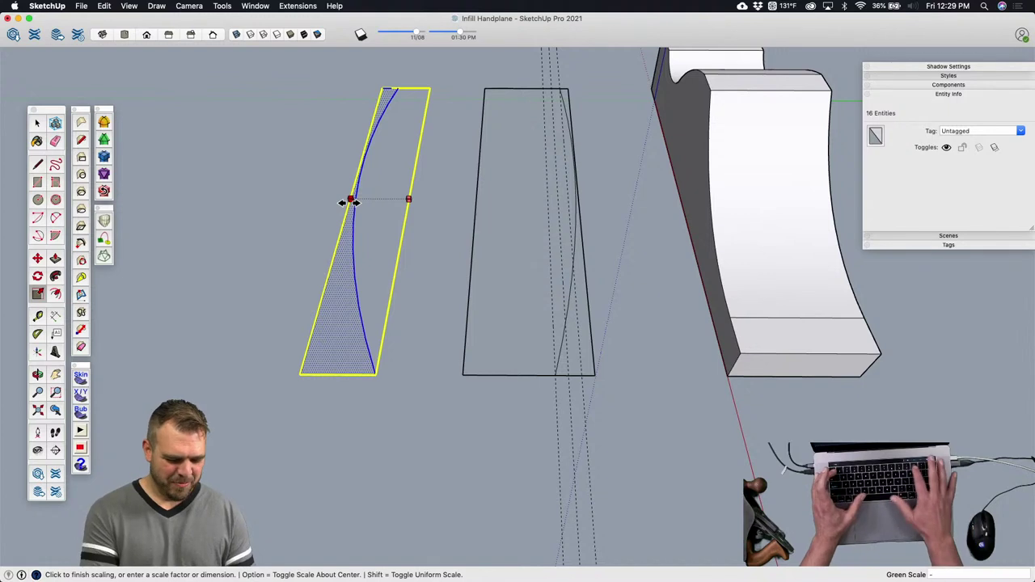
text(1)
key(Return)
key(m)
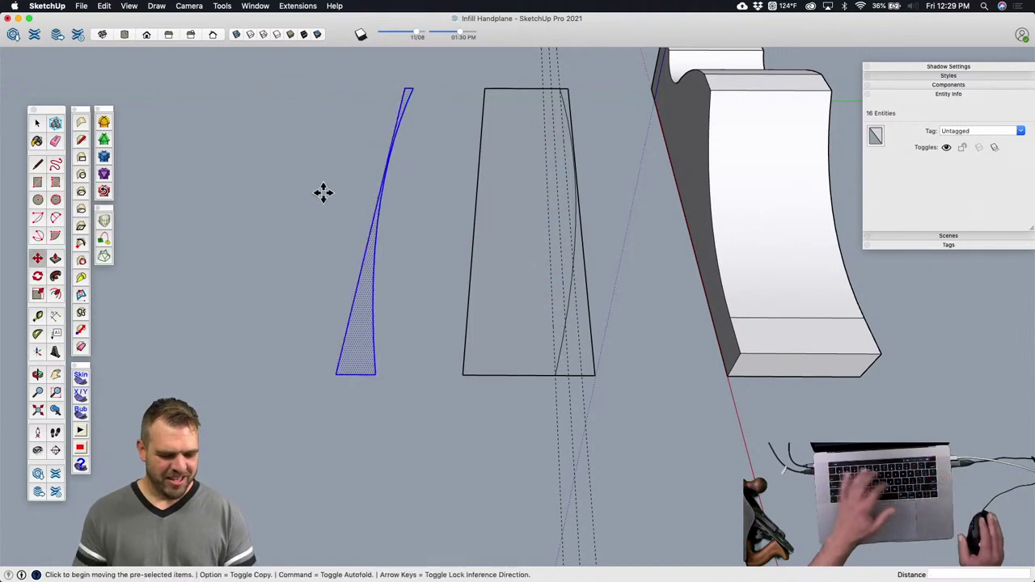
click(336, 374)
click(461, 376)
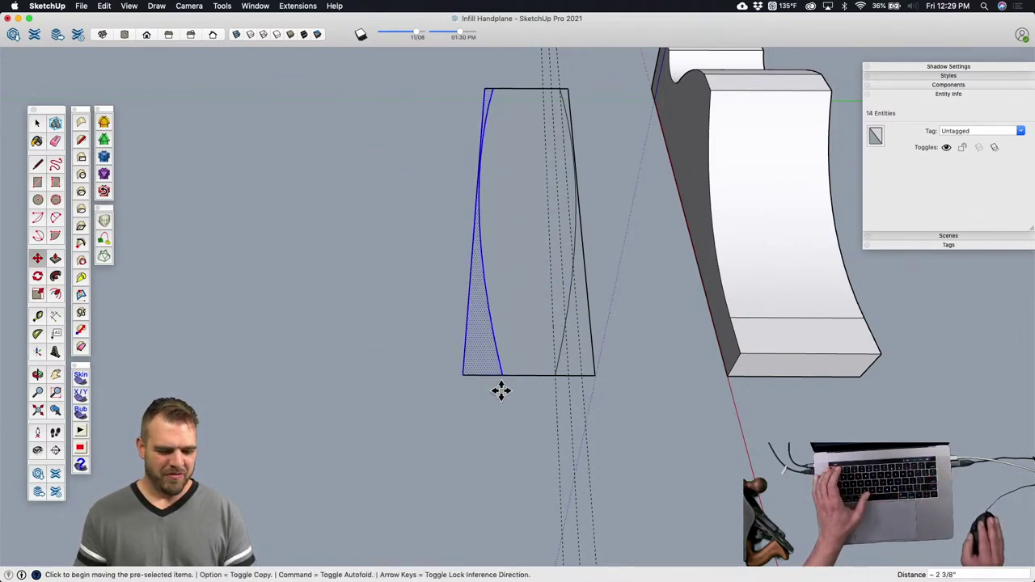
Step: Erase the leftover triangular face and the right-hand straight edge
key(t)
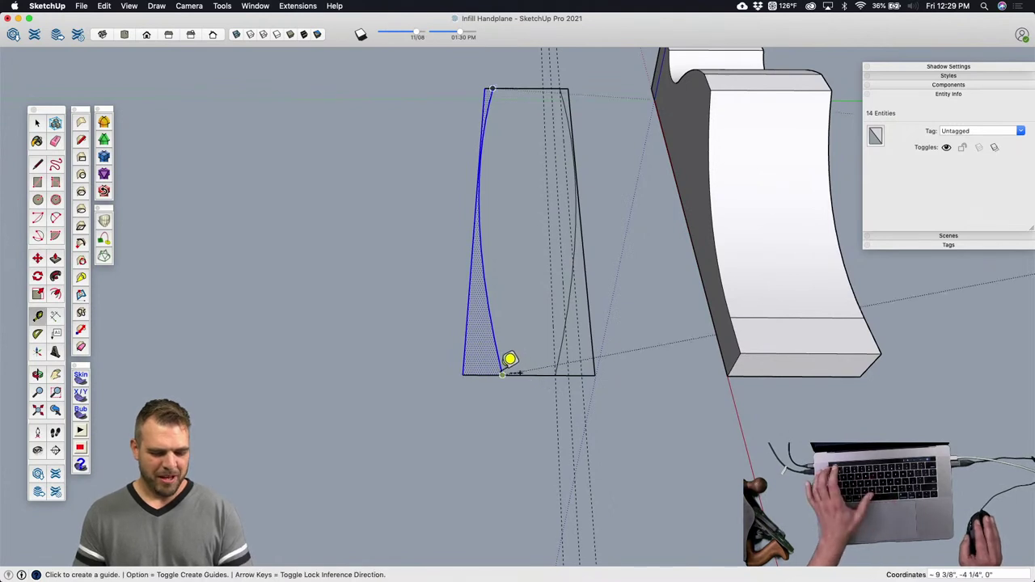
click(502, 373)
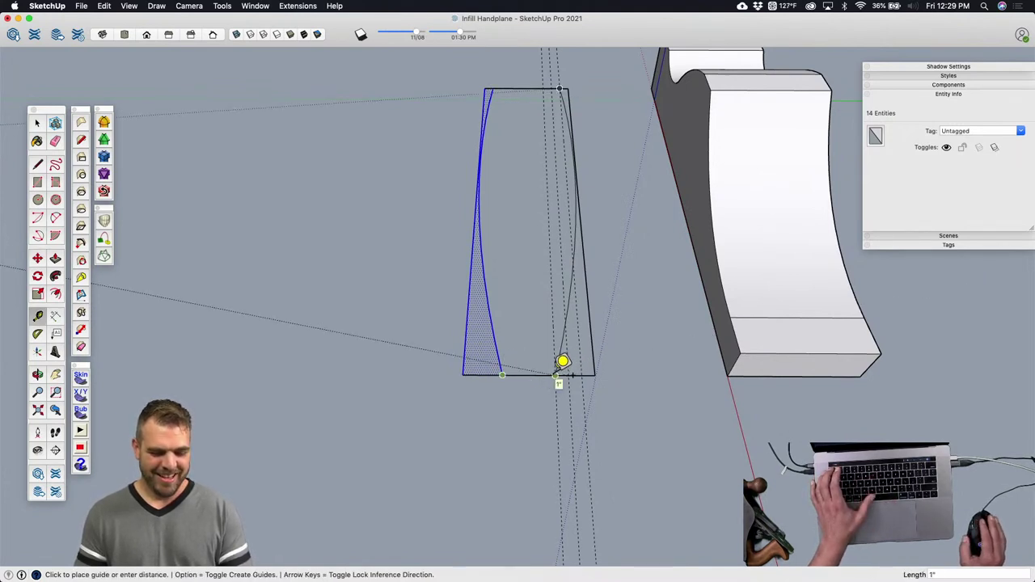
key(space)
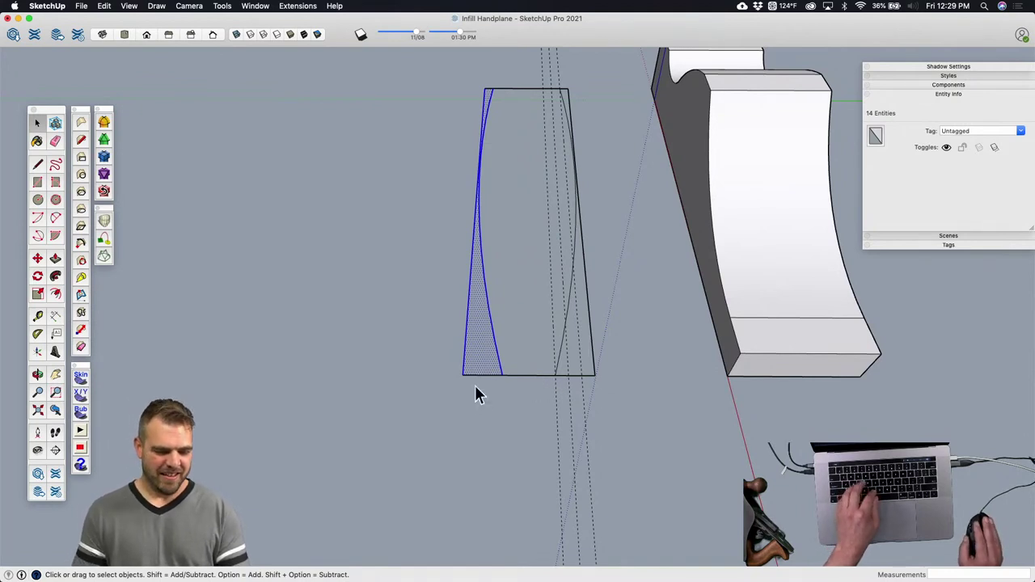
key(e)
drag(470, 368, 537, 359)
click(599, 360)
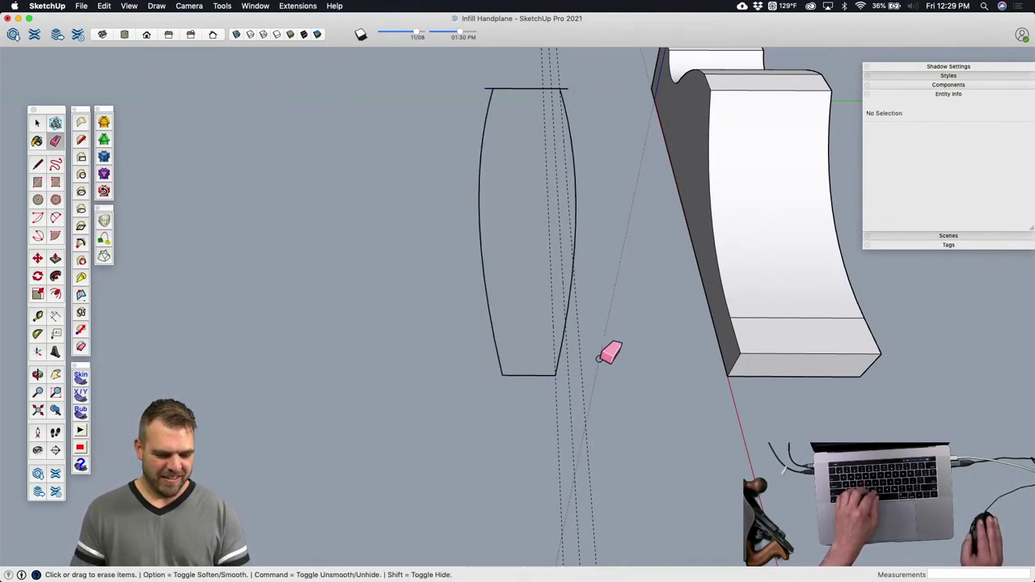
Step: Erase the dashed guide lines and the stub below the bottom-left corner
middle_drag(595, 380, 302, 327)
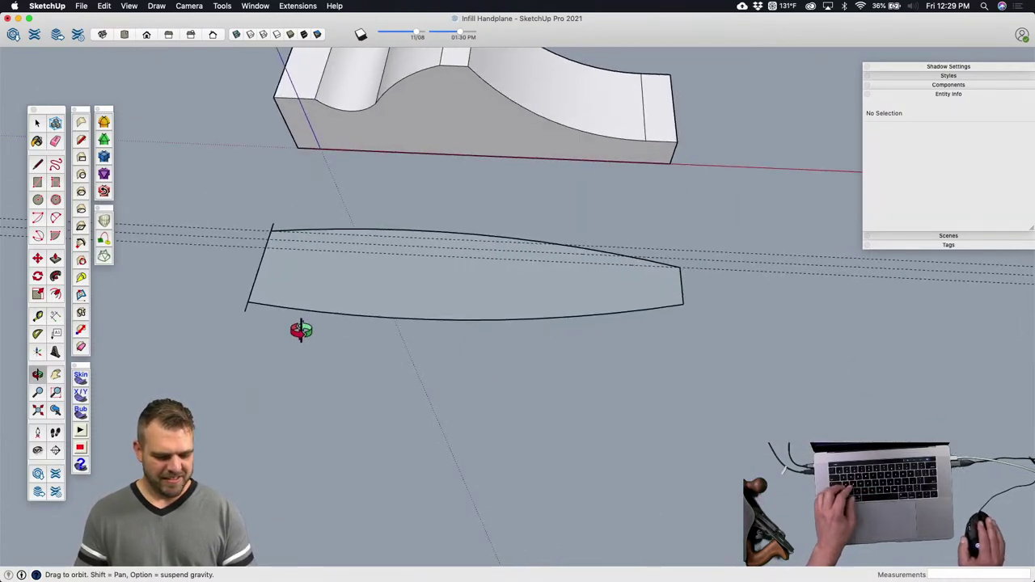
scroll(243, 281, up, 2)
key(e)
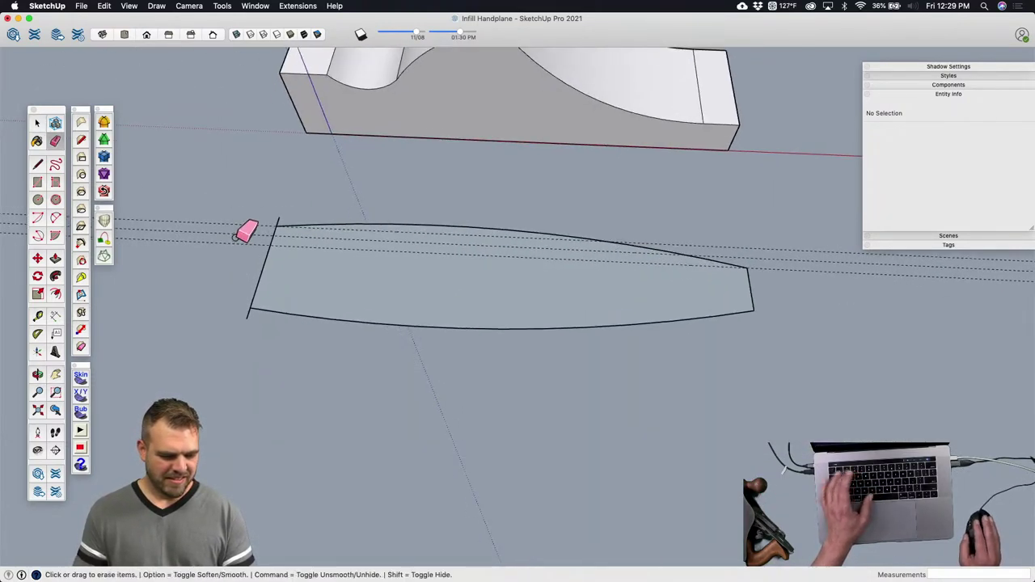
mouse_move(241, 233)
mouse_down()
mouse_move(261, 233)
mouse_move(243, 286)
mouse_up()
click(245, 315)
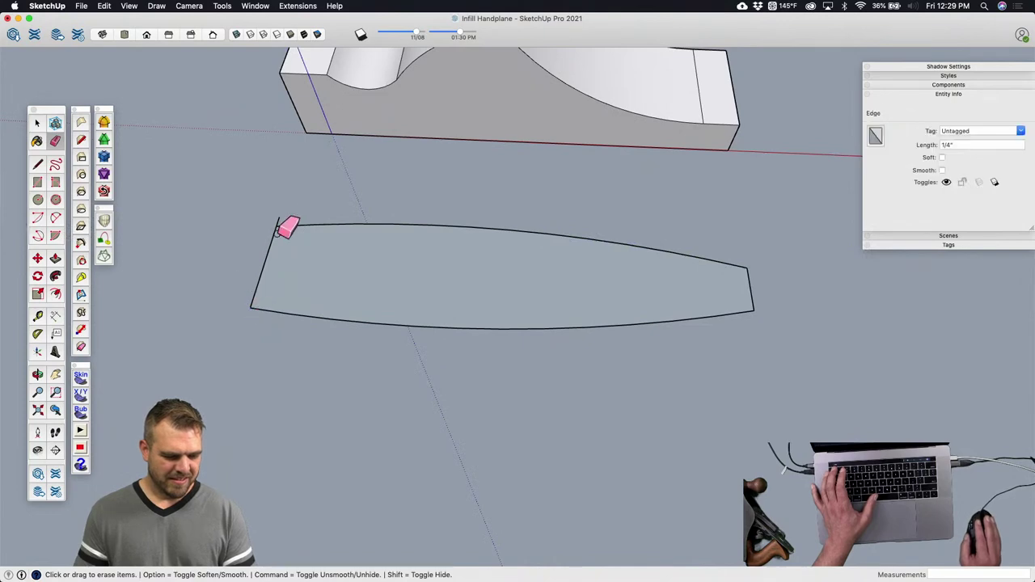
scroll(469, 277, down, 2)
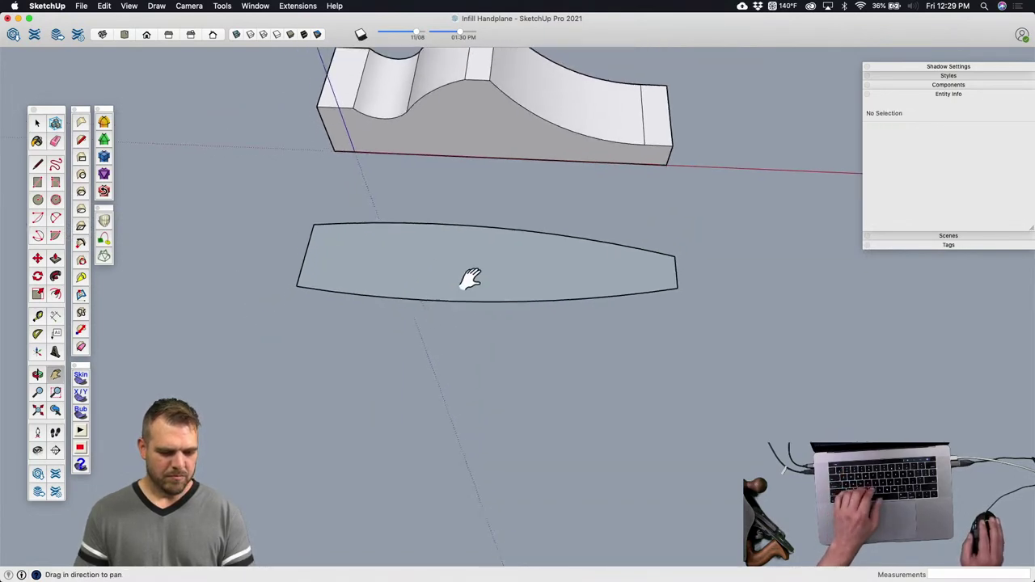
middle_drag(469, 278, 517, 337)
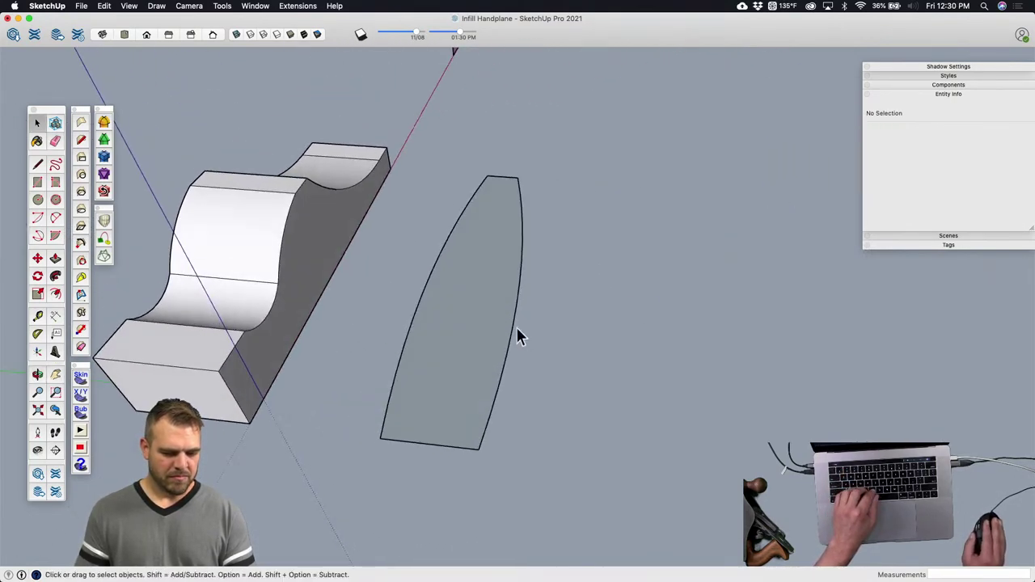
Step: Undo the tapered shaping twice to restore the plain rectangle with its guide lines
click(484, 324)
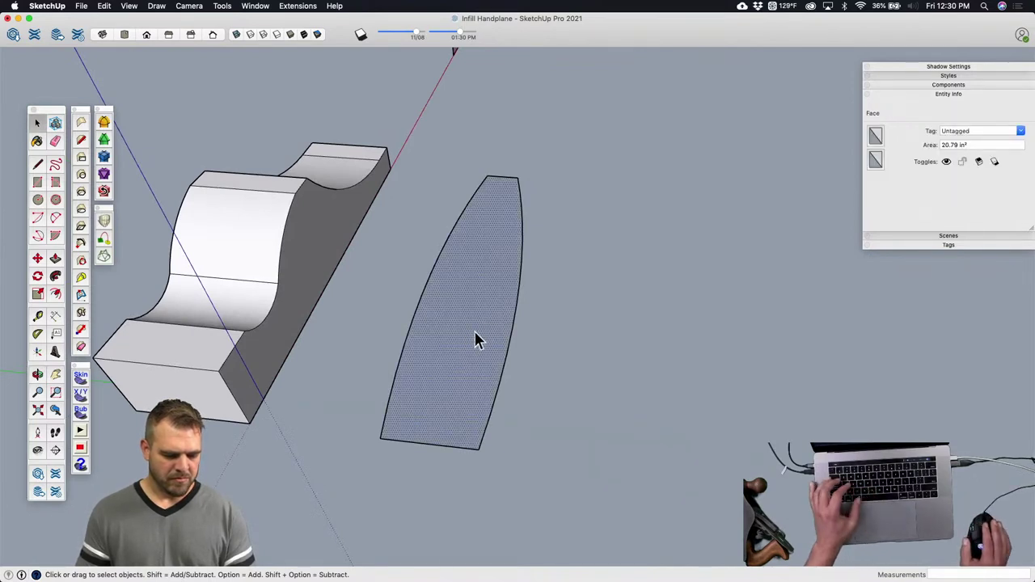
middle_drag(485, 321, 439, 292)
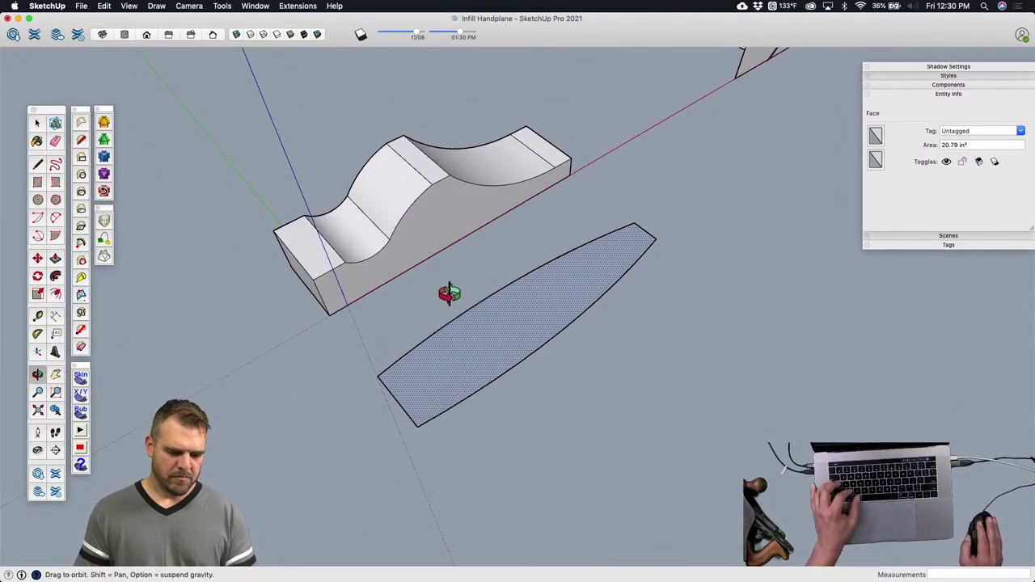
key(super+z)
key(super+z)
key(super+z)
key(super+z)
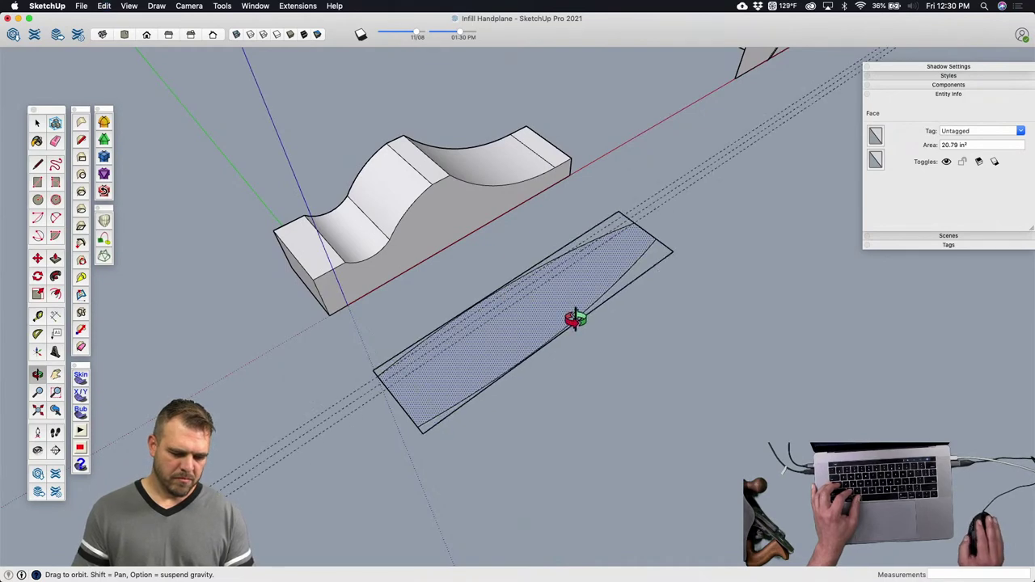
key(super+z)
key(super+z)
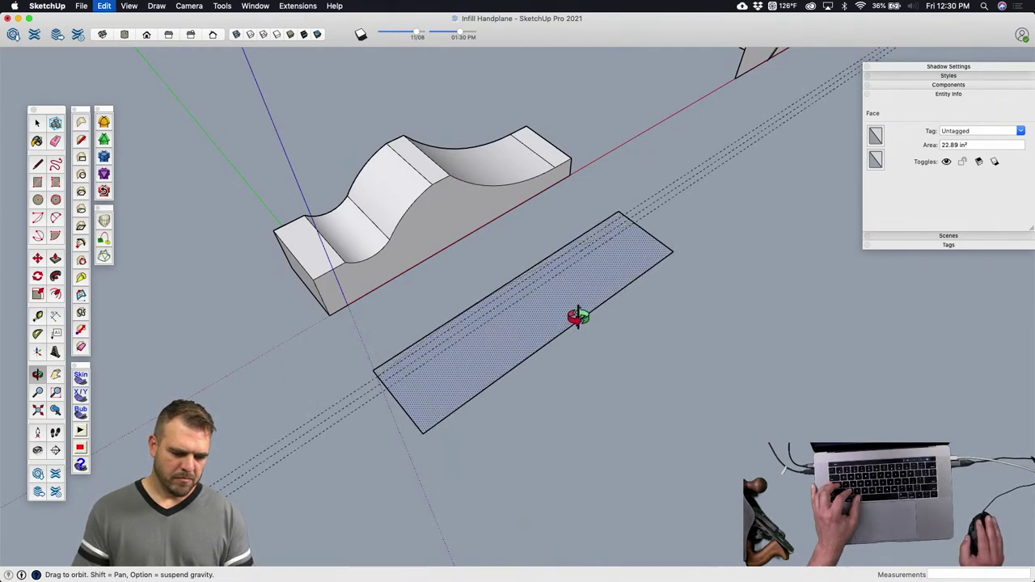
middle_drag(572, 294, 451, 313)
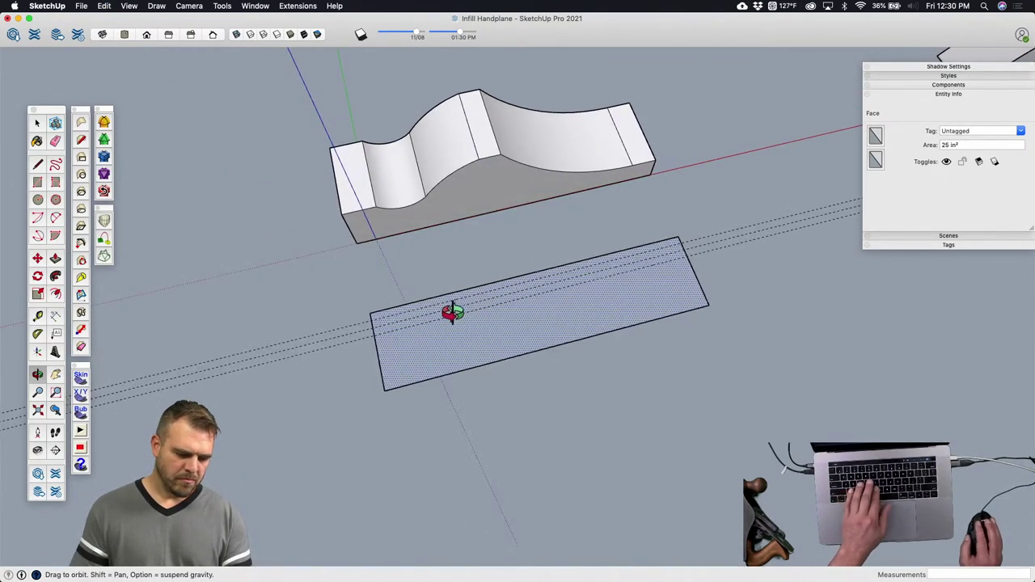
key(a)
scroll(377, 316, up, 3)
Step: Try drawing arcs across the face between opposite corners, cancelling both unfinished arcs
click(373, 319)
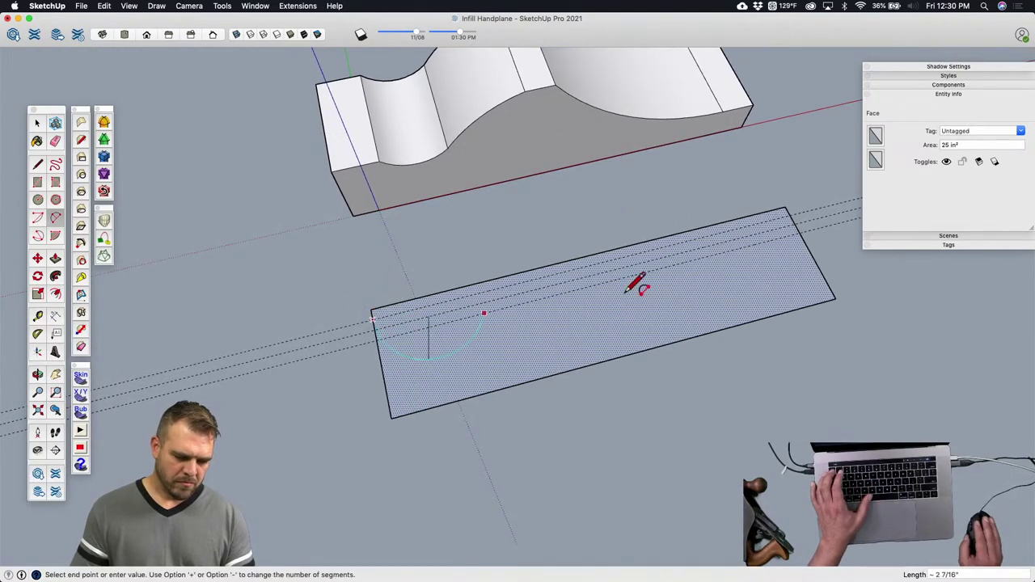
scroll(793, 235, up, 3)
click(801, 229)
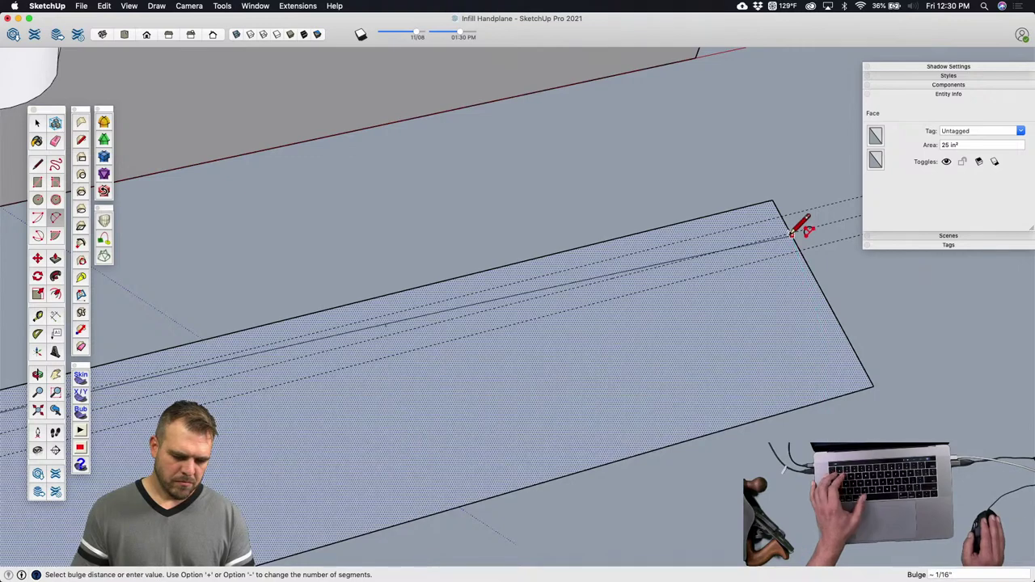
key(Escape)
scroll(789, 227, down, 5)
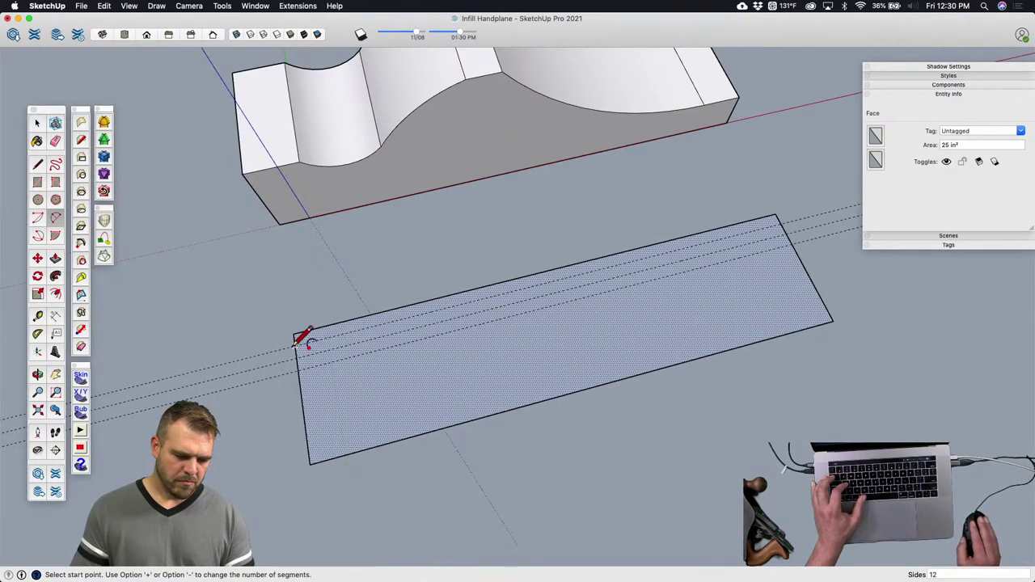
click(297, 340)
scroll(786, 220, up, 4)
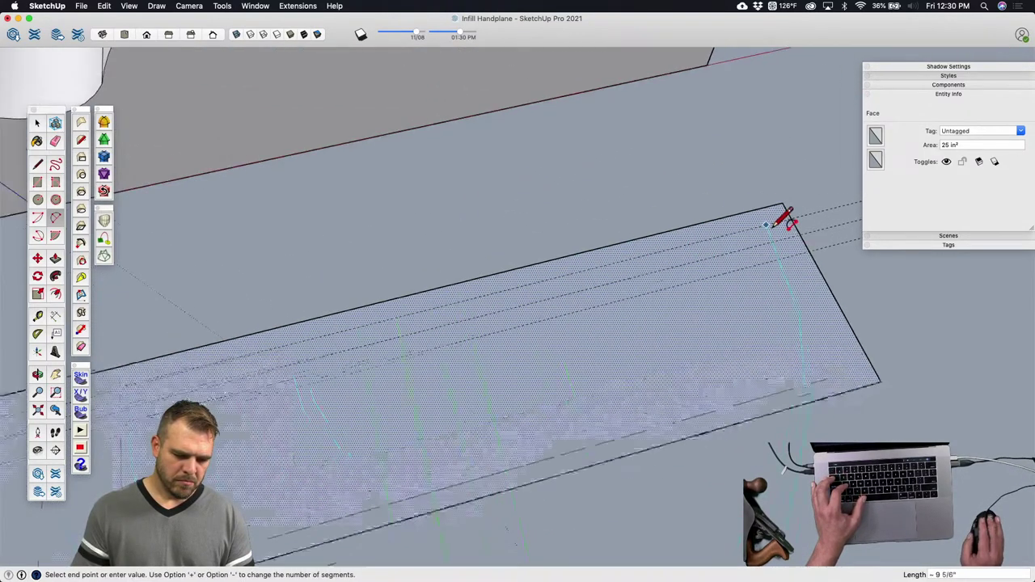
click(816, 244)
scroll(823, 240, down, 5)
scroll(494, 298, up, 5)
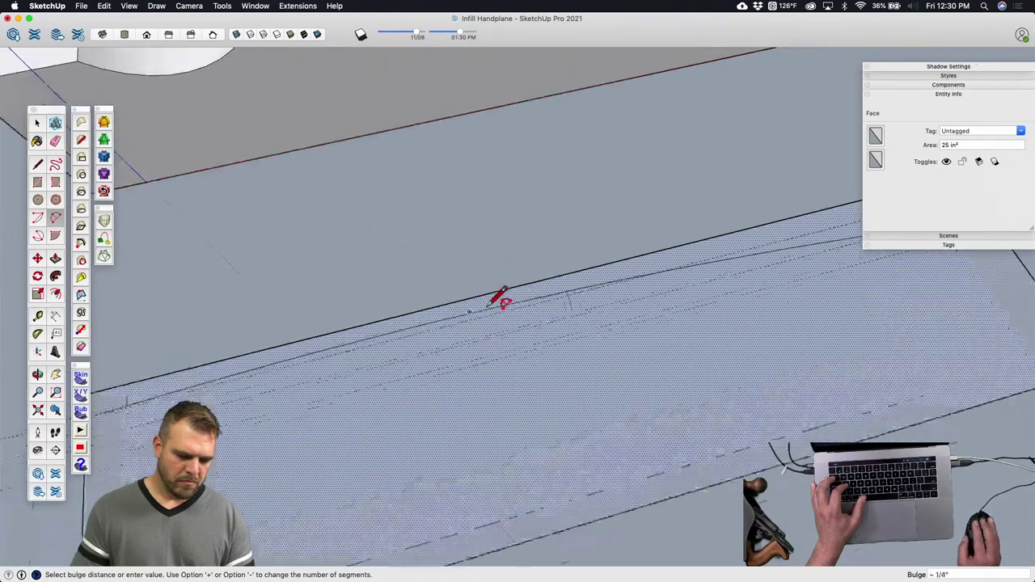
key(Escape)
scroll(566, 267, down, 8)
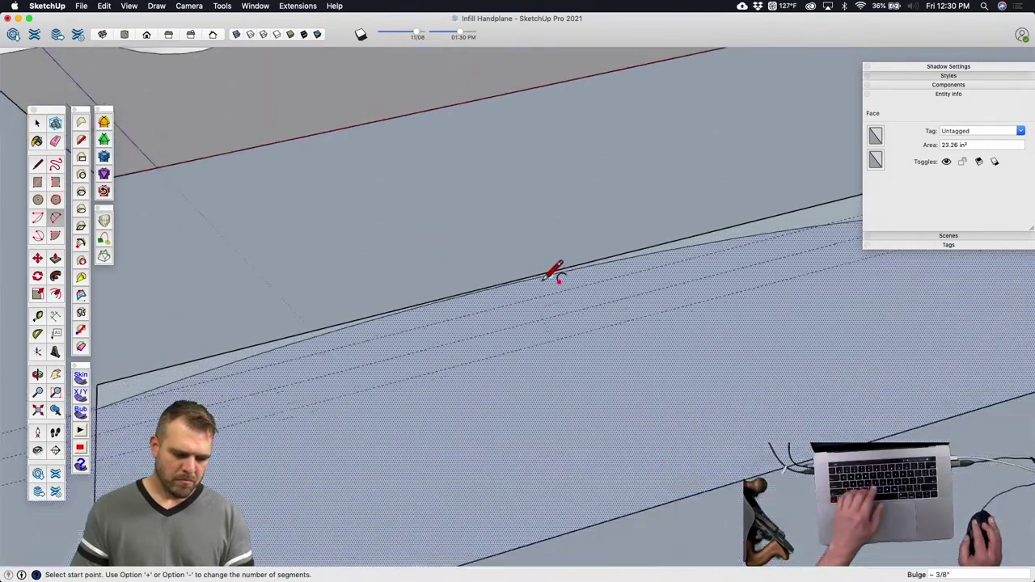
Step: Copy the curved sliver, mirror it with scale -1, and place it on the board's left edge
middle_drag(636, 319, 520, 283)
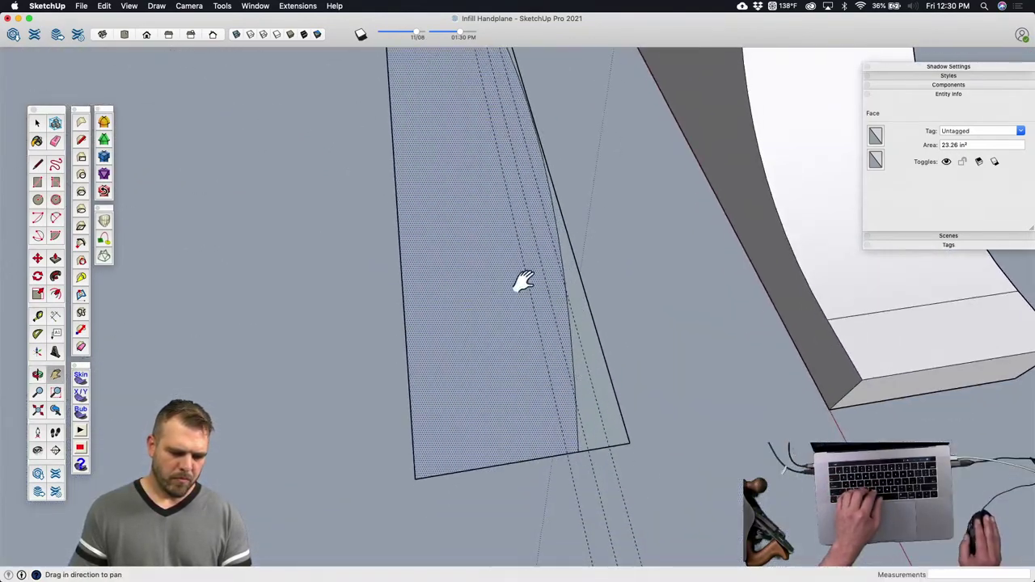
click(600, 399)
key(m)
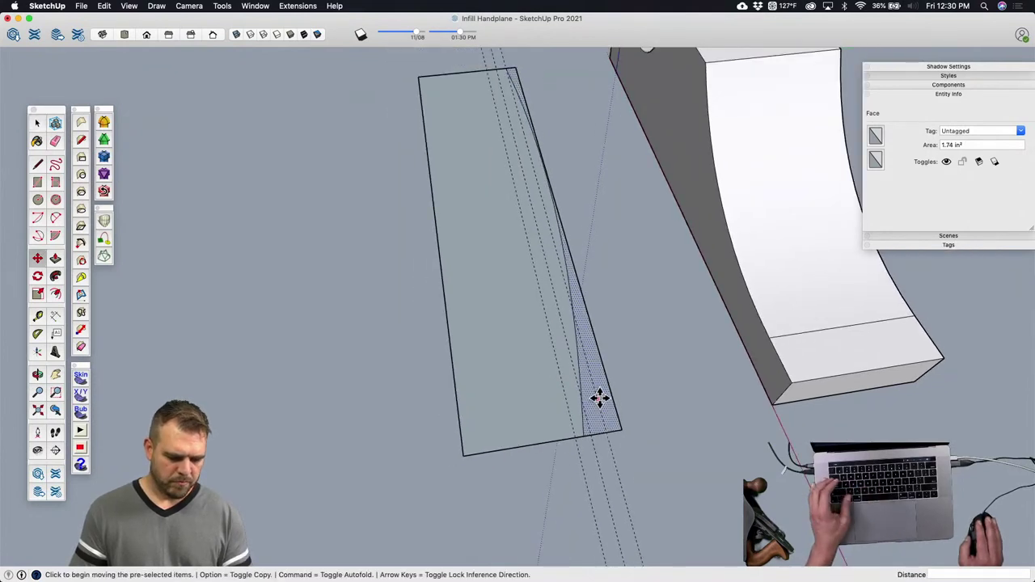
key(alt)
click(599, 398)
click(389, 433)
key(s)
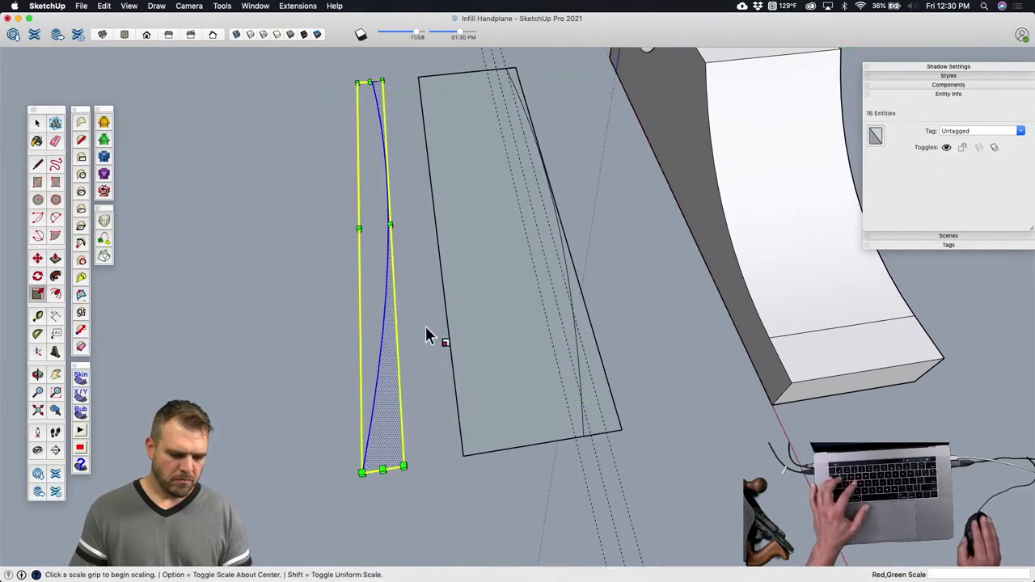
click(390, 224)
text(-1)
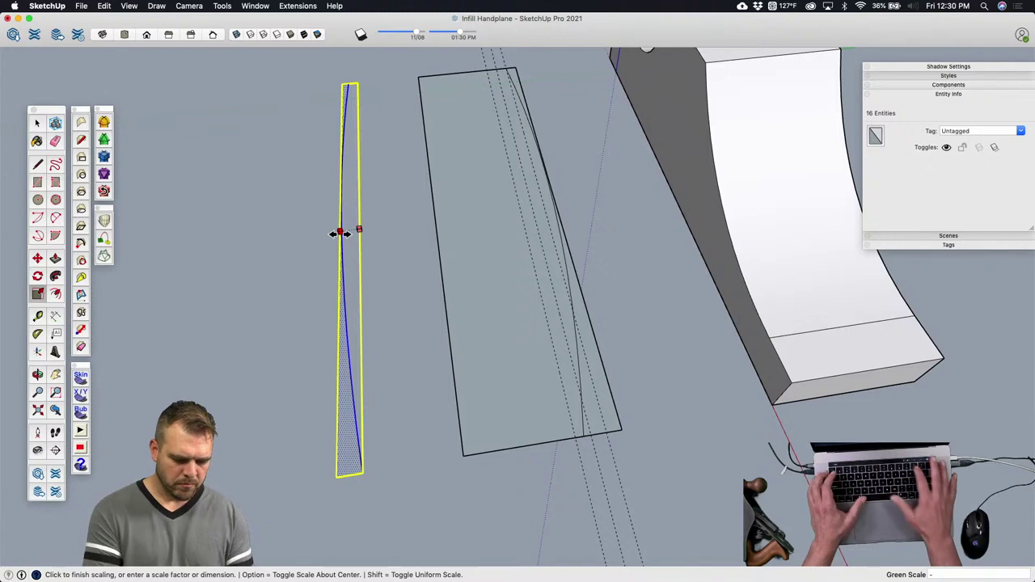
key(Return)
key(m)
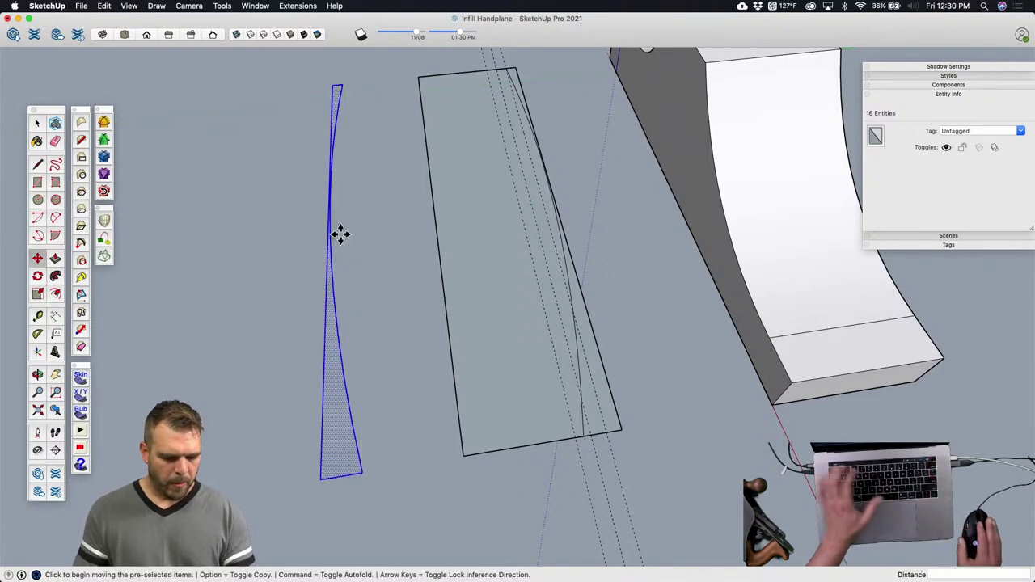
click(318, 481)
click(465, 455)
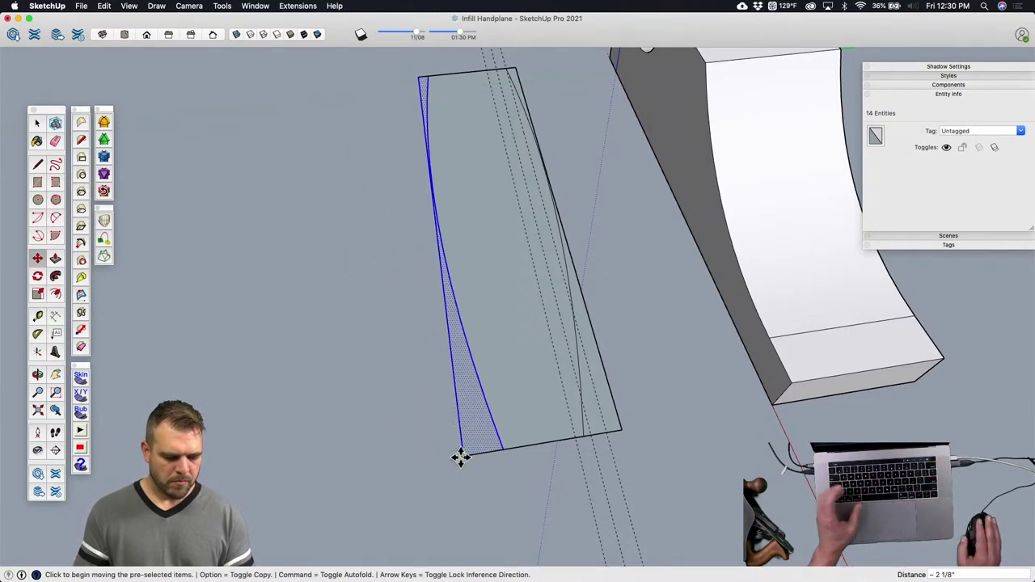
Step: Erase the leftover straight edges and guide lines on both sides, then select the reshaped face
key(e)
mouse_move(475, 440)
mouse_down()
mouse_move(464, 429)
mouse_move(620, 418)
mouse_up()
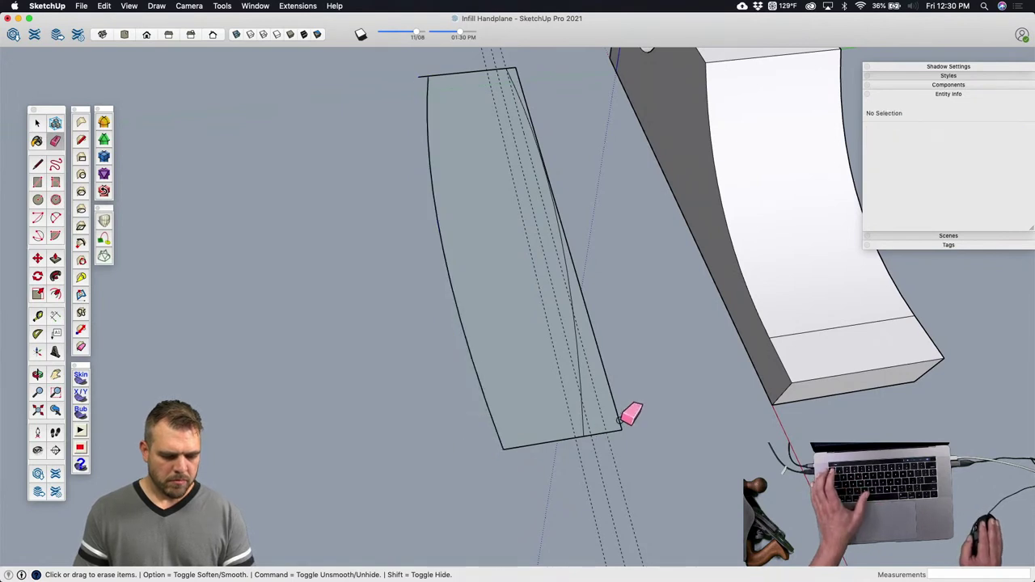
drag(576, 479, 578, 478)
key(h)
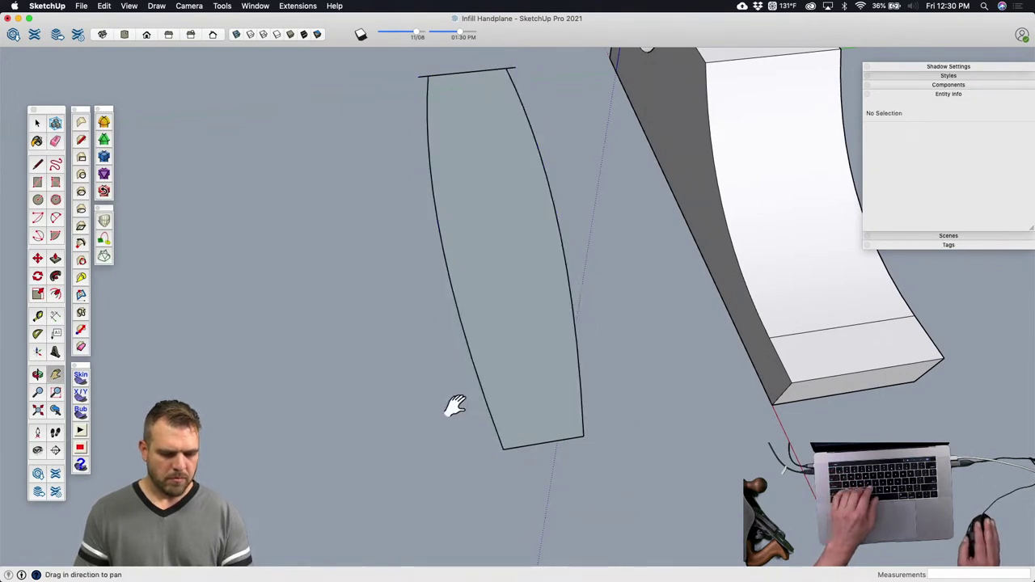
drag(451, 407, 475, 426)
key(e)
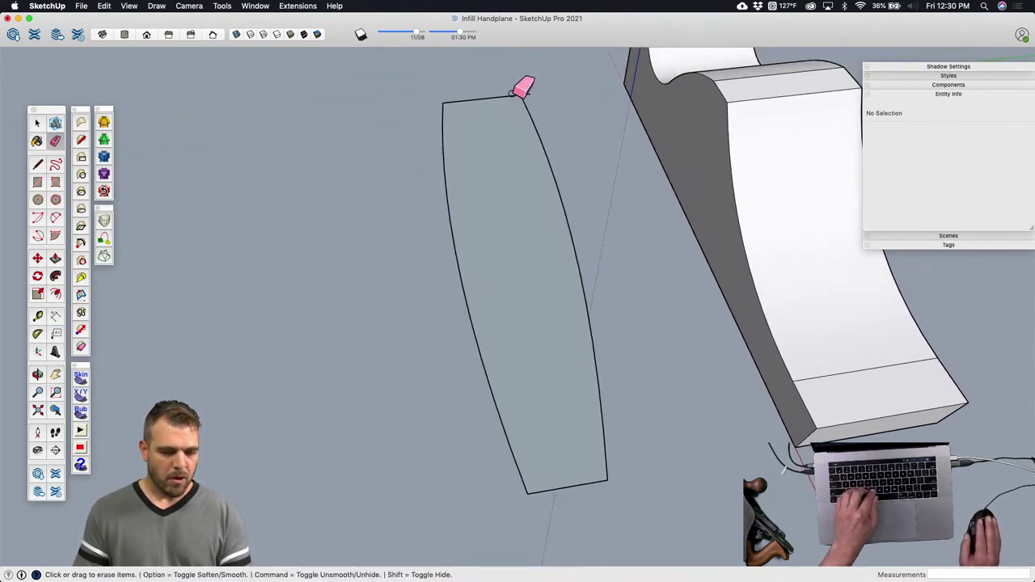
mouse_move(528, 108)
middle_down()
mouse_move(430, 217)
mouse_move(652, 248)
mouse_move(738, 278)
mouse_move(577, 342)
mouse_move(603, 312)
mouse_move(529, 351)
middle_up()
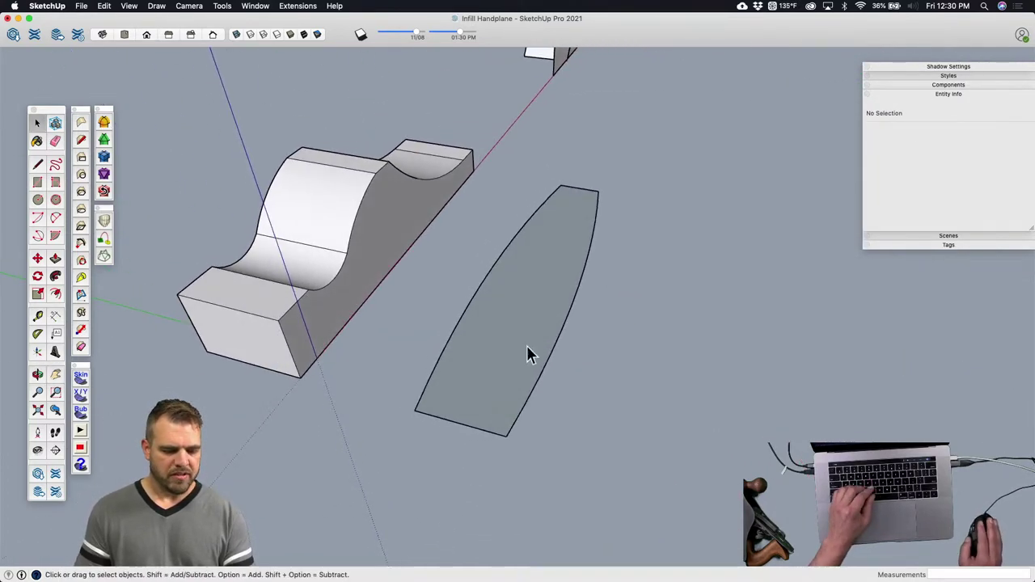
click(457, 366)
Step: Offset the board outline inward by 3/16" to create an inset border
key(f)
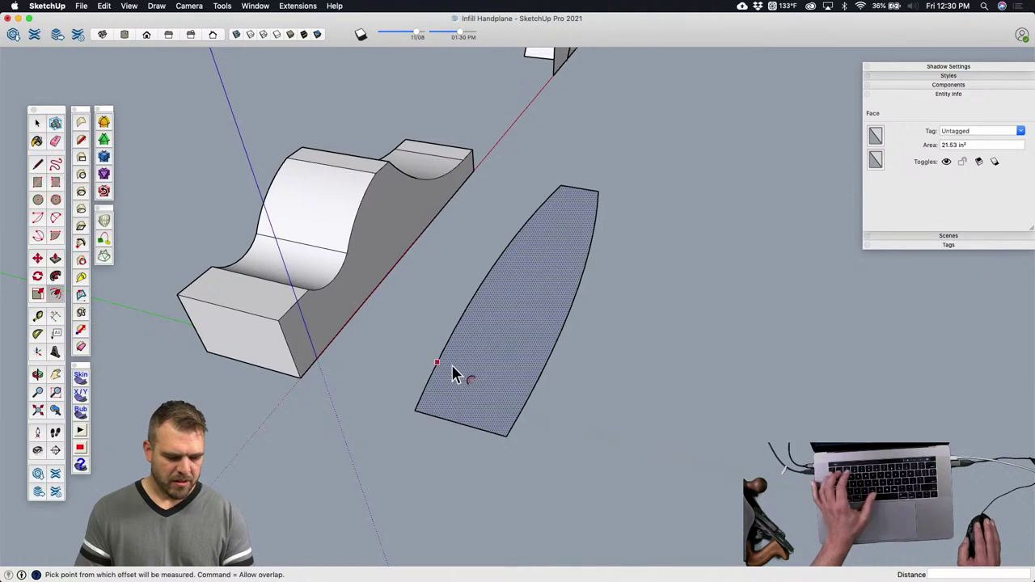
click(451, 365)
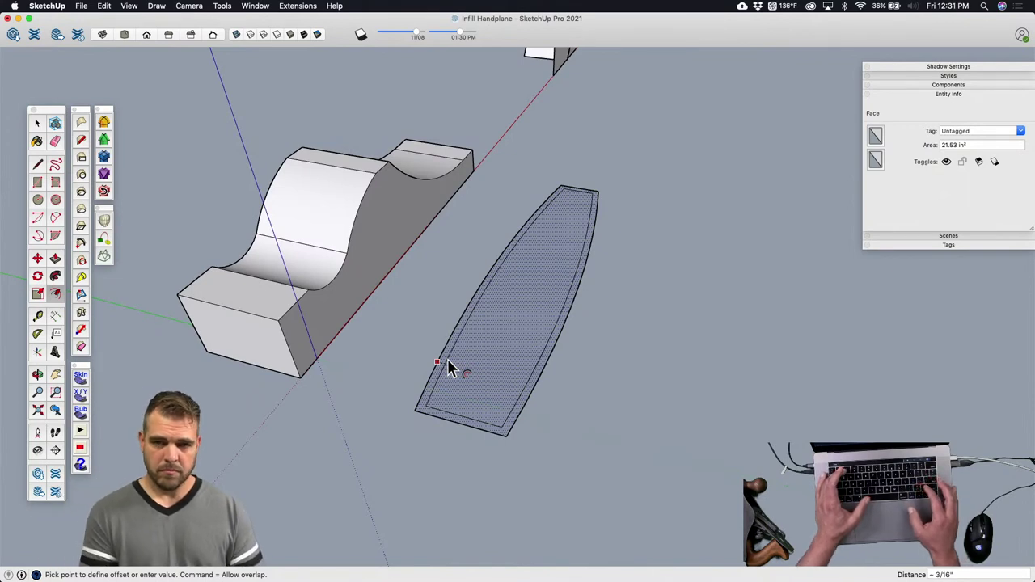
text(3/1)
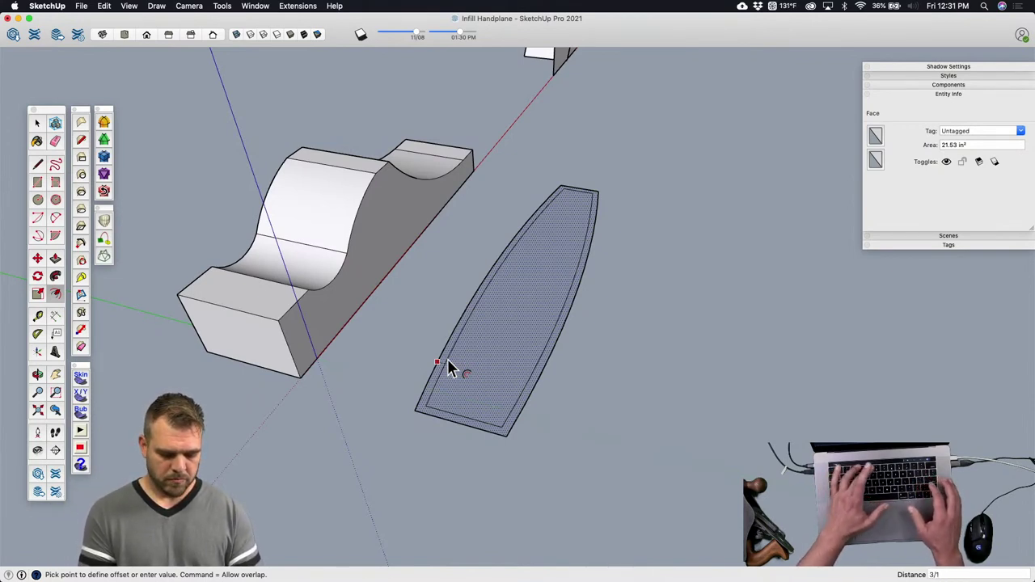
text(6)
key(Return)
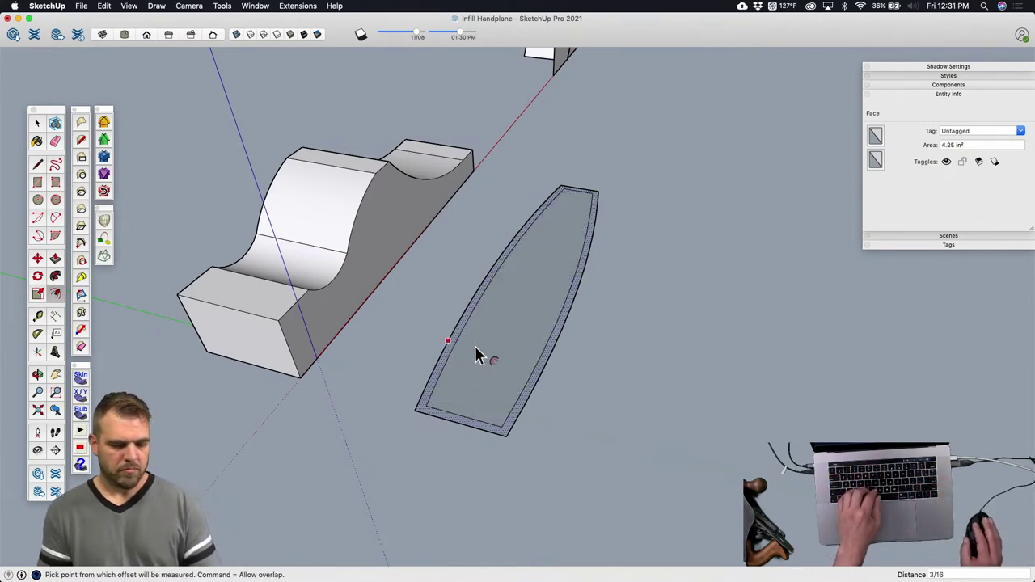
mouse_move(550, 332)
middle_down()
mouse_move(509, 316)
mouse_move(439, 326)
middle_up()
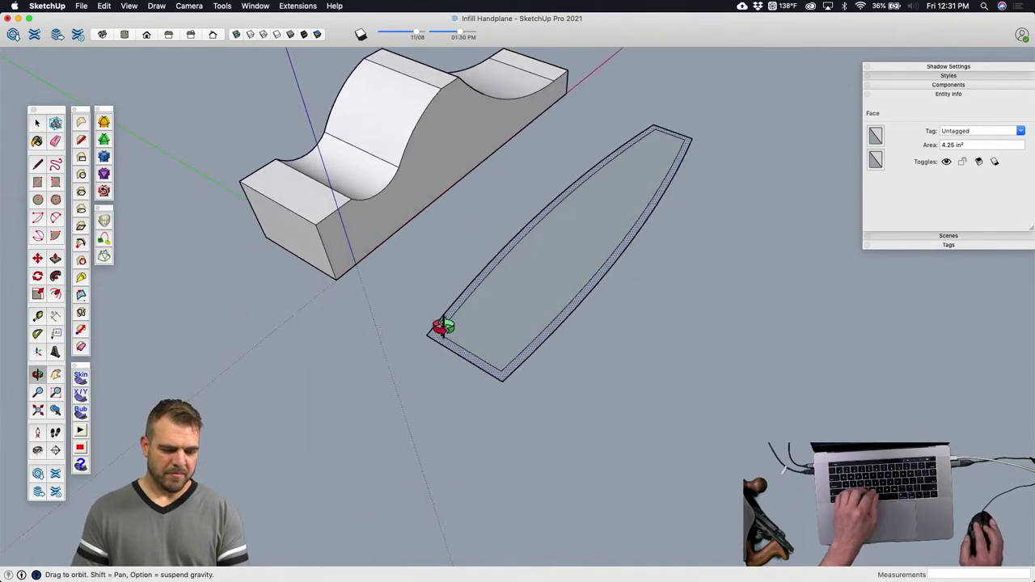
scroll(440, 335, up, 6)
Step: Draw a line across the band at one end, then erase the inner end edge and stray stubs
key(l)
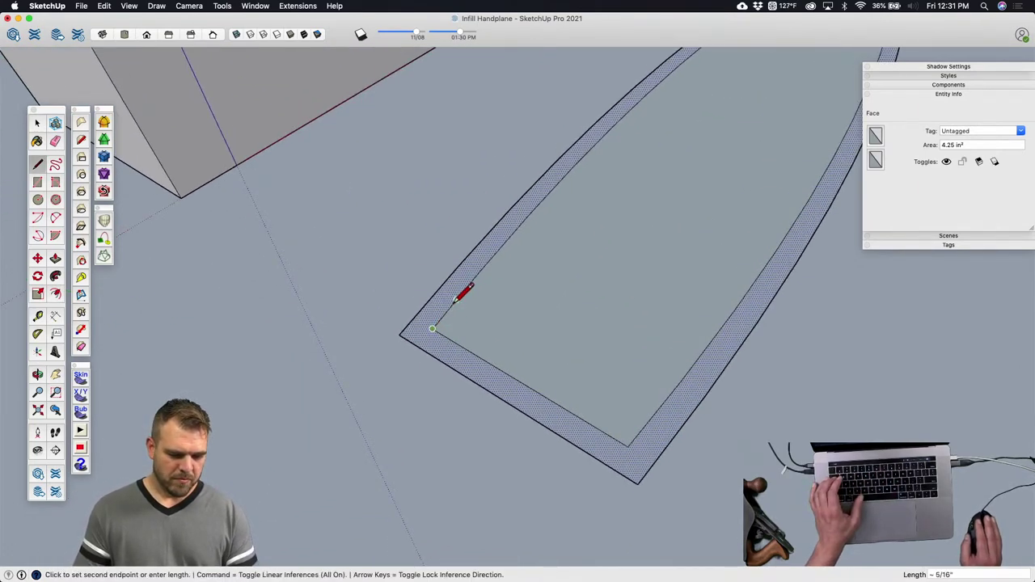
key(Escape)
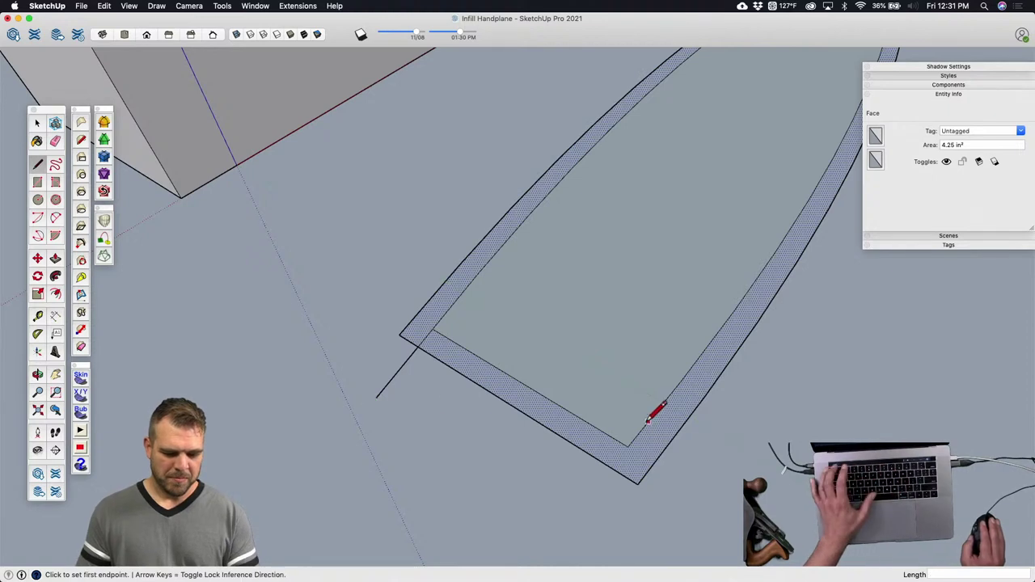
click(628, 445)
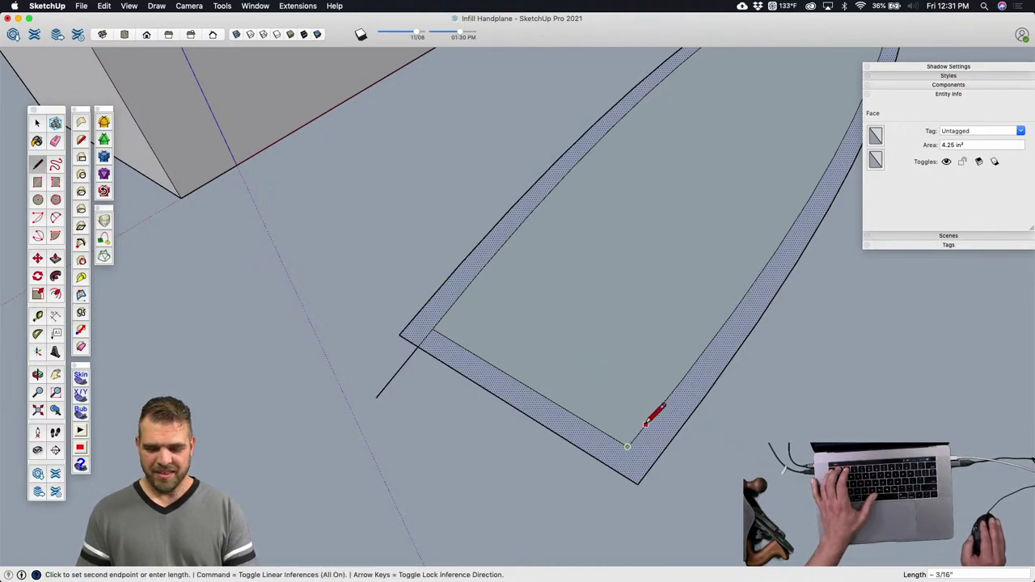
click(571, 514)
key(e)
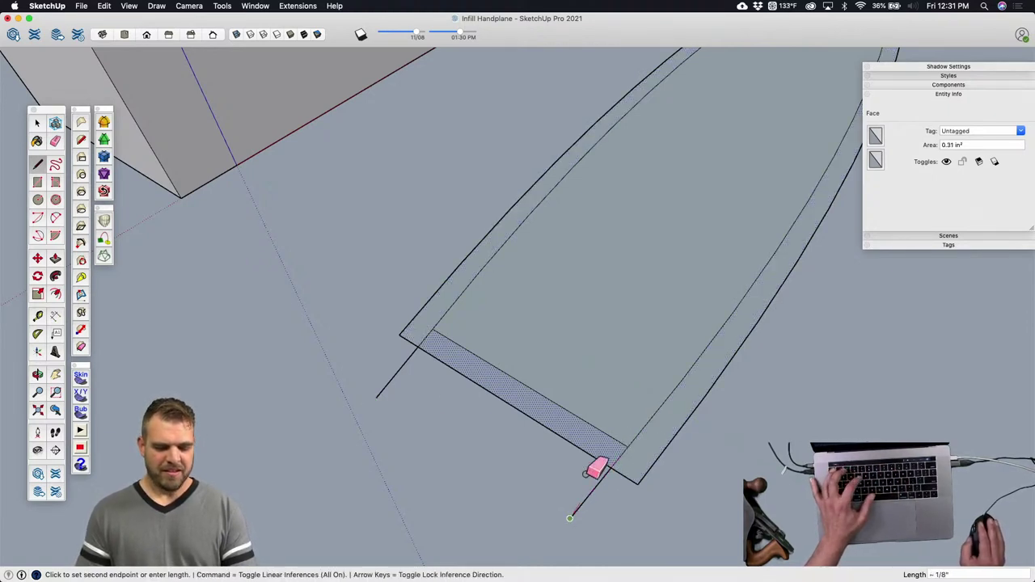
click(601, 425)
click(592, 484)
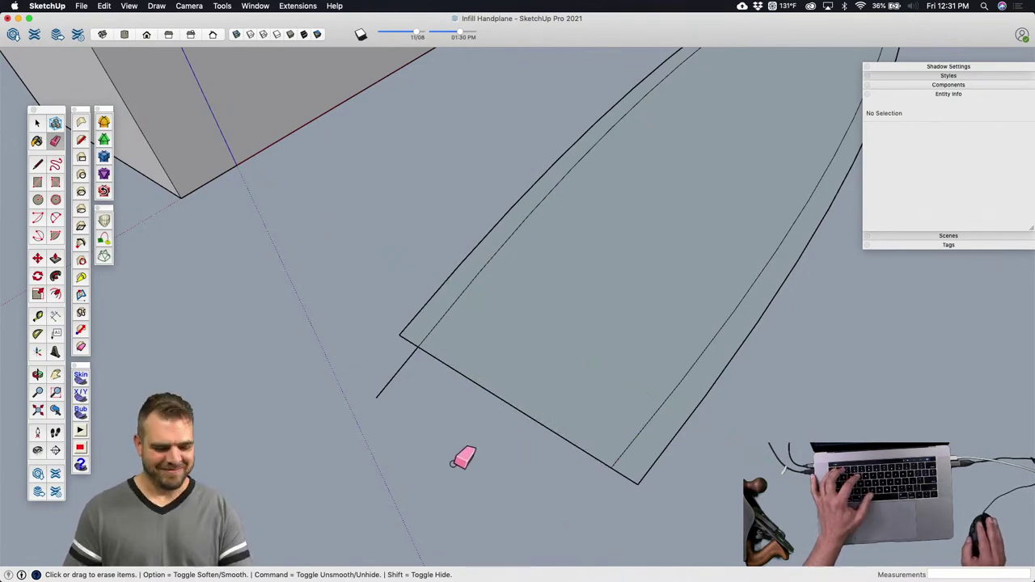
click(407, 370)
Step: Draw lines from both inner front corners to close off the sole's end
mouse_move(494, 386)
middle_down()
mouse_move(601, 331)
mouse_move(676, 269)
mouse_move(469, 300)
middle_up()
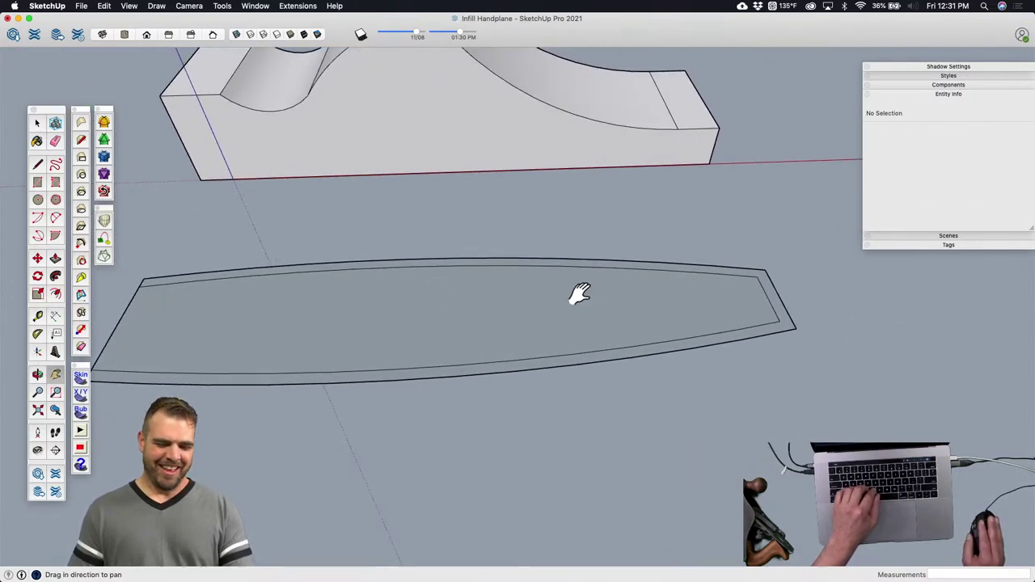
middle_drag(580, 294, 501, 365)
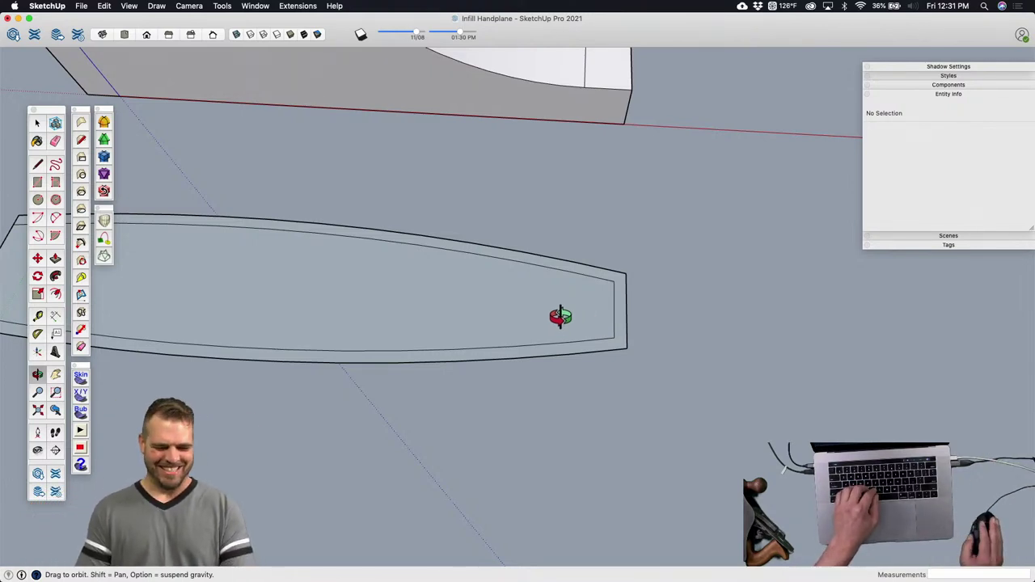
scroll(607, 283, up, 5)
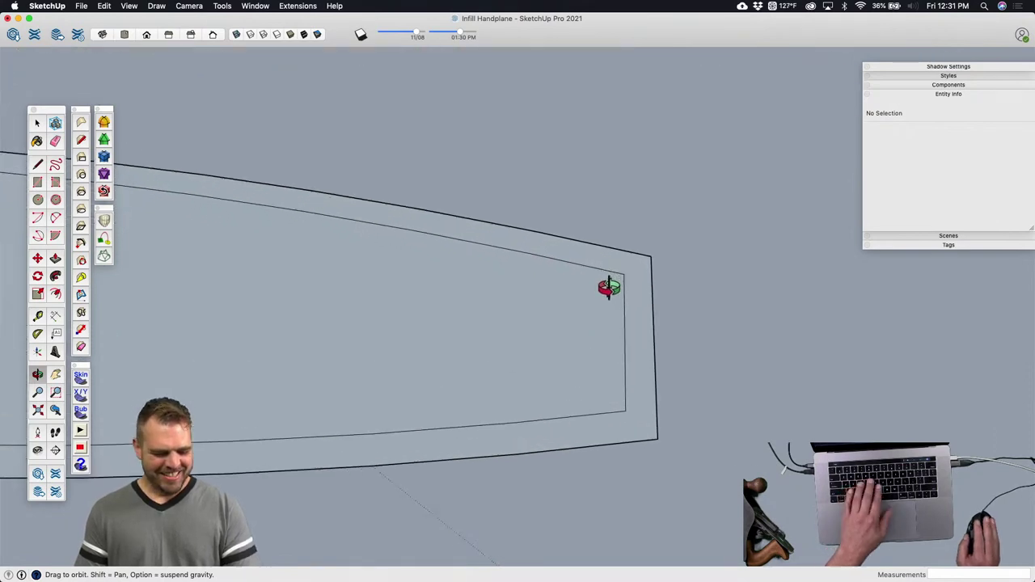
key(a)
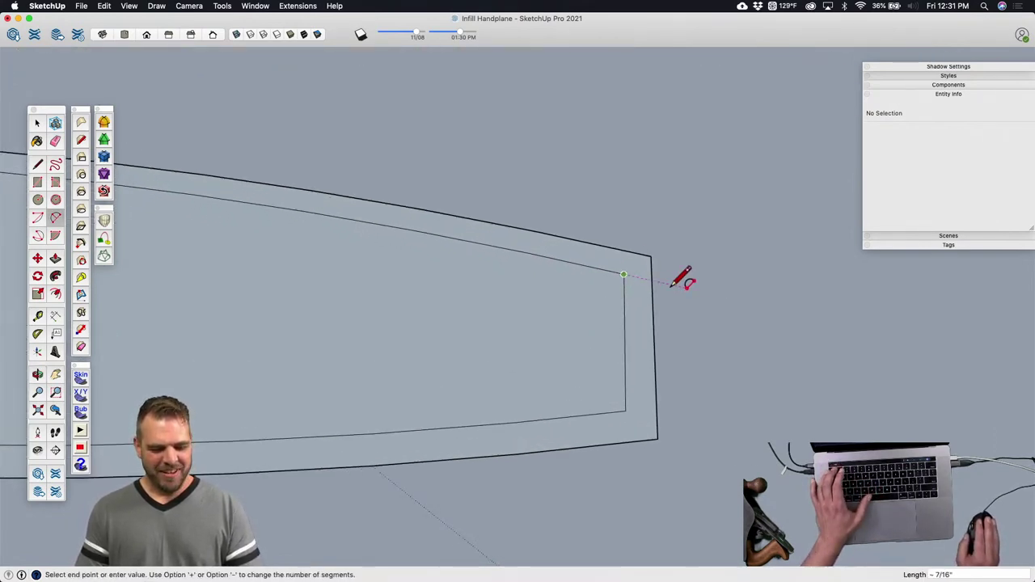
key(l)
click(621, 273)
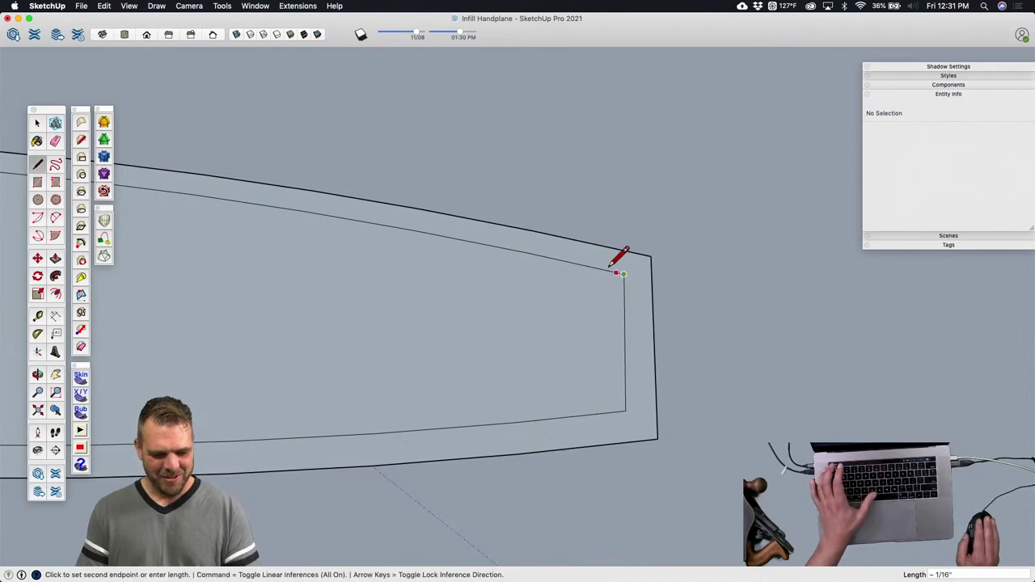
click(716, 293)
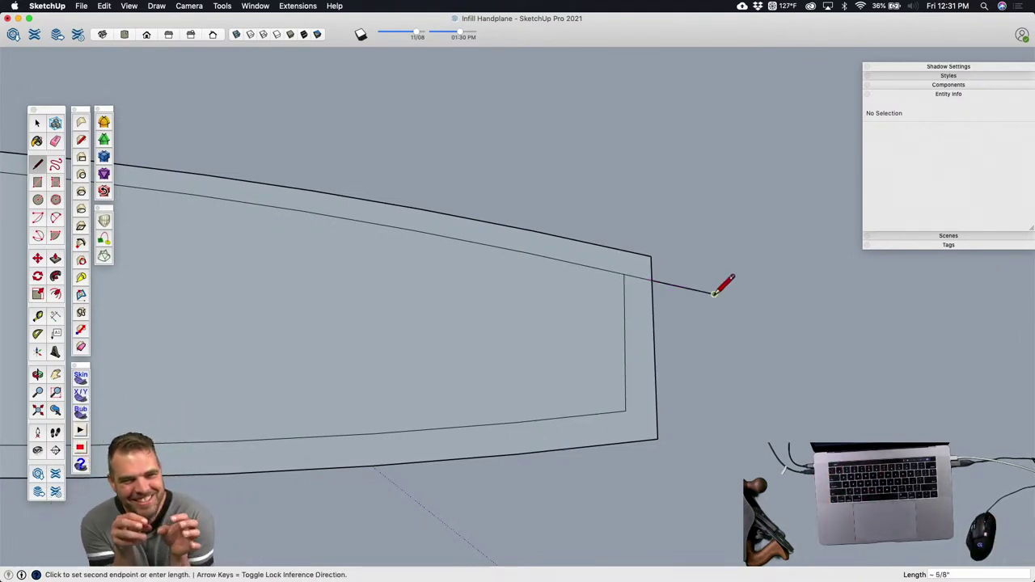
key(Escape)
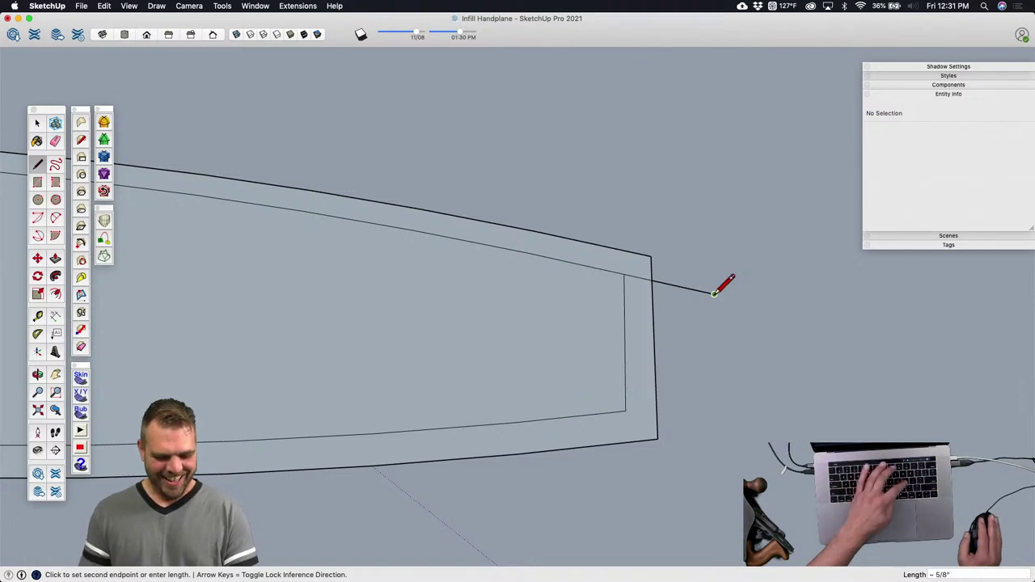
click(625, 410)
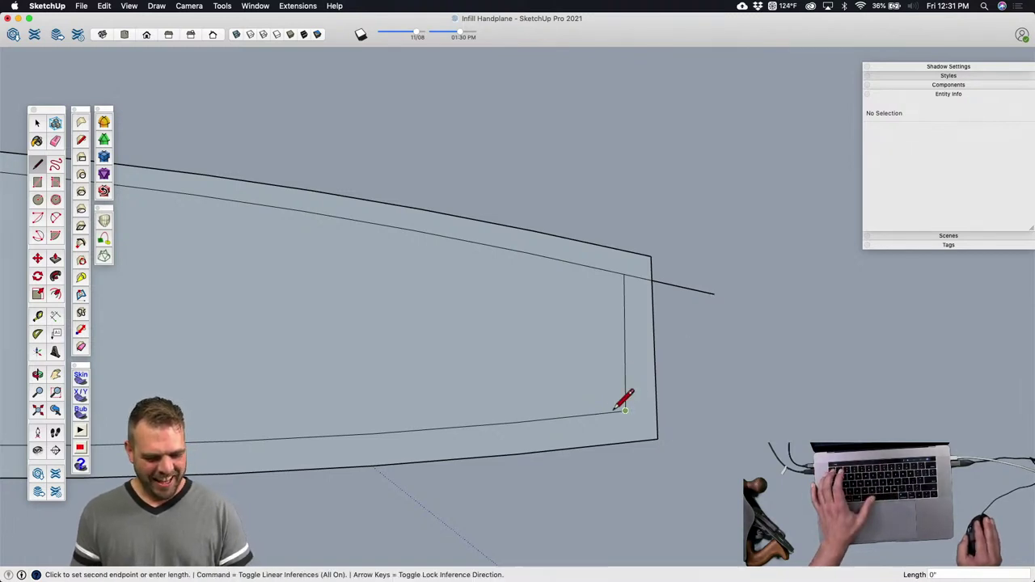
click(709, 401)
Step: Erase the line overshooting the sole's end and the inner end line
key(e)
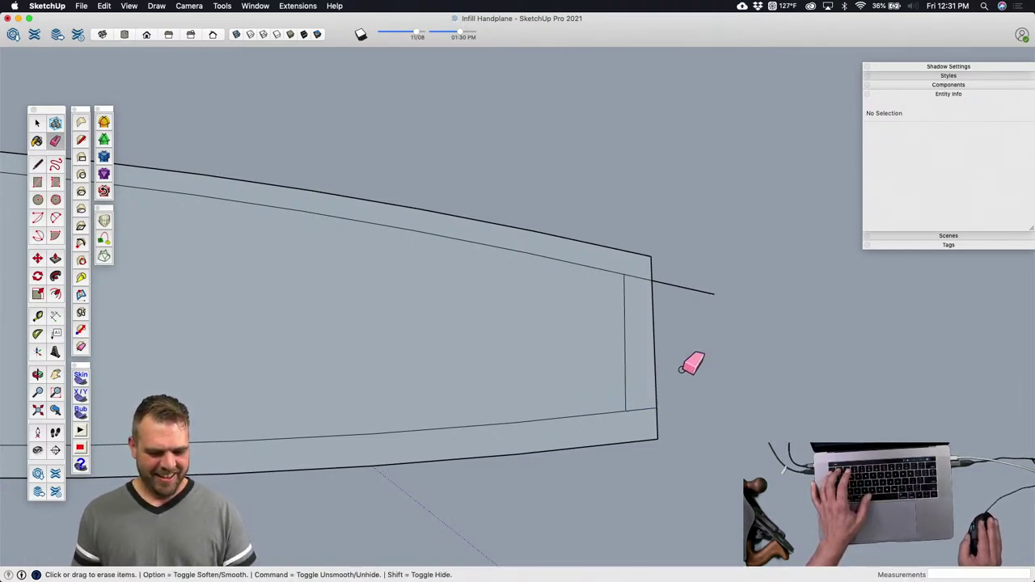
click(685, 287)
click(626, 328)
scroll(681, 338, down, 3)
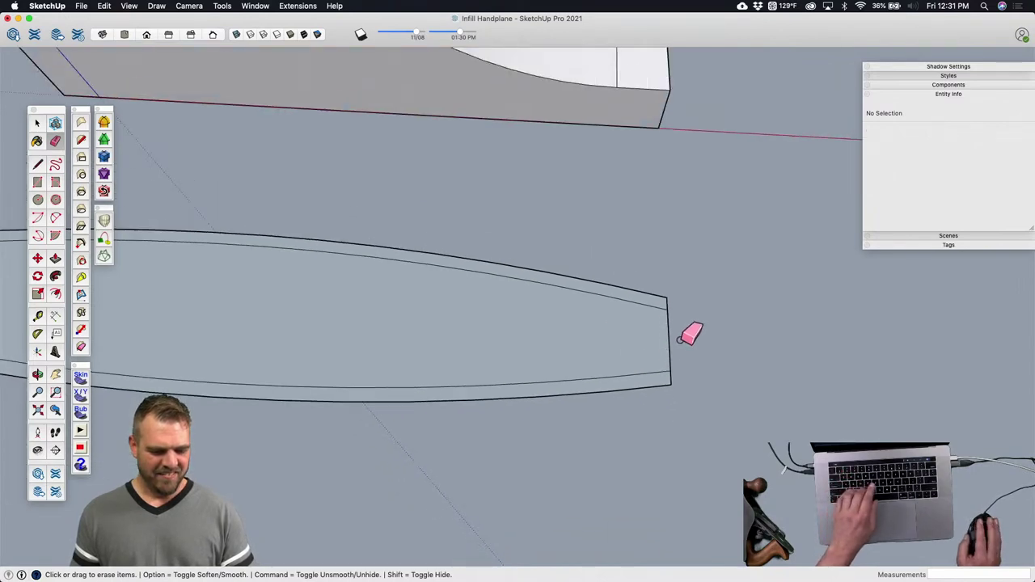
scroll(686, 335, down, 3)
middle_drag(640, 340, 513, 298)
Step: Pull both side strips up into equal-height walls and group the walls with the sole
key(space)
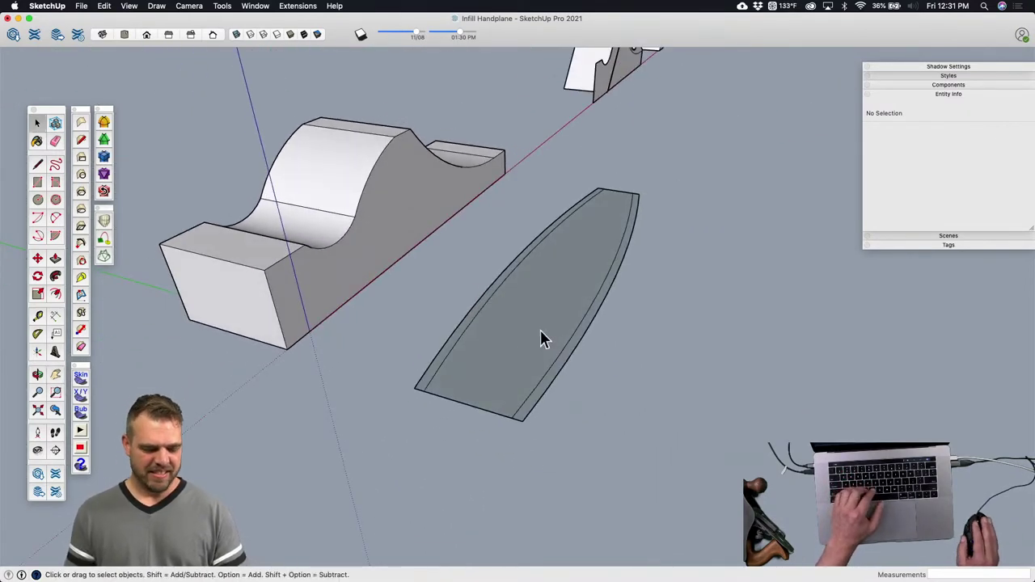
key(p)
click(509, 386)
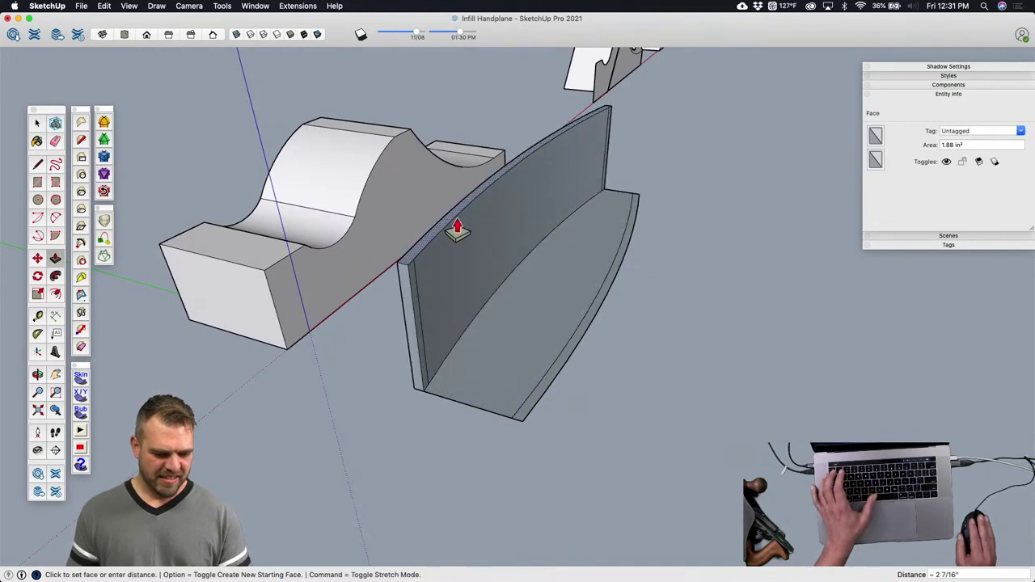
click(457, 231)
double_click(580, 351)
key(space)
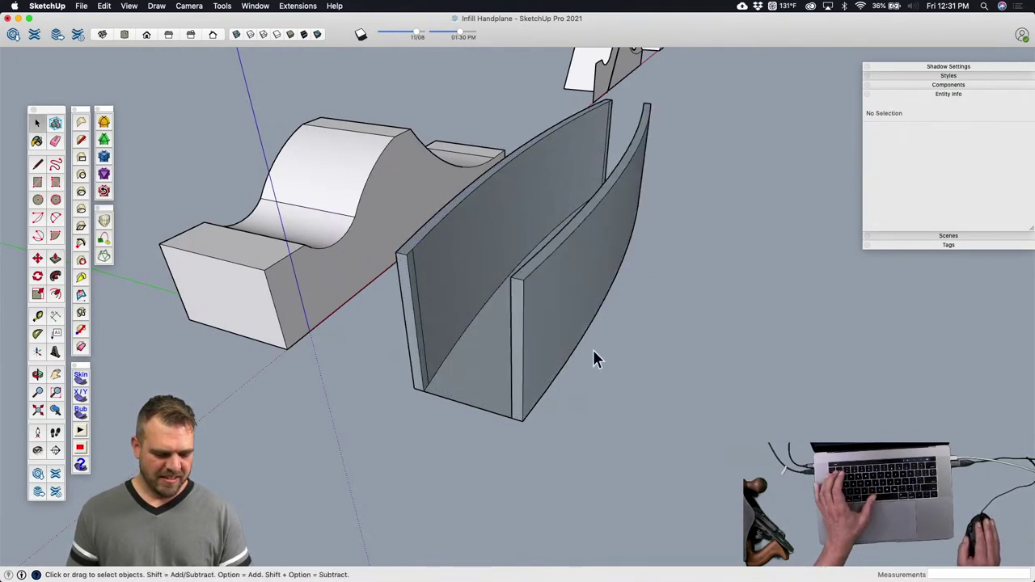
triple_click(479, 361)
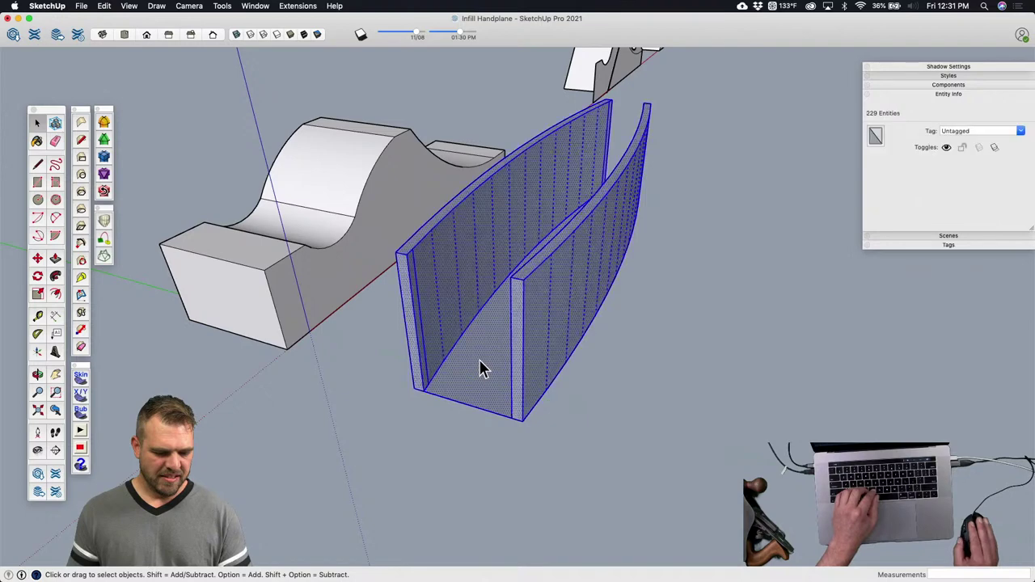
key(super+g)
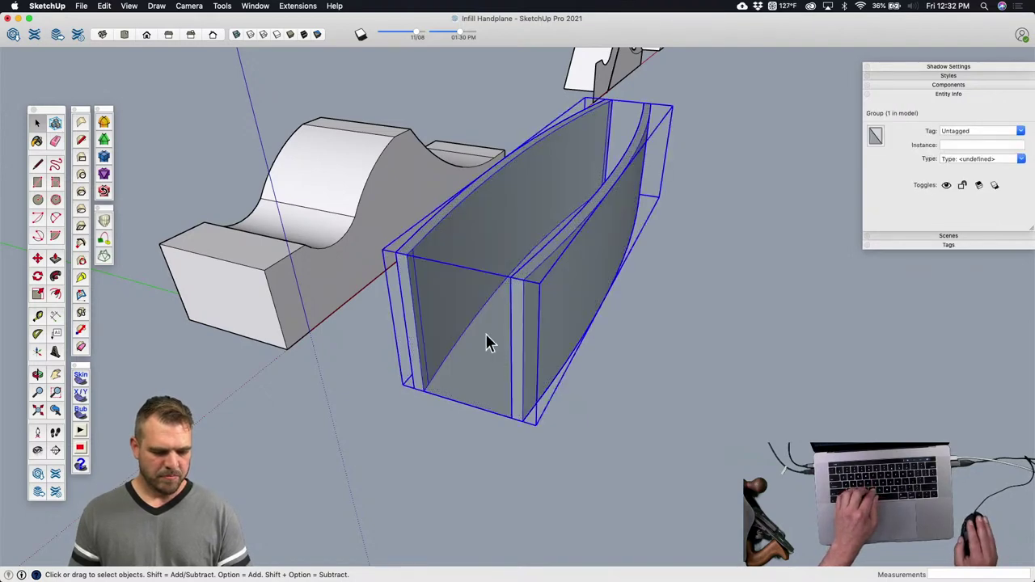
Step: Inside the group, raise the bottom face 1/4" to form the sole thickness
triple_click(485, 335)
click(485, 357)
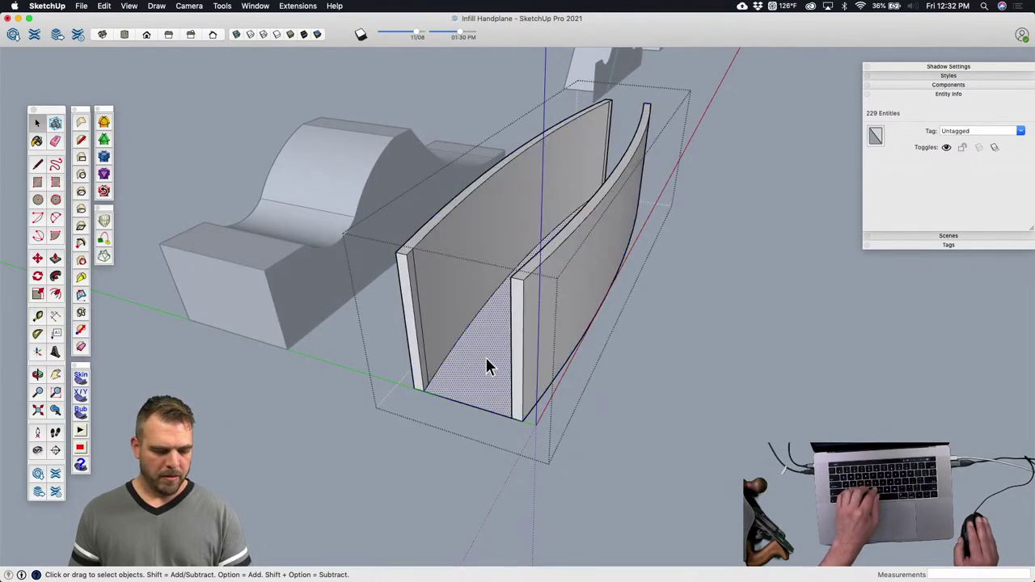
scroll(486, 368, up, 5)
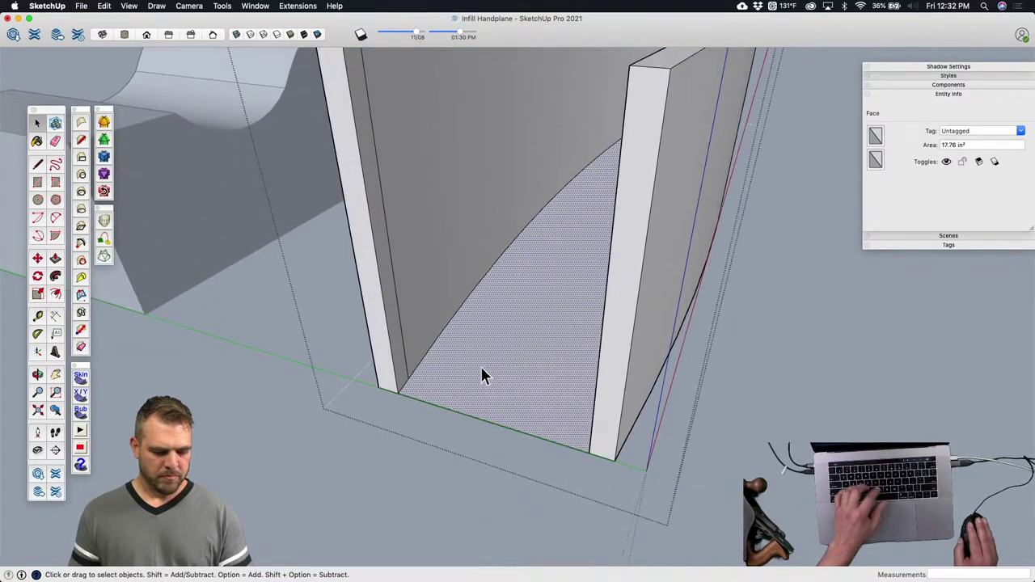
key(p)
click(457, 354)
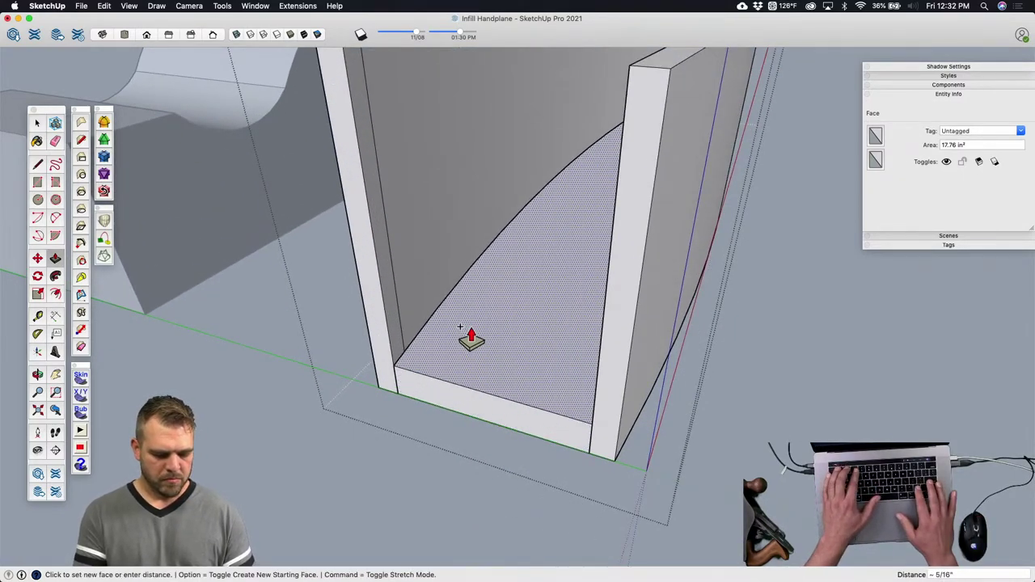
text(1/4)
key(Return)
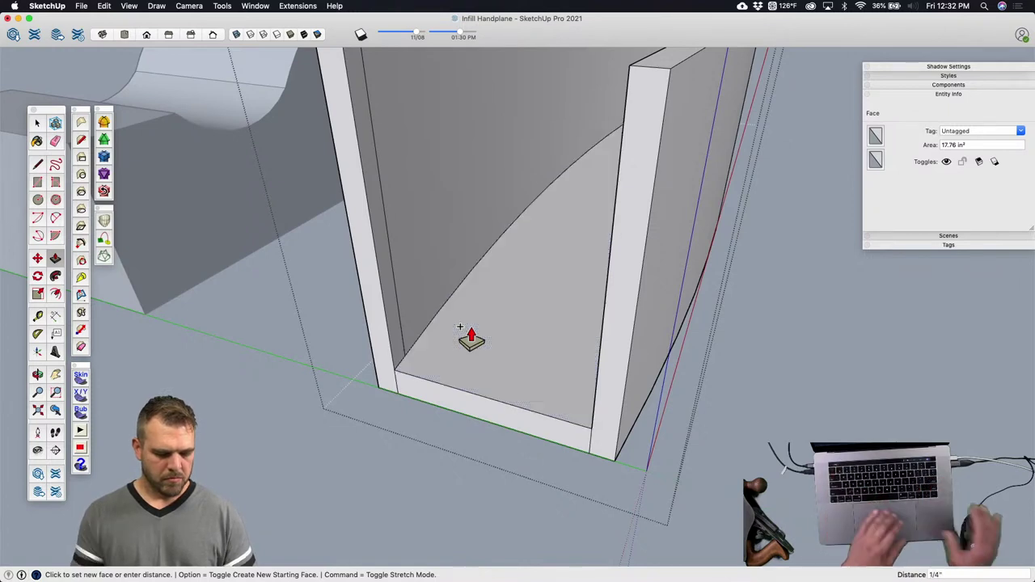
key(space)
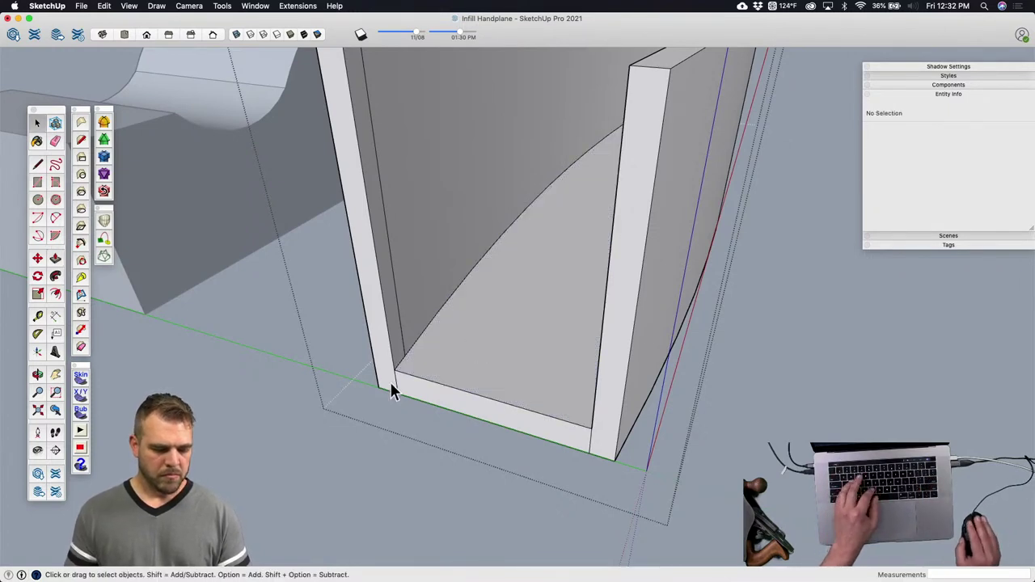
key(e)
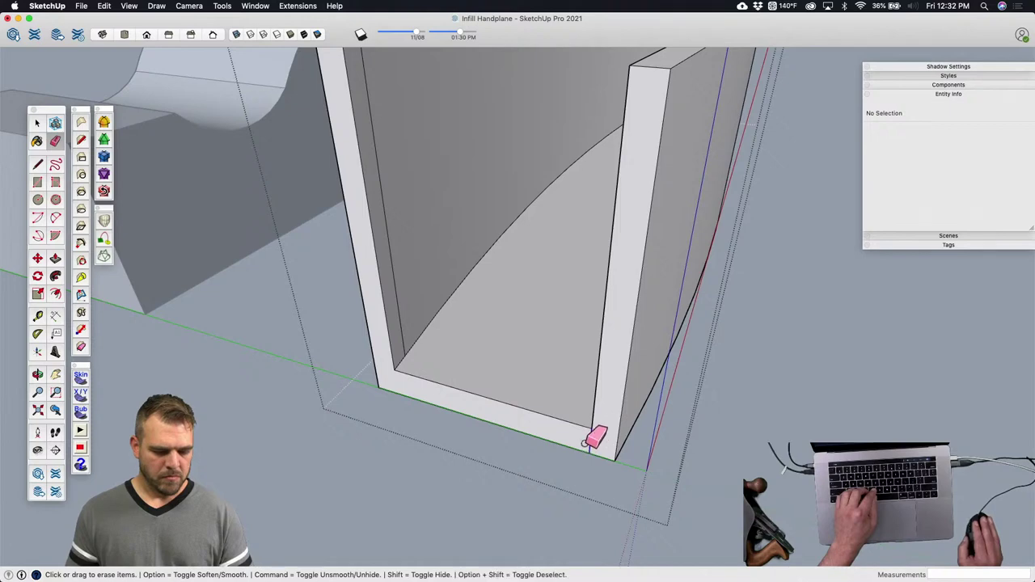
scroll(597, 438, down, 5)
mouse_move(520, 444)
middle_down()
mouse_move(640, 412)
mouse_move(566, 370)
mouse_move(470, 262)
mouse_move(412, 287)
mouse_move(469, 296)
mouse_move(552, 448)
mouse_move(533, 441)
middle_up()
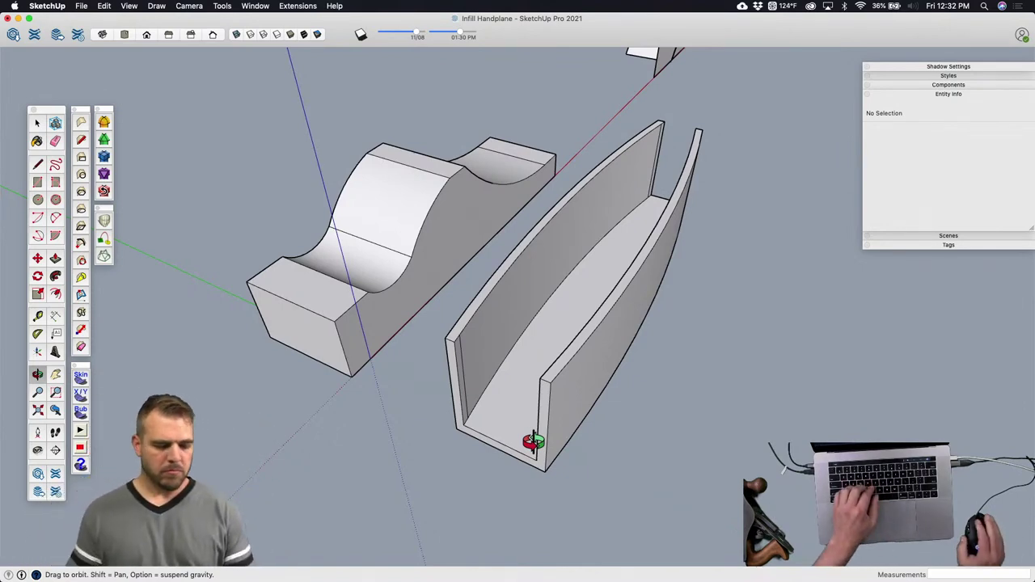
key(space)
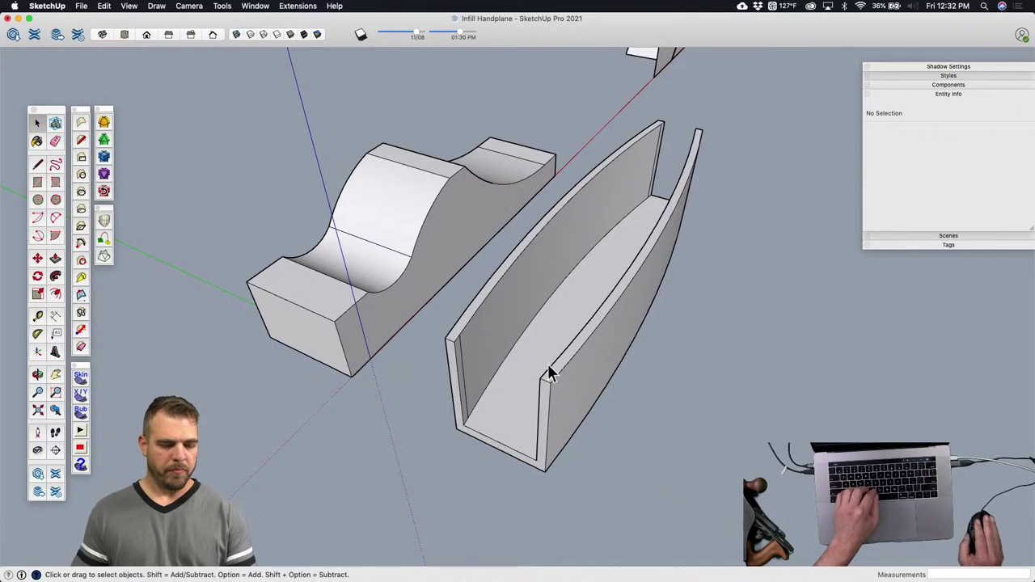
Step: Select the whole infill block and make it a solid group
click(522, 377)
click(393, 269)
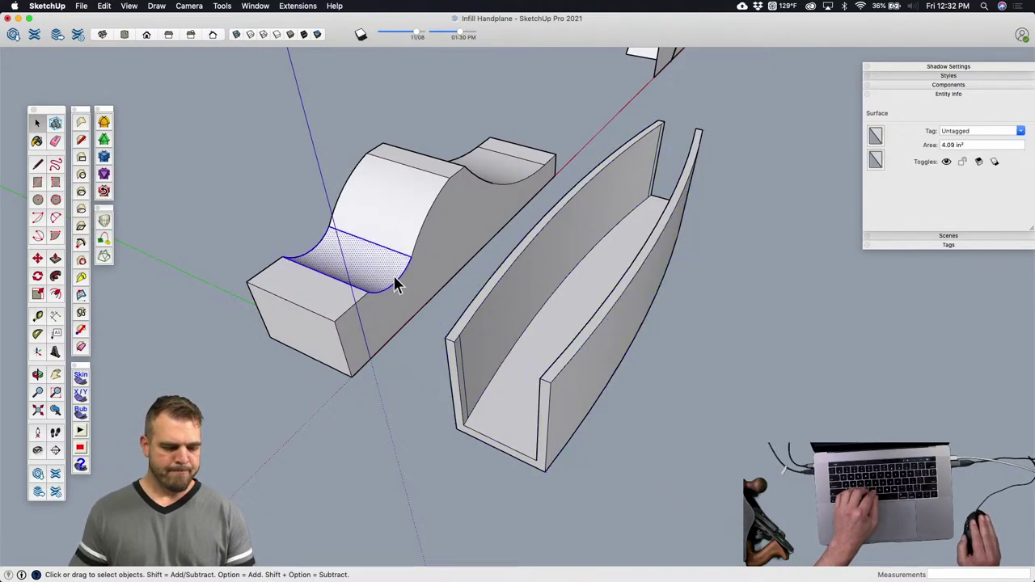
triple_click(393, 283)
key(super+g)
middle_drag(393, 283, 560, 320)
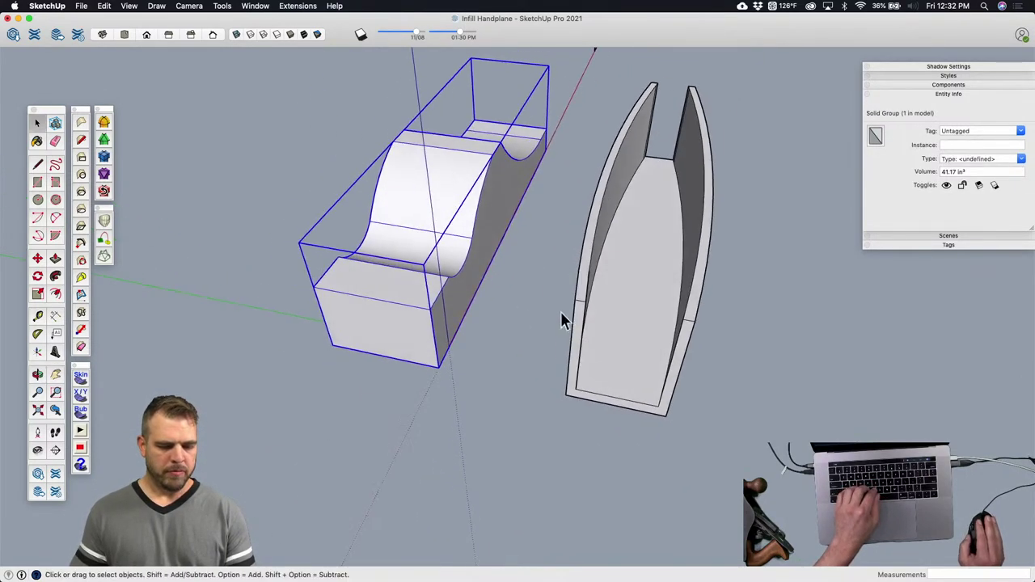
Step: Copy the U-channel group 5" over so it sits over the infill block
click(605, 359)
key(m)
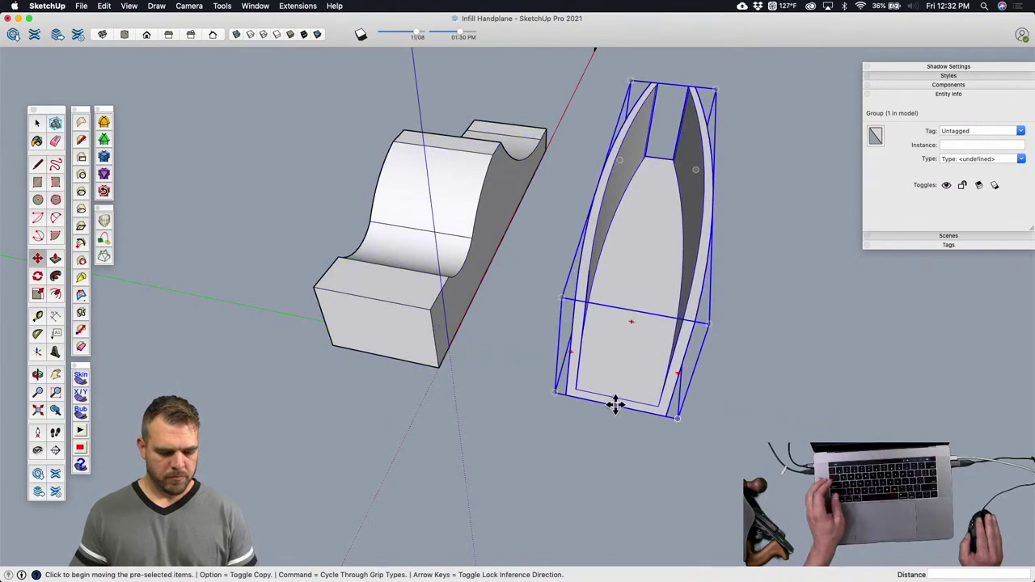
click(616, 405)
key(alt)
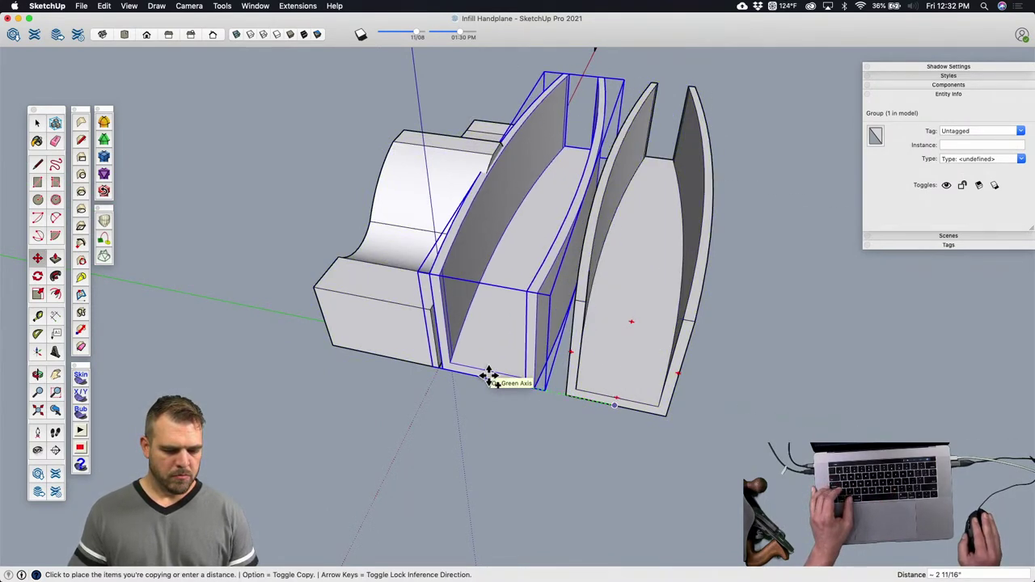
click(388, 353)
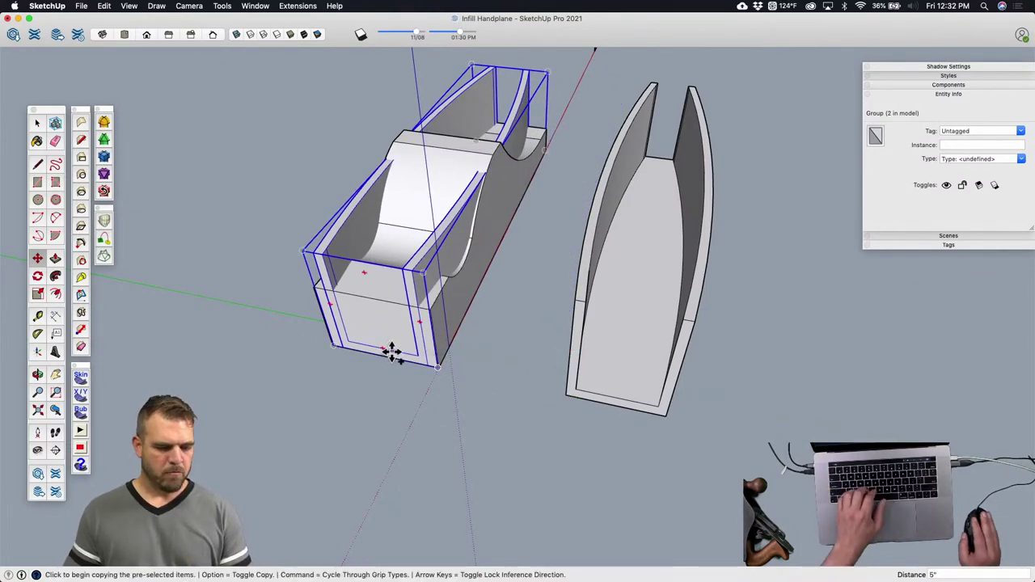
mouse_move(391, 351)
middle_down()
mouse_move(429, 332)
mouse_move(404, 343)
middle_up()
key(space)
Step: Open the copied channel group for editing, then close it and view both parts from the side
double_click(457, 267)
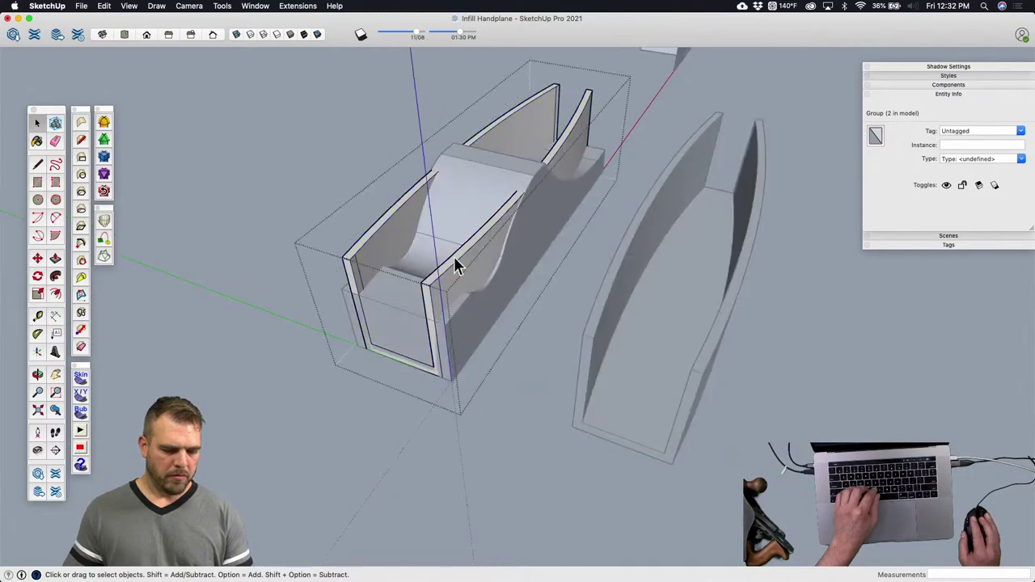
scroll(461, 257, up, 3)
key(p)
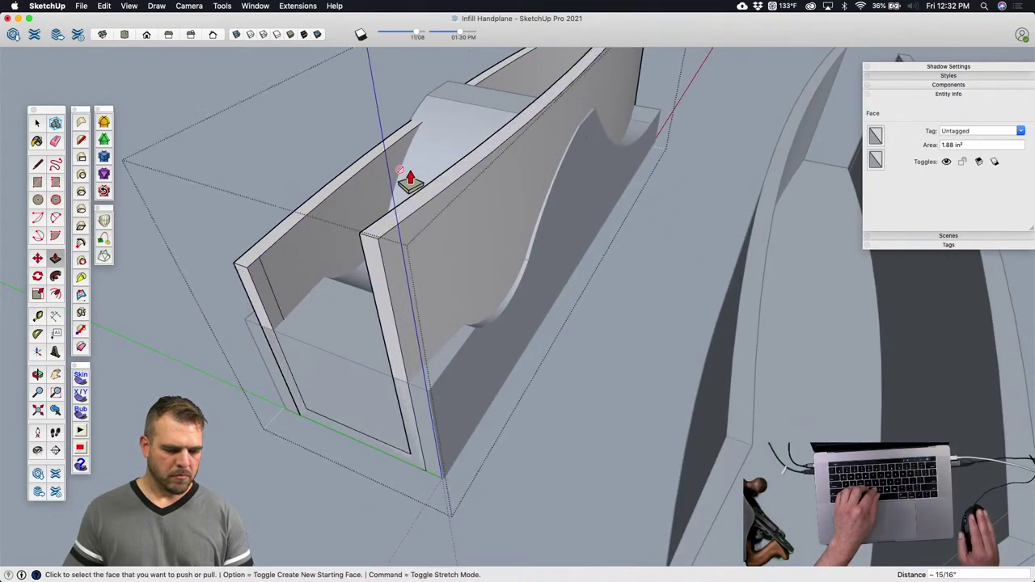
scroll(410, 180, down, 2)
scroll(368, 186, down, 4)
key(space)
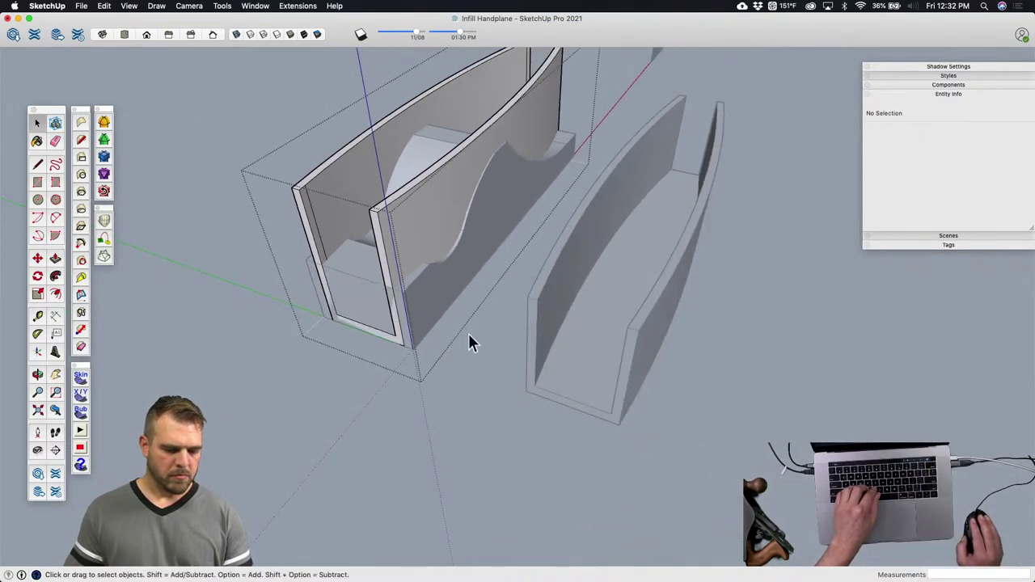
click(464, 368)
middle_drag(464, 369, 441, 350)
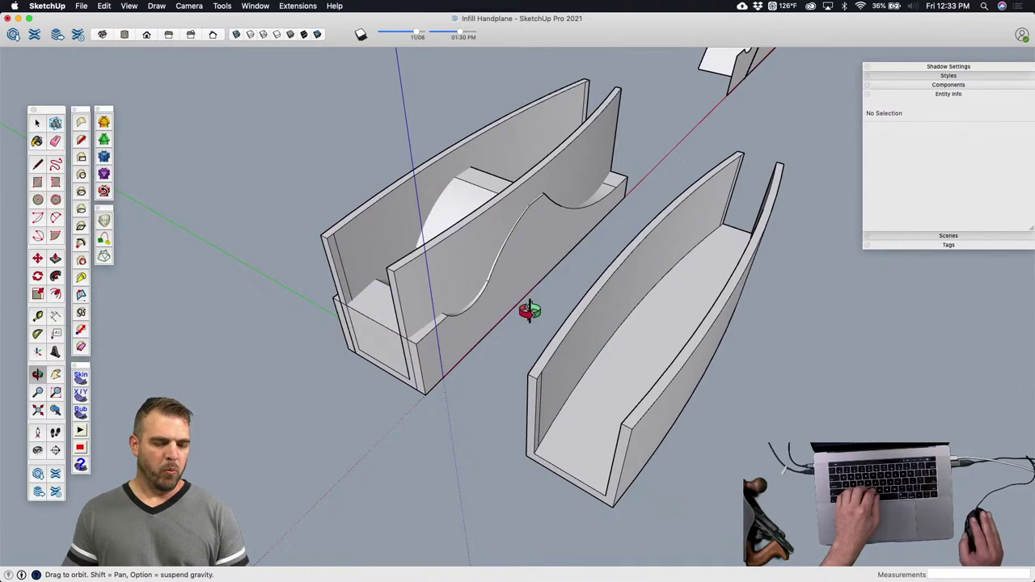
middle_drag(531, 284, 530, 273)
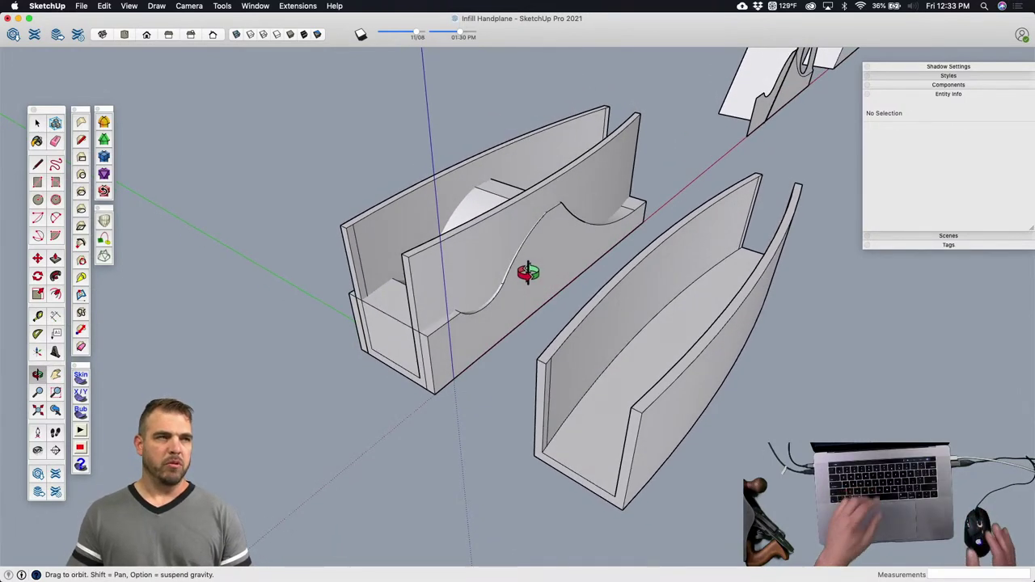
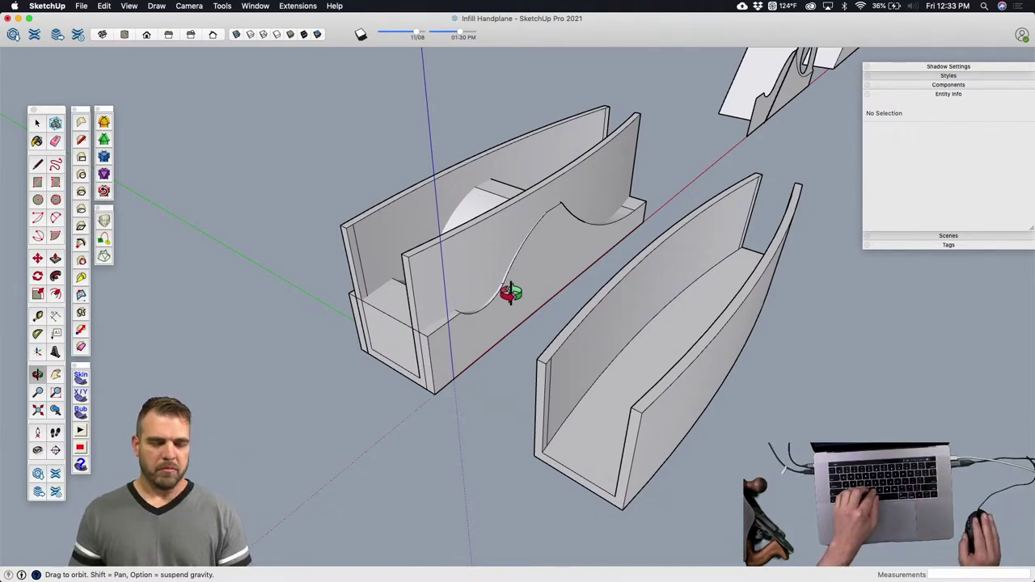
Step: Copy the inner curved walls and base block 5 units left of the plane body
drag(511, 293, 541, 288)
key(space)
drag(452, 203, 451, 204)
middle_drag(451, 204, 468, 384)
key(m)
click(472, 381)
key(alt)
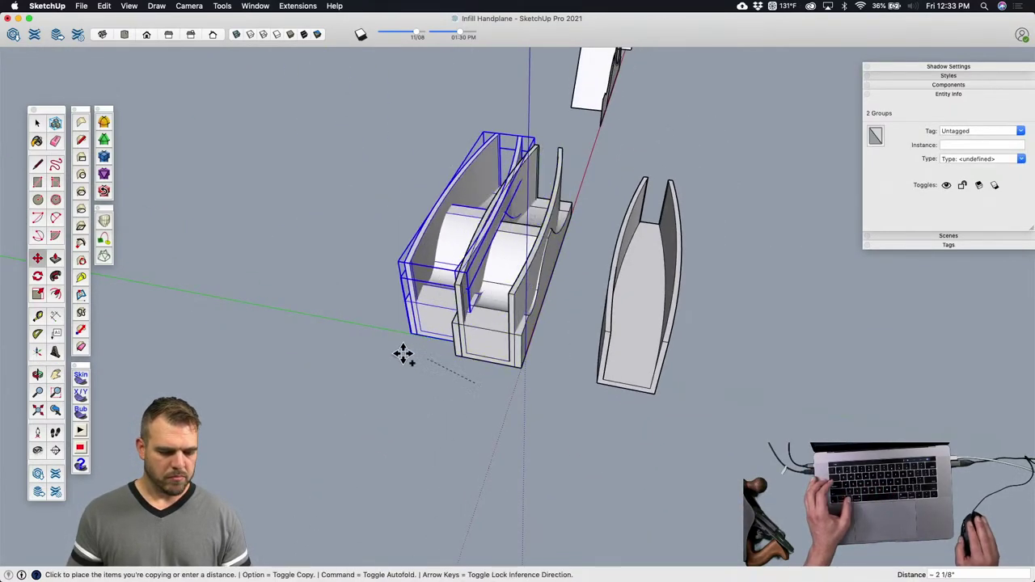
click(363, 358)
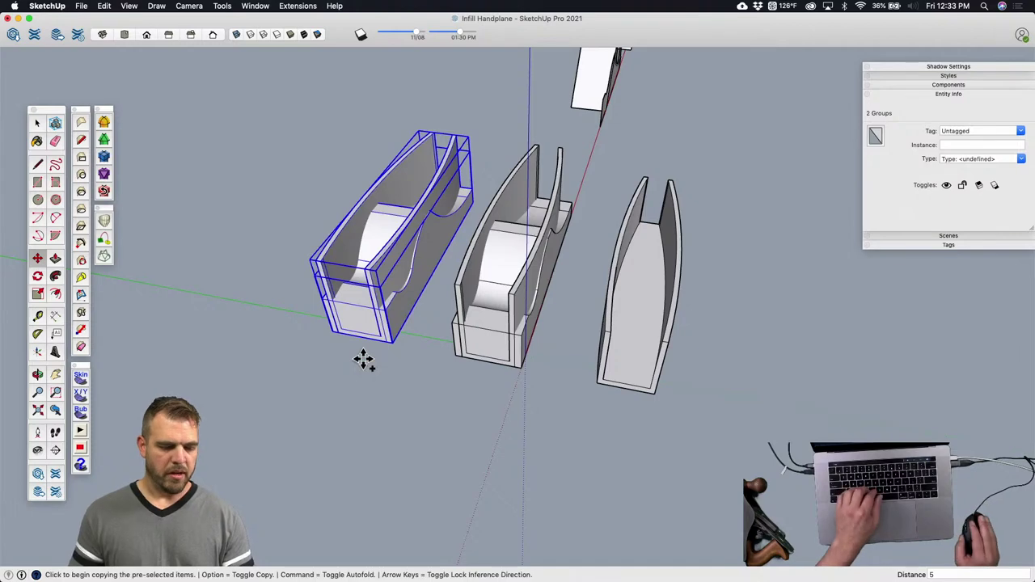
Step: Orbit to the copied parts and select the copied walls group
key(space)
click(412, 381)
mouse_move(412, 382)
middle_down()
mouse_move(489, 305)
mouse_move(416, 248)
mouse_move(474, 238)
mouse_move(526, 172)
mouse_move(504, 289)
mouse_move(511, 273)
mouse_move(495, 263)
middle_up()
scroll(420, 251, up, 5)
click(477, 249)
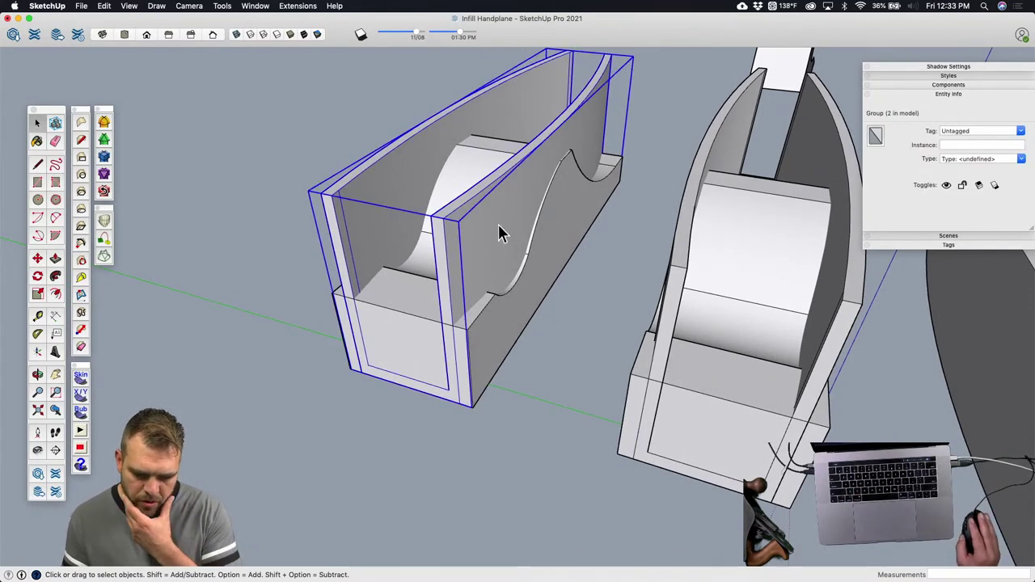
click(408, 317)
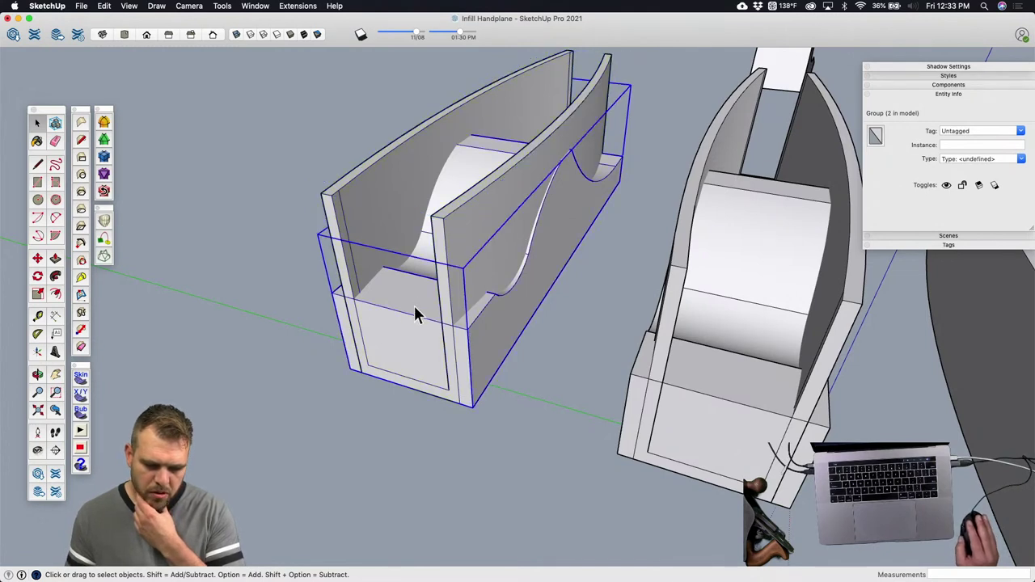
click(366, 201)
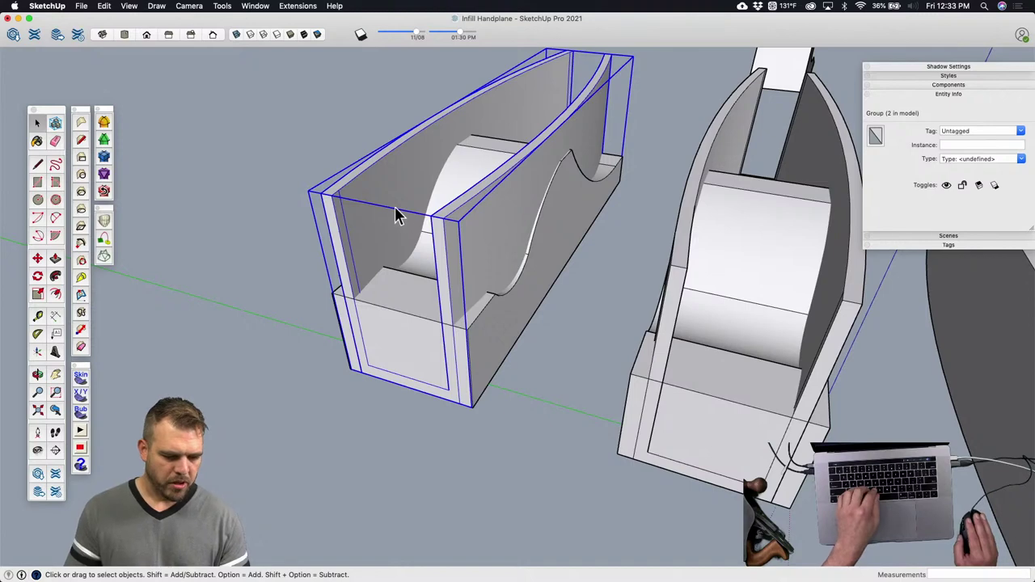
middle_drag(551, 186, 538, 217)
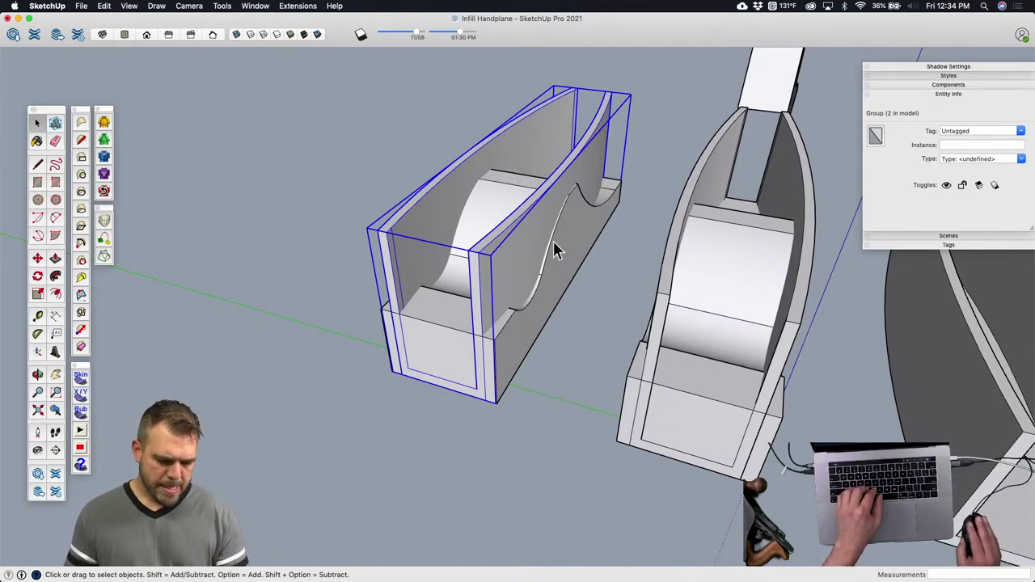
mouse_move(526, 294)
middle_down()
mouse_move(375, 162)
mouse_move(446, 266)
mouse_move(542, 290)
mouse_move(569, 282)
mouse_move(492, 337)
mouse_move(469, 235)
mouse_move(499, 211)
mouse_move(527, 275)
middle_up()
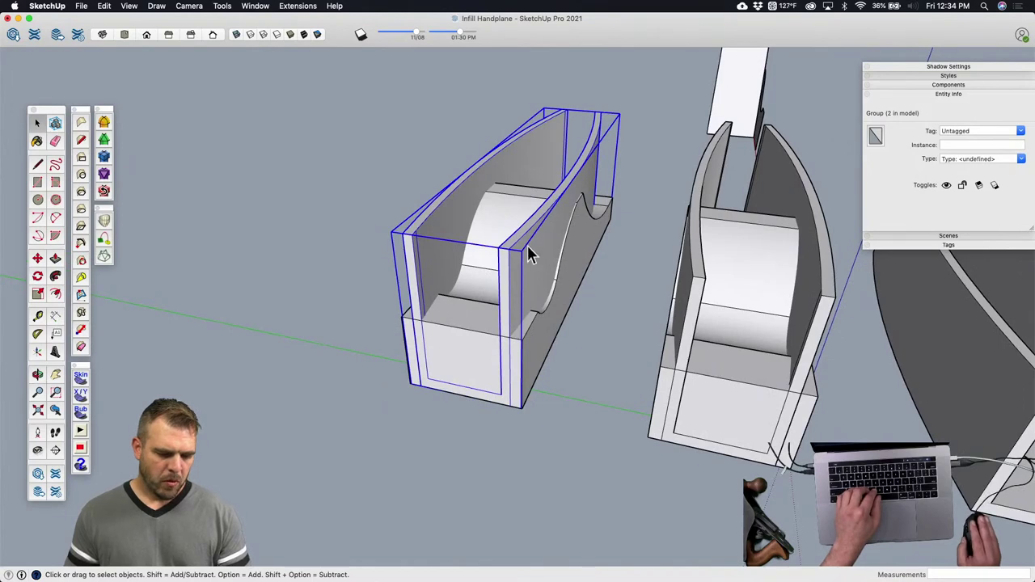
Step: Open the copied walls group and select all of its connected wall geometry
double_click(531, 255)
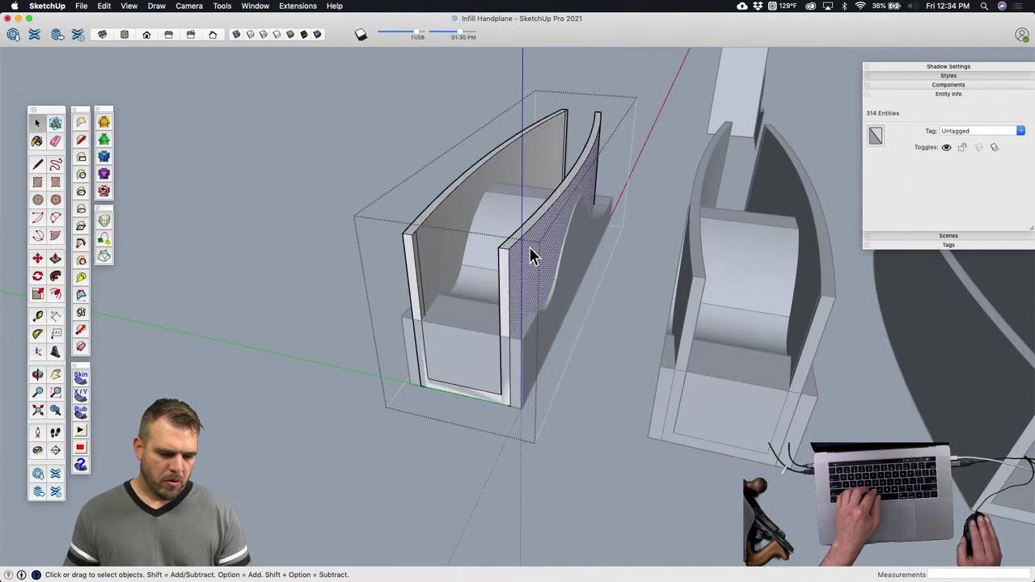
click(531, 255)
triple_click(531, 254)
scroll(531, 254, down, 1)
middle_drag(530, 251, 428, 334)
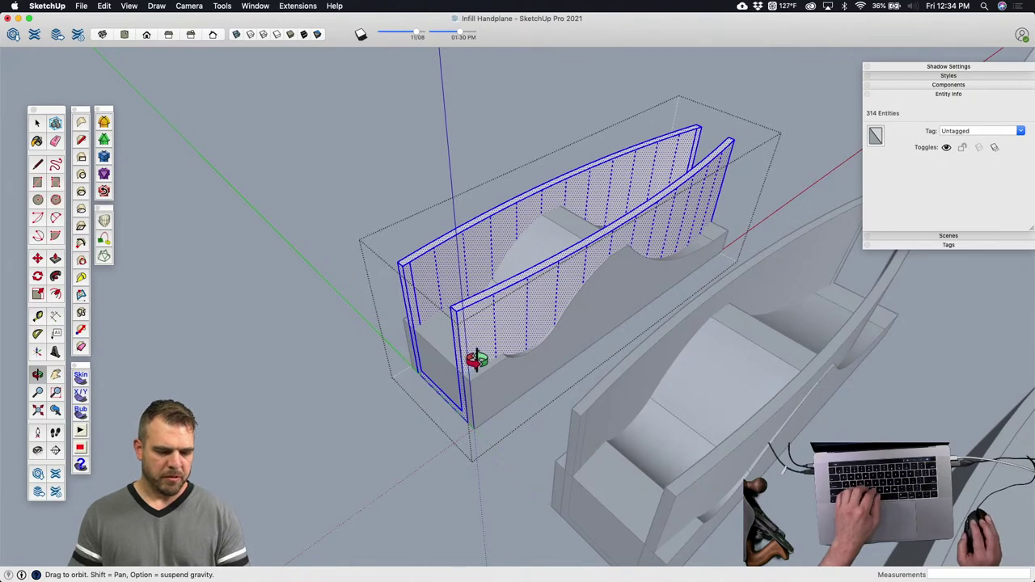
scroll(458, 366, up, 3)
scroll(462, 369, up, 2)
scroll(583, 324, down, 2)
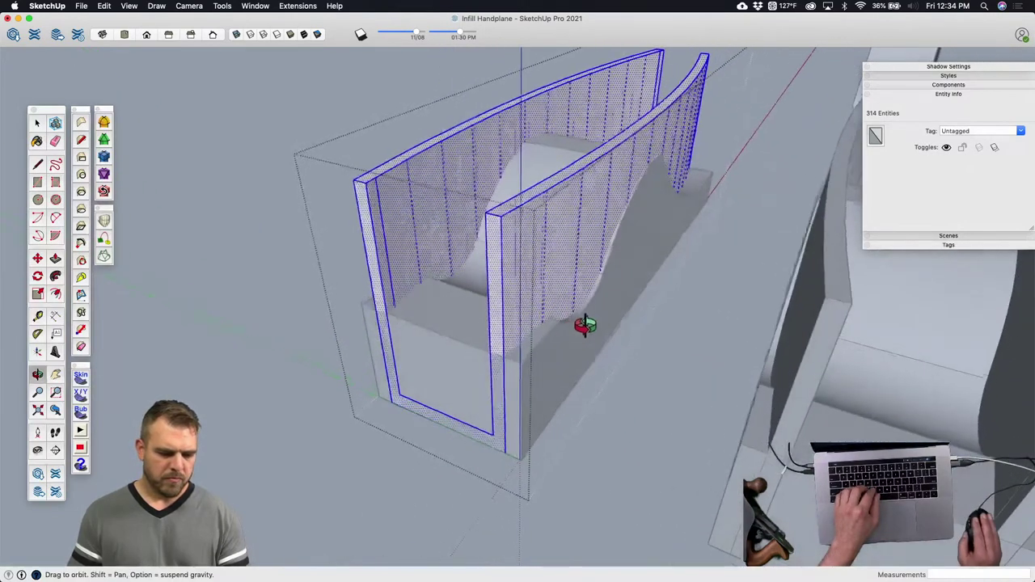
scroll(566, 322, up, 3)
key(space)
Step: Intersect the selected wall faces with the model, then orbit to check the cut outline
right_click(551, 241)
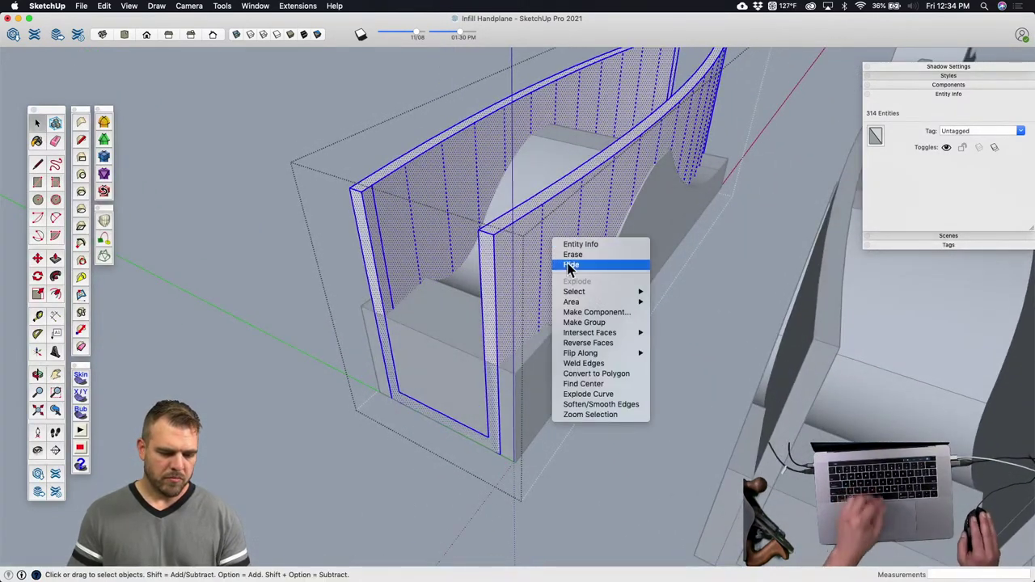
mouse_move(606, 334)
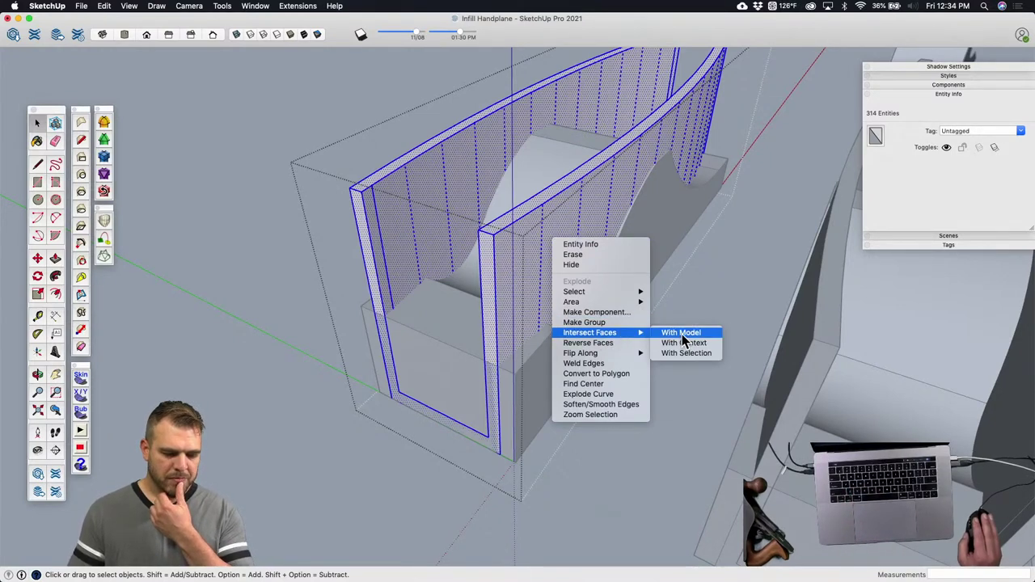
click(683, 334)
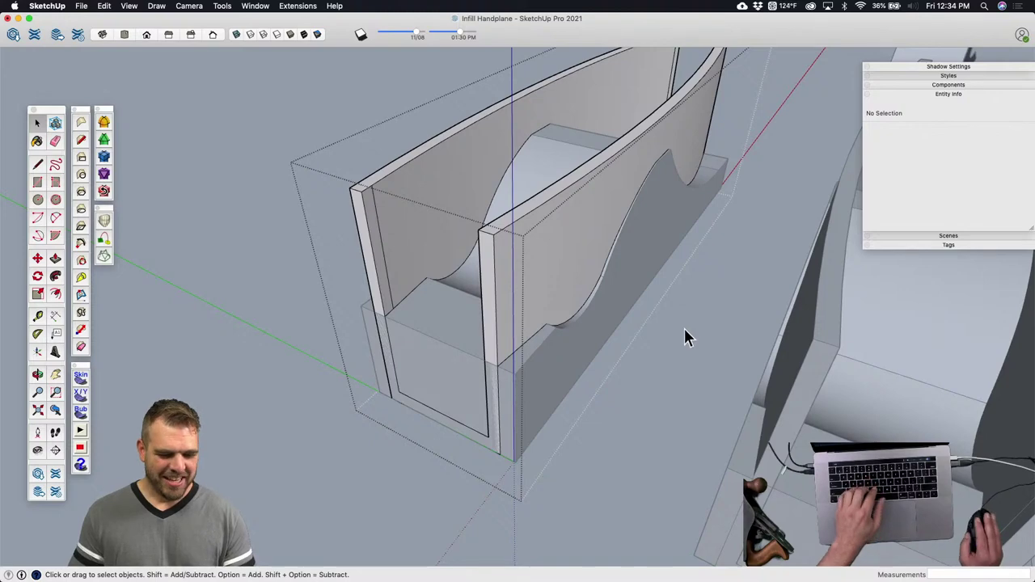
scroll(663, 335, down, 6)
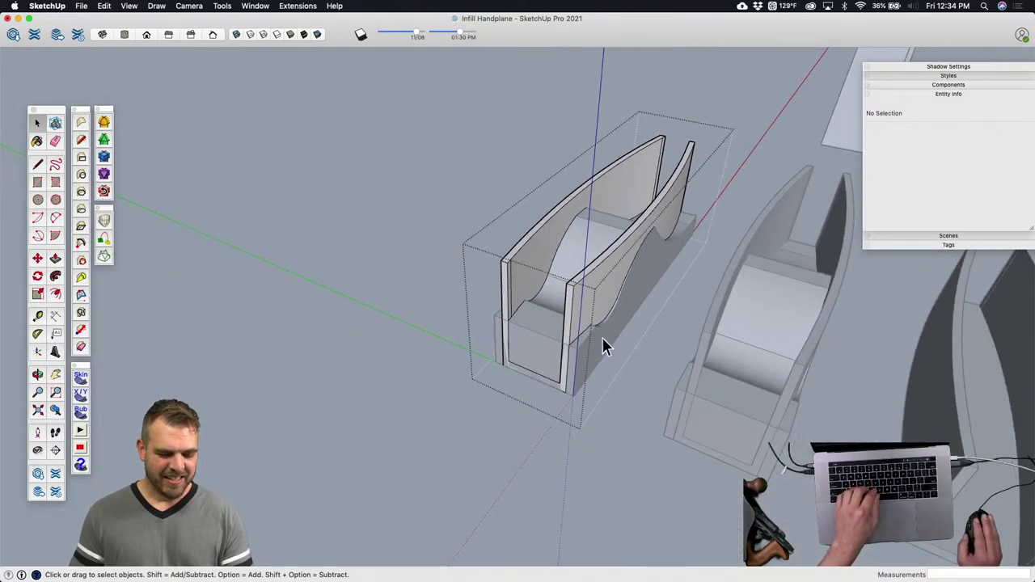
mouse_move(603, 342)
middle_down()
mouse_move(569, 343)
mouse_move(592, 231)
mouse_move(619, 191)
mouse_move(677, 214)
mouse_move(585, 238)
mouse_move(582, 225)
mouse_move(615, 222)
mouse_move(601, 217)
mouse_move(619, 234)
mouse_move(613, 214)
middle_up()
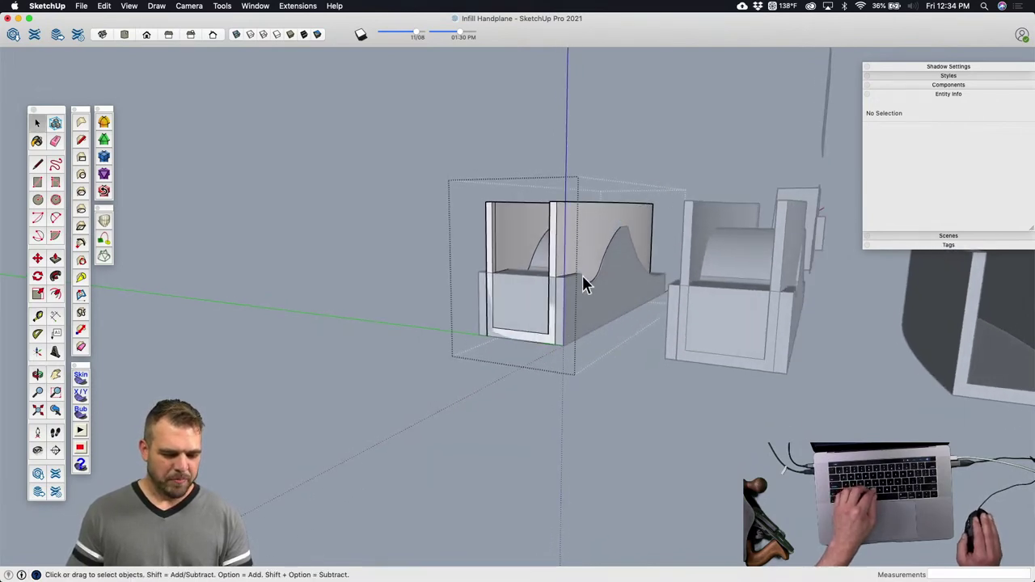
middle_drag(584, 284, 634, 460)
Step: Move the walls group clear of the base block and orbit to view the separated parts
click(539, 273)
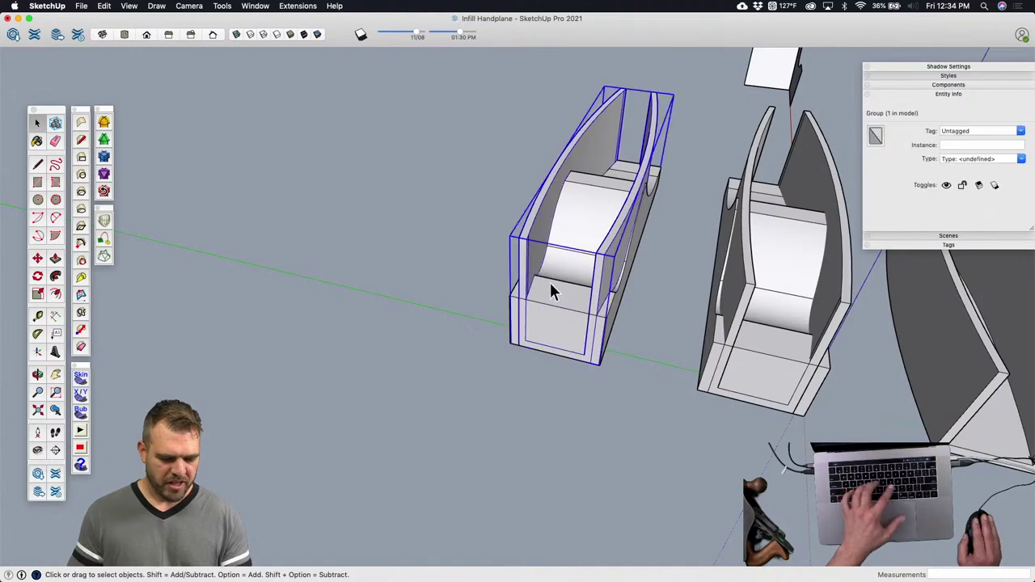
key(m)
click(531, 377)
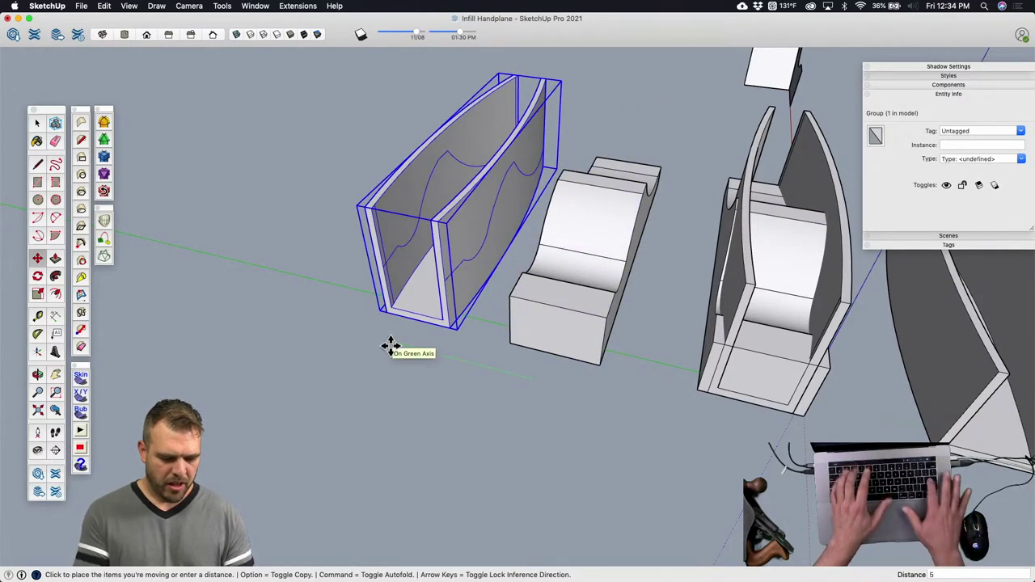
click(389, 346)
shift+middle_drag(389, 346, 491, 372)
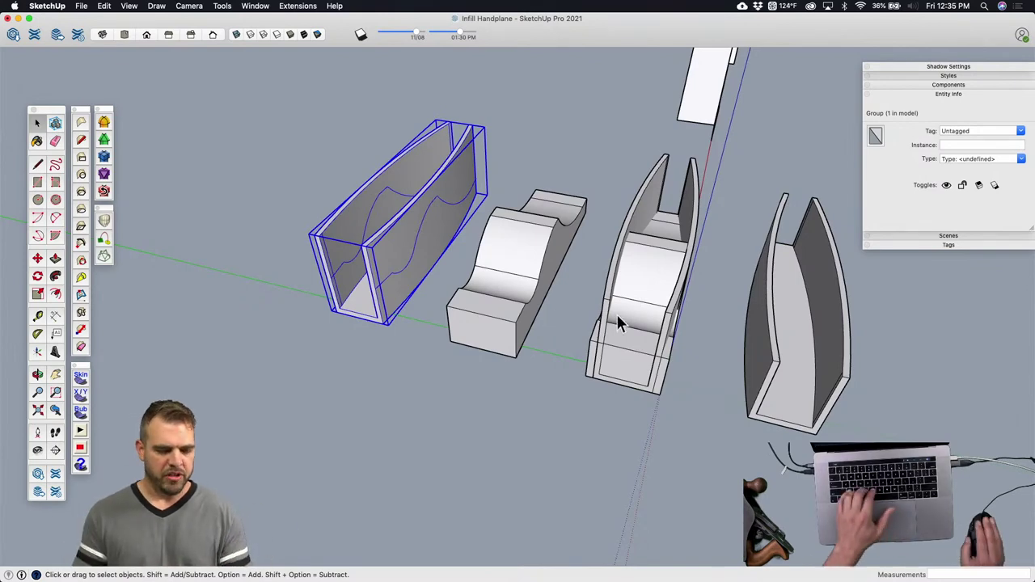
middle_drag(616, 315, 515, 369)
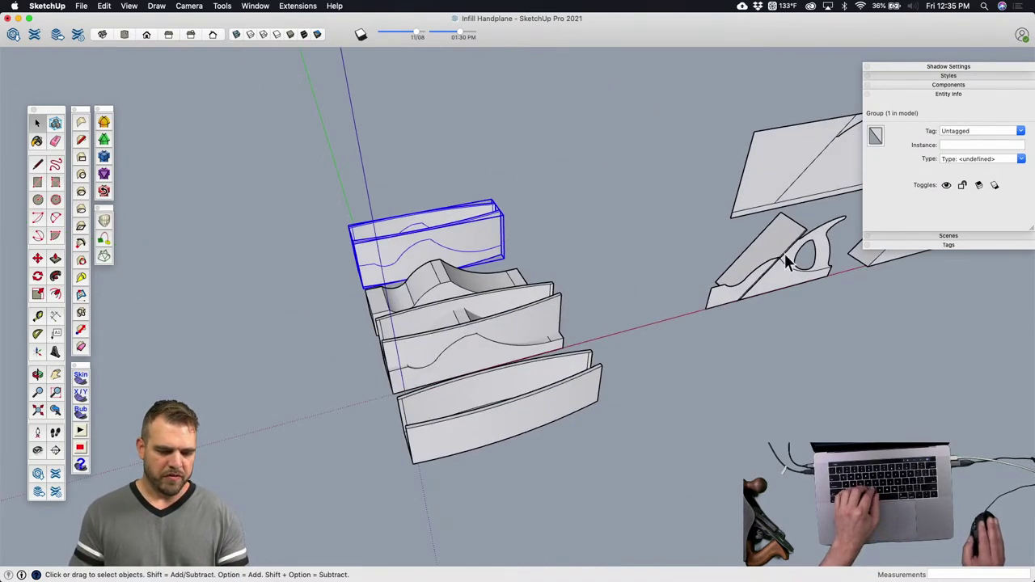
shift+middle_drag(787, 262, 659, 302)
shift+middle_drag(530, 332, 567, 350)
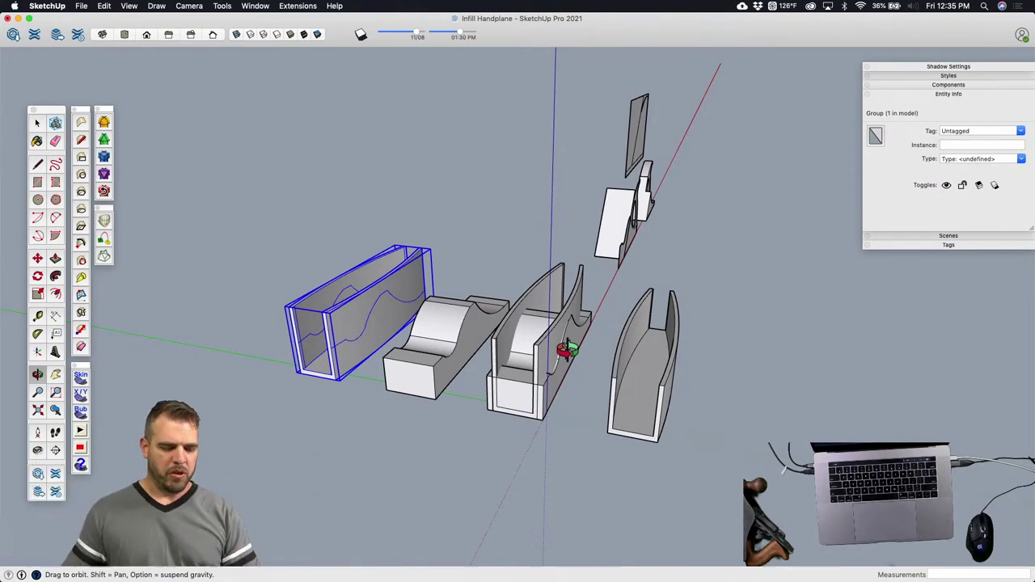
drag(586, 356, 517, 409)
Step: Move the walls group 5 units along the green axis away from the base block
key(space)
key(m)
click(401, 435)
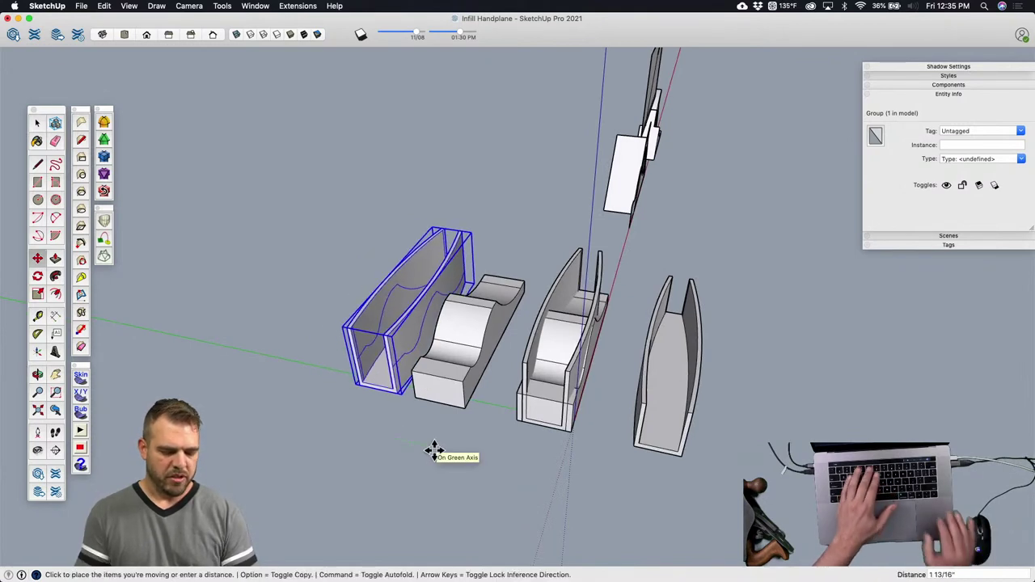
key(Return)
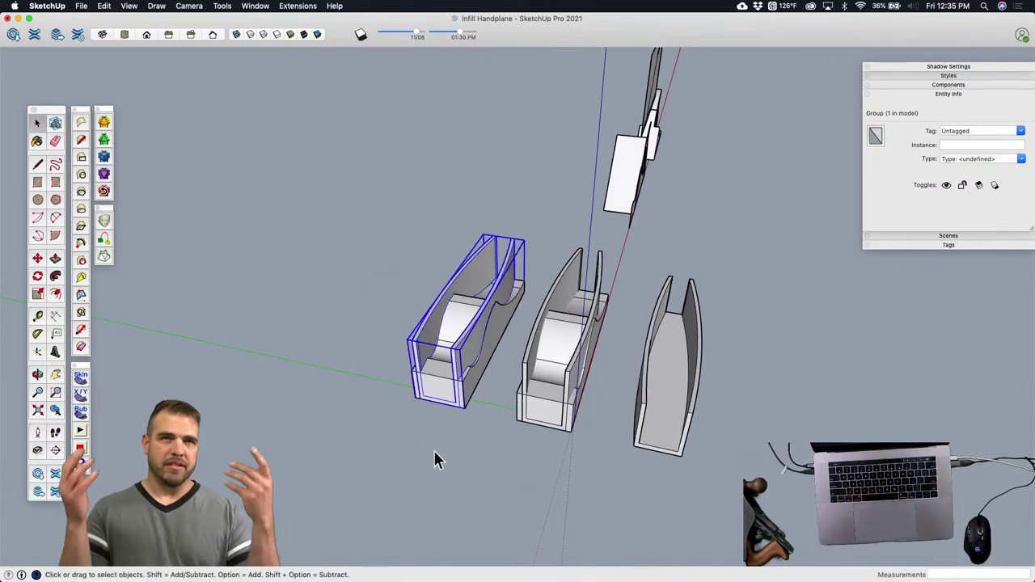
key(m)
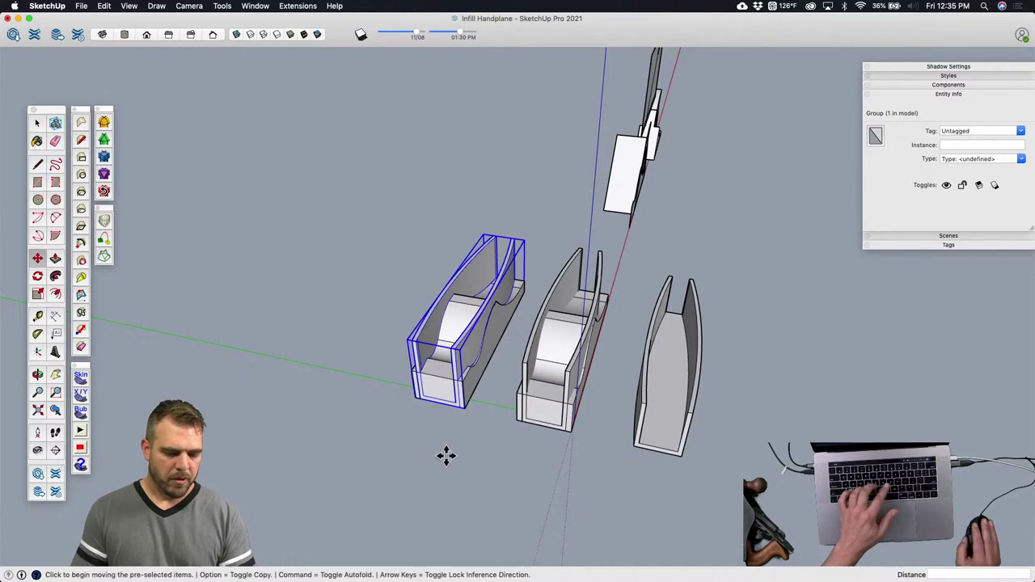
click(445, 455)
text(5)
key(Return)
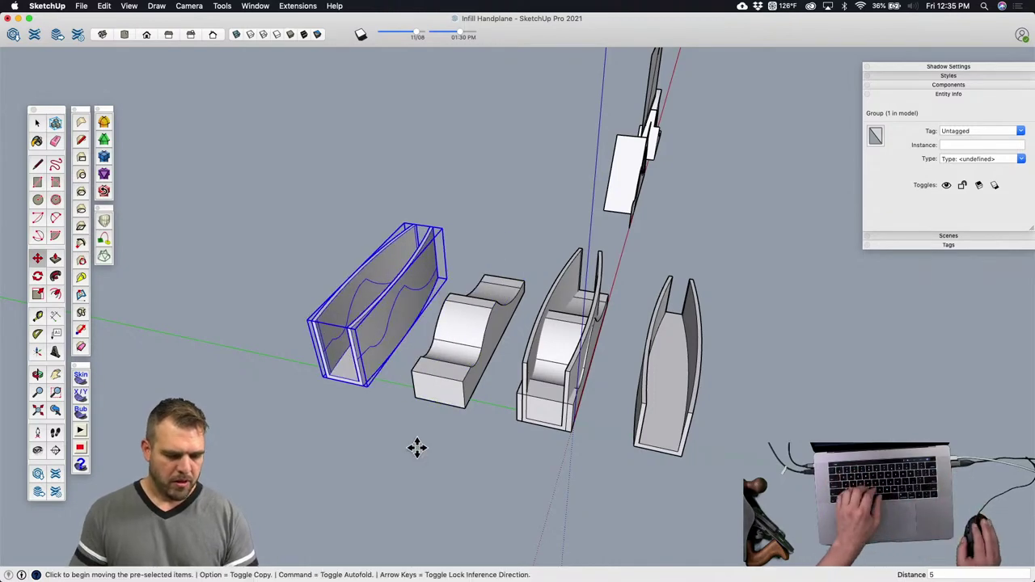
Step: Inside the walls group, remove the material above the wavy curve, leaving a two-hump top edge
key(space)
double_click(369, 325)
middle_drag(369, 325, 558, 243)
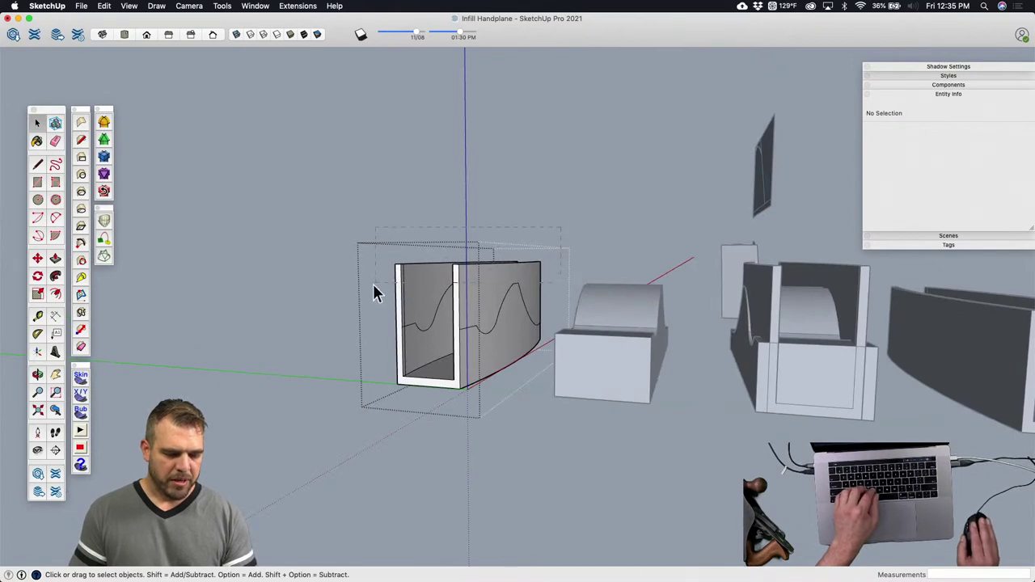
key(super+a)
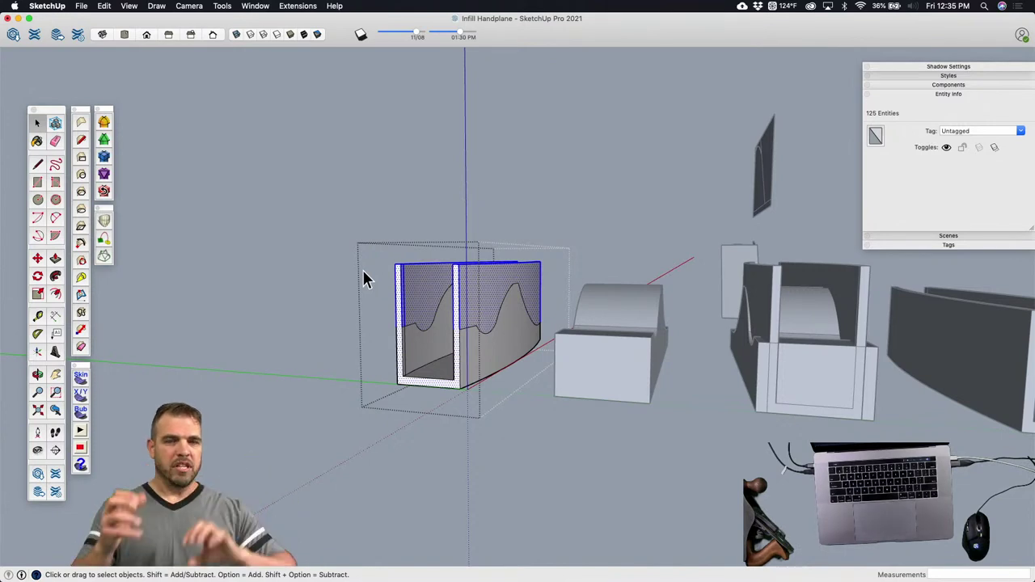
key(super+z)
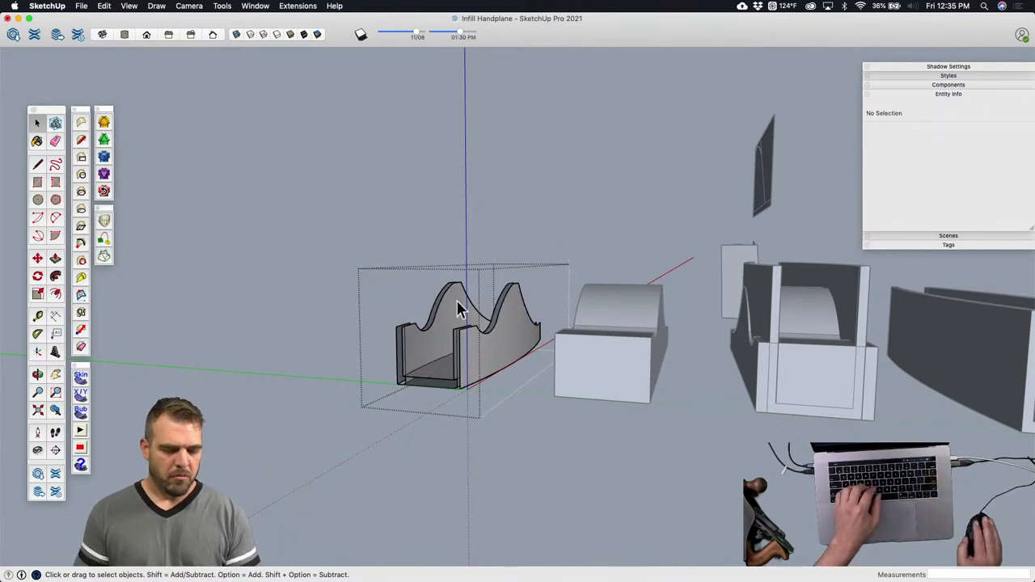
middle_drag(518, 352, 423, 381)
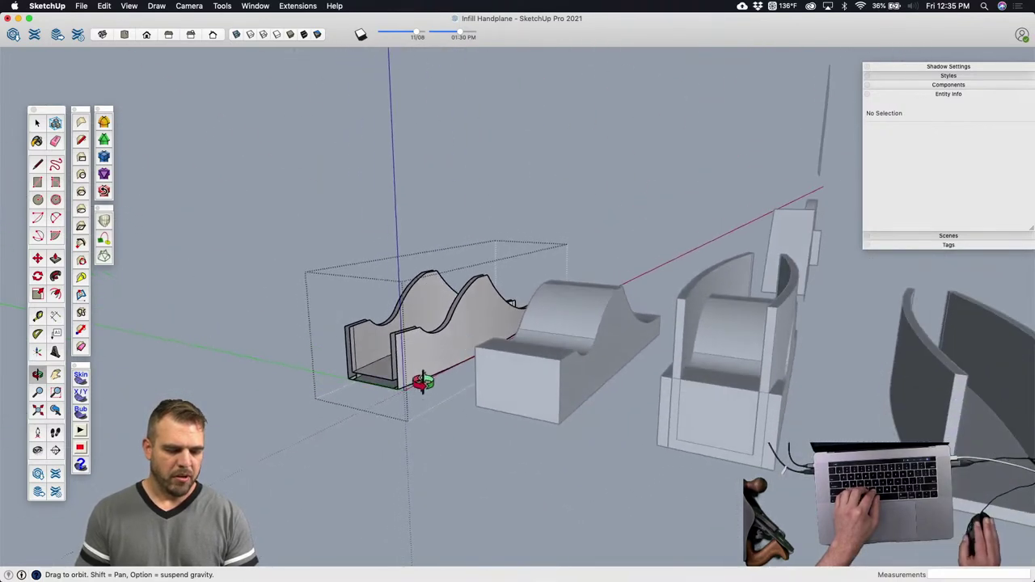
Step: Close the walls group and select the plane body on the right
click(589, 236)
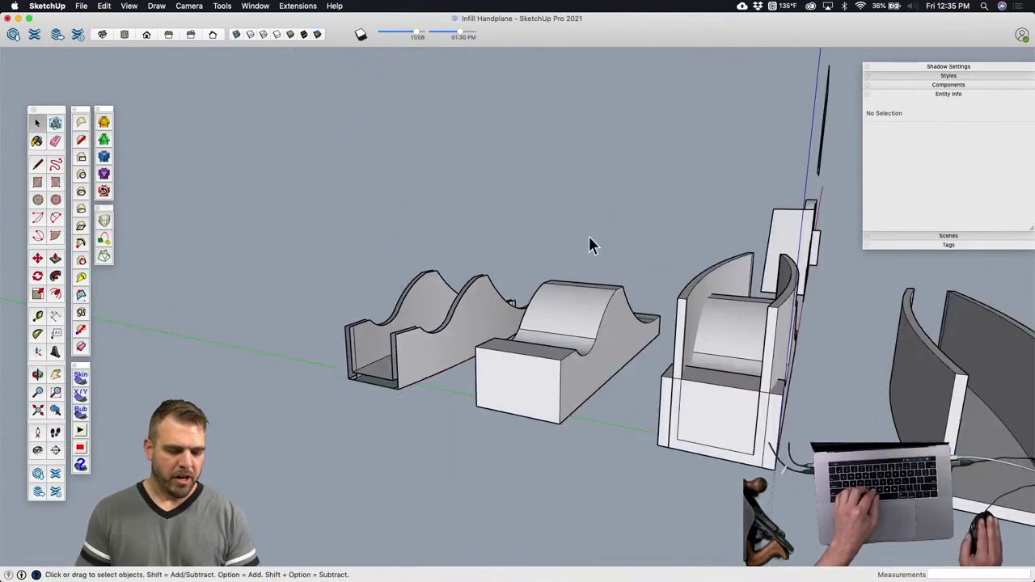
click(571, 360)
middle_drag(562, 381, 513, 317)
click(706, 385)
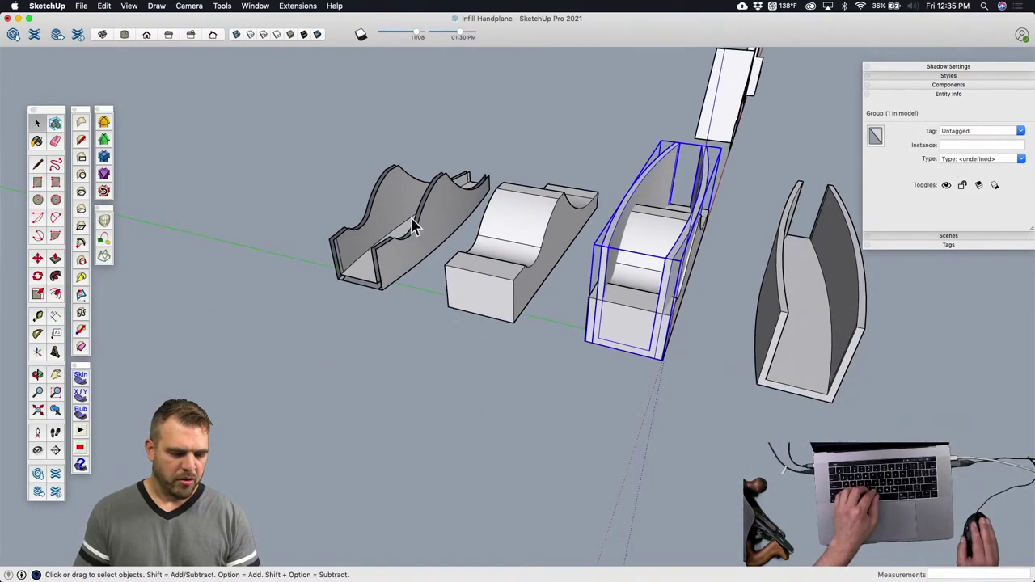
scroll(381, 257, up, 3)
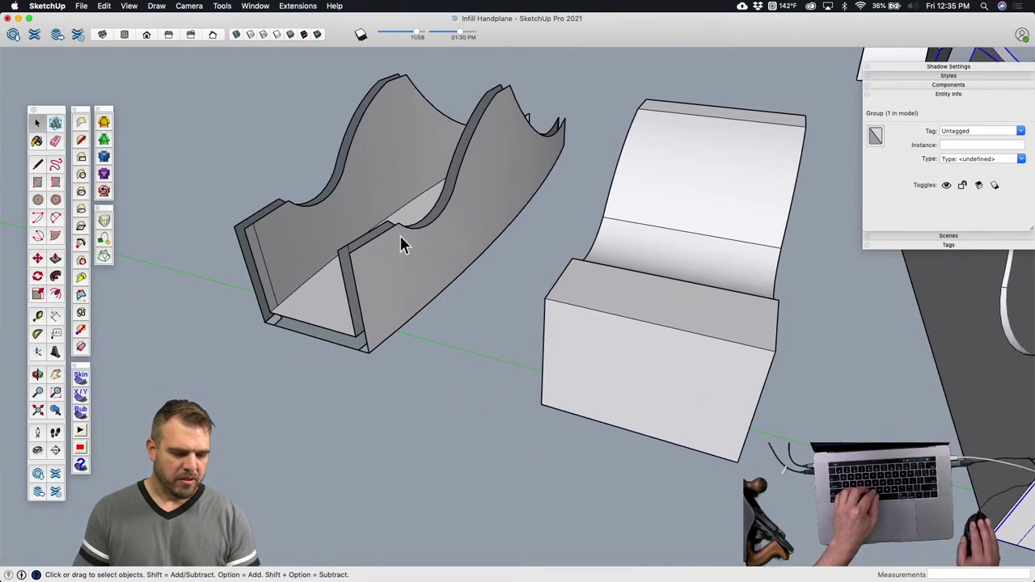
scroll(399, 235, down, 3)
middle_drag(403, 284, 701, 289)
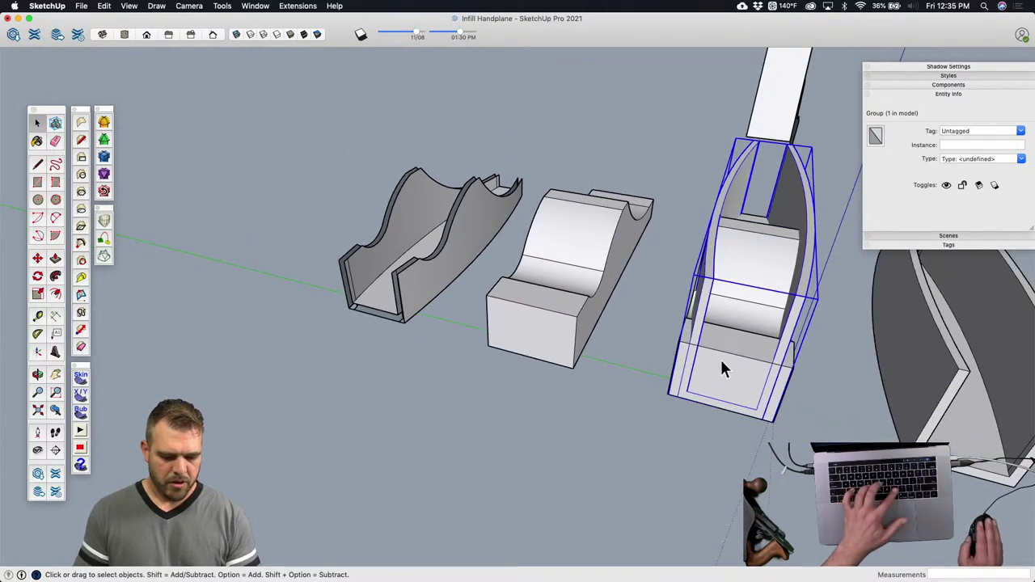
Step: Copy the plane body and set the copy over the middle block
key(m)
click(710, 426)
key(alt)
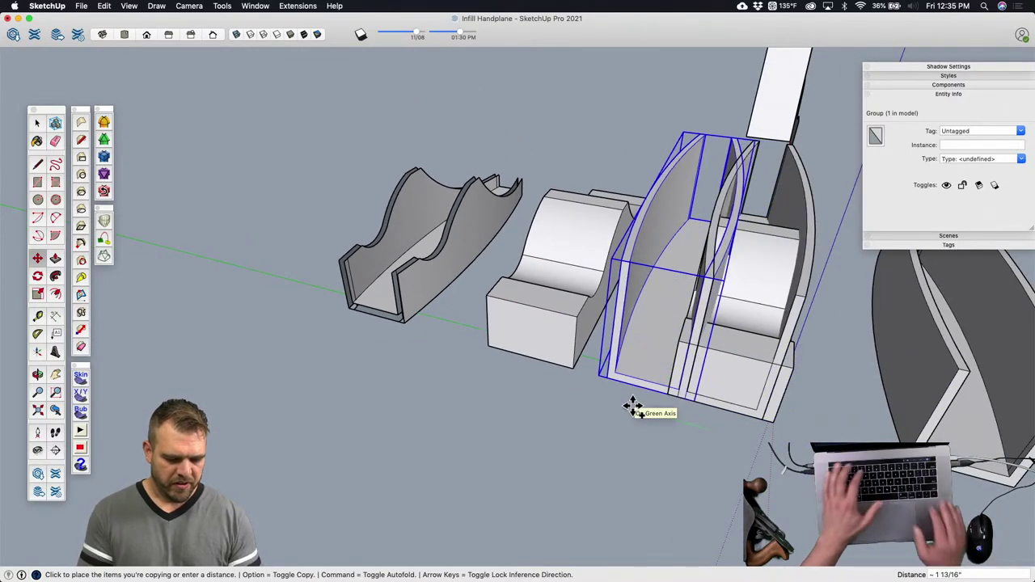
click(630, 407)
key(space)
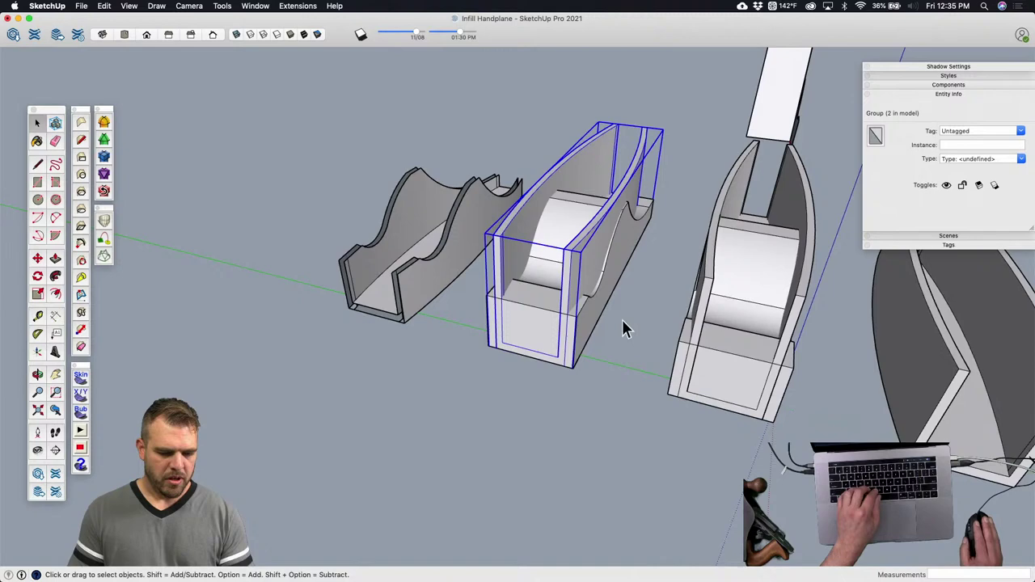
Step: Intersect the middle block's faces with the model, then exit the block
triple_click(619, 247)
middle_drag(631, 302, 566, 245)
right_click(579, 253)
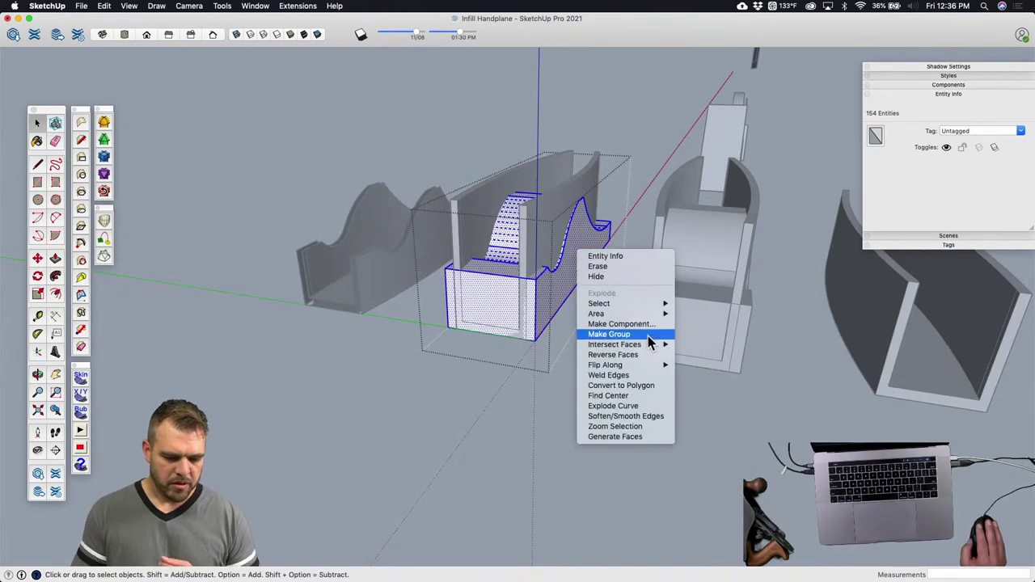
mouse_move(656, 353)
click(706, 345)
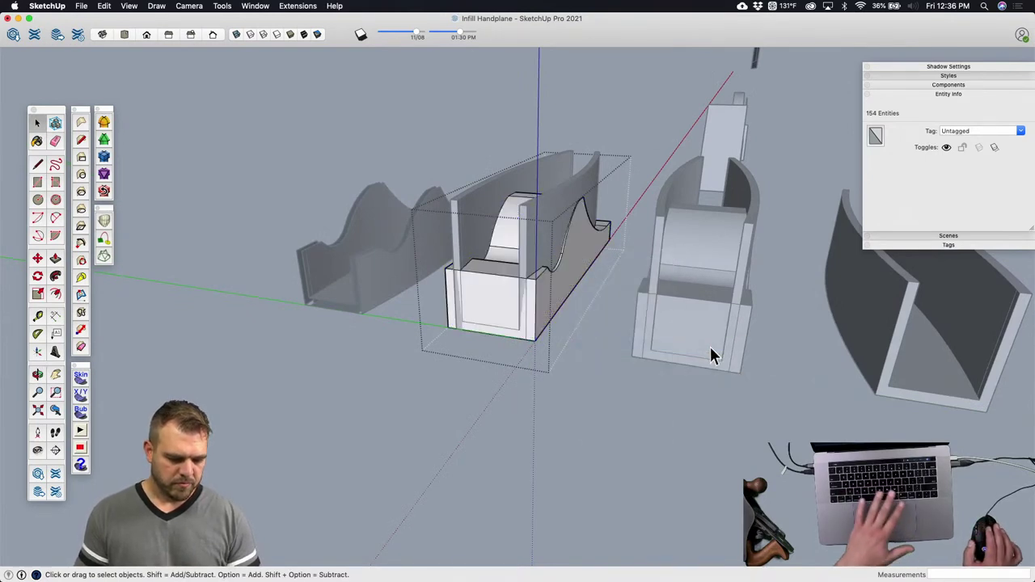
click(543, 376)
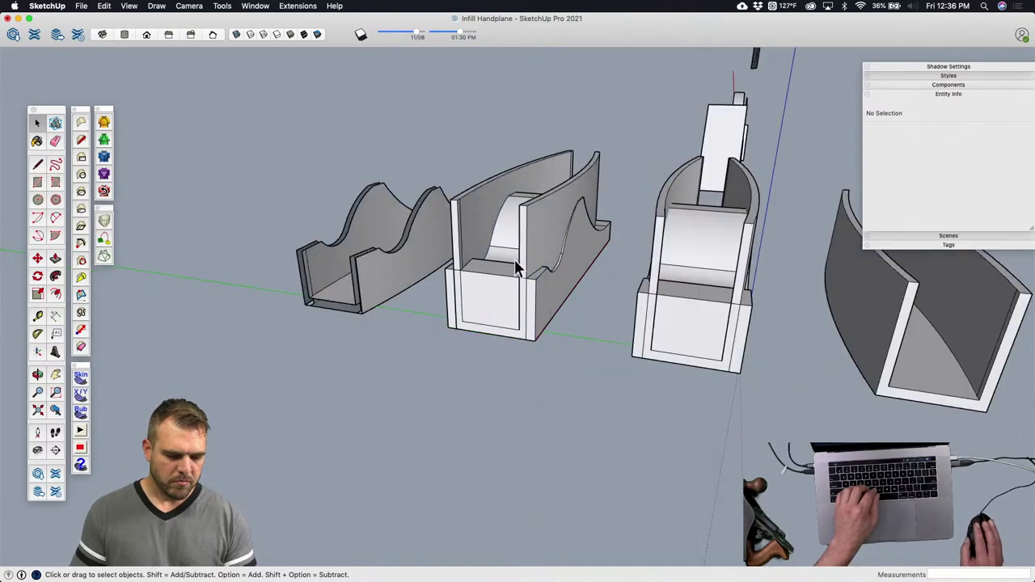
middle_drag(514, 260, 602, 336)
Step: Move the infill block 10 units out along the green axis
click(601, 341)
key(m)
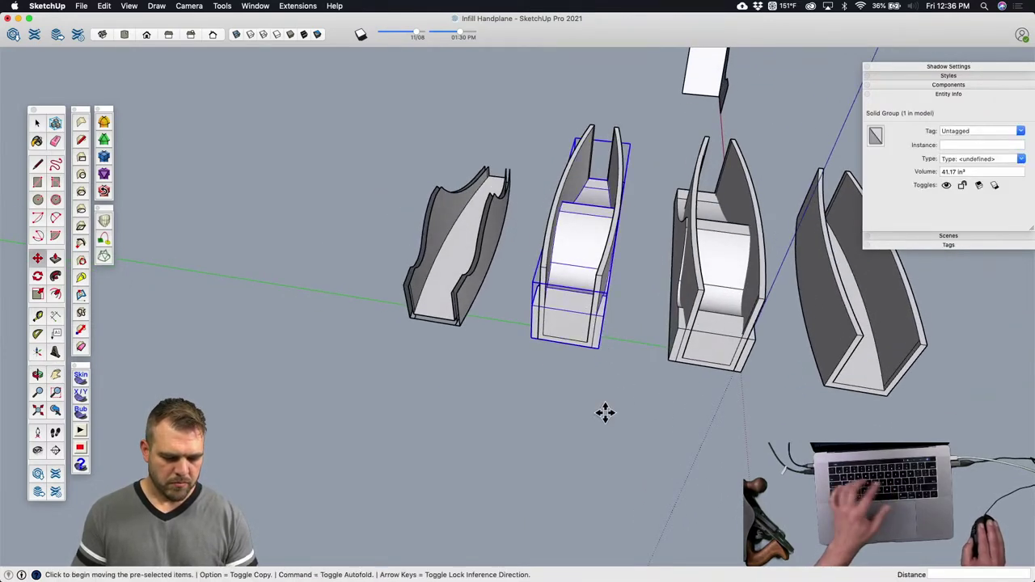
click(605, 412)
text(10)
key(Return)
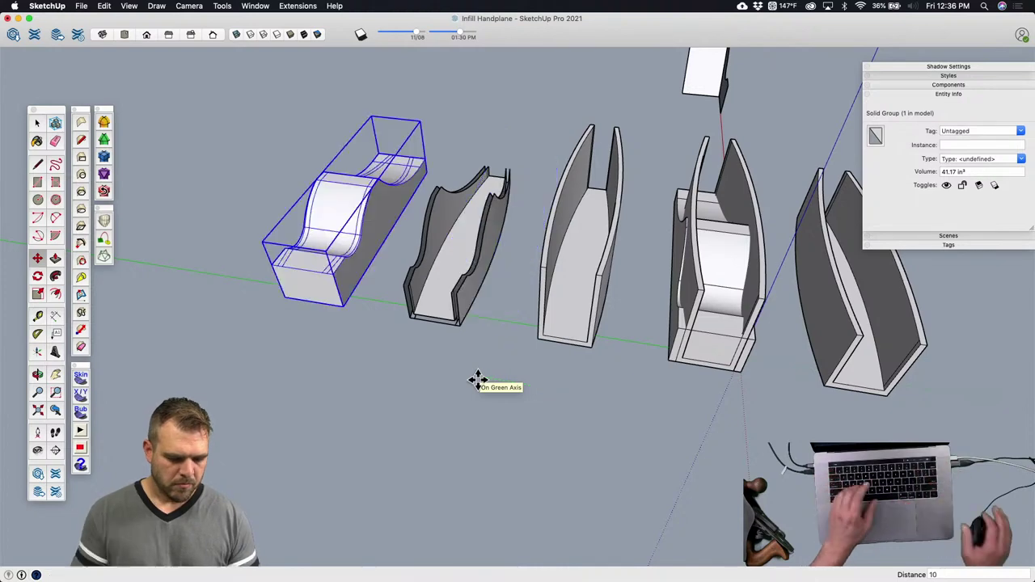
middle_drag(467, 383, 544, 433)
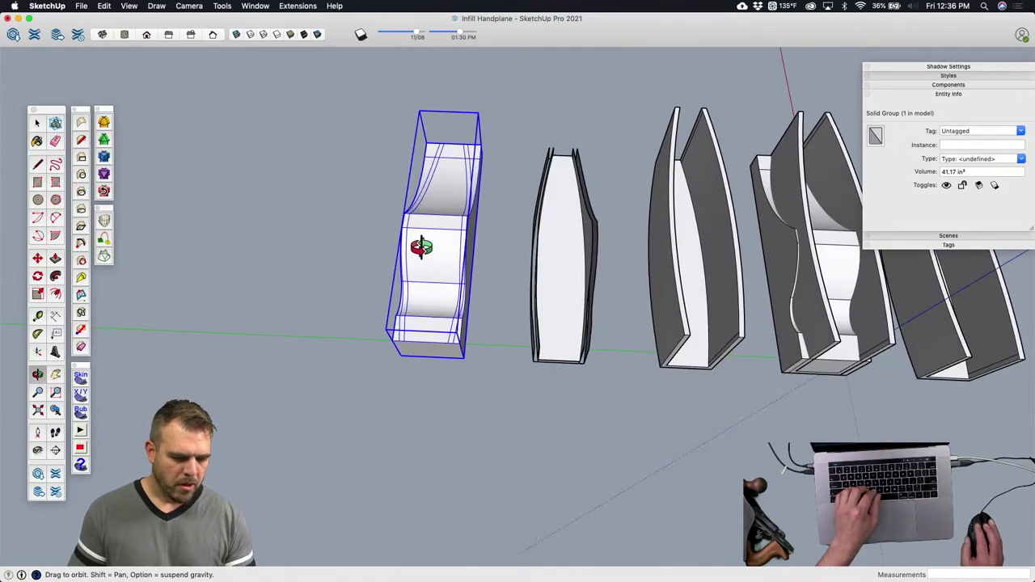
scroll(435, 266, up, 5)
Step: Open the infill block for editing and orbit along its curved top
double_click(444, 280)
middle_drag(456, 272, 321, 369)
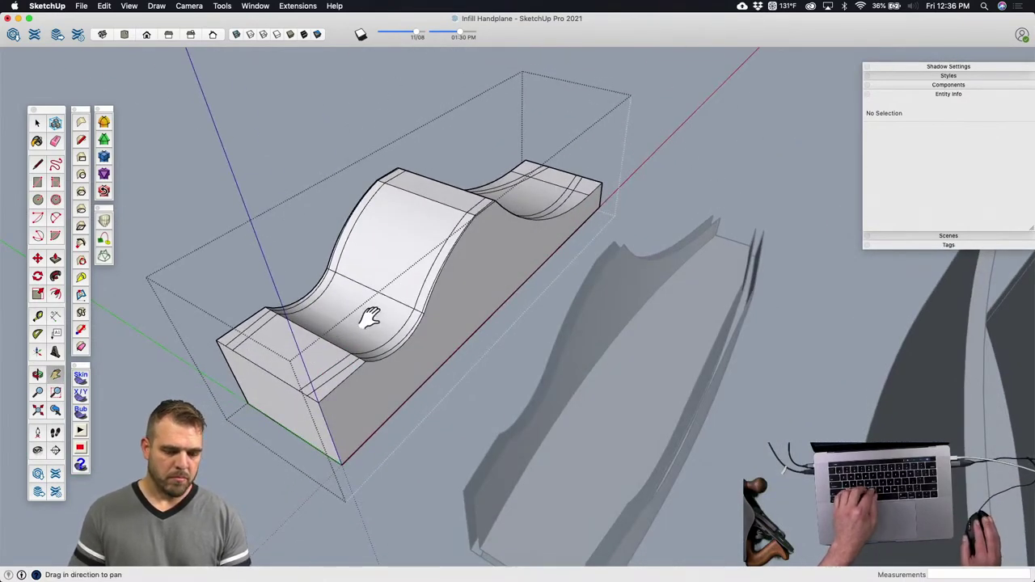
shift+middle_drag(370, 318, 401, 272)
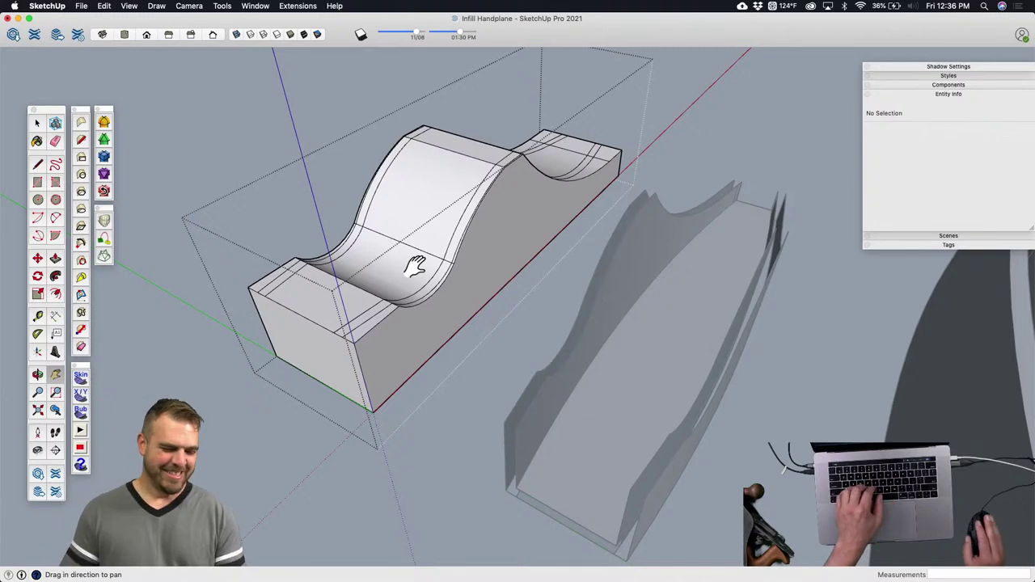
scroll(396, 293, up, 2)
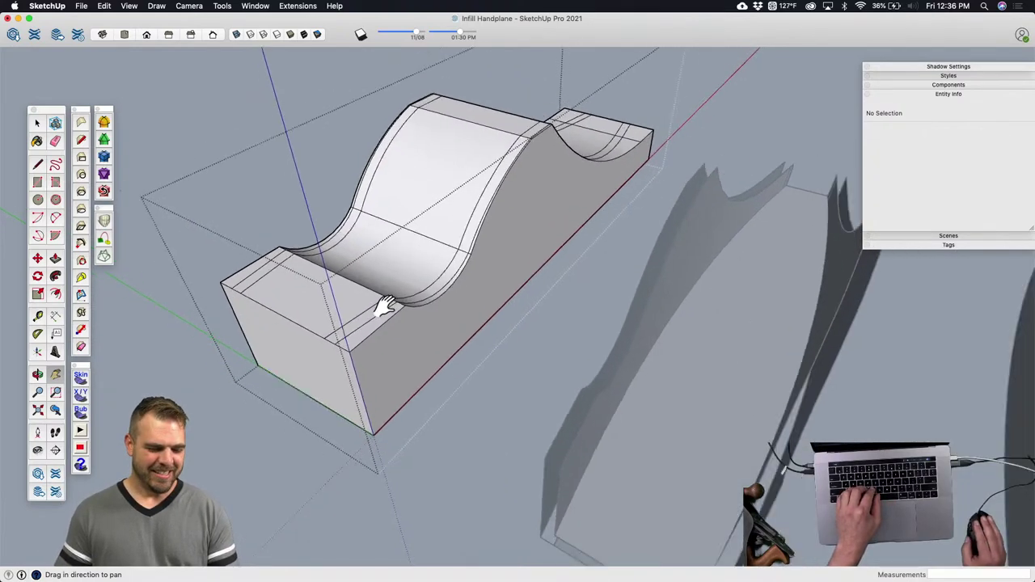
scroll(405, 324, up, 10)
Step: Select the first thin strip faces along the block's curve
key(space)
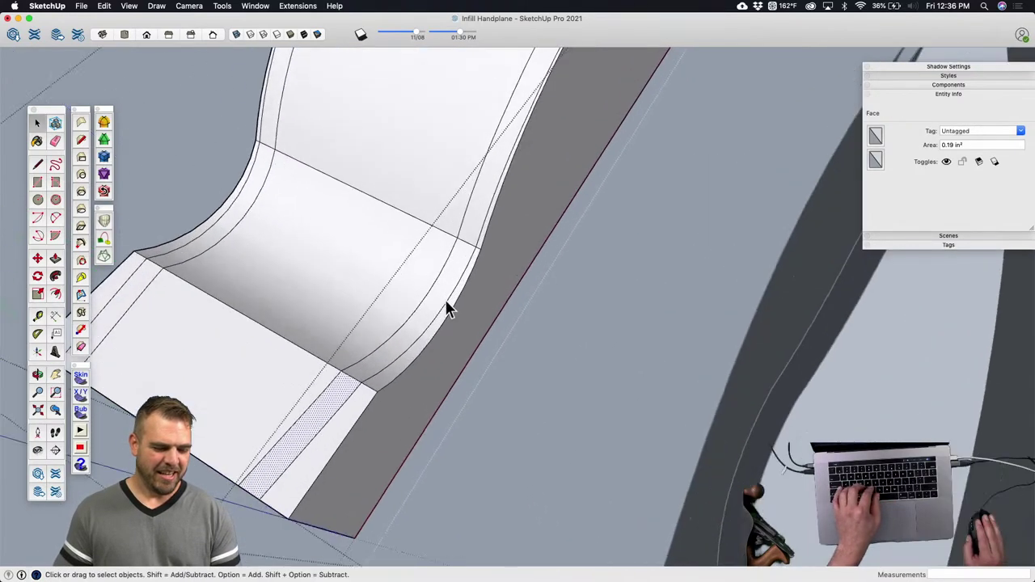
shift+click(469, 243)
shift+click(480, 202)
scroll(478, 329, down, 6)
scroll(529, 253, up, 3)
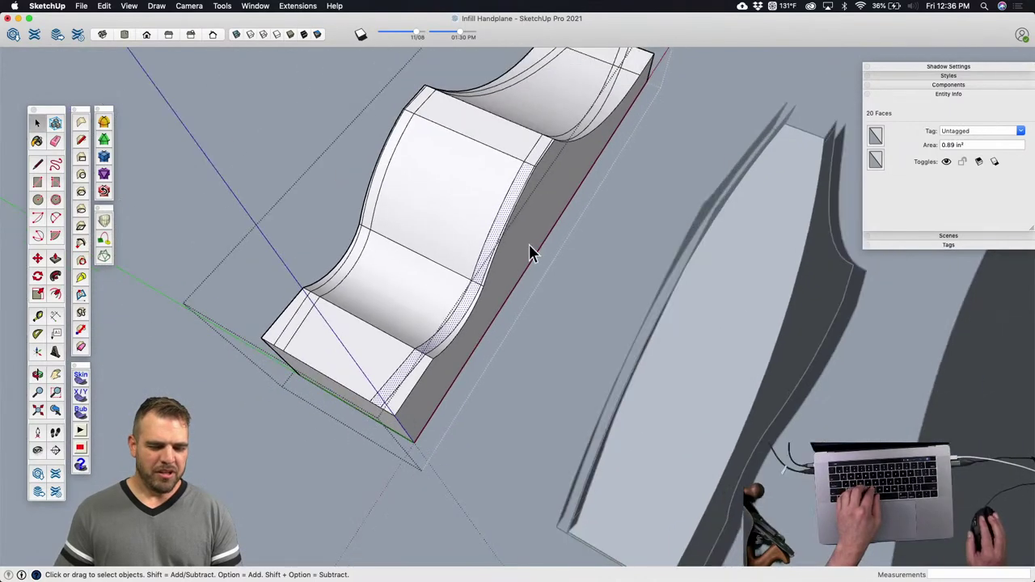
scroll(540, 160, up, 3)
shift+click(550, 162)
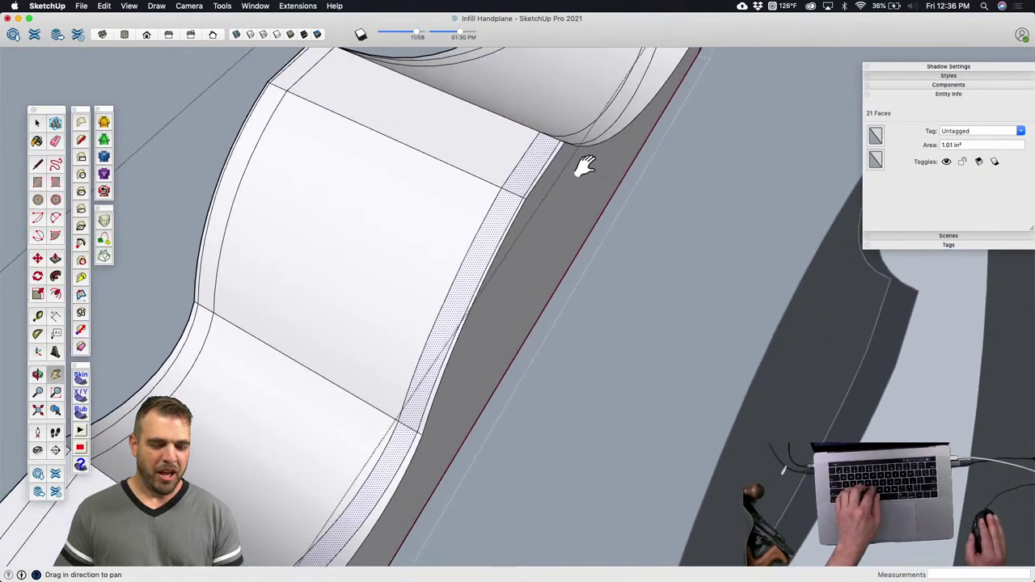
scroll(587, 243, up, 3)
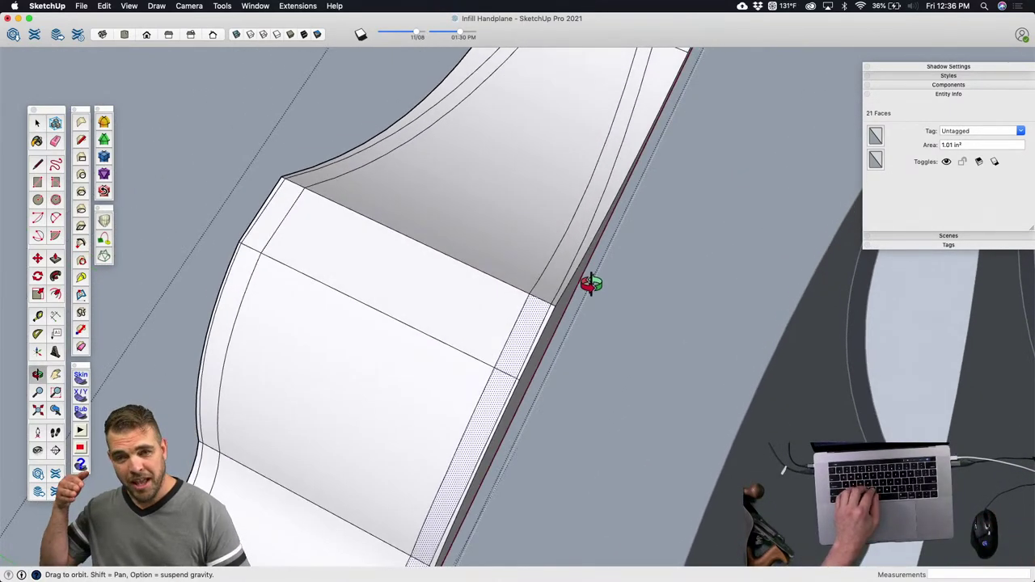
Step: Add the next strip faces along the block's curved edges to the selection
shift+click(556, 275)
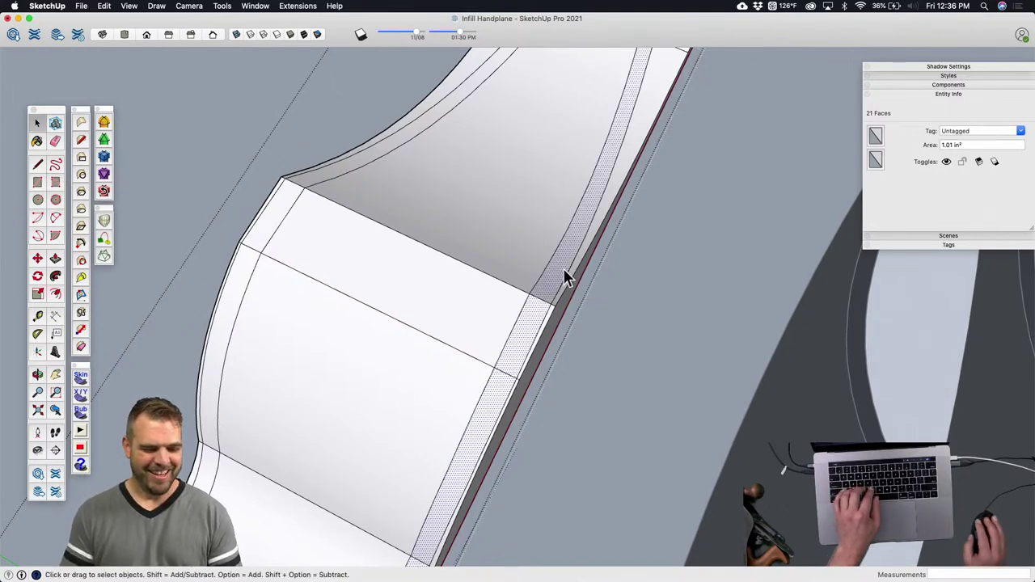
scroll(564, 271, down, 3)
scroll(599, 210, up, 4)
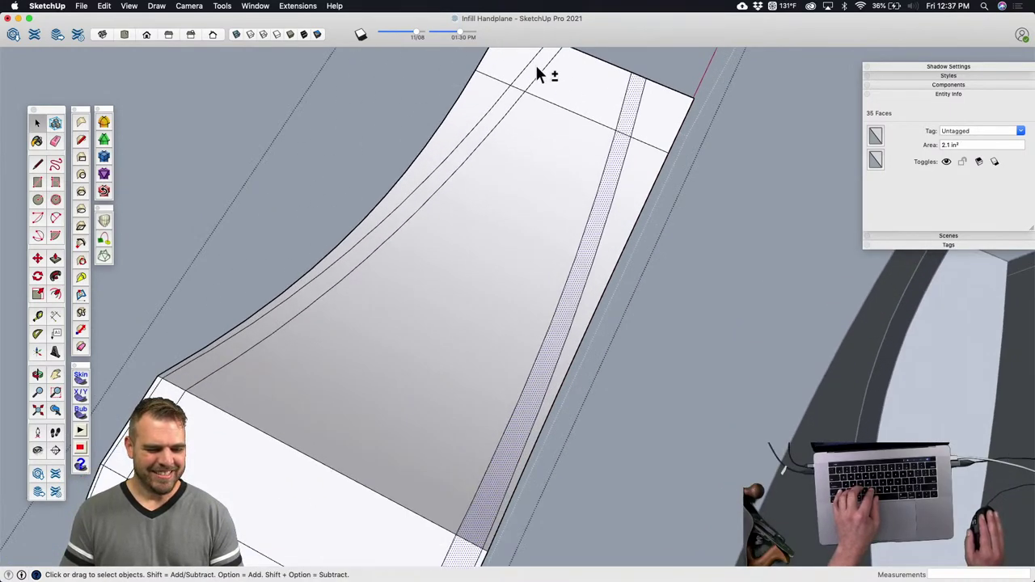
shift+click(510, 91)
scroll(566, 101, down, 3)
scroll(440, 203, up, 4)
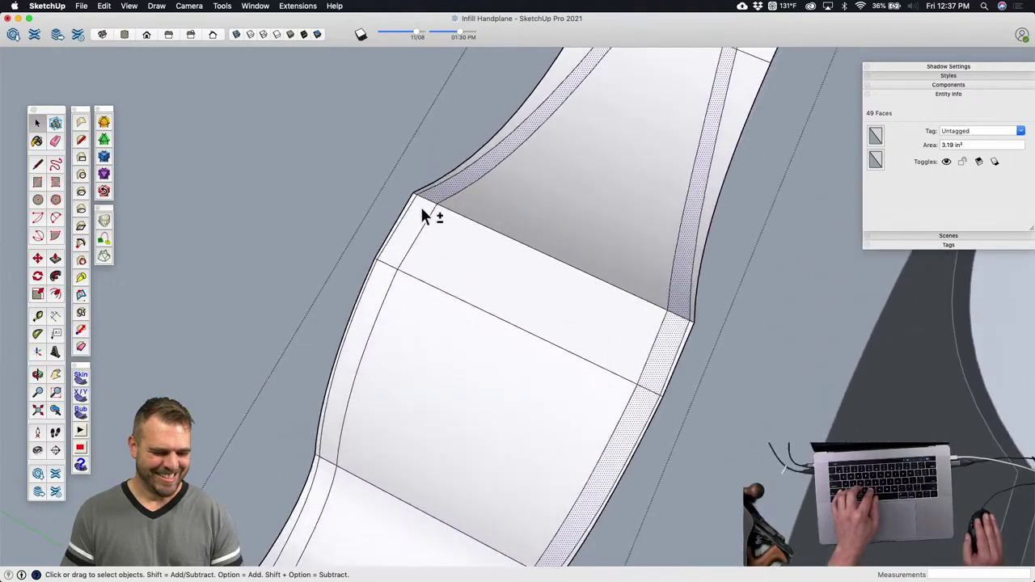
Step: Add the left and end strip faces to reach 70 selected faces, then exit the block
shift+click(395, 275)
scroll(328, 376, down, 3)
scroll(341, 417, up, 4)
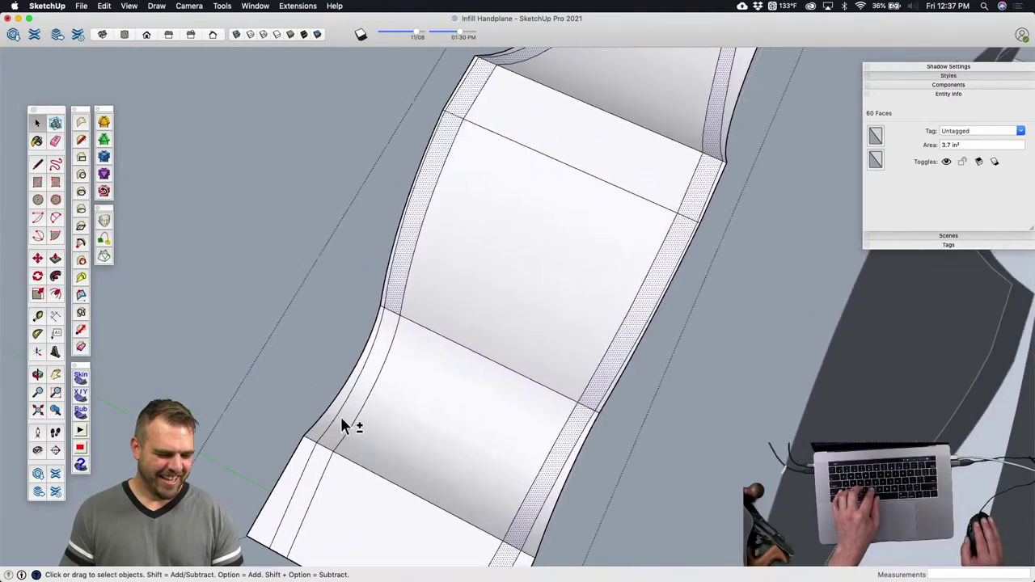
shift+click(315, 467)
scroll(247, 322, down, 3)
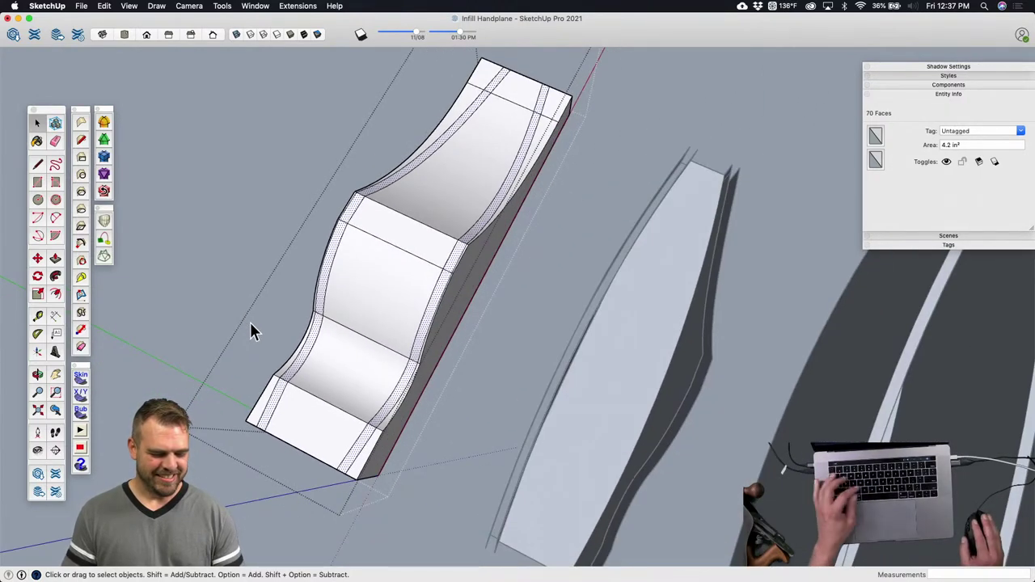
middle_drag(250, 322, 299, 296)
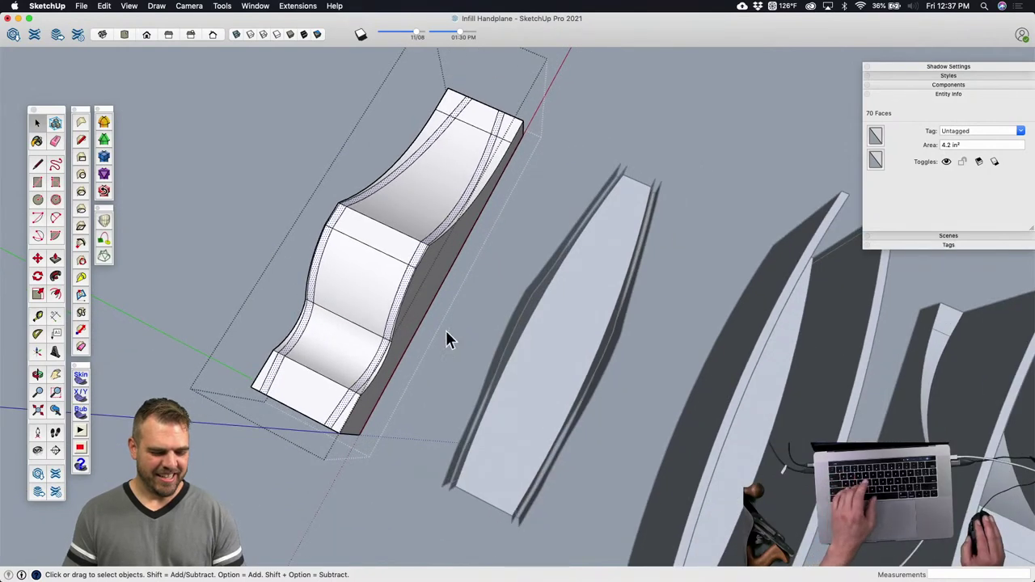
middle_drag(447, 338, 314, 218)
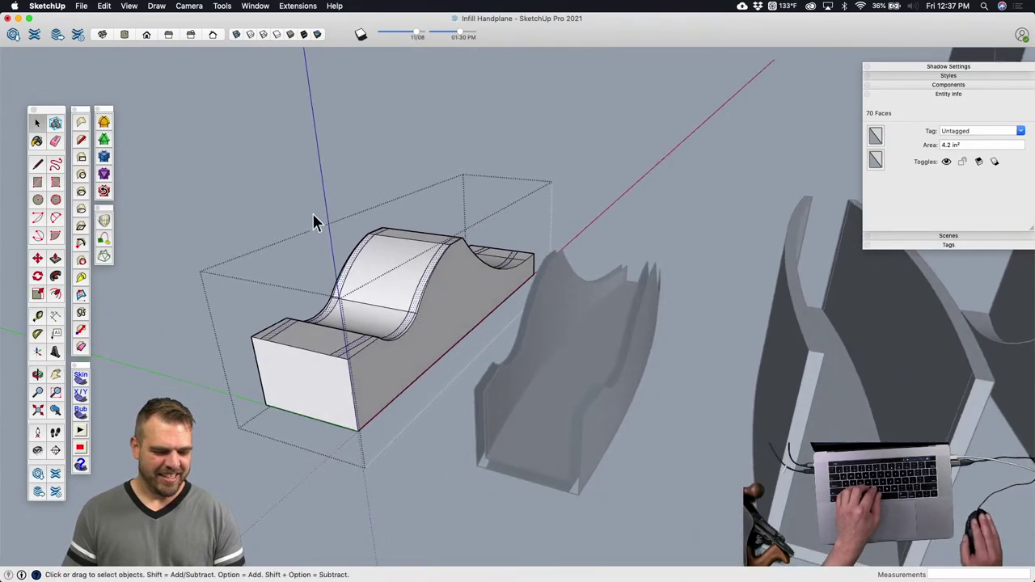
click(314, 218)
Step: Hide the infill block, paste the strip curves in place, and move them 5 onto the body
click(374, 293)
key(Delete)
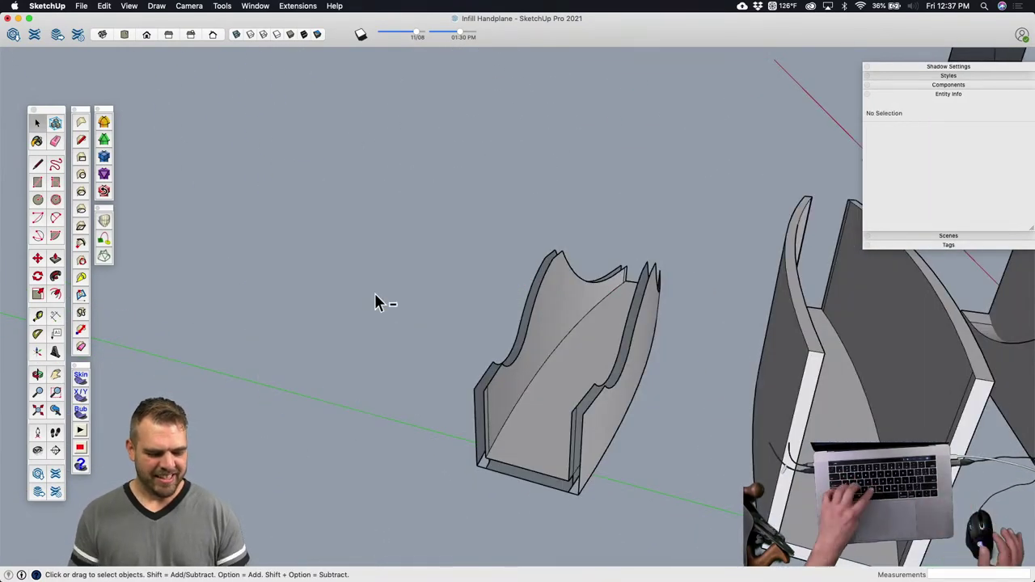
key(super+z)
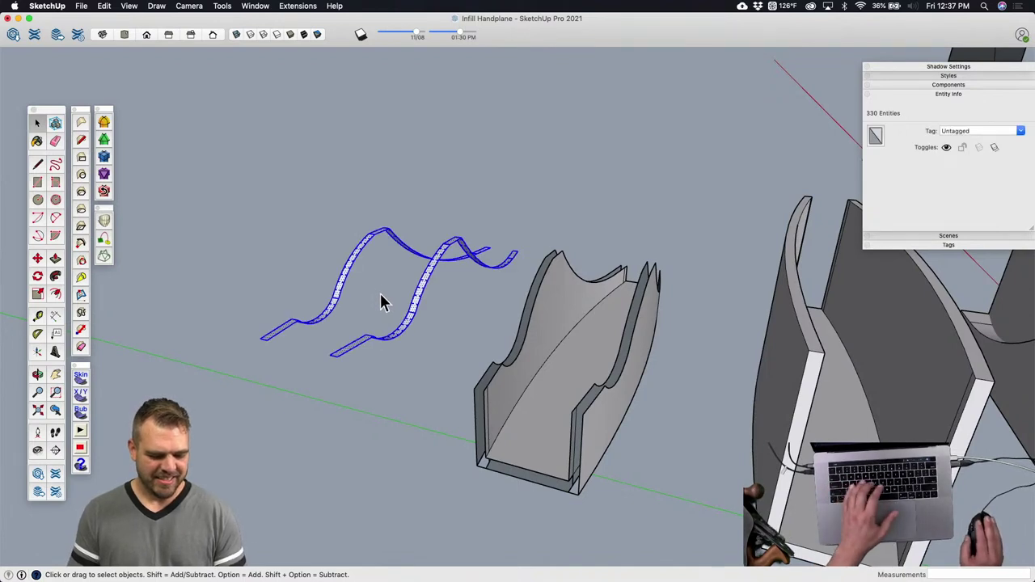
key(m)
click(425, 402)
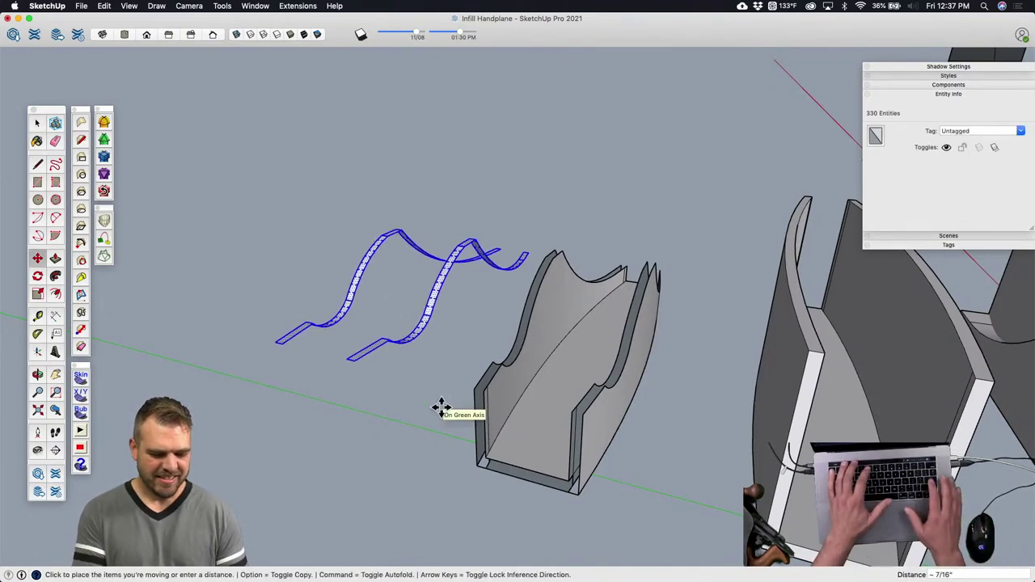
text(5)
key(Return)
middle_drag(441, 407, 457, 334)
scroll(457, 334, up, 6)
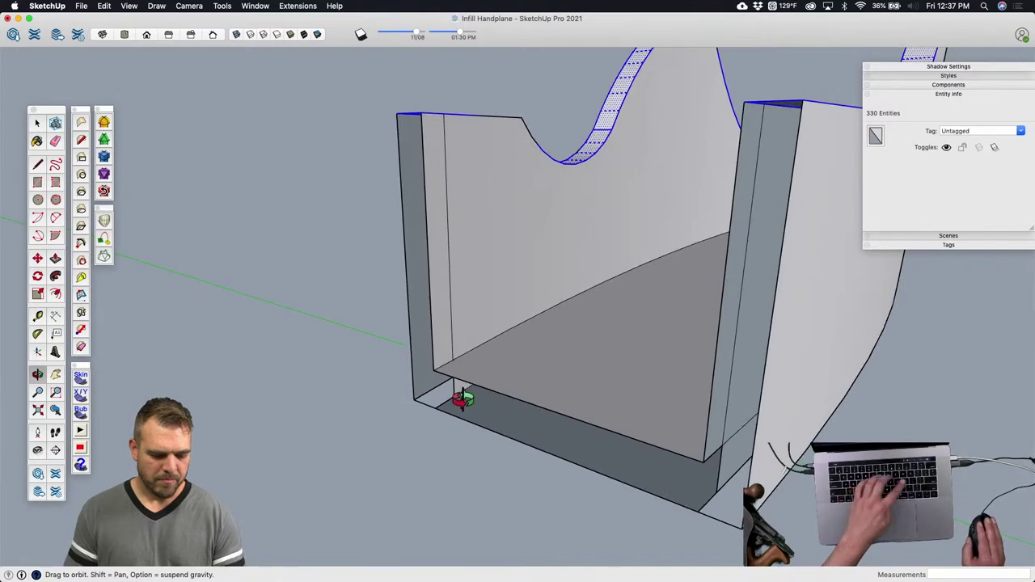
Step: Draw an edge at the plane body's inner bottom corner, then select the whole body
key(l)
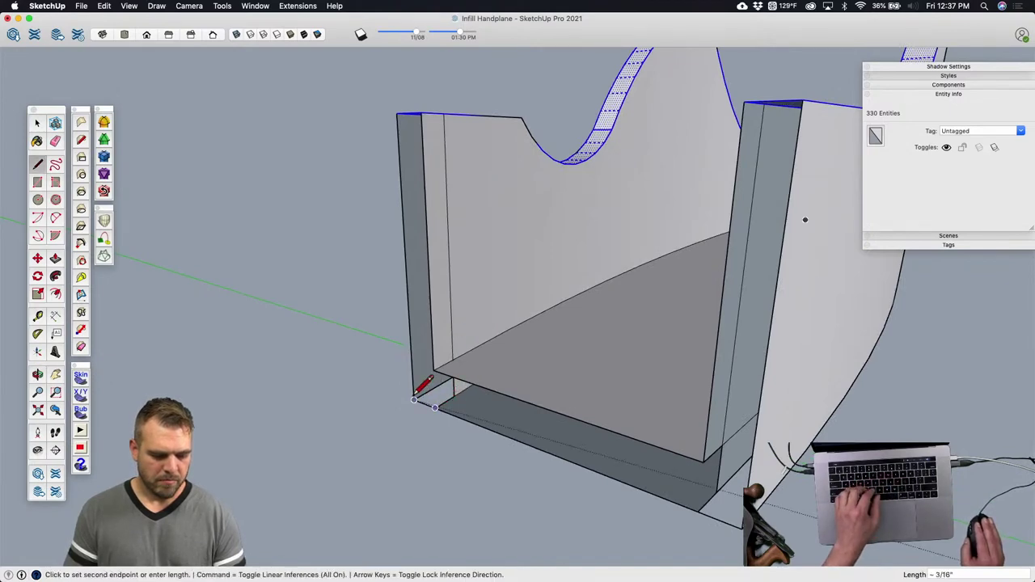
middle_drag(414, 399, 493, 364)
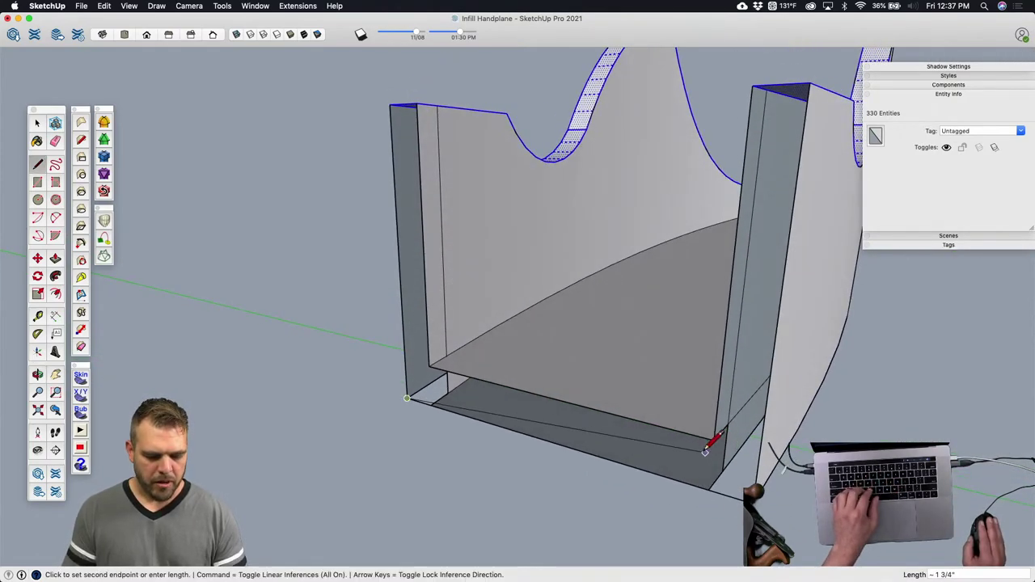
click(429, 366)
click(431, 405)
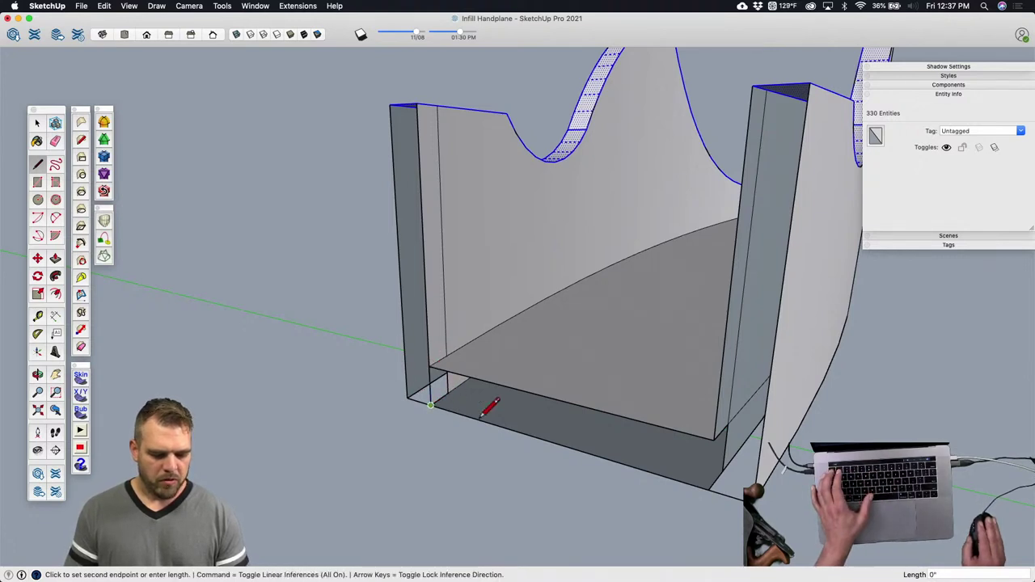
click(715, 429)
key(space)
click(712, 432)
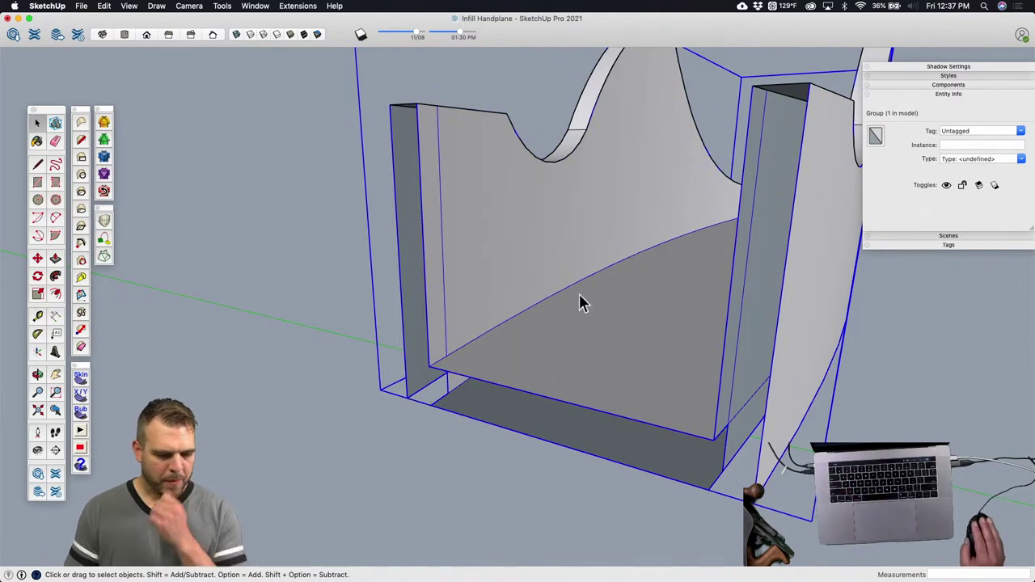
Step: Orbit around the trough and window-select the curved top faces along both side walls
scroll(579, 303, down, 5)
middle_drag(589, 354, 550, 346)
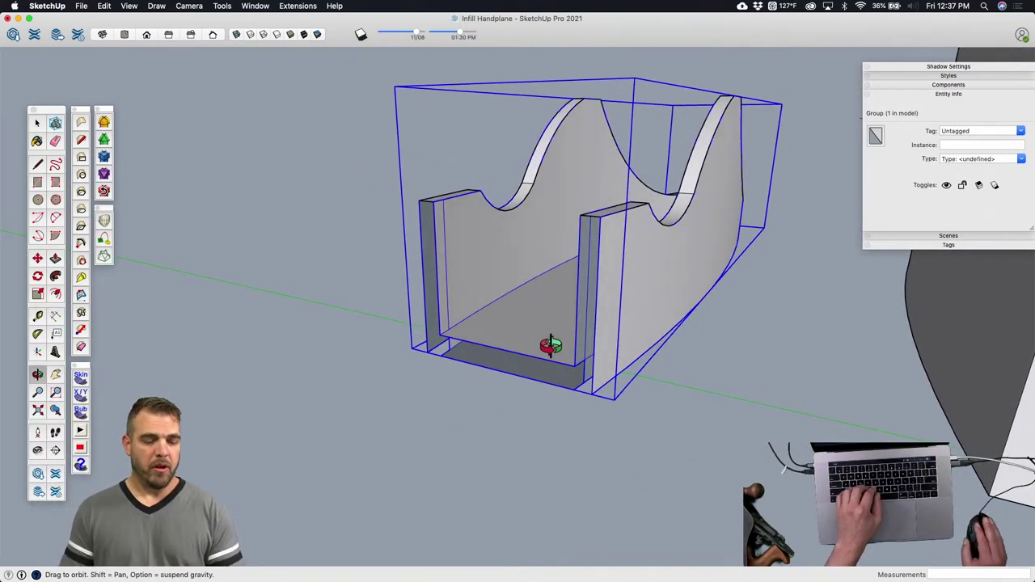
middle_drag(555, 300, 490, 313)
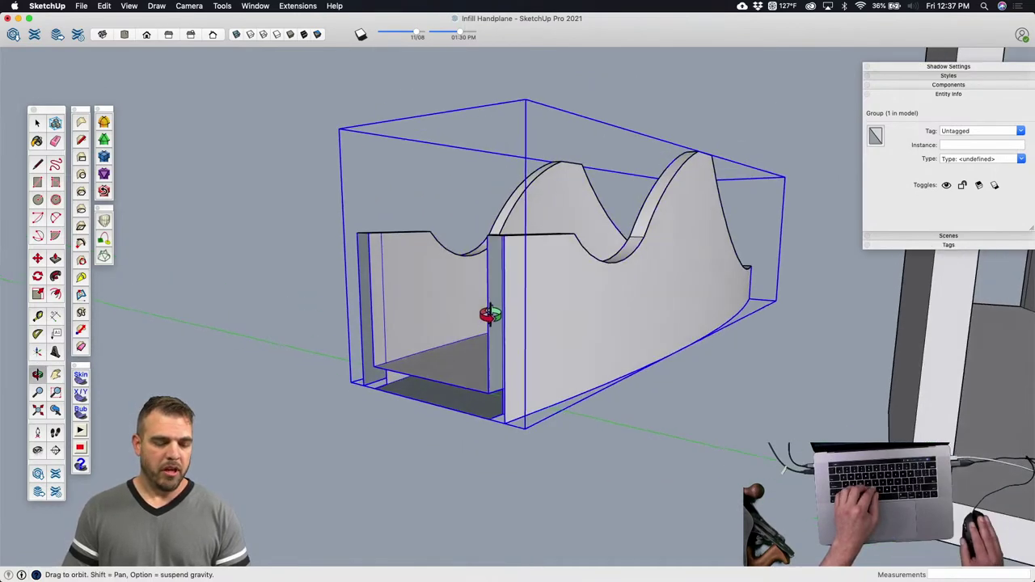
drag(294, 67, 799, 316)
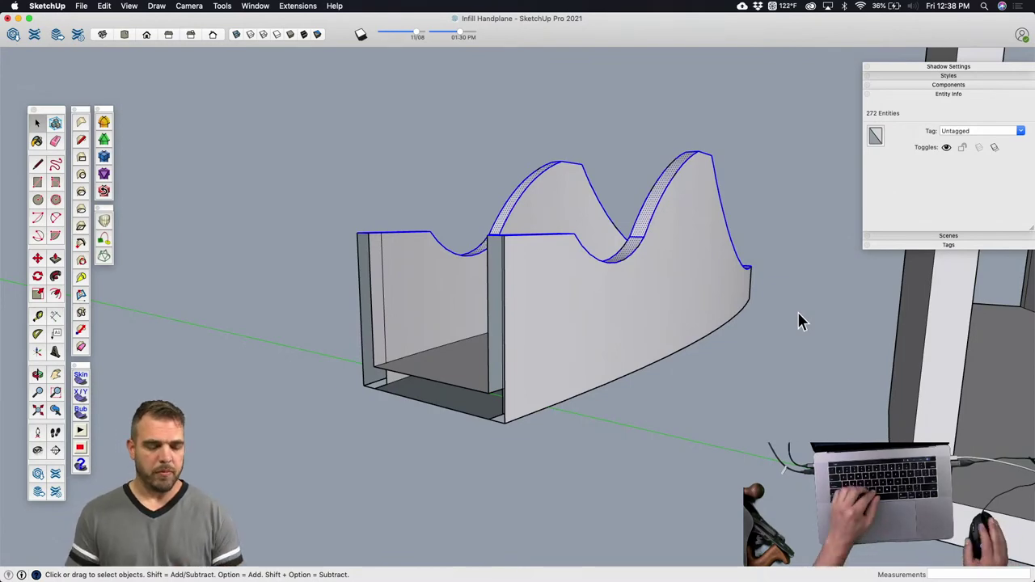
Step: Select all the model's parts except the handplane body
key(o)
drag(613, 320, 636, 402)
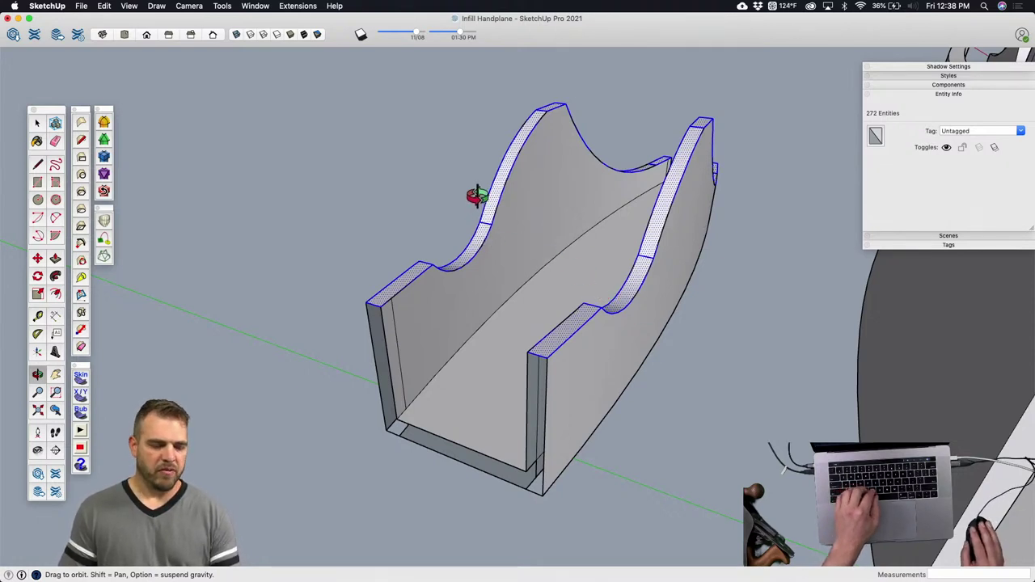
scroll(482, 194, down, 3)
scroll(471, 278, up, 5)
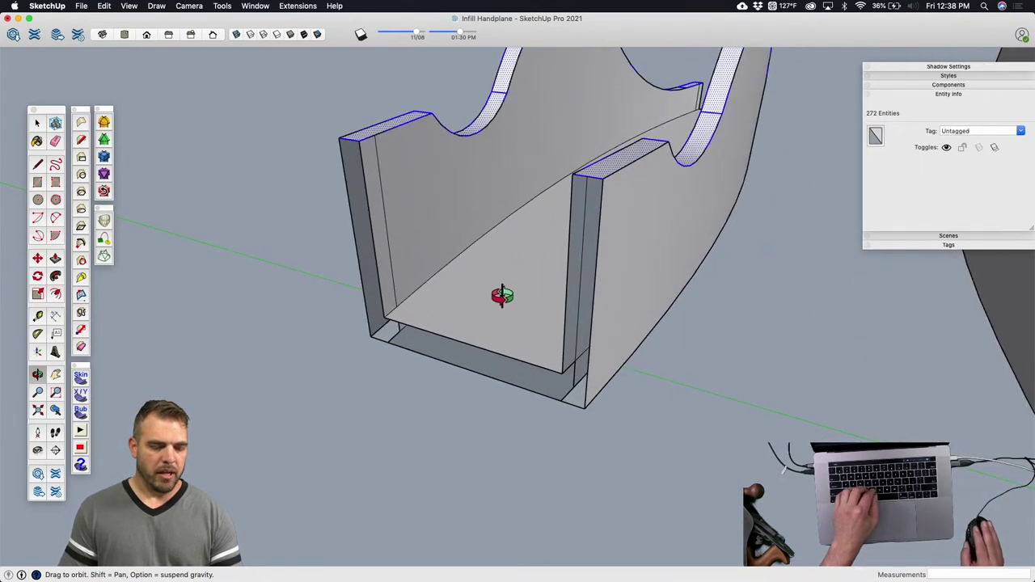
key(super+t)
key(space)
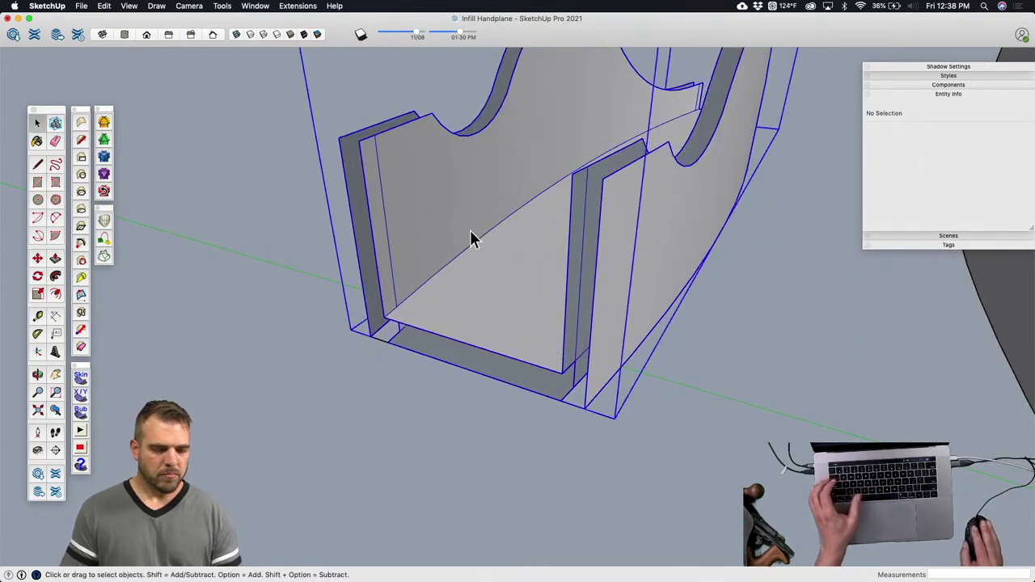
key(super+a)
alt+shift+click(473, 240)
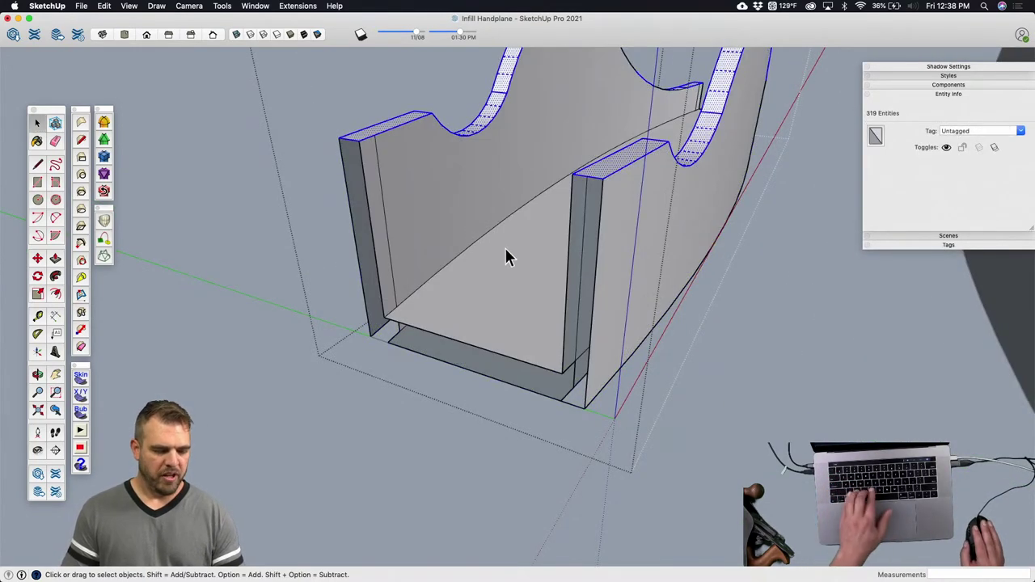
Step: Zoom out to the other parts and orbit around to the U-channel part's end
scroll(511, 279, down, 5)
scroll(530, 267, up, 5)
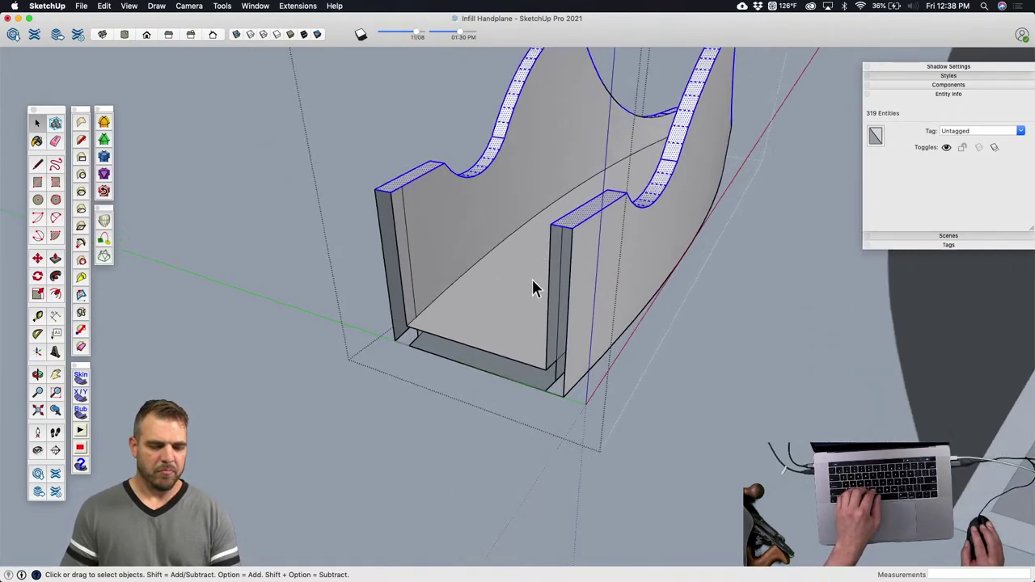
key(l)
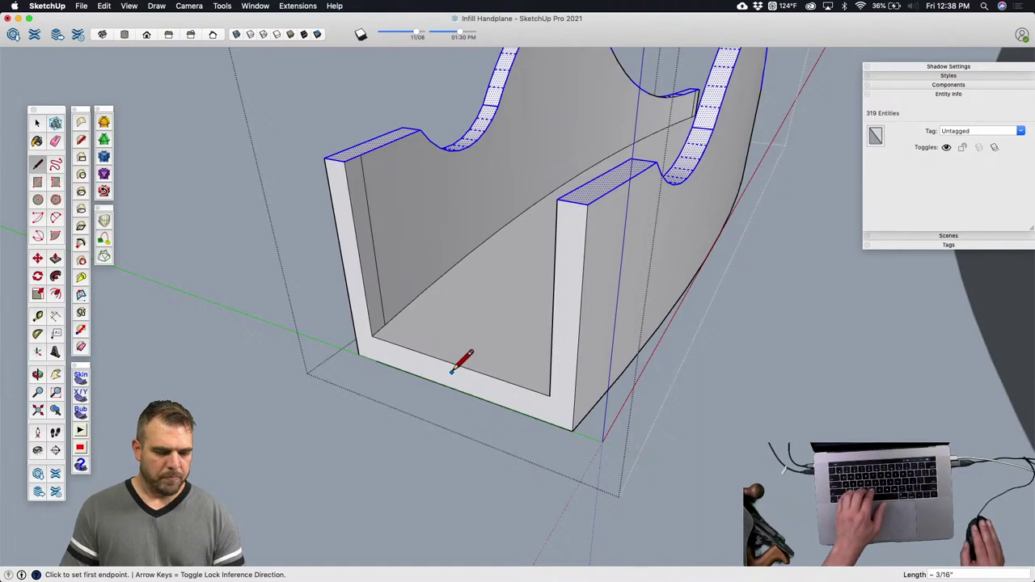
scroll(457, 353, down, 5)
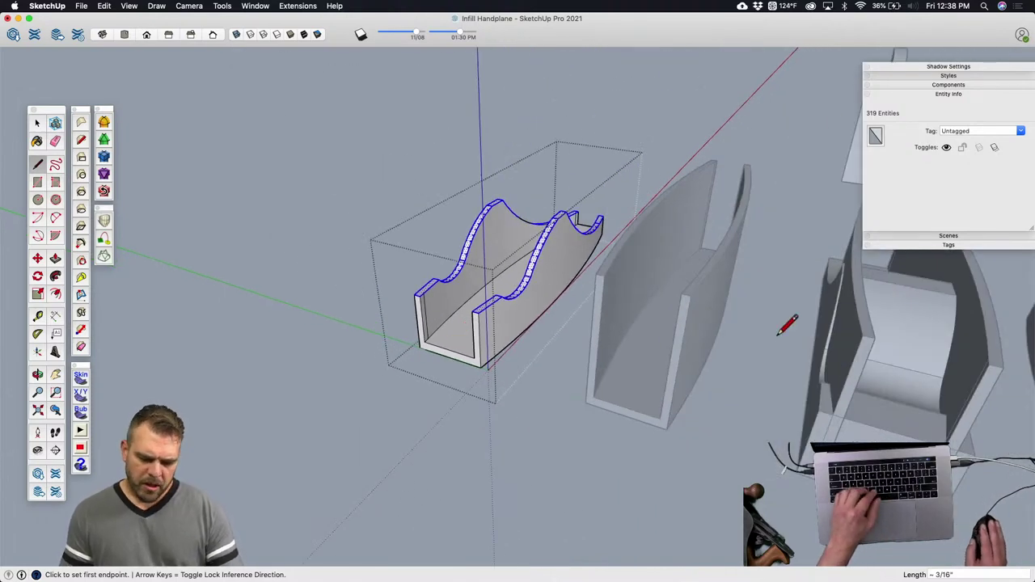
scroll(680, 339, down, 2)
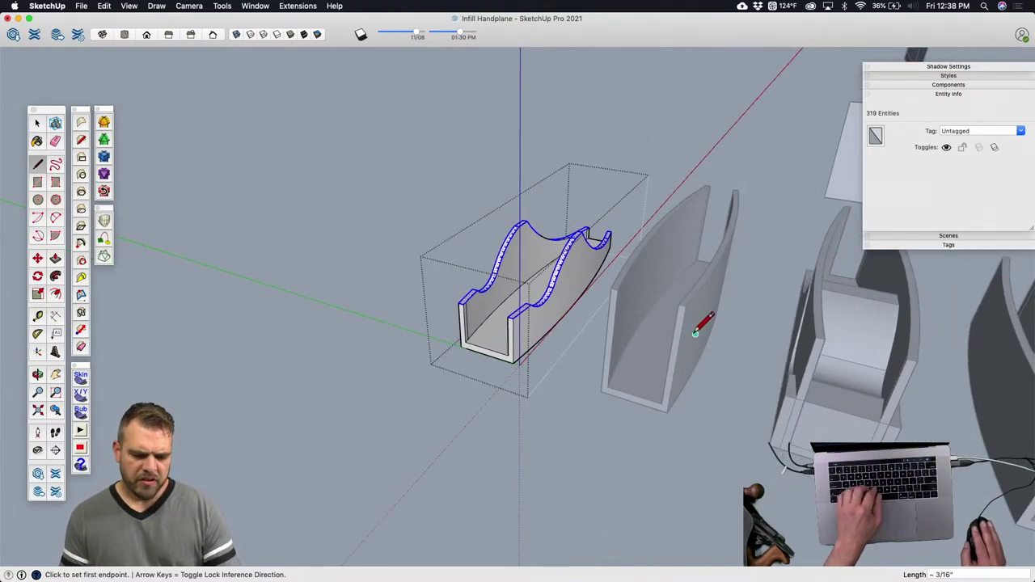
scroll(671, 312, down, 2)
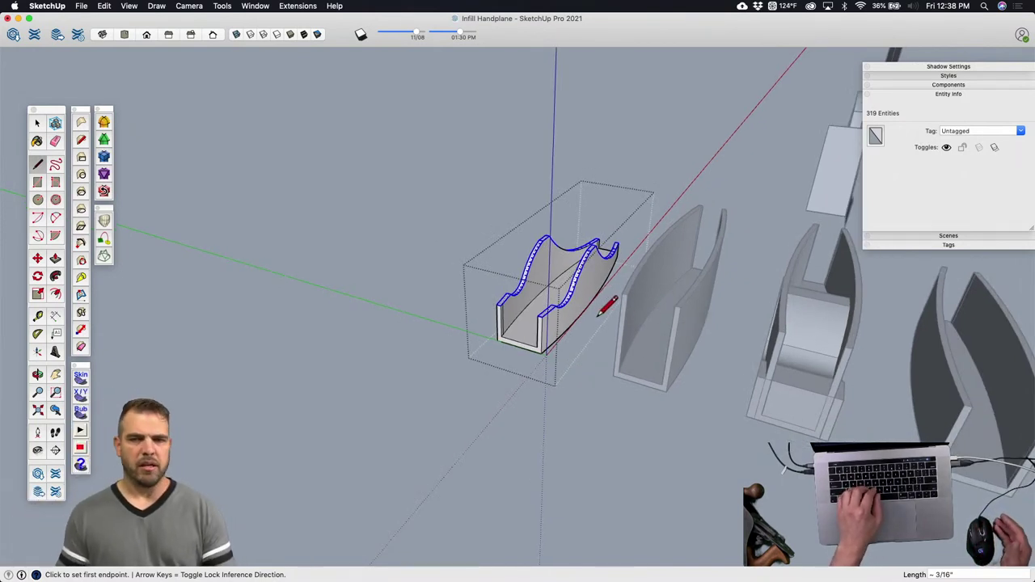
key(space)
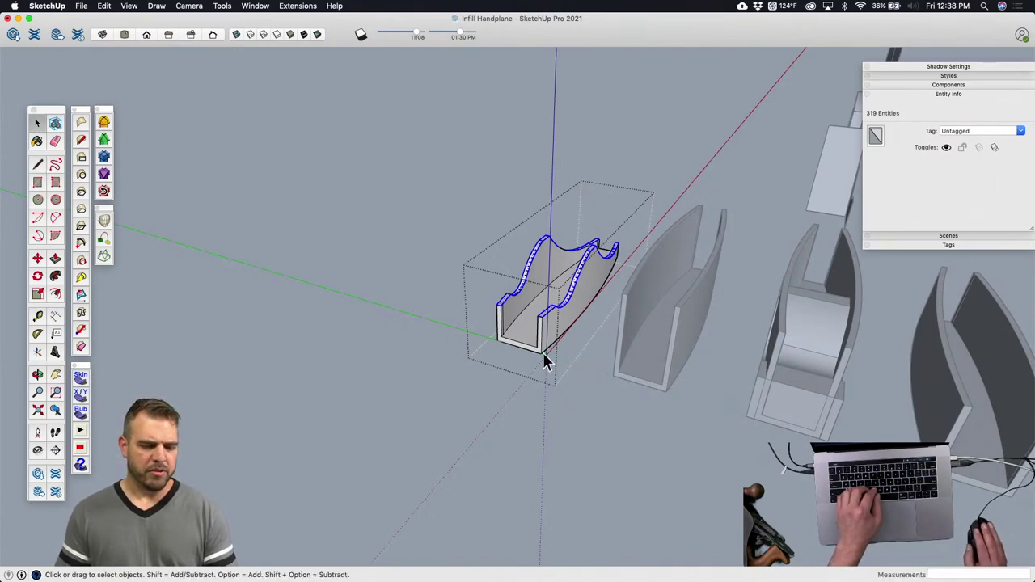
scroll(577, 339, up, 3)
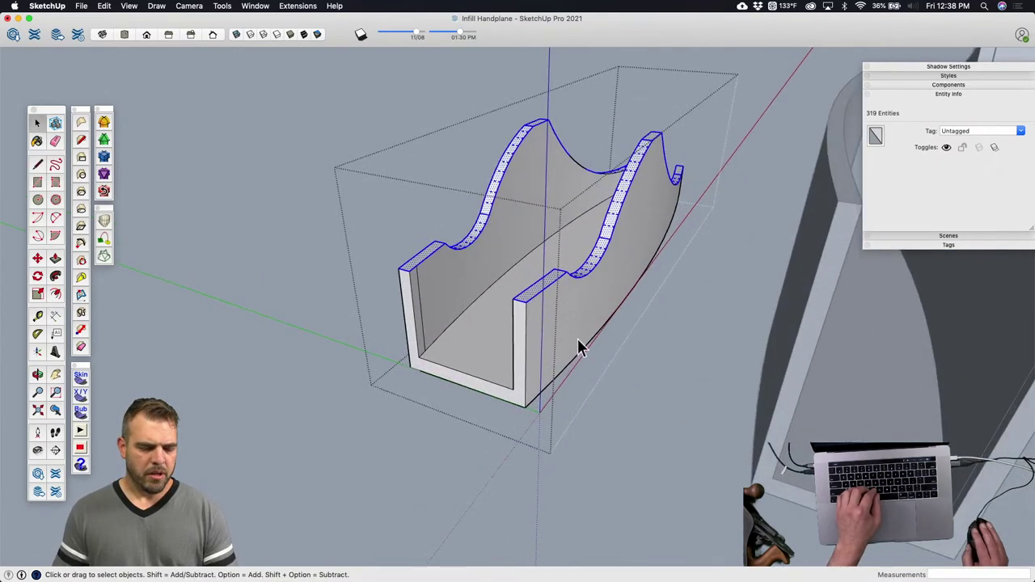
click(615, 402)
middle_drag(616, 402, 571, 335)
Step: Select the U-channel geometry and draw a line closing the missing inner-corner face
triple_click(571, 335)
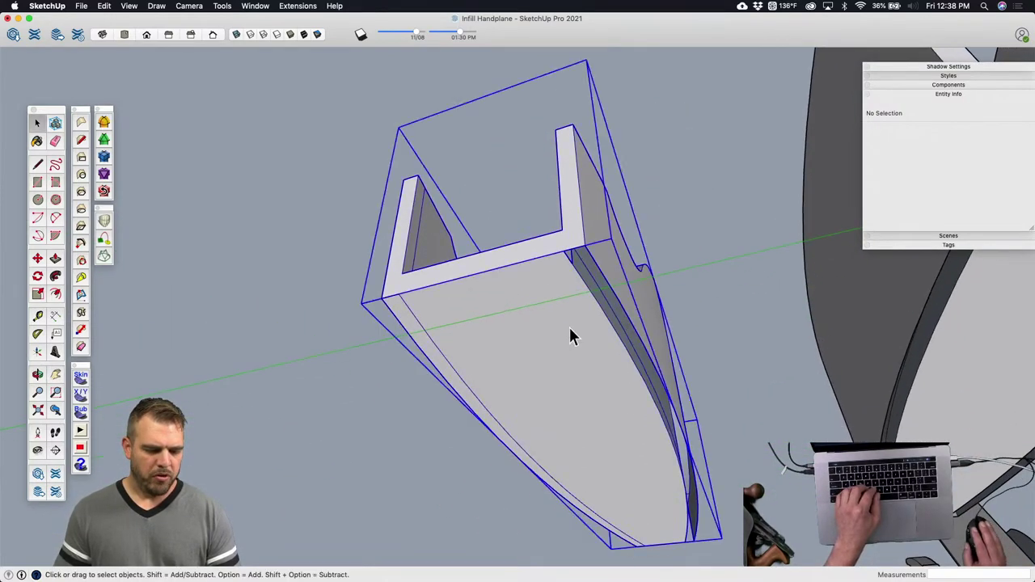
scroll(558, 230, up, 3)
key(l)
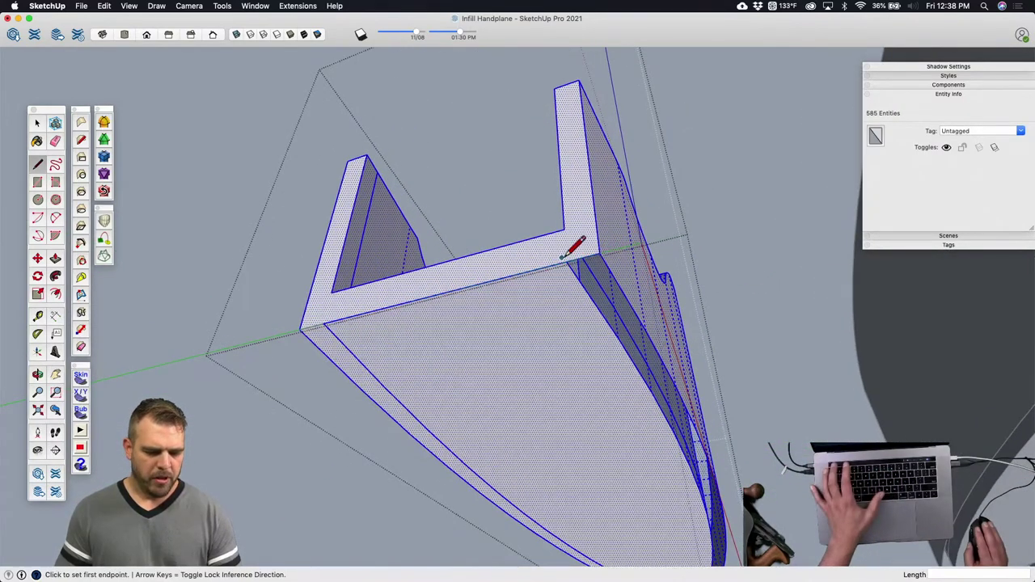
click(568, 260)
click(600, 256)
key(space)
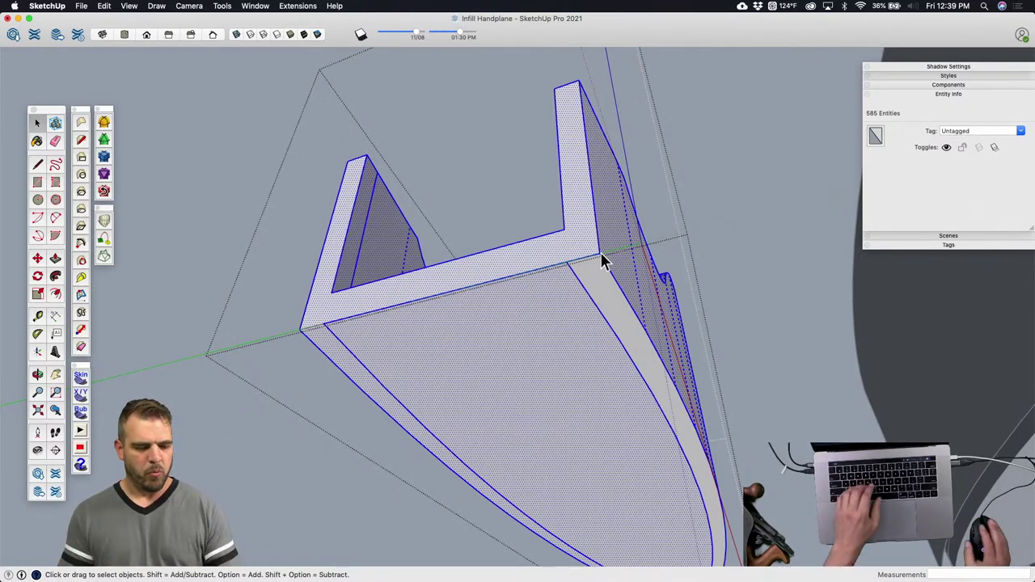
Step: Erase the stray curve line on the part's bottom face
key(e)
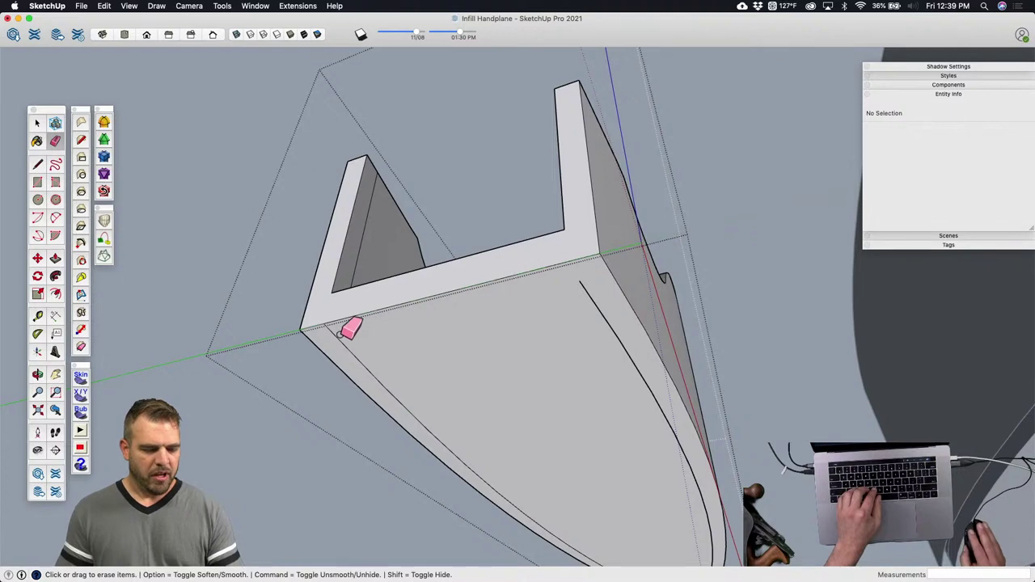
key(space)
click(351, 348)
double_click(350, 349)
click(349, 352)
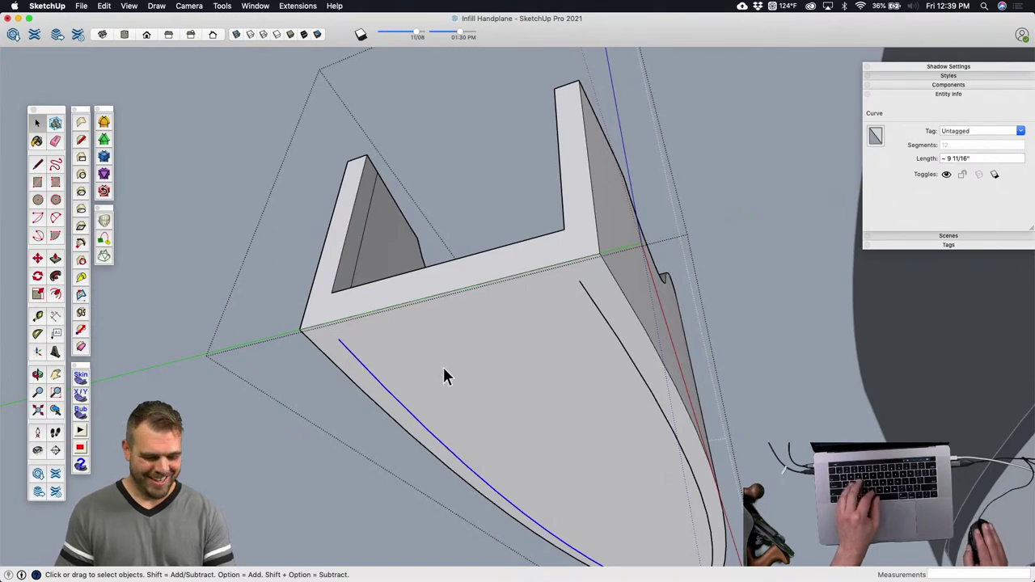
key(e)
click(596, 307)
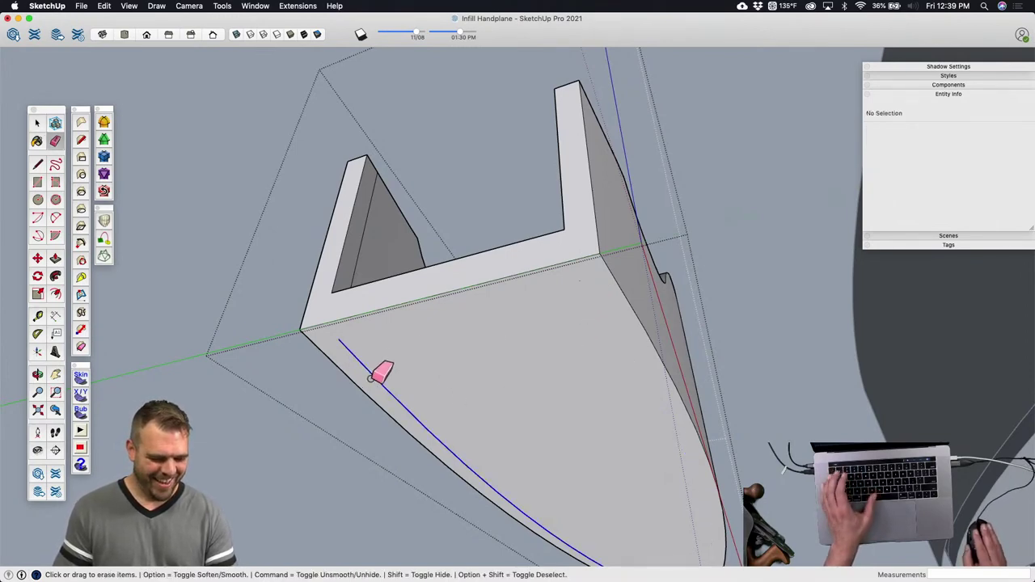
Step: Erase the stray edge near the part's tip
key(space)
mouse_move(428, 404)
middle_down()
mouse_move(513, 456)
mouse_move(485, 231)
mouse_move(609, 458)
middle_up()
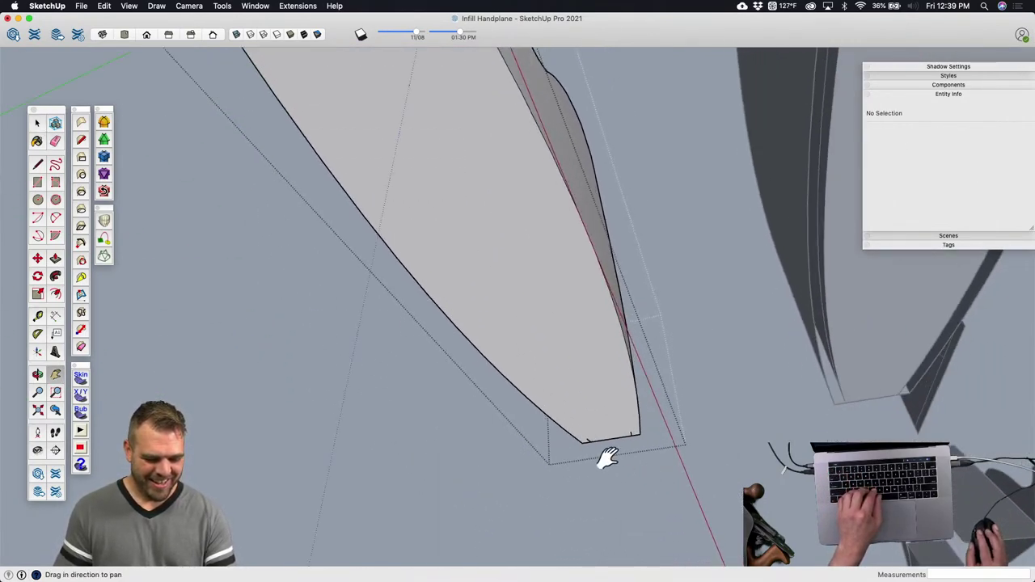
scroll(608, 458, up, 3)
key(e)
click(671, 414)
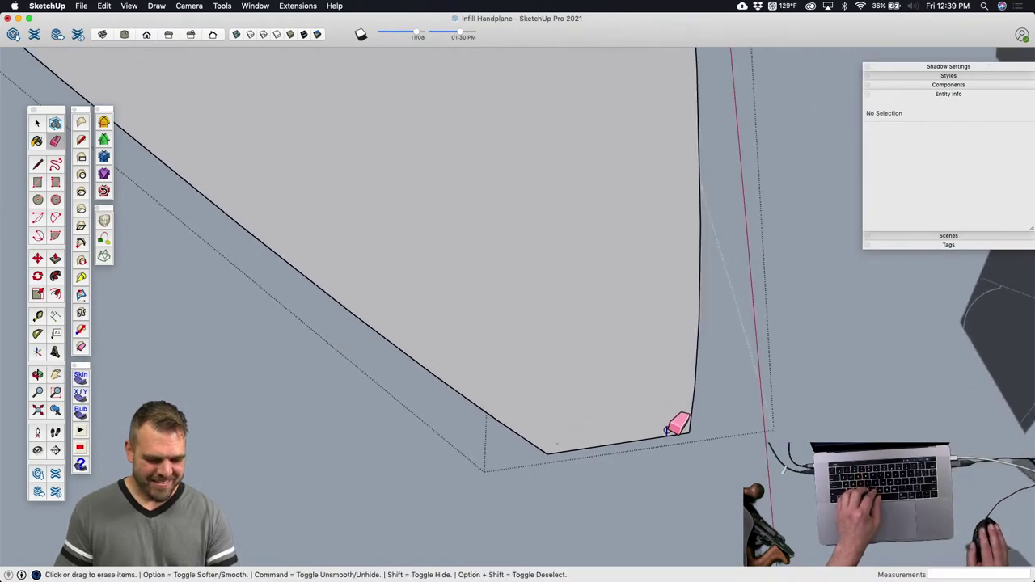
scroll(648, 413, down, 3)
mouse_move(618, 400)
middle_down()
mouse_move(547, 275)
mouse_move(599, 377)
mouse_move(603, 313)
mouse_move(622, 375)
mouse_move(615, 312)
mouse_move(561, 268)
mouse_move(593, 253)
mouse_move(550, 232)
mouse_move(435, 314)
middle_up()
Step: Draw two 1/4" lines splitting the end face at the wall corners
key(l)
click(418, 302)
click(421, 326)
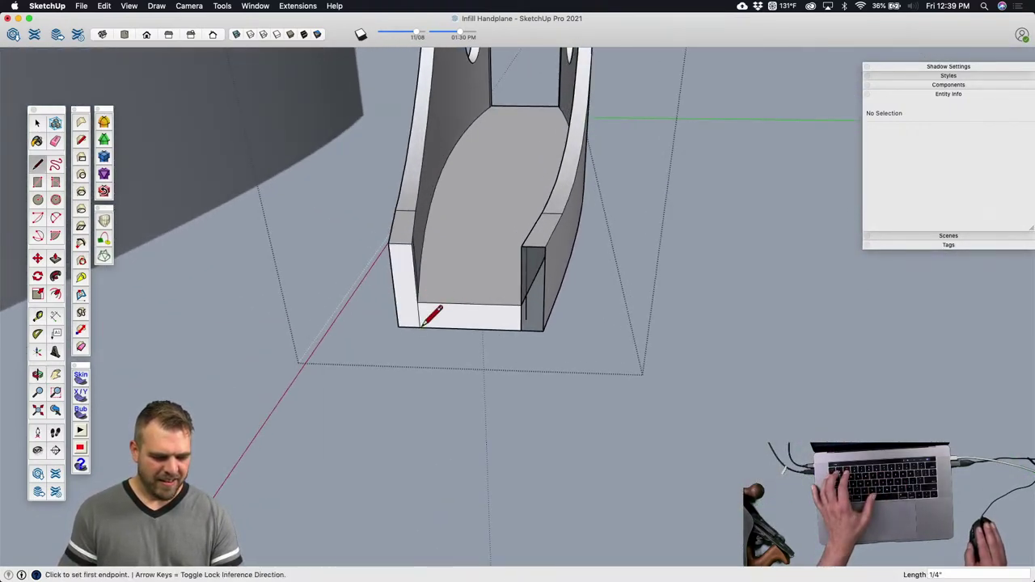
click(522, 305)
click(521, 330)
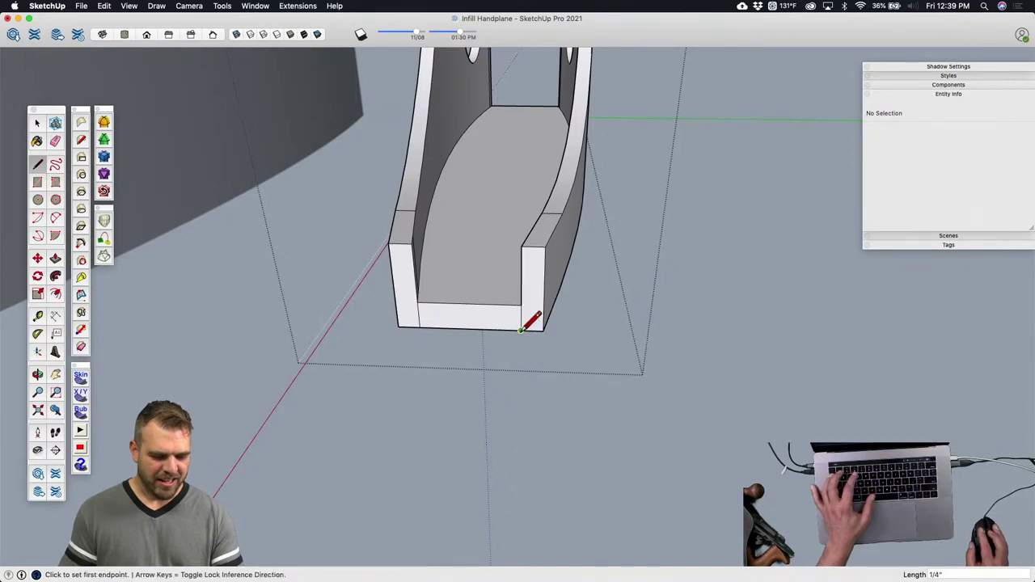
Step: Turn on X-ray and erase the leftover edge at the left inner corner
key(e)
middle_drag(525, 323, 530, 316)
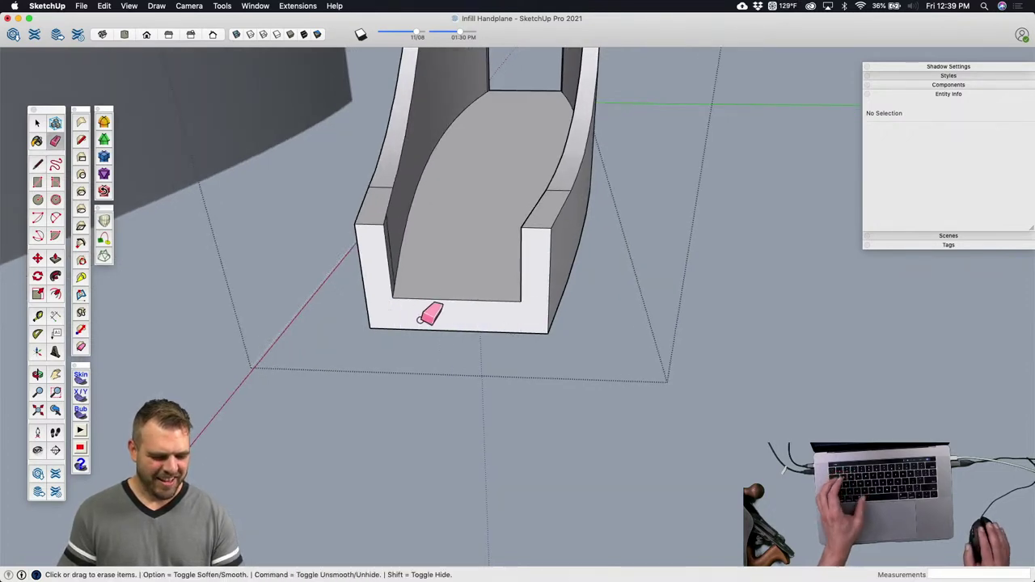
key(shift+x)
scroll(493, 313, up, 3)
mouse_move(493, 314)
middle_down()
mouse_move(439, 313)
mouse_move(419, 278)
mouse_move(428, 284)
middle_up()
shift+click(415, 290)
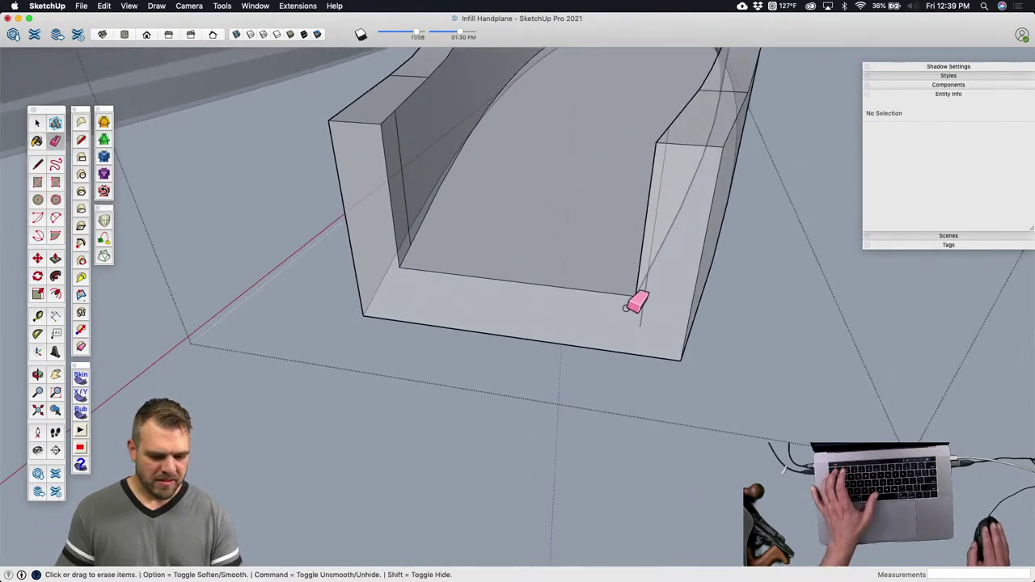
scroll(615, 314, down, 3)
mouse_move(582, 312)
middle_down()
mouse_move(526, 331)
mouse_move(597, 358)
mouse_move(541, 398)
mouse_move(719, 300)
mouse_move(472, 217)
mouse_move(663, 259)
mouse_move(685, 245)
mouse_move(537, 224)
mouse_move(488, 271)
mouse_move(481, 326)
mouse_move(428, 324)
mouse_move(412, 373)
mouse_move(472, 236)
mouse_move(324, 296)
mouse_move(398, 416)
middle_up()
shift+middle_drag(413, 324, 507, 364)
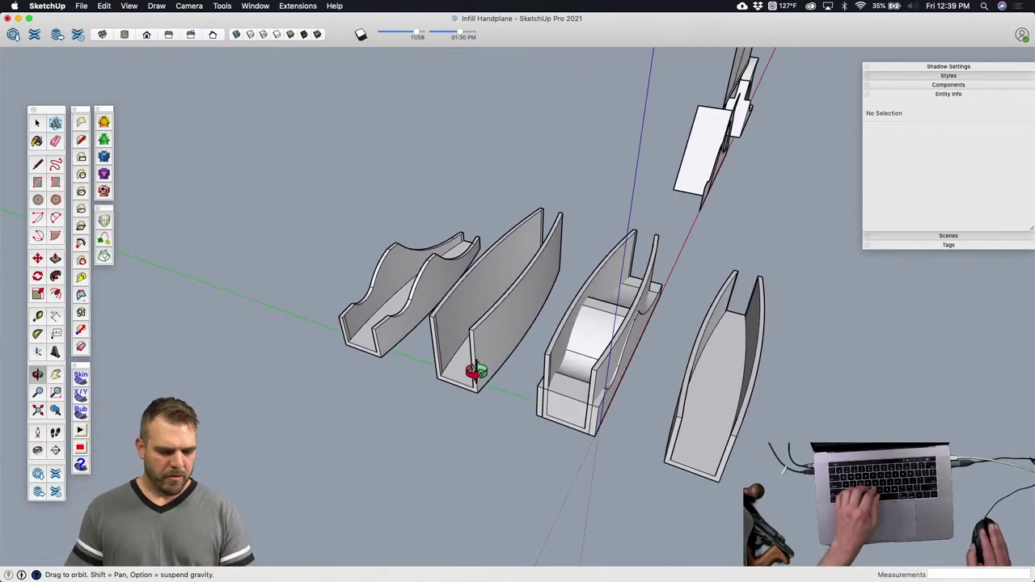
Step: Make the wavy trough group a component with the definition name 'Base'
click(395, 332)
scroll(388, 409, down, 3)
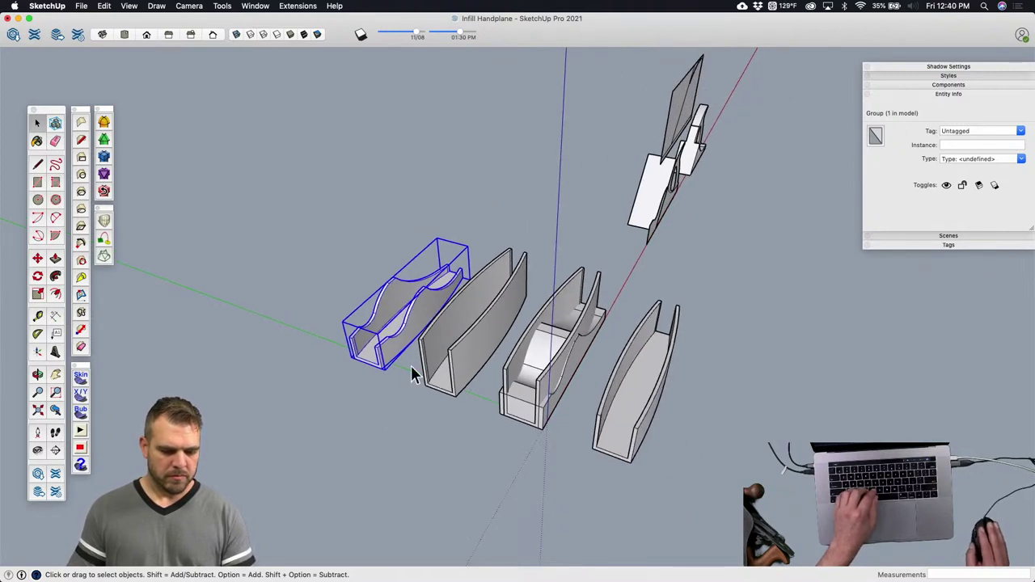
right_click(393, 335)
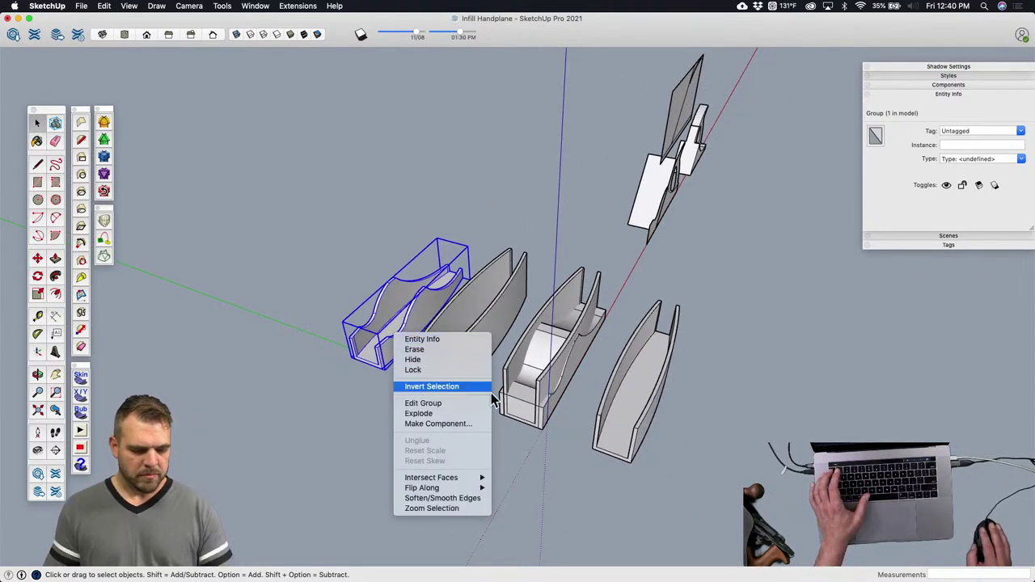
click(438, 424)
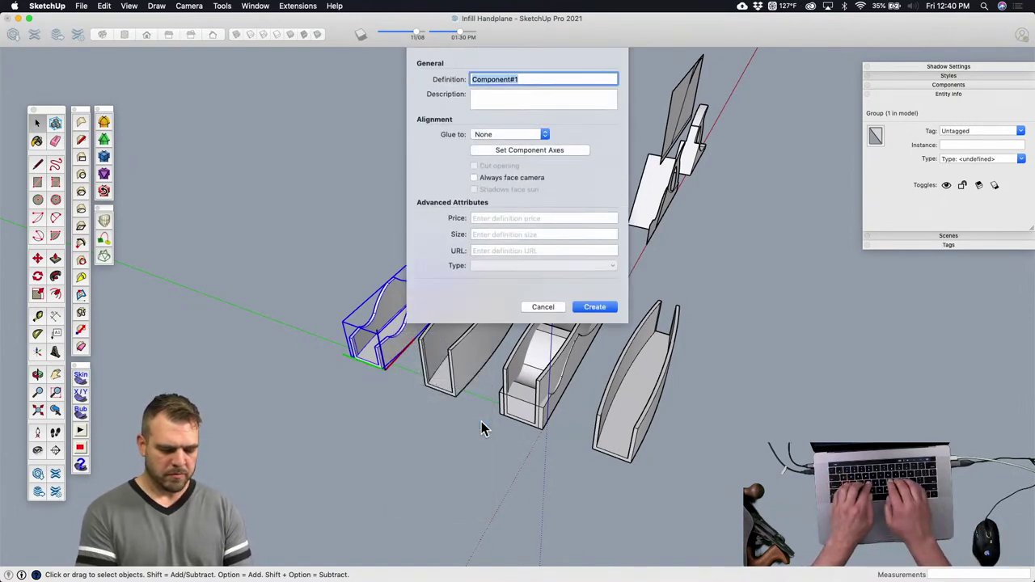
text(Base)
key(Return)
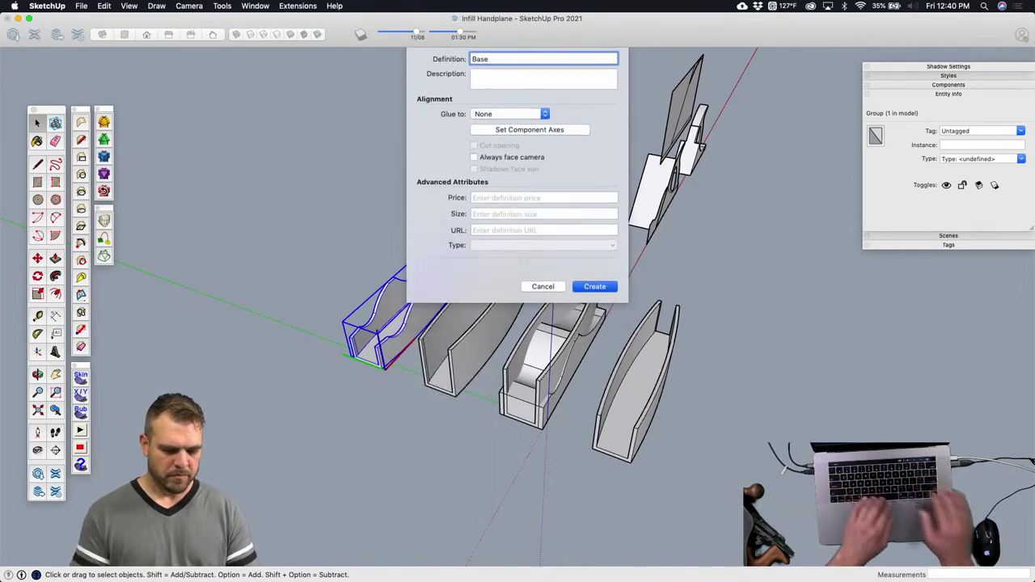
Step: Move the Base component farther left along the green axis
key(m)
click(442, 409)
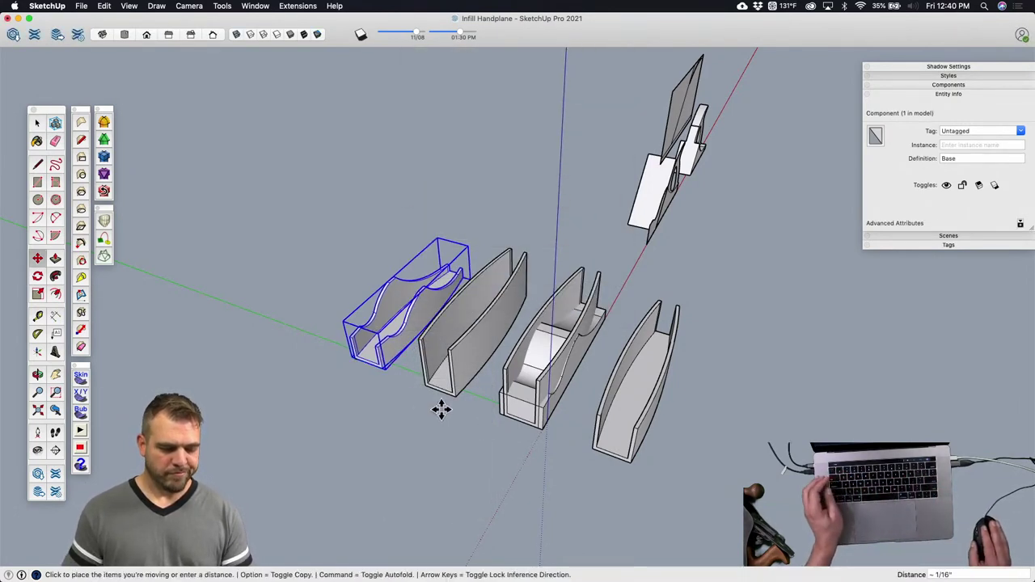
click(439, 409)
key(space)
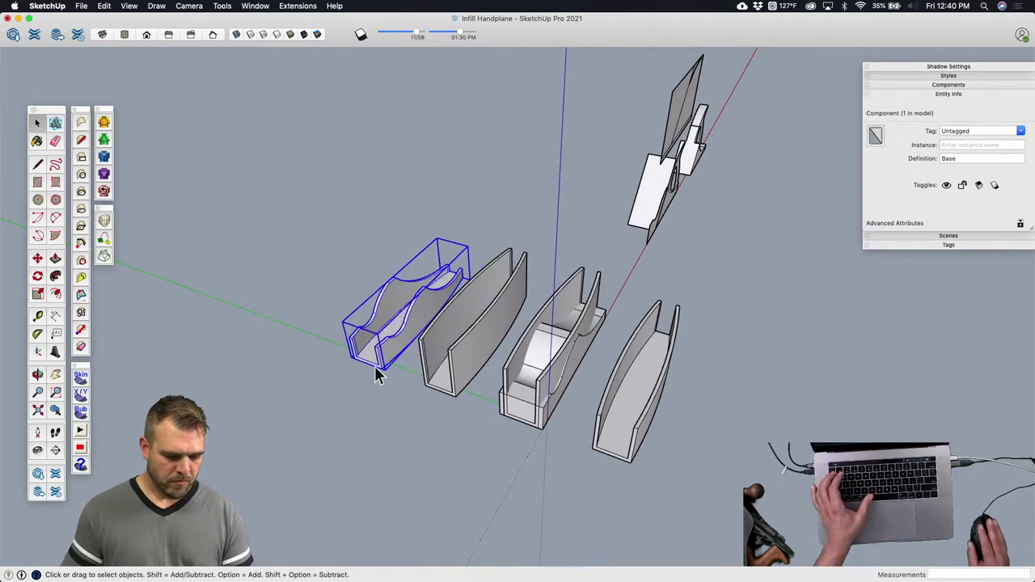
Step: Copy the Base component 10 along the red axis
click(386, 394)
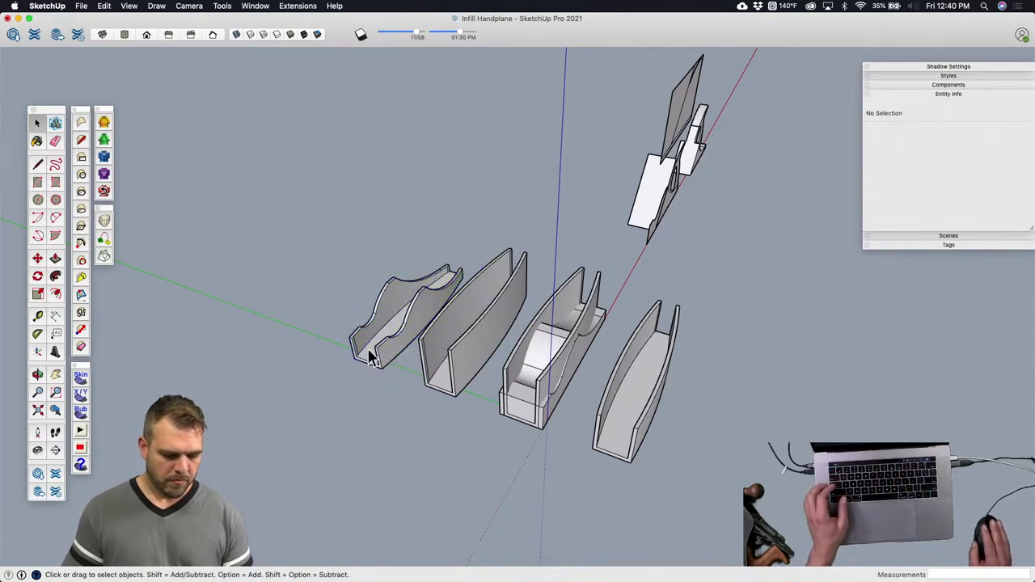
click(367, 348)
key(m)
click(384, 404)
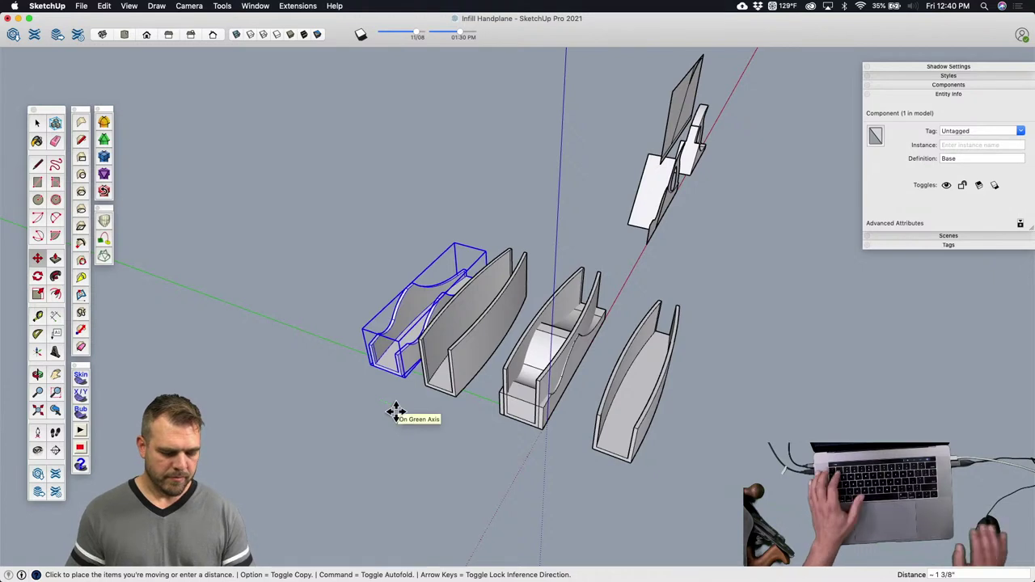
key(alt)
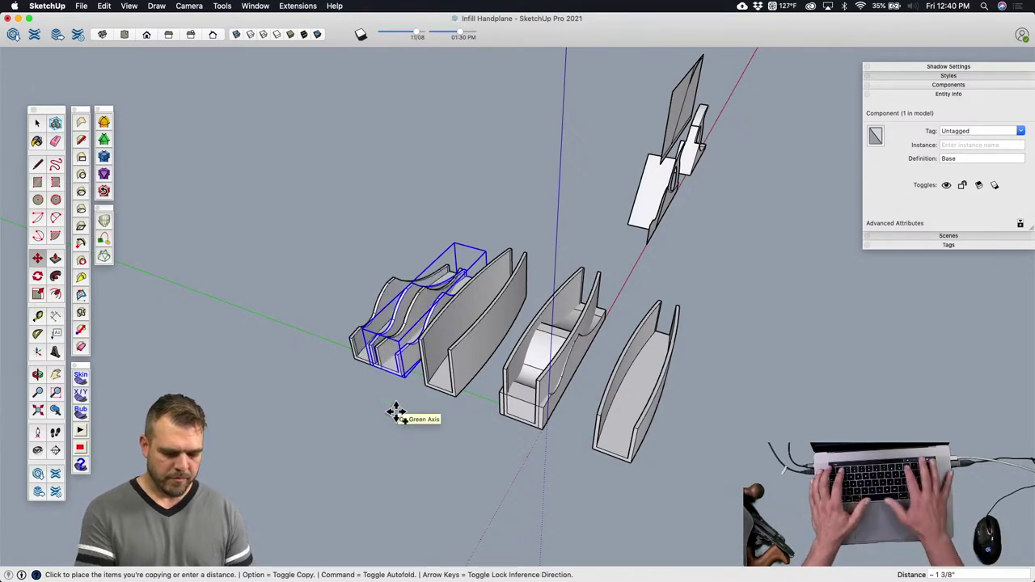
text(10)
key(Return)
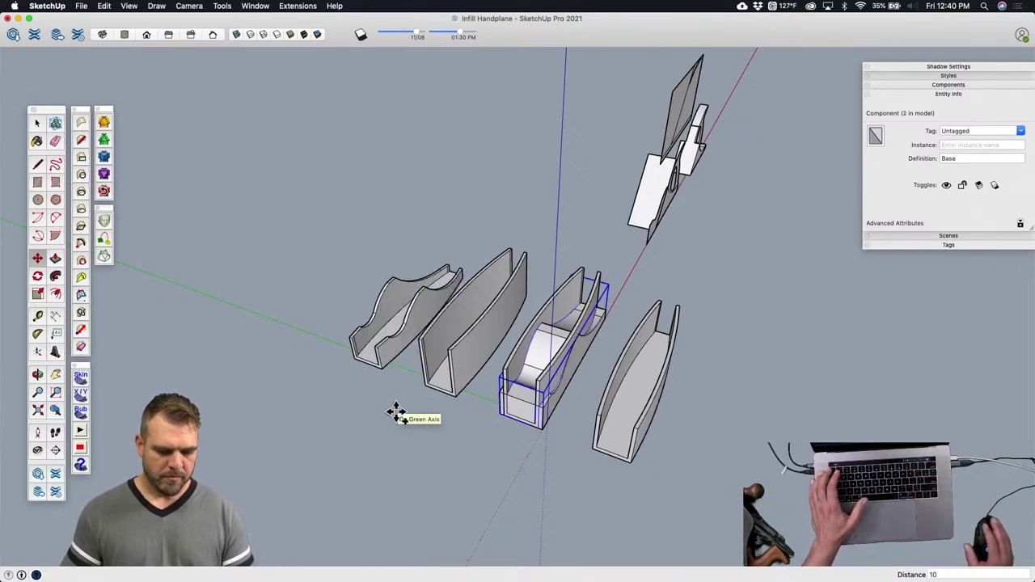
Step: Make another Base copy along the red axis at 20, seating it in the plane
click(691, 389)
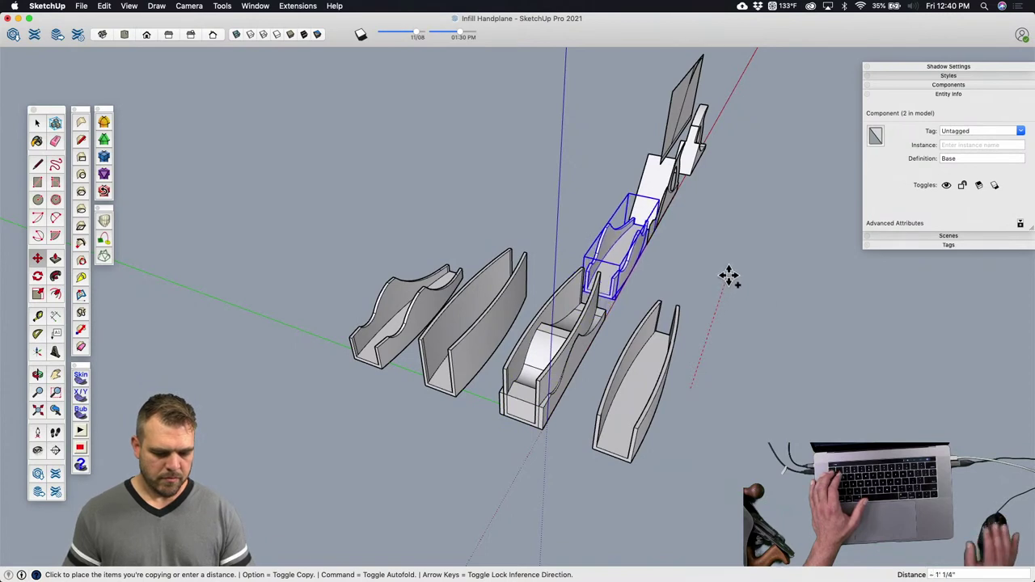
text(15)
key(Return)
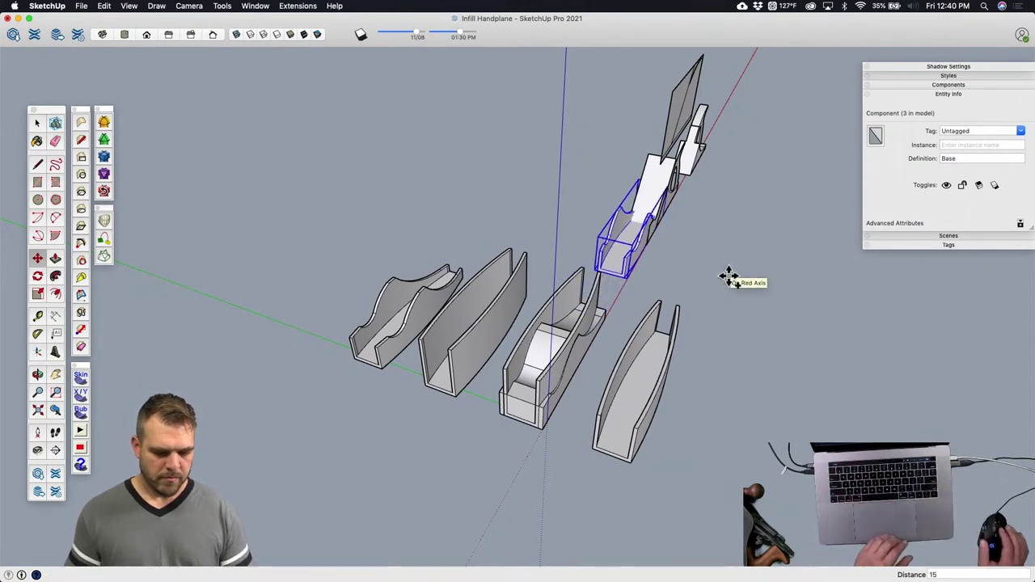
text(20)
key(Return)
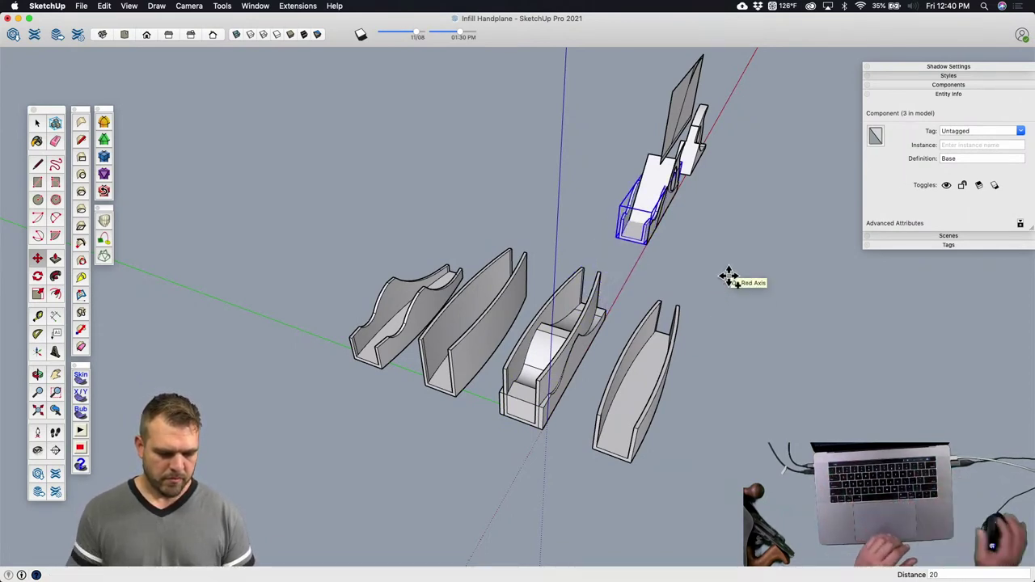
middle_drag(710, 282, 534, 276)
Step: Add the wedge to the Base copy selection and move both 30 along the red axis
scroll(534, 276, up, 3)
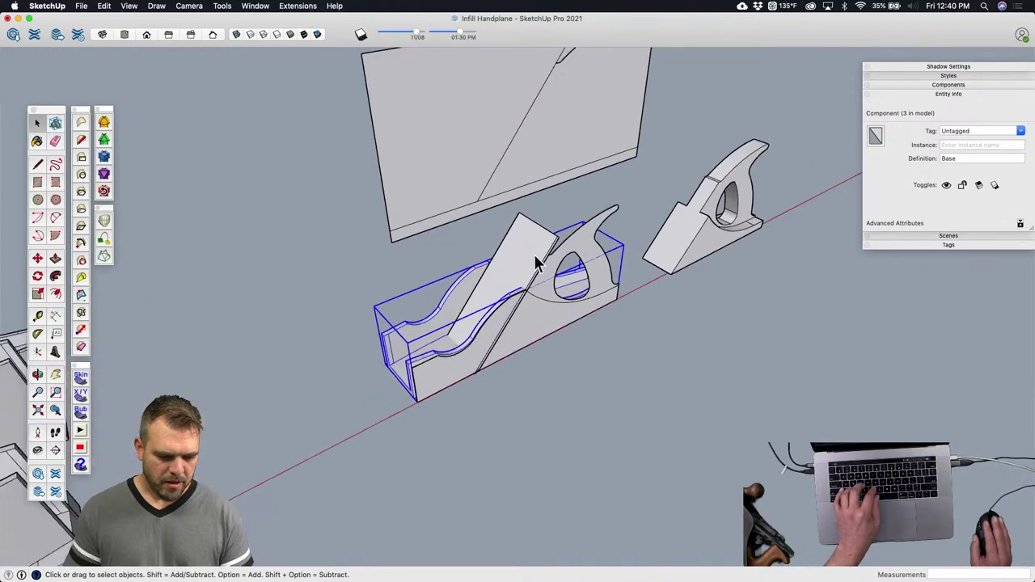
shift+click(532, 261)
scroll(444, 266, down, 3)
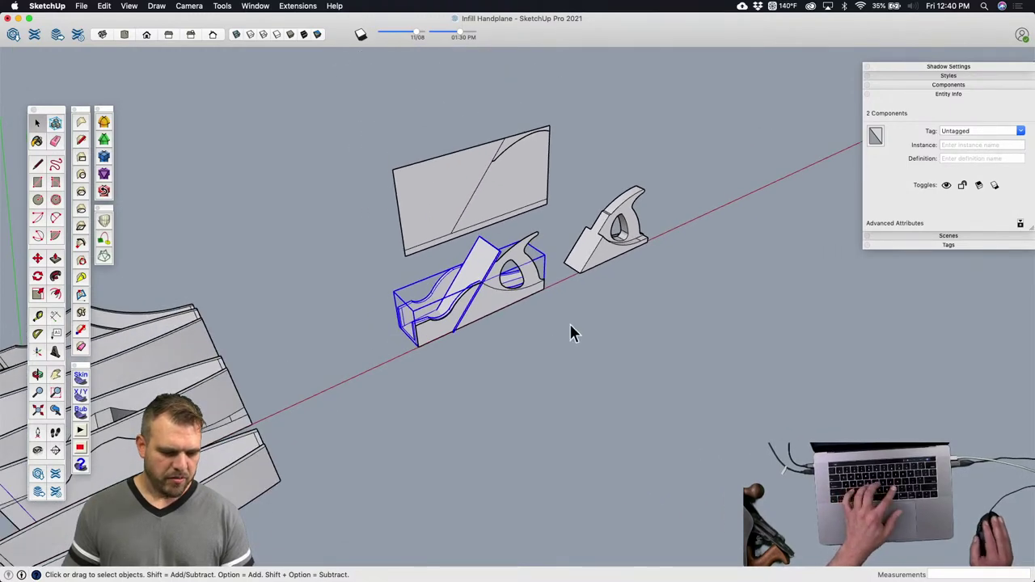
key(m)
click(534, 322)
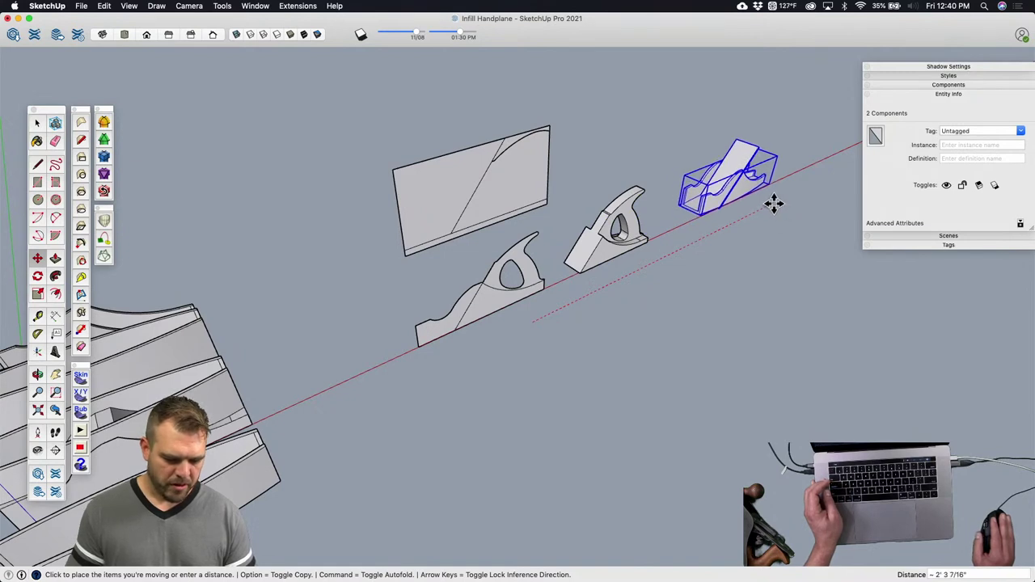
text(20)
key(Return)
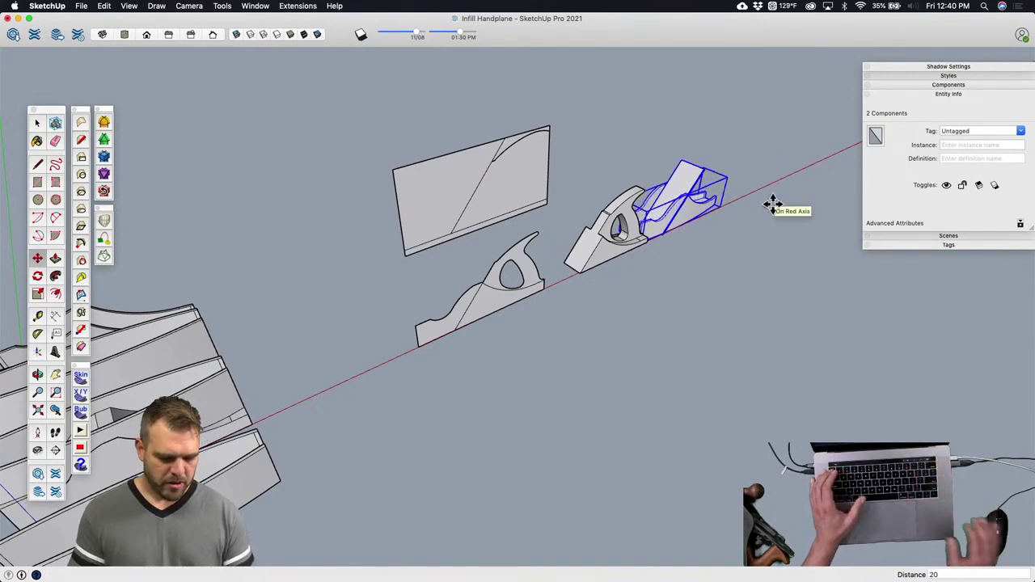
text(30)
key(Return)
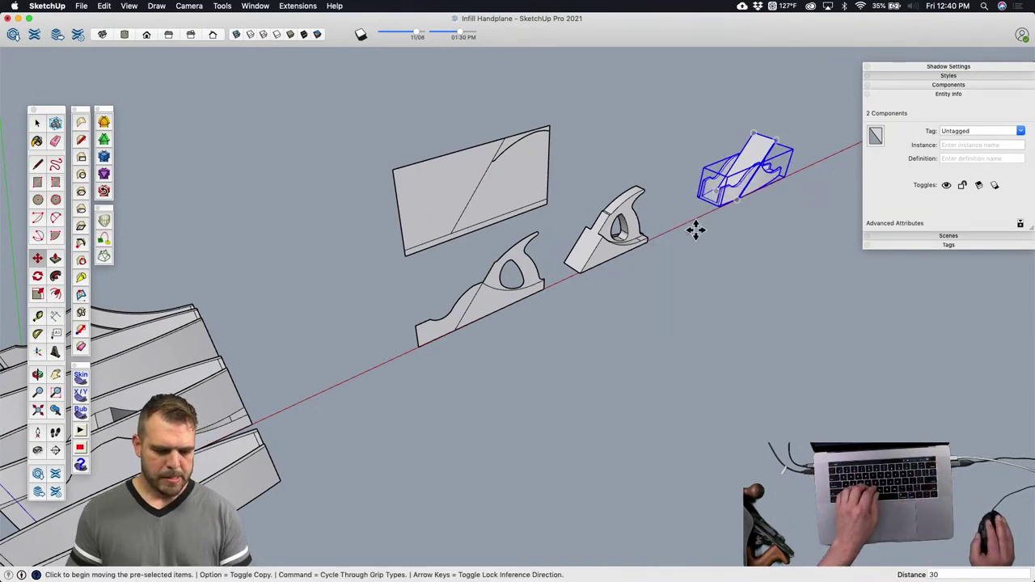
key(space)
middle_drag(617, 296, 527, 332)
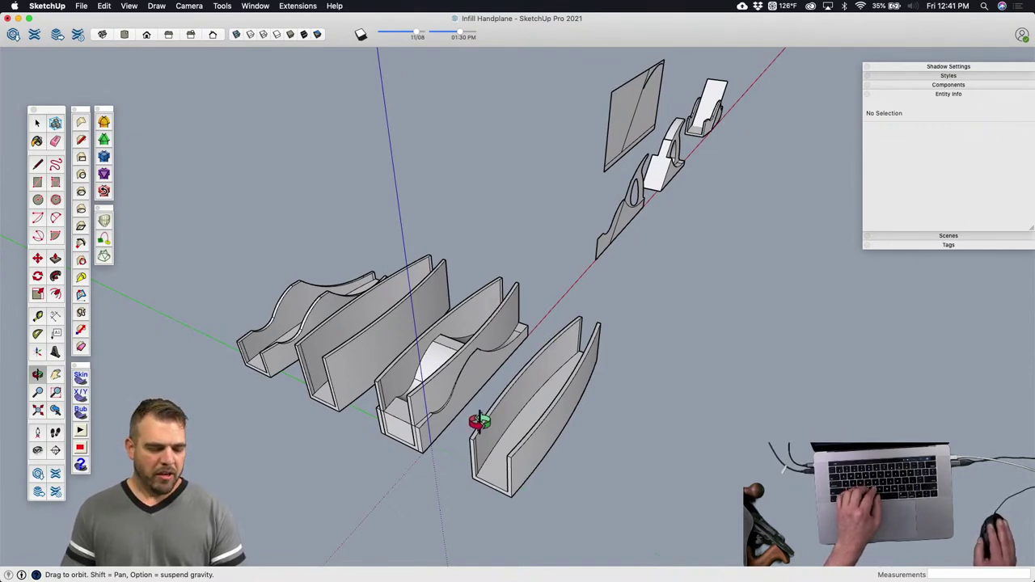
Step: Orbit, pan and zoom to look straight down on the separated base and blade
middle_drag(479, 420, 592, 351)
scroll(589, 352, up, 3)
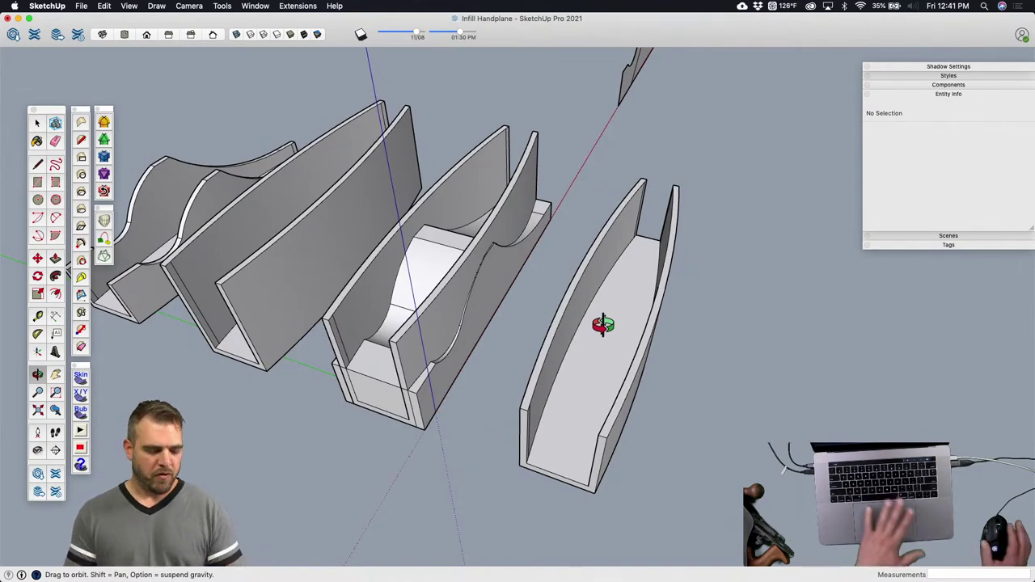
drag(595, 299, 441, 340)
key(space)
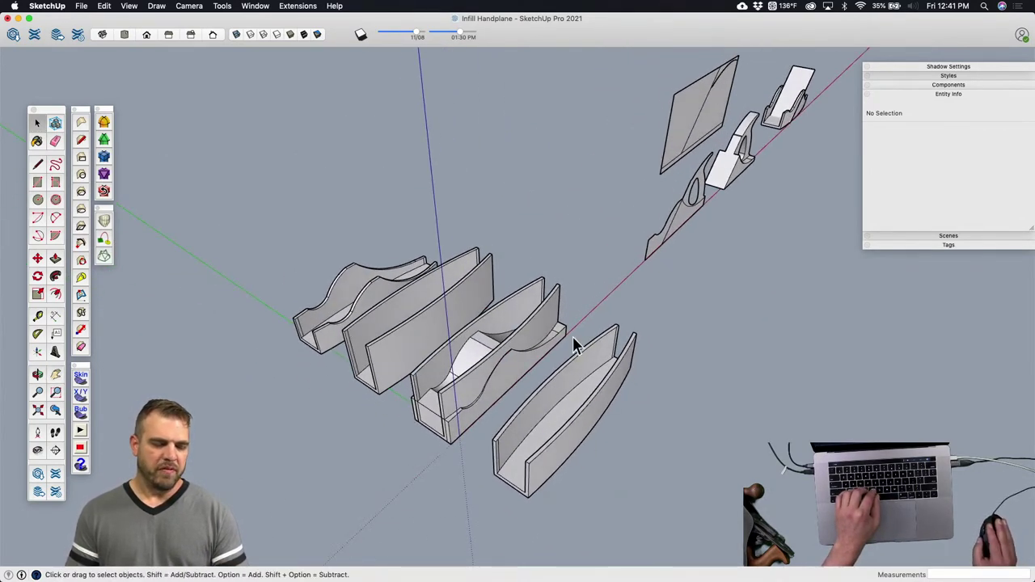
shift+middle_drag(573, 337, 534, 359)
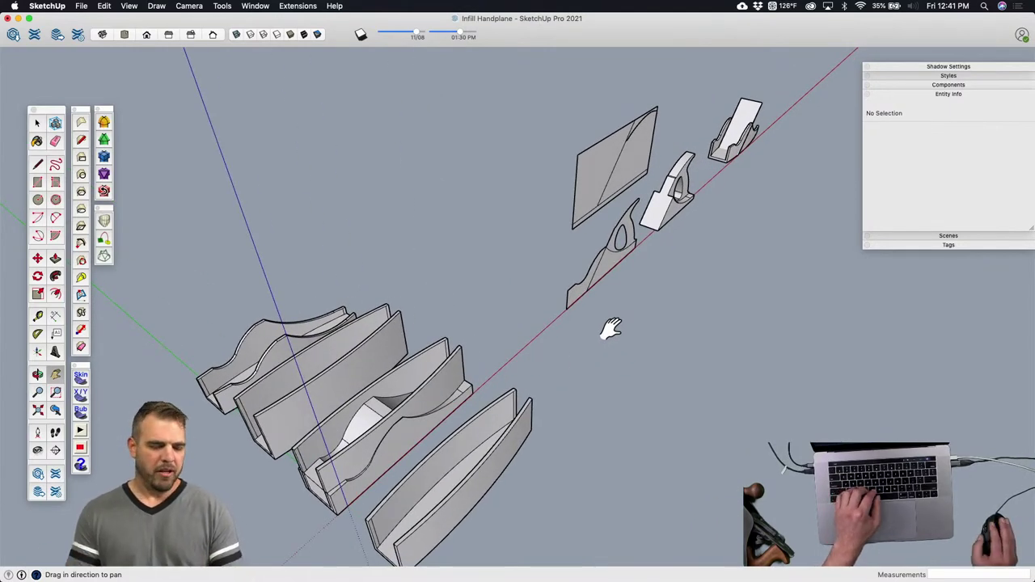
middle_drag(575, 323, 451, 397)
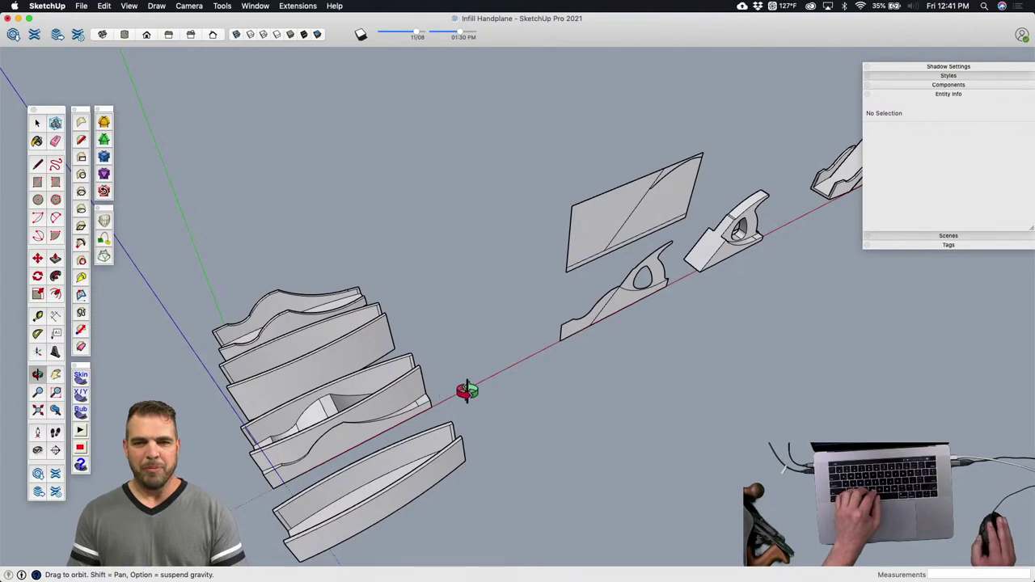
shift+middle_drag(668, 421, 488, 443)
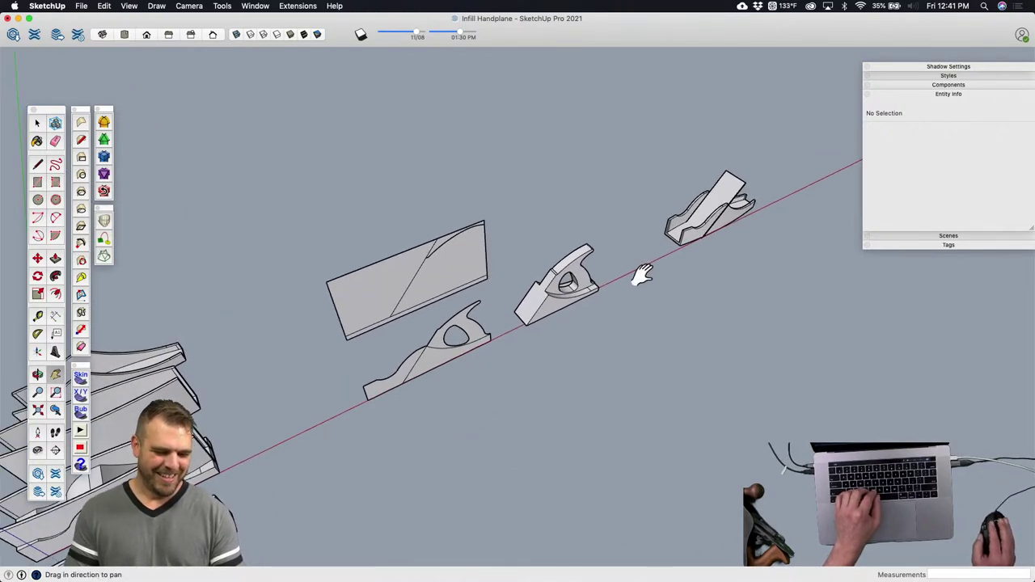
shift+middle_drag(641, 275, 485, 381)
scroll(550, 308, up, 5)
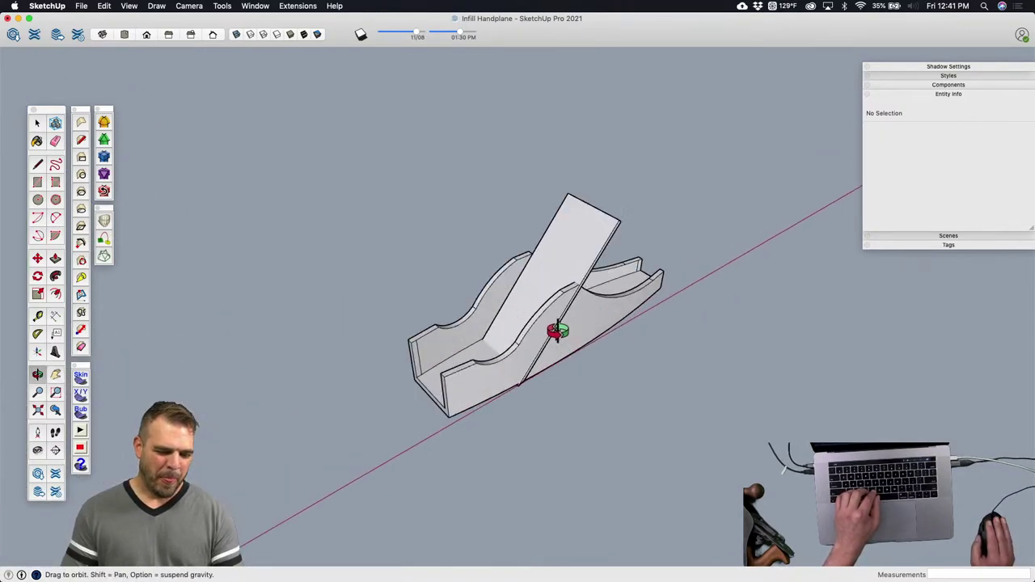
scroll(550, 332, up, 3)
middle_drag(545, 331, 633, 311)
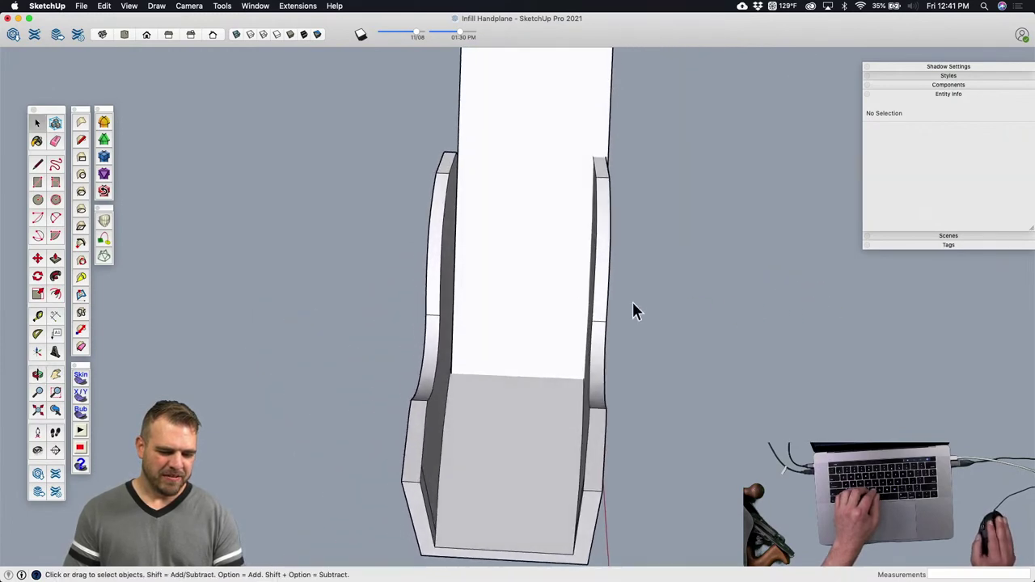
Step: Select the blade and give it a small initial move
click(545, 301)
scroll(544, 301, down, 2)
key(m)
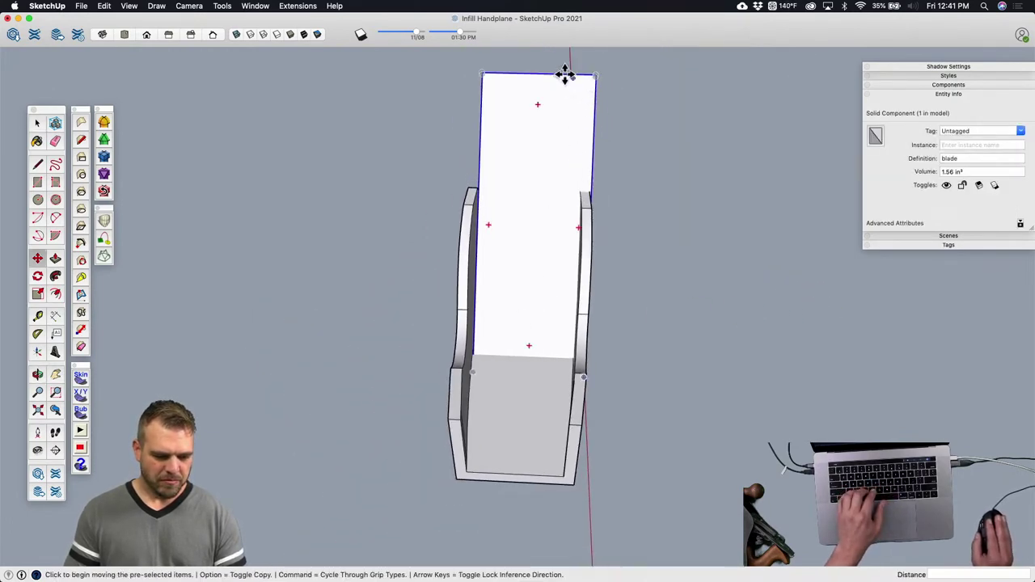
click(539, 73)
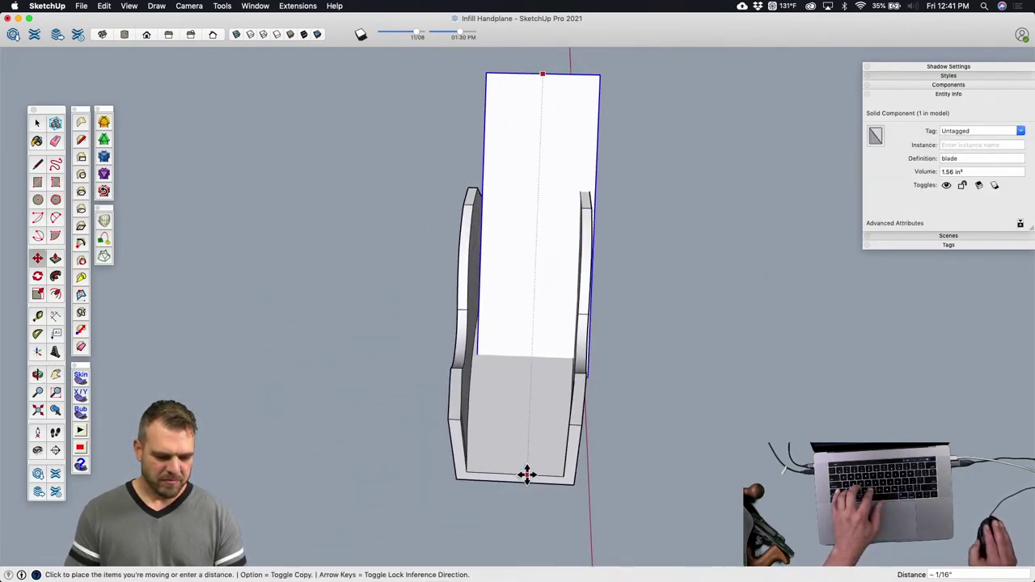
key(Return)
middle_drag(560, 423, 763, 393)
key(space)
scroll(488, 240, up, 6)
Step: Inside the blade component, push its side face in 3/8"
double_click(488, 241)
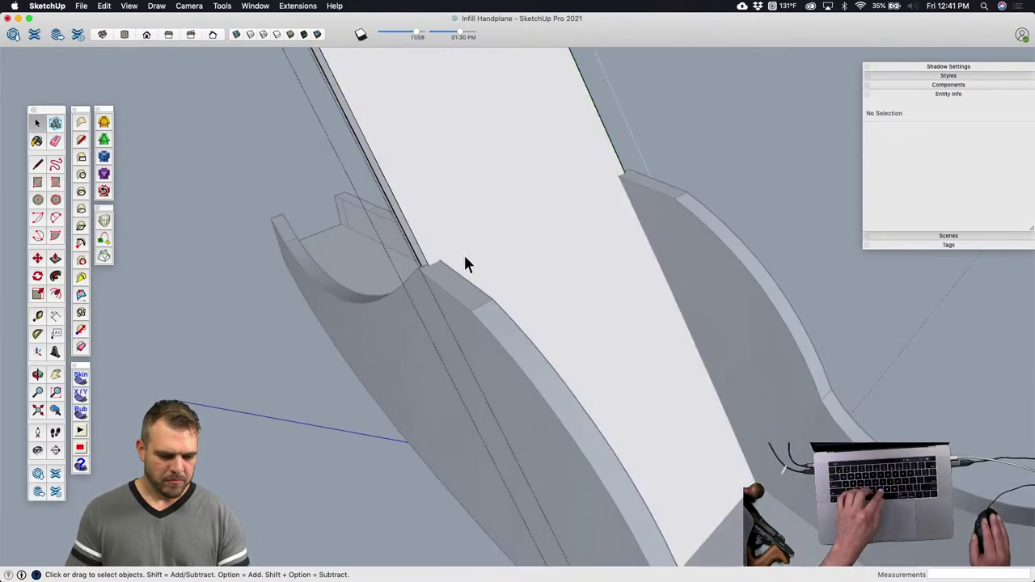
key(p)
click(419, 265)
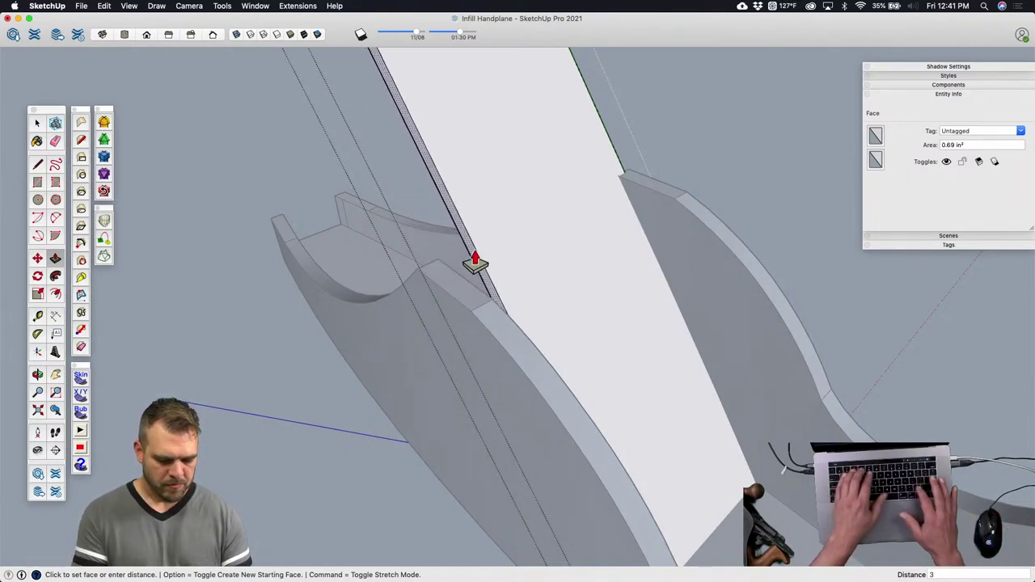
text(3/8)
key(Return)
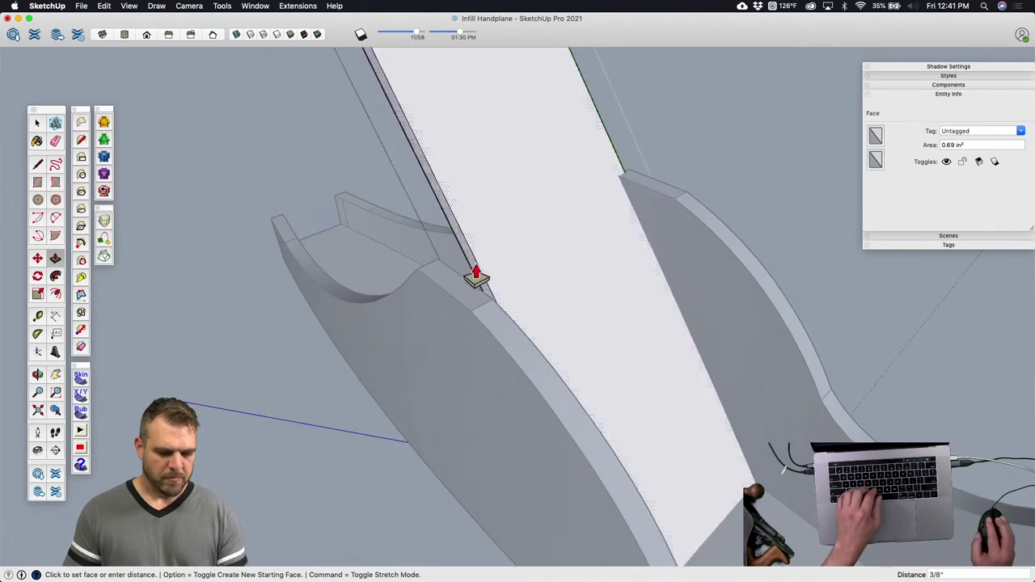
key(space)
Step: Move the blade so it sits centred between the base's side walls
middle_drag(476, 275, 458, 327)
click(651, 217)
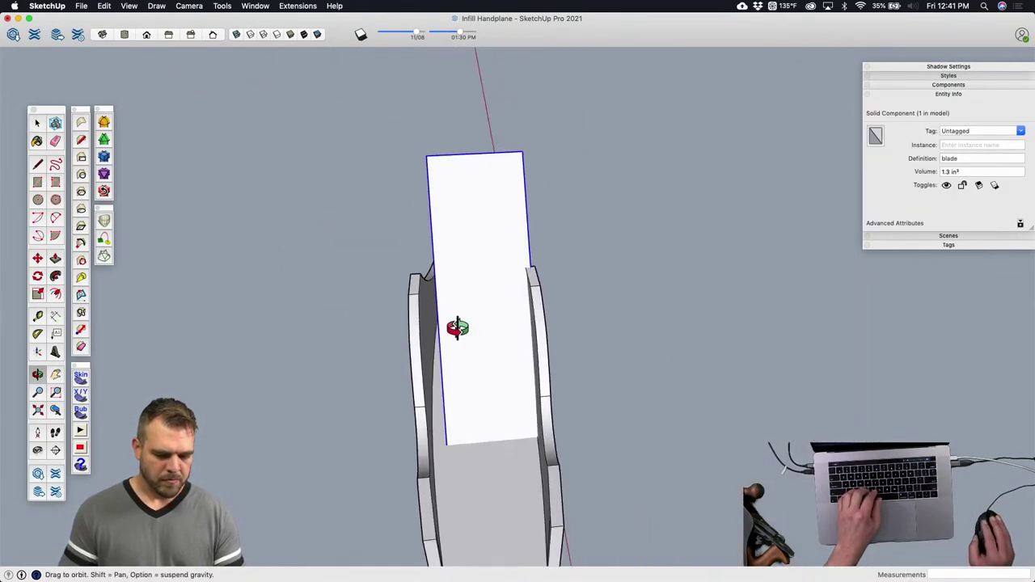
key(m)
click(475, 154)
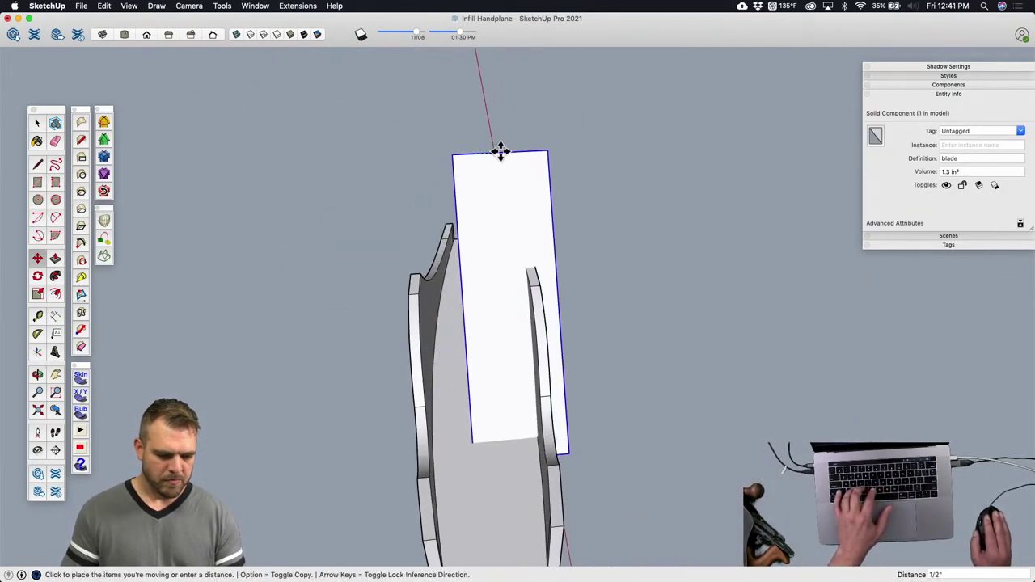
middle_drag(466, 276, 583, 136)
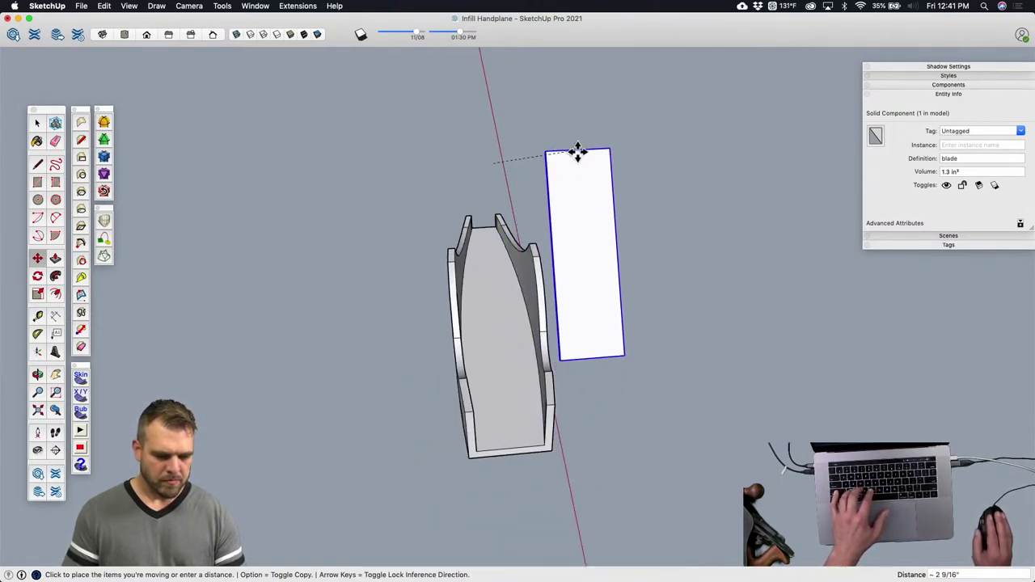
click(510, 445)
right_click(517, 386)
Step: Open the Base component for editing to work on its inner floor
key(Escape)
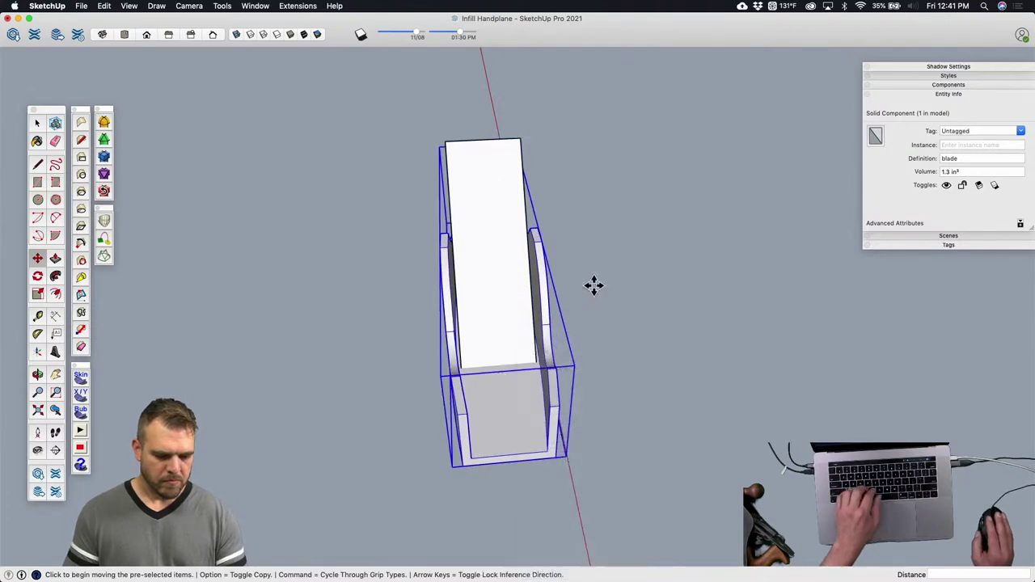
middle_drag(594, 284, 500, 415)
key(space)
click(583, 345)
double_click(497, 385)
scroll(493, 380, up, 8)
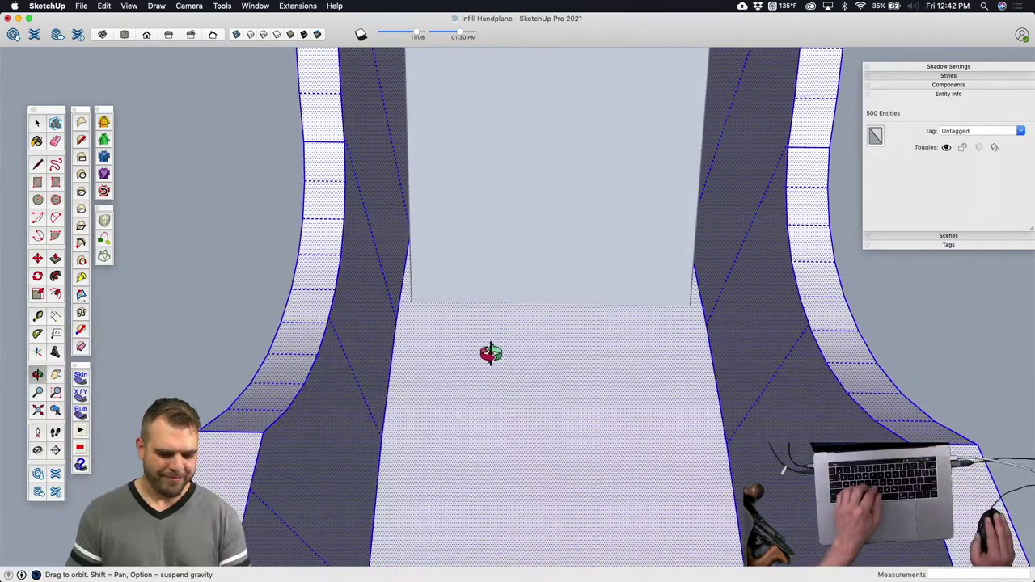
Step: Draw a thin closed strip along the blade opening's edge on the Base floor
key(l)
click(412, 300)
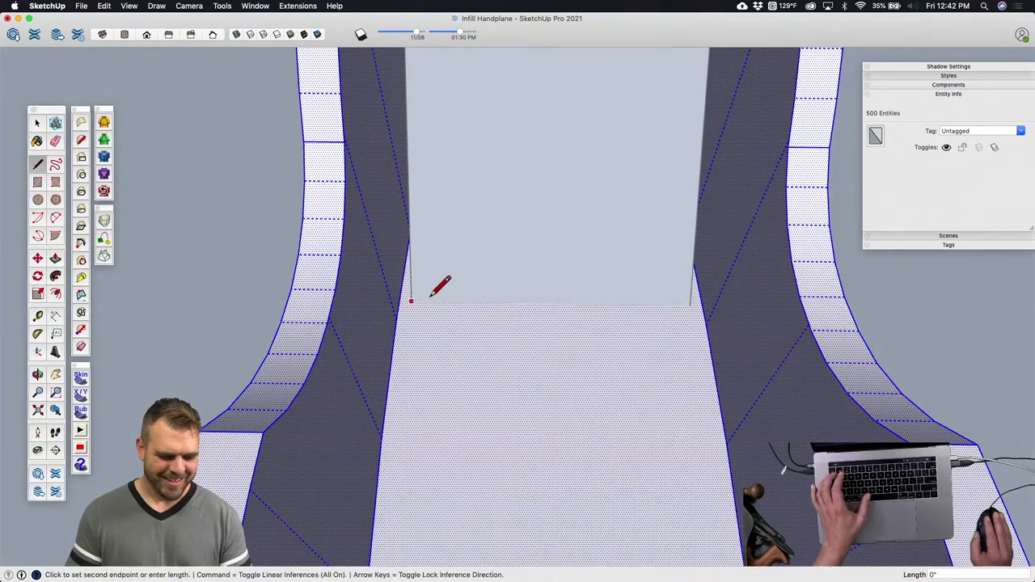
click(690, 304)
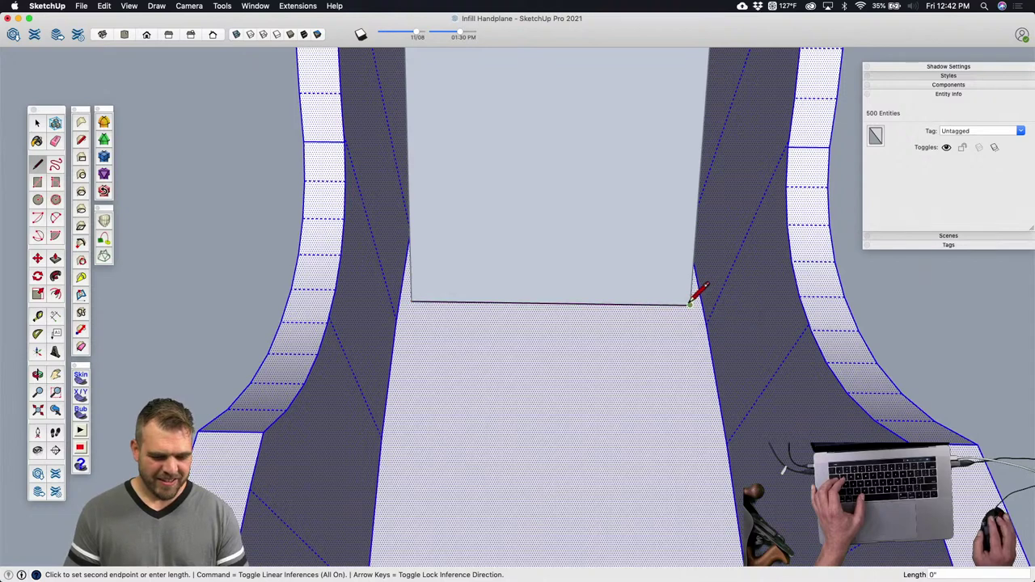
text(1/16)
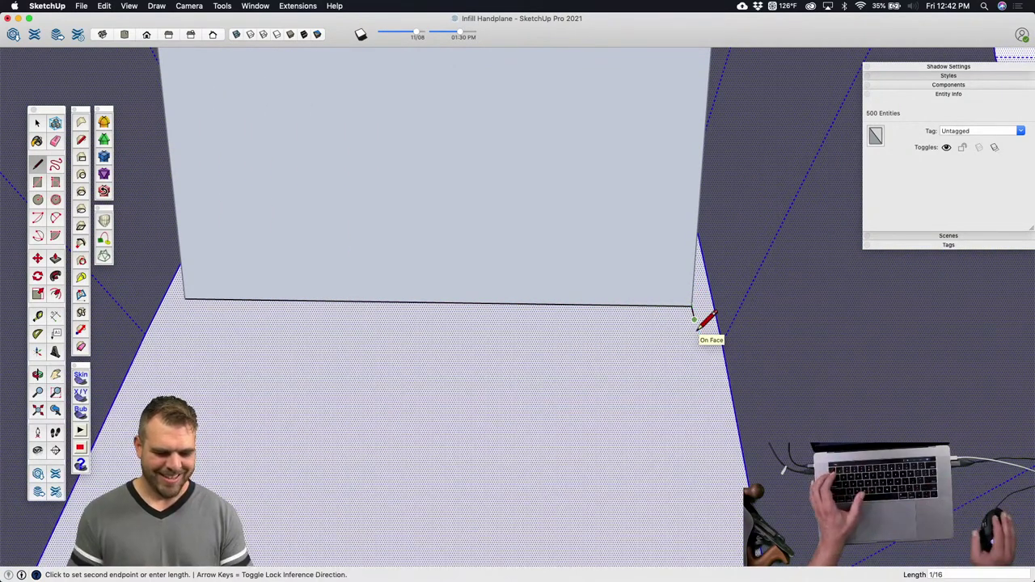
key(Return)
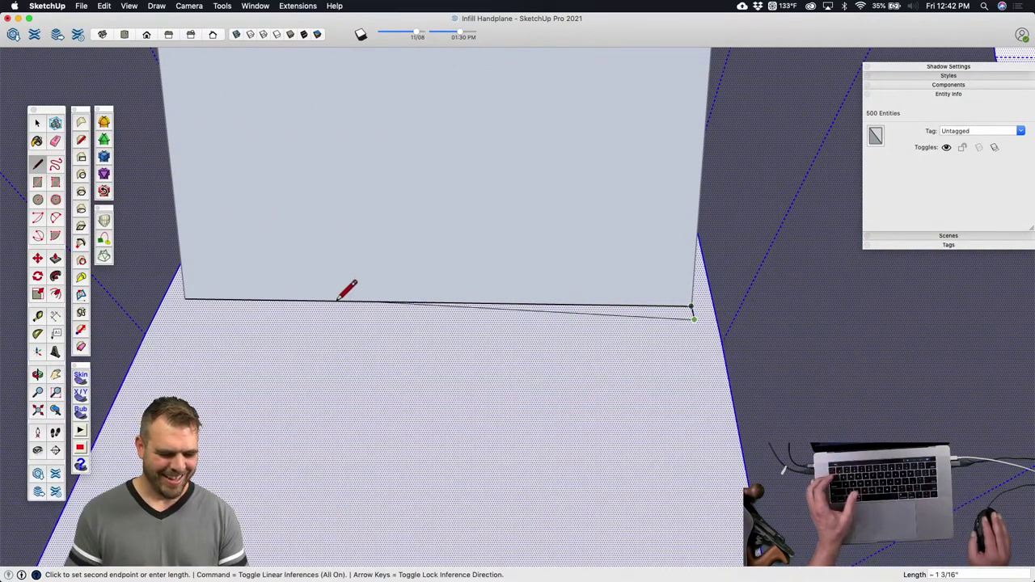
click(186, 299)
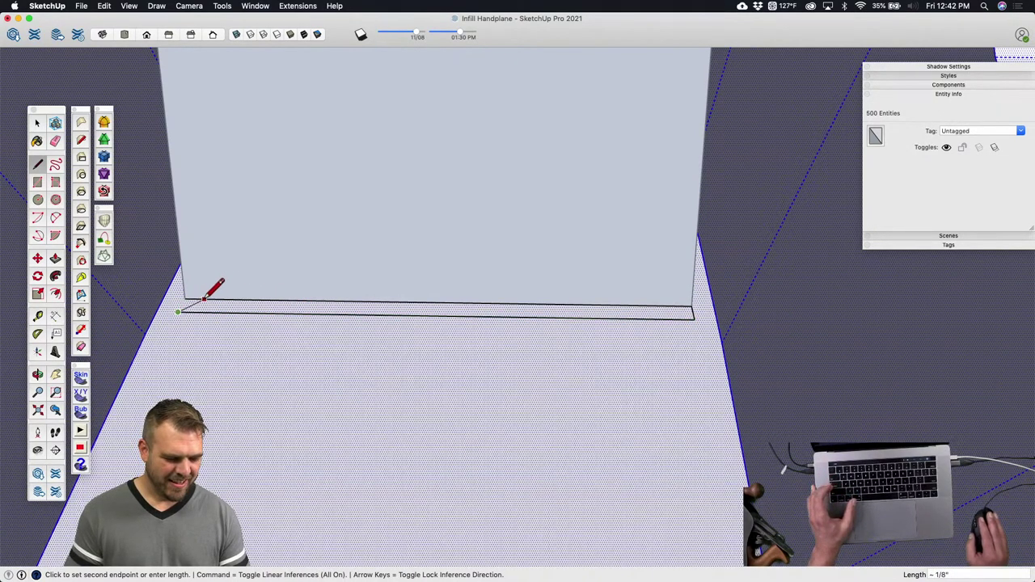
click(180, 311)
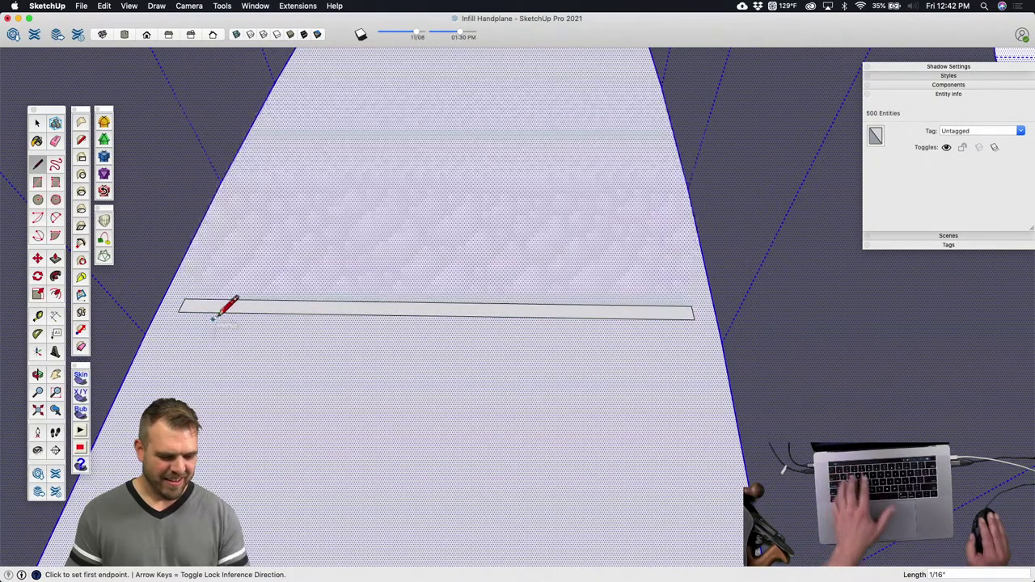
Step: Shift the strip's top edge, then recess the strip 1/4" into the floor
key(space)
click(364, 304)
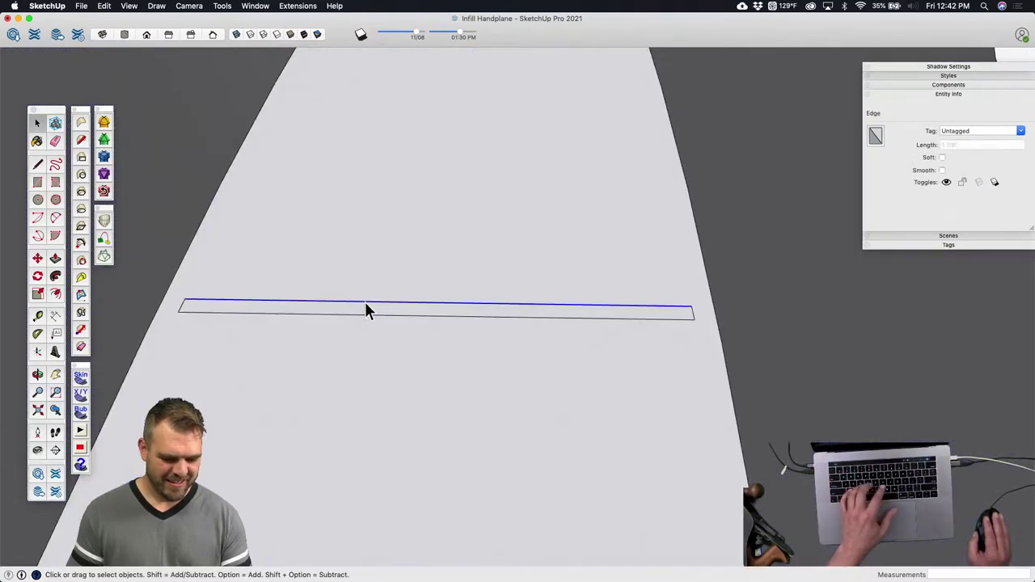
key(m)
click(393, 301)
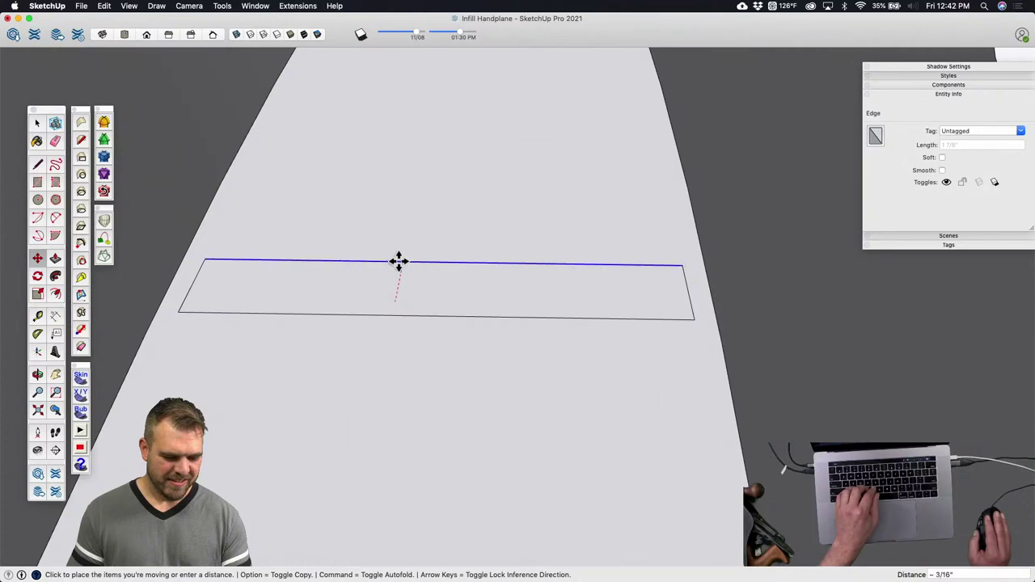
middle_drag(400, 258, 346, 342)
key(p)
click(340, 247)
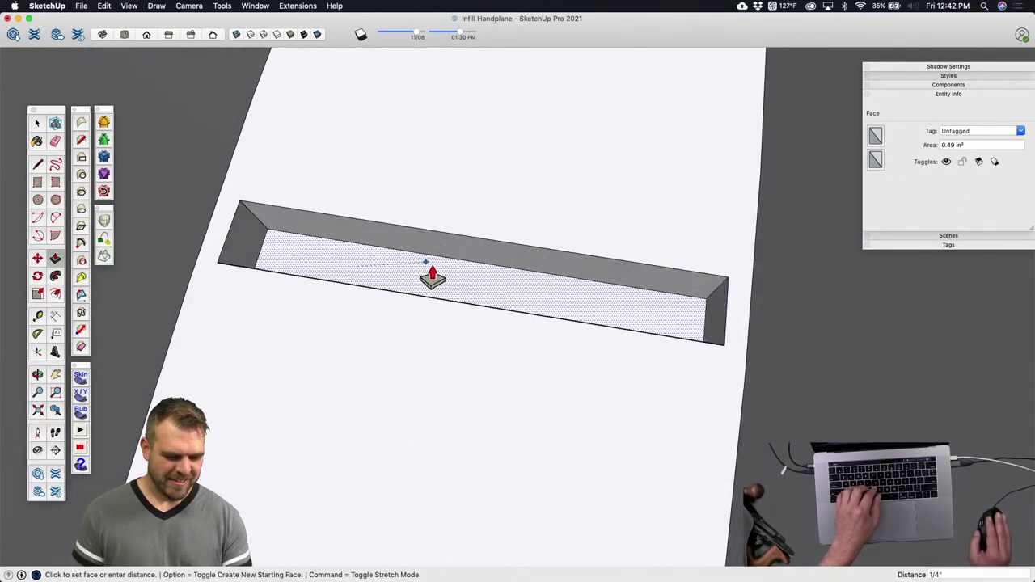
click(446, 287)
scroll(441, 336, down, 5)
middle_drag(441, 335, 321, 275)
Step: Switch to Front view, pan to the profile, and unhide the blade outline
click(146, 34)
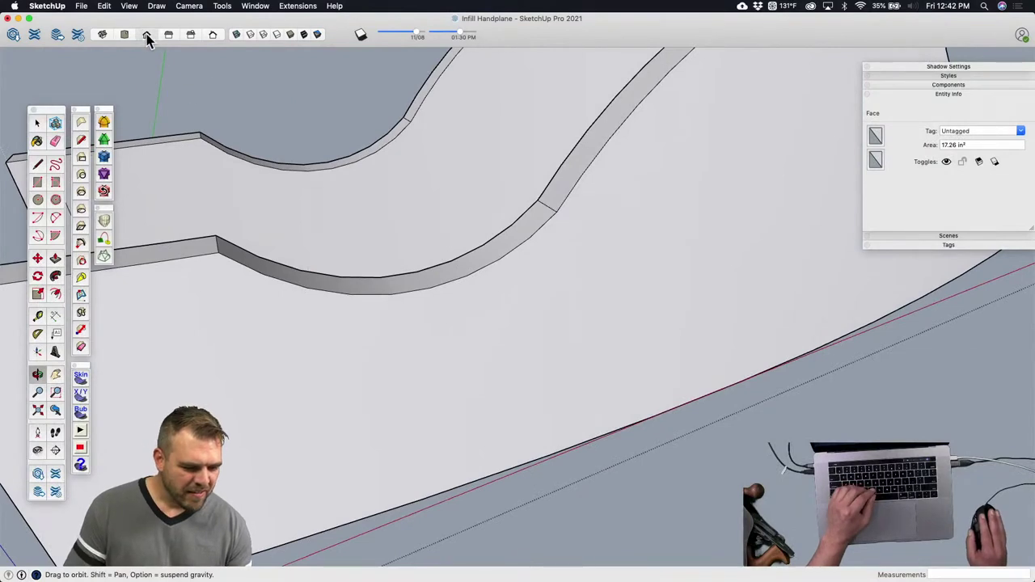
key(h)
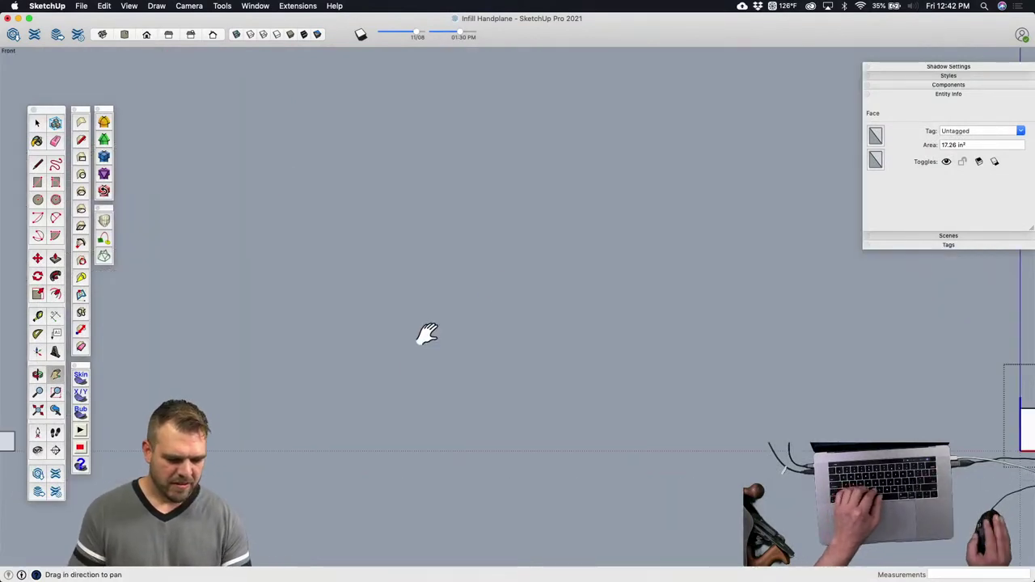
drag(340, 375, 633, 450)
scroll(725, 386, up, 10)
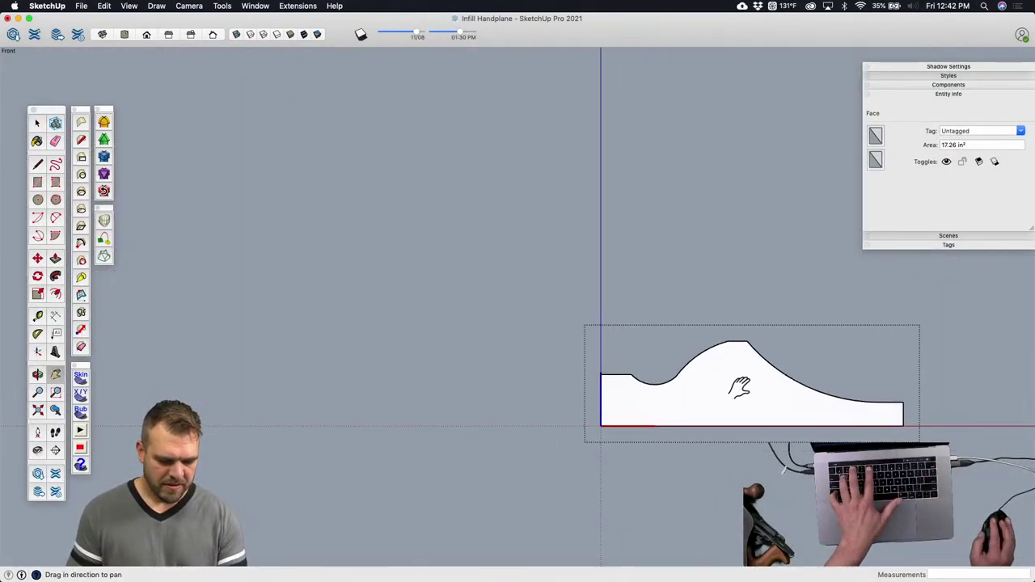
scroll(662, 420, up, 3)
key(space)
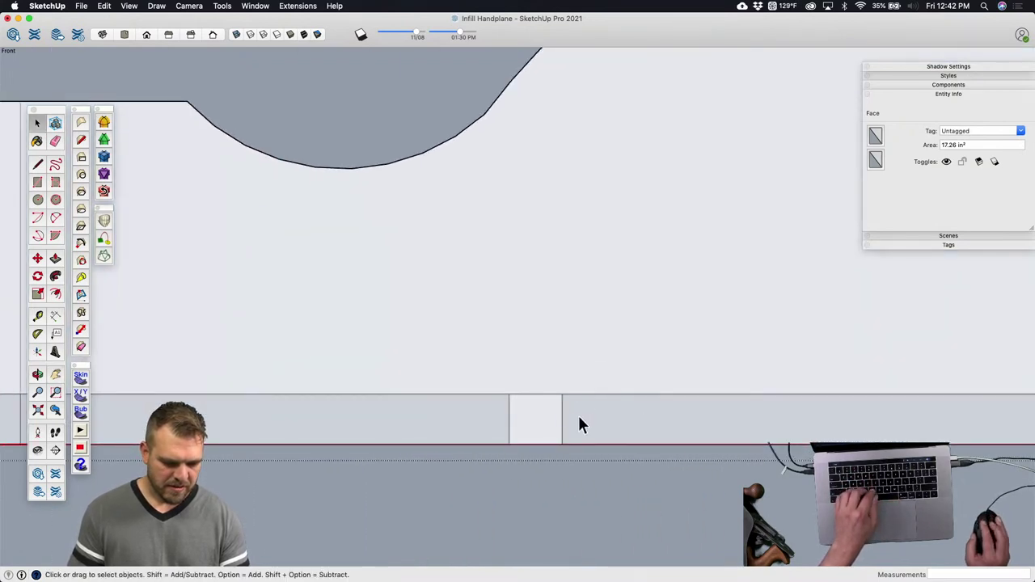
click(599, 348)
key(shift+h)
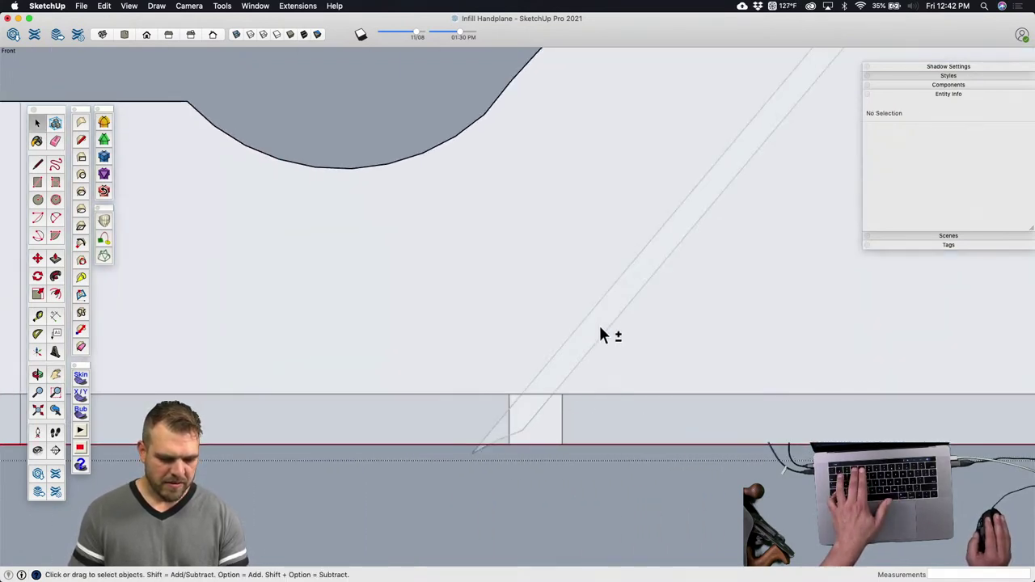
scroll(594, 328, down, 1)
scroll(591, 315, down, 3)
scroll(542, 375, up, 3)
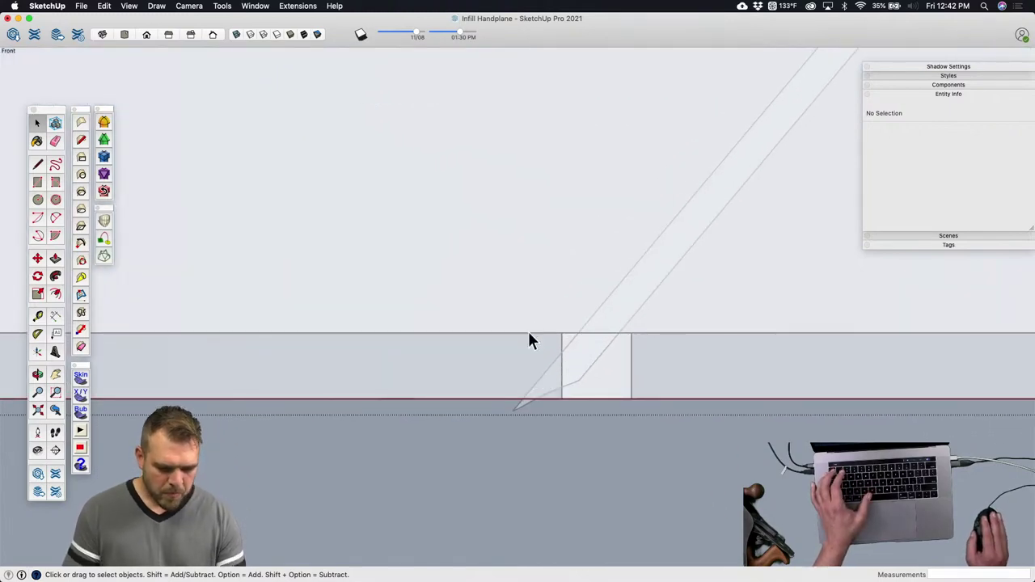
Step: Move the base face and the opening's left edge leftward in the front profile
double_click(639, 385)
scroll(583, 421, down, 2)
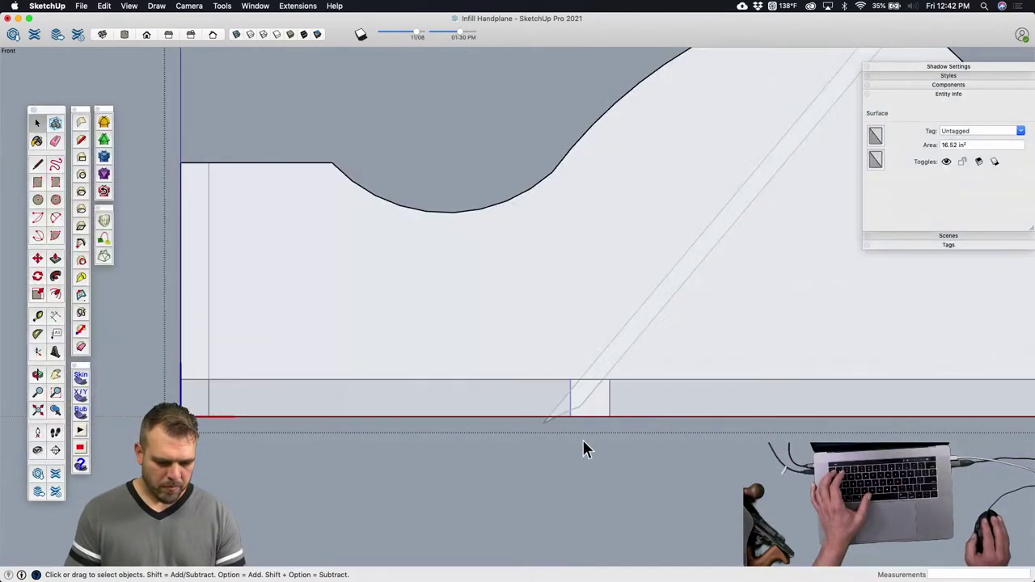
scroll(587, 436, up, 3)
key(m)
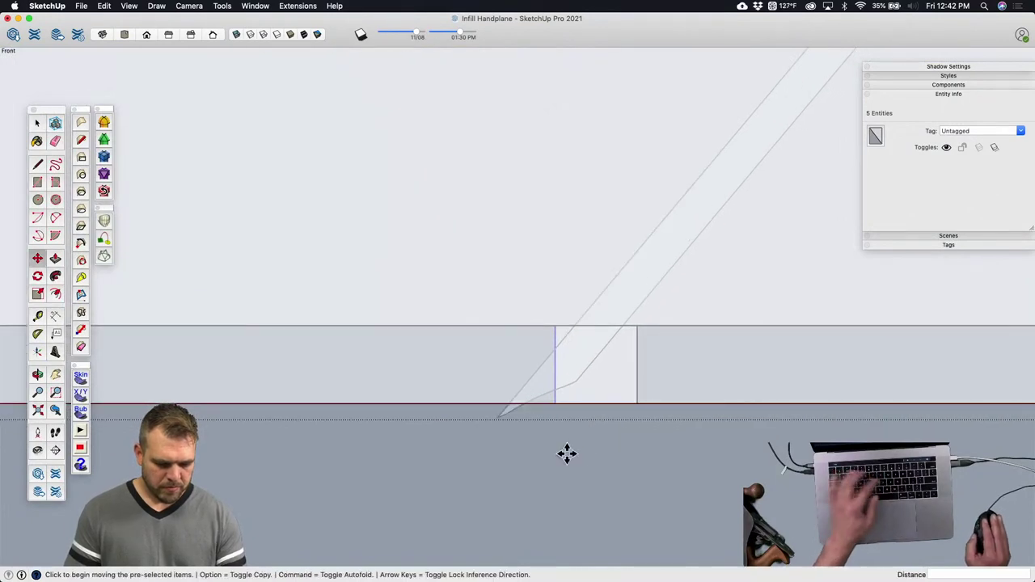
click(566, 450)
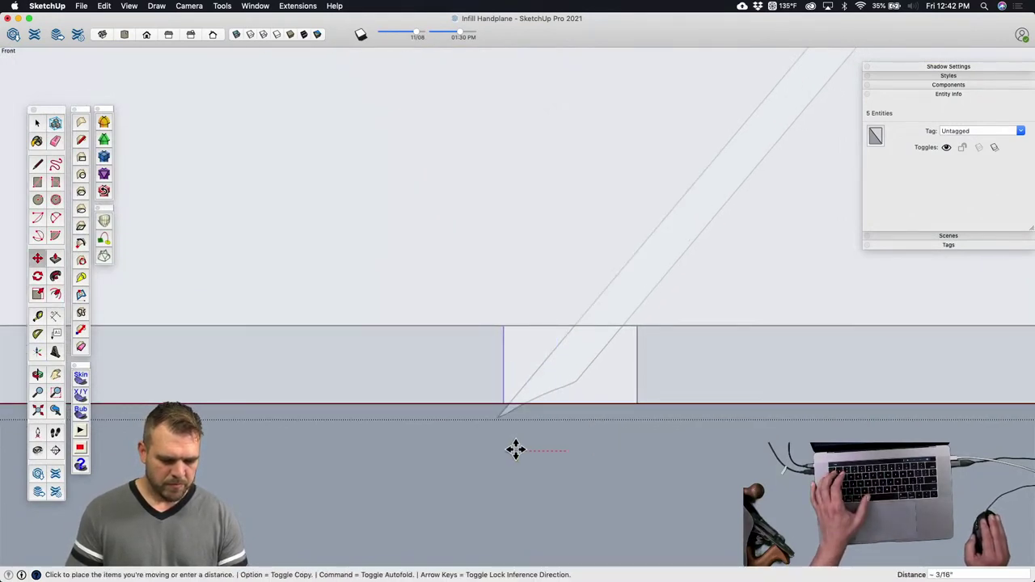
click(514, 449)
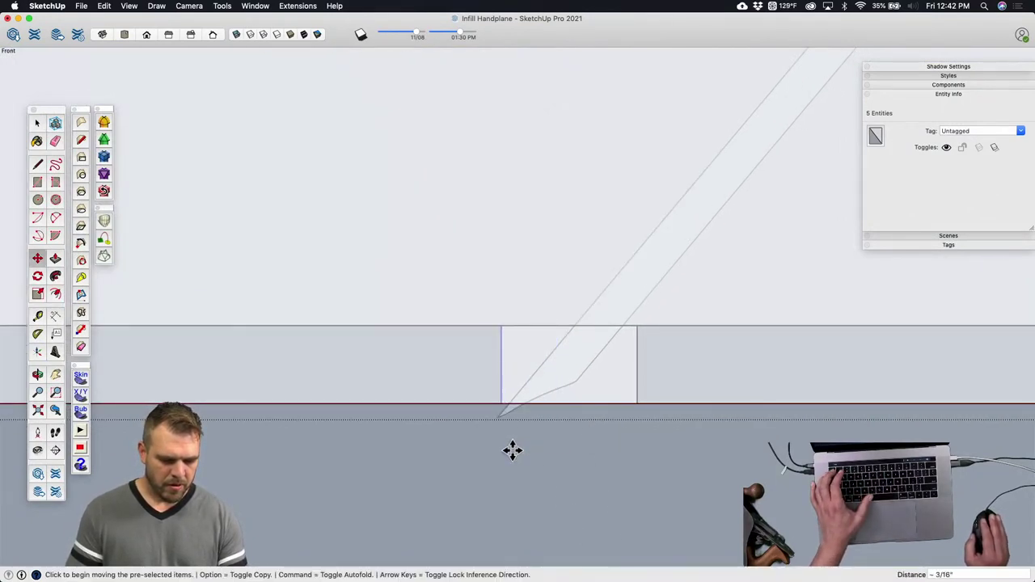
key(space)
click(531, 328)
key(m)
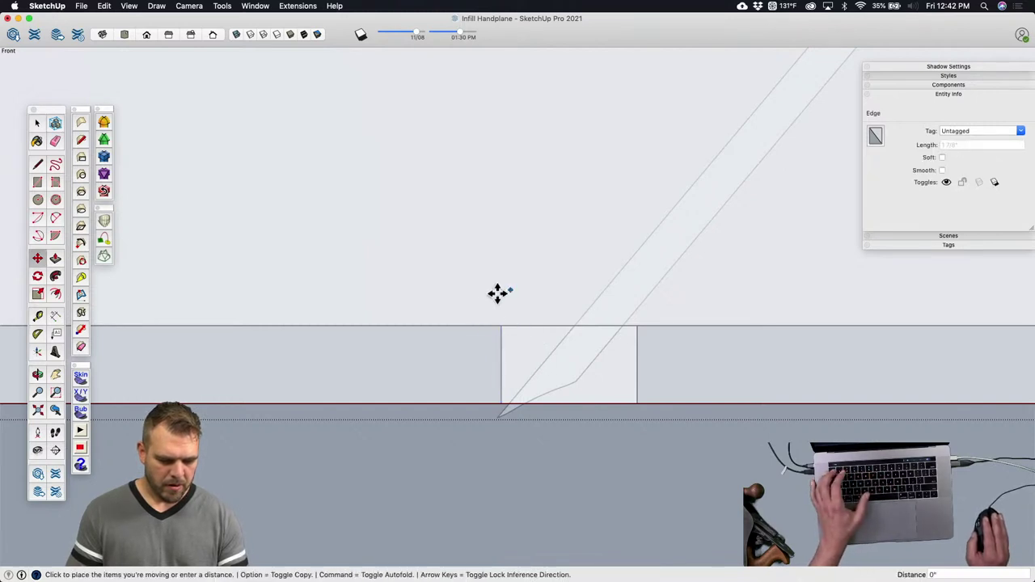
click(508, 291)
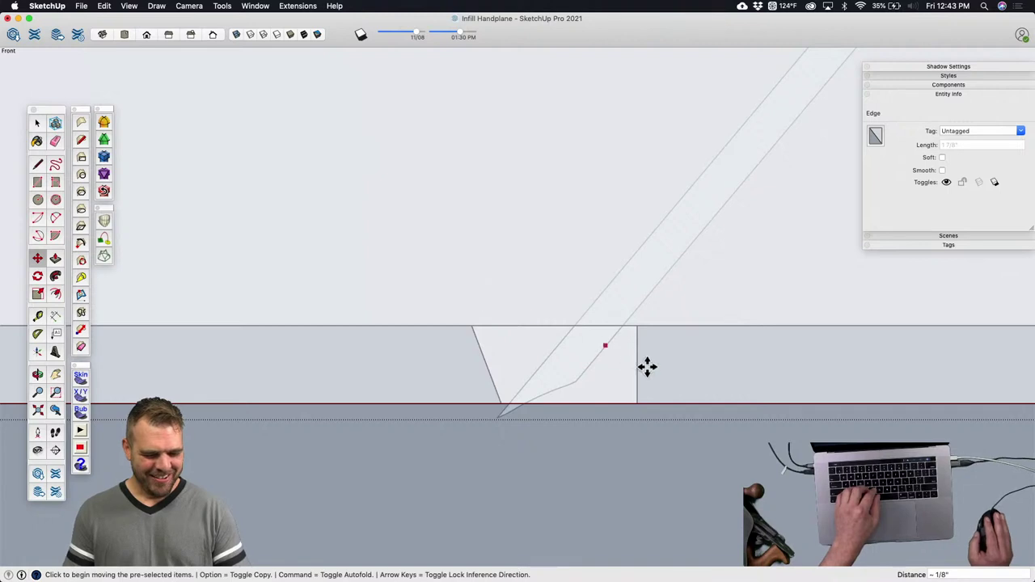
Step: Shift the right edge's lower end 1/8" to slant that side of the slot
key(space)
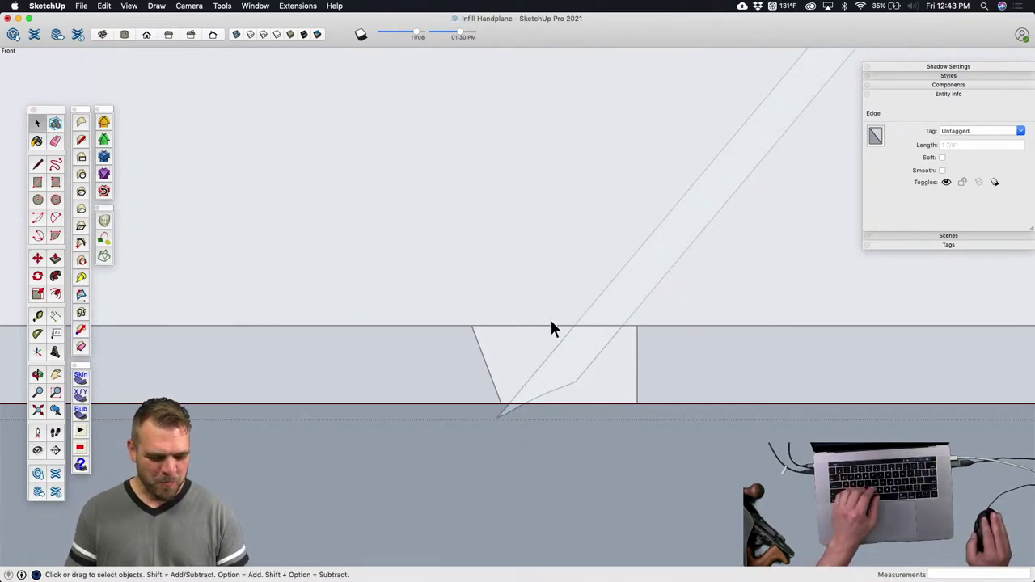
drag(681, 457, 684, 457)
key(m)
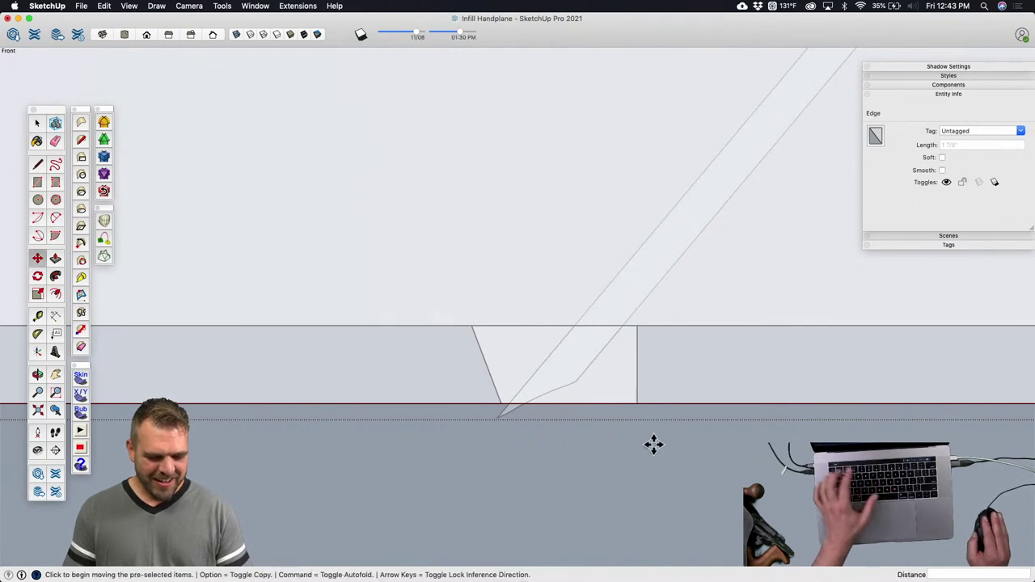
click(636, 427)
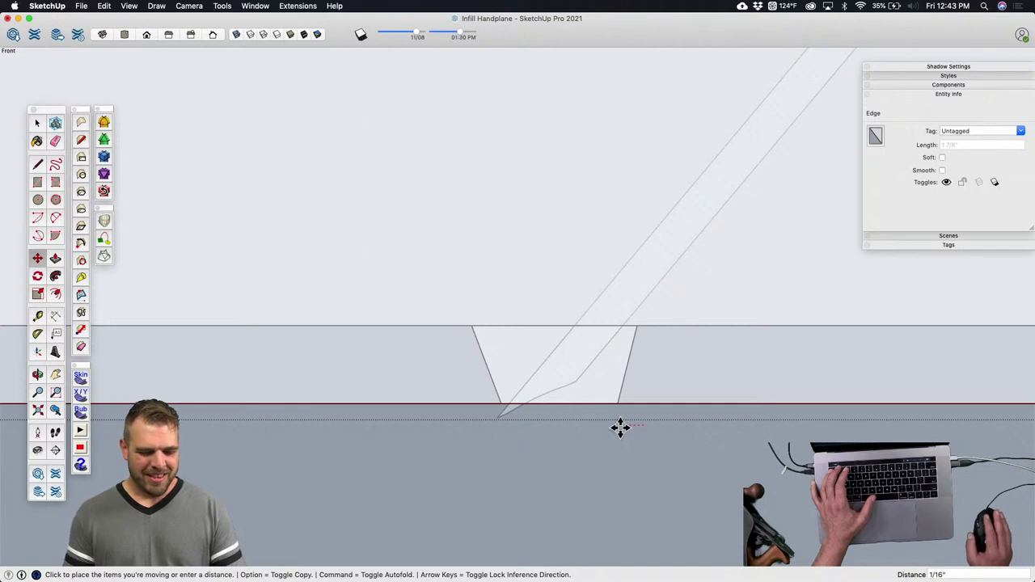
key(space)
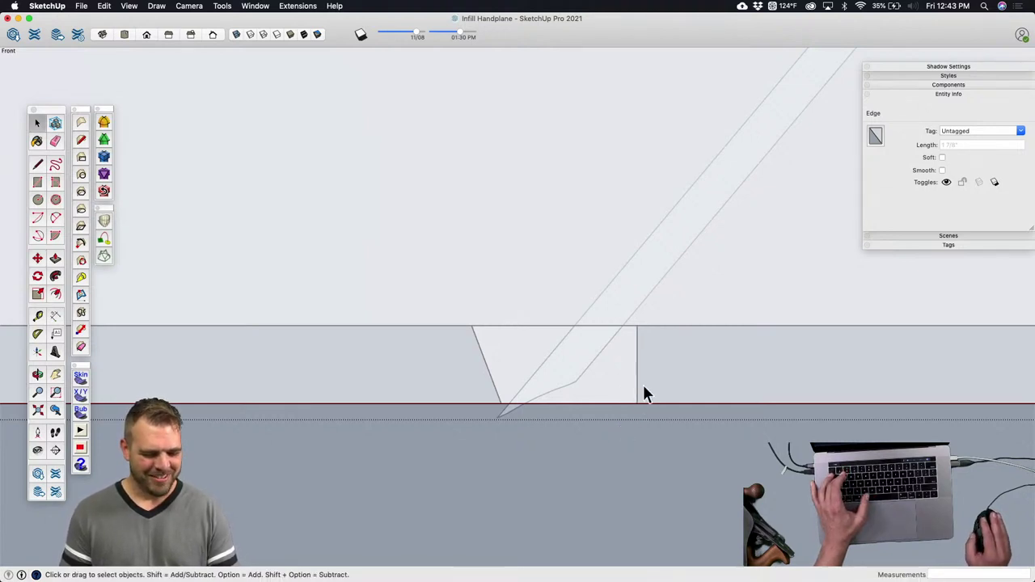
key(m)
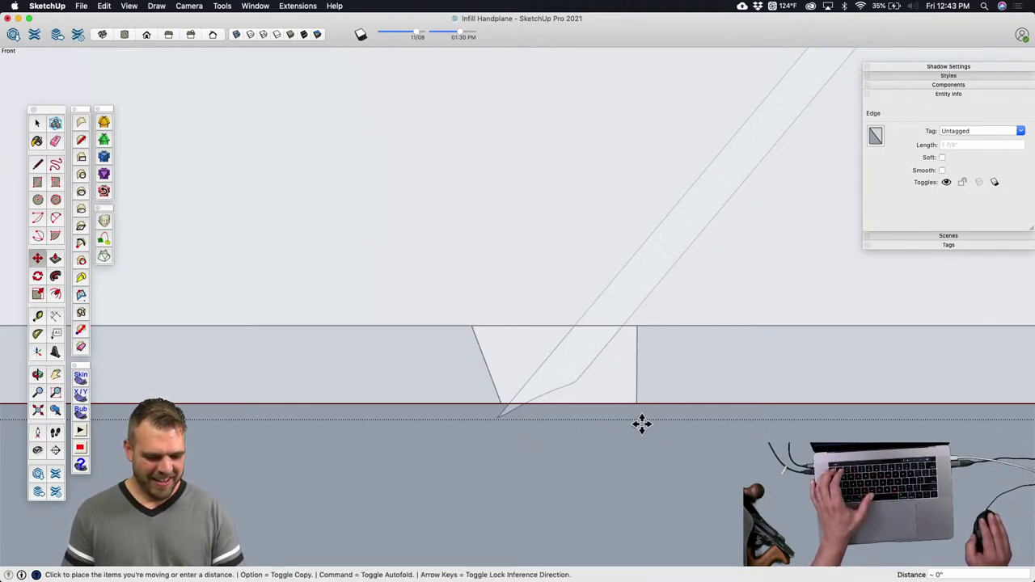
key(space)
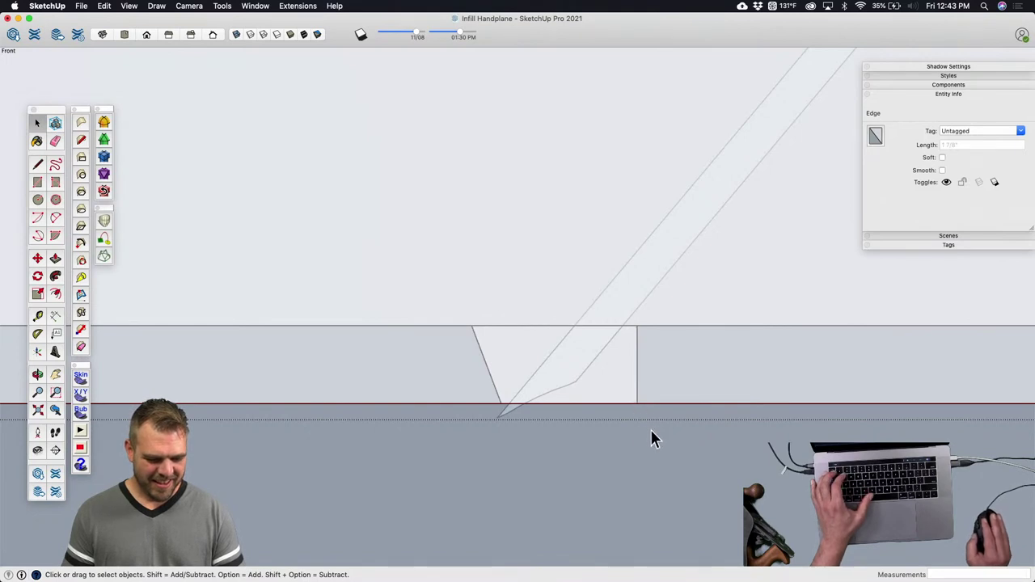
key(m)
click(663, 440)
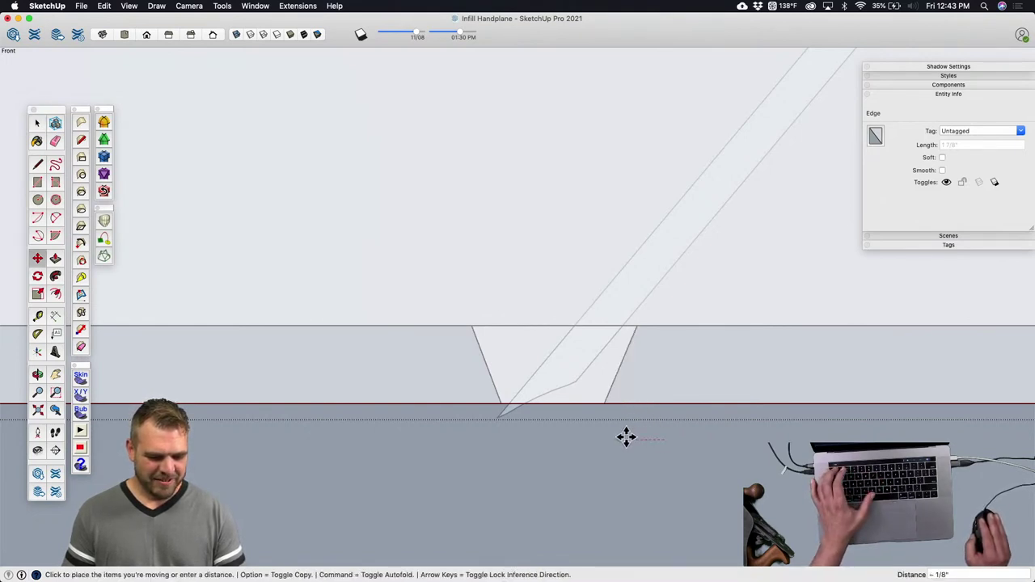
click(625, 438)
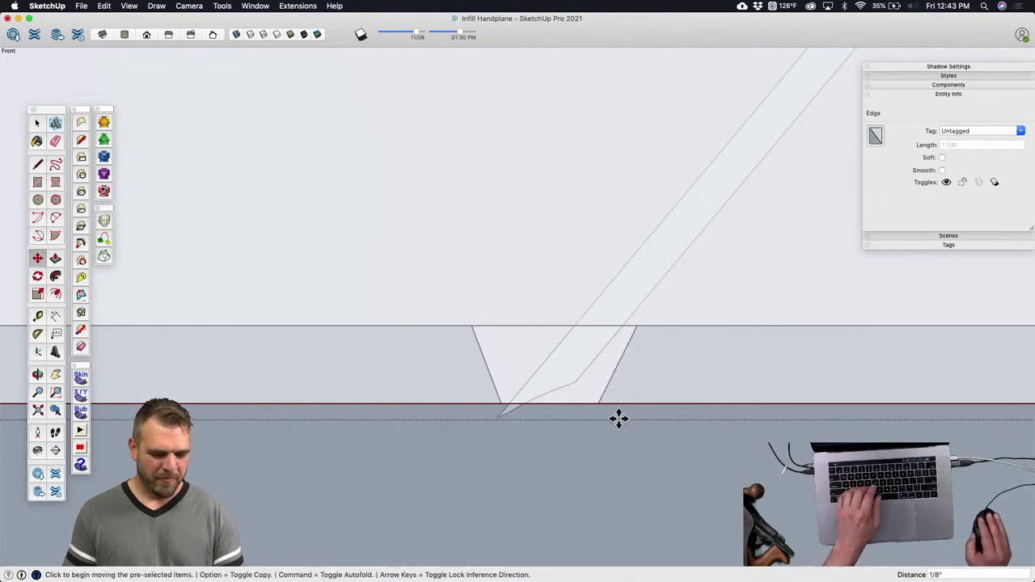
scroll(615, 420, down, 3)
scroll(542, 441, down, 5)
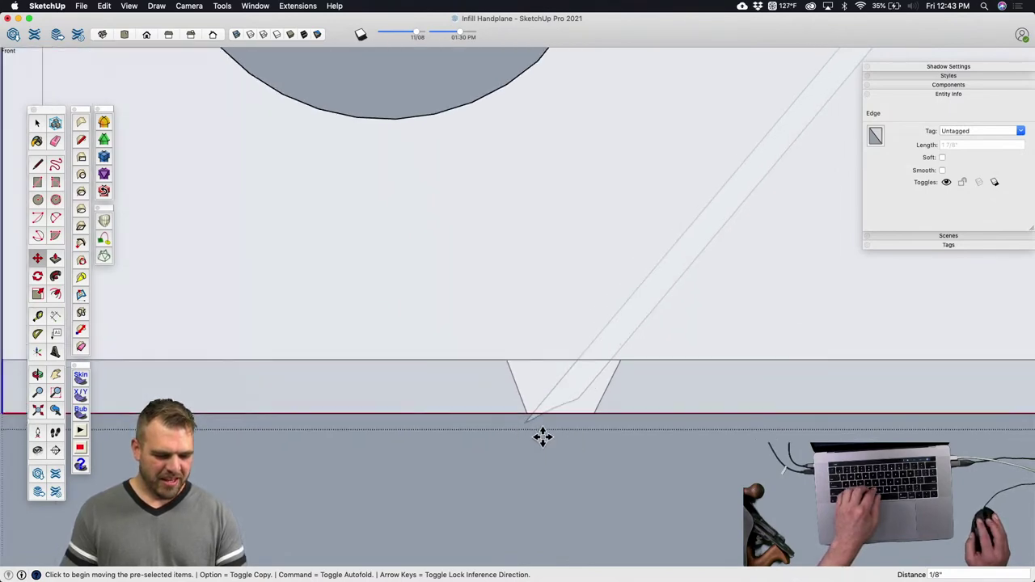
shift+middle_drag(548, 437, 462, 337)
Step: Push the slot's small end face 1/16" to close the gap at the blade's end
scroll(453, 302, up, 3)
scroll(453, 303, up, 4)
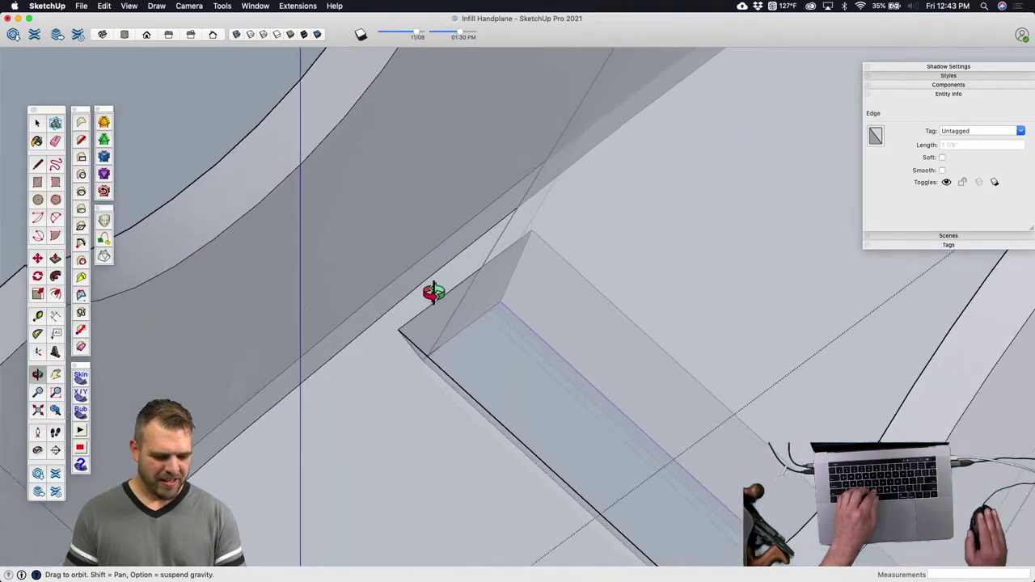
key(p)
click(428, 335)
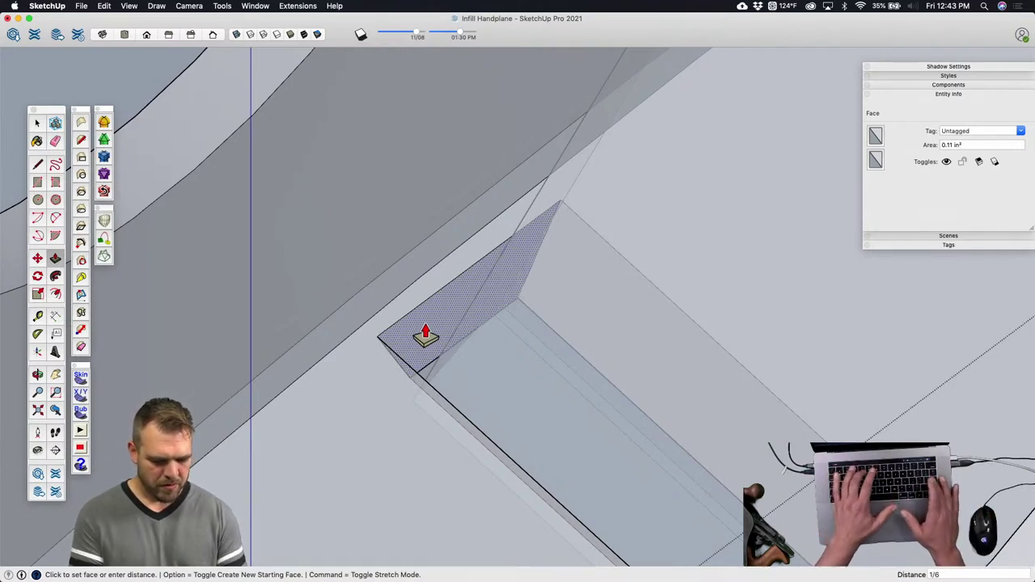
key(Return)
text(1/16)
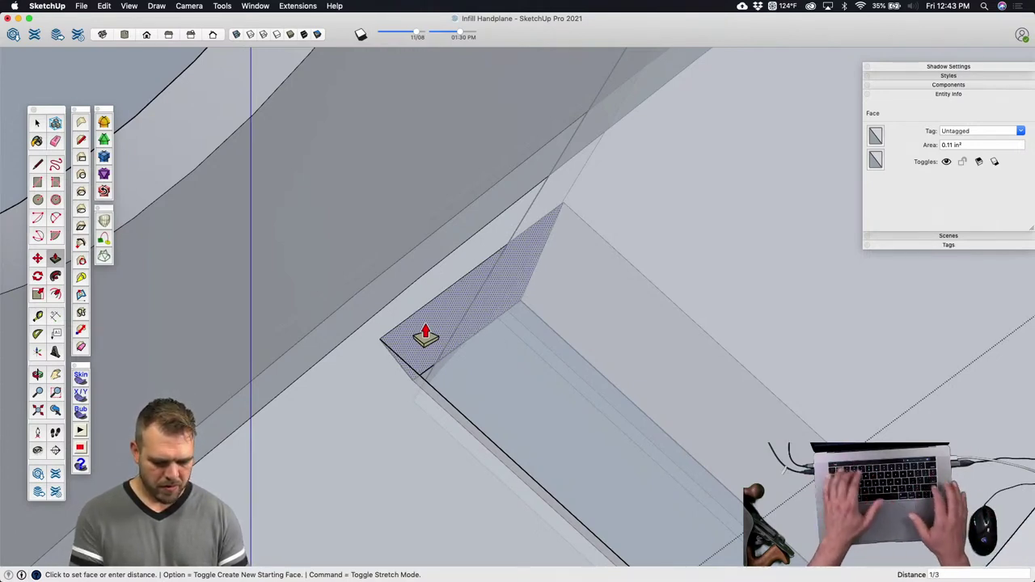
key(Return)
scroll(415, 320, down, 1)
middle_drag(415, 320, 580, 291)
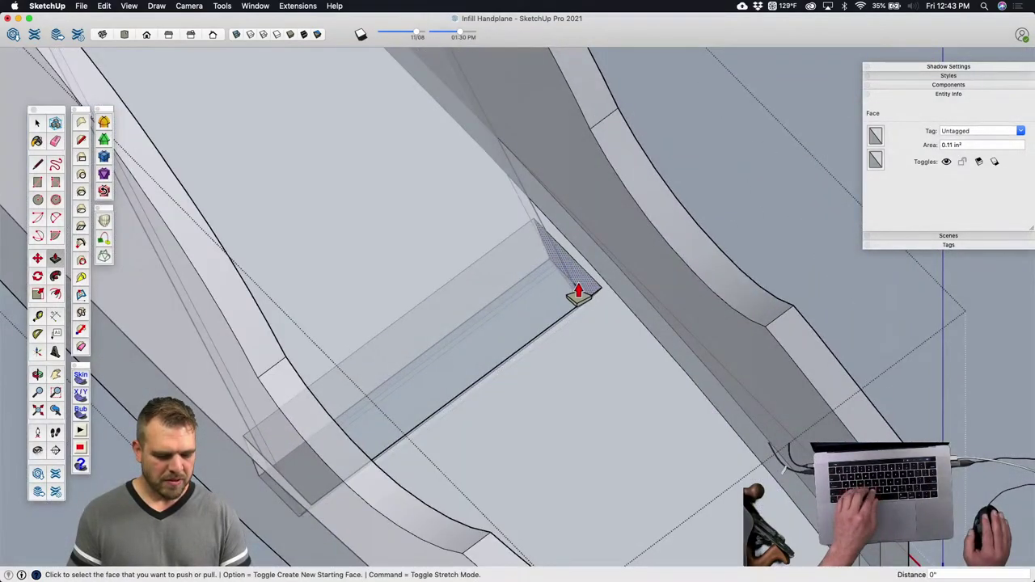
click(579, 292)
scroll(580, 292, down, 5)
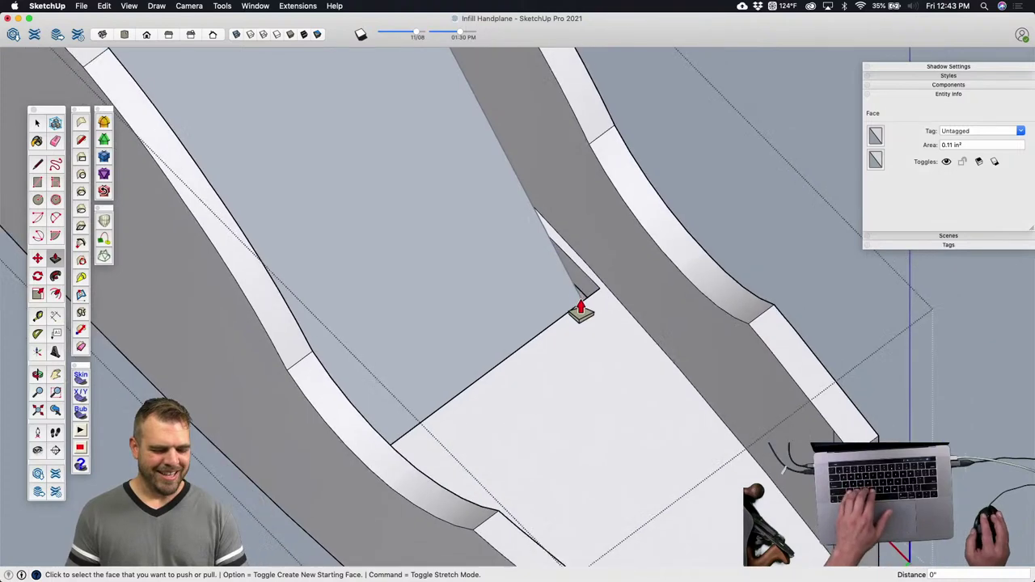
middle_drag(585, 324, 475, 326)
Step: Leave the group and move the handle part next to the plane base
click(378, 166)
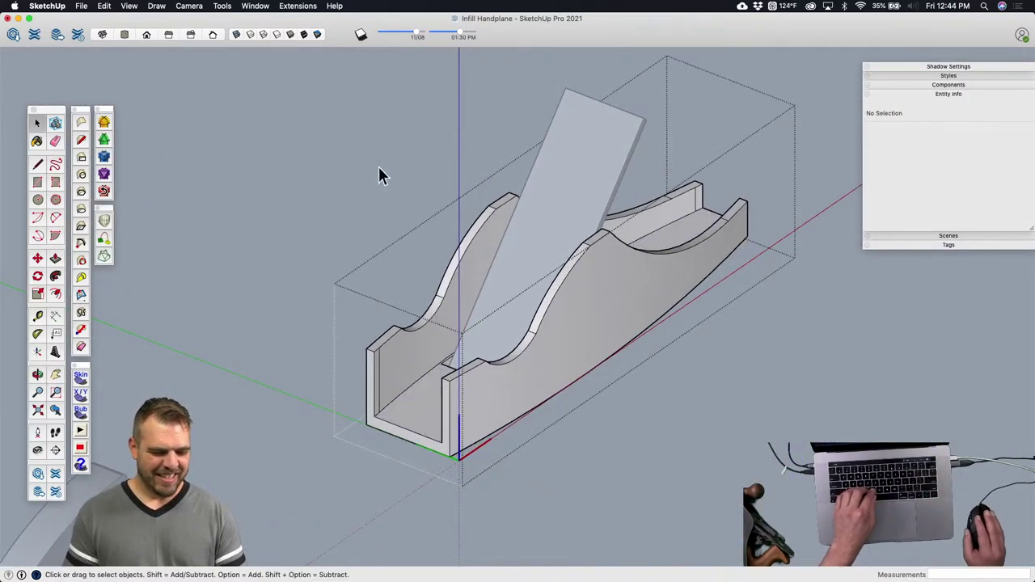
scroll(573, 292, down, 3)
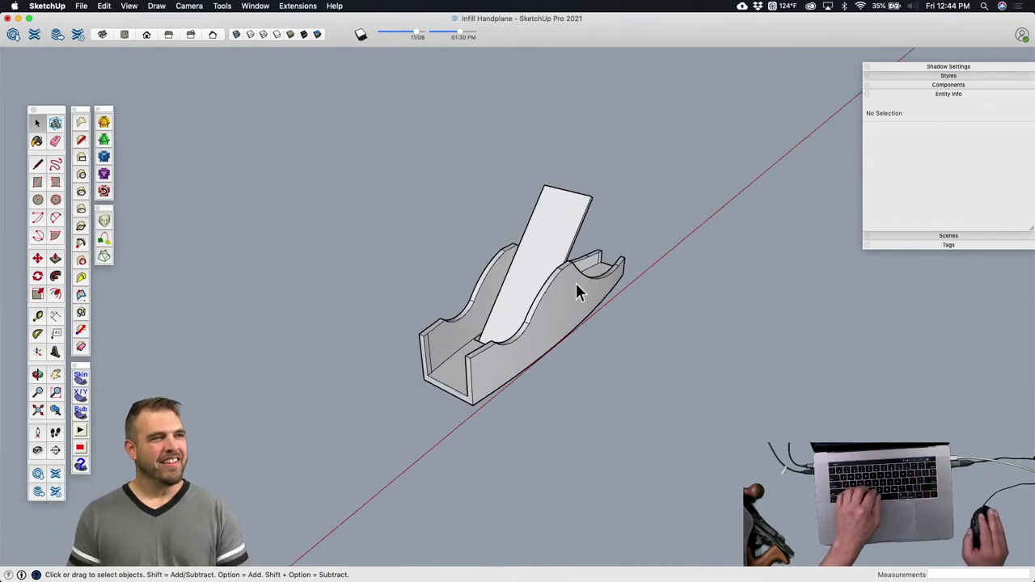
middle_drag(575, 336, 514, 397)
scroll(514, 396, down, 3)
click(223, 433)
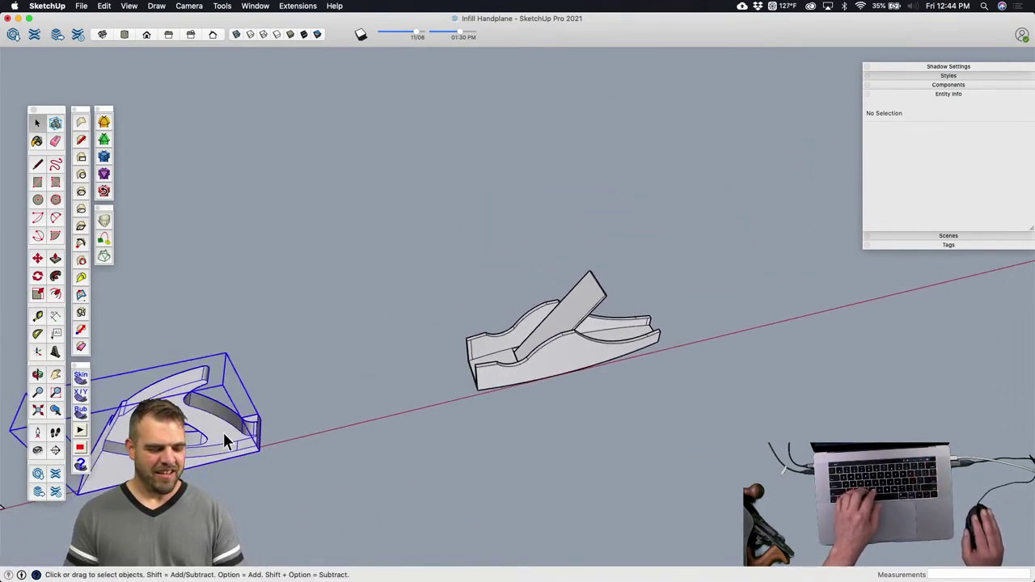
key(m)
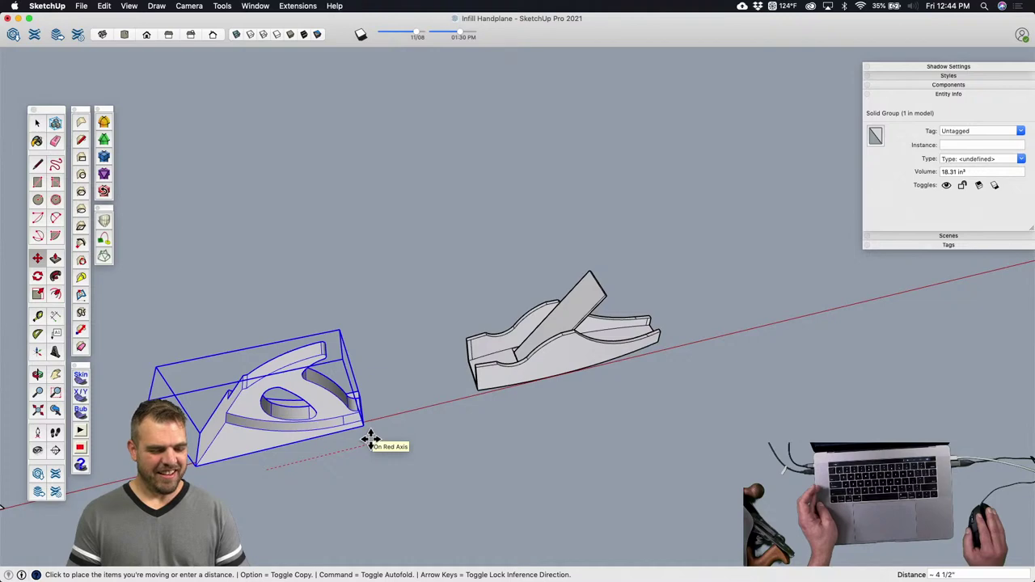
click(707, 348)
scroll(617, 342, up, 5)
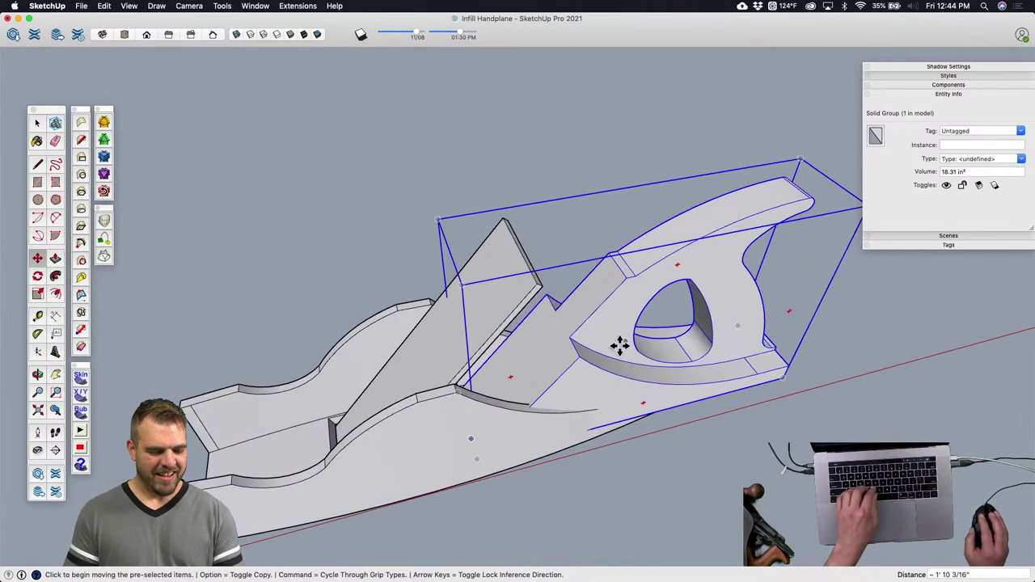
middle_drag(617, 343, 704, 317)
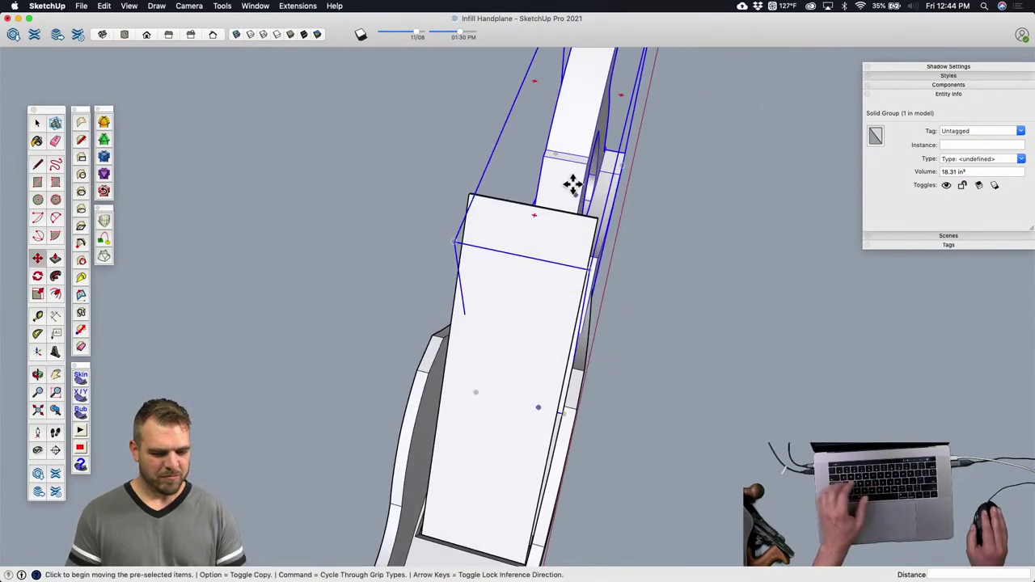
Step: Reposition the handle and drop it onto the base just behind the blade
click(566, 158)
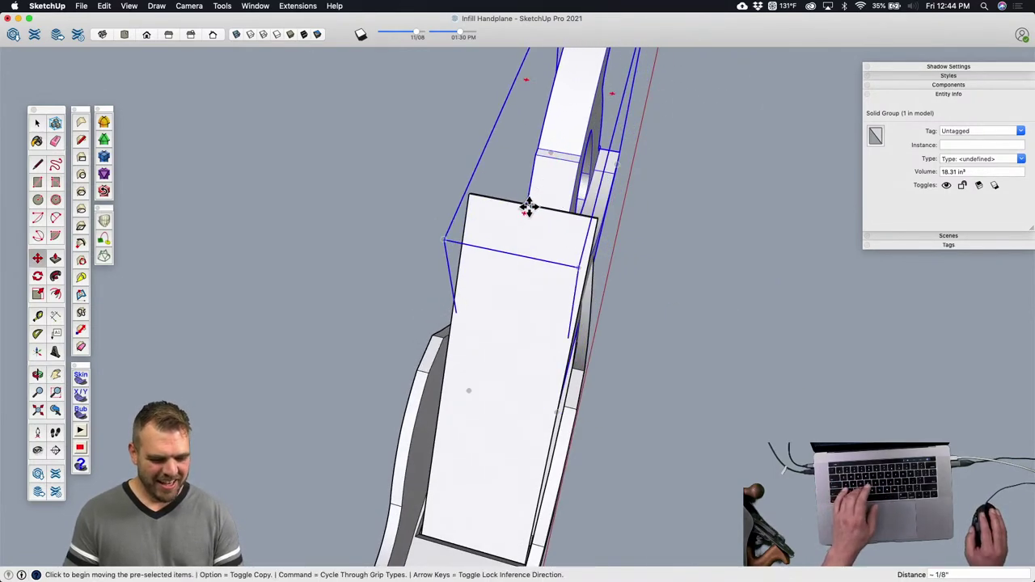
middle_drag(528, 207, 323, 252)
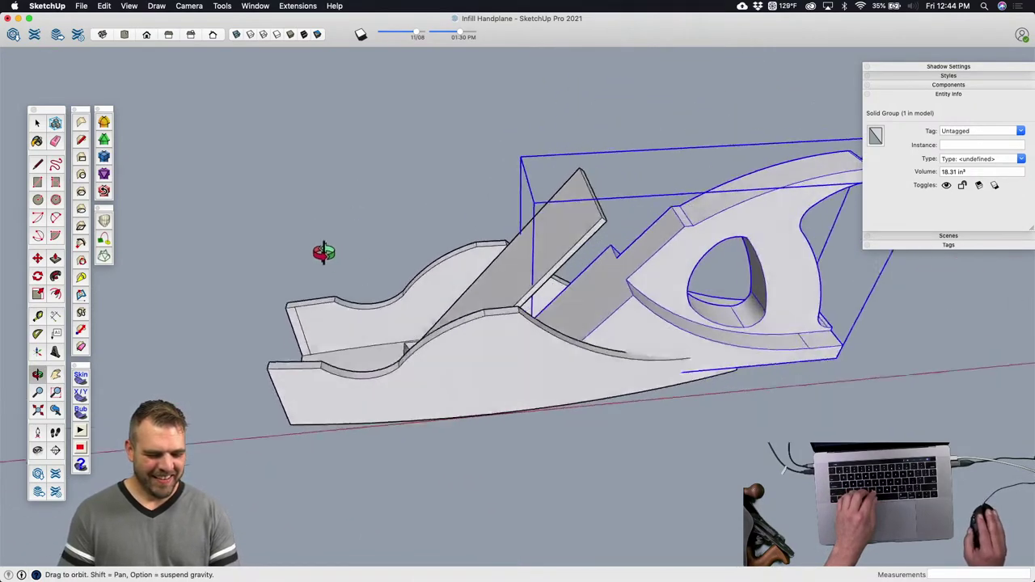
scroll(323, 252, up, 10)
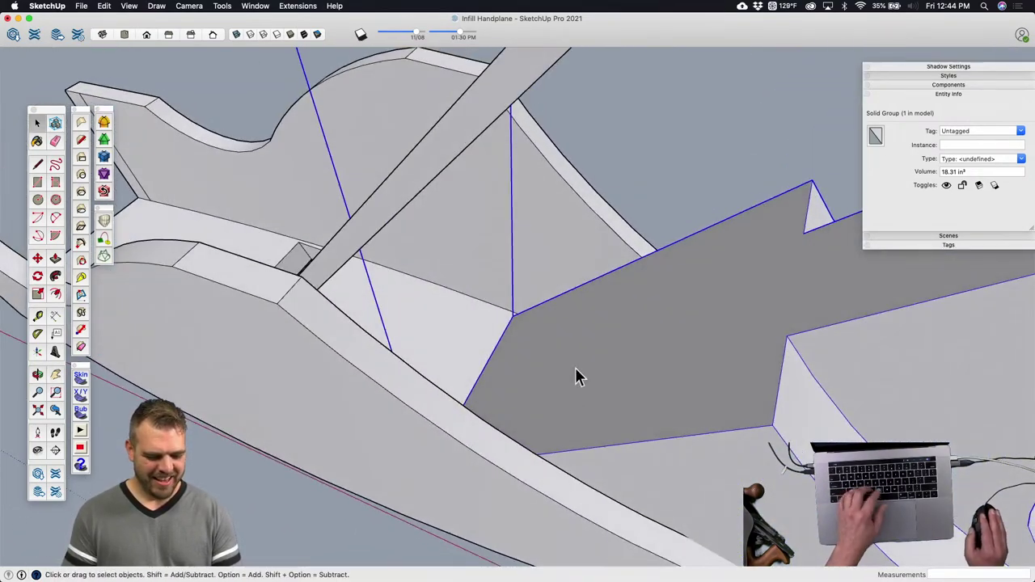
key(m)
click(648, 326)
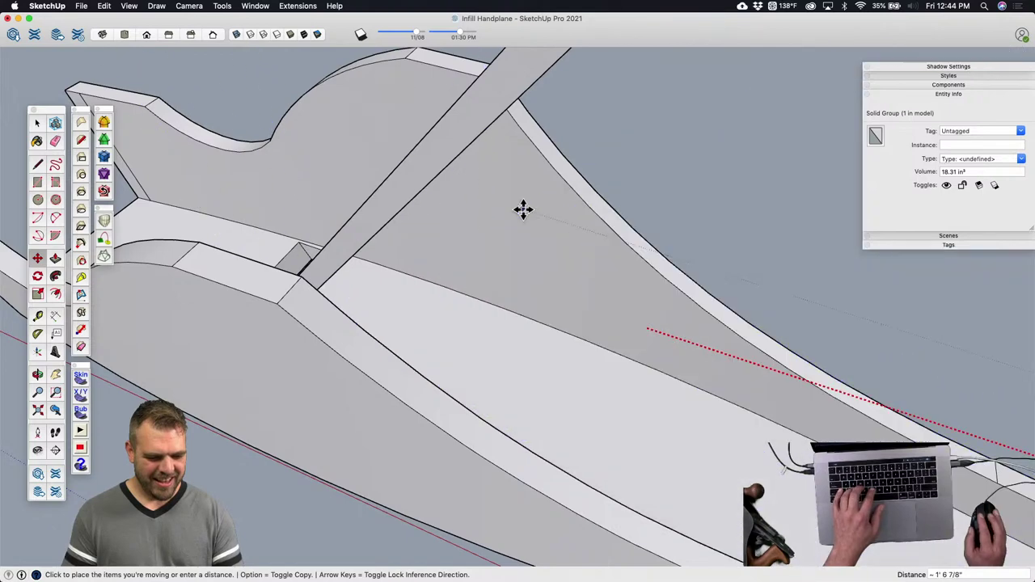
middle_drag(523, 210, 469, 206)
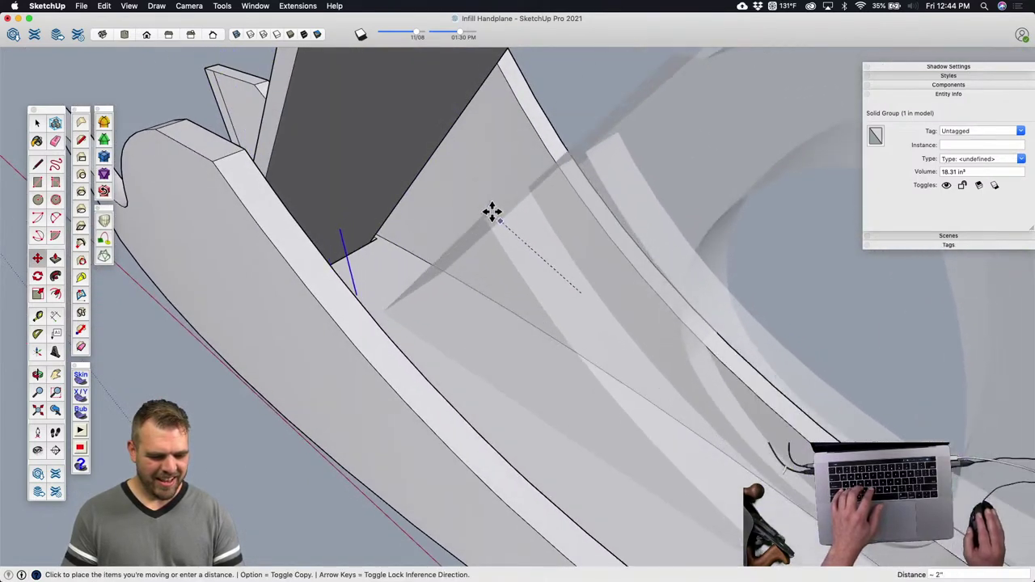
click(326, 72)
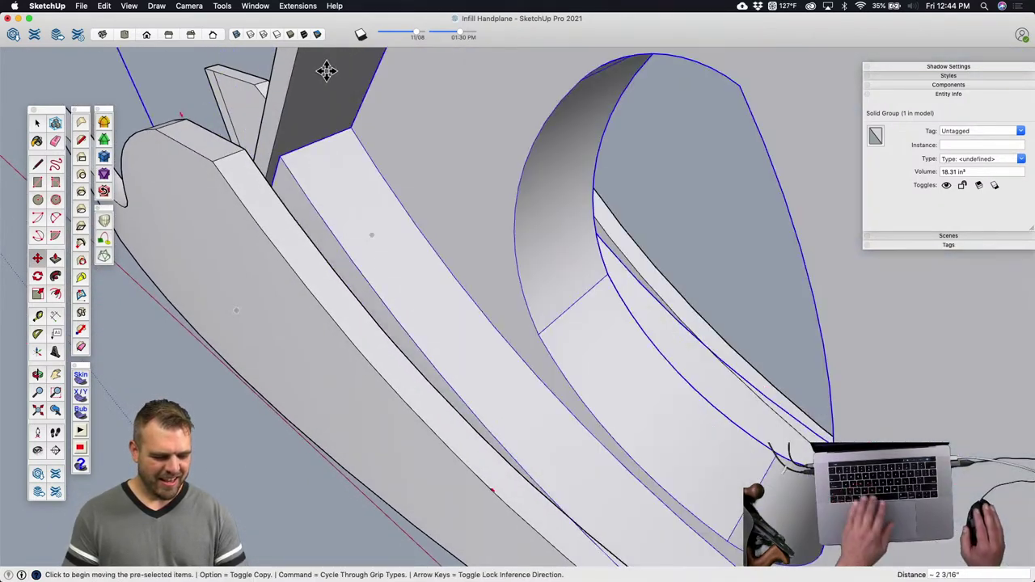
middle_drag(361, 118, 398, 256)
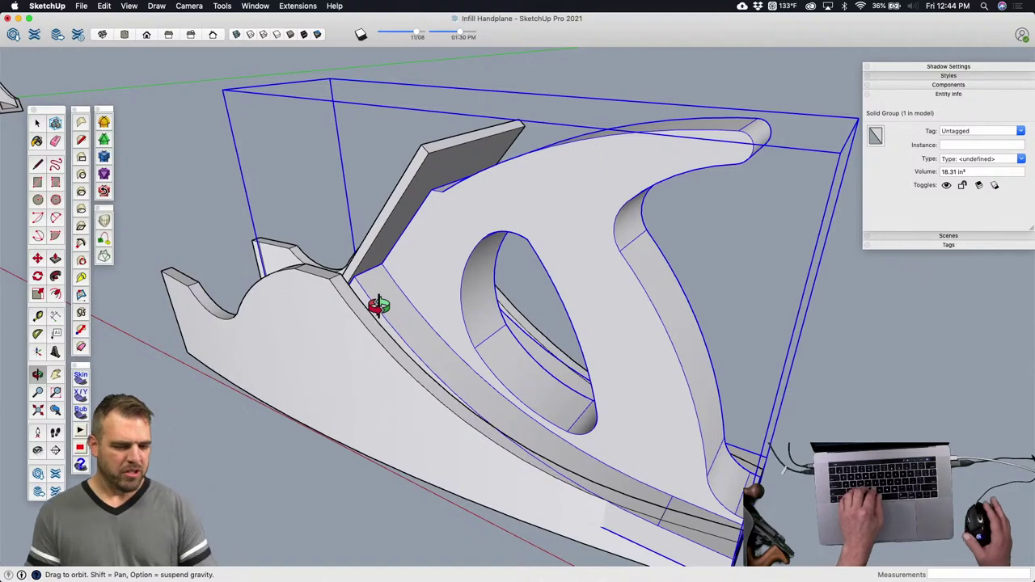
Step: Orbit to the handle's underside and open the handle group for editing
scroll(372, 310, down, 3)
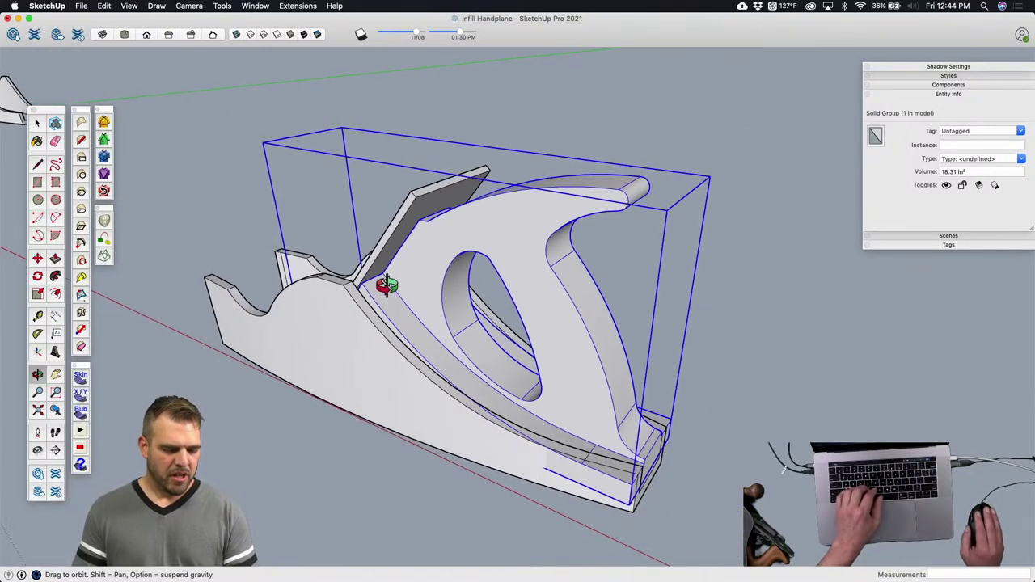
mouse_move(386, 284)
middle_down()
mouse_move(446, 248)
mouse_move(597, 316)
mouse_move(527, 332)
mouse_move(542, 340)
middle_up()
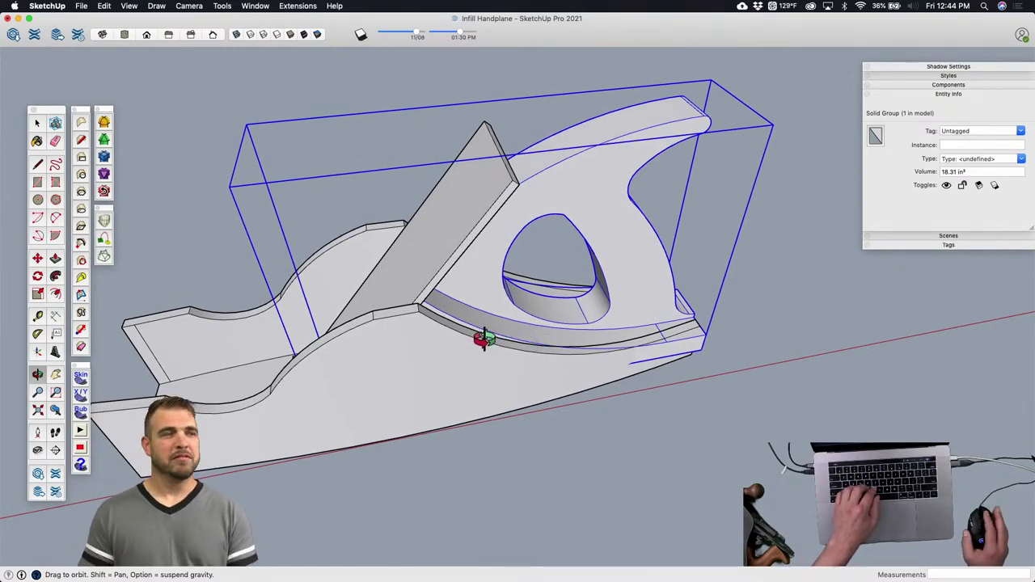
mouse_move(444, 303)
middle_down()
mouse_move(475, 261)
mouse_move(381, 316)
mouse_move(500, 351)
mouse_move(330, 267)
mouse_move(407, 215)
mouse_move(463, 329)
middle_up()
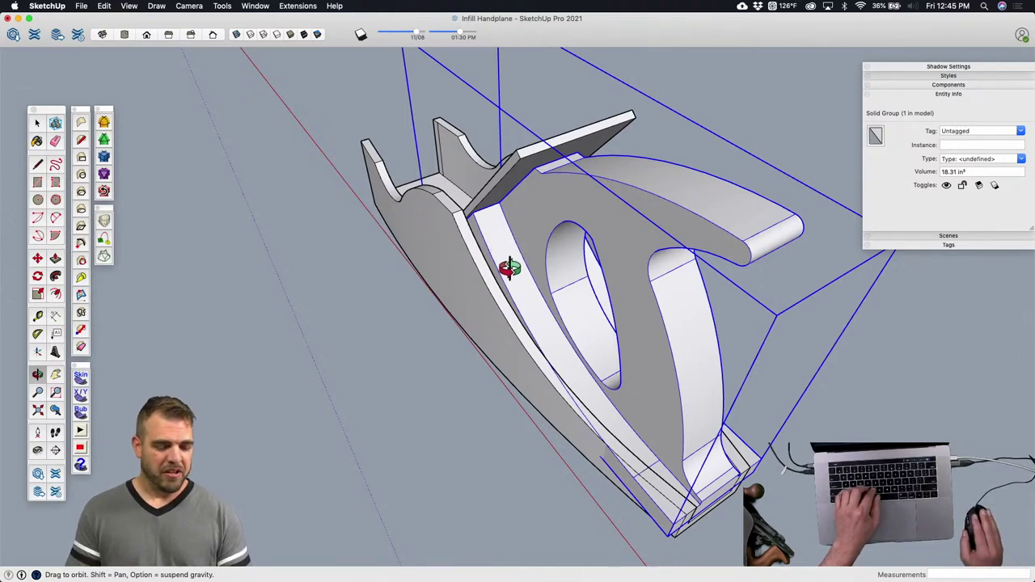
mouse_move(510, 269)
middle_down()
mouse_move(474, 224)
mouse_move(469, 289)
mouse_move(505, 216)
middle_up()
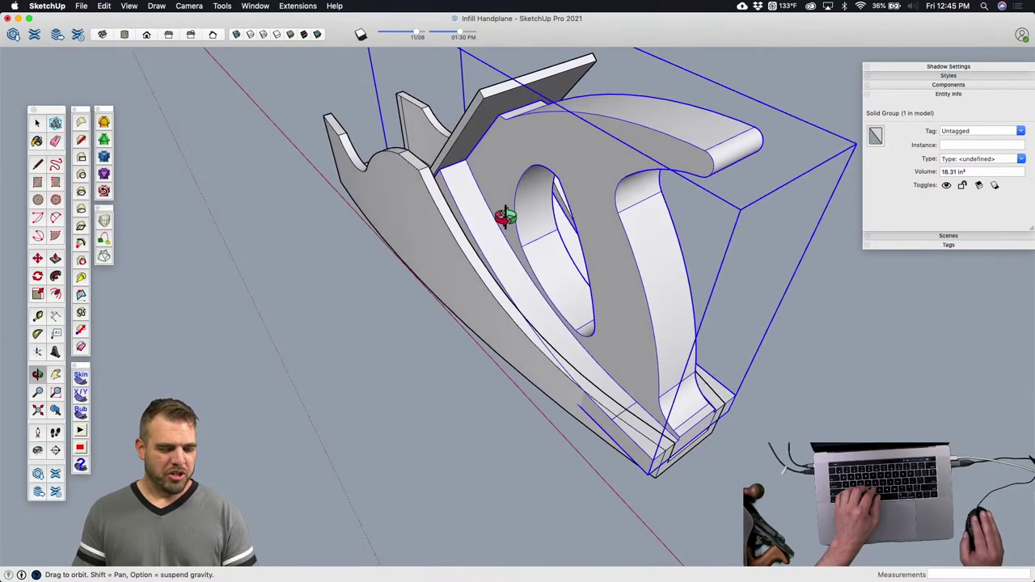
double_click(474, 208)
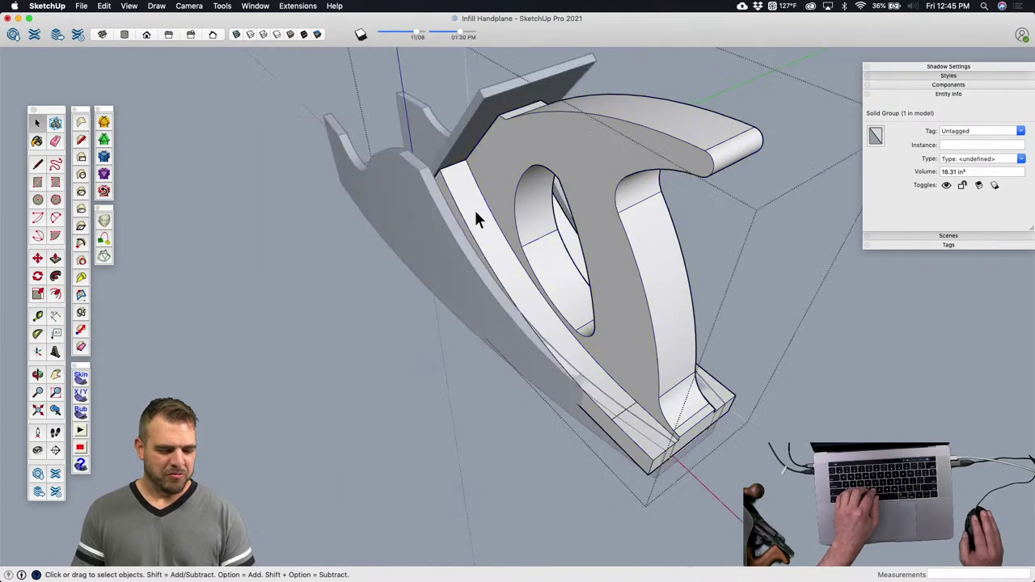
triple_click(474, 208)
Step: Push the handle's curved bottom face 1/2" down and close the group
scroll(461, 208, up, 5)
key(p)
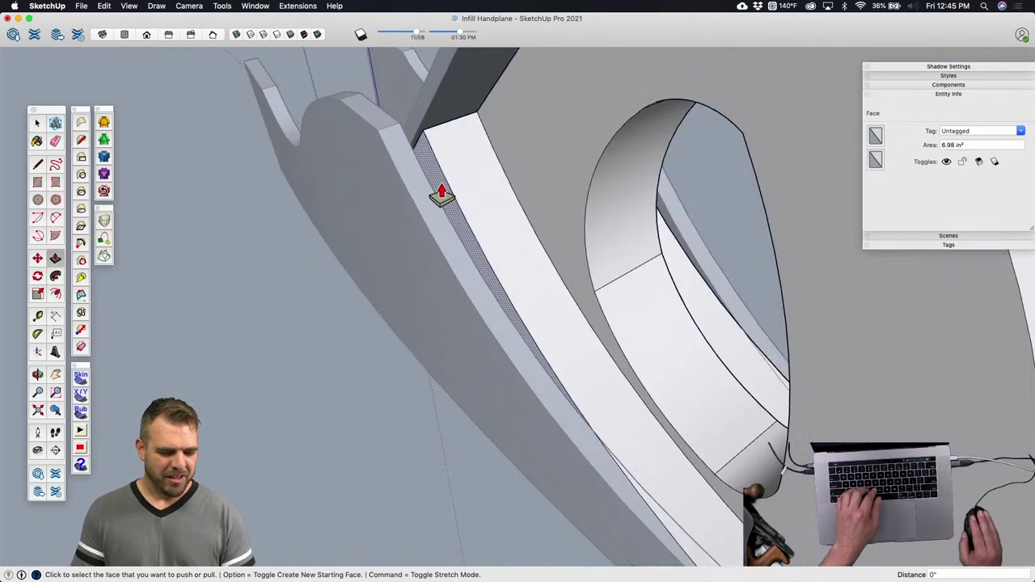
scroll(432, 208, up, 5)
scroll(404, 298, down, 5)
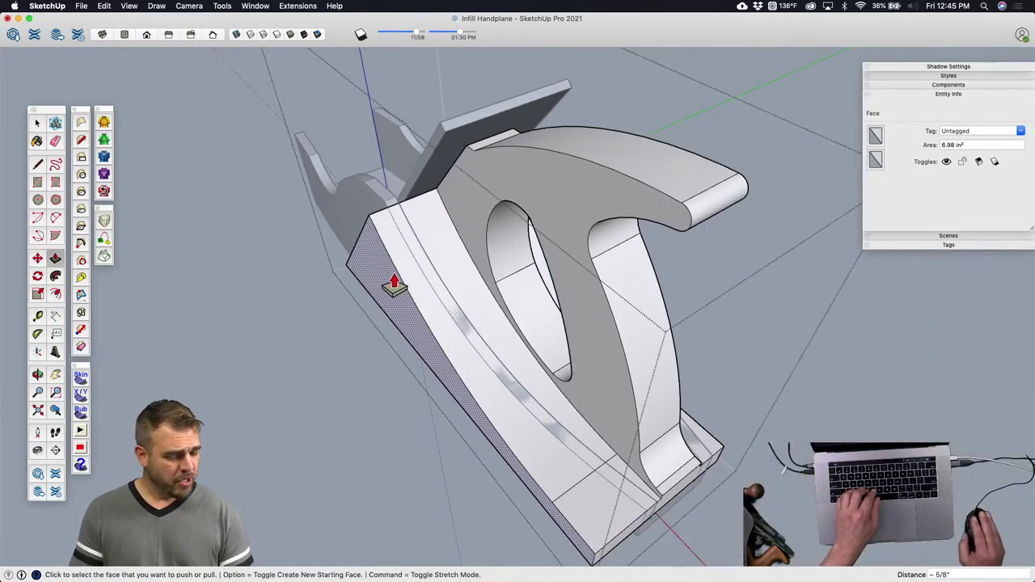
click(451, 281)
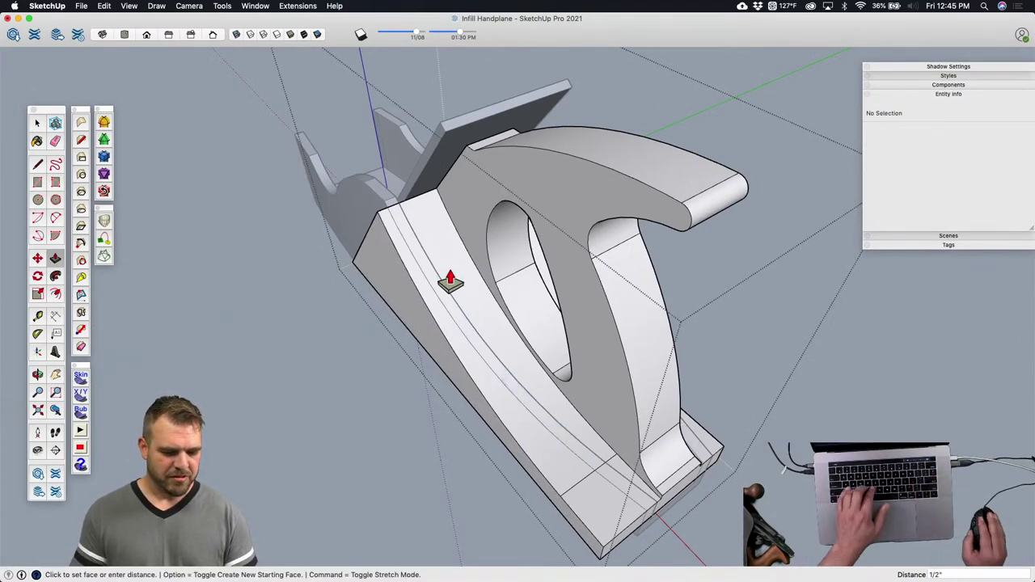
middle_drag(649, 289, 673, 365)
click(713, 325)
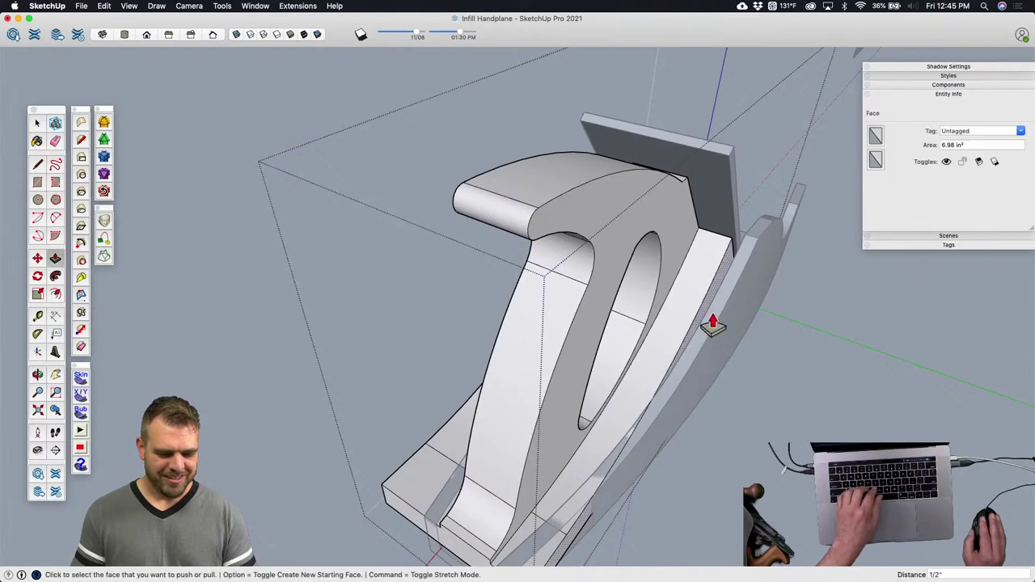
middle_drag(715, 323, 652, 310)
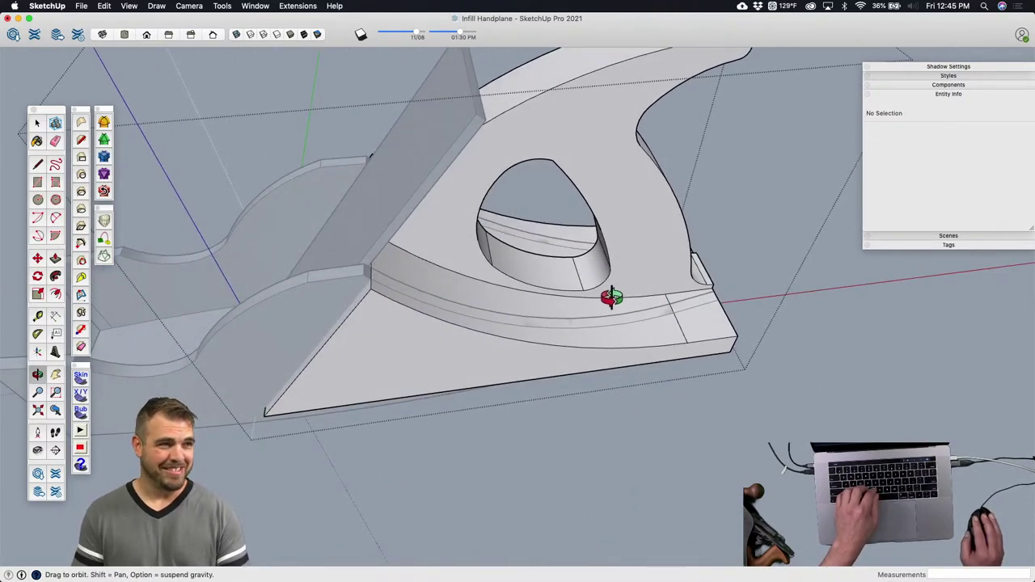
scroll(589, 297, down, 3)
click(623, 433)
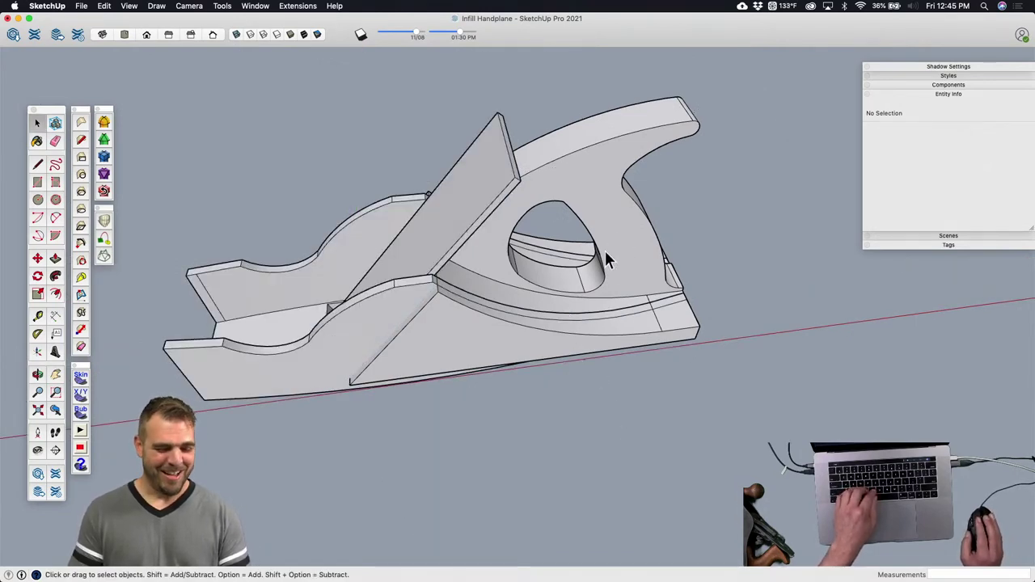
Step: Select the handplane group and the plane iron and start copying them along red
middle_drag(574, 249, 573, 369)
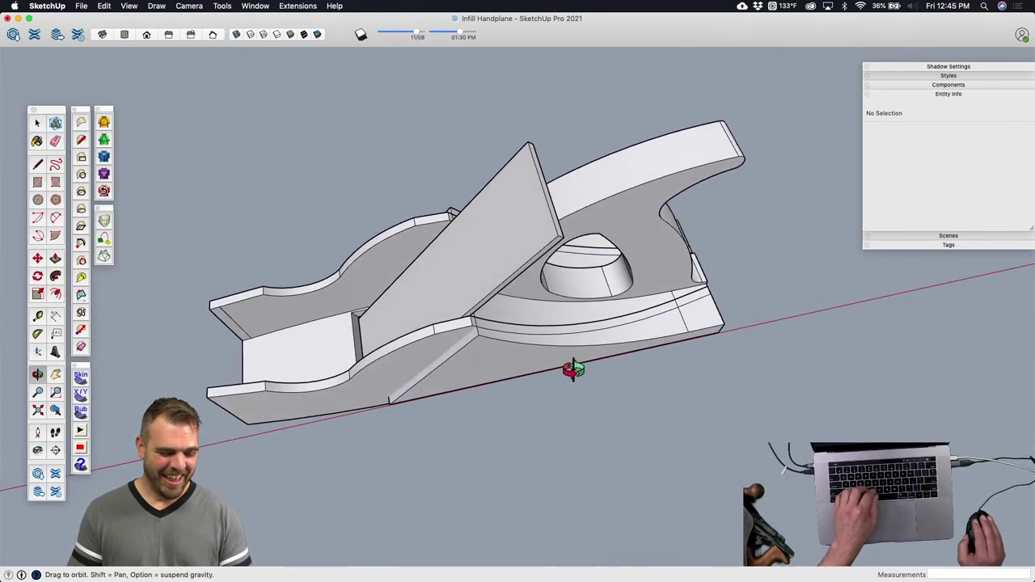
click(516, 346)
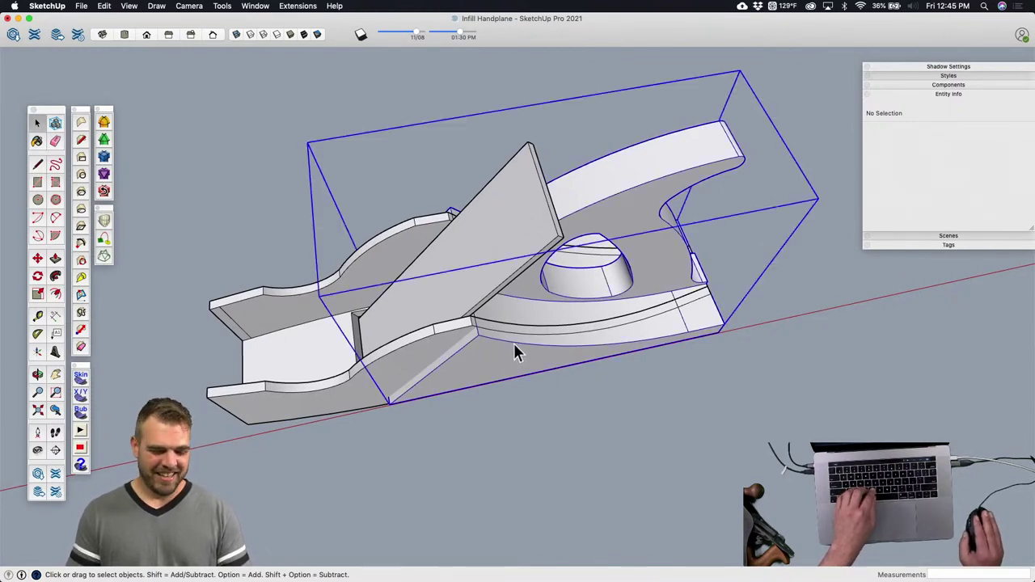
shift+click(443, 346)
scroll(364, 303, down, 5)
key(m)
click(473, 376)
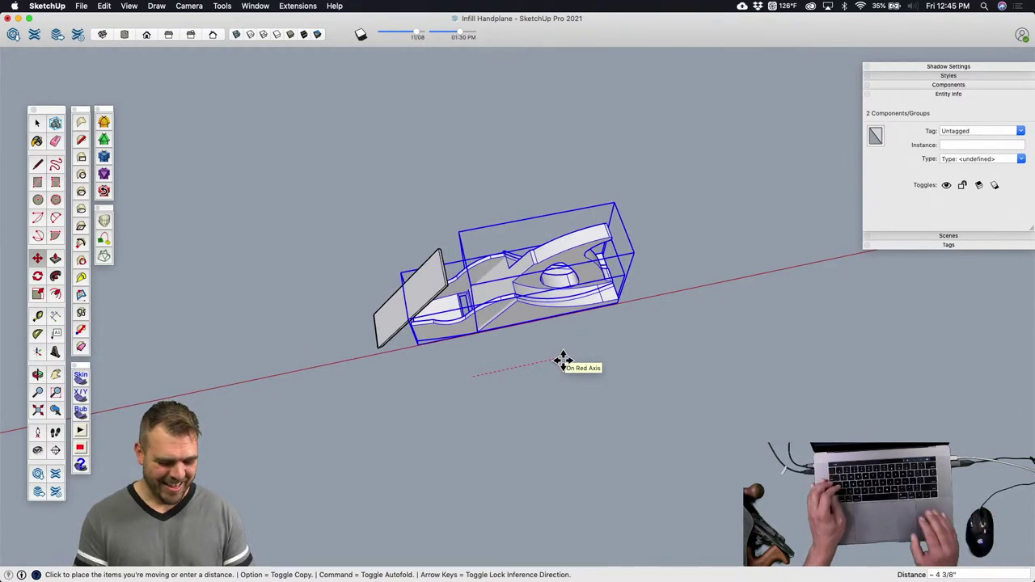
key(alt)
Step: Place the copy 10 along the red axis, then delete it
text(10)
key(Return)
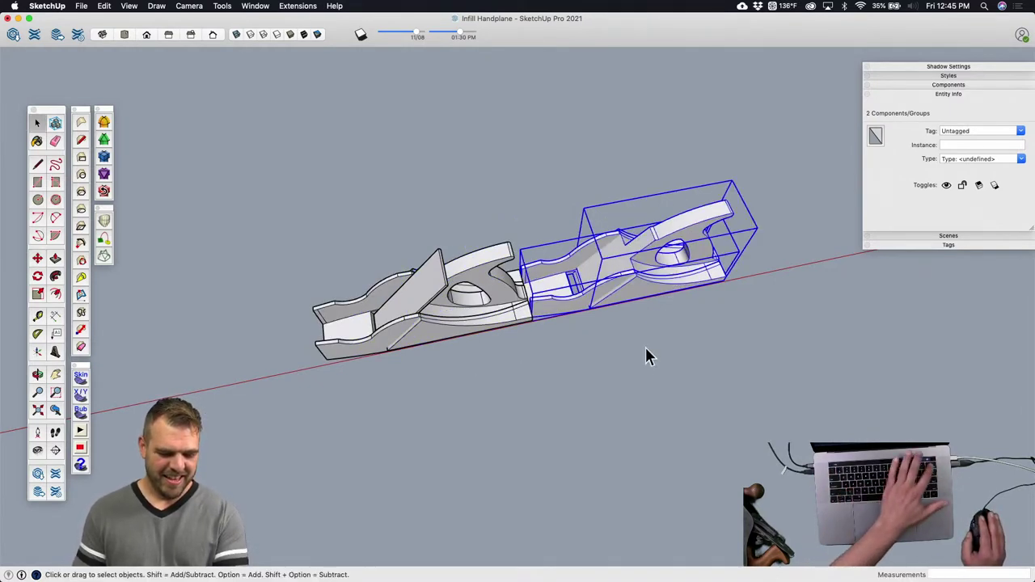
key(Delete)
Step: Make the remaining plane group a component named 'handle'
click(484, 275)
right_click(484, 274)
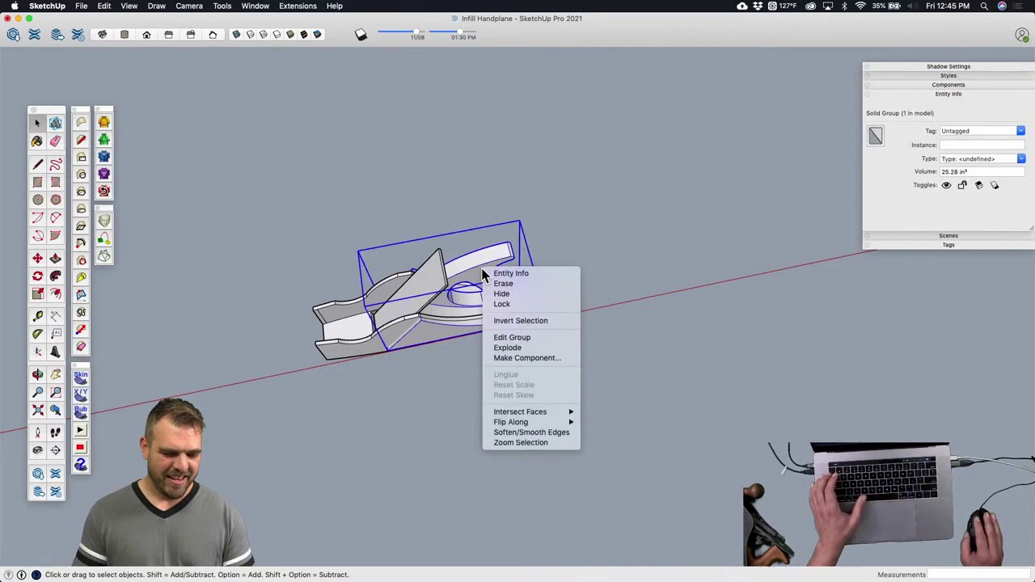
click(521, 358)
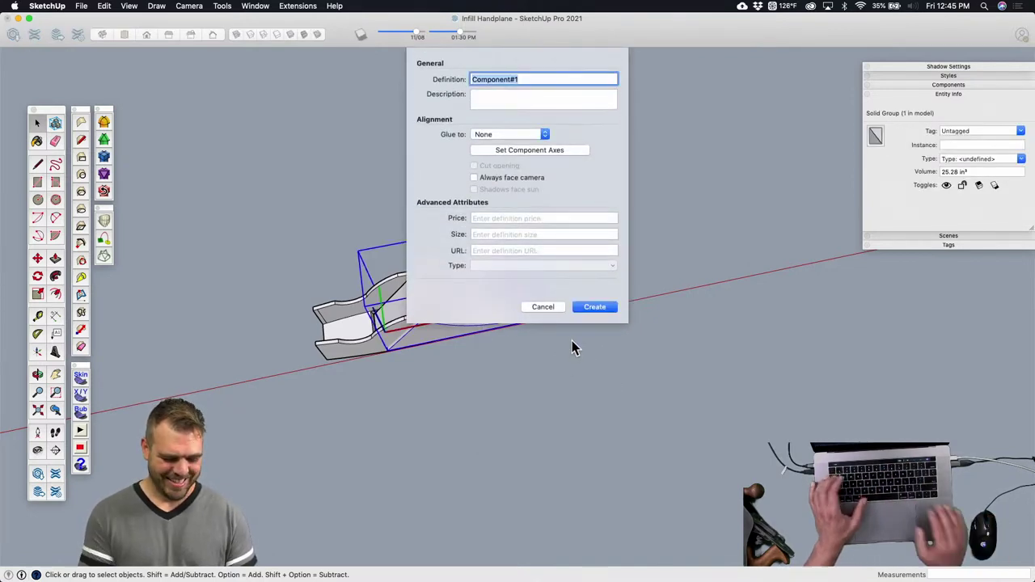
text(handle)
key(Return)
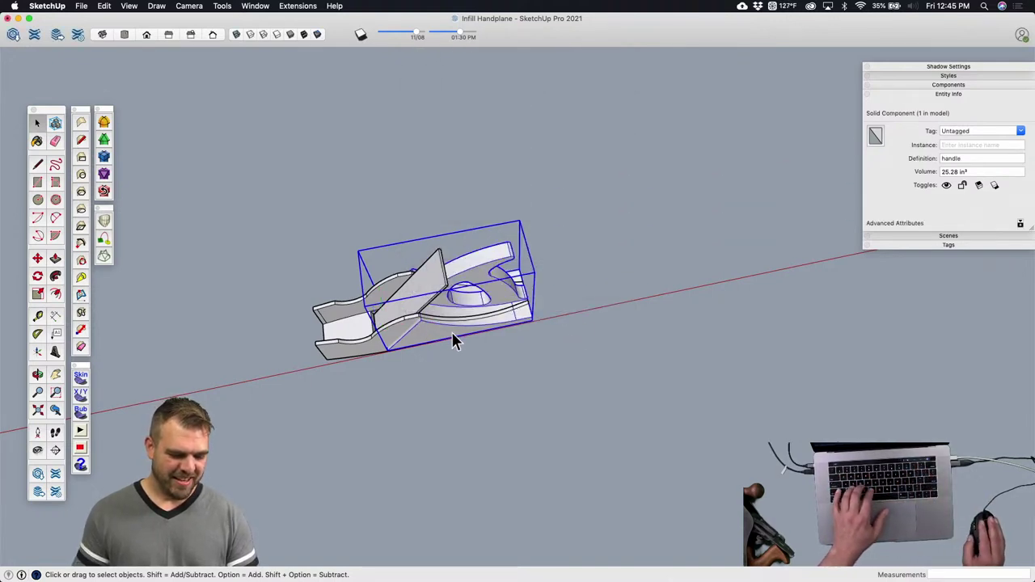
Step: Select the handle and Base components and copy them 1 along the red axis
key(super+a)
key(m)
click(531, 357)
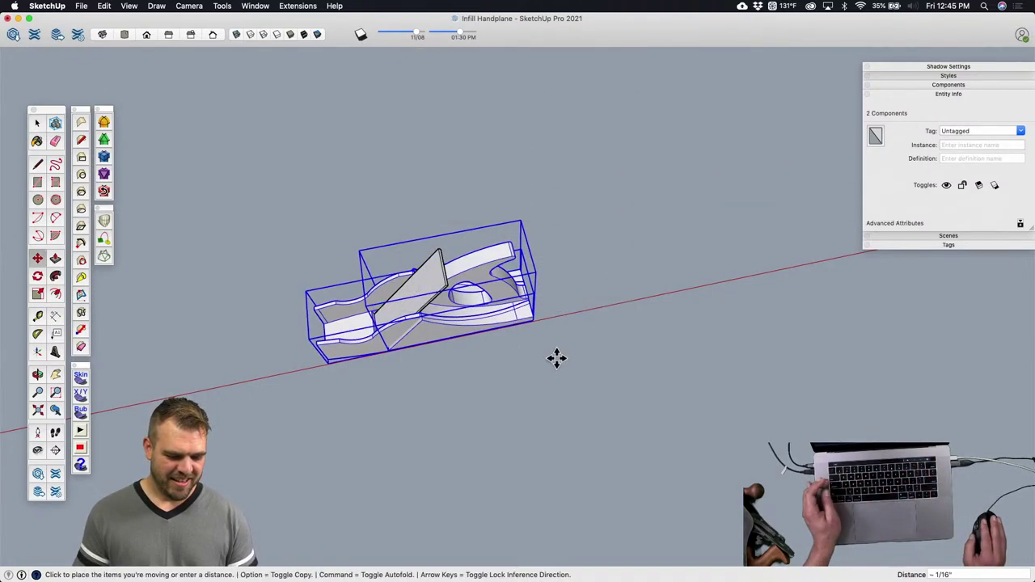
key(alt)
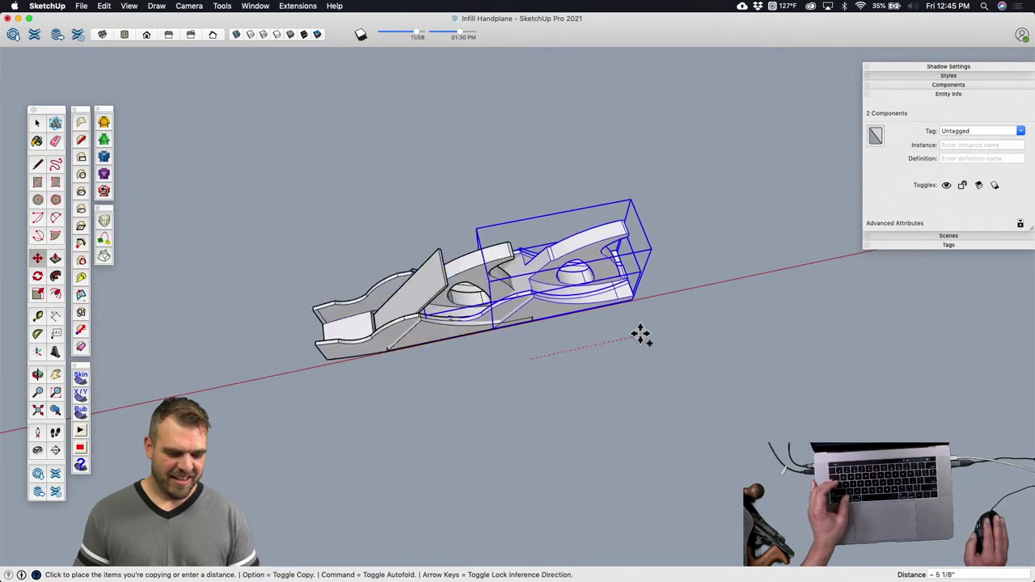
text(1)
key(Return)
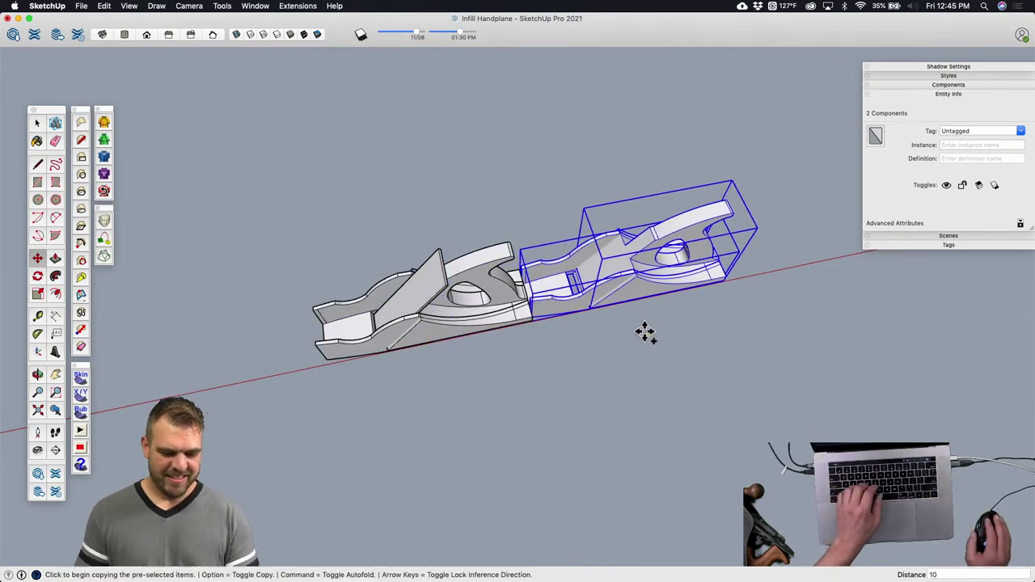
key(space)
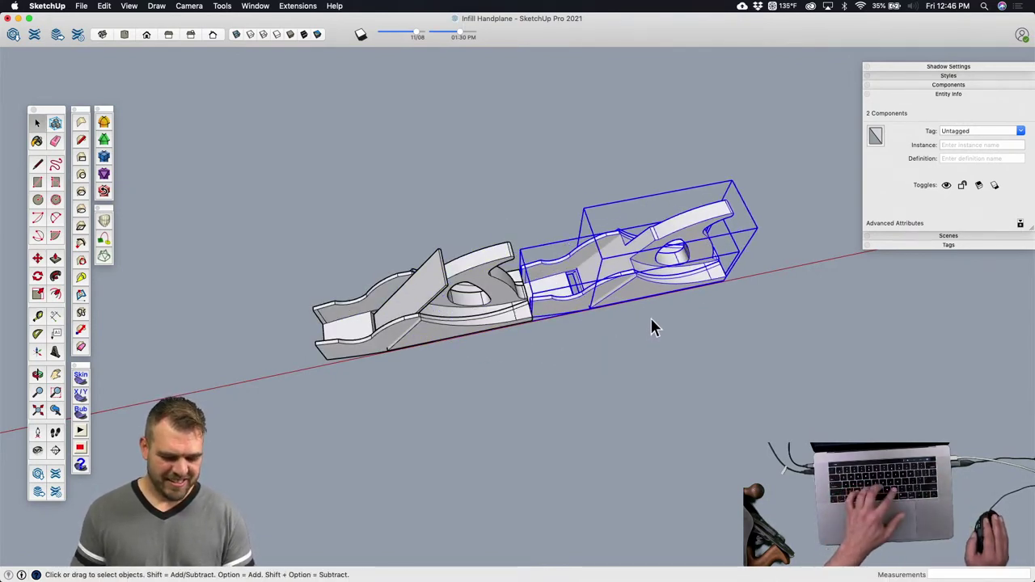
Step: Move the copy 10 further along the red axis and orbit to inspect it
key(m)
click(652, 322)
key(Return)
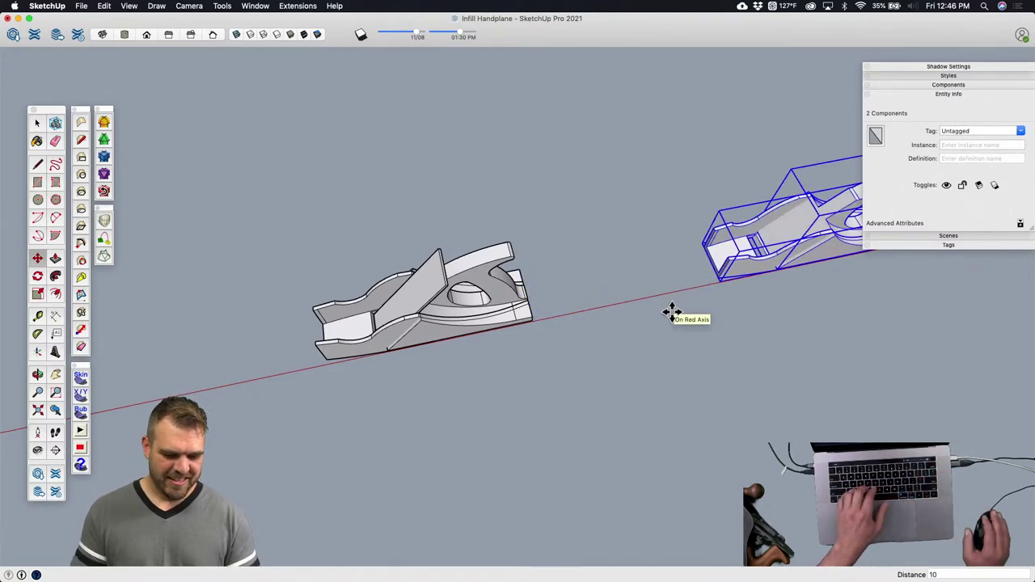
shift+scroll(559, 316, right, 5)
key(space)
click(611, 317)
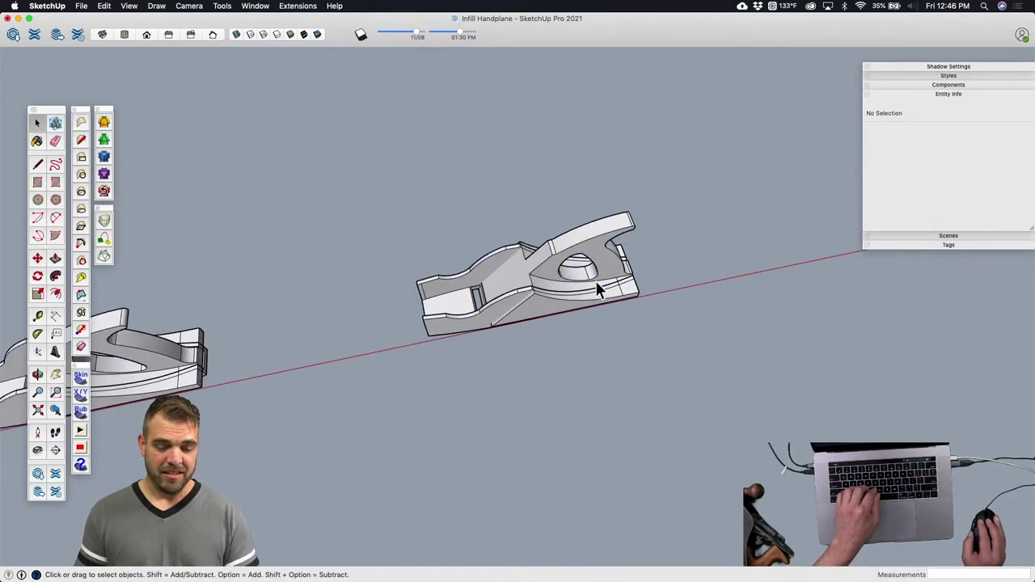
scroll(595, 279, up, 5)
middle_drag(595, 277, 509, 134)
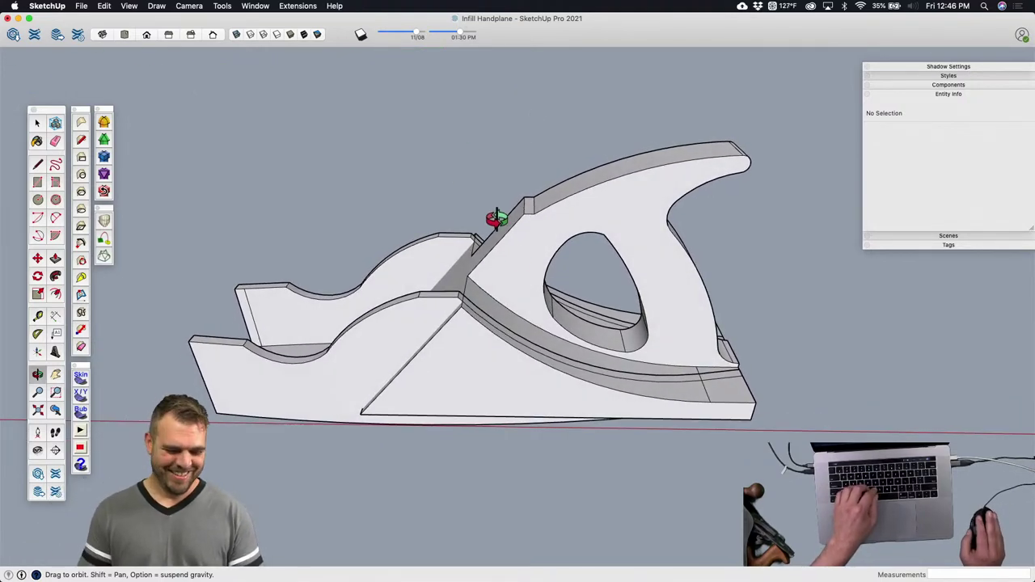
middle_drag(497, 219, 444, 270)
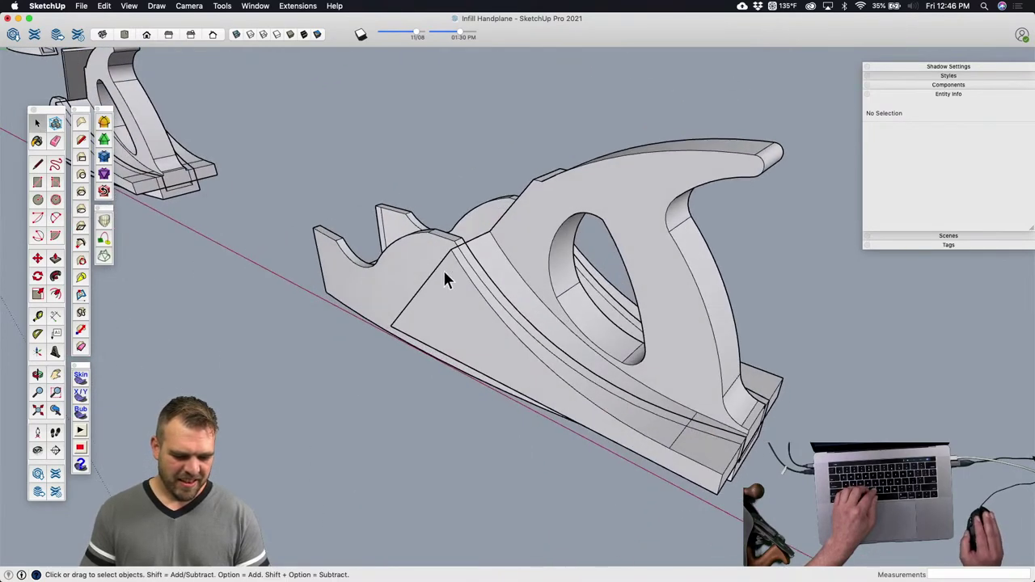
Step: Intersect all of the handle's faces and edges with the whole model
click(496, 249)
scroll(504, 255, up, 3)
key(Escape)
middle_drag(504, 256, 502, 284)
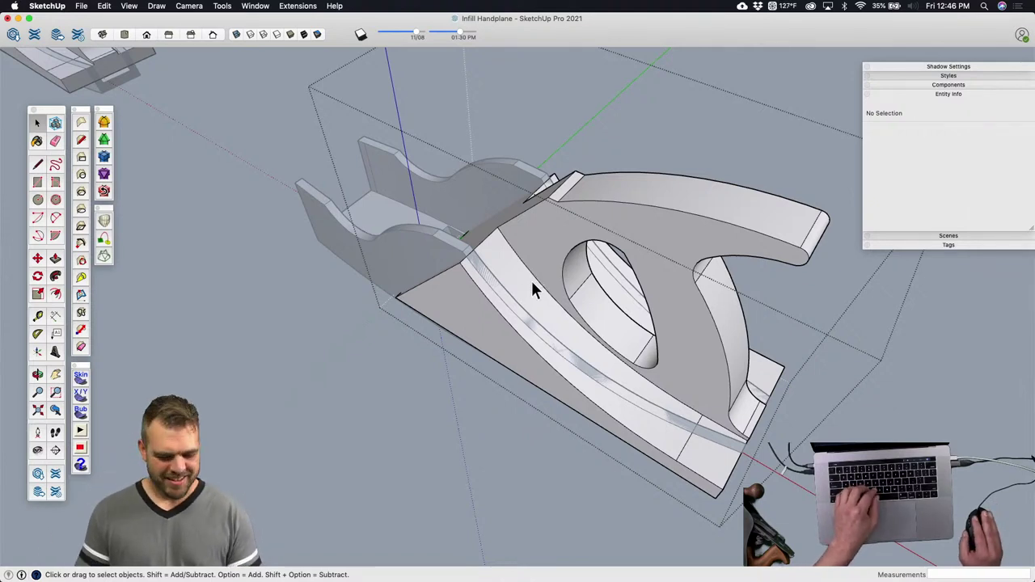
triple_click(525, 285)
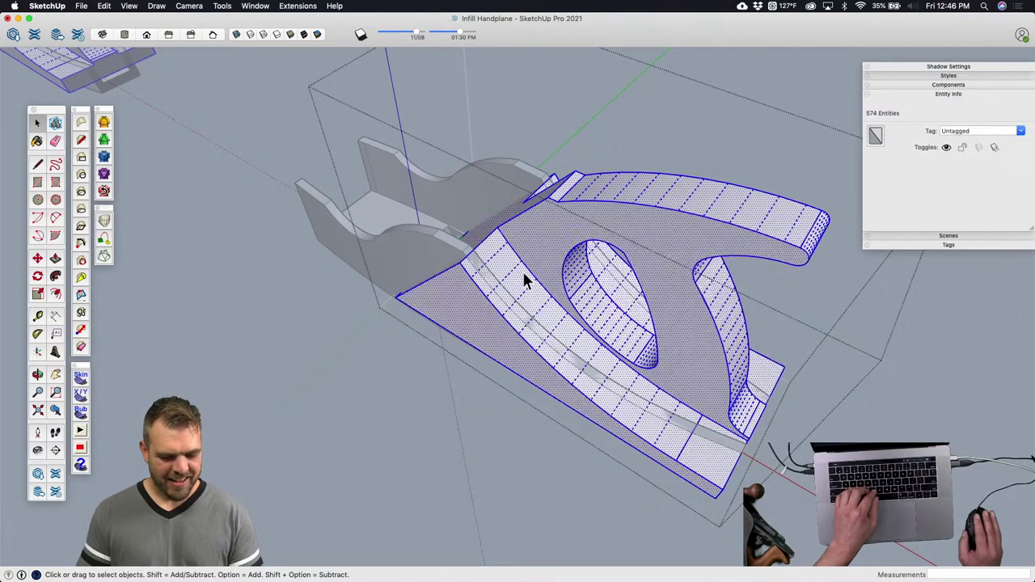
right_click(520, 271)
mouse_move(584, 361)
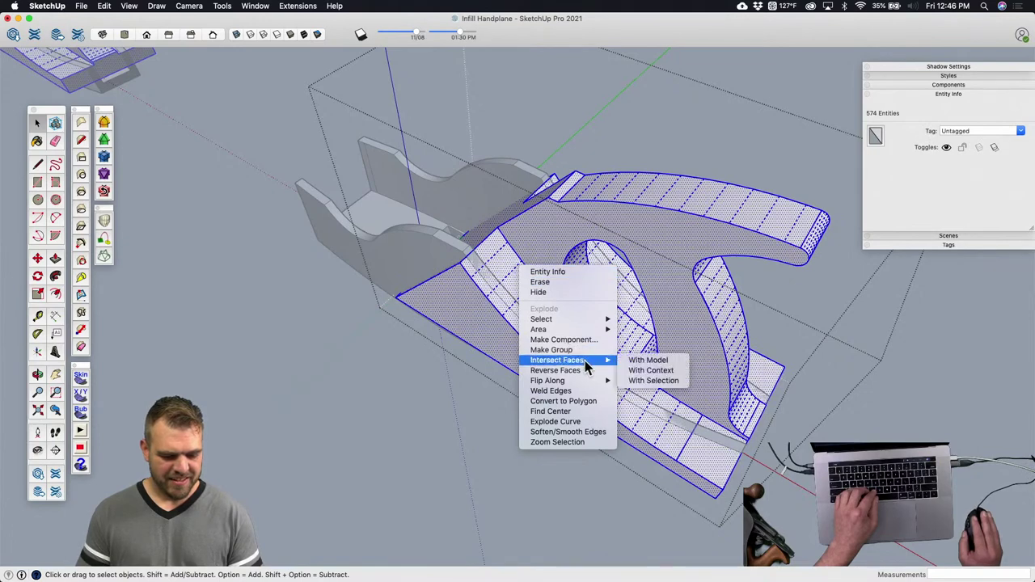
click(647, 361)
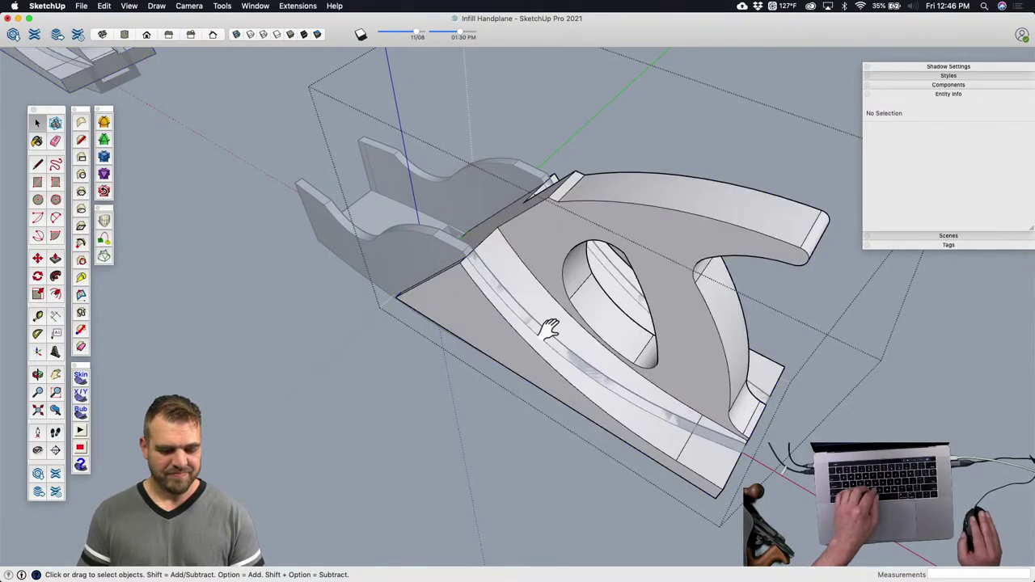
Step: Intersect the base's curved inner side-wall face with the whole model
middle_drag(550, 327, 474, 259)
click(599, 241)
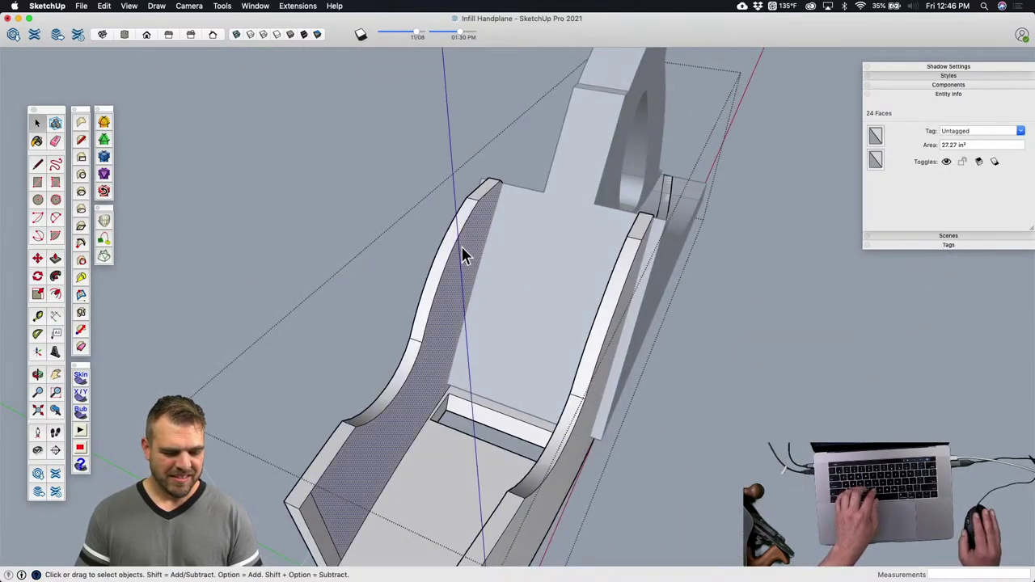
right_click(463, 249)
mouse_move(530, 339)
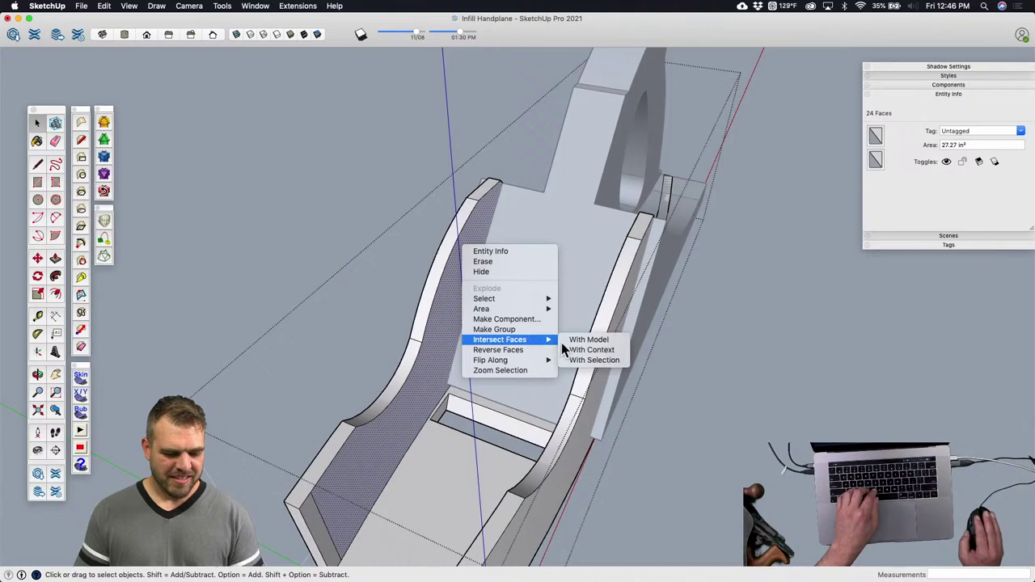
click(575, 344)
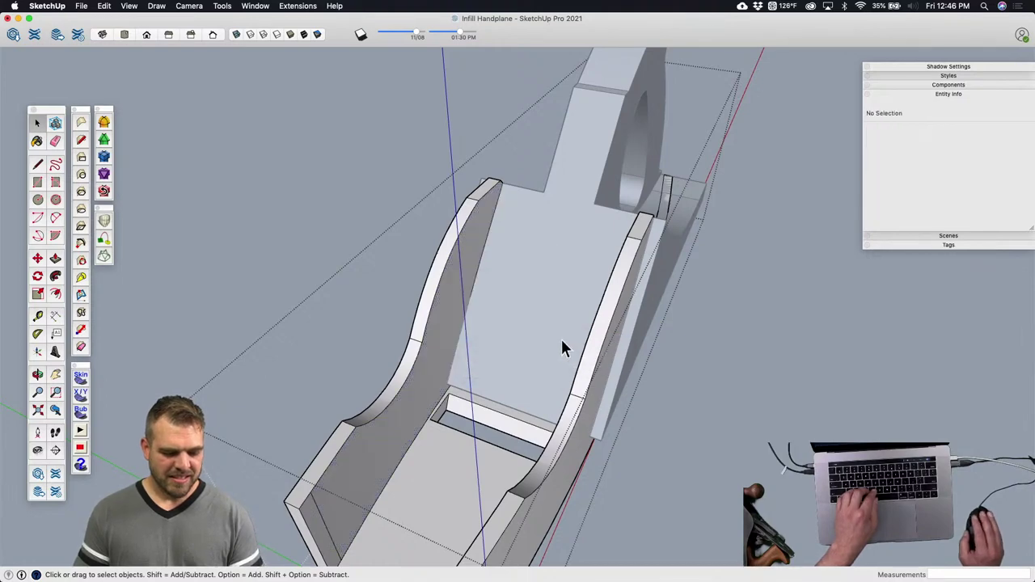
scroll(562, 339, down, 5)
middle_drag(562, 339, 572, 393)
key(m)
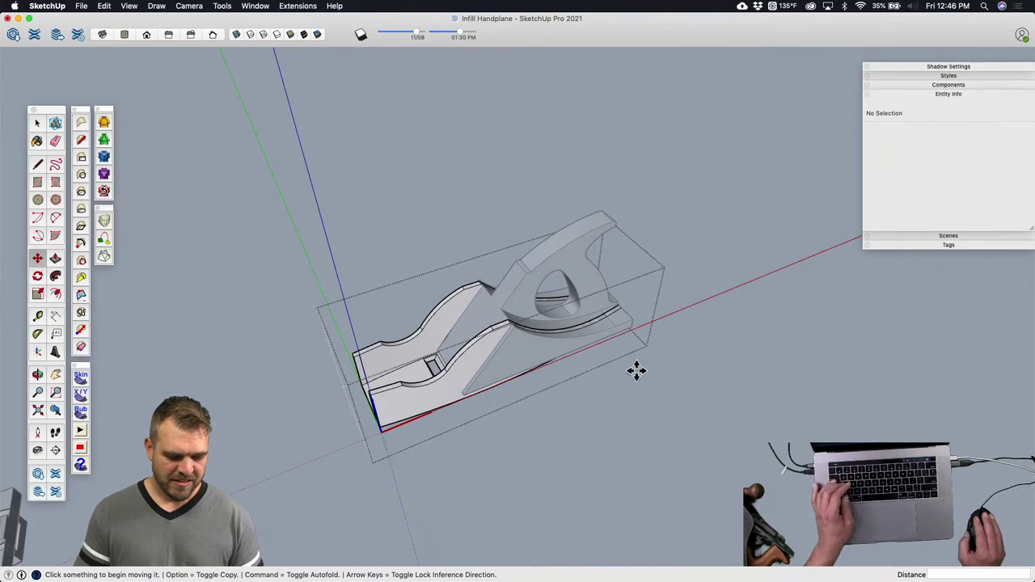
Step: Move the handle component 10 along the red axis, clear of the Base
key(alt)
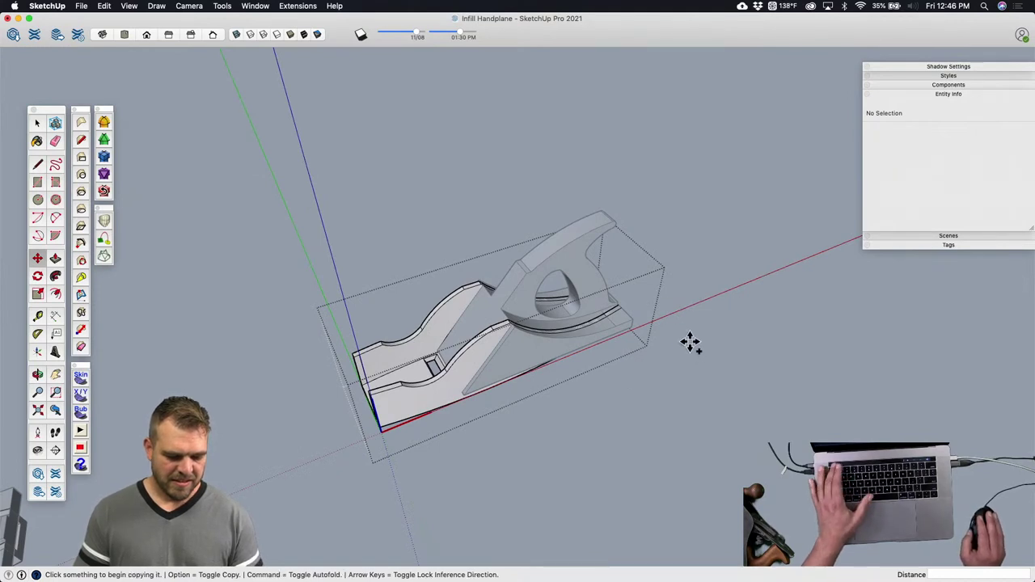
key(space)
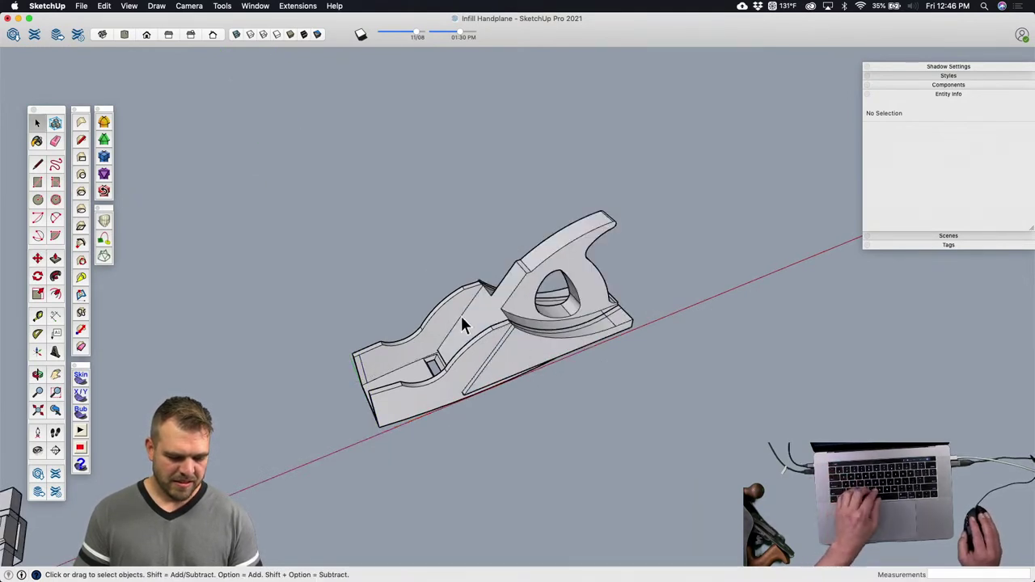
click(457, 315)
scroll(445, 316, up, 2)
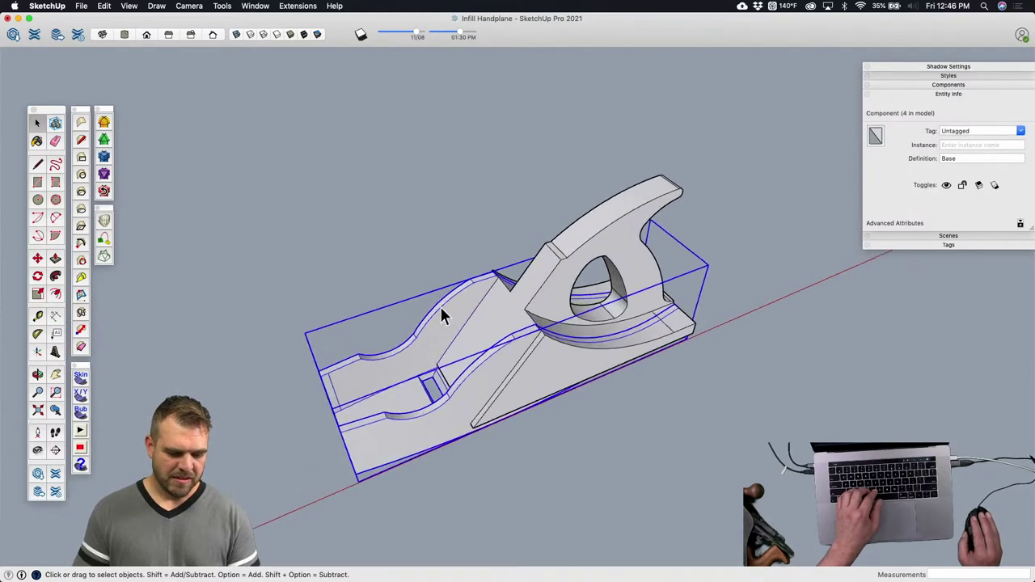
scroll(461, 312, up, 2)
scroll(509, 308, down, 3)
click(516, 287)
scroll(558, 356, down, 2)
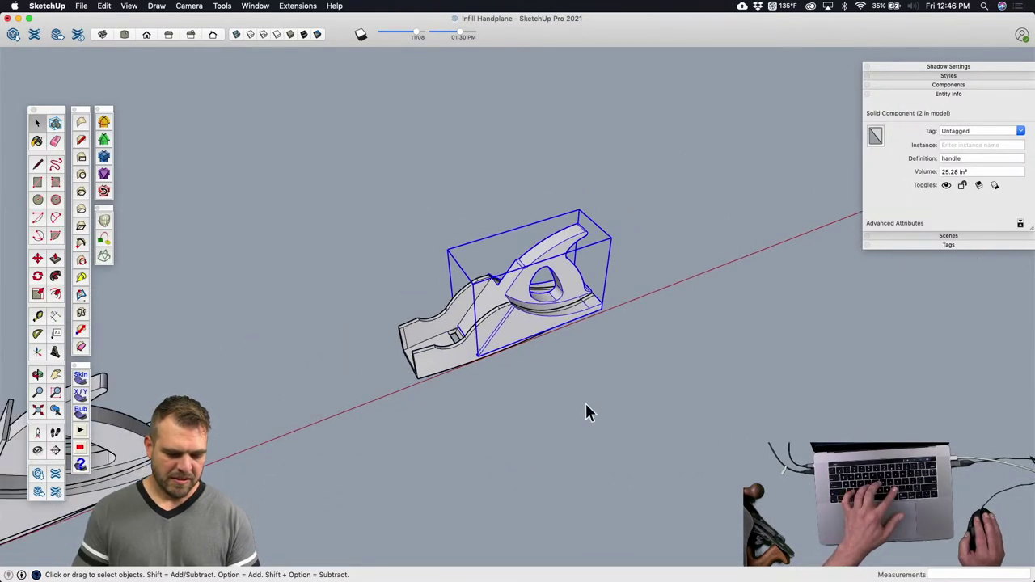
key(m)
click(566, 364)
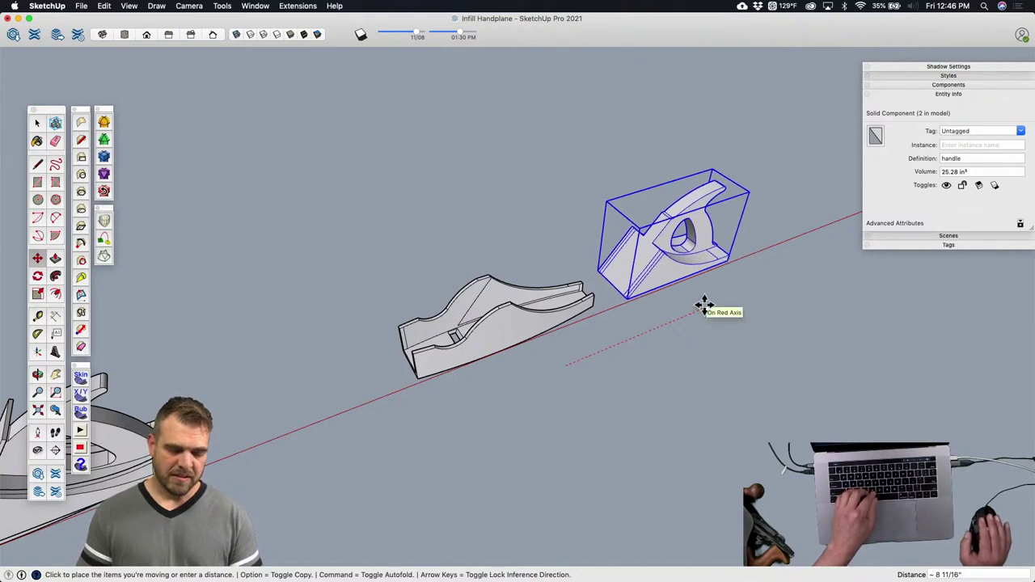
text(10)
key(Return)
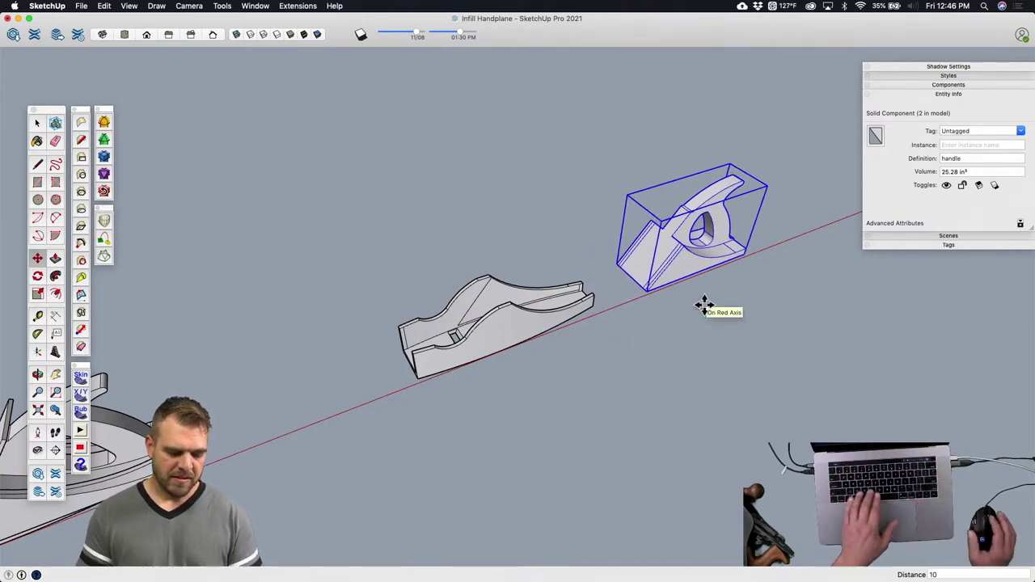
key(space)
Step: Open the base piece and select its curved inner-wall faces
scroll(696, 271, up, 5)
double_click(708, 268)
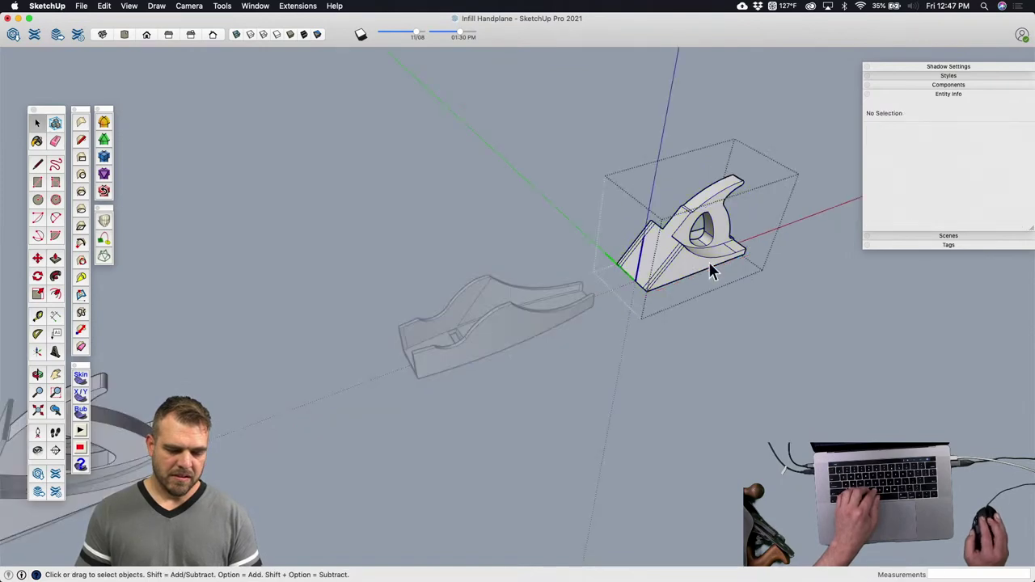
middle_drag(687, 291, 585, 331)
scroll(538, 305, down, 3)
middle_drag(539, 305, 826, 305)
double_click(427, 311)
scroll(408, 332, up, 3)
click(419, 295)
shift+click(668, 307)
scroll(826, 305, down, 5)
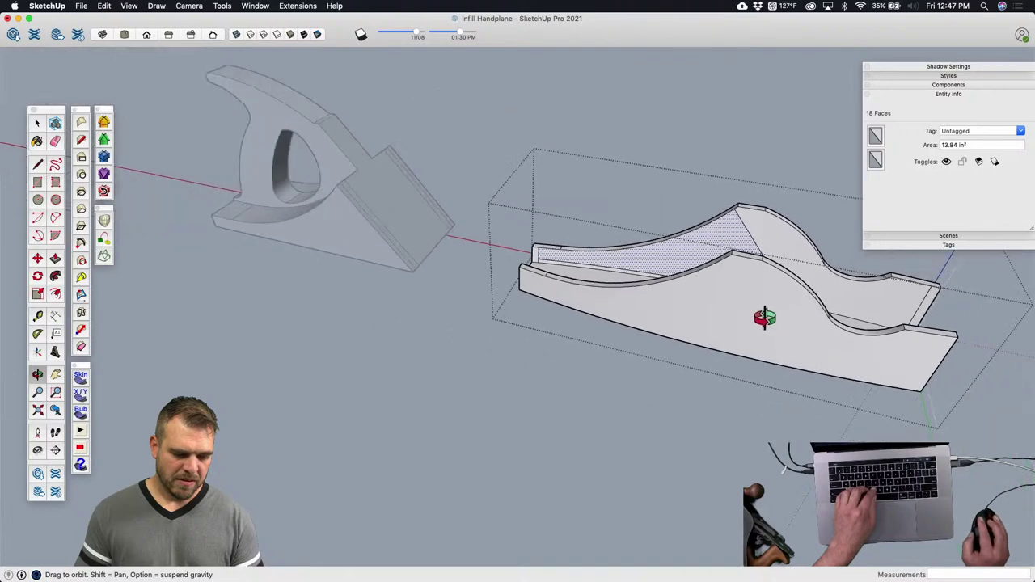
scroll(601, 285, up, 5)
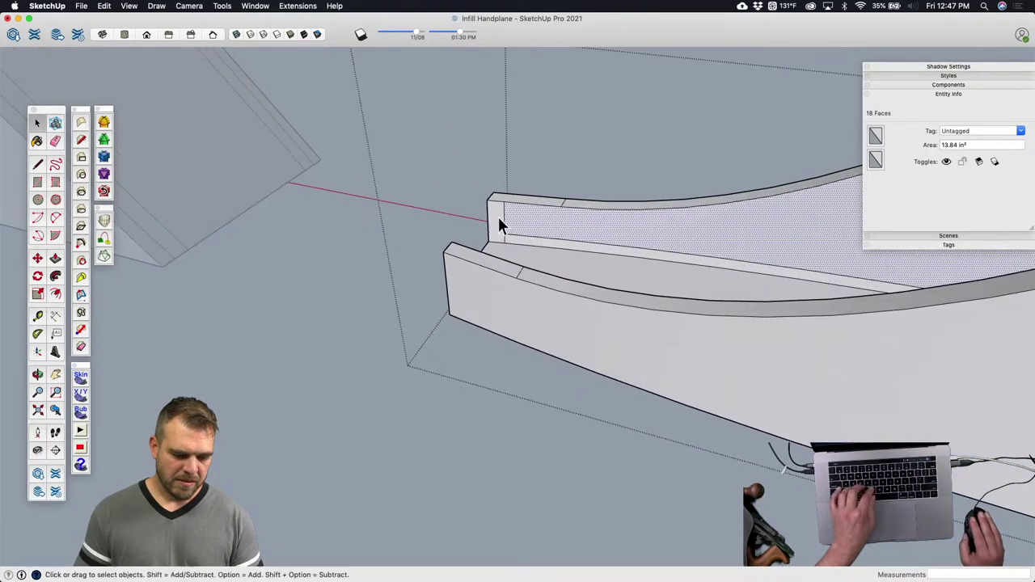
shift+click(539, 251)
middle_drag(538, 250, 654, 340)
shift+click(395, 283)
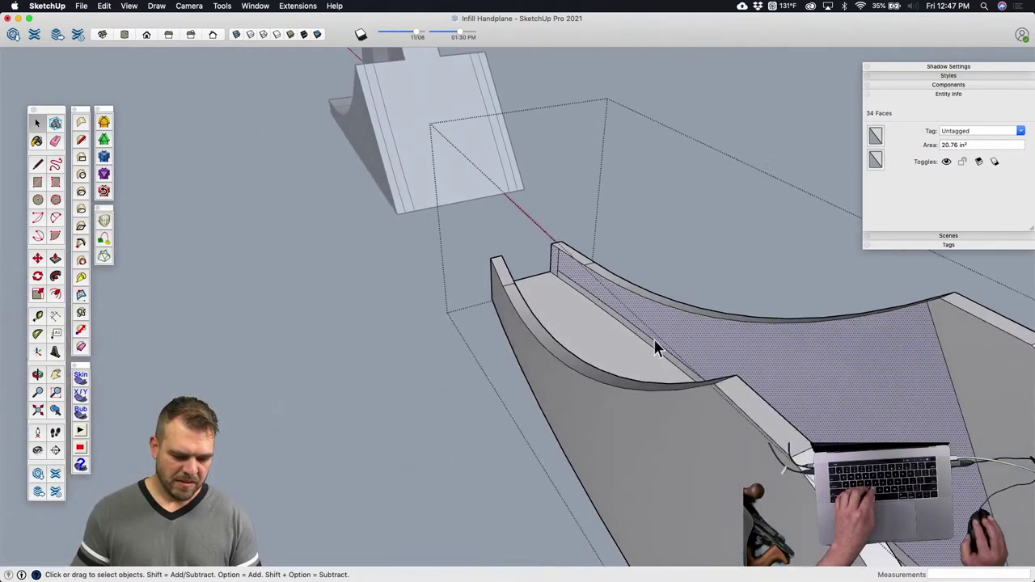
Step: Add the blade's middle faces, move the selection 10 along the red axis, and cut it out
scroll(625, 334, up, 3)
middle_drag(595, 323, 261, 373)
scroll(261, 373, down, 6)
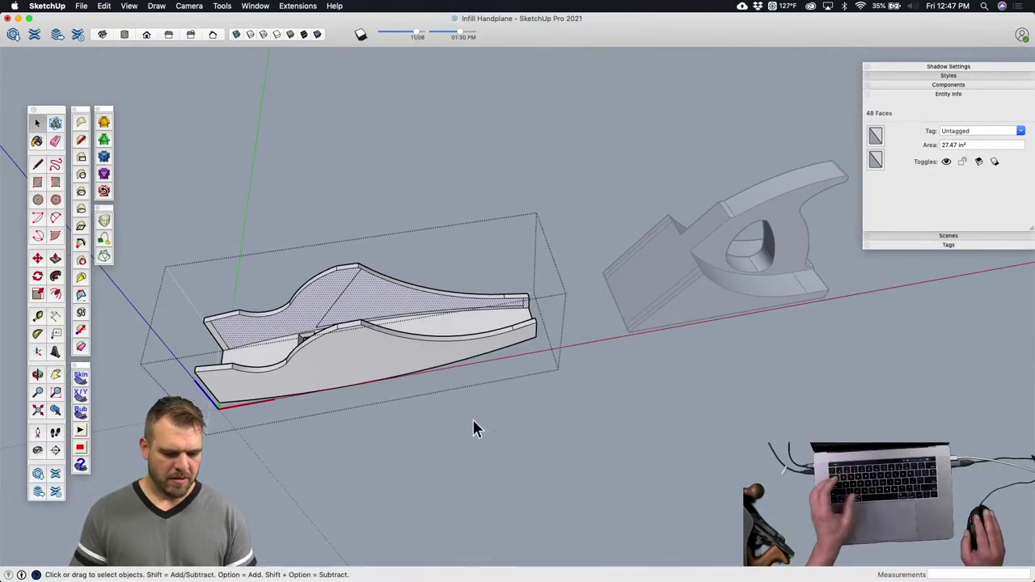
click(473, 429)
key(super+z)
key(m)
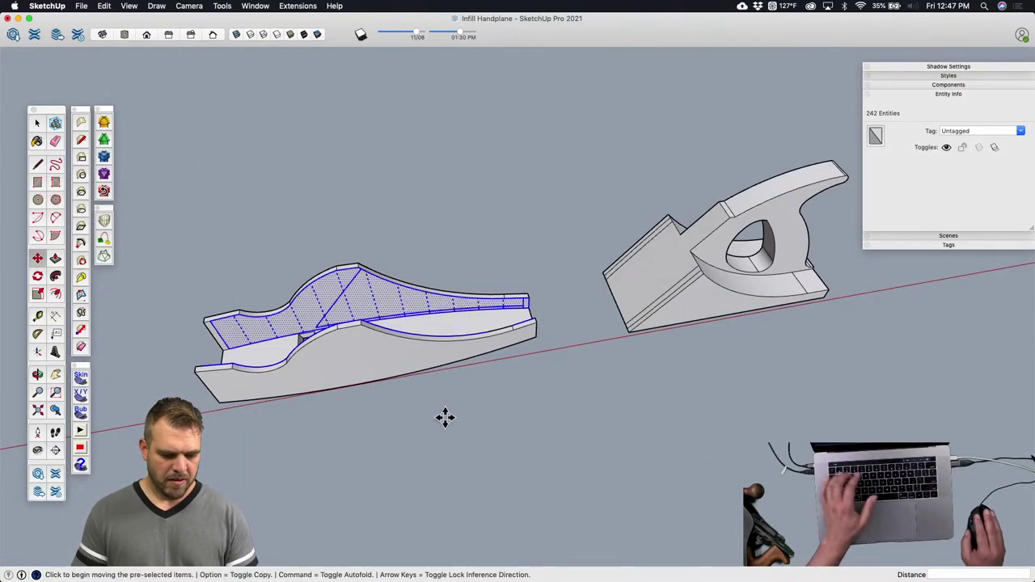
click(445, 417)
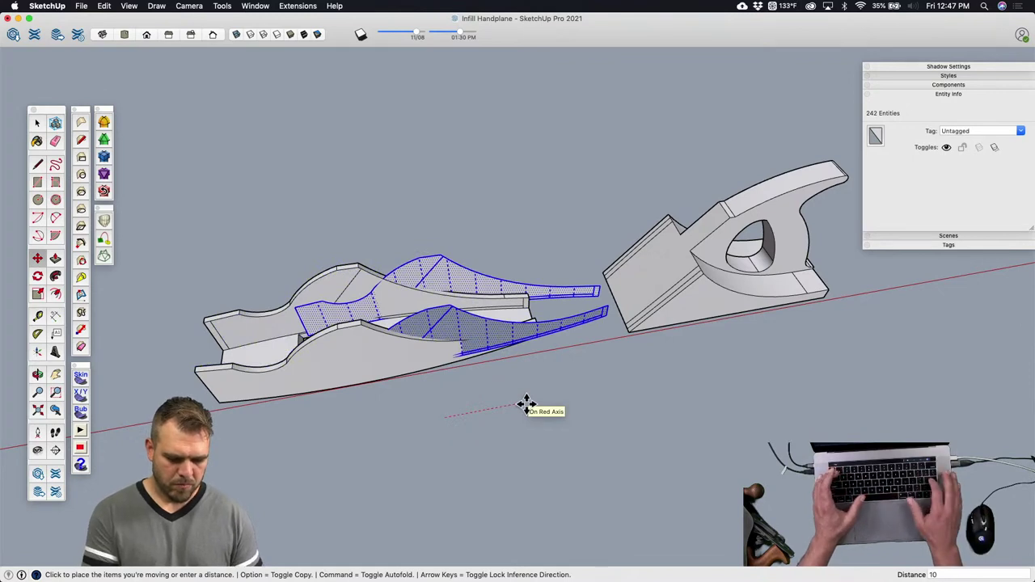
key(Return)
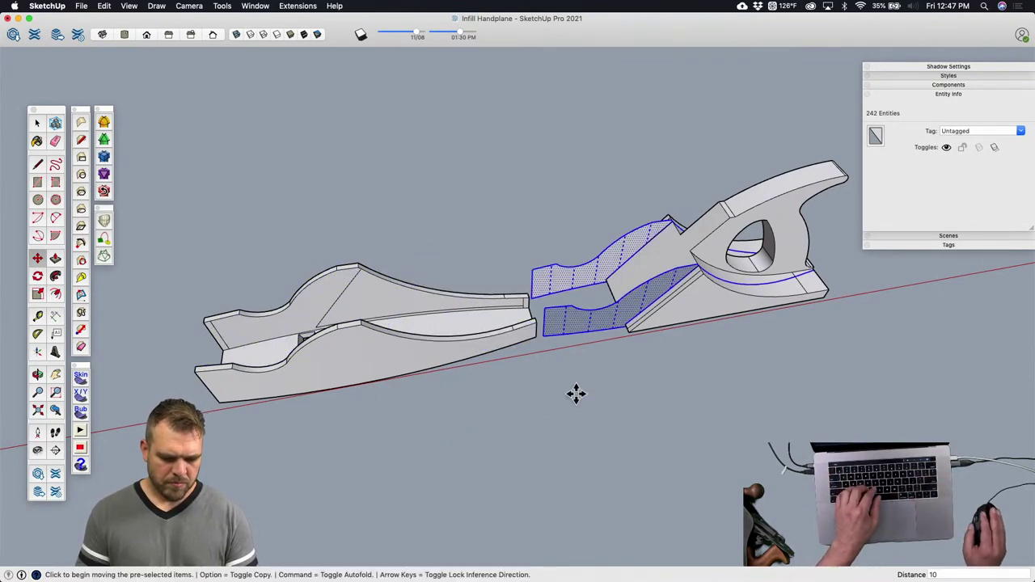
key(space)
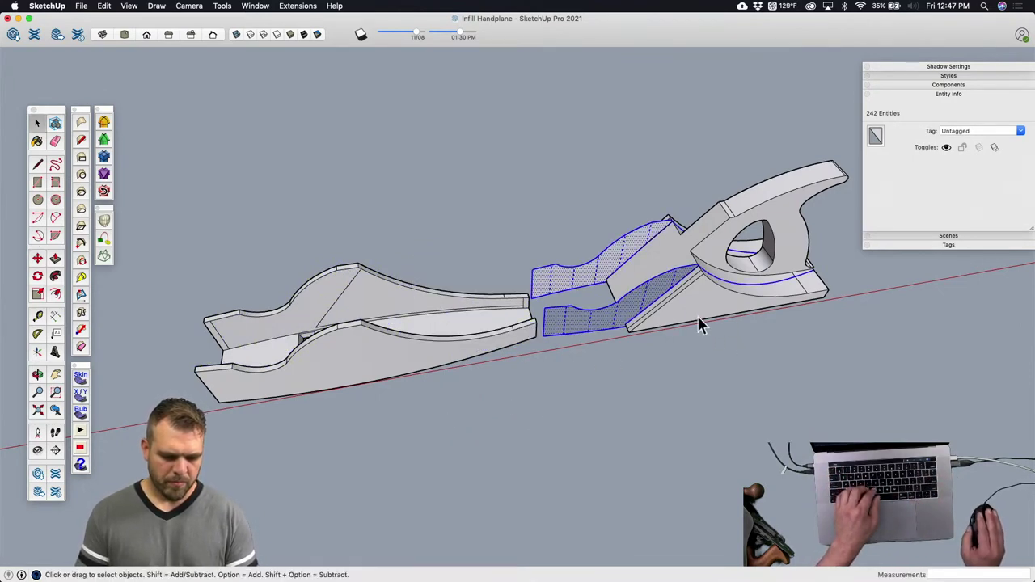
key(Delete)
Step: Paste the cut faces in place inside the body group and delete the face covering its side
double_click(692, 293)
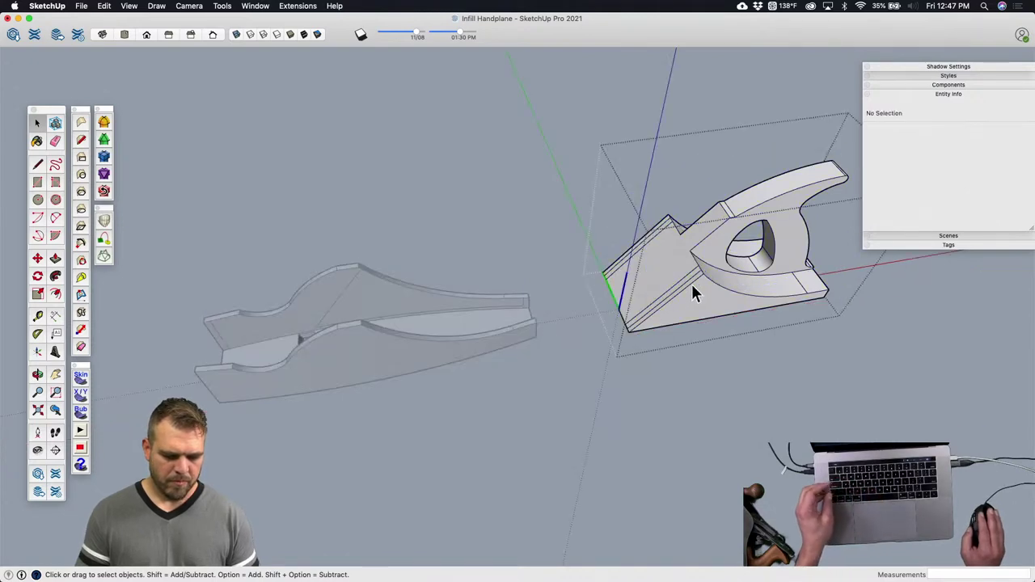
key(super+a)
key(super+shift+v)
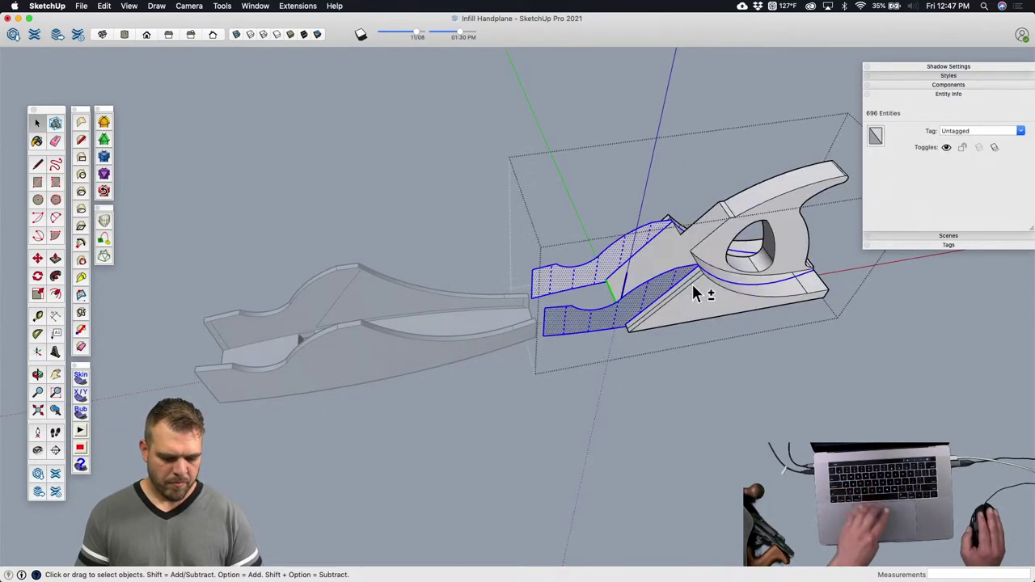
scroll(703, 279, up, 6)
key(e)
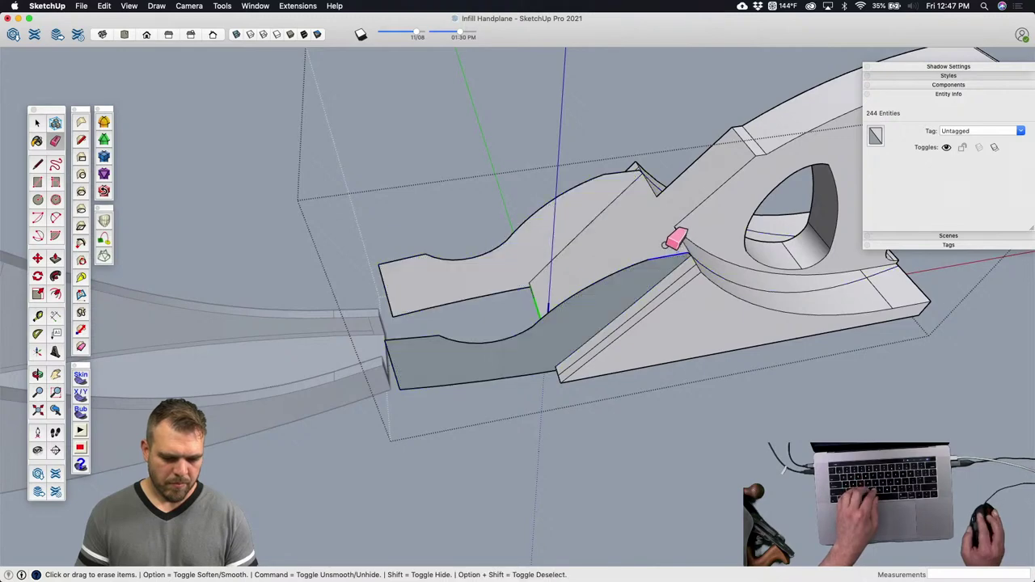
scroll(625, 178, up, 3)
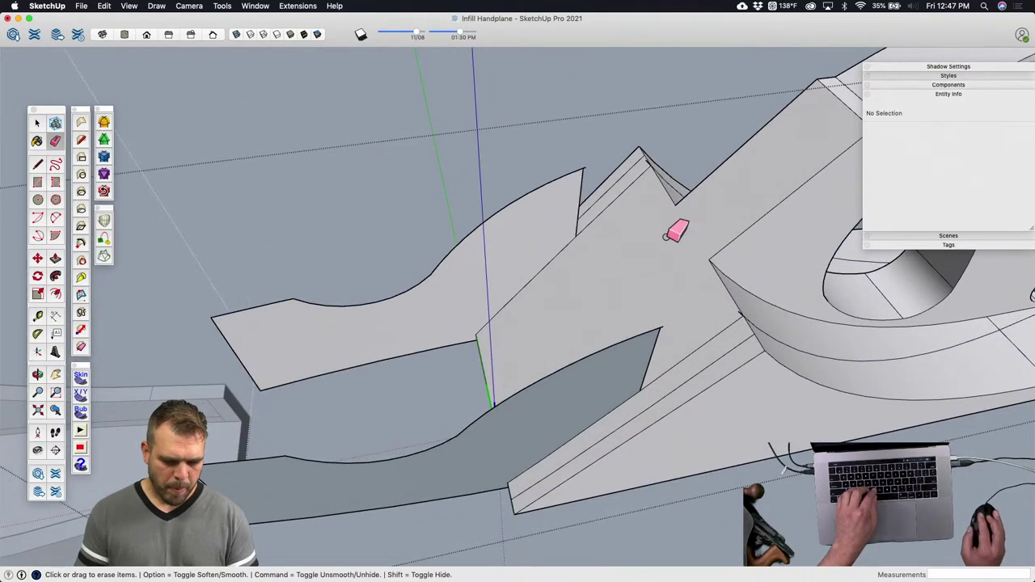
scroll(732, 295, up, 3)
scroll(745, 337, down, 3)
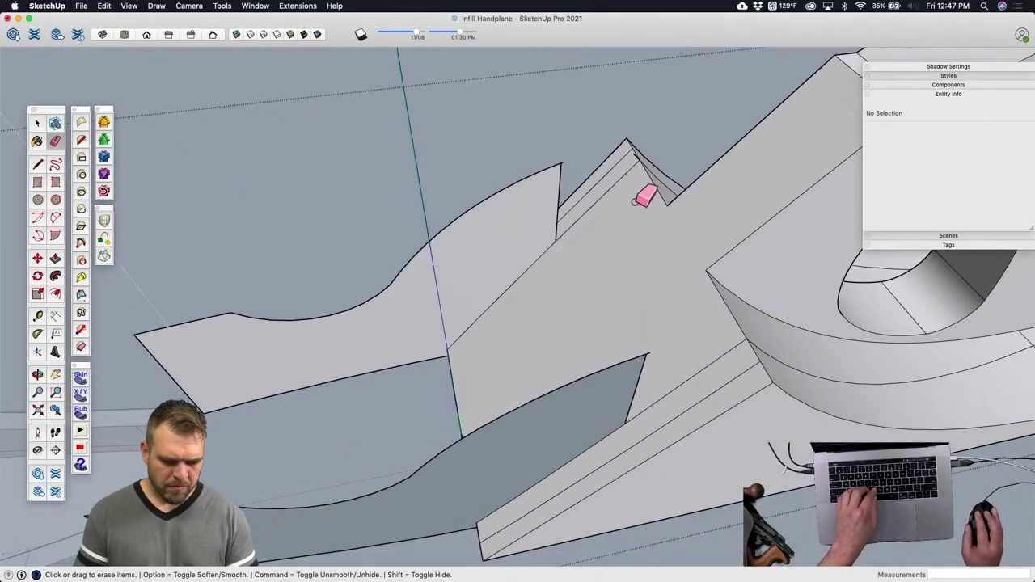
scroll(640, 159, up, 3)
scroll(580, 237, down, 3)
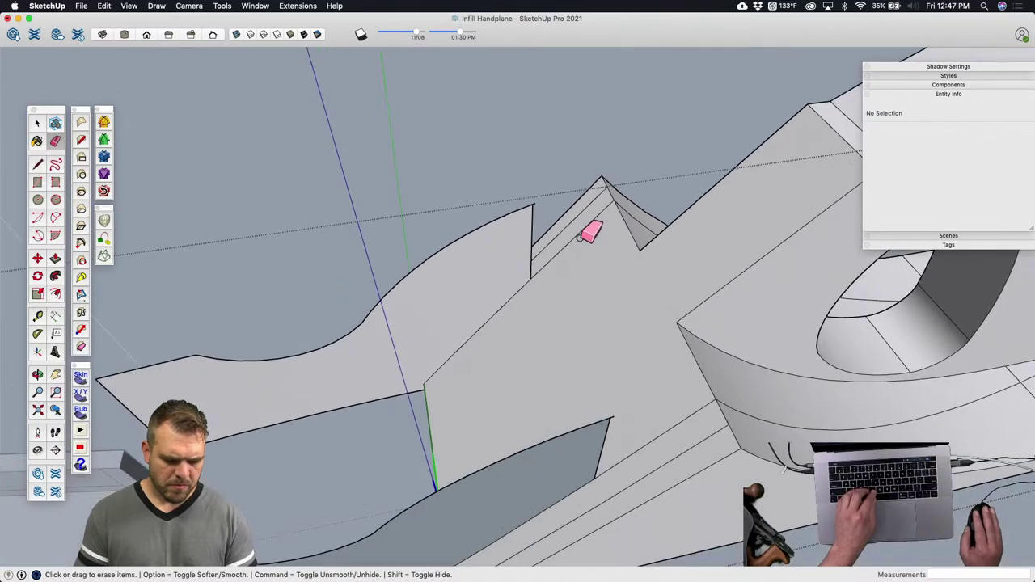
scroll(579, 246, down, 3)
mouse_move(613, 363)
middle_down()
mouse_move(490, 314)
mouse_move(608, 325)
middle_up()
key(space)
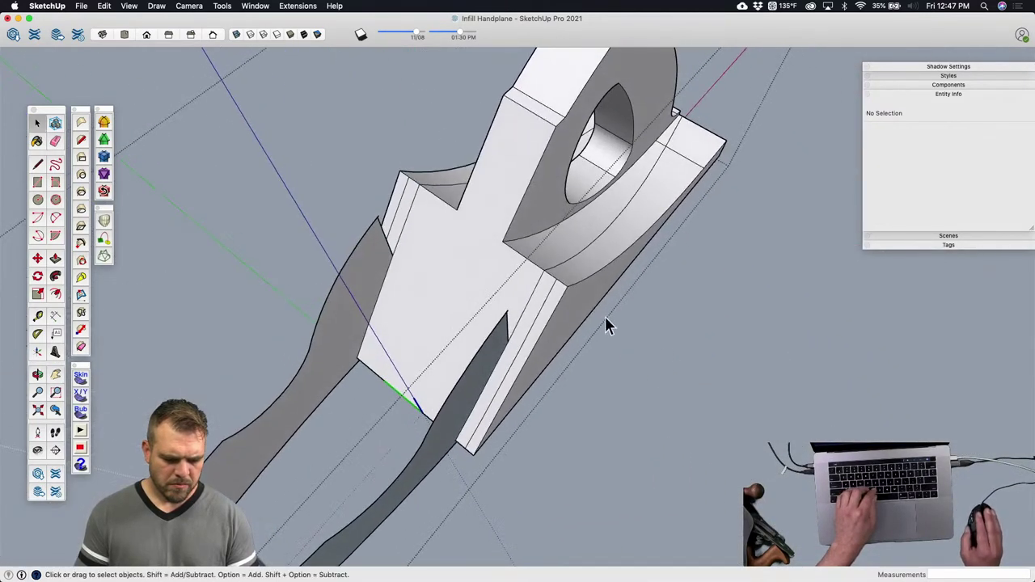
click(597, 260)
key(Delete)
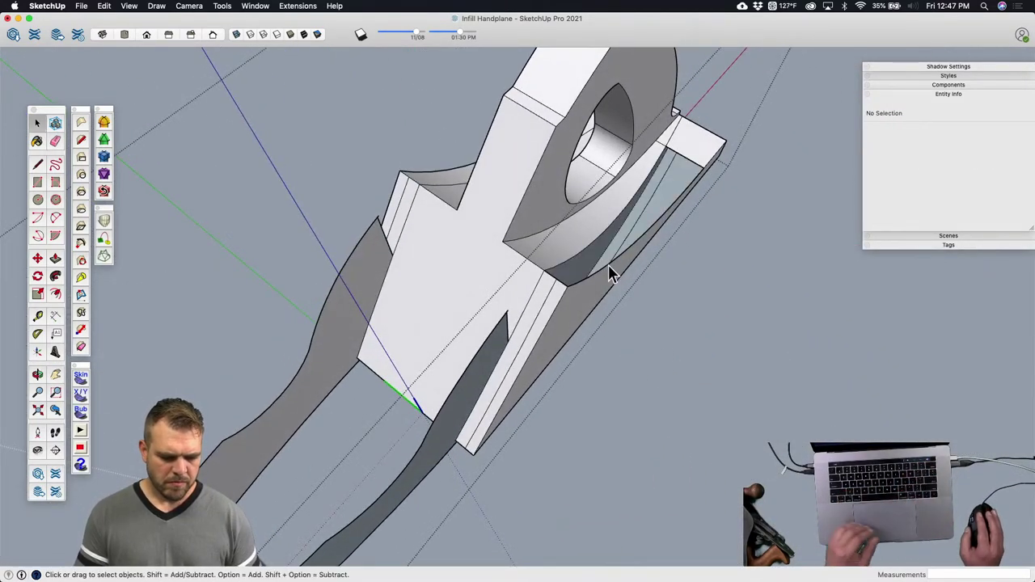
Step: Delete the narrow face beside the hole and erase the leftover edges at its top and corner
mouse_move(597, 262)
middle_down()
mouse_move(555, 213)
mouse_move(710, 199)
mouse_move(650, 89)
middle_up()
click(573, 165)
key(Delete)
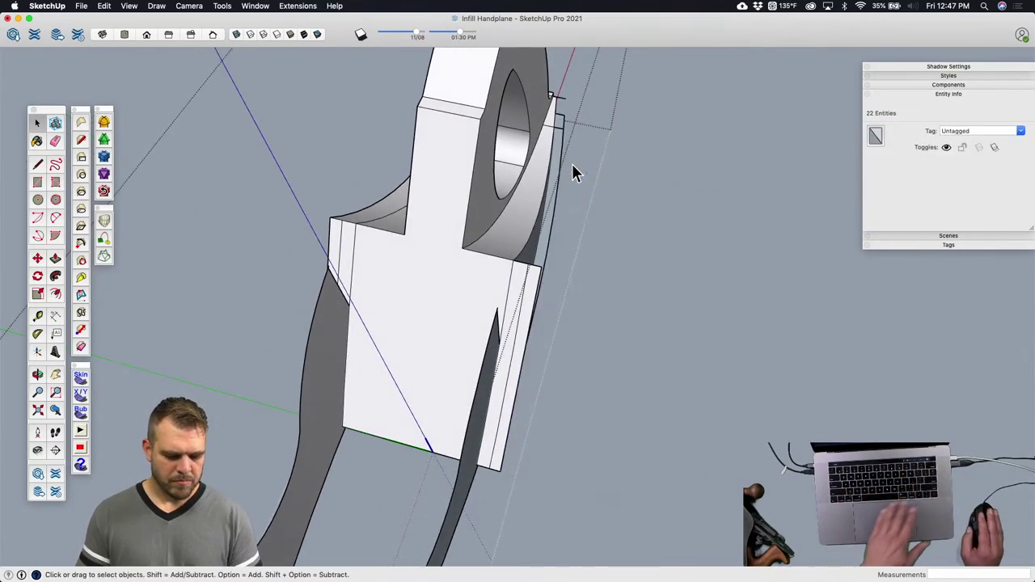
mouse_move(578, 192)
middle_down()
mouse_move(581, 257)
mouse_move(531, 229)
mouse_move(698, 72)
mouse_move(781, 102)
mouse_move(663, 292)
mouse_move(631, 267)
middle_up()
scroll(585, 92, up, 5)
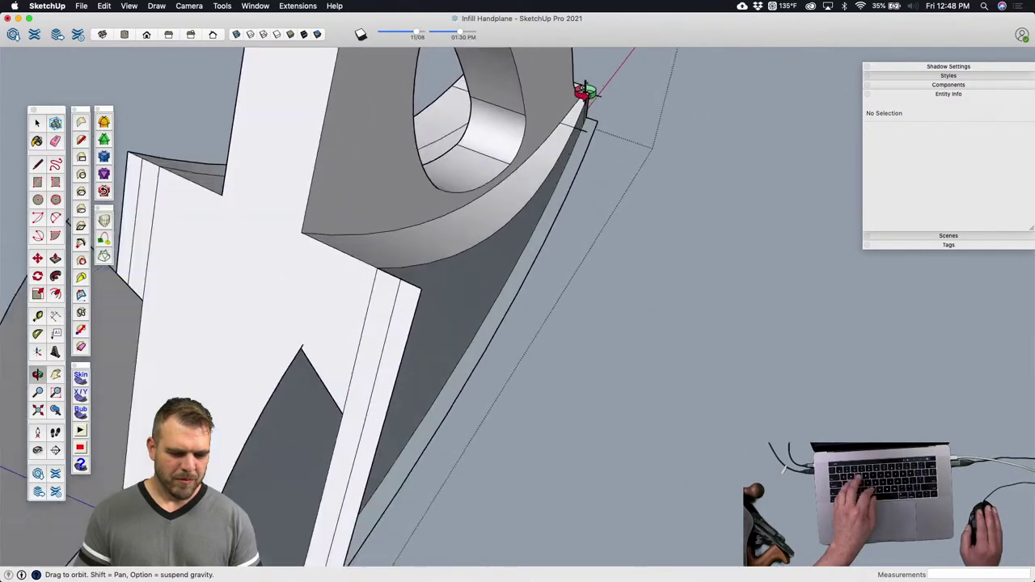
scroll(620, 92, up, 3)
key(e)
click(604, 104)
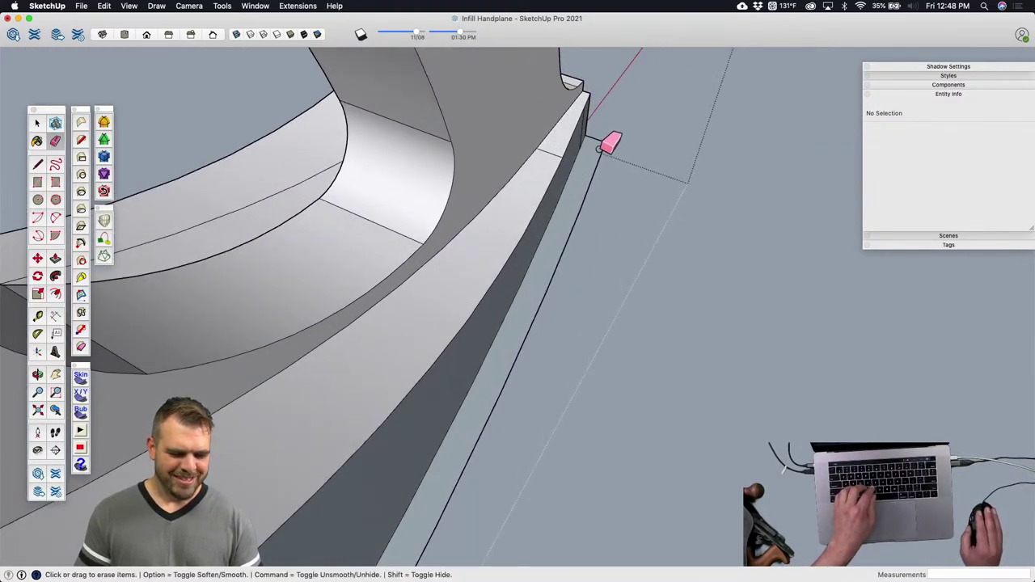
scroll(612, 138, down, 2)
mouse_move(612, 189)
middle_down()
mouse_move(513, 266)
mouse_move(554, 273)
mouse_move(537, 257)
middle_up()
mouse_move(535, 257)
mouse_down()
mouse_move(541, 248)
mouse_move(545, 296)
mouse_up()
mouse_move(545, 296)
middle_down()
mouse_move(492, 316)
mouse_move(496, 251)
mouse_move(261, 270)
middle_up()
Step: Remove the face along the sole plus the stray corner and bottom edges
key(space)
click(331, 264)
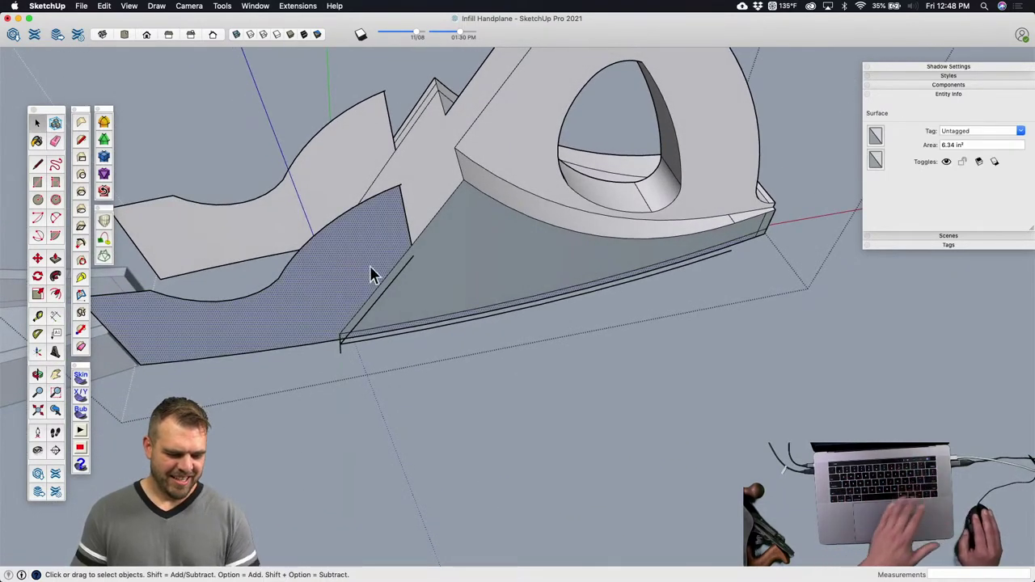
shift+click(380, 270)
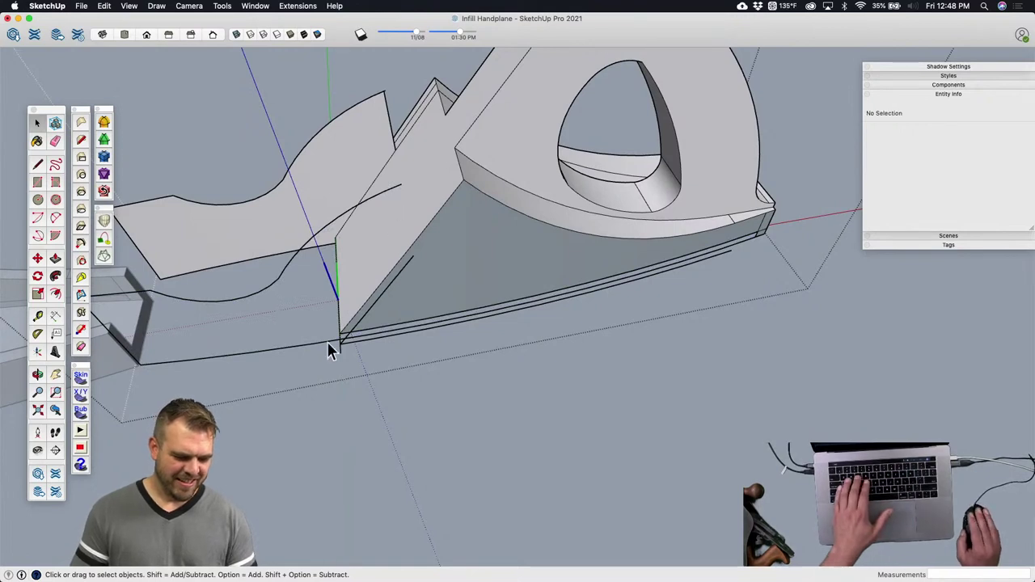
scroll(330, 340, up, 3)
key(e)
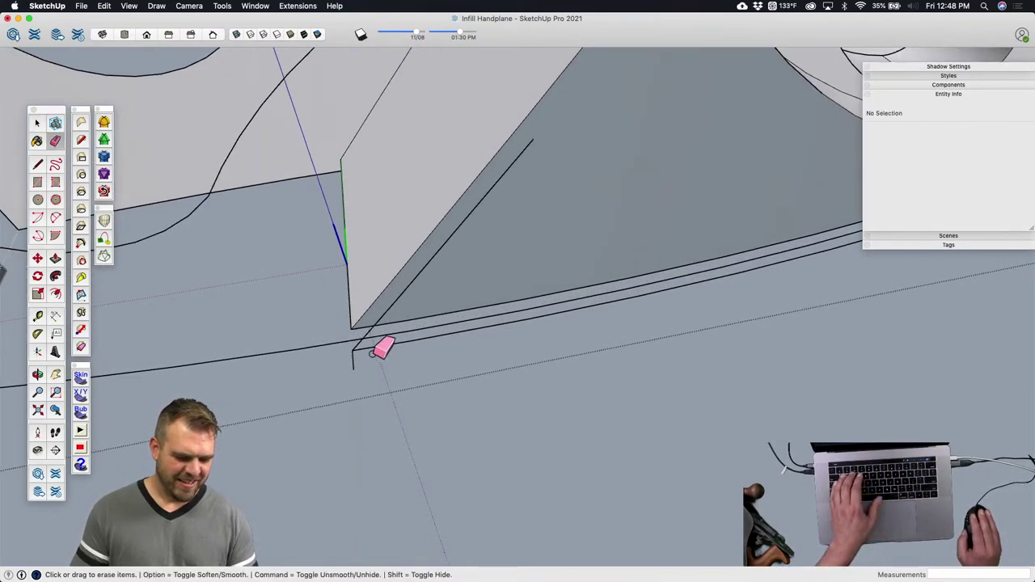
click(368, 351)
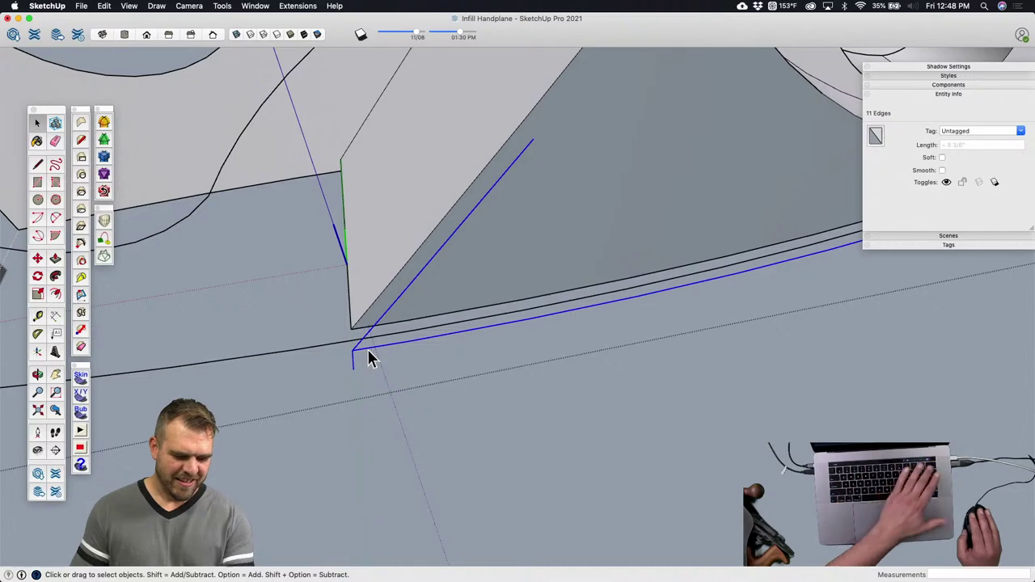
key(Delete)
triple_click(361, 339)
scroll(358, 349, down, 5)
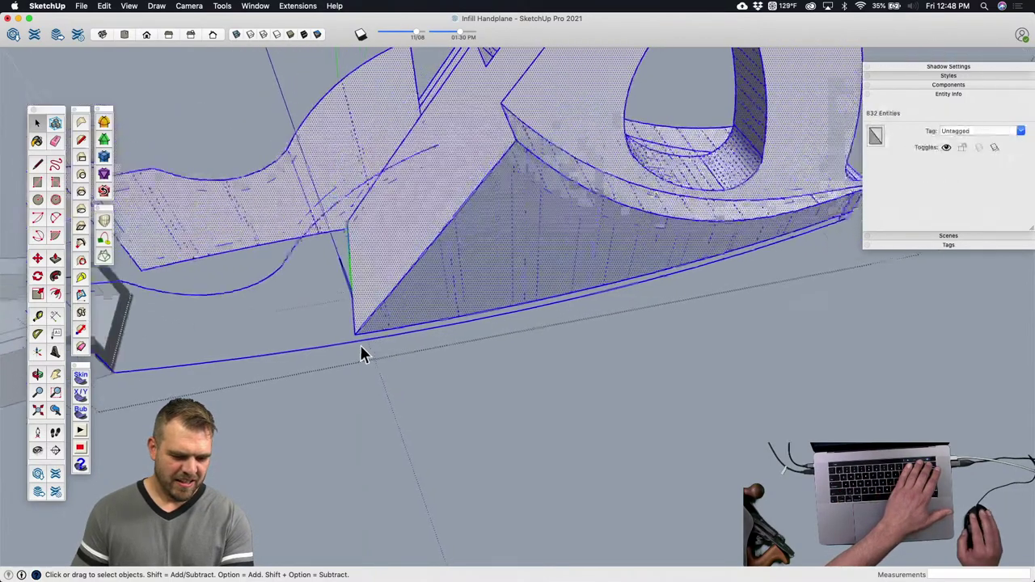
middle_drag(526, 374, 682, 231)
scroll(682, 231, up, 3)
key(e)
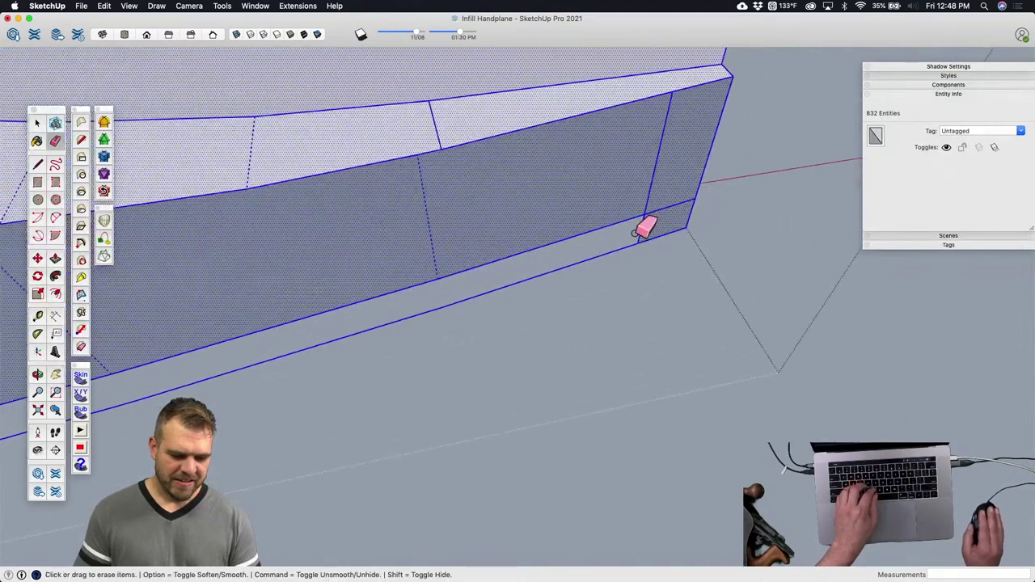
click(659, 241)
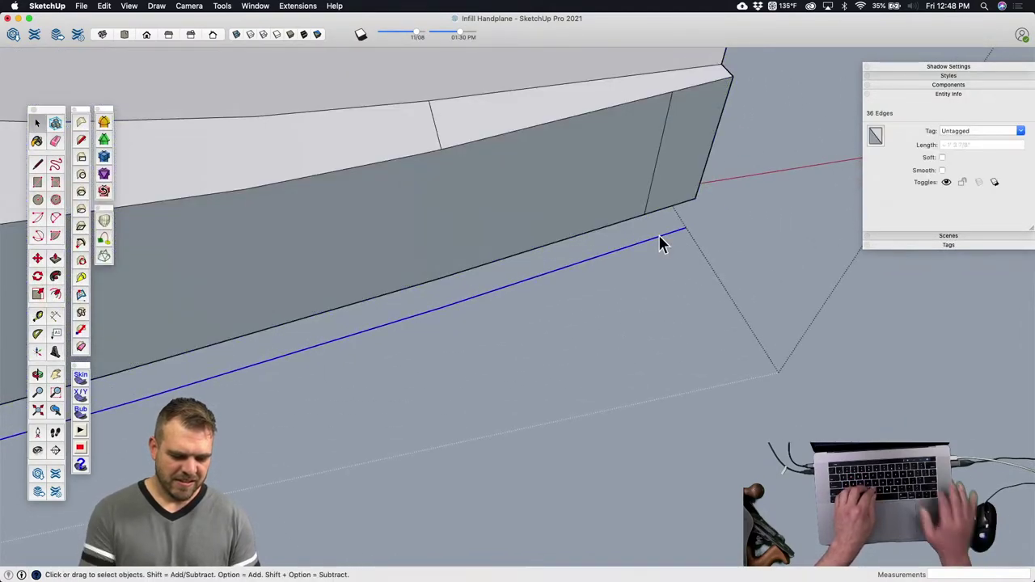
key(Delete)
Step: Delete the leftover grey faces on the body's side and erase a stray edge
mouse_move(668, 245)
middle_down()
mouse_move(616, 304)
mouse_move(636, 253)
mouse_move(671, 272)
mouse_move(467, 300)
mouse_move(500, 292)
mouse_move(479, 273)
mouse_move(347, 246)
mouse_move(526, 296)
mouse_move(378, 283)
mouse_move(469, 254)
mouse_move(511, 285)
middle_up()
key(e)
key(space)
click(499, 290)
mouse_move(404, 254)
middle_down()
mouse_move(486, 180)
mouse_move(421, 277)
mouse_move(403, 282)
mouse_move(409, 178)
mouse_move(505, 149)
middle_up()
key(Delete)
key(e)
click(429, 314)
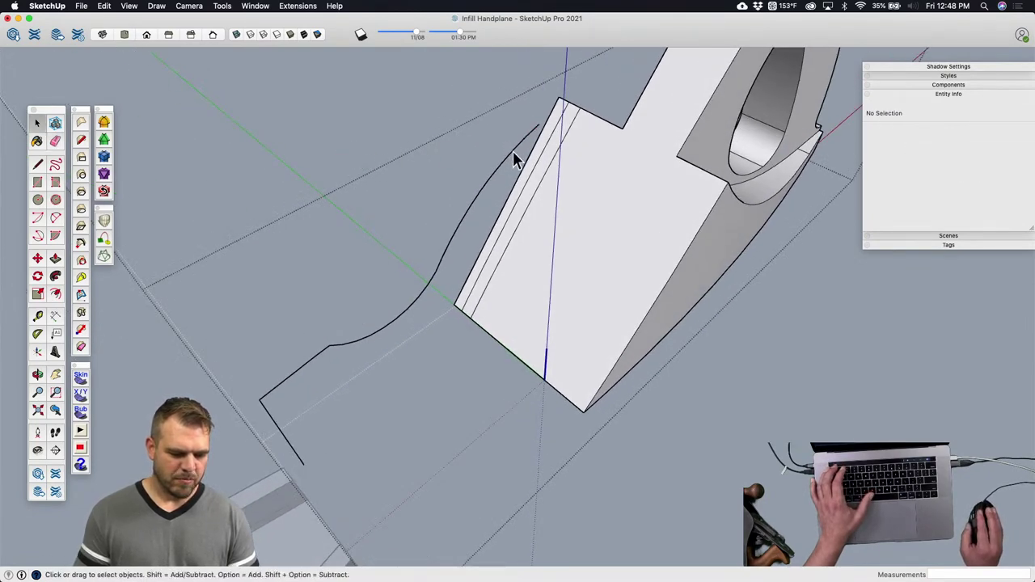
Step: Delete the leftover curved edge, the side face, and the narrow strip faces
click(513, 153)
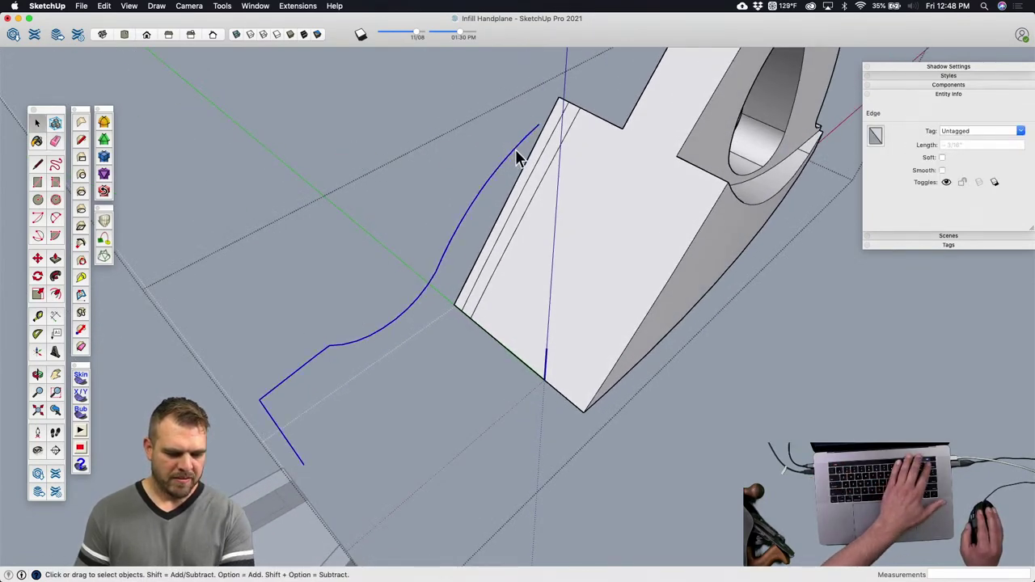
key(Delete)
mouse_move(513, 157)
middle_down()
mouse_move(462, 162)
mouse_move(662, 203)
mouse_move(513, 224)
middle_up()
click(497, 211)
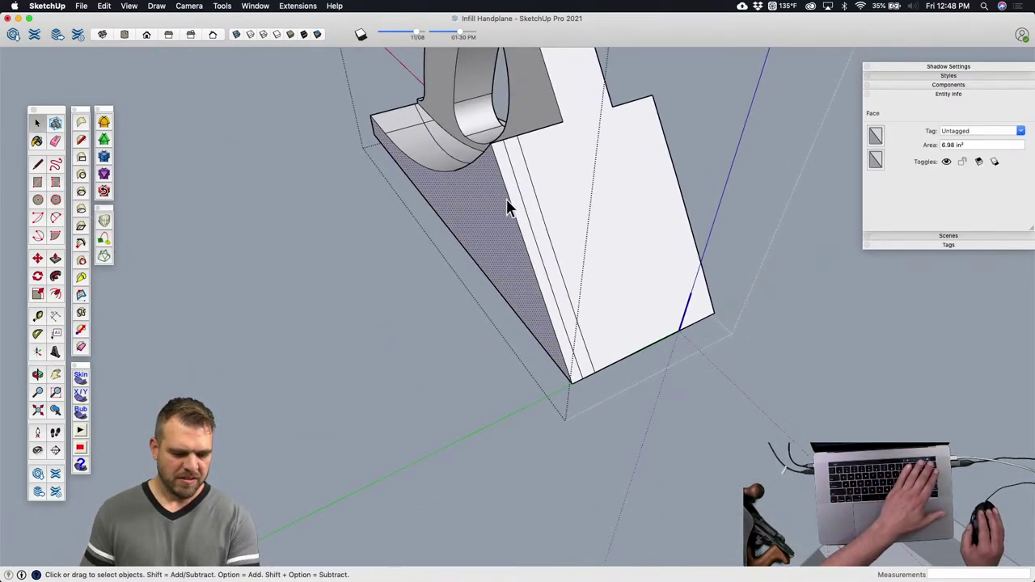
scroll(507, 199, up, 2)
key(Delete)
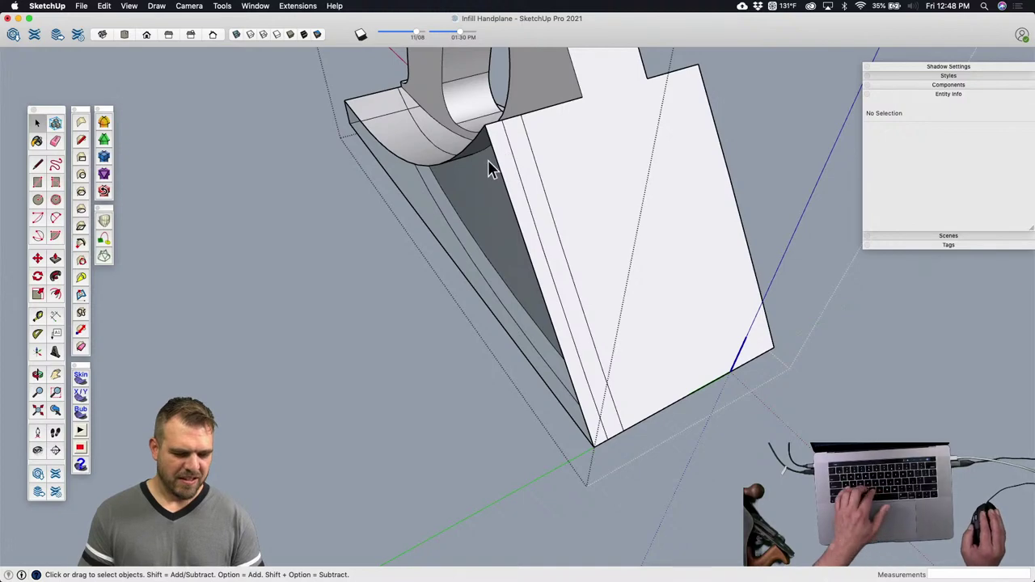
middle_drag(491, 169, 345, 206)
drag(459, 148, 430, 178)
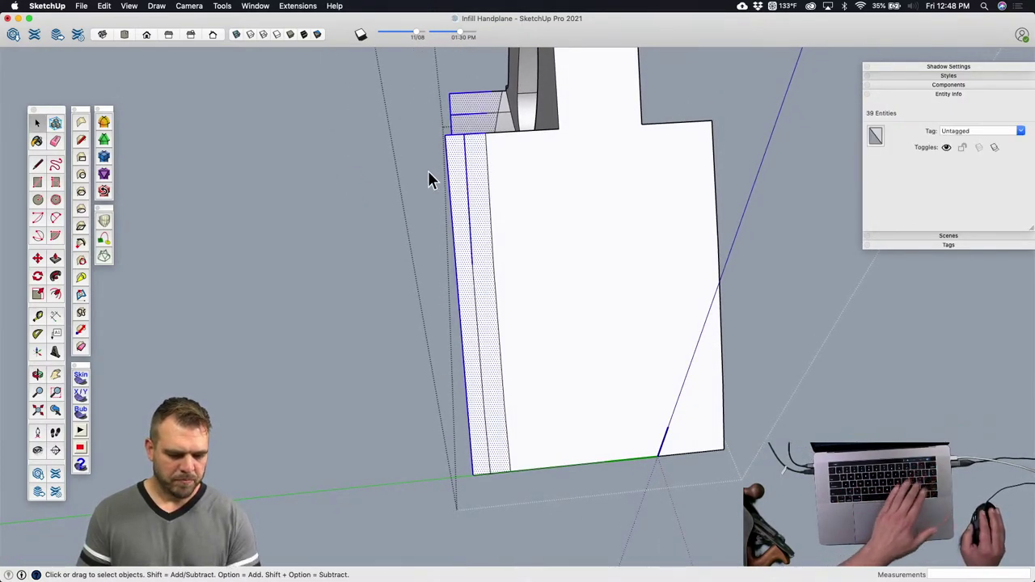
key(Delete)
Step: Erase the short edge at the lower corner and the long wall face under the handle
key(h)
mouse_move(405, 222)
middle_down()
mouse_move(526, 127)
mouse_move(575, 194)
mouse_move(644, 386)
mouse_move(639, 358)
mouse_move(601, 310)
mouse_move(606, 380)
mouse_move(590, 195)
mouse_move(444, 155)
mouse_move(353, 176)
mouse_move(395, 197)
middle_up()
key(e)
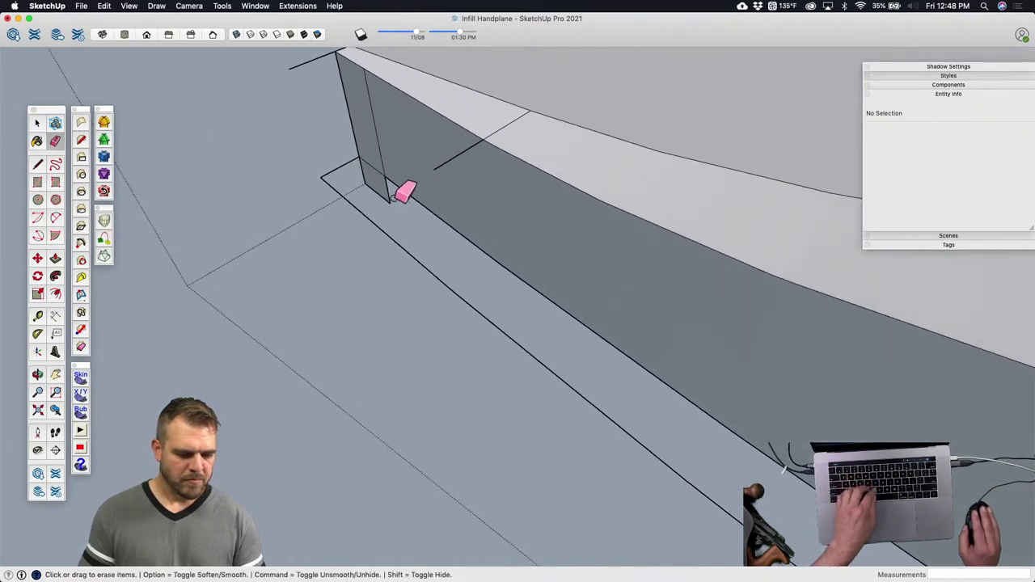
click(356, 172)
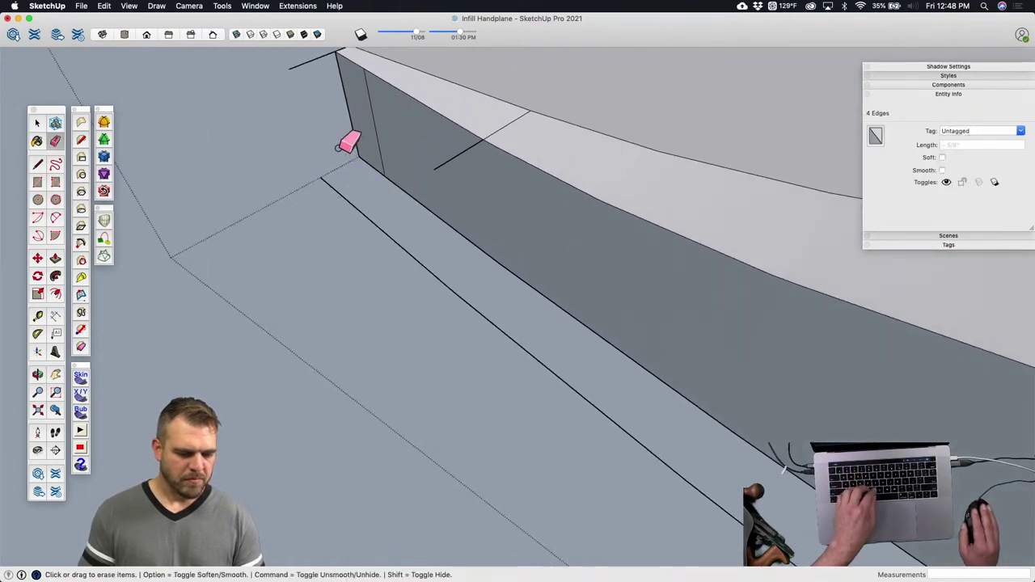
key(space)
click(389, 164)
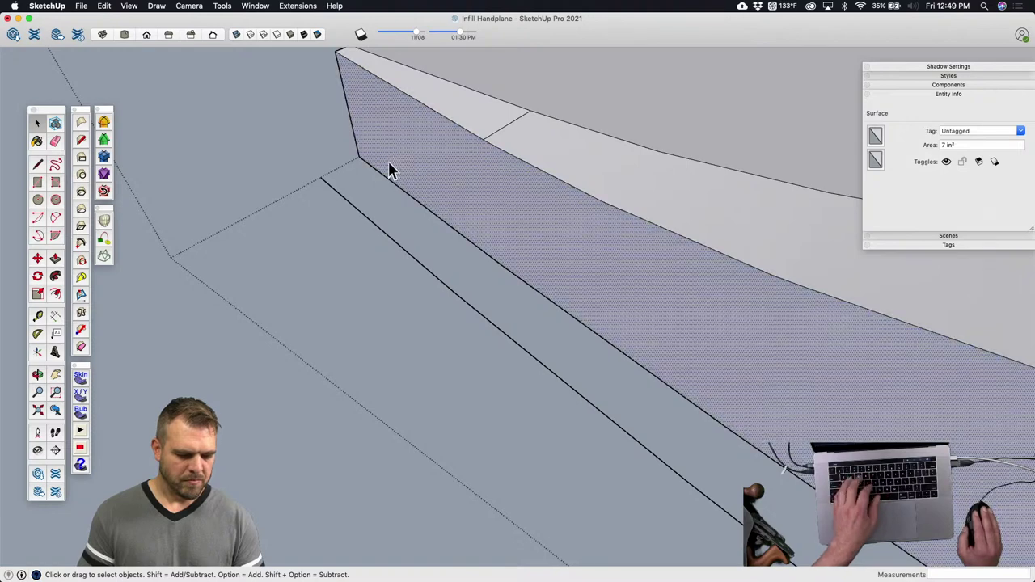
key(e)
Step: Delete the seven stray curved edges and the short edge below the sole
middle_drag(351, 201, 363, 231)
key(space)
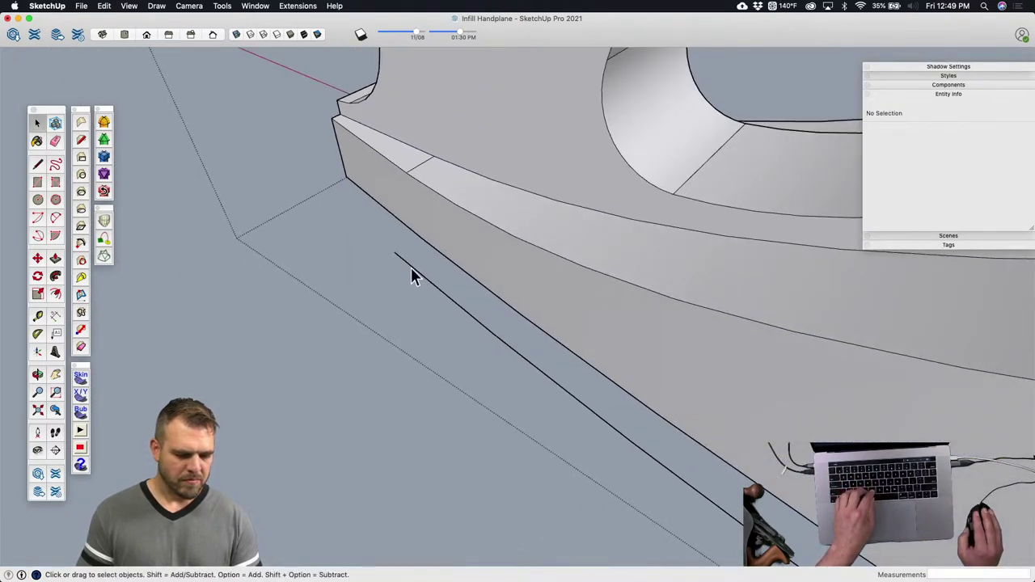
click(412, 275)
middle_drag(407, 273, 305, 236)
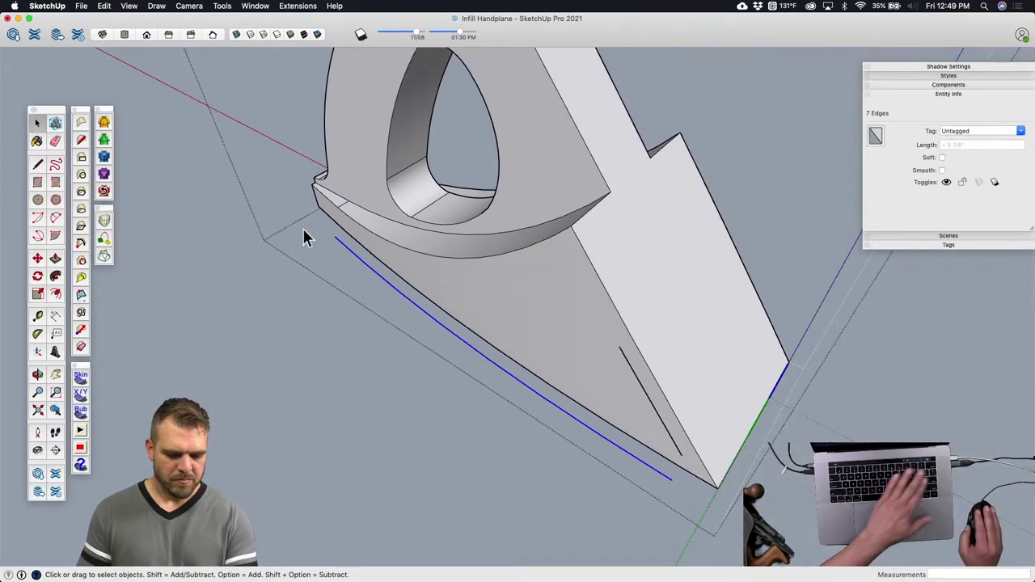
key(Delete)
click(644, 395)
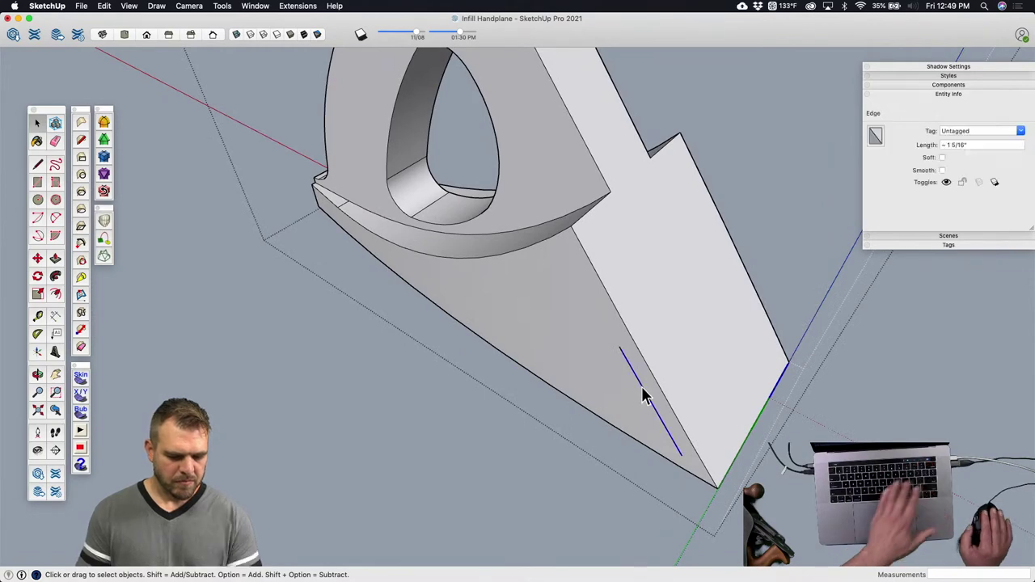
key(Delete)
middle_drag(469, 374, 607, 418)
Step: Move the handle component toward the base, cancelling the accidental copy so only the original remains
scroll(441, 361, down, 3)
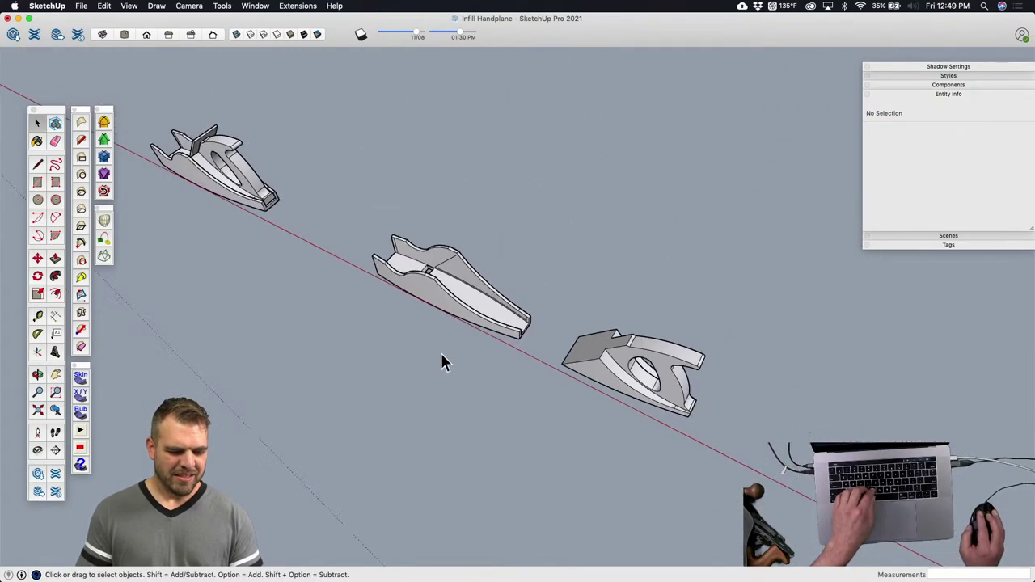
middle_drag(442, 361, 515, 349)
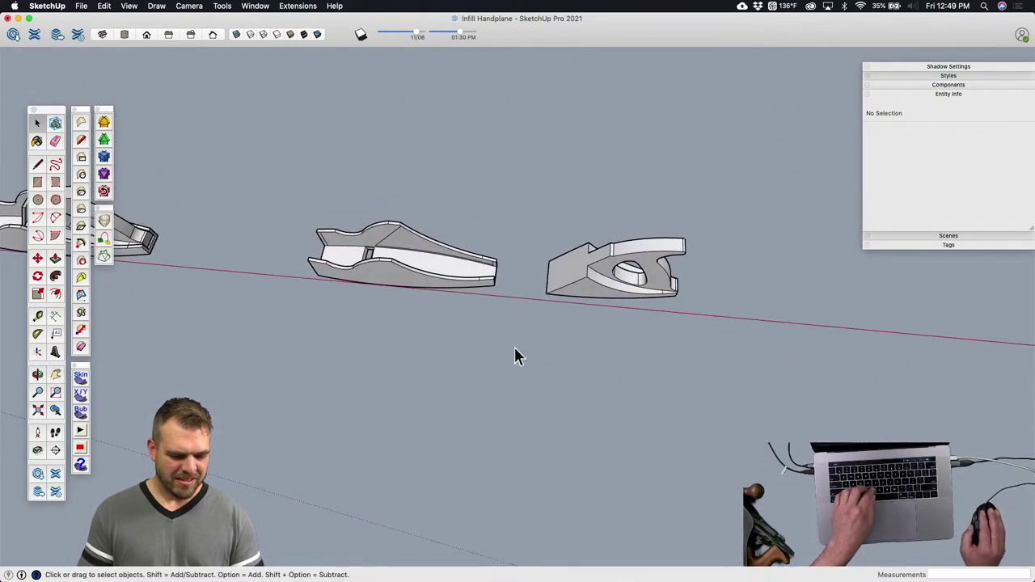
click(571, 291)
scroll(541, 305, up, 5)
key(m)
click(657, 332)
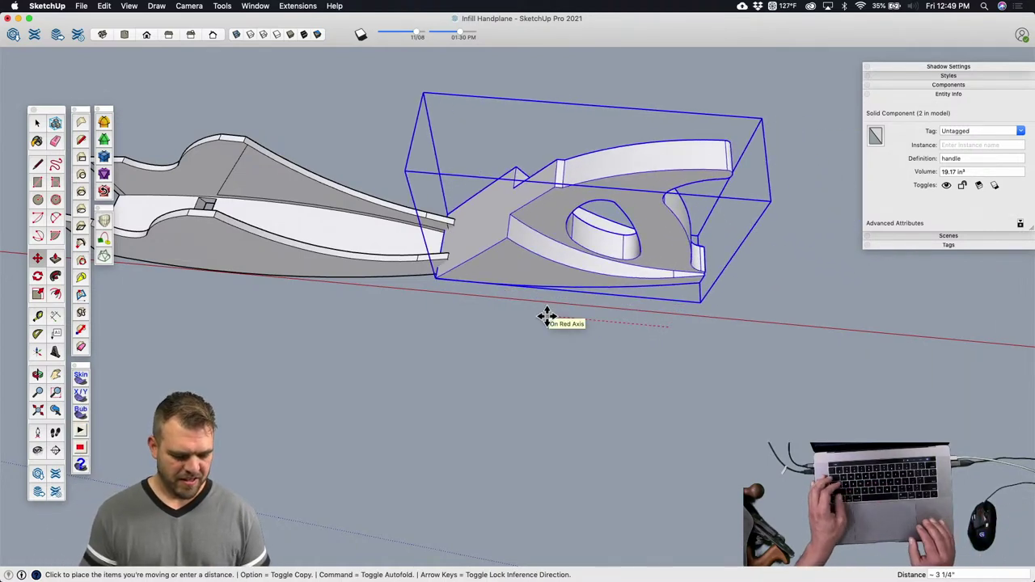
key(alt)
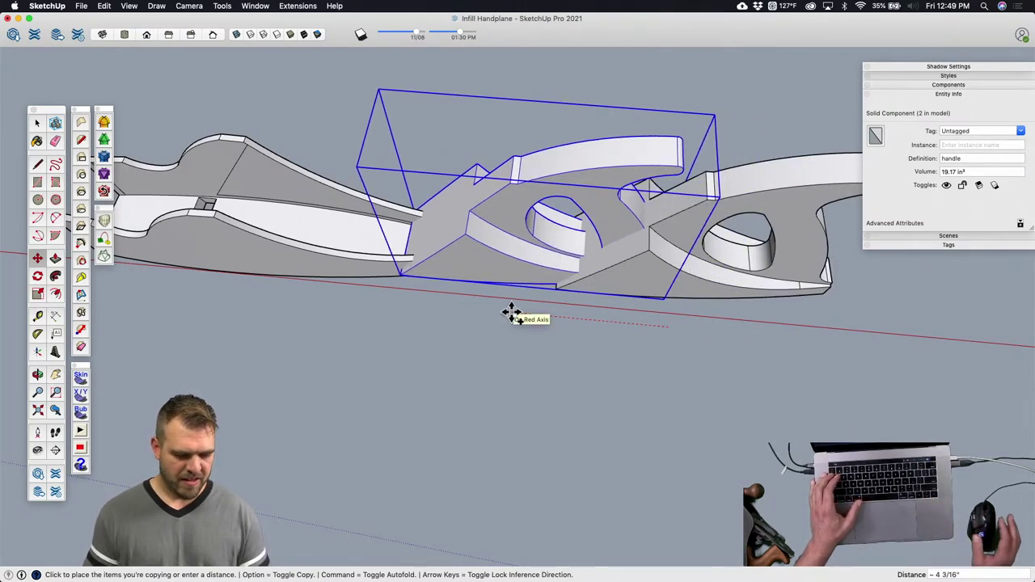
scroll(511, 312, down, 8)
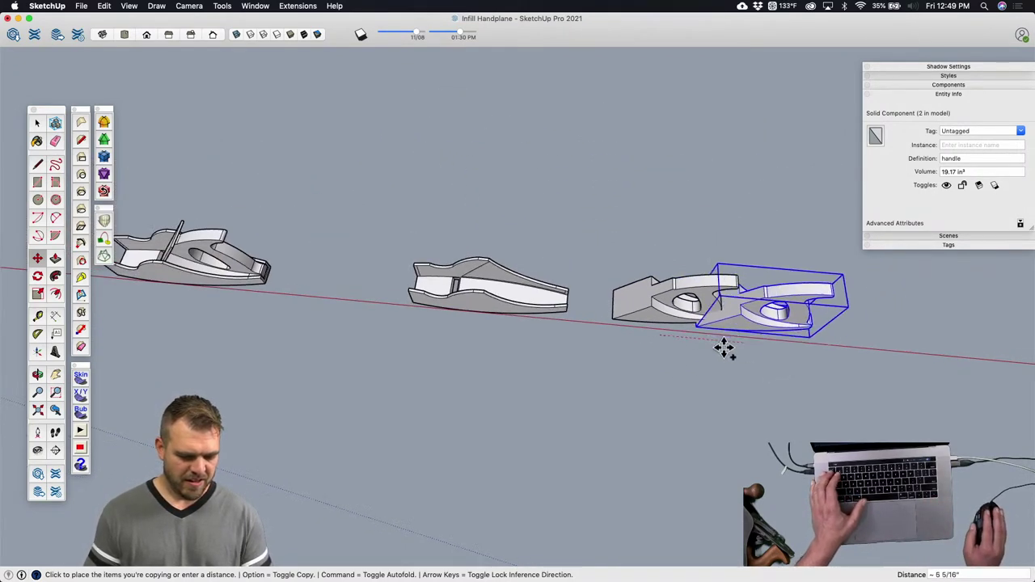
key(space)
scroll(626, 278, up, 10)
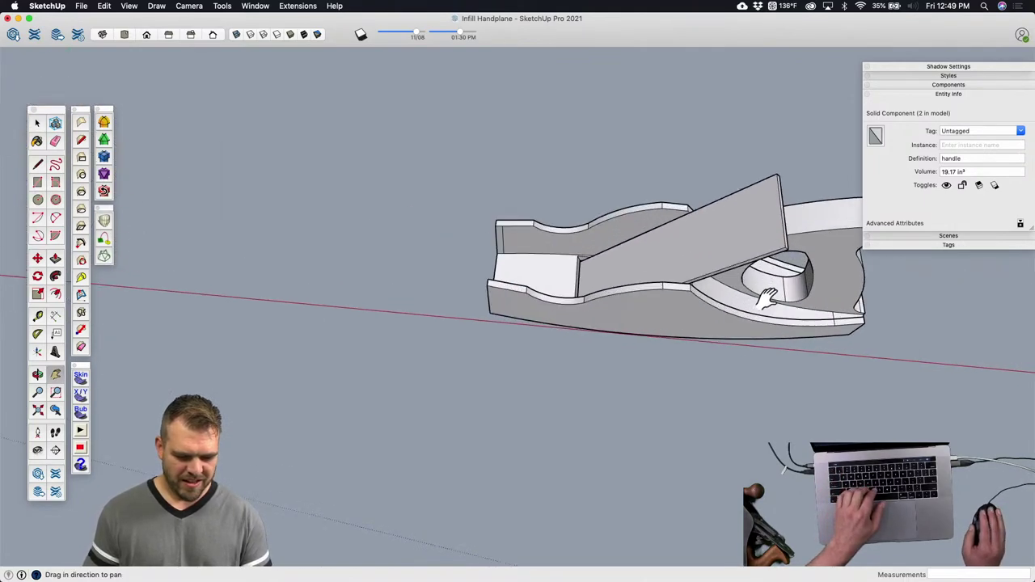
shift+middle_drag(762, 296, 658, 377)
Step: Inside the handplane component, push the base's recessed face in, then exit editing
click(687, 393)
double_click(687, 394)
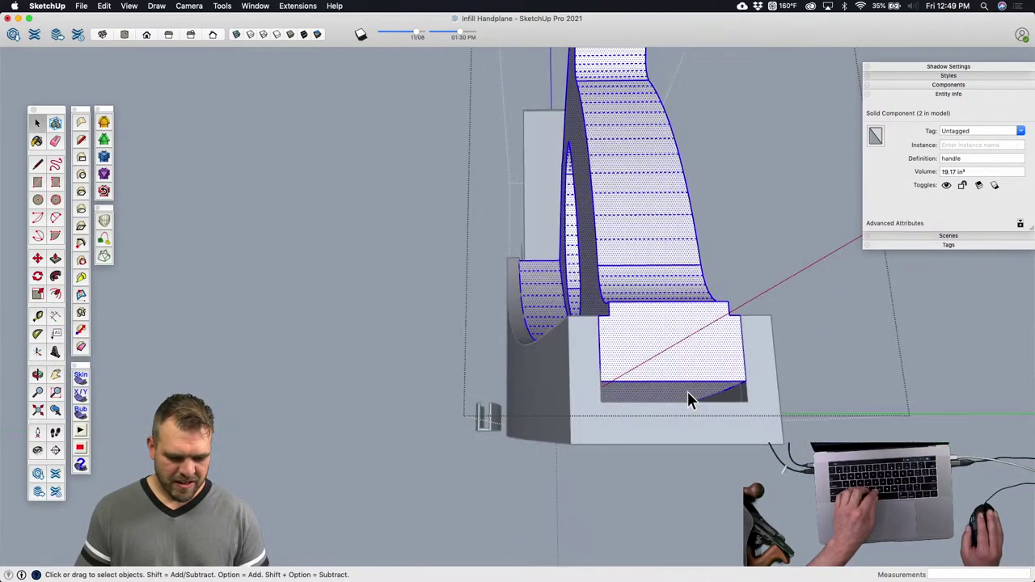
click(688, 391)
key(p)
click(692, 405)
click(723, 412)
middle_drag(723, 416, 646, 387)
key(space)
click(672, 446)
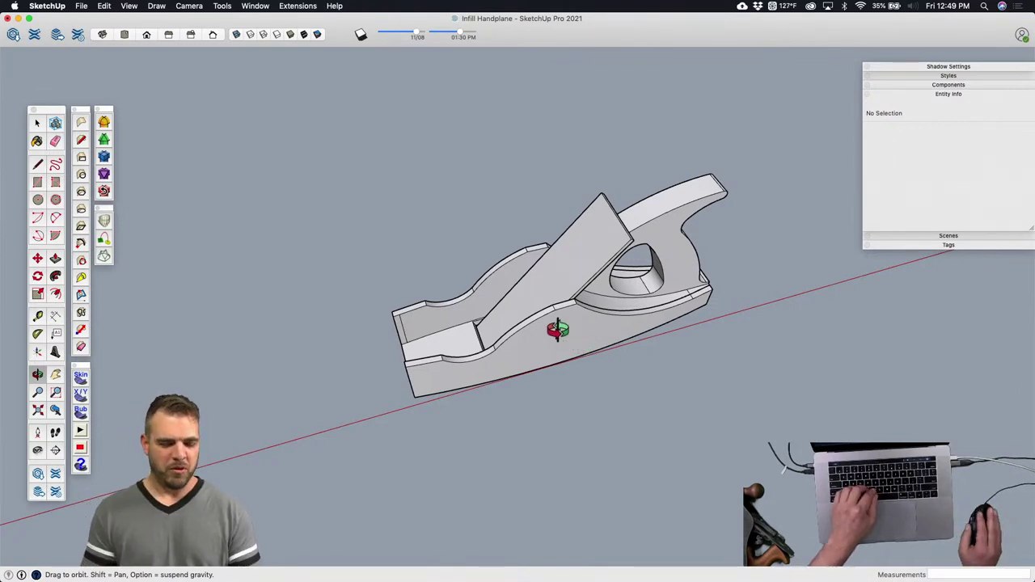
middle_drag(629, 365, 668, 304)
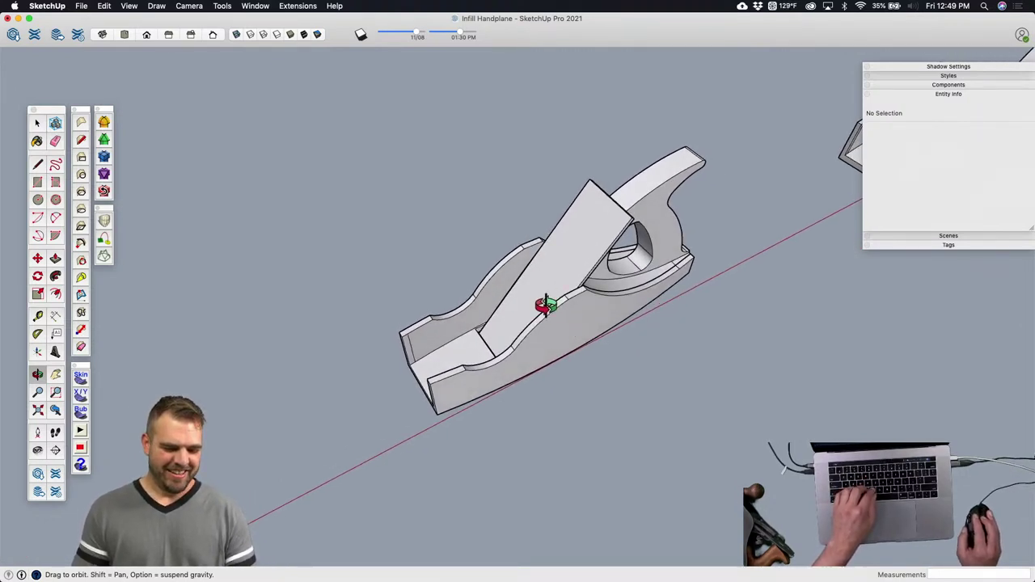
middle_drag(546, 305, 483, 421)
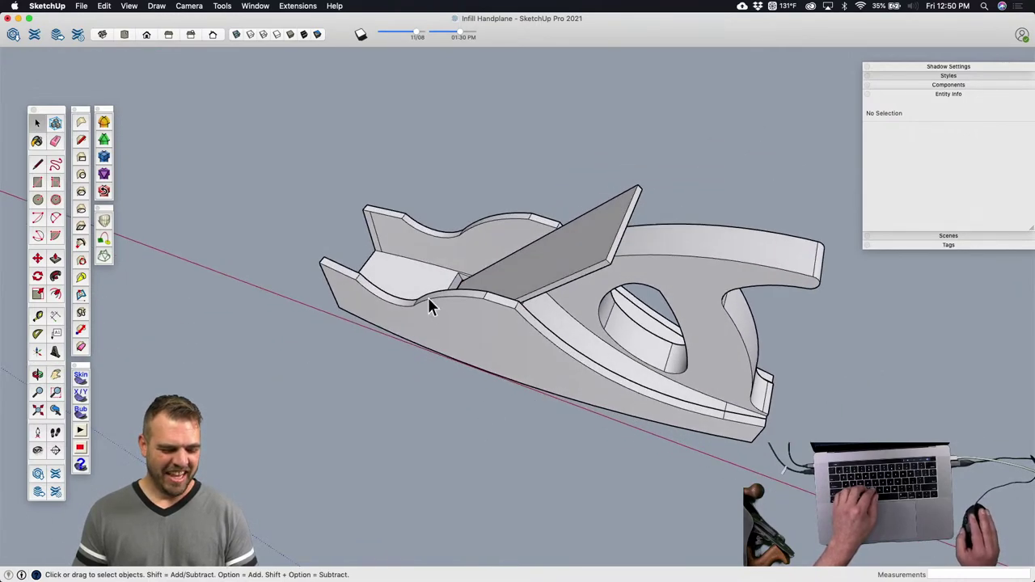
scroll(452, 311, down, 5)
mouse_move(504, 356)
shift+middle_down()
mouse_move(485, 324)
mouse_move(489, 306)
mouse_move(429, 307)
mouse_move(451, 308)
mouse_move(568, 369)
mouse_move(439, 317)
shift+middle_up()
scroll(356, 214, up, 3)
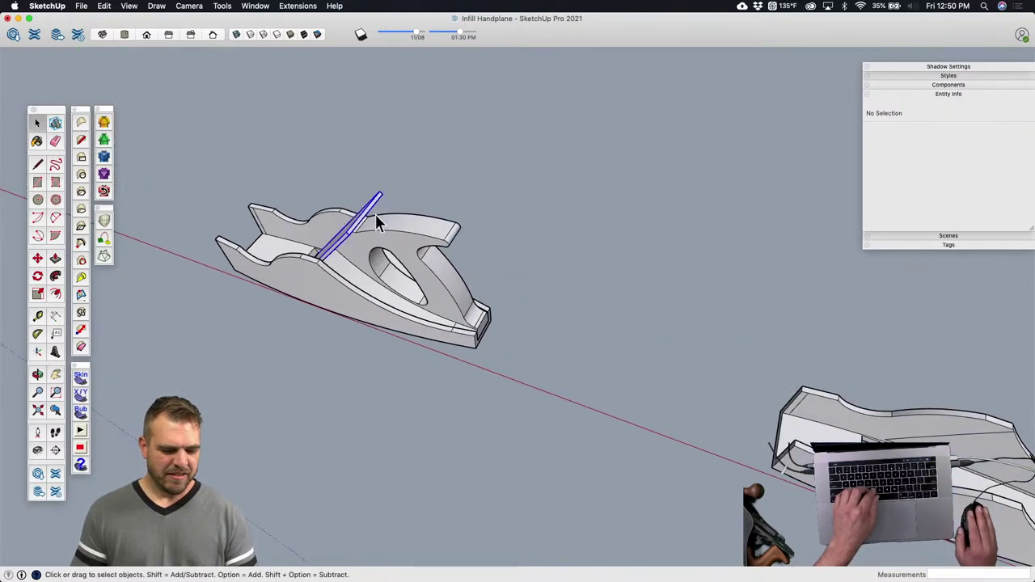
Step: Start moving the handle component from a top view, then cancel the move
click(377, 223)
middle_drag(377, 223, 592, 269)
click(594, 271)
key(m)
click(636, 301)
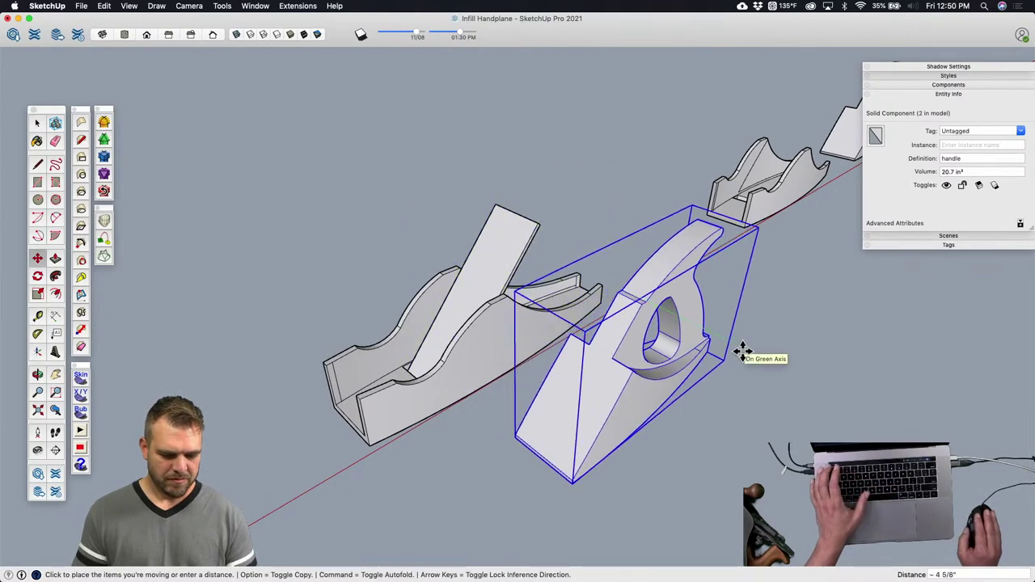
key(space)
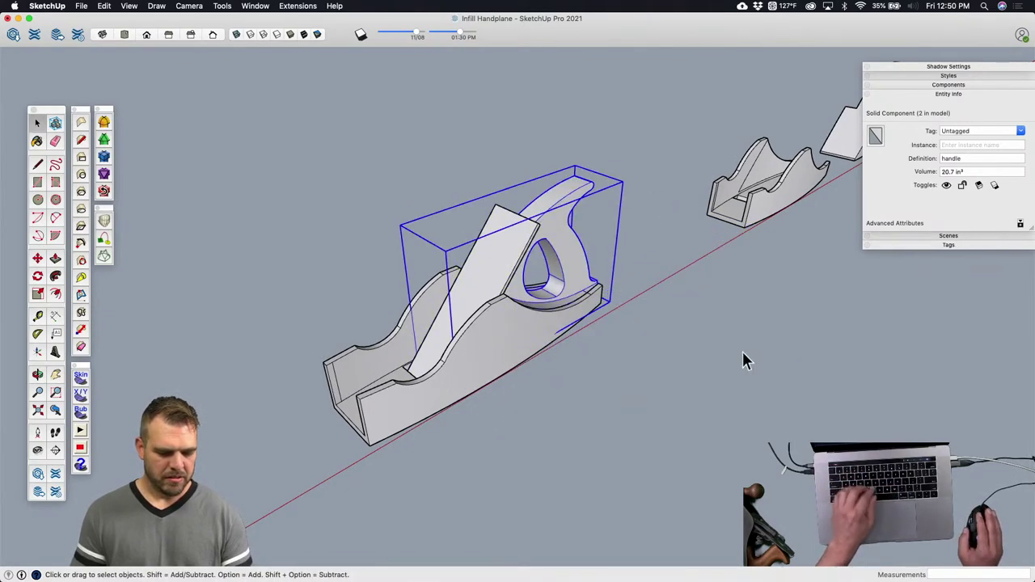
Step: Place a Base component copy beside the assembled plane and open it for editing
click(519, 366)
scroll(514, 356, down, 3)
key(m)
click(571, 356)
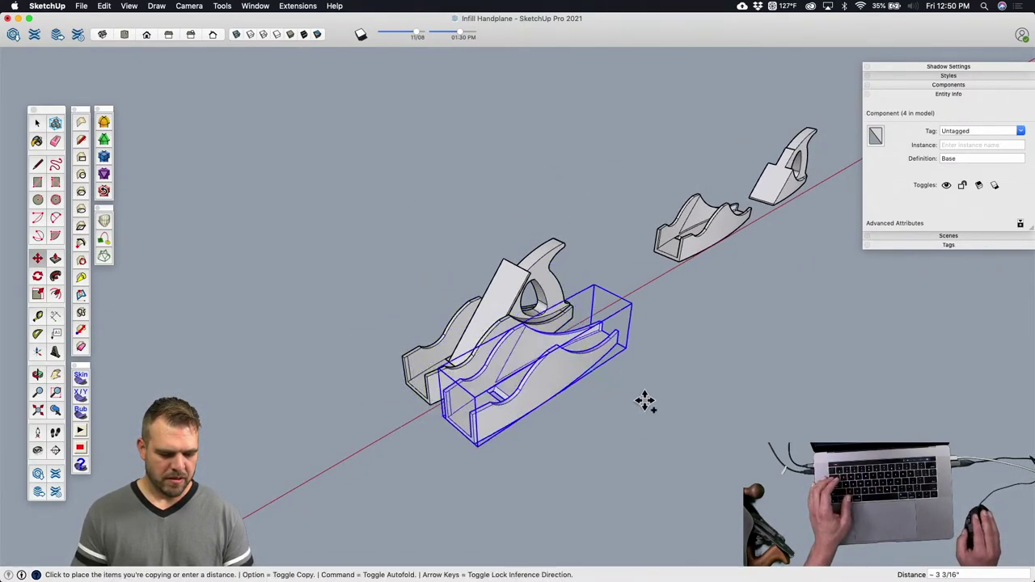
click(710, 437)
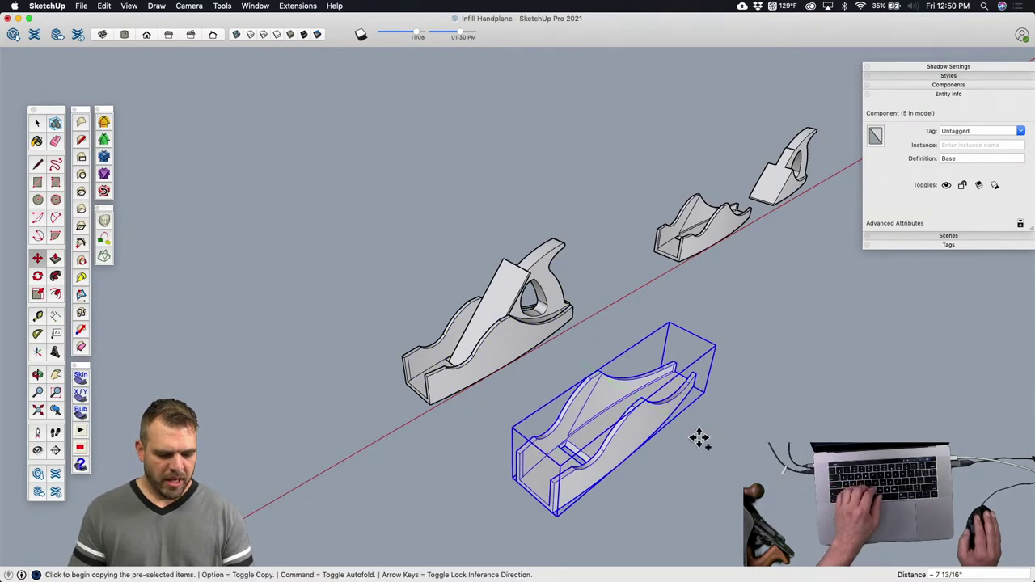
middle_drag(699, 437, 634, 448)
scroll(627, 404, up, 5)
middle_drag(620, 363, 744, 317)
double_click(605, 383)
scroll(602, 397, down, 2)
Step: Window-select one curved side wall in the base copy and copy it to the right
drag(724, 428, 722, 422)
shift+middle_drag(640, 410, 641, 410)
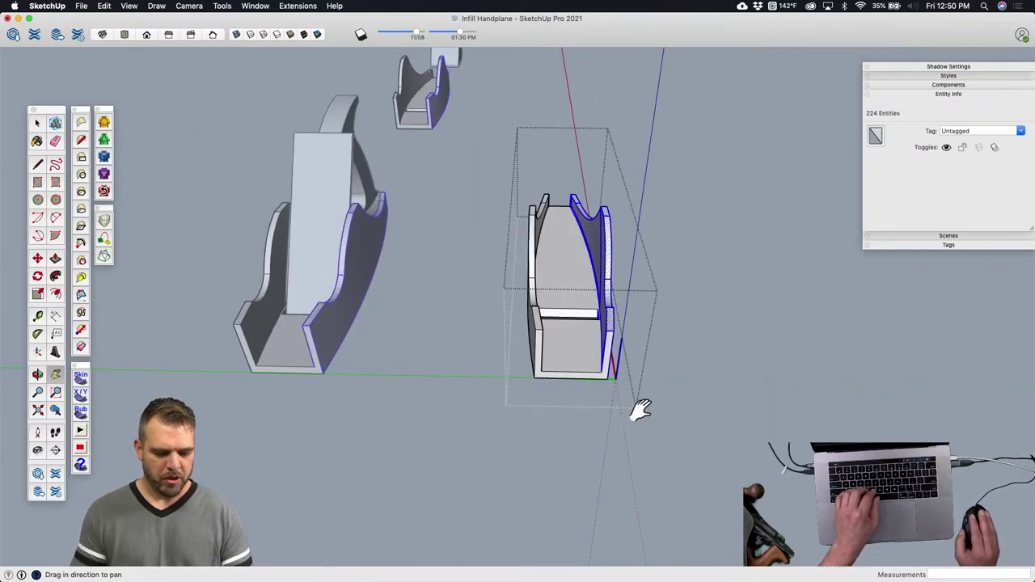
key(m)
click(640, 405)
key(alt)
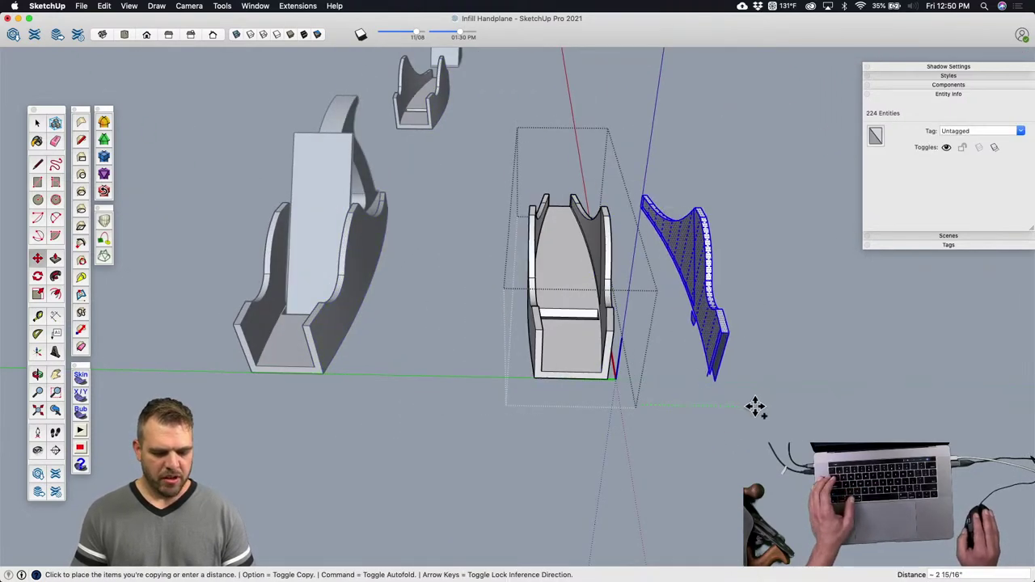
click(760, 404)
key(space)
click(710, 410)
middle_drag(710, 411, 678, 330)
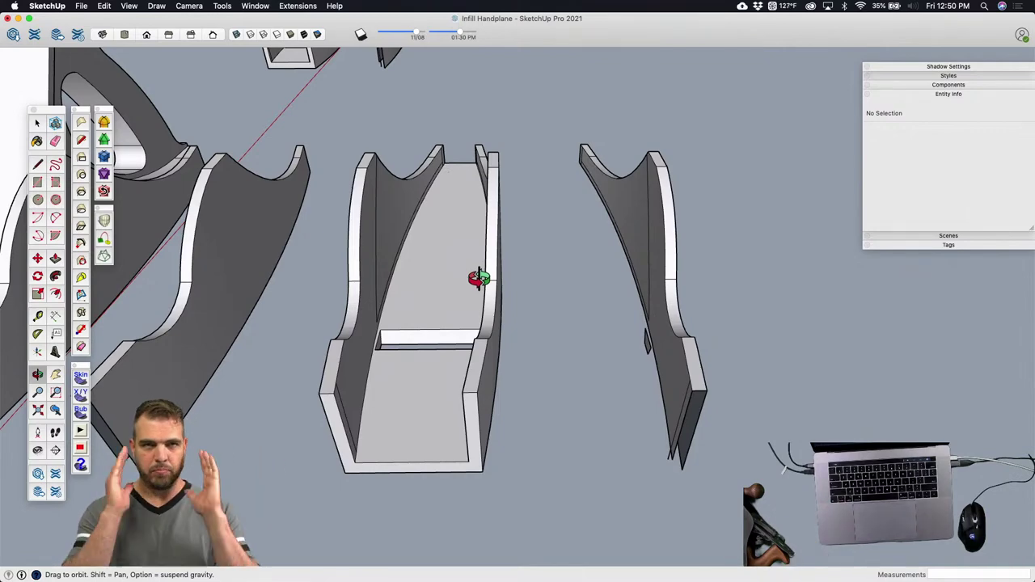
middle_drag(526, 291, 593, 349)
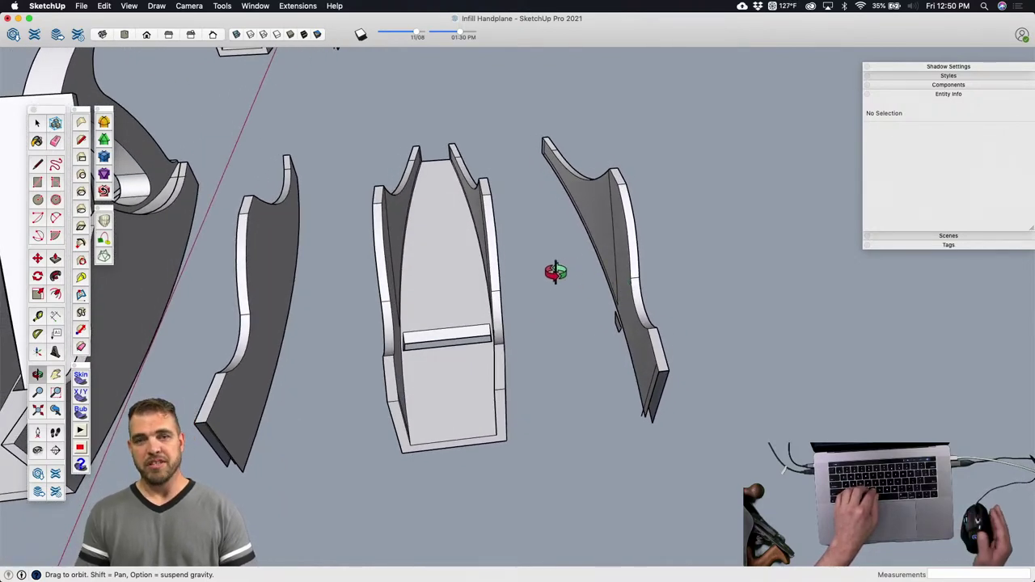
middle_drag(555, 272, 558, 341)
middle_drag(597, 382, 550, 279)
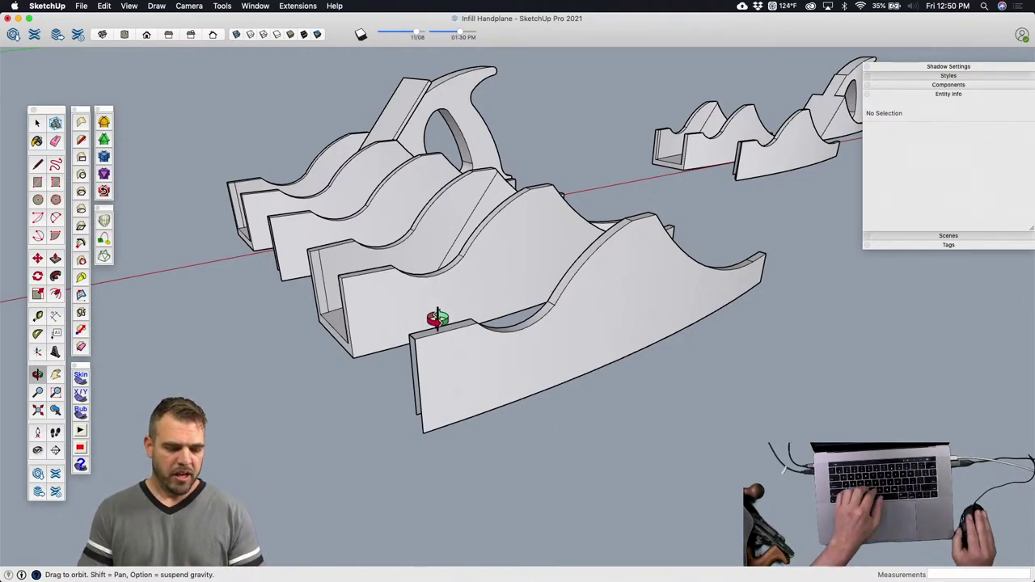
Step: In the base copy, erase the detached curved side walls and the small leftover fragment
drag(437, 318, 616, 288)
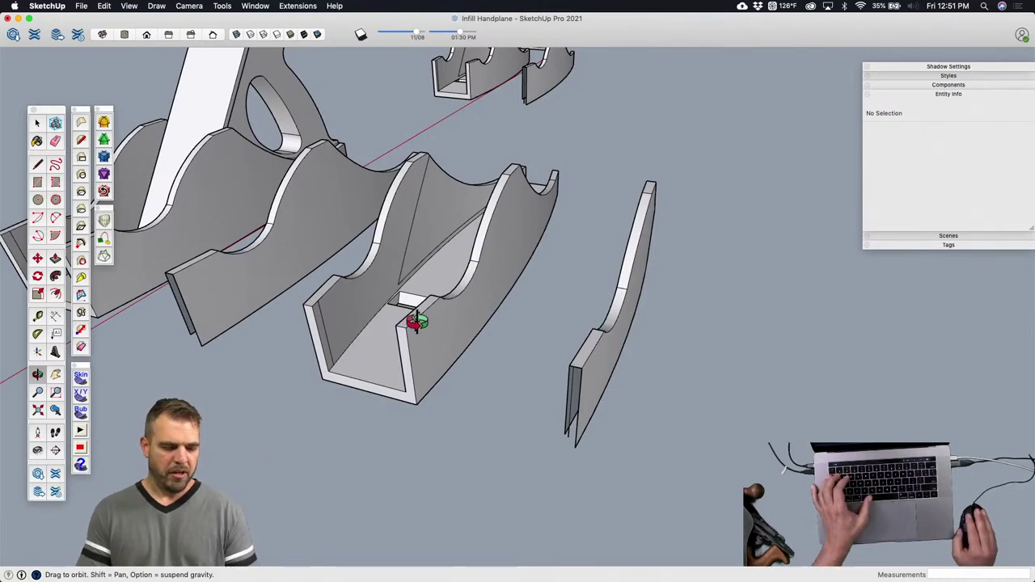
key(e)
key(space)
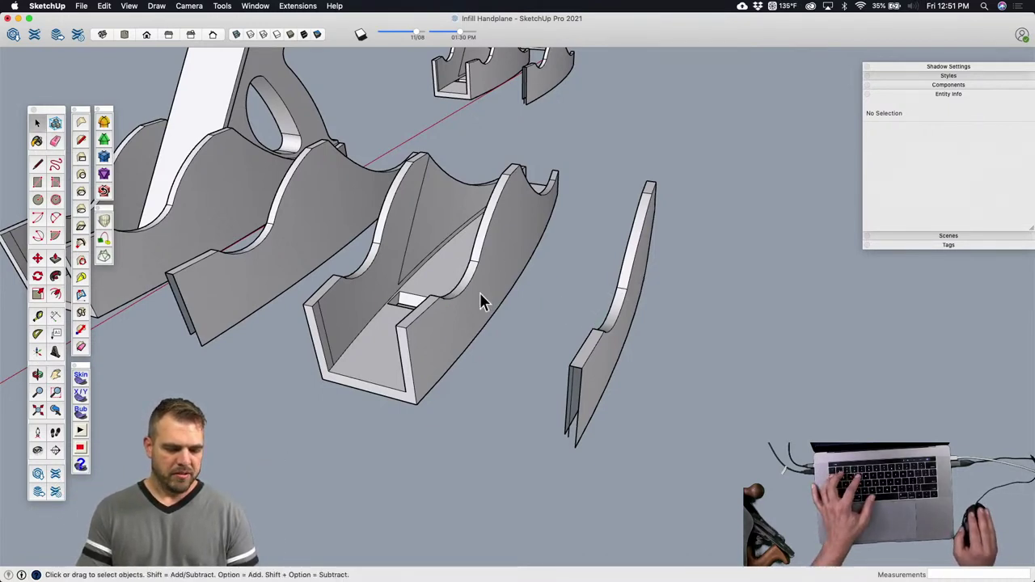
double_click(482, 300)
click(626, 279)
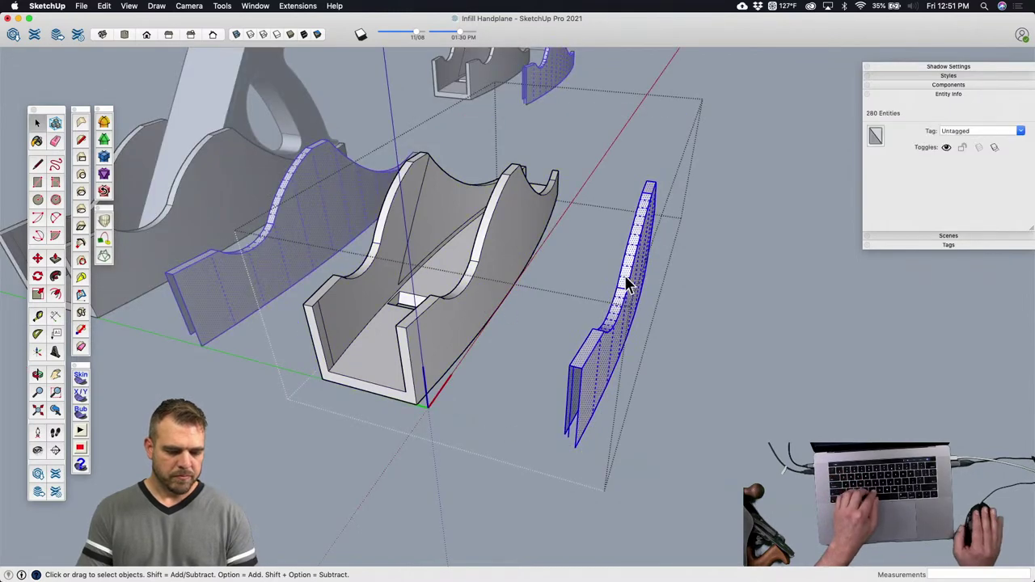
key(Delete)
click(605, 344)
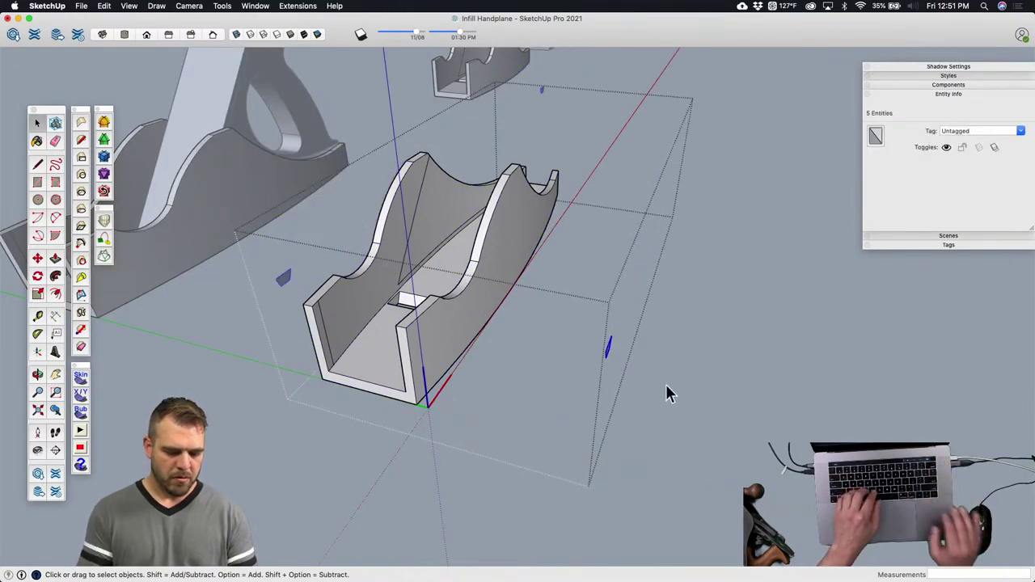
key(Delete)
shift+middle_drag(433, 330, 485, 335)
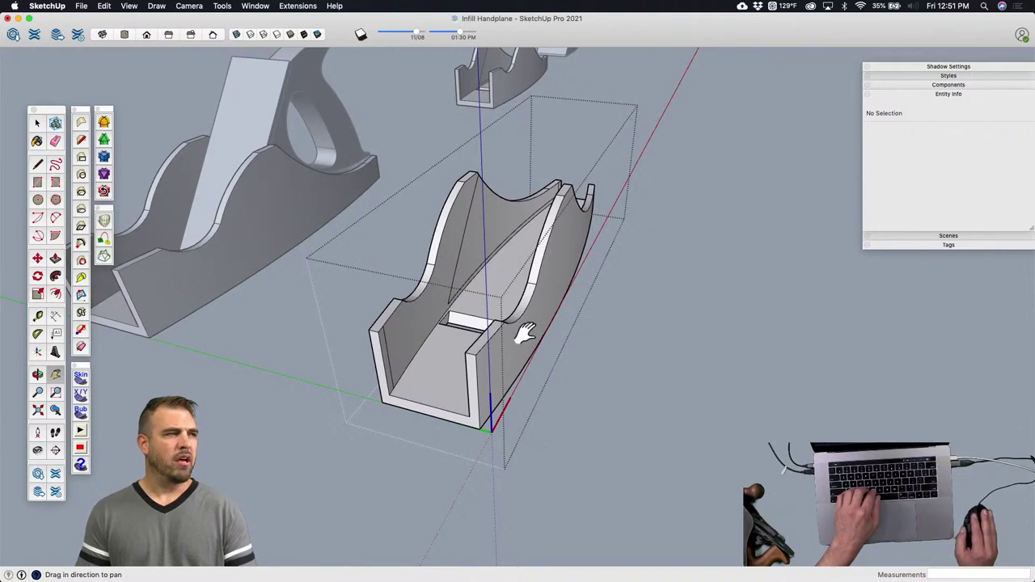
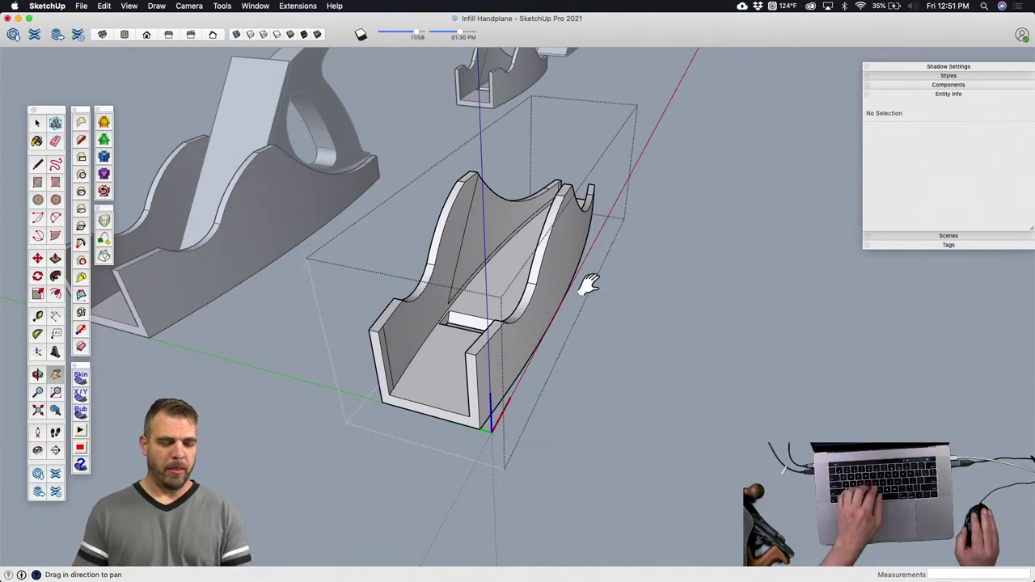
Step: Erase the stray triangular face and its edges from the curved inner side wall
middle_drag(589, 282, 496, 336)
double_click(495, 282)
scroll(494, 279, up, 8)
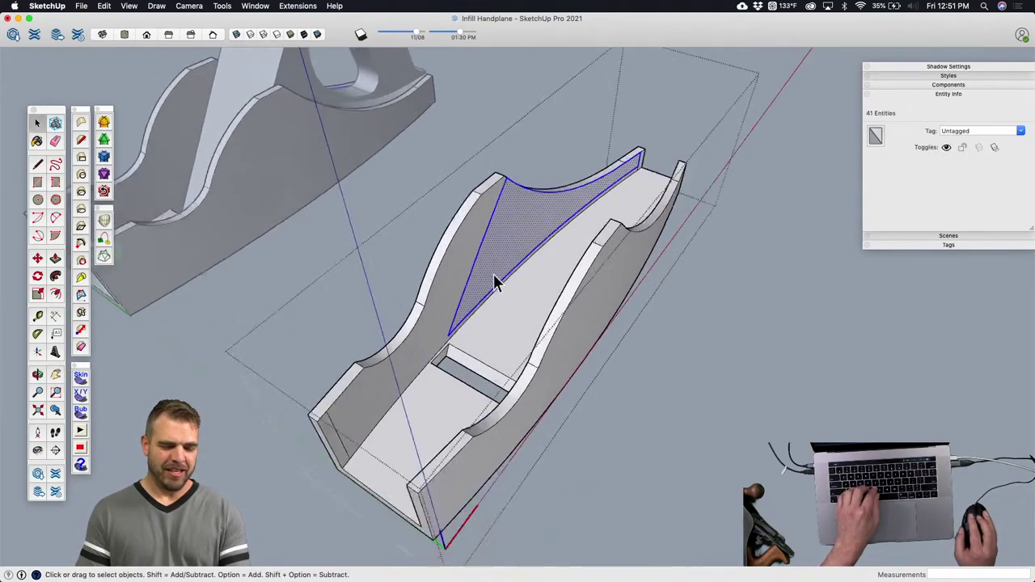
key(e)
click(522, 90)
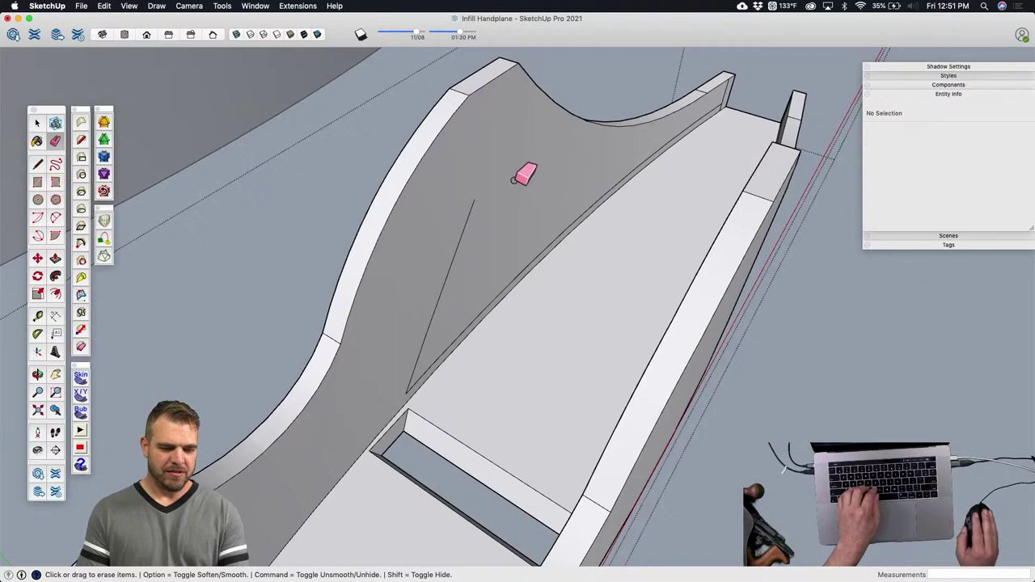
scroll(407, 391, up, 3)
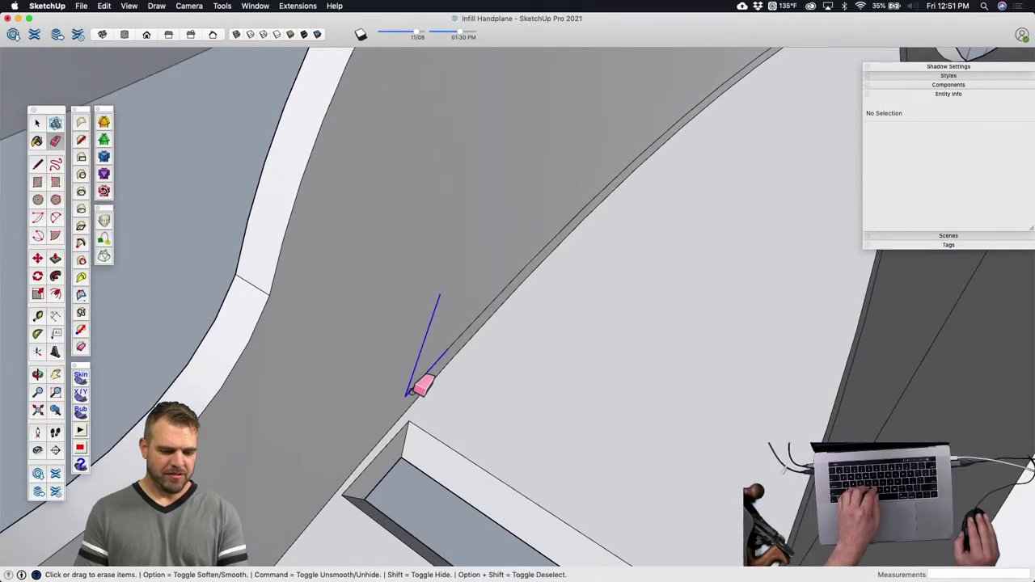
mouse_move(407, 394)
mouse_down()
mouse_move(412, 355)
mouse_move(431, 315)
mouse_up()
scroll(596, 234, down, 5)
Step: Erase the remaining thin stray edge on the curved wall
mouse_move(596, 233)
middle_down()
mouse_move(589, 190)
mouse_move(608, 157)
middle_up()
scroll(612, 146, up, 3)
scroll(602, 151, down, 3)
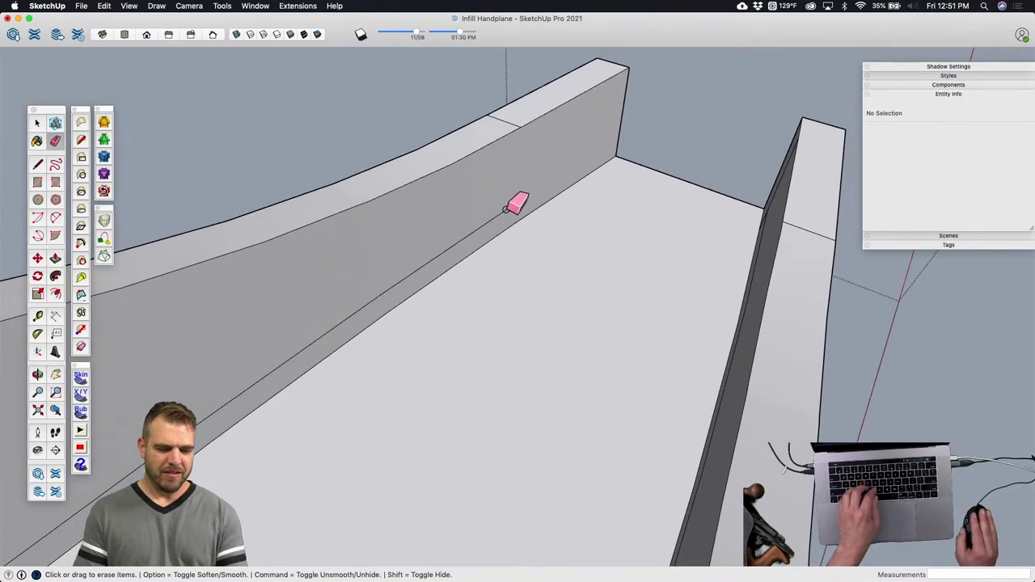
scroll(430, 255, down, 3)
mouse_move(390, 283)
middle_down()
mouse_move(365, 296)
mouse_move(421, 224)
mouse_move(439, 248)
mouse_move(283, 259)
mouse_move(296, 242)
middle_up()
key(space)
click(439, 248)
triple_click(439, 248)
scroll(339, 267, up, 5)
key(e)
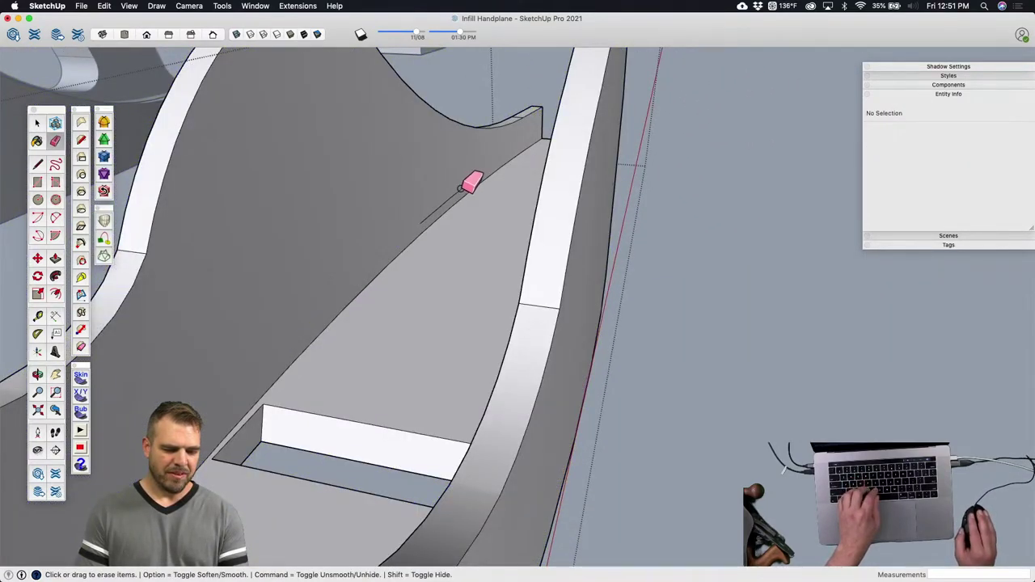
drag(463, 189, 420, 221)
Step: Erase the sloped diagonal edge running across the curved wall
mouse_move(421, 220)
middle_down()
mouse_move(405, 219)
mouse_move(474, 270)
mouse_move(545, 141)
mouse_move(574, 125)
middle_up()
mouse_move(580, 132)
mouse_down()
mouse_move(580, 116)
mouse_move(623, 175)
mouse_up()
scroll(573, 135, down, 6)
middle_drag(492, 185, 577, 291)
scroll(578, 291, up, 6)
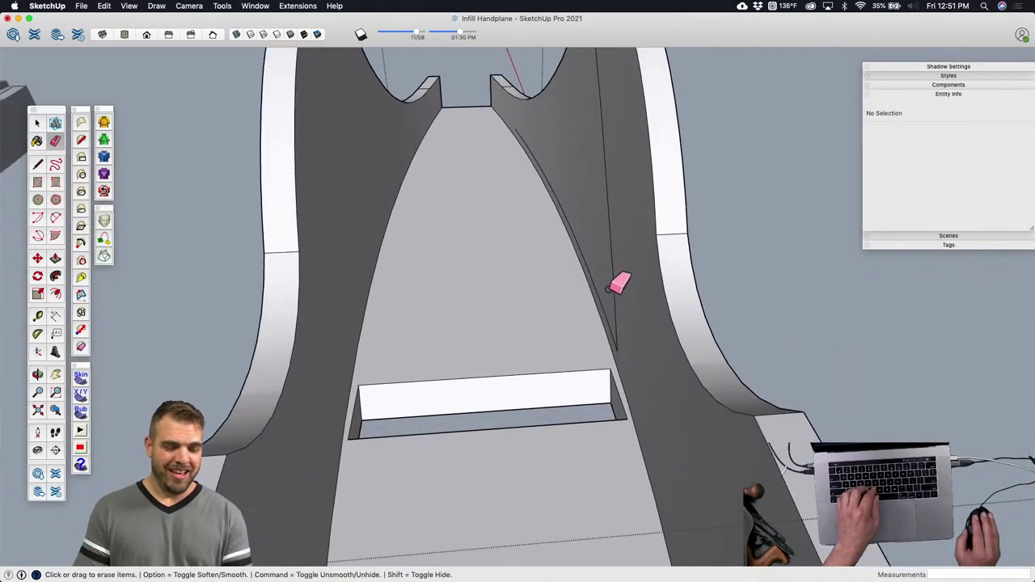
mouse_move(612, 261)
middle_down()
mouse_move(583, 328)
mouse_move(647, 323)
mouse_move(655, 292)
middle_up()
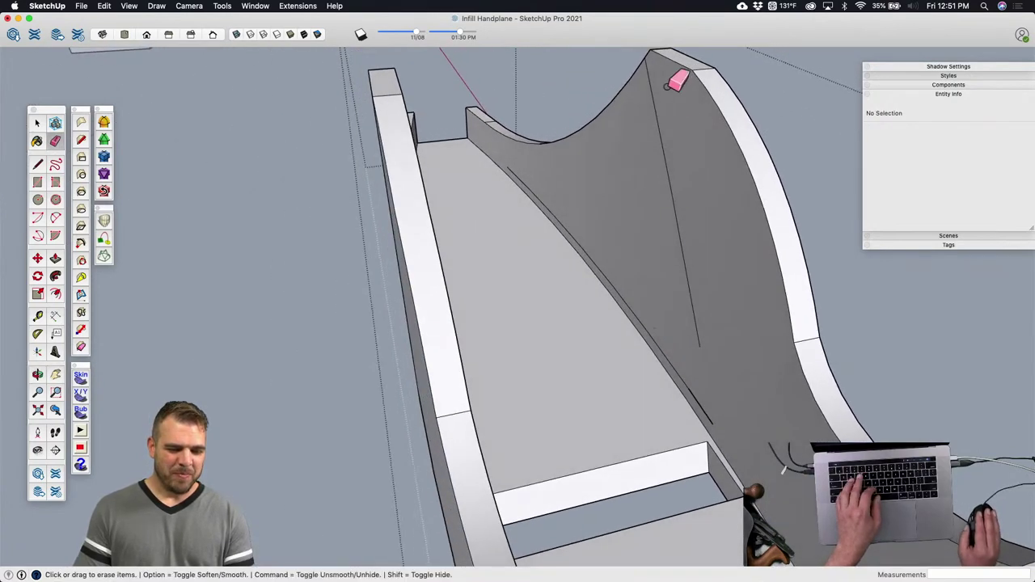
drag(668, 85, 668, 236)
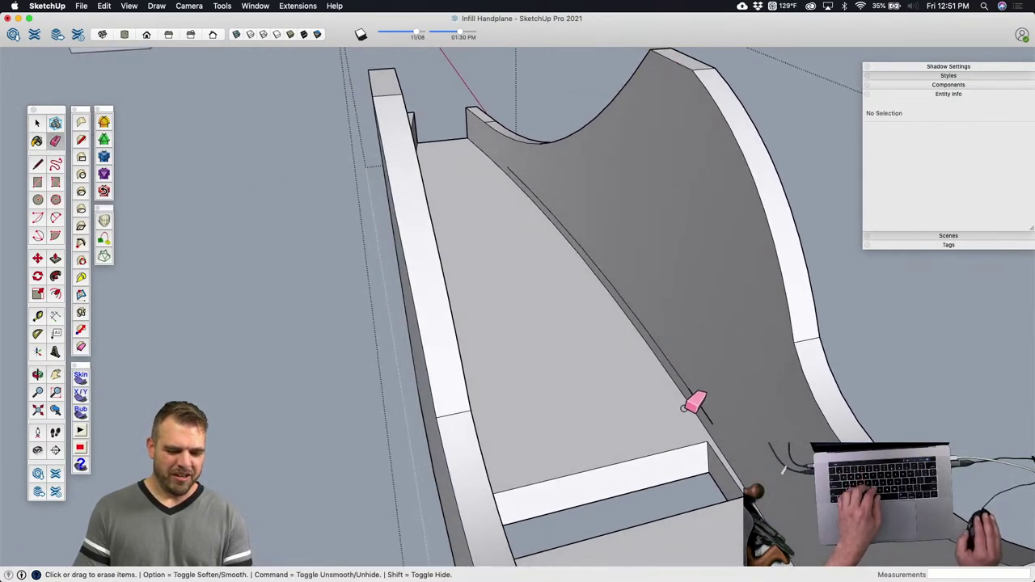
mouse_move(702, 408)
mouse_down()
mouse_move(677, 391)
mouse_move(642, 326)
mouse_up()
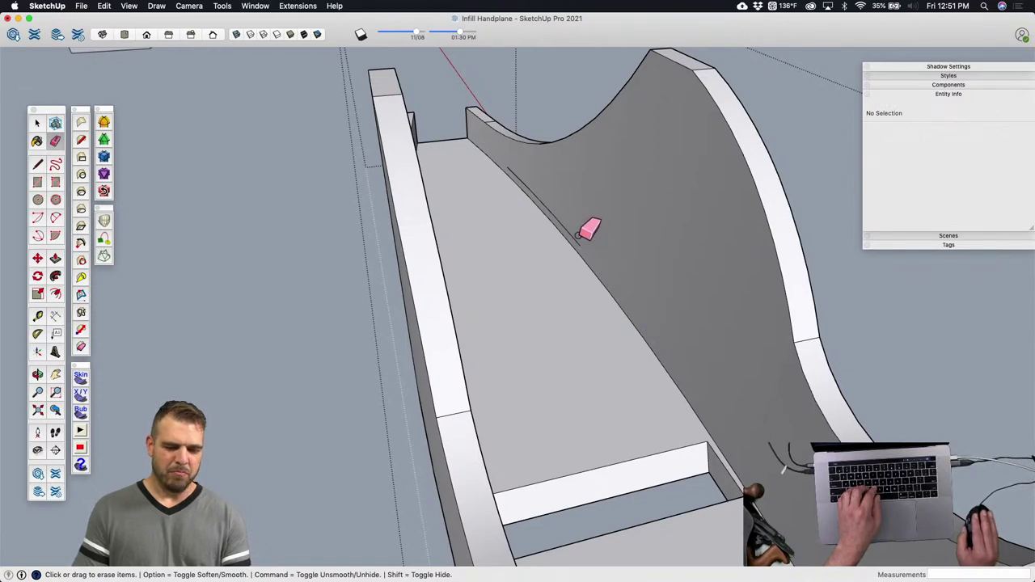
mouse_move(575, 220)
mouse_down()
mouse_move(530, 173)
mouse_move(550, 169)
mouse_up()
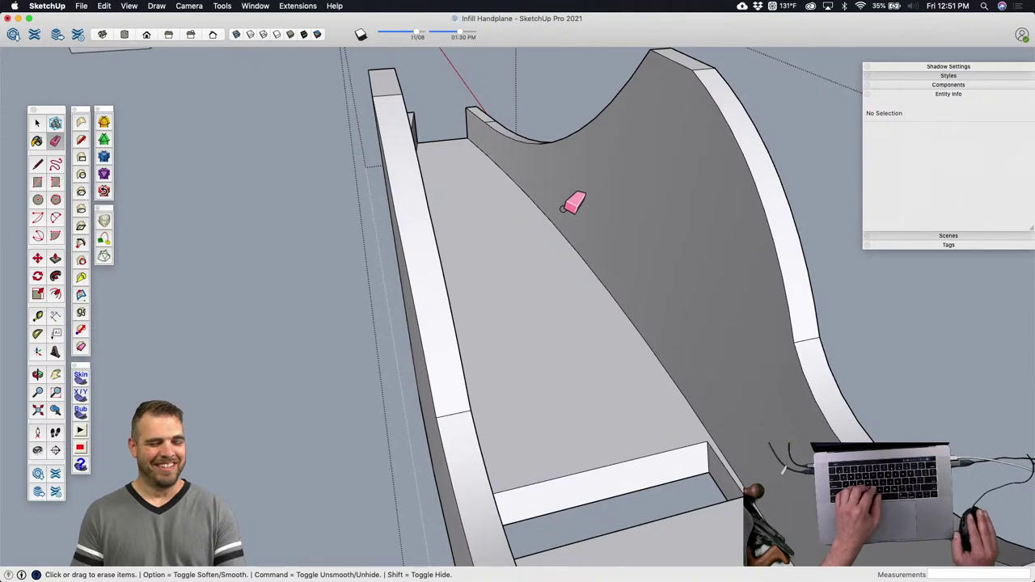
scroll(564, 208, down, 5)
mouse_move(520, 208)
middle_down()
mouse_move(619, 296)
mouse_move(517, 305)
mouse_move(499, 228)
middle_up()
Step: Exit the body component and bring both plane parts into view
key(space)
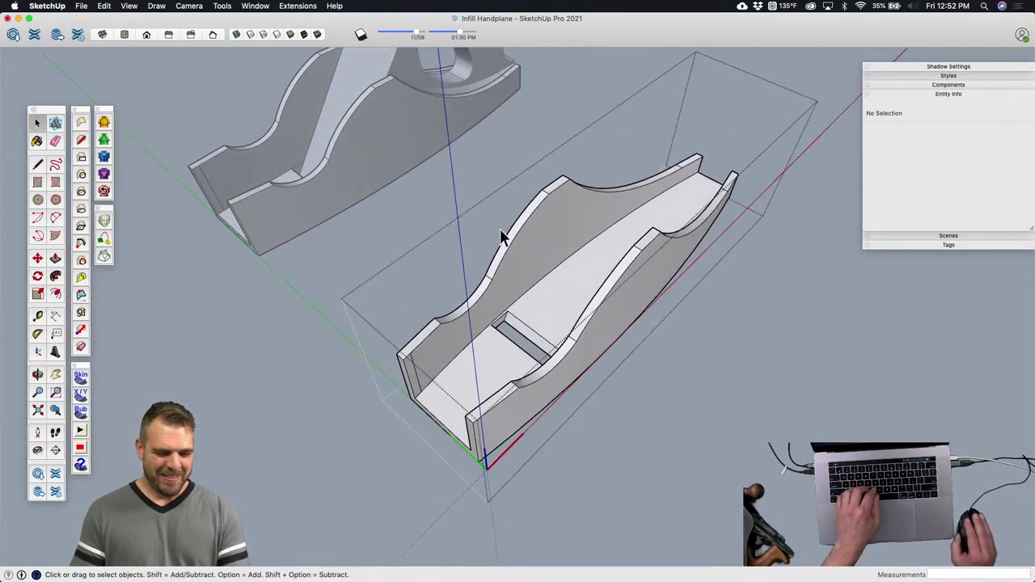
click(496, 170)
shift+middle_drag(457, 194, 584, 365)
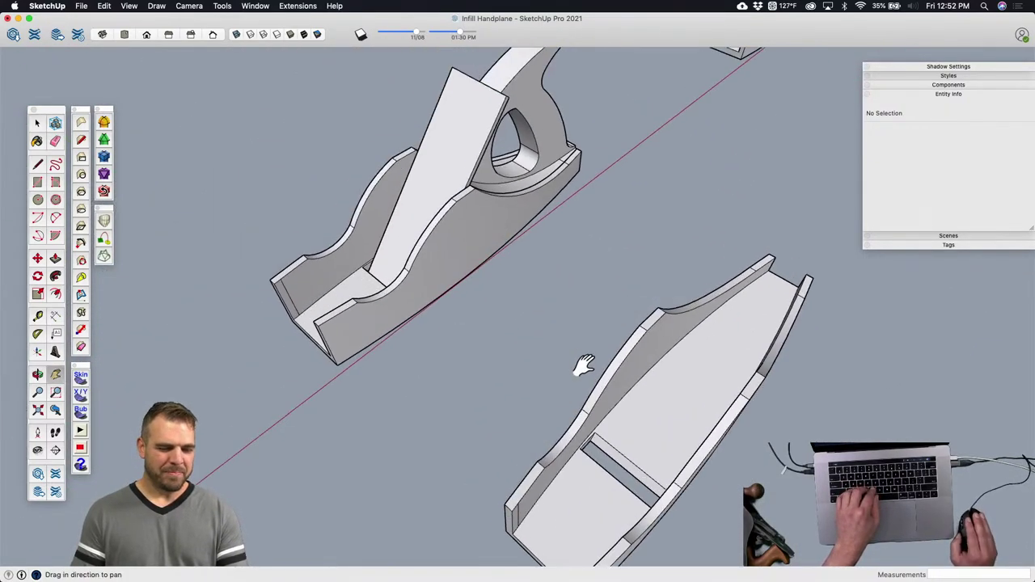
middle_drag(540, 255, 662, 254)
Step: Copy the blade component and place the copy beside the original
click(493, 213)
middle_drag(478, 225, 564, 301)
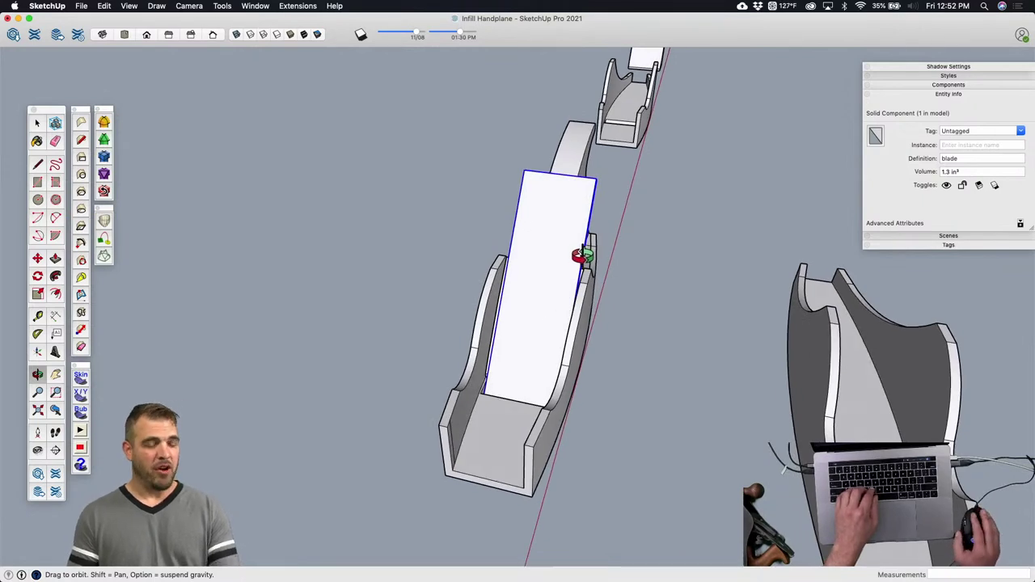
middle_drag(580, 256, 551, 246)
key(m)
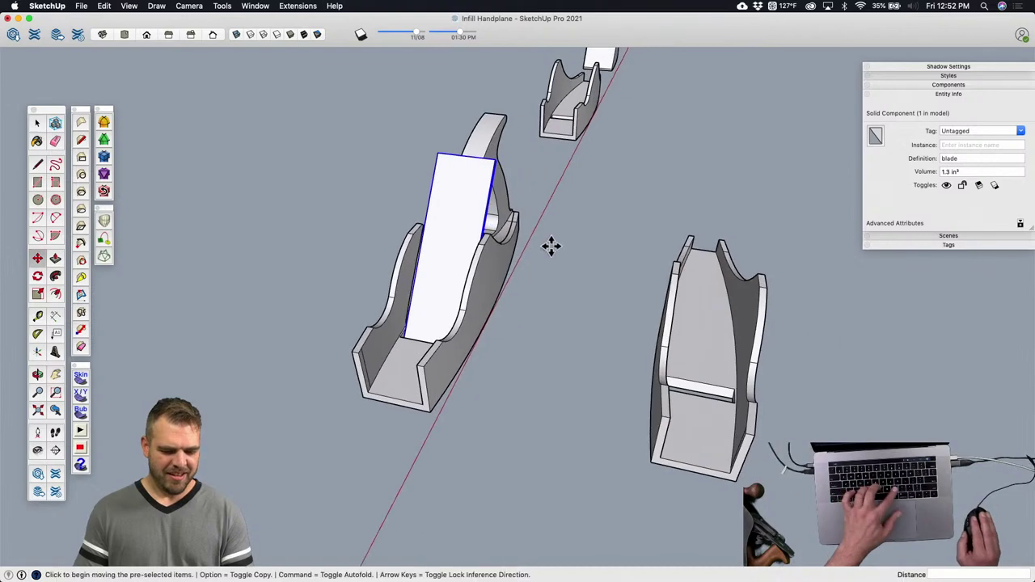
key(alt)
click(556, 253)
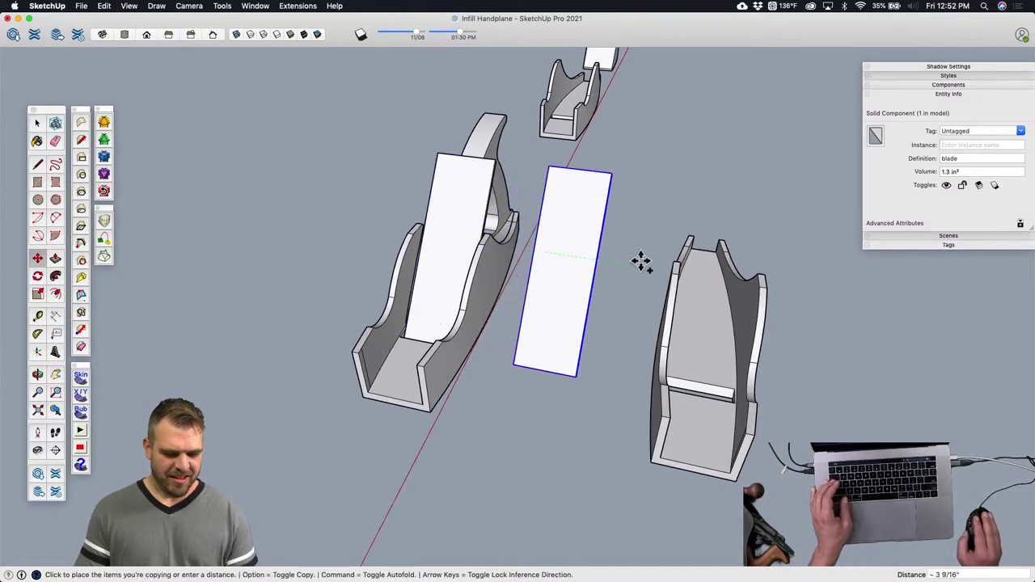
click(639, 259)
Step: Rotate the blade copy into position
middle_drag(601, 250, 588, 232)
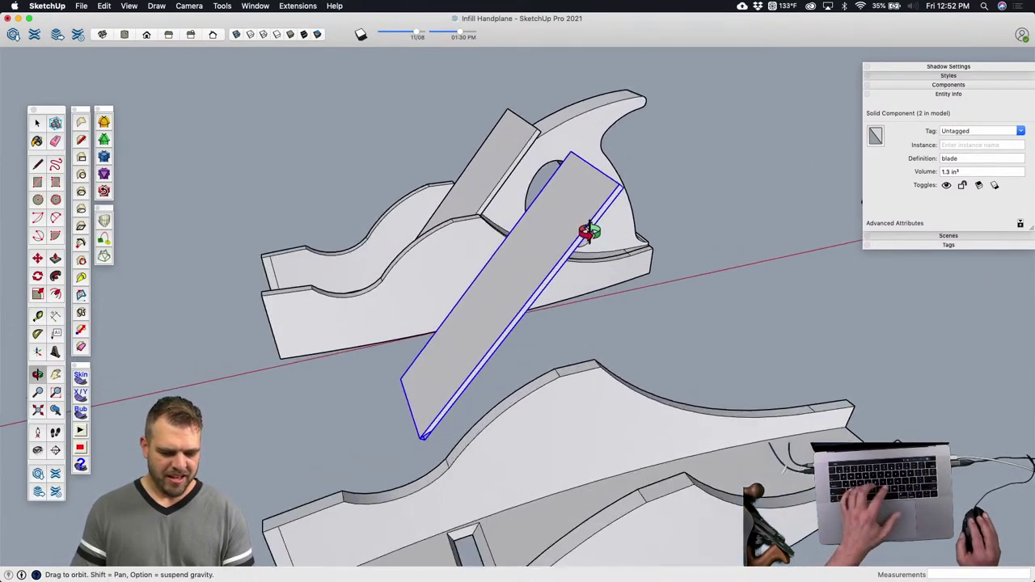
click(600, 213)
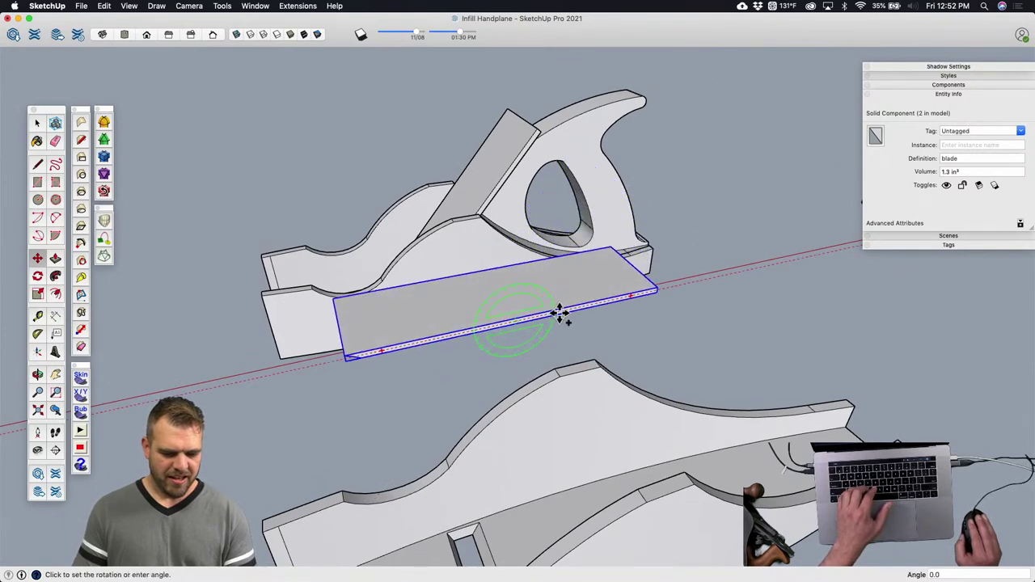
click(560, 313)
middle_drag(480, 273, 583, 267)
key(space)
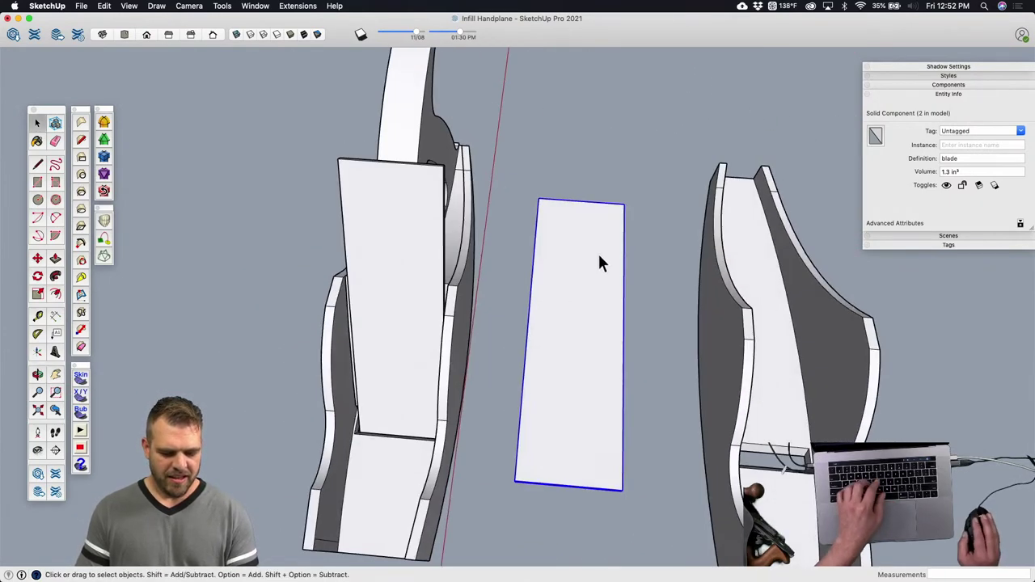
Step: Inside the blade copy, draw a line cutting a small triangle off the top-right corner
double_click(598, 254)
triple_click(601, 256)
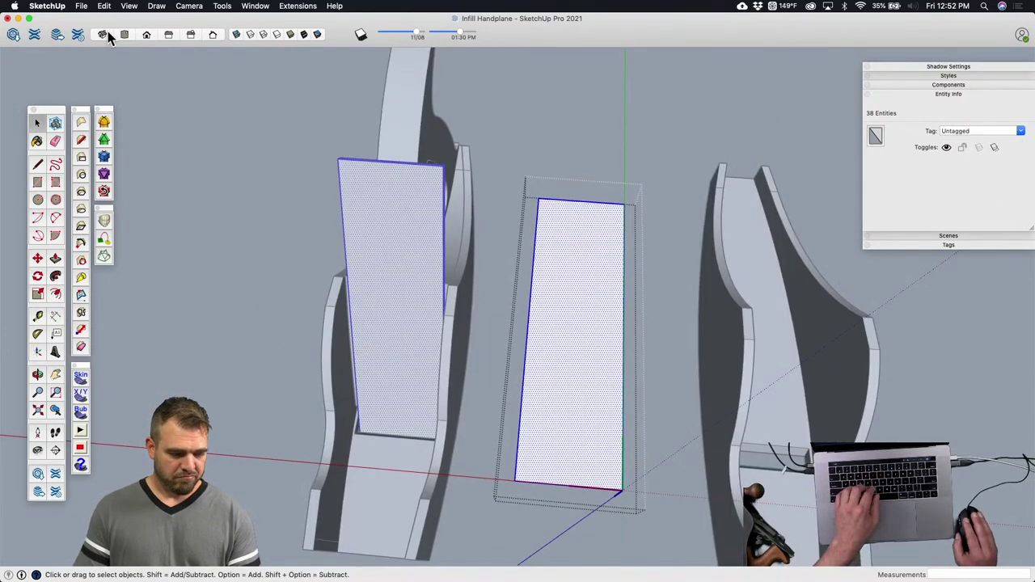
scroll(595, 214, up, 5)
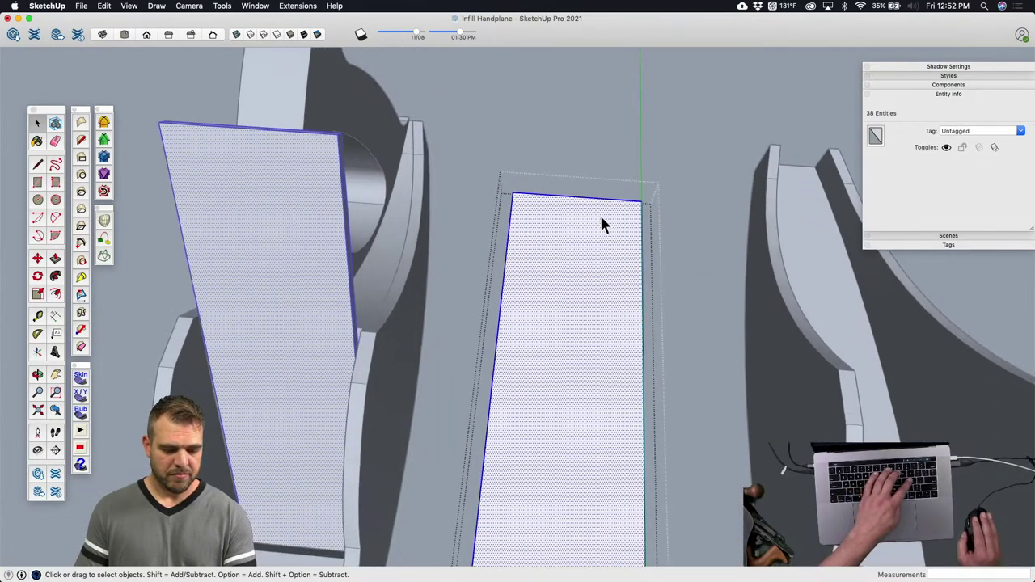
key(l)
click(575, 247)
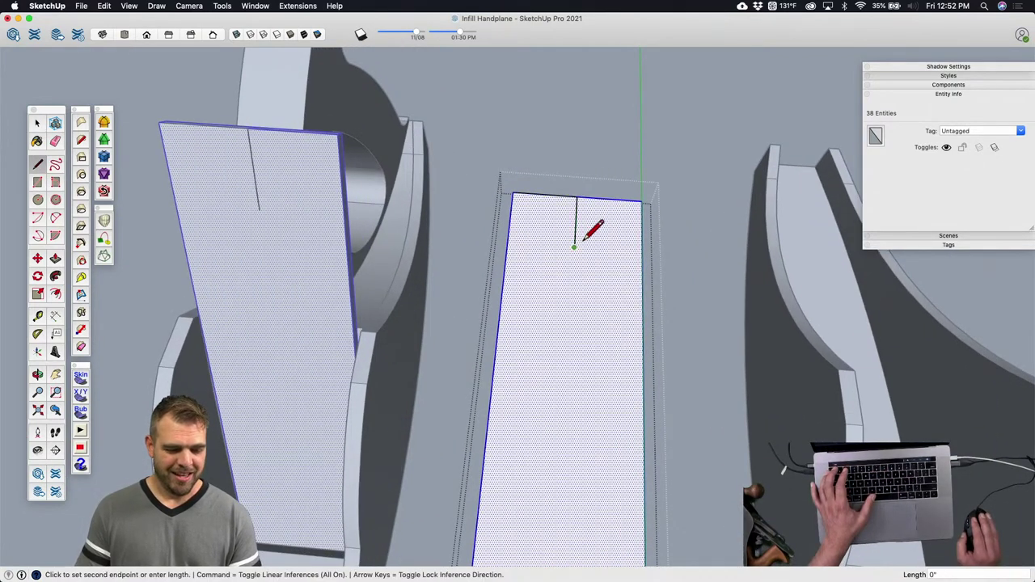
key(space)
key(l)
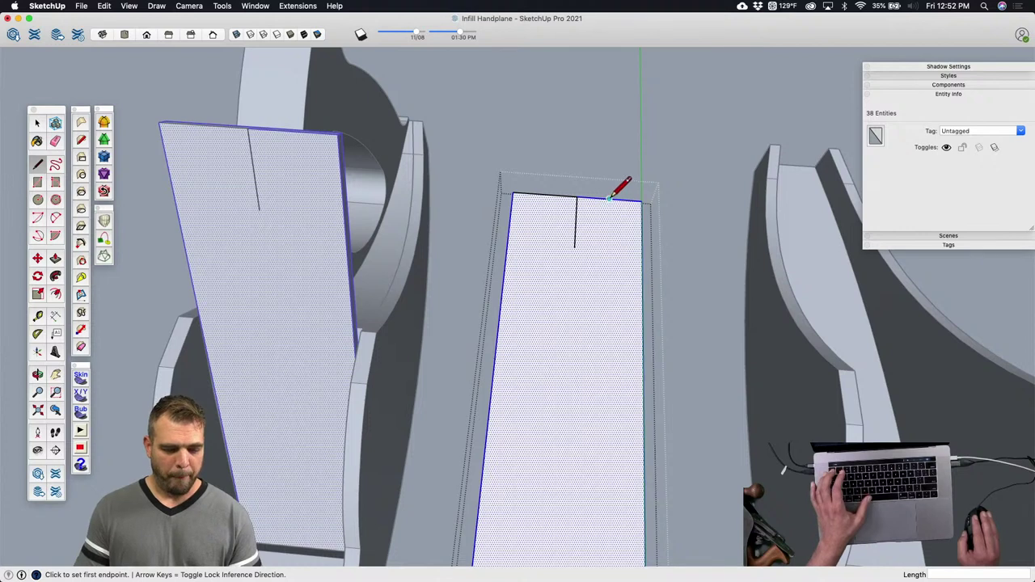
click(610, 197)
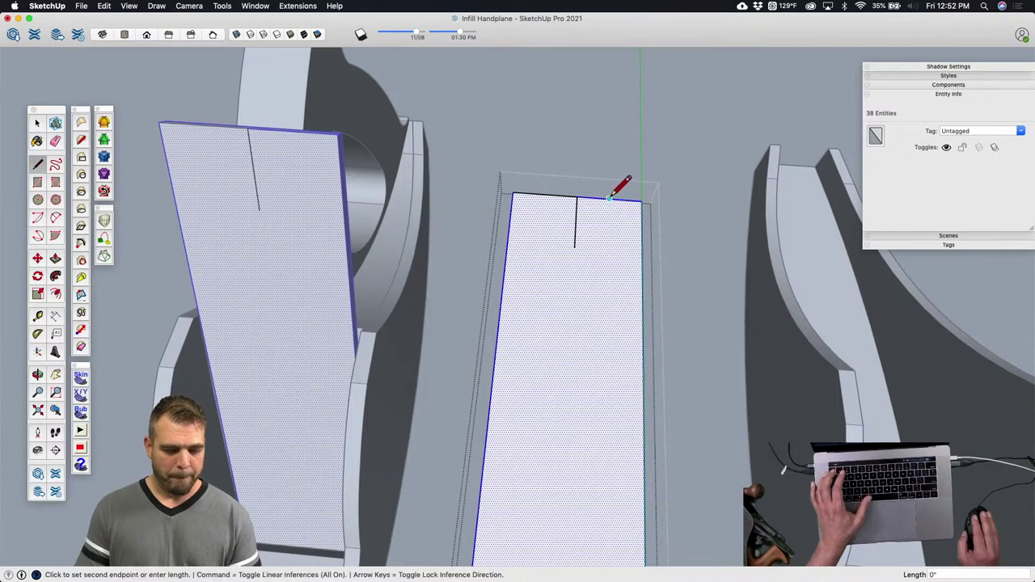
click(643, 253)
key(space)
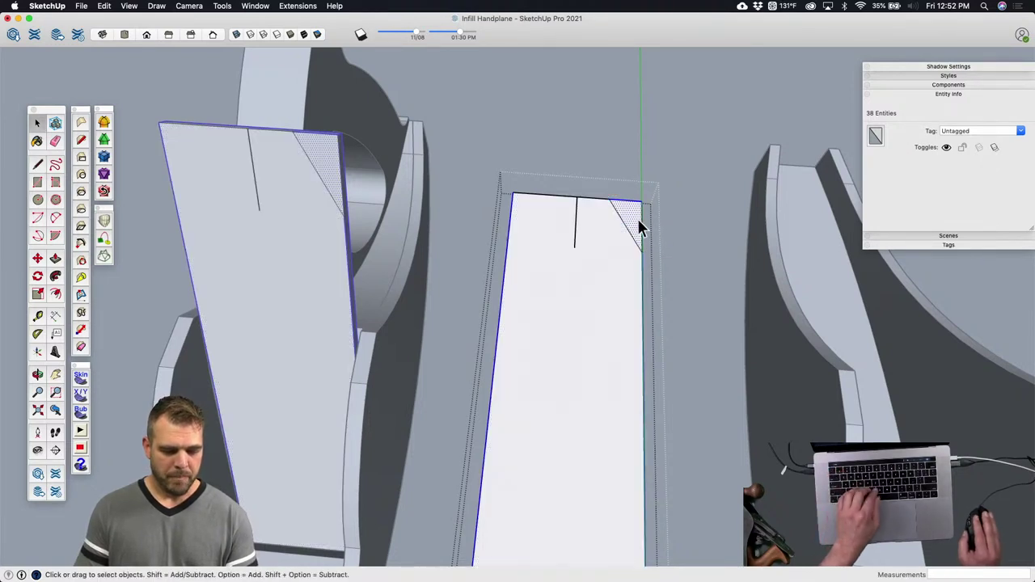
Step: Copy and mirror the corner triangle, then place it at the blade's top-left corner
key(m)
click(643, 208)
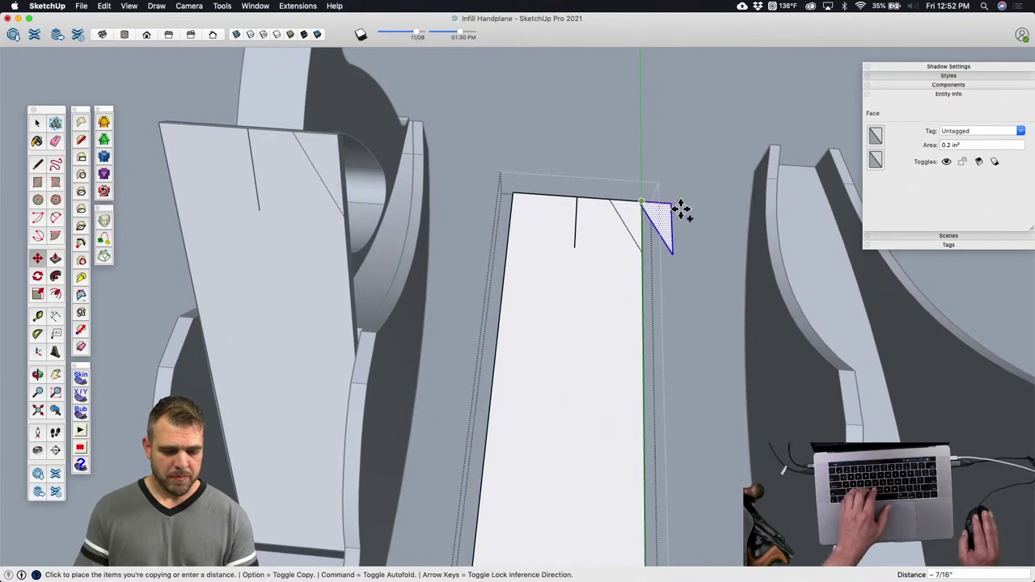
click(686, 225)
key(s)
click(653, 228)
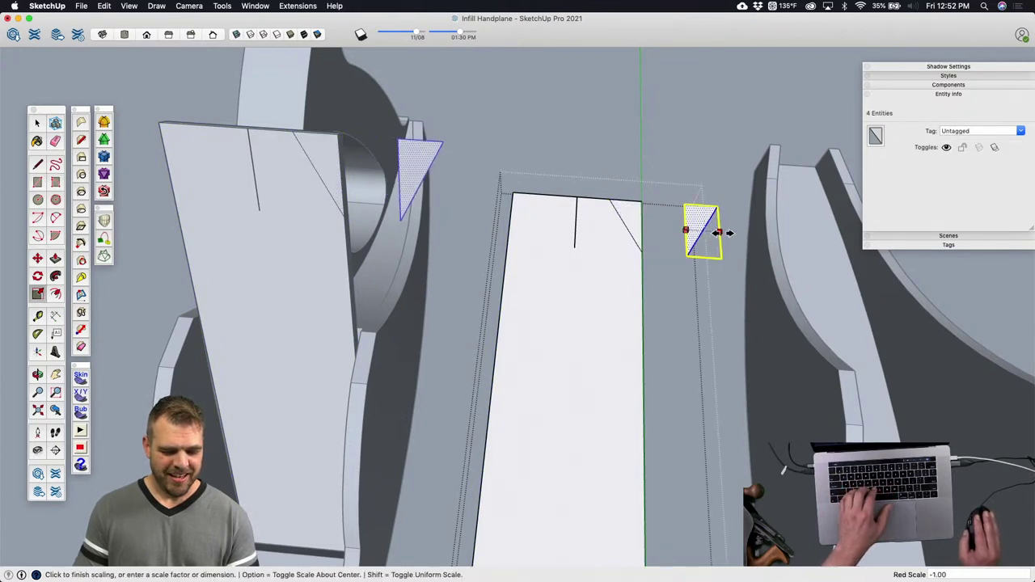
click(720, 232)
key(m)
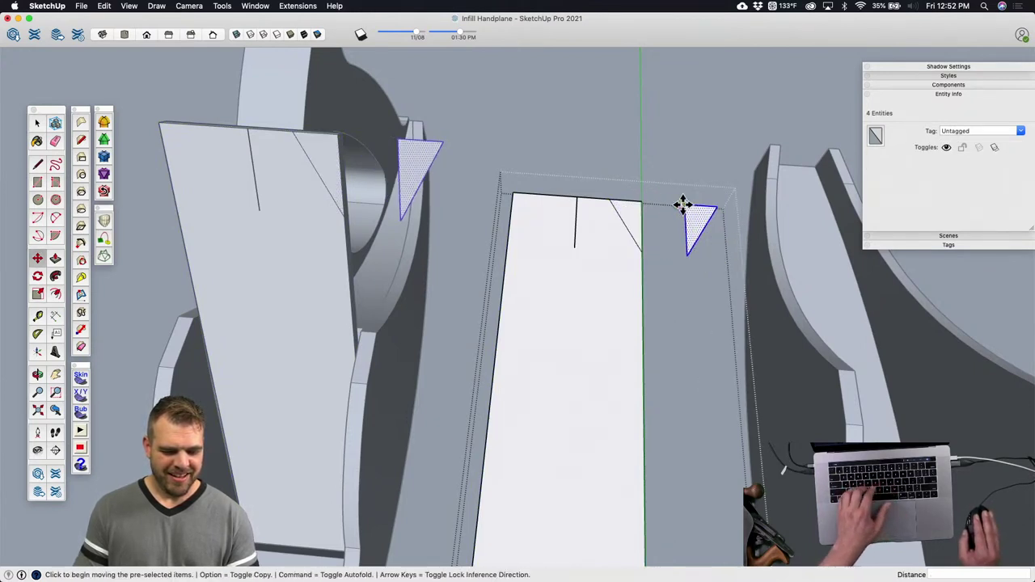
click(684, 203)
click(521, 197)
Step: Push away both corner triangles to chamfer the blade's top end
middle_drag(518, 199, 578, 215)
scroll(566, 212, up, 3)
key(p)
double_click(562, 212)
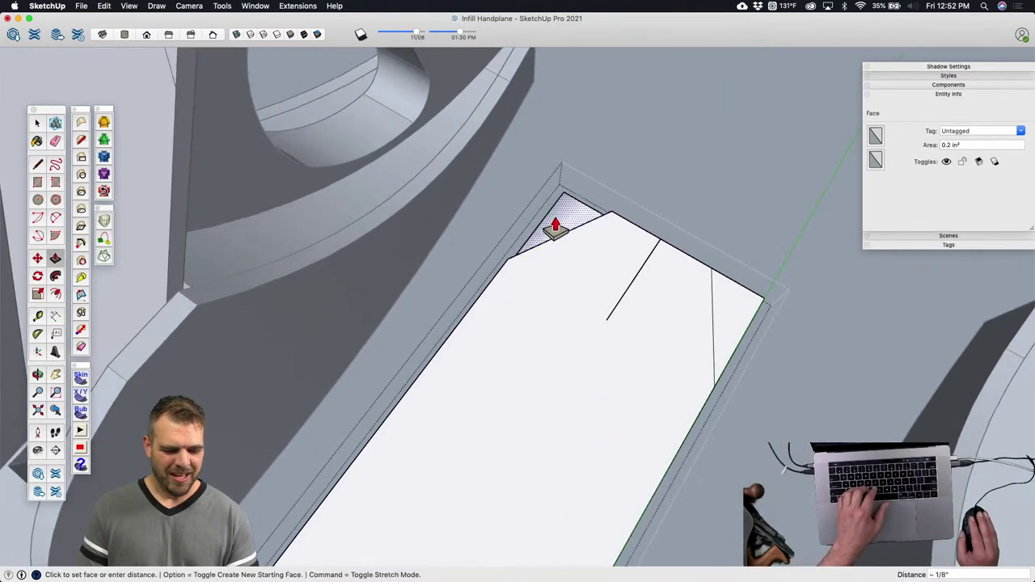
double_click(716, 298)
Step: Erase the guide line on the blade and close the blade group
key(e)
click(639, 272)
scroll(636, 273, down, 6)
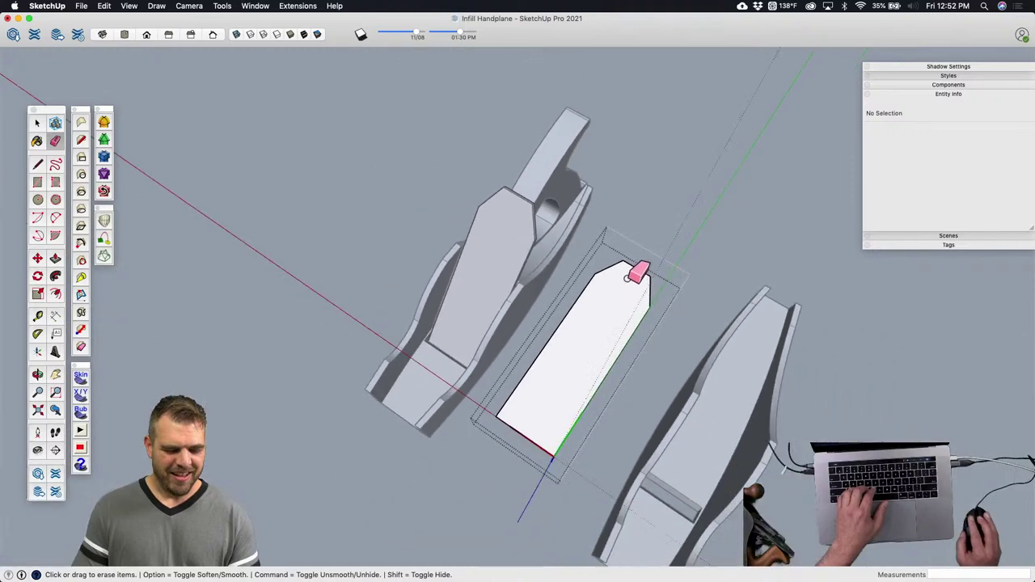
mouse_move(636, 273)
middle_down()
mouse_move(619, 342)
mouse_move(456, 152)
middle_up()
key(space)
click(456, 154)
Step: Erase the blade copy sitting beside the plane body
key(h)
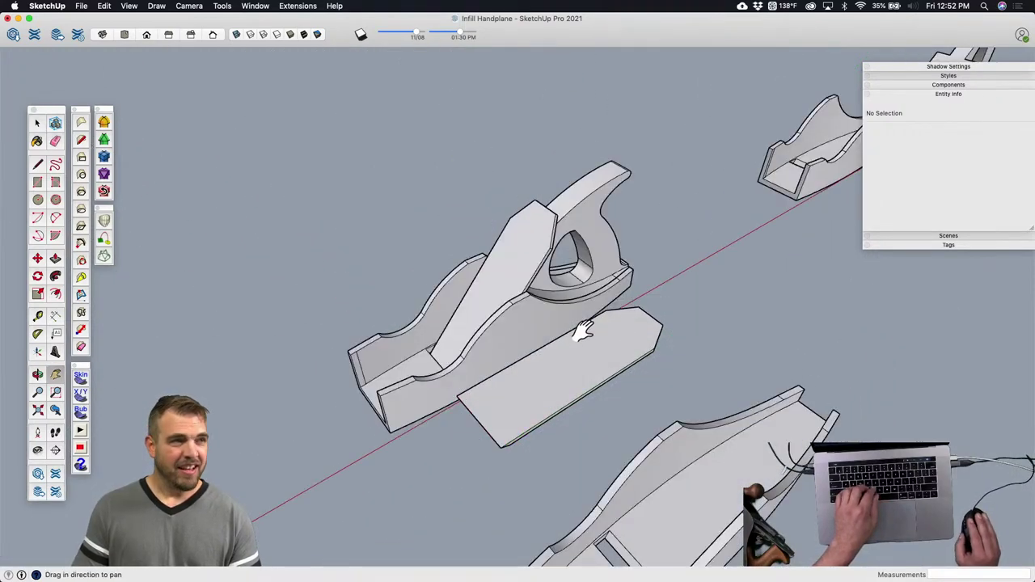
key(m)
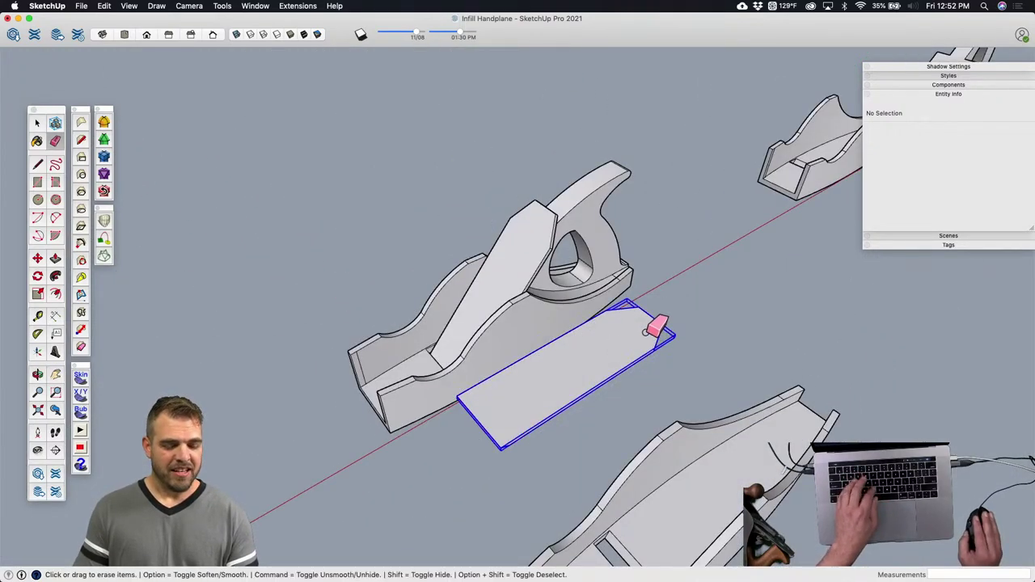
click(654, 326)
middle_drag(649, 338, 592, 275)
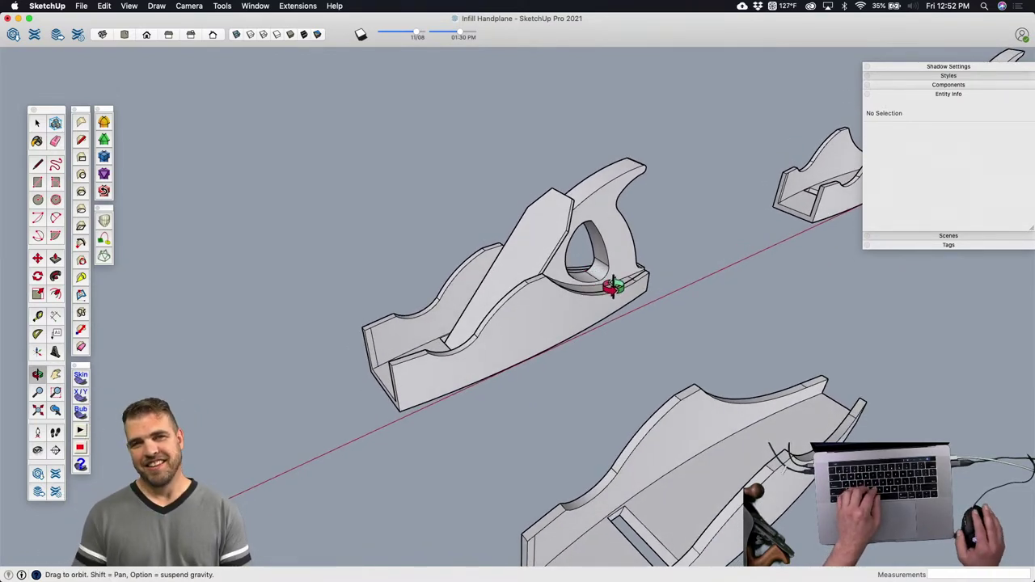
shift+middle_drag(615, 294, 478, 369)
Step: Draw a line across the floor near the plane's front end to split off a section
scroll(474, 328, up, 5)
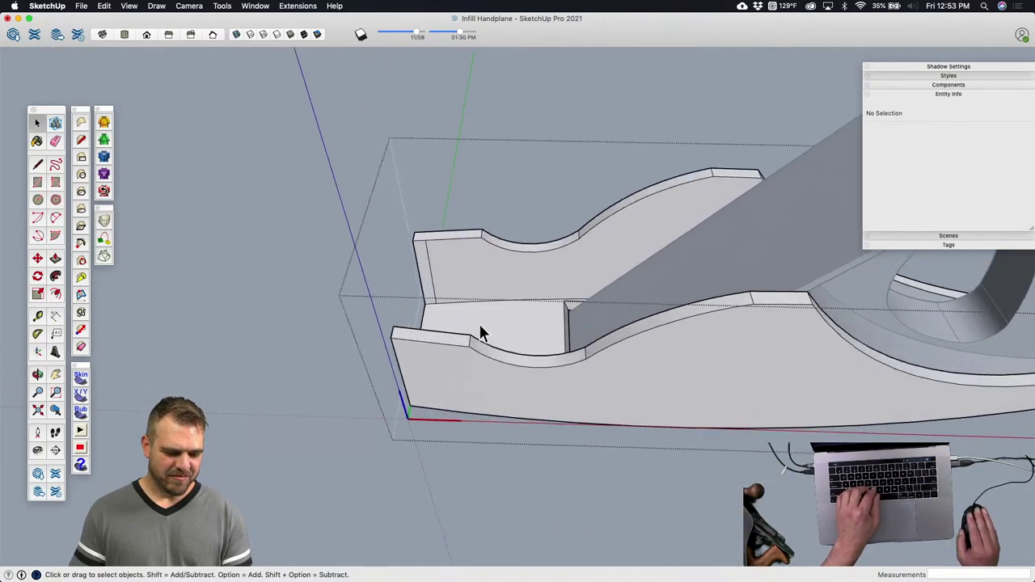
click(479, 331)
middle_drag(479, 331, 852, 355)
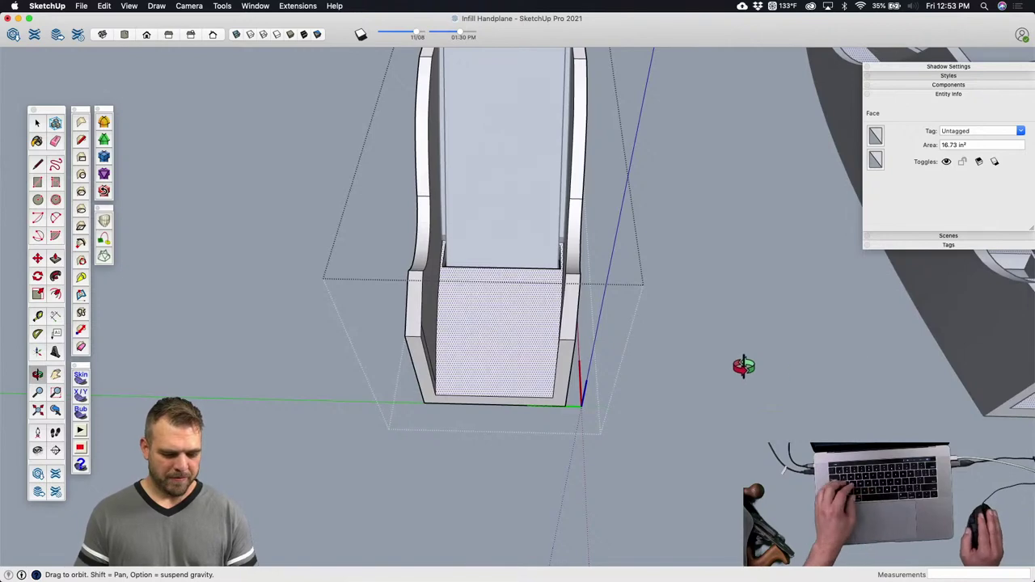
middle_drag(743, 367, 691, 340)
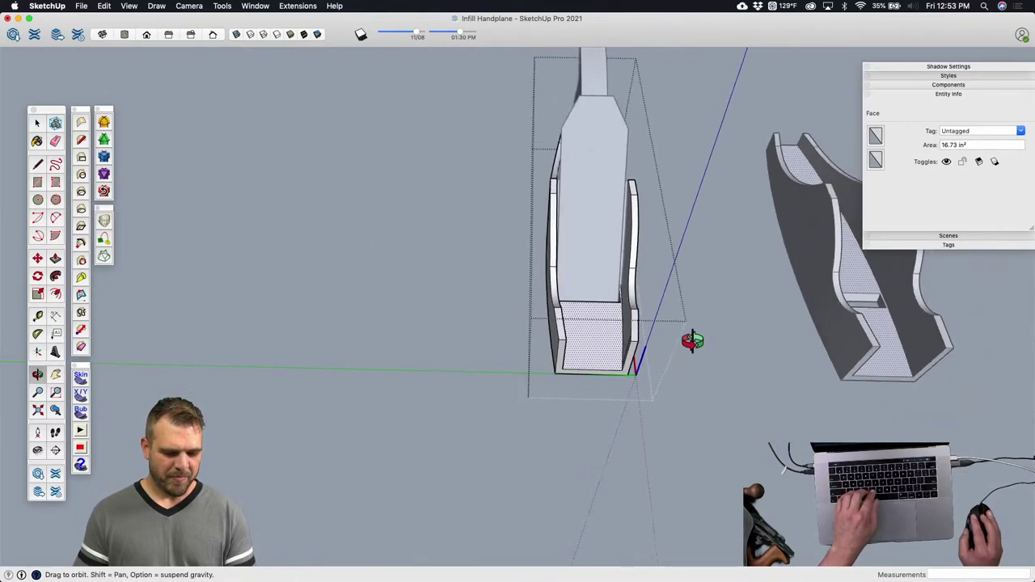
scroll(620, 356, up, 4)
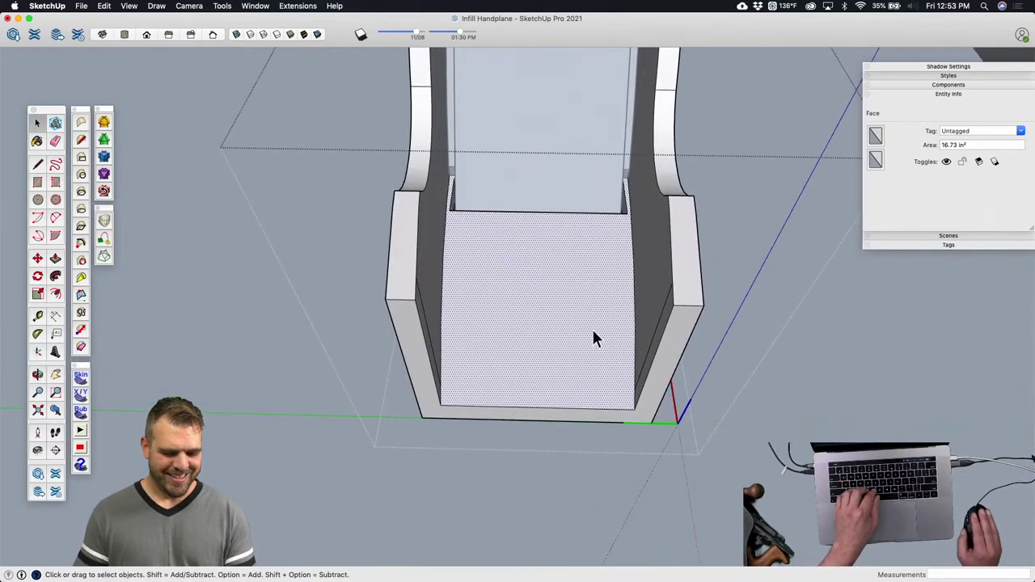
scroll(457, 214, up, 5)
key(l)
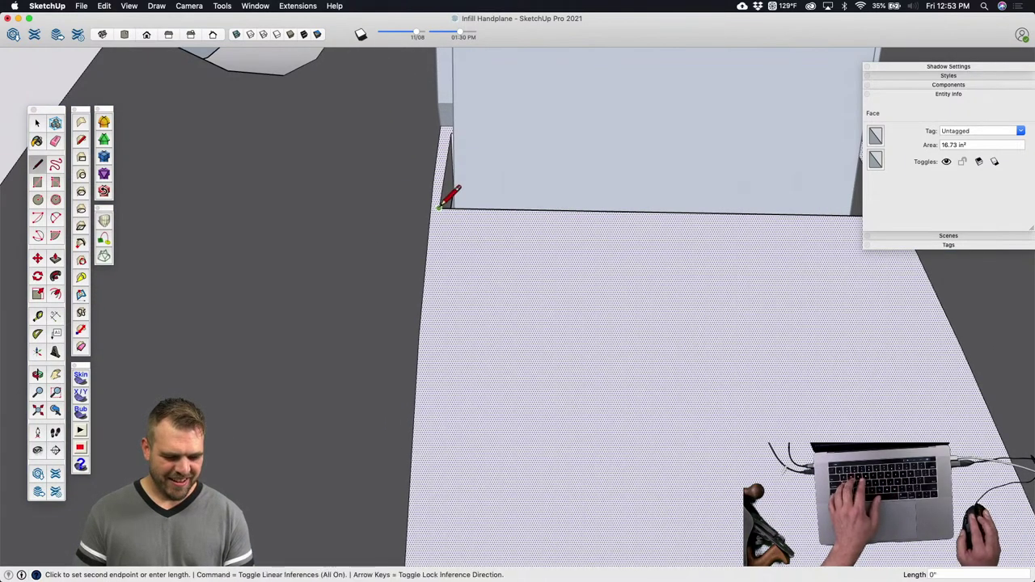
scroll(439, 207, up, 2)
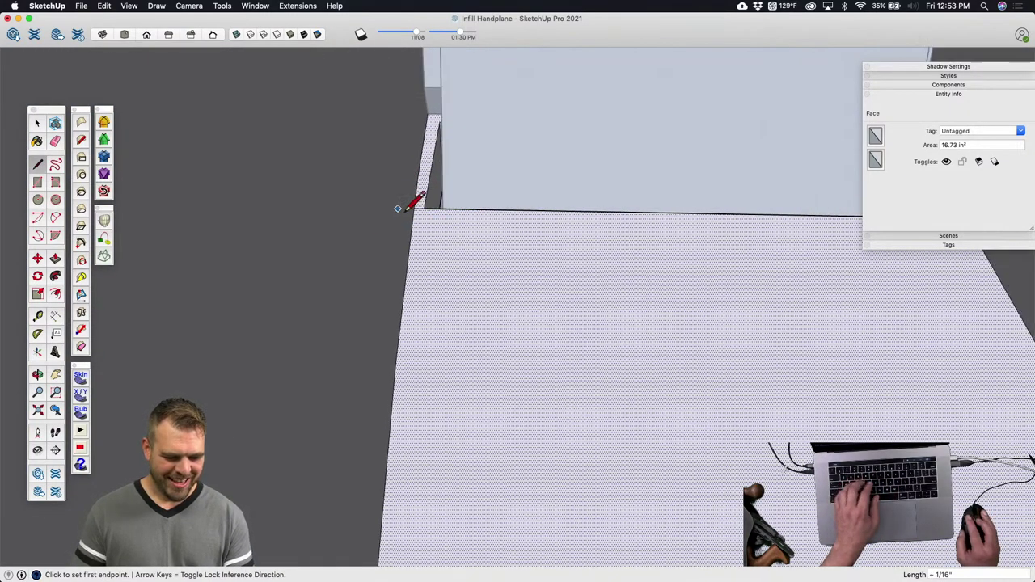
scroll(413, 247, down, 4)
scroll(659, 243, up, 5)
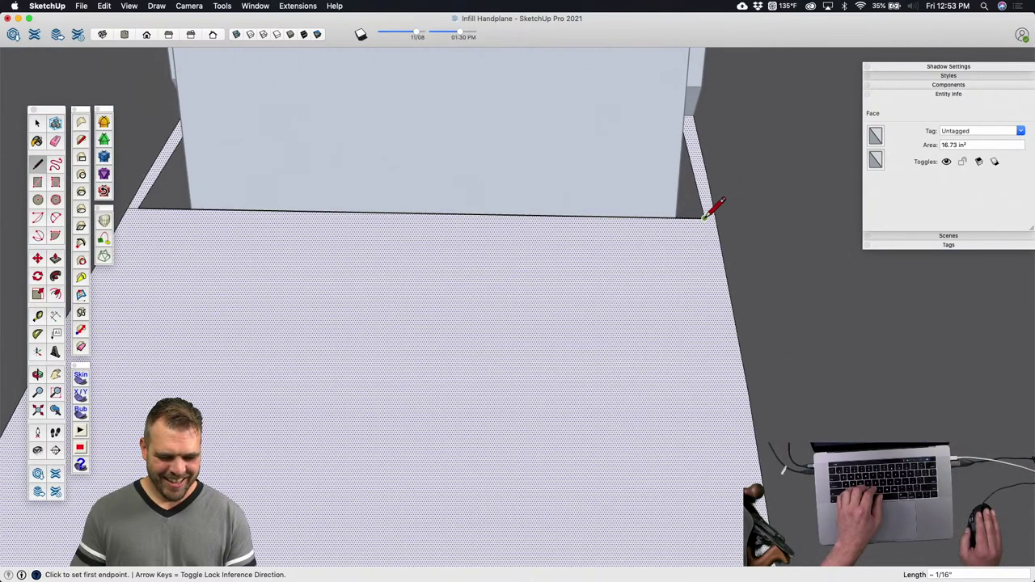
scroll(726, 206, down, 6)
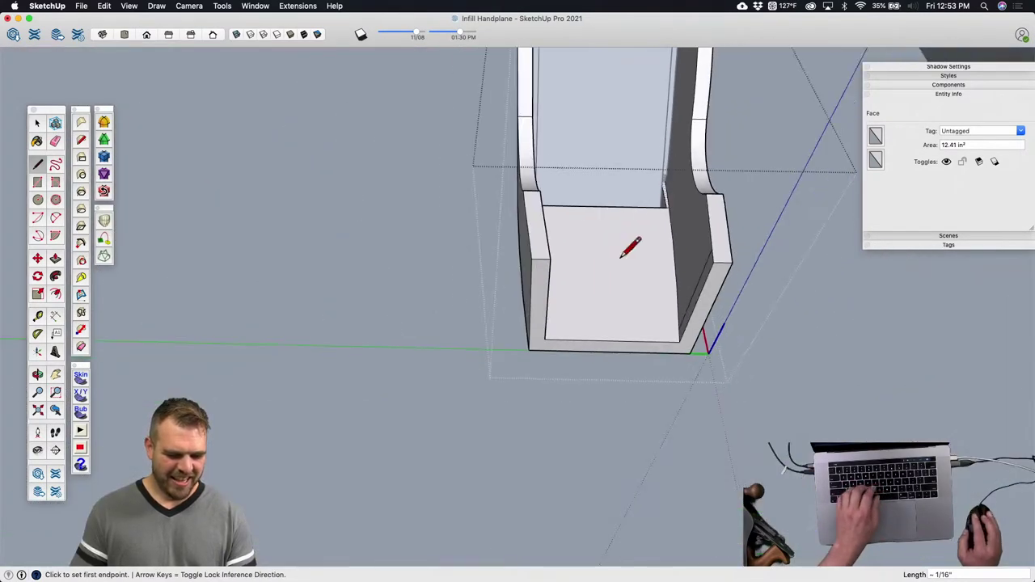
Step: Copy the front floor section and move the copy 5 inches away
key(space)
click(615, 259)
scroll(615, 258, down, 3)
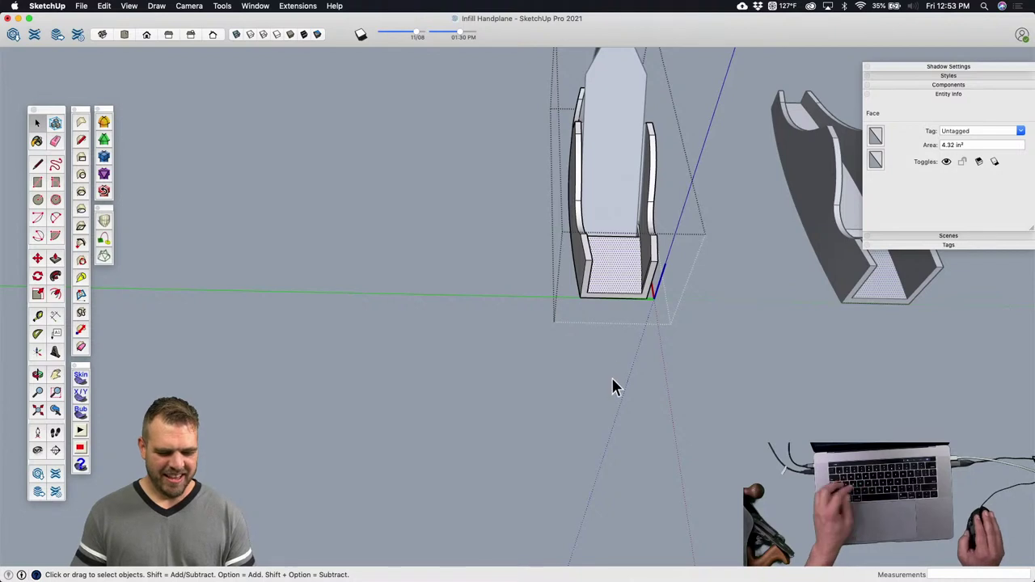
key(Escape)
key(m)
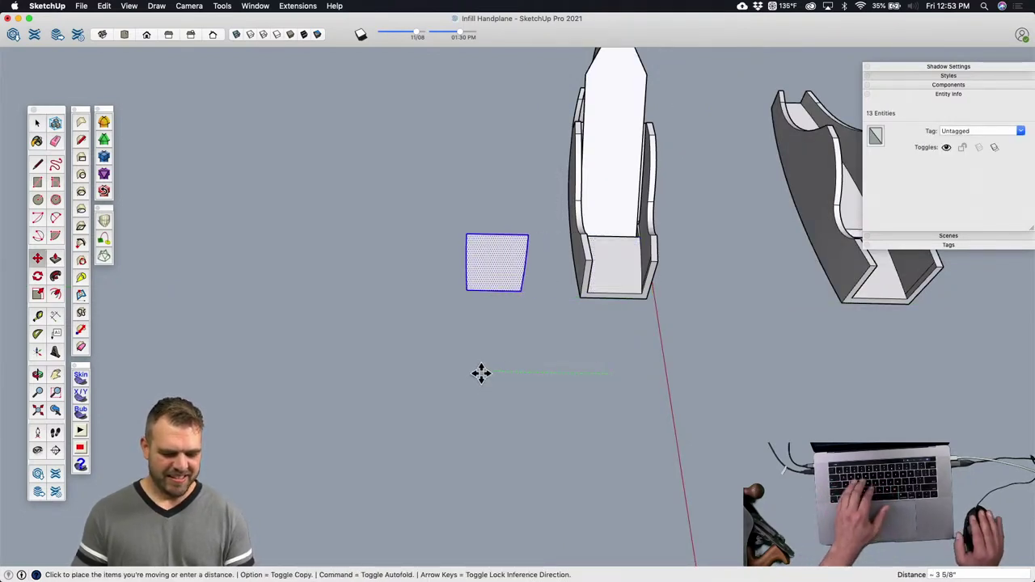
text(5)
key(Return)
Step: Push/pull the copied floor face up 2 11/16 inches into a block and select it
shift+middle_drag(521, 354, 400, 334)
key(p)
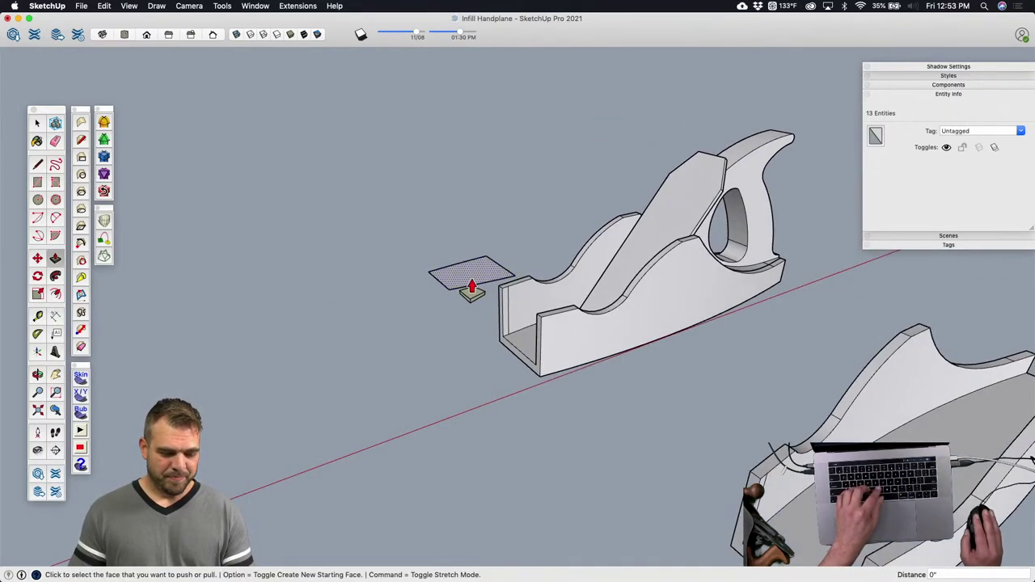
click(473, 279)
click(499, 210)
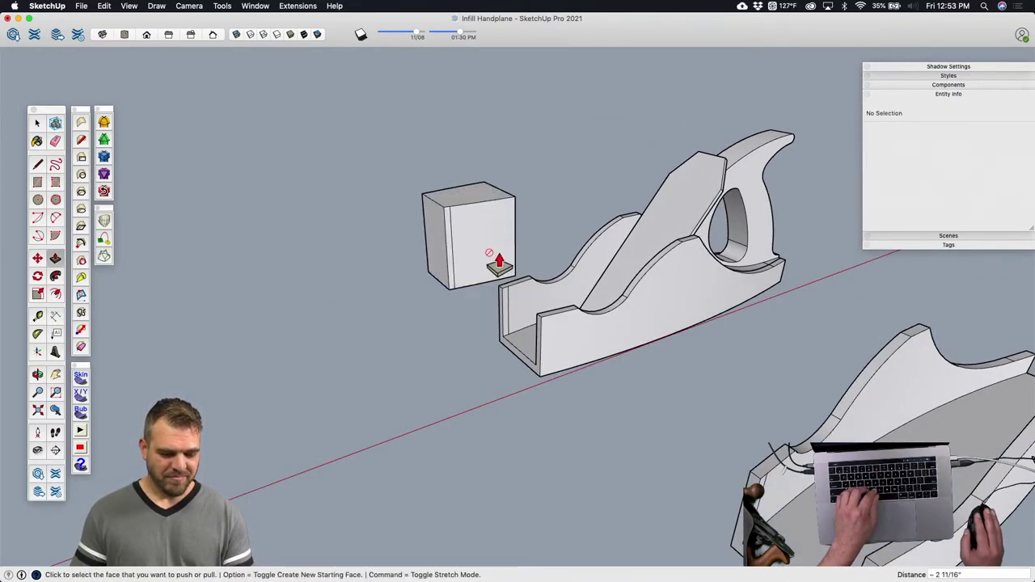
key(space)
click(471, 237)
triple_click(467, 237)
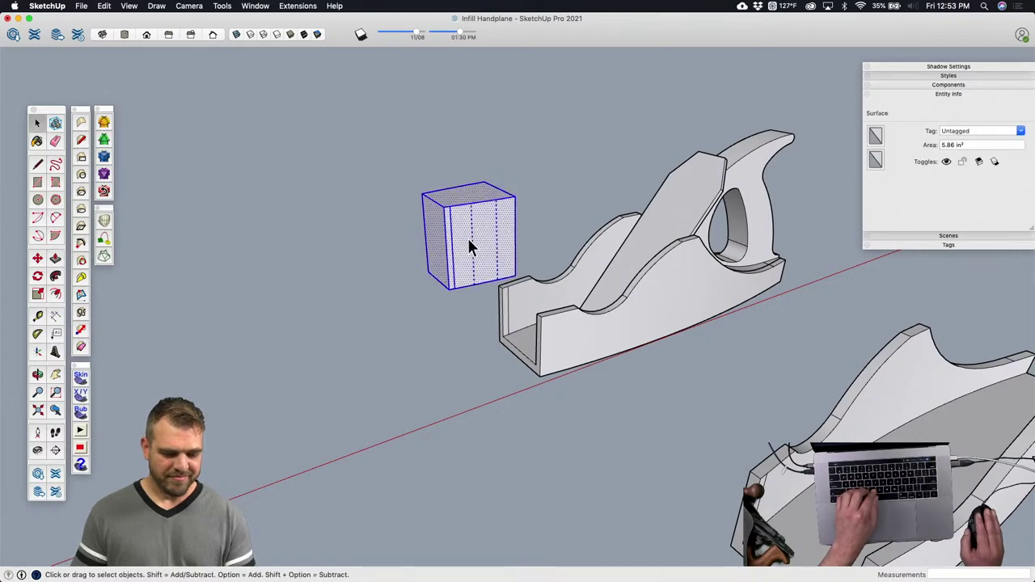
mouse_move(468, 238)
middle_down()
mouse_move(492, 342)
mouse_move(454, 281)
mouse_move(501, 294)
mouse_move(530, 325)
mouse_move(550, 319)
middle_up()
key(e)
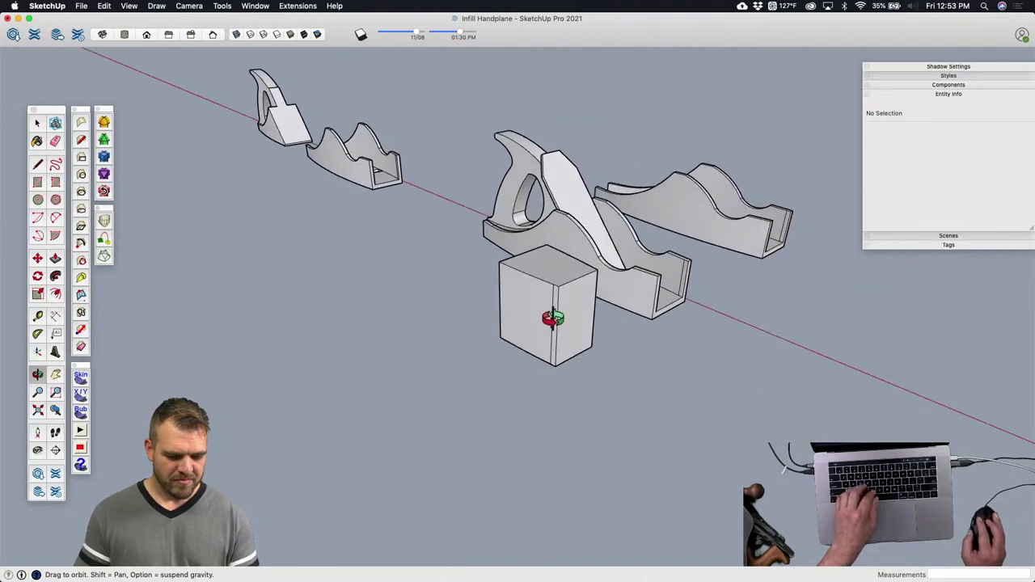
scroll(554, 303, up, 5)
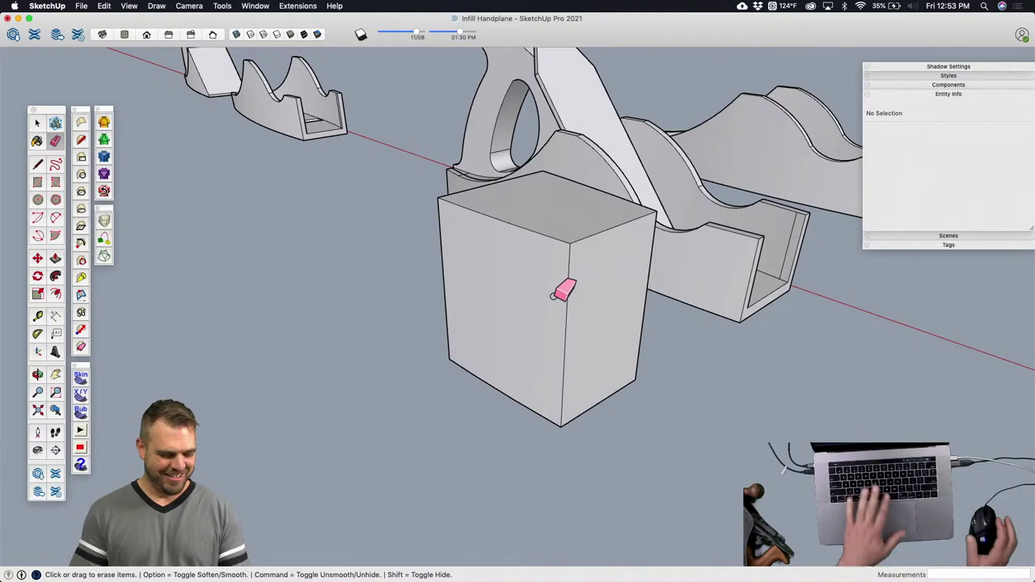
key(space)
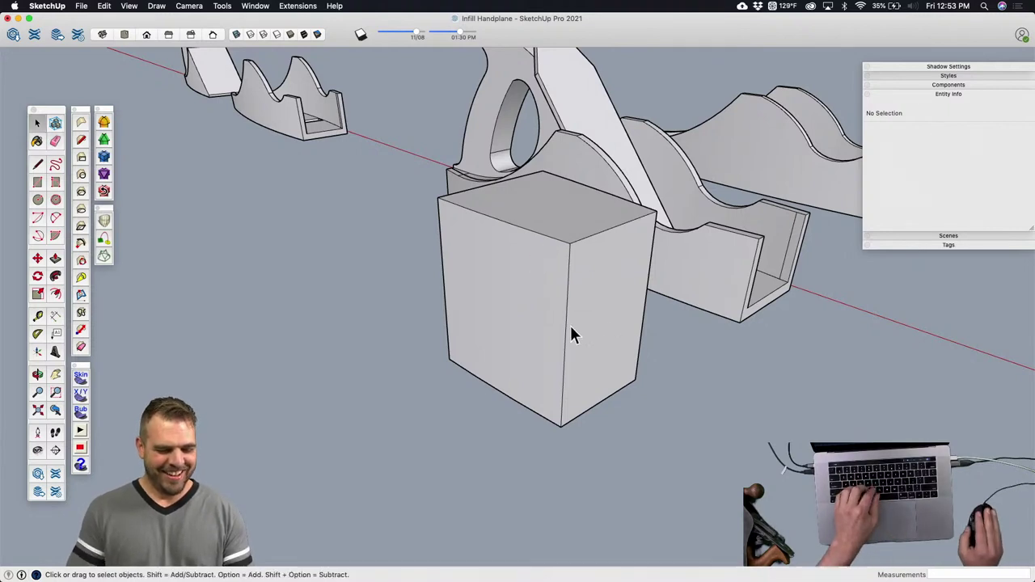
Step: Select the entire block and make it a solid group
click(615, 326)
triple_click(603, 353)
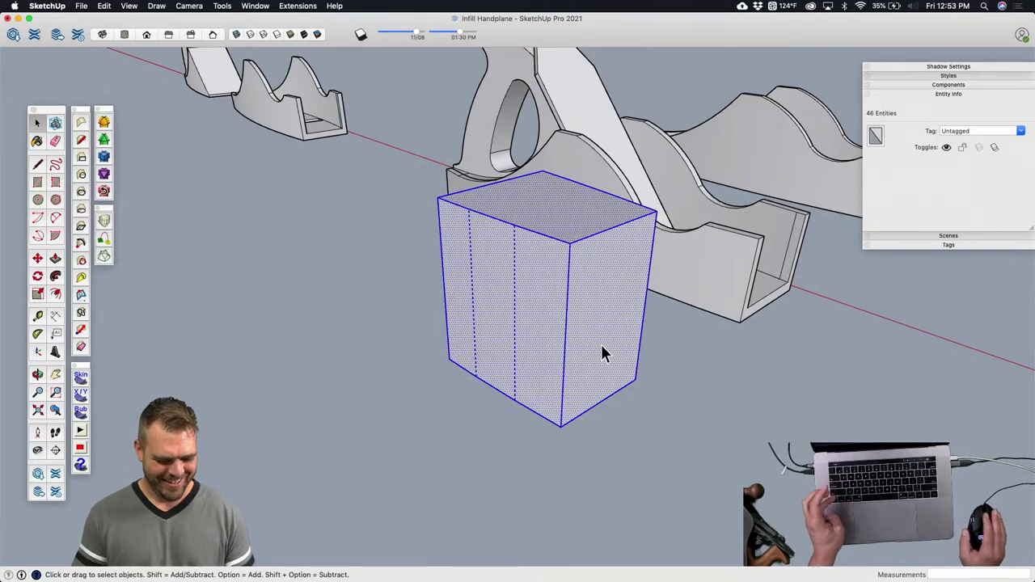
key(g)
middle_drag(612, 345, 400, 481)
Step: Move the block into the front end of the plane body and orbit to check its fit
key(m)
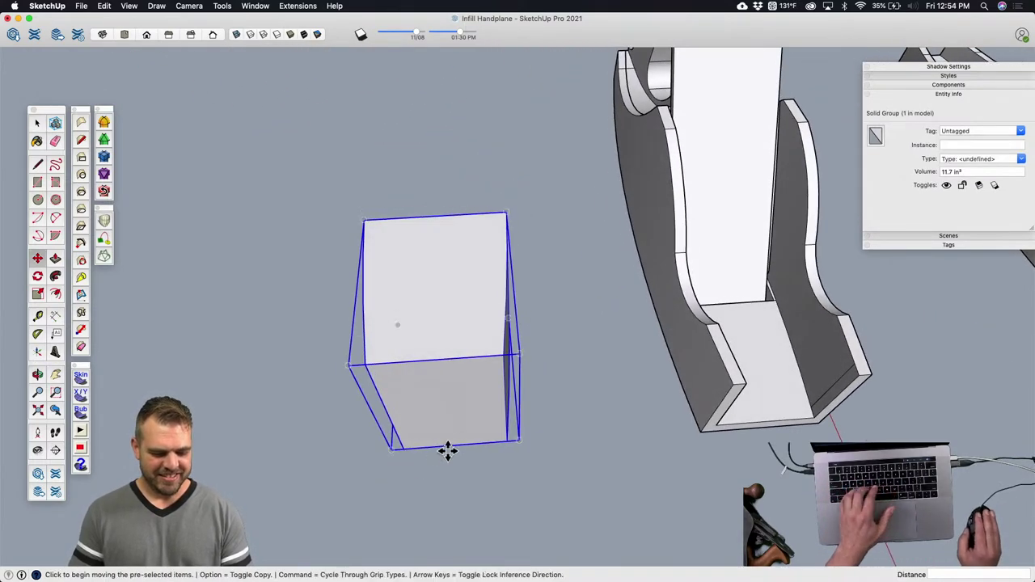
drag(456, 445, 766, 420)
middle_drag(671, 418, 474, 416)
scroll(462, 299, down, 3)
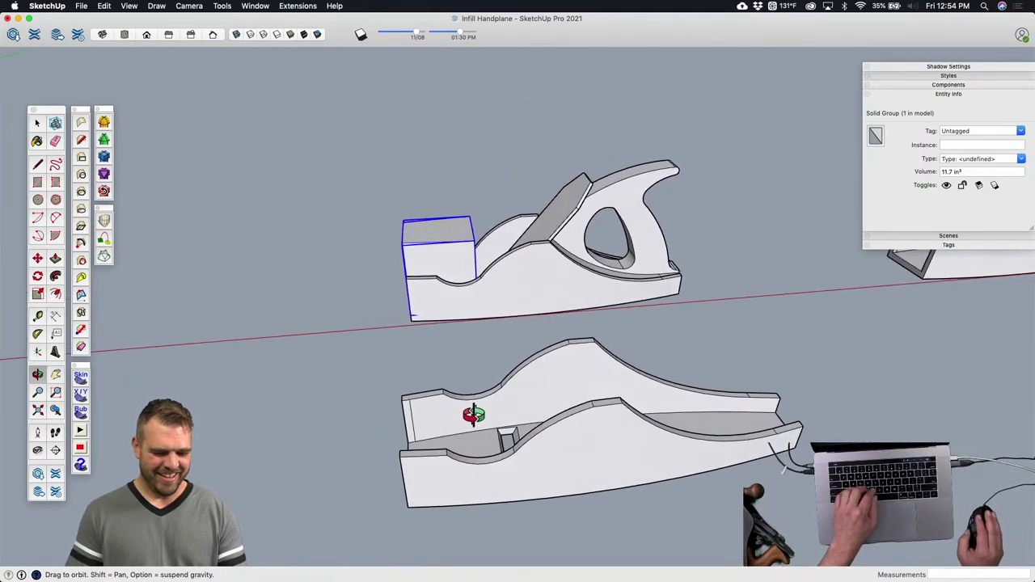
scroll(466, 268, up, 5)
middle_drag(482, 275, 529, 259)
scroll(499, 316, up, 5)
middle_drag(499, 316, 616, 391)
scroll(523, 416, down, 5)
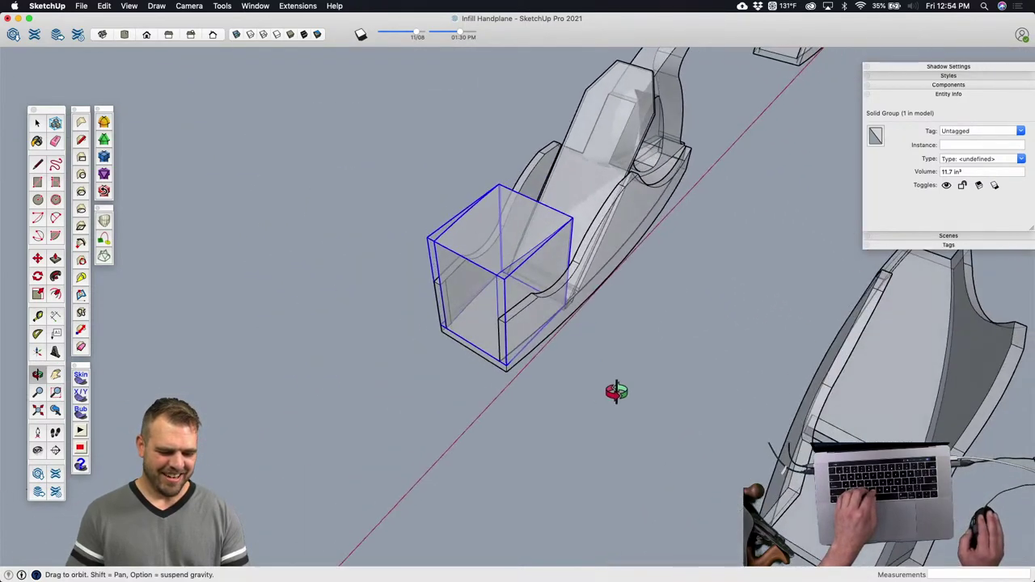
key(space)
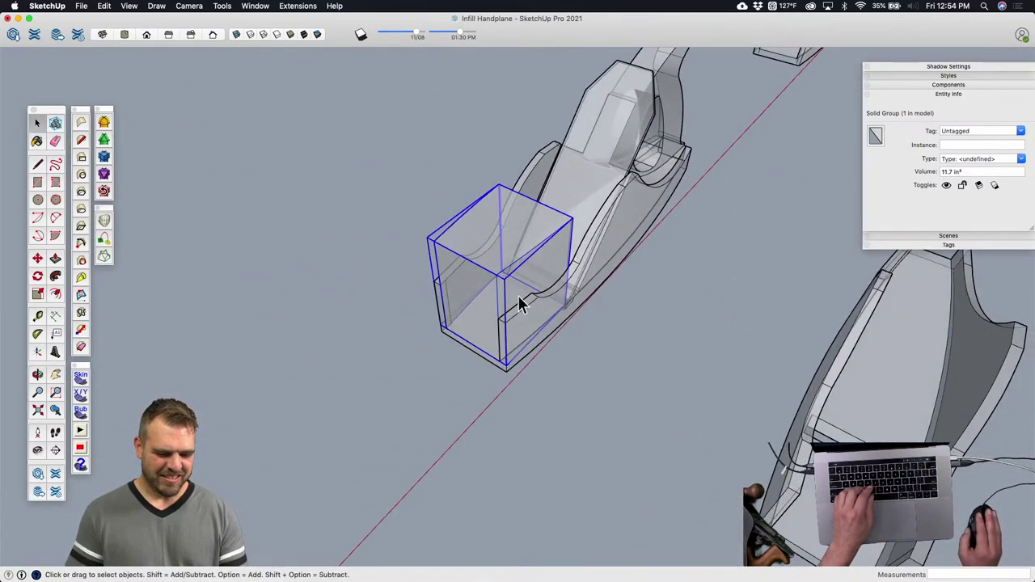
Step: Turn the block group into a component named 'Tote'
right_click(475, 233)
click(521, 315)
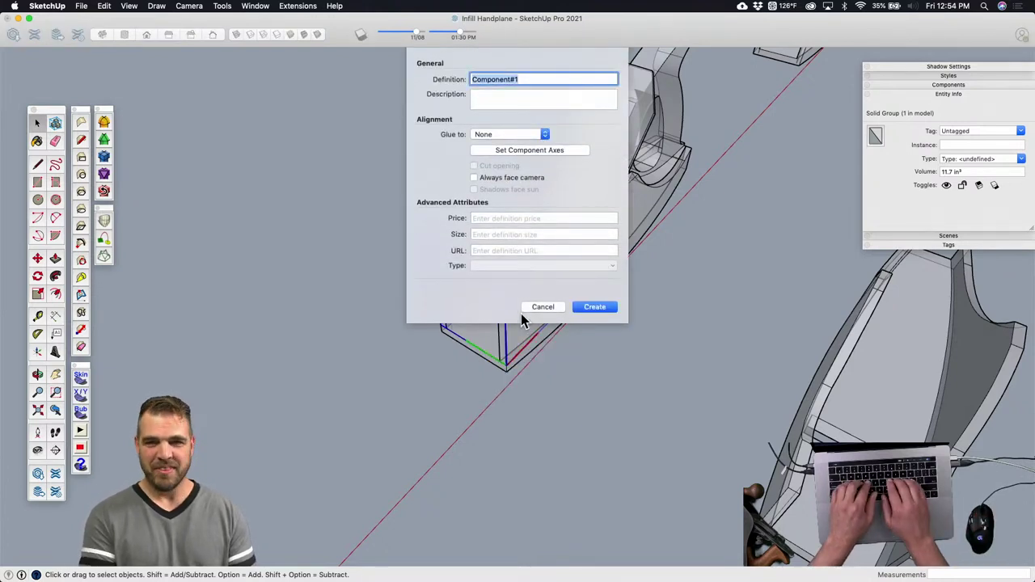
text(Tote)
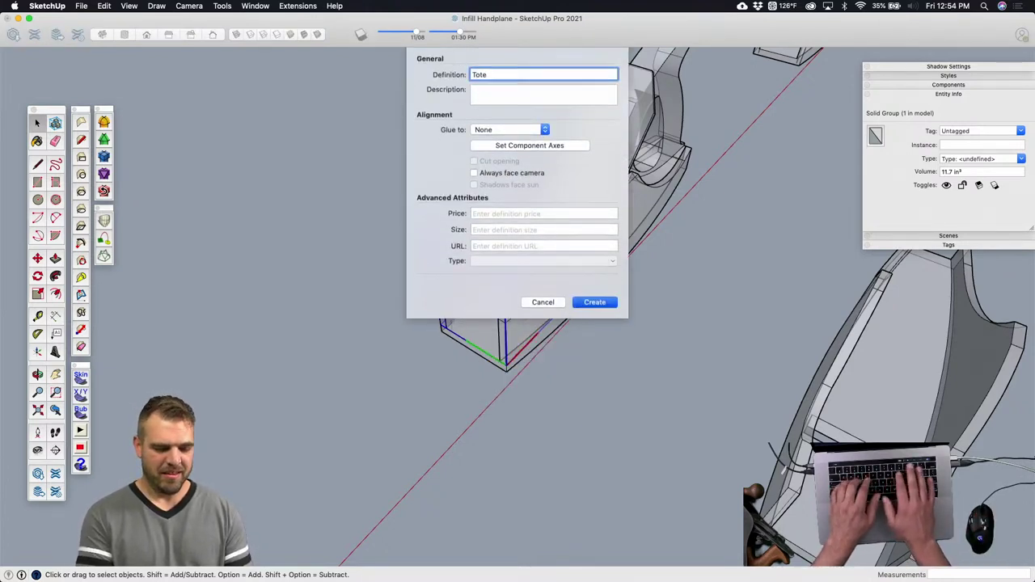
key(Return)
middle_drag(484, 287, 615, 288)
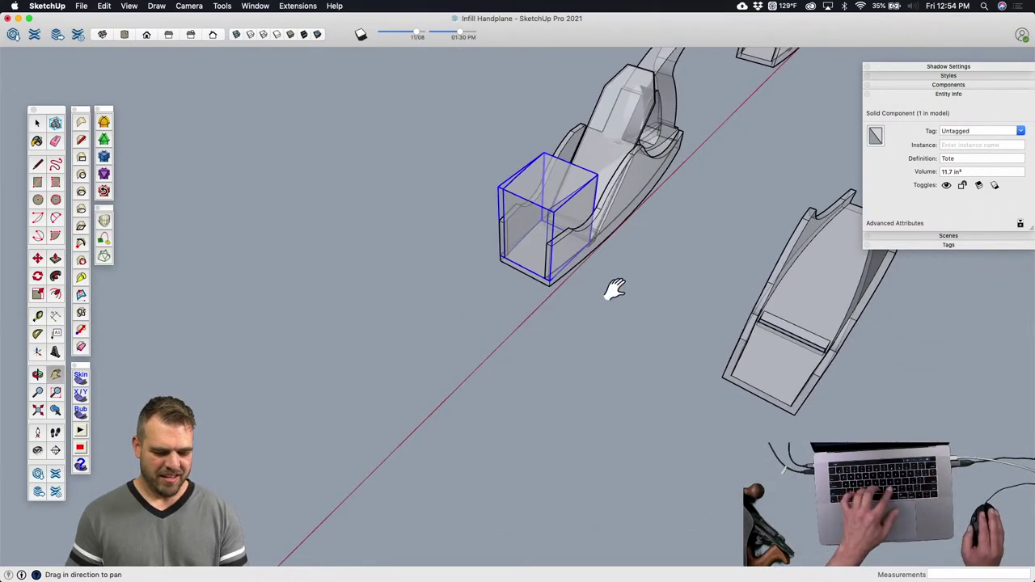
Step: Copy the Tote block 5 inches away along the red axis
key(m)
click(617, 298)
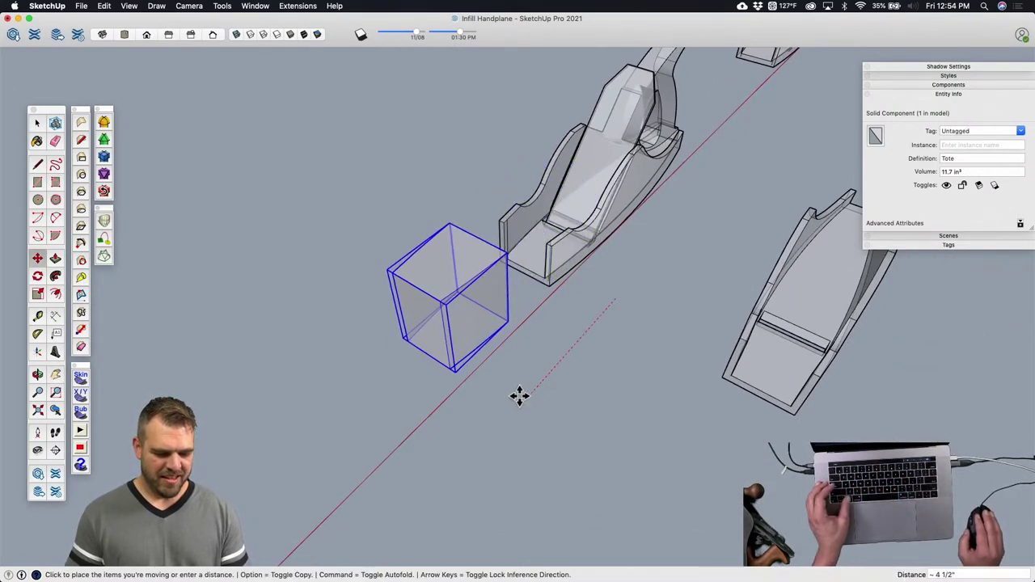
key(alt)
text(5)
key(Return)
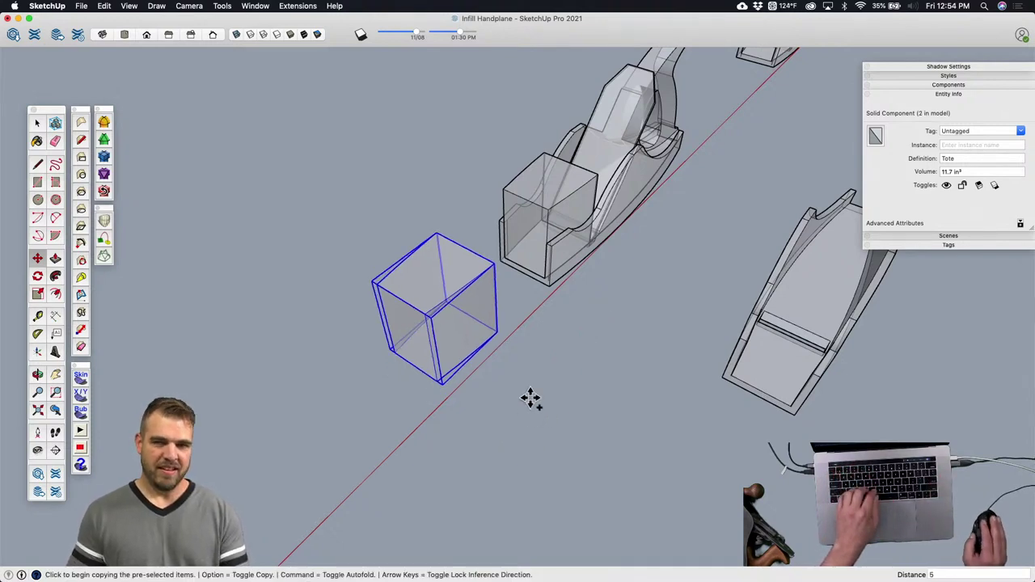
Step: Draw an upright rectangular face beside the block with axis-locked edges
key(l)
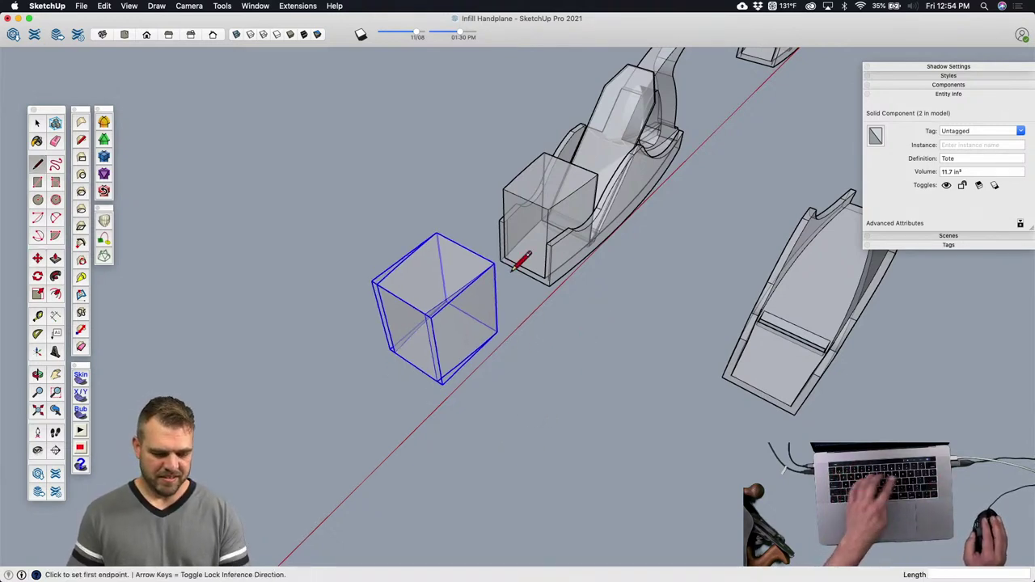
click(495, 262)
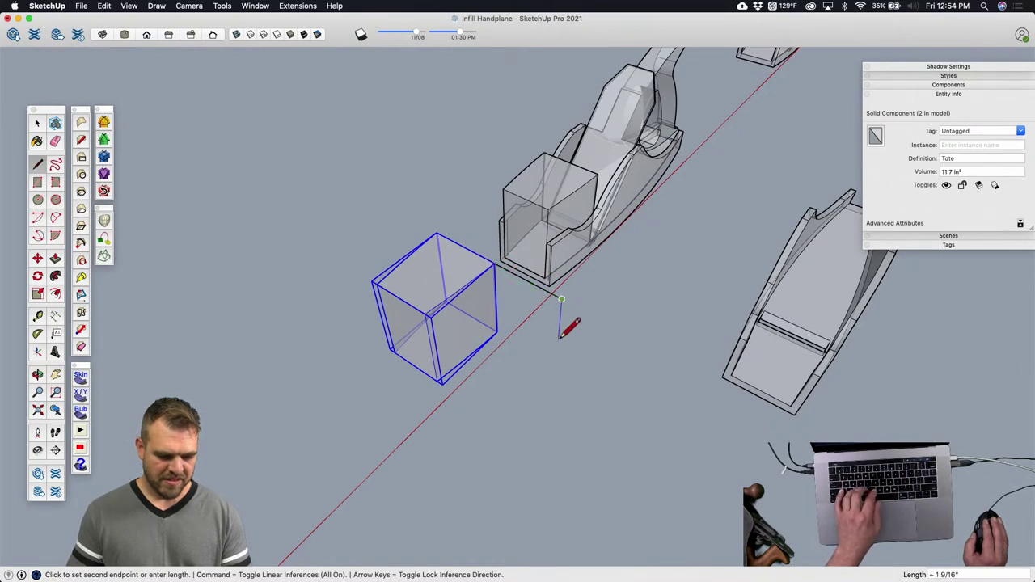
key(Up)
click(496, 330)
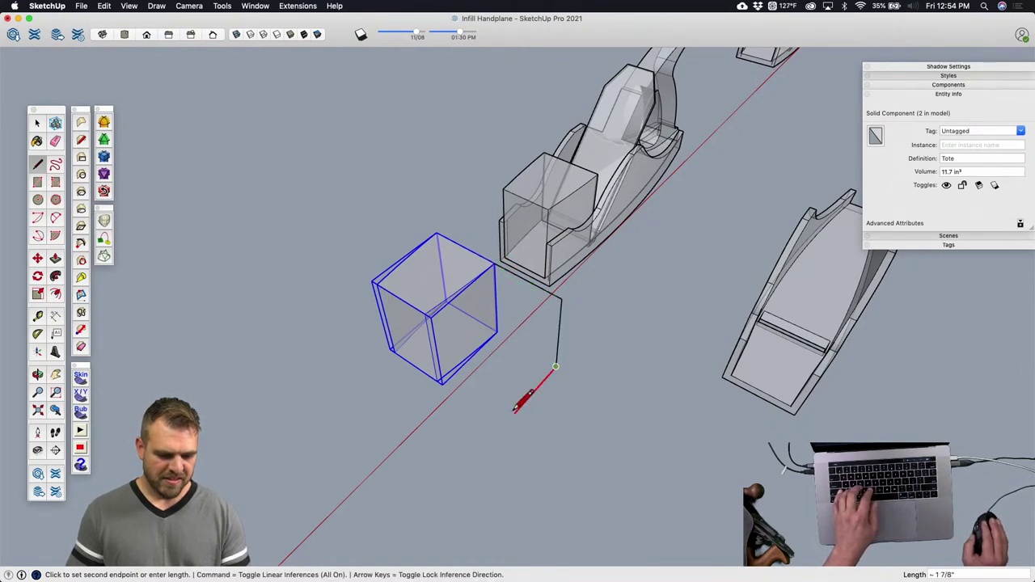
key(Right)
click(461, 323)
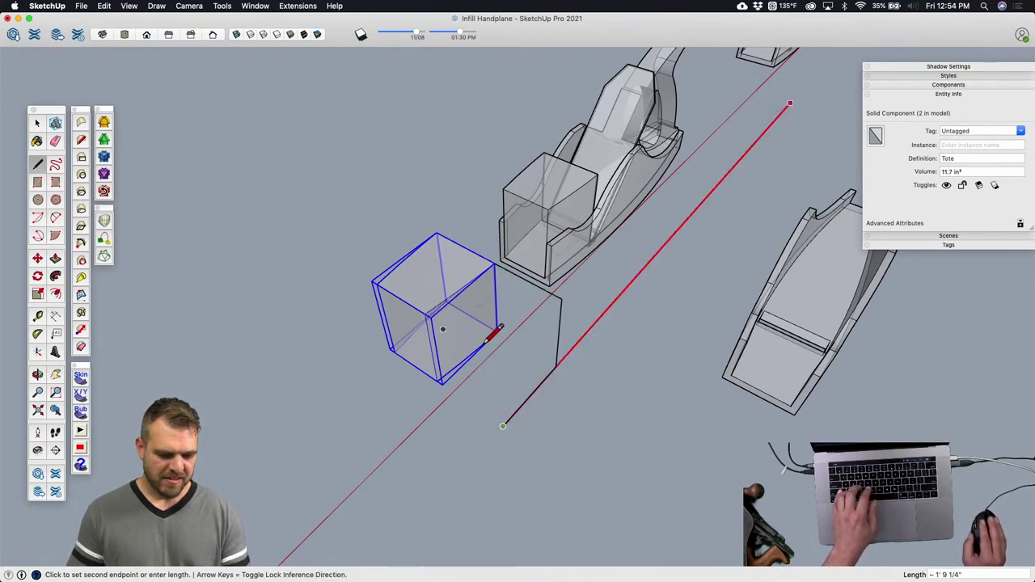
key(Up)
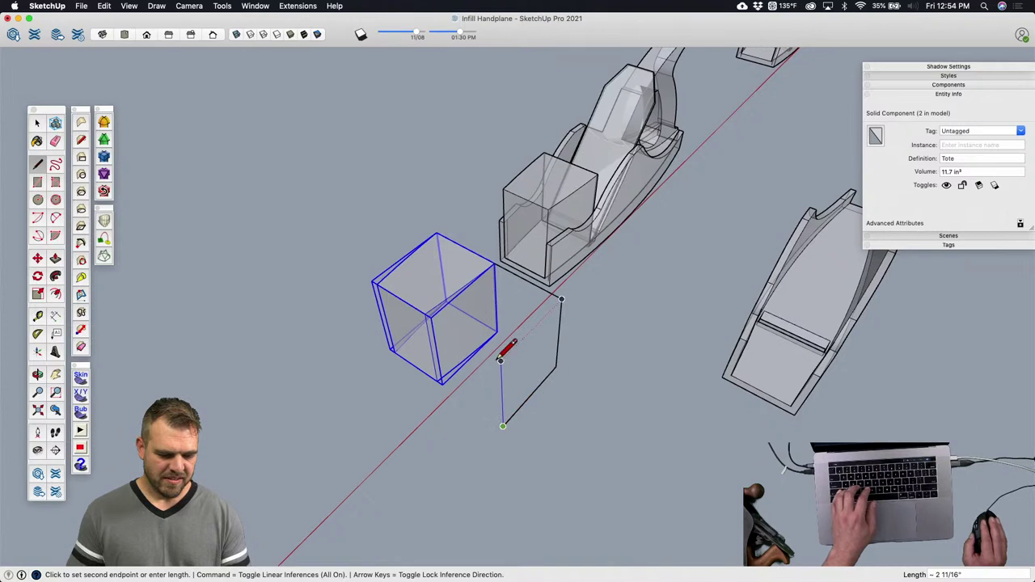
click(561, 297)
Step: Move the new face 5 along the red axis and switch to the Front view
key(space)
click(536, 363)
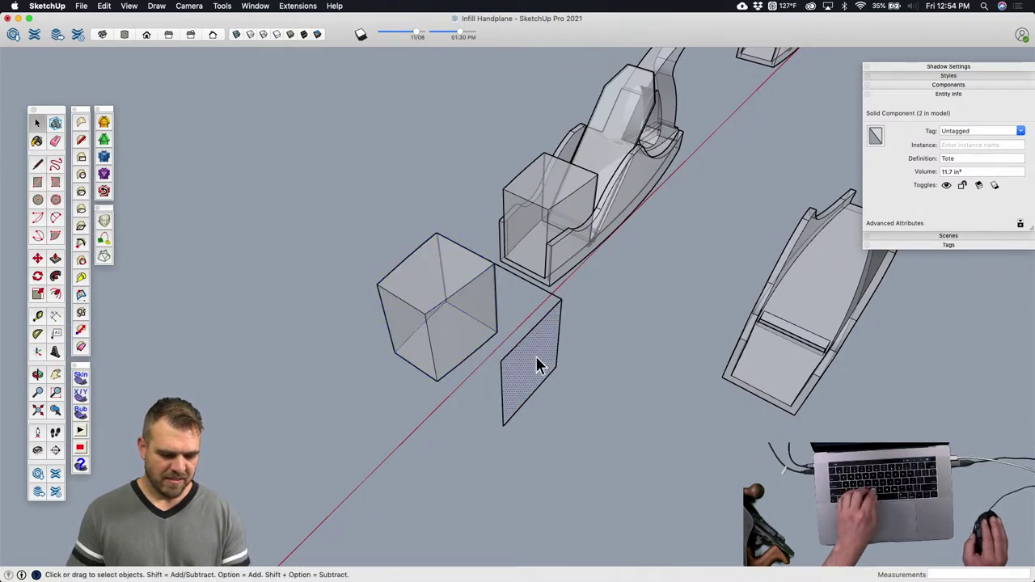
key(m)
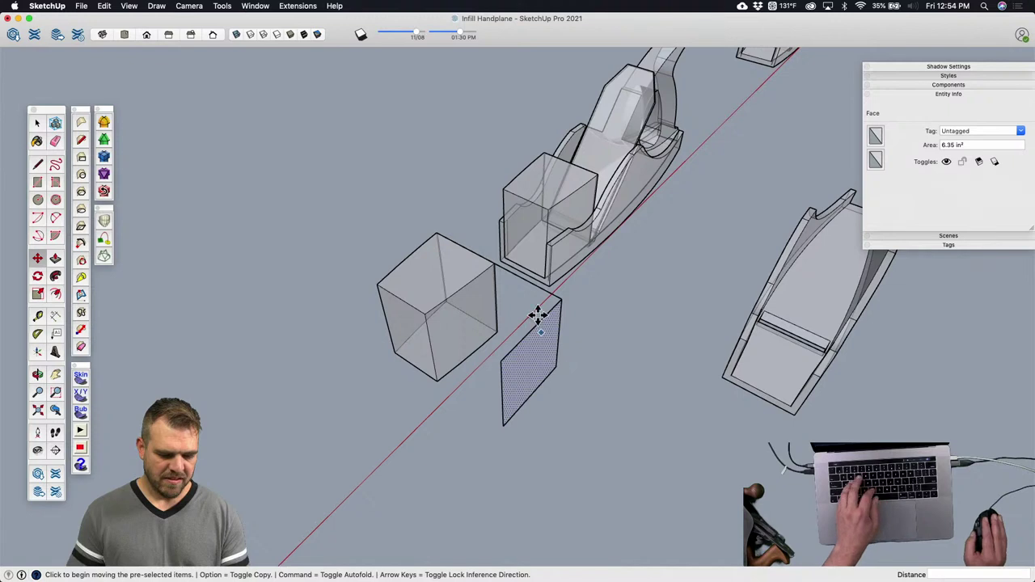
key(space)
click(543, 344)
scroll(544, 323, down, 5)
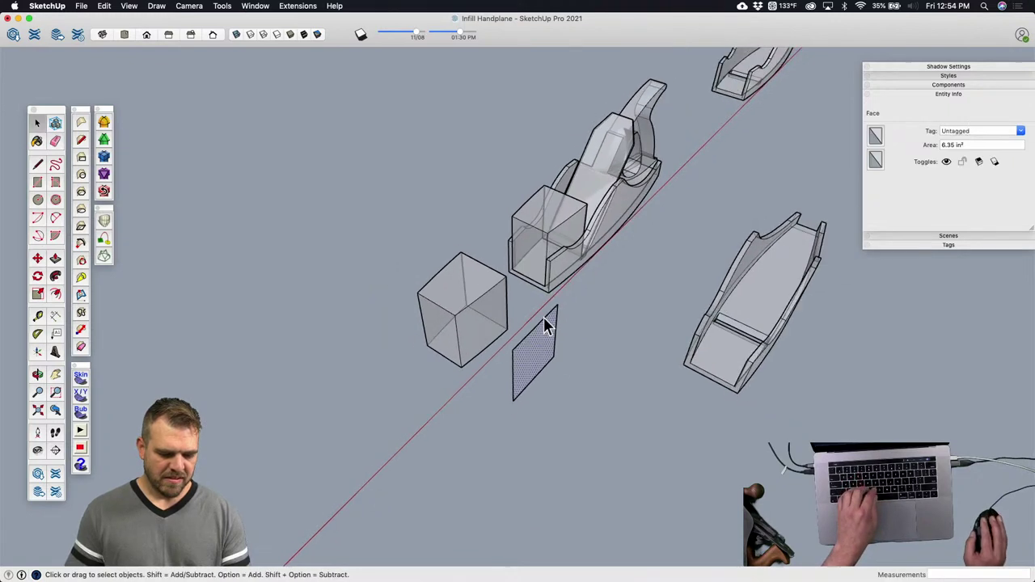
key(m)
click(549, 372)
scroll(506, 400, down, 3)
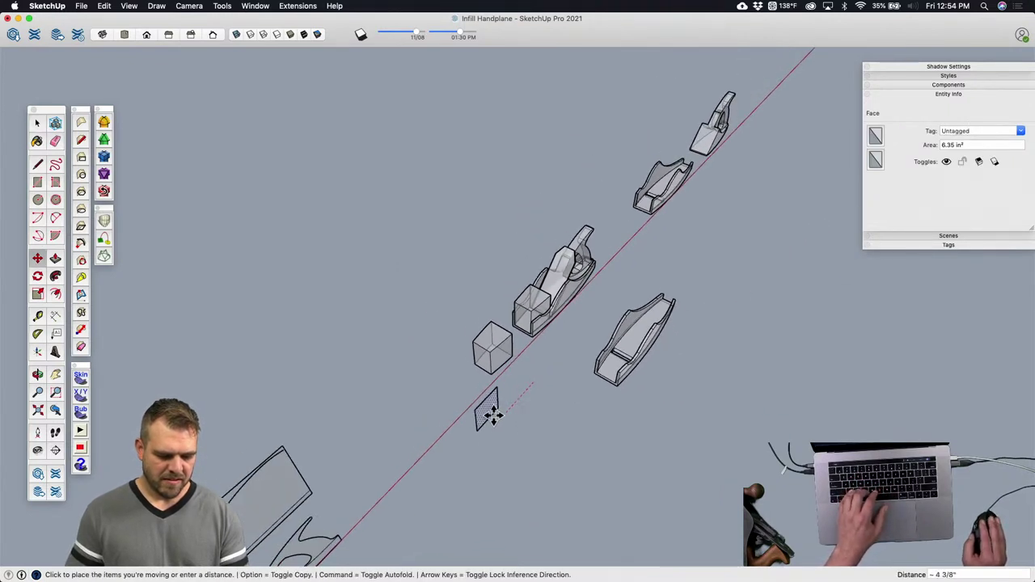
text(5)
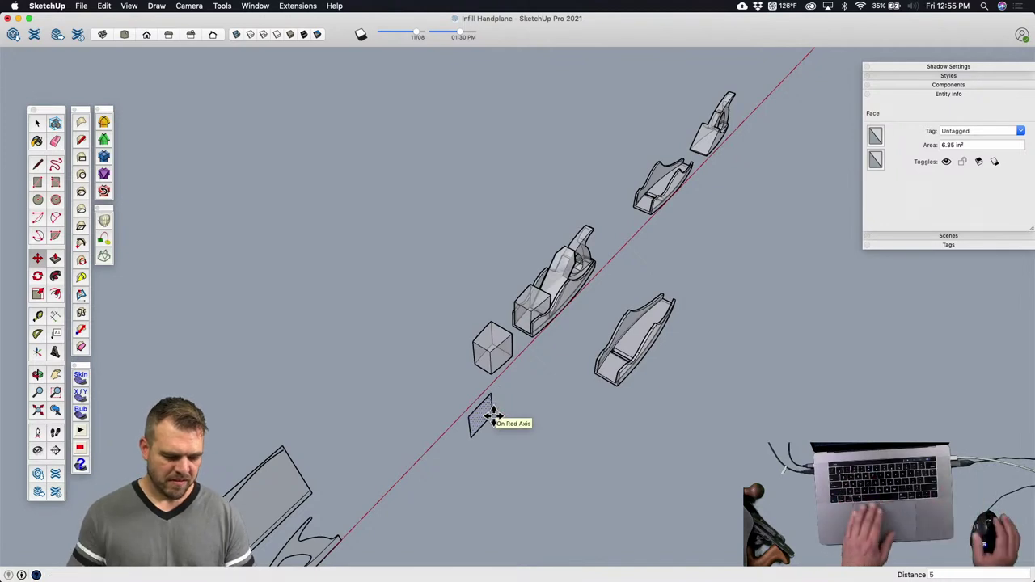
key(Return)
click(148, 37)
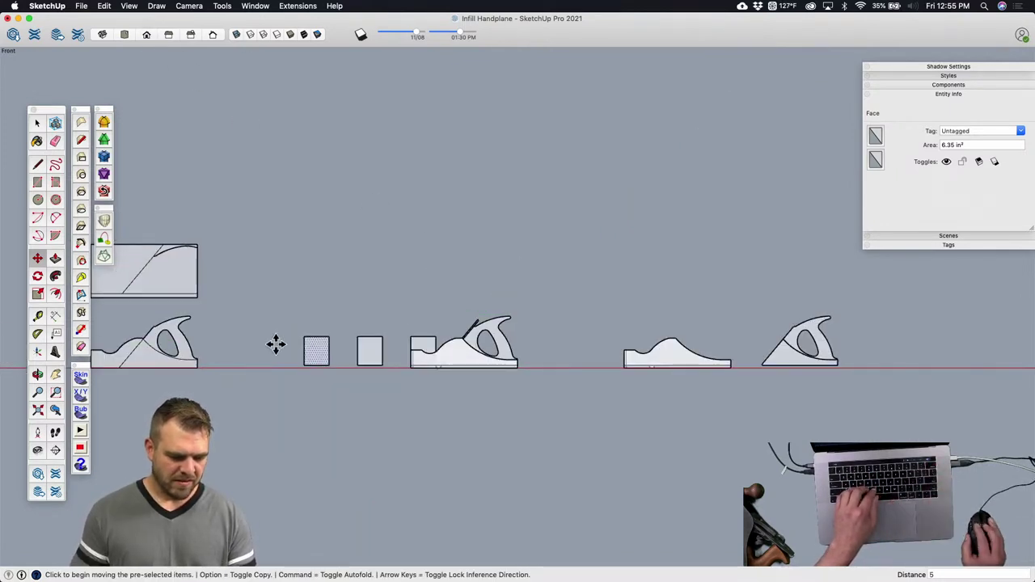
Step: Pan and zoom so the two rectangles are centred in view
scroll(276, 343, up, 4)
scroll(685, 345, down, 4)
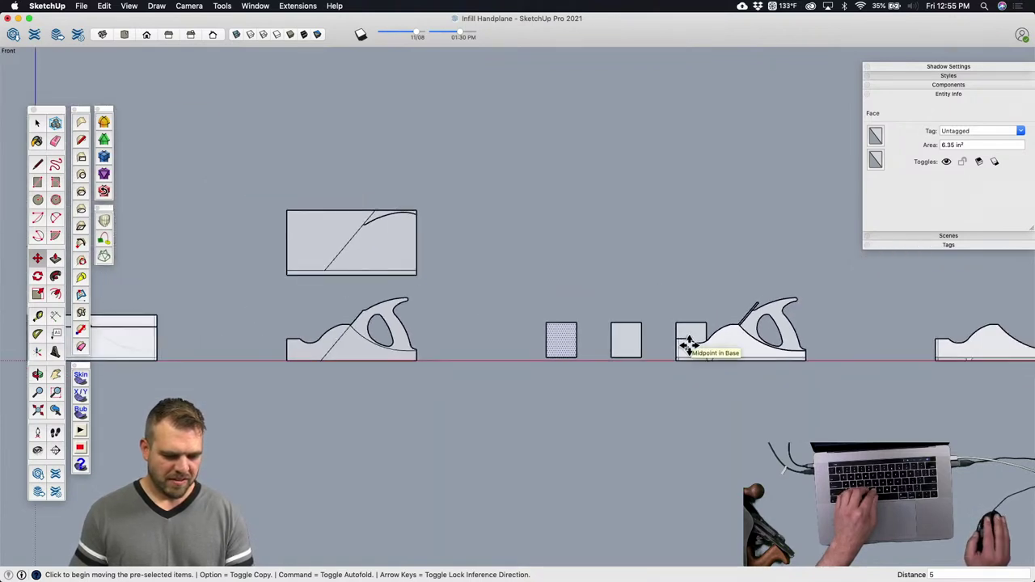
scroll(621, 348, up, 5)
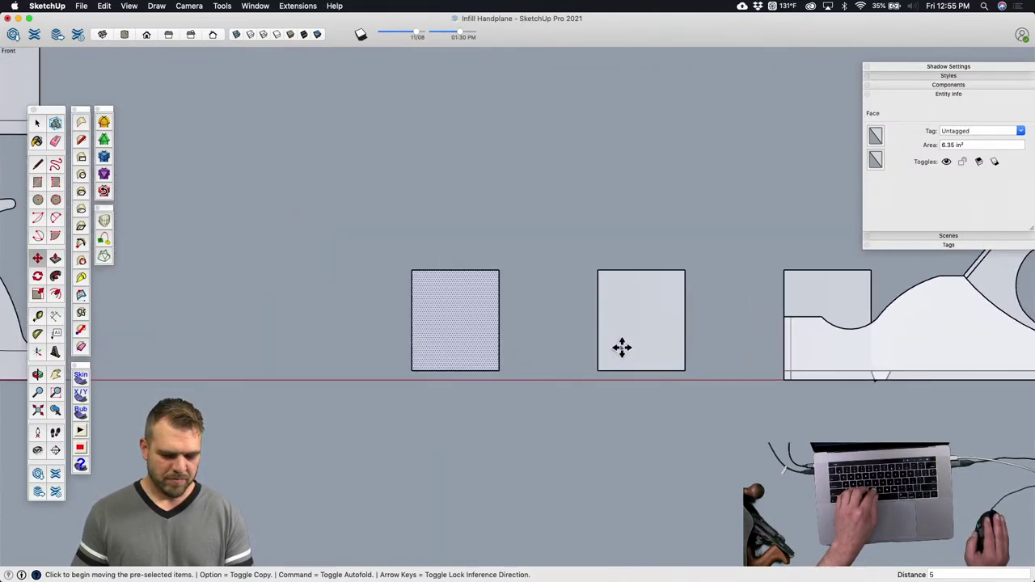
key(space)
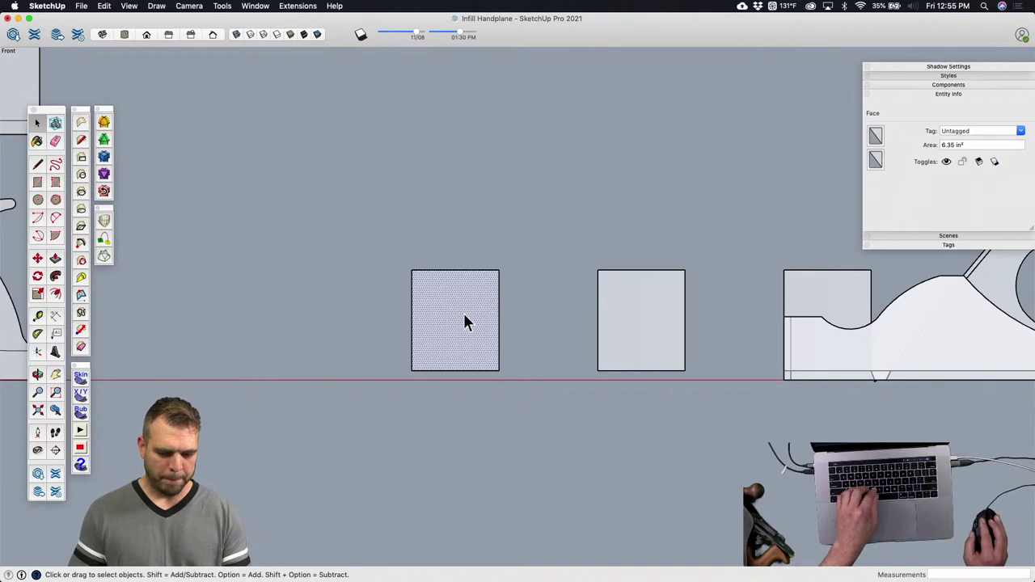
scroll(494, 338, up, 3)
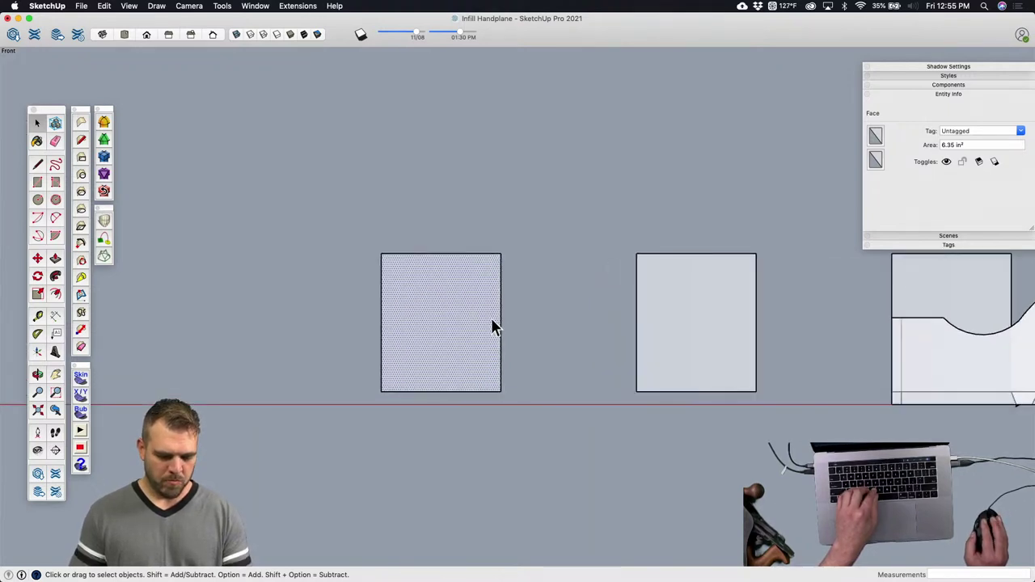
shift+middle_drag(492, 326, 430, 335)
key(l)
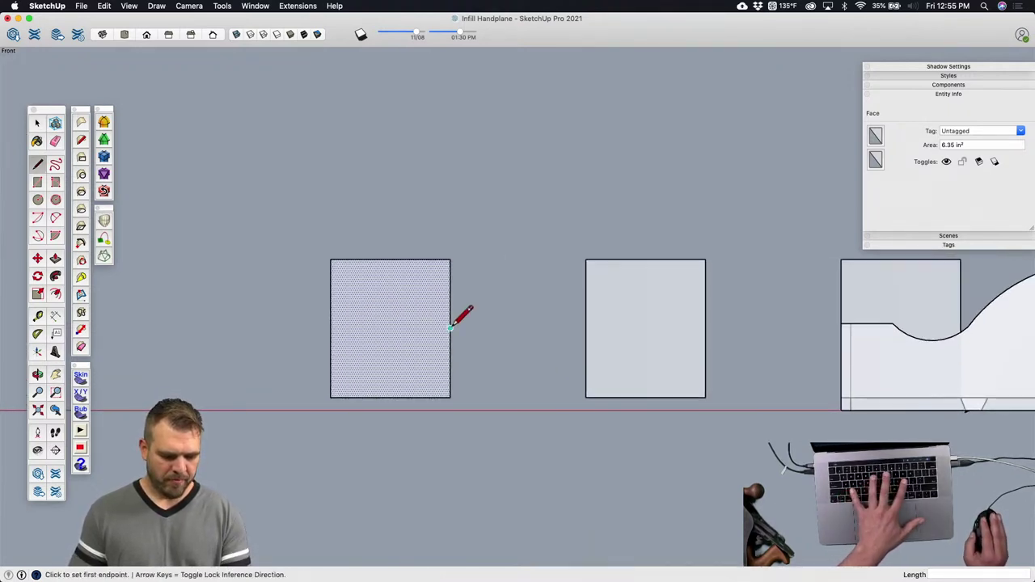
key(space)
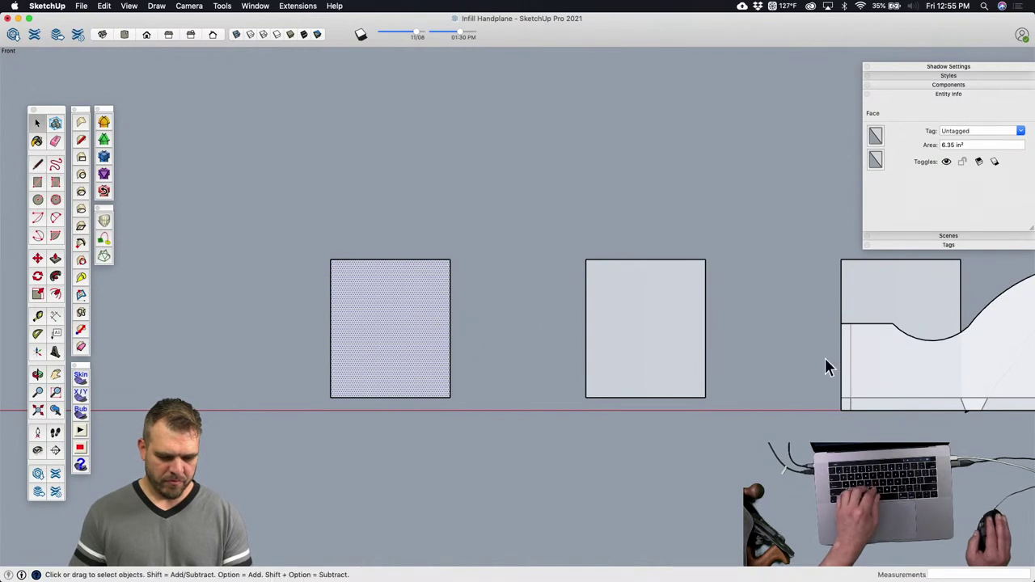
key(l)
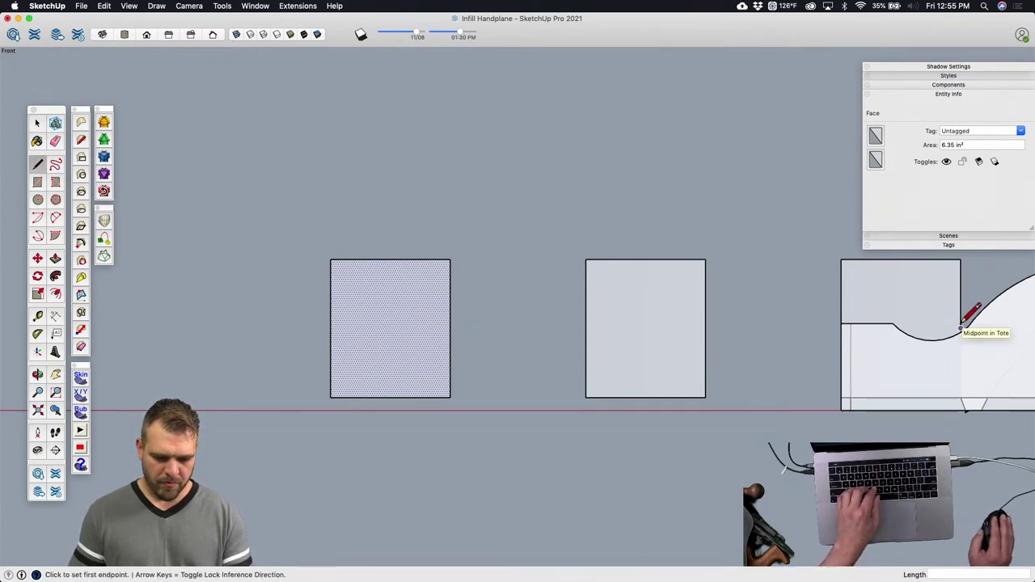
key(space)
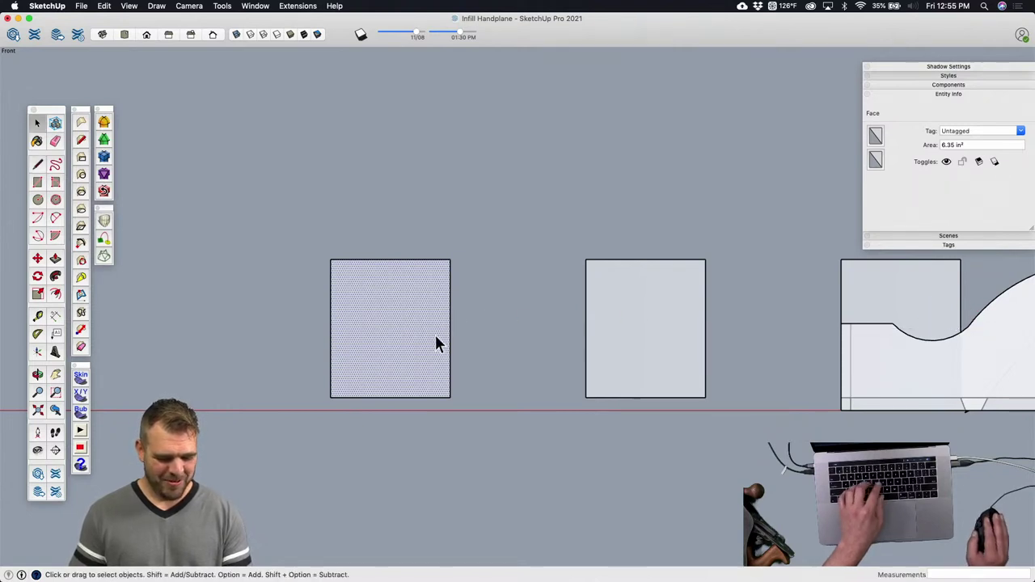
Step: Draw an arc from the bottom-right corner to the top edge, plus a horizontal line to the left edge
key(a)
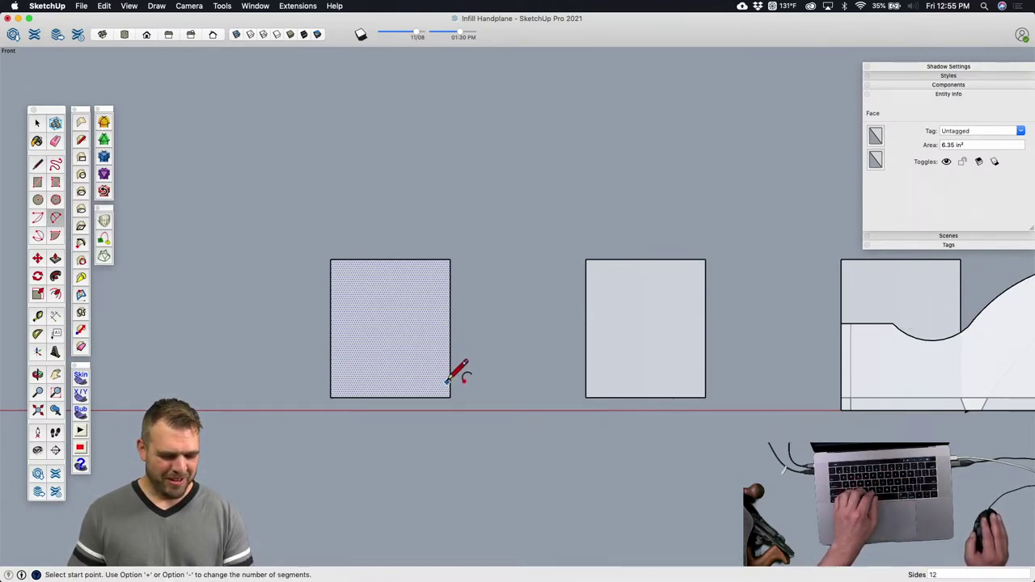
click(451, 379)
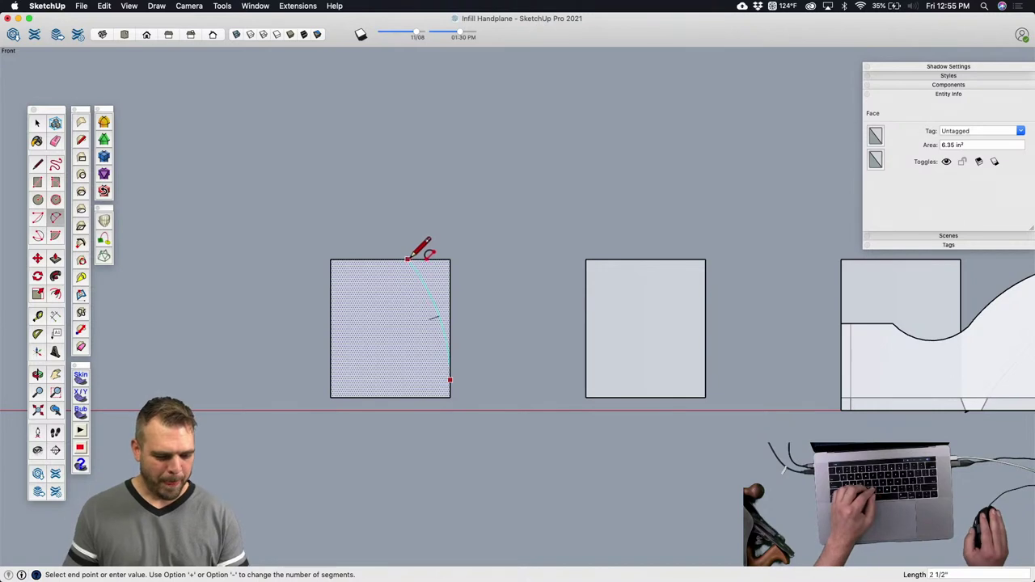
click(407, 260)
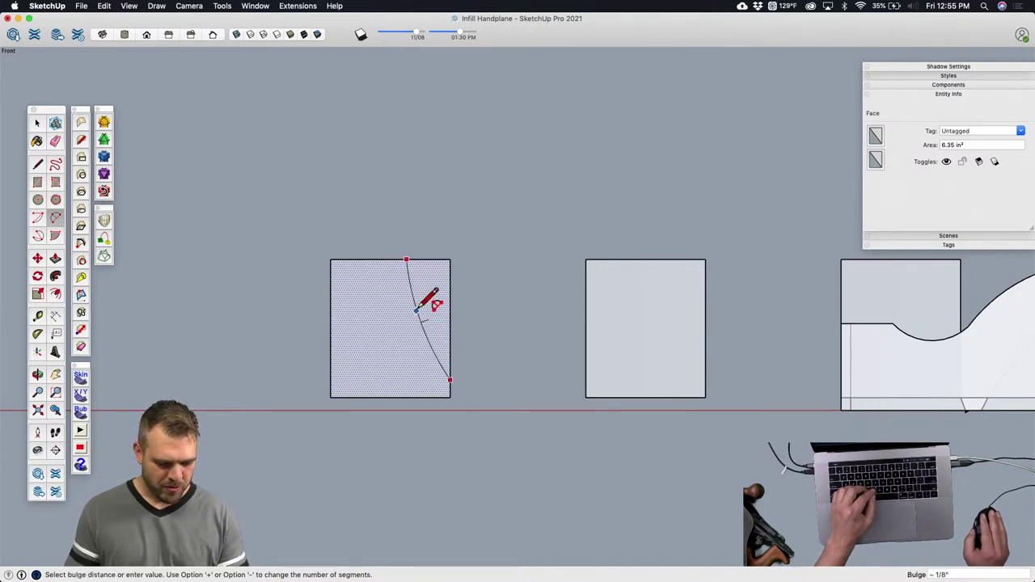
click(418, 309)
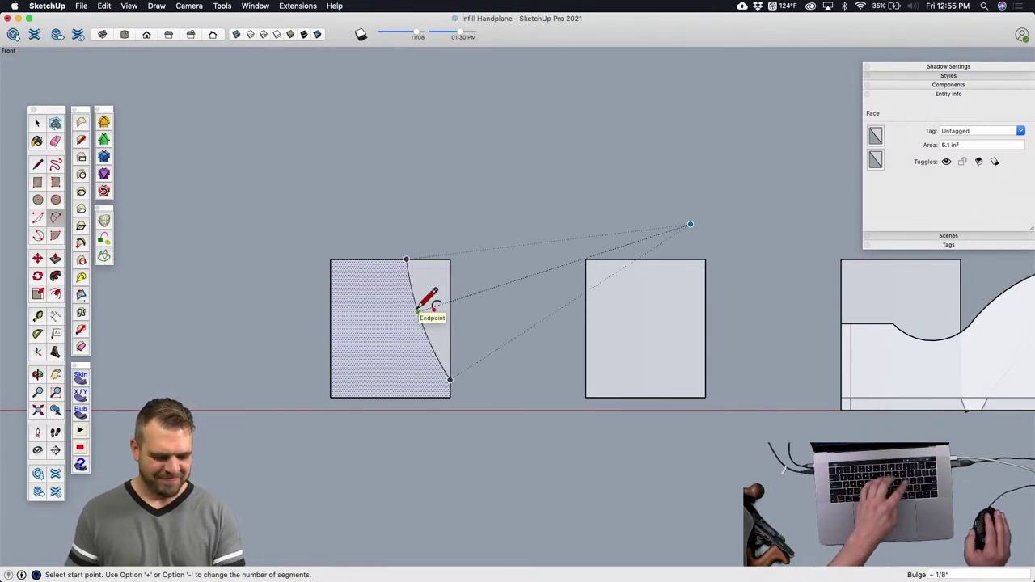
key(l)
click(414, 301)
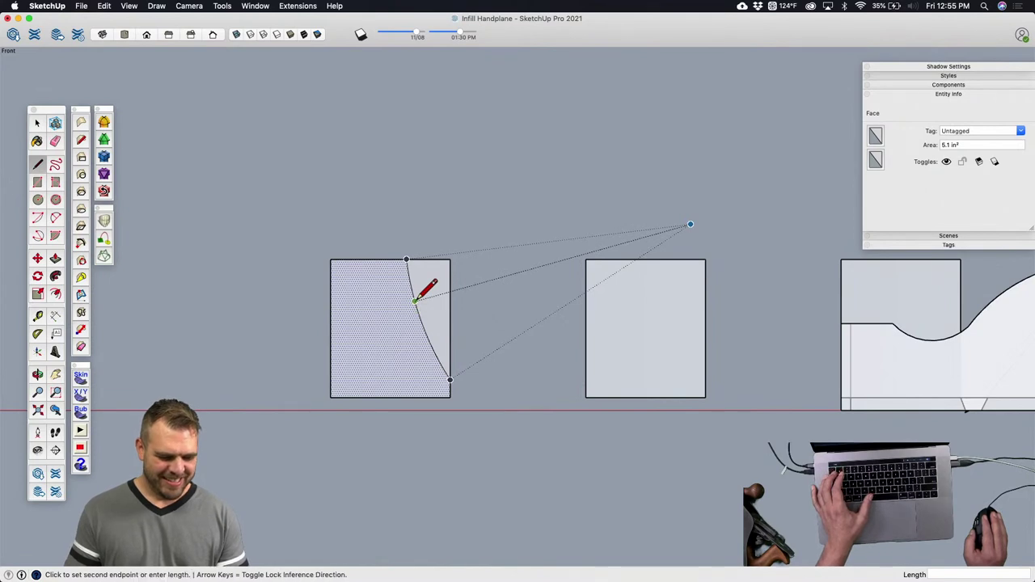
click(331, 301)
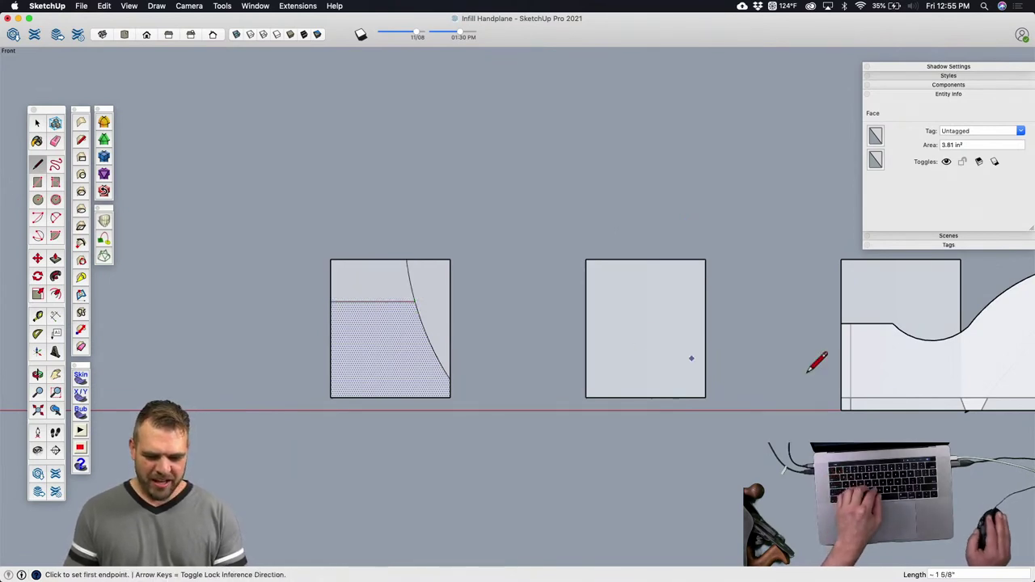
Step: Draw a second arc from the left edge that splits the face into the wedge shape
scroll(617, 388, down, 6)
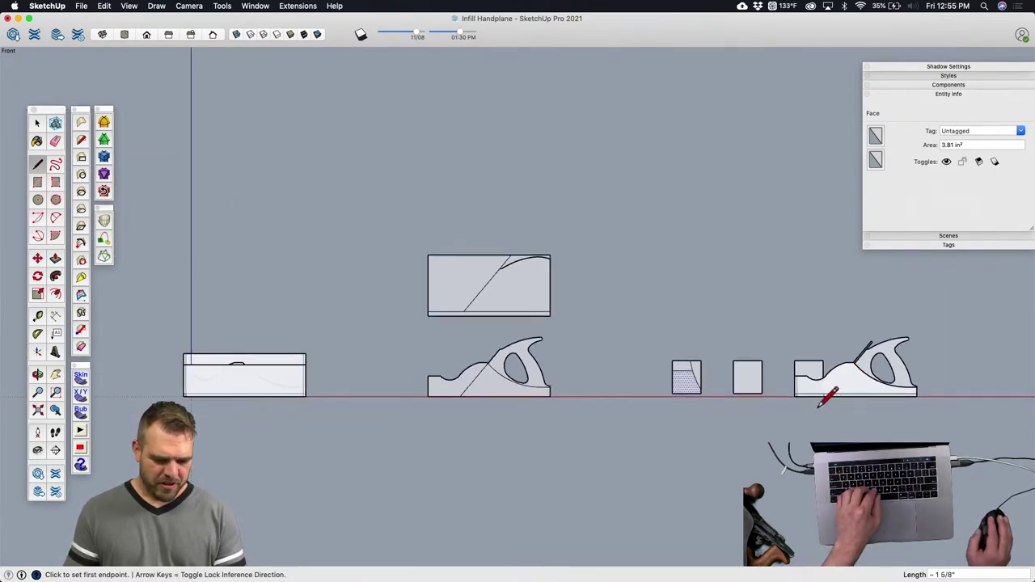
scroll(818, 407, up, 5)
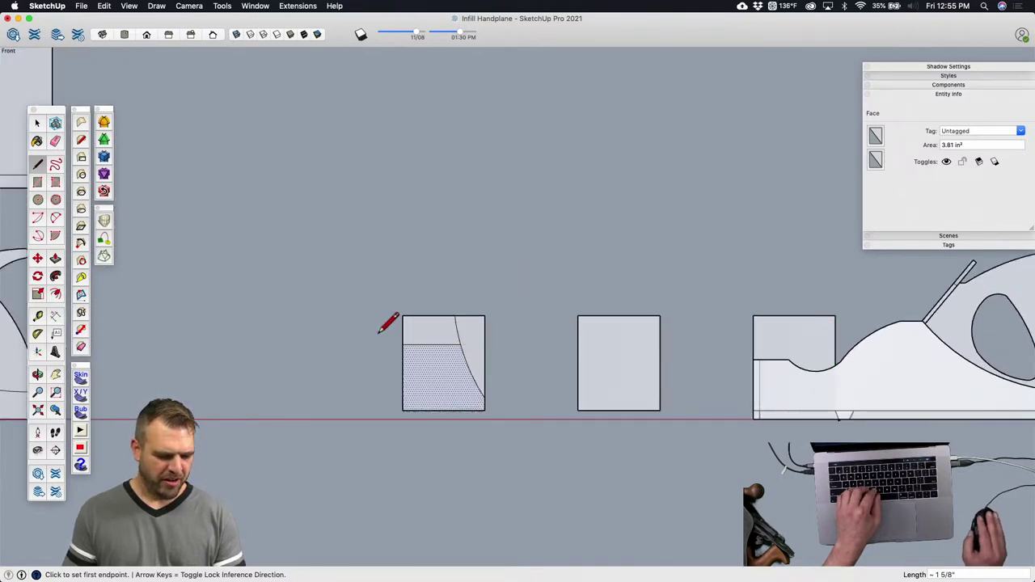
scroll(409, 364, up, 4)
key(a)
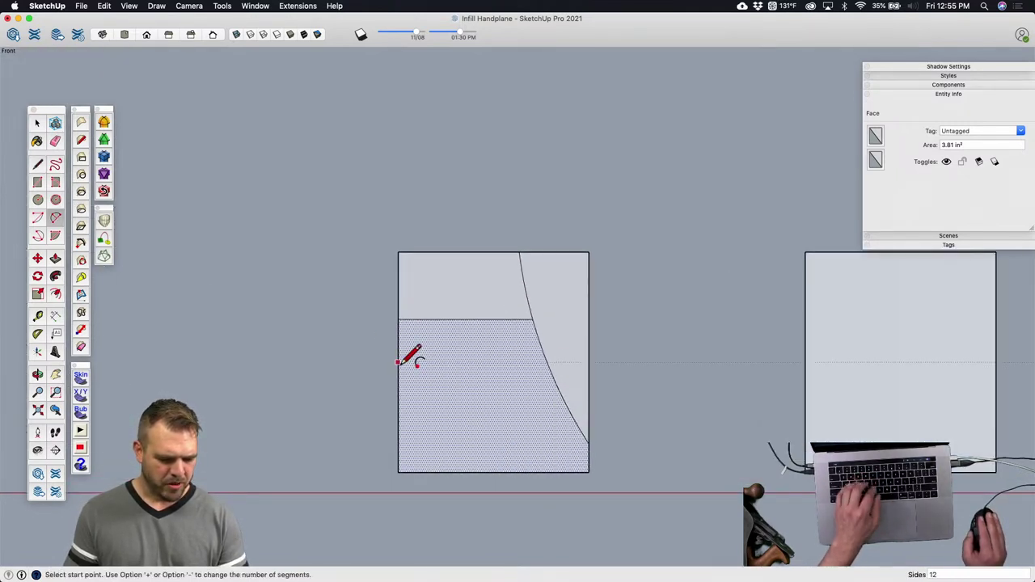
click(397, 369)
click(447, 320)
Step: Erase the leftover rectangle edges and make the wedge profile a group
key(e)
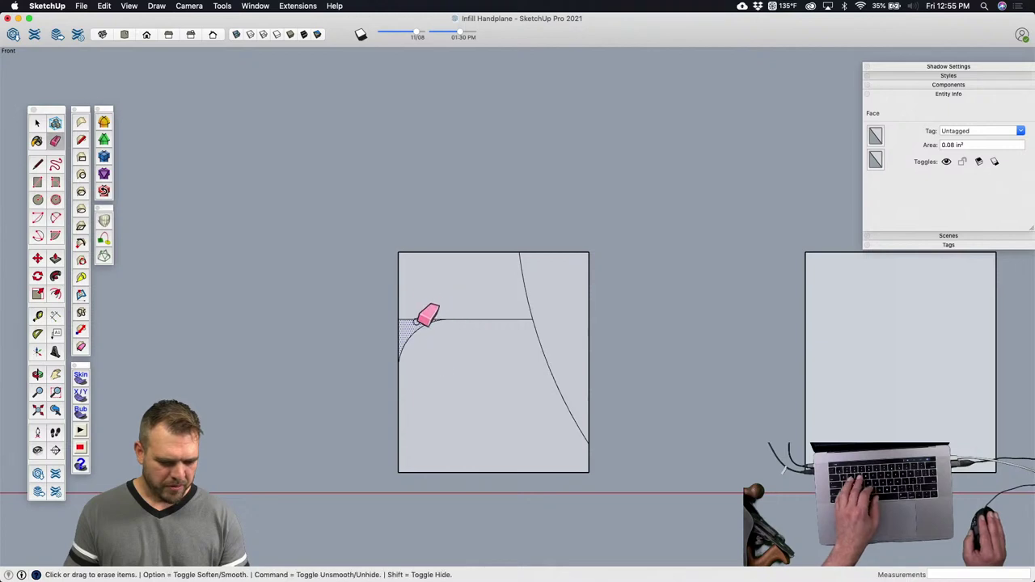
scroll(357, 332, down, 2)
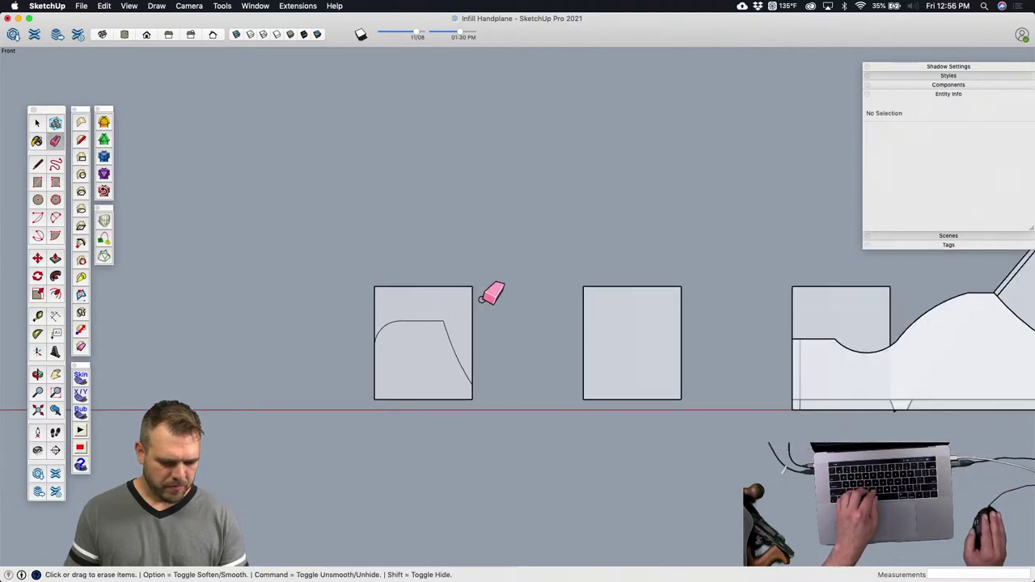
mouse_move(482, 299)
mouse_down()
mouse_move(427, 278)
mouse_move(374, 307)
mouse_up()
key(space)
double_click(401, 371)
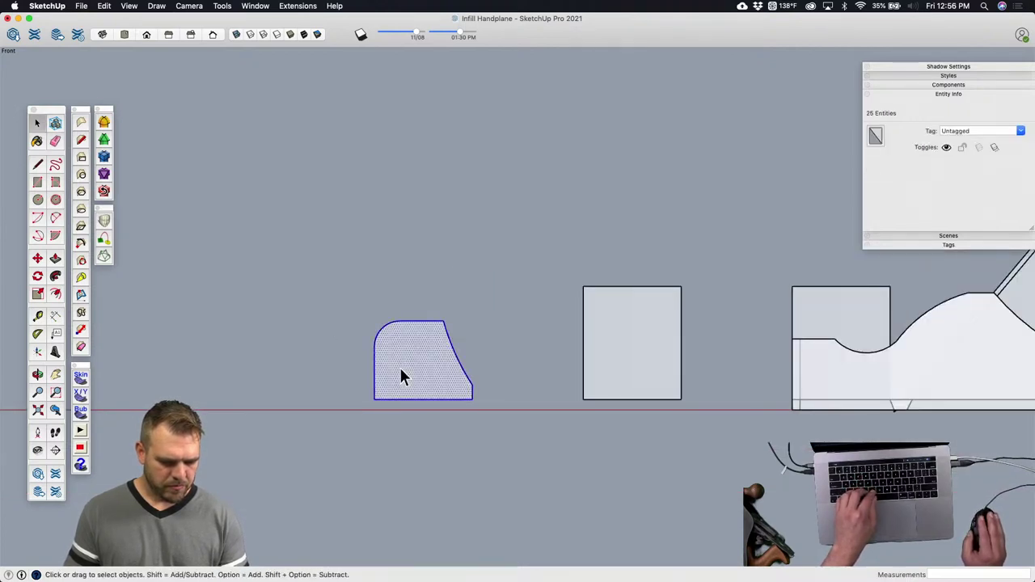
key(g)
scroll(752, 347, down, 3)
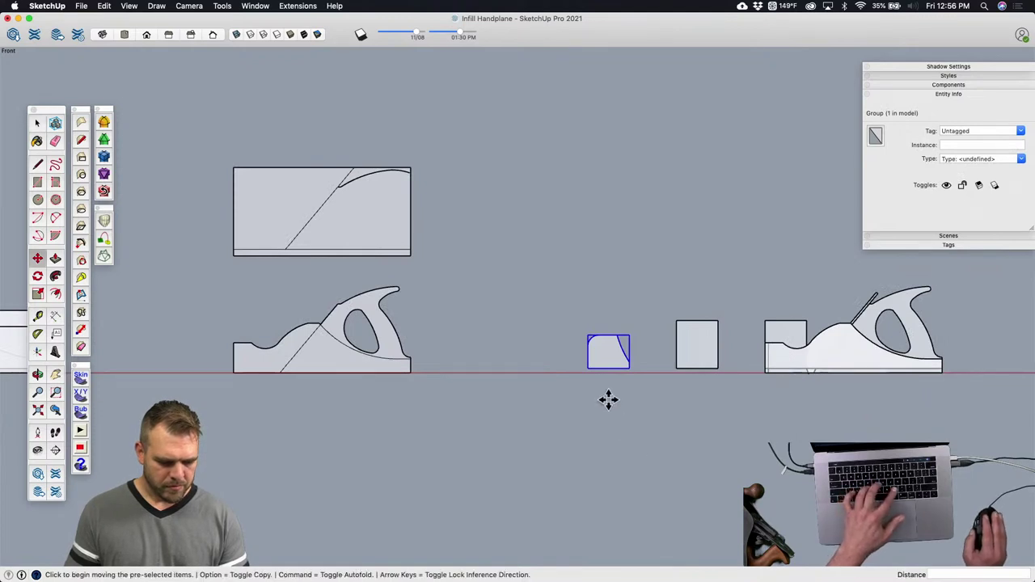
Step: Move the wedge group to the left handplane's bottom-left front corner
key(m)
click(590, 369)
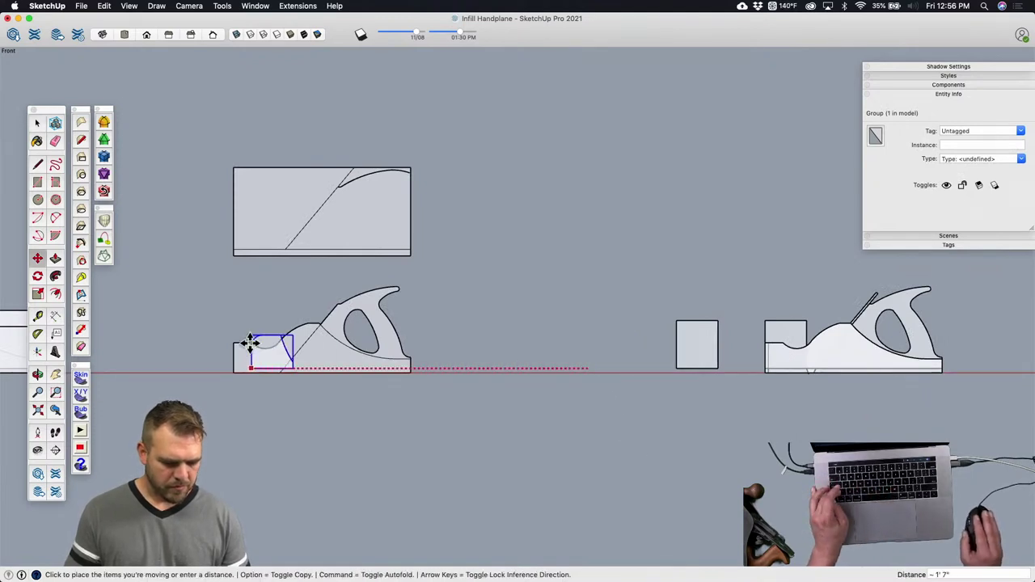
click(234, 369)
key(space)
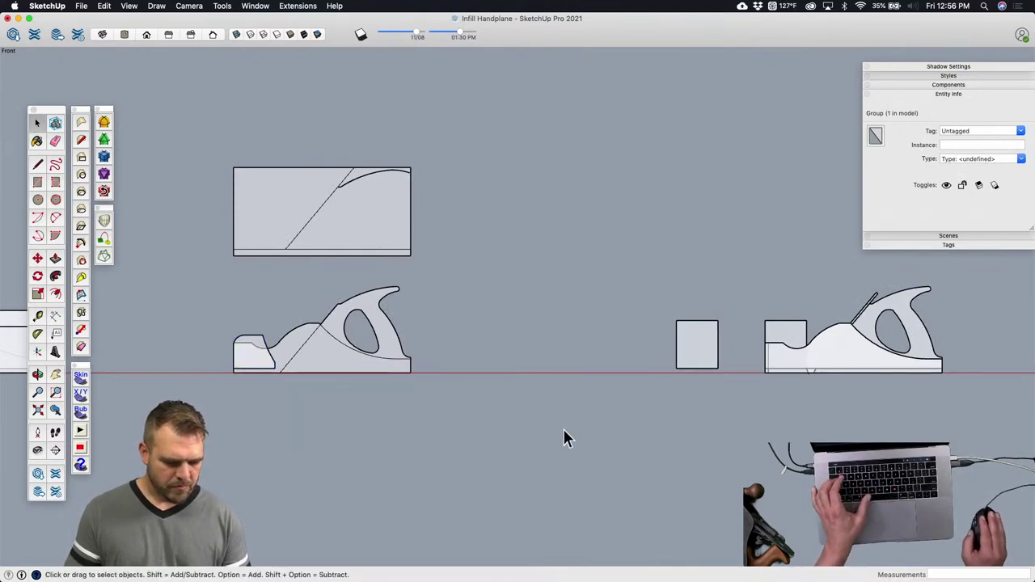
click(564, 437)
scroll(427, 405, down, 3)
scroll(353, 373, up, 6)
scroll(363, 370, up, 3)
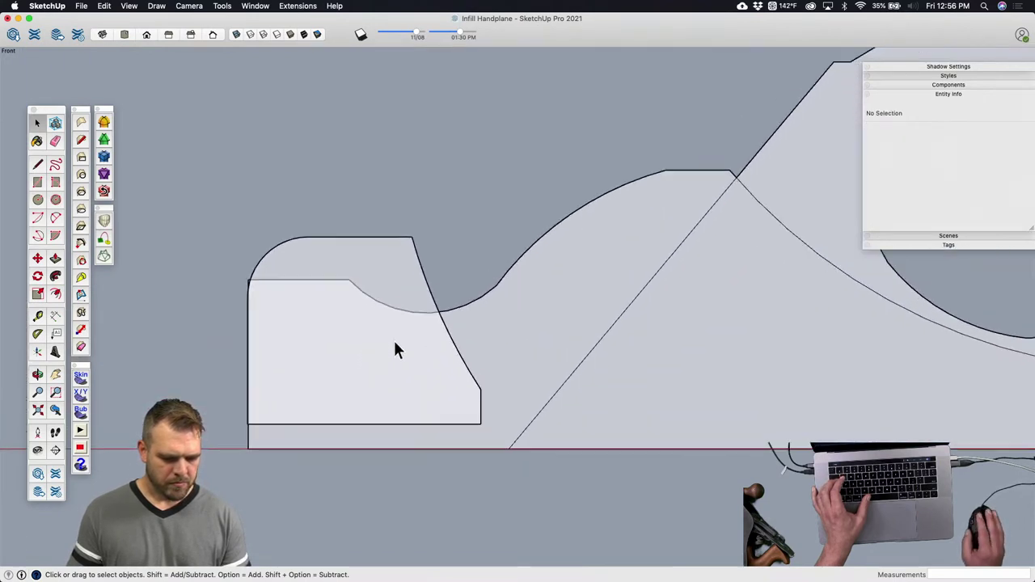
Step: Open the wedge group and bow its slanted front edge into a curve
double_click(395, 278)
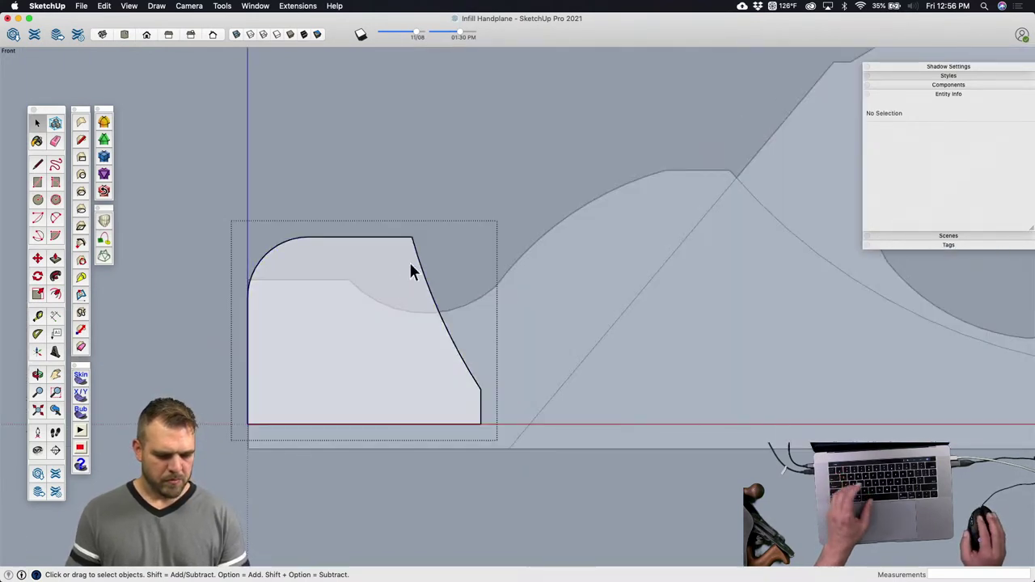
scroll(388, 240, up, 2)
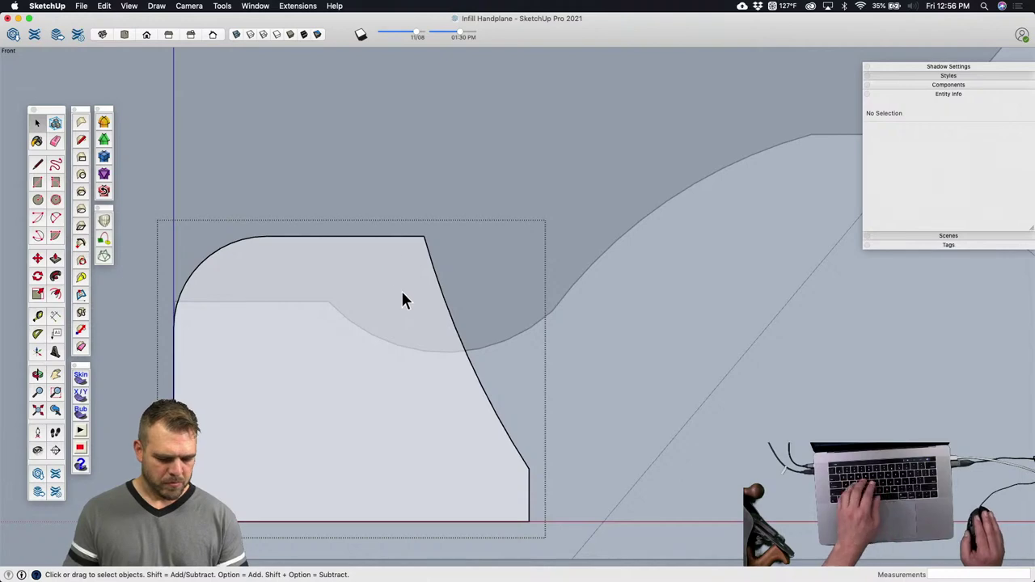
key(m)
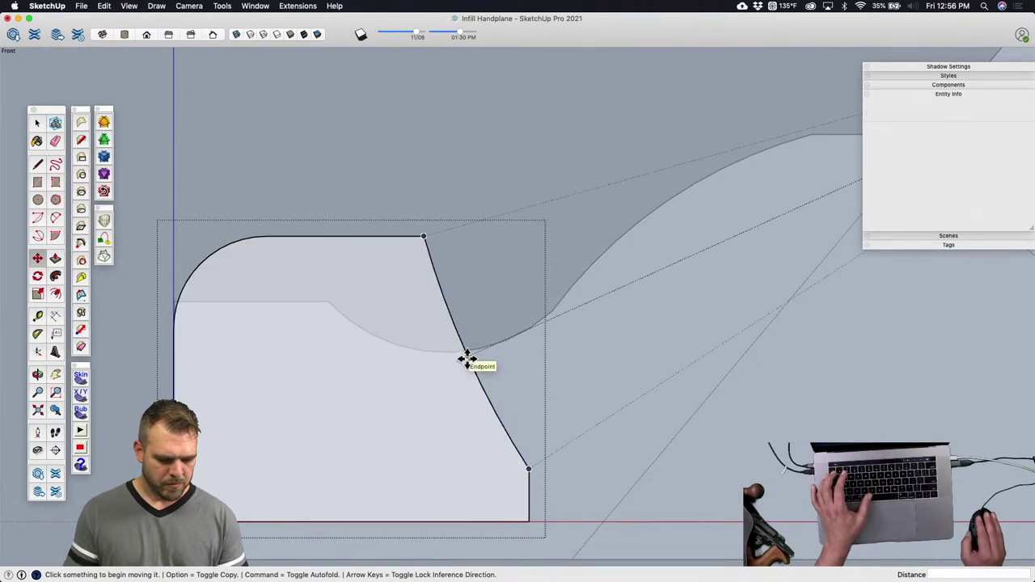
click(467, 358)
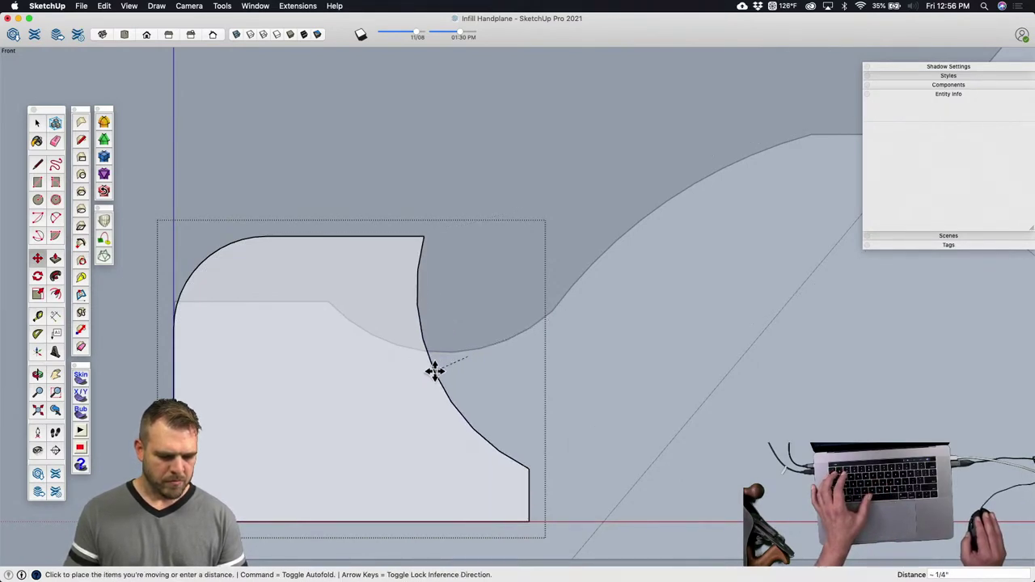
click(441, 368)
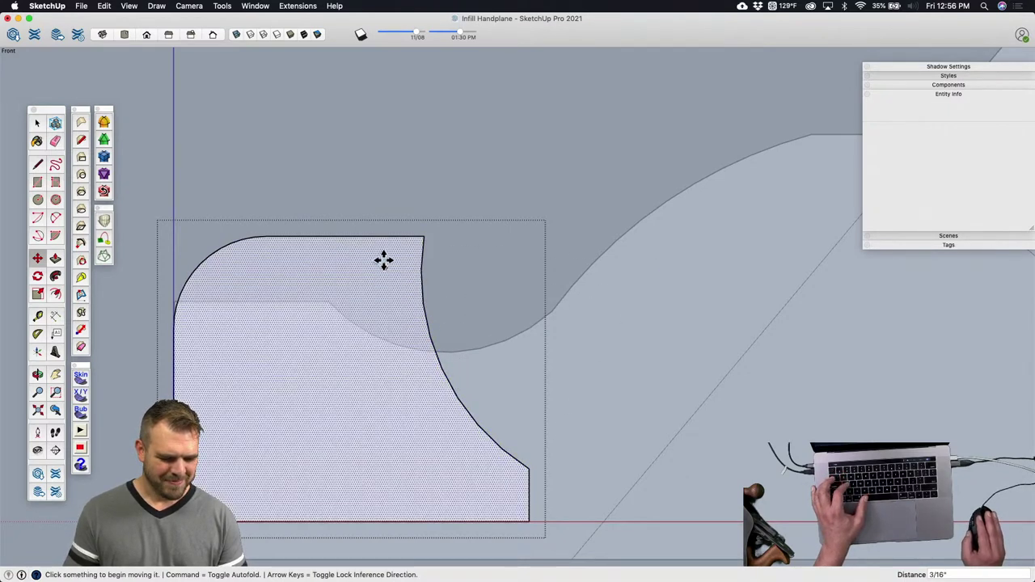
Step: Round the top-right corner with a two-point arc and erase the leftover corner edges
key(a)
click(423, 237)
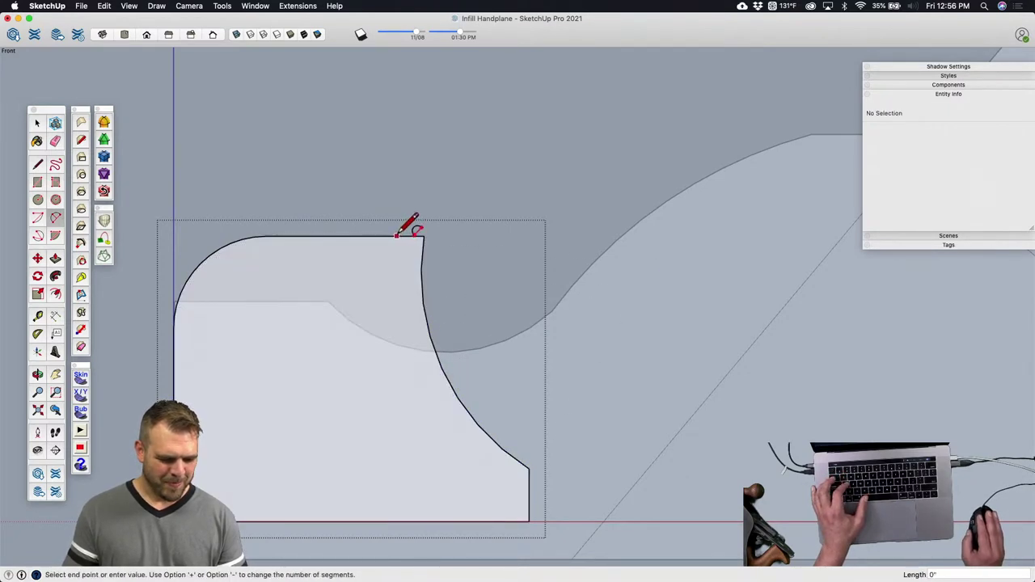
click(442, 368)
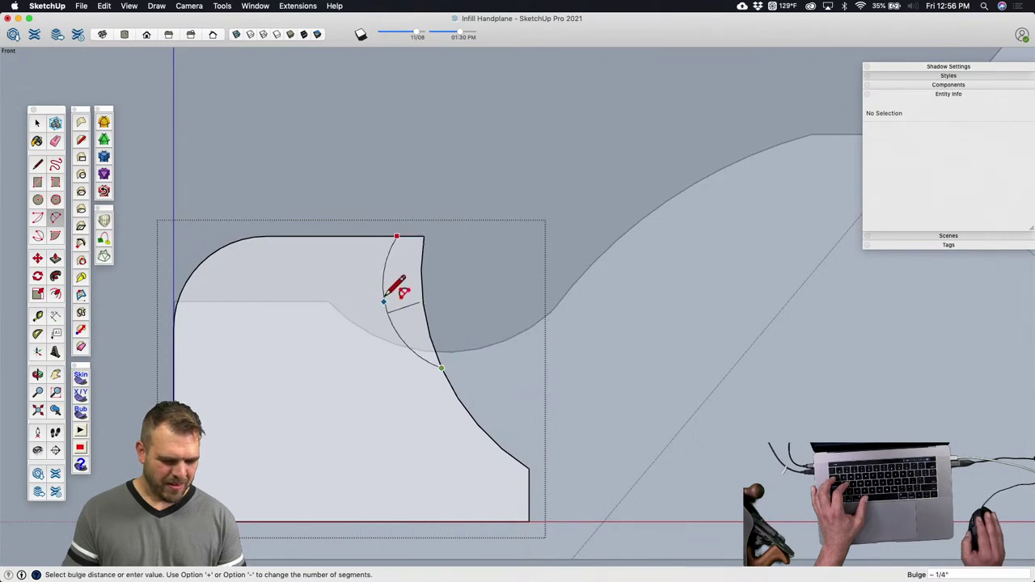
key(space)
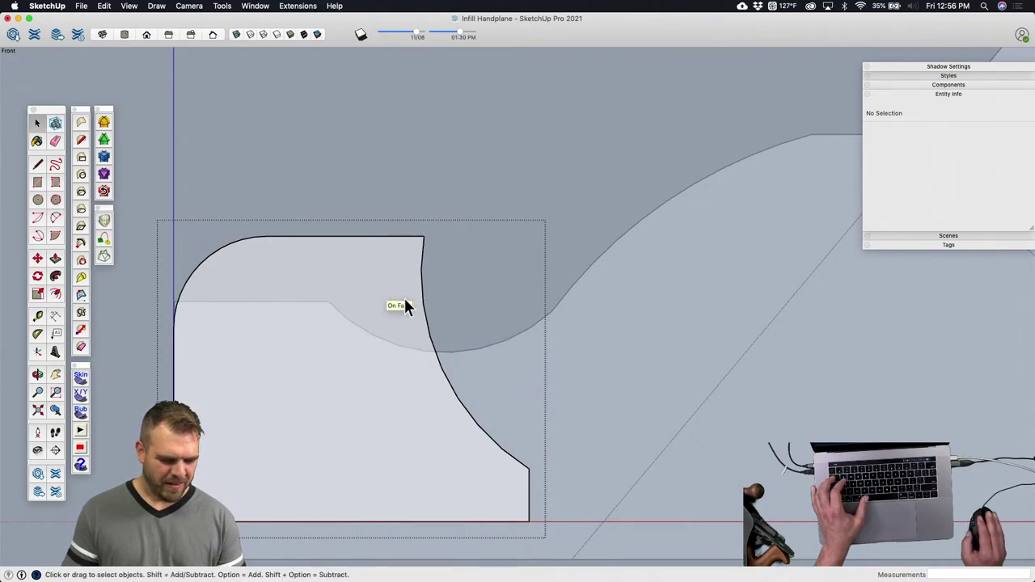
key(a)
click(430, 335)
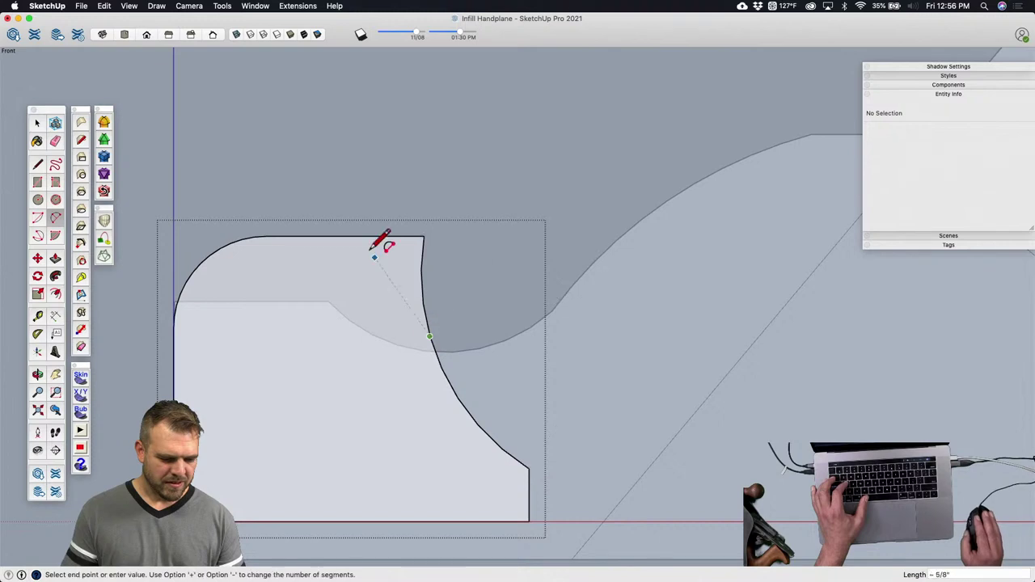
click(328, 236)
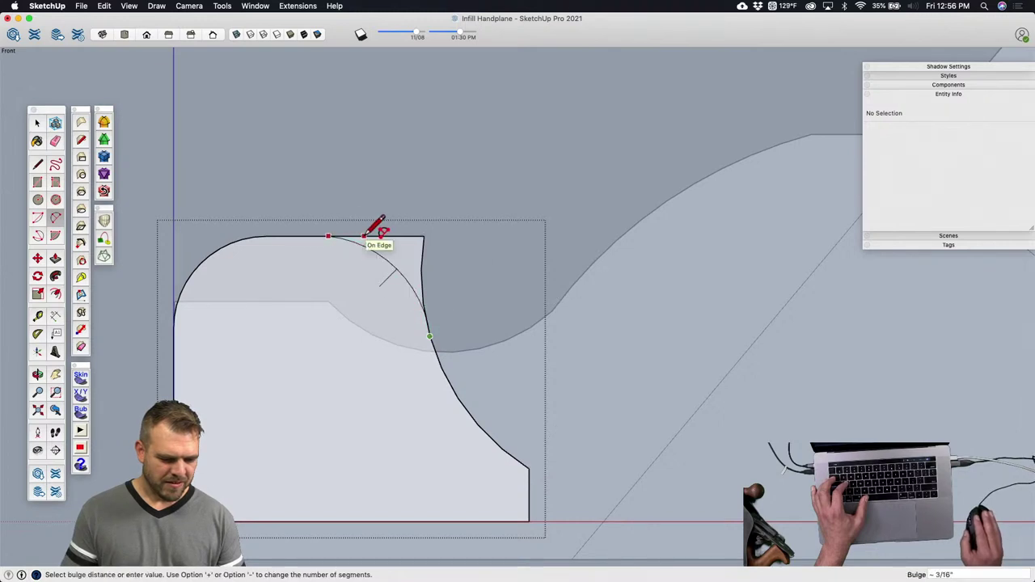
click(362, 234)
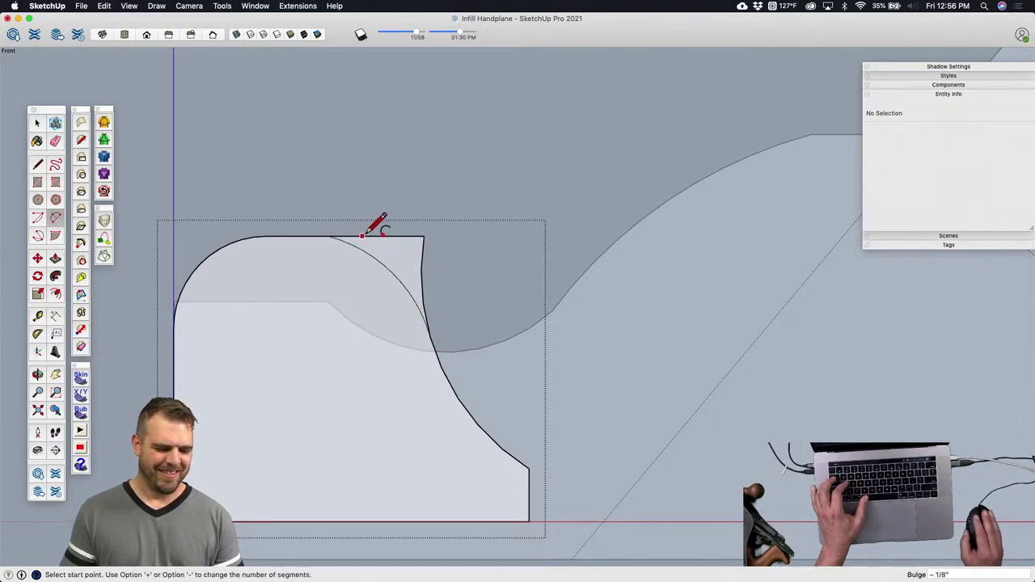
key(e)
scroll(444, 332, down, 6)
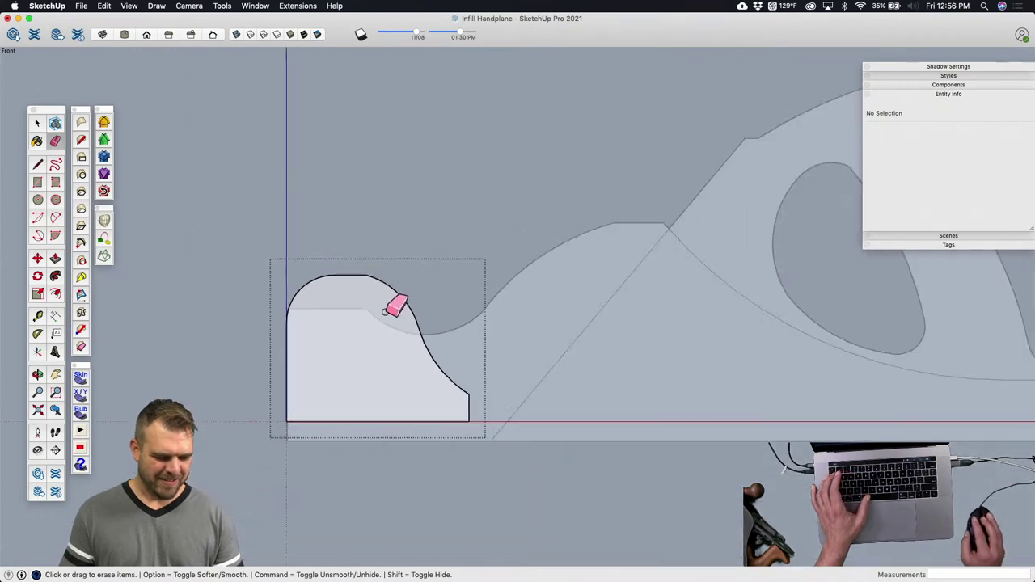
scroll(318, 353, down, 3)
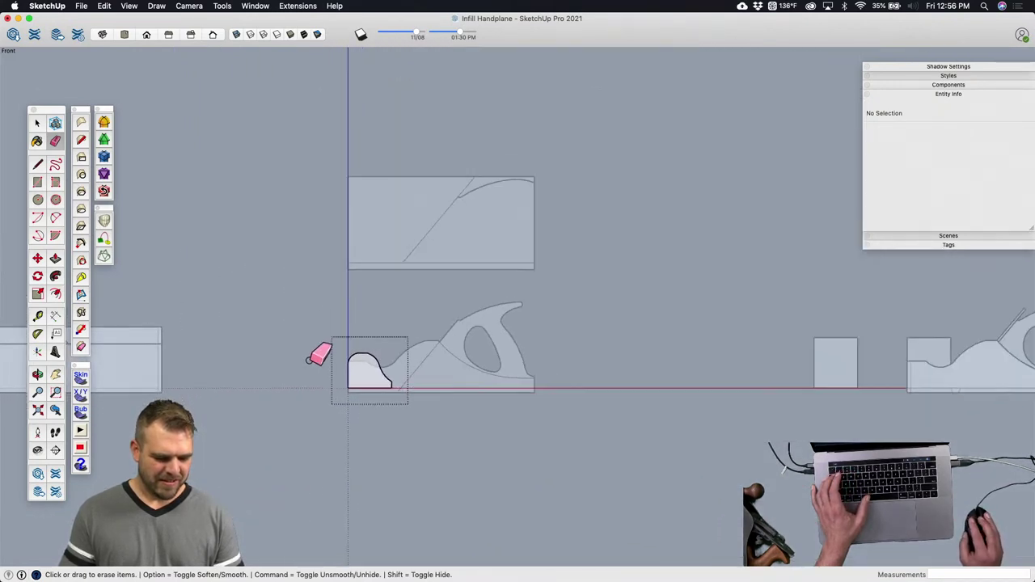
scroll(320, 355, up, 1)
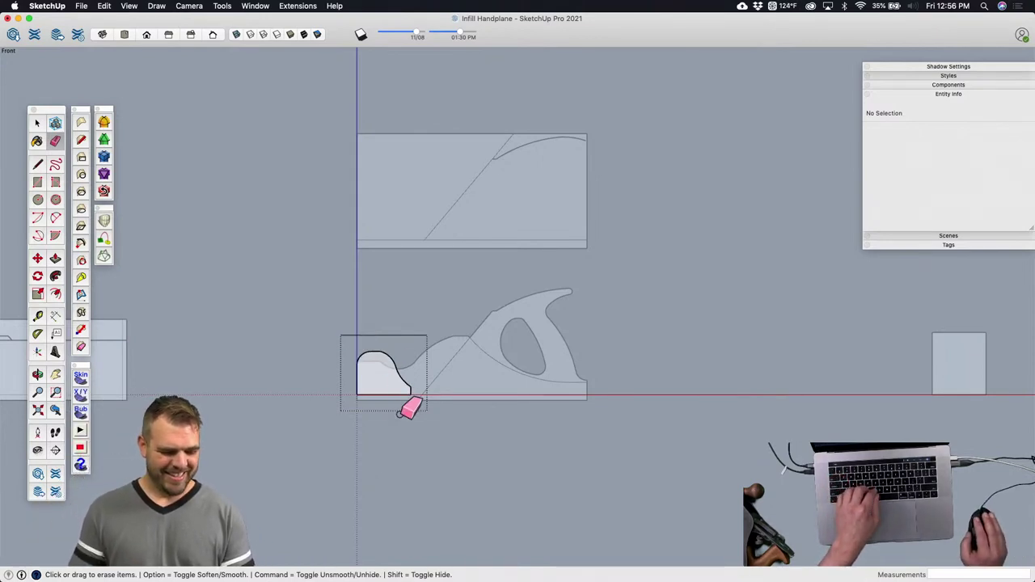
key(space)
Step: Close the wedge group, then reopen the front knob group for editing
click(450, 450)
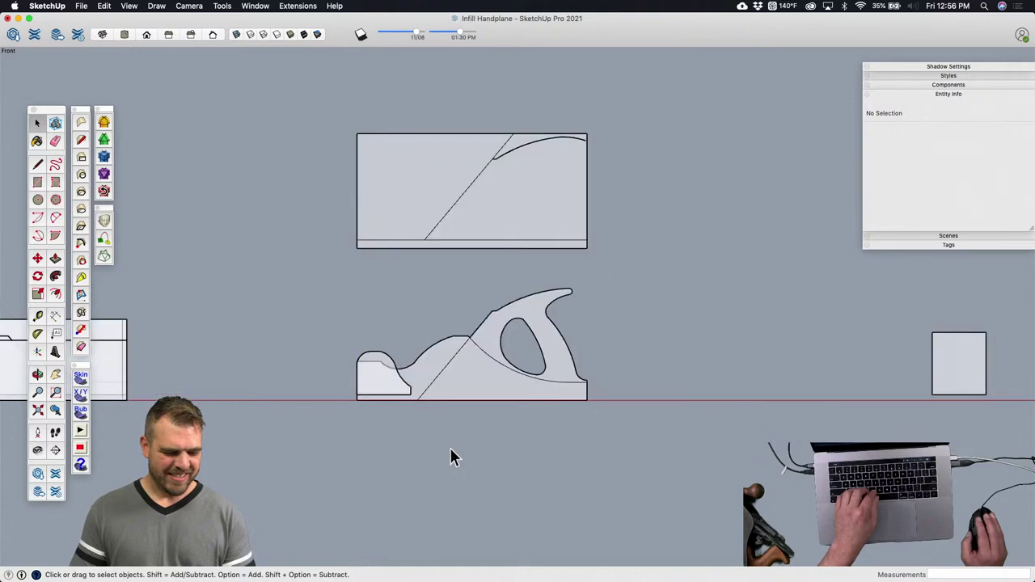
scroll(413, 405, up, 5)
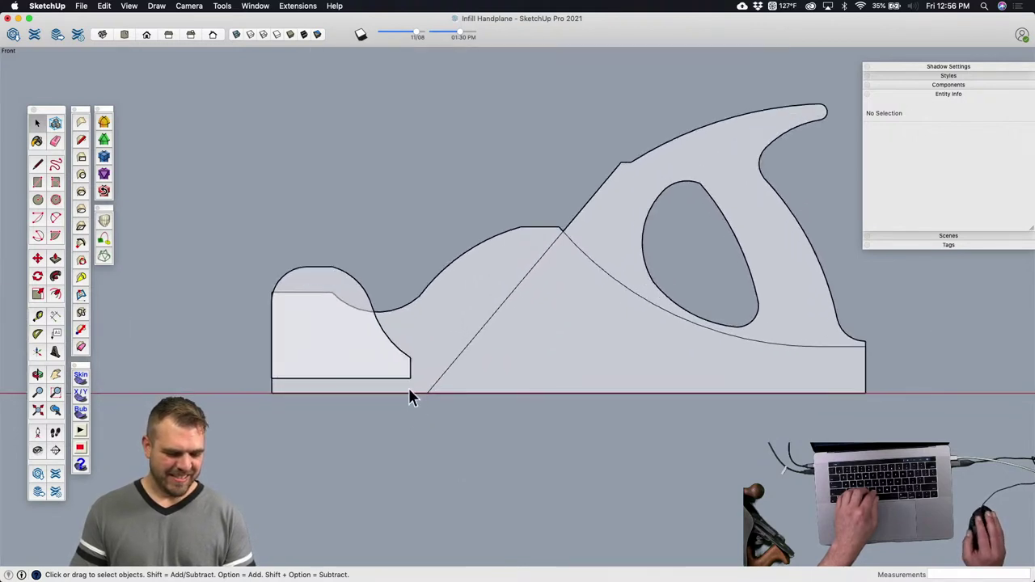
scroll(349, 259, up, 3)
scroll(340, 263, down, 4)
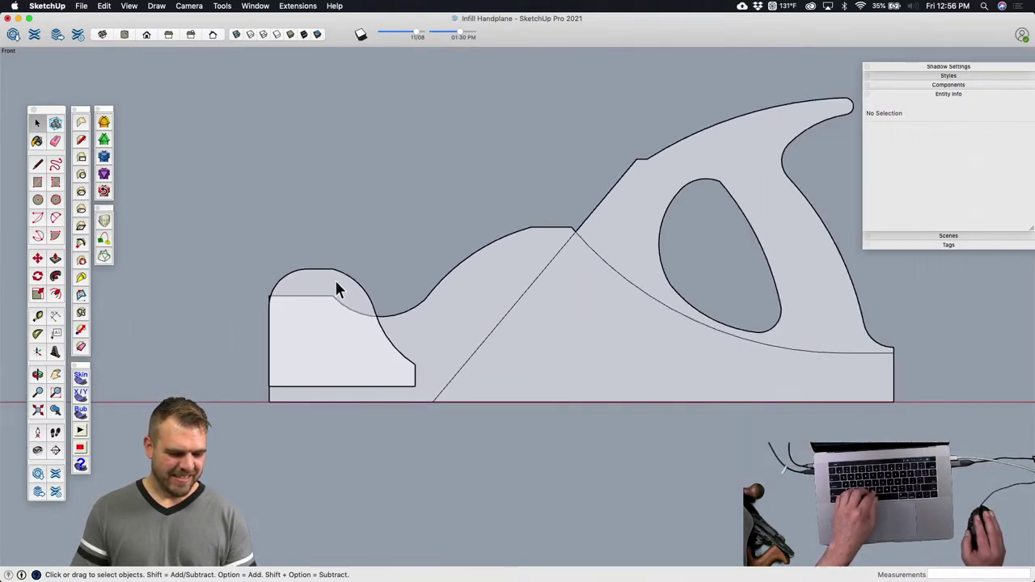
click(317, 278)
double_click(327, 280)
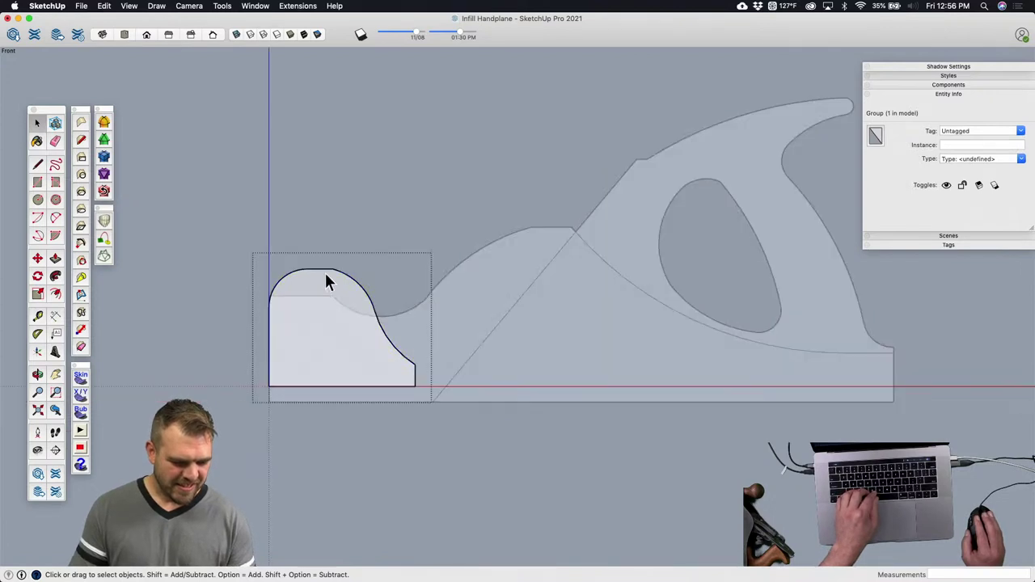
Step: Move the knob's rounded top edges higher up
drag(269, 249, 409, 323)
key(m)
click(326, 235)
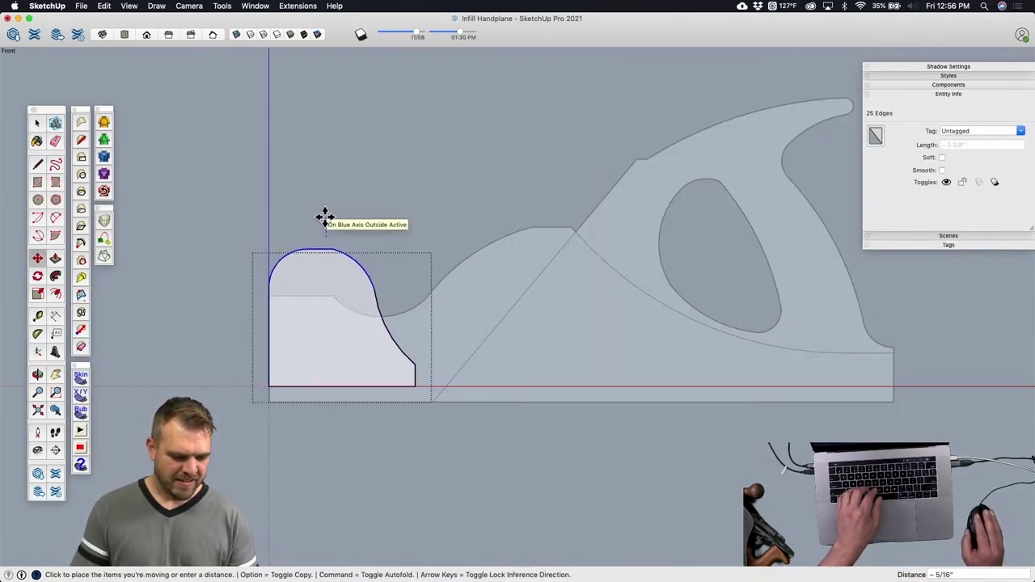
click(324, 215)
key(space)
scroll(340, 271, up, 5)
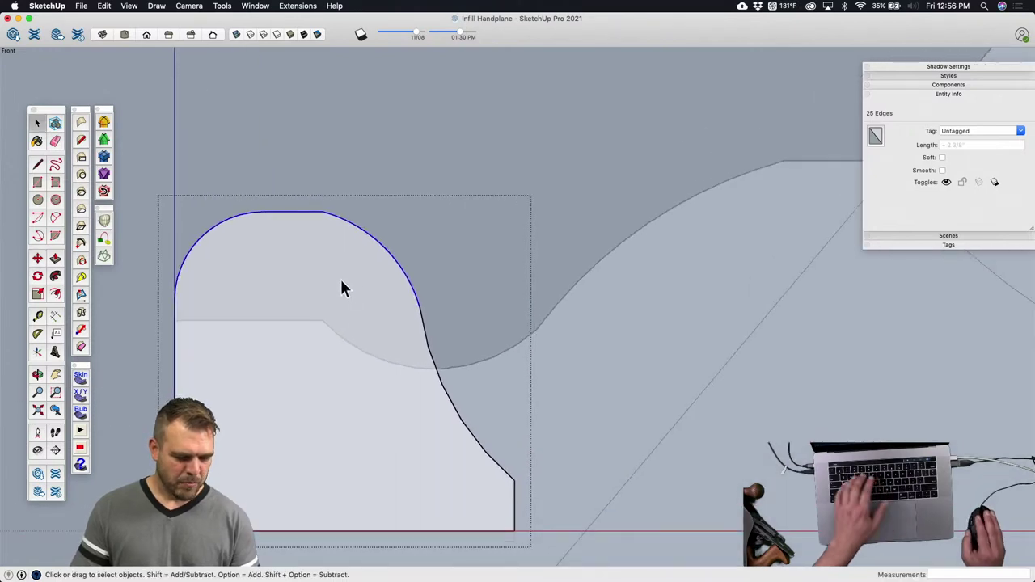
Step: Draw an arc from the rounded top down the front curve and erase the outer convex curve
click(335, 261)
key(a)
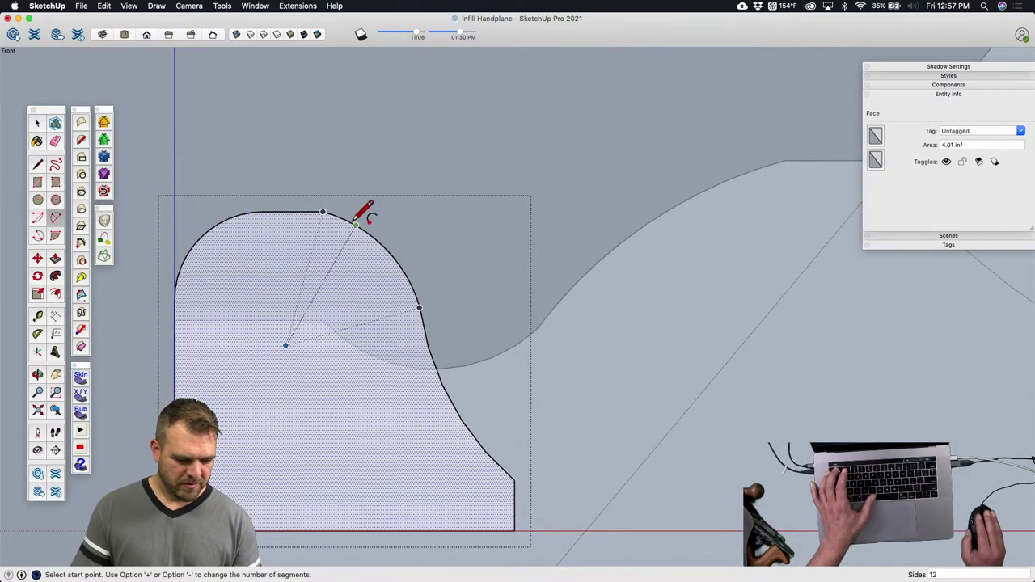
click(355, 224)
click(428, 346)
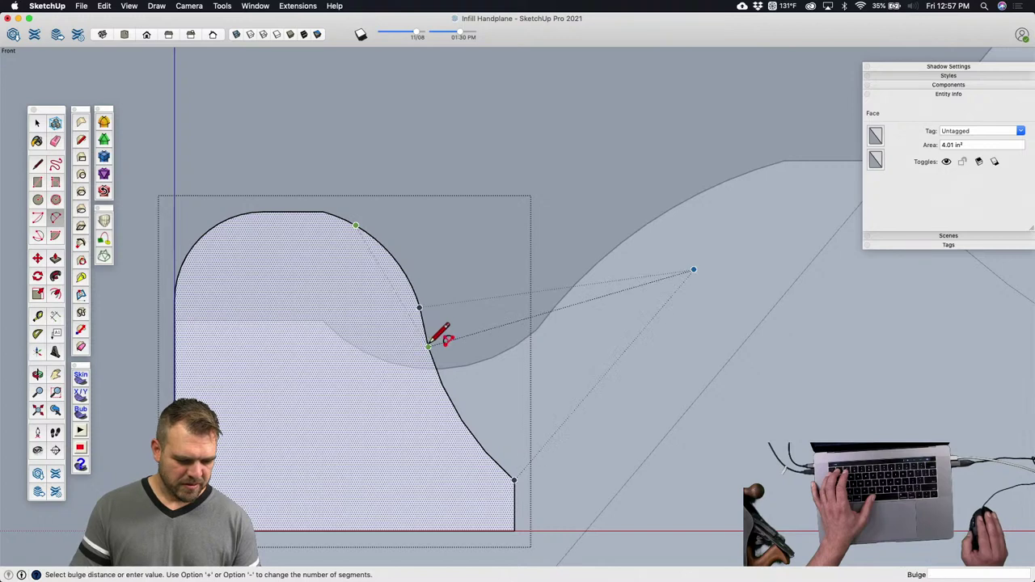
click(376, 312)
key(e)
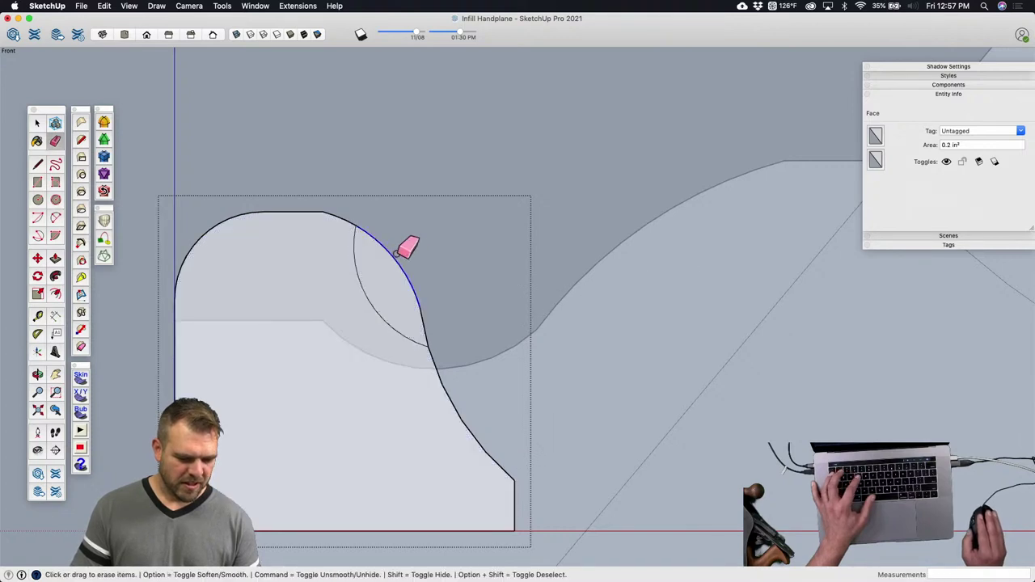
click(428, 327)
Step: Draw a new arc from the profile curve to the lower corner and erase the old curved segments
scroll(428, 328, down, 3)
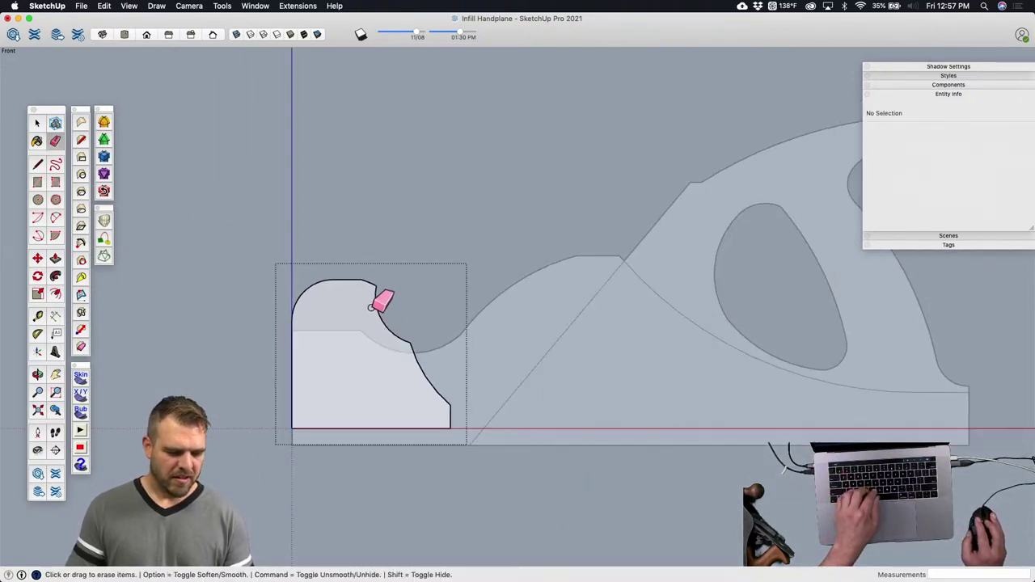
scroll(407, 335, down, 2)
scroll(396, 328, up, 5)
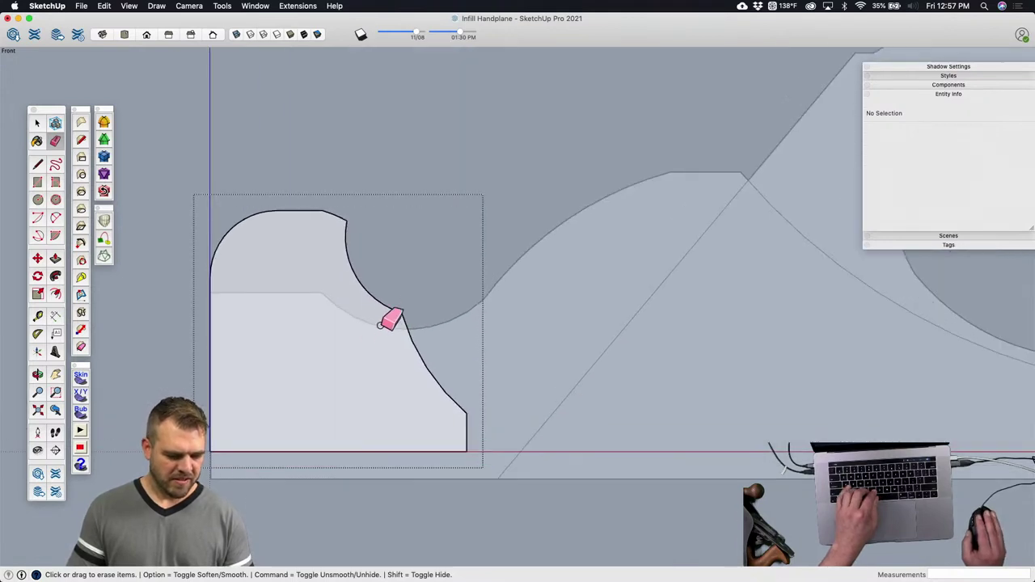
key(a)
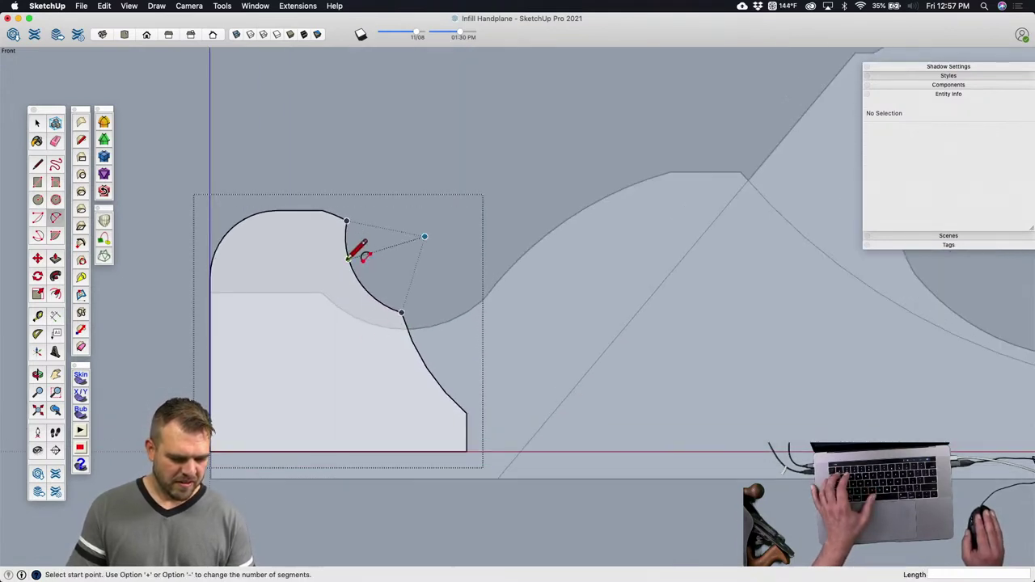
click(348, 259)
click(466, 413)
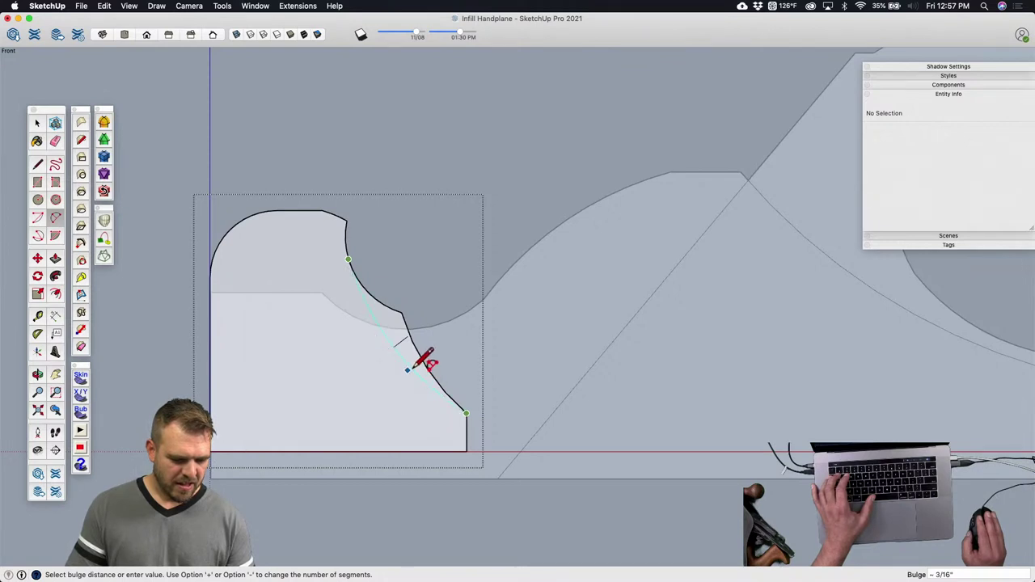
click(414, 366)
key(e)
drag(412, 296, 401, 308)
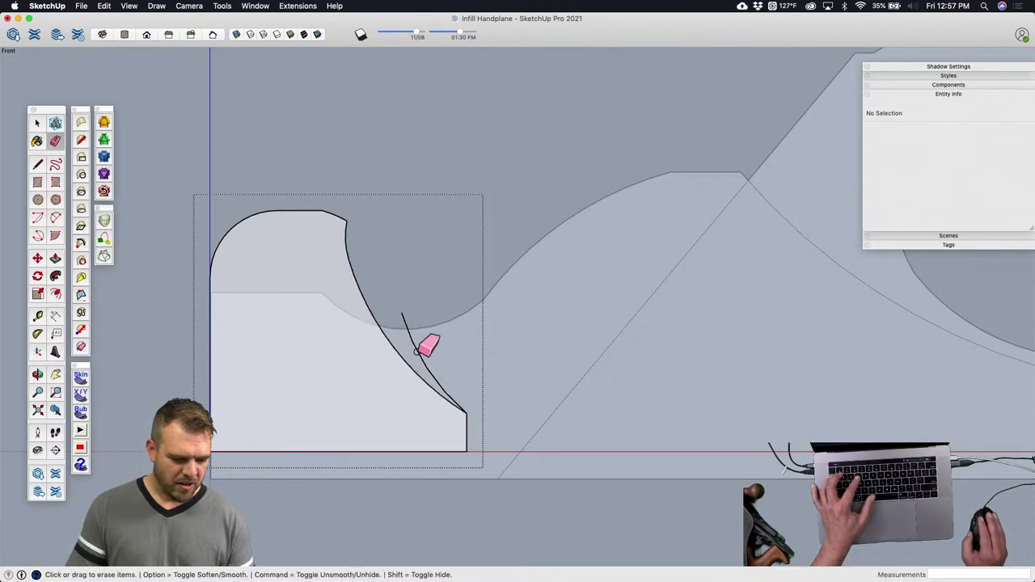
drag(451, 397, 412, 336)
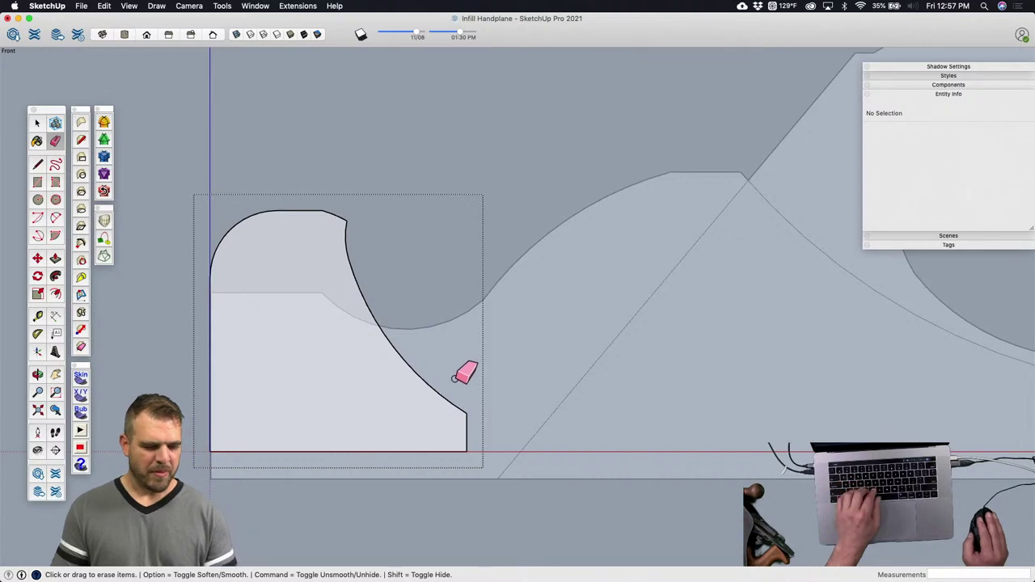
scroll(408, 355, down, 5)
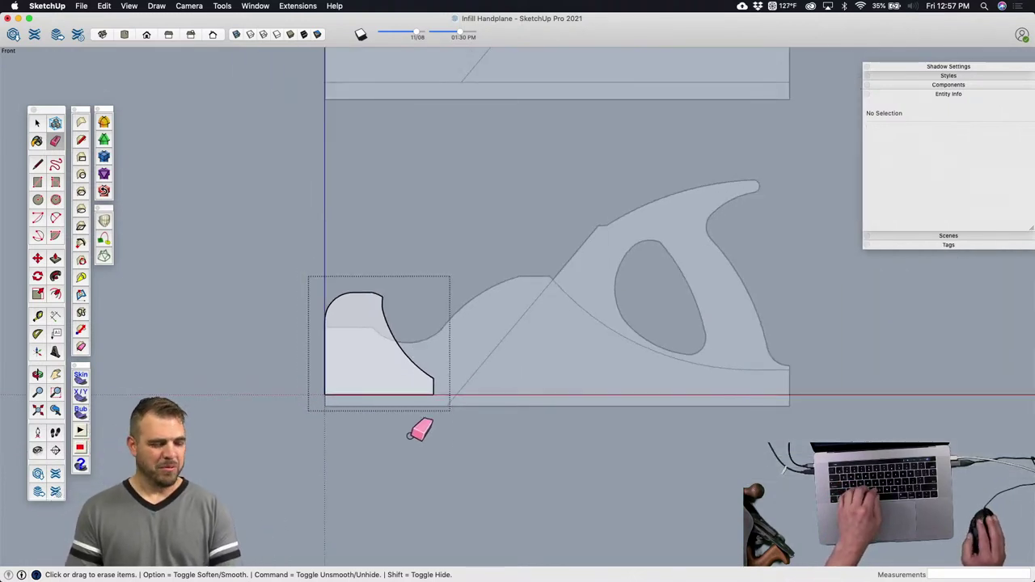
scroll(384, 324, up, 6)
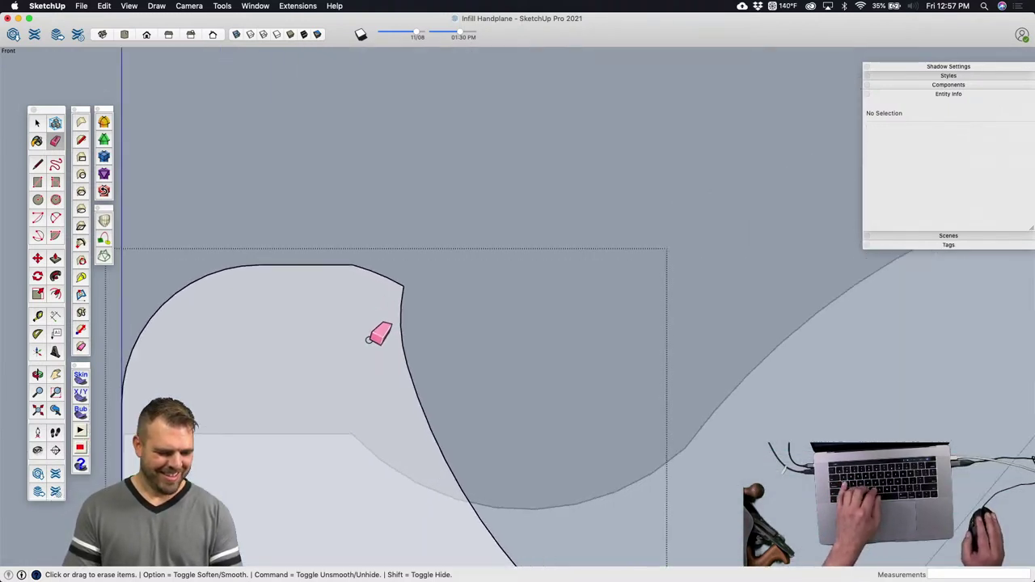
Step: Round the top corner with an arc from the front curve to the flat top
key(a)
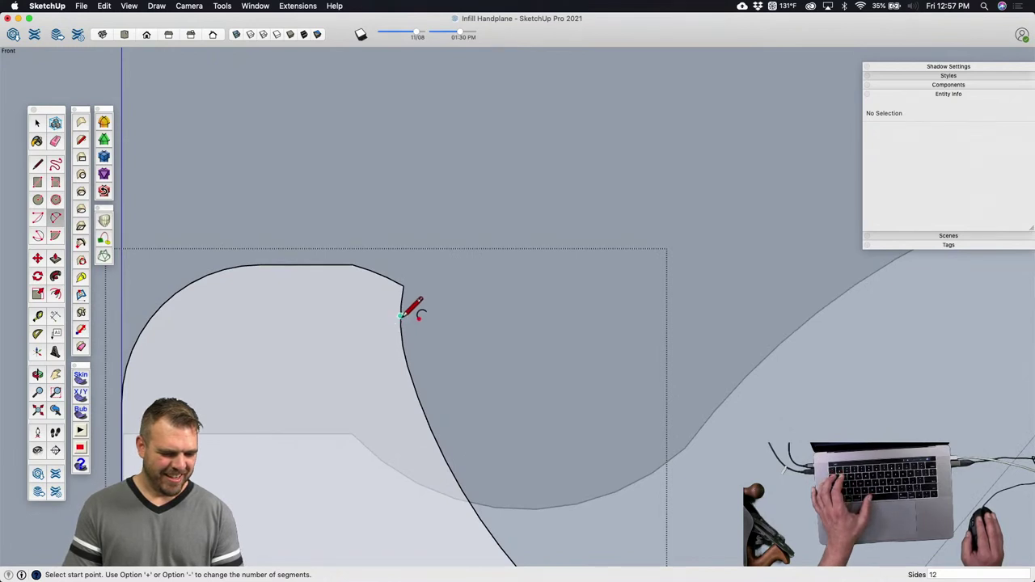
click(402, 324)
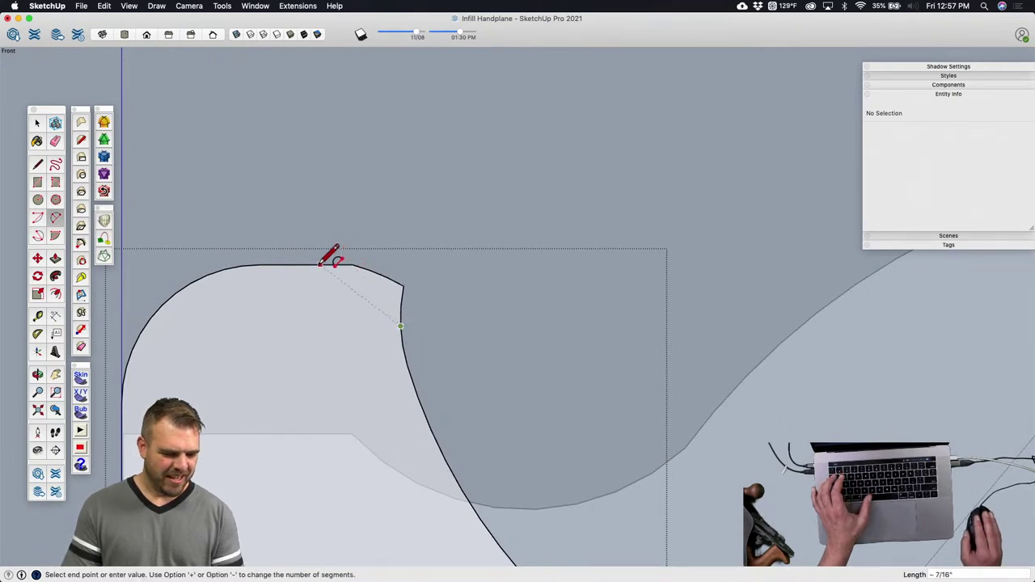
click(319, 265)
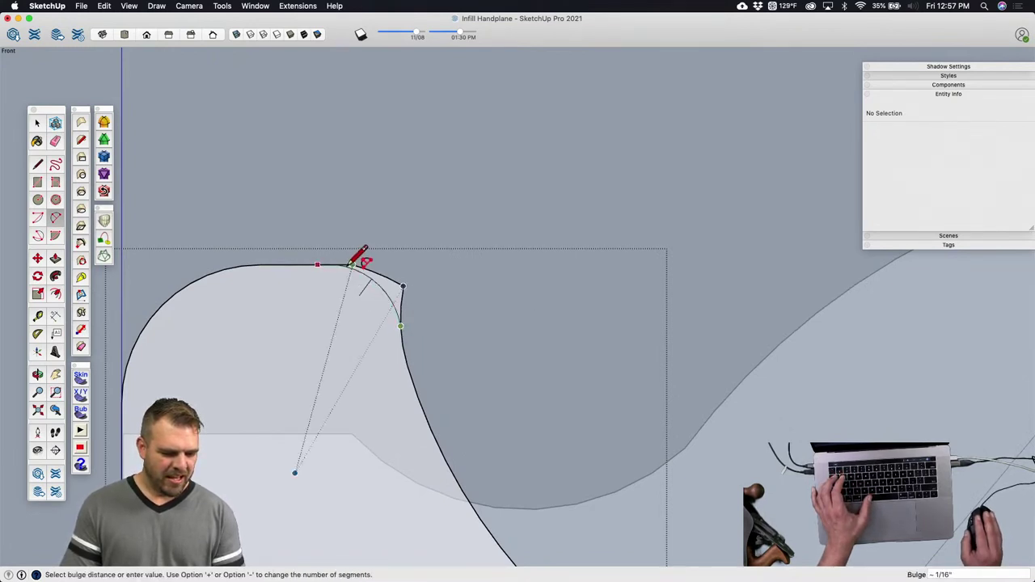
click(345, 267)
key(e)
mouse_move(418, 305)
mouse_down()
mouse_move(402, 272)
mouse_move(353, 262)
mouse_up()
key(super+z)
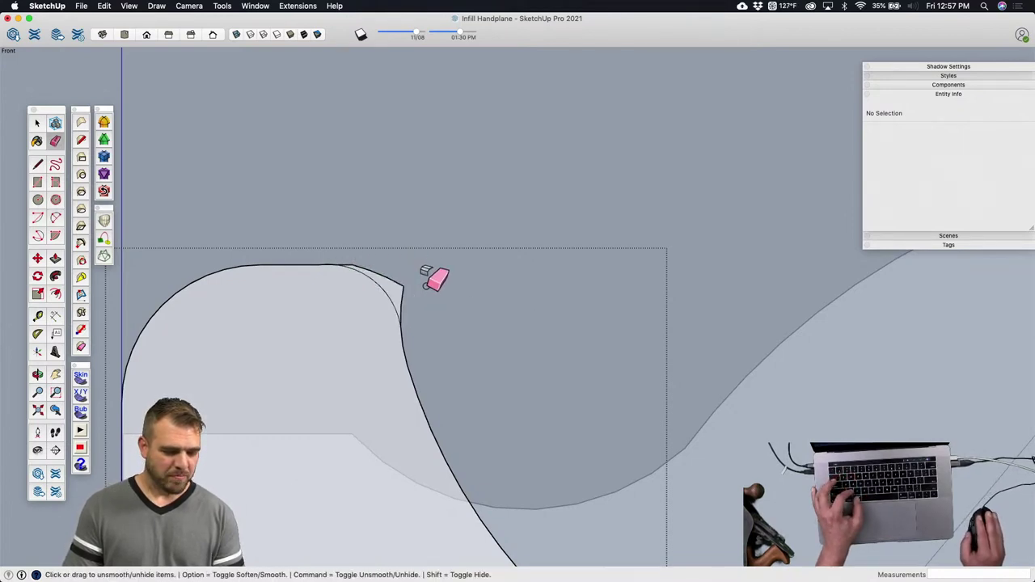
scroll(436, 292, down, 2)
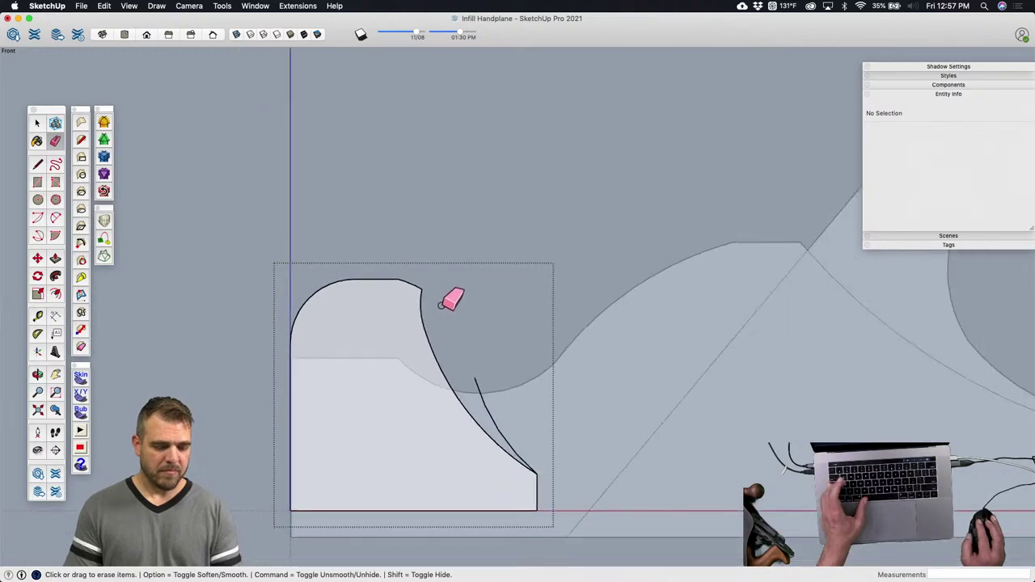
key(a)
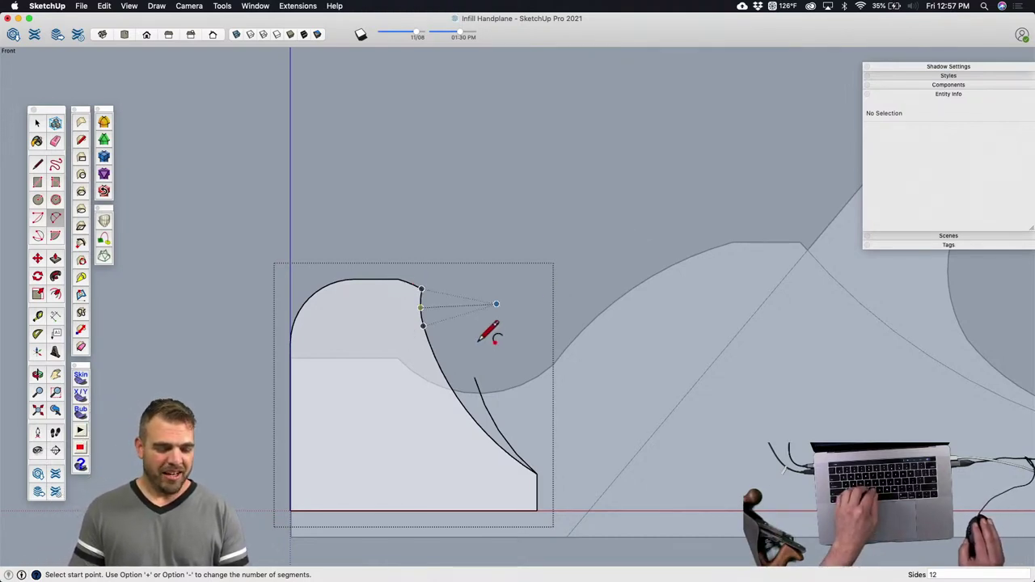
scroll(424, 312, down, 5)
scroll(437, 382, down, 3)
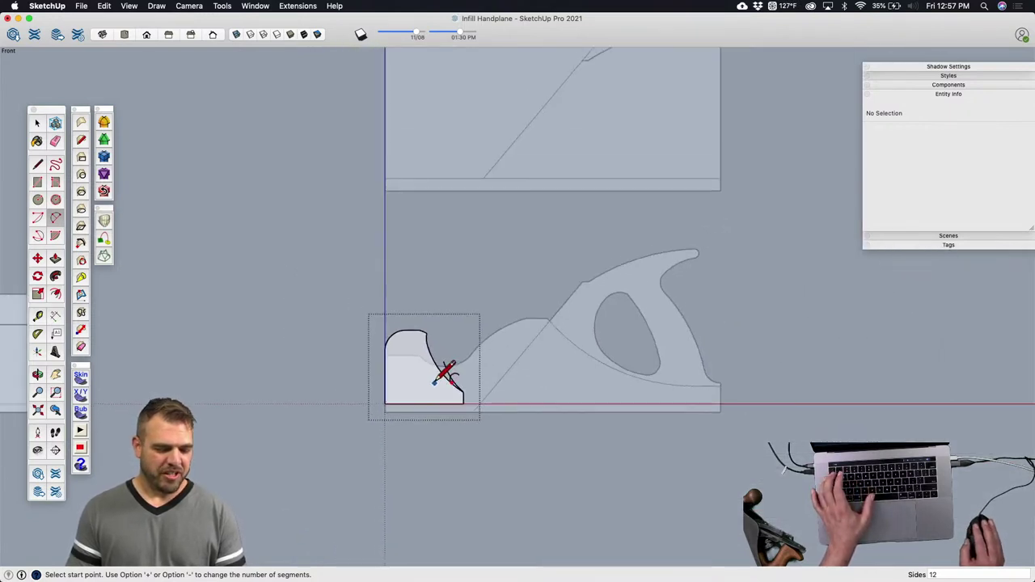
scroll(437, 343, up, 5)
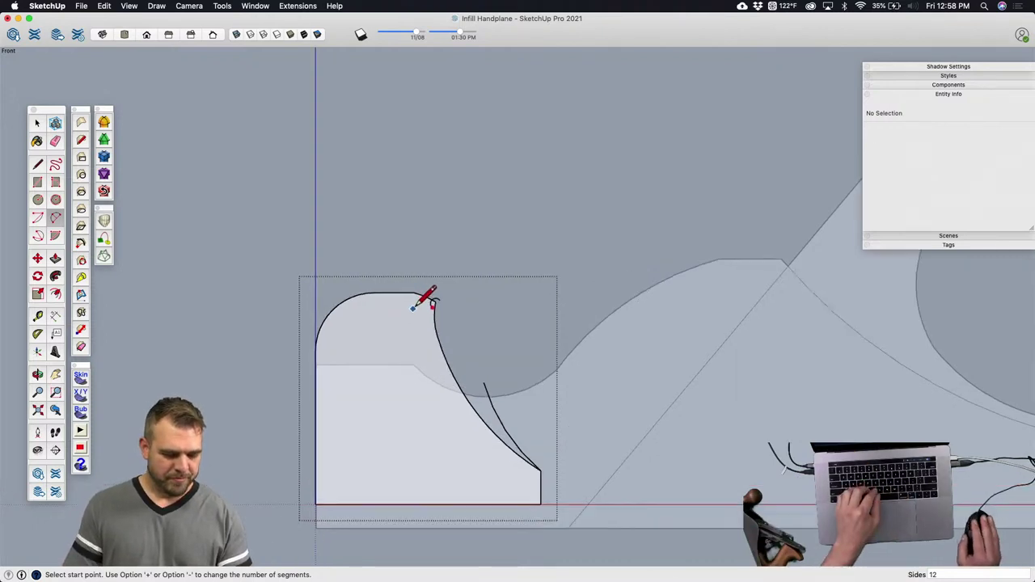
scroll(428, 296, up, 3)
Step: Move the curve's top endpoint slightly lower and check the small arc's properties
key(m)
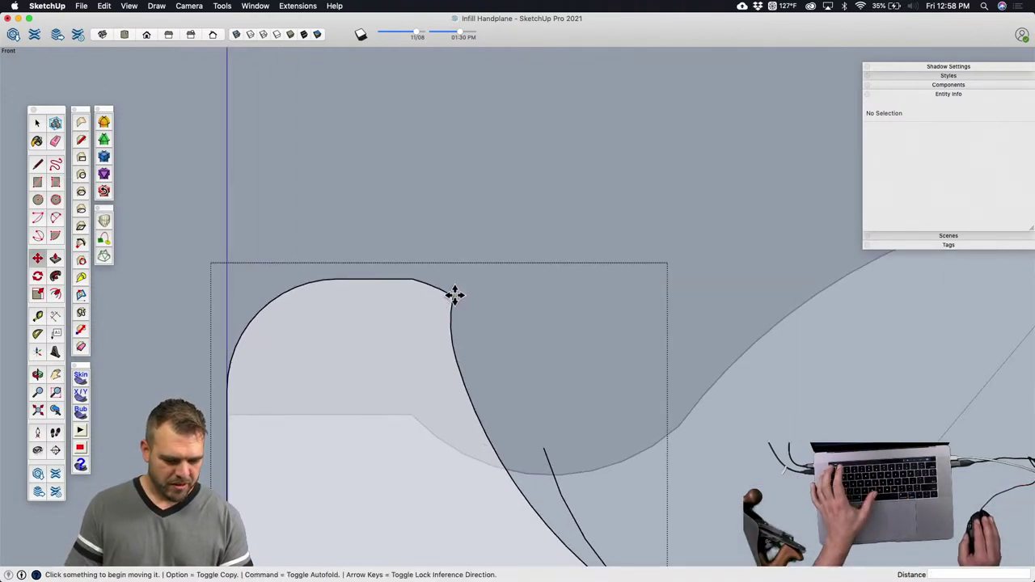
click(454, 295)
click(451, 317)
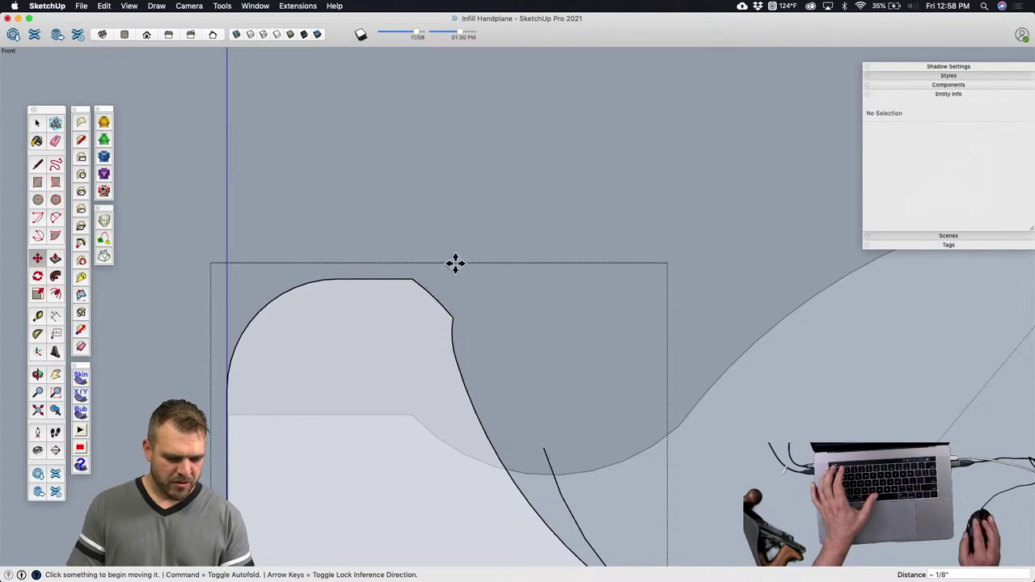
scroll(444, 258, down, 3)
key(space)
scroll(451, 303, up, 1)
click(451, 299)
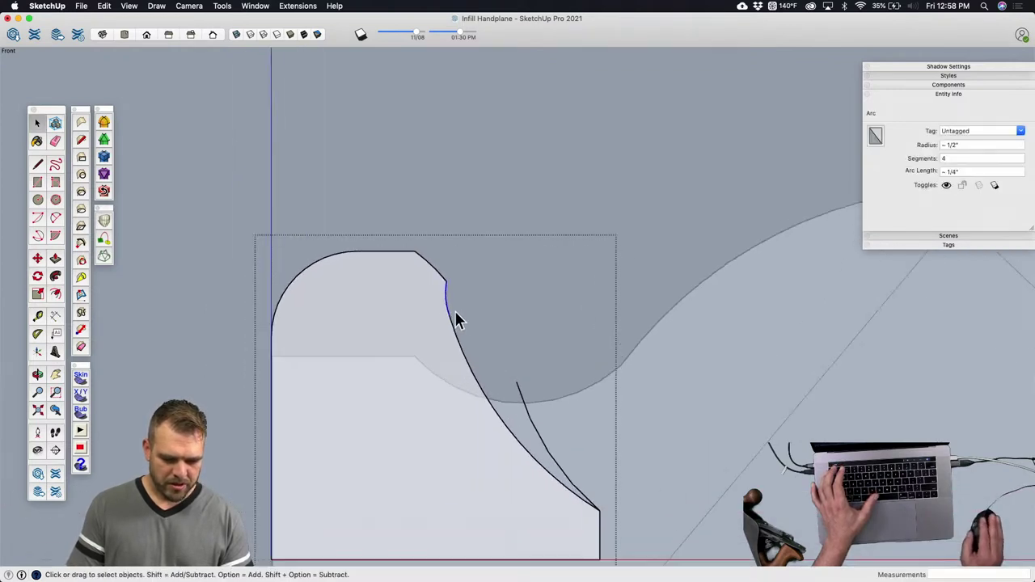
scroll(454, 299, up, 2)
click(455, 165)
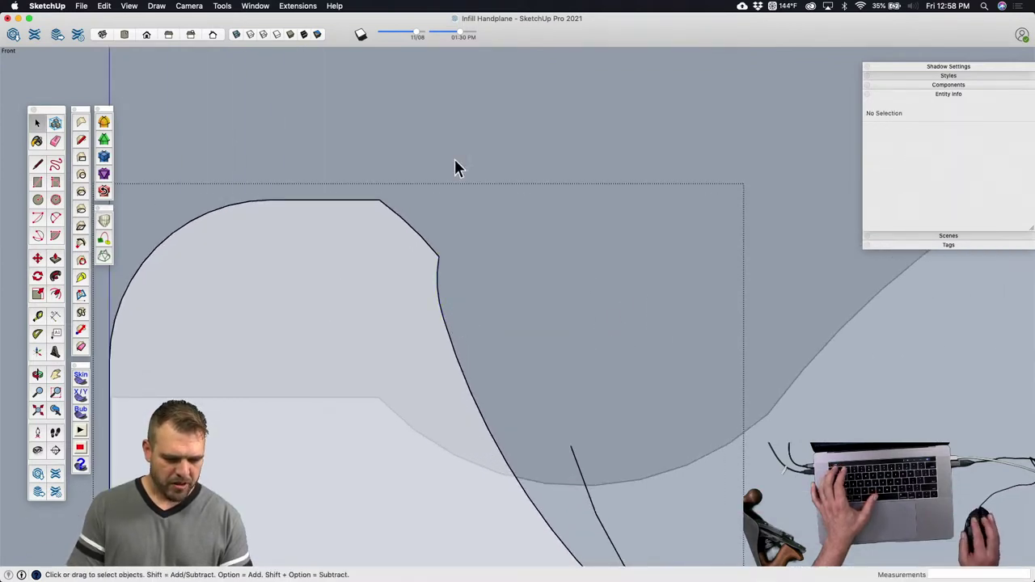
Step: Erase the stray small arc and select the profile's face
scroll(431, 142, down, 3)
scroll(468, 397, down, 2)
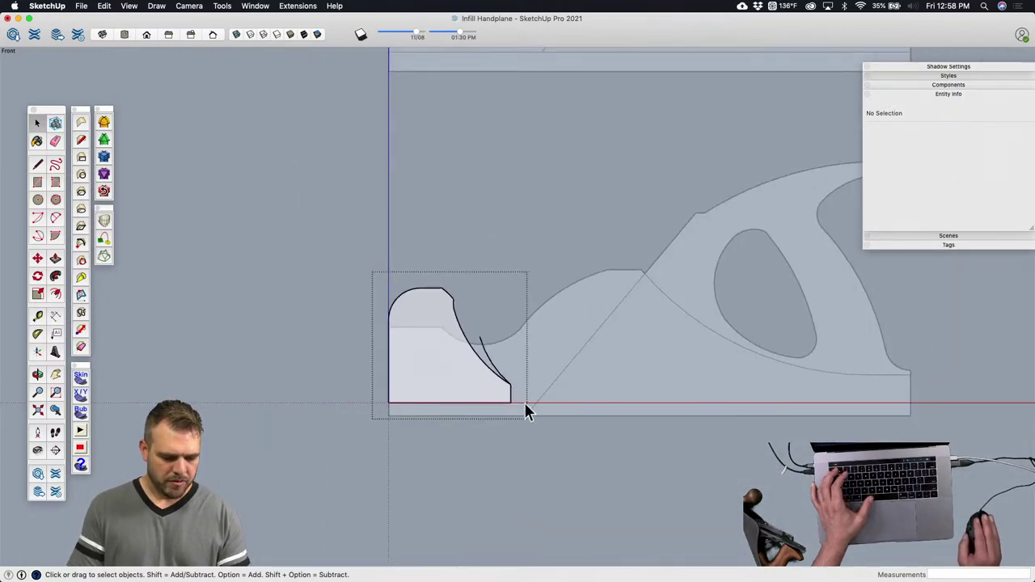
key(e)
scroll(491, 358, up, 2)
click(486, 355)
key(space)
scroll(433, 351, down, 3)
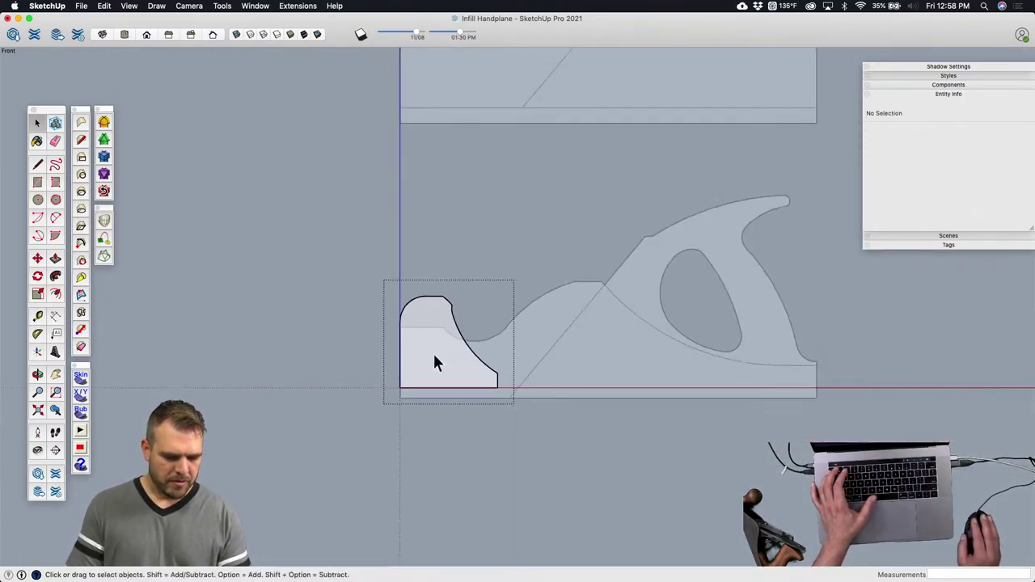
click(432, 353)
scroll(367, 375, down, 2)
scroll(404, 327, up, 2)
Step: Place a copy of the wedge profile group to the right of the original and view it in 3D
click(405, 335)
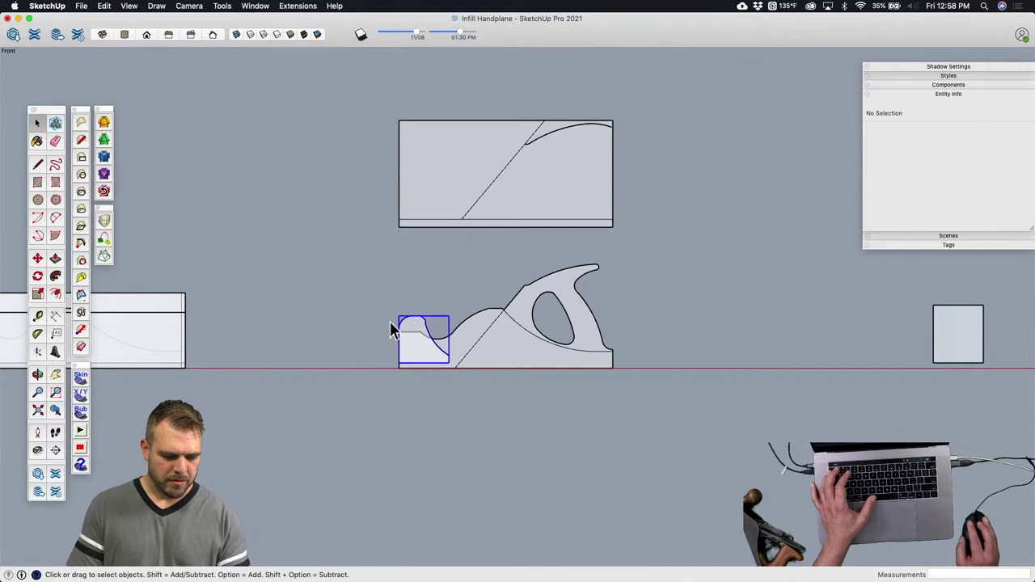
scroll(388, 347, down, 3)
key(m)
click(384, 360)
key(alt)
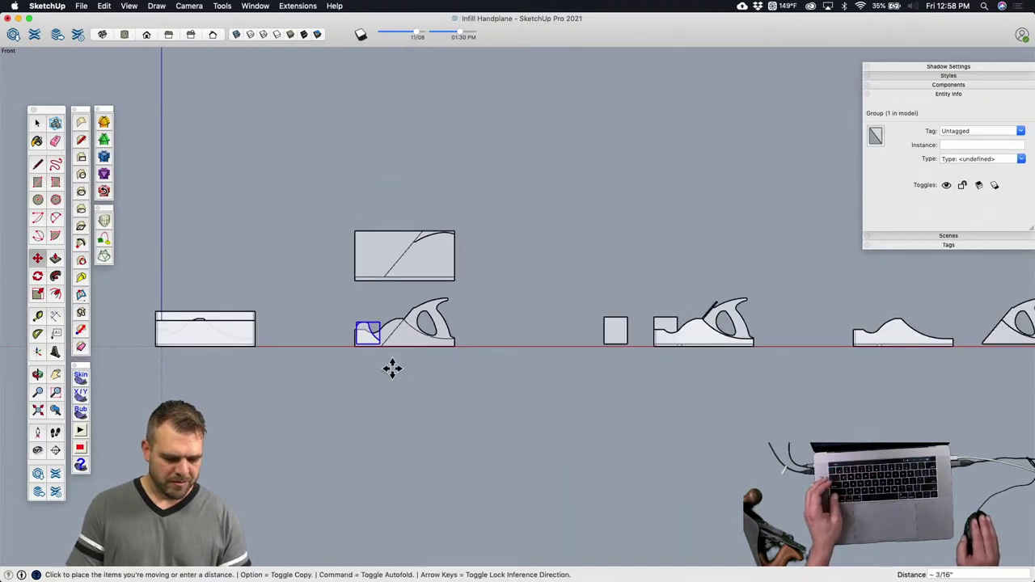
click(602, 365)
key(space)
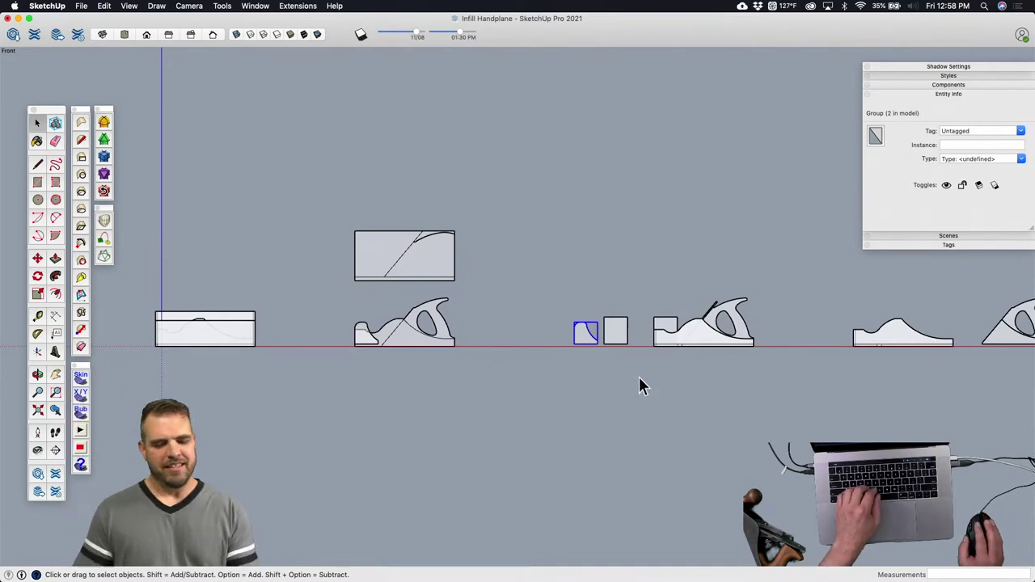
scroll(607, 340, up, 5)
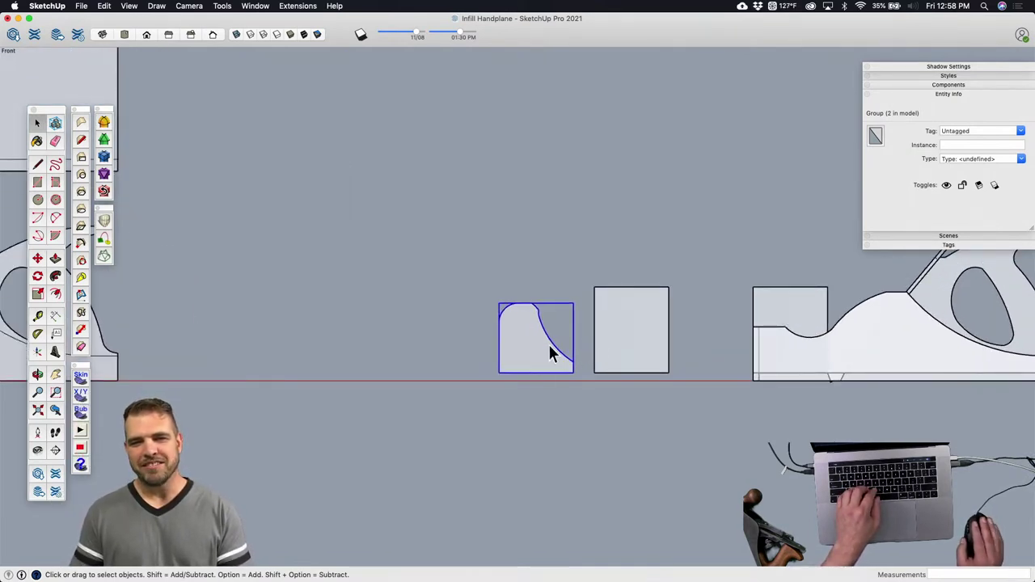
middle_drag(478, 340, 550, 377)
Step: Inside the copied group, extrude the wedge profile back into a solid
key(p)
key(space)
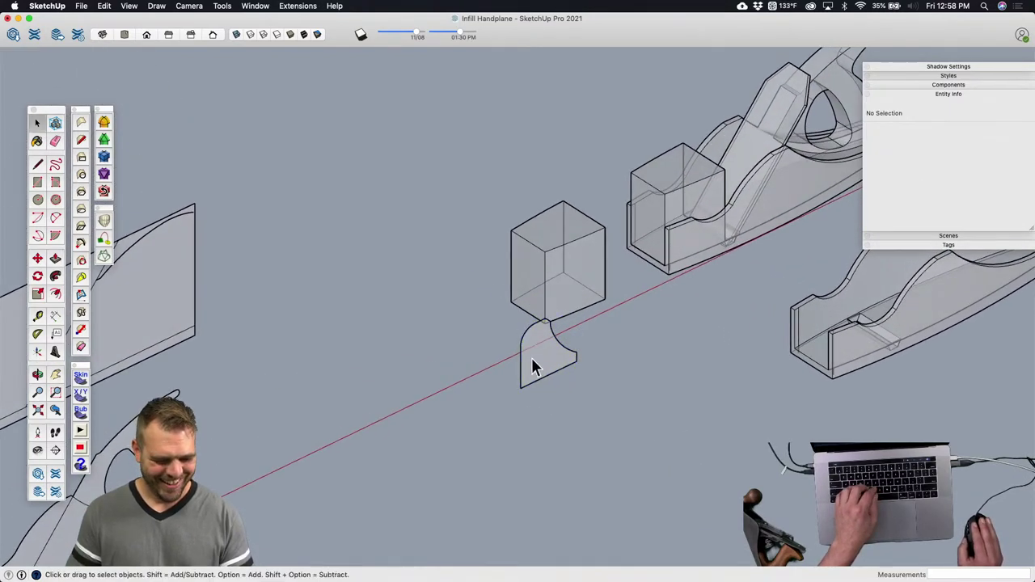
double_click(533, 367)
key(p)
drag(532, 377, 419, 322)
key(space)
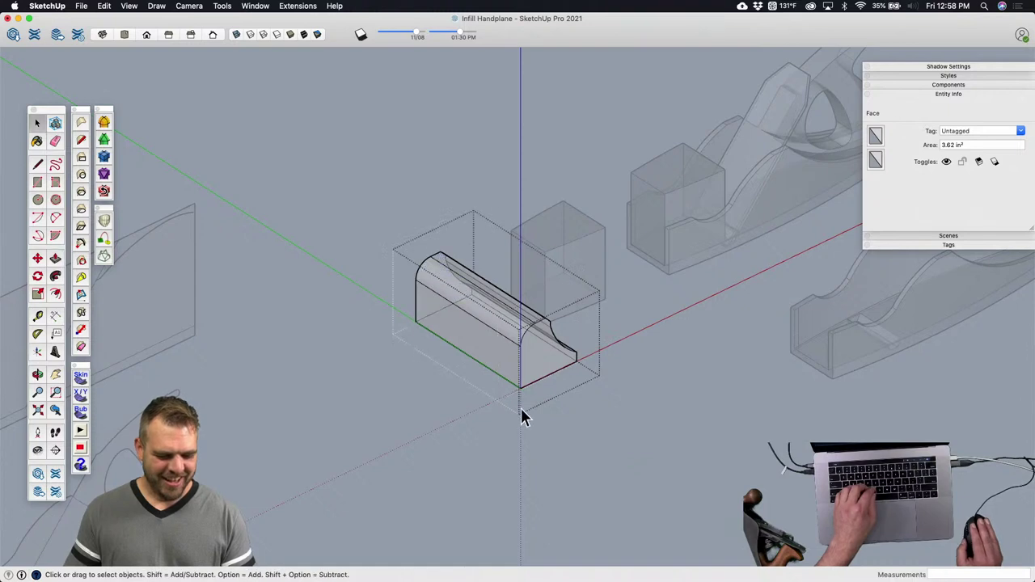
click(521, 416)
click(563, 427)
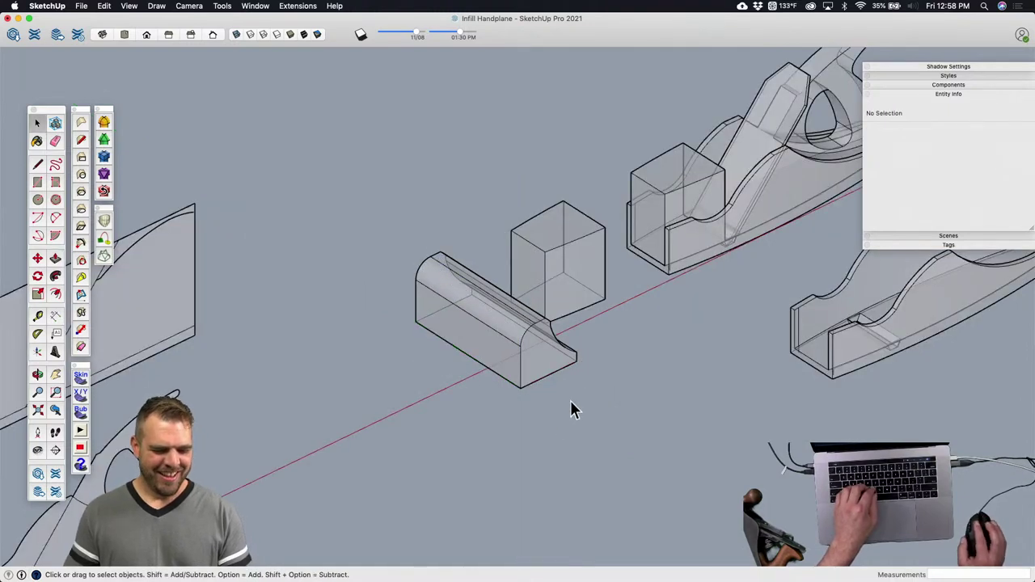
Step: Move the wedge group along the red axis until it straddles the Tote box
scroll(542, 364, up, 3)
scroll(564, 365, down, 2)
key(h)
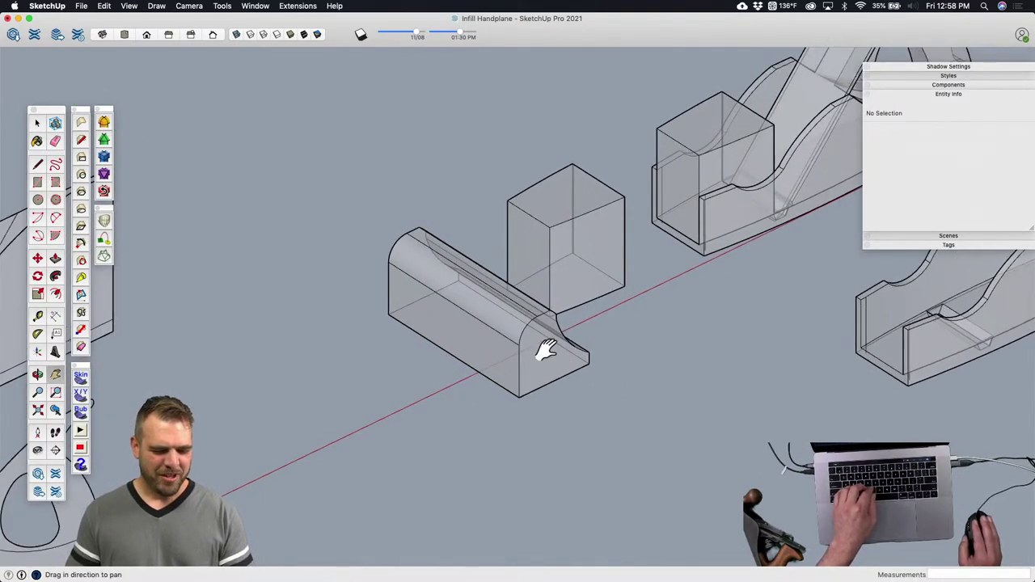
key(space)
click(540, 349)
middle_drag(536, 353, 461, 416)
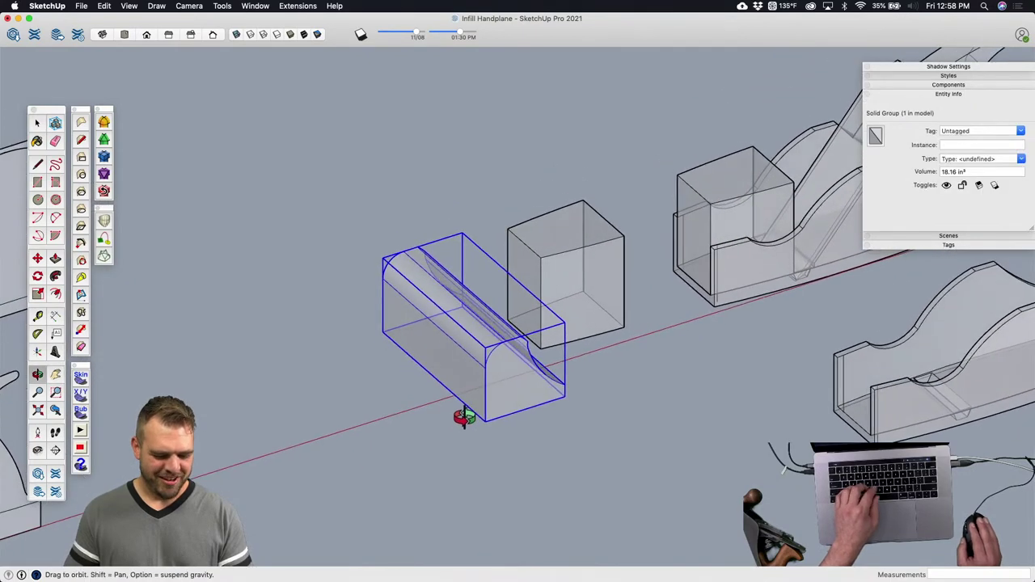
key(m)
click(483, 419)
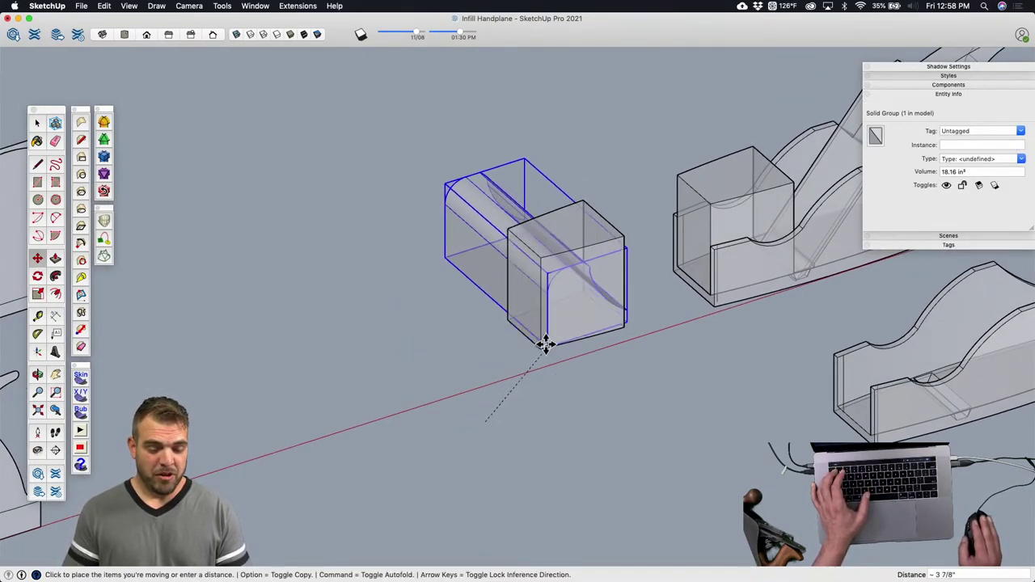
click(542, 349)
click(542, 350)
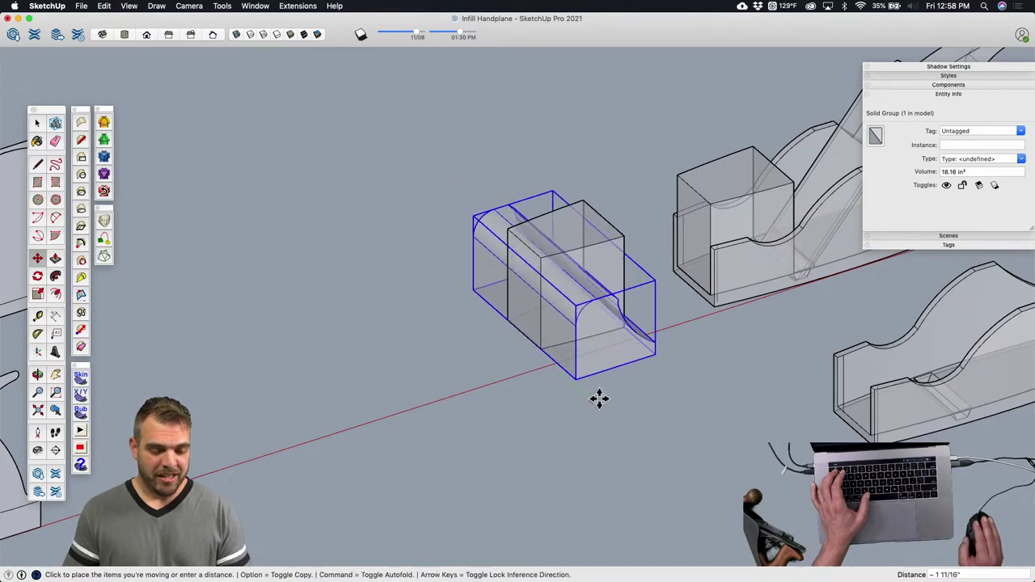
click(599, 398)
middle_drag(598, 396, 591, 343)
key(space)
Step: Select the Tote box and the wedge group in turn to check both solids
click(595, 214)
click(589, 292)
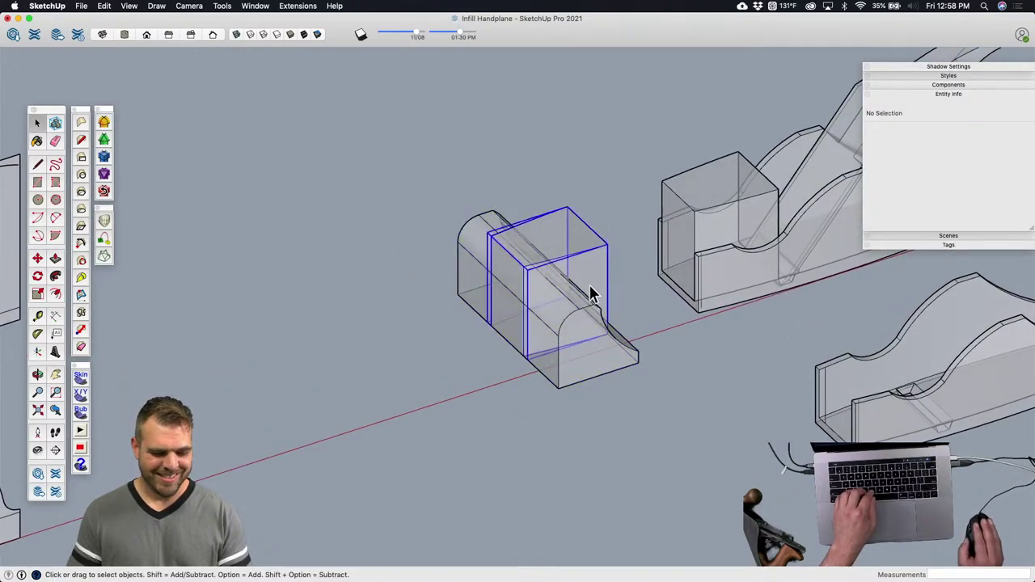
click(588, 334)
click(589, 333)
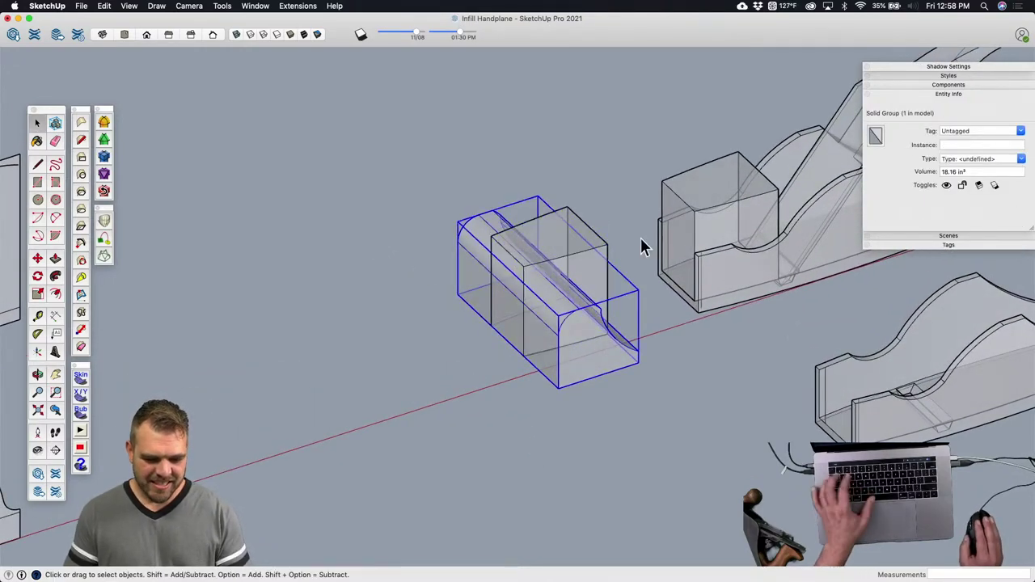
click(592, 255)
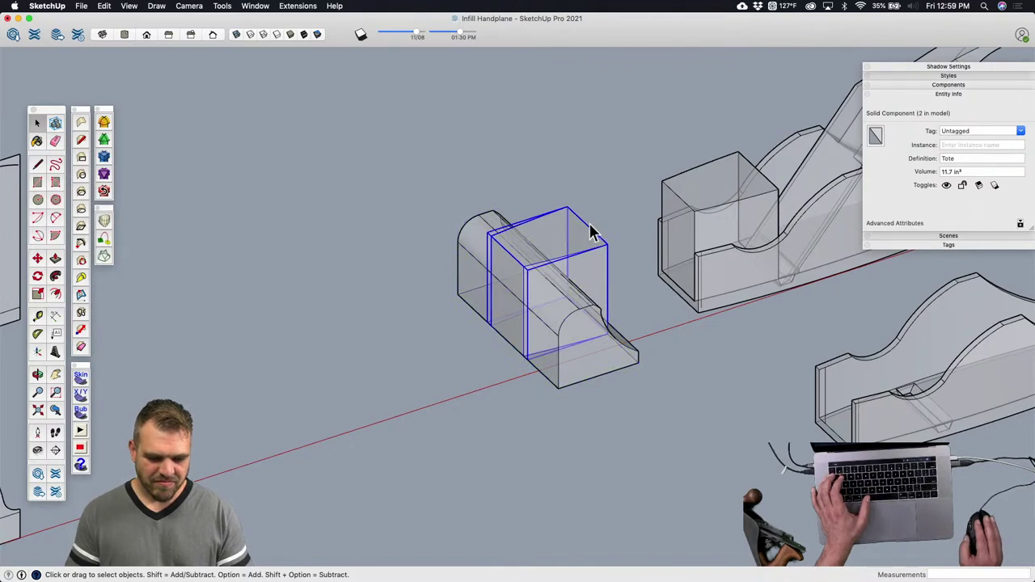
click(589, 198)
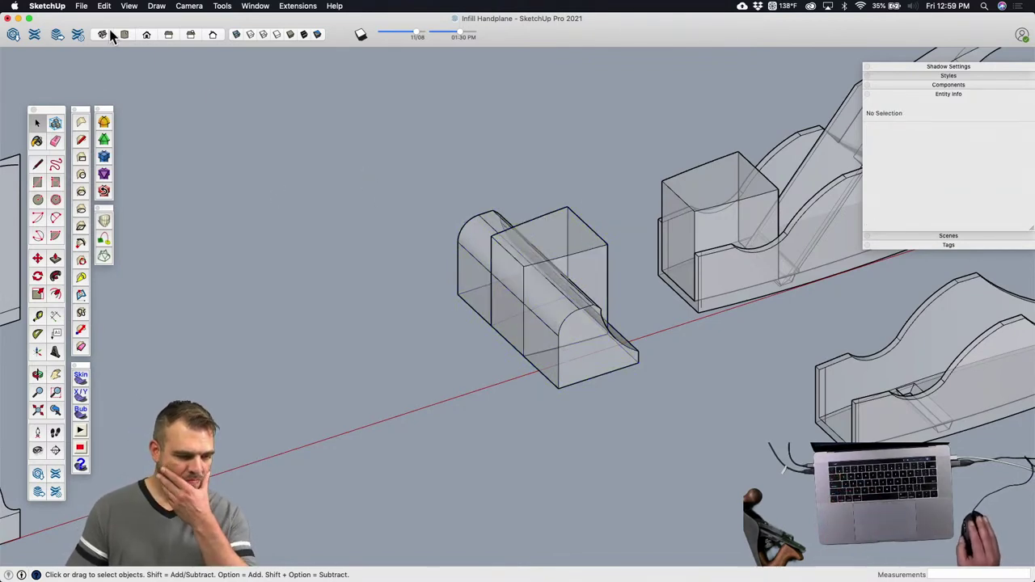
Step: Show the Solid Tools toolbar from View > Tool Palettes and dock it beside the other tools
click(129, 7)
mouse_move(195, 51)
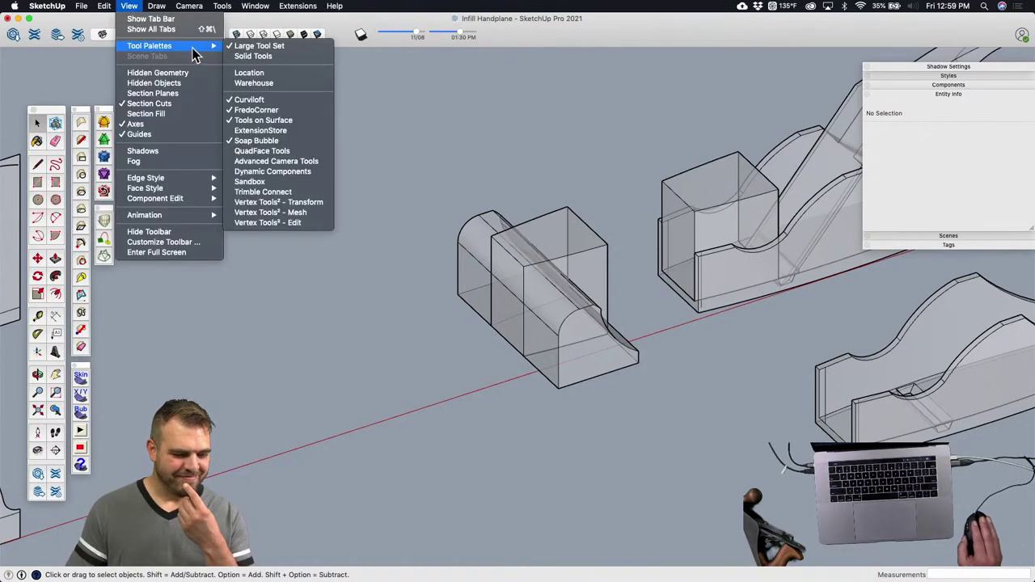
click(246, 59)
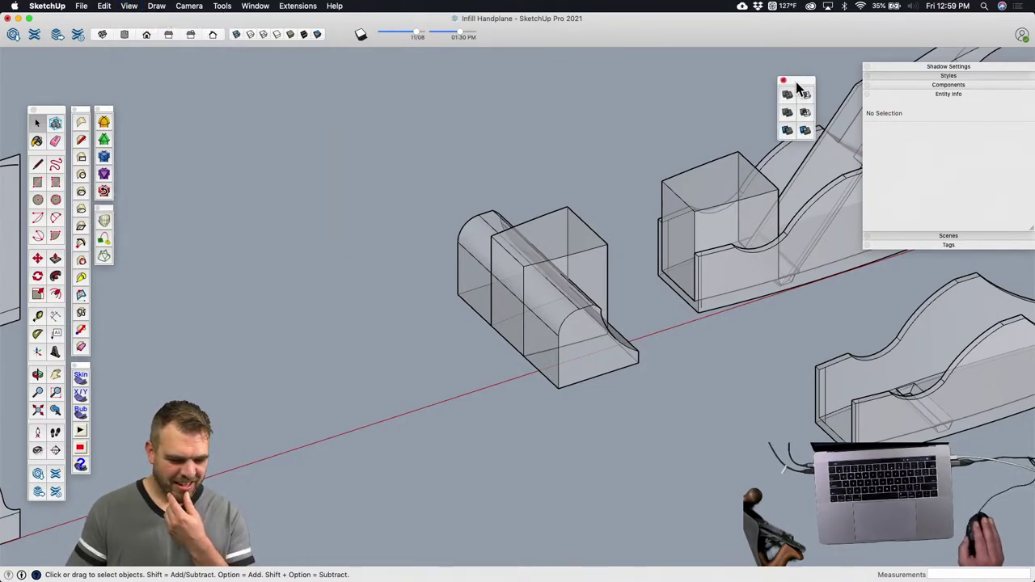
drag(808, 86, 124, 285)
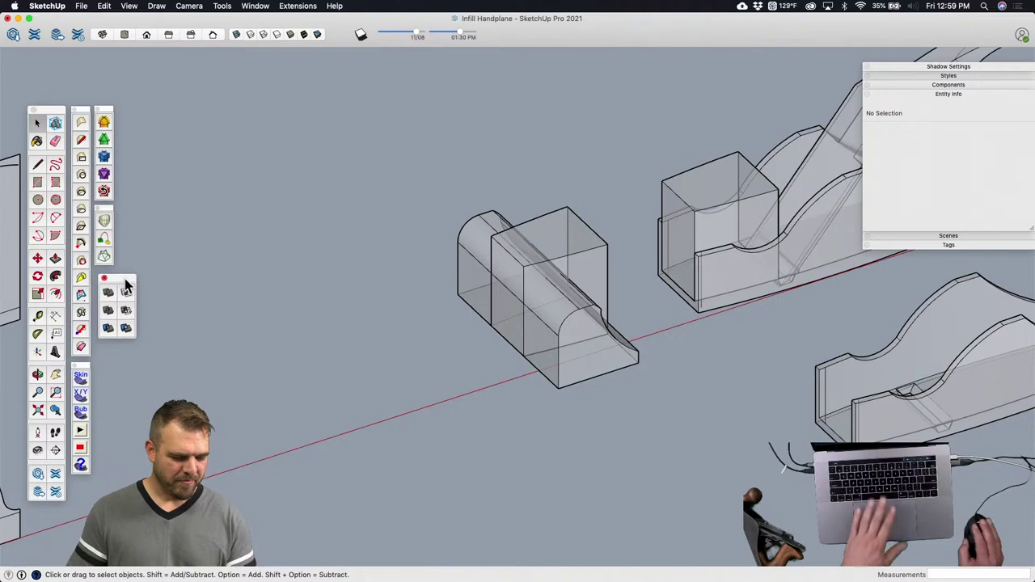
scroll(582, 295, up, 3)
Step: Turn off X-ray and intersect the wedge with the Tote box, leaving a 6.52 in³ solid
key(x)
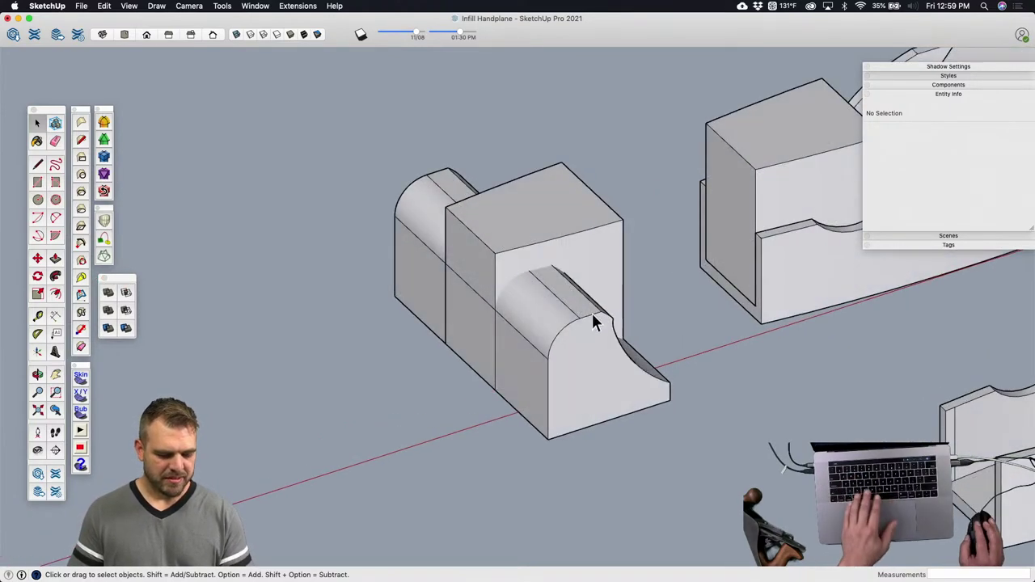
middle_drag(592, 313, 615, 362)
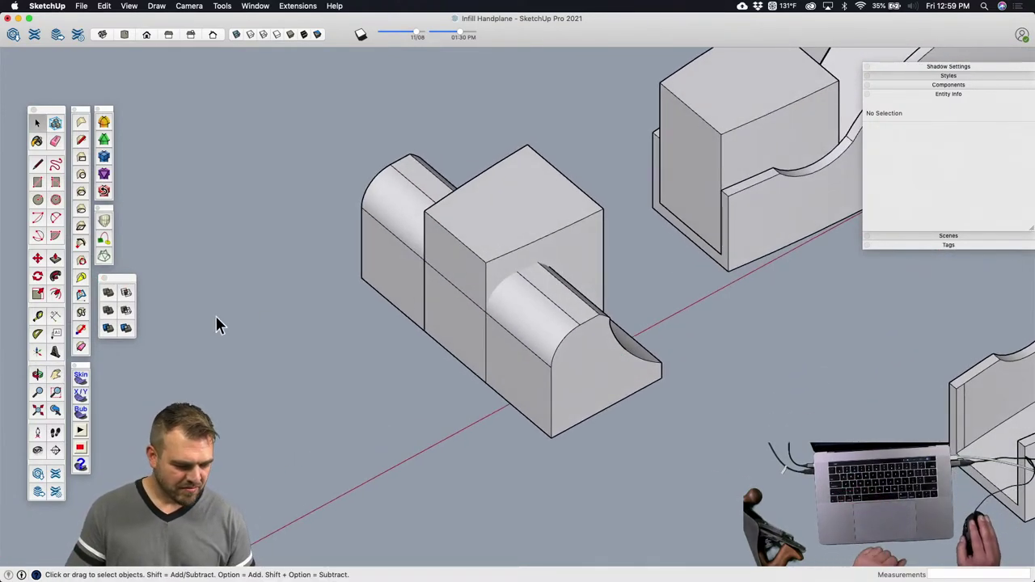
drag(458, 356, 440, 342)
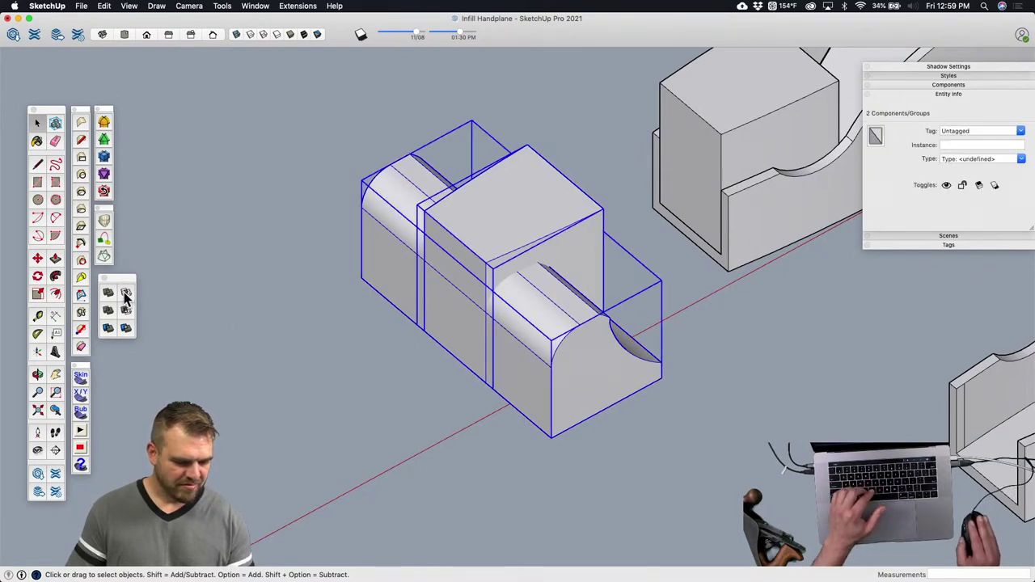
click(126, 294)
middle_drag(662, 383, 519, 382)
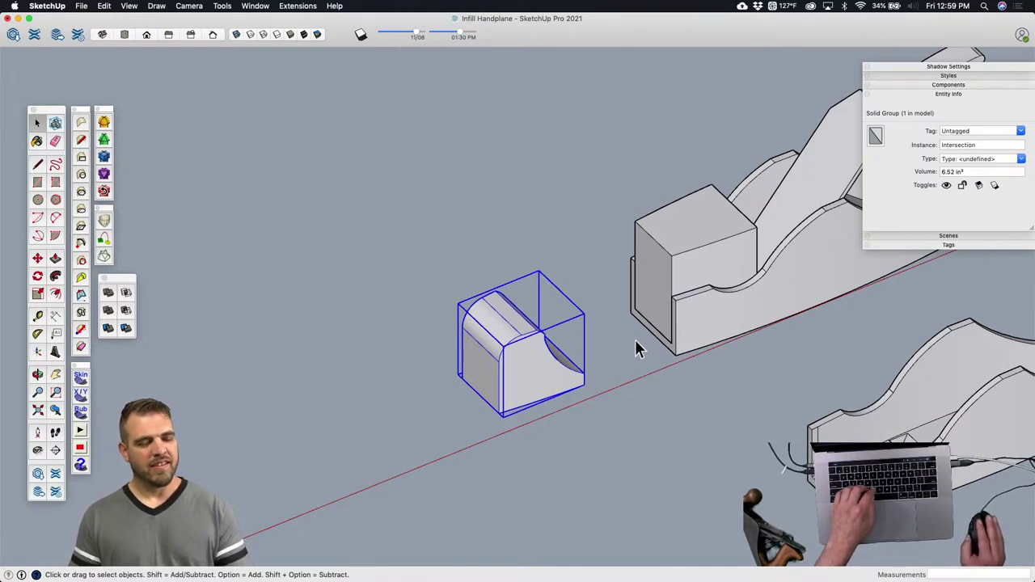
click(671, 263)
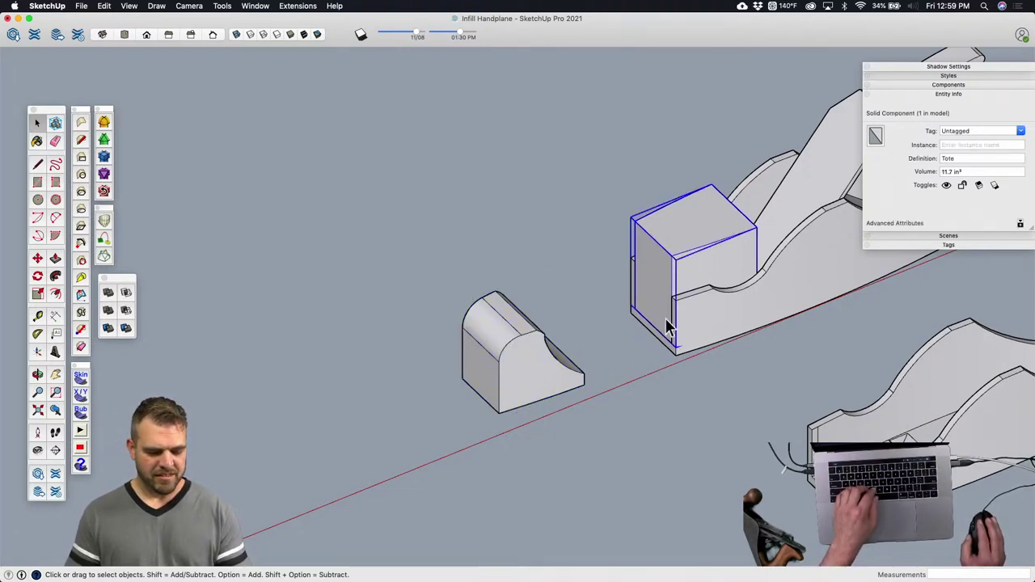
Step: Delete the Tote placeholder block and move the Intersection wedge into the plane body's slot
key(Delete)
click(528, 371)
key(m)
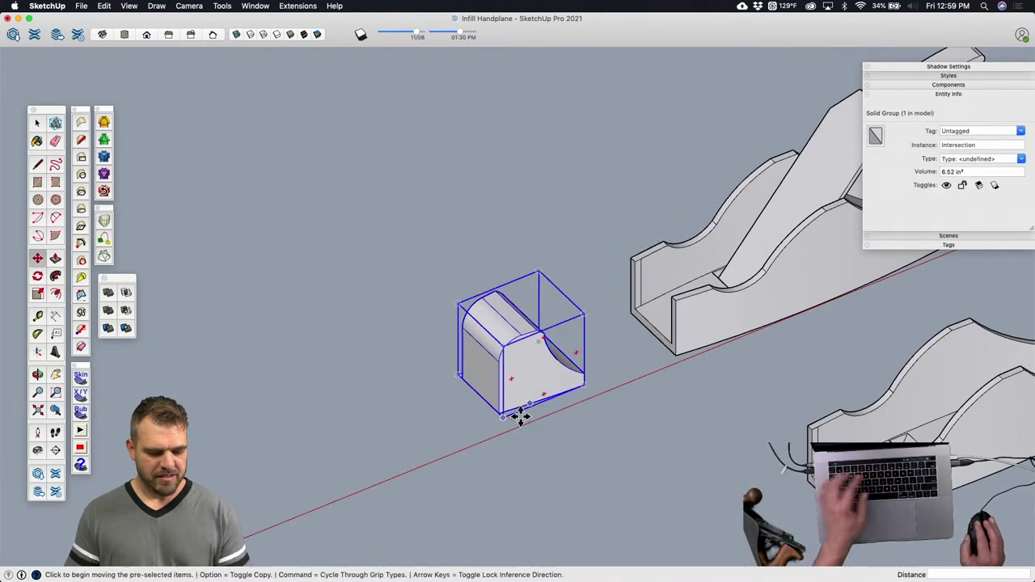
scroll(479, 400, up, 4)
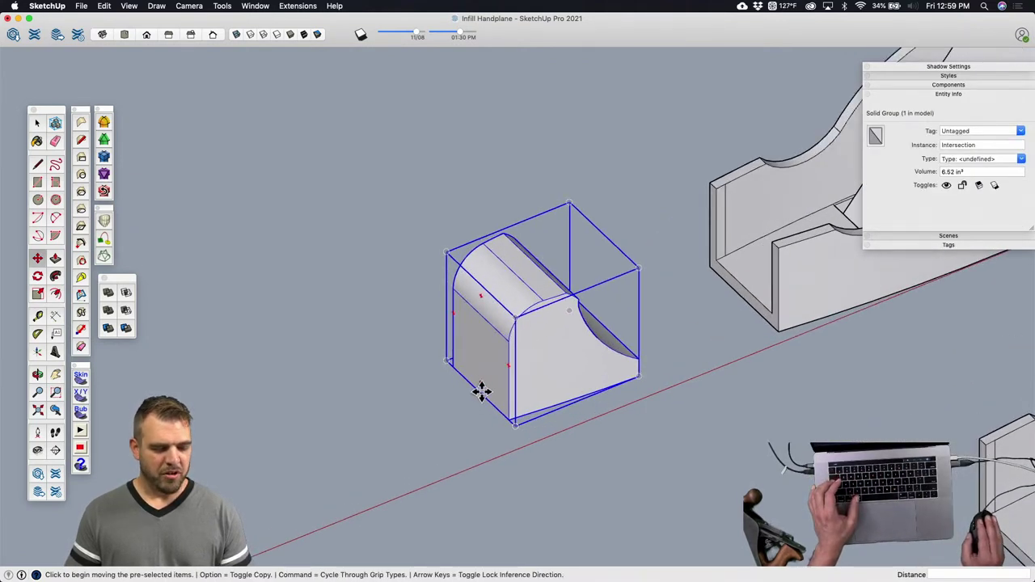
click(481, 391)
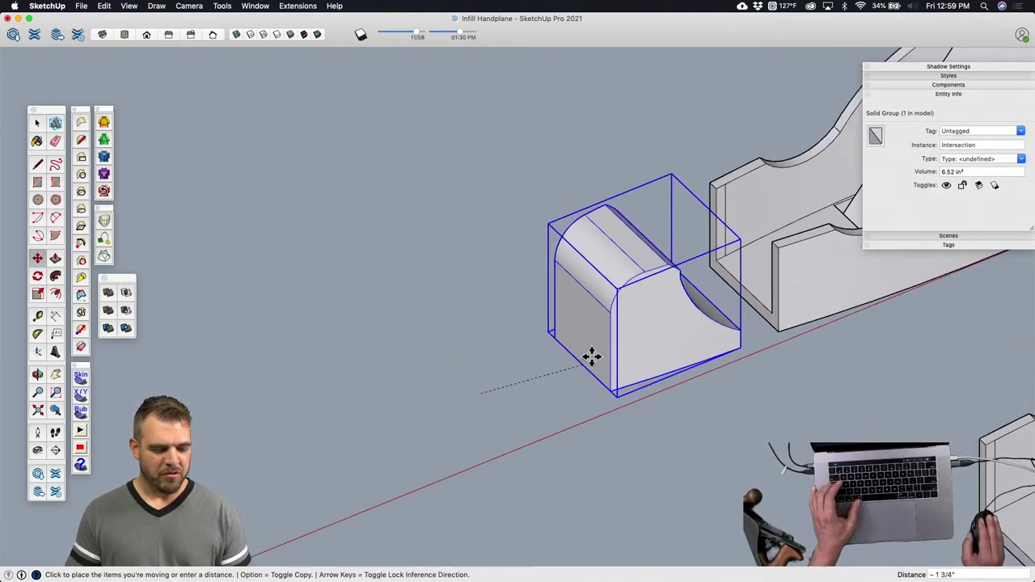
click(775, 314)
key(space)
click(662, 400)
scroll(689, 370, down, 2)
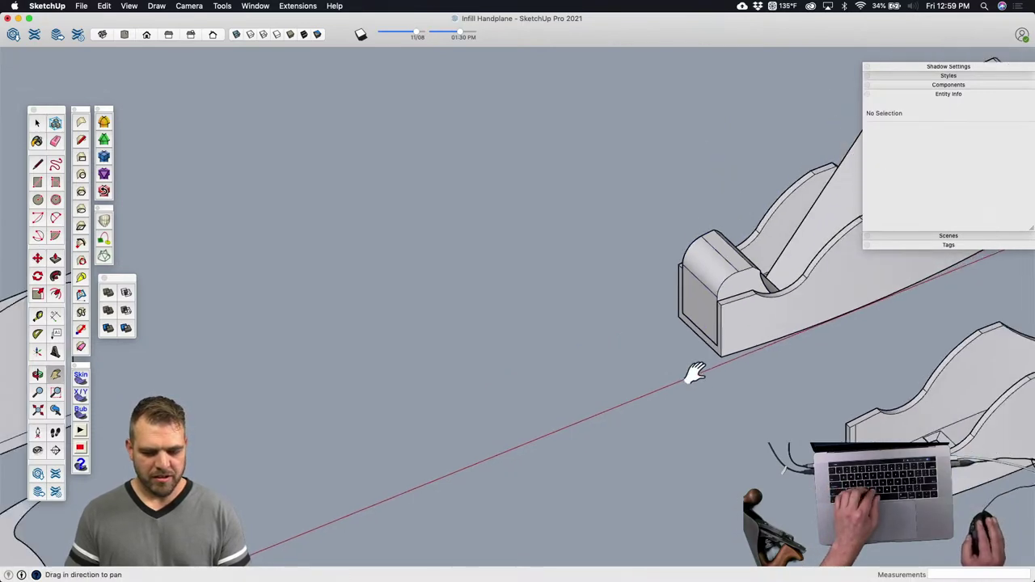
middle_drag(689, 369, 593, 366)
scroll(593, 366, down, 5)
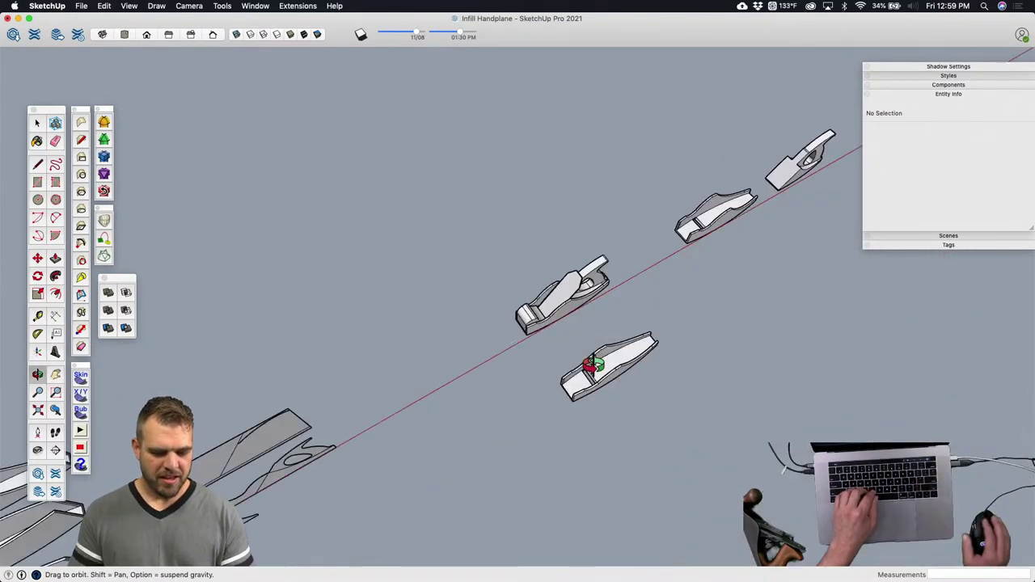
scroll(526, 365, up, 6)
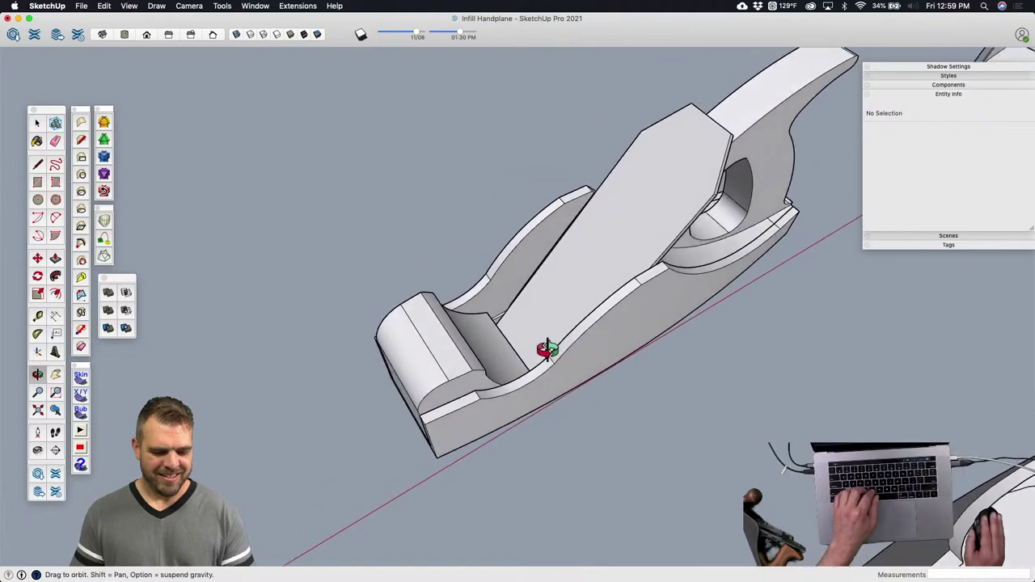
Step: Orbit and pan around the hand planes to look down into the plane body
middle_drag(548, 348, 688, 308)
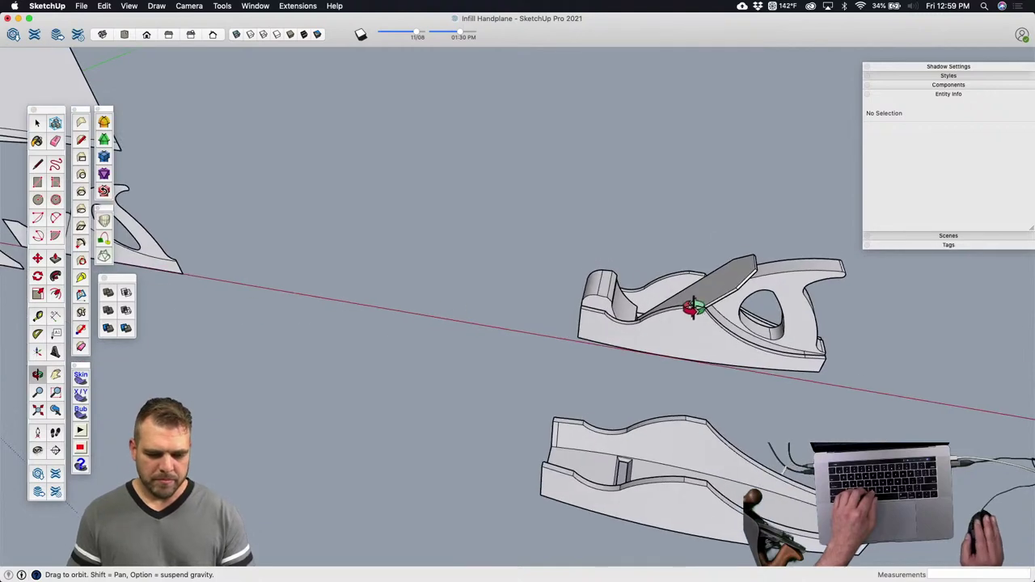
shift+middle_drag(799, 326, 629, 325)
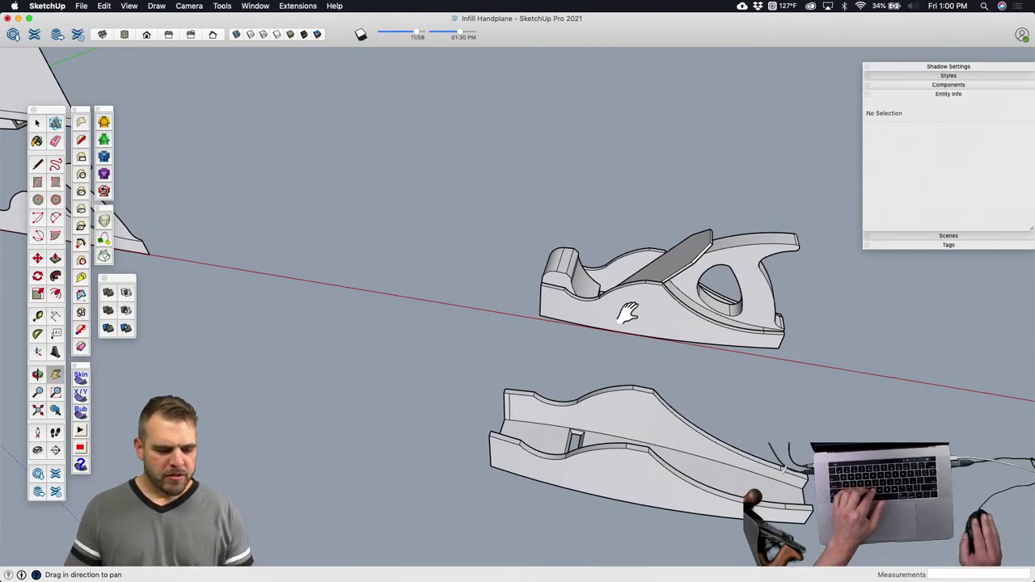
shift+middle_drag(629, 313, 623, 399)
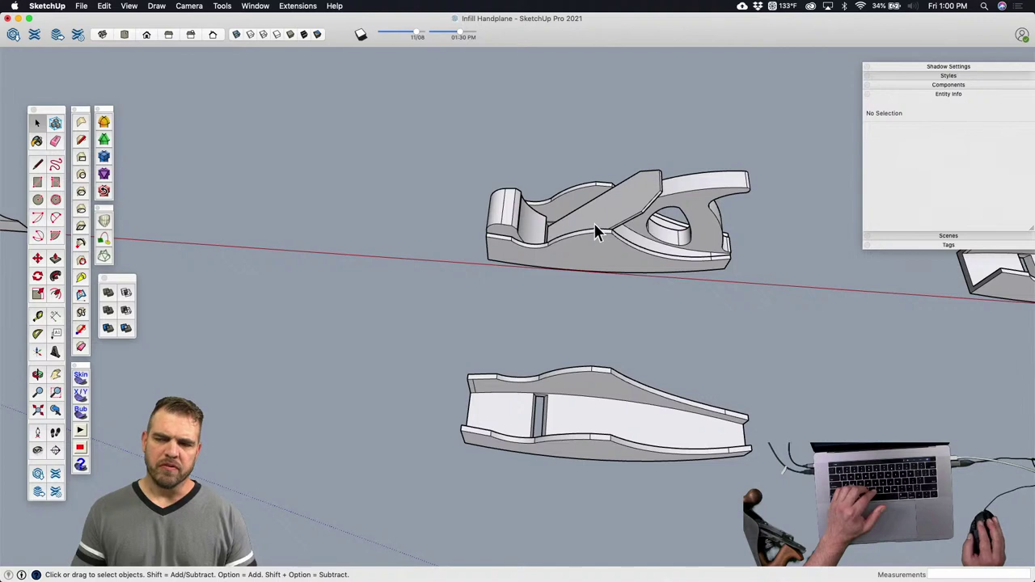
scroll(594, 238, up, 3)
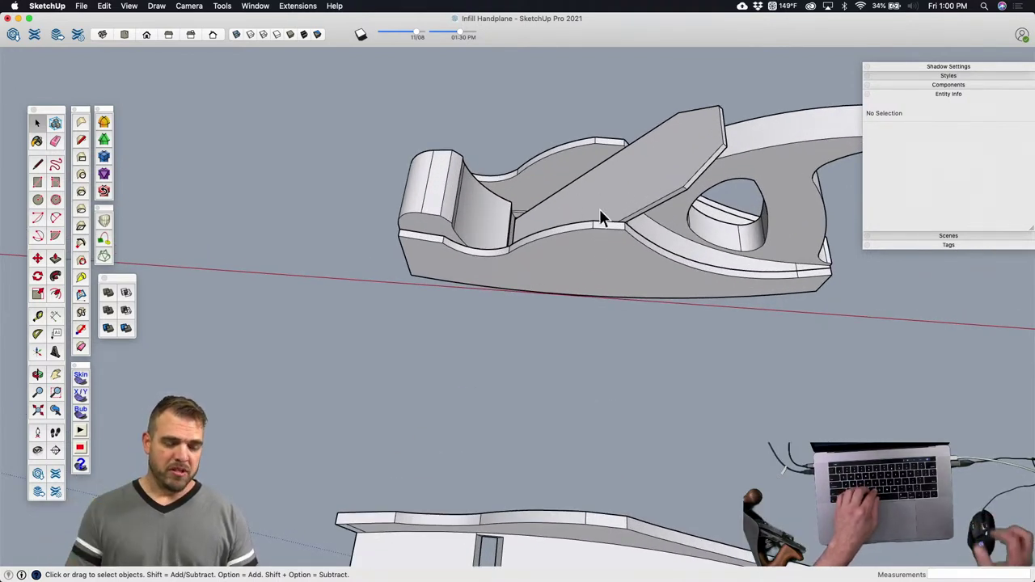
scroll(546, 227, down, 3)
middle_drag(536, 248, 333, 323)
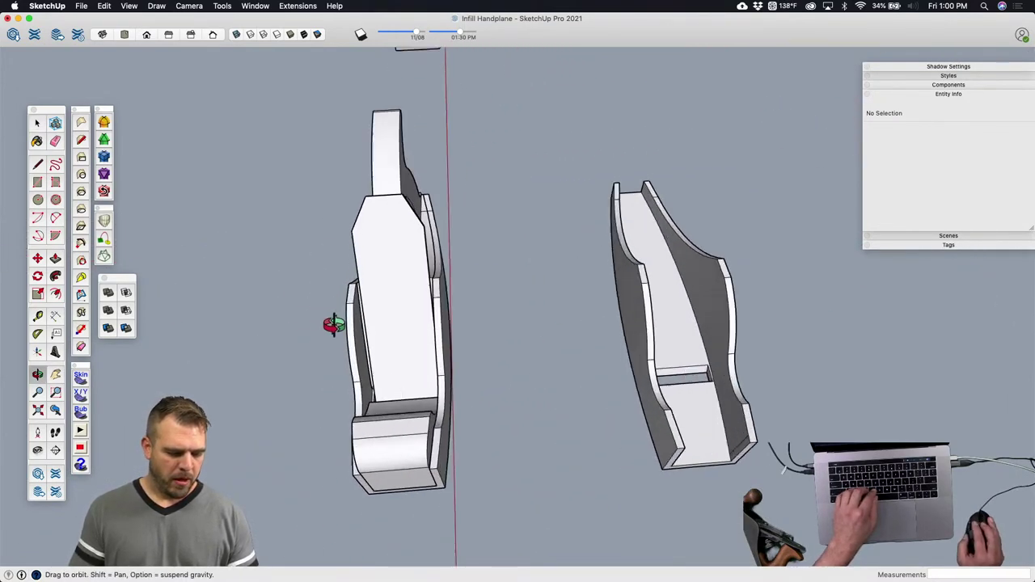
scroll(460, 243, up, 5)
mouse_move(460, 243)
middle_down()
mouse_move(571, 291)
mouse_move(509, 293)
middle_up()
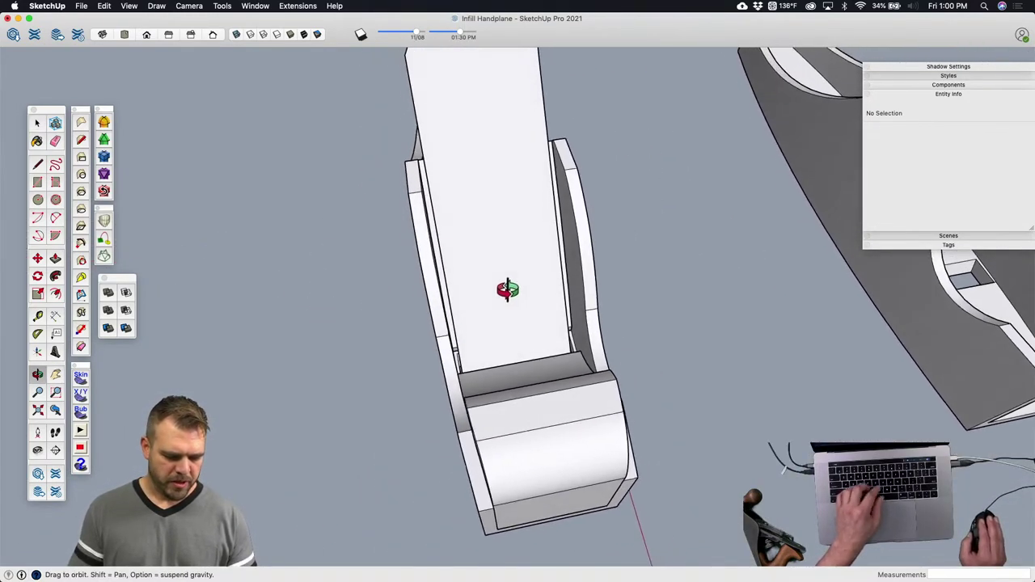
scroll(508, 293, up, 2)
Step: Draw a line across the plane body from one side wall to the other
key(l)
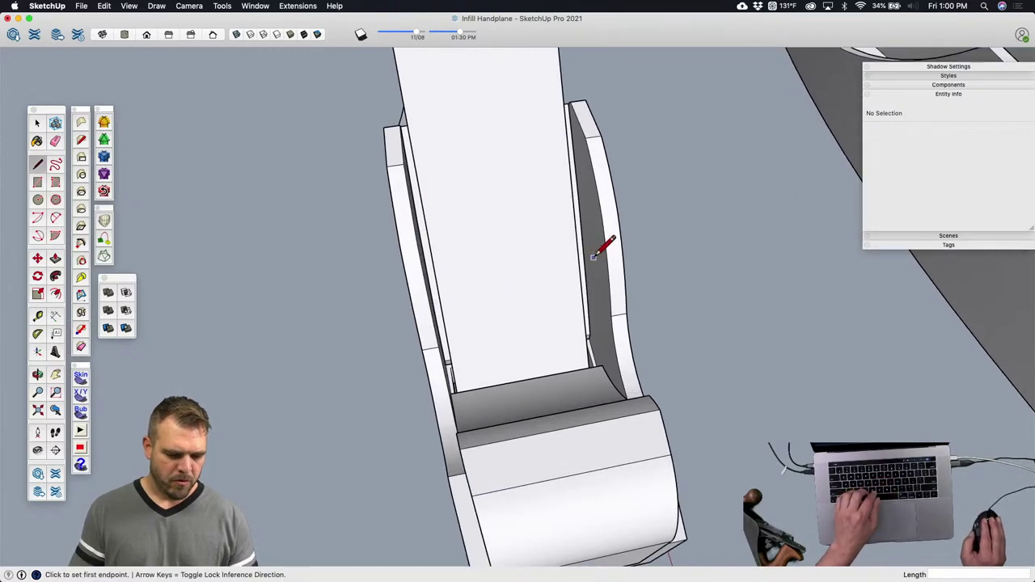
middle_drag(595, 256, 606, 275)
click(606, 275)
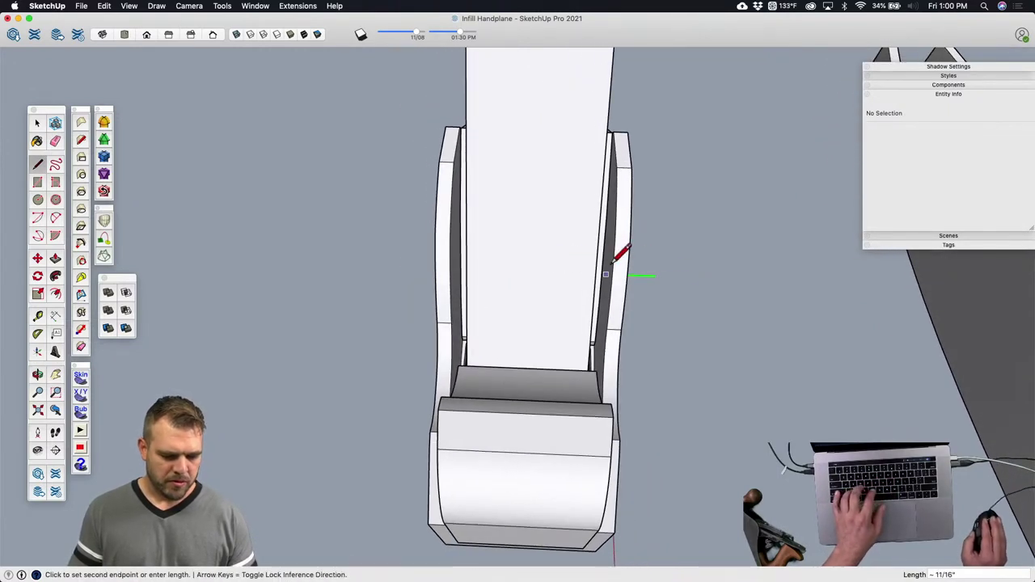
click(455, 267)
middle_drag(469, 250, 669, 286)
key(space)
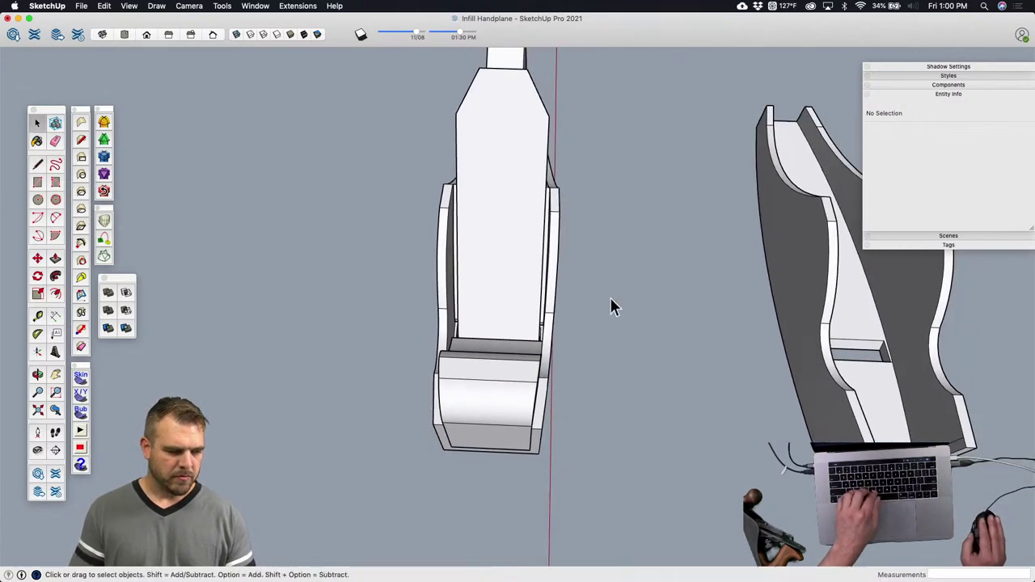
Step: Switch to the Front standard view of all the planes
middle_drag(610, 297, 540, 345)
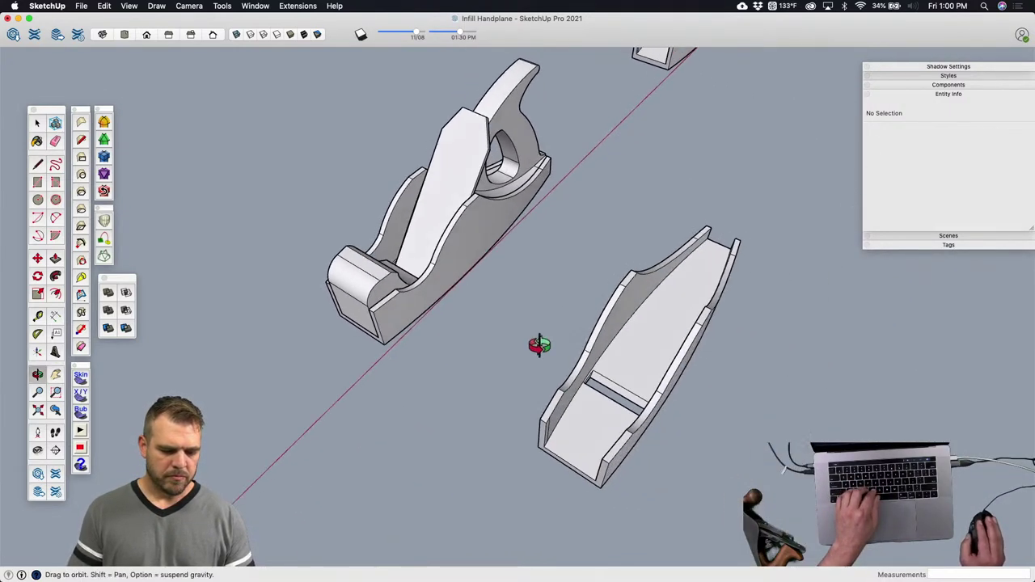
click(304, 36)
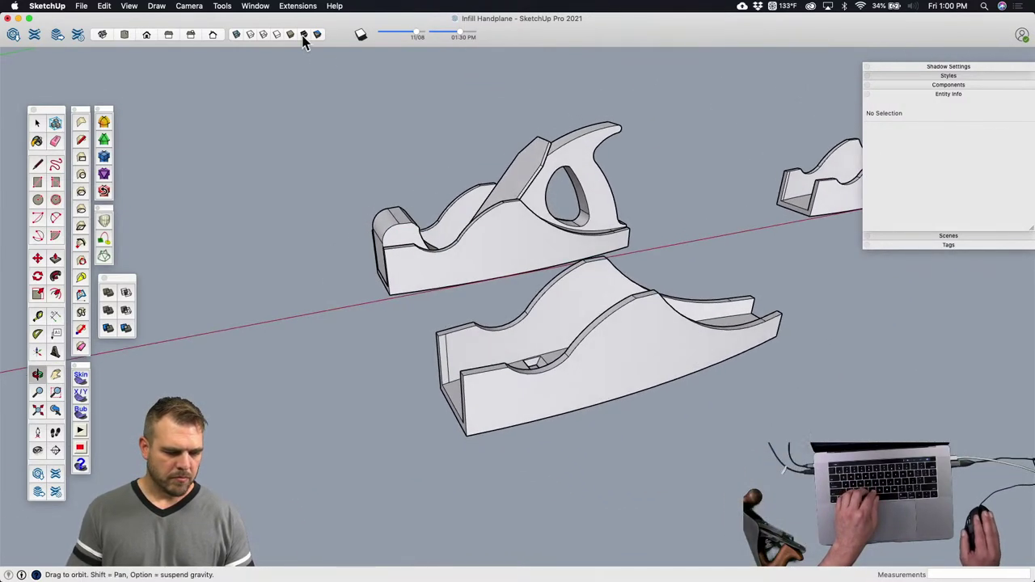
click(146, 36)
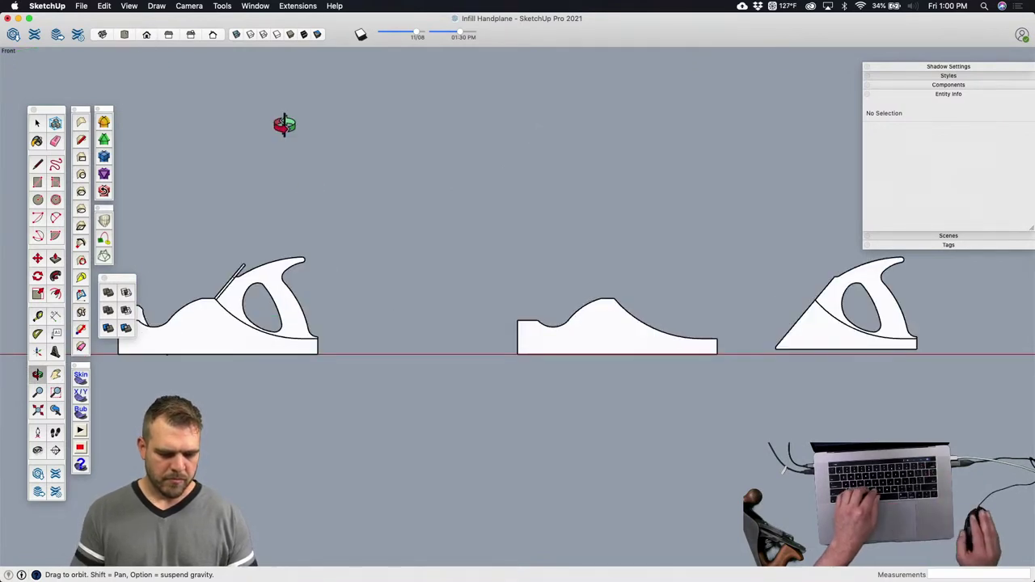
scroll(658, 370, down, 5)
shift+middle_drag(186, 368, 622, 316)
key(space)
click(642, 315)
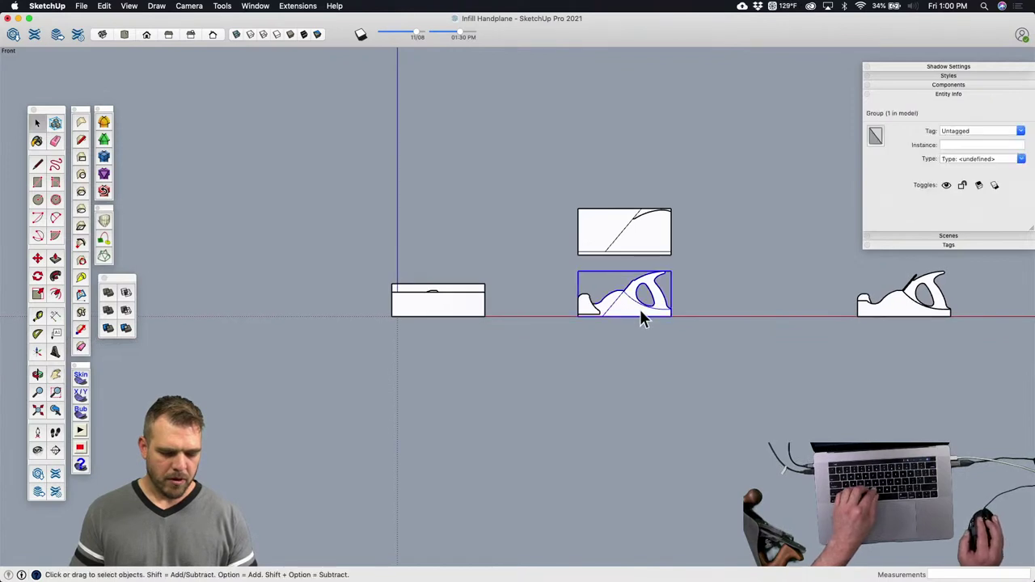
scroll(643, 301, up, 3)
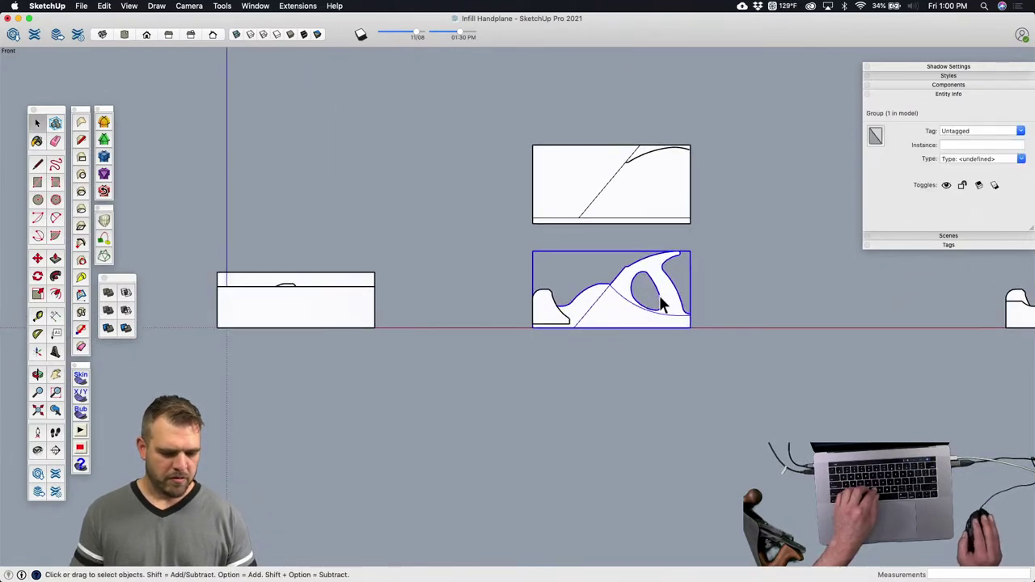
scroll(612, 301, up, 3)
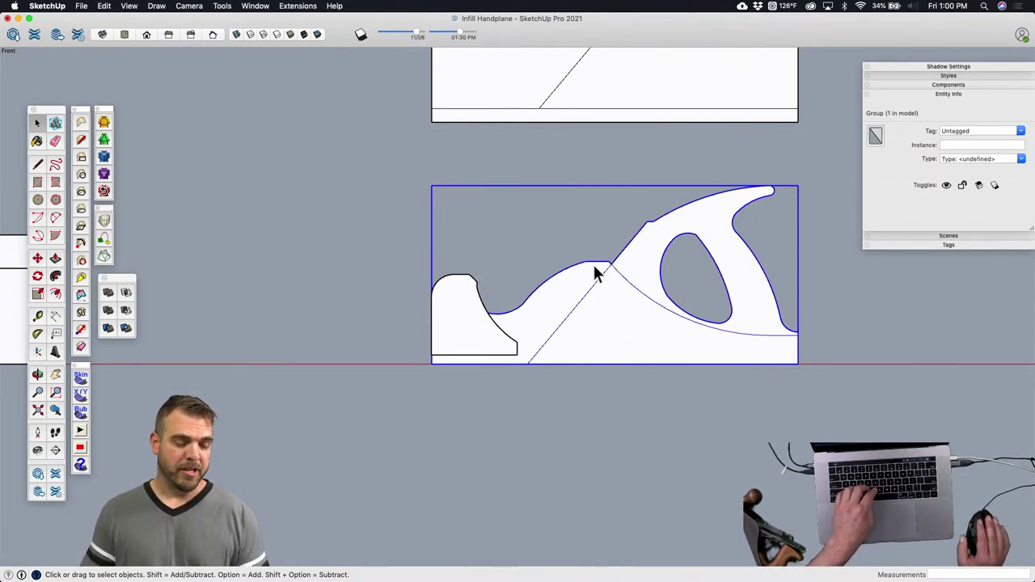
scroll(593, 287, up, 5)
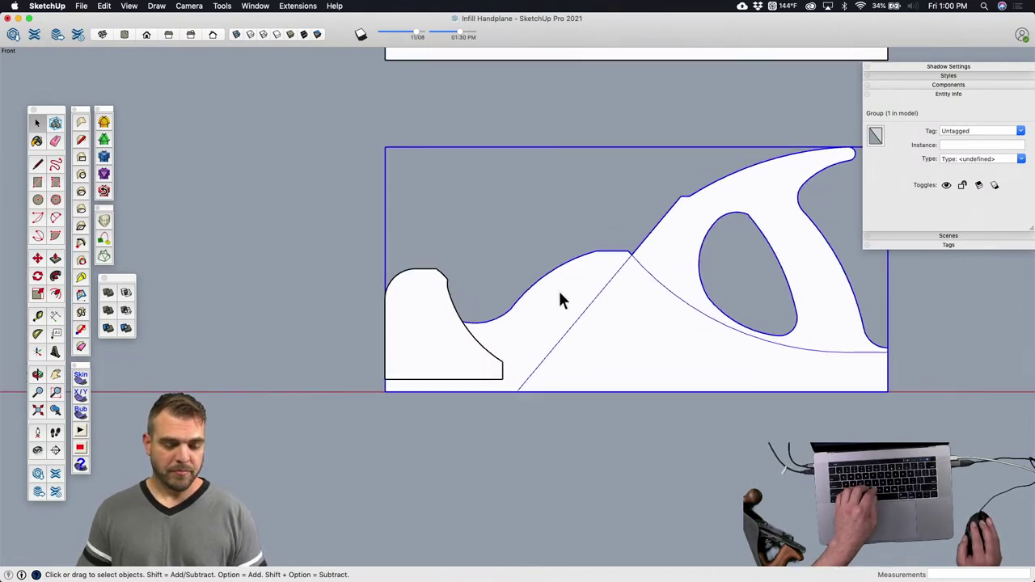
mouse_move(590, 299)
shift+middle_down()
mouse_move(518, 245)
mouse_move(533, 240)
shift+middle_up()
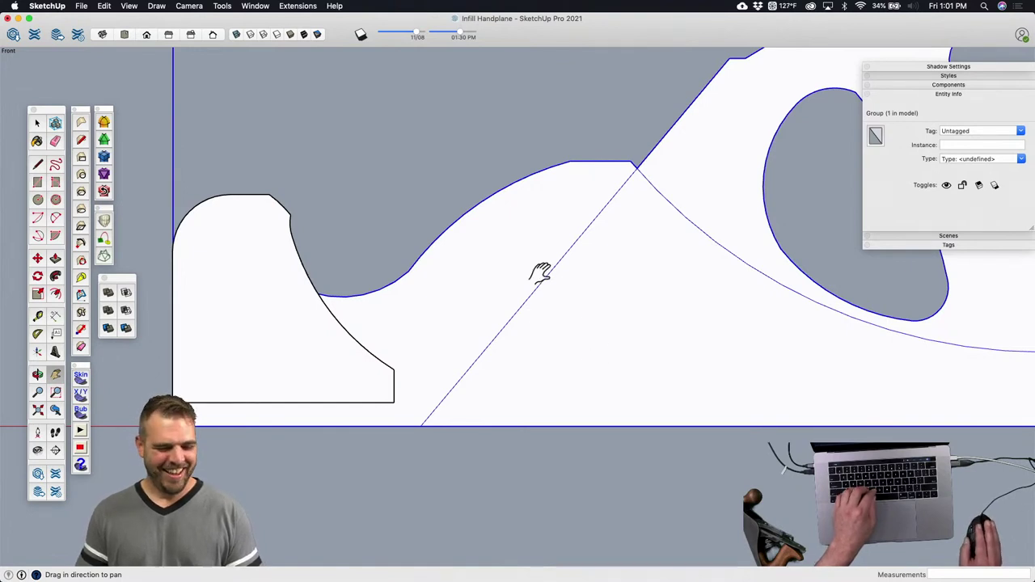
key(space)
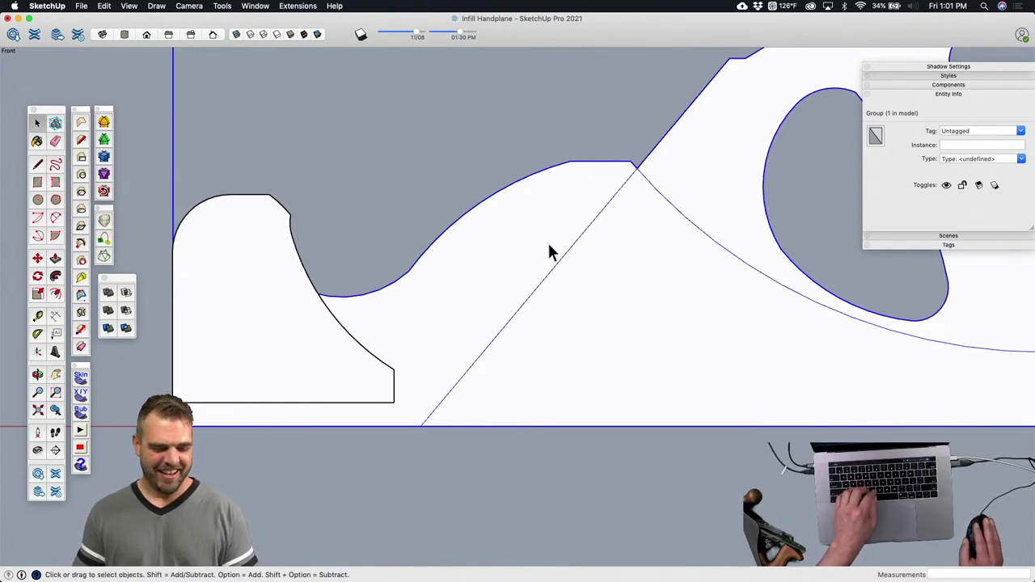
scroll(542, 230, down, 3)
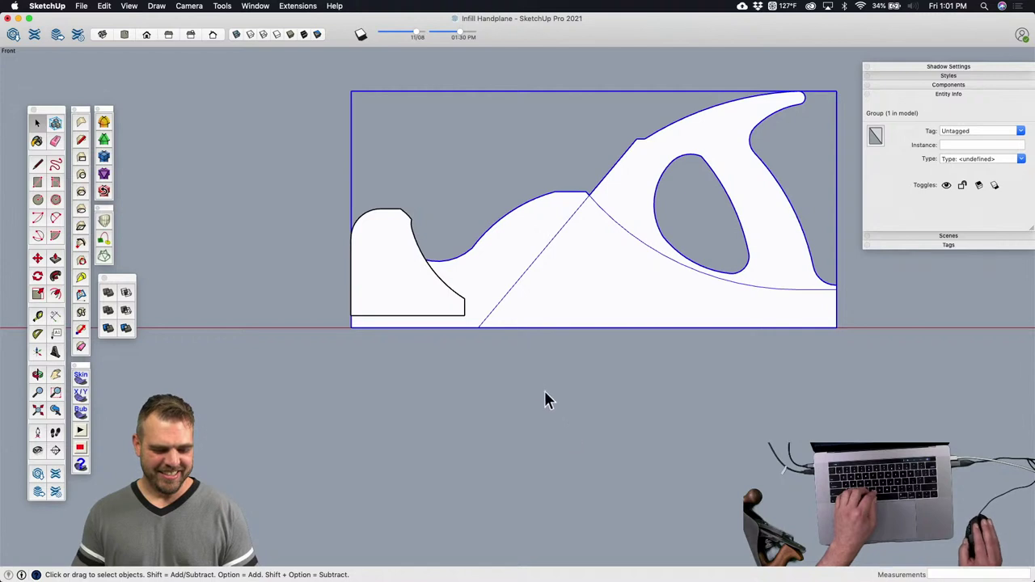
key(l)
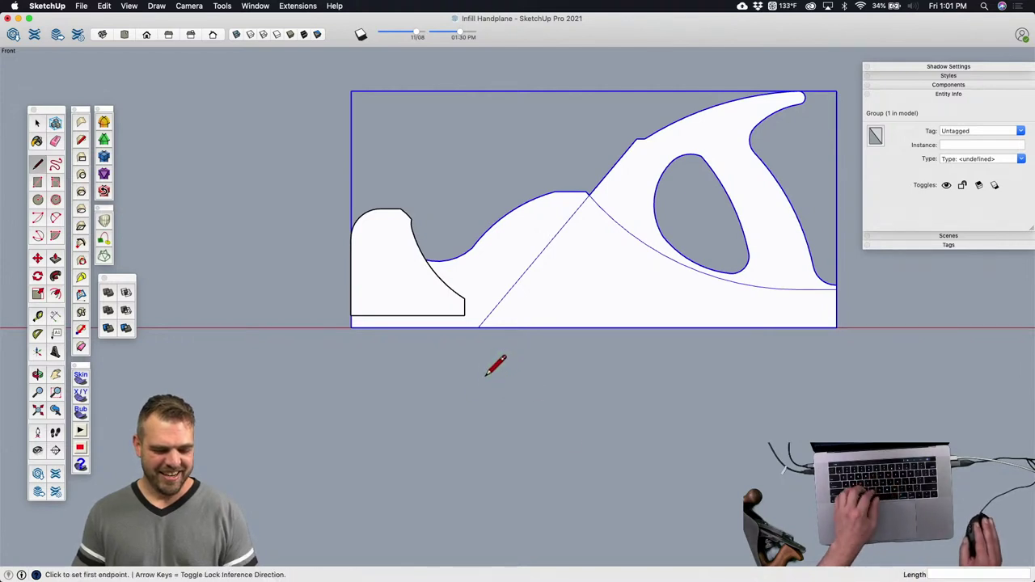
Step: Draw a narrow rectangle face along the plane's blade line
click(495, 306)
scroll(587, 194, up, 3)
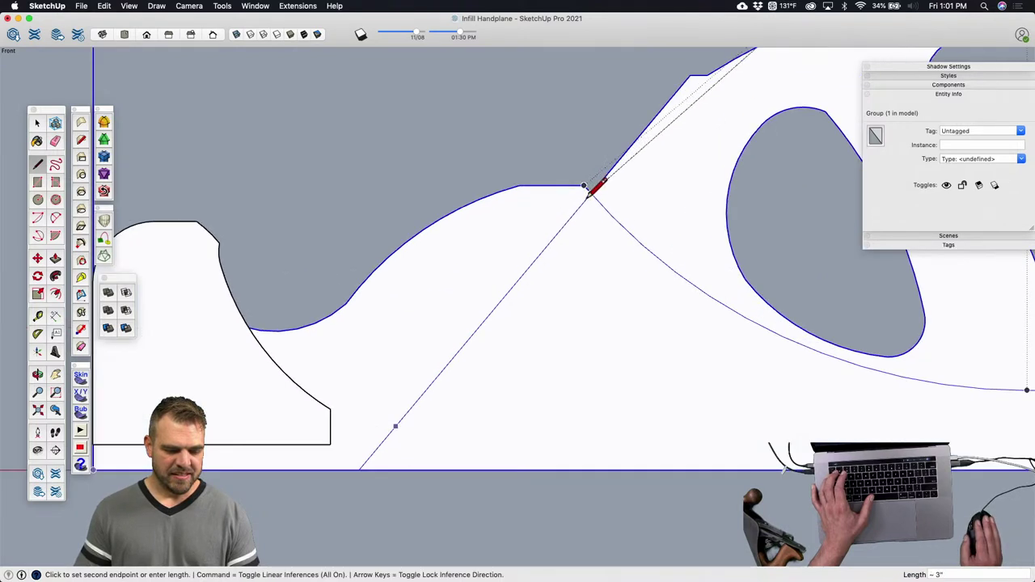
click(584, 201)
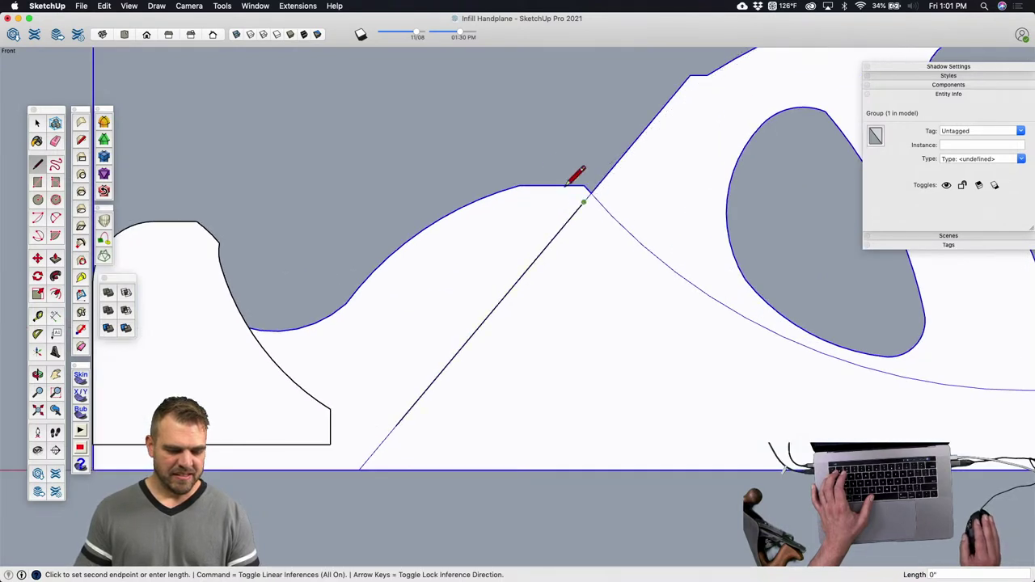
click(519, 145)
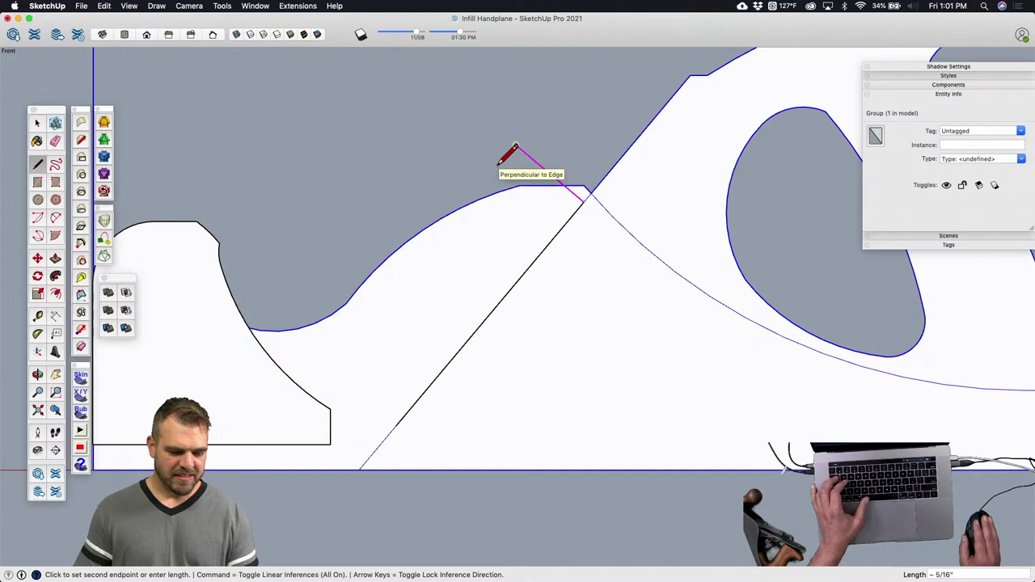
key(z)
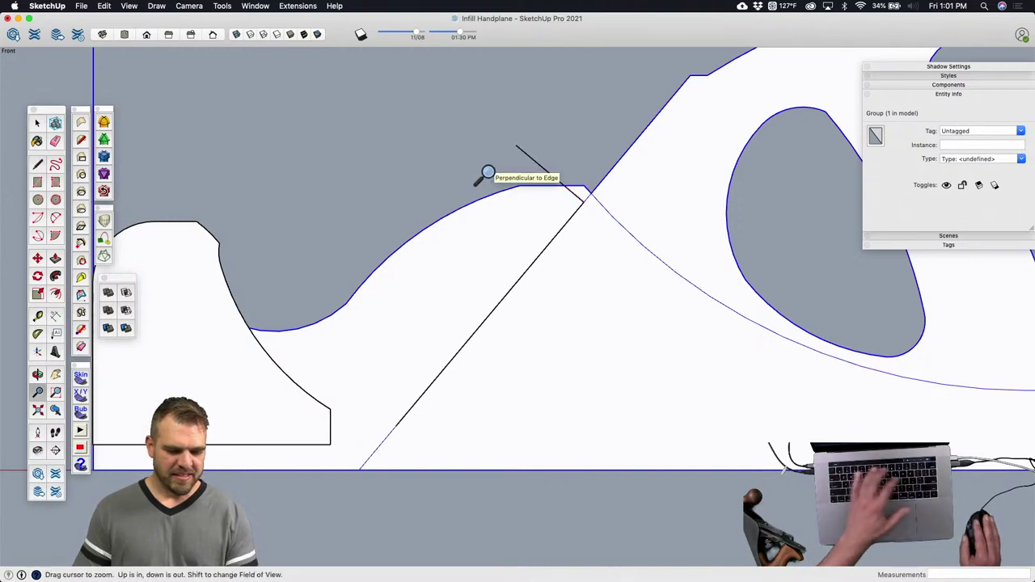
key(Escape)
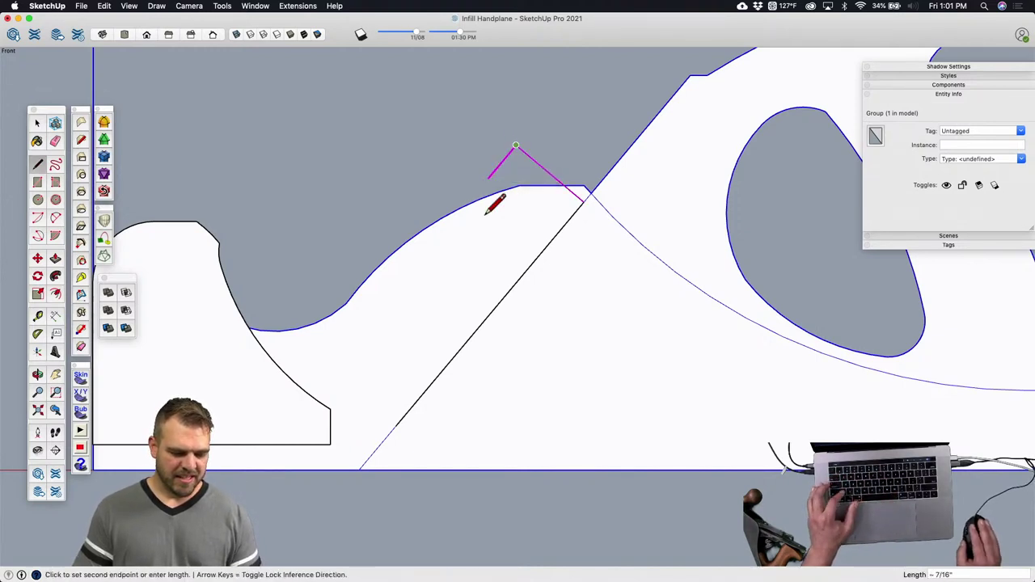
click(346, 349)
click(395, 426)
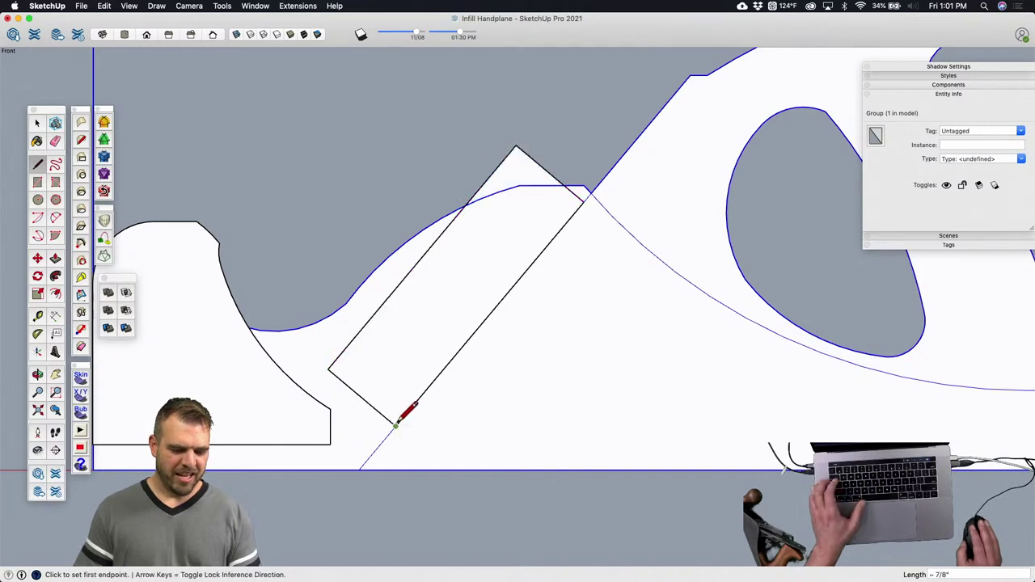
Step: Move the rectangle face off to the right, beside the plane profile
key(space)
click(518, 174)
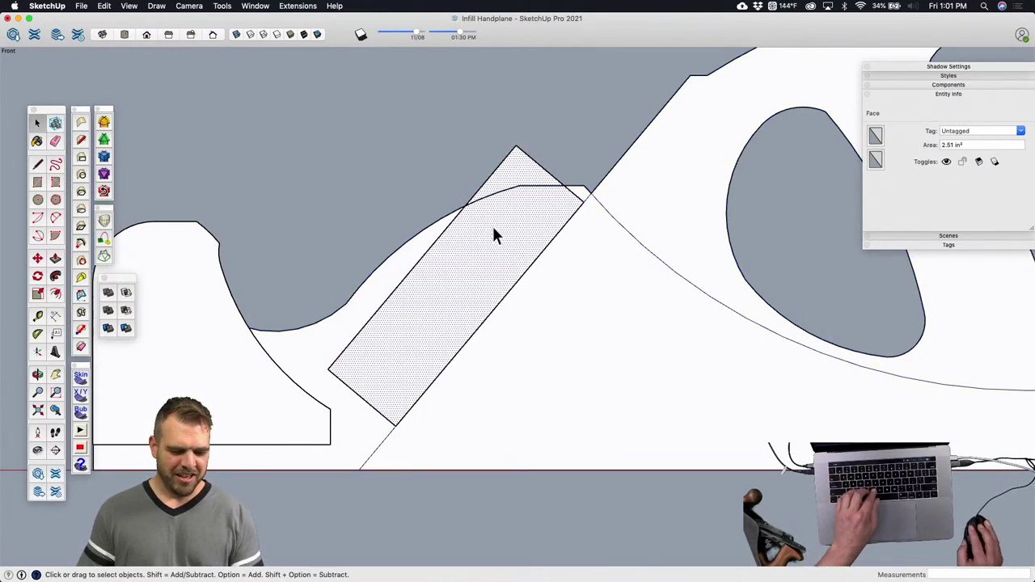
scroll(494, 234, down, 3)
key(m)
click(435, 243)
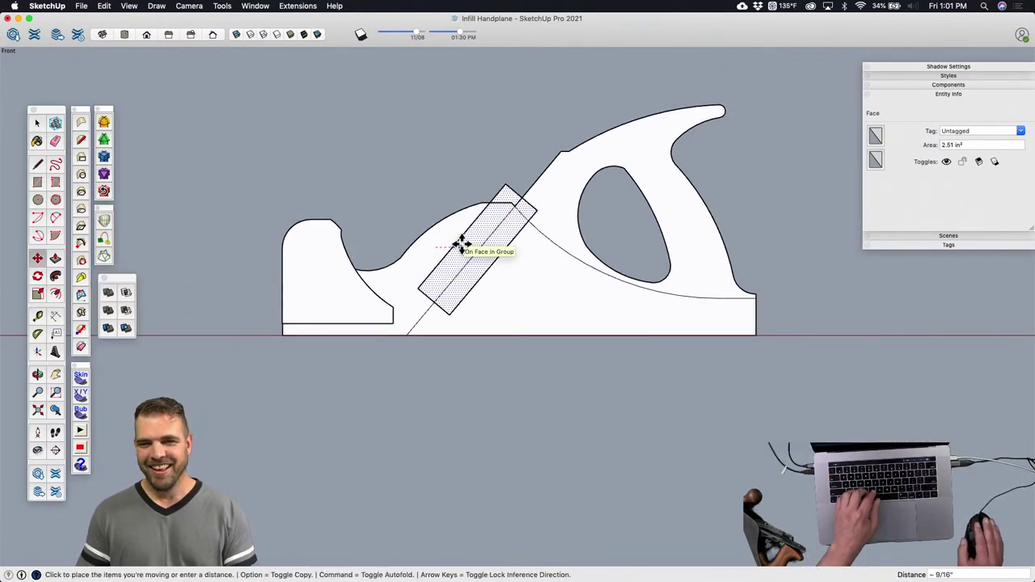
scroll(462, 237, down, 3)
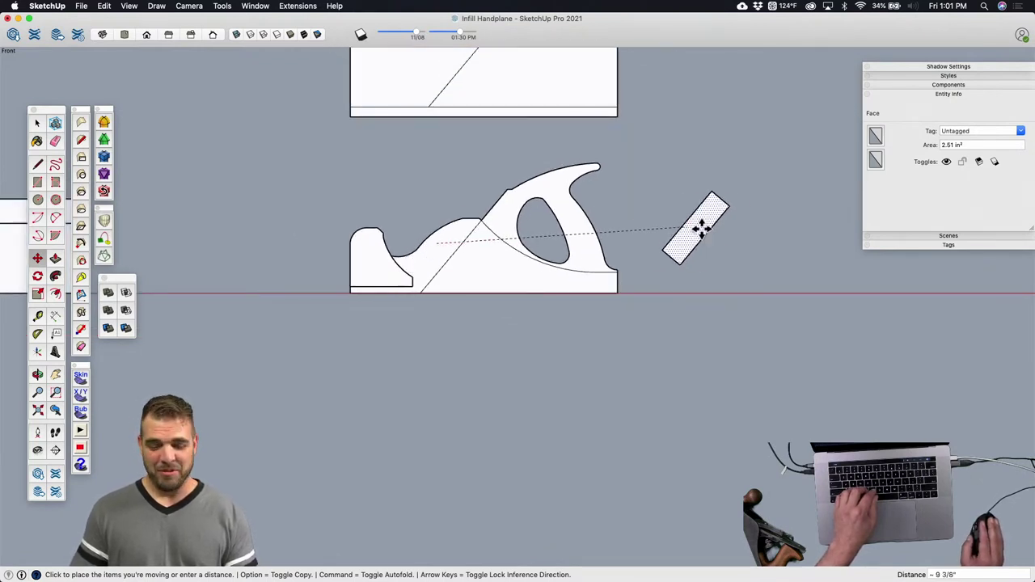
shift+middle_drag(731, 262, 613, 259)
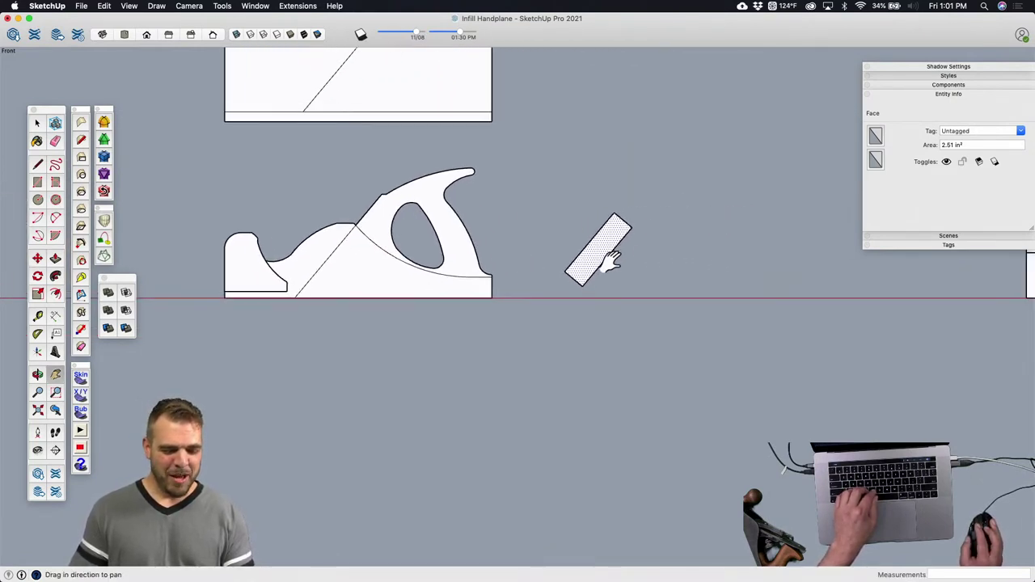
key(space)
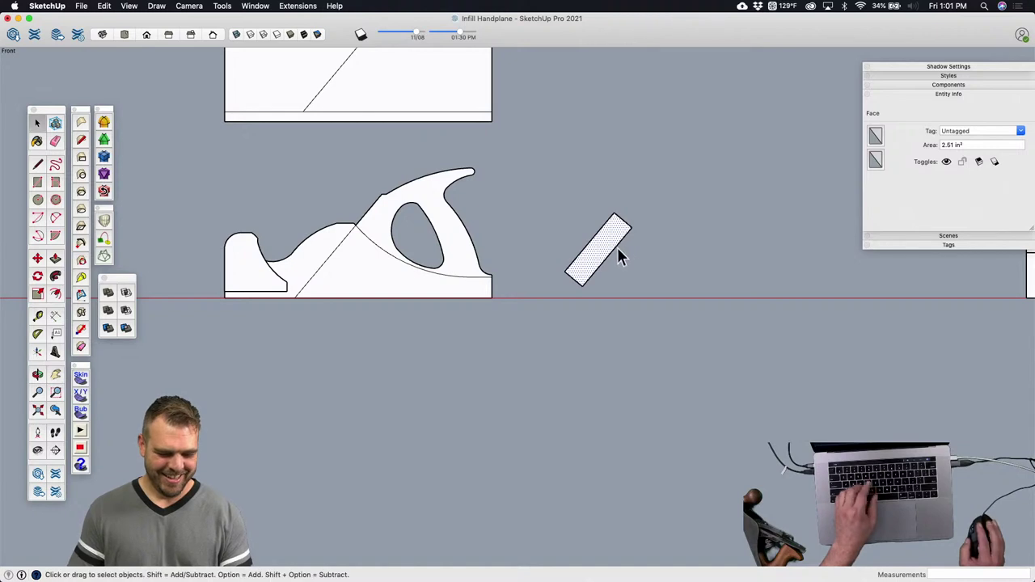
Step: Rotate the rectangle 50 degrees so it lies flat horizontally
scroll(611, 287, up, 1)
key(q)
click(575, 284)
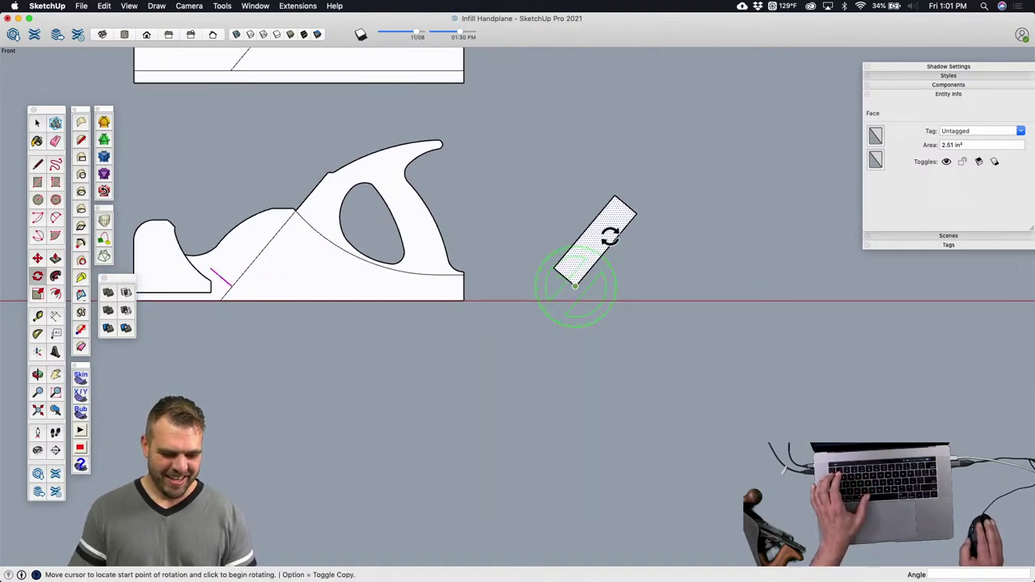
click(623, 230)
click(623, 282)
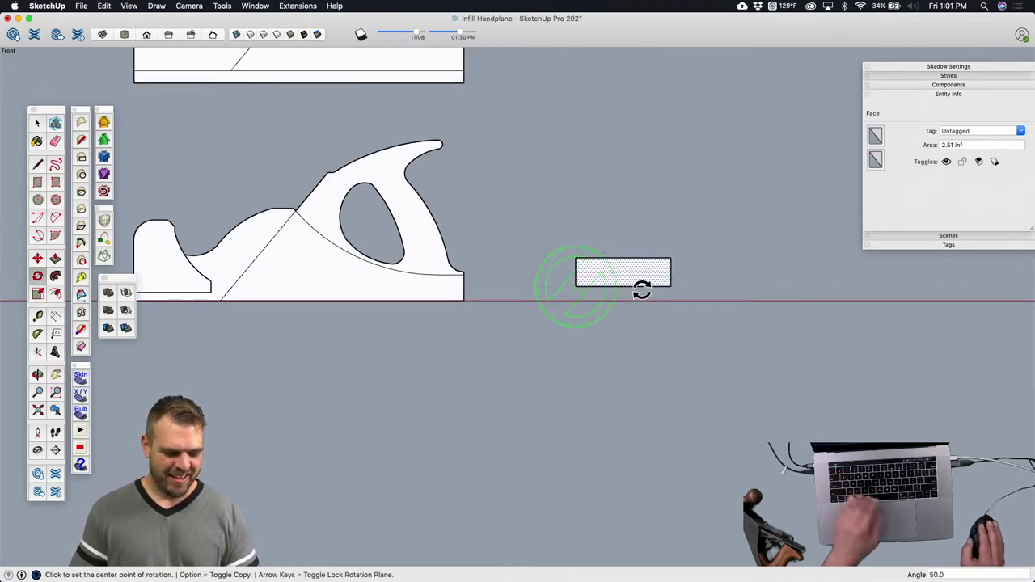
key(space)
scroll(619, 279, up, 6)
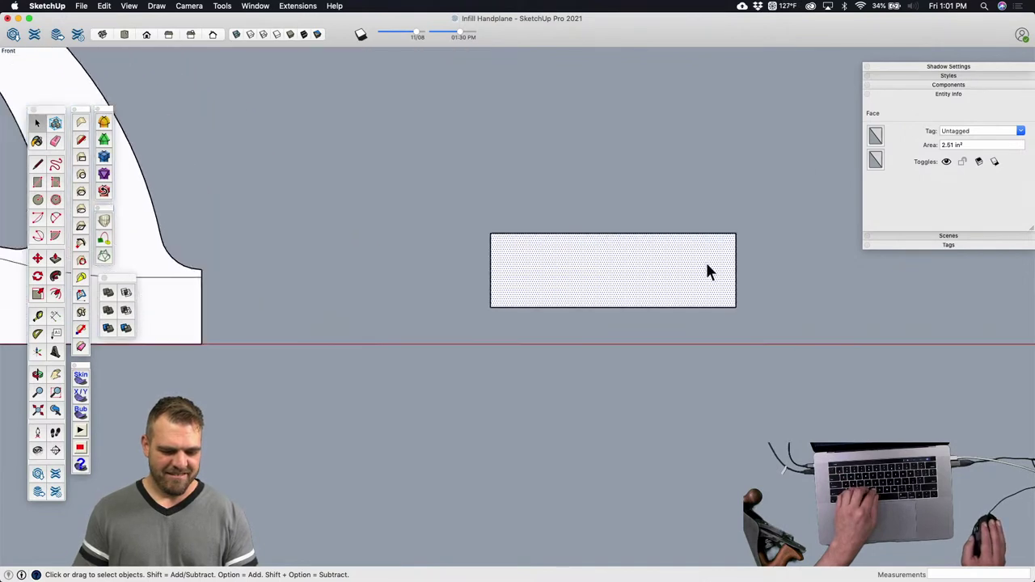
Step: Place a guide 5/8" in from the rectangle's right end and draw a line along it
key(t)
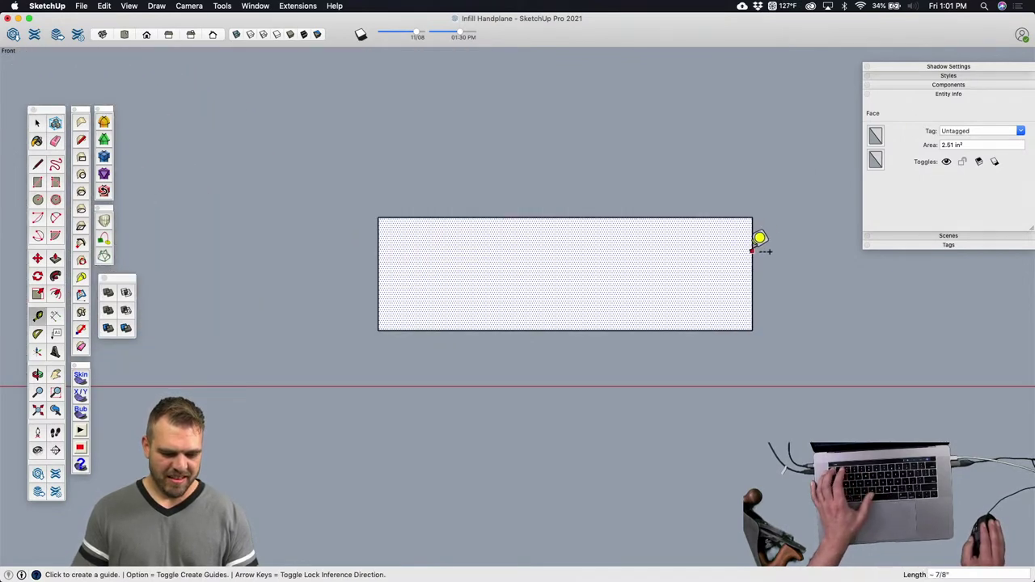
click(751, 253)
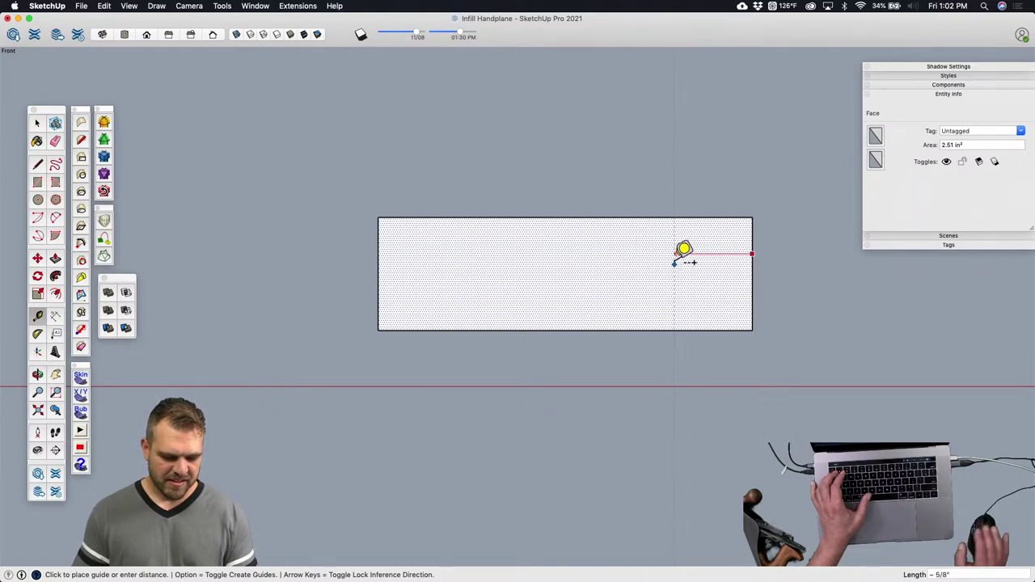
text(5/8)
key(Return)
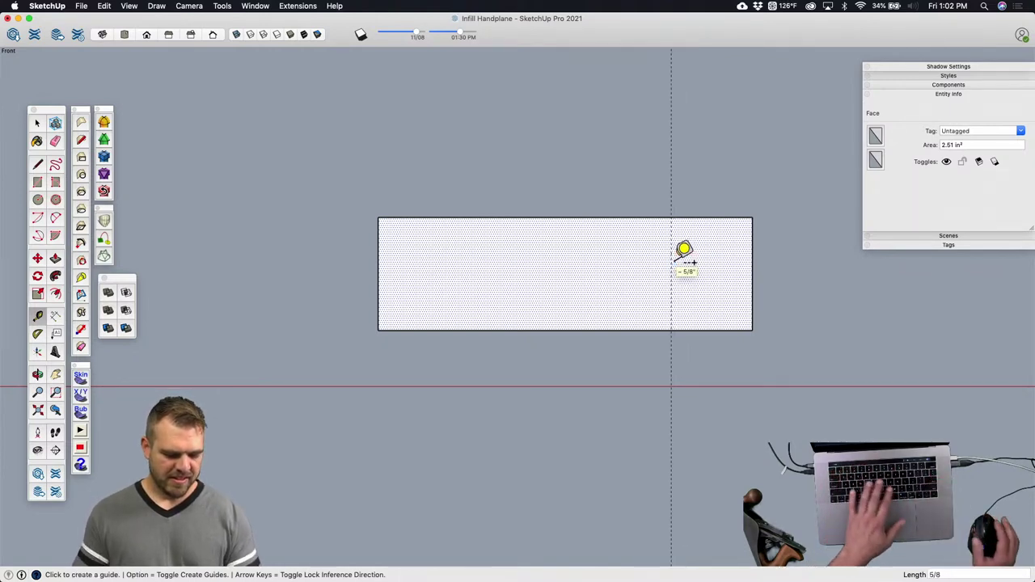
key(space)
key(l)
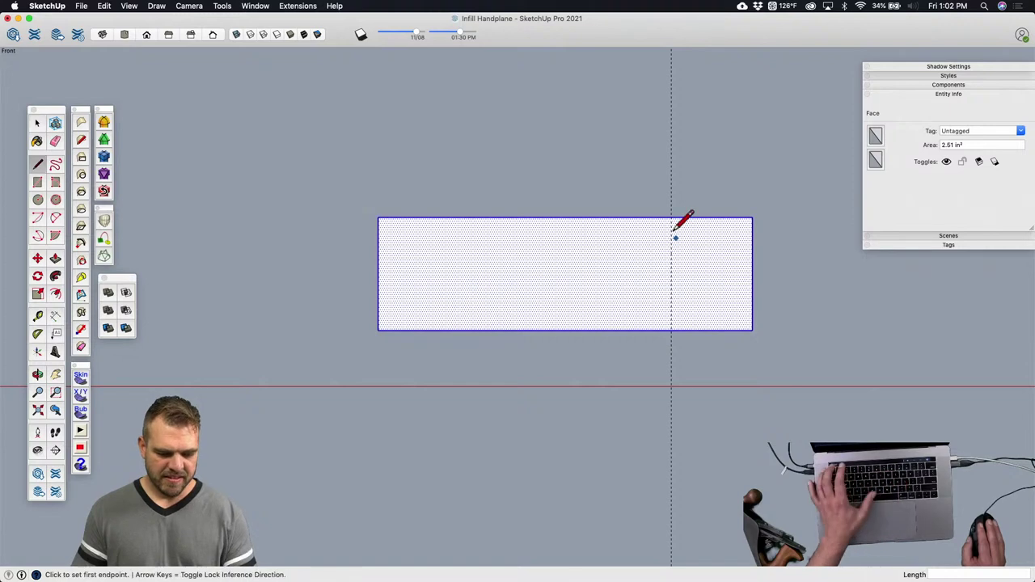
key(space)
key(l)
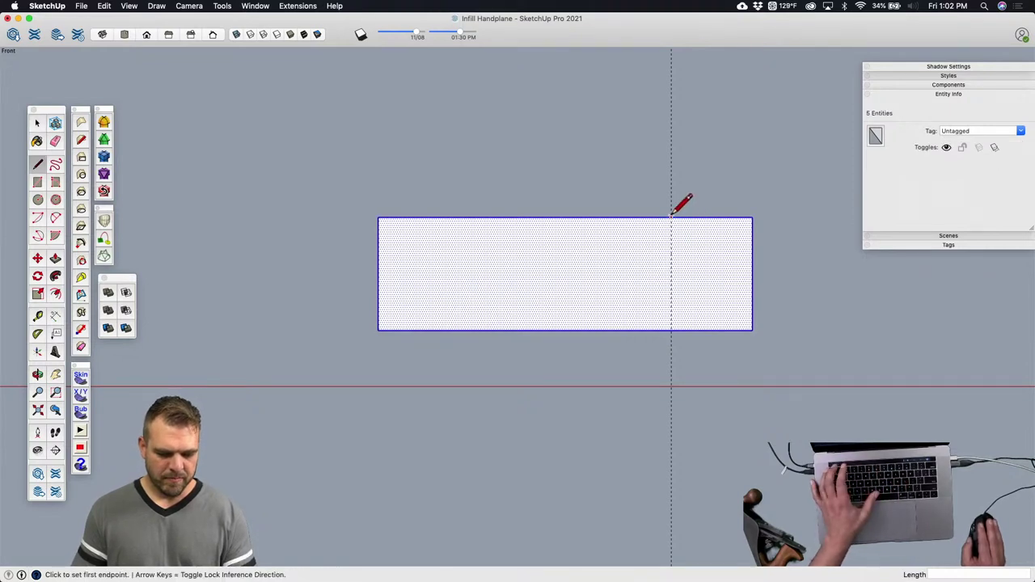
click(672, 329)
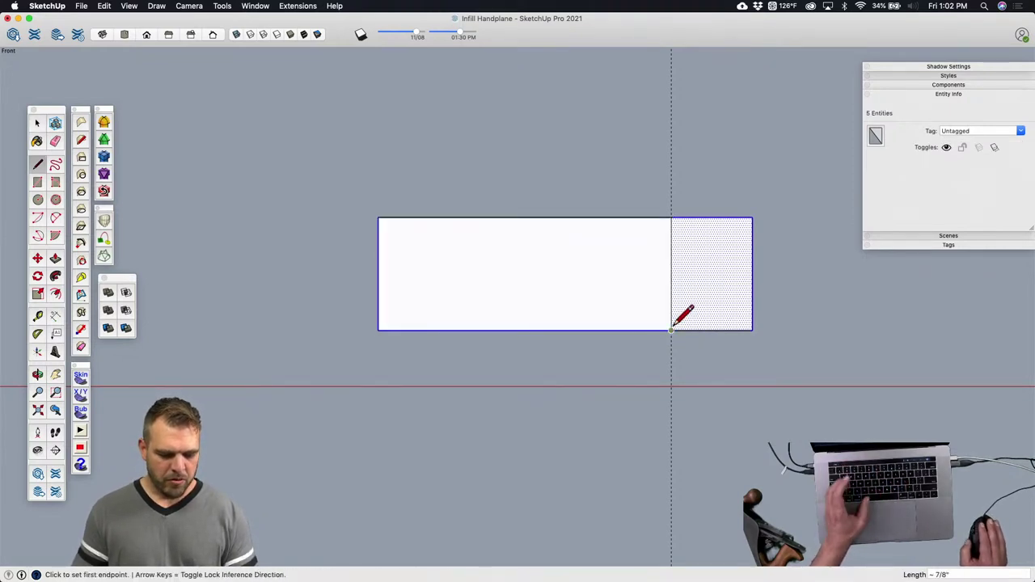
scroll(631, 294, down, 10)
key(space)
Step: Orbit to inspect the split, then return to Front view and select the larger left section
scroll(566, 408, down, 3)
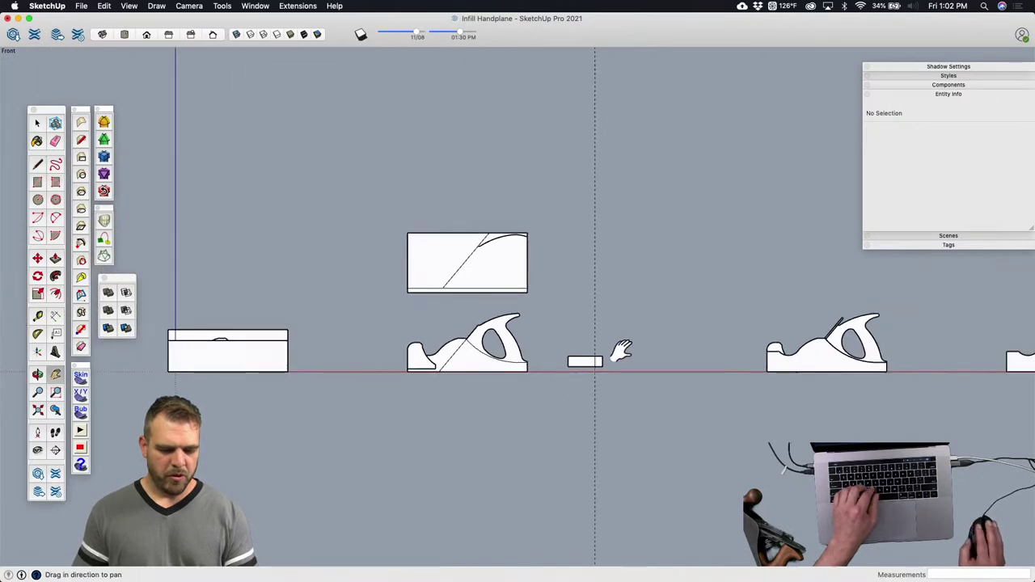
middle_drag(617, 353, 579, 393)
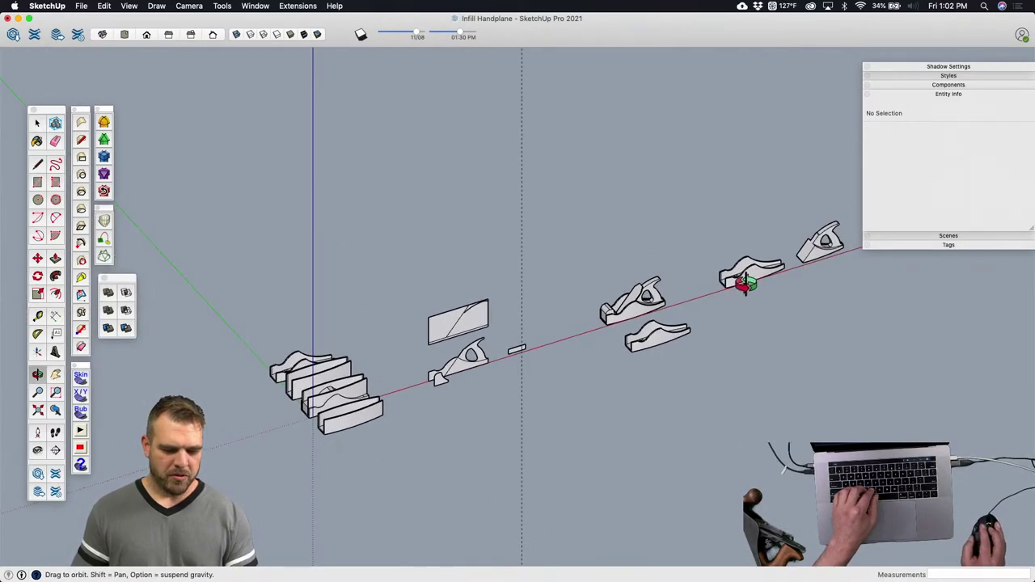
middle_drag(744, 283, 569, 331)
scroll(619, 393, up, 3)
scroll(607, 387, down, 3)
scroll(566, 291, up, 6)
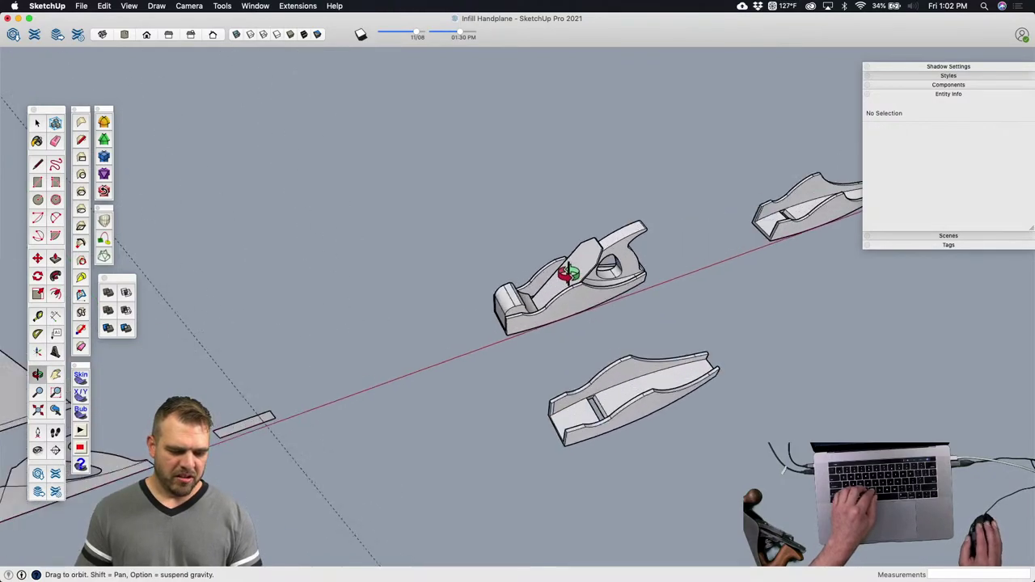
middle_drag(575, 282, 793, 447)
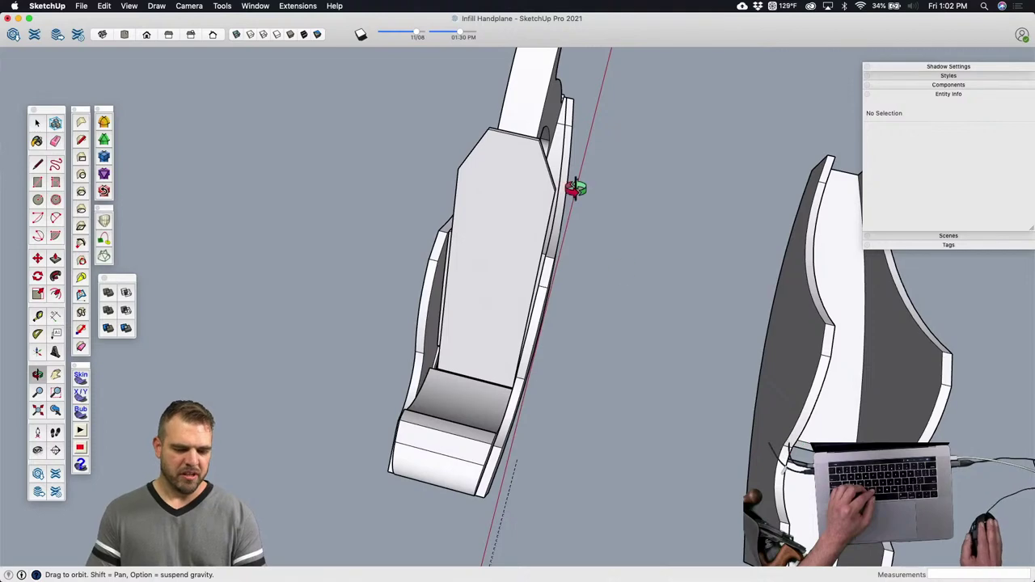
middle_drag(558, 324, 485, 289)
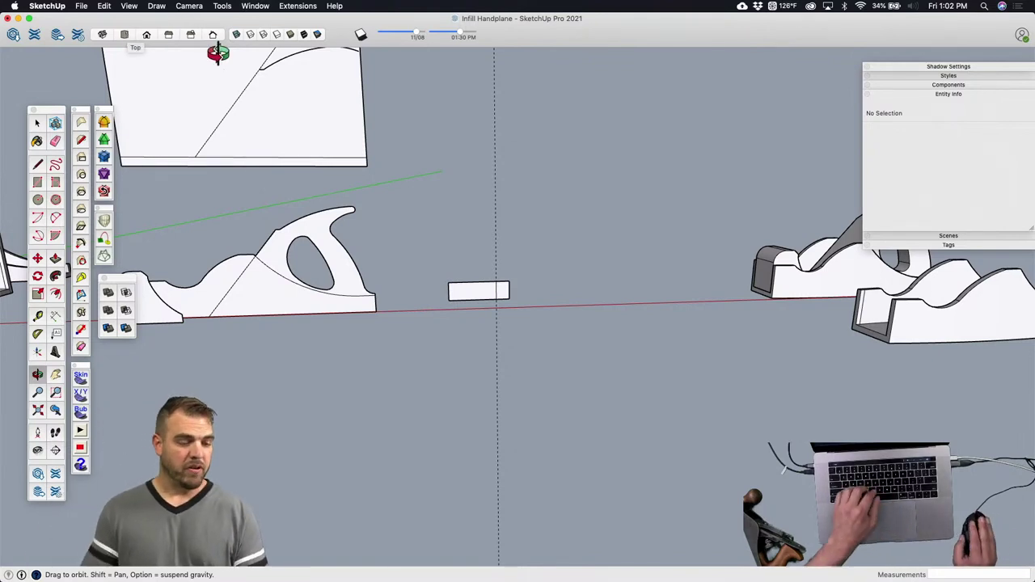
click(147, 35)
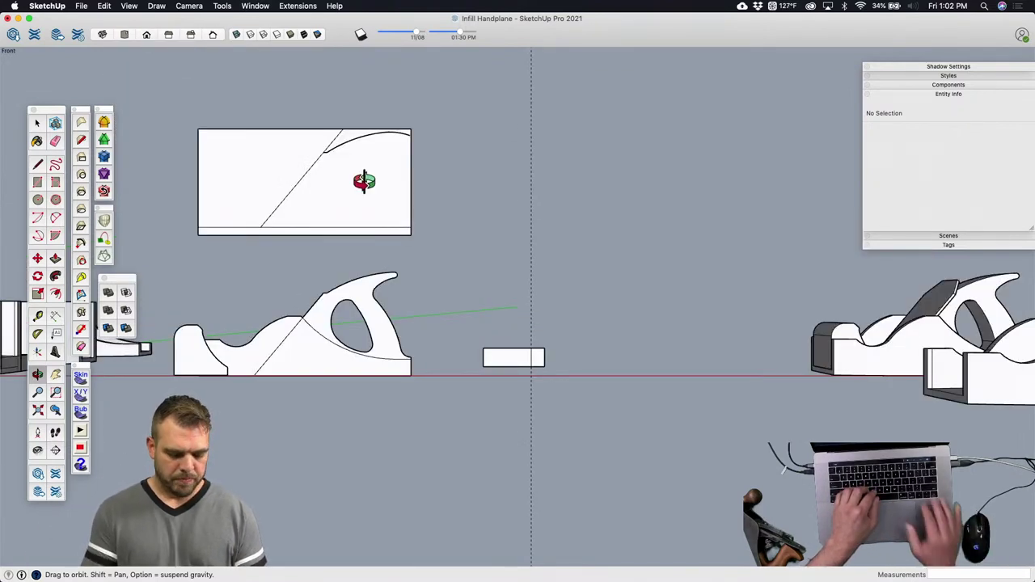
scroll(513, 350, up, 6)
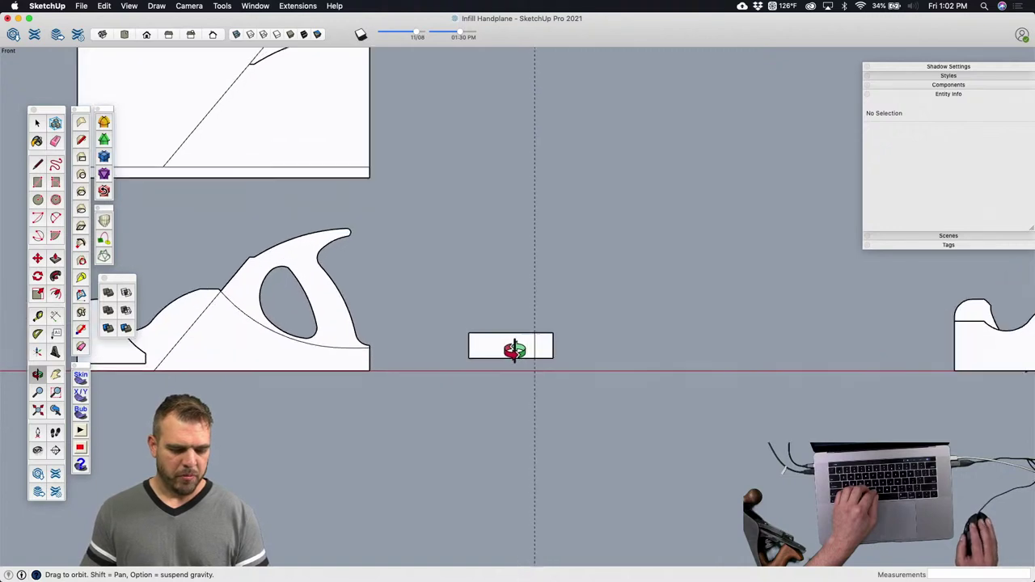
key(space)
click(512, 356)
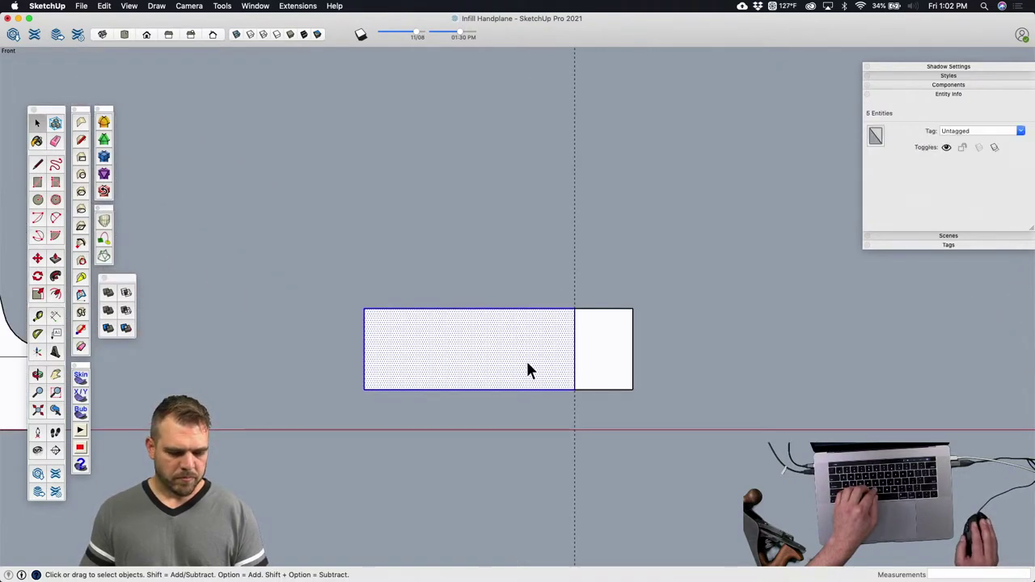
Step: Draw the sweeping top arc and a small notch arc running to the guide line
scroll(506, 353, up, 3)
key(a)
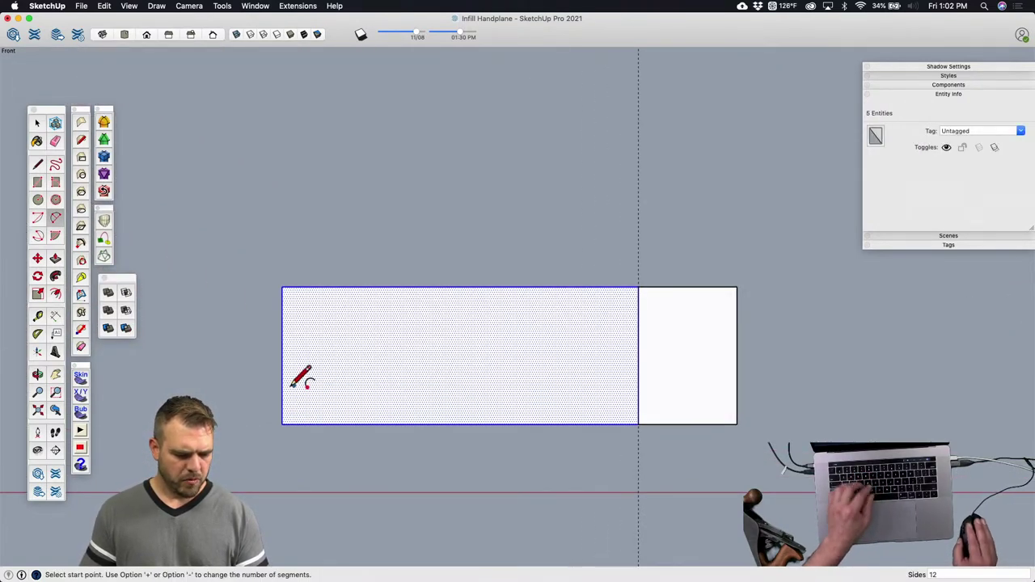
click(558, 299)
click(433, 308)
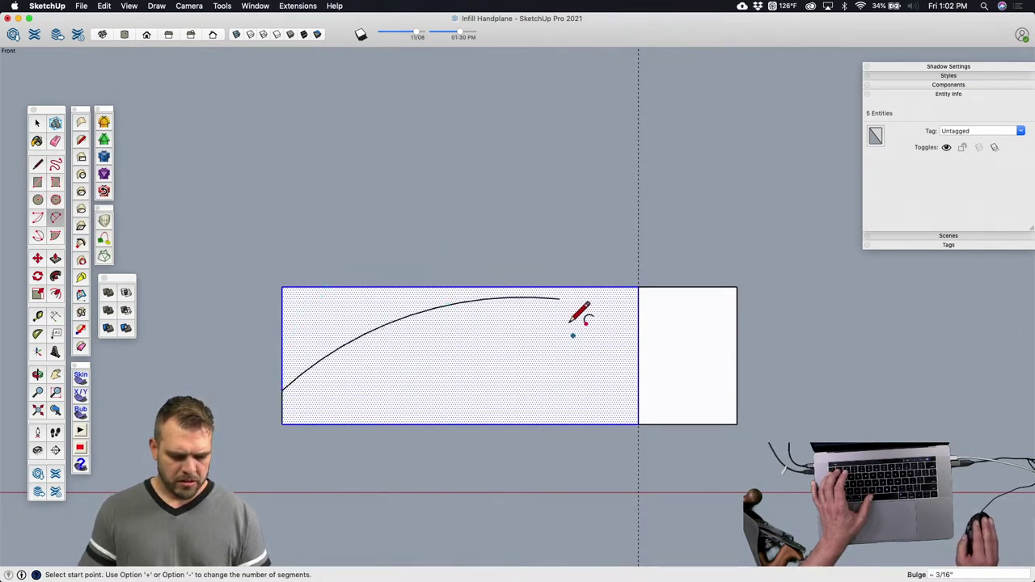
click(559, 299)
click(639, 299)
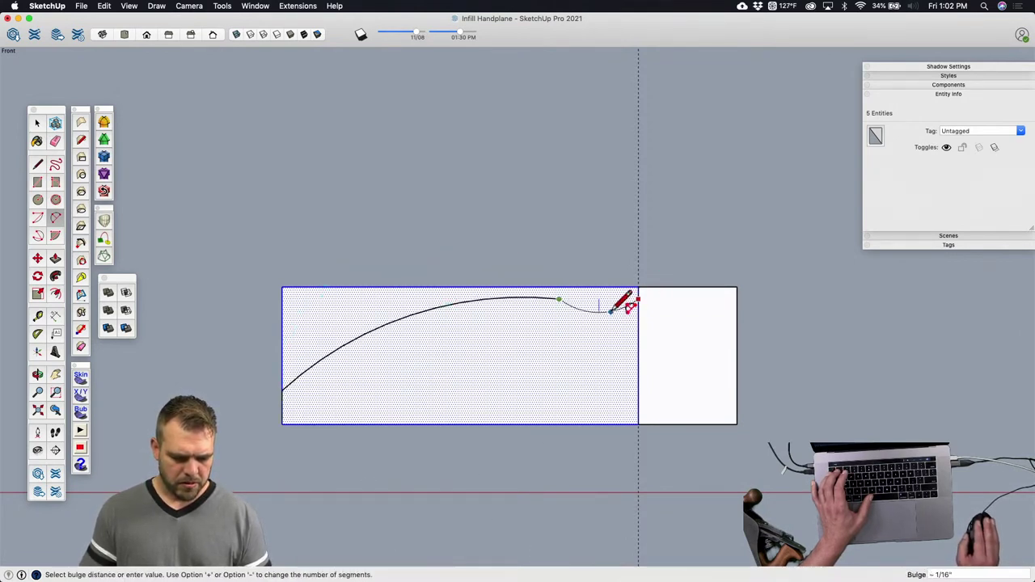
click(608, 314)
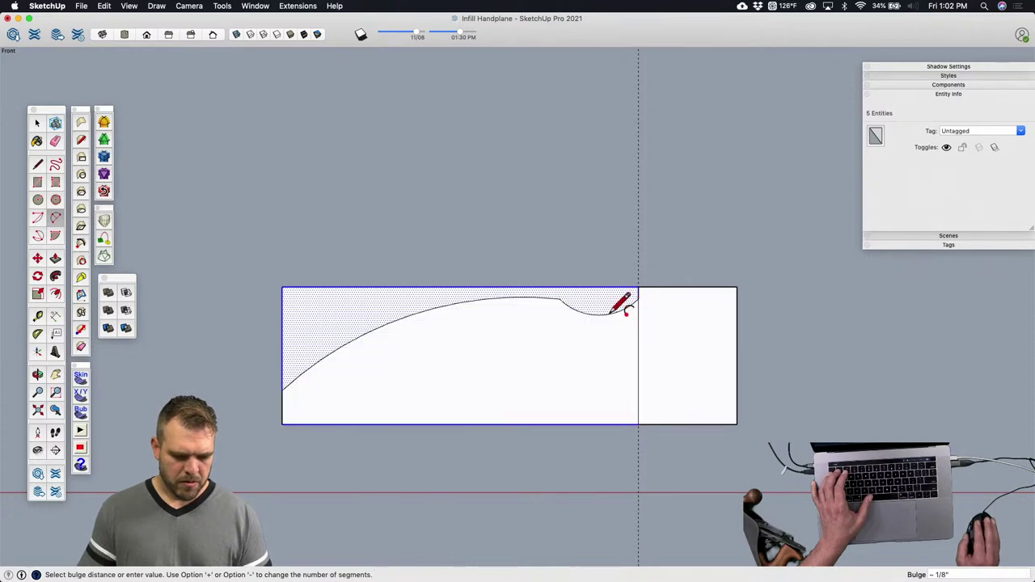
Step: Draw the gently arched lower arc and close the profile with a short line to the guide
scroll(607, 256, down, 3)
scroll(453, 343, up, 4)
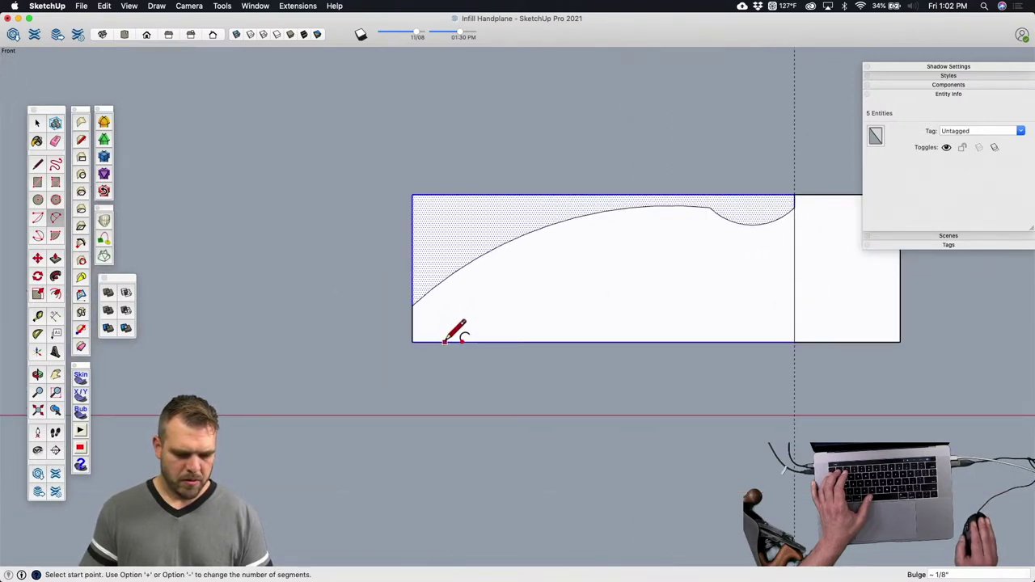
click(444, 340)
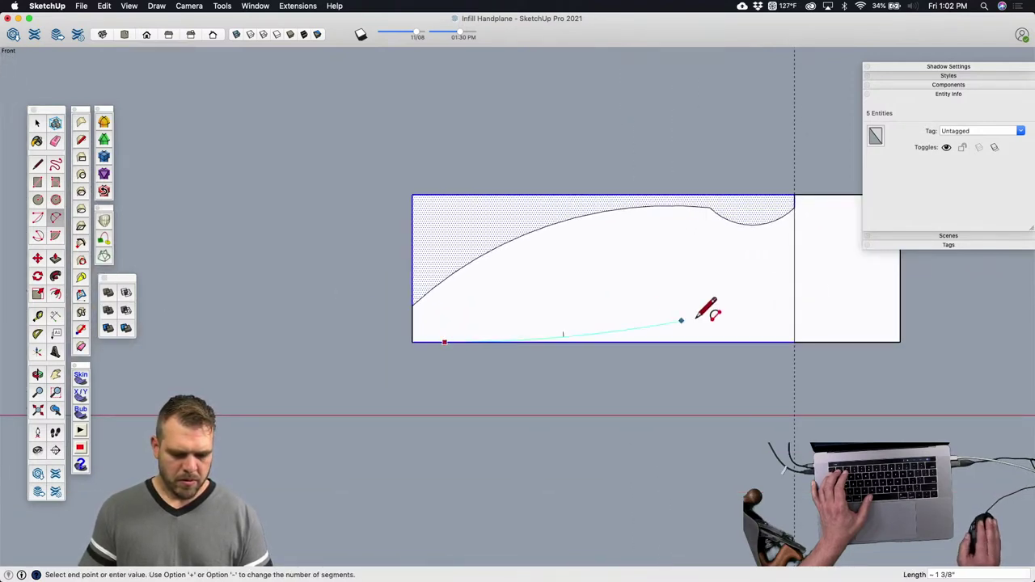
click(772, 320)
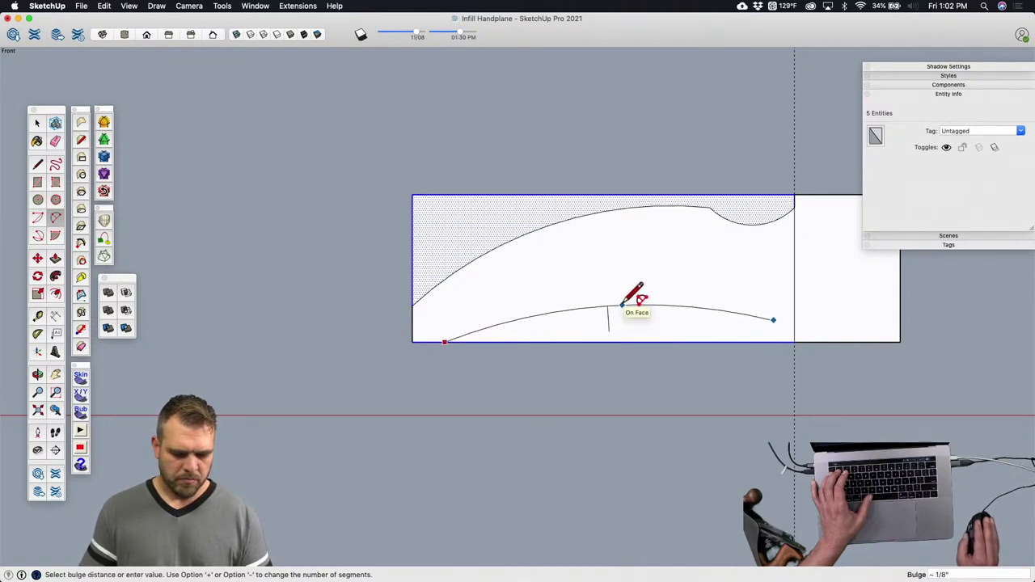
click(623, 306)
key(l)
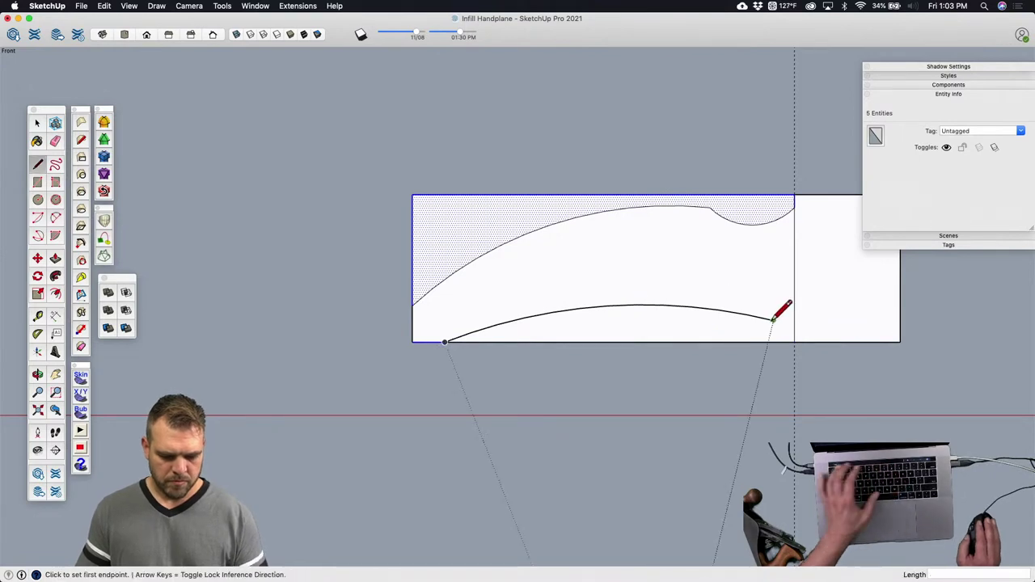
click(773, 320)
click(795, 321)
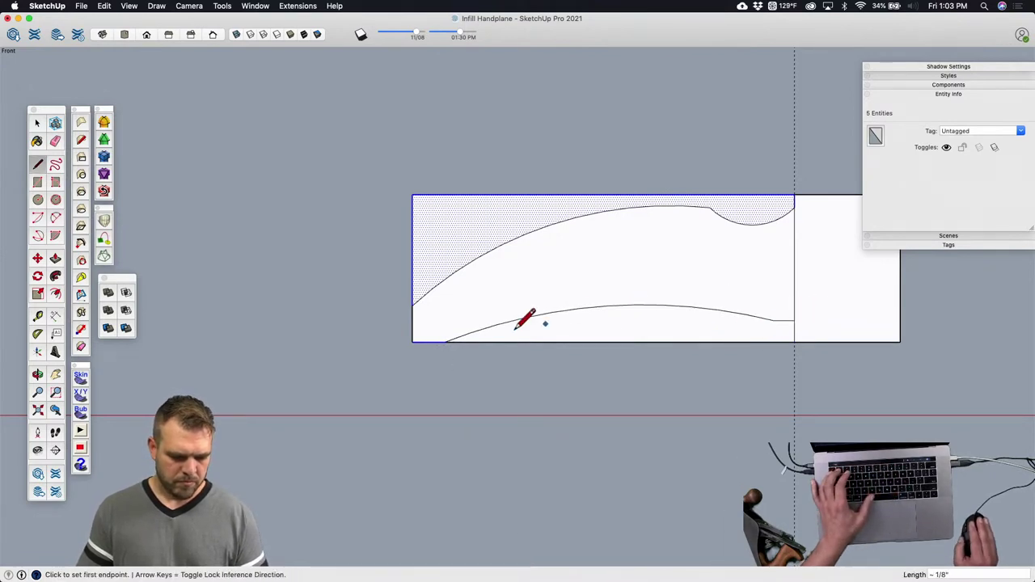
scroll(558, 280, down, 5)
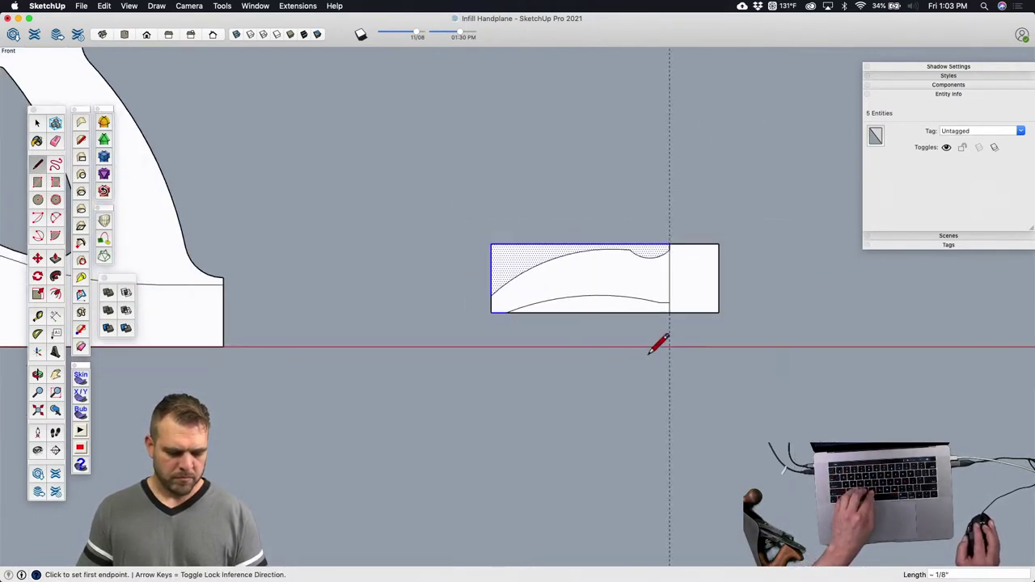
Step: Round the wedge's tip with a two-point arc between the lower and upper curves, erasing the leftover edge
scroll(578, 307, up, 3)
key(e)
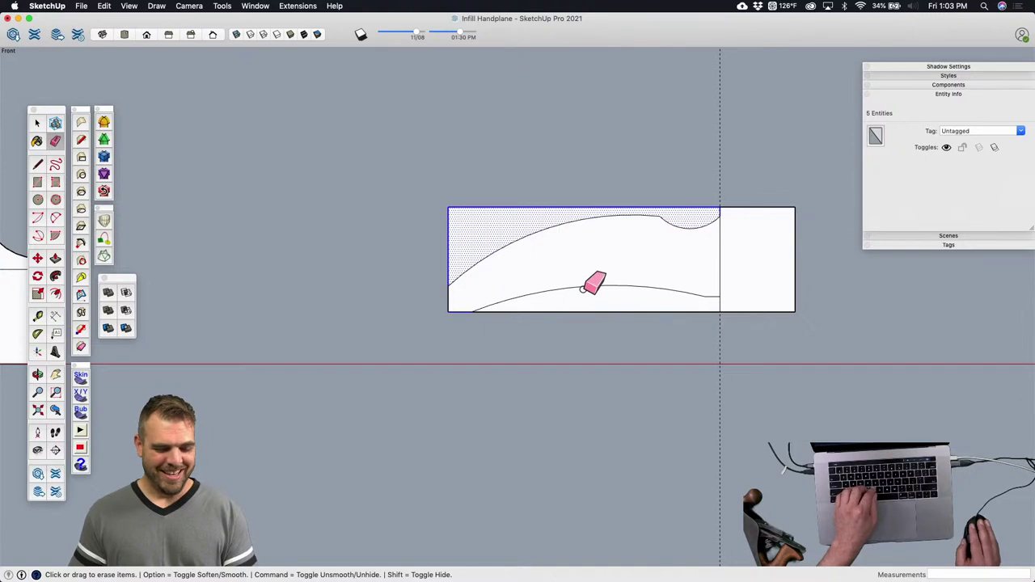
scroll(469, 307, up, 4)
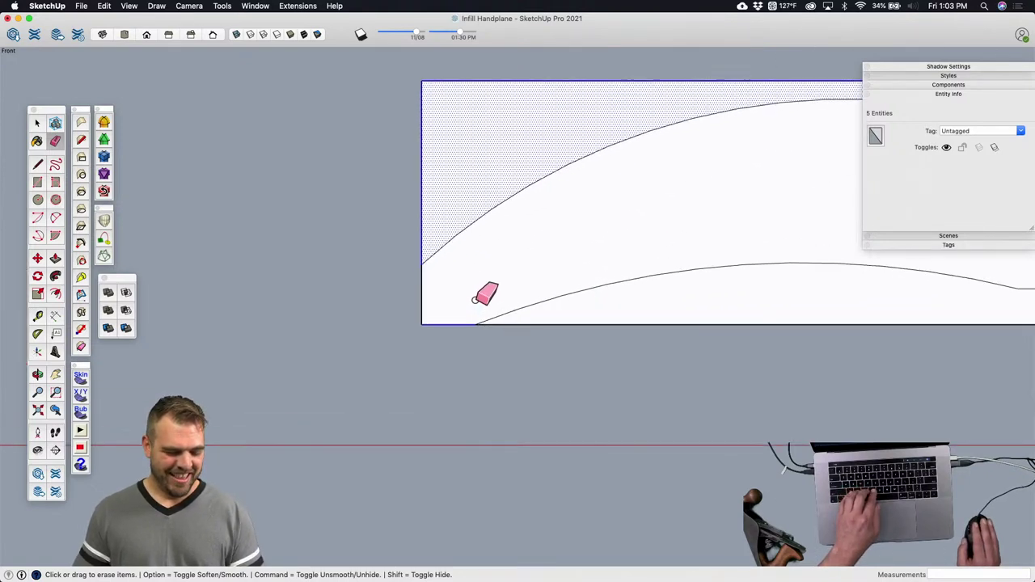
key(a)
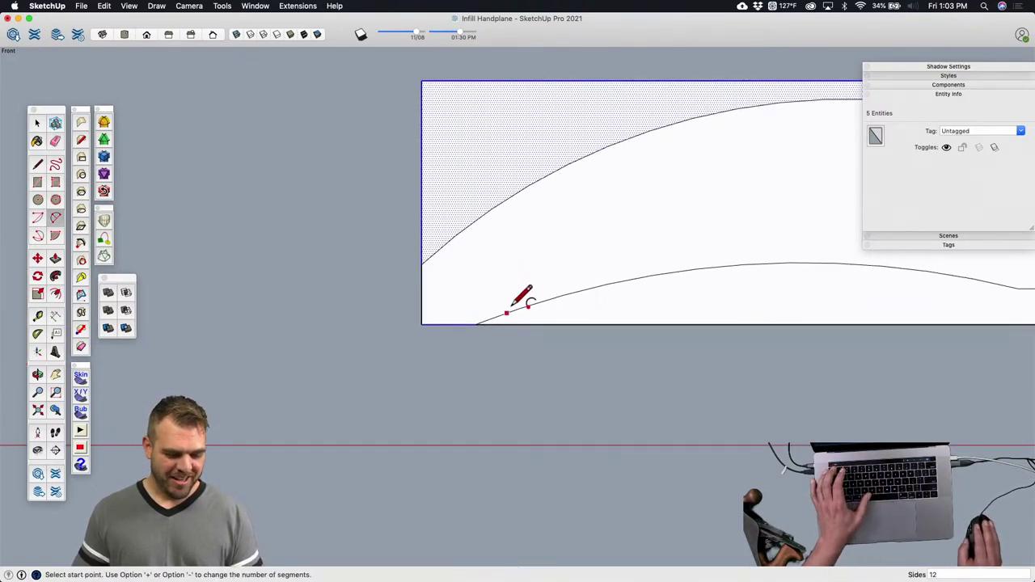
click(518, 309)
click(437, 251)
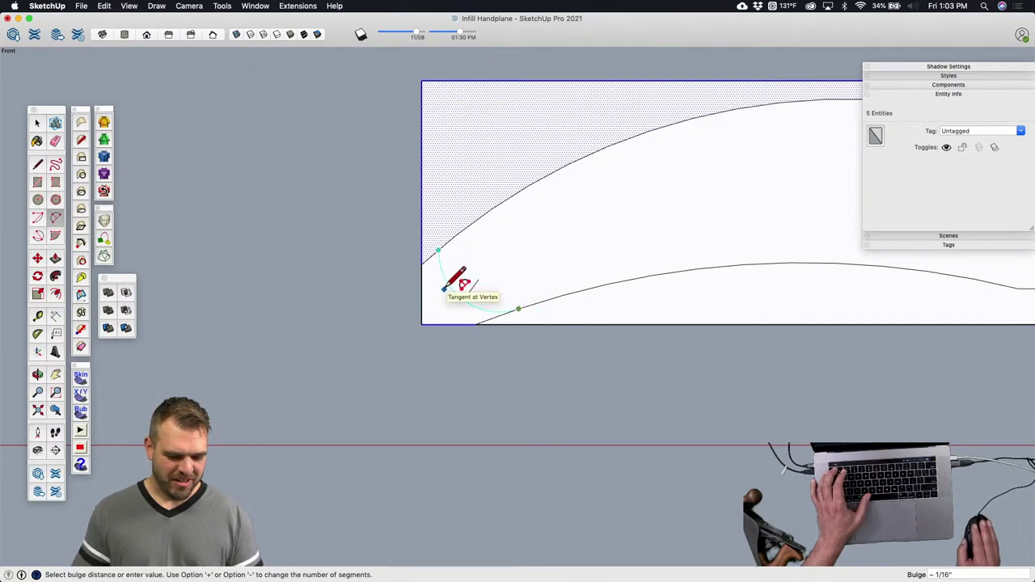
click(443, 289)
scroll(422, 314, down, 3)
scroll(449, 316, up, 5)
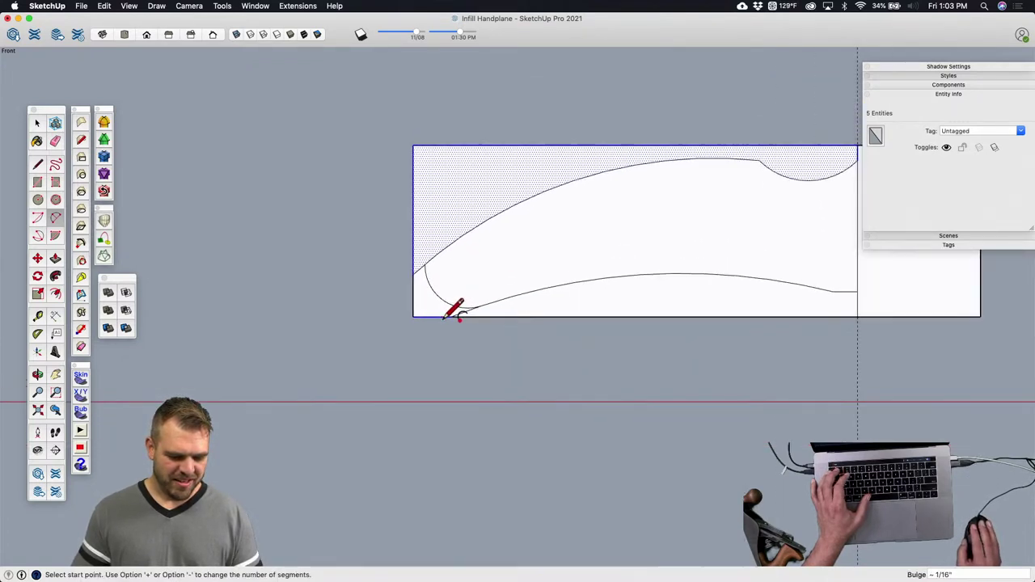
key(e)
click(484, 309)
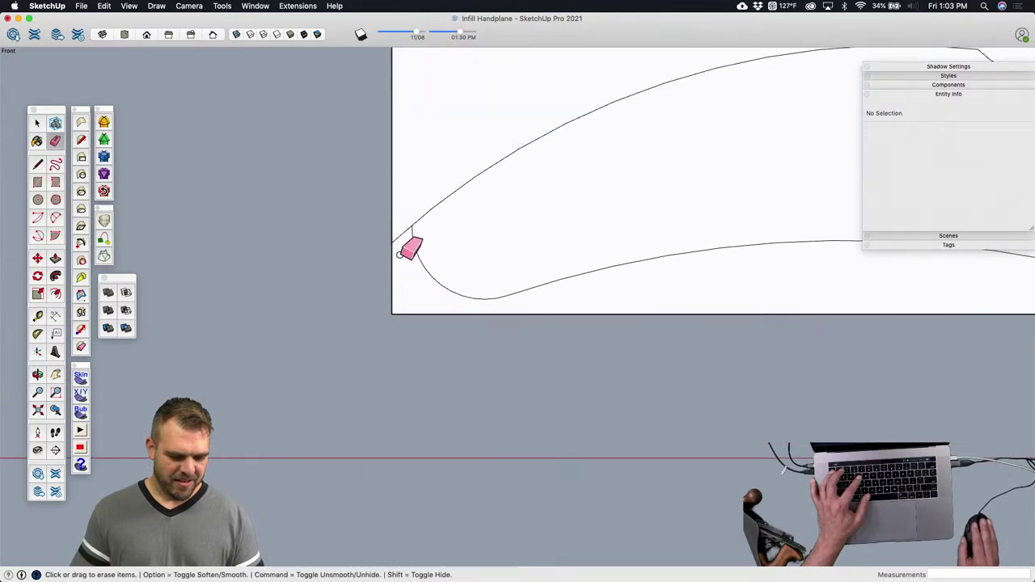
Step: Move a point on the lower curve to smooth the bottom of the wedge profile
scroll(392, 317, down, 3)
scroll(404, 317, up, 5)
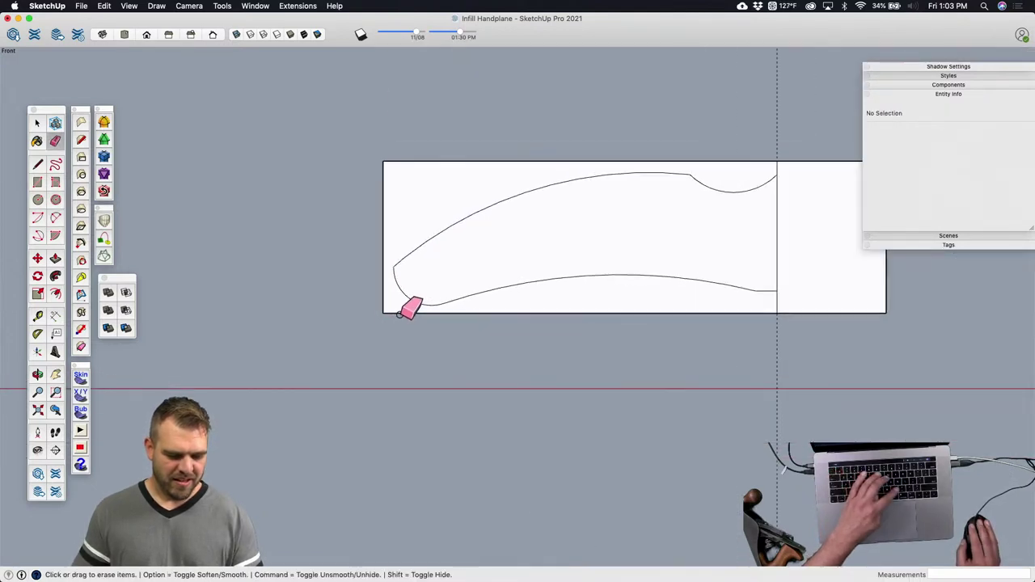
key(m)
click(416, 287)
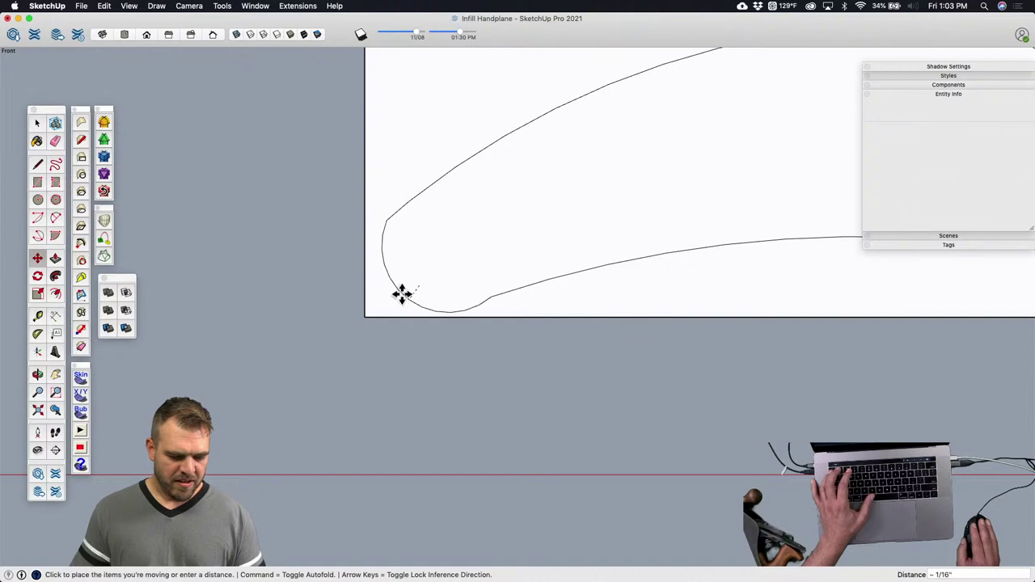
key(space)
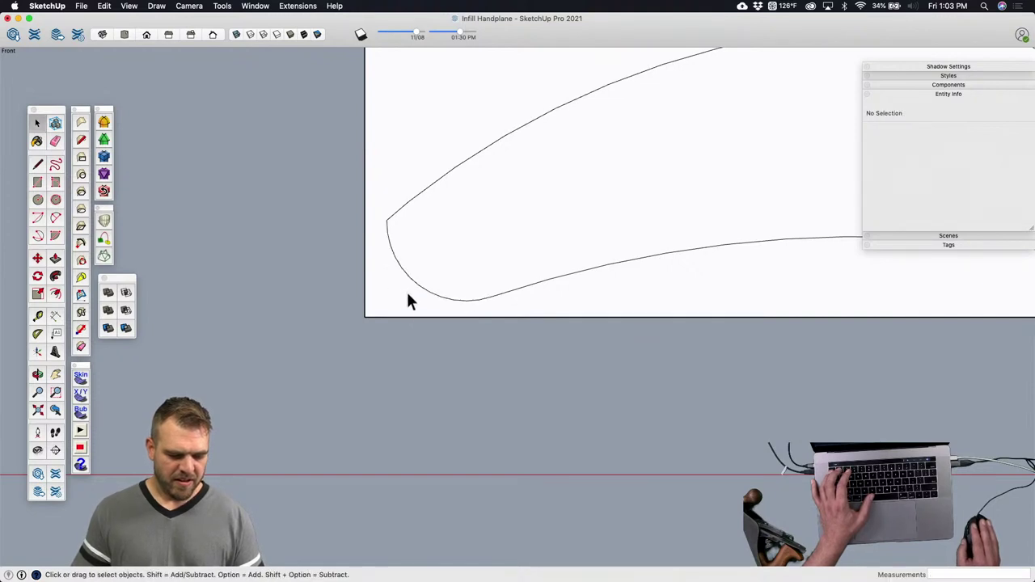
scroll(429, 288, down, 1)
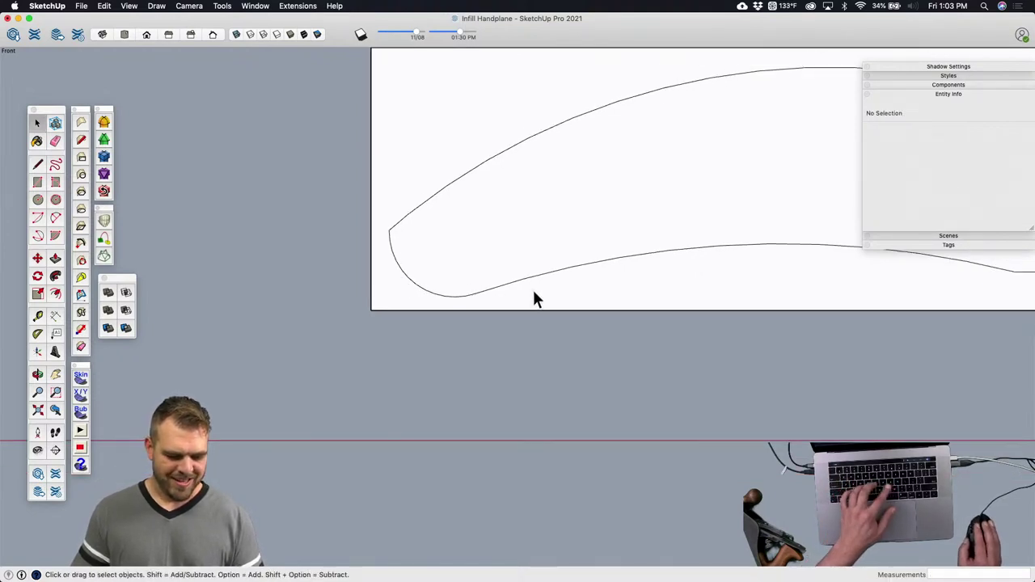
key(m)
click(473, 293)
scroll(467, 294, up, 2)
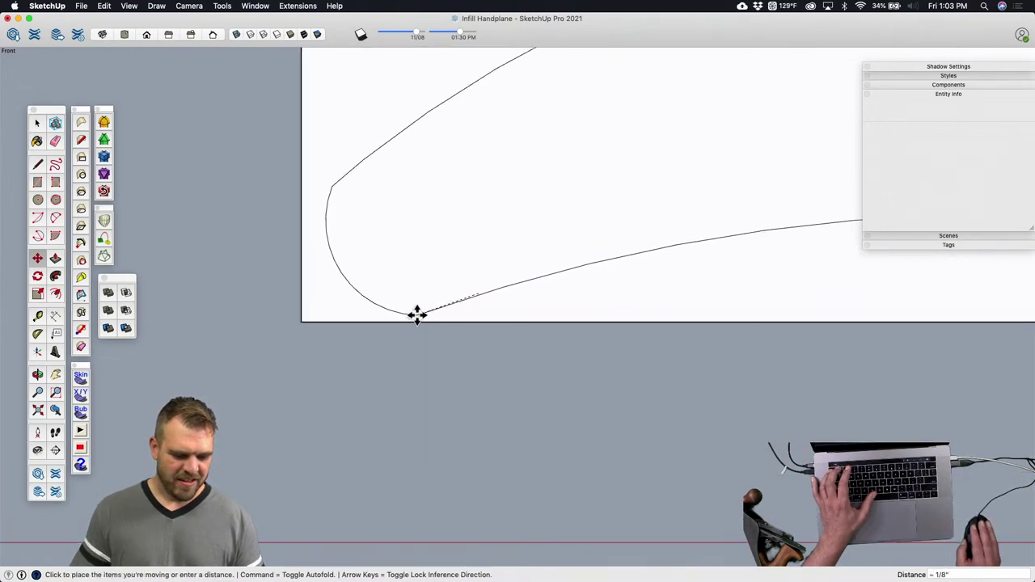
click(417, 315)
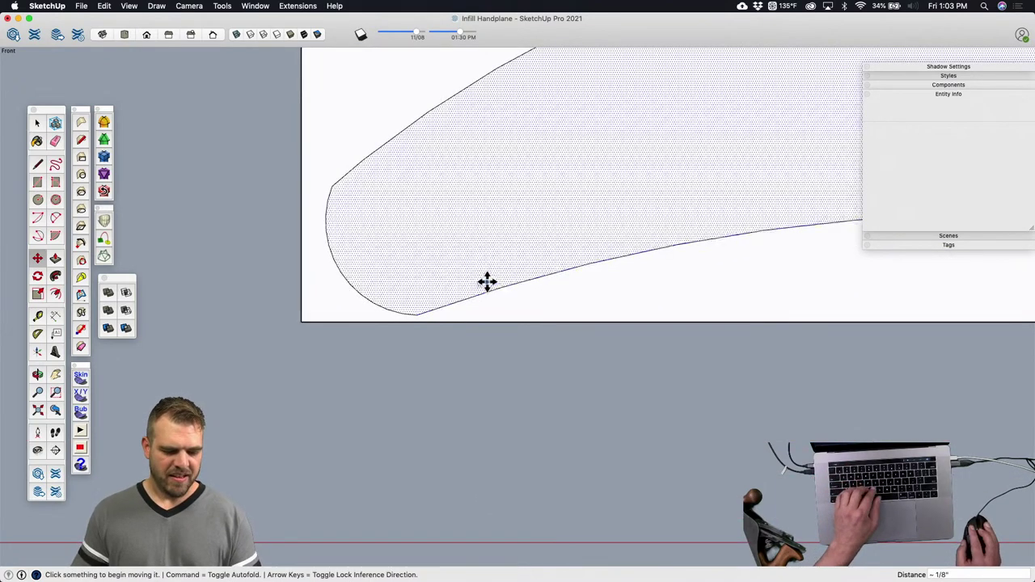
Step: Erase the surrounding rectangle's bottom, left and top edges
scroll(485, 282, down, 4)
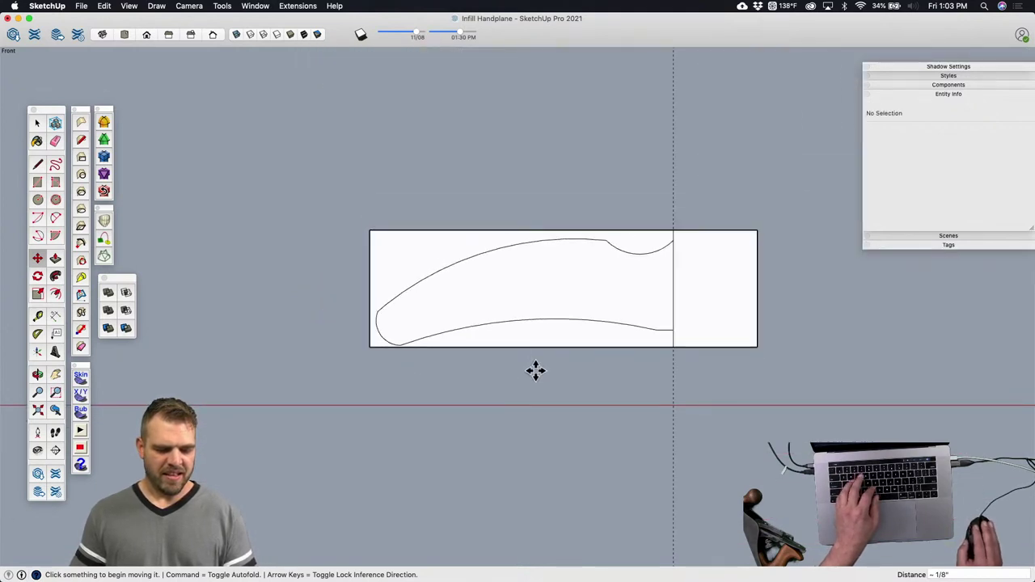
key(e)
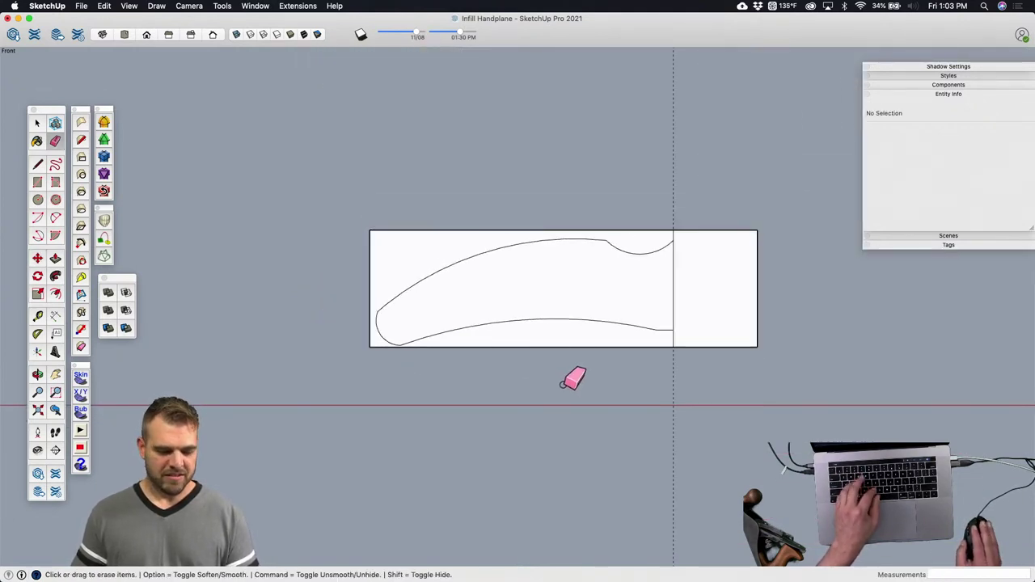
mouse_move(514, 347)
mouse_down()
mouse_move(373, 259)
mouse_move(390, 231)
mouse_move(636, 245)
mouse_up()
key(space)
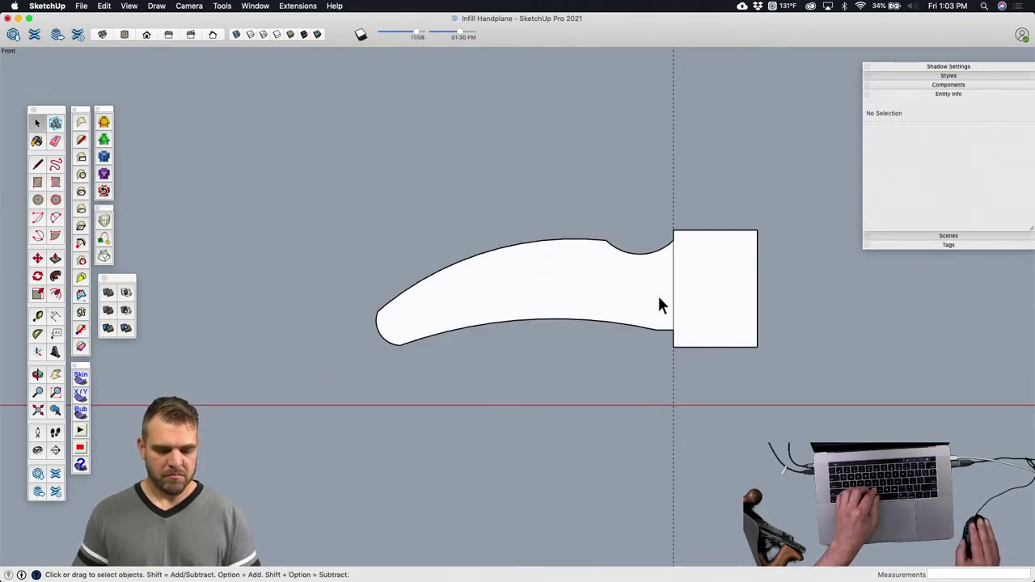
Step: Copy the curved wedge profile face and place the copy beside the original
key(e)
mouse_move(687, 375)
middle_down()
mouse_move(556, 286)
mouse_move(647, 428)
mouse_move(615, 412)
middle_up()
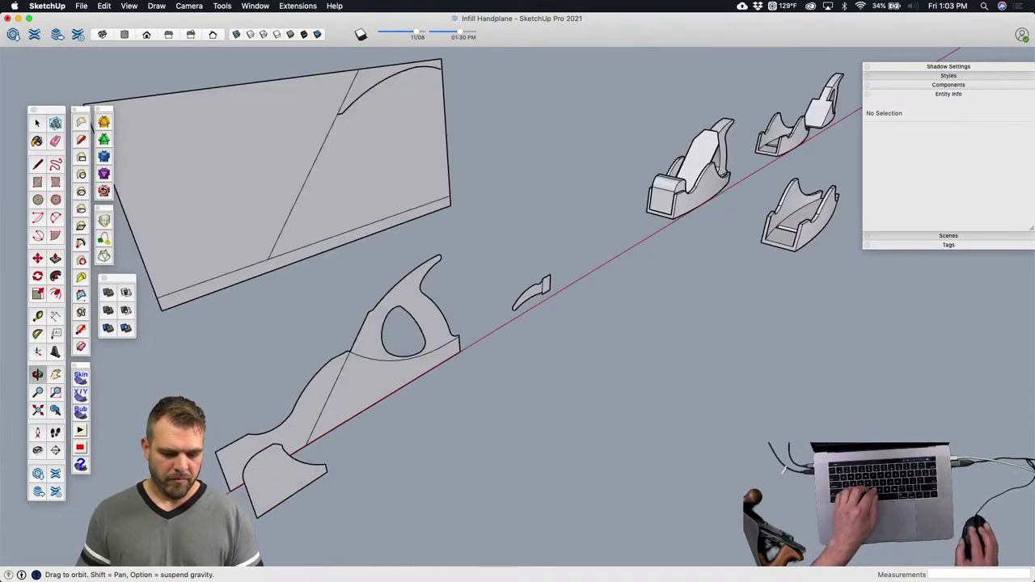
scroll(540, 282, up, 5)
middle_drag(513, 293, 525, 337)
key(space)
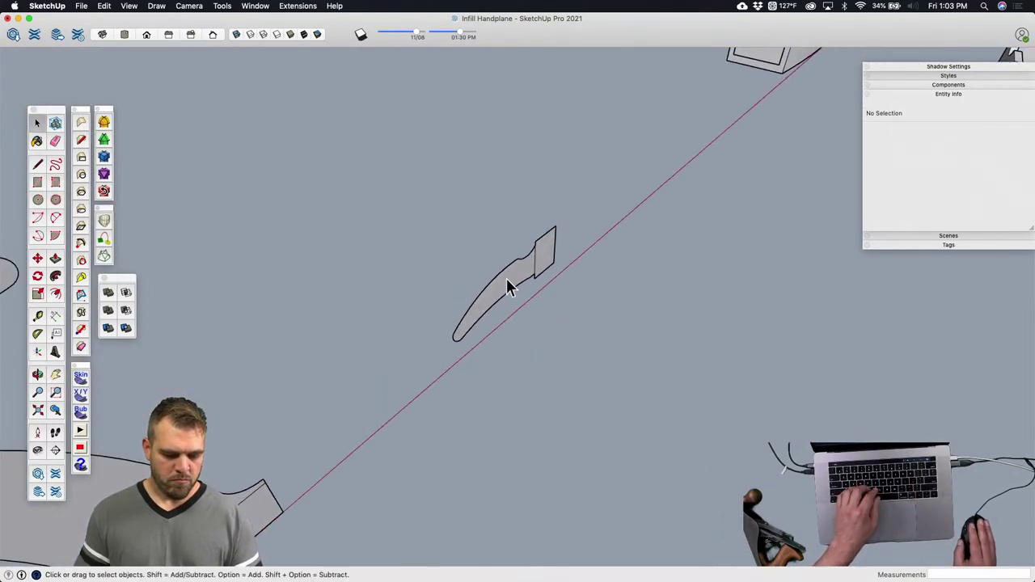
click(509, 287)
key(m)
click(518, 283)
key(alt)
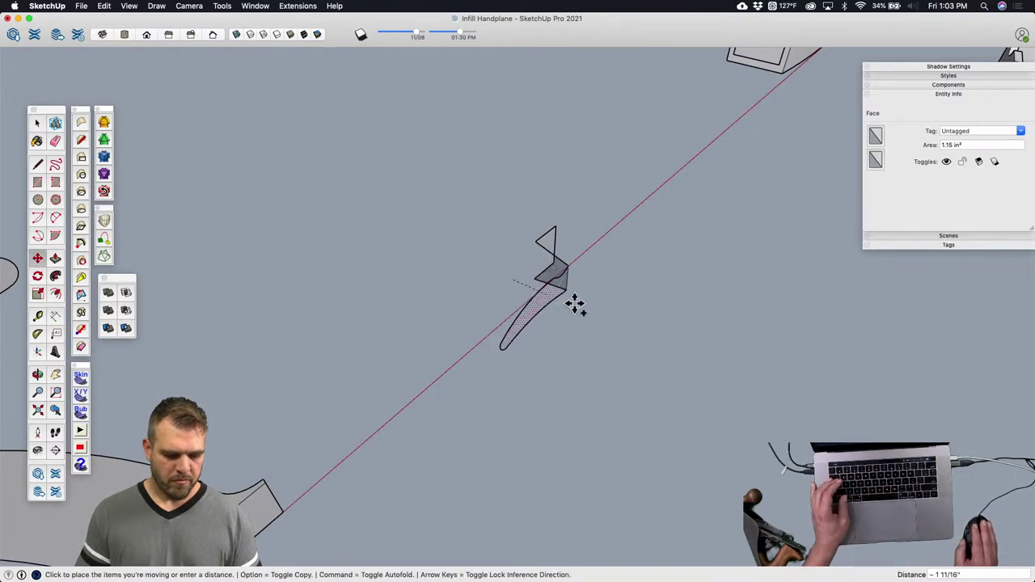
click(604, 315)
Step: Push/Pull the copied profile 2" into a solid and group it
key(p)
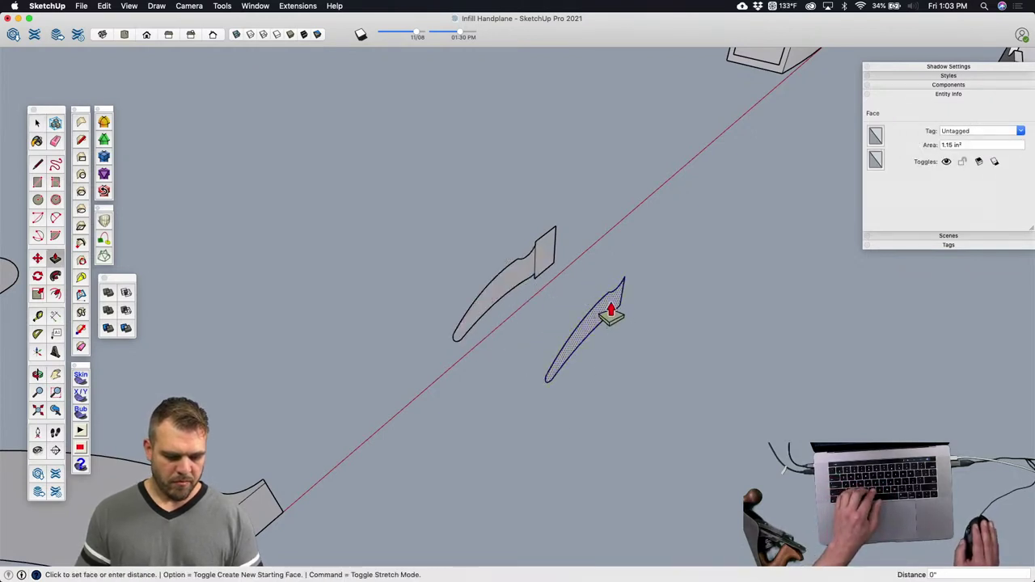
click(612, 308)
text(2)
key(Return)
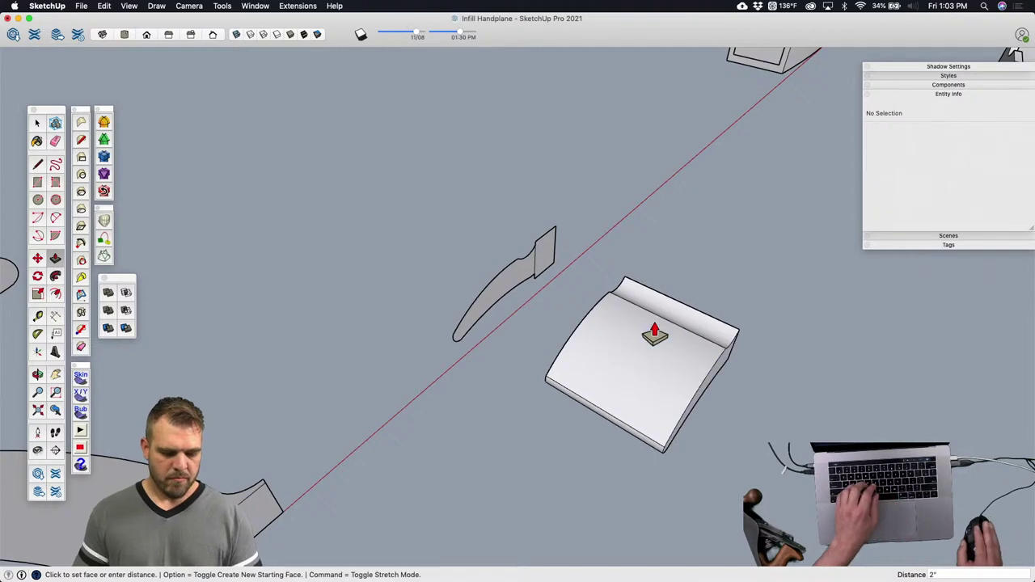
key(space)
triple_click(663, 363)
key(g)
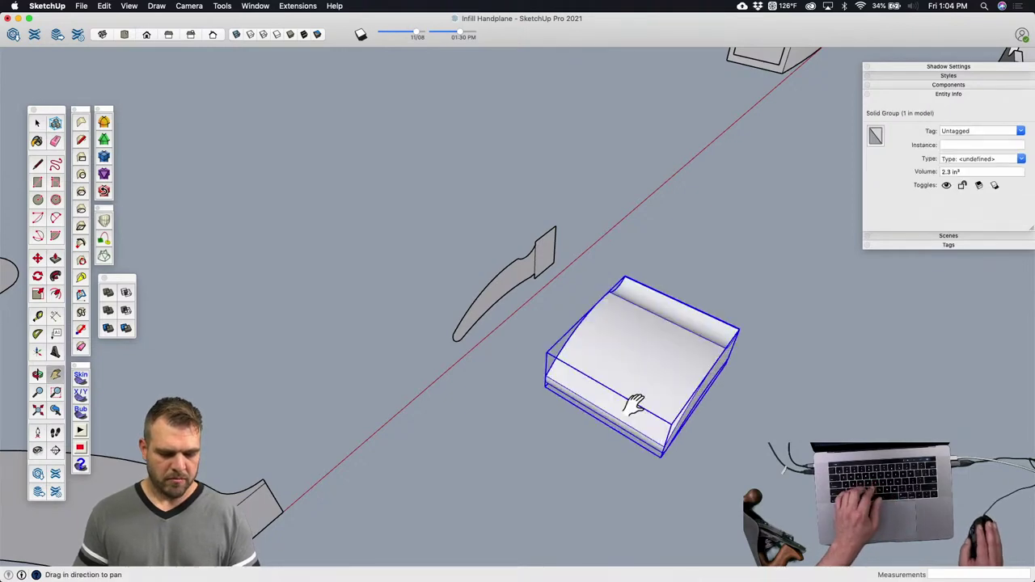
middle_drag(628, 405, 510, 346)
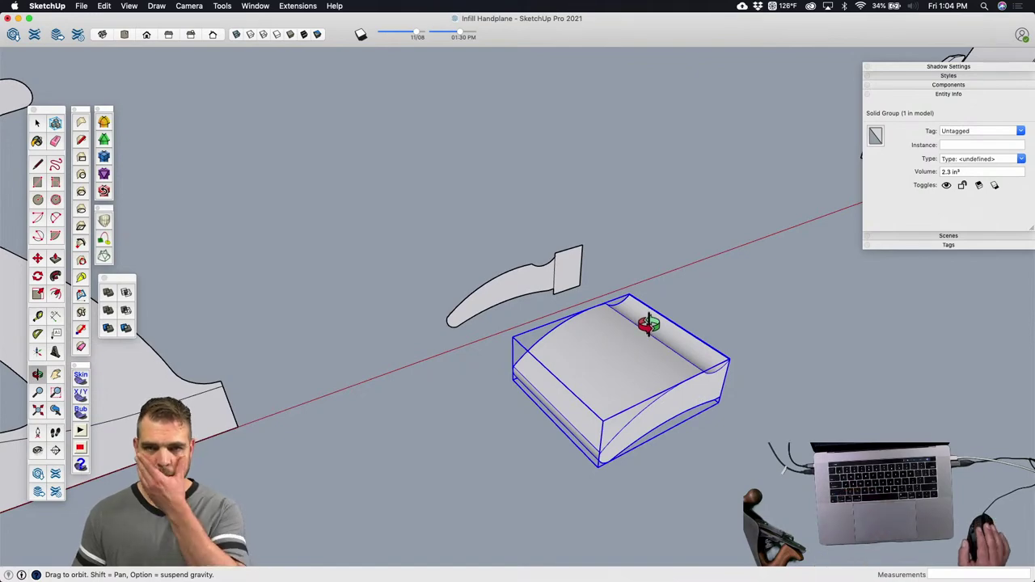
drag(643, 331, 388, 364)
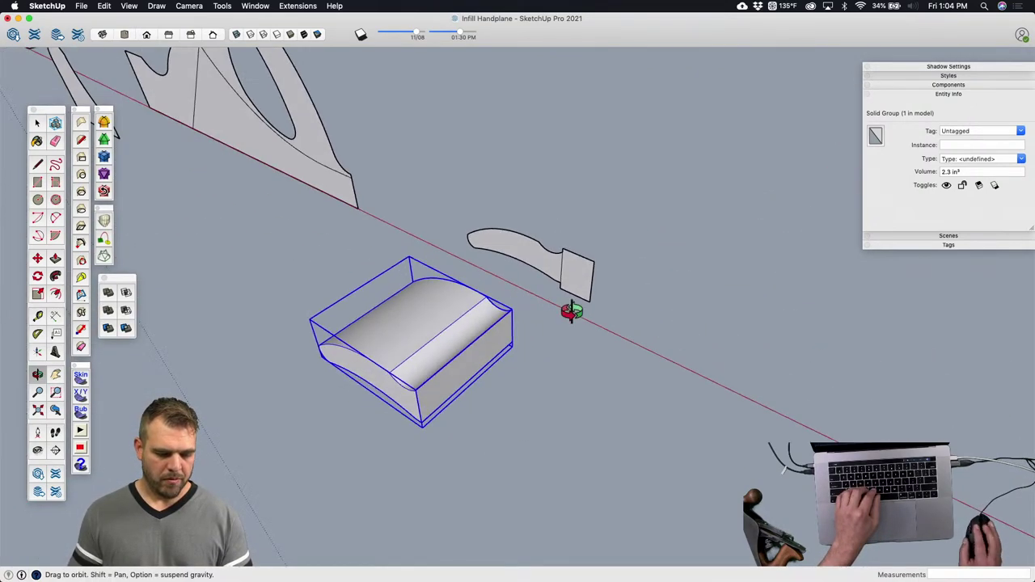
scroll(573, 269, up, 5)
scroll(573, 269, up, 1)
key(c)
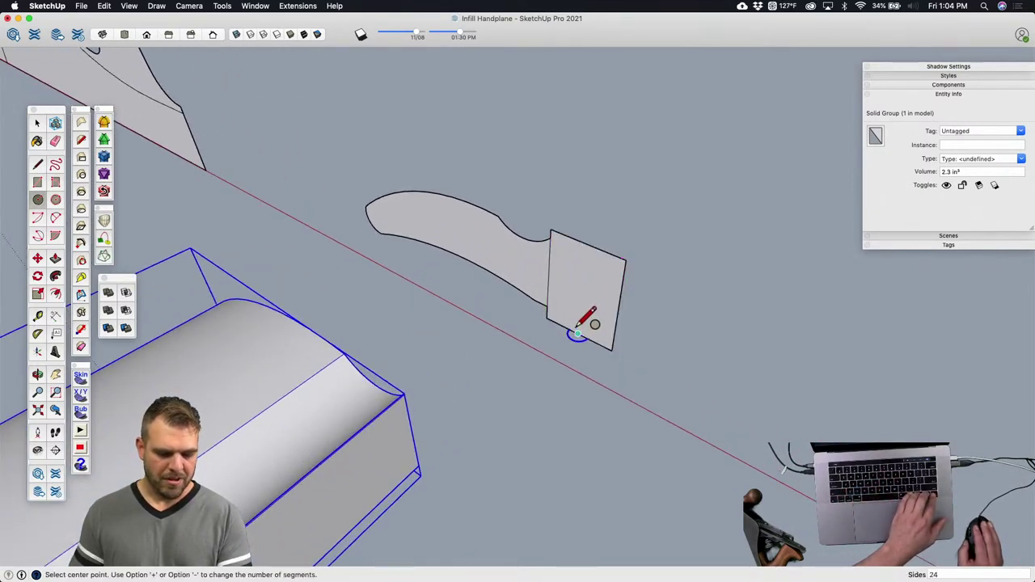
Step: Group the entire flat wedge profile
click(576, 331)
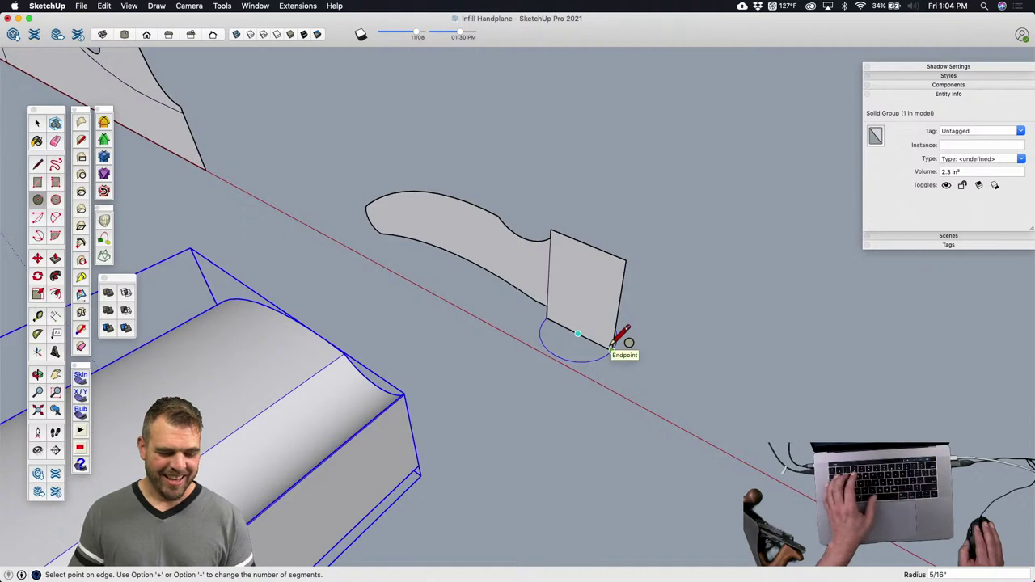
key(space)
click(587, 327)
triple_click(587, 328)
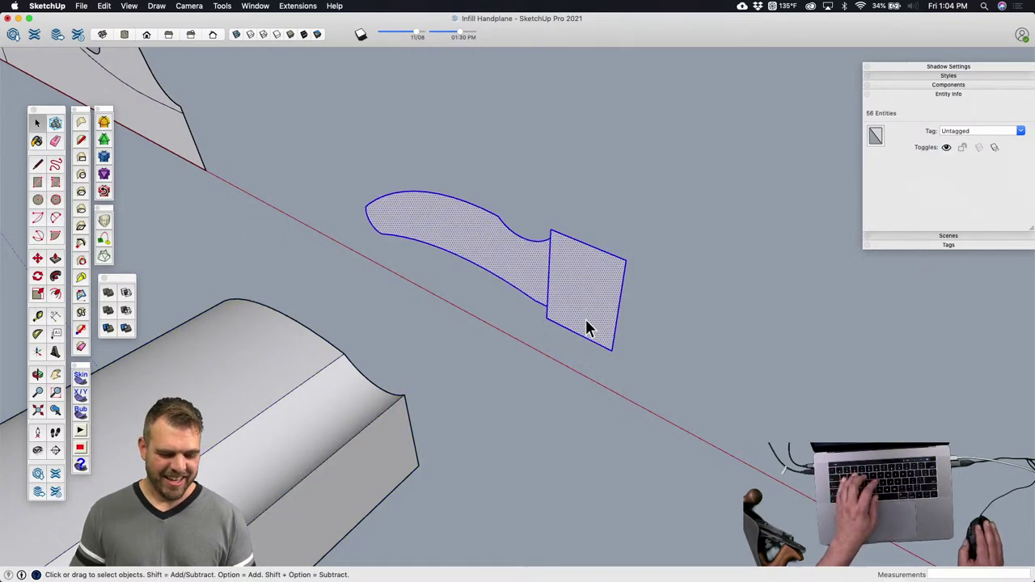
key(g)
Step: Draw a 5/16" radius circle centred on the bottom edge midpoint, set to 36 segments
key(c)
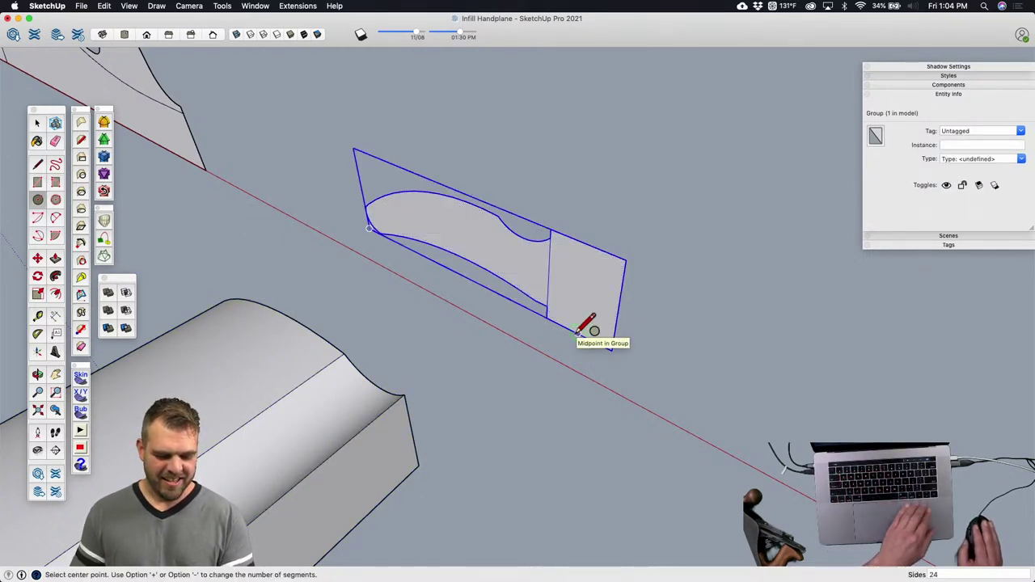
click(578, 332)
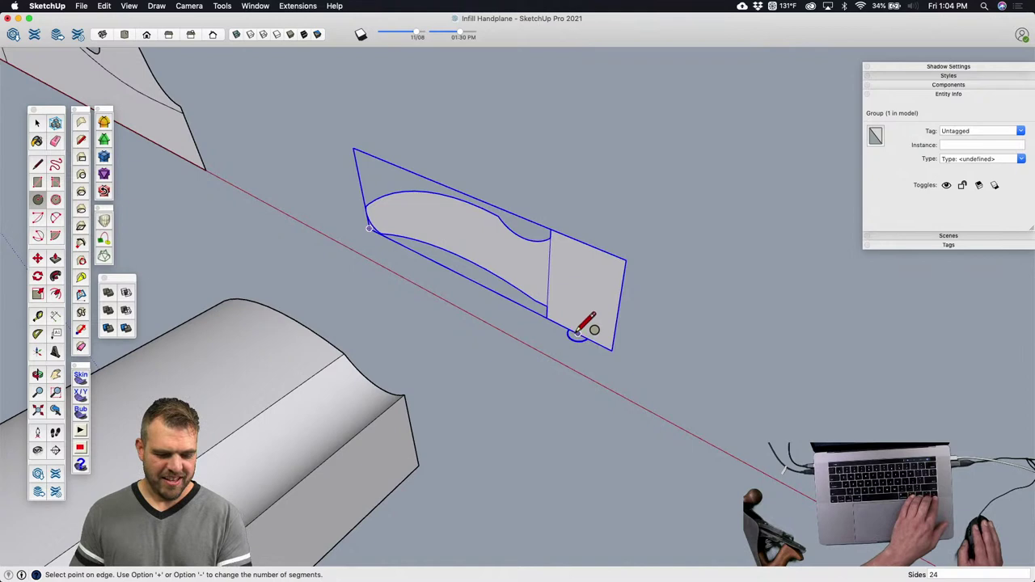
click(617, 342)
key(space)
click(585, 358)
mouse_move(585, 359)
middle_down()
mouse_move(584, 342)
mouse_move(582, 352)
middle_up()
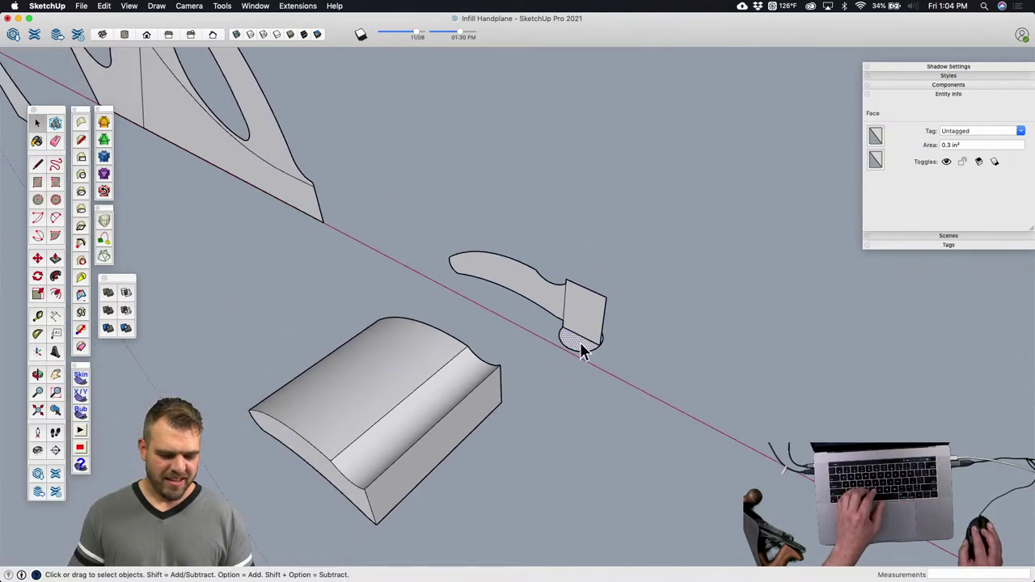
scroll(582, 352, up, 3)
click(612, 361)
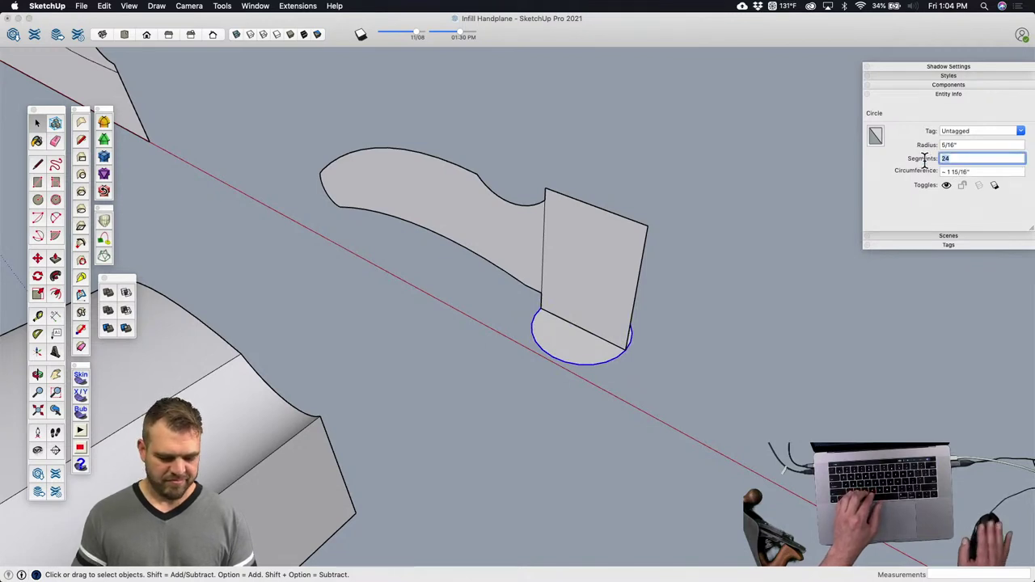
text(36)
key(Return)
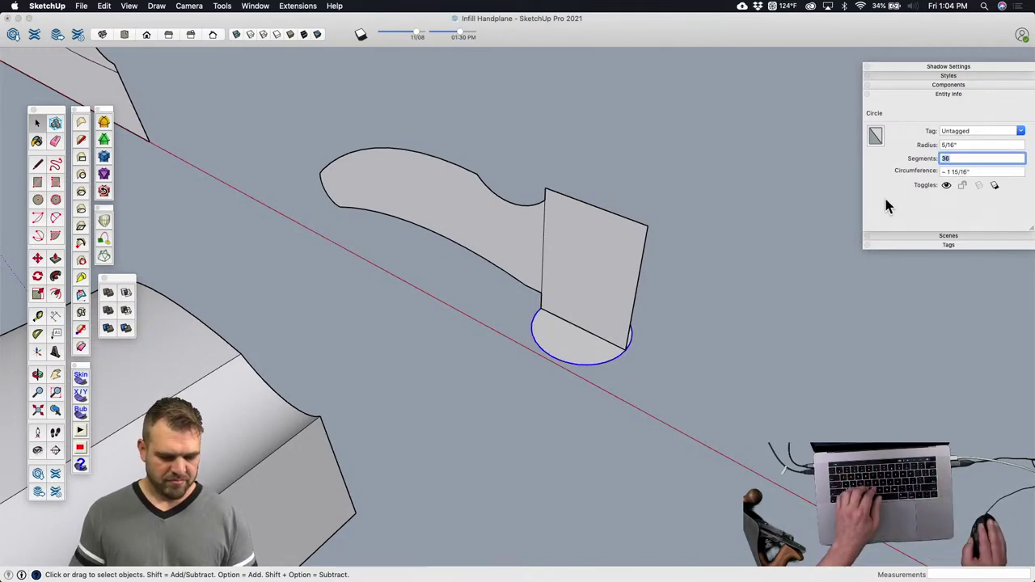
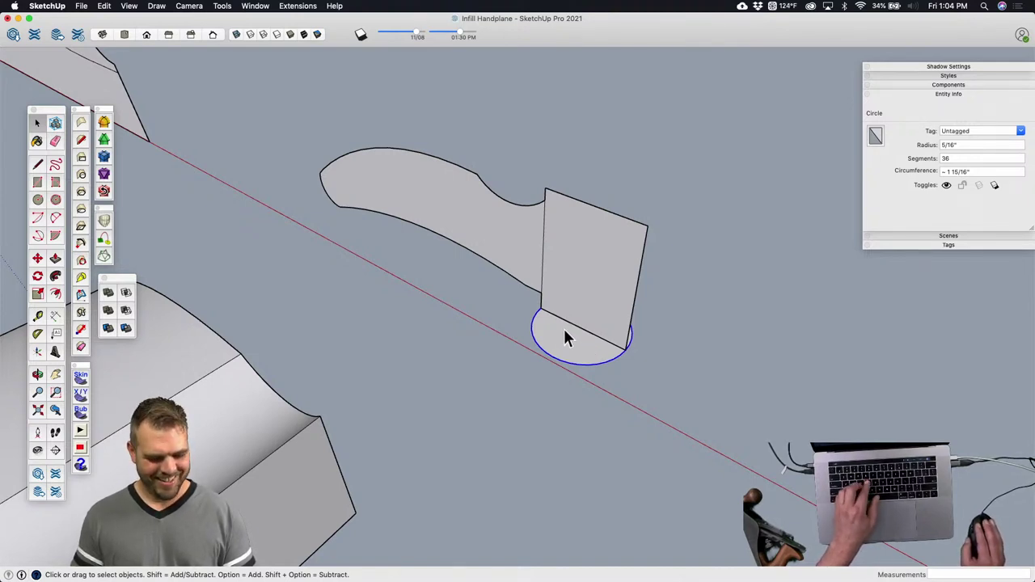
Step: Offset the circle's edge 1/8" inward to form a ring
key(f)
click(532, 328)
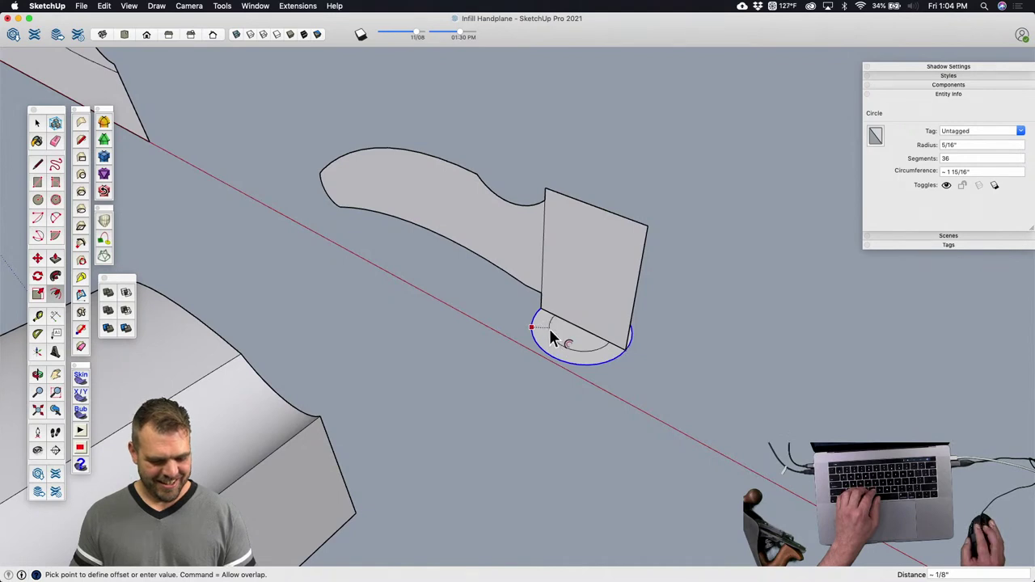
scroll(550, 328, up, 3)
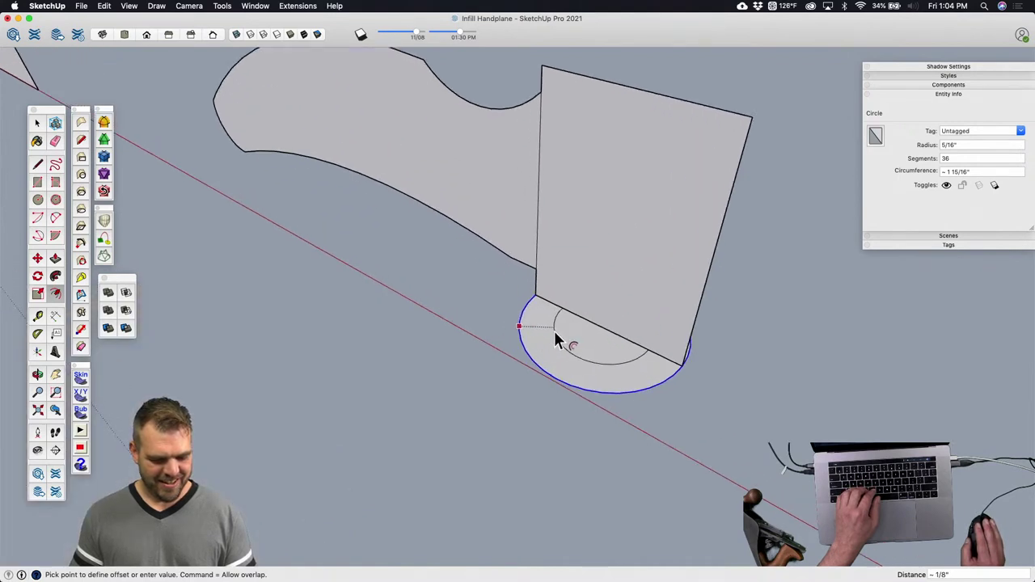
text(1/8)
key(Return)
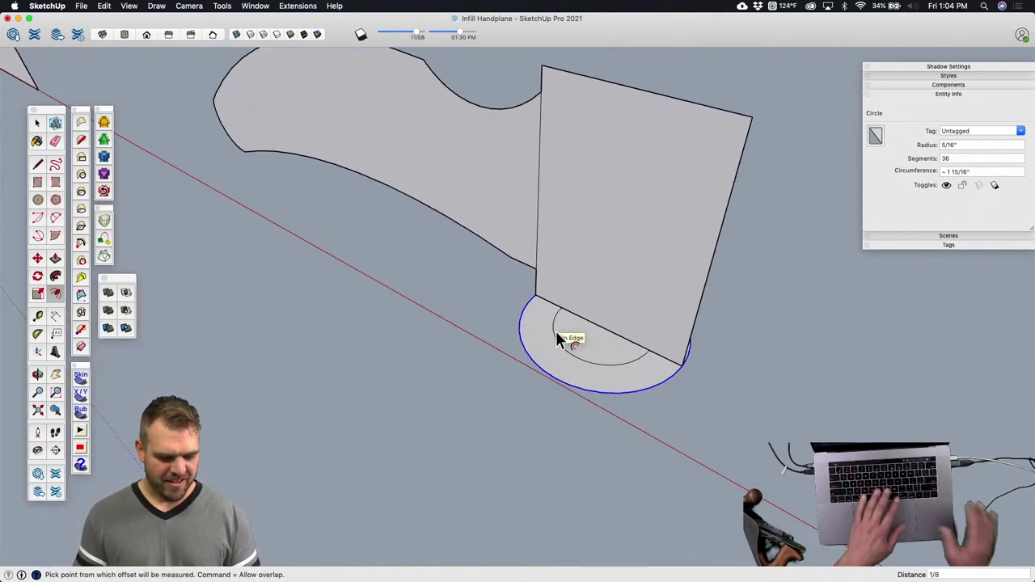
Step: Group the circular pad and move it beside the plane body
key(space)
double_click(588, 339)
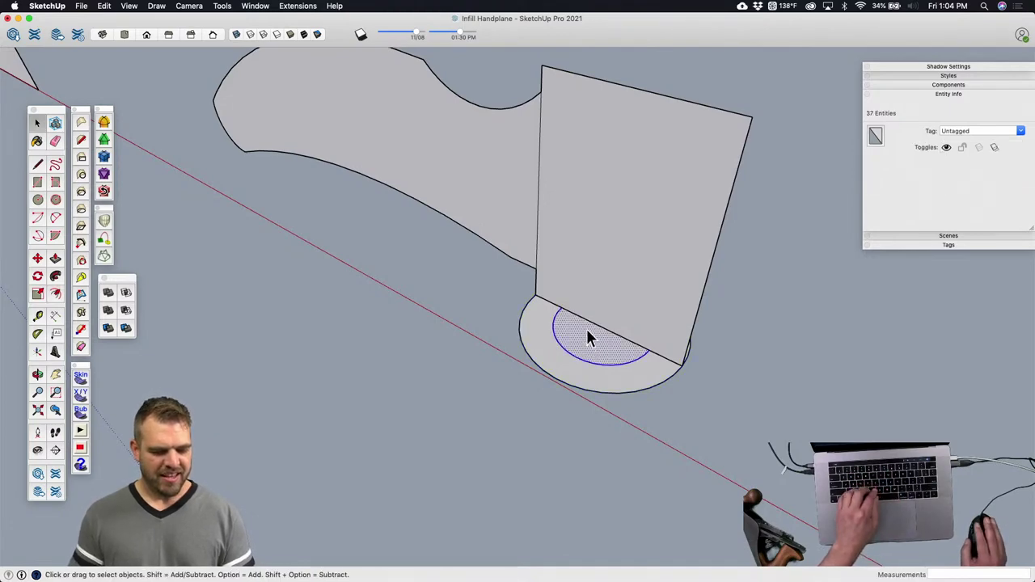
triple_click(588, 338)
scroll(588, 339, down, 5)
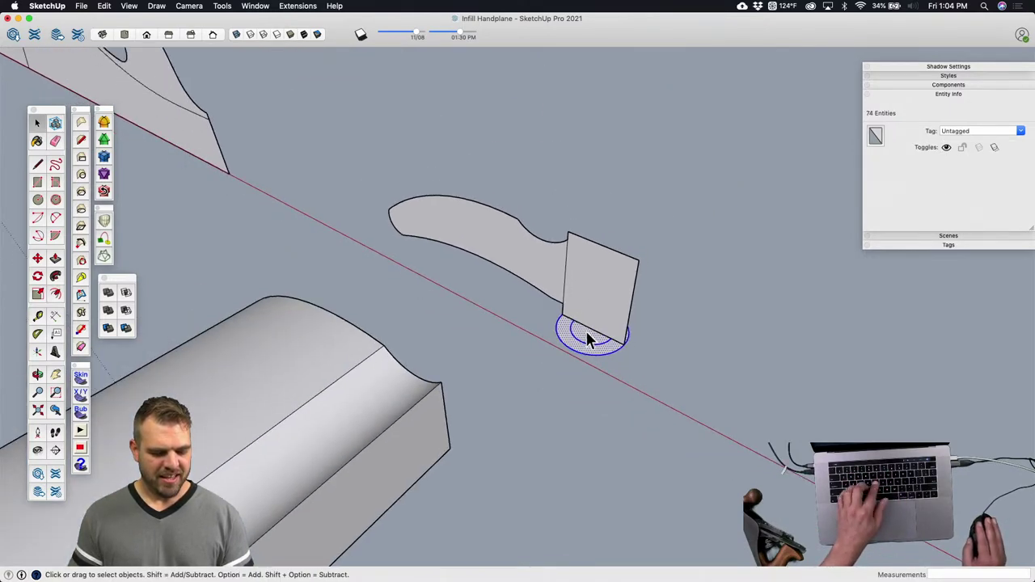
key(g)
middle_drag(588, 338, 548, 347)
key(m)
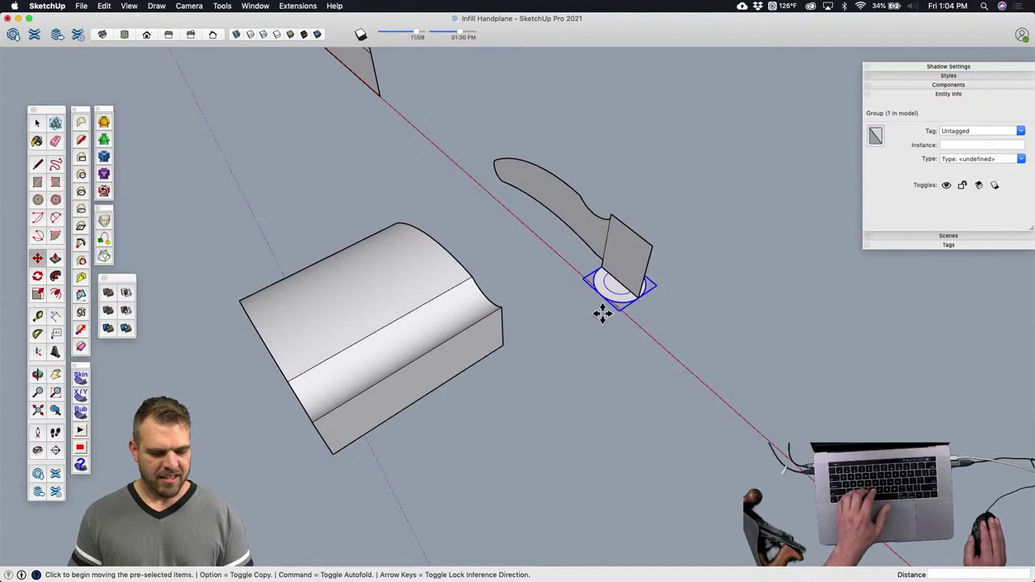
click(619, 284)
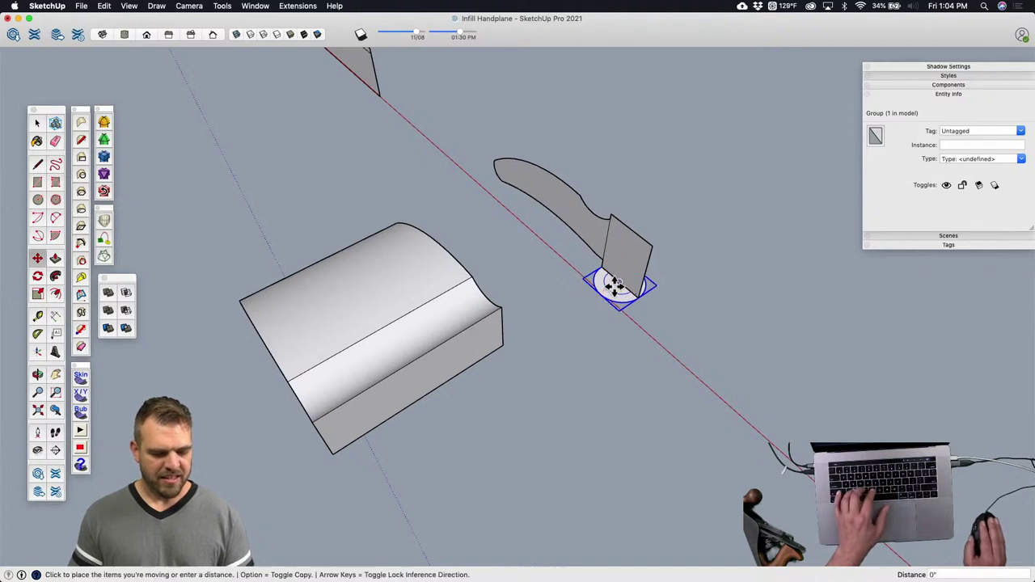
click(415, 358)
Step: Extrude the ring face 13/16" into a hollow cylinder inside its group, then exit the group
key(space)
key(alt+x)
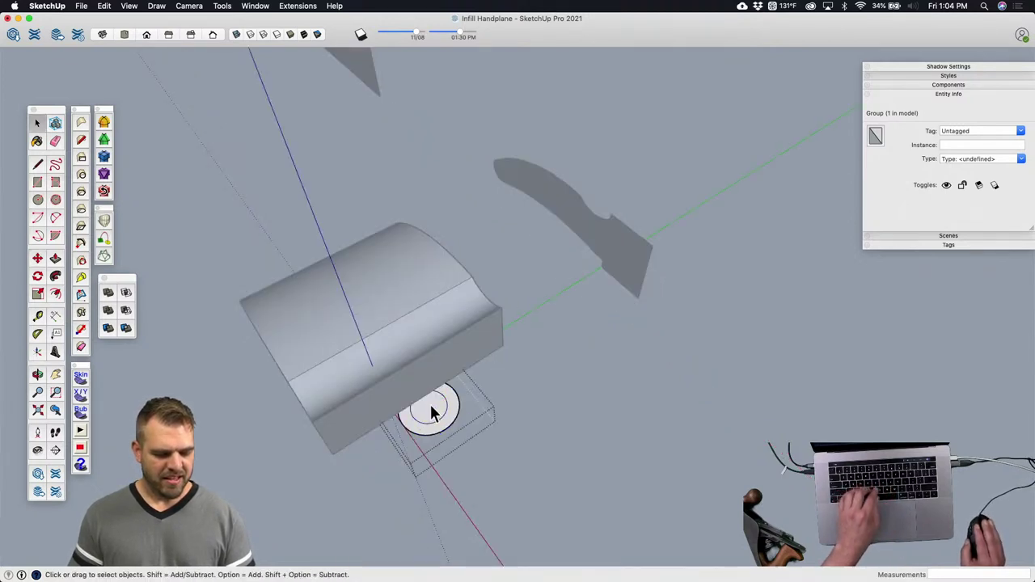
click(430, 406)
click(434, 404)
click(439, 403)
shift+middle_drag(439, 403, 529, 413)
key(p)
click(529, 414)
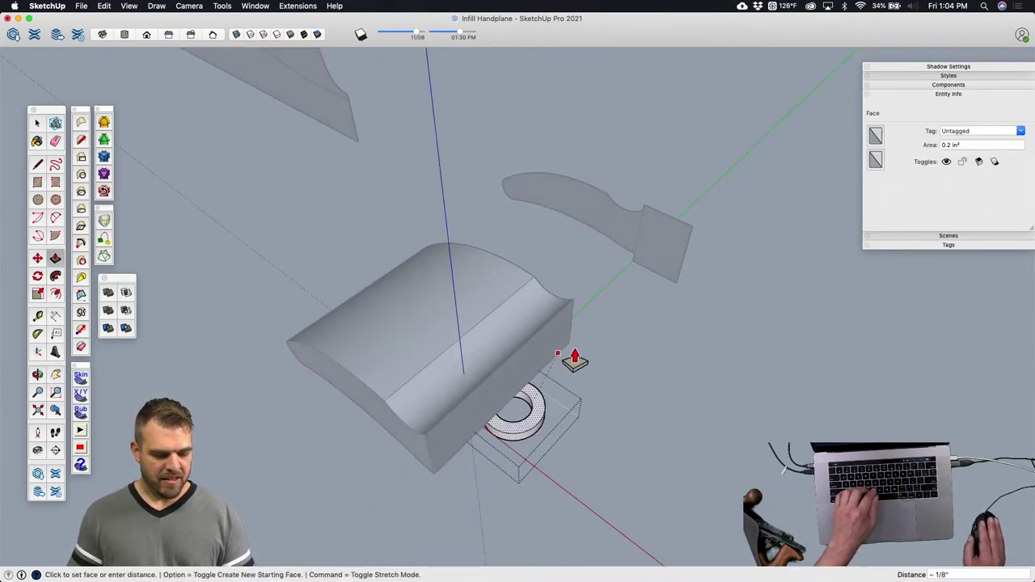
click(611, 385)
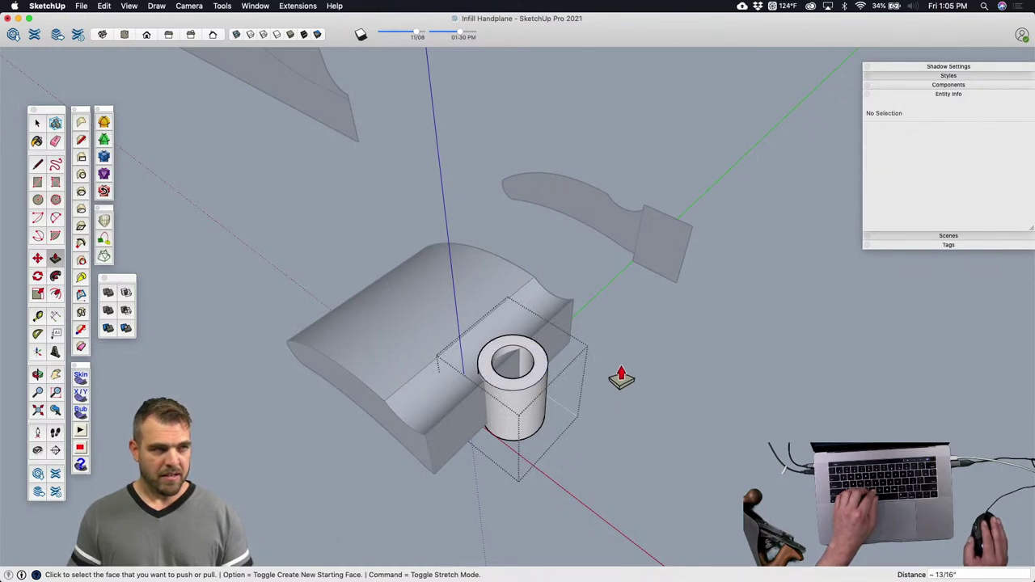
middle_drag(512, 393, 565, 451)
click(622, 418)
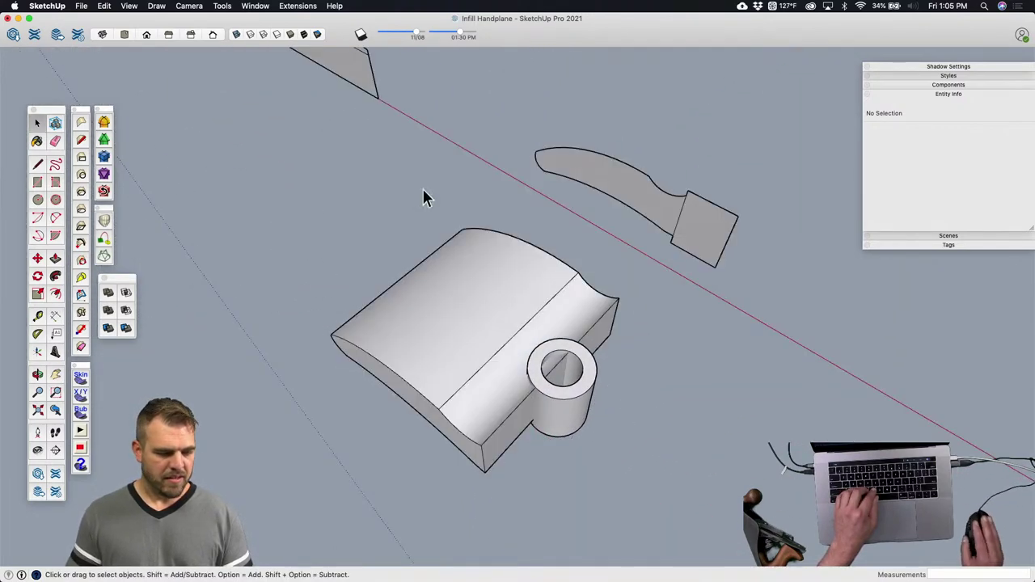
Step: Switch to Top view, centre on the body, and select the knuckle ring
click(125, 34)
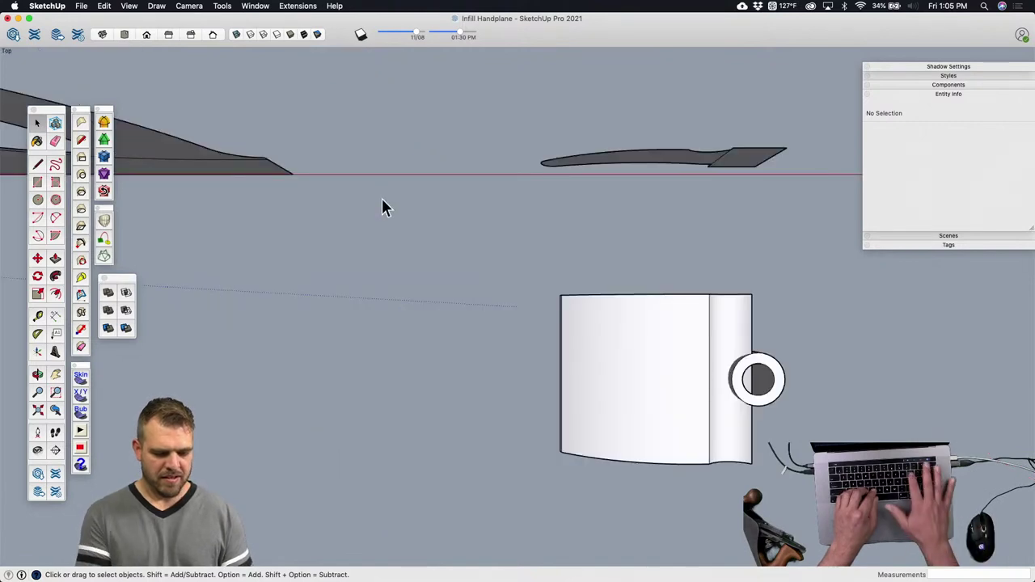
key(h)
drag(509, 336, 377, 280)
scroll(517, 292, up, 5)
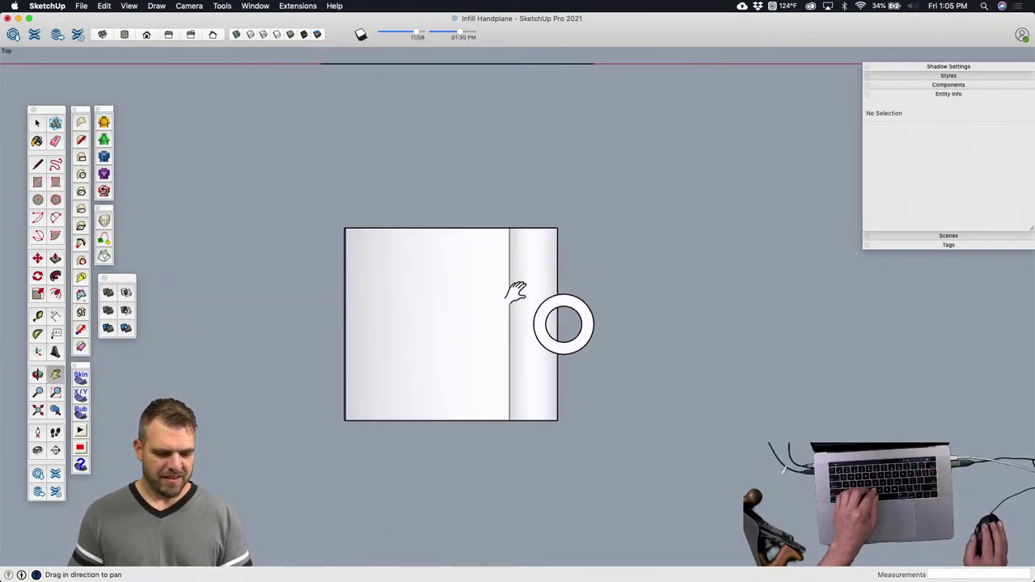
scroll(597, 293, up, 3)
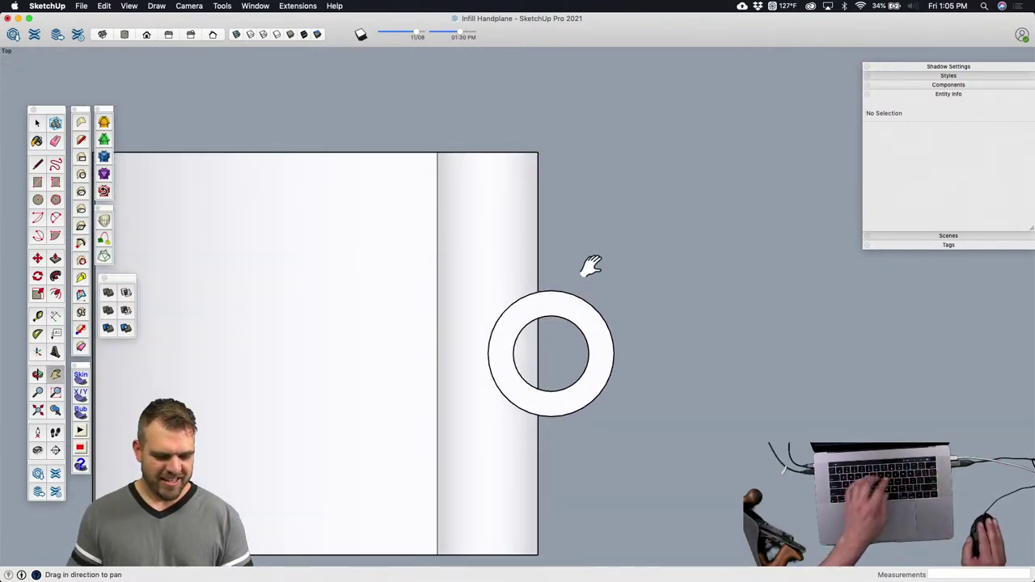
key(space)
scroll(550, 308, up, 5)
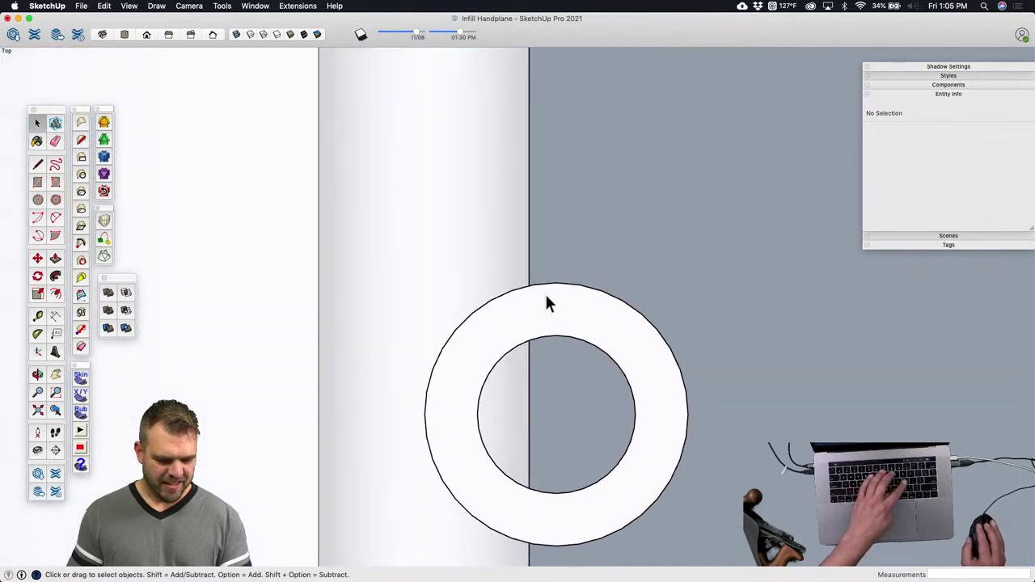
click(541, 288)
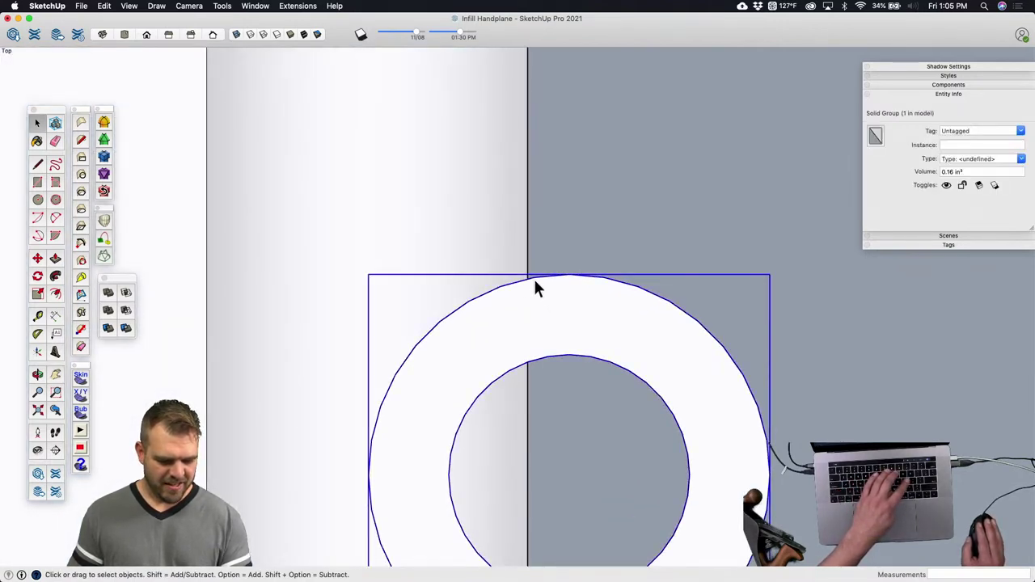
Step: Draw a 3/4" line from the ring's top, then a vertical line past the body's edge
key(l)
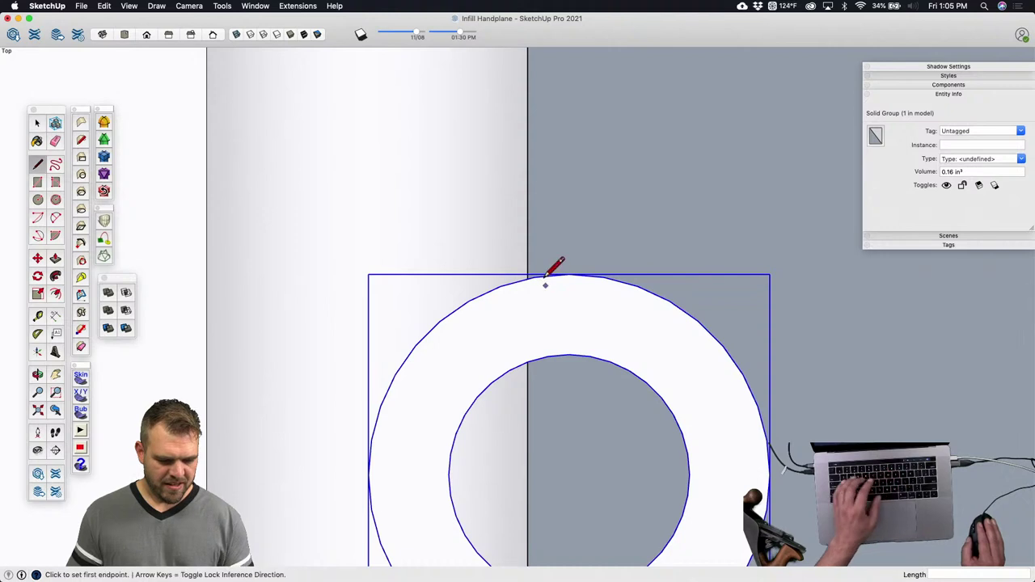
click(533, 276)
scroll(797, 264, down, 5)
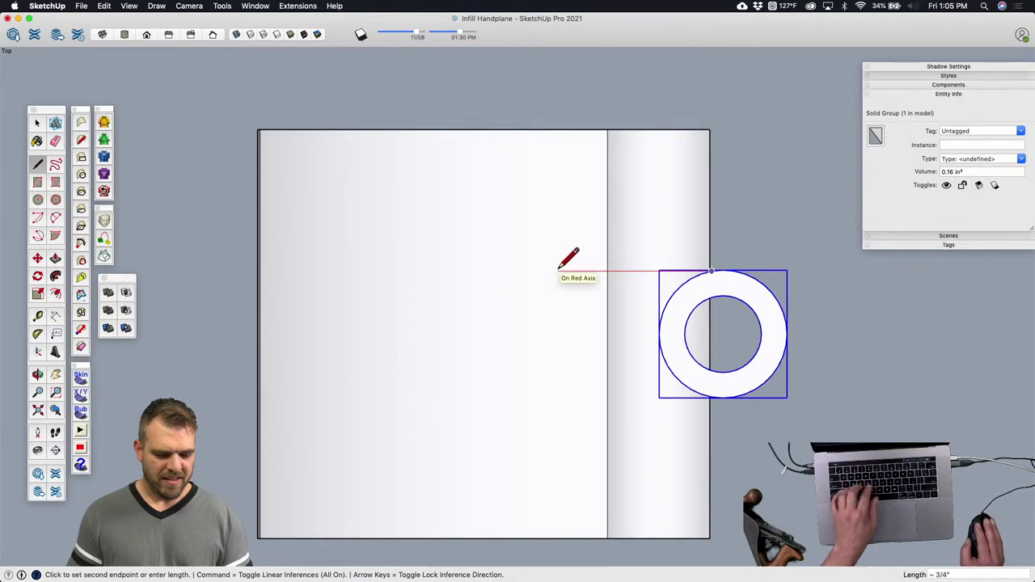
text(3/4)
key(Return)
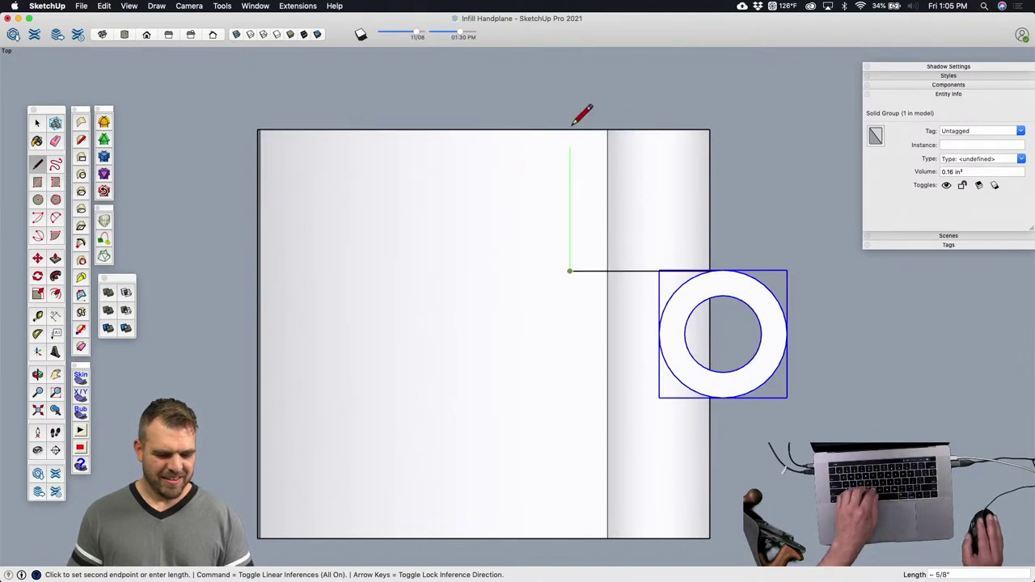
click(569, 68)
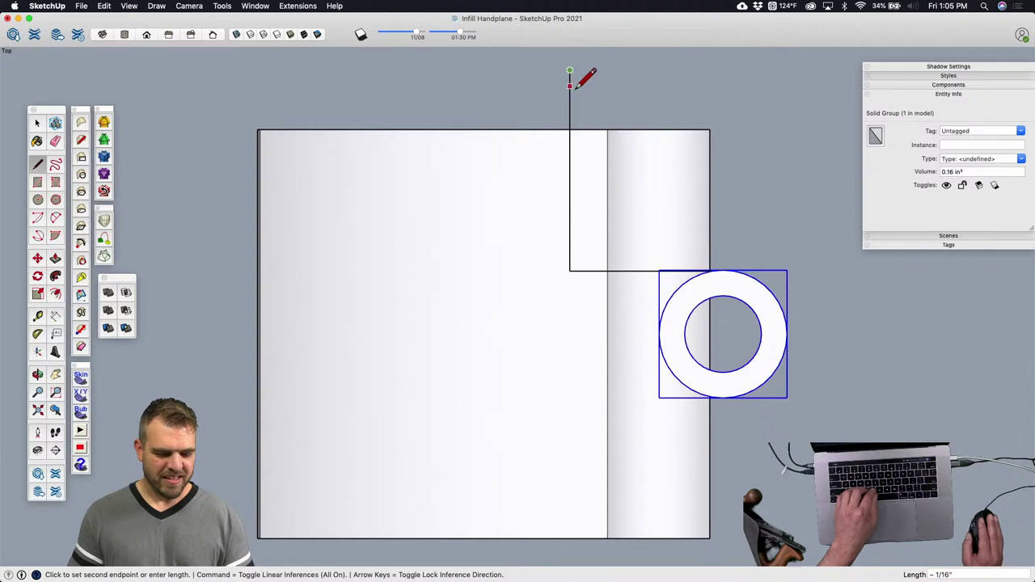
key(space)
Step: Move the vertical line's top endpoint left to slant it
key(m)
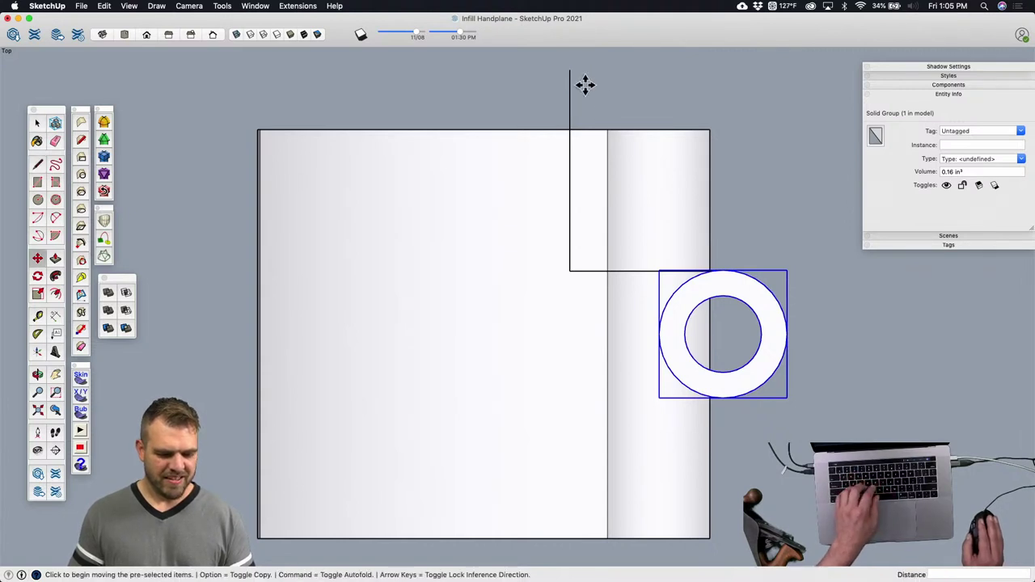
click(570, 72)
key(space)
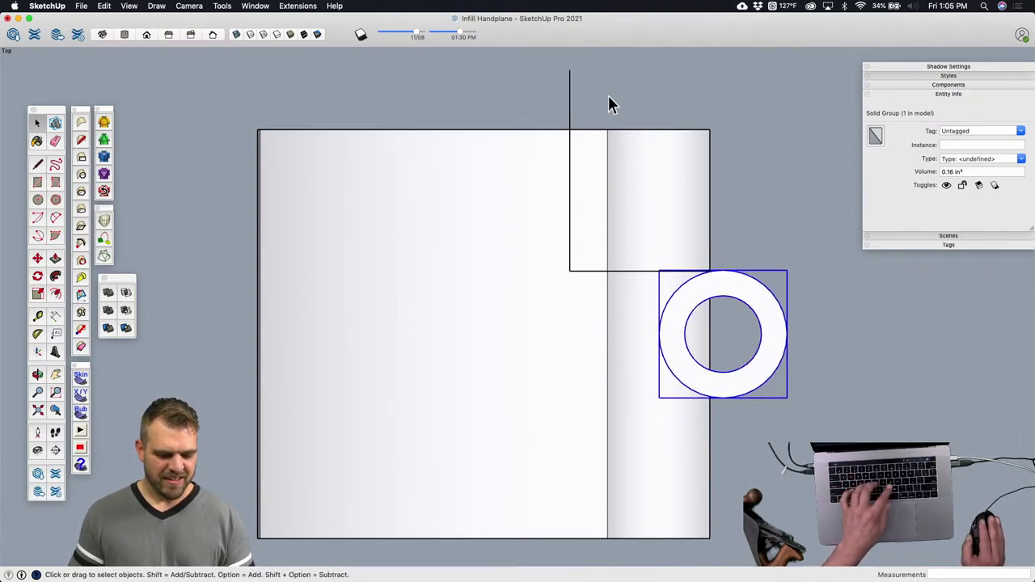
click(607, 95)
key(m)
click(570, 71)
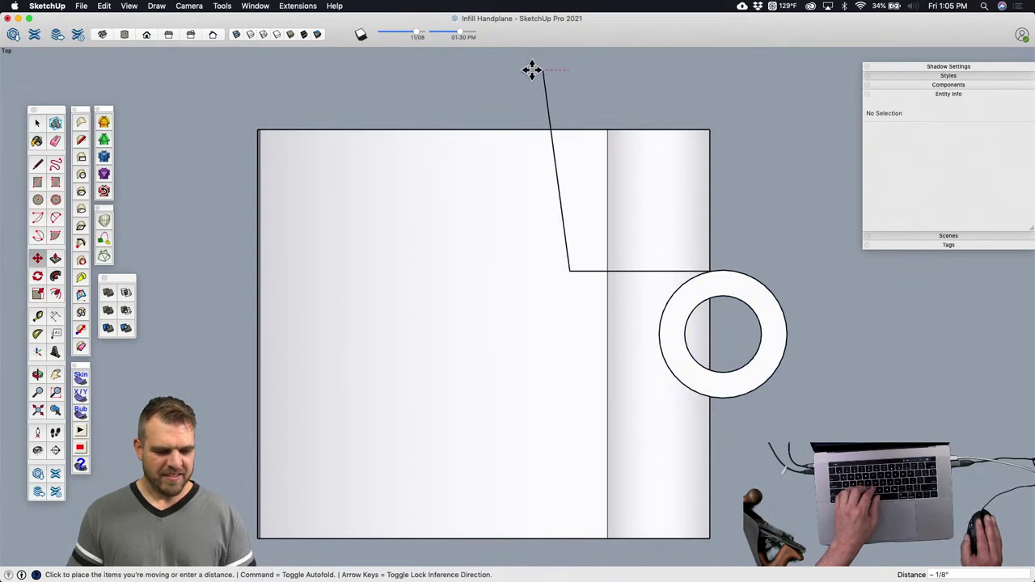
click(490, 70)
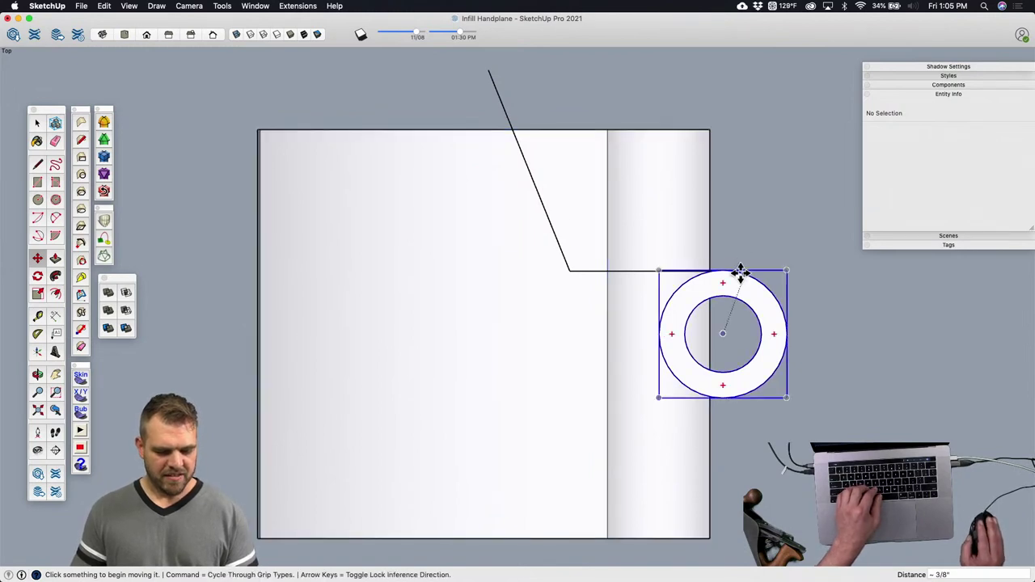
Step: Close the outline into a trapezoid face and orbit to a 3D view
key(l)
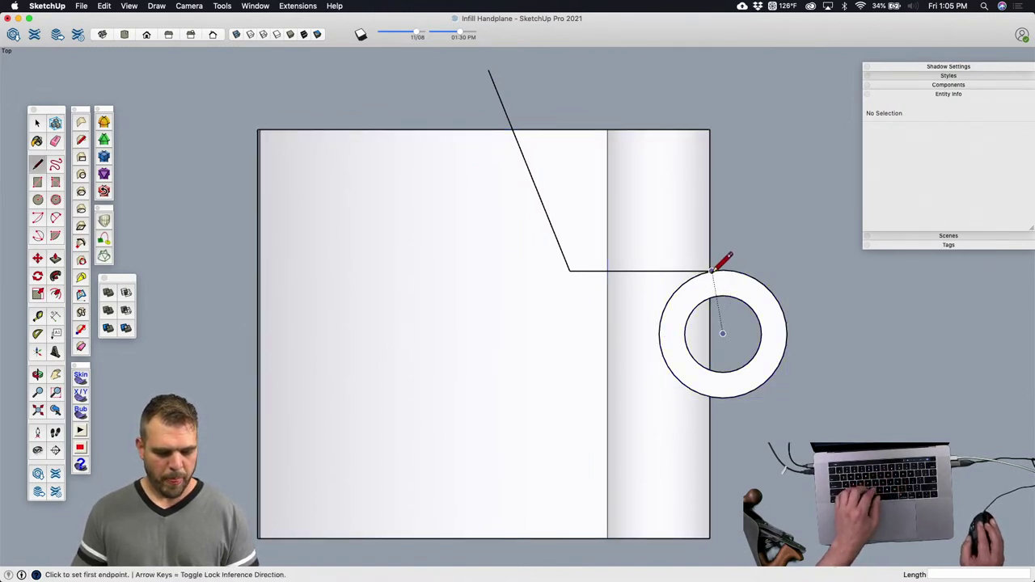
click(488, 69)
click(490, 68)
scroll(619, 238, down, 3)
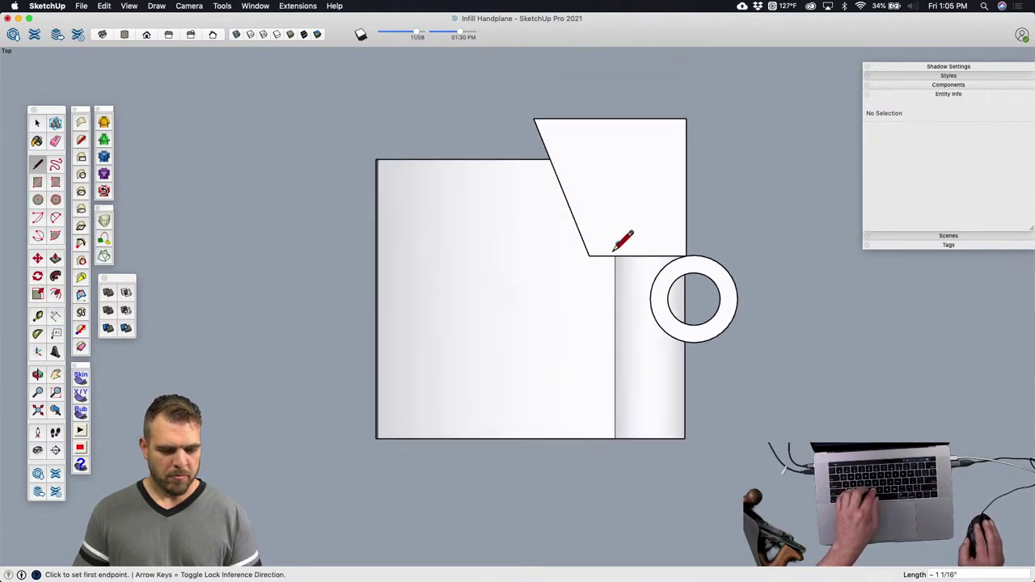
shift+middle_drag(619, 238, 728, 313)
Step: Push/Pull the trapezoid face up into a wedge block and group it
key(p)
click(710, 291)
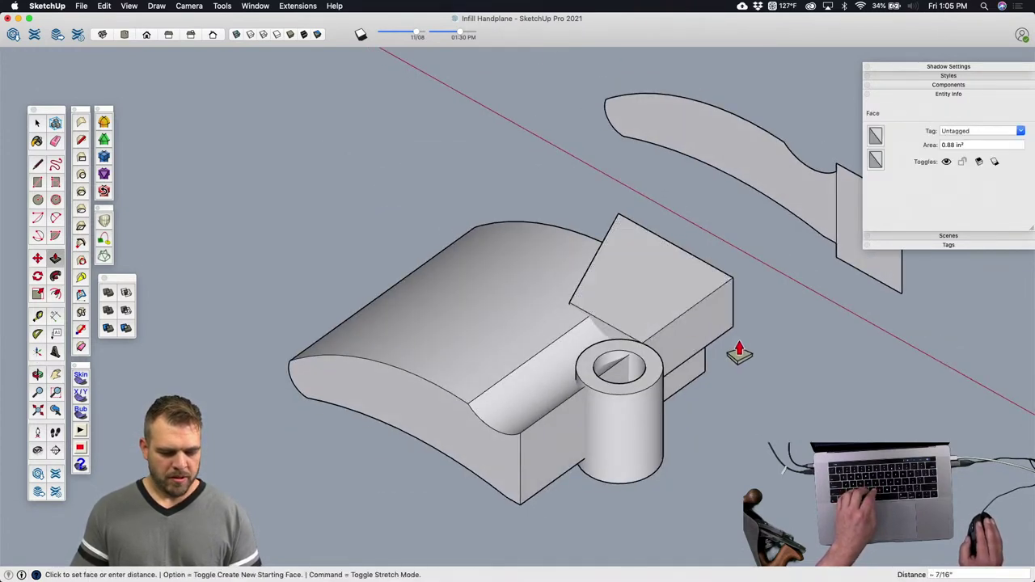
click(741, 402)
key(space)
triple_click(722, 370)
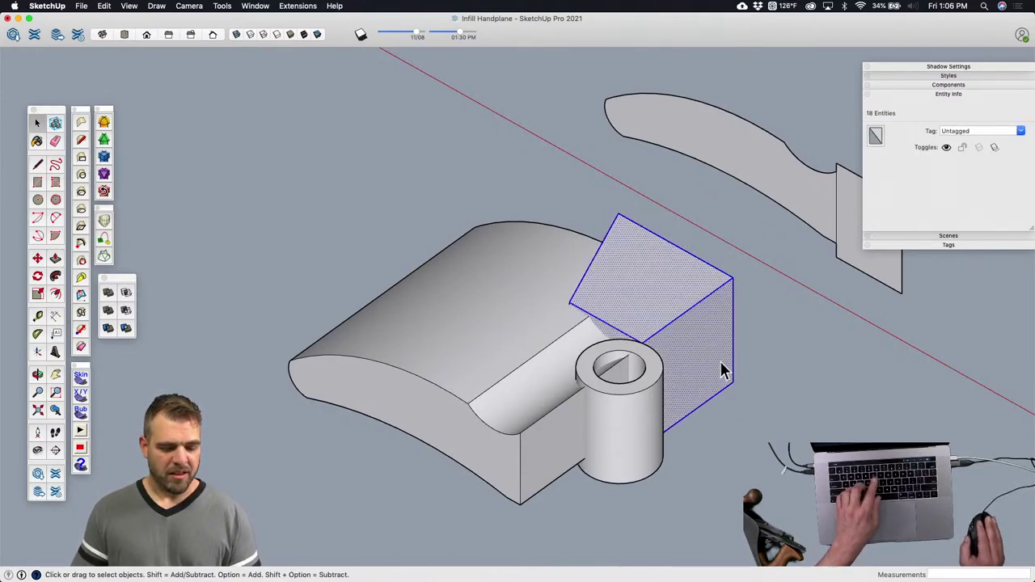
key(g)
Step: Subtract the wedge from the plane body with Solid Tools, inspect it, then undo the cut
middle_drag(628, 334, 627, 384)
right_click(627, 385)
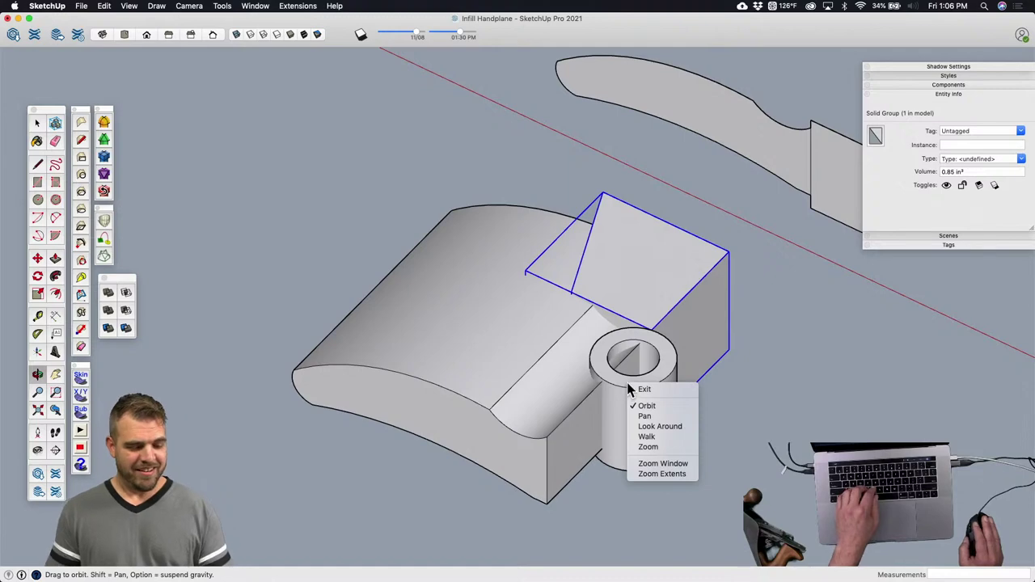
click(784, 358)
middle_drag(784, 358, 879, 361)
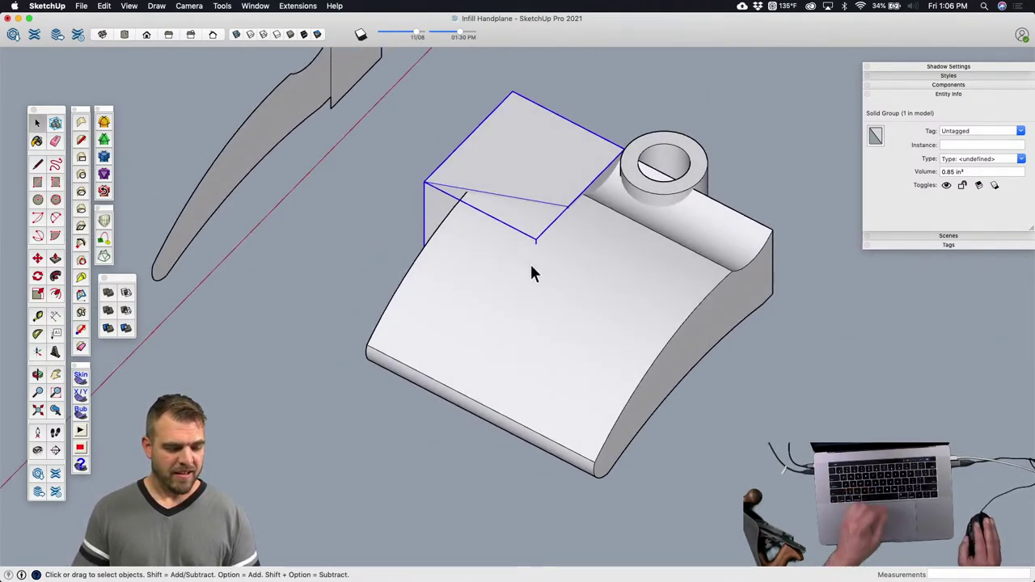
click(127, 309)
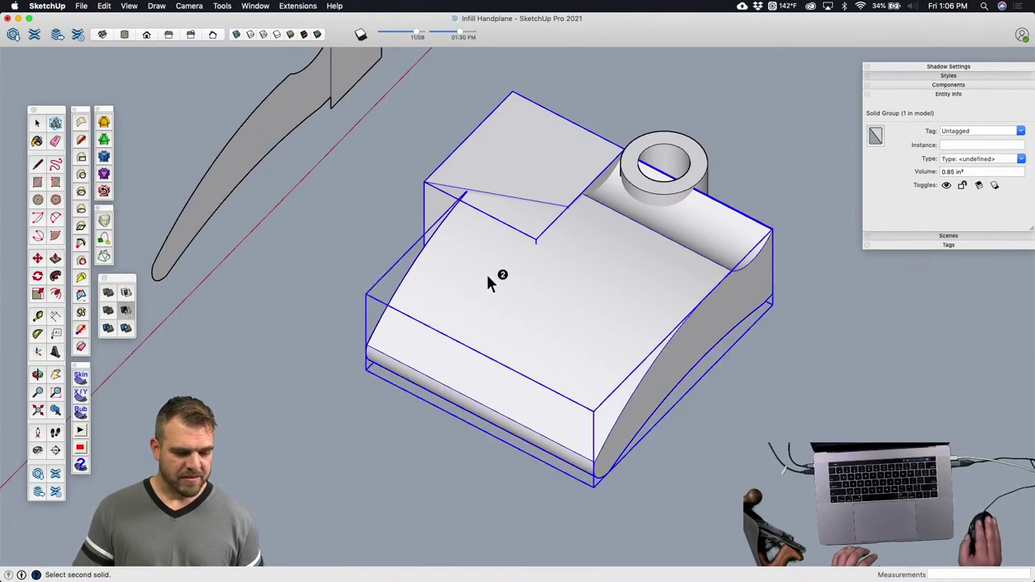
click(489, 274)
middle_drag(541, 287, 555, 423)
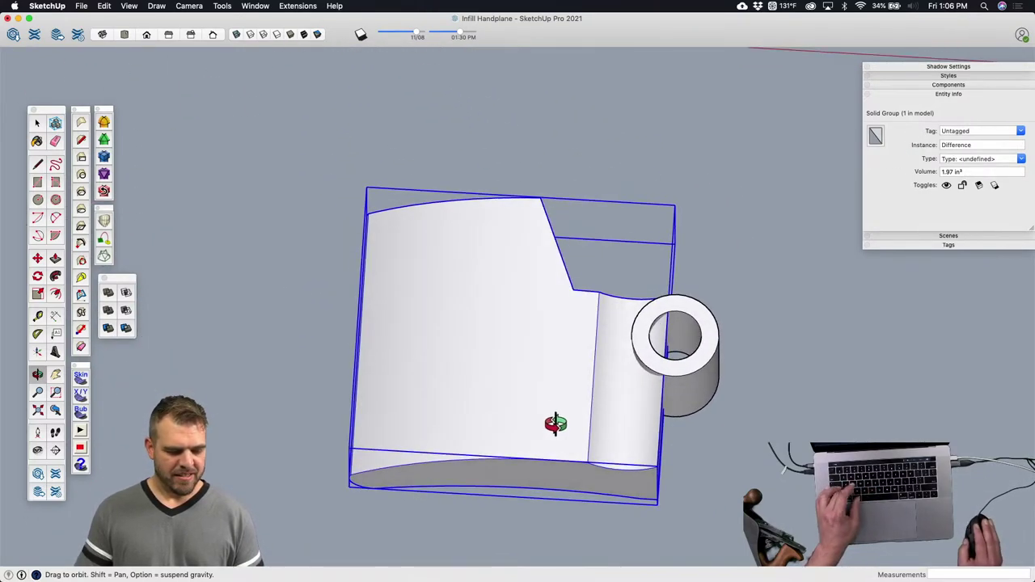
key(super+z)
Step: Move the wedge block's top face about 1/8" outward and reposition a second face
key(space)
shift+middle_drag(590, 241, 542, 262)
click(572, 232)
scroll(582, 230, up, 3)
key(m)
click(571, 226)
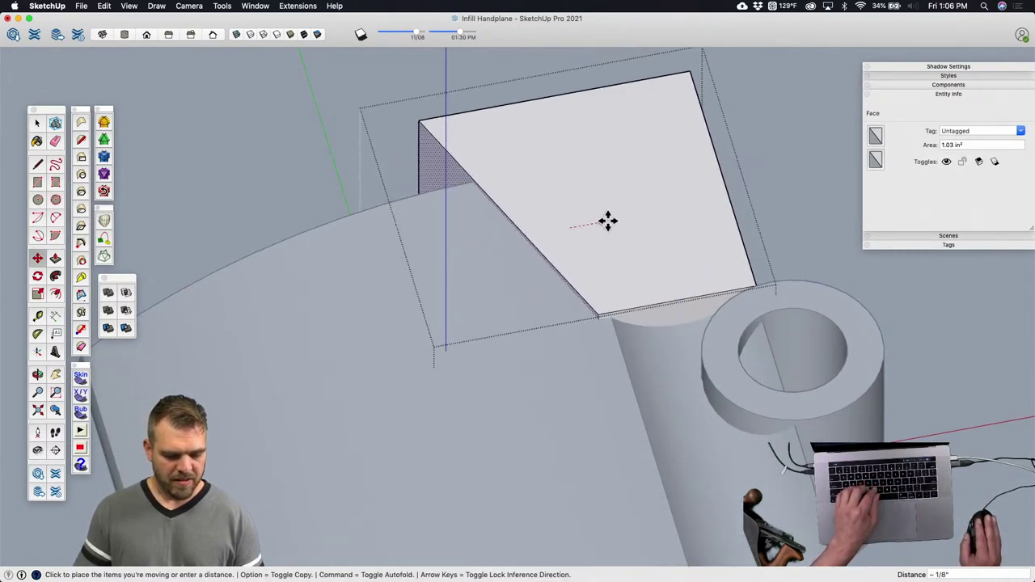
click(605, 219)
click(596, 313)
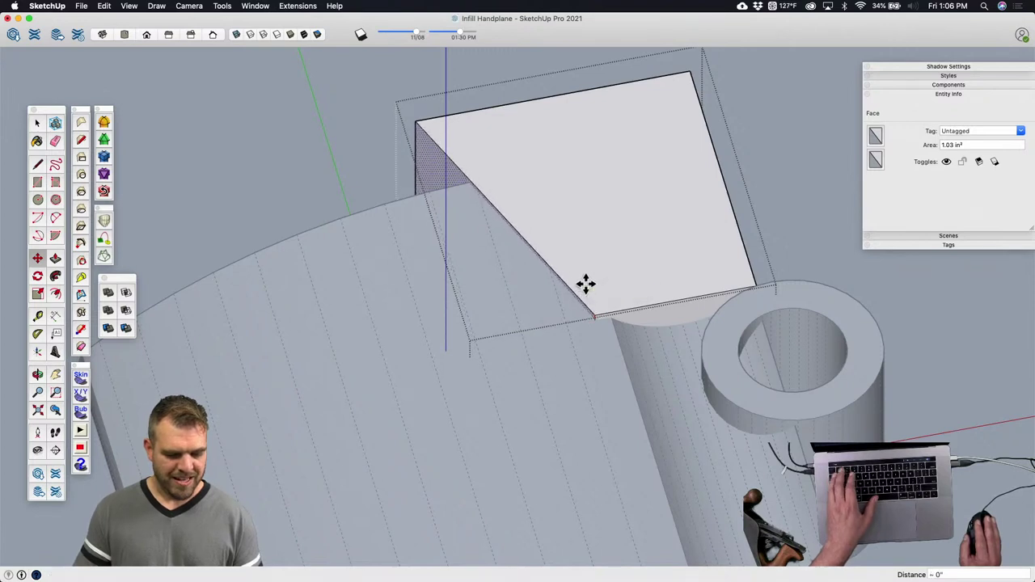
click(586, 283)
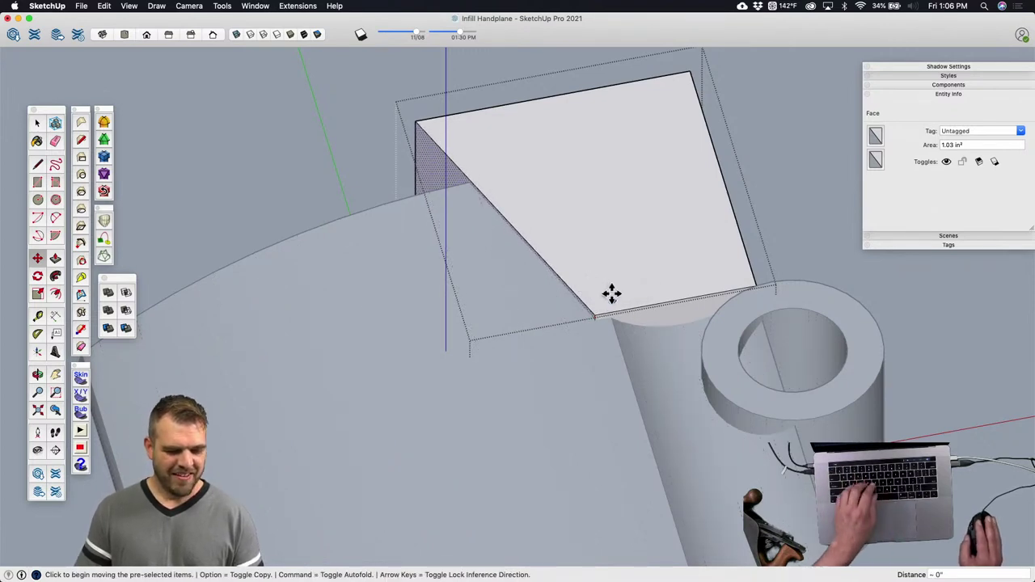
key(space)
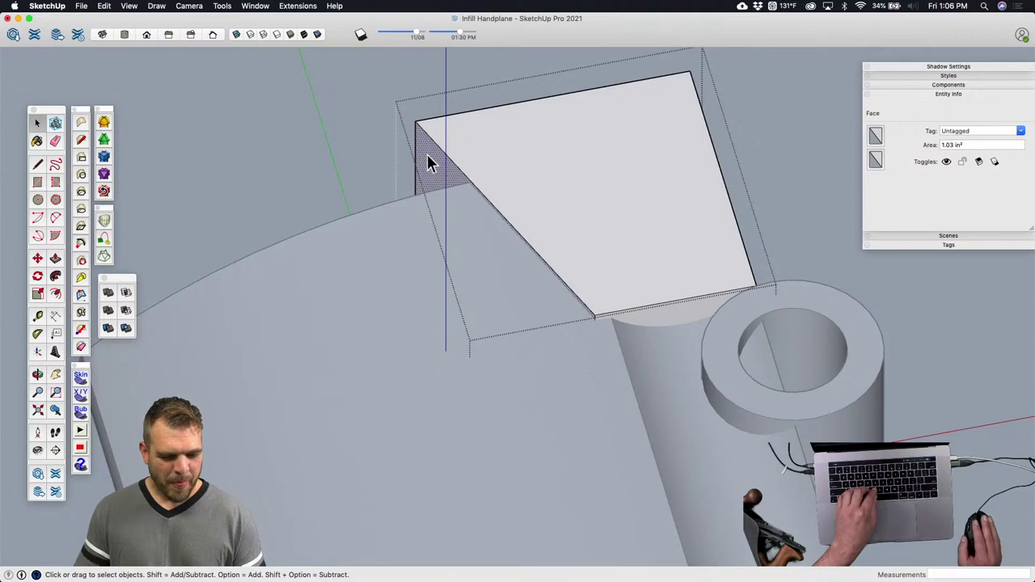
Step: Raise the wedge's top face about 1/8" with Push/Pull
key(p)
click(566, 224)
click(570, 222)
key(space)
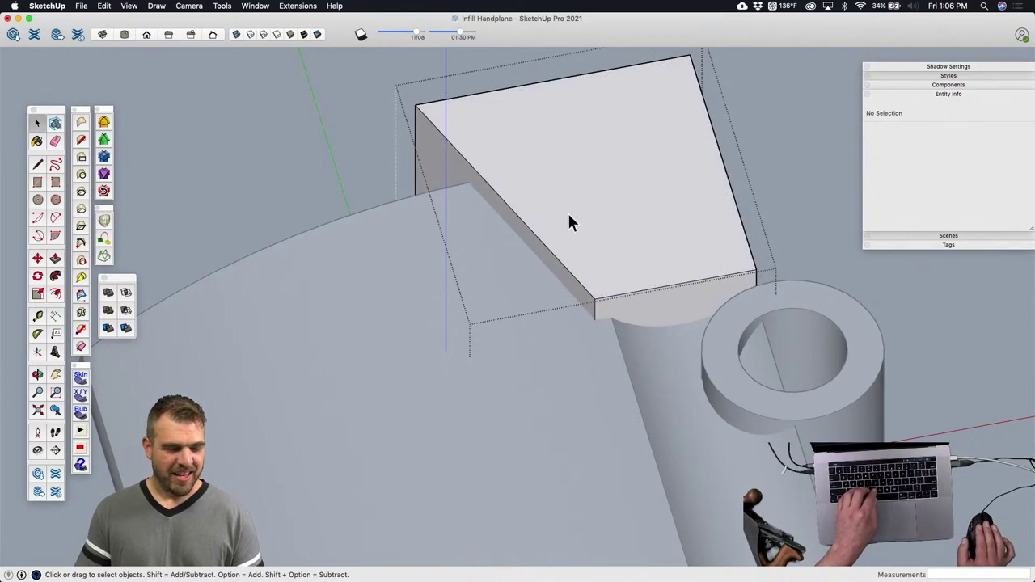
Step: Move the wedge's slanted side face about 1/16" outward, then leave the group
click(577, 294)
key(m)
scroll(628, 272, up, 3)
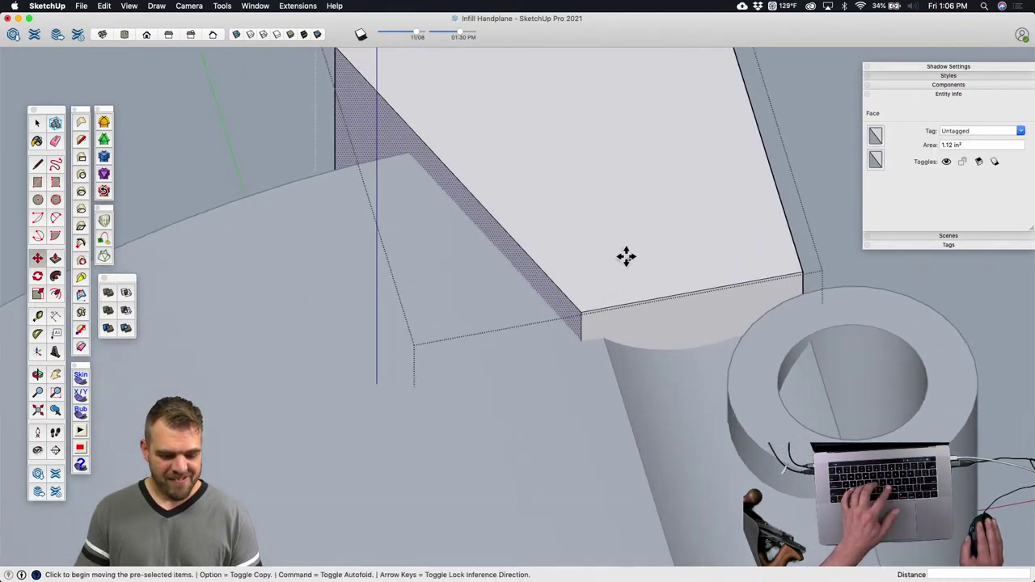
click(630, 251)
click(615, 314)
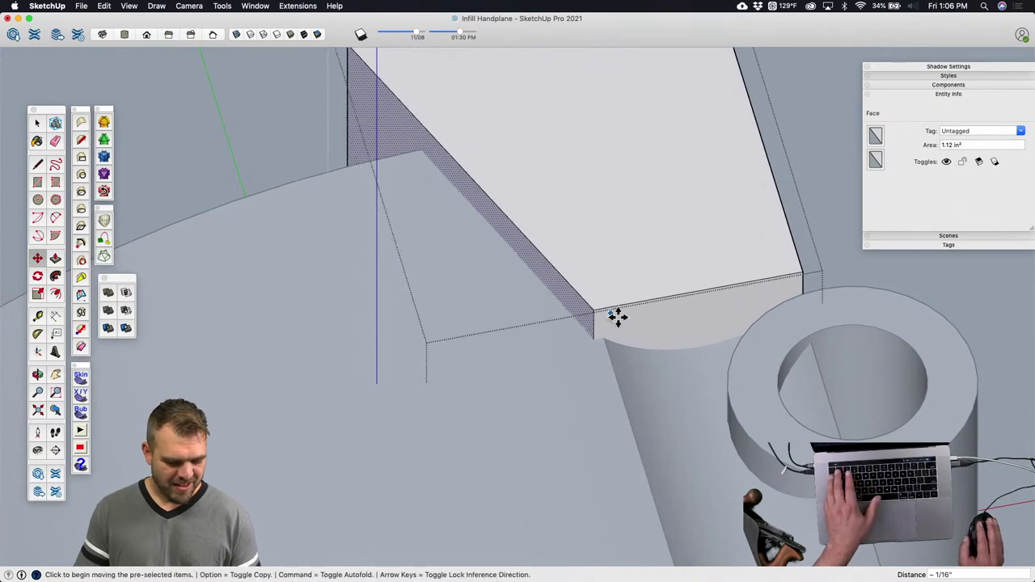
scroll(614, 323, up, 3)
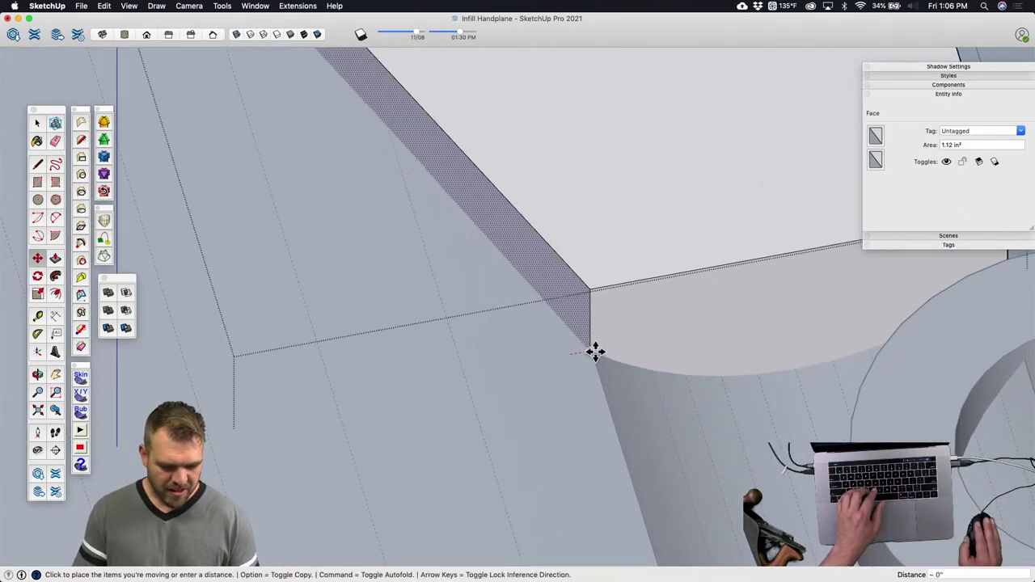
scroll(591, 349, down, 4)
scroll(590, 349, down, 3)
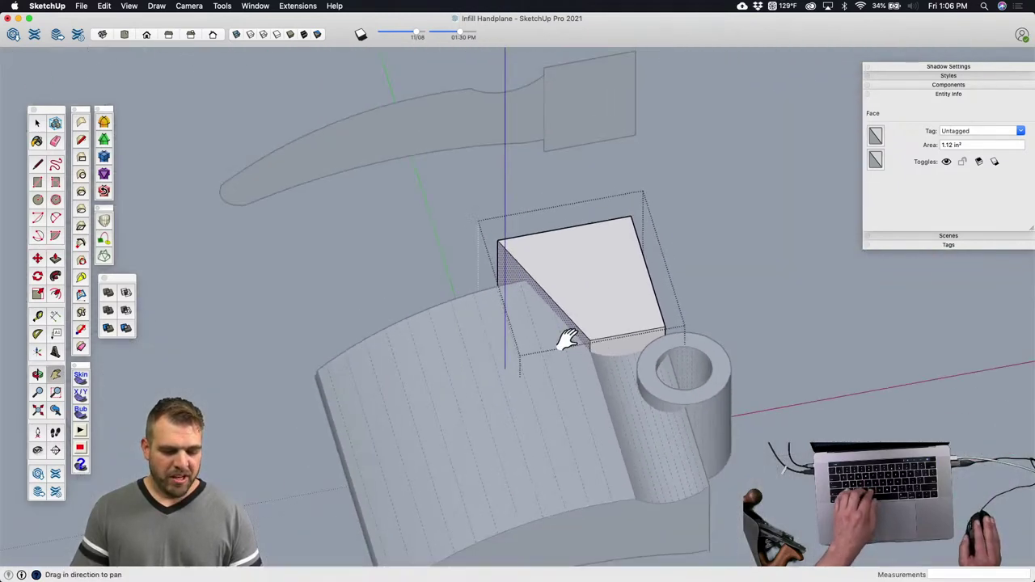
middle_drag(566, 342, 608, 275)
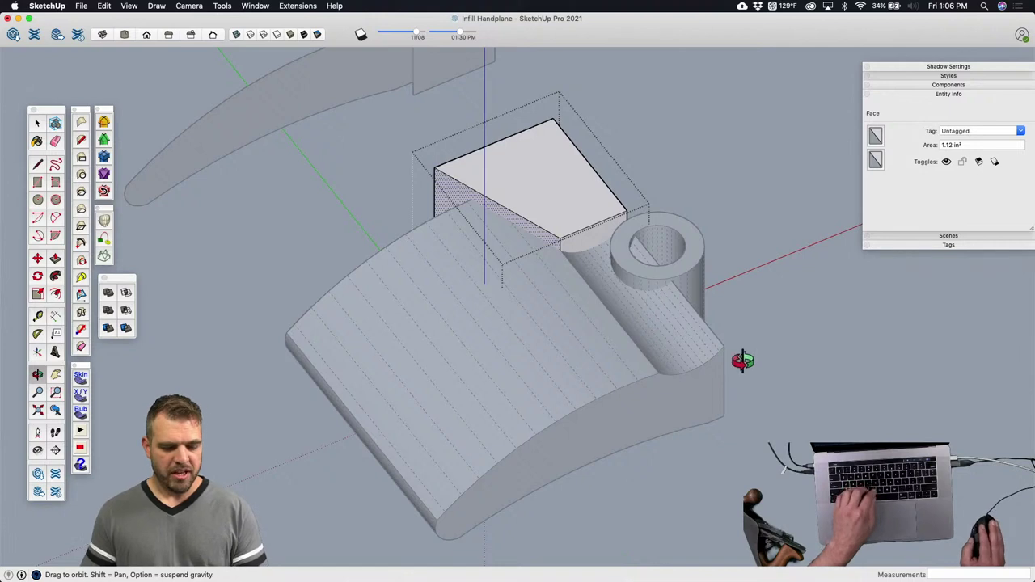
key(space)
click(652, 169)
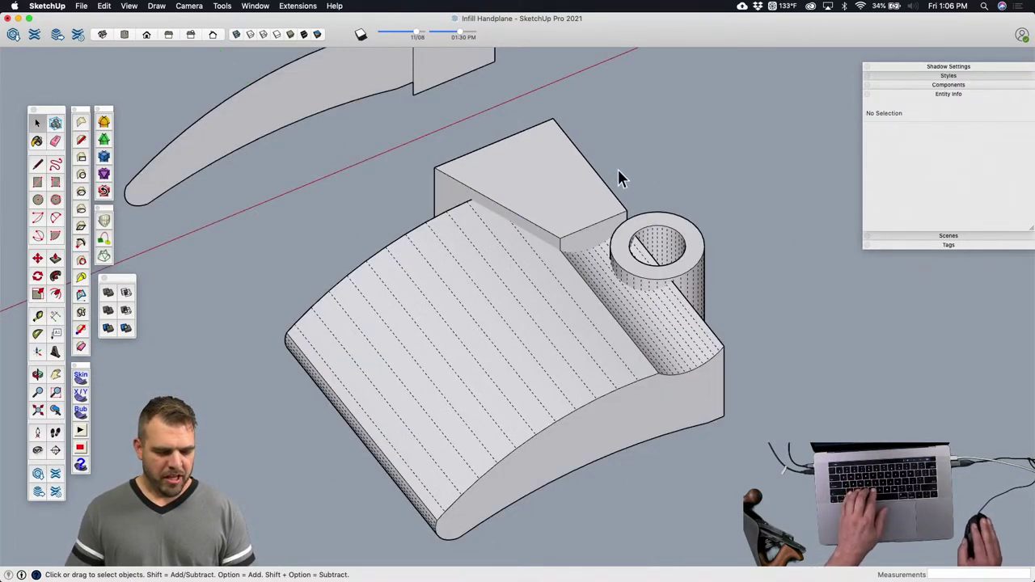
Step: Subtract the enlarged wedge from the plane body with Solid Tools
click(127, 313)
click(548, 192)
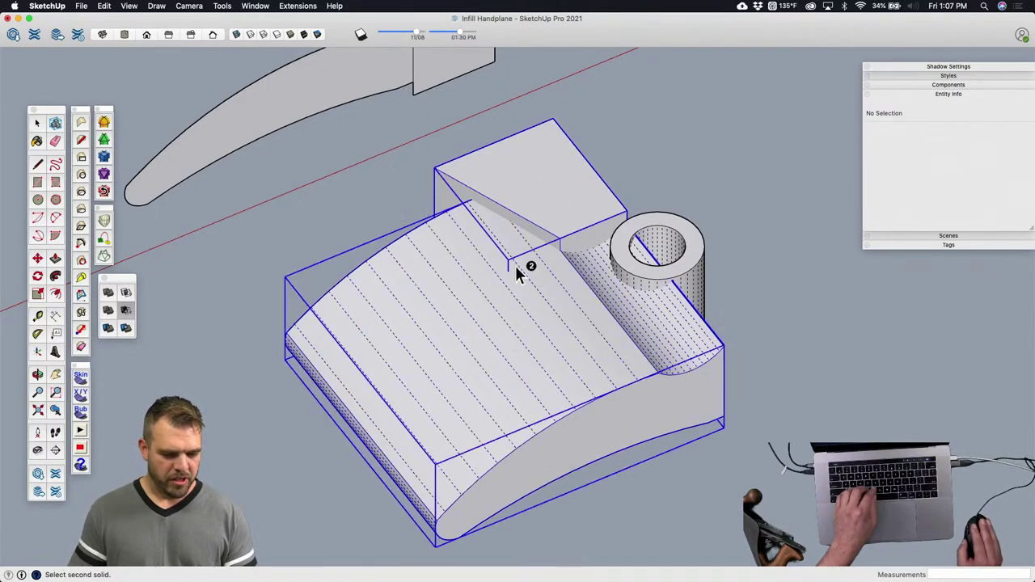
click(515, 265)
Step: Push the Difference group's side face inward about 15/16"
double_click(639, 409)
key(p)
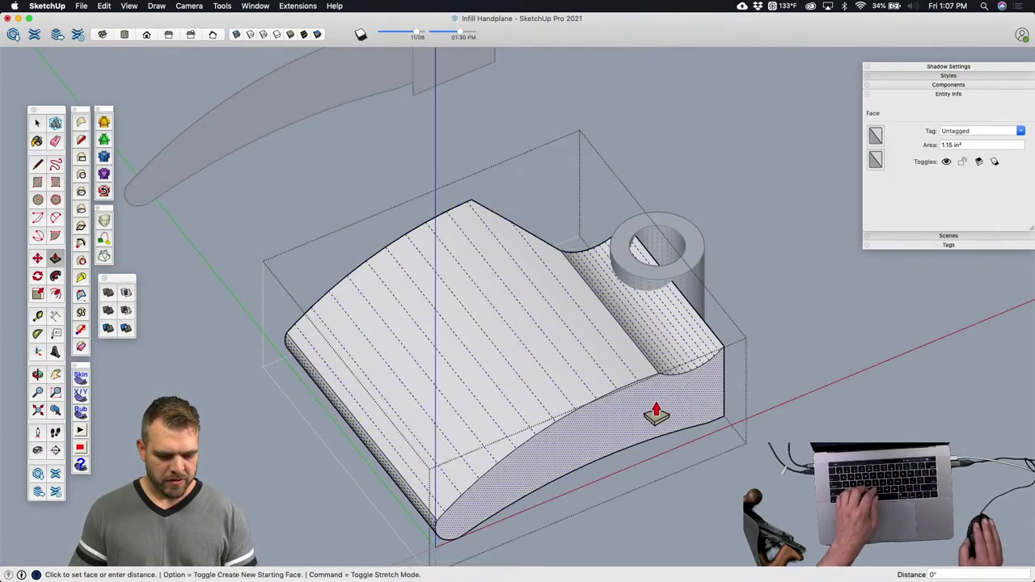
middle_drag(654, 416, 669, 243)
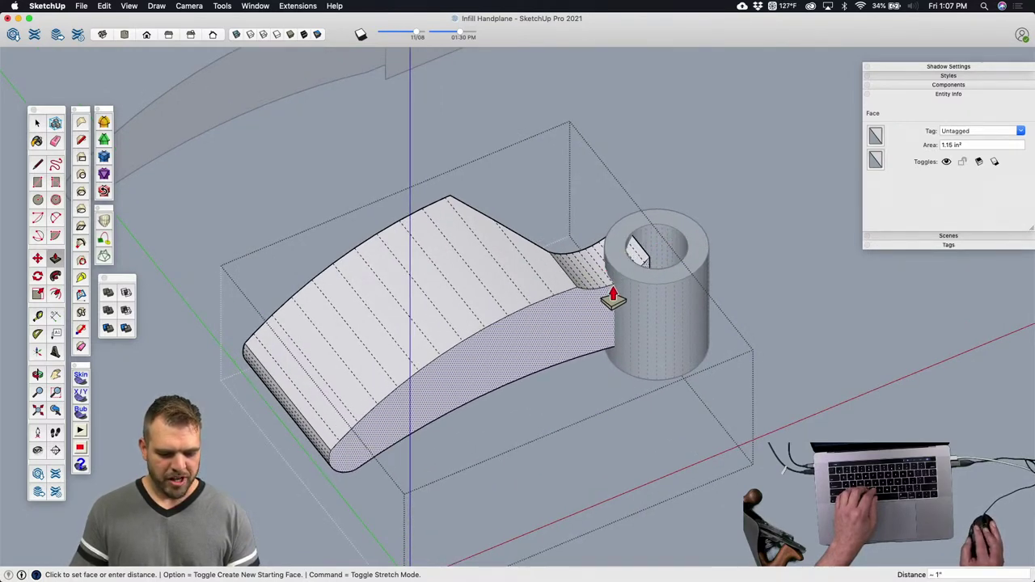
middle_drag(612, 293, 937, 306)
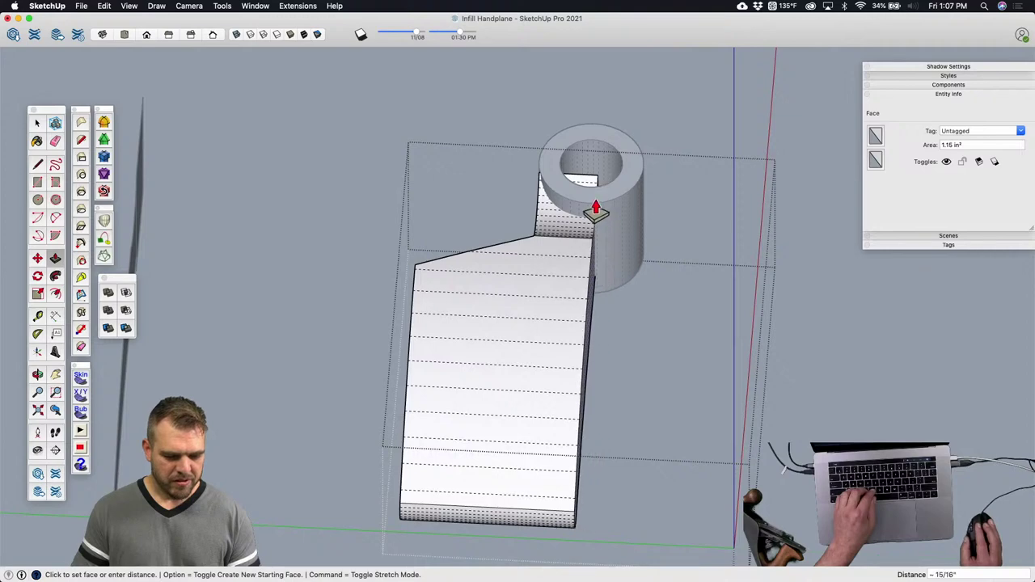
key(space)
Step: Copy the whole half body beside the original using Move with Alt
triple_click(545, 331)
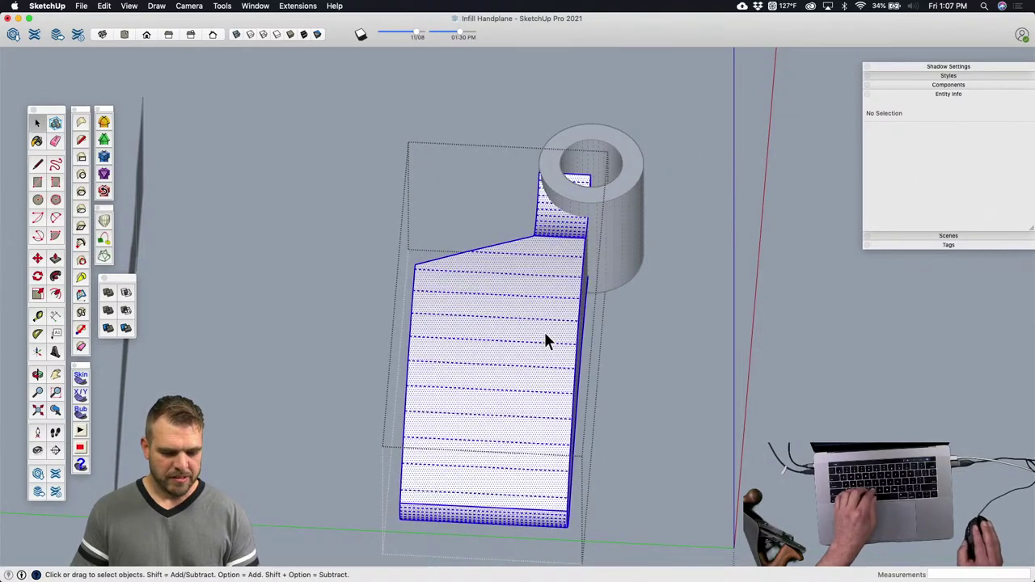
middle_drag(544, 332, 492, 277)
key(m)
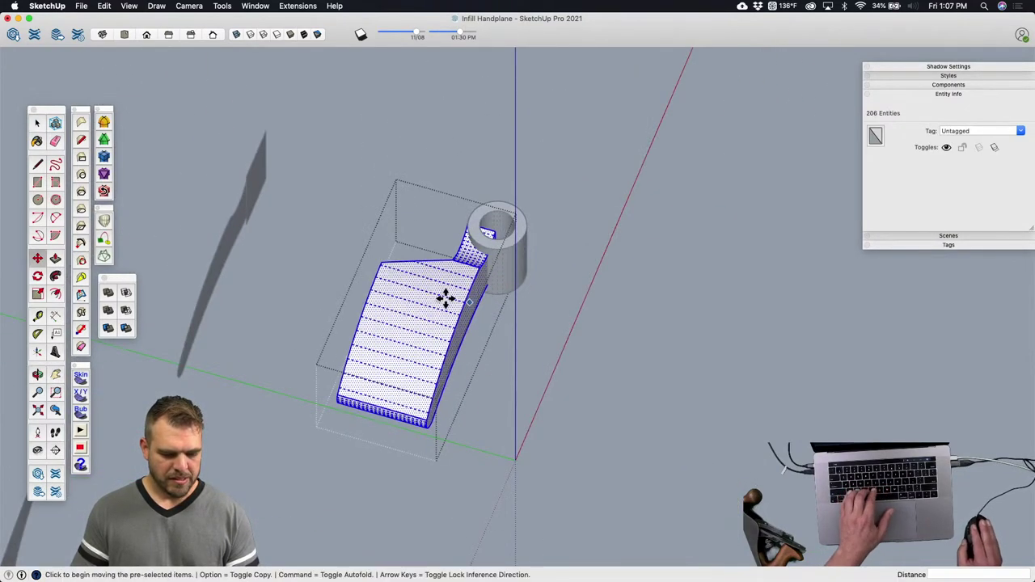
click(437, 293)
key(alt)
click(586, 336)
Step: Mirror the copy with a -1 scale and slide it against the original half
key(s)
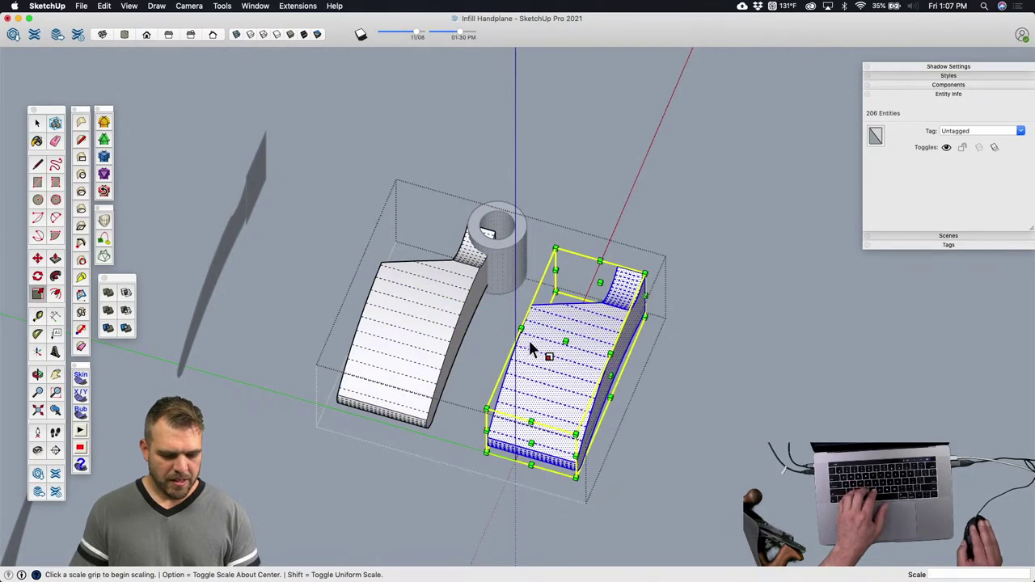
click(518, 341)
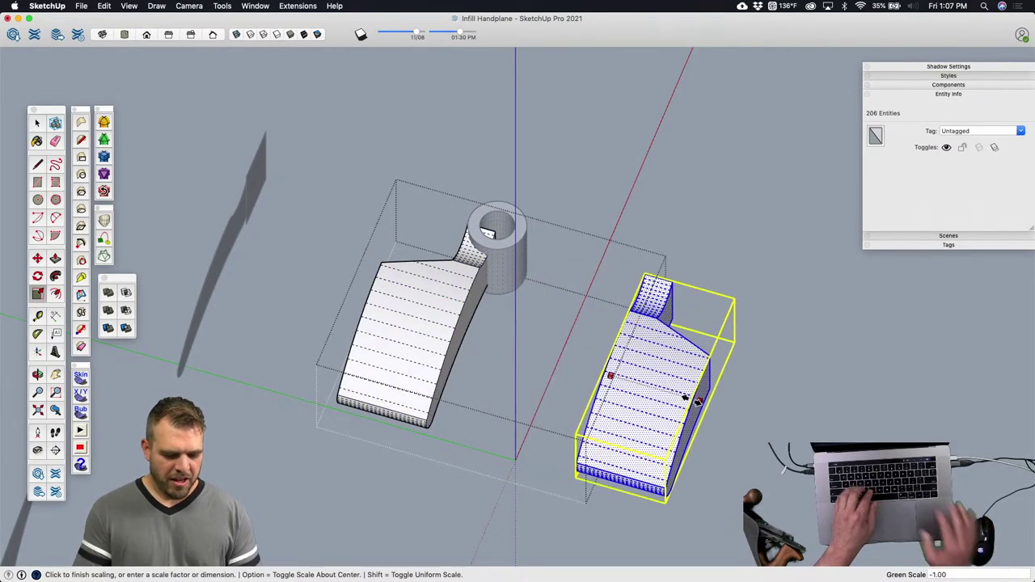
text(-1)
key(Return)
key(m)
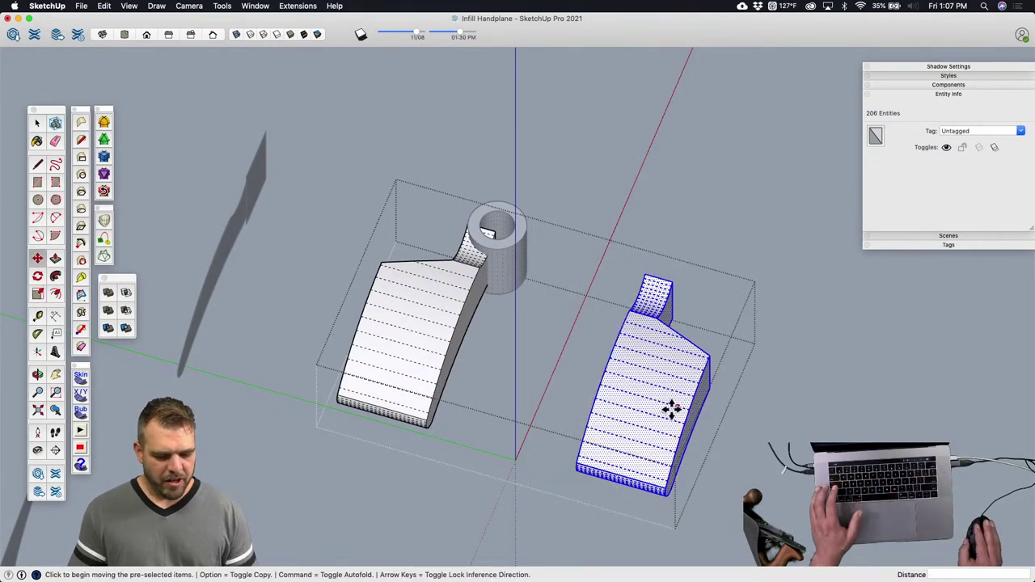
click(610, 363)
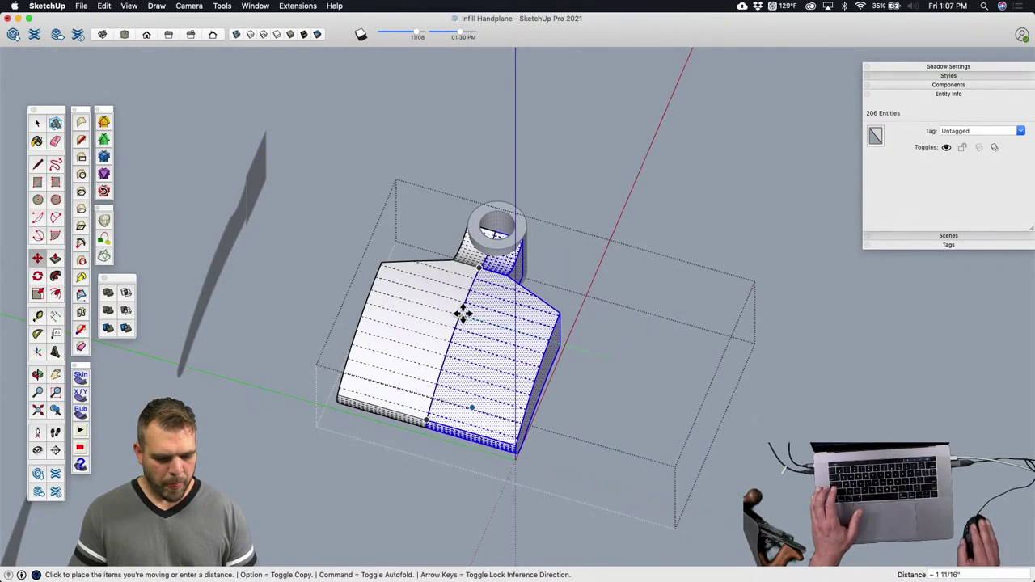
click(463, 314)
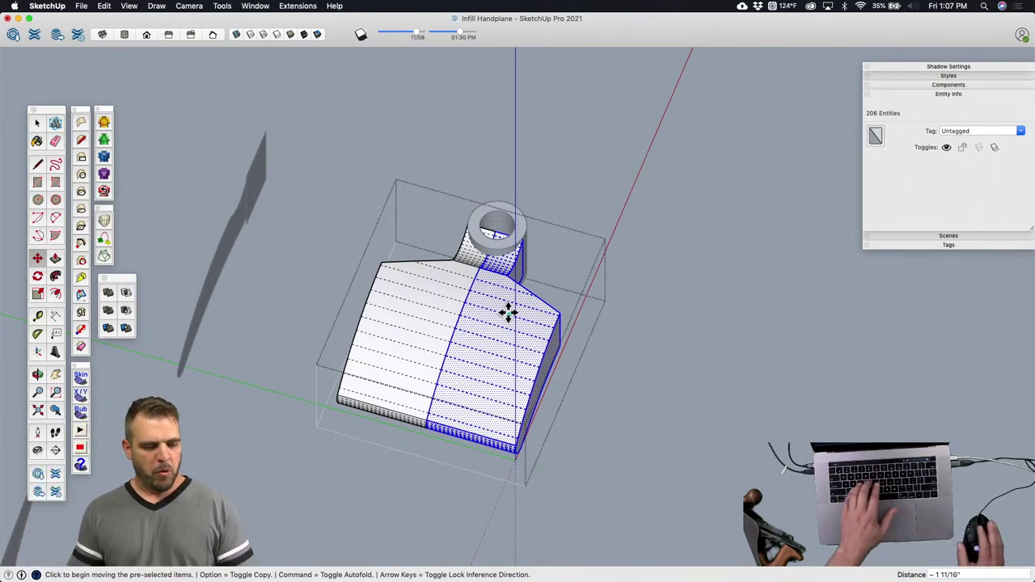
middle_drag(538, 368, 425, 330)
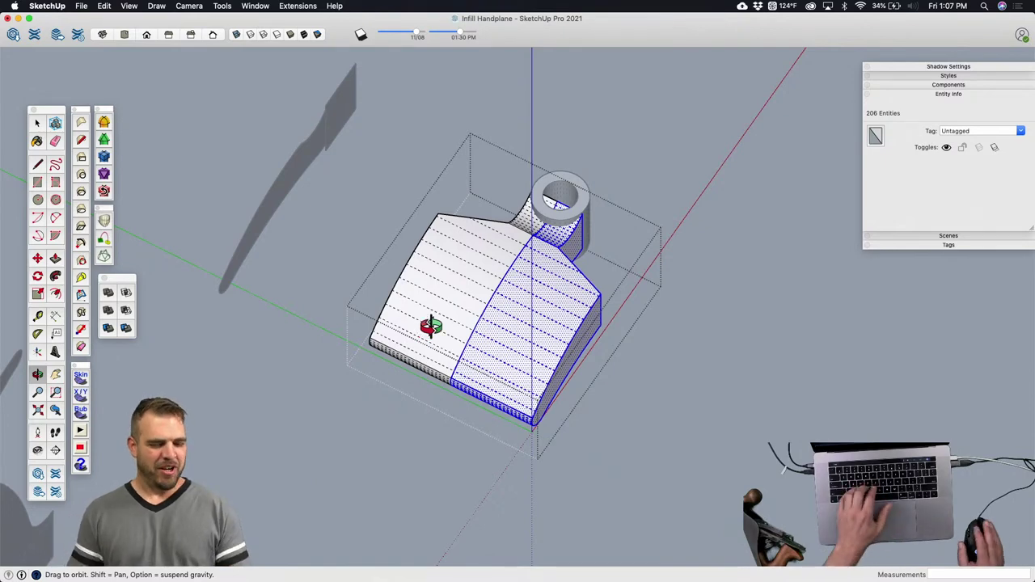
drag(500, 280, 608, 277)
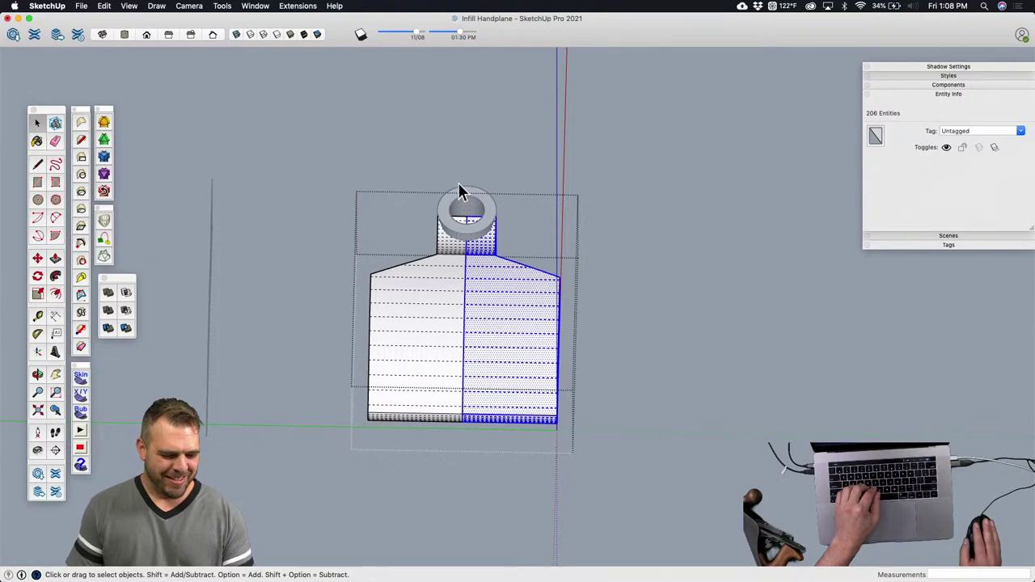
click(480, 467)
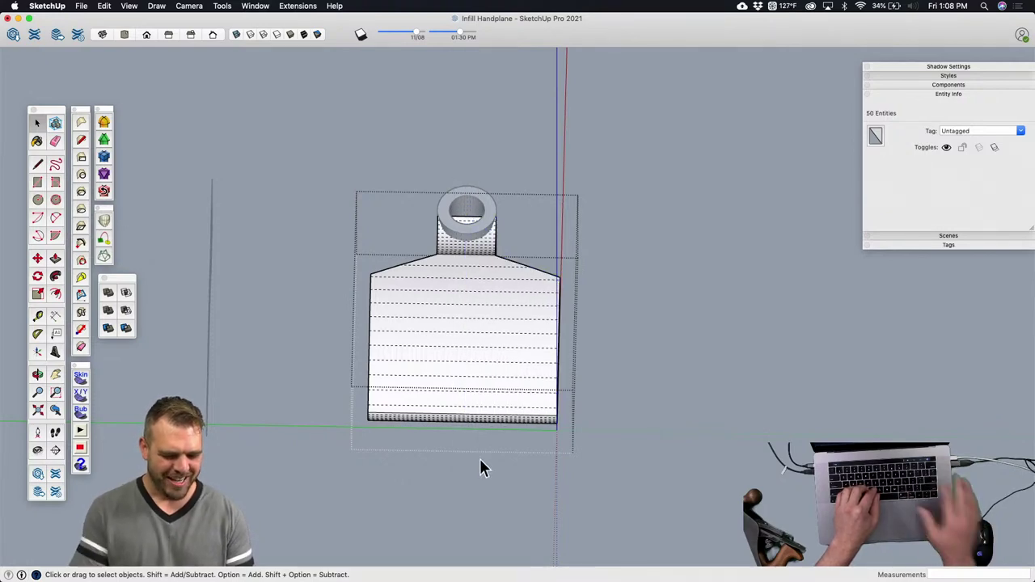
shift+middle_drag(477, 375, 383, 483)
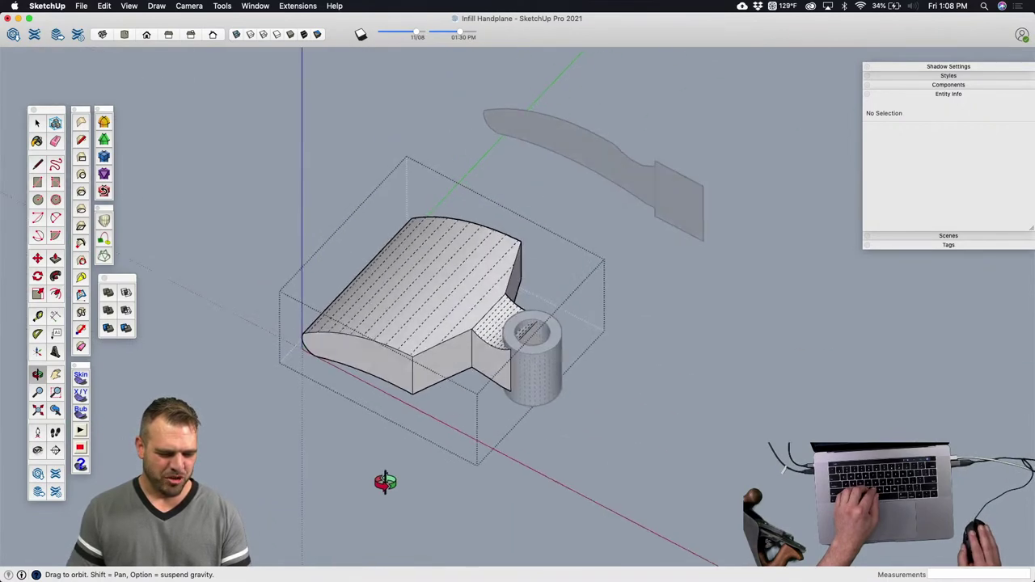
Step: Try pulling and offsetting the knuckle ring's top face, cancelling both attempts
scroll(504, 354, up, 5)
scroll(504, 354, up, 3)
key(space)
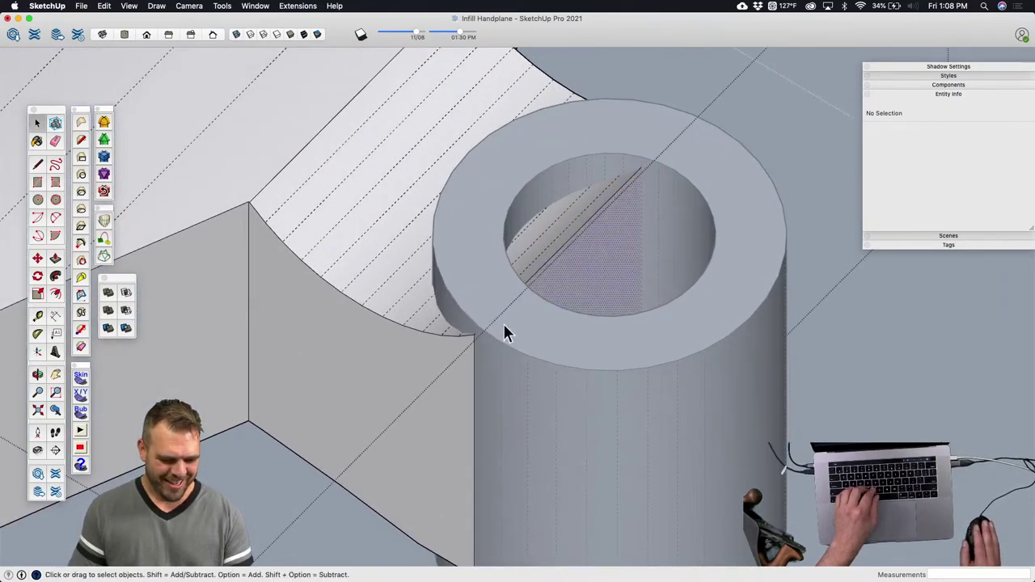
scroll(501, 328, up, 3)
click(495, 323)
key(p)
key(Escape)
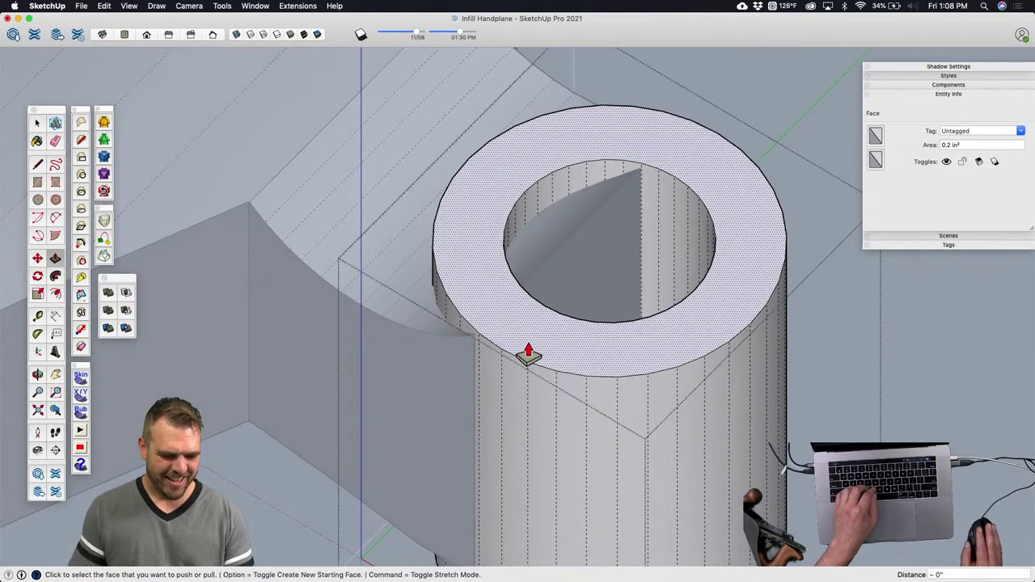
key(space)
click(438, 207)
key(f)
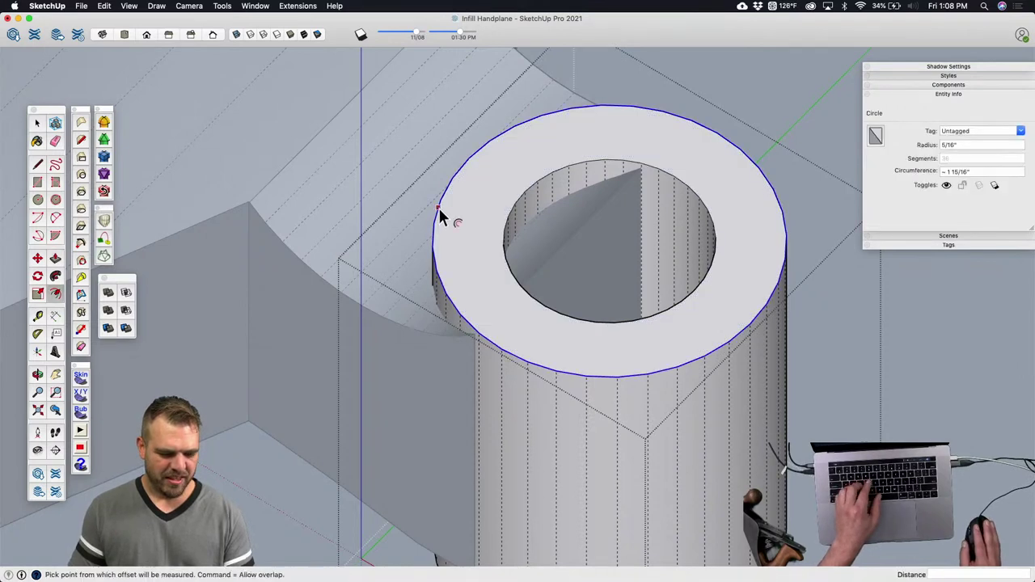
click(492, 220)
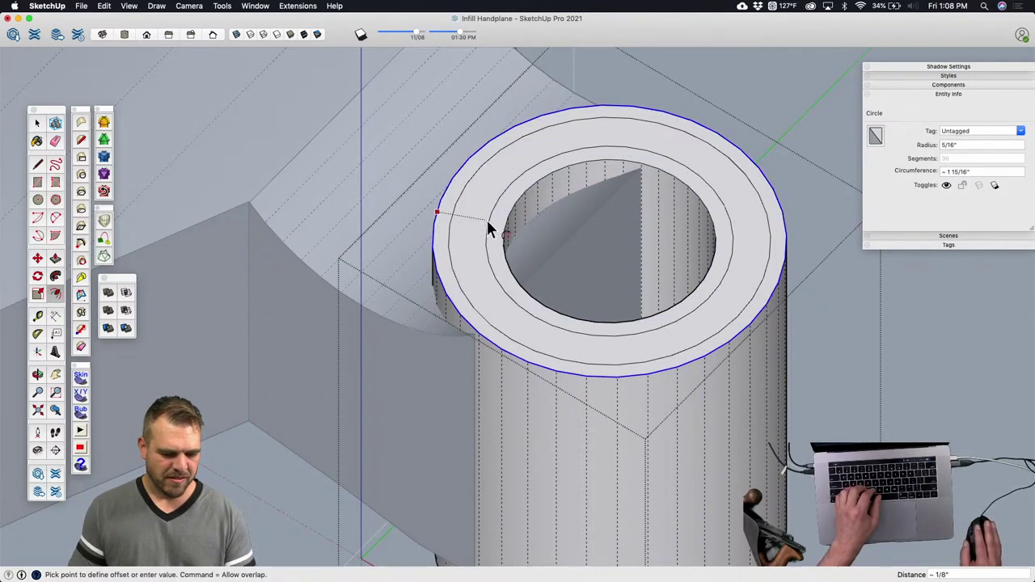
key(Escape)
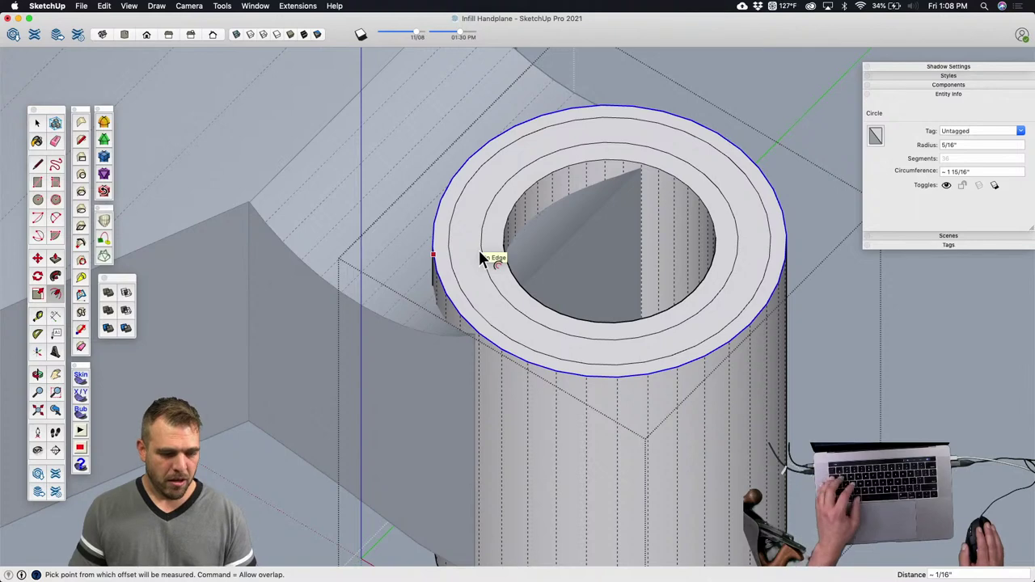
key(super)
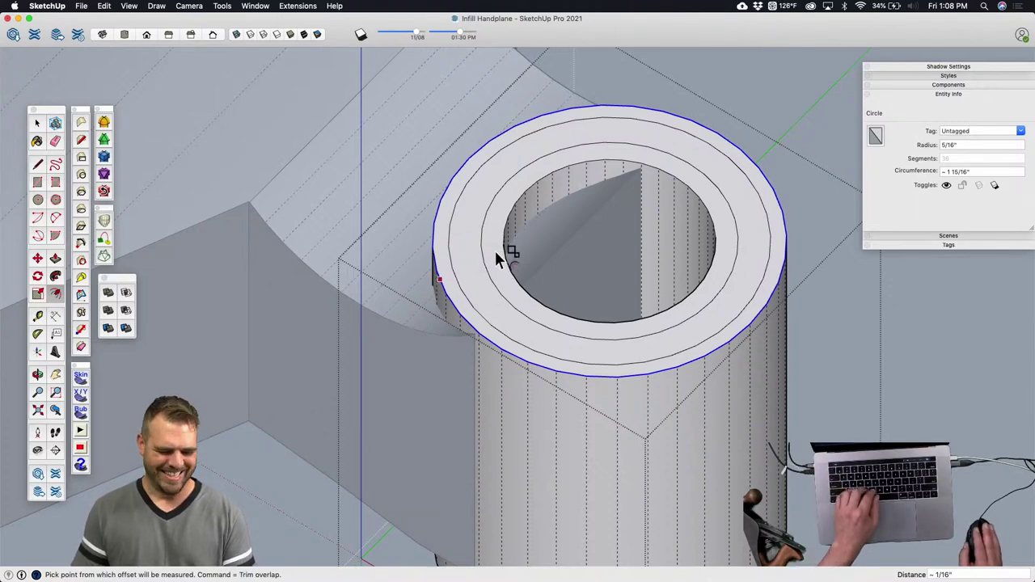
Step: Select the top ring face and start moving it, then cancel the move
click(468, 233)
middle_drag(468, 233, 513, 157)
scroll(486, 173, up, 4)
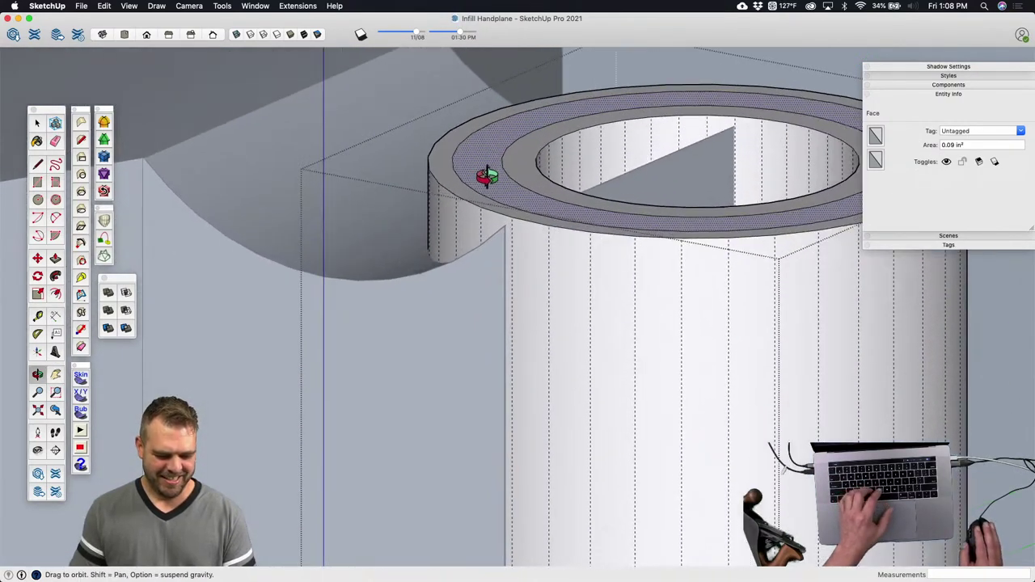
key(m)
click(474, 145)
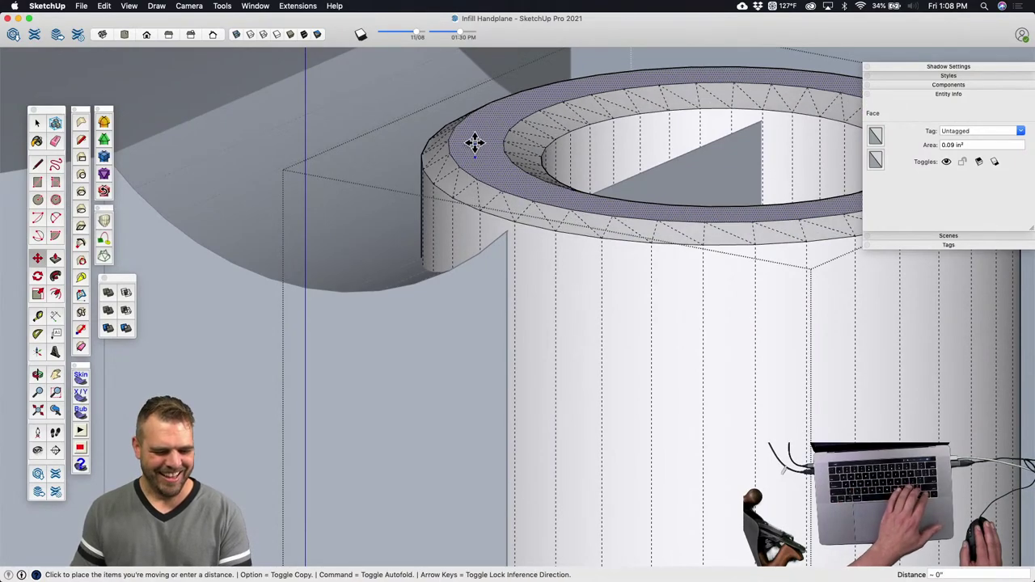
key(Escape)
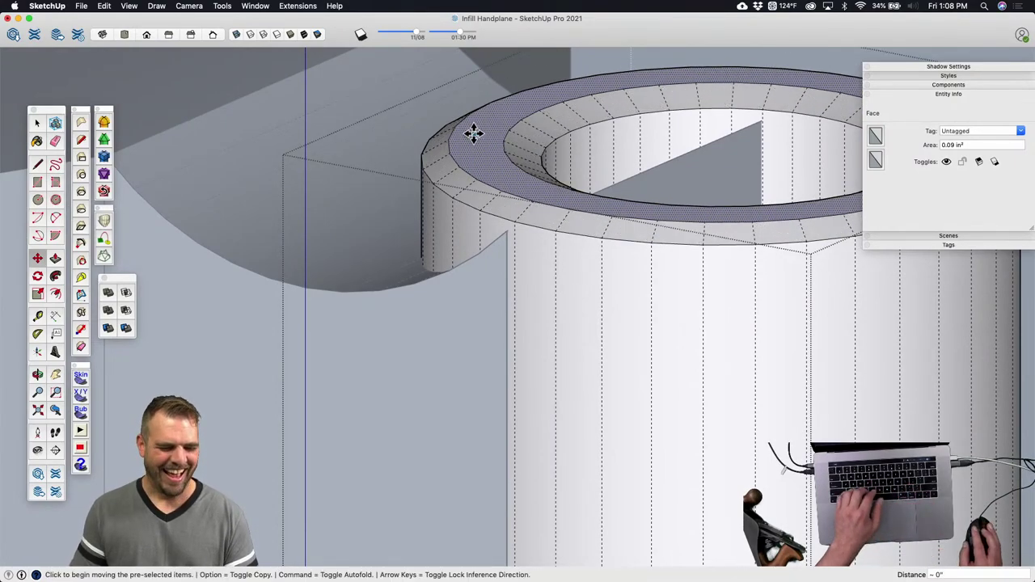
scroll(469, 162, down, 5)
Step: Push/Pull the cylinder's bottom ring face down about 1/16"
middle_drag(457, 203, 546, 463)
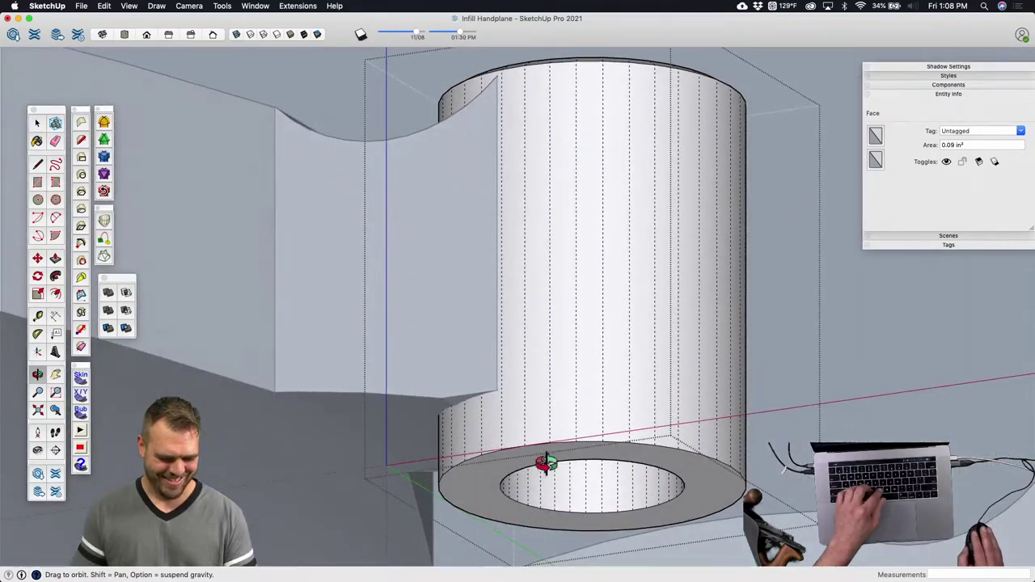
key(p)
click(474, 490)
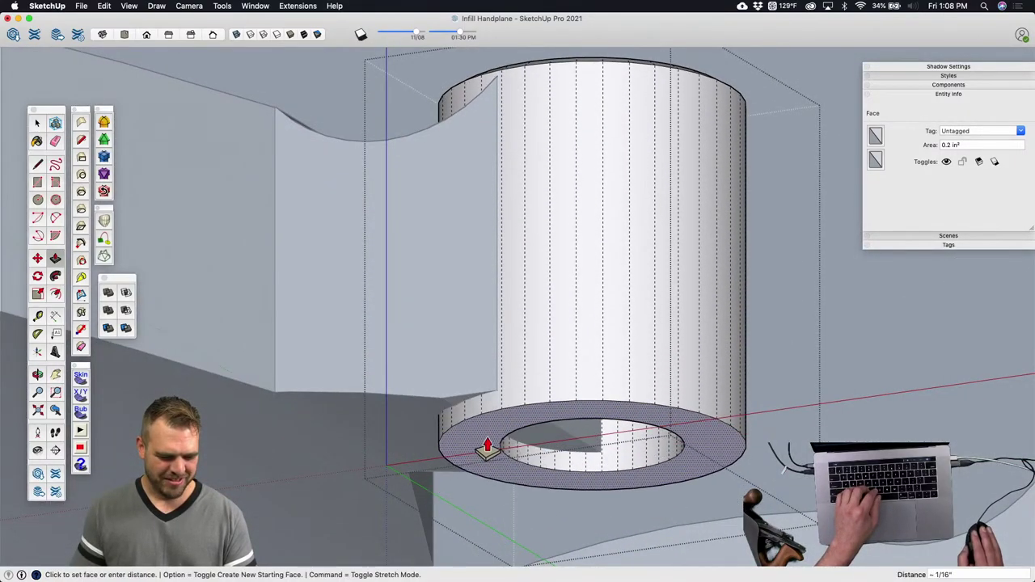
click(486, 443)
middle_drag(486, 443, 488, 372)
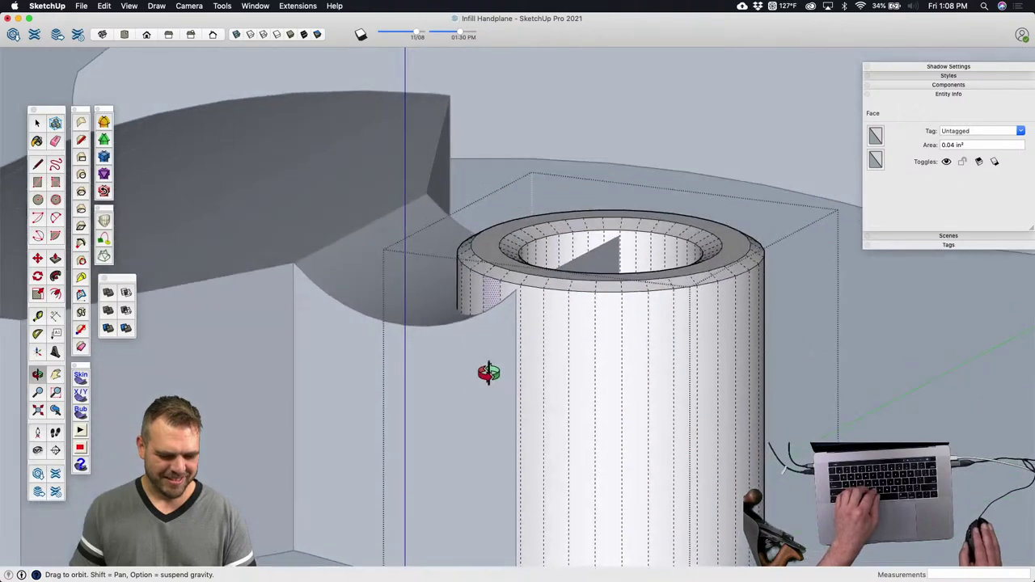
Step: Copy the top ring down to the base of the knuckle cylinder
key(space)
click(485, 239)
shift+middle_drag(485, 238, 474, 194)
key(m)
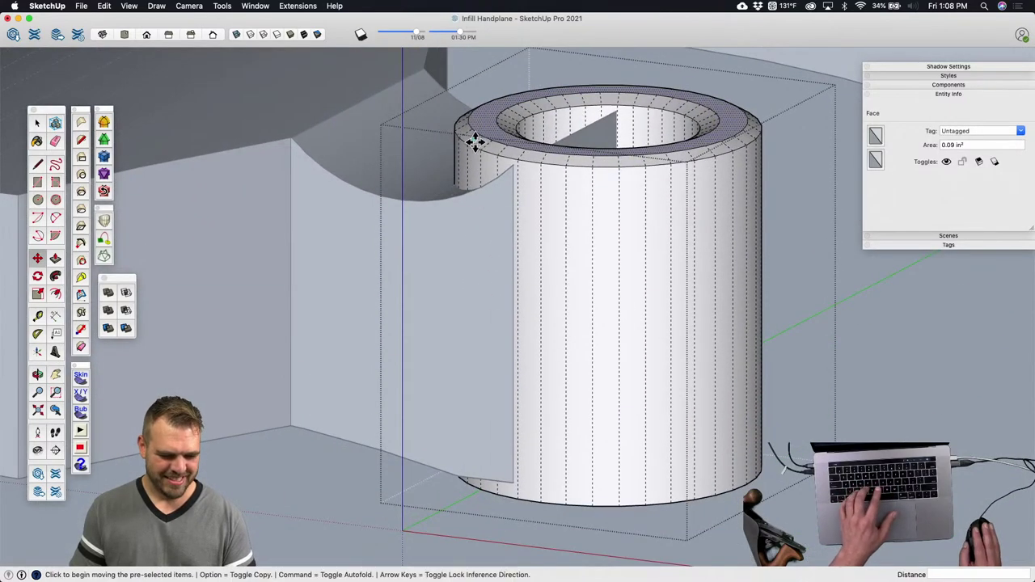
click(472, 130)
key(alt)
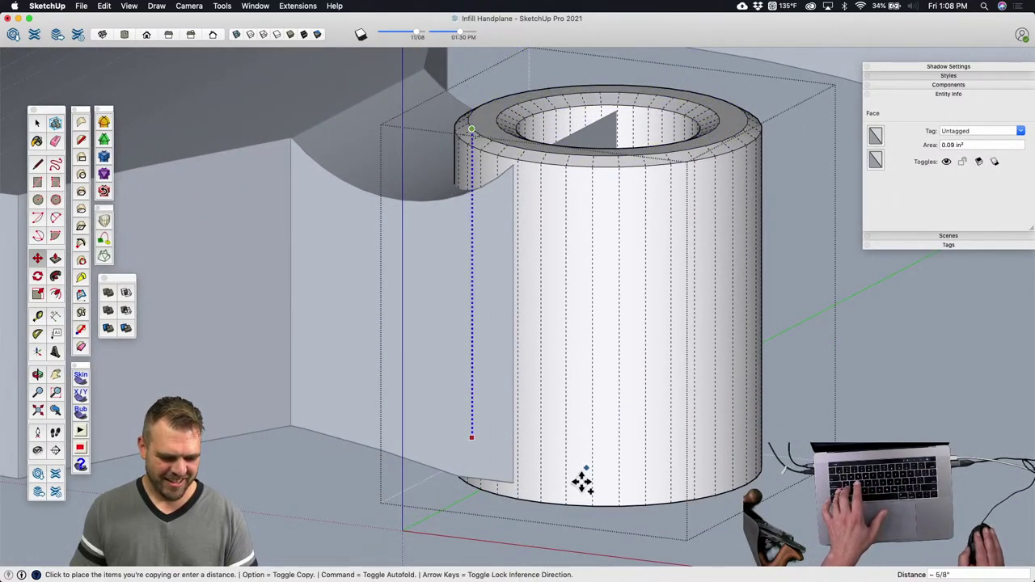
click(592, 506)
middle_drag(594, 497, 463, 312)
key(space)
scroll(461, 315, up, 3)
Step: Draw two lines across the copied ring's edges to close its faces
click(449, 298)
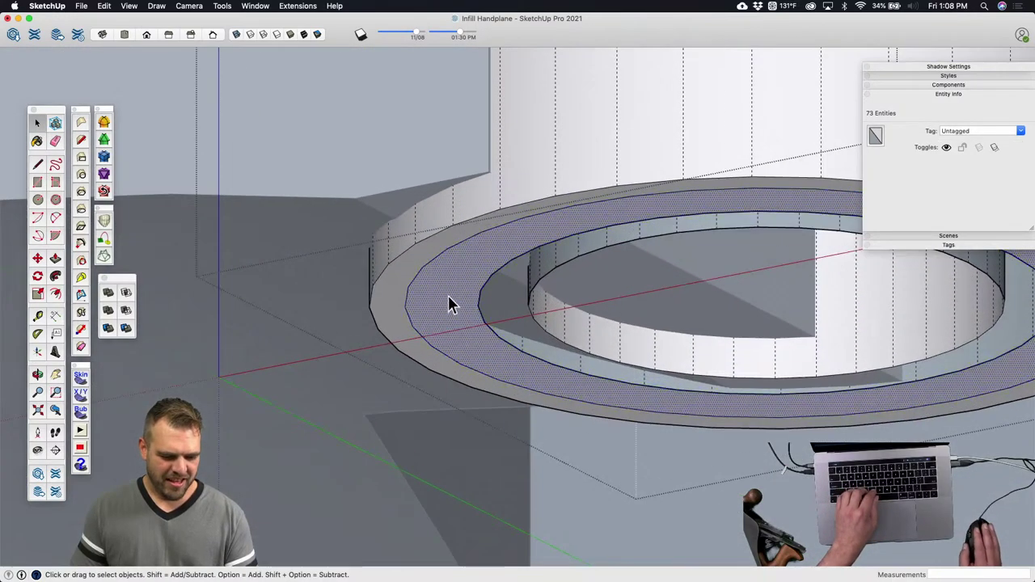
key(l)
click(579, 254)
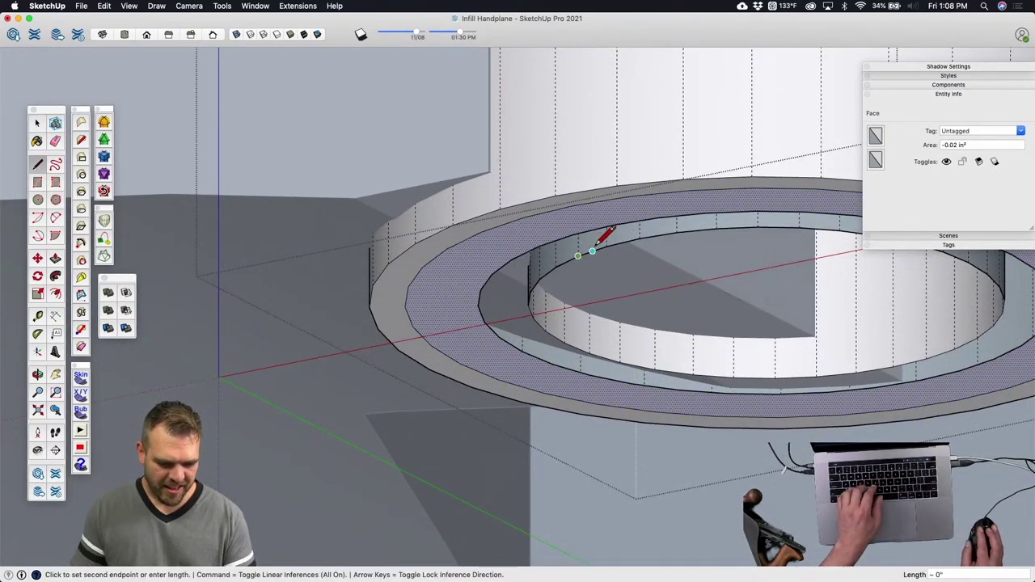
click(607, 245)
key(space)
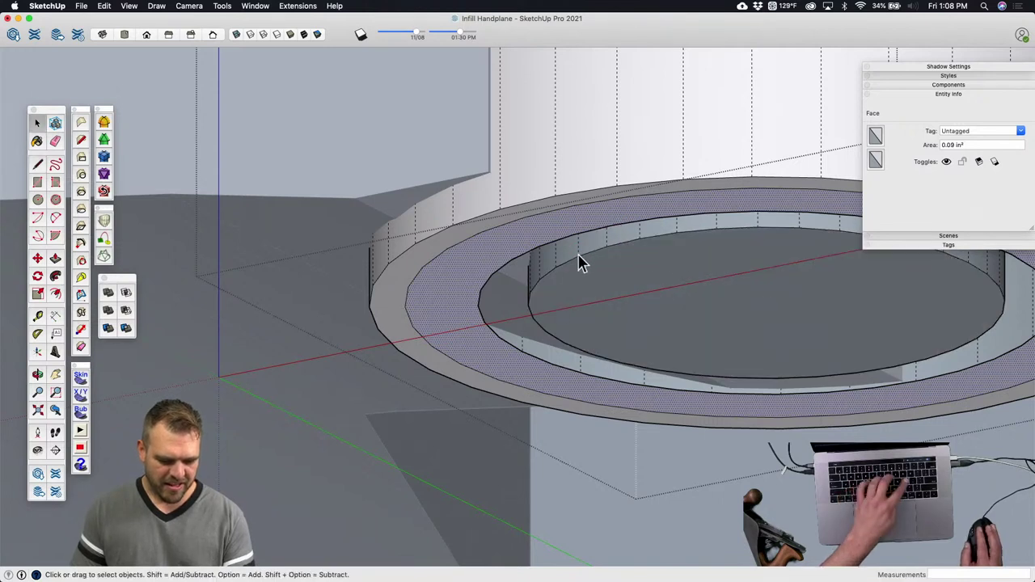
key(l)
click(574, 234)
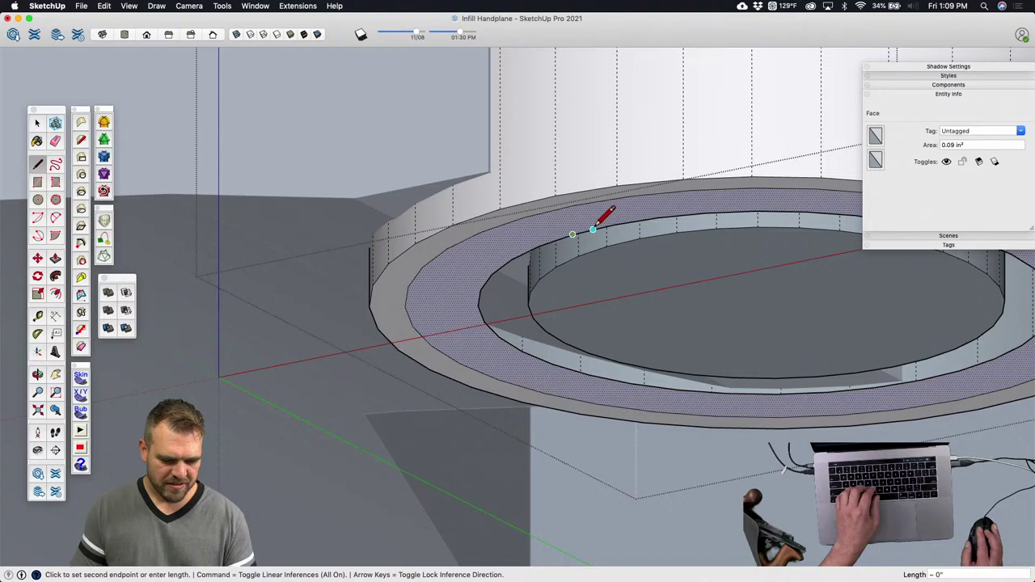
scroll(599, 224, up, 3)
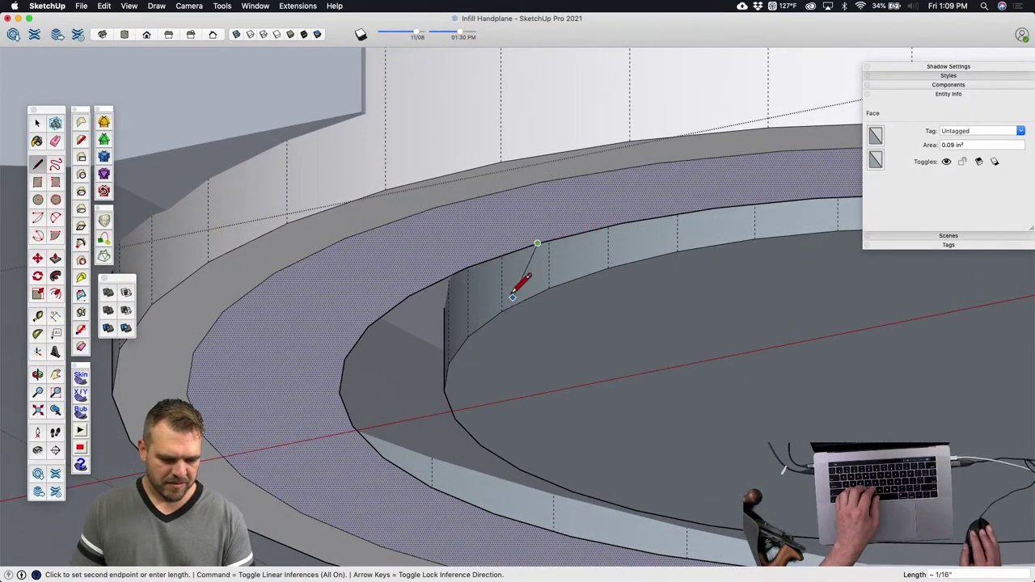
mouse_move(513, 296)
middle_down()
mouse_move(410, 276)
mouse_move(457, 231)
middle_up()
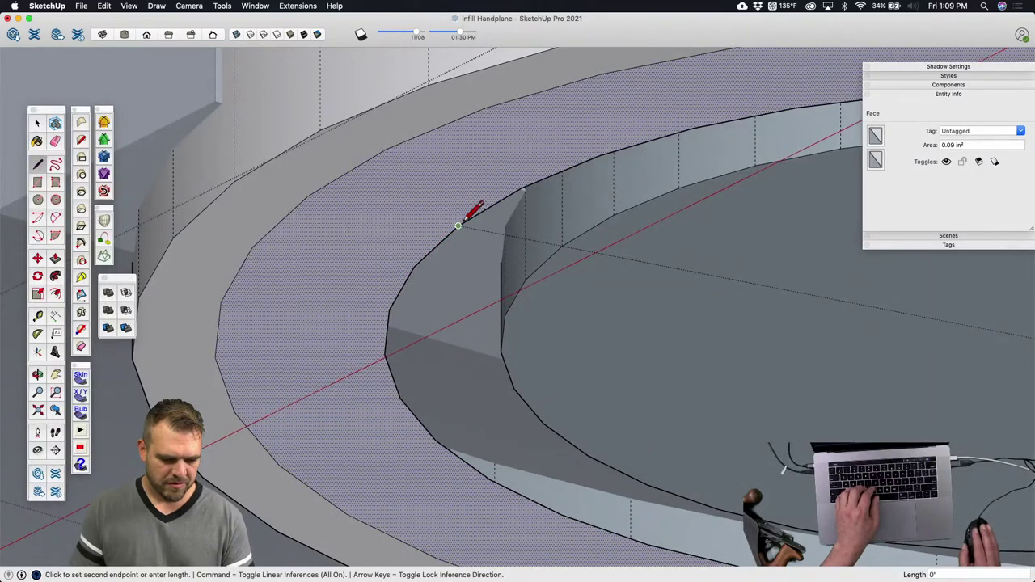
click(415, 266)
Step: Delete the ring's inner centre face and set the ring band back flat
click(540, 306)
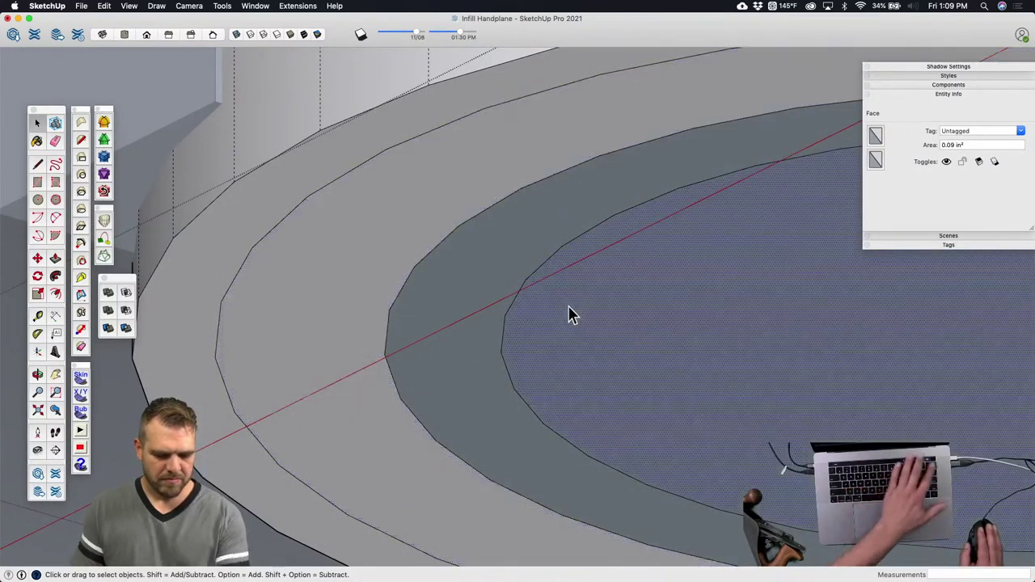
key(Delete)
click(463, 318)
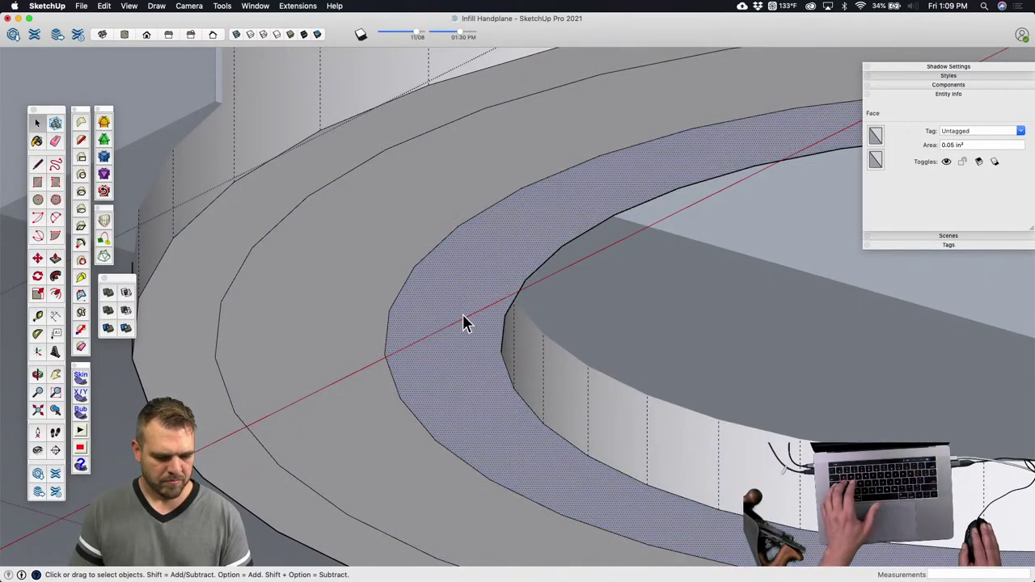
middle_drag(462, 316, 359, 353)
key(m)
click(363, 292)
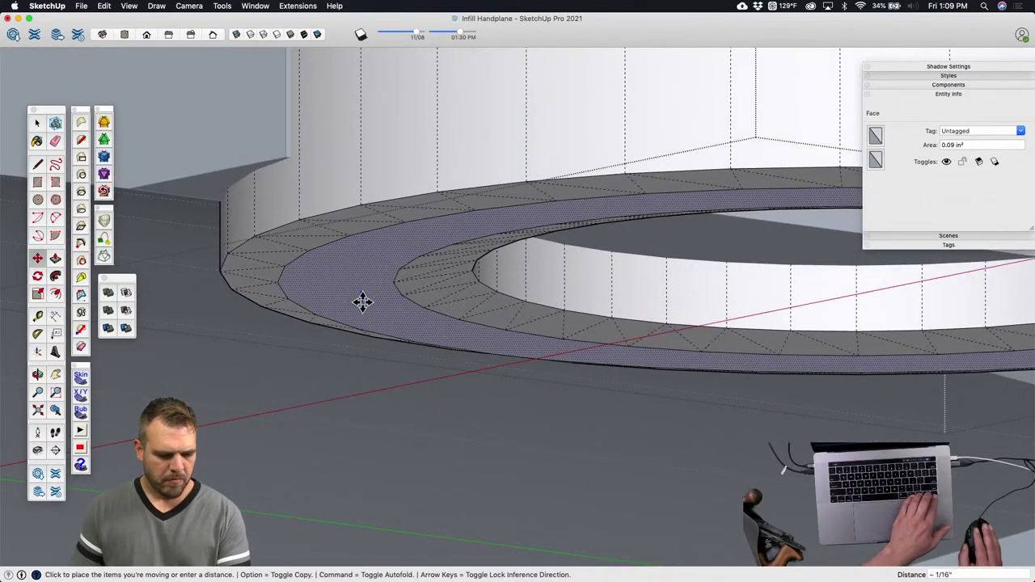
click(369, 317)
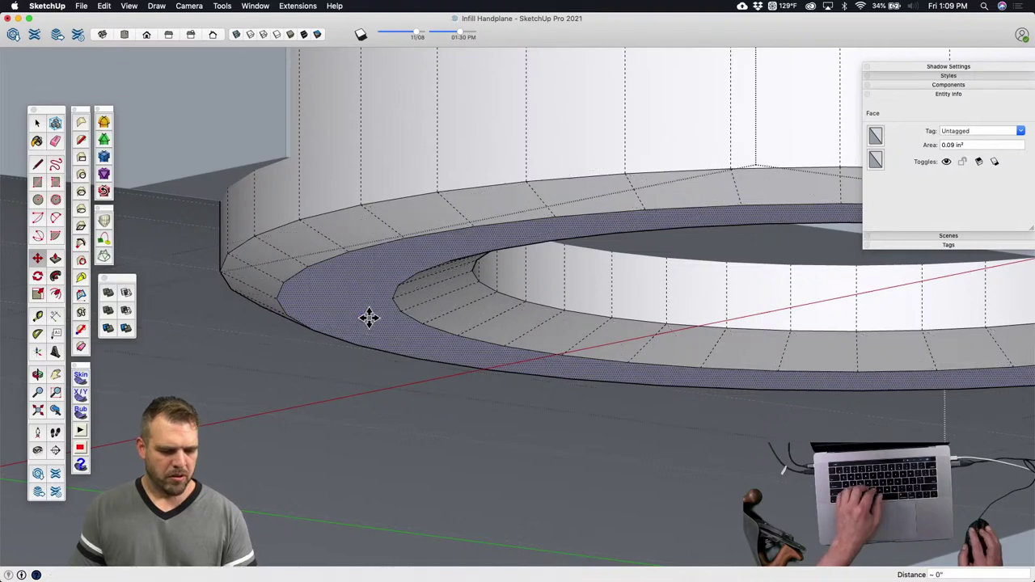
middle_drag(370, 316, 521, 354)
scroll(709, 366, up, 3)
click(709, 367)
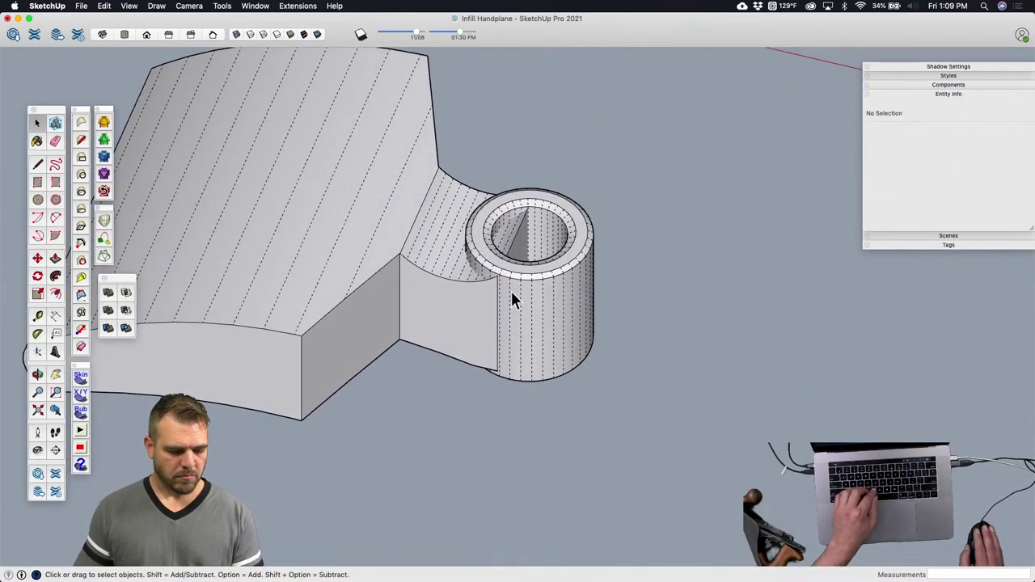
Step: Make the selected plane body and knuckle cylinder groups into a component named 'Support'
scroll(519, 298, down, 3)
scroll(518, 295, down, 5)
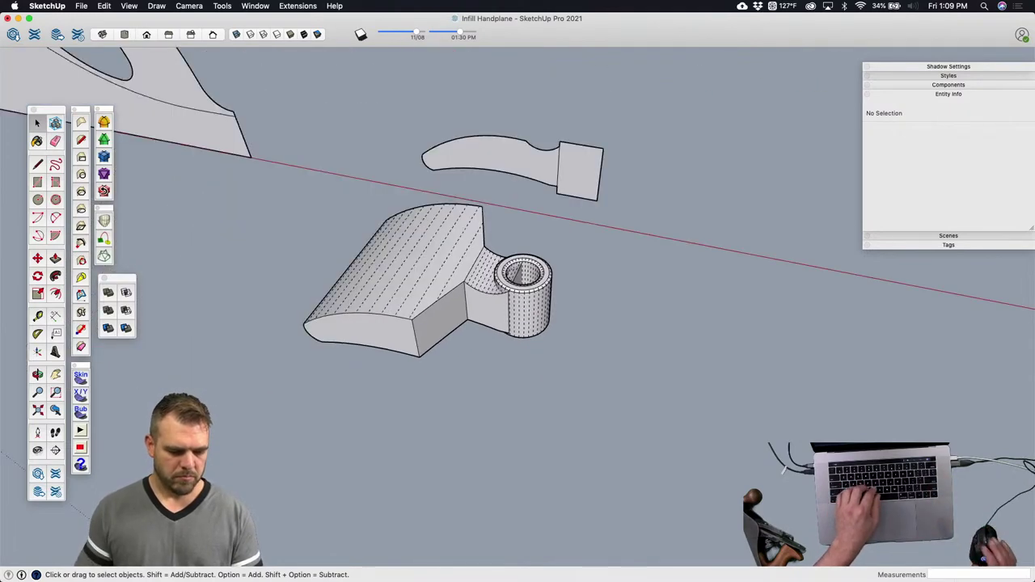
middle_drag(469, 235, 543, 342)
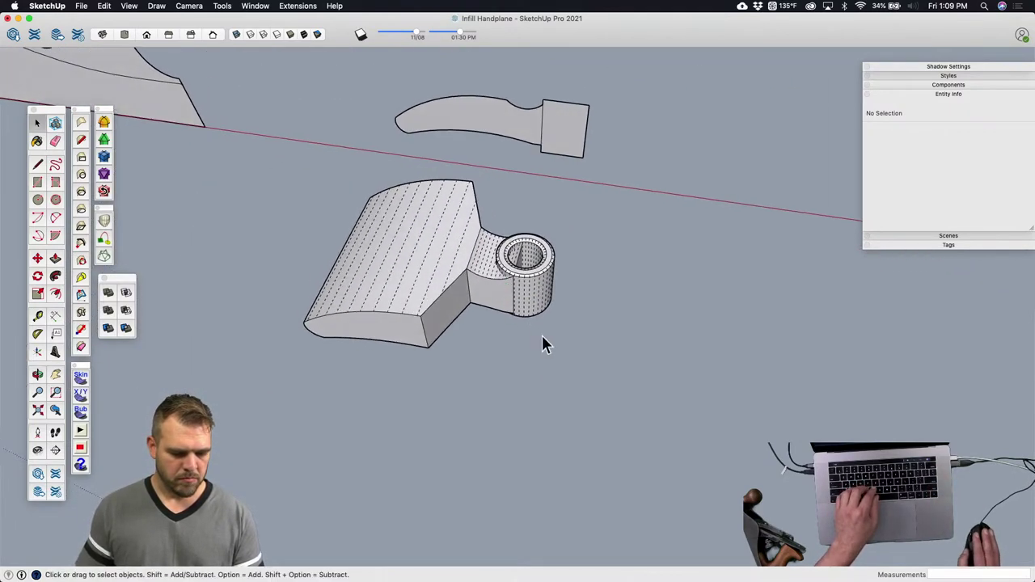
drag(543, 342, 456, 259)
right_click(456, 254)
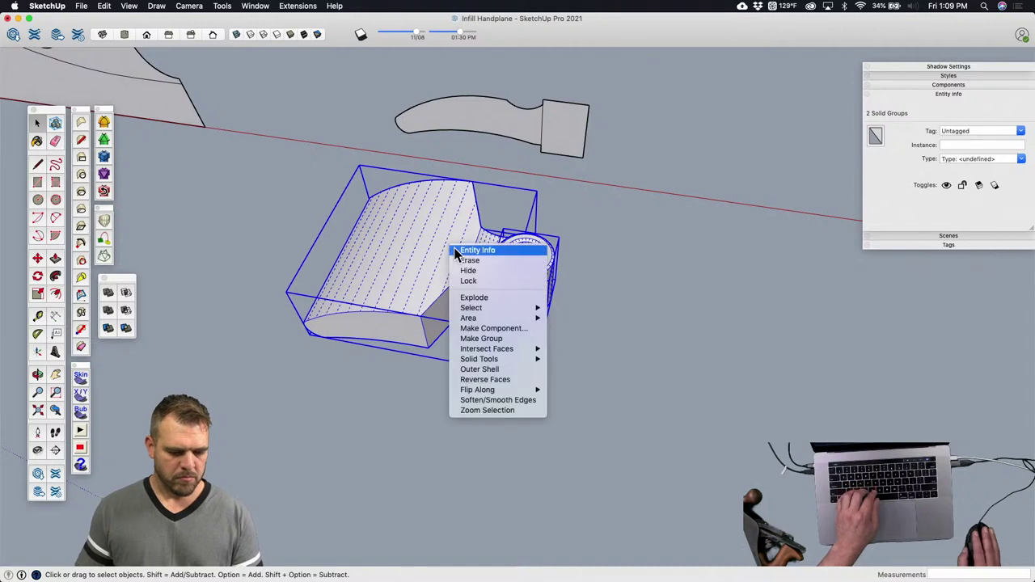
click(512, 329)
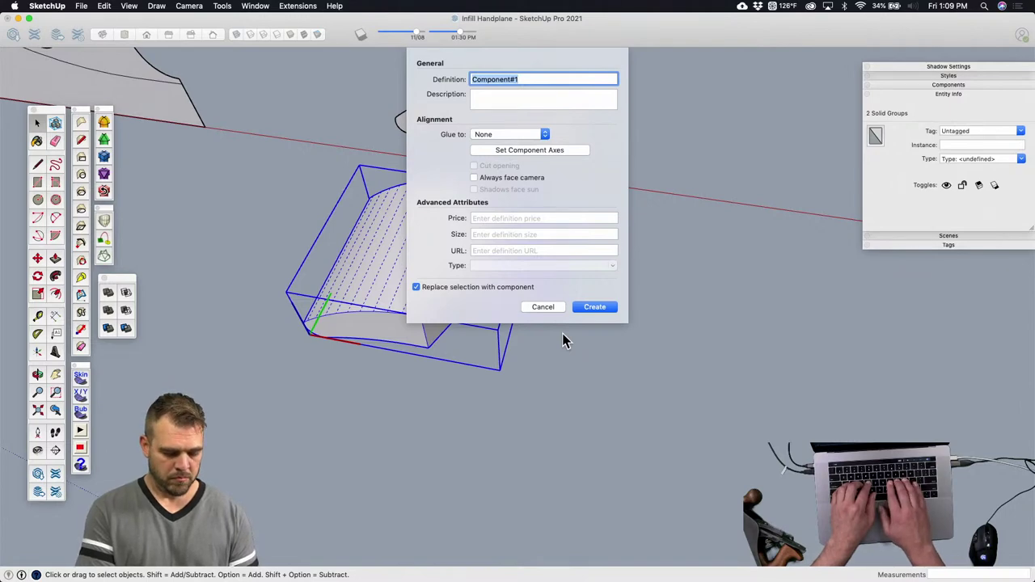
key(Return)
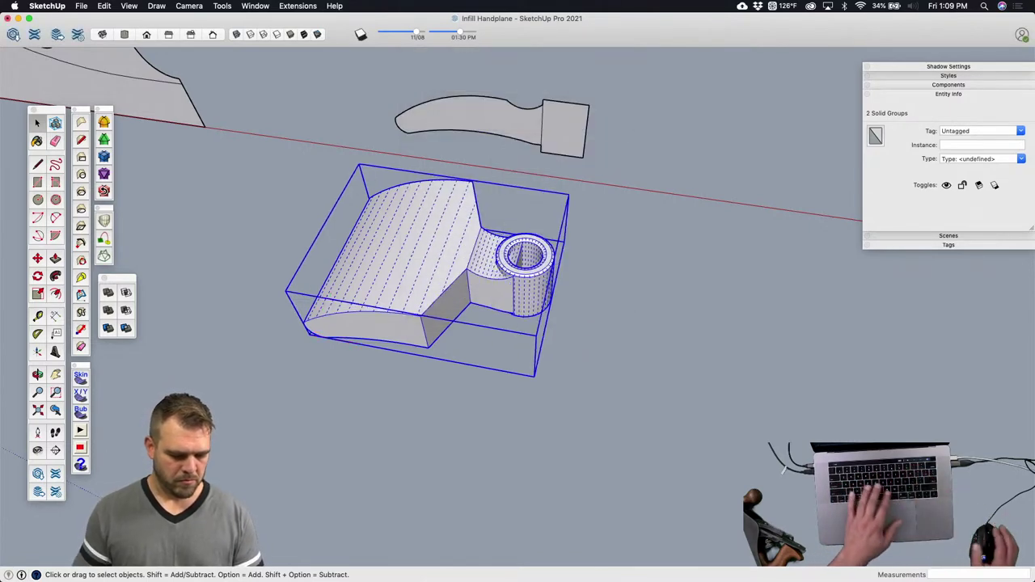
scroll(563, 332, down, 5)
Step: Place a copy of the Support component near the plane body
scroll(534, 332, down, 3)
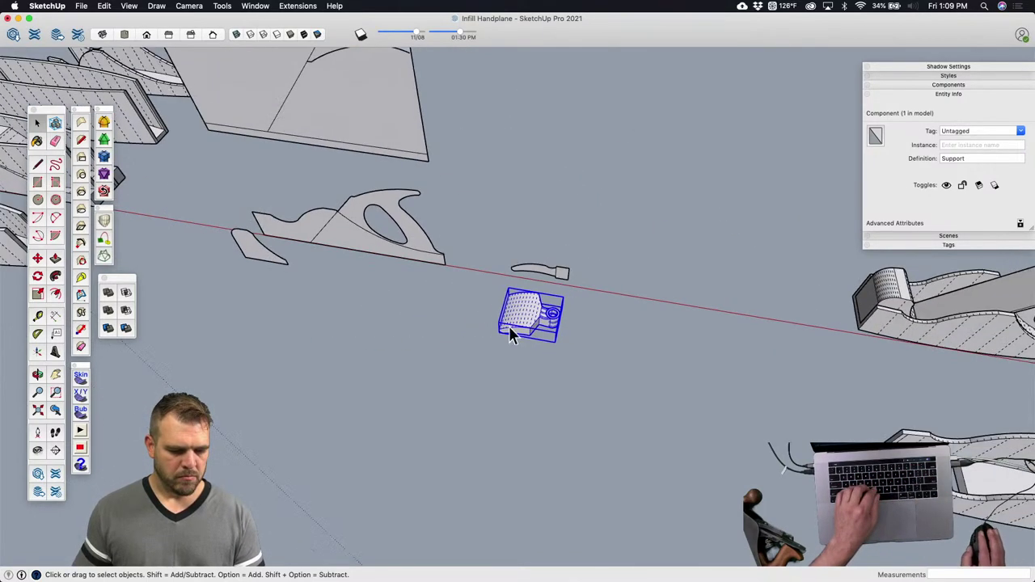
shift+middle_drag(509, 332, 579, 389)
scroll(579, 389, down, 2)
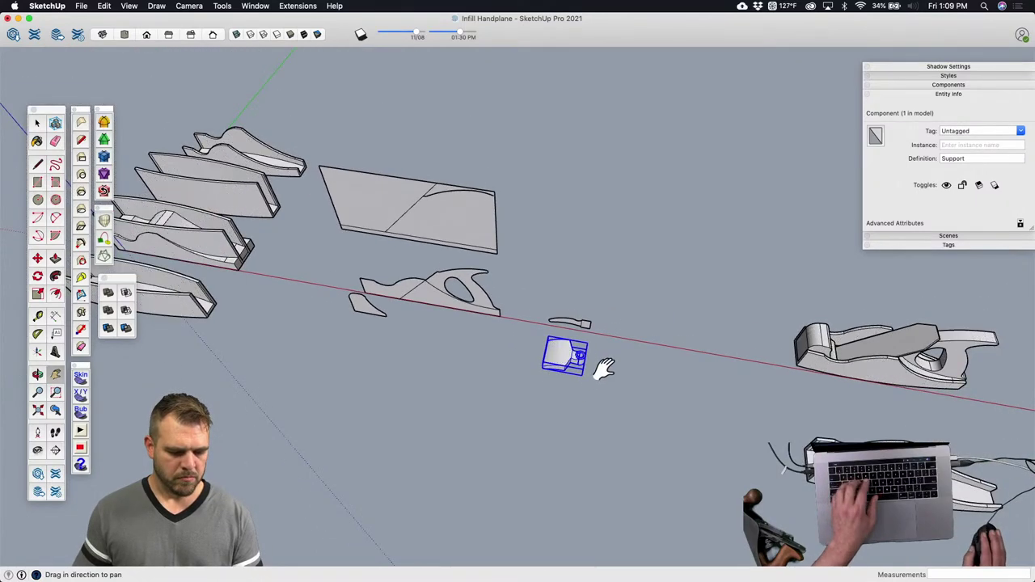
scroll(633, 395, up, 3)
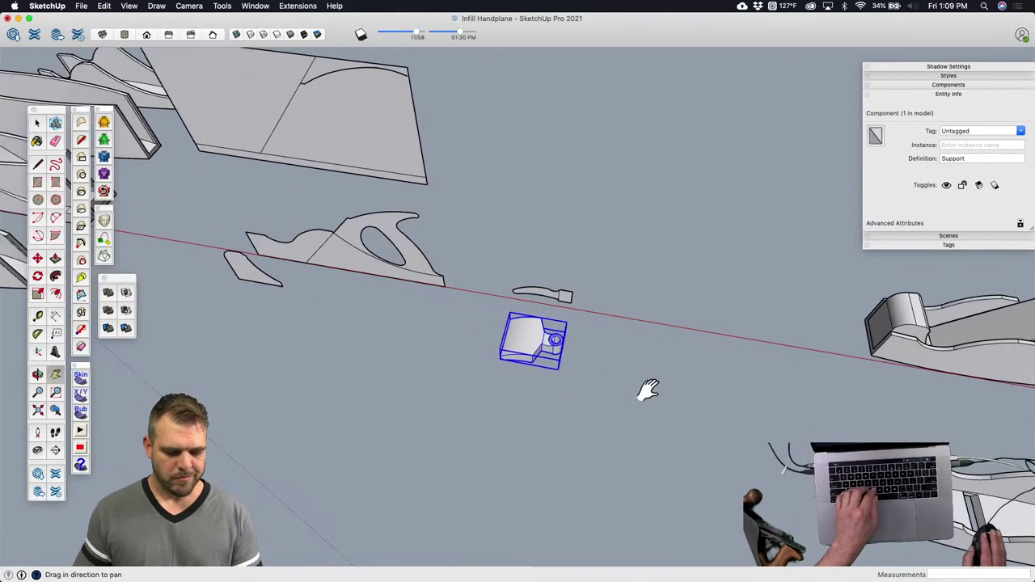
shift+middle_drag(648, 393, 537, 374)
key(m)
click(506, 373)
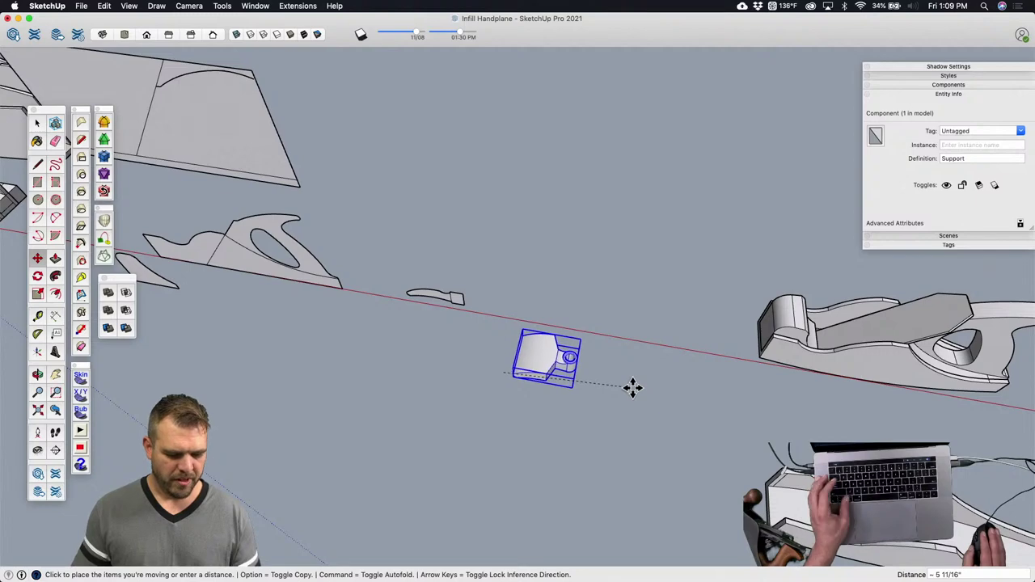
click(923, 447)
middle_drag(923, 447, 586, 335)
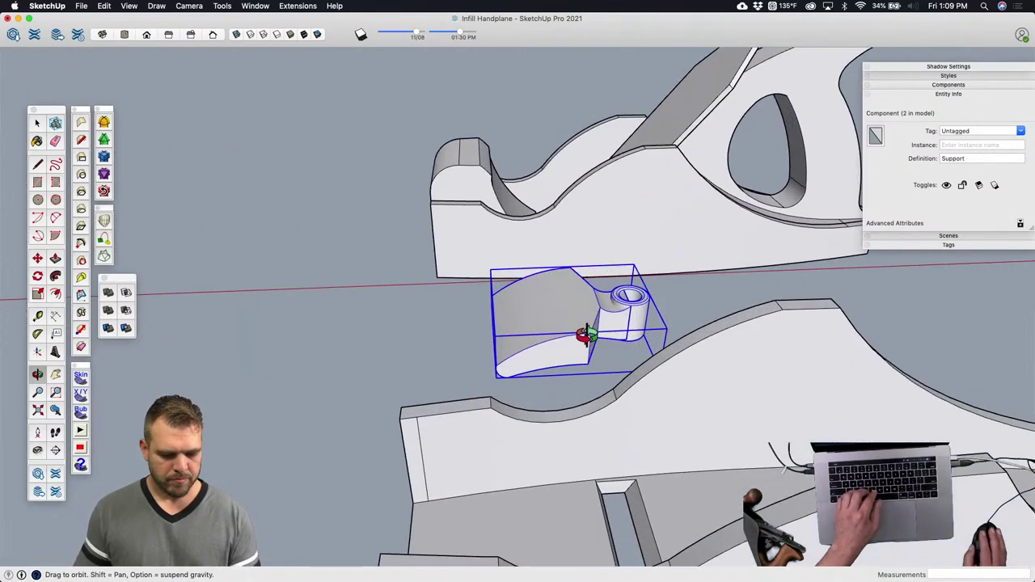
scroll(586, 335, up, 3)
Step: Rotate the Support copy 50°
key(q)
click(570, 351)
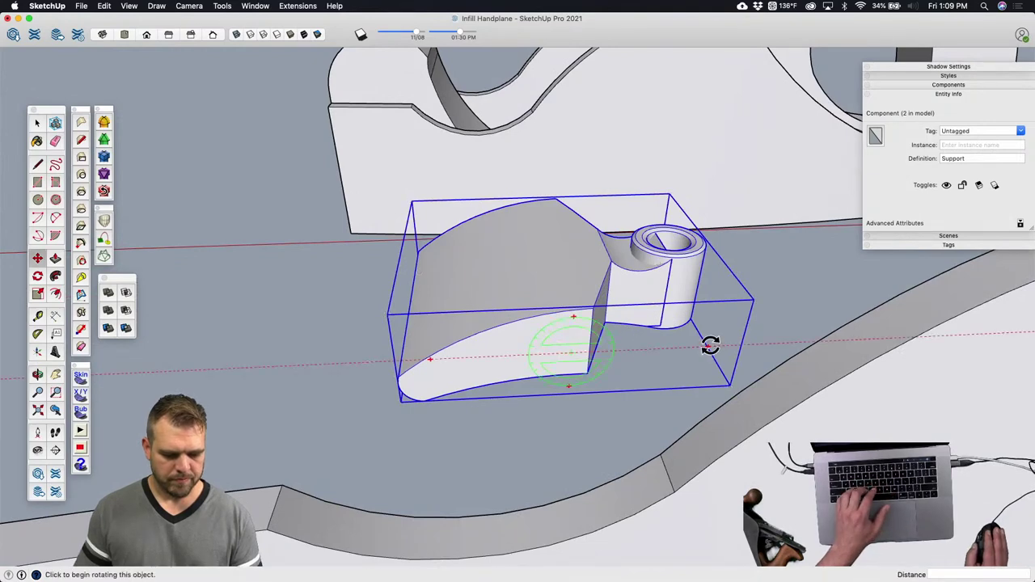
click(712, 345)
text(5)
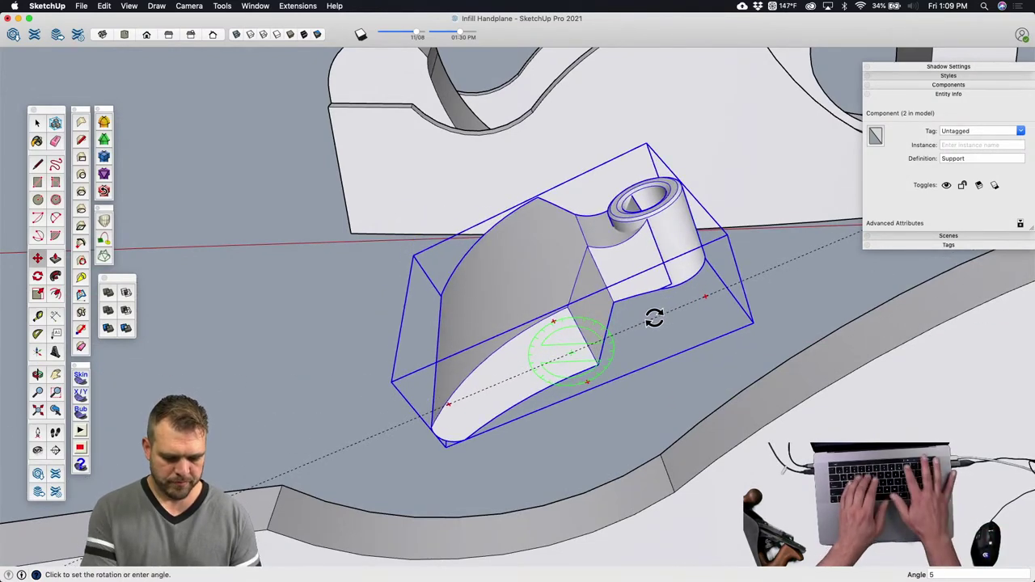
text(0)
key(Return)
key(m)
middle_drag(604, 307, 667, 347)
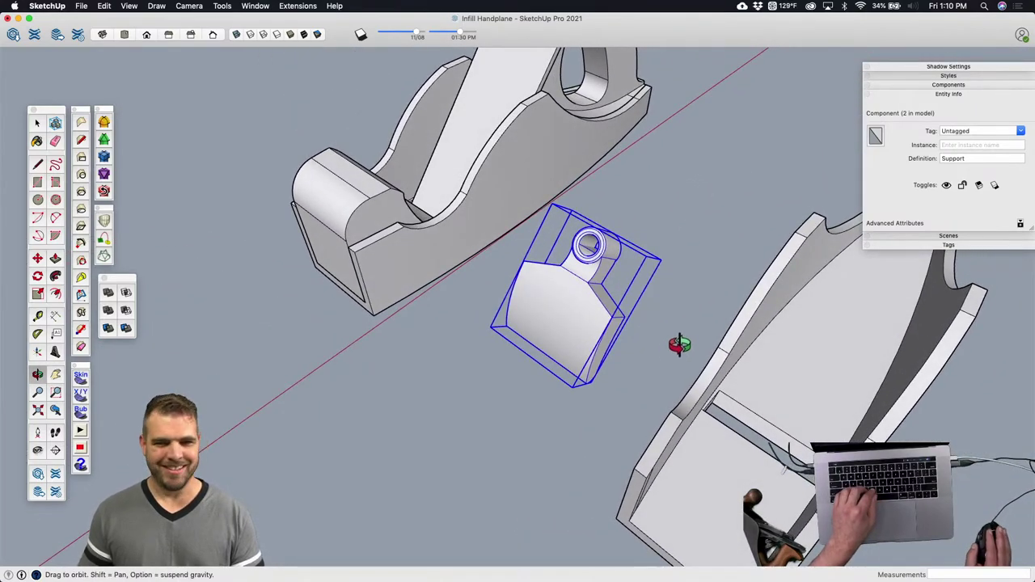
middle_drag(561, 360, 675, 410)
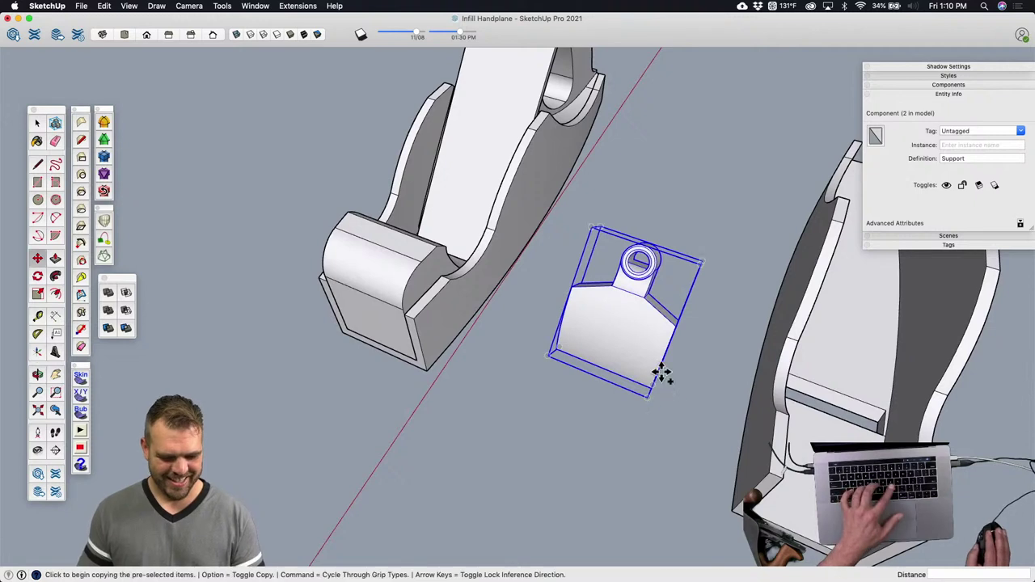
Step: Move the Support inside the plane body
click(628, 292)
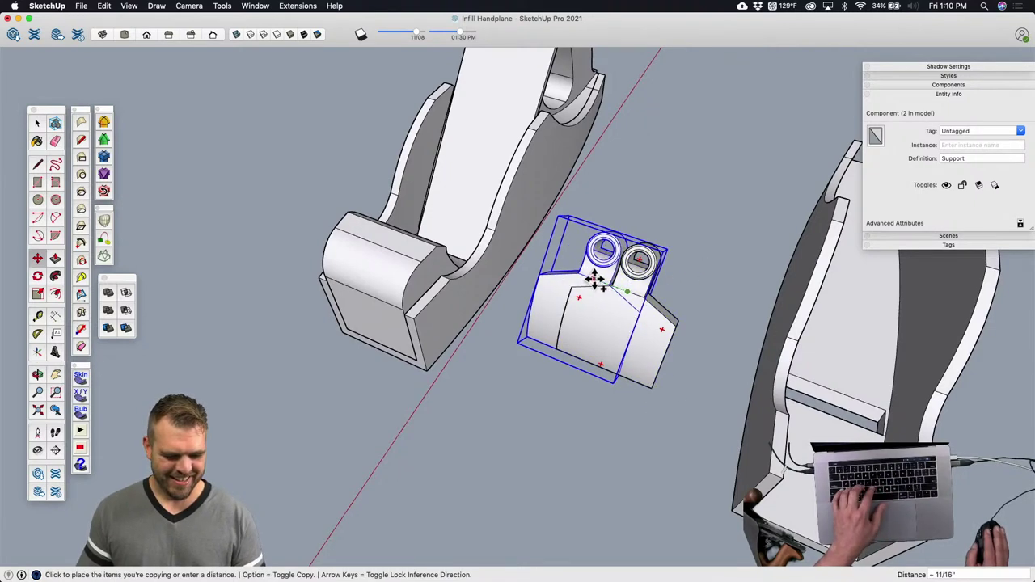
key(alt)
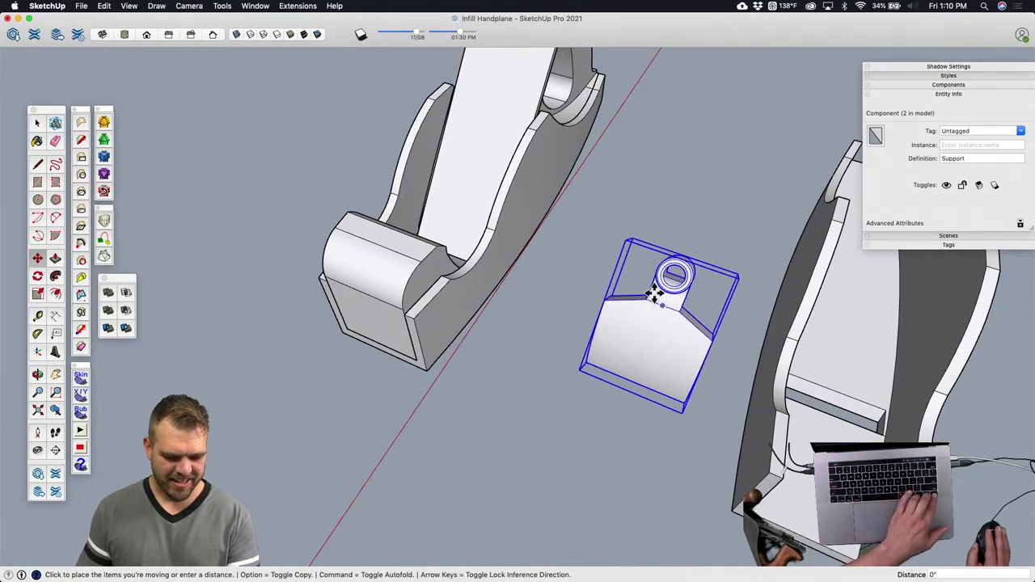
click(375, 243)
middle_drag(374, 244, 423, 259)
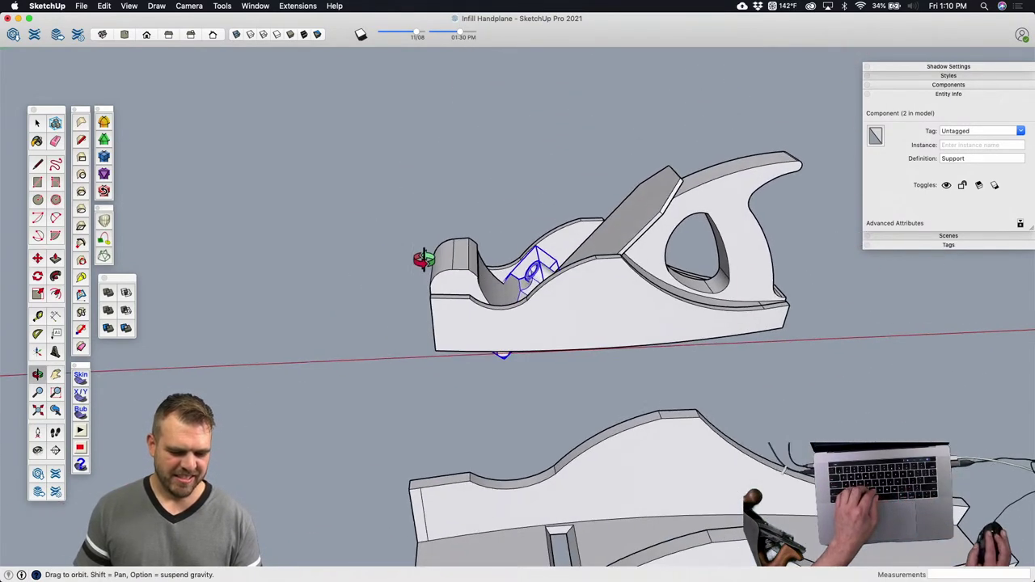
scroll(610, 238, up, 6)
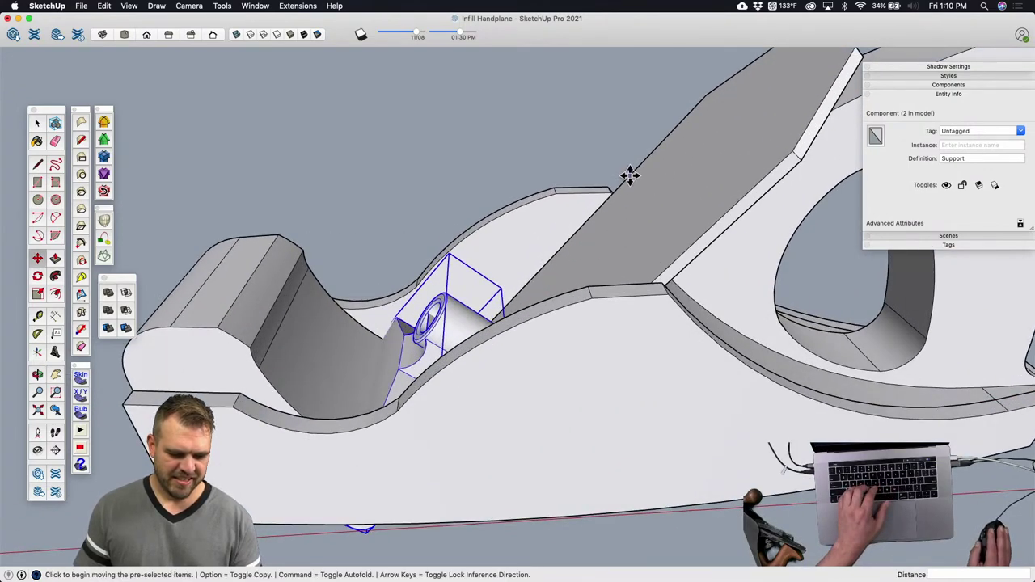
Step: Slide the Support about 1 1/4" up the bed slope
click(630, 175)
click(689, 105)
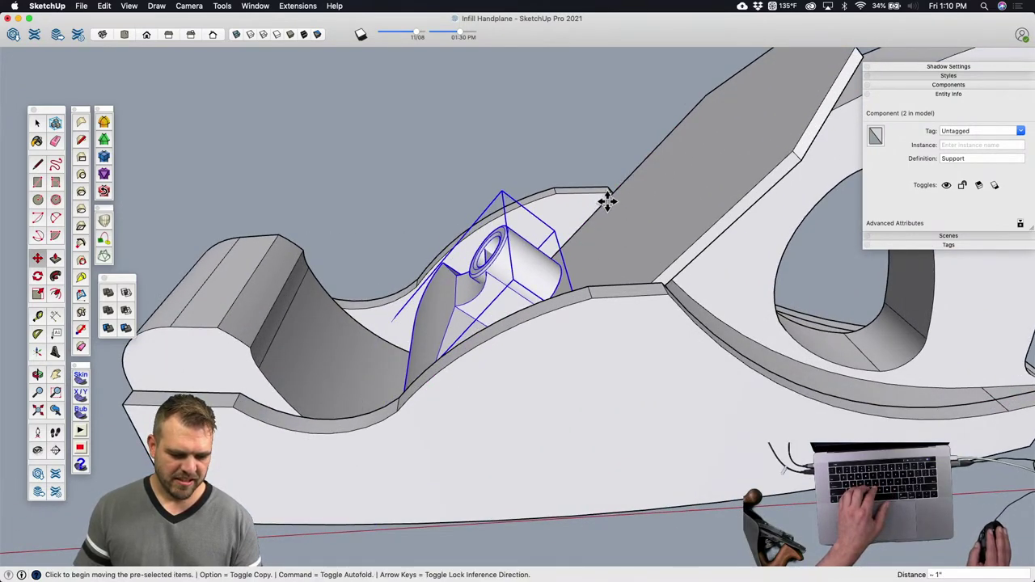
click(571, 236)
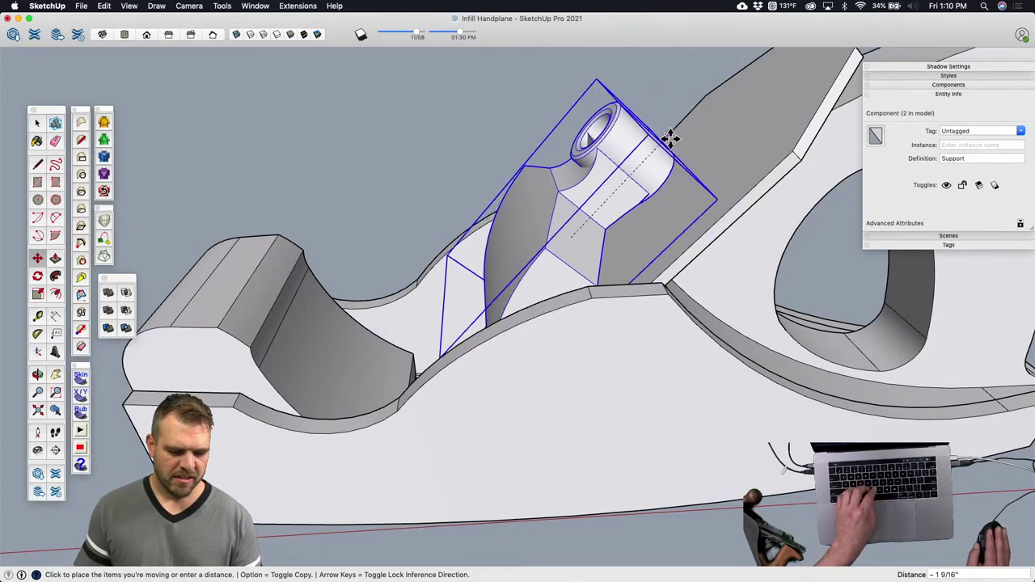
key(space)
middle_drag(612, 203, 643, 229)
key(m)
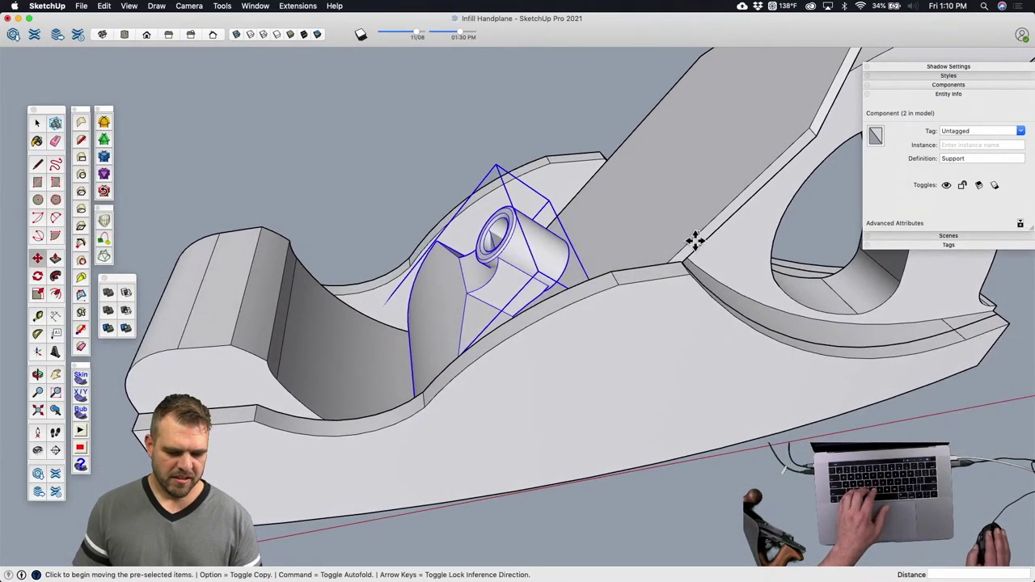
click(680, 253)
click(779, 164)
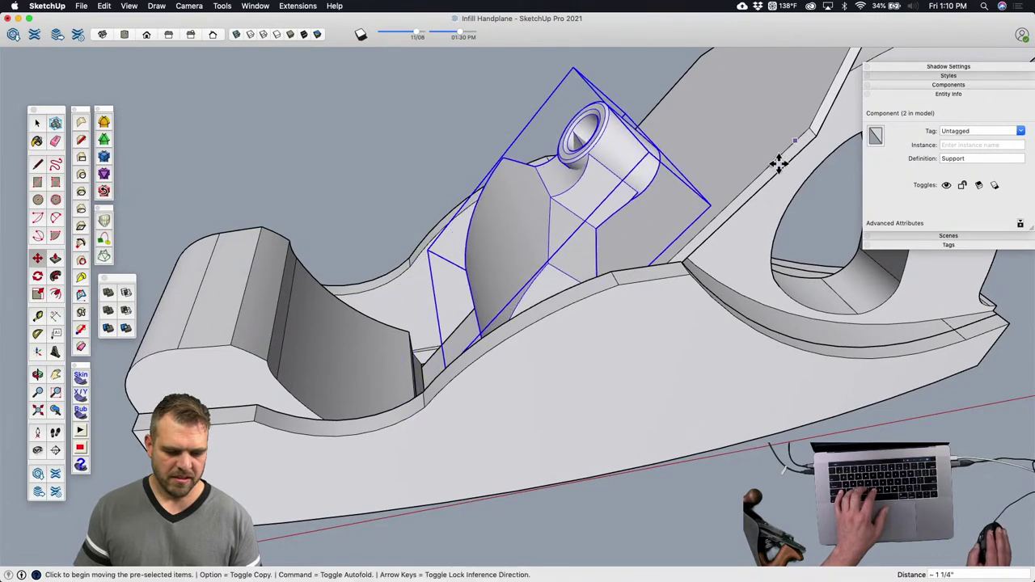
click(702, 232)
click(769, 158)
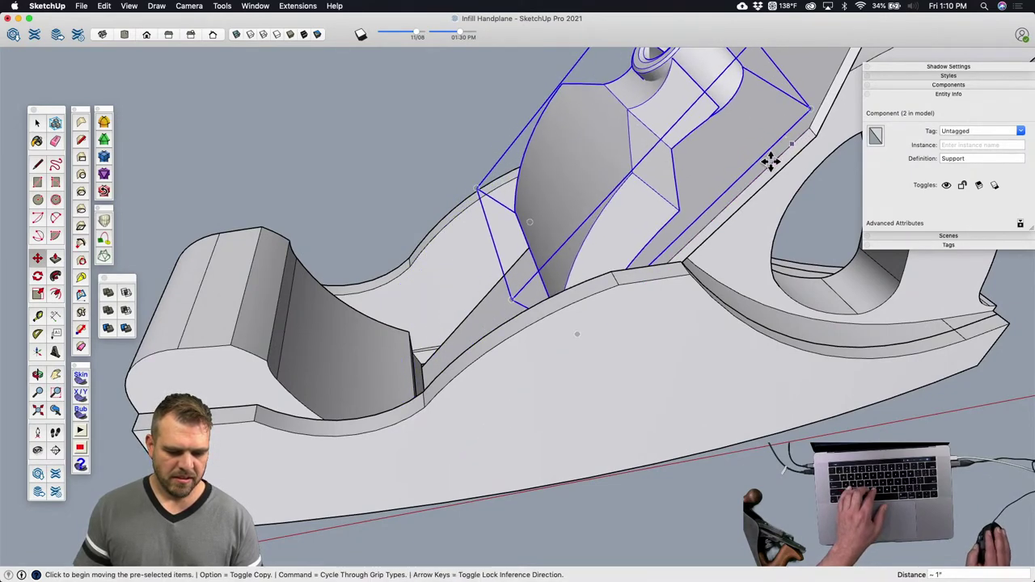
middle_drag(769, 158, 620, 248)
Step: Bring the Support back down against the blade bed and select the spare plane body
key(m)
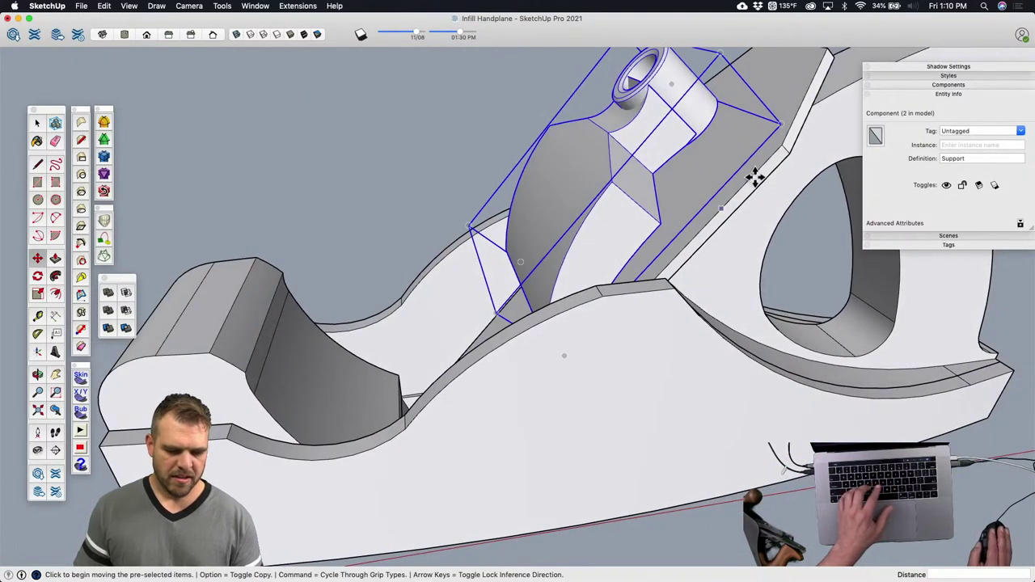
click(769, 151)
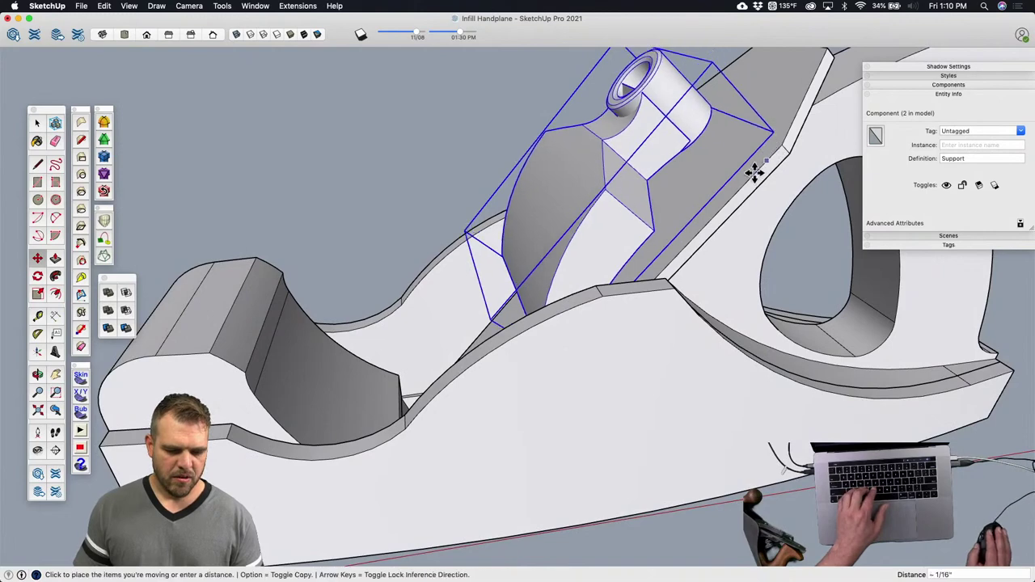
click(667, 263)
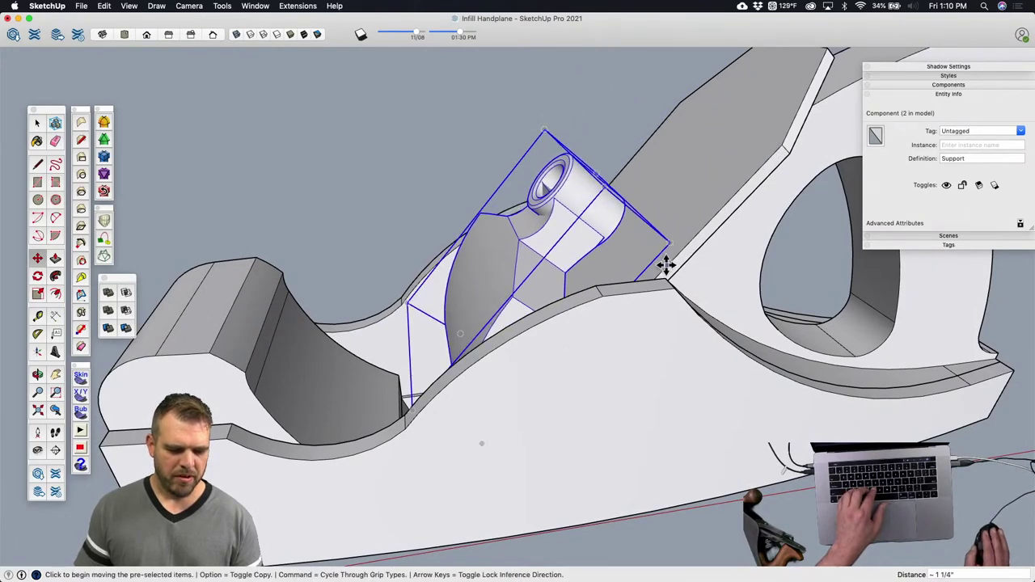
scroll(555, 296, down, 3)
middle_drag(550, 298, 636, 297)
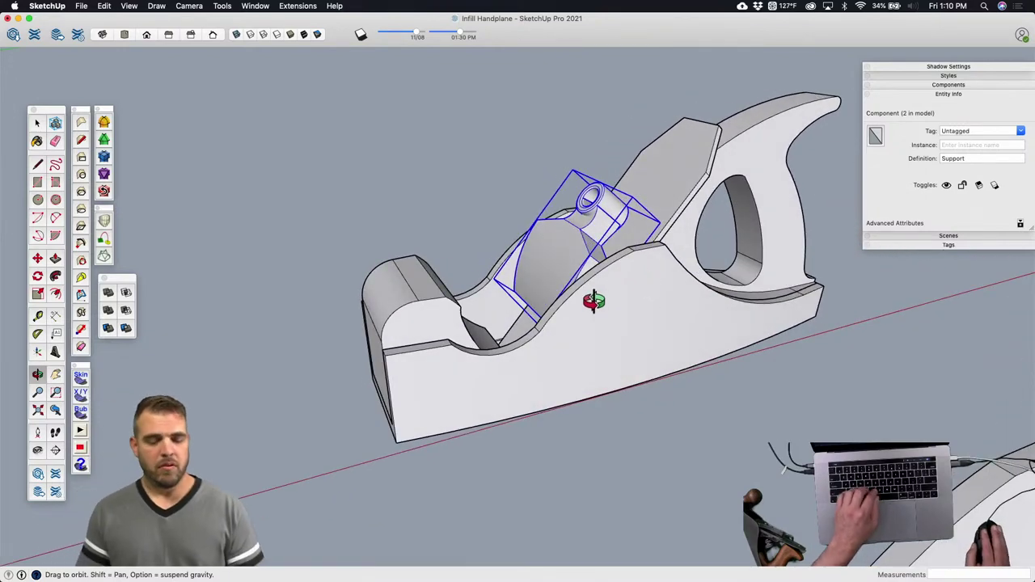
scroll(627, 346, down, 3)
click(717, 424)
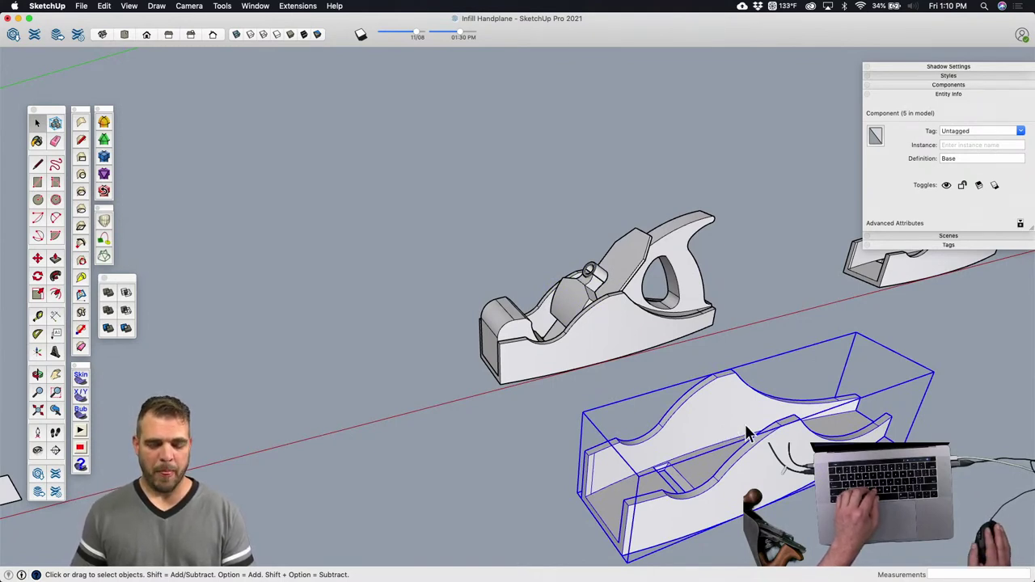
Step: Delete the spare plane body and select the Support piece
key(Delete)
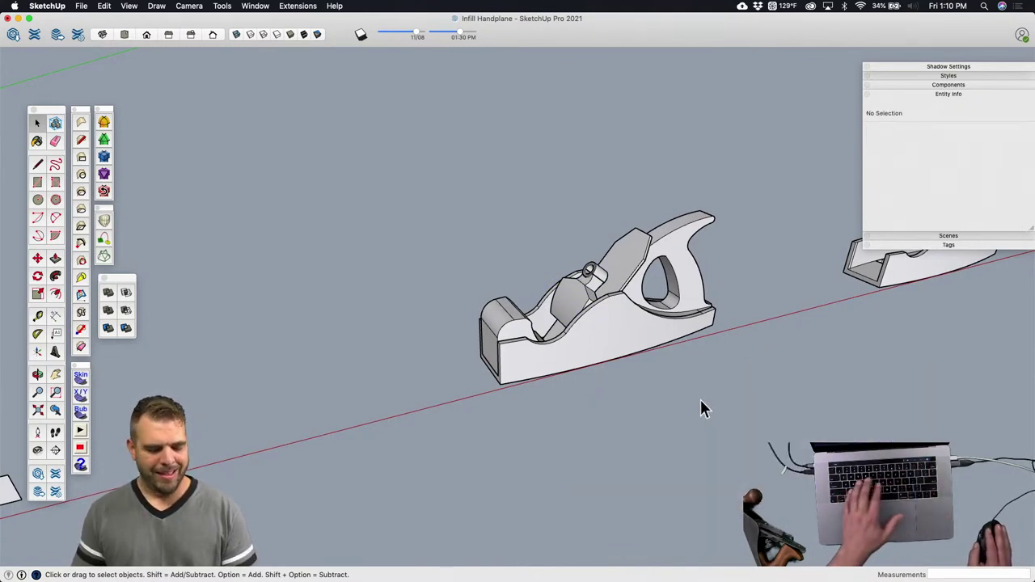
scroll(673, 415, down, 1)
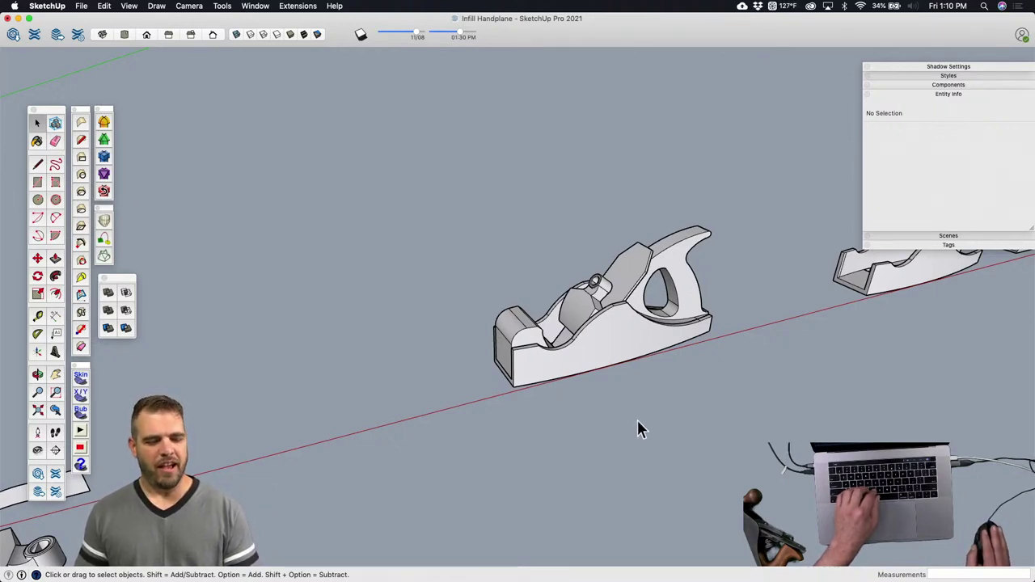
key(o)
drag(673, 437, 582, 423)
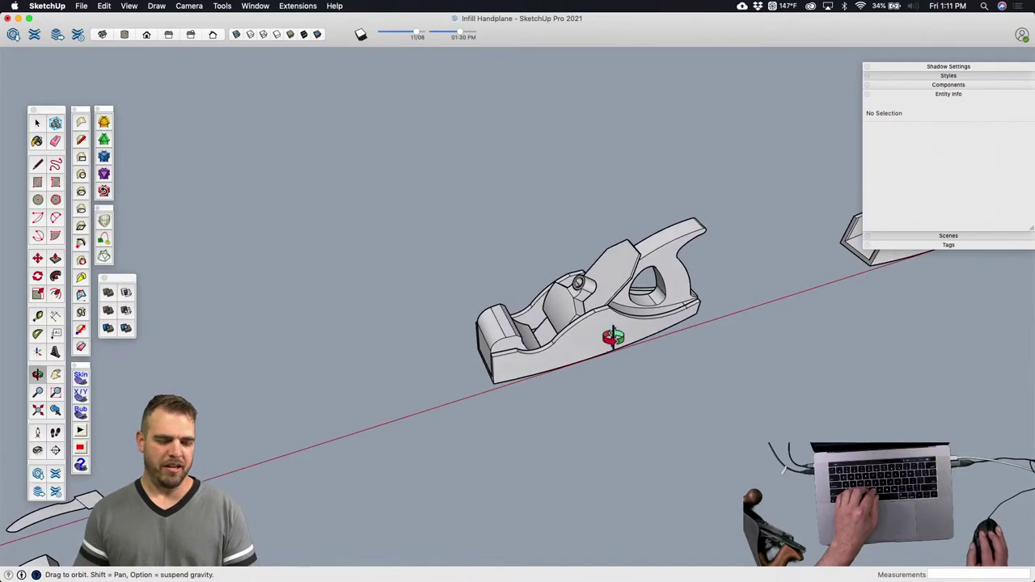
scroll(613, 338, up, 5)
key(space)
click(566, 340)
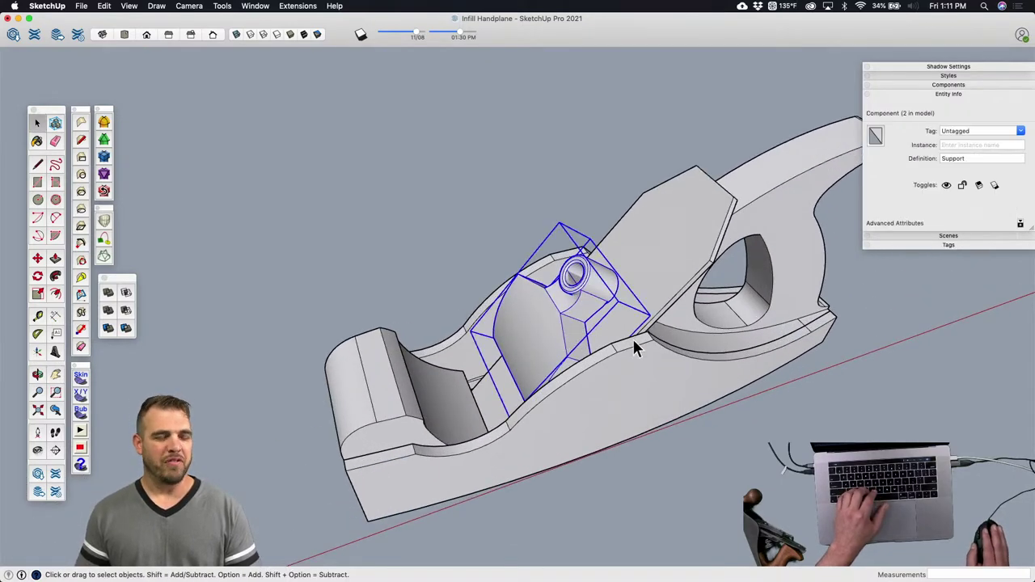
key(o)
drag(606, 370, 534, 352)
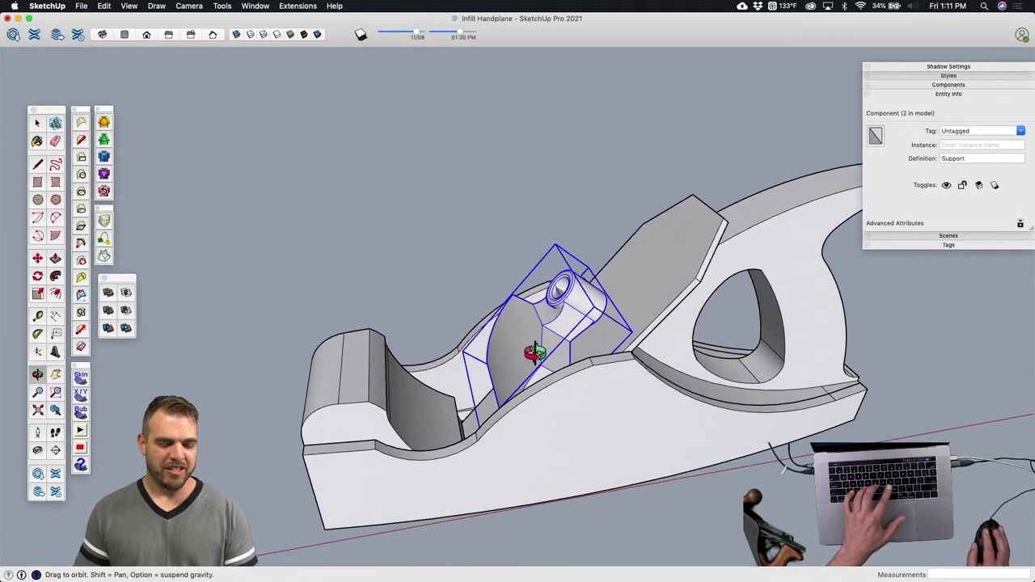
Step: Nudge the Support about 1/4" onto the blade edge, then deselect it
key(m)
scroll(658, 301, up, 3)
click(684, 294)
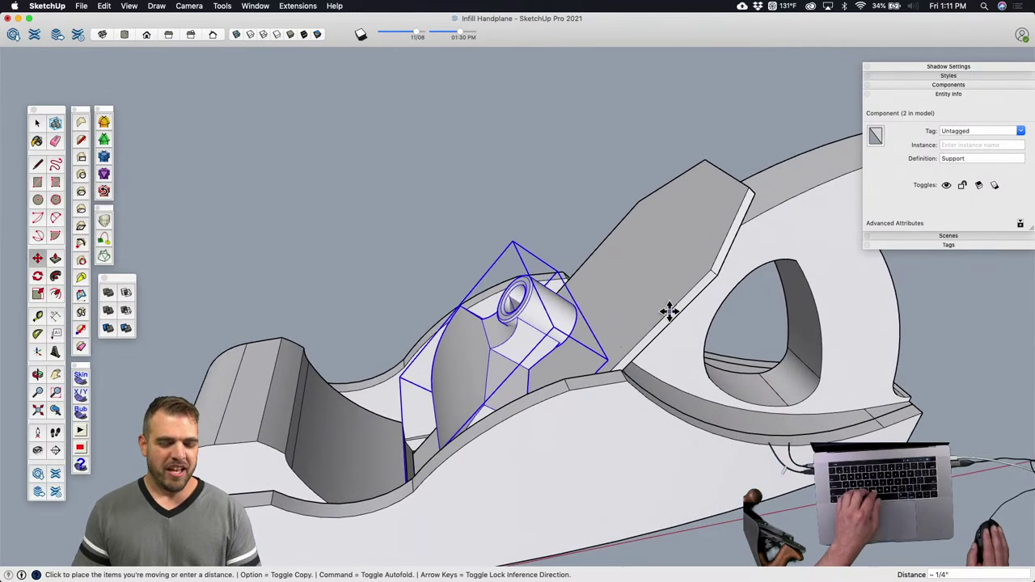
click(669, 311)
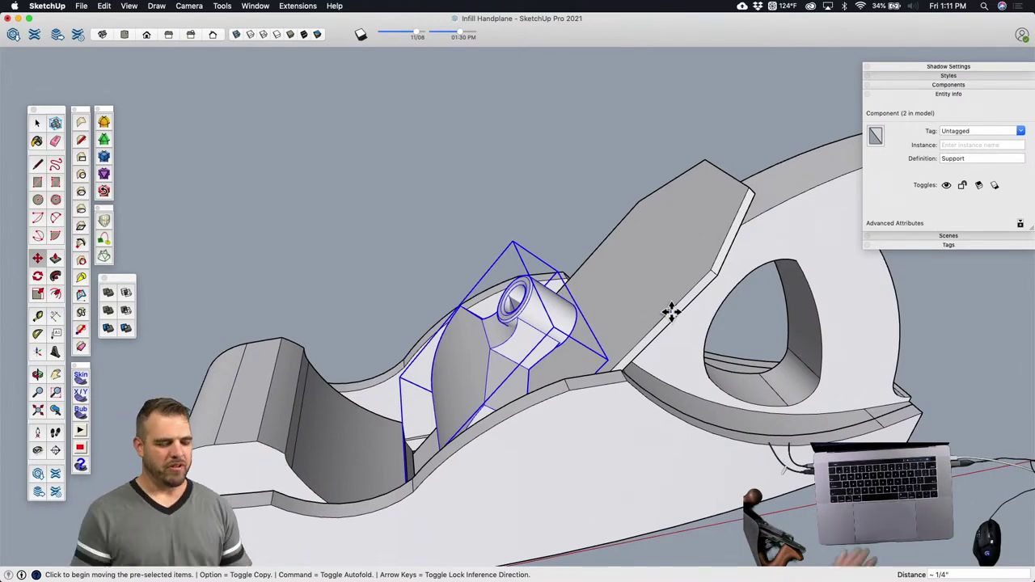
key(space)
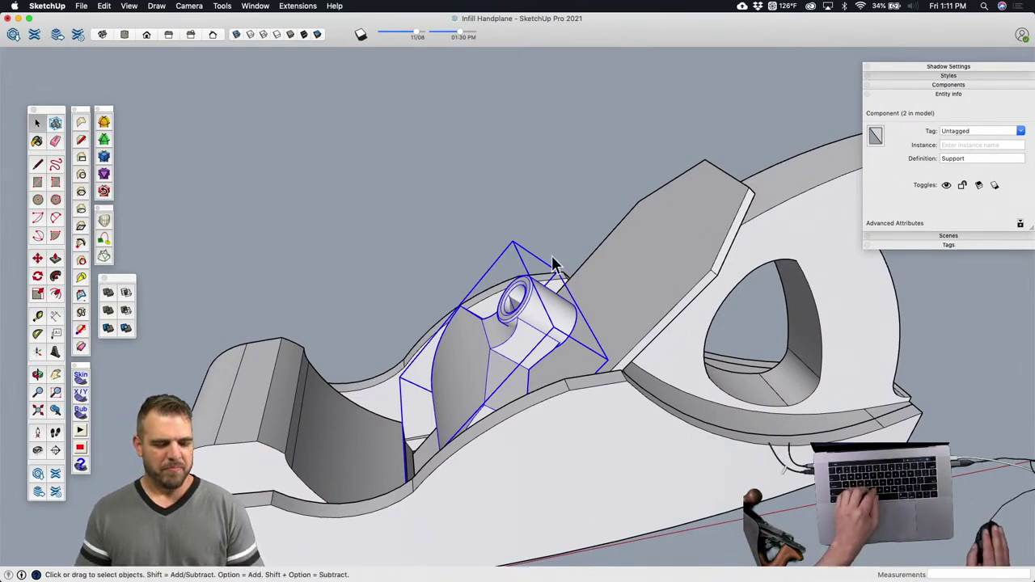
click(539, 238)
middle_drag(539, 238, 526, 325)
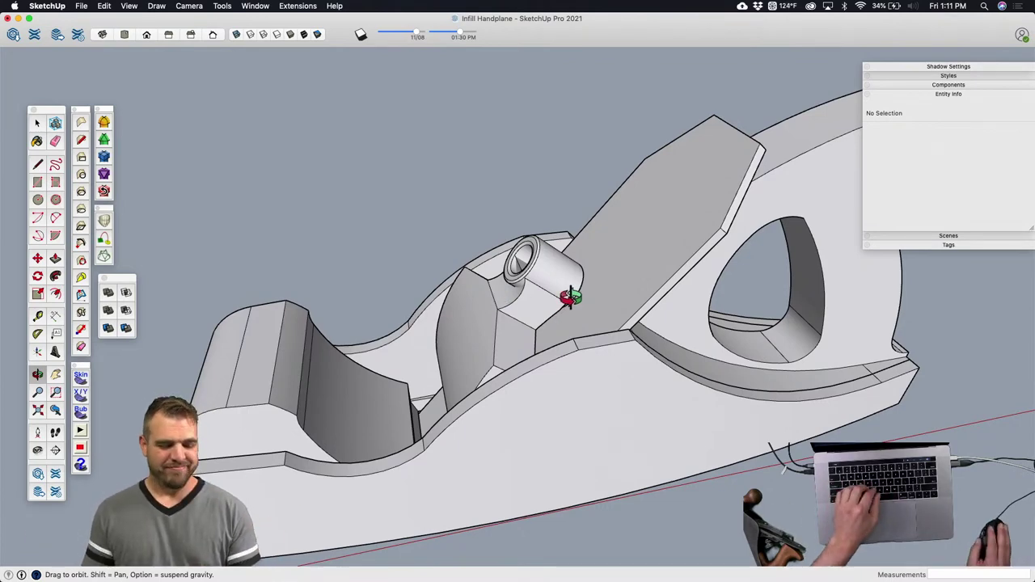
drag(571, 298, 446, 179)
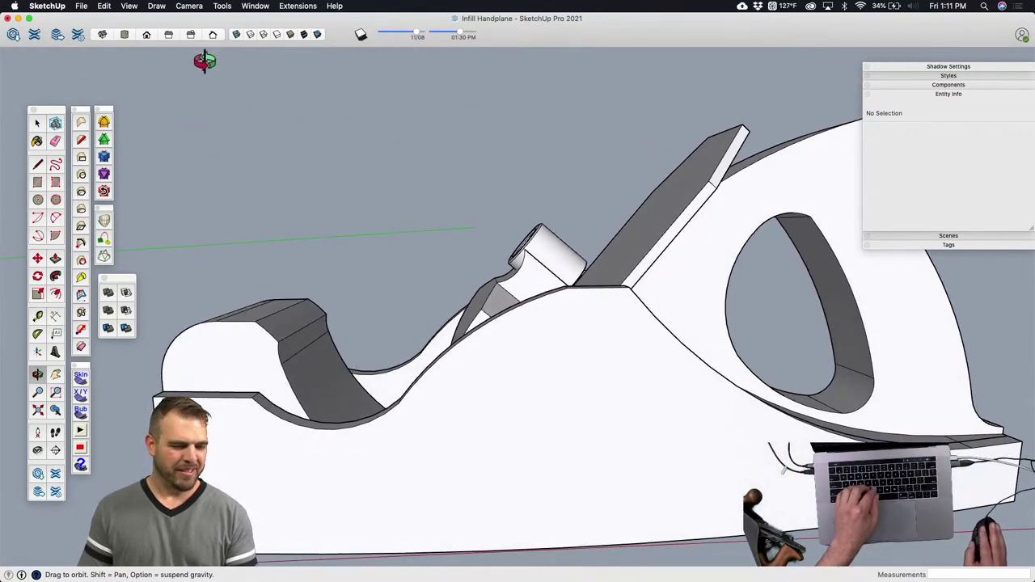
Step: Switch to the Front view, select the Support piece and turn on X-ray
click(126, 36)
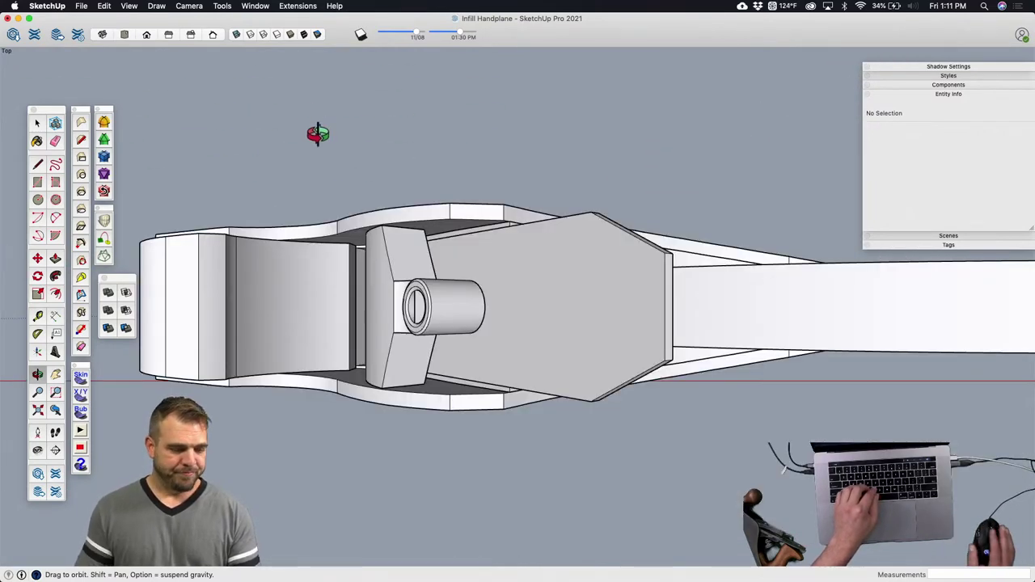
click(147, 34)
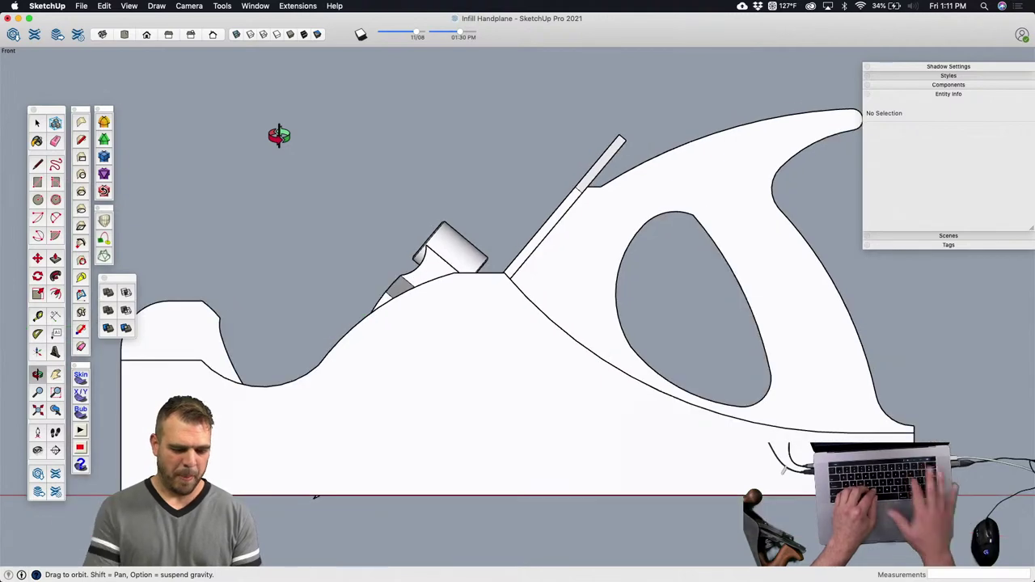
key(space)
click(441, 267)
key(x)
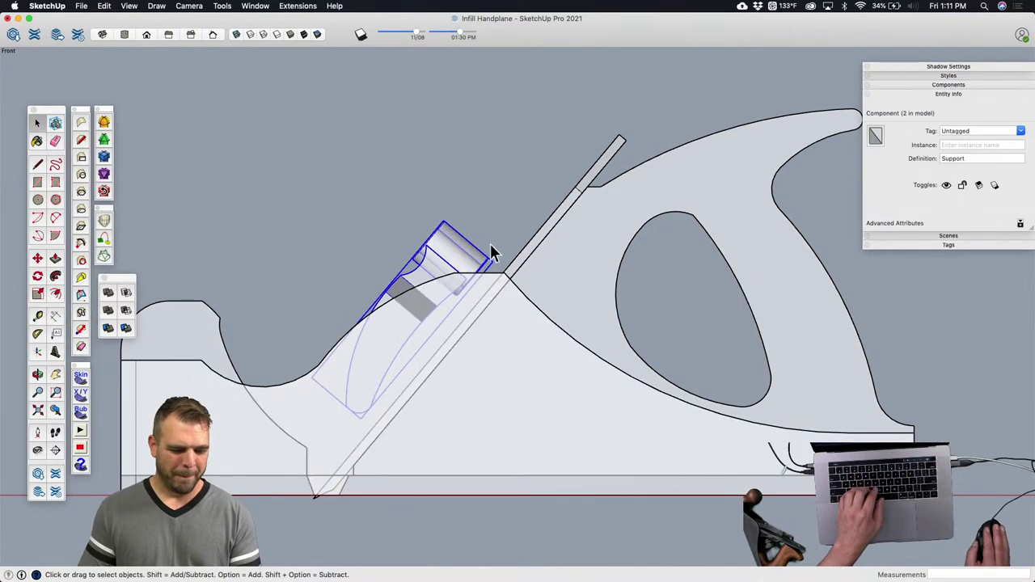
scroll(472, 259, down, 3)
scroll(370, 224, up, 2)
scroll(370, 224, up, 1)
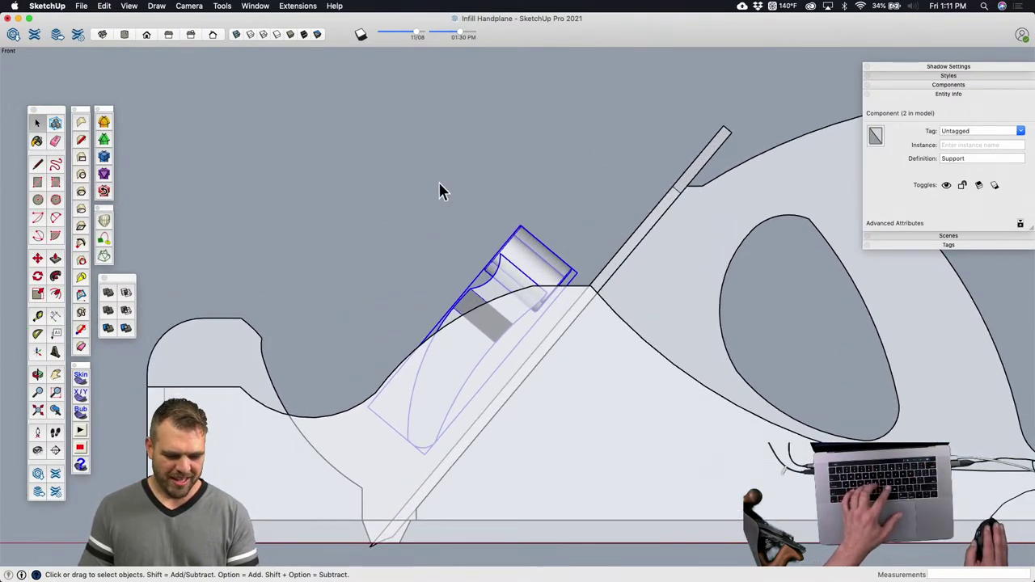
Step: Make a first move of the Support toward the blade bed
key(m)
click(533, 266)
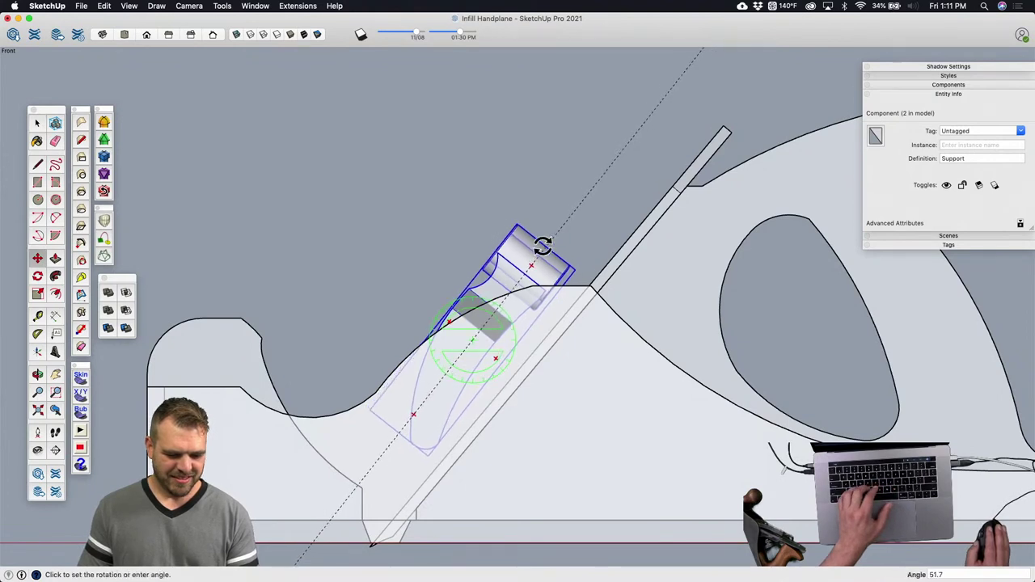
click(553, 221)
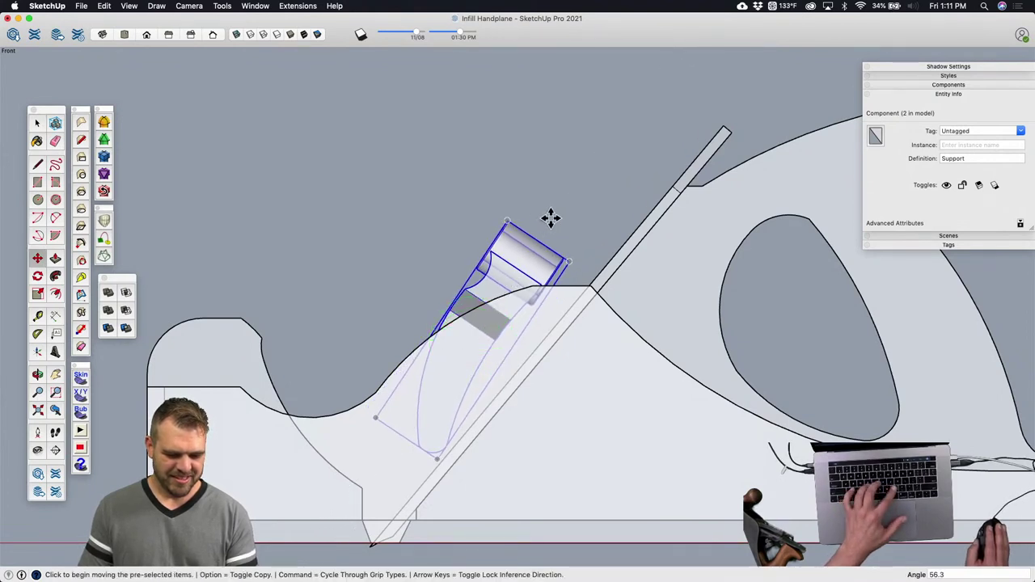
click(507, 176)
click(514, 178)
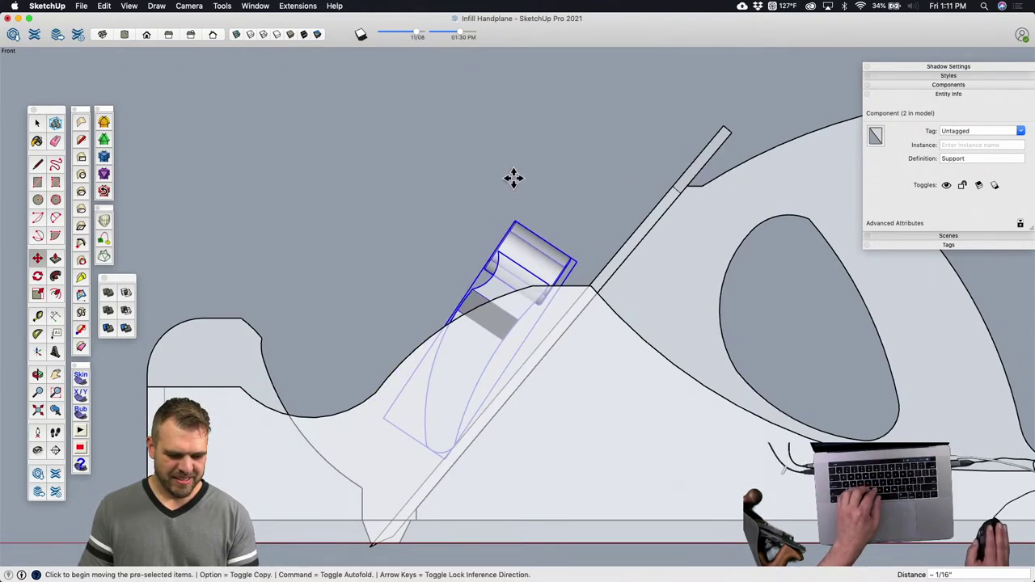
scroll(545, 164, down, 3)
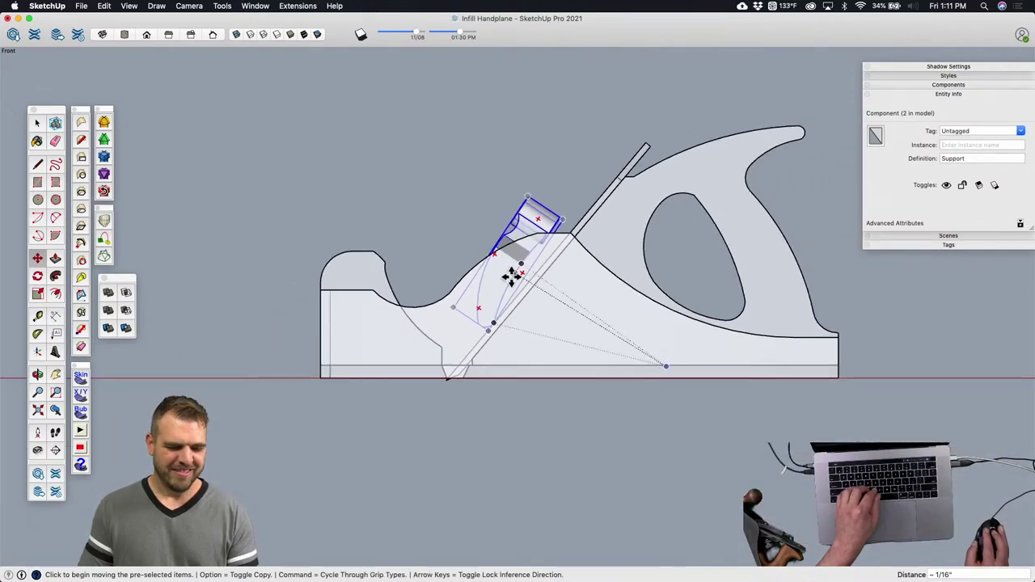
scroll(512, 277, up, 4)
scroll(523, 267, down, 3)
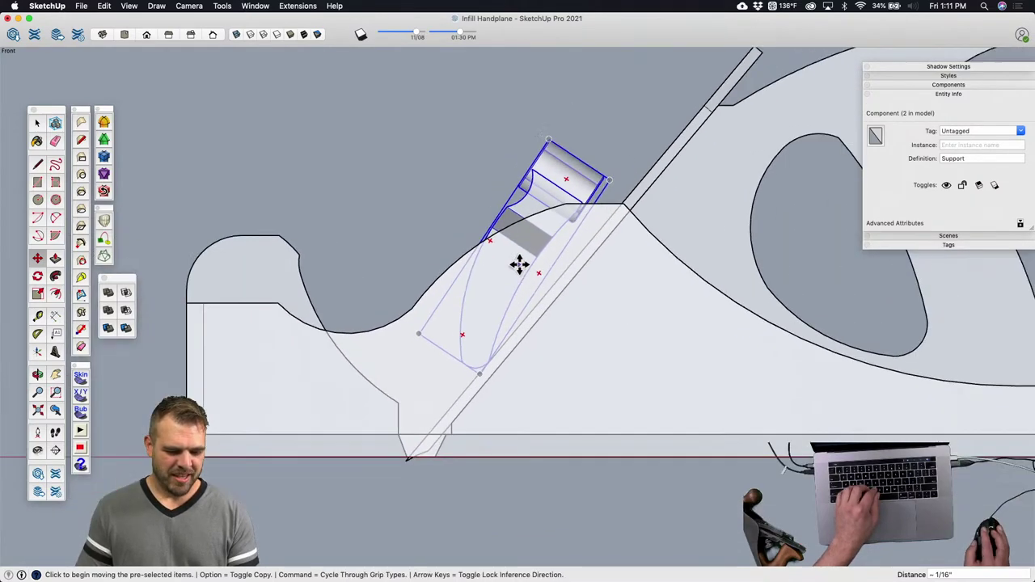
Step: Rotate the Support about 54.2° to the blade angle and nudge it 1/16" onto the bed
key(q)
click(515, 259)
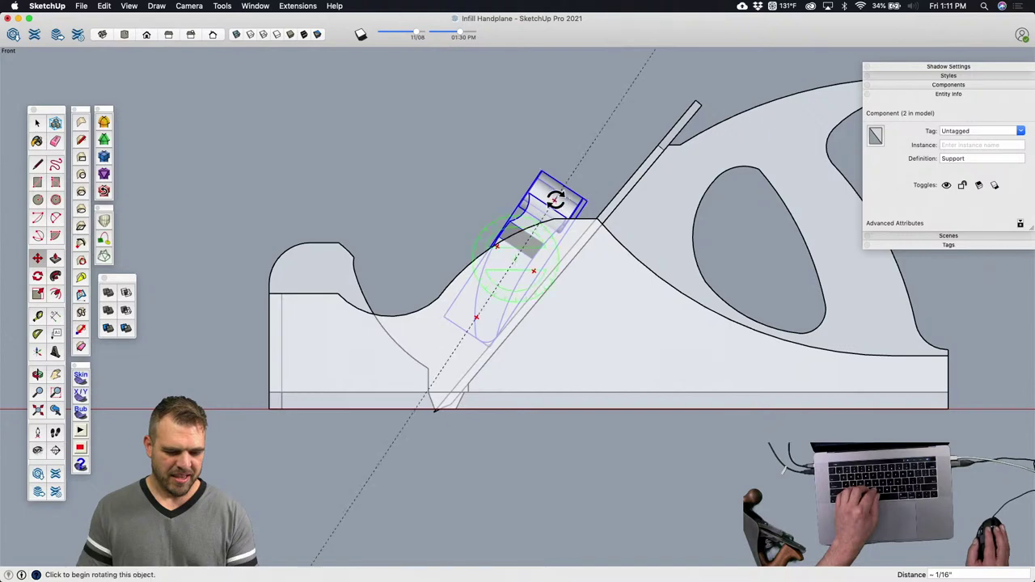
click(594, 138)
click(607, 132)
key(m)
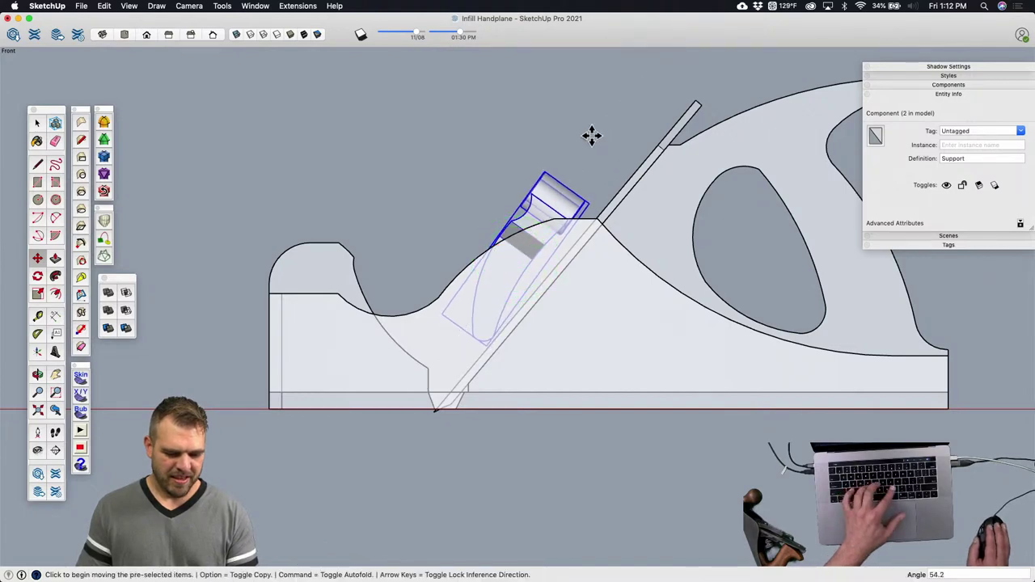
scroll(582, 141, up, 3)
click(567, 152)
click(569, 152)
scroll(599, 148, down, 5)
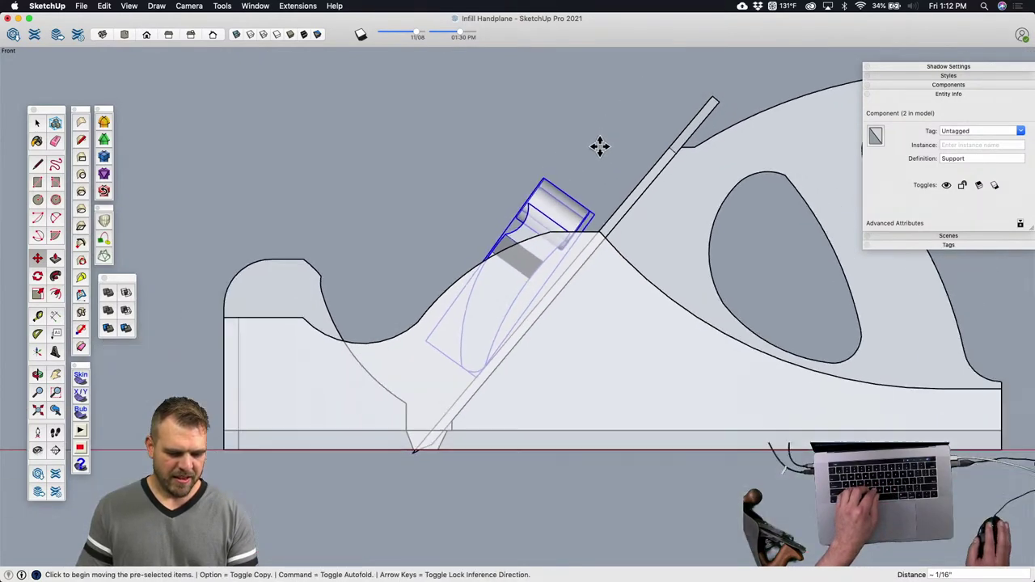
Step: Orbit the plane into a 3D view
key(space)
click(588, 347)
key(o)
drag(475, 224, 462, 323)
scroll(636, 380, up, 5)
scroll(506, 363, down, 5)
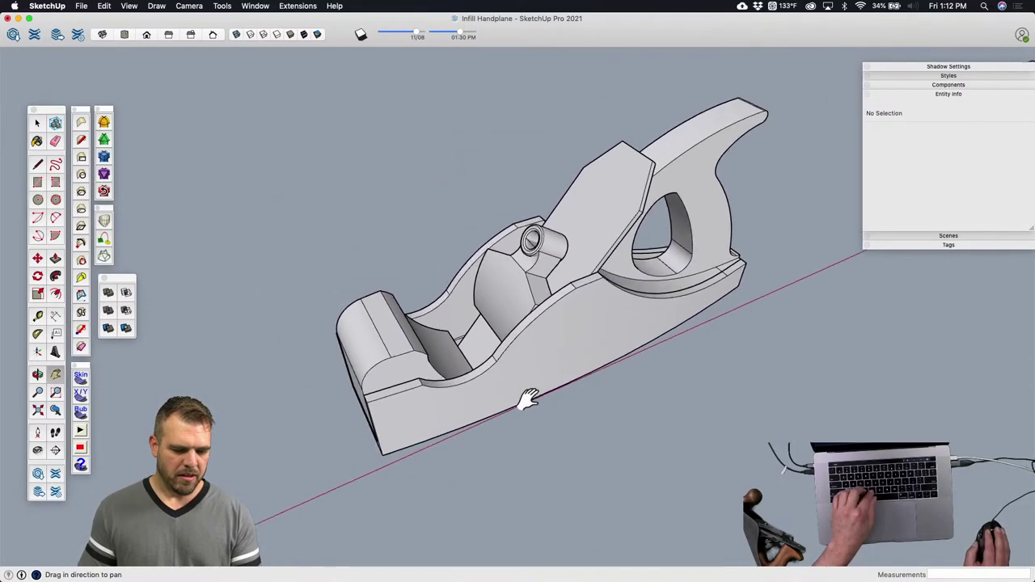
Step: Bring the support's knuckle into view and open the round knuckle group for editing
drag(527, 397, 483, 348)
scroll(484, 348, down, 4)
shift+middle_drag(434, 363, 638, 286)
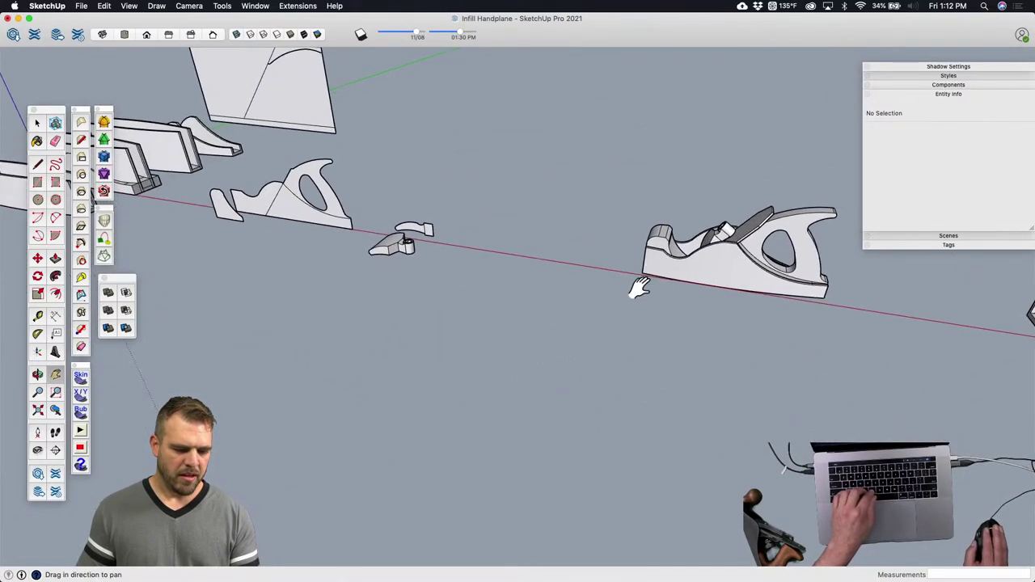
shift+middle_drag(425, 300, 539, 337)
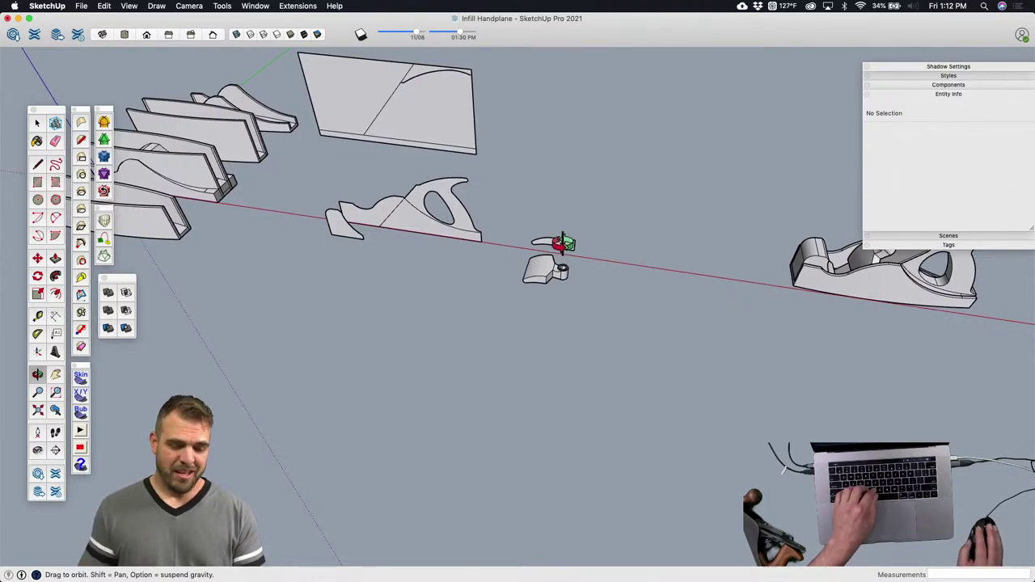
scroll(514, 259, up, 3)
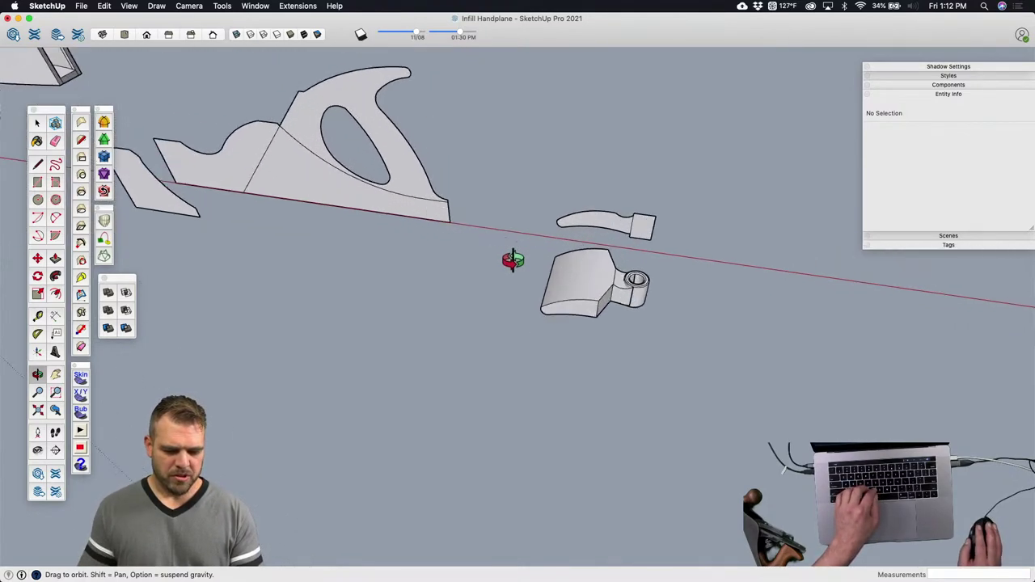
scroll(614, 272, up, 6)
key(space)
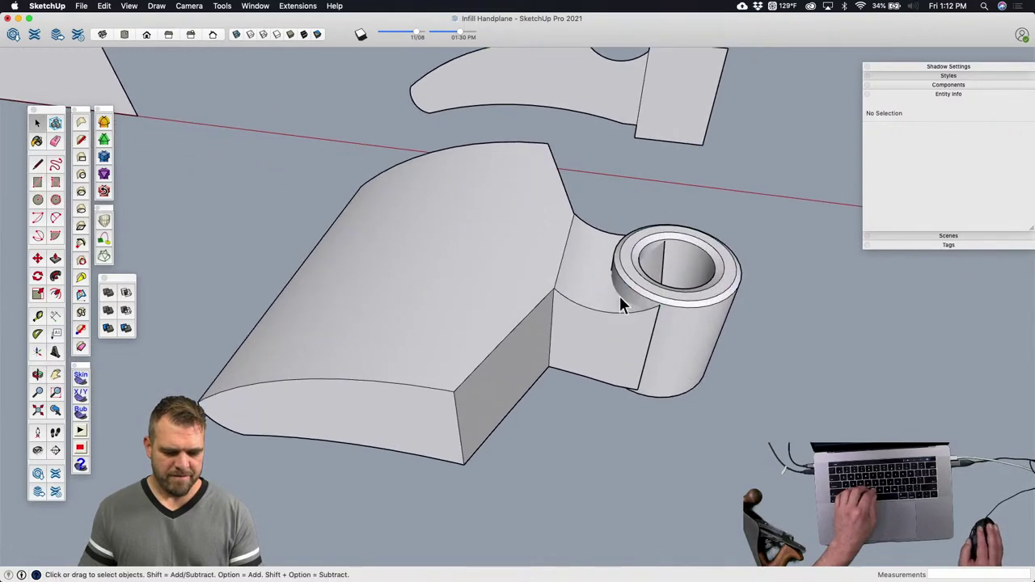
middle_drag(620, 296, 518, 386)
scroll(571, 327, up, 5)
scroll(583, 322, up, 2)
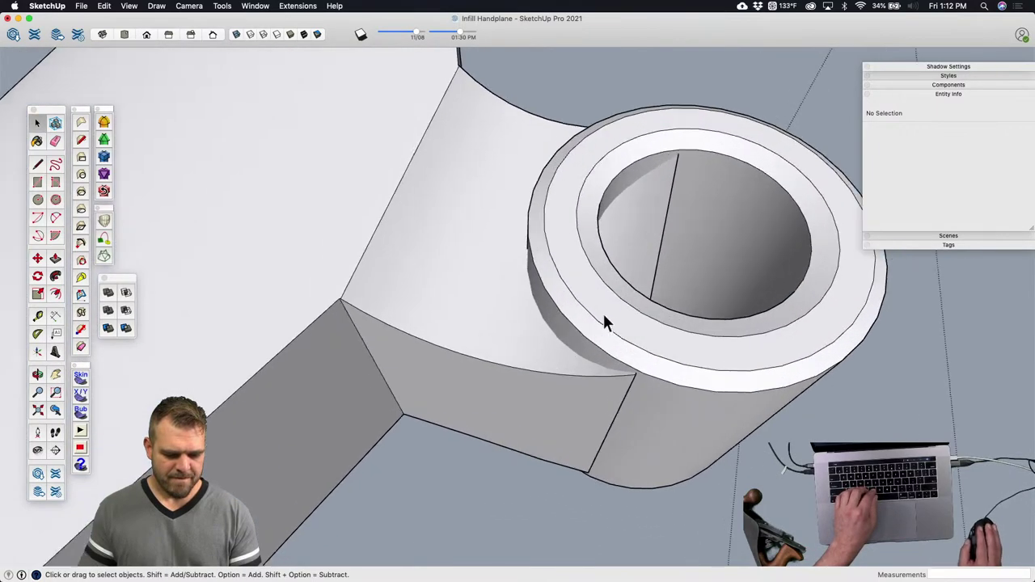
click(652, 408)
double_click(659, 409)
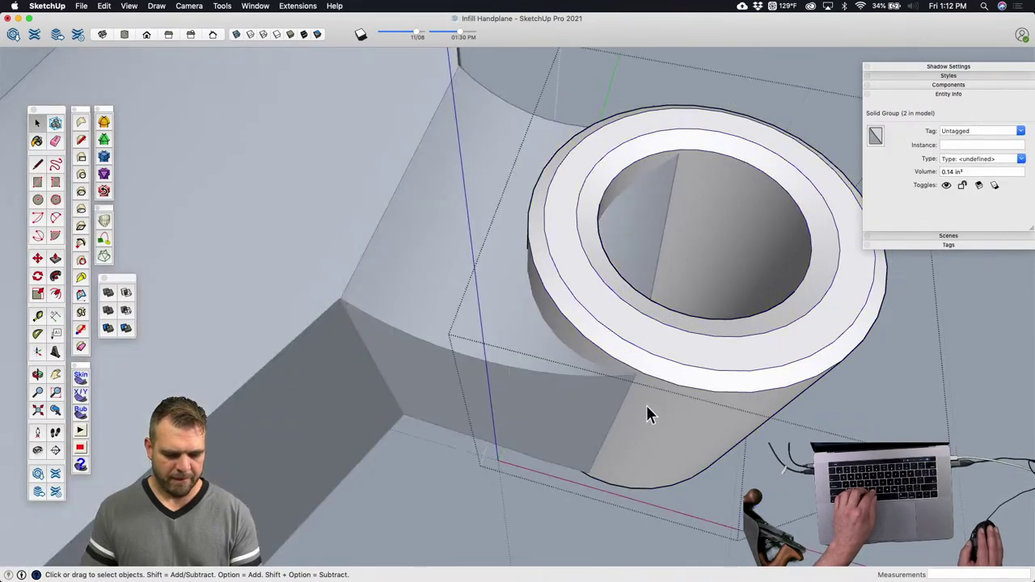
Step: Select the knuckle cylinder's outer wall faces and hide its top ring
click(648, 411)
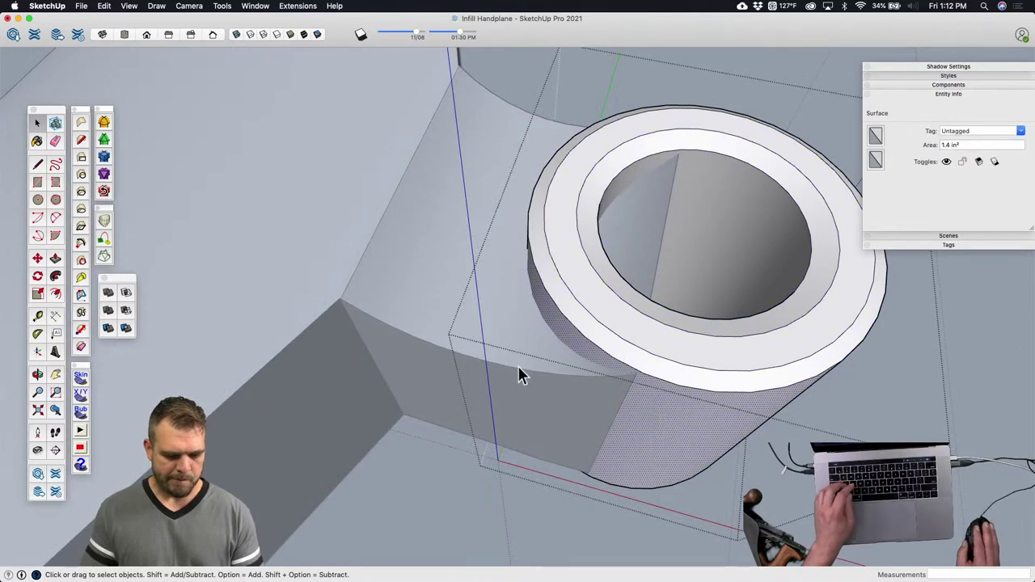
click(495, 348)
double_click(481, 332)
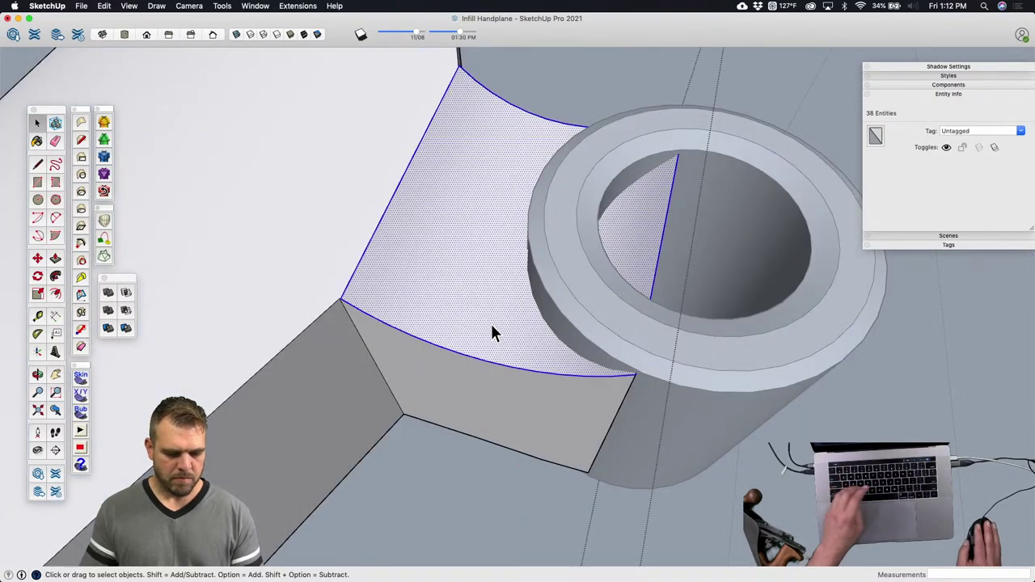
middle_drag(521, 338, 477, 288)
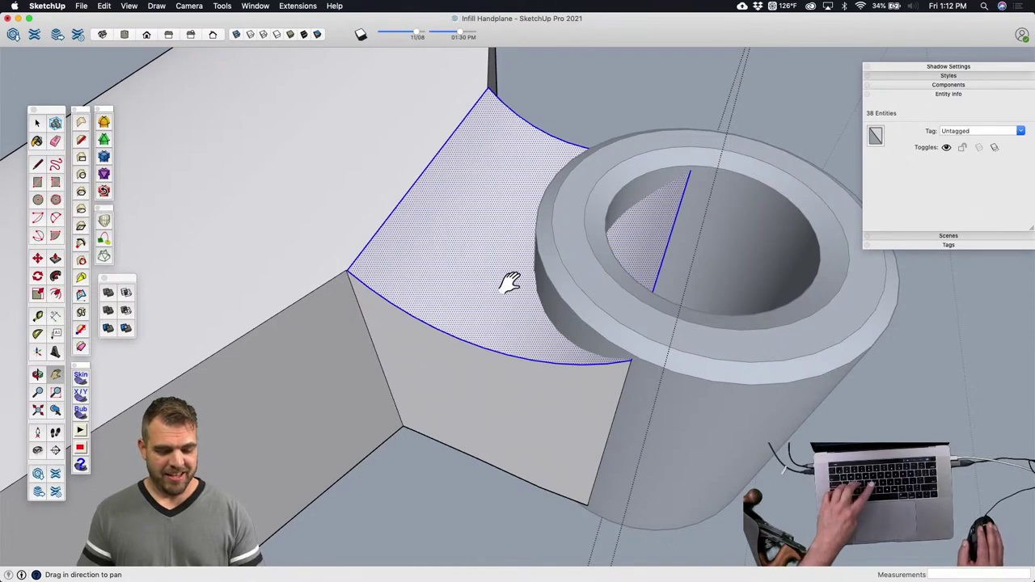
key(super+shift+i)
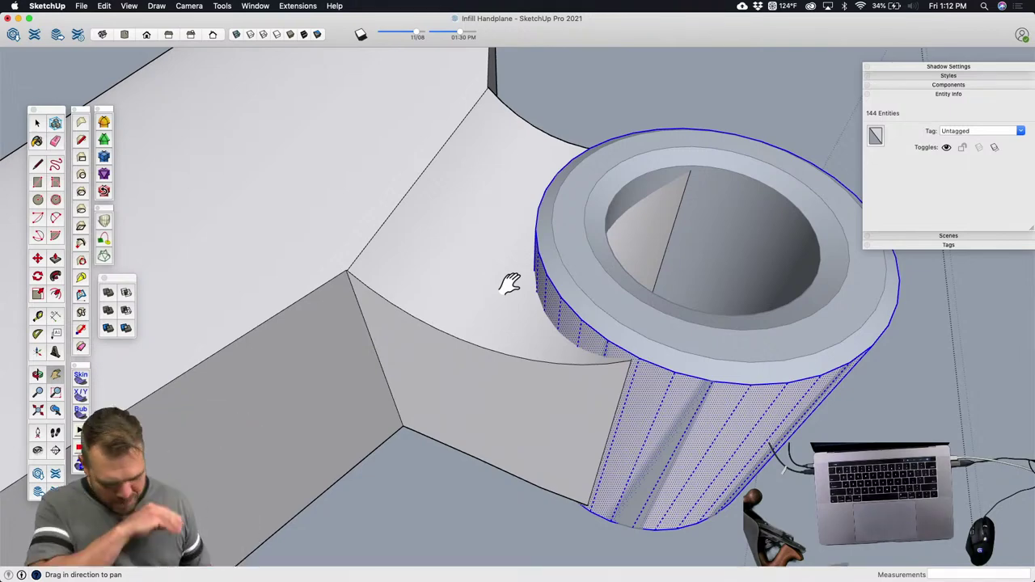
key(o)
key(space)
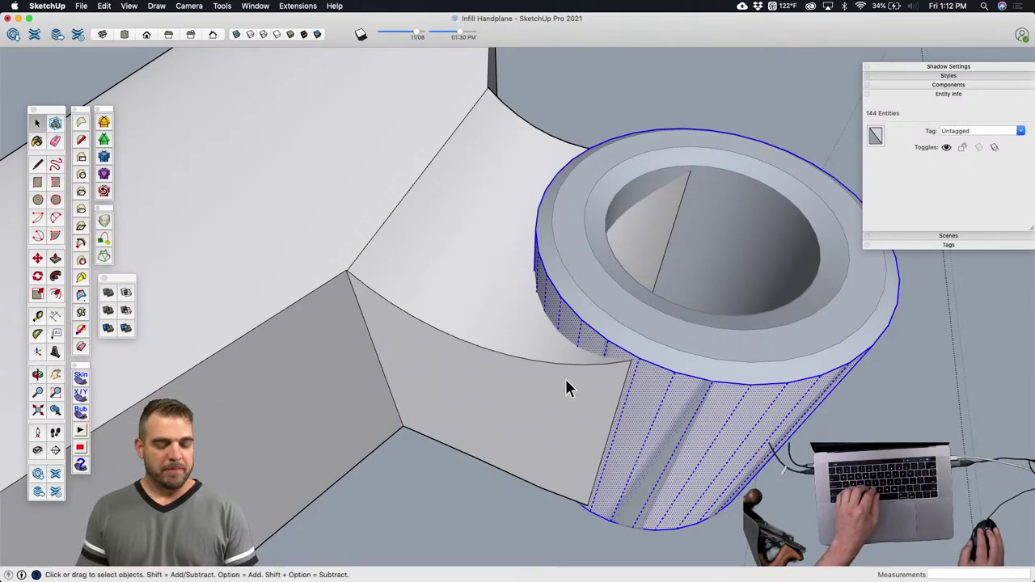
scroll(631, 386, up, 3)
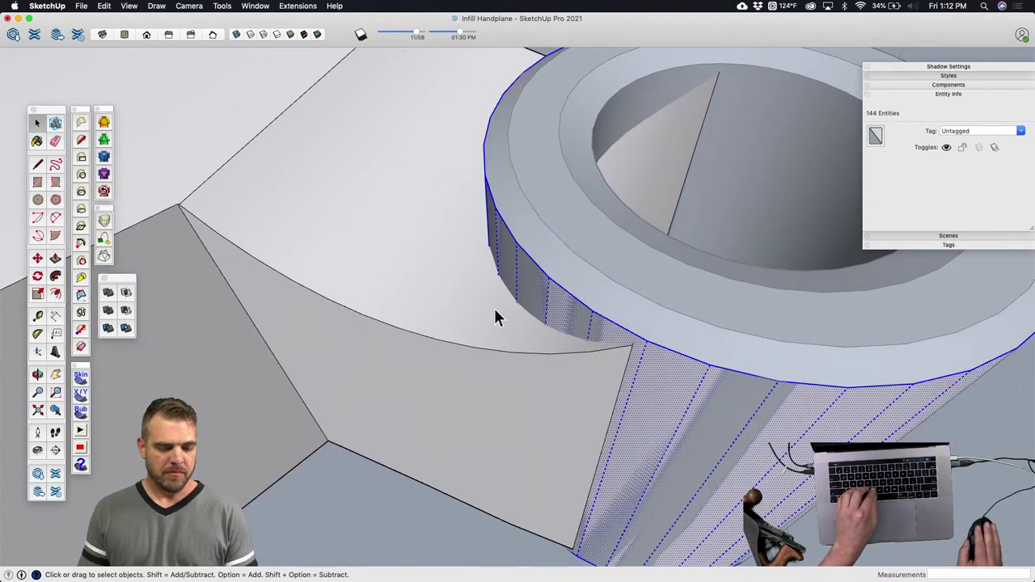
key(shift+h)
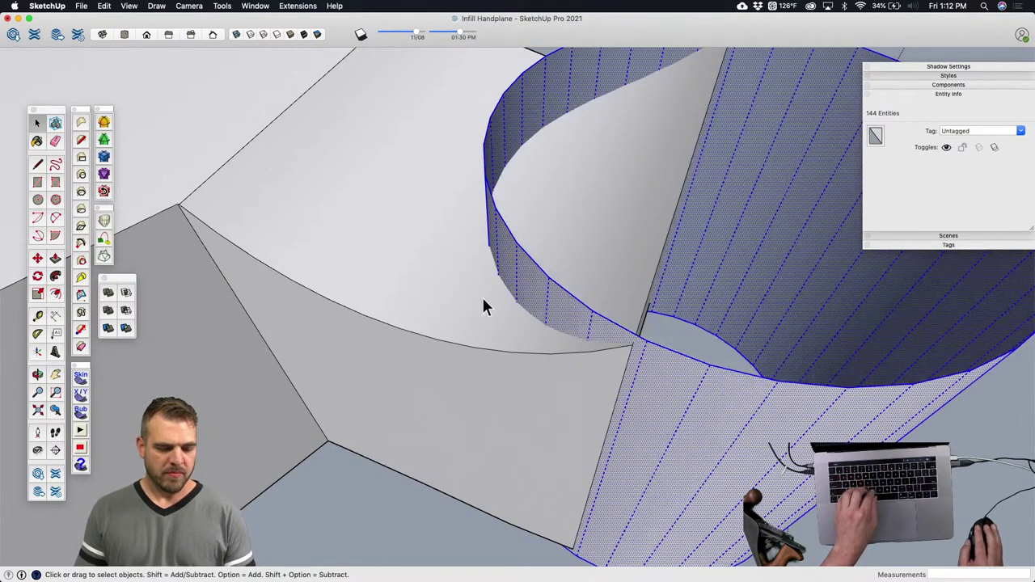
scroll(482, 296, down, 4)
Step: Intersect the cylinder wall With Model and select the face inside the cylinder
right_click(599, 349)
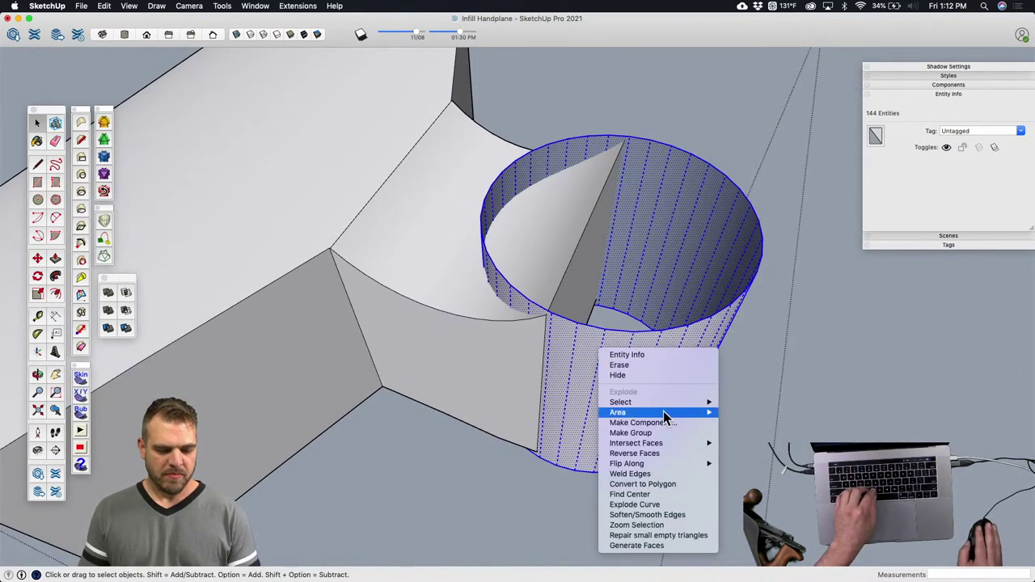
mouse_move(669, 444)
click(734, 443)
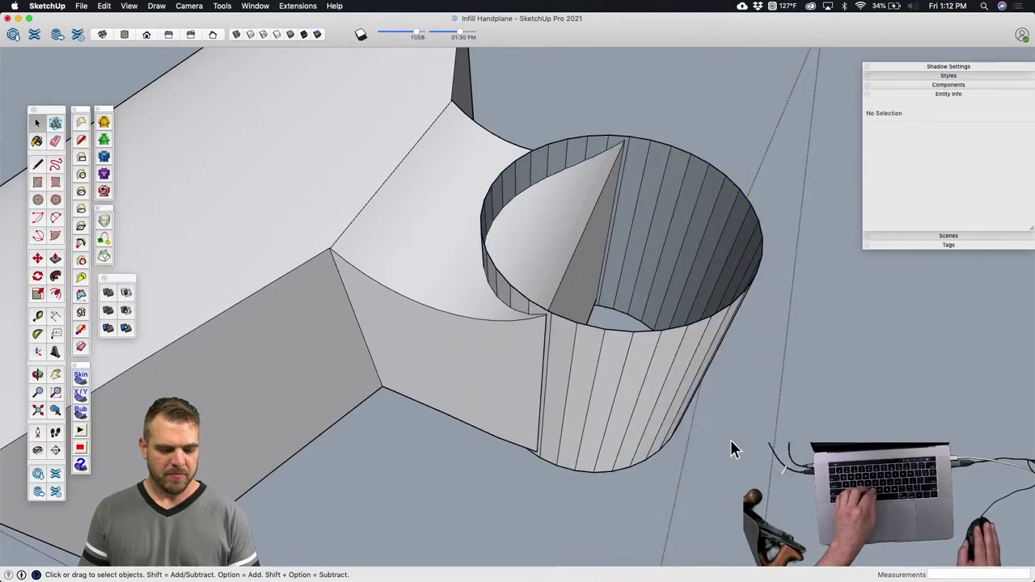
double_click(550, 252)
middle_drag(548, 250, 566, 301)
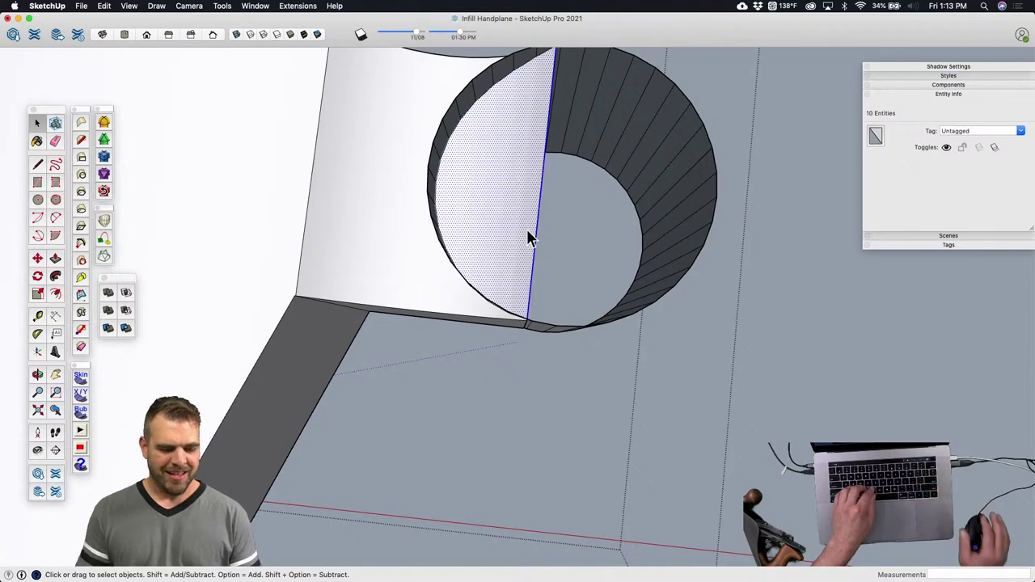
Step: Delete the half face inside the cylinder and hide the cylinder group
key(Delete)
shift+middle_drag(527, 229, 656, 185)
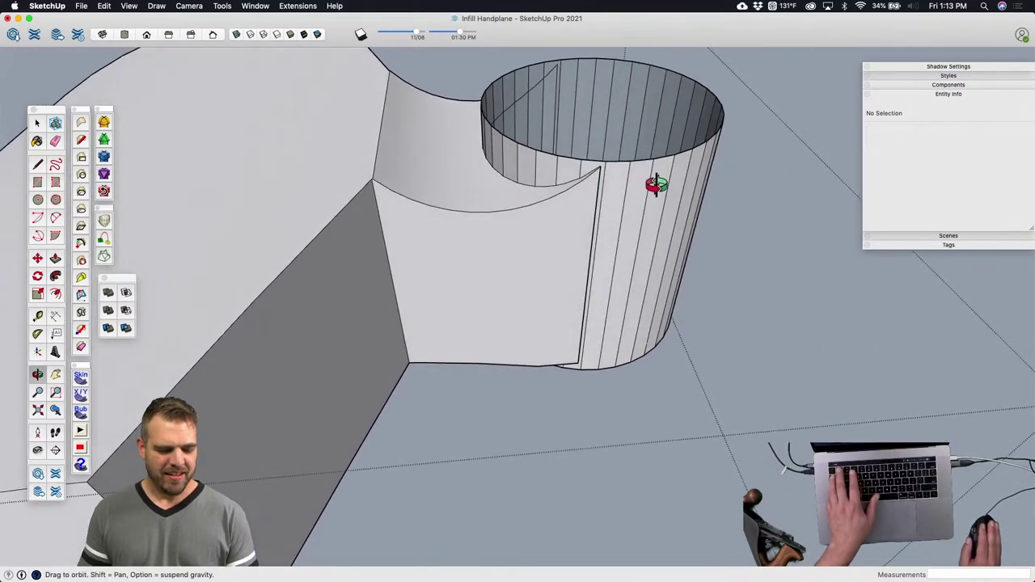
middle_drag(670, 226, 648, 48)
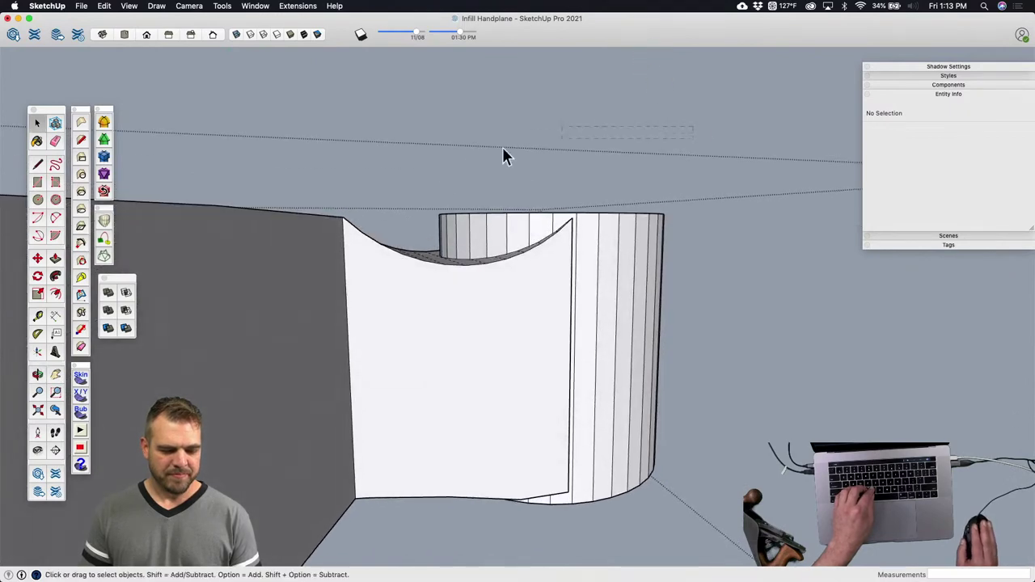
click(421, 217)
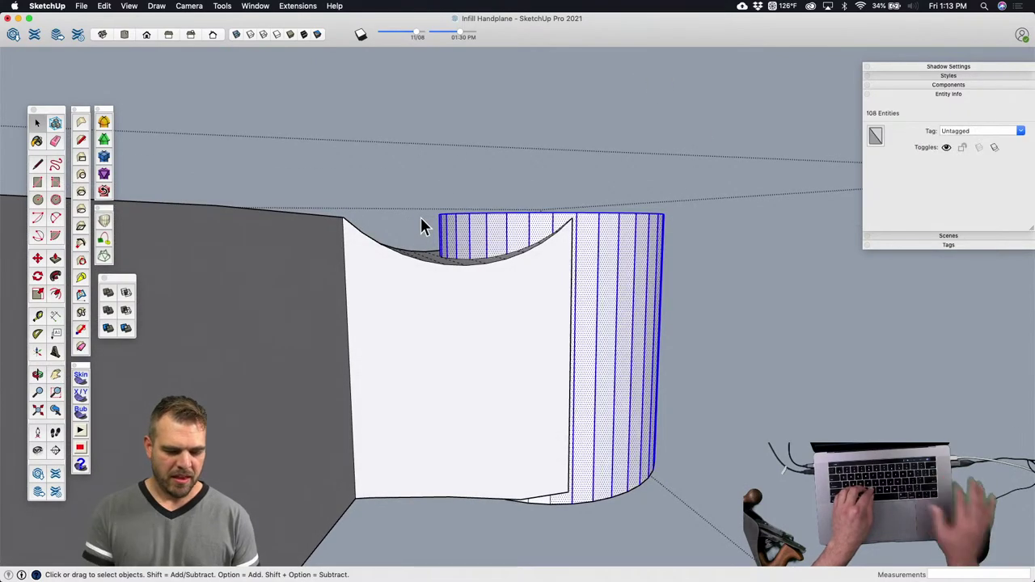
key(h)
mouse_move(421, 217)
shift+middle_down()
mouse_move(451, 194)
mouse_move(381, 397)
mouse_move(564, 354)
mouse_move(529, 335)
mouse_move(399, 403)
mouse_move(527, 296)
shift+middle_up()
Step: Delete the small leftover piece from the support's cut
key(e)
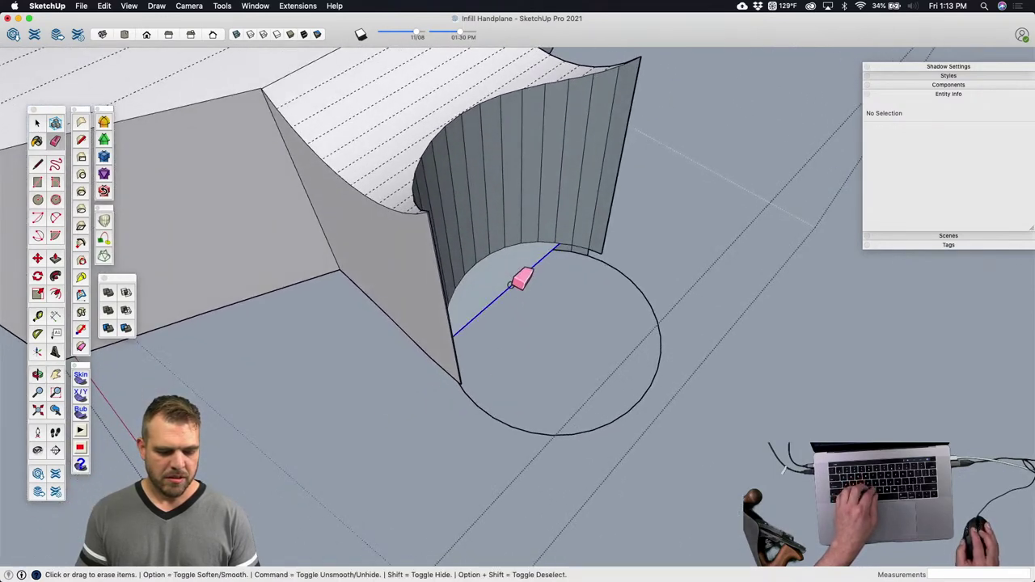
scroll(603, 263, up, 3)
scroll(513, 272, down, 3)
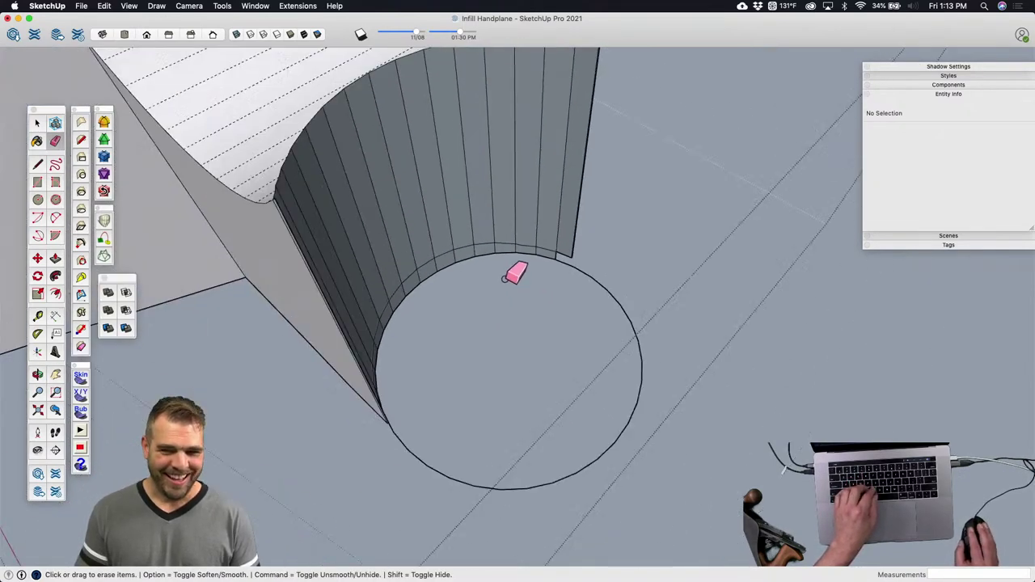
mouse_move(513, 273)
middle_down()
mouse_move(411, 321)
mouse_move(574, 130)
mouse_move(525, 208)
mouse_move(575, 134)
mouse_move(442, 277)
mouse_move(520, 162)
mouse_move(555, 121)
mouse_move(566, 134)
middle_up()
right_click(575, 134)
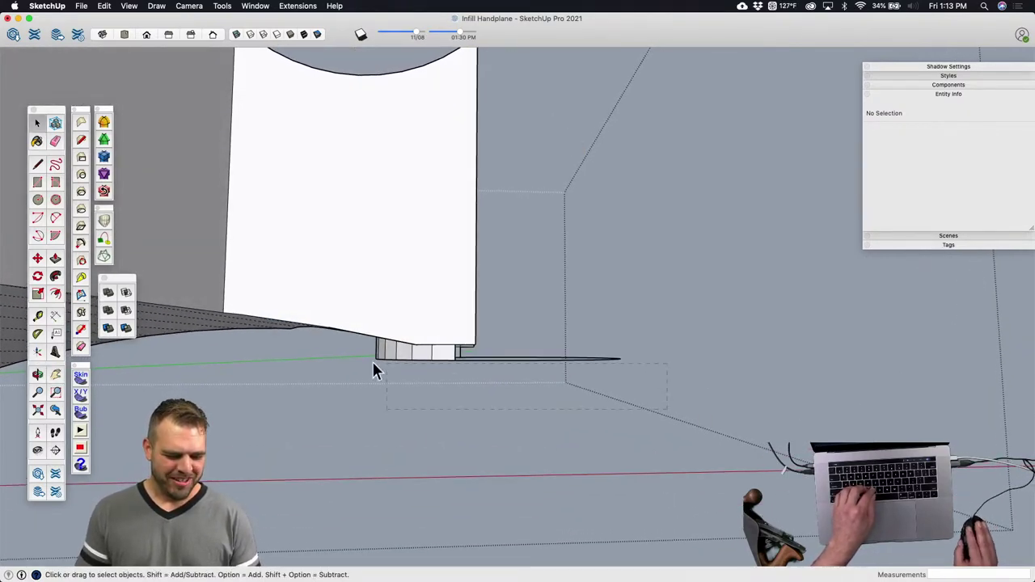
click(340, 360)
key(Delete)
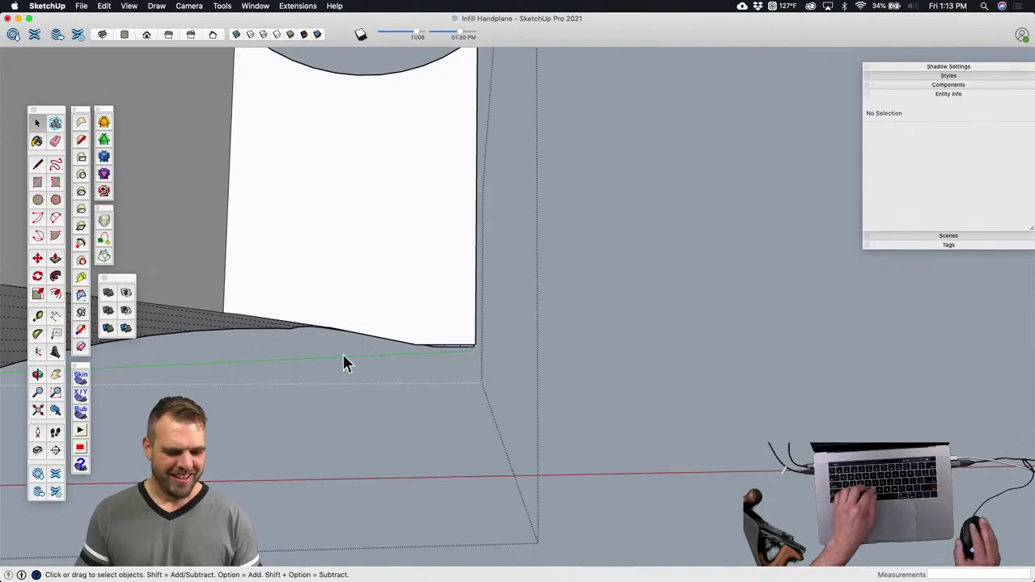
shift+middle_drag(450, 244, 380, 314)
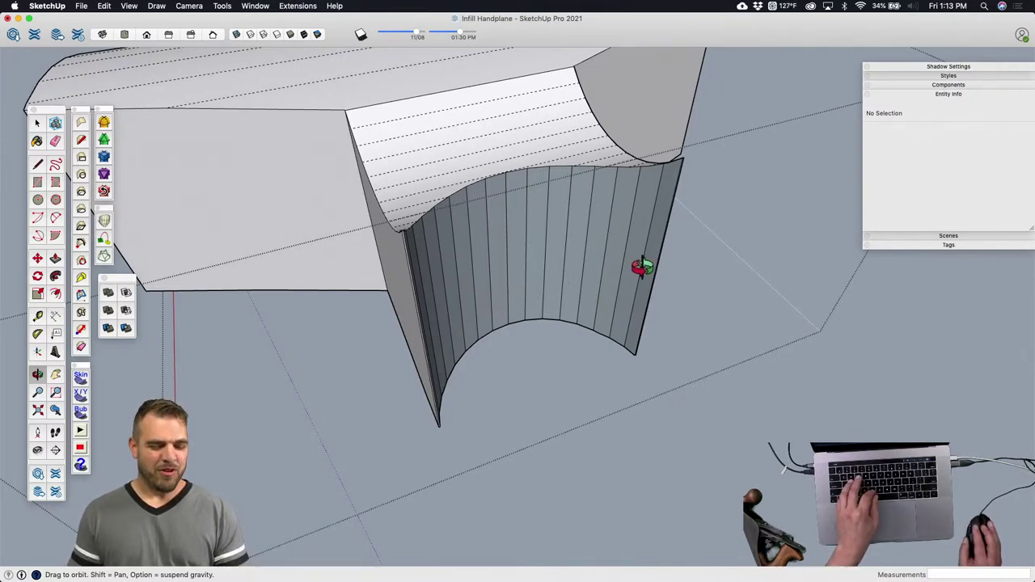
middle_drag(641, 267, 646, 265)
Step: Soften the facet edges across the cutout into one smooth curved face and select it
key(e)
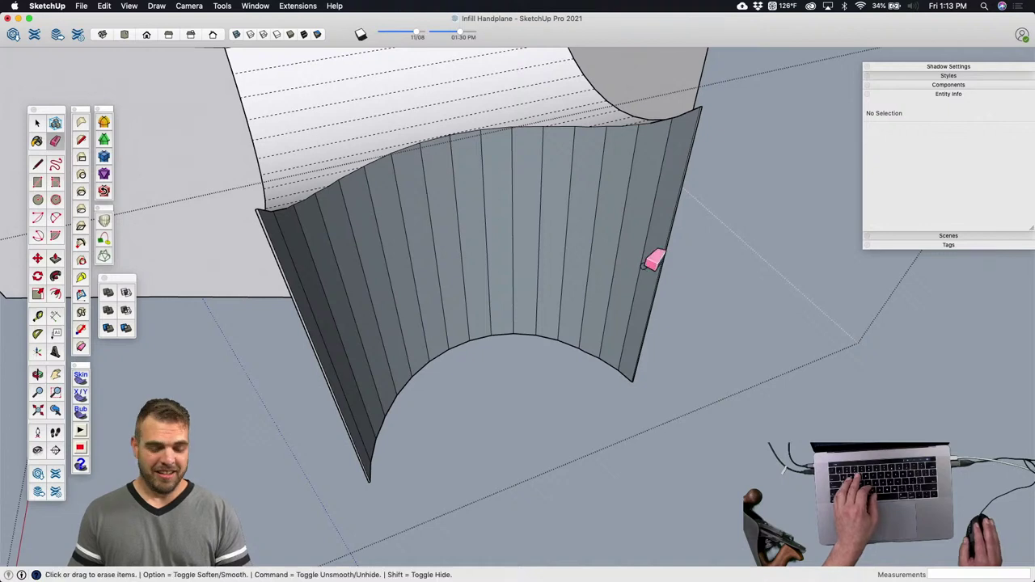
key(alt)
mouse_move(635, 263)
alt+mouse_down()
mouse_move(525, 250)
mouse_move(391, 275)
mouse_move(337, 316)
mouse_move(331, 351)
mouse_move(346, 345)
alt+mouse_up()
key(shift)
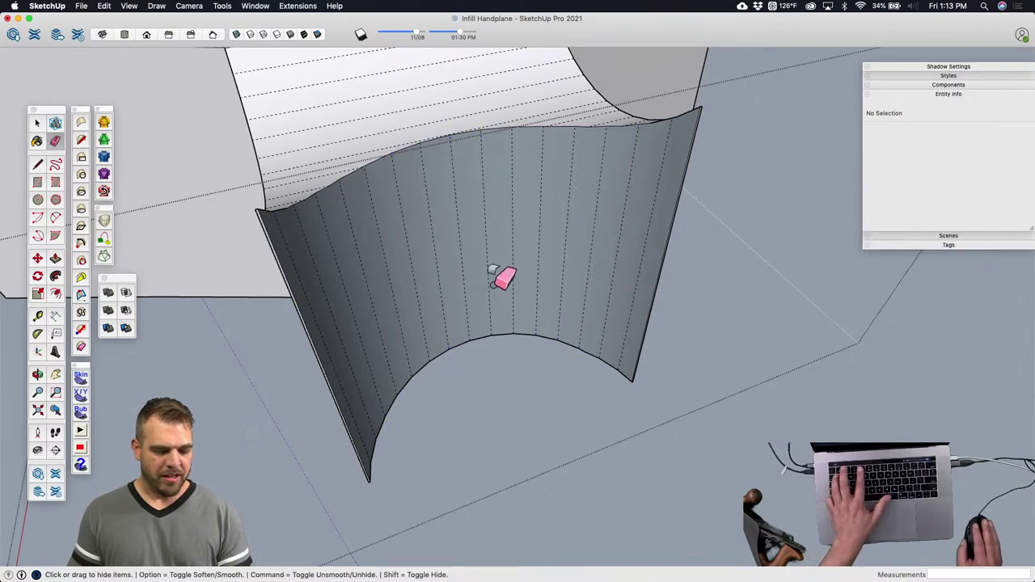
key(space)
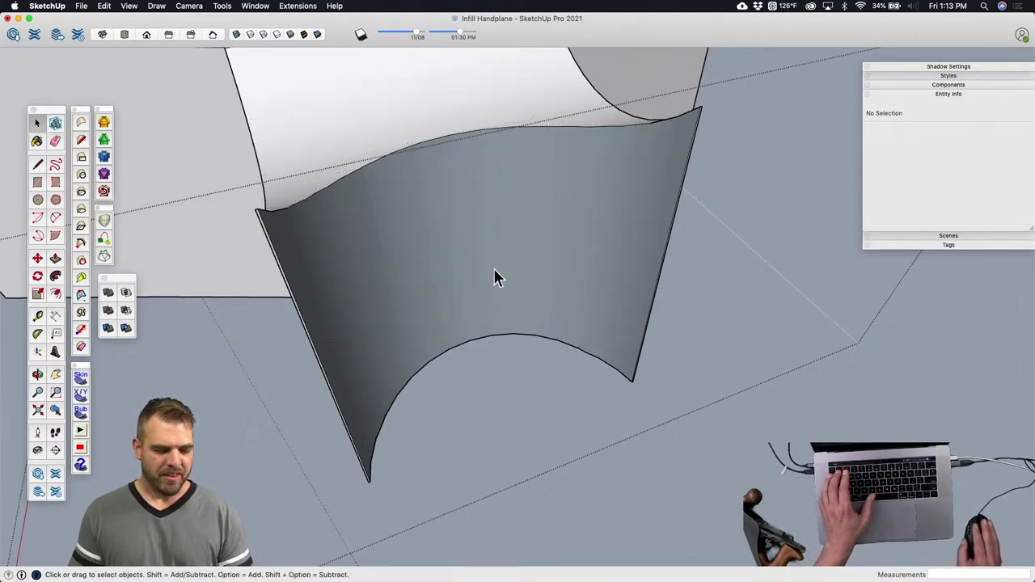
click(494, 268)
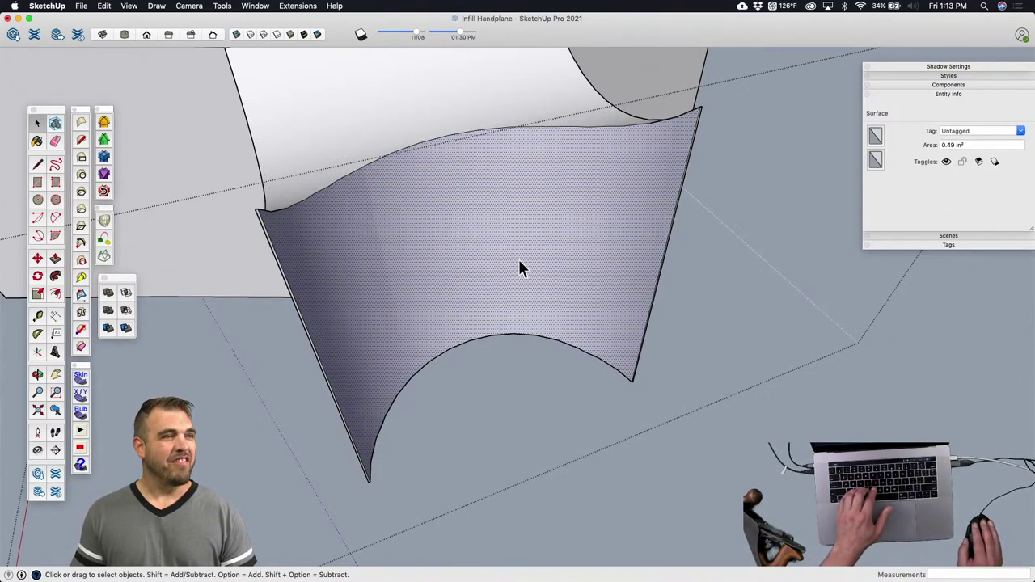
middle_drag(519, 267, 519, 267)
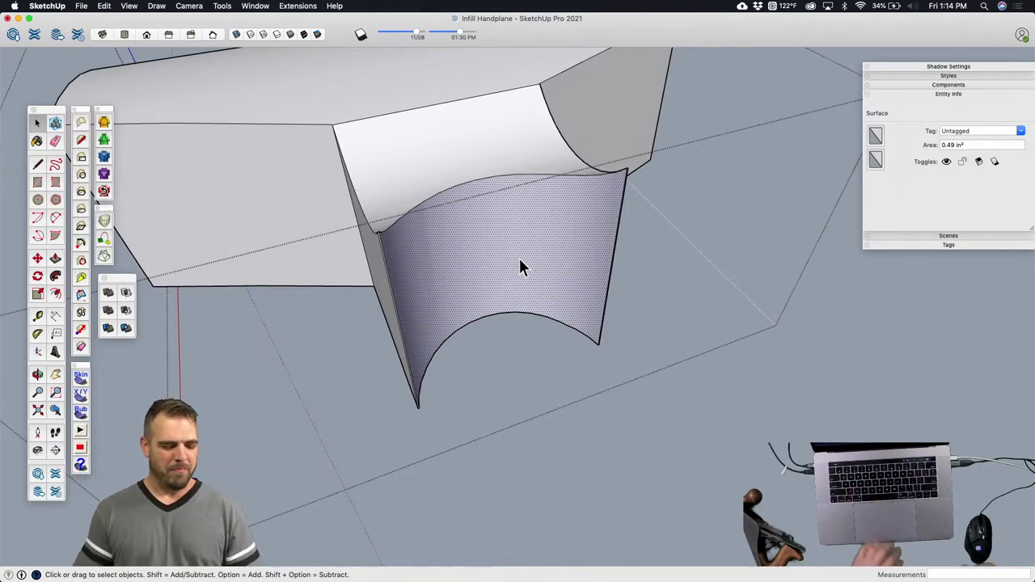
middle_drag(561, 259, 623, 389)
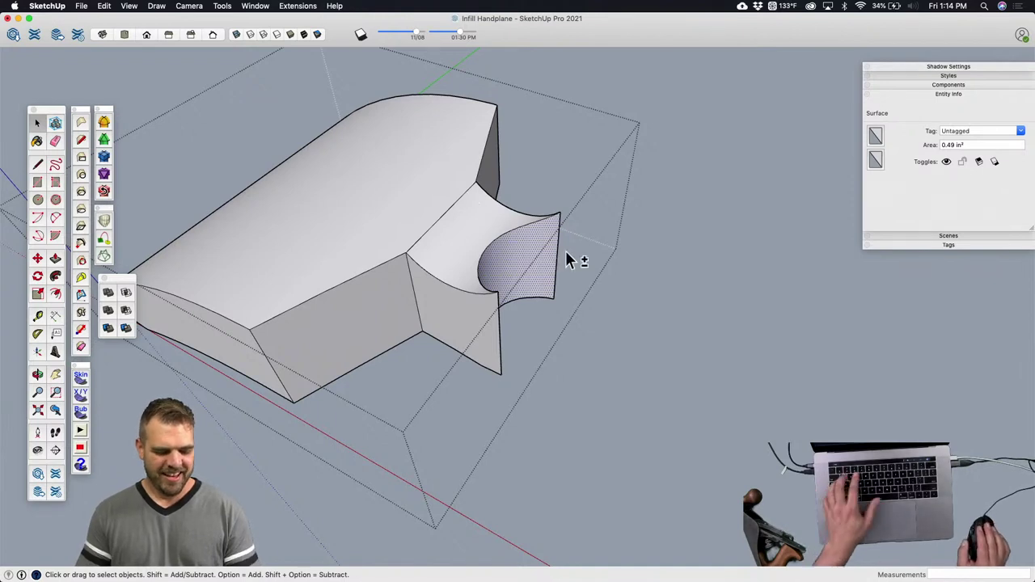
Step: Leave the component and open the handplane group, selecting the bored knuckle cylinder
key(super+z)
key(super+z)
key(super+z)
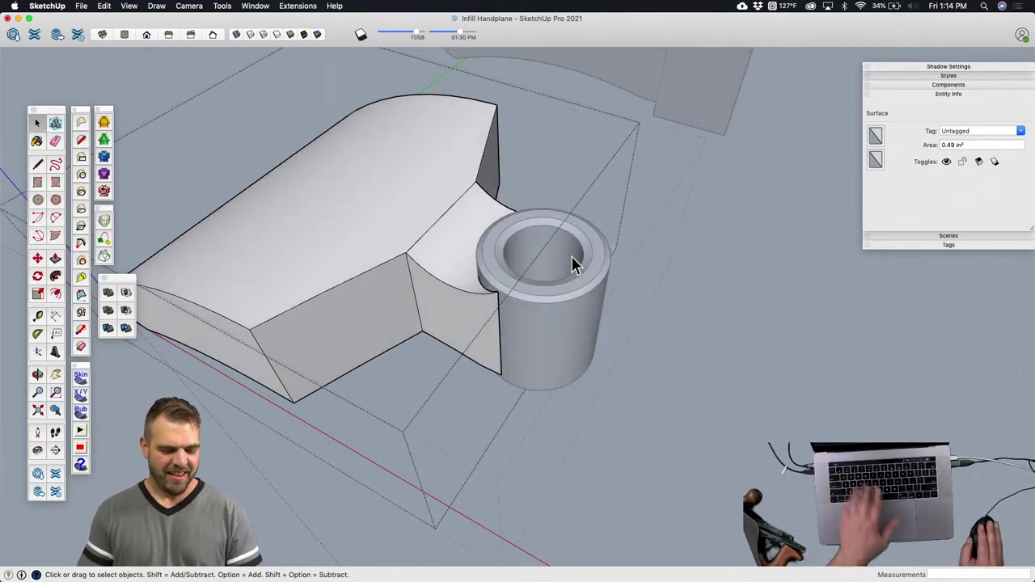
click(656, 453)
click(556, 256)
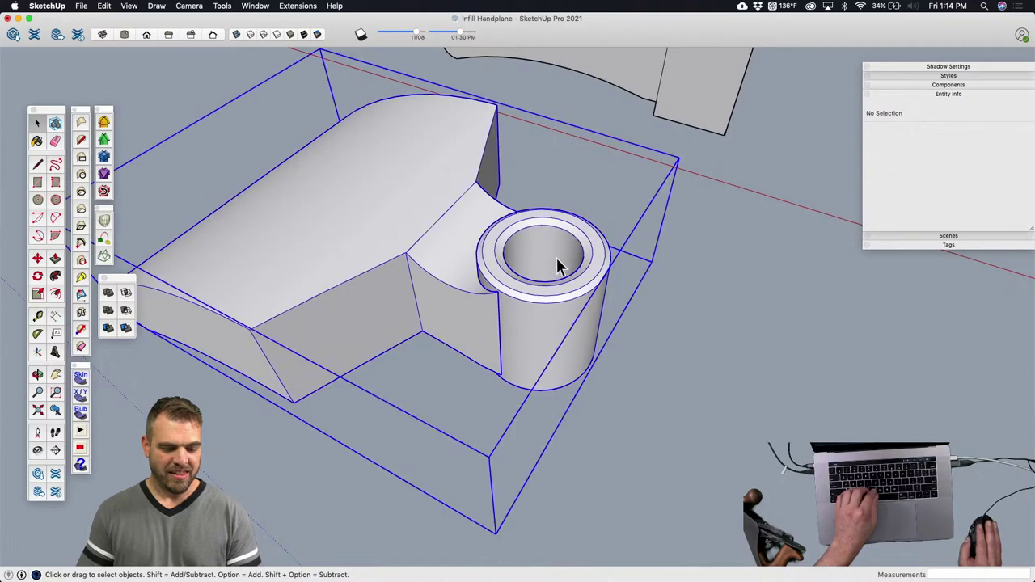
double_click(549, 263)
click(554, 249)
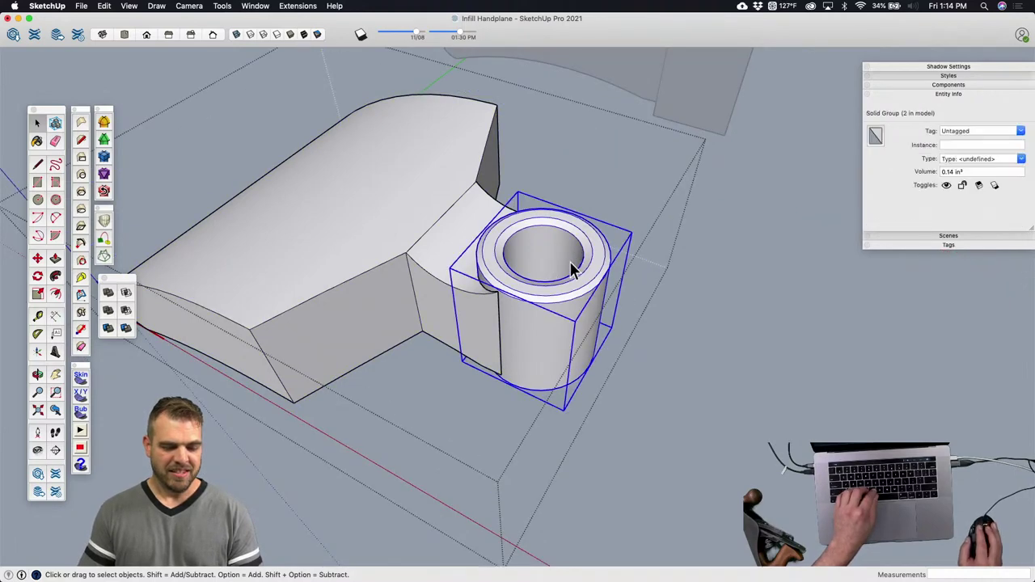
middle_drag(570, 261, 558, 351)
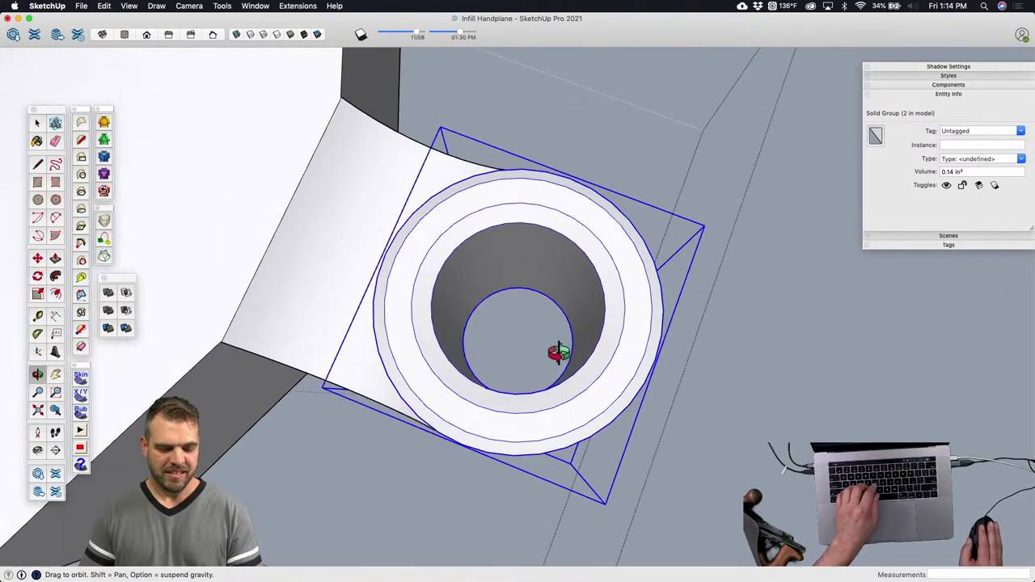
Step: Draw a 3/16" radius circle inside the knuckle's bore
key(c)
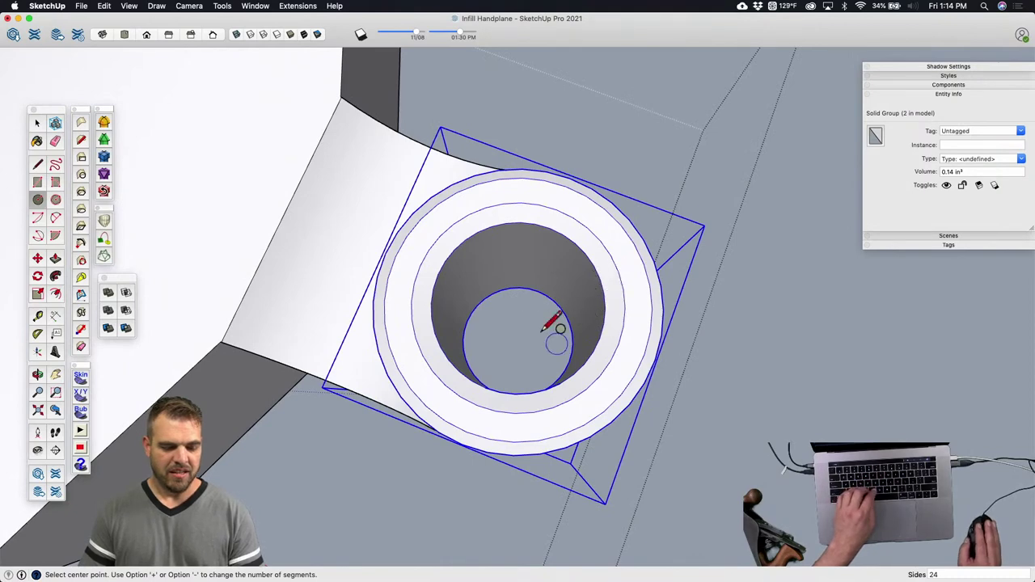
click(517, 305)
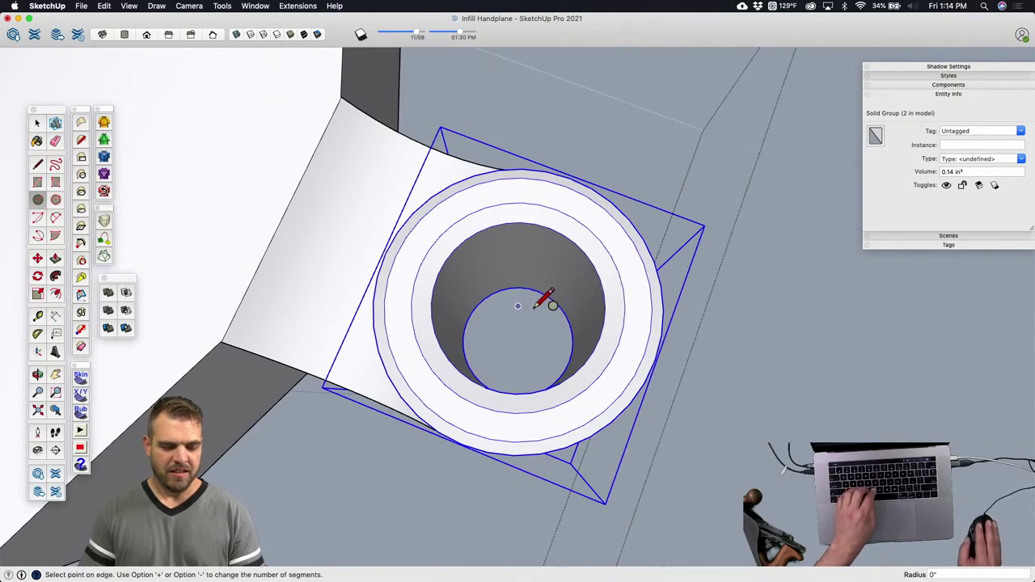
click(620, 333)
key(space)
middle_drag(519, 291, 491, 286)
scroll(491, 287, down, 5)
Step: Move the new circle face out beside the knuckle
click(491, 286)
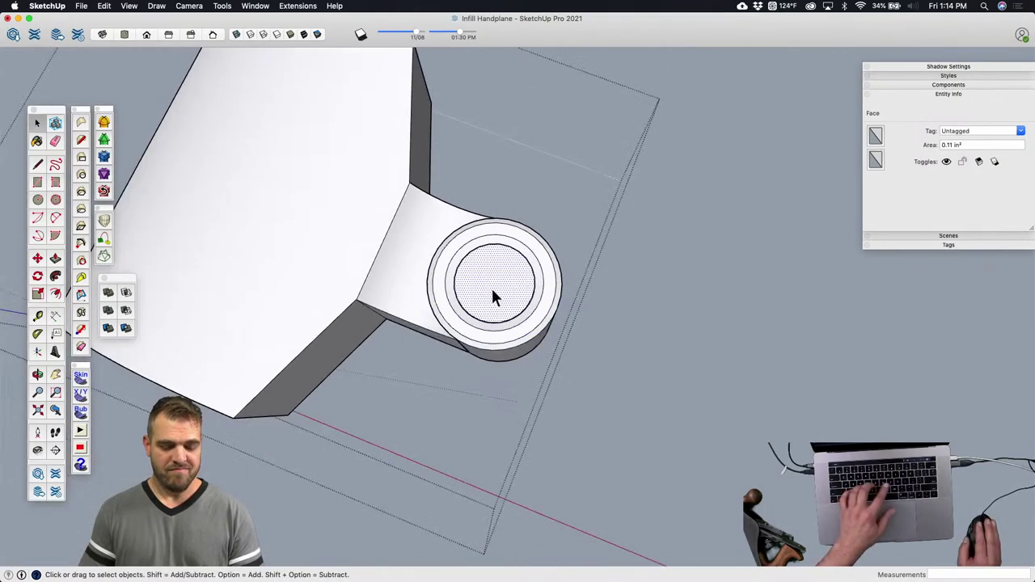
key(m)
click(498, 288)
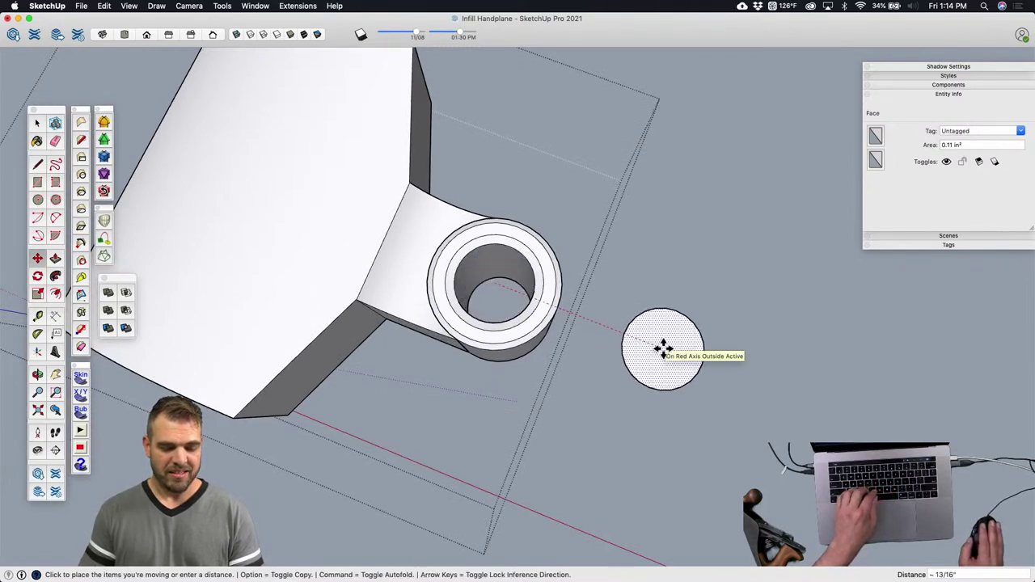
click(662, 348)
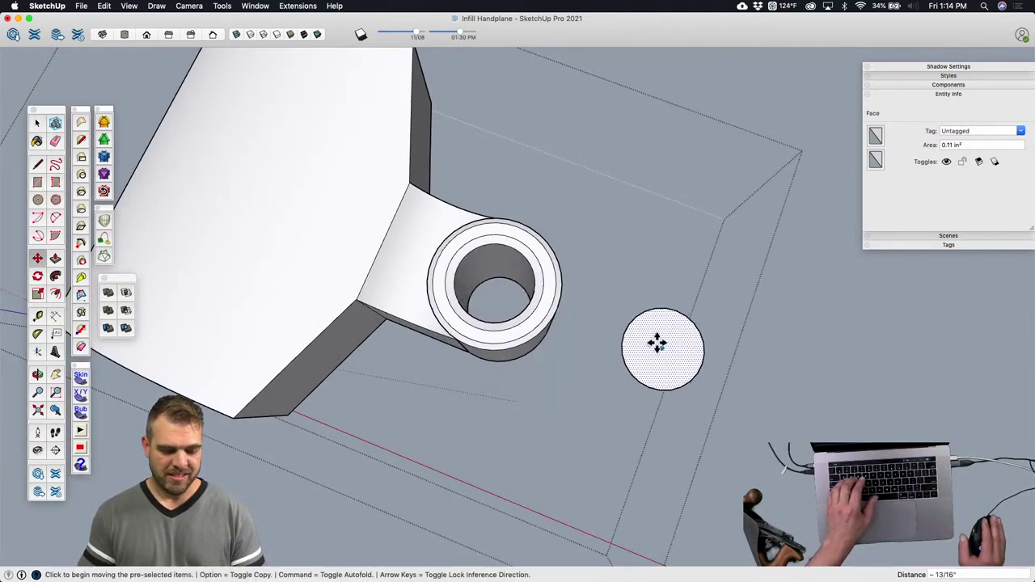
key(space)
click(692, 323)
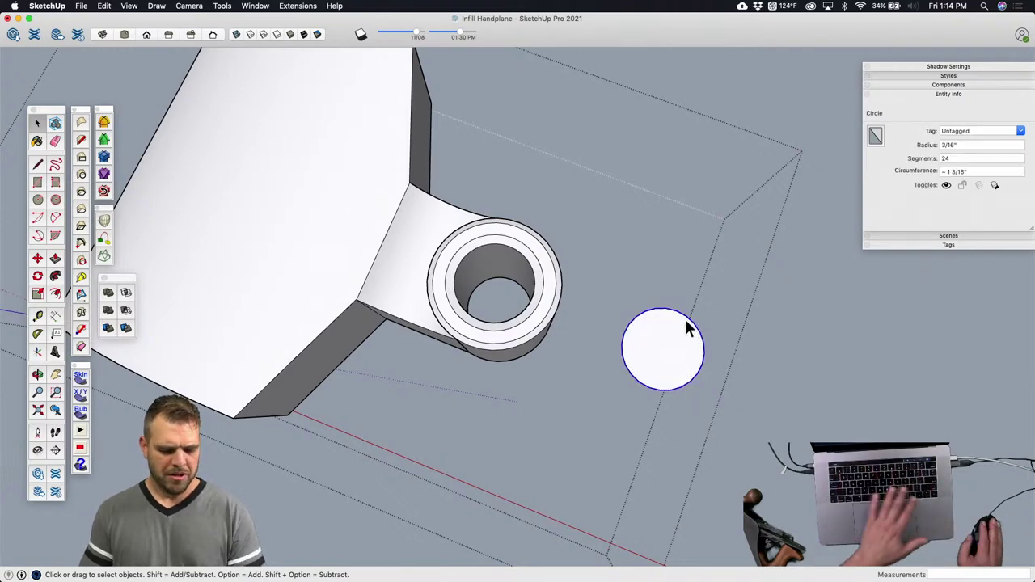
middle_drag(686, 319, 504, 249)
middle_drag(597, 287, 583, 200)
Step: Push/Pull the circle up about 7/8" into a tall rod
key(p)
click(585, 271)
click(583, 241)
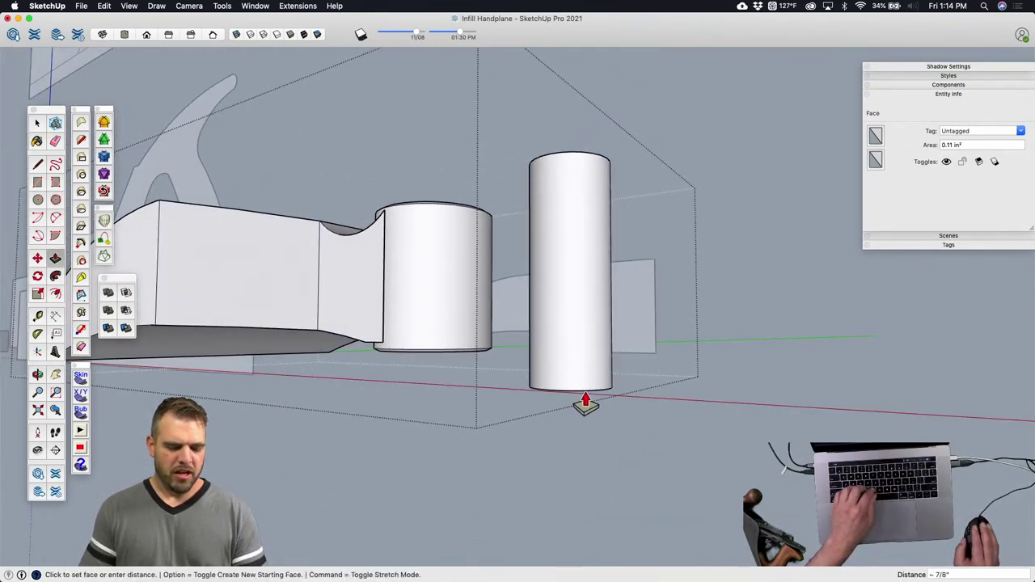
click(575, 435)
middle_drag(575, 435, 587, 263)
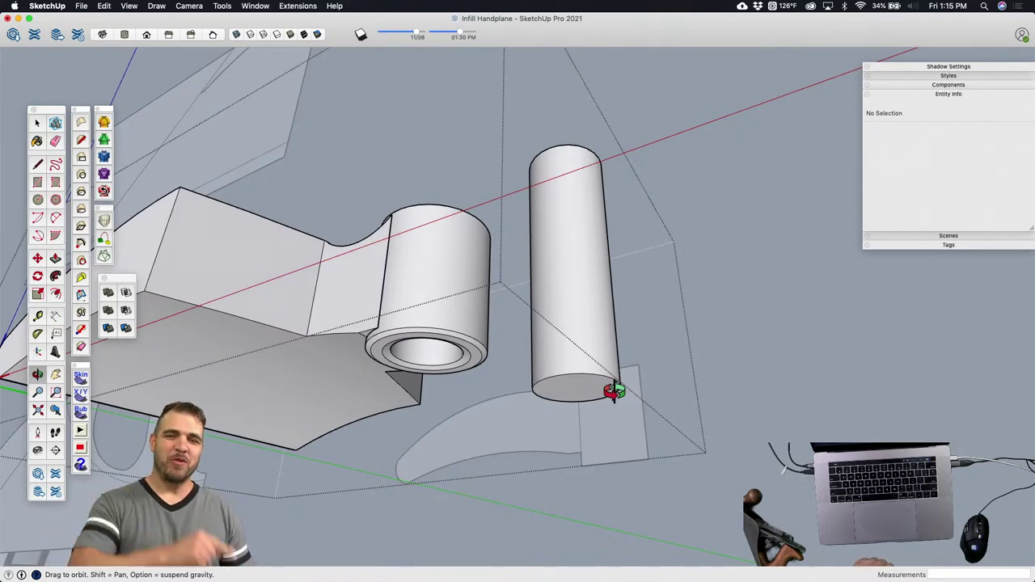
Step: Offset an inner ring onto the rod's base face
scroll(614, 390, up, 4)
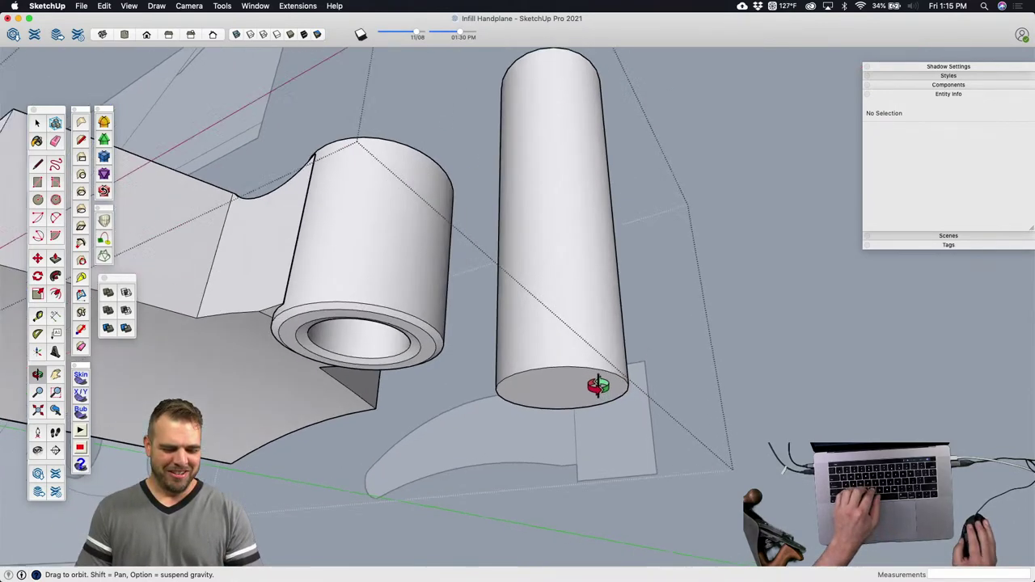
drag(602, 373, 573, 364)
key(space)
click(589, 363)
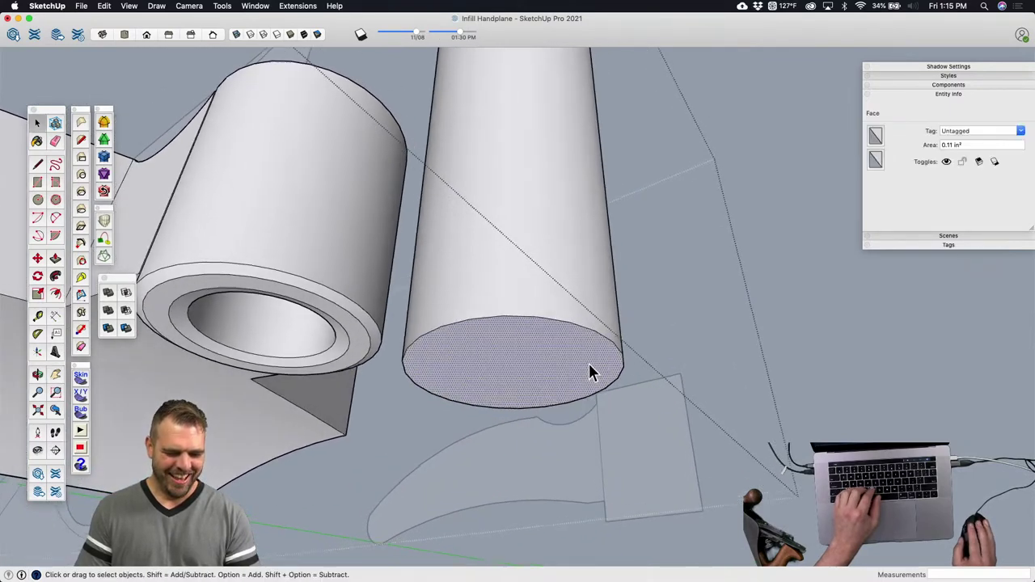
scroll(594, 348, up, 3)
key(f)
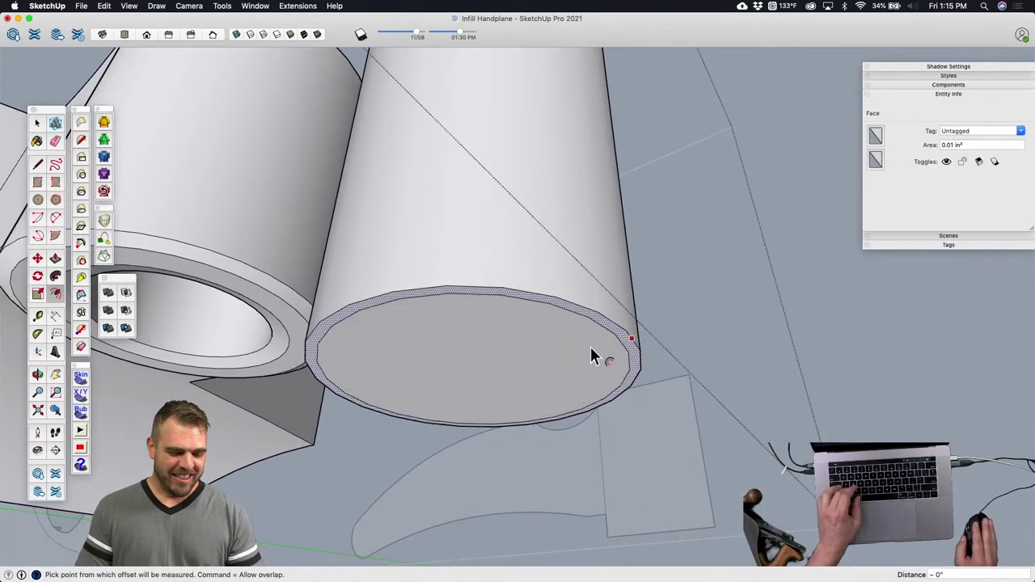
click(584, 335)
click(581, 333)
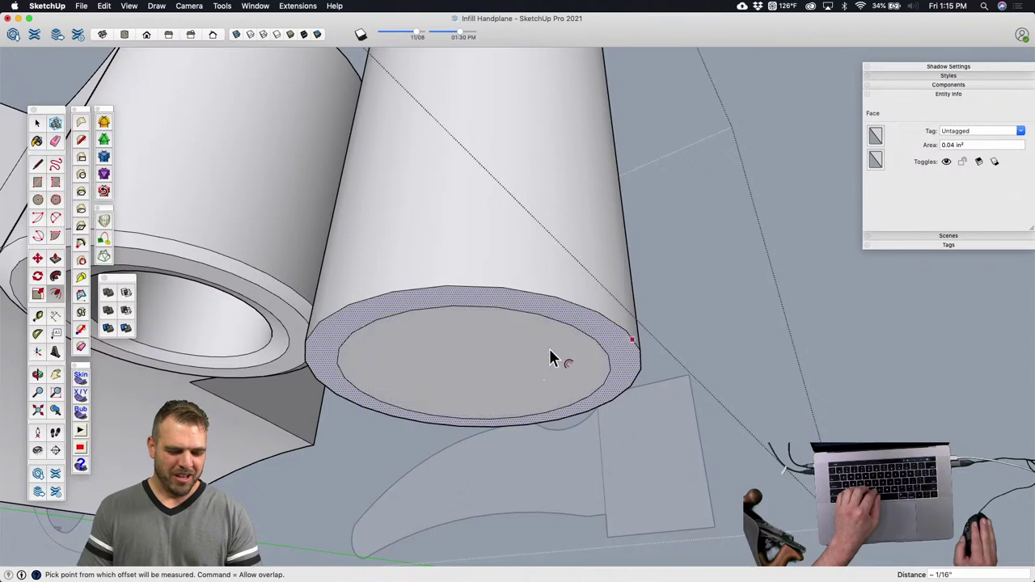
Step: Select the inner circle face on the rod's end and begin moving it outward
middle_drag(544, 361, 513, 335)
key(space)
click(515, 327)
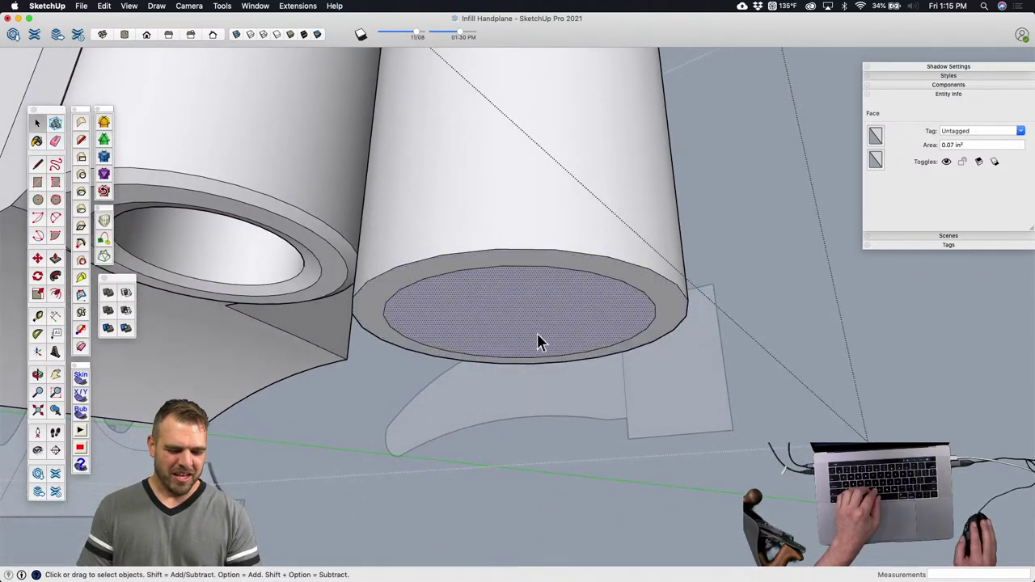
scroll(568, 322, up, 2)
key(m)
click(572, 301)
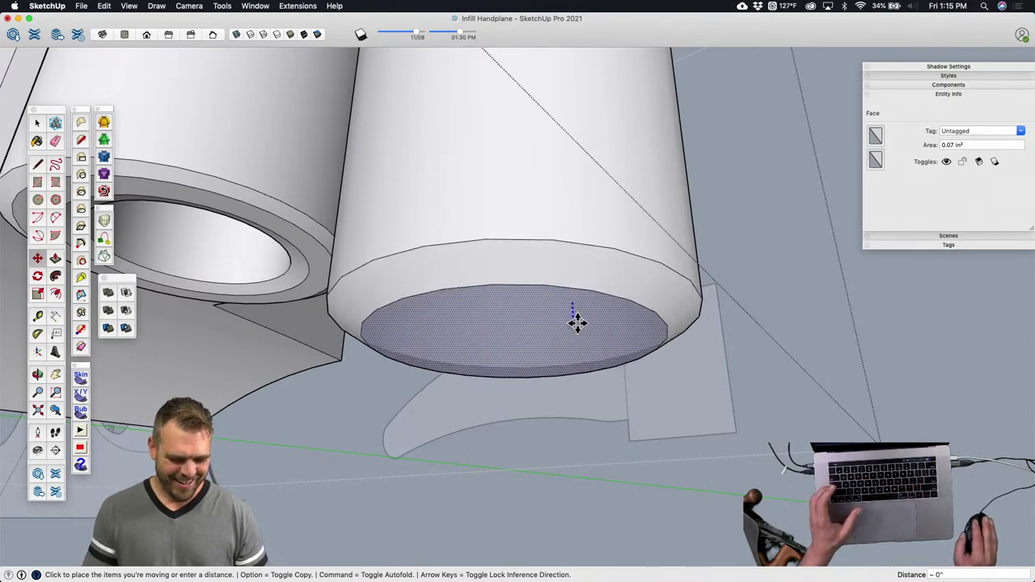
Step: Offset a smaller inner circle on the end face and push it out to round the end
key(f)
mouse_move(578, 326)
middle_down()
mouse_move(518, 359)
mouse_move(539, 323)
mouse_move(572, 334)
middle_up()
click(573, 334)
click(561, 334)
key(space)
click(499, 349)
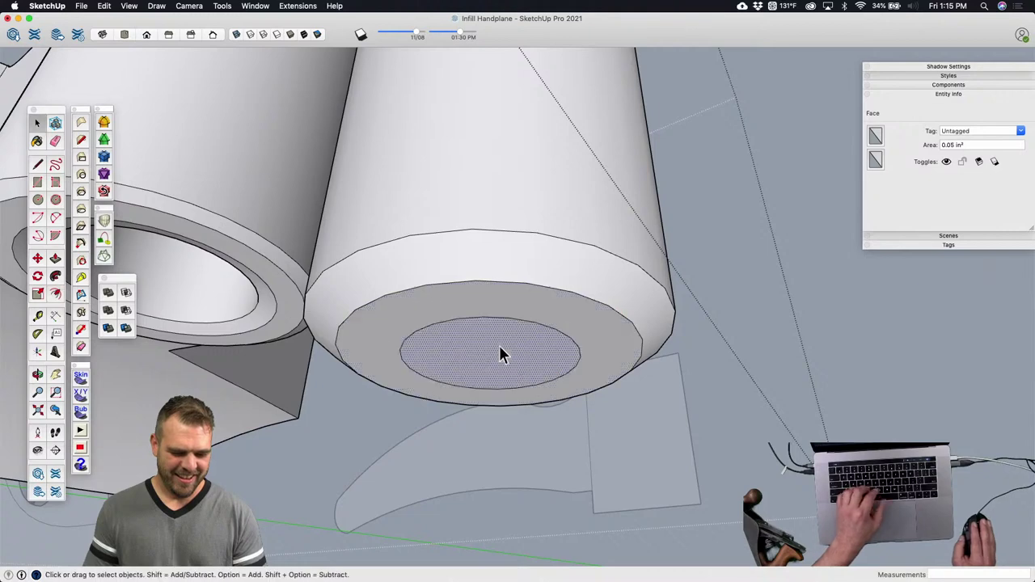
scroll(490, 340, up, 2)
key(m)
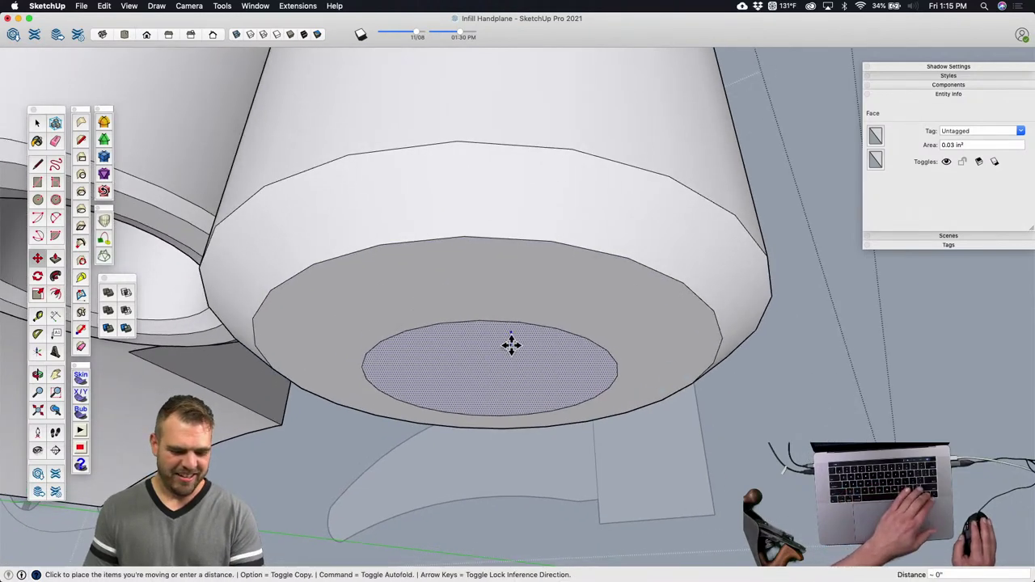
click(511, 345)
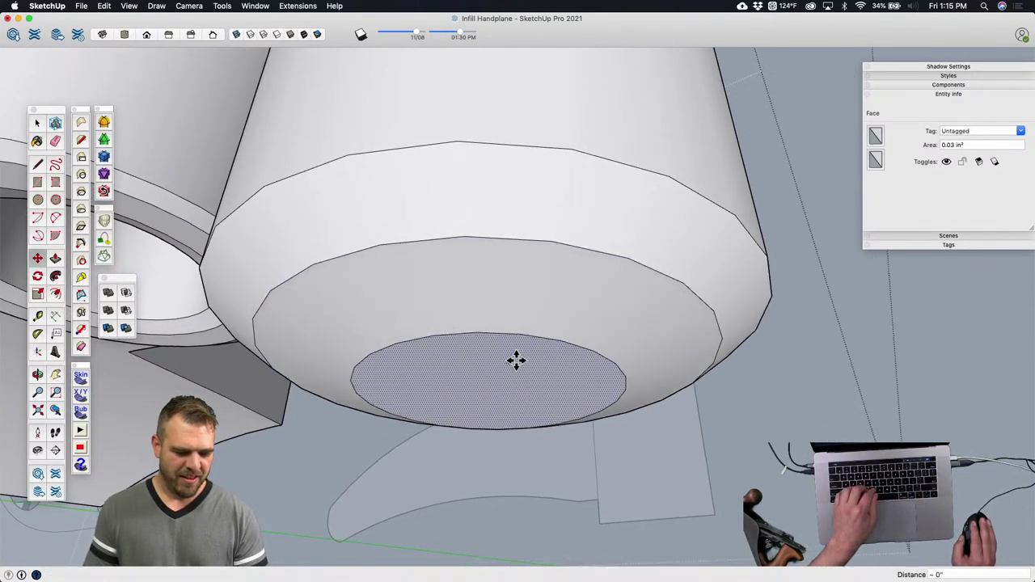
Step: Cancel the face move and erase the stepped edges to smooth the rod end
scroll(516, 360, down, 3)
mouse_move(504, 363)
middle_down()
mouse_move(492, 481)
mouse_move(513, 351)
middle_up()
scroll(526, 351, up, 2)
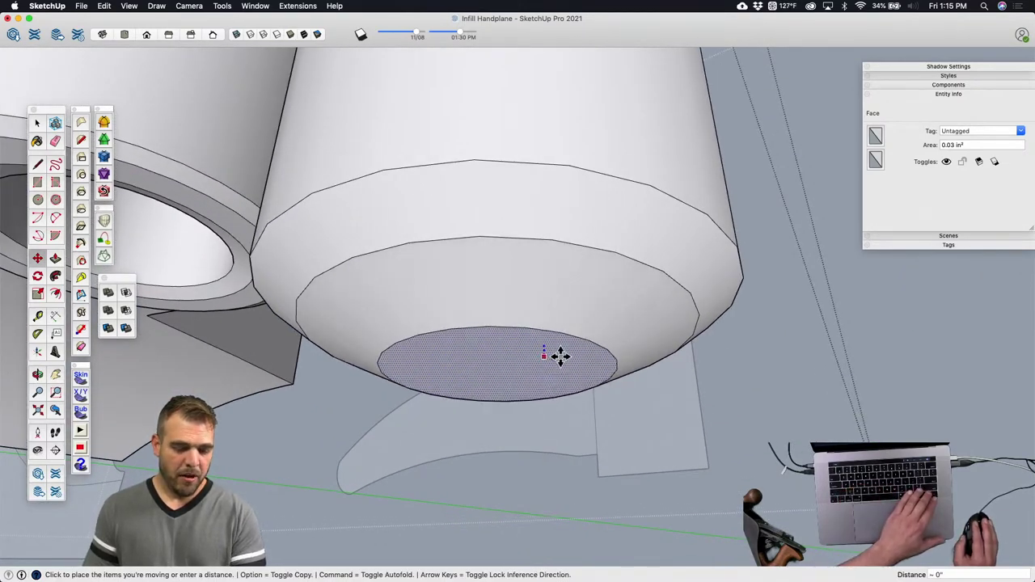
key(Escape)
key(e)
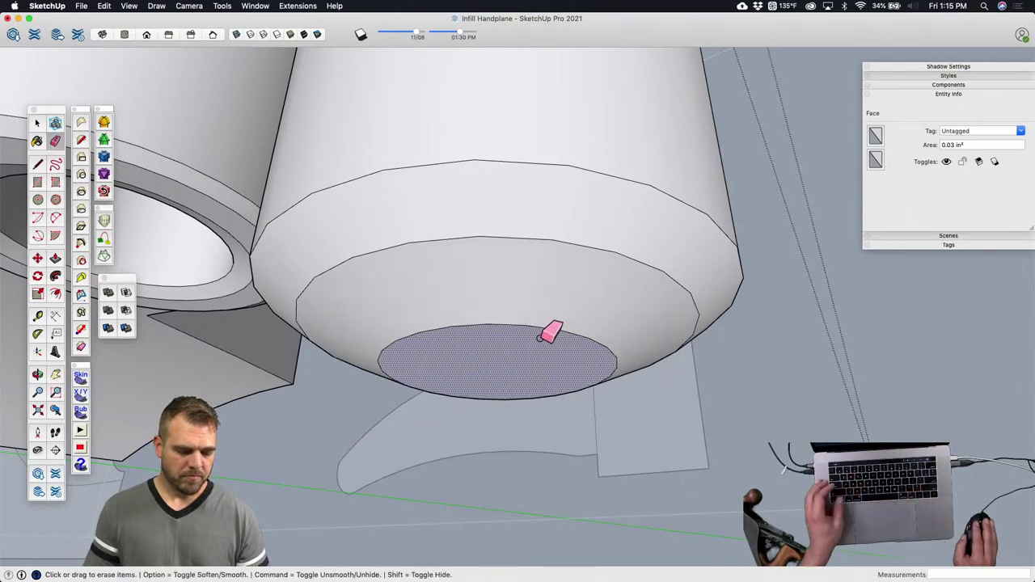
drag(540, 339, 546, 231)
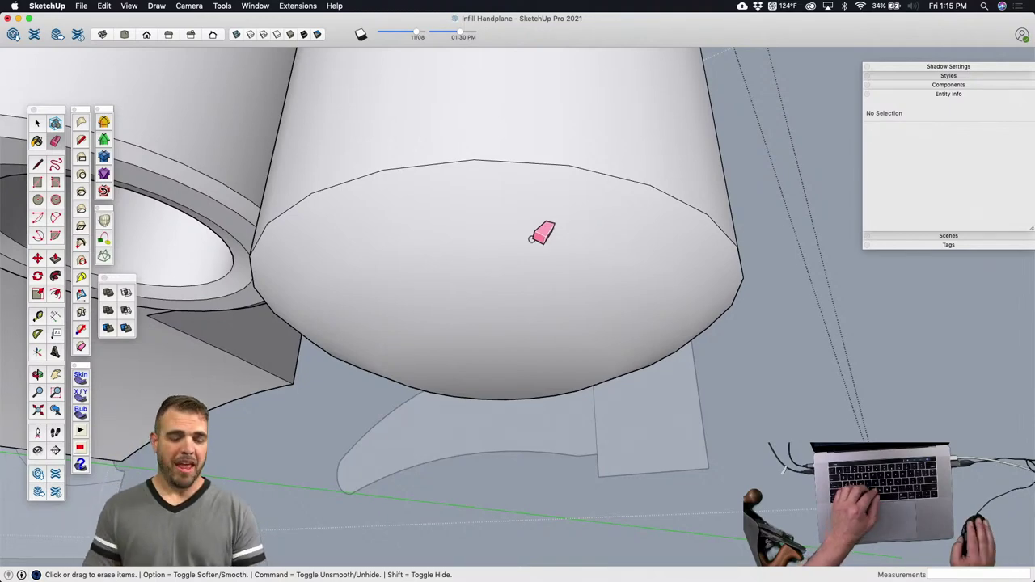
Step: Offset an inner circle onto the rod's top face at the other end
scroll(530, 301, down, 10)
middle_drag(537, 300, 574, 396)
scroll(566, 372, up, 5)
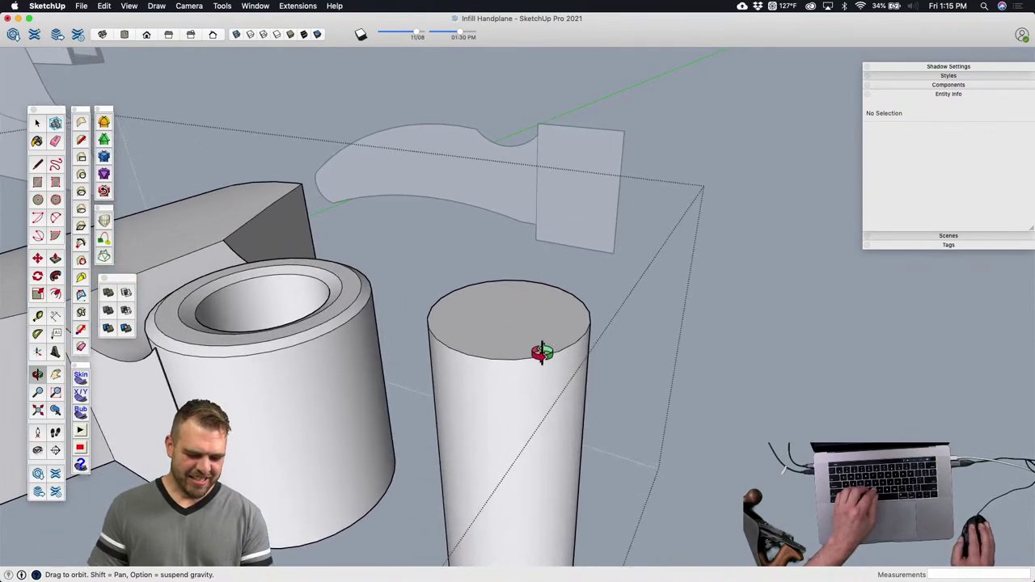
scroll(554, 328, up, 3)
key(f)
click(560, 334)
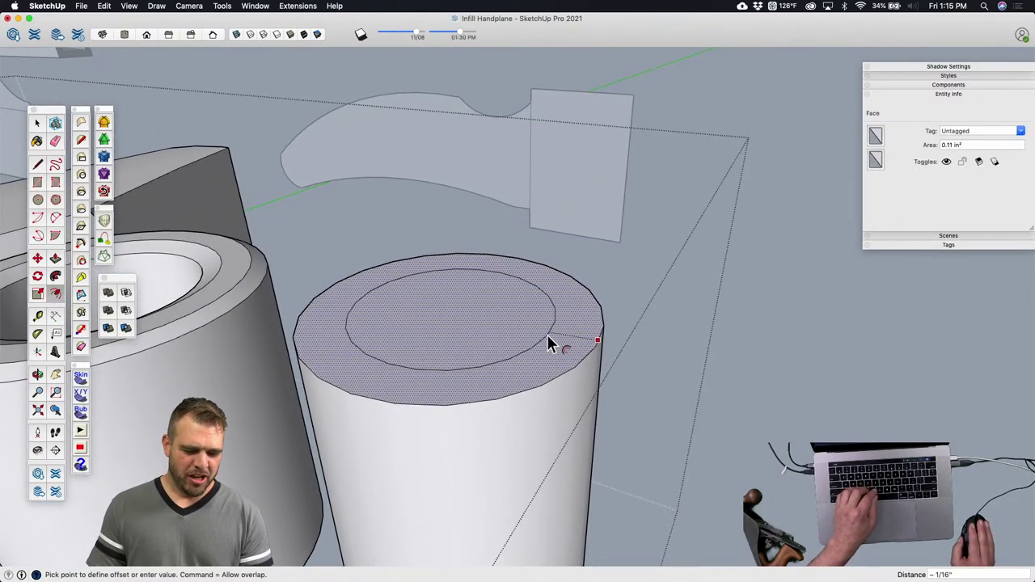
click(552, 340)
Step: Move the inner top face vertically, then offset a smaller ring inside the top
key(m)
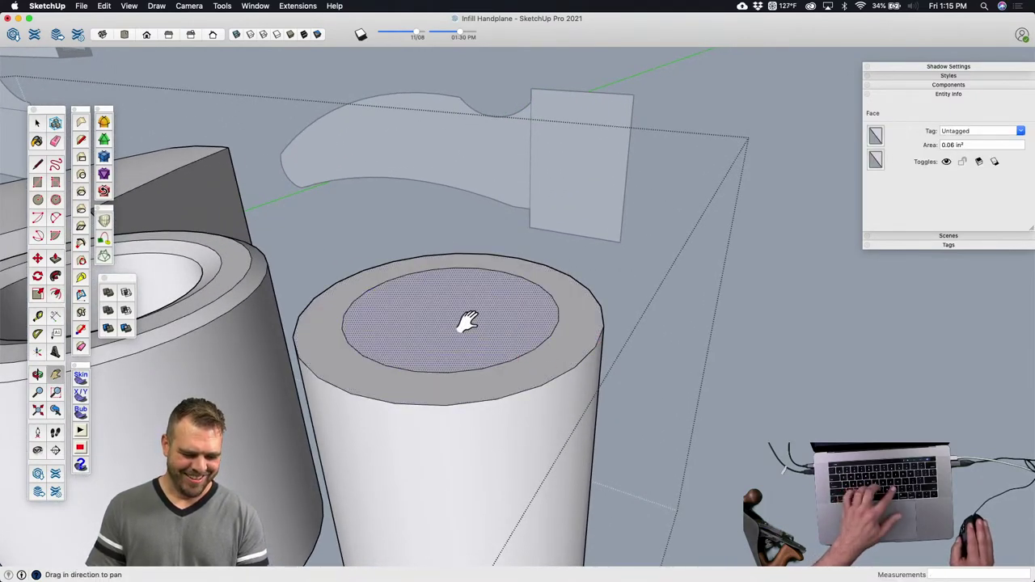
click(466, 303)
key(Up)
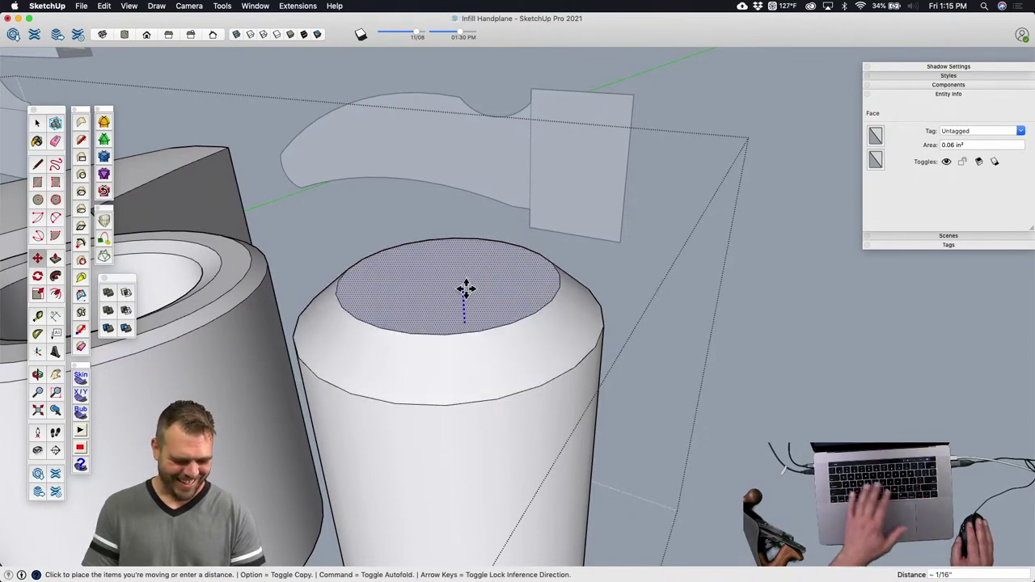
click(465, 297)
middle_drag(474, 300, 757, 292)
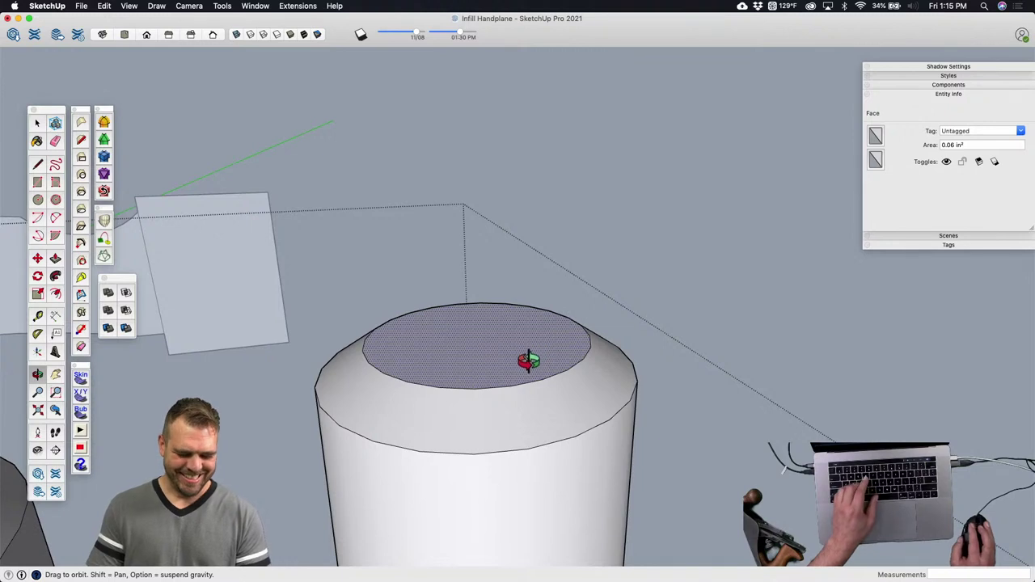
click(567, 341)
Step: Raise the inner face and then the top face in two successive vertical moves
key(space)
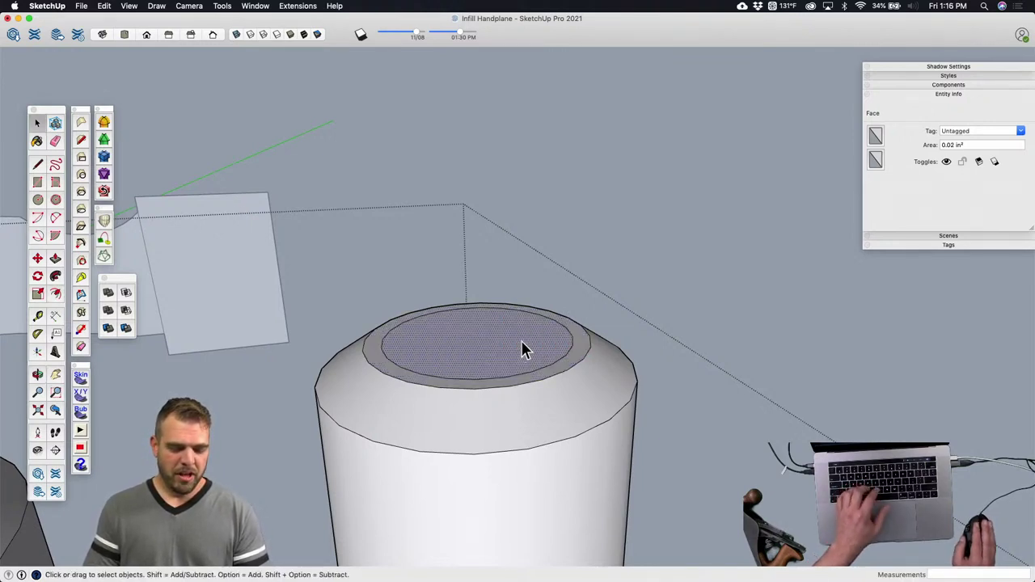
key(m)
click(502, 339)
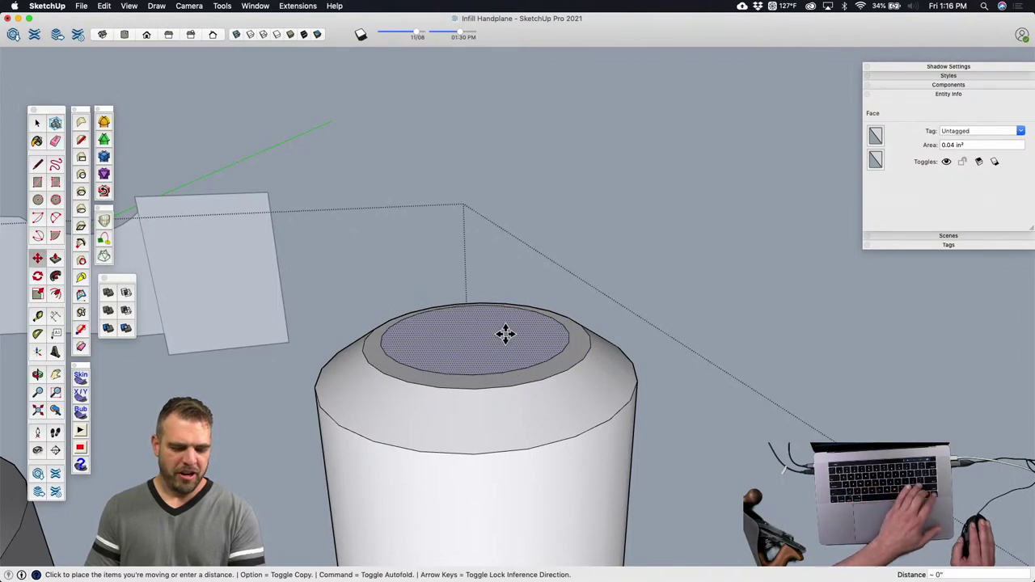
click(505, 322)
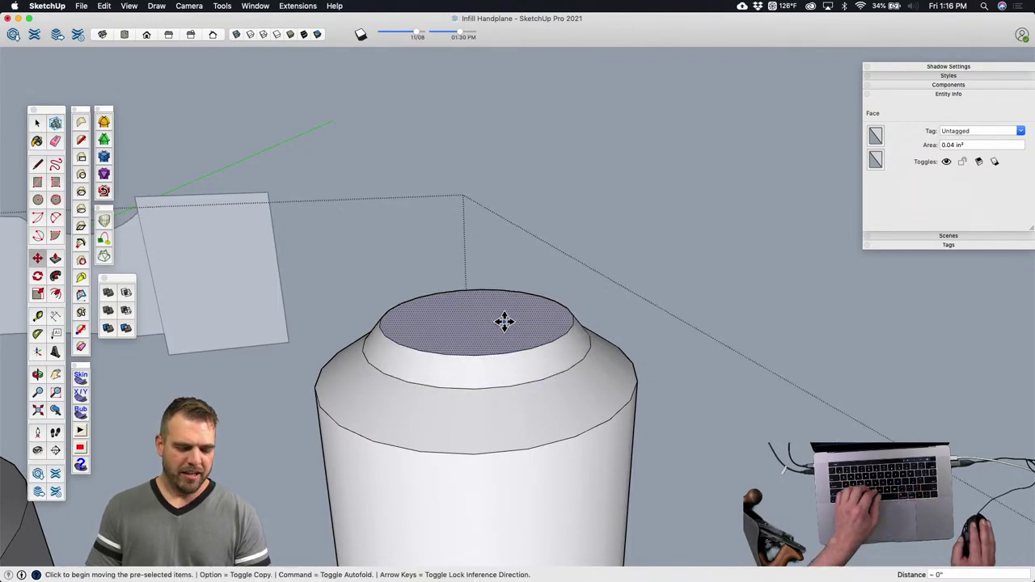
click(519, 321)
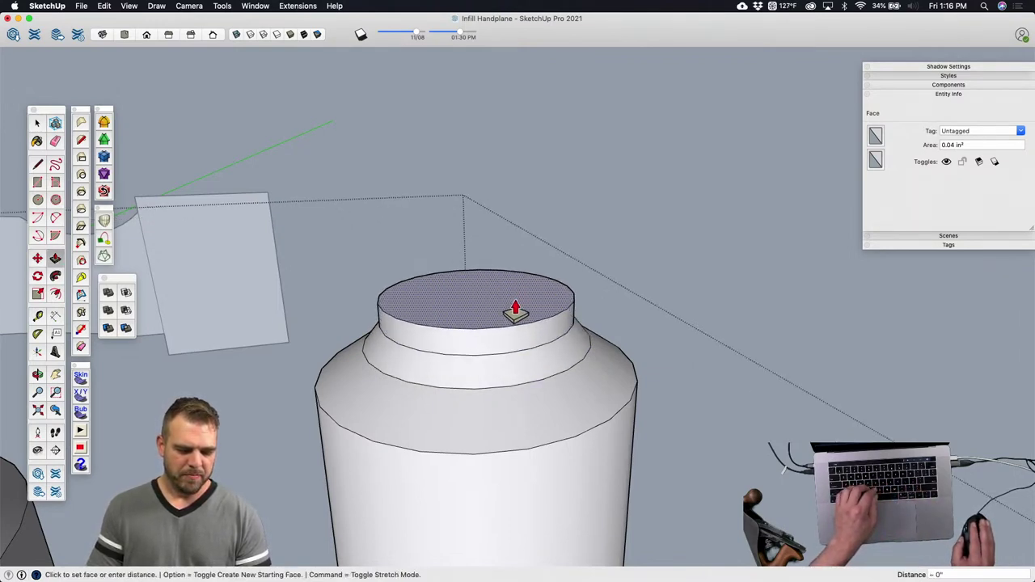
click(515, 305)
Step: Push/Pull the raised top face upward to add another tier
key(space)
click(543, 307)
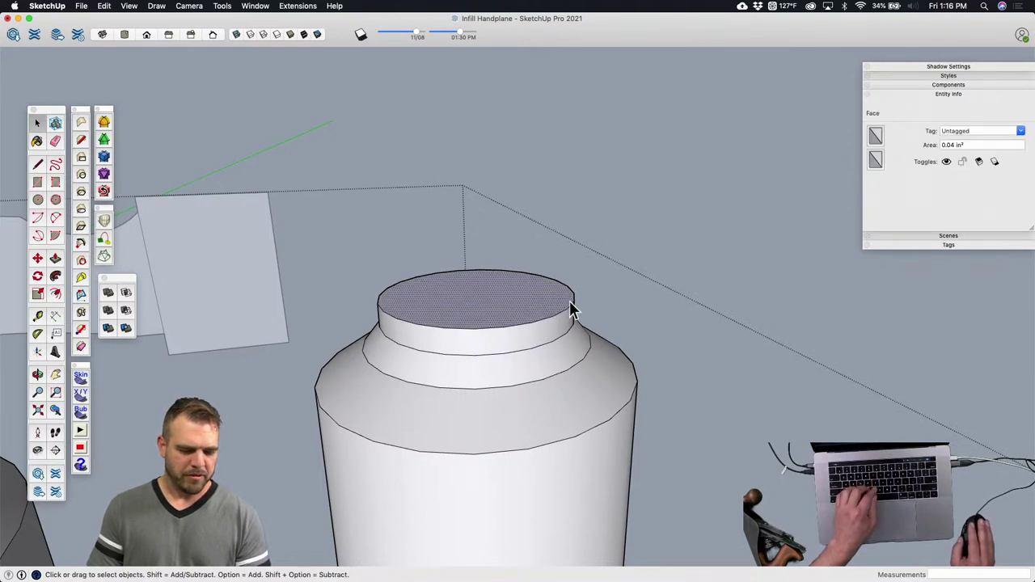
key(p)
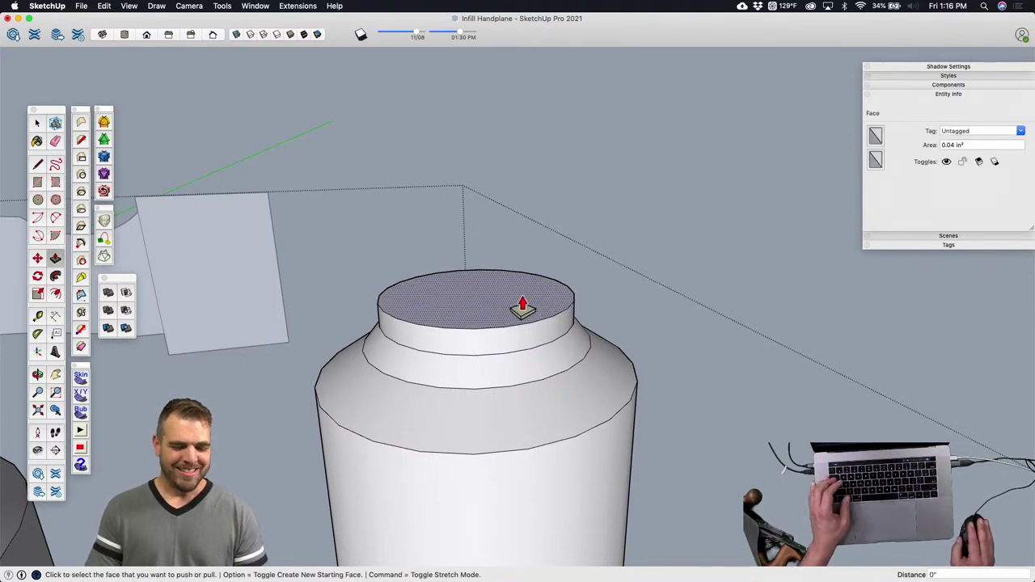
click(523, 309)
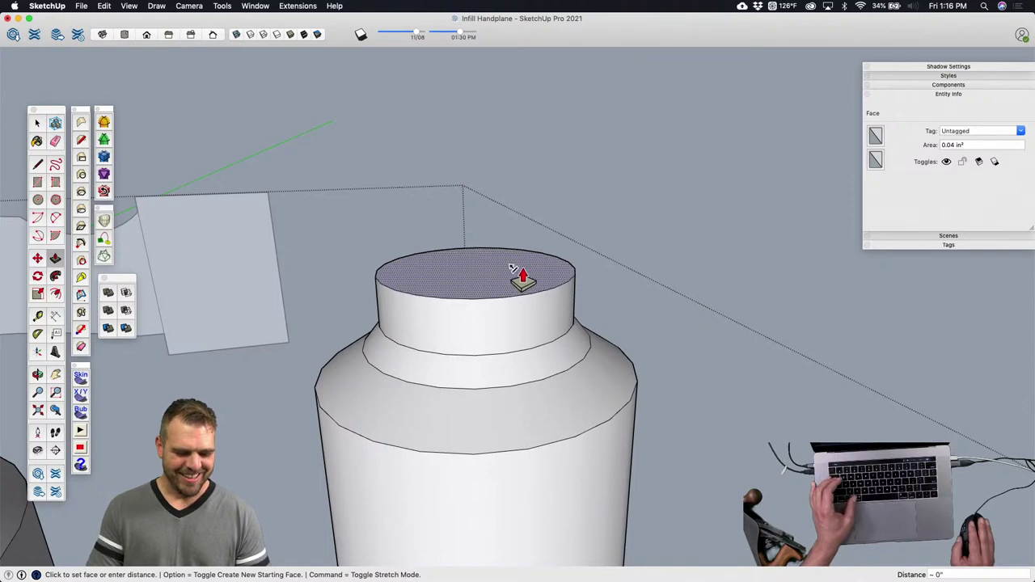
click(523, 289)
Step: Scale the top face with its edge circle uniformly to 1.18 times
key(space)
double_click(532, 283)
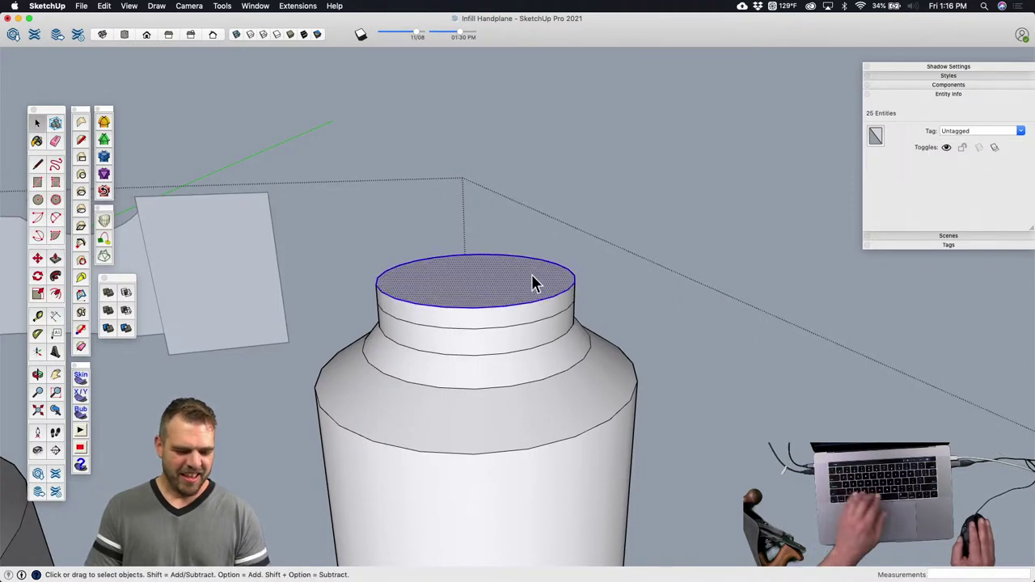
key(s)
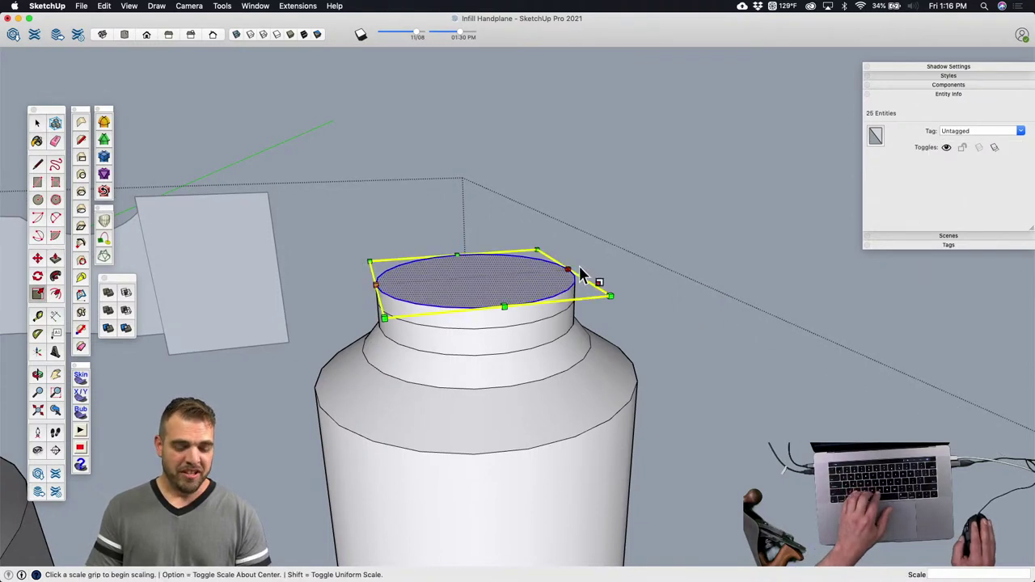
click(611, 296)
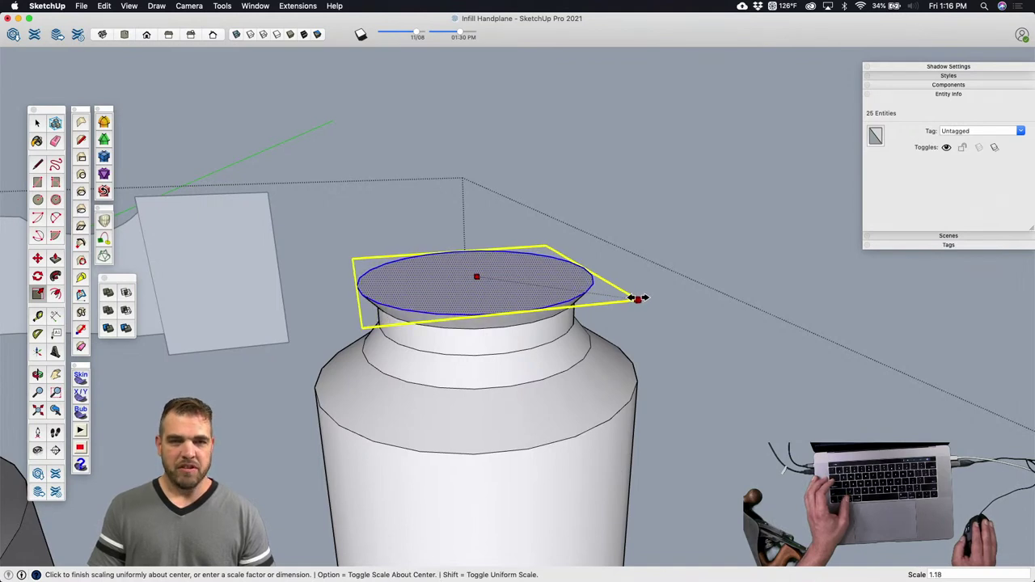
click(638, 299)
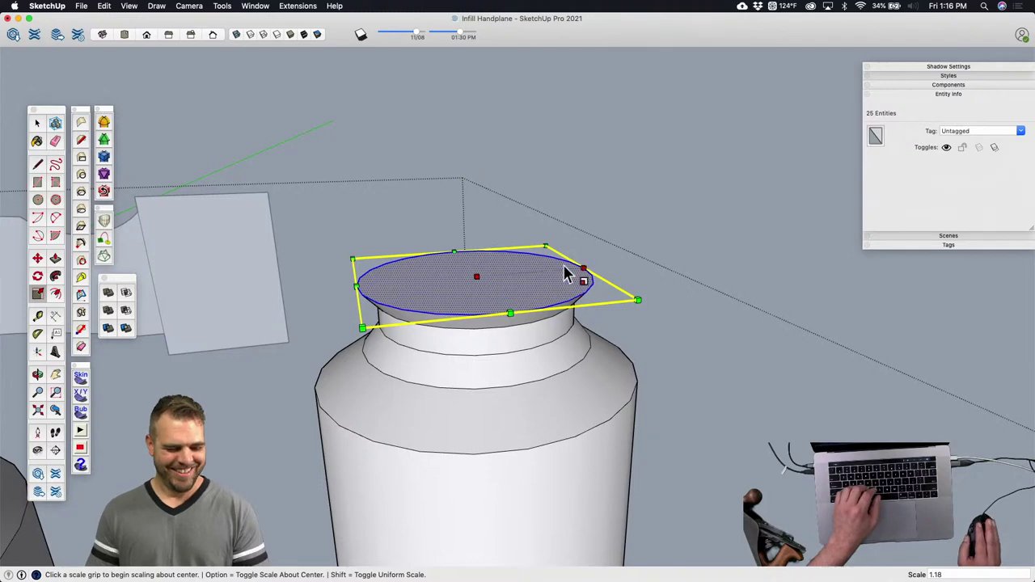
key(space)
Step: Scale the top face about its centre to widen it into a flared cap
middle_drag(494, 307, 545, 313)
key(p)
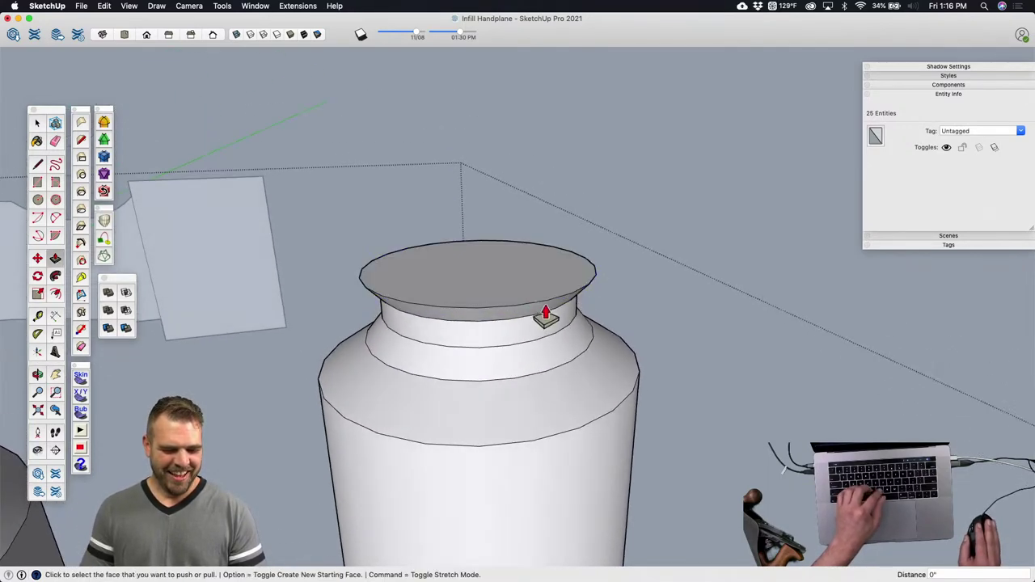
click(545, 289)
key(space)
key(s)
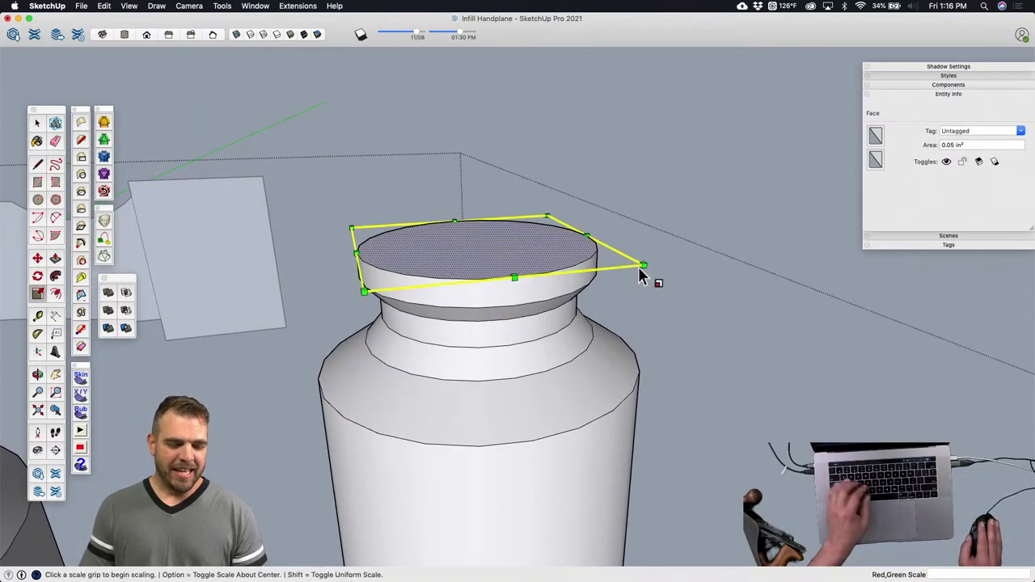
click(643, 267)
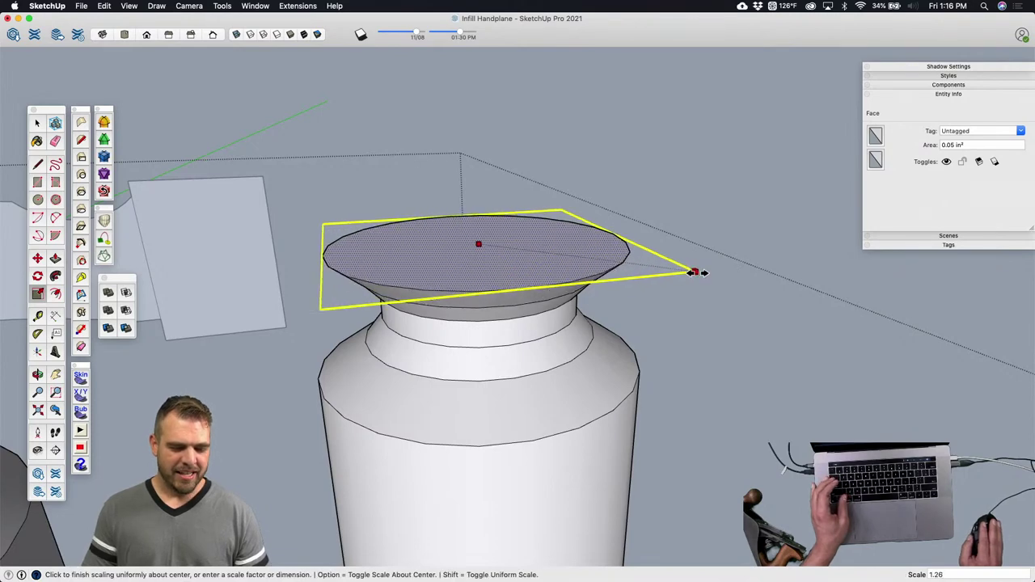
middle_drag(697, 277, 582, 386)
click(628, 305)
key(f)
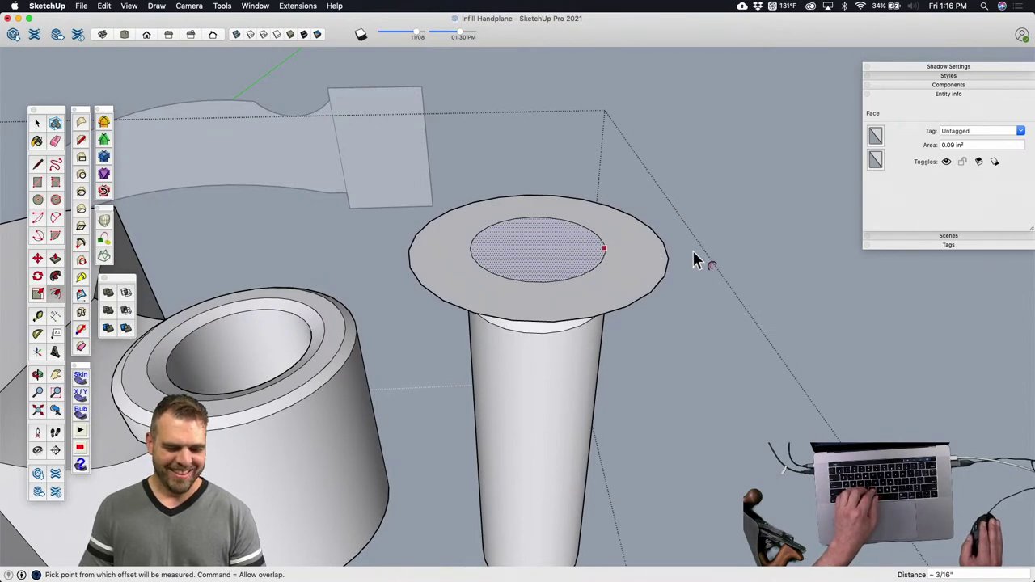
Step: Commit the cap's offset outline and pull the wide top face up about 1/4" thick
click(694, 258)
key(e)
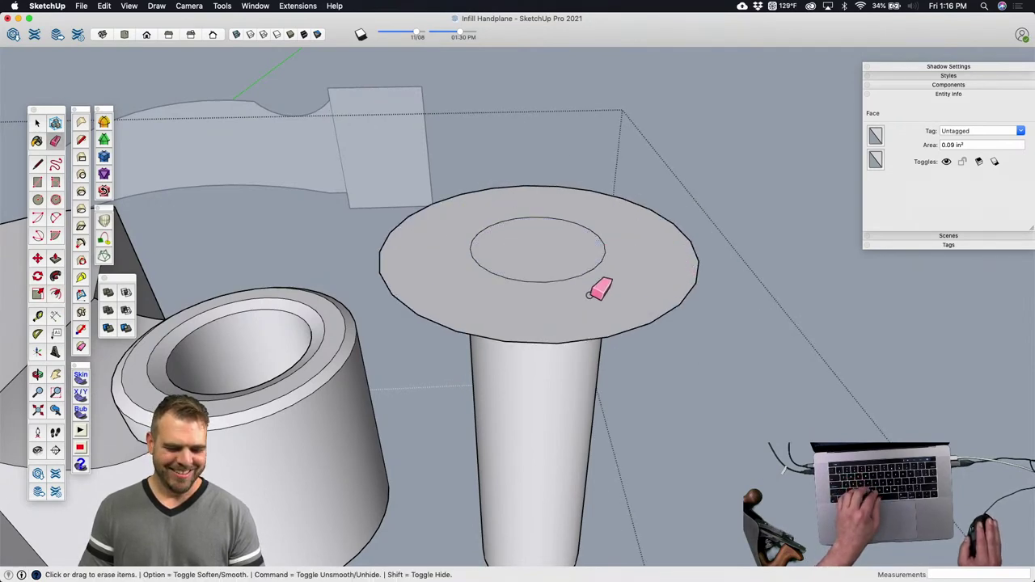
middle_drag(588, 294, 607, 219)
key(p)
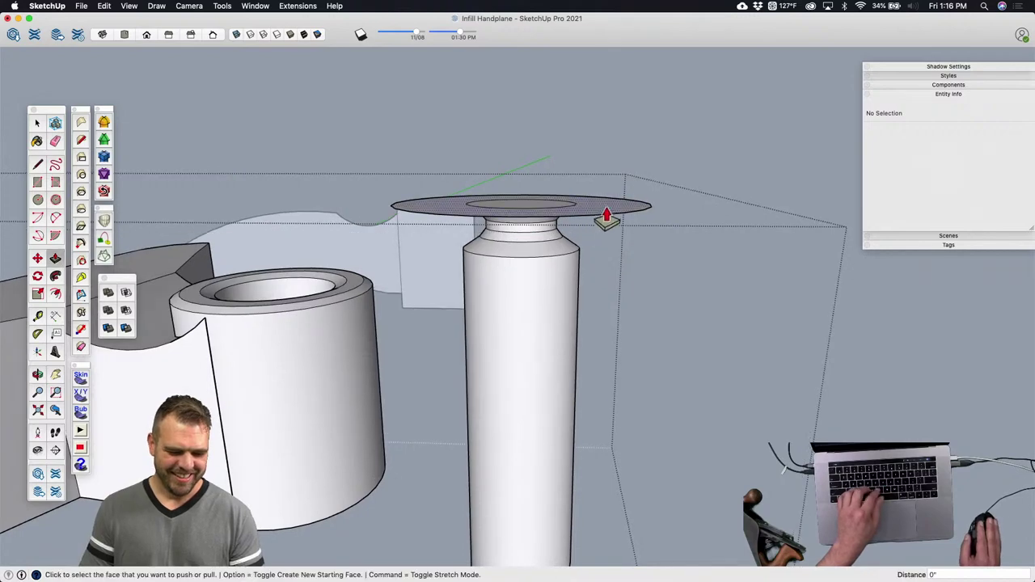
click(607, 219)
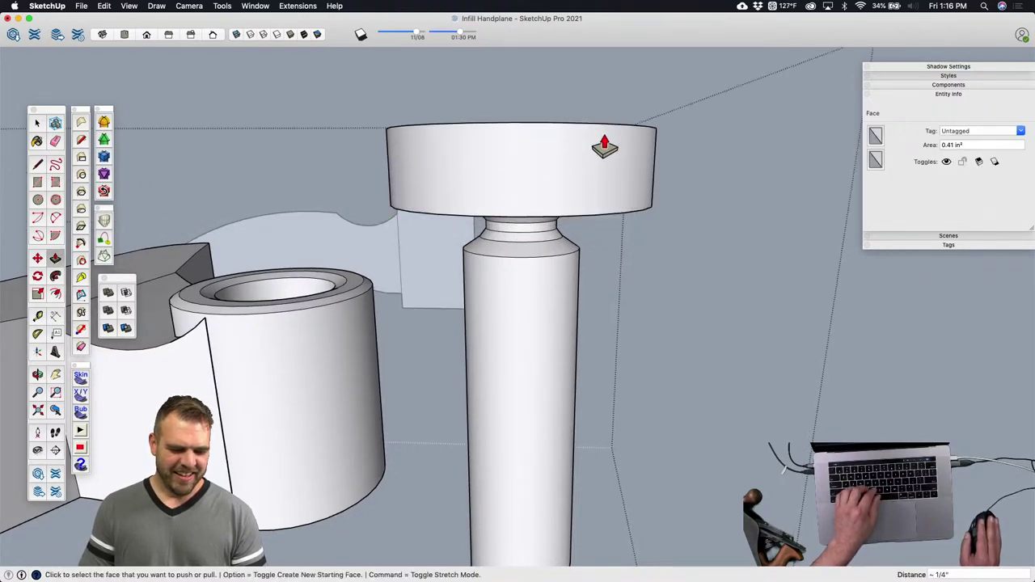
click(605, 147)
Step: Push the centre hole's bottom flush with the disc top and erase the leftover circle edge
middle_drag(605, 147, 608, 266)
click(601, 184)
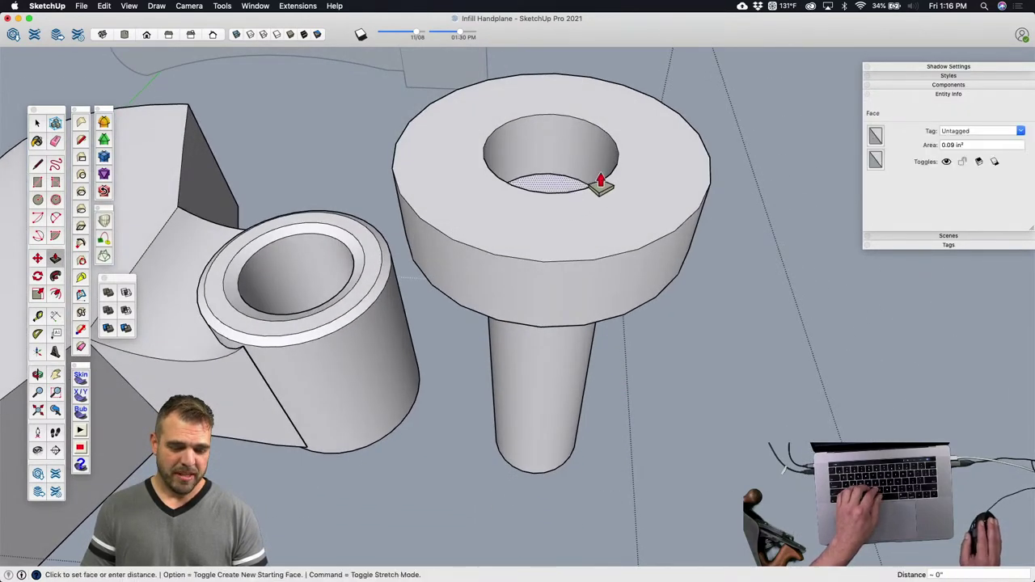
click(620, 170)
key(e)
click(616, 165)
mouse_move(617, 165)
middle_down()
mouse_move(581, 209)
mouse_move(557, 312)
mouse_move(578, 363)
mouse_move(558, 215)
mouse_move(553, 232)
middle_up()
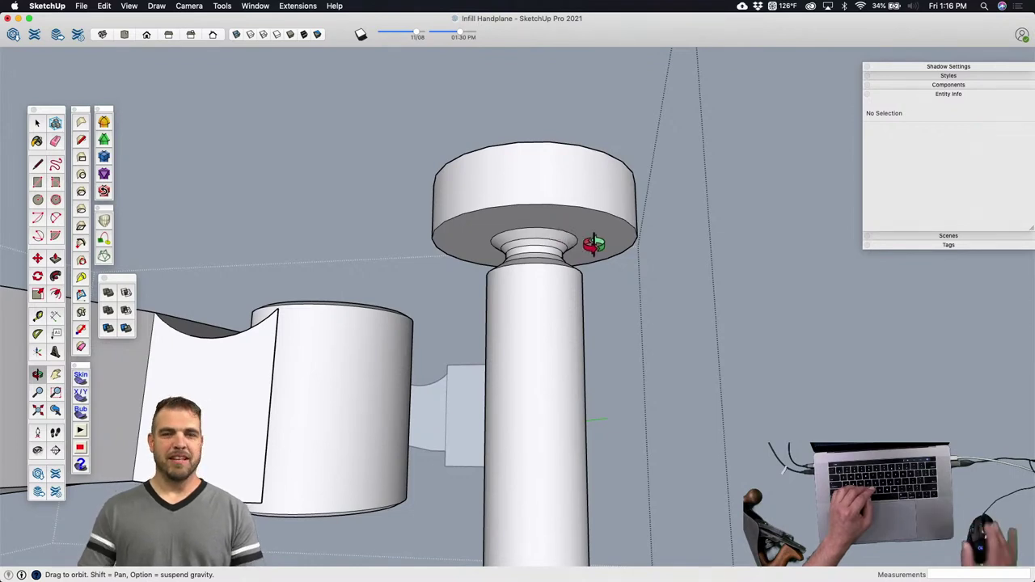
Step: Delete the cap's top face
key(r)
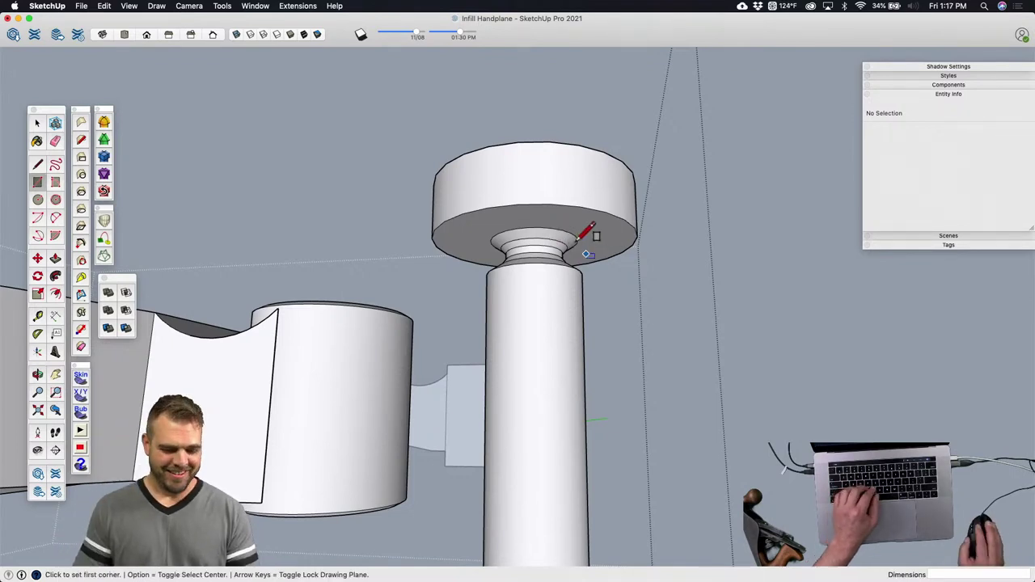
key(space)
scroll(558, 251, up, 3)
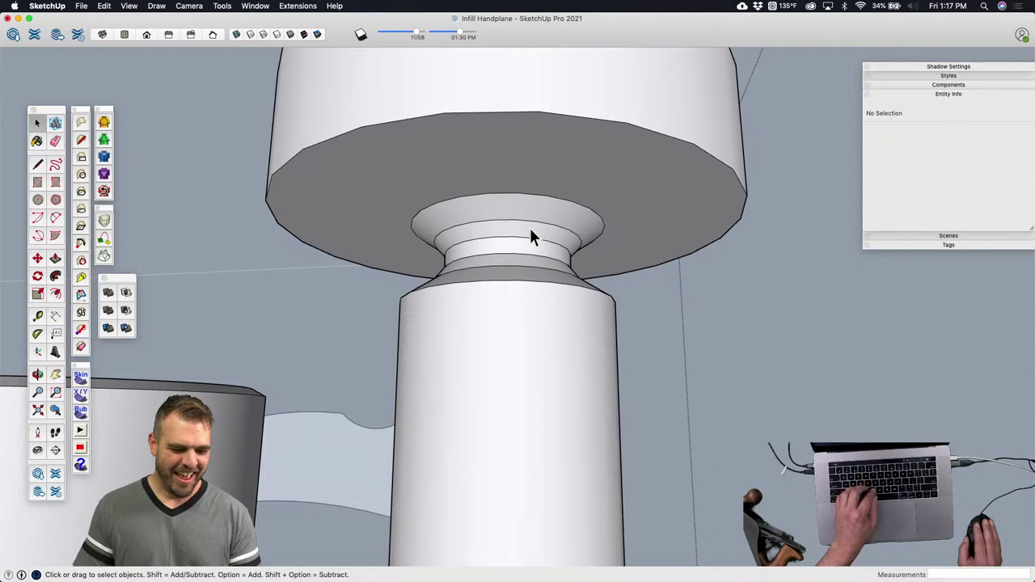
scroll(544, 194, down, 3)
middle_drag(567, 203, 504, 455)
click(516, 412)
key(Delete)
Step: Delete the inner disc face and bottom circle, then undo to restore the flat top closing the cap
scroll(485, 465, up, 3)
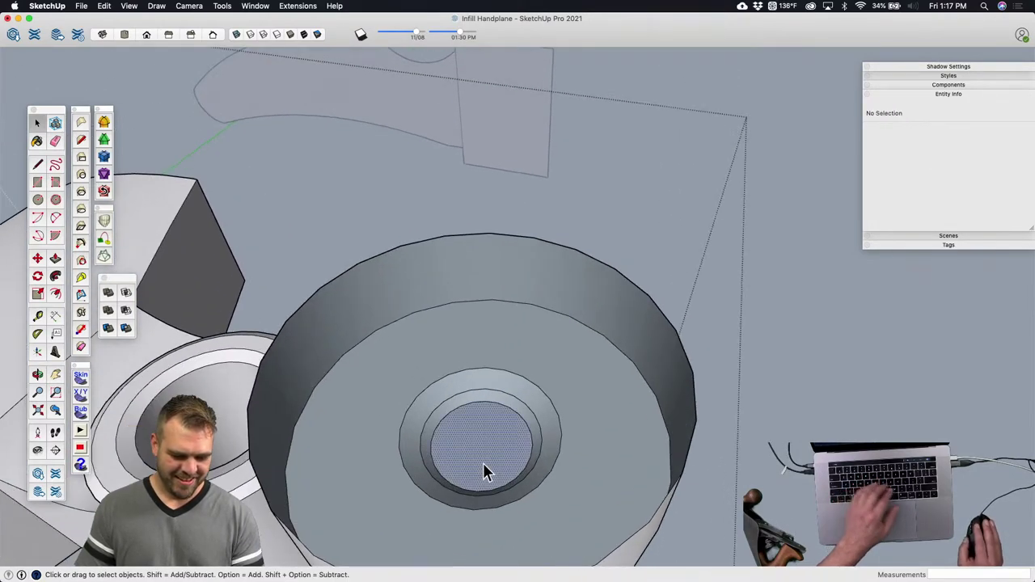
click(490, 460)
key(Delete)
mouse_move(494, 463)
middle_down()
mouse_move(491, 406)
mouse_move(497, 518)
mouse_move(532, 397)
mouse_move(532, 348)
middle_up()
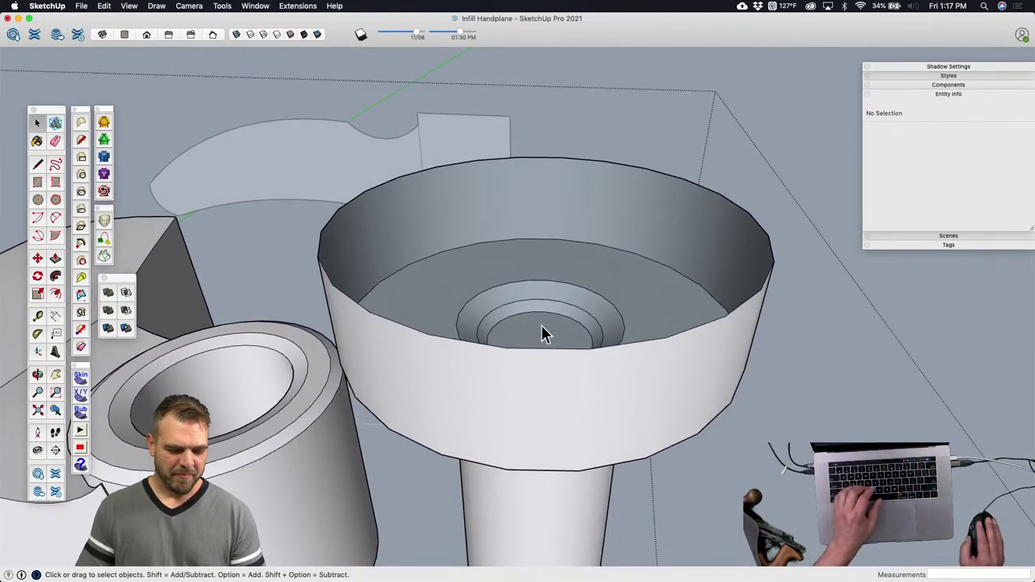
click(540, 332)
key(Delete)
key(ctrl+z)
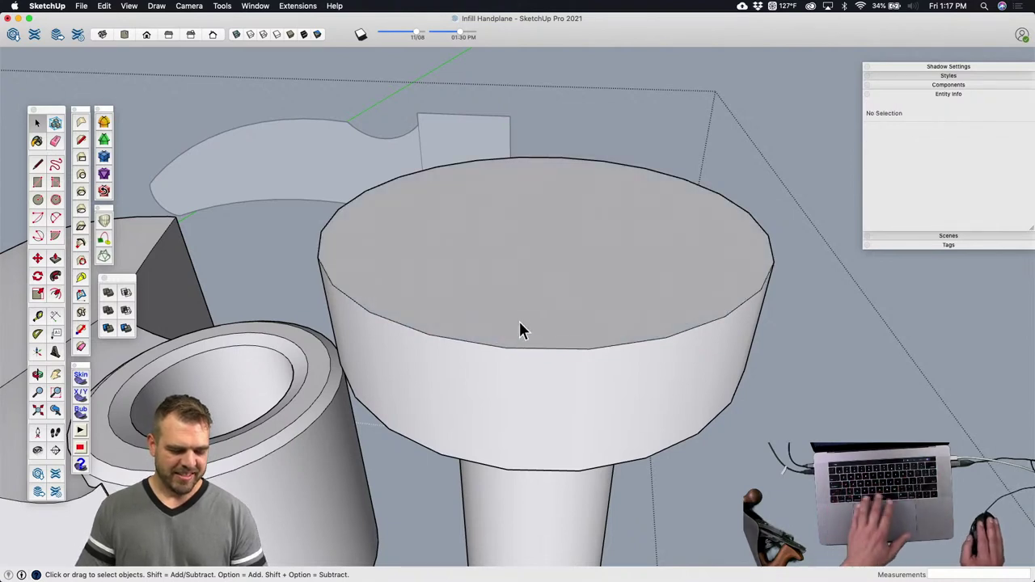
middle_drag(522, 328, 529, 280)
Step: Offset a ring inside the cap top, push the inner face down, and scale its floor to 0.93
click(657, 284)
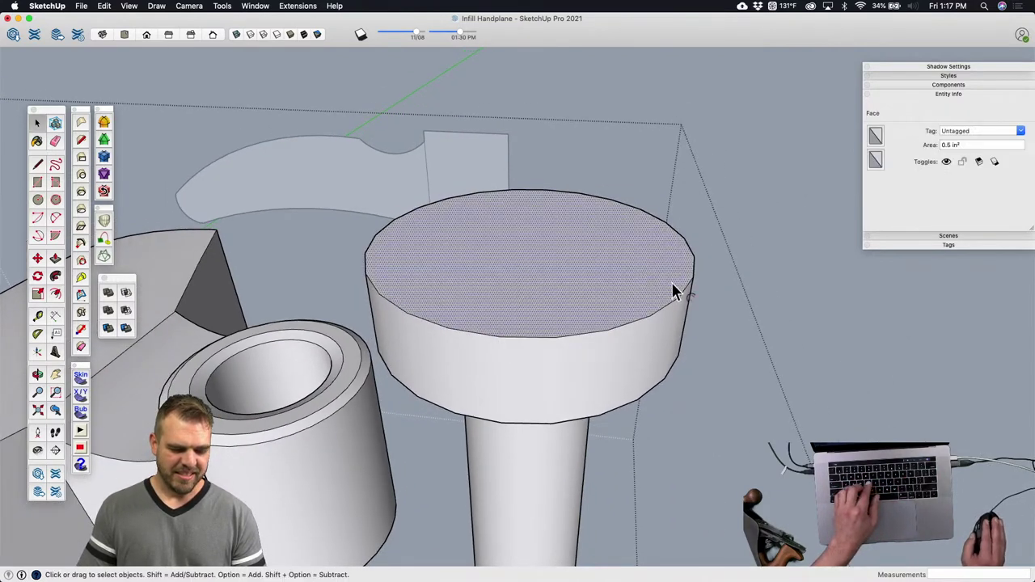
key(f)
click(675, 284)
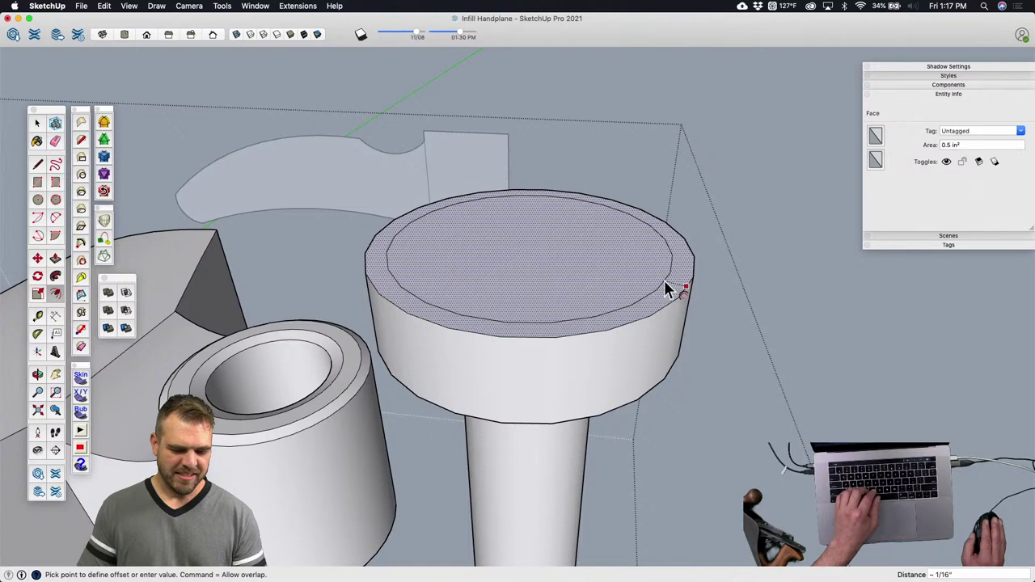
click(664, 283)
key(p)
click(610, 275)
click(610, 301)
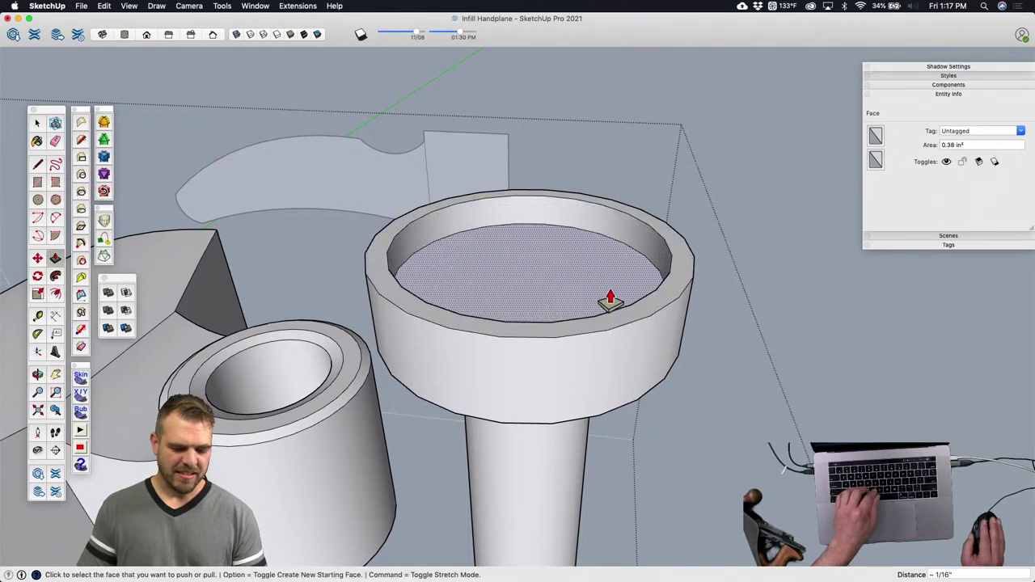
key(s)
key(alt)
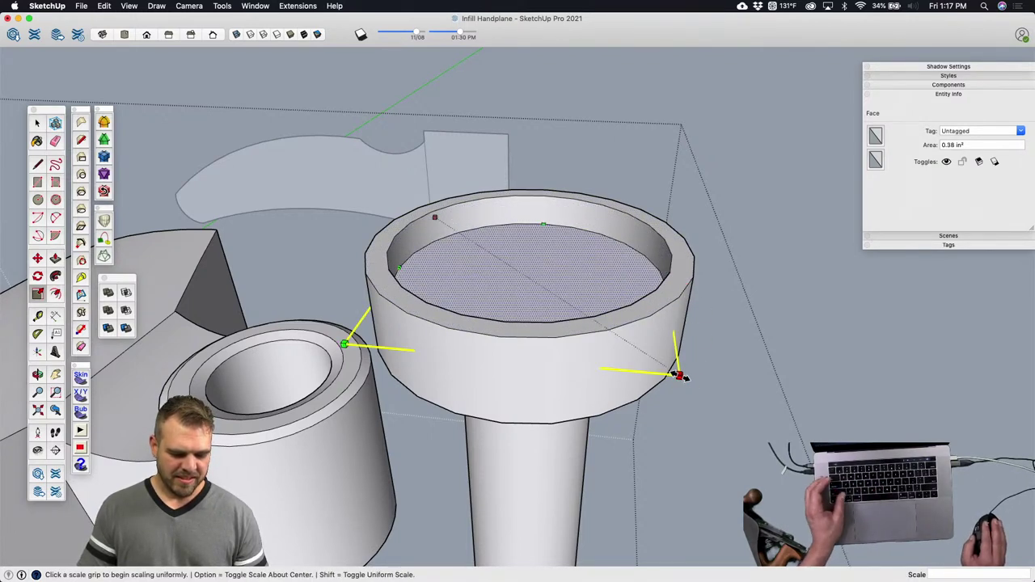
click(678, 378)
click(668, 366)
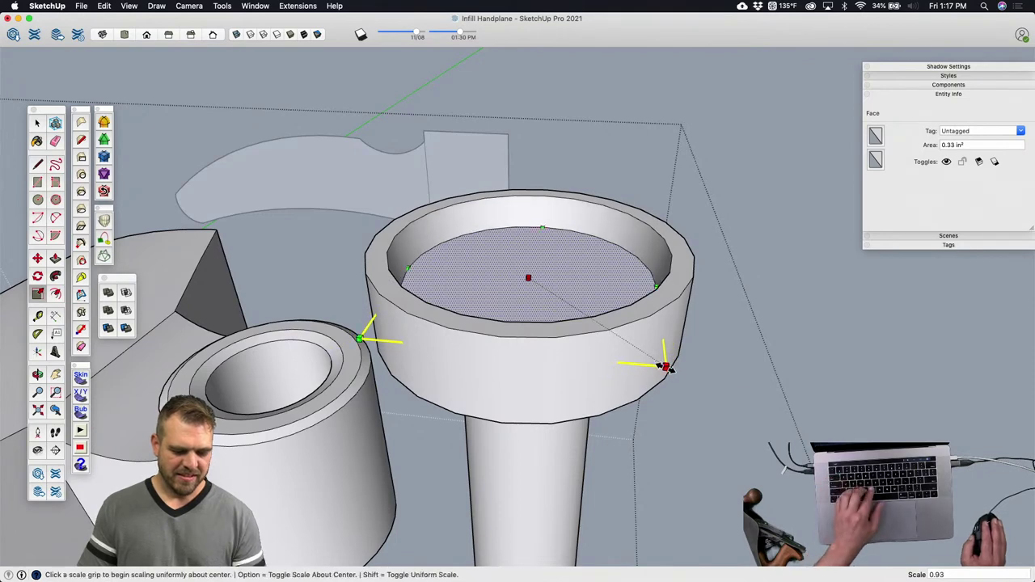
Step: Offset a smaller inner circle, raise it into a short disk, and shrink it slightly about its centre
key(f)
click(621, 278)
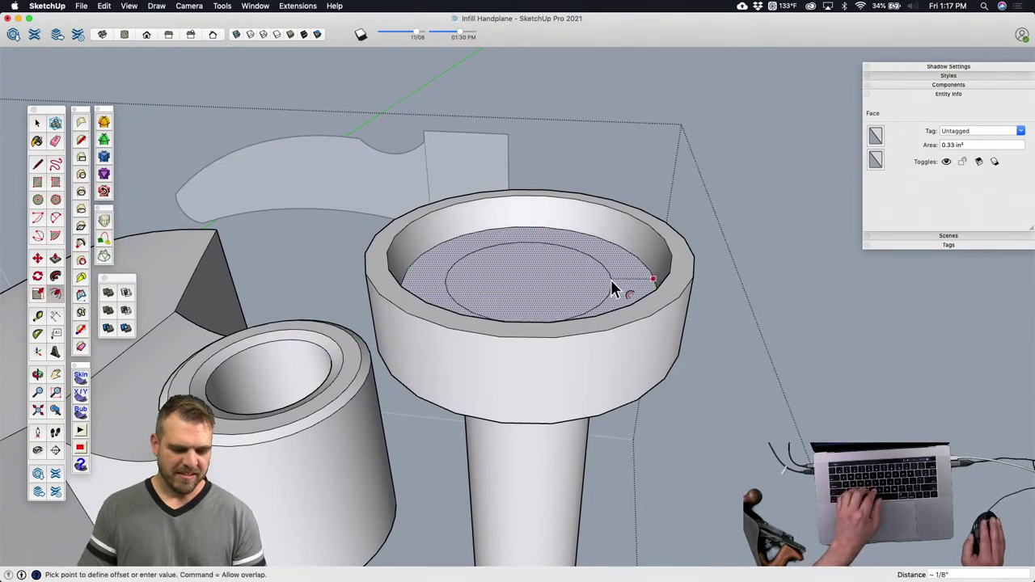
click(608, 280)
scroll(607, 280, up, 3)
key(p)
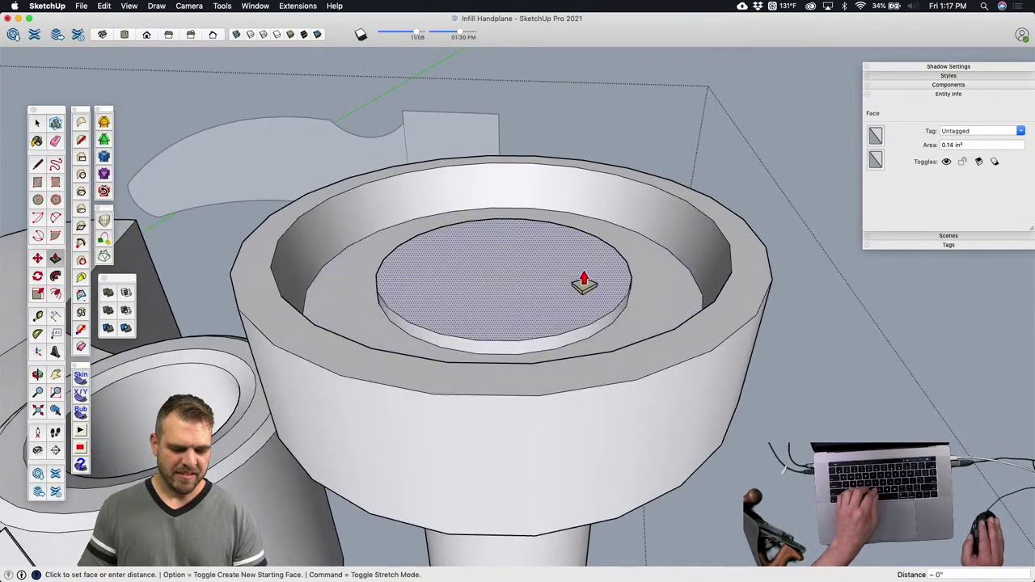
click(580, 283)
click(579, 263)
key(s)
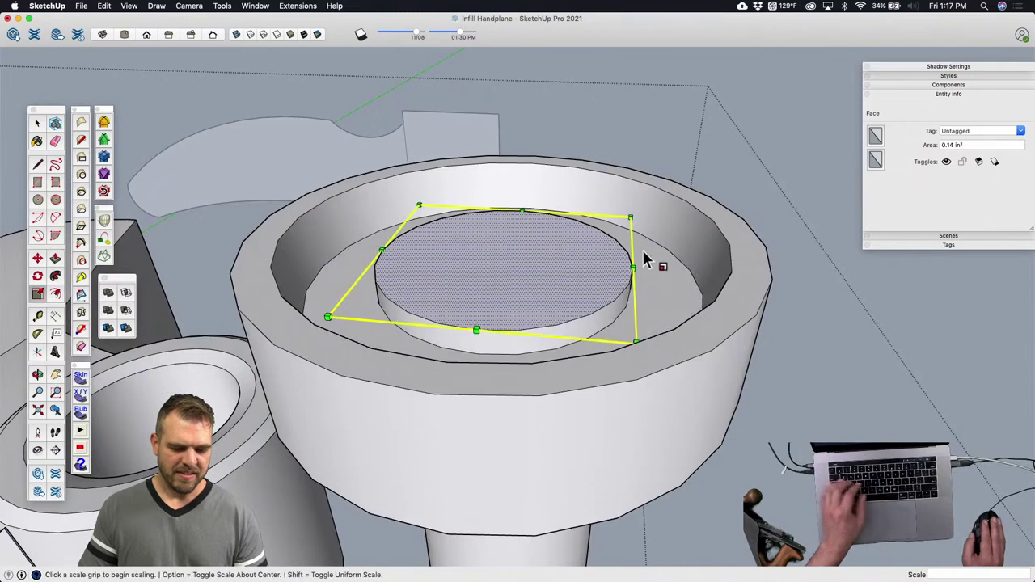
click(631, 217)
key(alt)
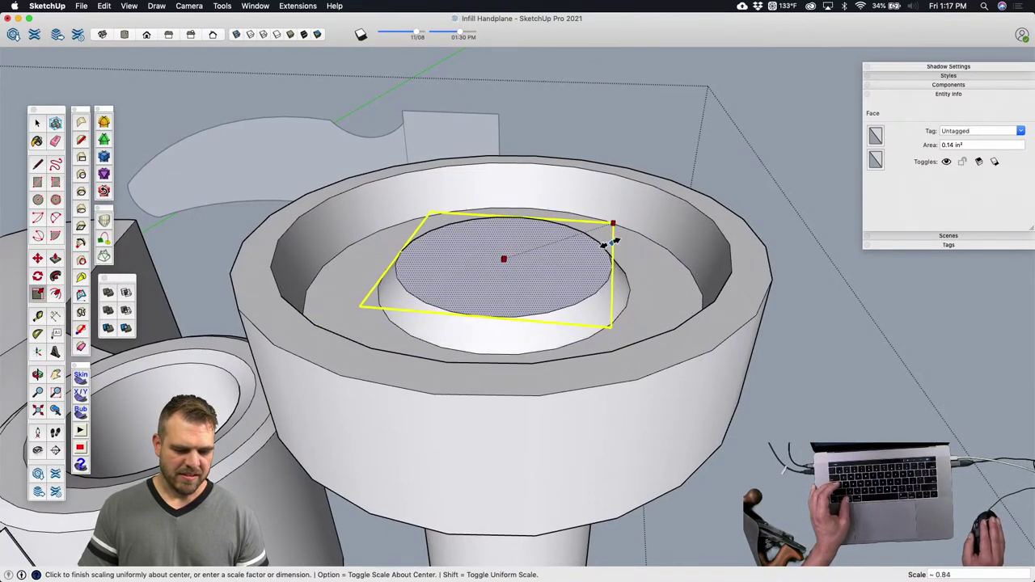
click(612, 247)
Step: Offset a circle inside the disk, raise it into a taller cylinder, and scale its top smaller
mouse_move(542, 266)
shift+middle_down()
mouse_move(532, 270)
mouse_move(548, 275)
shift+middle_up()
double_click(576, 273)
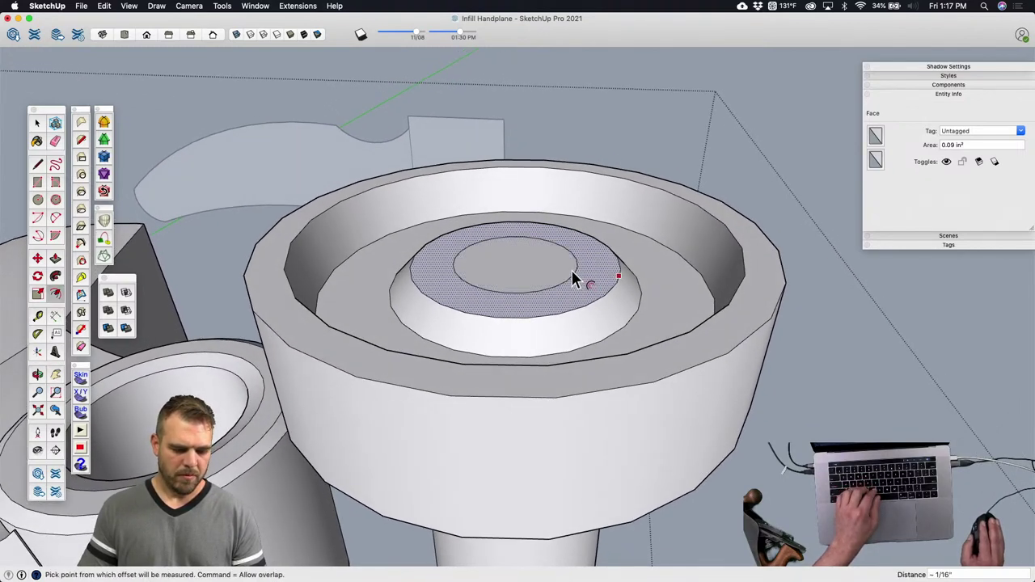
key(p)
click(522, 267)
click(528, 221)
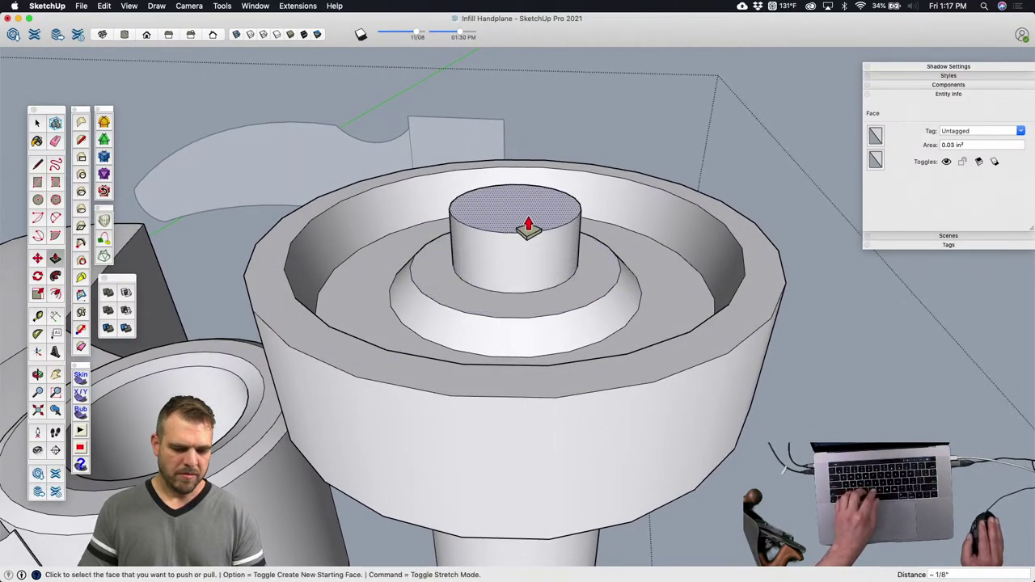
click(528, 228)
click(526, 203)
key(s)
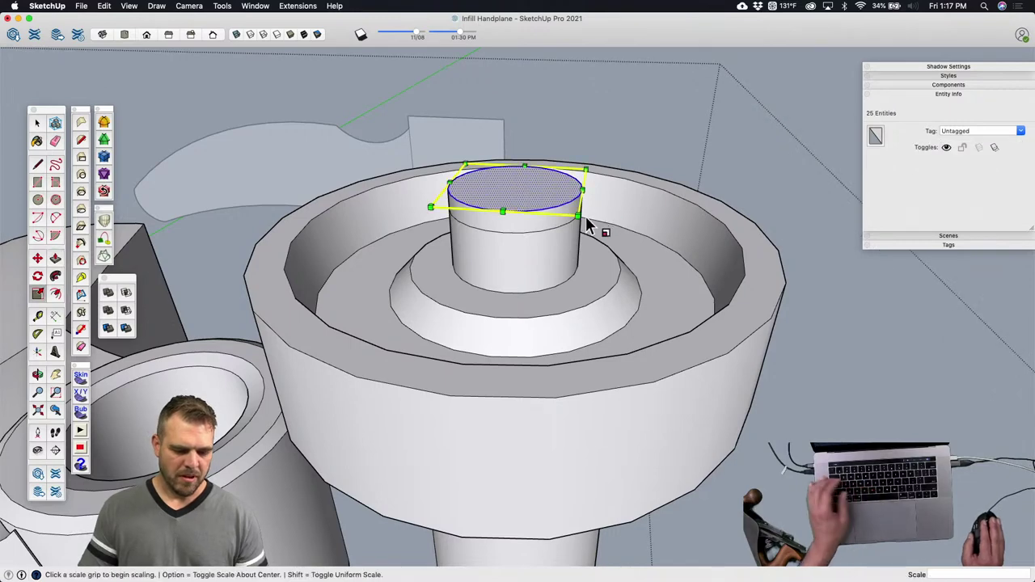
scroll(582, 168, up, 4)
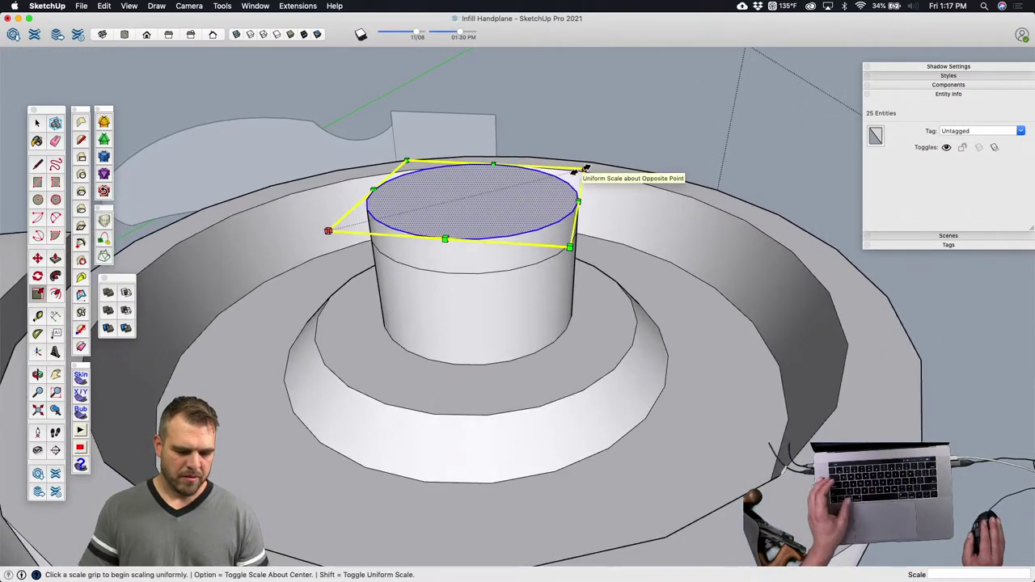
click(585, 168)
key(alt)
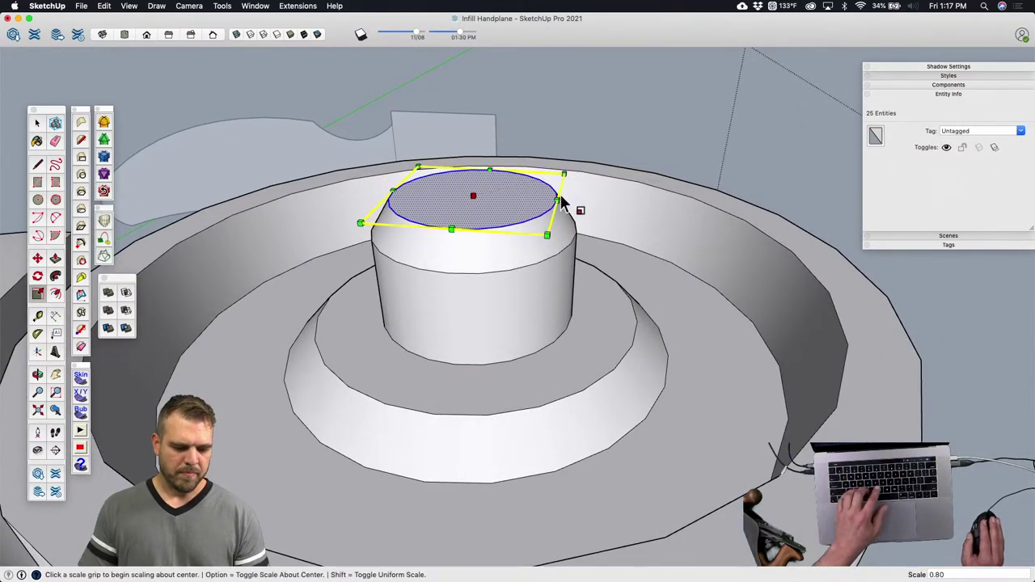
click(562, 199)
Step: Raise the shrunken top again and scale it down to finish rounding the stepped dome
key(p)
click(520, 208)
click(519, 185)
key(s)
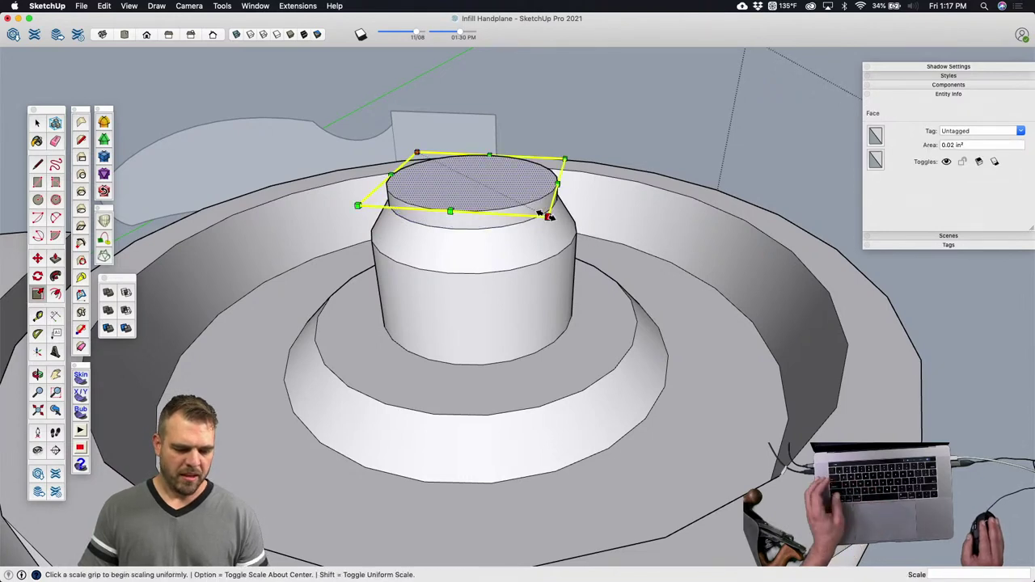
click(547, 216)
key(alt)
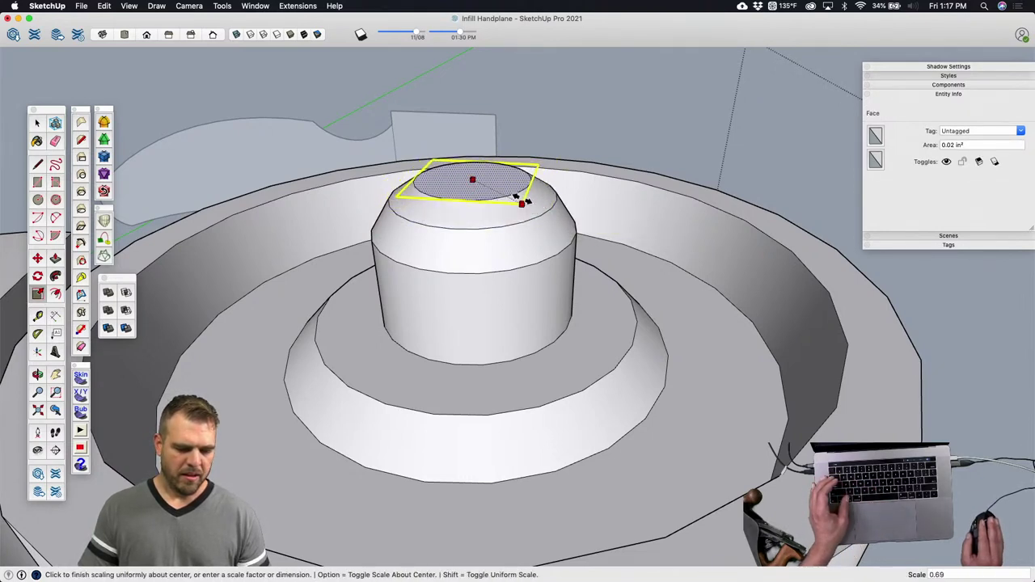
click(505, 203)
key(space)
middle_drag(505, 203, 488, 250)
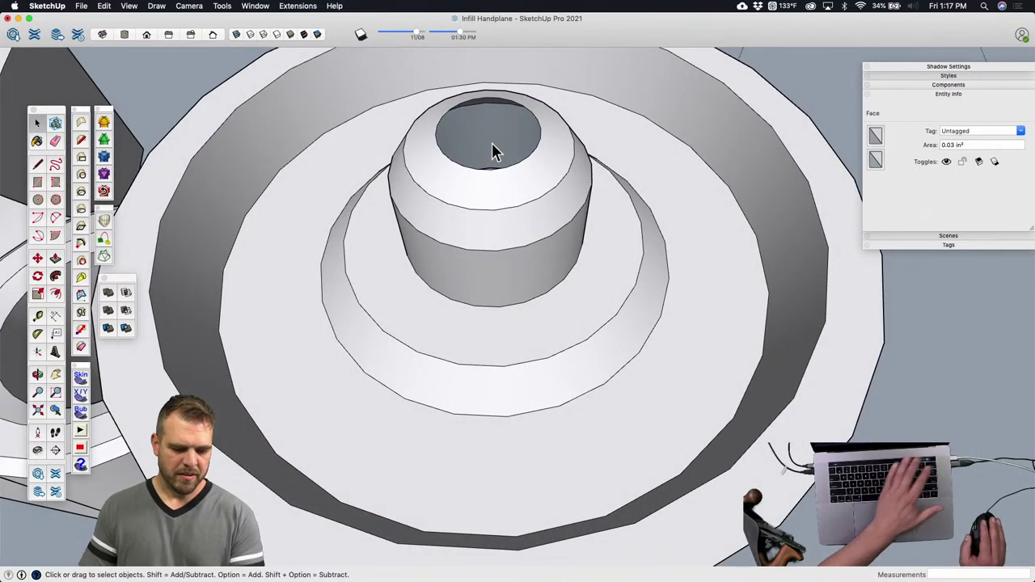
key(Escape)
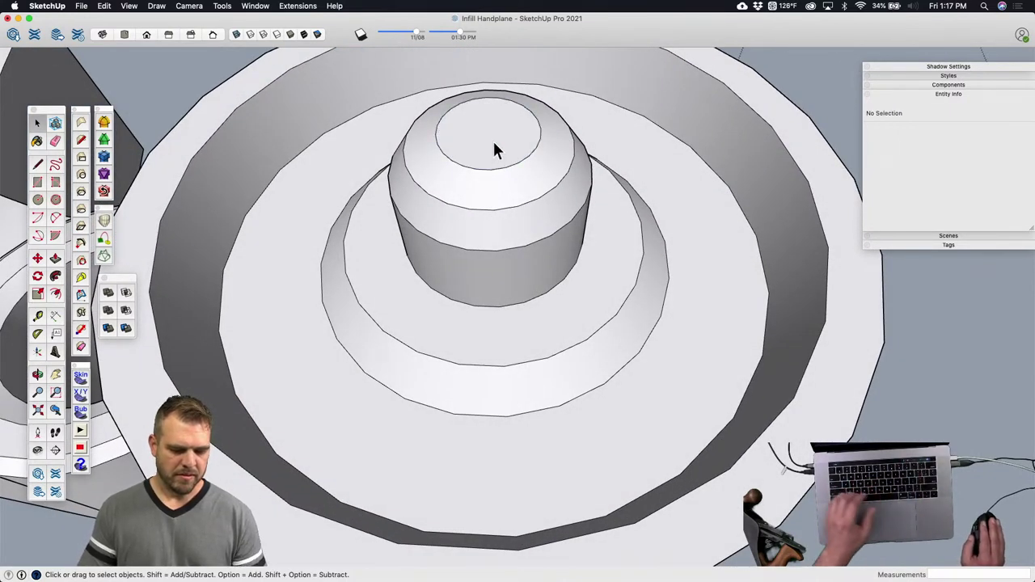
Step: Erase the leftover inner circle edge from the dome
key(e)
drag(497, 165, 499, 196)
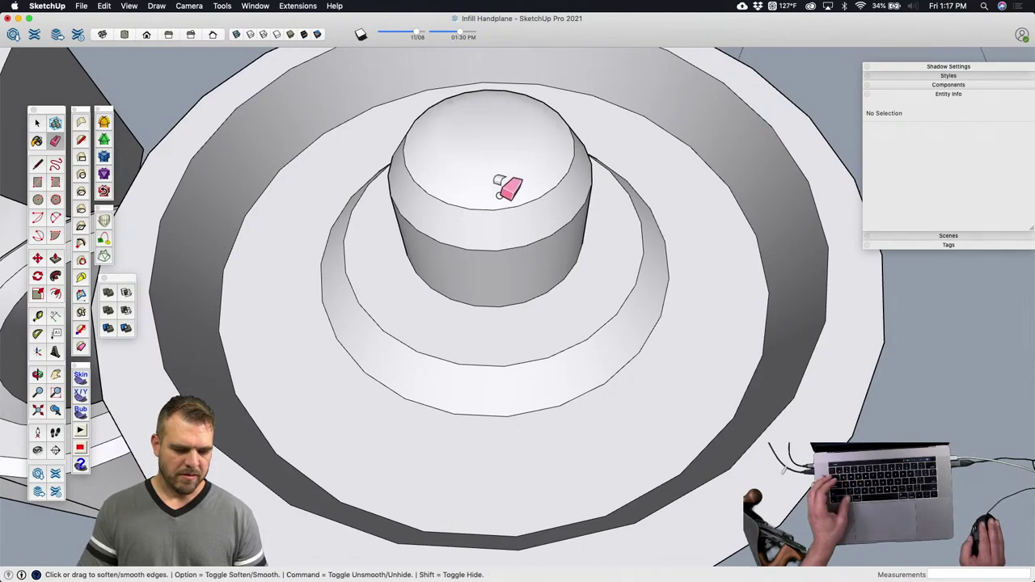
mouse_move(525, 216)
middle_down()
mouse_move(518, 290)
mouse_move(495, 219)
mouse_move(516, 110)
mouse_move(542, 207)
middle_up()
scroll(518, 289, down, 8)
Step: Group all the pin geometry and soften the edges around its neck
key(space)
triple_click(541, 207)
key(g)
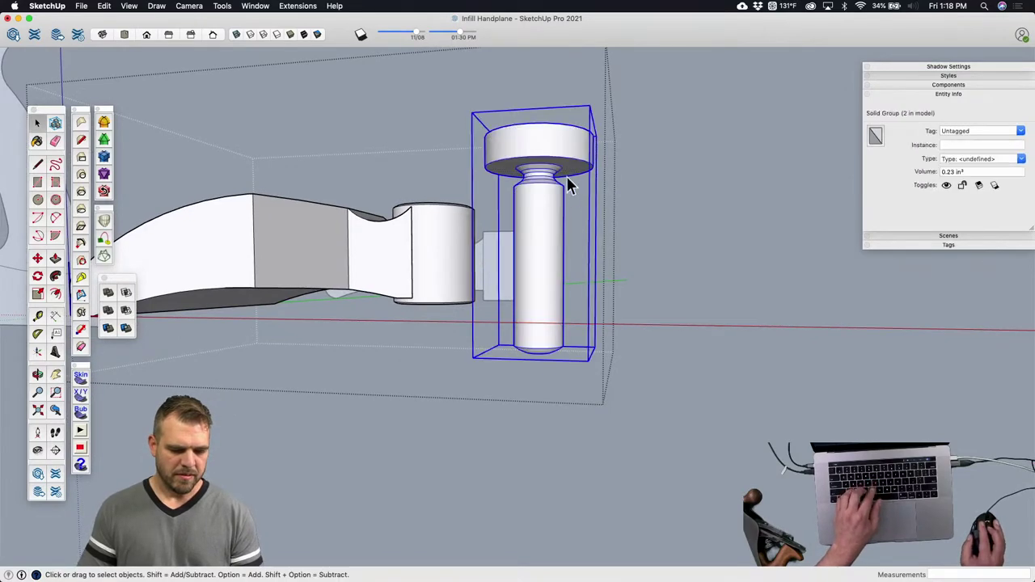
scroll(550, 182, up, 5)
key(e)
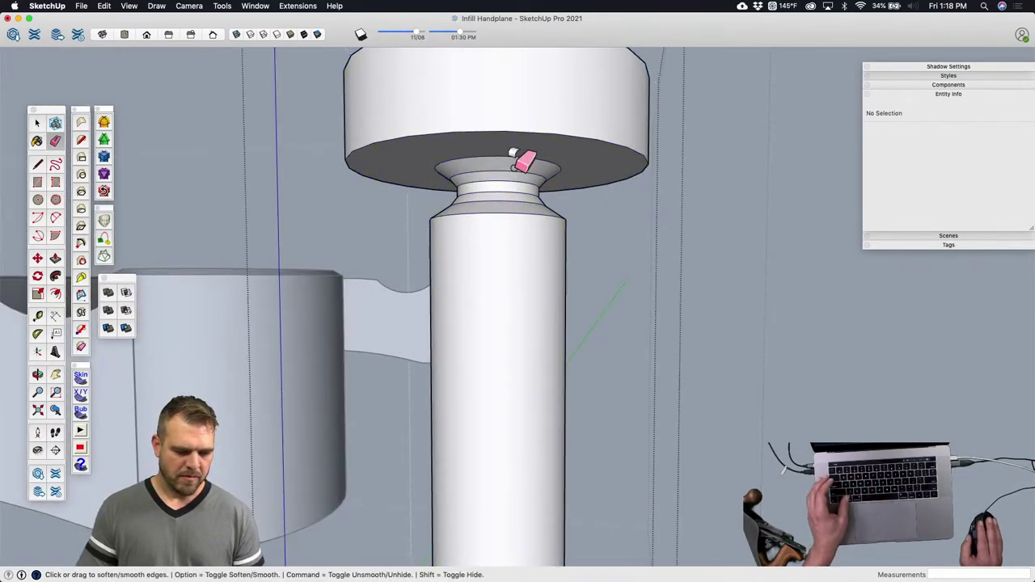
alt+drag(524, 188, 524, 196)
Step: Close the pin group, open the support assembly, and select the pin group
scroll(534, 203, down, 6)
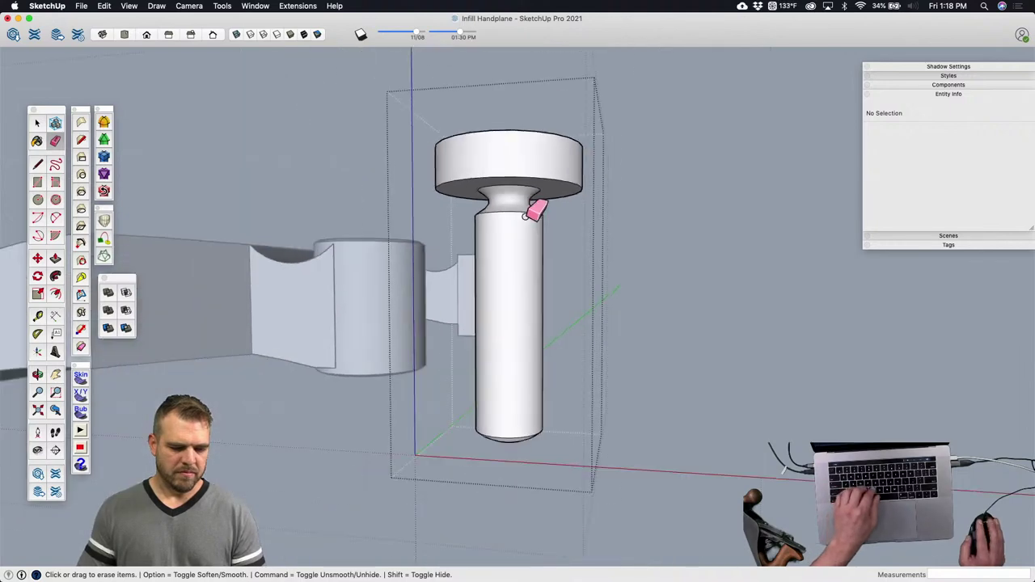
mouse_move(534, 203)
shift+middle_down()
mouse_move(496, 214)
mouse_move(504, 319)
mouse_move(523, 365)
mouse_move(634, 402)
shift+middle_up()
key(space)
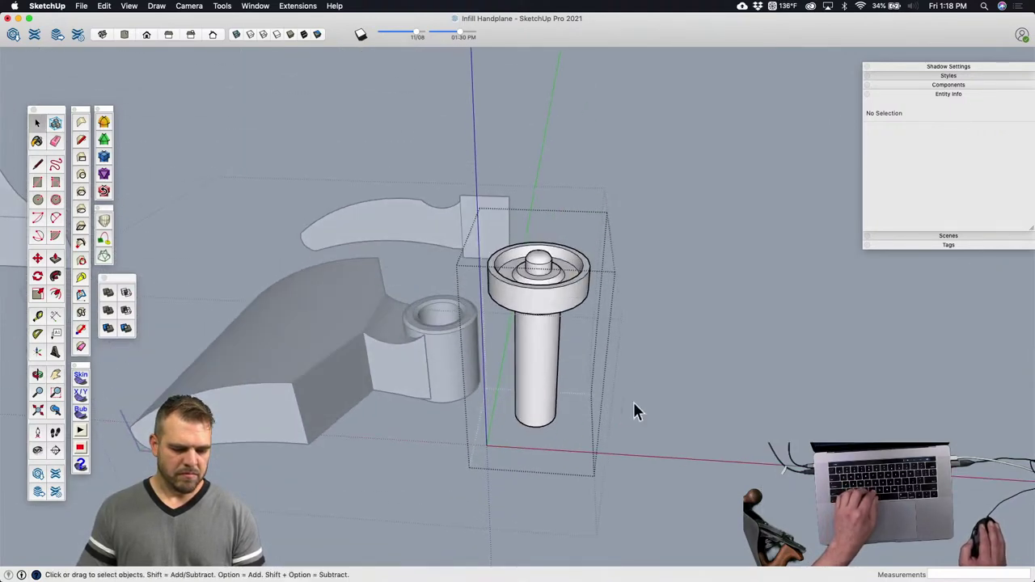
click(619, 369)
scroll(550, 330, down, 3)
double_click(546, 356)
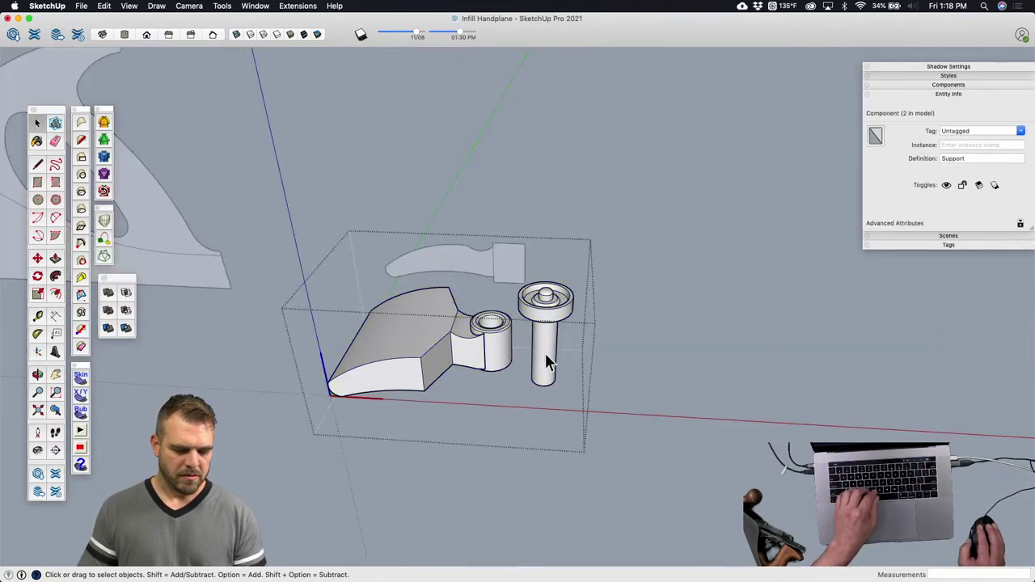
click(544, 368)
scroll(543, 368, up, 5)
middle_drag(536, 335, 566, 340)
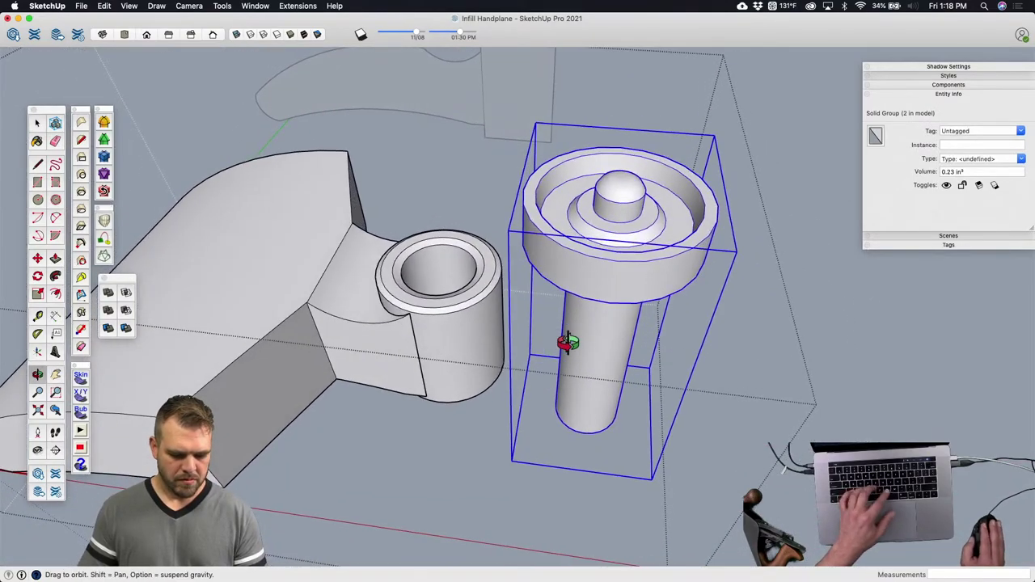
Step: Move the pin group into the support knuckle's hole and check its seating
key(m)
click(608, 301)
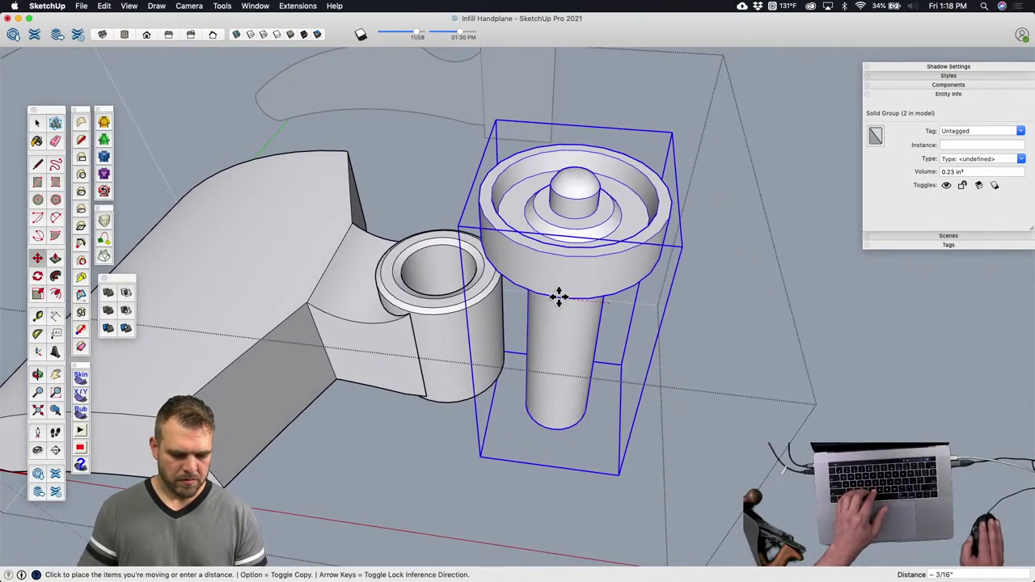
click(425, 314)
middle_drag(444, 296, 478, 169)
scroll(493, 405, down, 10)
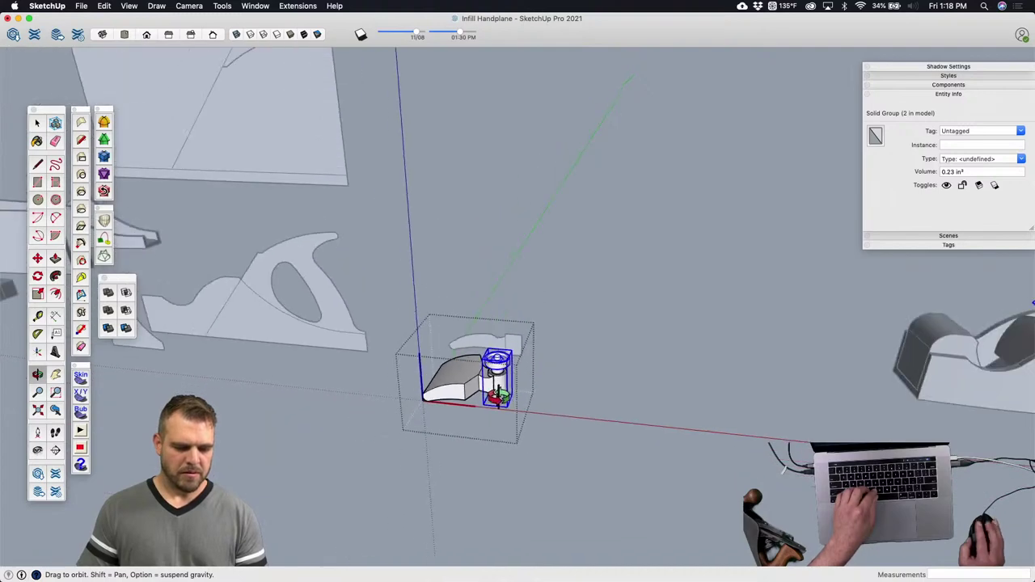
shift+middle_drag(663, 330, 469, 318)
Step: Open the support assembly and move the pin group to an adjusted position
click(539, 388)
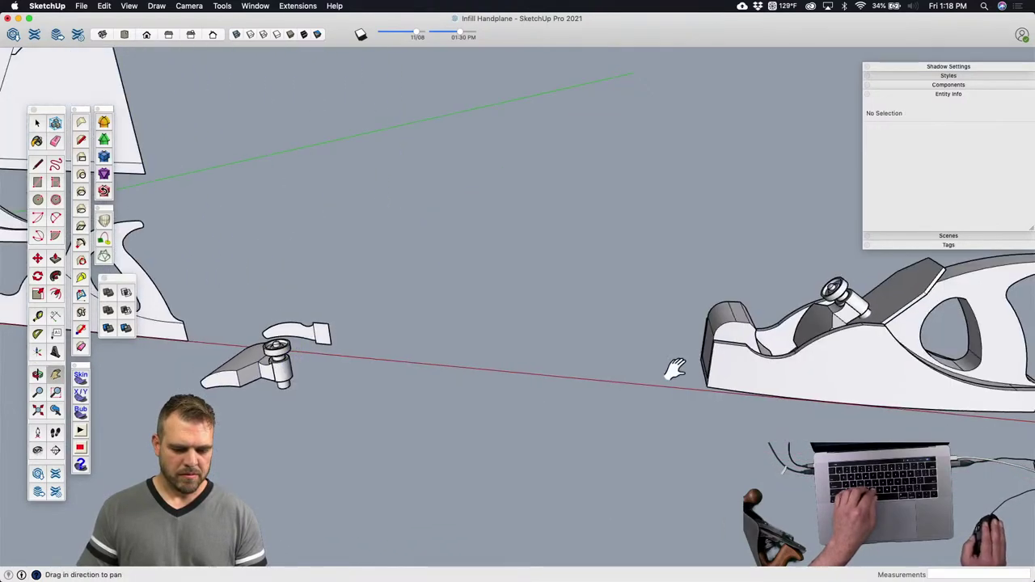
shift+middle_drag(675, 364, 620, 303)
scroll(623, 300, up, 10)
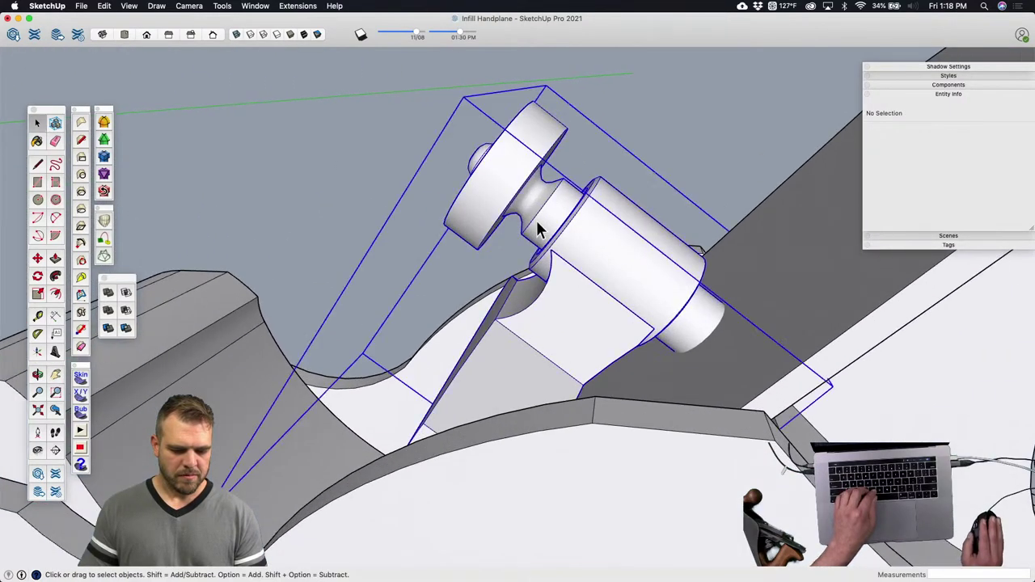
double_click(547, 215)
click(547, 215)
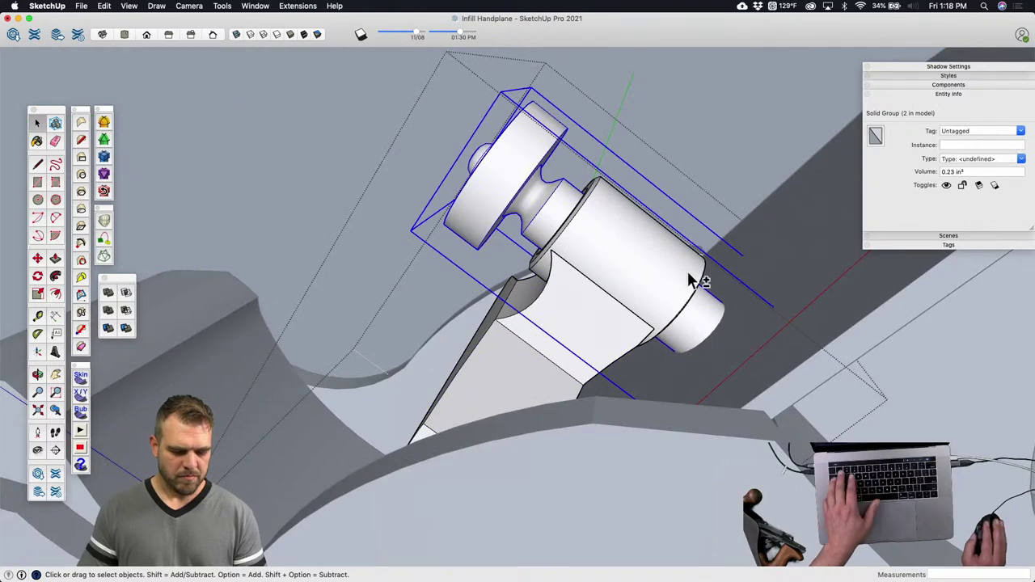
scroll(679, 279, up, 2)
key(m)
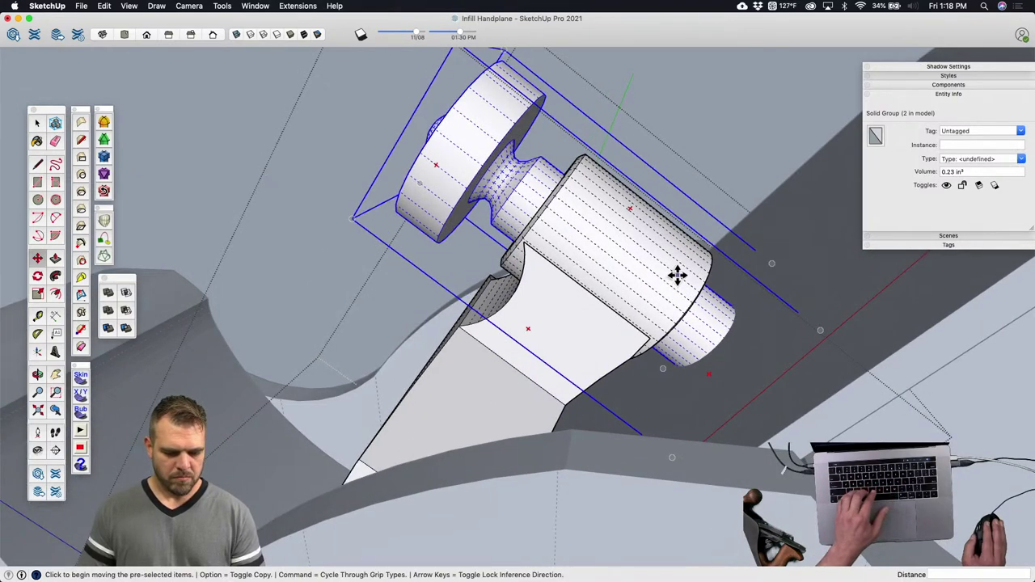
click(678, 275)
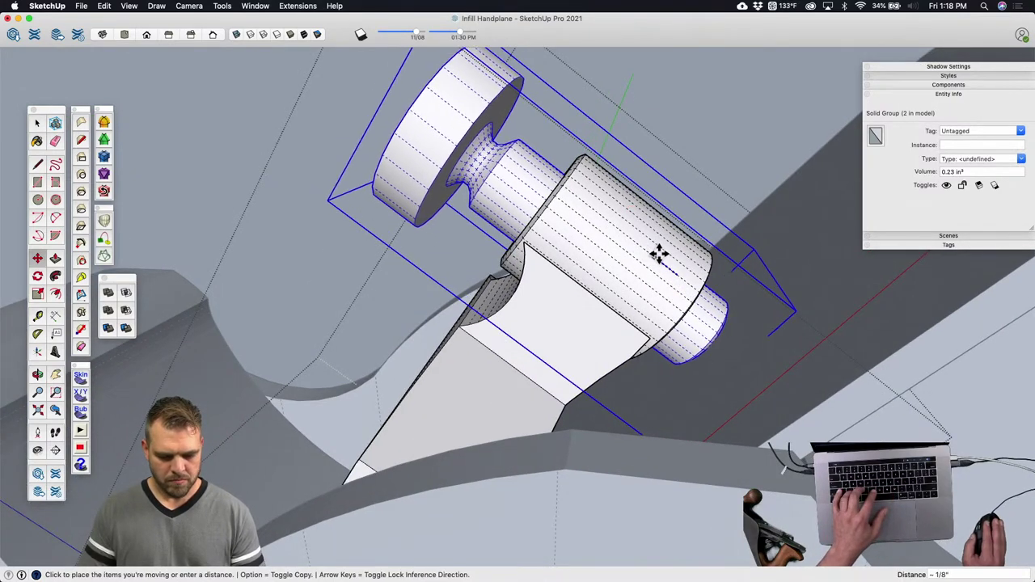
click(656, 256)
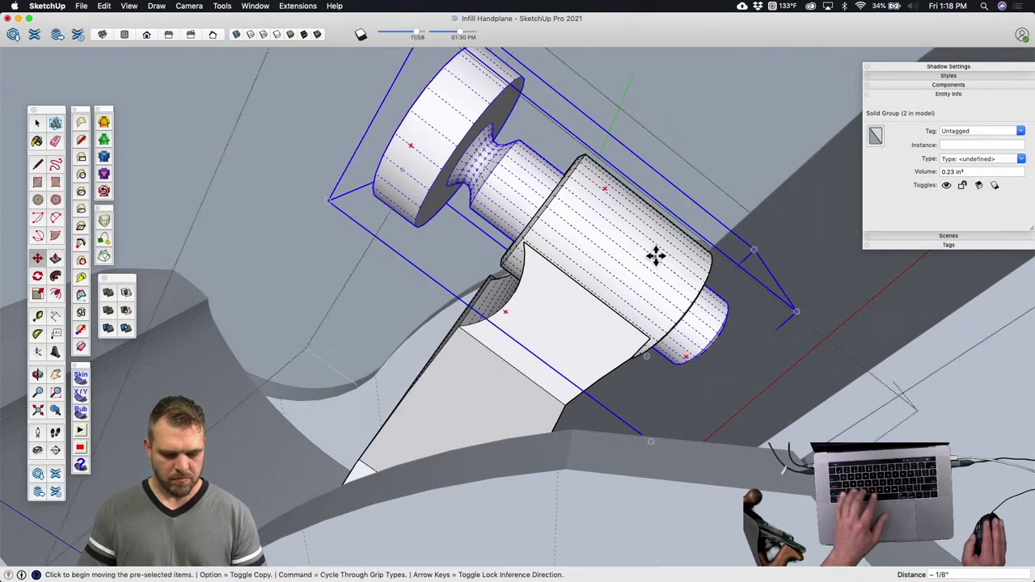
mouse_move(573, 227)
middle_down()
mouse_move(558, 240)
mouse_move(555, 213)
mouse_move(558, 236)
middle_up()
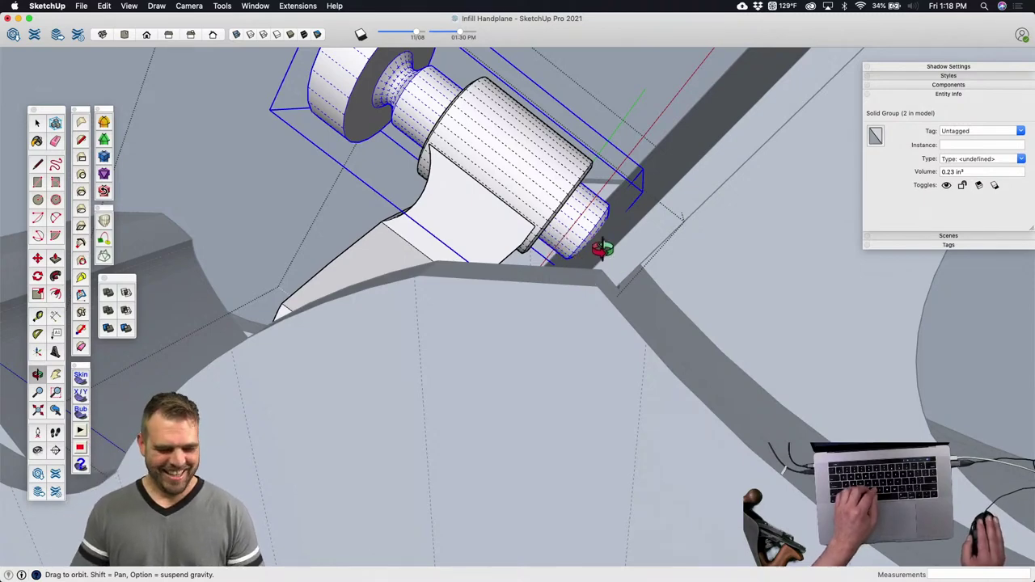
Step: Select the pin's bottom circle edge and move it to a new spot
scroll(594, 229, up, 10)
key(super+t)
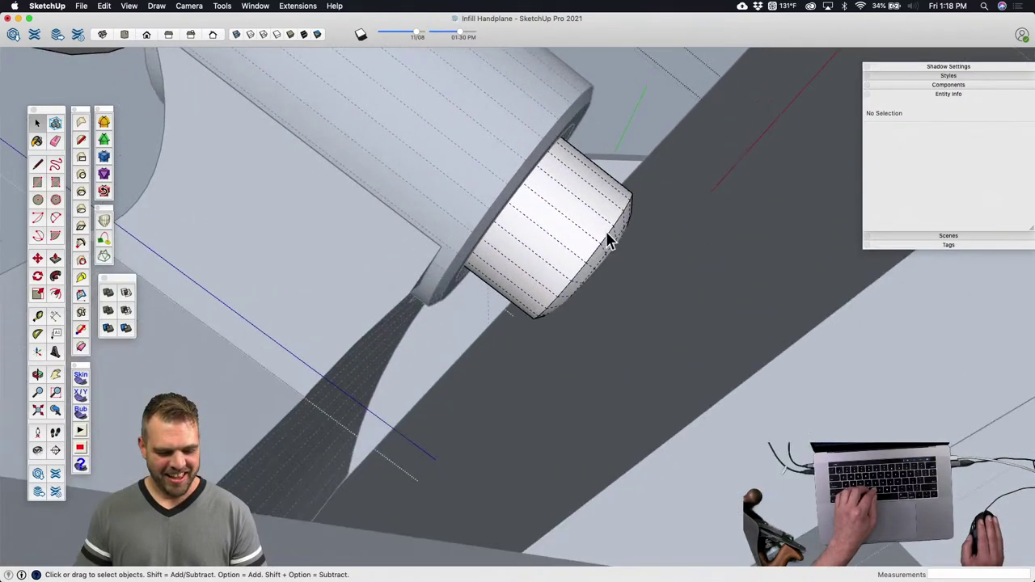
click(611, 240)
scroll(598, 218, up, 3)
key(m)
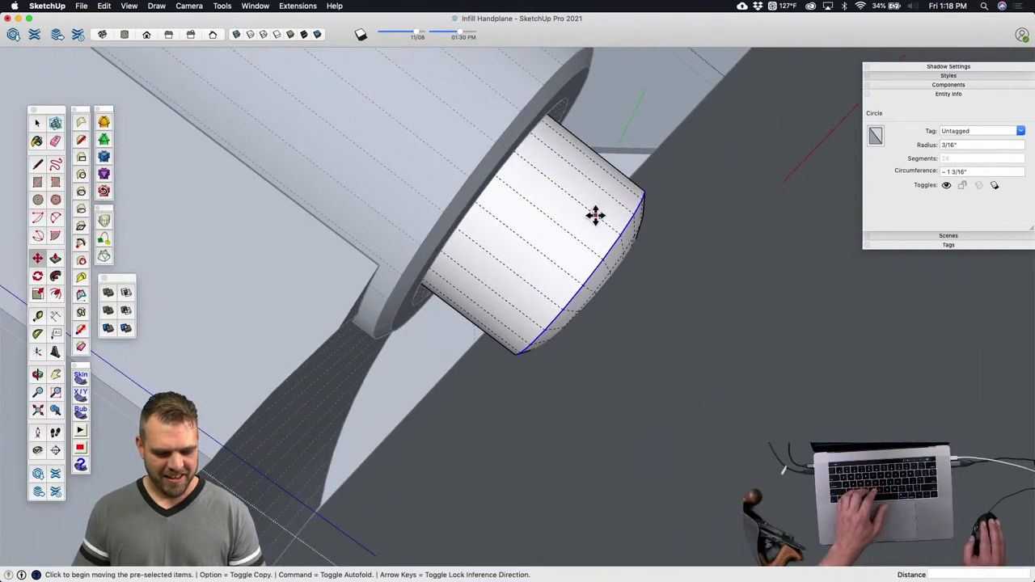
click(596, 215)
key(space)
key(m)
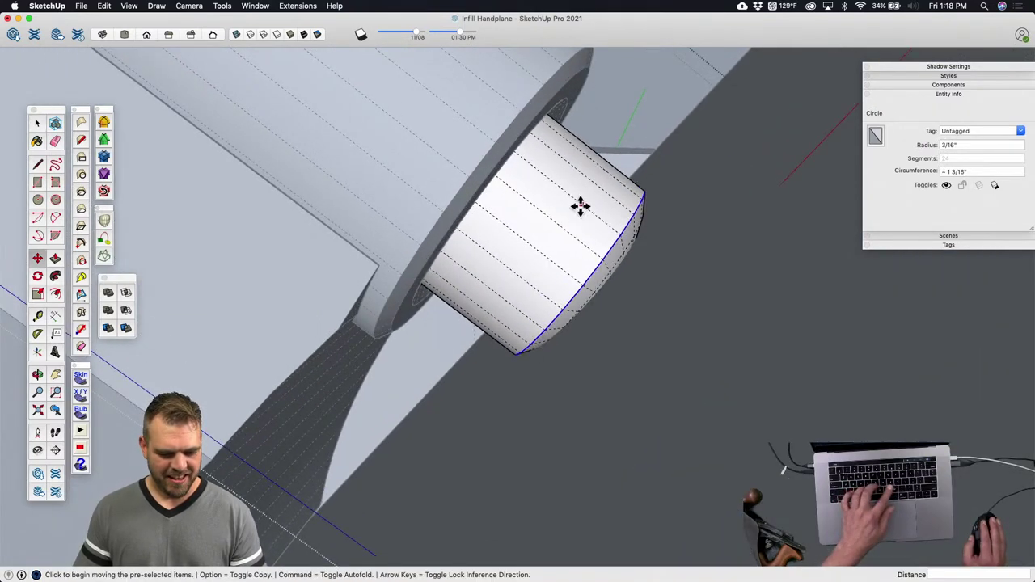
click(565, 189)
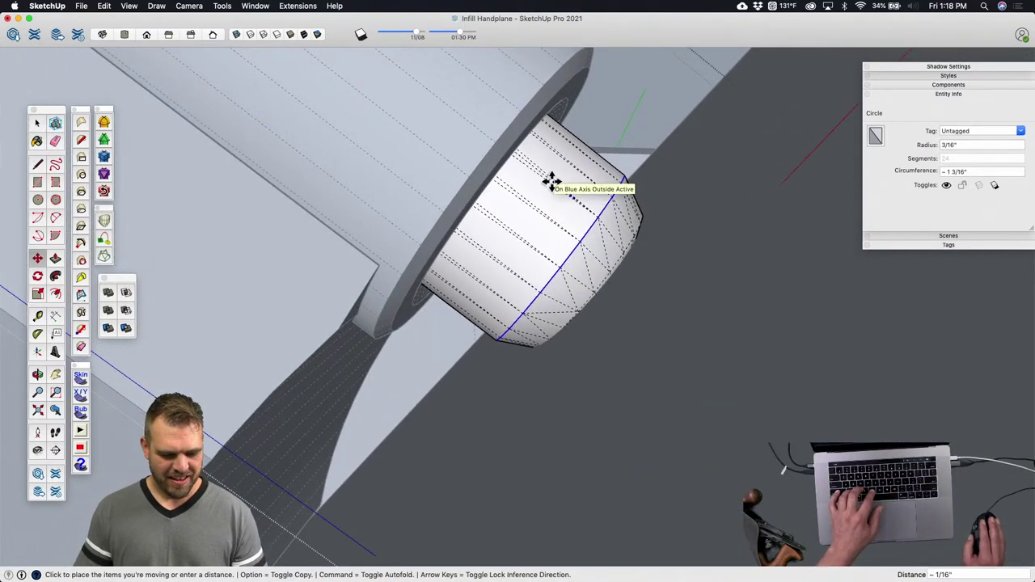
click(554, 180)
key(space)
middle_drag(623, 270, 600, 256)
Step: Select the whole pin and move it down until it seats in the knuckle
click(587, 212)
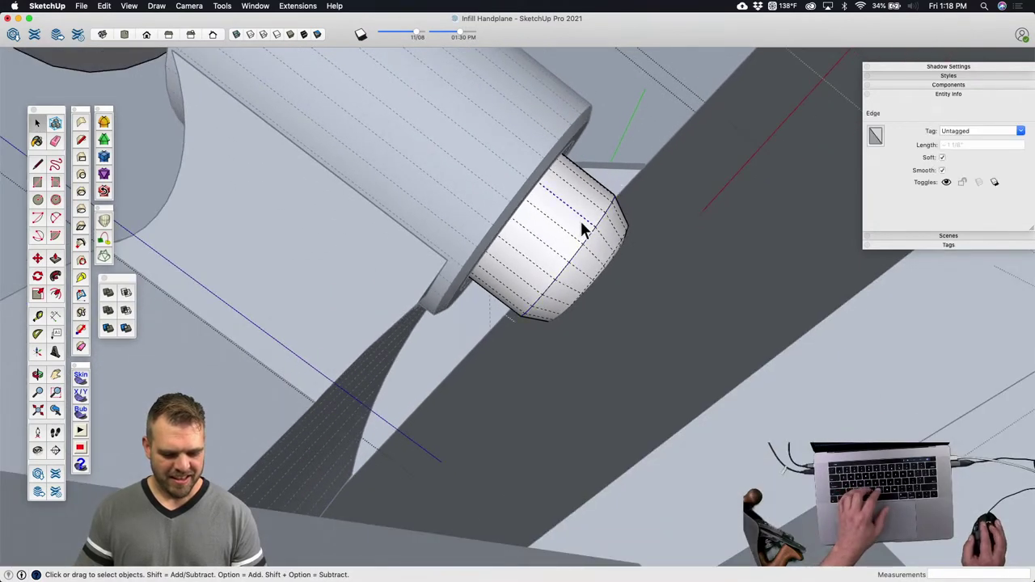
click(627, 231)
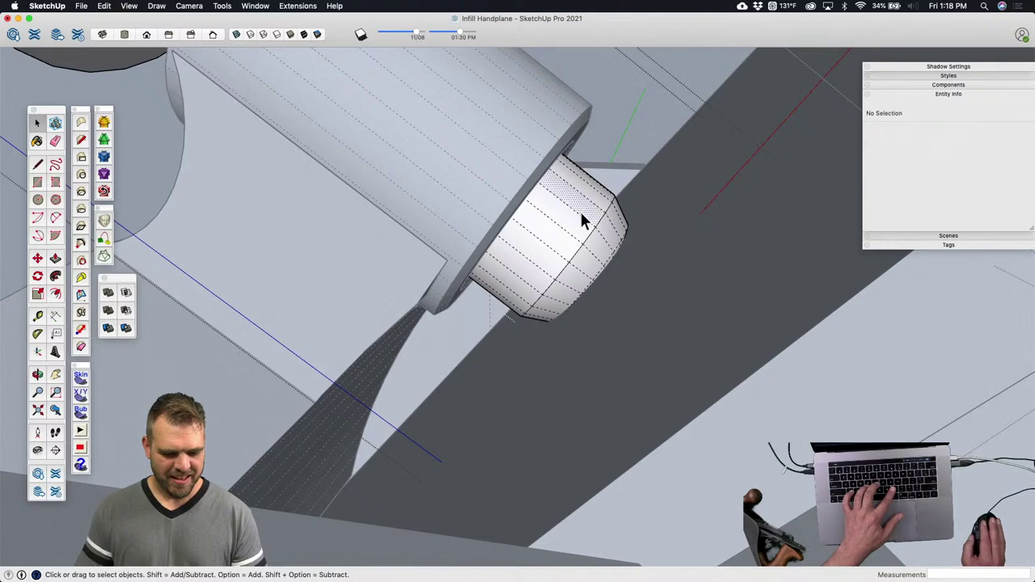
click(721, 226)
click(708, 197)
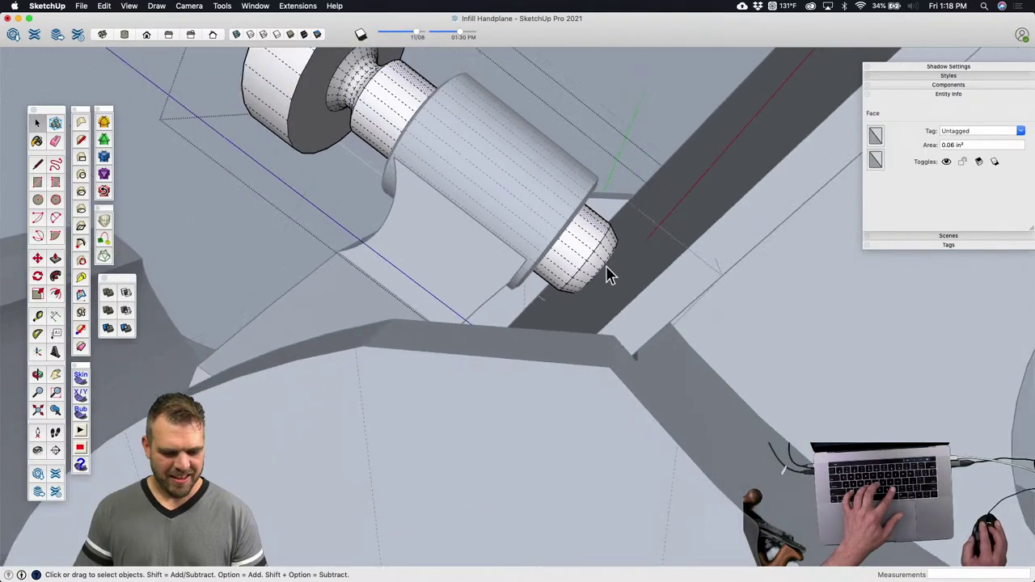
click(629, 132)
click(591, 251)
scroll(591, 250, up, 5)
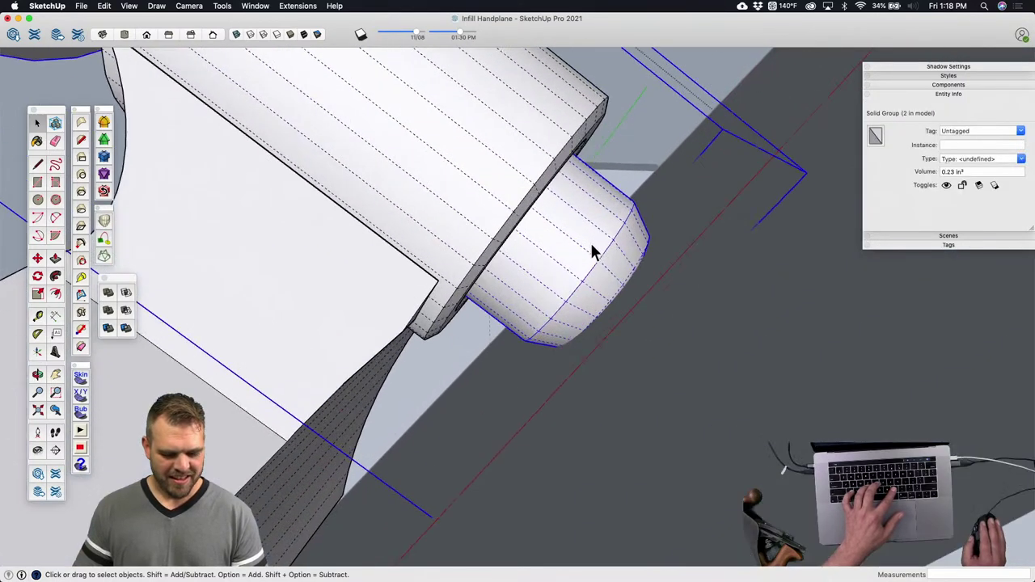
key(m)
click(578, 242)
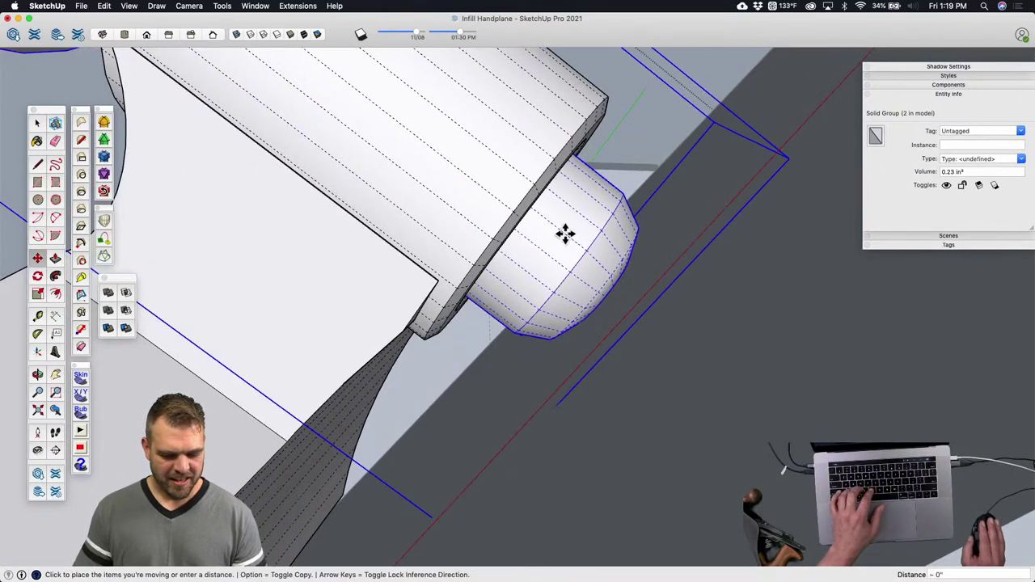
click(570, 236)
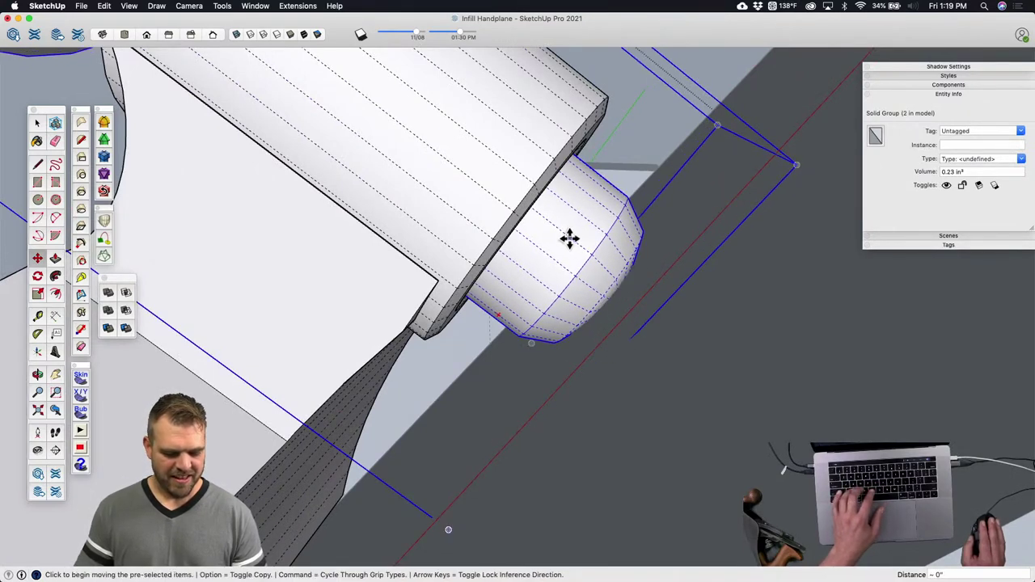
Step: Zoom out to the whole plane body and clear the selection
middle_drag(569, 235, 410, 240)
key(space)
scroll(411, 167, down, 5)
click(411, 166)
Step: Open the support block group for editing and turn the view to its side face
scroll(571, 257, down, 6)
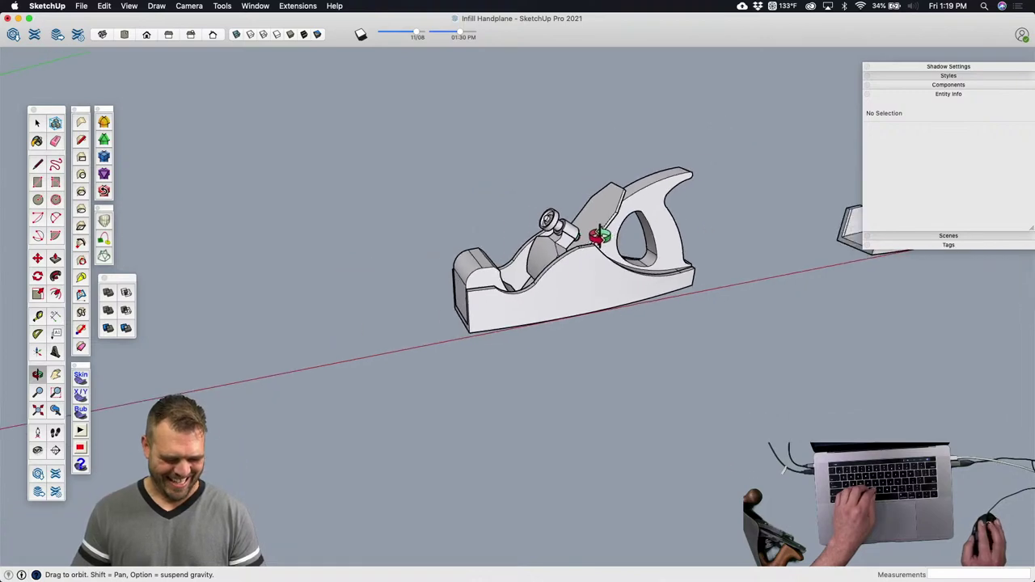
shift+middle_drag(358, 316, 469, 272)
scroll(469, 272, up, 8)
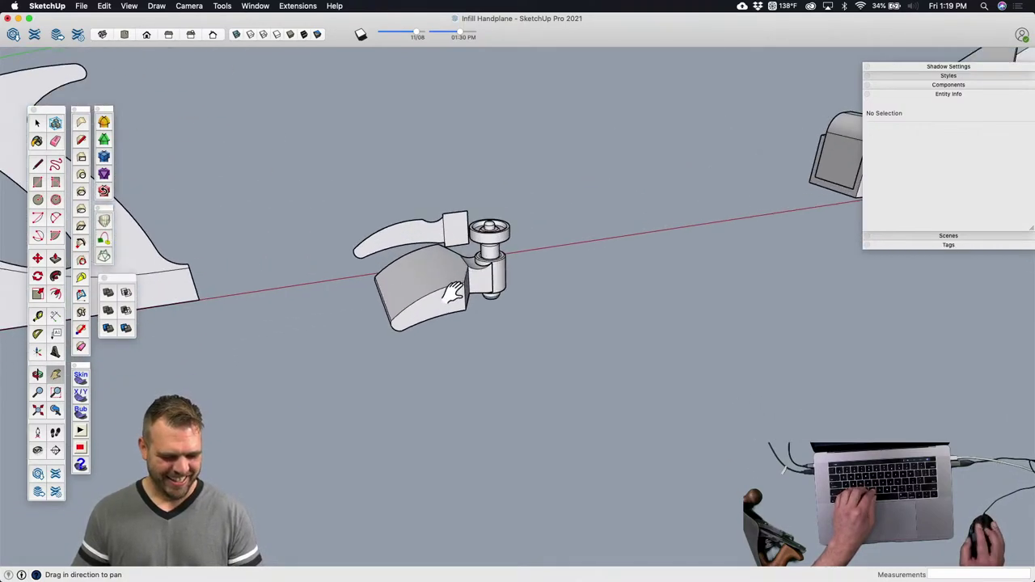
key(space)
click(448, 300)
double_click(454, 288)
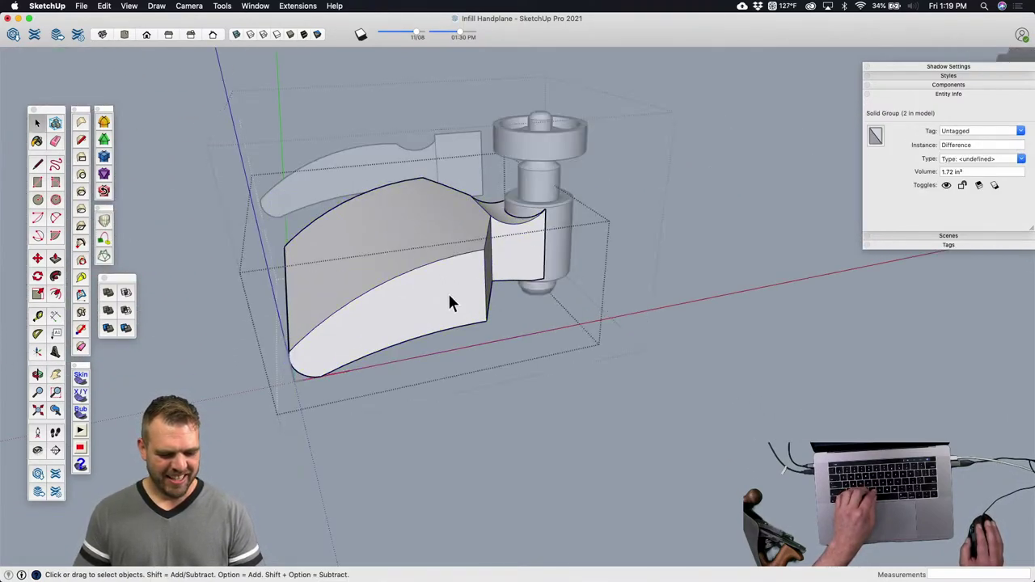
click(458, 291)
middle_drag(457, 291, 411, 238)
Step: Draw a 1/8-inch-radius circle on the side face and push it through the block
key(c)
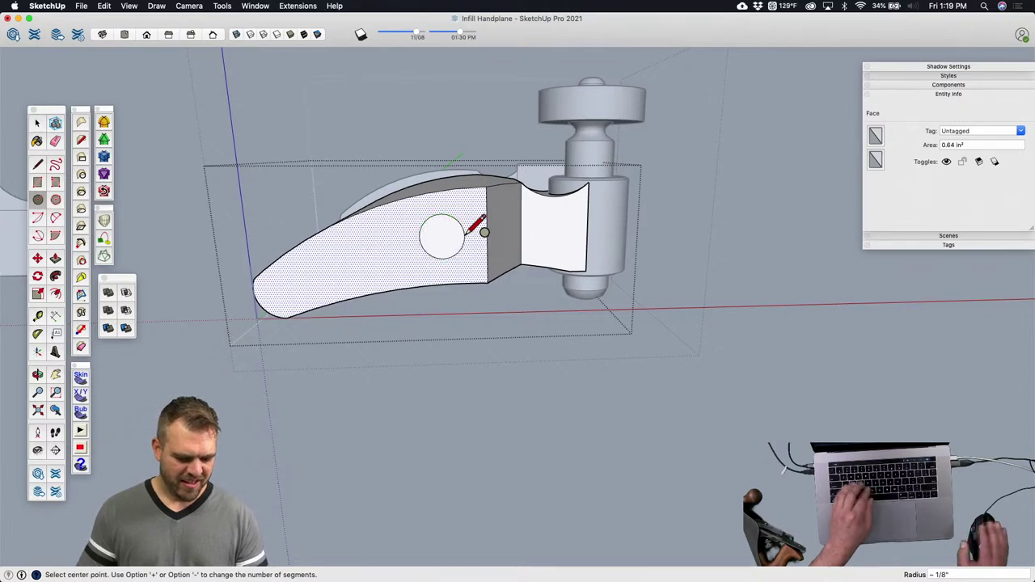
key(Return)
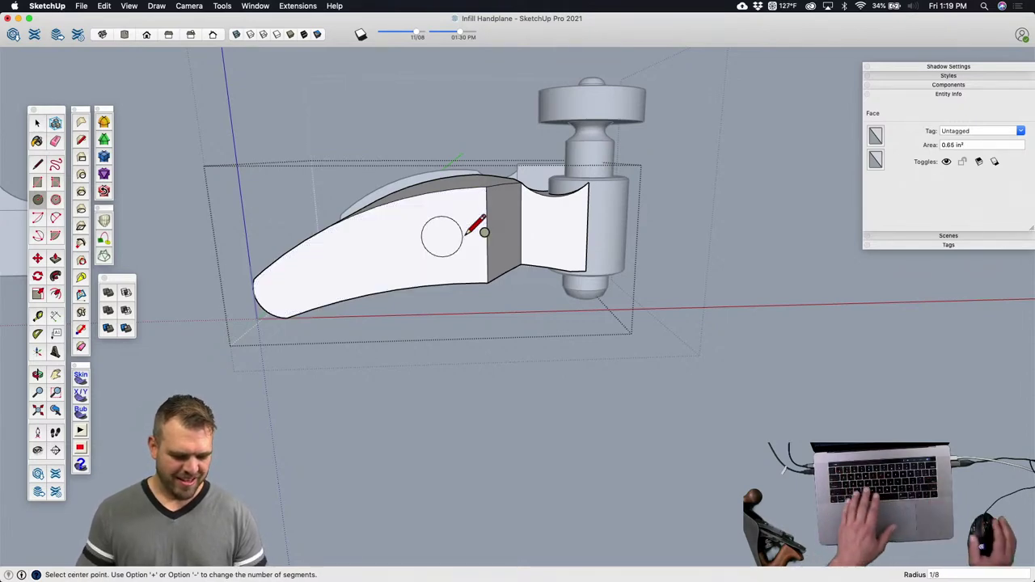
key(h)
middle_drag(441, 236, 522, 326)
key(p)
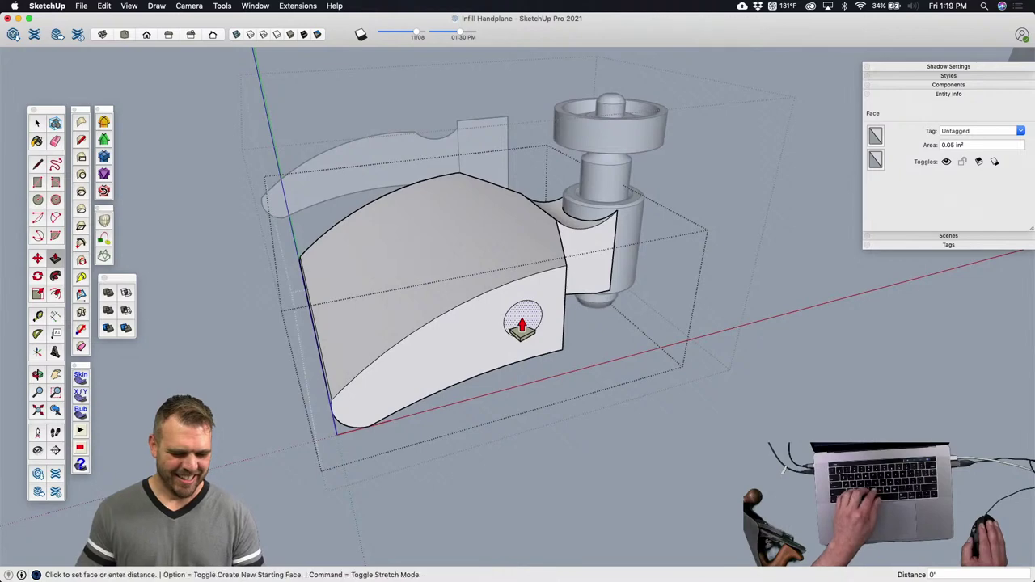
middle_drag(441, 188, 474, 311)
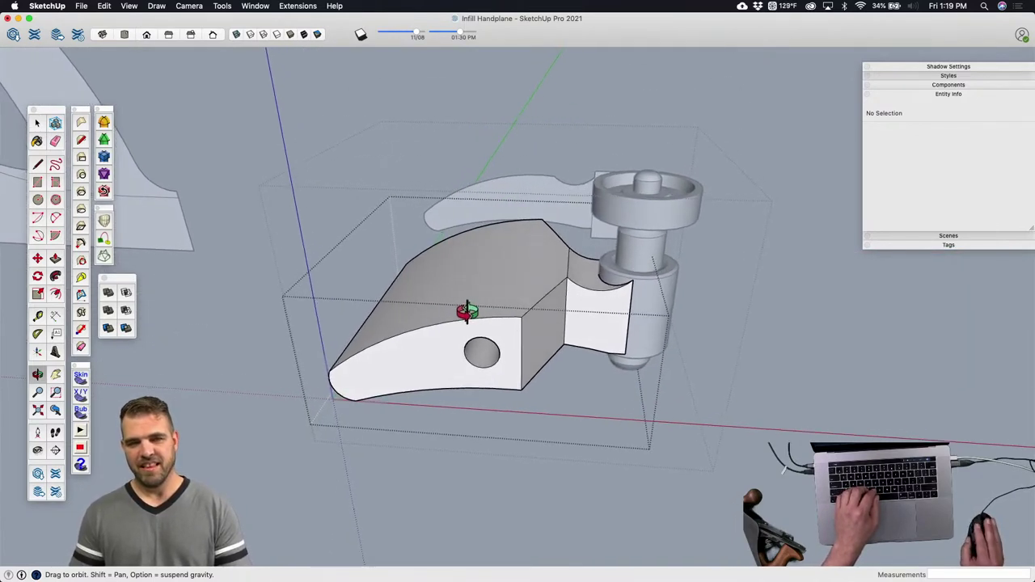
Step: Orbit and pan around the support block to inspect the new hole
middle_drag(525, 349, 553, 378)
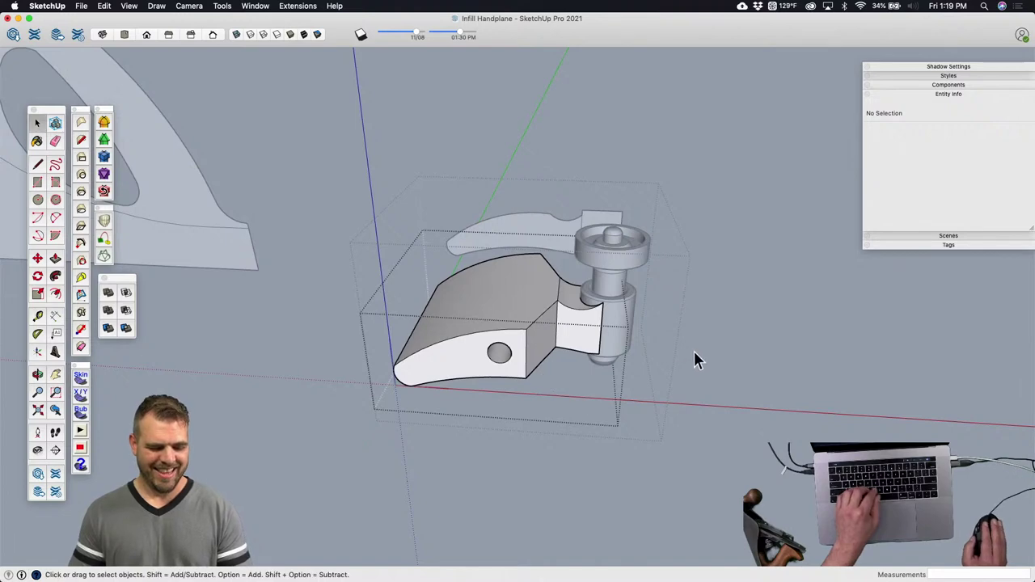
middle_drag(694, 354, 670, 351)
mouse_move(554, 324)
middle_down()
mouse_move(547, 302)
mouse_move(591, 394)
mouse_move(629, 377)
mouse_move(574, 280)
mouse_move(558, 313)
middle_up()
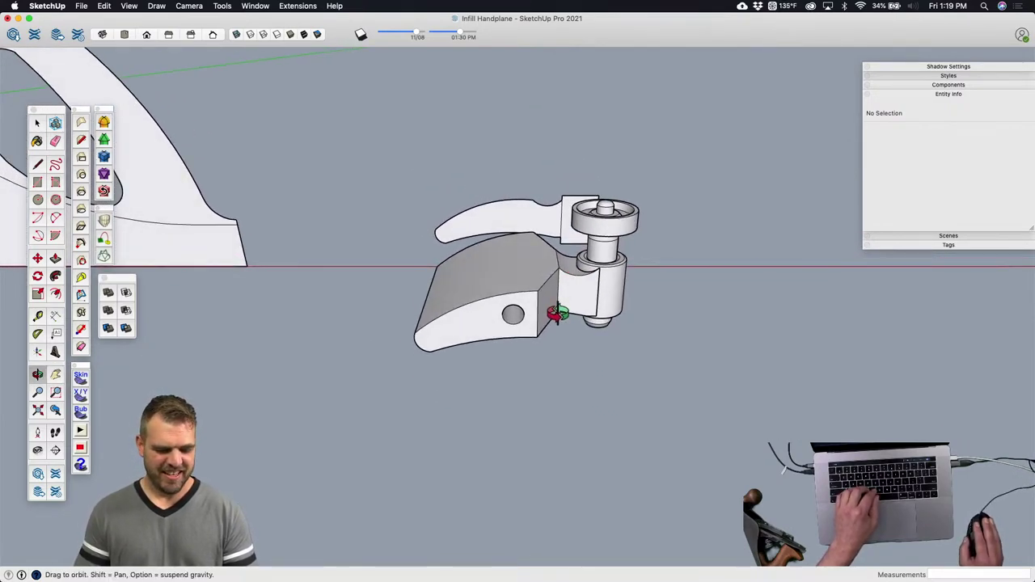
scroll(491, 324, up, 5)
scroll(485, 316, down, 10)
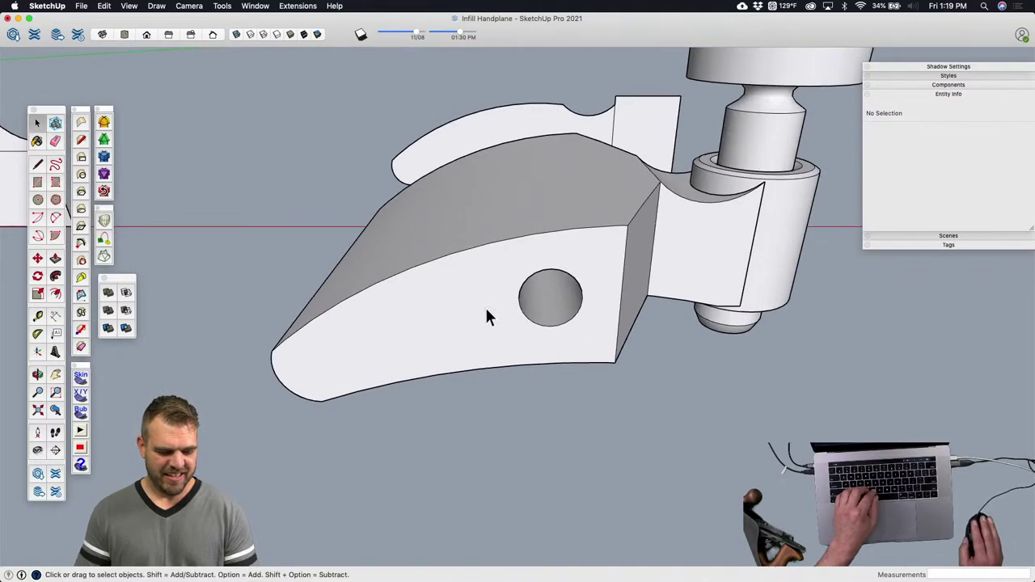
shift+middle_drag(485, 305, 793, 242)
scroll(506, 263, up, 3)
scroll(505, 263, up, 3)
middle_drag(506, 263, 591, 358)
Step: Inside the support group, copy the side hole's circle to a spot below the block
double_click(567, 267)
click(563, 275)
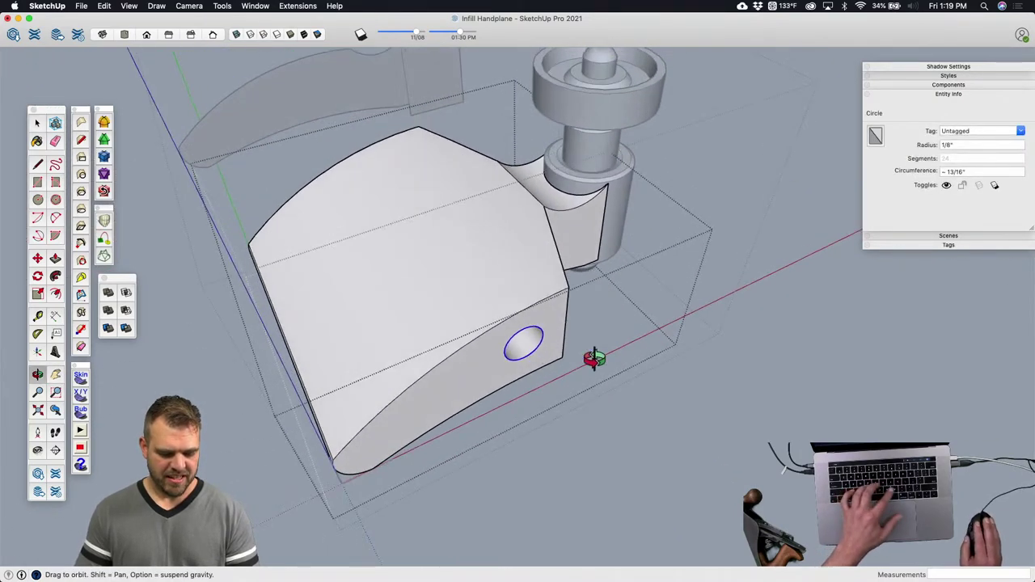
key(m)
click(586, 382)
key(alt)
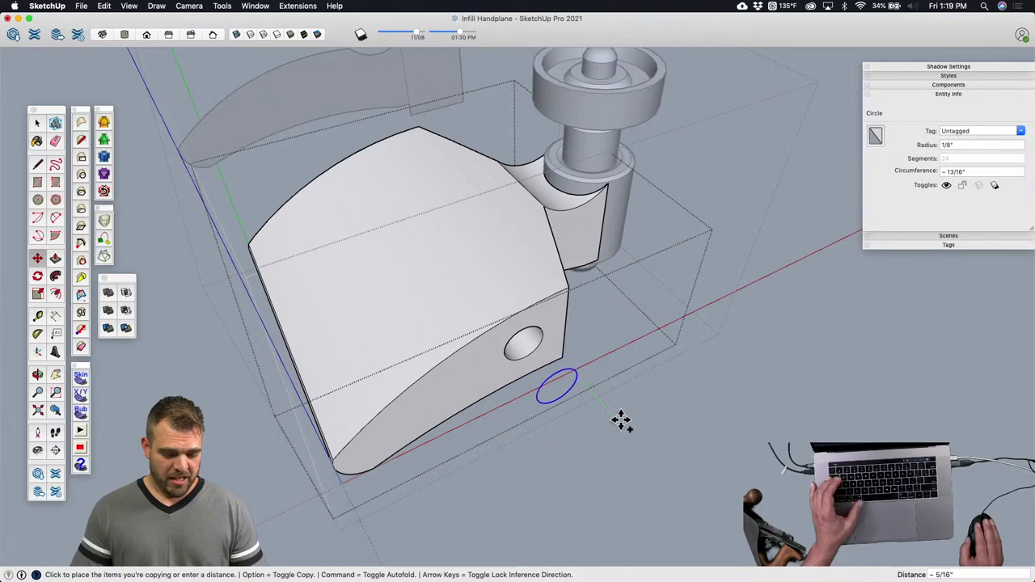
click(621, 419)
Step: Close the copied circle with a line and extrude it into a 1 7/16-inch rod
scroll(608, 405, up, 8)
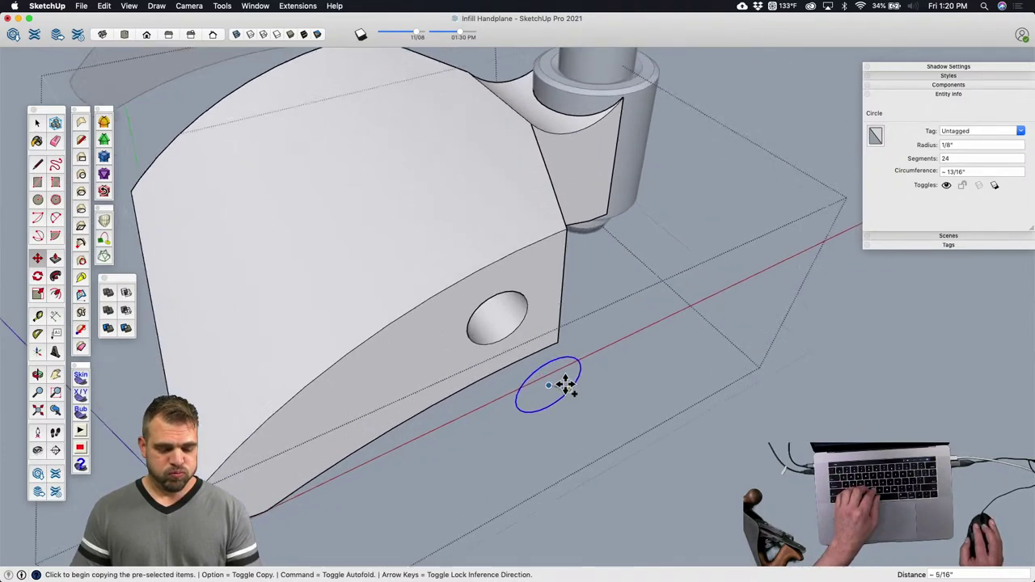
key(l)
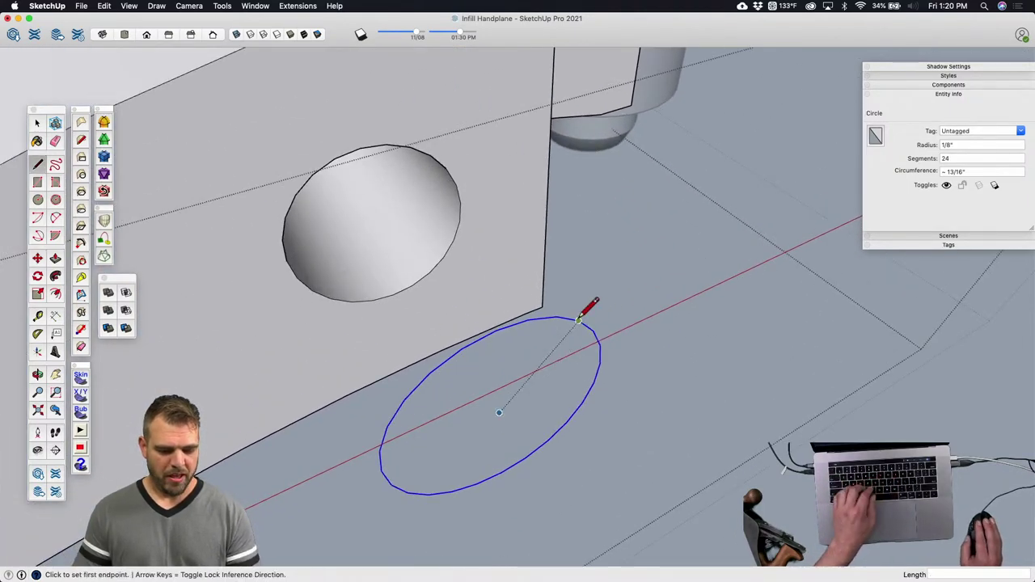
click(579, 321)
click(556, 314)
scroll(559, 312, down, 10)
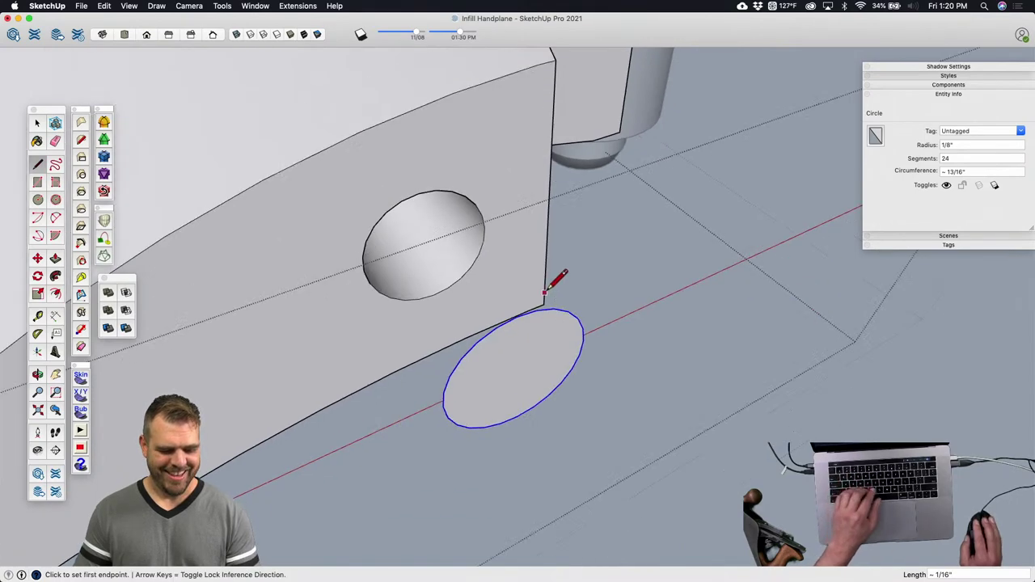
key(p)
click(557, 328)
scroll(597, 397, down, 5)
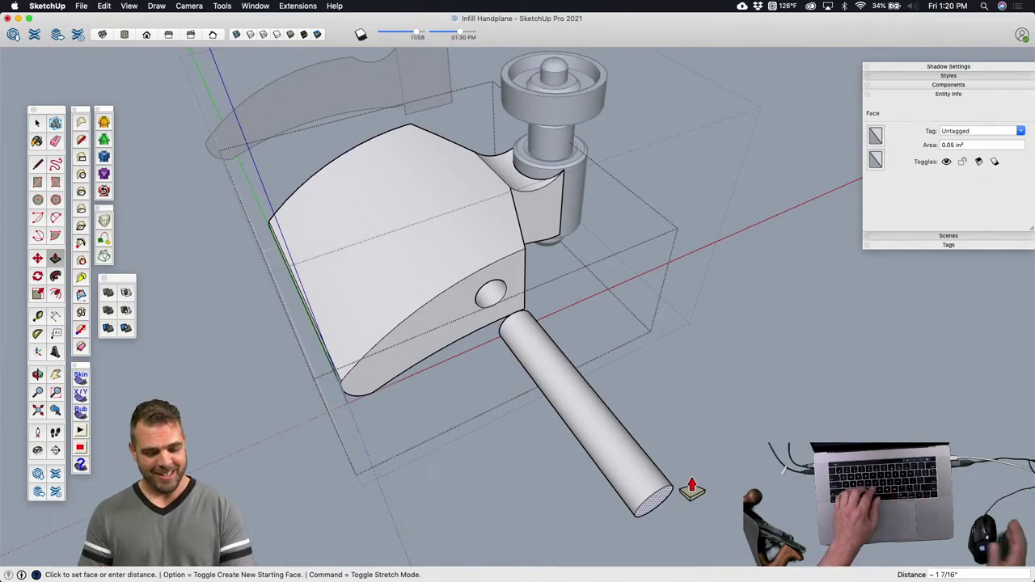
scroll(692, 490, down, 3)
click(694, 501)
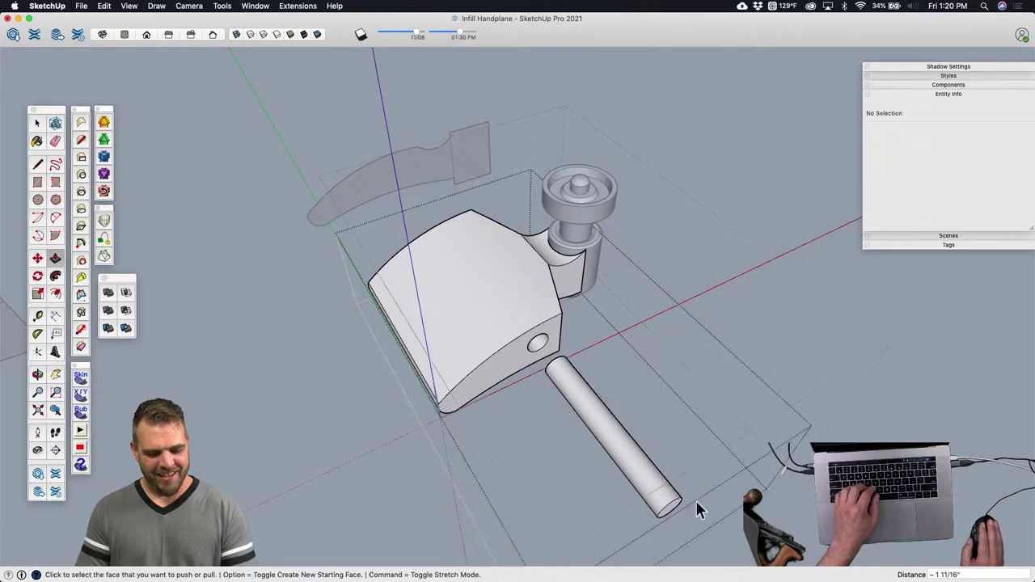
Step: Move the new rod into the support's side hole and check its fit
click(613, 454)
middle_drag(615, 427, 639, 429)
key(m)
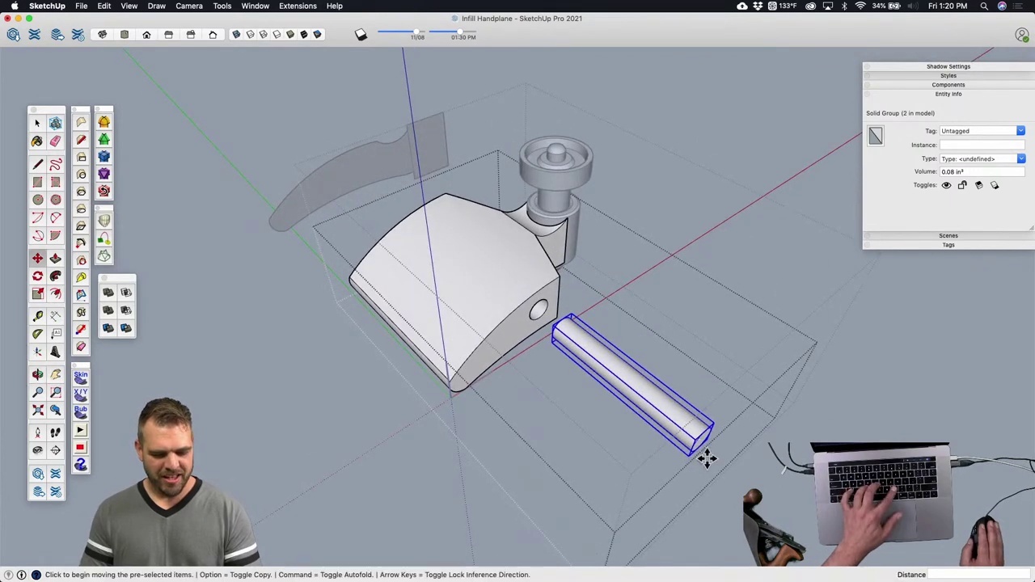
click(704, 429)
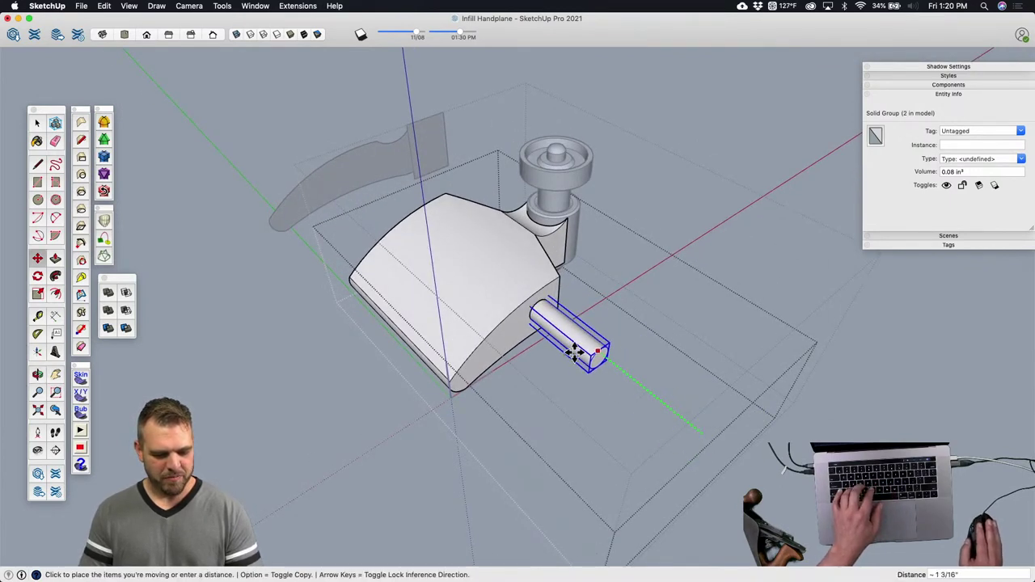
click(593, 368)
key(space)
click(591, 358)
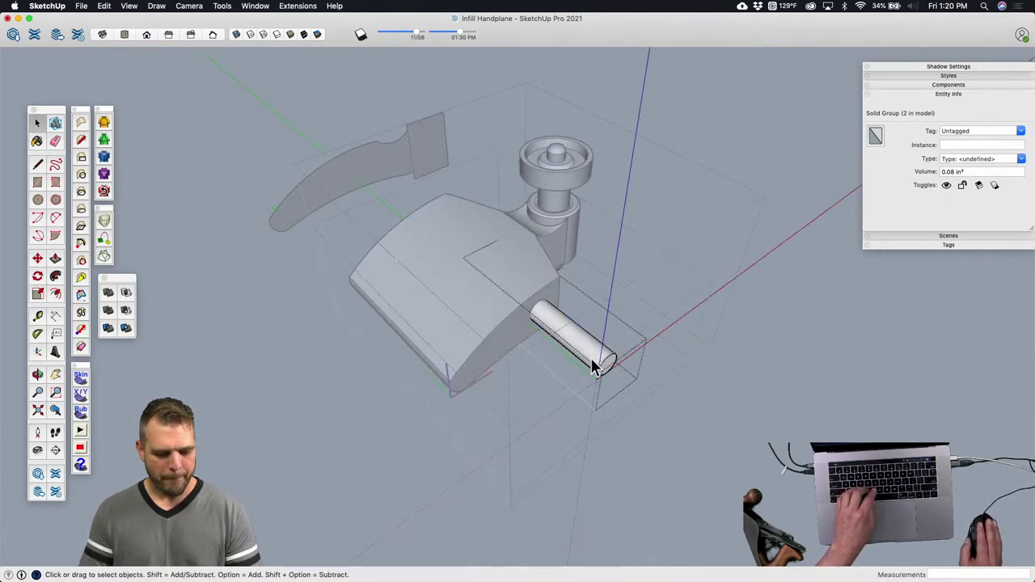
middle_drag(598, 364, 570, 347)
Step: Slide the rod 1 3/8" through the support so it pokes out the plane's side wall
key(m)
click(550, 407)
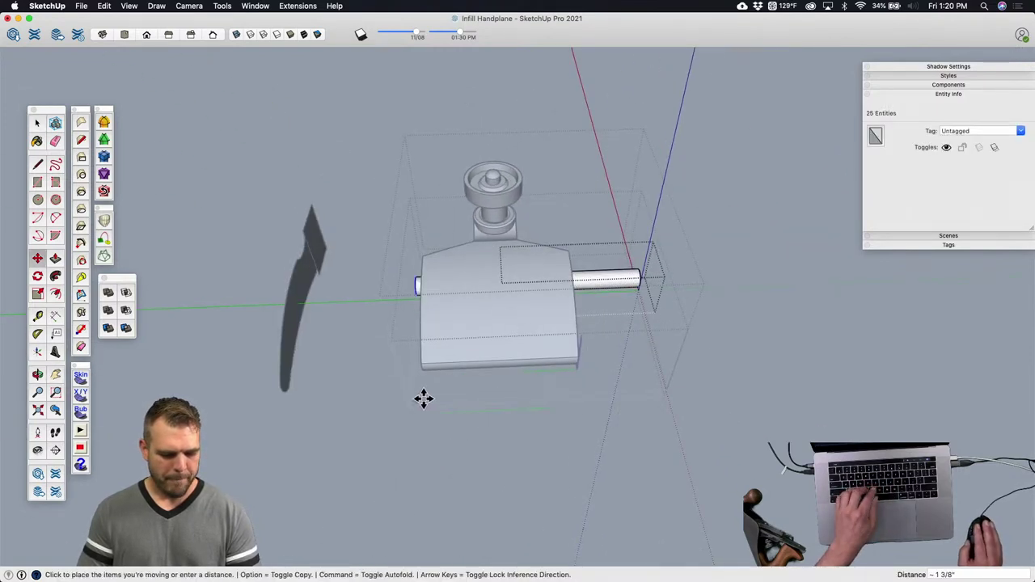
key(space)
middle_drag(409, 398, 486, 317)
click(671, 377)
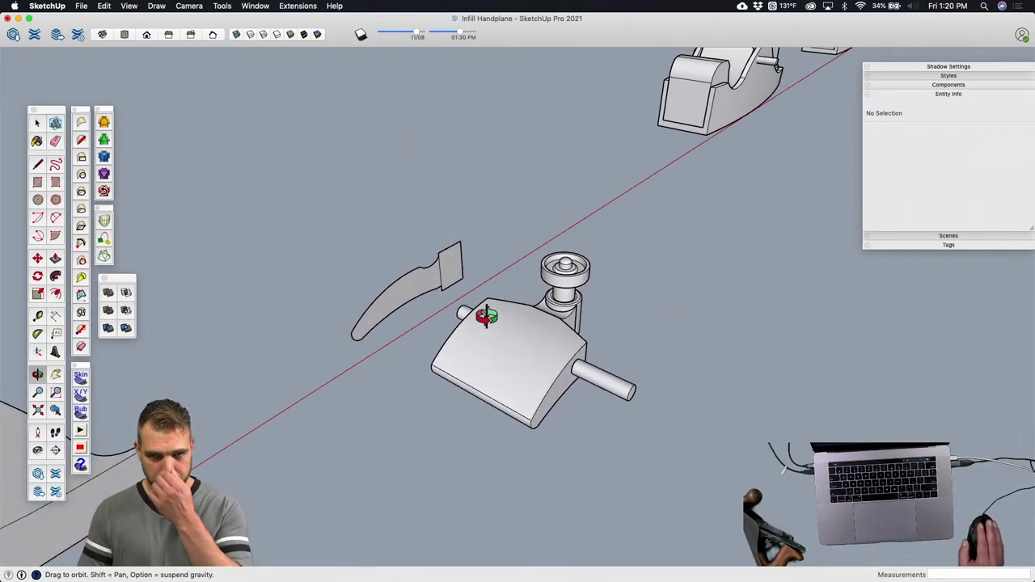
click(614, 390)
middle_drag(614, 390, 612, 306)
scroll(643, 267, up, 5)
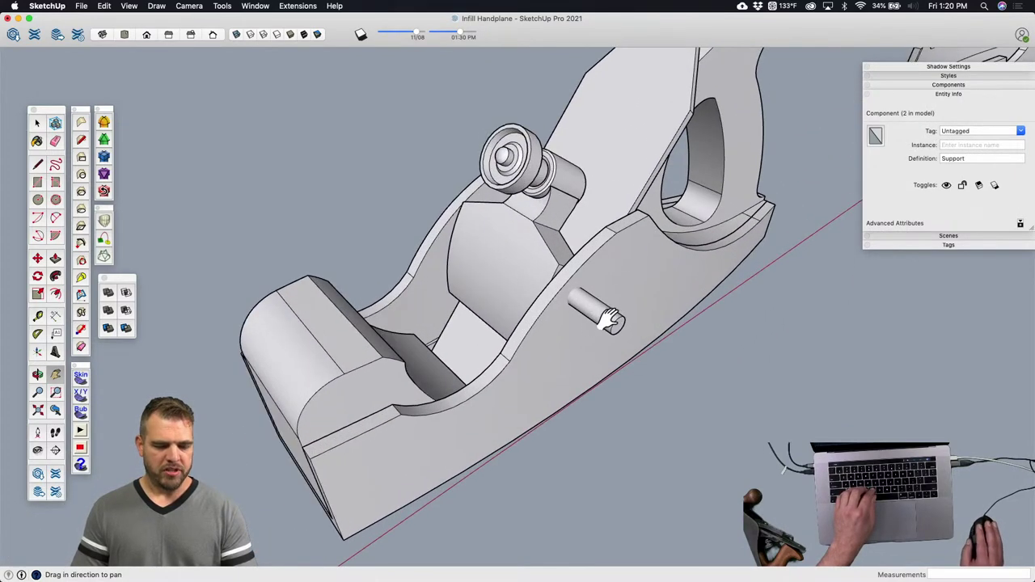
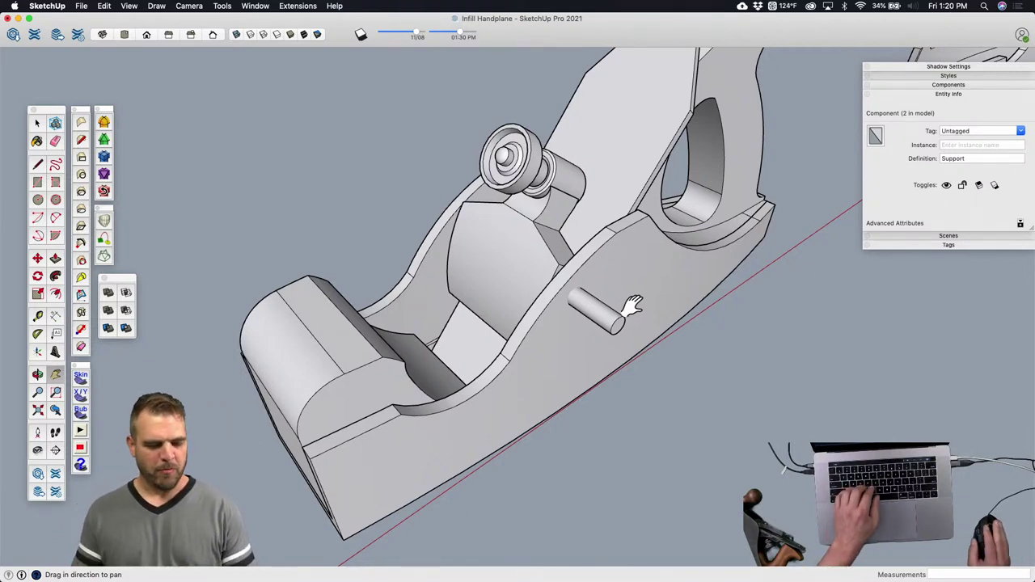
Step: Open the Support component and the pin group inside it for editing
double_click(589, 317)
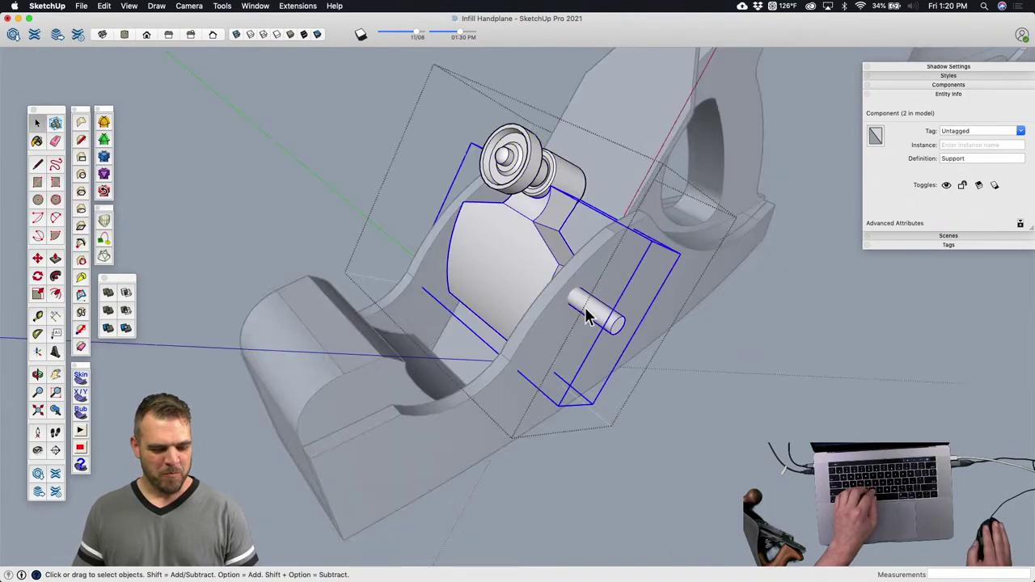
scroll(607, 338, up, 3)
key(p)
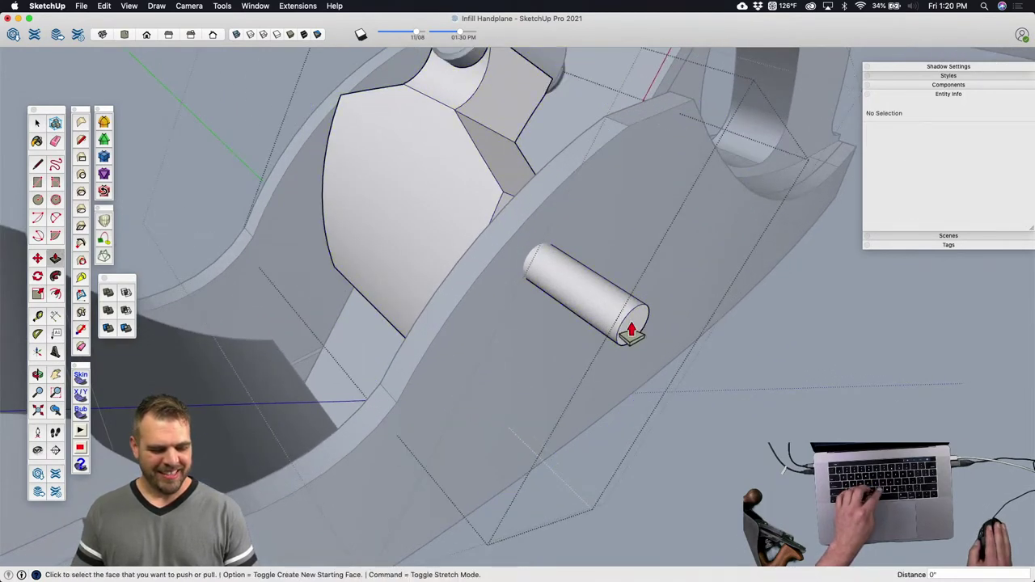
middle_drag(629, 329, 608, 346)
key(space)
click(596, 344)
double_click(613, 347)
Step: Push the pin's end face in flush with the side wall, leaving only a round hole
key(p)
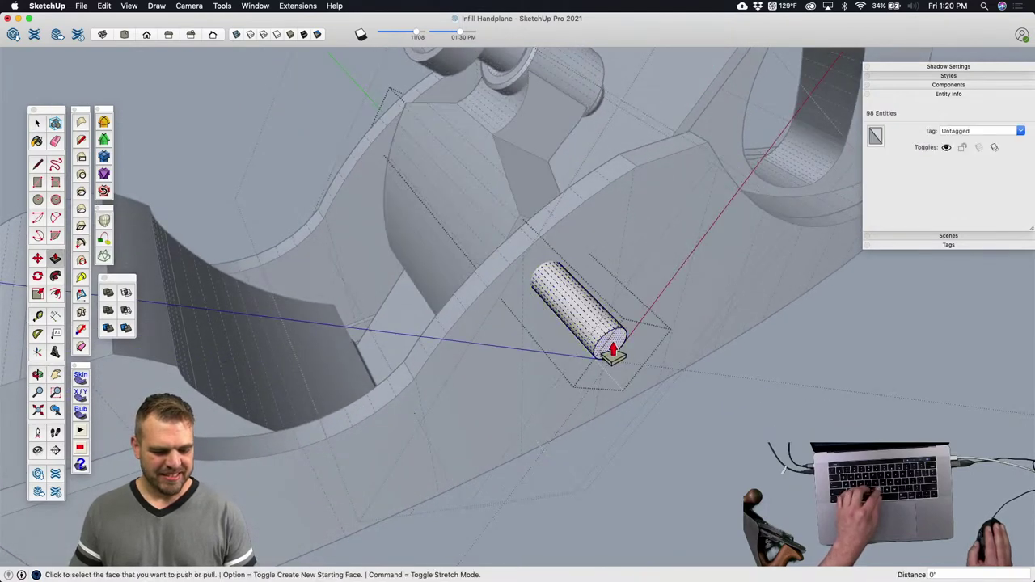
click(612, 346)
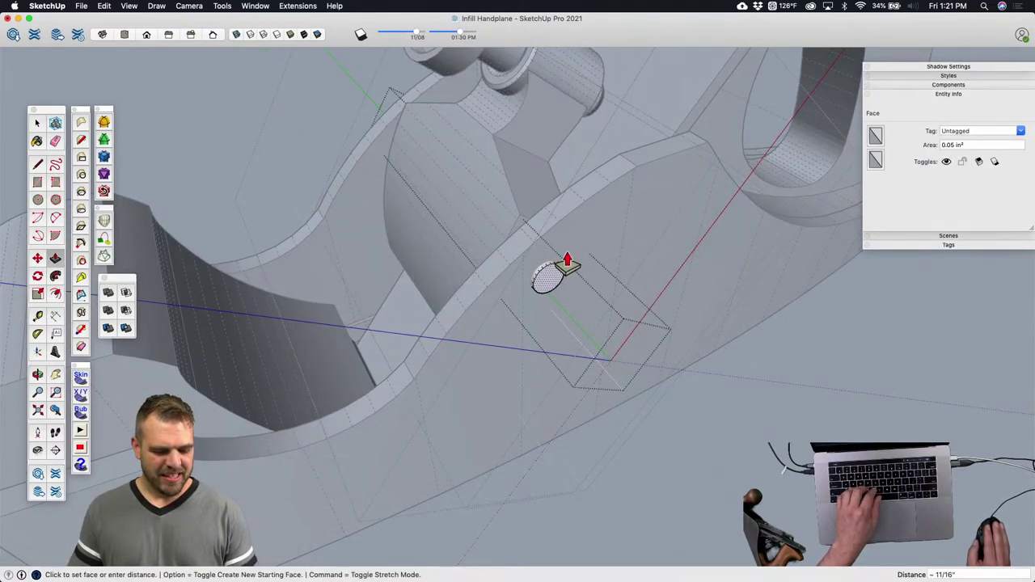
click(566, 267)
middle_drag(566, 267, 301, 301)
click(511, 314)
scroll(517, 308, down, 5)
middle_drag(545, 348, 475, 382)
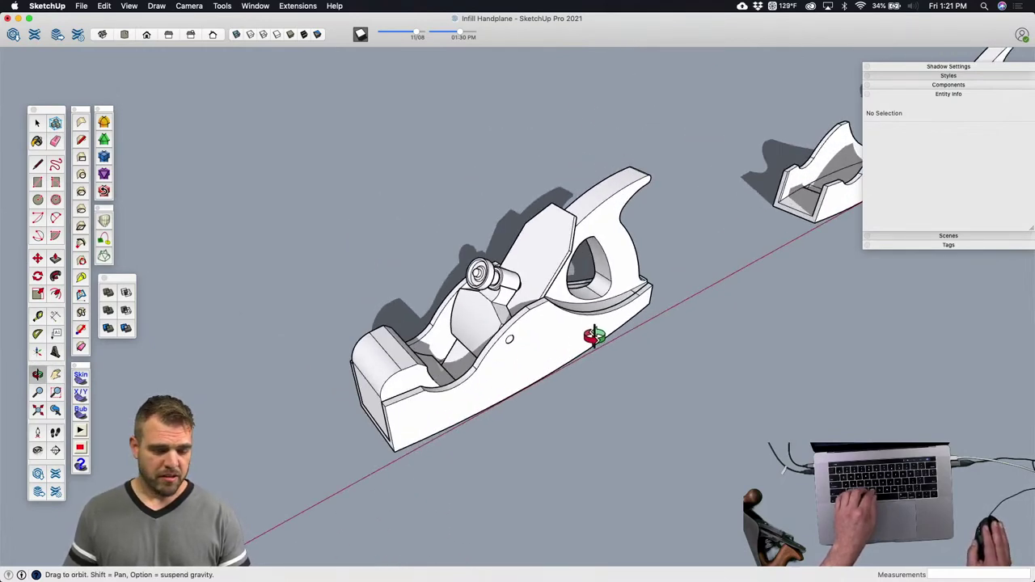
middle_drag(594, 336, 542, 363)
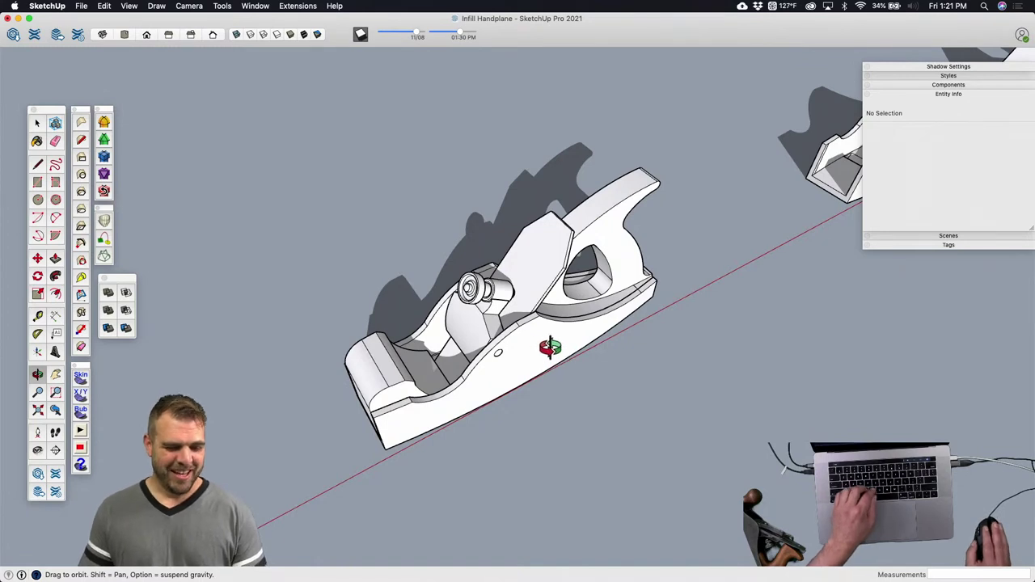
middle_drag(571, 368, 547, 376)
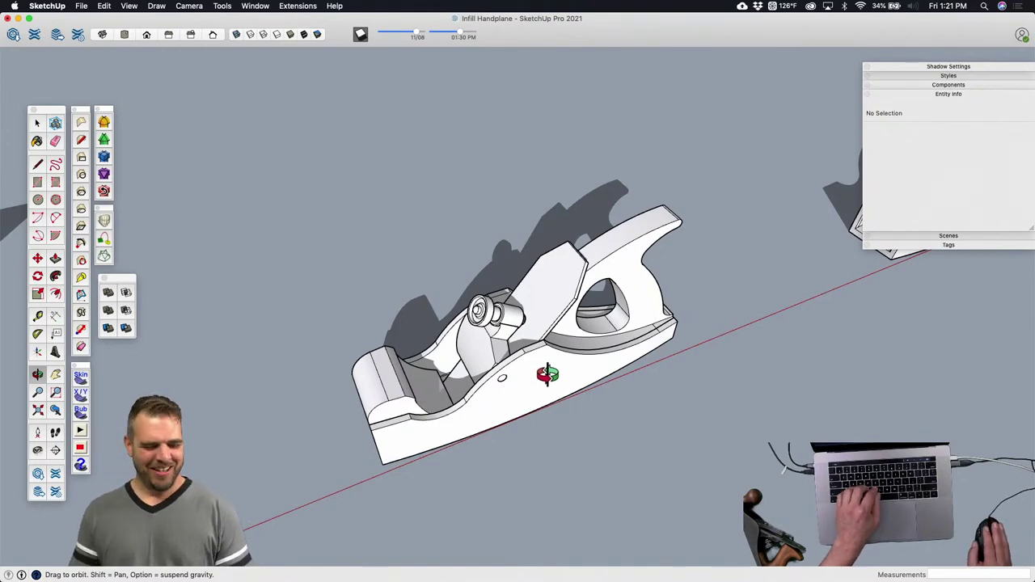
middle_drag(625, 370, 415, 374)
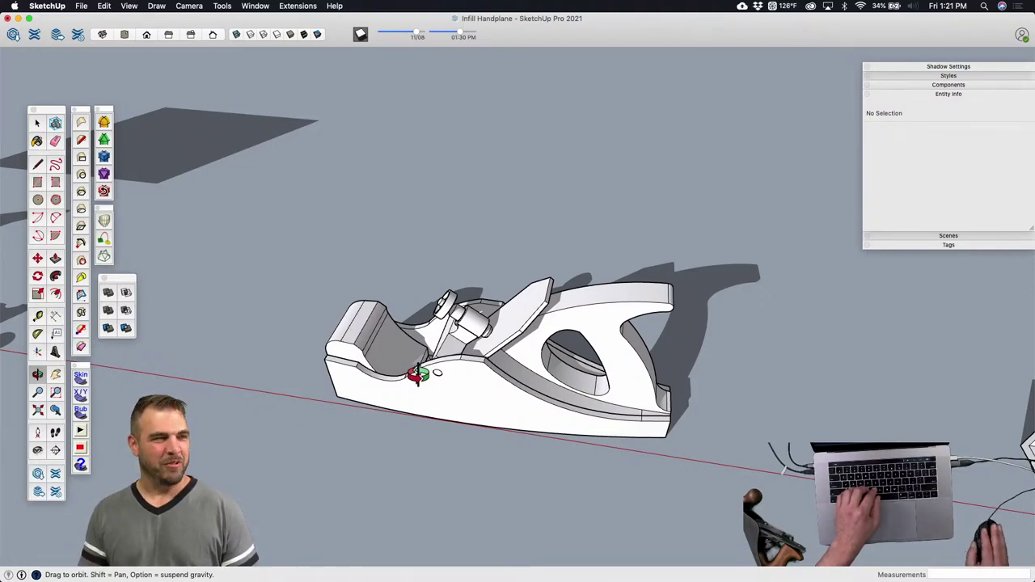
middle_drag(510, 425, 421, 387)
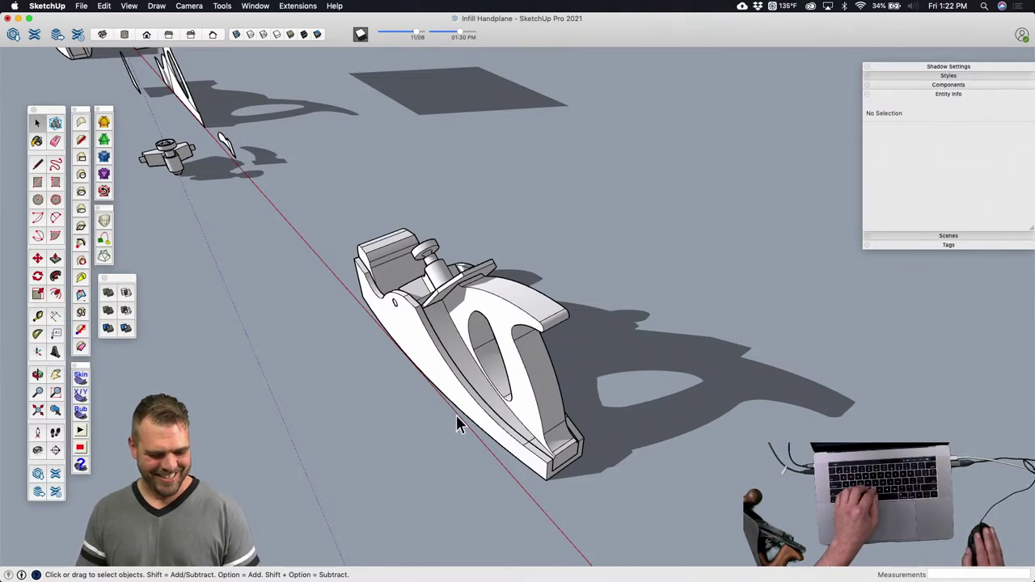
middle_drag(480, 396, 595, 403)
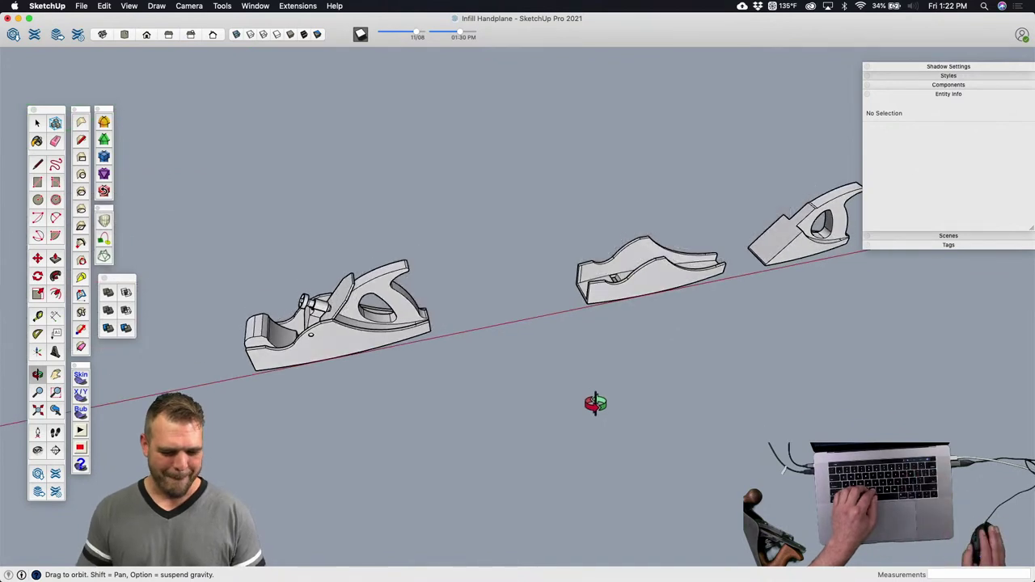
Step: Turn the shadows off and exit the right handplane component
key(space)
scroll(657, 324, right, 3)
double_click(700, 254)
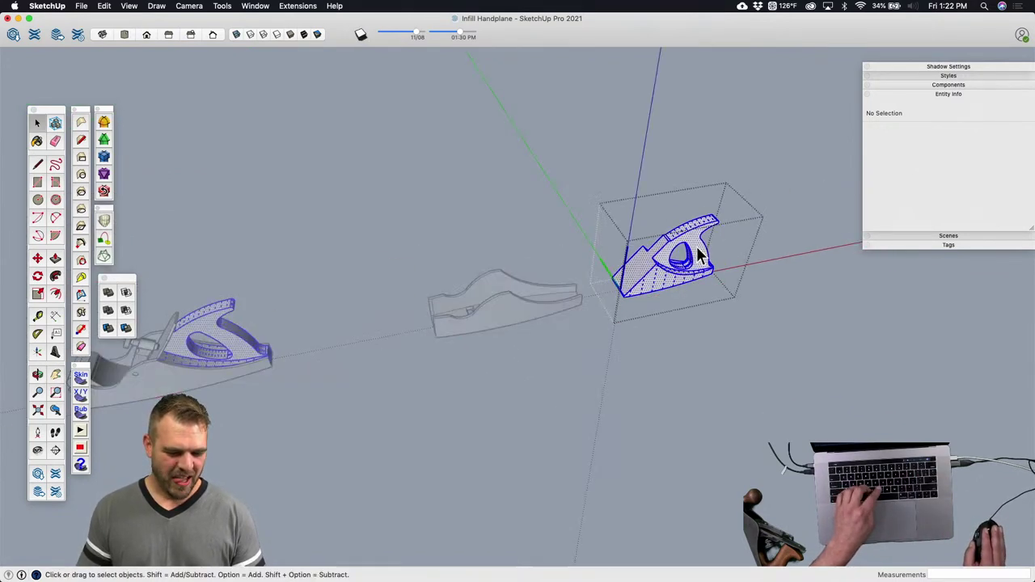
key(m)
key(space)
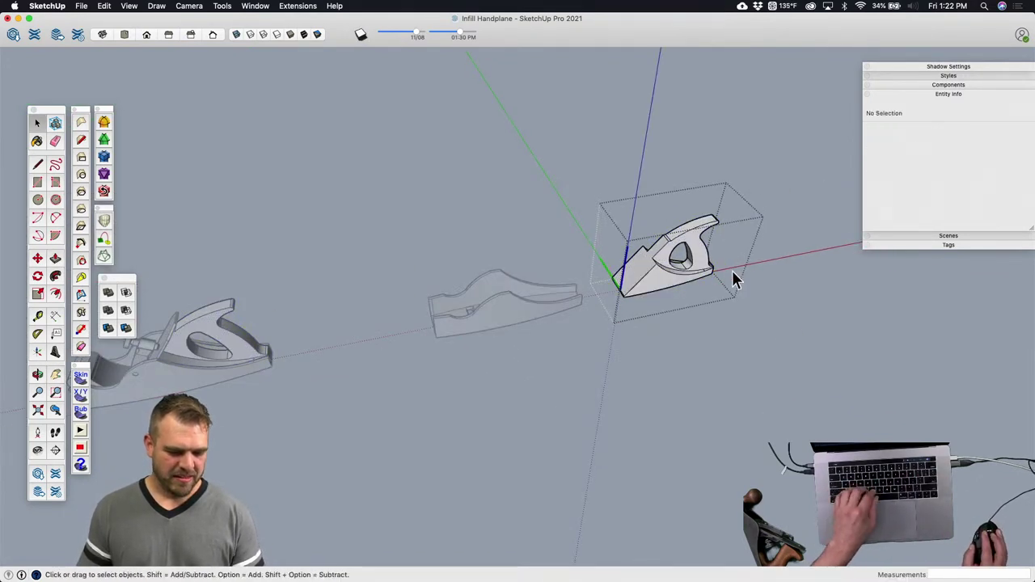
click(697, 325)
Step: Bring the loose plane parts into view and select the standalone handle component
middle_drag(697, 324, 696, 416)
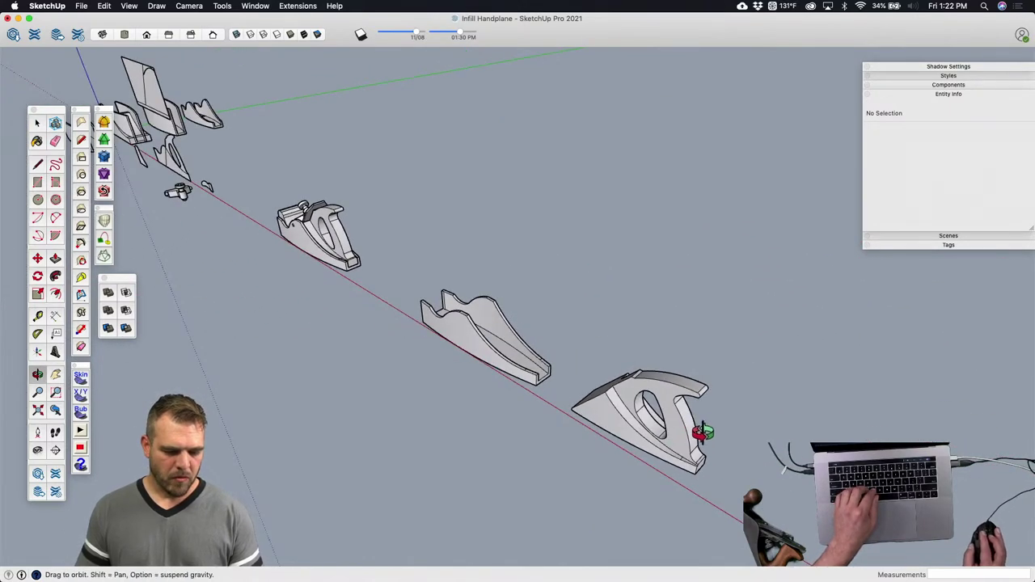
scroll(677, 439, up, 6)
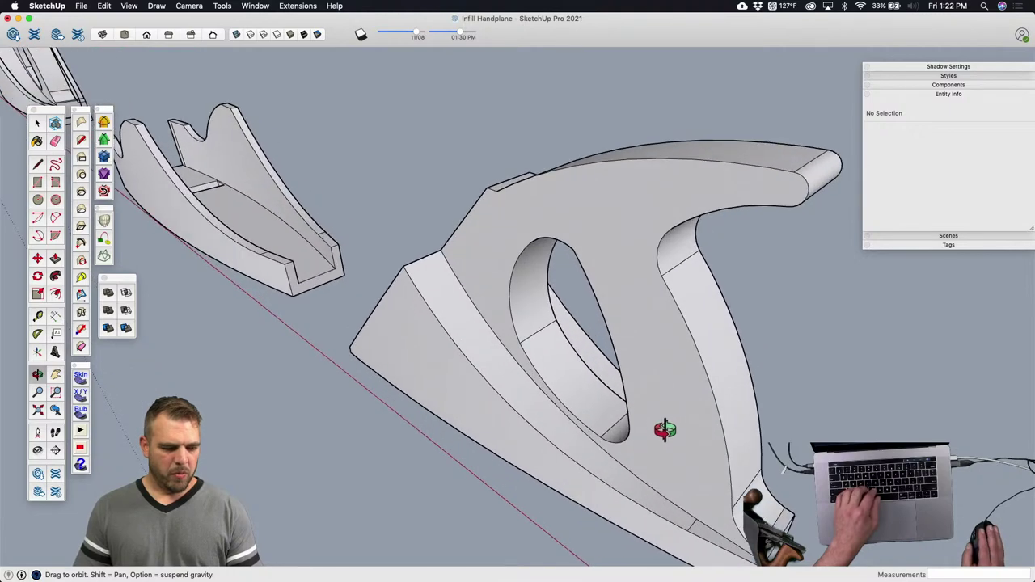
shift+middle_drag(669, 429, 766, 372)
scroll(762, 371, down, 3)
scroll(748, 391, up, 4)
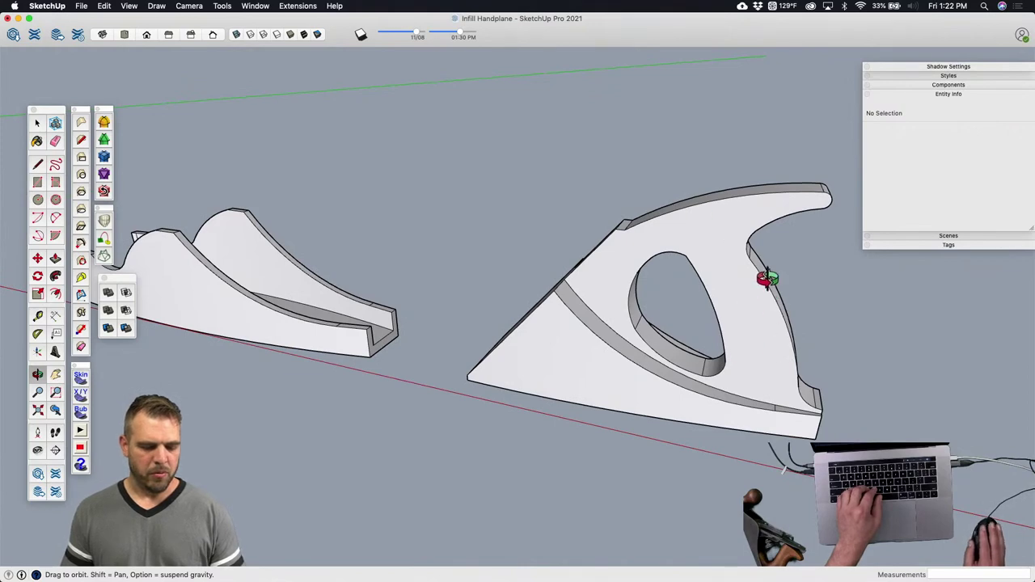
scroll(766, 279, down, 4)
shift+middle_drag(744, 287, 620, 340)
scroll(606, 331, up, 6)
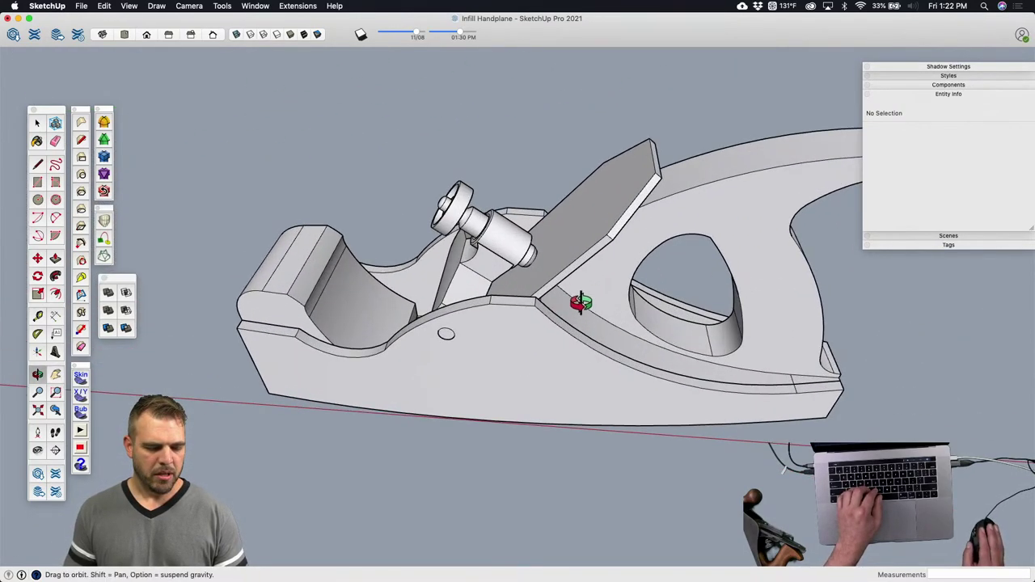
middle_drag(580, 303, 363, 268)
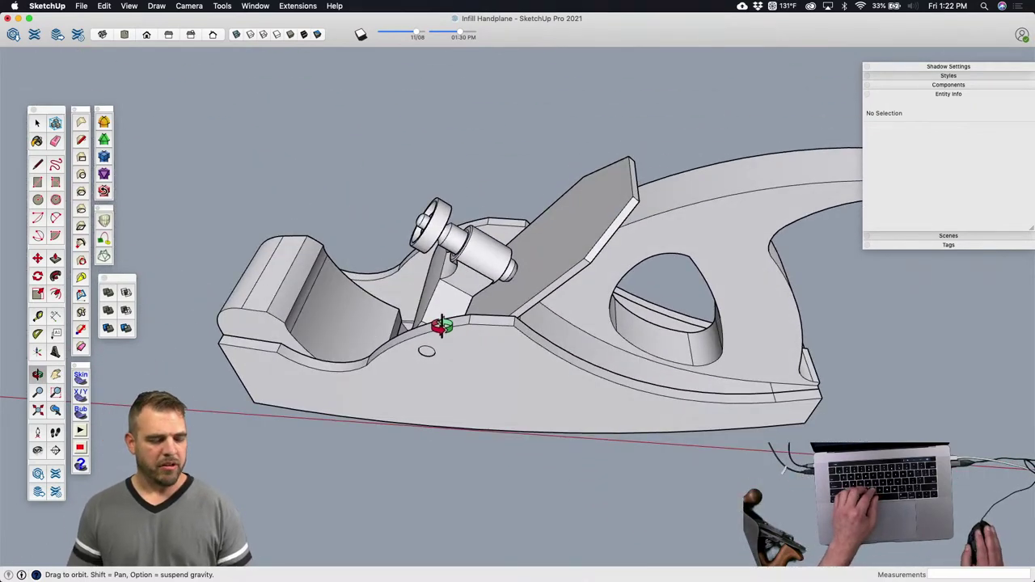
middle_drag(473, 308, 494, 318)
scroll(494, 317, down, 6)
scroll(802, 369, up, 4)
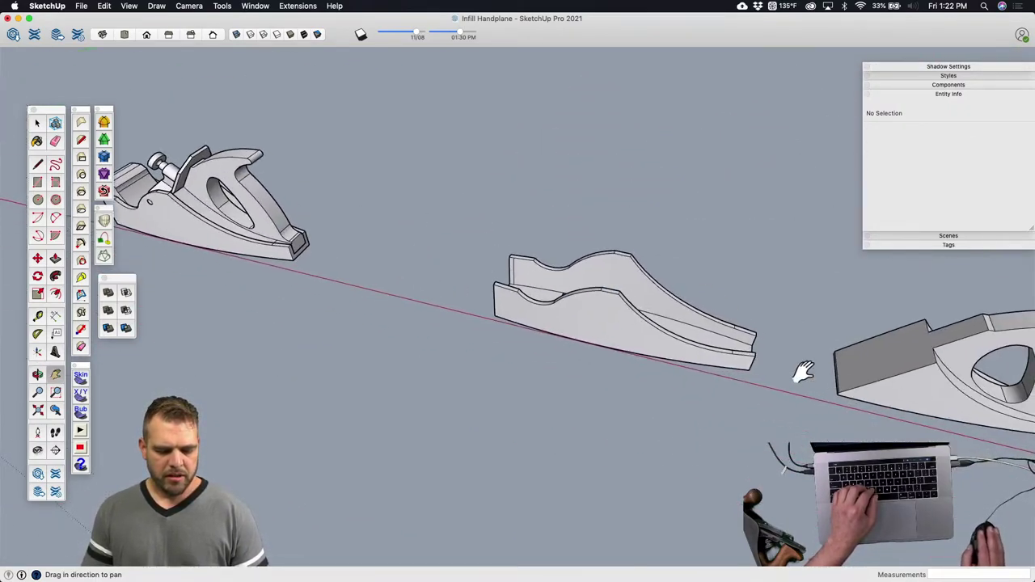
shift+middle_drag(801, 370, 513, 410)
click(631, 394)
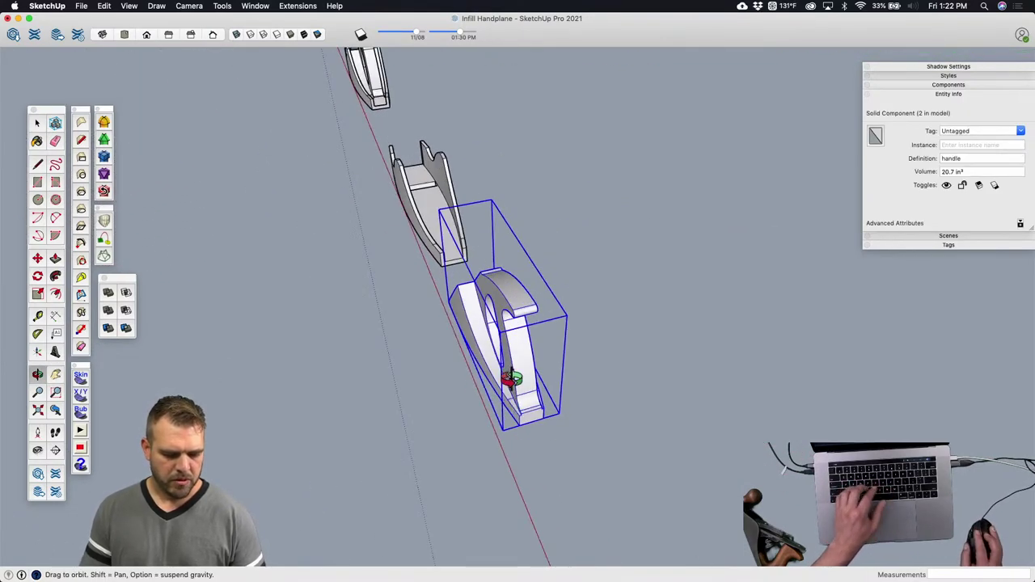
Step: Move-copy the handle with Alt to place a copy beside the original
scroll(499, 353, up, 5)
scroll(499, 353, down, 5)
key(space)
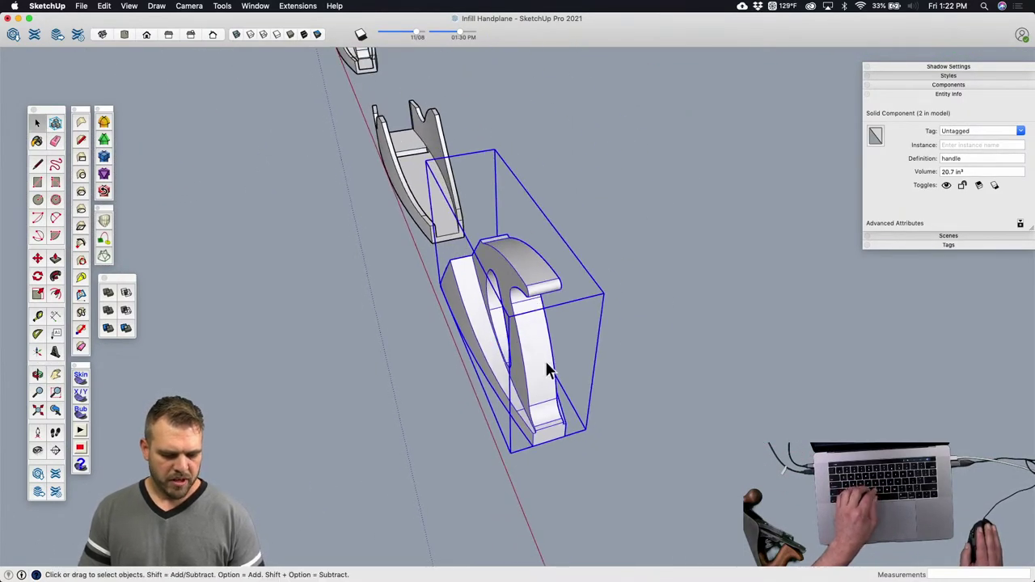
key(m)
middle_drag(584, 446, 548, 424)
click(548, 423)
key(alt)
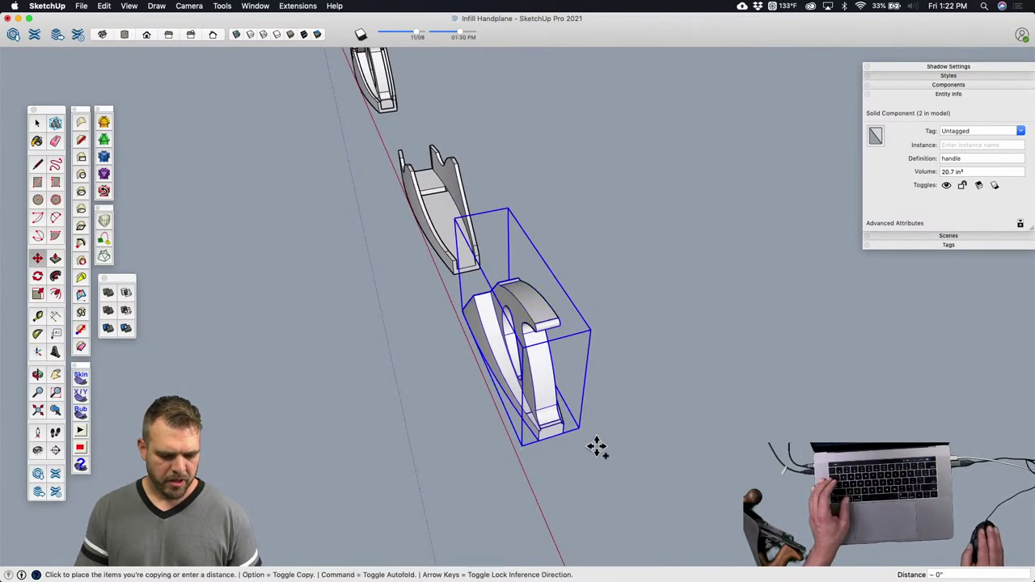
click(705, 412)
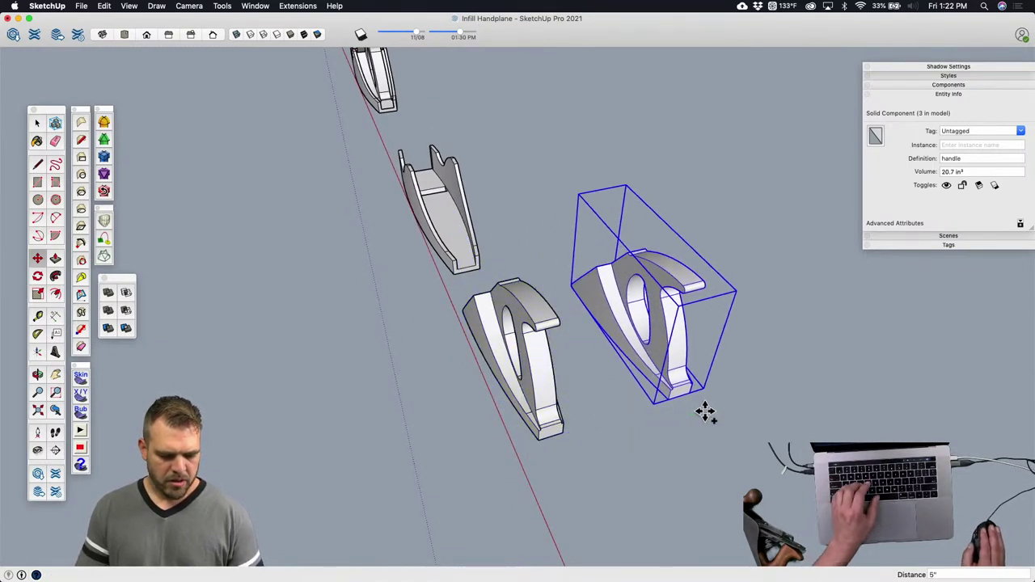
Step: Make the copied handle a unique component
key(space)
right_click(672, 349)
click(719, 395)
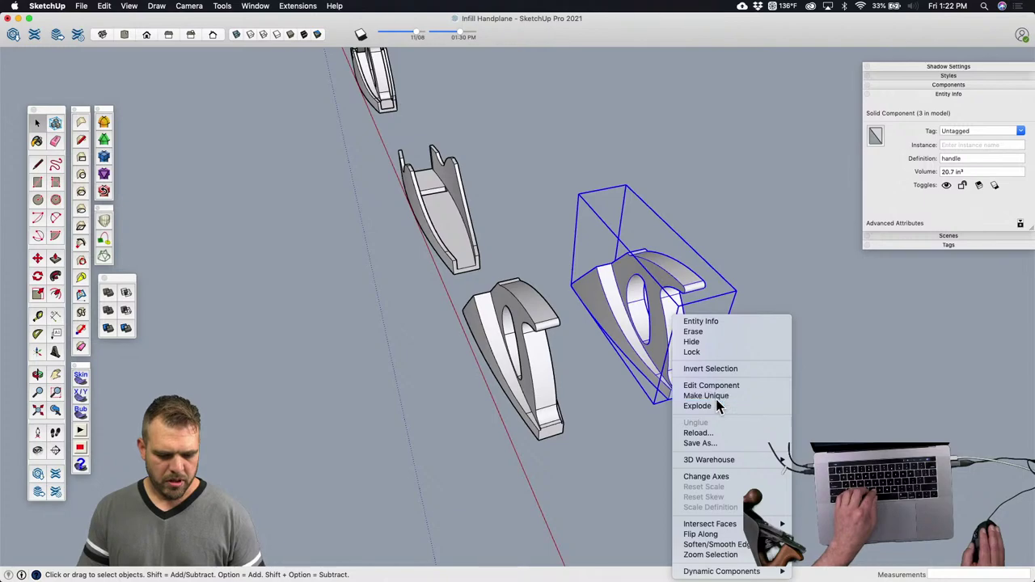
scroll(636, 396, down, 3)
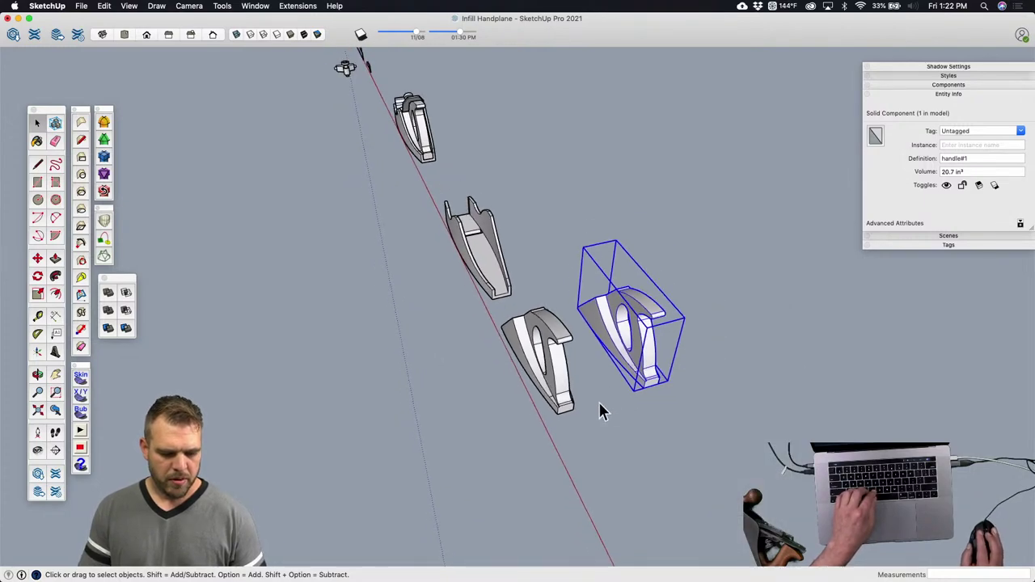
scroll(652, 344, up, 10)
middle_drag(654, 313, 753, 329)
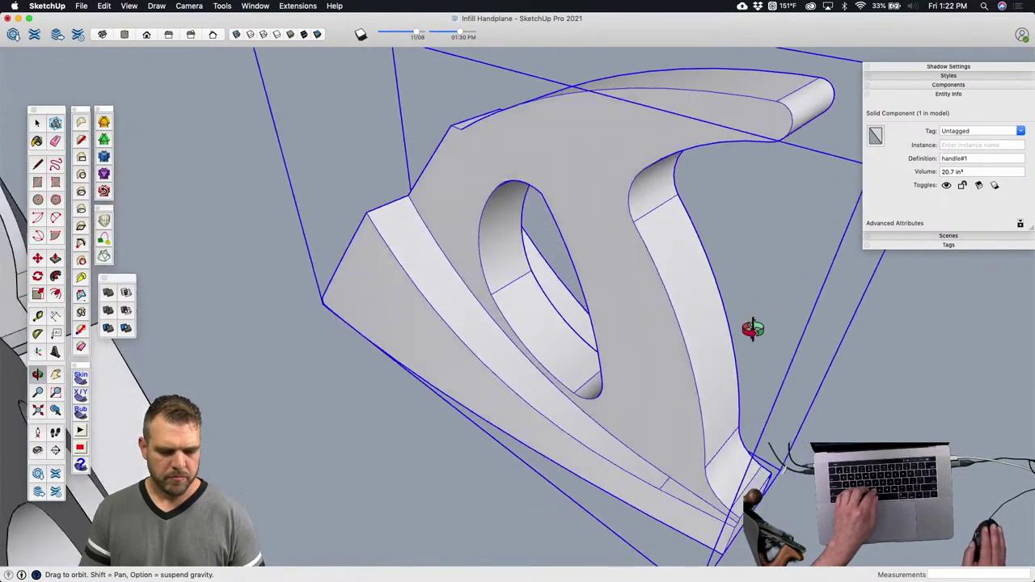
scroll(754, 329, down, 5)
shift+middle_drag(624, 307, 649, 374)
scroll(675, 328, up, 2)
Step: Move the copied handle 5" on green and 10" along the red axis
key(m)
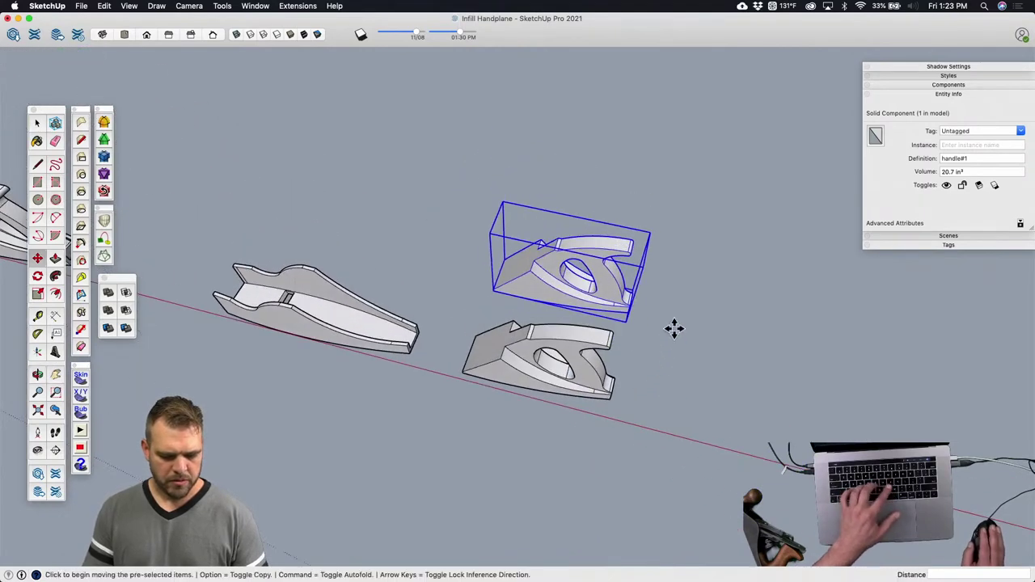
click(675, 328)
text(5)
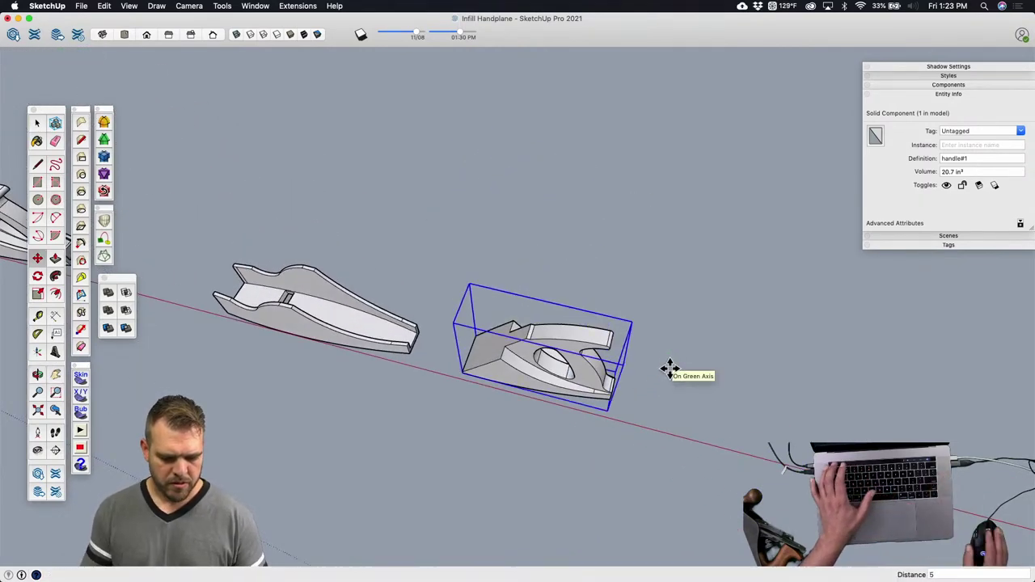
key(Return)
click(650, 412)
key(alt)
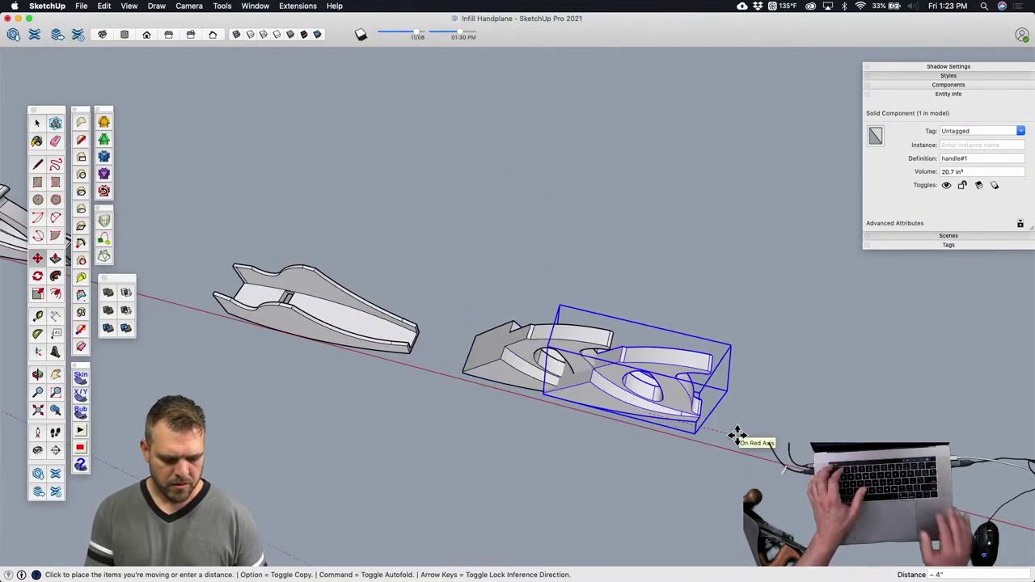
text(10)
key(Return)
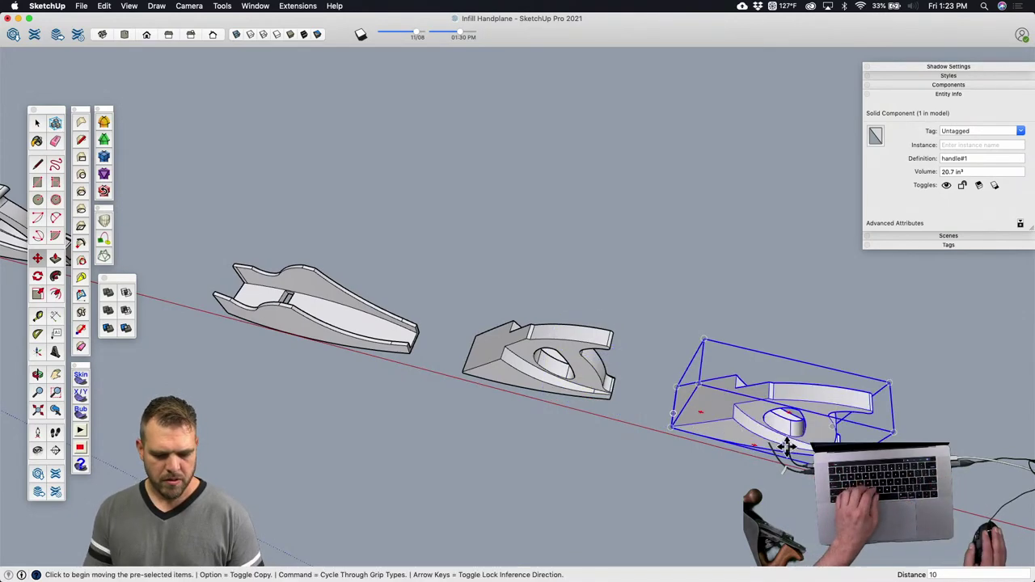
middle_drag(786, 446, 664, 254)
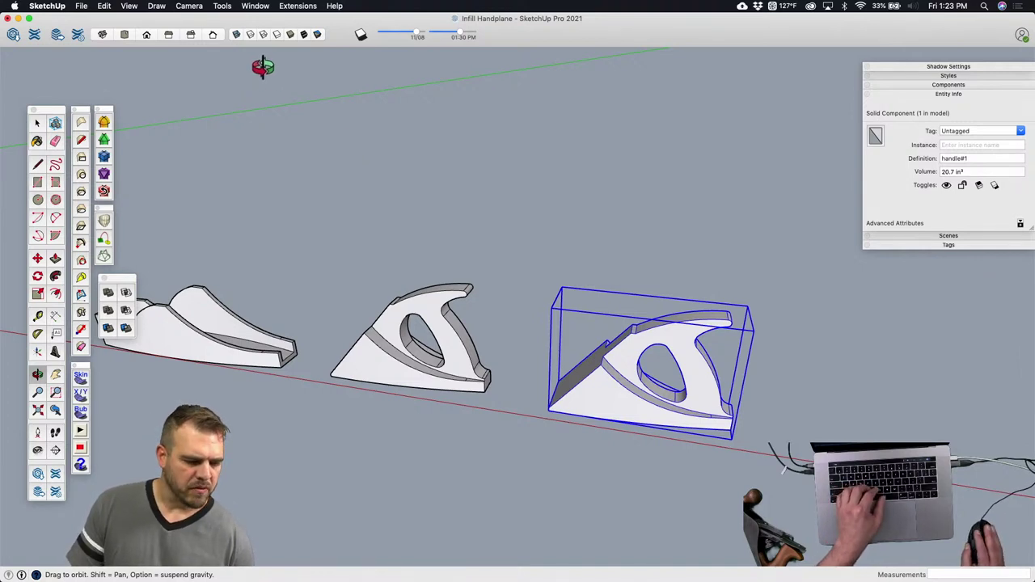
Step: Switch to Front view, zoom onto the handle profile and enter the handle#1 component
click(146, 35)
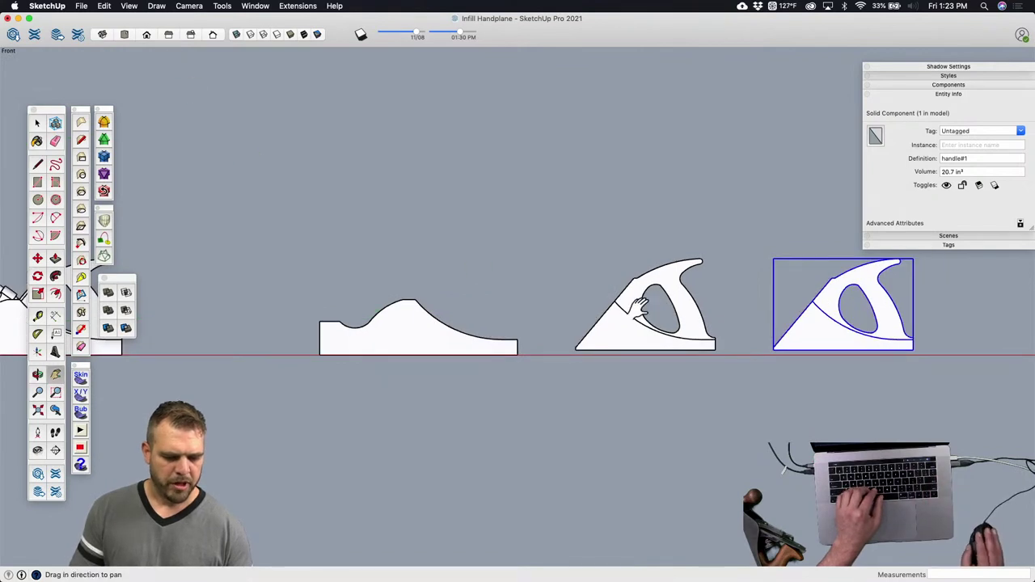
shift+middle_drag(848, 316, 486, 270)
scroll(527, 268, up, 5)
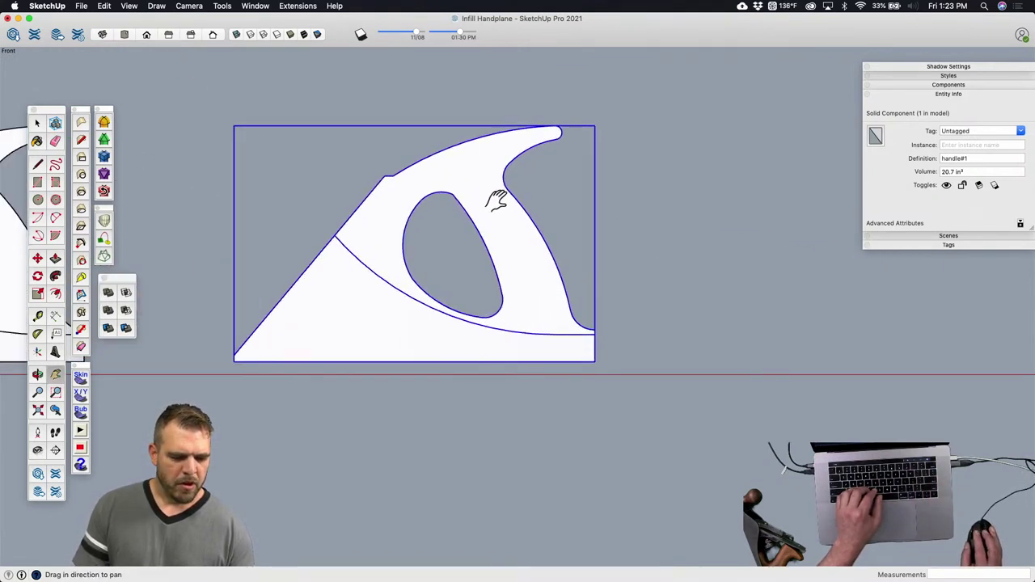
scroll(496, 201, up, 3)
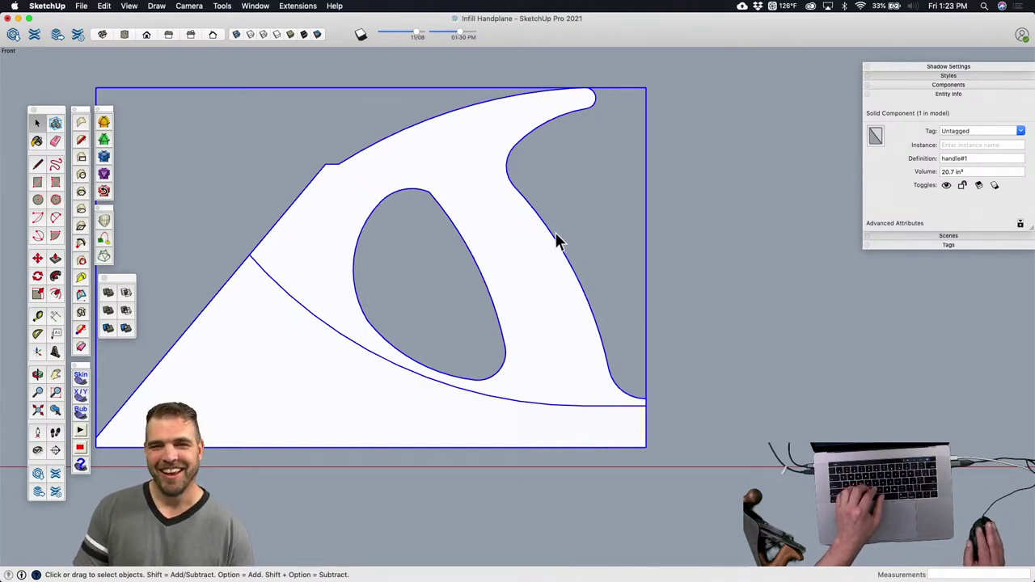
scroll(577, 235, down, 4)
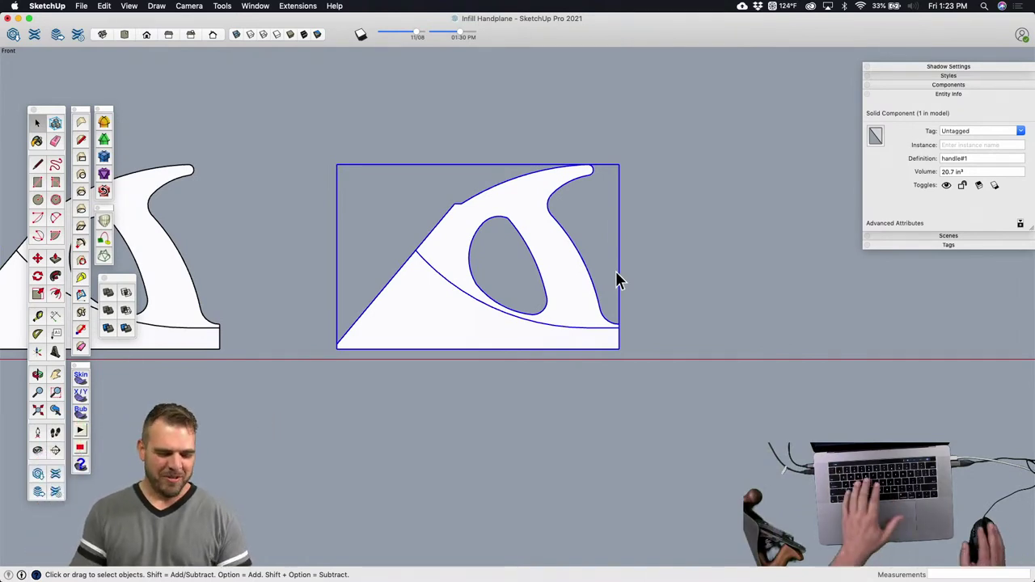
double_click(549, 257)
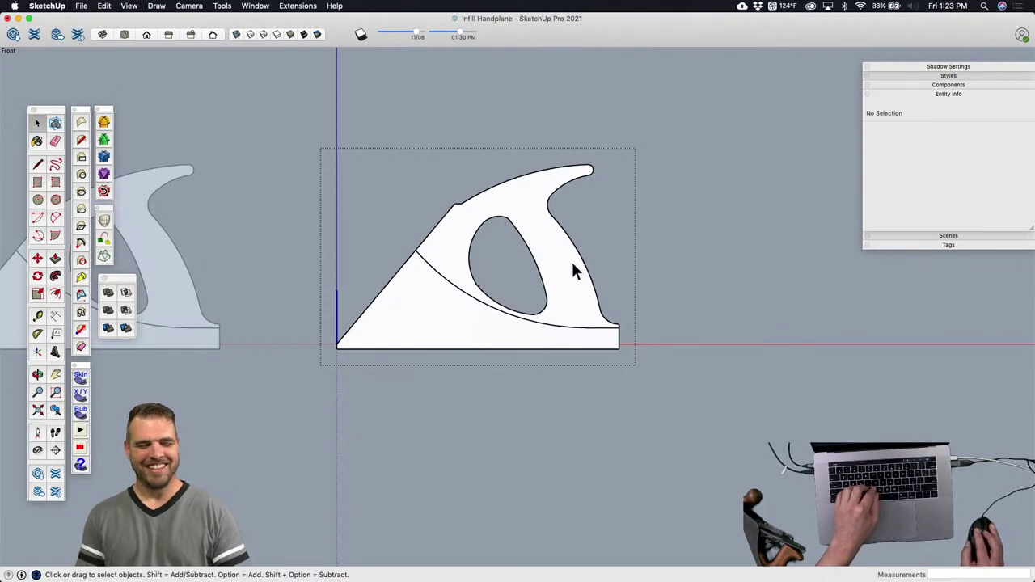
scroll(544, 260, up, 5)
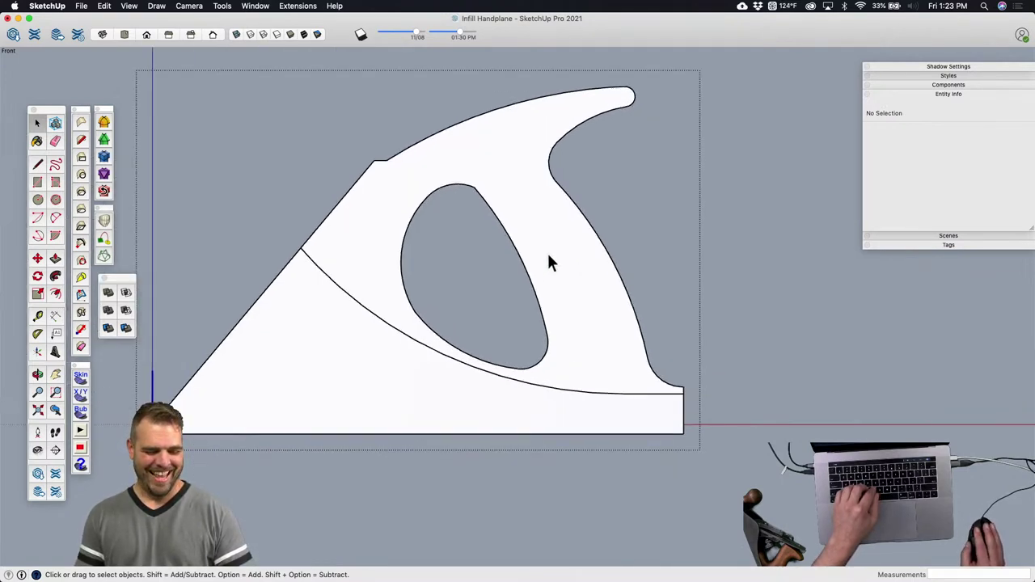
scroll(650, 386, up, 2)
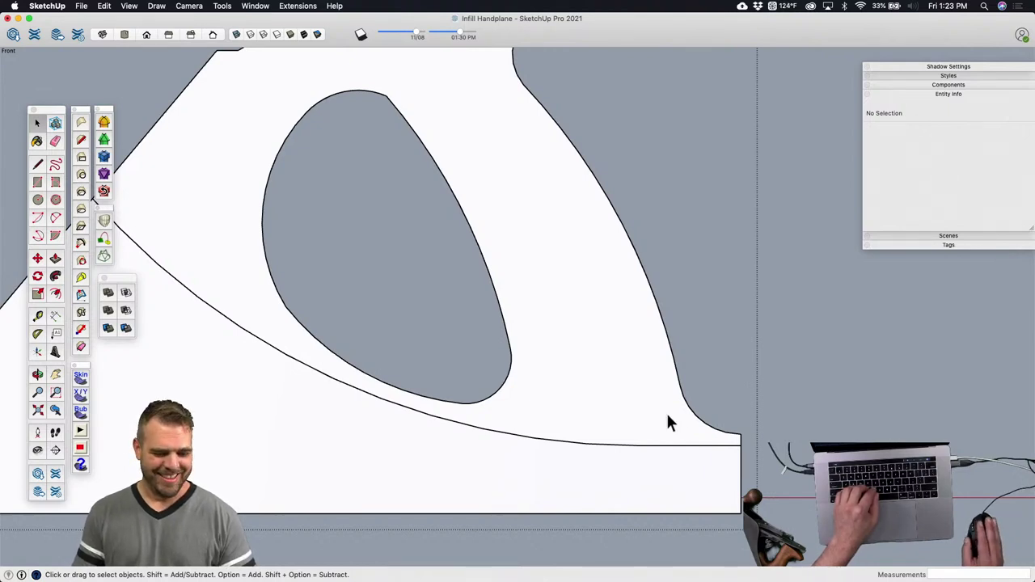
Step: Offset the handle's rear curved edge inward to a 4 1/2"-radius arc
click(592, 179)
scroll(631, 247, down, 2)
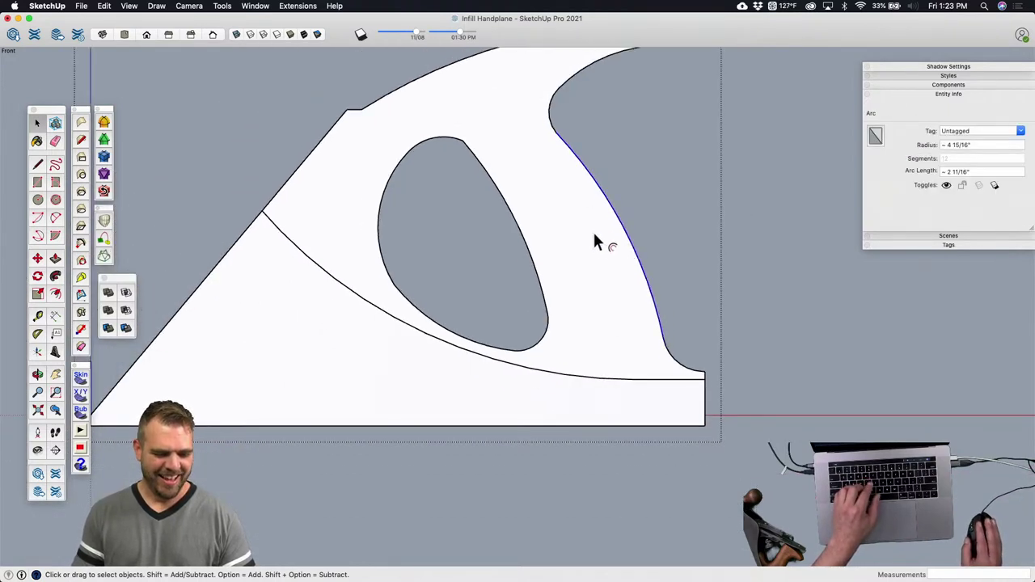
key(f)
click(577, 200)
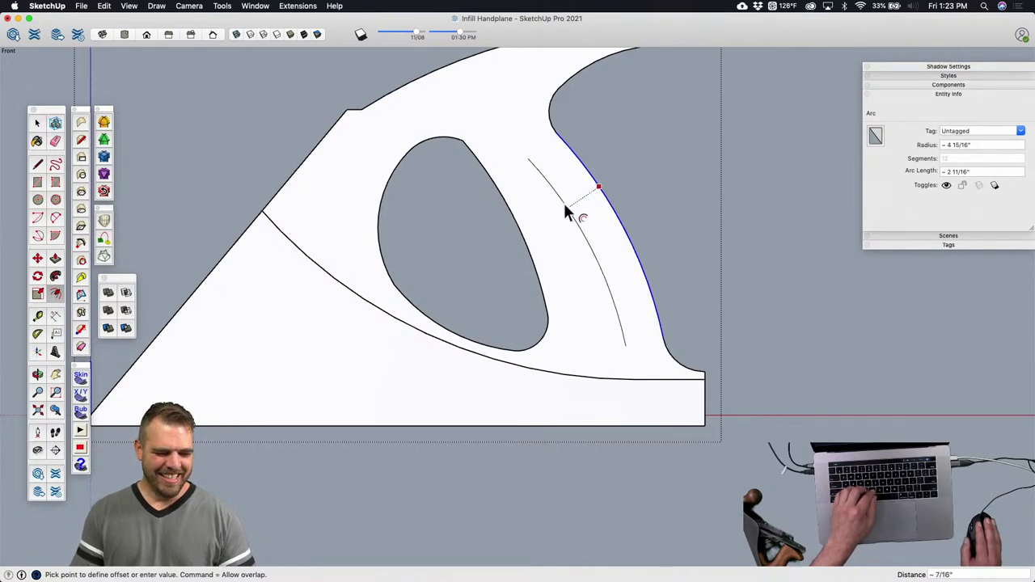
click(566, 206)
scroll(567, 240, up, 3)
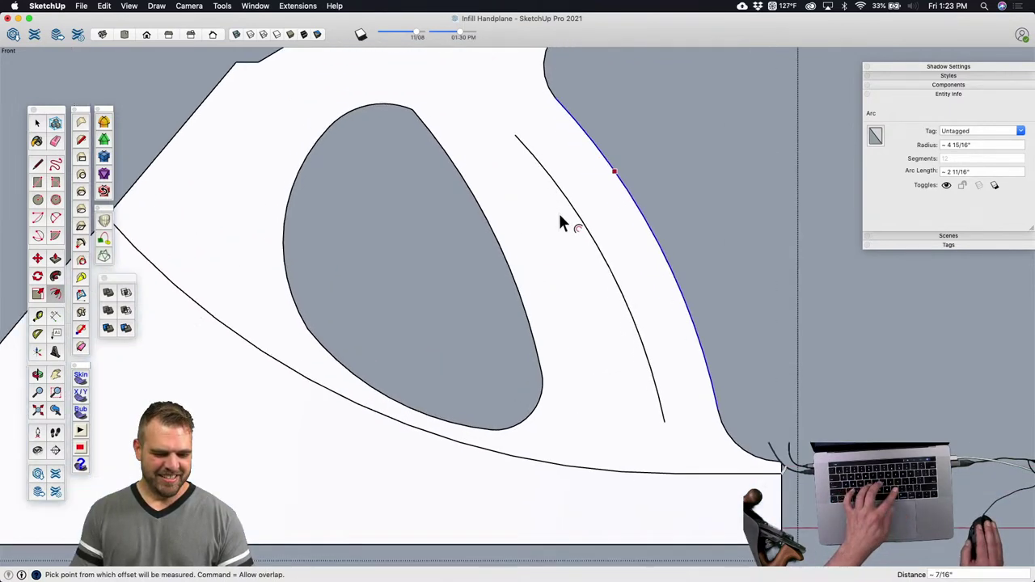
Step: Move the new offset curve slightly upward inside the handle
key(space)
click(578, 223)
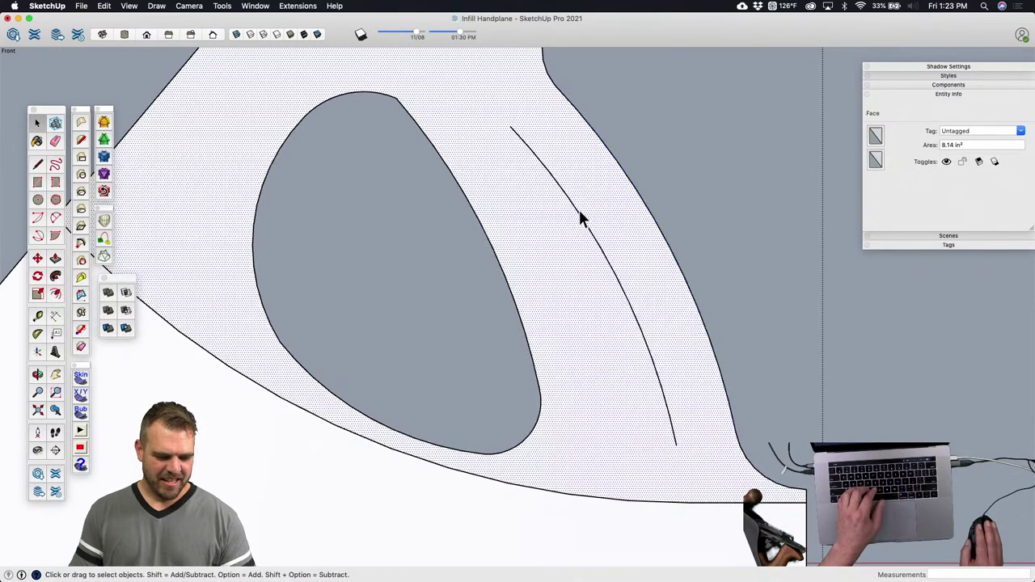
click(580, 212)
key(m)
click(566, 251)
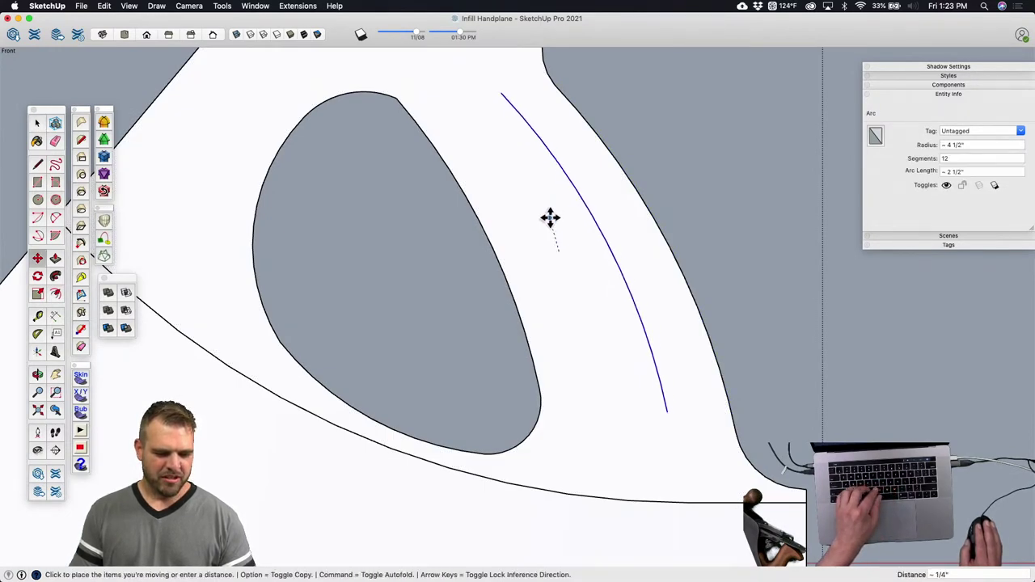
click(538, 213)
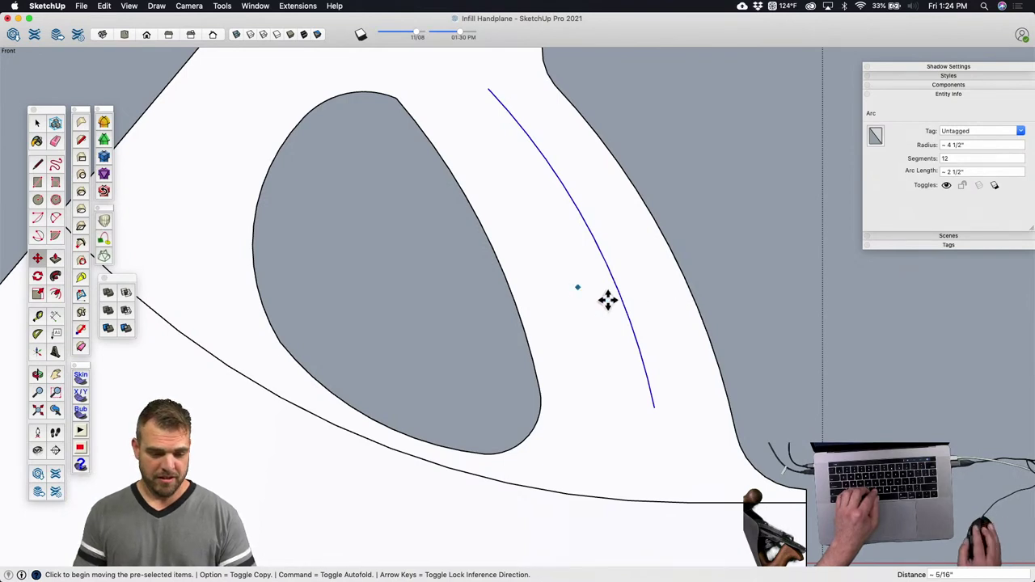
scroll(615, 305, down, 4)
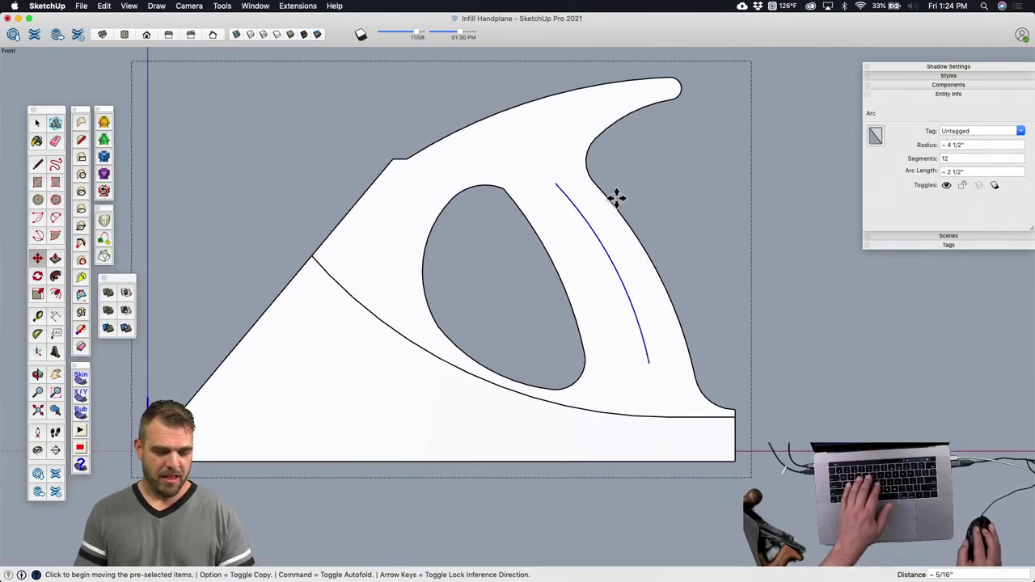
Step: Start a two-point arc at the rear curve's lower end
key(l)
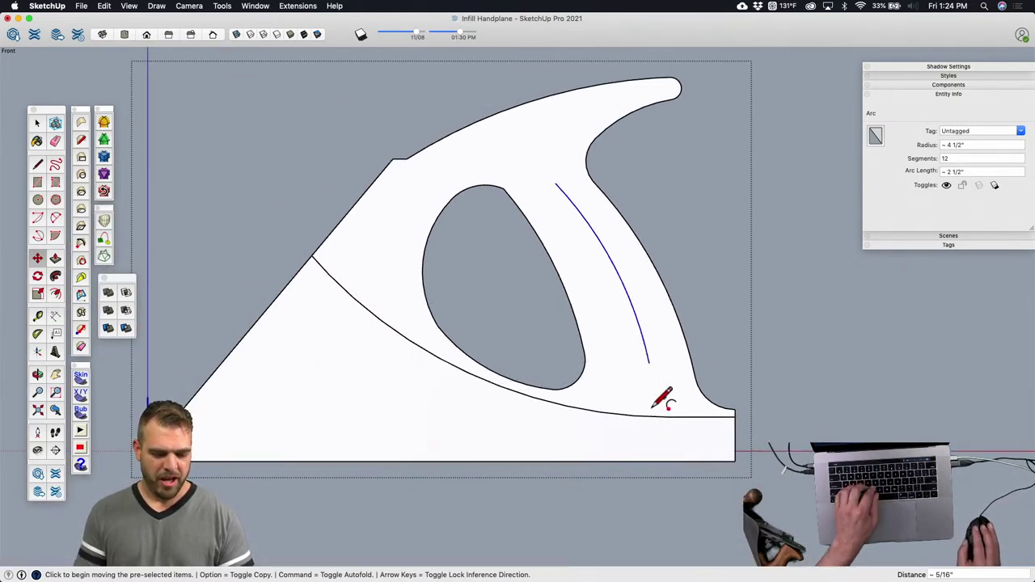
scroll(662, 398, up, 5)
key(space)
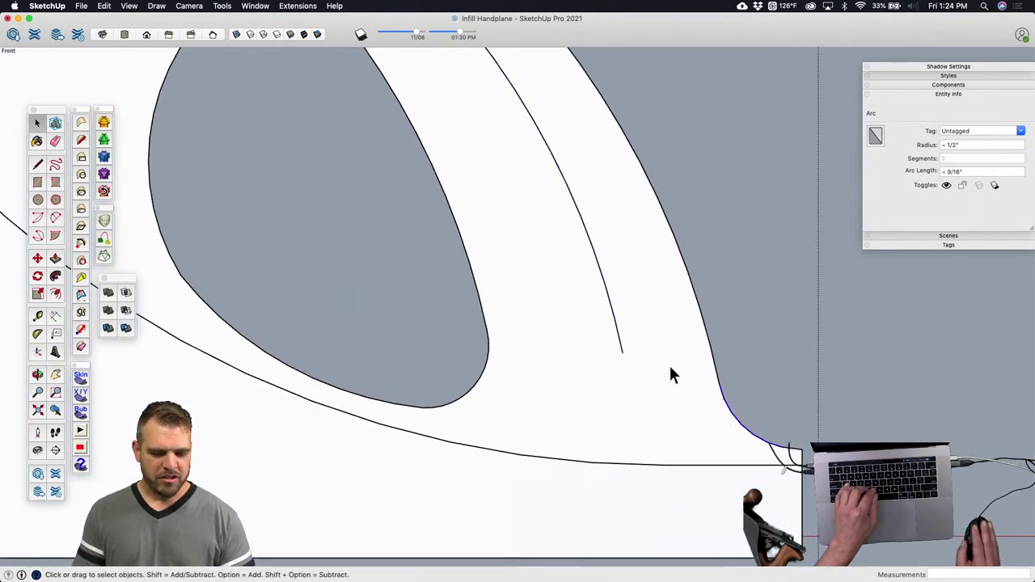
key(a)
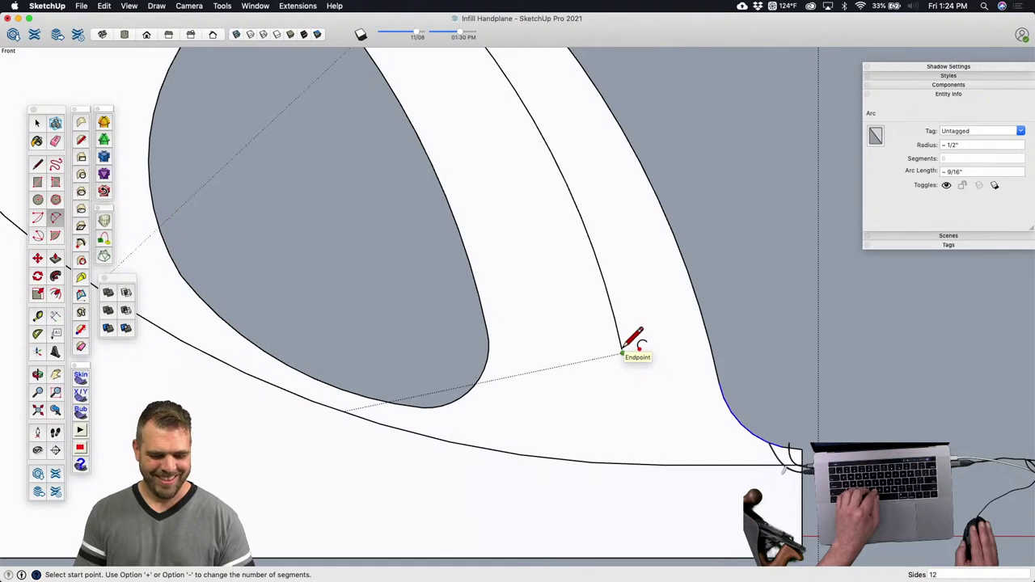
click(623, 352)
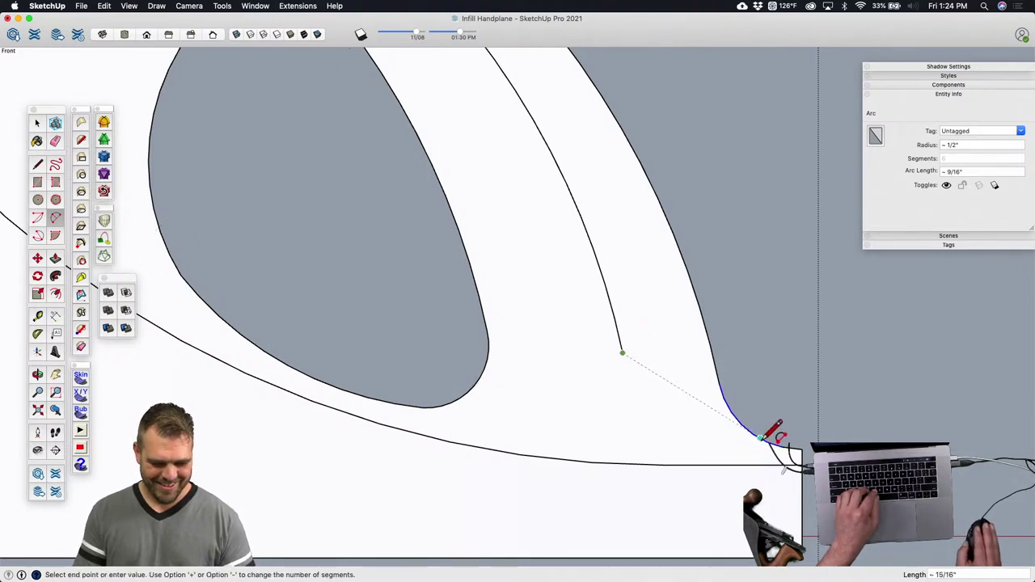
Step: Draw a 1"-radius arc from the inner curve's lower end to the handle's bottom corner
click(754, 435)
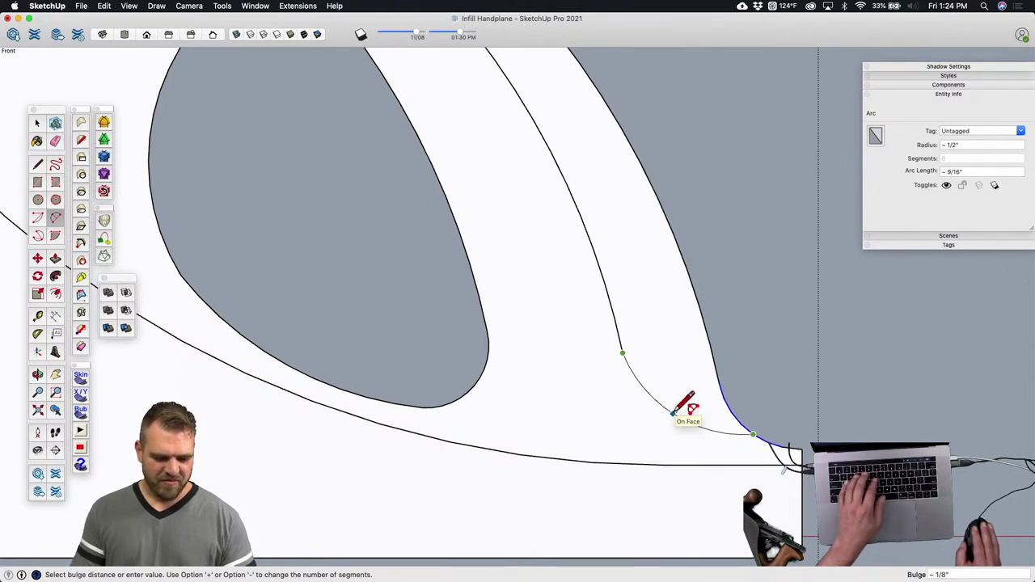
key(Escape)
click(781, 447)
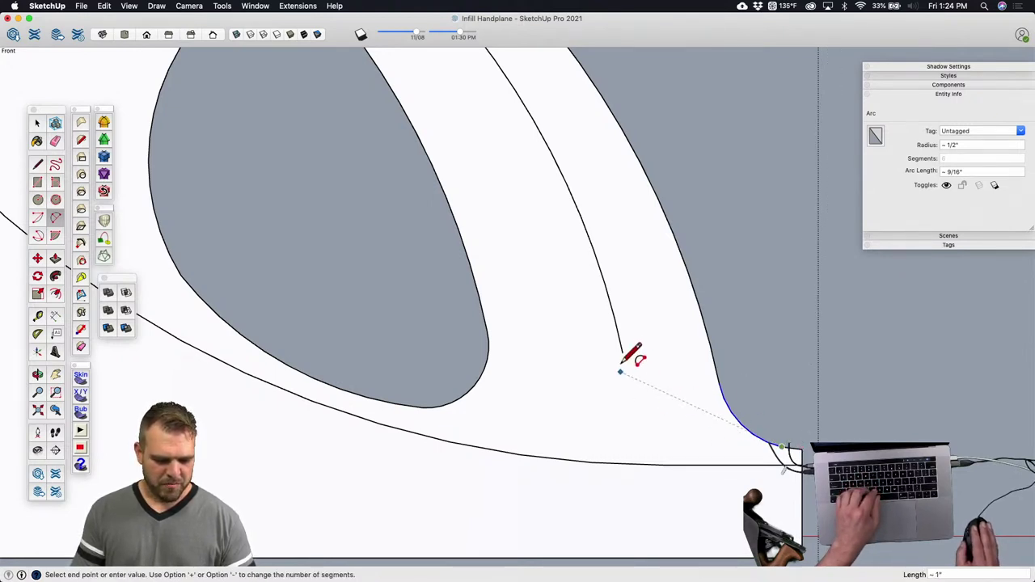
click(623, 353)
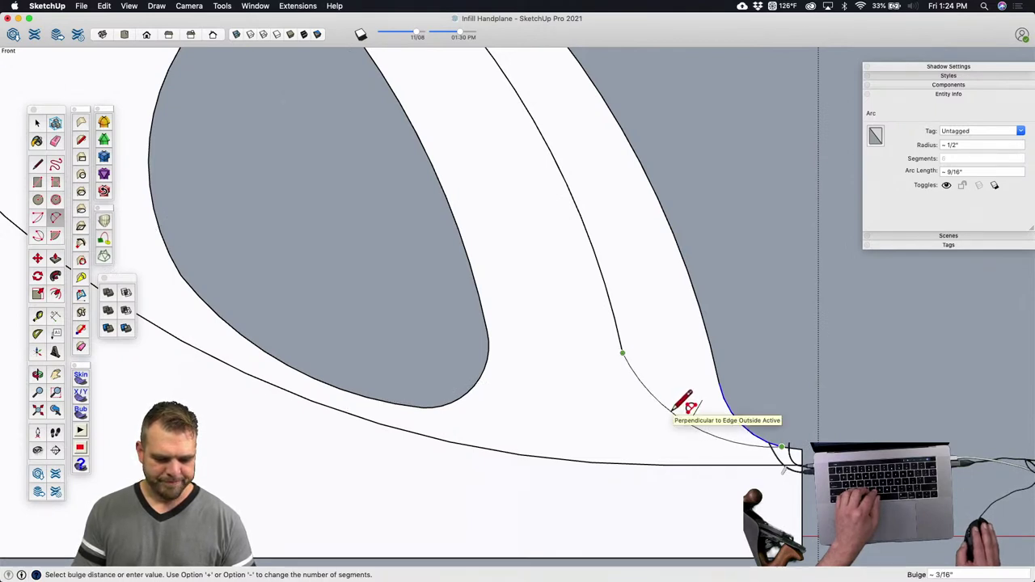
click(674, 410)
Step: Set the new connecting arc to 7 segments in Entity Info
key(space)
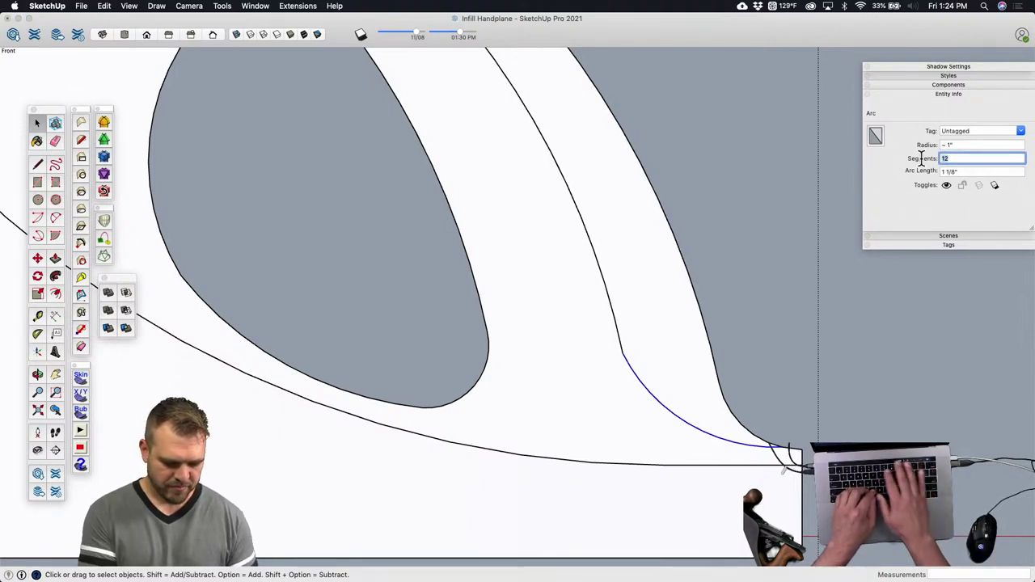
text(7)
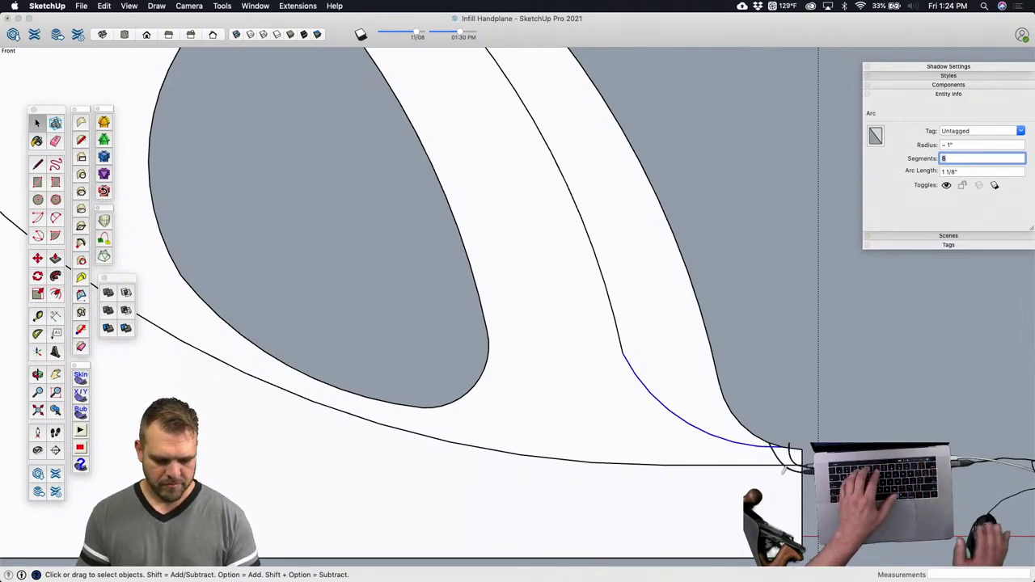
key(Return)
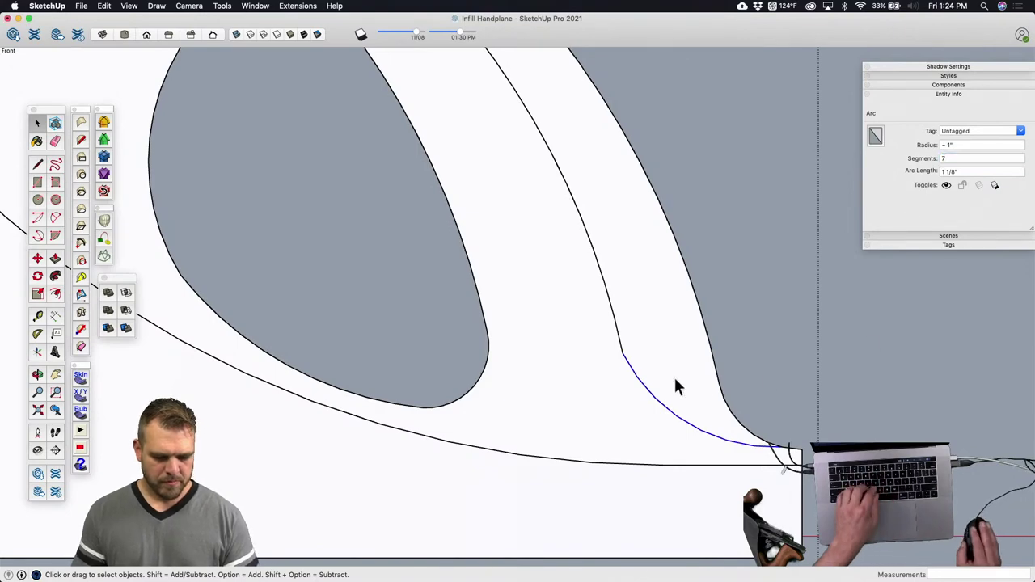
scroll(678, 388, down, 6)
scroll(687, 393, up, 6)
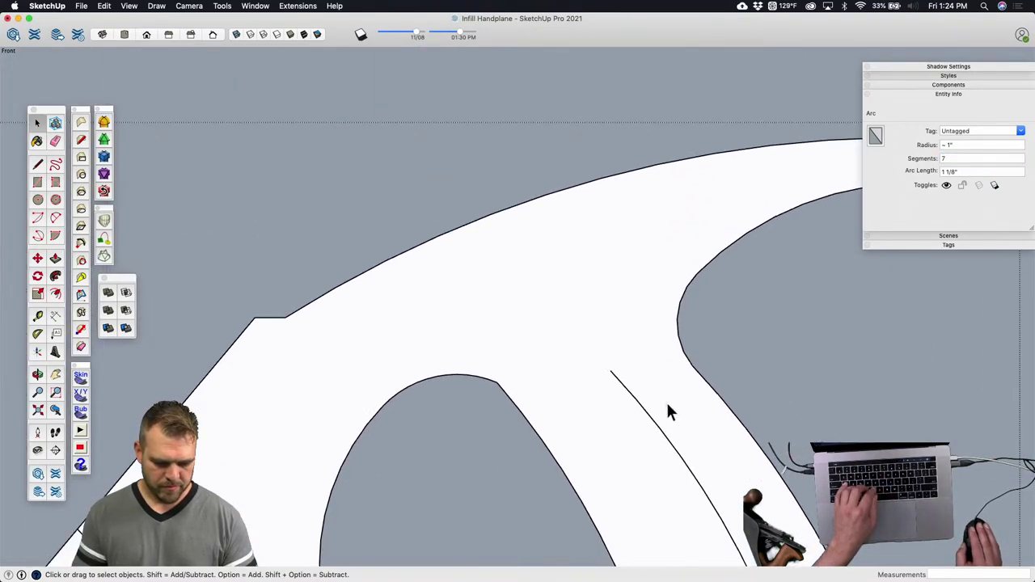
Step: Draw an arc from the inner curve's upper end to near the handle's top
key(a)
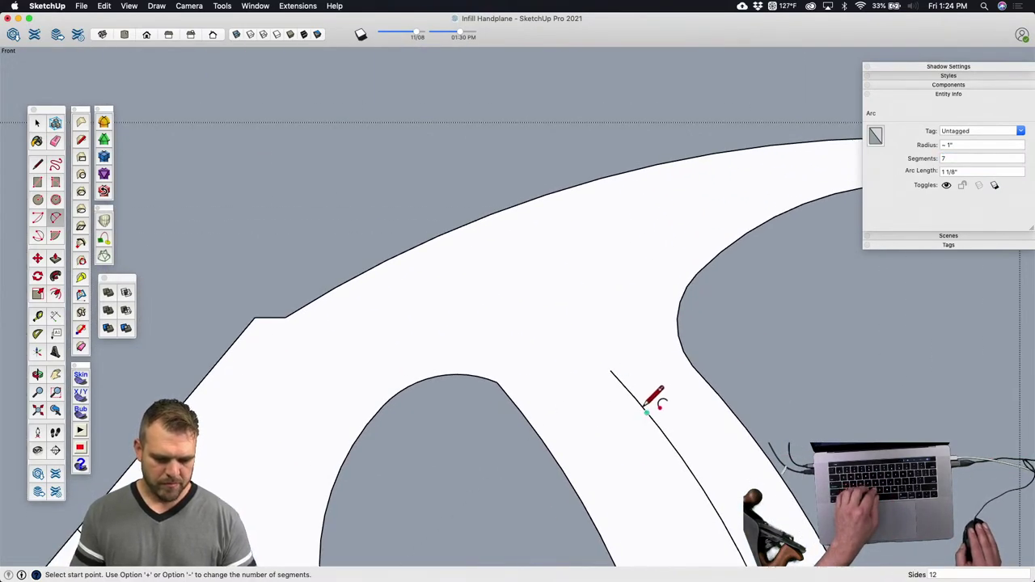
click(635, 398)
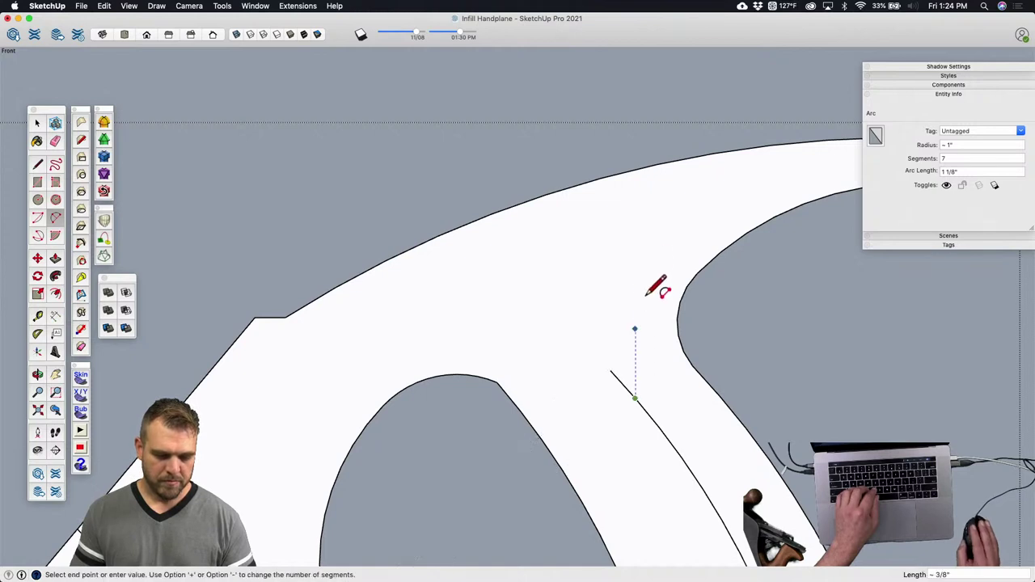
click(653, 243)
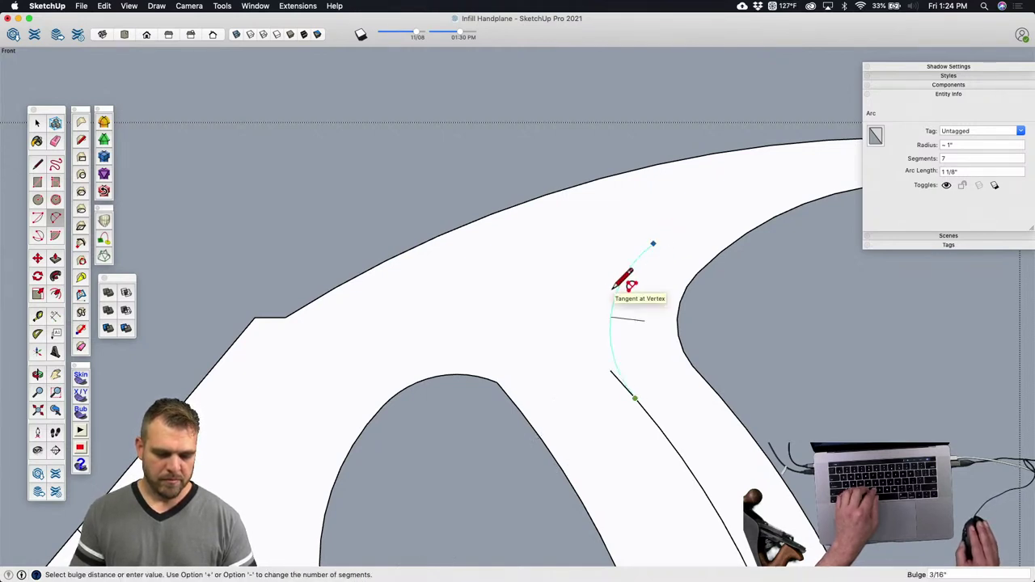
click(613, 288)
Step: Orbit from the flat Front view into 3D perspective and return to Select
scroll(619, 360, up, 3)
key(e)
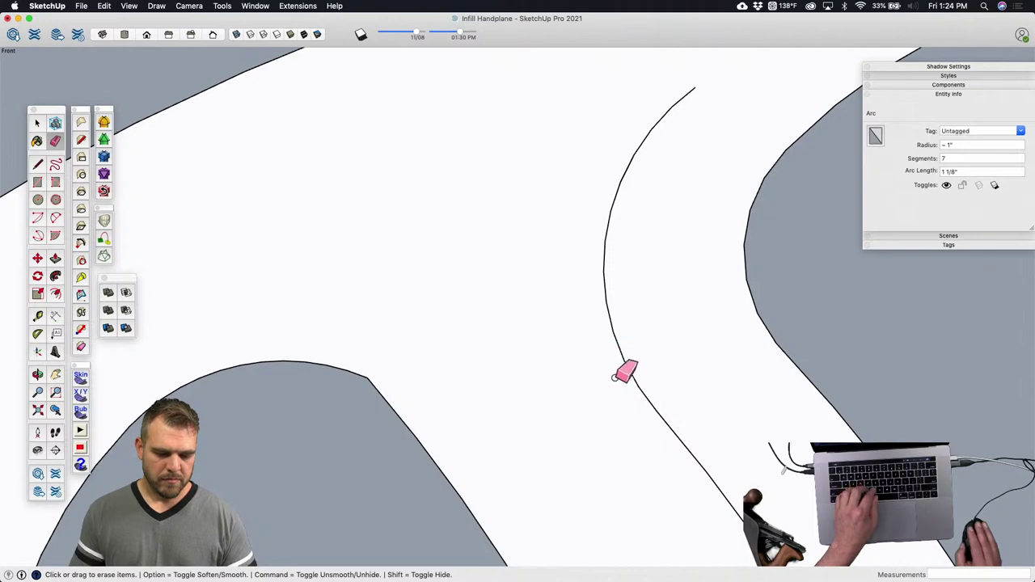
scroll(614, 378, down, 3)
scroll(591, 273, down, 5)
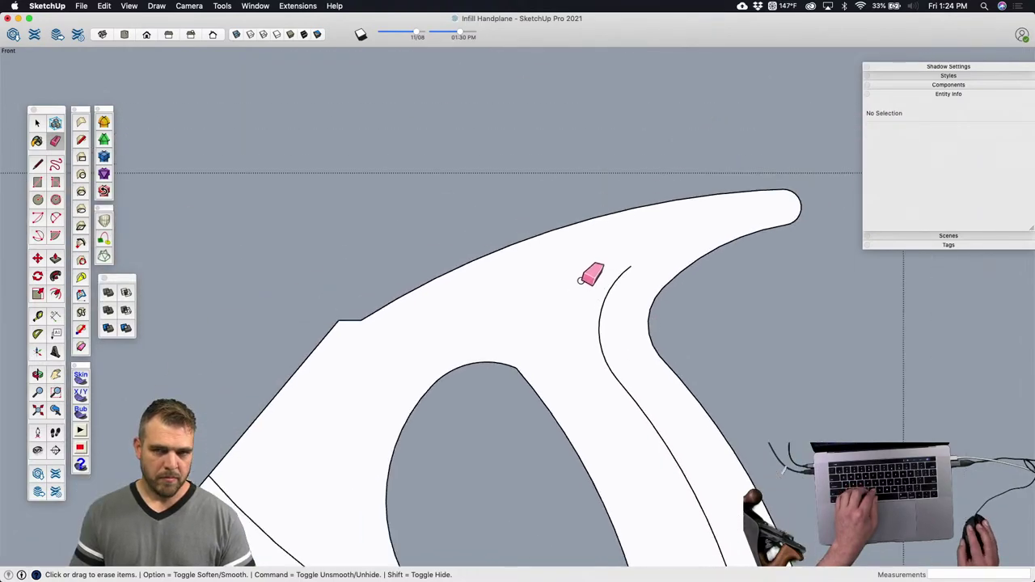
key(o)
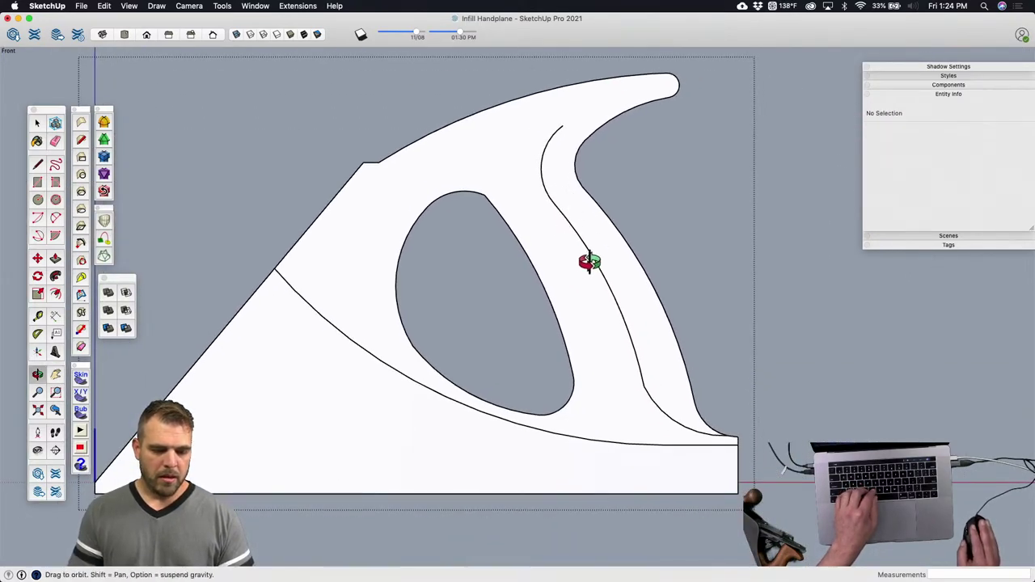
scroll(607, 103, up, 4)
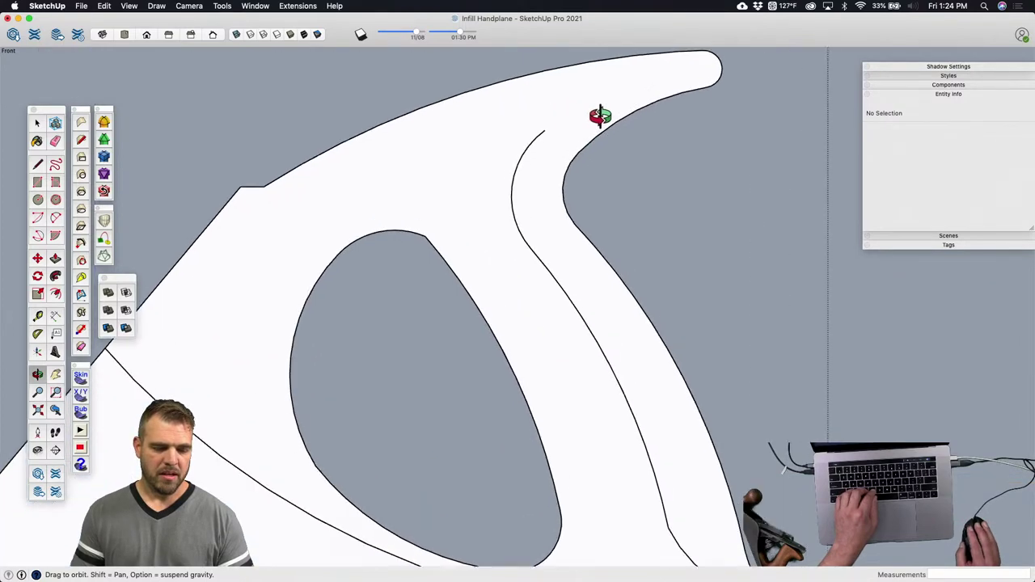
key(l)
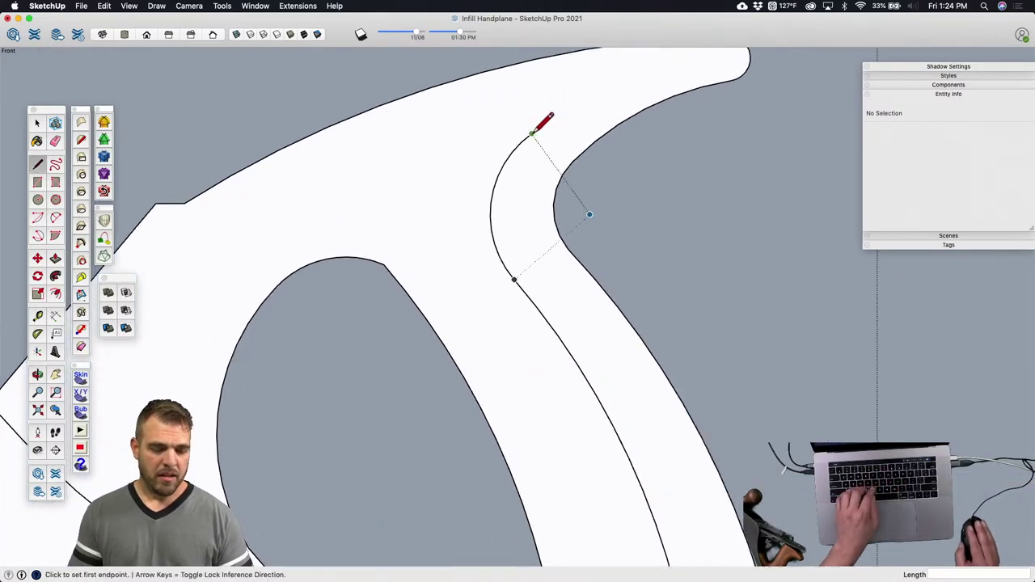
scroll(532, 134, down, 5)
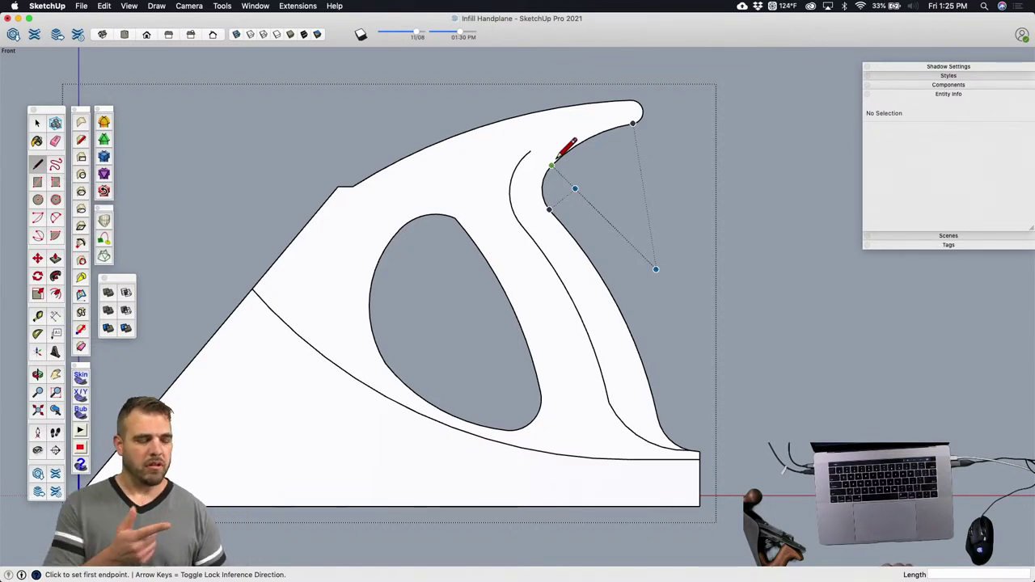
middle_drag(542, 228, 398, 168)
key(space)
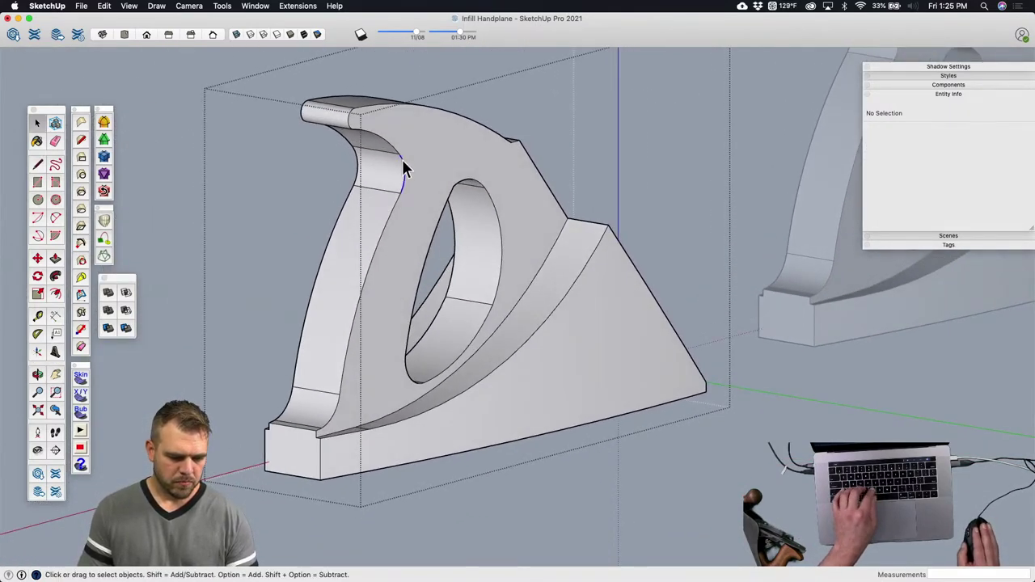
click(402, 167)
shift+click(356, 382)
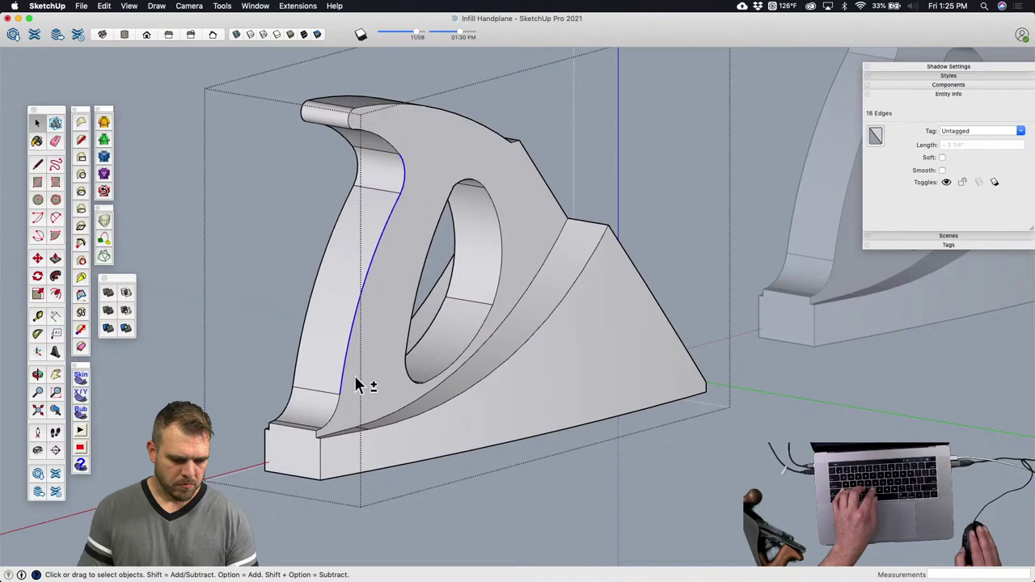
shift+click(332, 415)
scroll(336, 414, up, 5)
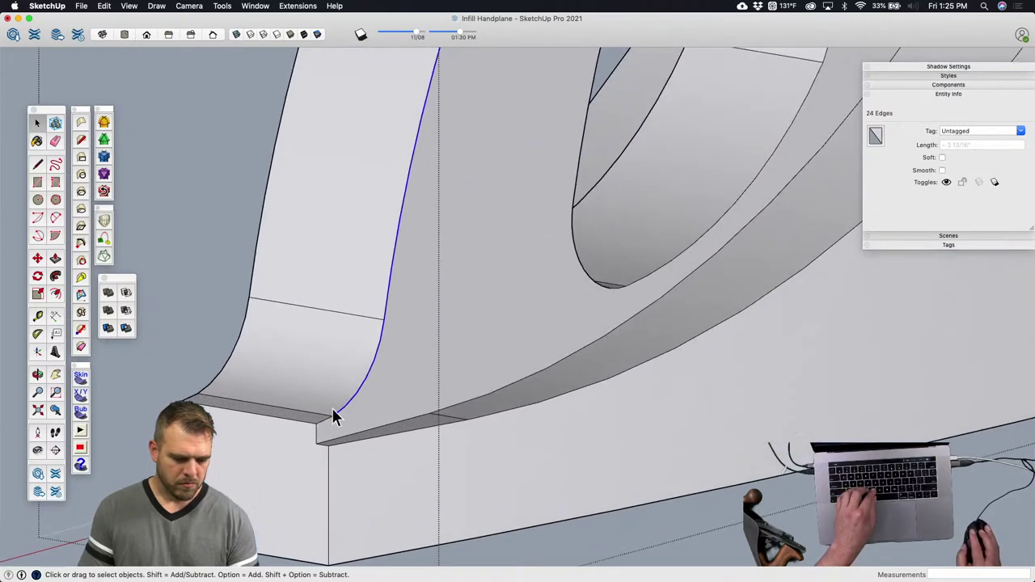
scroll(360, 412, down, 2)
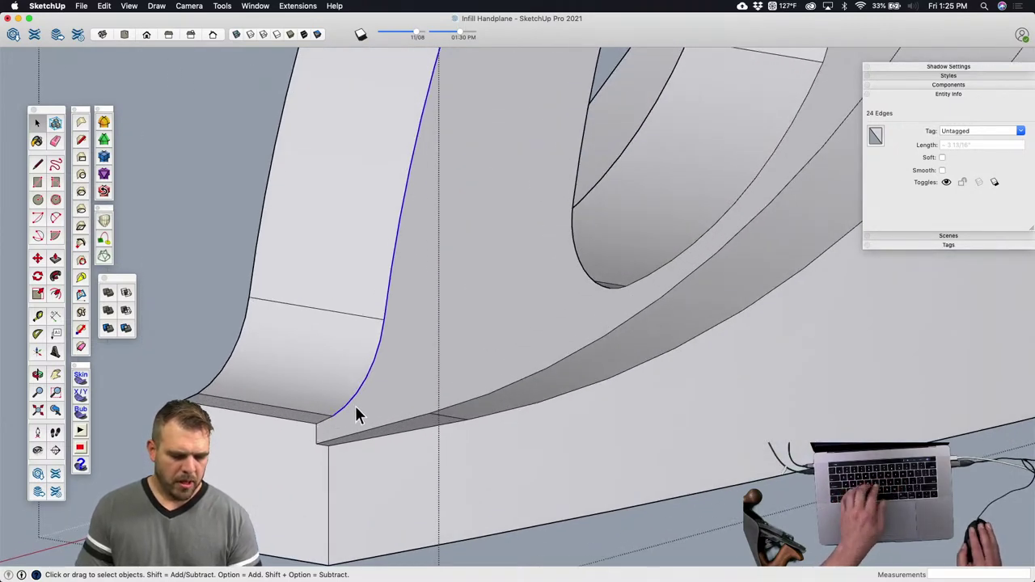
scroll(356, 407, down, 3)
scroll(356, 409, down, 3)
middle_drag(375, 358, 385, 340)
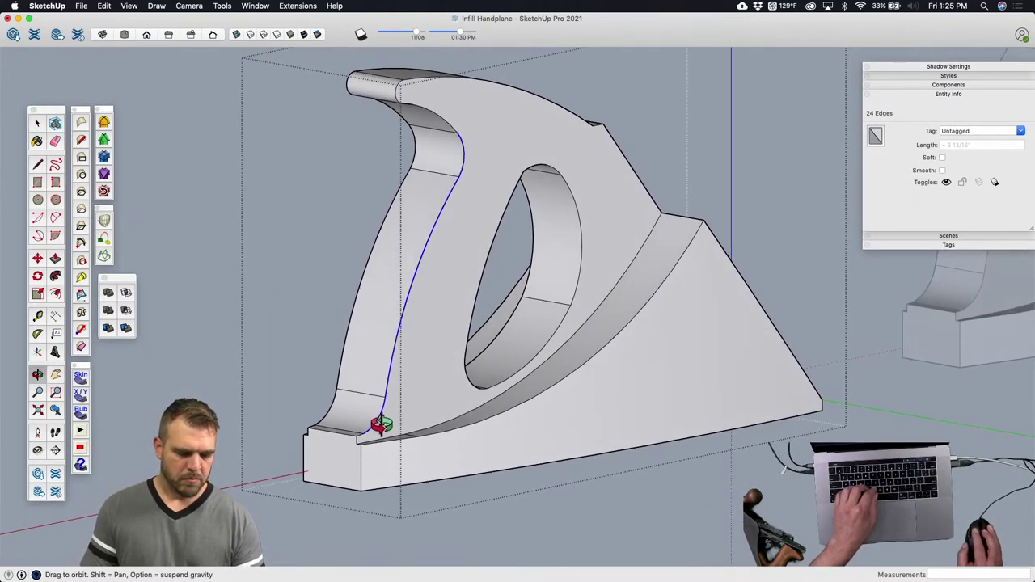
click(105, 127)
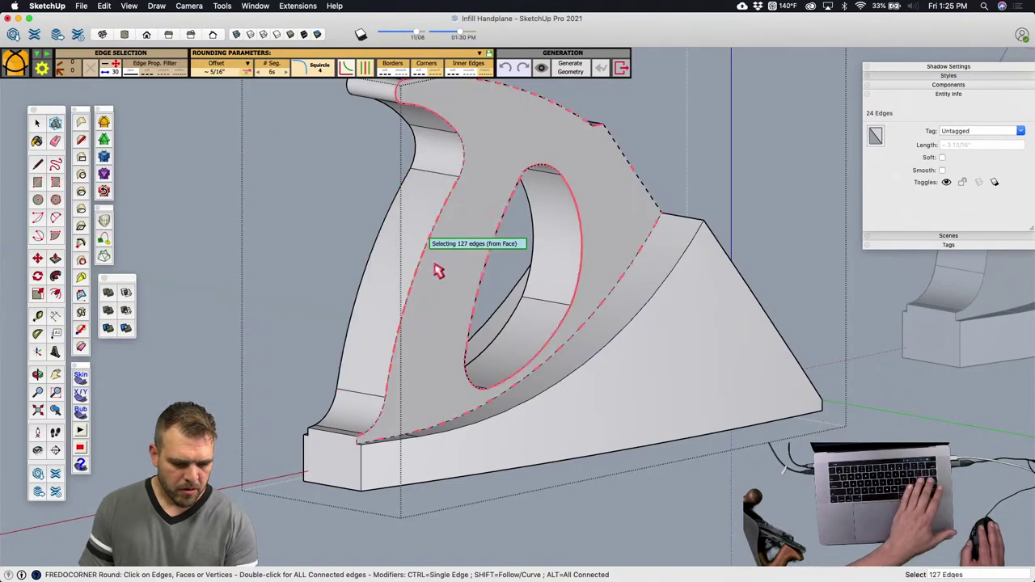
middle_drag(409, 319, 308, 408)
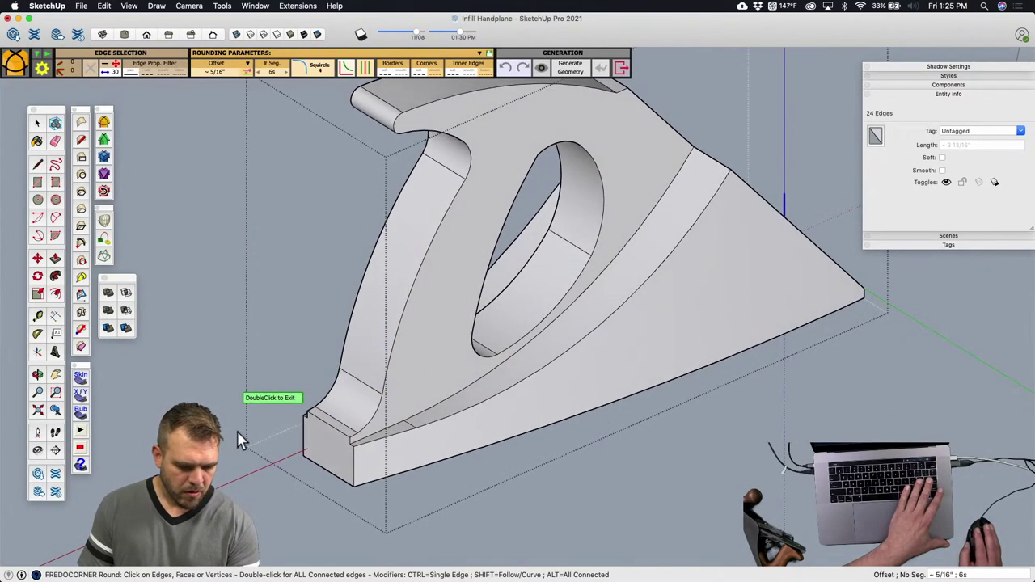
click(394, 366)
key(Escape)
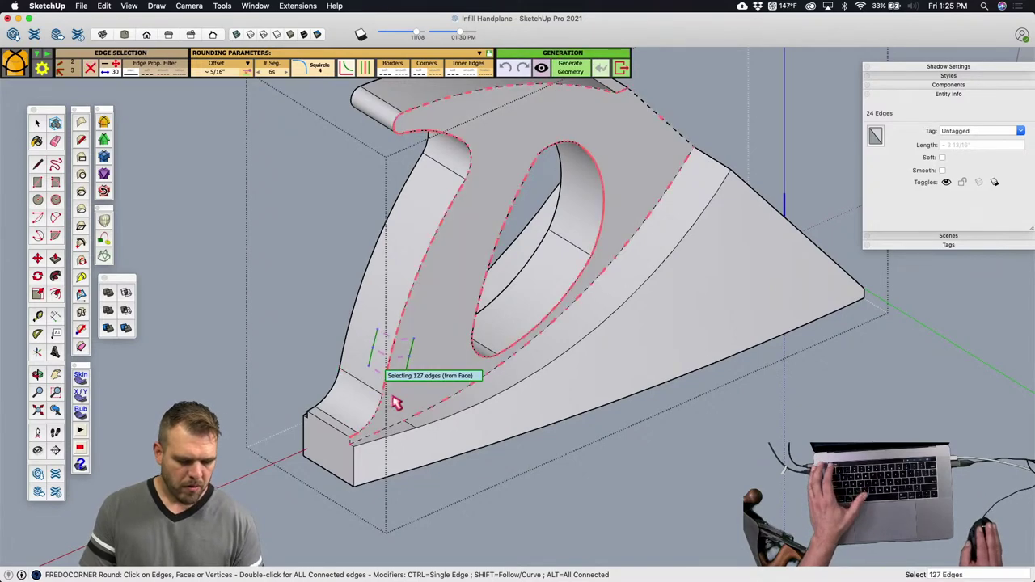
scroll(376, 429, down, 4)
middle_drag(365, 421, 771, 366)
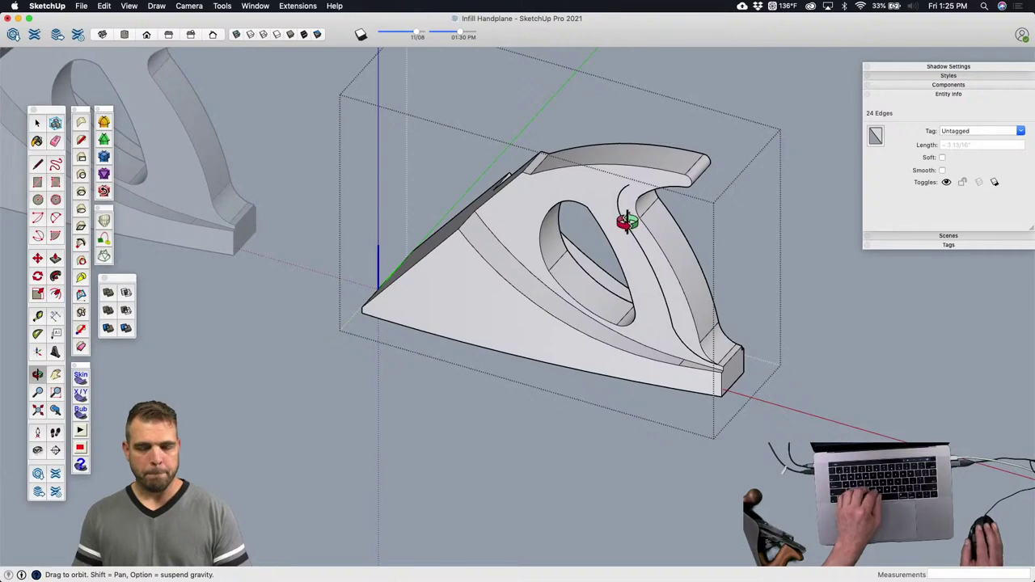
Step: Draw an arc from the inner curve's top end to the handle's outer edge
scroll(624, 224, up, 5)
shift+middle_drag(636, 229, 714, 92)
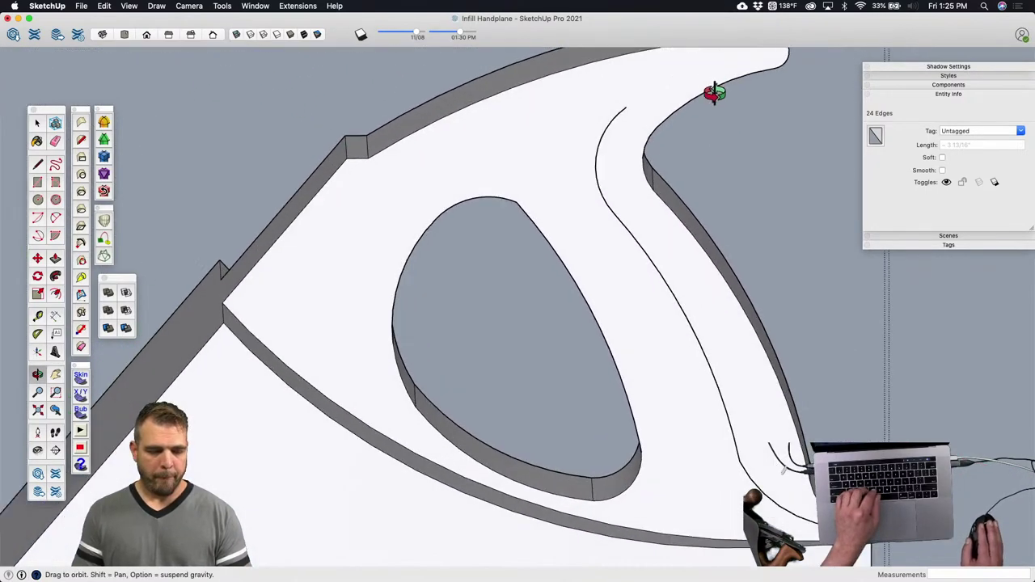
scroll(640, 201, up, 3)
middle_drag(640, 201, 601, 219)
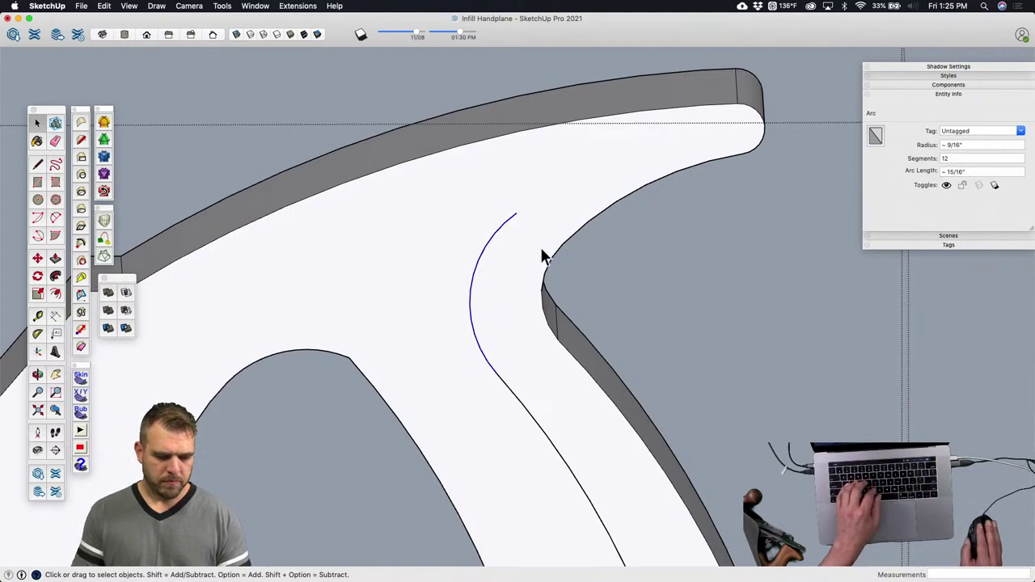
key(a)
click(516, 213)
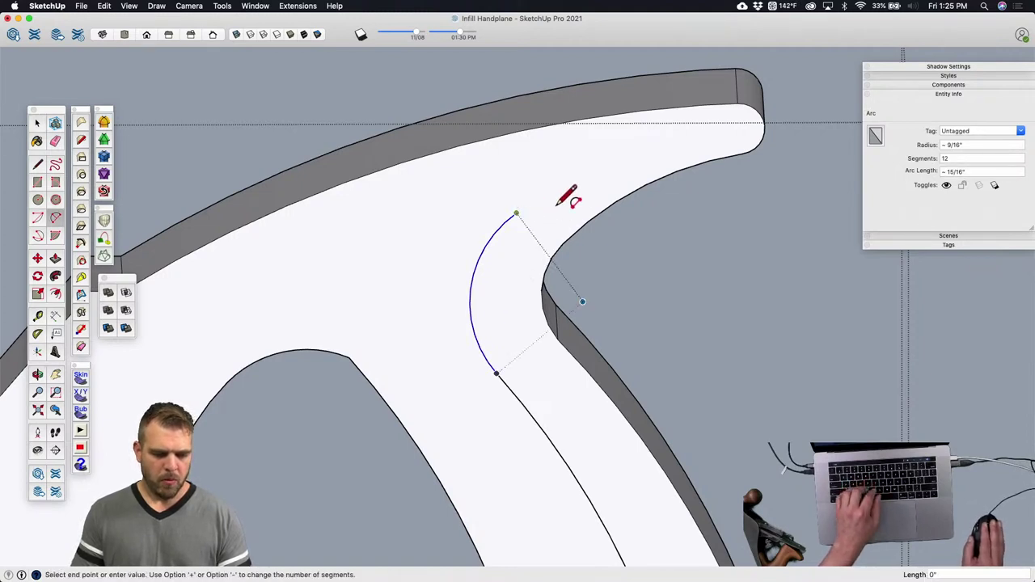
click(709, 160)
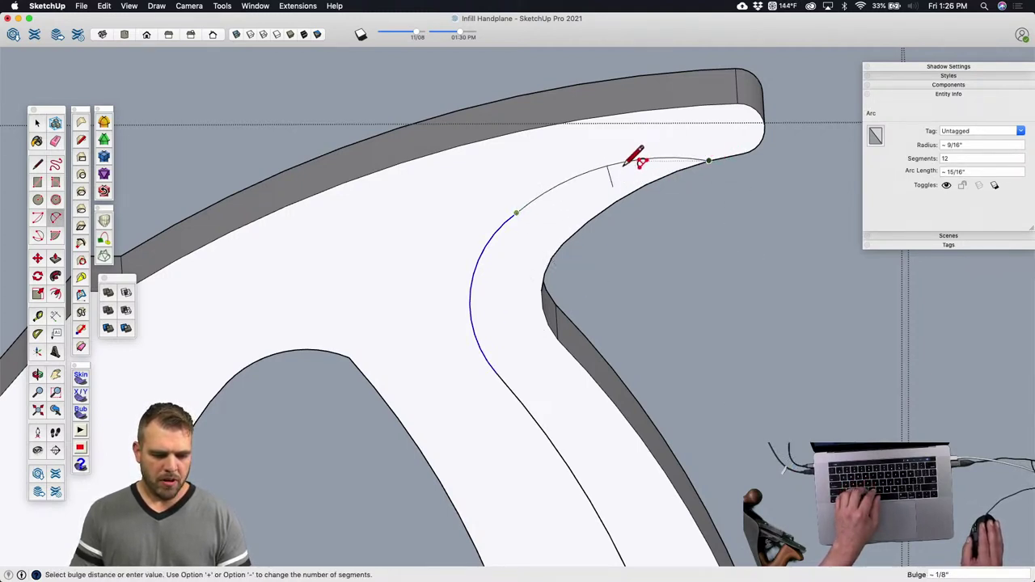
scroll(619, 166, up, 5)
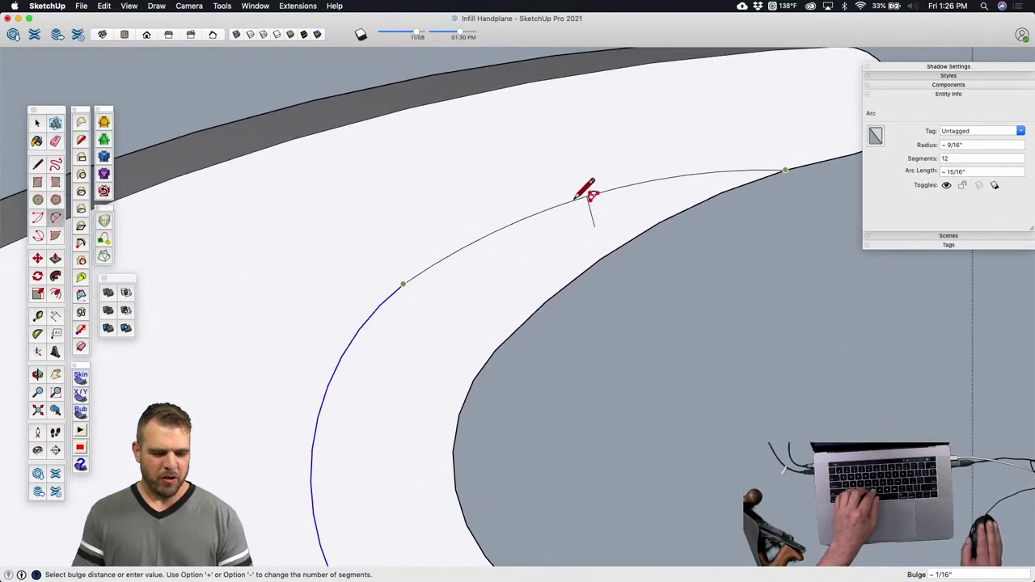
click(581, 200)
Step: Reduce the new upper arc from 12 to 6 segments, then select the adjacent narrow face
key(space)
click(581, 199)
scroll(558, 210, down, 4)
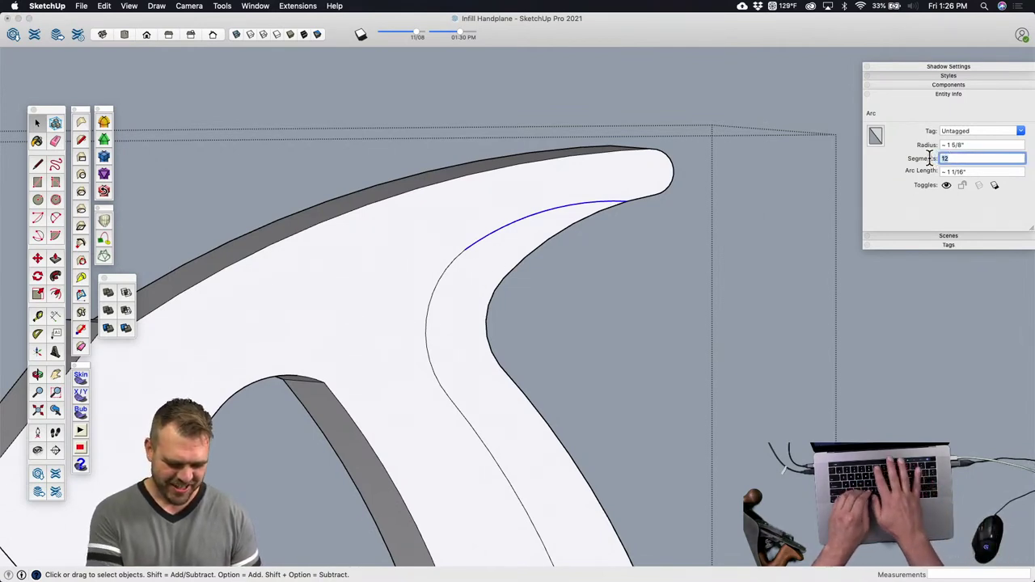
text(6)
key(Return)
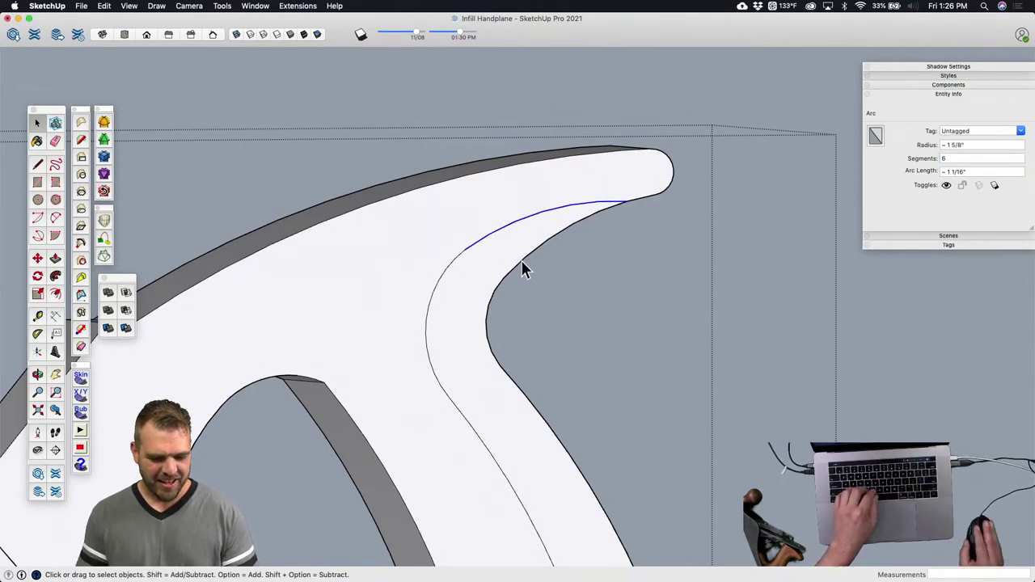
click(518, 260)
middle_drag(511, 259, 480, 349)
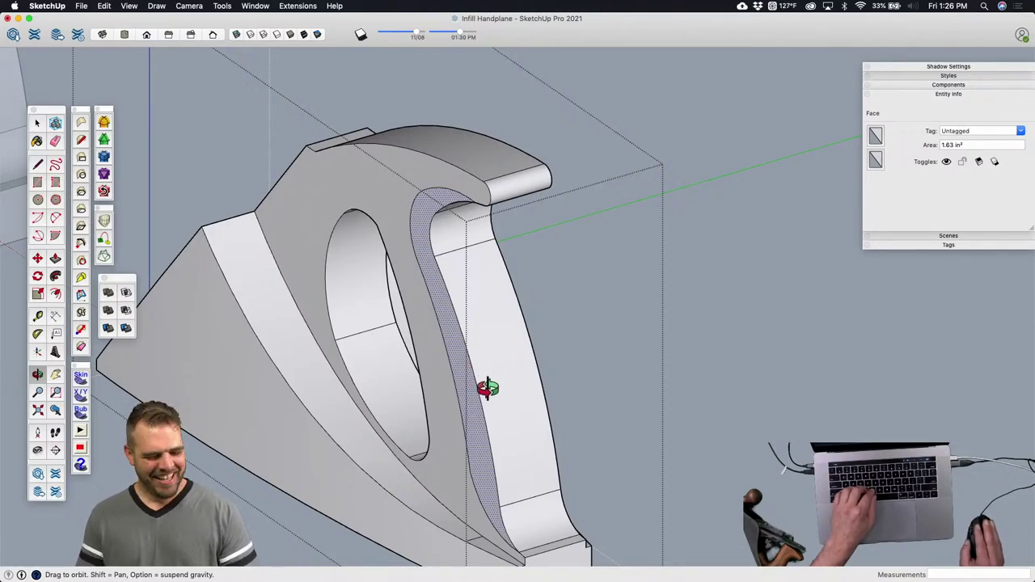
Step: Push the narrow hatched strip along the handle's front in by 1/4 inch
mouse_move(488, 388)
middle_down()
mouse_move(496, 435)
mouse_move(534, 365)
mouse_move(469, 419)
mouse_move(484, 408)
middle_up()
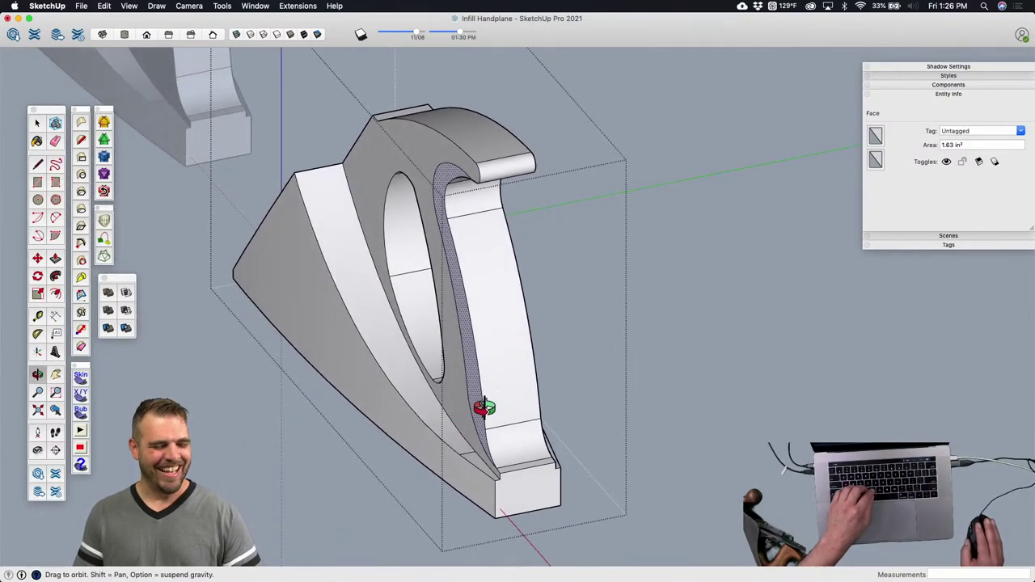
scroll(480, 404, up, 5)
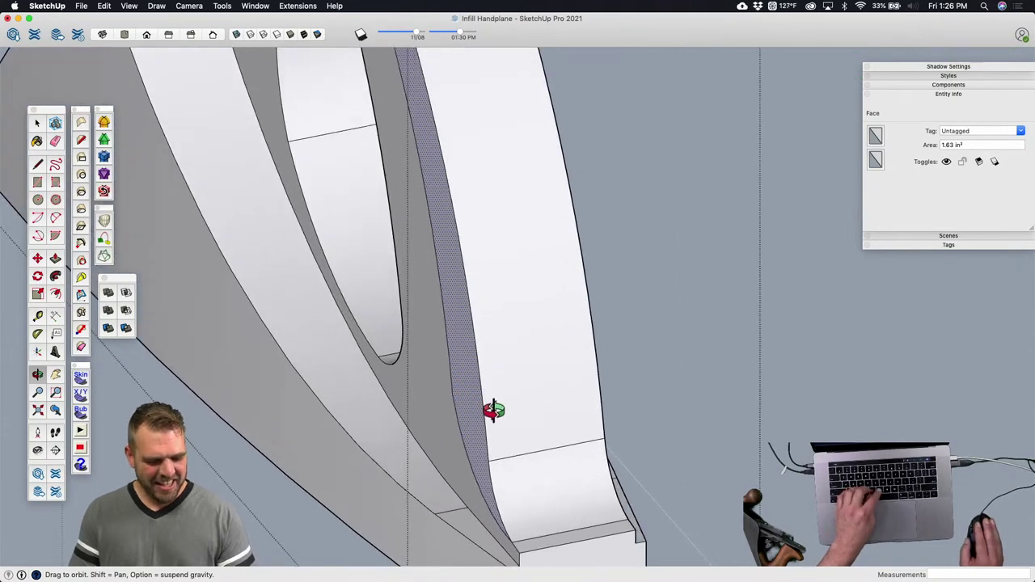
key(p)
click(473, 414)
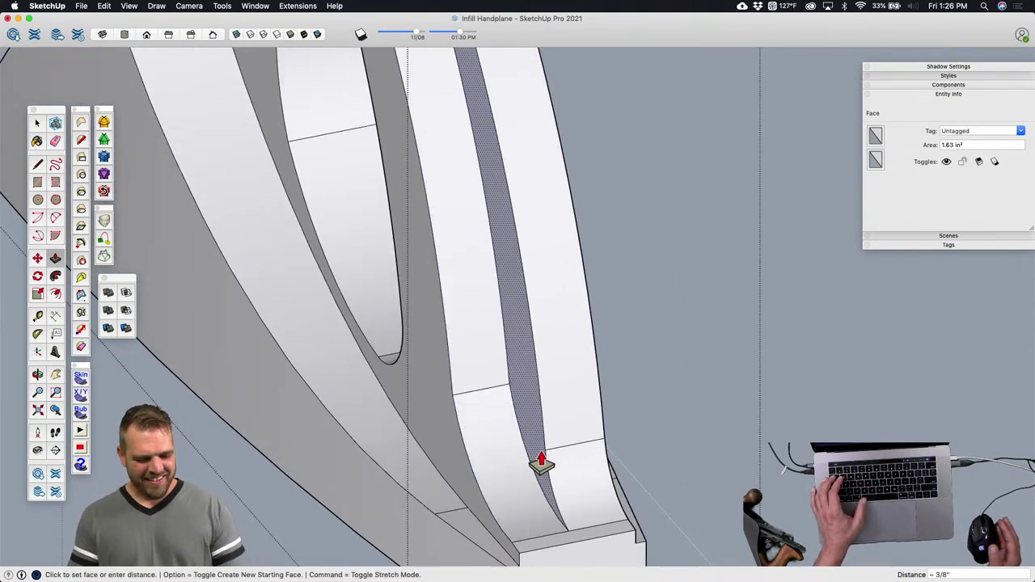
text(1/)
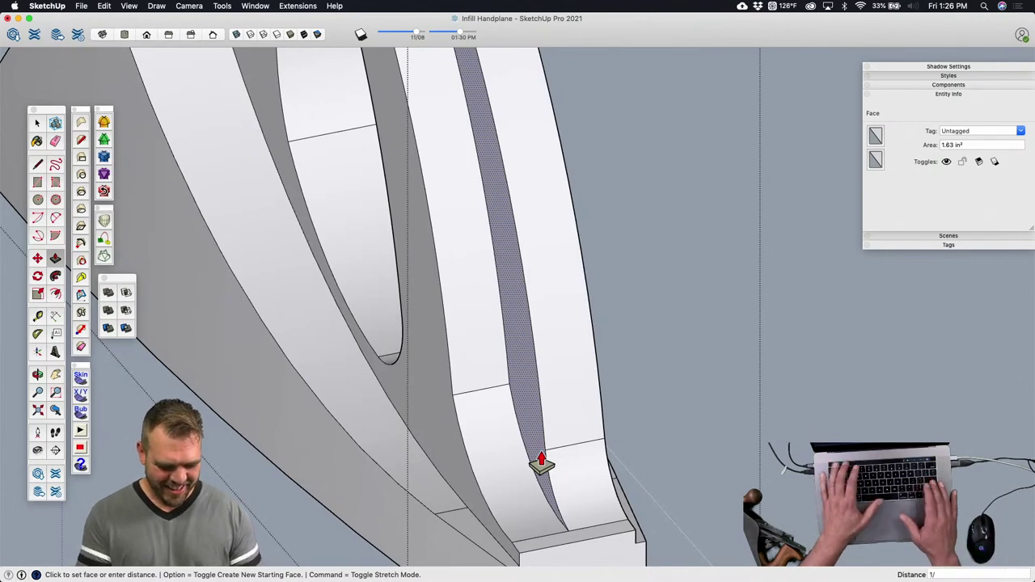
text(4)
key(Return)
Step: Select all the faces of the recessed curved band along the handle
scroll(534, 465, down, 10)
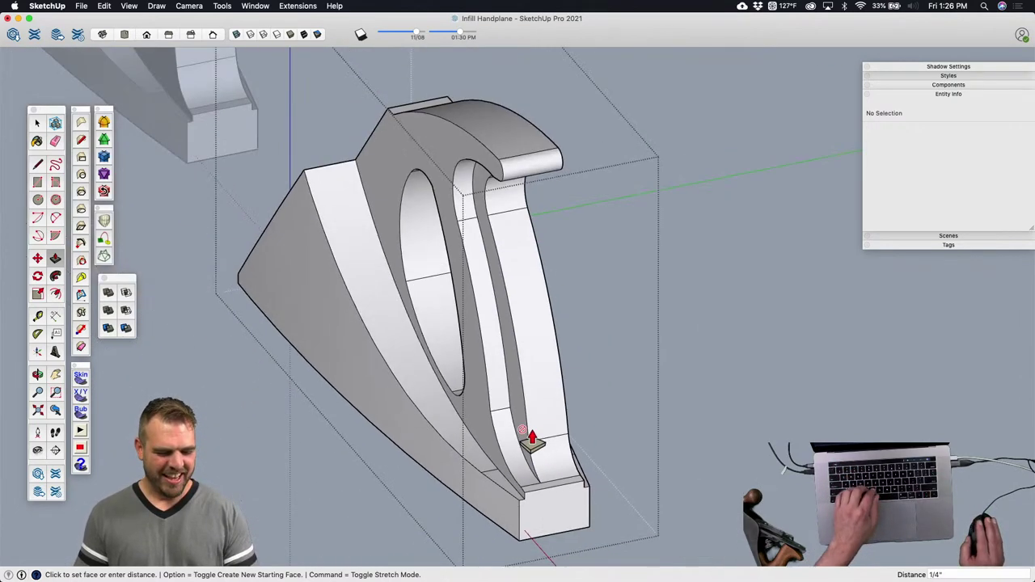
middle_drag(527, 432, 559, 345)
mouse_move(558, 346)
mouse_down()
mouse_move(550, 393)
mouse_move(537, 399)
mouse_move(522, 360)
mouse_move(563, 291)
mouse_move(599, 302)
mouse_move(615, 379)
mouse_move(596, 386)
mouse_move(599, 402)
mouse_up()
scroll(598, 402, up, 5)
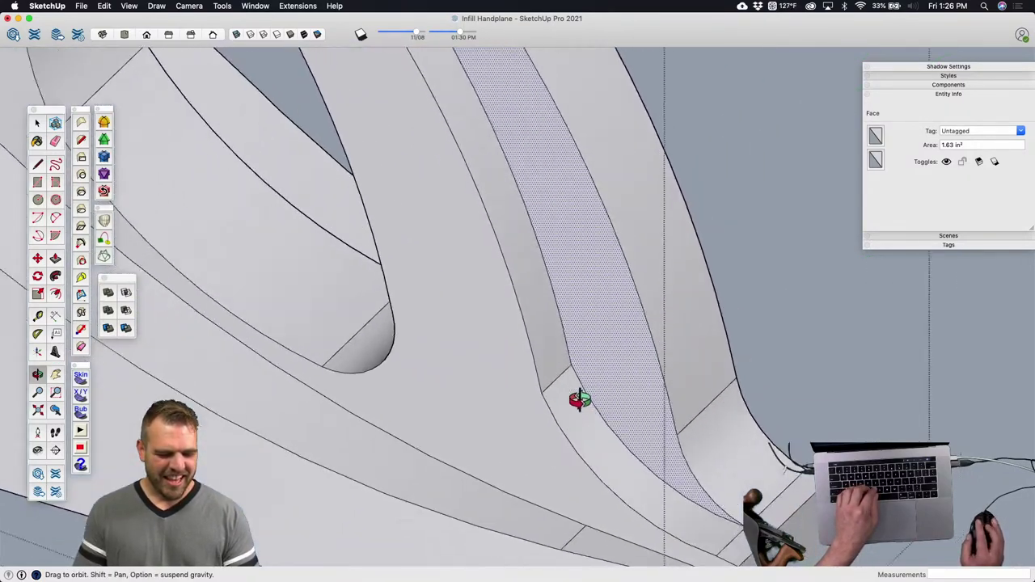
scroll(577, 400, down, 8)
scroll(578, 400, up, 8)
scroll(578, 353, up, 2)
key(space)
click(571, 416)
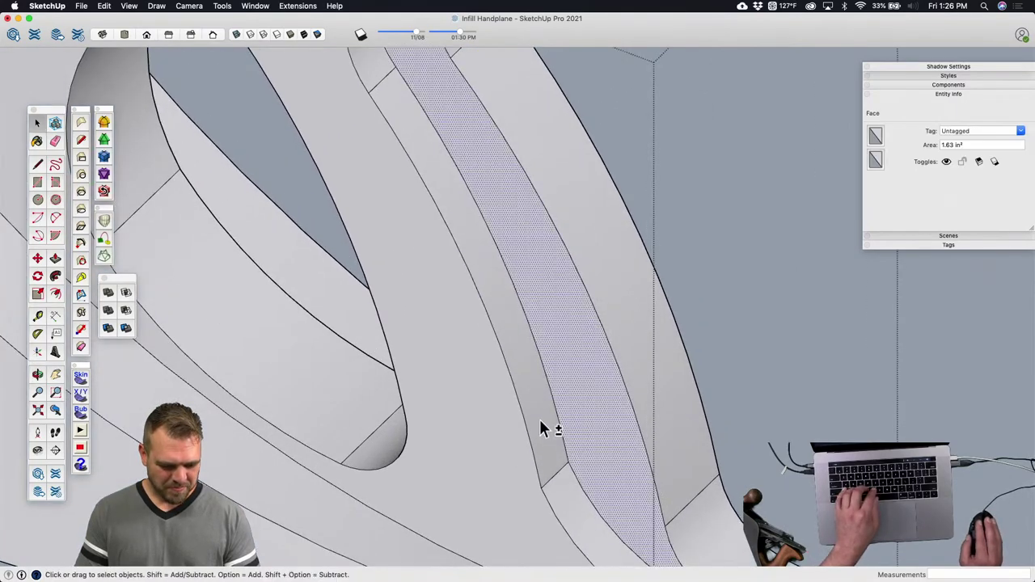
middle_drag(566, 497, 477, 121)
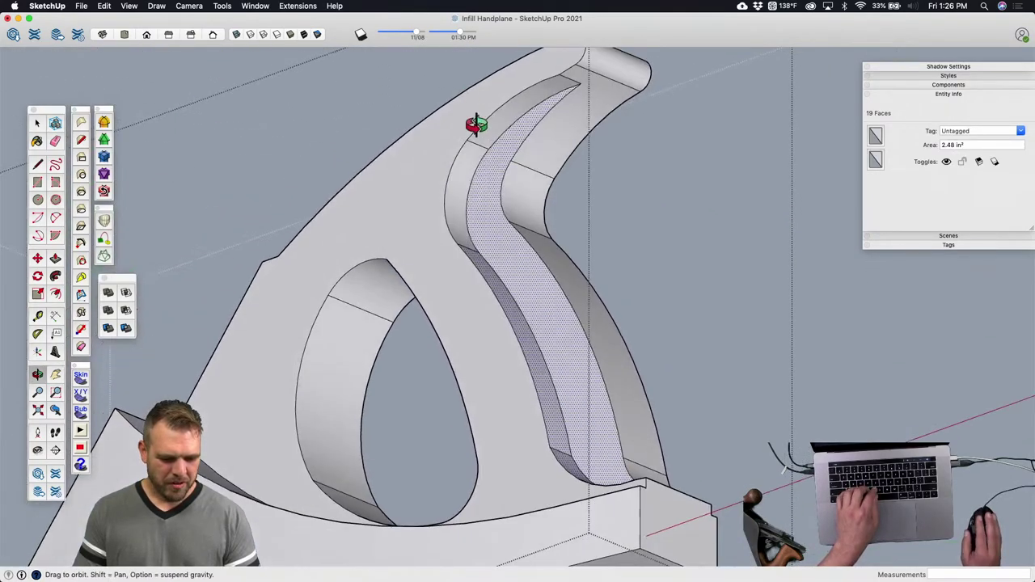
shift+click(474, 168)
scroll(485, 194, down, 5)
middle_drag(489, 217, 393, 370)
Step: Move the selected curved band 5 inches out along the green axis
key(m)
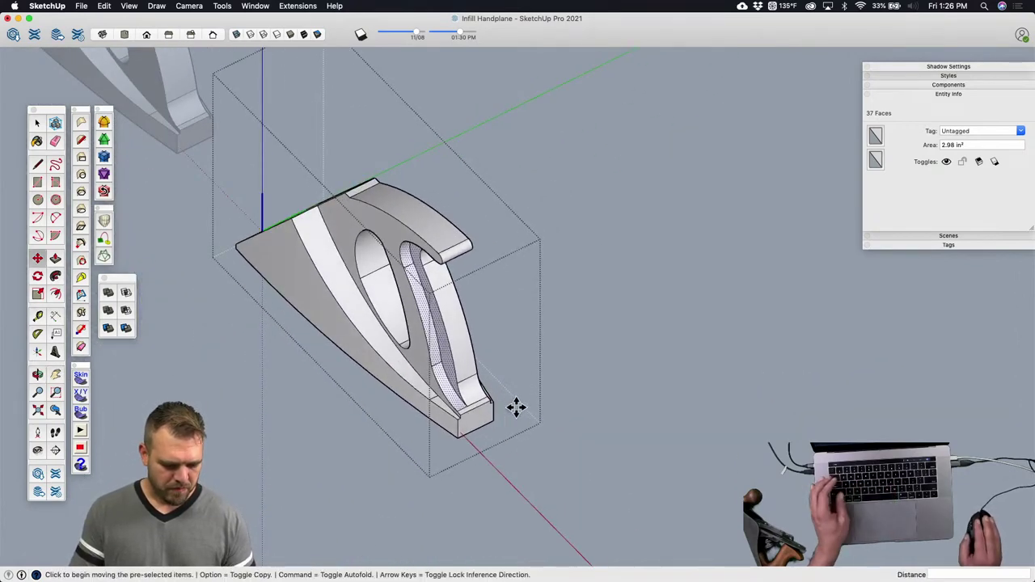
click(515, 407)
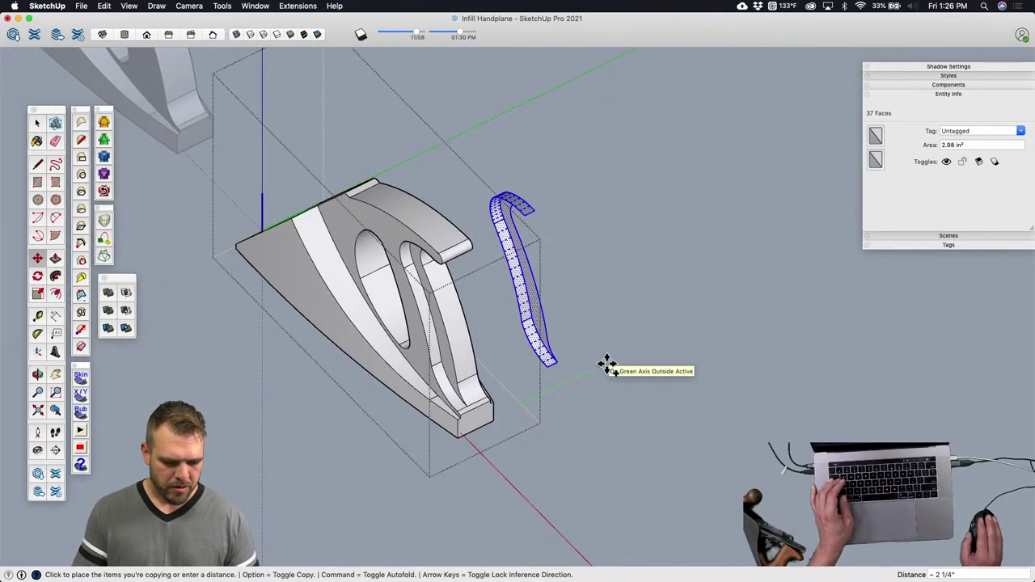
text(5)
key(Return)
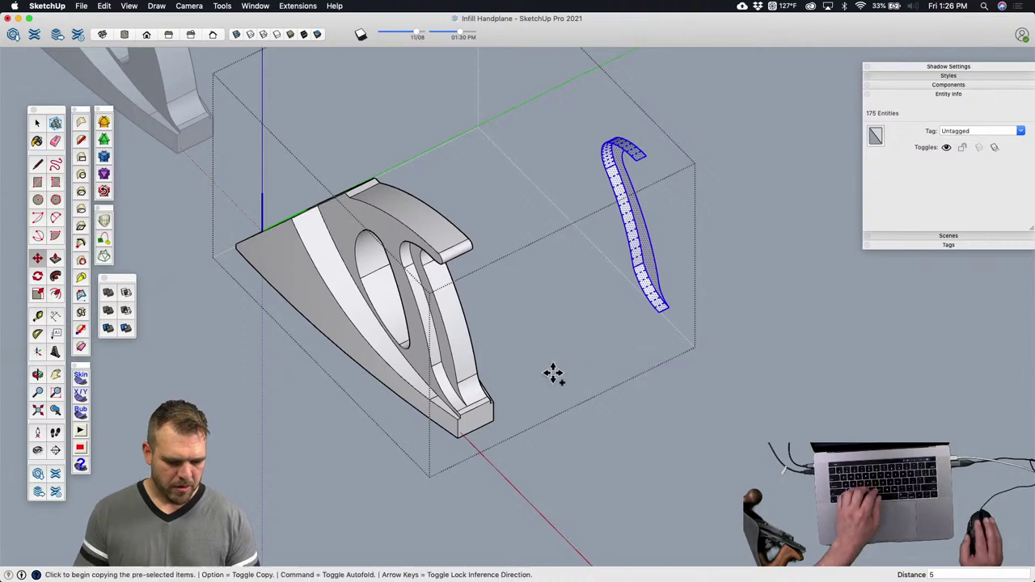
middle_drag(555, 373, 453, 368)
scroll(453, 368, up, 6)
Step: Erase the leftover edges in the now-empty groove
key(e)
super+drag(440, 335, 443, 348)
scroll(460, 363, down, 5)
mouse_move(459, 363)
middle_down()
mouse_move(473, 493)
mouse_move(455, 192)
mouse_move(504, 231)
mouse_move(485, 254)
middle_up()
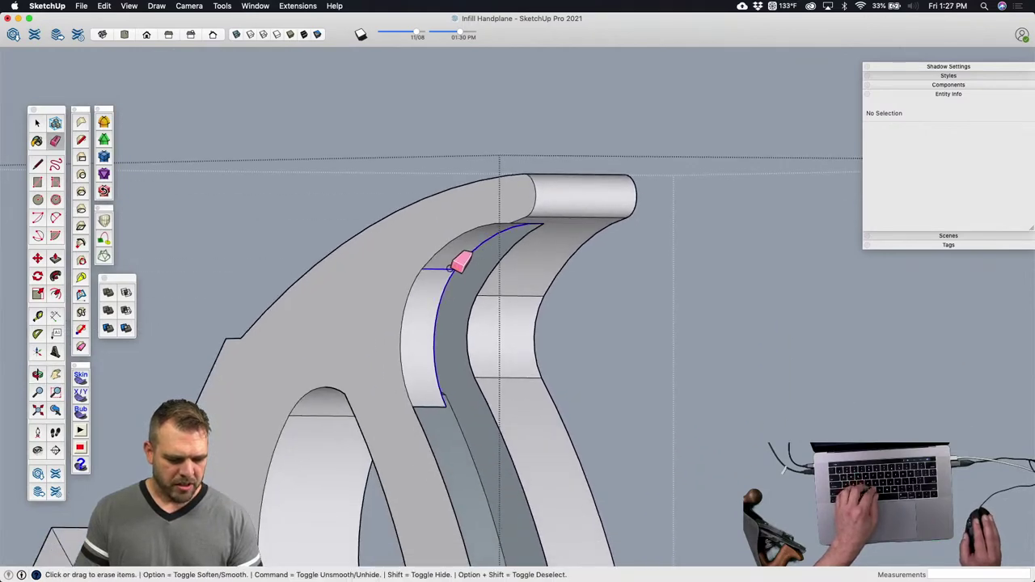
scroll(443, 403, down, 2)
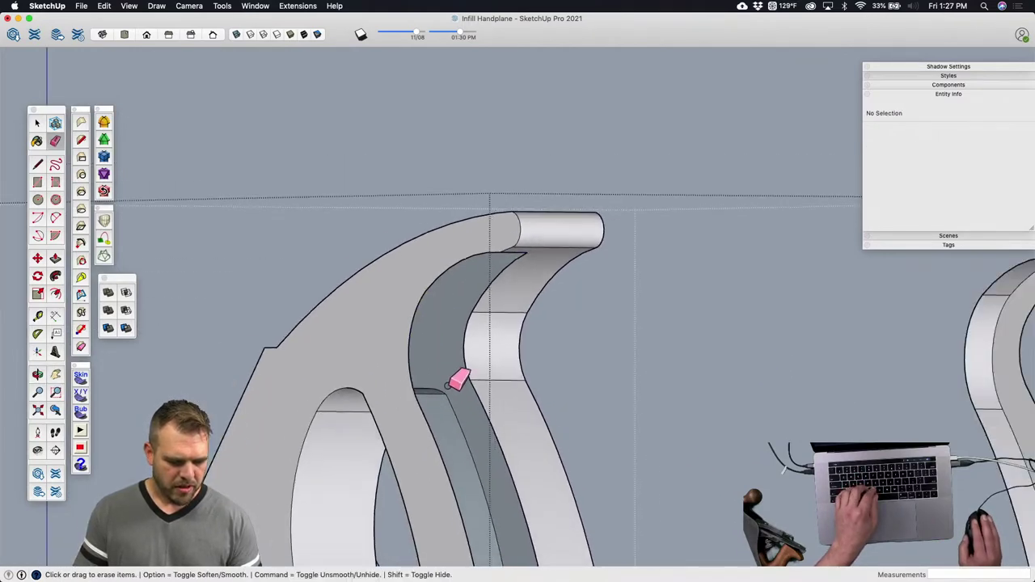
middle_drag(458, 374, 495, 348)
scroll(495, 348, up, 4)
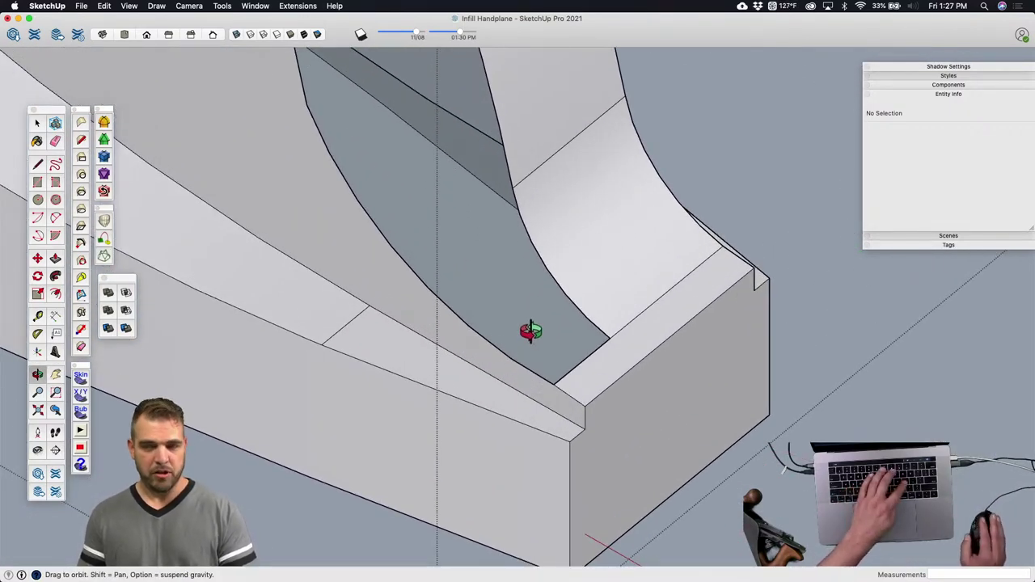
key(l)
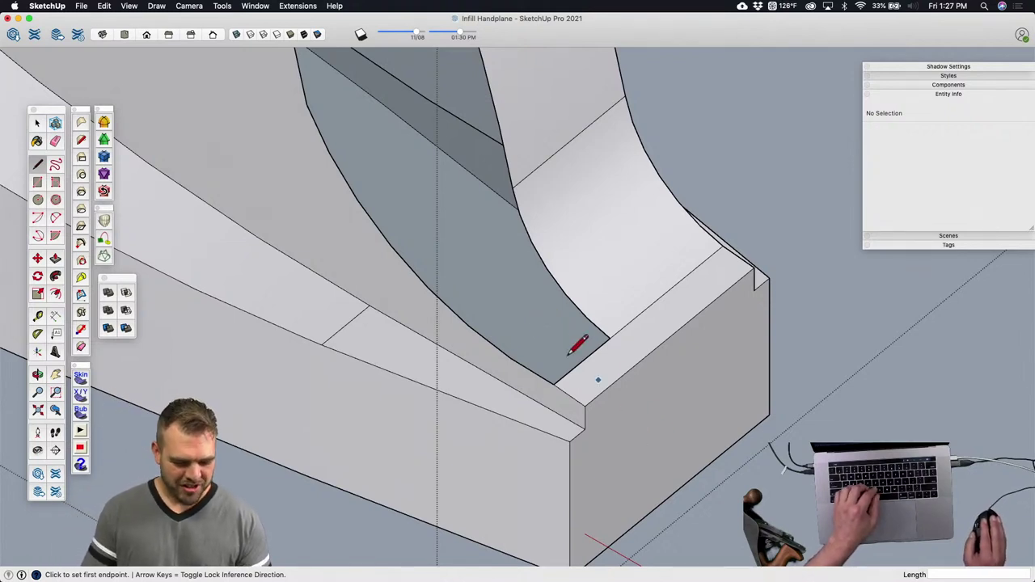
Step: Draw edges across the bevel gap to close the first triangular faces at its lower end
click(586, 317)
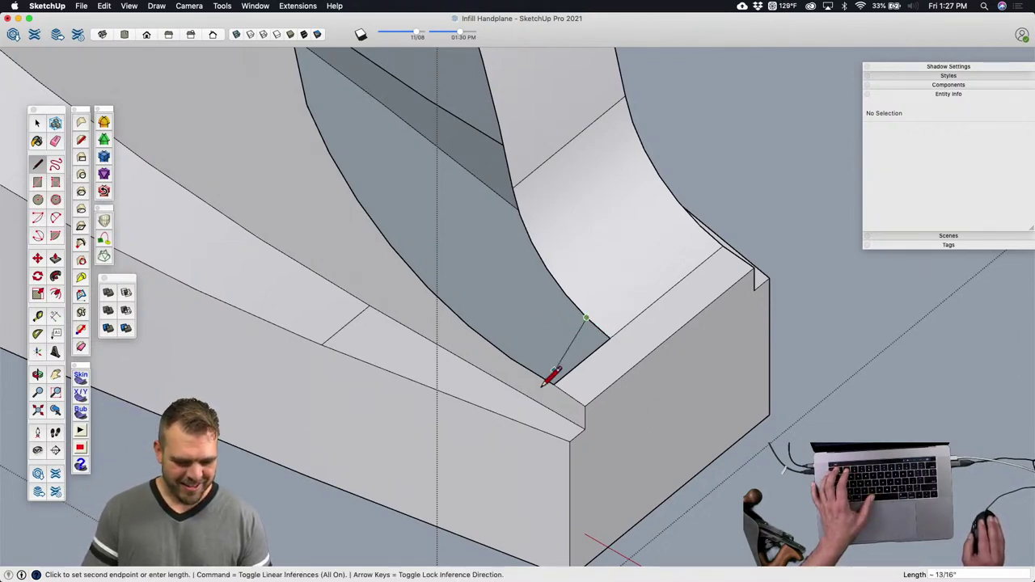
click(510, 357)
click(611, 335)
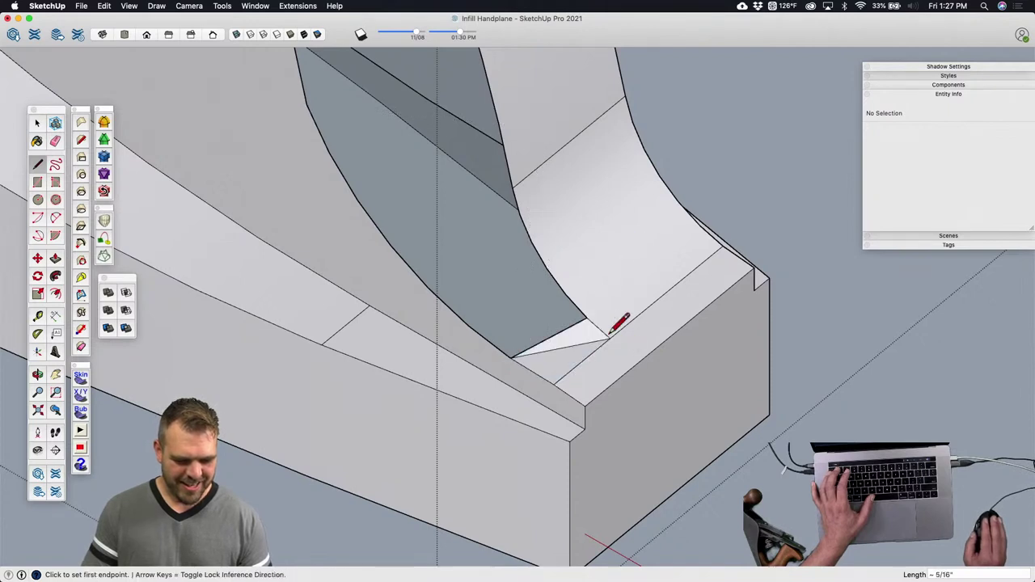
click(566, 293)
click(468, 325)
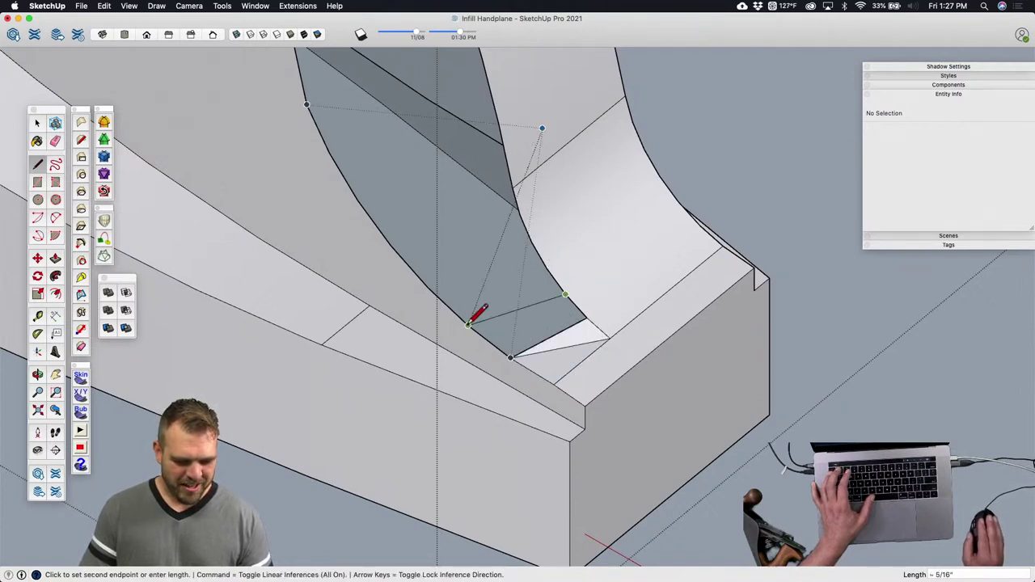
click(587, 317)
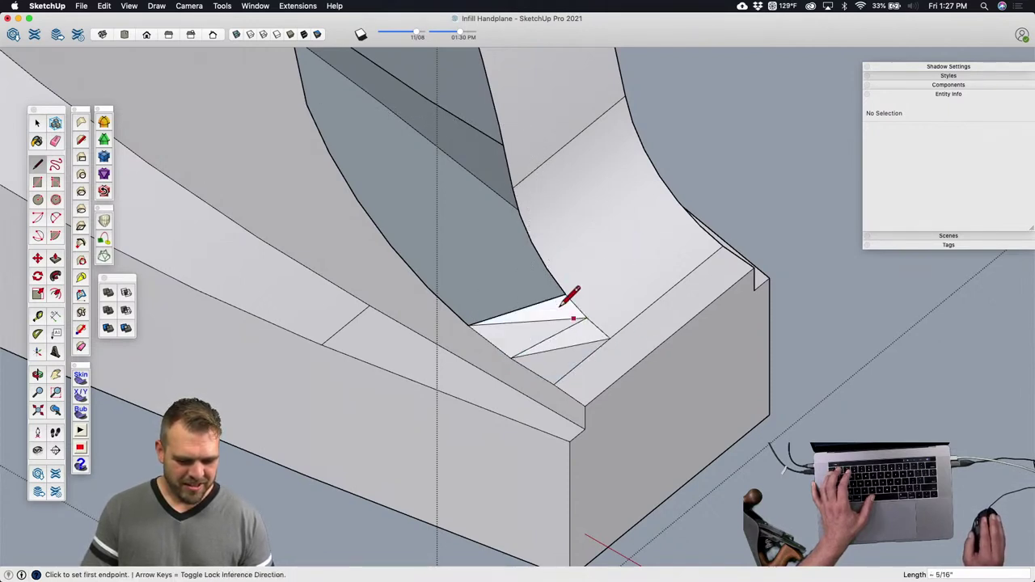
click(533, 270)
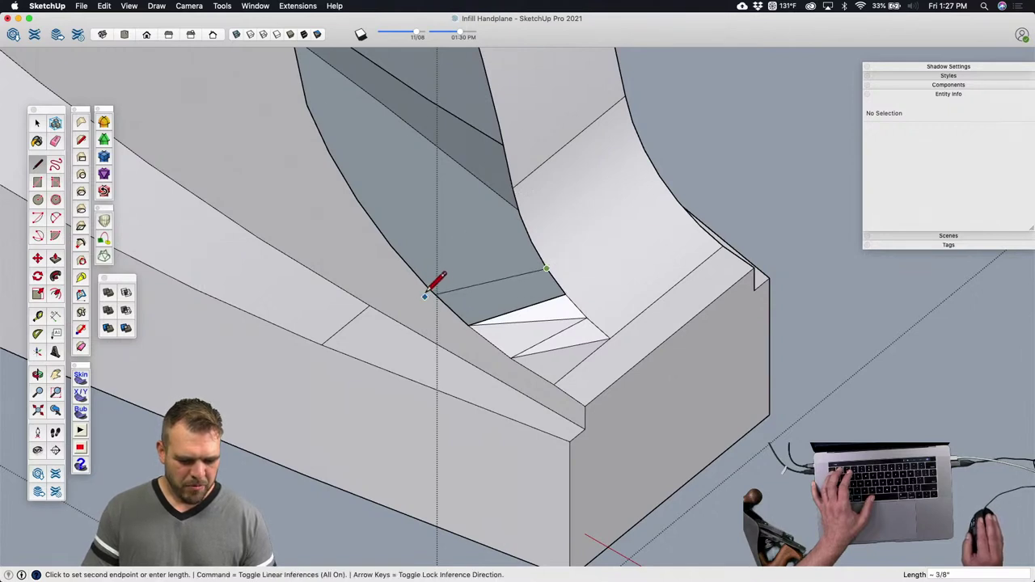
click(428, 283)
click(578, 280)
middle_drag(578, 282, 686, 344)
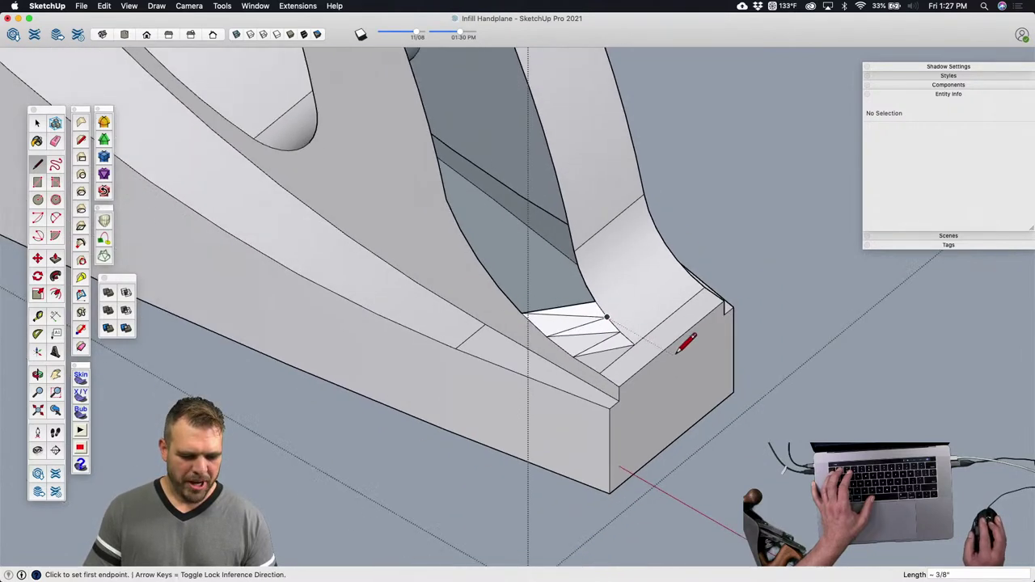
scroll(521, 280, up, 3)
Step: Continue the fan of triangular faces higher up the gap toward the curve
click(610, 286)
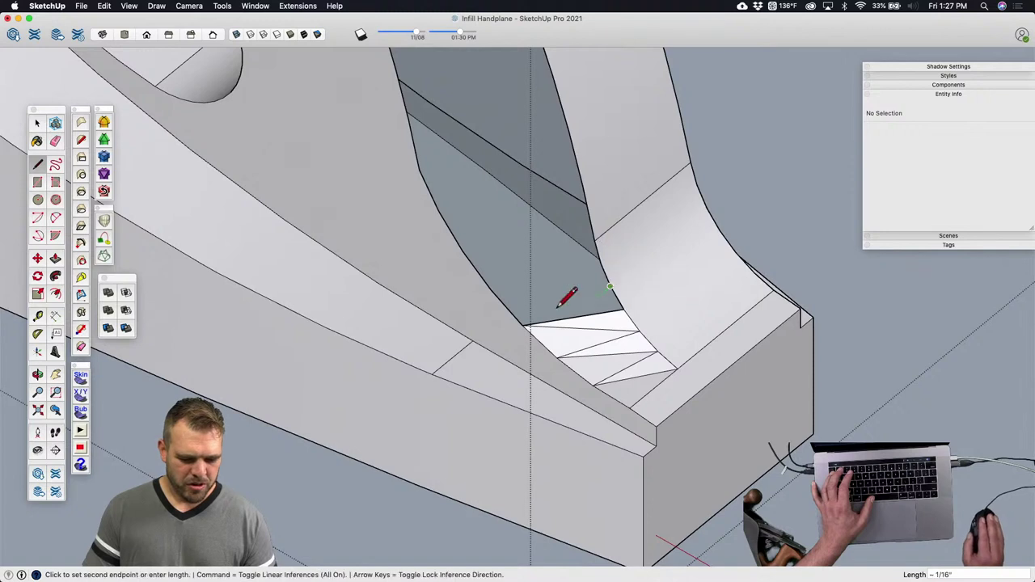
click(494, 290)
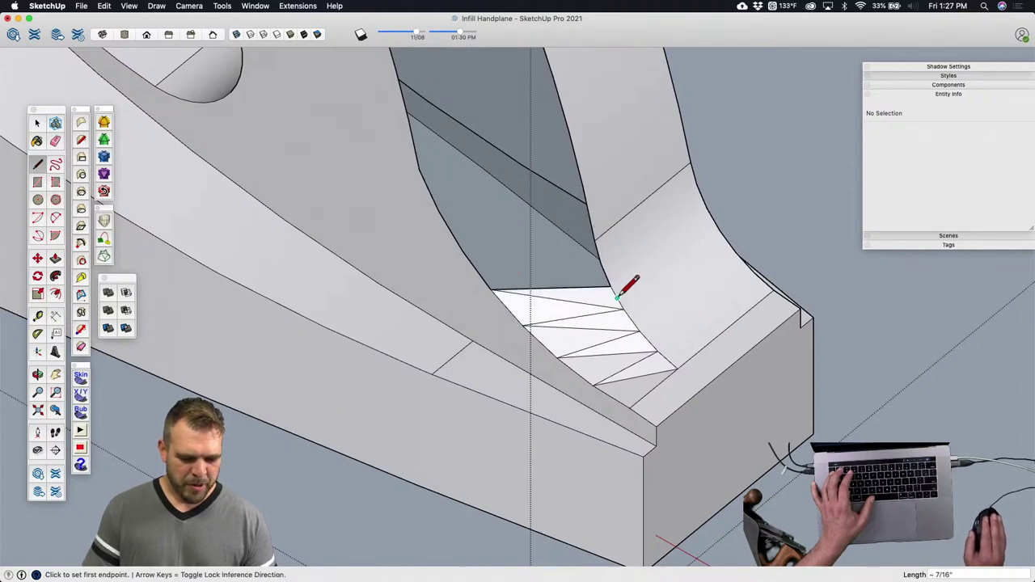
click(462, 251)
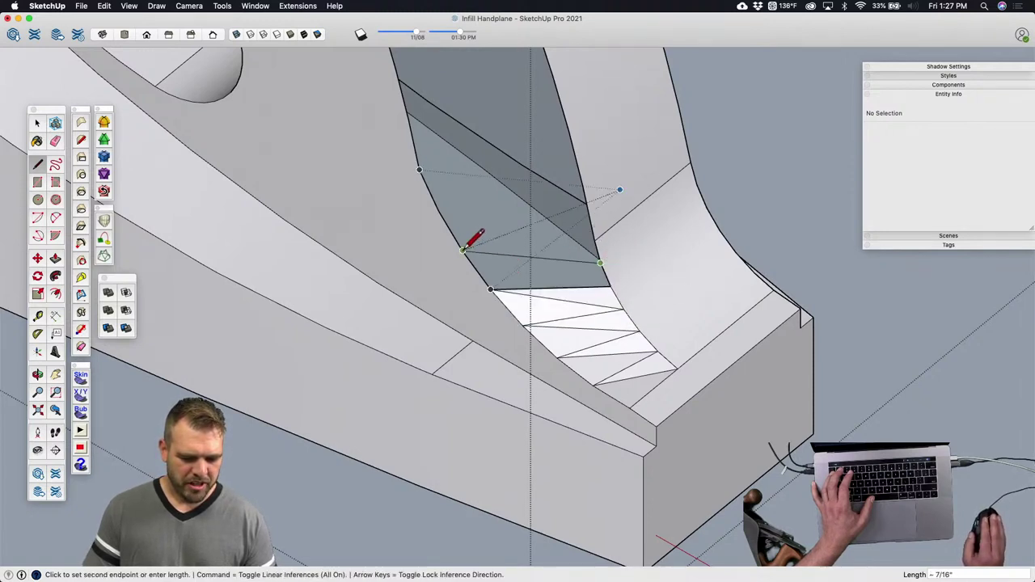
click(606, 276)
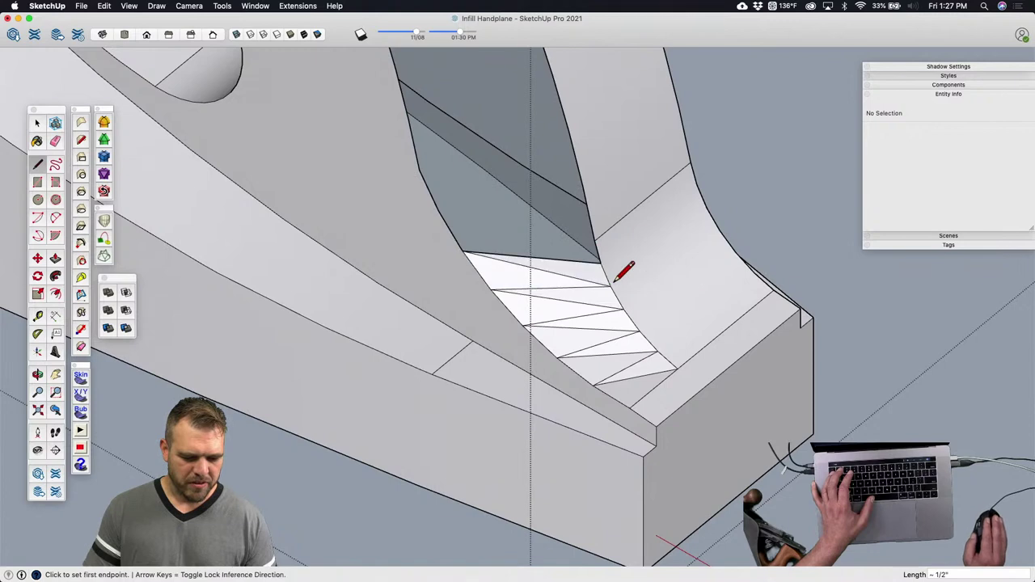
click(594, 241)
click(597, 250)
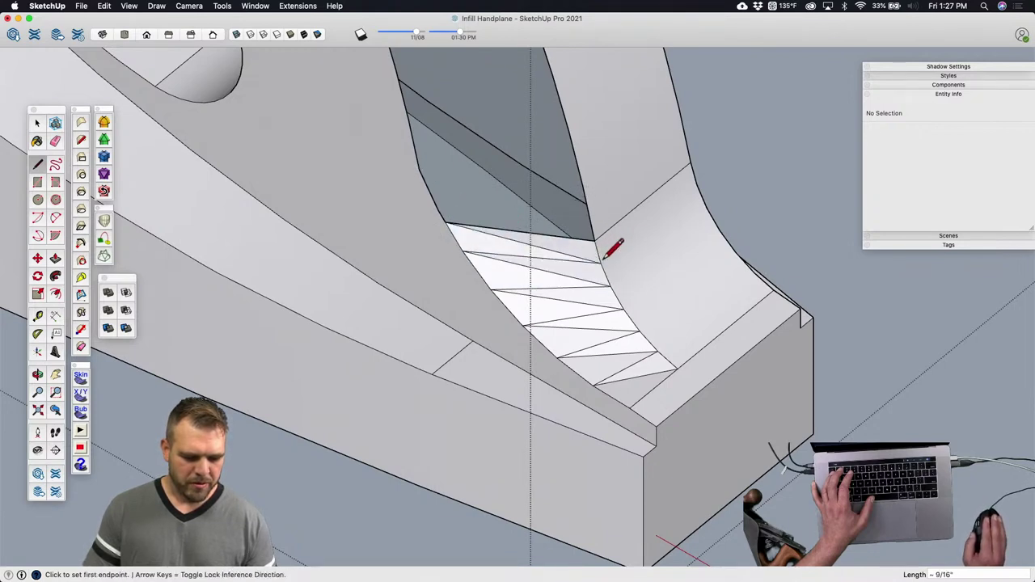
click(594, 241)
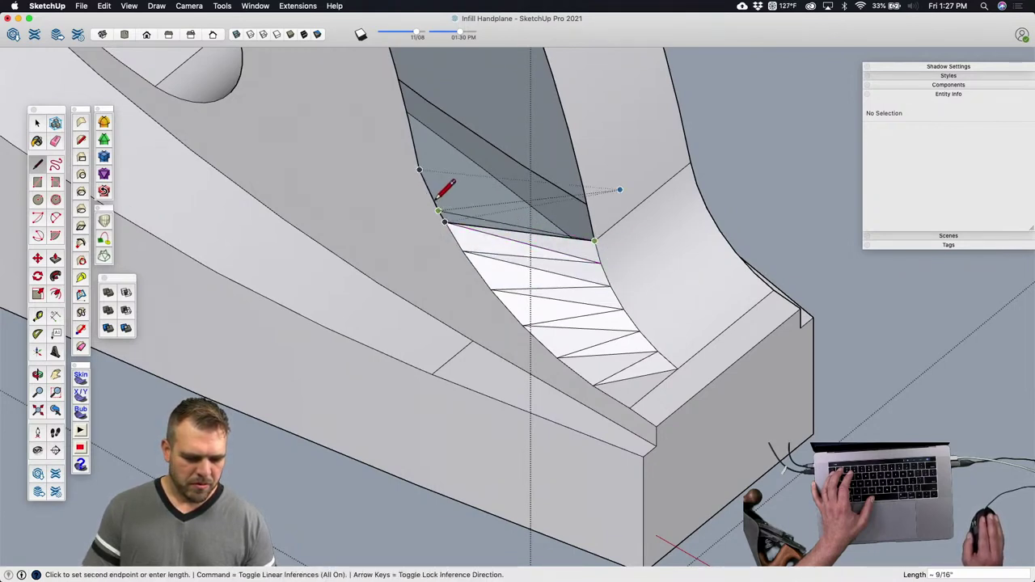
click(438, 212)
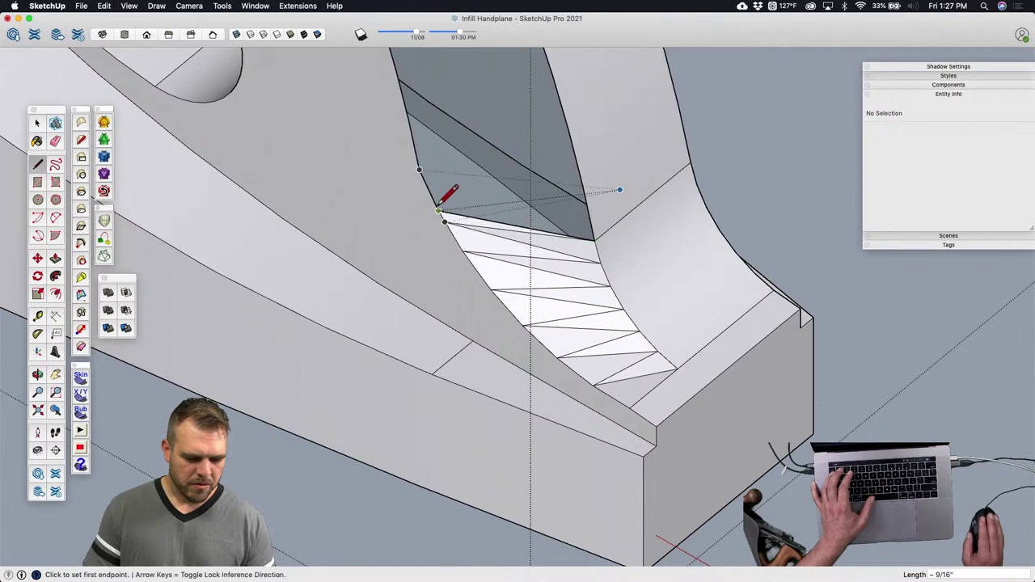
click(420, 171)
click(595, 240)
scroll(668, 269, down, 5)
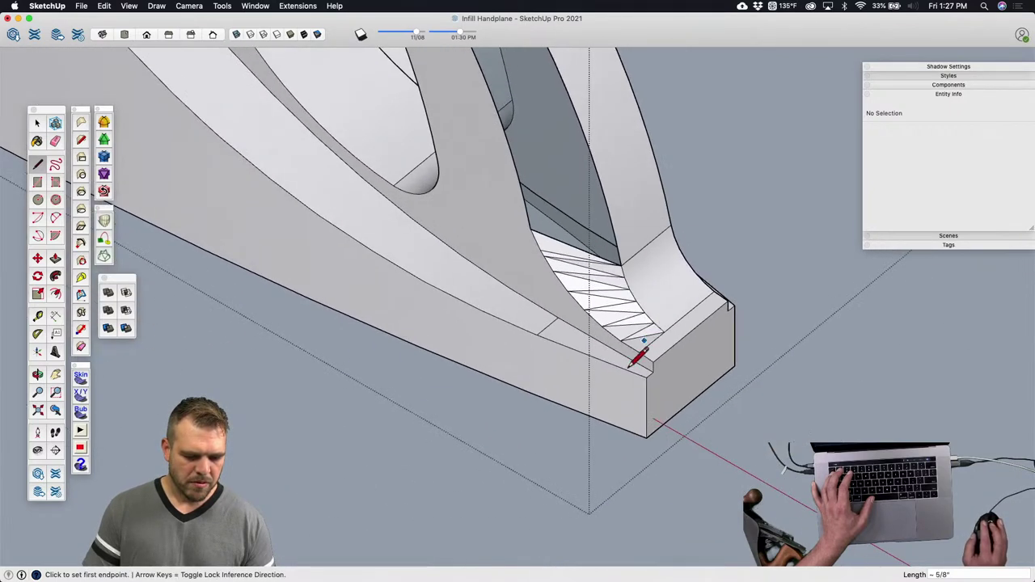
Step: Close faces in the lower part of the handle opening with line edges
mouse_move(624, 358)
middle_down()
mouse_move(286, 191)
mouse_move(222, 178)
mouse_move(529, 347)
mouse_move(640, 430)
mouse_move(617, 459)
middle_up()
scroll(617, 459, down, 3)
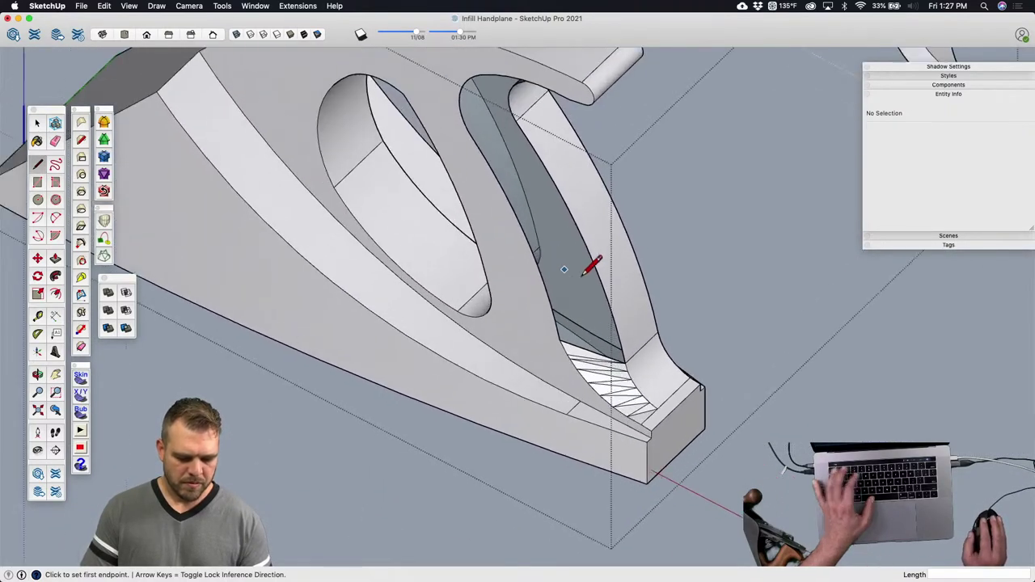
scroll(610, 282, down, 6)
scroll(526, 313, up, 3)
scroll(520, 317, up, 6)
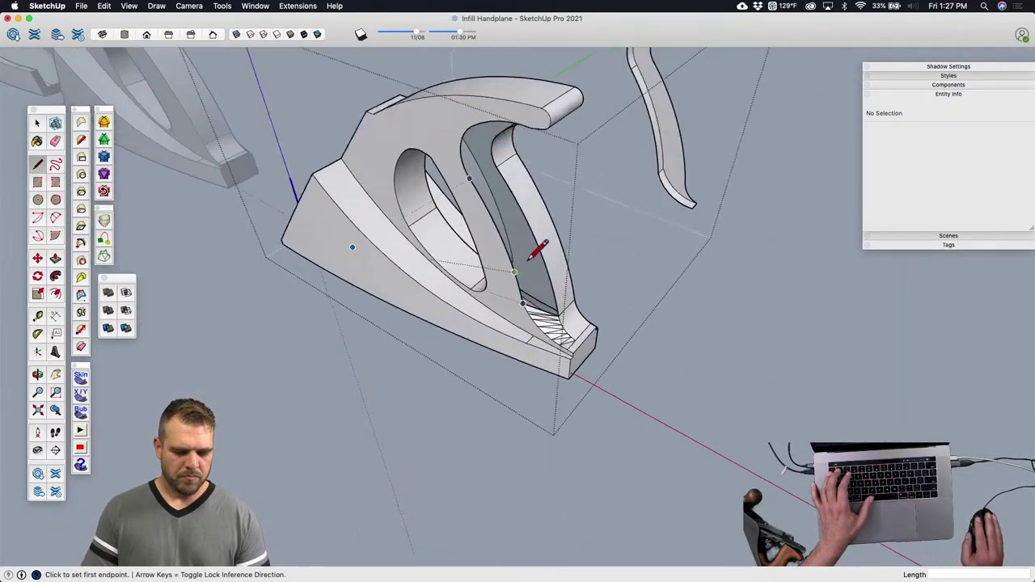
click(597, 374)
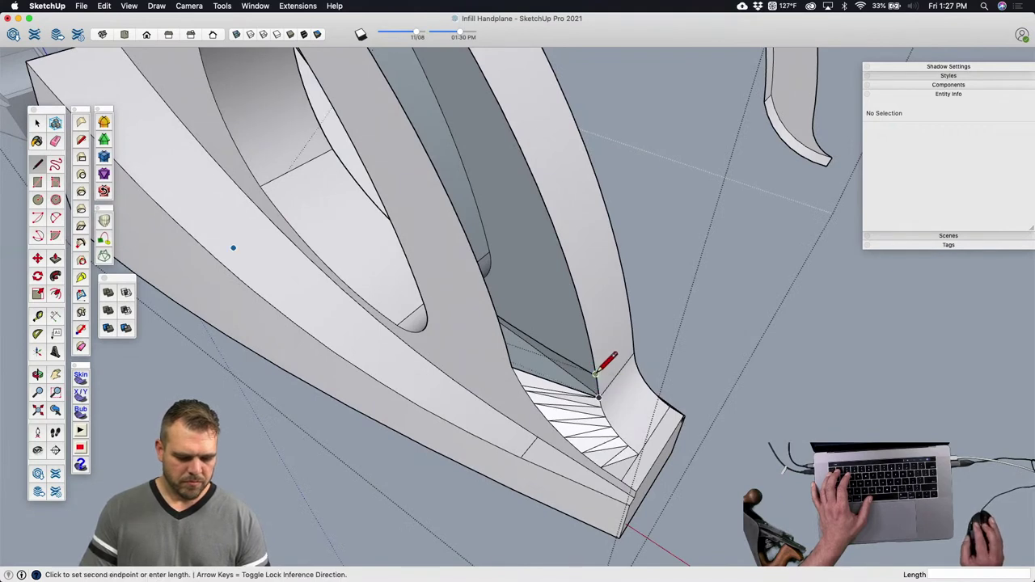
click(507, 343)
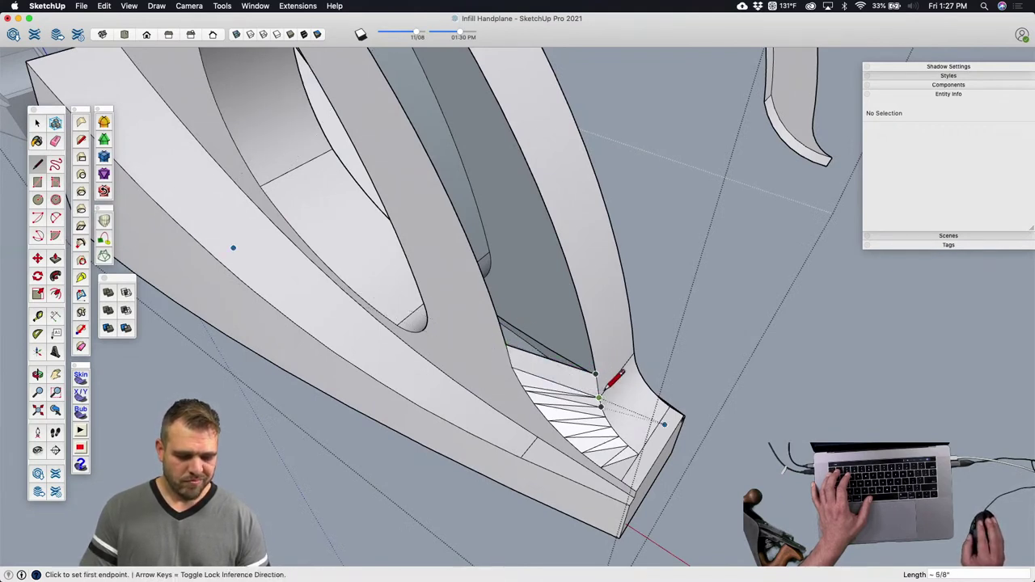
click(592, 347)
click(498, 320)
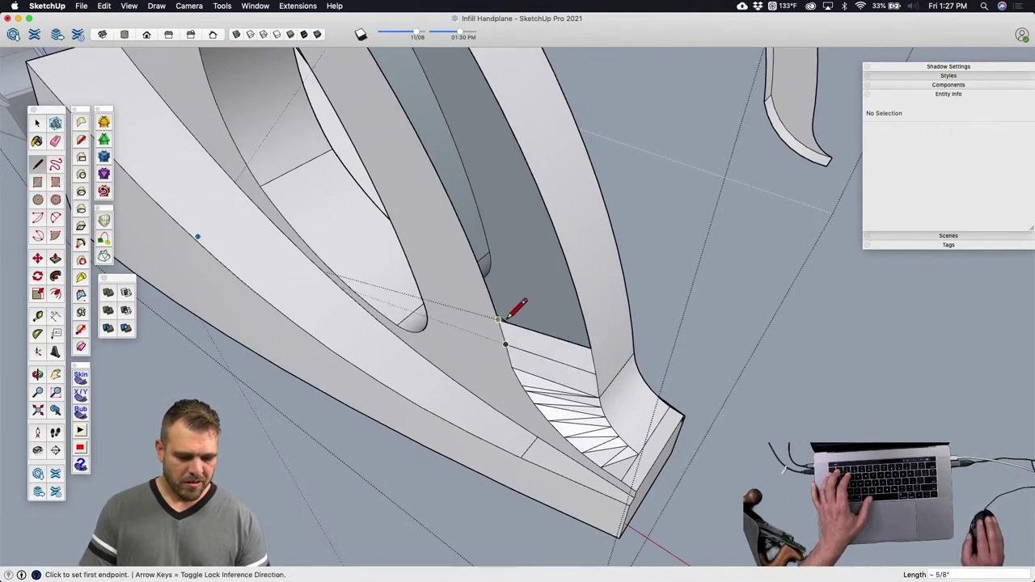
Step: Add more line-drawn faces up to the top of the fill in the opening
click(584, 320)
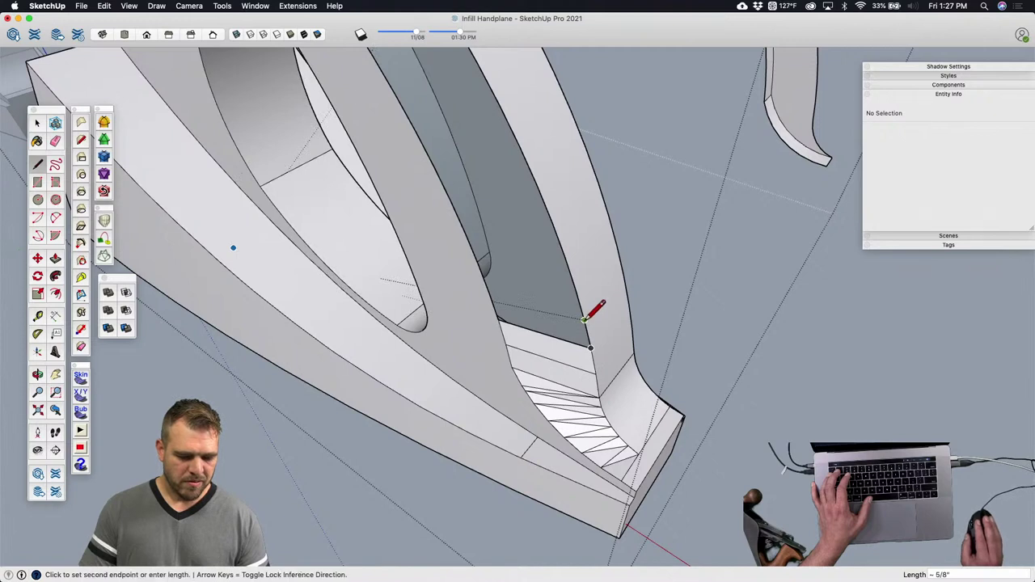
click(488, 292)
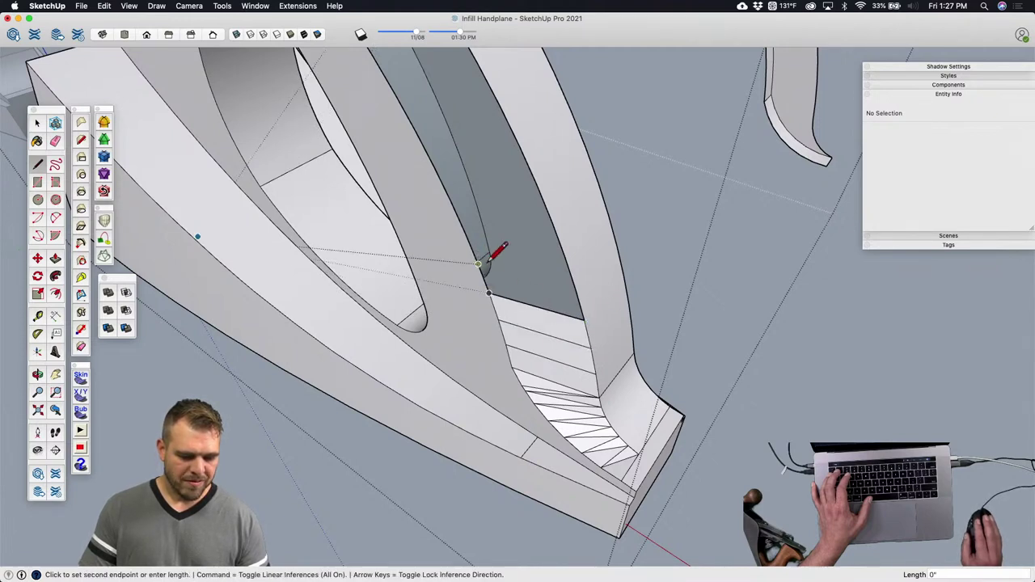
click(575, 289)
click(564, 257)
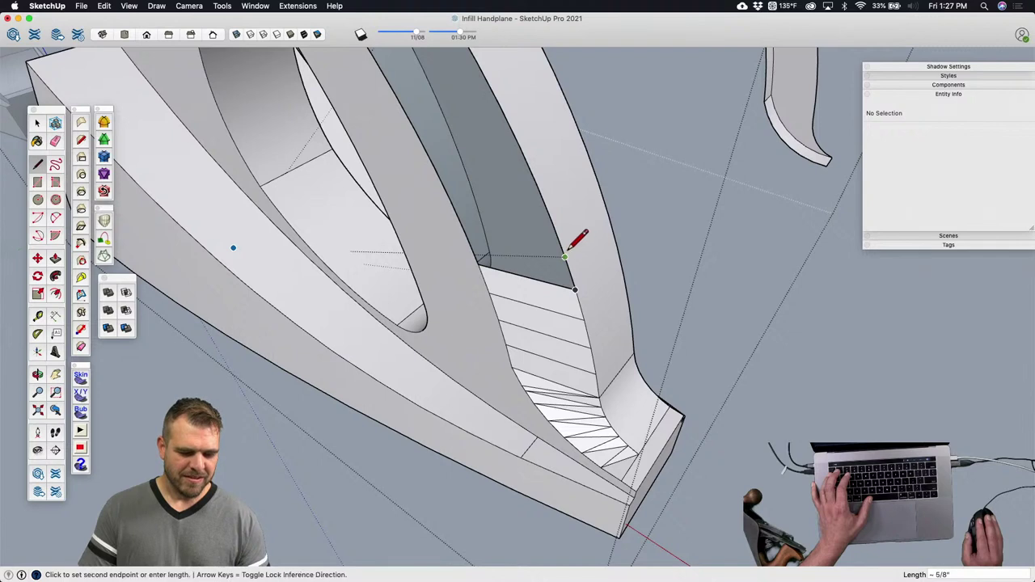
click(466, 234)
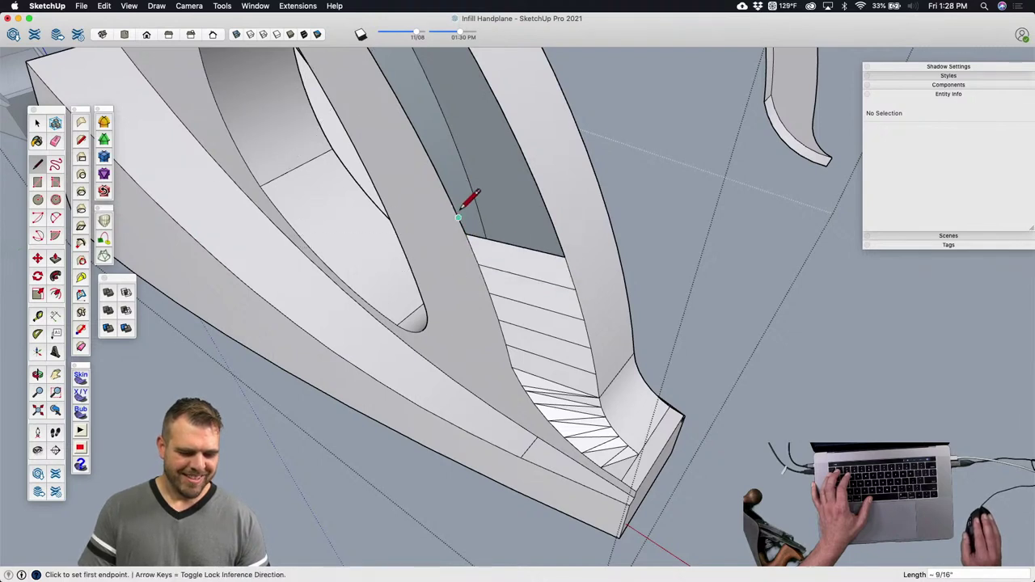
click(451, 201)
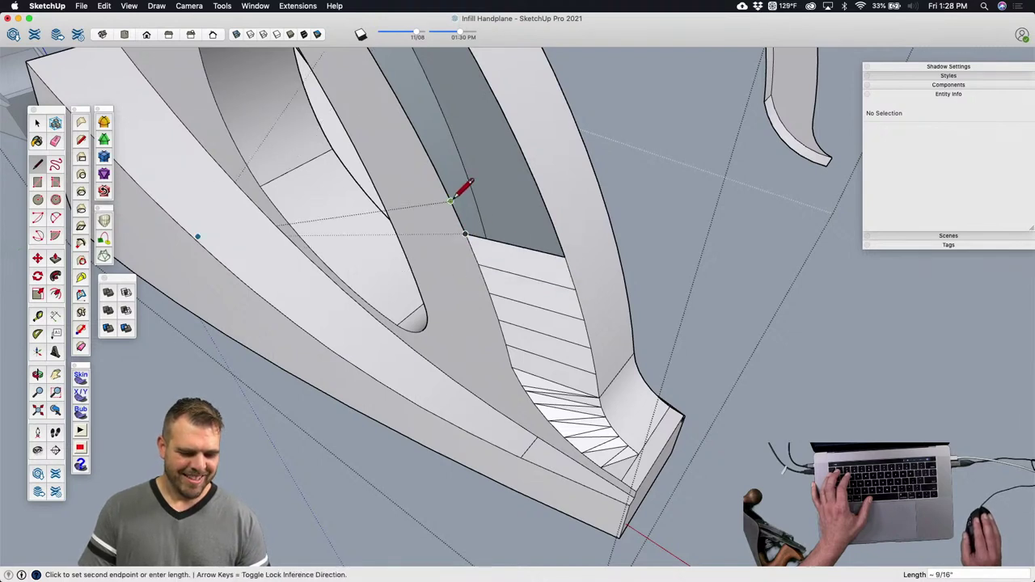
click(553, 216)
middle_drag(571, 212, 606, 377)
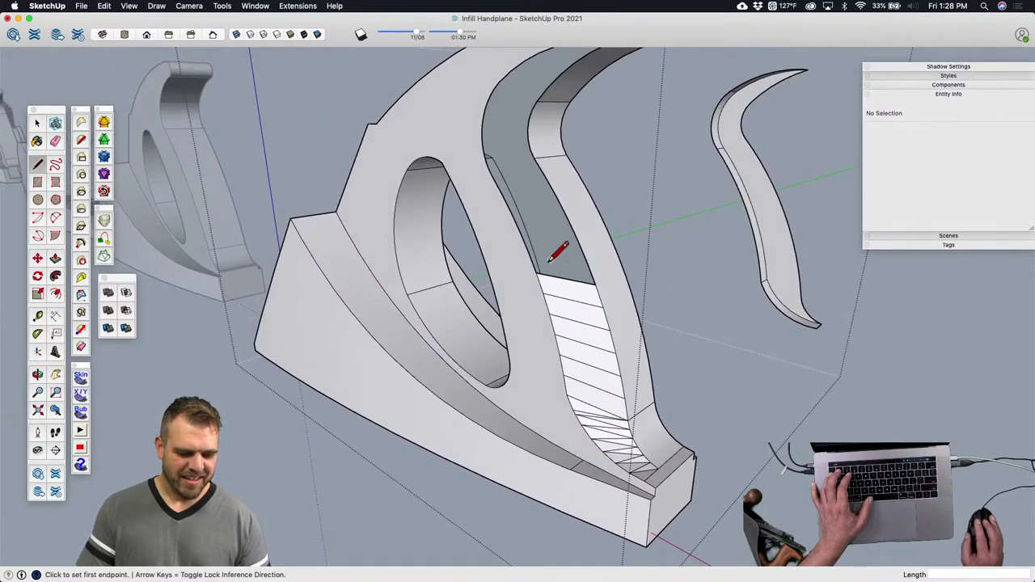
Step: Draw edges between the handle and infill face, closing the first faces in the gap
scroll(567, 252, up, 3)
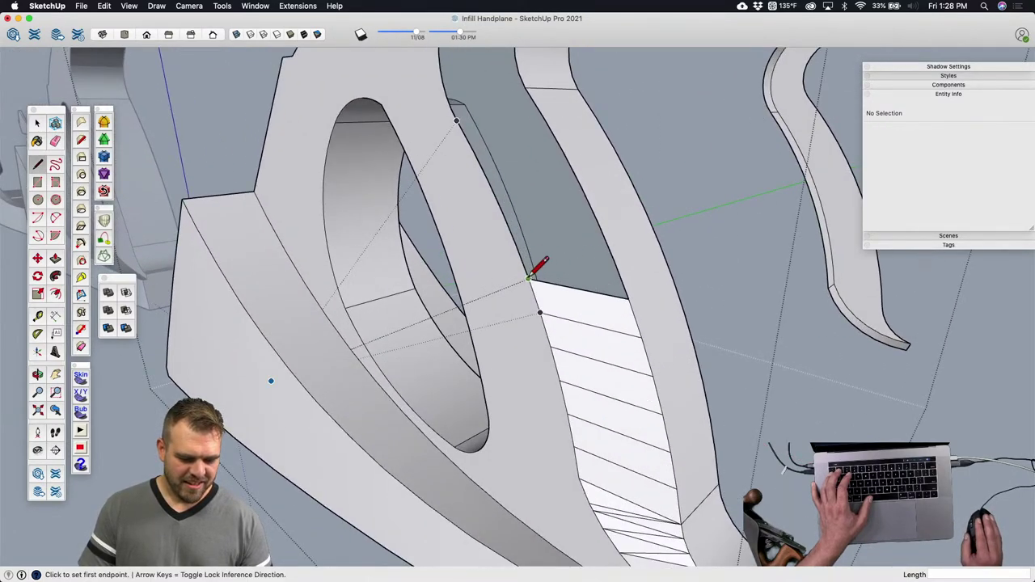
click(516, 245)
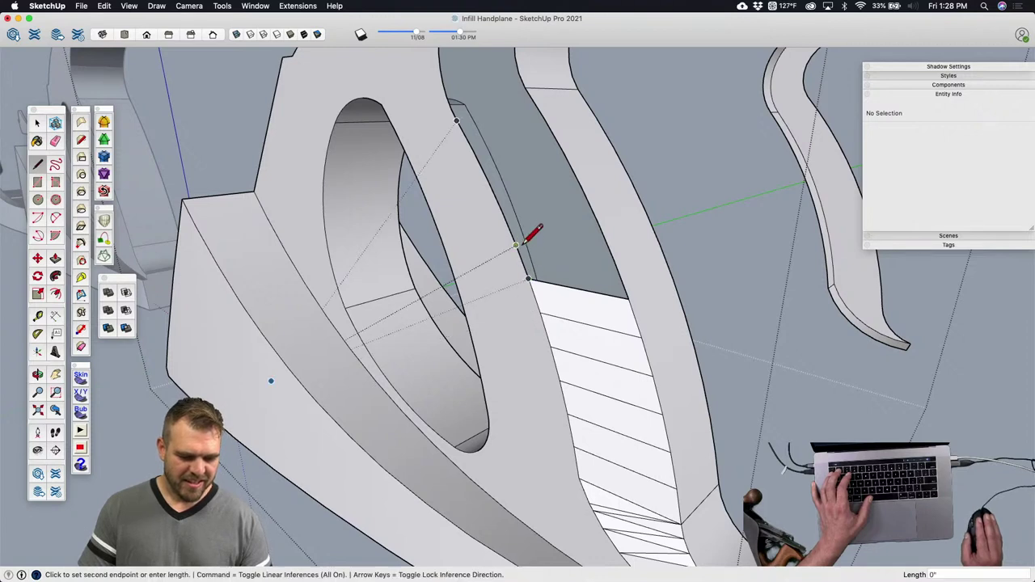
click(615, 259)
click(599, 223)
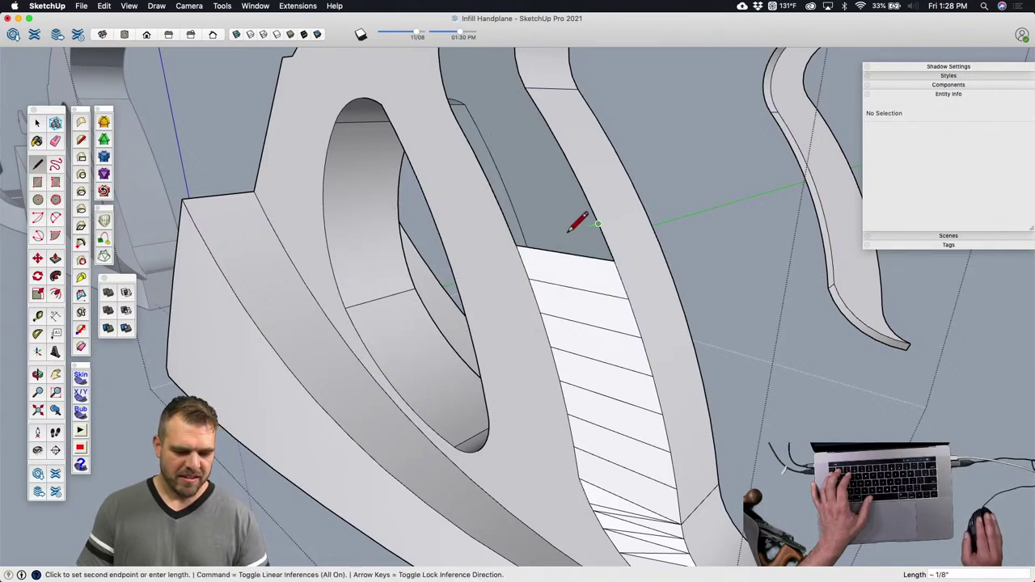
click(503, 213)
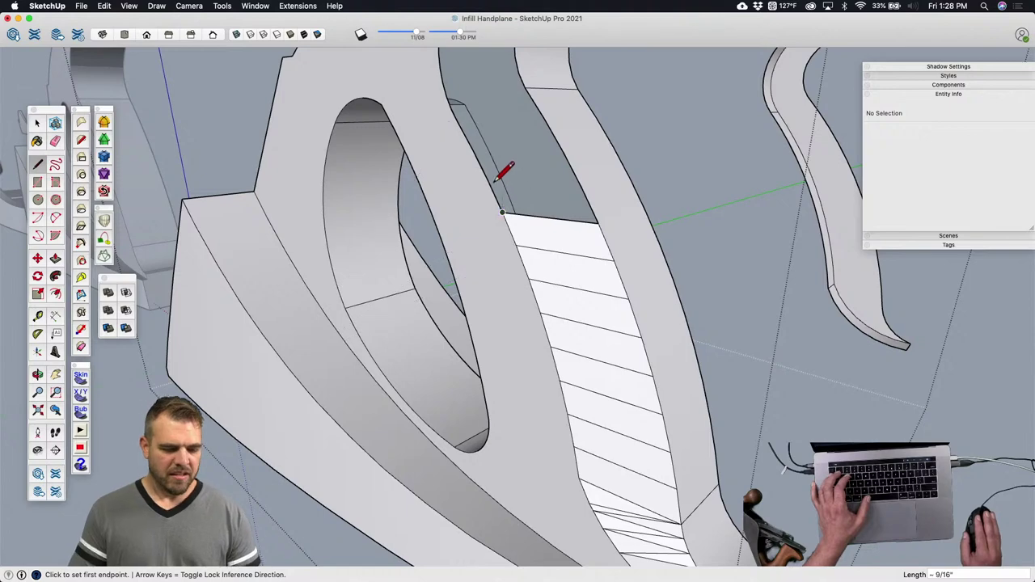
click(489, 182)
click(579, 185)
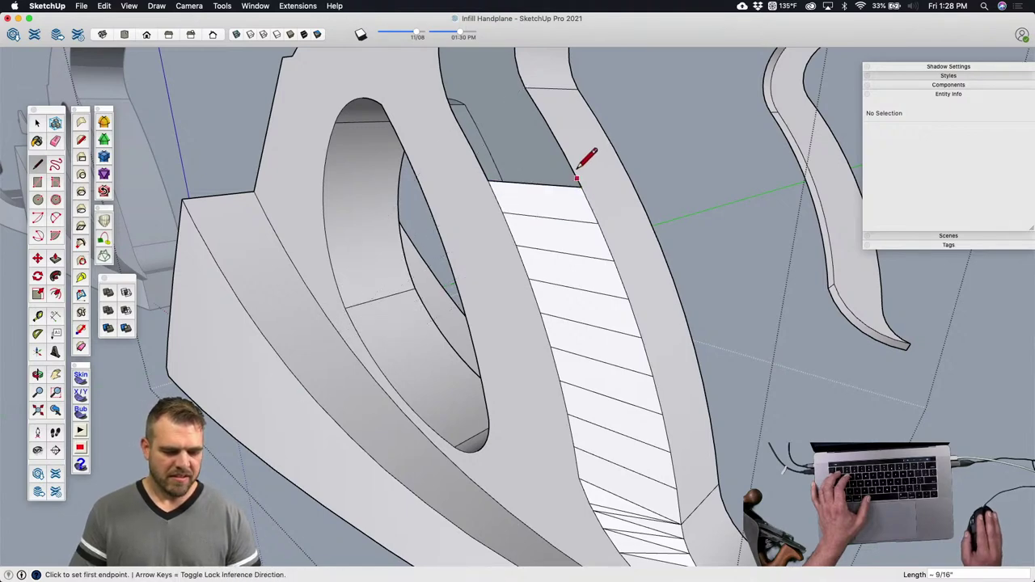
click(563, 153)
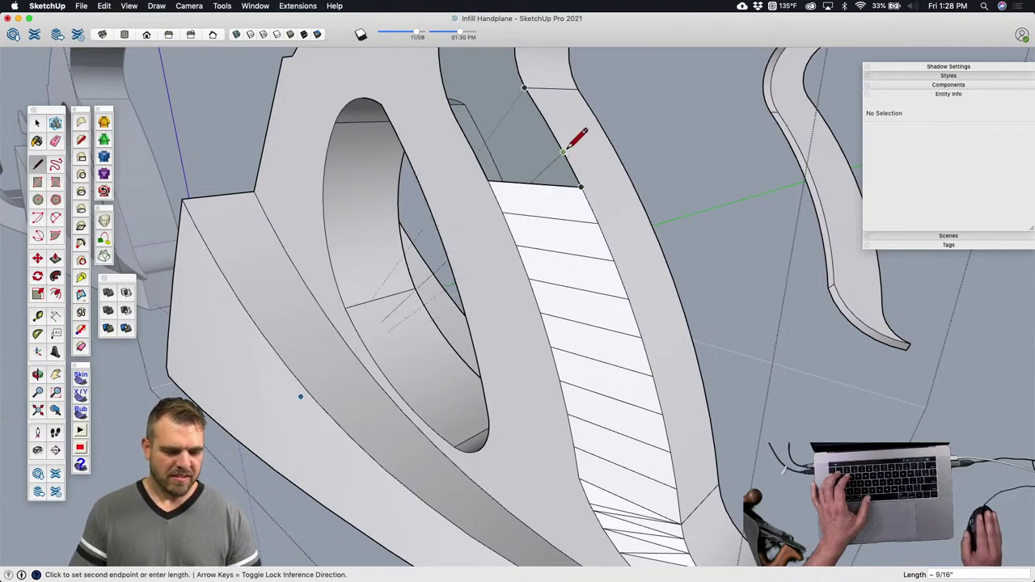
click(476, 152)
scroll(534, 248, down, 5)
scroll(509, 162, up, 5)
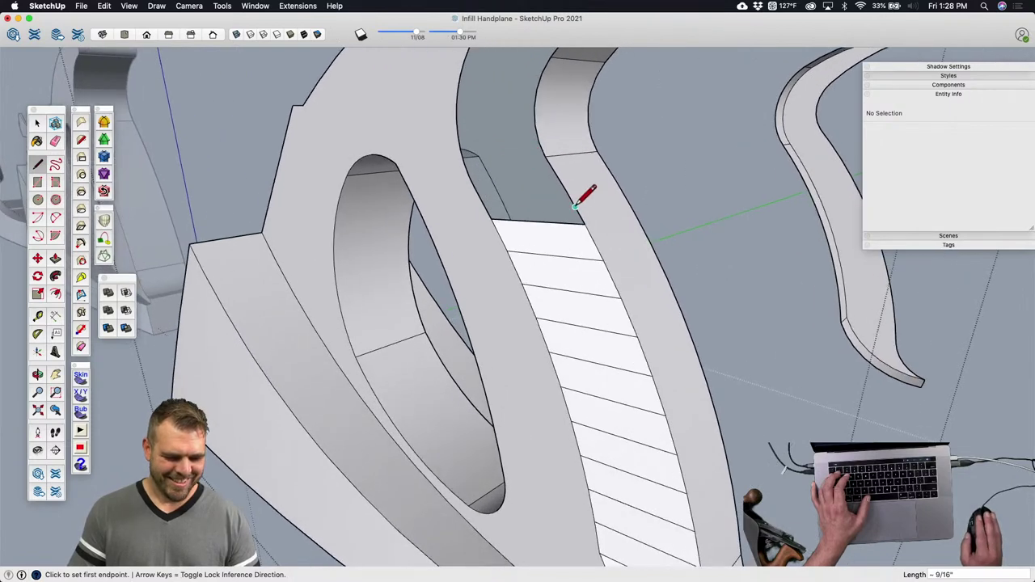
Step: Split the upper faces with triangulating edges to the infill face corners
click(564, 191)
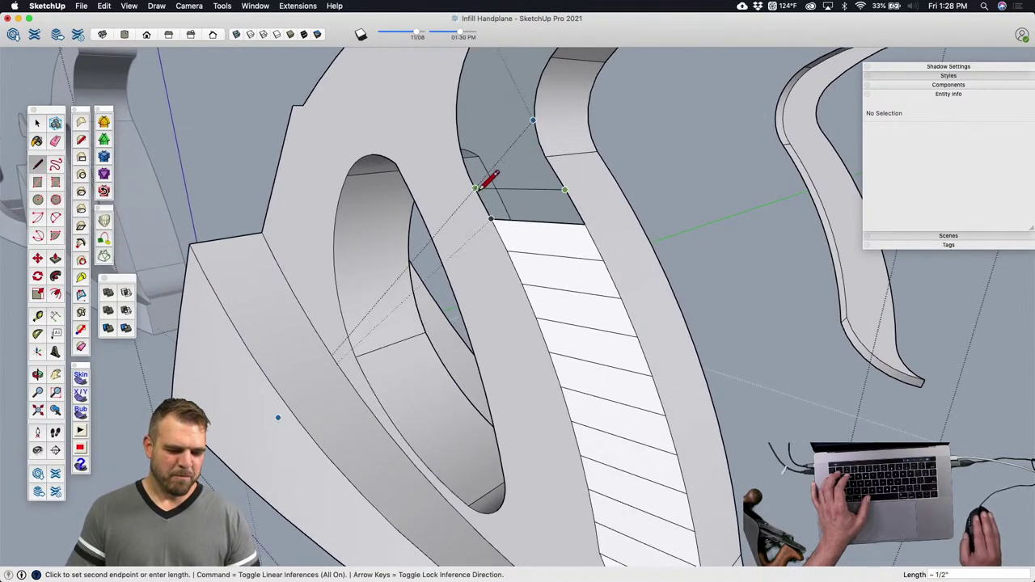
click(477, 187)
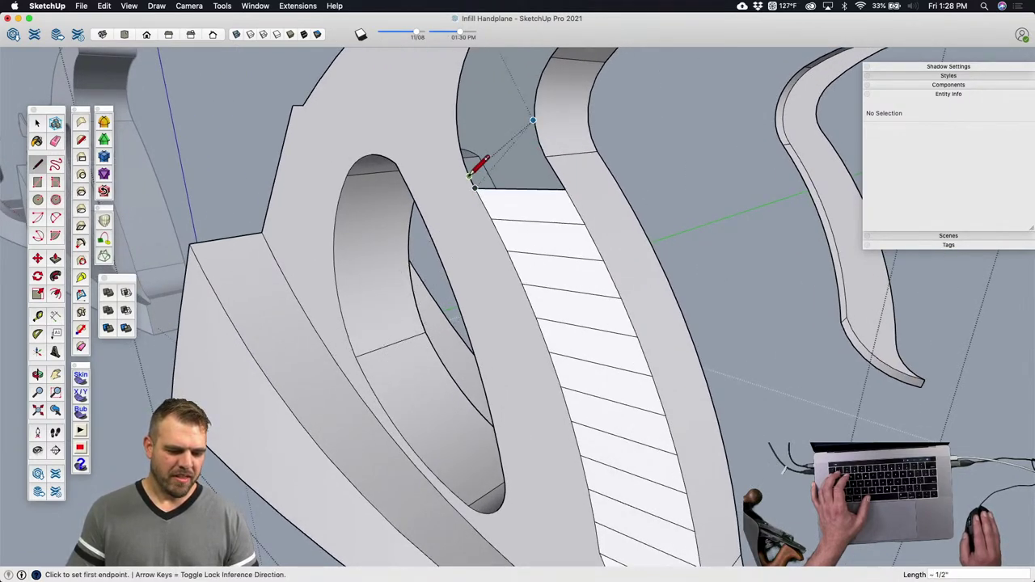
scroll(469, 174, up, 2)
click(469, 174)
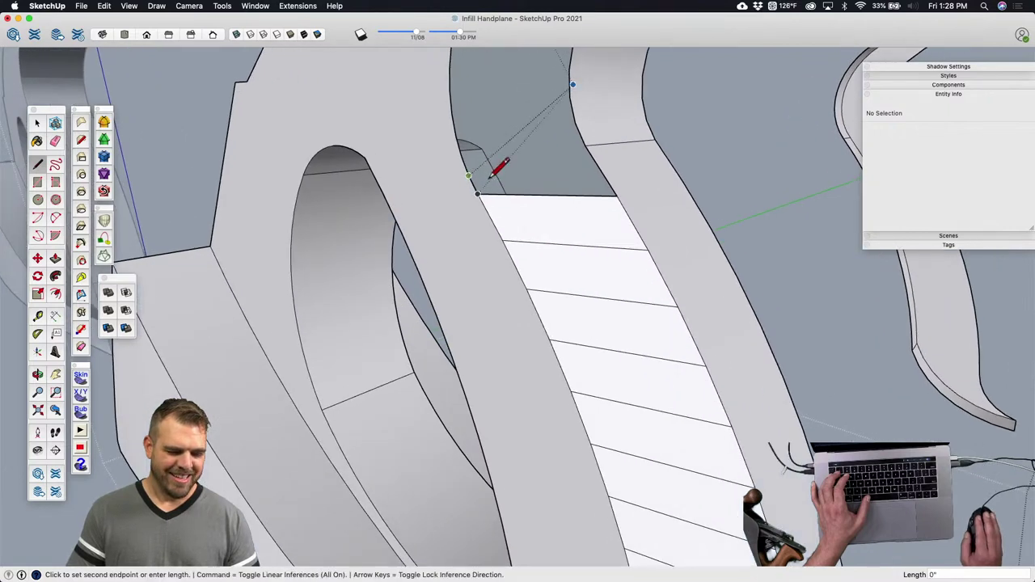
click(584, 145)
key(Escape)
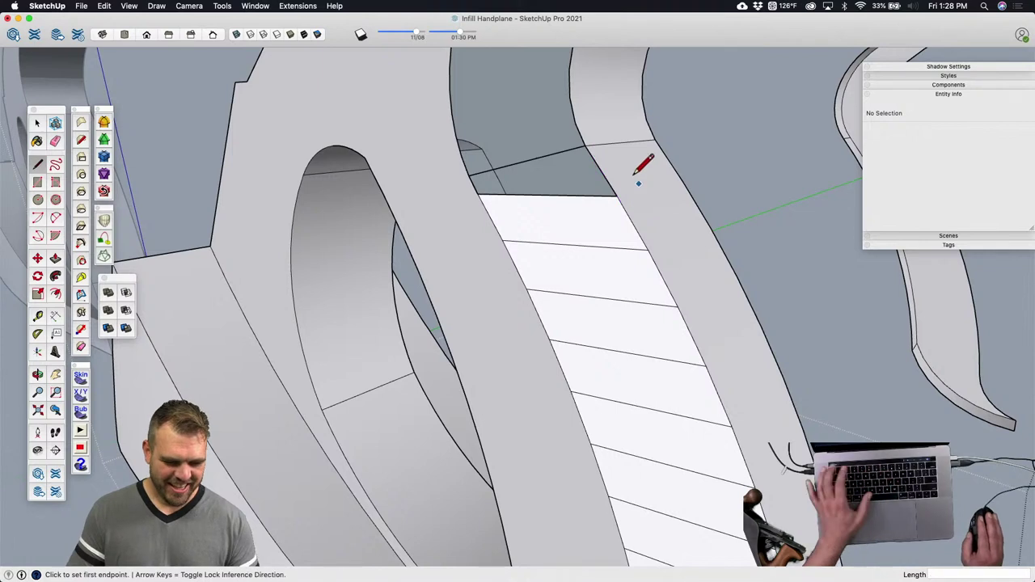
scroll(601, 170, up, 1)
scroll(599, 165, up, 1)
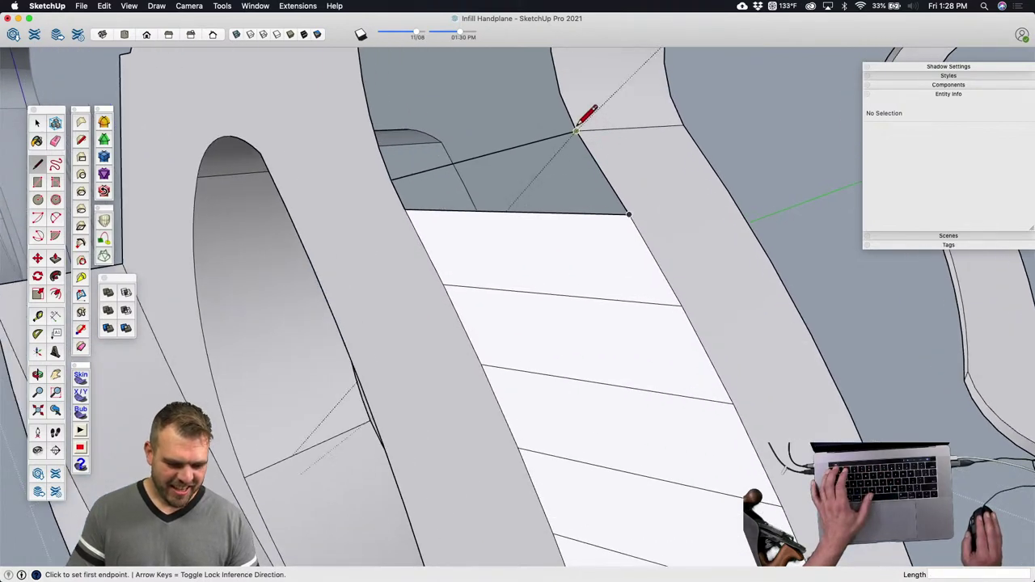
click(585, 146)
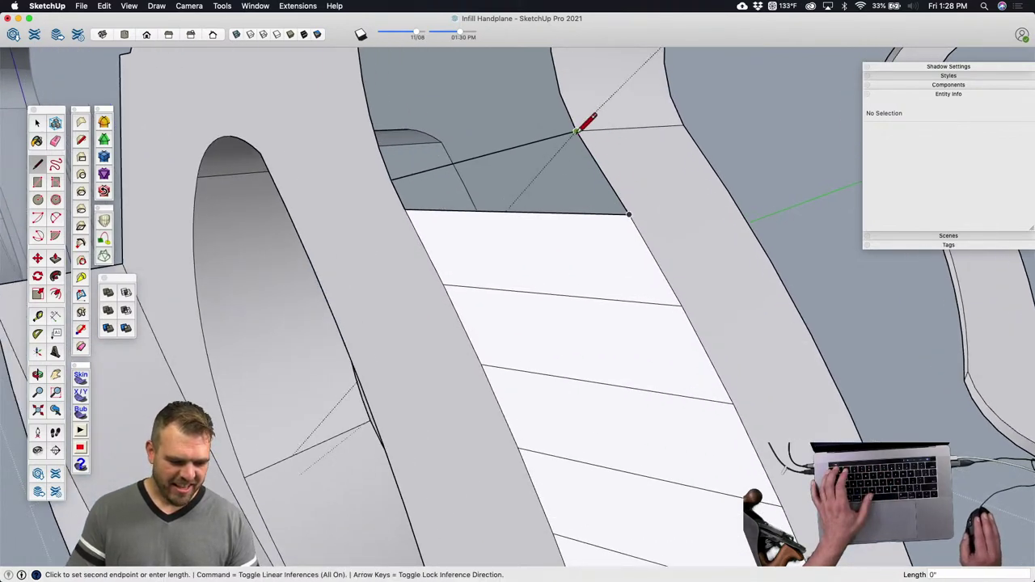
click(416, 197)
scroll(580, 355, down, 1)
scroll(585, 213, down, 2)
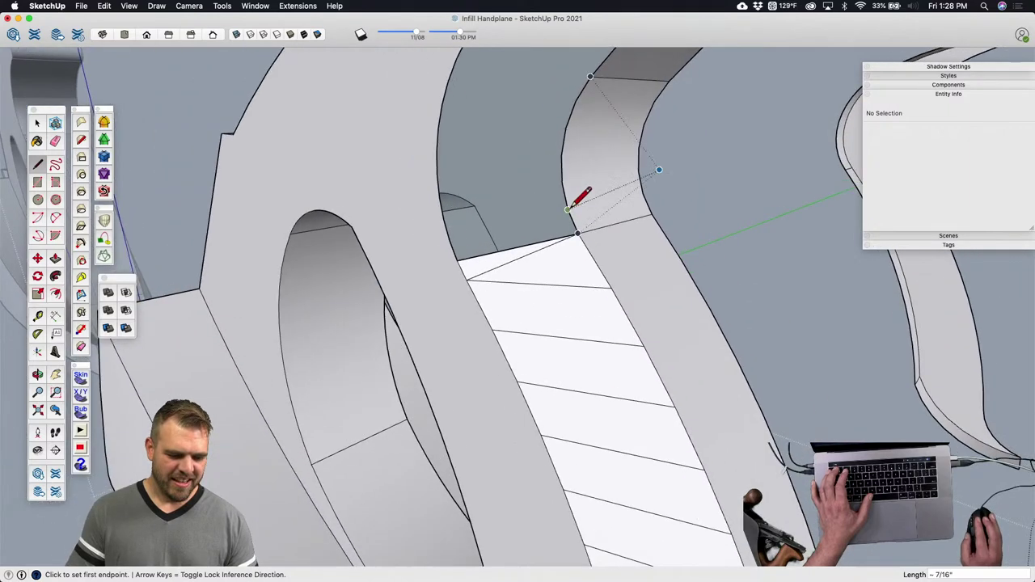
Step: Add more triangular faces along the handle edge near its top
click(567, 211)
scroll(451, 240, up, 1)
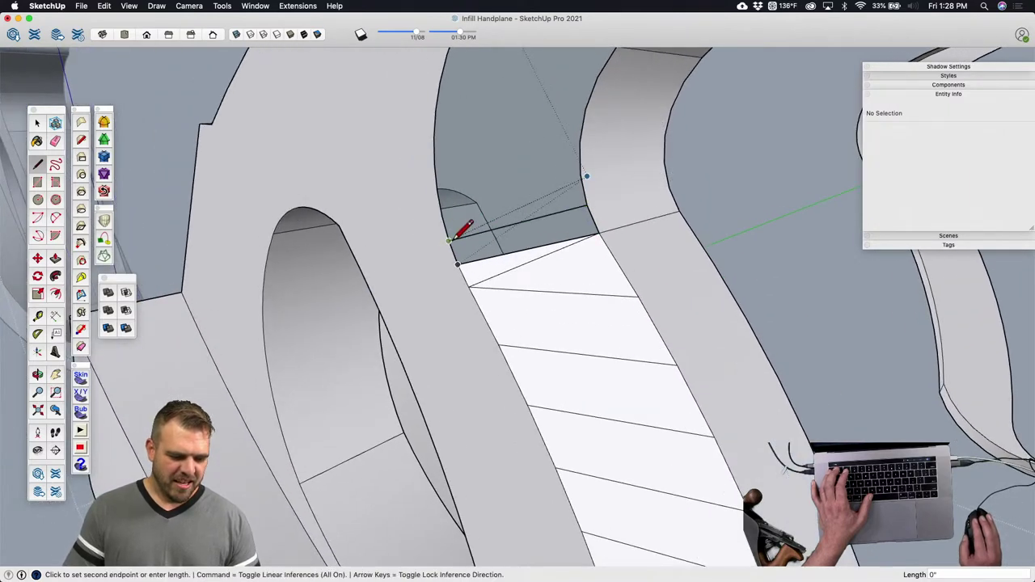
click(599, 233)
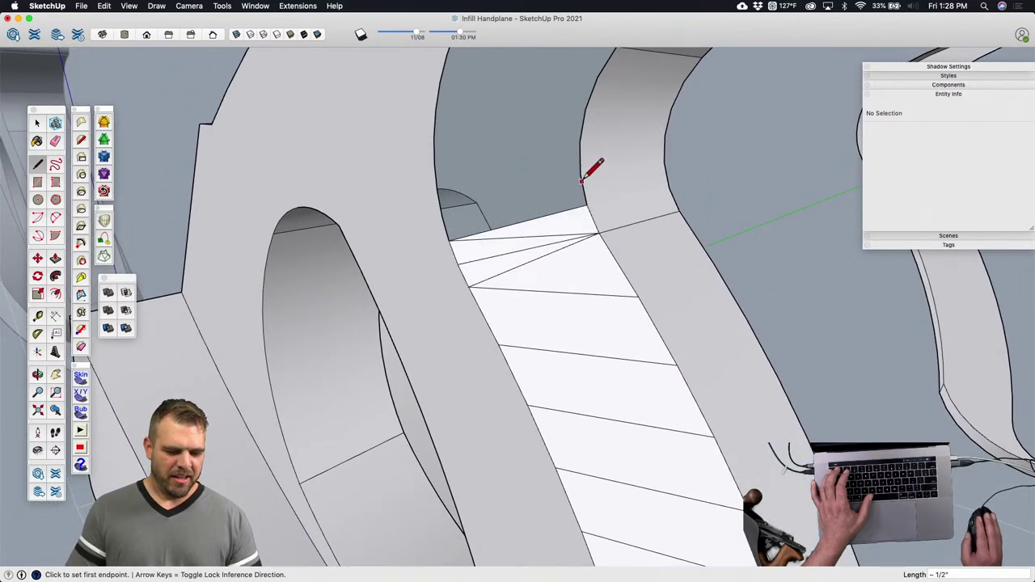
click(582, 175)
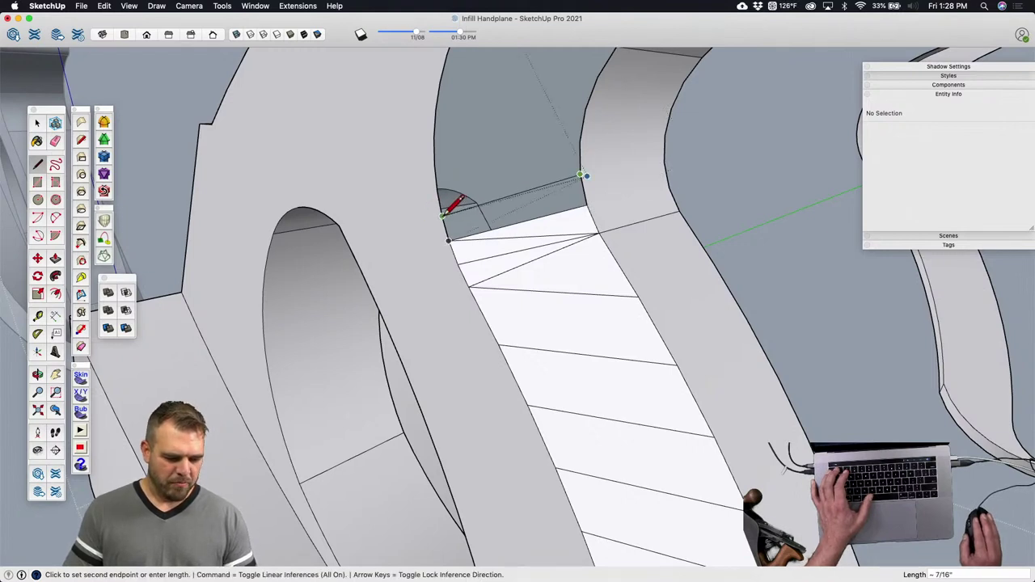
click(591, 200)
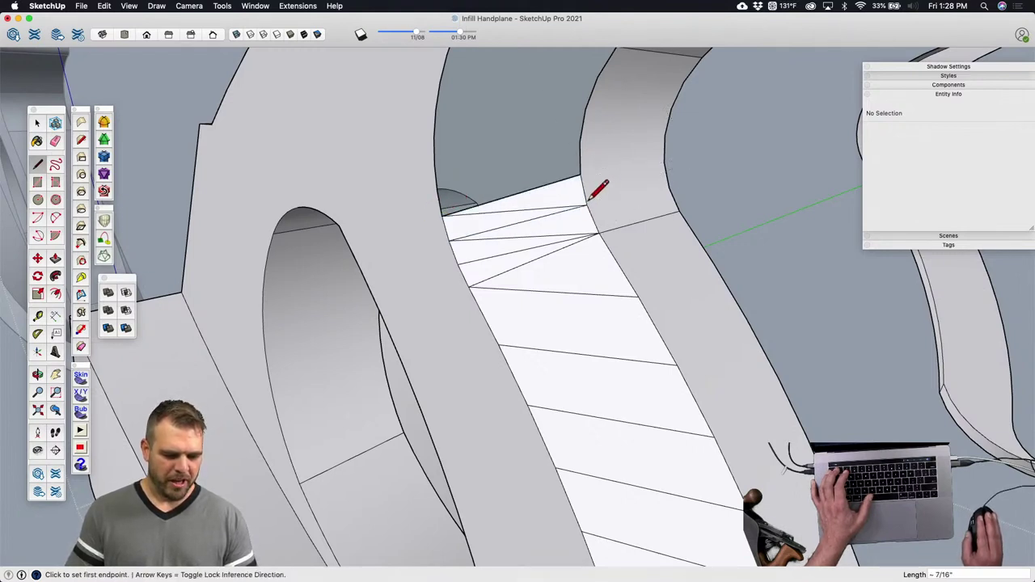
click(579, 143)
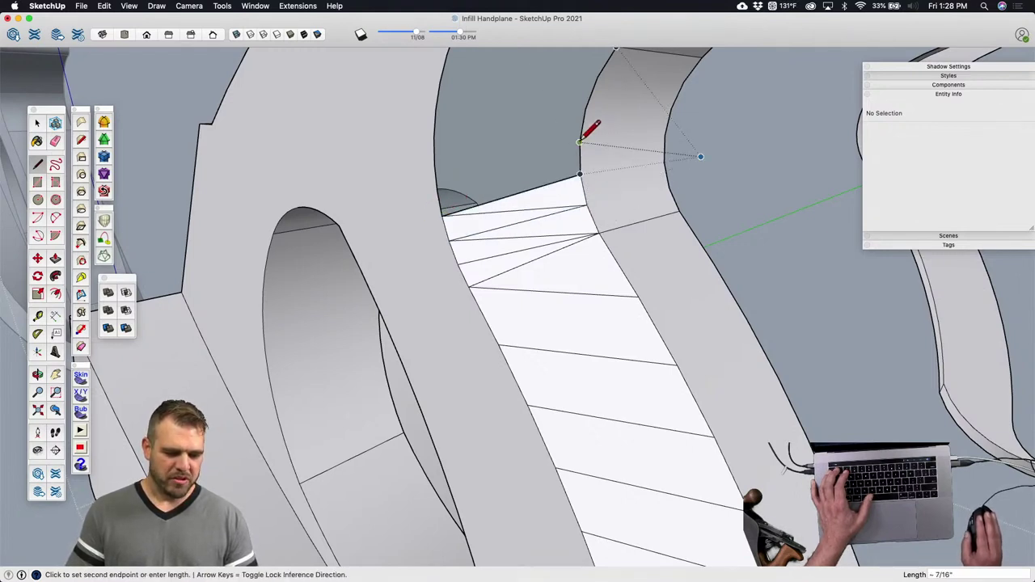
click(435, 189)
click(580, 174)
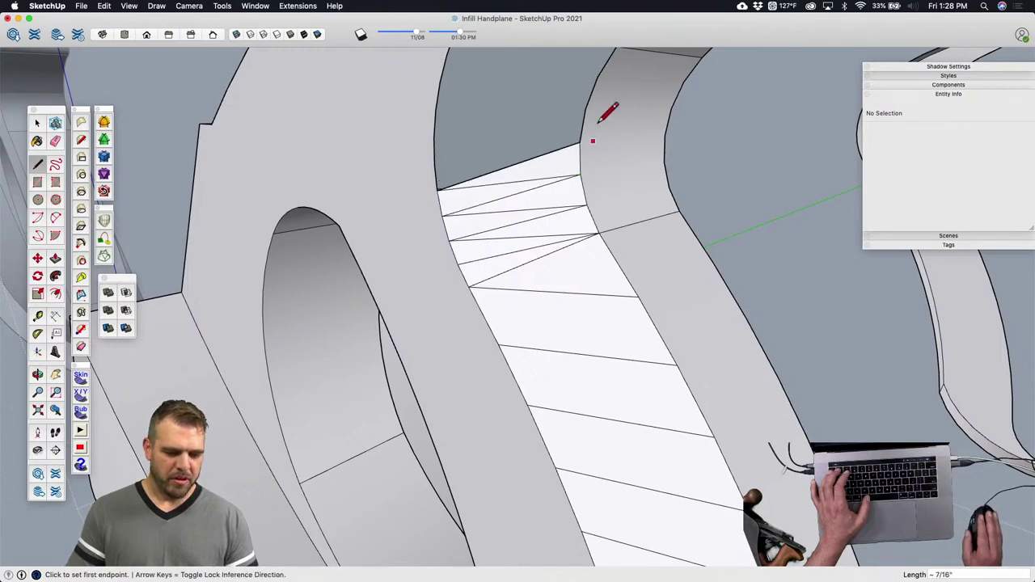
click(586, 109)
scroll(586, 340, down, 4)
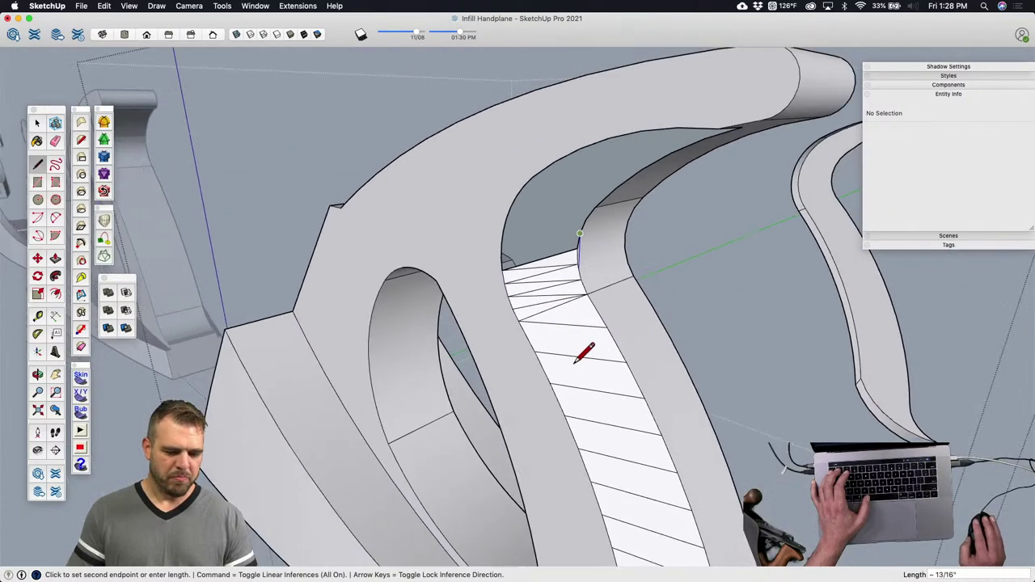
mouse_move(579, 356)
middle_down()
mouse_move(561, 286)
mouse_move(547, 395)
mouse_move(561, 356)
mouse_move(586, 407)
mouse_move(596, 312)
middle_up()
scroll(600, 304, up, 3)
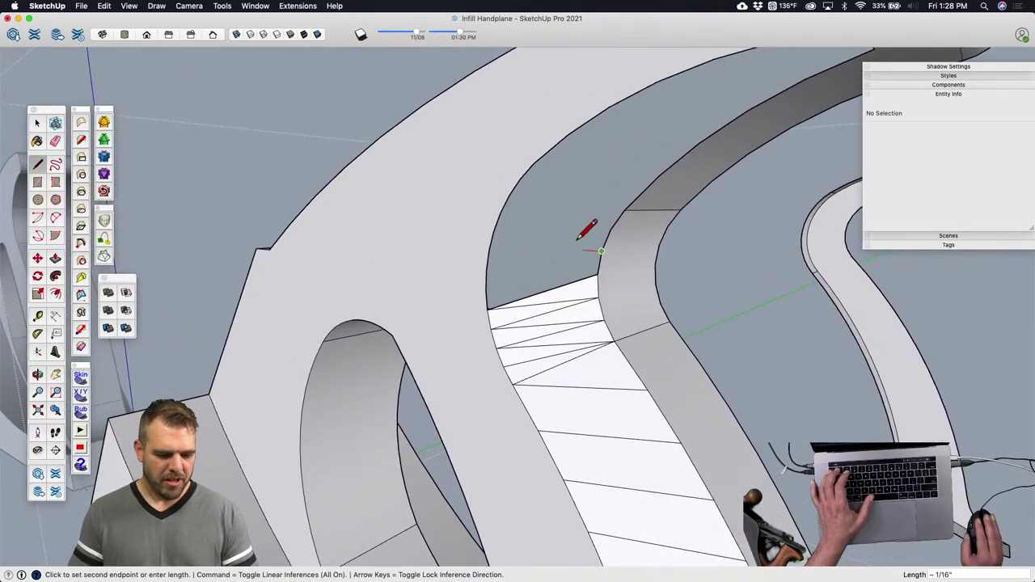
Step: Close the last dark strip of the gap with final triangulating edges
click(494, 232)
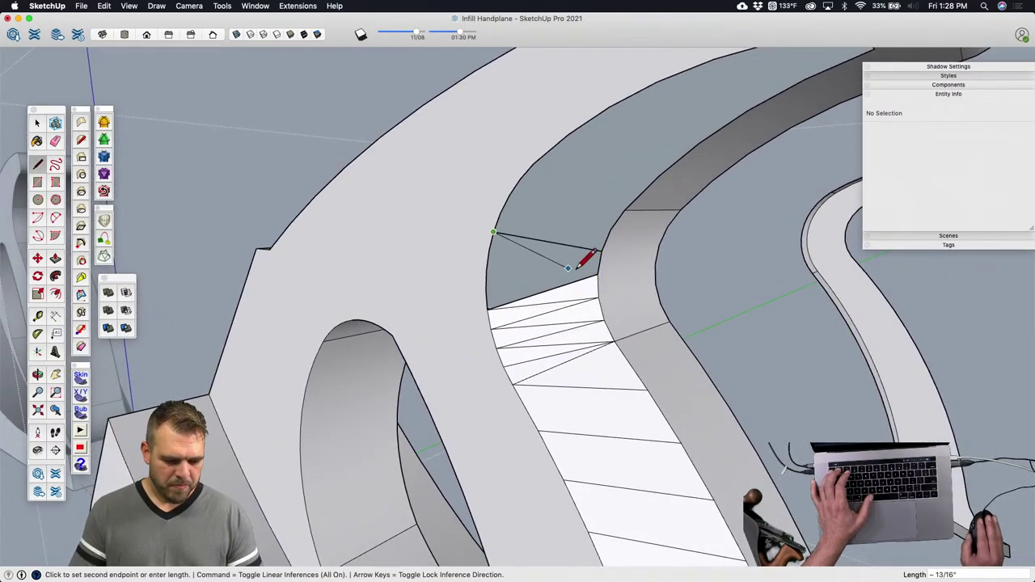
click(597, 275)
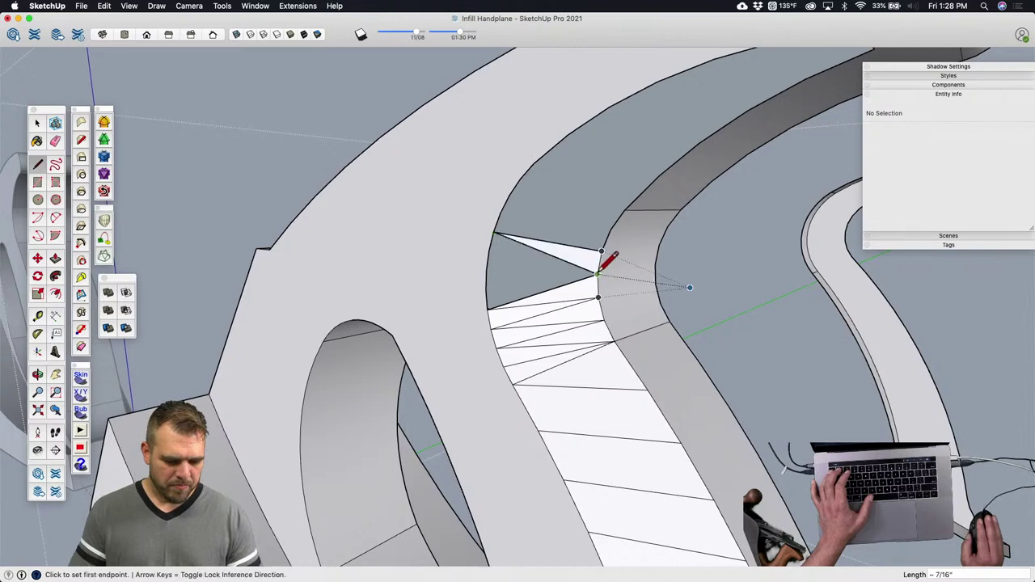
click(487, 270)
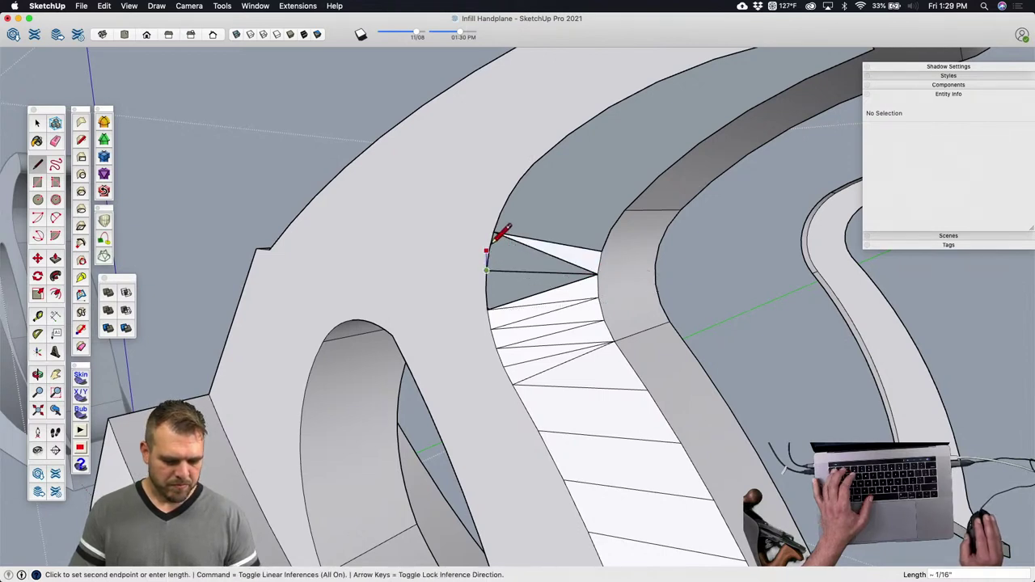
key(Escape)
click(490, 252)
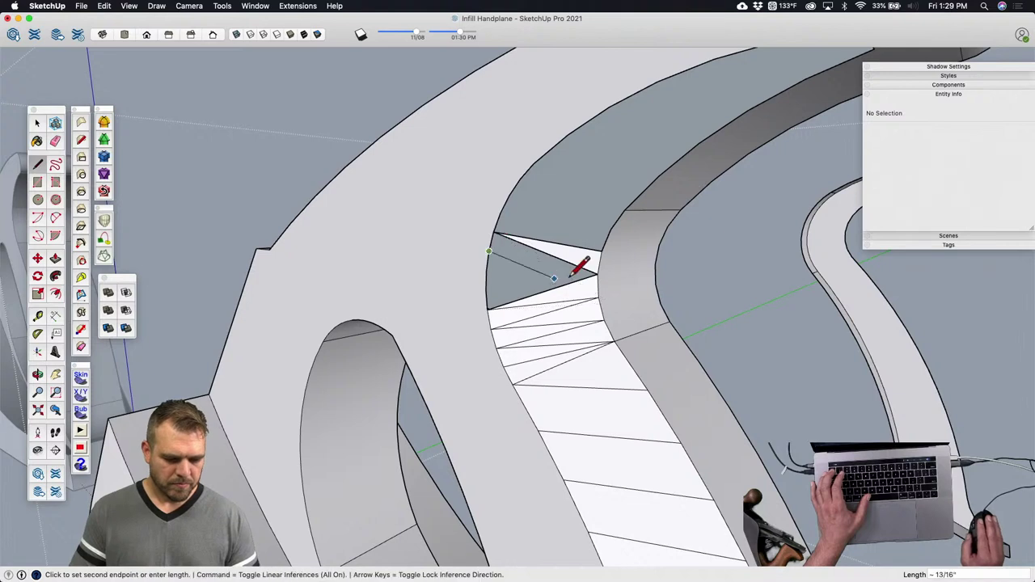
click(597, 275)
click(595, 276)
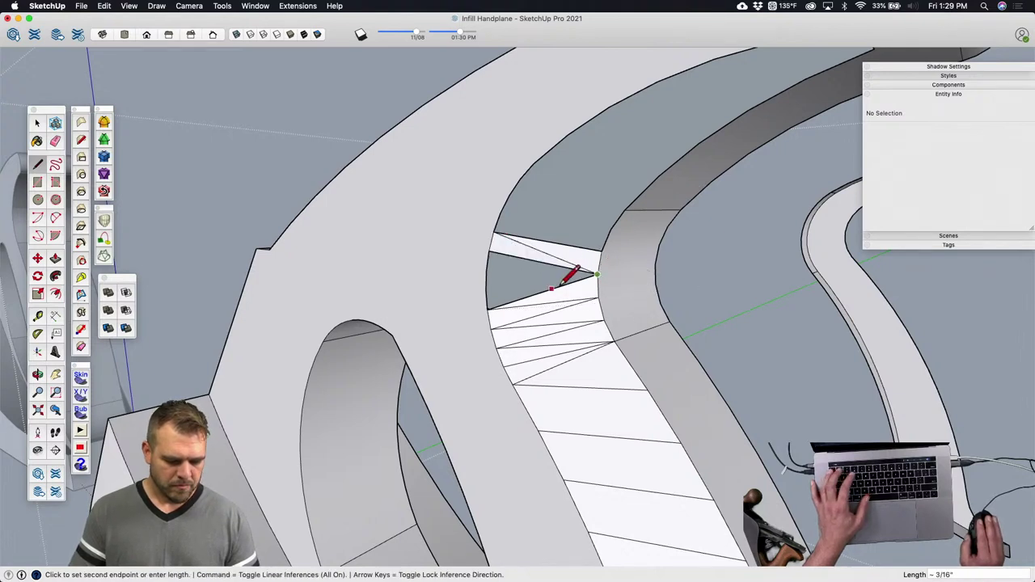
key(e)
key(l)
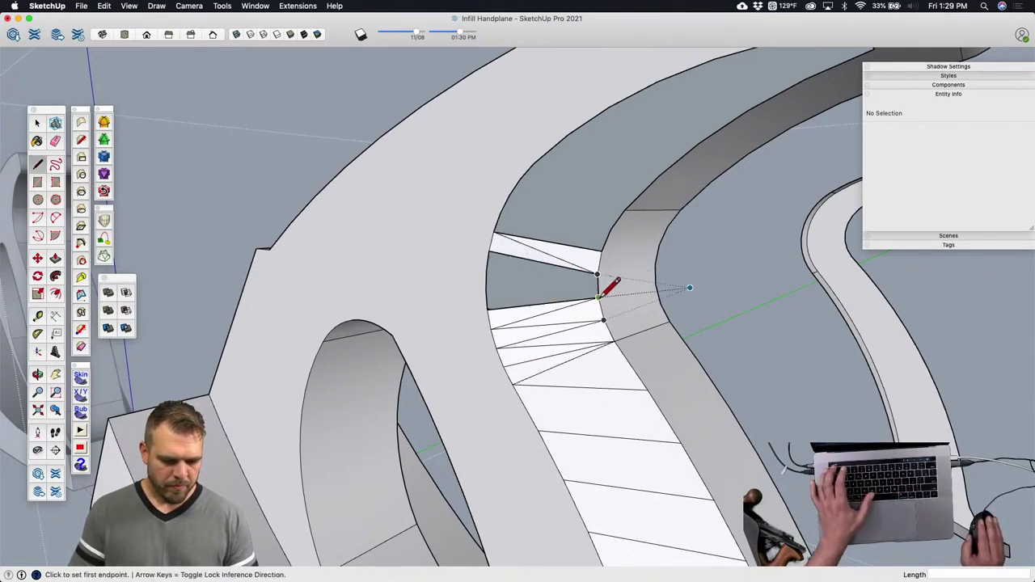
click(598, 299)
click(487, 270)
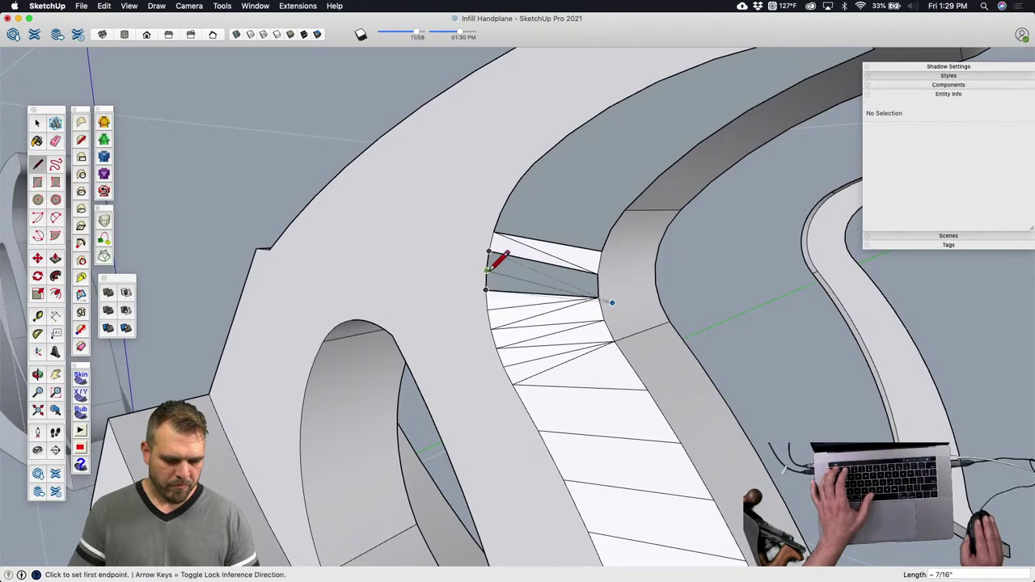
click(597, 297)
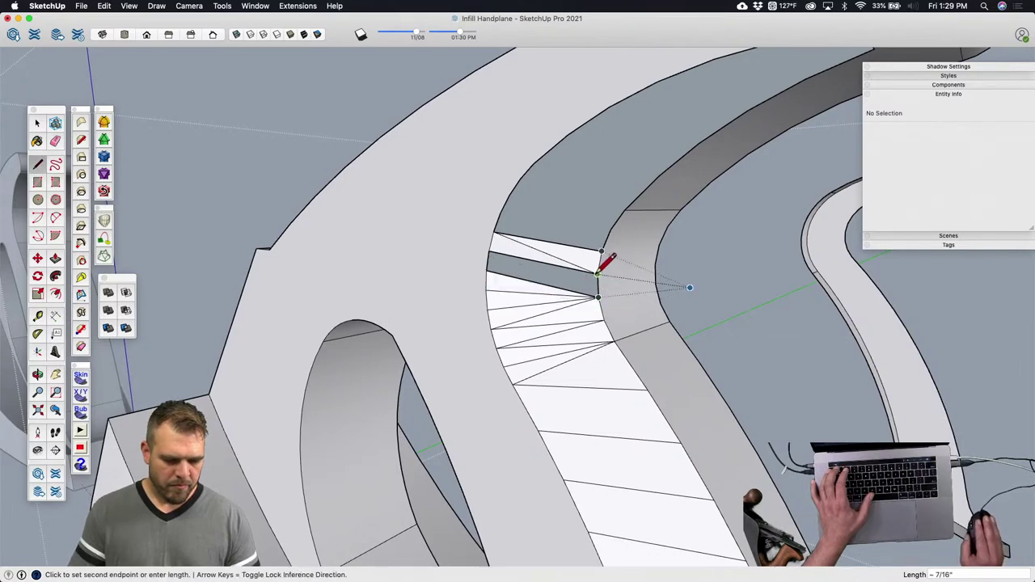
click(487, 269)
scroll(550, 319, down, 3)
scroll(576, 264, up, 3)
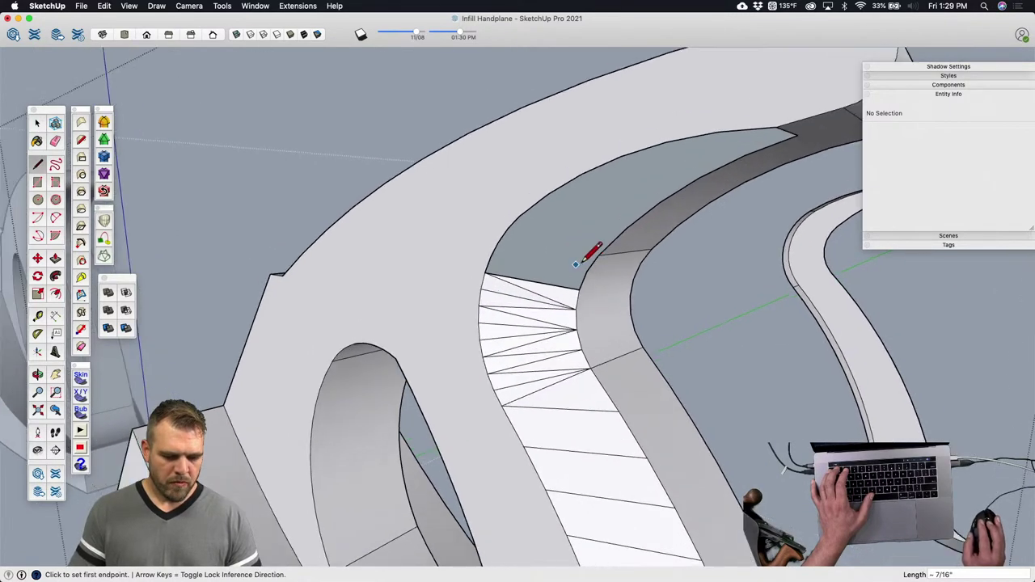
Step: Draw diagonal edges forming small triangular faces just below the handle's top in the gap
middle_drag(684, 172, 641, 182)
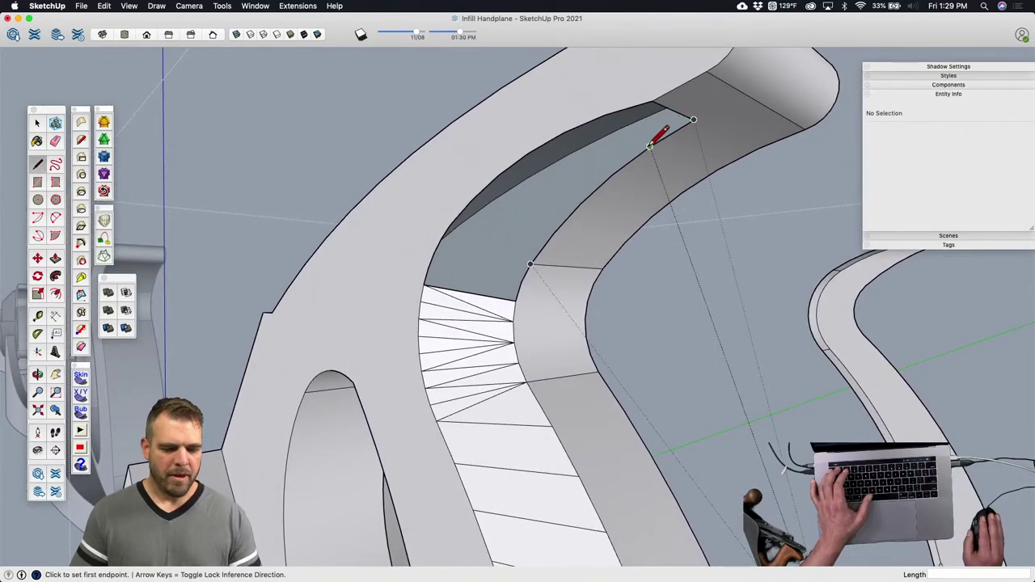
click(649, 146)
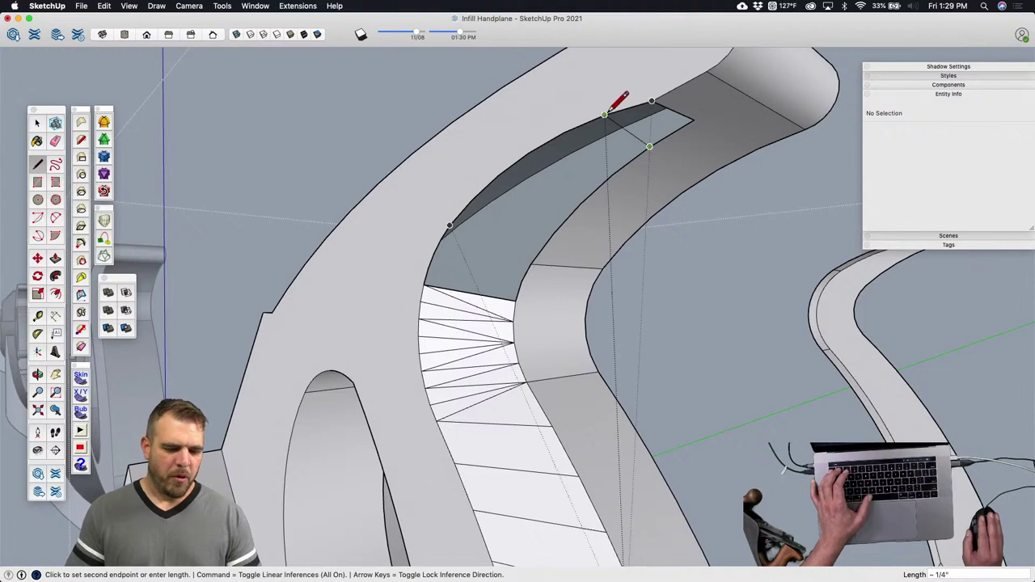
click(691, 117)
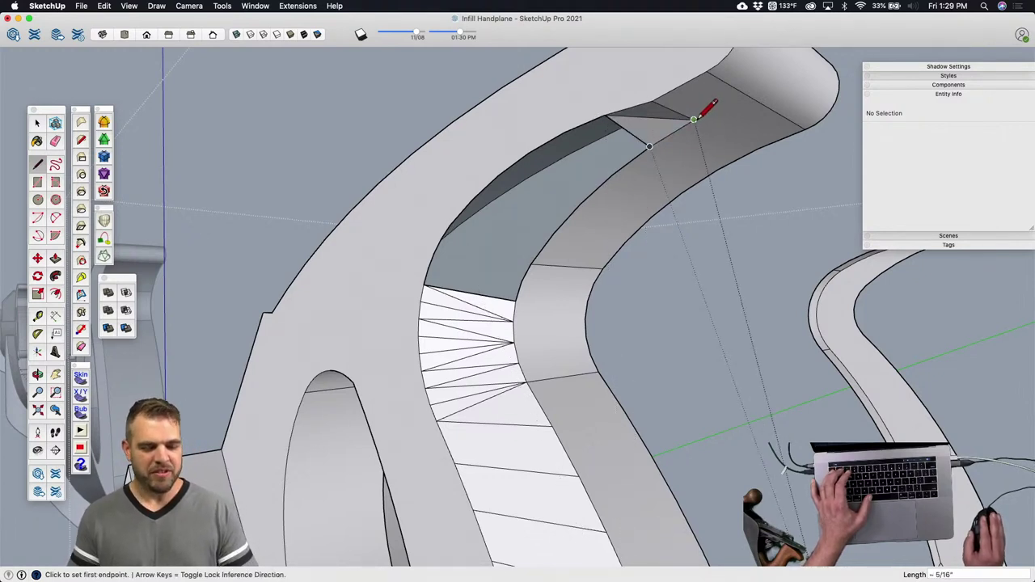
click(652, 101)
click(650, 144)
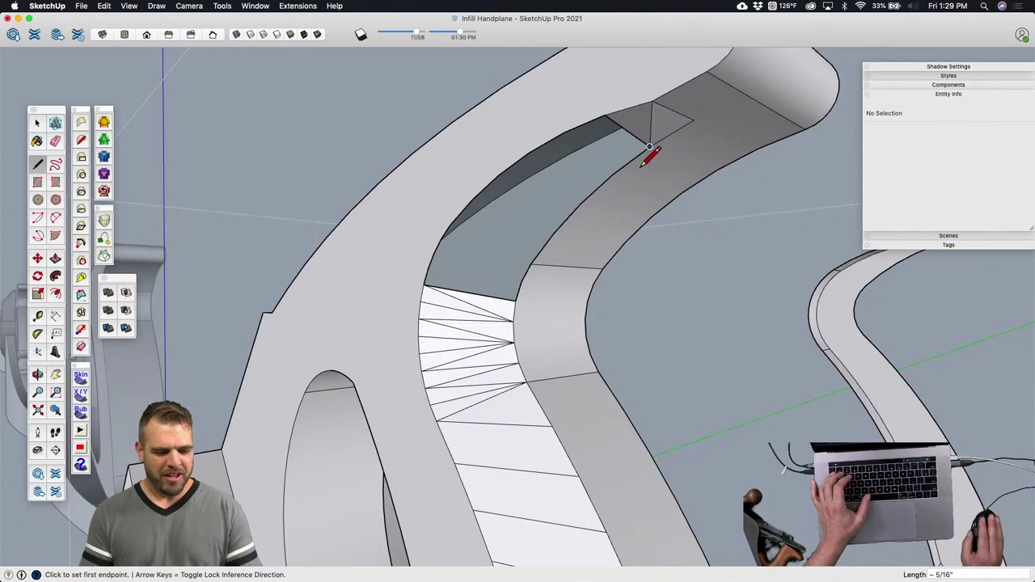
click(612, 174)
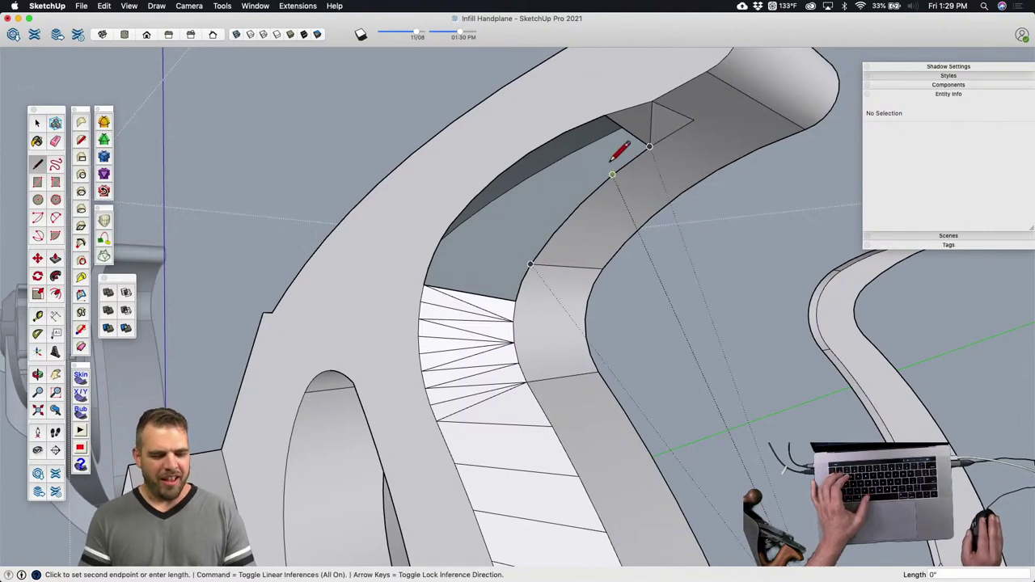
click(564, 131)
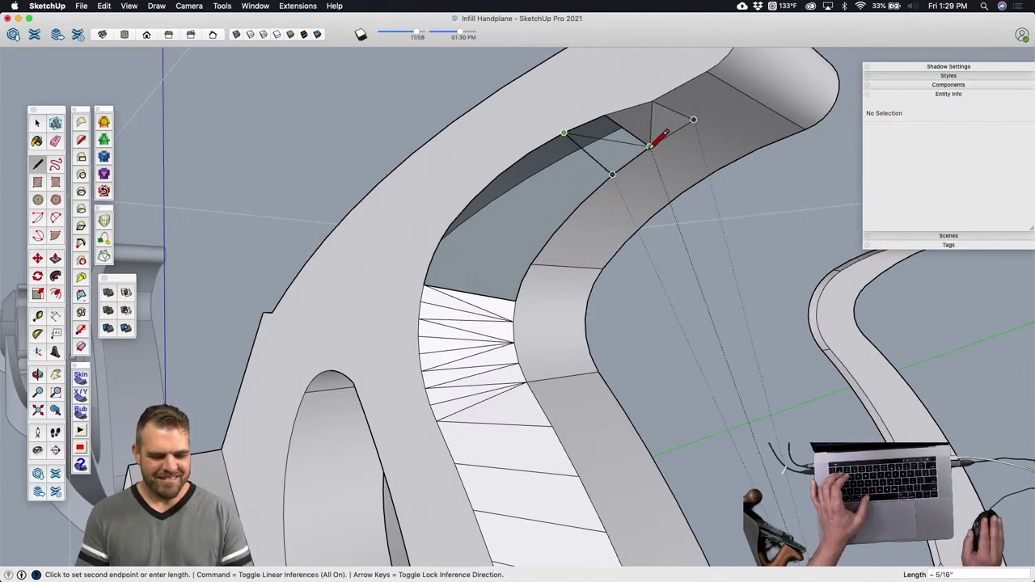
click(648, 141)
mouse_move(650, 143)
middle_down()
mouse_move(596, 250)
mouse_move(683, 358)
mouse_move(643, 208)
mouse_move(453, 210)
mouse_move(596, 270)
mouse_move(654, 195)
mouse_move(643, 132)
middle_up()
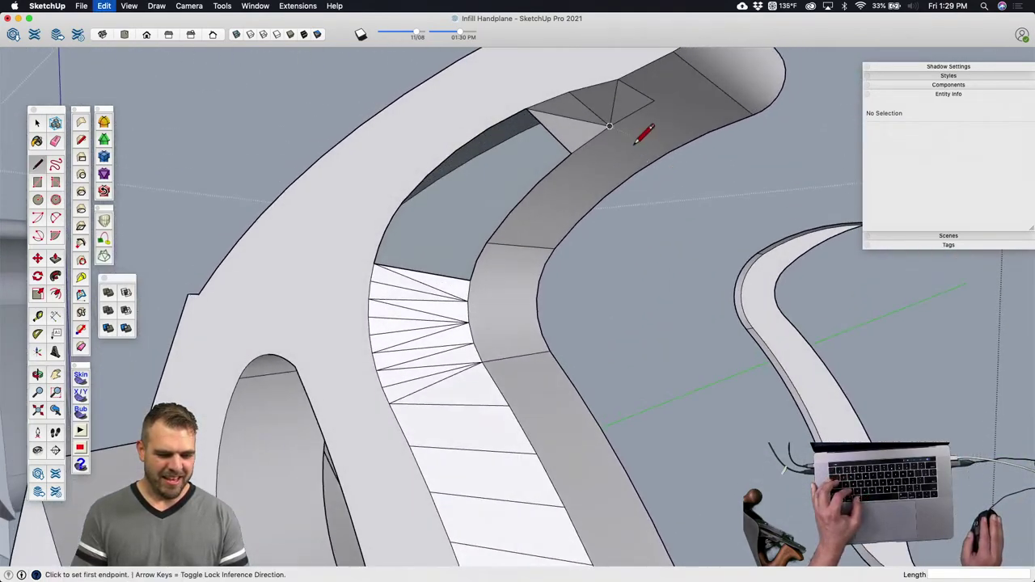
Step: Continue diagonals between the upper and lower curves further down the gap face, closing more triangles
click(571, 153)
click(571, 91)
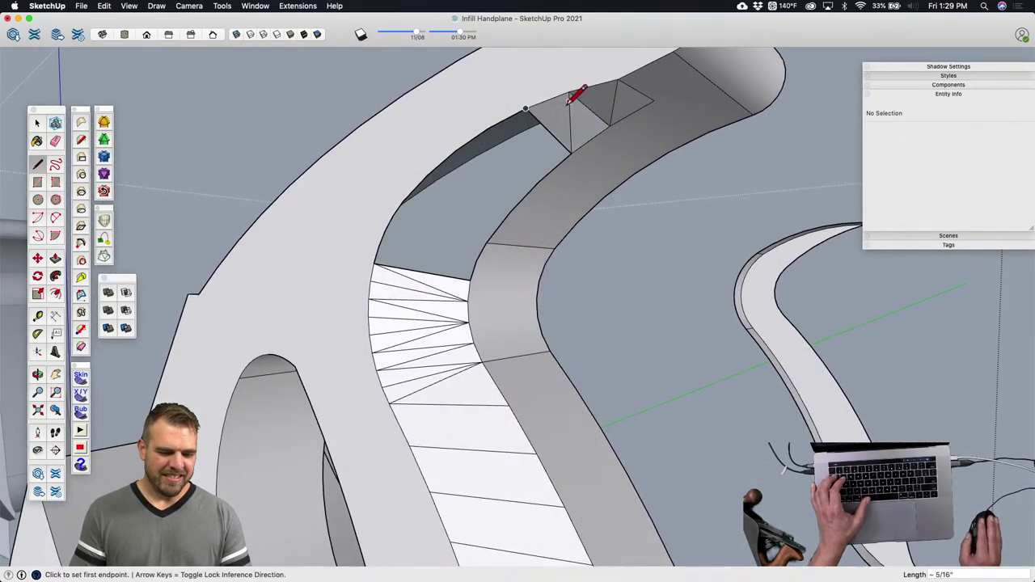
click(538, 182)
click(498, 128)
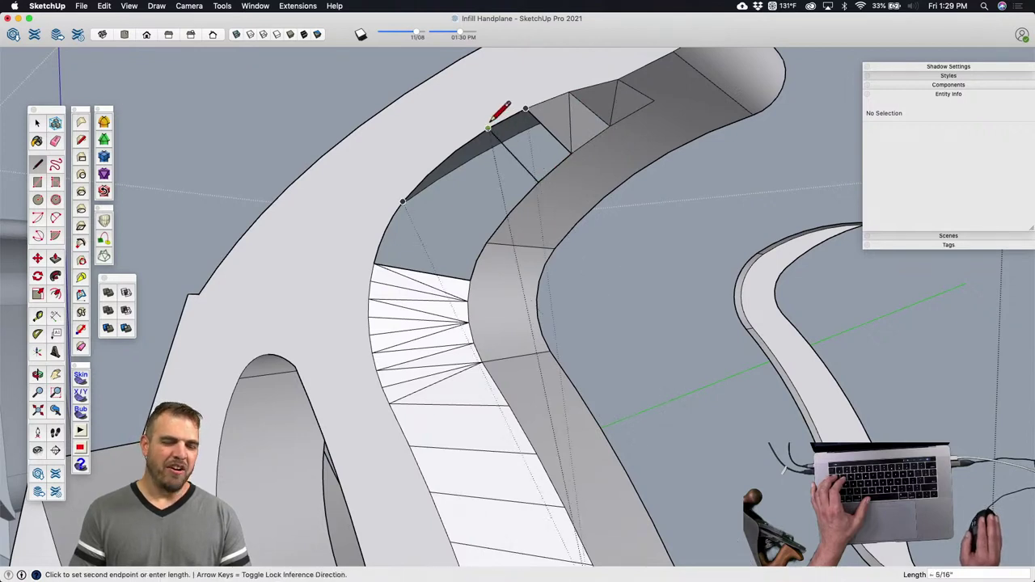
click(533, 116)
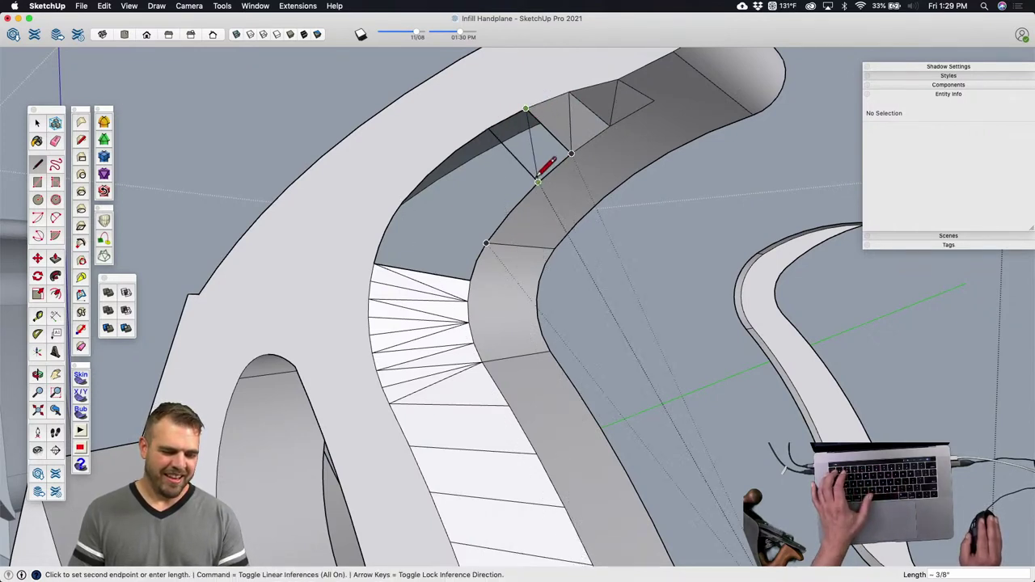
click(536, 178)
click(455, 150)
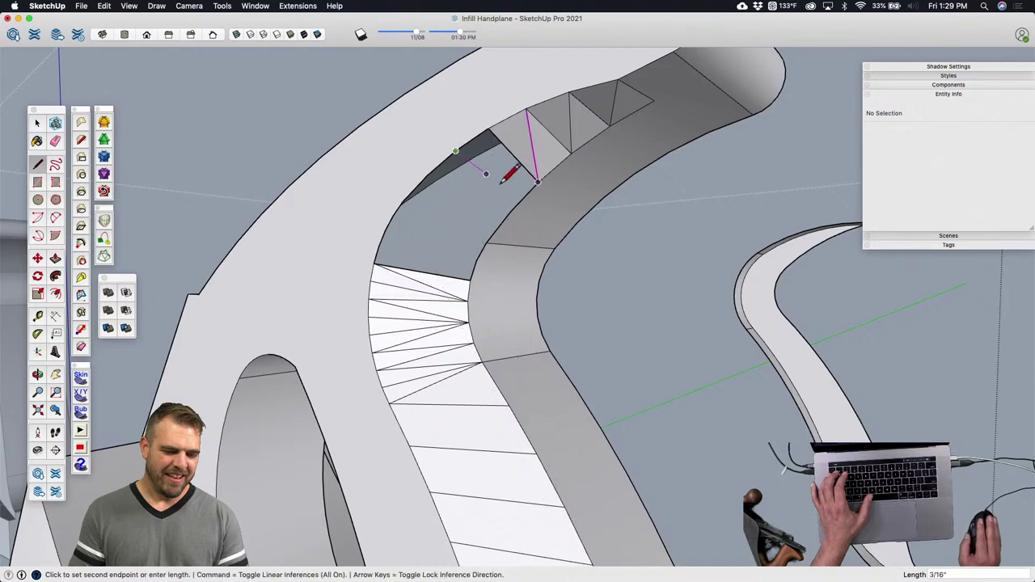
click(510, 212)
click(488, 128)
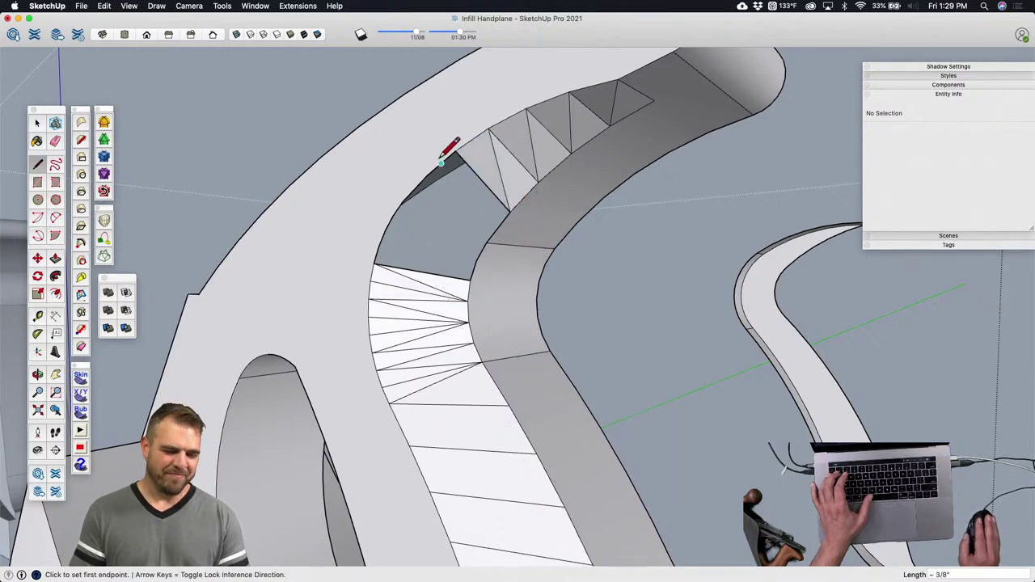
click(427, 176)
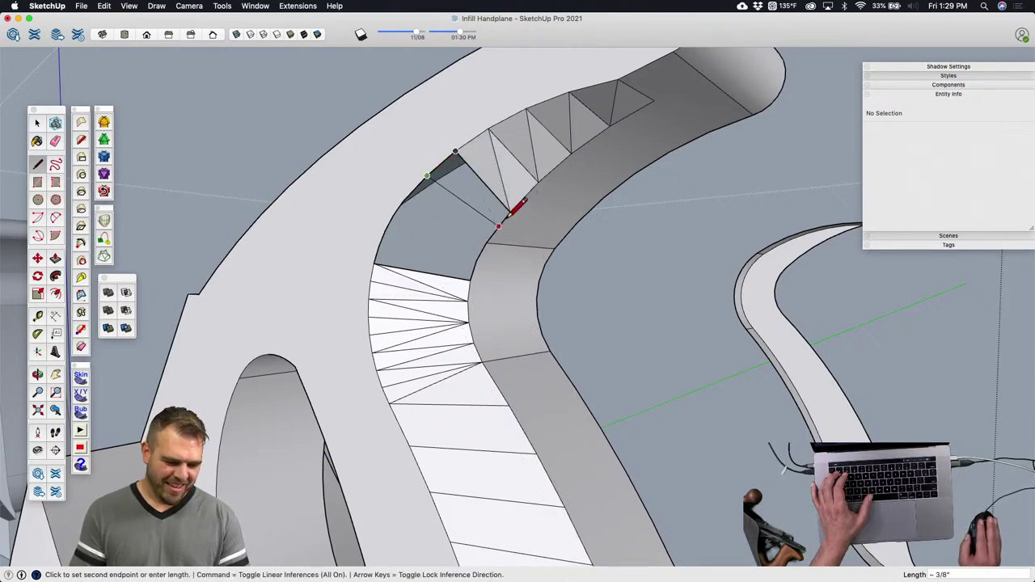
Step: Draw diagonals from lower-curve vertices up to the upper outline, splitting the dark face into triangles
scroll(492, 236, up, 3)
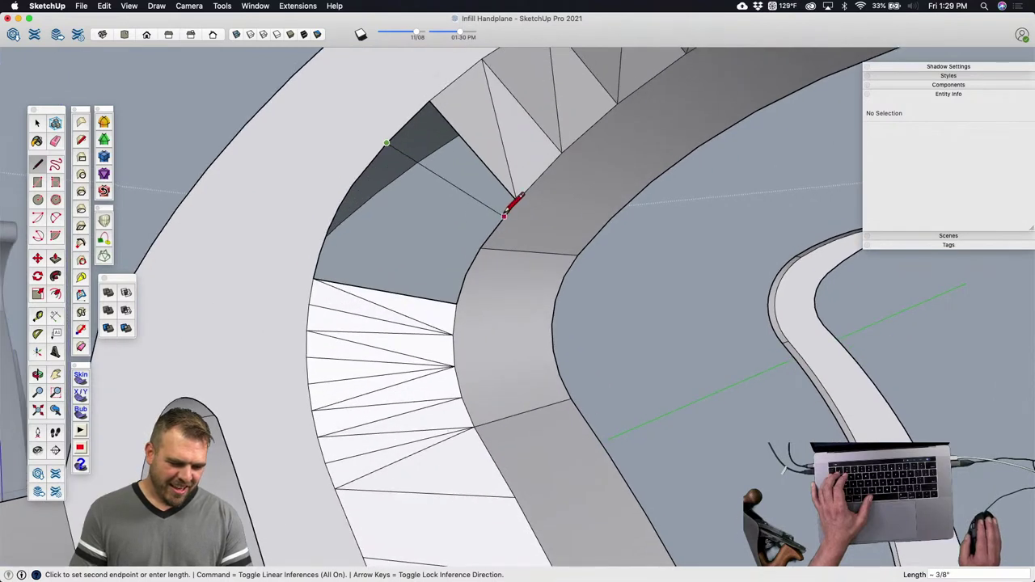
click(473, 233)
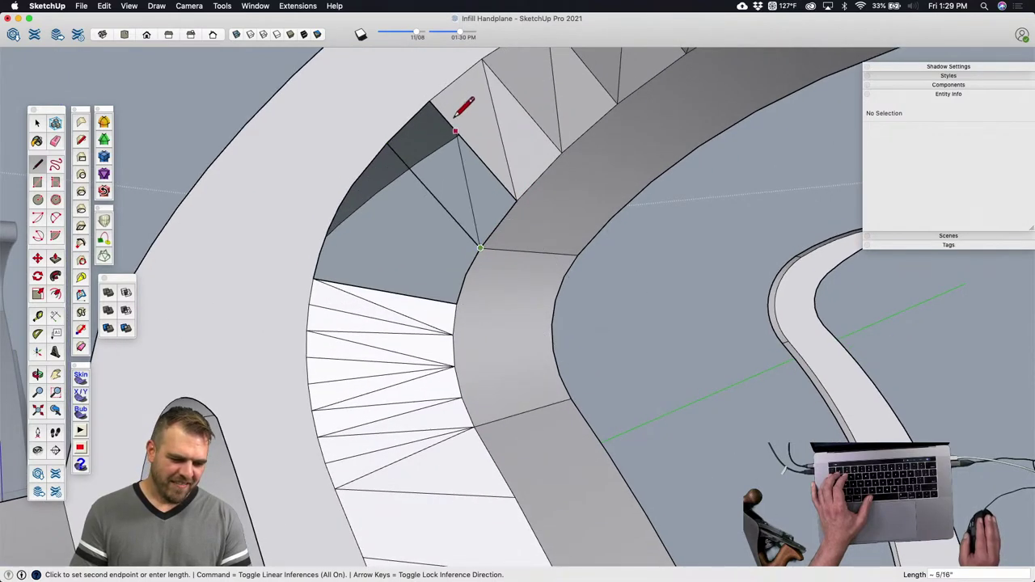
click(437, 95)
click(481, 247)
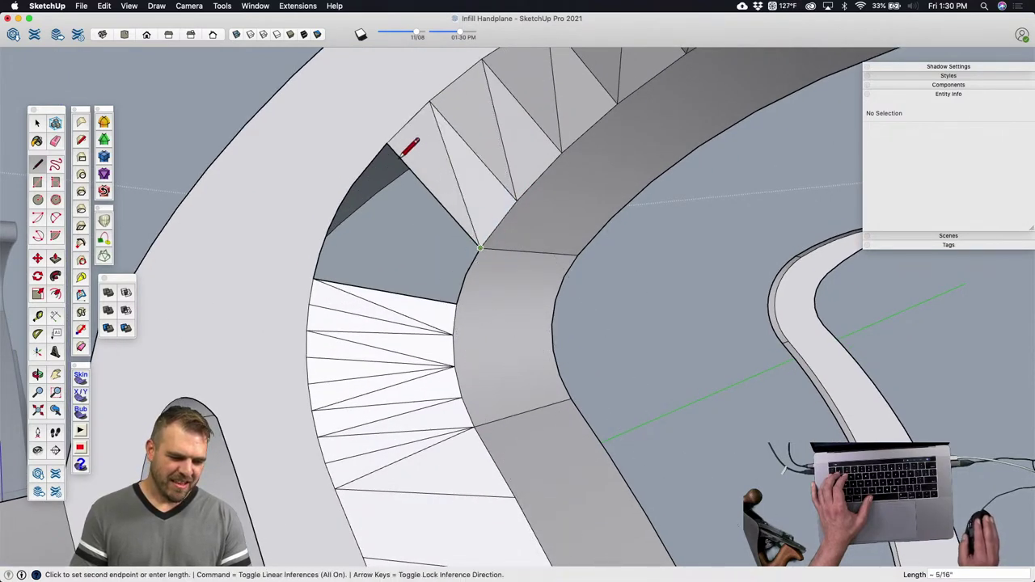
click(352, 186)
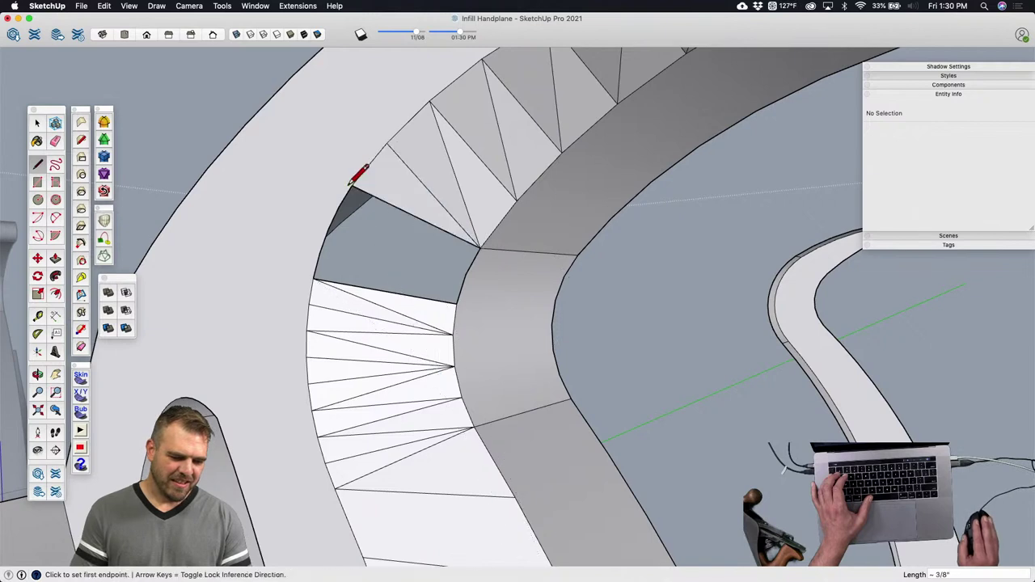
click(466, 274)
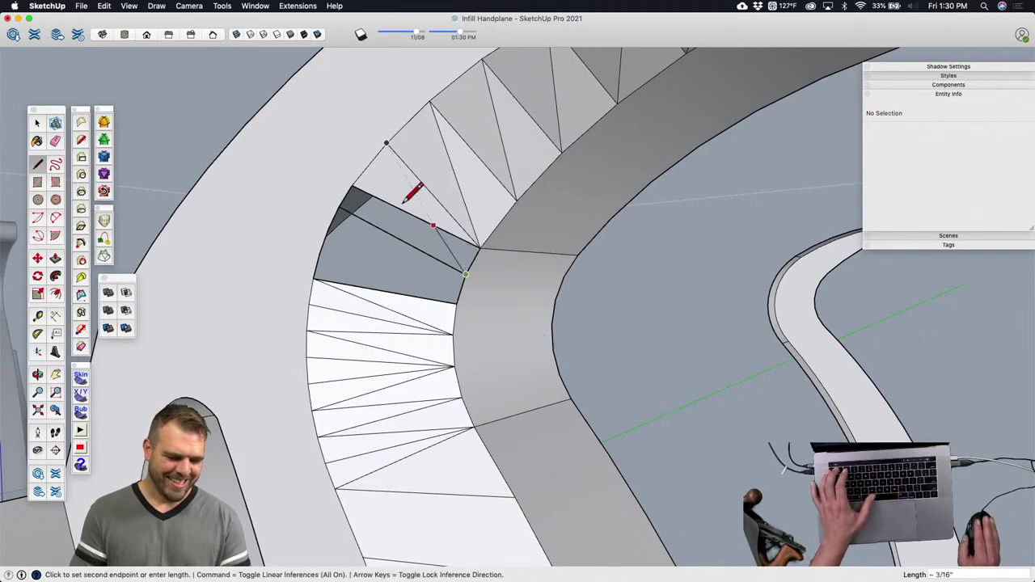
click(352, 184)
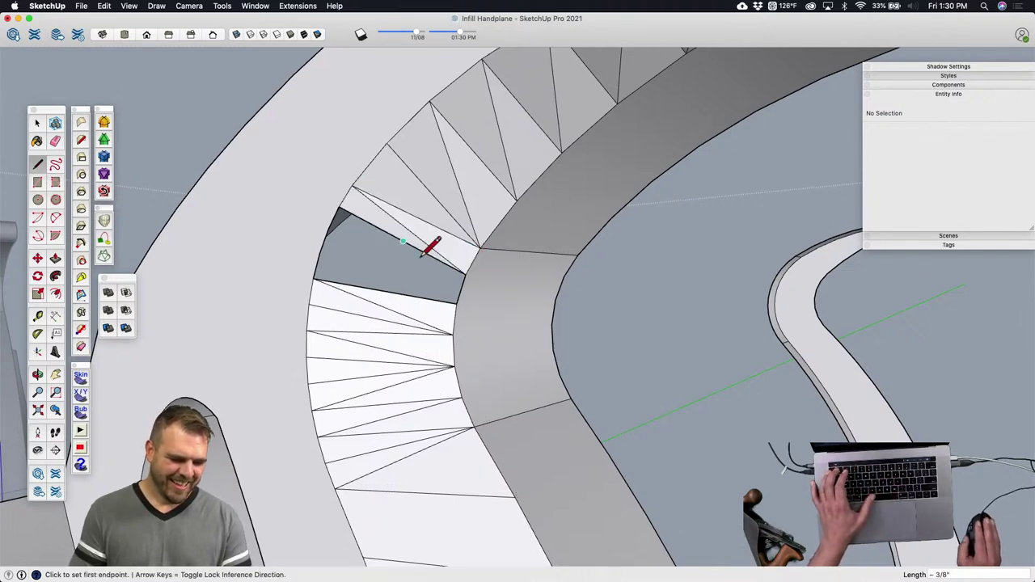
Step: Close the last triangles at the face's left corner where it meets the existing fan
click(457, 302)
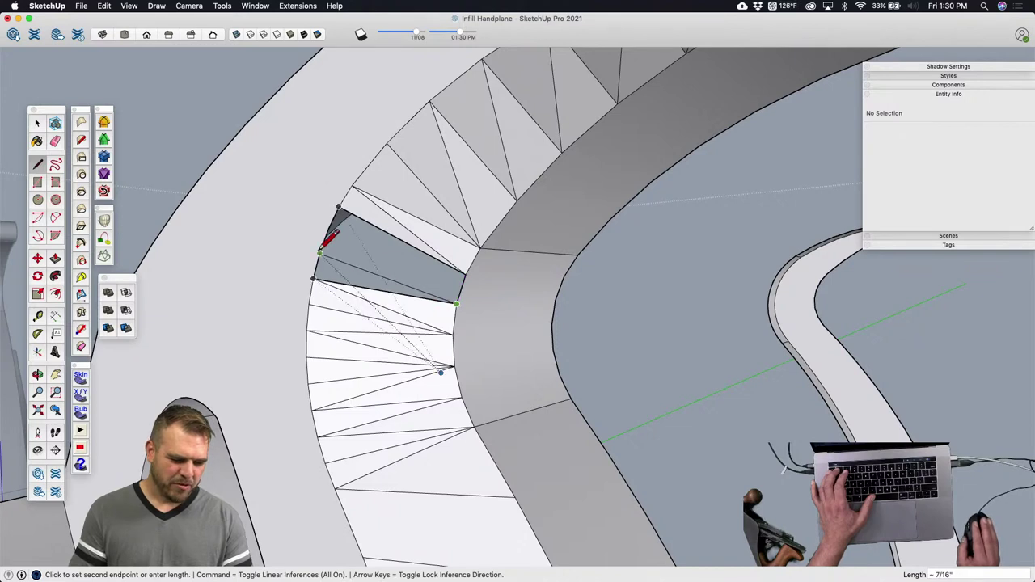
click(327, 256)
click(329, 230)
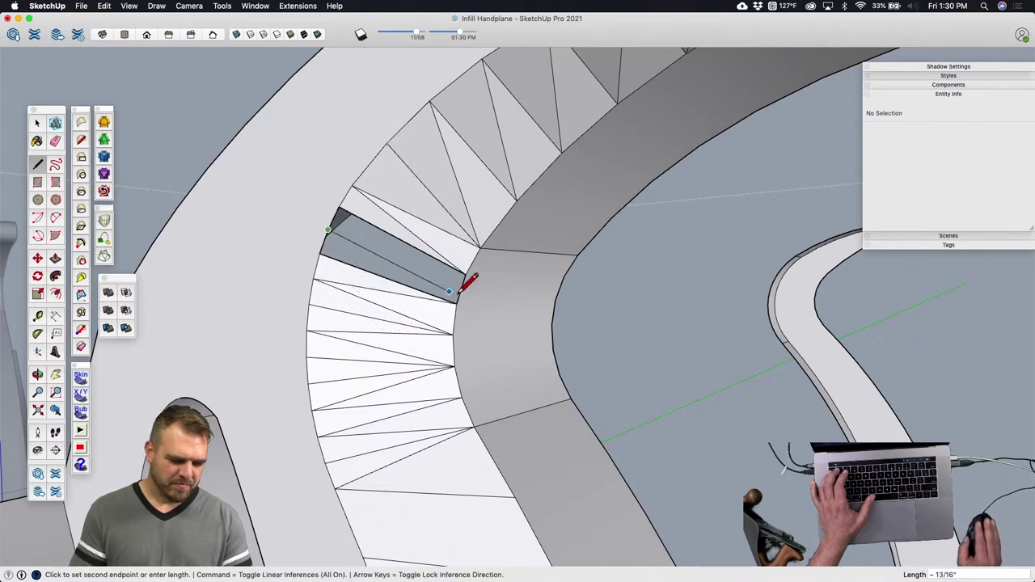
click(458, 302)
click(466, 275)
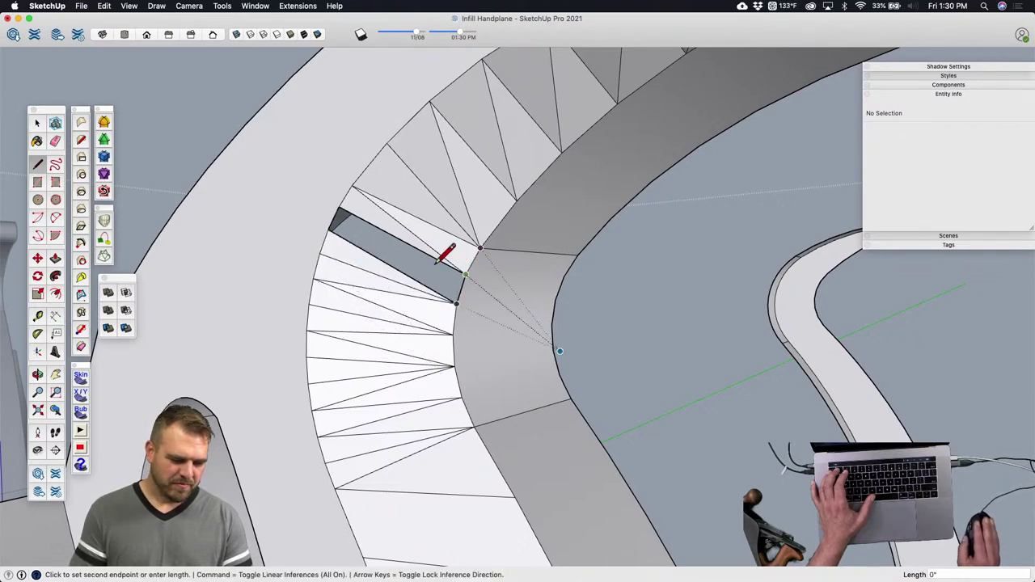
click(340, 212)
scroll(363, 232, down, 5)
Step: Soften the triangulation and fanned edges along the handle's inner curve with the Option-Eraser
mouse_move(415, 234)
middle_down()
mouse_move(319, 307)
mouse_move(482, 164)
mouse_move(486, 220)
mouse_move(513, 224)
mouse_move(525, 166)
mouse_move(513, 110)
mouse_move(518, 173)
middle_up()
key(e)
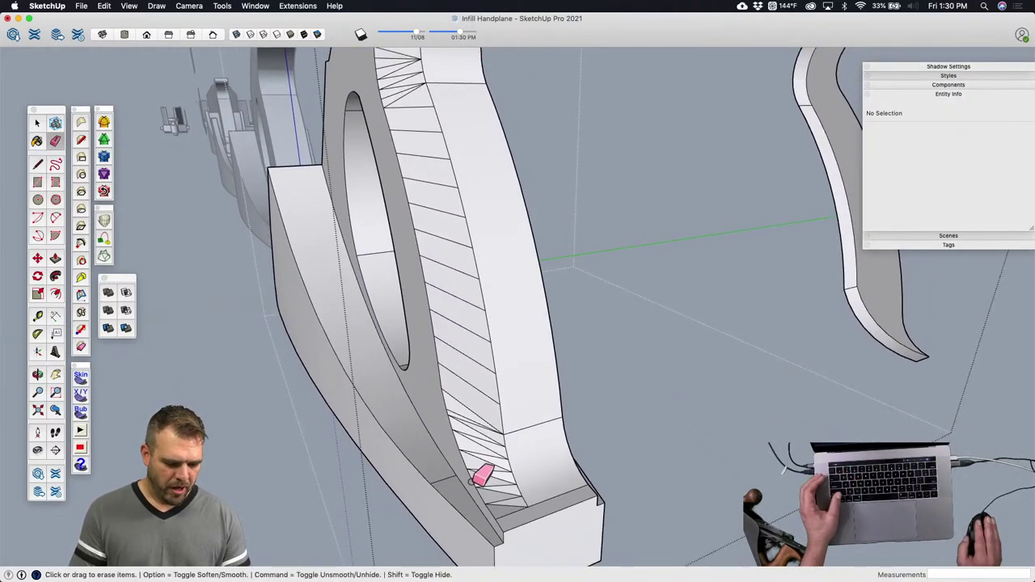
key(alt)
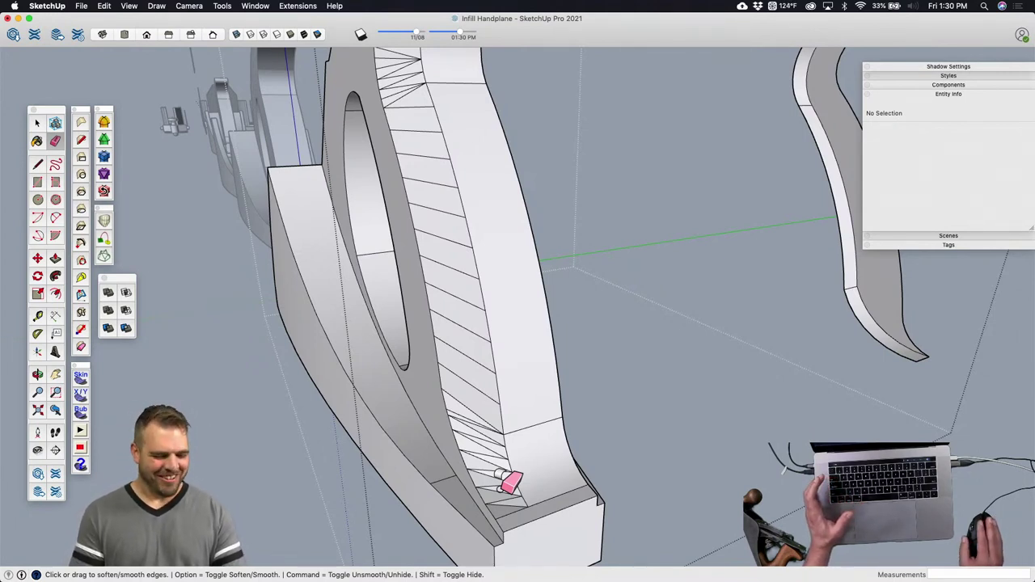
mouse_move(503, 497)
alt+mouse_down()
mouse_move(483, 467)
mouse_move(457, 243)
mouse_move(427, 126)
alt+mouse_up()
middle_drag(422, 123, 428, 296)
scroll(429, 213, down, 3)
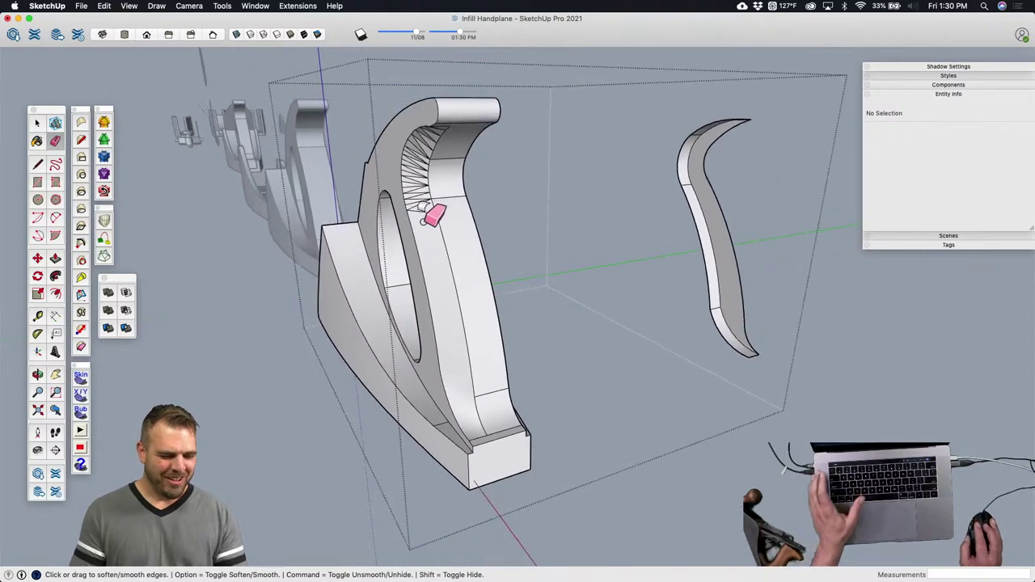
scroll(426, 189, up, 3)
mouse_move(437, 208)
alt+mouse_down()
mouse_move(420, 148)
mouse_move(433, 100)
mouse_move(450, 75)
alt+mouse_up()
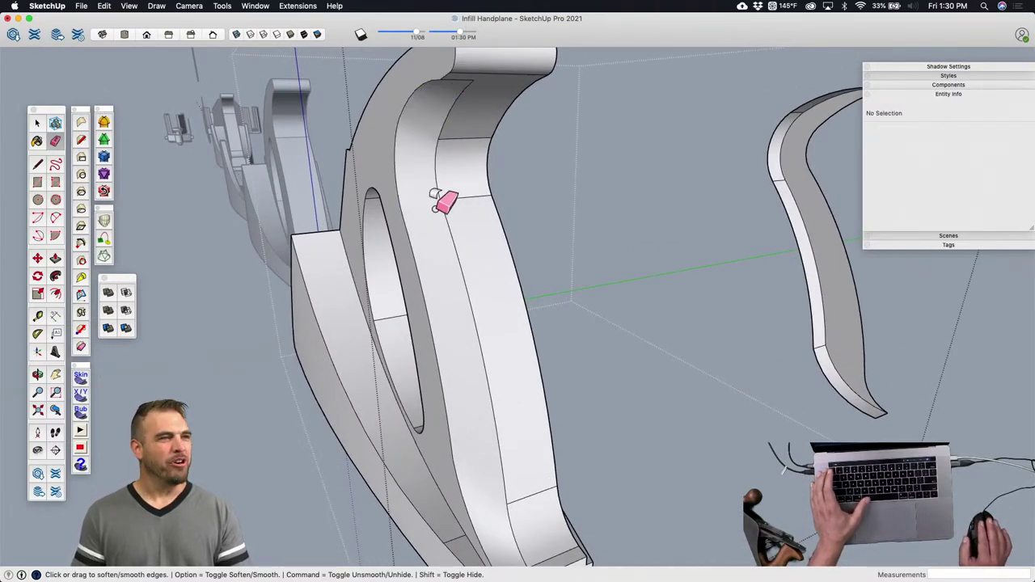
Step: Inspect the revealed facet edges from several angles and select the handle's inner curved face
key(space)
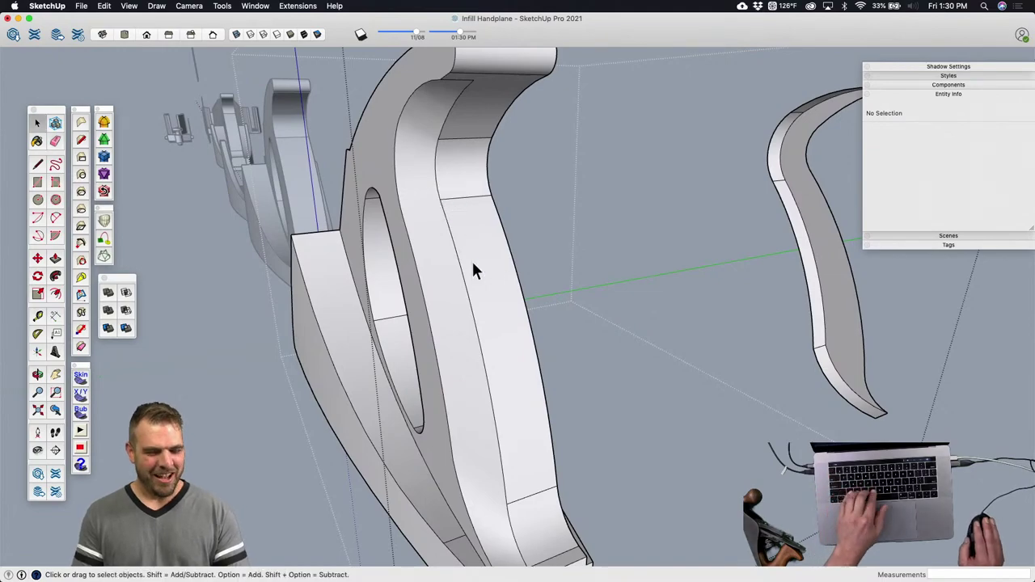
scroll(467, 267, down, 3)
middle_drag(436, 260, 381, 291)
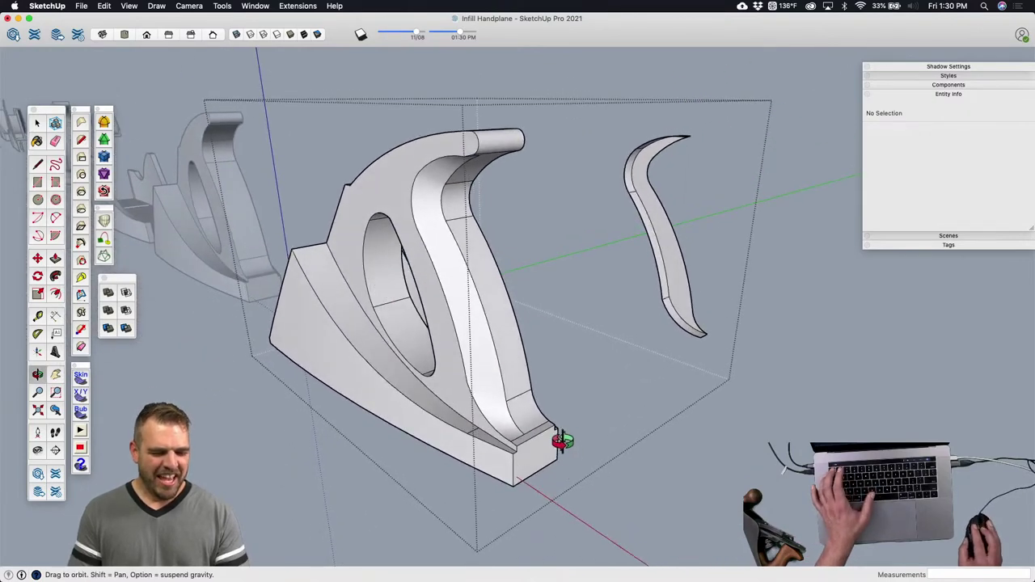
scroll(534, 470, up, 1)
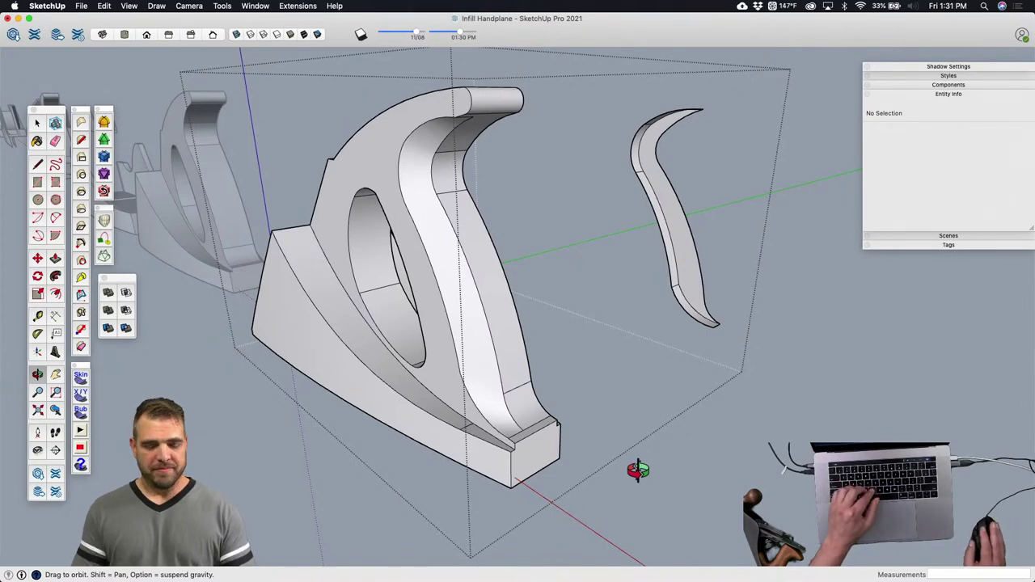
scroll(505, 394, up, 5)
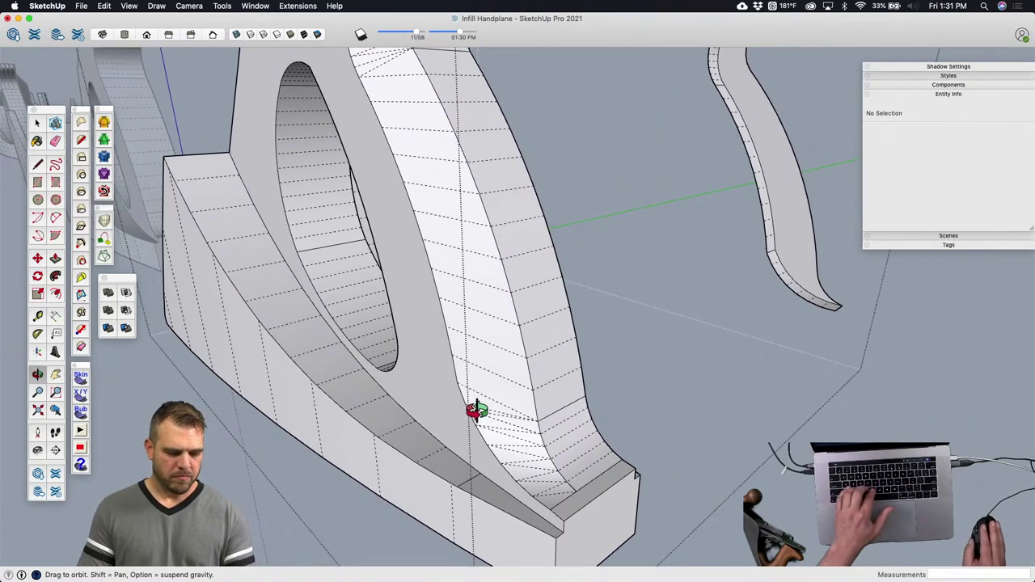
drag(474, 412, 411, 429)
key(space)
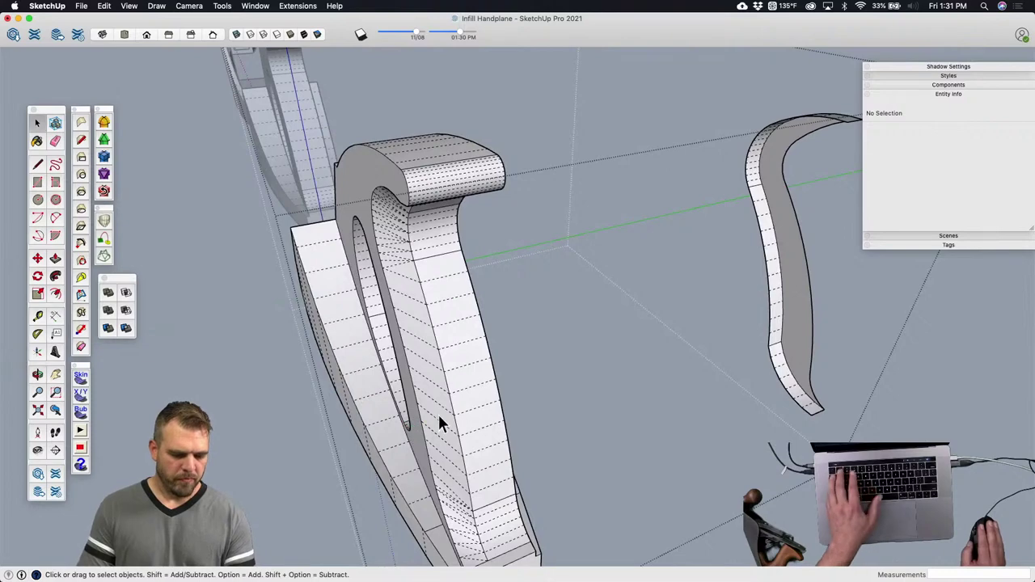
click(429, 404)
middle_drag(432, 398, 478, 293)
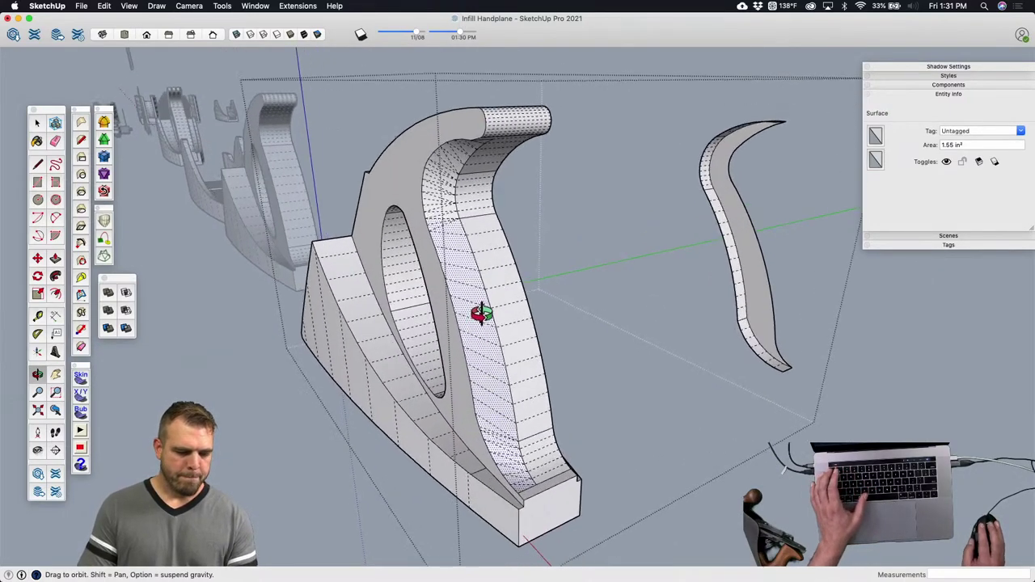
scroll(480, 307, up, 5)
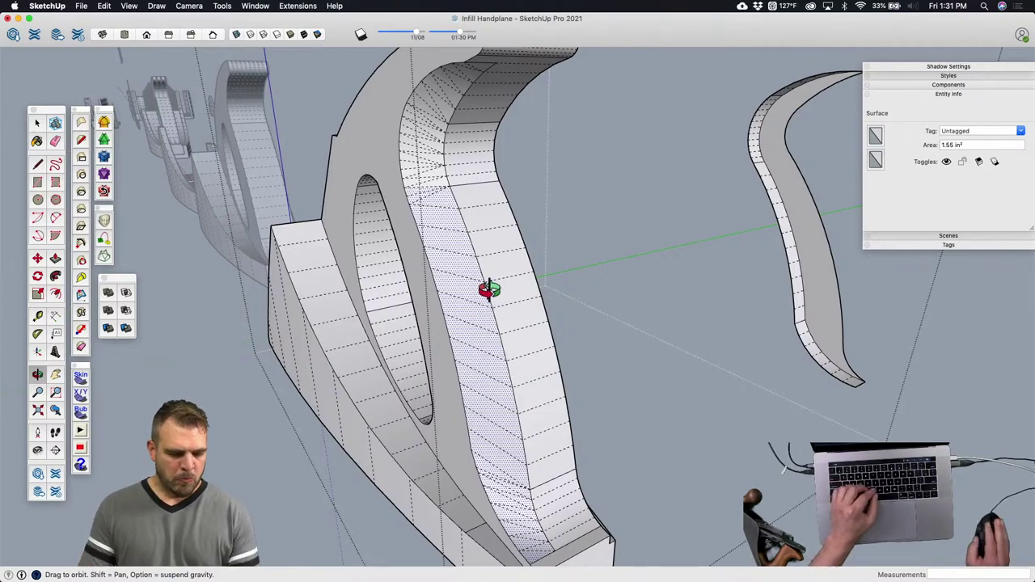
middle_drag(476, 293, 521, 284)
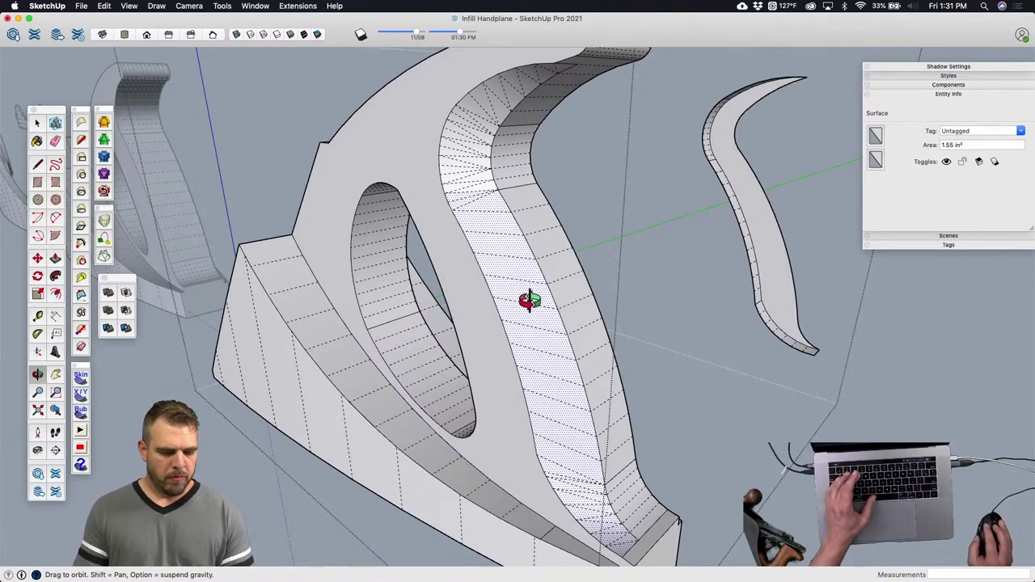
scroll(534, 309, up, 3)
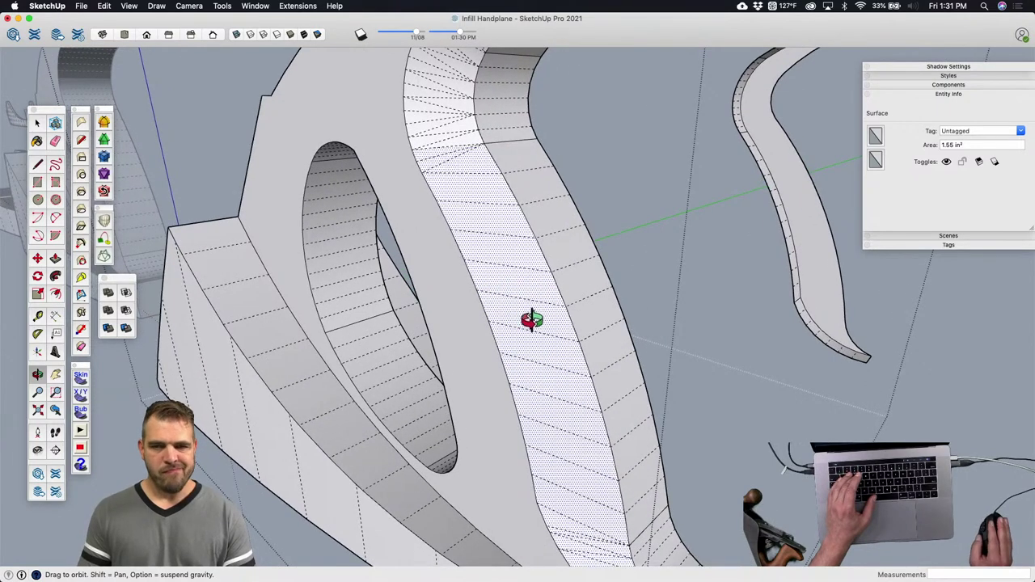
Step: Erase the inner curved face and its top edge, then hide hidden geometry again
key(e)
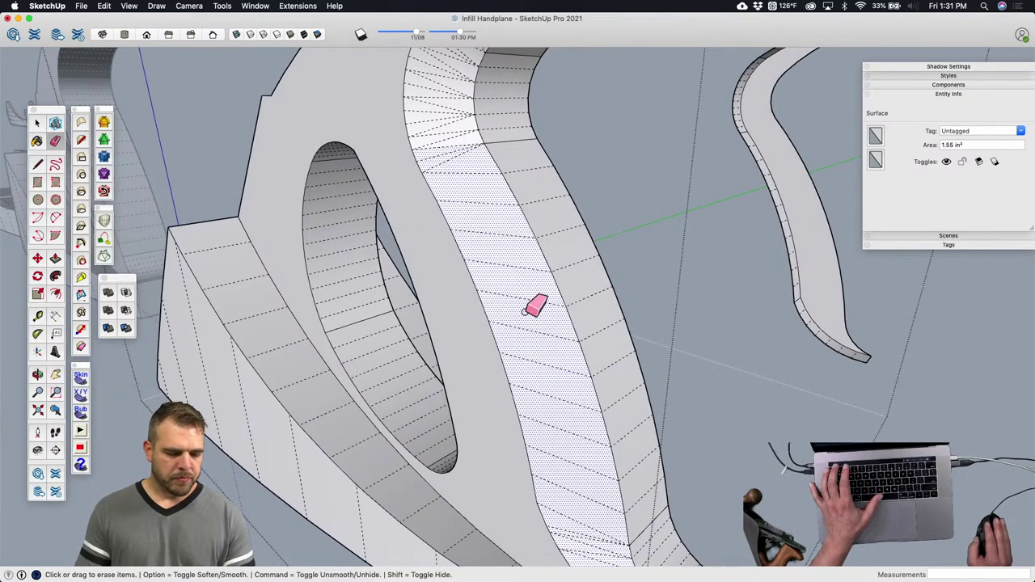
drag(532, 332, 475, 215)
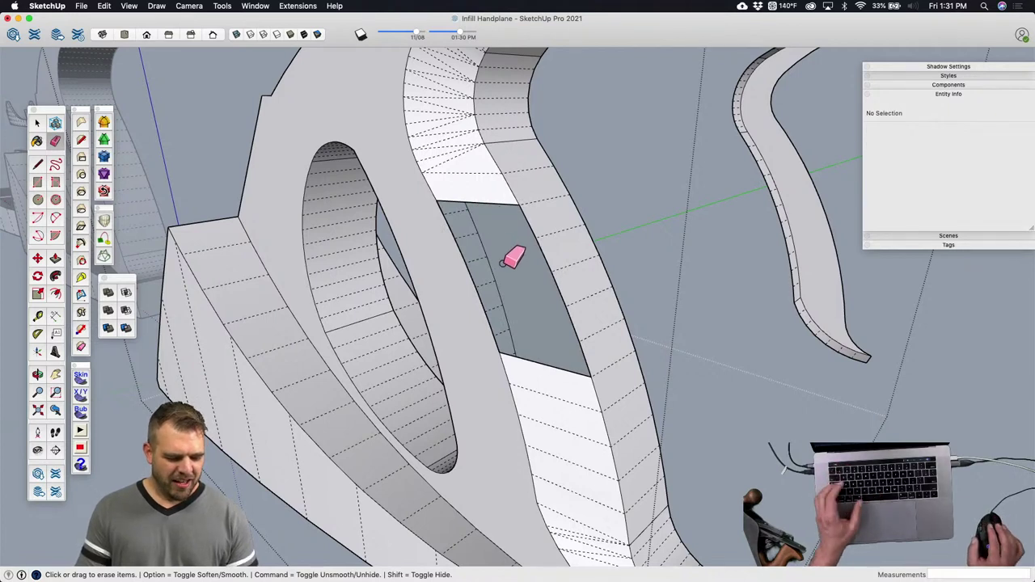
key(shift+h)
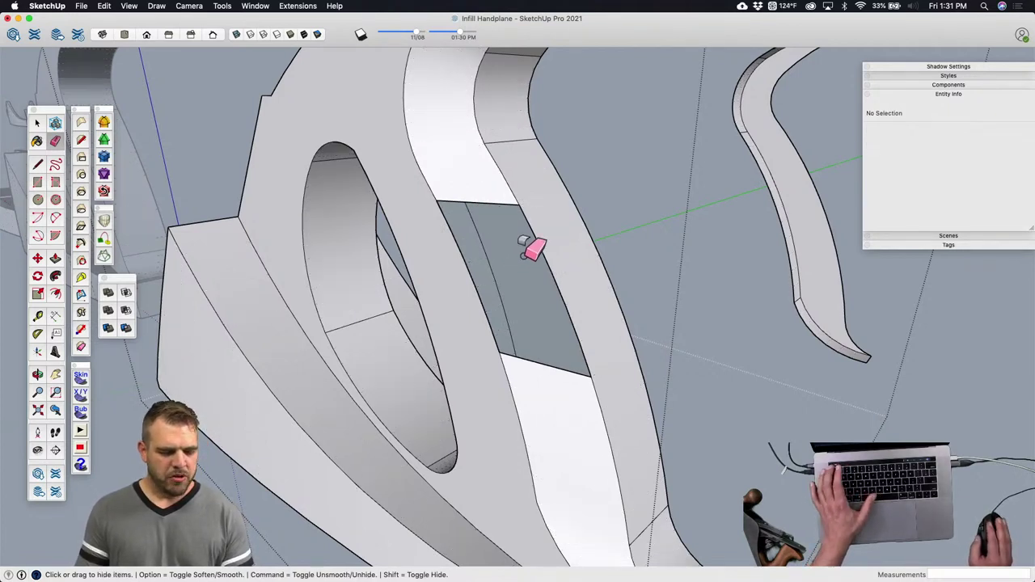
Step: Draw three lines across the lower gap and close the remaining hole with a new face
key(l)
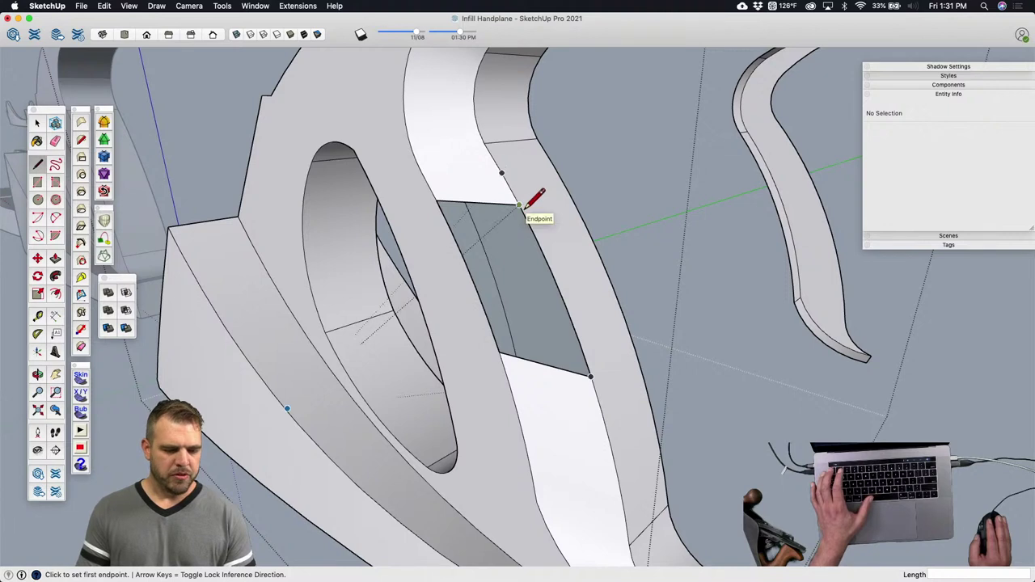
scroll(519, 204, up, 2)
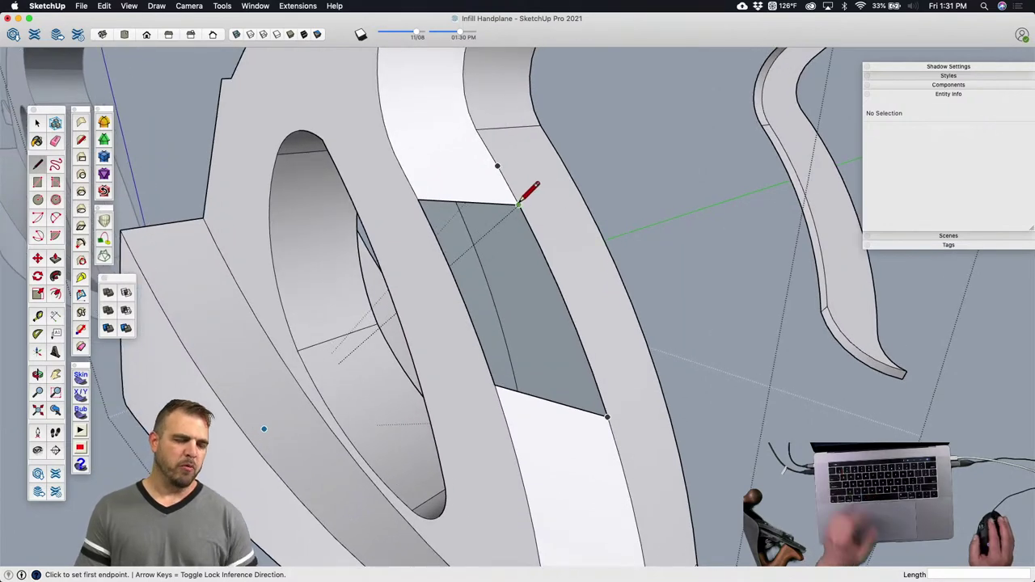
click(539, 244)
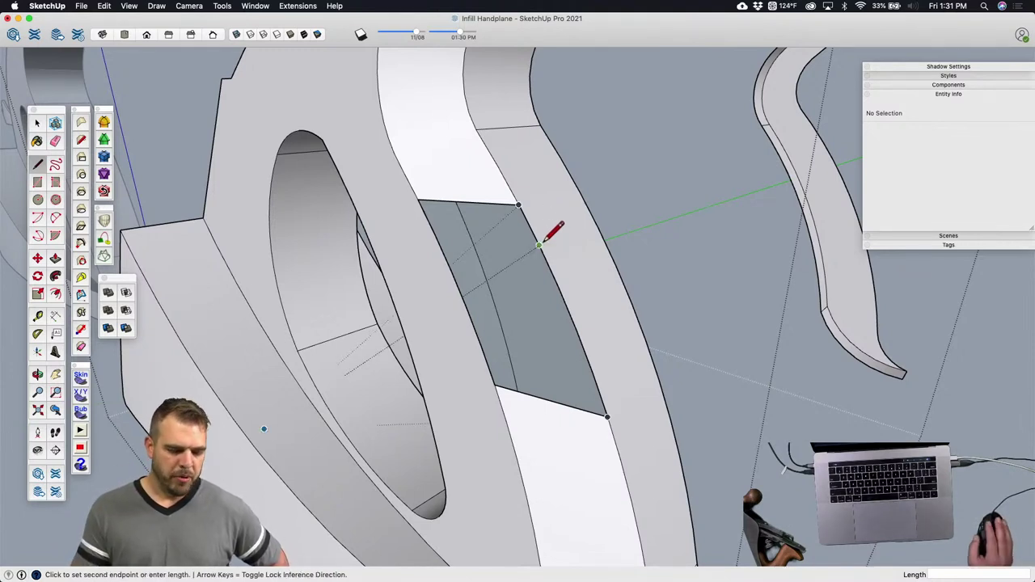
click(435, 235)
click(451, 271)
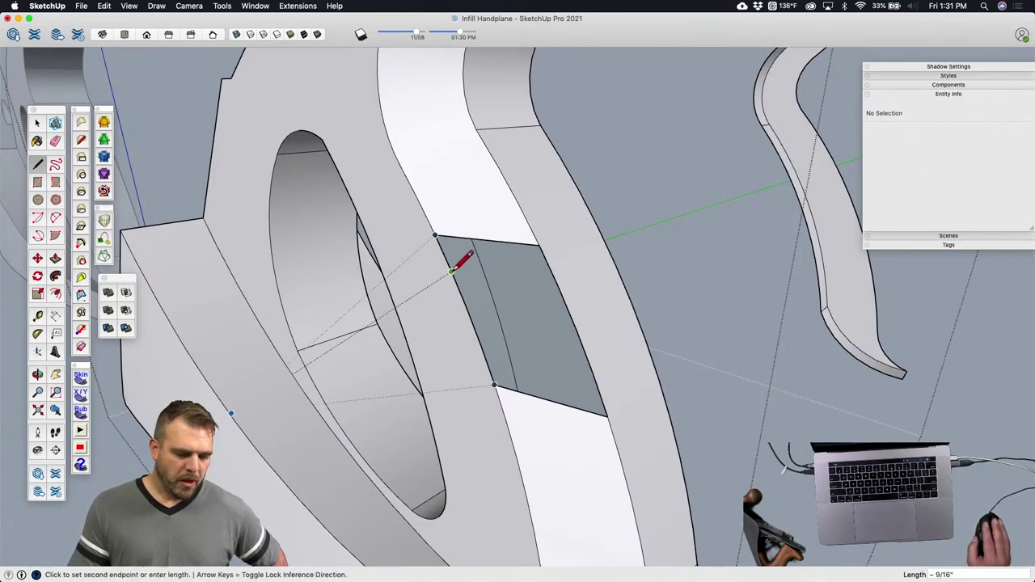
click(559, 286)
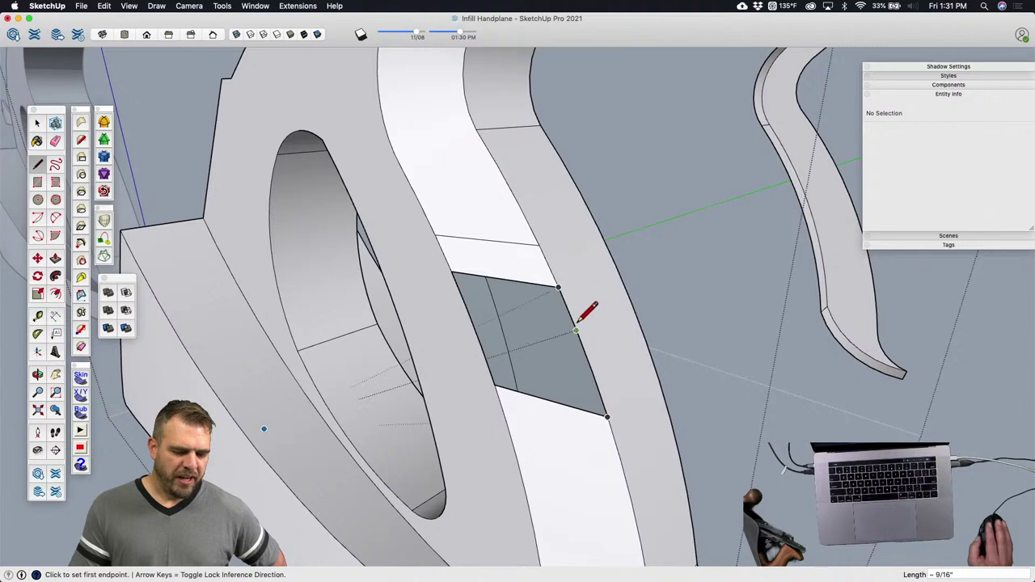
click(576, 330)
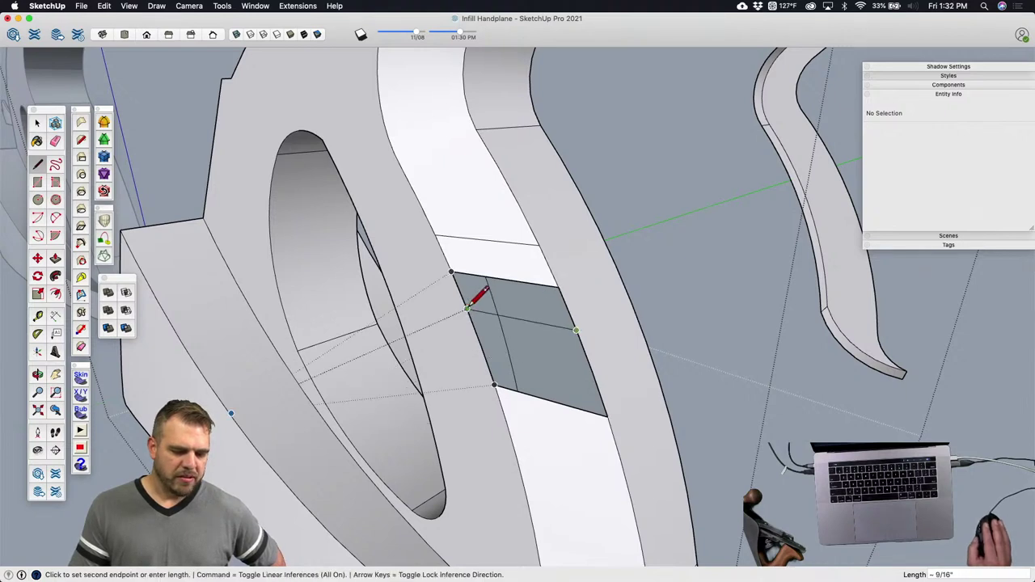
click(468, 309)
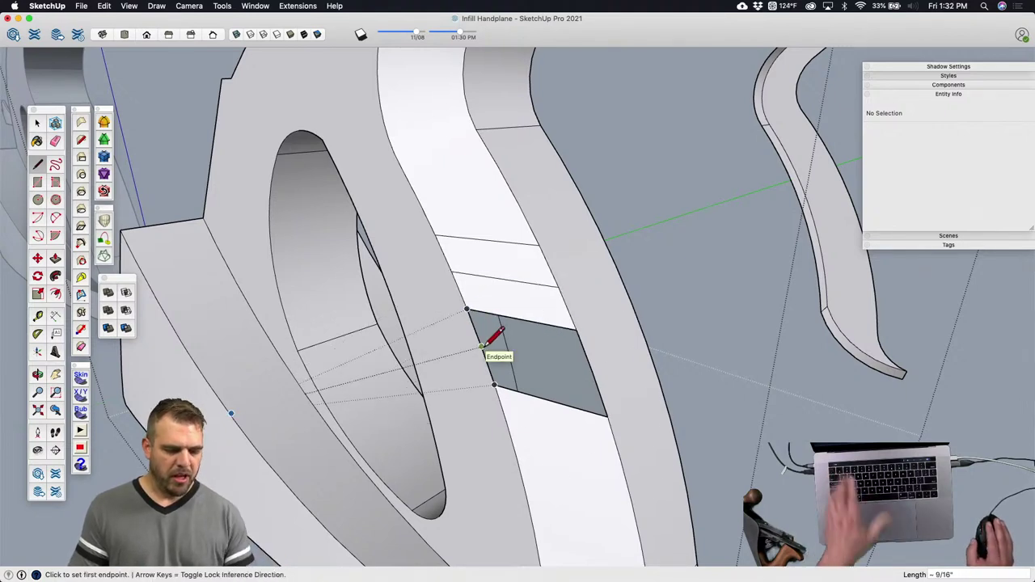
key(alt+h)
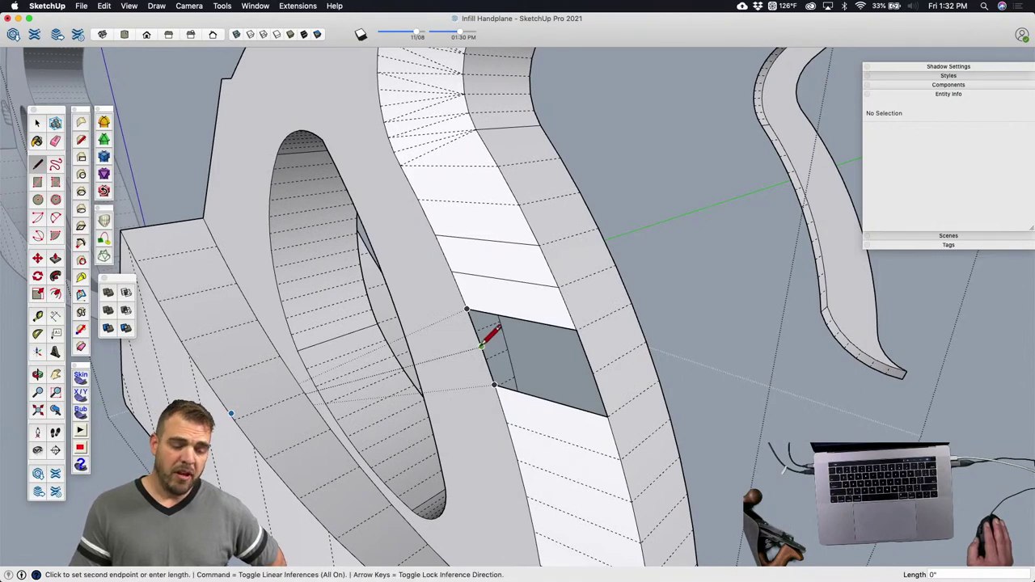
click(593, 372)
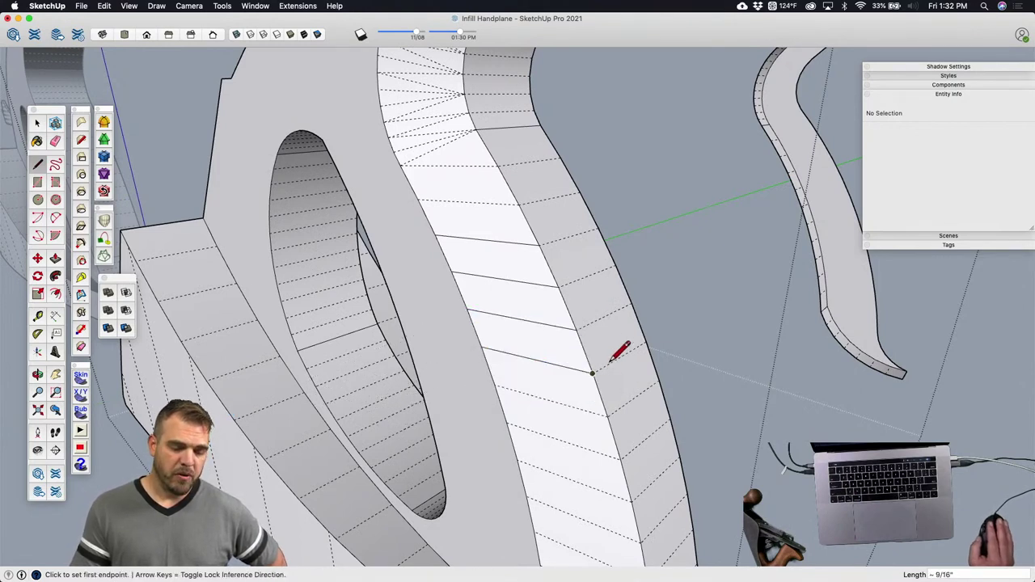
Step: Soften the new triangulating edges across the curved inner strip and orbit to check the smoothness
key(e)
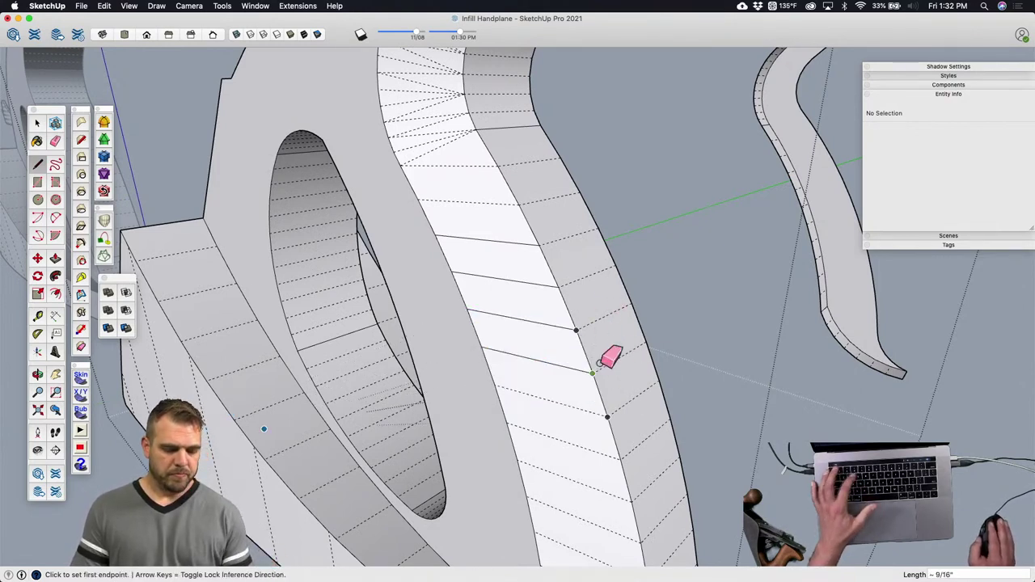
mouse_move(543, 361)
alt+mouse_down()
mouse_move(532, 294)
mouse_move(496, 221)
alt+mouse_up()
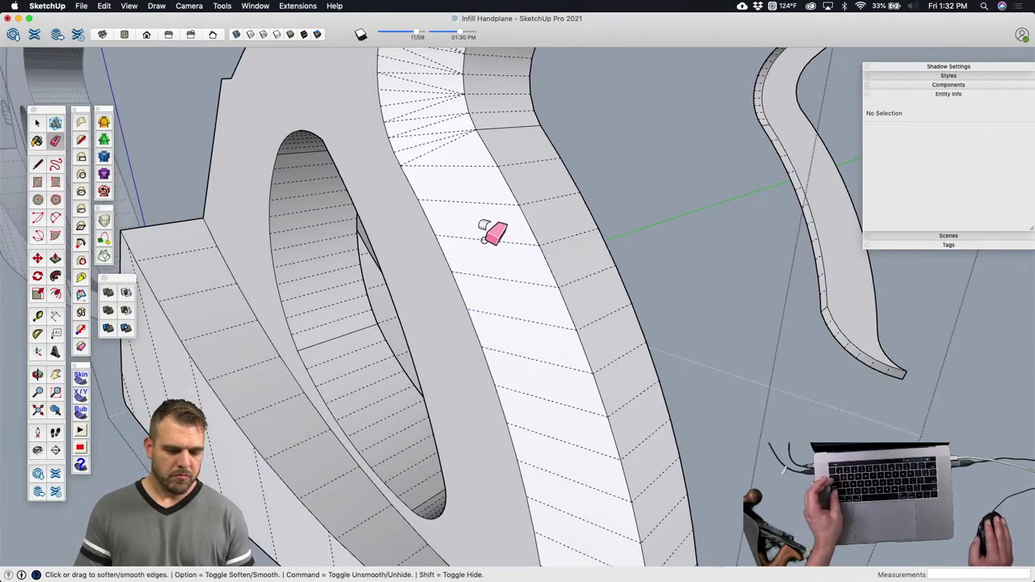
scroll(485, 239, down, 5)
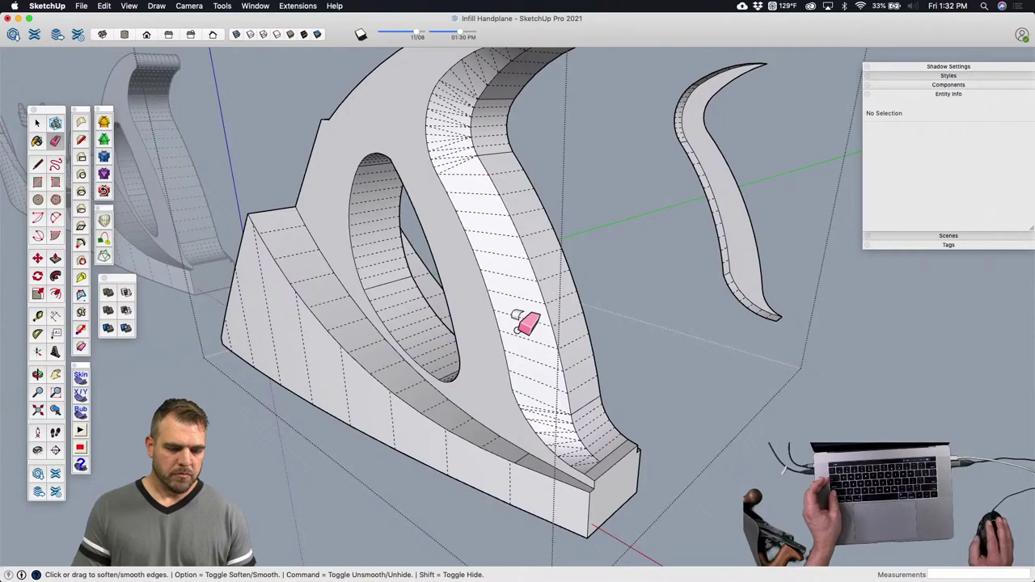
middle_drag(526, 324, 509, 157)
scroll(517, 173, up, 5)
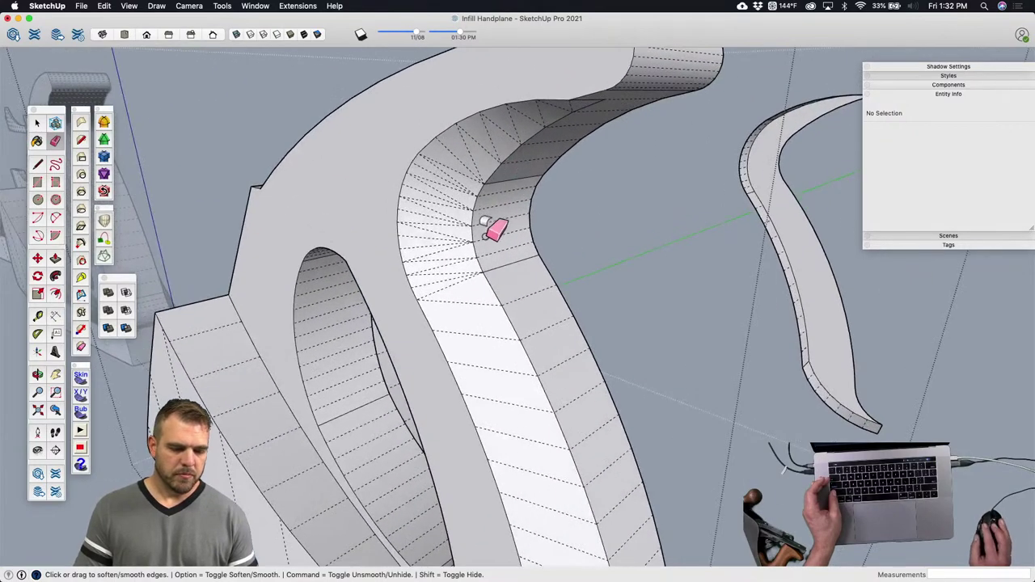
mouse_move(485, 226)
middle_down()
mouse_move(502, 162)
mouse_move(515, 282)
mouse_move(481, 294)
mouse_move(474, 217)
mouse_move(478, 252)
middle_up()
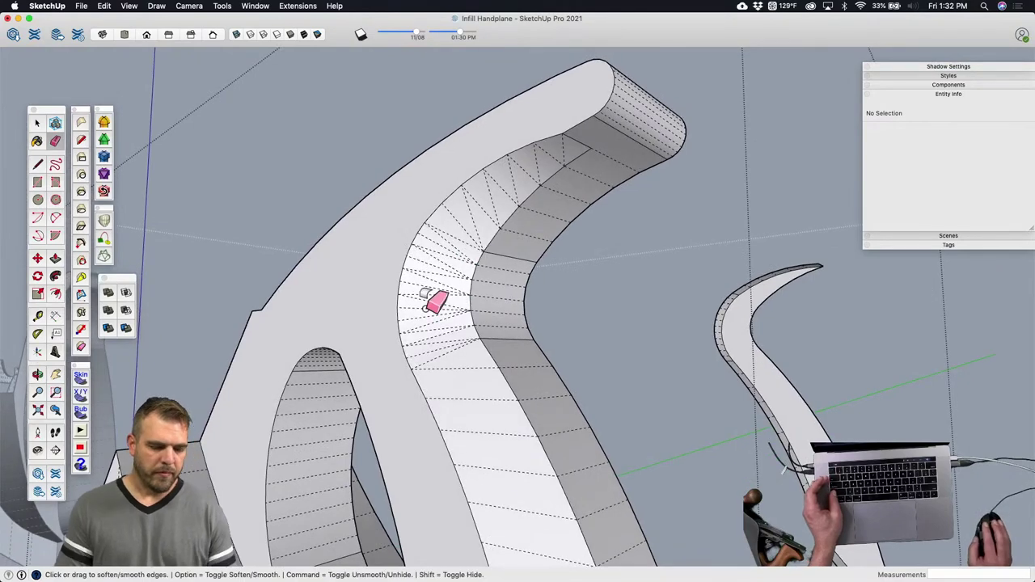
scroll(450, 321, up, 3)
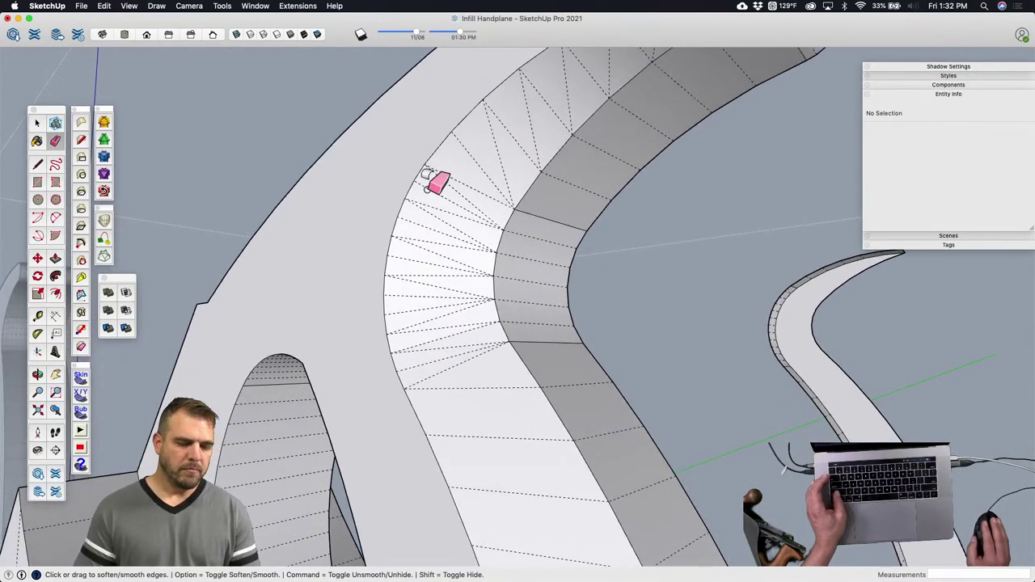
scroll(435, 378, down, 4)
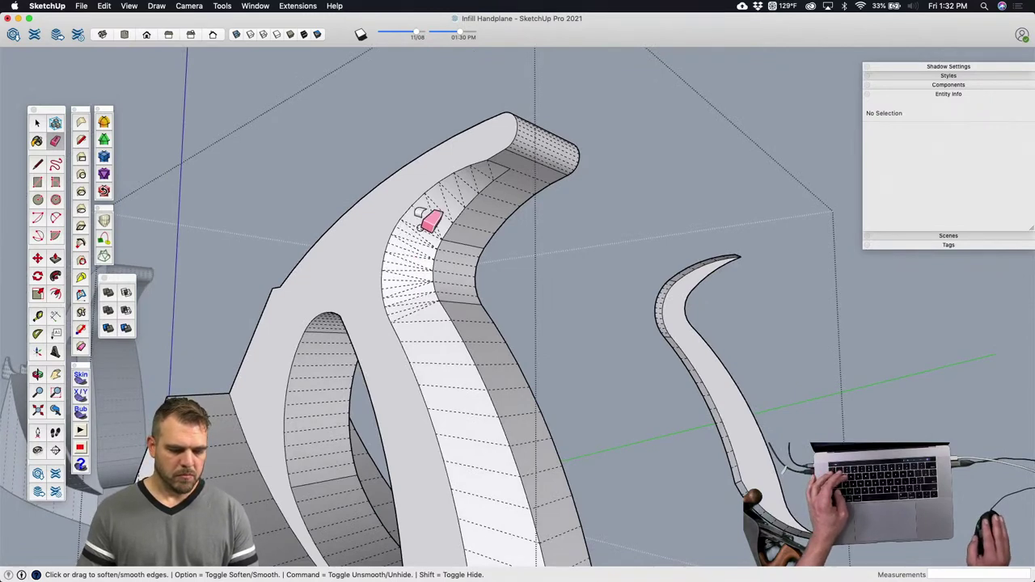
key(shift)
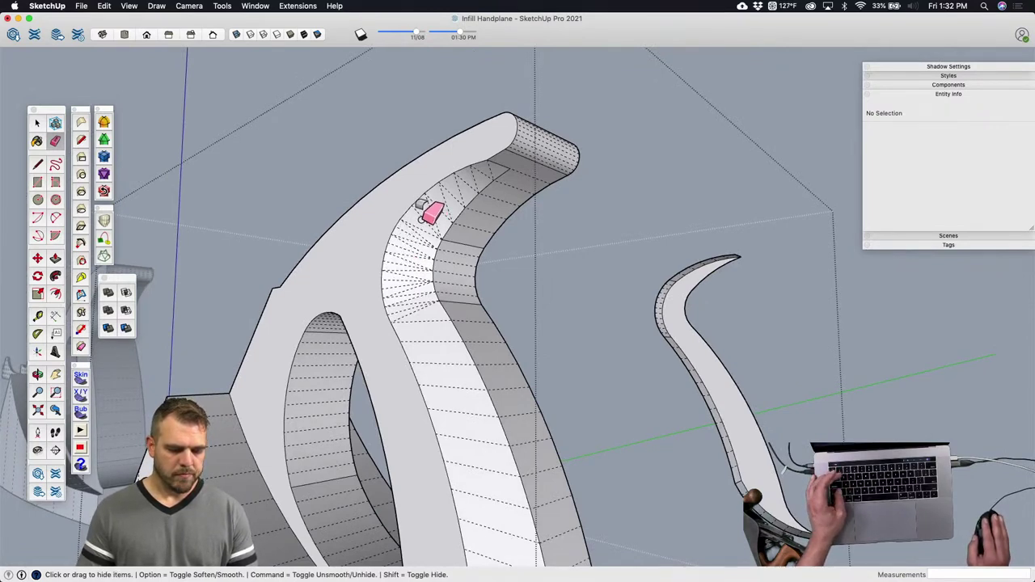
key(space)
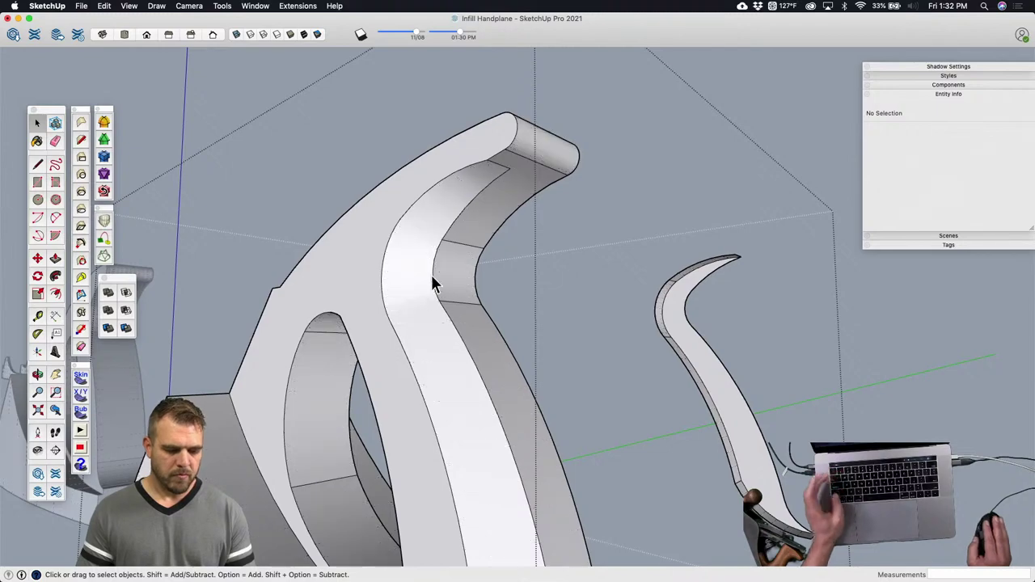
Step: Select a curved face on the handle, then clear the selection after a closer look
middle_drag(437, 306, 513, 159)
click(553, 315)
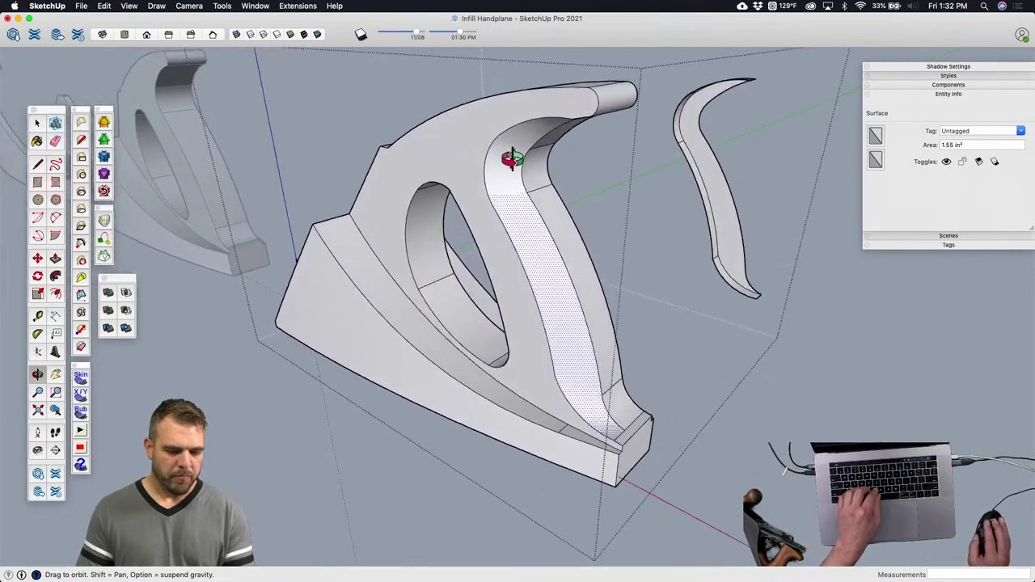
scroll(513, 159, up, 5)
middle_drag(518, 237, 537, 267)
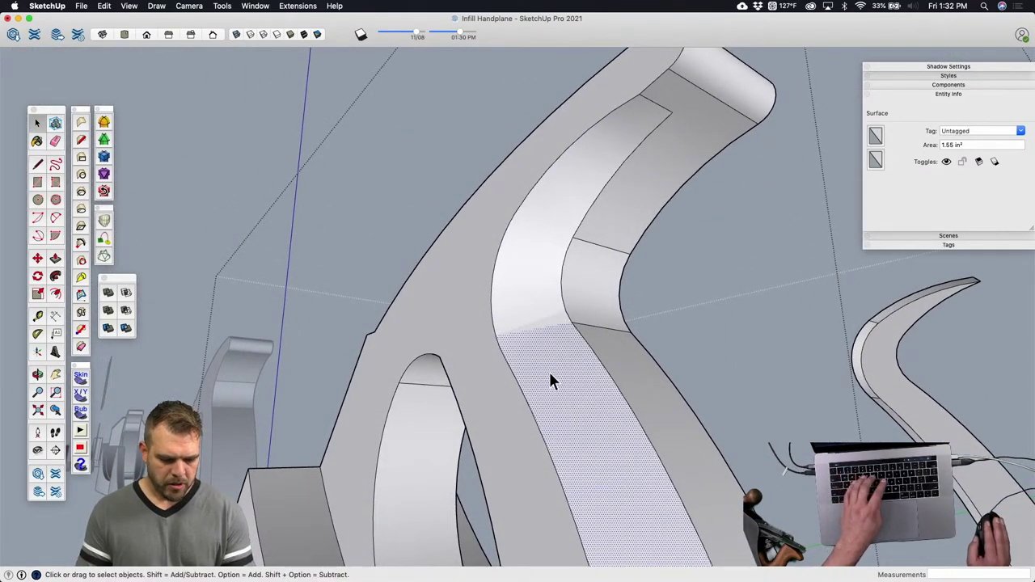
key(super+t)
middle_drag(638, 383, 472, 394)
Step: Select all the handle's smoothed curved faces together, 55 faces in total
key(shift+h)
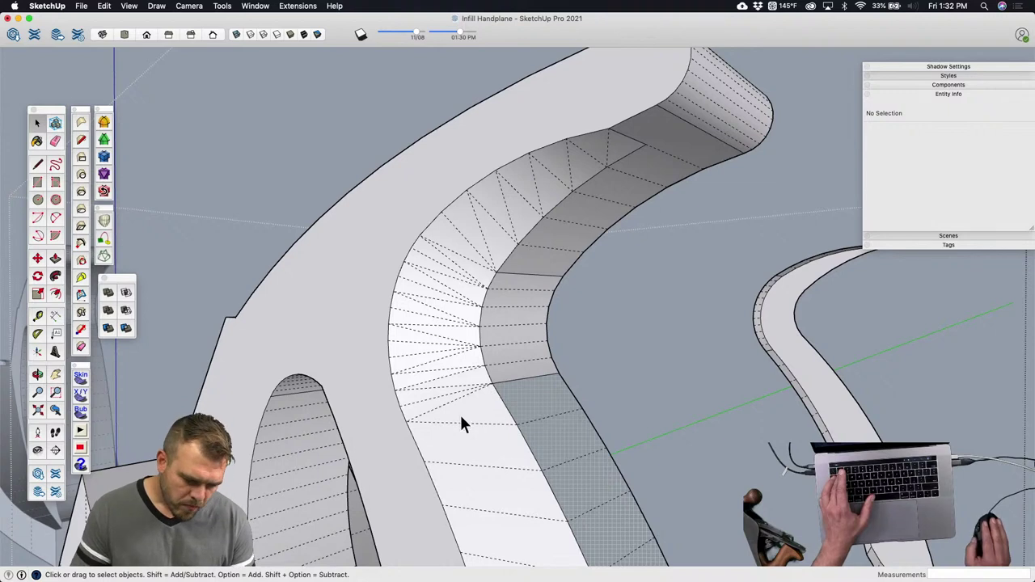
key(shift+h)
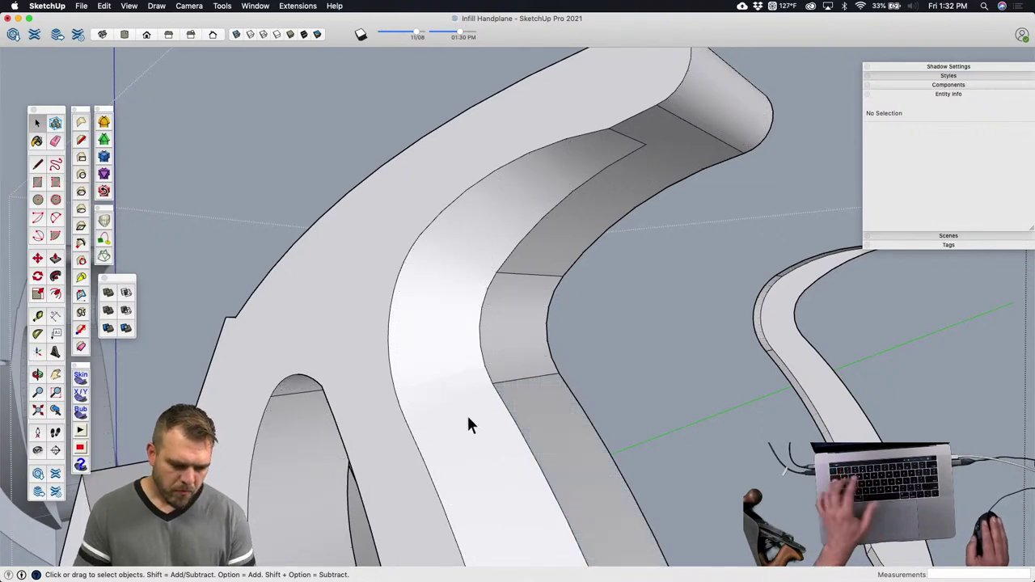
click(452, 347)
shift+click(458, 404)
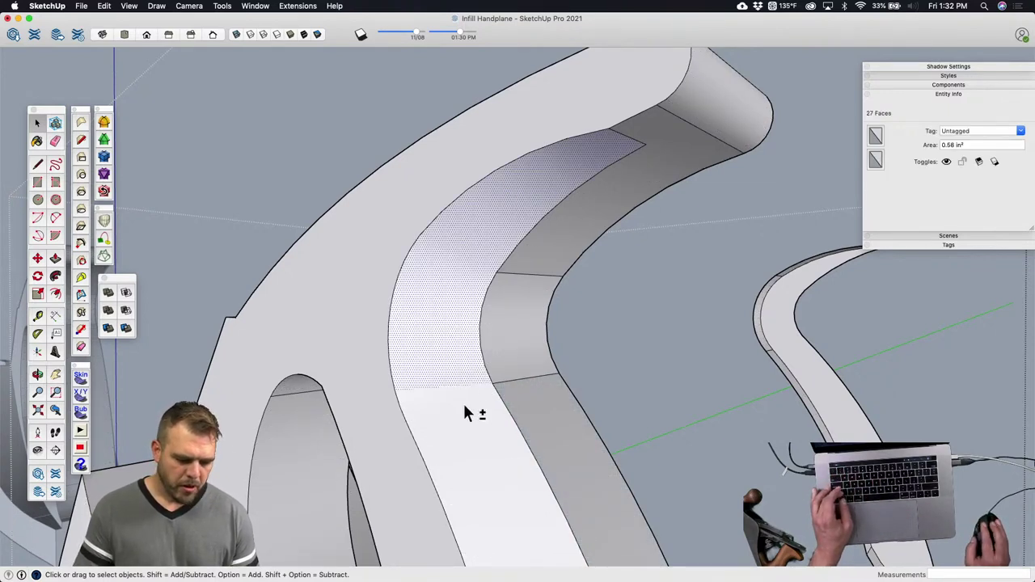
shift+click(462, 425)
key(shift+z)
middle_drag(365, 230, 369, 335)
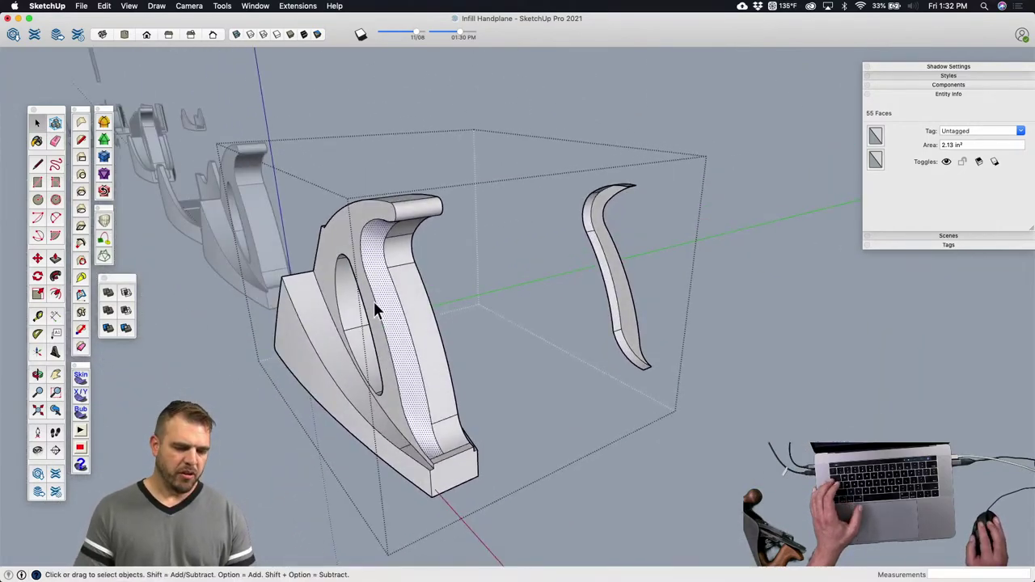
scroll(375, 295, up, 4)
scroll(375, 286, down, 3)
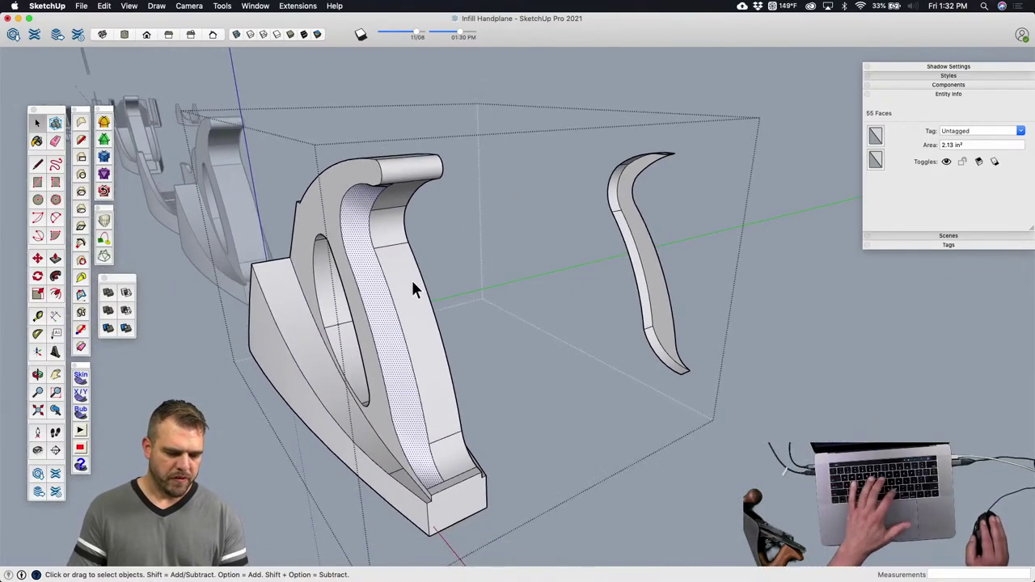
Step: Copy the curved surface out and mirror the copy by scaling -1 along green
key(m)
click(397, 320)
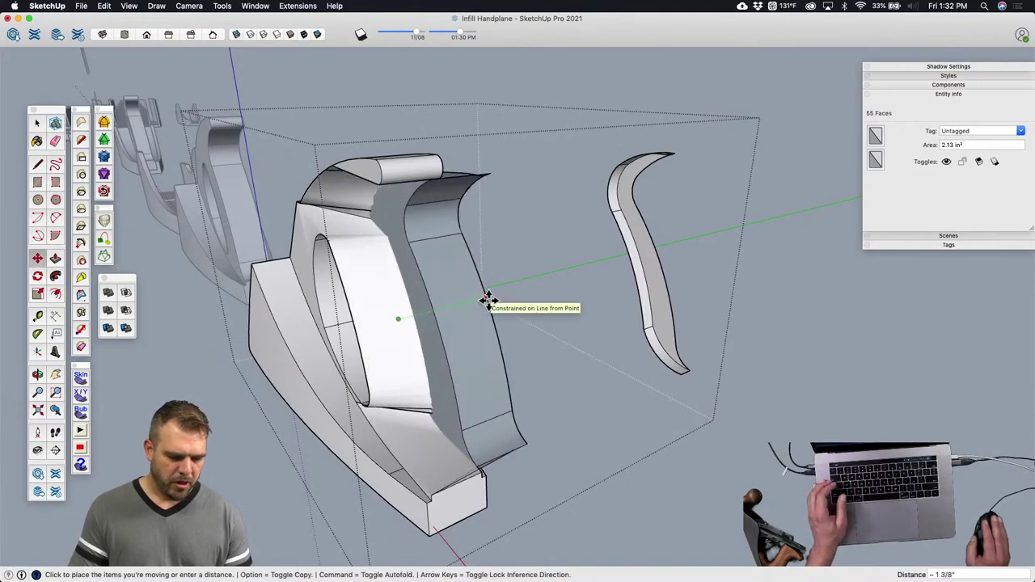
click(522, 294)
key(s)
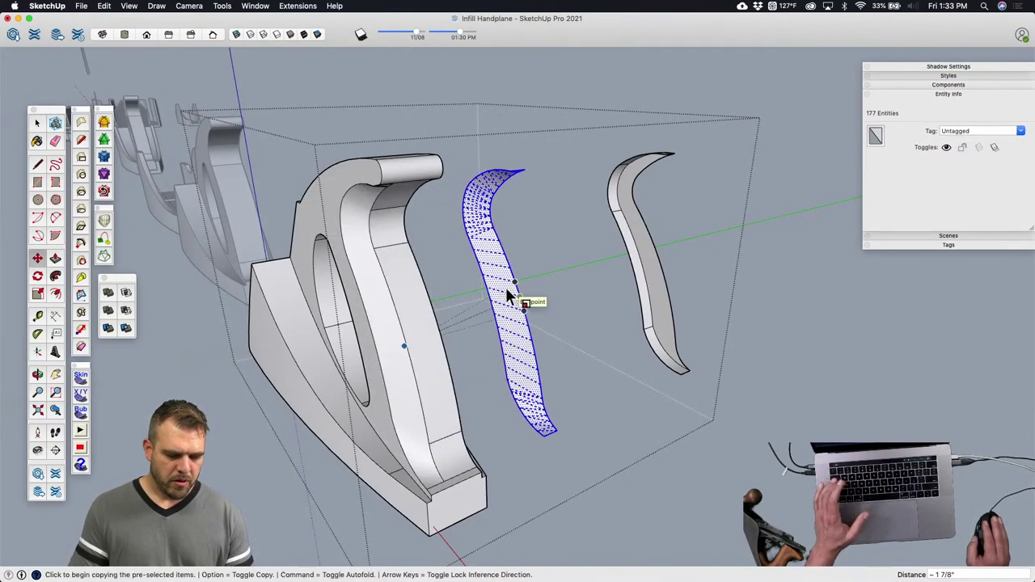
click(497, 297)
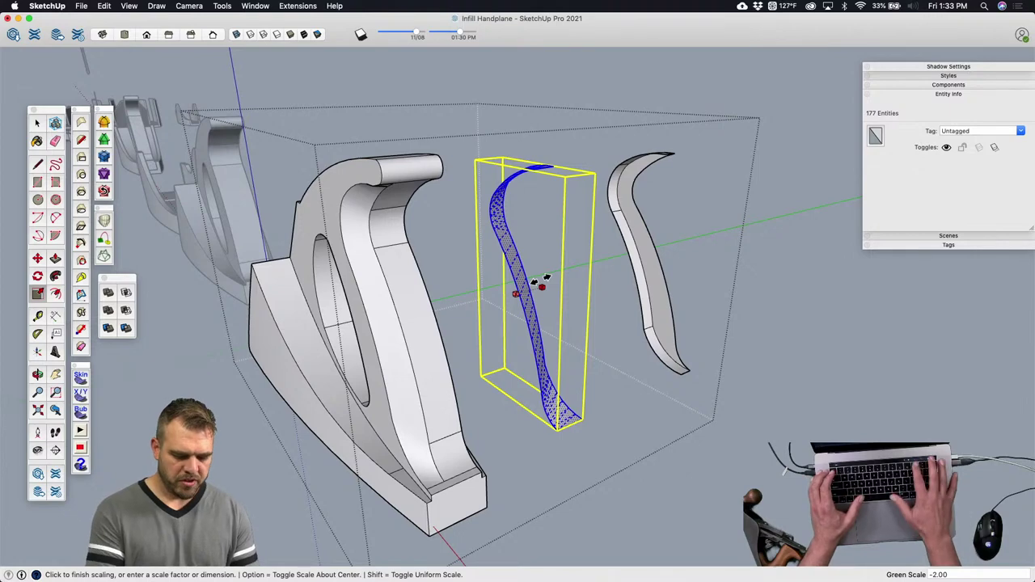
text(-1)
key(Return)
middle_drag(542, 289, 584, 350)
scroll(584, 349, up, 3)
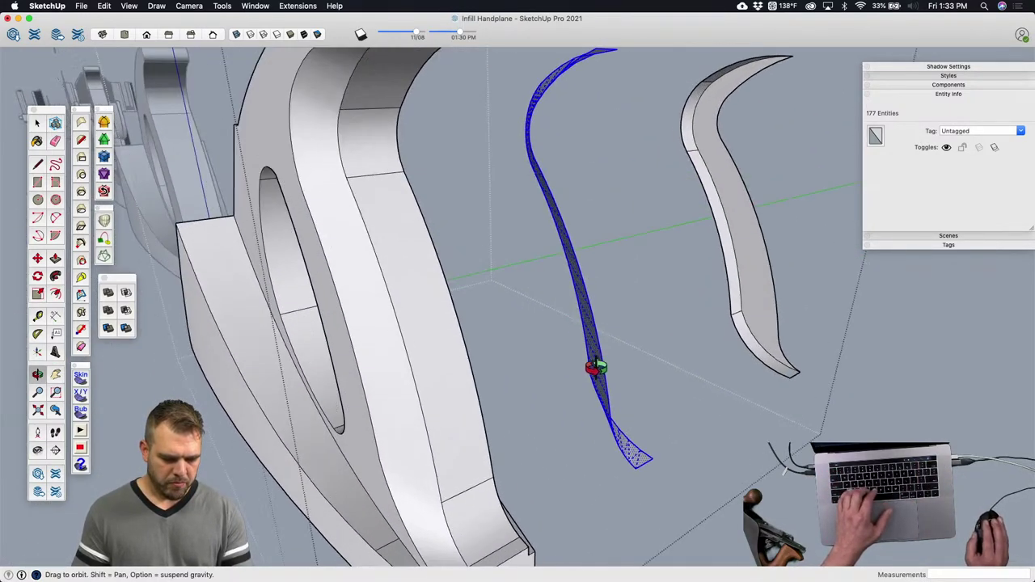
scroll(527, 319, up, 5)
middle_drag(480, 354, 462, 296)
Step: Move the mirrored copy by its bottom corner to the handle's base and select its arc edge
key(m)
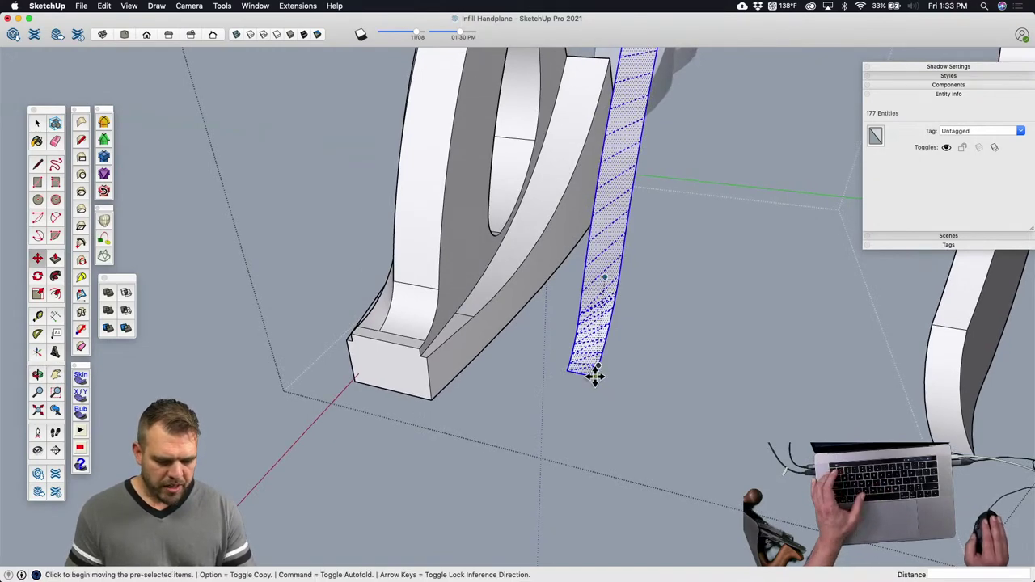
click(595, 373)
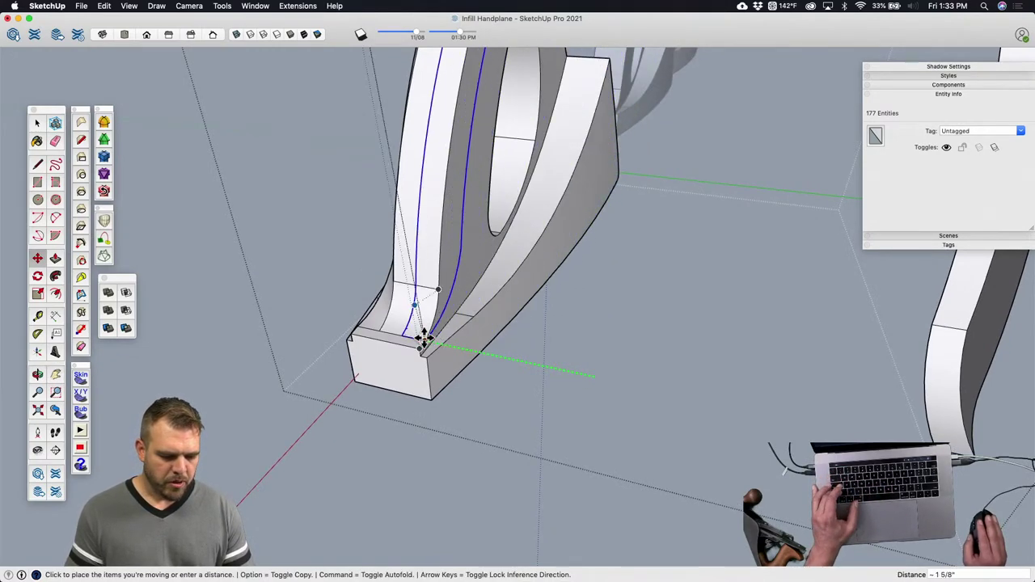
click(424, 340)
key(space)
click(435, 252)
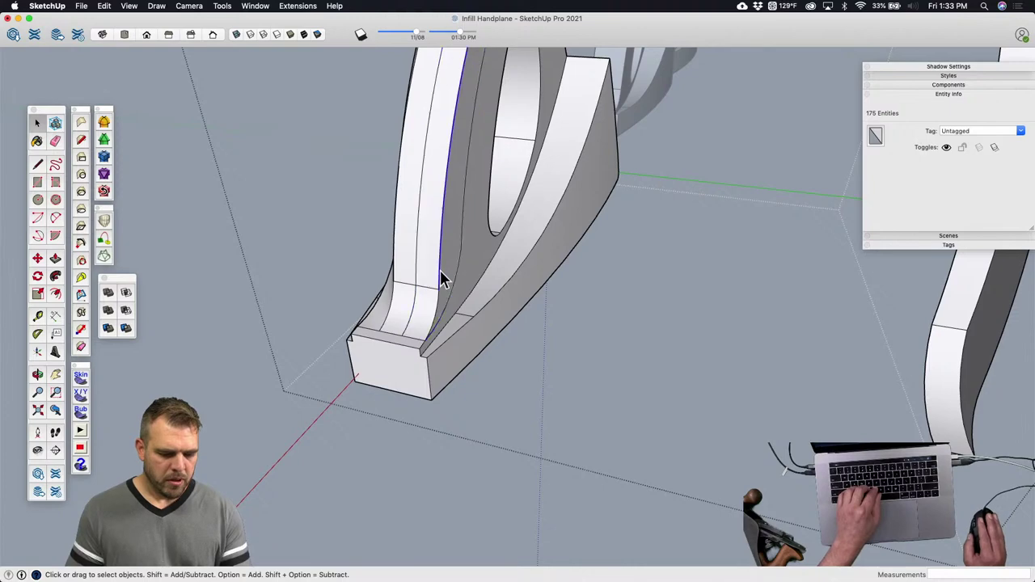
Step: Draw a line across the handle face to split it and select the new face
click(432, 252)
middle_drag(431, 256, 464, 186)
scroll(464, 186, up, 3)
key(e)
middle_drag(437, 126, 480, 265)
scroll(480, 265, up, 4)
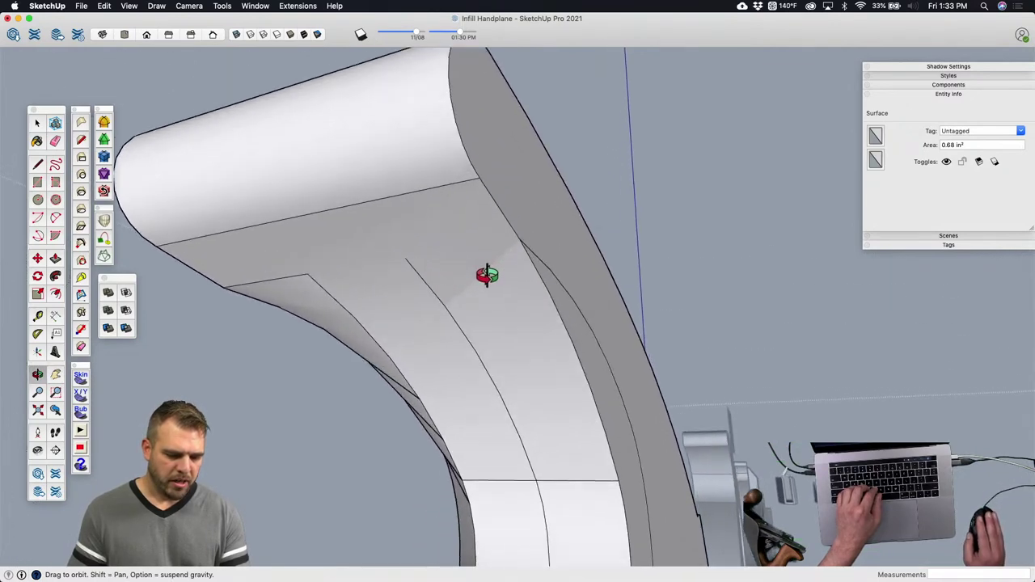
key(l)
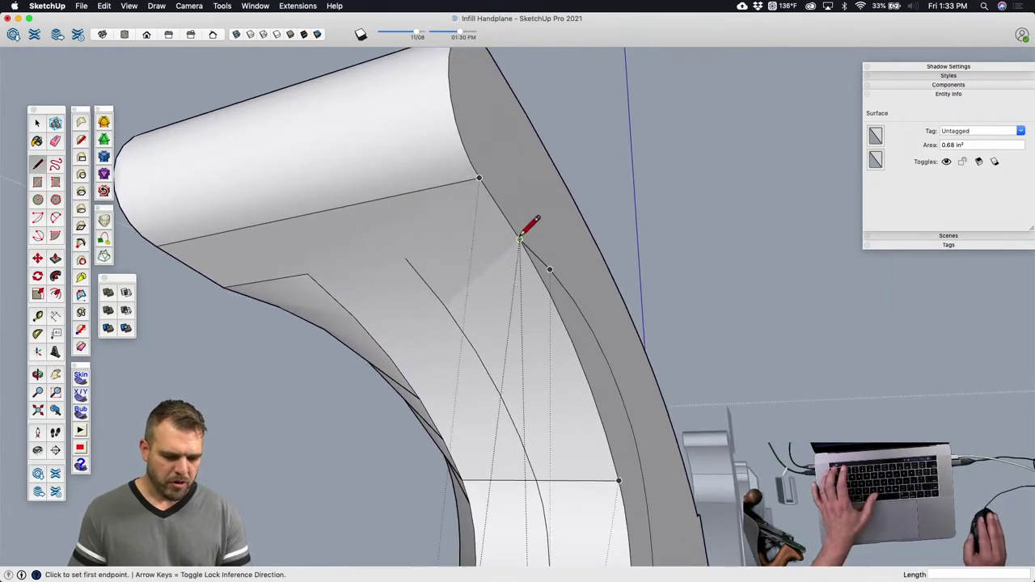
click(519, 240)
click(404, 256)
key(space)
click(501, 278)
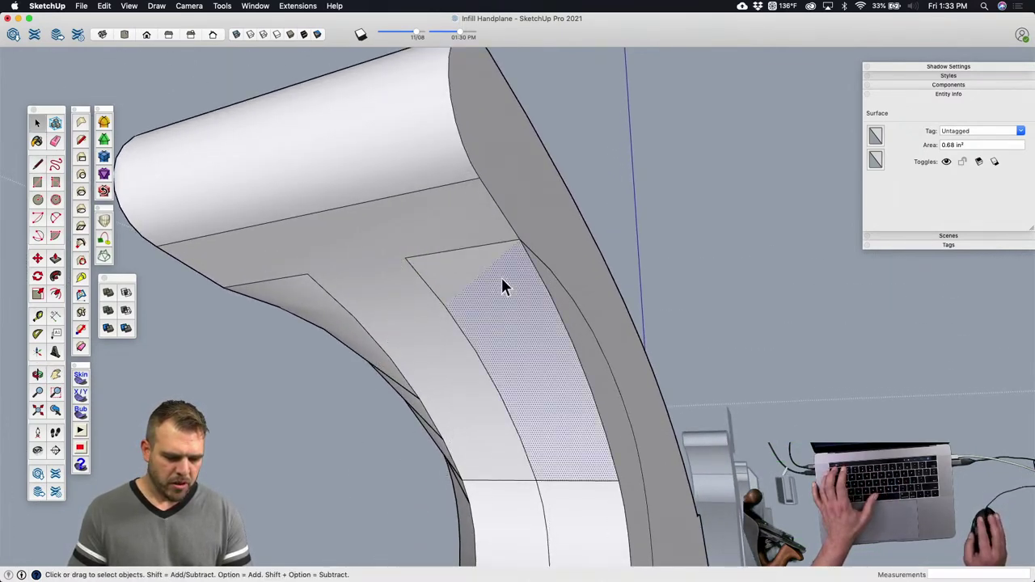
Step: Erase the extra dividing edges across the handle's curved face so its faces merge
scroll(501, 278, down, 3)
middle_drag(452, 217, 499, 429)
scroll(460, 341, down, 2)
scroll(499, 435, up, 5)
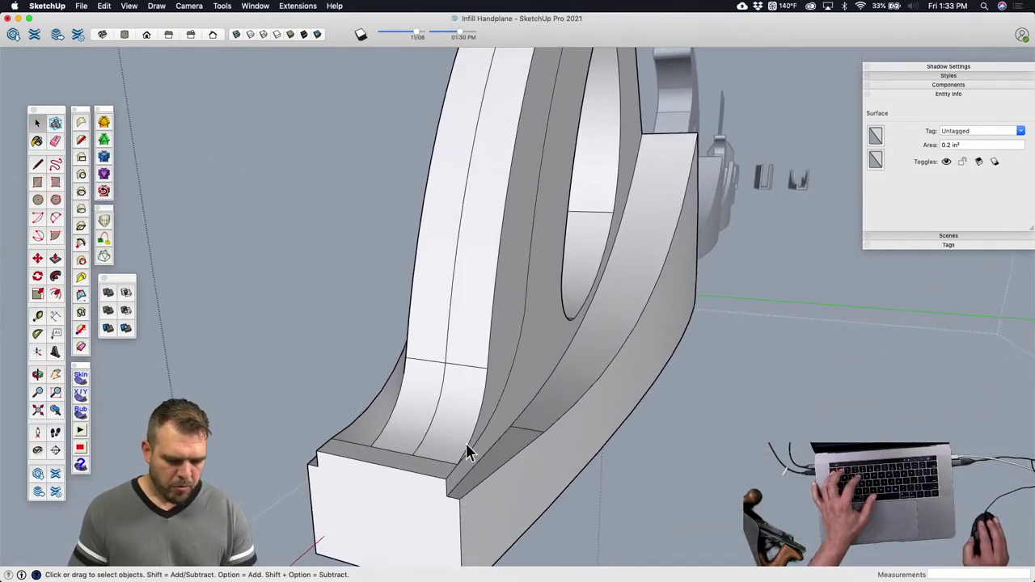
key(e)
click(483, 429)
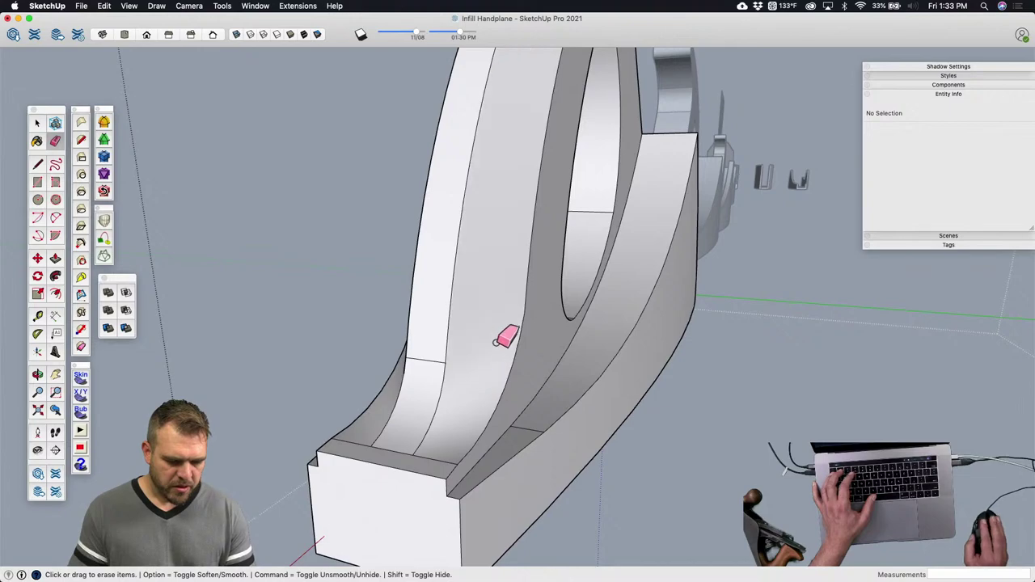
middle_drag(507, 337, 509, 361)
key(r)
mouse_move(467, 310)
middle_down()
mouse_move(429, 331)
mouse_move(717, 282)
mouse_move(874, 369)
mouse_move(466, 324)
mouse_move(490, 365)
mouse_move(520, 280)
middle_up()
drag(514, 231, 506, 206)
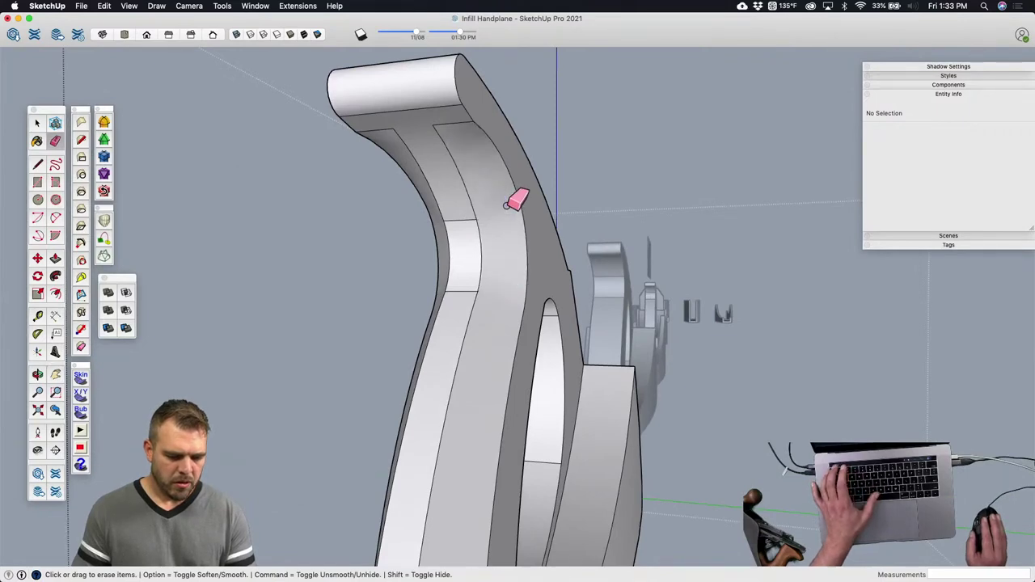
middle_drag(496, 200, 543, 393)
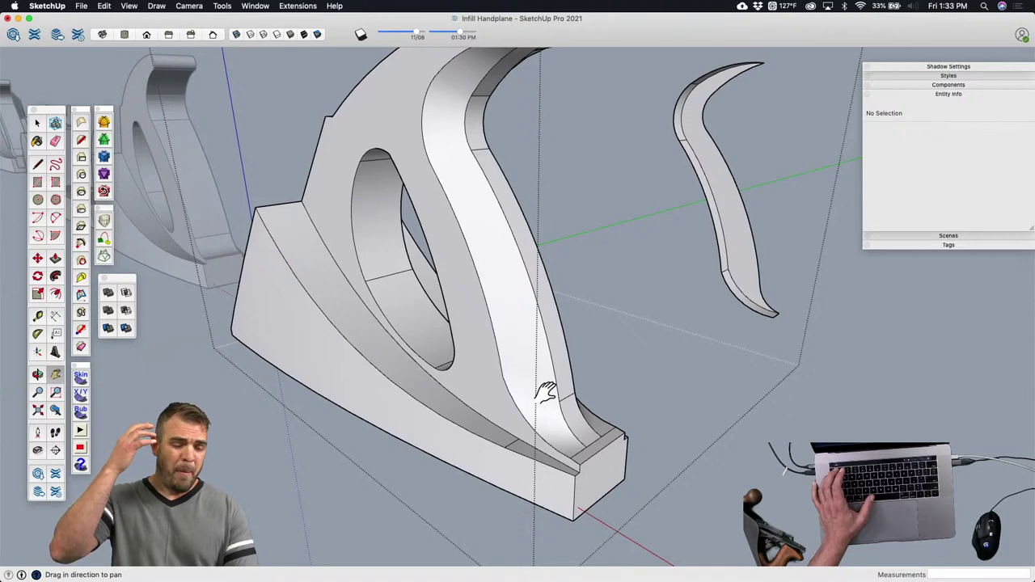
middle_drag(546, 393, 424, 294)
scroll(501, 453, up, 5)
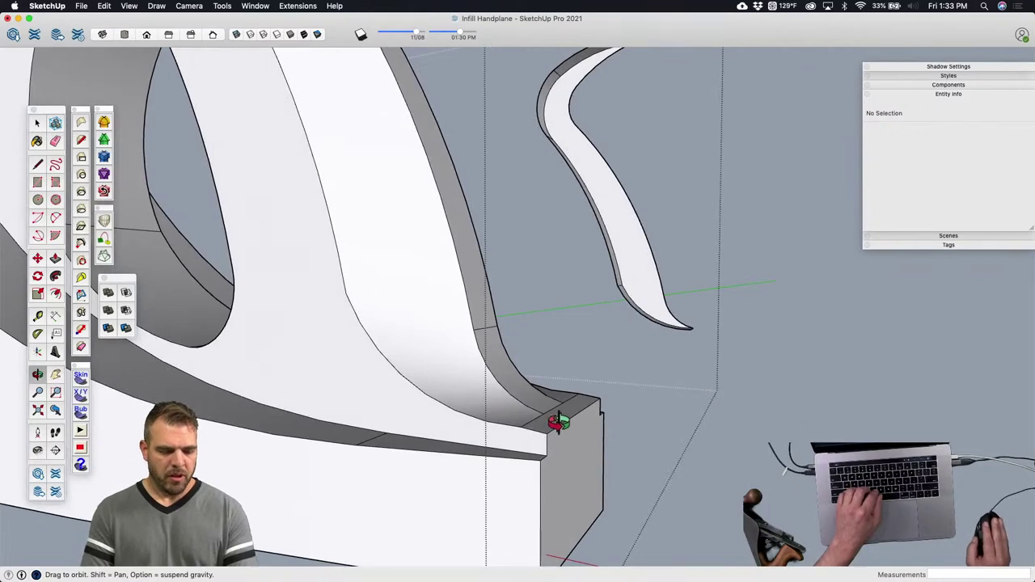
scroll(434, 262, down, 5)
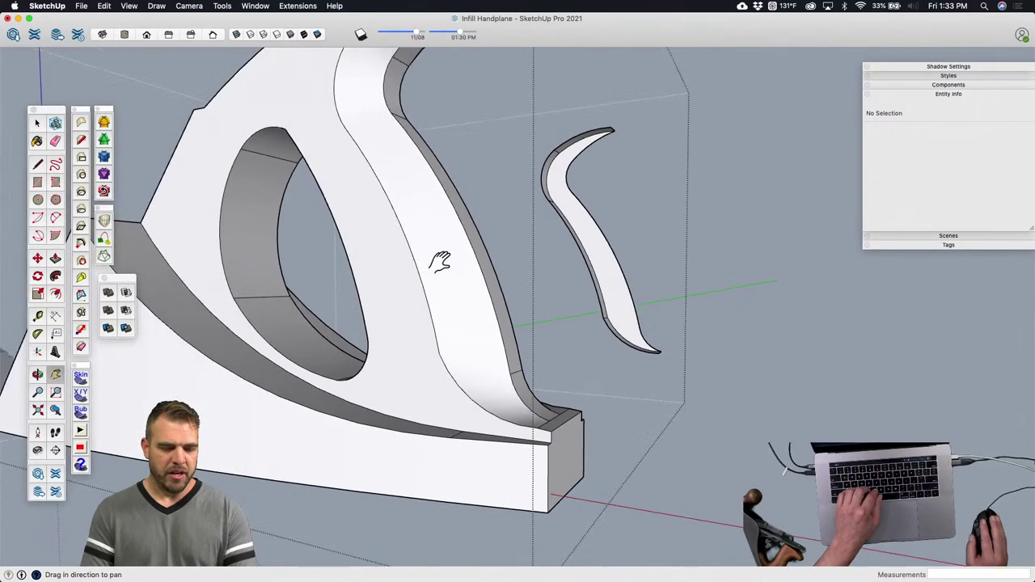
middle_drag(434, 261, 474, 278)
scroll(488, 203, up, 6)
middle_drag(514, 183, 554, 188)
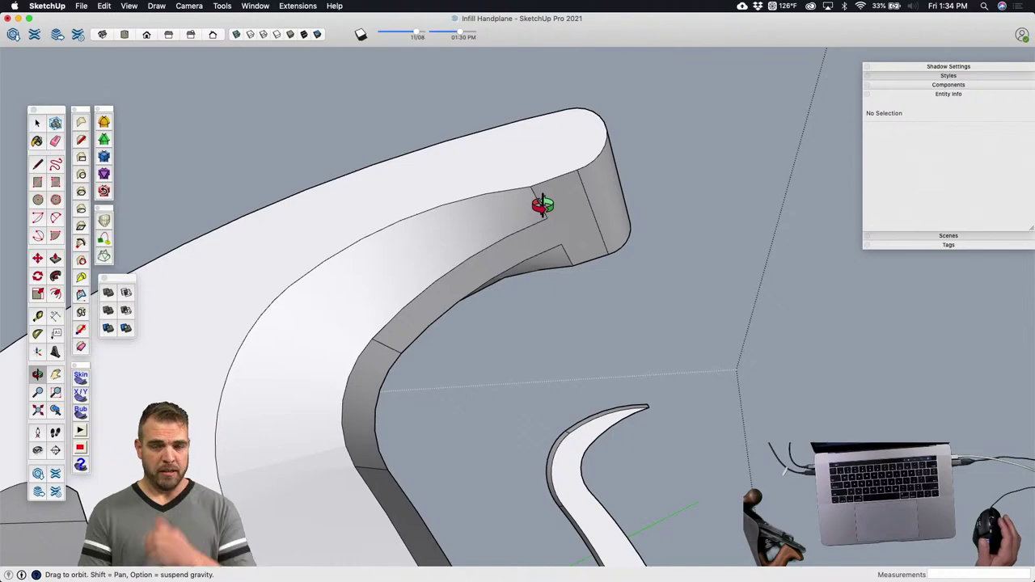
mouse_move(510, 175)
middle_down()
mouse_move(492, 215)
mouse_move(236, 393)
mouse_move(354, 291)
mouse_move(318, 300)
mouse_move(453, 305)
mouse_move(415, 254)
mouse_move(451, 266)
mouse_move(474, 296)
mouse_move(409, 294)
middle_up()
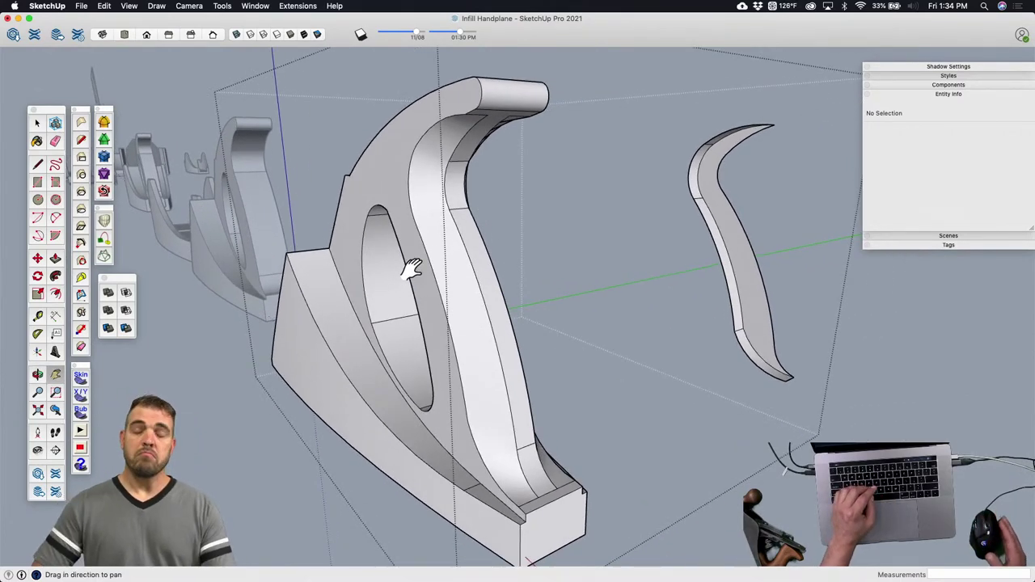
middle_drag(429, 289, 629, 366)
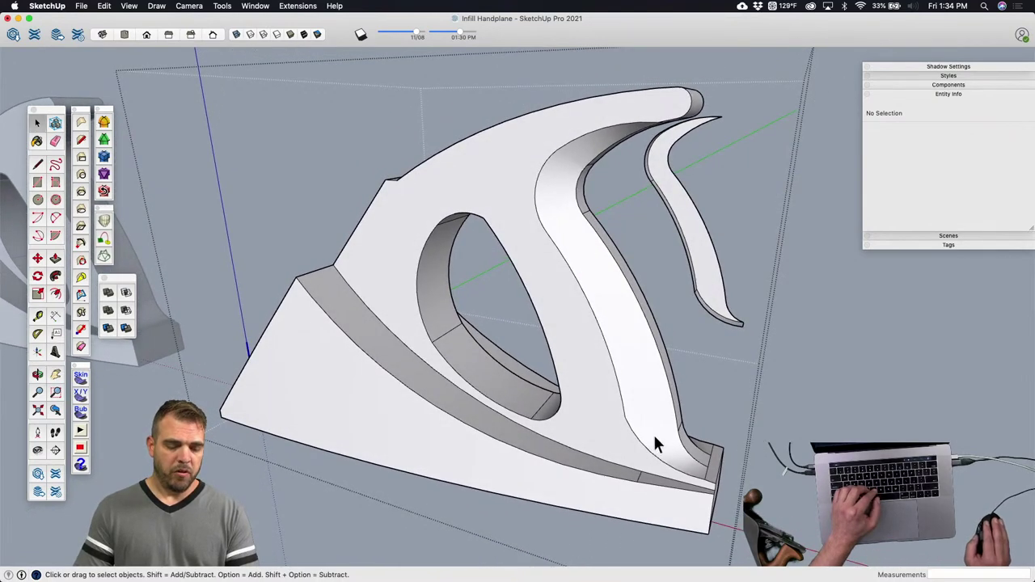
Step: Check the body with hidden geometry shown, redo the undone erase, then view the row of planes
key(shift+h)
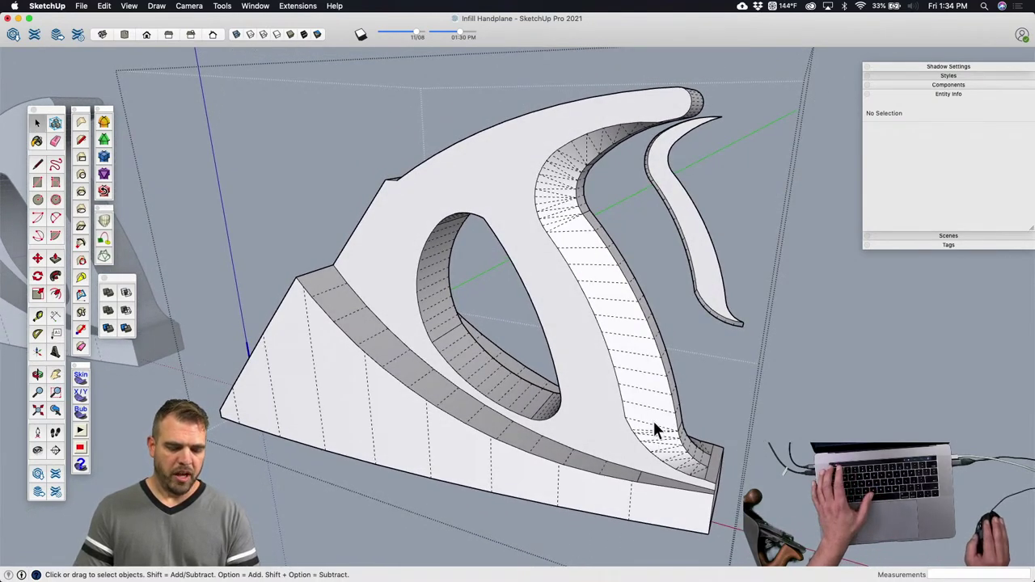
triple_click(530, 190)
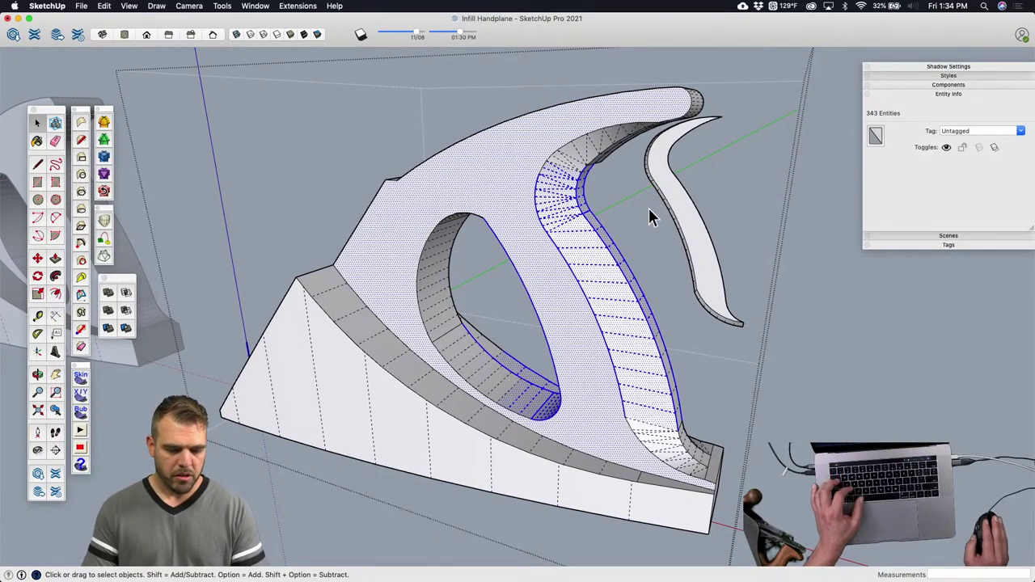
click(670, 259)
middle_drag(669, 259, 455, 223)
click(105, 6)
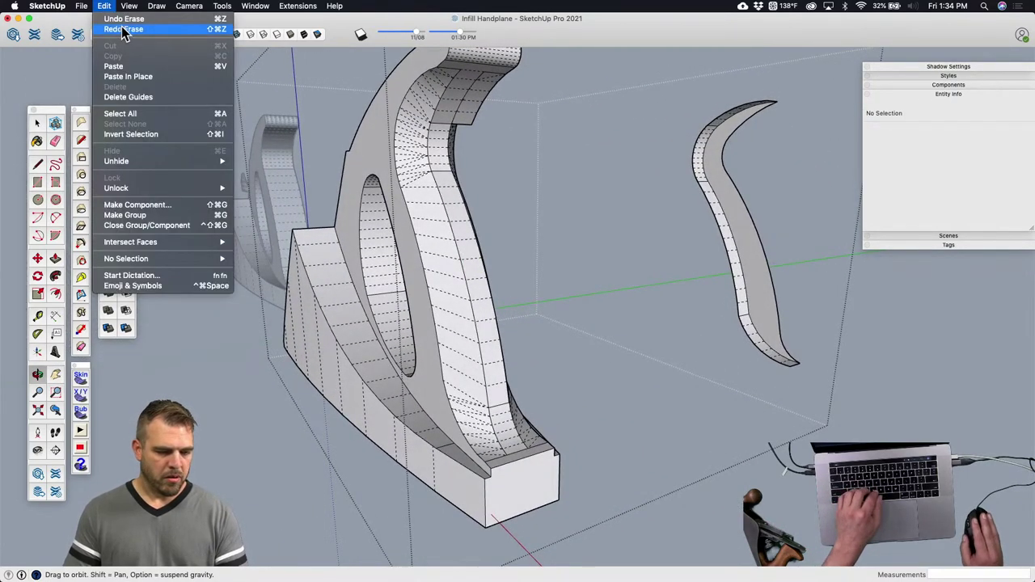
click(123, 29)
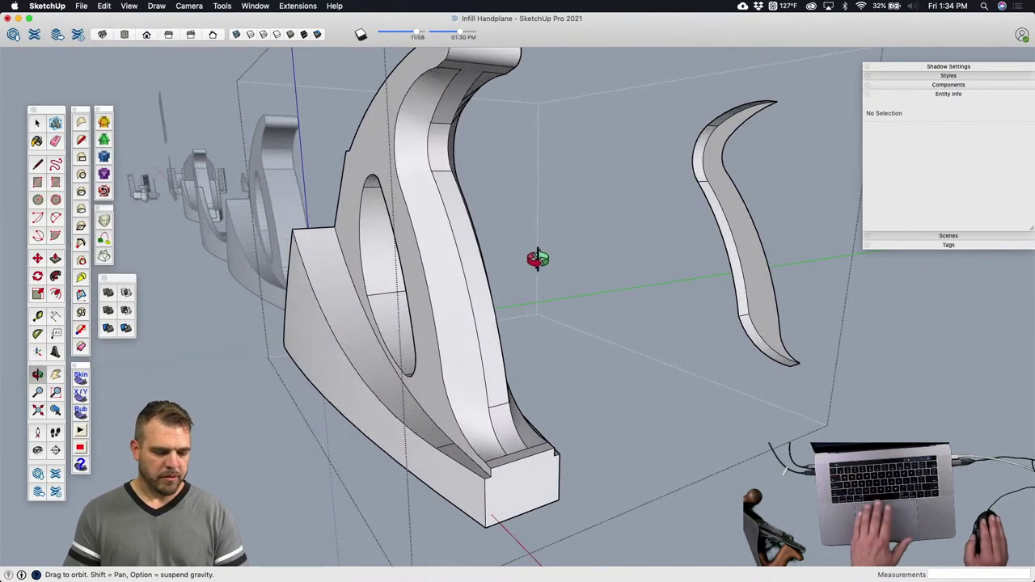
drag(536, 256, 545, 412)
key(space)
shift+middle_drag(412, 353, 672, 279)
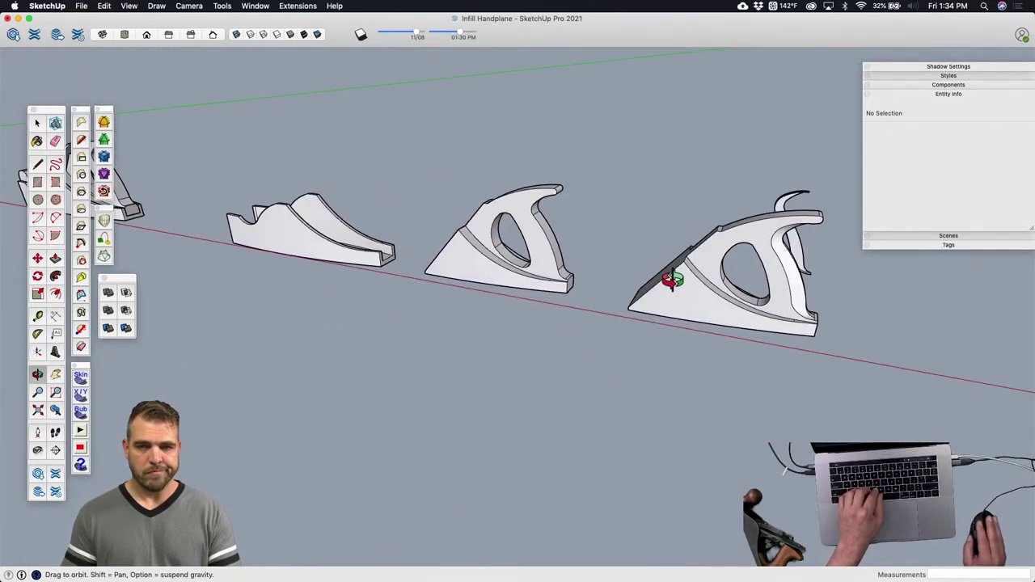
middle_drag(763, 295, 619, 313)
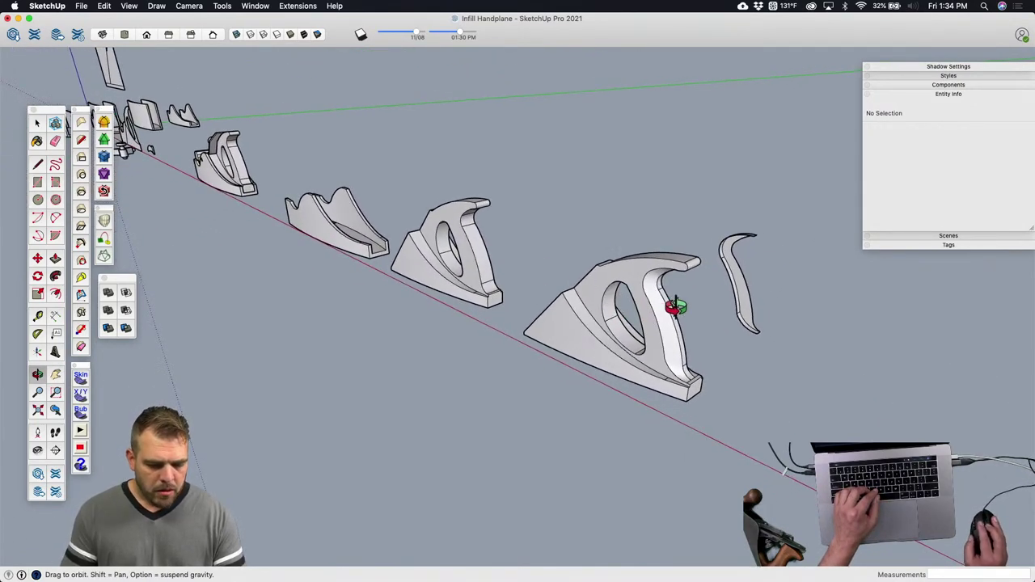
Step: Inside the handplane group, select the handle's upper curved face and lower face strips
scroll(662, 304, up, 6)
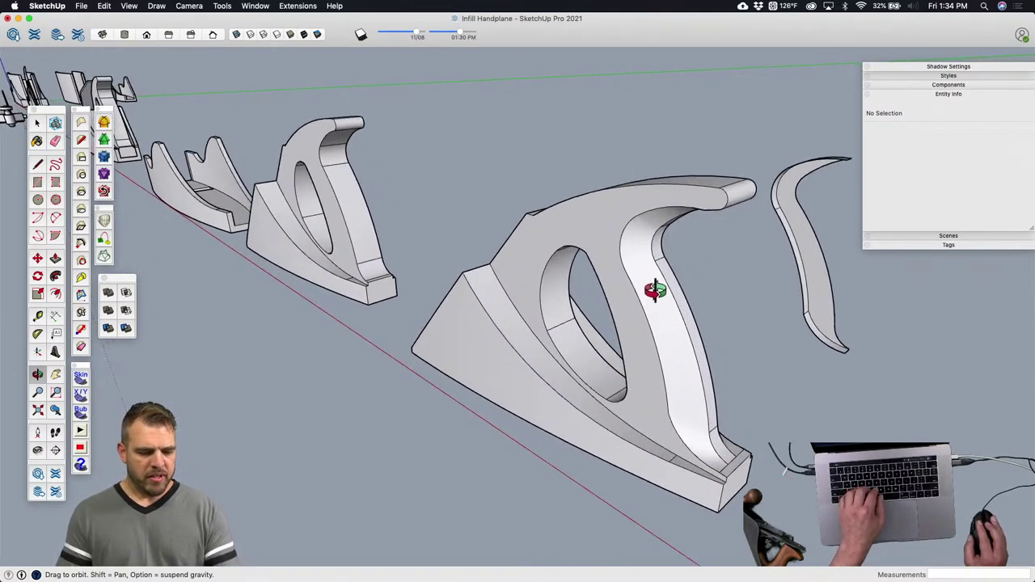
middle_drag(662, 299, 645, 286)
double_click(642, 287)
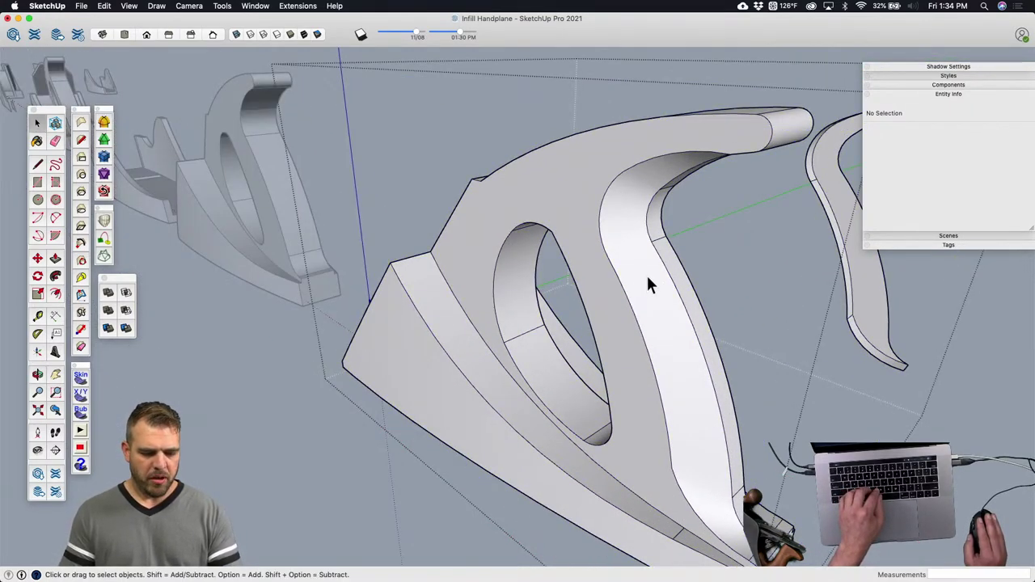
click(647, 273)
click(630, 216)
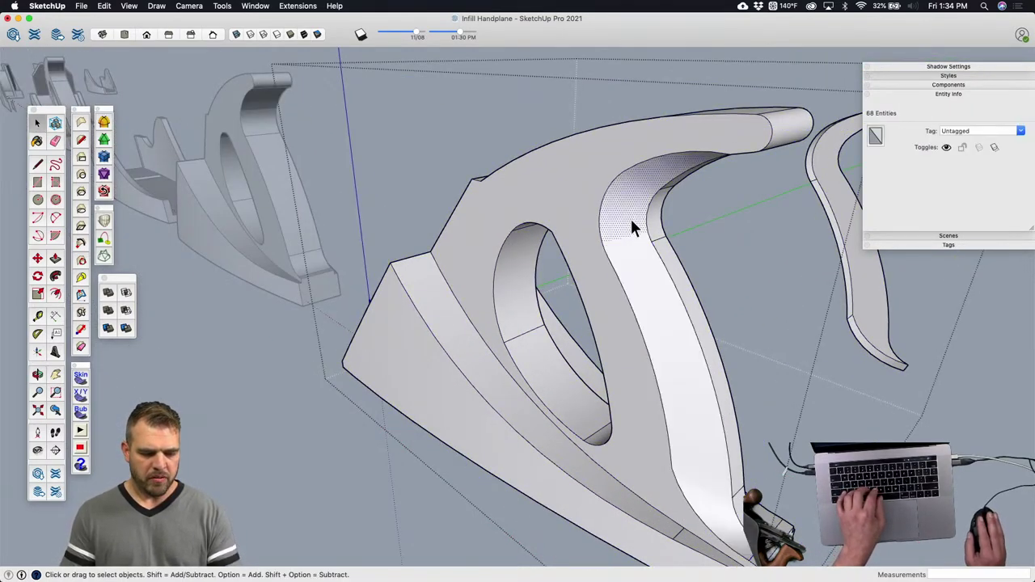
shift+click(657, 298)
scroll(631, 243, up, 4)
scroll(643, 251, down, 3)
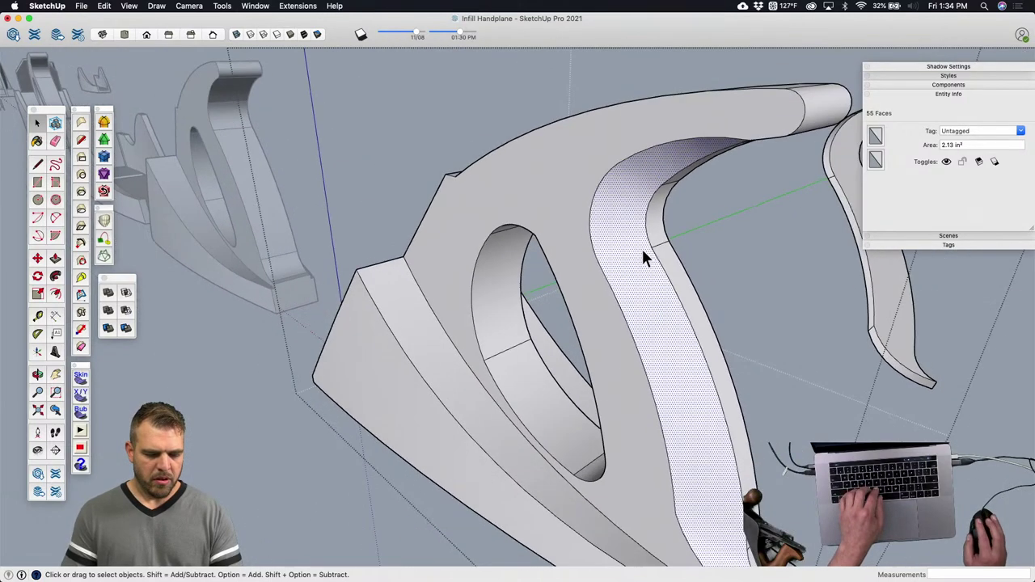
scroll(642, 257, down, 5)
middle_drag(620, 258, 595, 143)
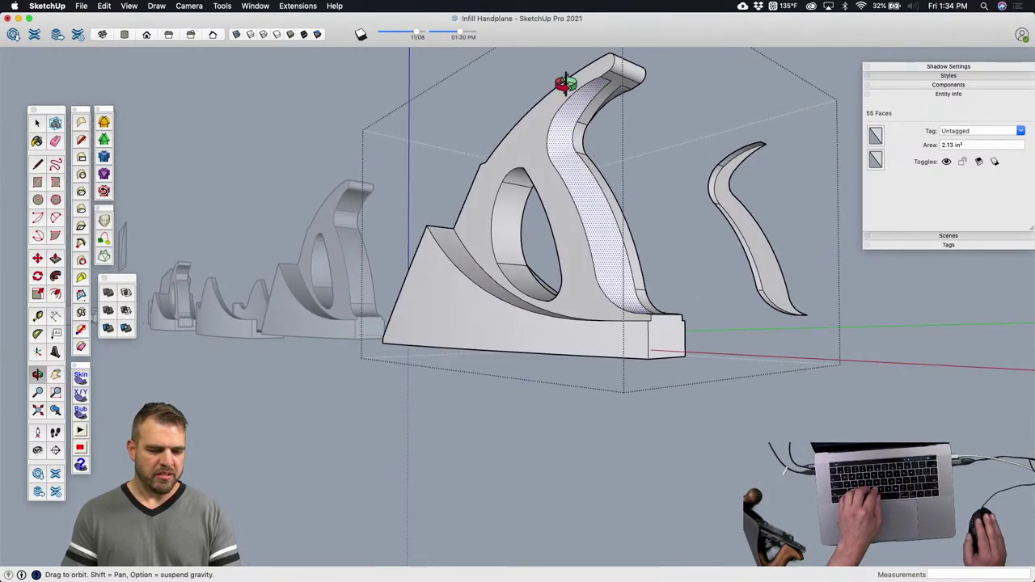
middle_drag(608, 301, 524, 322)
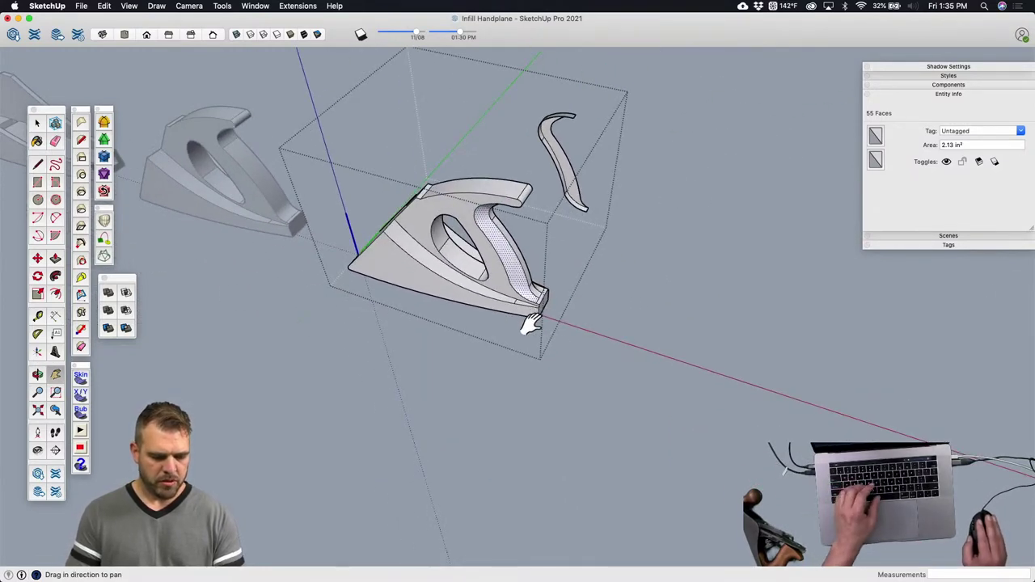
Step: Paste the handle surface outside the group and move it along the red axis beside the plane
key(Escape)
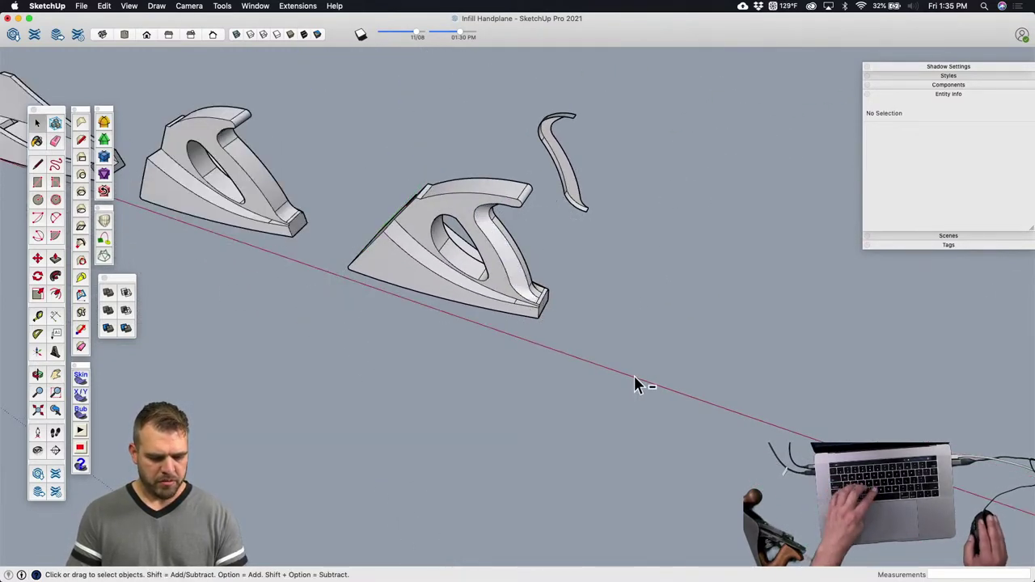
key(super+z)
key(m)
click(599, 360)
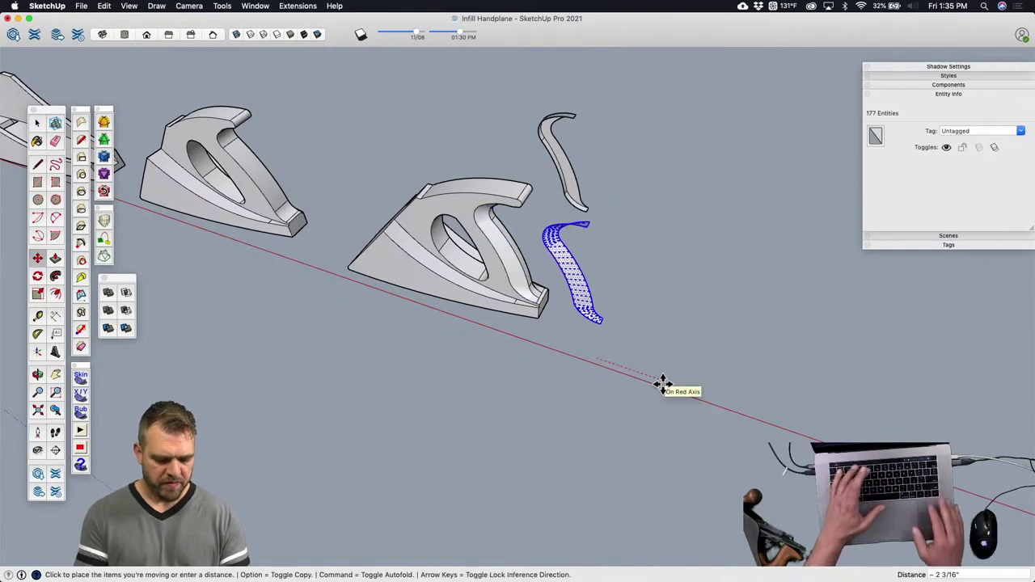
click(663, 386)
key(space)
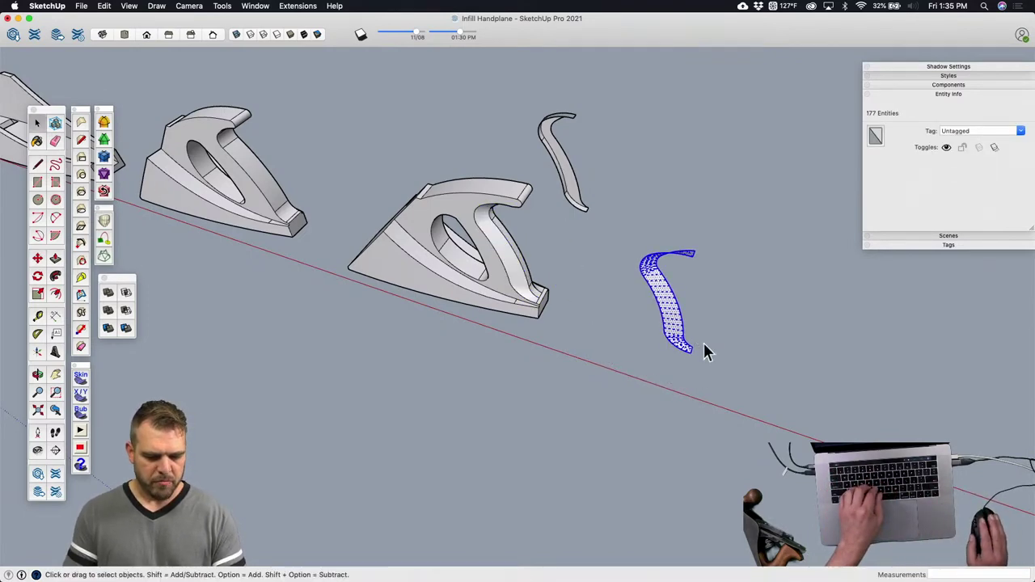
click(703, 321)
middle_drag(703, 321, 571, 330)
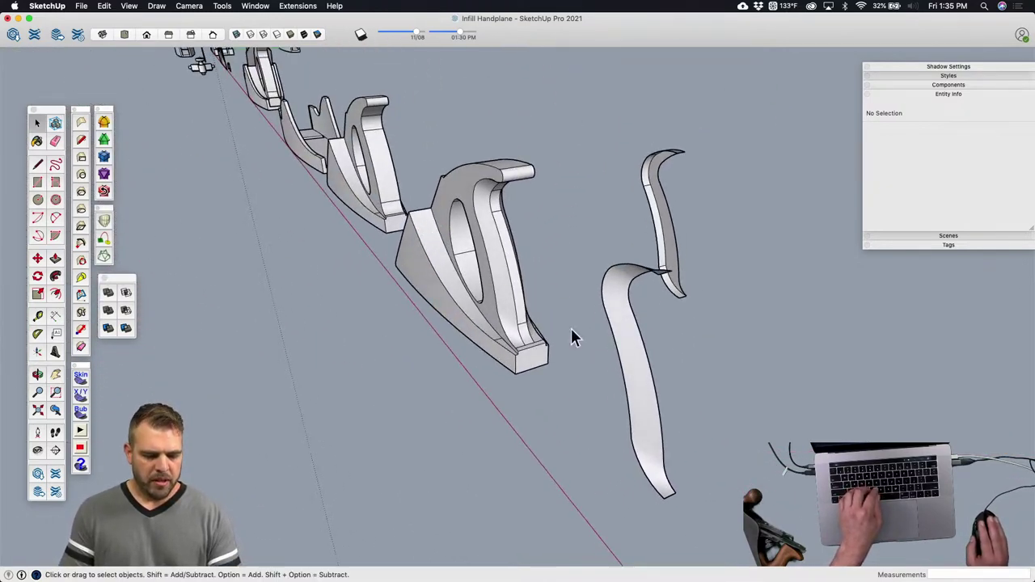
Step: Delete the copied surface's face, keeping only its outline edges
click(632, 368)
key(Delete)
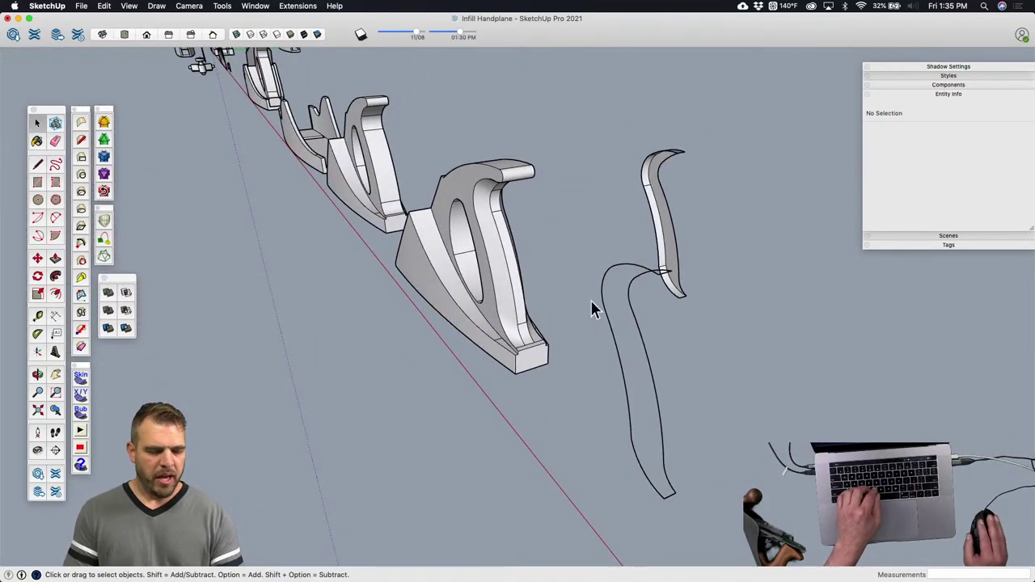
shift+middle_drag(503, 255, 505, 257)
scroll(493, 239, up, 3)
scroll(485, 235, down, 3)
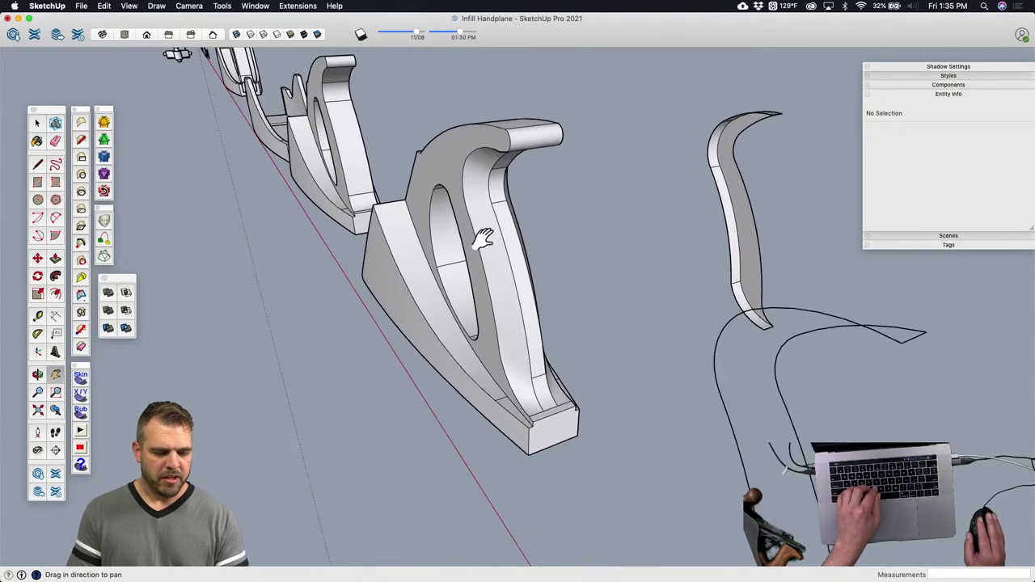
Step: In the handplane group, select the inner curved handle strip together with its arc edges
double_click(472, 225)
click(471, 222)
scroll(465, 212, up, 2)
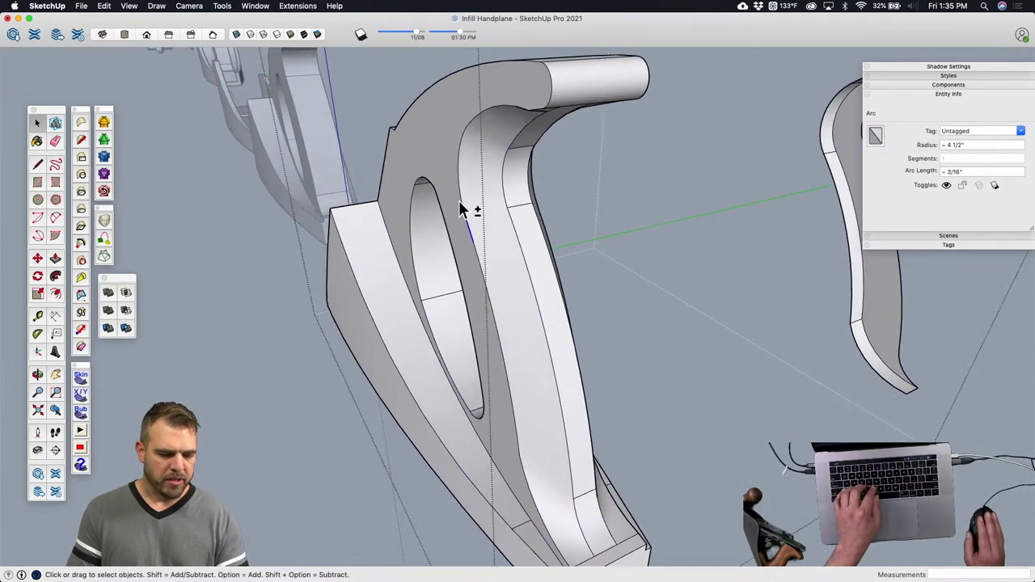
shift+click(459, 183)
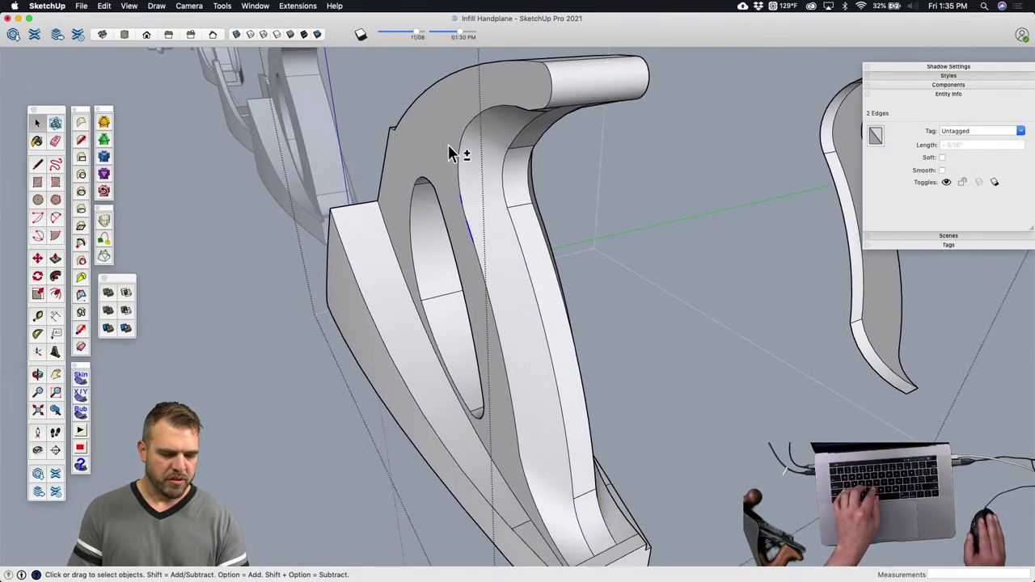
shift+double_click(490, 293)
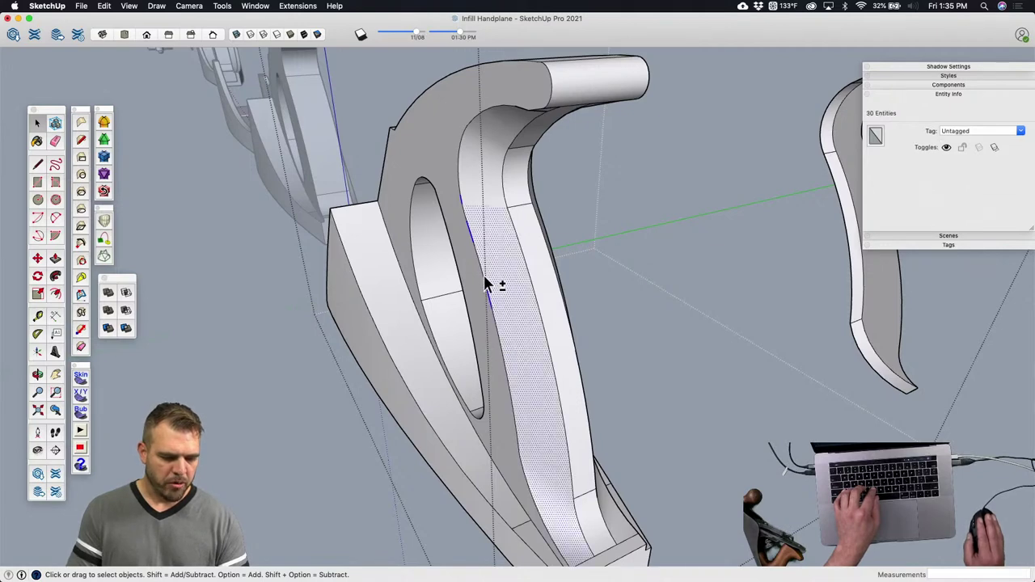
shift+double_click(487, 281)
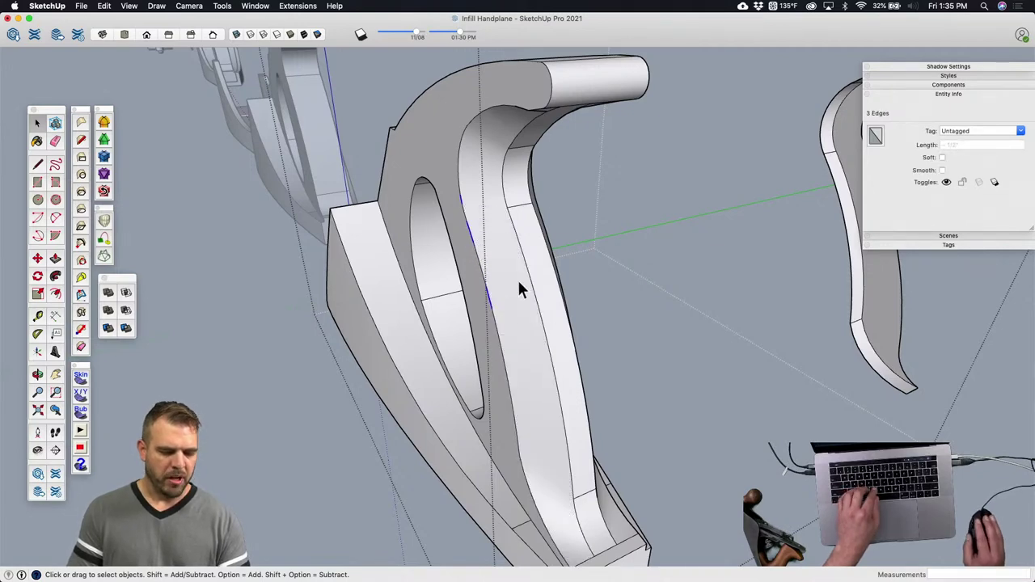
middle_drag(517, 277, 380, 232)
click(375, 225)
scroll(356, 184, down, 3)
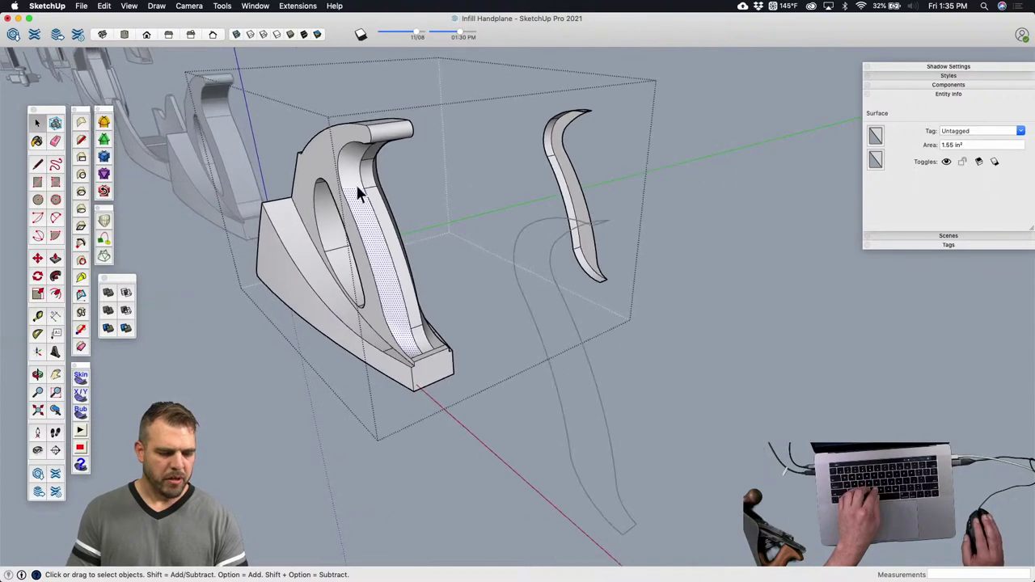
double_click(362, 212)
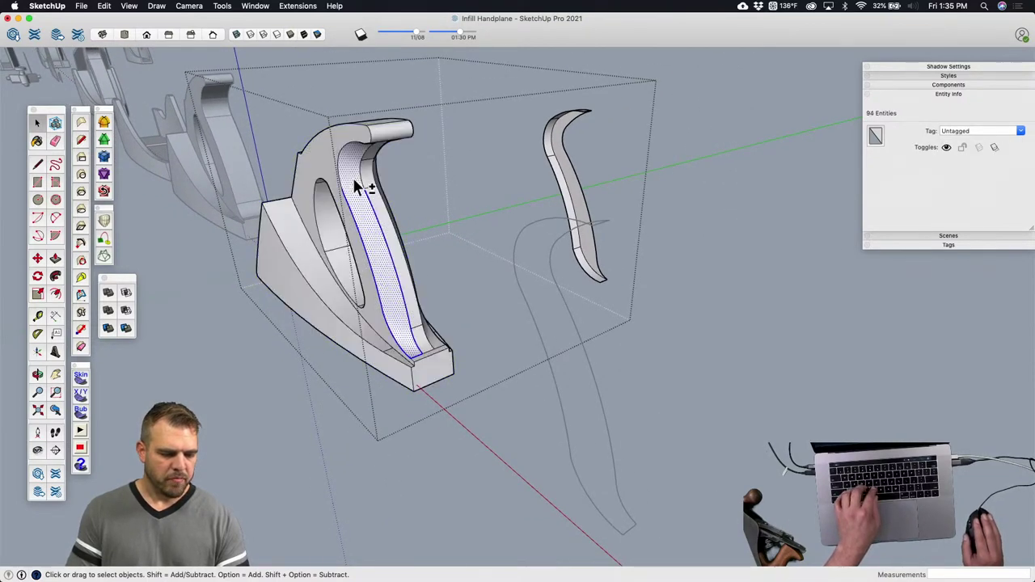
Step: Rotate the curve outline group with Move's rotate grip so it lies flat
scroll(708, 416, up, 2)
click(708, 417)
middle_drag(709, 416, 640, 447)
middle_drag(385, 166, 423, 278)
key(g)
middle_drag(611, 342, 451, 273)
key(m)
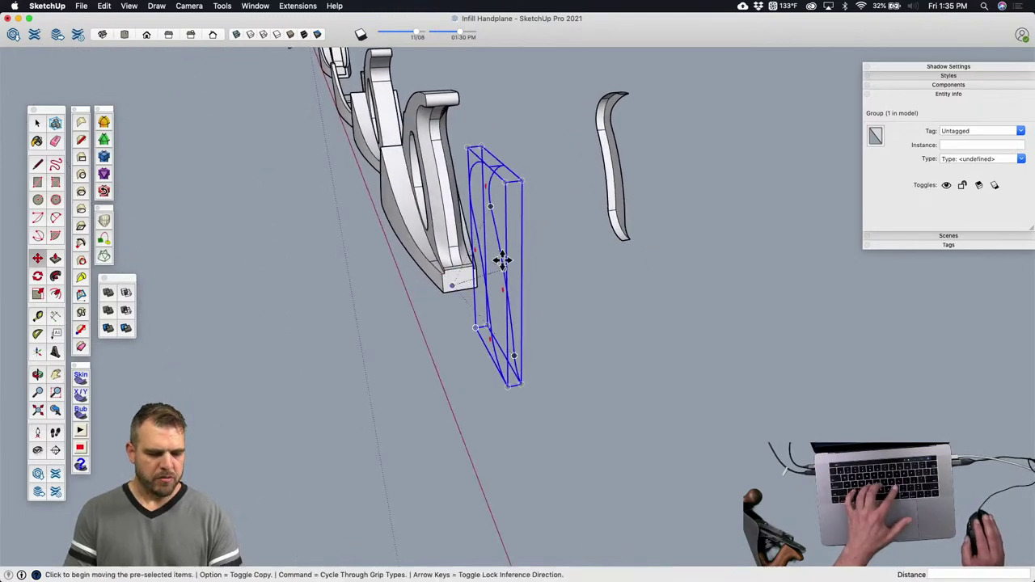
click(513, 205)
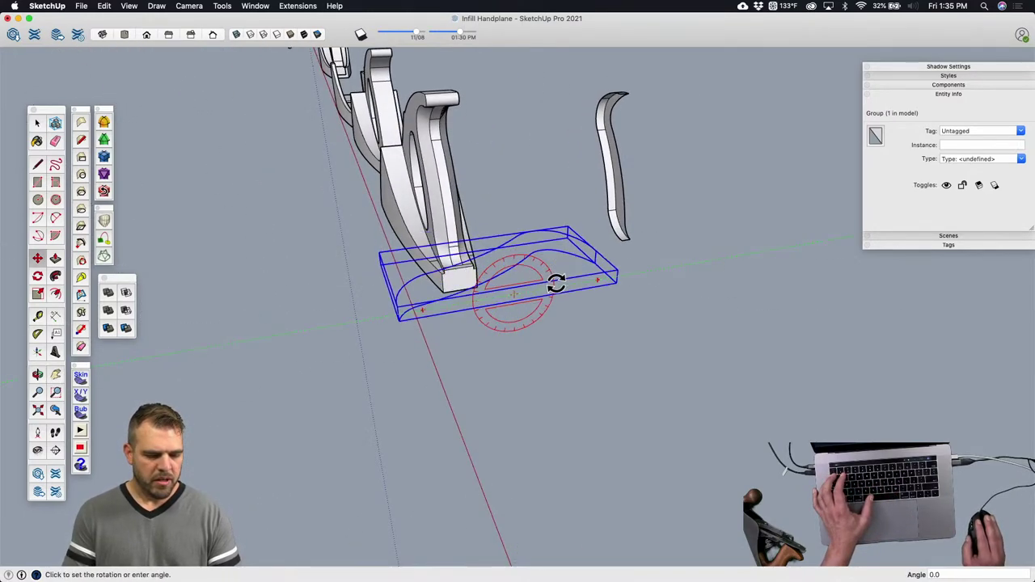
click(557, 283)
Step: Scale the flattened curve group uniformly to 10 times its size
mouse_move(555, 282)
middle_down()
mouse_move(493, 261)
mouse_move(817, 295)
mouse_move(591, 273)
mouse_move(619, 377)
mouse_move(601, 326)
mouse_move(611, 337)
middle_up()
mouse_move(631, 239)
middle_down()
mouse_move(607, 208)
mouse_move(601, 271)
mouse_move(462, 410)
mouse_move(401, 383)
middle_up()
scroll(401, 377, down, 3)
key(s)
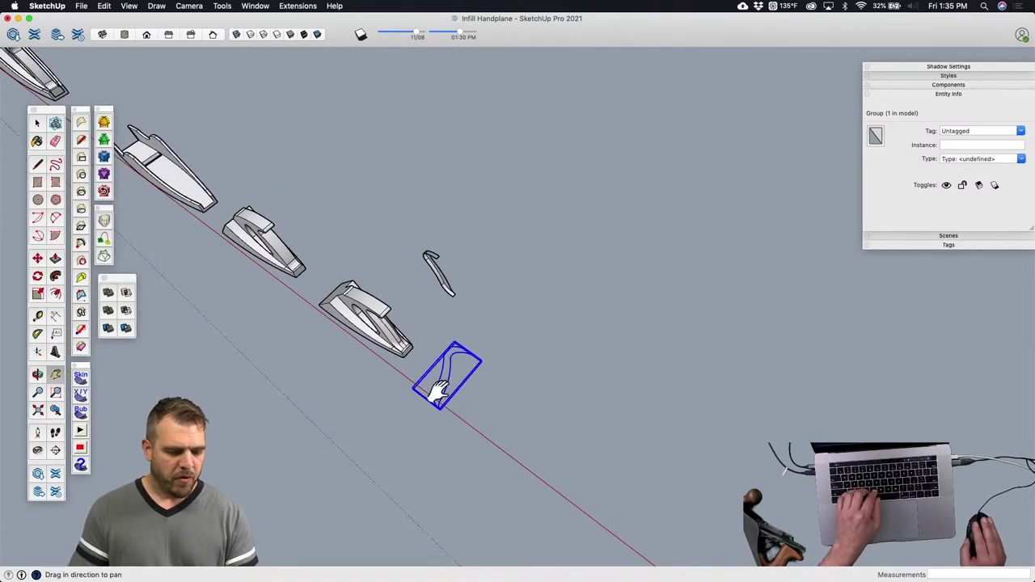
shift+middle_drag(497, 397, 429, 379)
click(400, 343)
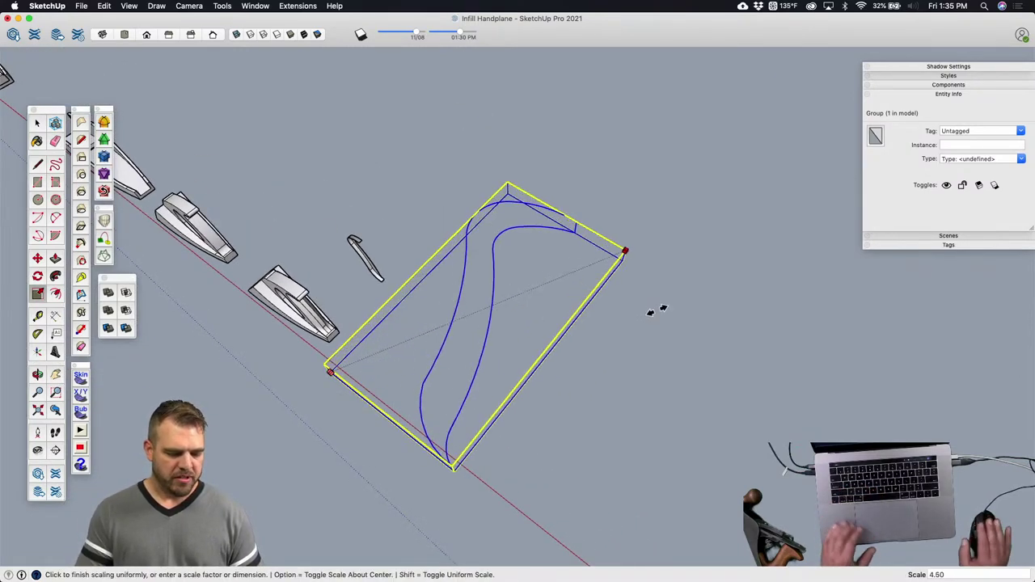
key(Return)
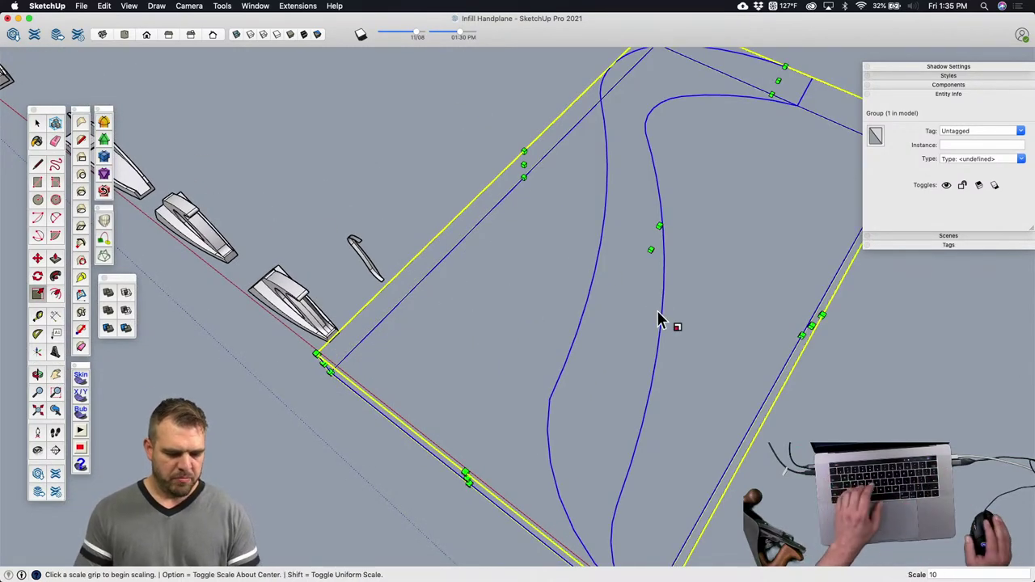
scroll(615, 287, down, 3)
middle_drag(545, 282, 615, 267)
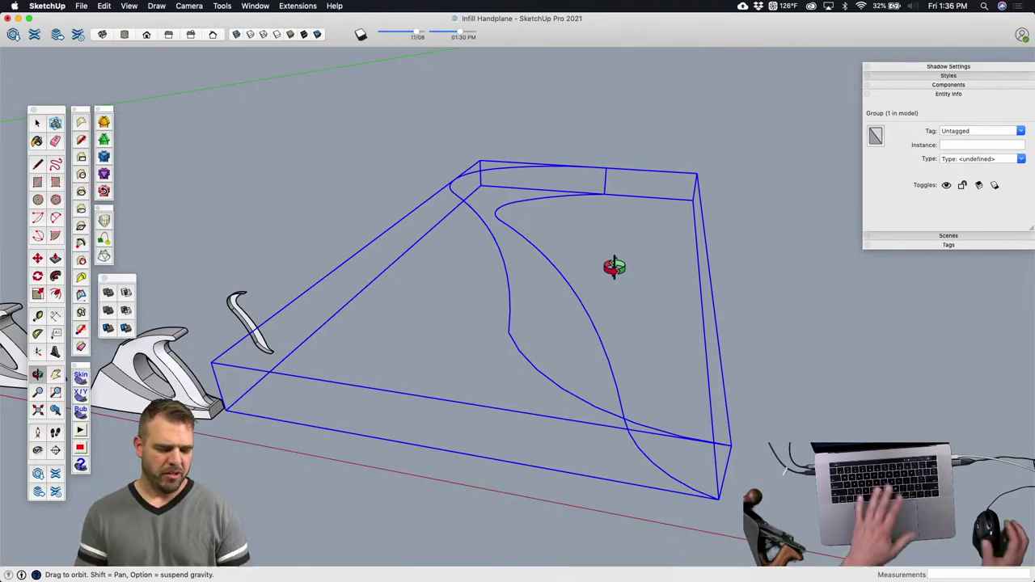
Step: Open the enlarged curve group, select its outline edges, and float the Soap Skin toolbar
double_click(508, 288)
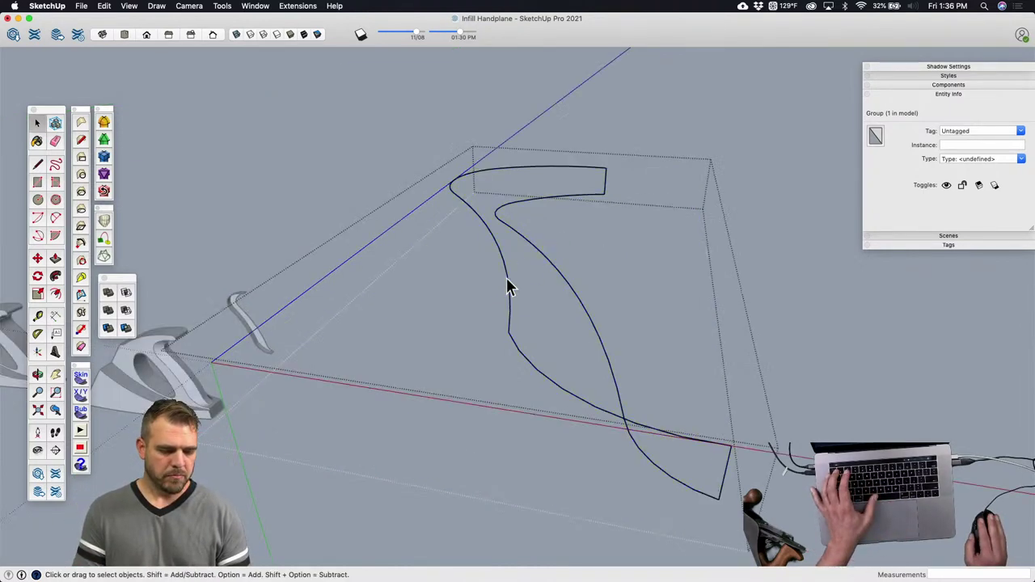
click(508, 288)
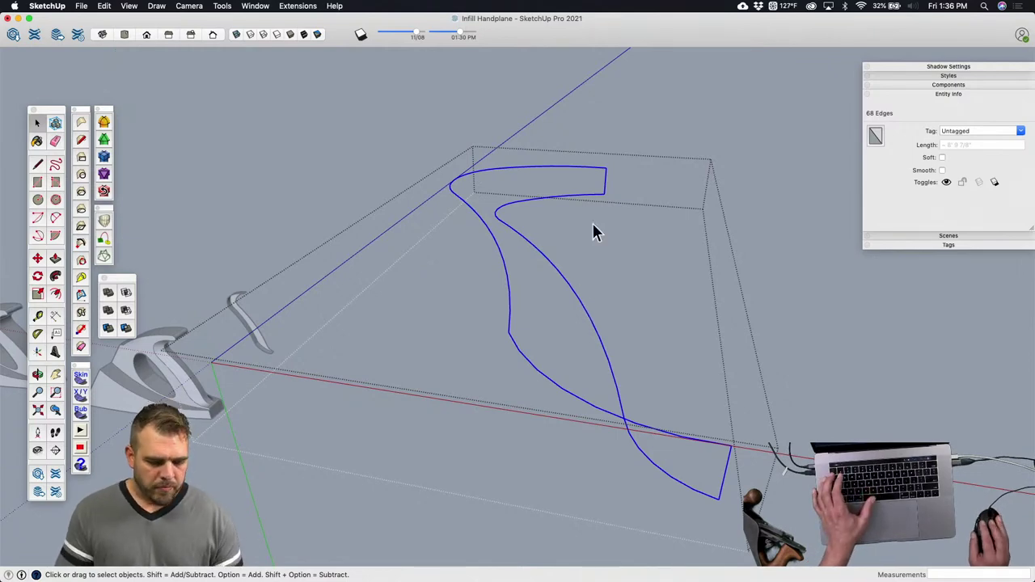
middle_drag(593, 228, 388, 223)
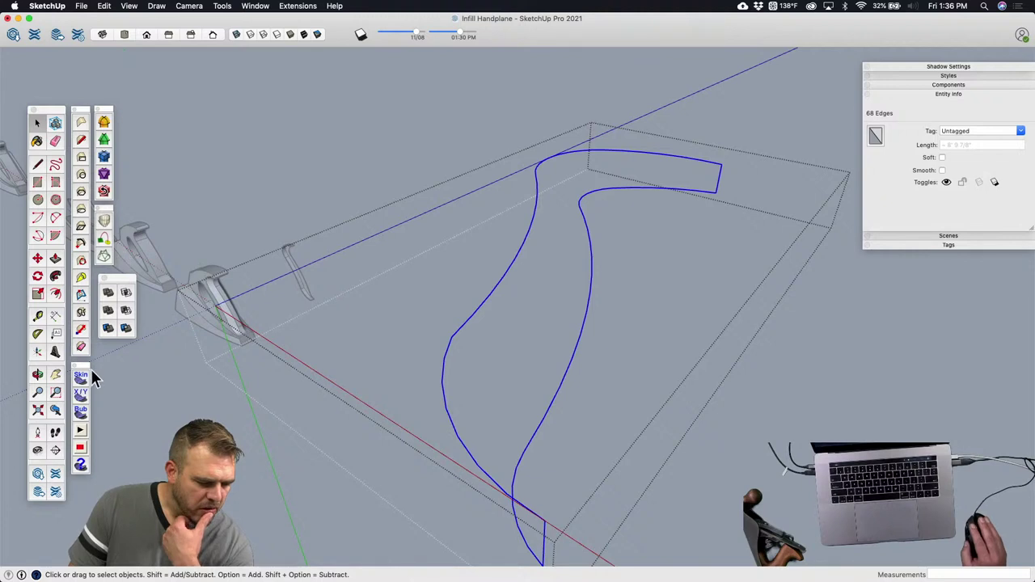
drag(90, 370, 291, 96)
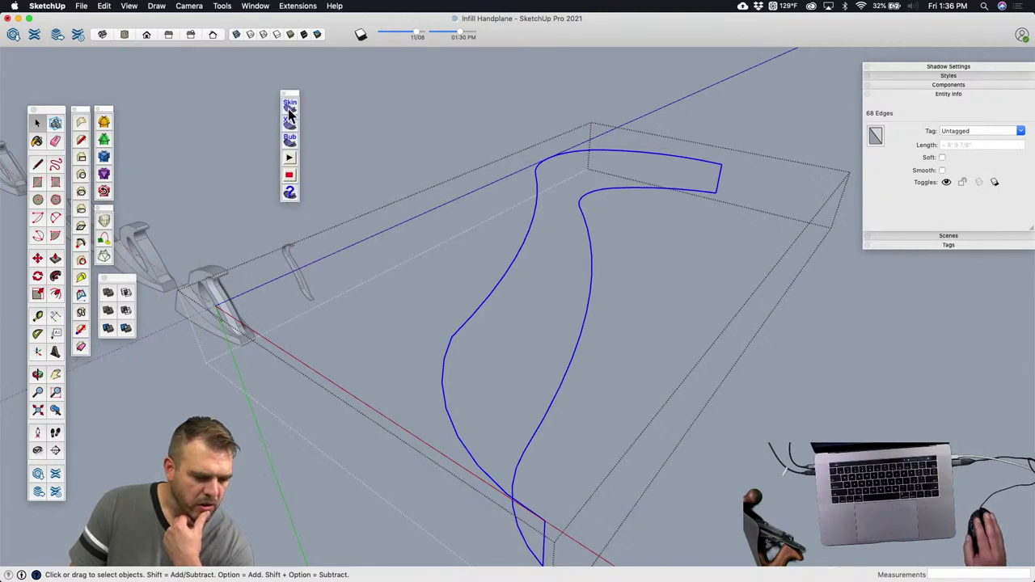
Step: Skin the selected handle curves with Soap Skin at 30 divisions and inspect the resulting surface
click(290, 103)
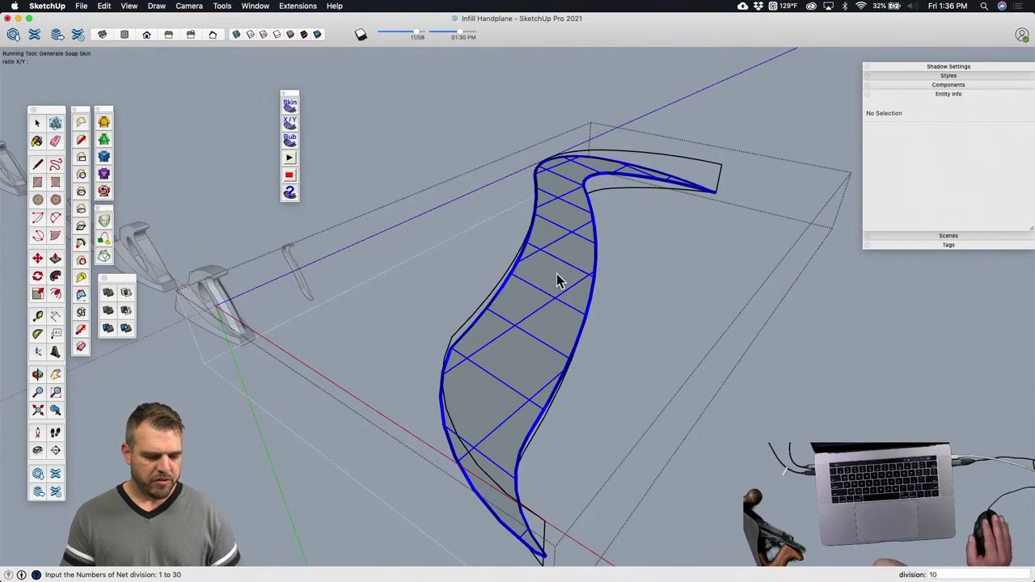
text(30)
key(Return)
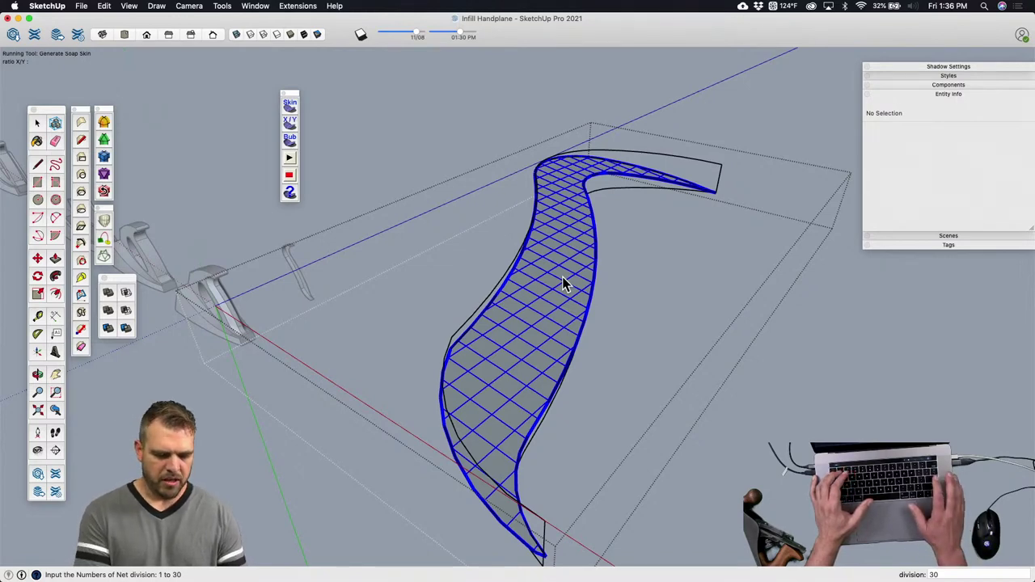
key(Return)
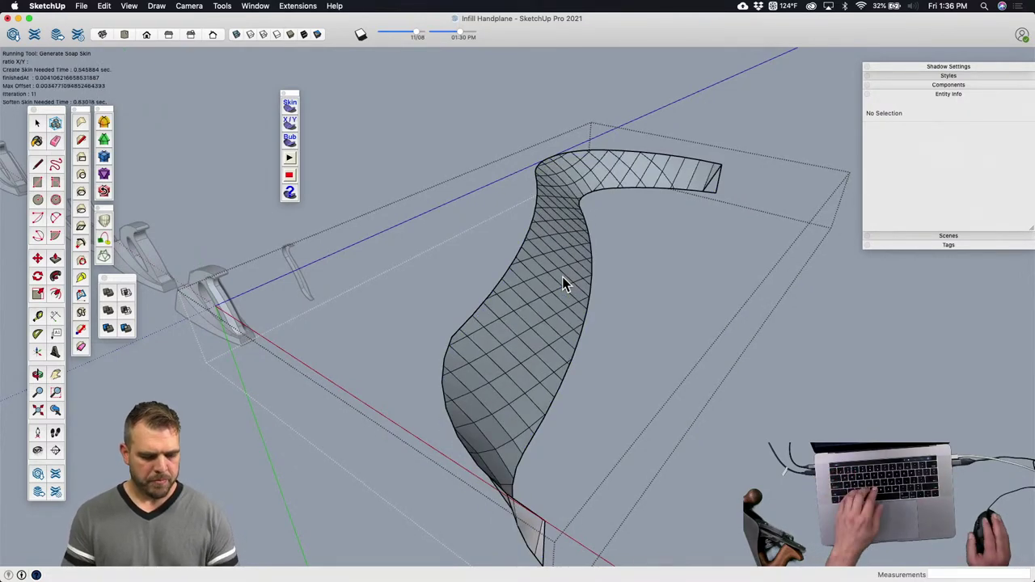
middle_drag(564, 287, 311, 304)
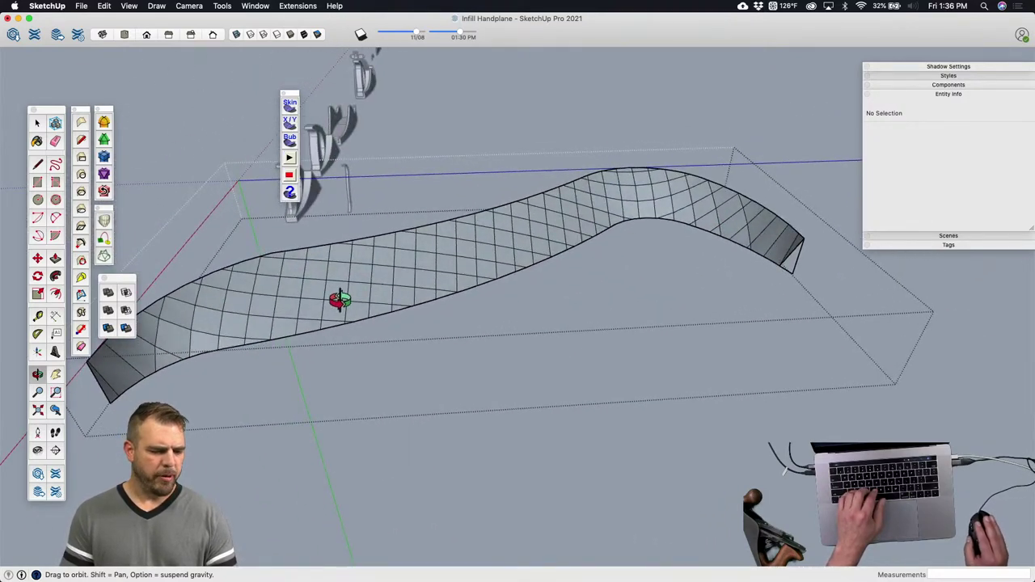
middle_drag(340, 299, 555, 296)
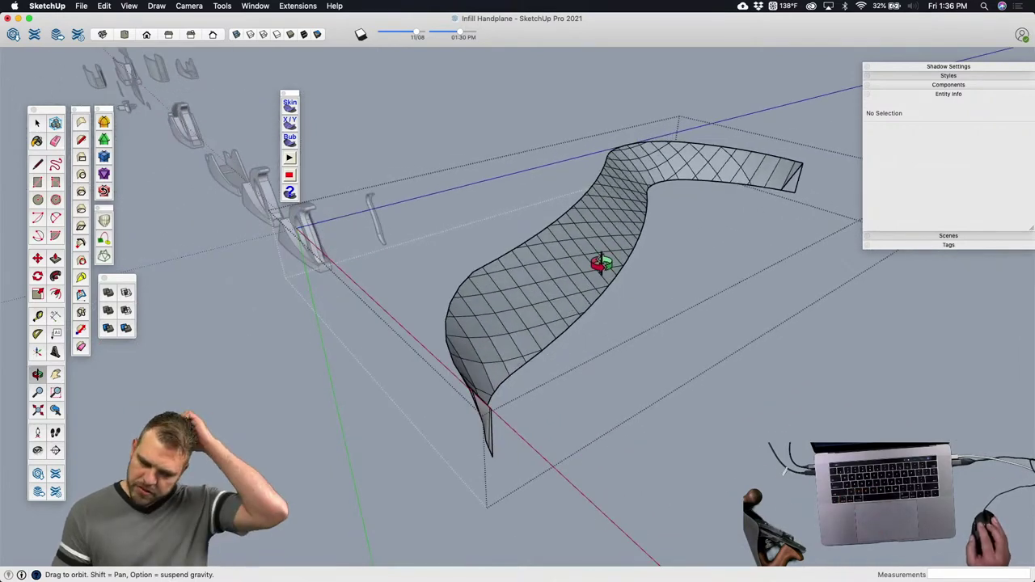
scroll(586, 251, up, 5)
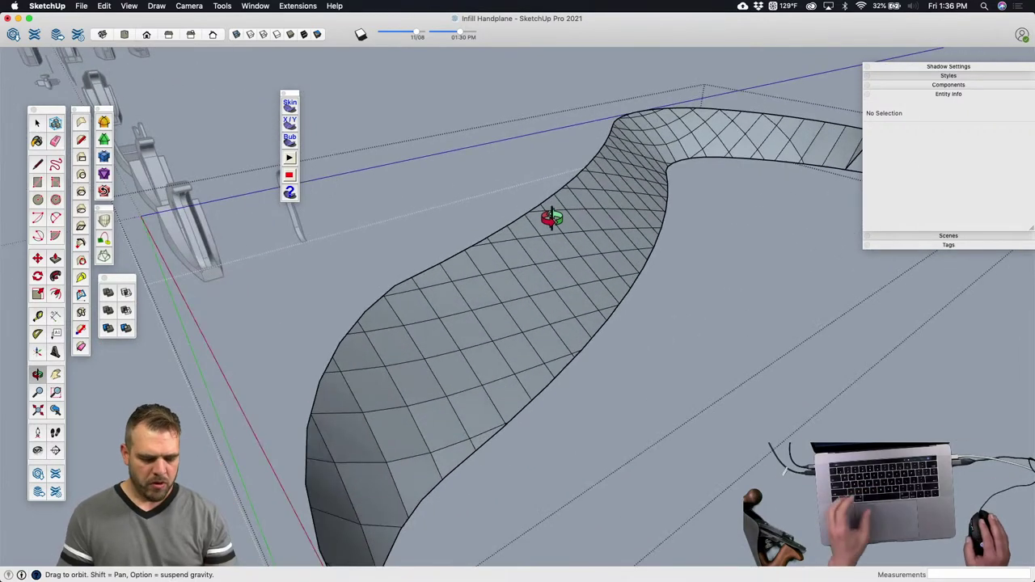
middle_drag(537, 200, 543, 237)
scroll(475, 257, up, 3)
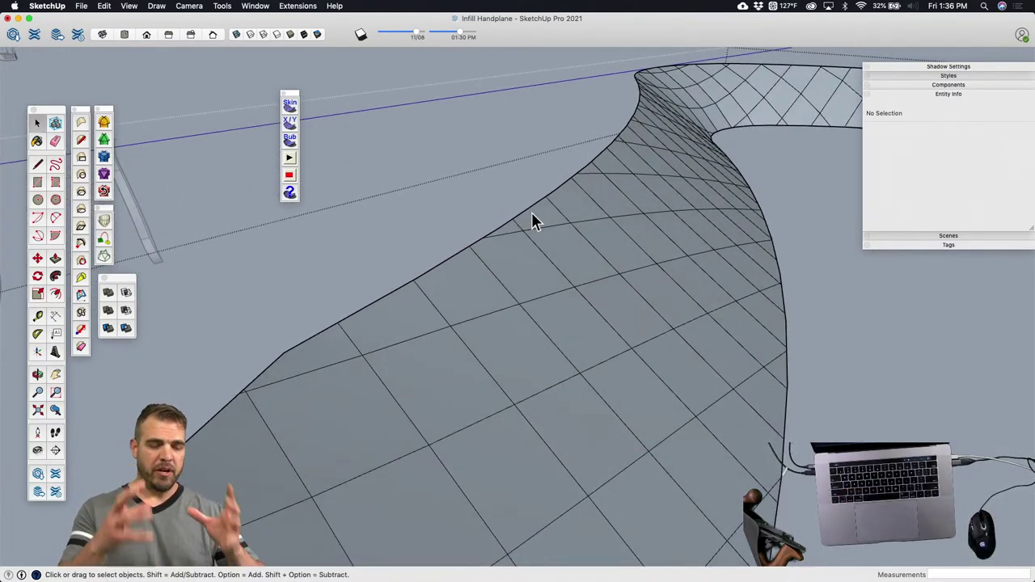
scroll(532, 215, down, 2)
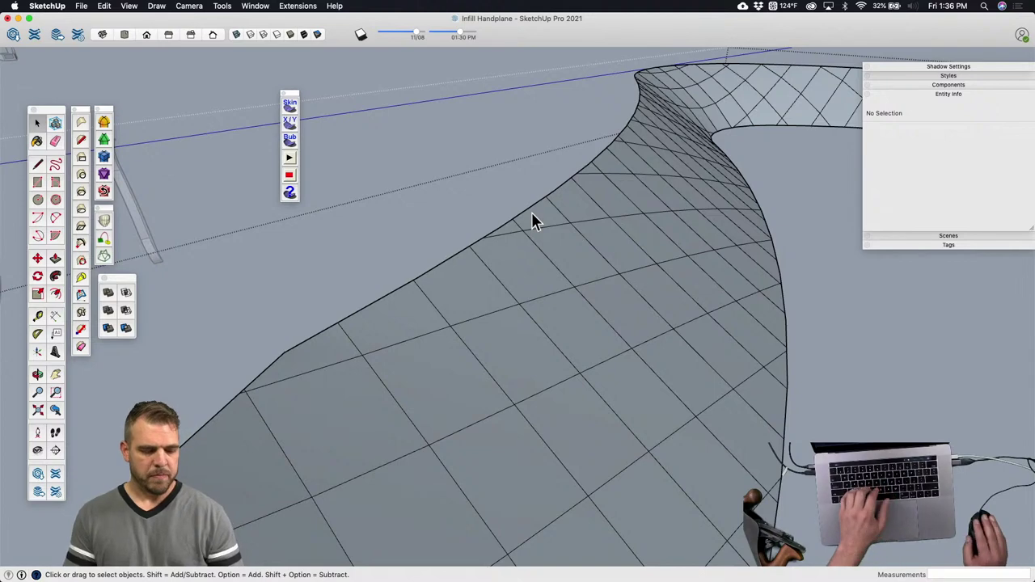
scroll(531, 217, down, 4)
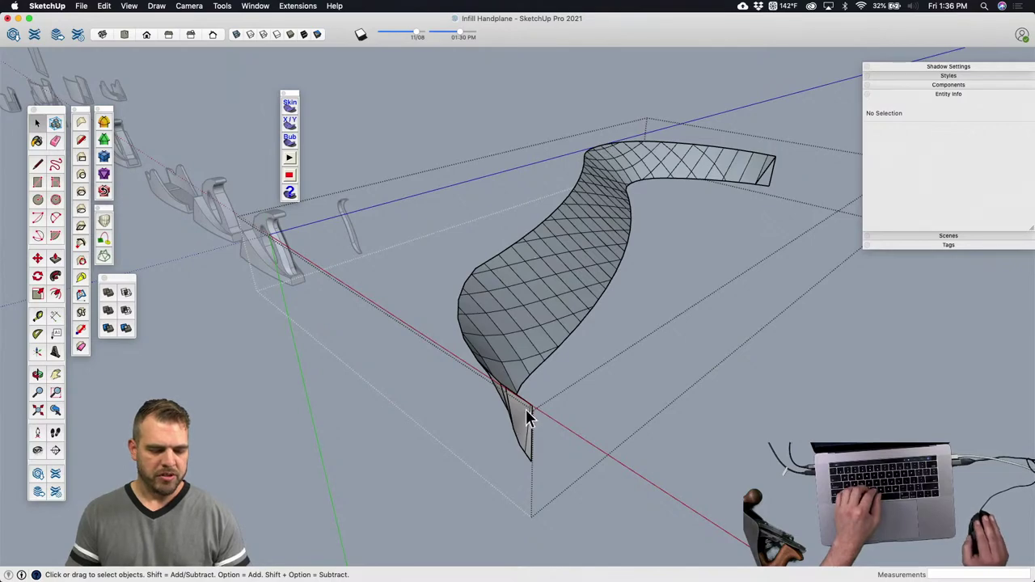
Step: Select the soap-skin surface group and reframe the view around the handplanes
middle_drag(527, 417, 793, 321)
click(613, 319)
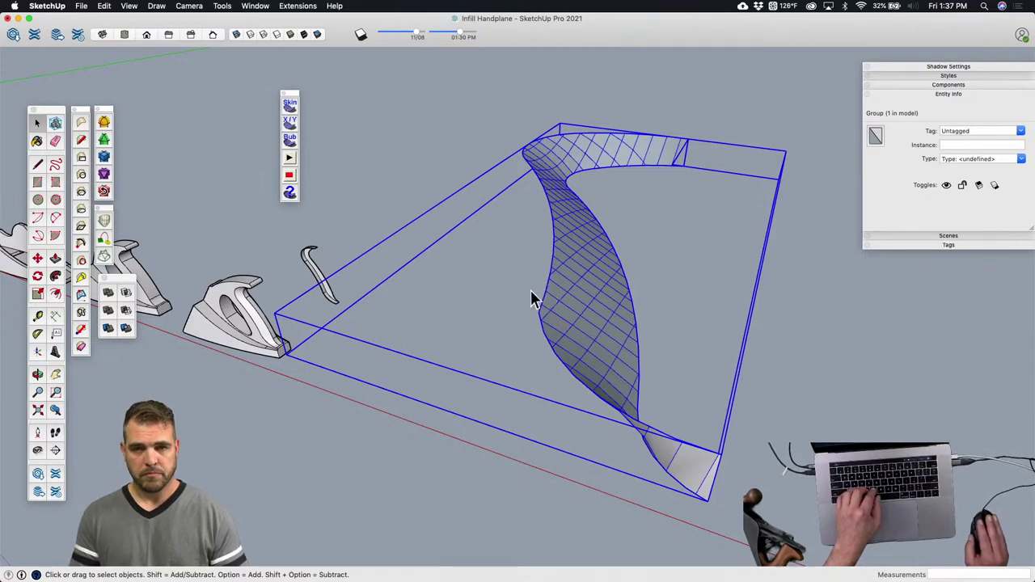
middle_drag(567, 287, 614, 327)
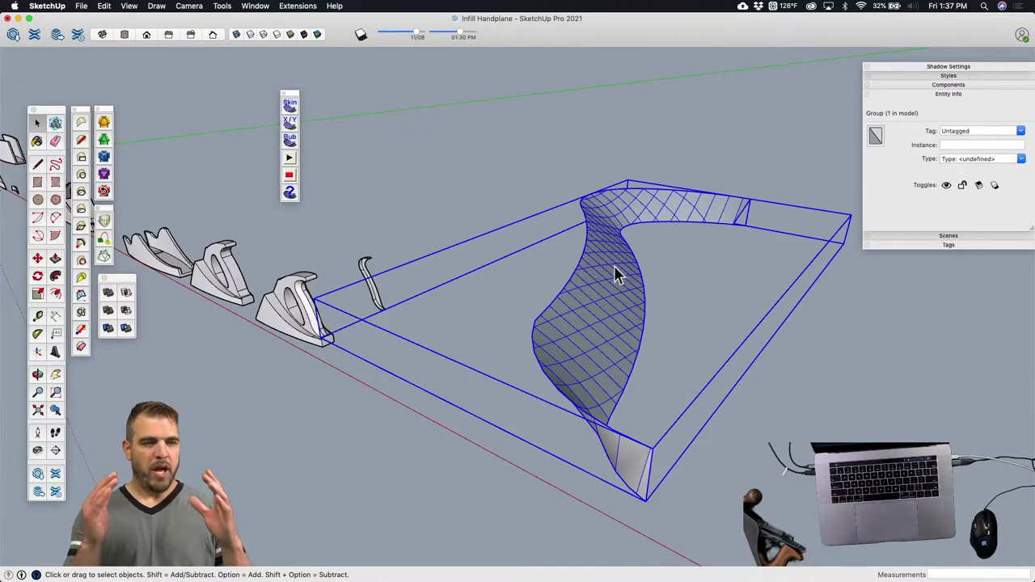
key(h)
drag(618, 273, 463, 267)
scroll(463, 267, up, 5)
middle_drag(462, 259, 642, 306)
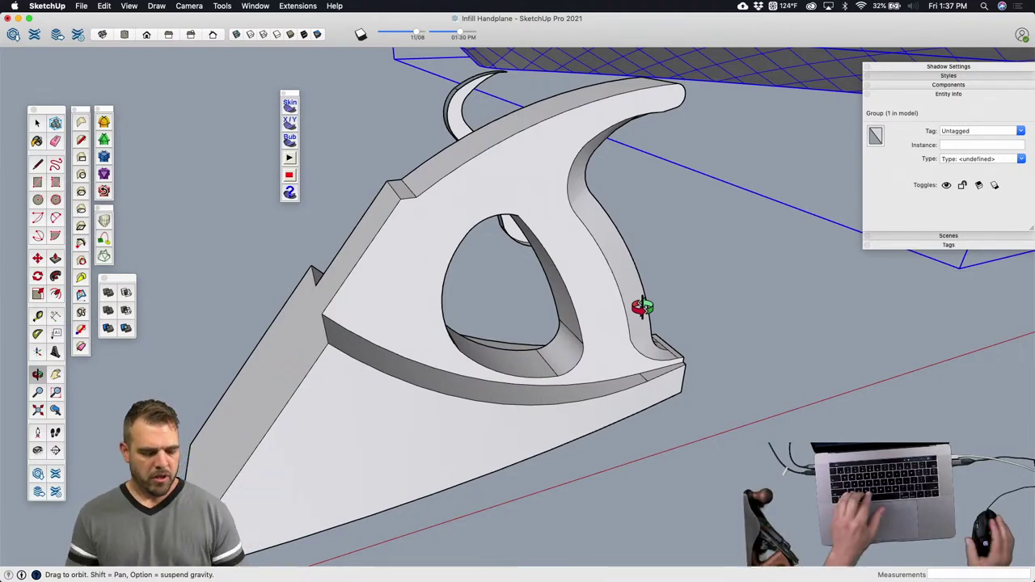
scroll(621, 307, down, 5)
drag(735, 266, 491, 356)
middle_drag(490, 356, 651, 268)
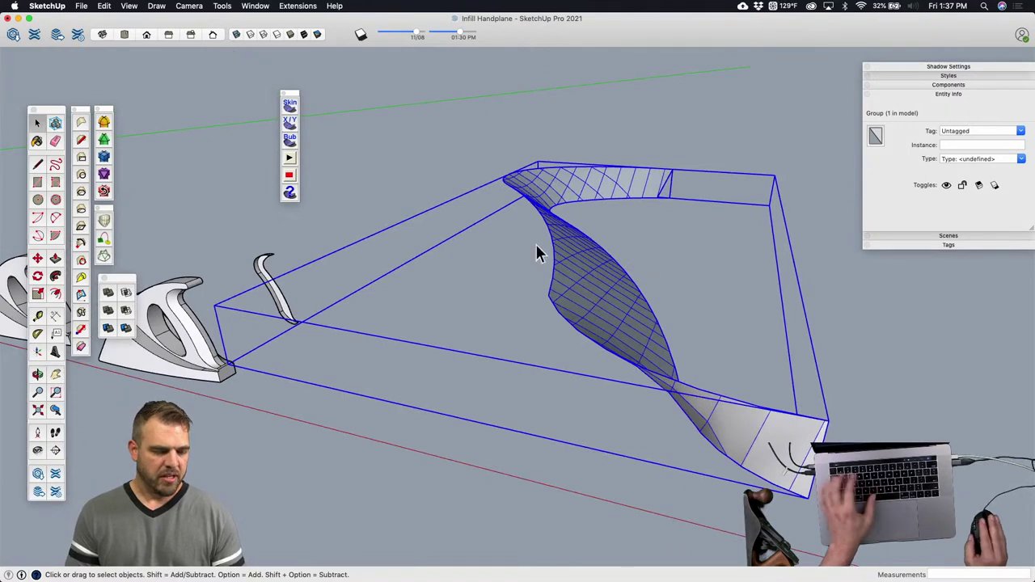
Step: Run Generate Soap Bubble on the surface with pressure 30
click(290, 140)
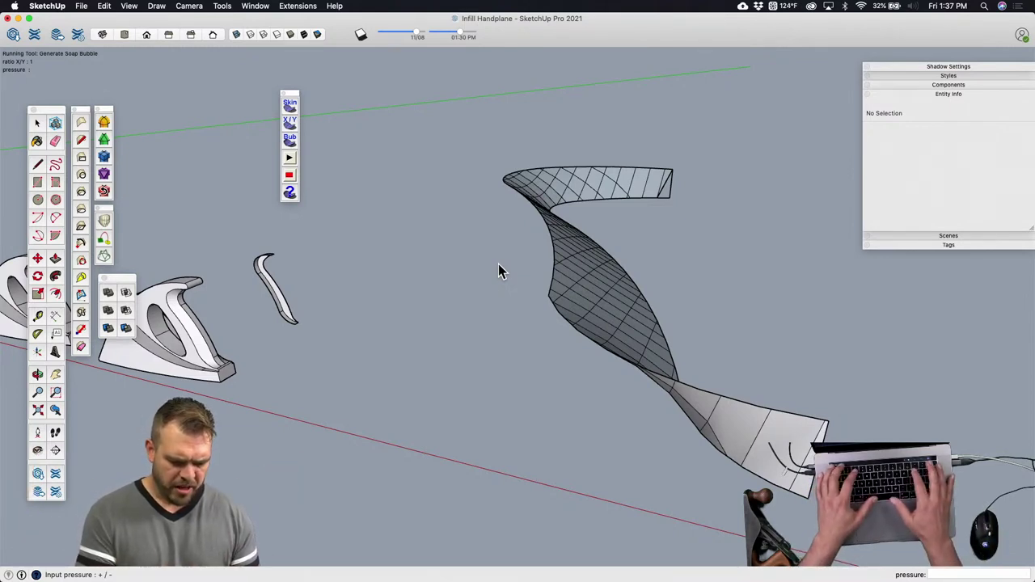
text(30)
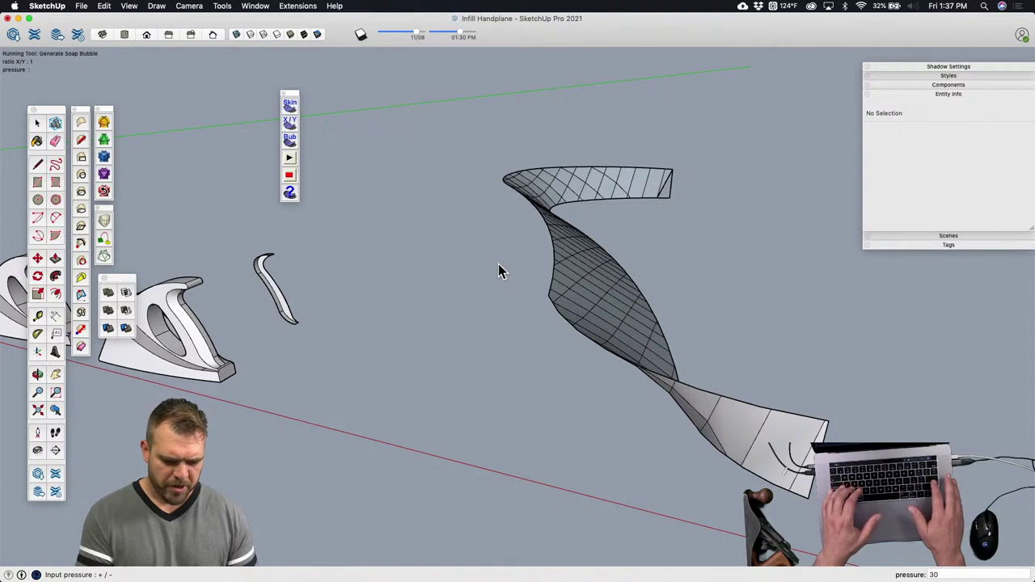
key(Return)
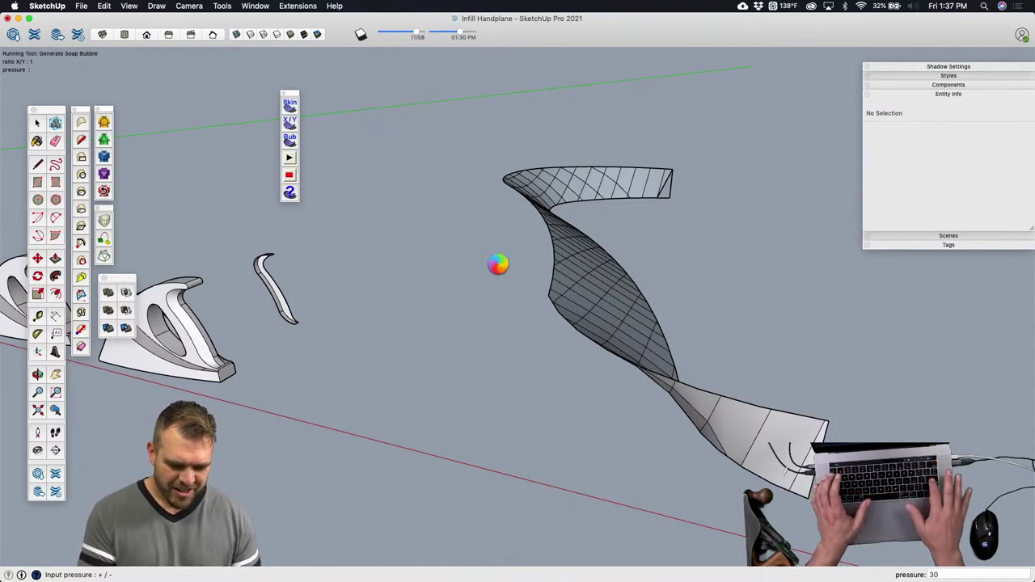
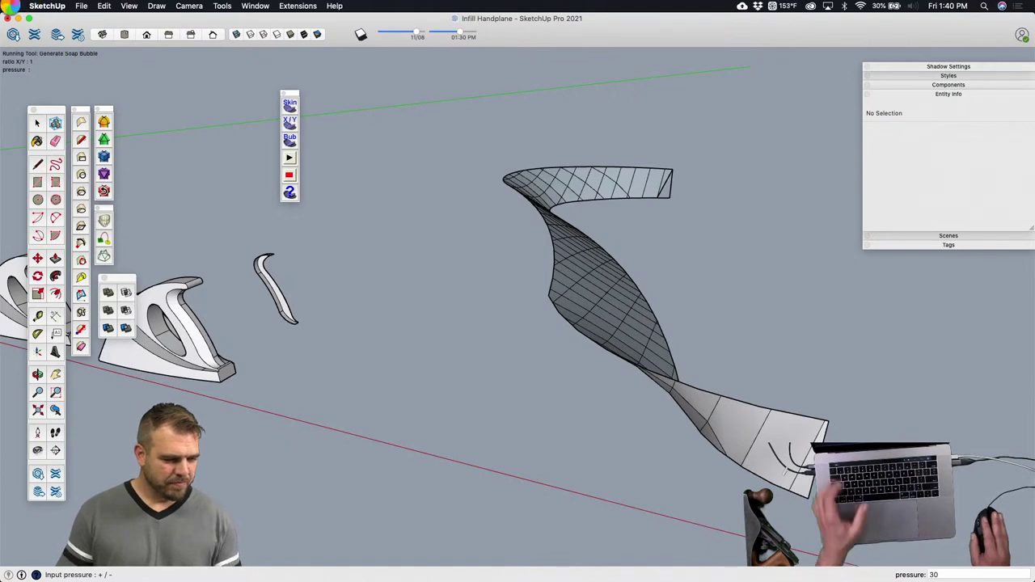
Step: Force quit the unresponsive SketchUp from the Apple menu and ignore the crash notice
double_click(55, 22)
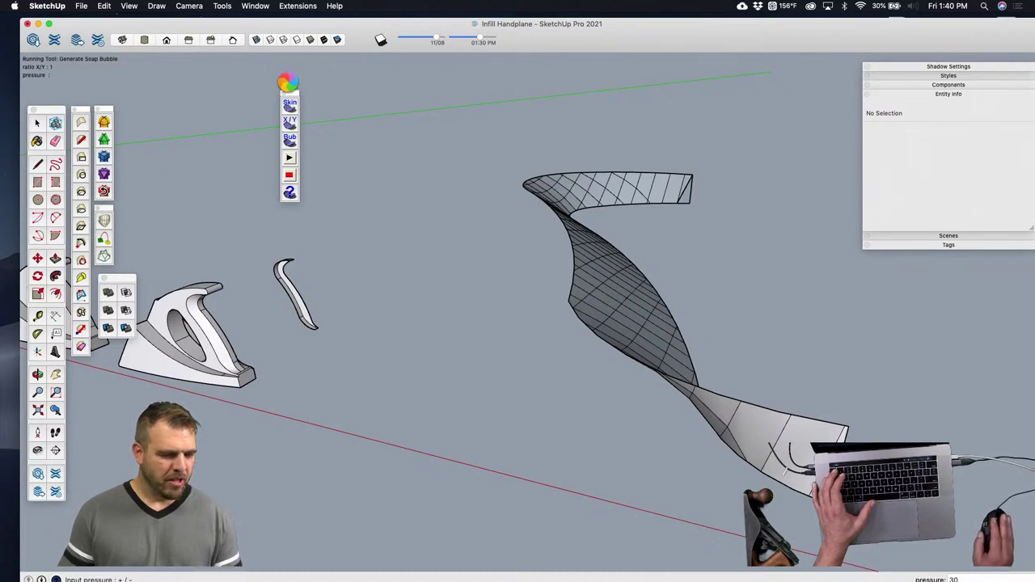
click(13, 56)
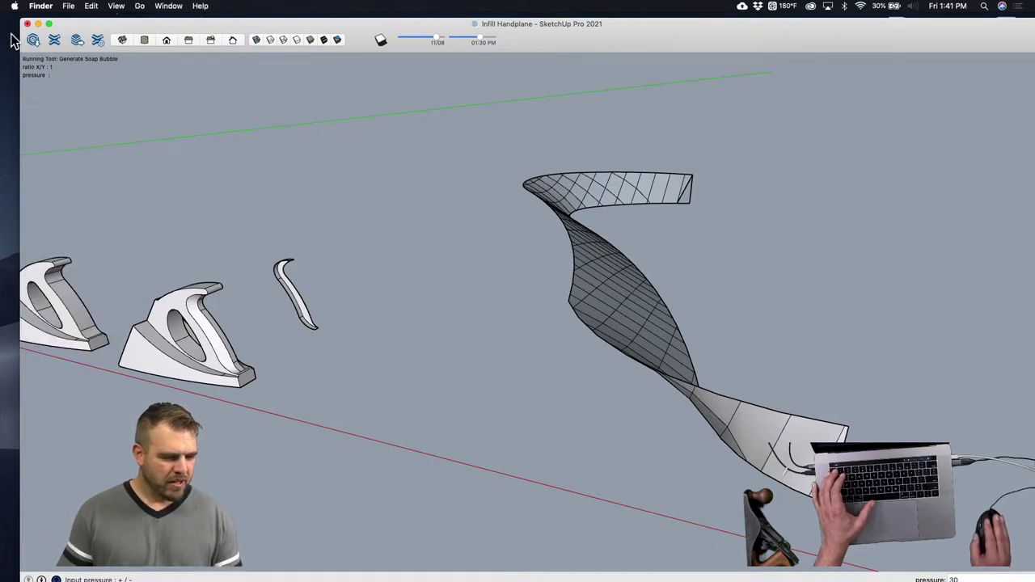
click(14, 7)
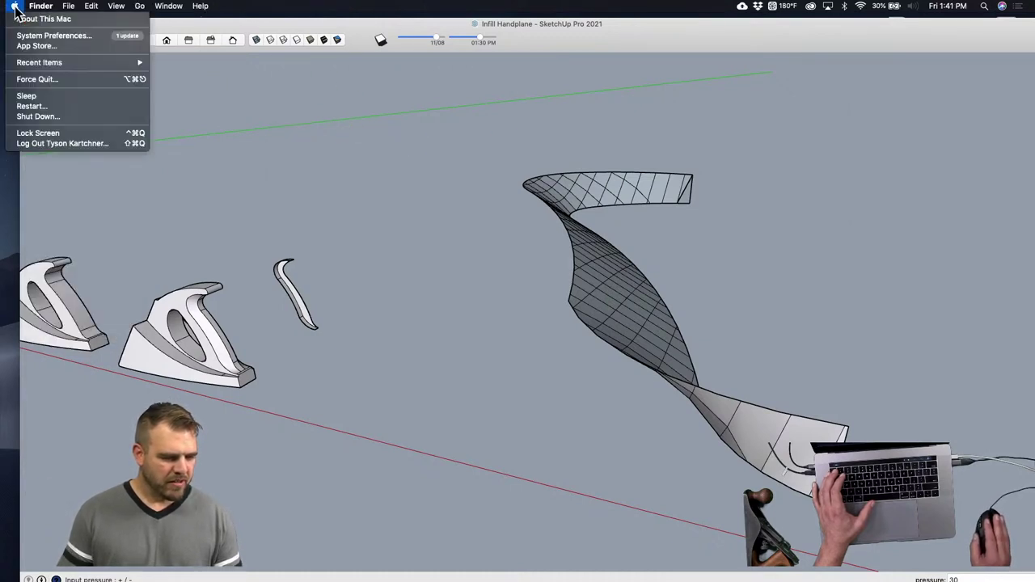
click(46, 78)
click(823, 231)
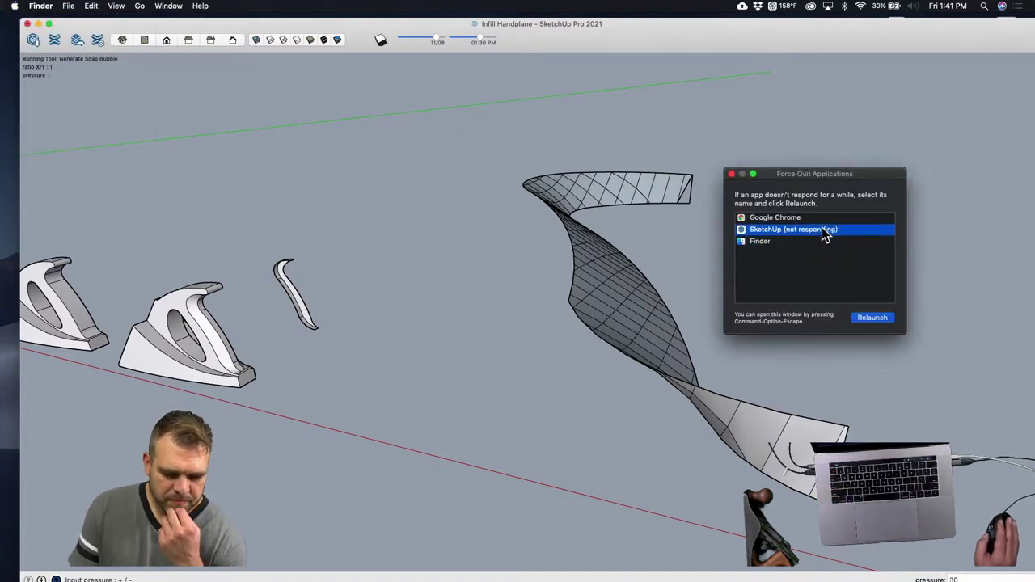
mouse_move(808, 177)
mouse_down()
mouse_move(396, 81)
mouse_move(306, 81)
mouse_up()
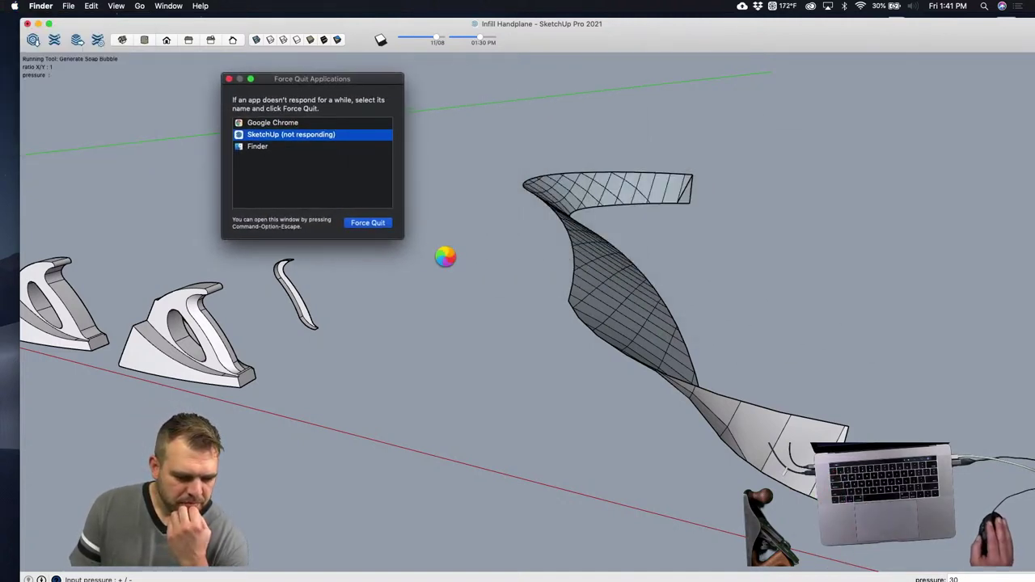
click(367, 223)
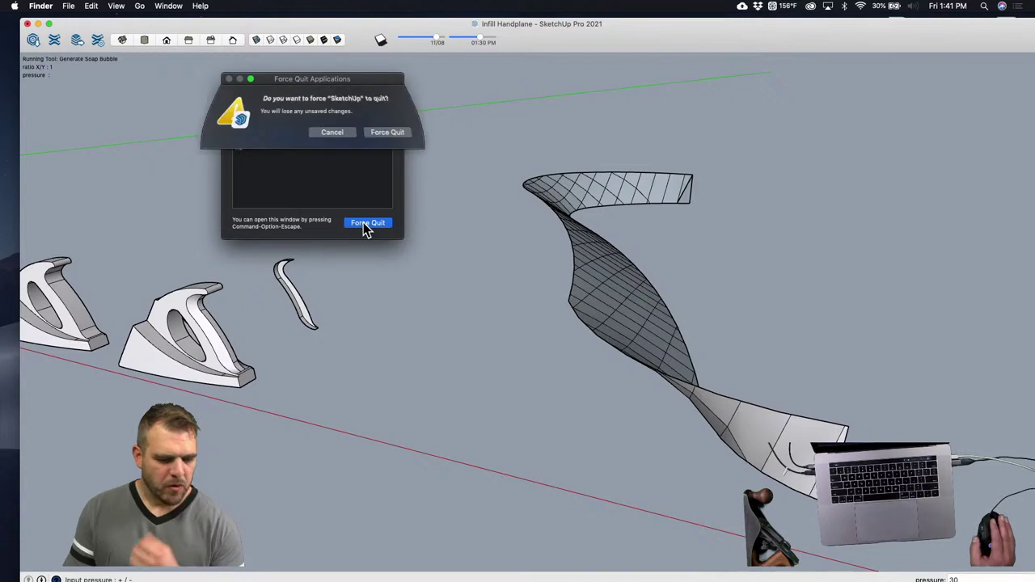
click(382, 135)
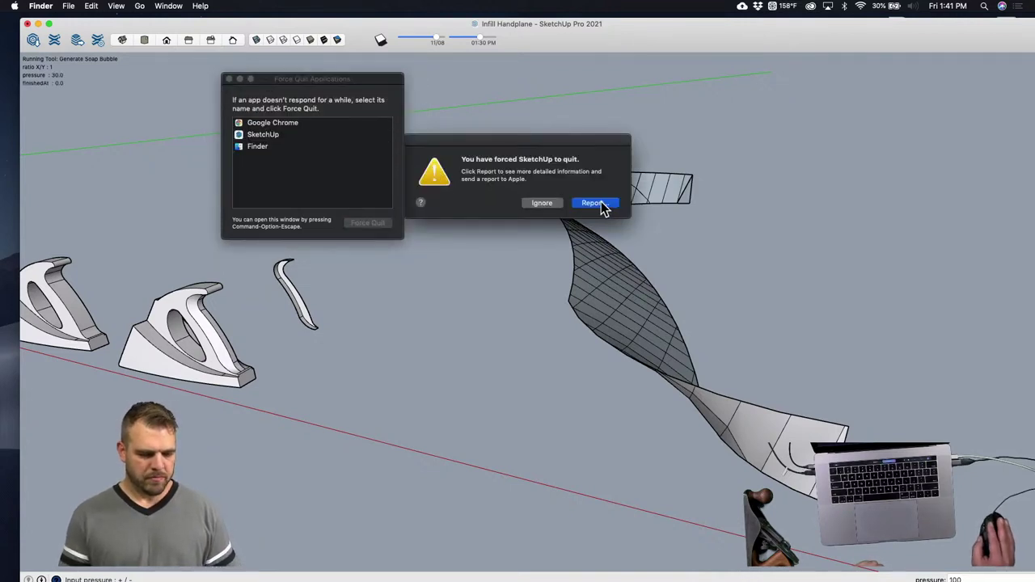
click(546, 203)
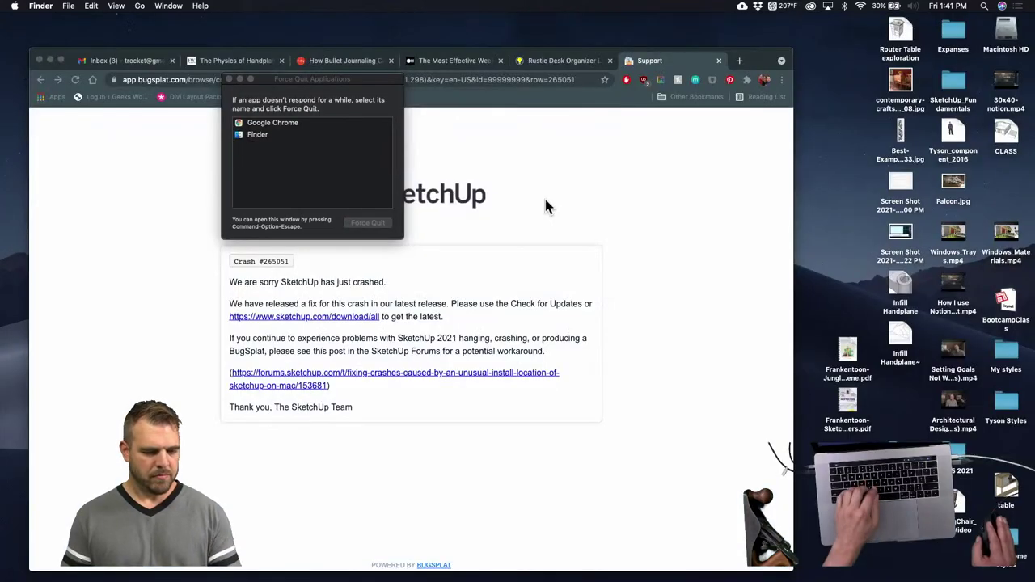
Step: Relaunch SketchUp 2021 by searching 'sk' in Spotlight
drag(351, 81, 413, 34)
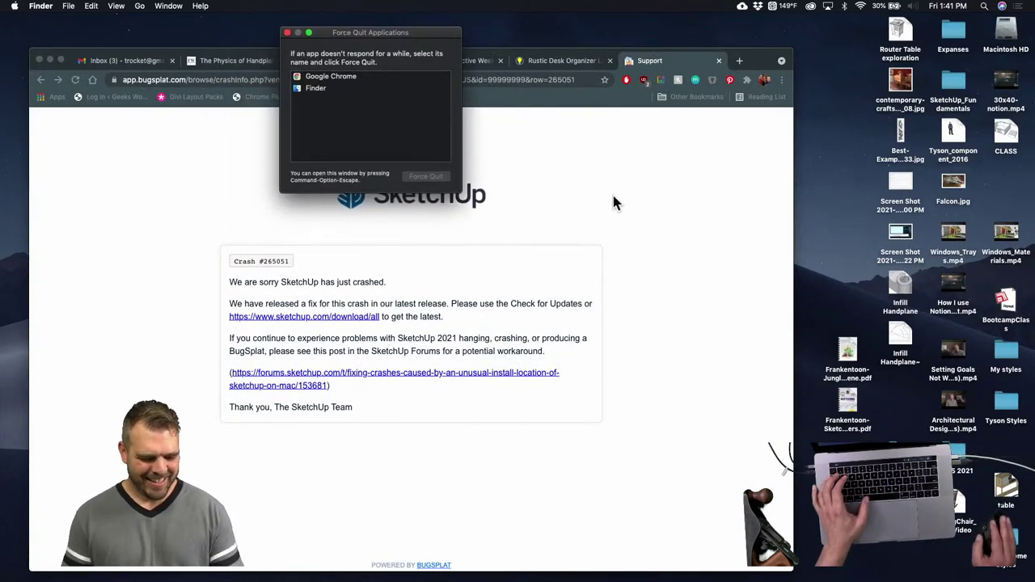
key(super+space)
text(sk)
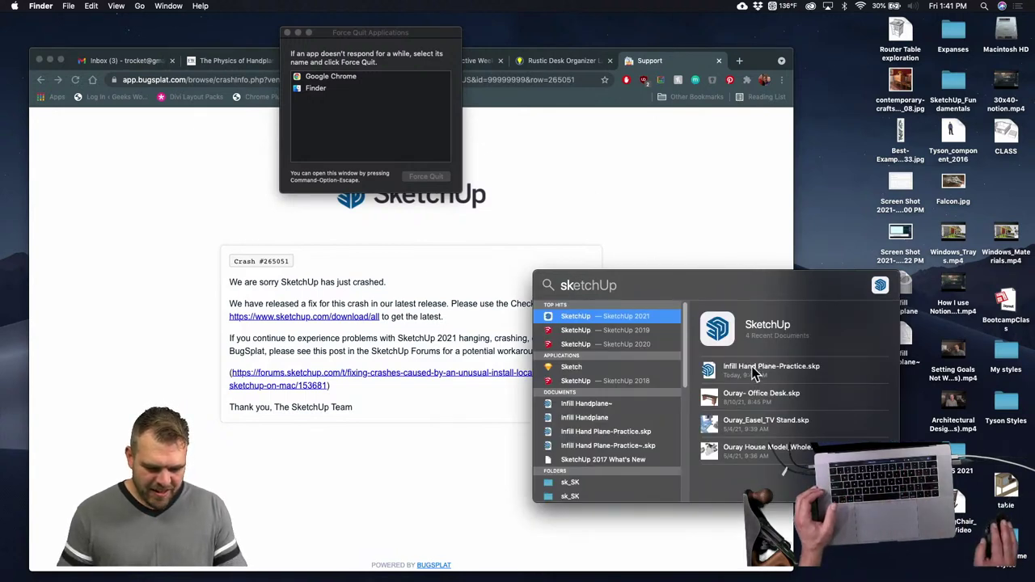
key(Return)
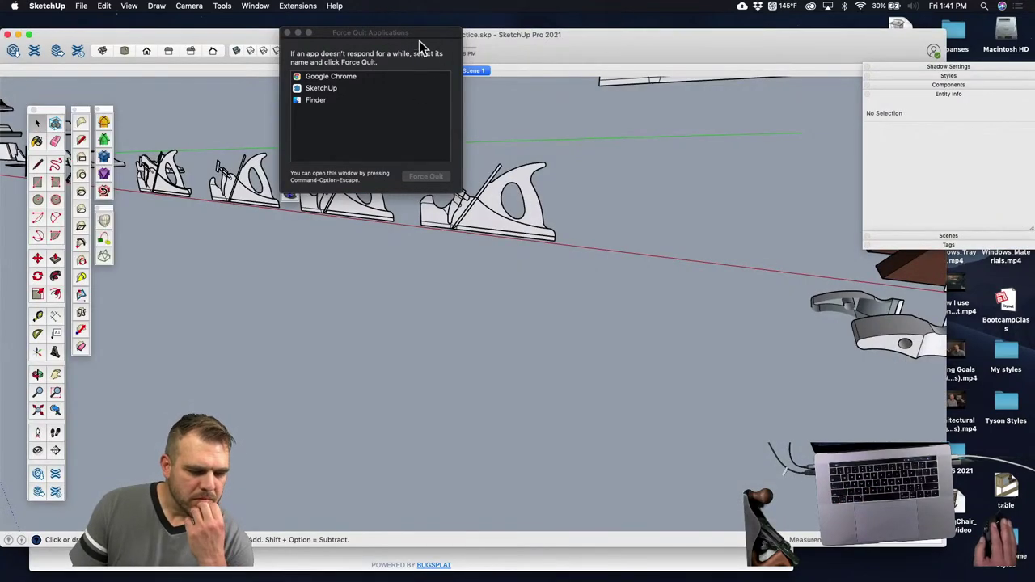
Step: Close the Force Quit window and look over the practice plane models
click(285, 33)
mouse_move(372, 251)
middle_down()
mouse_move(397, 267)
mouse_move(537, 248)
mouse_move(609, 281)
mouse_move(604, 257)
mouse_move(612, 256)
mouse_move(456, 307)
mouse_move(469, 291)
middle_up()
key(space)
scroll(532, 220, up, 5)
scroll(532, 297, down, 1)
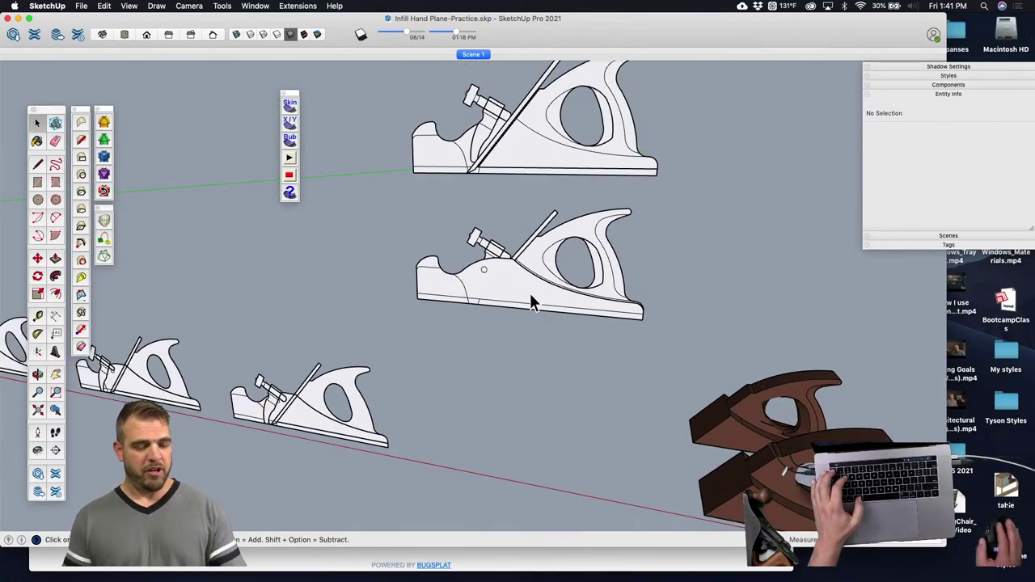
scroll(530, 295, down, 2)
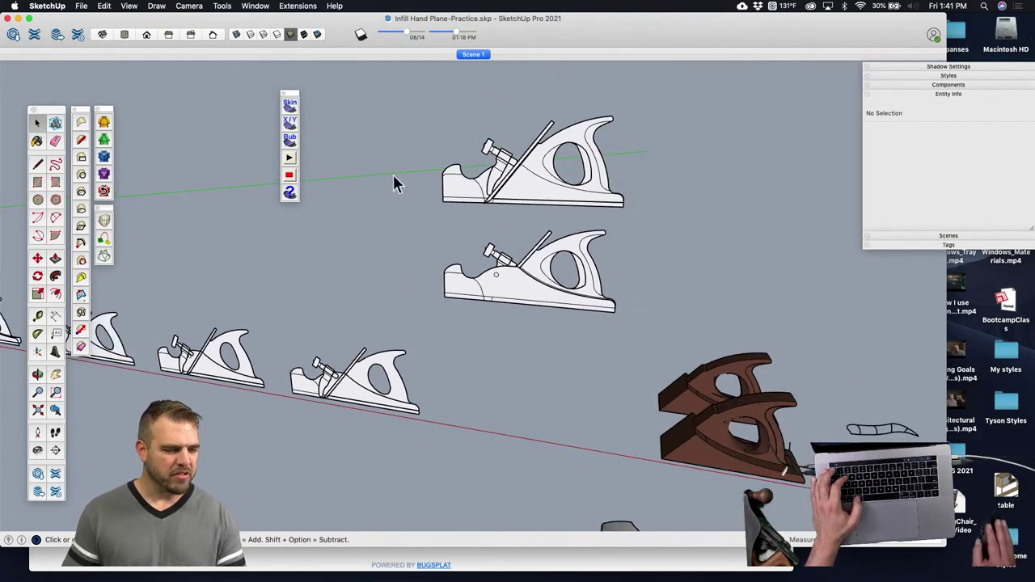
Step: Close the practice model and open the recovered version of Infill Handplane from recent files
click(7, 18)
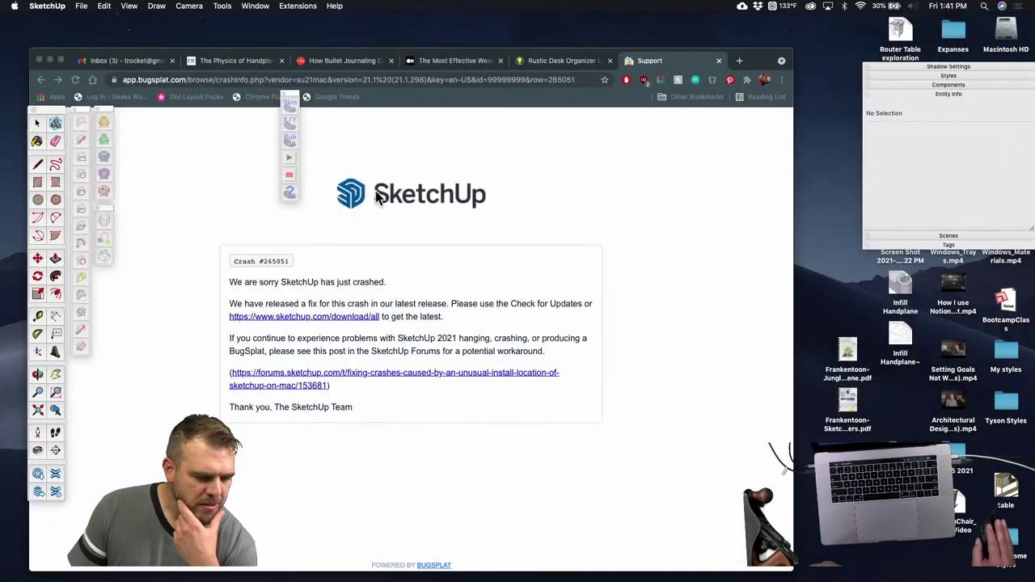
click(81, 7)
mouse_move(141, 48)
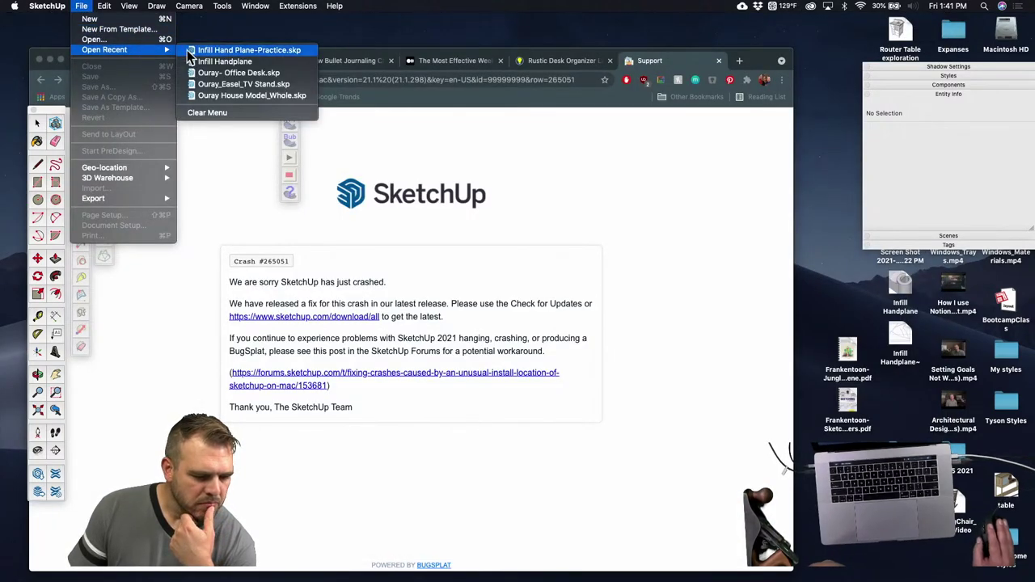
click(250, 63)
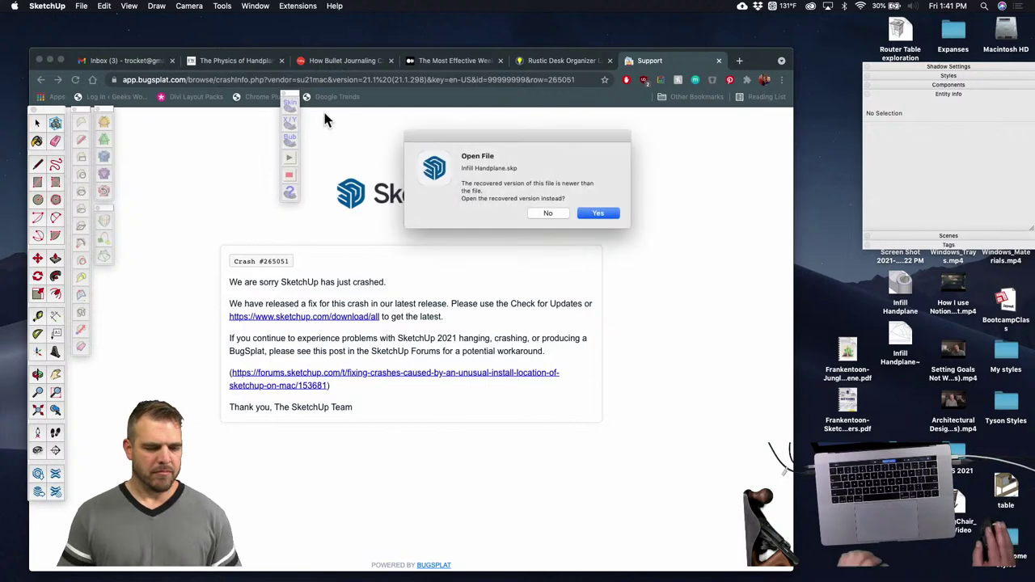
click(597, 214)
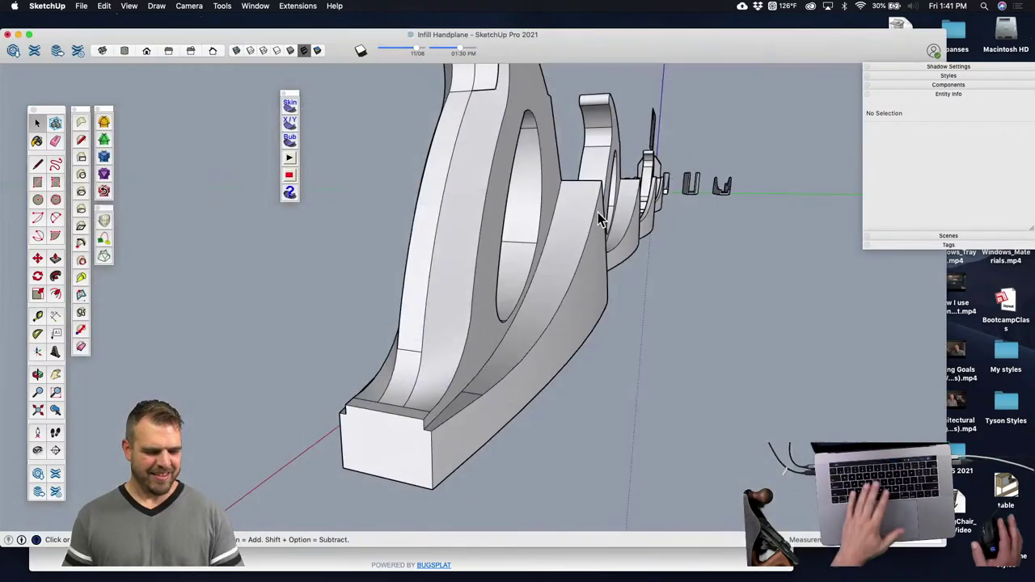
Step: Select the curved side faces of the handplane body
scroll(542, 279, down, 5)
mouse_move(483, 282)
middle_down()
mouse_move(386, 294)
mouse_move(769, 363)
mouse_move(676, 323)
mouse_move(472, 310)
mouse_move(455, 323)
middle_up()
scroll(675, 323, down, 3)
scroll(448, 326, up, 4)
scroll(448, 327, up, 5)
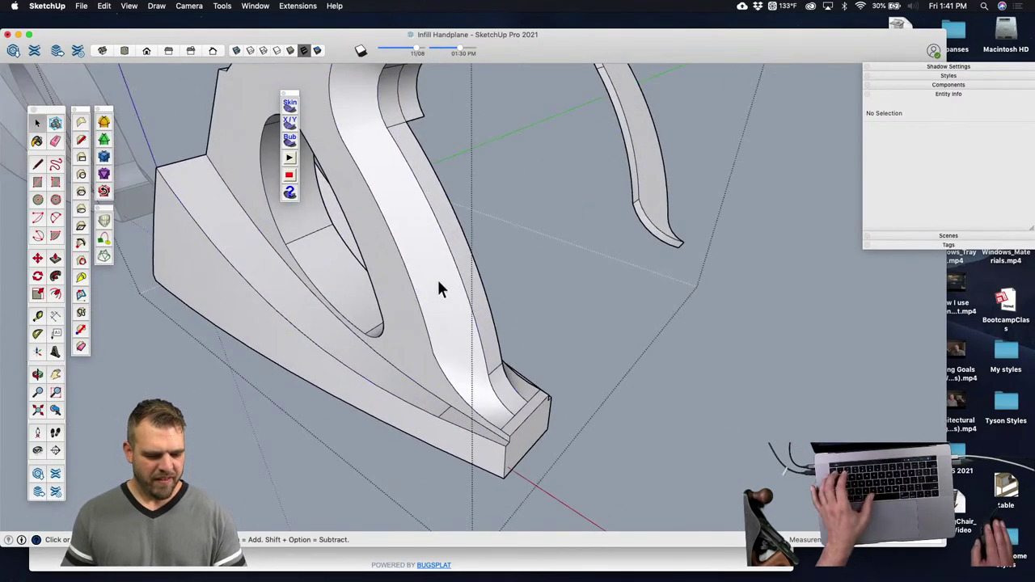
click(437, 278)
scroll(368, 113, up, 3)
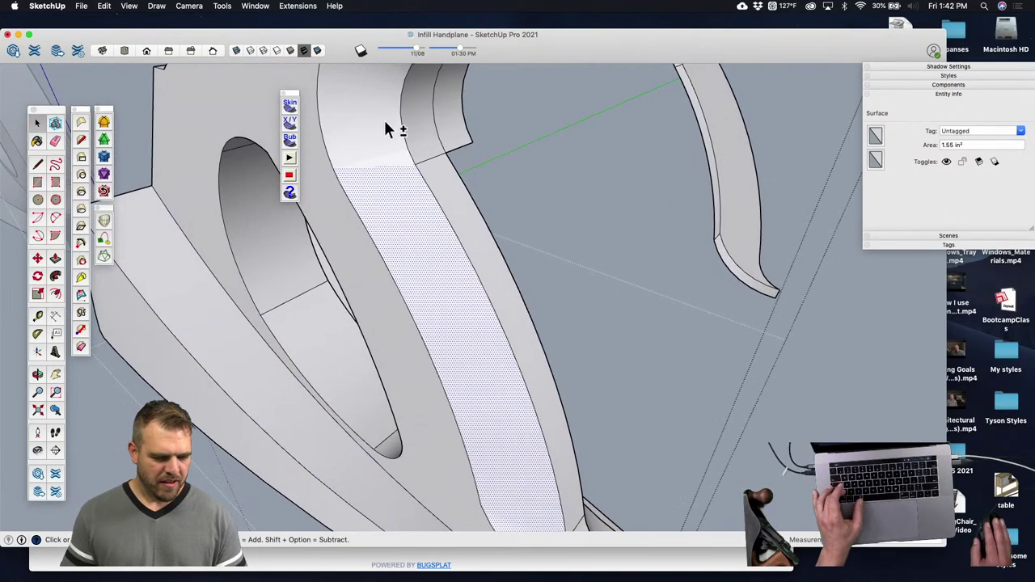
shift+click(398, 158)
shift+click(398, 162)
scroll(380, 157, down, 8)
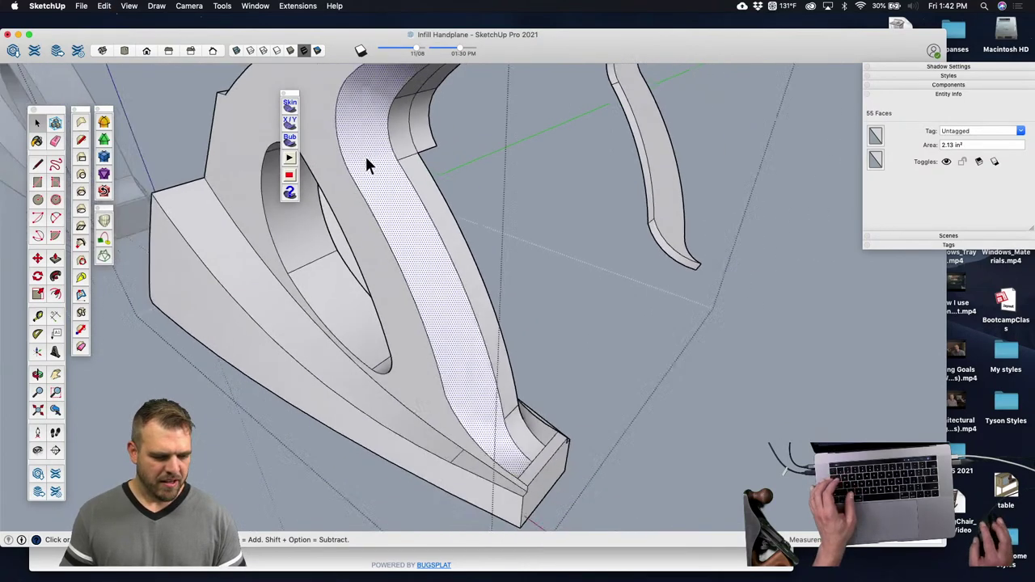
click(419, 287)
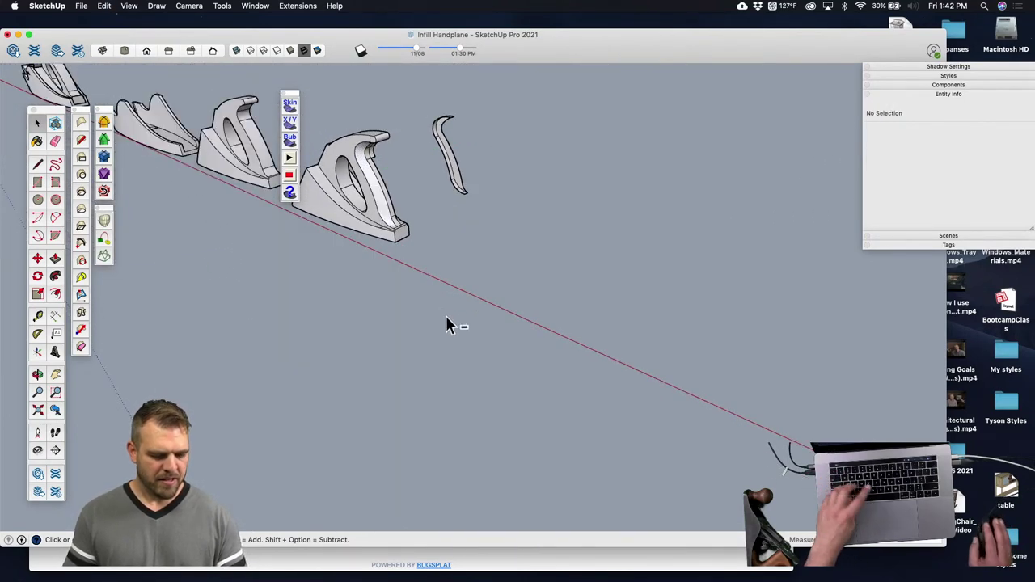
Step: Copy the selected faces beside the loose handle and make them a group
key(super+z)
key(m)
click(534, 333)
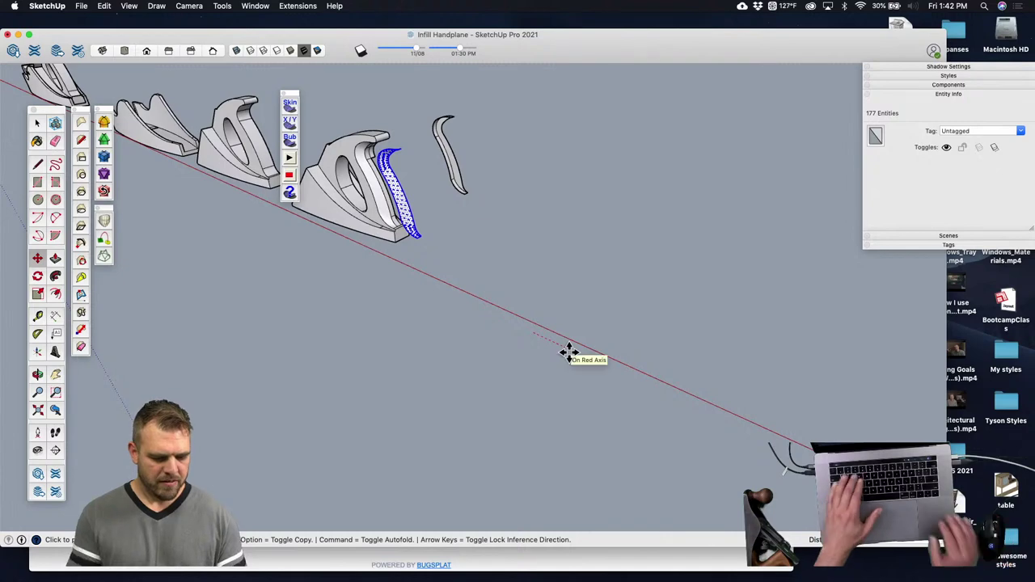
key(Return)
key(g)
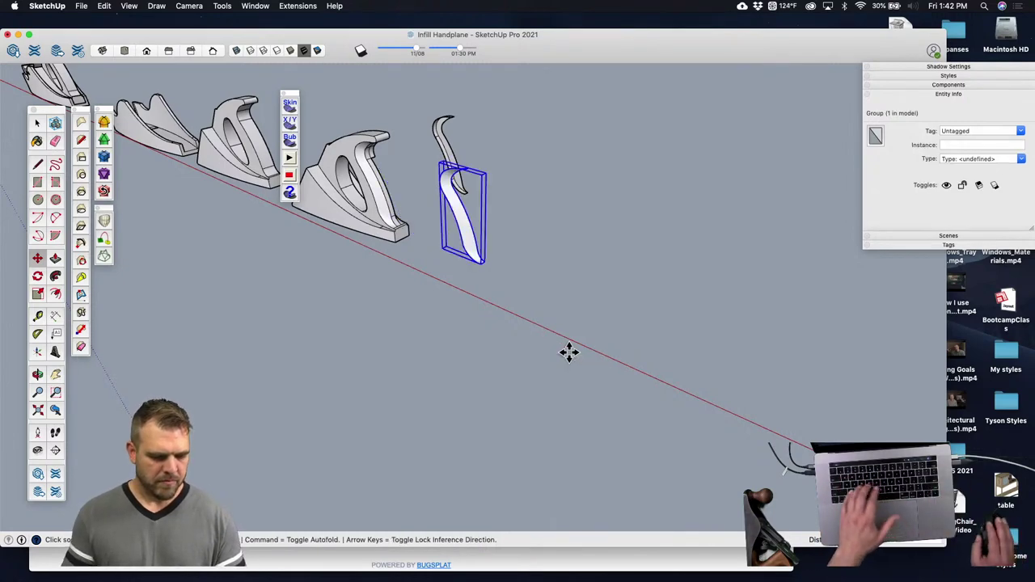
Step: Rotate the new group with the Move grip so it lies flat
middle_drag(486, 189, 458, 227)
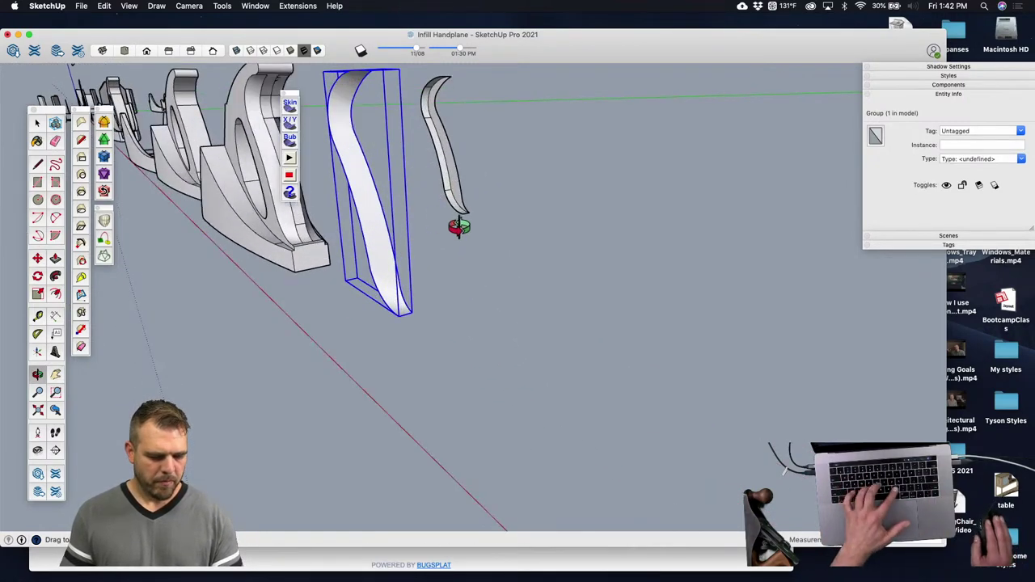
key(m)
drag(395, 272, 360, 203)
middle_drag(361, 203, 420, 275)
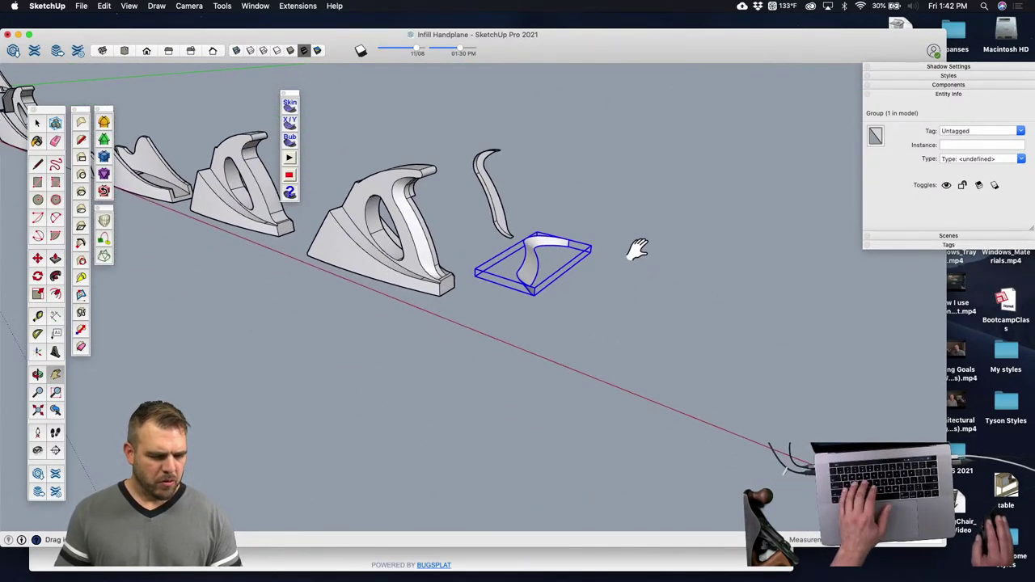
Step: Scale the flat group up uniformly by a large factor
key(s)
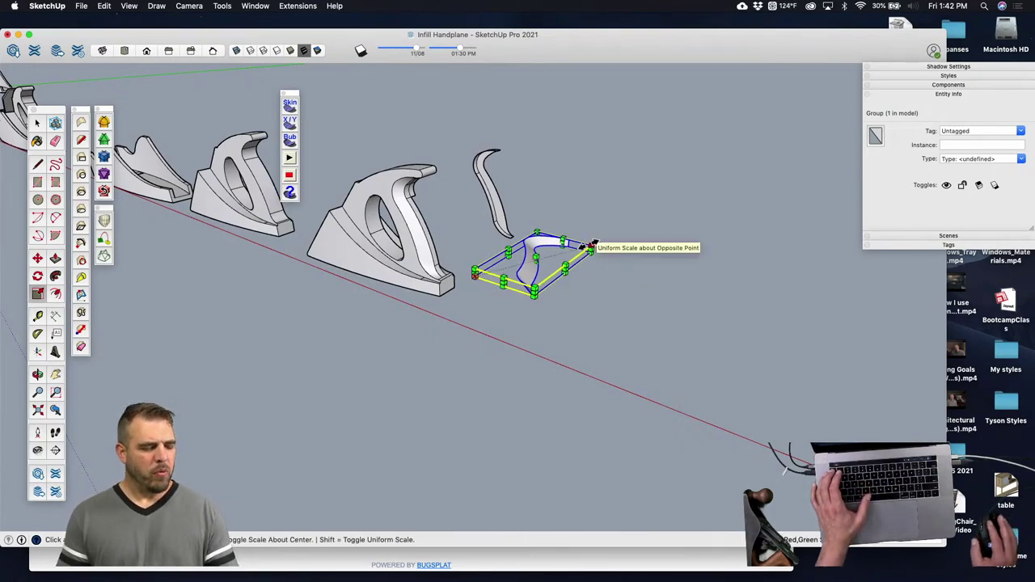
drag(593, 244, 724, 207)
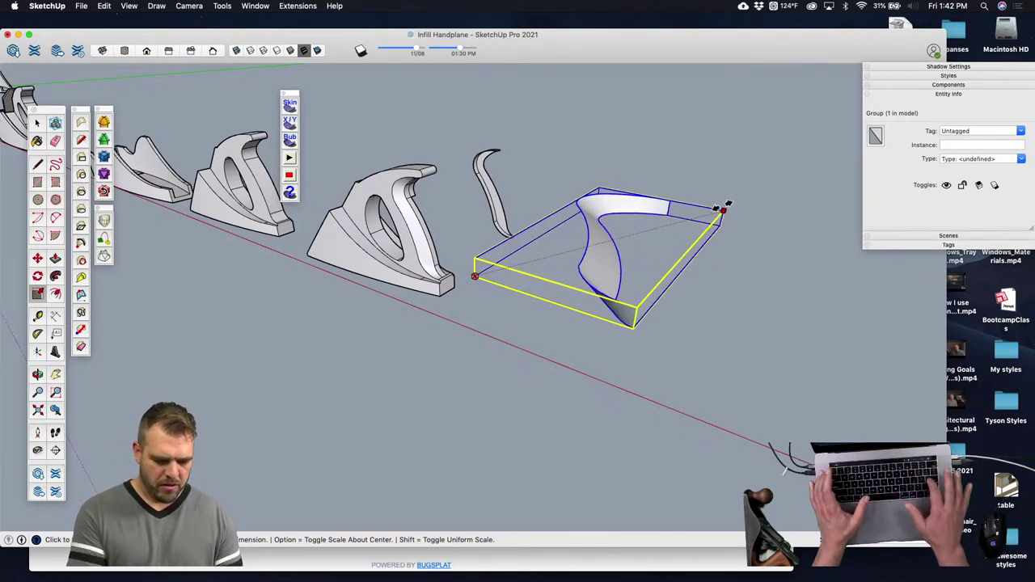
key(Return)
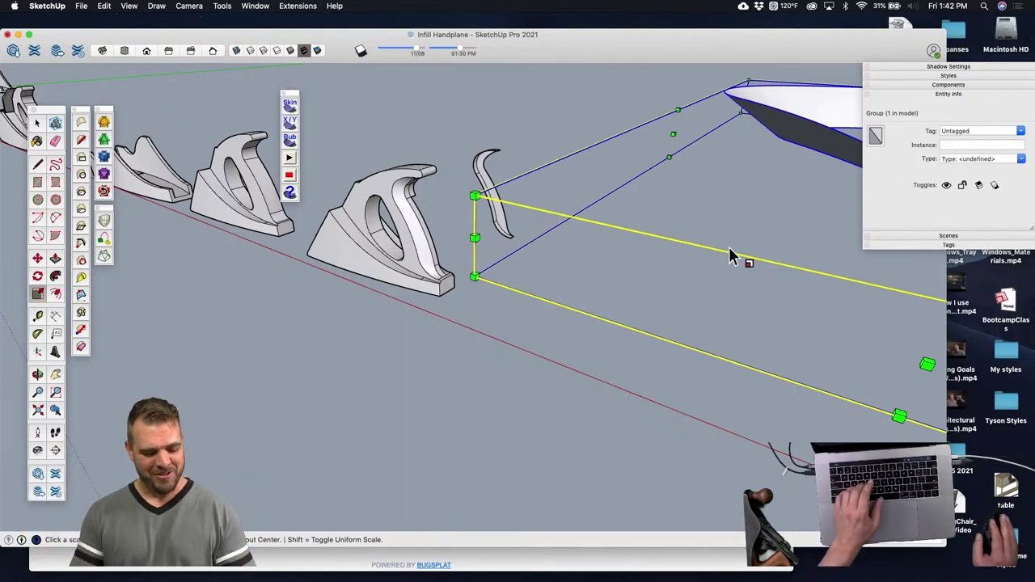
key(space)
click(548, 377)
middle_drag(548, 377, 588, 251)
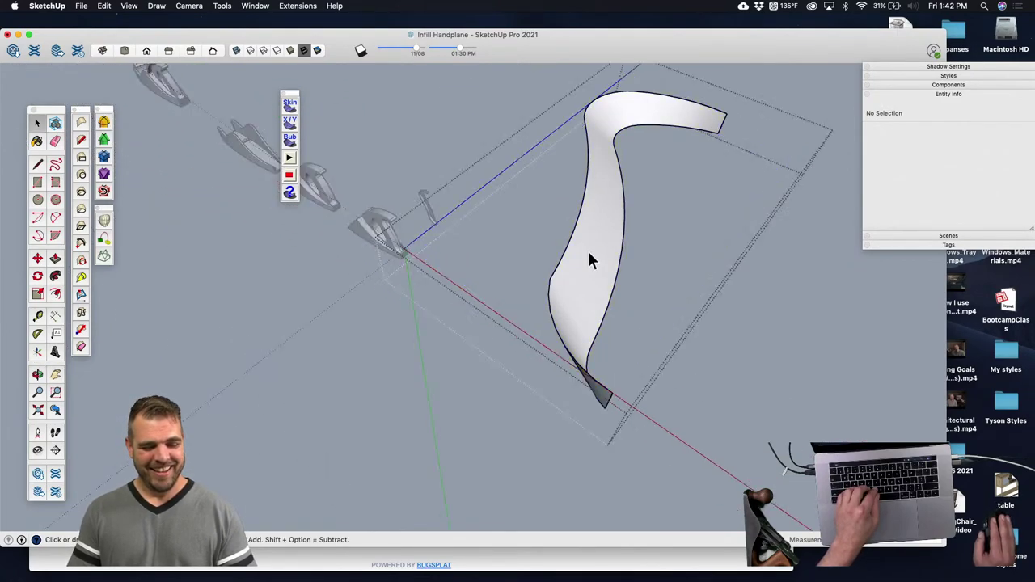
Step: Delete the enlarged piece's face, keeping only its curved outline, and select the outline
click(588, 251)
key(Delete)
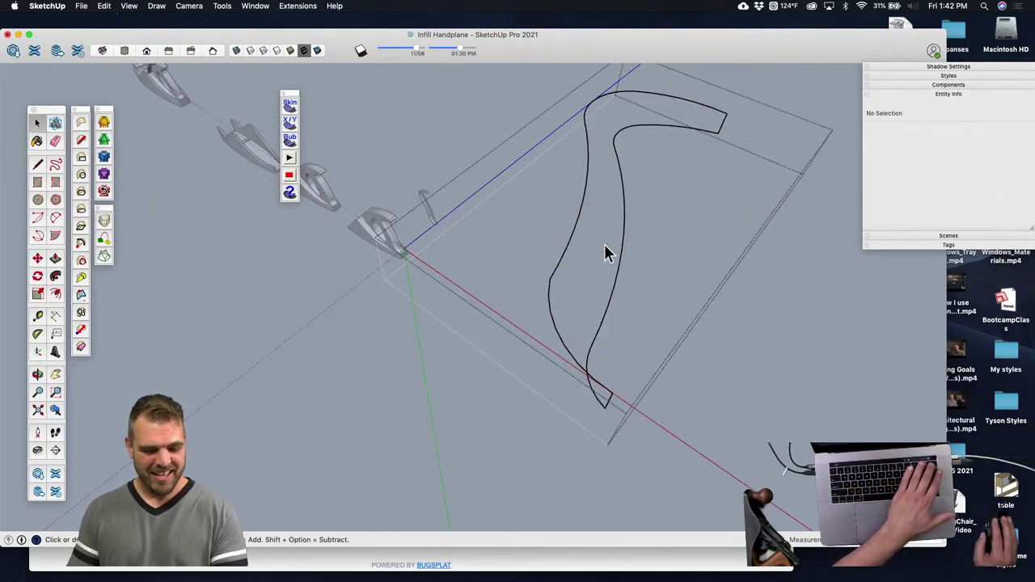
click(521, 395)
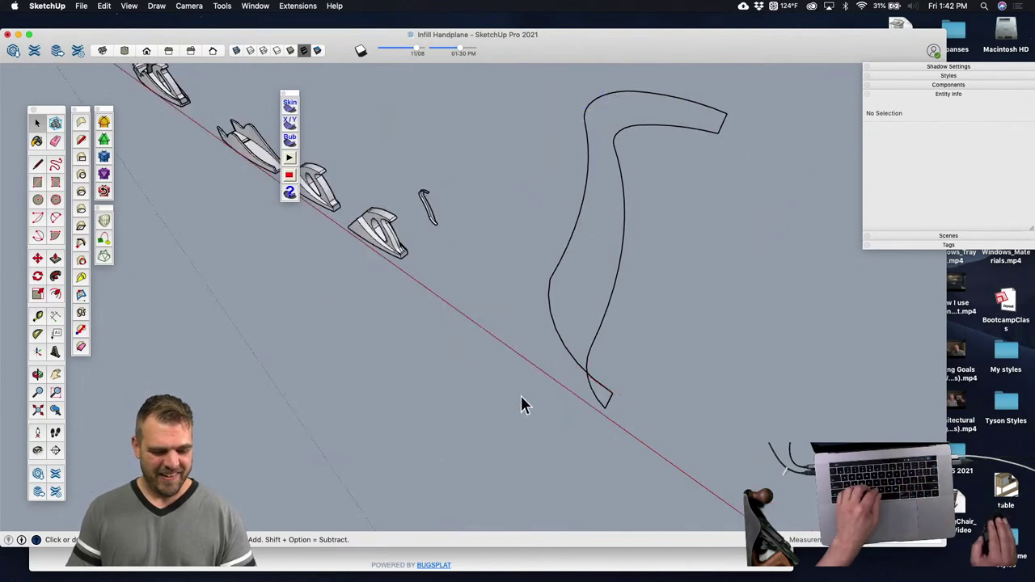
triple_click(566, 347)
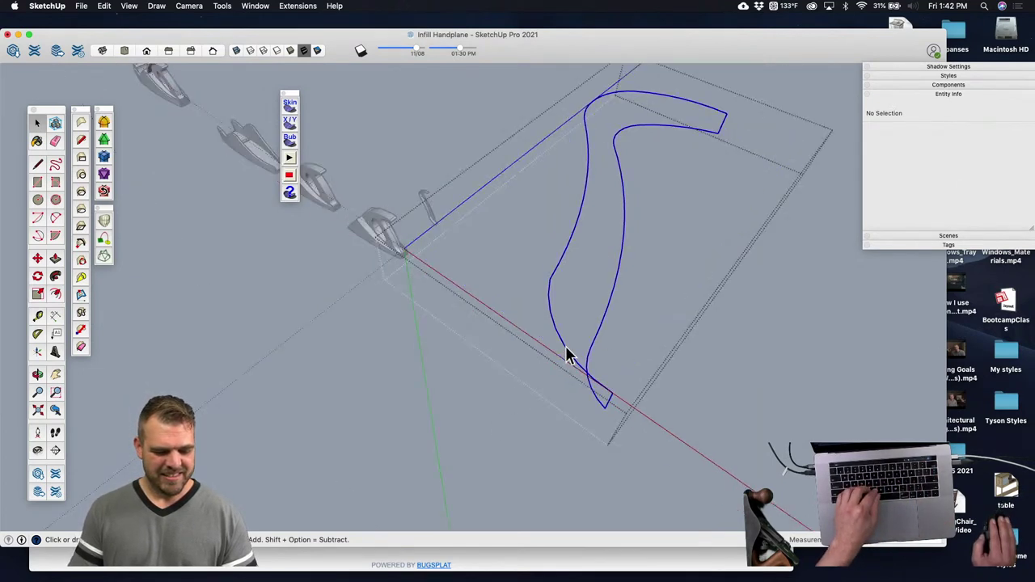
Step: Fill the outline with a Soap Skin mesh, then start Soap Bubble on the skin group
click(291, 109)
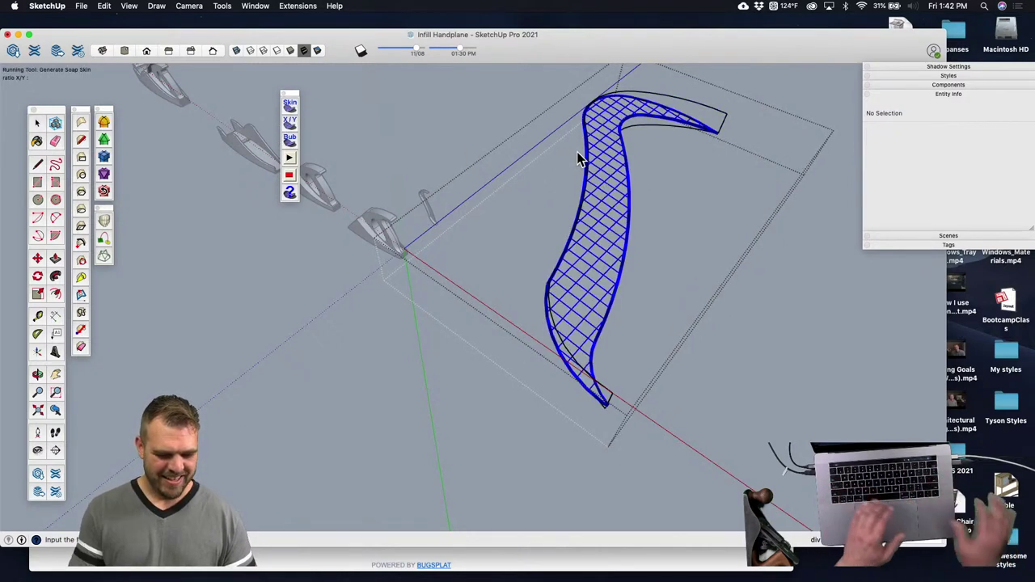
key(Return)
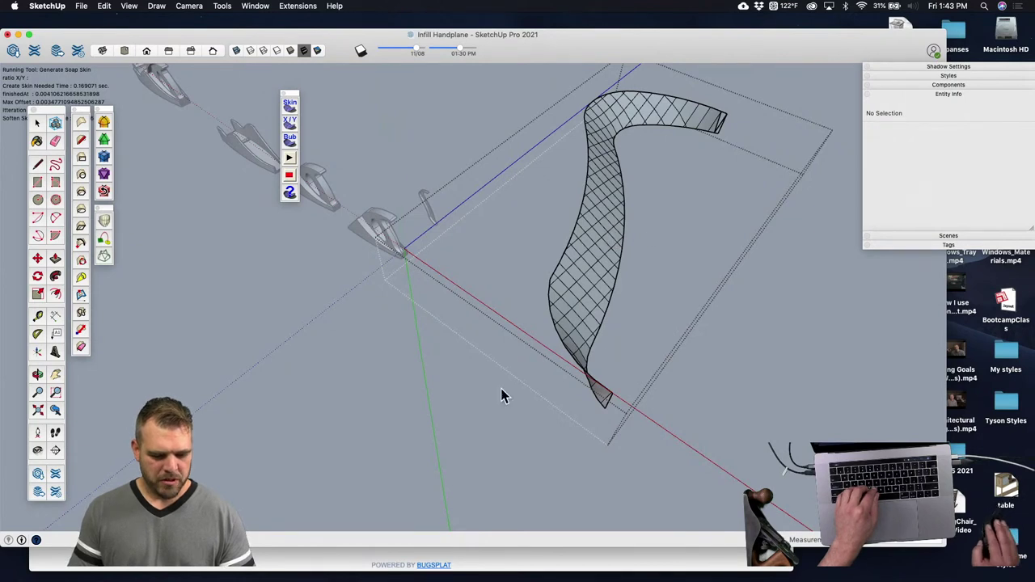
key(space)
click(595, 239)
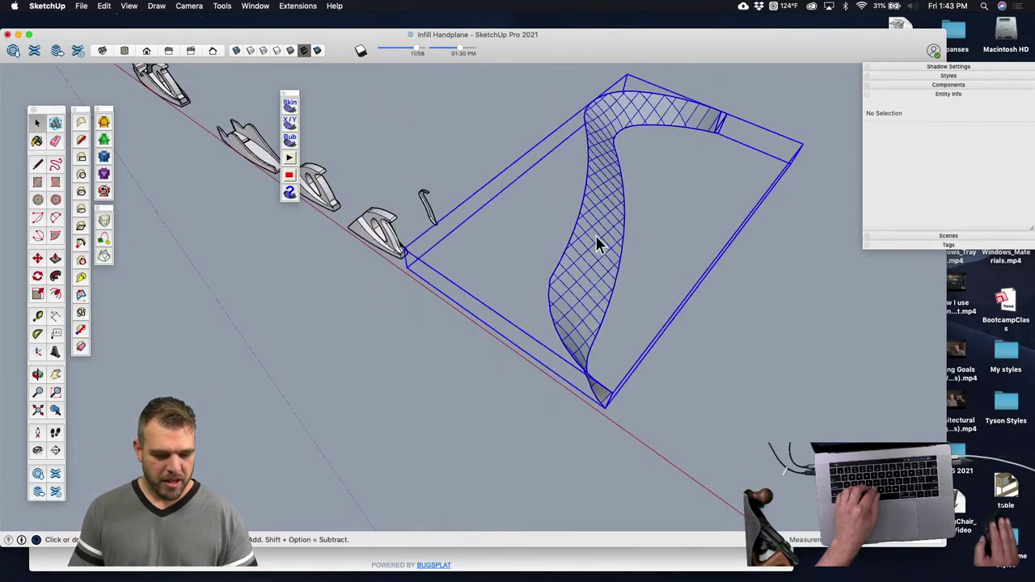
click(593, 248)
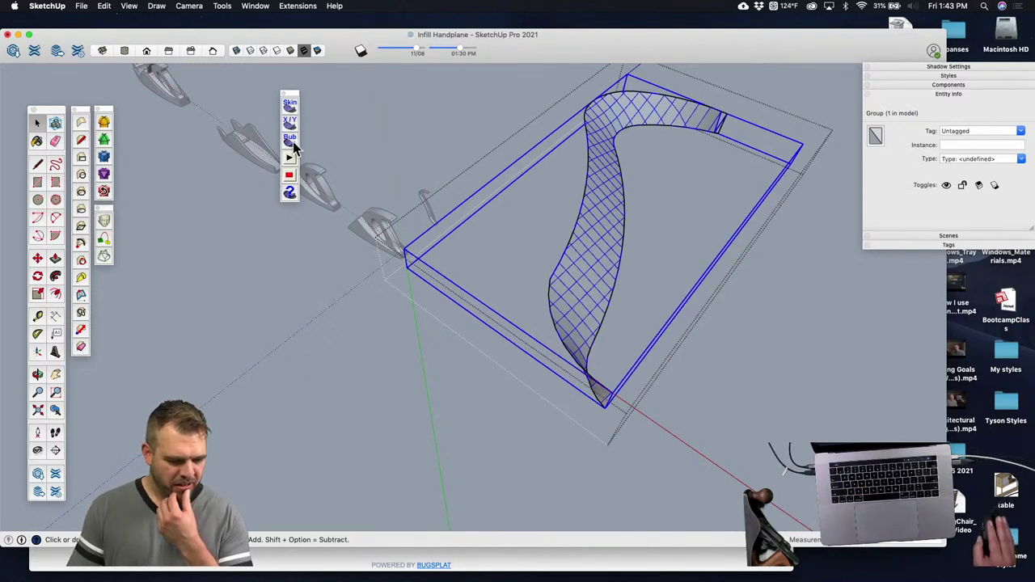
click(292, 144)
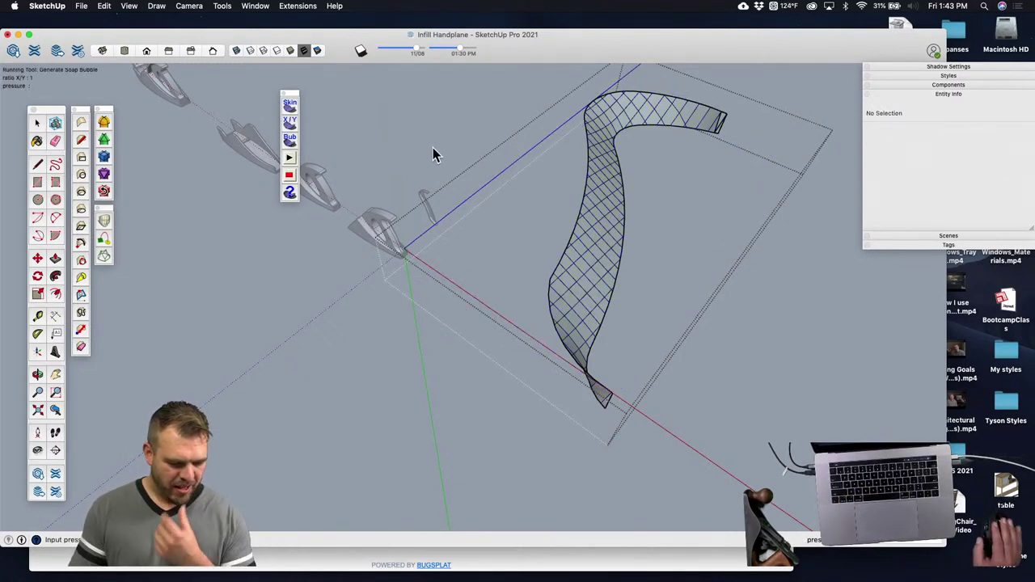
Step: Inflate the surface with bubble pressures 5, 20, 50, -50 and -100
text(5)
key(Return)
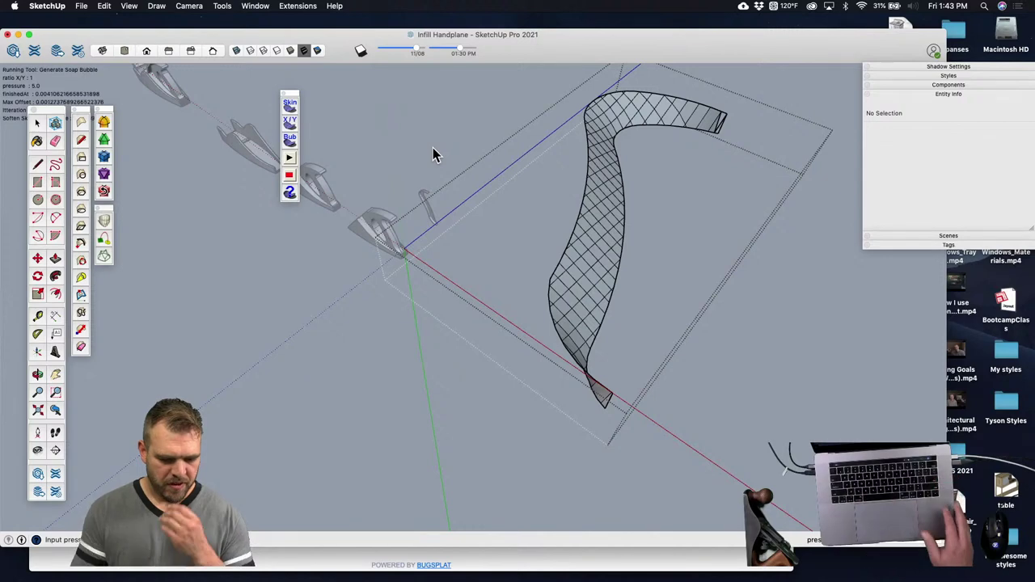
middle_drag(541, 324, 614, 199)
scroll(615, 198, up, 5)
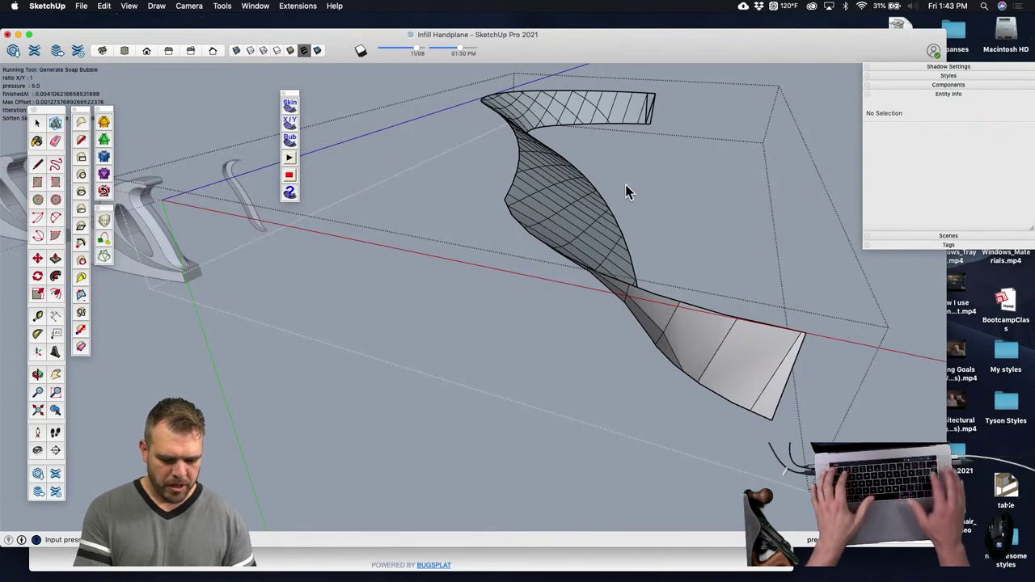
text(20)
key(Return)
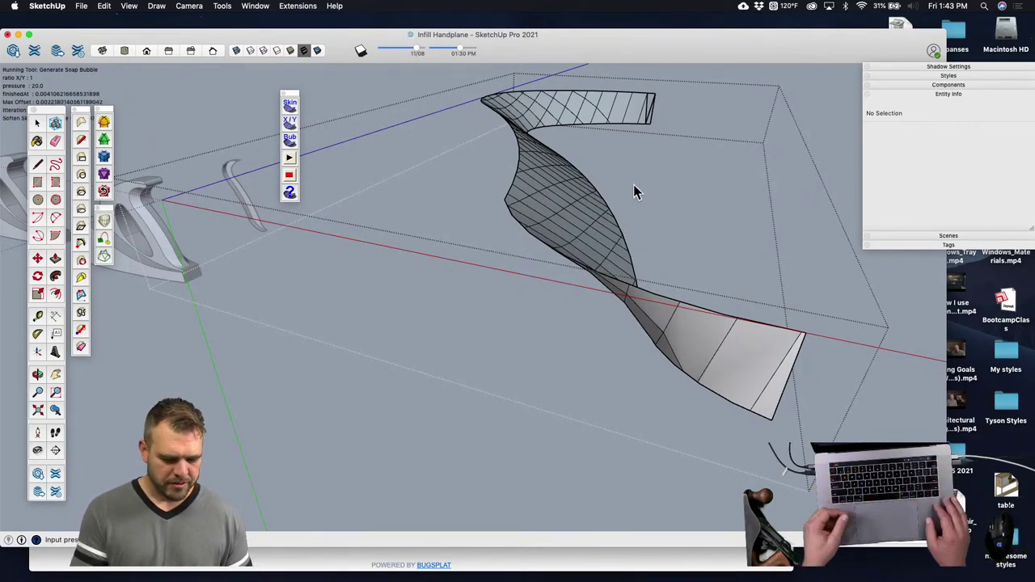
text(50)
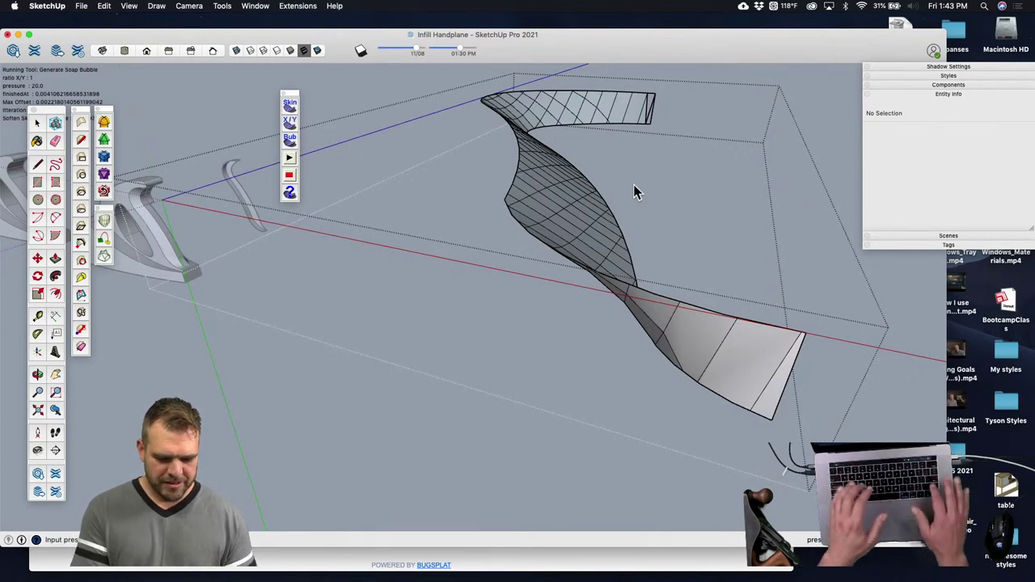
key(Return)
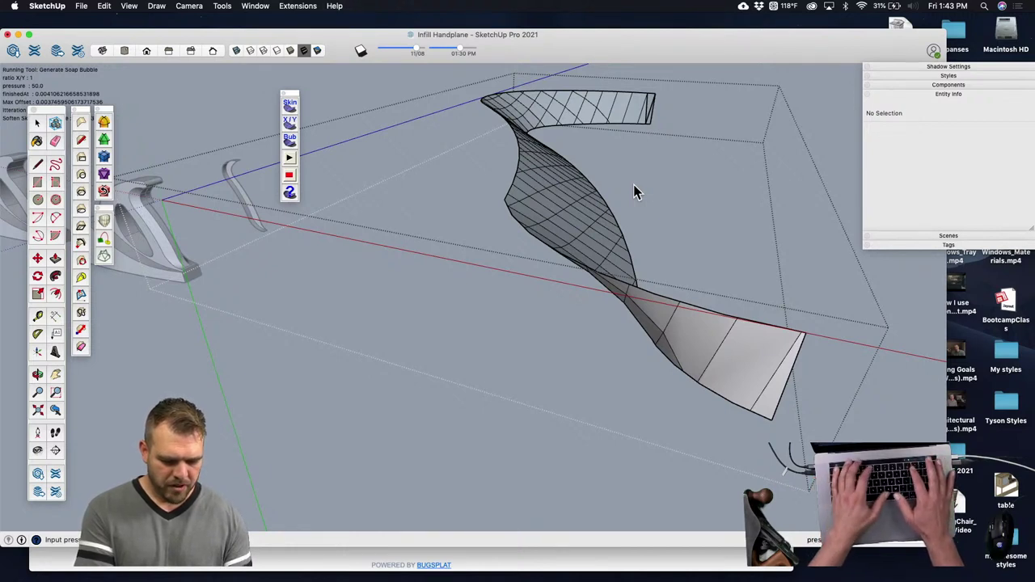
text(-50)
key(Return)
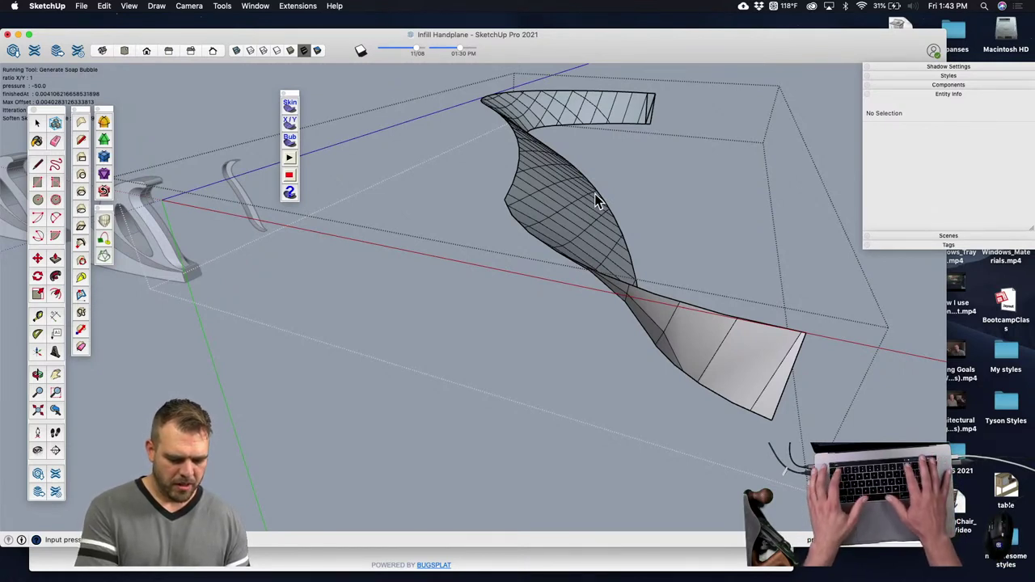
text(-100)
key(Return)
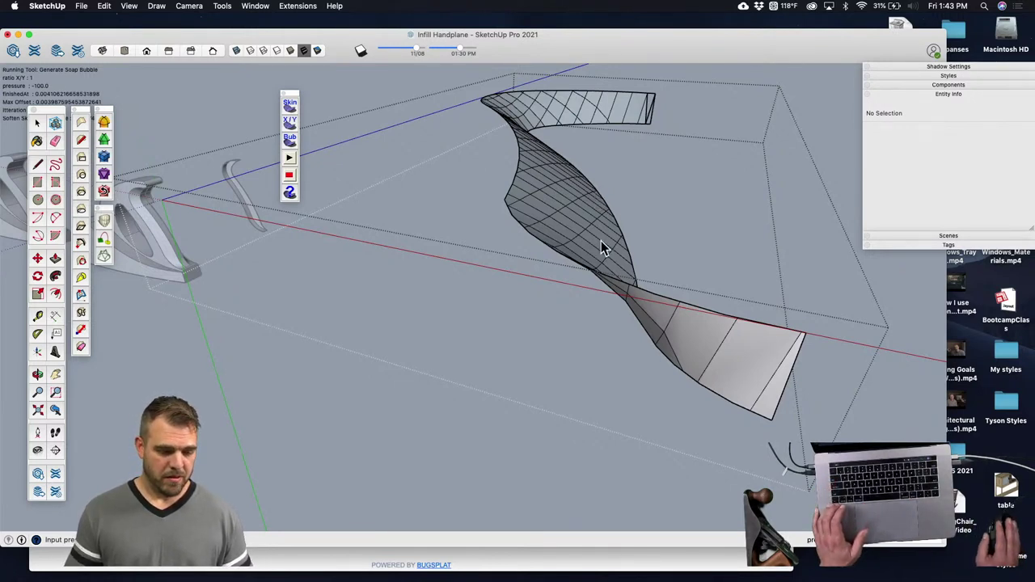
Step: Reopen the surface group and restart Soap Bubble on it
middle_drag(572, 281, 517, 311)
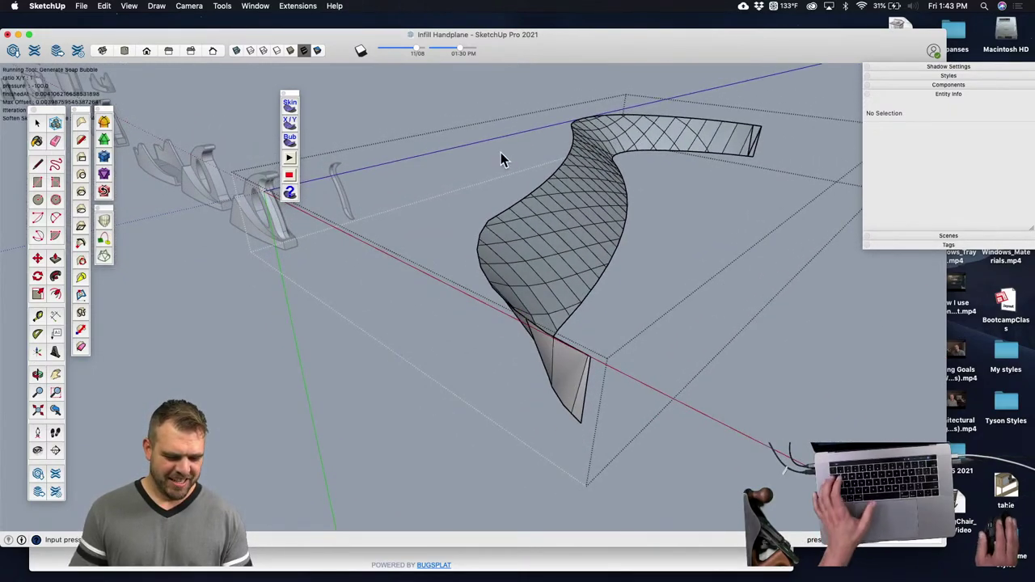
key(space)
click(464, 102)
click(593, 212)
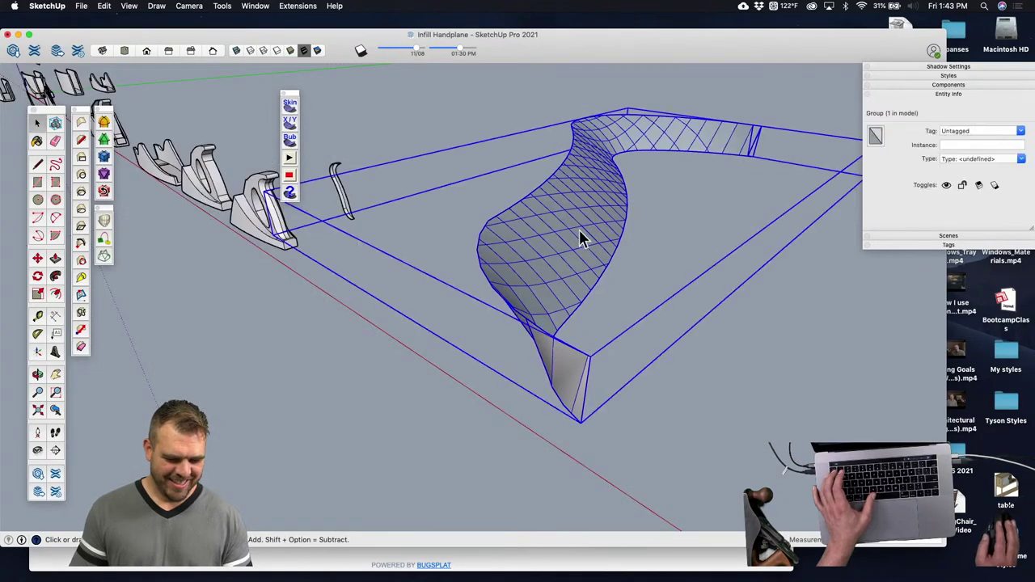
double_click(556, 202)
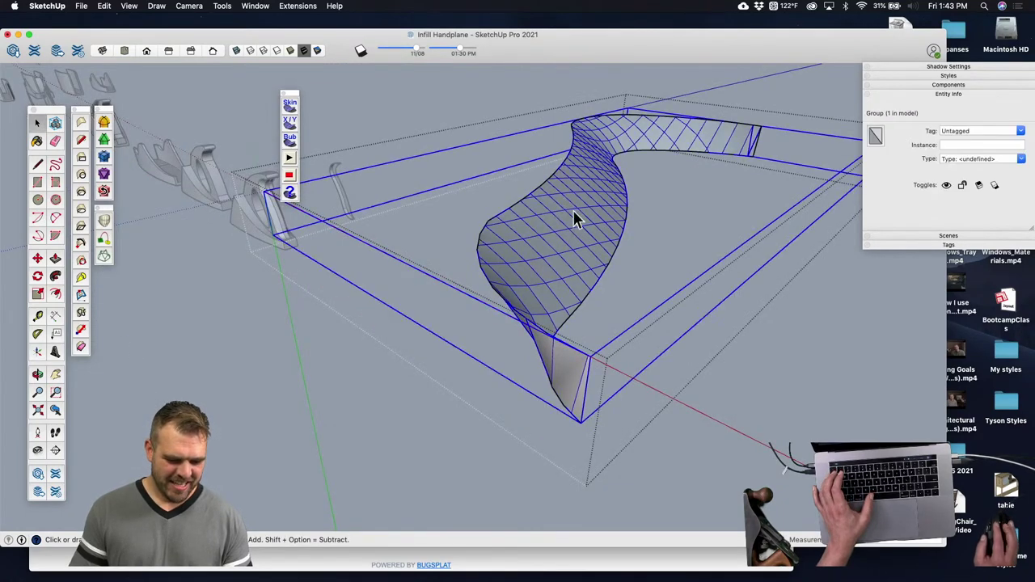
scroll(582, 230, up, 3)
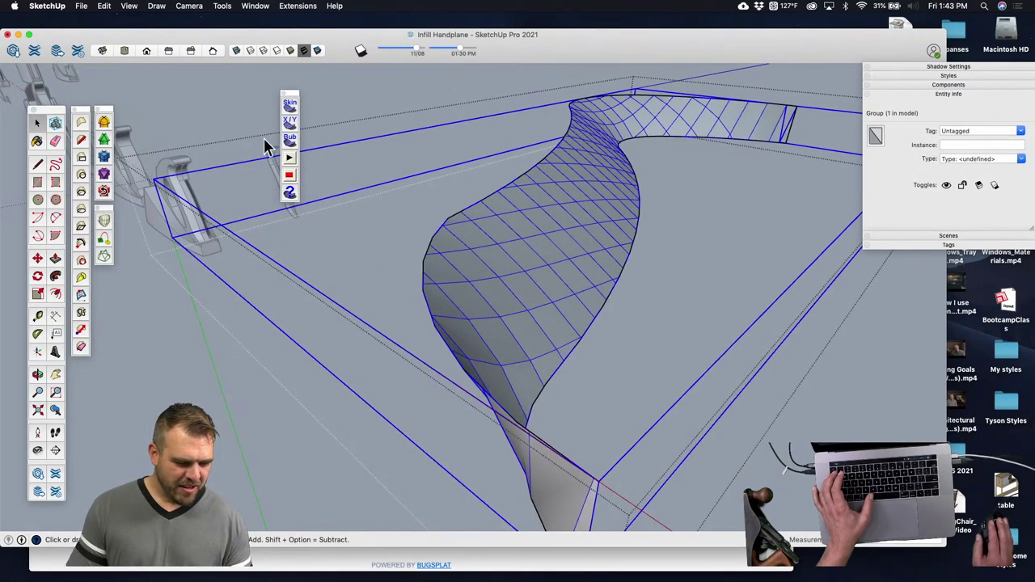
click(291, 141)
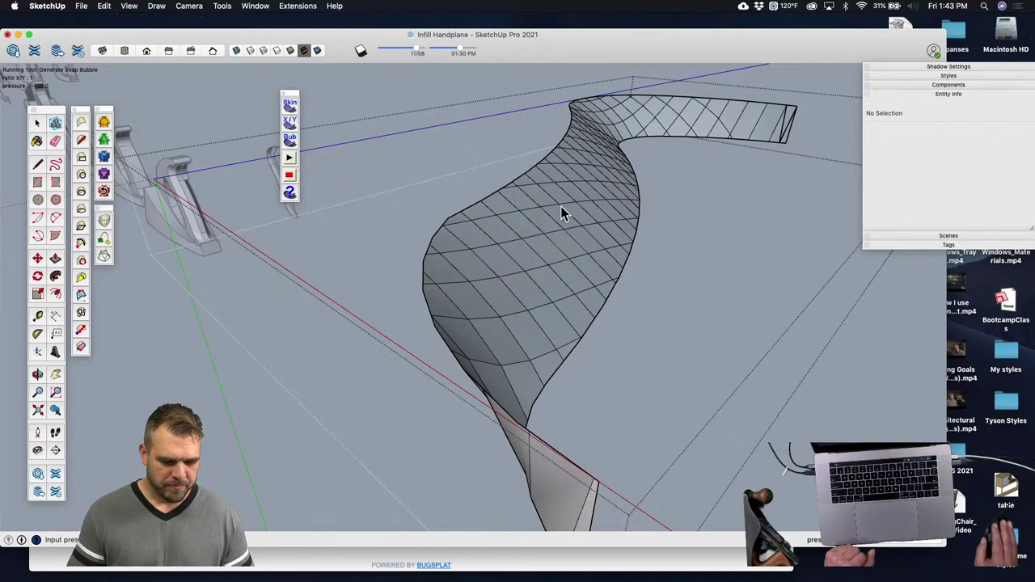
scroll(564, 214, down, 3)
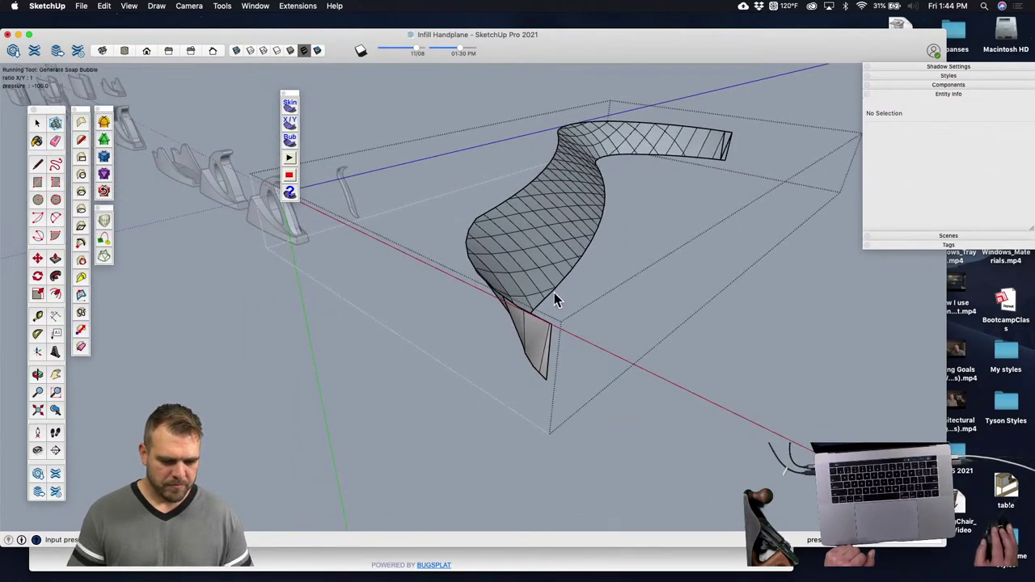
middle_drag(555, 295, 600, 261)
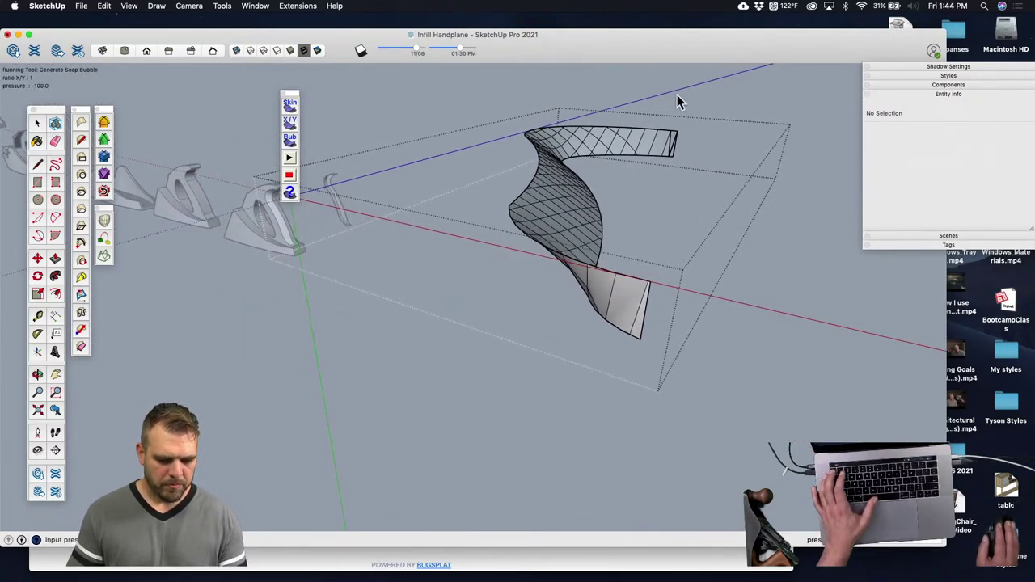
key(space)
key(Escape)
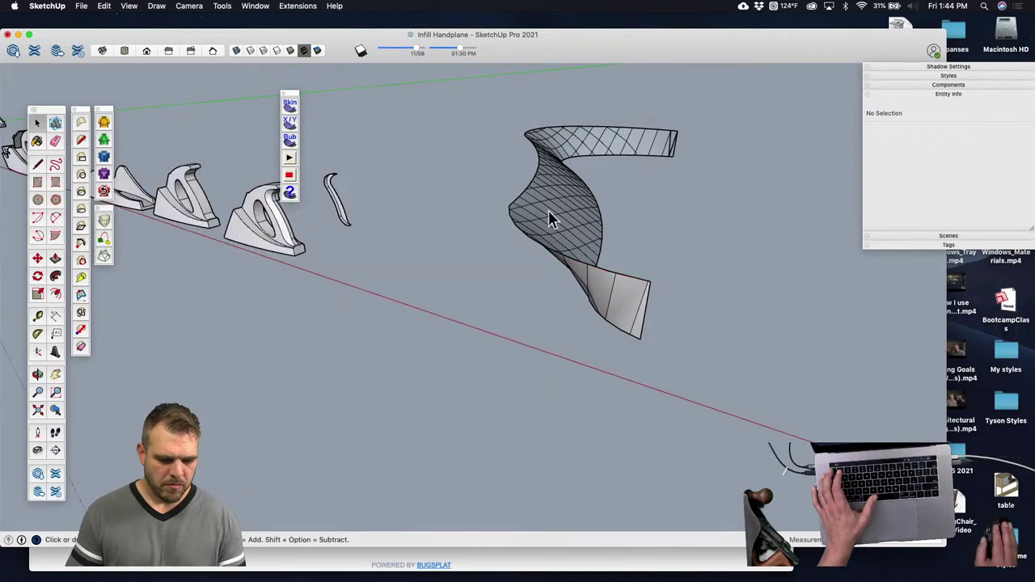
click(576, 208)
double_click(554, 192)
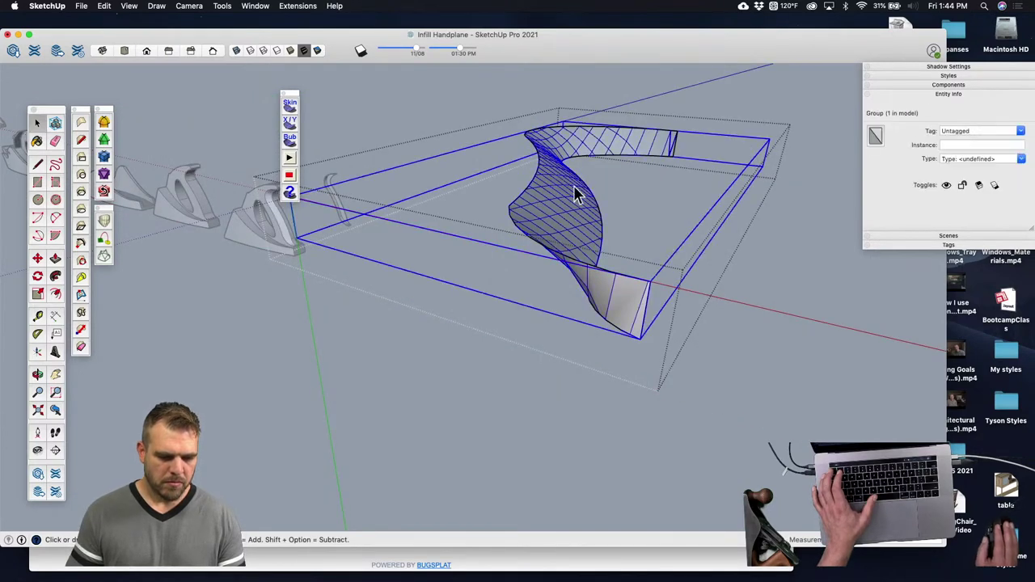
click(290, 141)
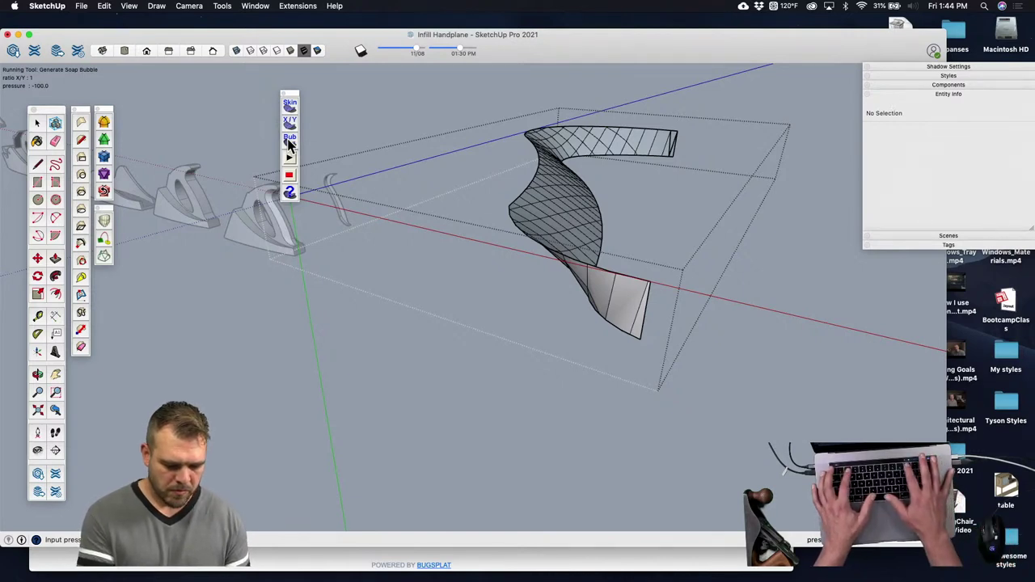
Step: Apply bubble pressures -200 and then -300 to the twisted surface
text(-200)
key(Return)
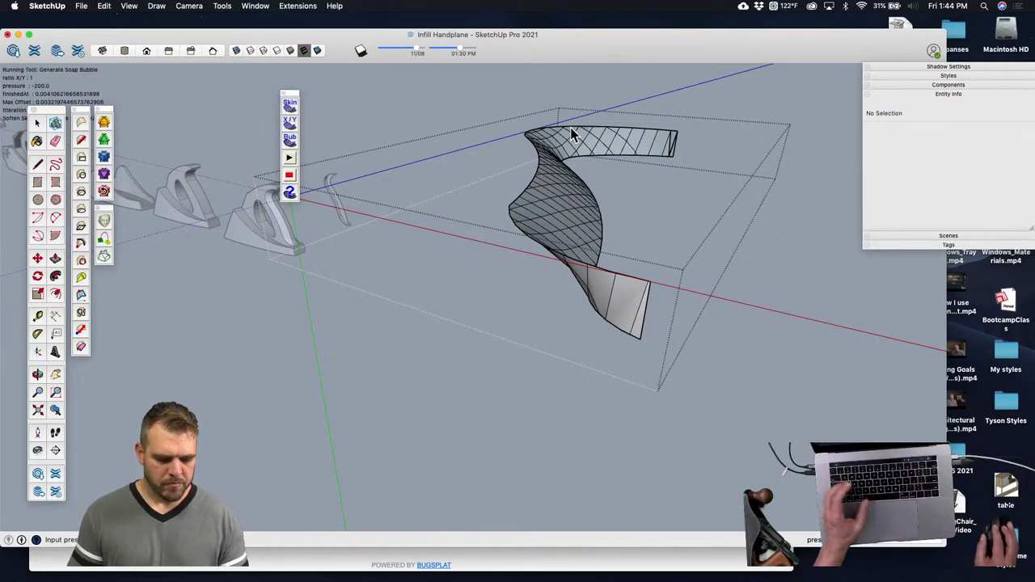
mouse_move(566, 228)
middle_down()
mouse_move(613, 175)
mouse_move(555, 157)
mouse_move(515, 203)
mouse_move(539, 243)
mouse_move(563, 234)
middle_up()
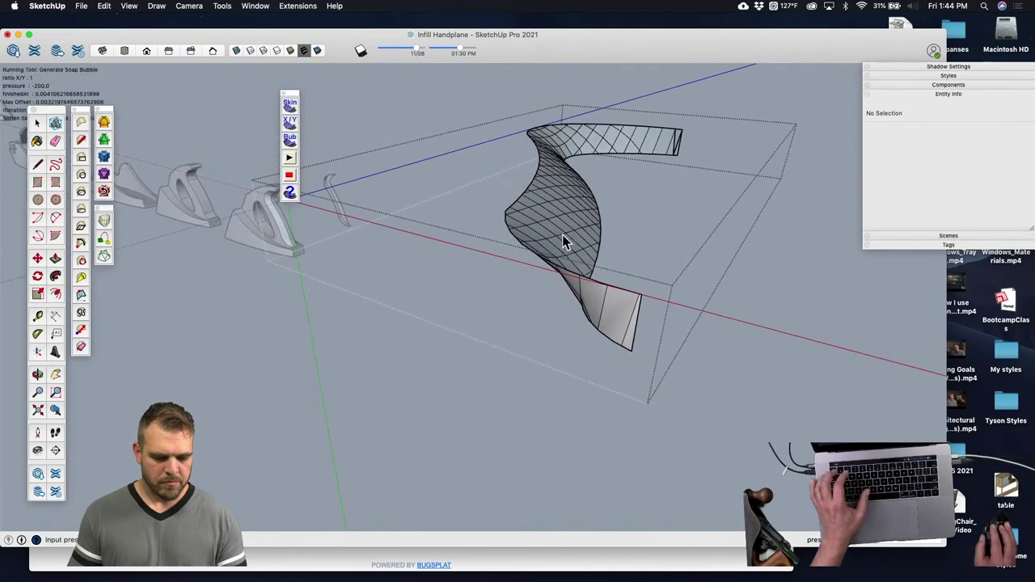
text(-300)
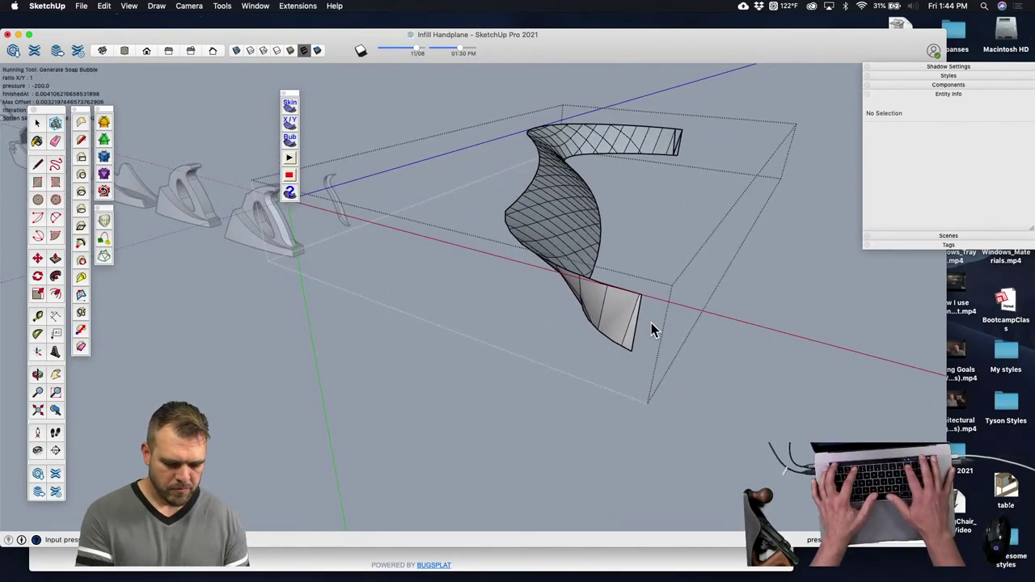
key(Return)
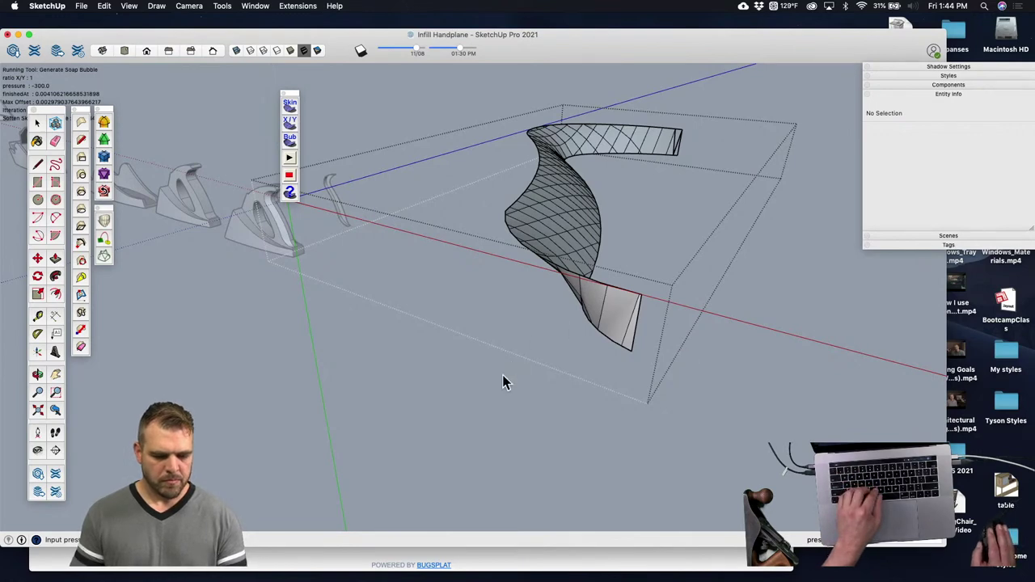
key(space)
middle_drag(502, 365, 493, 340)
click(550, 274)
scroll(550, 274, down, 2)
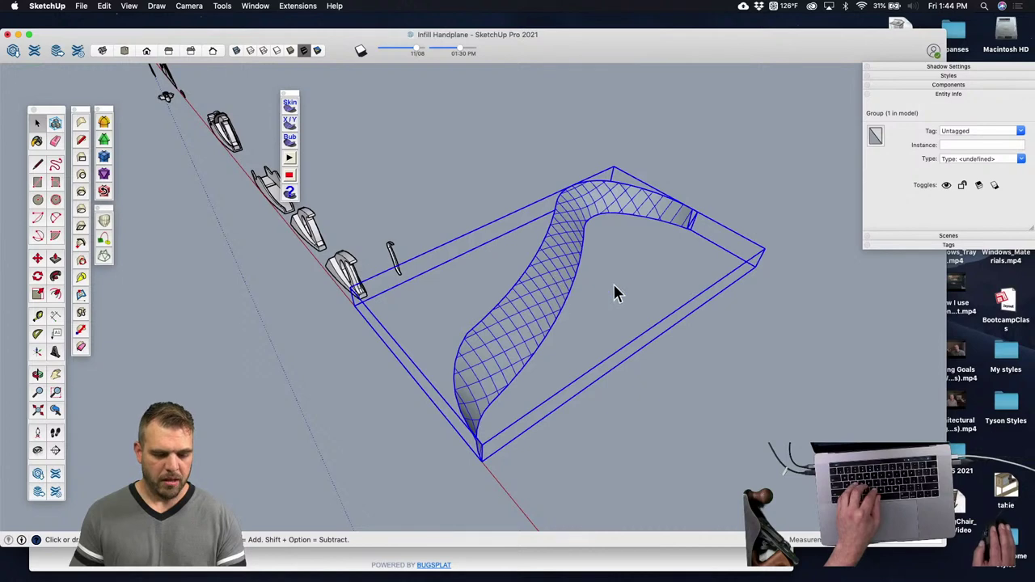
Step: Scale the twisted surface group down uniformly from its corner
key(s)
click(762, 250)
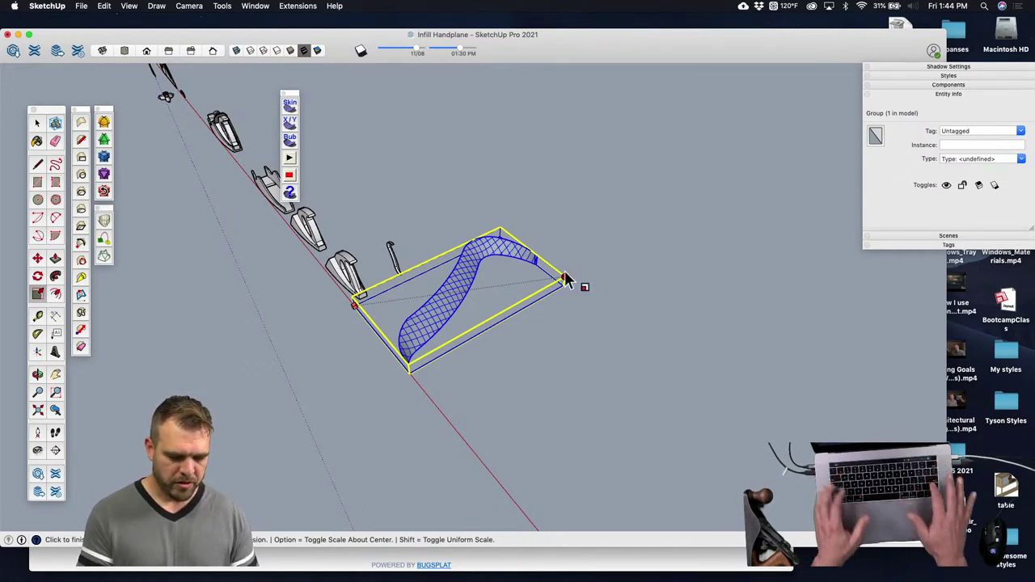
key(Return)
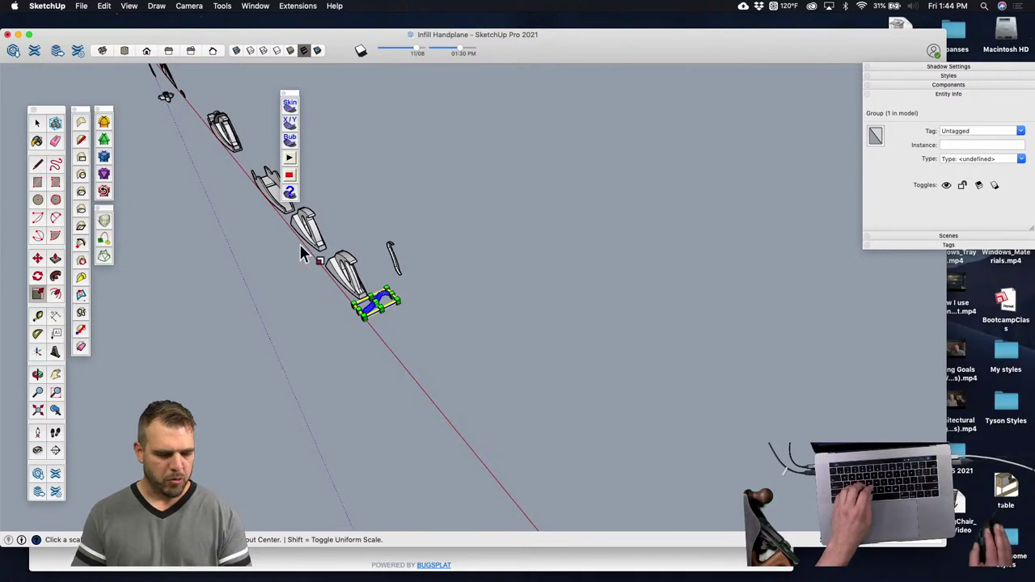
key(space)
scroll(352, 301, up, 3)
scroll(352, 302, up, 3)
middle_drag(420, 303, 520, 242)
Step: Rotate the surface group about 90° to stand upright beside the handle piece
key(m)
click(486, 251)
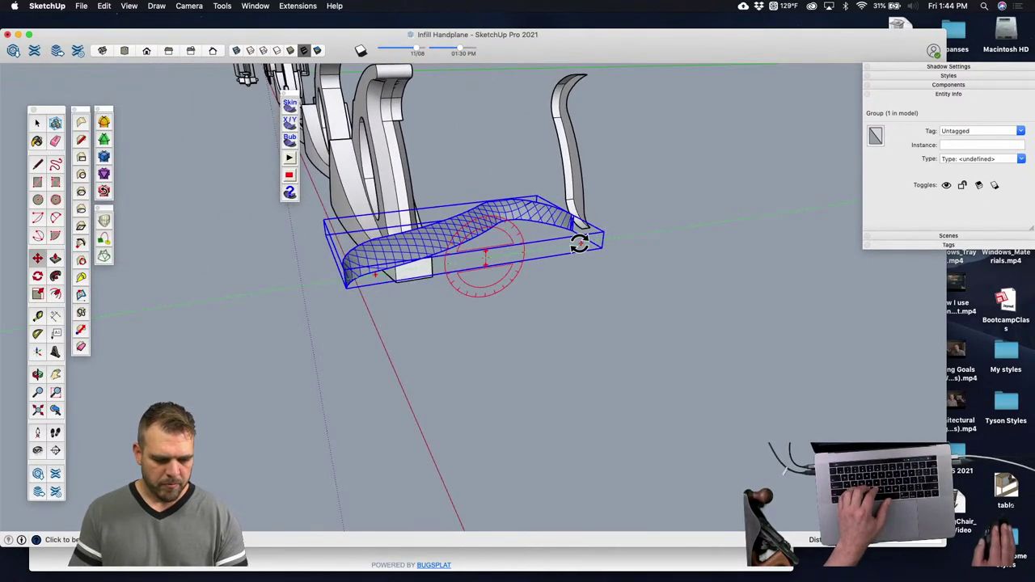
scroll(486, 219, down, 3)
middle_drag(486, 219, 555, 238)
key(space)
scroll(564, 245, up, 3)
double_click(566, 246)
Step: Select the whole mesh and enlarge the SketchUp window to fill the screen
triple_click(570, 236)
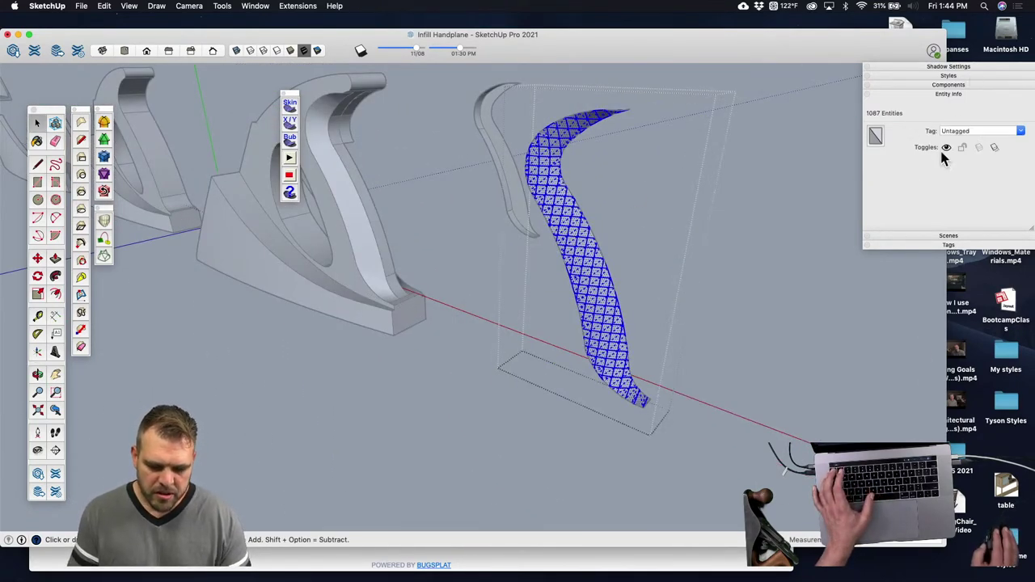
drag(953, 554, 1034, 581)
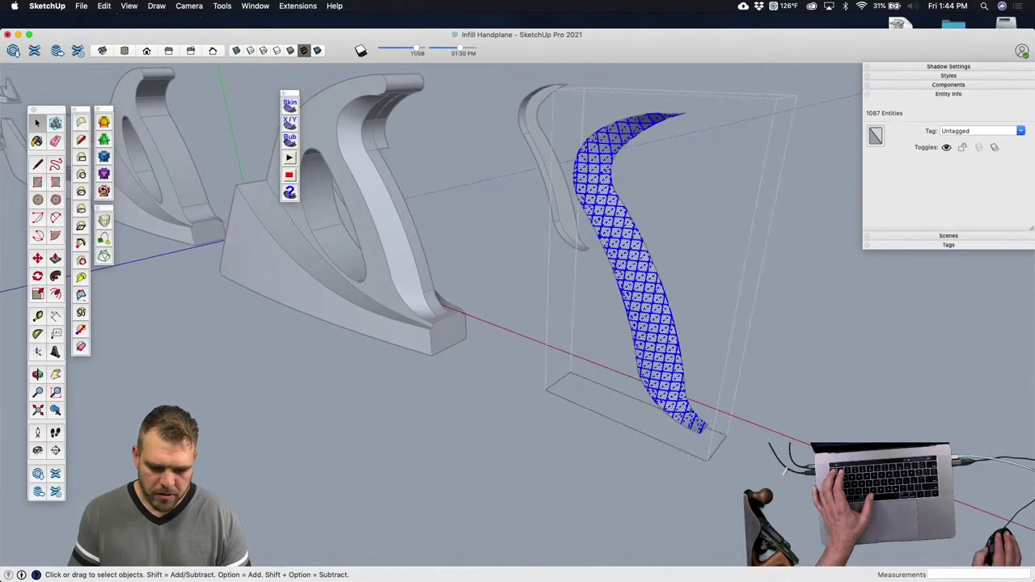
mouse_move(615, 36)
mouse_down()
mouse_move(610, 11)
mouse_move(612, 24)
mouse_up()
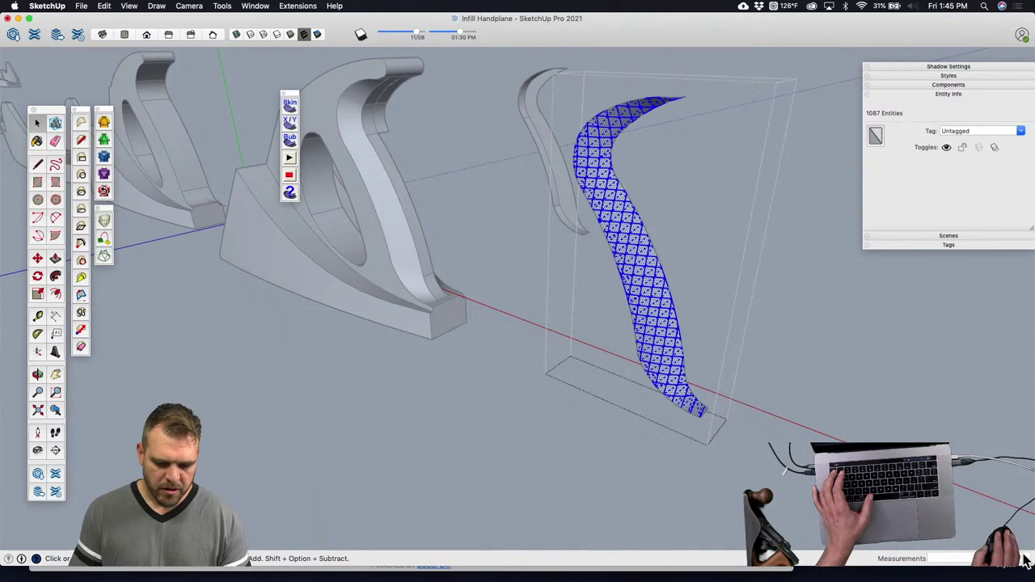
drag(1031, 559, 1030, 576)
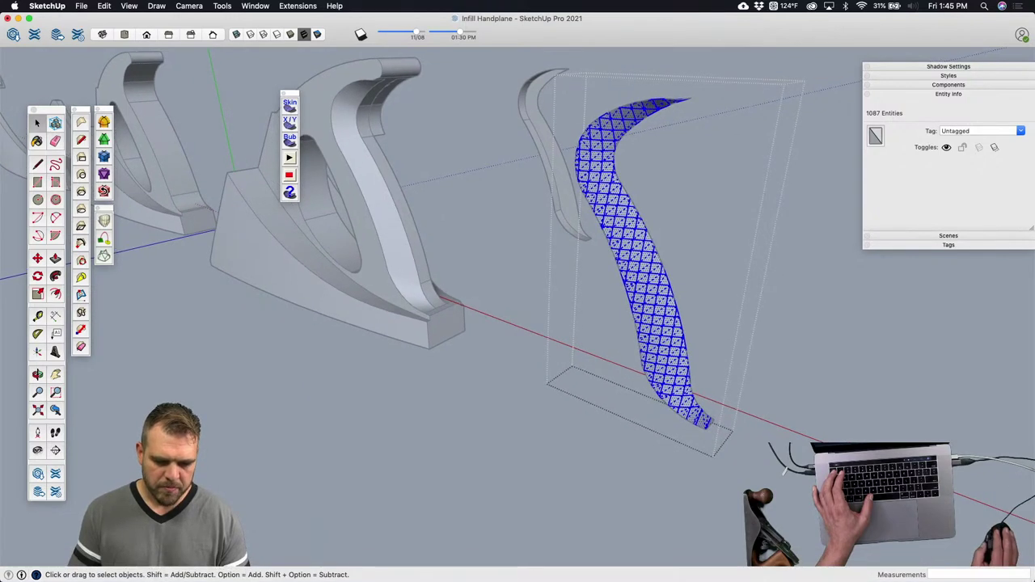
drag(988, 66, 970, 67)
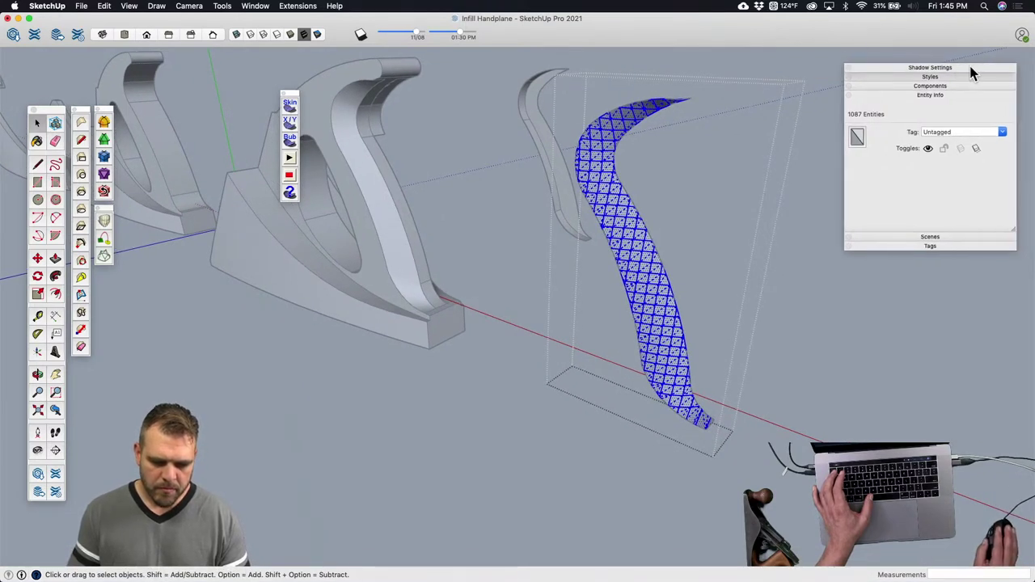
Step: Soften and smooth the twisted mesh's edges at 36 degrees
right_click(617, 230)
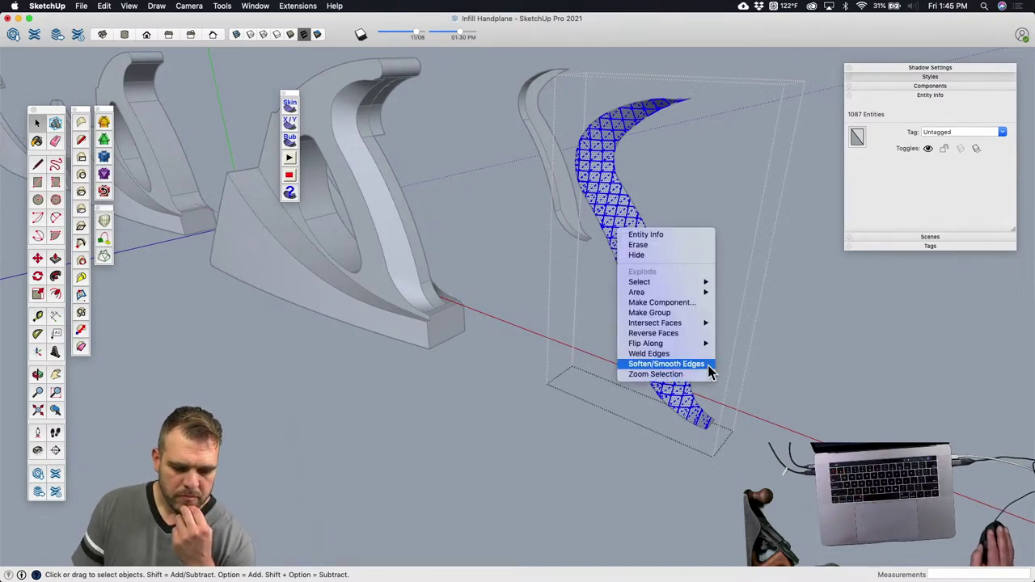
click(667, 364)
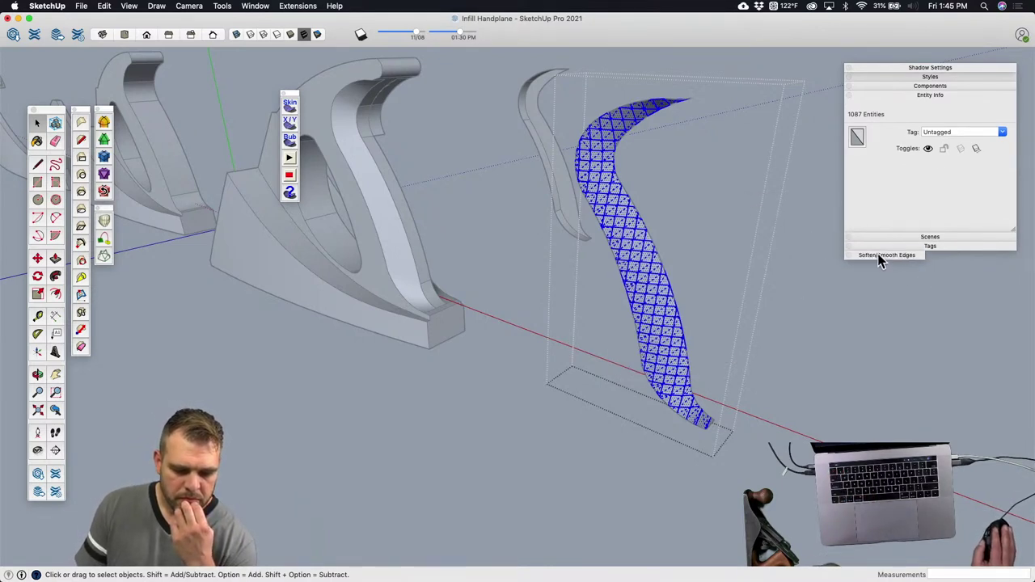
click(889, 255)
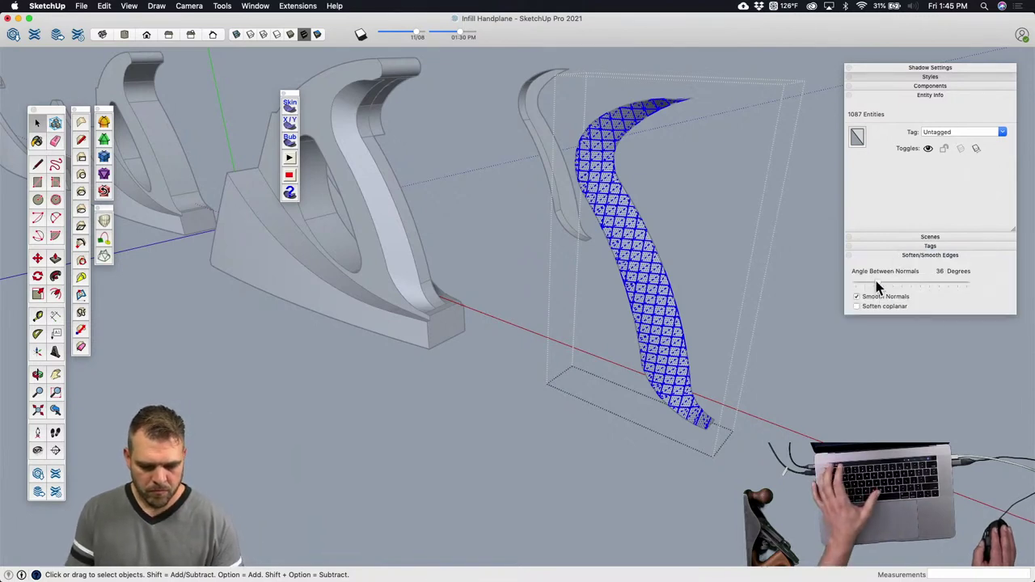
drag(867, 283, 873, 283)
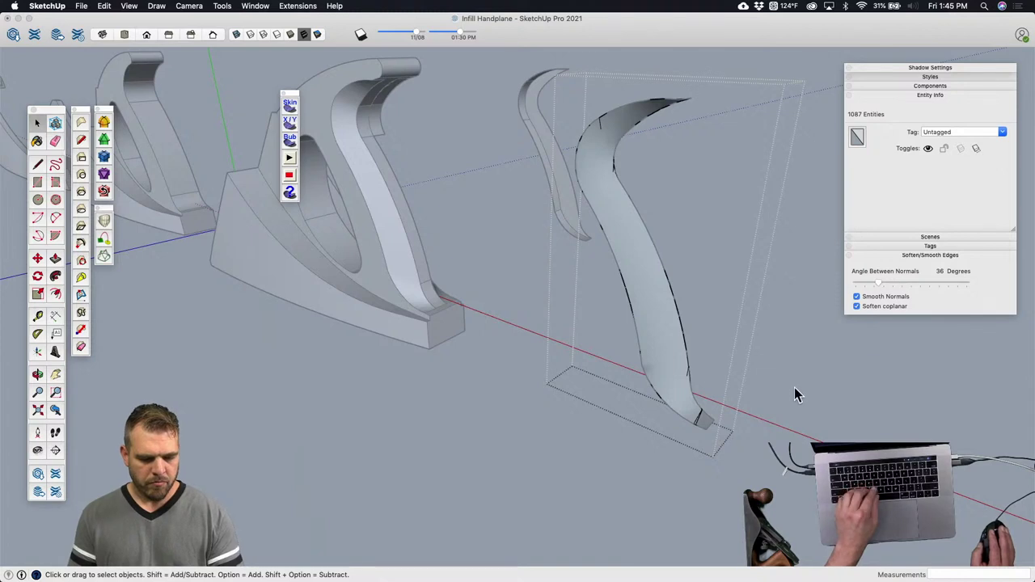
click(662, 328)
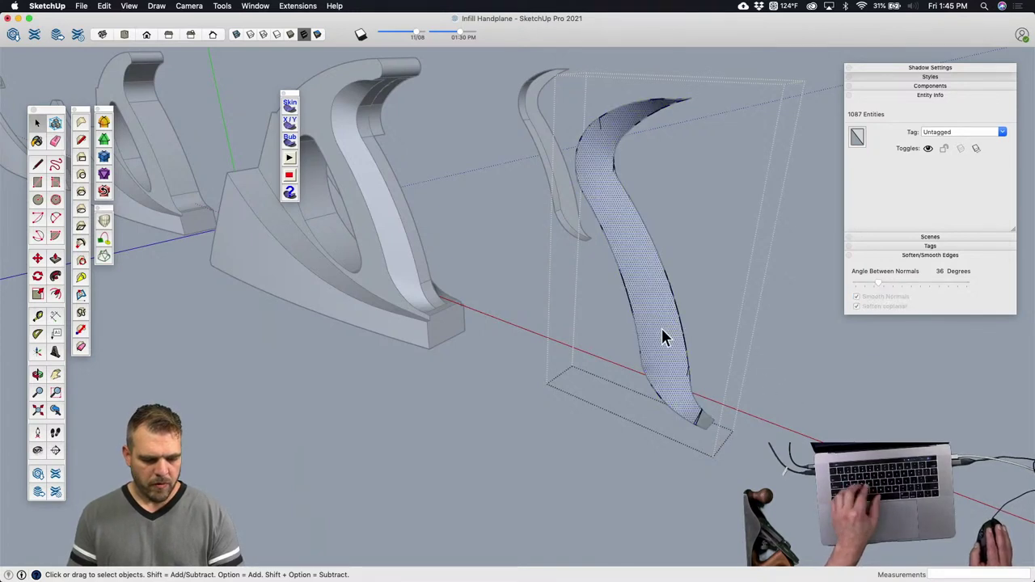
click(789, 413)
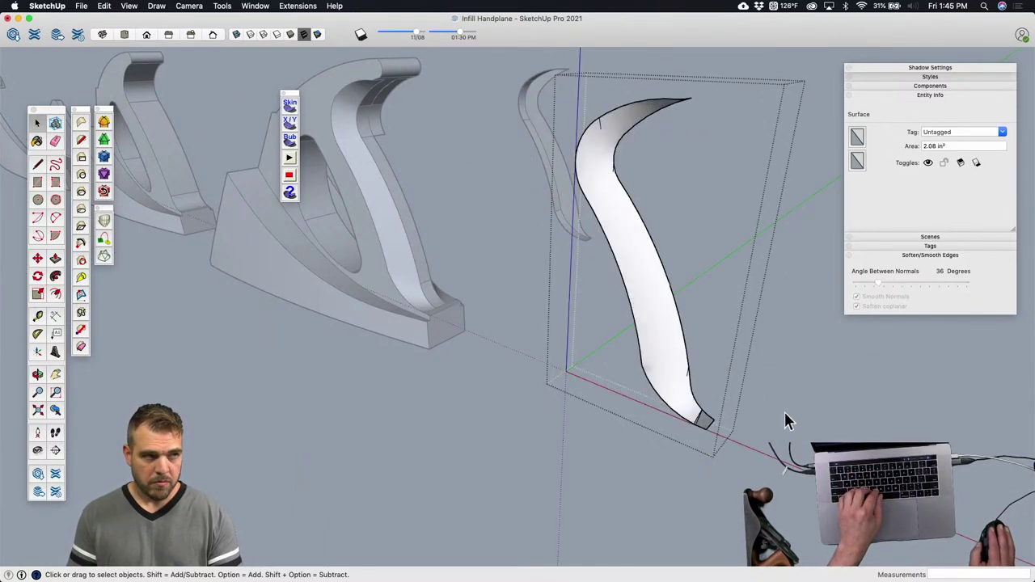
middle_drag(741, 483, 655, 428)
click(480, 330)
scroll(508, 365, down, 3)
Step: Copy the handle#1 plane body 5 inches along the red axis
middle_drag(508, 365, 599, 358)
key(m)
click(549, 405)
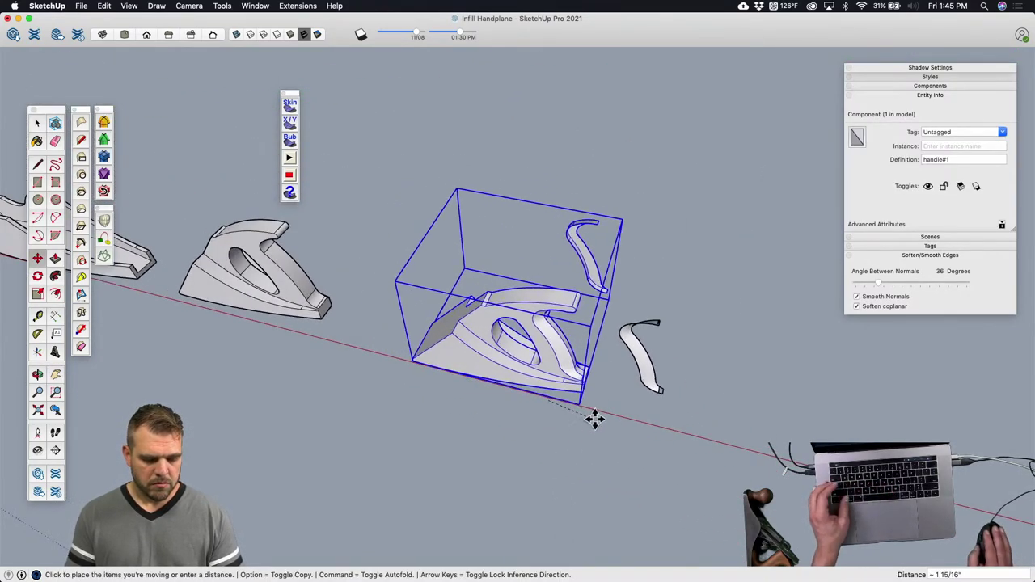
key(alt)
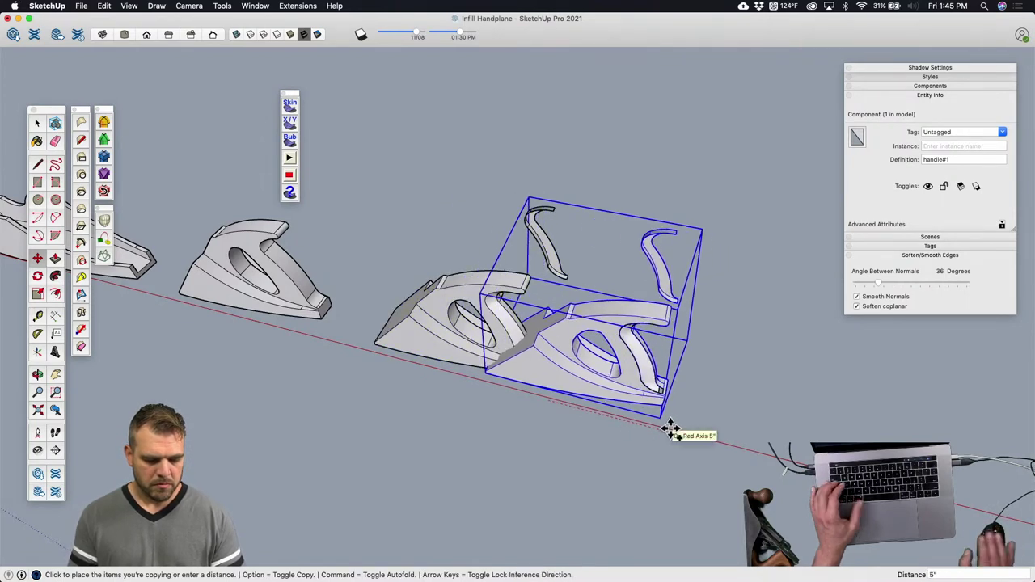
text(5)
key(Return)
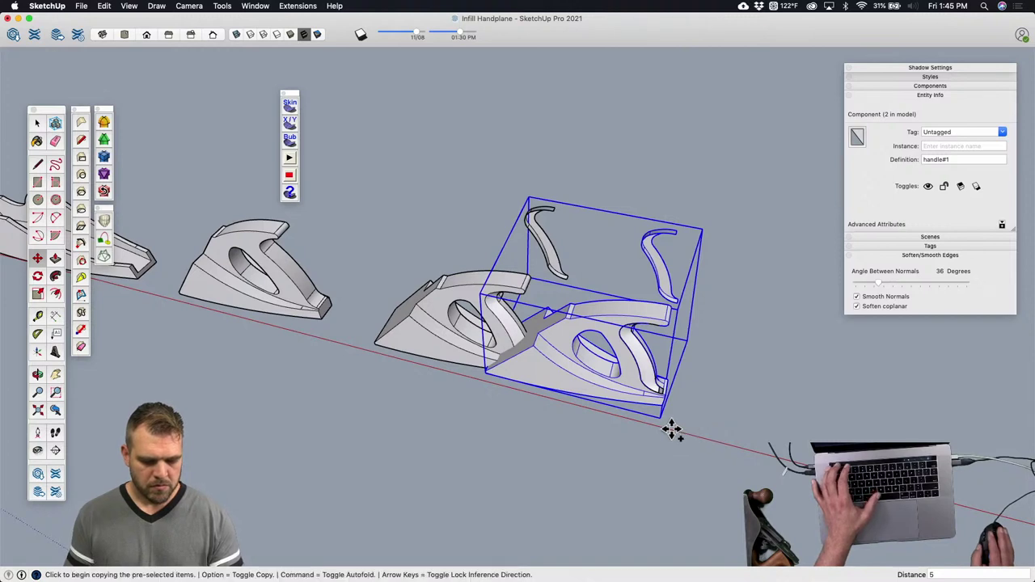
key(space)
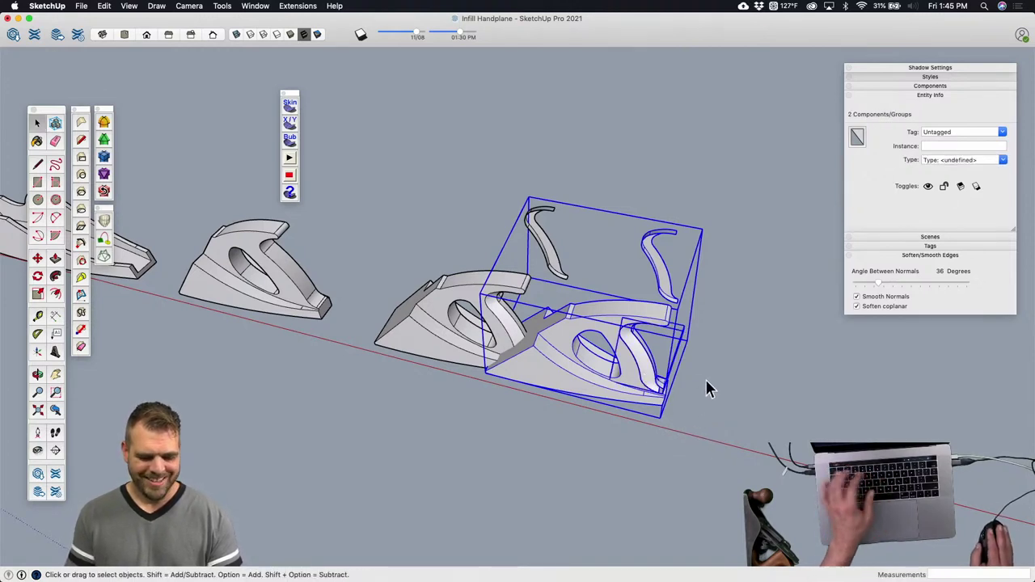
Step: Move the copied body and handle side a further 5 inches along red
key(m)
click(708, 393)
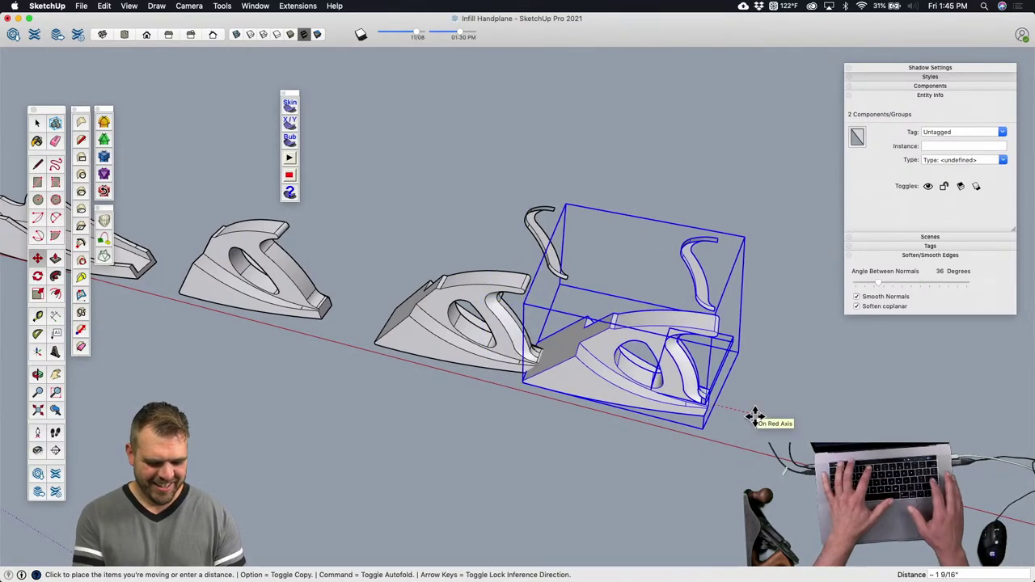
text(5)
key(Return)
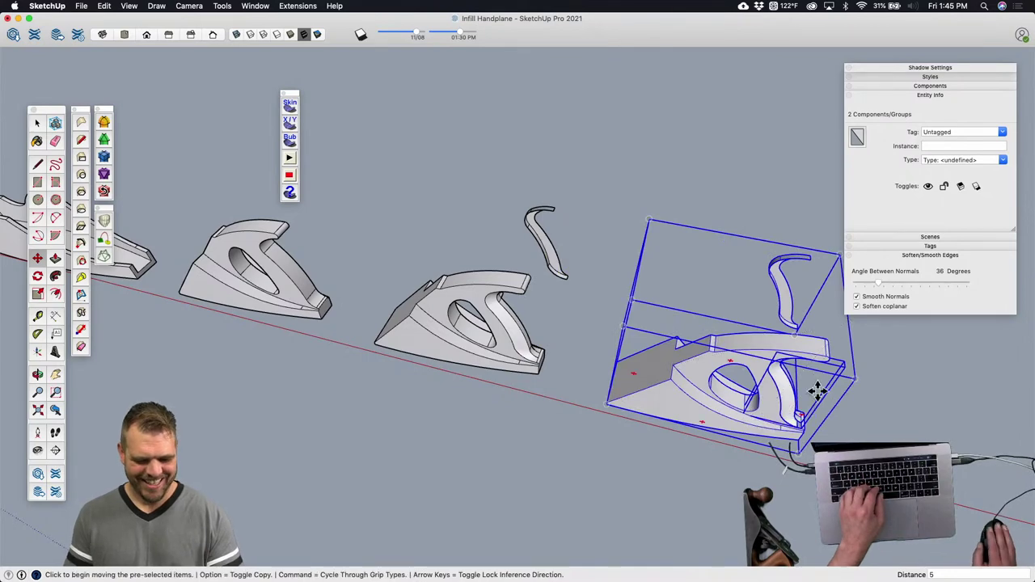
scroll(817, 392, up, 5)
middle_drag(806, 407, 601, 332)
key(space)
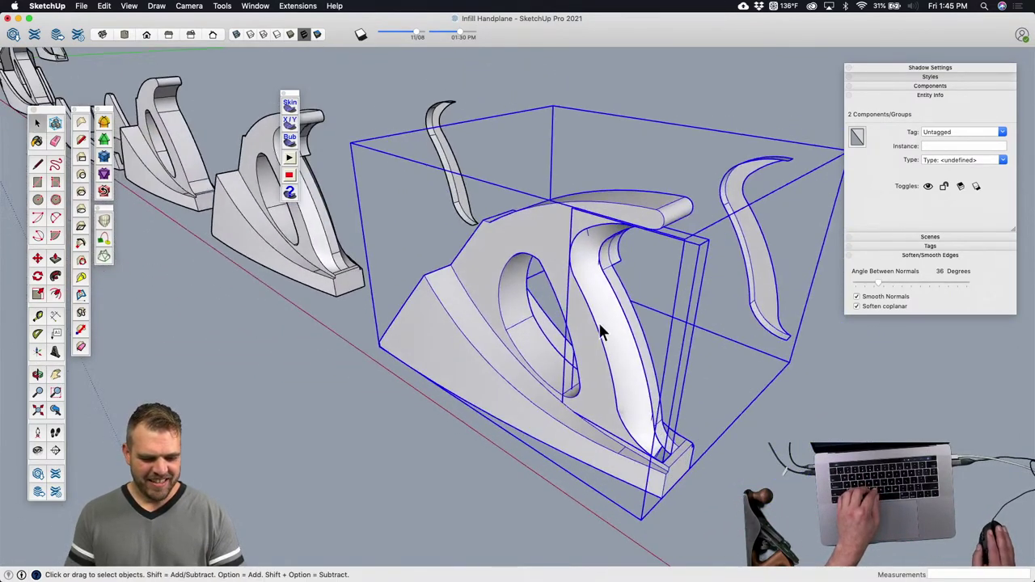
click(618, 345)
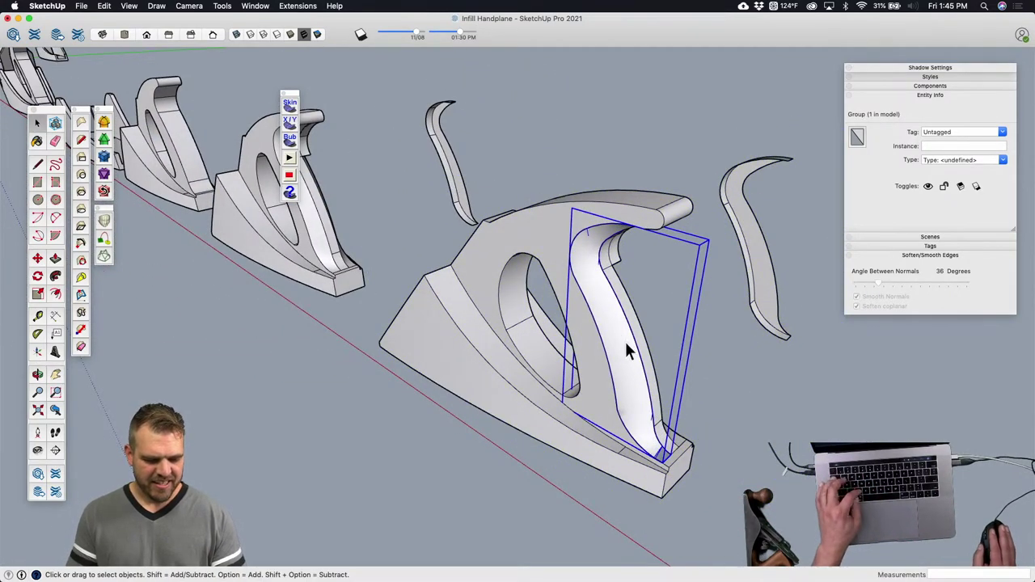
Step: Open the handplane and delete a stray face inside the handle
click(608, 353)
double_click(608, 365)
click(619, 356)
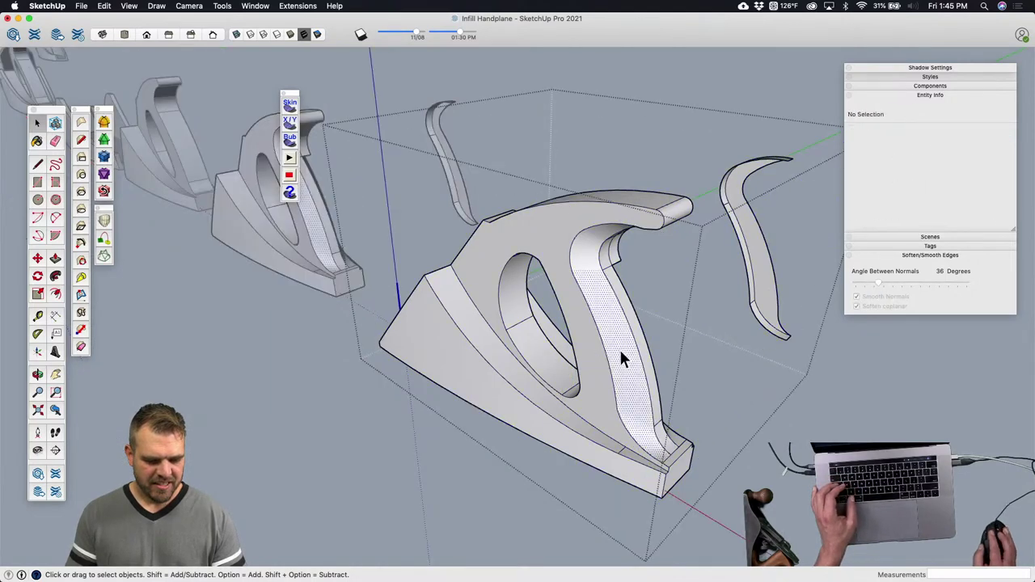
key(Delete)
scroll(594, 251, up, 4)
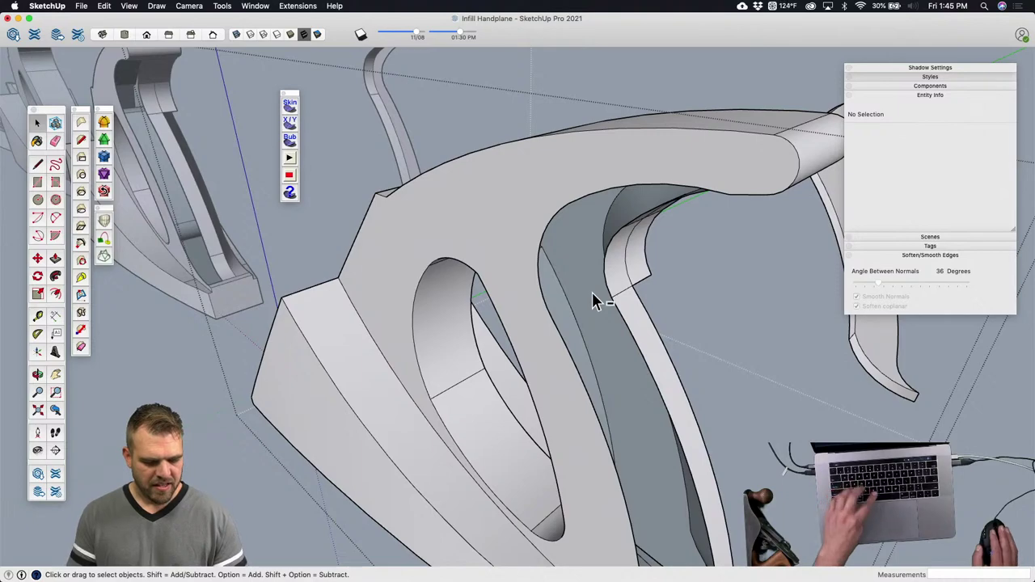
Step: Orbit around the handle and open the handle group to reach its curved face
click(592, 293)
middle_drag(591, 290, 488, 146)
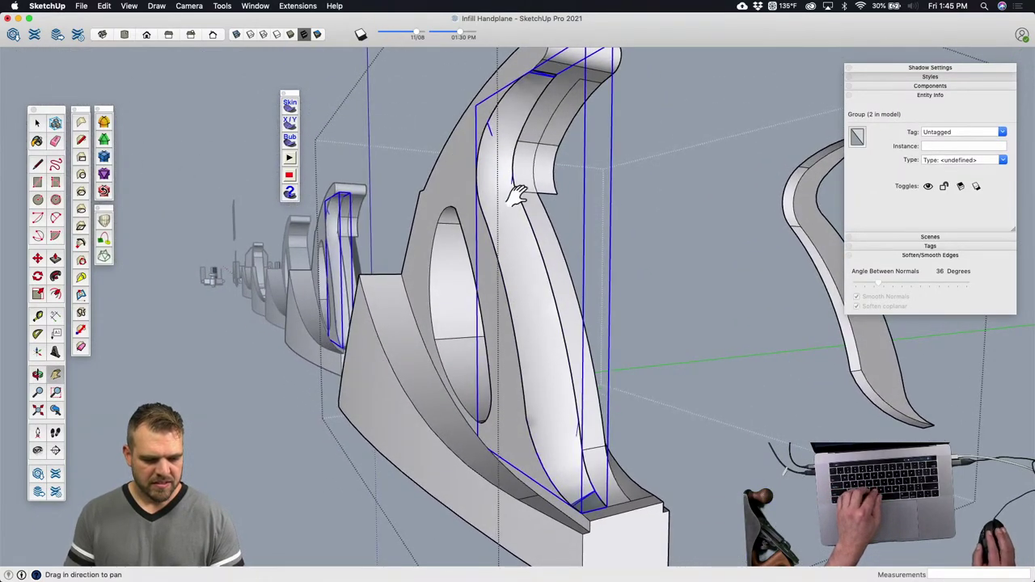
mouse_move(518, 194)
middle_down()
mouse_move(517, 298)
mouse_move(315, 344)
mouse_move(462, 294)
middle_up()
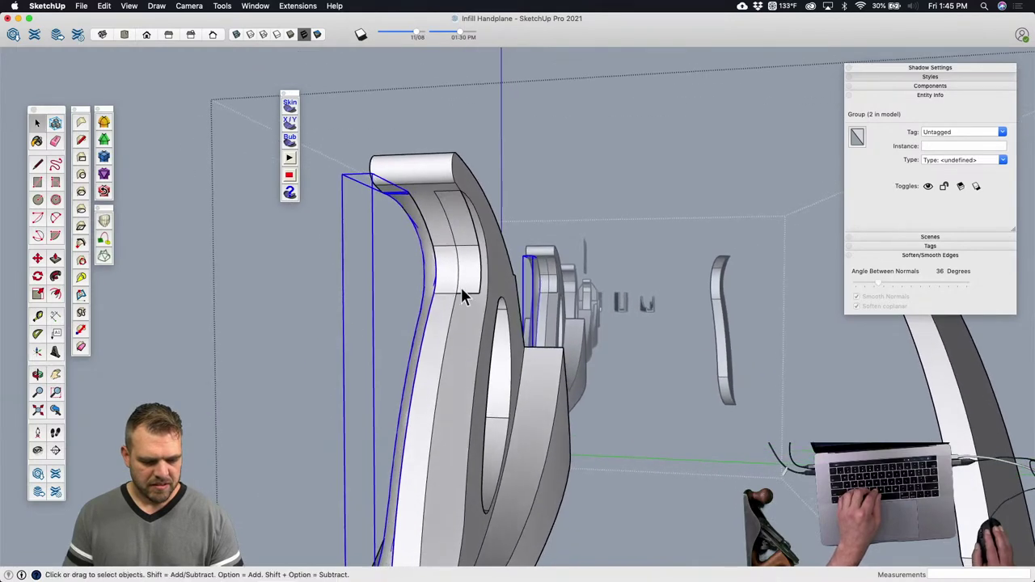
double_click(474, 266)
scroll(477, 263, up, 3)
key(e)
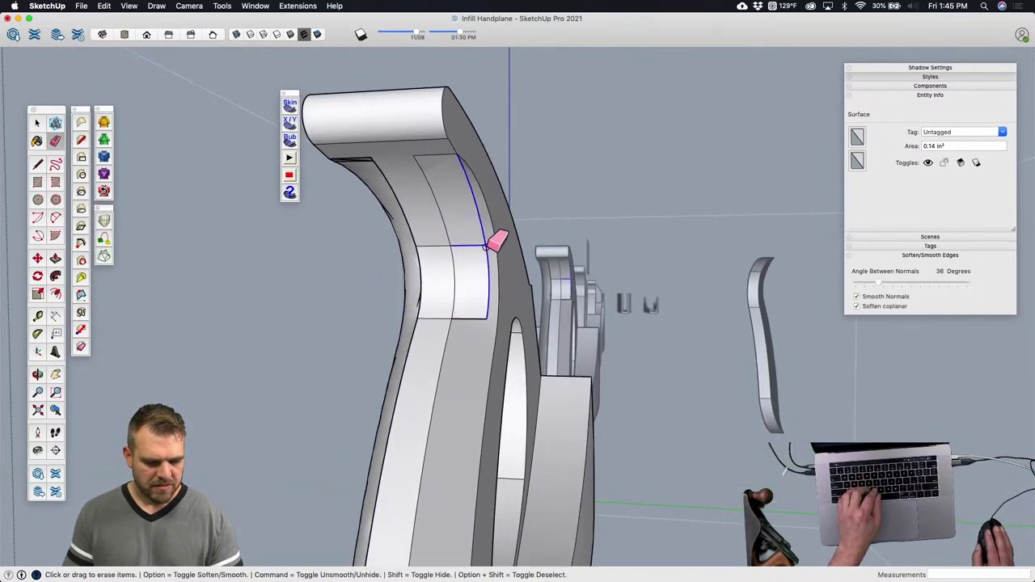
mouse_move(462, 339)
middle_down()
mouse_move(439, 300)
mouse_move(572, 226)
mouse_move(353, 254)
mouse_move(460, 217)
middle_up()
key(space)
click(457, 191)
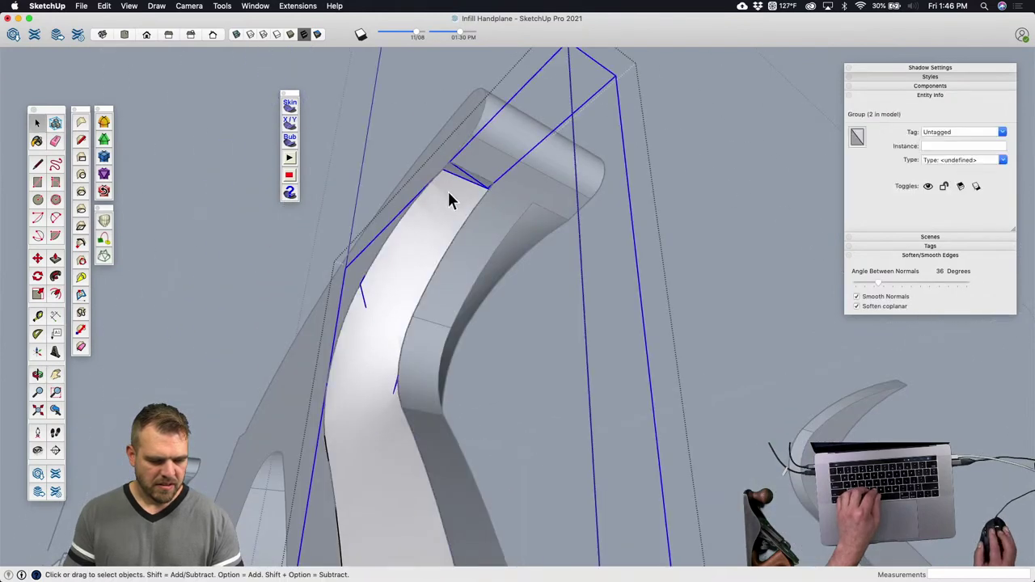
double_click(448, 191)
scroll(463, 190, up, 3)
Step: Soften away the triangle edges on the curved handle face with the Eraser
key(l)
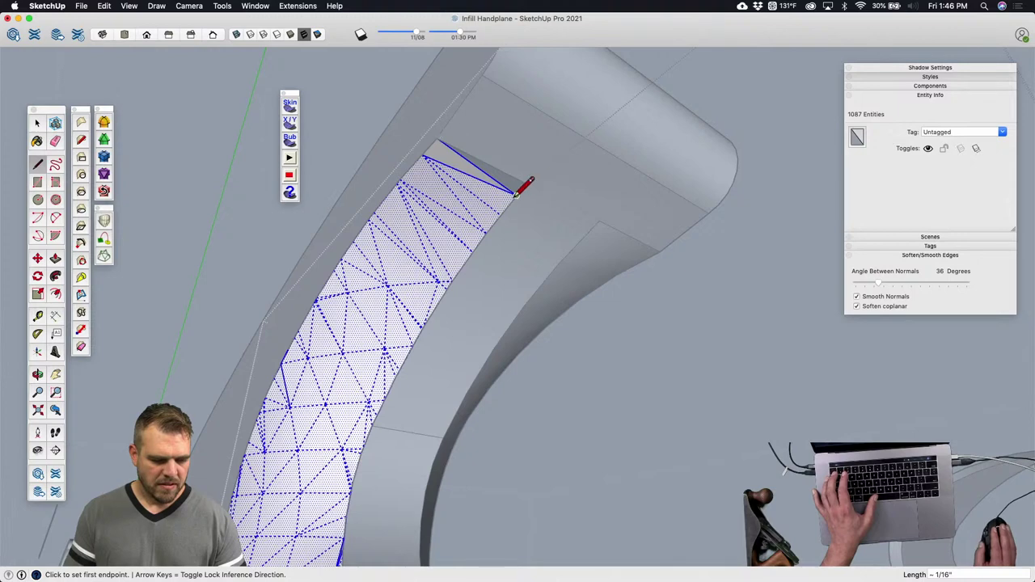
scroll(527, 178, up, 3)
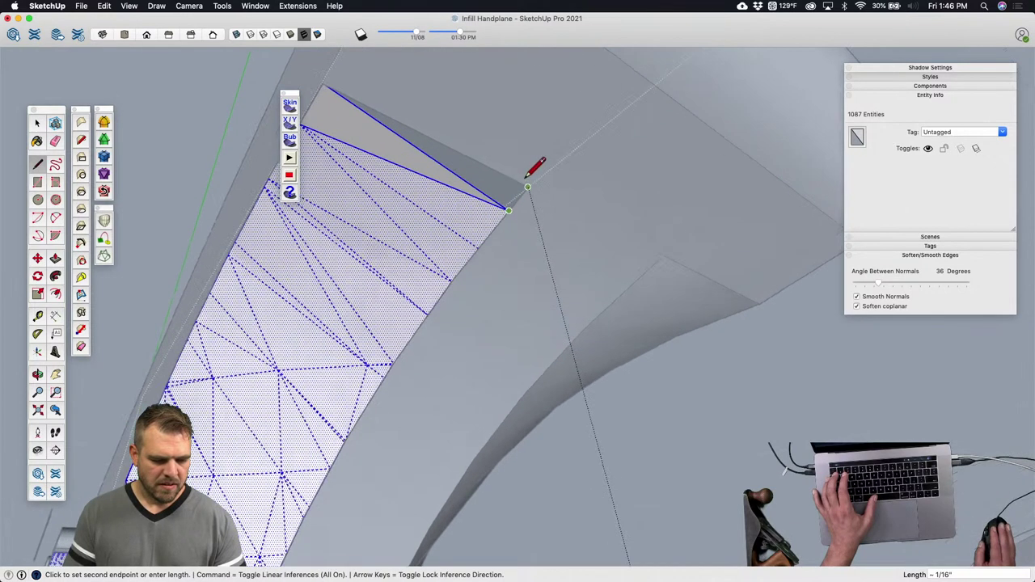
scroll(527, 181, down, 4)
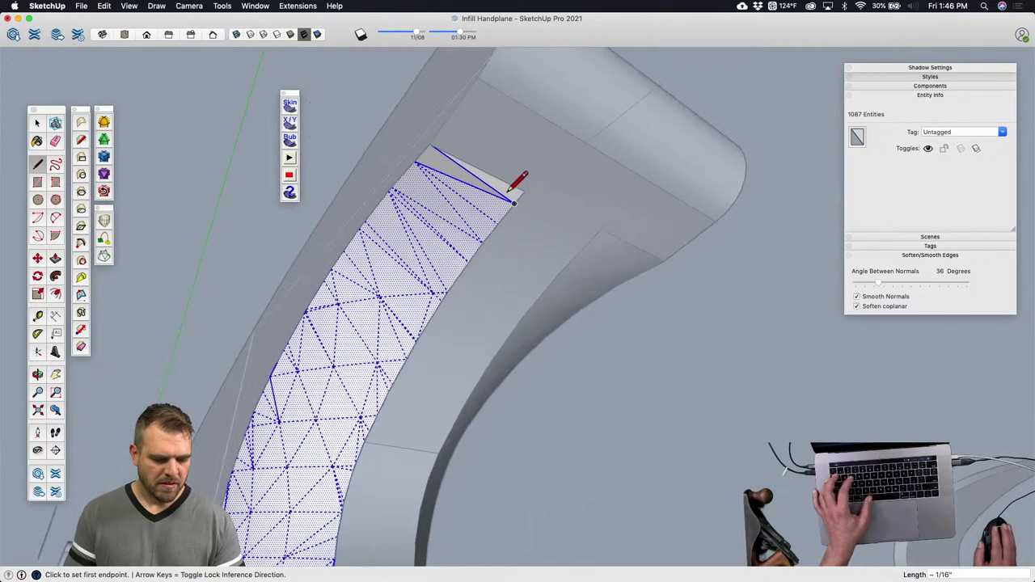
key(e)
alt+drag(495, 179, 493, 184)
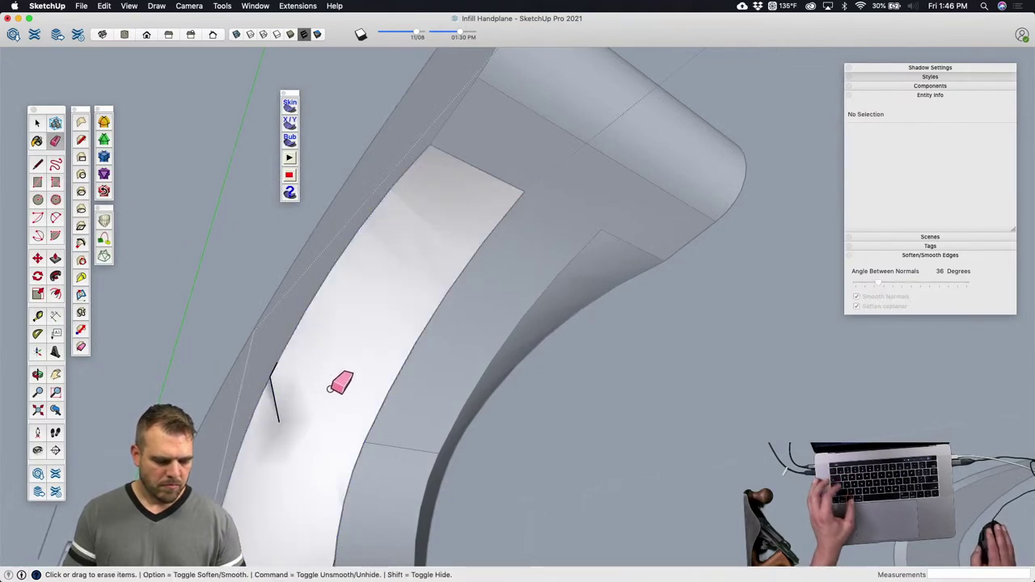
Step: Show hidden geometry and inspect the triangulated curved handle surface from several angles
key(alt+h)
middle_drag(357, 365, 428, 358)
scroll(423, 229, up, 10)
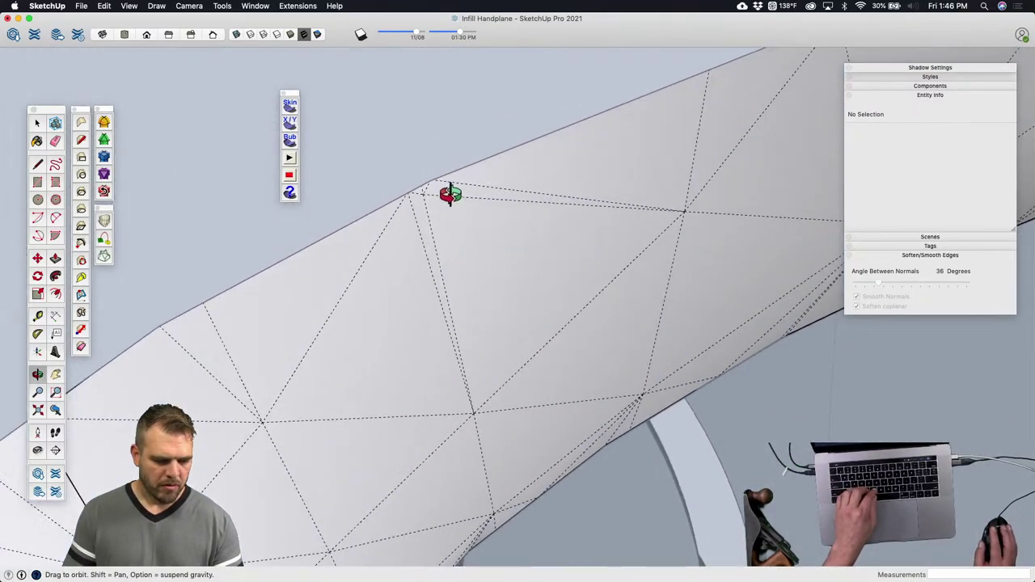
scroll(472, 323, down, 10)
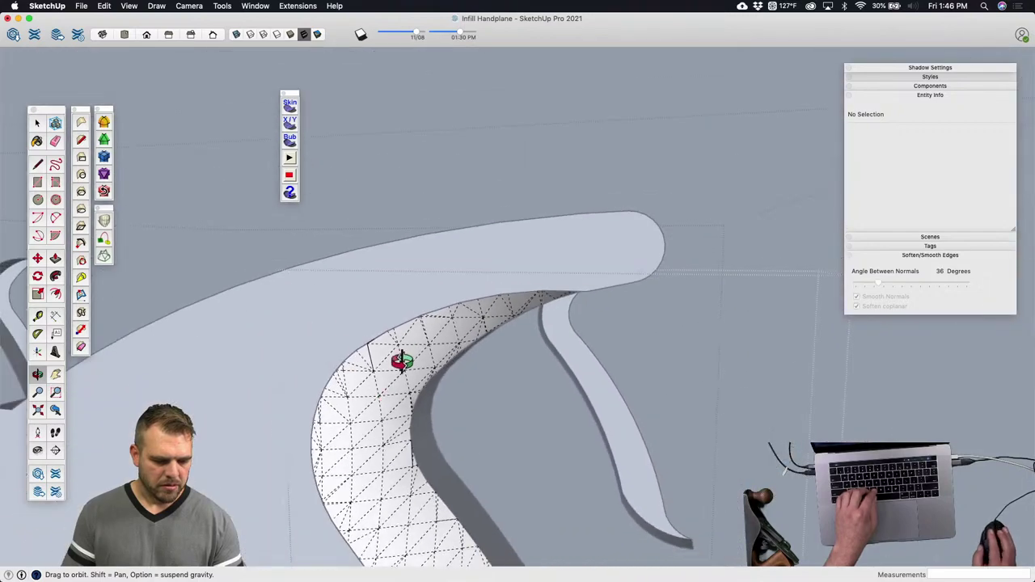
shift+middle_drag(400, 361, 356, 228)
scroll(286, 272, up, 10)
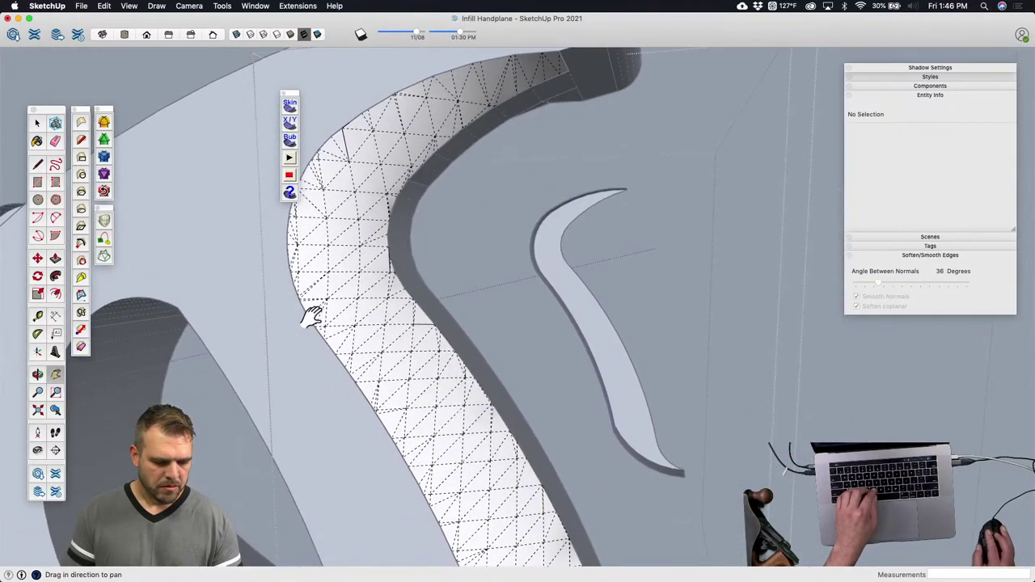
scroll(303, 277, up, 3)
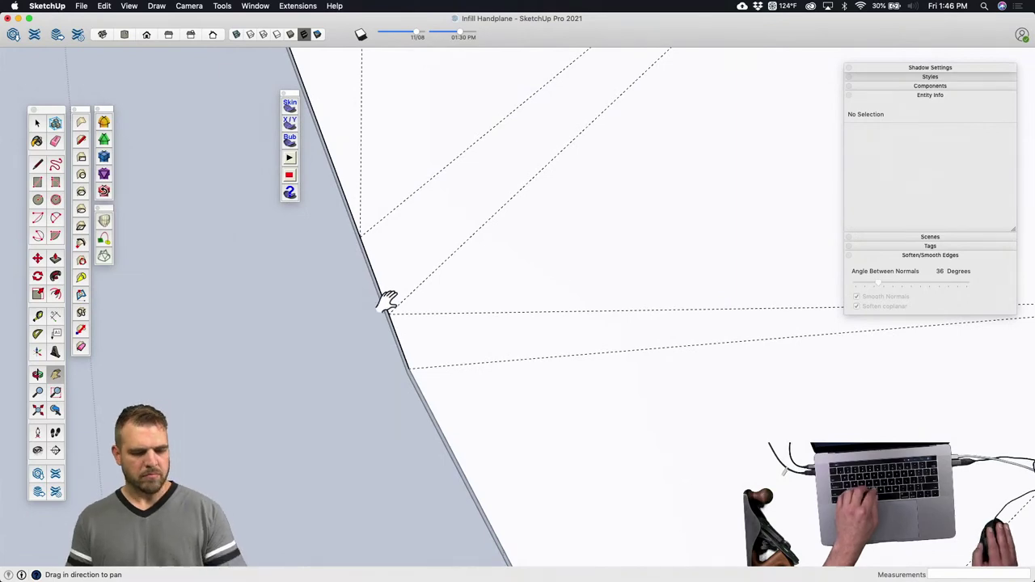
scroll(388, 300, down, 10)
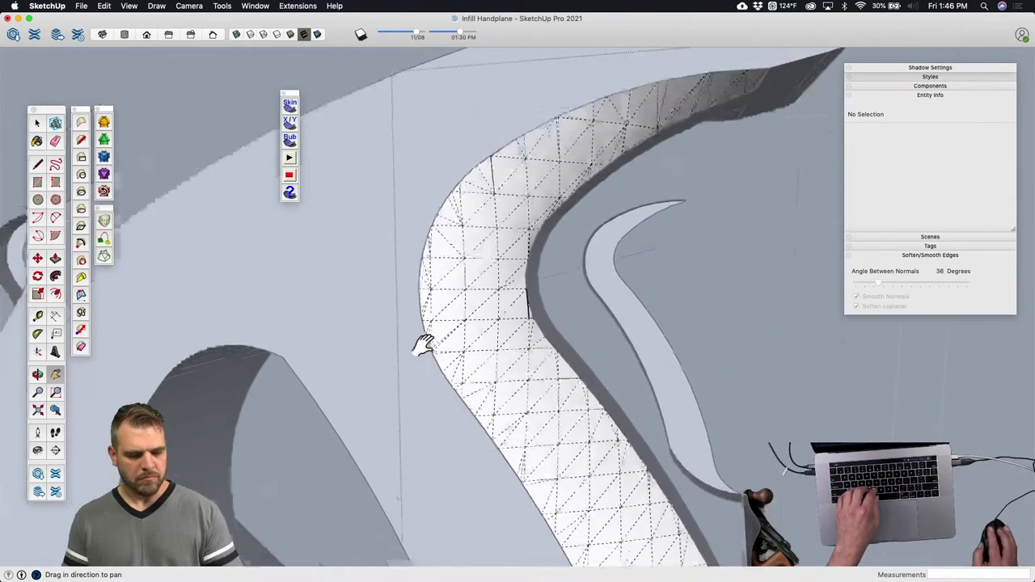
scroll(423, 327, down, 3)
middle_drag(423, 312, 425, 243)
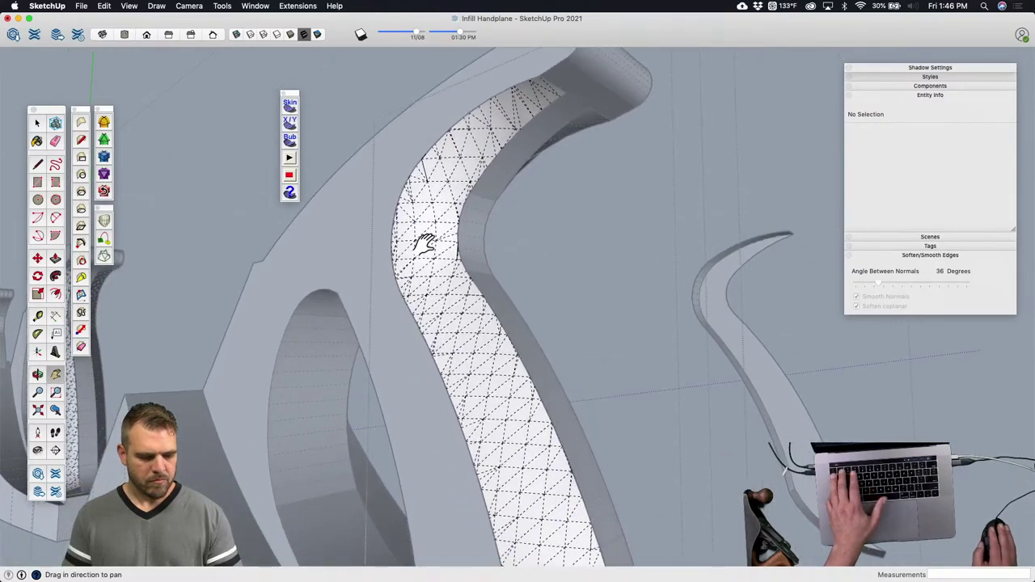
middle_drag(446, 282, 484, 394)
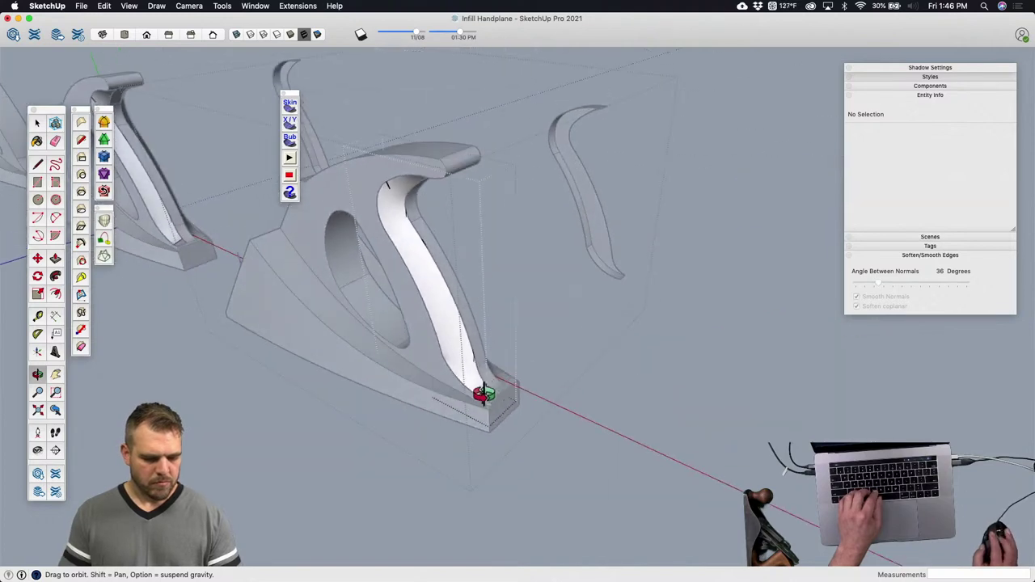
scroll(484, 394, up, 10)
Step: Isolate the curved handle surface and draw a line across the base wedge
key(space)
click(457, 292)
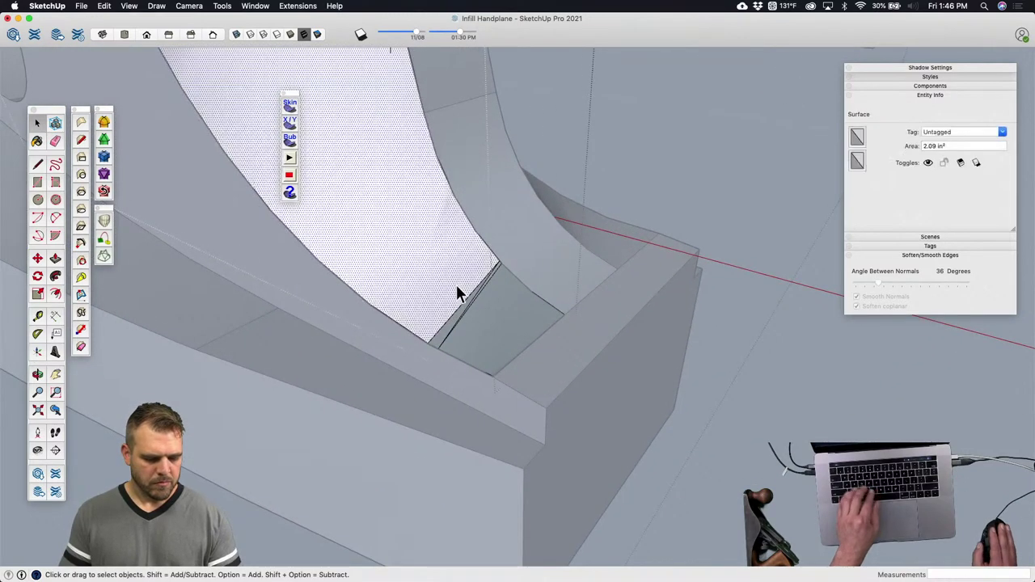
key(h)
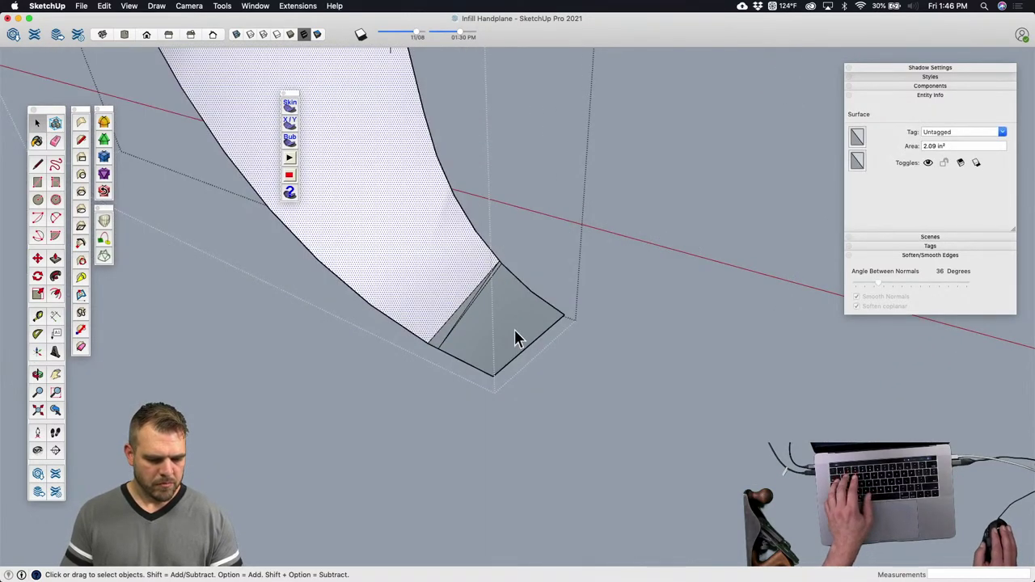
key(l)
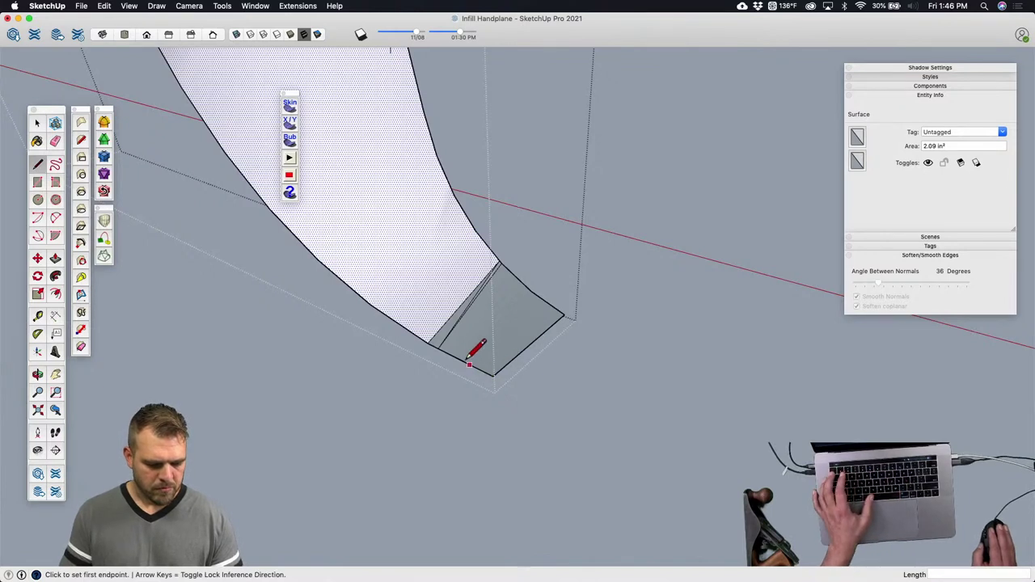
click(437, 347)
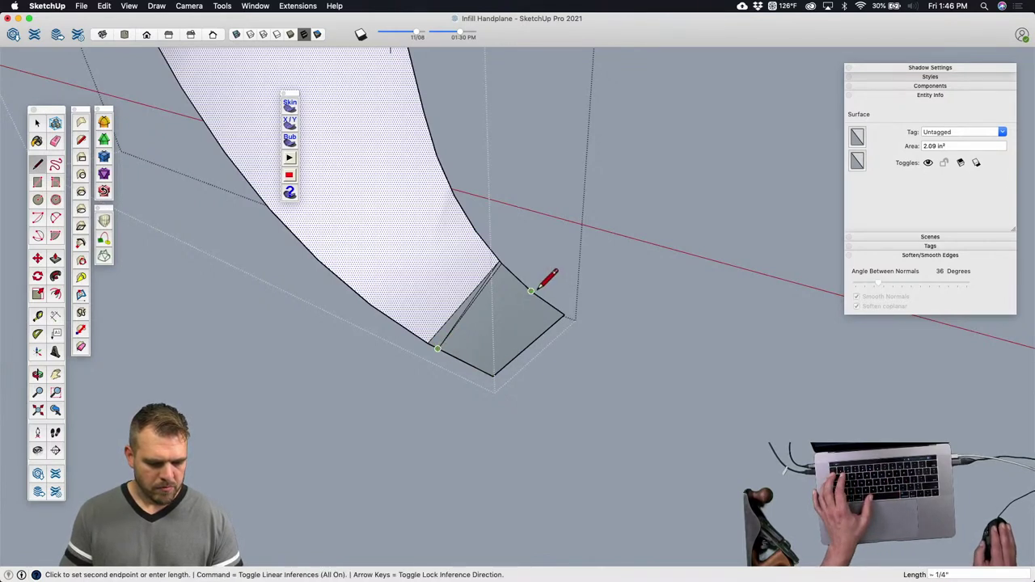
key(space)
click(520, 335)
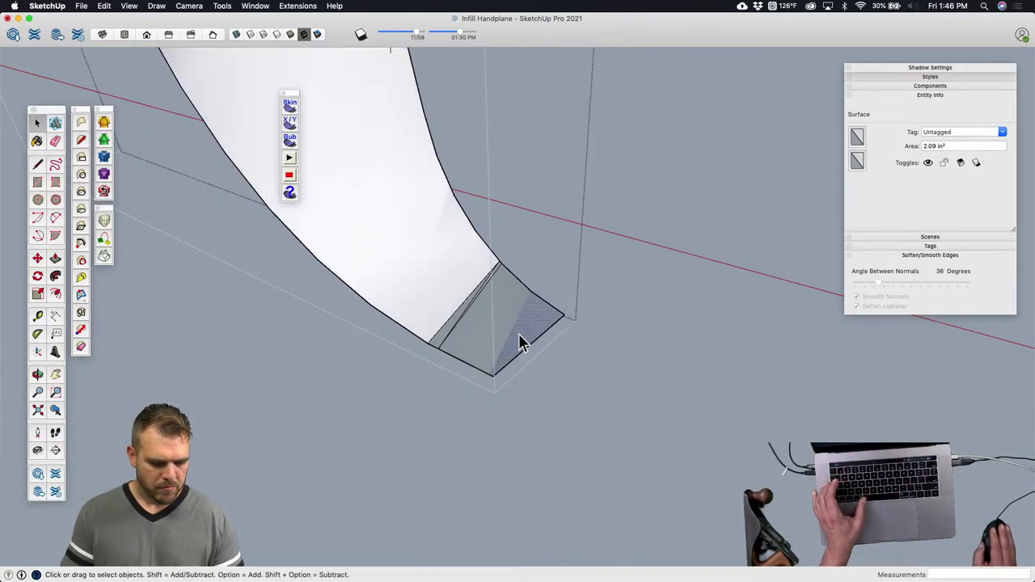
click(495, 333)
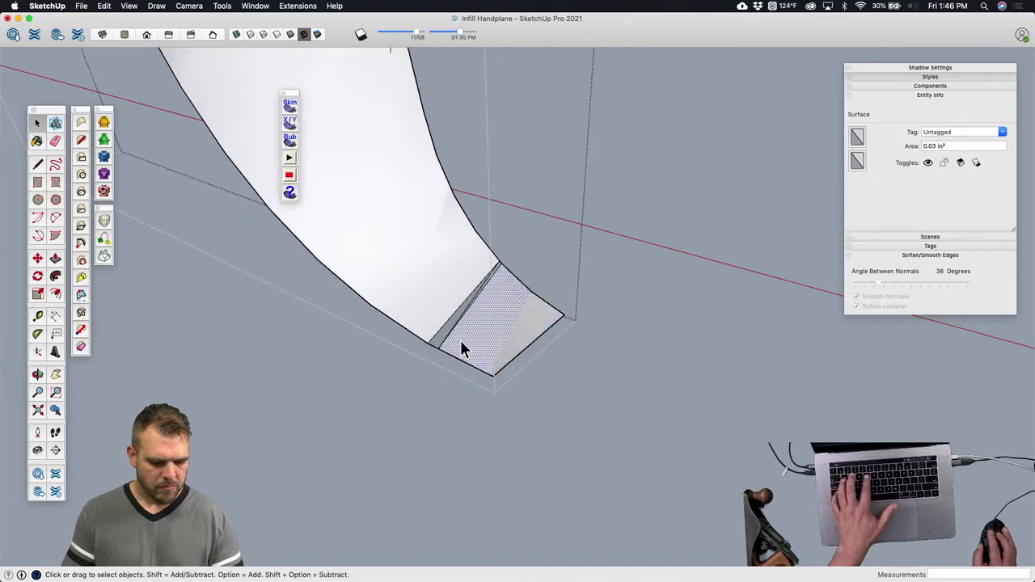
Step: Erase the thin sliver face at the bottom of the handle
scroll(465, 307, up, 2)
scroll(506, 271, up, 3)
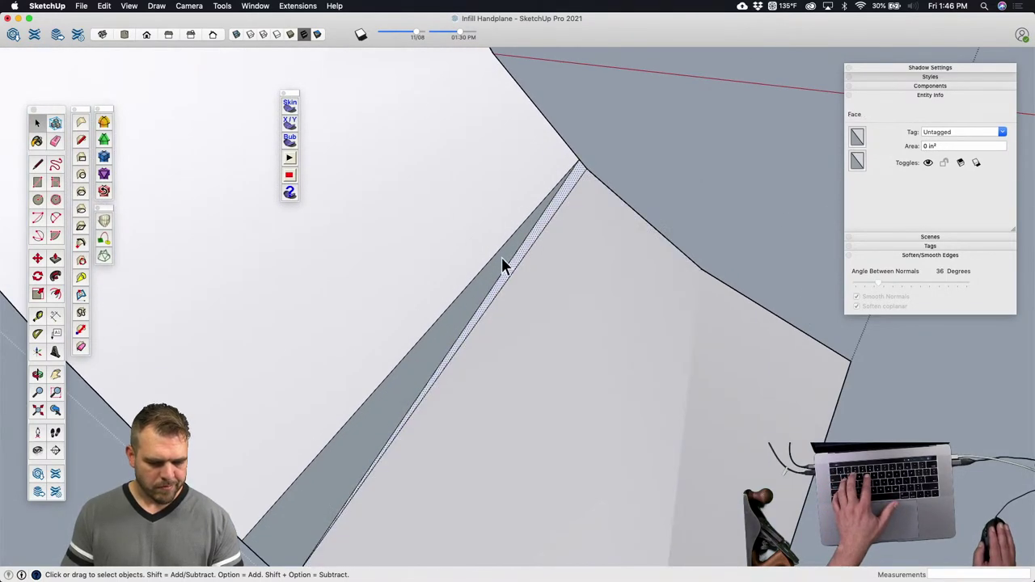
click(499, 265)
key(e)
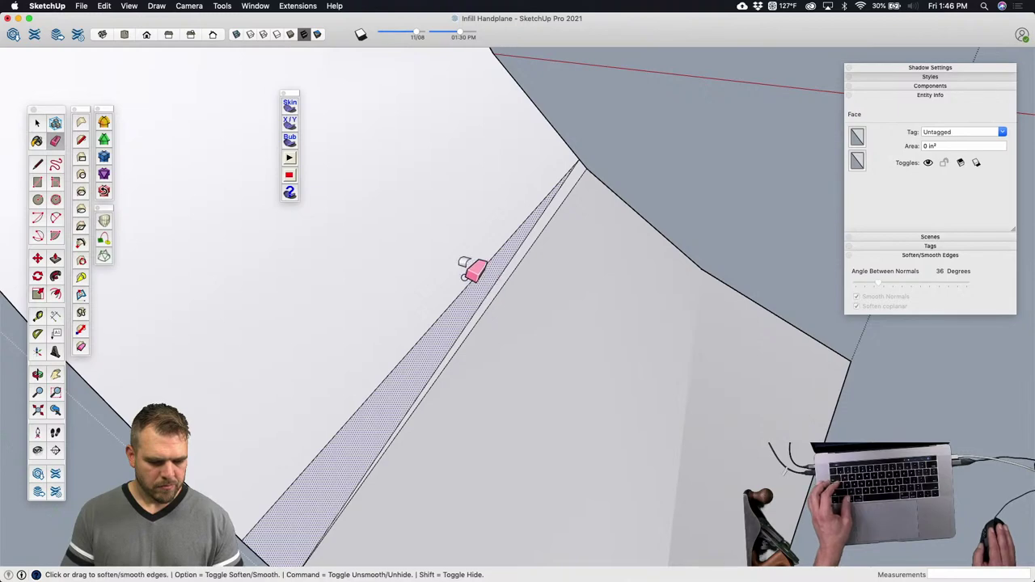
click(493, 288)
Step: Orbit to view the handle upright and exit to the whole plane
scroll(517, 323, down, 5)
scroll(530, 348, down, 5)
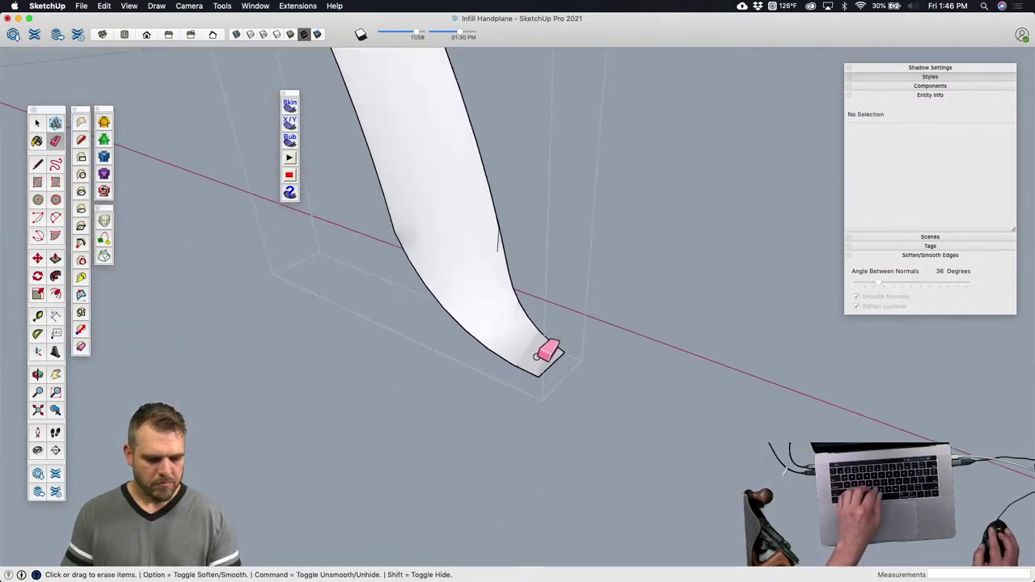
key(space)
mouse_move(538, 349)
middle_down()
mouse_move(493, 407)
mouse_move(503, 397)
mouse_move(619, 400)
middle_up()
scroll(501, 396, down, 5)
click(620, 400)
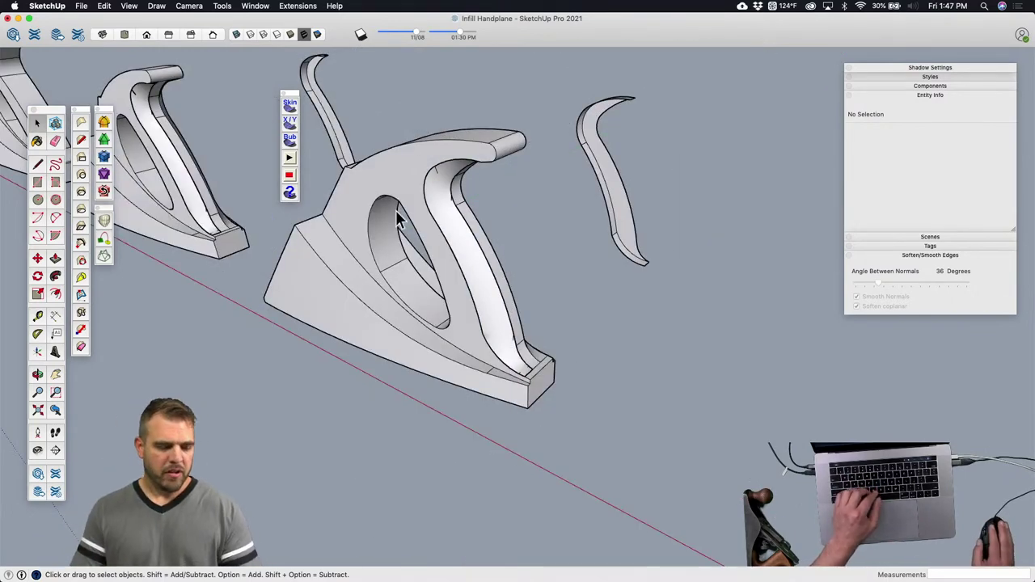
click(446, 268)
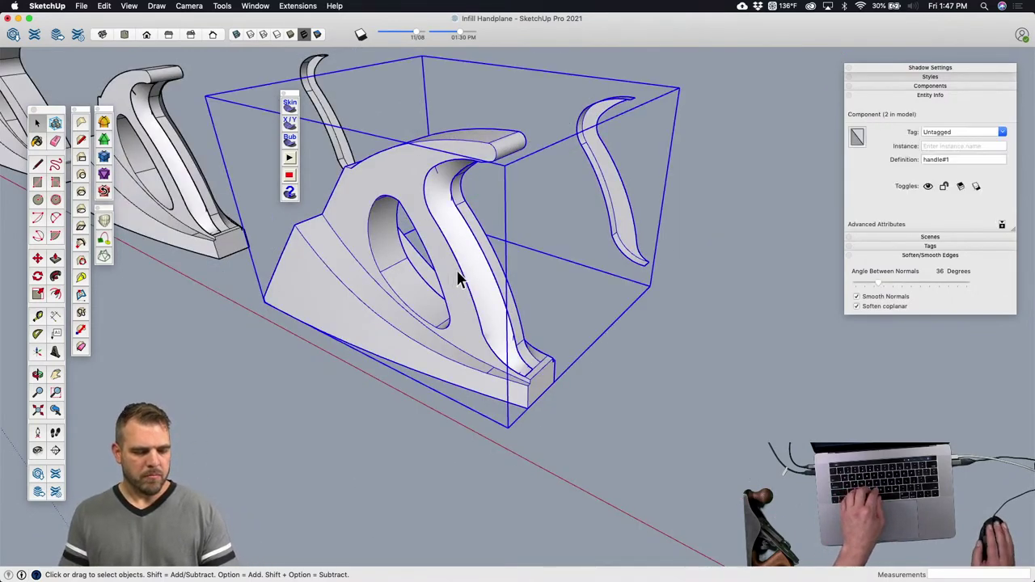
scroll(461, 279, up, 3)
scroll(488, 279, down, 4)
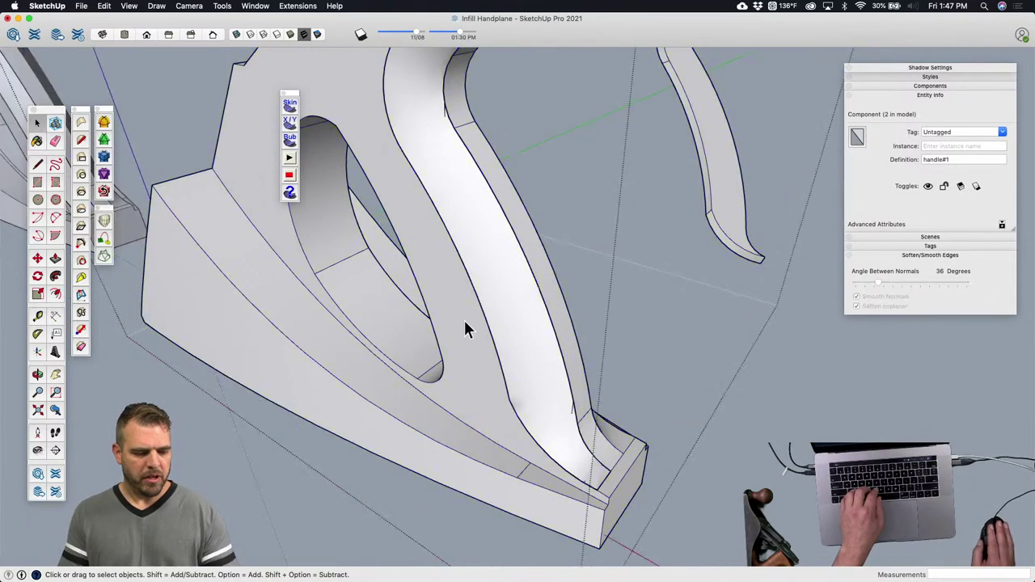
click(464, 318)
scroll(510, 289, down, 2)
scroll(510, 289, down, 1)
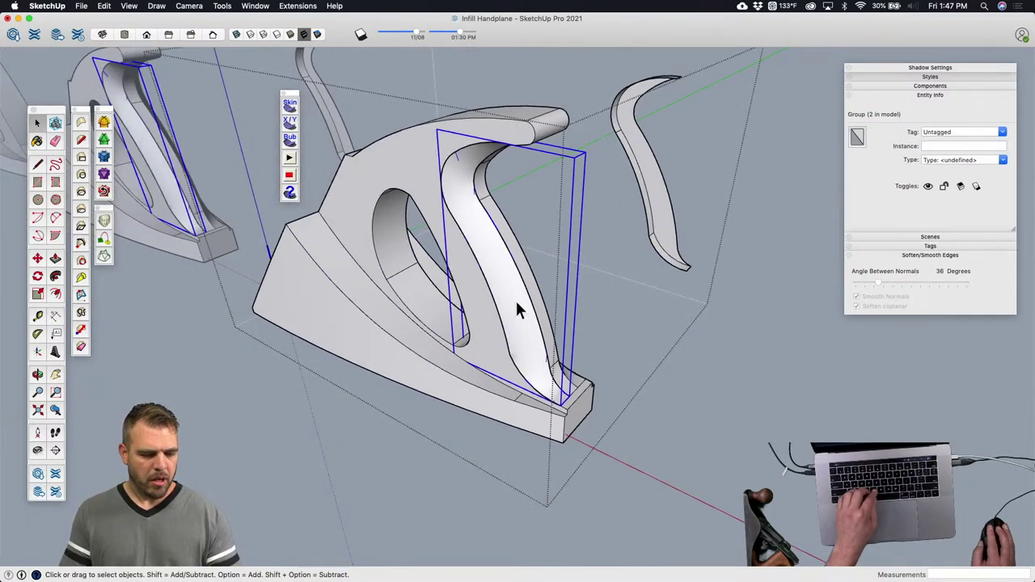
scroll(517, 301, down, 2)
scroll(512, 298, up, 1)
scroll(510, 299, up, 1)
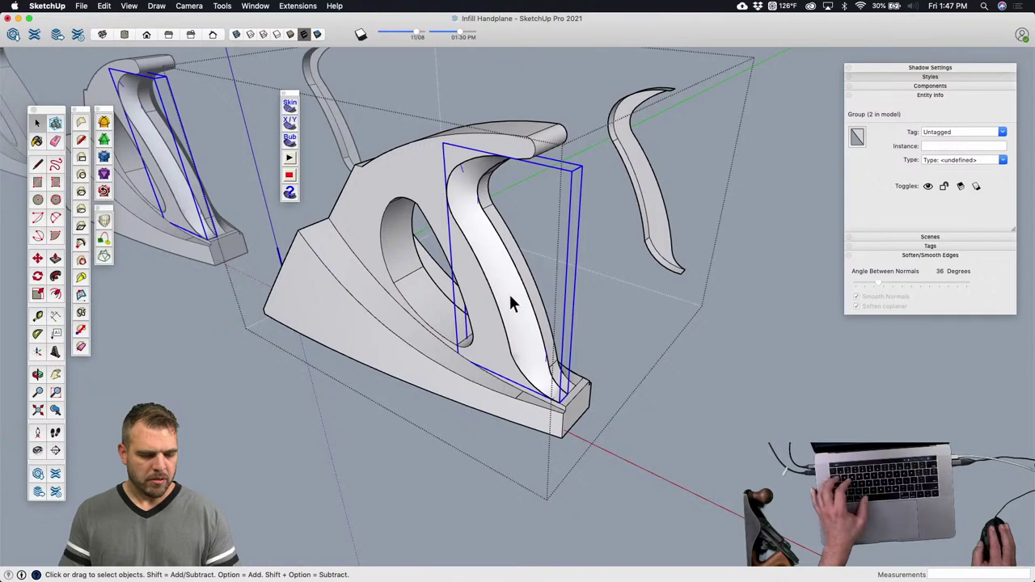
double_click(476, 320)
scroll(479, 287, up, 1)
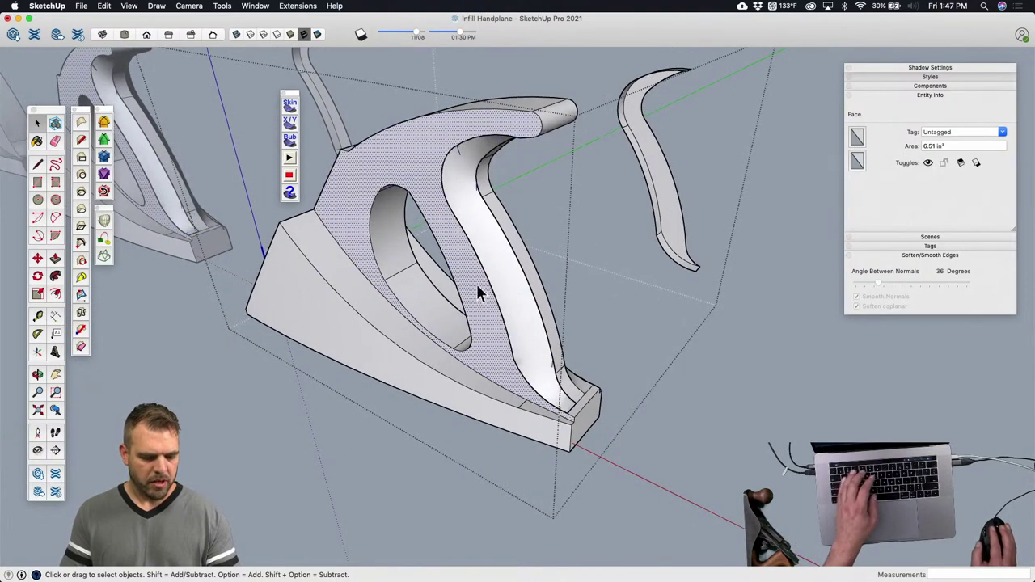
click(512, 283)
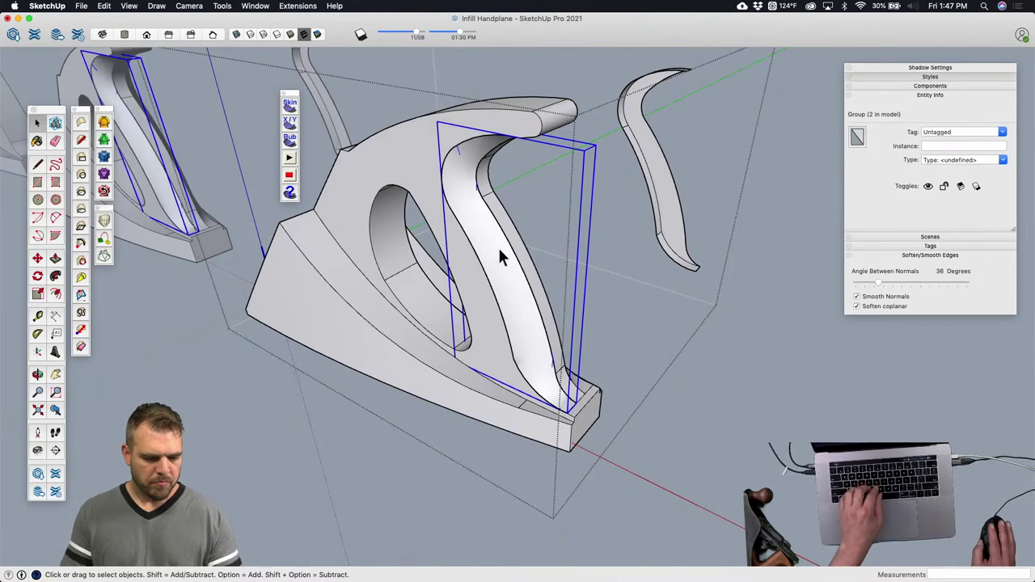
right_click(495, 251)
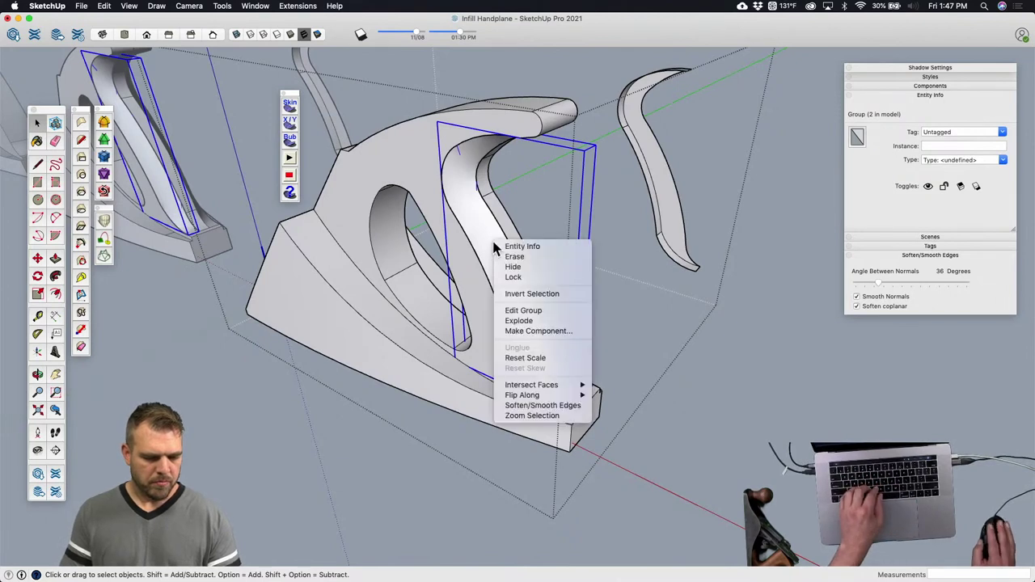
click(533, 330)
triple_click(496, 284)
click(574, 293)
scroll(574, 293, up, 8)
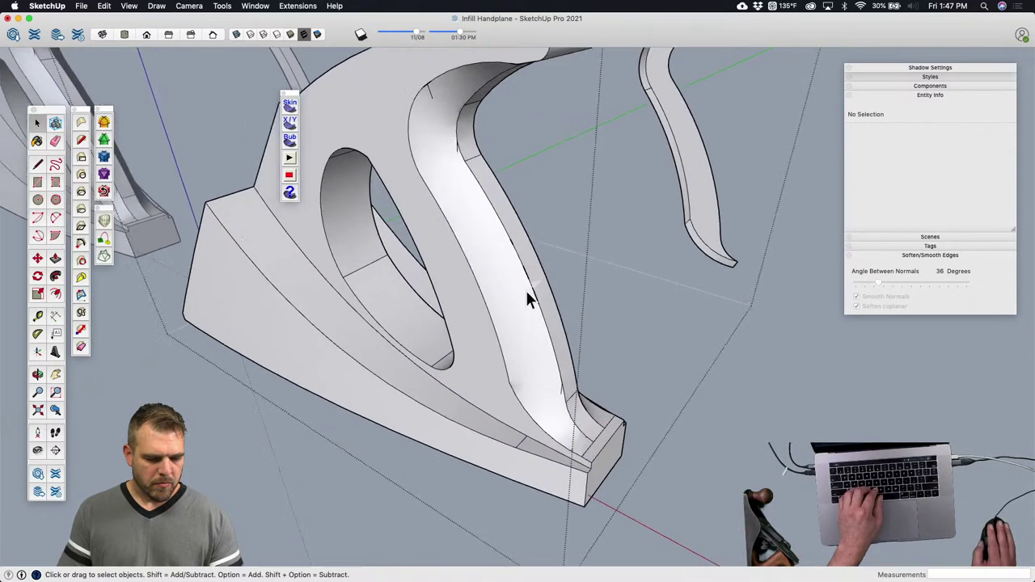
middle_drag(405, 269, 473, 315)
key(alt+h)
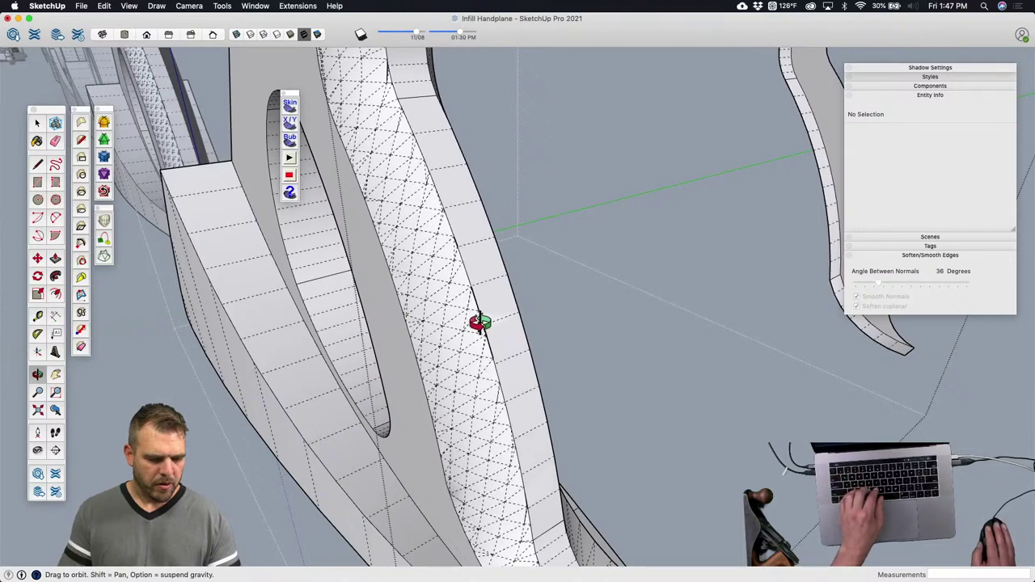
scroll(478, 320, up, 8)
mouse_move(459, 202)
middle_down()
mouse_move(425, 155)
mouse_move(462, 164)
mouse_move(460, 175)
mouse_move(450, 129)
mouse_move(467, 197)
middle_up()
scroll(510, 361, down, 10)
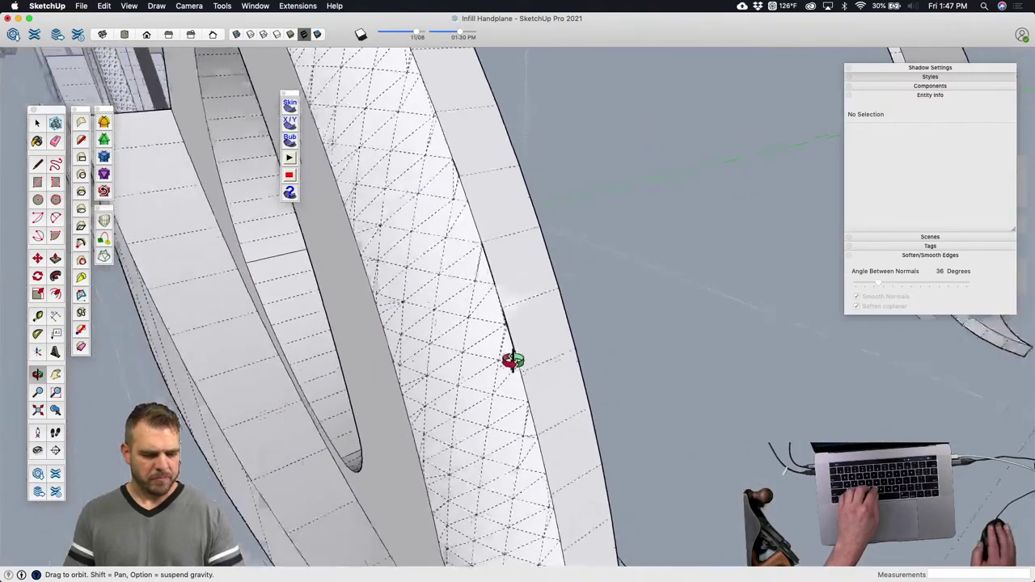
shift+middle_drag(510, 381, 435, 331)
drag(536, 314, 547, 335)
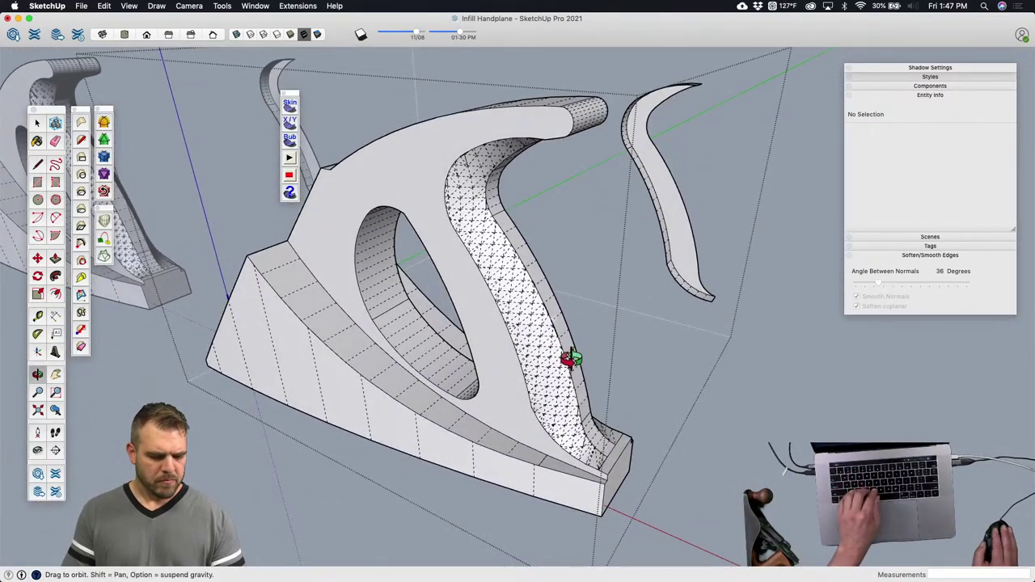
key(space)
key(alt+h)
key(h)
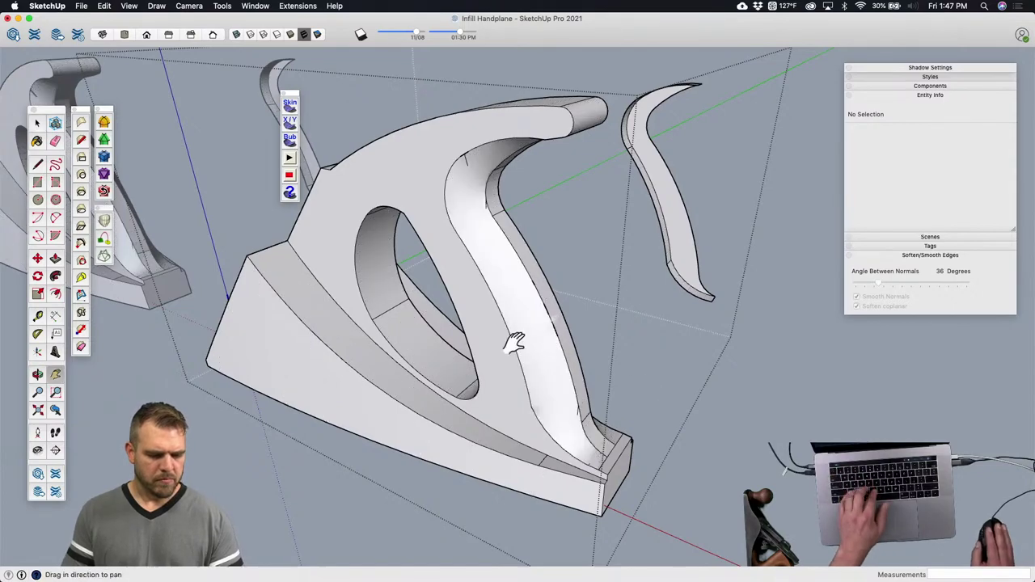
middle_drag(516, 341, 447, 285)
Step: Undo the last two changes and select the curved handle side group
key(super+z)
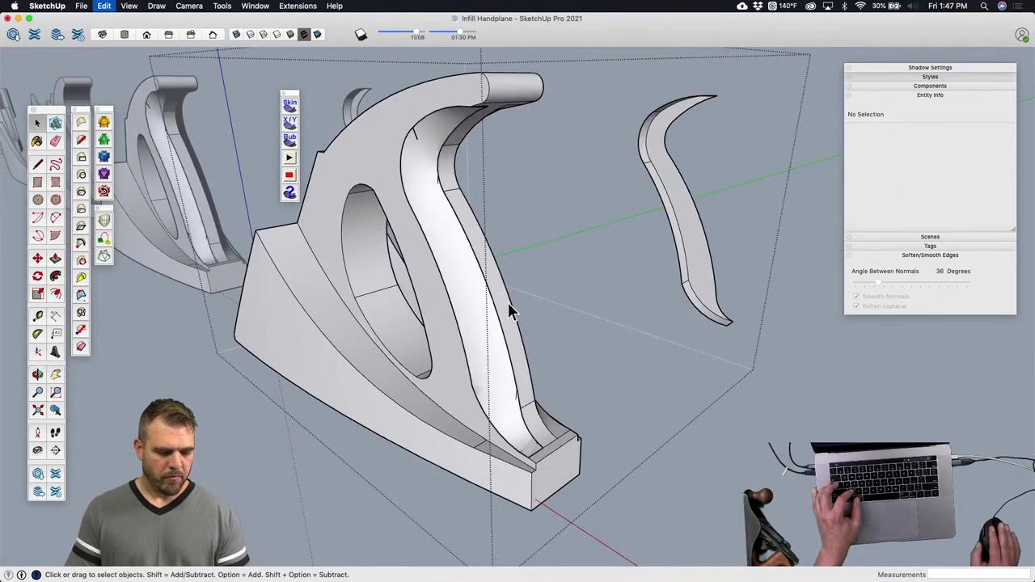
key(super+z)
key(super+z)
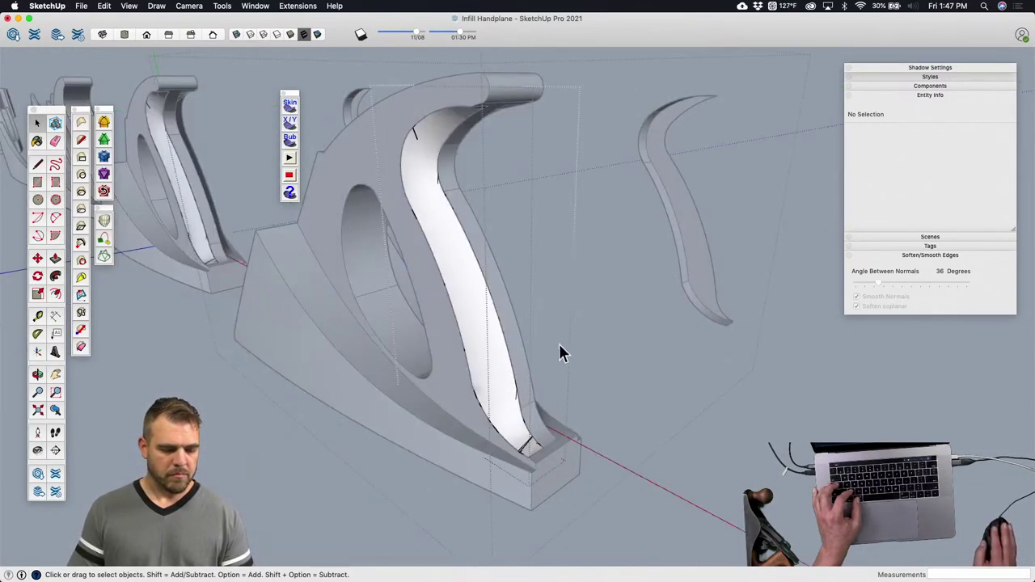
double_click(534, 398)
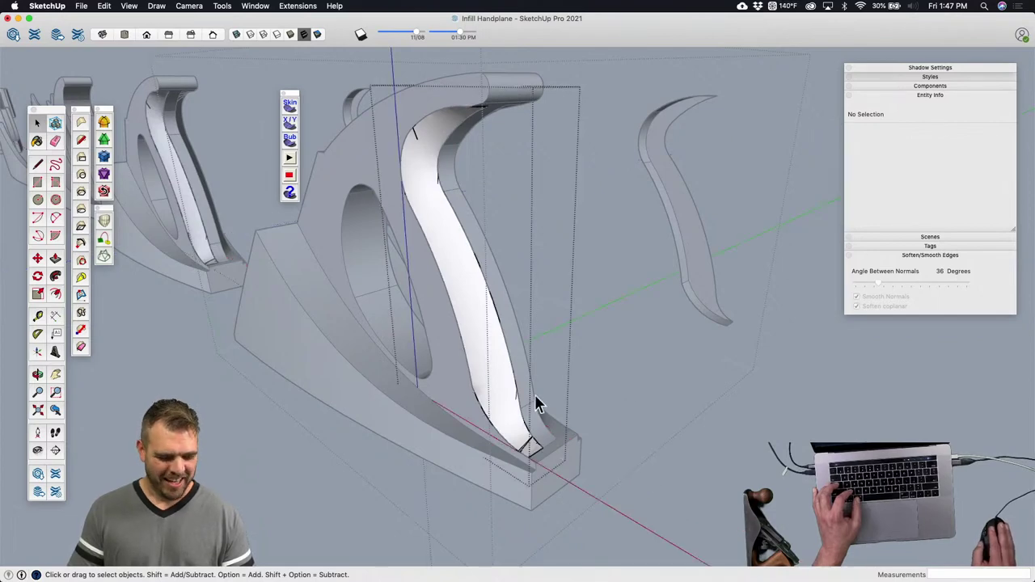
click(683, 454)
click(487, 393)
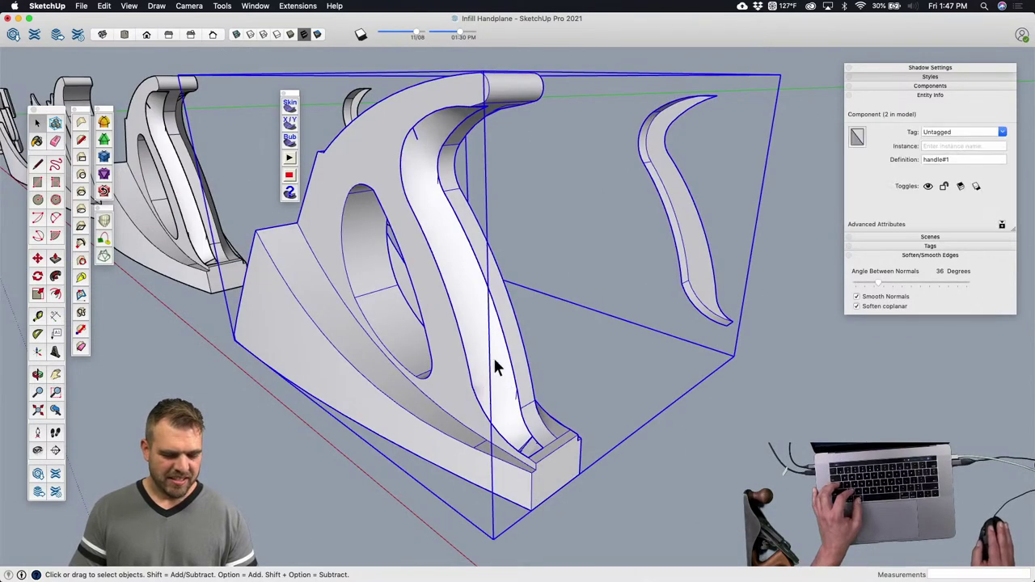
click(484, 325)
Step: Open the nested handle side piece and select its curved face
middle_drag(537, 385, 530, 353)
scroll(511, 293, down, 3)
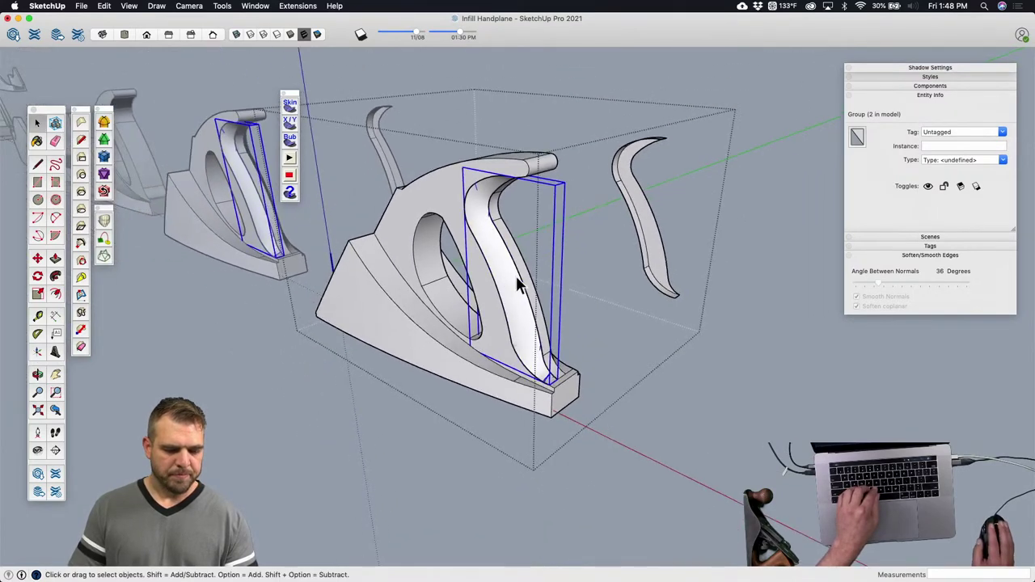
double_click(498, 258)
double_click(492, 244)
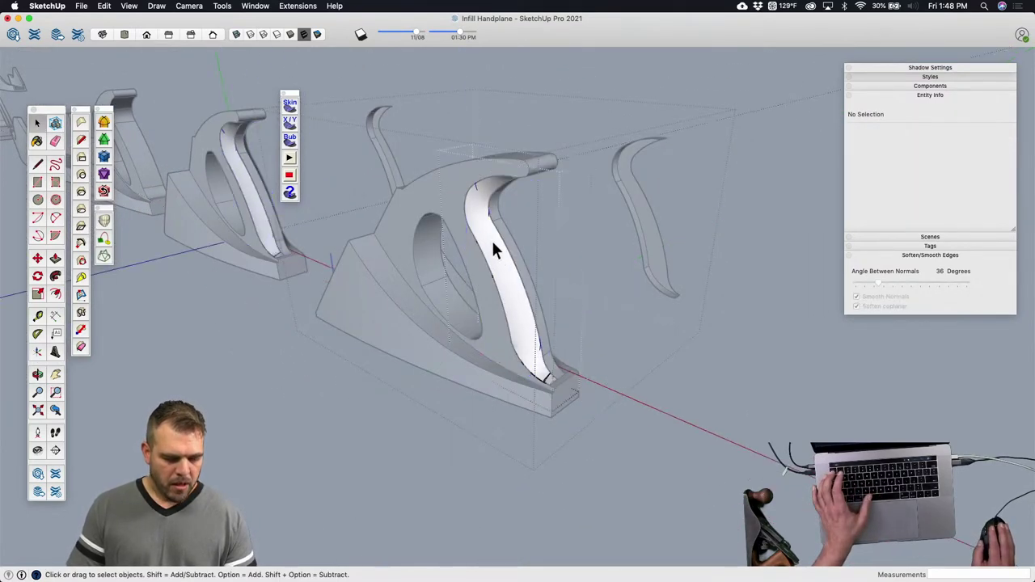
scroll(516, 283, up, 5)
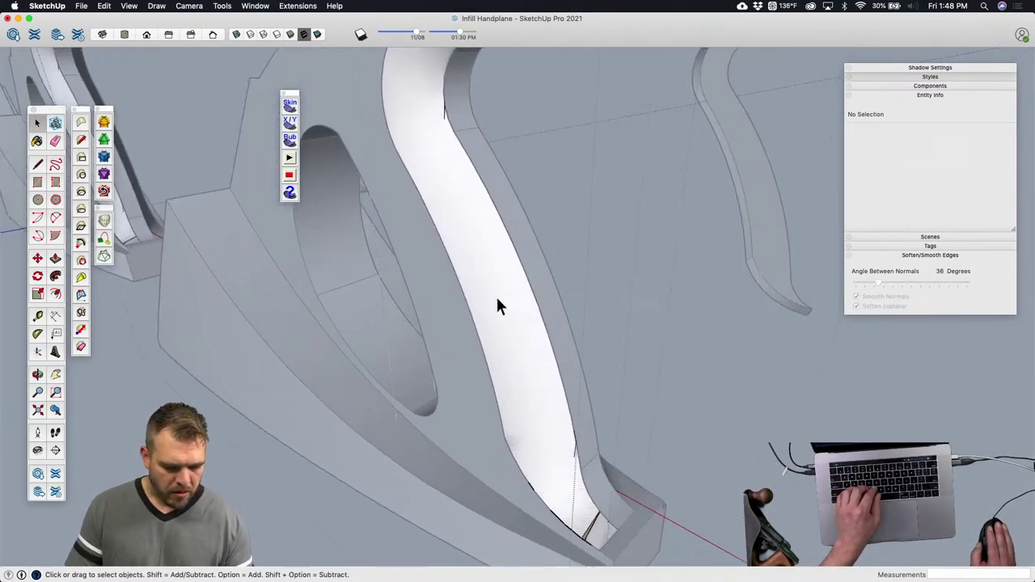
click(500, 301)
Step: Inspect the surface in X-ray view, clear the selection, and return to shaded display
scroll(502, 316, down, 5)
scroll(483, 270, up, 3)
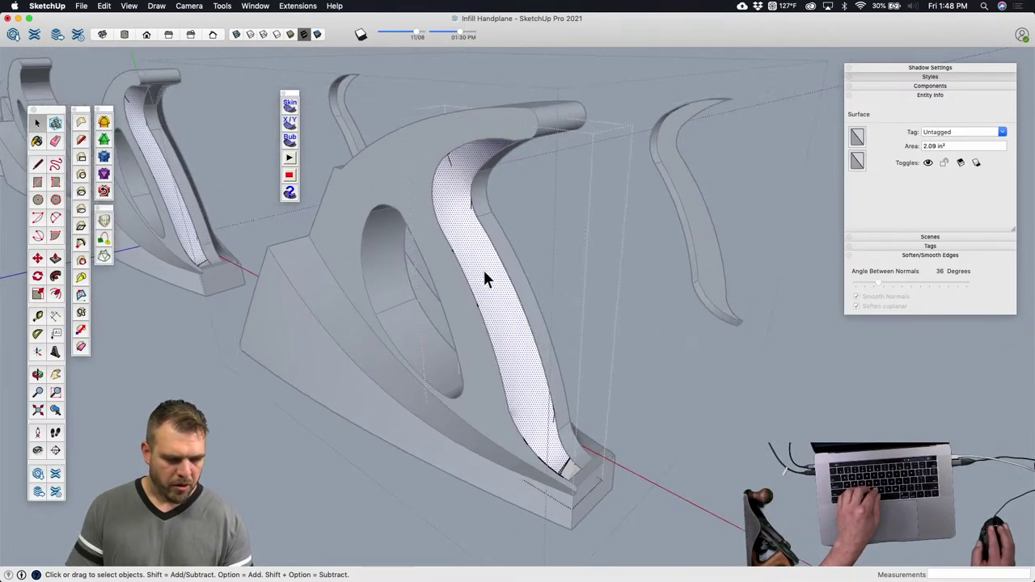
click(261, 33)
click(645, 469)
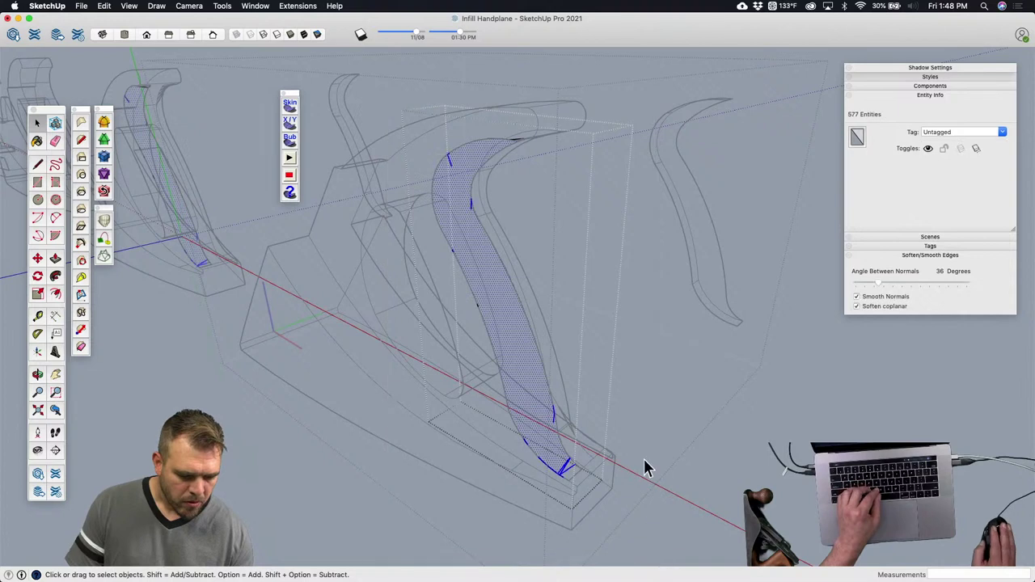
click(633, 438)
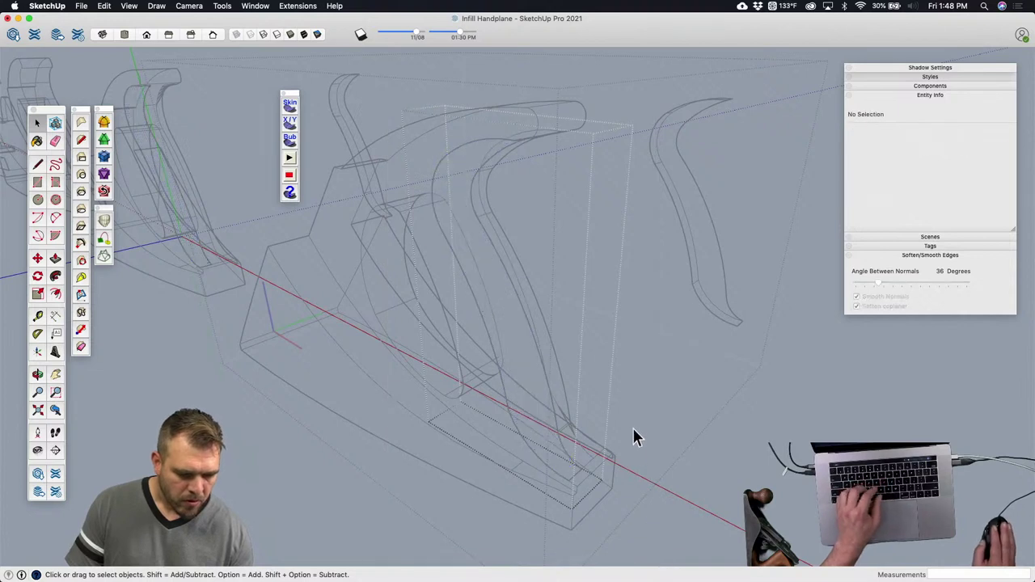
click(291, 34)
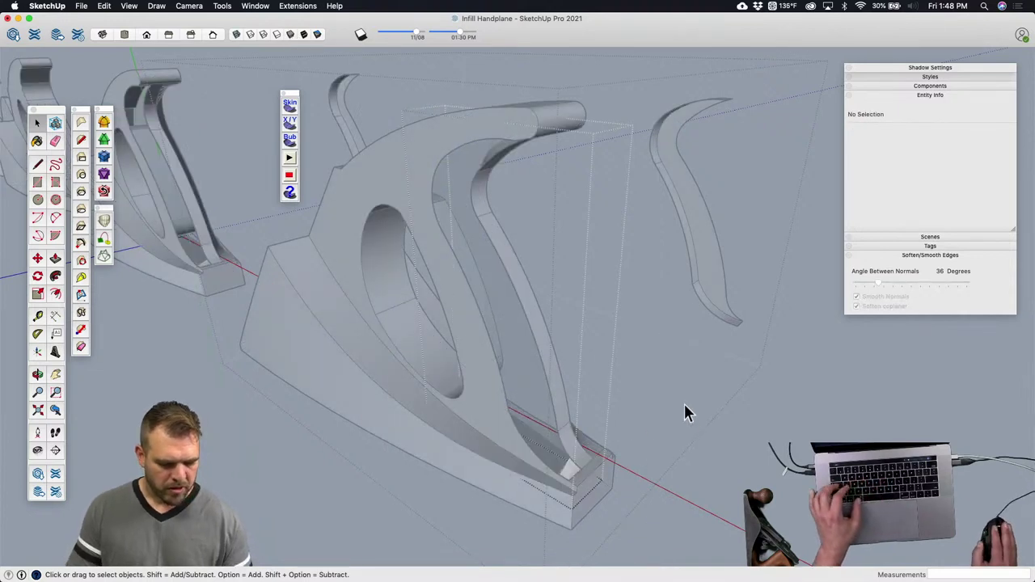
Step: Show hidden geometry, isolate the triple-clicked twisted side surface, and hide its outline edges
key(alt+h)
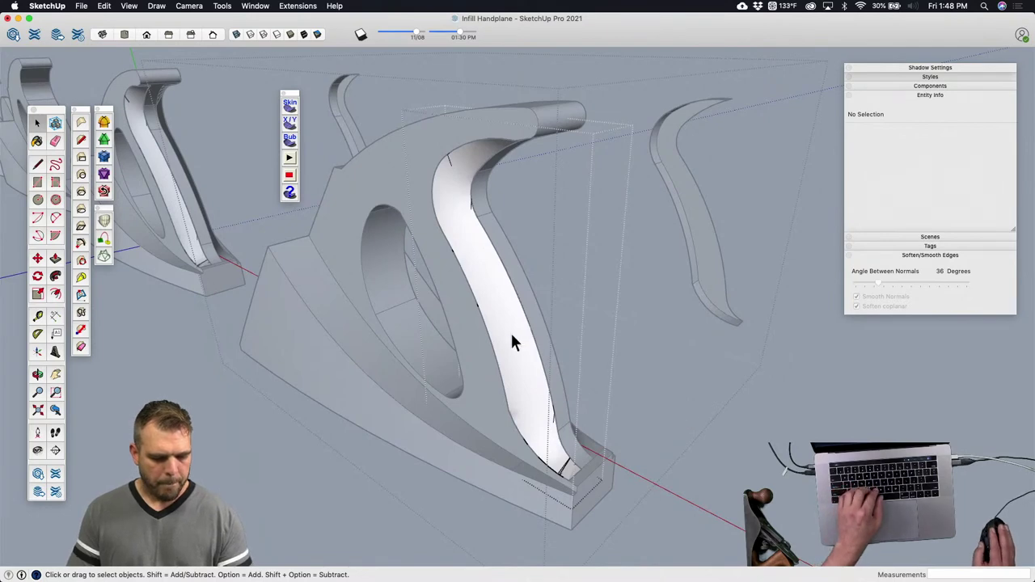
scroll(517, 340, up, 2)
middle_drag(516, 327, 481, 259)
click(453, 175)
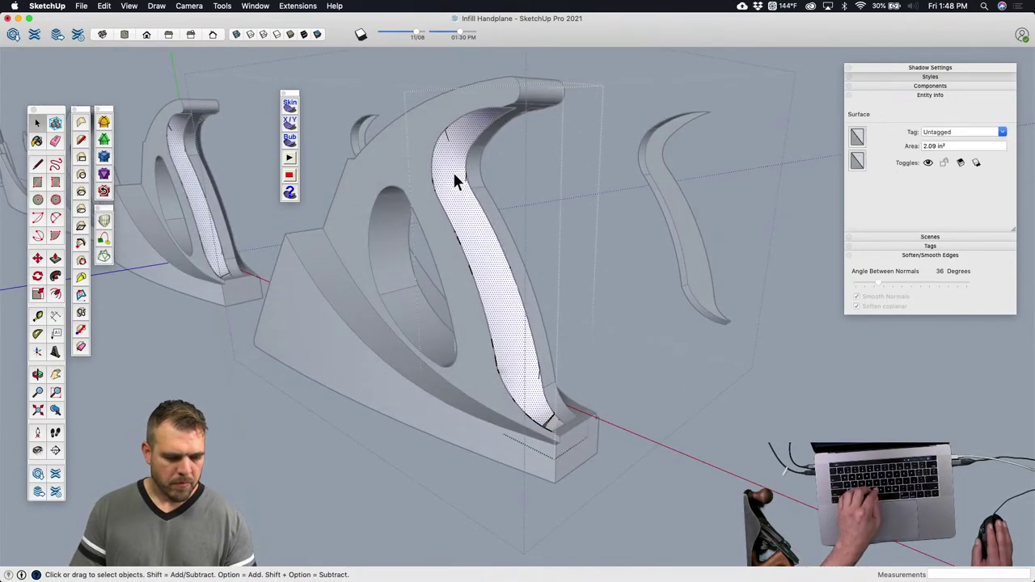
triple_click(452, 170)
key(shift+h)
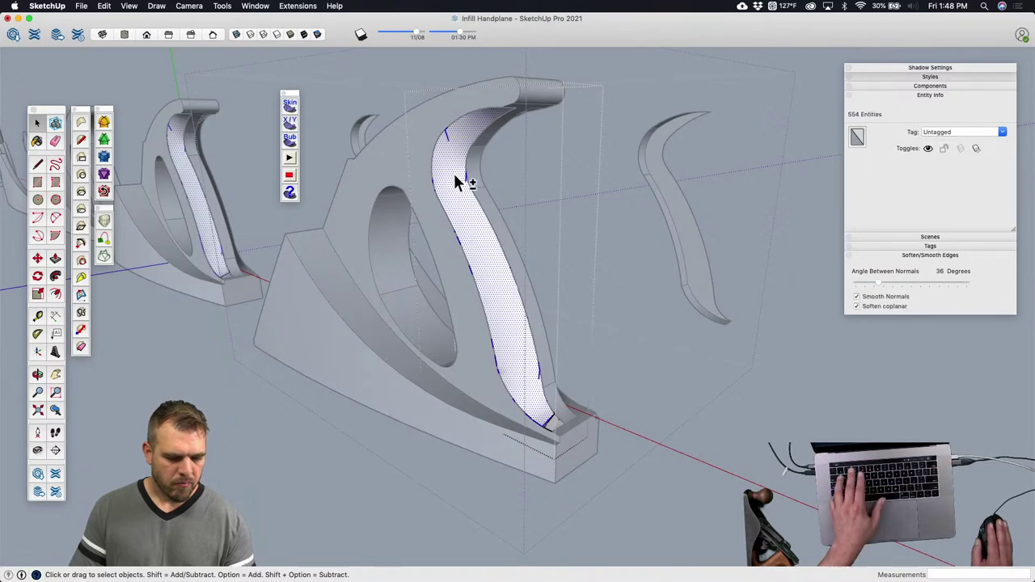
shift+click(461, 199)
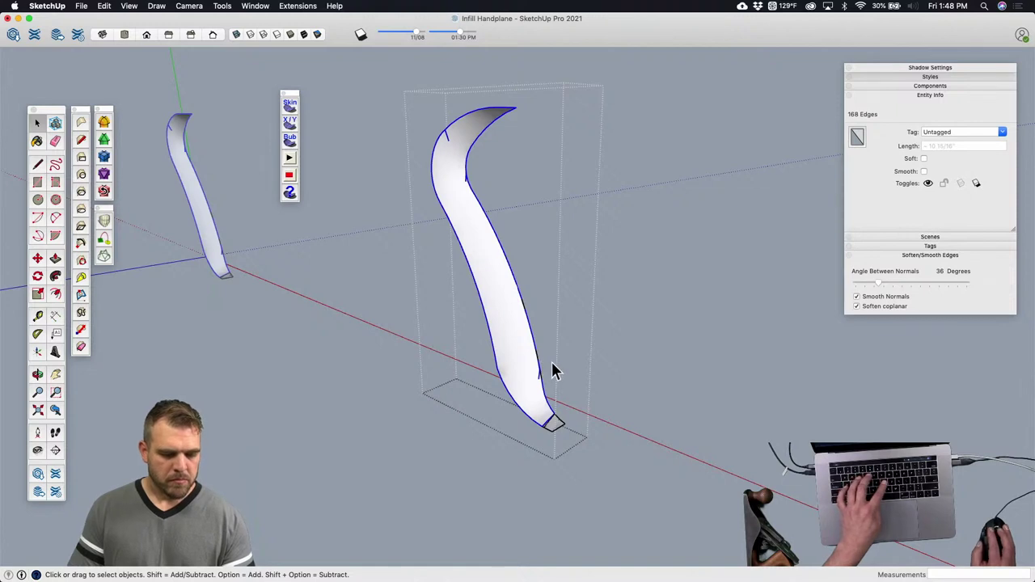
key(h)
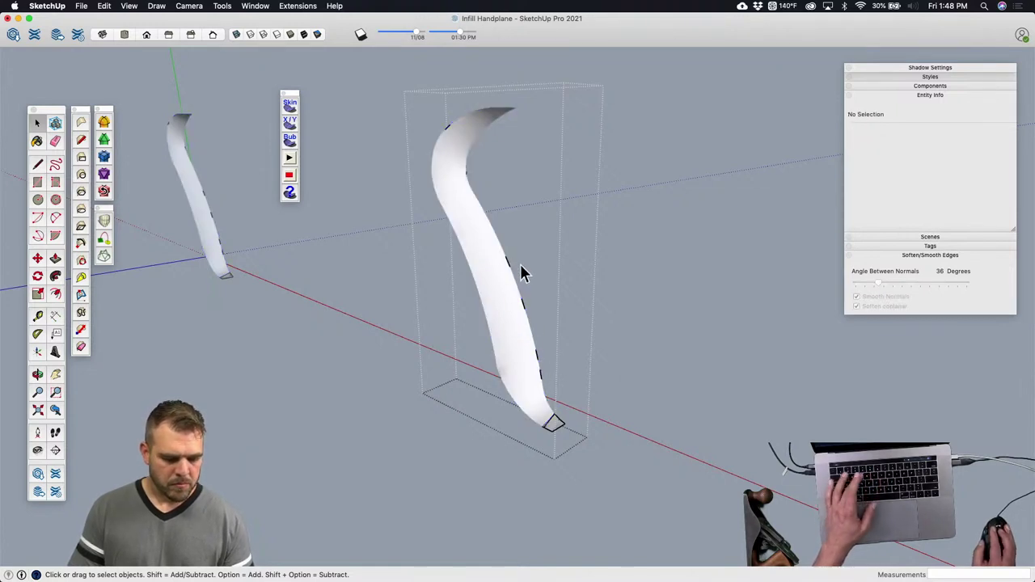
key(e)
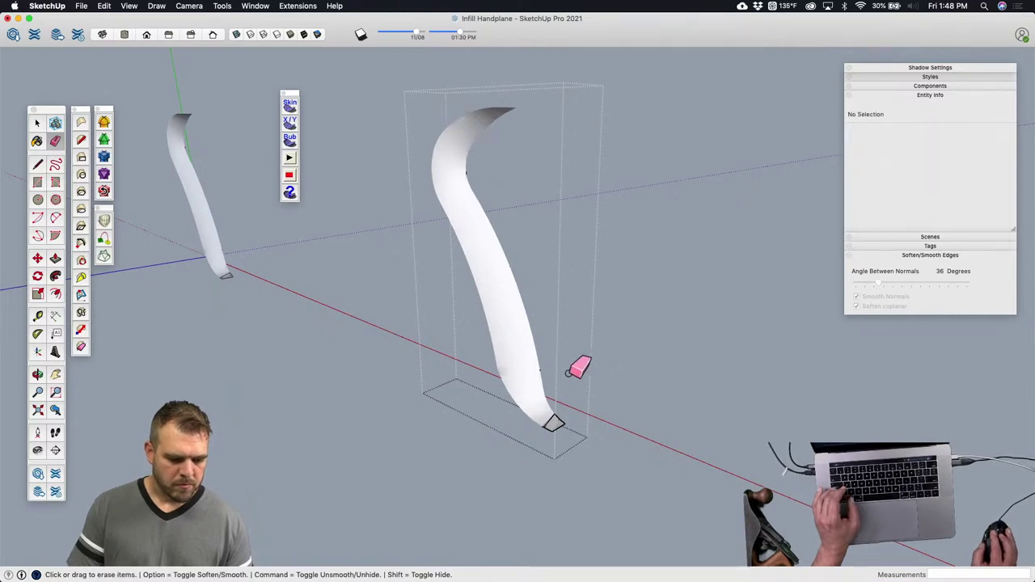
Step: Zoom to the blade tip and erase the thin sliver face and its leftover edge
scroll(569, 435, up, 3)
scroll(569, 435, up, 4)
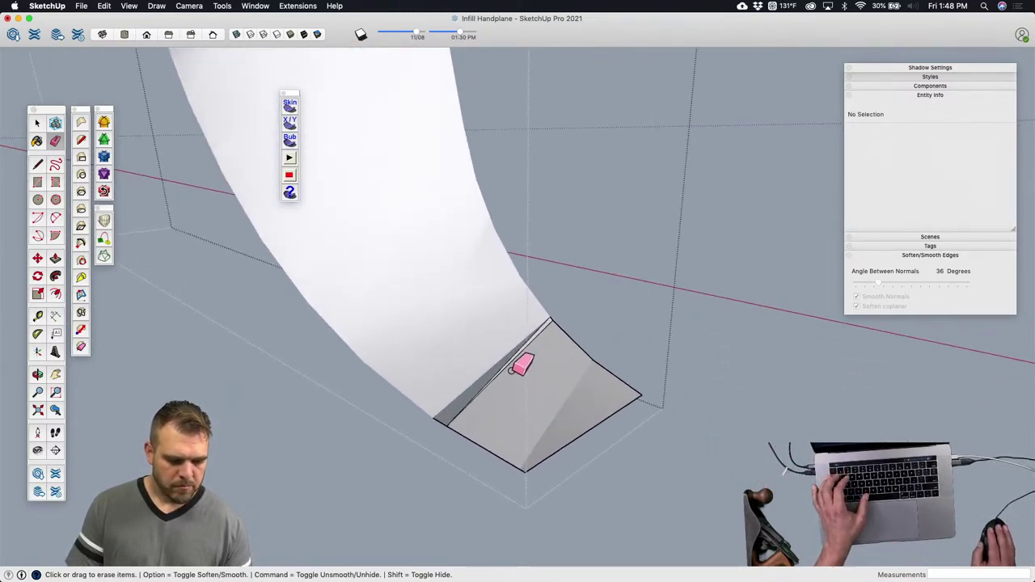
scroll(520, 366, up, 3)
key(space)
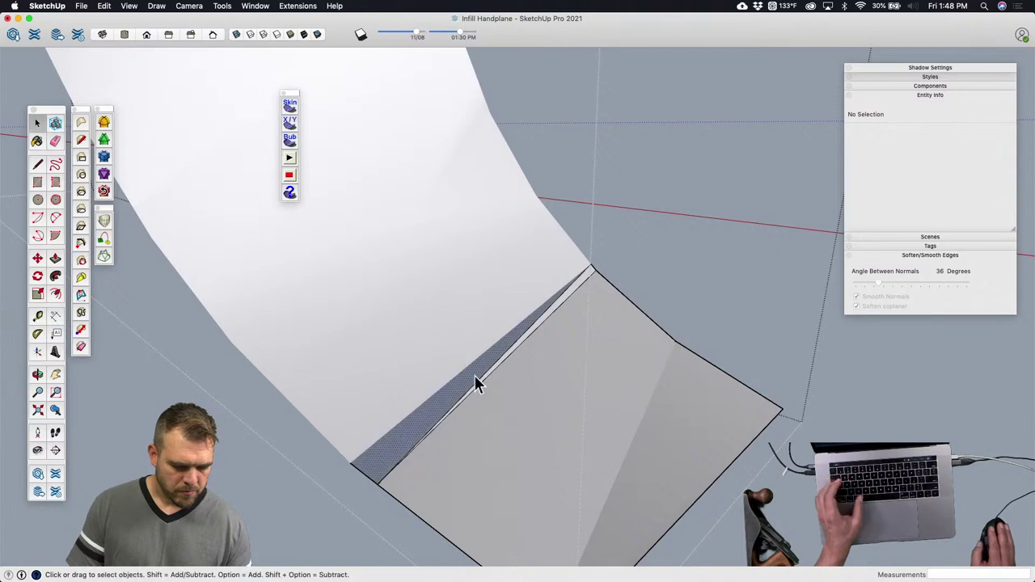
click(479, 376)
scroll(482, 375, down, 2)
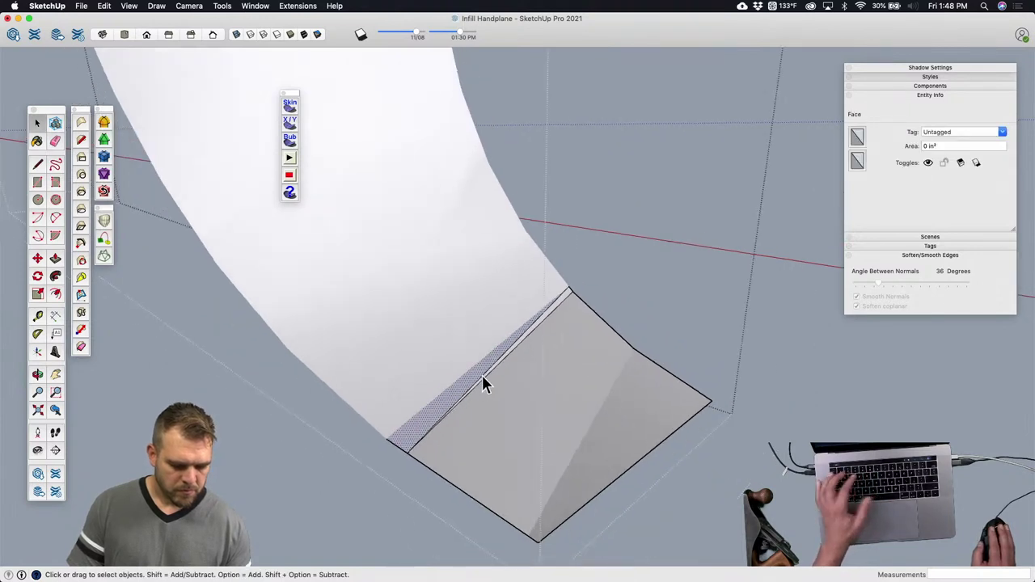
key(e)
click(468, 379)
scroll(526, 405, down, 2)
Step: From another angle, hide the remaining edge near the blade tip with the Eraser
key(space)
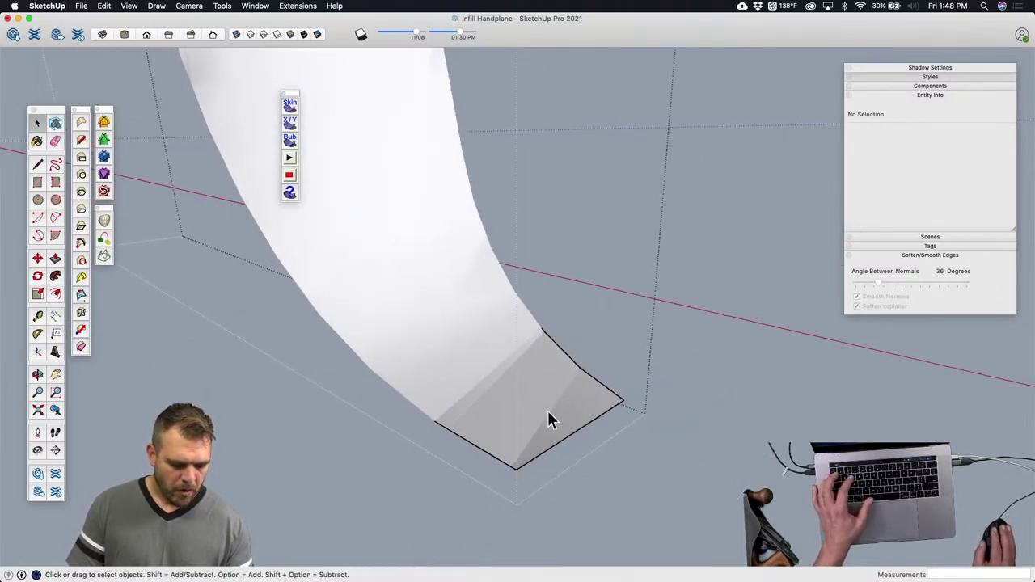
key(e)
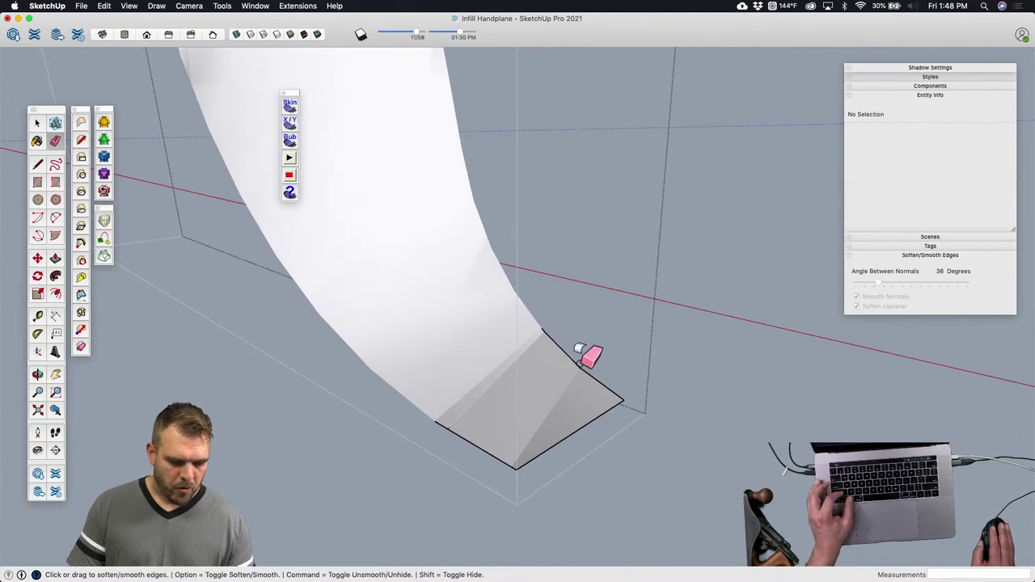
middle_drag(571, 347, 560, 402)
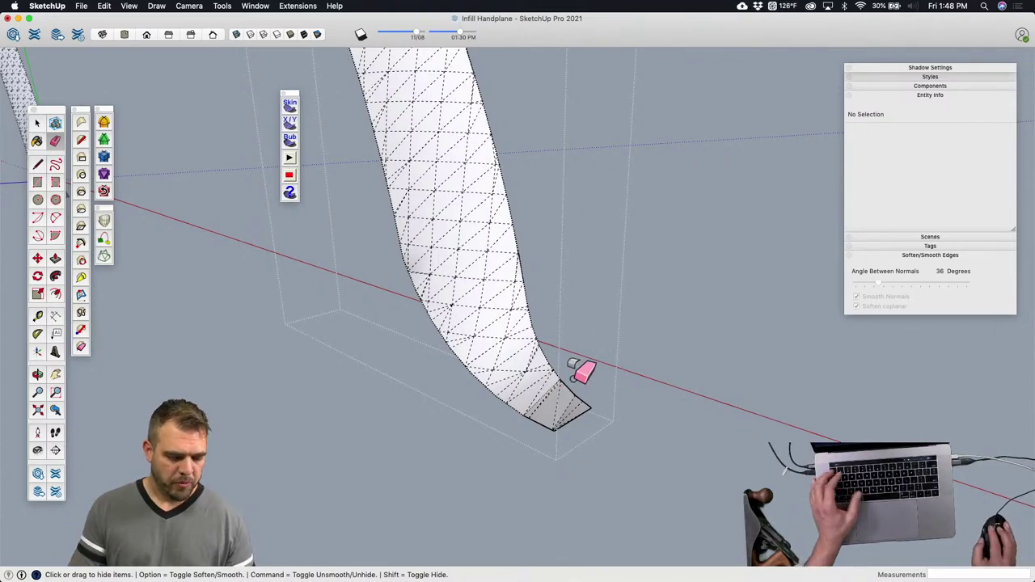
shift+scroll(576, 370, up, 3)
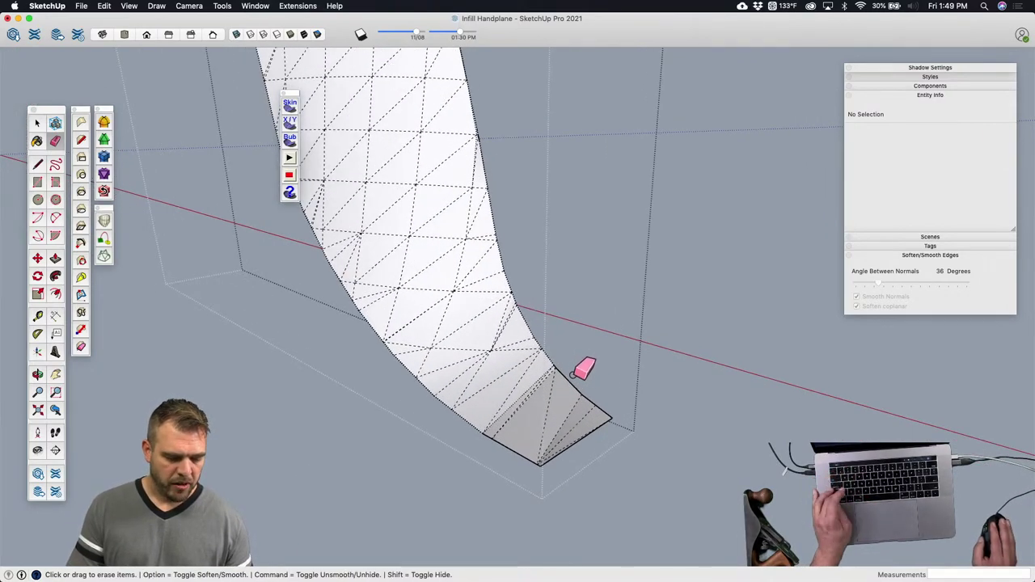
mouse_move(605, 408)
shift+mouse_down()
mouse_move(588, 400)
mouse_move(577, 441)
shift+mouse_up()
scroll(496, 429, up, 2)
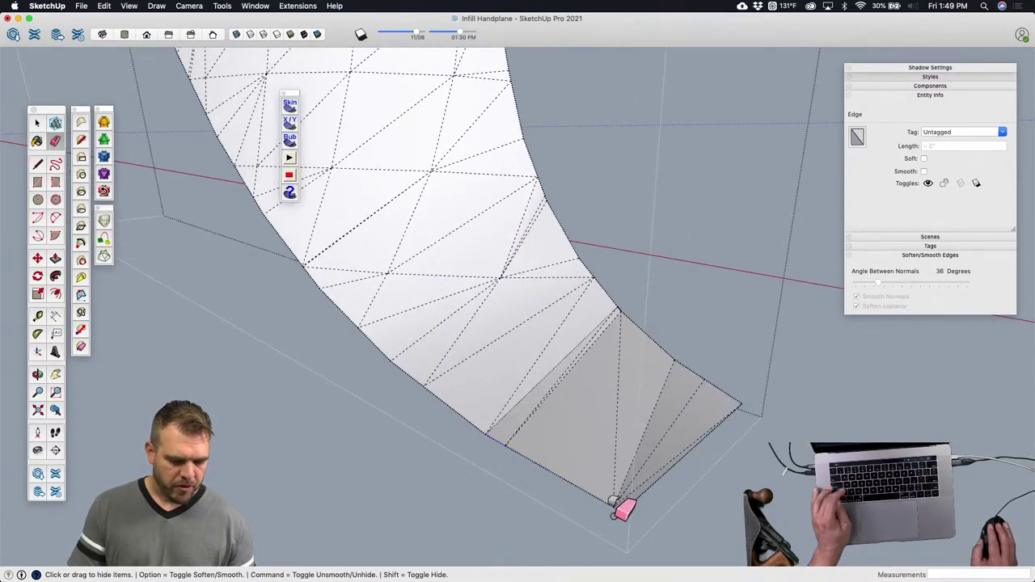
scroll(616, 507, down, 10)
key(space)
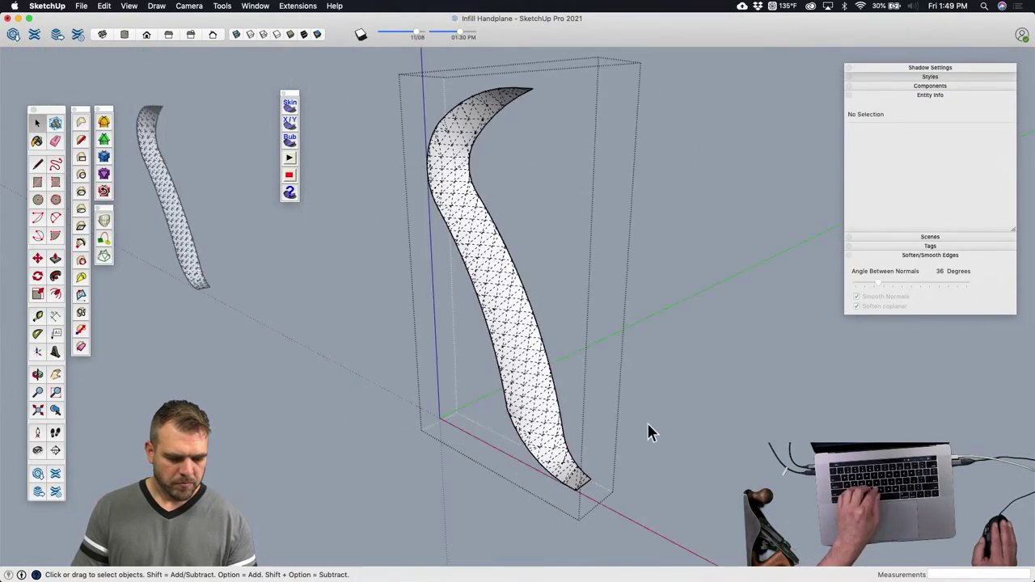
Step: Restore the full handplane, turn off hidden geometry display, and select the body side face
click(649, 426)
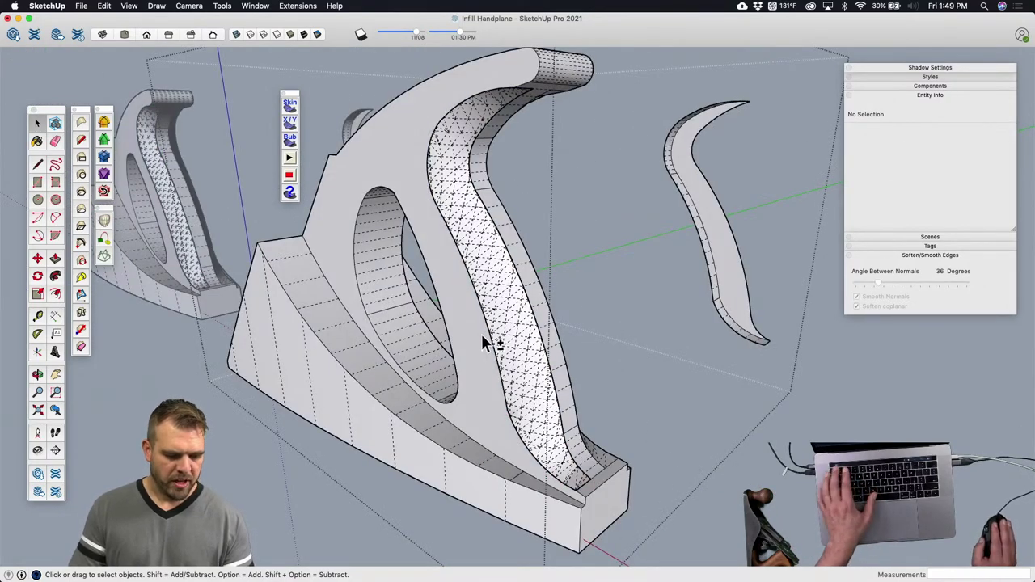
key(alt+h)
click(514, 317)
key(Delete)
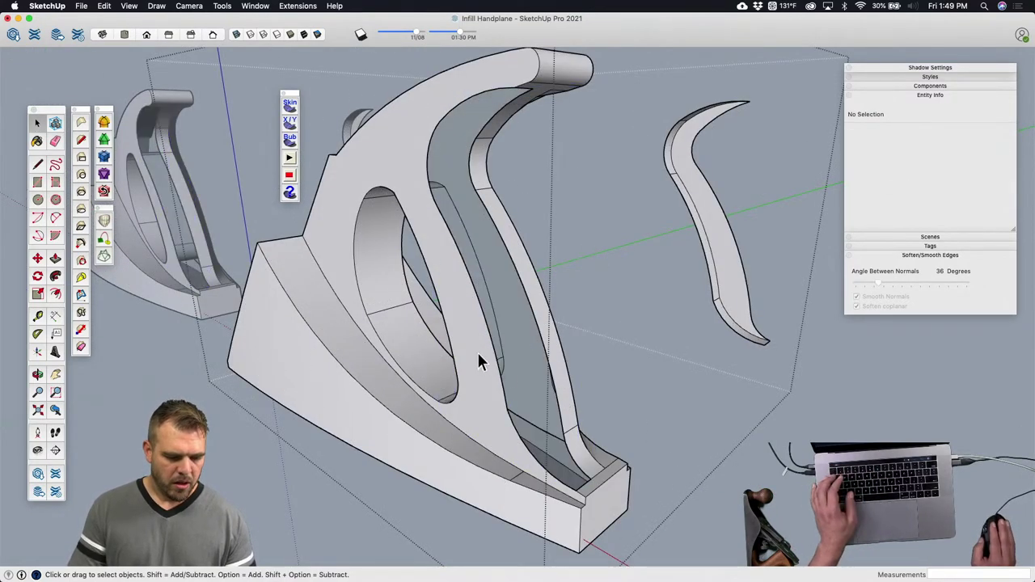
double_click(477, 356)
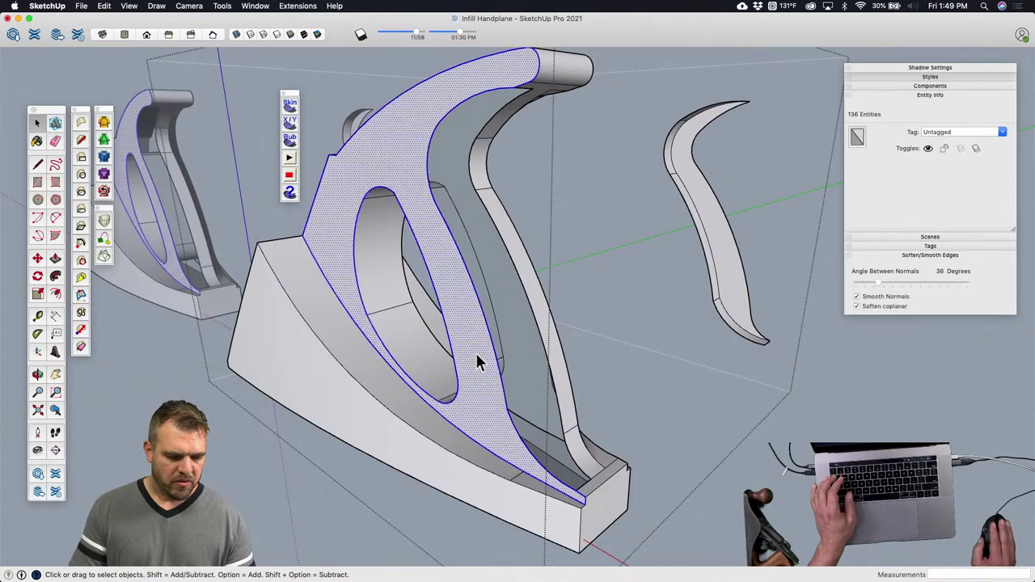
Step: Hide the curved seam edges on the side face and inner face with the Eraser
key(q)
key(e)
click(487, 91)
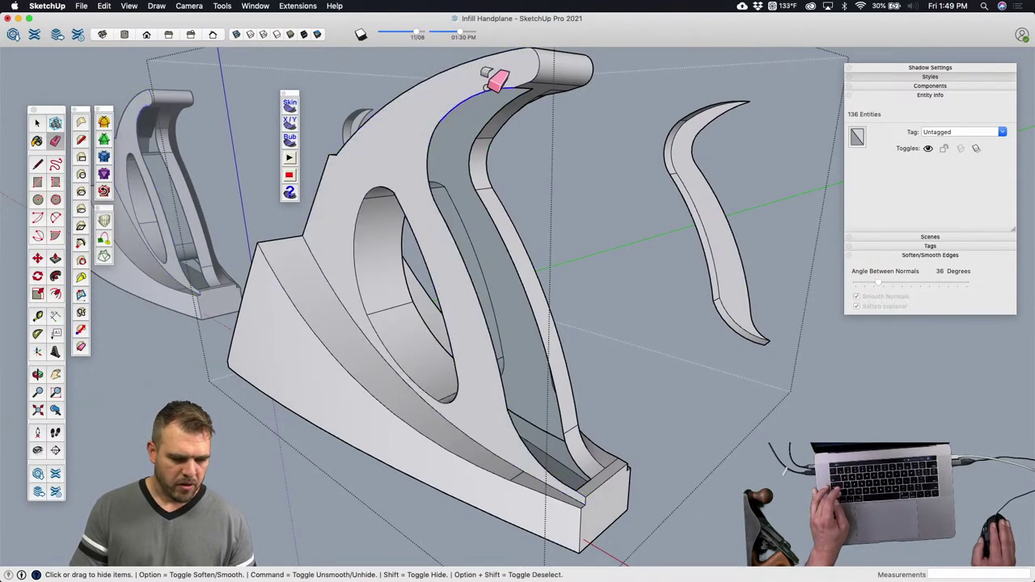
shift+drag(451, 228, 479, 253)
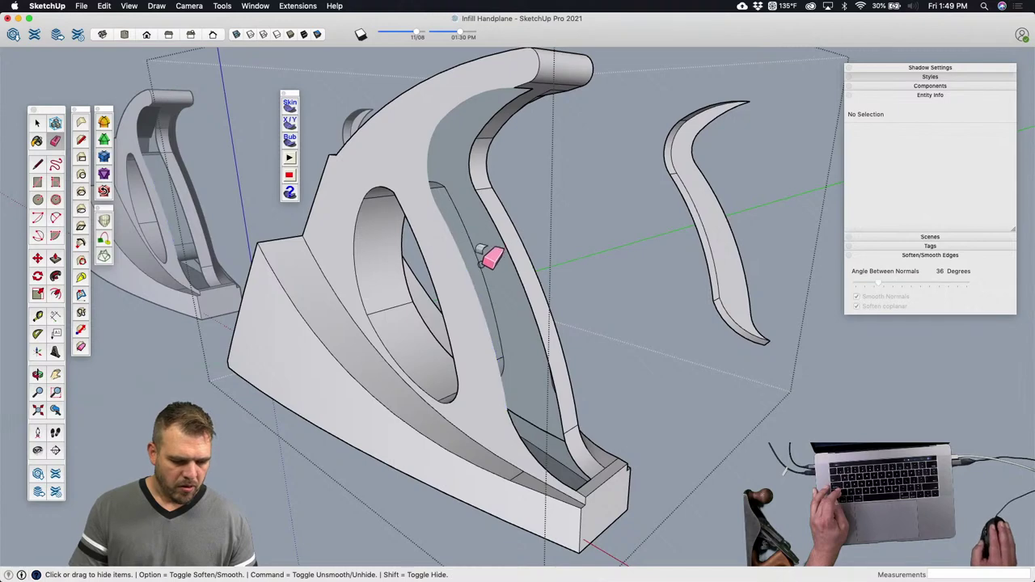
shift+drag(554, 379, 551, 370)
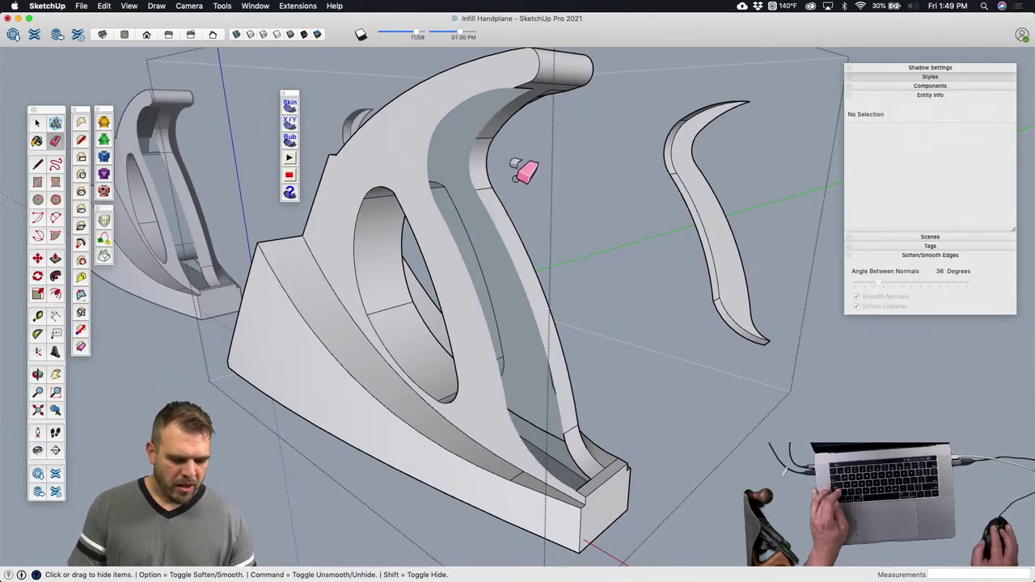
scroll(594, 453, up, 3)
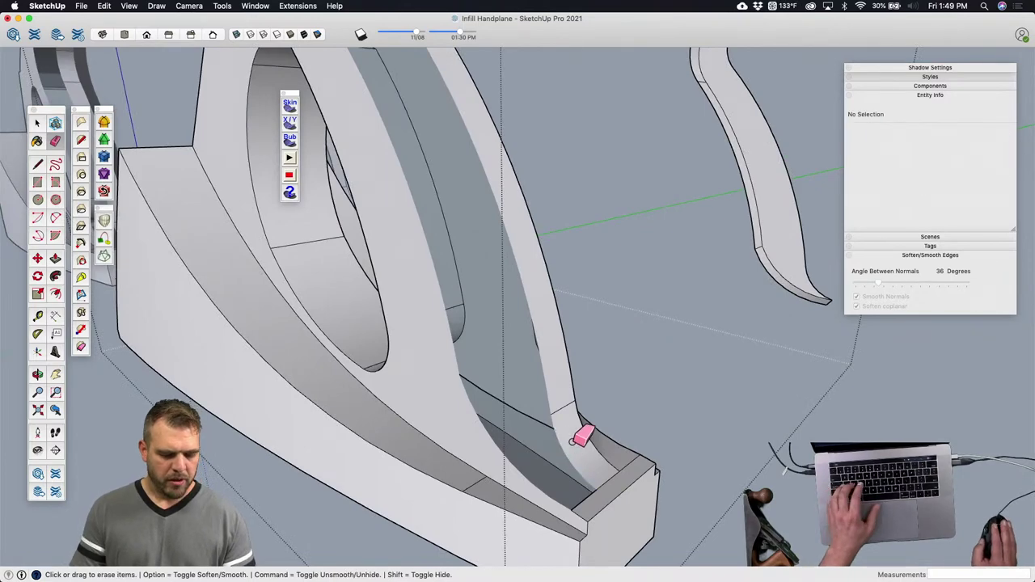
Step: Orbit to a low side-on view and select the handle component
key(space)
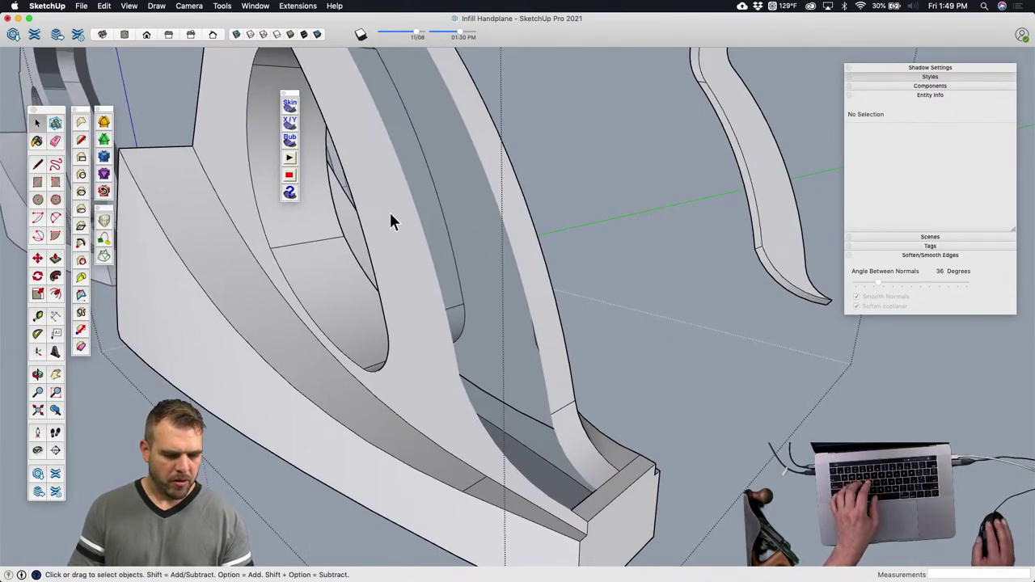
scroll(390, 213, down, 3)
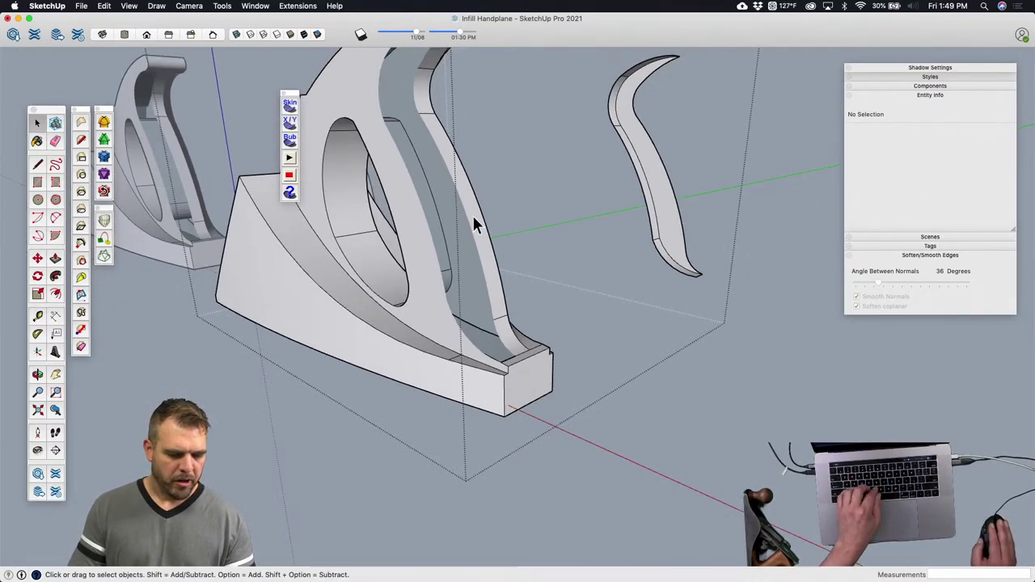
middle_drag(474, 221, 492, 387)
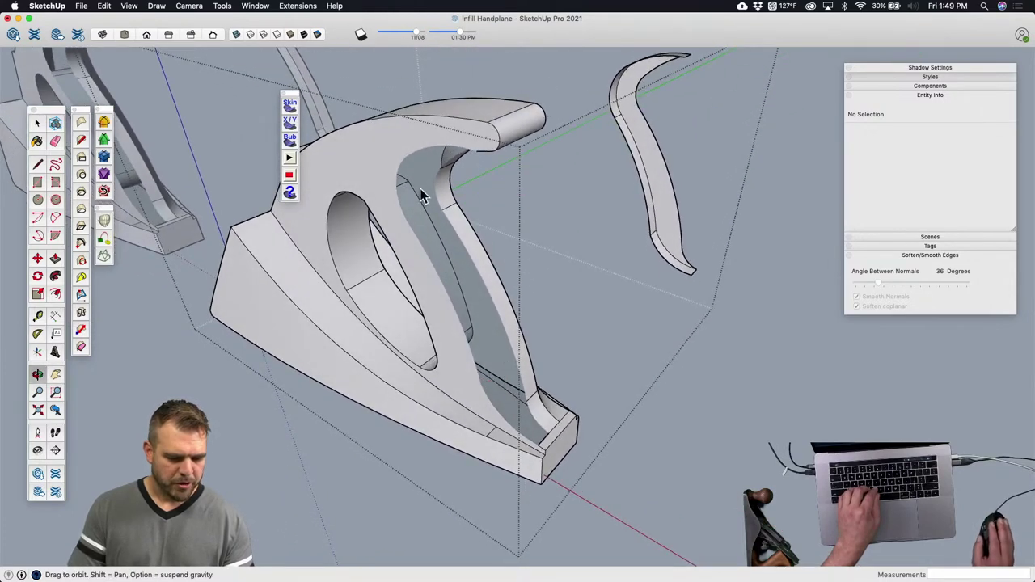
middle_drag(410, 219, 651, 484)
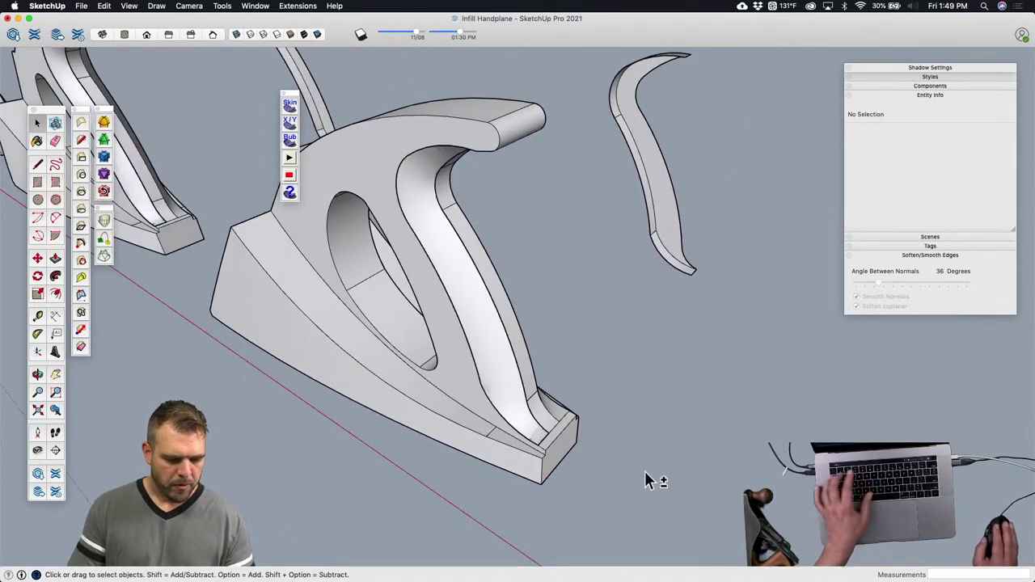
click(471, 309)
Step: Inside the handle component, move the handle group 2 units aside
double_click(475, 283)
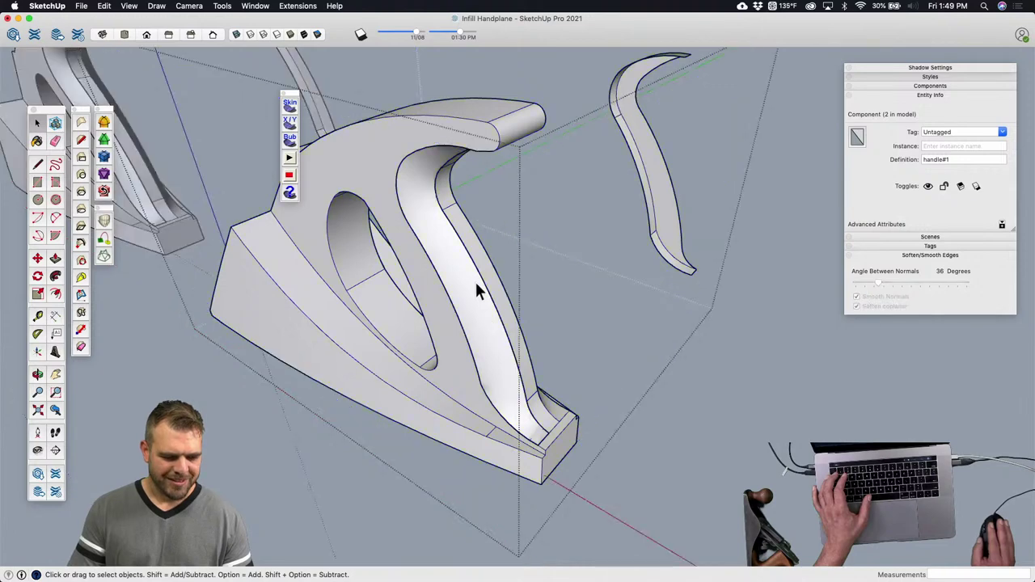
click(466, 288)
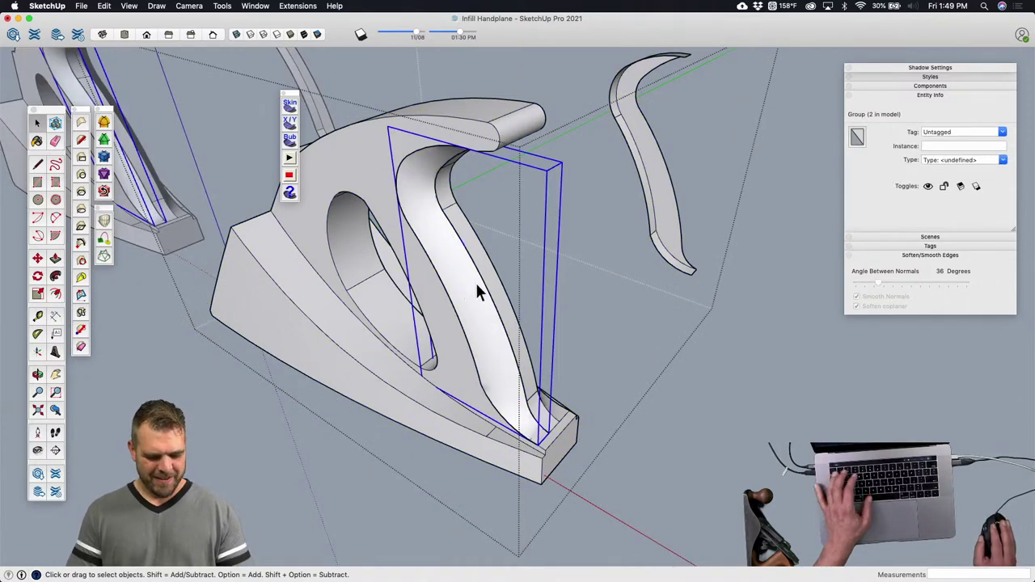
key(m)
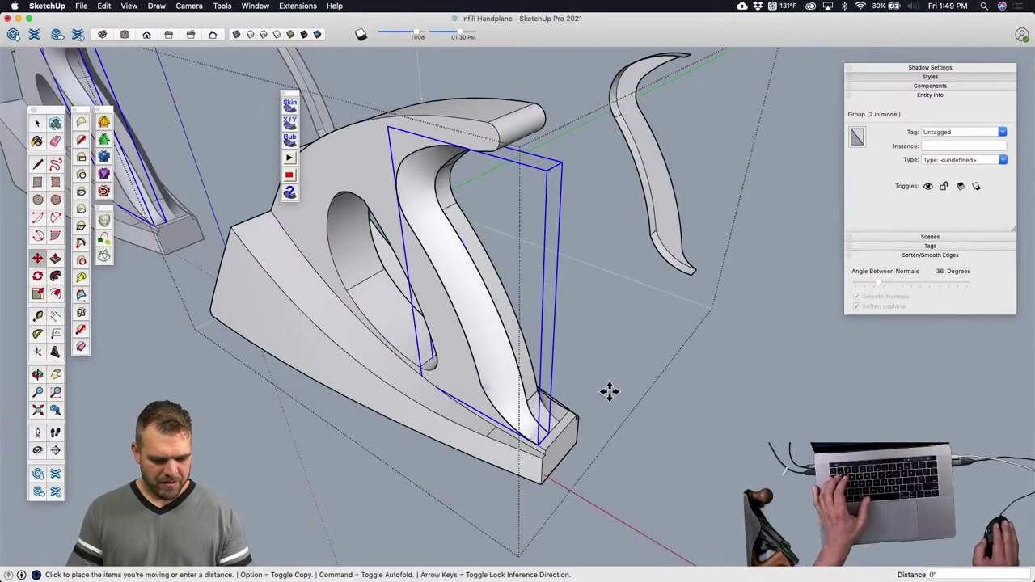
click(610, 394)
text(2)
key(Return)
key(space)
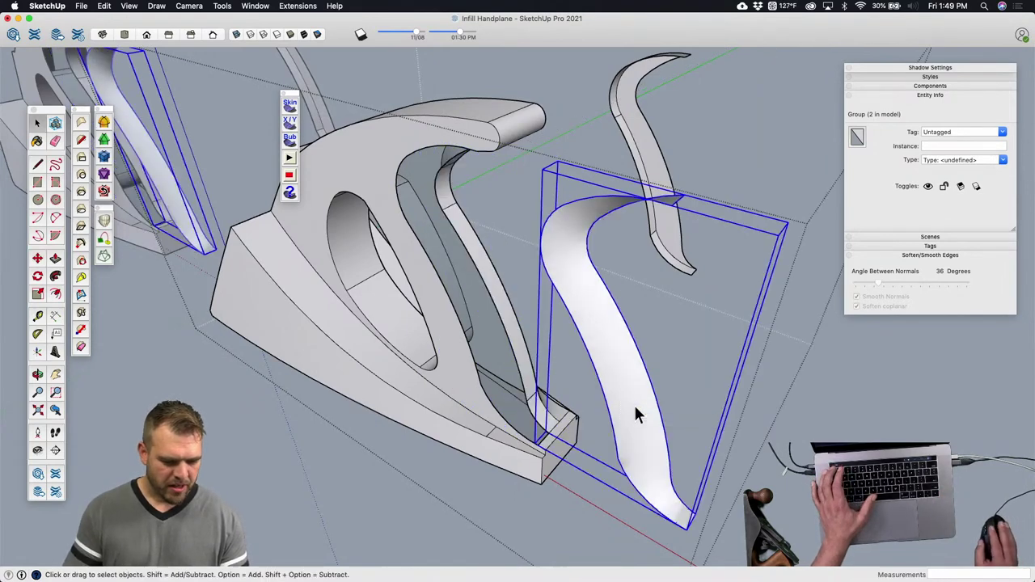
Step: Soften the hard edges along the handle's inner side and curved inner corner
triple_click(466, 361)
key(e)
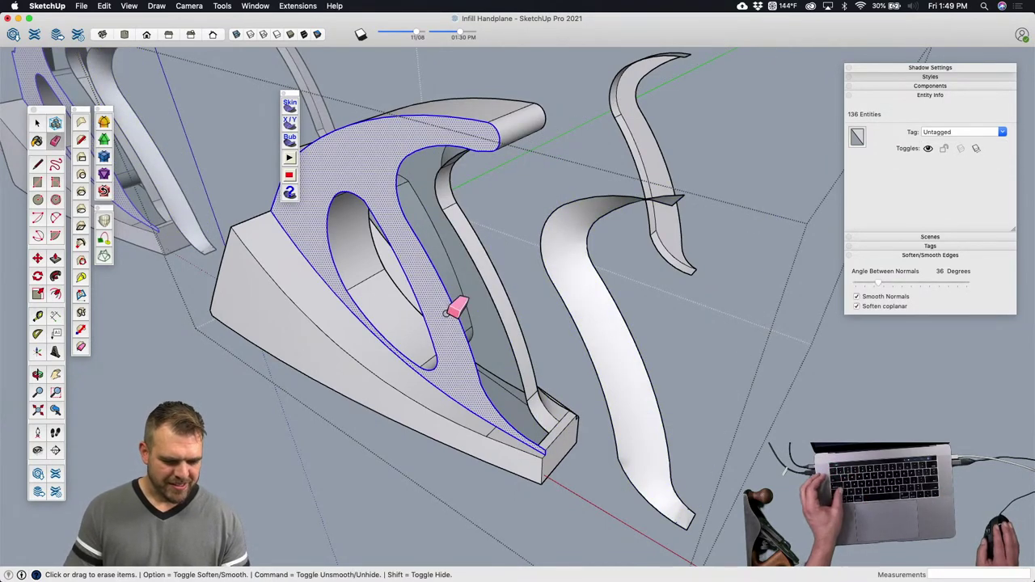
alt+click(407, 169)
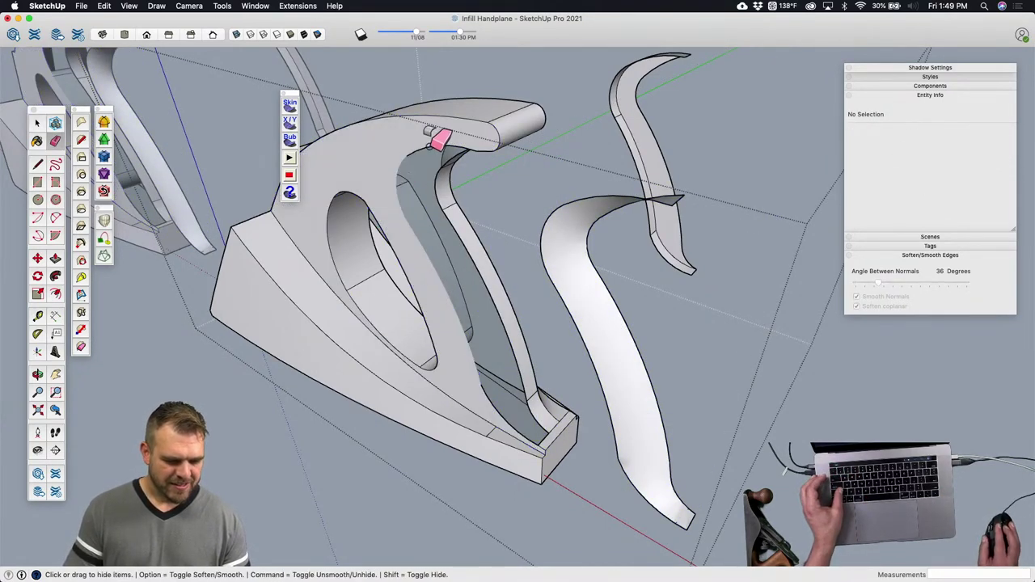
scroll(457, 190, up, 3)
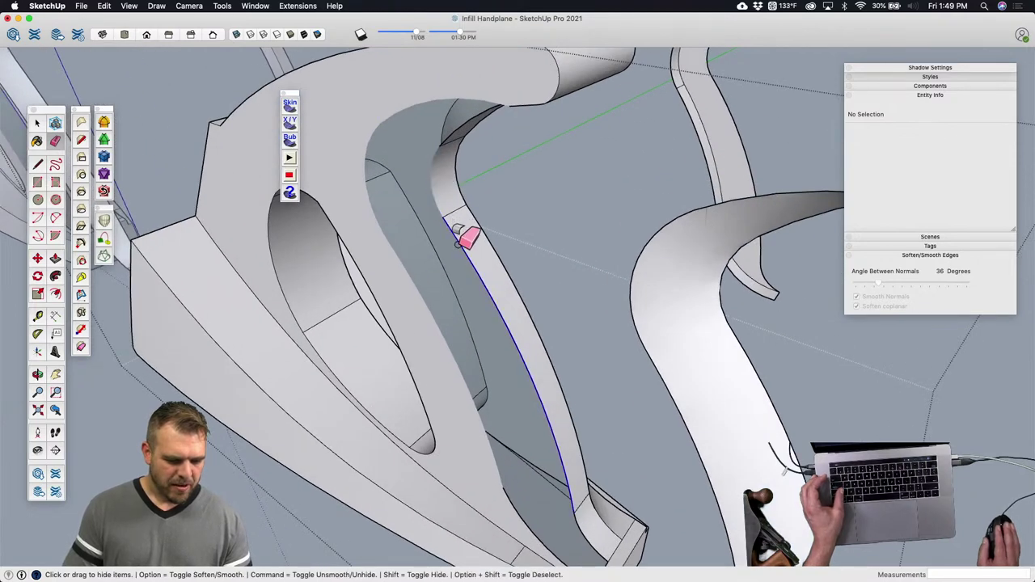
scroll(453, 227, down, 3)
scroll(497, 377, up, 5)
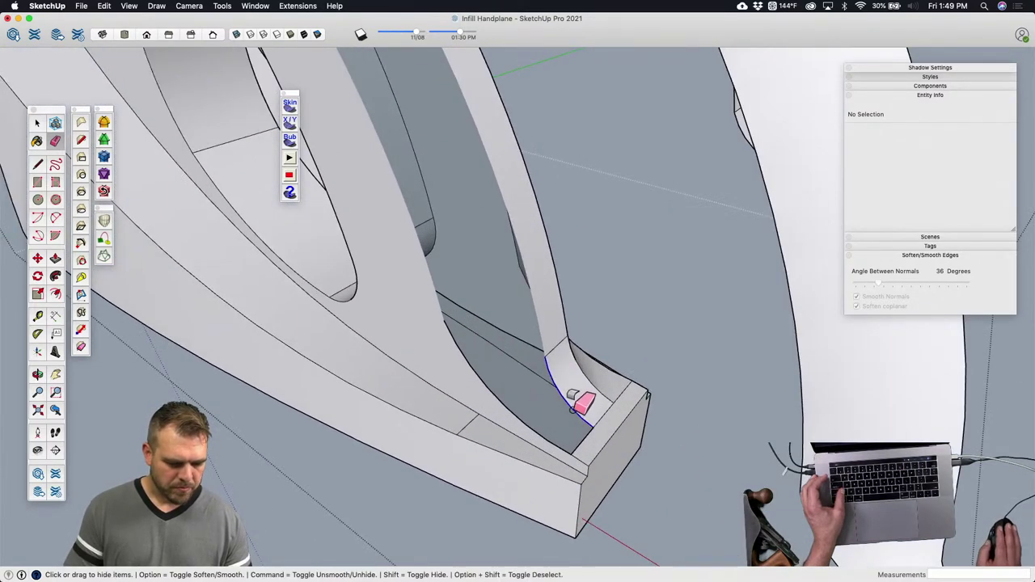
alt+click(574, 406)
scroll(493, 384, down, 8)
key(space)
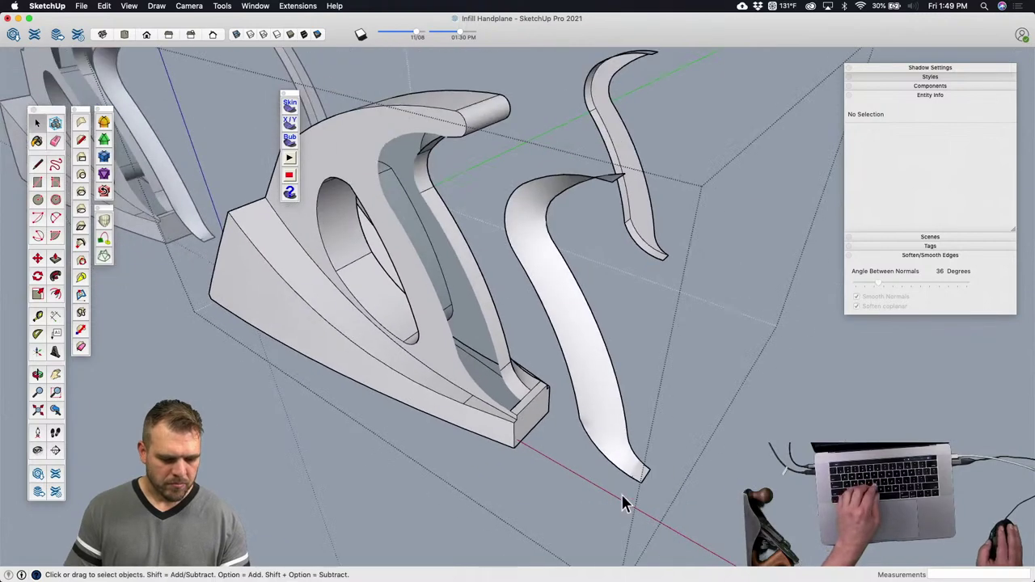
Step: In the twisted side group, try erasing the surface's right edge, then undo it
click(608, 450)
double_click(605, 392)
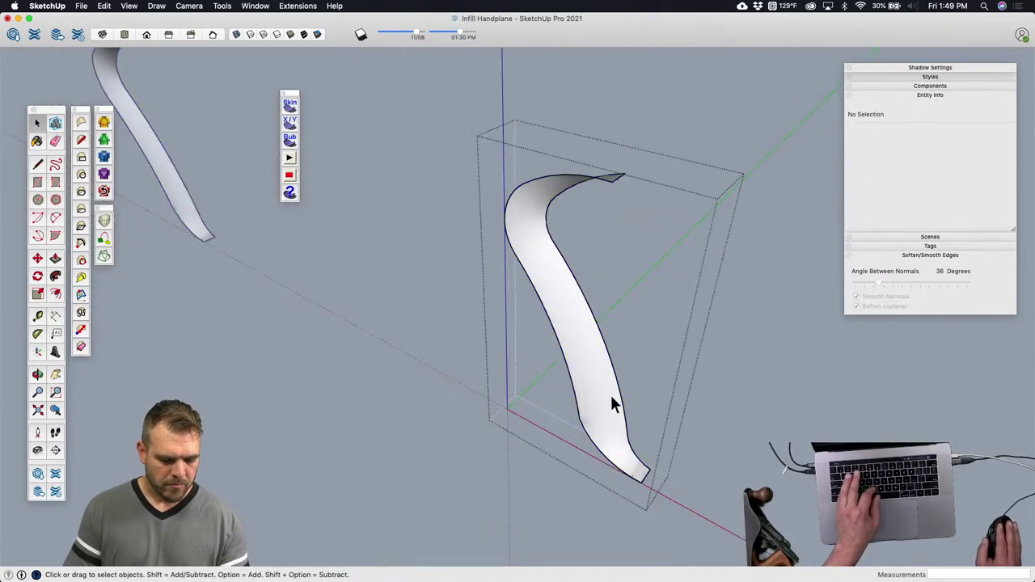
key(e)
mouse_move(623, 332)
mouse_down()
mouse_move(580, 290)
mouse_move(545, 220)
mouse_move(569, 180)
mouse_up()
key(super+z)
key(space)
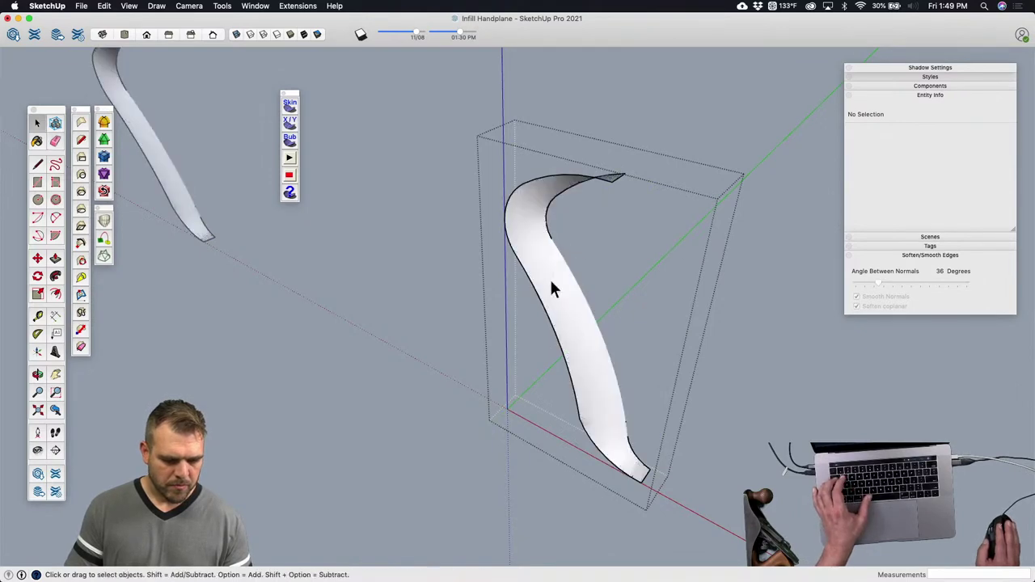
key(Escape)
Step: Shift the twisted handle side group along the red axis
key(m)
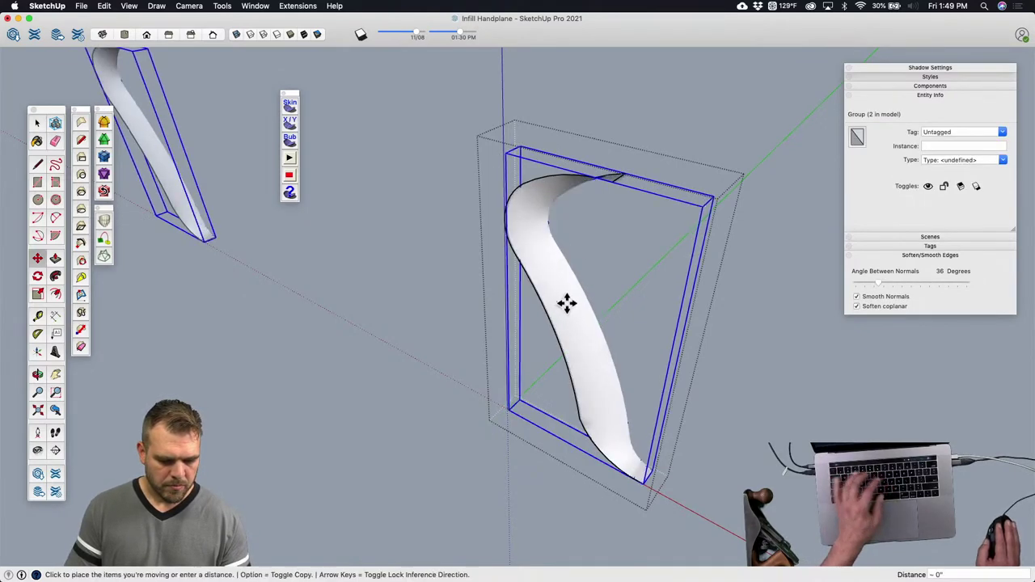
click(566, 300)
click(637, 331)
key(Return)
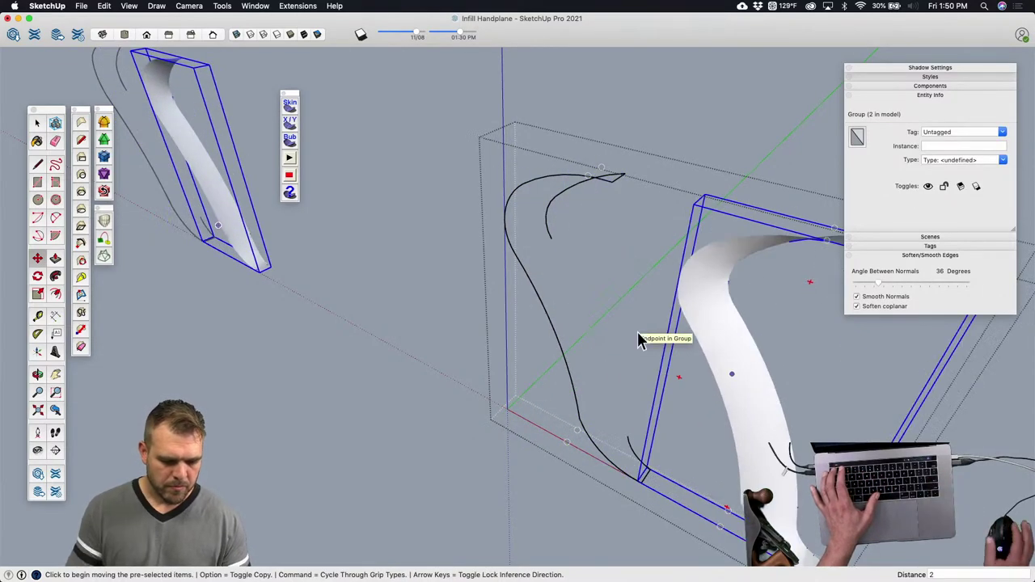
key(space)
Step: Delete the leftover freehand curve, unhide the rest of the model, and exit the group
click(546, 309)
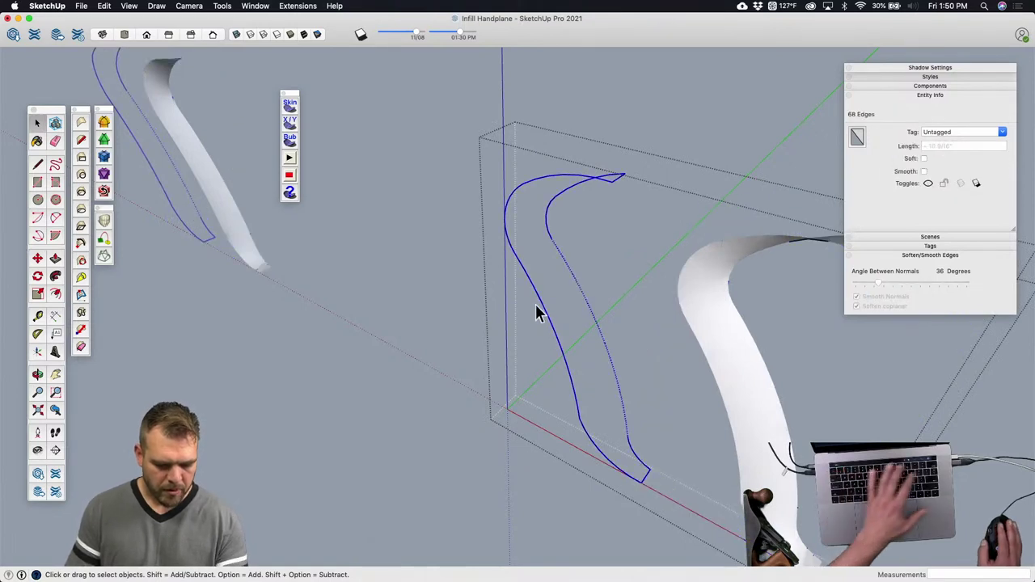
key(Delete)
middle_drag(688, 346, 555, 319)
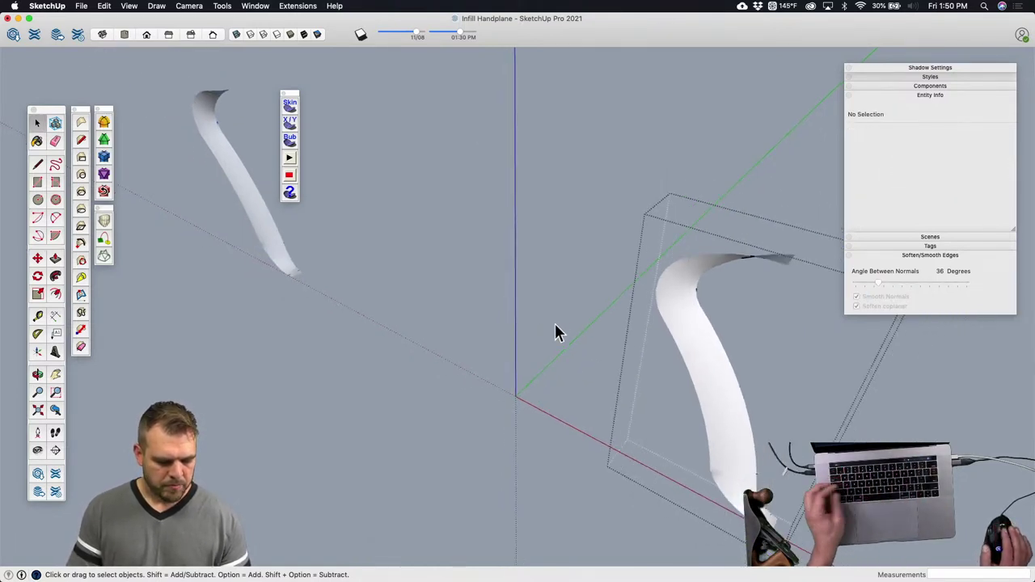
key(shift+a)
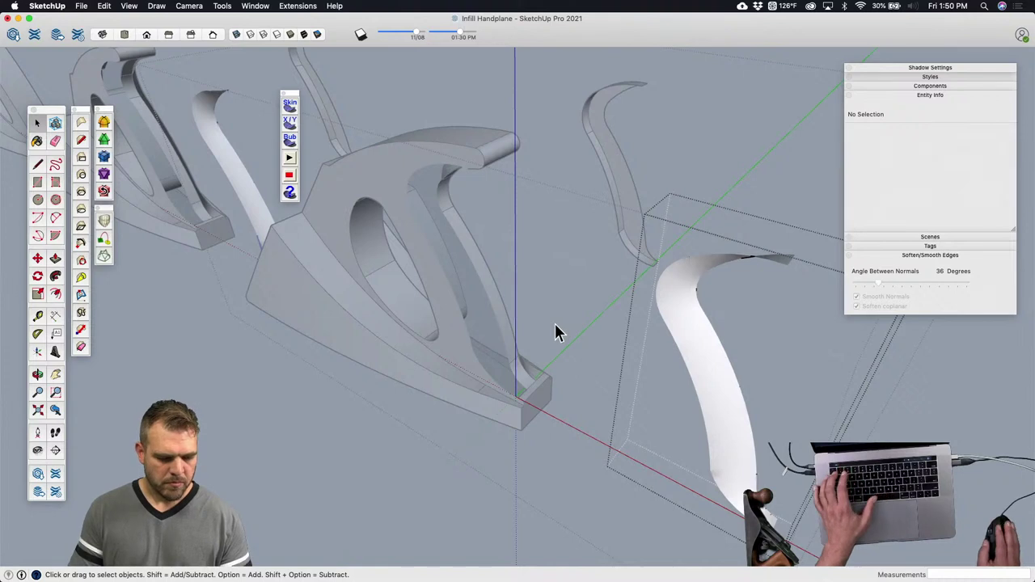
click(599, 438)
Step: Move the twisted handle side group into position inside the plane body
click(714, 416)
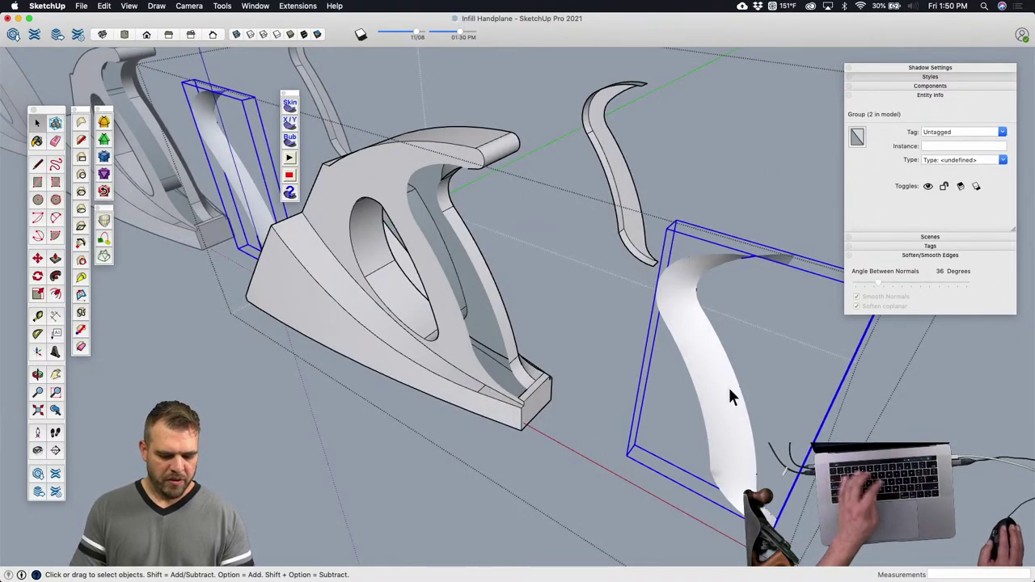
key(m)
click(754, 390)
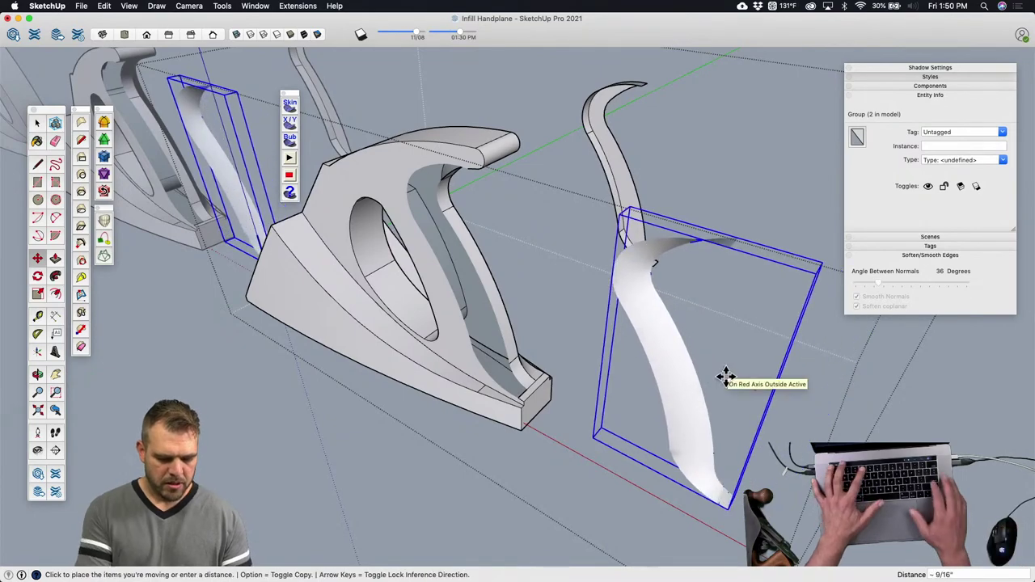
click(725, 375)
key(space)
scroll(663, 419, up, 3)
click(643, 439)
scroll(480, 353, up, 4)
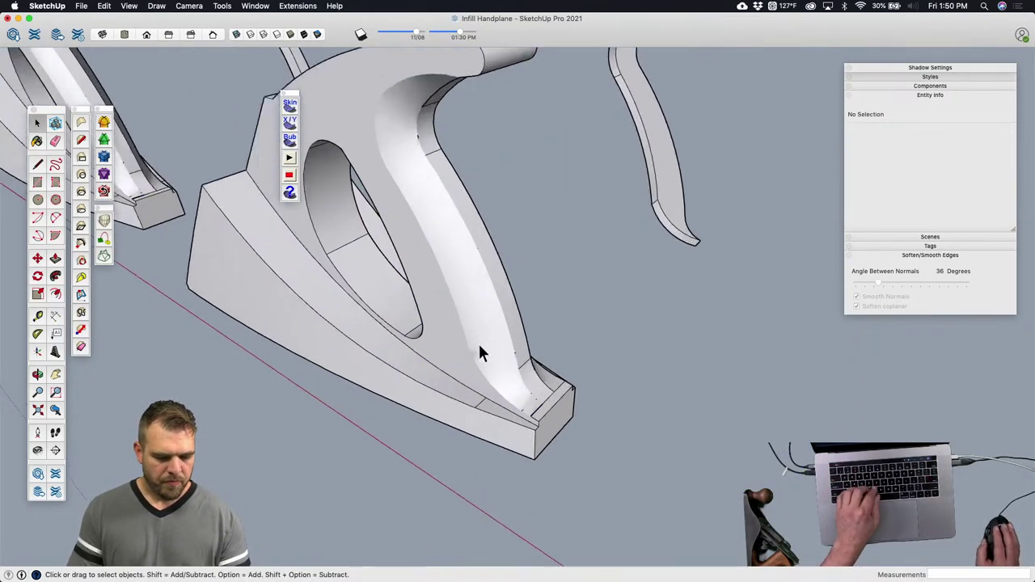
middle_drag(479, 352, 455, 360)
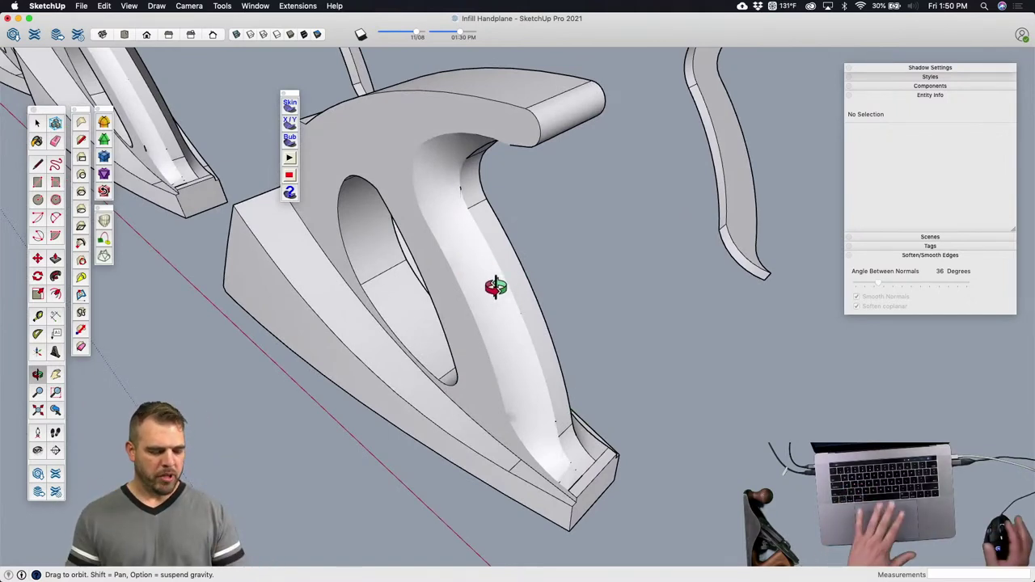
middle_drag(456, 253, 520, 108)
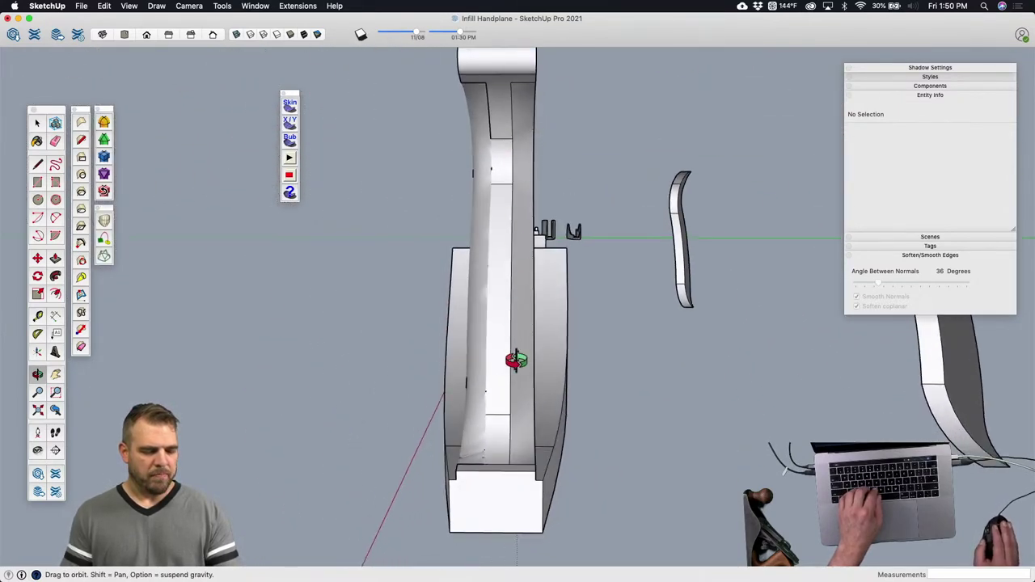
middle_drag(516, 360, 407, 234)
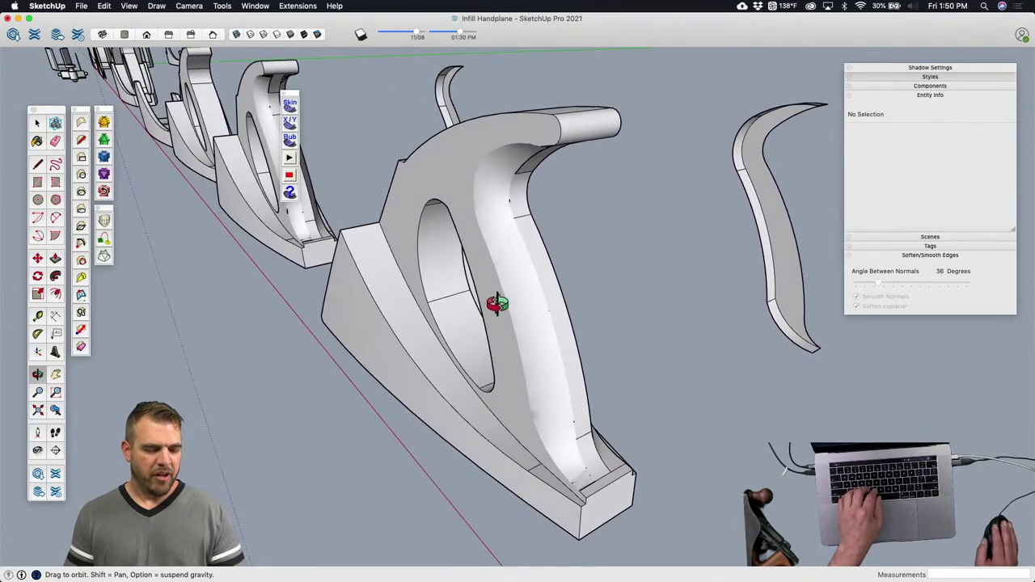
middle_drag(477, 307, 330, 122)
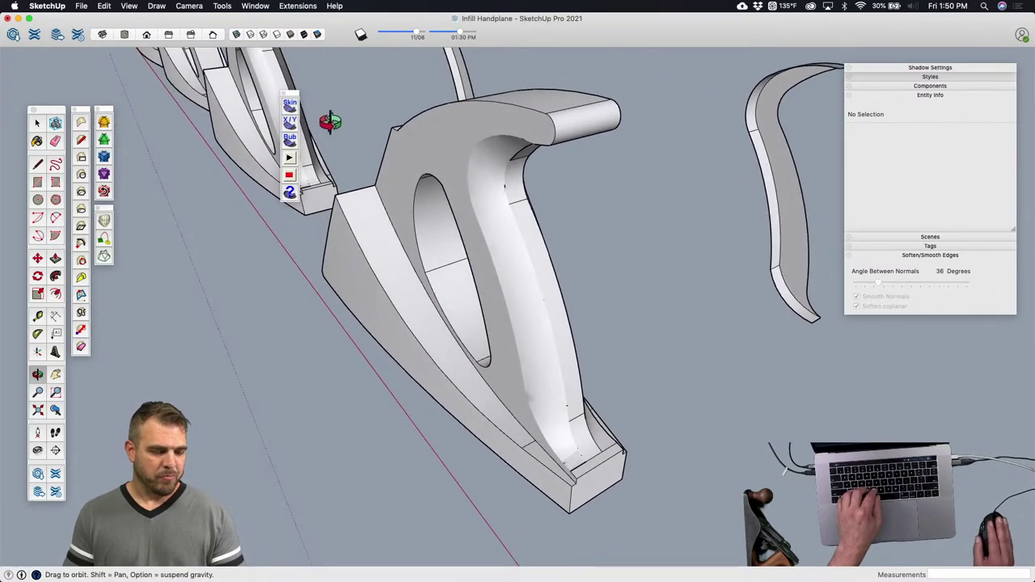
drag(166, 288, 108, 278)
middle_drag(404, 423, 635, 340)
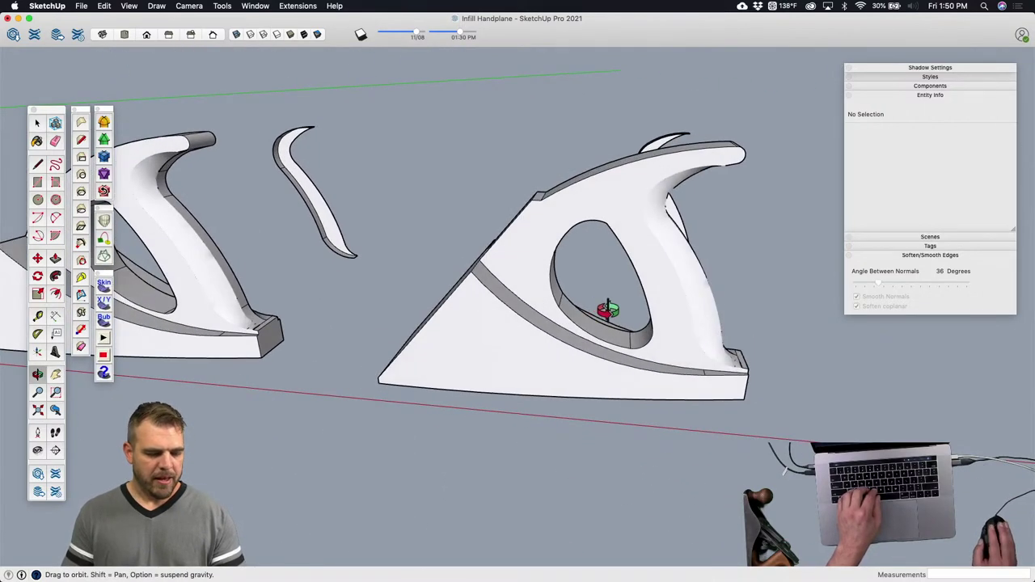
middle_drag(572, 283, 540, 195)
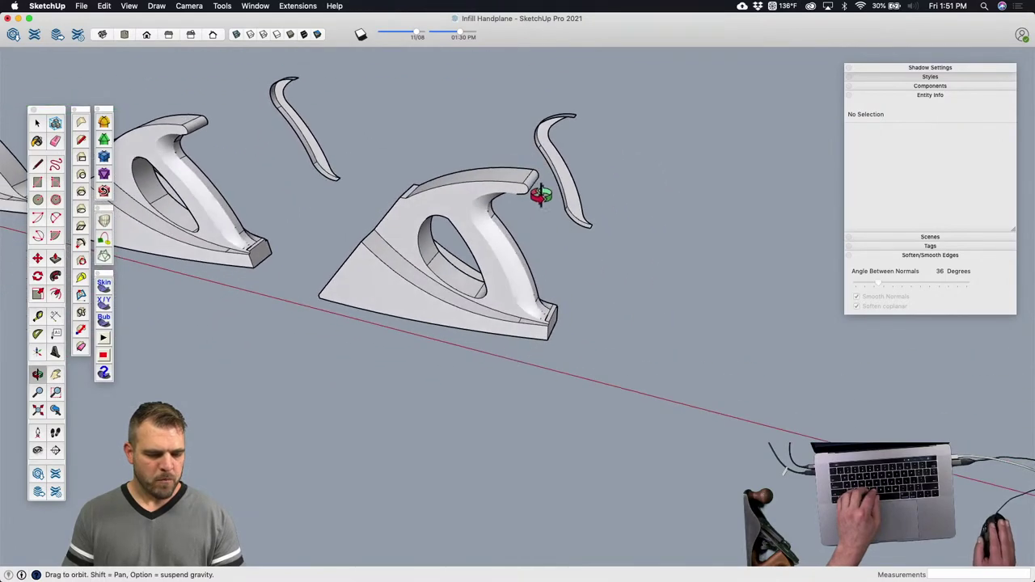
click(498, 269)
Step: Enter the handplane component, select both curved handle profile shapes, and move a toolbar aside
scroll(512, 255, up, 3)
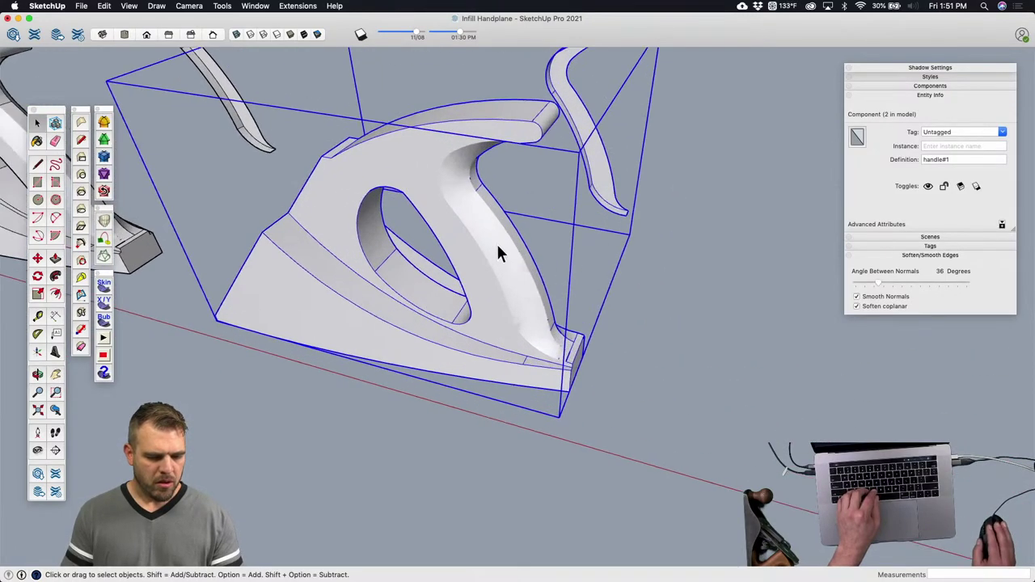
scroll(496, 246, down, 3)
shift+middle_drag(535, 253, 414, 333)
double_click(448, 247)
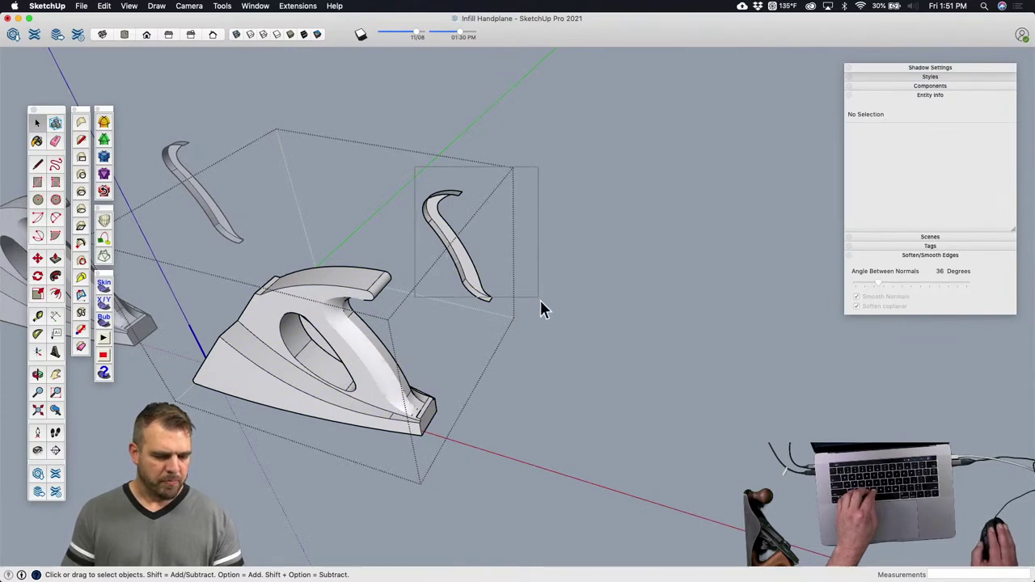
drag(549, 337, 553, 322)
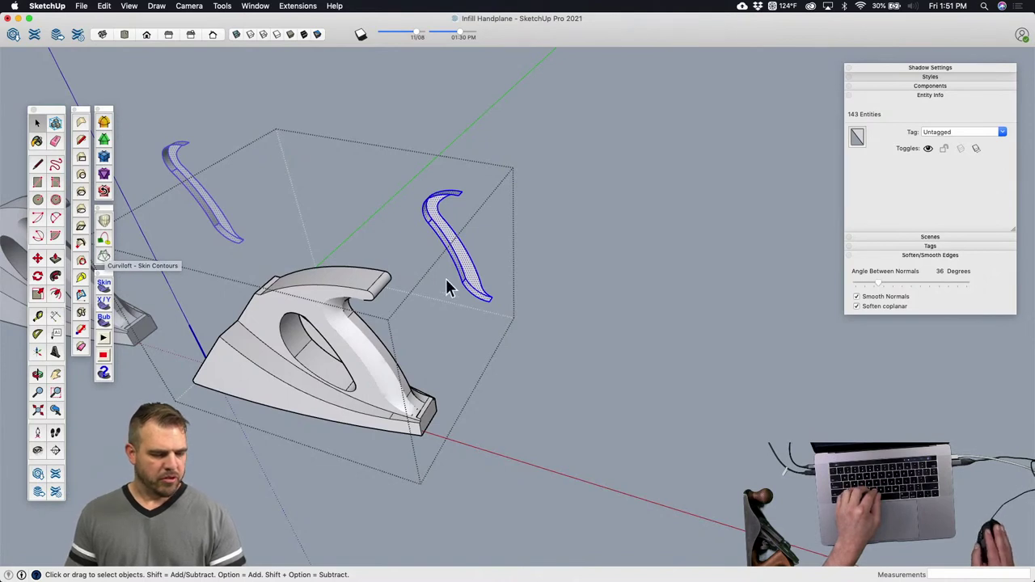
drag(112, 204, 291, 113)
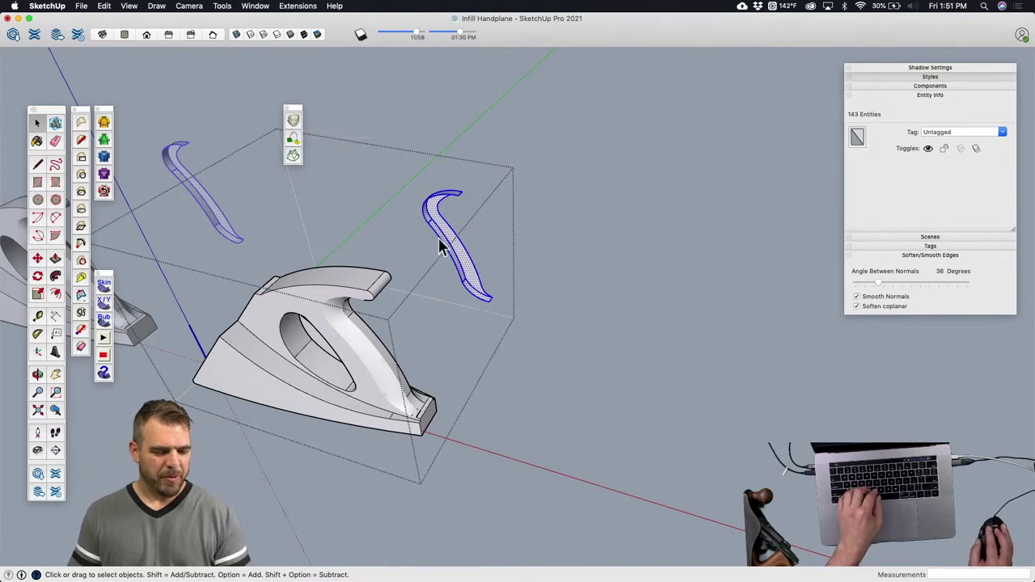
scroll(445, 252, up, 5)
Step: Erase the profile's inner curve together with its faces
click(486, 295)
scroll(473, 291, up, 8)
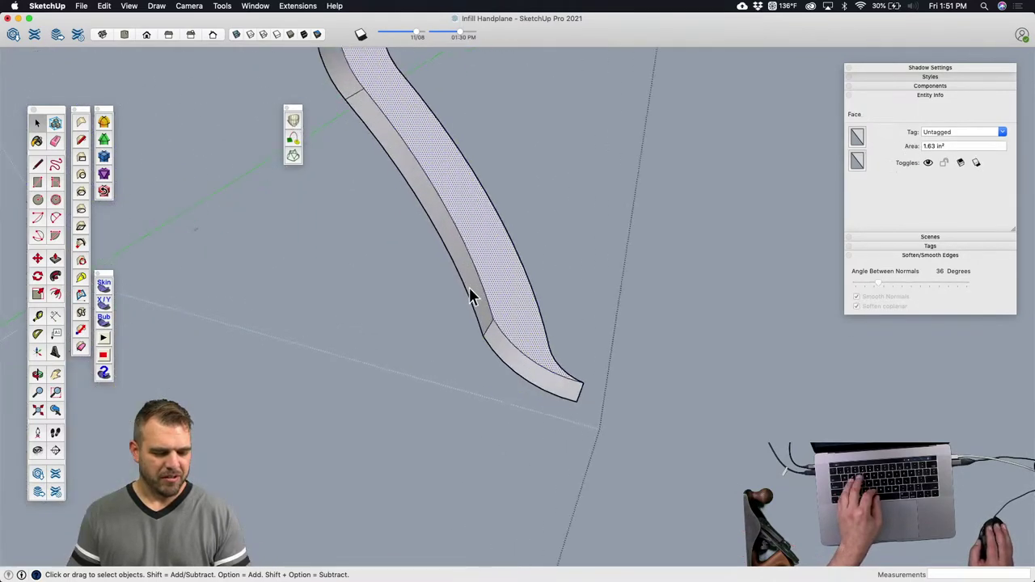
key(e)
click(501, 330)
middle_drag(500, 330, 538, 392)
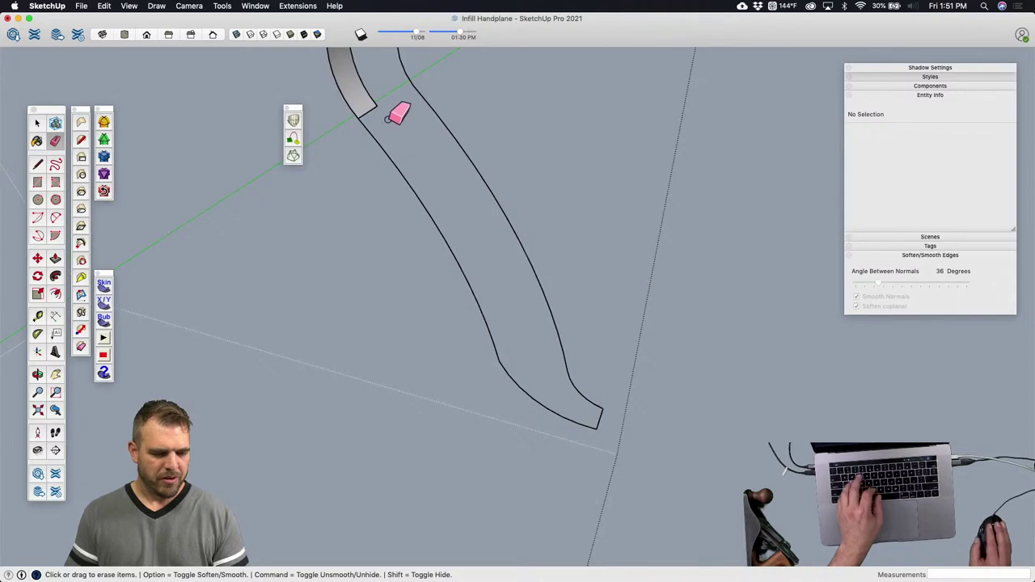
mouse_move(375, 102)
middle_down()
mouse_move(428, 245)
mouse_move(389, 201)
mouse_move(438, 160)
mouse_move(446, 192)
mouse_move(453, 122)
middle_up()
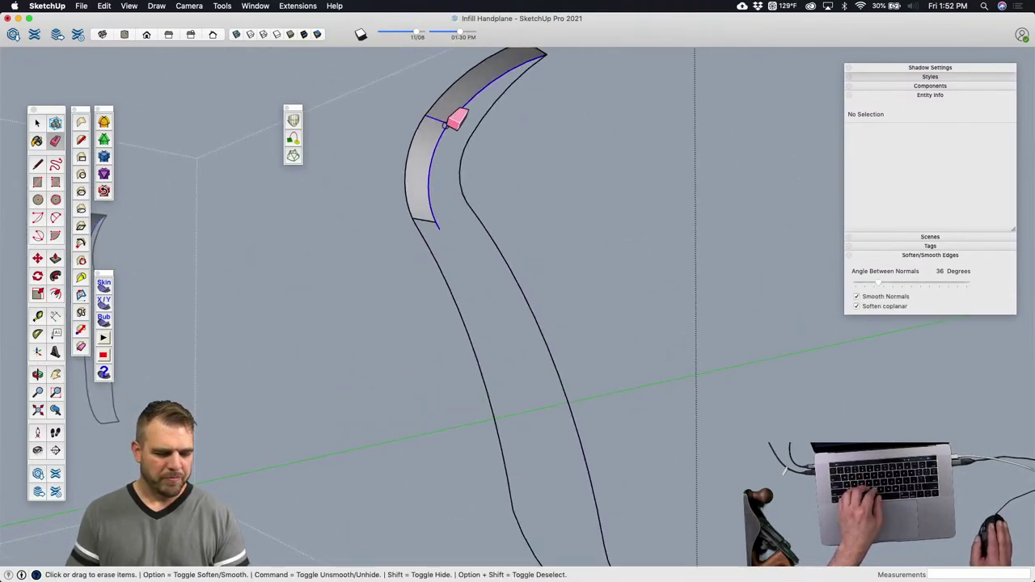
scroll(462, 208, down, 8)
Step: Make the remaining handle profile outline curve into a group
key(space)
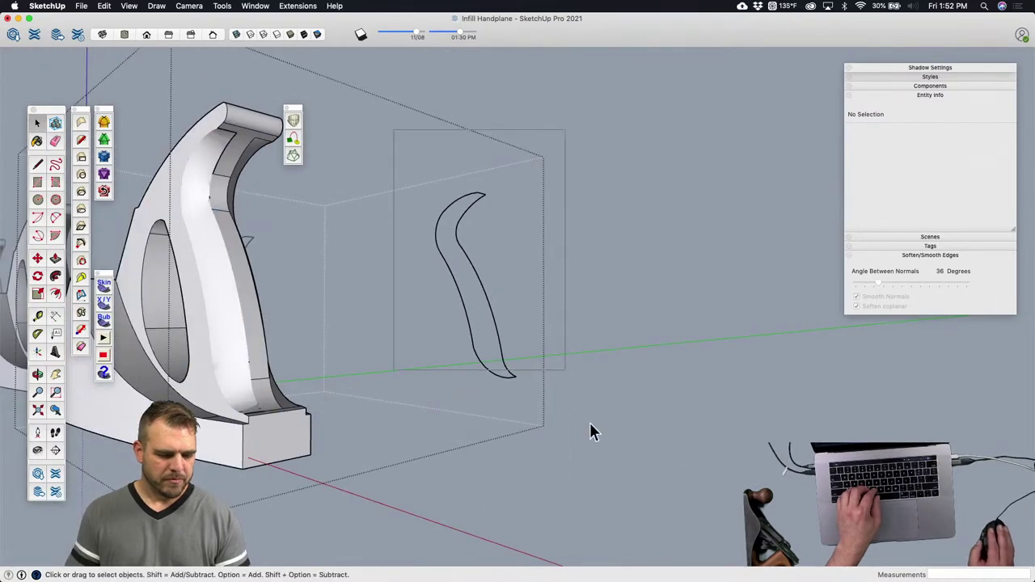
click(496, 283)
middle_drag(496, 282, 601, 332)
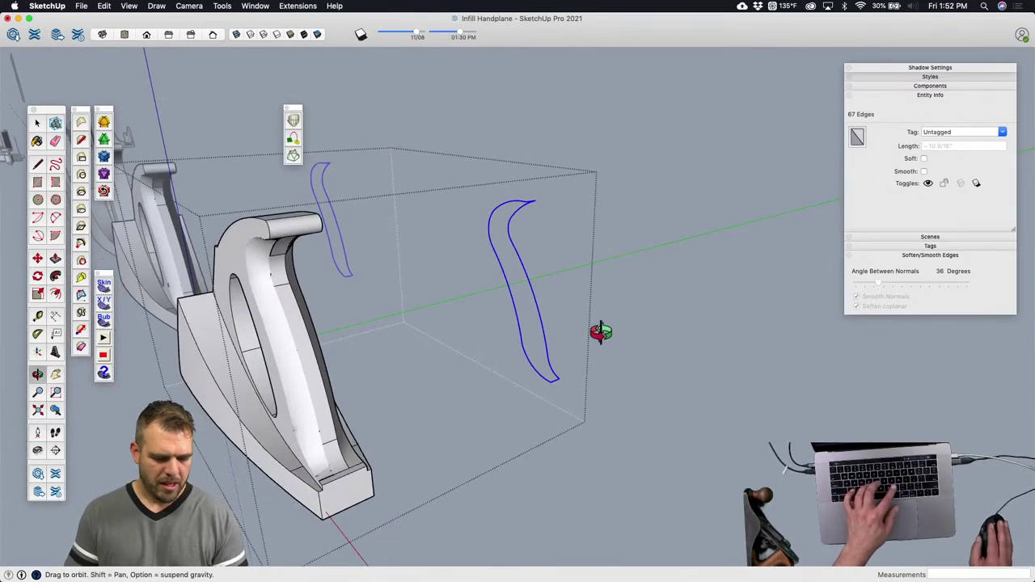
key(super+g)
Step: Rotate the grouped handle-side profile curve so it lies flat
key(m)
key(q)
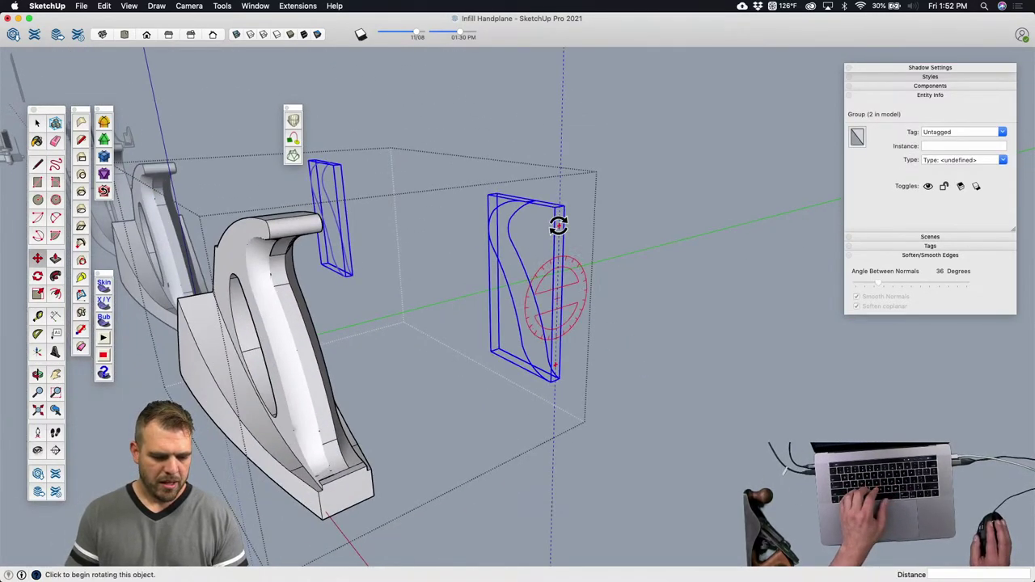
click(559, 226)
click(570, 251)
click(590, 279)
middle_drag(589, 278, 434, 241)
Step: Inside the group, run Curviloft Skin on the curve to create a twisted surface
triple_click(545, 324)
scroll(442, 203, up, 3)
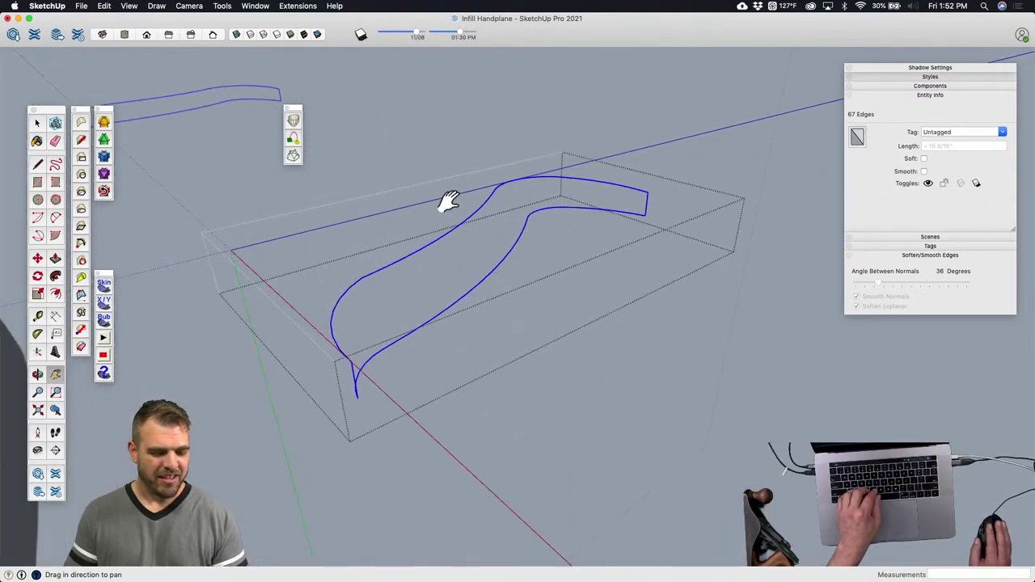
scroll(446, 239, up, 3)
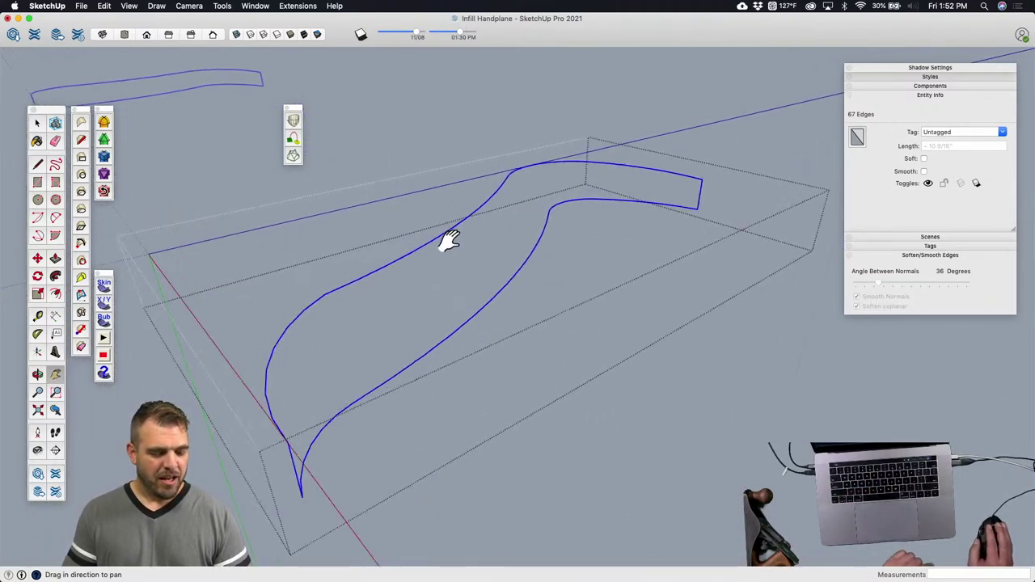
click(293, 156)
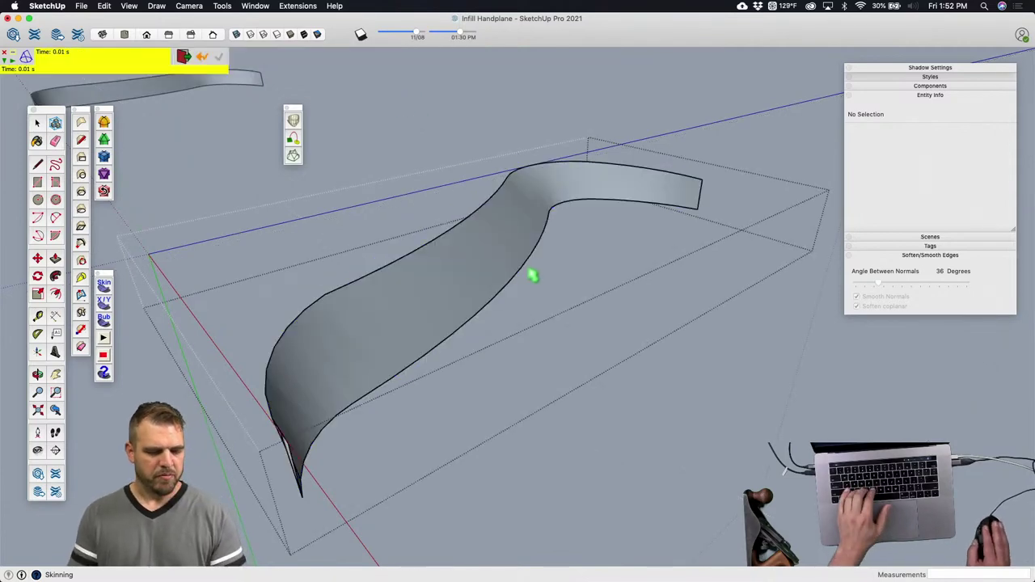
Step: Show hidden geometry and orbit around the new twisted ribbon surface to inspect it
middle_drag(531, 275, 336, 375)
key(alt+h)
middle_drag(472, 288, 272, 316)
scroll(331, 296, up, 3)
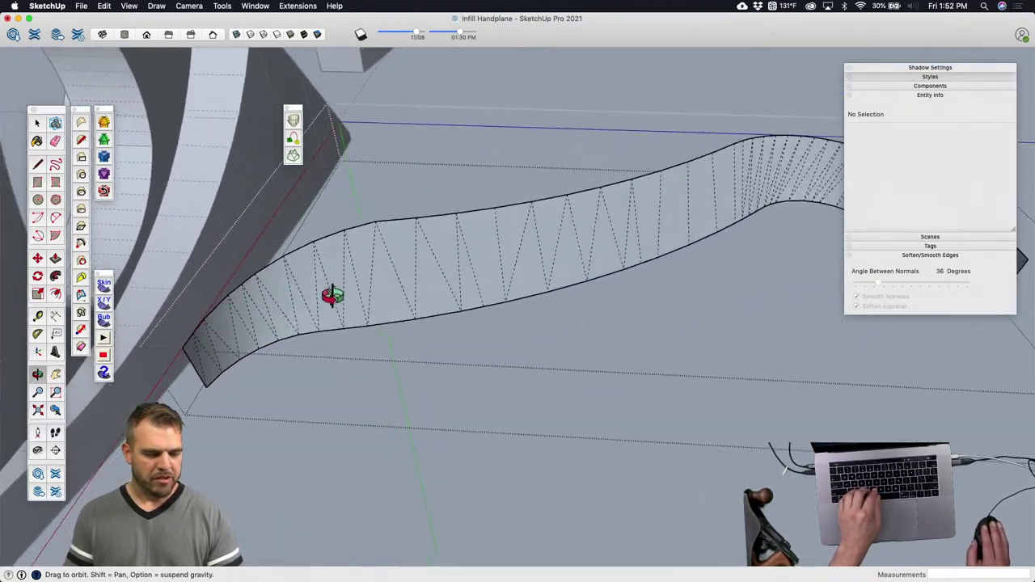
shift+middle_drag(331, 297, 372, 274)
shift+middle_drag(447, 248, 575, 203)
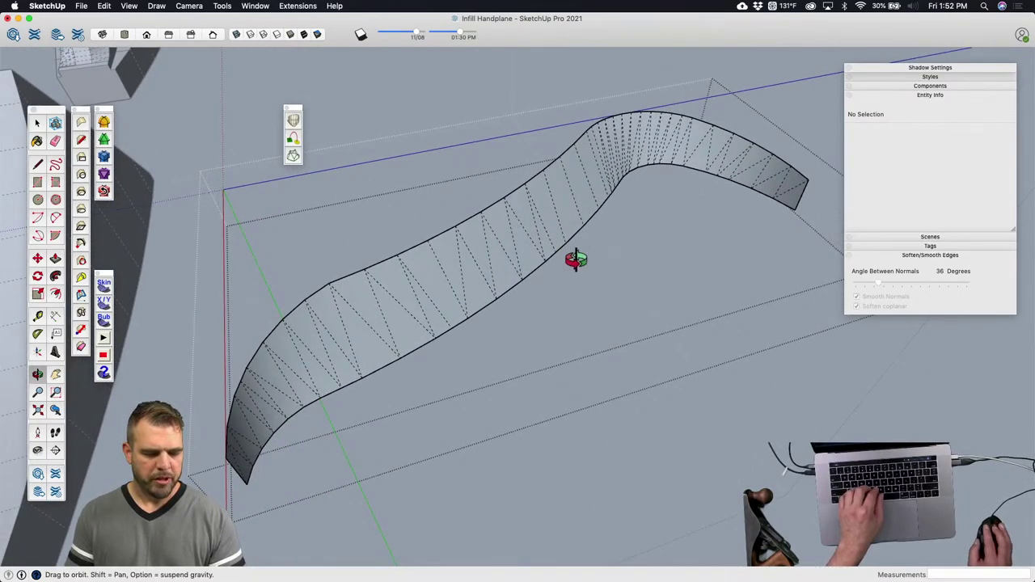
scroll(562, 251, down, 5)
middle_drag(548, 242, 504, 278)
scroll(605, 154, up, 5)
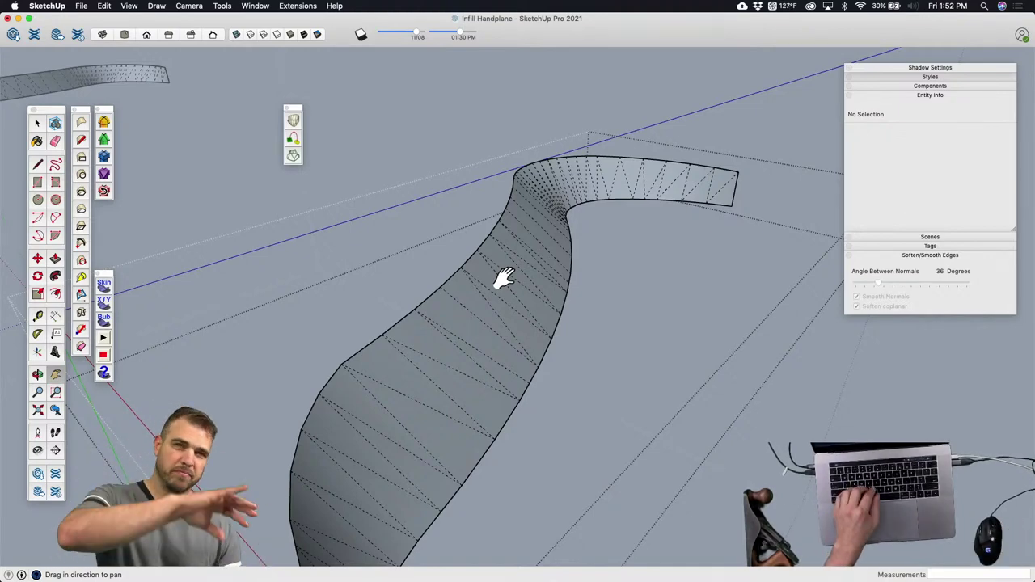
scroll(499, 243, down, 8)
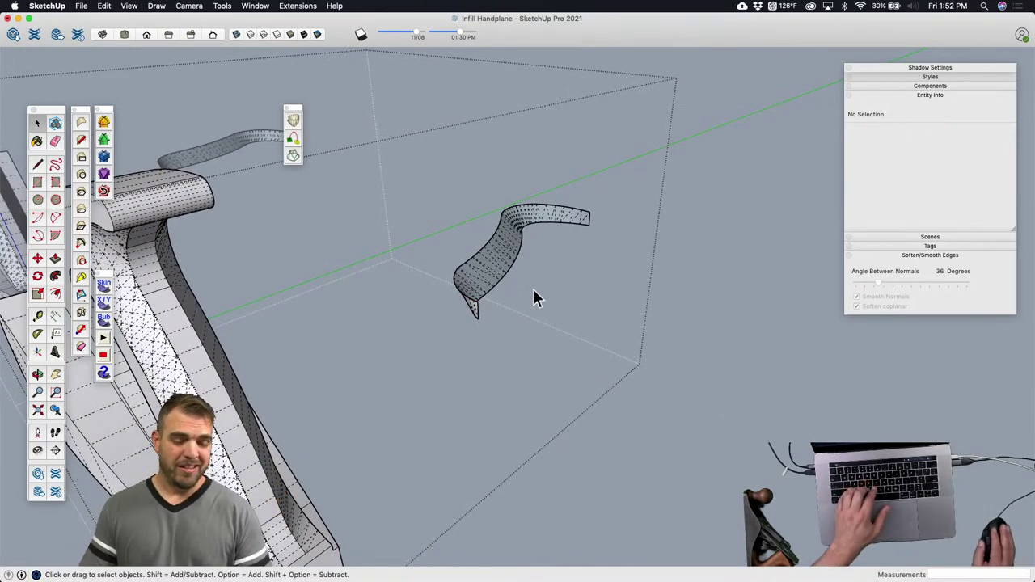
Step: Check the shaped handle-side group in the plane alongside the twisted strips
scroll(188, 363, down, 1)
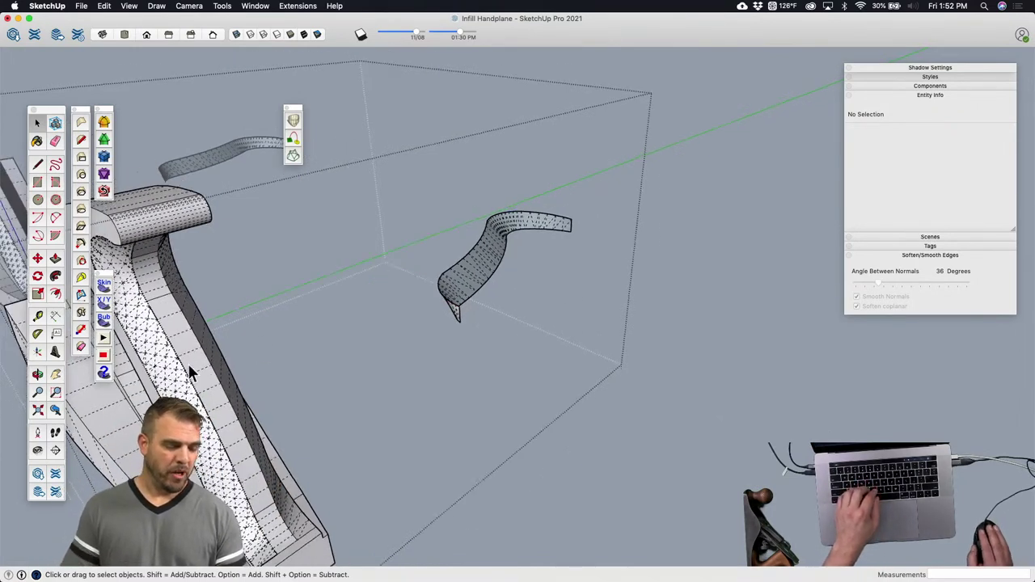
shift+middle_drag(177, 379, 306, 323)
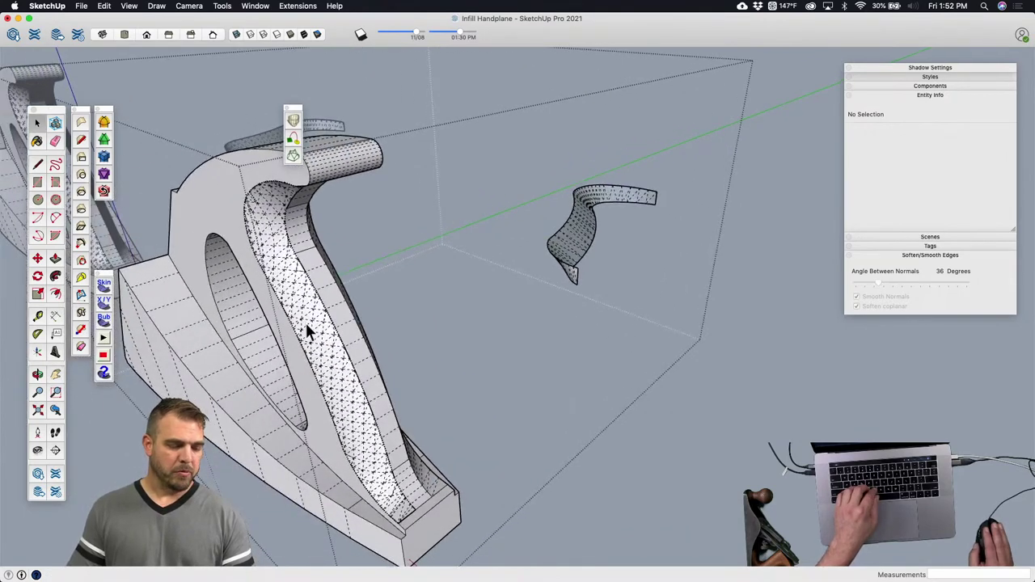
click(308, 325)
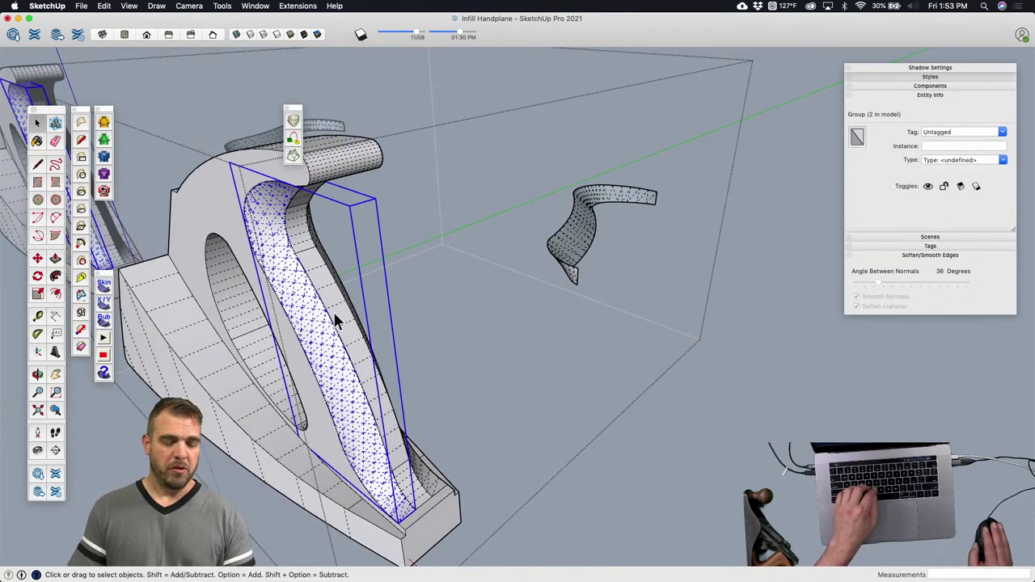
scroll(504, 362, down, 3)
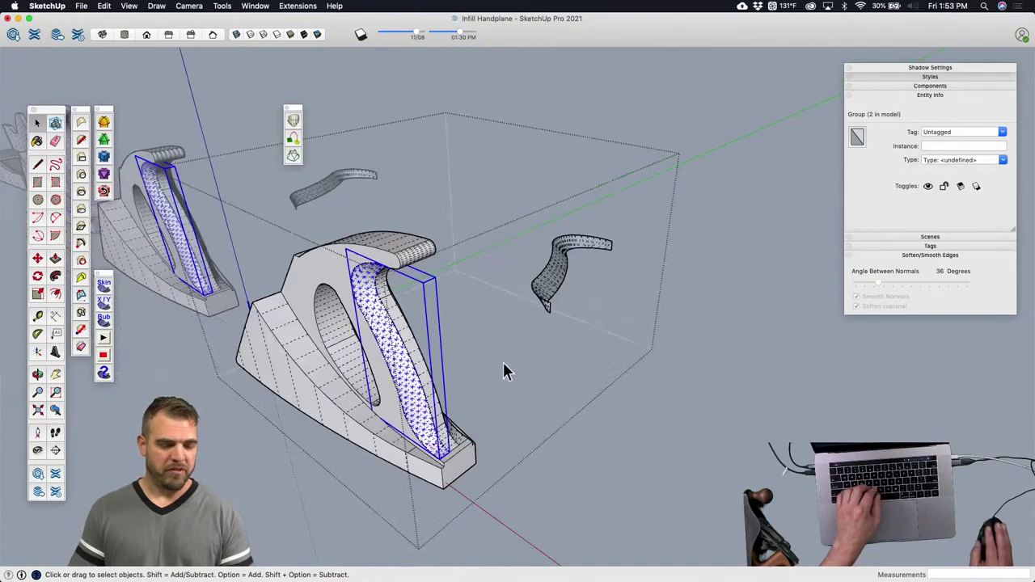
middle_drag(503, 363, 692, 345)
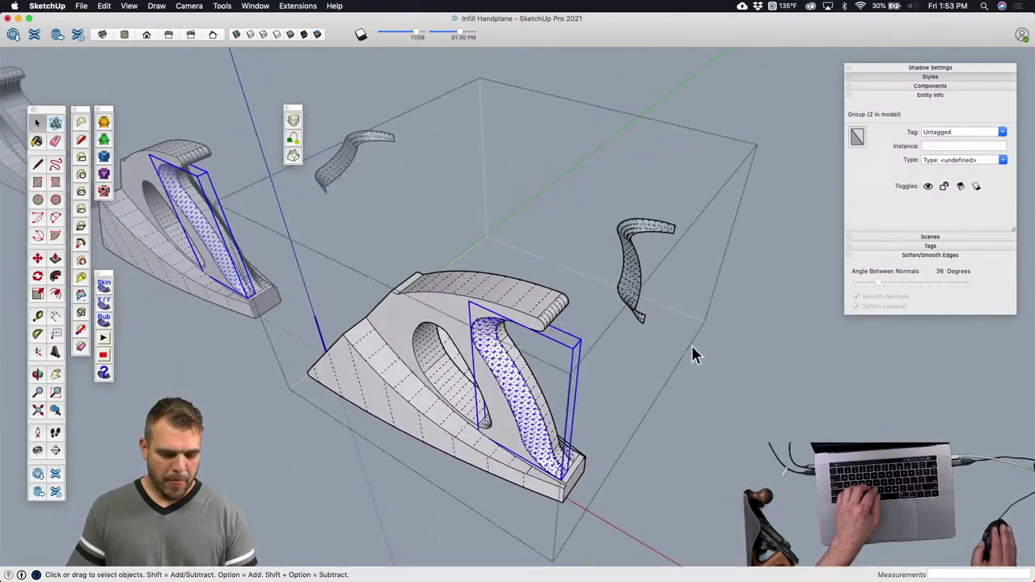
click(691, 345)
middle_drag(671, 396, 636, 387)
Step: Turn off hidden geometry and inspect the front handplane's smooth handle side face
key(alt+h)
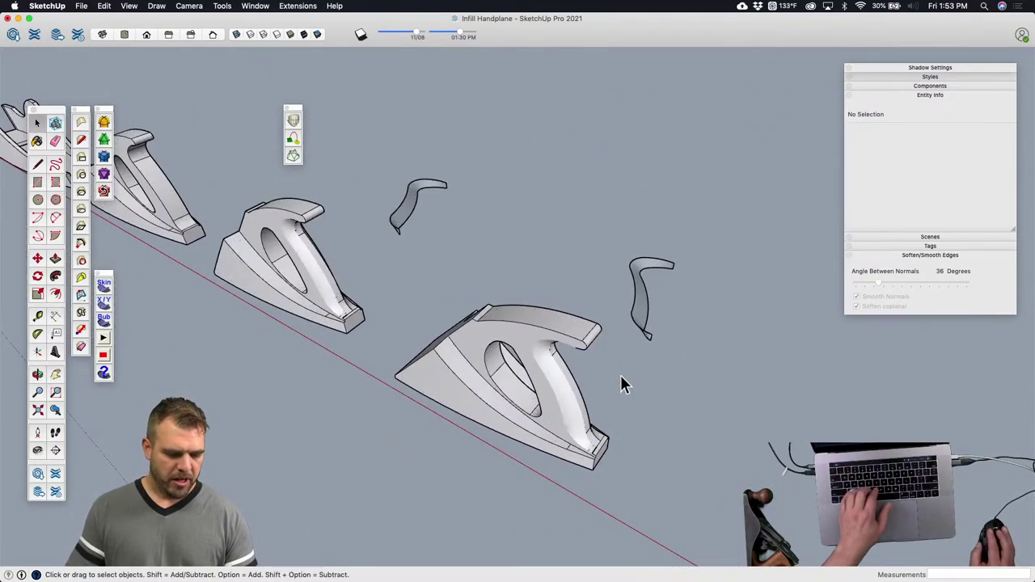
shift+middle_drag(381, 340, 268, 219)
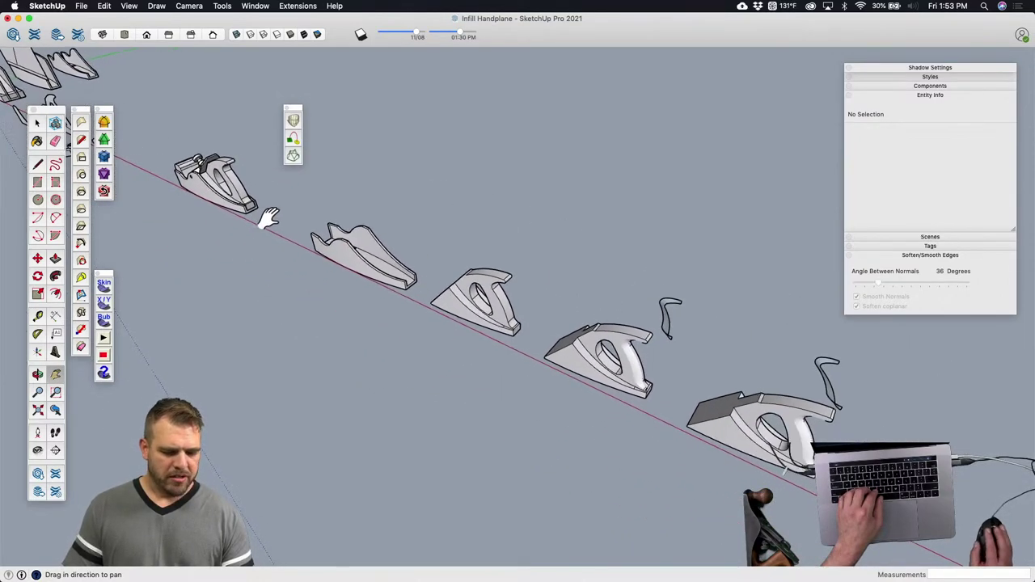
scroll(724, 397, up, 10)
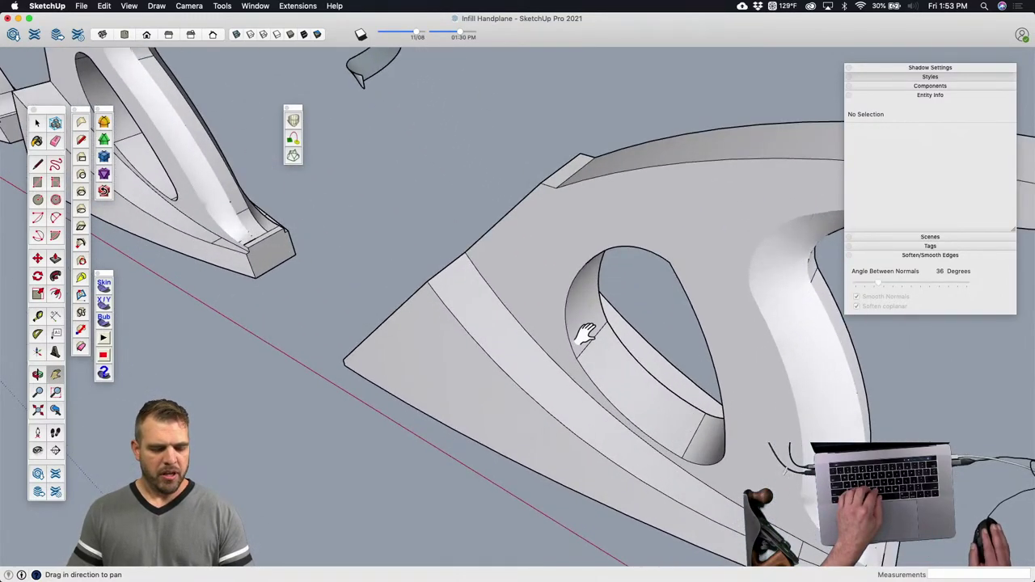
middle_drag(538, 368, 684, 160)
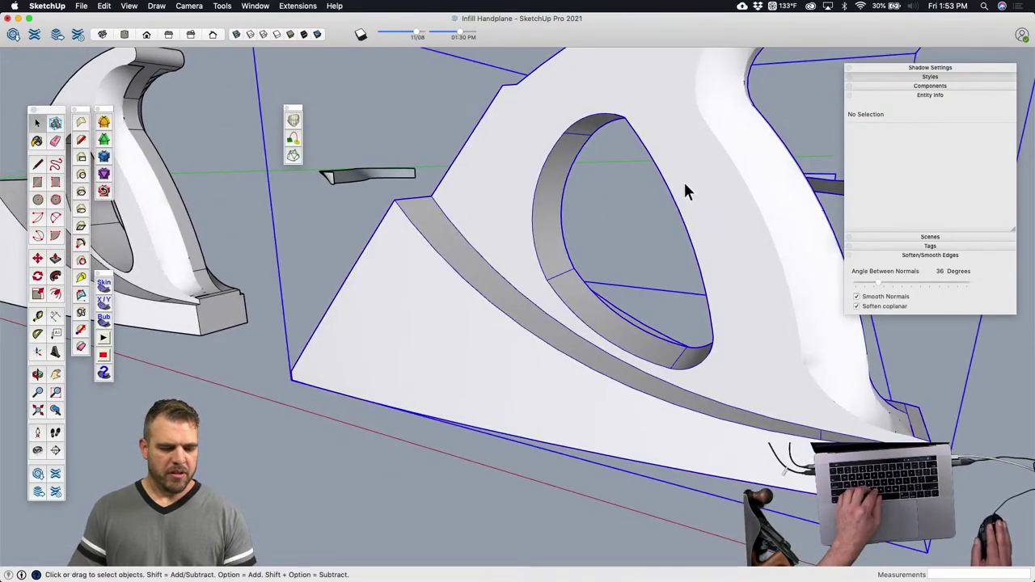
click(694, 243)
scroll(716, 307, down, 5)
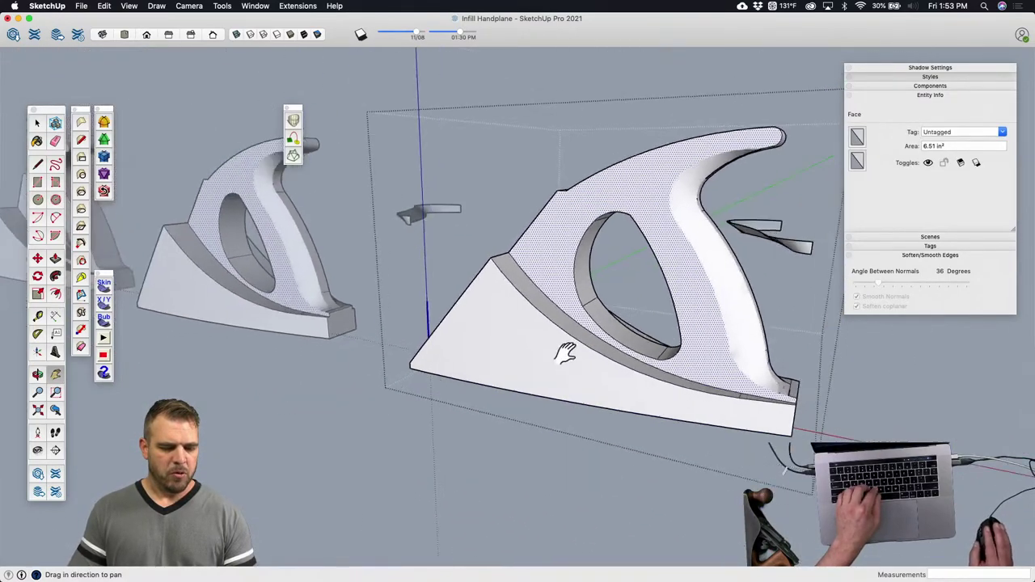
middle_drag(561, 353, 712, 287)
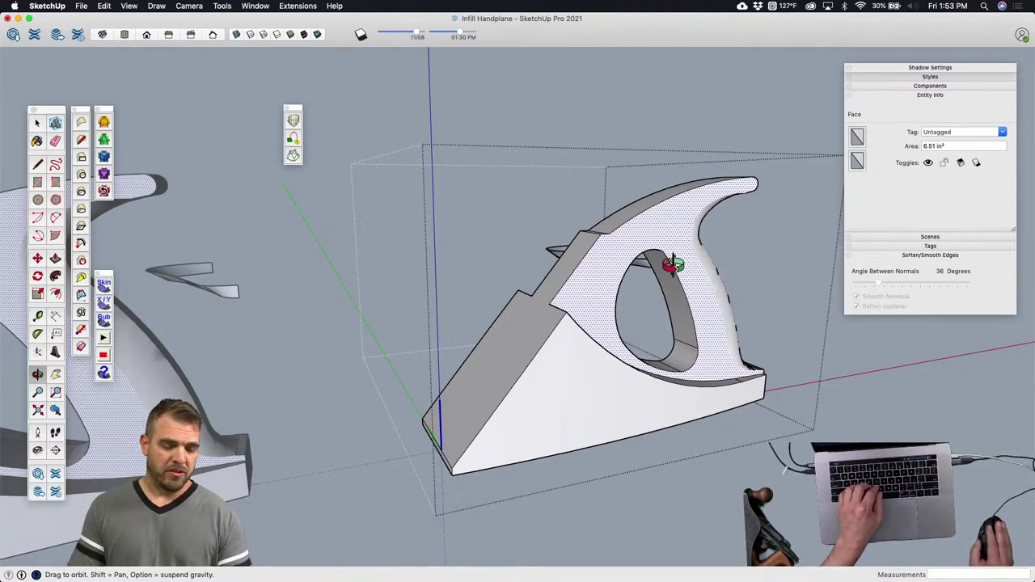
drag(630, 253, 630, 300)
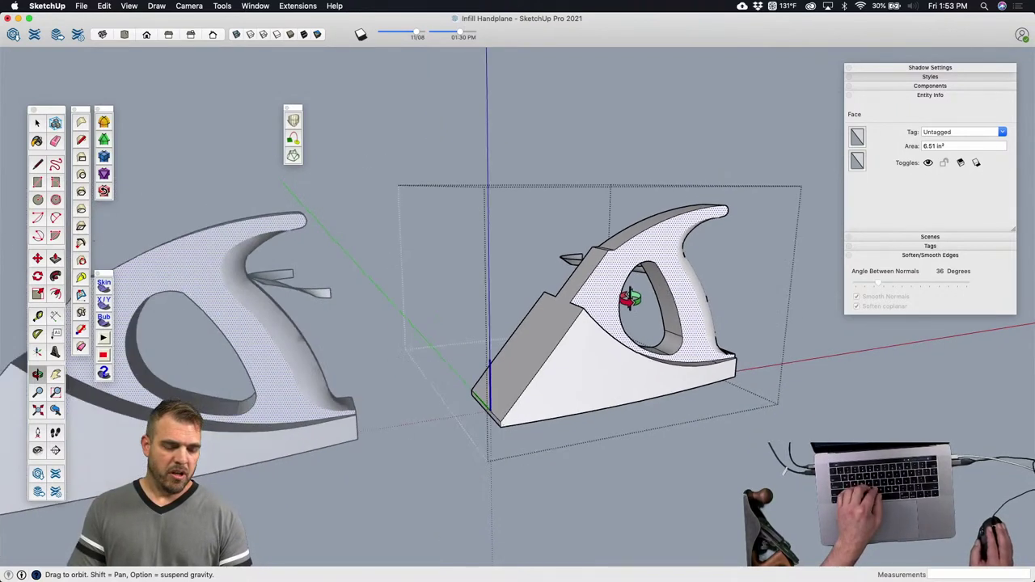
middle_drag(227, 323, 647, 235)
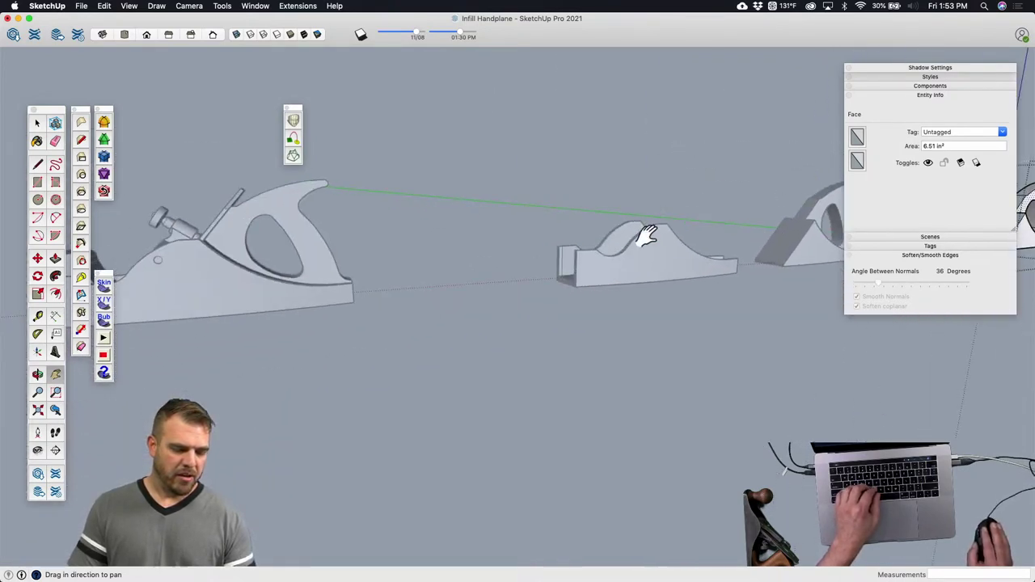
Step: Orbit in on the middle handplane's handle end and inspect the handle#1 component
click(534, 356)
middle_drag(534, 355, 645, 351)
scroll(426, 240, up, 5)
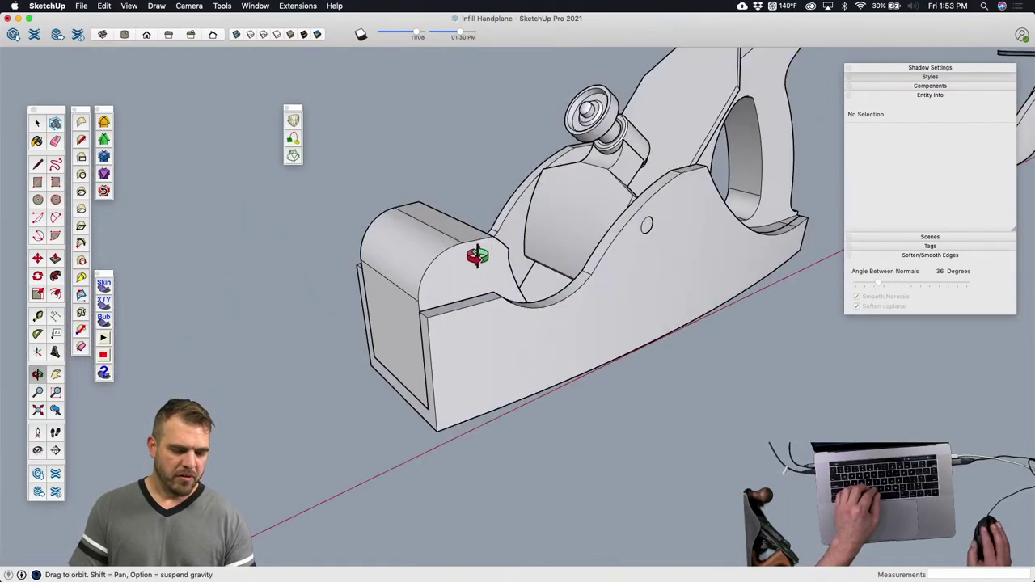
scroll(477, 256, up, 3)
middle_drag(444, 259, 453, 300)
scroll(498, 318, up, 3)
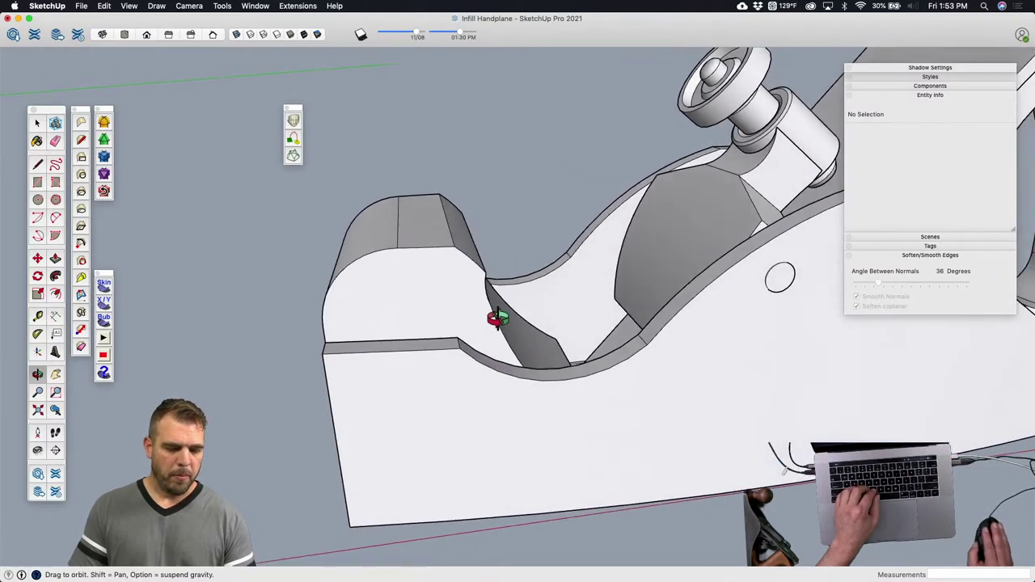
scroll(331, 351, down, 10)
scroll(597, 392, up, 3)
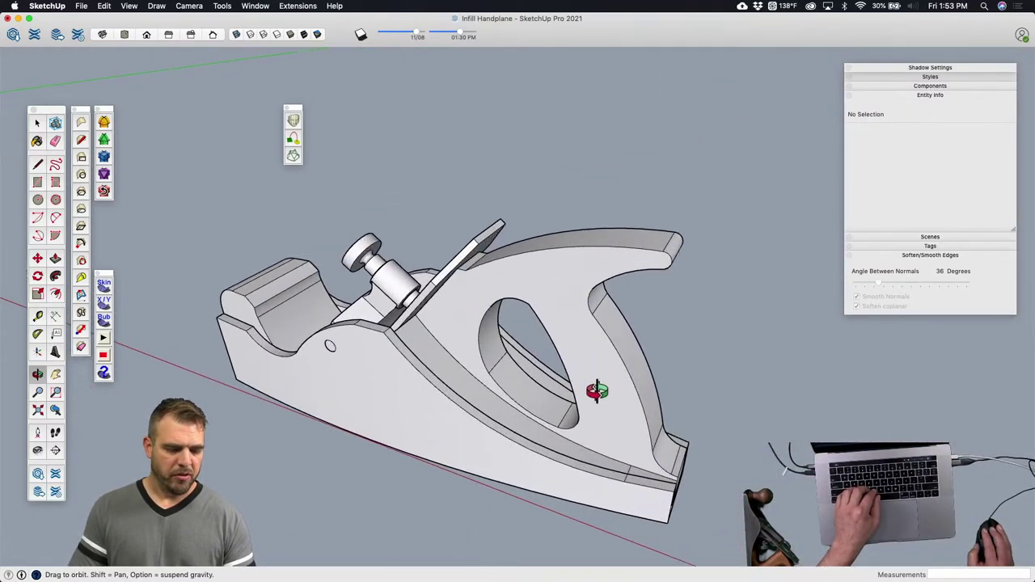
middle_drag(597, 392, 652, 278)
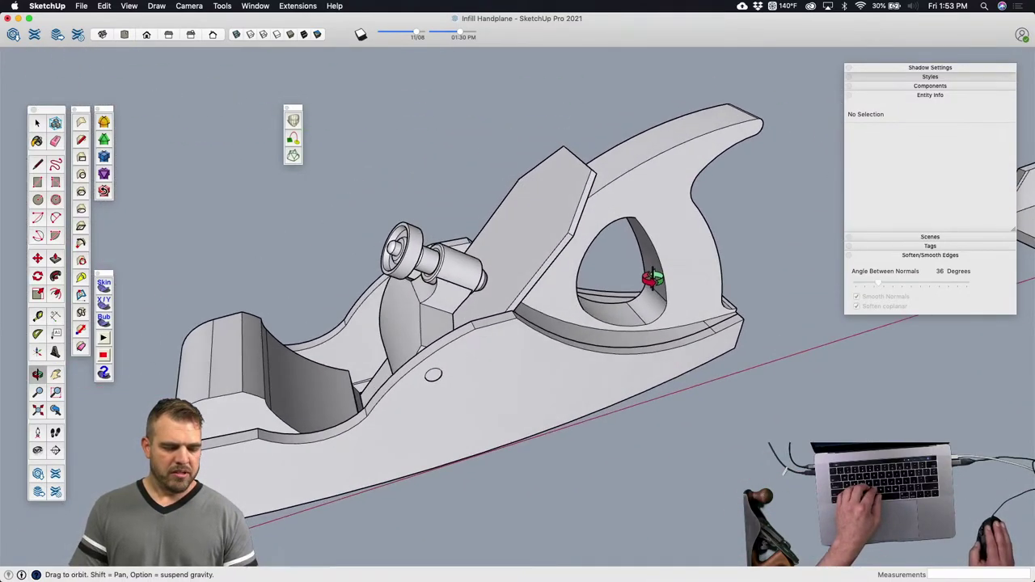
scroll(536, 305, down, 10)
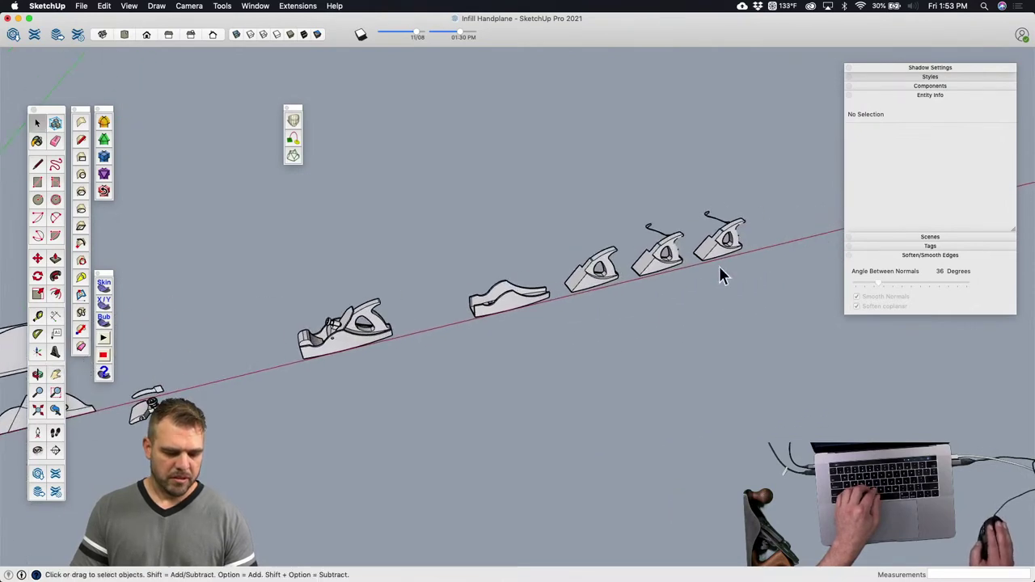
click(730, 232)
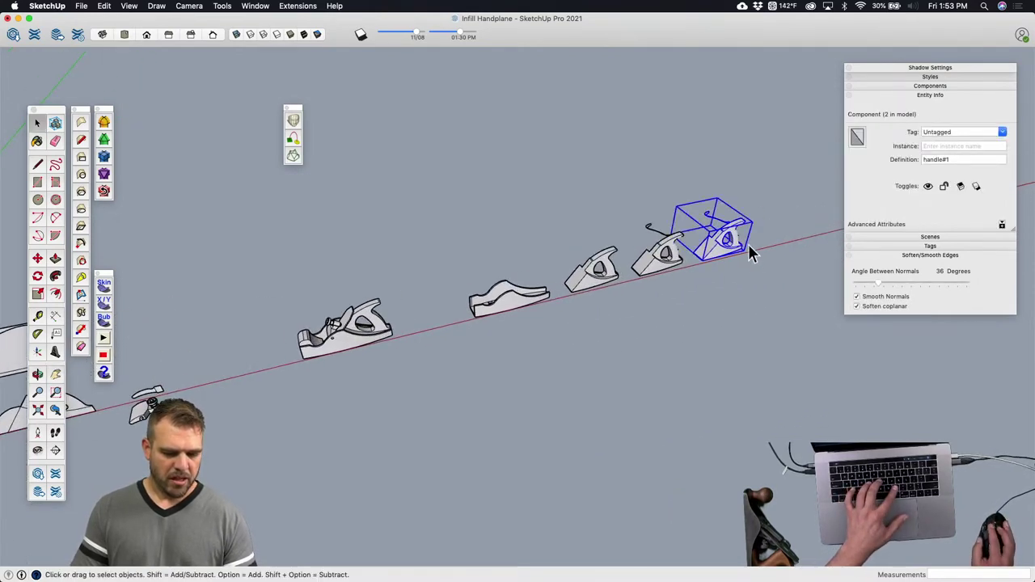
scroll(746, 241, up, 10)
middle_drag(742, 243, 751, 422)
click(760, 422)
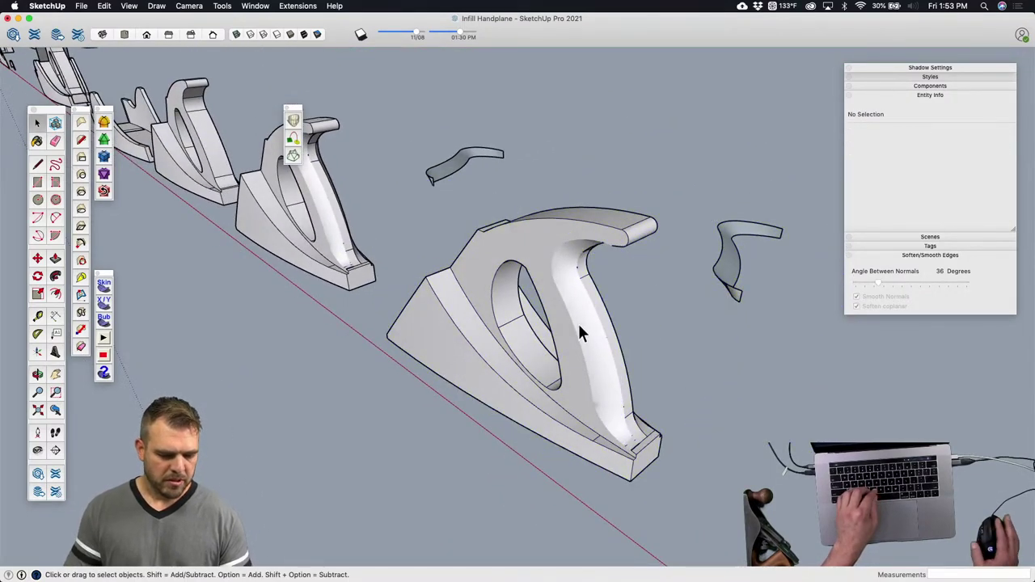
Step: From a low side view of the row, enter the handplane component for editing
scroll(579, 324, down, 10)
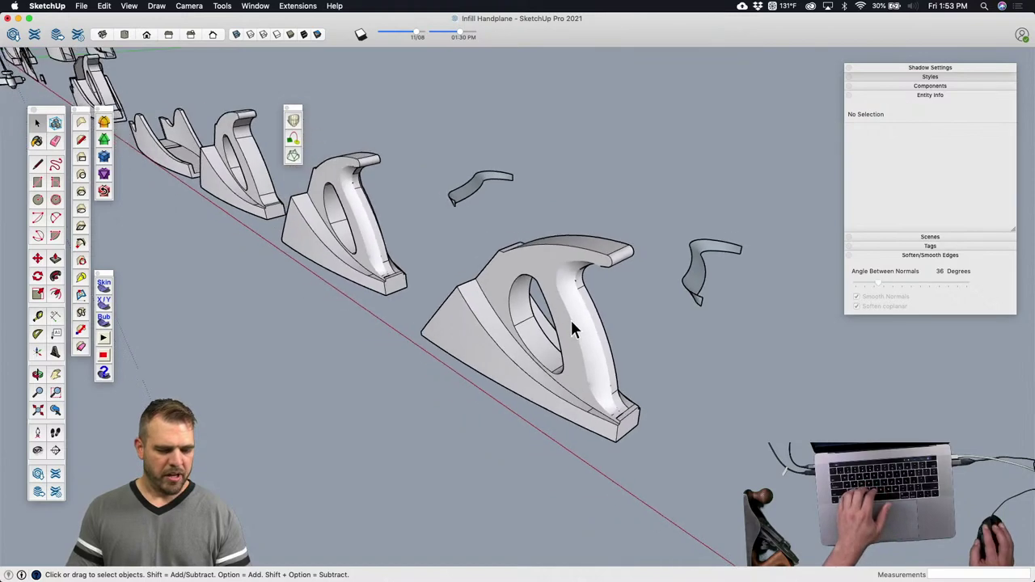
middle_drag(441, 259, 413, 258)
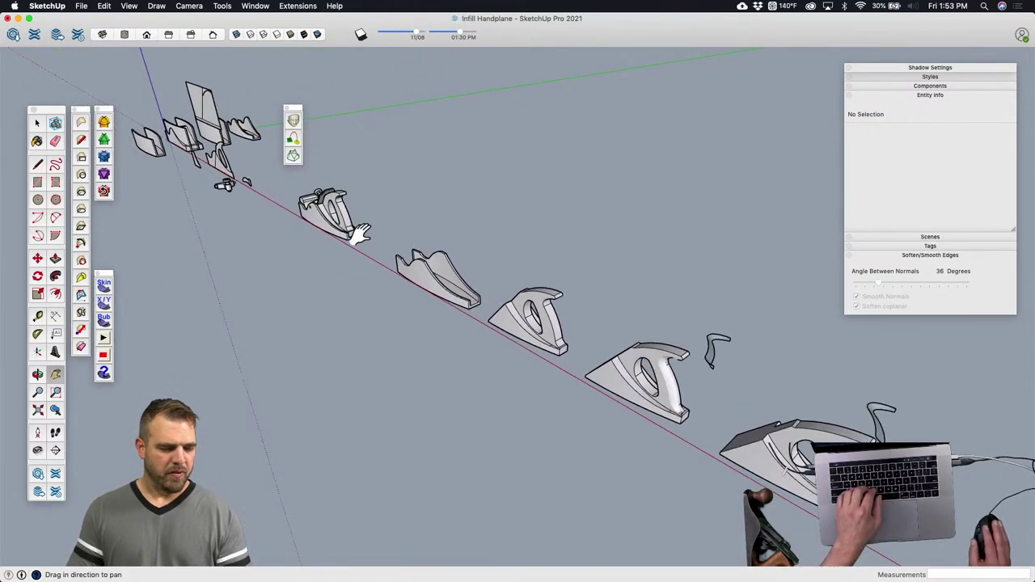
middle_drag(358, 231, 491, 294)
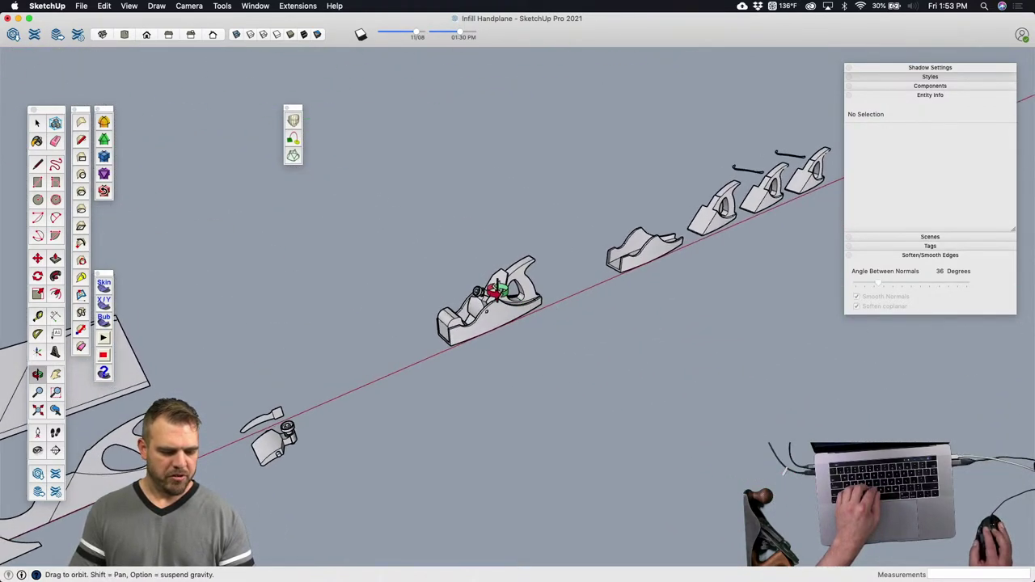
scroll(495, 299, up, 5)
scroll(490, 292, up, 5)
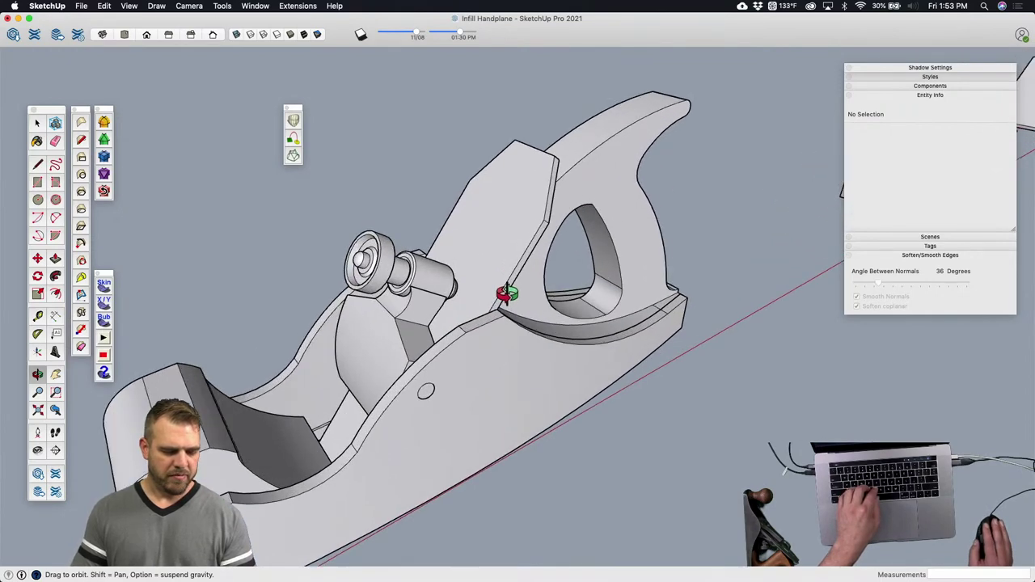
scroll(515, 299, down, 3)
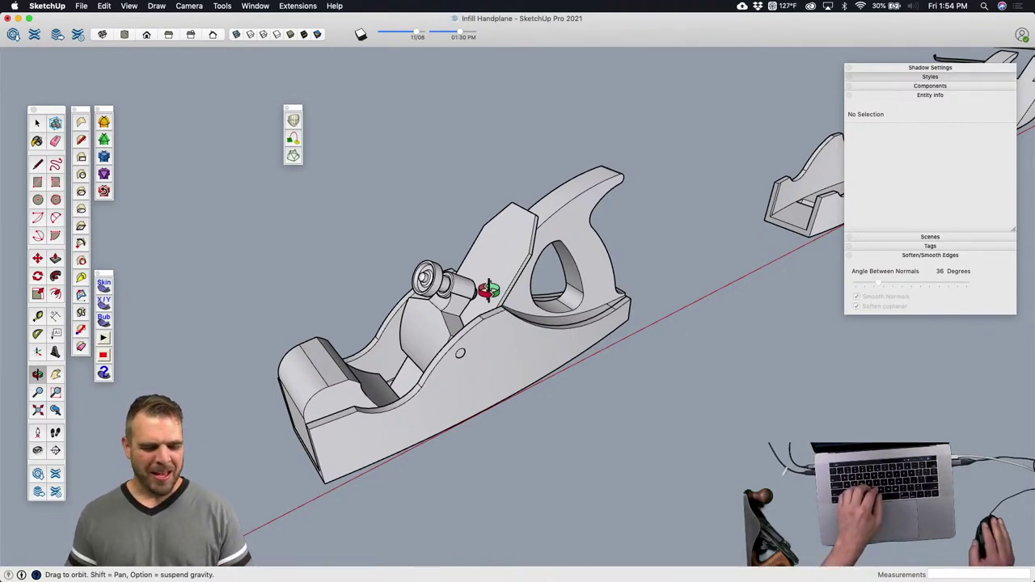
scroll(469, 292, down, 10)
mouse_move(458, 330)
mouse_down()
mouse_move(582, 286)
mouse_move(710, 304)
mouse_move(677, 374)
mouse_up()
middle_drag(620, 360, 343, 365)
click(476, 298)
double_click(472, 284)
Step: Rotate the curved side piece so it stands upright beside the handle
scroll(439, 224, up, 10)
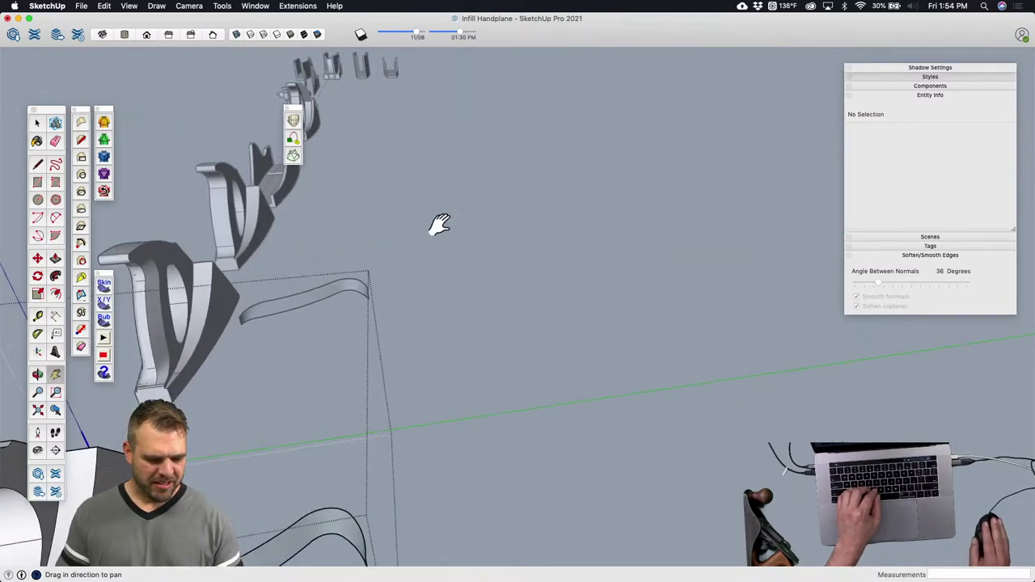
click(411, 354)
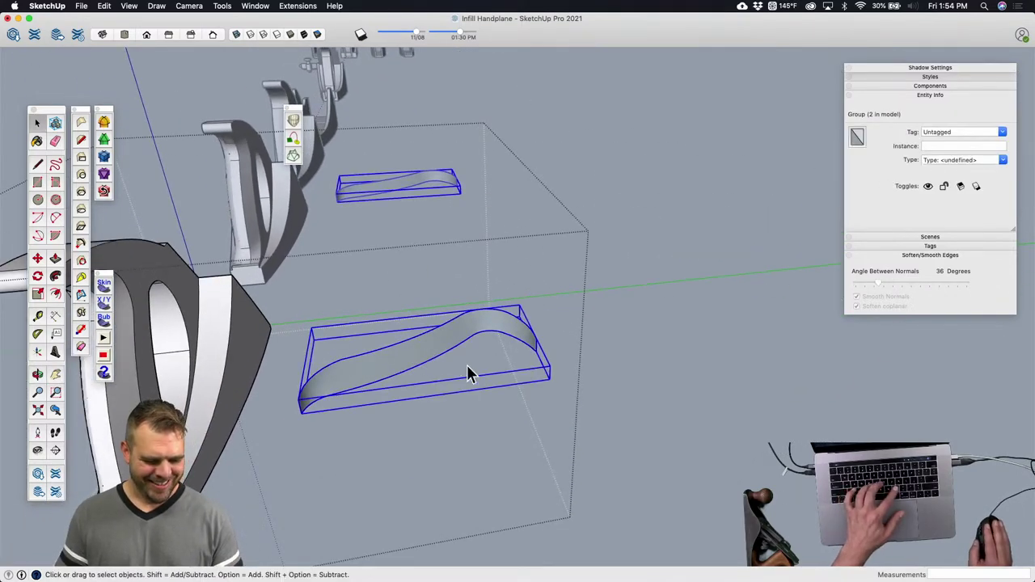
key(m)
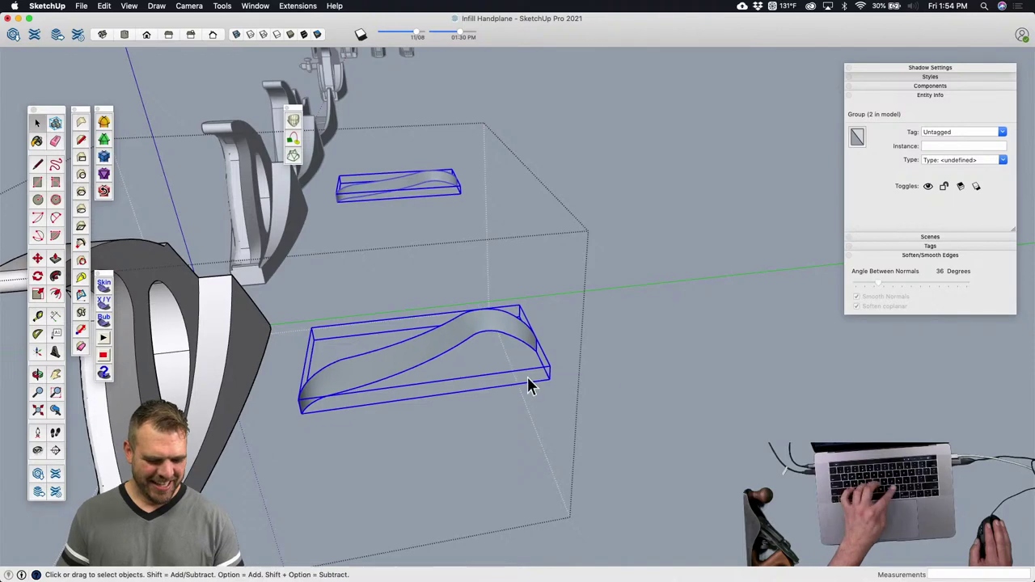
drag(524, 375, 426, 358)
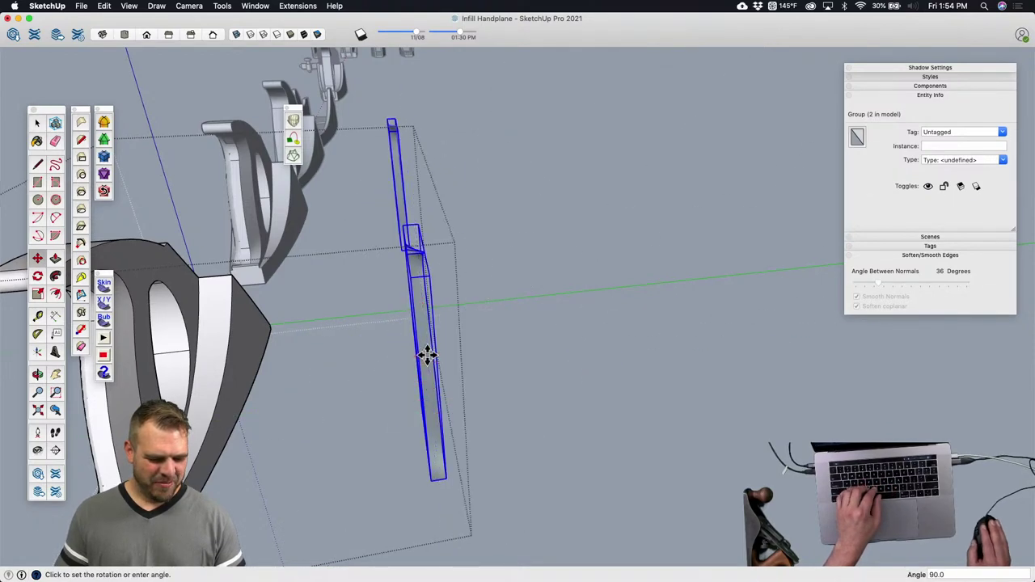
middle_drag(426, 358, 520, 315)
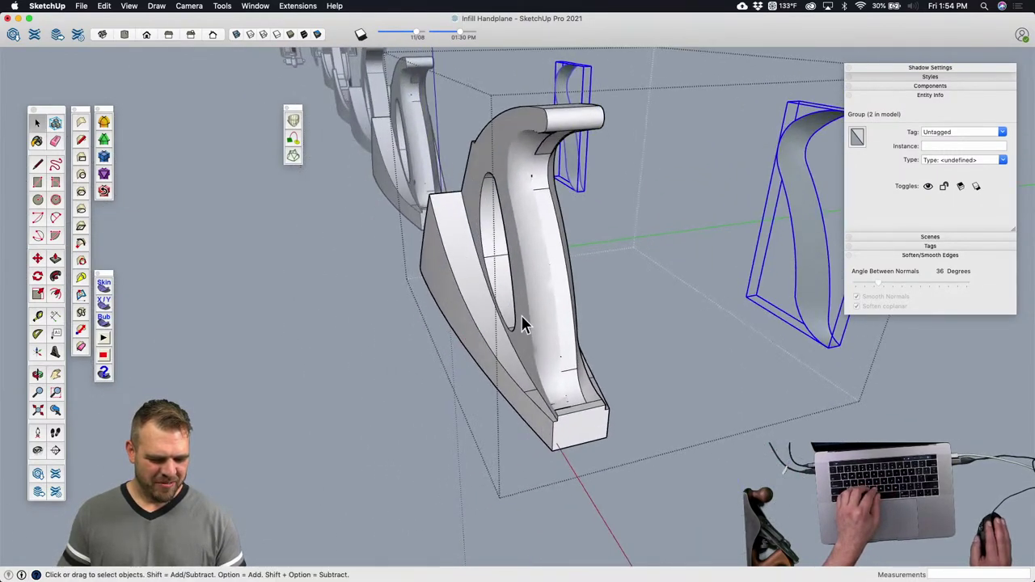
click(534, 271)
key(Delete)
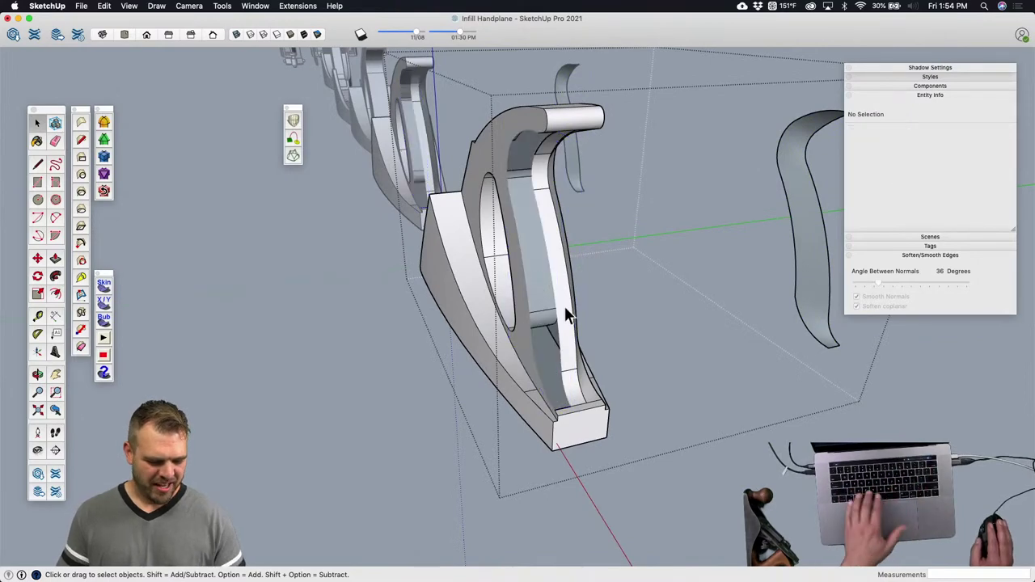
Step: Open the curved piece's nested groups to check the curved surface, then exit
middle_drag(620, 331, 526, 329)
double_click(705, 240)
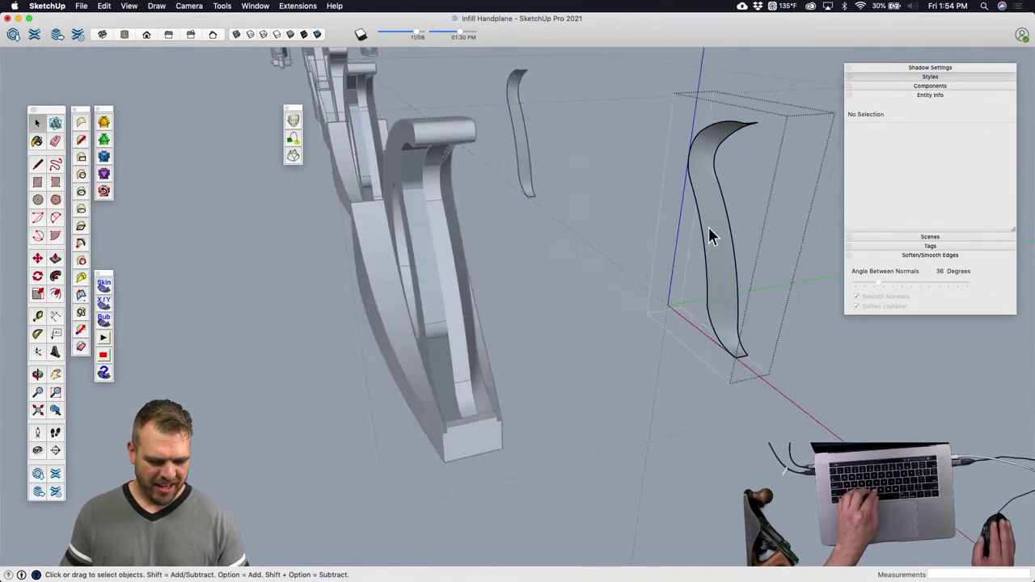
click(712, 231)
double_click(713, 229)
click(714, 228)
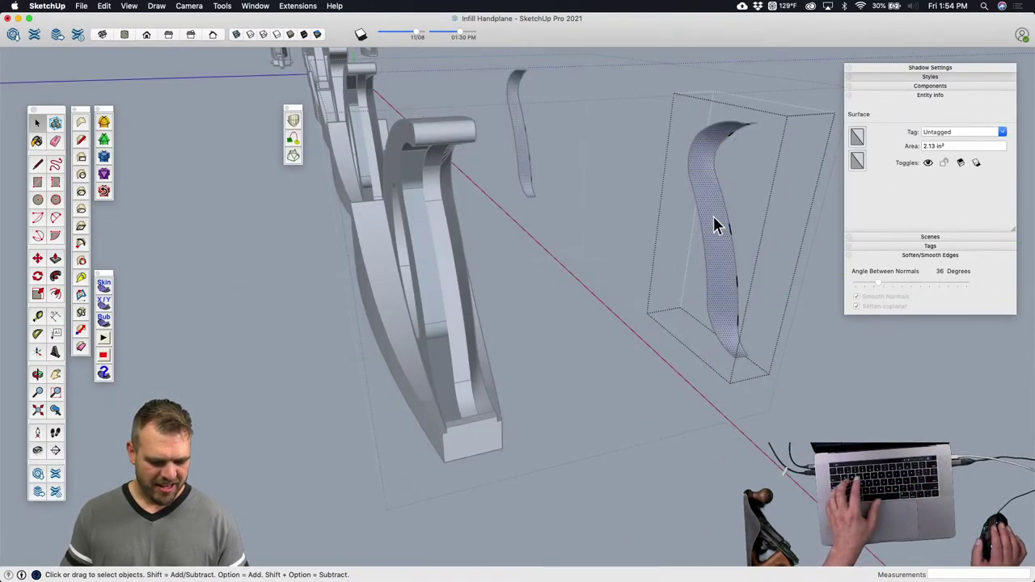
click(764, 415)
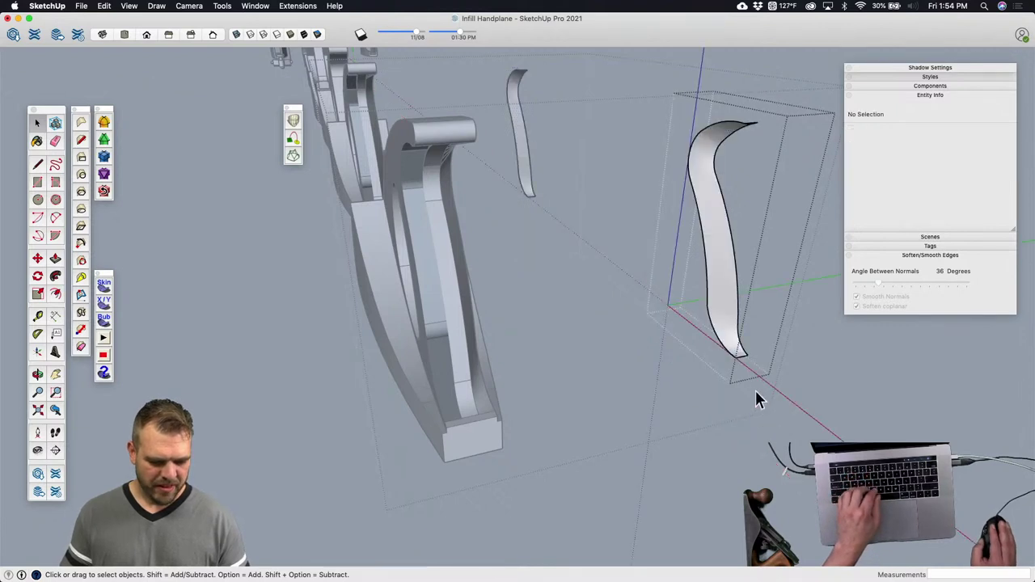
click(754, 381)
Step: Move the curved side piece group over toward the handle
click(738, 356)
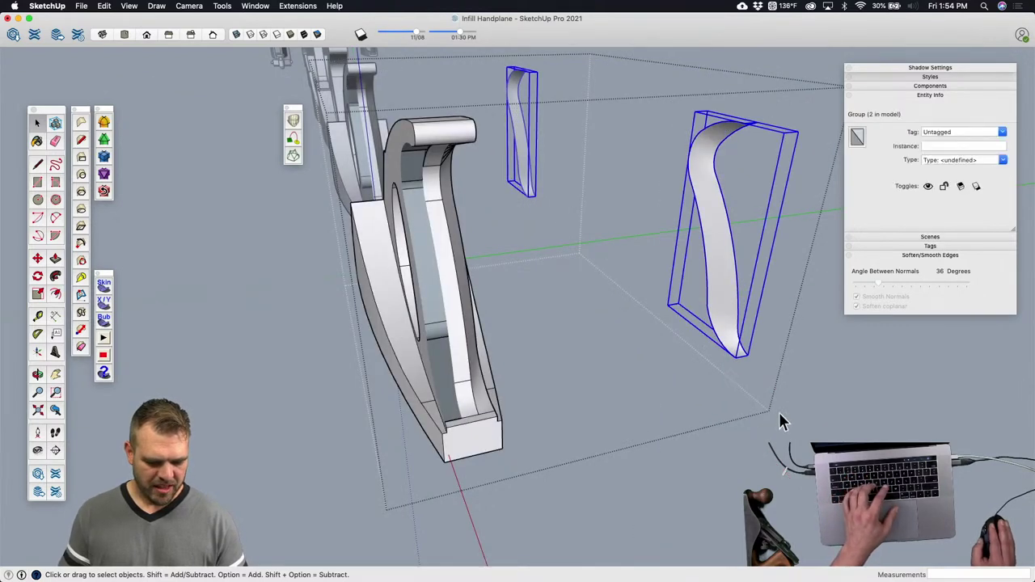
key(m)
click(733, 396)
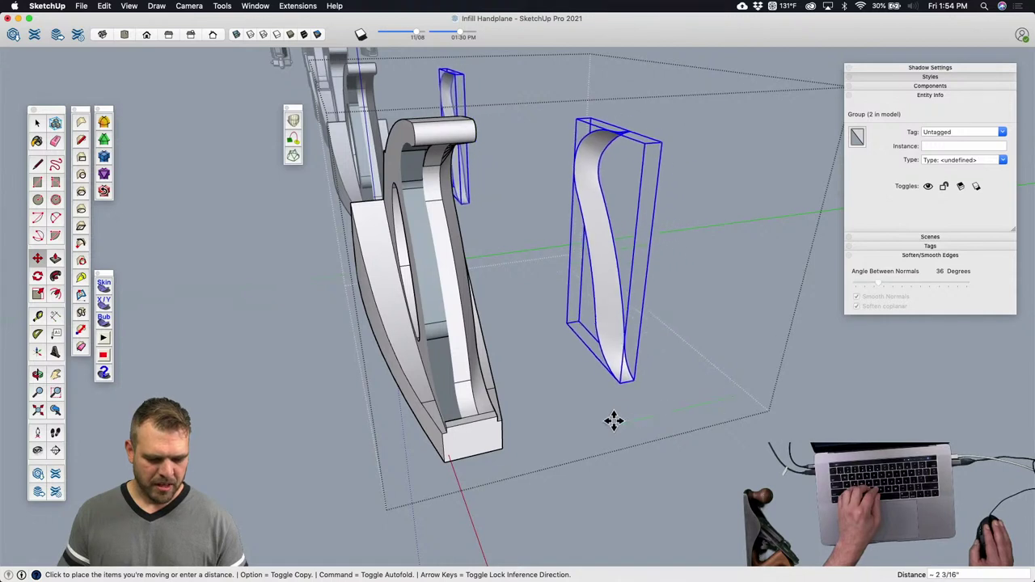
click(611, 421)
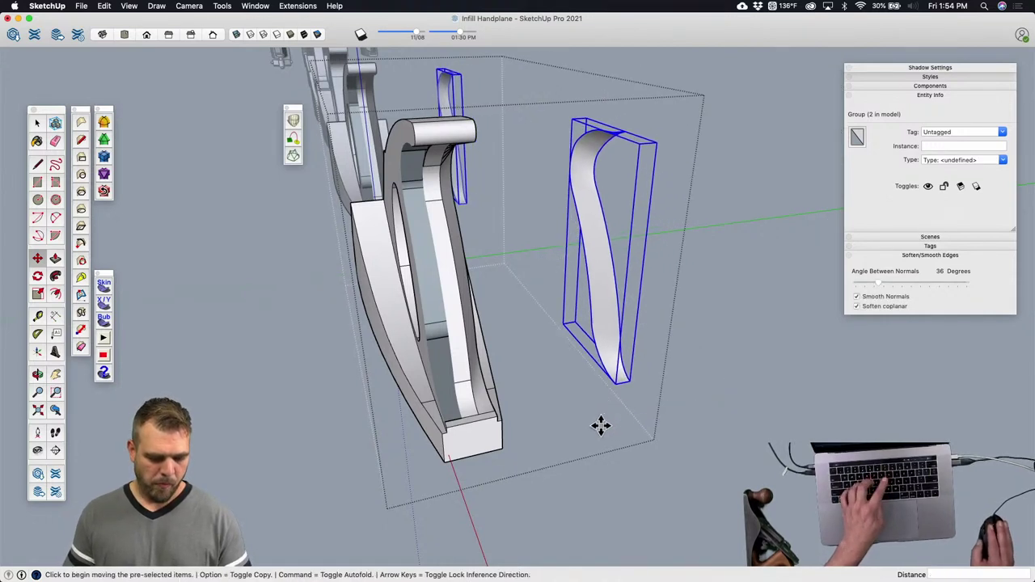
click(608, 412)
click(660, 403)
key(space)
click(701, 407)
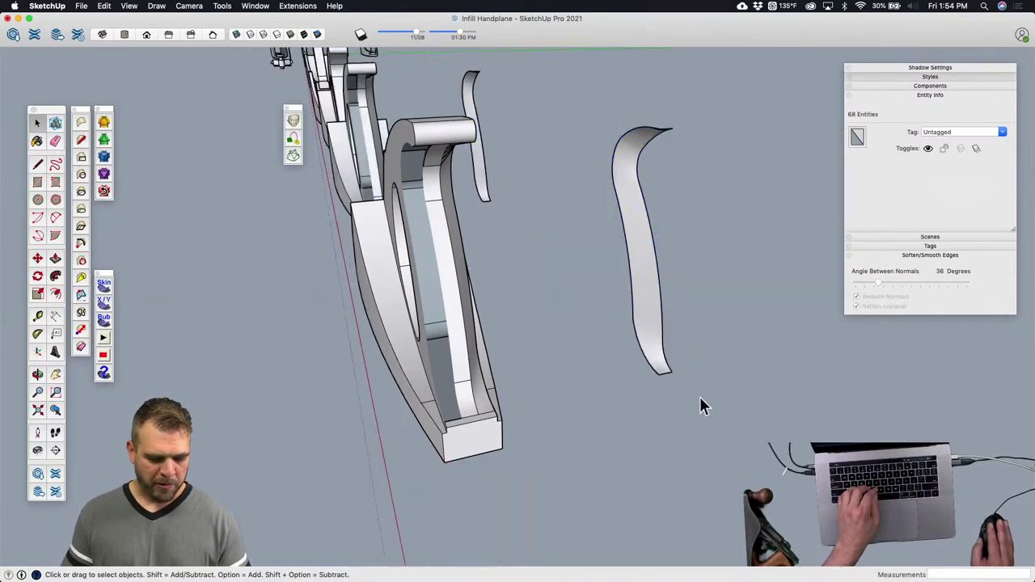
Step: Inside the handle component, move the curved group so its bottom corner snaps onto the handle base
click(654, 384)
double_click(657, 378)
click(659, 366)
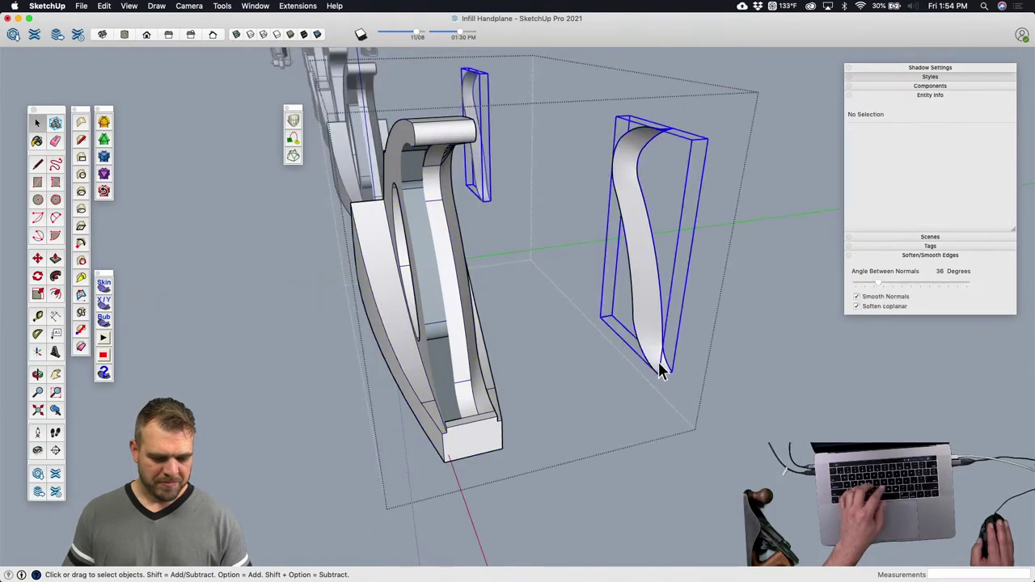
key(m)
click(648, 404)
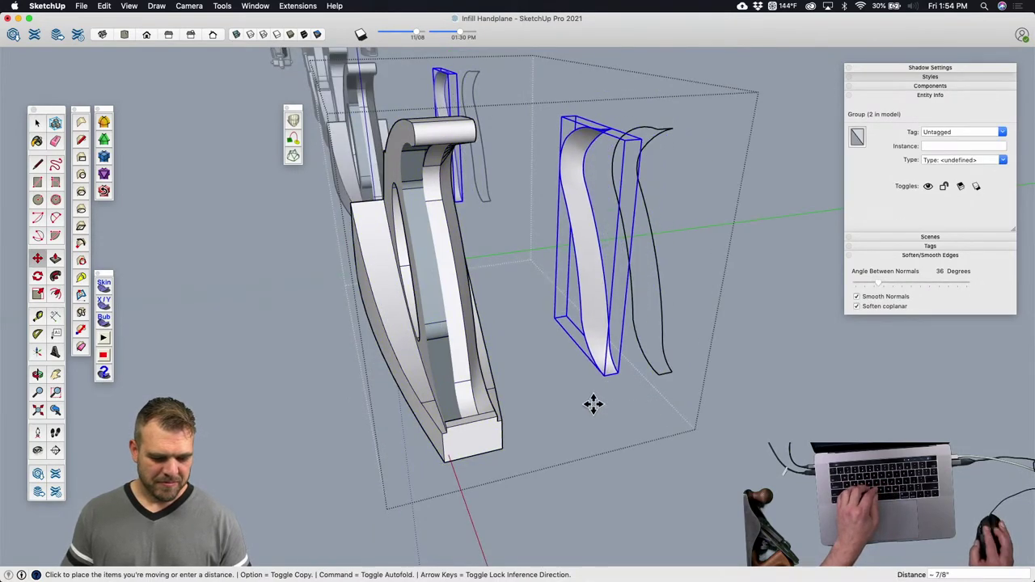
click(593, 404)
scroll(462, 421, up, 5)
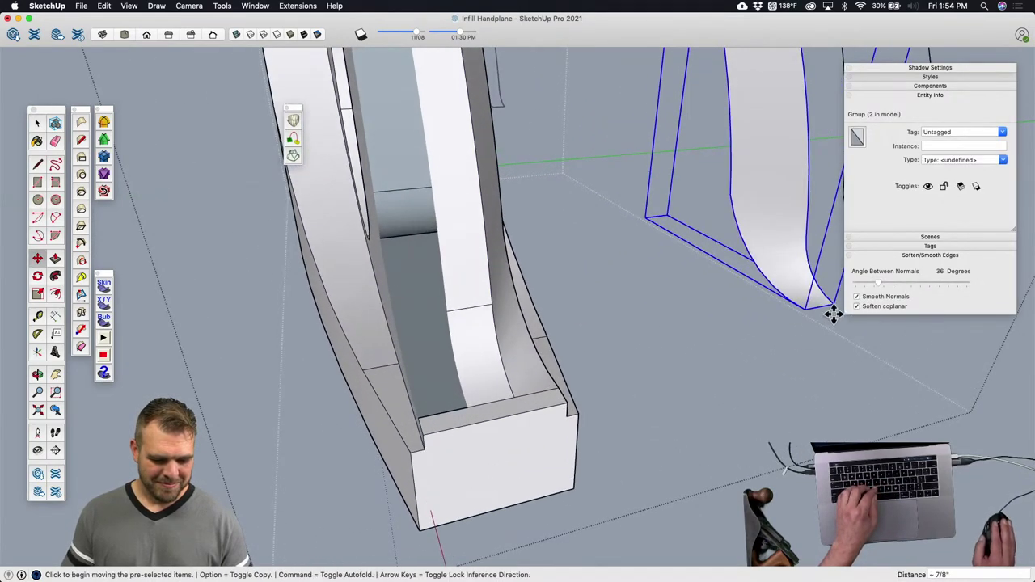
click(836, 304)
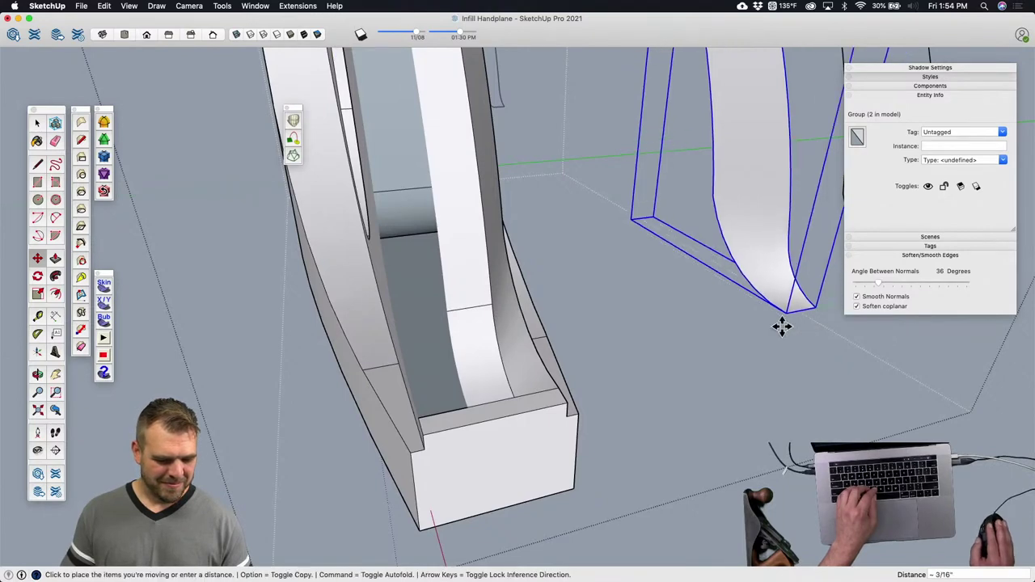
click(462, 409)
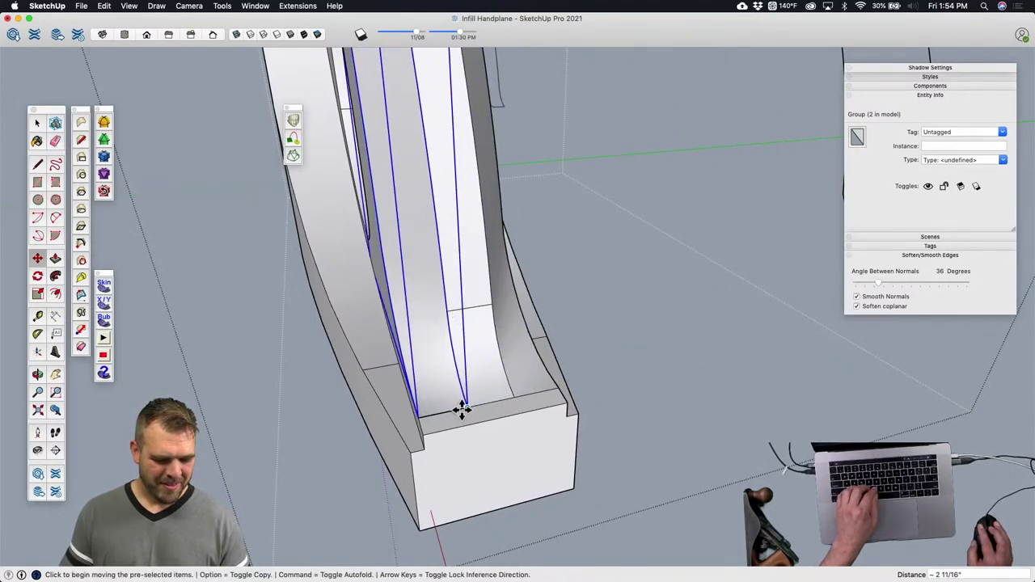
scroll(445, 417, down, 5)
key(space)
Step: Delete the leftover profile outline inside the handle
click(655, 376)
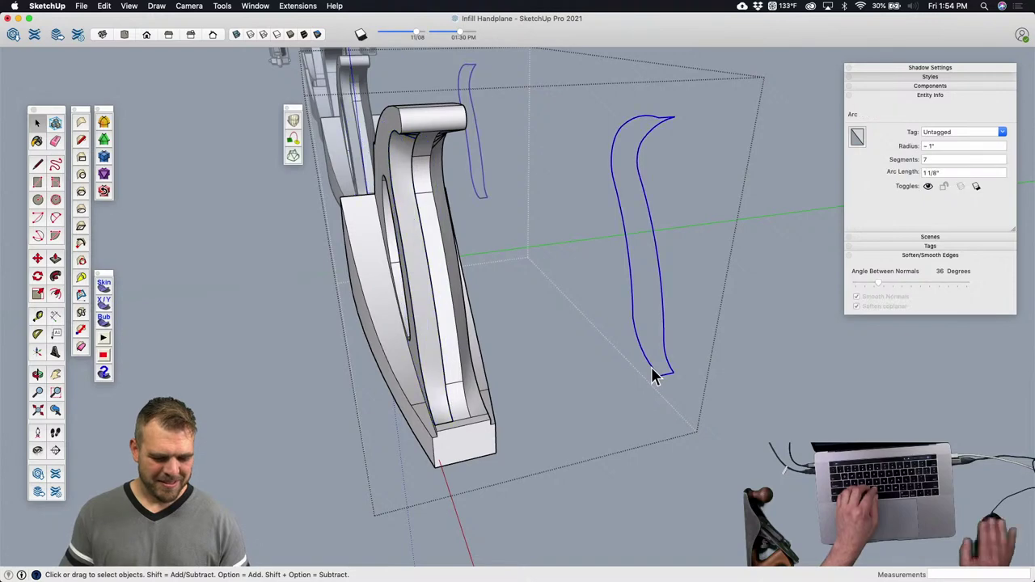
key(Delete)
middle_drag(630, 356, 398, 435)
scroll(400, 325, up, 3)
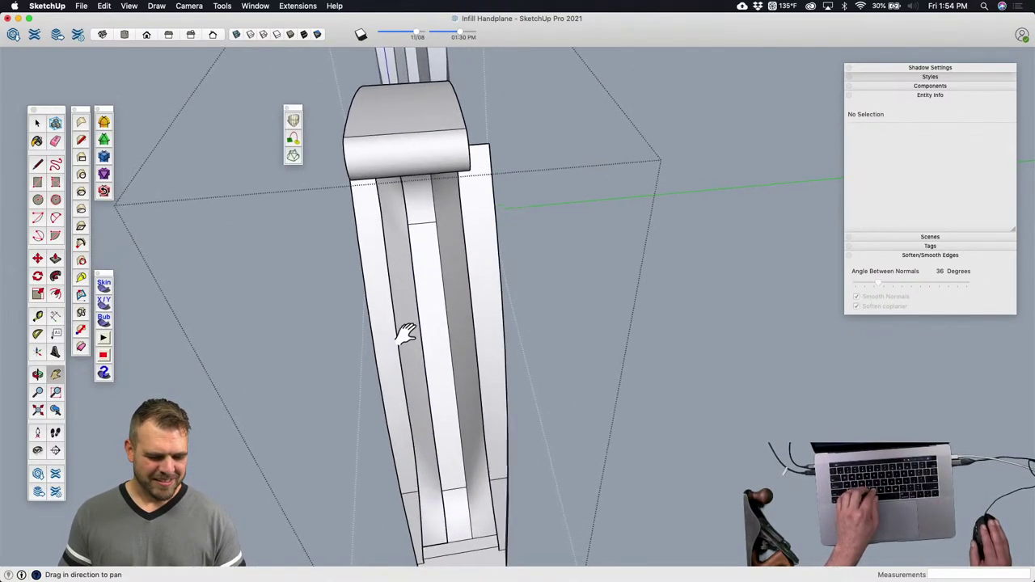
middle_drag(405, 335, 463, 214)
scroll(463, 214, down, 3)
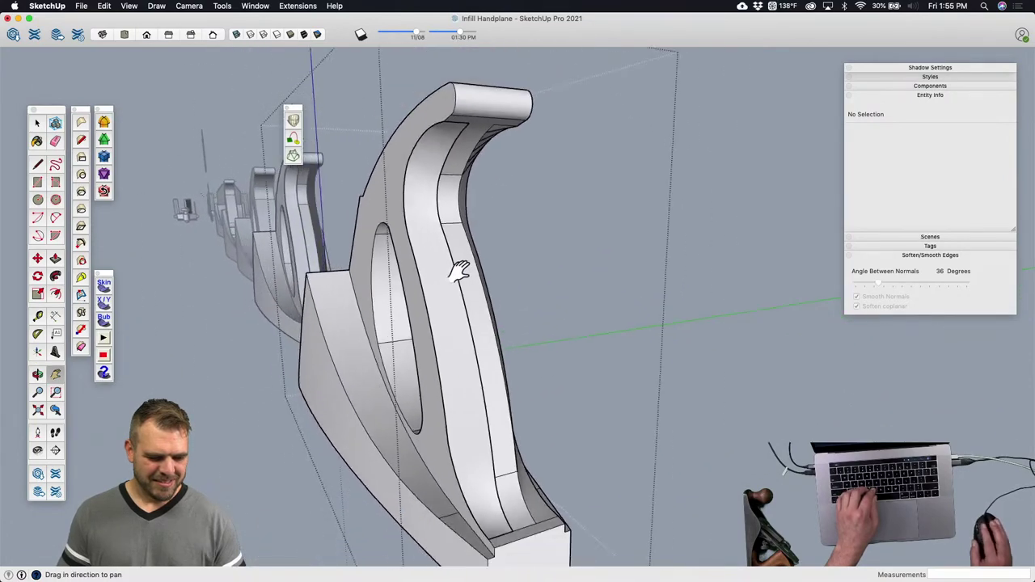
Step: Delete the stray face on the handle side to expose the curved interior
middle_drag(461, 266, 585, 340)
right_click(585, 340)
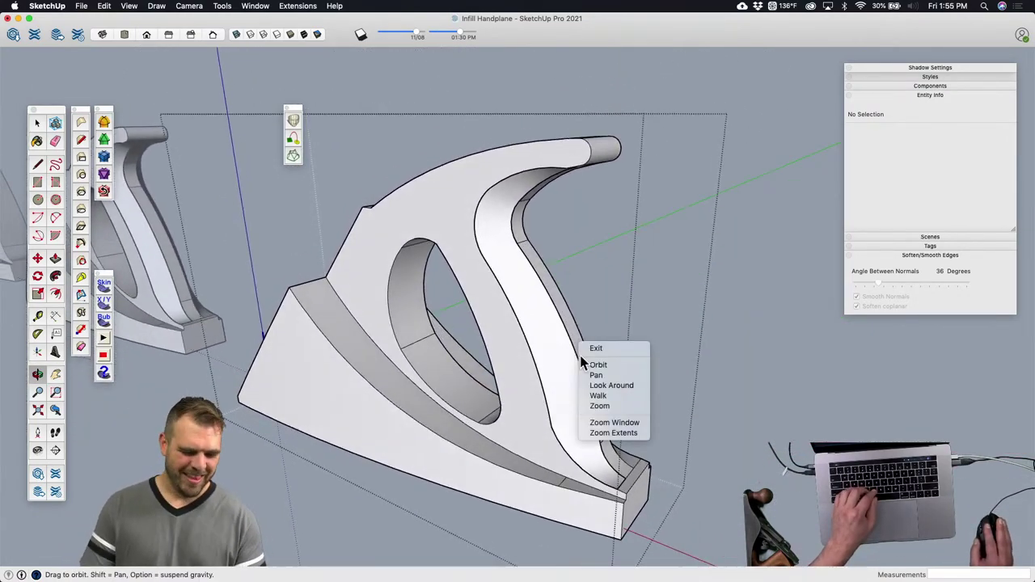
click(605, 373)
middle_drag(536, 302, 296, 210)
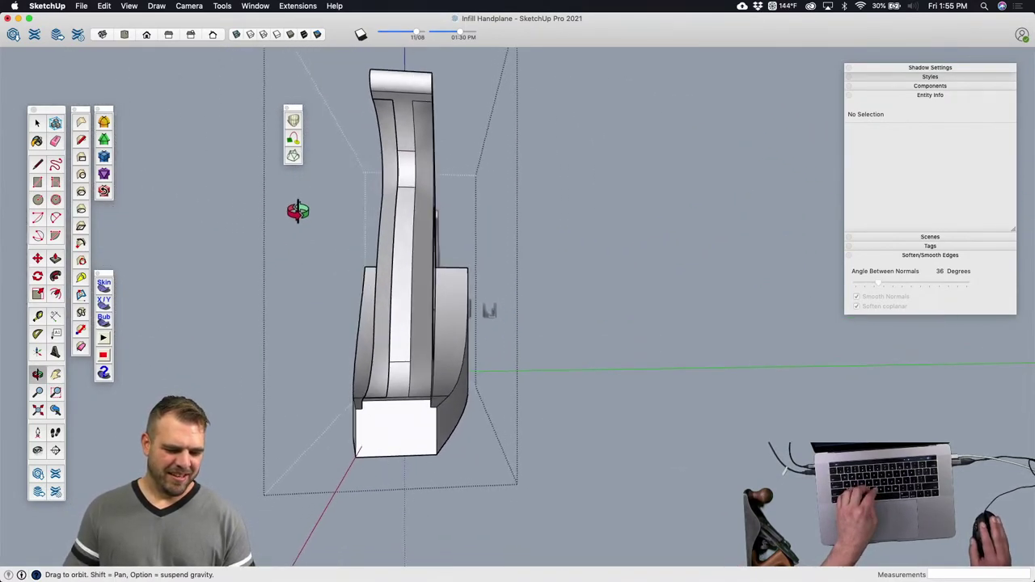
click(421, 234)
middle_drag(466, 343, 386, 423)
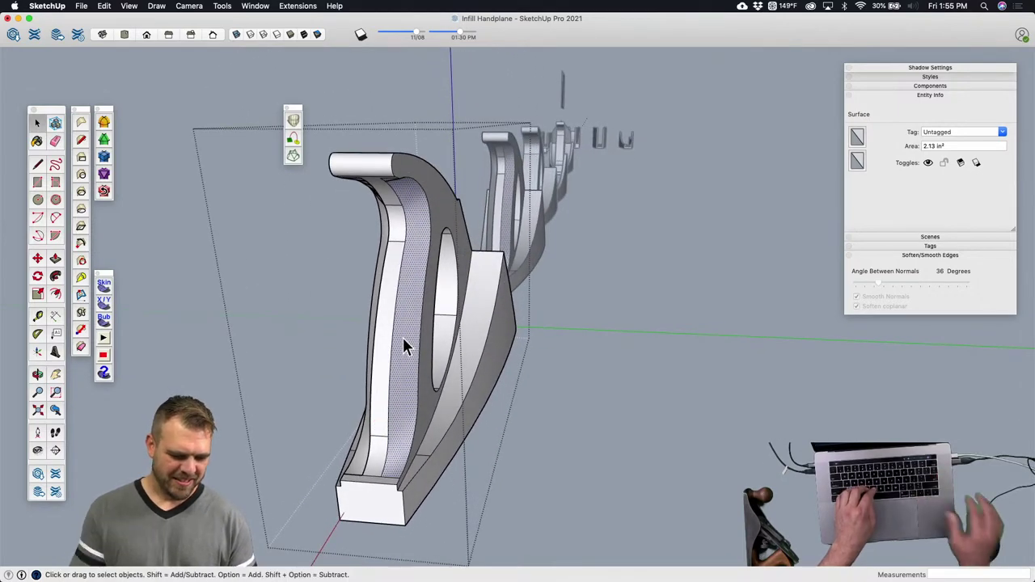
key(Delete)
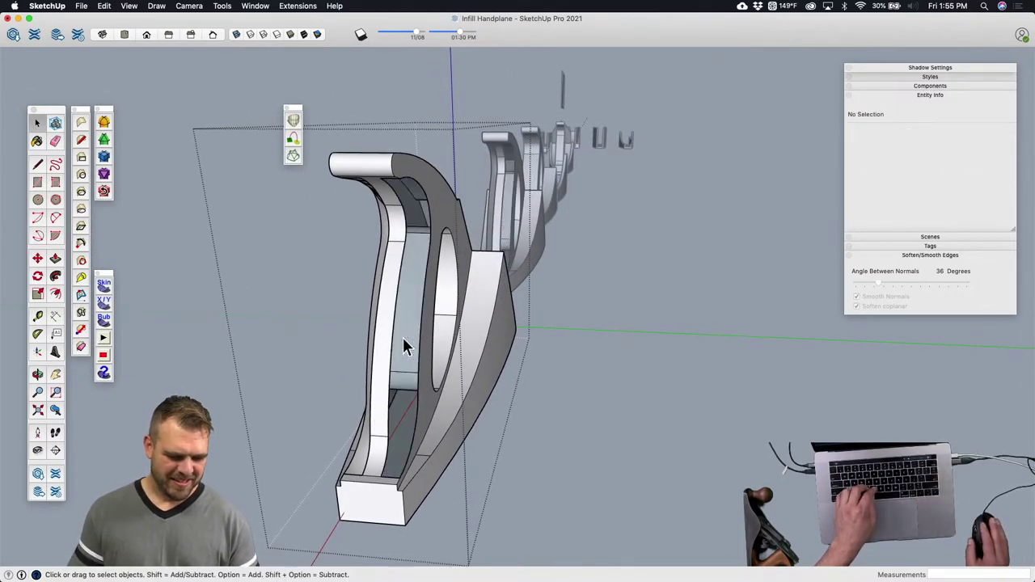
click(358, 450)
middle_drag(358, 451, 557, 437)
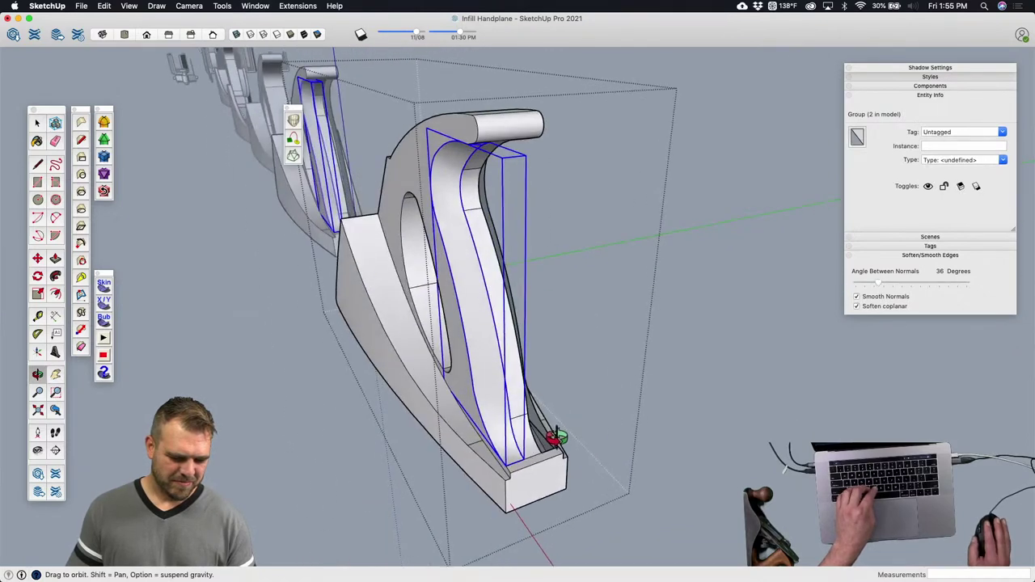
Step: Turn the curved side group into a component named 'curve'
right_click(488, 391)
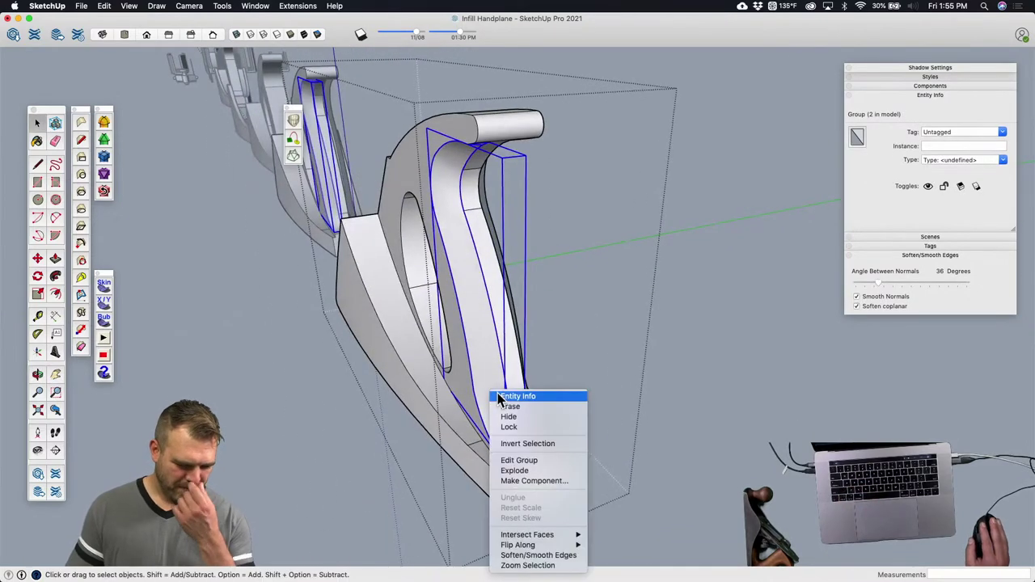
click(556, 481)
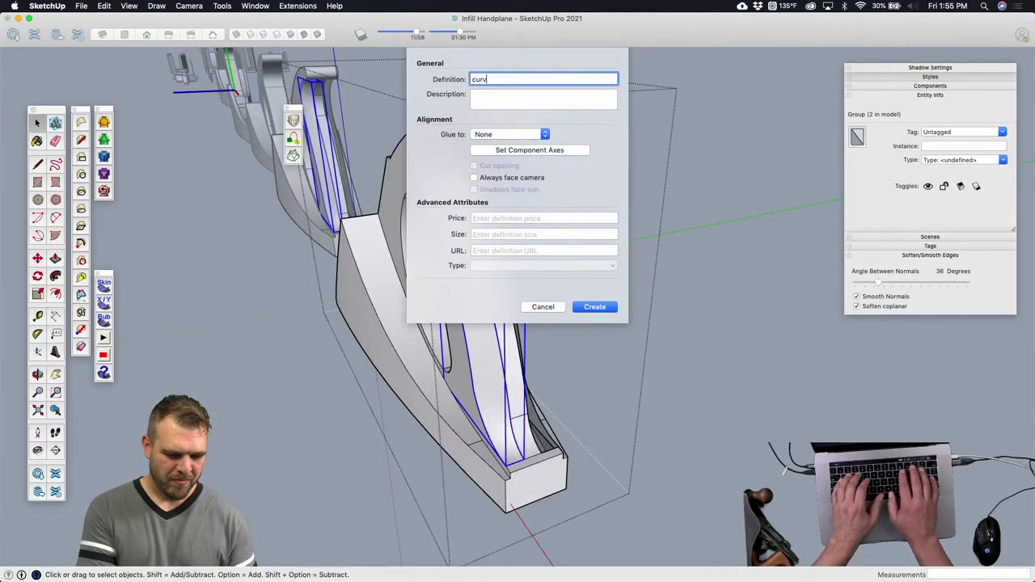
text(curve)
key(Return)
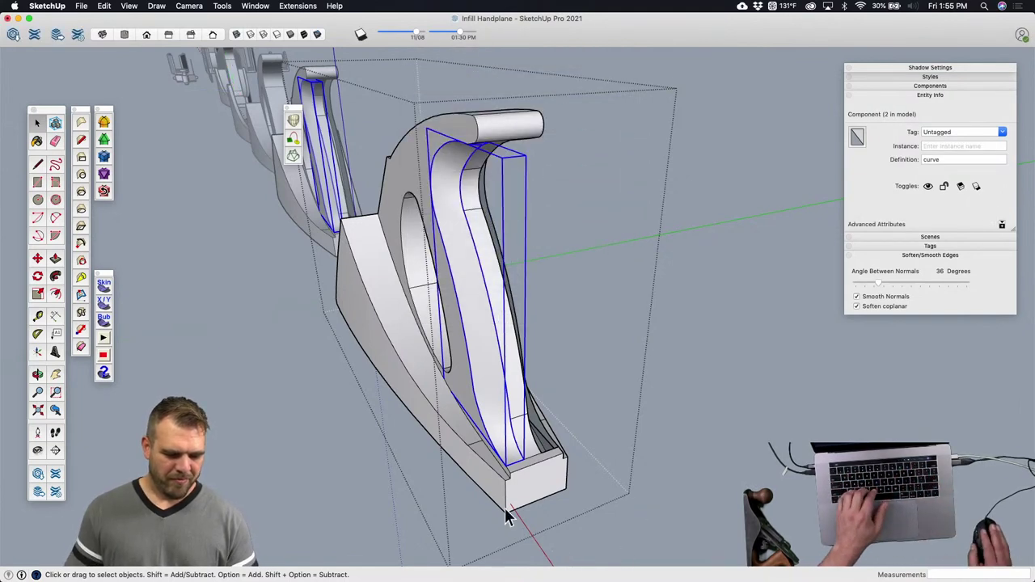
Step: Copy the curve component to the right and flip the copy with a -1 scale
key(m)
click(573, 434)
key(alt)
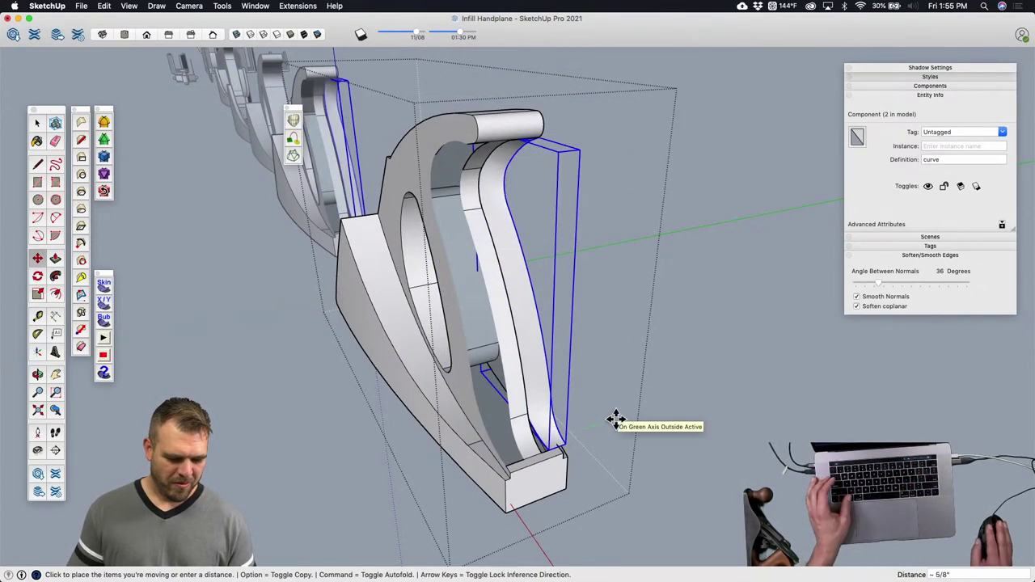
click(661, 409)
key(s)
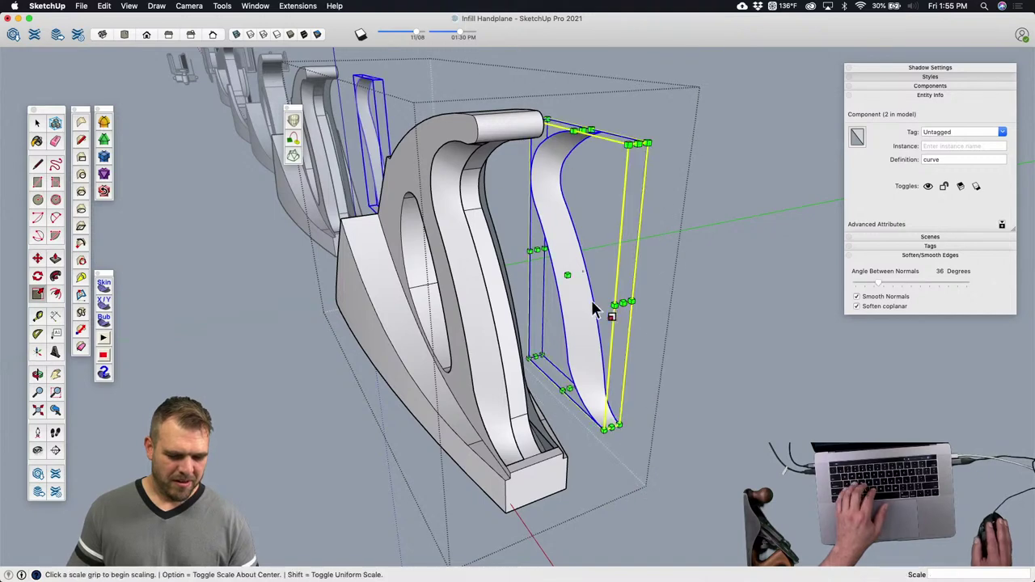
click(573, 275)
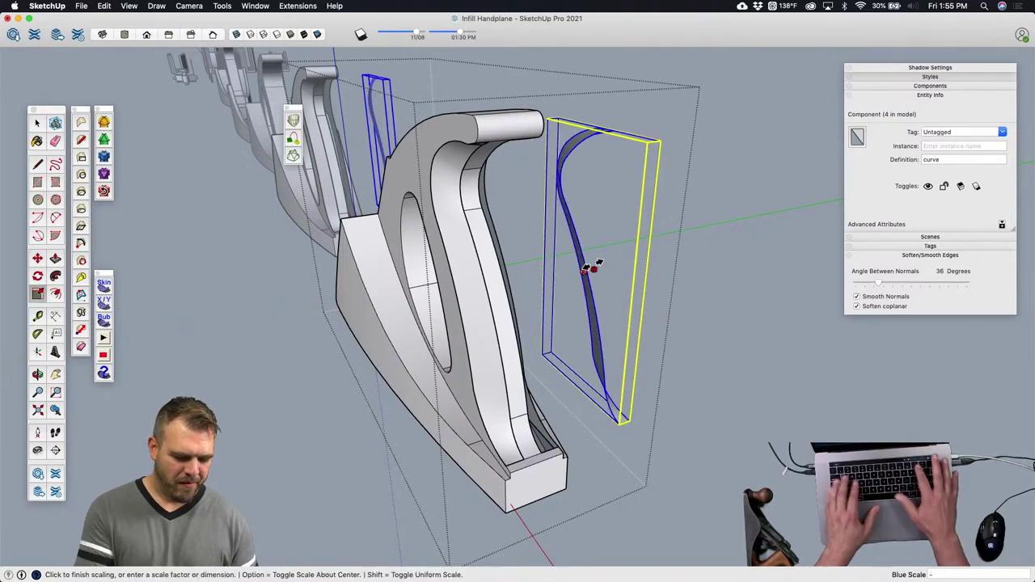
click(595, 267)
Step: Move the flipped copy by its corner onto the handle base's opposite side
key(m)
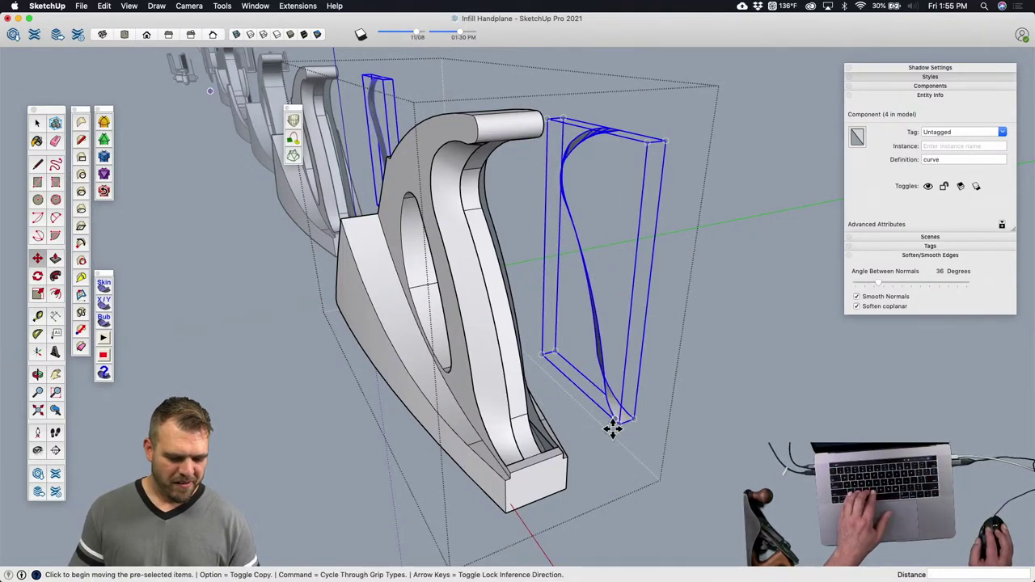
scroll(612, 430, up, 5)
click(626, 395)
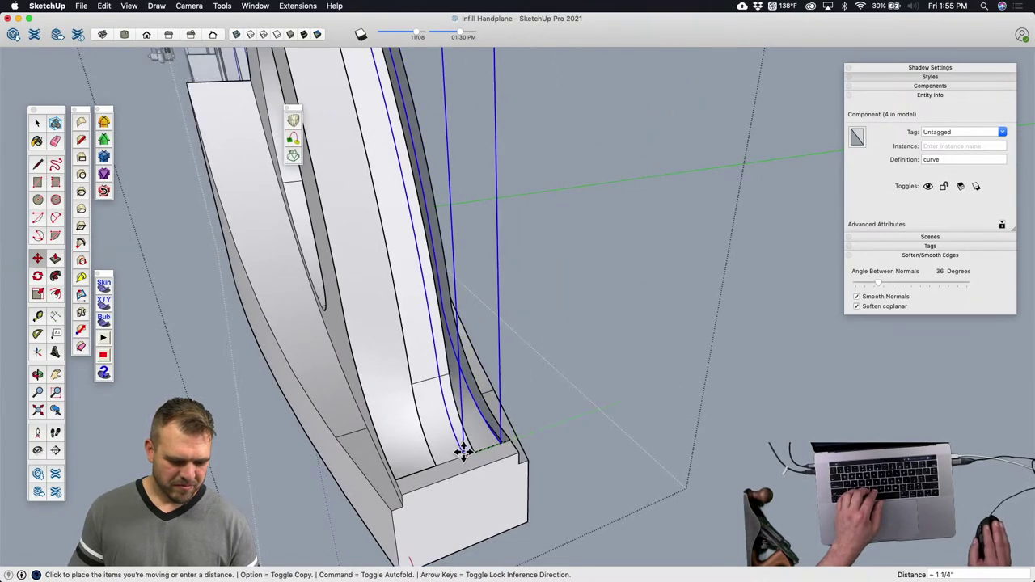
click(473, 447)
scroll(538, 455, down, 5)
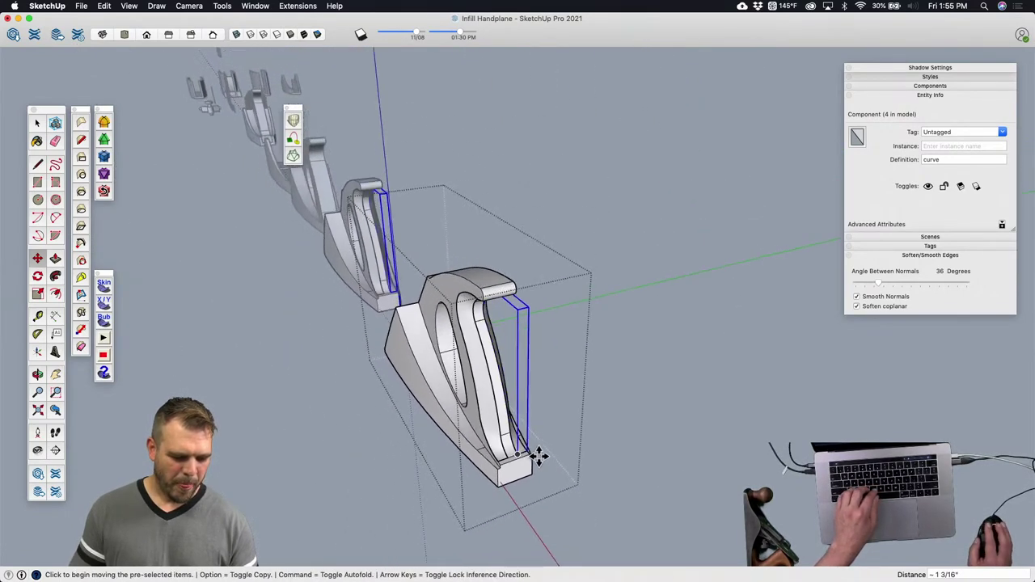
middle_drag(539, 455, 694, 427)
key(space)
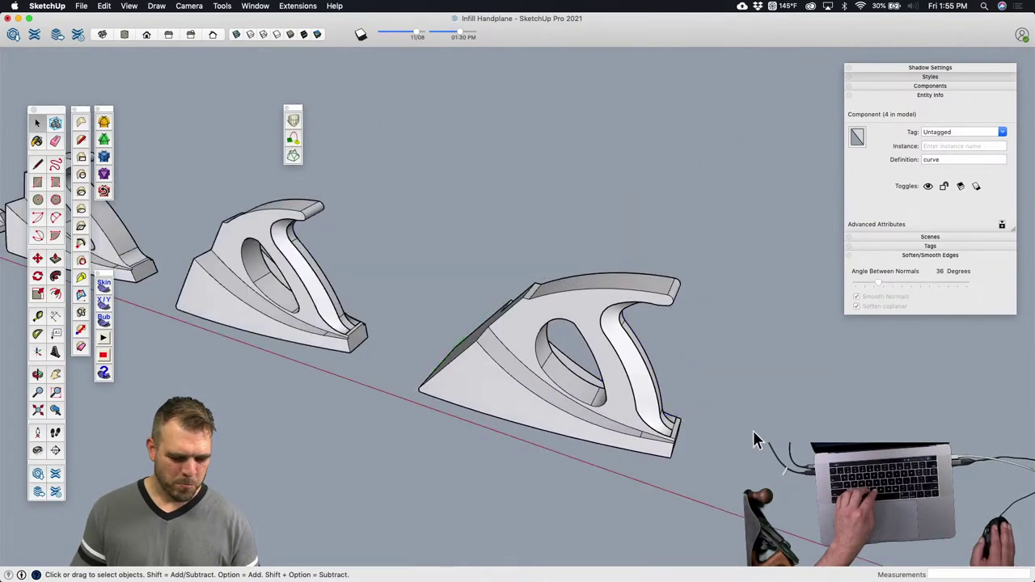
Step: Copy the finished twisted handle onto the plane body
click(754, 441)
click(647, 397)
scroll(647, 392, down, 5)
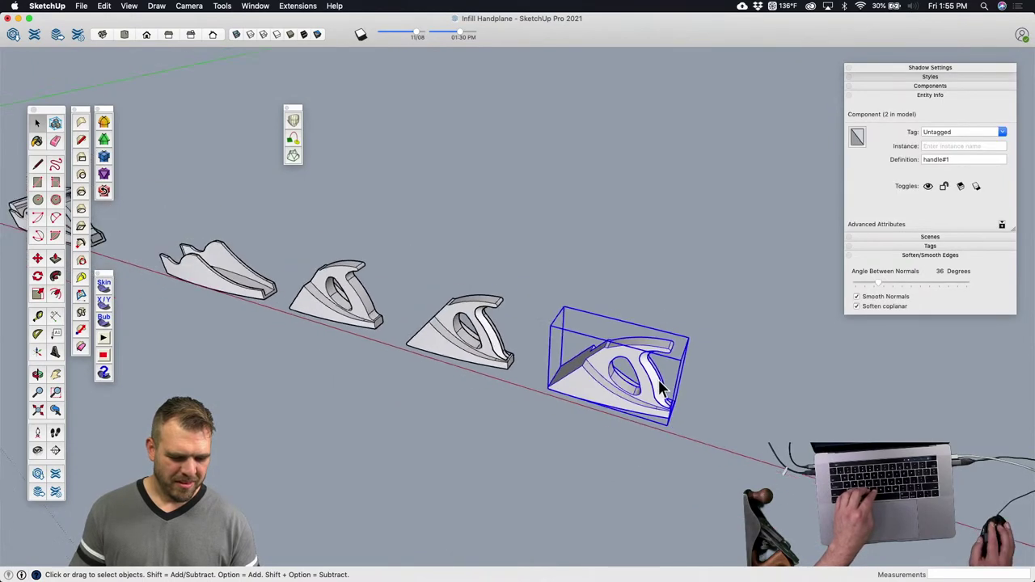
middle_drag(658, 379, 763, 412)
key(m)
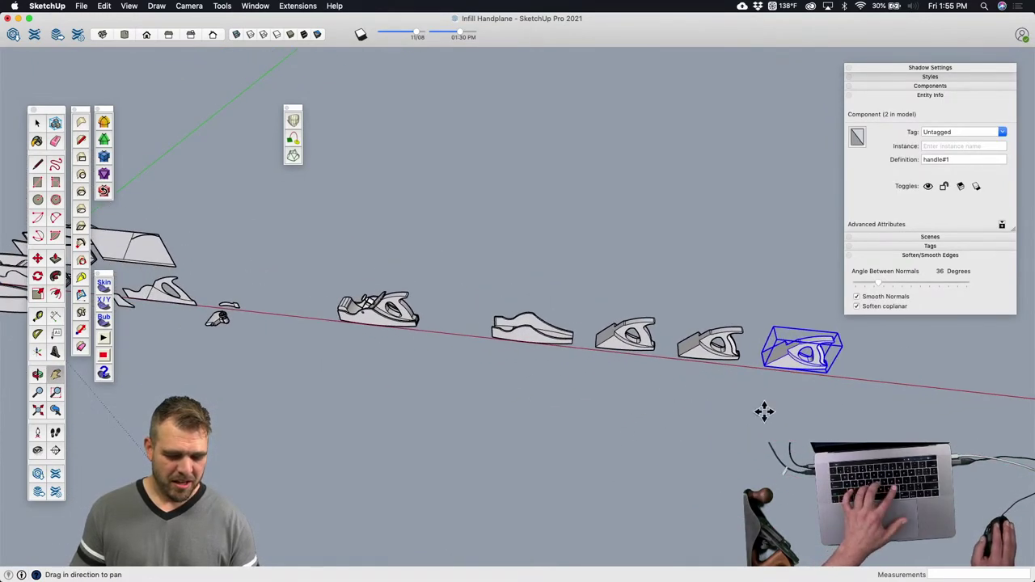
click(790, 386)
key(alt)
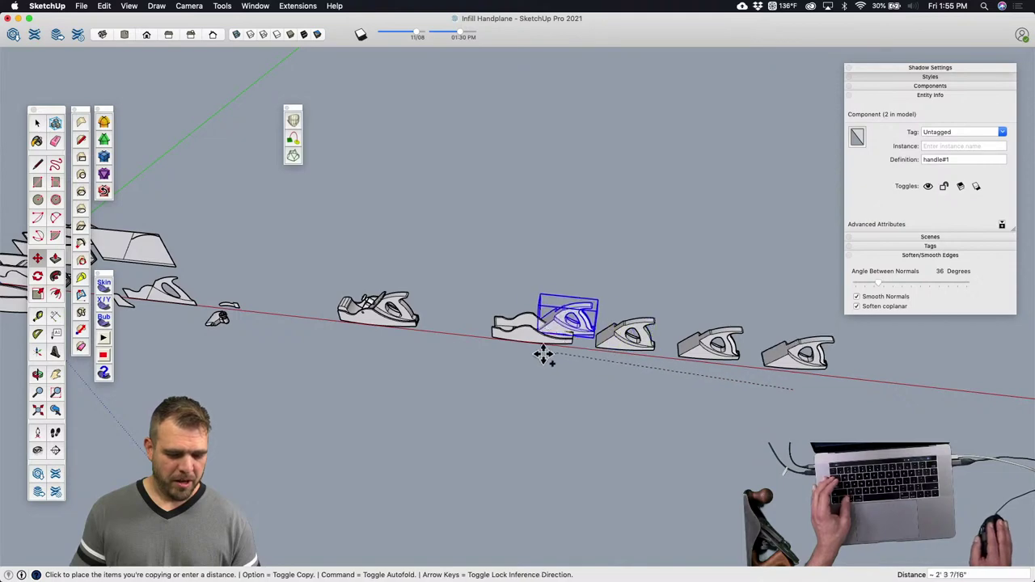
click(421, 348)
Step: Erase the old rear handle from the plane body
scroll(398, 317, up, 5)
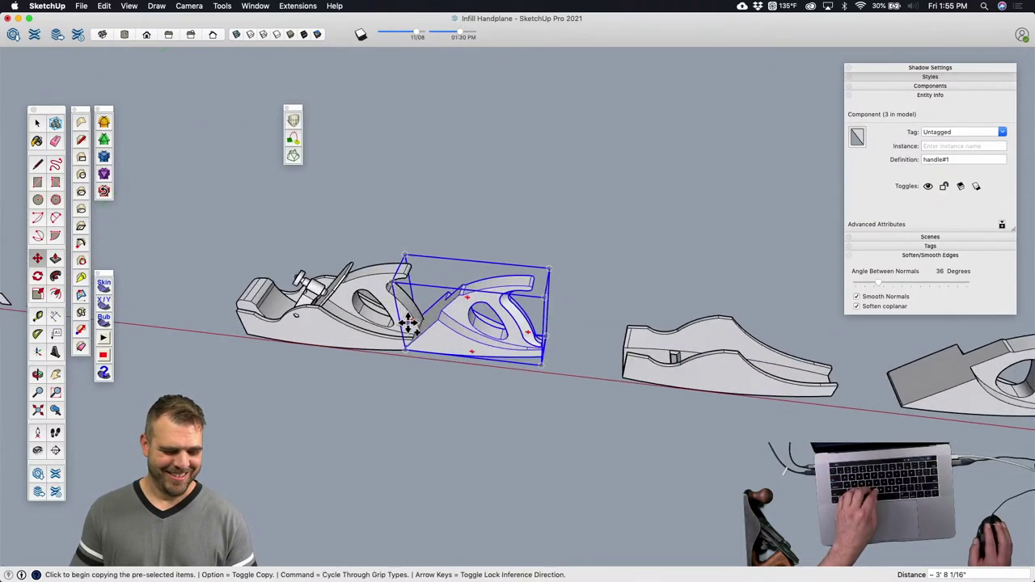
scroll(398, 318, up, 2)
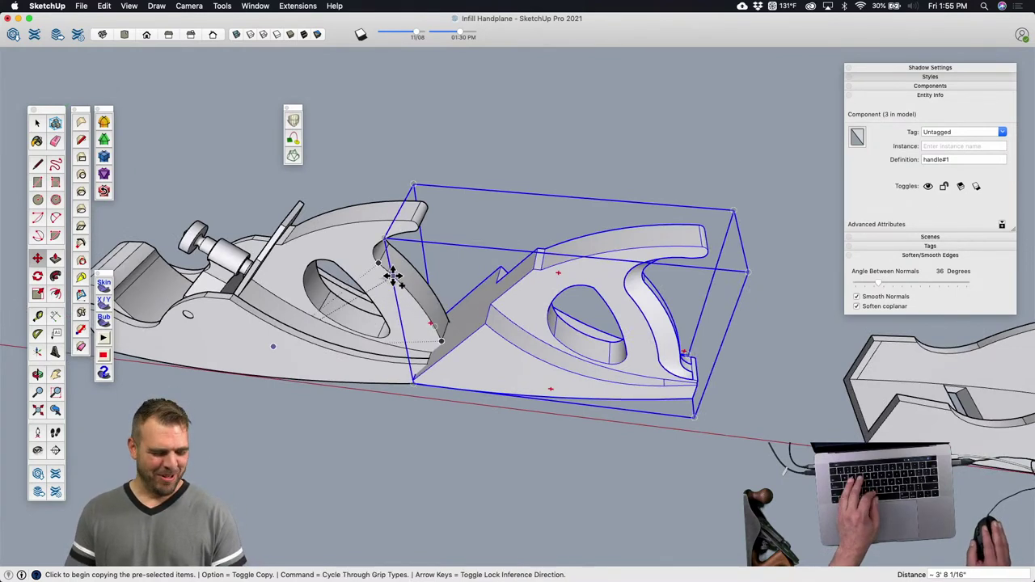
key(e)
click(374, 216)
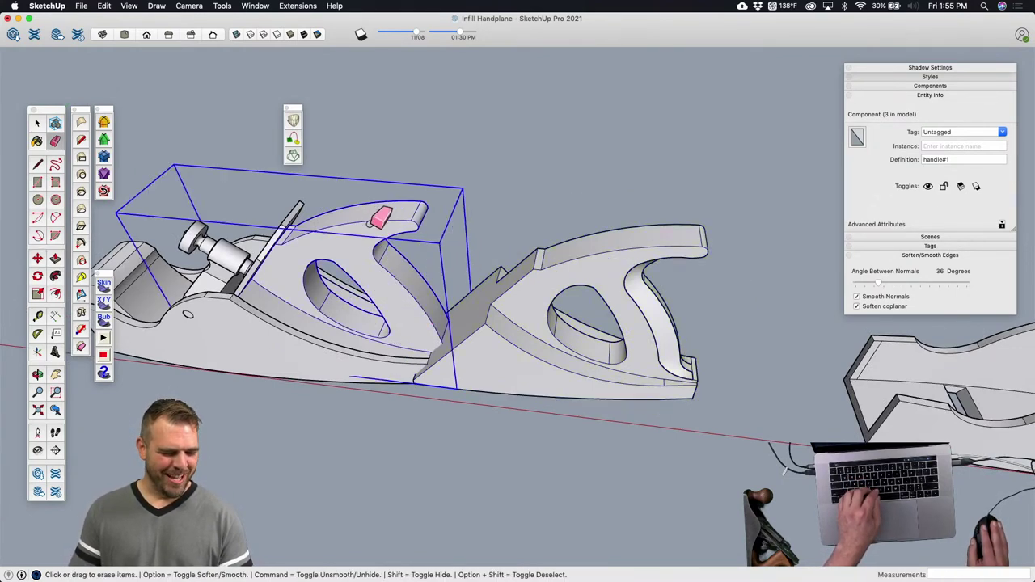
key(space)
Step: Move the handle copy by its front corner into place on the plane body
click(543, 267)
scroll(469, 365, up, 5)
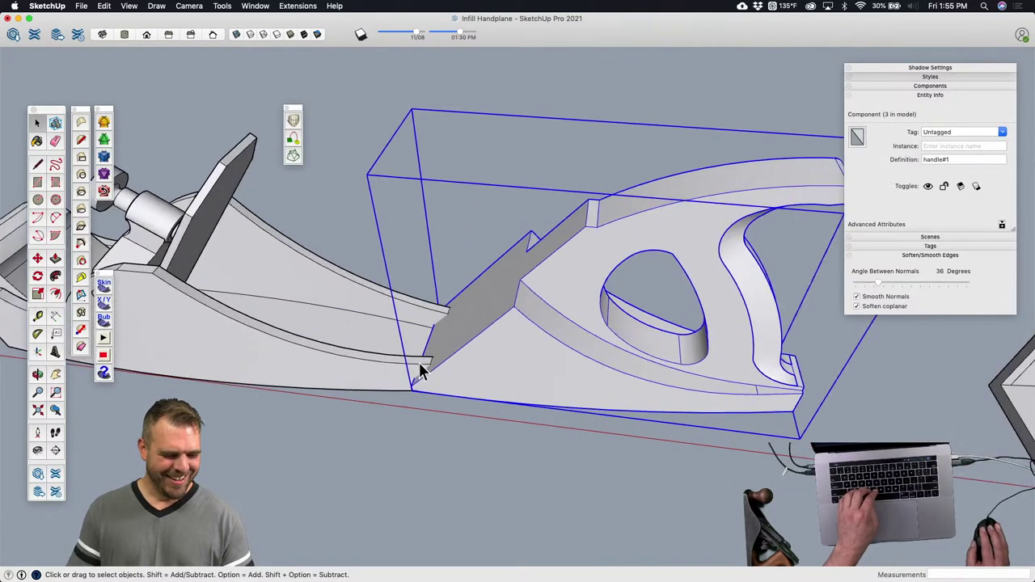
middle_drag(504, 370, 492, 338)
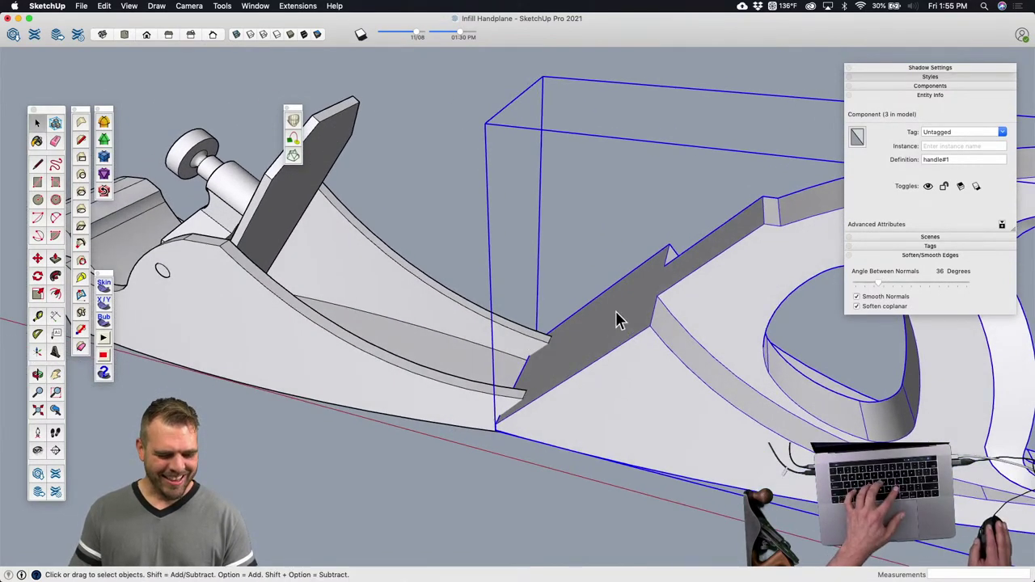
key(m)
click(619, 287)
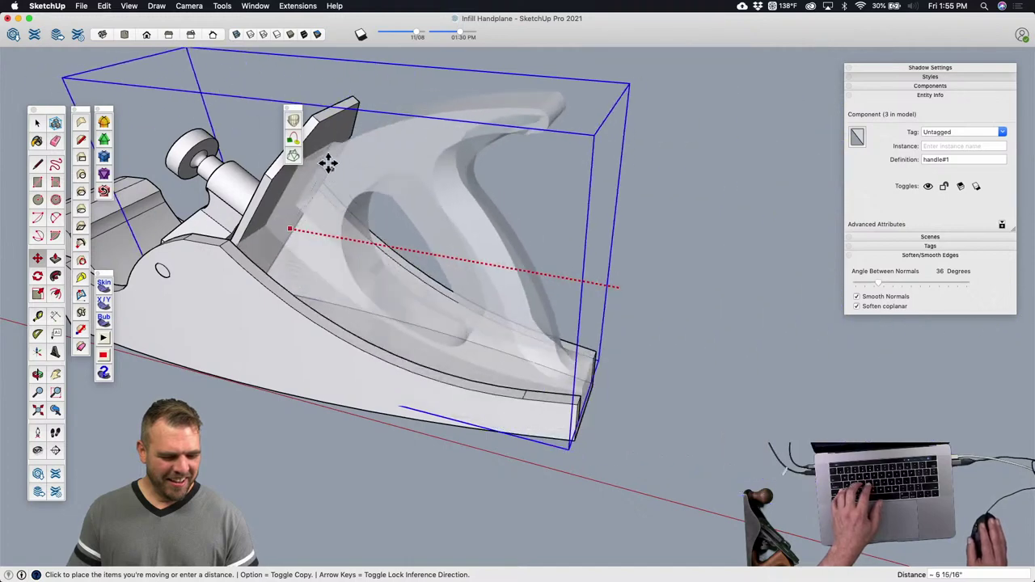
click(330, 135)
key(space)
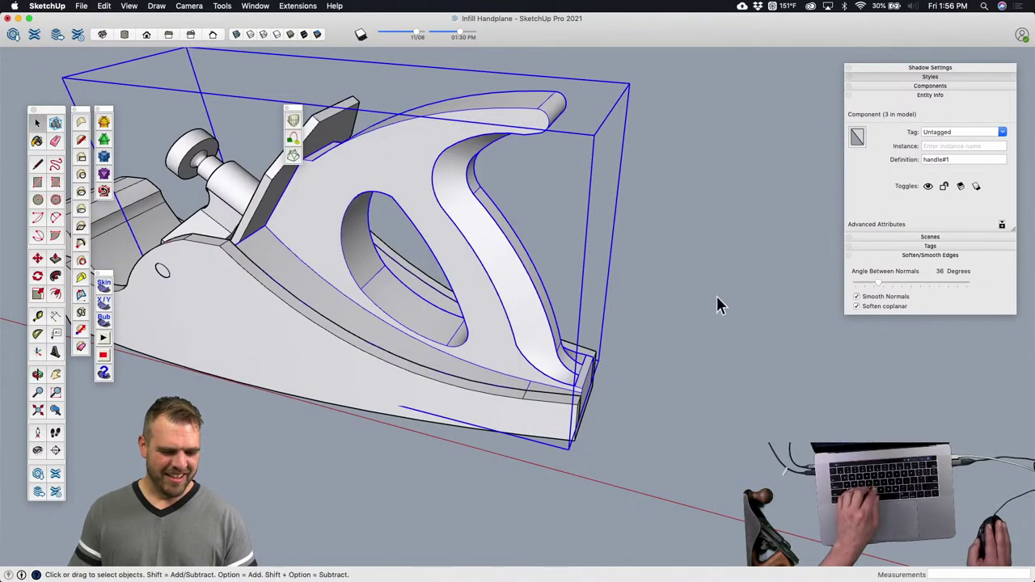
click(716, 296)
middle_drag(717, 296, 724, 251)
Step: Select the blade and show the plane in Front view with X-ray on
click(477, 288)
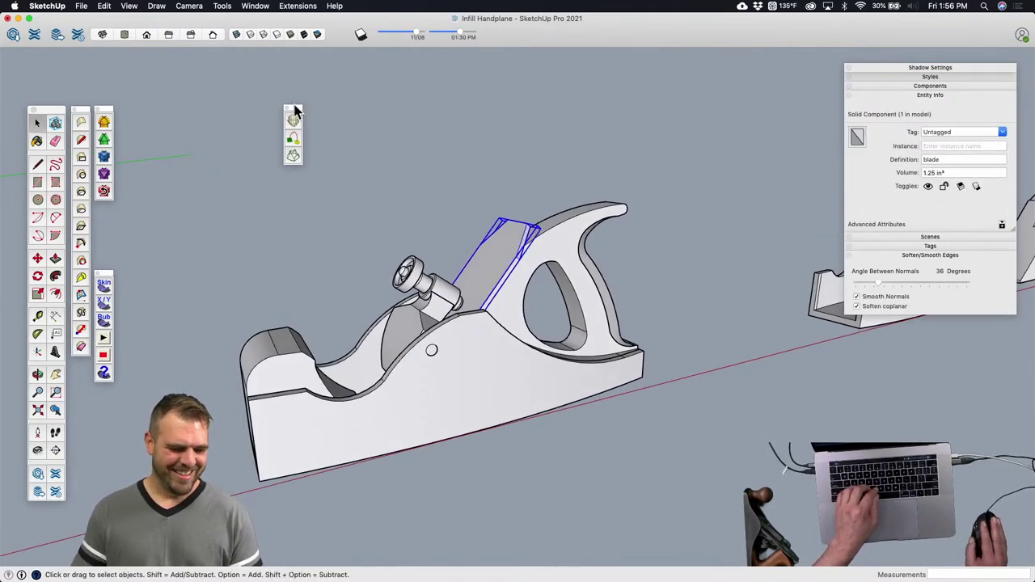
click(146, 36)
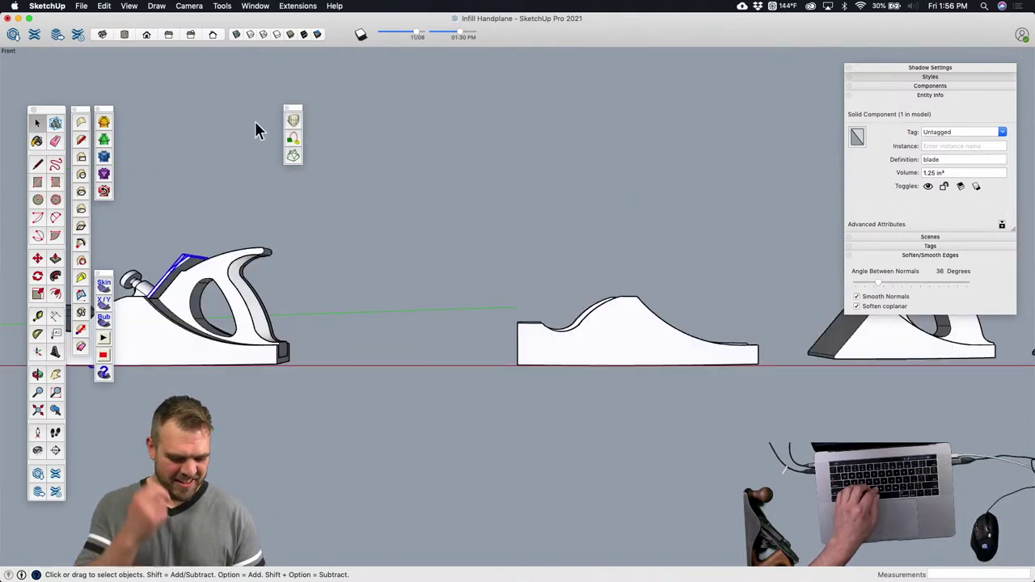
shift+middle_drag(250, 381, 625, 293)
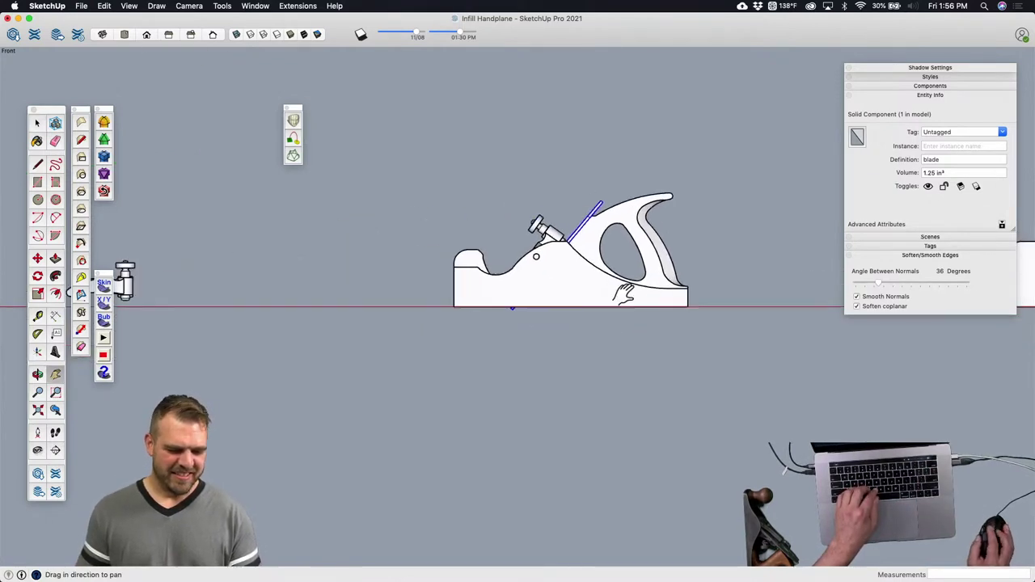
scroll(571, 246, up, 6)
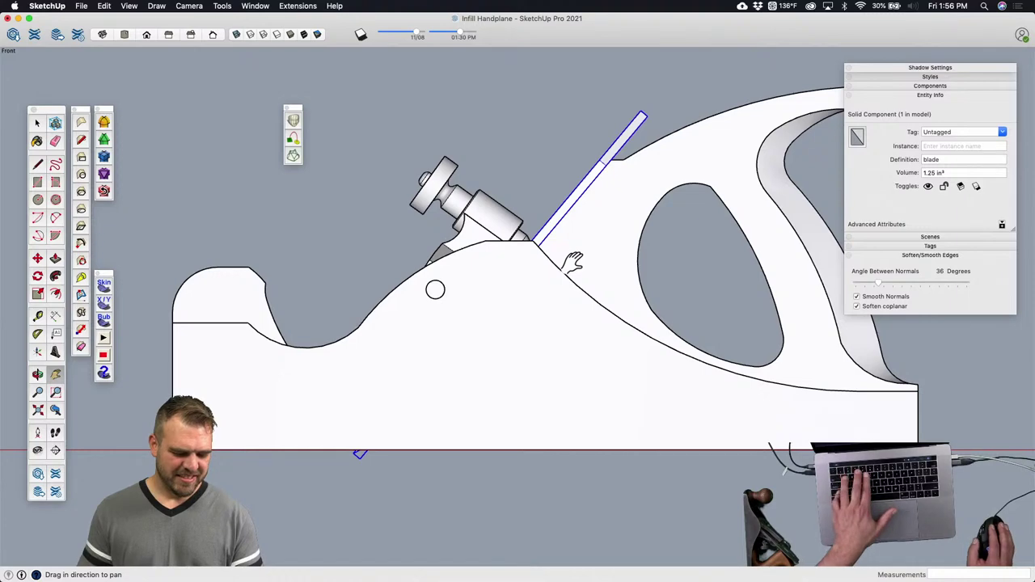
key(x)
scroll(558, 226, up, 3)
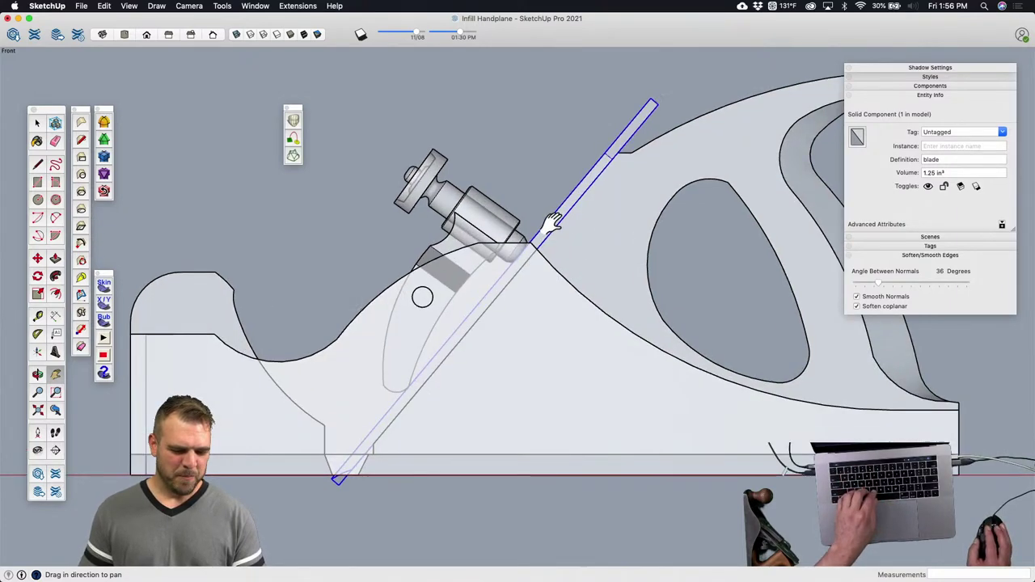
drag(574, 231, 629, 196)
Step: Move the blade about 1/16" along its bedding slope, then orbit back to 3D
key(m)
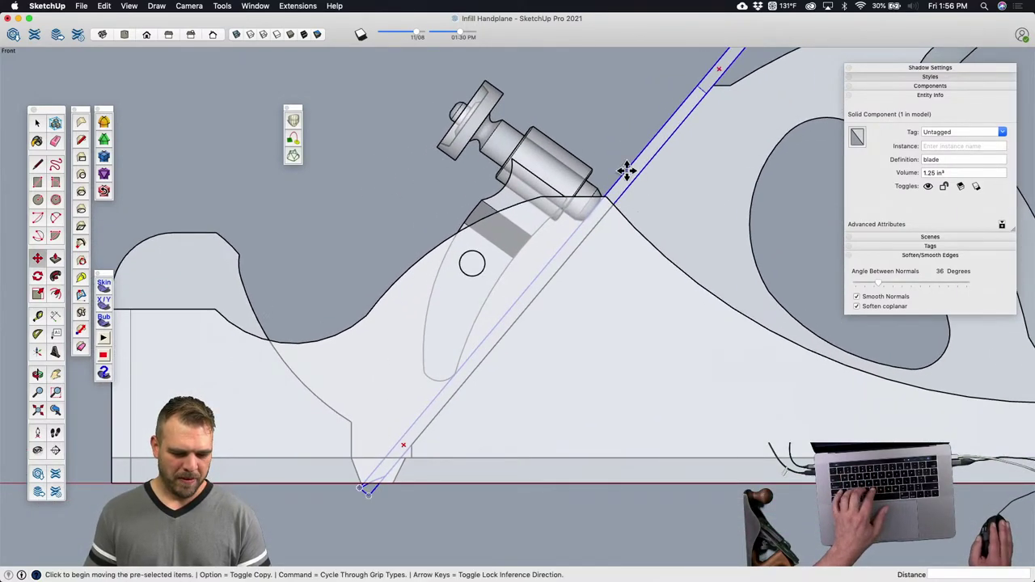
click(629, 166)
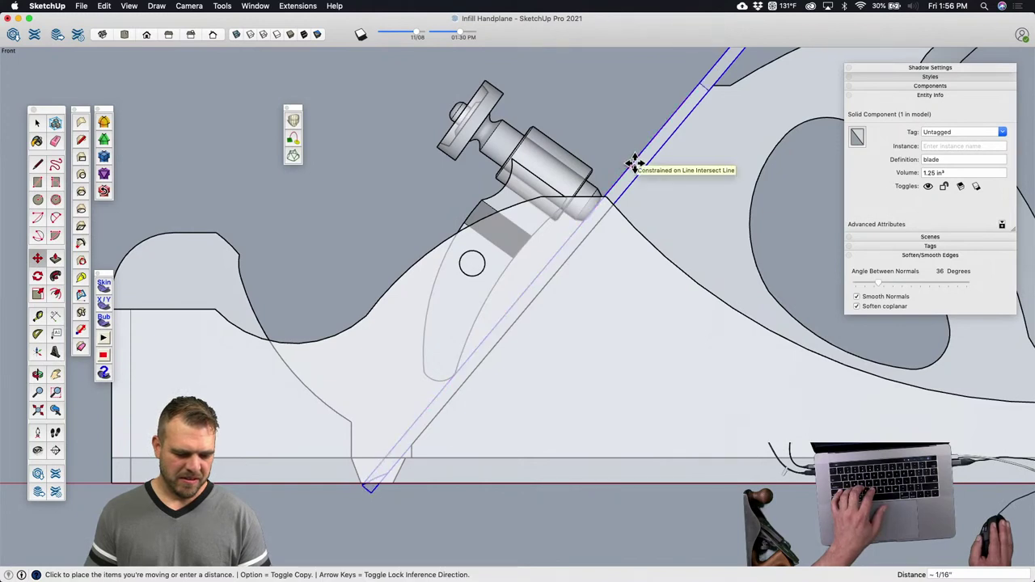
click(632, 163)
key(space)
scroll(530, 303, down, 3)
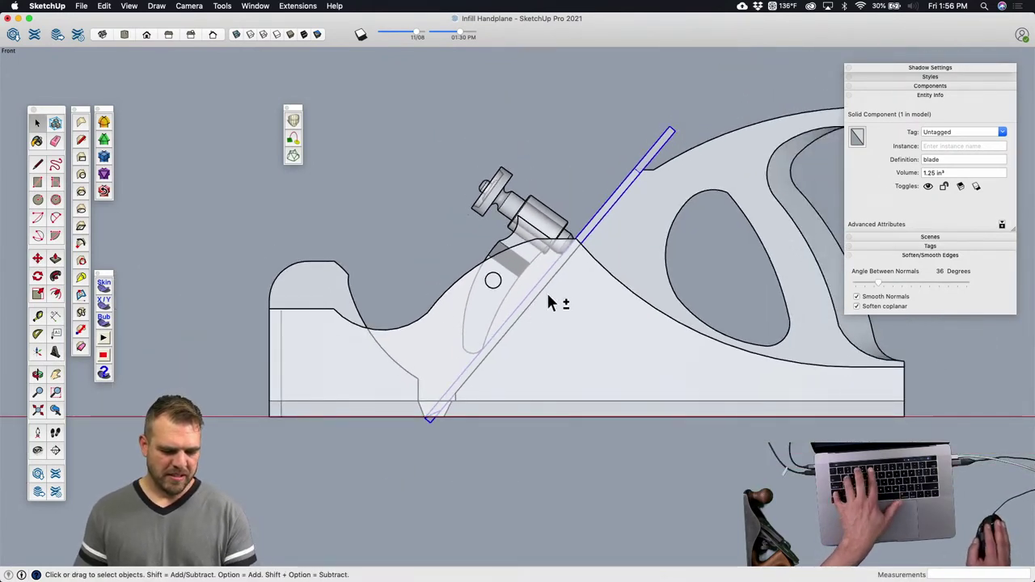
mouse_move(567, 302)
middle_down()
mouse_move(562, 312)
mouse_move(647, 441)
mouse_move(633, 437)
middle_up()
click(635, 432)
scroll(635, 432, down, 3)
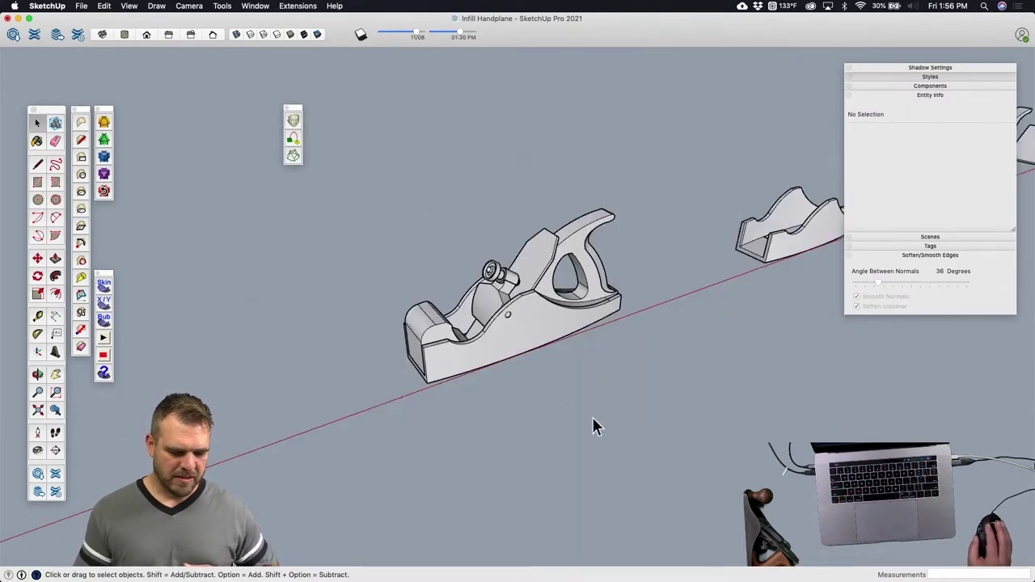
Step: Open the Paint Bucket's Colors window and drag it to the upper right
scroll(515, 315, up, 5)
middle_drag(510, 307, 459, 348)
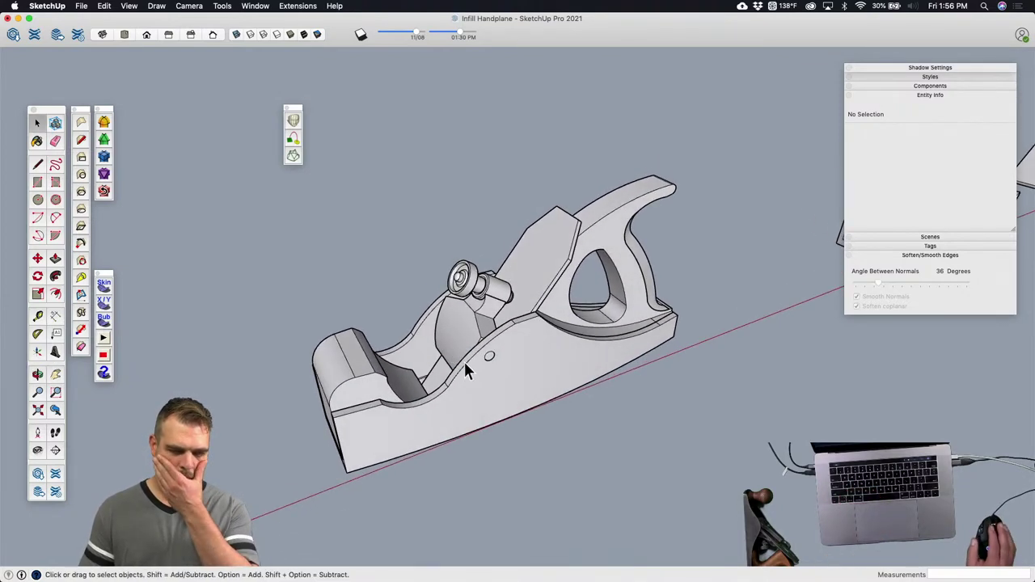
click(39, 142)
drag(541, 363, 892, 101)
Step: Paint the rear handle and front tote brown and the plane body grey
click(618, 236)
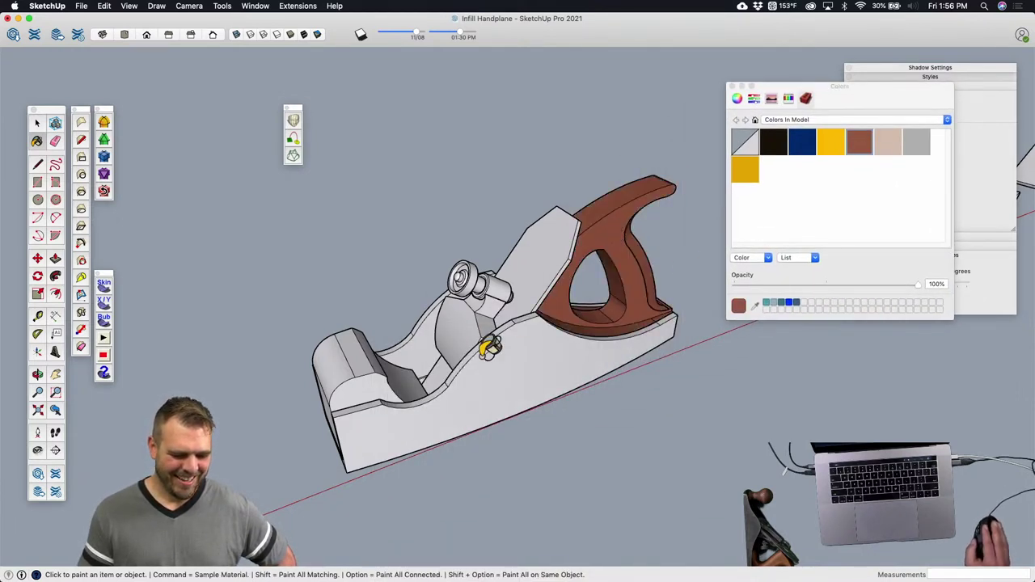
click(366, 372)
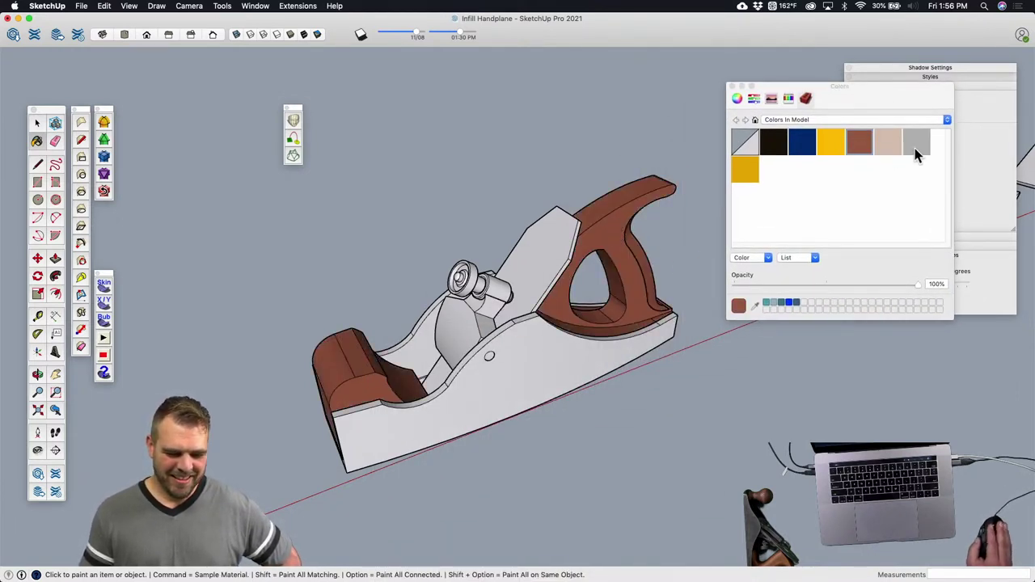
click(561, 371)
click(531, 293)
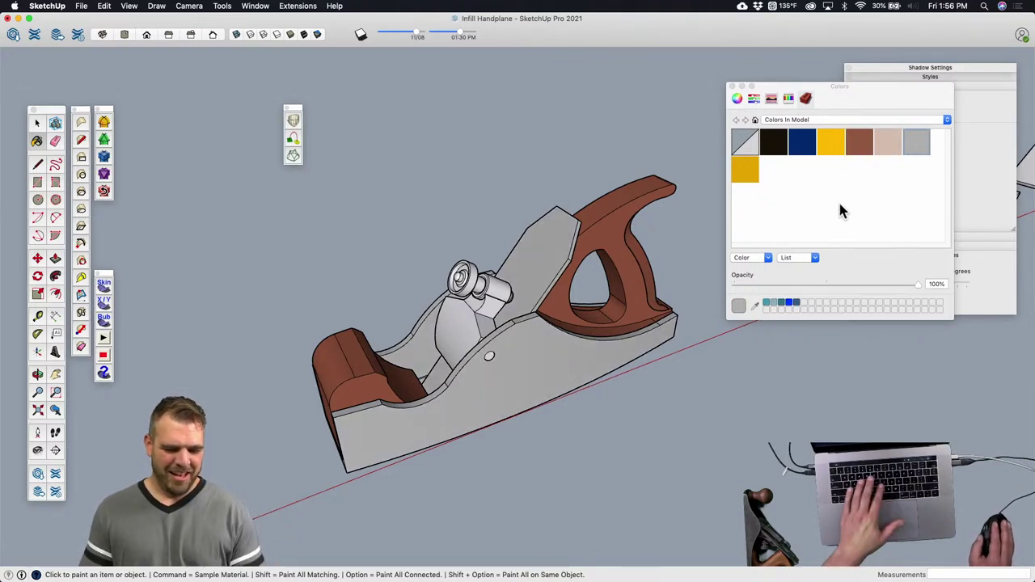
Step: Mix a dark teal-grey on the colour wheel and paint the blade with it
click(736, 99)
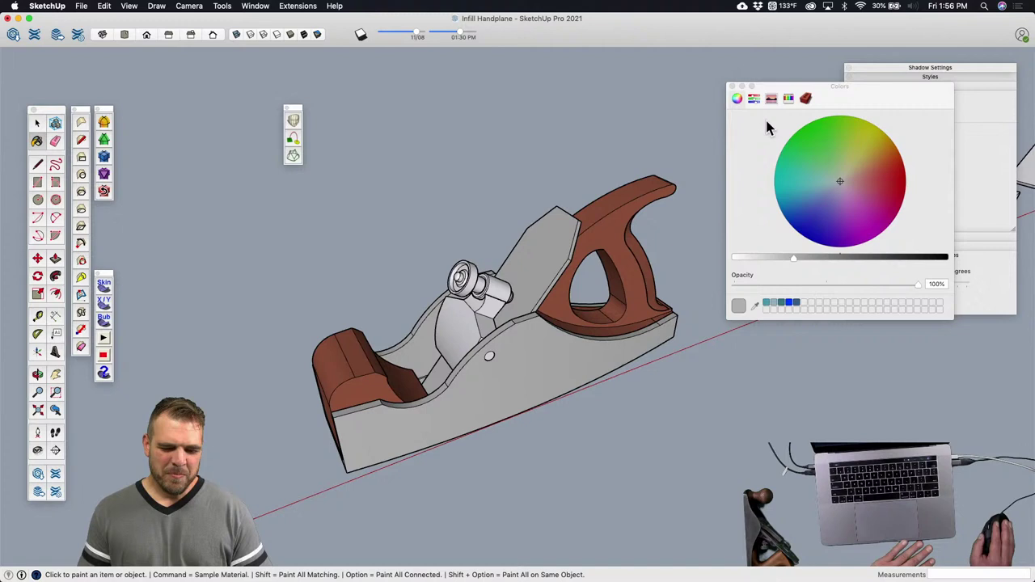
click(827, 182)
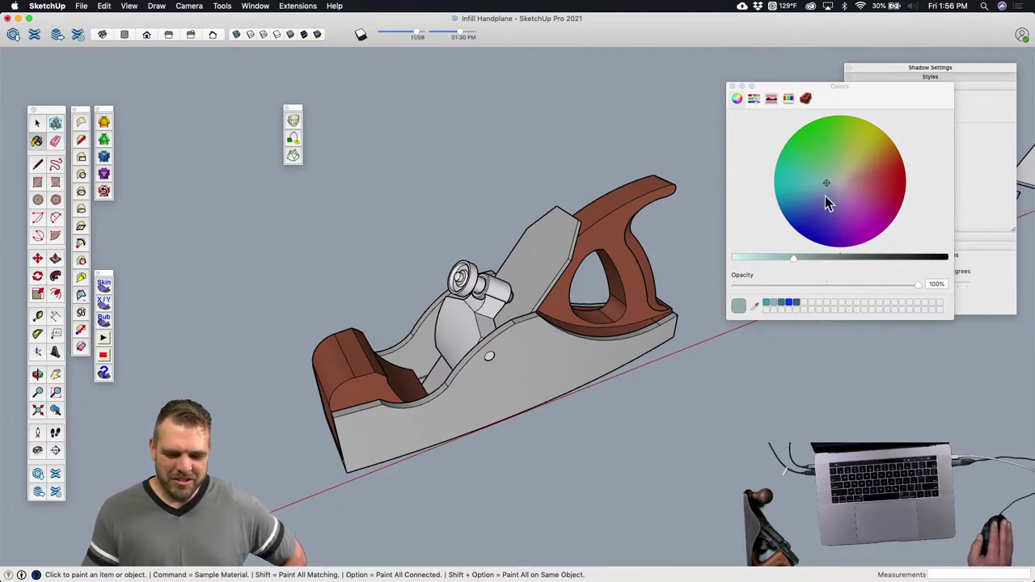
click(841, 259)
click(534, 278)
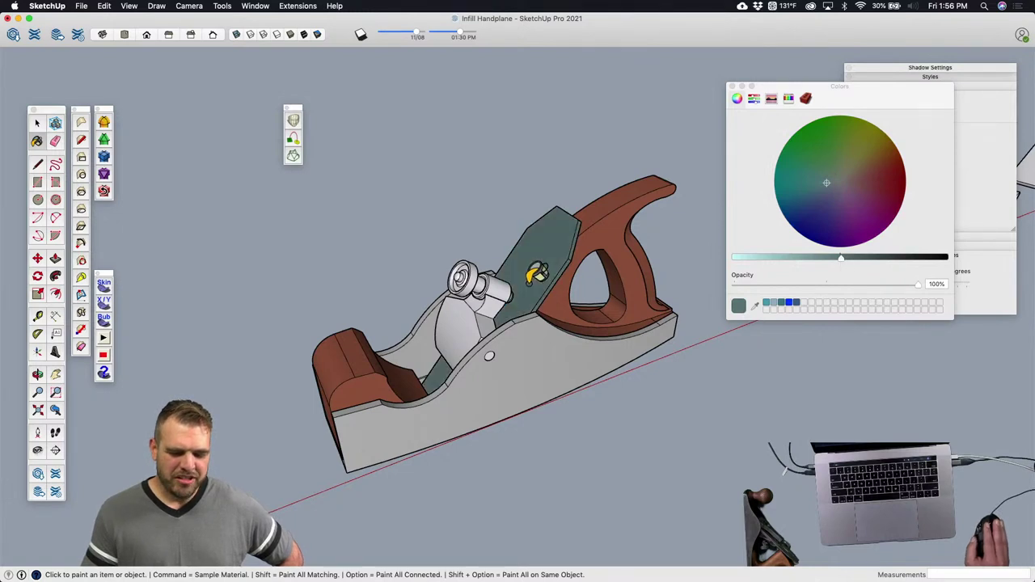
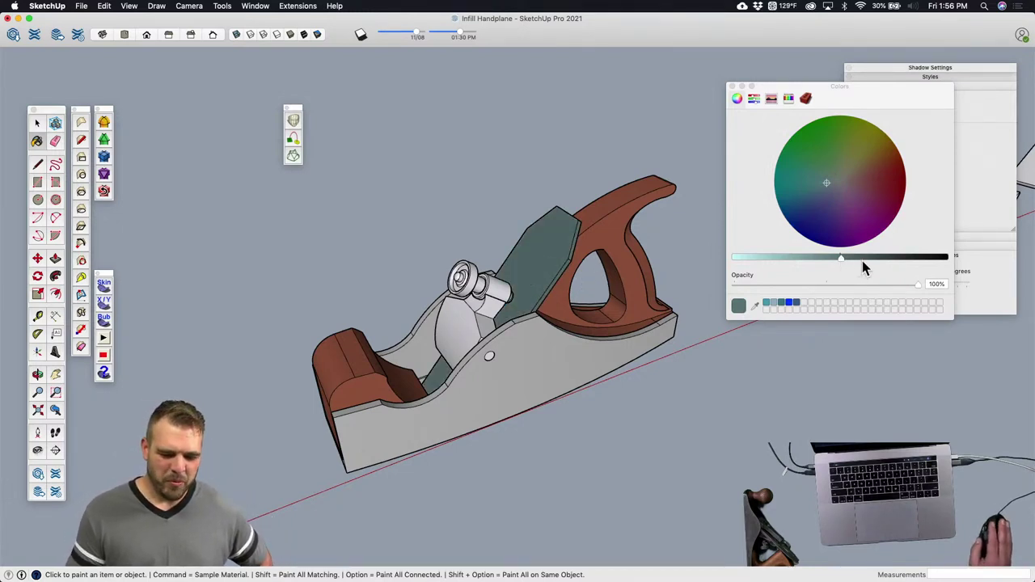
Step: Paint the teal blade a lightened blue-grey from the Colors panel
click(836, 187)
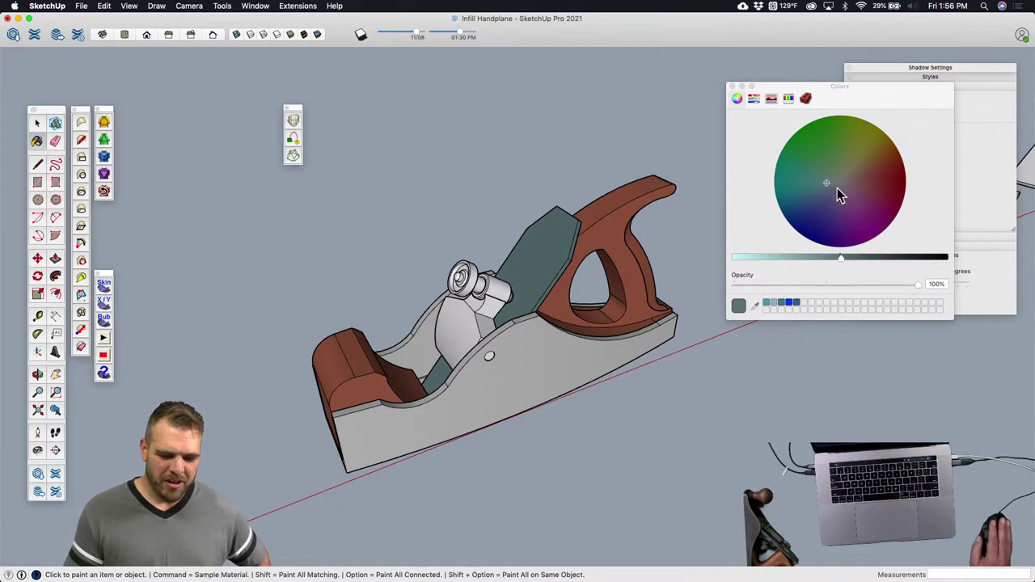
click(771, 257)
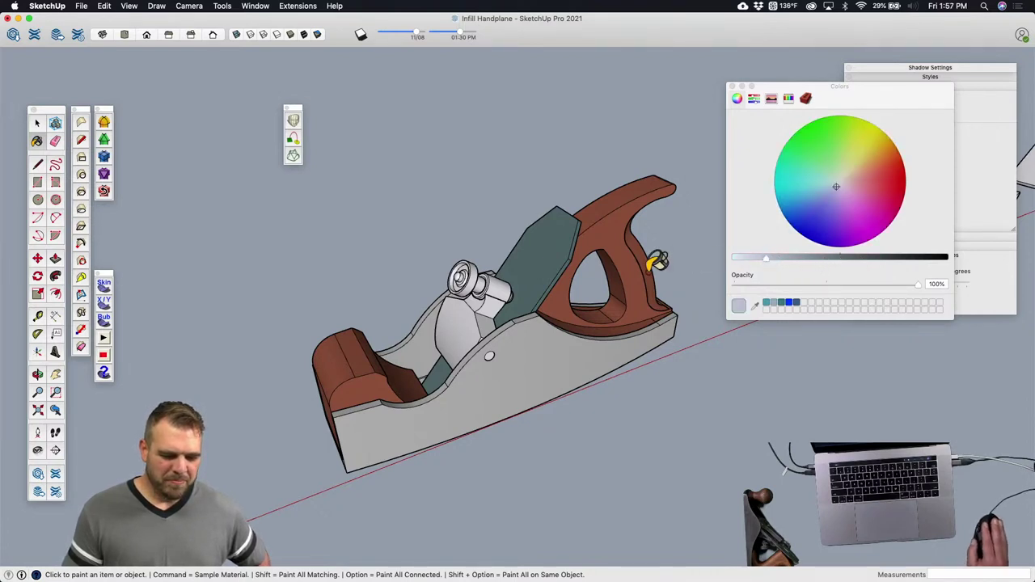
click(564, 257)
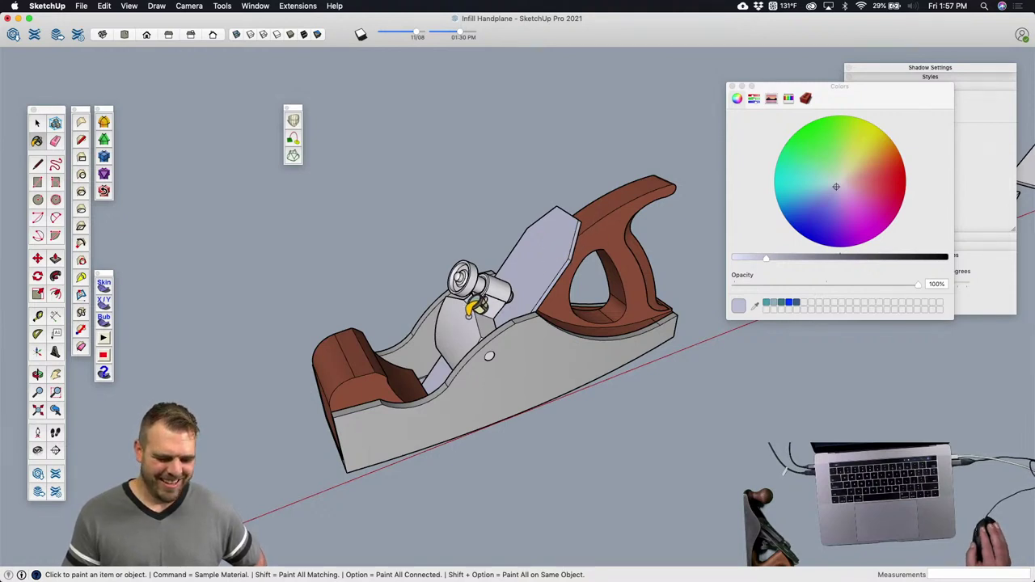
scroll(487, 321, up, 5)
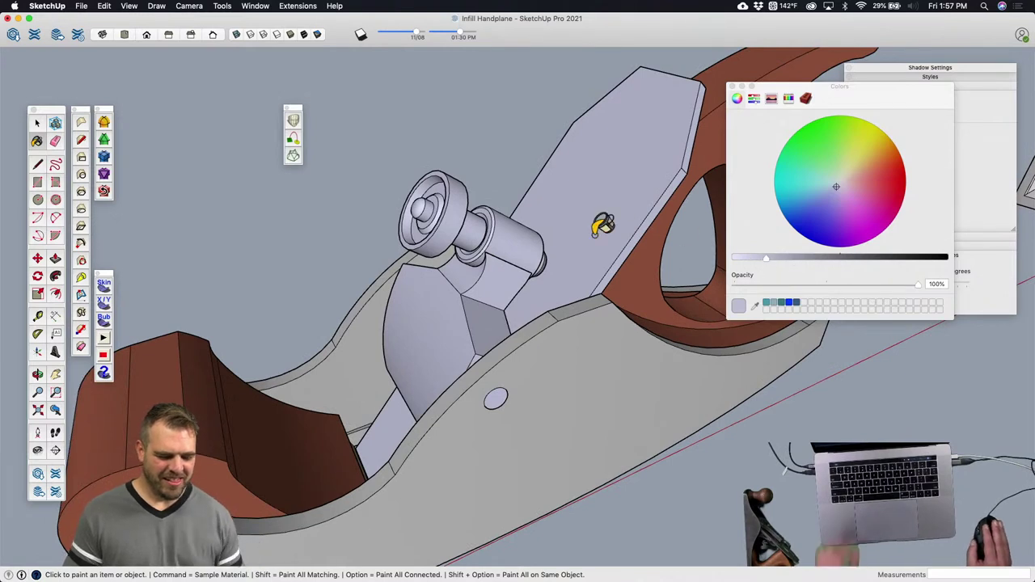
Step: Inside the frog group, paint the adjuster knob a darker tan
key(space)
double_click(466, 223)
click(453, 221)
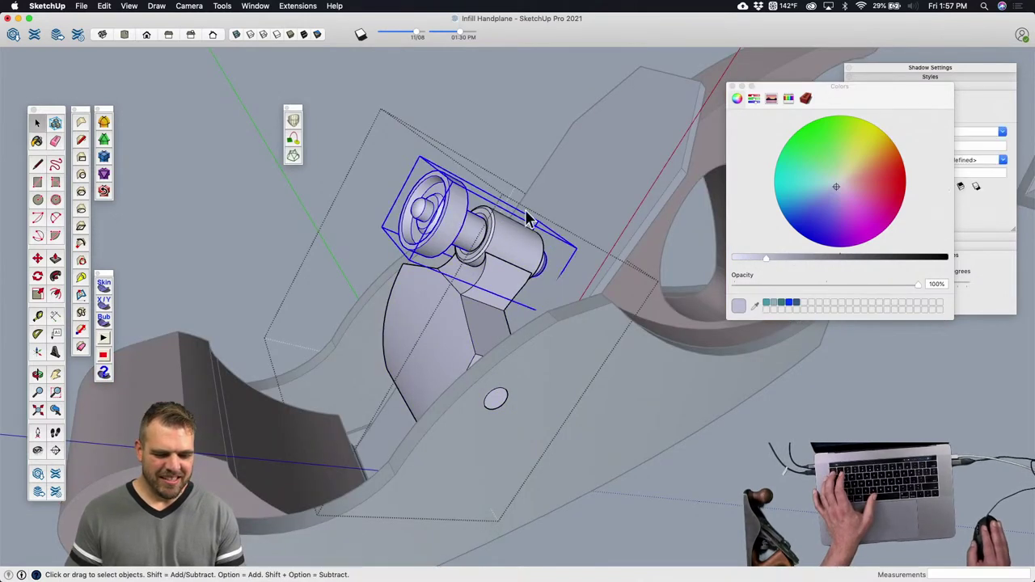
click(851, 172)
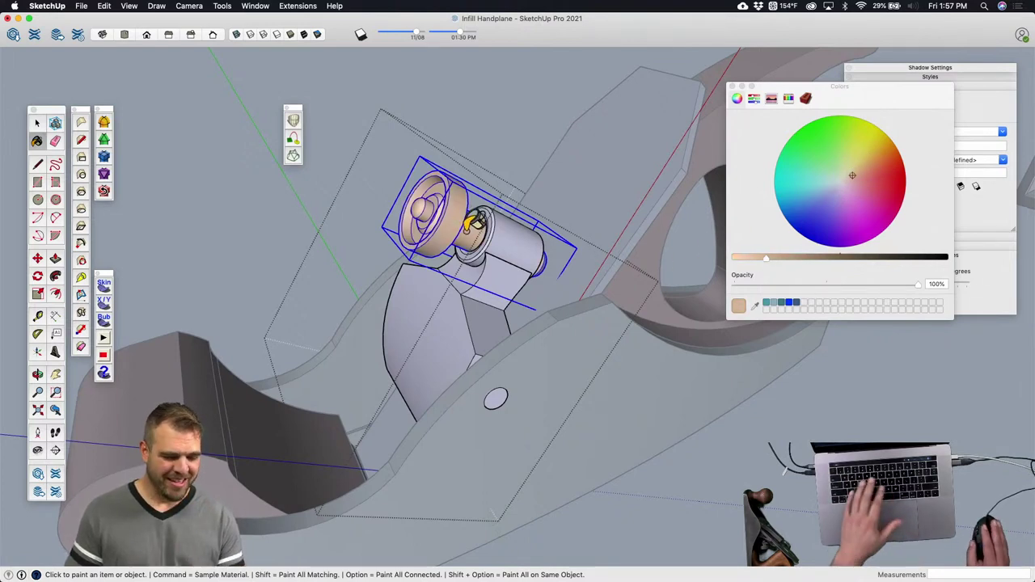
drag(784, 258, 791, 257)
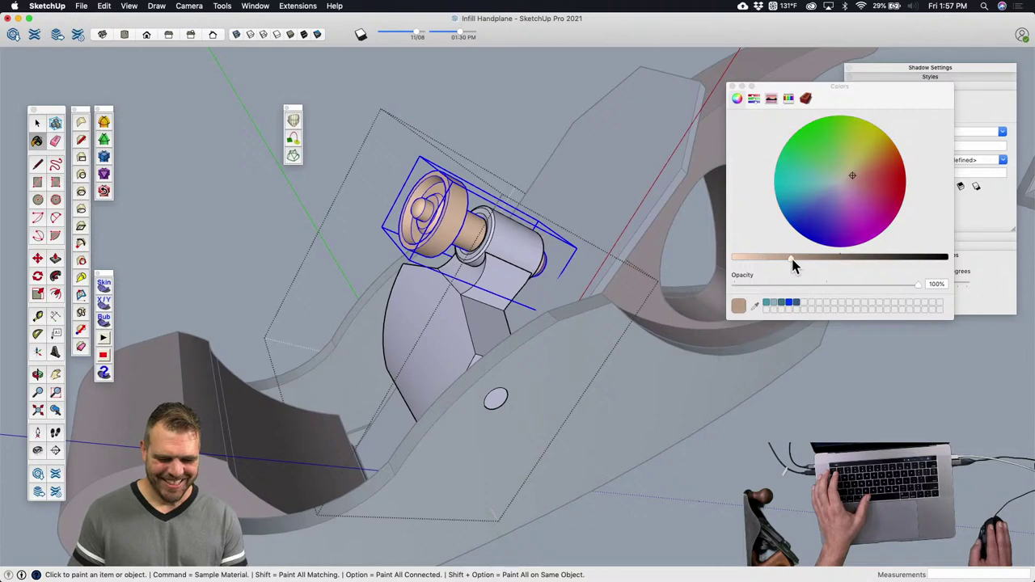
click(485, 224)
key(space)
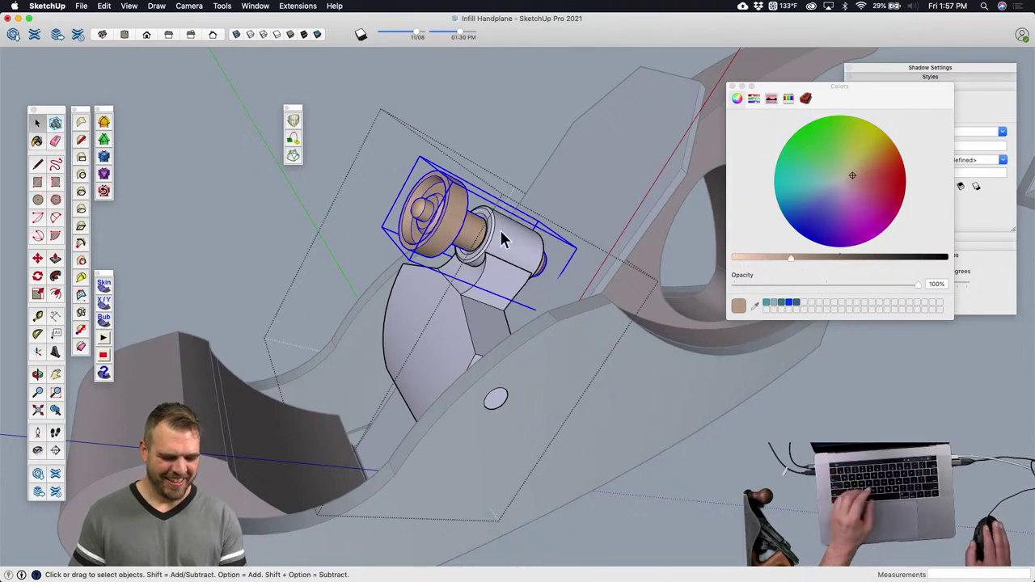
Step: Repaint the blade and frog with the grey from Colors In Model, then view from low side
scroll(267, 215, down, 5)
scroll(316, 295, down, 2)
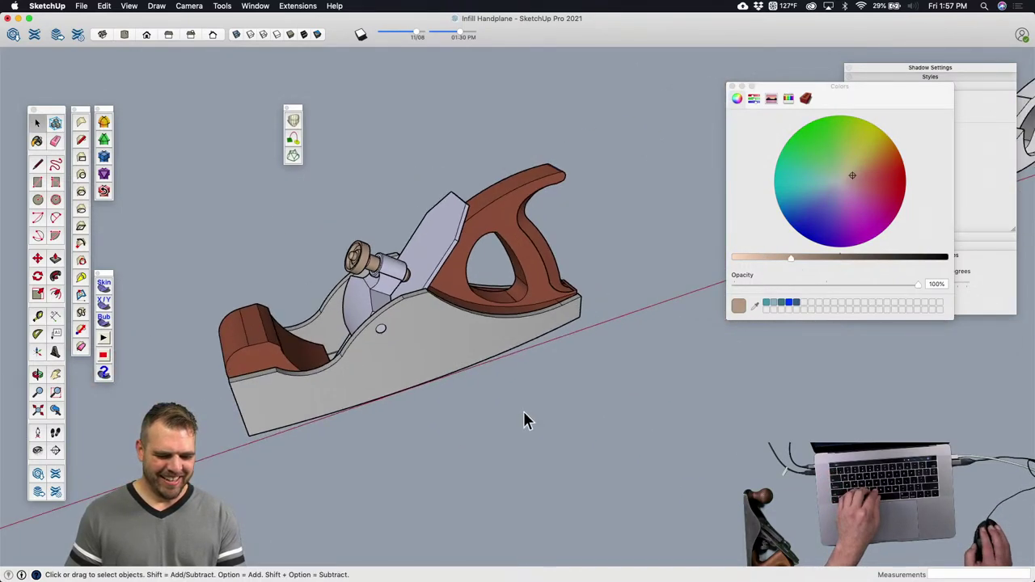
middle_drag(468, 368, 537, 327)
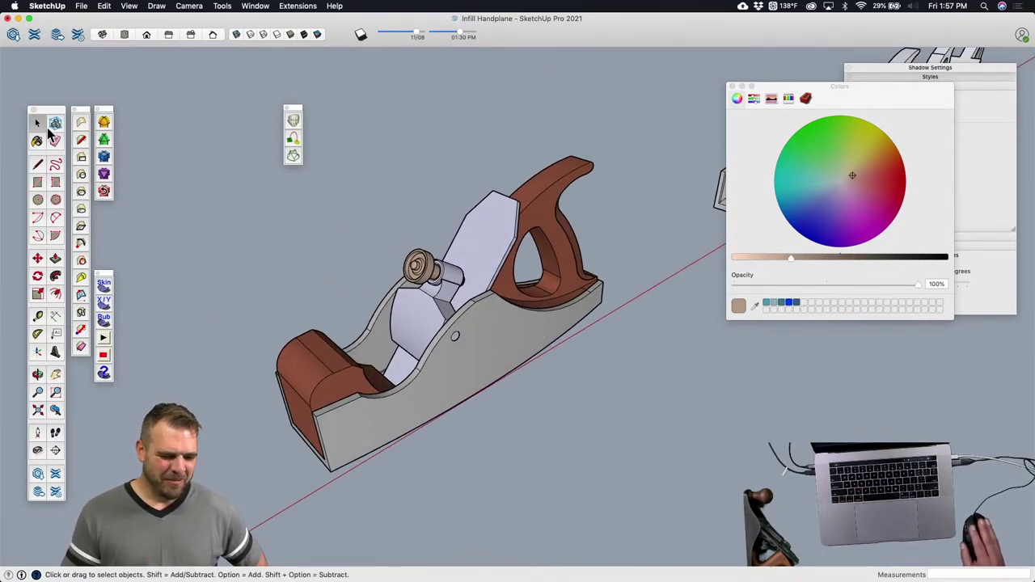
click(805, 98)
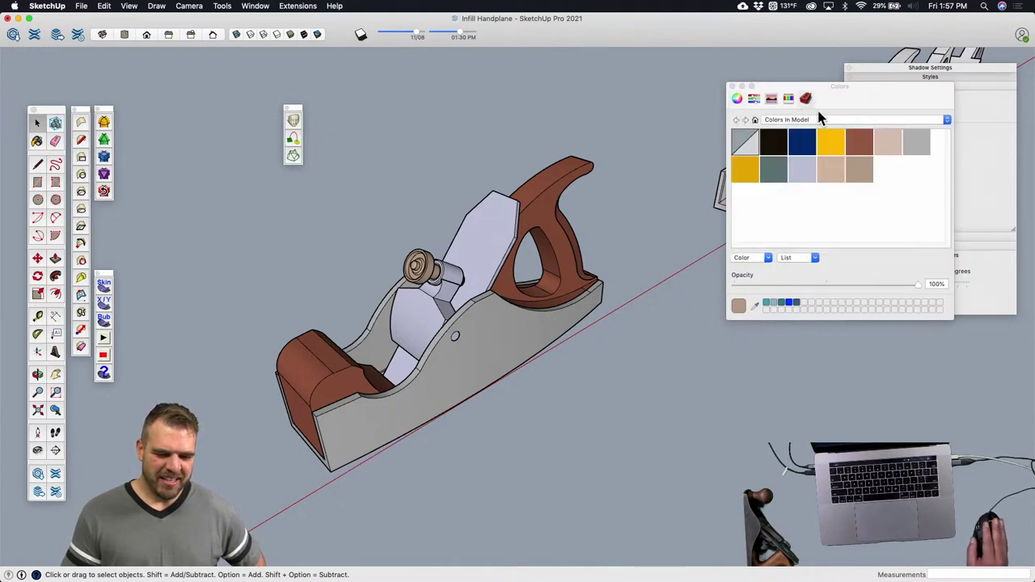
click(804, 170)
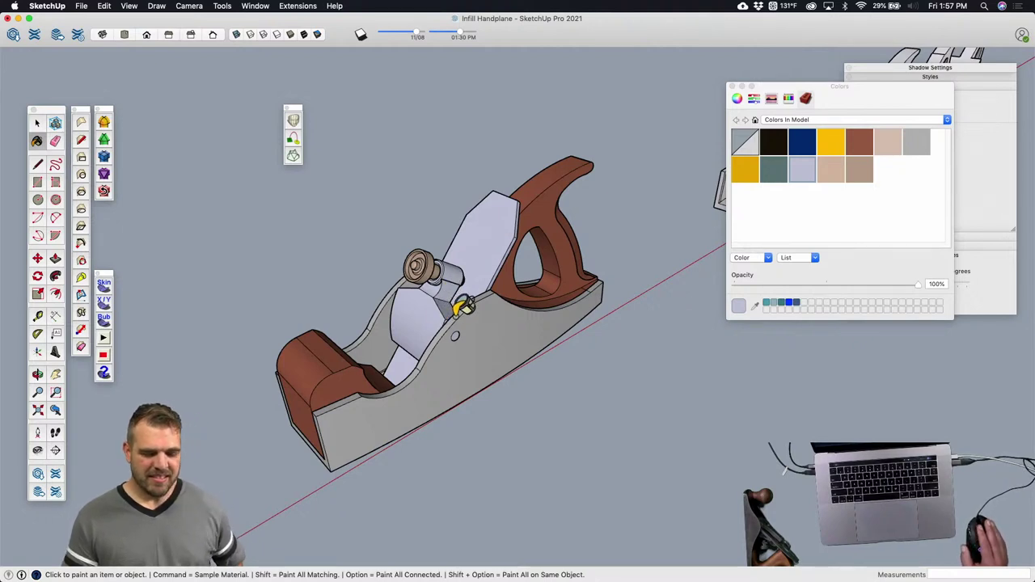
key(space)
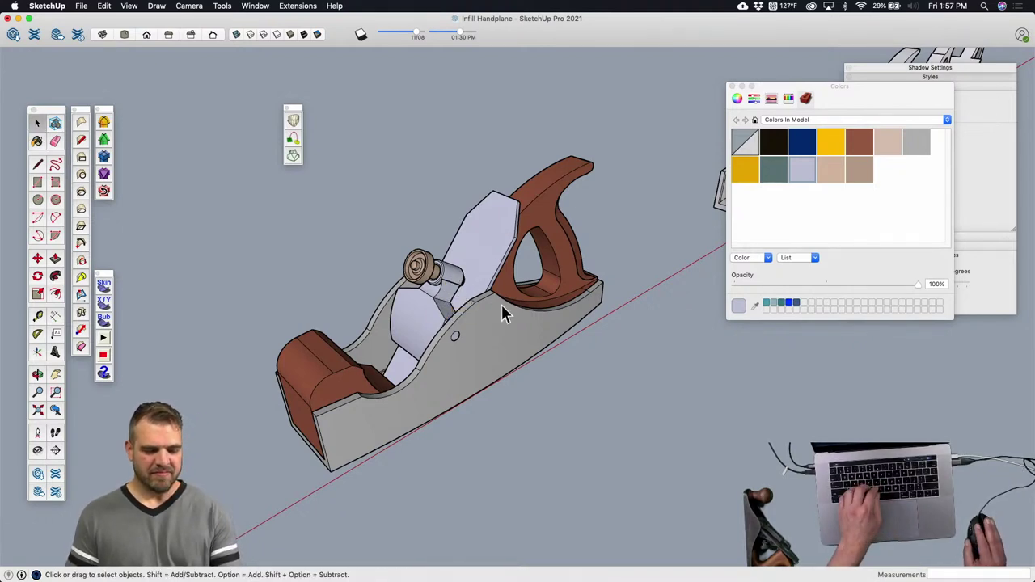
click(475, 259)
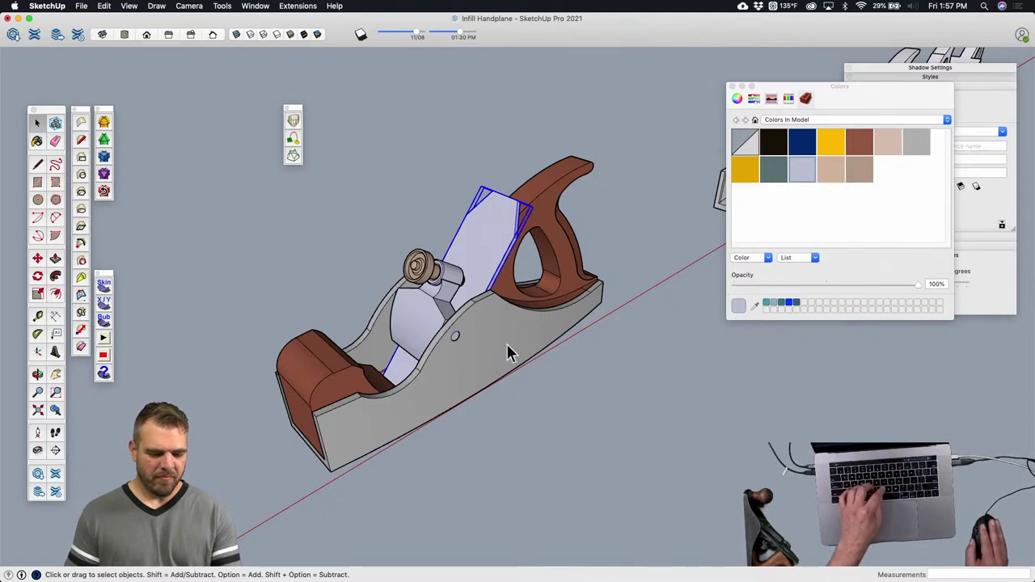
key(b)
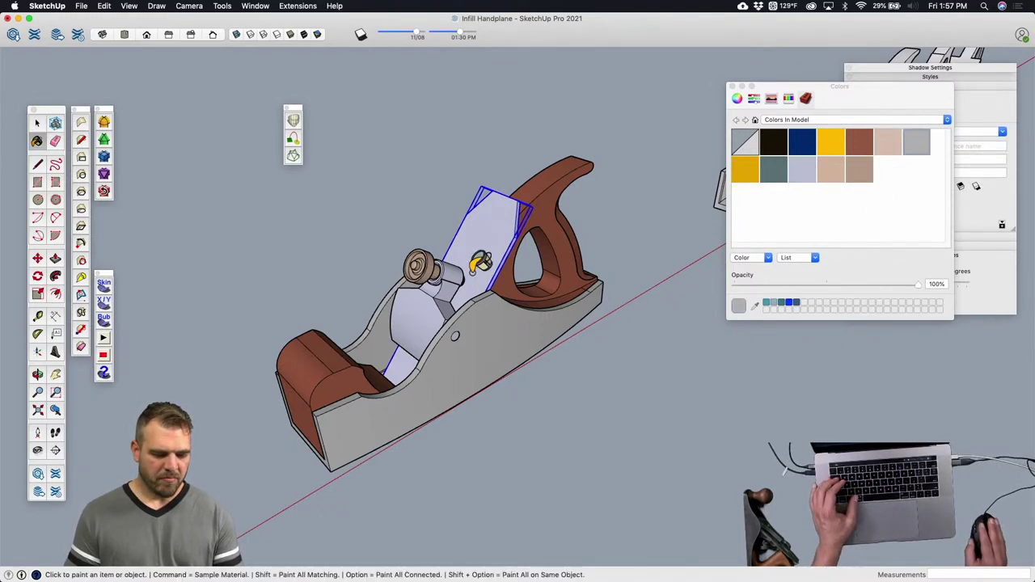
click(481, 261)
click(454, 318)
key(space)
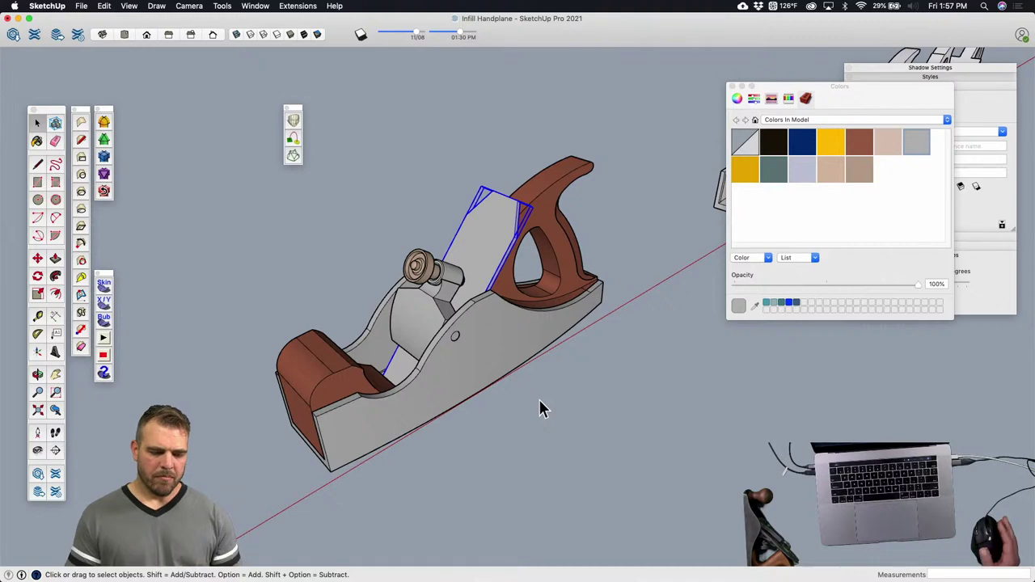
click(574, 386)
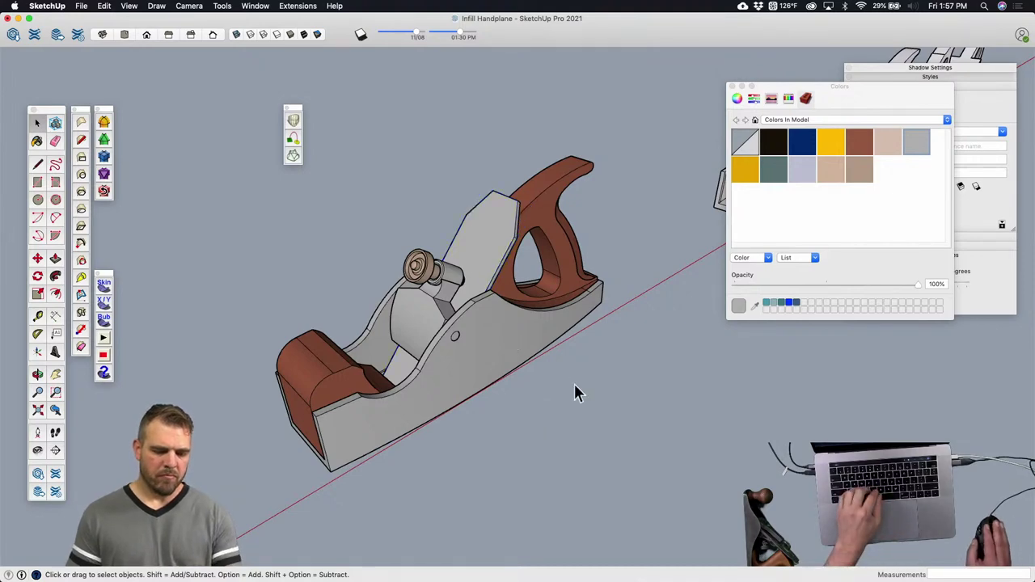
middle_drag(574, 385, 430, 277)
Step: Pan over to the separate tote copies and inspect the tote
scroll(495, 254, up, 3)
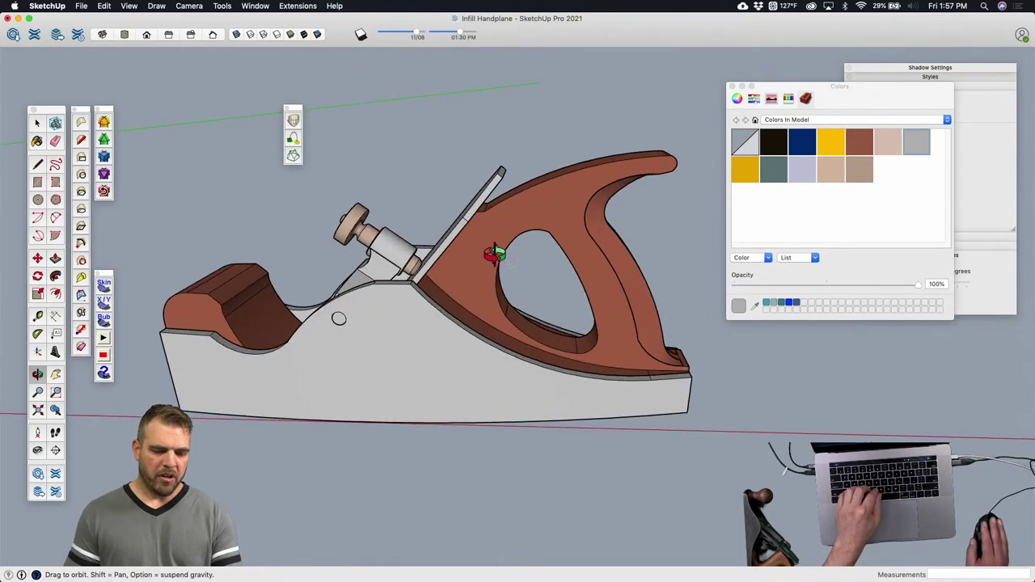
scroll(519, 229, up, 2)
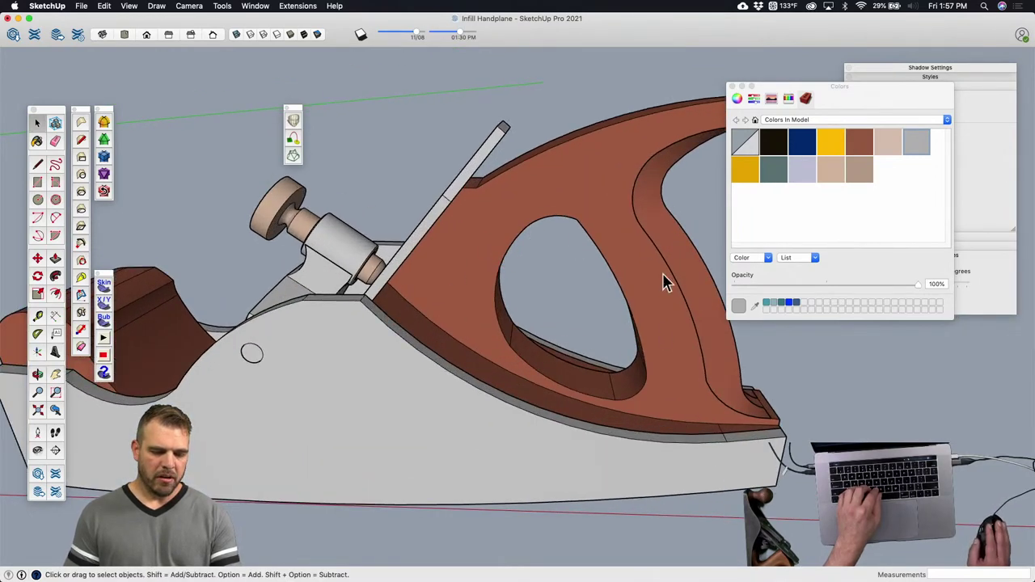
scroll(527, 286, down, 10)
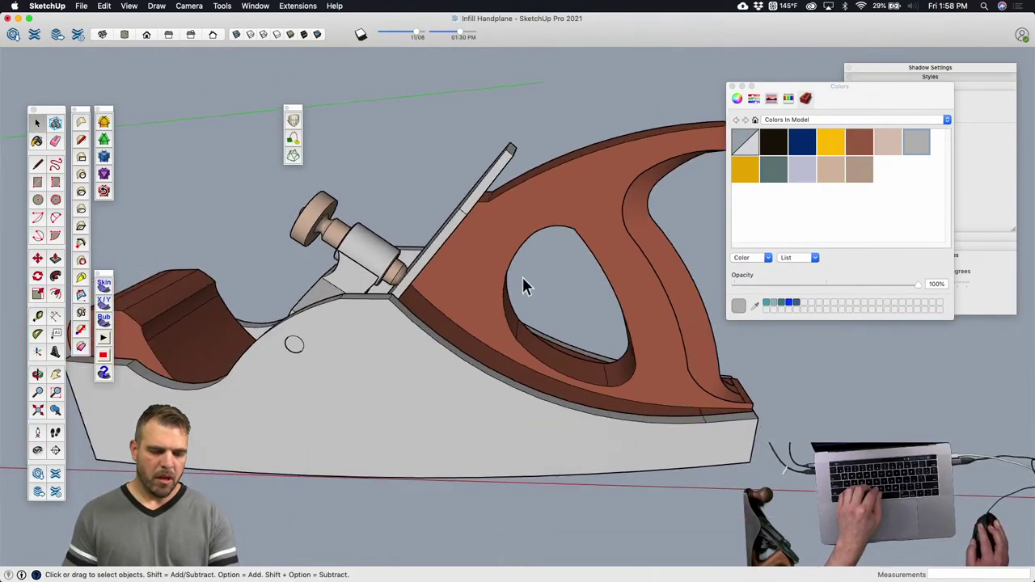
shift+middle_drag(591, 328, 330, 364)
scroll(743, 341, up, 10)
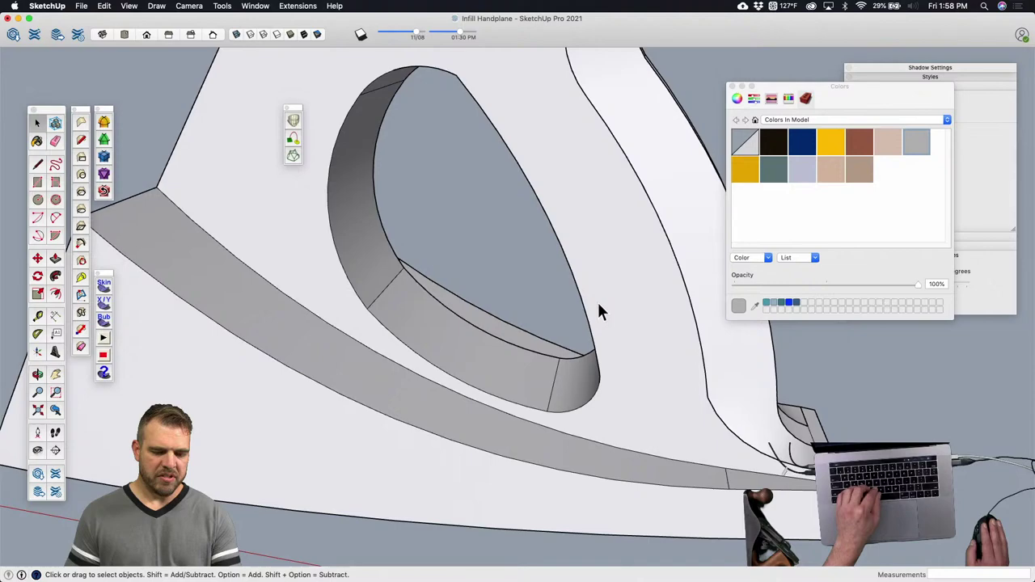
triple_click(600, 306)
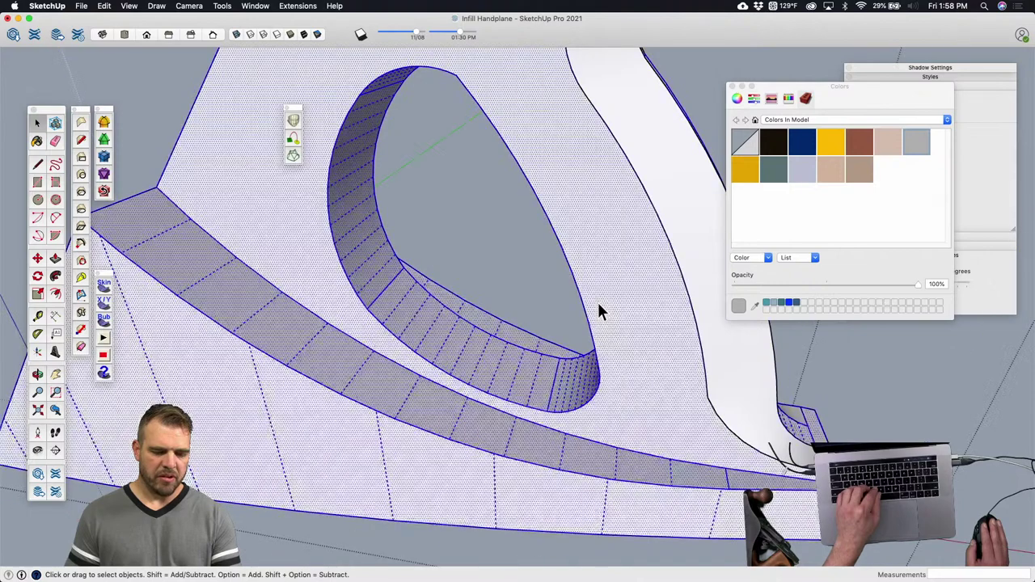
middle_drag(599, 306, 630, 289)
click(612, 300)
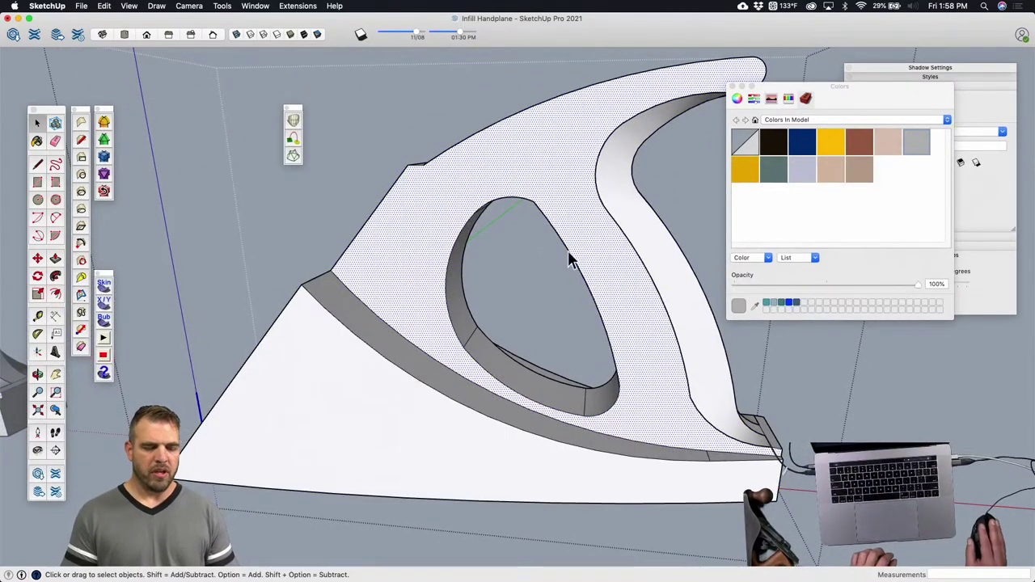
Step: Draw a 2-point arc from the opening's lower rim onto the tote face
key(a)
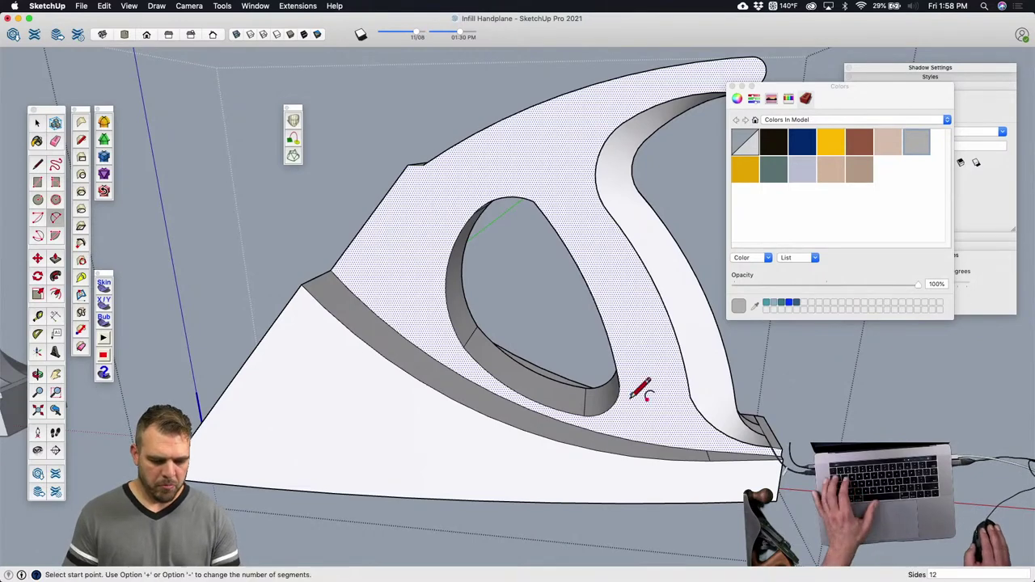
click(607, 410)
scroll(609, 404, up, 5)
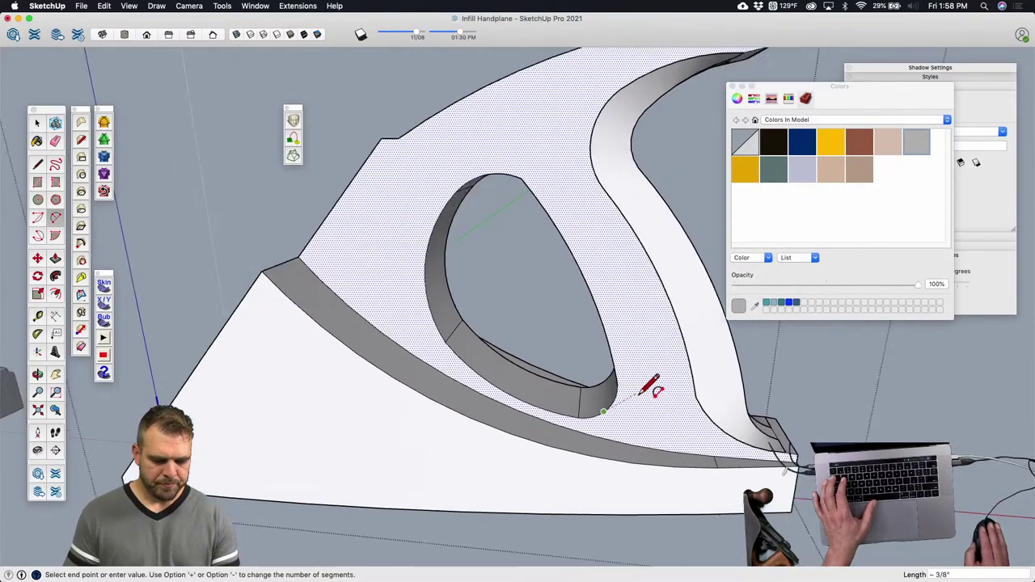
click(623, 311)
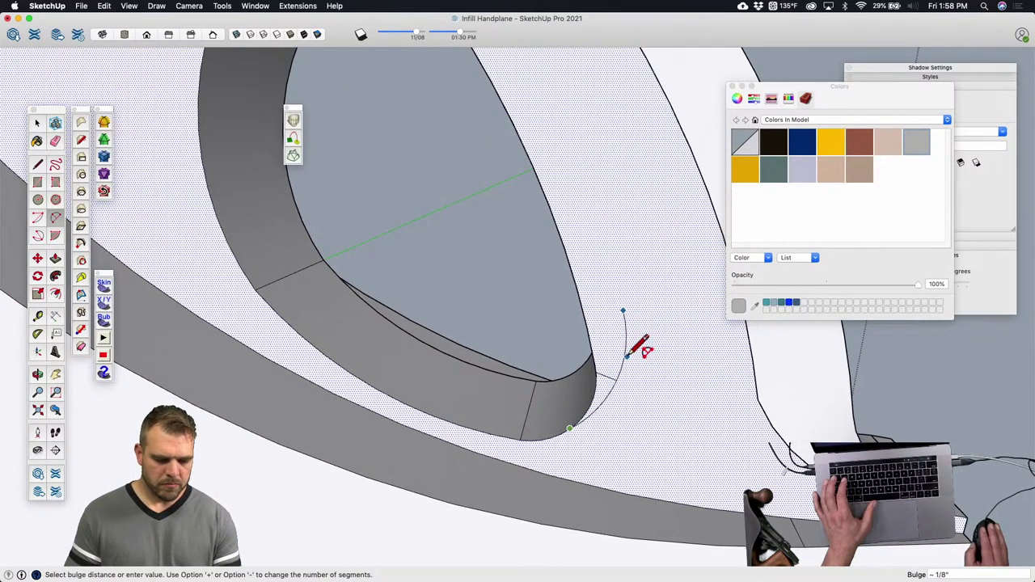
click(627, 354)
scroll(647, 368, down, 5)
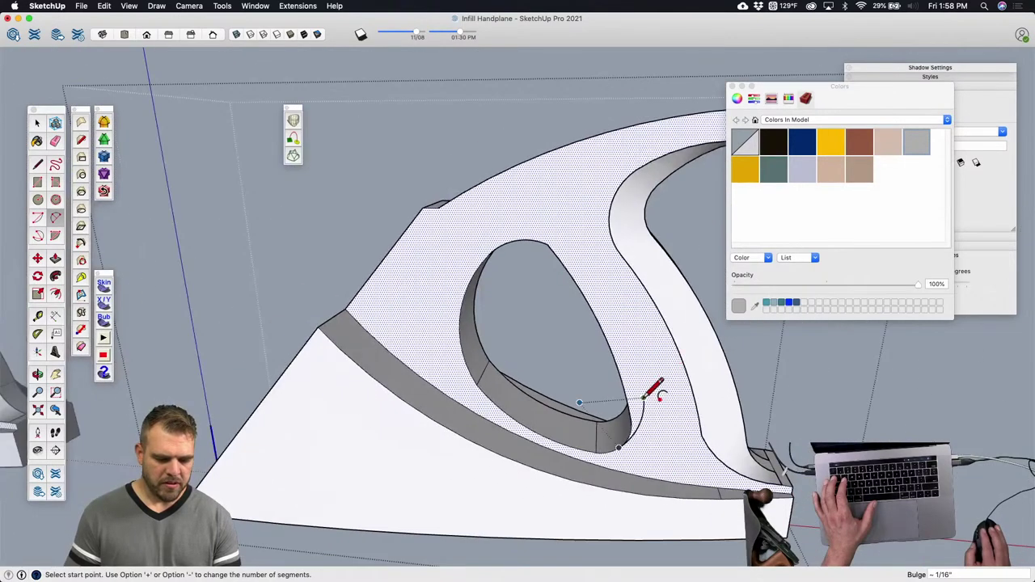
Step: Draw two connected arcs from below the opening up to its top rim
click(645, 397)
scroll(624, 266, up, 5)
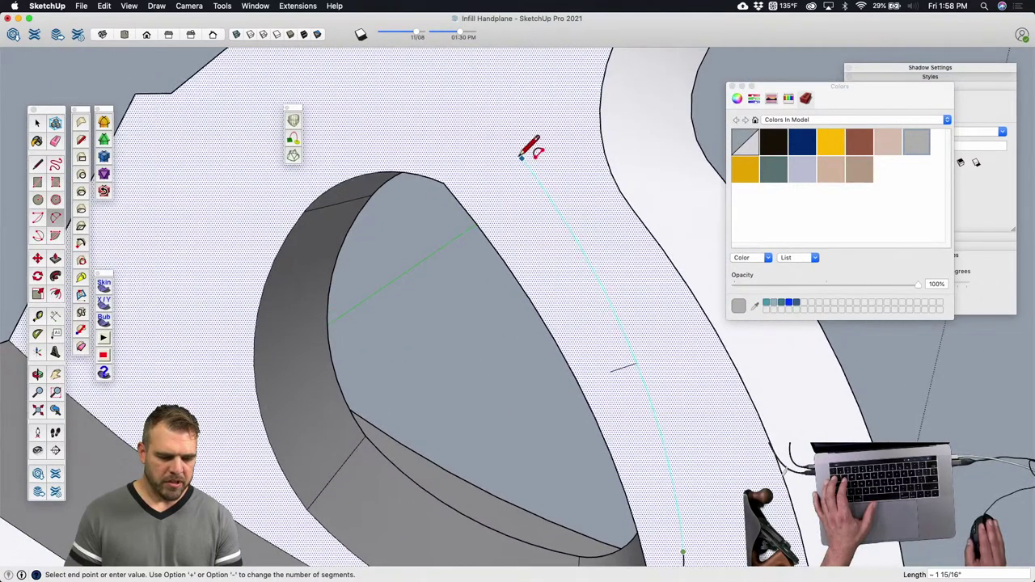
click(512, 154)
click(512, 155)
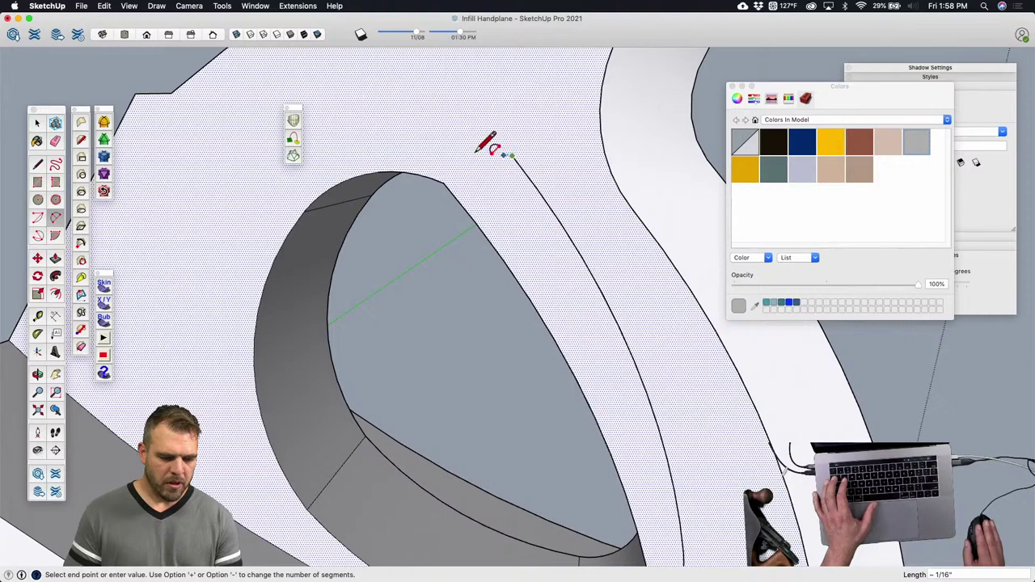
click(366, 172)
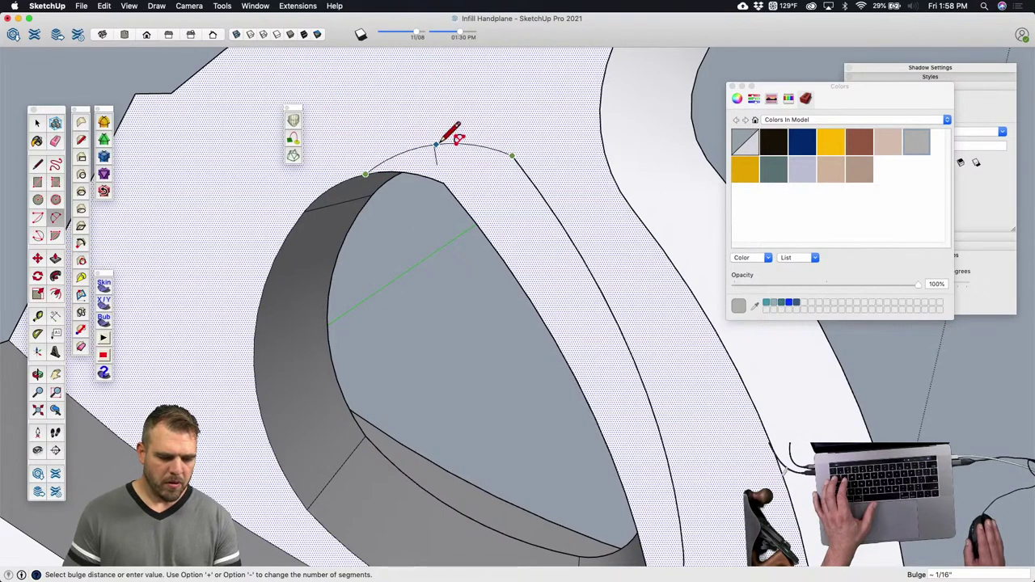
click(447, 148)
scroll(647, 217, down, 3)
scroll(513, 203, up, 3)
scroll(643, 189, up, 2)
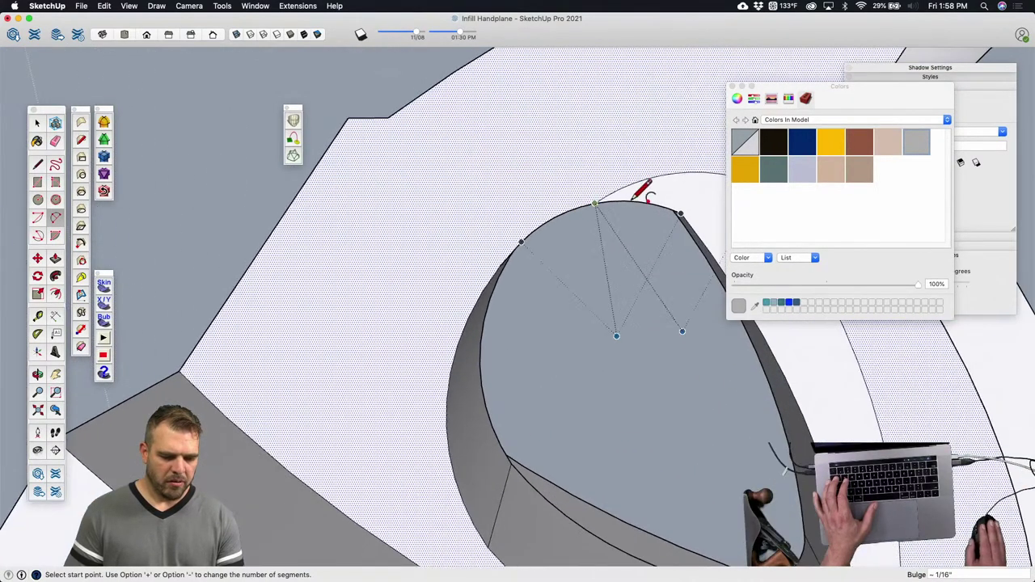
Step: Draw an arc from the face near the rim to the rim's end point
click(579, 205)
middle_drag(580, 204, 503, 209)
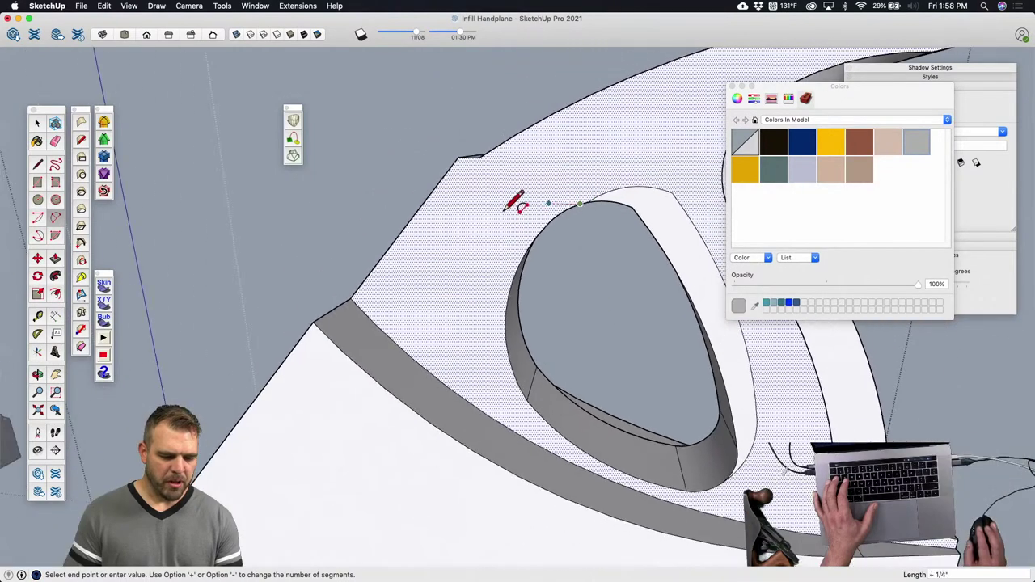
click(467, 228)
scroll(478, 228, up, 3)
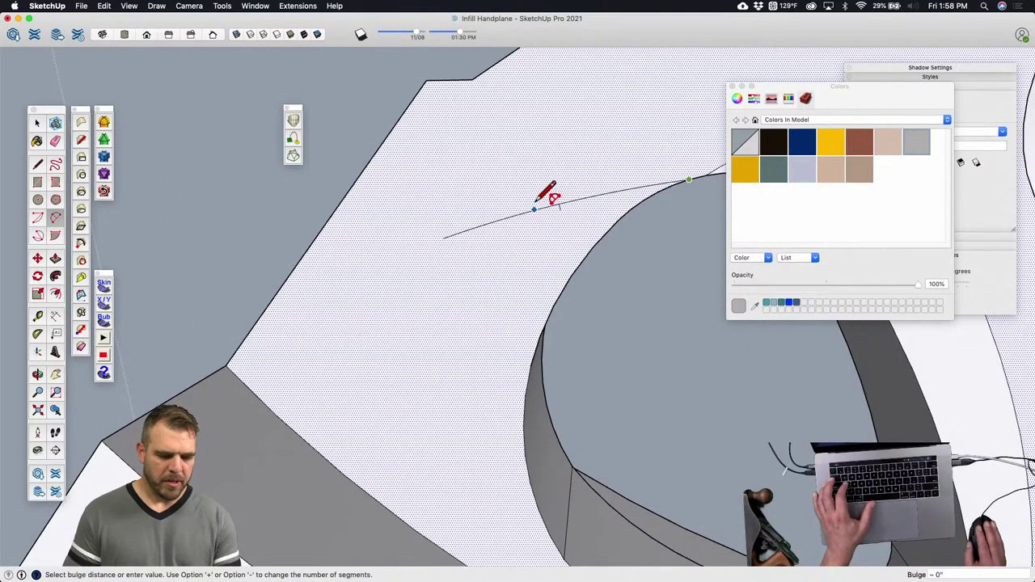
key(Escape)
click(405, 314)
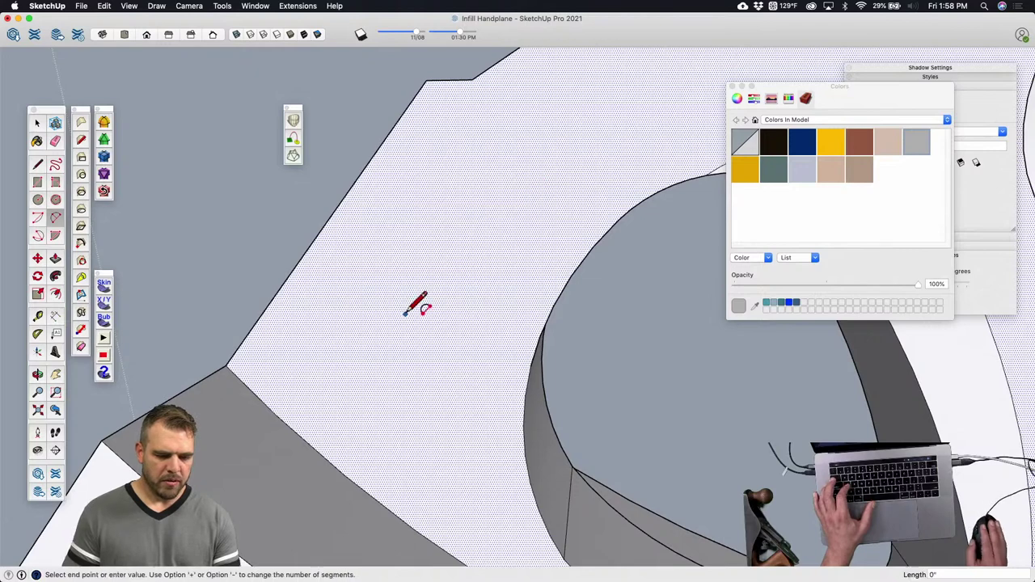
click(689, 177)
click(607, 192)
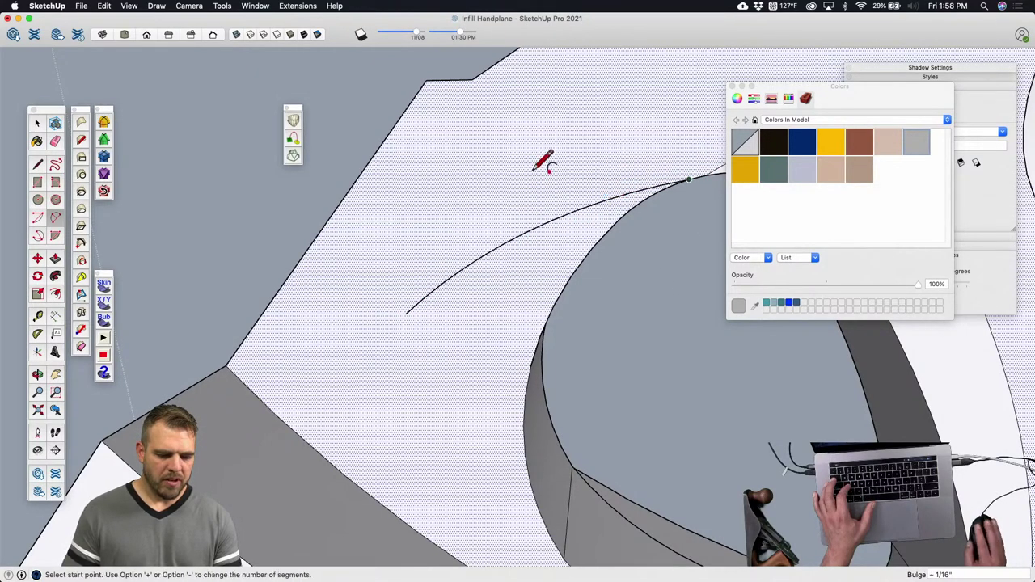
middle_drag(543, 162, 841, 327)
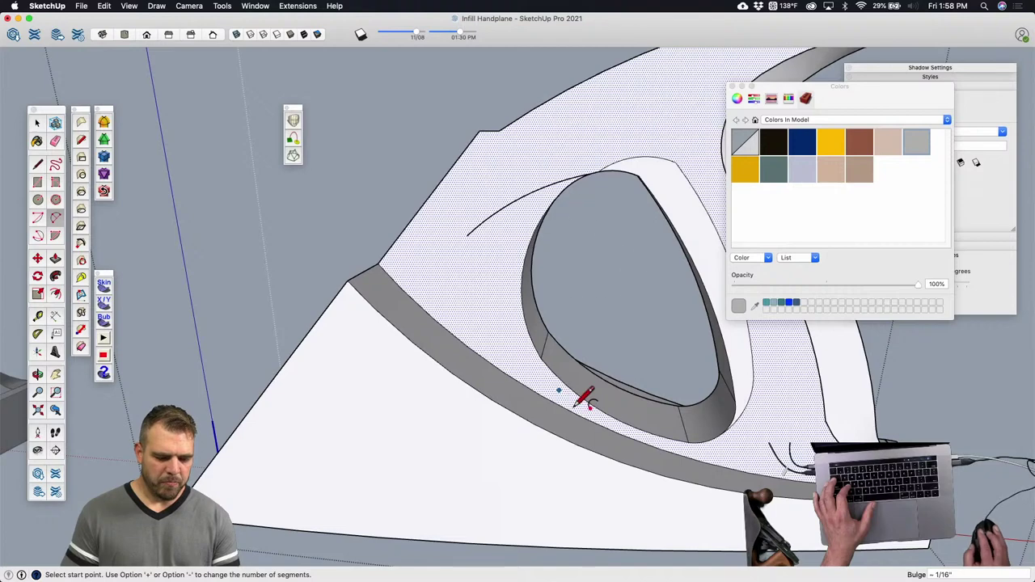
scroll(591, 402, up, 3)
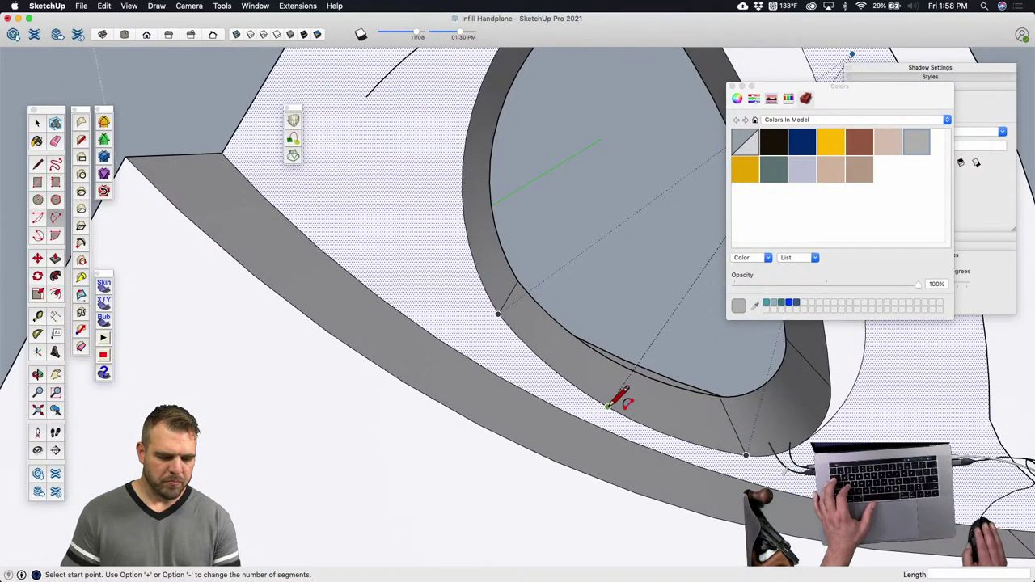
Step: Add a lower arc above the rim edge and an arc joining the existing outline
click(607, 407)
click(382, 227)
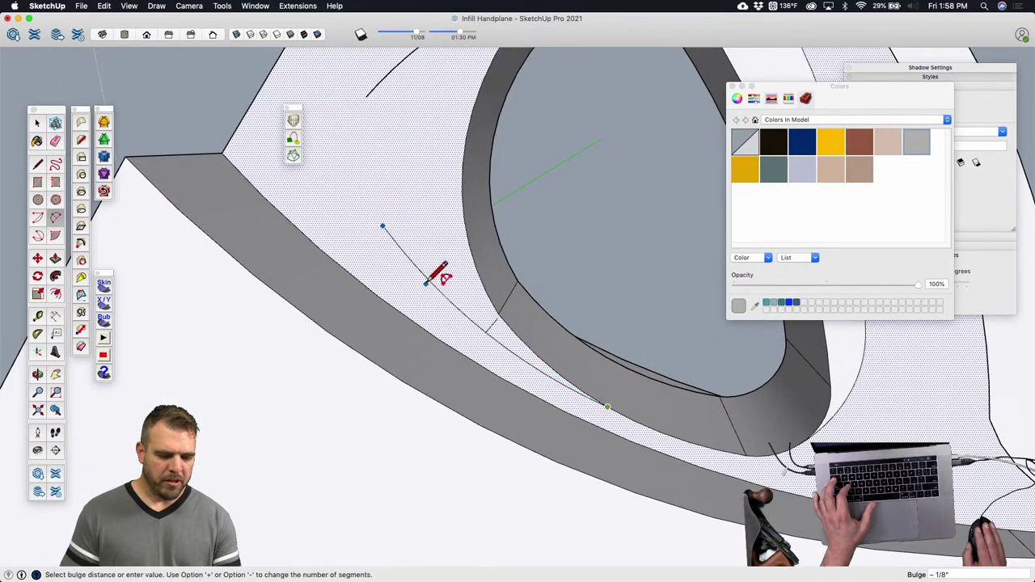
click(430, 276)
scroll(388, 269, down, 6)
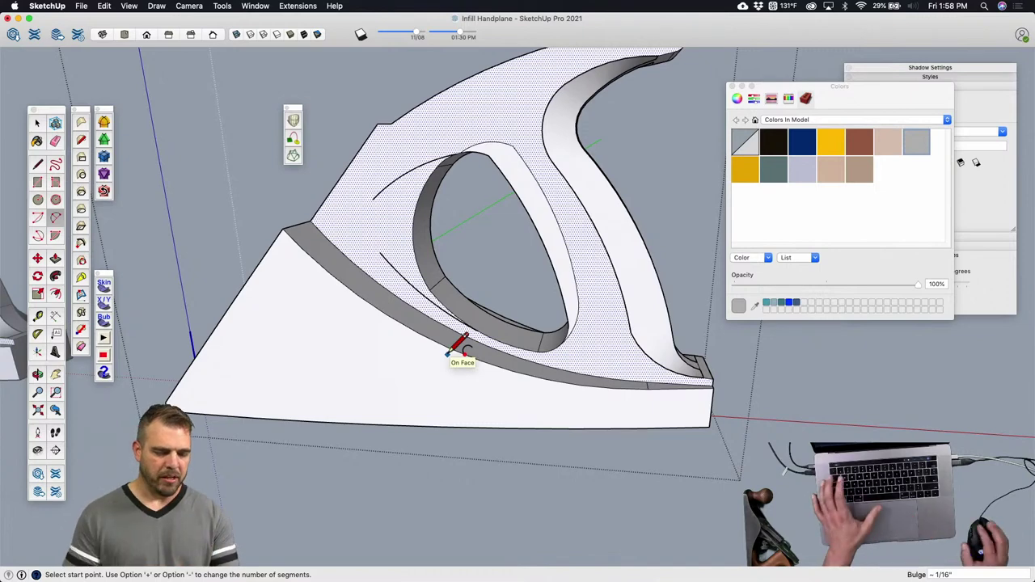
scroll(391, 245, up, 5)
click(388, 260)
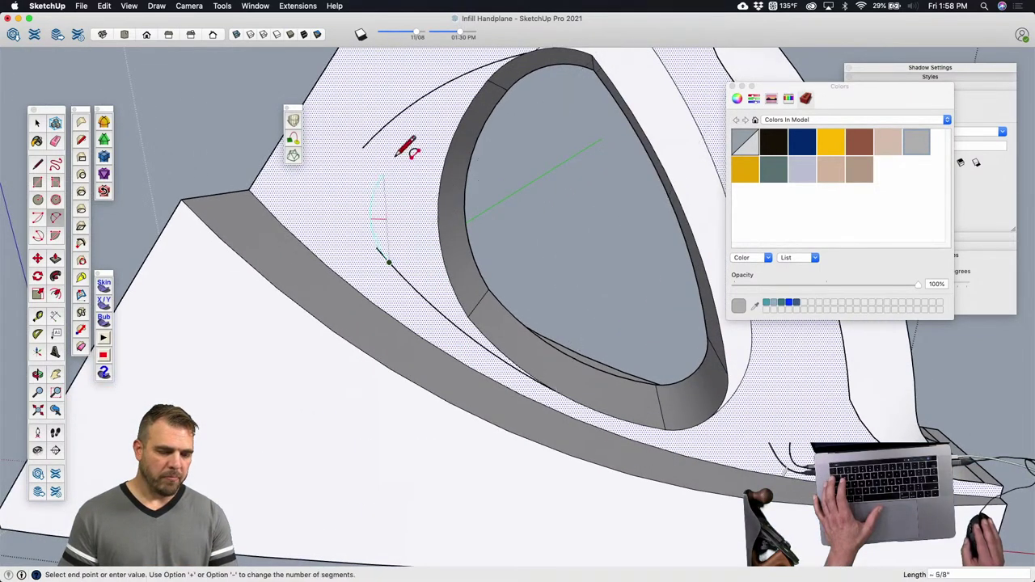
click(396, 115)
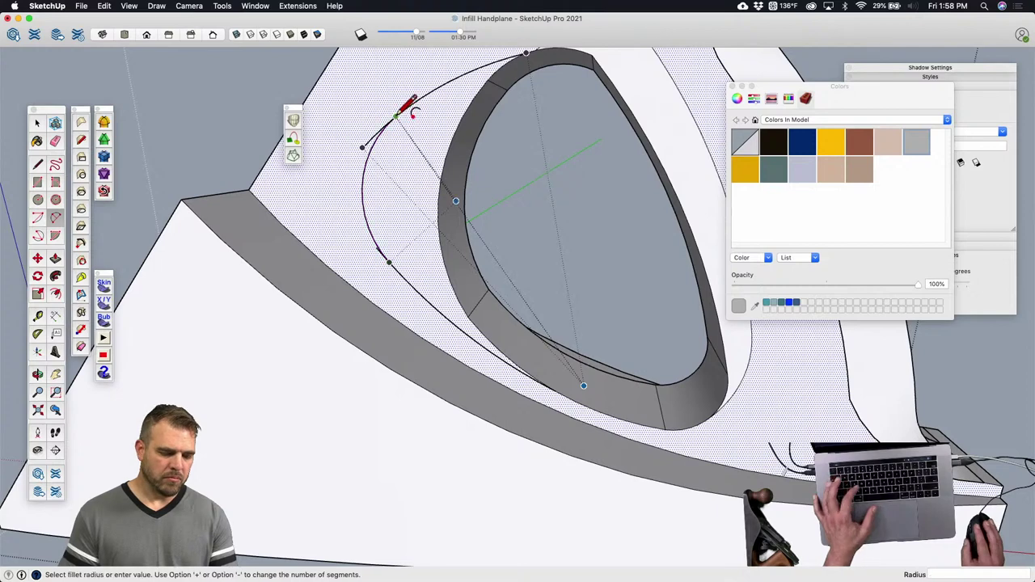
Step: Draw an arc closing the outline from its left end back onto the outline
key(e)
scroll(368, 117, up, 4)
scroll(400, 146, down, 4)
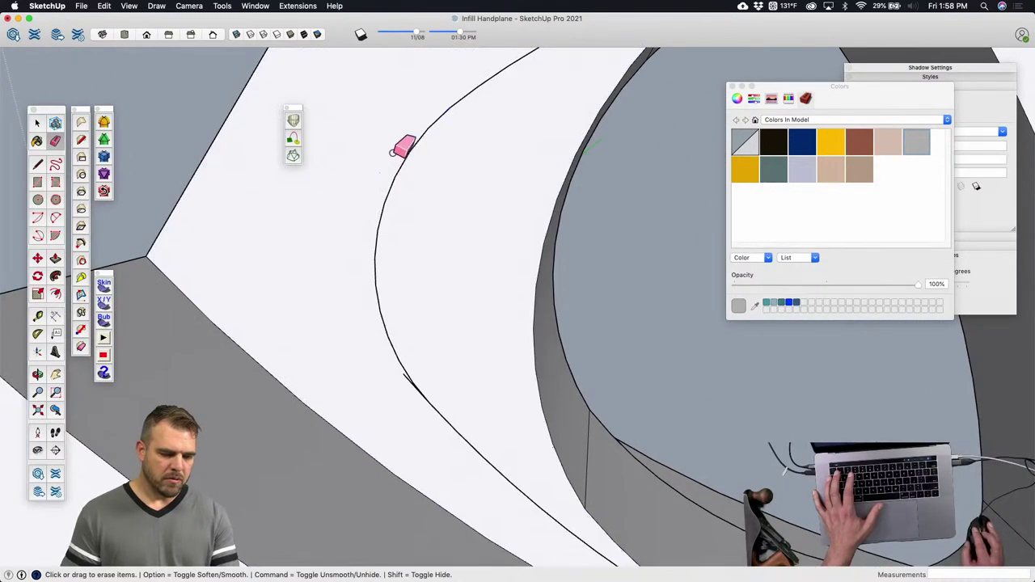
scroll(414, 270, up, 5)
scroll(405, 267, down, 8)
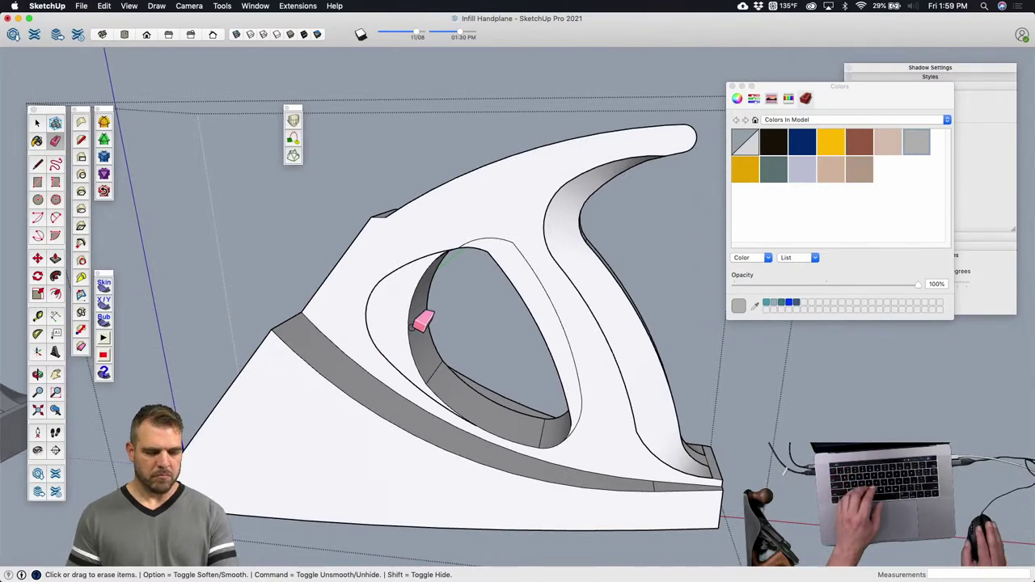
scroll(495, 243, up, 4)
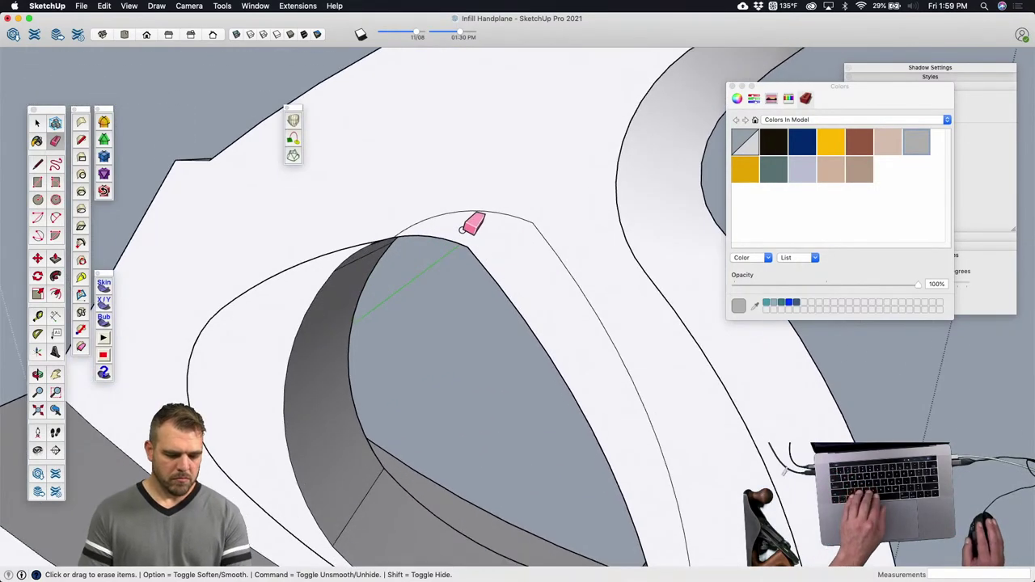
key(a)
click(418, 235)
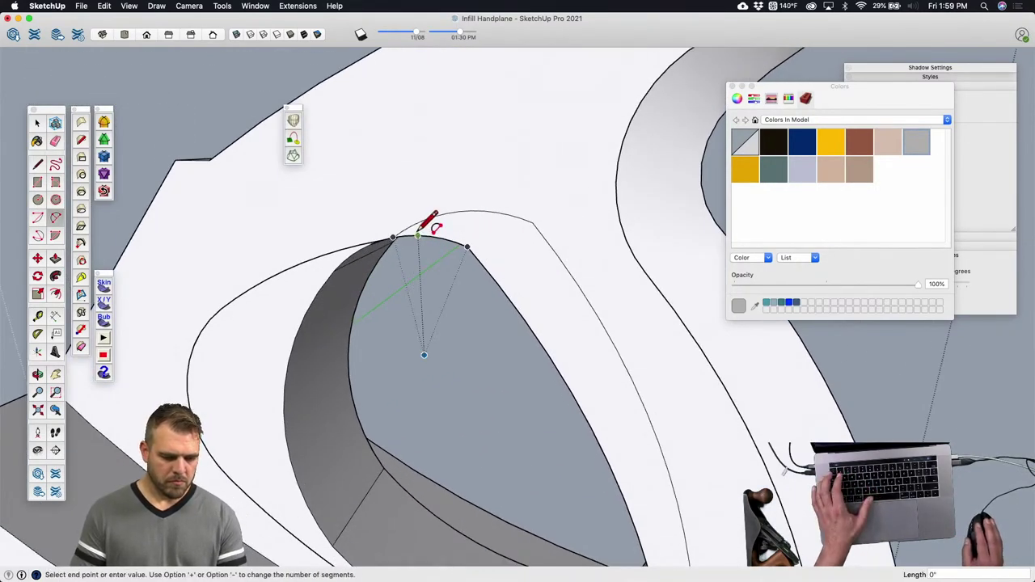
click(579, 285)
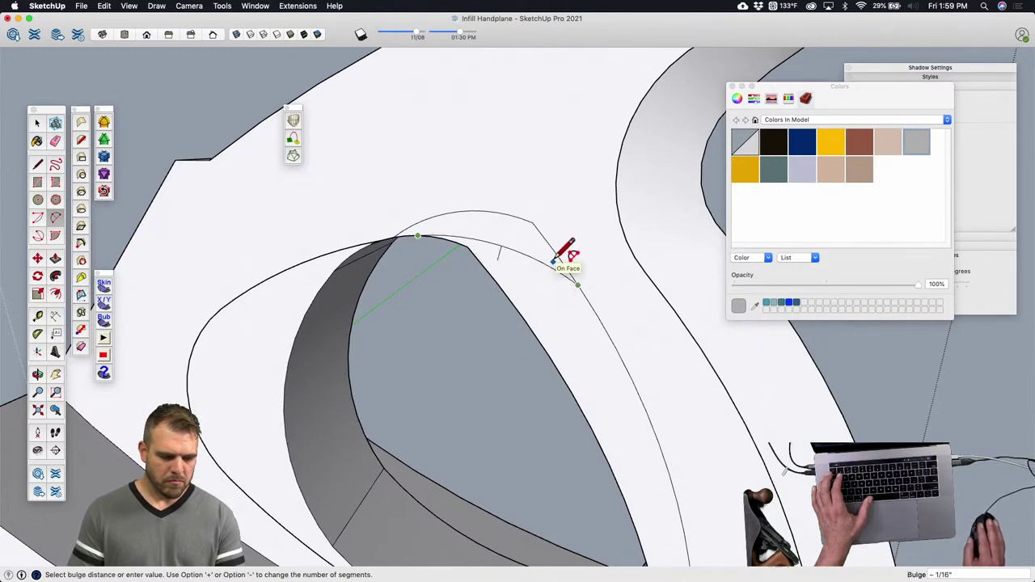
click(555, 260)
Step: Erase the unneeded arc segment from the outline
key(e)
click(524, 220)
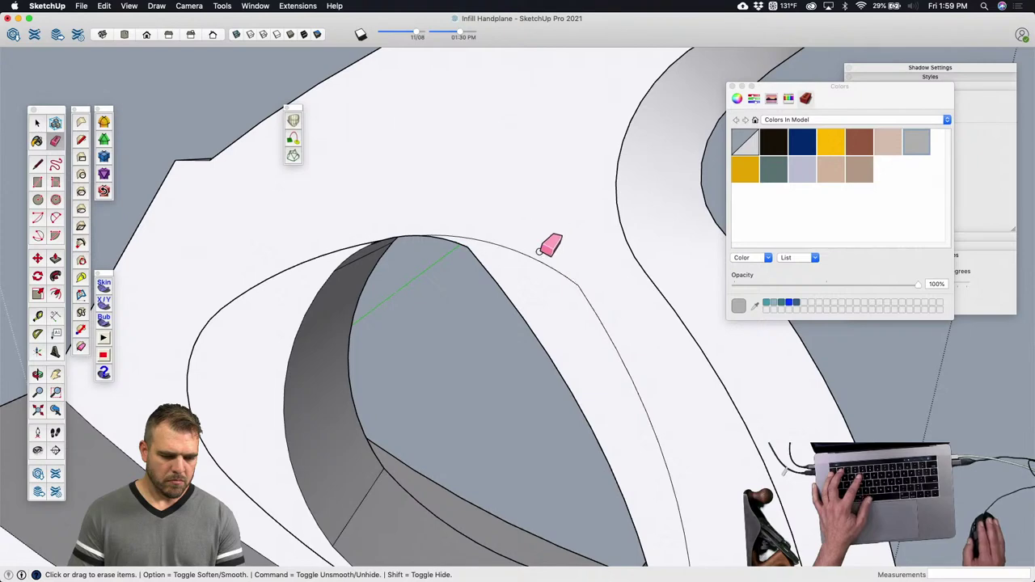
scroll(550, 247, down, 5)
scroll(546, 338, up, 2)
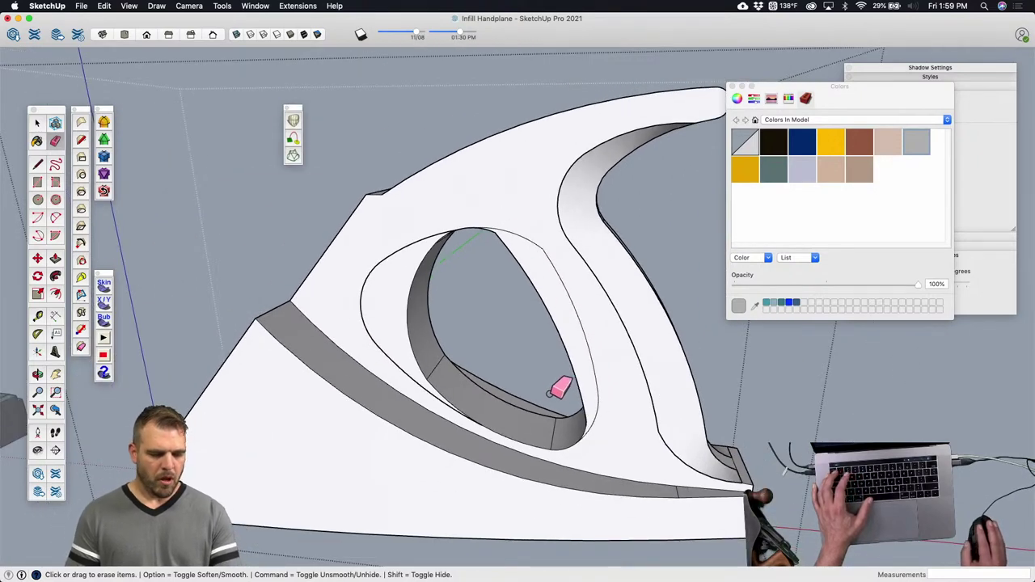
middle_drag(555, 377, 496, 490)
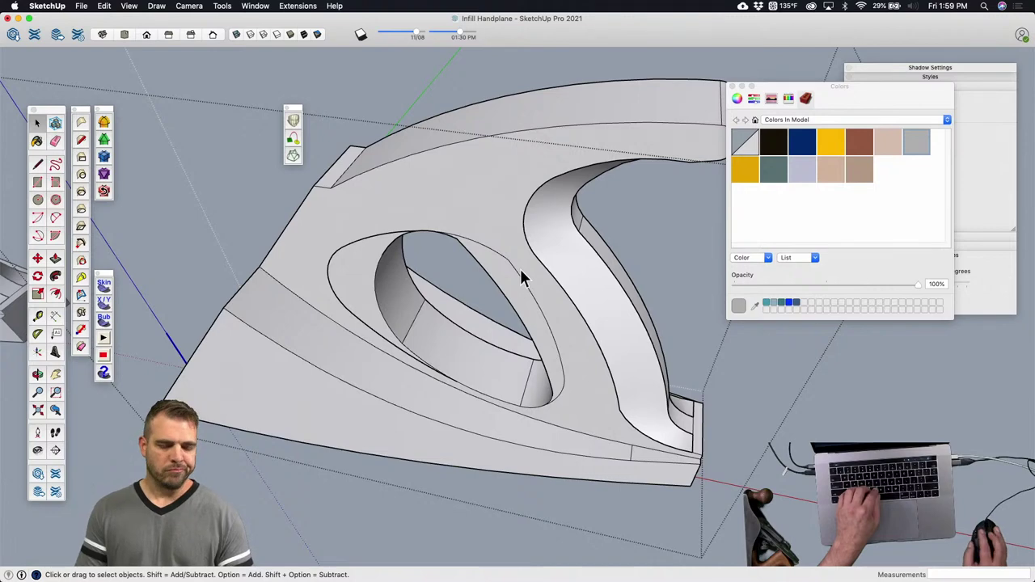
Step: Push/Pull the dotted inner strip face 1/4" deep
scroll(542, 332, up, 5)
scroll(534, 329, down, 6)
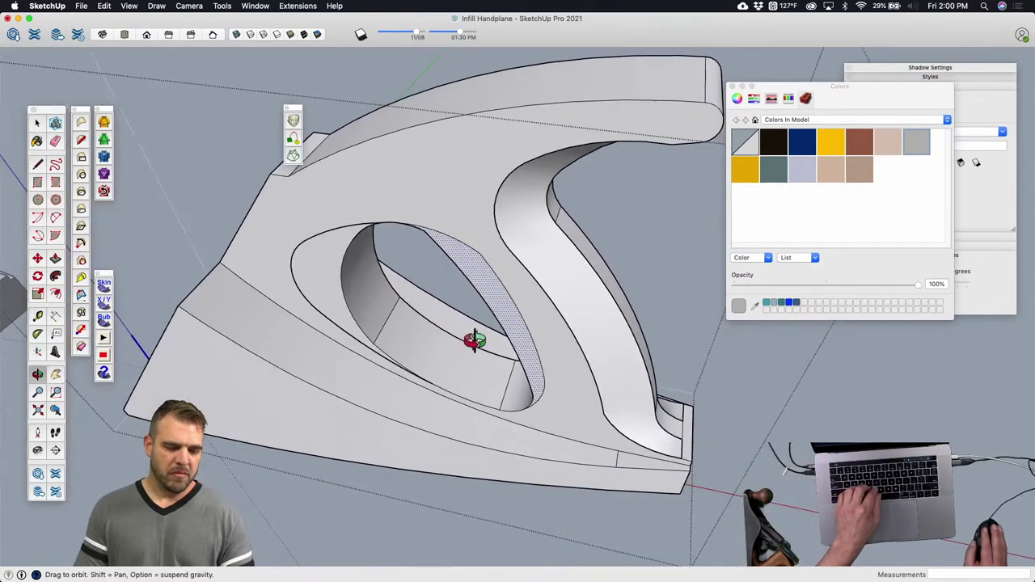
mouse_move(474, 340)
middle_down()
mouse_move(825, 224)
mouse_move(706, 304)
middle_up()
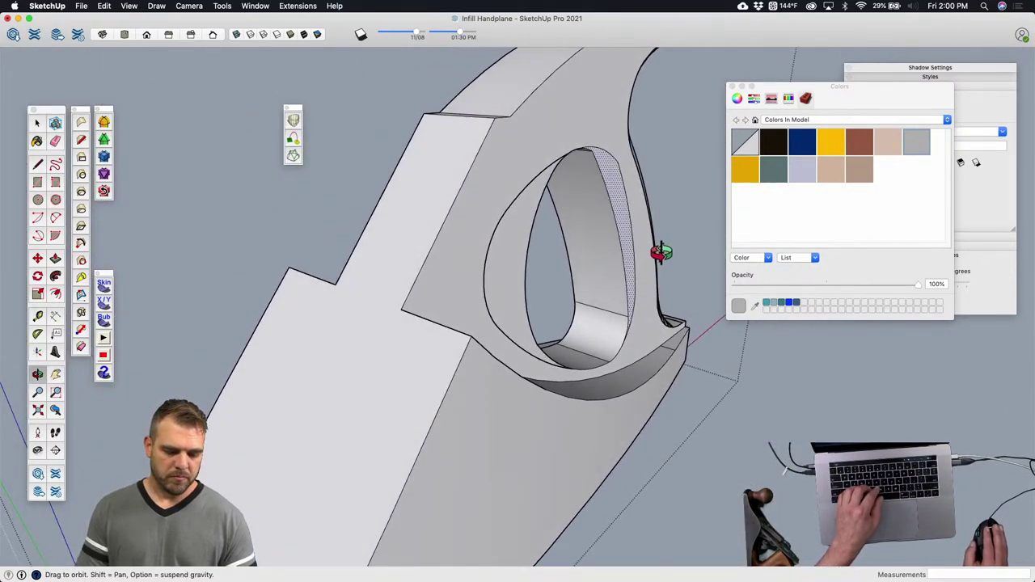
key(p)
click(639, 230)
middle_drag(647, 234, 568, 193)
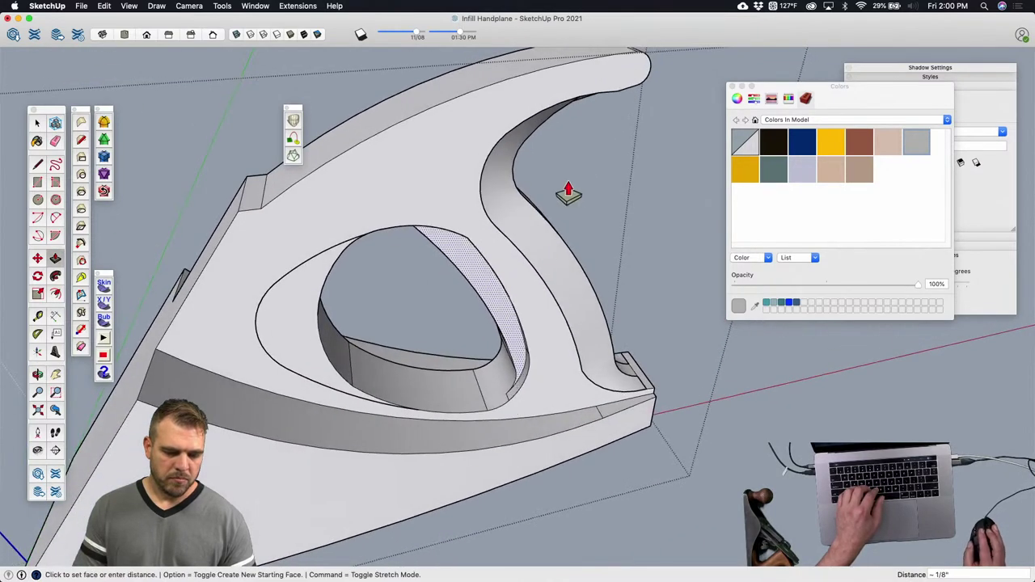
click(517, 198)
key(space)
Step: Select both inner strip faces of the handle opening
middle_drag(455, 238, 557, 185)
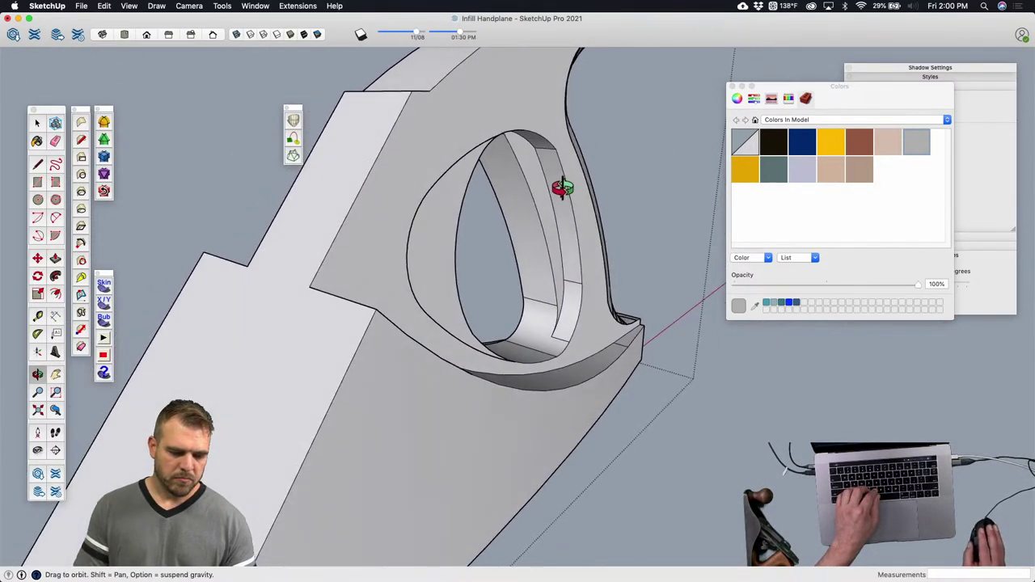
scroll(527, 132, up, 3)
shift+click(519, 134)
shift+click(550, 170)
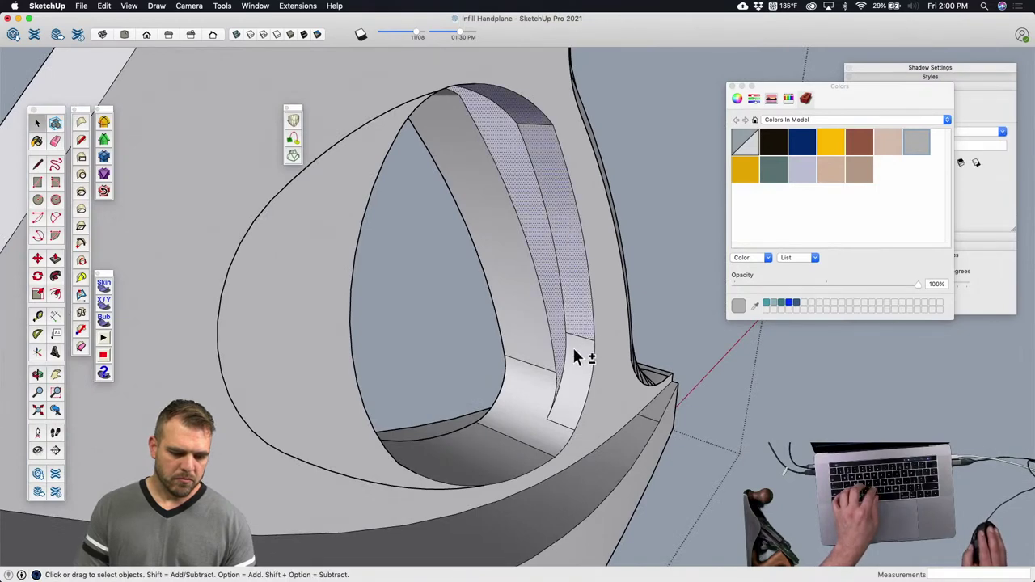
middle_drag(580, 377, 328, 419)
middle_drag(502, 418, 501, 458)
Step: Copy the selected strip 10 away along the green axis
key(m)
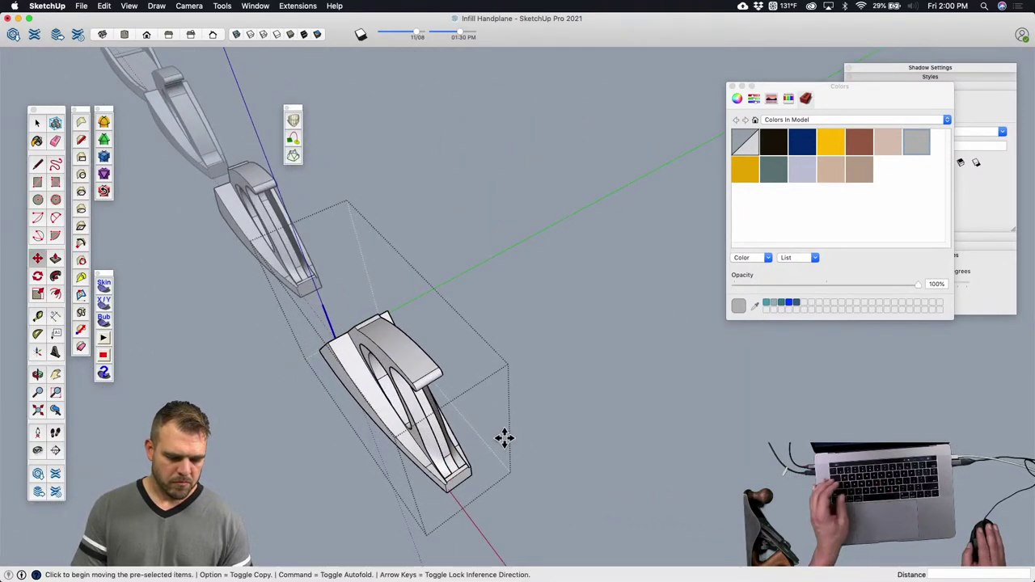
key(alt)
click(505, 441)
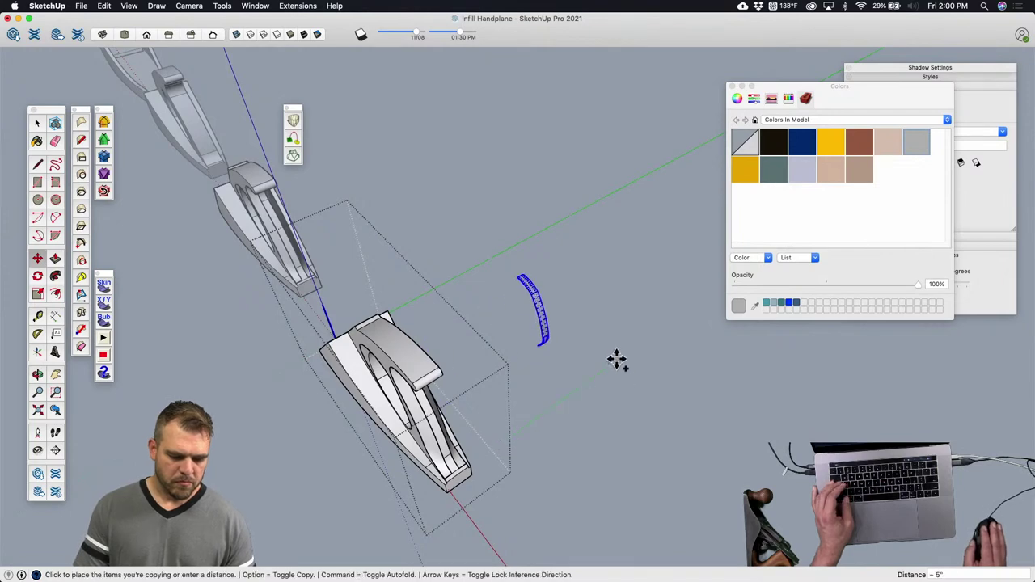
text(10)
scroll(620, 361, down, 3)
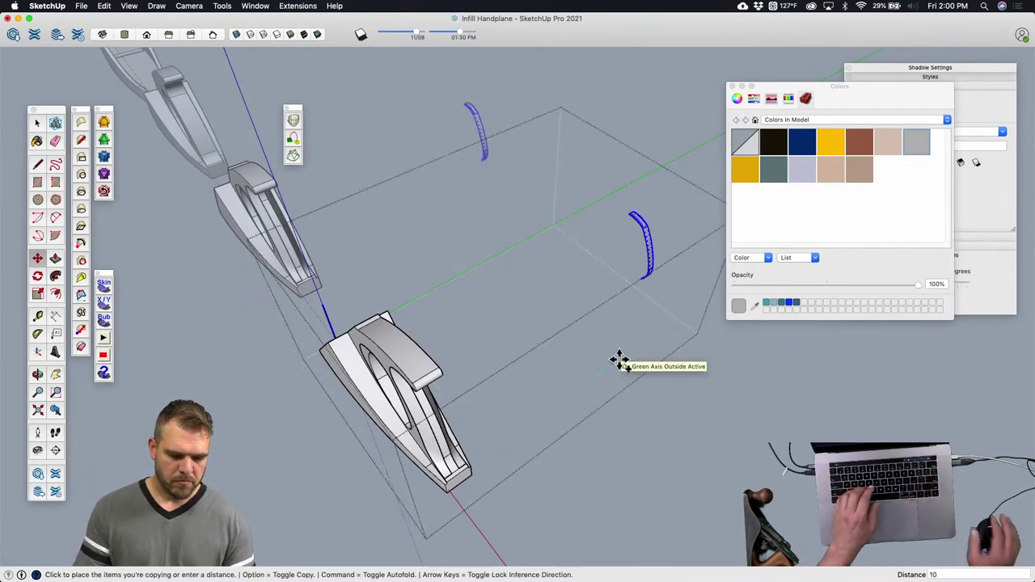
key(Return)
scroll(651, 223, up, 5)
middle_drag(633, 236, 403, 228)
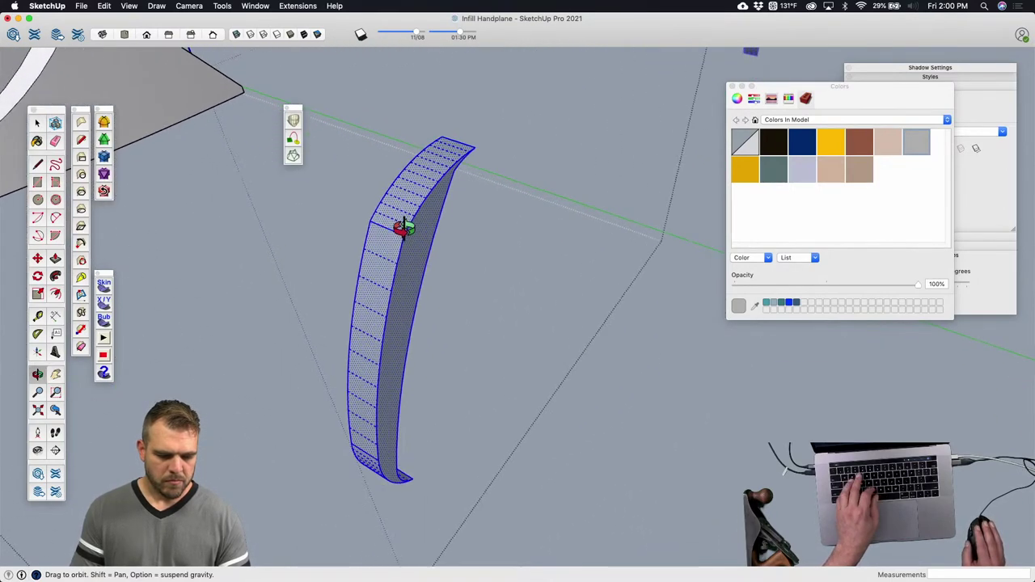
Step: Erase the copy's extra bottom edge, then box-select the piece and activate Move
key(e)
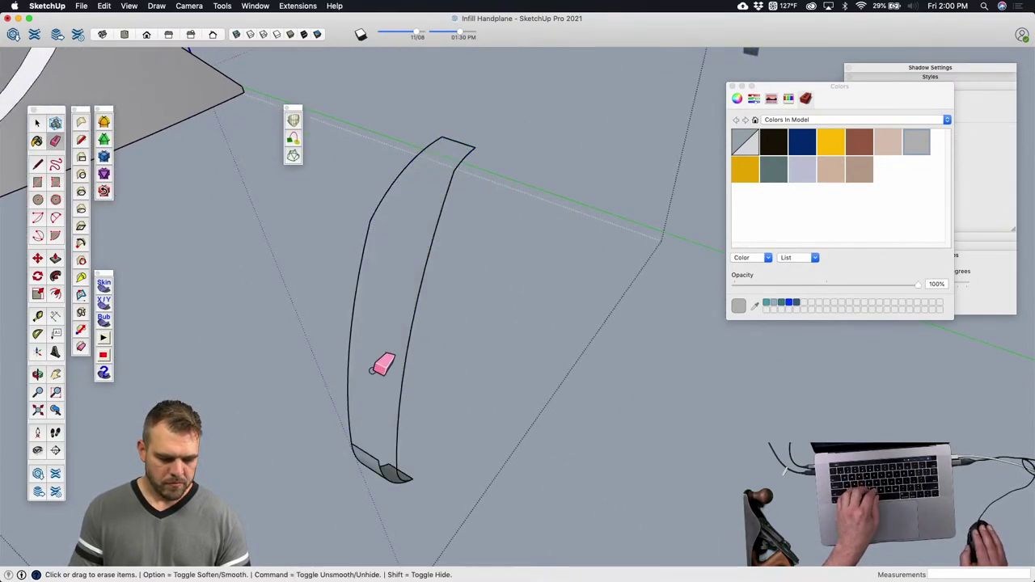
click(380, 462)
mouse_move(381, 412)
middle_down()
mouse_move(363, 428)
mouse_move(436, 431)
mouse_move(504, 418)
middle_up()
key(space)
drag(469, 307, 586, 494)
middle_drag(587, 493, 557, 382)
key(m)
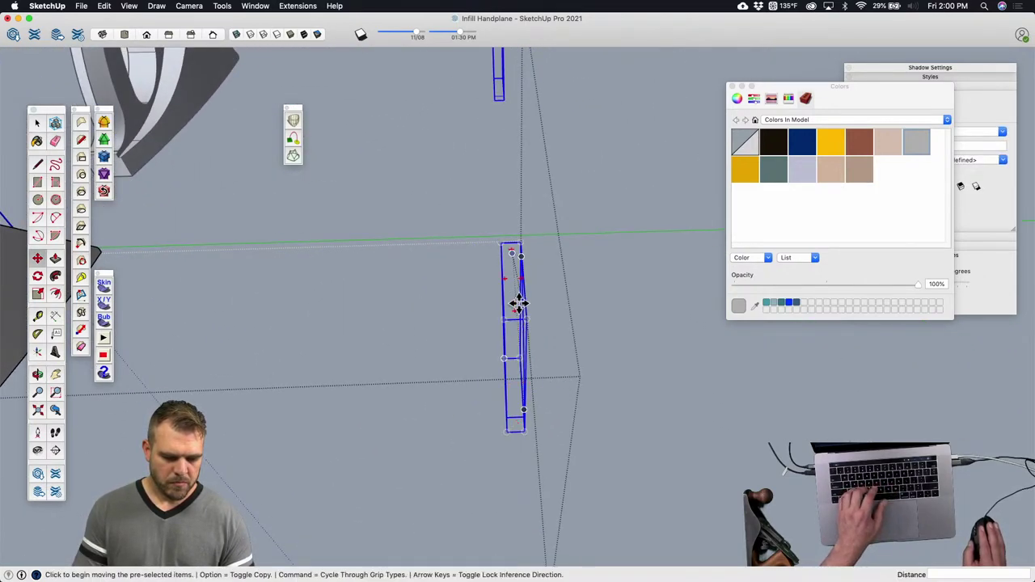
middle_drag(514, 340, 601, 296)
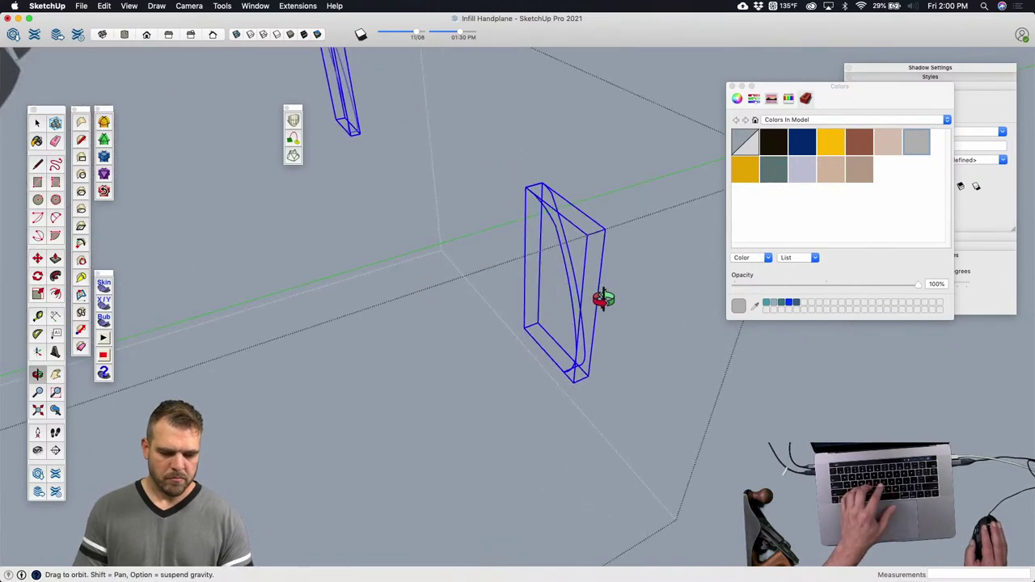
middle_drag(596, 250, 610, 347)
key(space)
Step: Inside the curve group, skin the curves with Curviloft, then delete the lofted surfaces
double_click(556, 286)
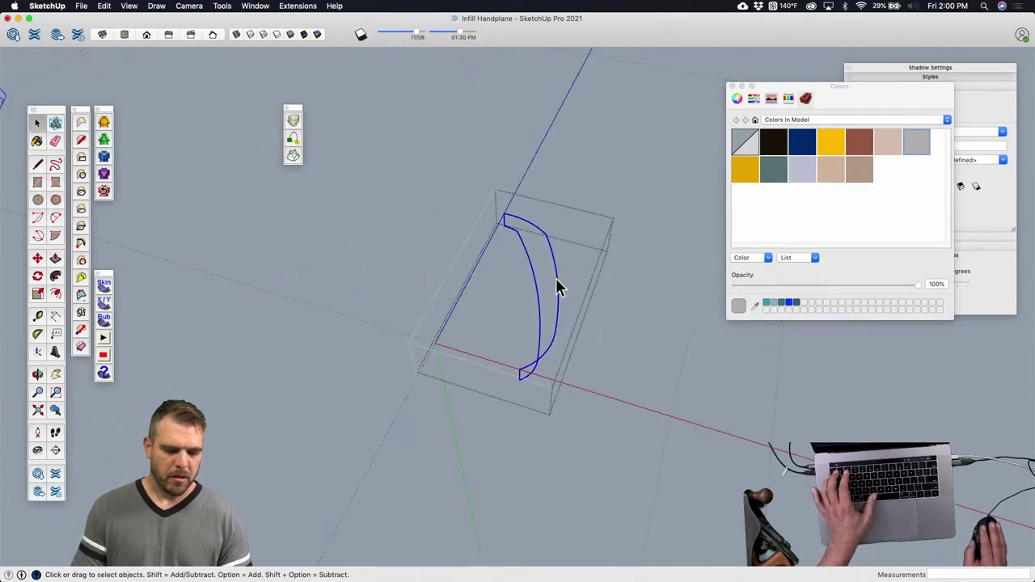
click(293, 137)
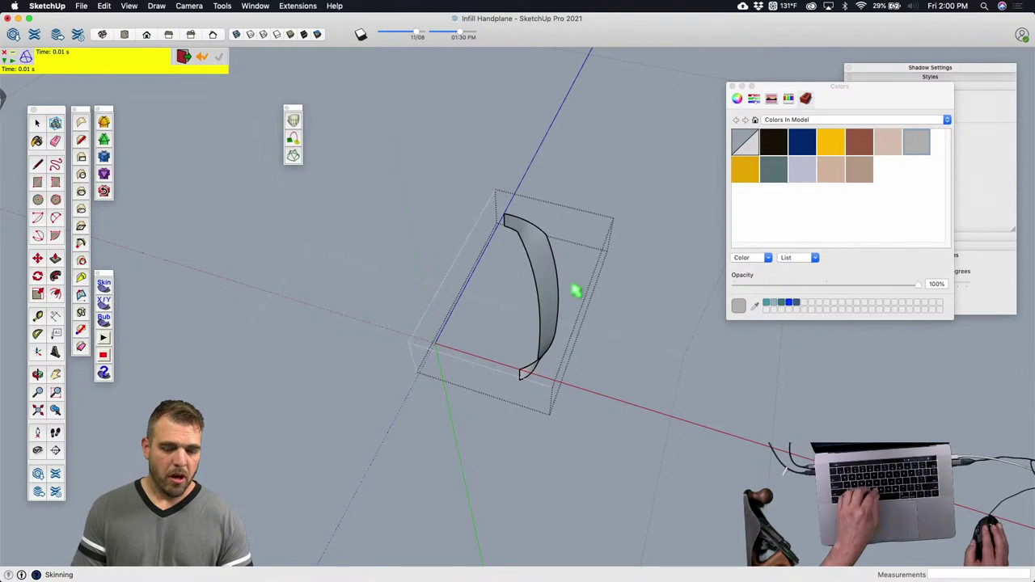
key(space)
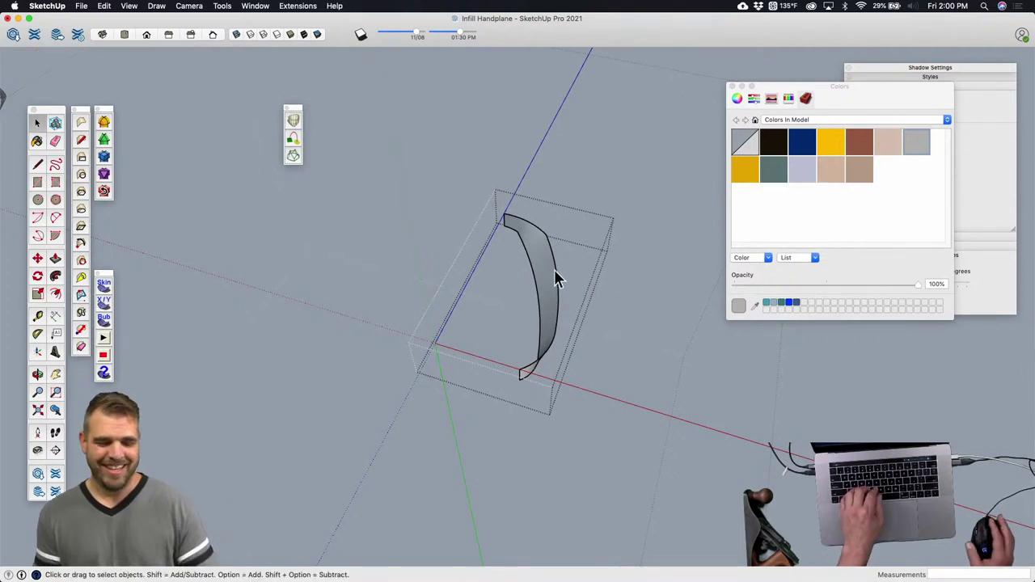
key(super+a)
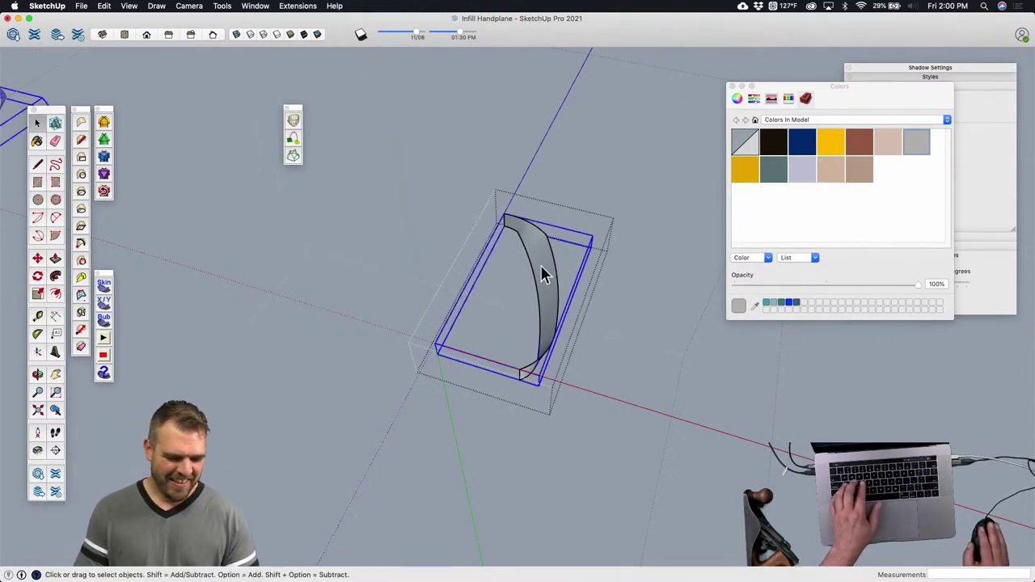
scroll(543, 253, down, 3)
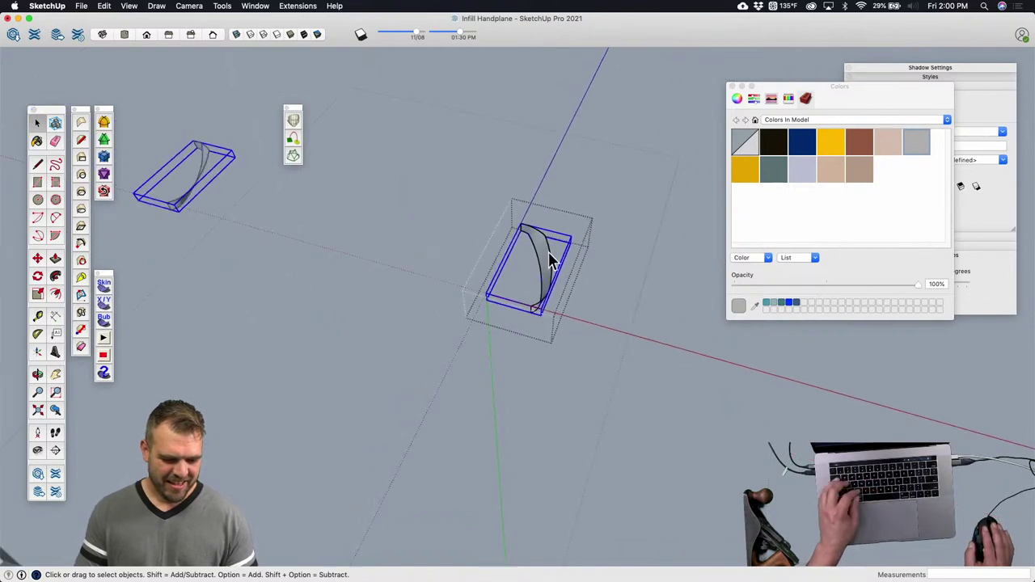
key(Delete)
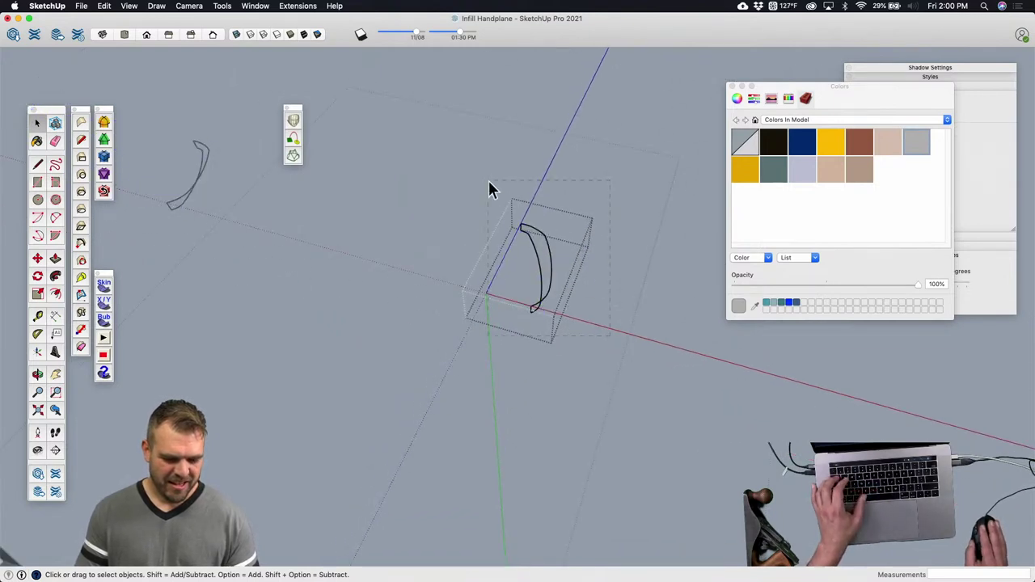
scroll(615, 312, up, 3)
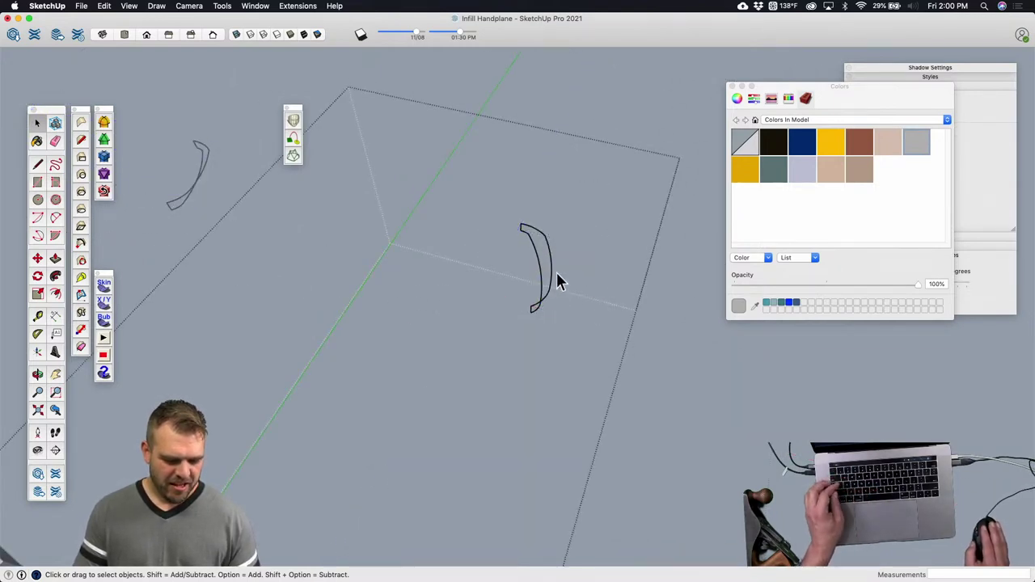
Step: Reopen the curve group and select both curve objects, abandoning a first move
double_click(564, 283)
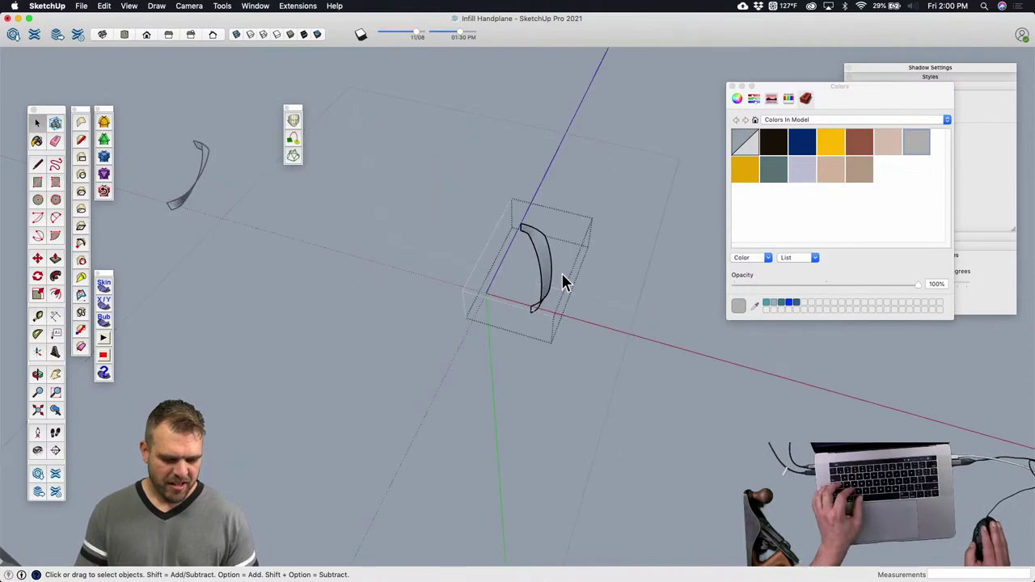
key(Escape)
key(super+a)
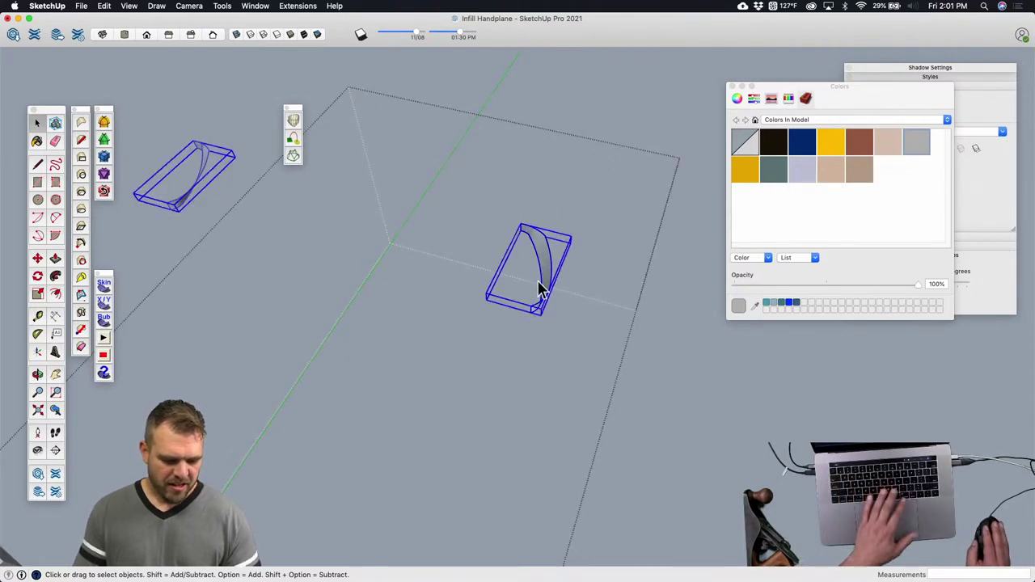
middle_drag(518, 284, 575, 300)
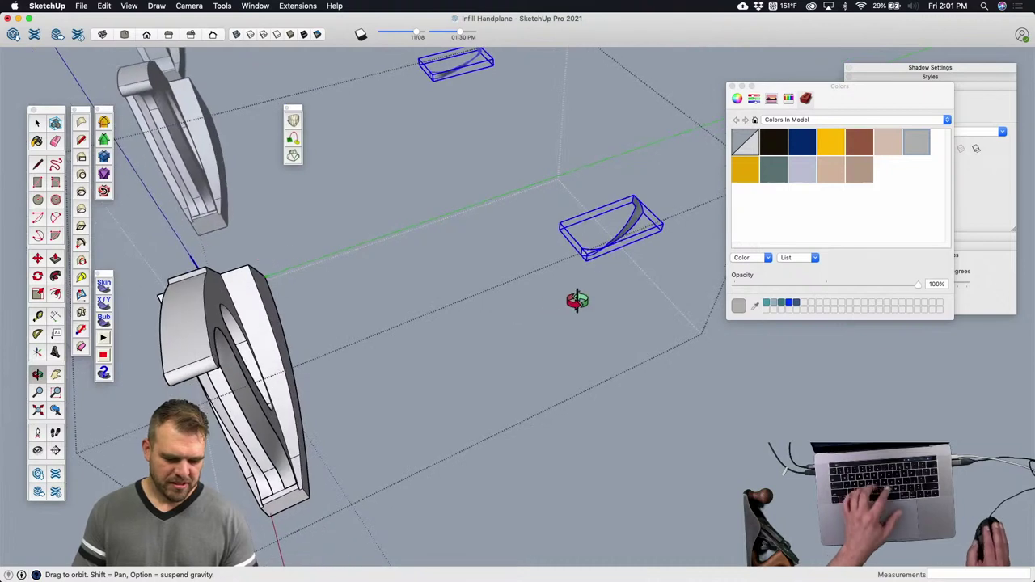
key(m)
click(570, 299)
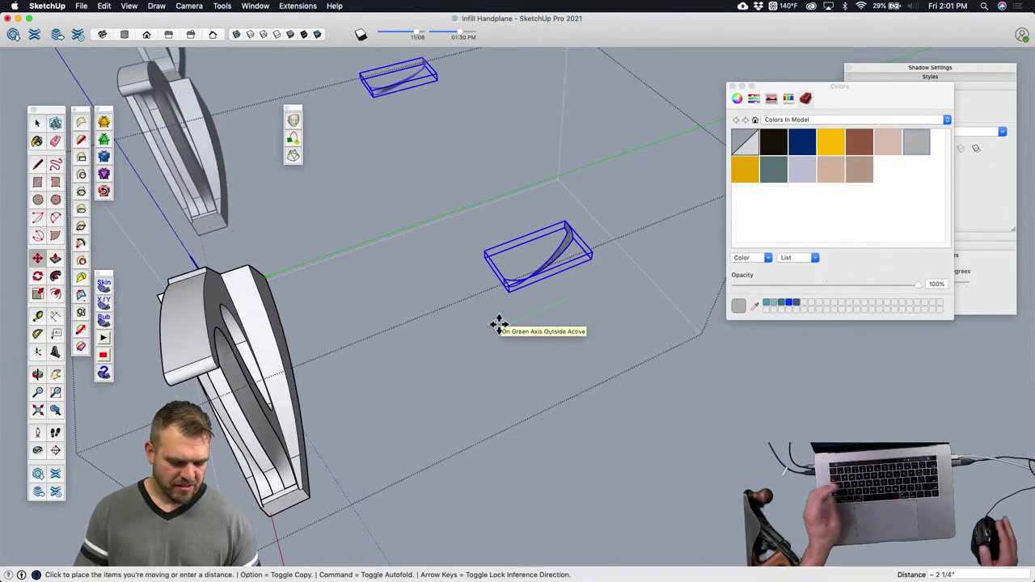
key(space)
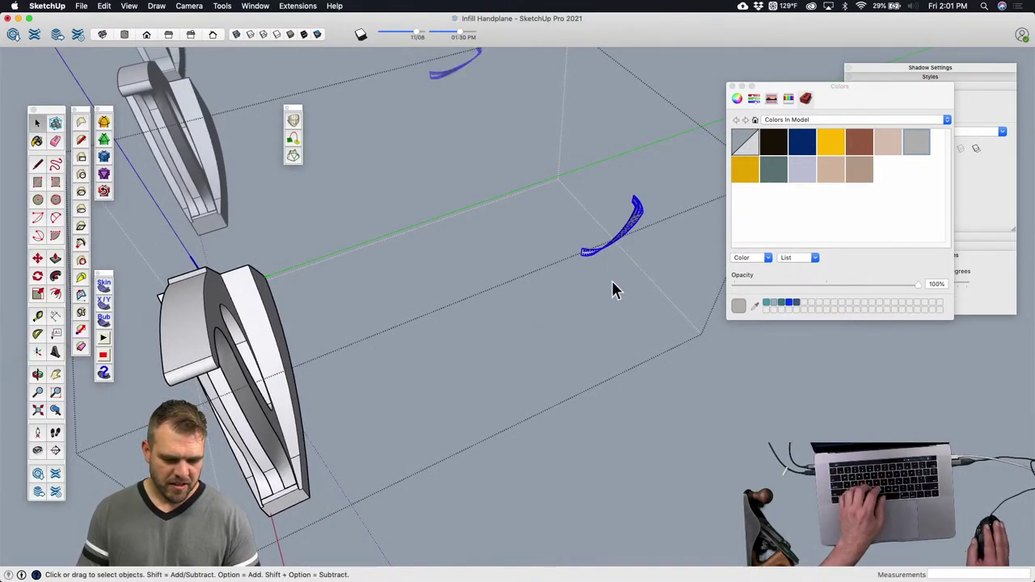
Step: Move the selected curve object over toward the tote handle
click(638, 217)
scroll(629, 243, up, 3)
scroll(628, 256, down, 4)
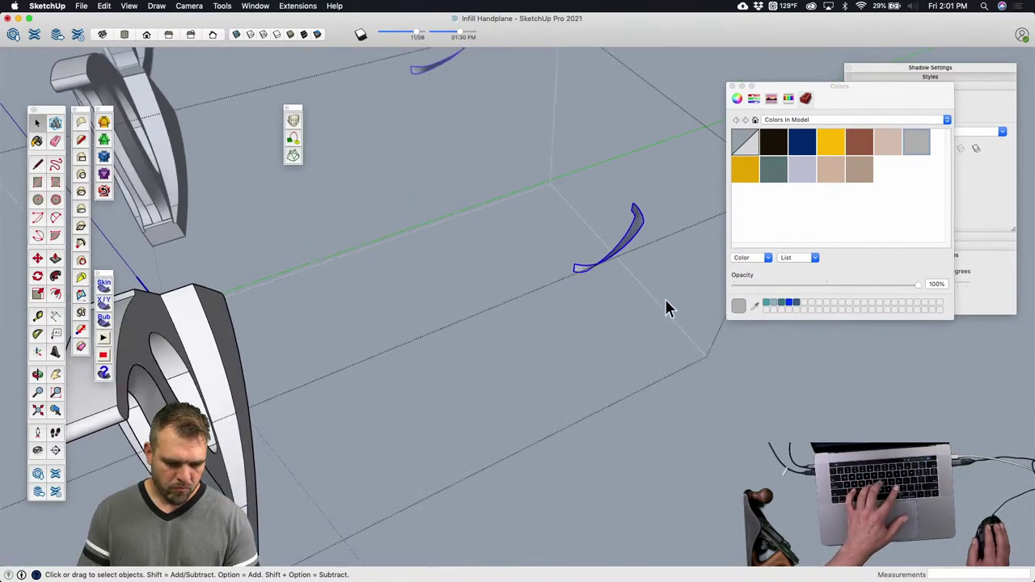
key(m)
click(638, 284)
click(534, 331)
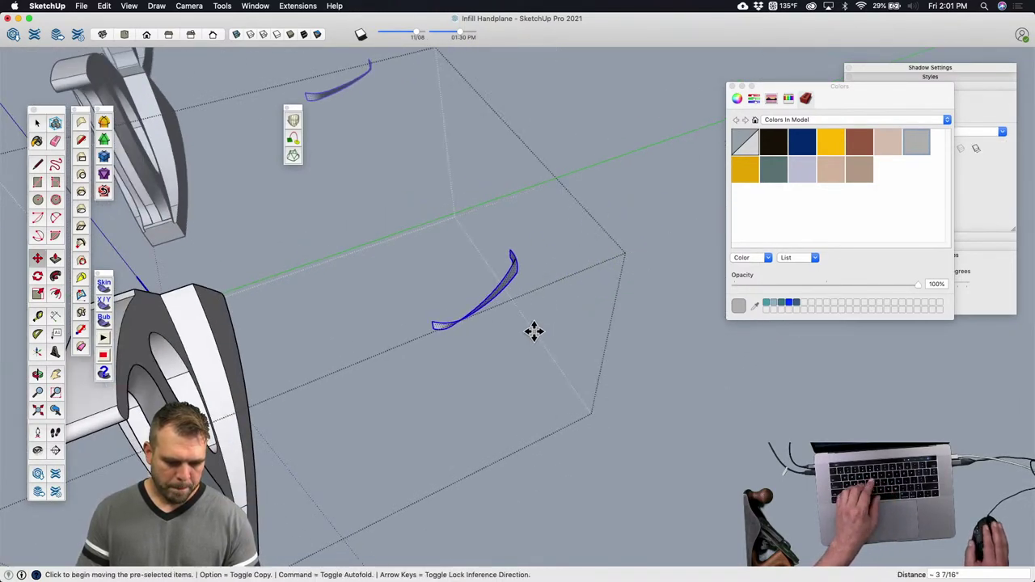
middle_drag(534, 332, 635, 217)
click(670, 268)
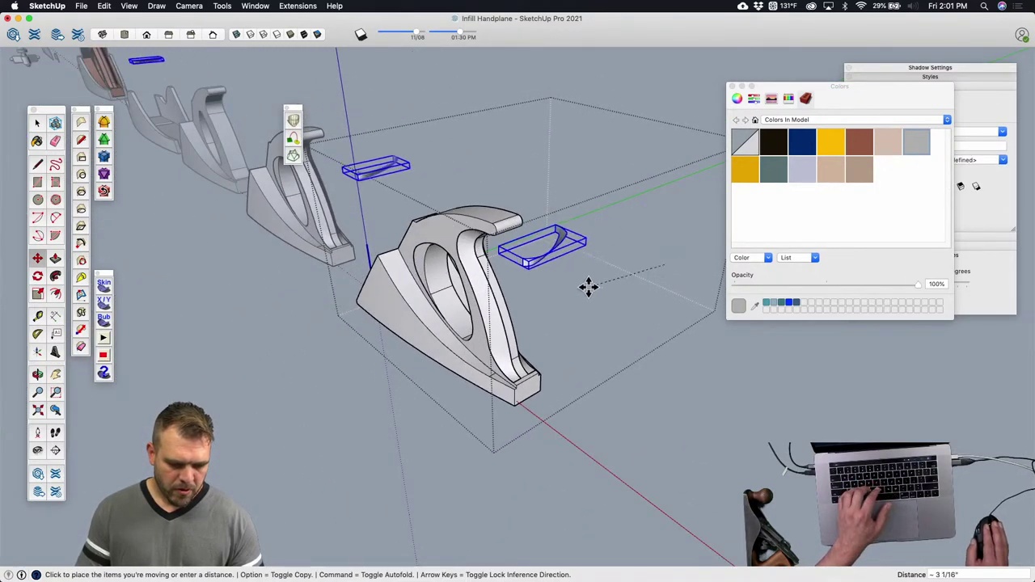
scroll(566, 257, up, 3)
Step: Rotate the curve object 90° to stand it upright in the handle
key(q)
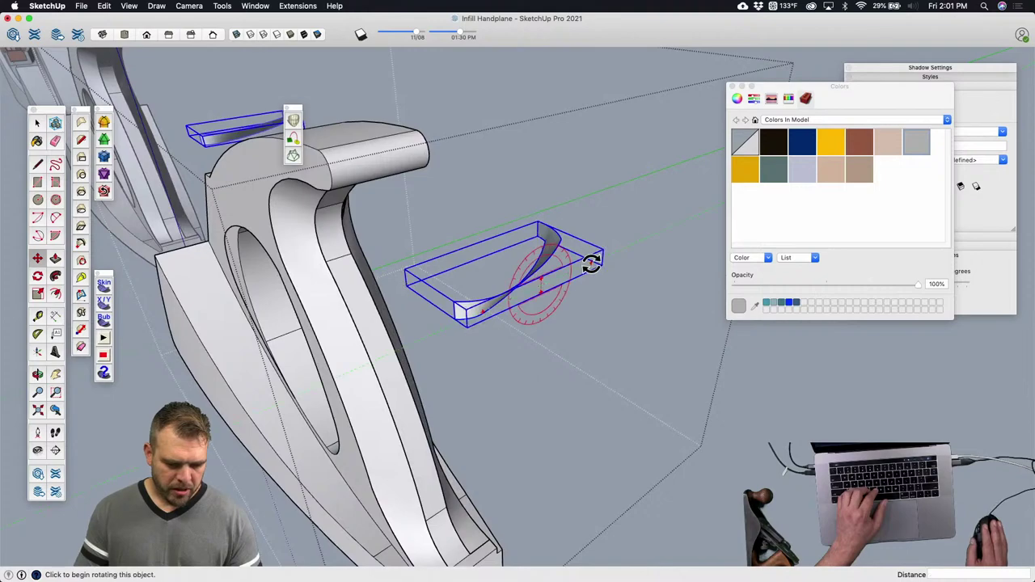
click(590, 260)
click(576, 271)
Step: Erase the seam edge along the top of the handle opening
mouse_move(477, 286)
middle_down()
mouse_move(446, 280)
mouse_move(596, 270)
mouse_move(555, 302)
mouse_move(486, 307)
mouse_move(732, 237)
mouse_move(610, 207)
mouse_move(582, 162)
middle_up()
scroll(610, 208, up, 5)
click(576, 149)
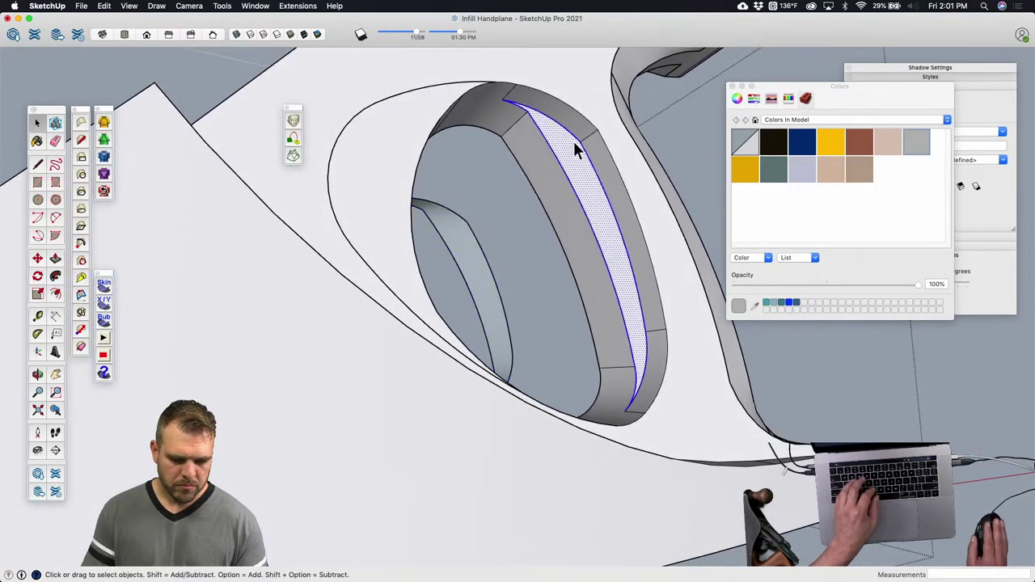
key(e)
drag(578, 137, 592, 165)
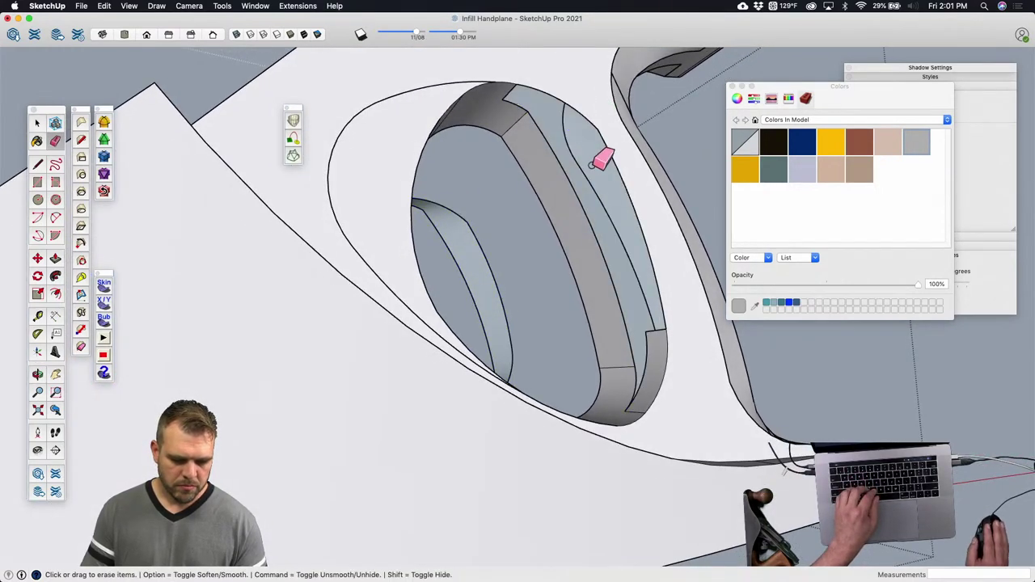
key(space)
Step: Move the inner face along the green axis into the opening, then exit the group
double_click(490, 300)
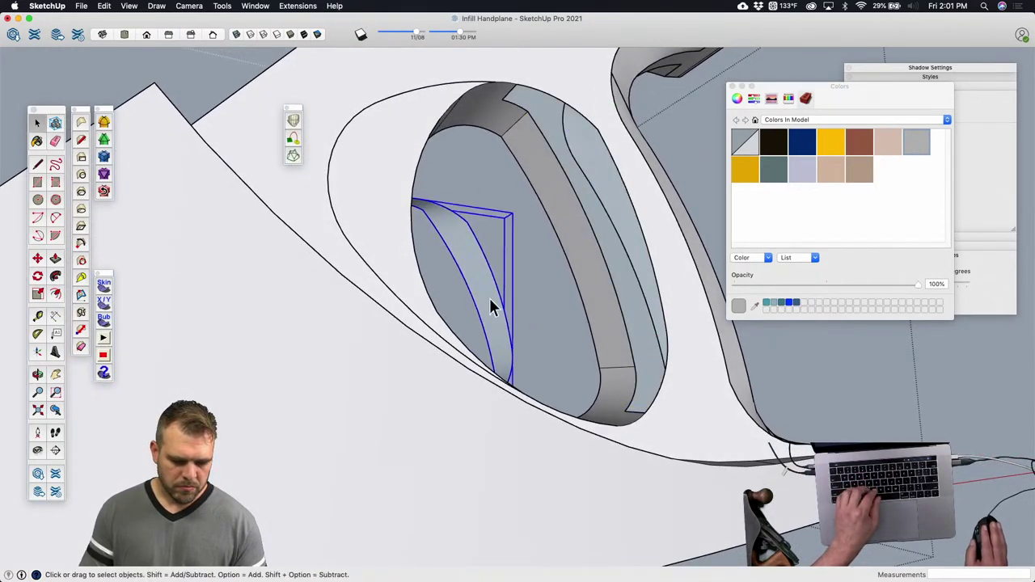
key(m)
click(495, 282)
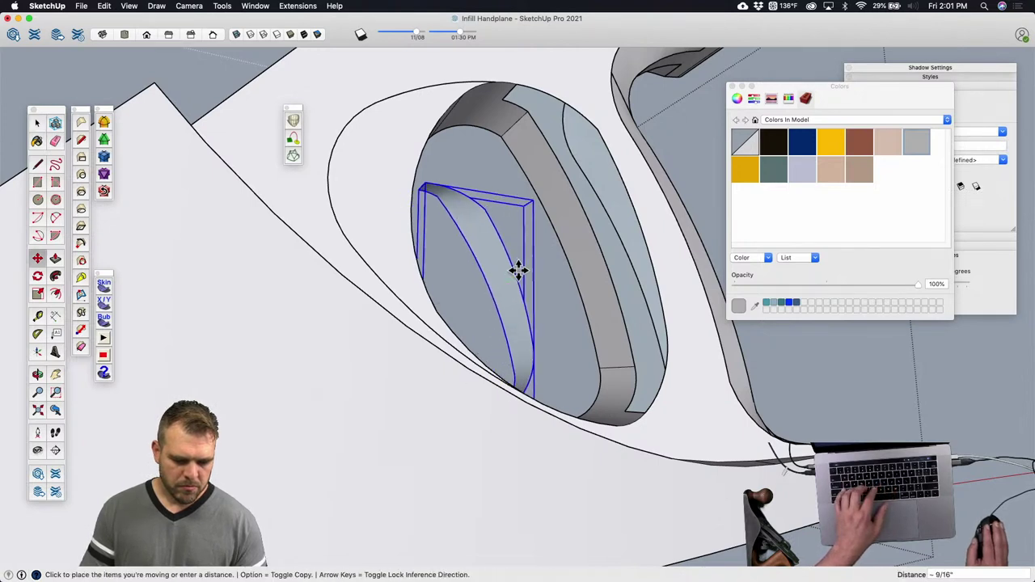
click(642, 220)
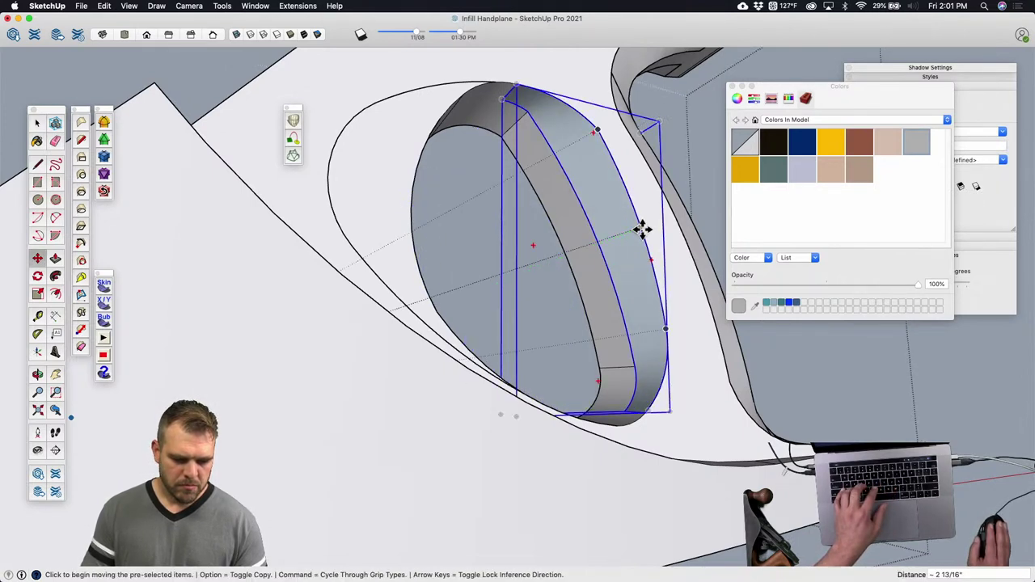
click(642, 227)
key(space)
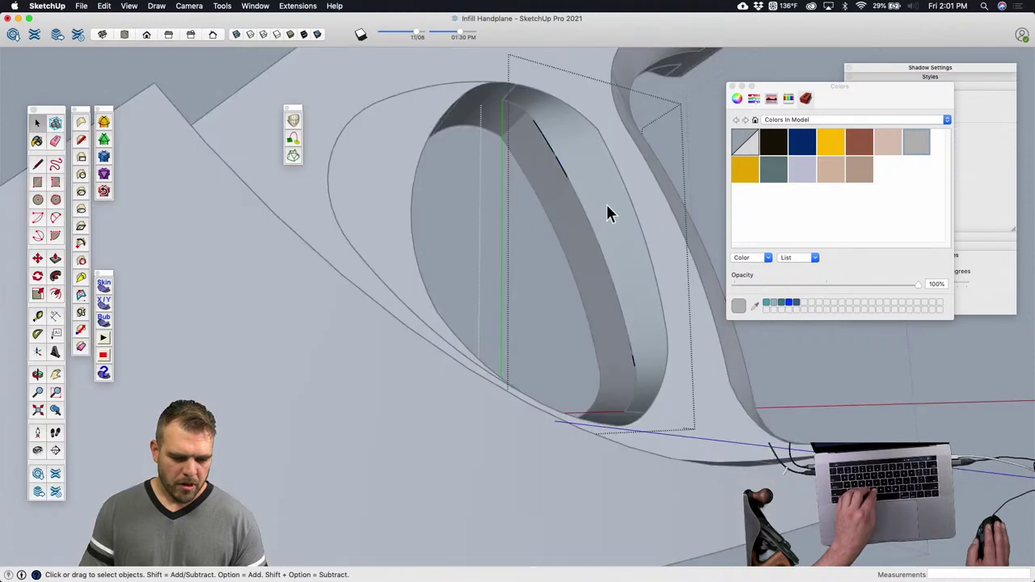
click(607, 205)
scroll(607, 204, down, 5)
click(680, 194)
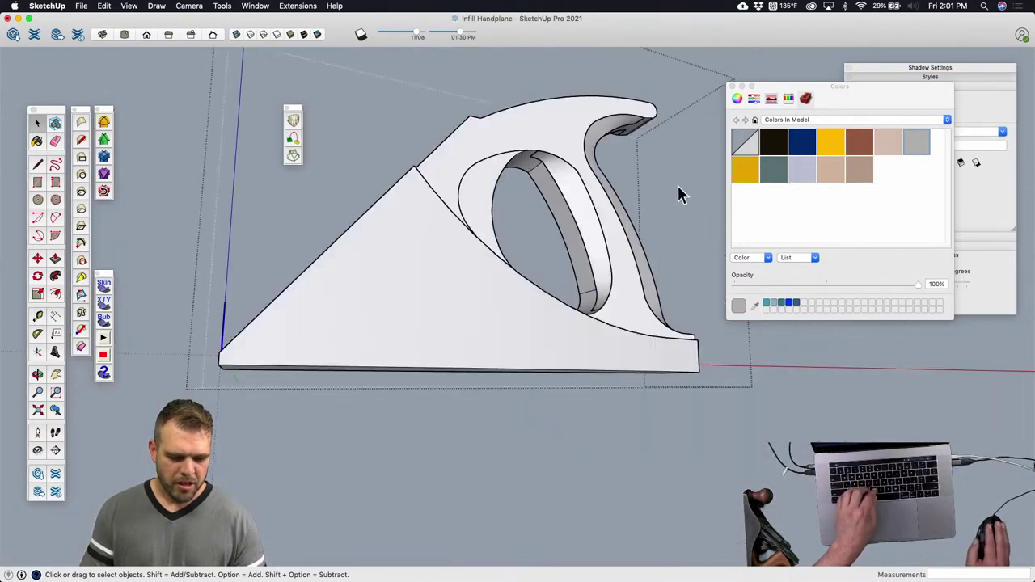
Step: Copy the inner curved group with Move plus Alt, placing it beside the handle
middle_drag(588, 238, 578, 286)
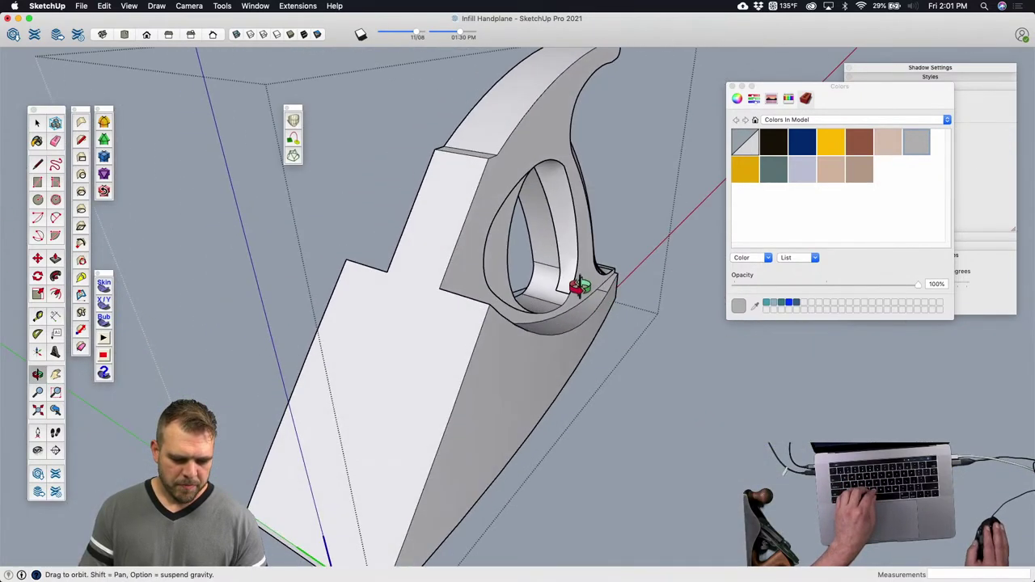
click(563, 251)
middle_drag(564, 251, 668, 331)
key(m)
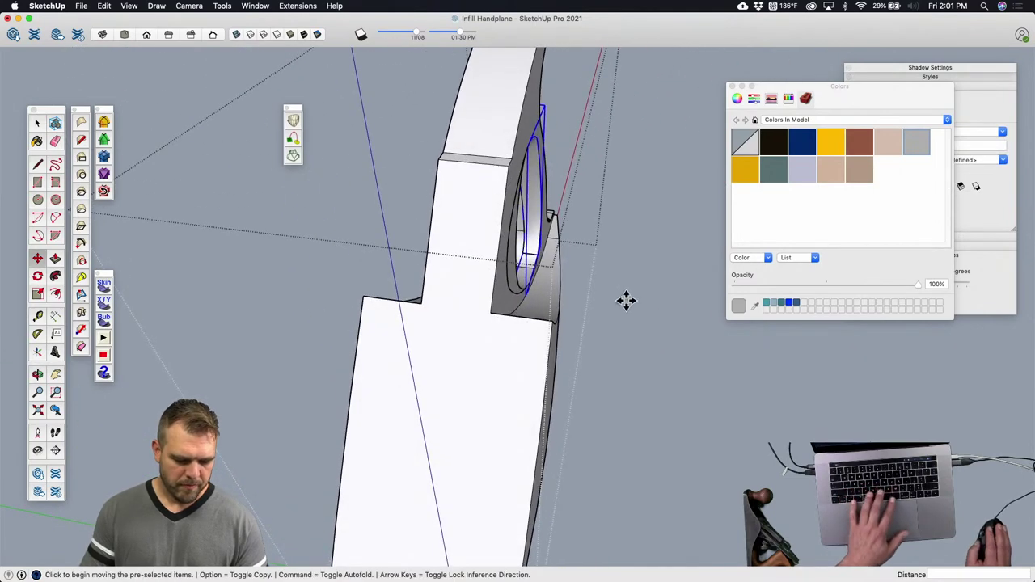
click(712, 344)
key(alt)
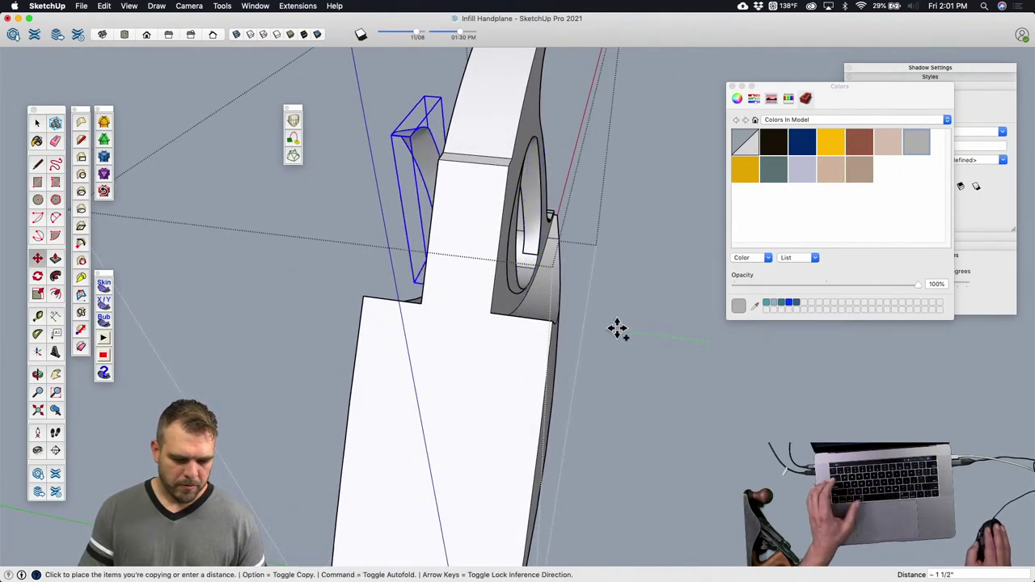
click(617, 328)
Step: Mirror the copy by scaling it -1 on the blue axis
middle_drag(486, 294, 561, 284)
key(s)
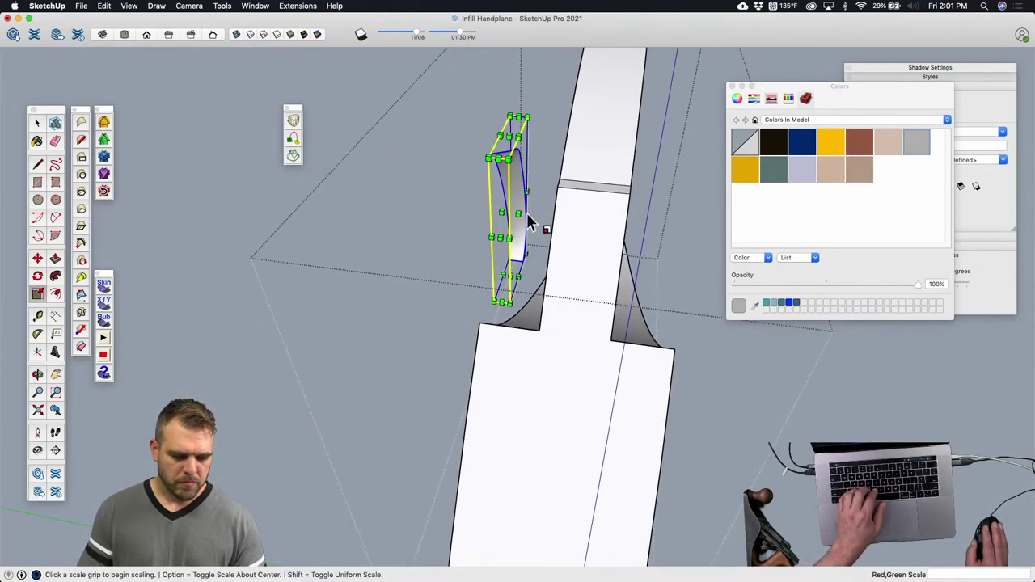
click(518, 213)
click(481, 208)
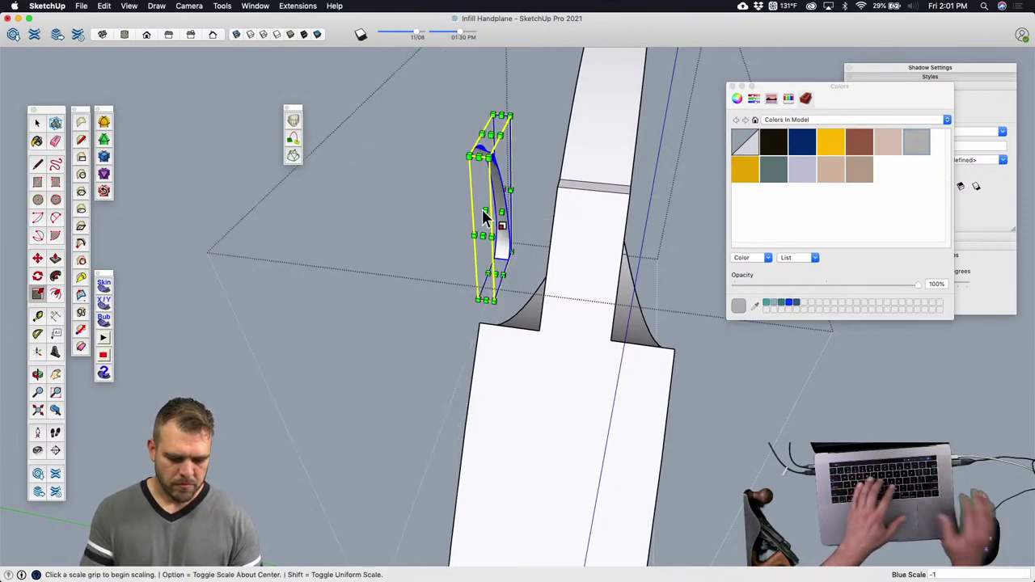
Step: Move the mirrored piece 1 1/4" against the other side of the opening
key(m)
middle_drag(483, 204, 392, 246)
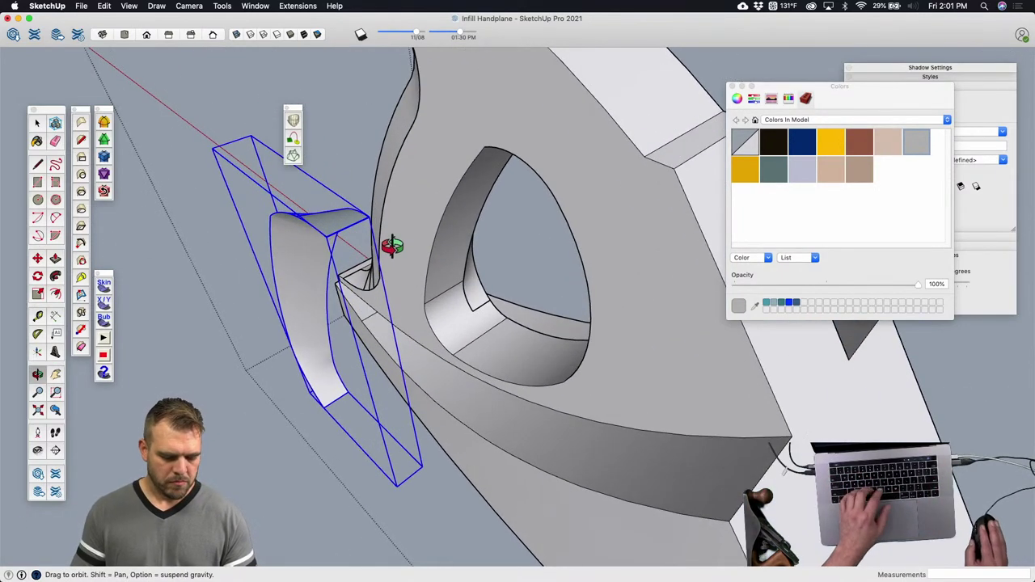
click(328, 402)
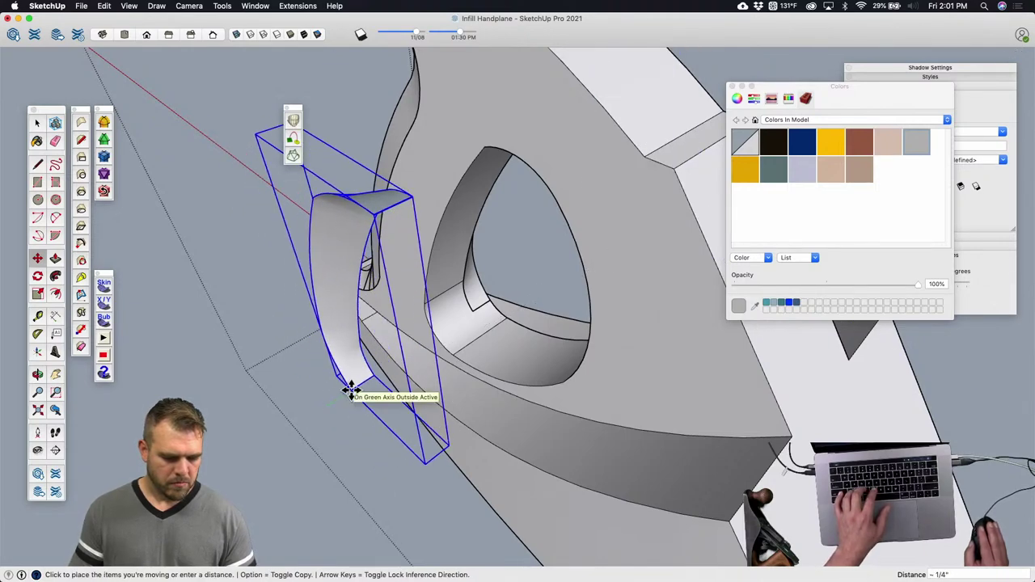
click(411, 308)
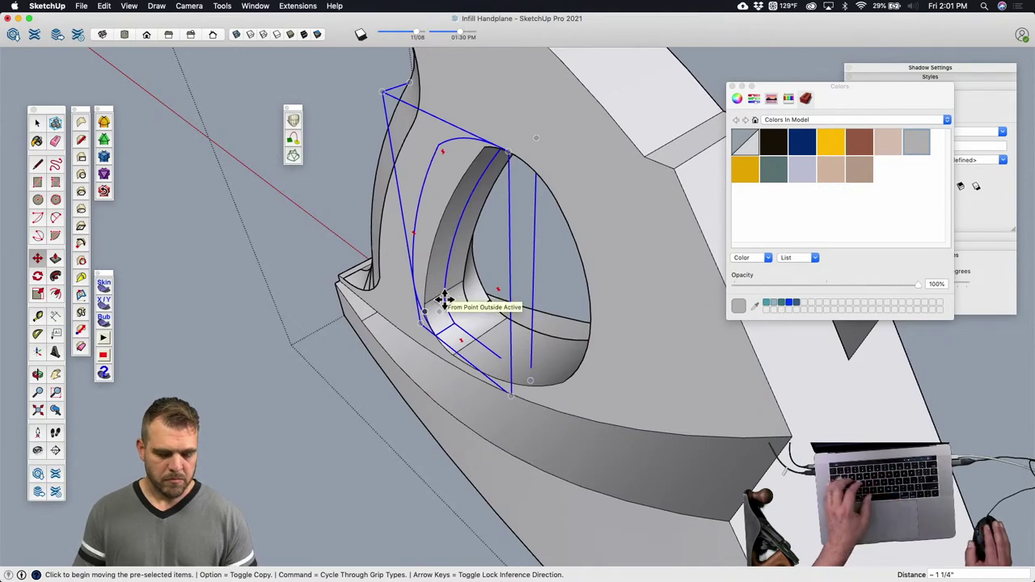
key(space)
Step: Select the curved inner lining faces of the tote's hand hole
click(437, 209)
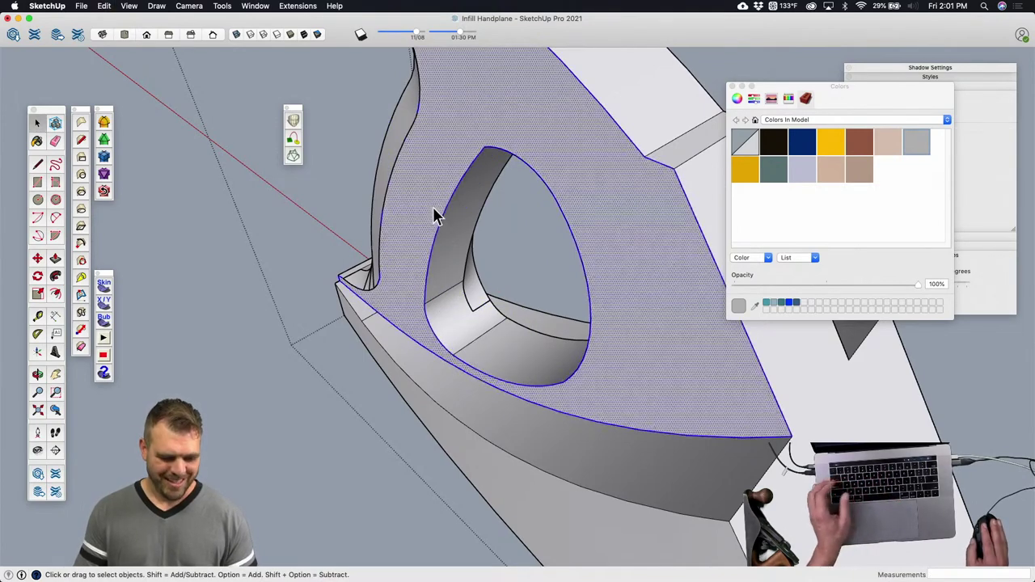
double_click(436, 202)
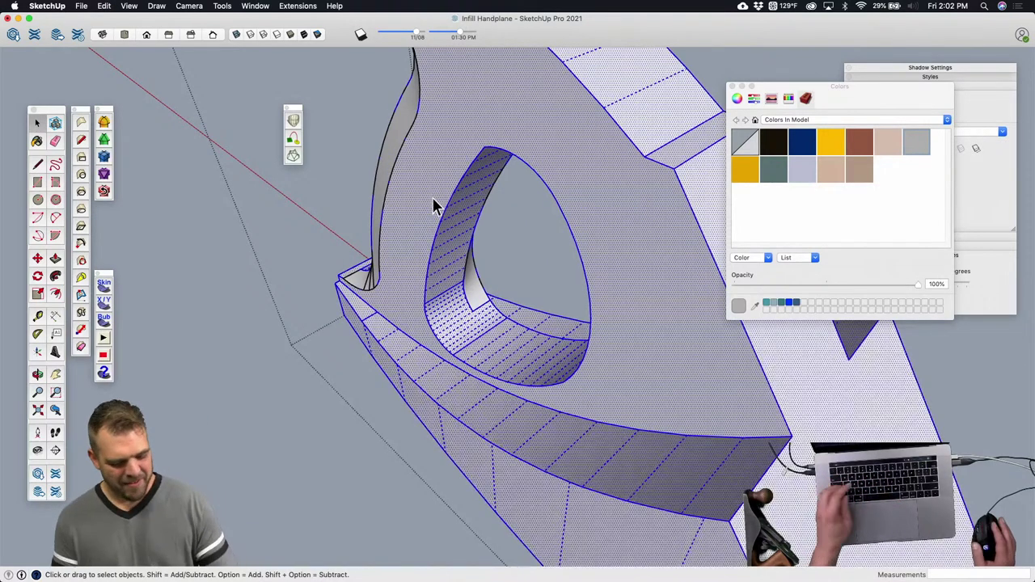
shift+triple_click(434, 204)
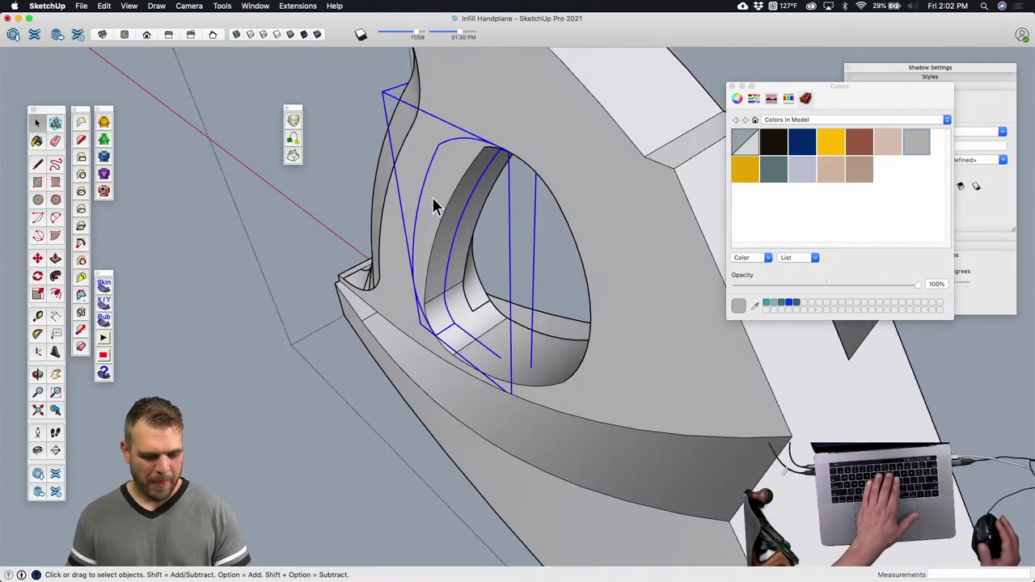
click(435, 207)
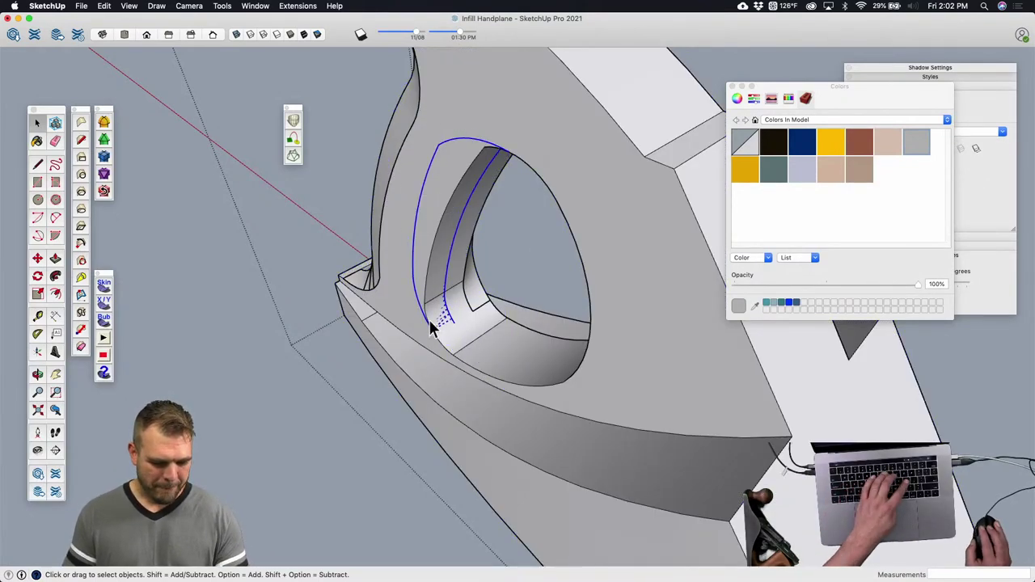
scroll(429, 323, up, 2)
Step: Draw 1/4" lines across the bottom and top of the hole lining
key(l)
click(465, 332)
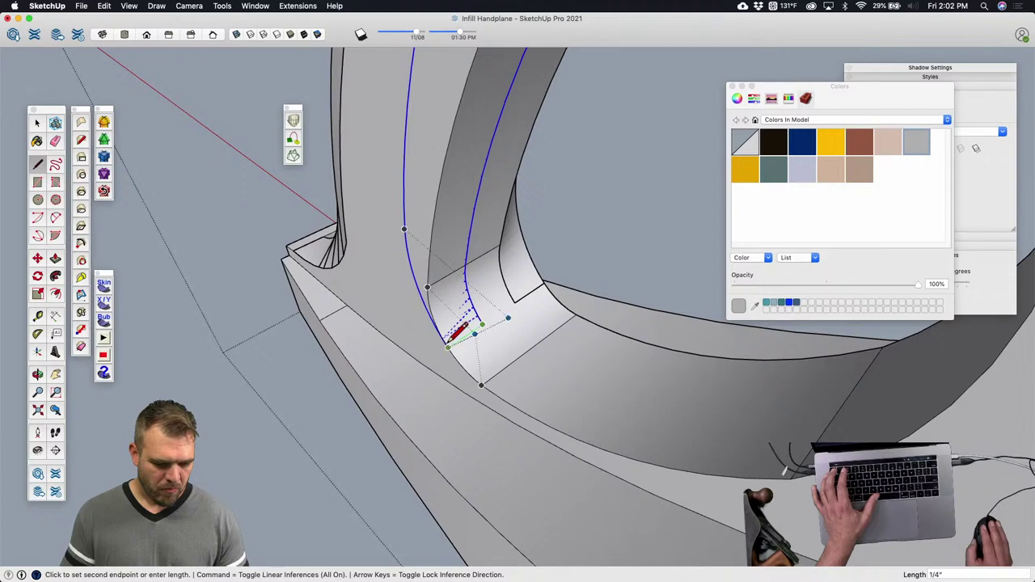
middle_drag(451, 340, 546, 99)
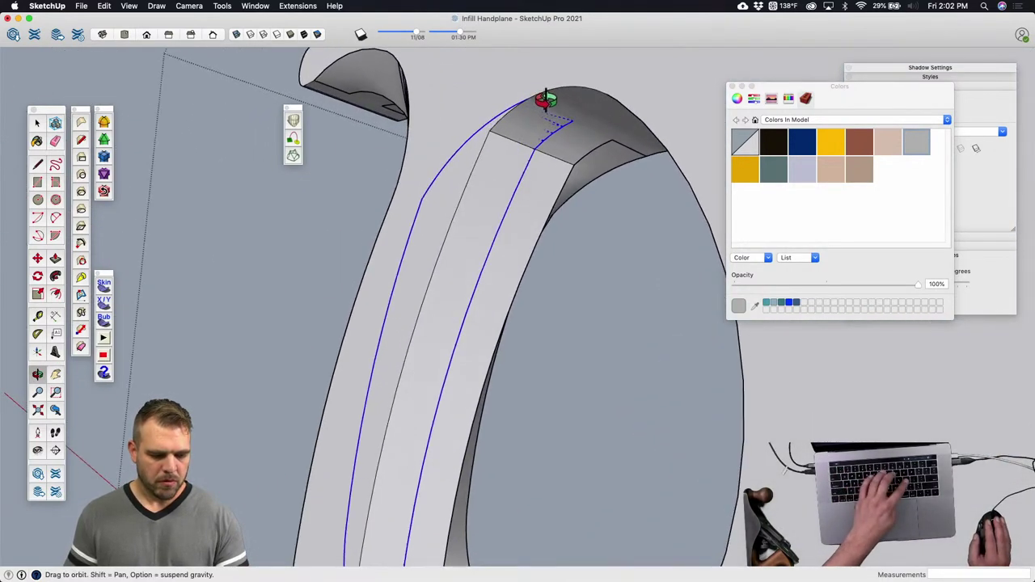
scroll(582, 135, up, 2)
click(571, 120)
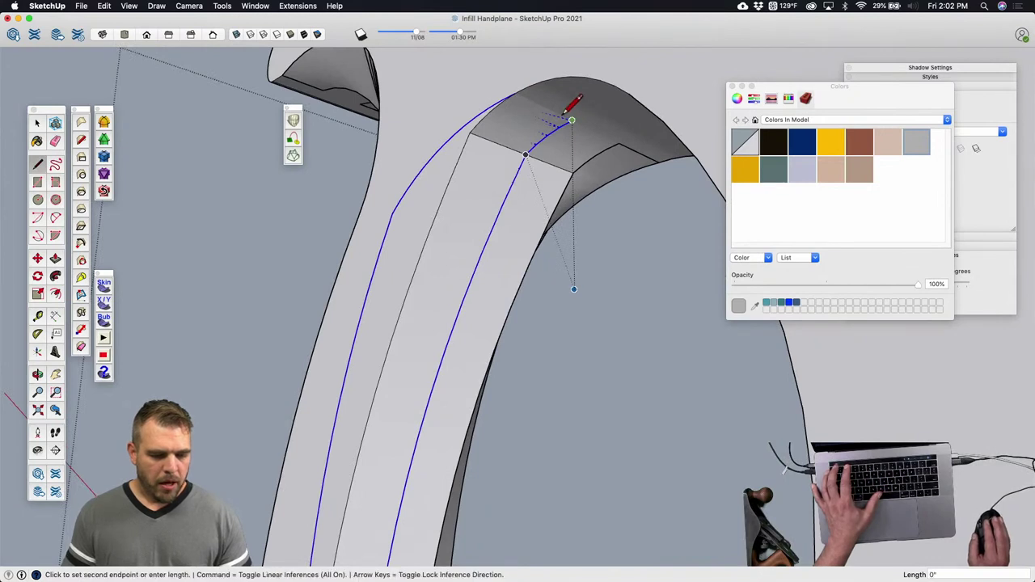
click(515, 95)
Step: Erase the edges dividing the lining faces, then select the smooth inner band face
key(e)
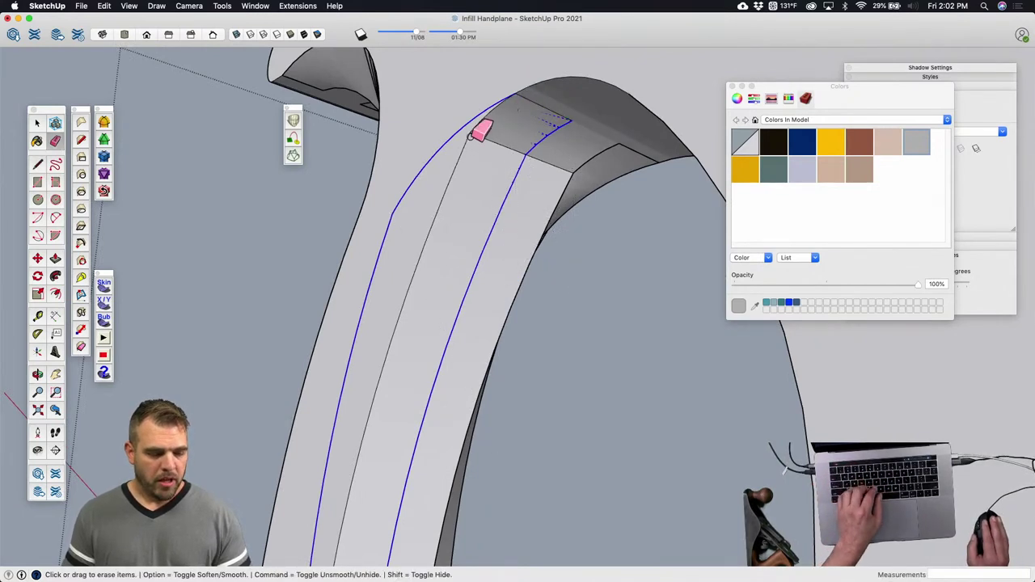
drag(472, 136, 473, 144)
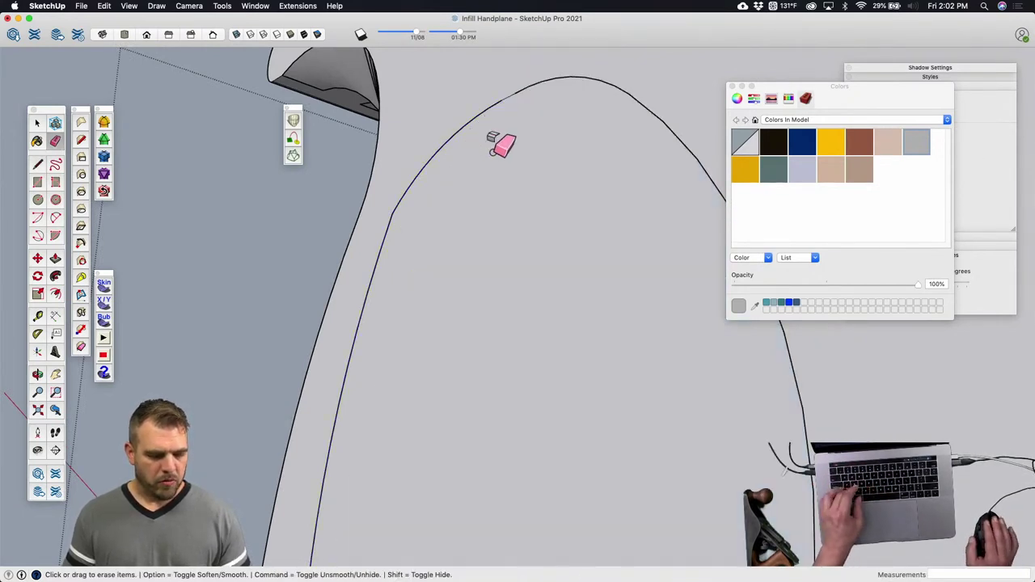
key(super+z)
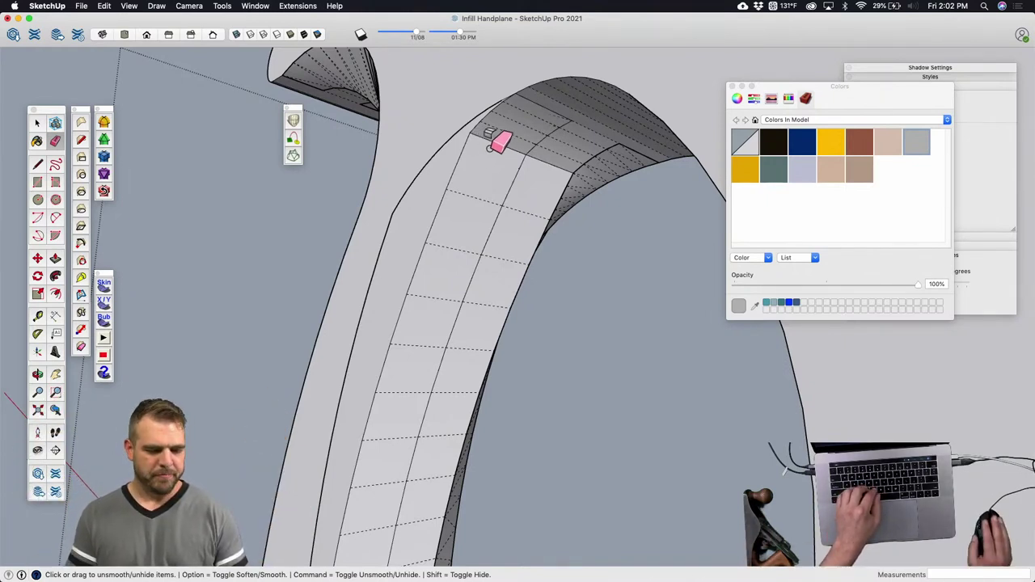
key(space)
mouse_move(484, 192)
middle_down()
mouse_move(423, 301)
mouse_move(437, 250)
mouse_move(475, 346)
mouse_move(434, 339)
mouse_move(450, 277)
mouse_move(425, 261)
middle_up()
click(439, 328)
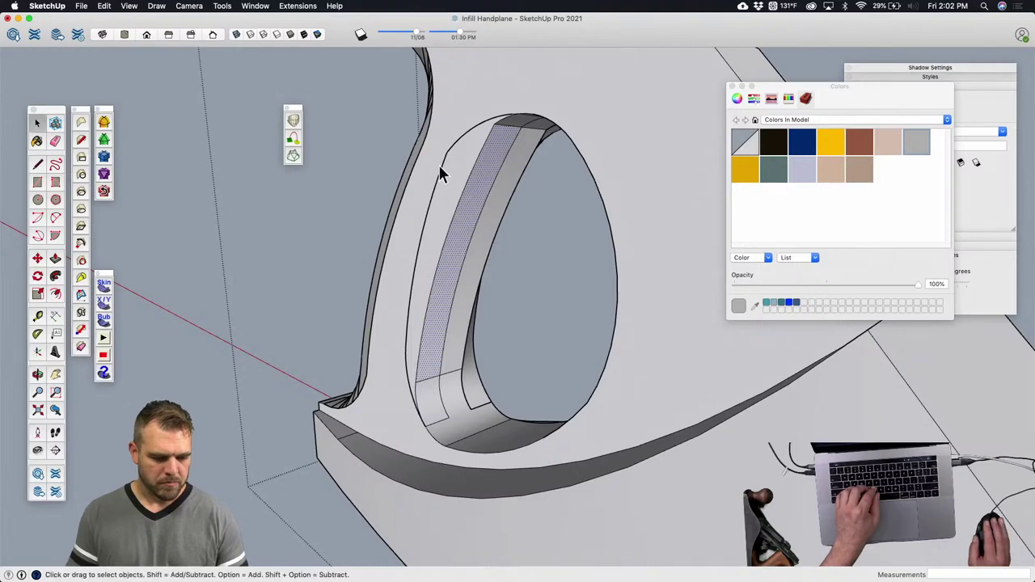
Step: Start a line on the handle-top edge after zooming in on the top of the handle
scroll(445, 171, up, 5)
key(l)
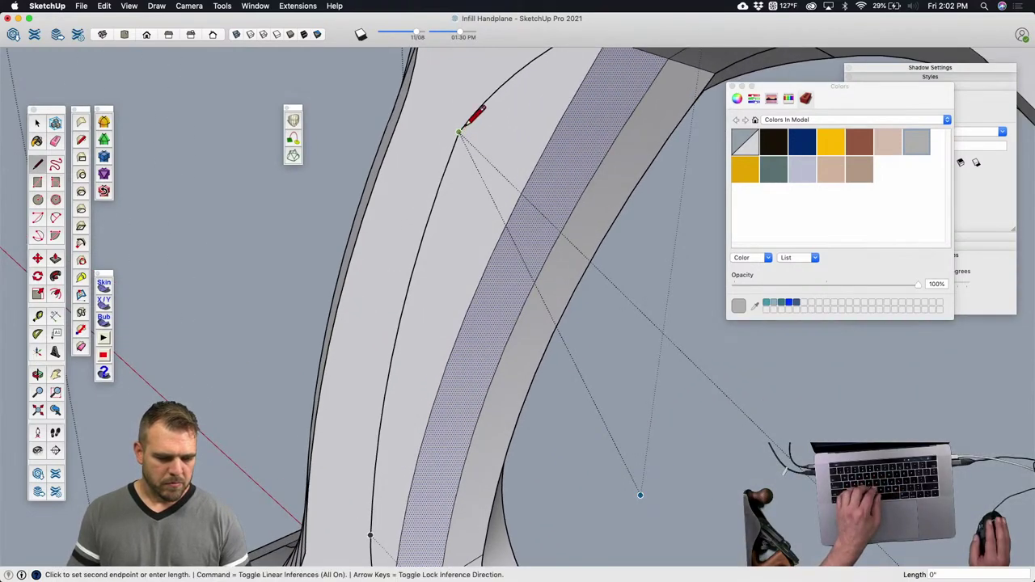
scroll(459, 131, up, 2)
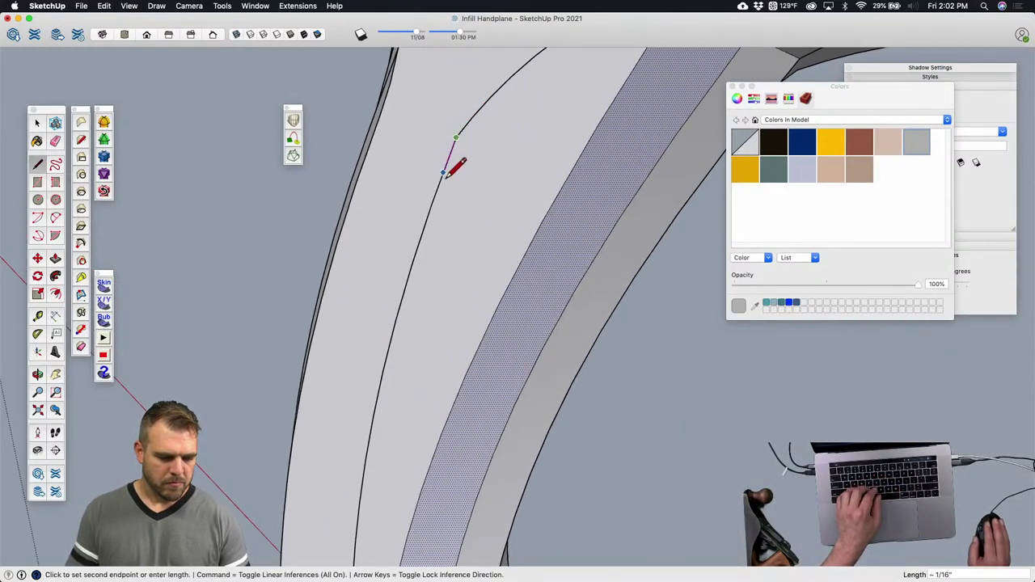
key(Escape)
key(space)
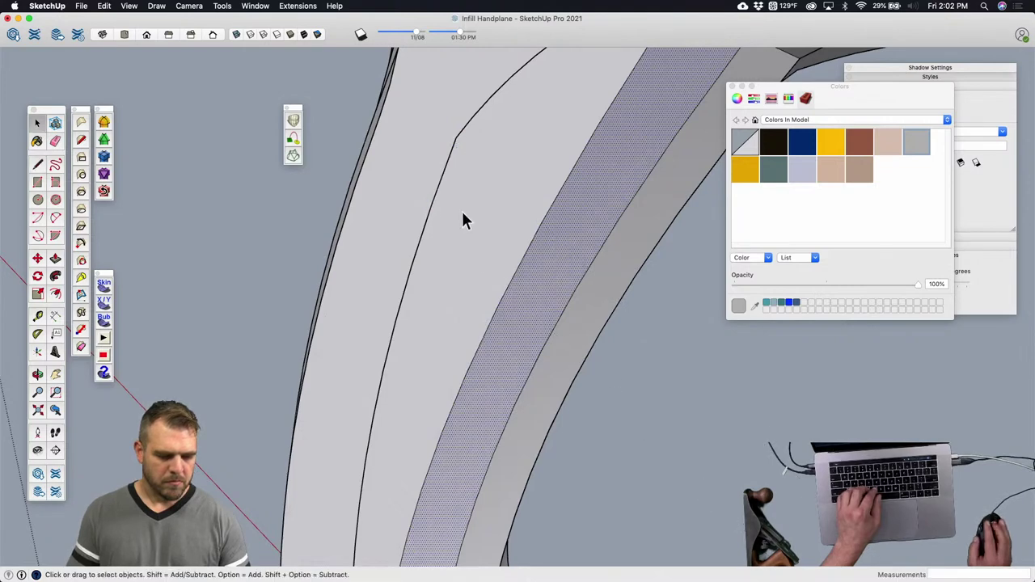
scroll(469, 230, down, 5)
scroll(518, 219, up, 2)
middle_drag(517, 219, 537, 148)
scroll(581, 138, up, 2)
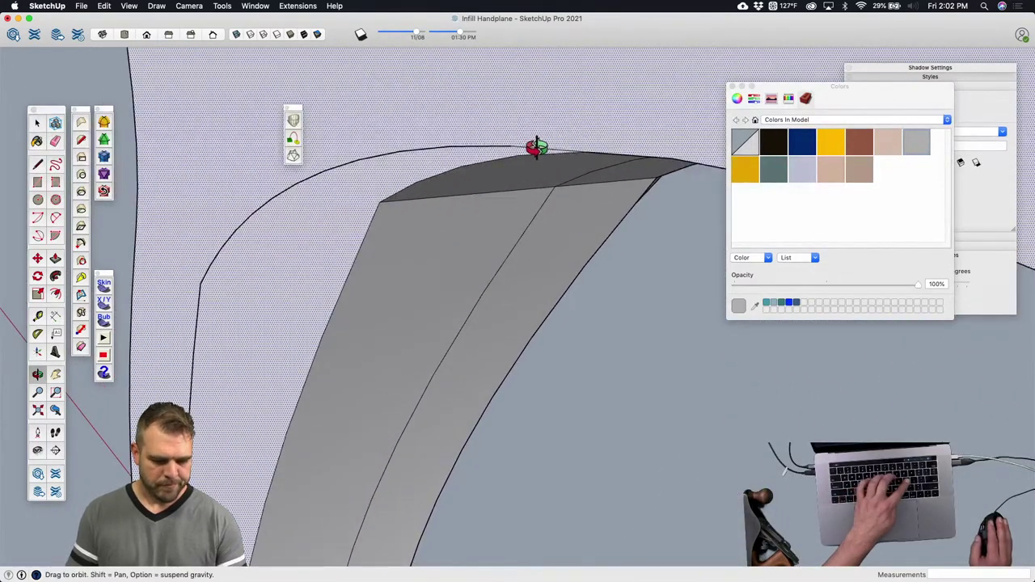
key(l)
click(505, 145)
key(Escape)
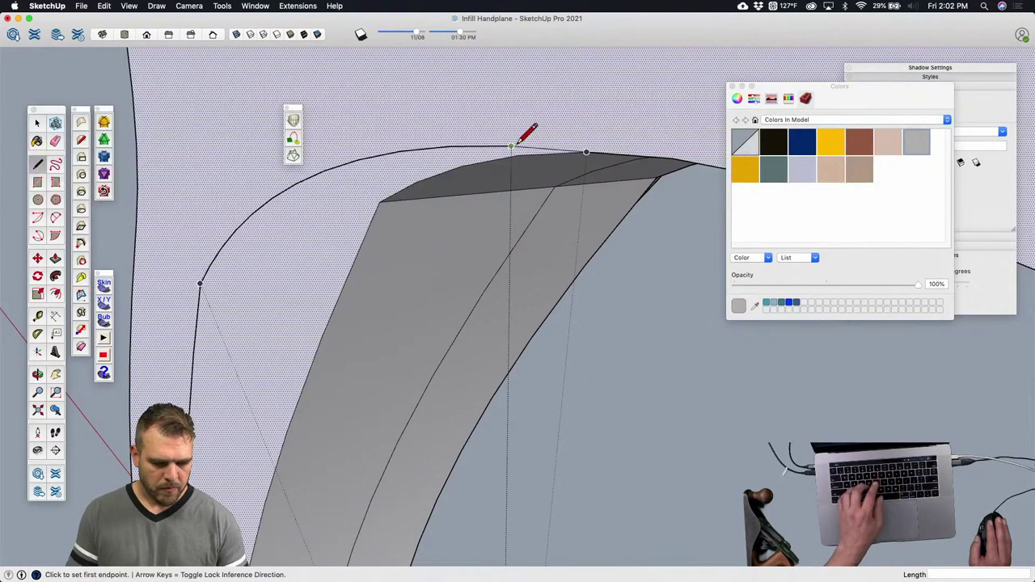
click(511, 145)
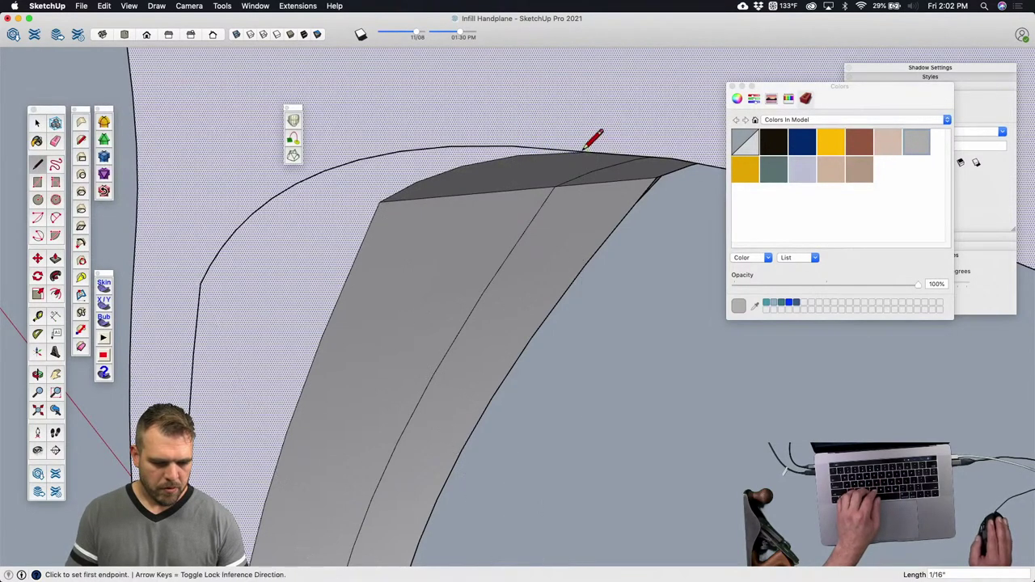
Step: Split the band strip off as a separate curved piece beside the handle
middle_drag(591, 139, 416, 319)
scroll(416, 318, down, 3)
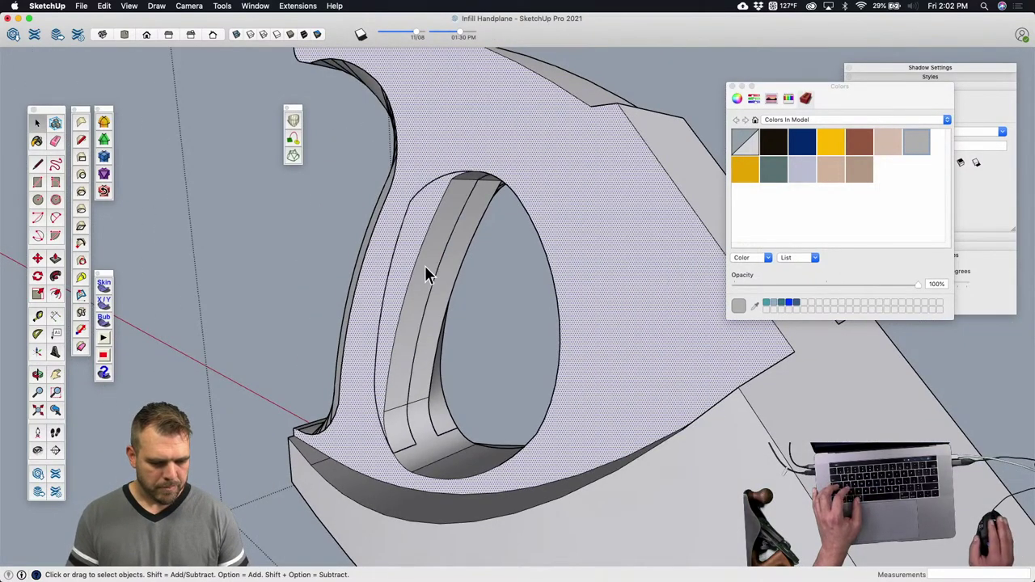
key(super+z)
key(super+z)
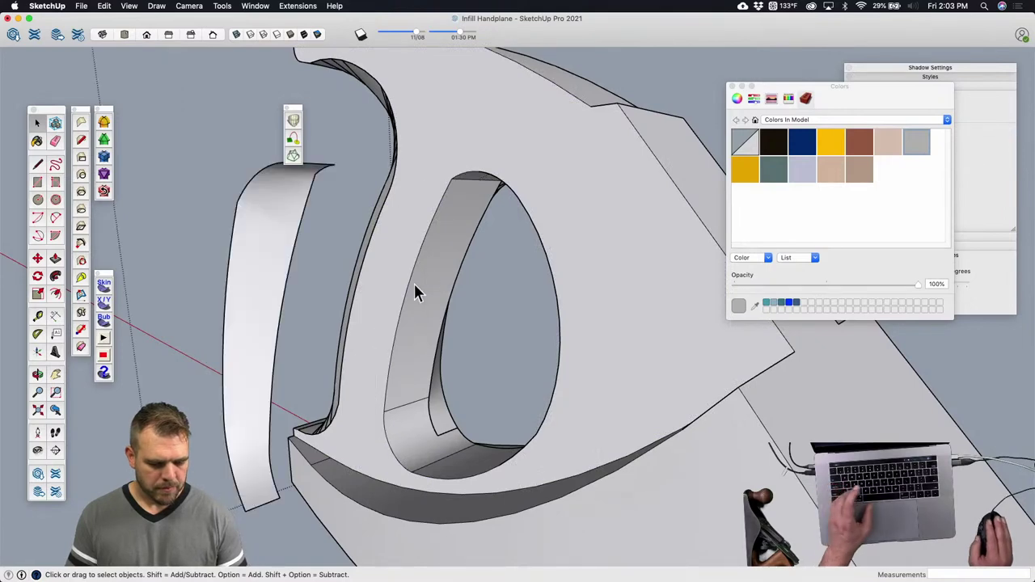
mouse_move(438, 306)
middle_down()
mouse_move(456, 323)
mouse_move(404, 366)
mouse_move(399, 331)
mouse_move(486, 252)
mouse_move(518, 256)
mouse_move(455, 298)
mouse_move(483, 294)
mouse_move(444, 307)
middle_up()
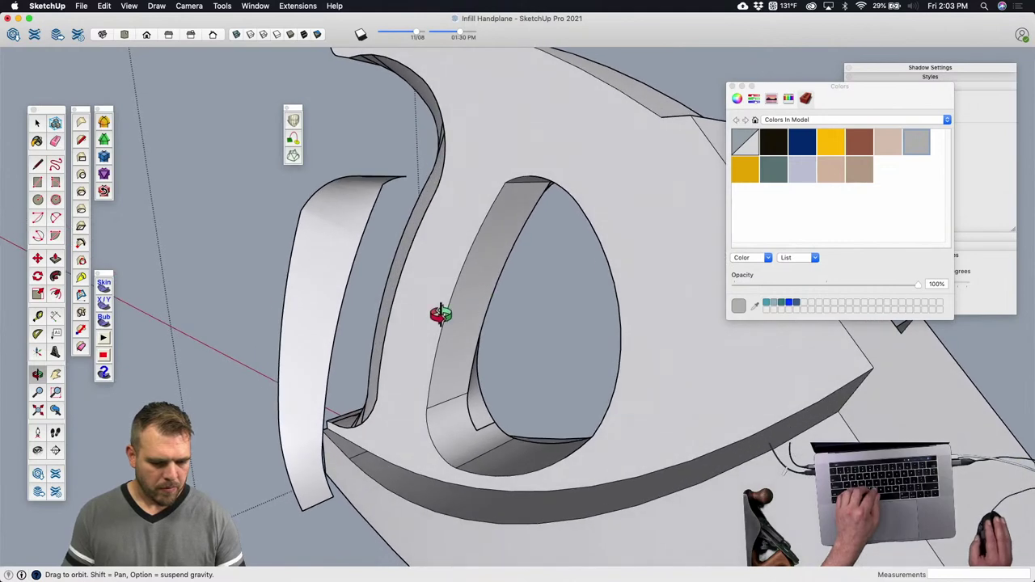
click(323, 307)
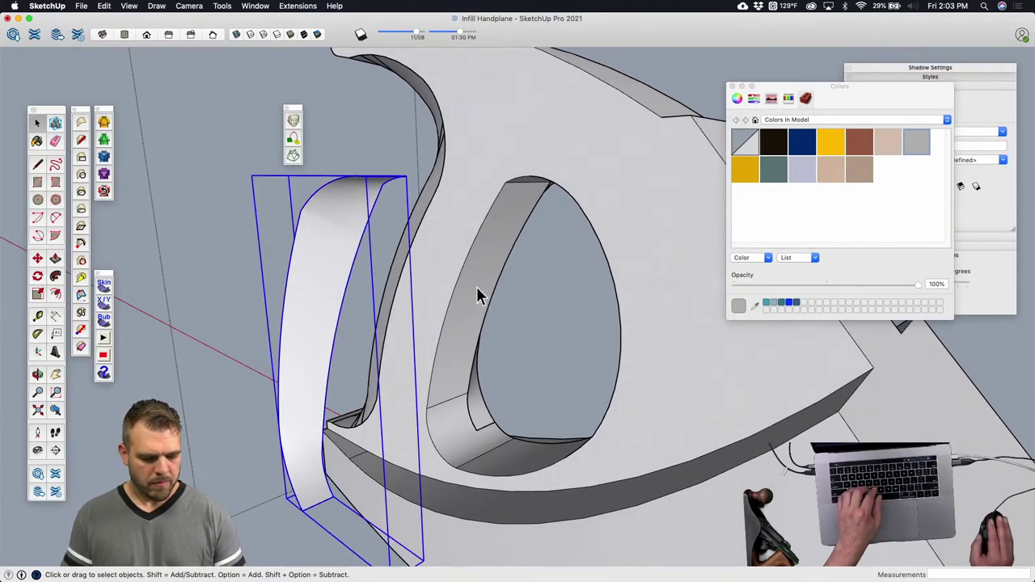
Step: Select the curved strip piece together with the small sliver face
middle_drag(480, 294, 345, 215)
double_click(407, 247)
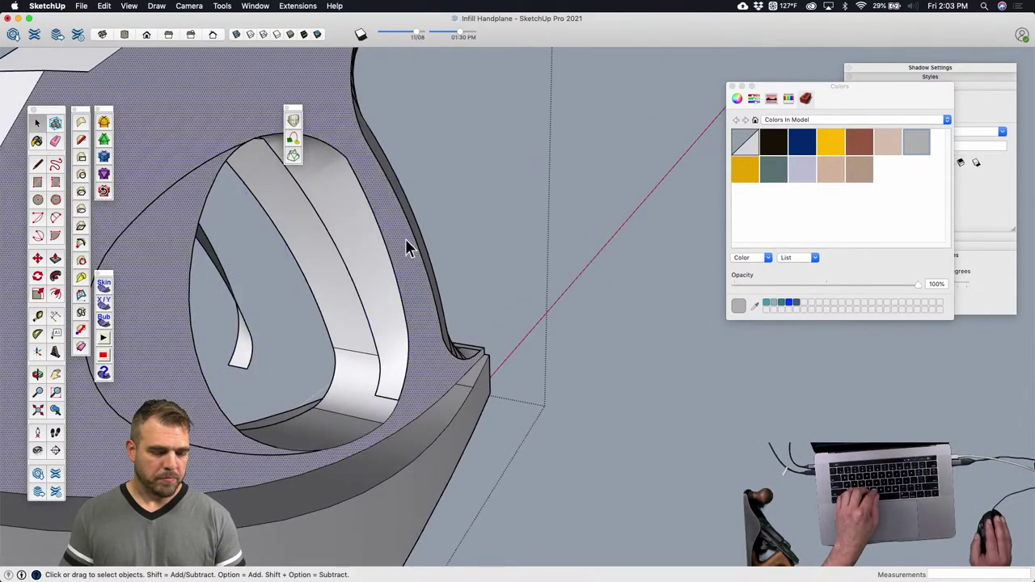
shift+middle_drag(405, 258, 429, 283)
click(429, 272)
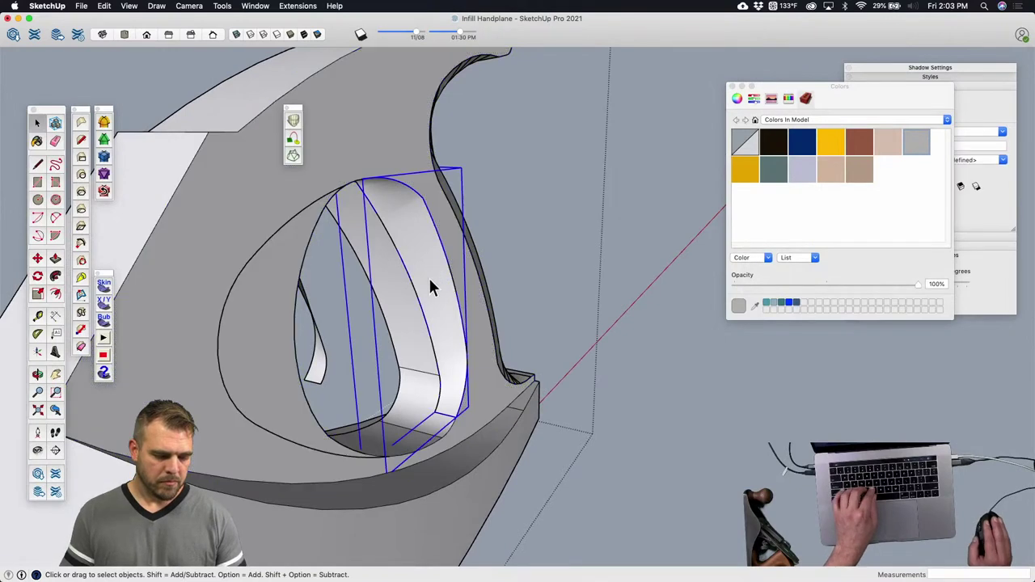
alt+click(318, 329)
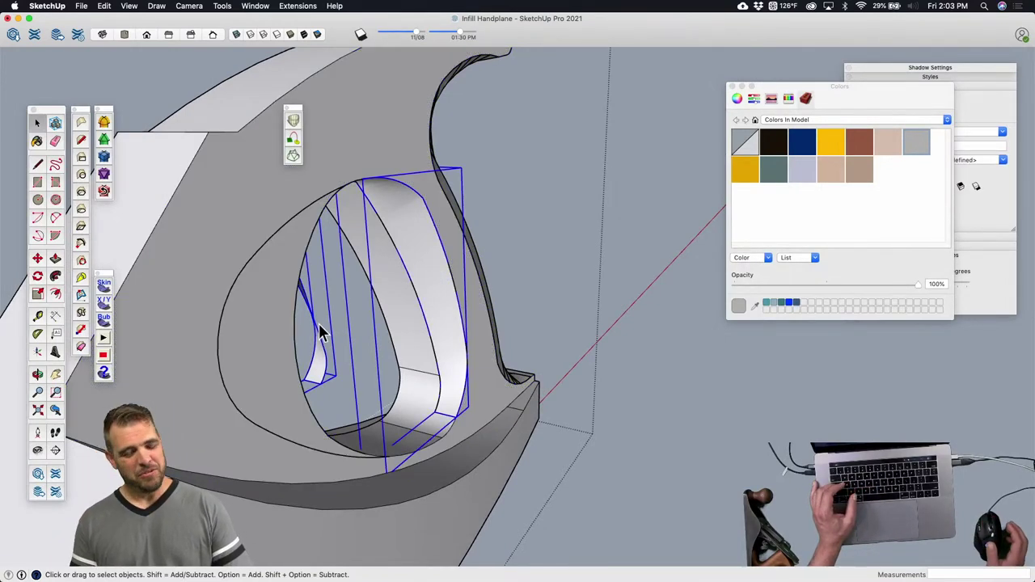
middle_drag(319, 330, 397, 347)
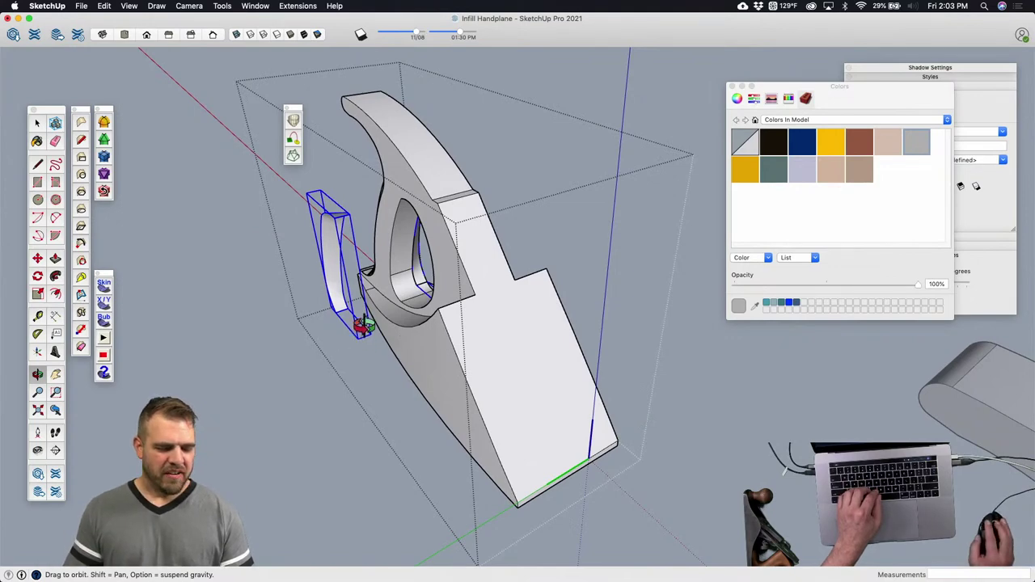
Step: Clear the selection and zoom in on the middle tote handle part with its grip hole
scroll(364, 324, down, 4)
key(space)
click(589, 333)
scroll(589, 333, down, 2)
shift+middle_drag(566, 356, 497, 219)
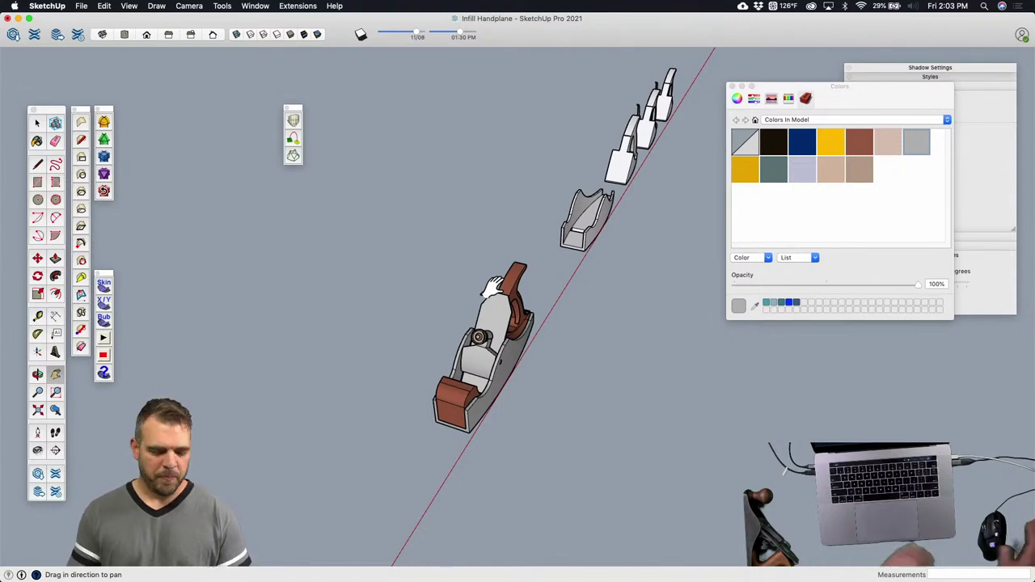
scroll(511, 312, up, 5)
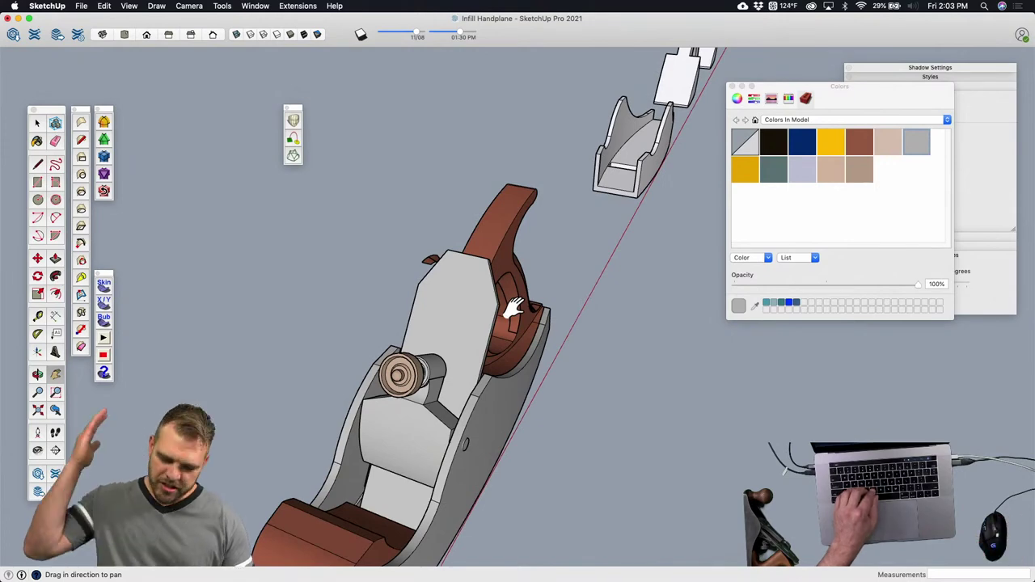
middle_drag(450, 321, 543, 245)
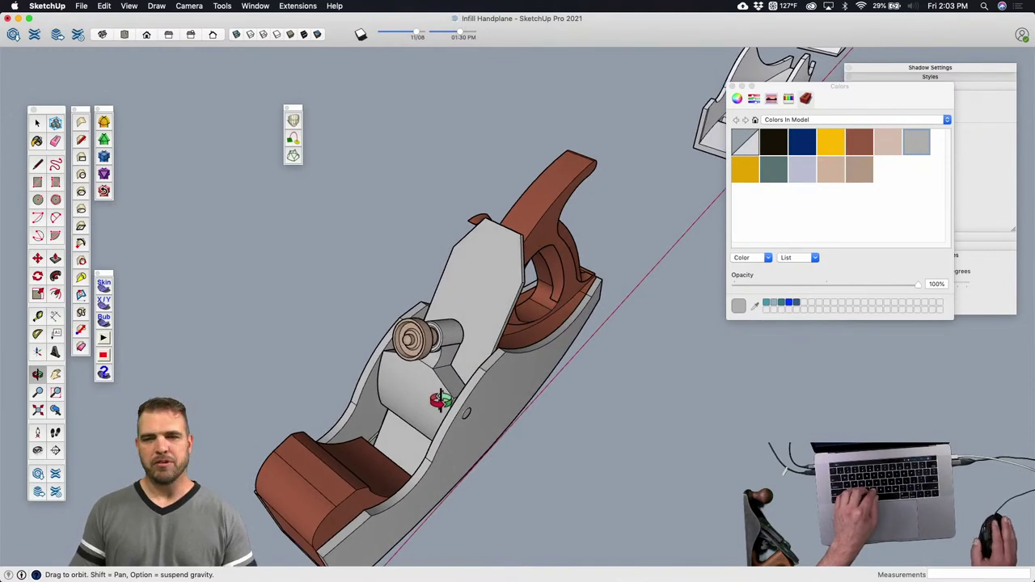
scroll(483, 396, down, 3)
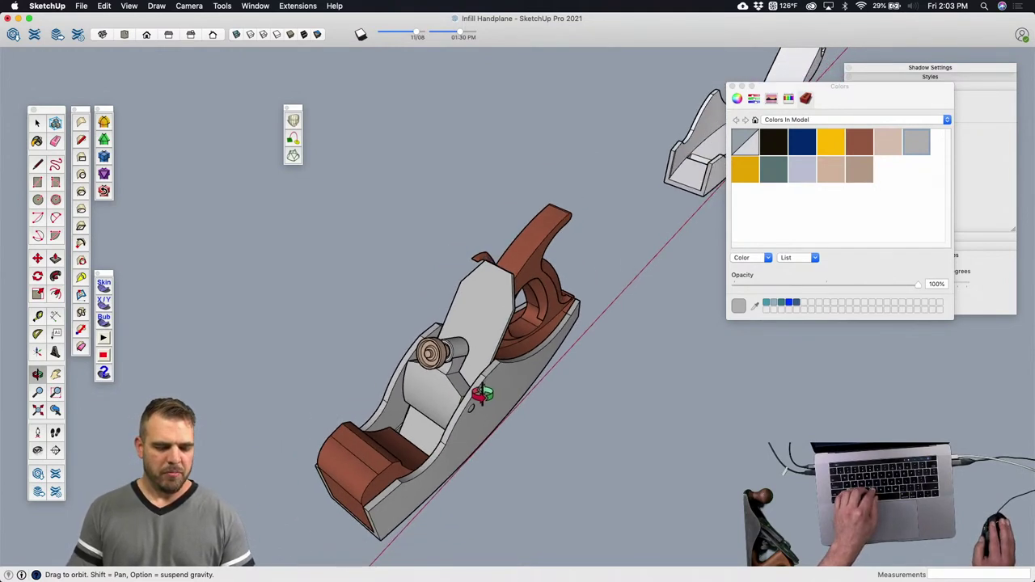
shift+middle_drag(479, 396, 513, 390)
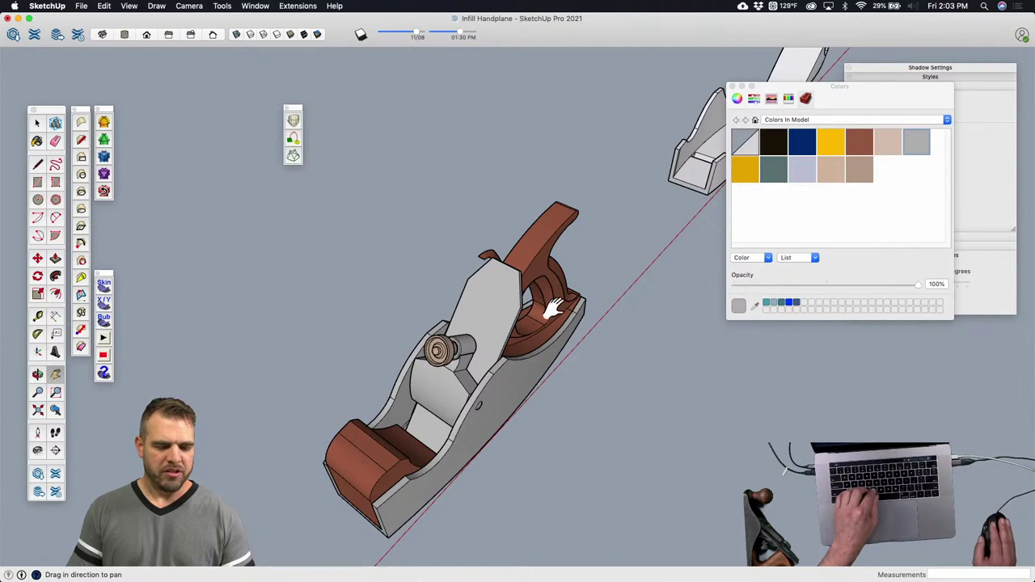
shift+middle_drag(553, 308, 538, 348)
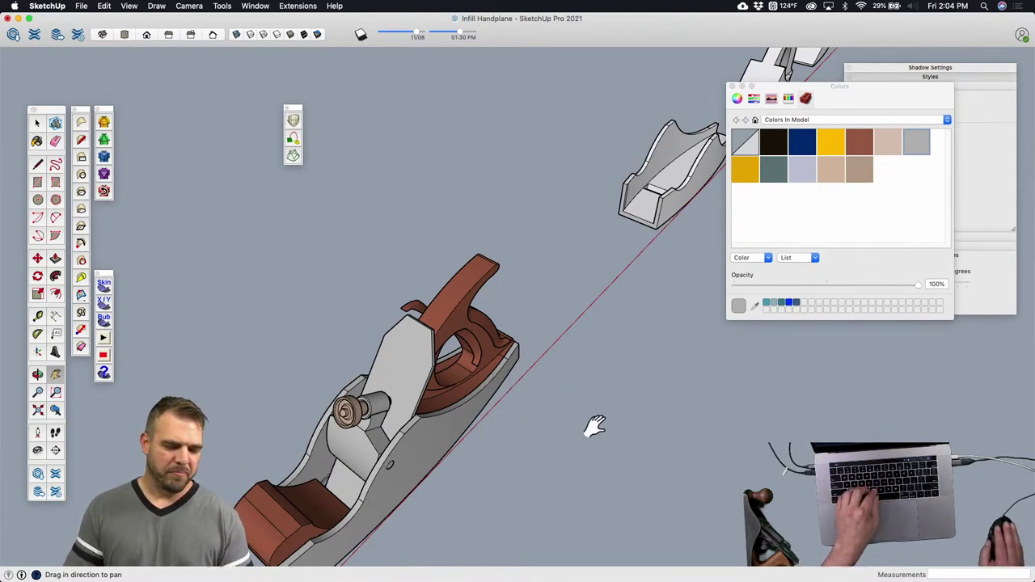
shift+middle_drag(594, 426, 423, 409)
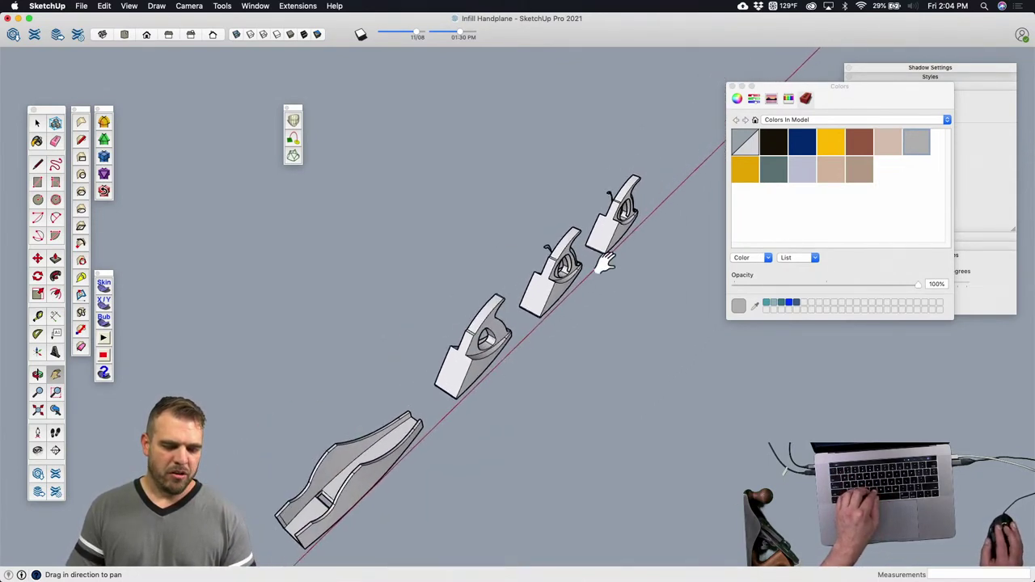
scroll(606, 262, up, 10)
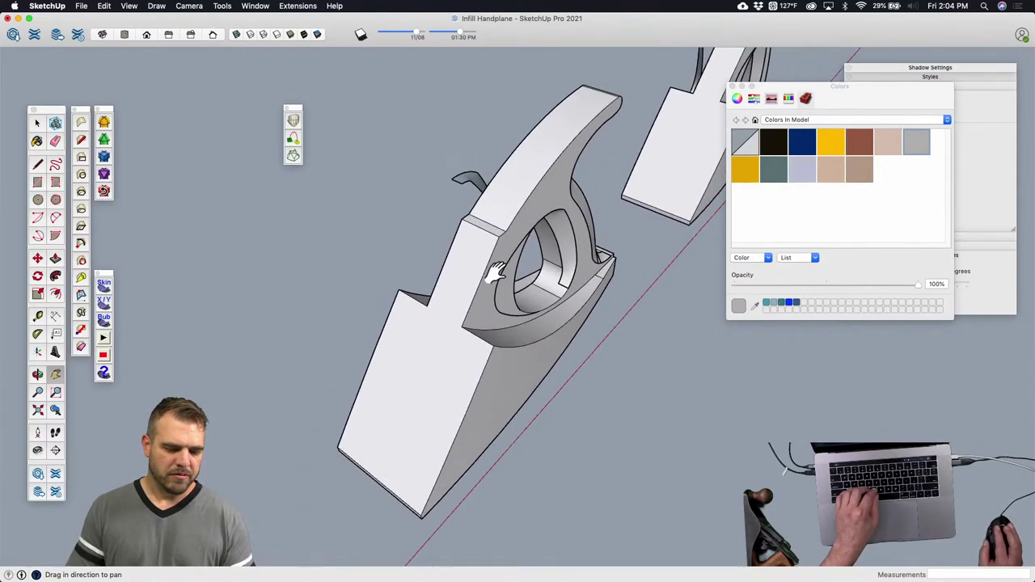
Step: Select the tote handle part and view along it, undoing and redoing once
scroll(495, 273, down, 5)
click(451, 303)
mouse_move(462, 300)
middle_down()
mouse_move(780, 267)
mouse_move(424, 308)
middle_up()
key(e)
key(super+z)
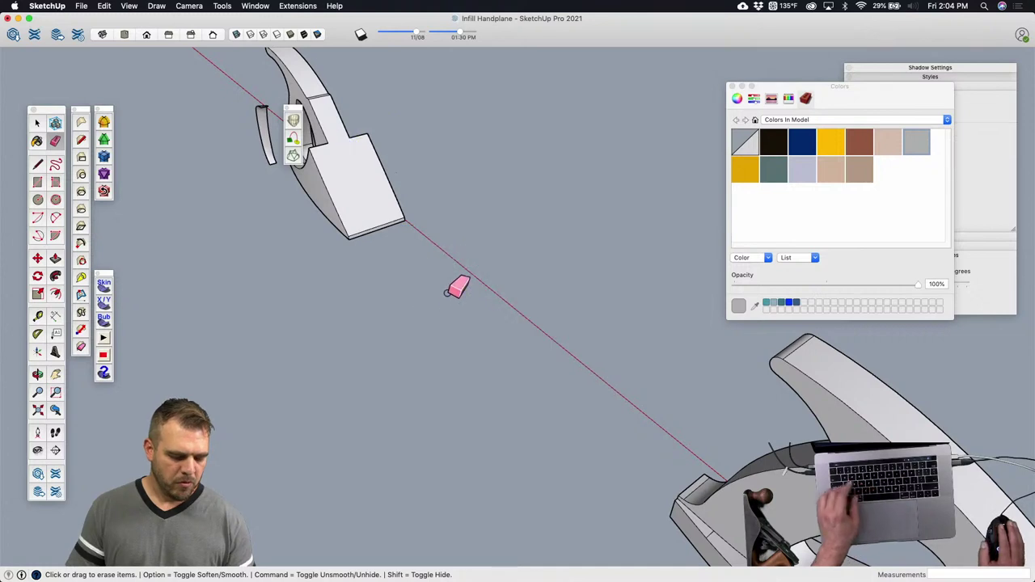
key(super+shift+z)
key(space)
Step: Edit the tote group and erase the thin curved sliver, then pan toward the other handplanes
double_click(405, 295)
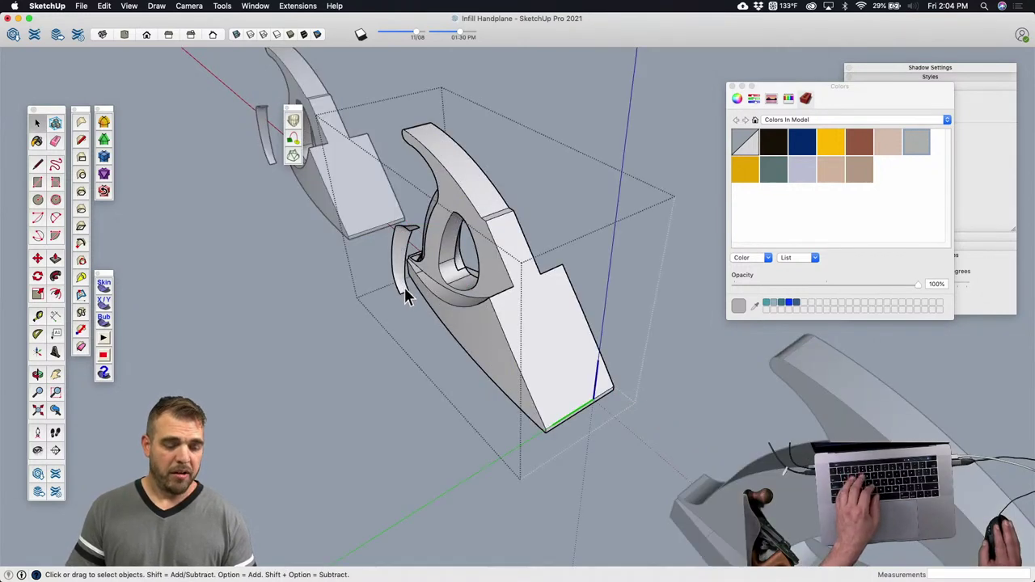
key(e)
drag(412, 282, 412, 296)
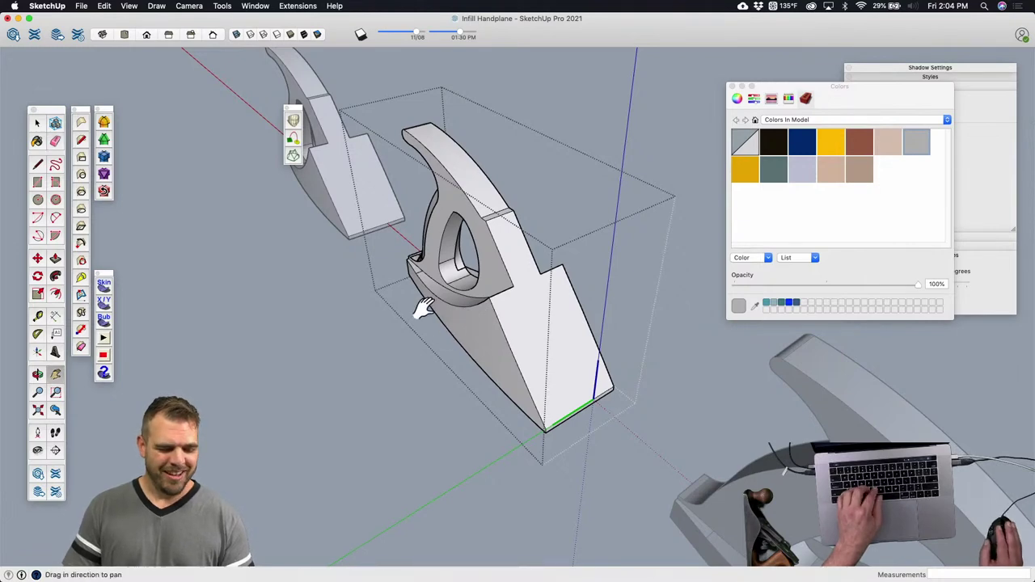
mouse_move(424, 307)
middle_down()
mouse_move(439, 319)
mouse_move(349, 296)
mouse_move(429, 388)
middle_up()
scroll(644, 443, down, 3)
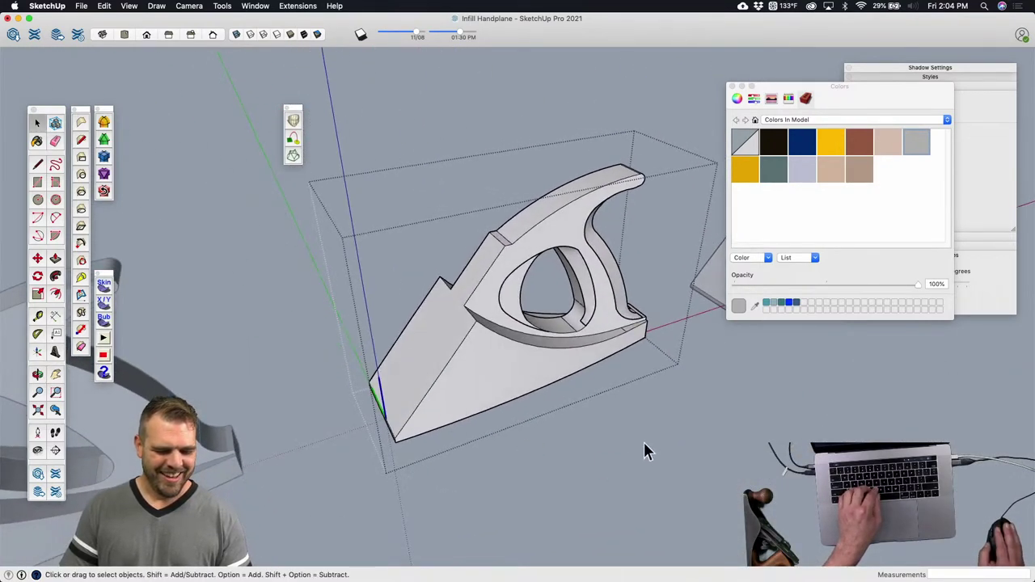
middle_drag(644, 442, 544, 338)
scroll(420, 398, up, 5)
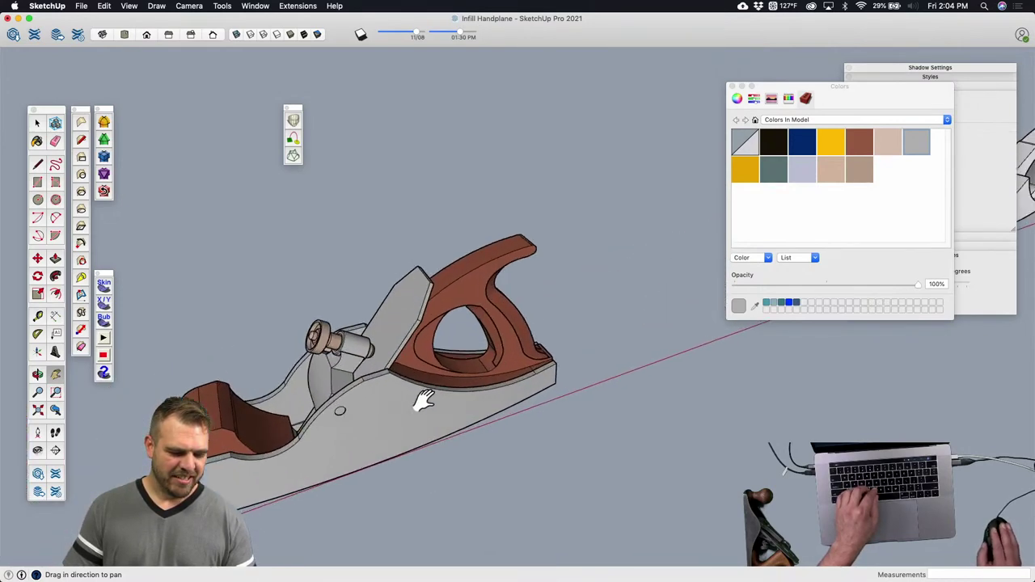
middle_drag(526, 386, 521, 422)
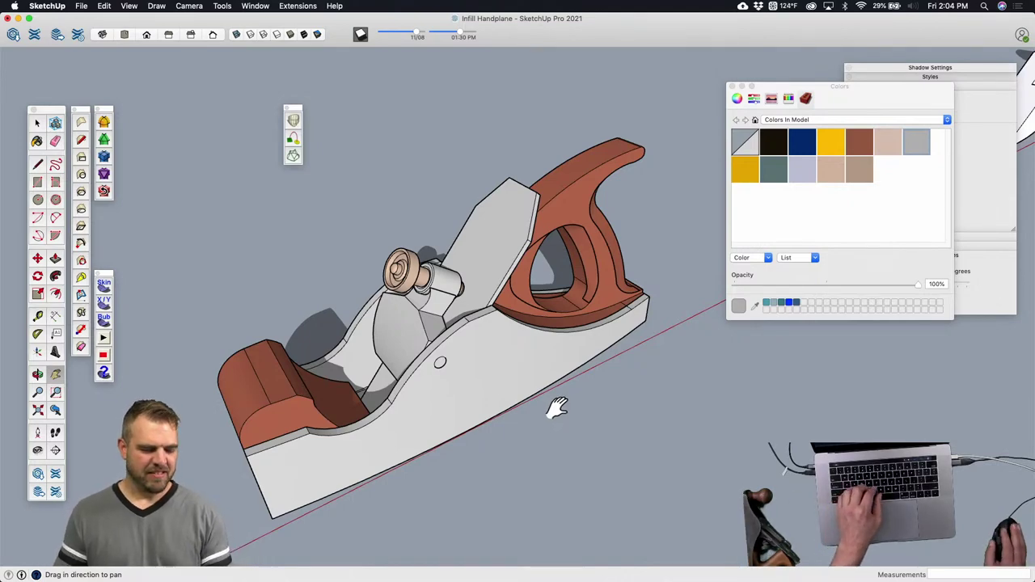
Step: Select the lever cap and blade assembly and open it for editing, then back out and clear the selection
key(space)
click(439, 362)
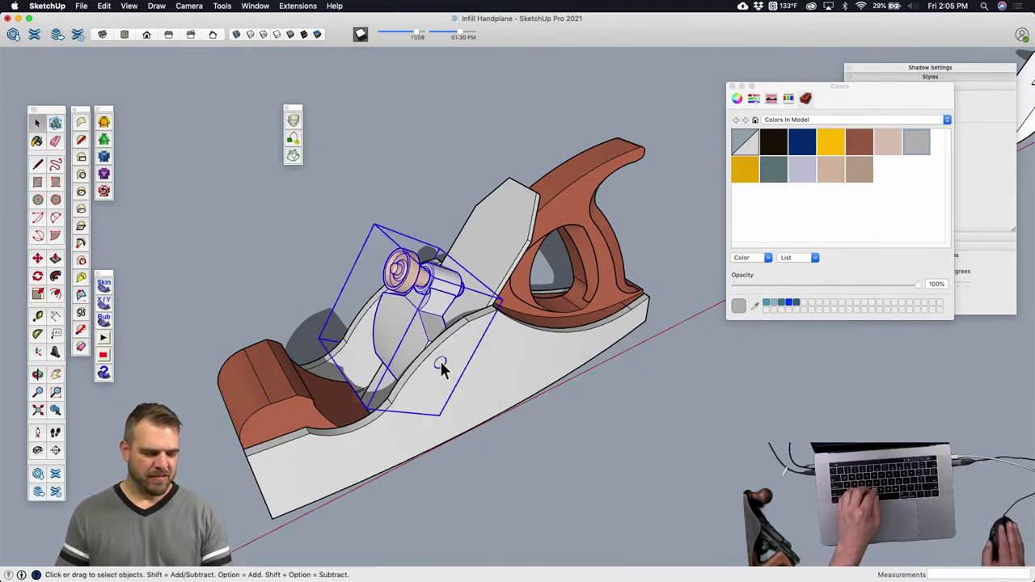
scroll(439, 364, up, 5)
double_click(440, 364)
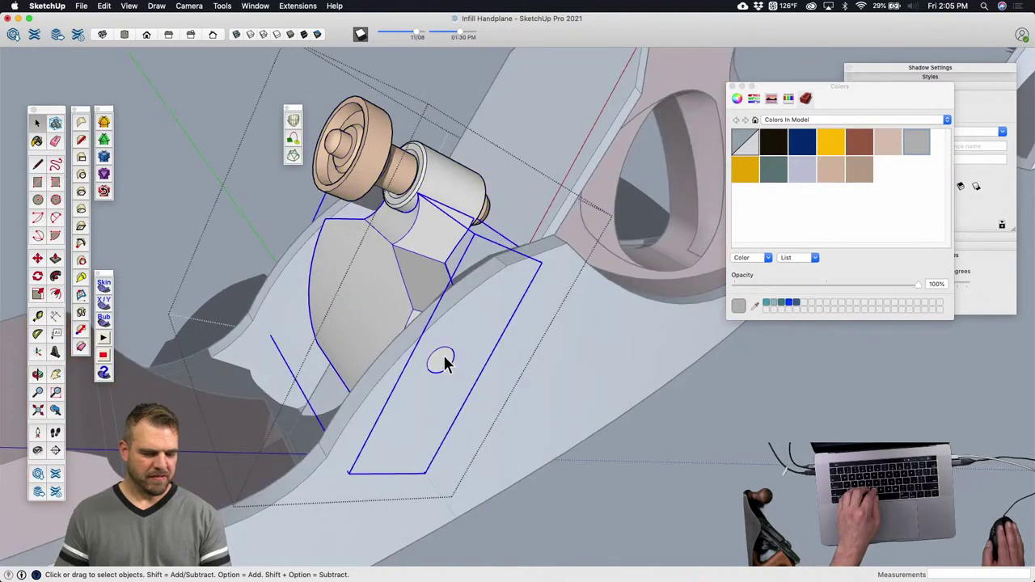
triple_click(439, 358)
click(402, 258)
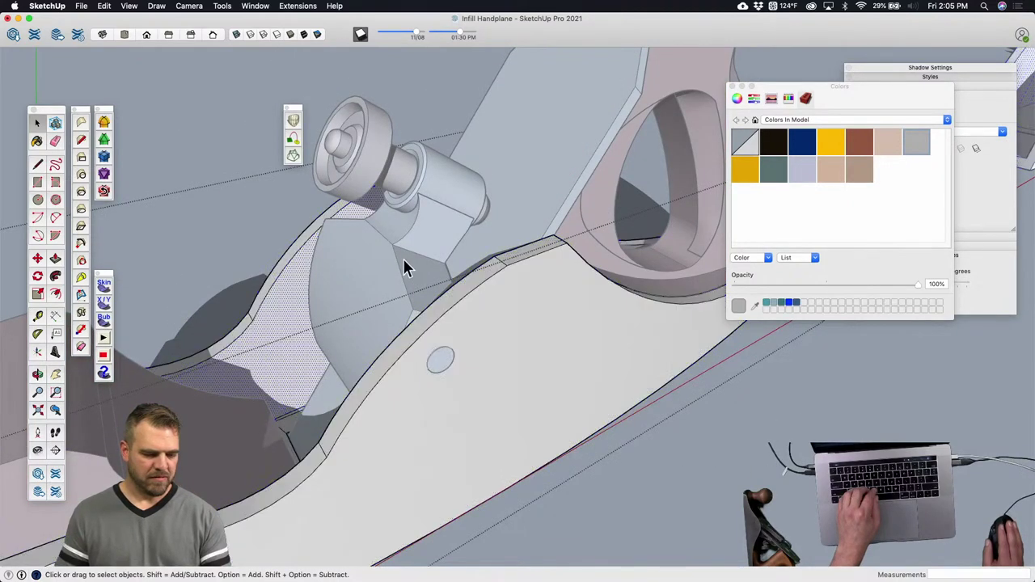
click(440, 360)
key(super+t)
scroll(439, 360, up, 5)
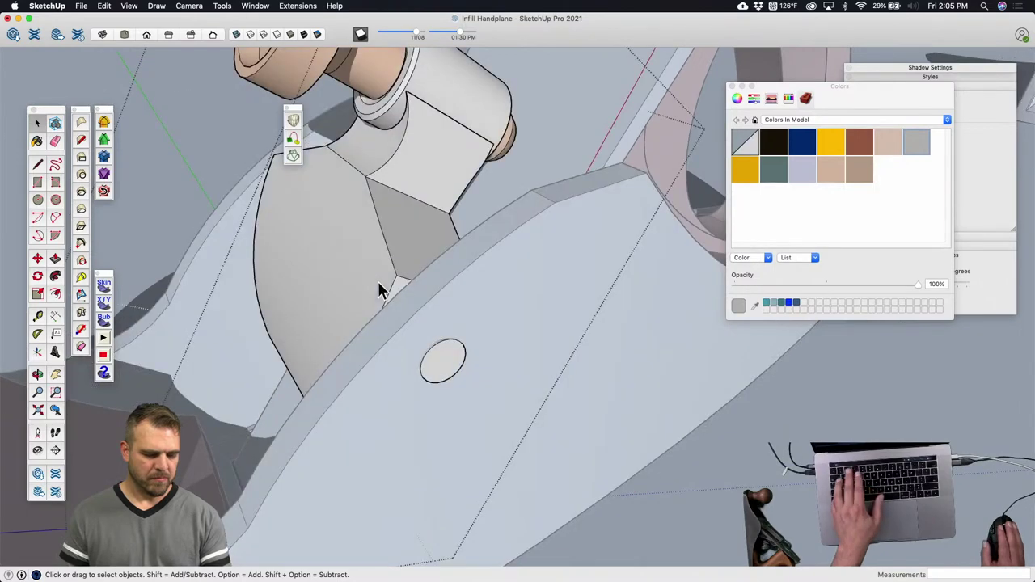
Step: Inside the lever cap component, paint the side pin with the tan colour and sample it as current material
double_click(380, 291)
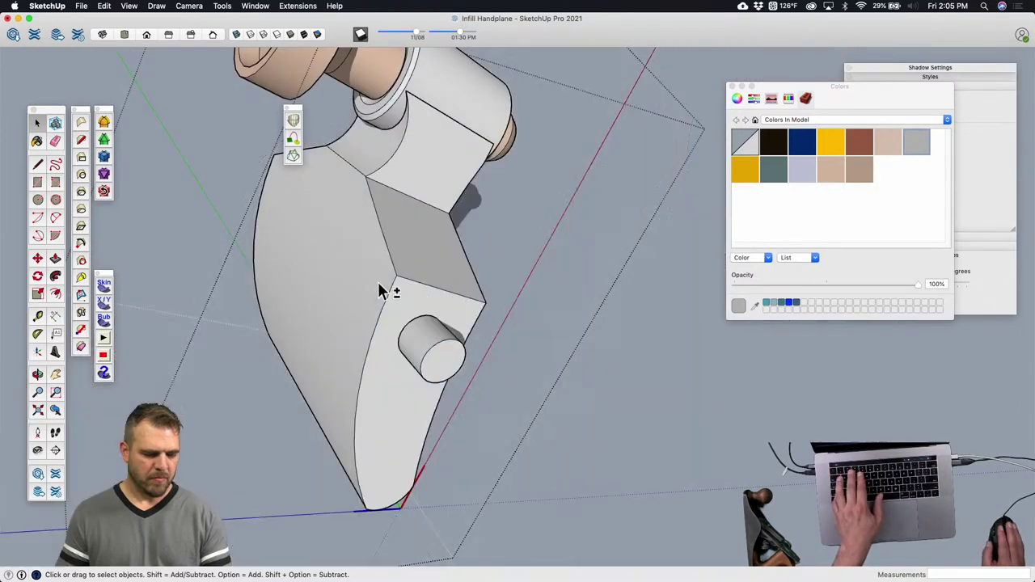
click(438, 356)
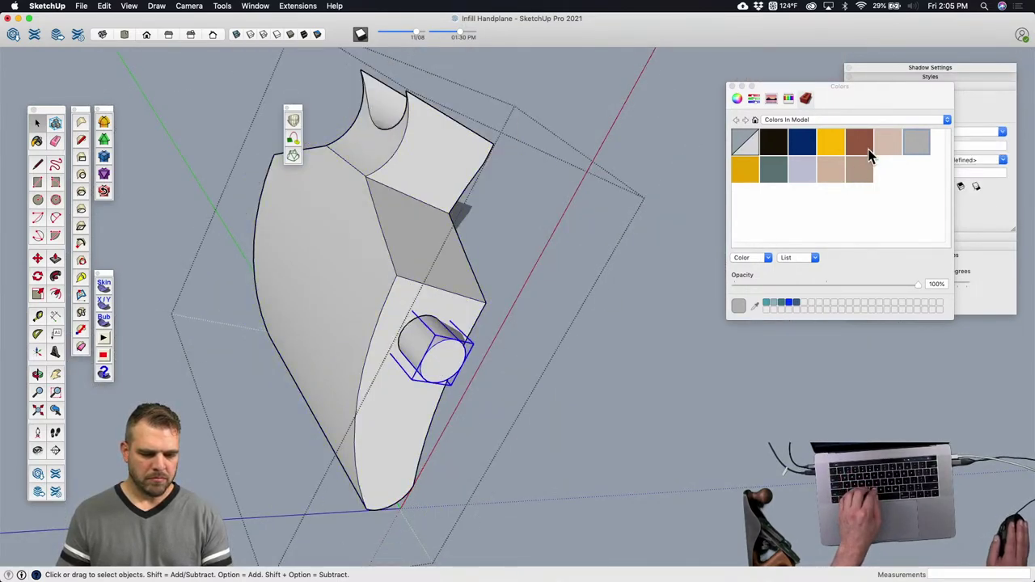
key(b)
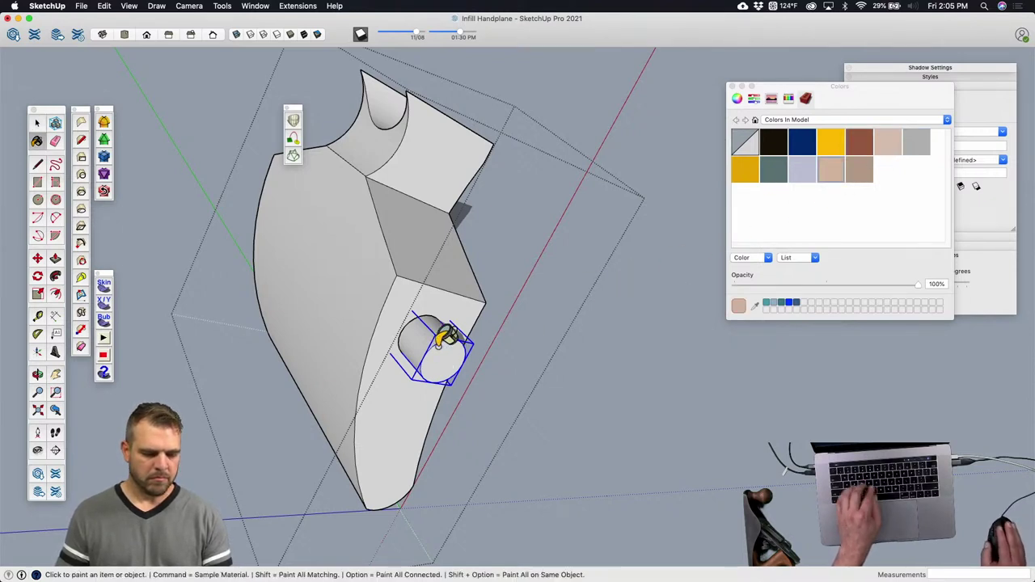
click(438, 343)
scroll(441, 348, down, 6)
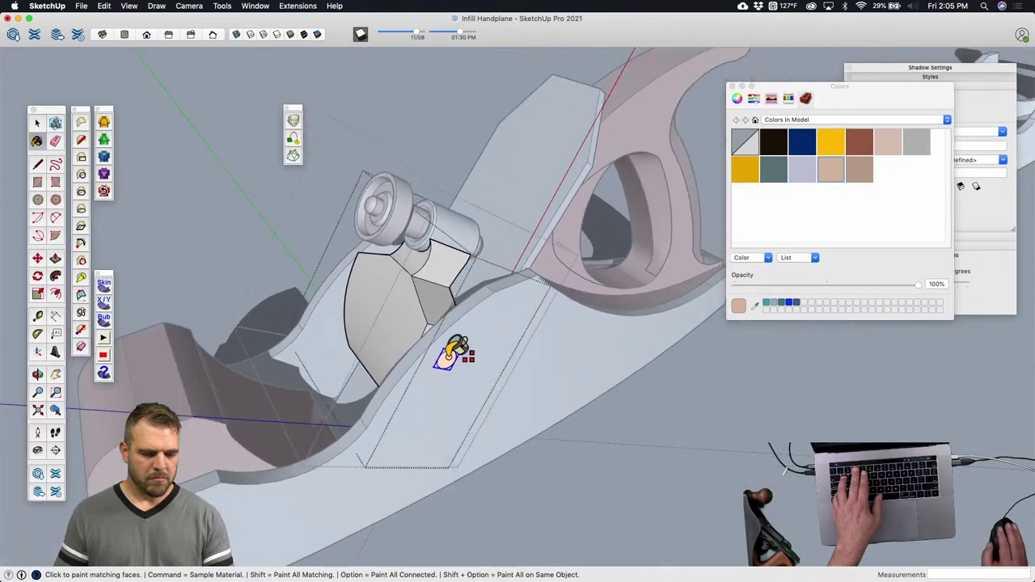
key(super)
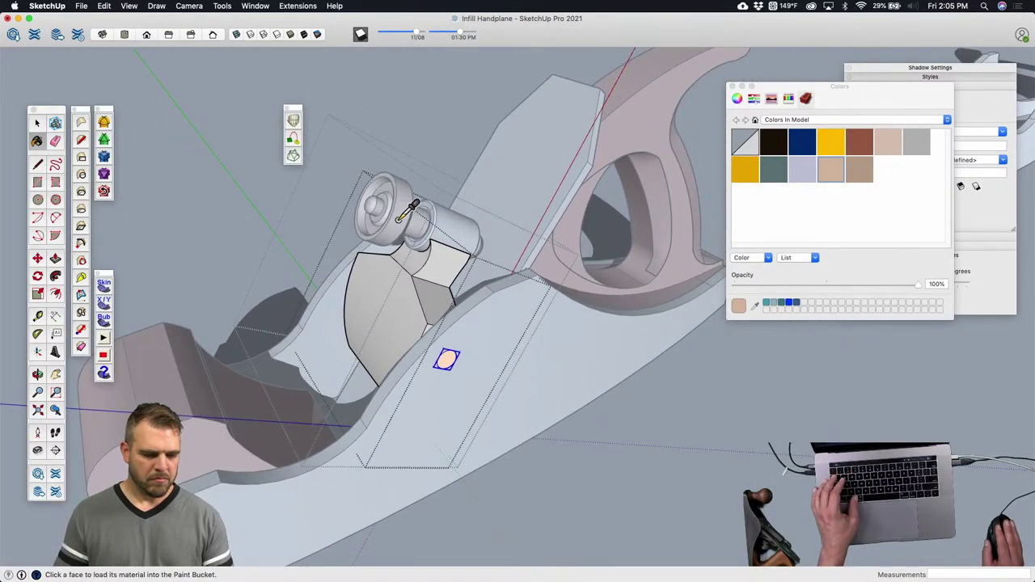
super+click(399, 220)
Step: Exit component editing and orbit around the finished handplane
key(space)
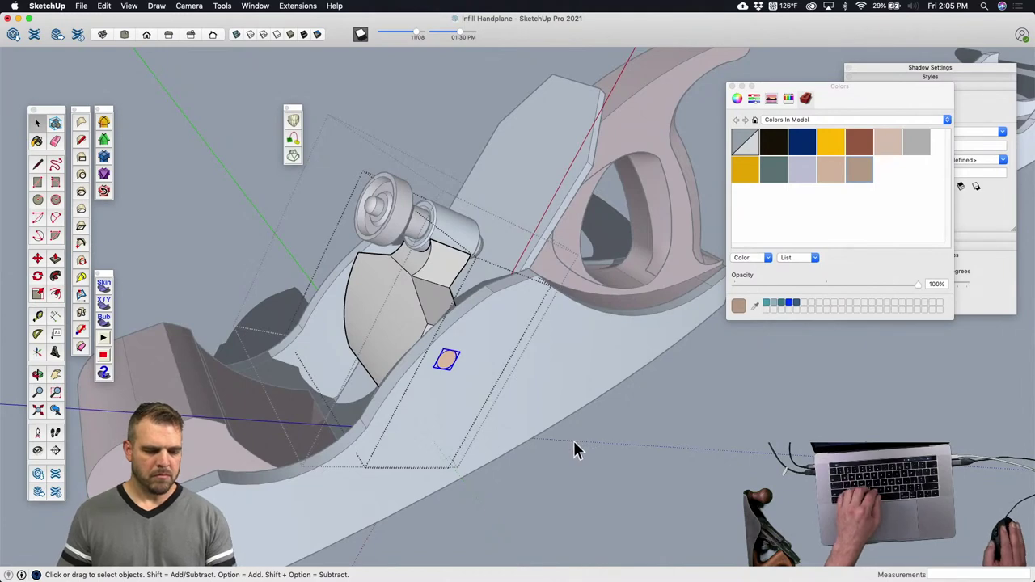
key(Escape)
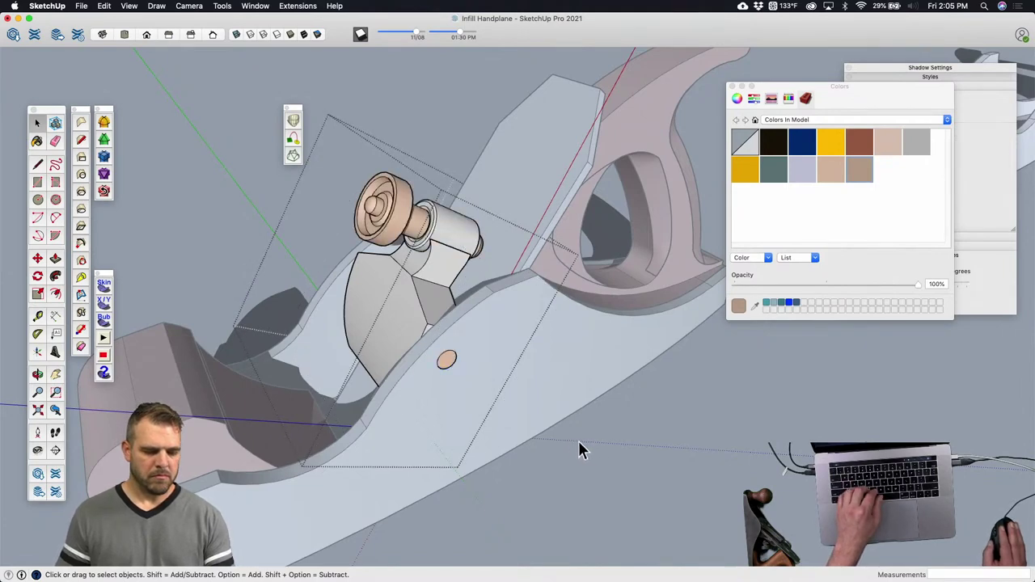
key(Escape)
scroll(579, 451, down, 3)
middle_drag(508, 411, 534, 409)
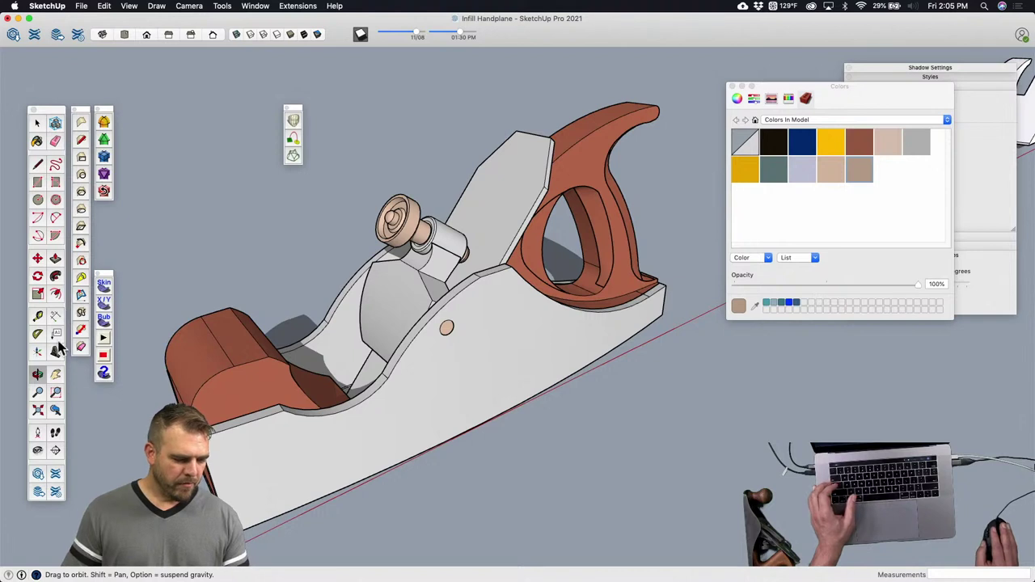
click(460, 327)
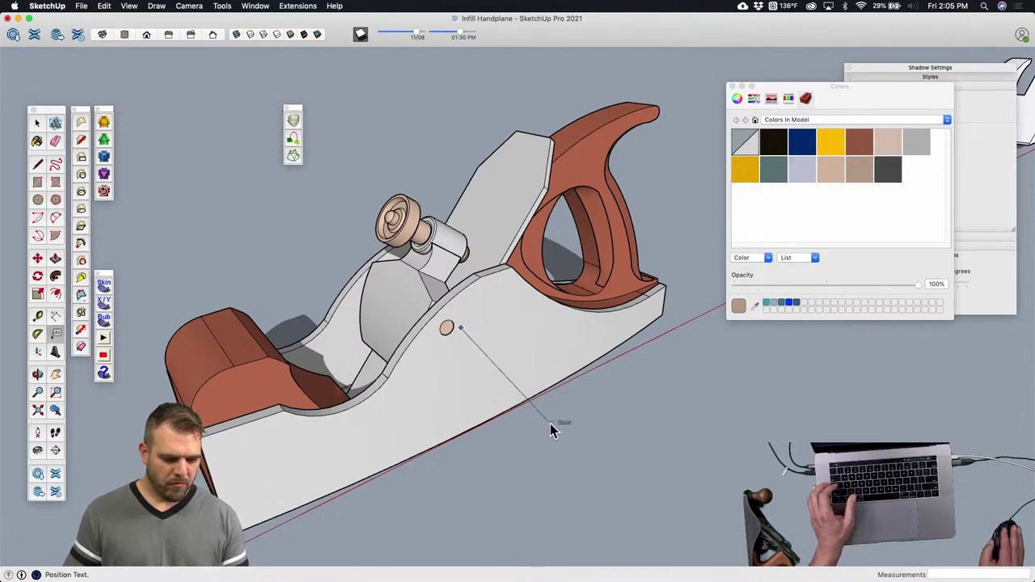
text(For)
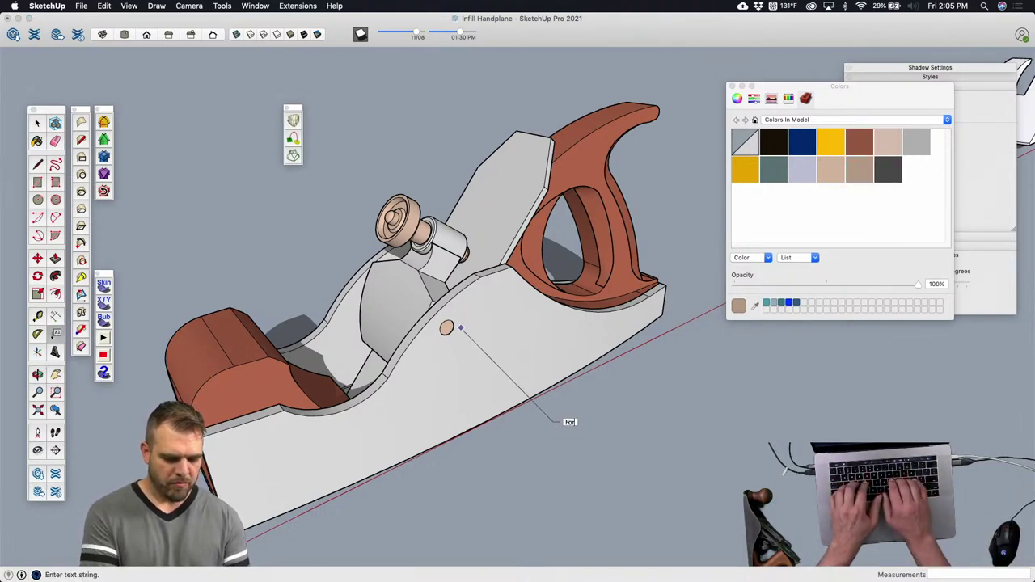
text( Jody)
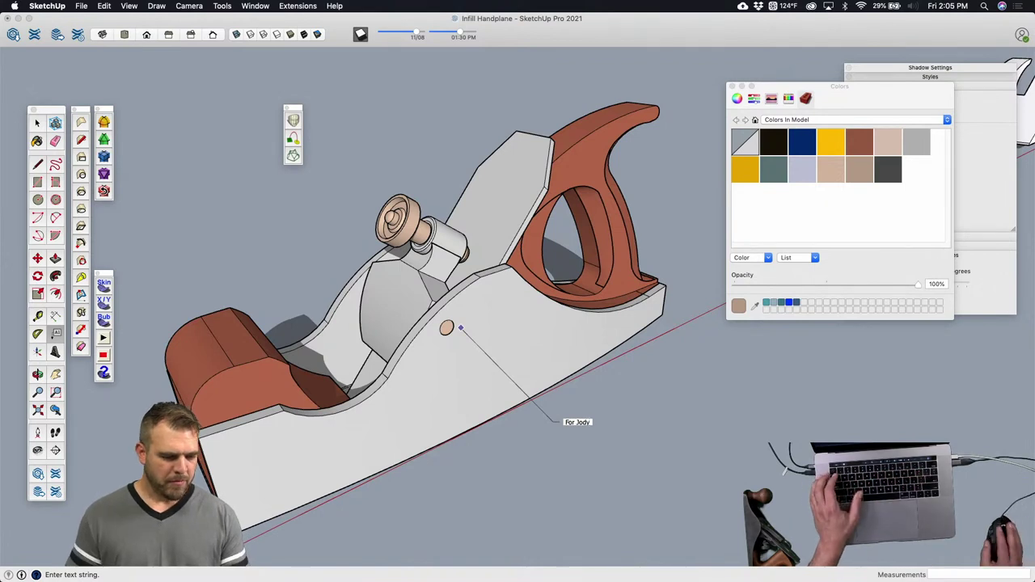
click(36, 123)
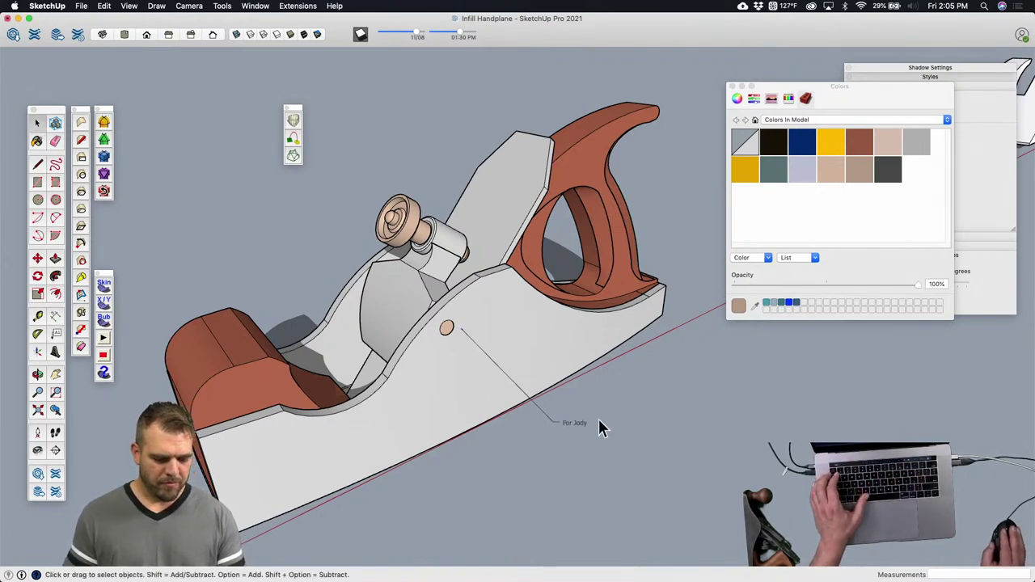
scroll(576, 437, up, 2)
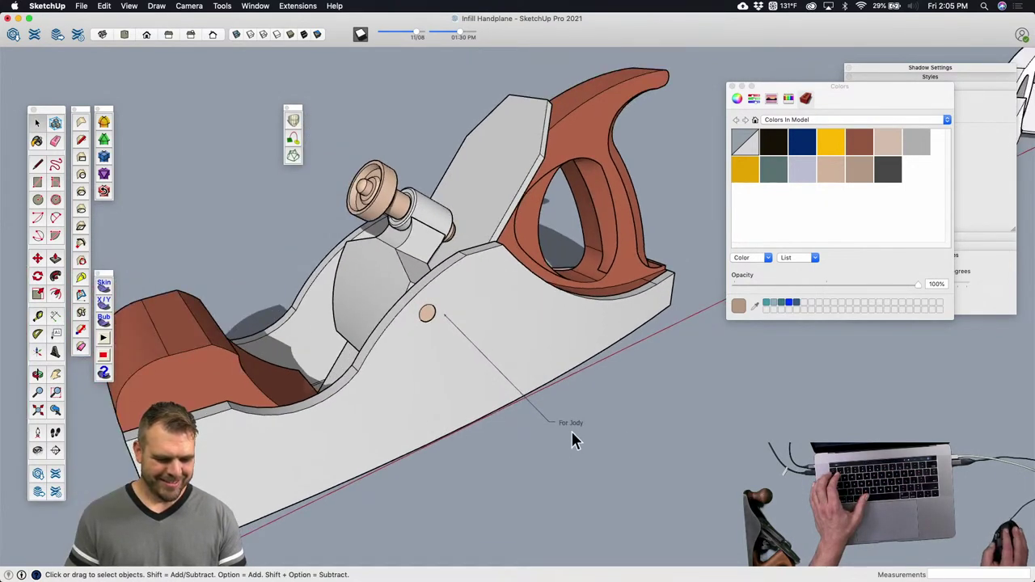
scroll(642, 477, down, 1)
key(e)
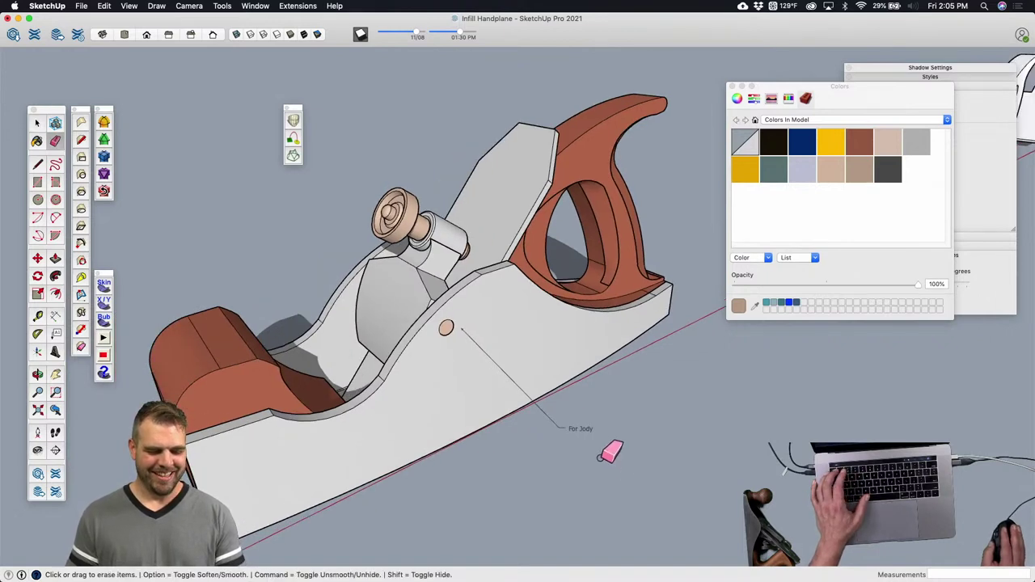
click(582, 429)
key(space)
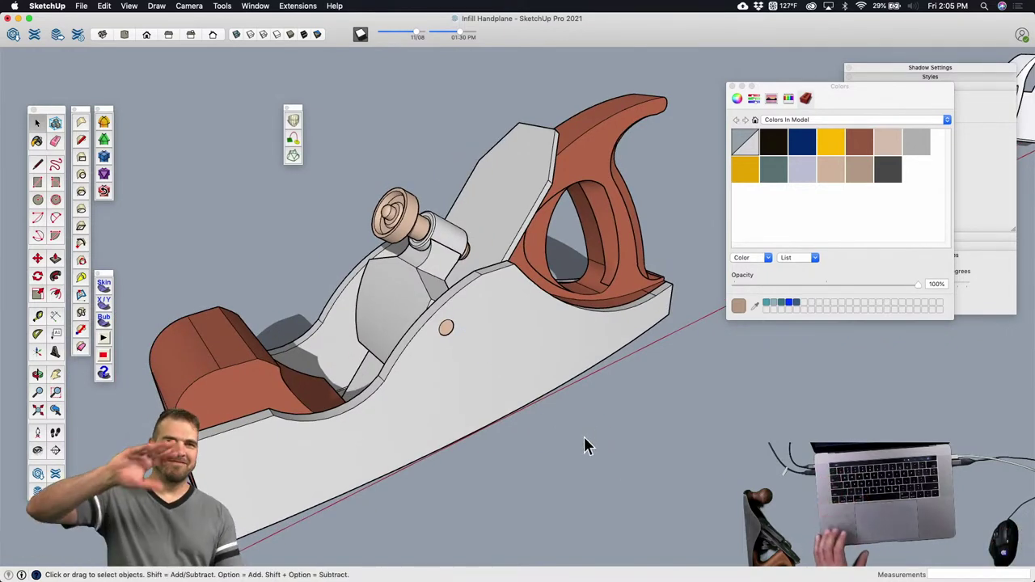